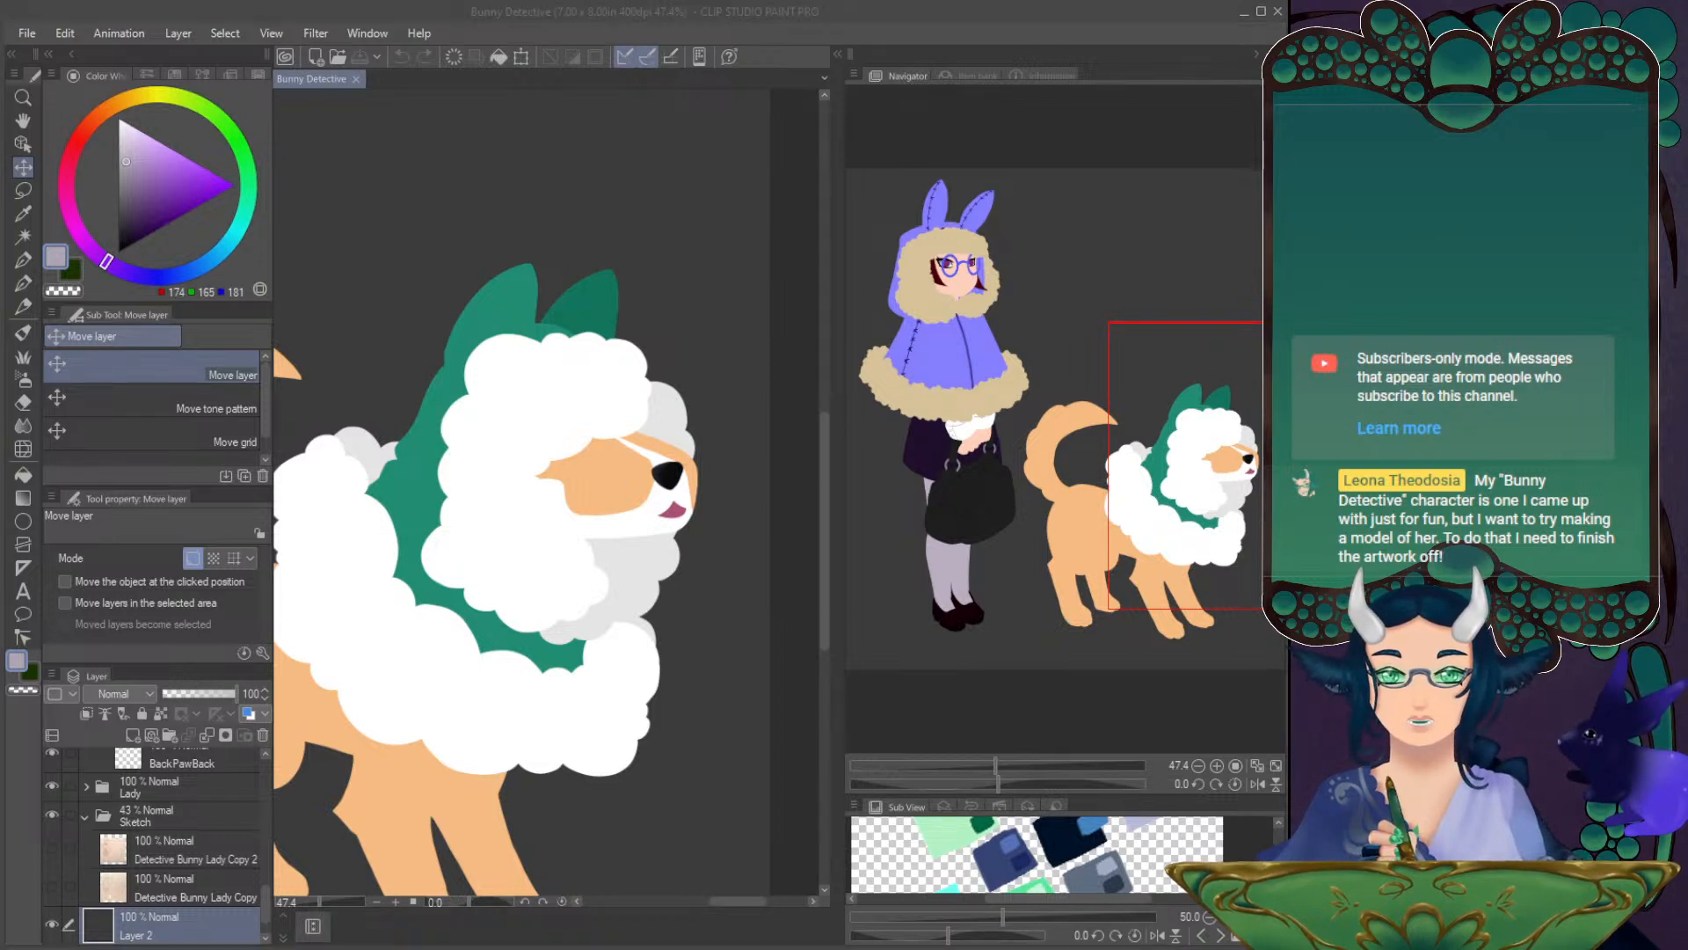
pyautogui.click(836, 227)
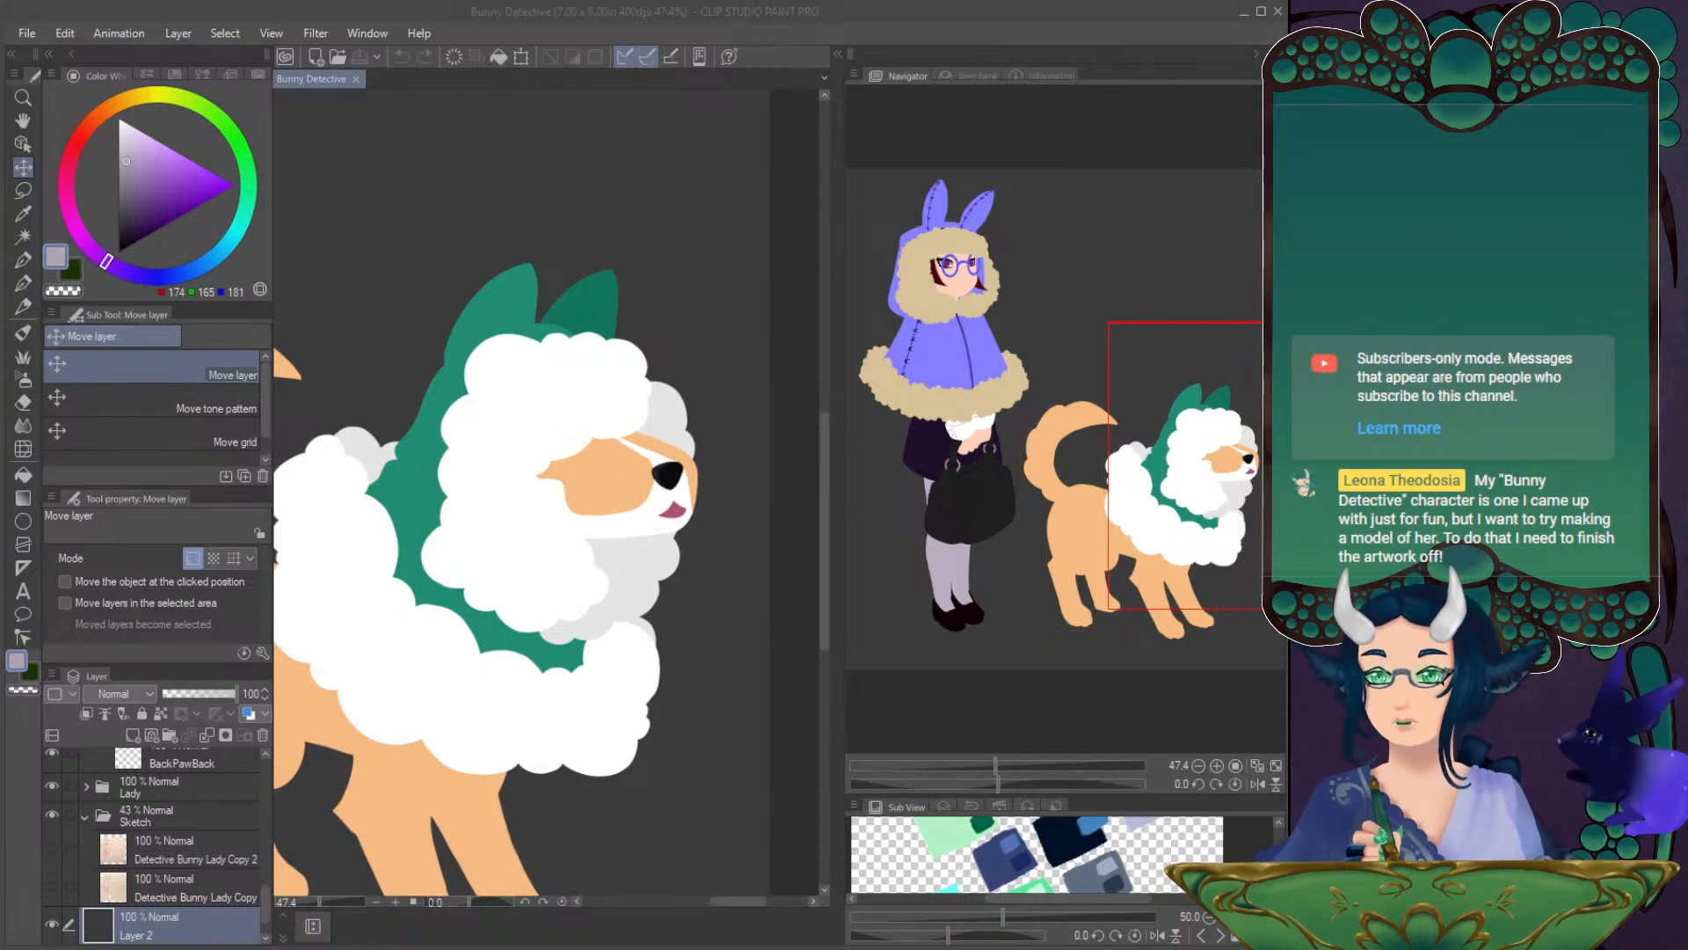
pyautogui.click(640, 22)
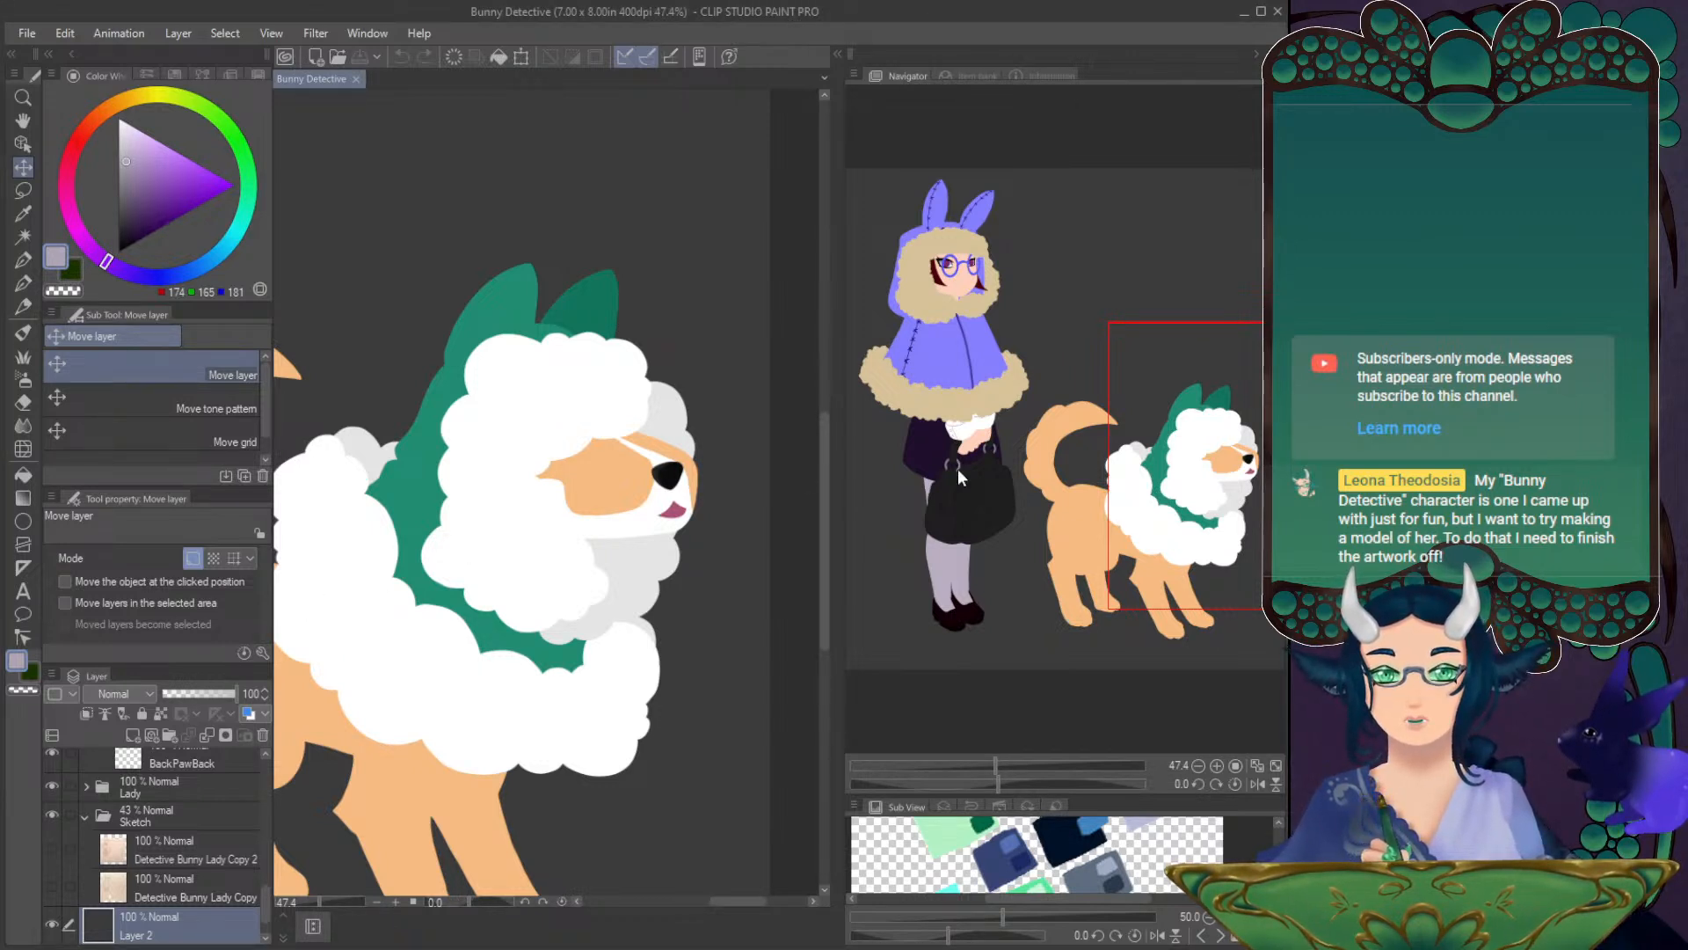
pyautogui.moveTo(1091, 378); pyautogui.dragTo(924, 287)
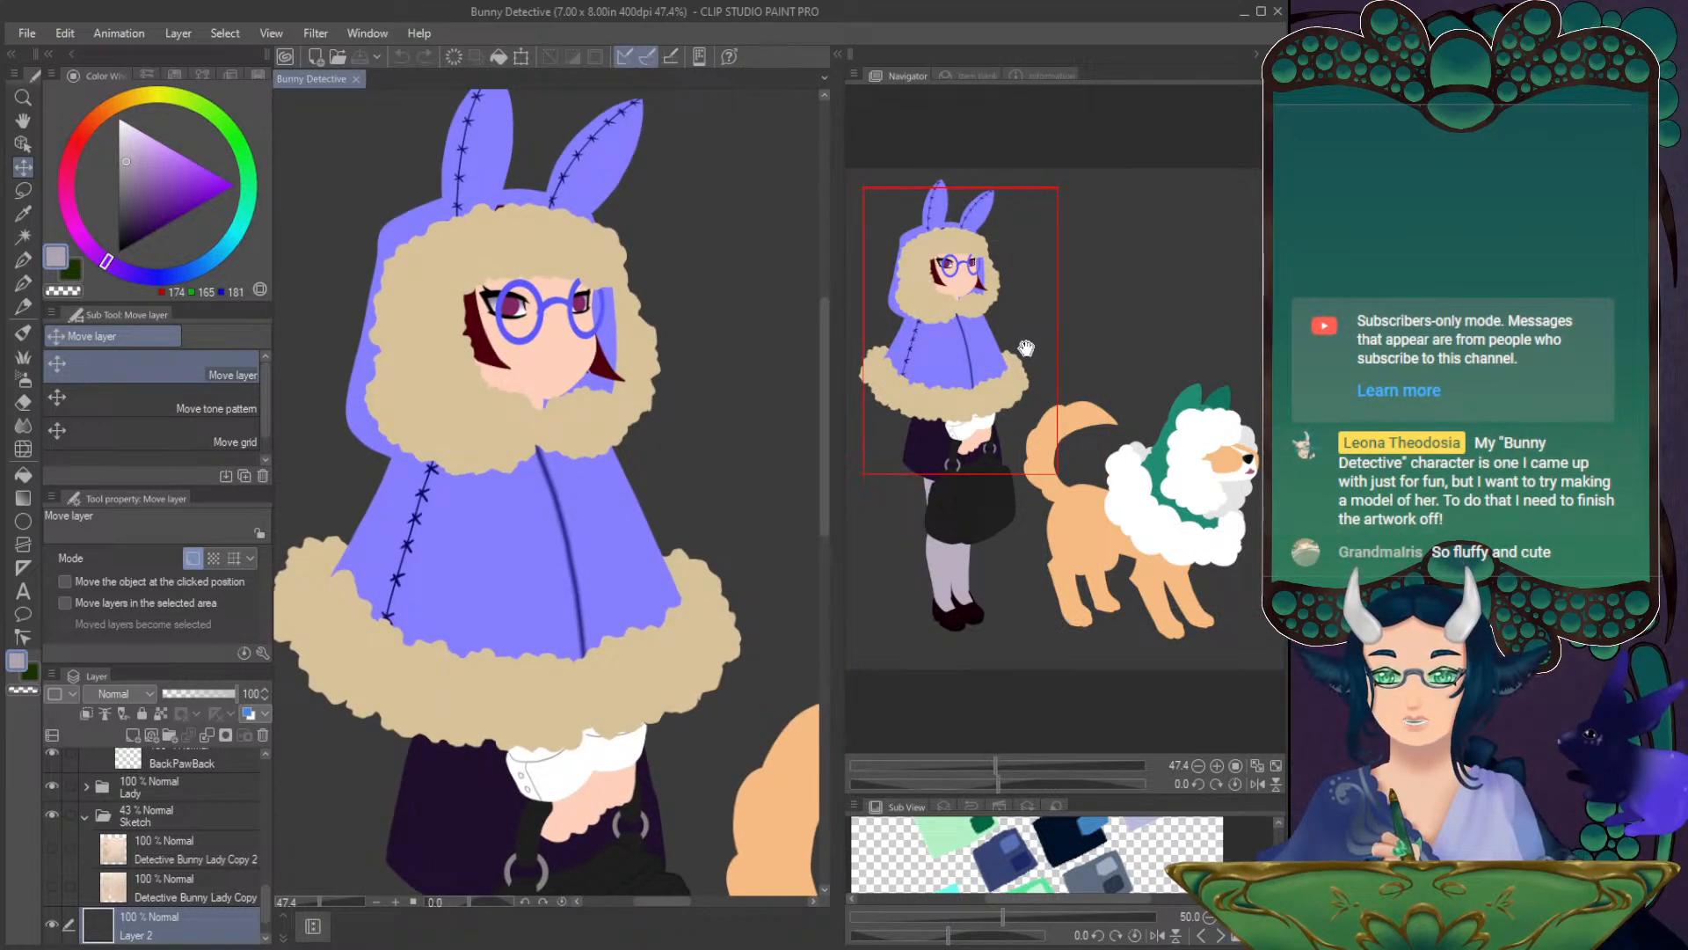
pyautogui.moveTo(958, 331); pyautogui.dragTo(1174, 461)
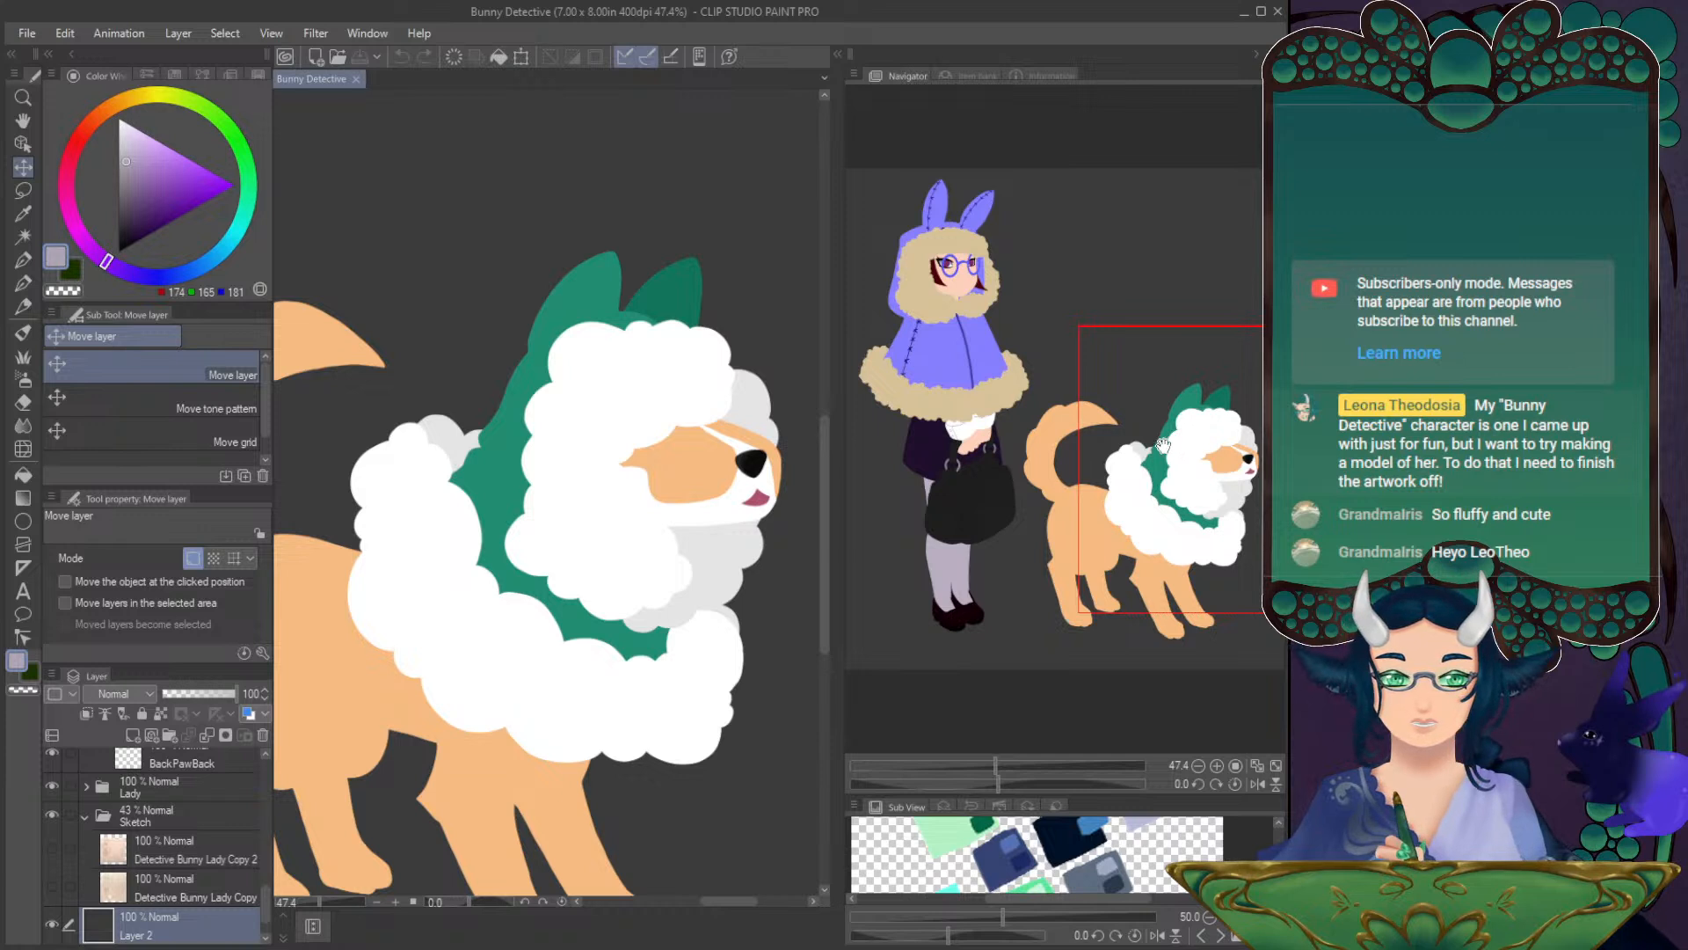
pyautogui.scroll(-2, 1159, 451)
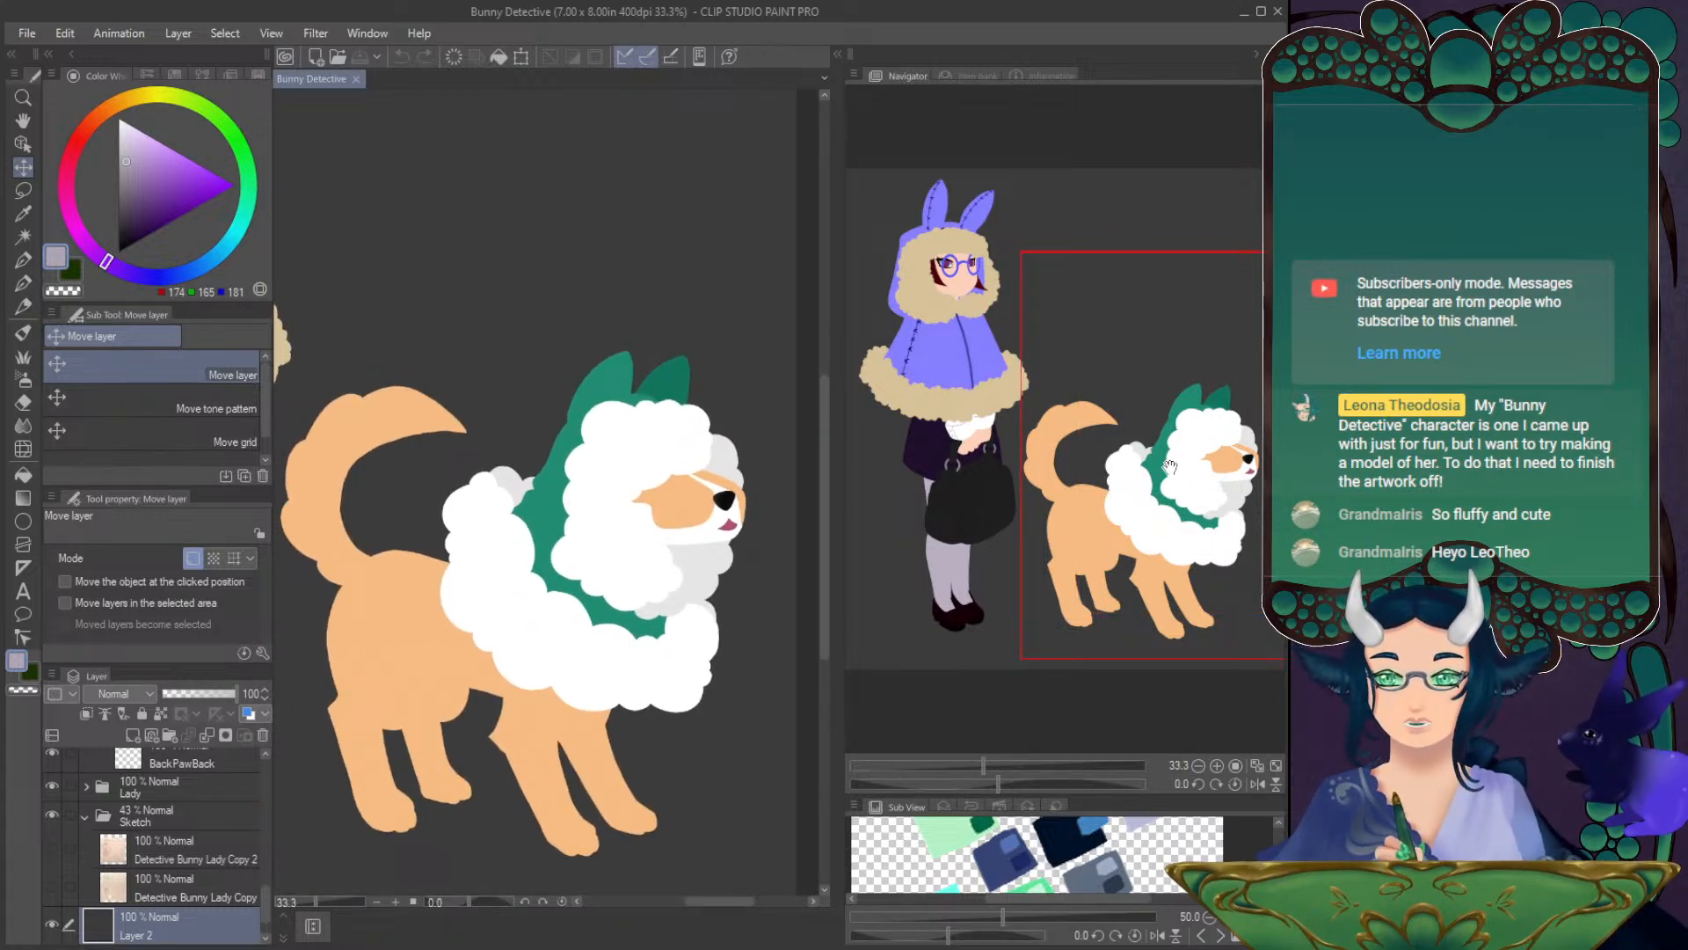
pyautogui.moveTo(1176, 453); pyautogui.dragTo(1168, 460)
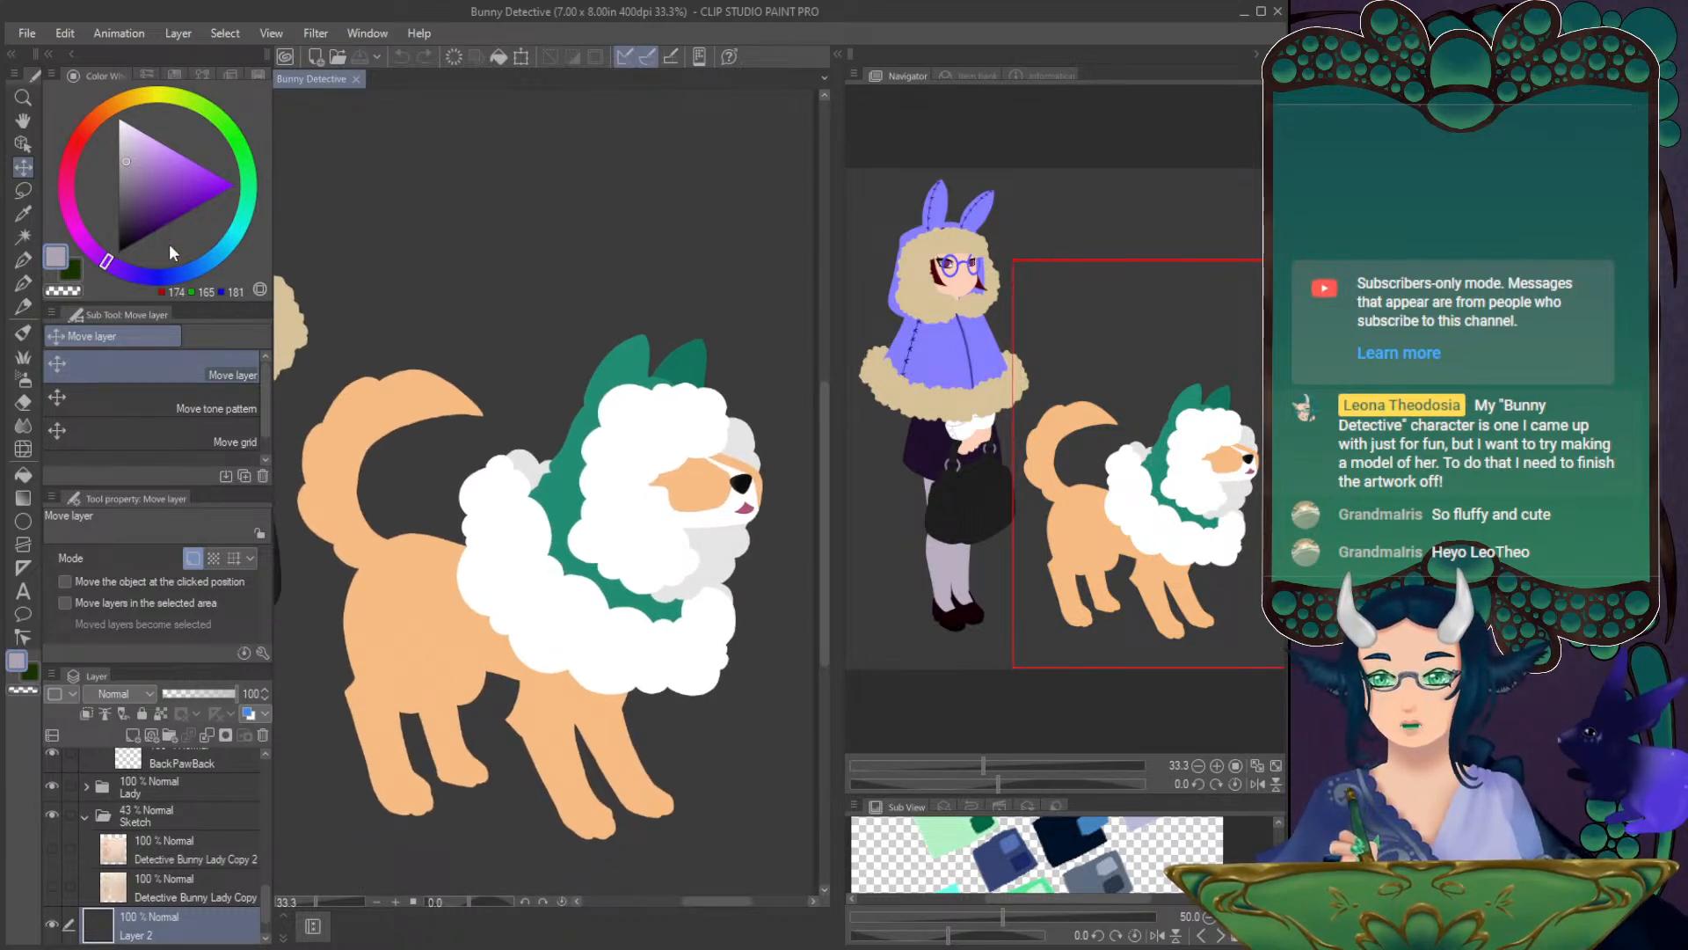
# - Choose the Turnip pen, collapse the dog's Body folder and hide the Front Hood Fluff layer in its Head folder
pyautogui.click(23, 283)
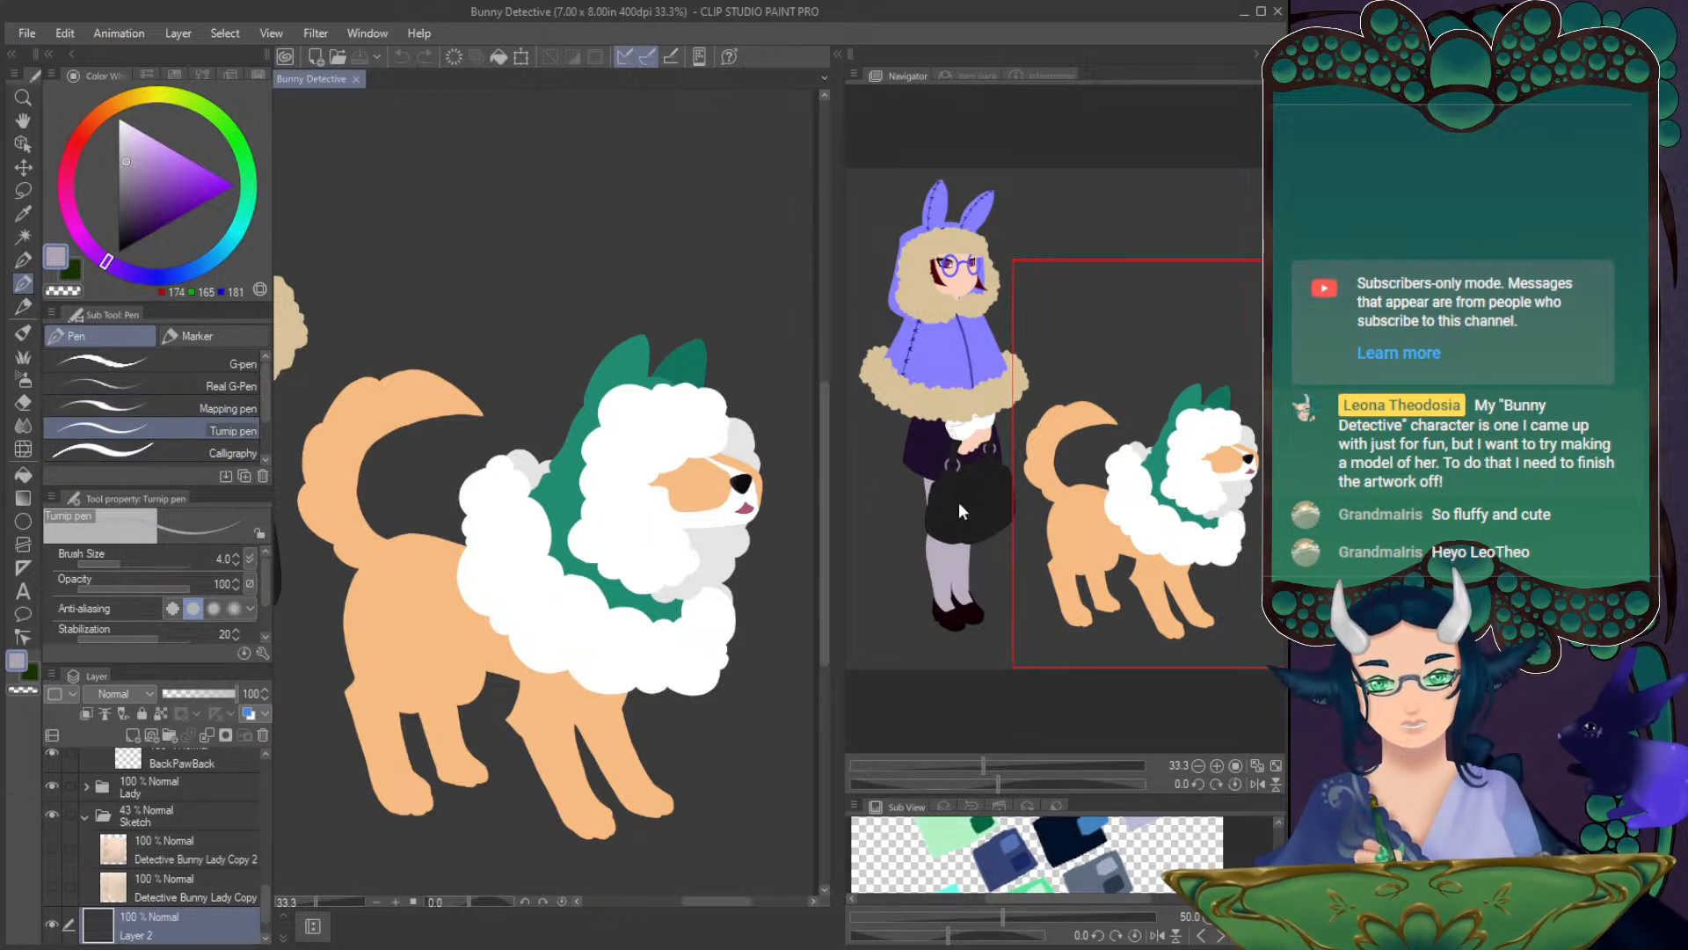
pyautogui.click(1218, 765)
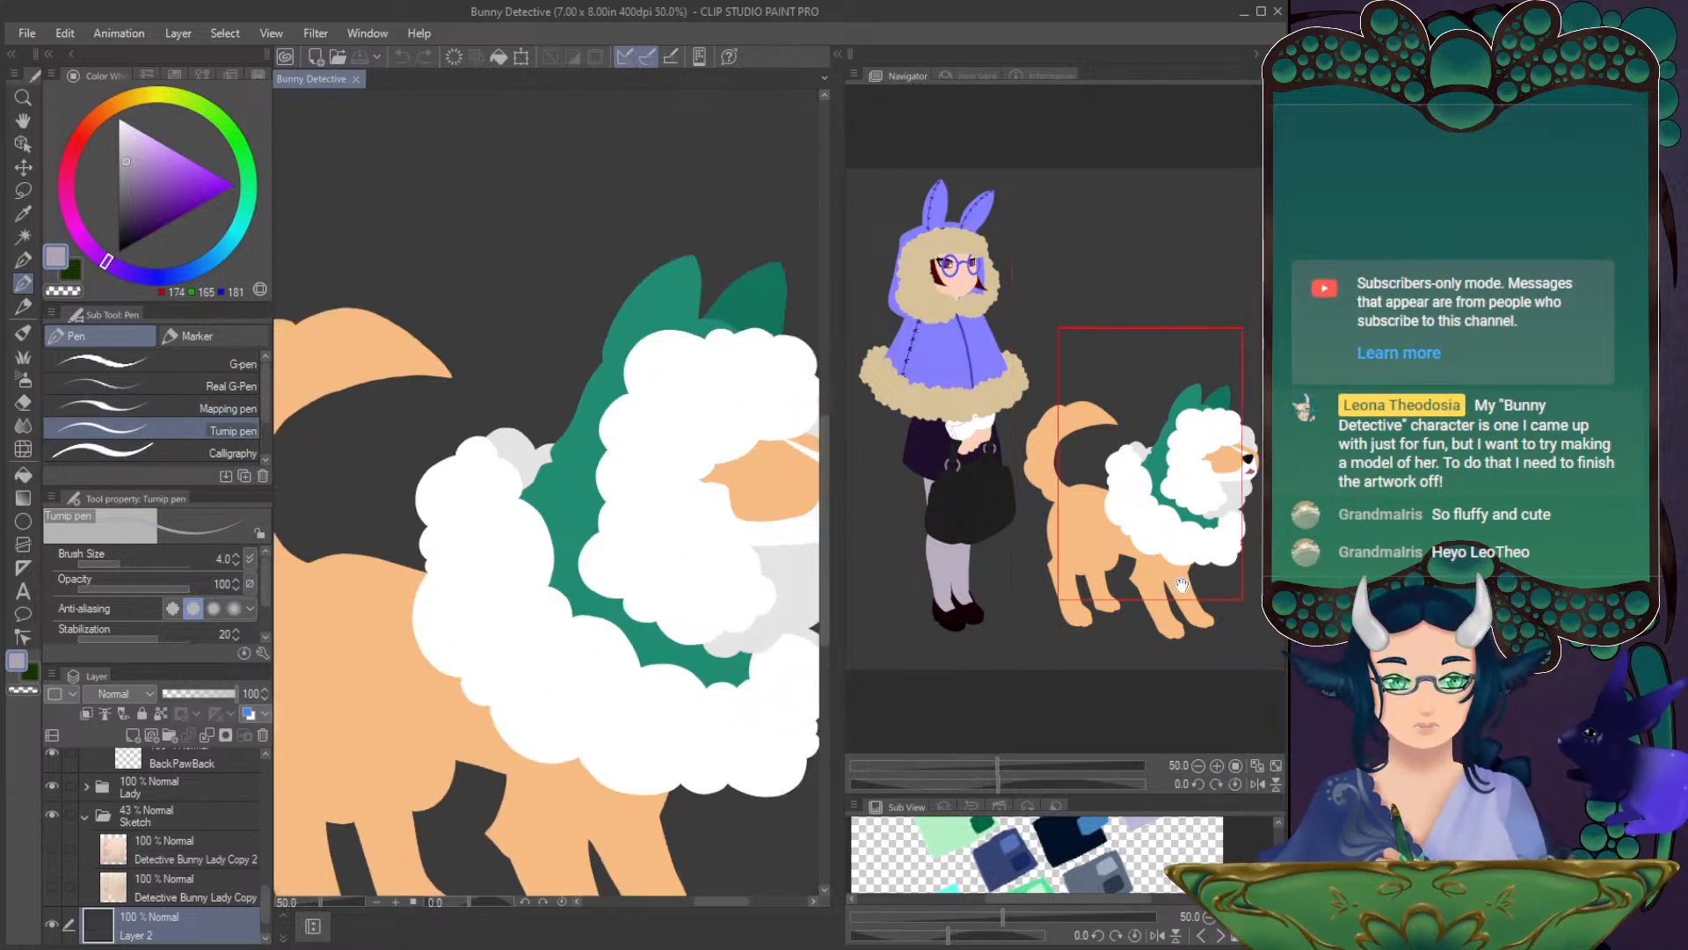
pyautogui.moveTo(1127, 459); pyautogui.dragTo(1185, 468)
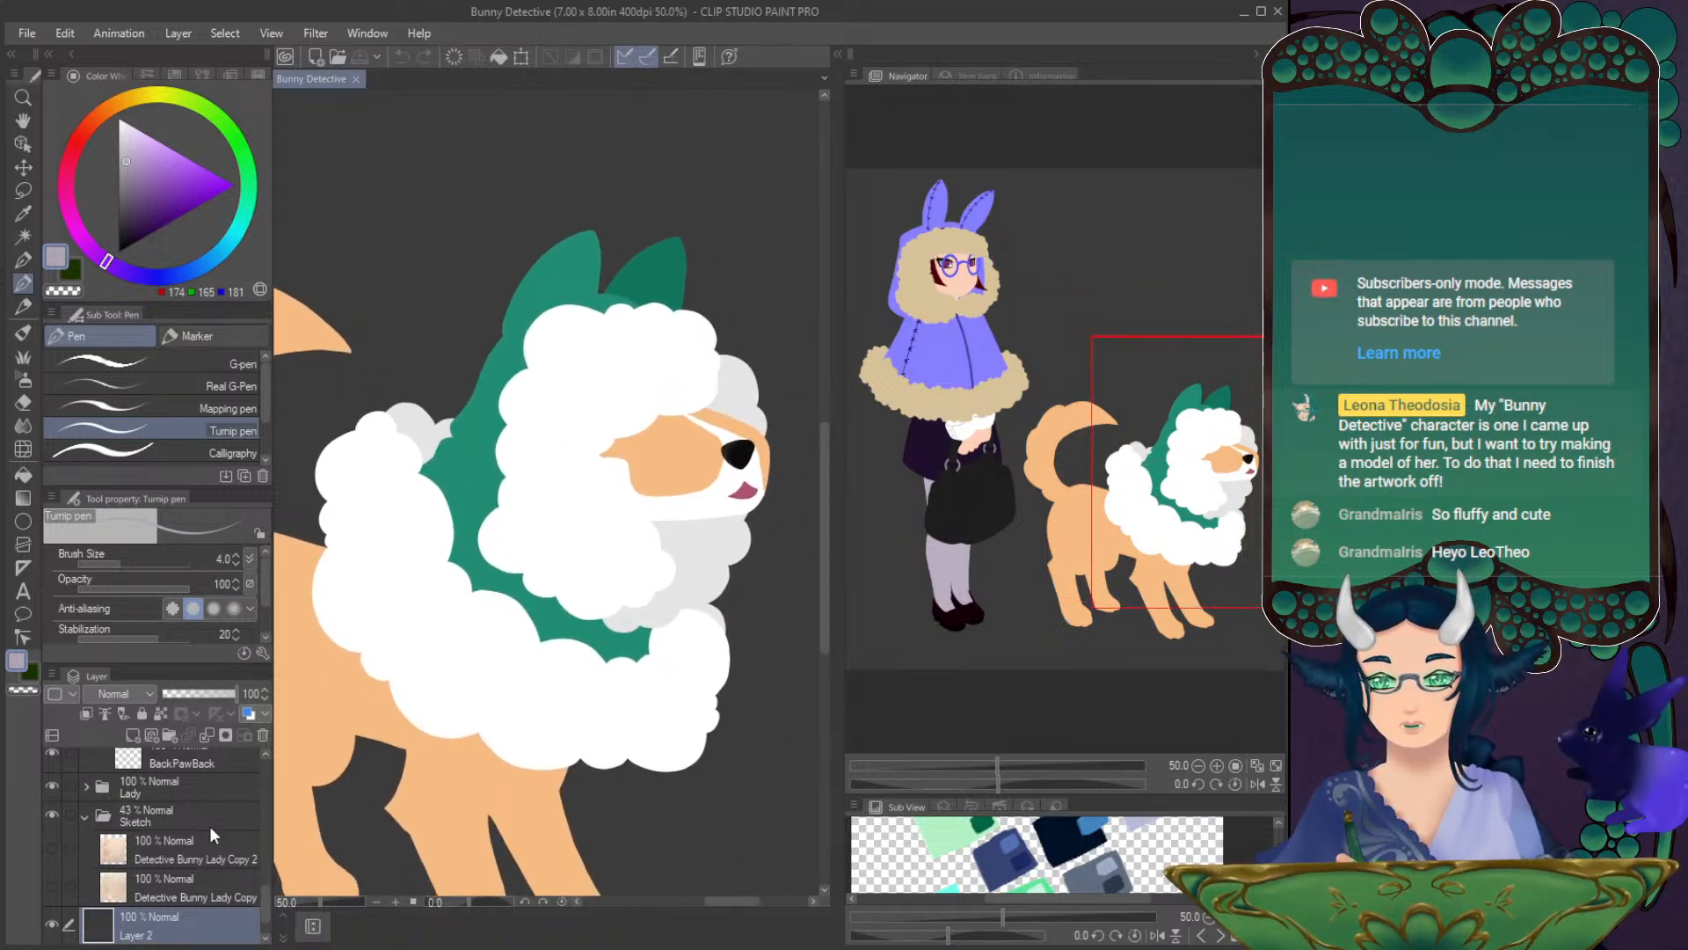
pyautogui.moveTo(264, 900); pyautogui.dragTo(265, 760)
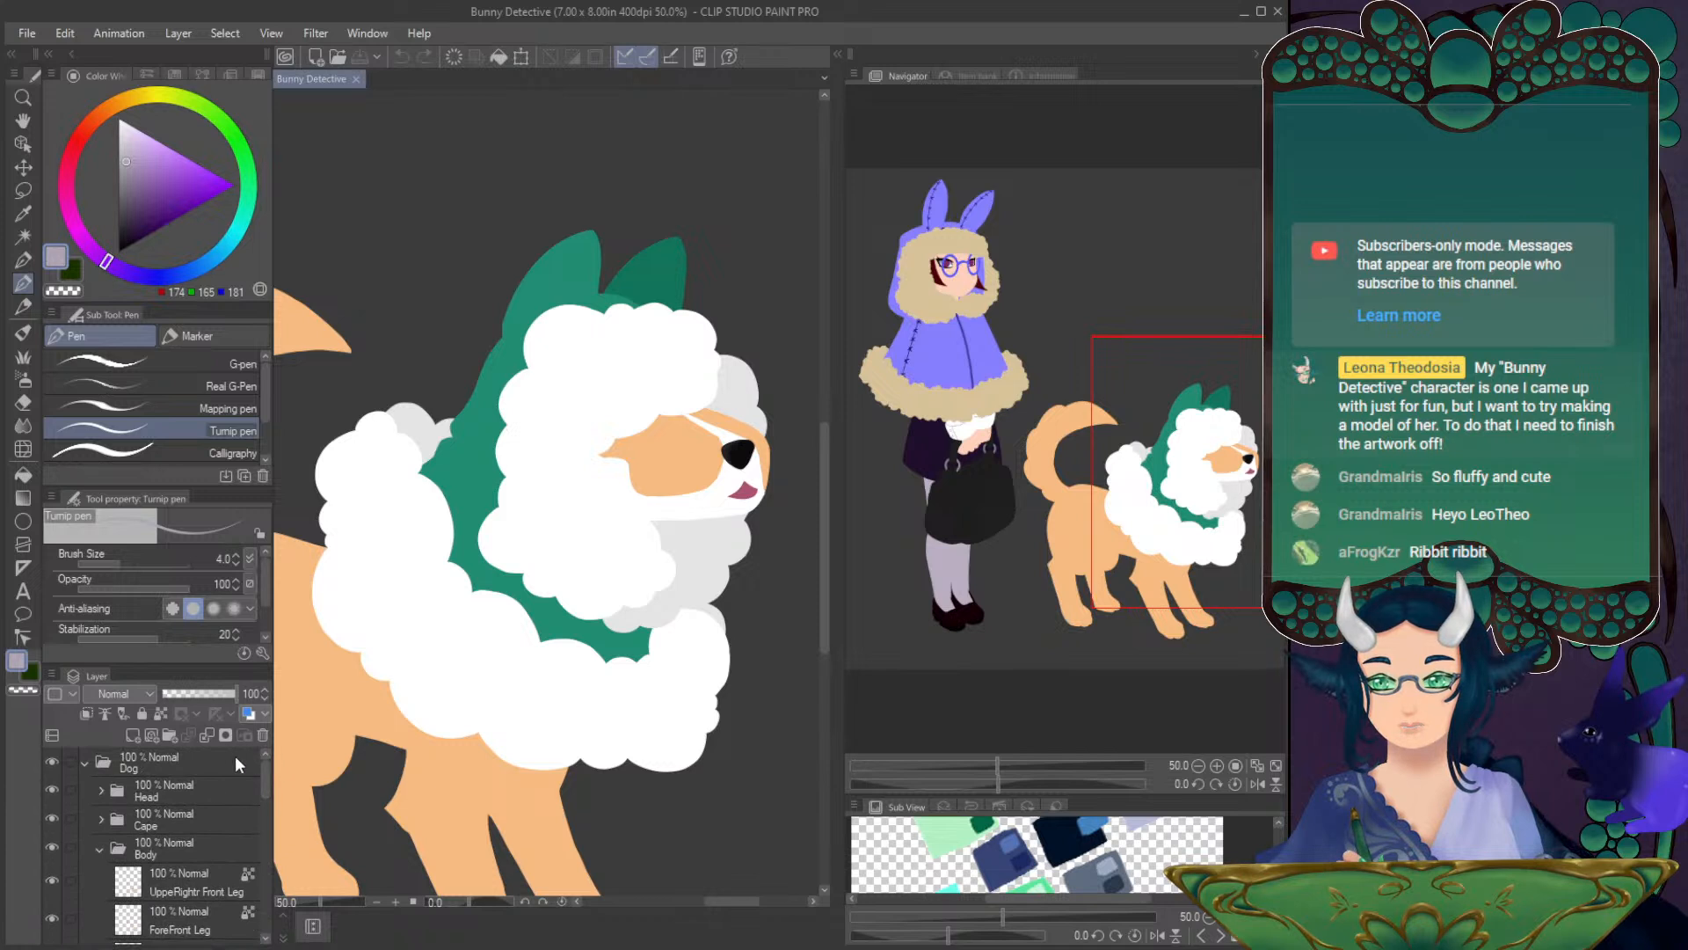
pyautogui.click(101, 847)
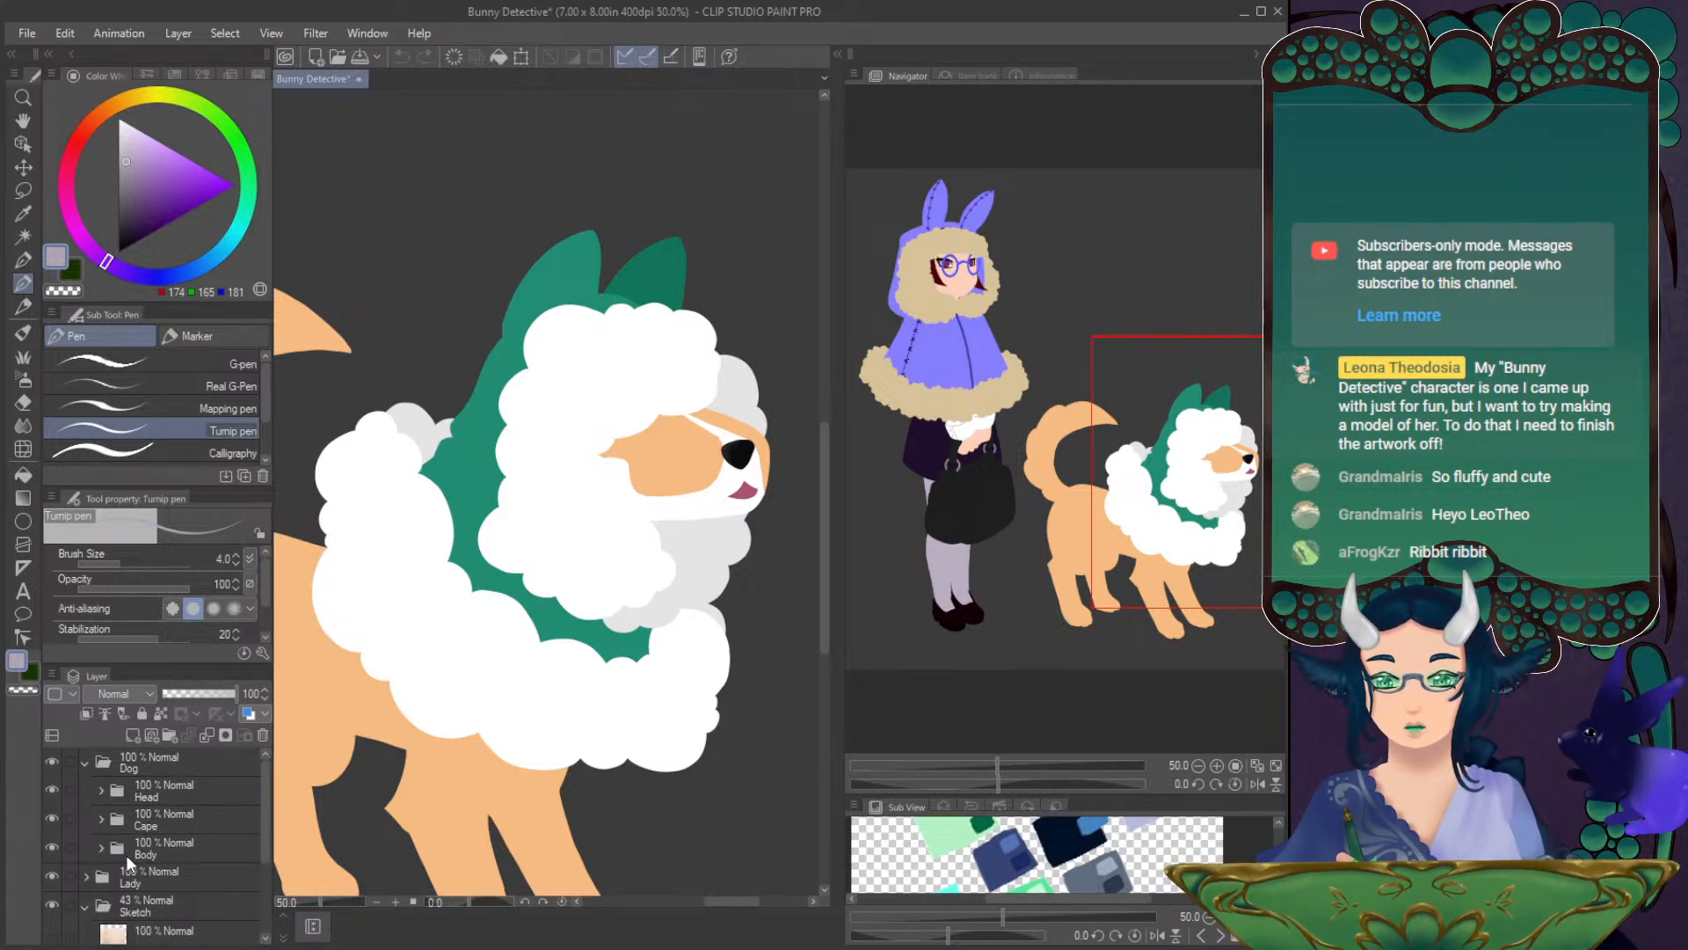
pyautogui.click(102, 790)
pyautogui.click(53, 822)
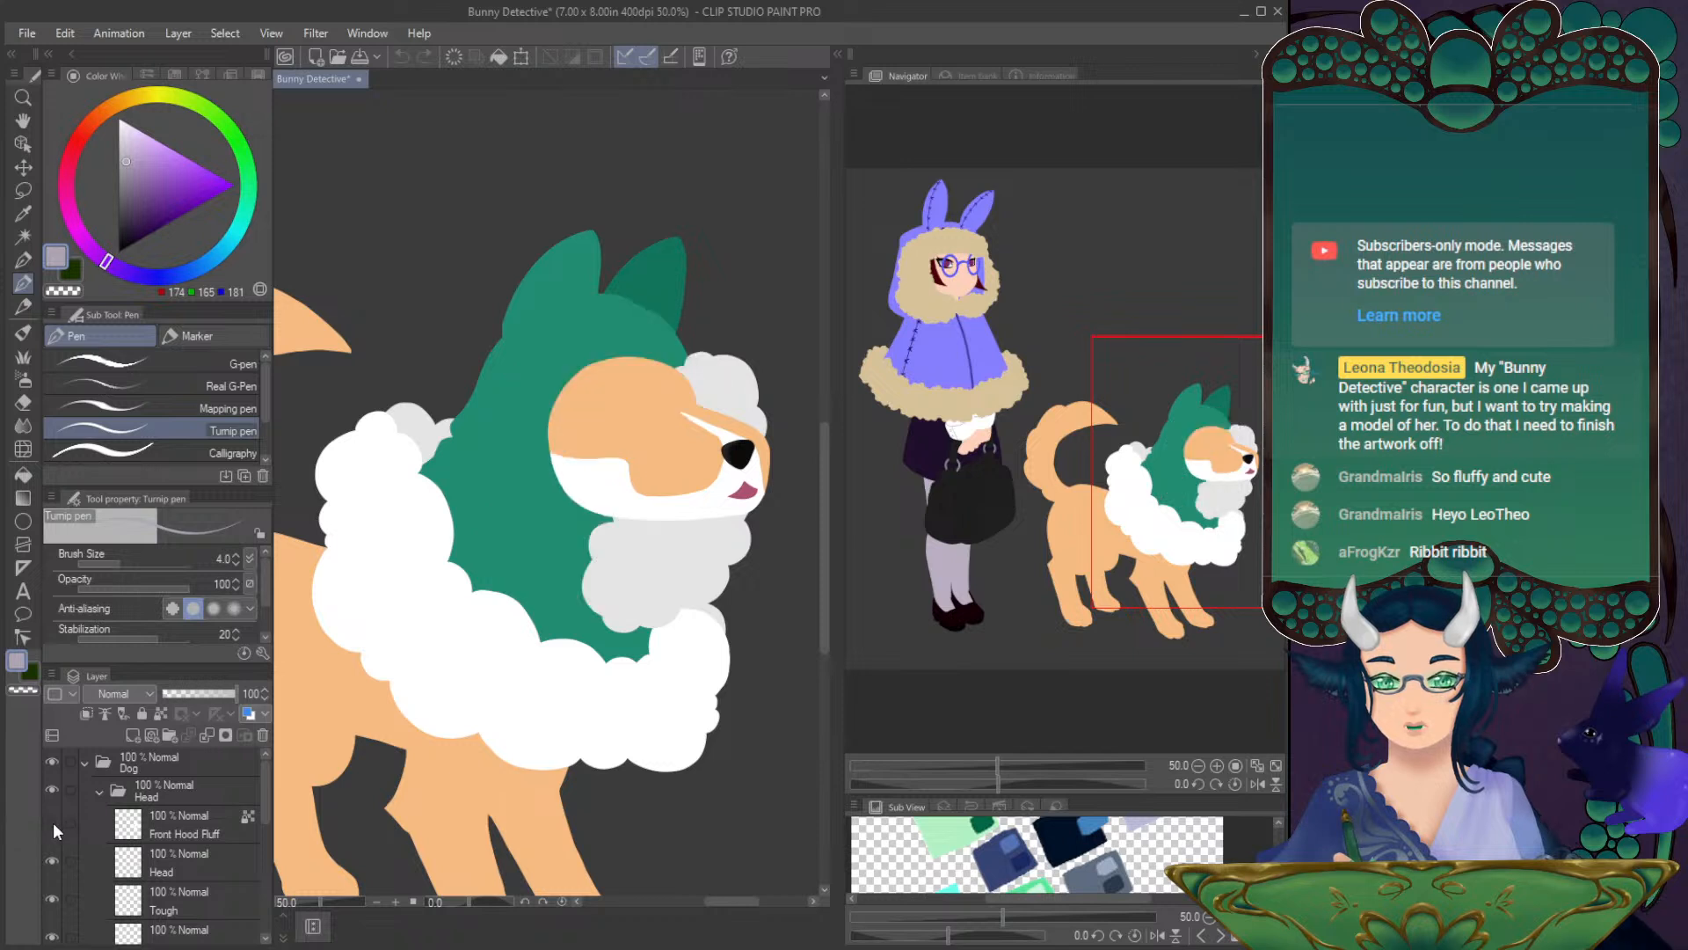
# - Check the dog against the Detective Bunny Lady Copy 2 sketch by showing that layer and hiding it again
pyautogui.click(1198, 765)
pyautogui.scroll(-5, 266, 819)
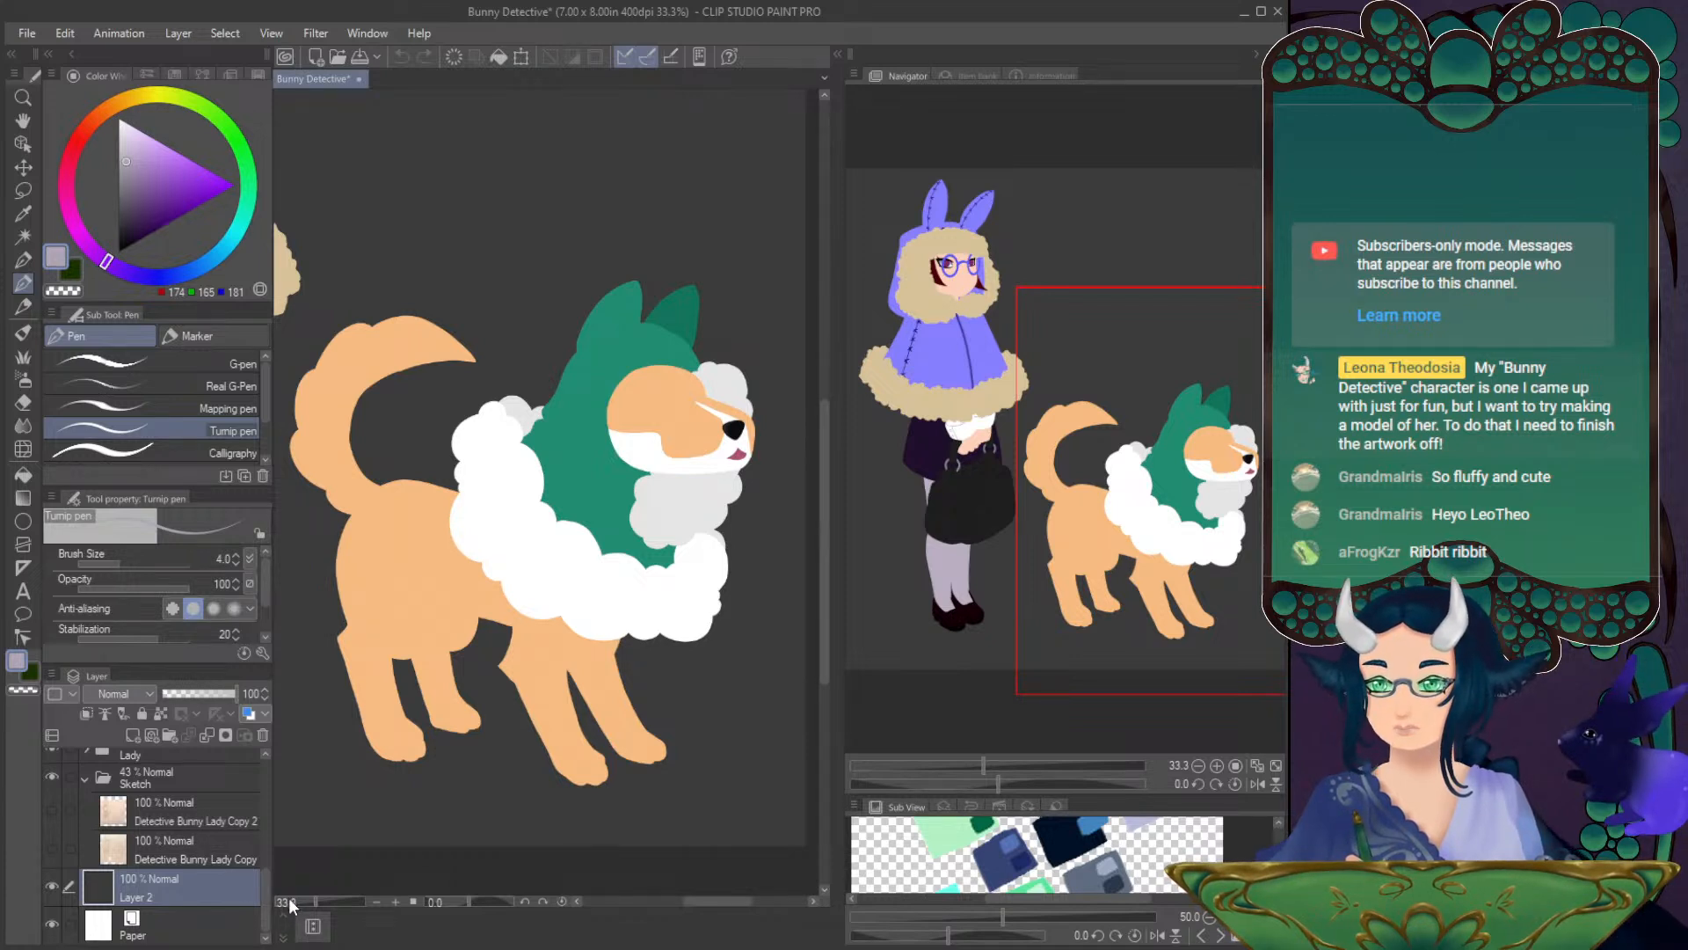
pyautogui.click(52, 810)
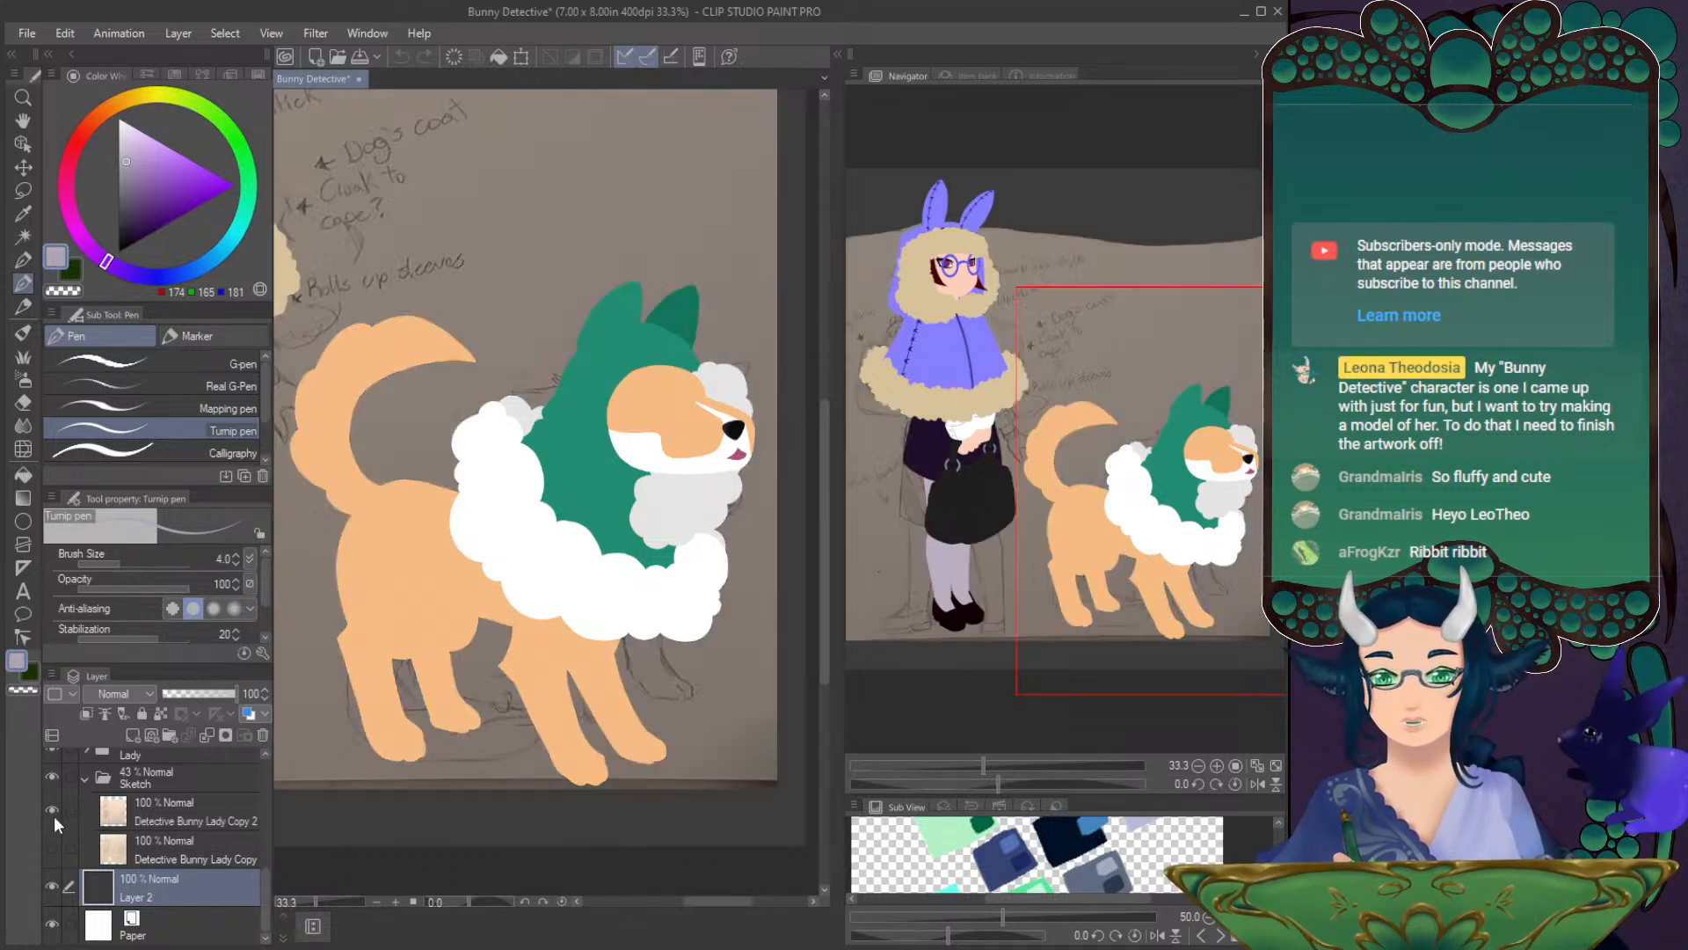
pyautogui.click(52, 808)
# - Collapse the Sketch folder and move it to the head of the layer stack, above the Dog folder
pyautogui.click(187, 781)
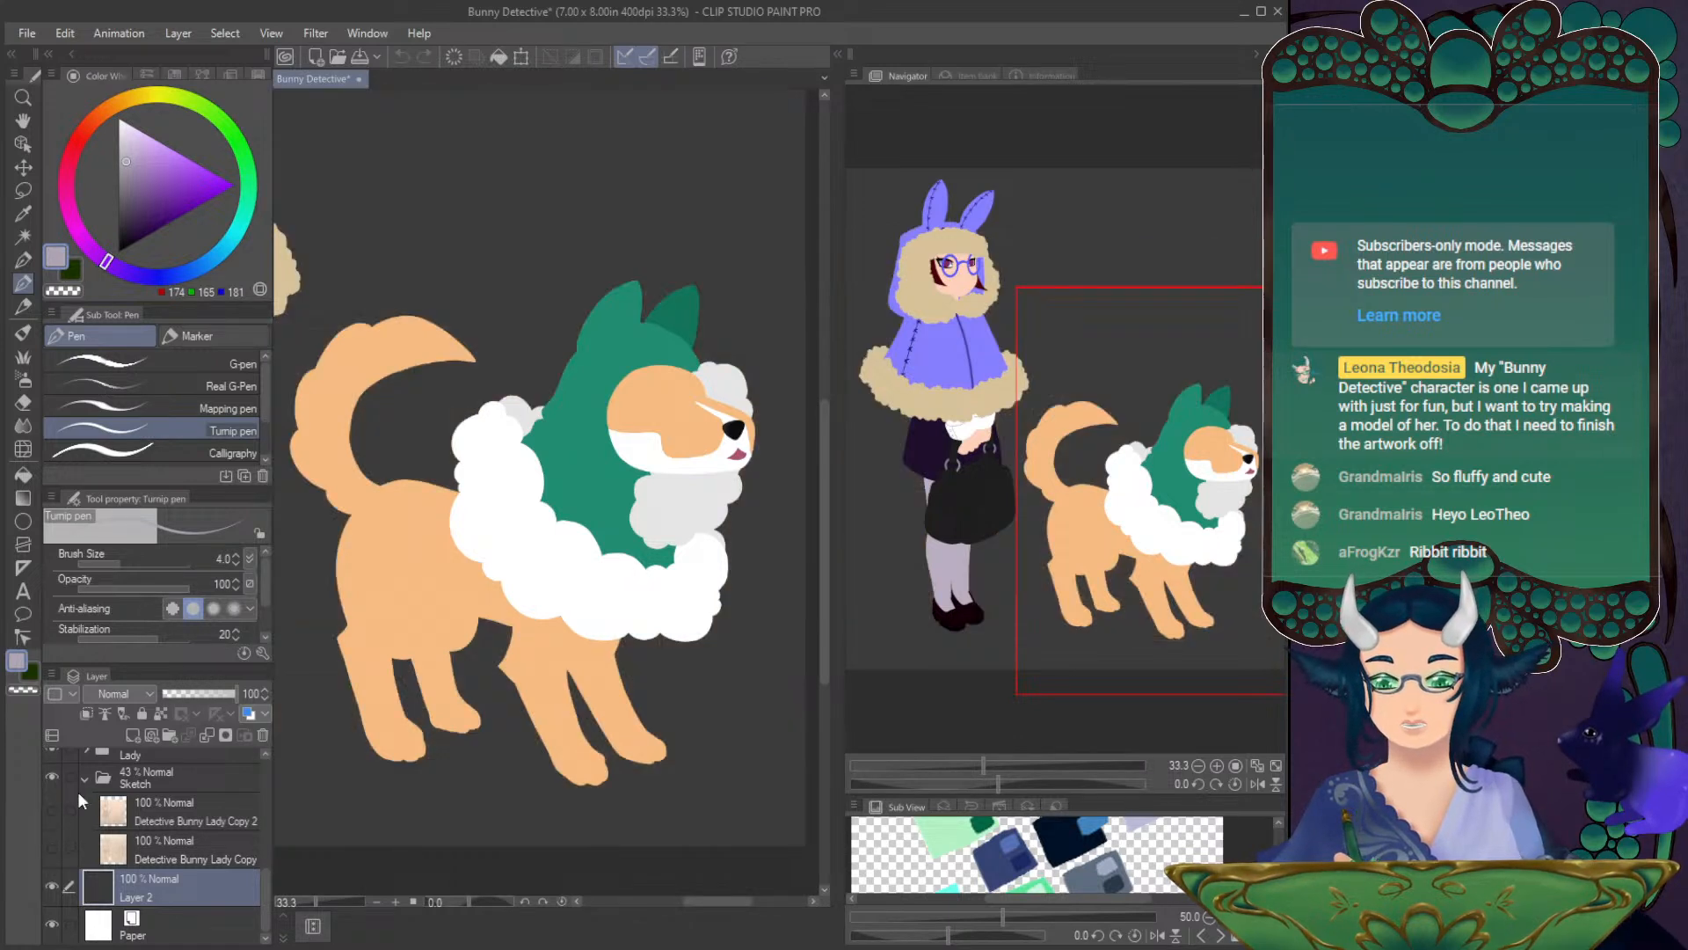
pyautogui.moveTo(261, 881); pyautogui.dragTo(256, 847)
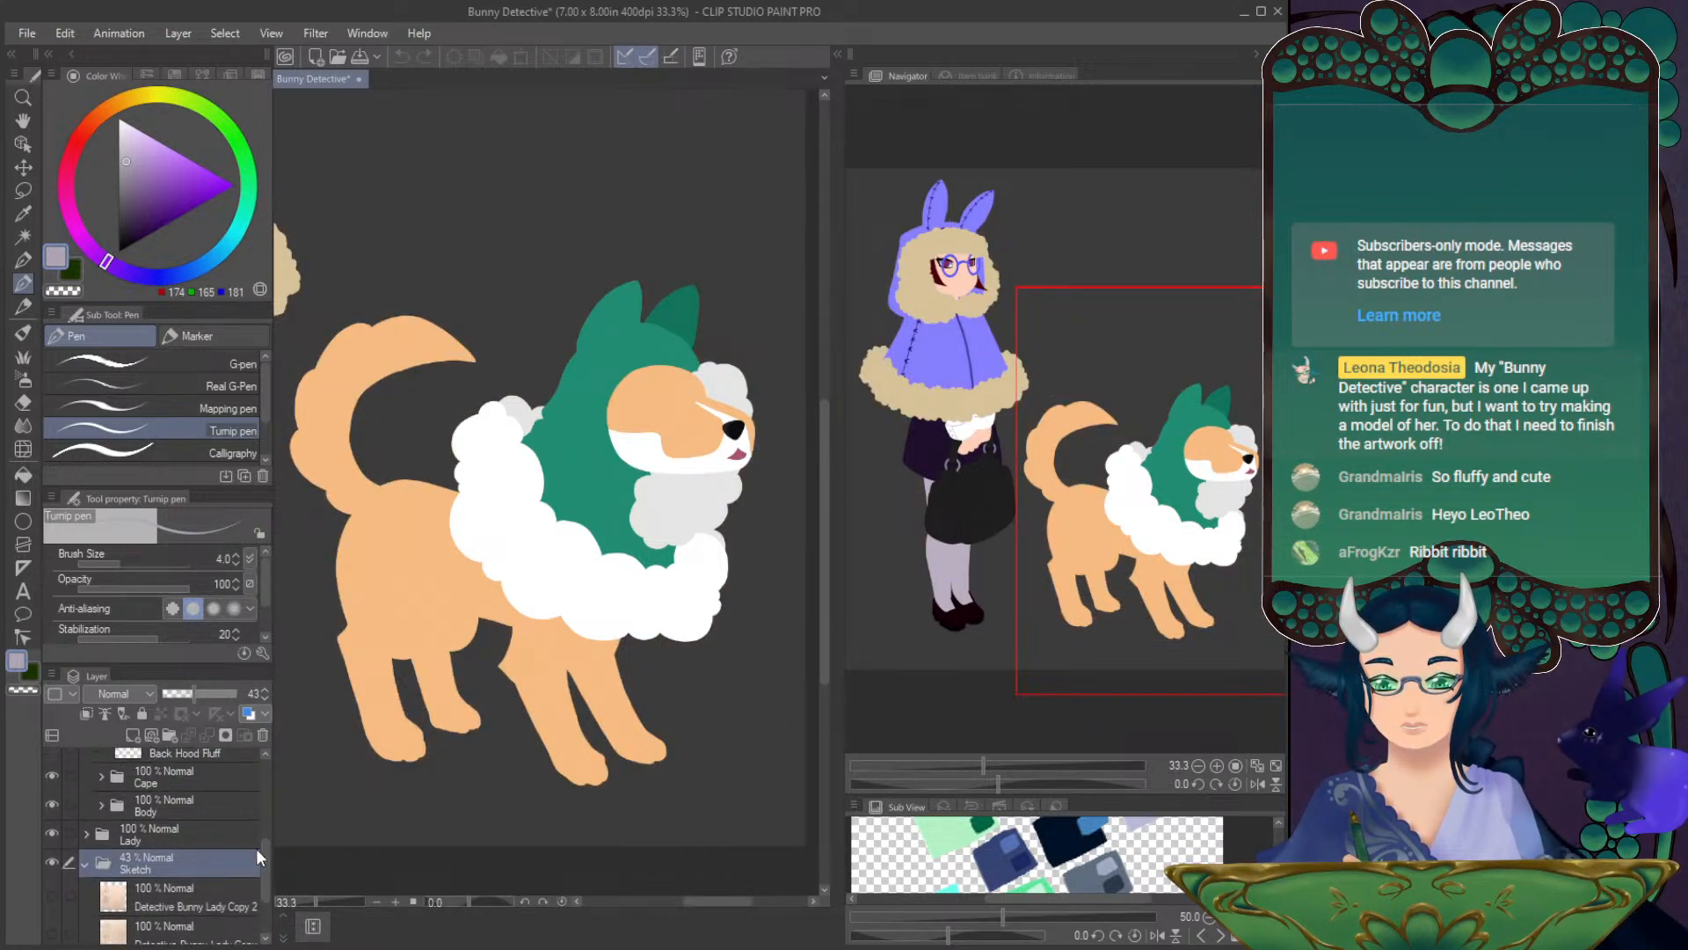
pyautogui.click(86, 862)
pyautogui.moveTo(150, 816); pyautogui.dragTo(158, 755)
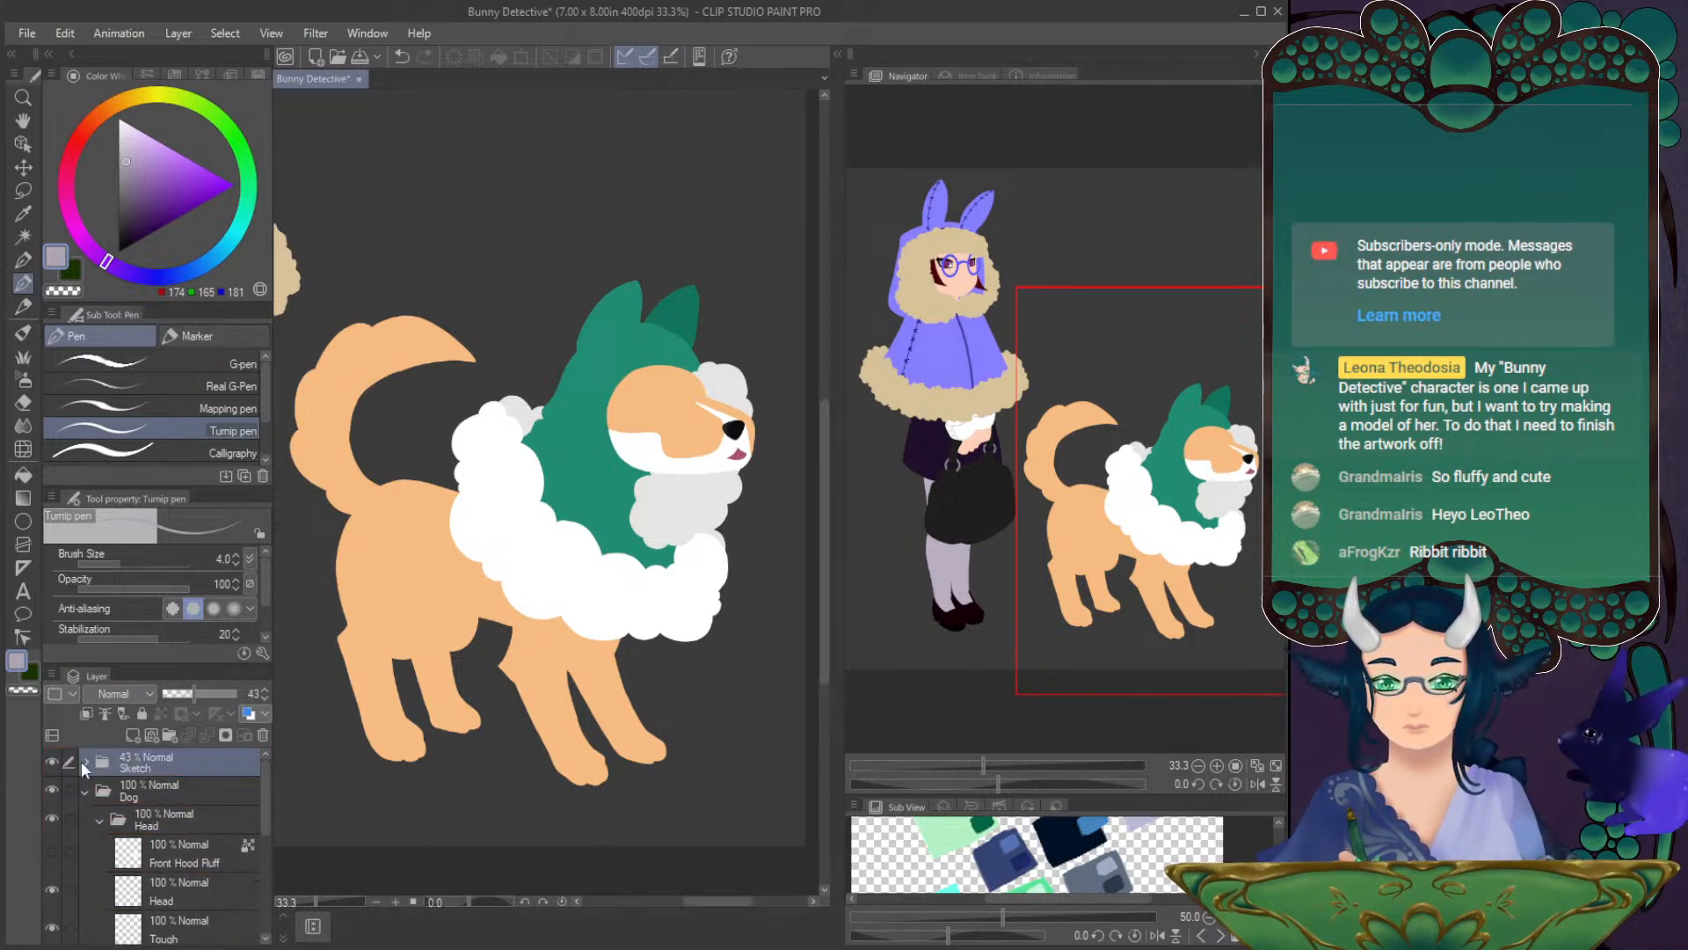
# - Expand the Sketch folder and show the Detective Bunny Lady Copy sketch over the whole artwork
pyautogui.click(86, 762)
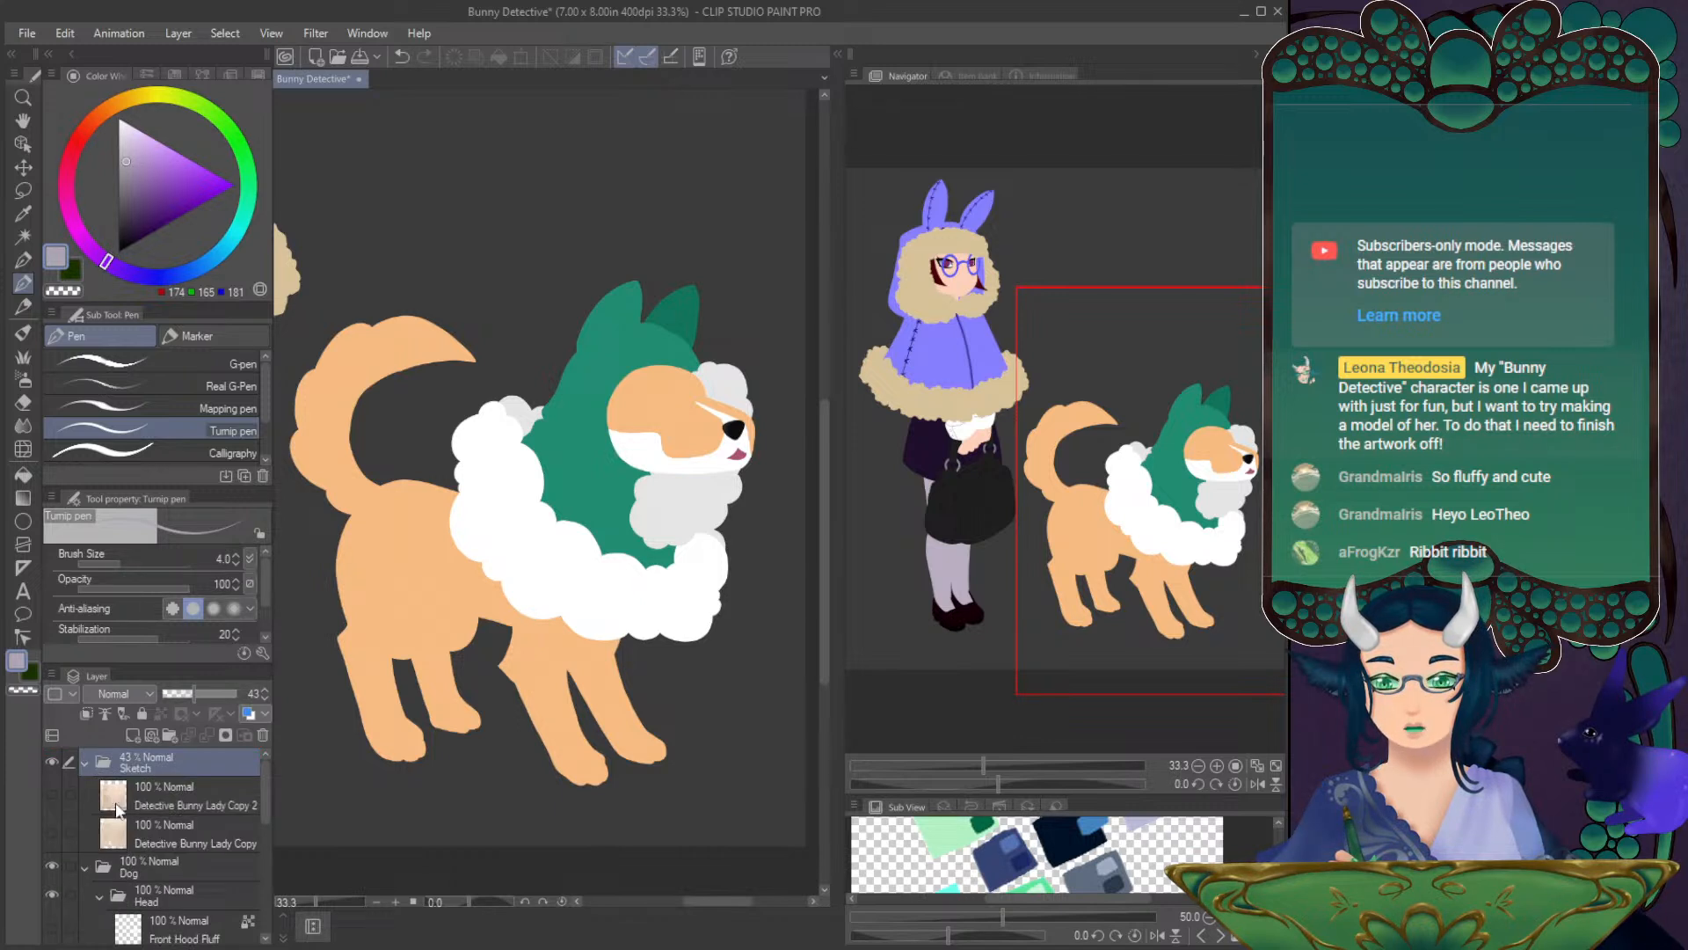
pyautogui.click(51, 831)
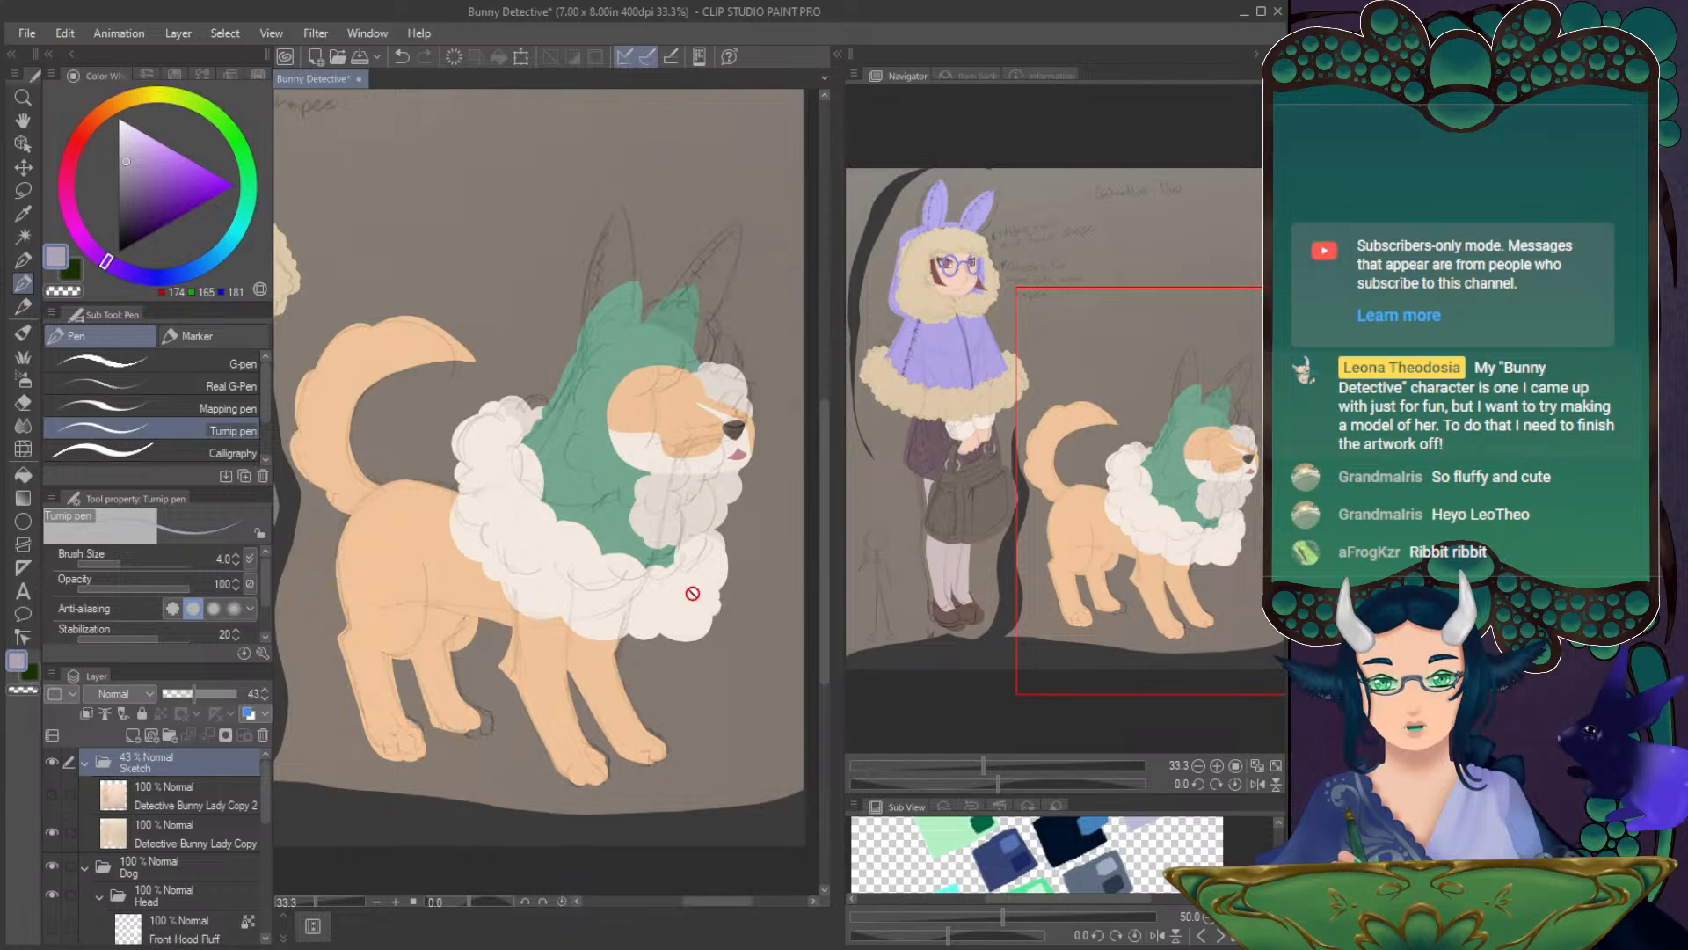
pyautogui.hotkey('ctrl', '0')
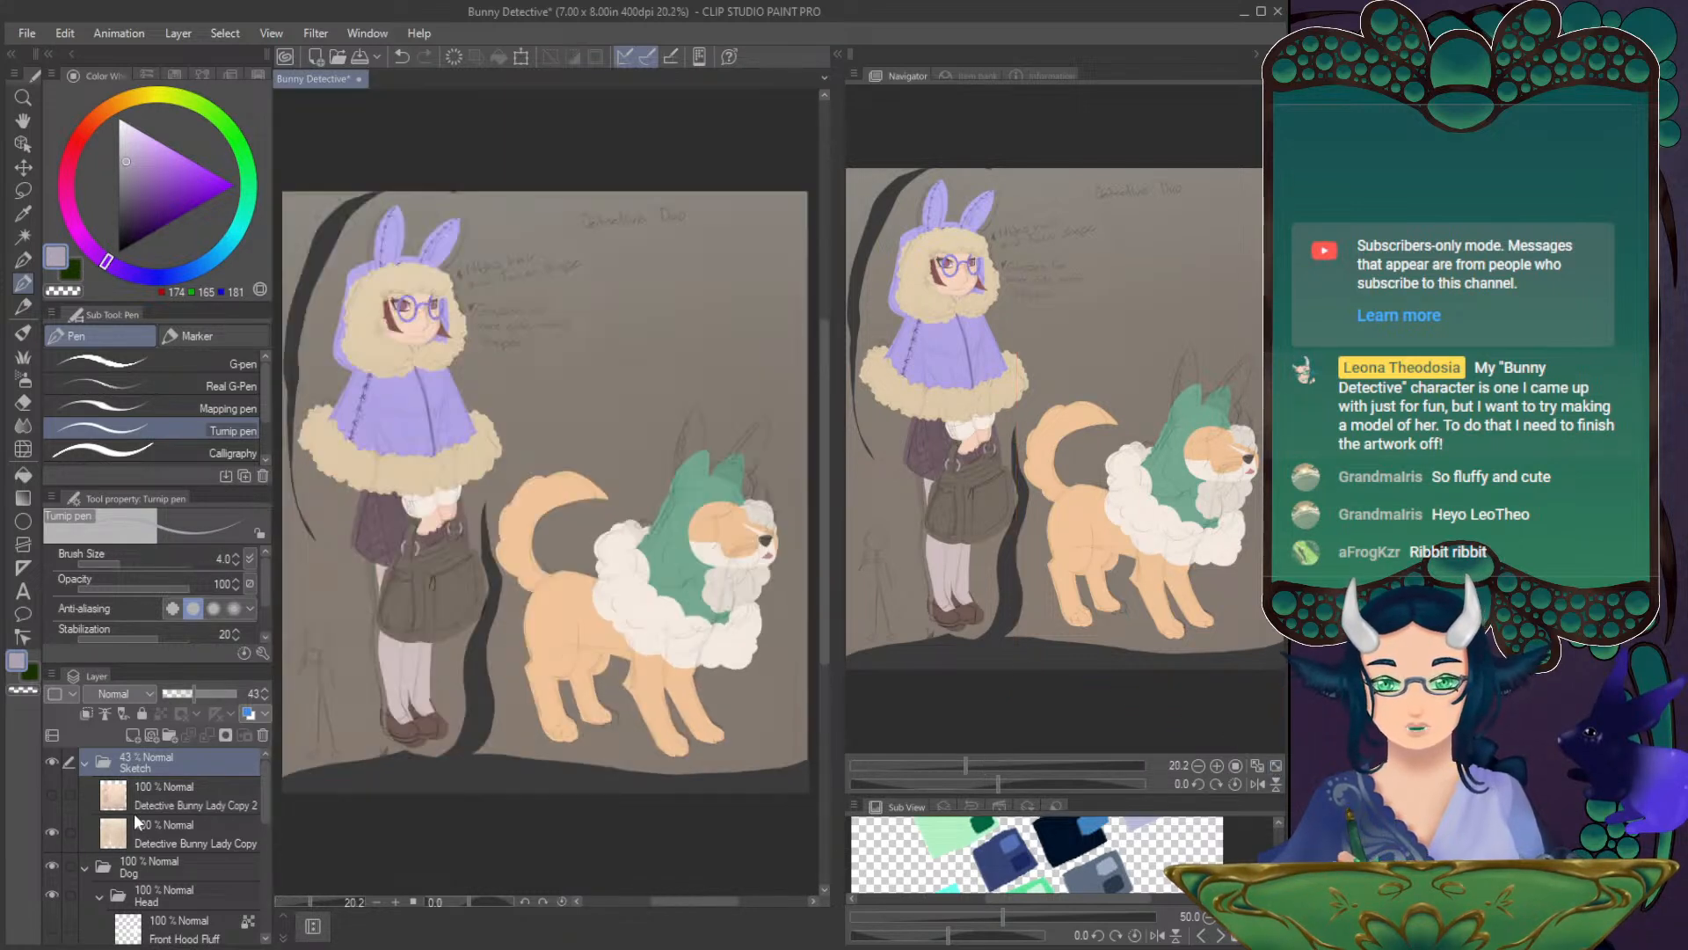
# - Set the Sketch folder's opacity to 100%
pyautogui.click(185, 834)
pyautogui.click(163, 788)
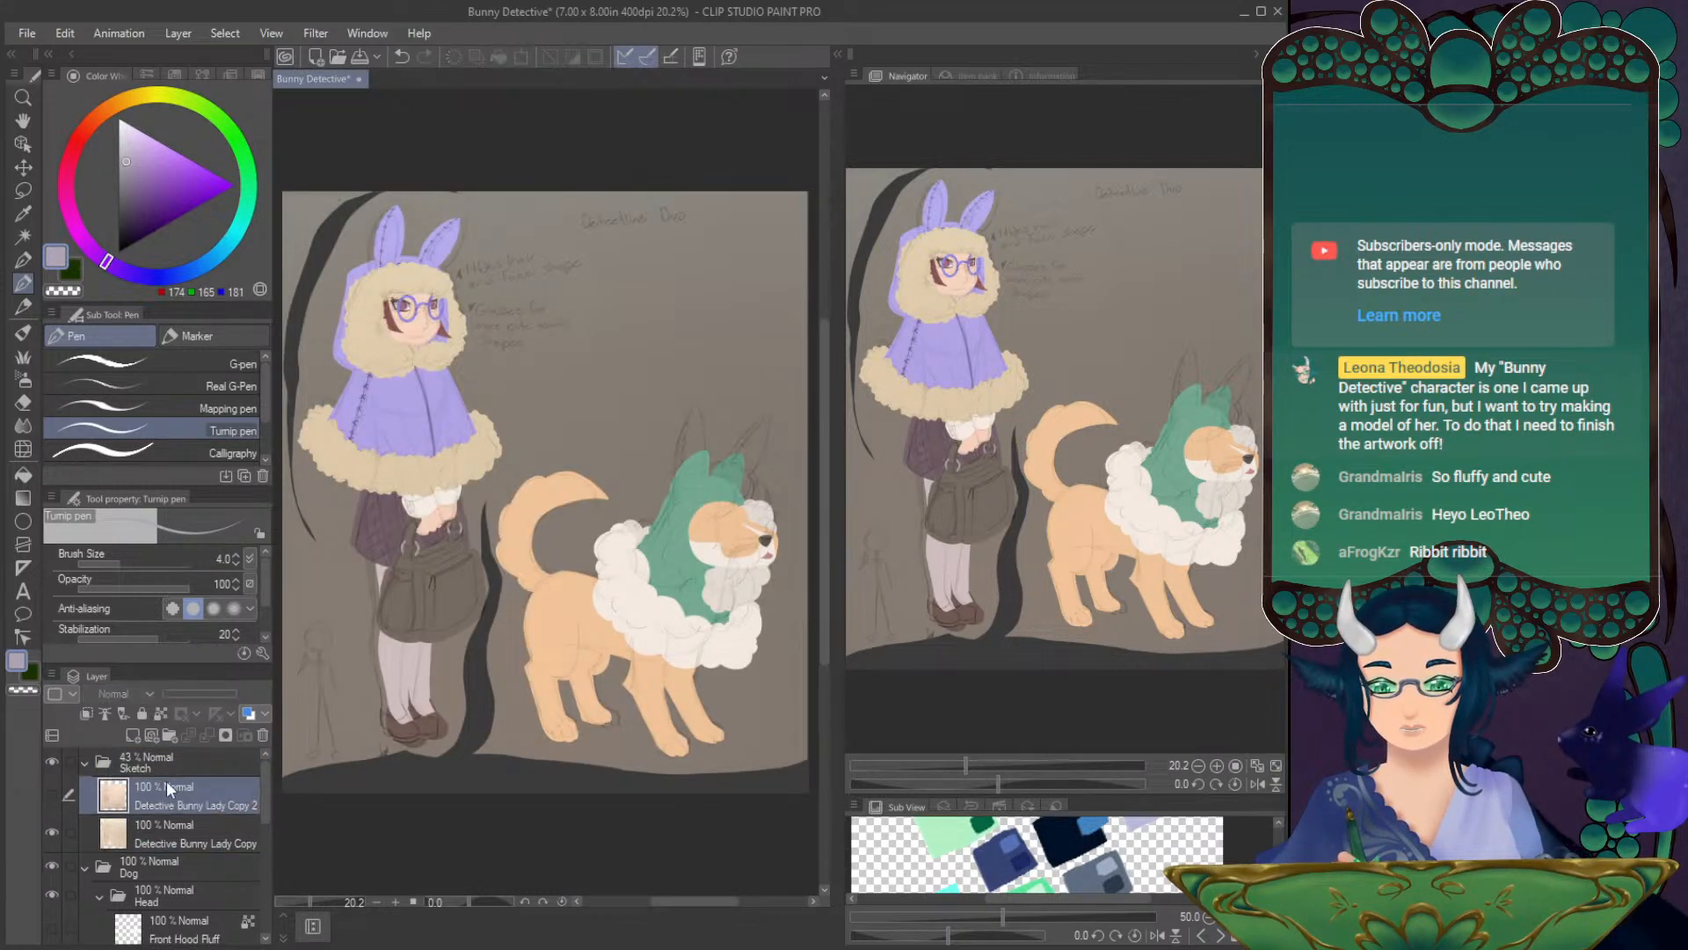
pyautogui.click(164, 758)
pyautogui.moveTo(195, 695); pyautogui.dragTo(247, 695)
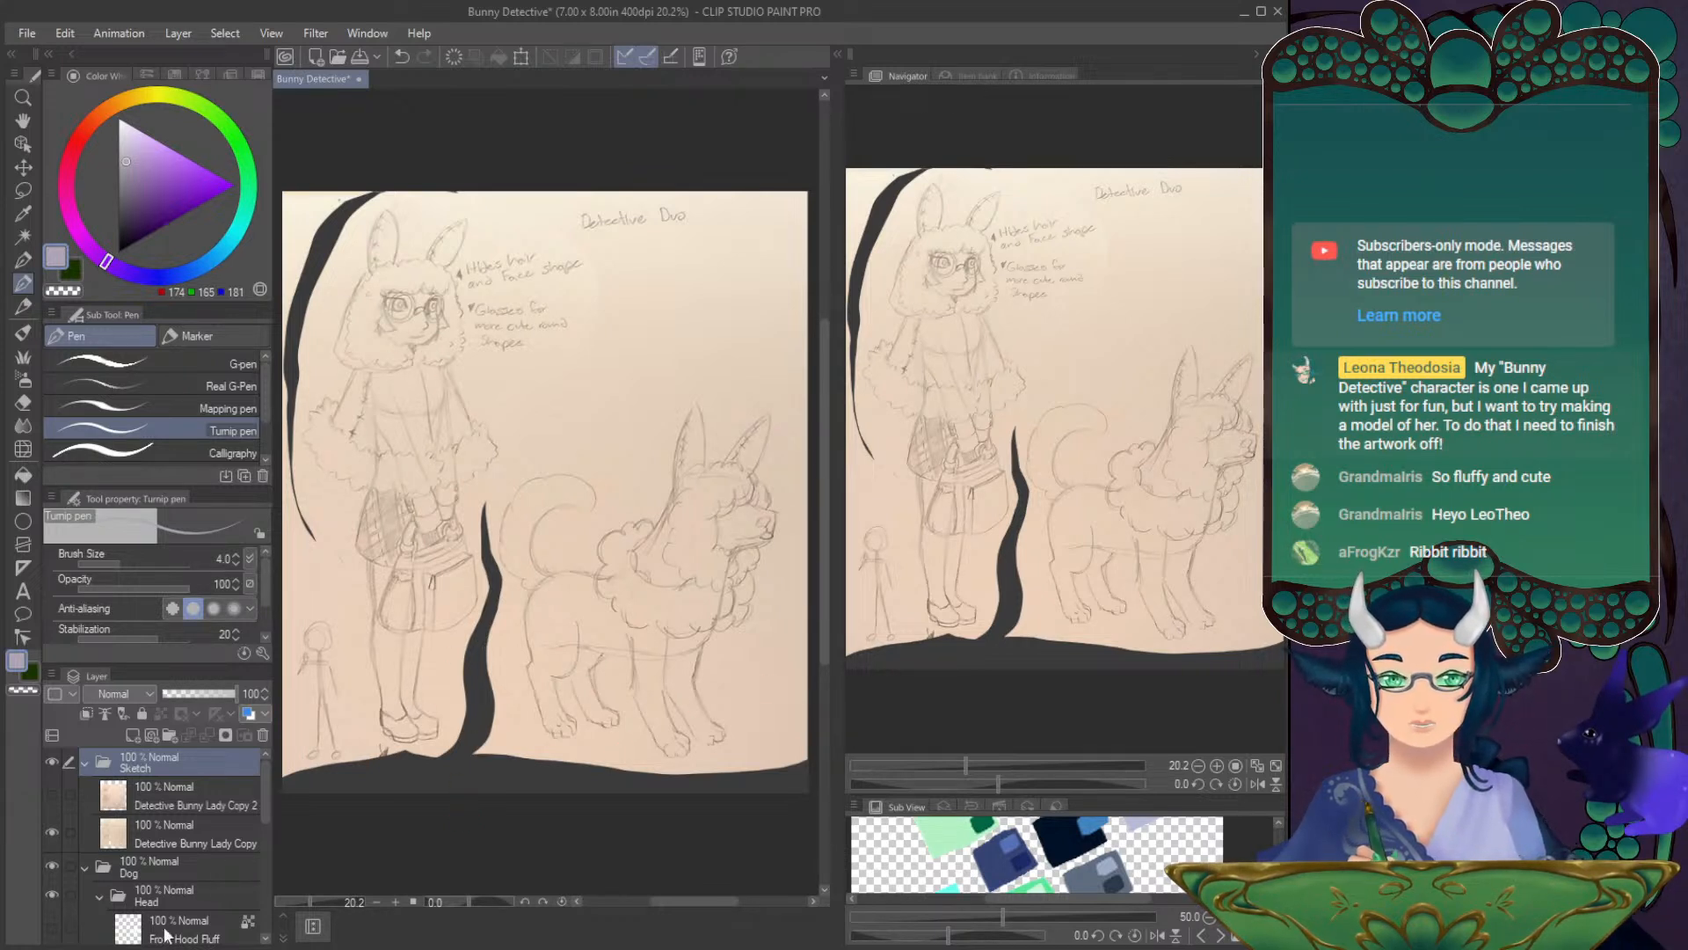
# - Compare the two Detective Bunny Lady sketches by showing them alternately, leaving both layers hidden
pyautogui.click(51, 833)
pyautogui.click(53, 795)
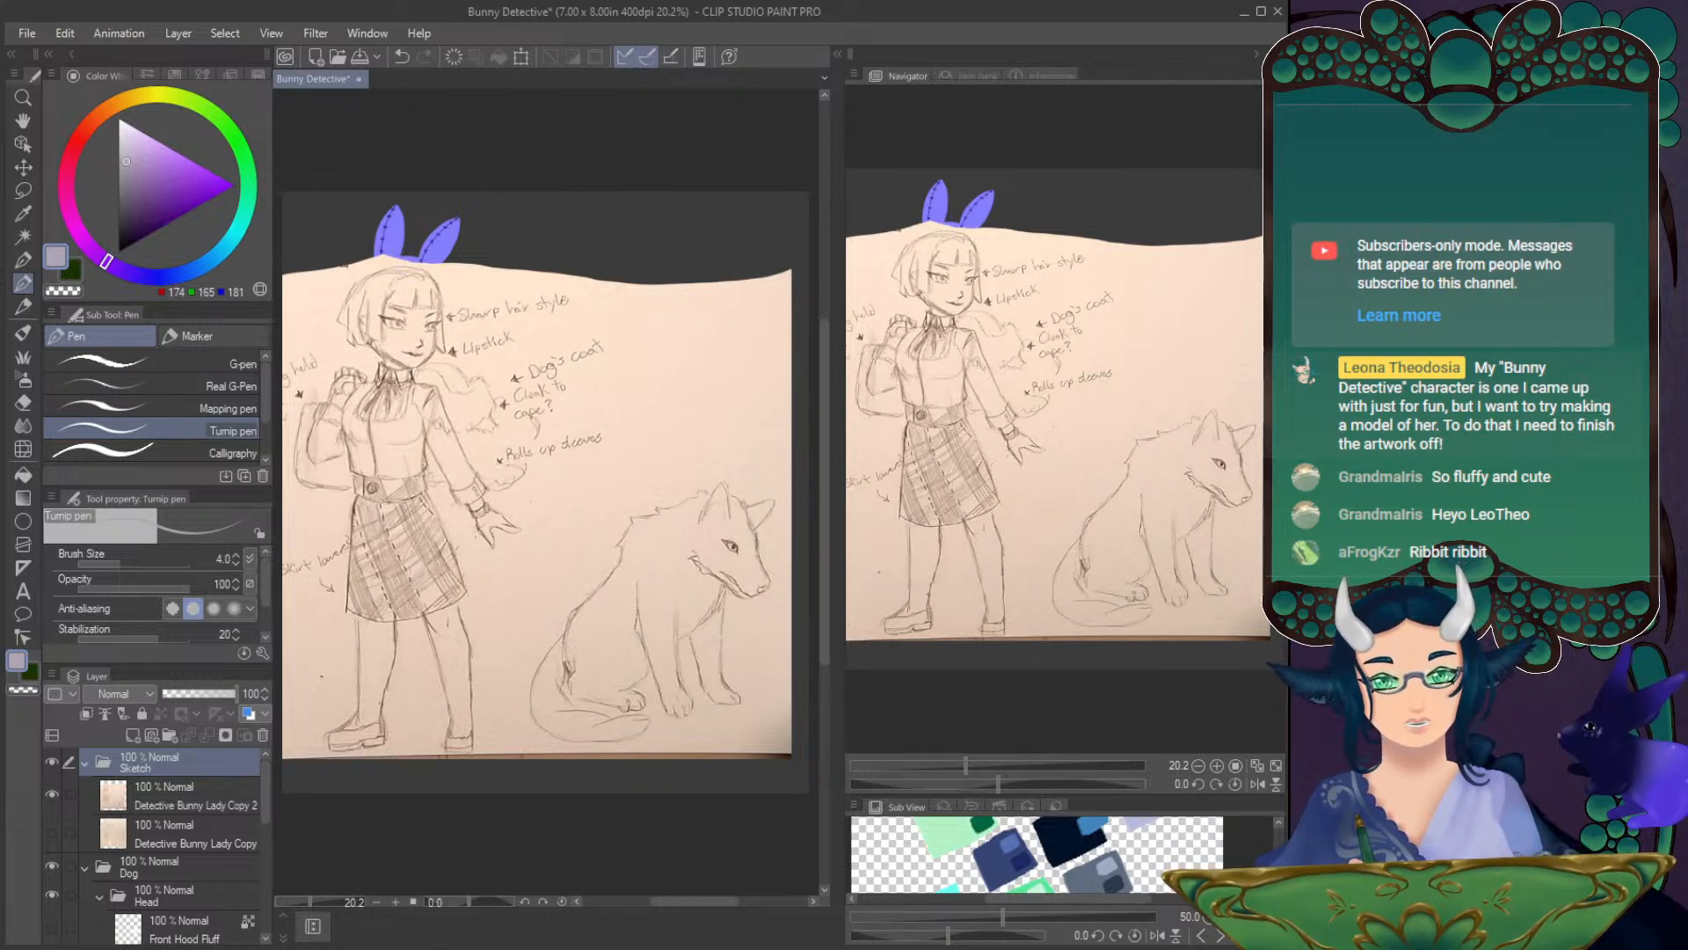
pyautogui.click(53, 794)
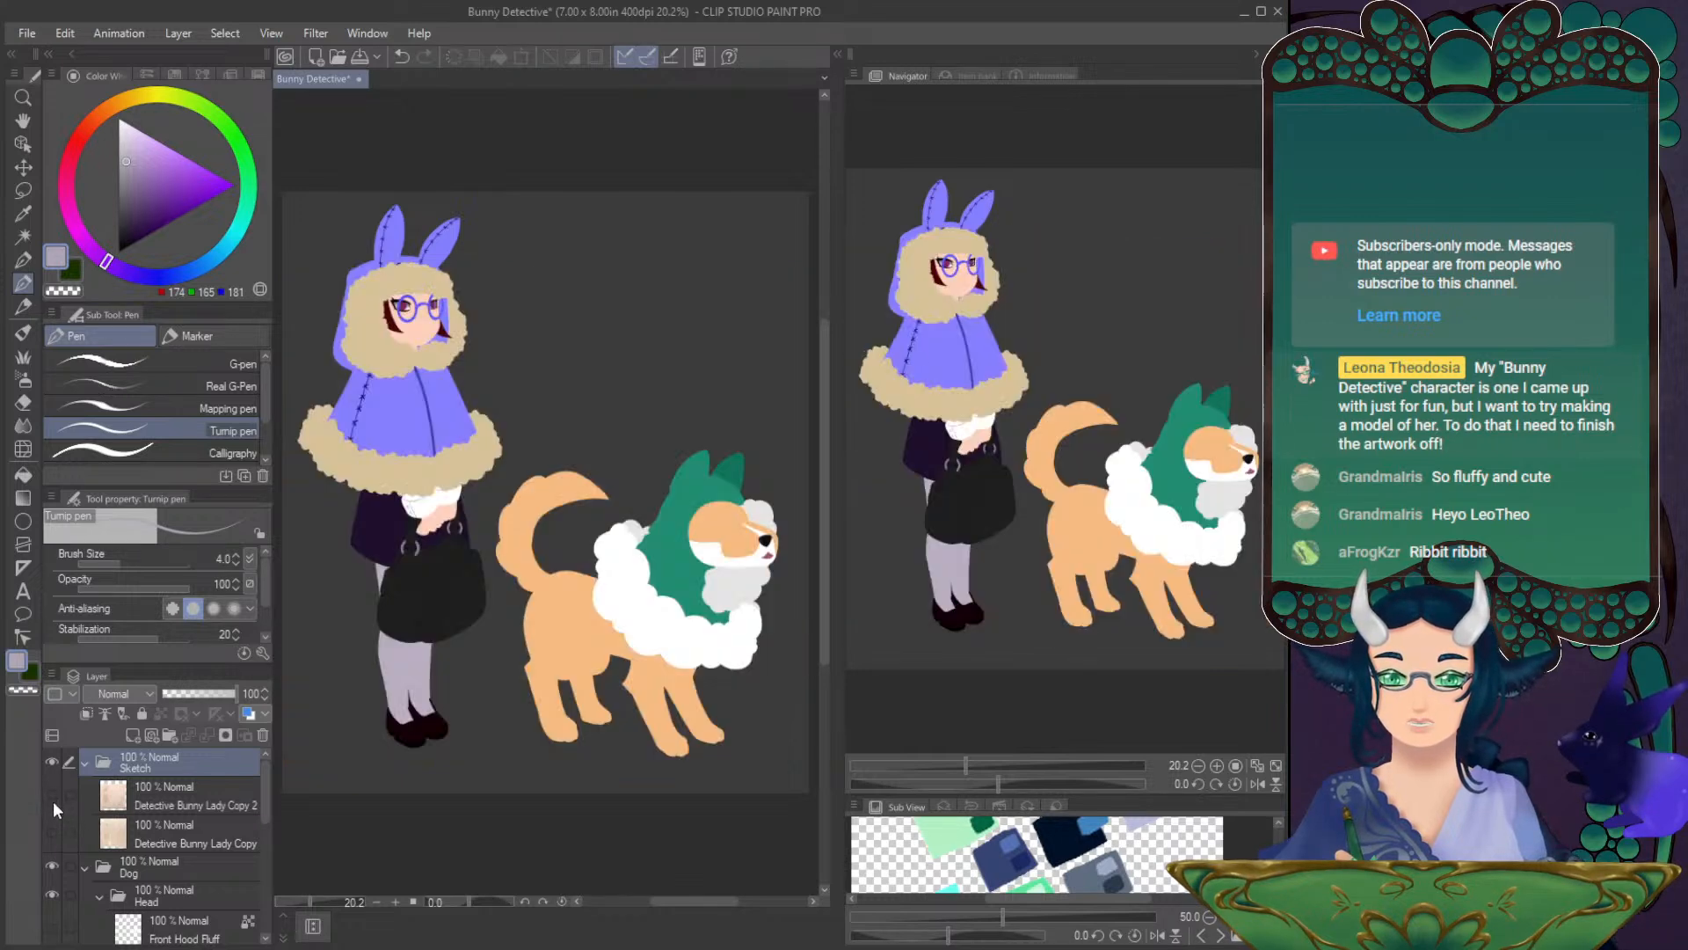
pyautogui.click(55, 828)
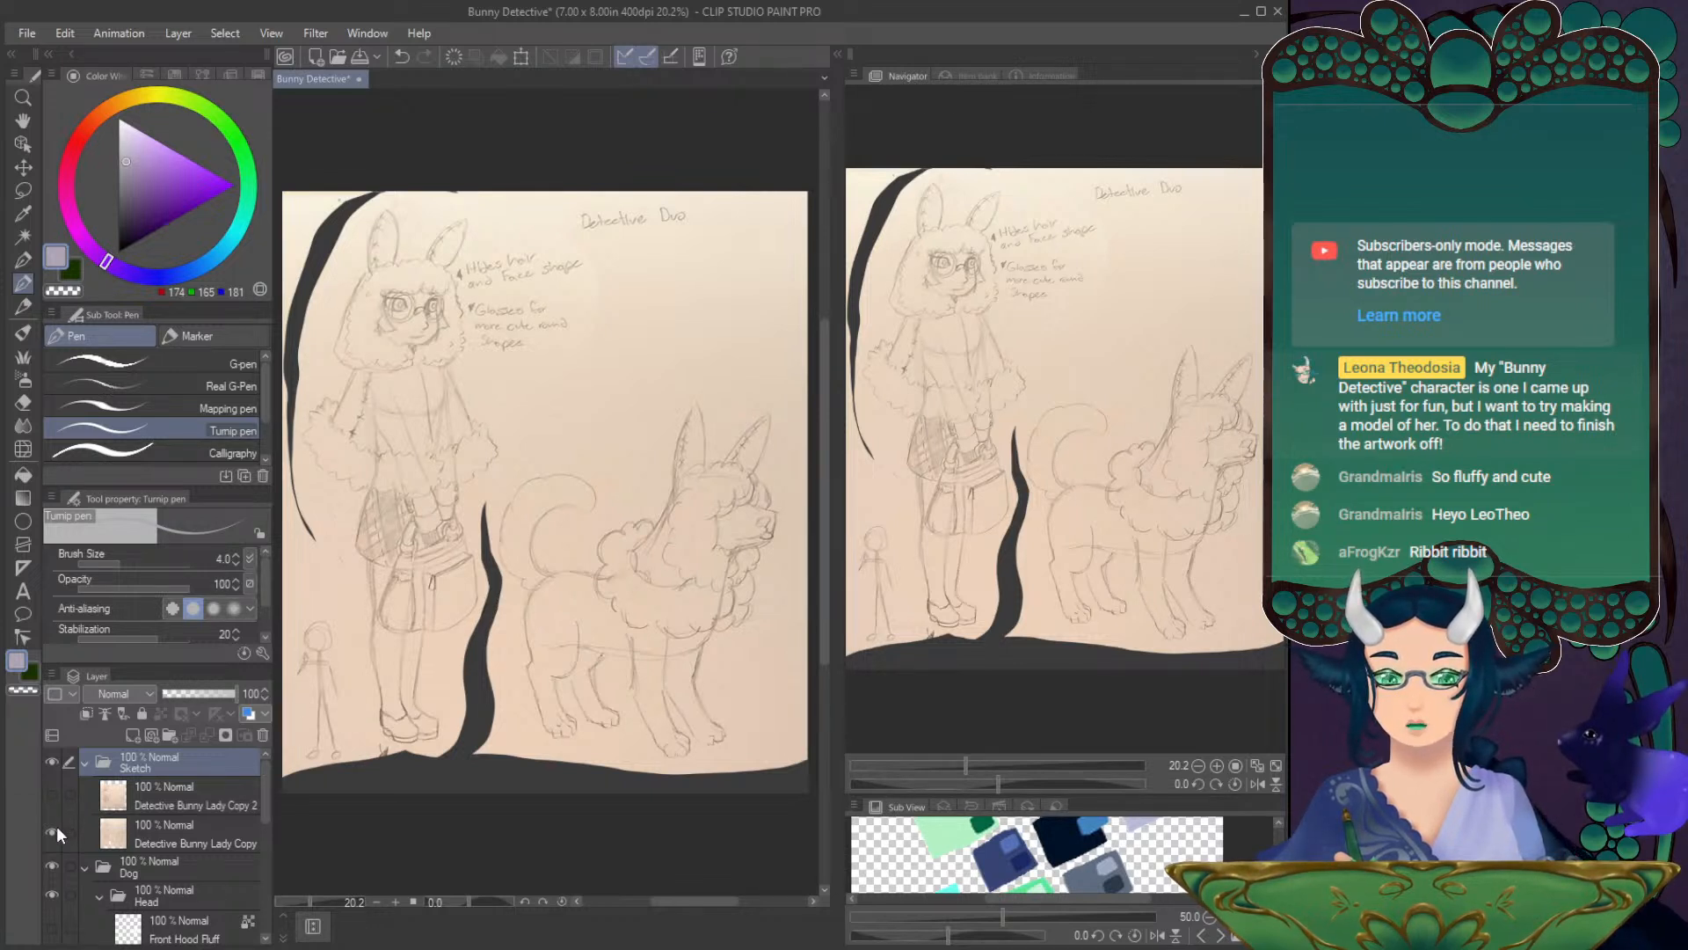
pyautogui.click(51, 831)
pyautogui.click(50, 794)
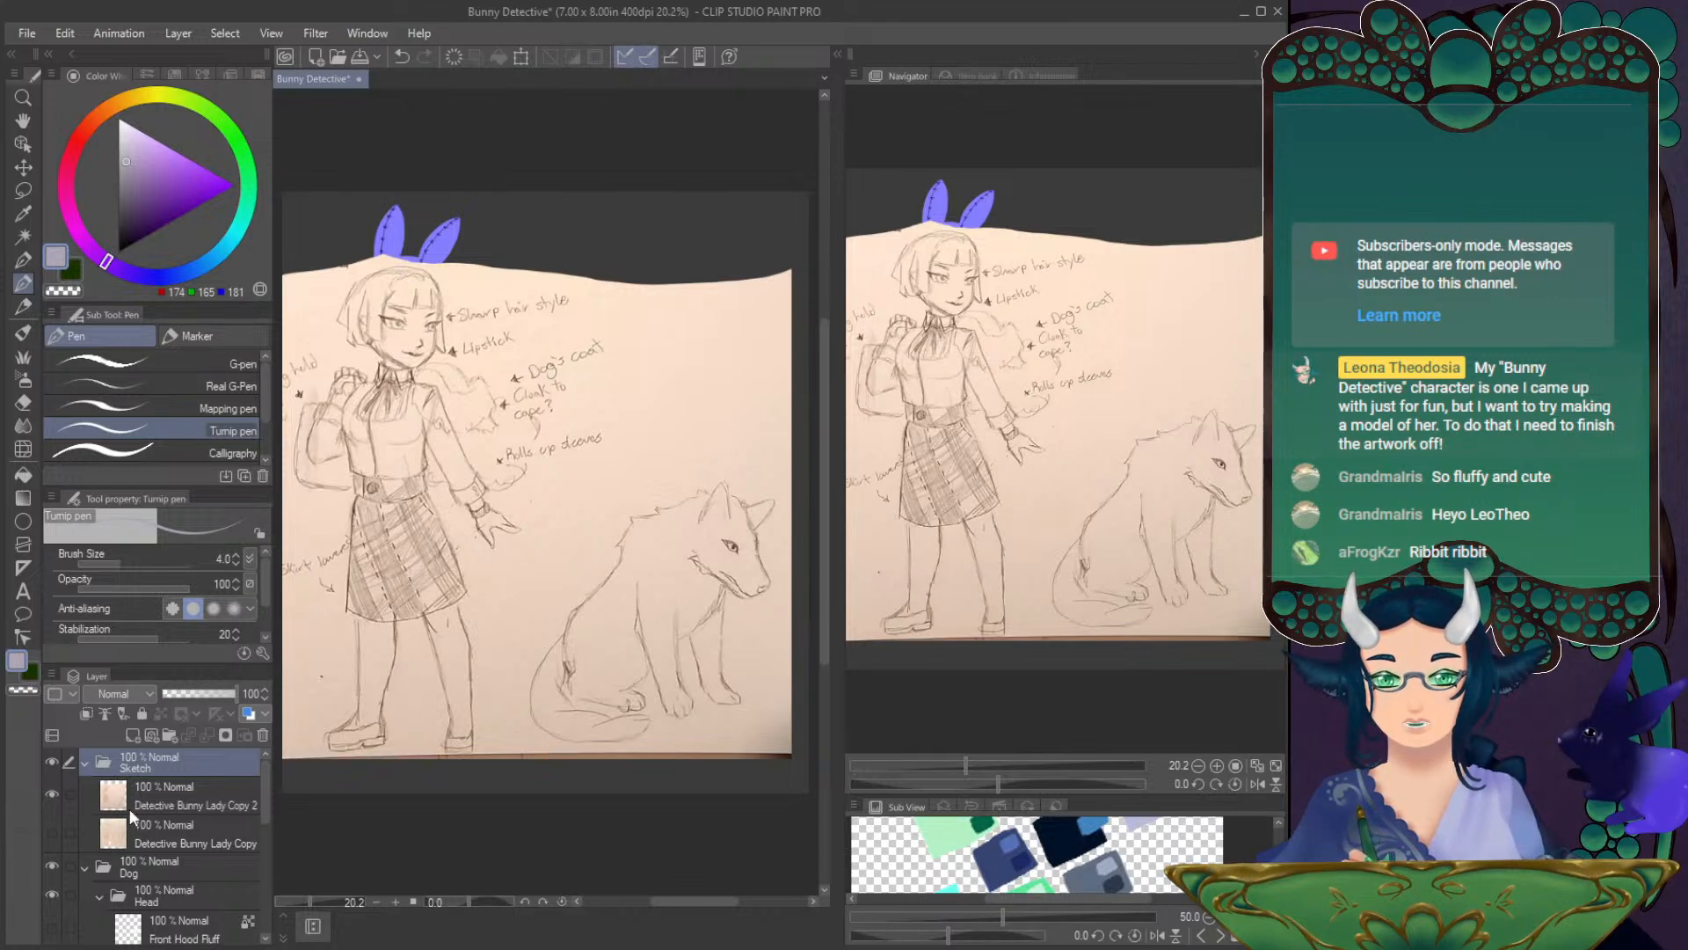
pyautogui.click(51, 794)
pyautogui.click(52, 832)
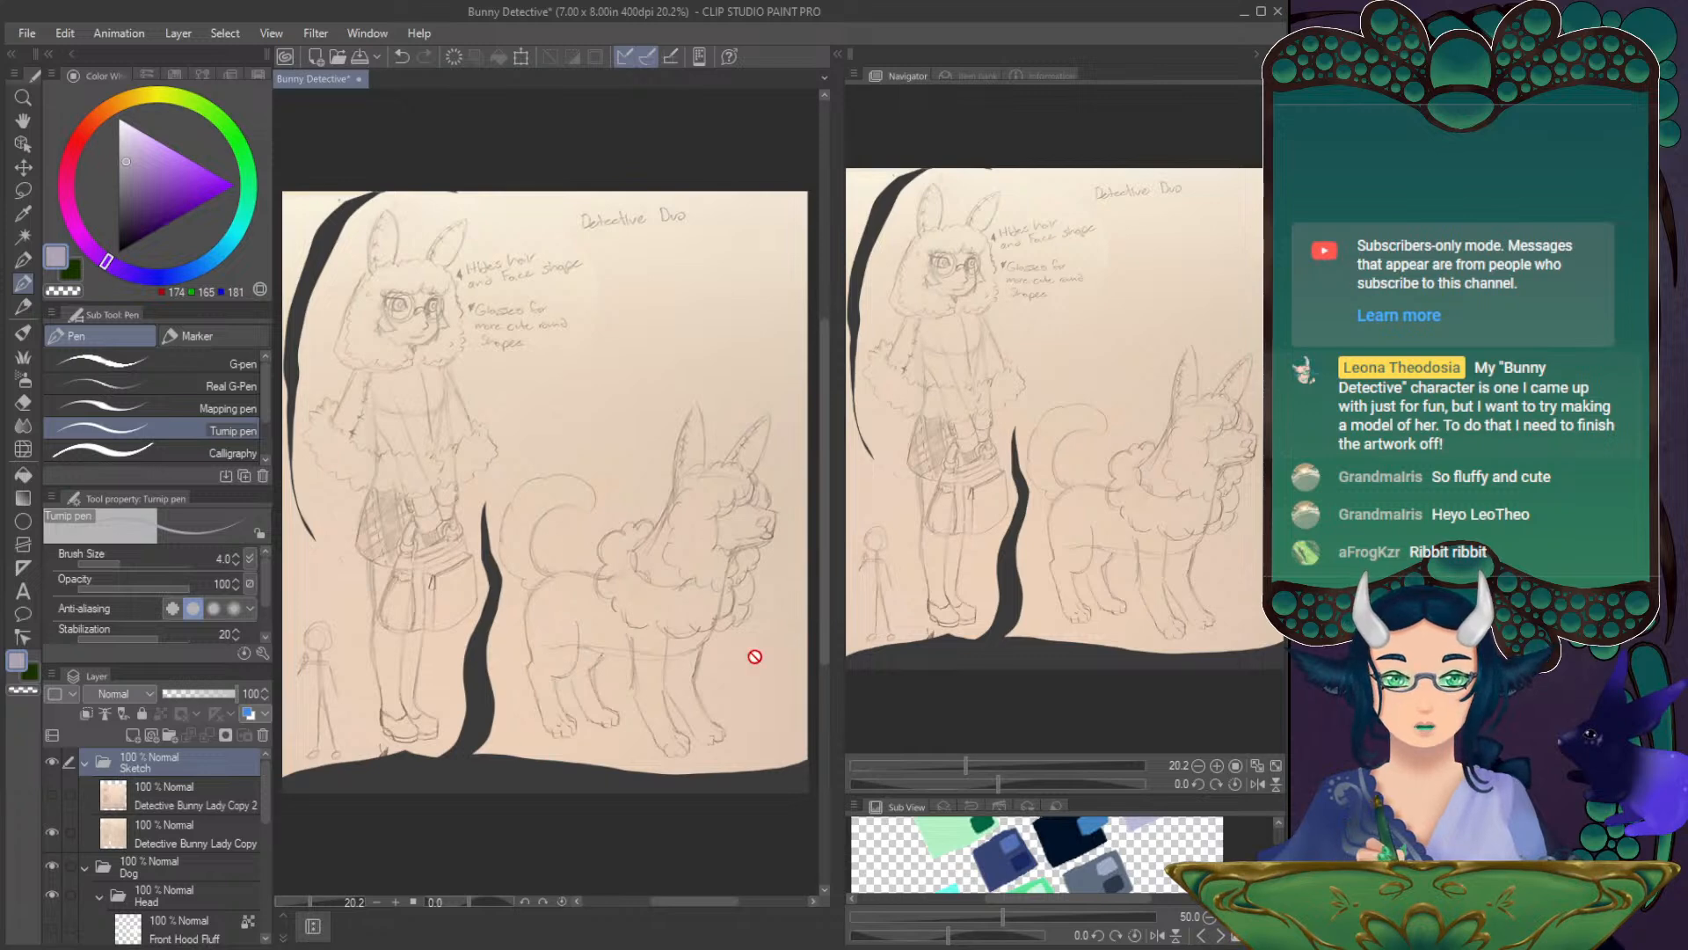
pyautogui.click(46, 831)
pyautogui.click(51, 794)
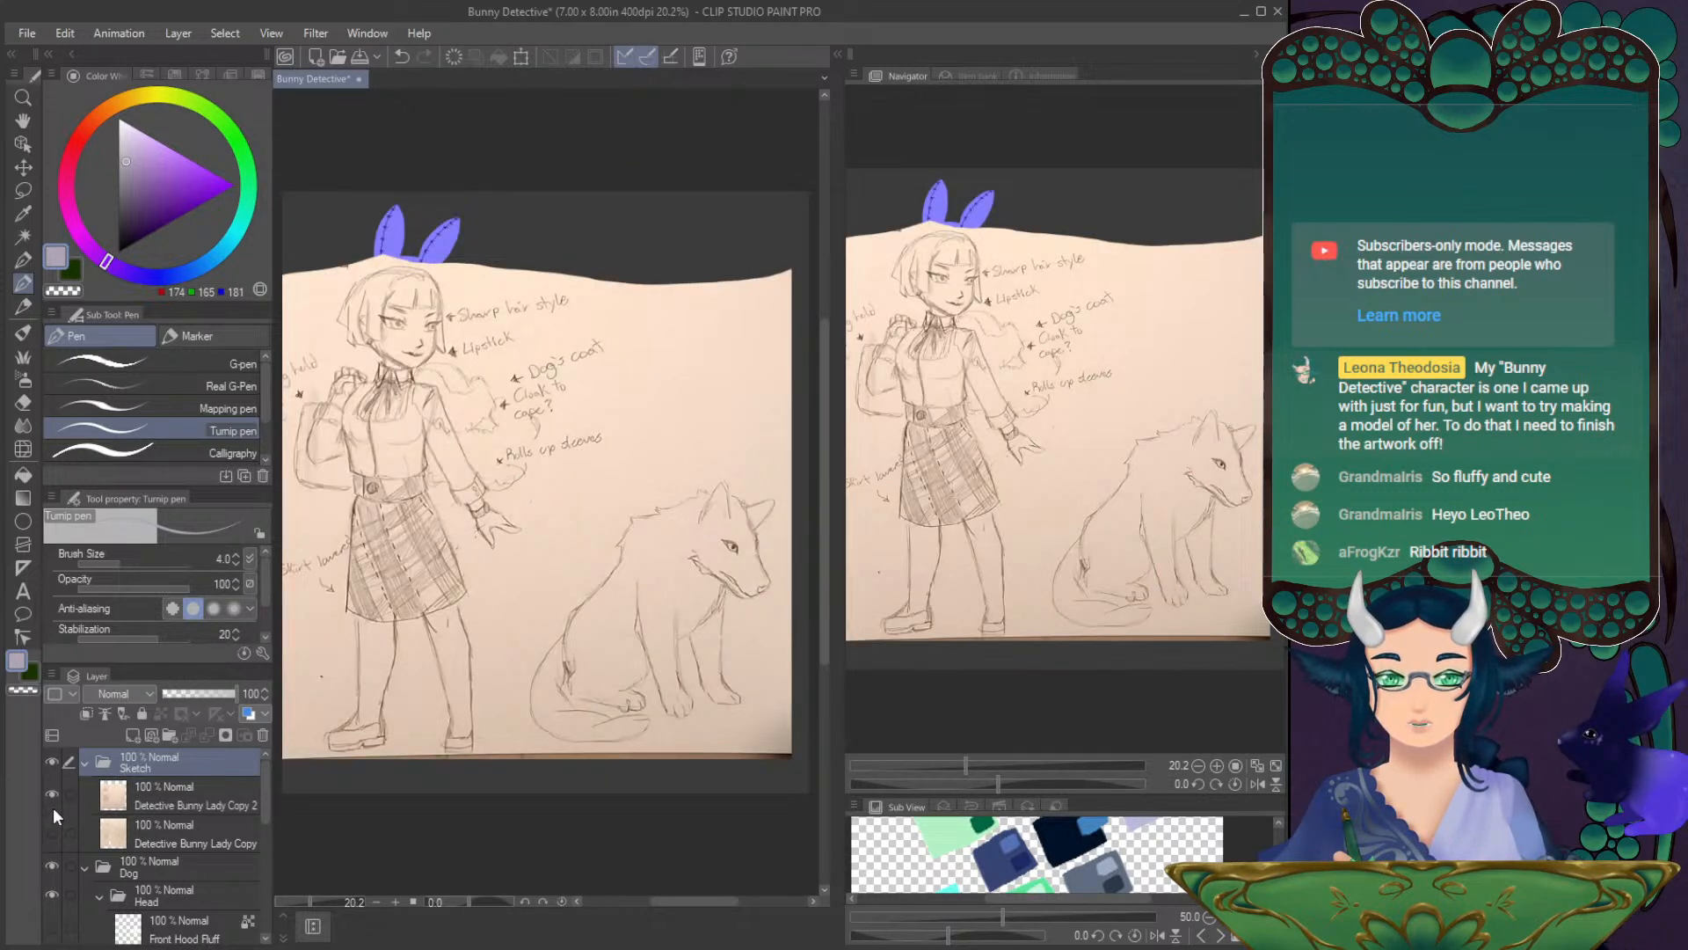
pyautogui.click(50, 793)
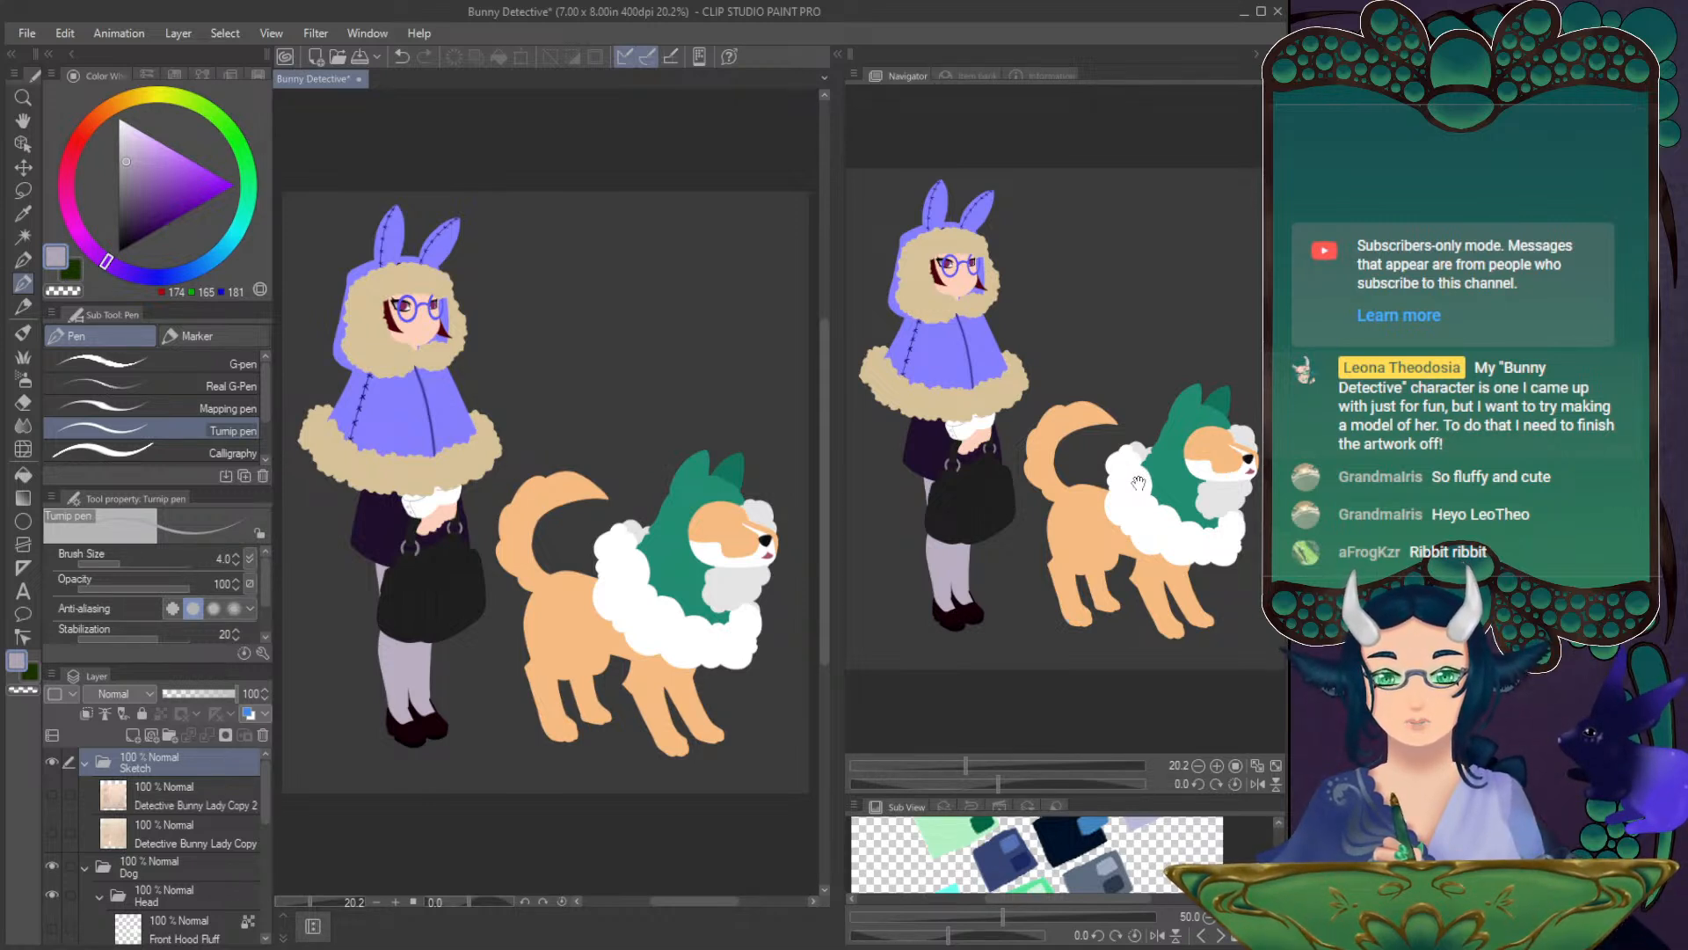
pyautogui.moveTo(1138, 485); pyautogui.dragTo(1113, 456)
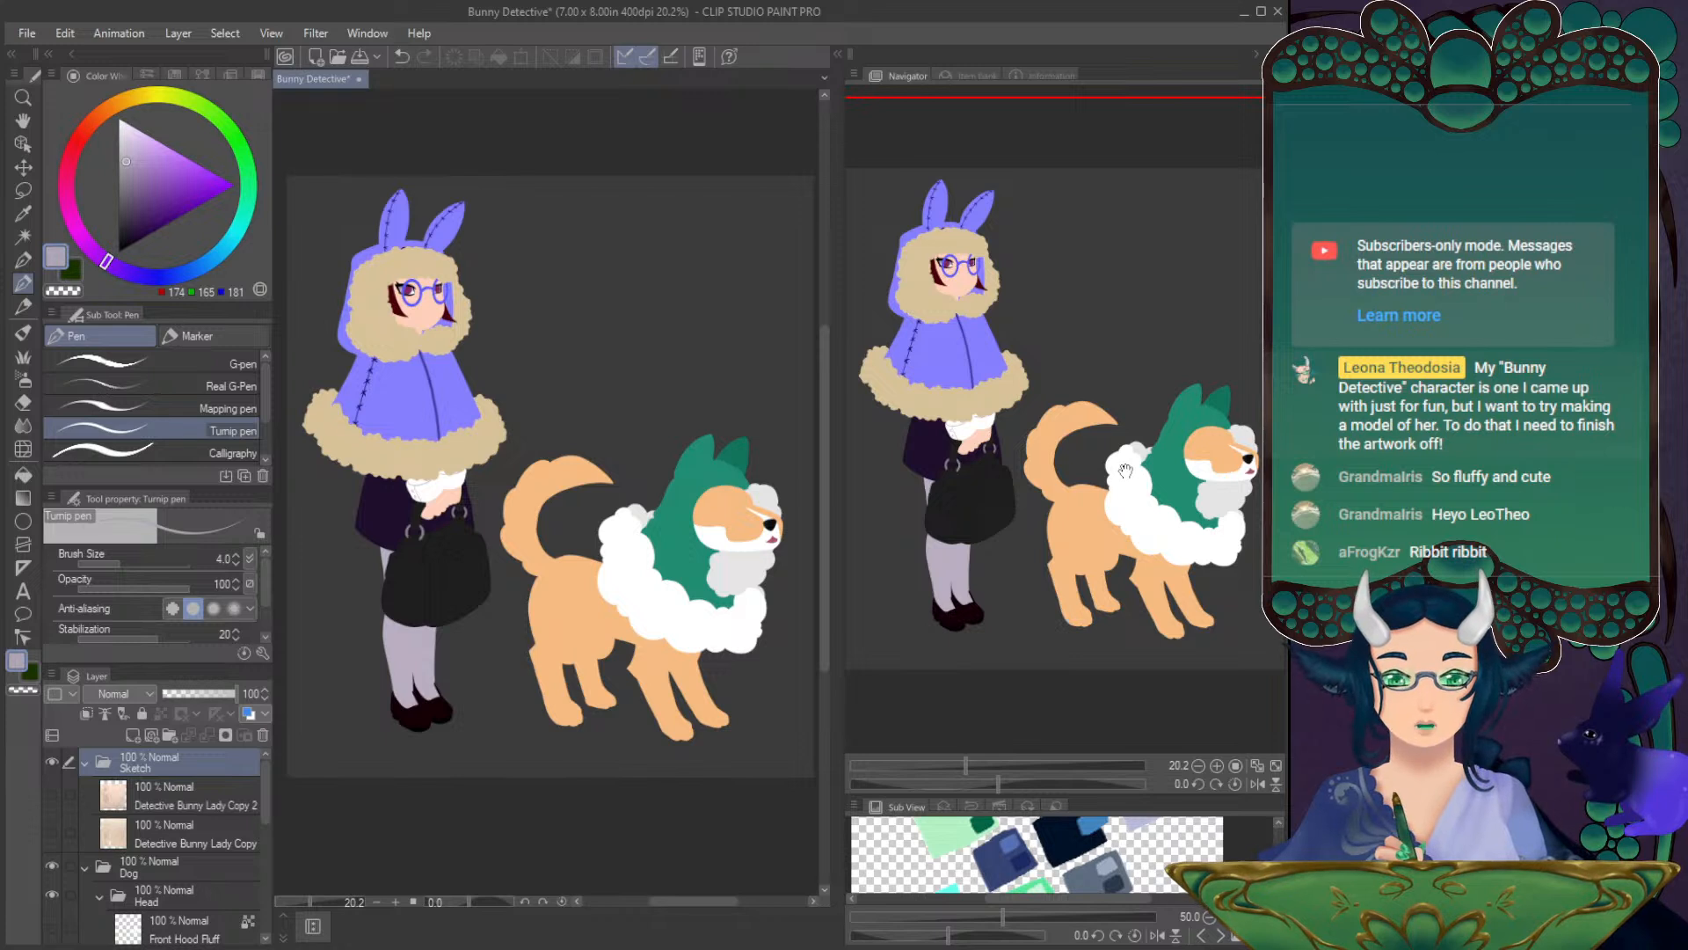
pyautogui.click(1218, 766)
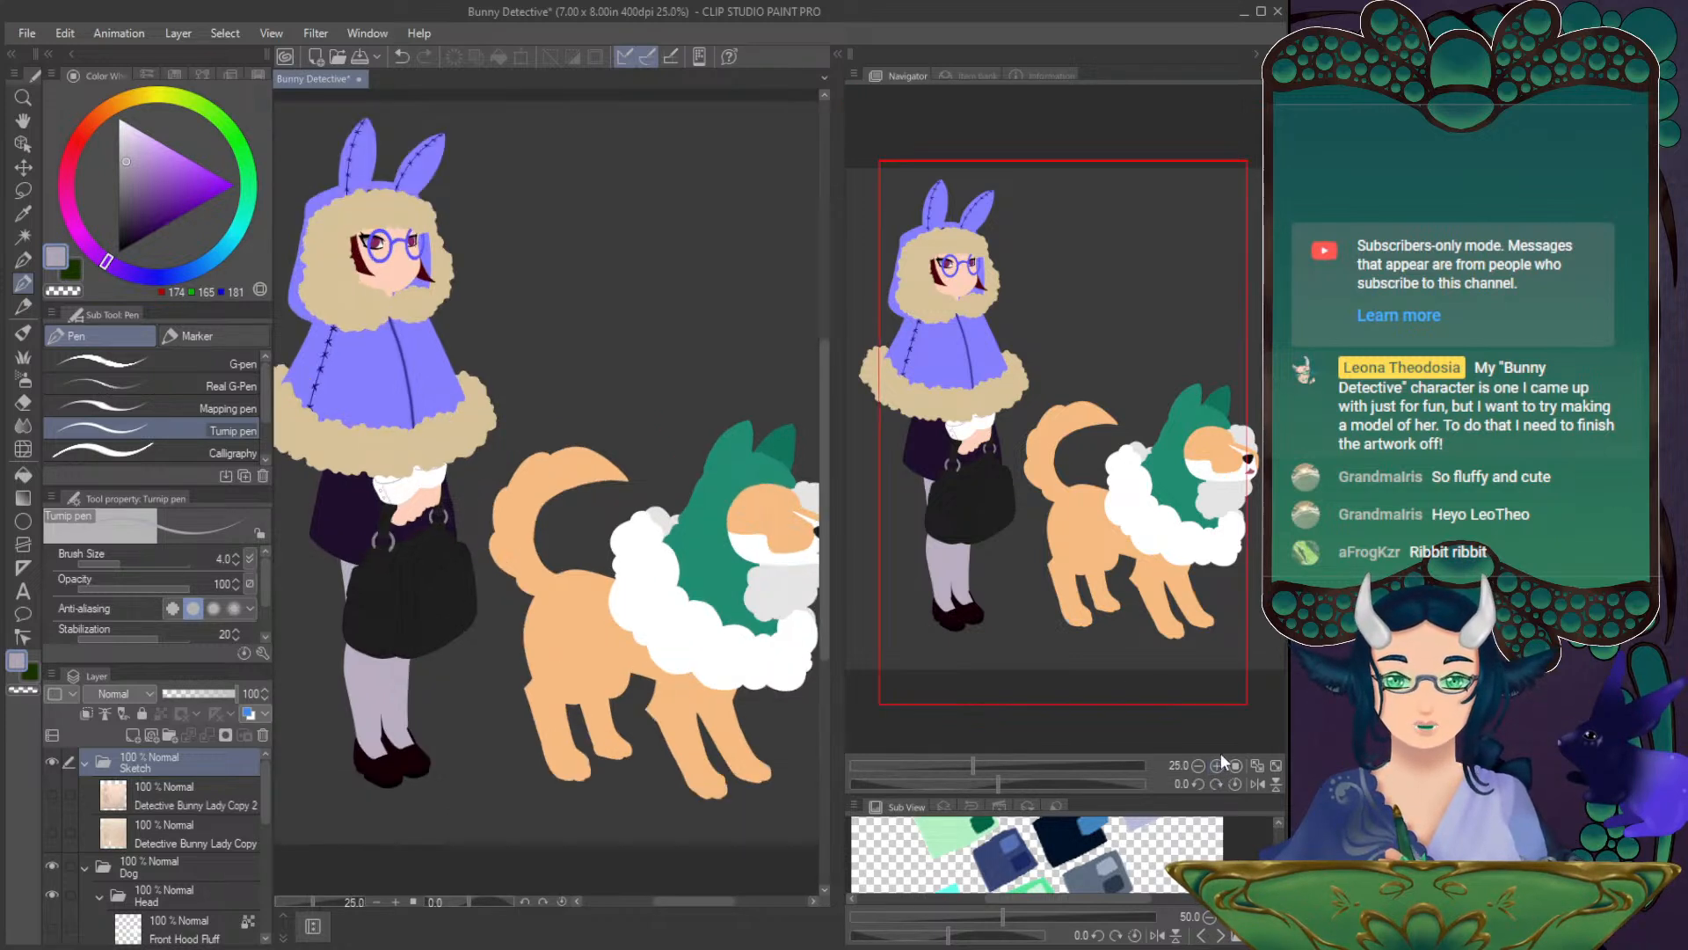
pyautogui.moveTo(1112, 492); pyautogui.dragTo(1136, 531)
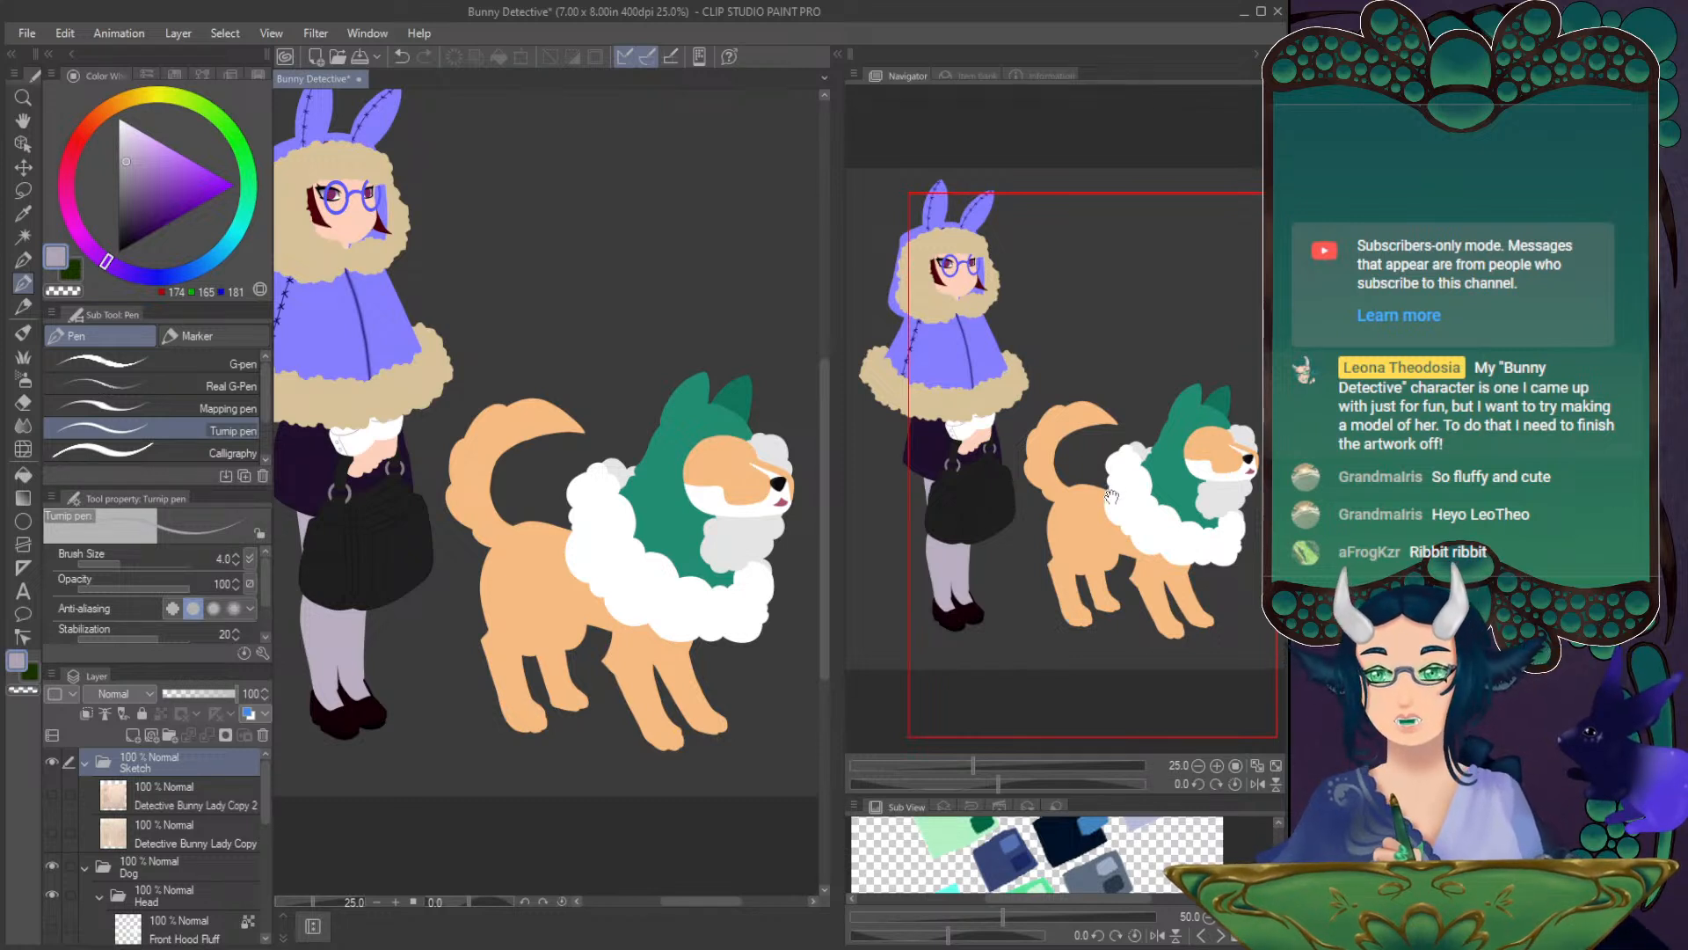
pyautogui.moveTo(1100, 474); pyautogui.dragTo(1137, 474)
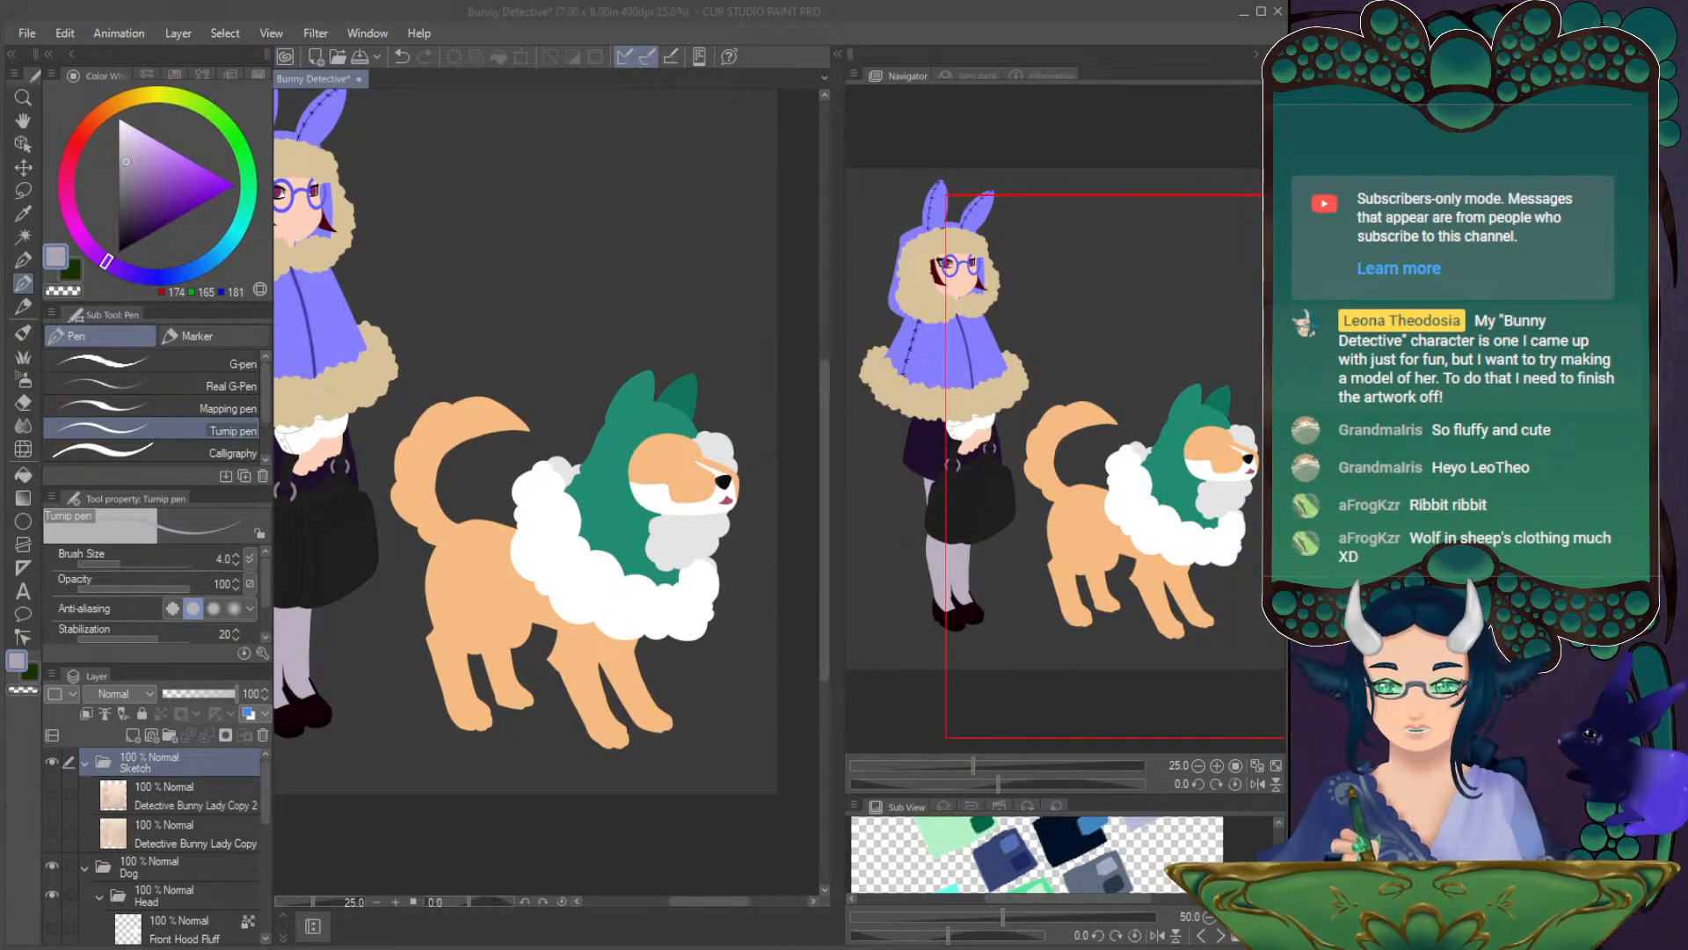
pyautogui.click(213, 245)
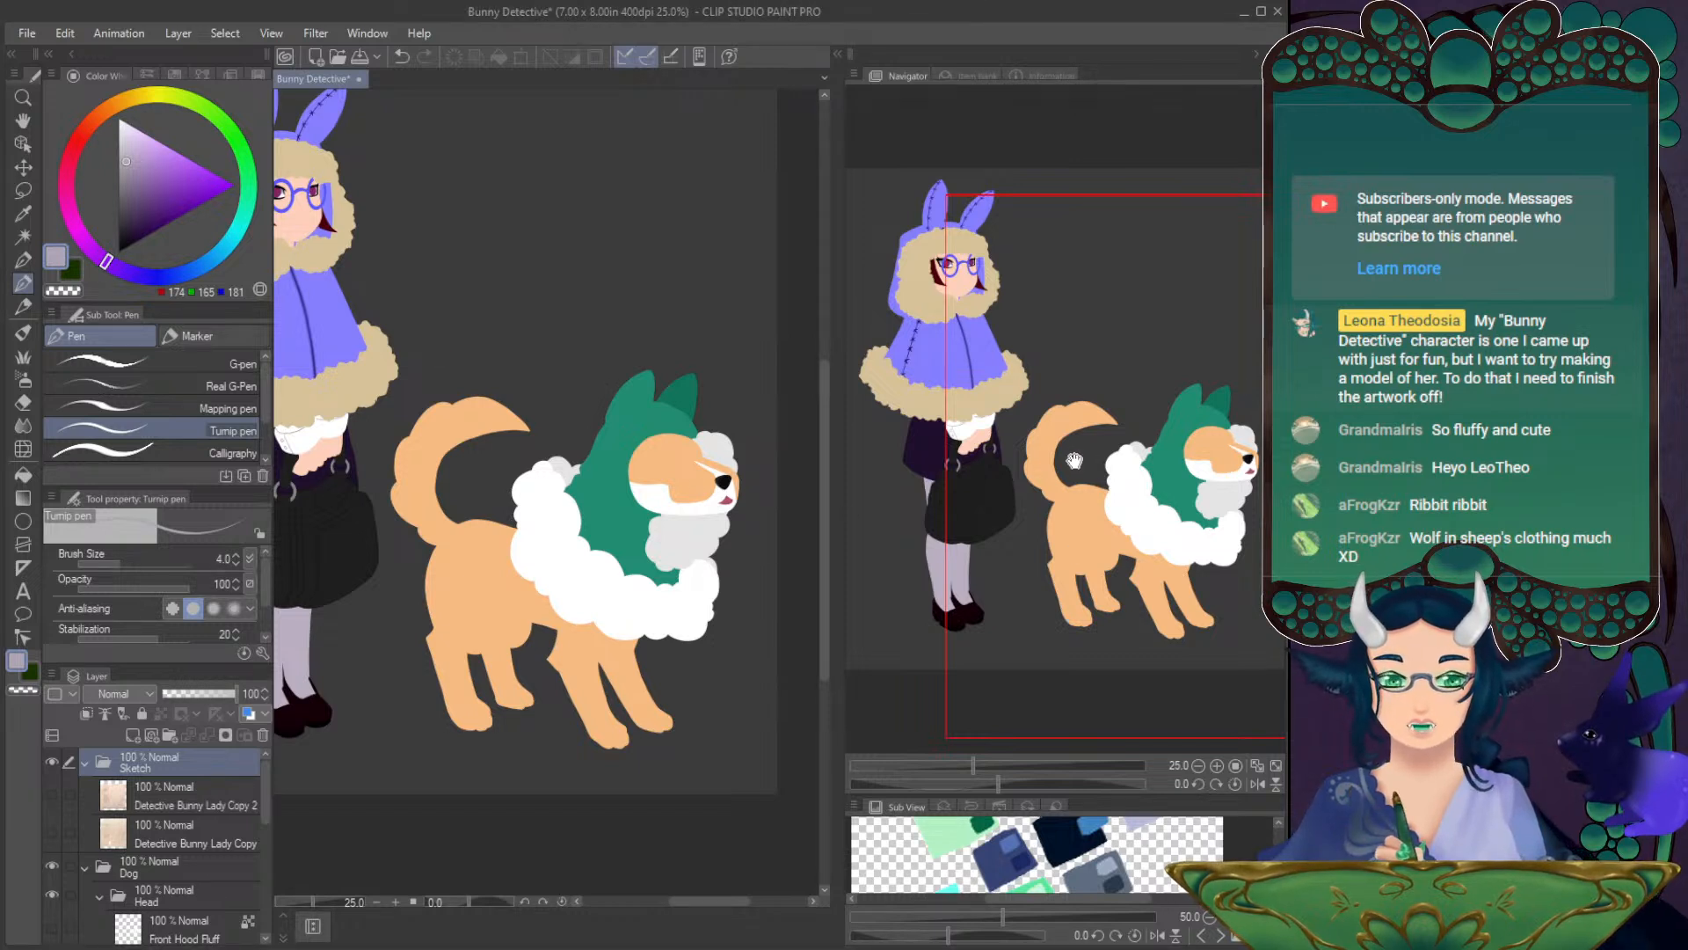
pyautogui.moveTo(1073, 462)
pyautogui.mouseDown()
pyautogui.moveTo(1097, 486)
pyautogui.moveTo(1101, 464)
pyautogui.mouseUp()
pyautogui.click(1217, 765)
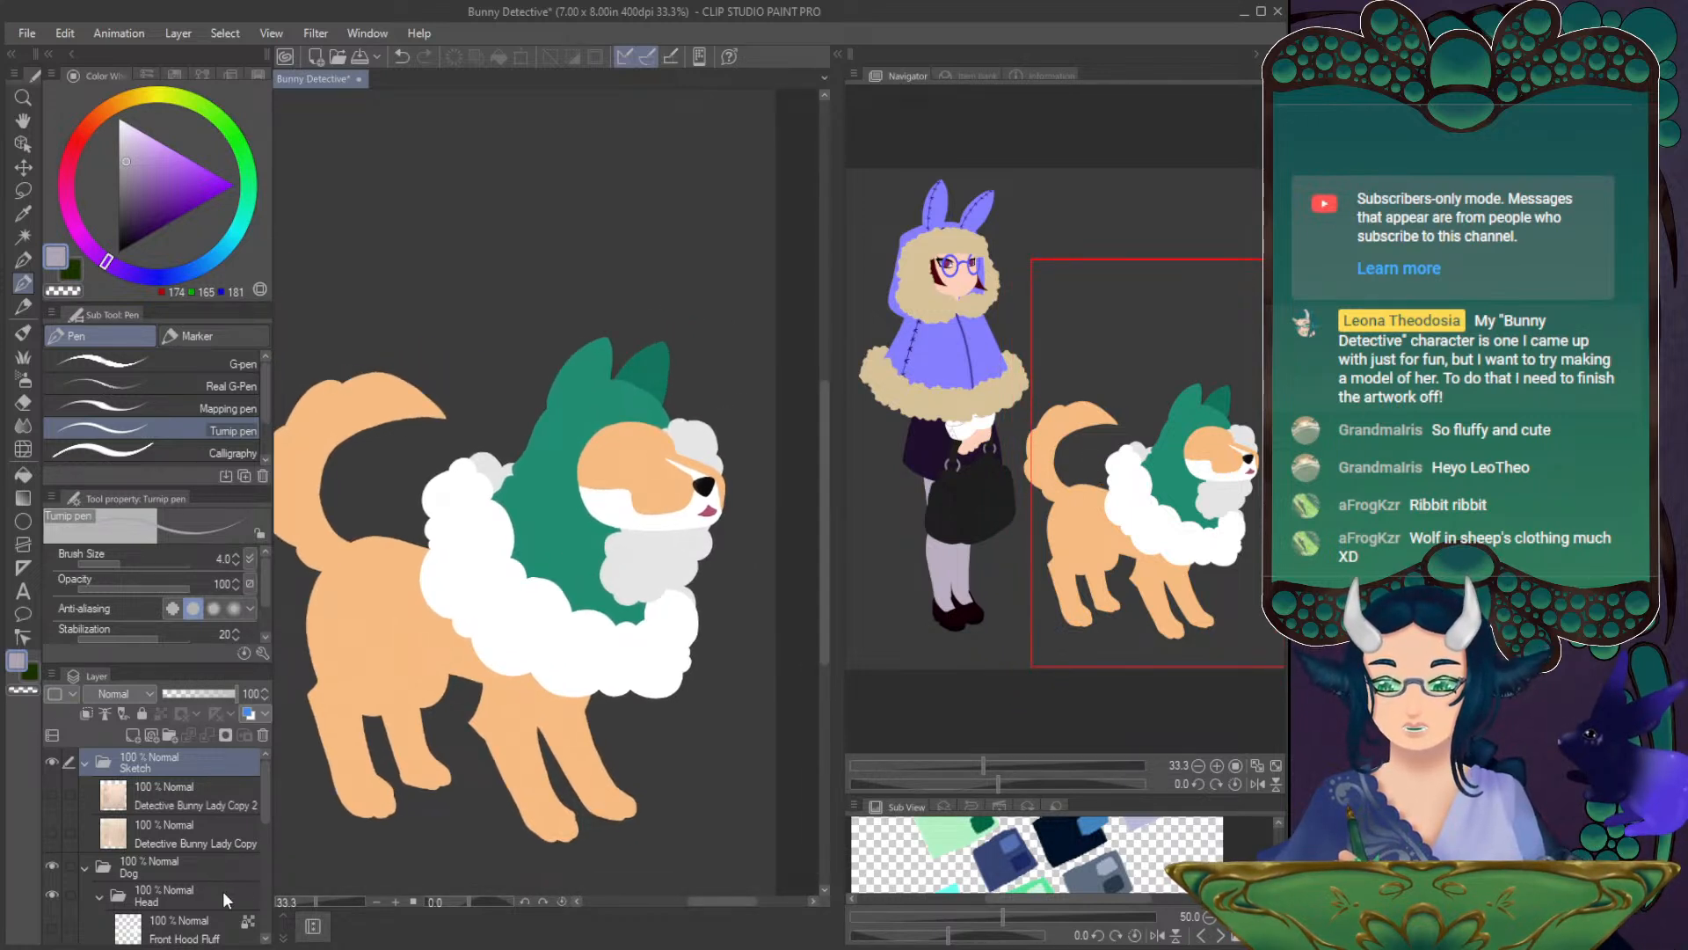
# - Show the Detective Bunny Lady Copy 2 sketch over the artwork and lower its opacity to 21%
pyautogui.moveTo(261, 801); pyautogui.dragTo(262, 832)
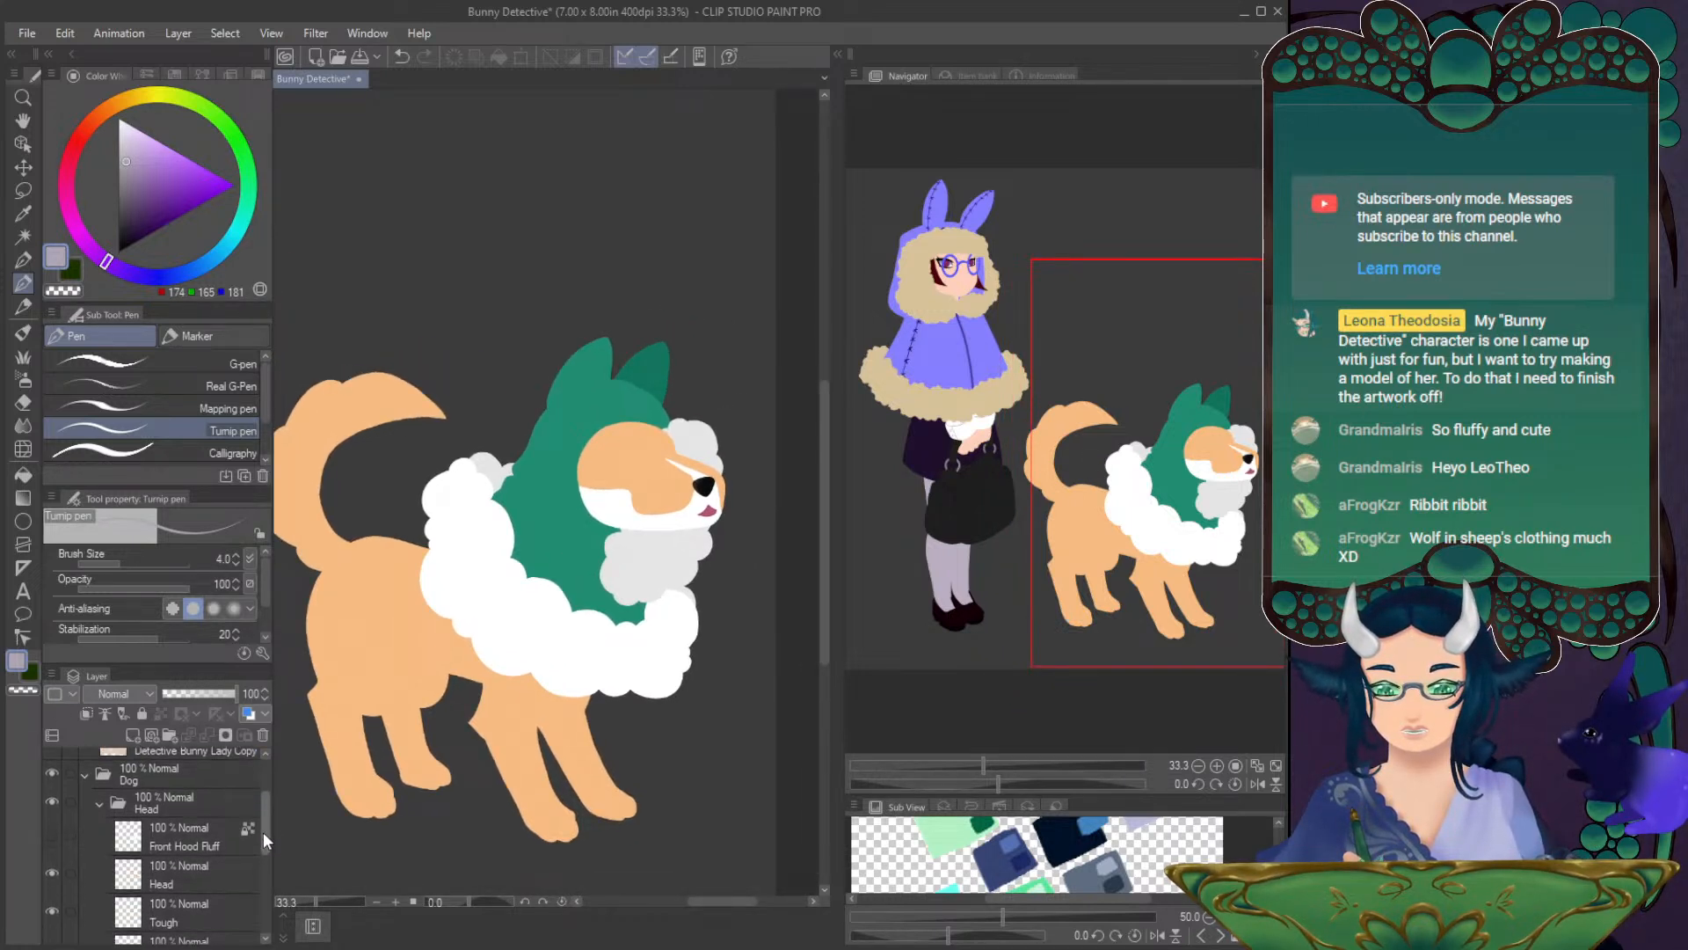
pyautogui.click(86, 776)
pyautogui.click(87, 822)
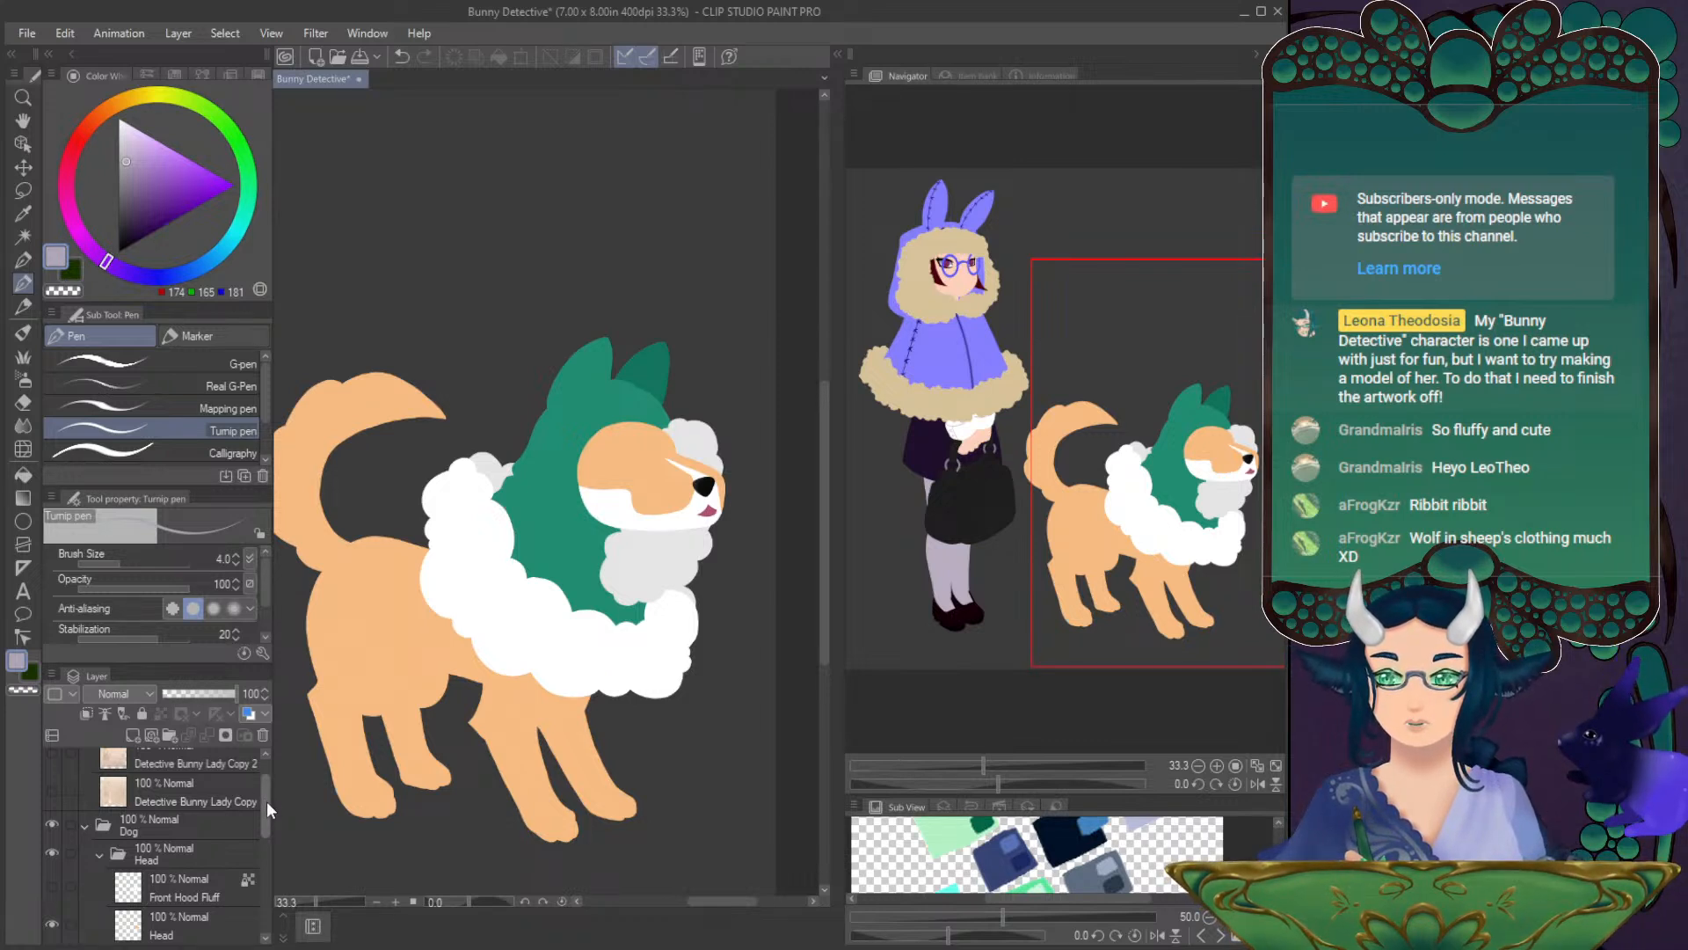
pyautogui.moveTo(266, 804); pyautogui.dragTo(265, 822)
pyautogui.scroll(3, 266, 820)
pyautogui.click(171, 792)
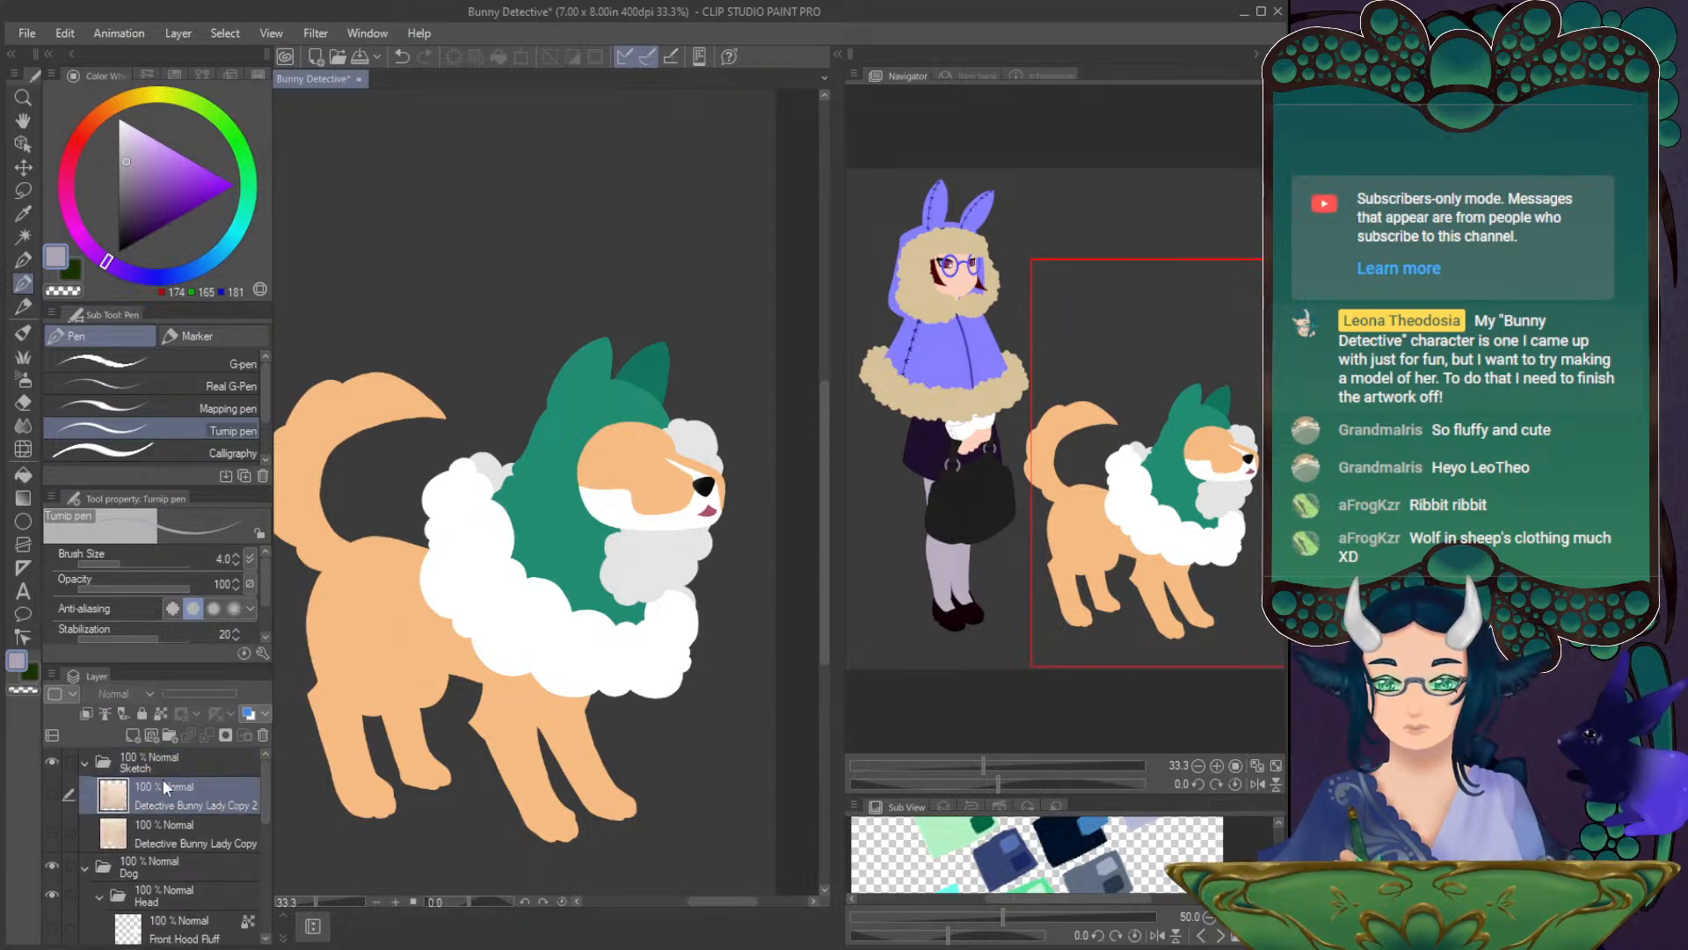
pyautogui.click(53, 793)
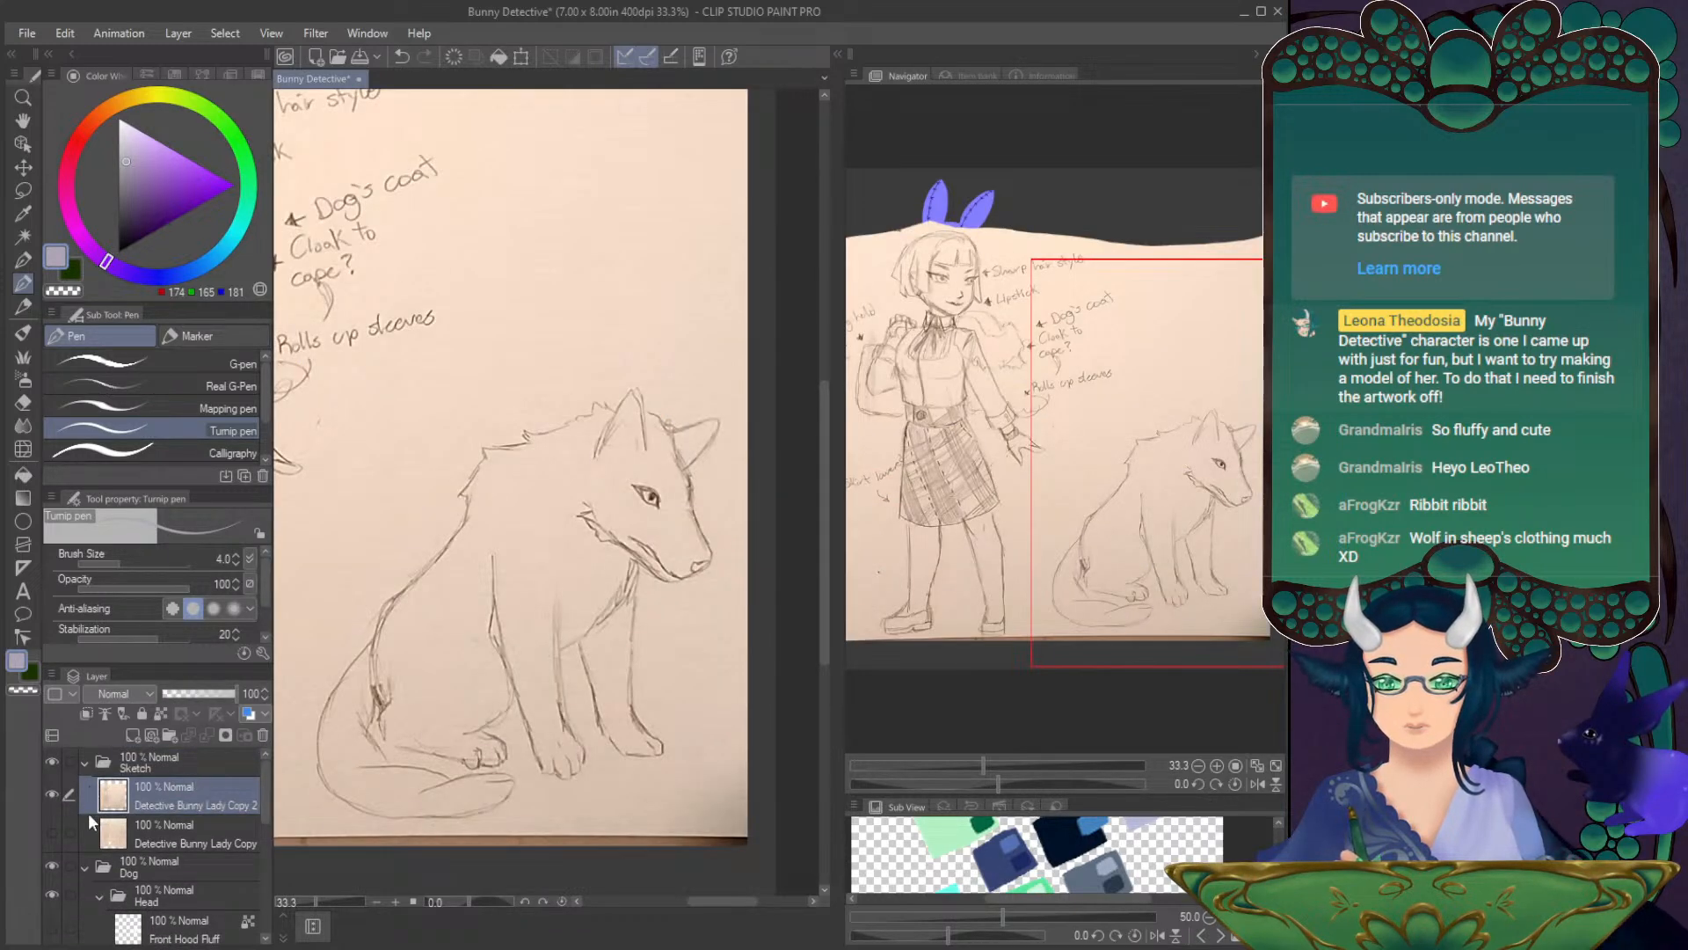
pyautogui.click(187, 694)
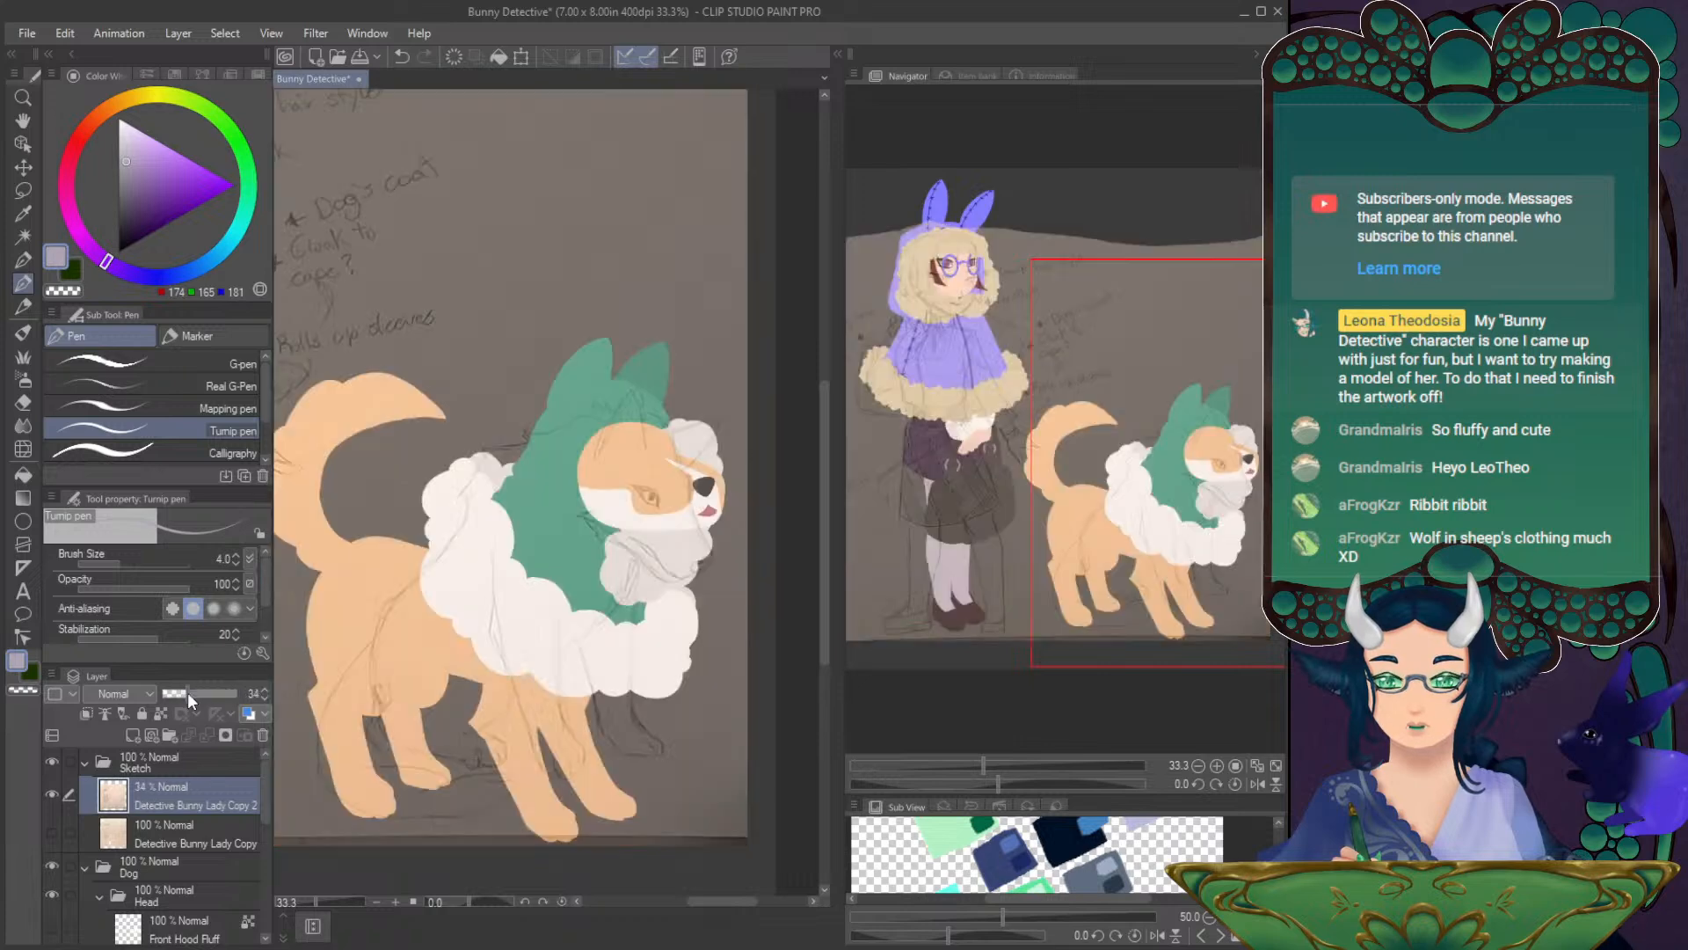
pyautogui.click(178, 693)
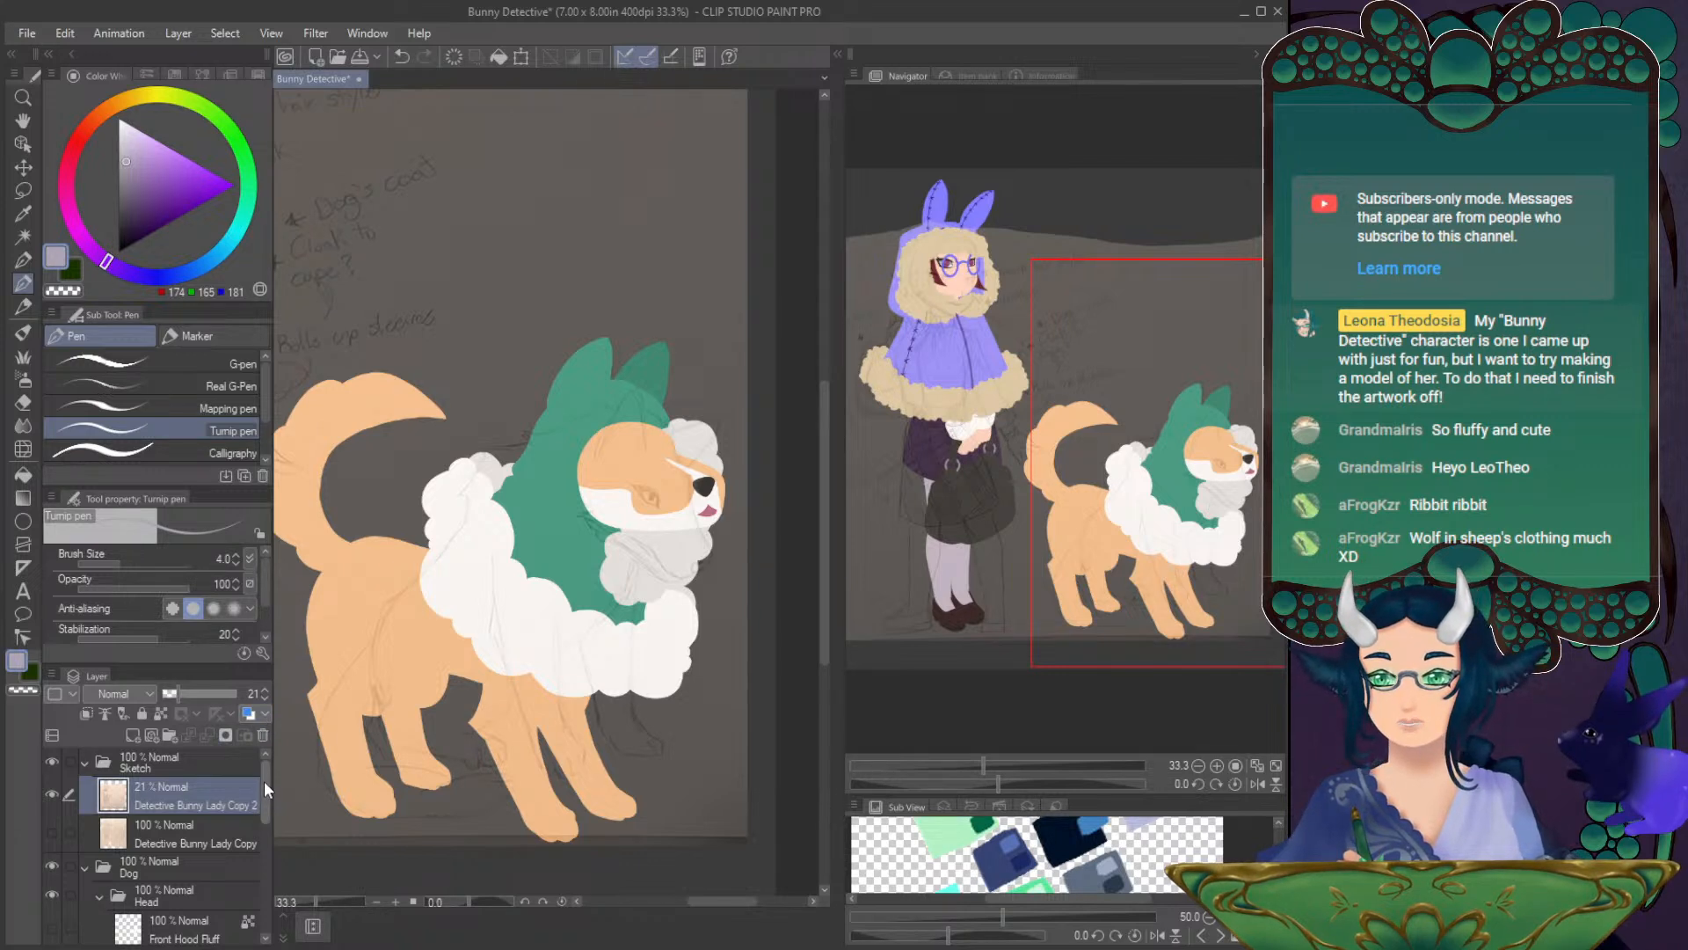
# - Select the Head layer in the Dog folder and toggle its visibility to check which parts it contains
pyautogui.moveTo(265, 782); pyautogui.dragTo(269, 820)
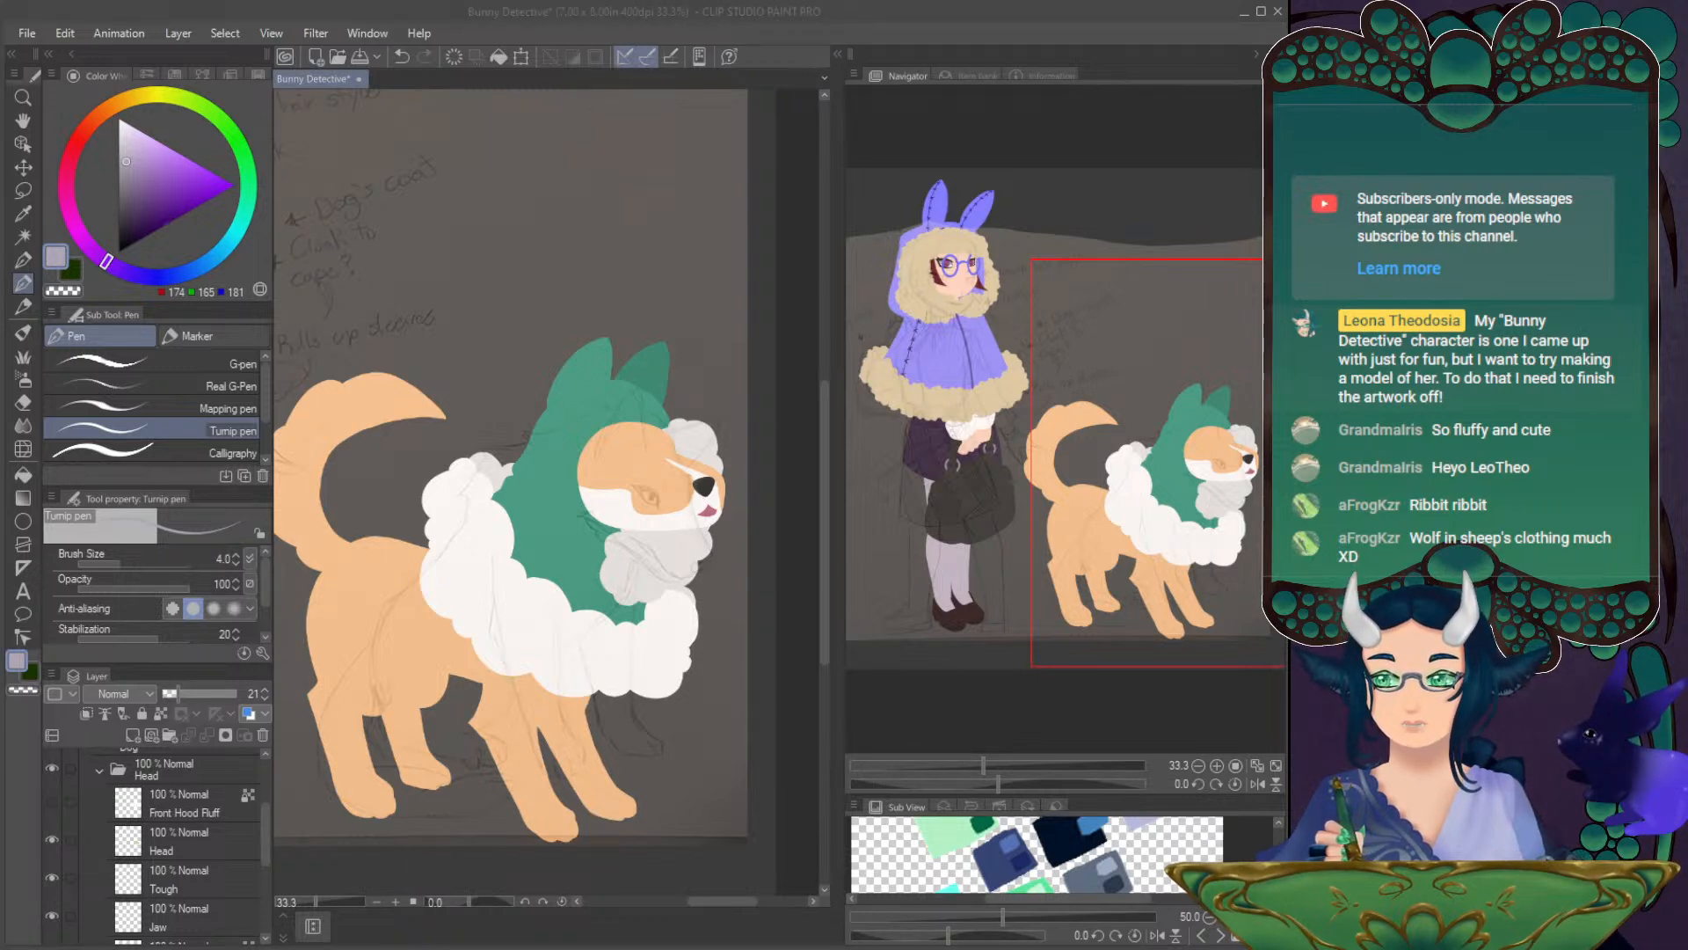
pyautogui.click(272, 18)
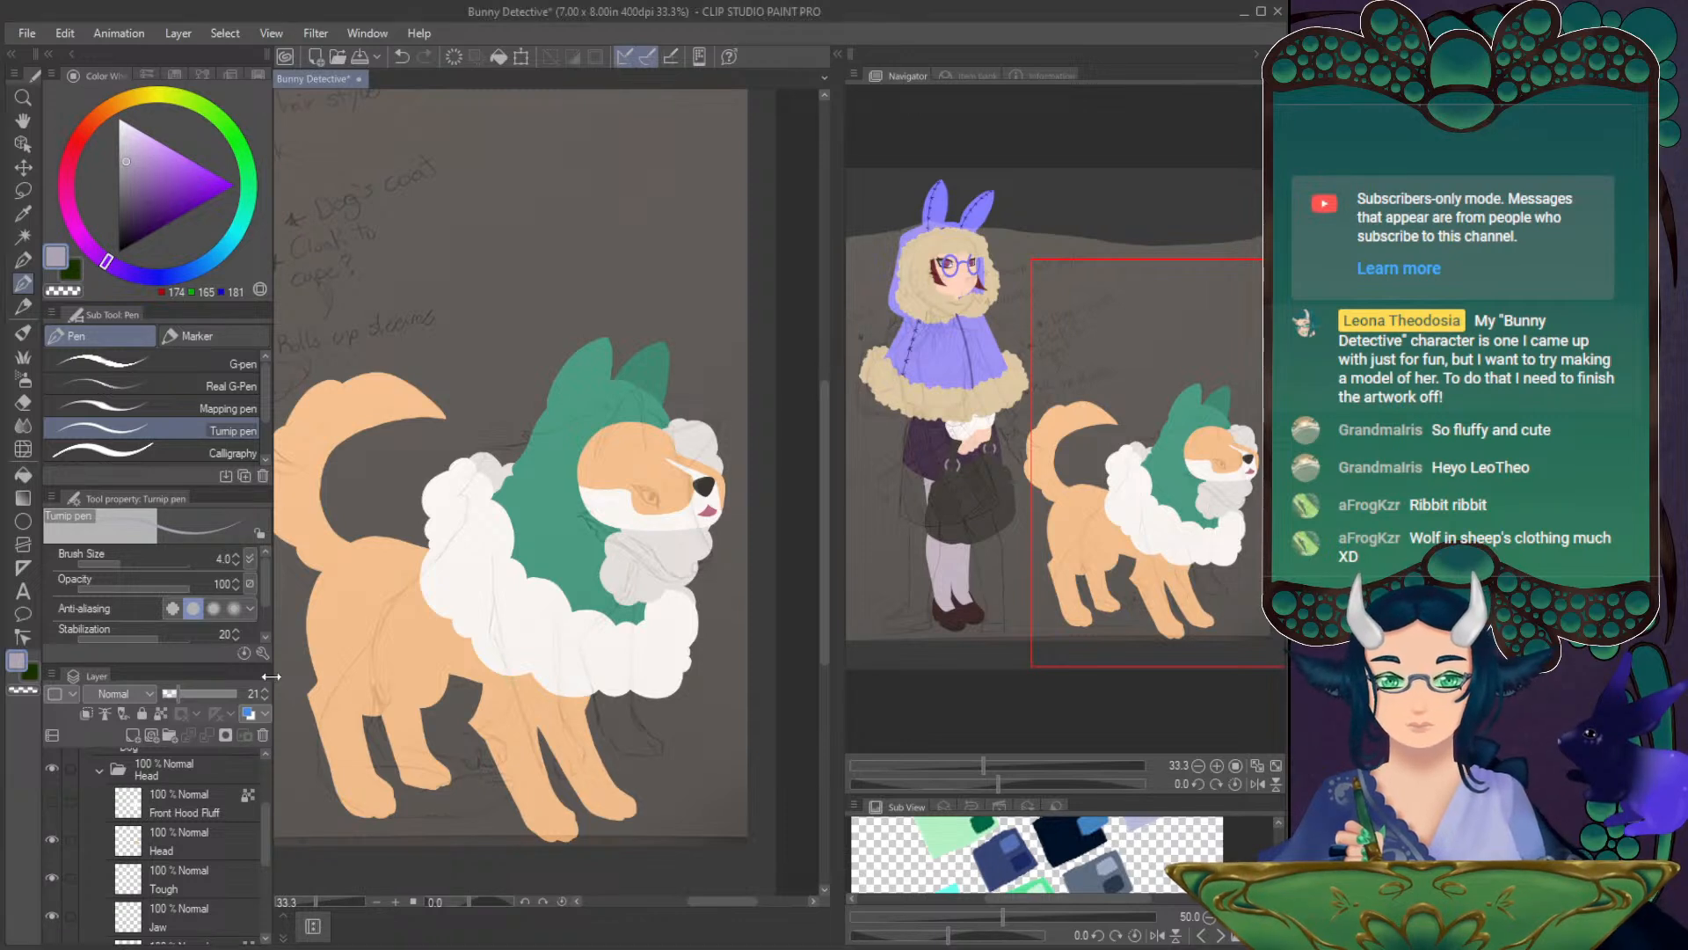
pyautogui.click(167, 842)
pyautogui.click(51, 840)
pyautogui.click(51, 840)
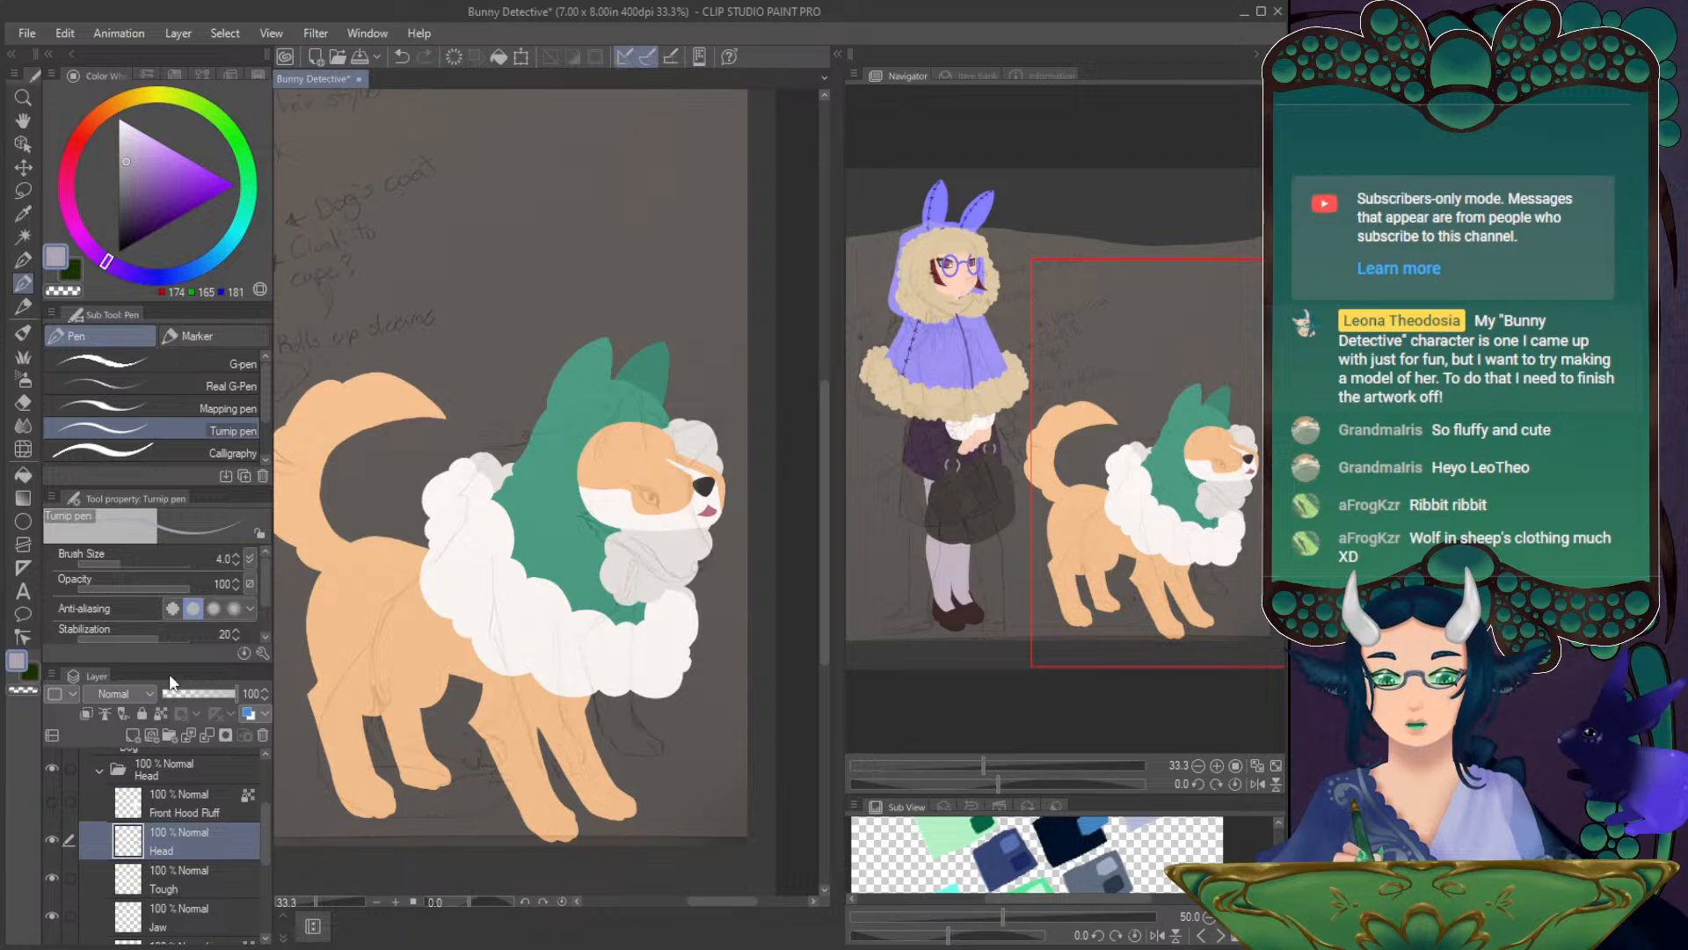
pyautogui.click(51, 841)
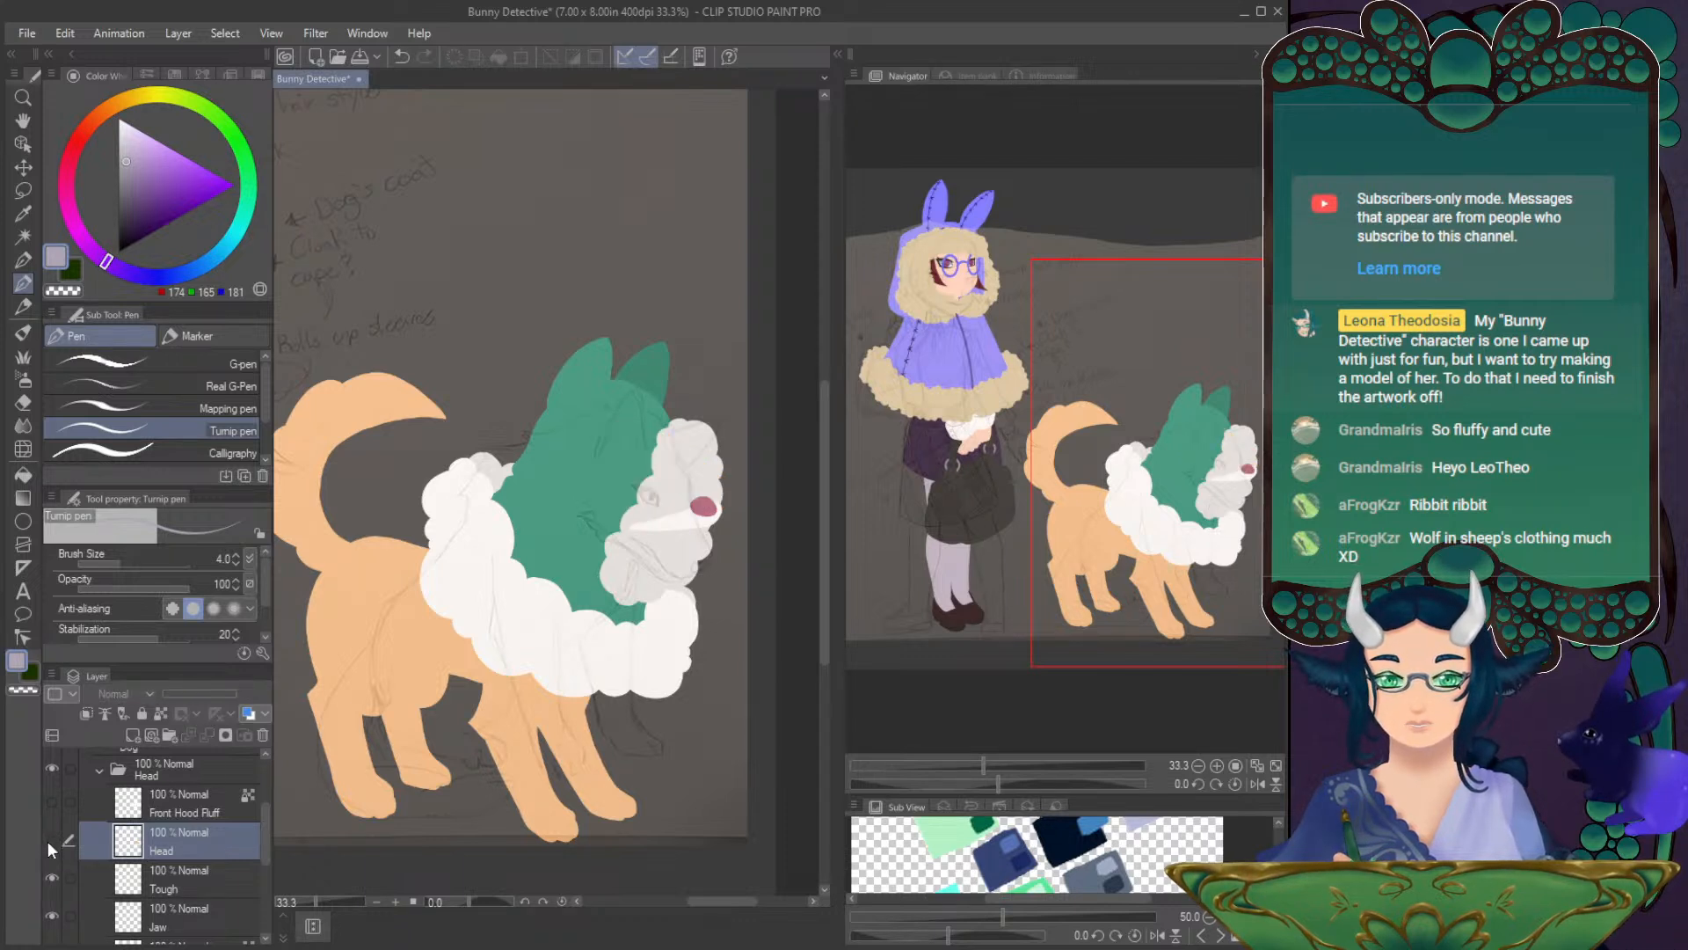
pyautogui.click(49, 840)
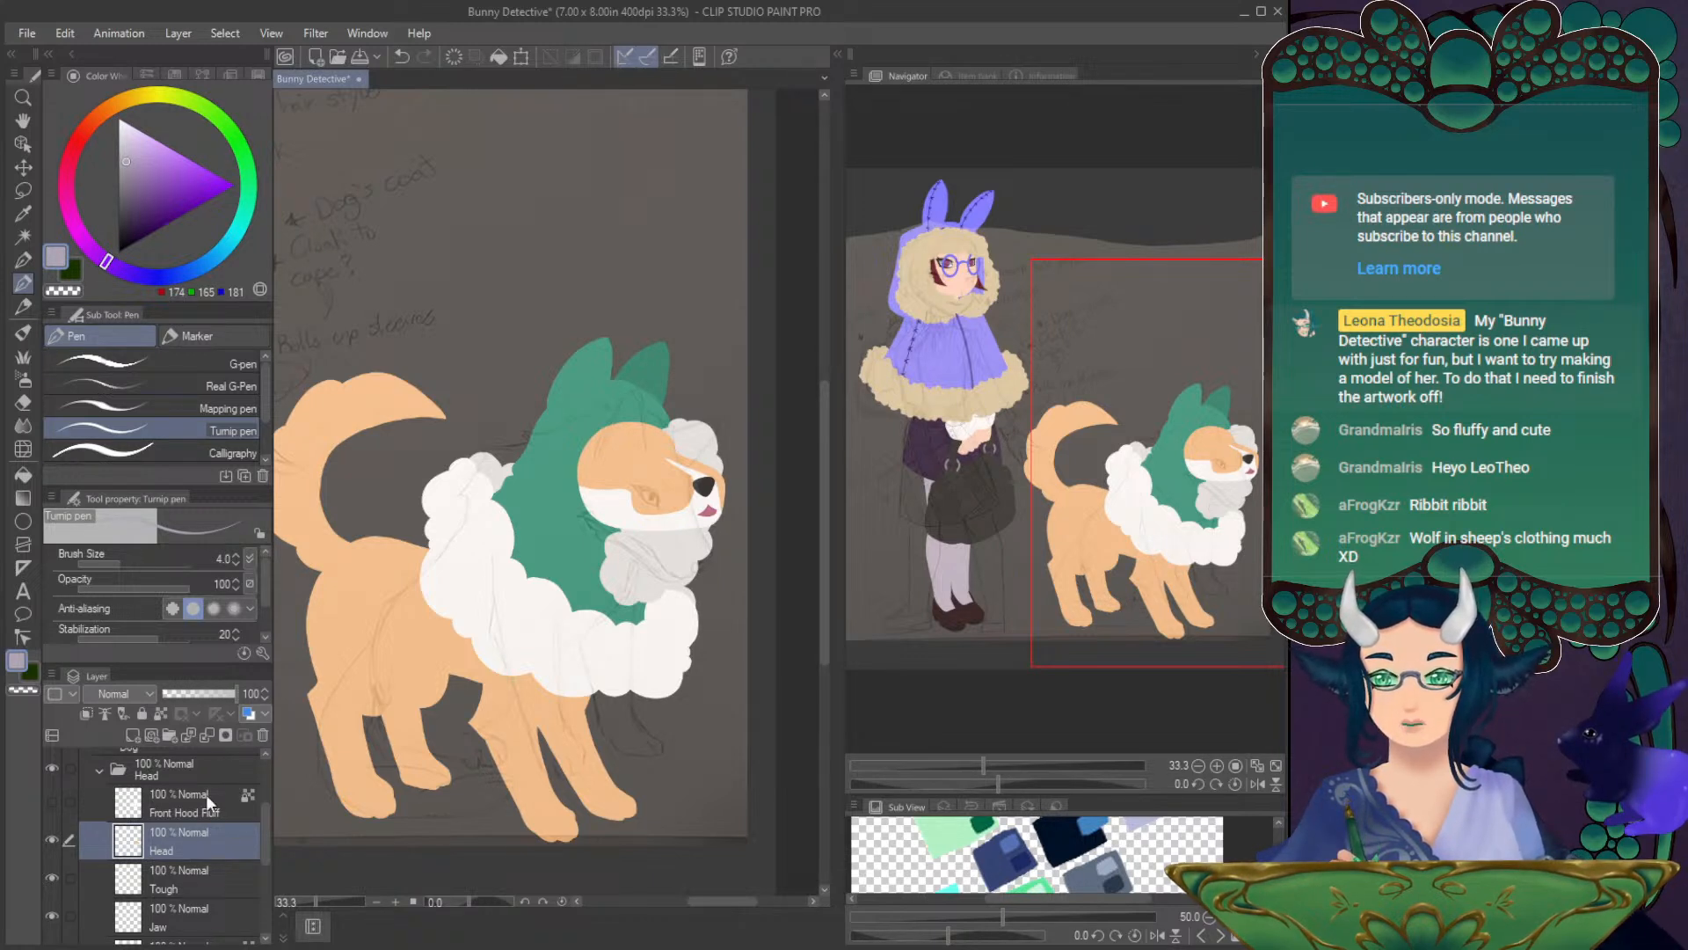
# - Hide the Detective Bunny Lady Copy 2 sketch and split the layer list into two panes
pyautogui.moveTo(263, 831); pyautogui.dragTo(267, 787)
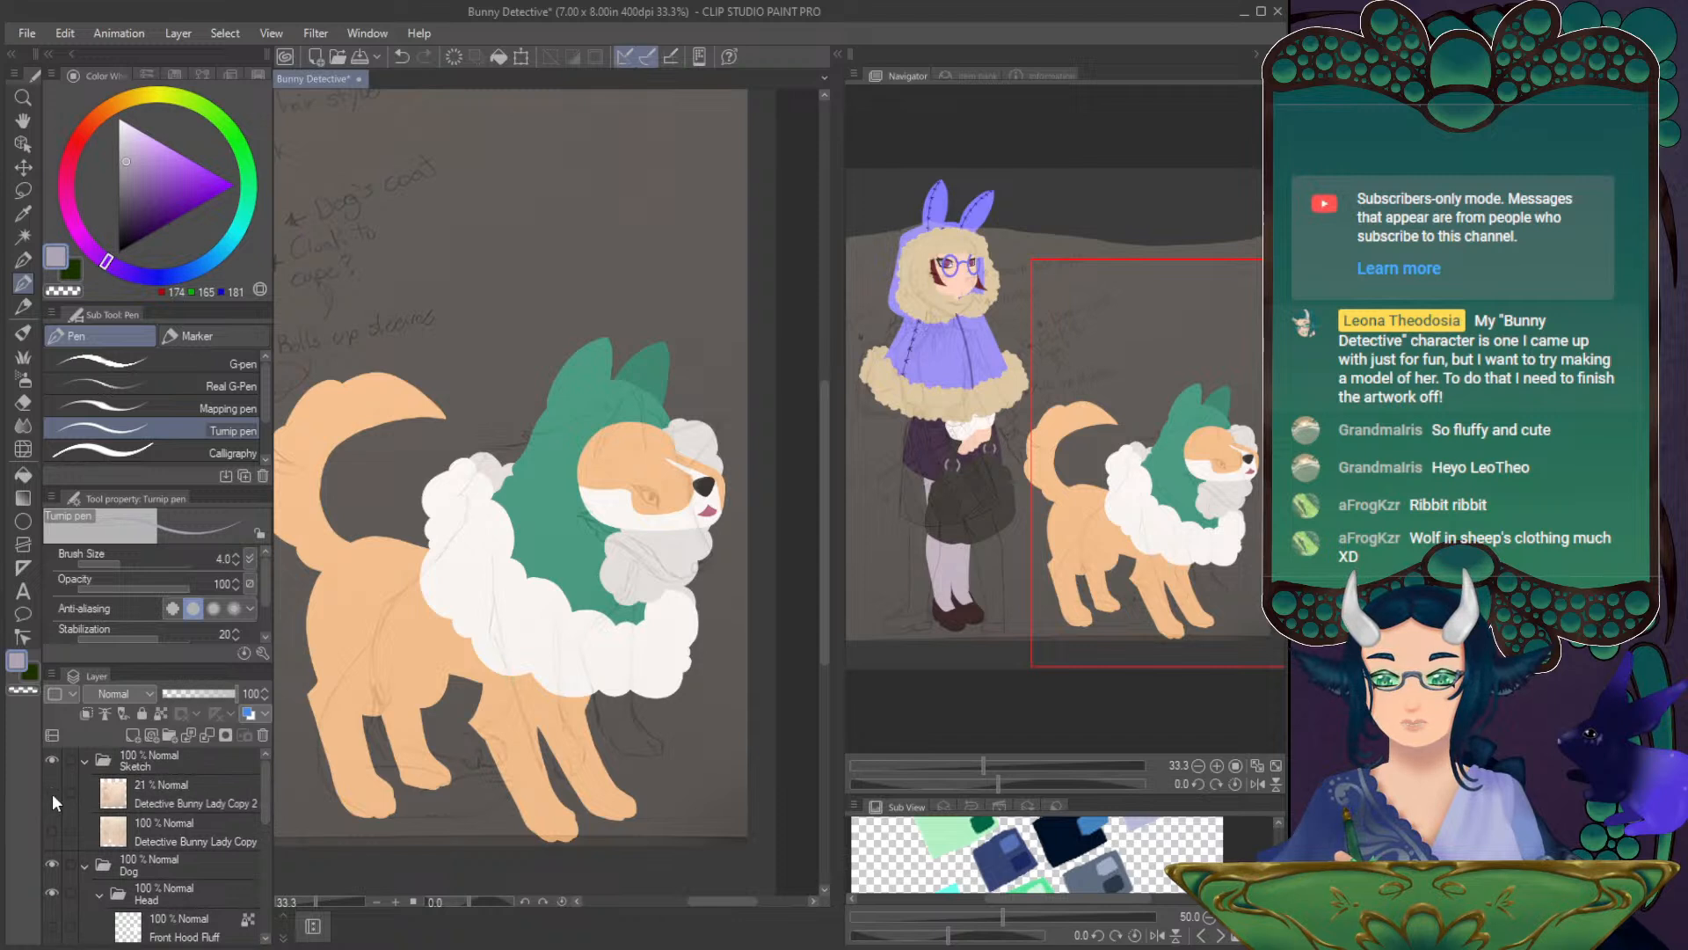
pyautogui.click(51, 791)
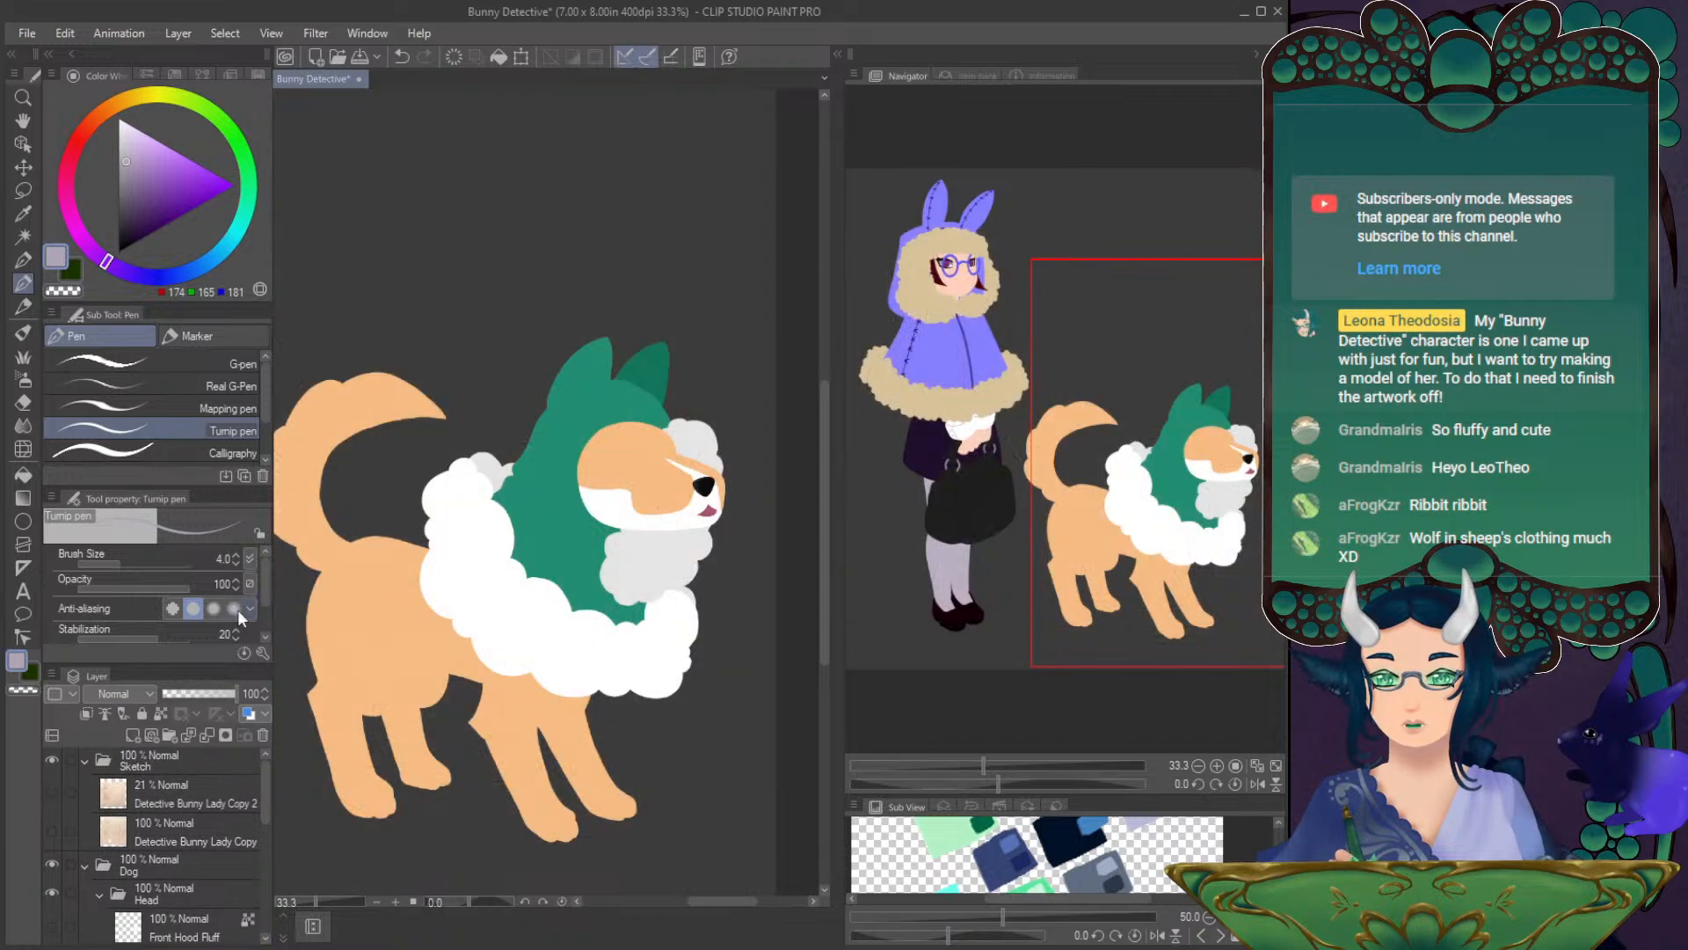
pyautogui.click(52, 736)
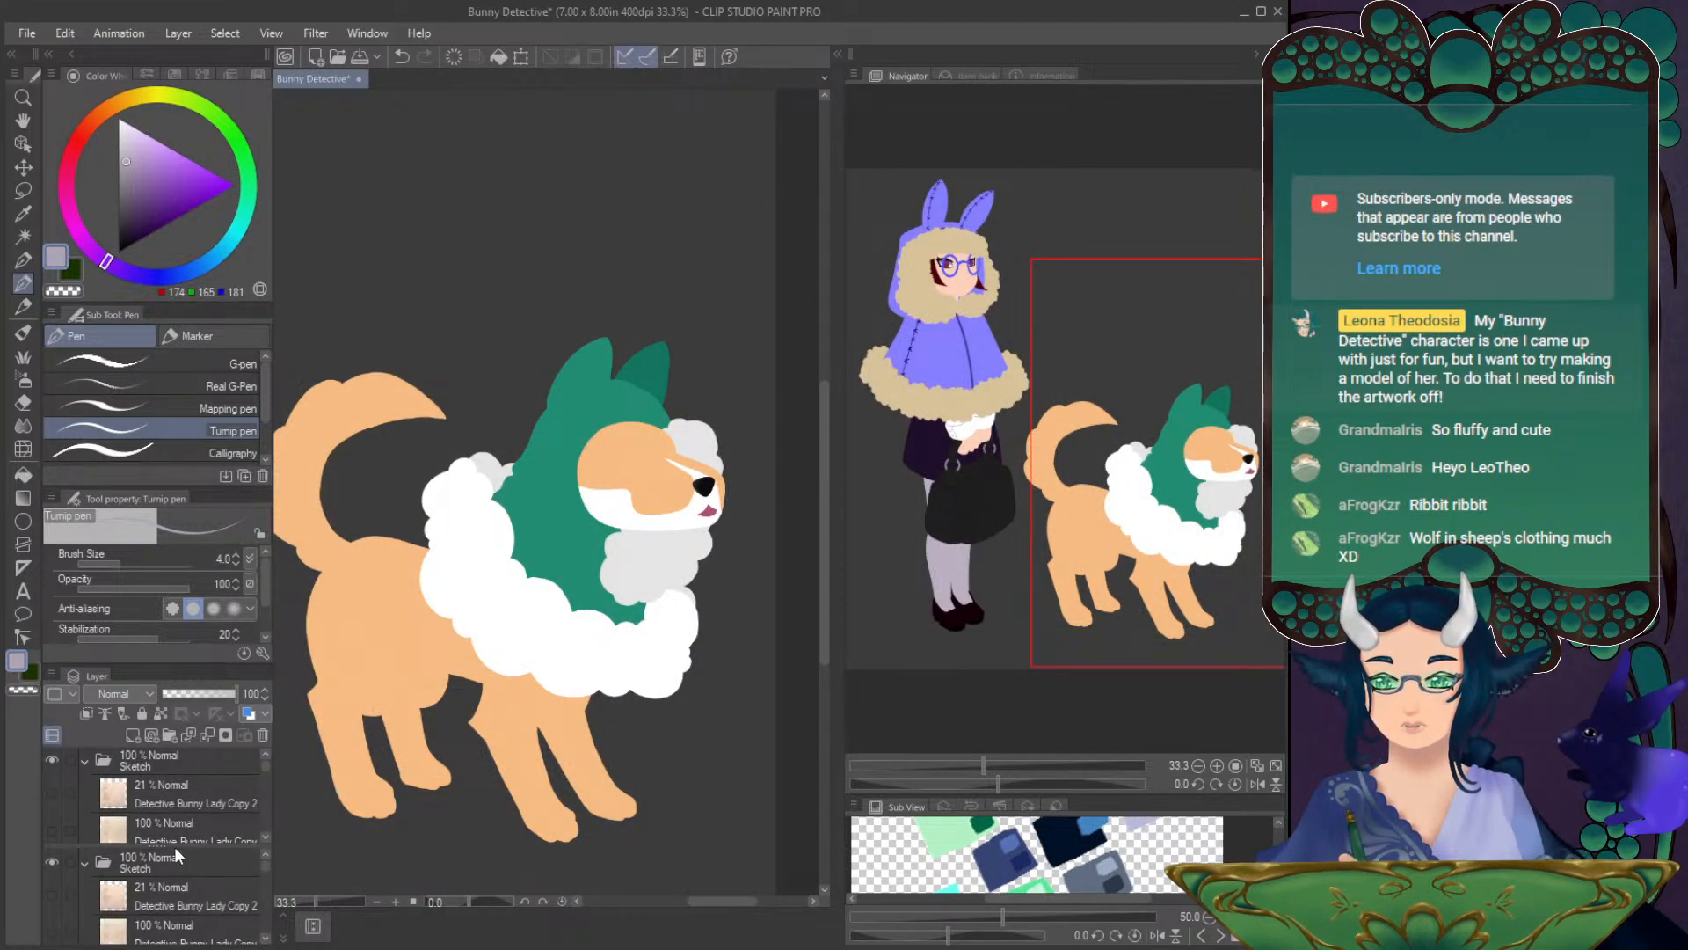
# - Select the dog's Head layer by picking the orange face on the canvas with the Object tool
pyautogui.press('o')
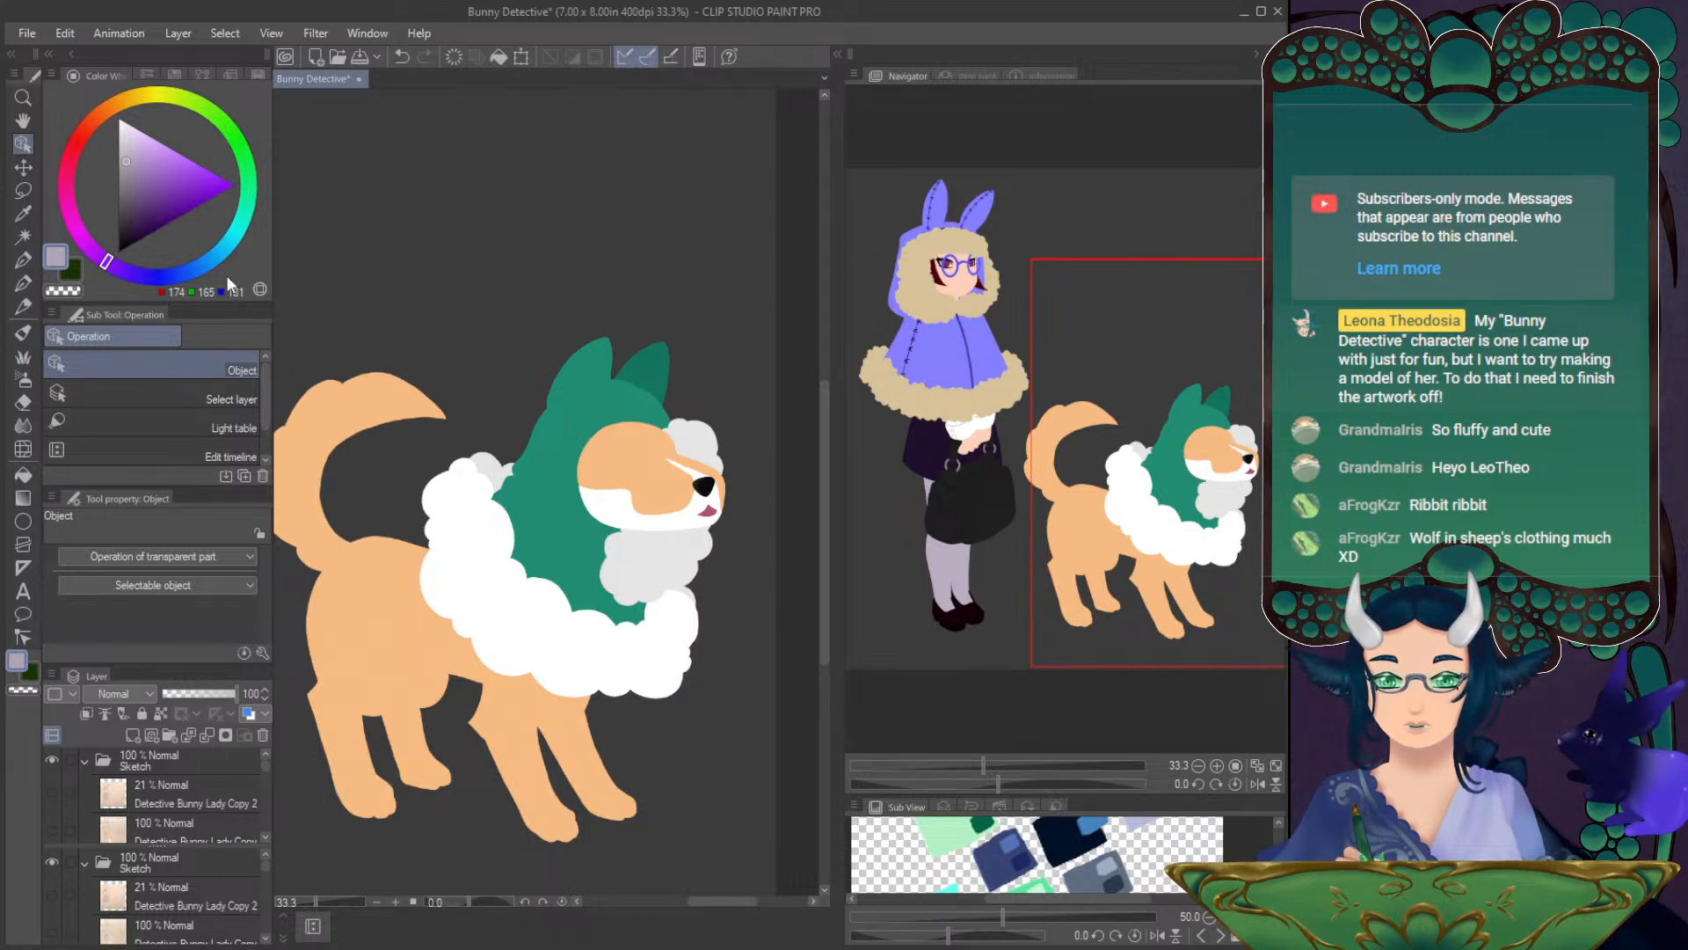
pyautogui.click(24, 160)
pyautogui.click(23, 148)
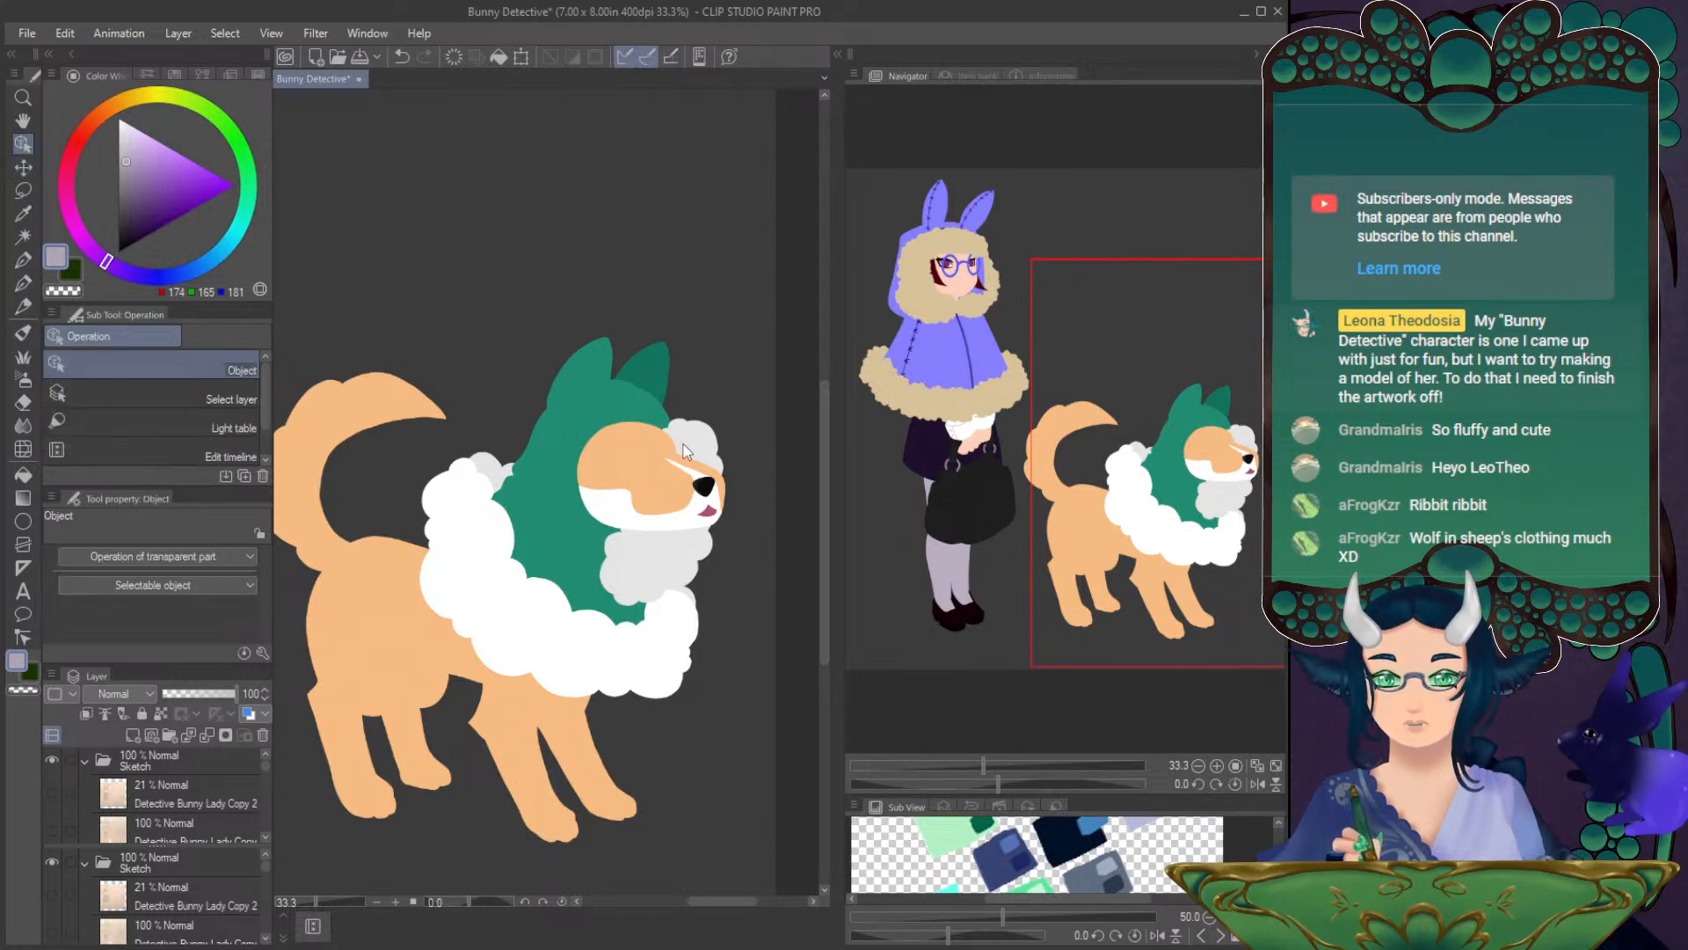
pyautogui.click(583, 410)
pyautogui.click(643, 466)
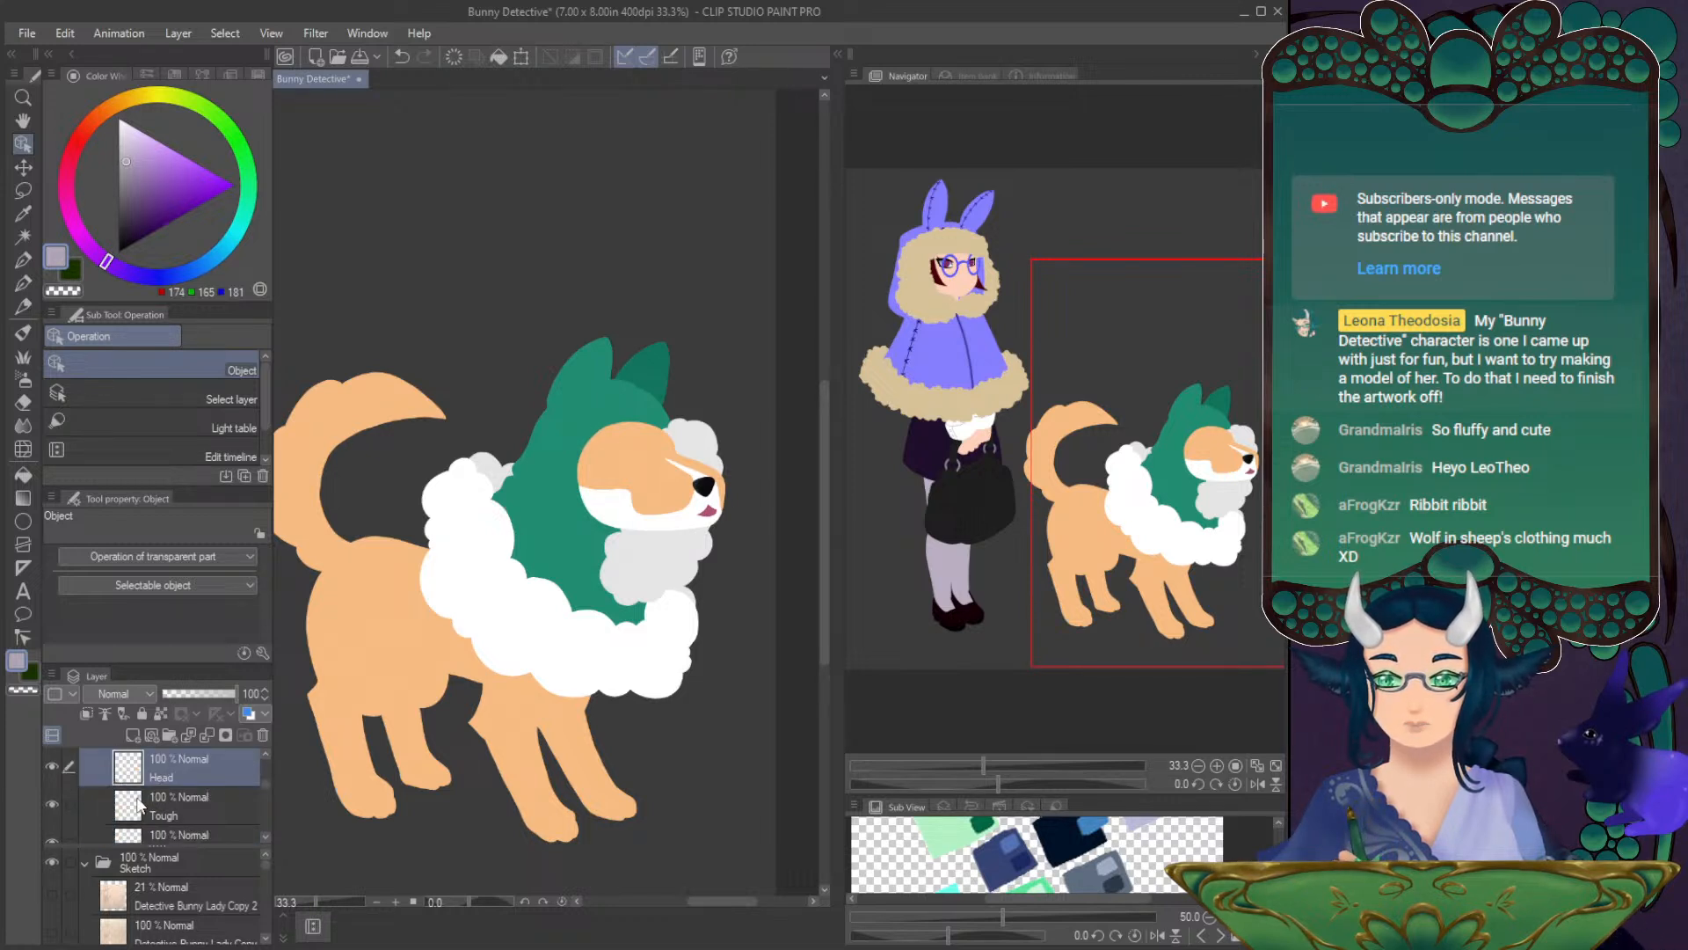
# - Resize the split layer list so the dog's head layers and the Sketch folder can be used side by side
pyautogui.moveTo(182, 847); pyautogui.dragTo(190, 825)
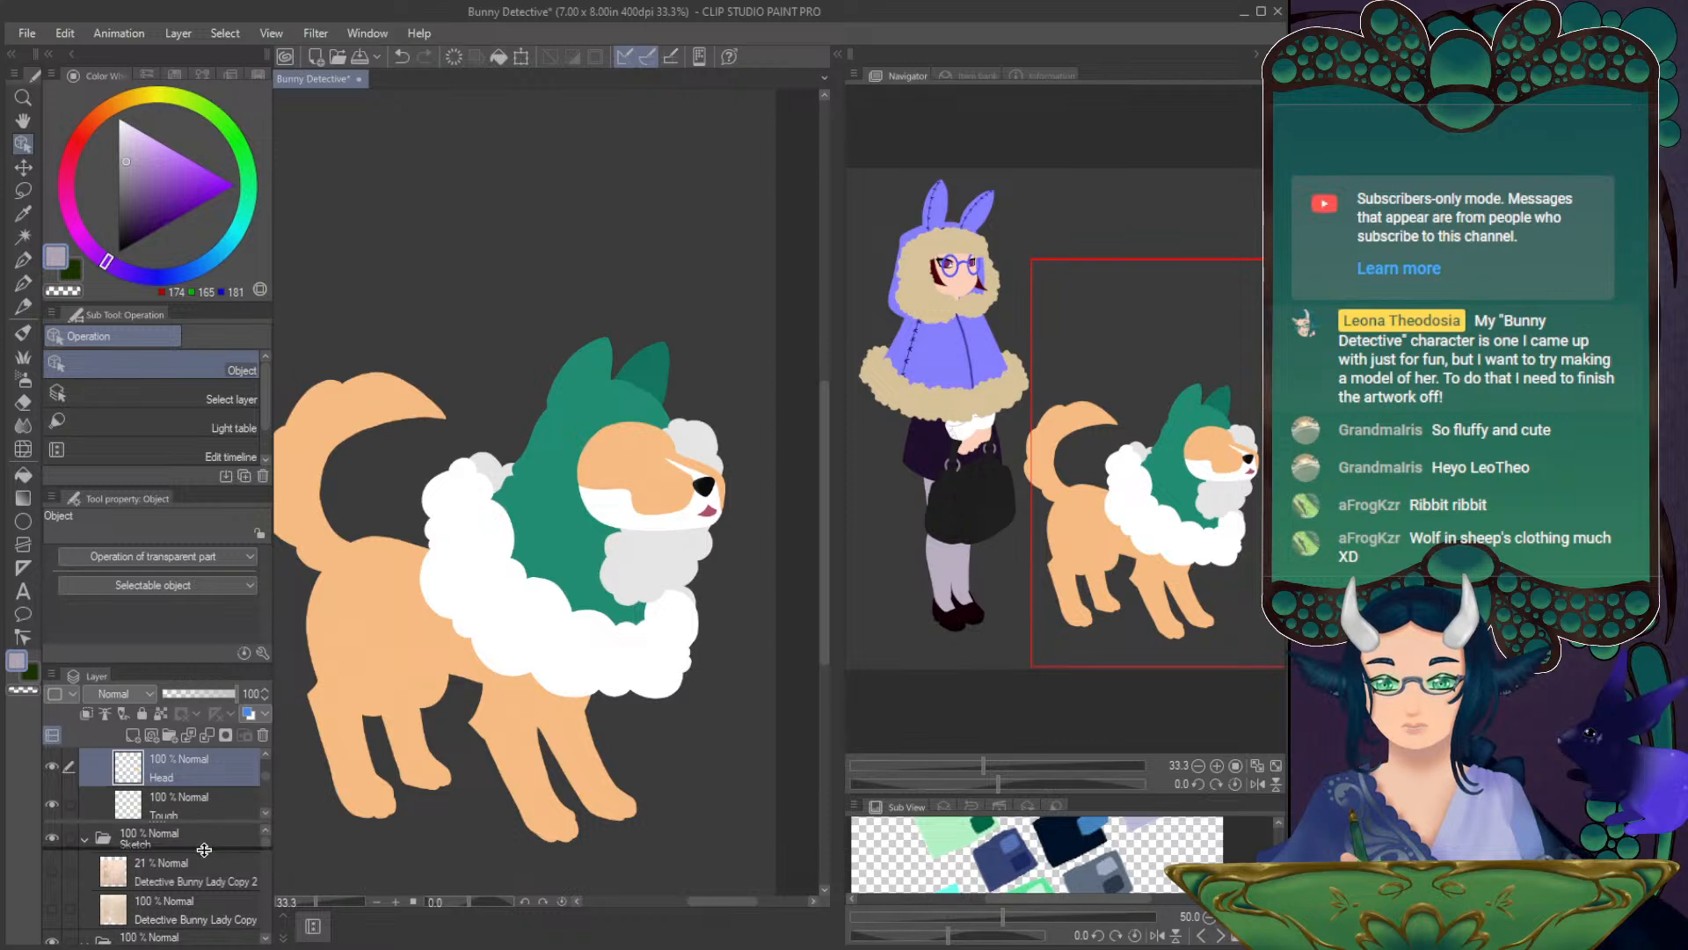
pyautogui.moveTo(204, 847); pyautogui.dragTo(211, 880)
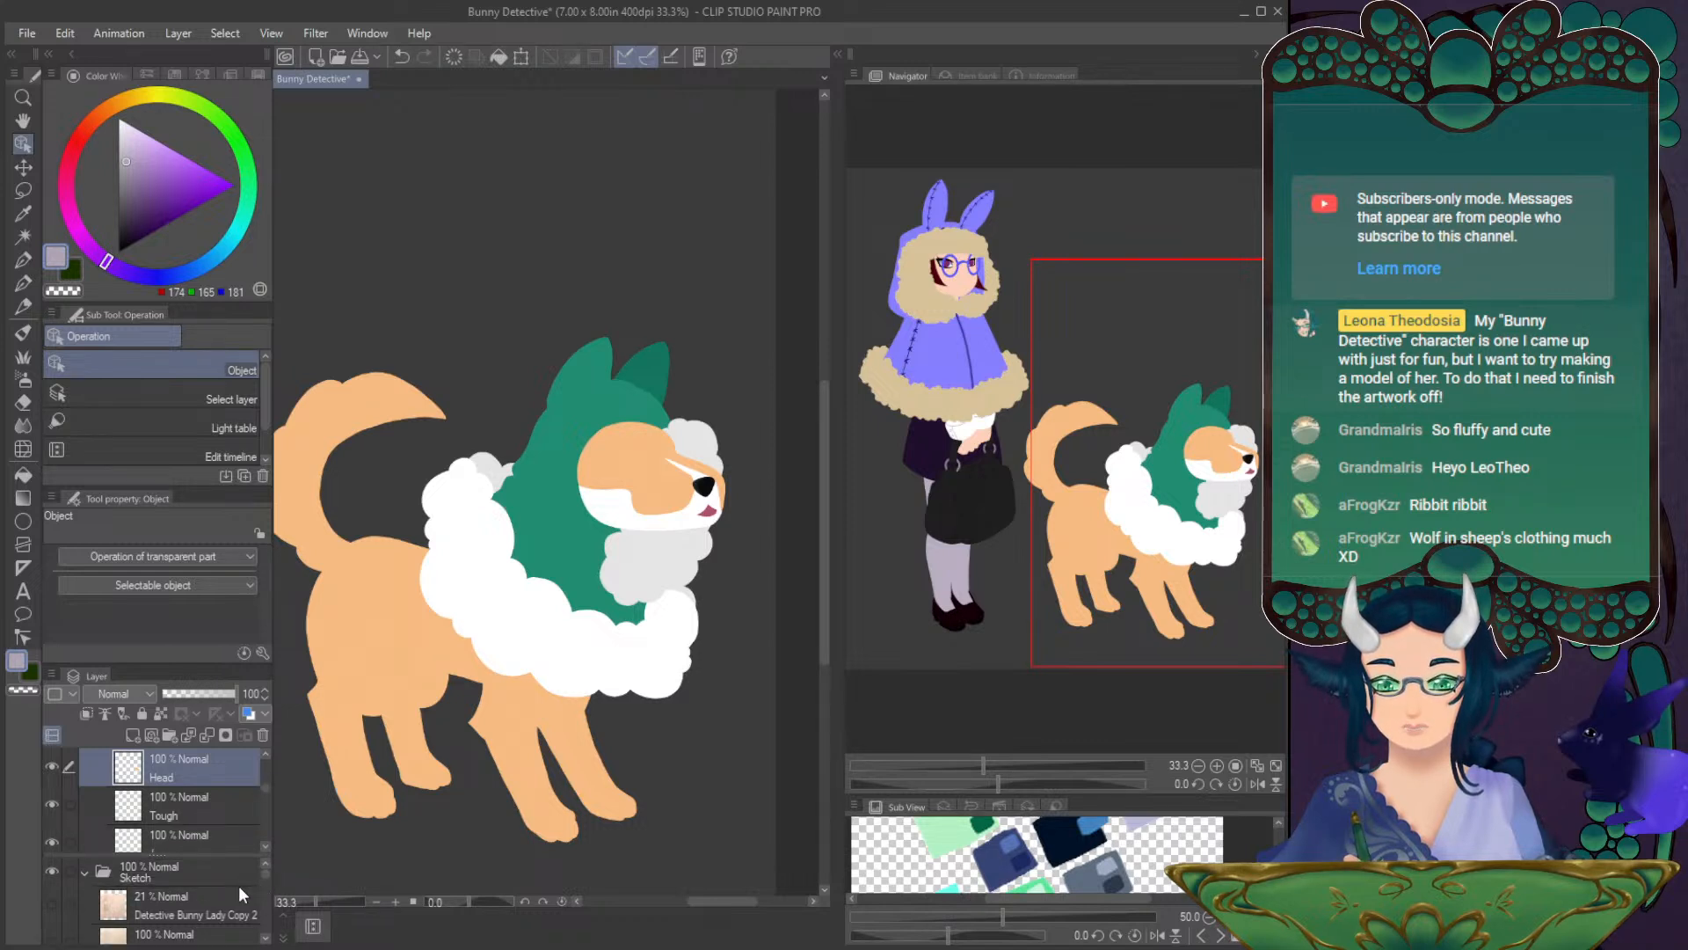
pyautogui.moveTo(132, 858); pyautogui.dragTo(128, 868)
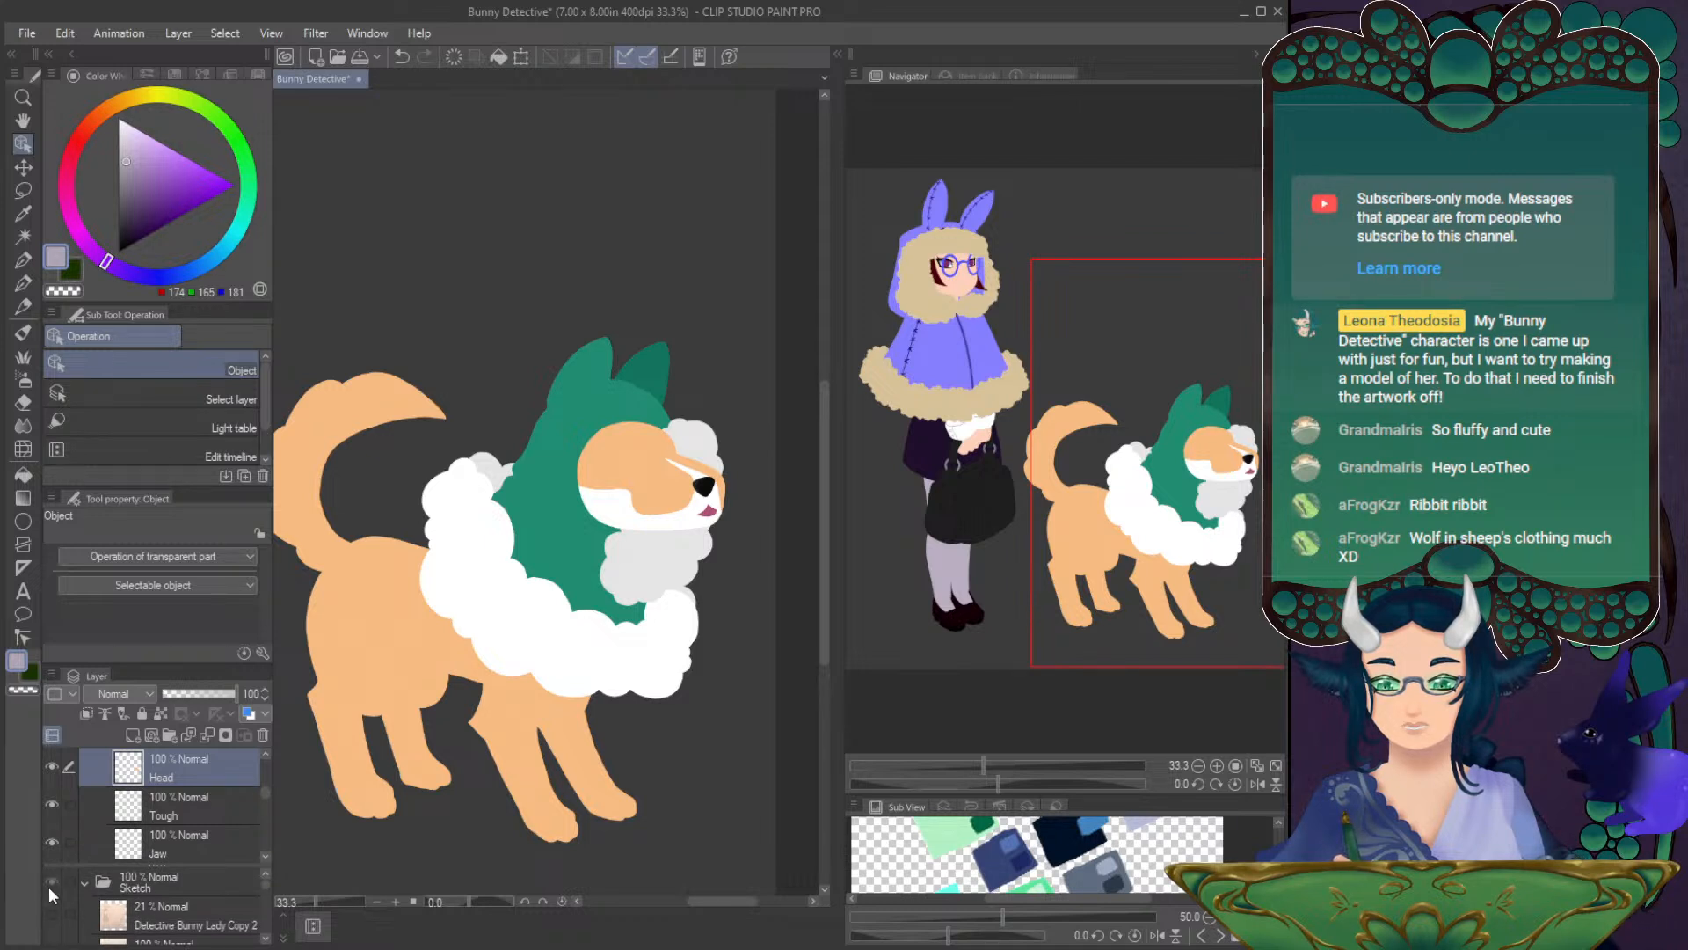
pyautogui.moveTo(263, 794); pyautogui.dragTo(262, 788)
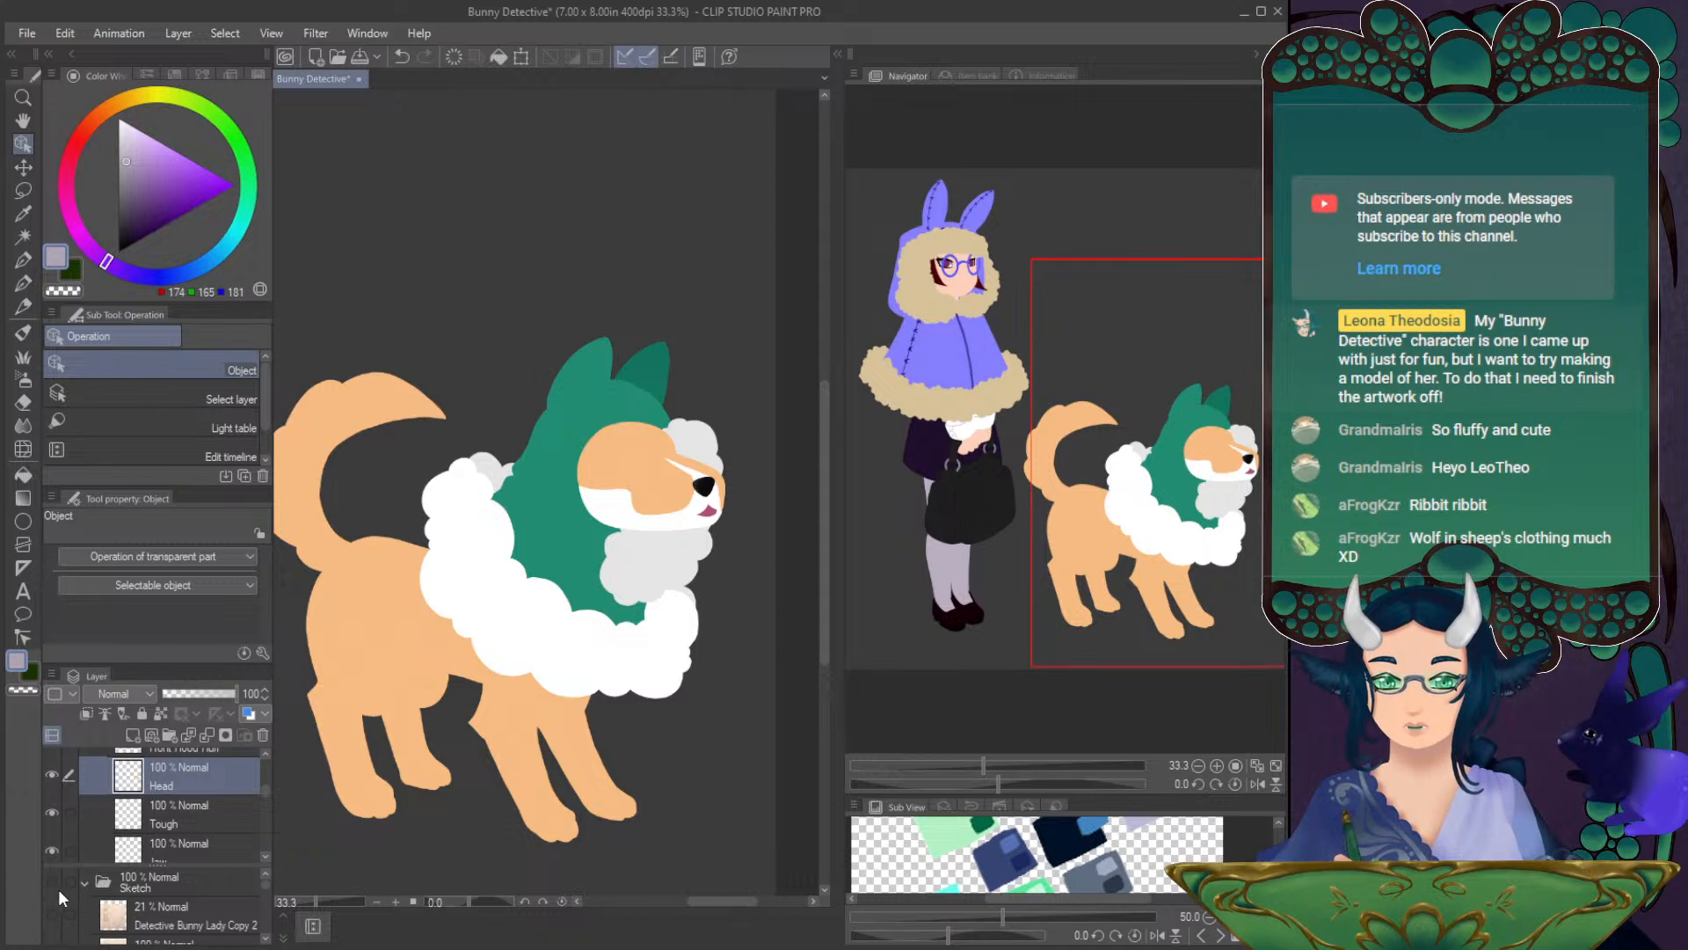
# - Show the Detective Bunny Lady Copy 2 sketch, set its opacity to 40%, and make the Head layer active again
pyautogui.click(55, 915)
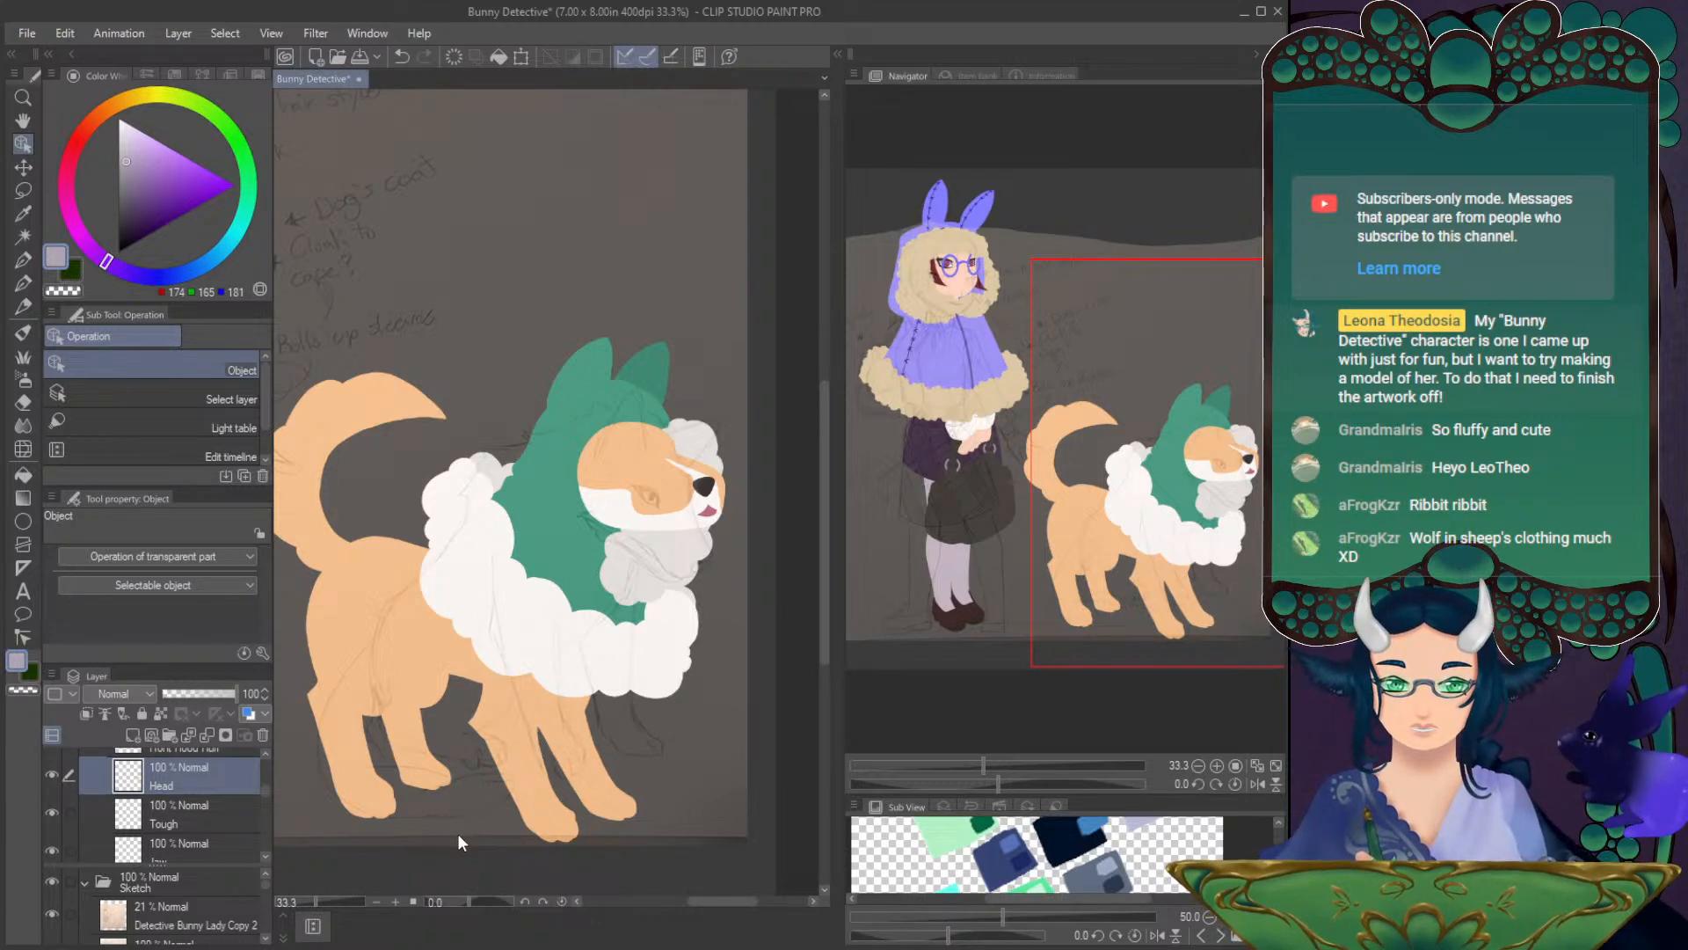
pyautogui.click(167, 913)
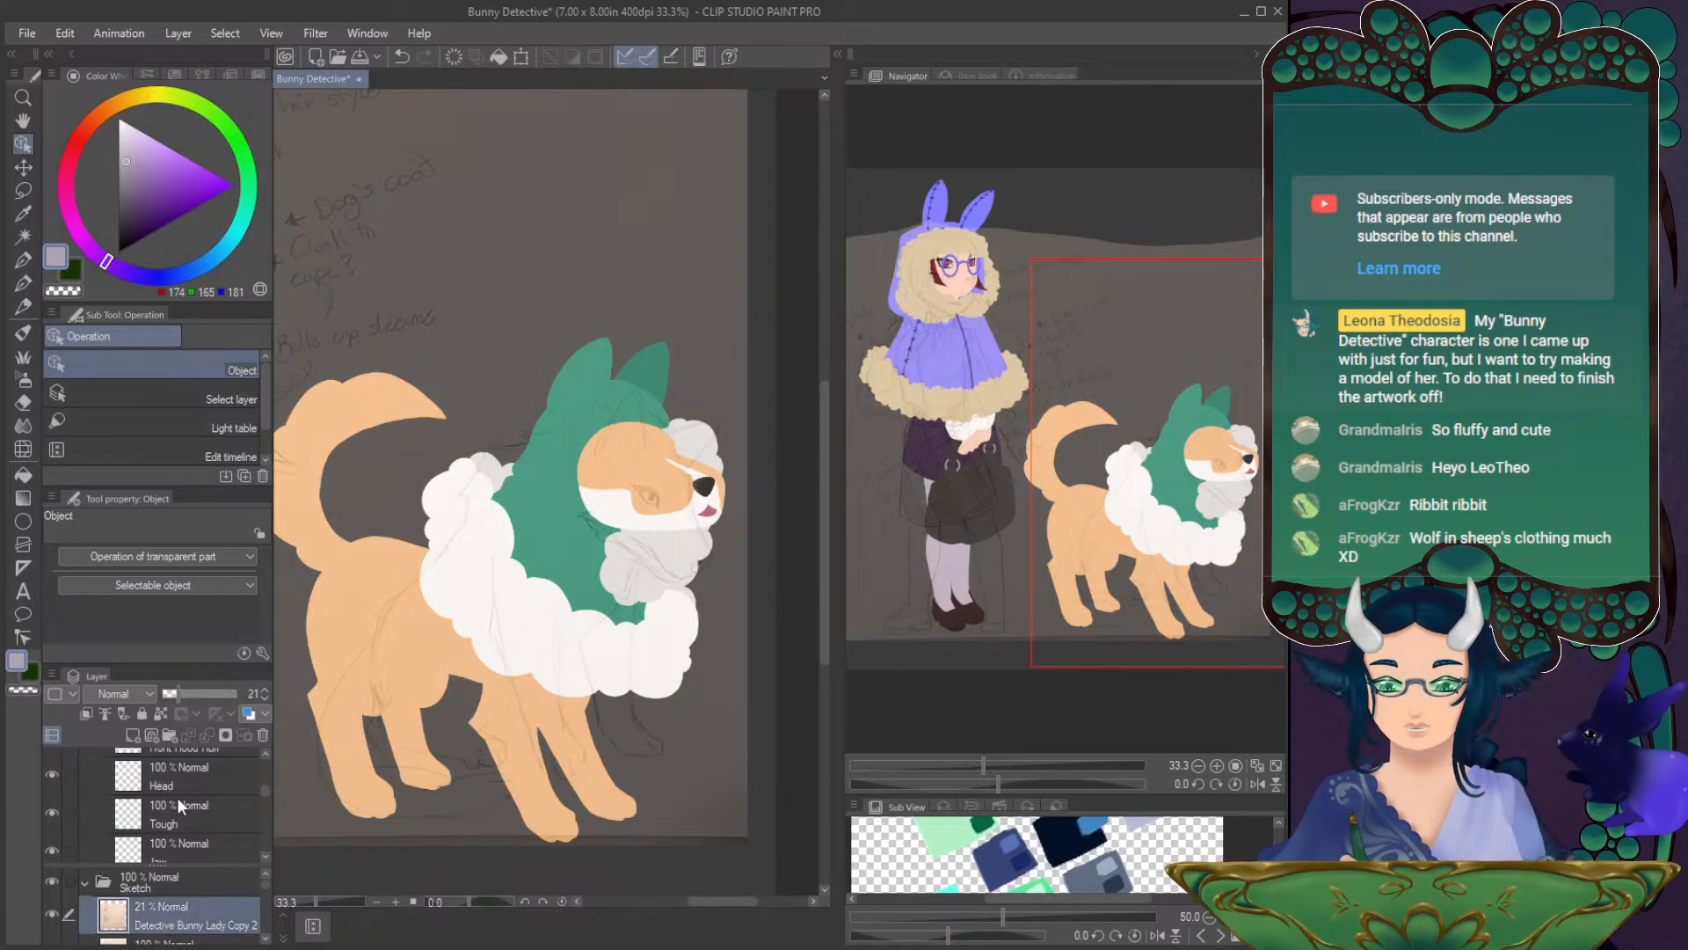
pyautogui.click(193, 695)
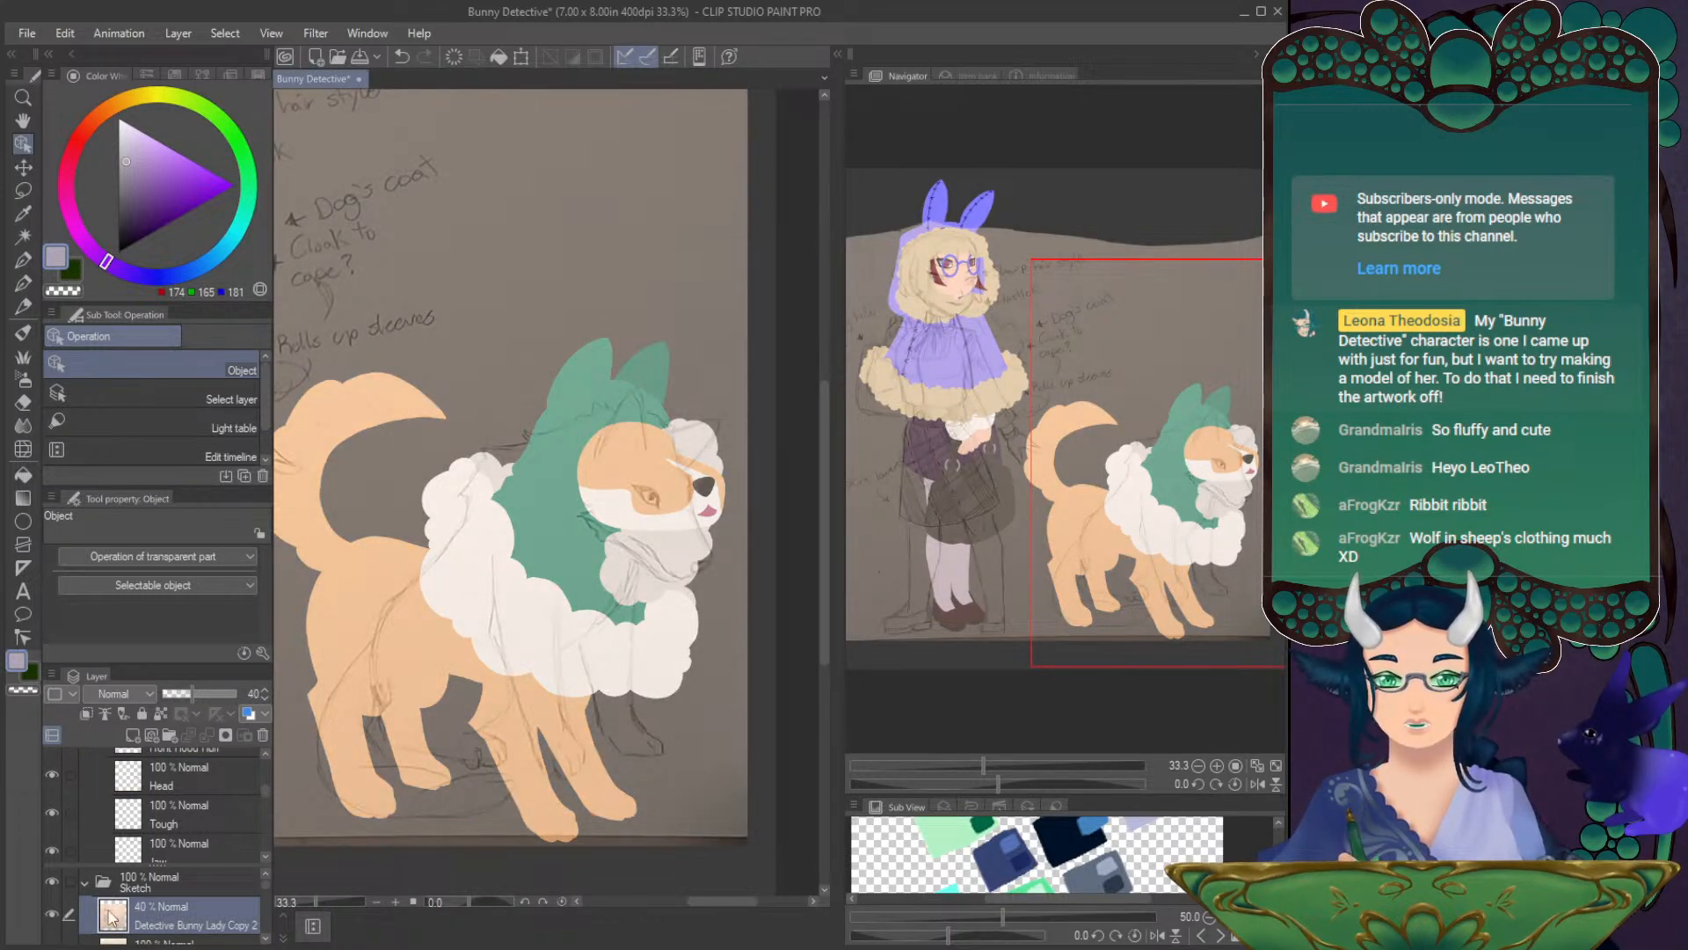
pyautogui.click(188, 784)
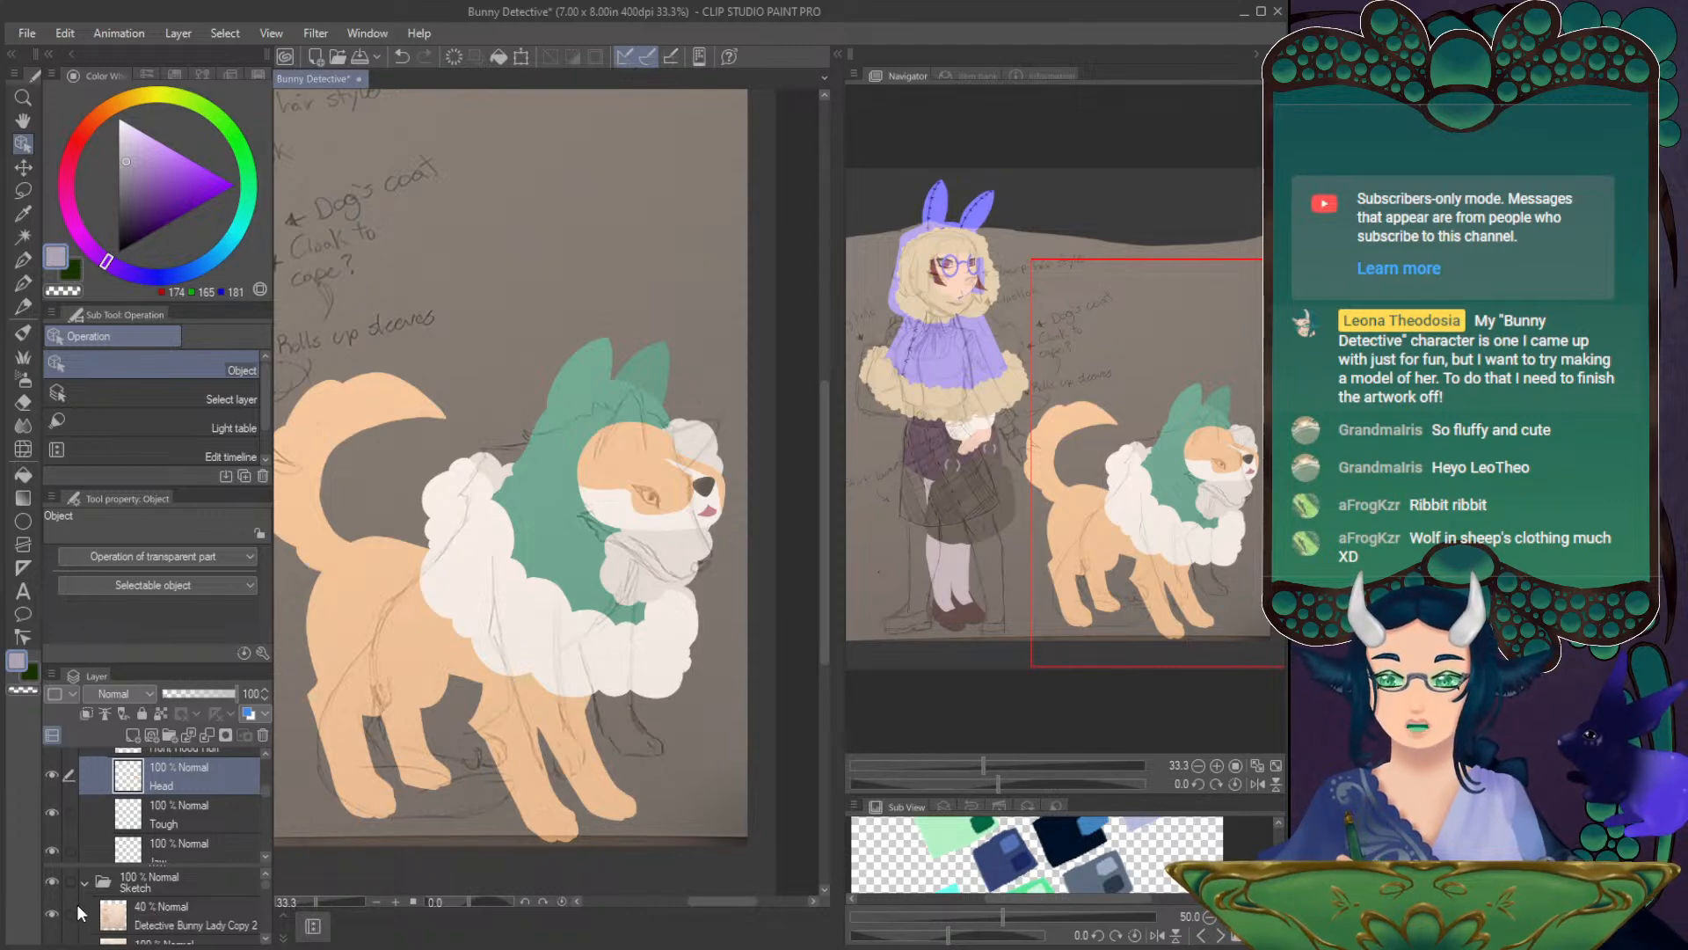
# - Hide the Detective Bunny Lady Copy 2 sketch and look over the hooded lady before returning to the dog
pyautogui.moveTo(1079, 413); pyautogui.dragTo(872, 297)
pyautogui.click(51, 915)
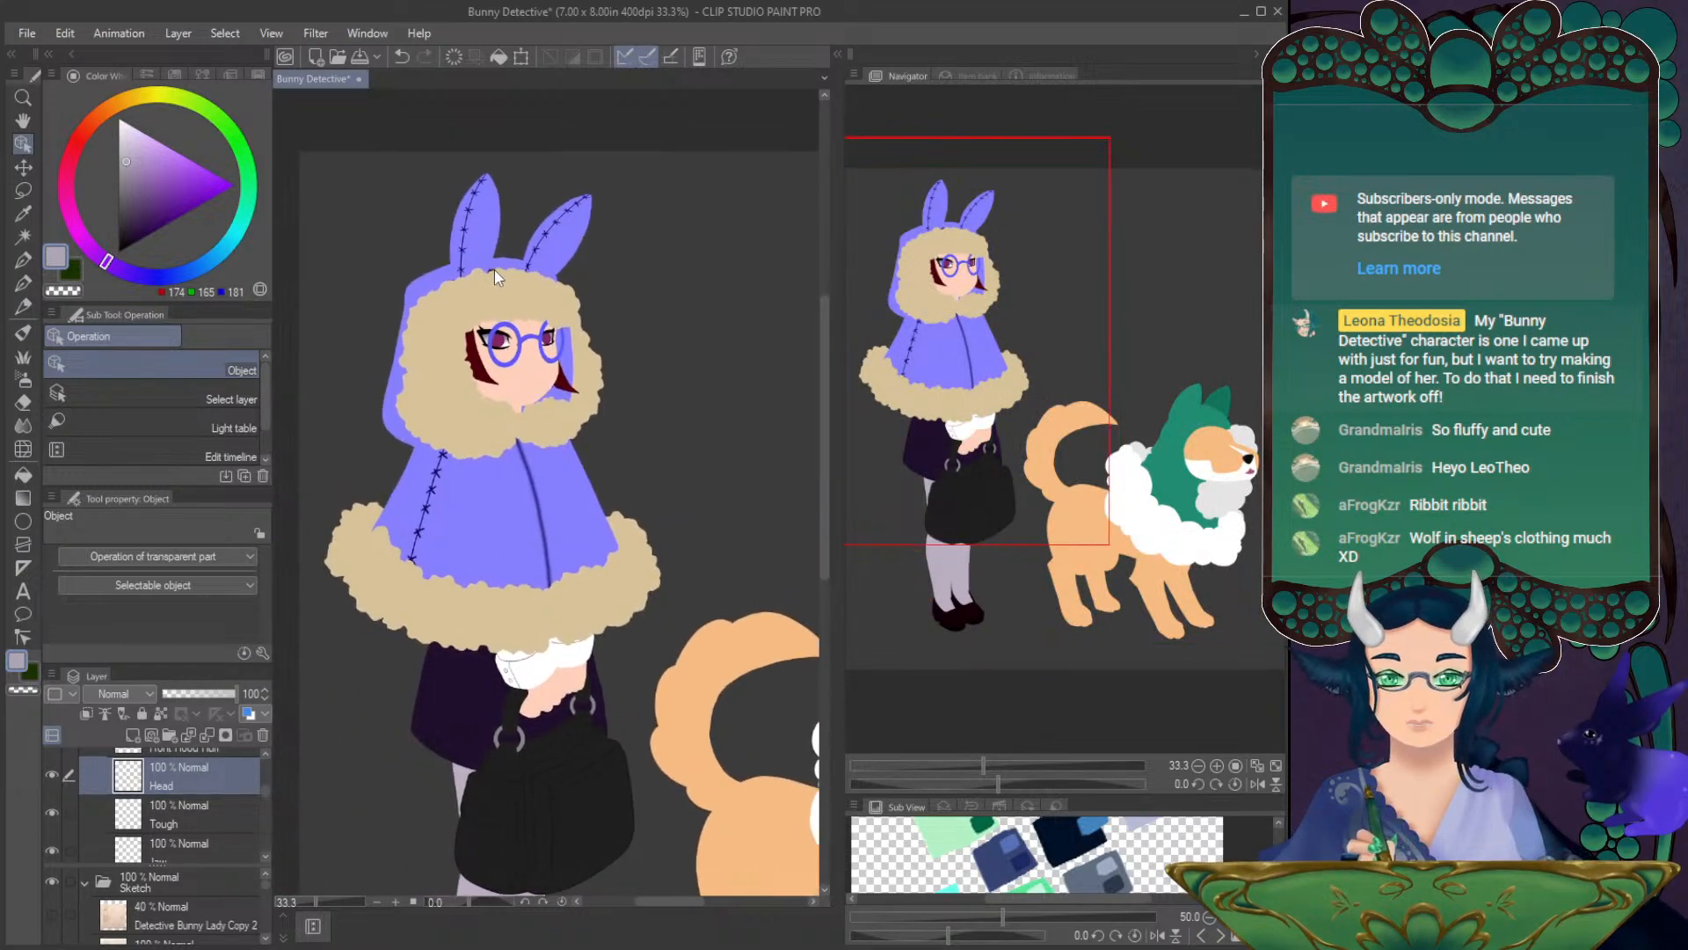
pyautogui.moveTo(1095, 375); pyautogui.dragTo(1178, 452)
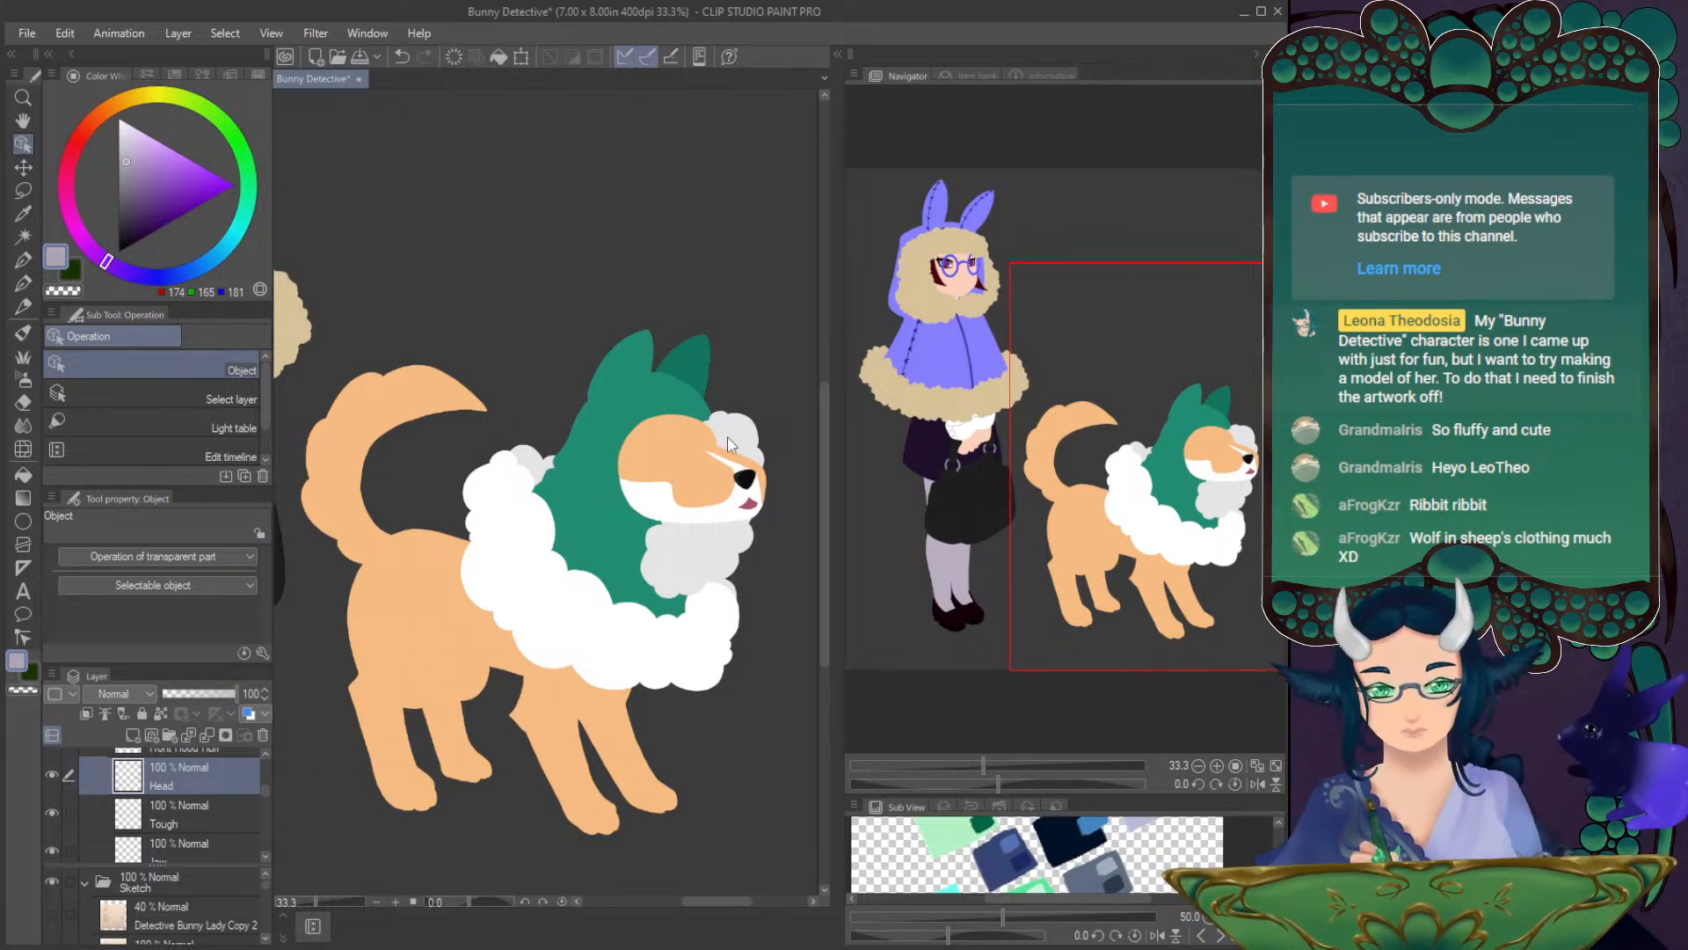
# - Set the Turnip pen's brush size to 10 and sample the orange fur colour from the dog's face
pyautogui.press('p')
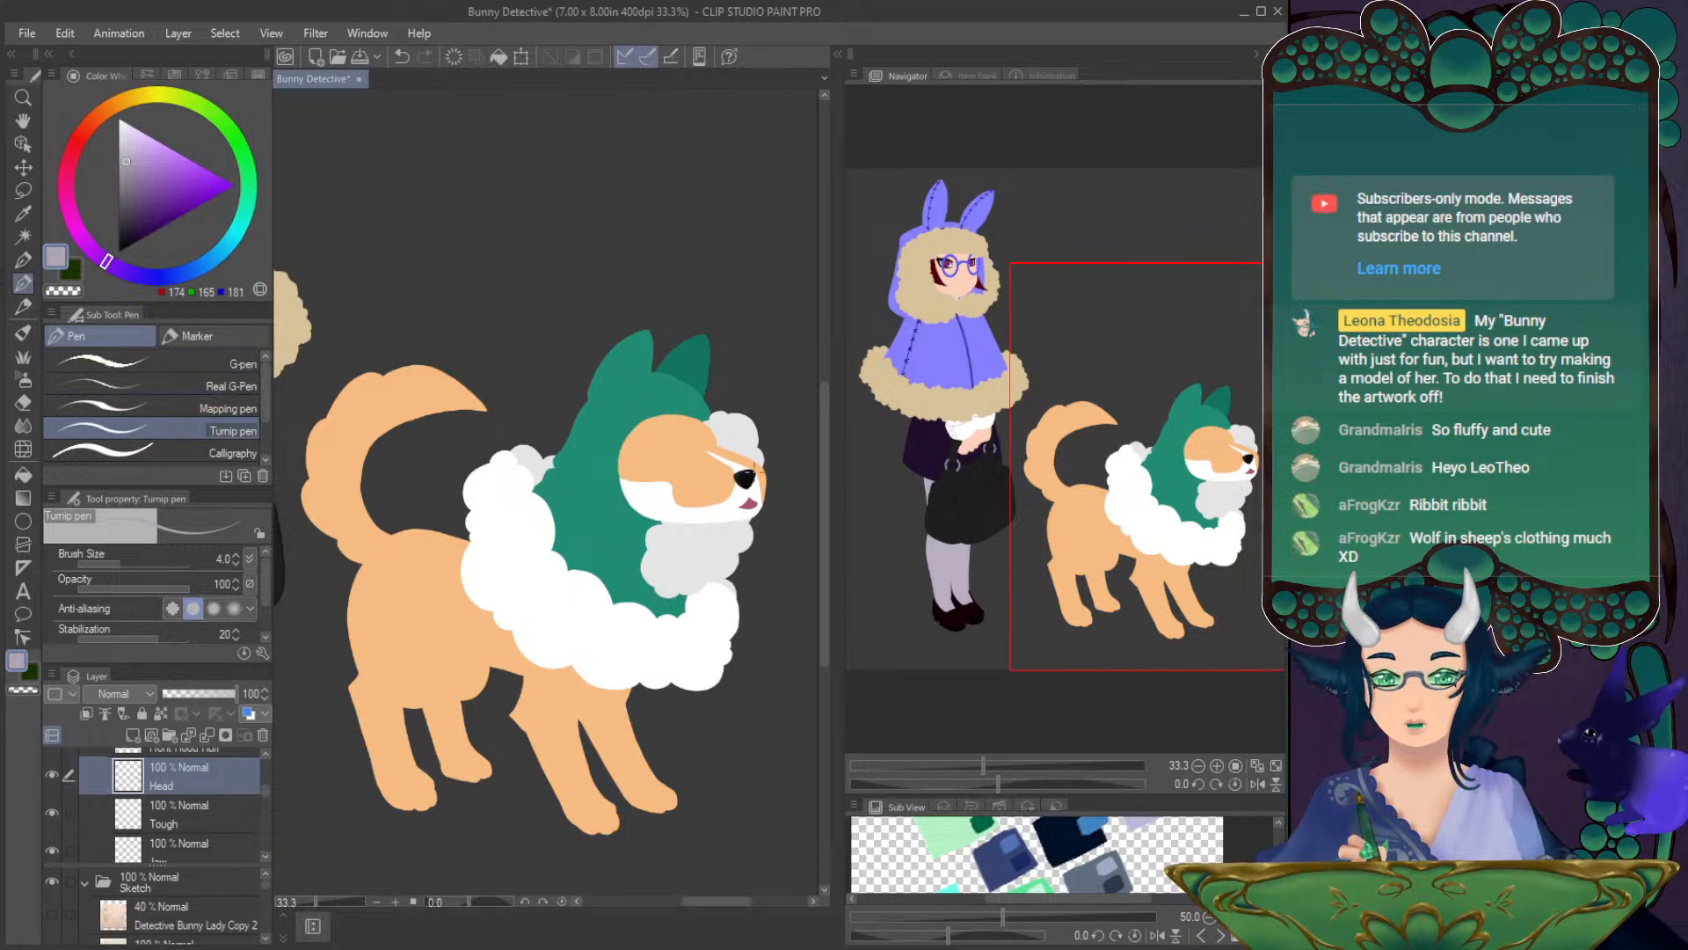
pyautogui.click(236, 555)
pyautogui.click(235, 553)
pyautogui.click(235, 552)
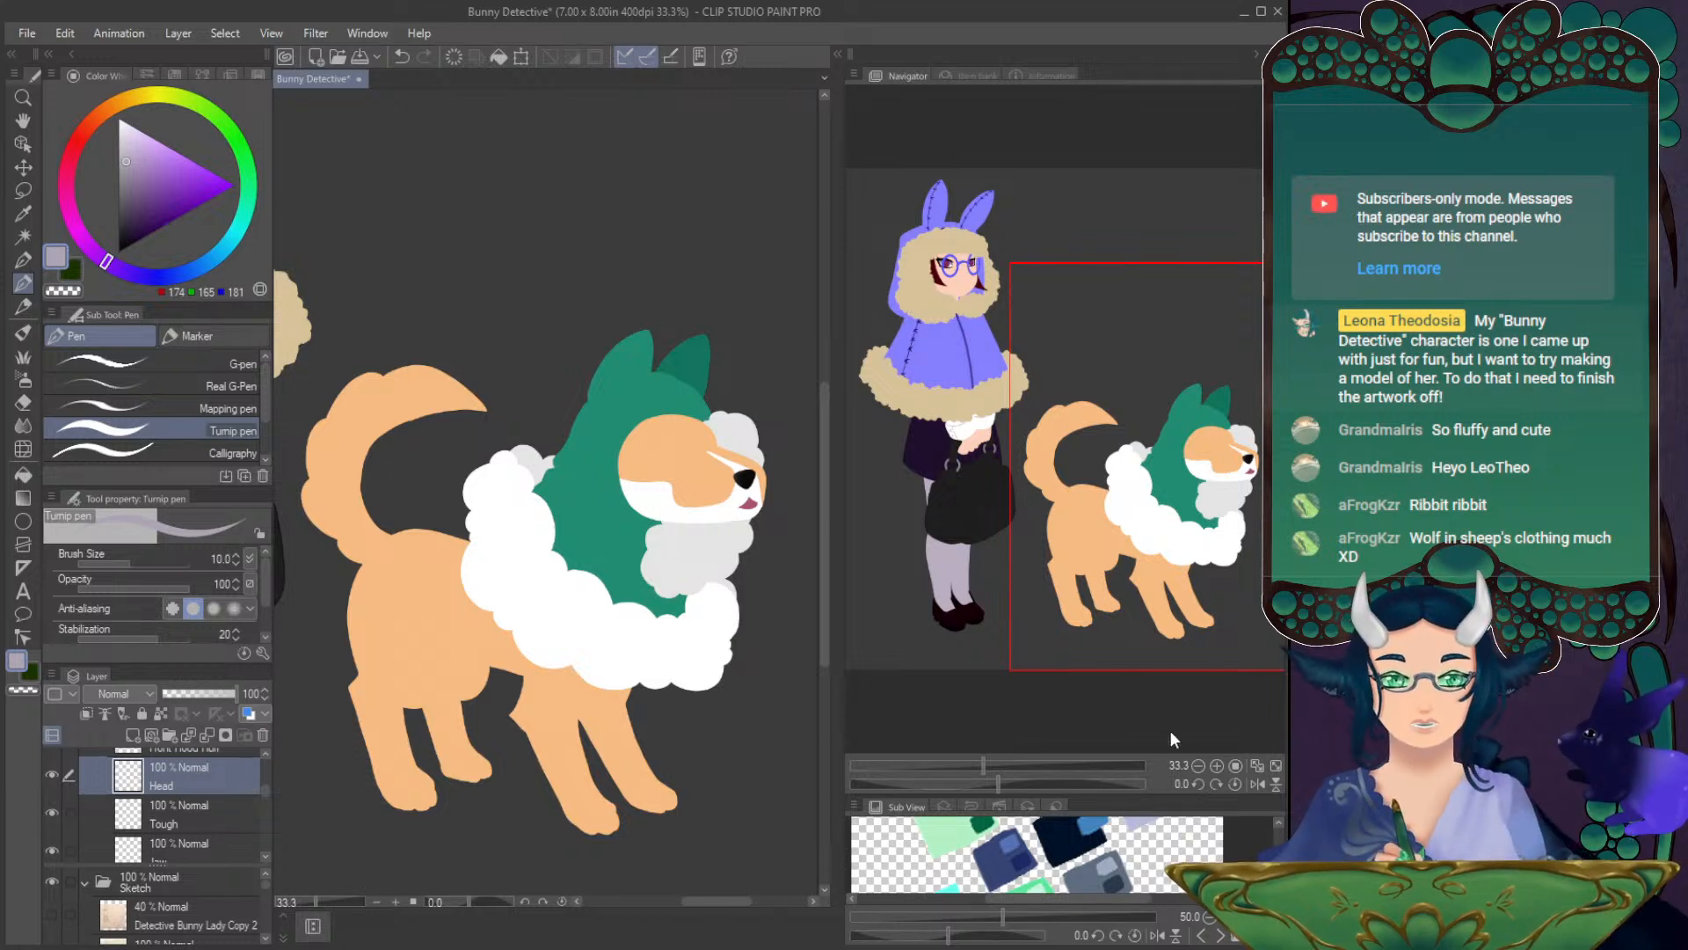
pyautogui.click(1216, 770)
pyautogui.moveTo(1117, 409); pyautogui.dragTo(1172, 432)
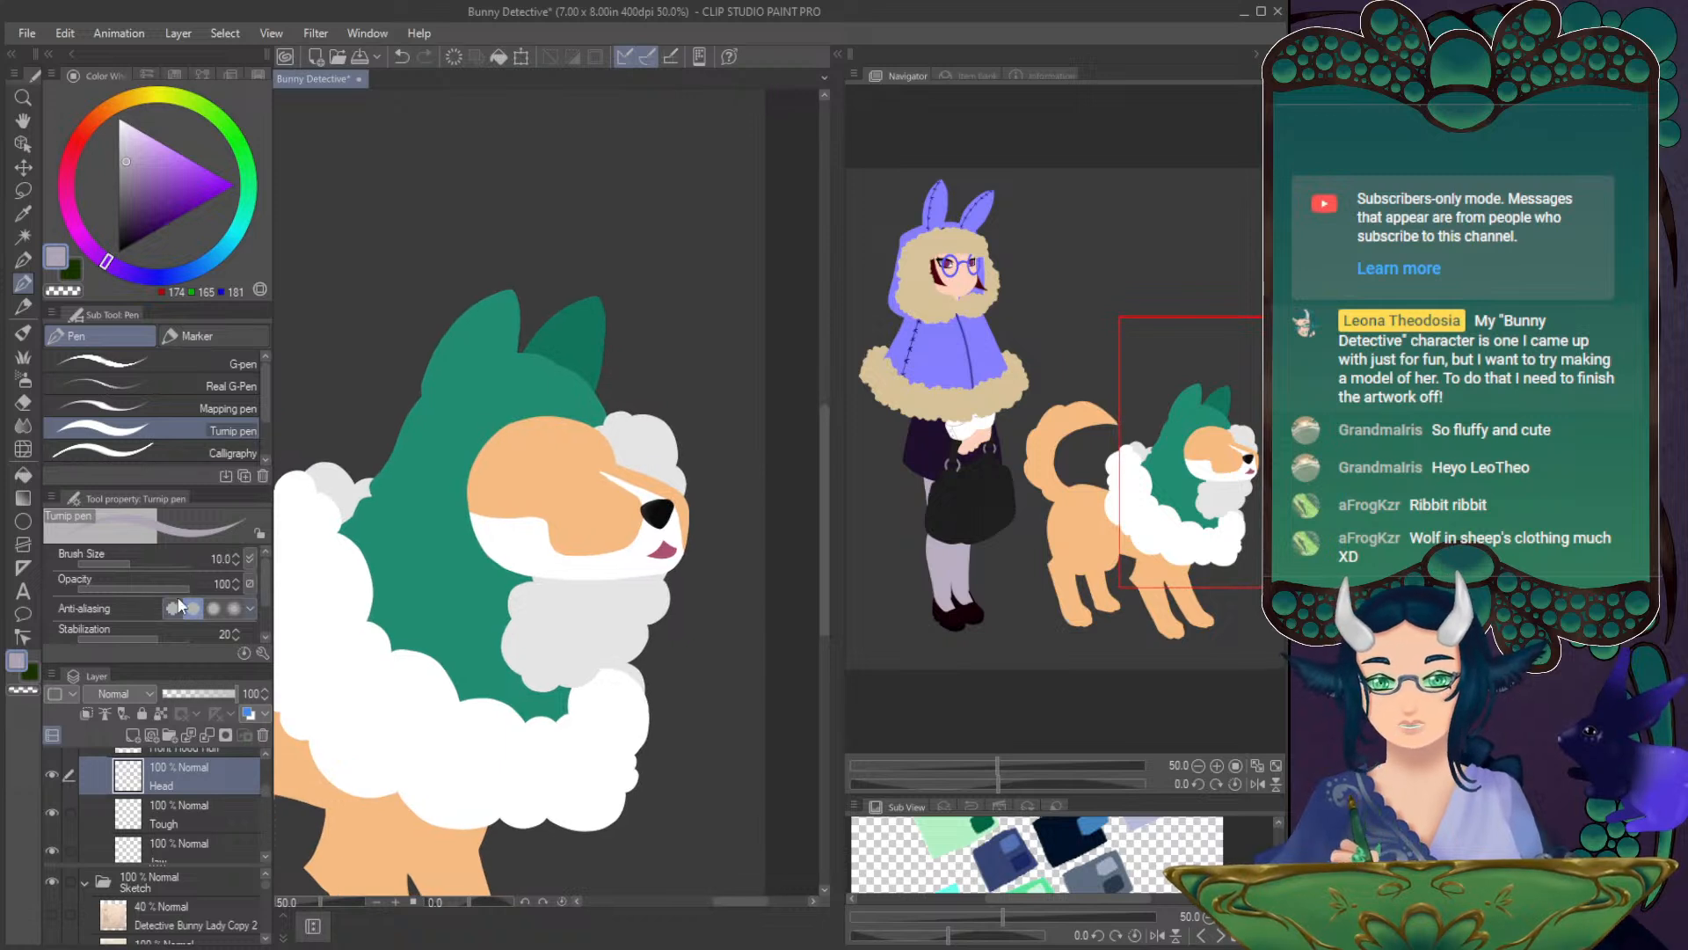
pyautogui.keyDown('alt'); pyautogui.click(527, 484); pyautogui.keyUp('alt')
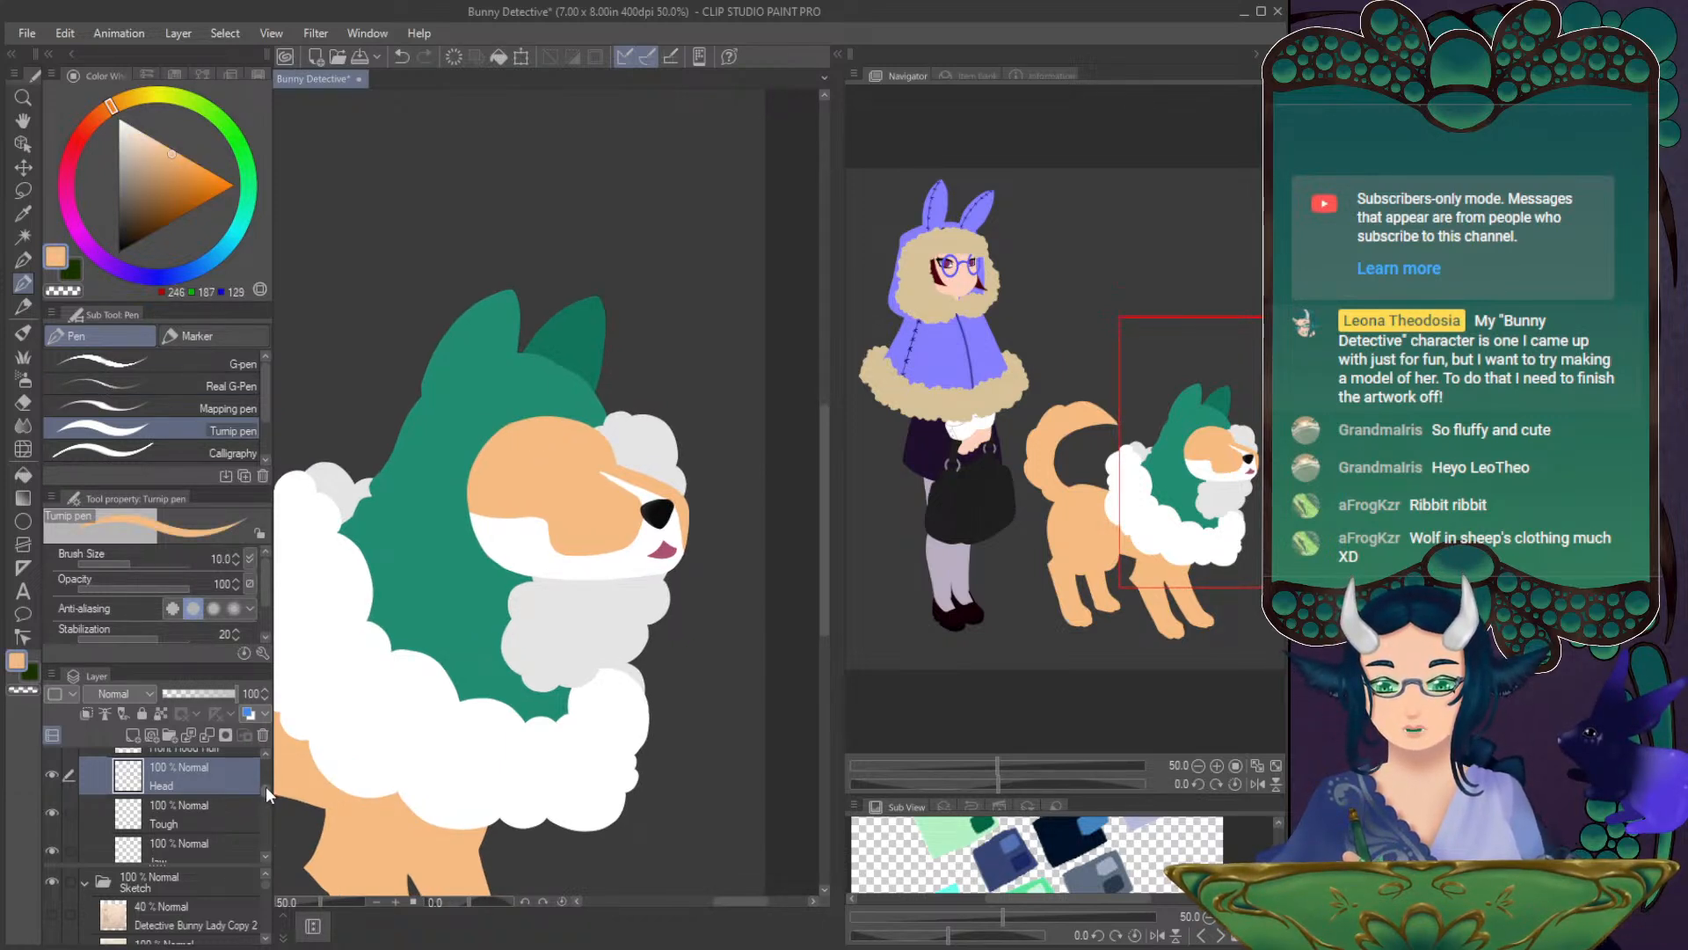
# - Hide the dog's Jaw and Tough layers, leaving the rest of the head displayed
pyautogui.scroll(-3, 267, 786)
pyautogui.scroll(-1, 267, 793)
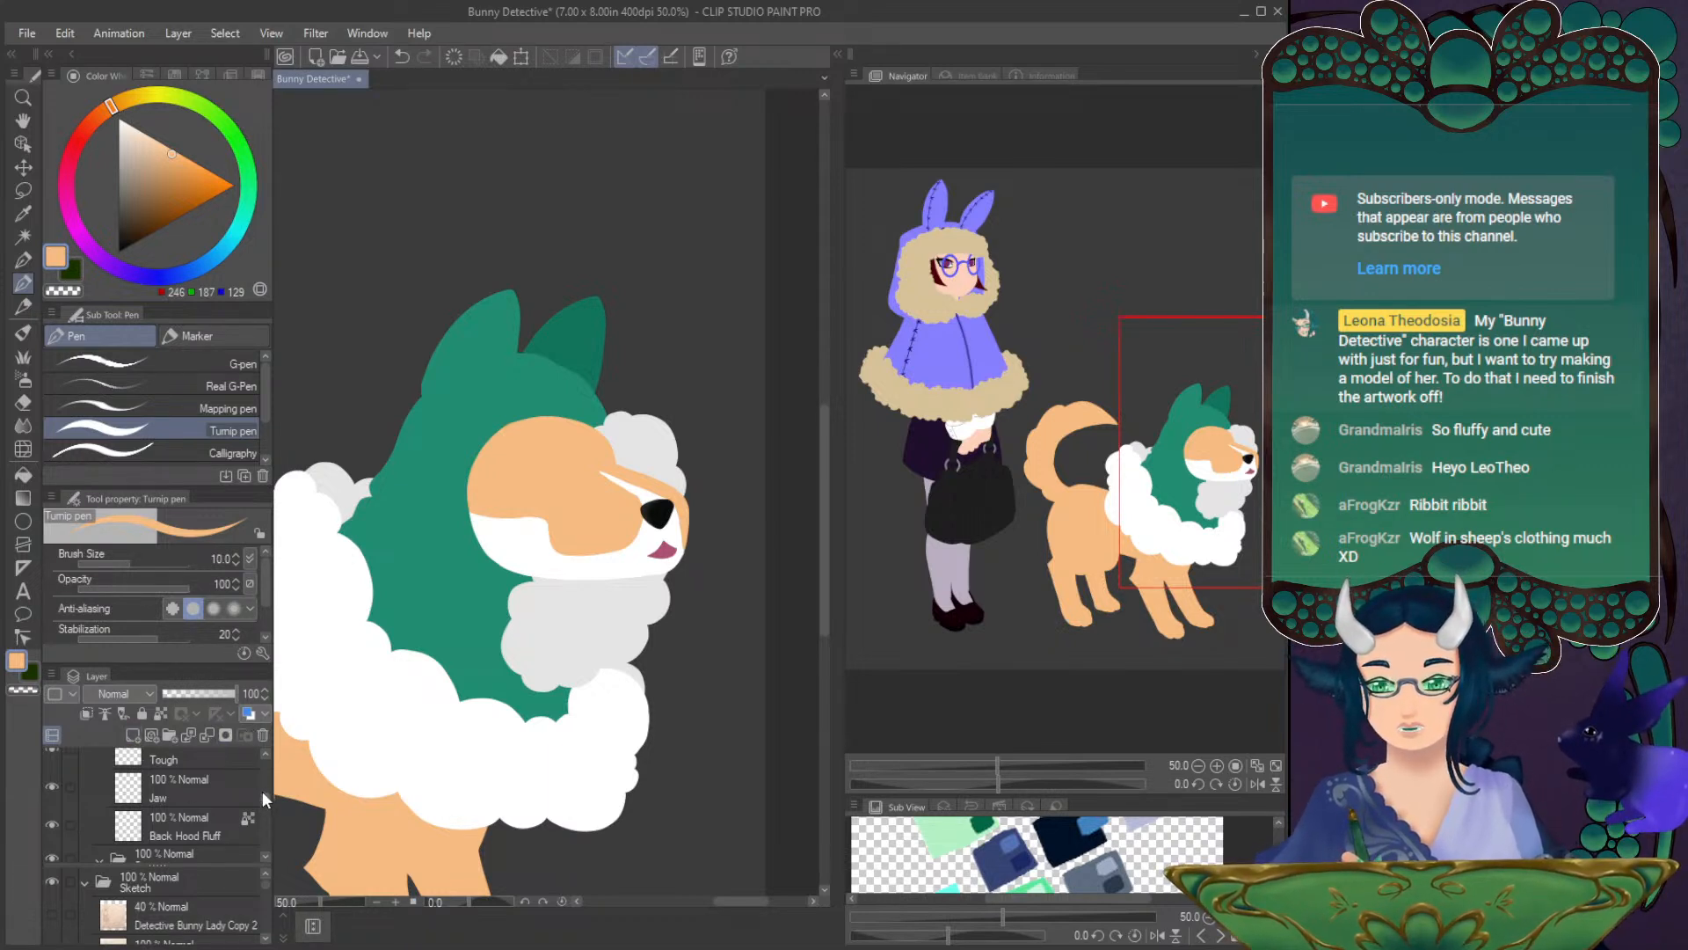
pyautogui.click(52, 783)
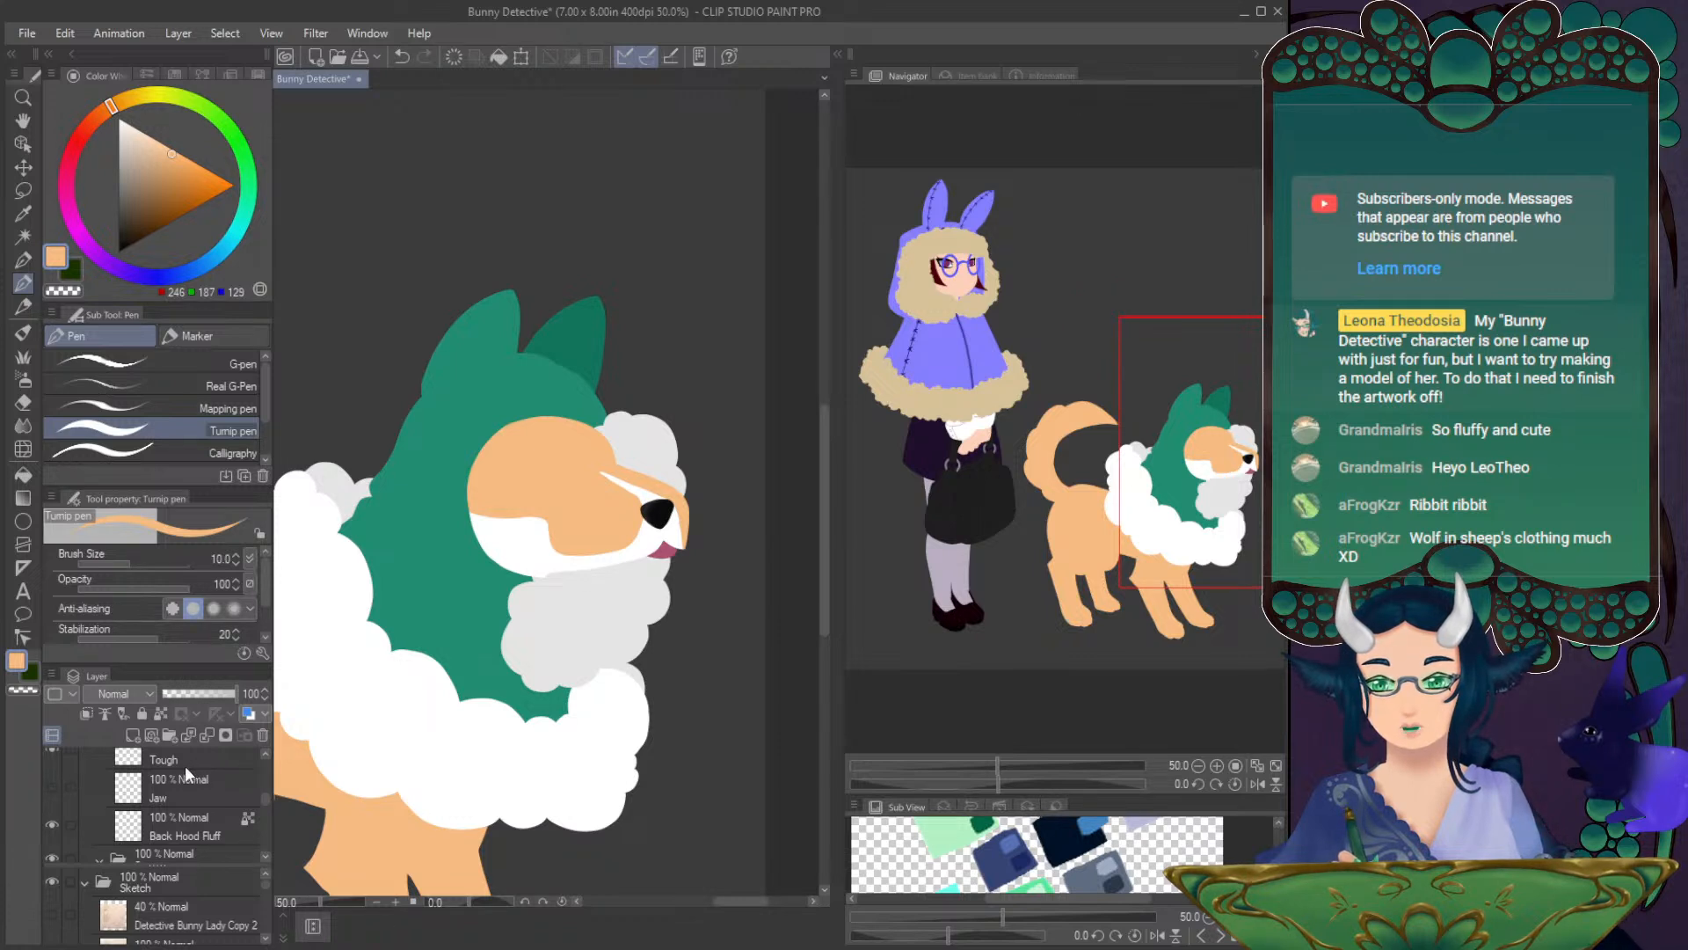
pyautogui.click(50, 758)
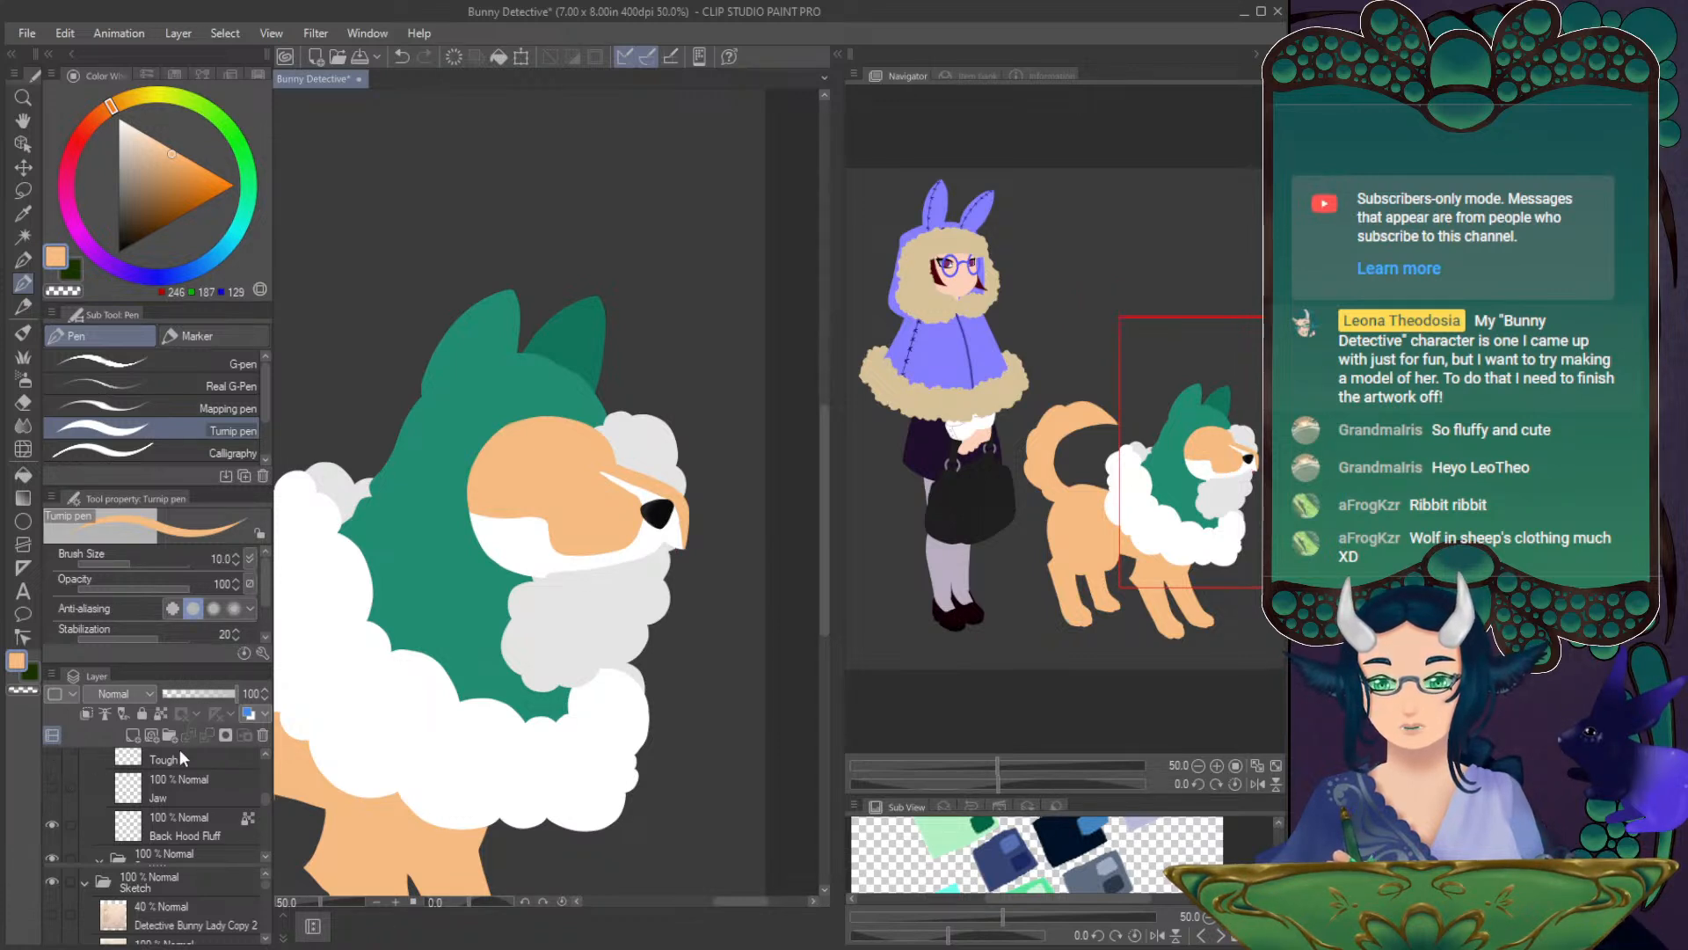
pyautogui.moveTo(1192, 449); pyautogui.dragTo(1184, 441)
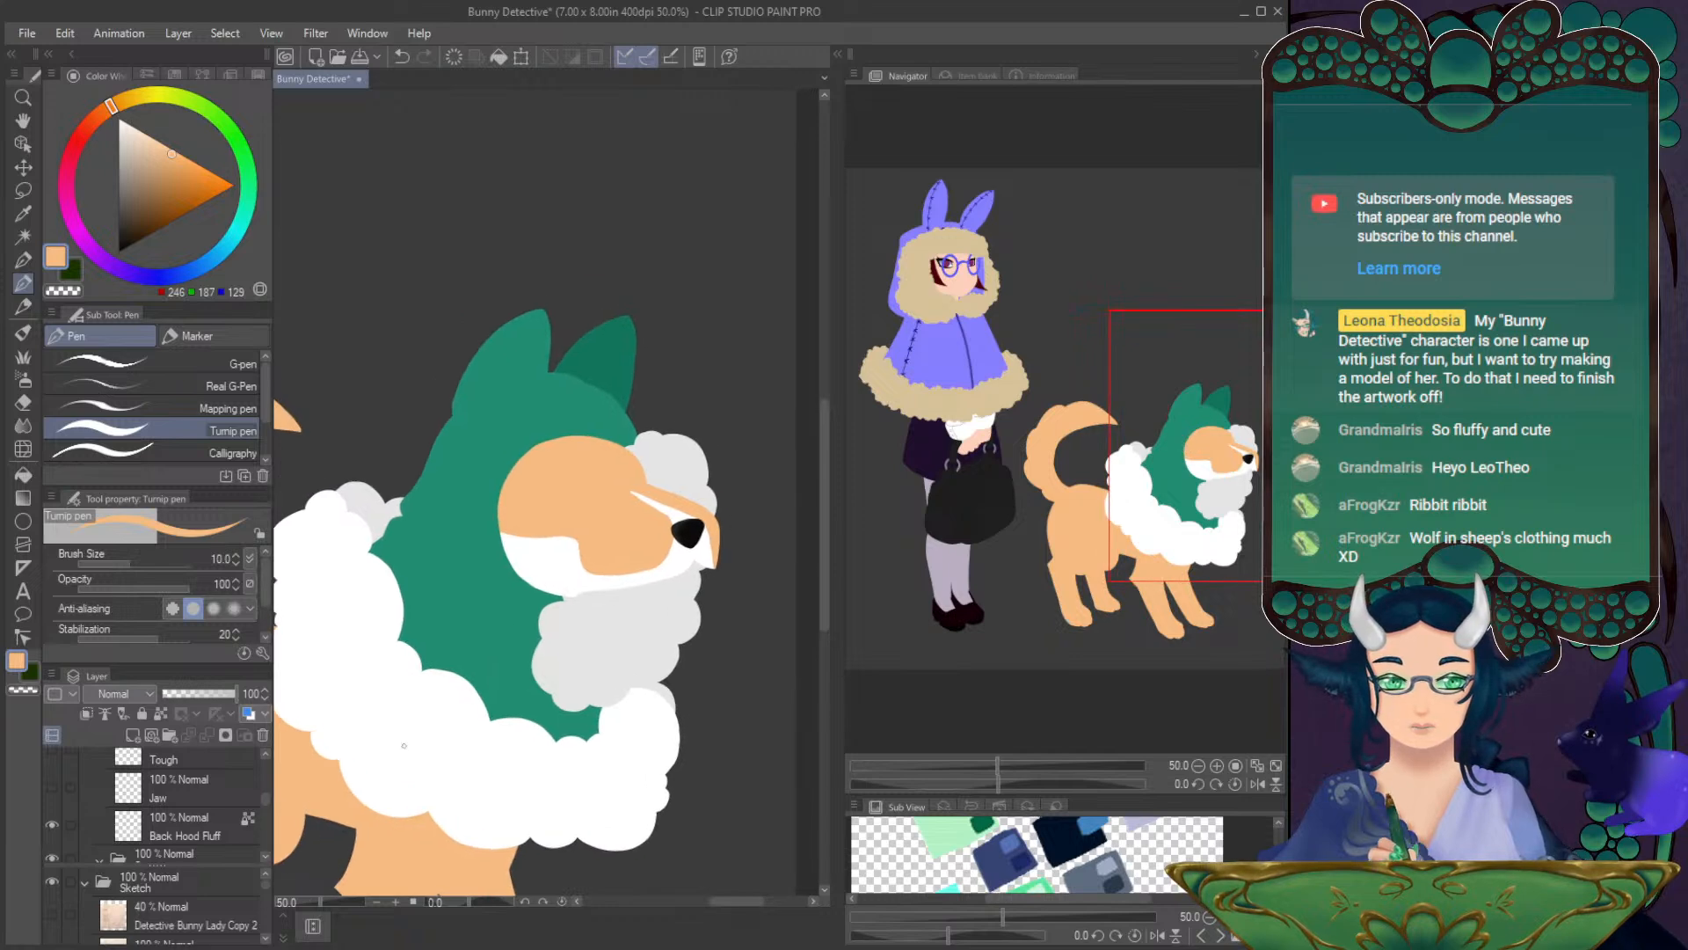
# - Compare the dog's head with the Detective Bunny Lady Copy 2 sketch by briefly showing it, and hide it again
pyautogui.scroll(2, 264, 795)
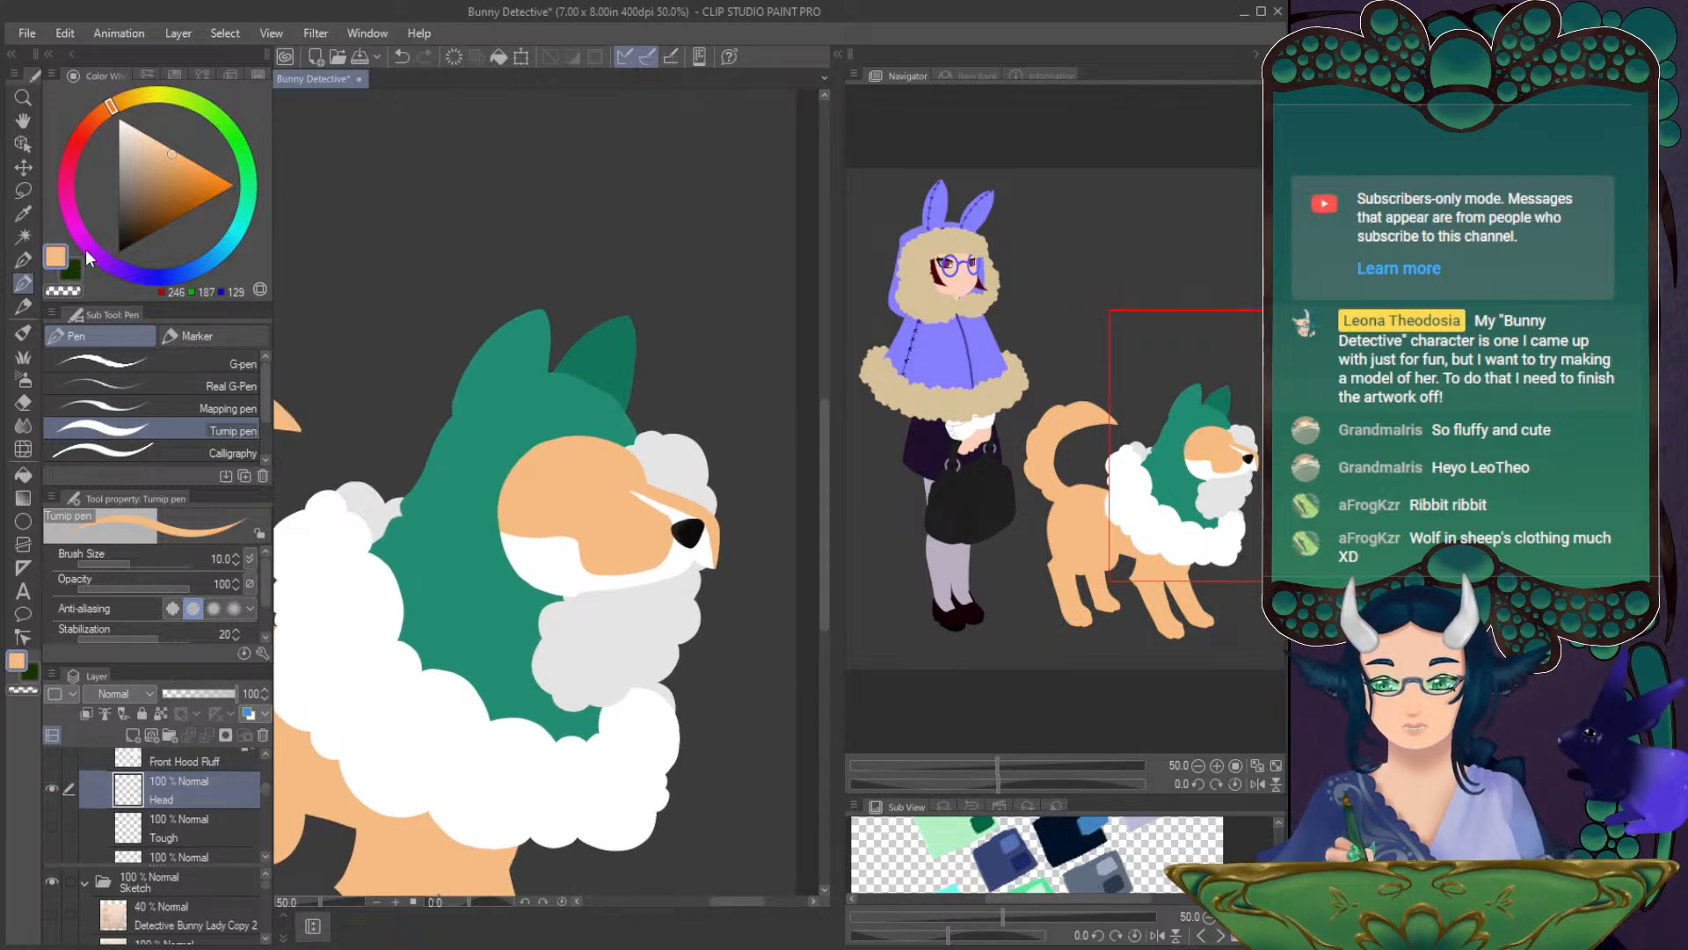
pyautogui.click(51, 916)
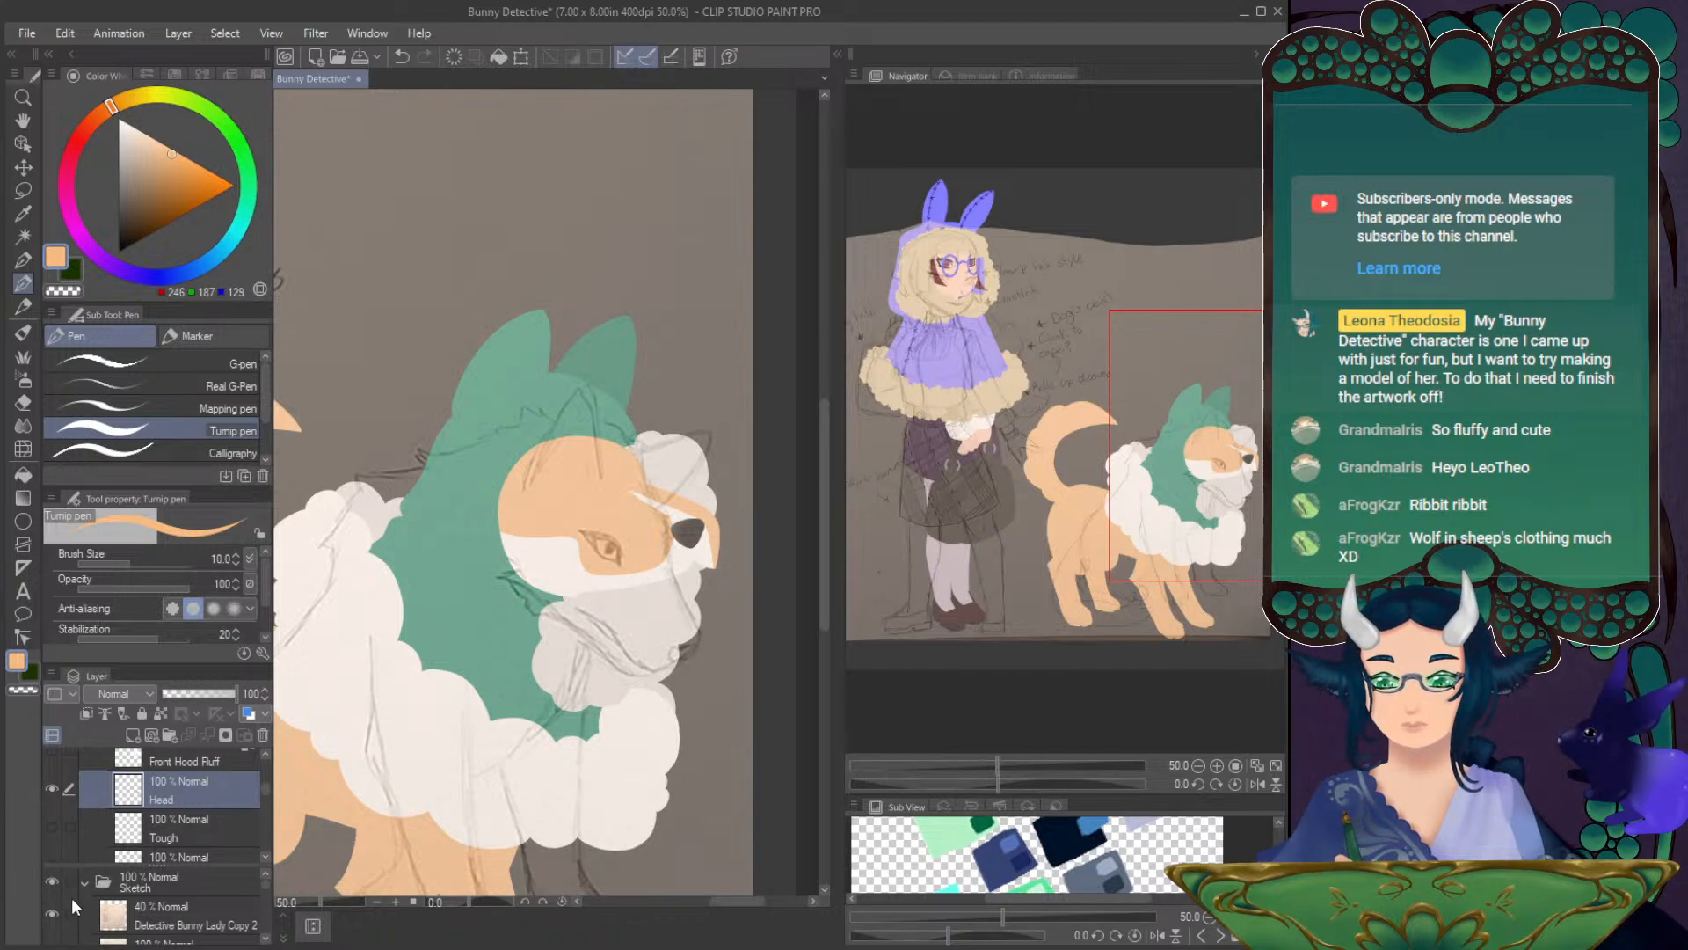
pyautogui.click(52, 913)
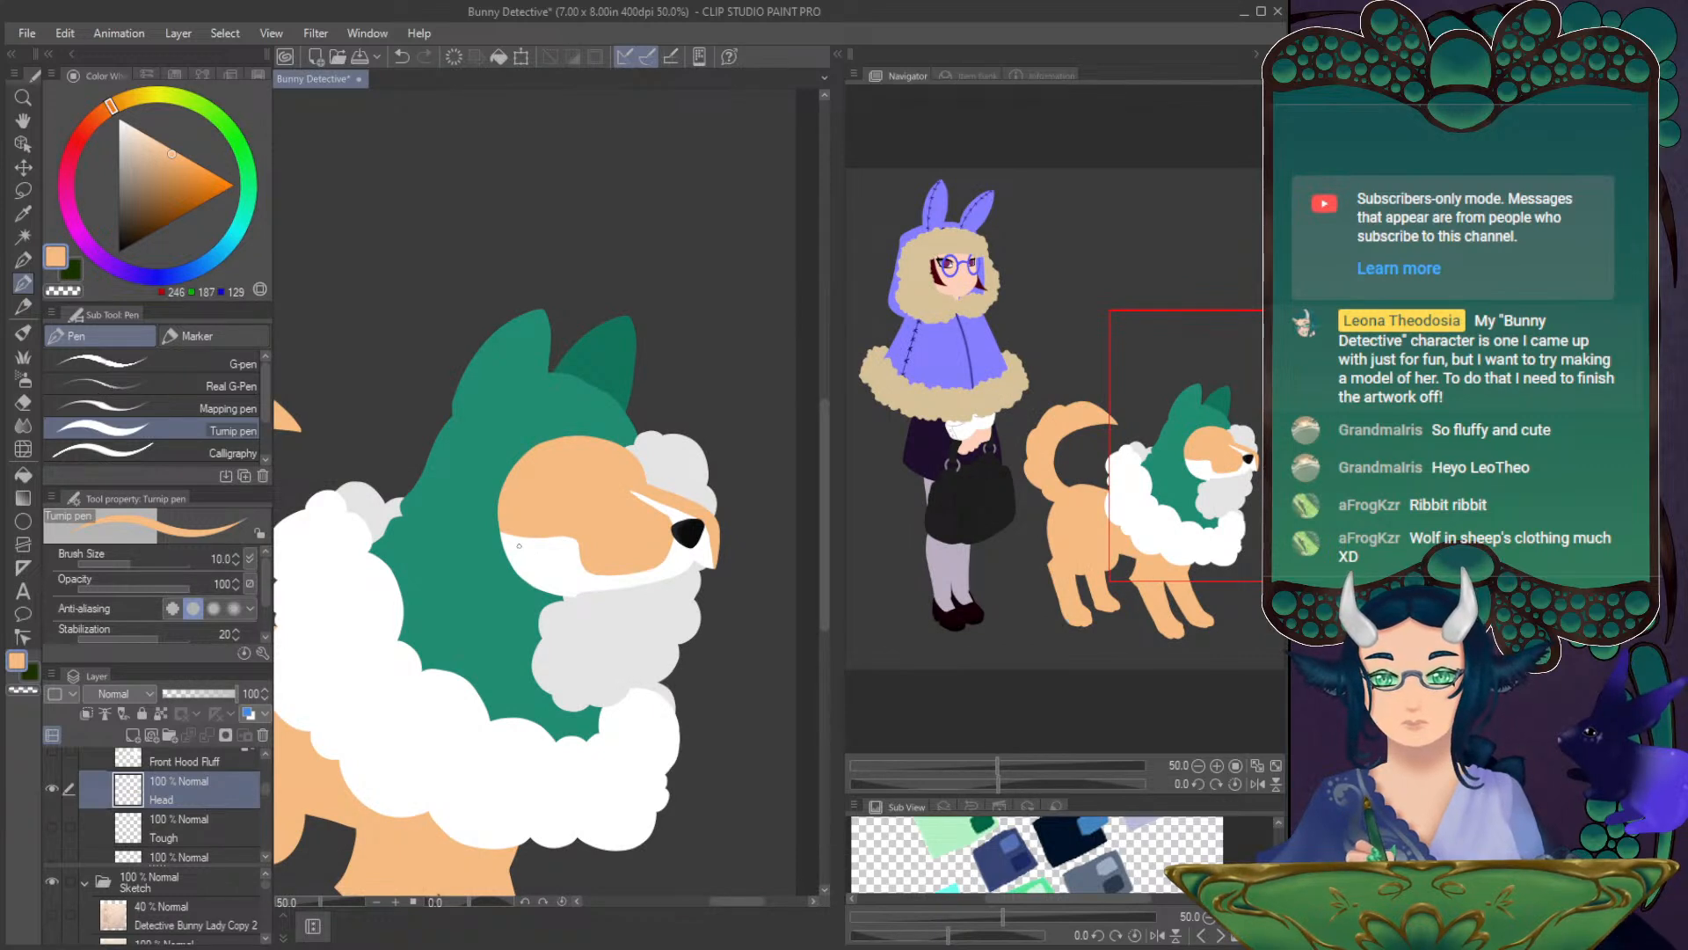
# - Show the dog's Front Hood Fluff layer and set its opacity to 15%
pyautogui.scroll(2, 264, 791)
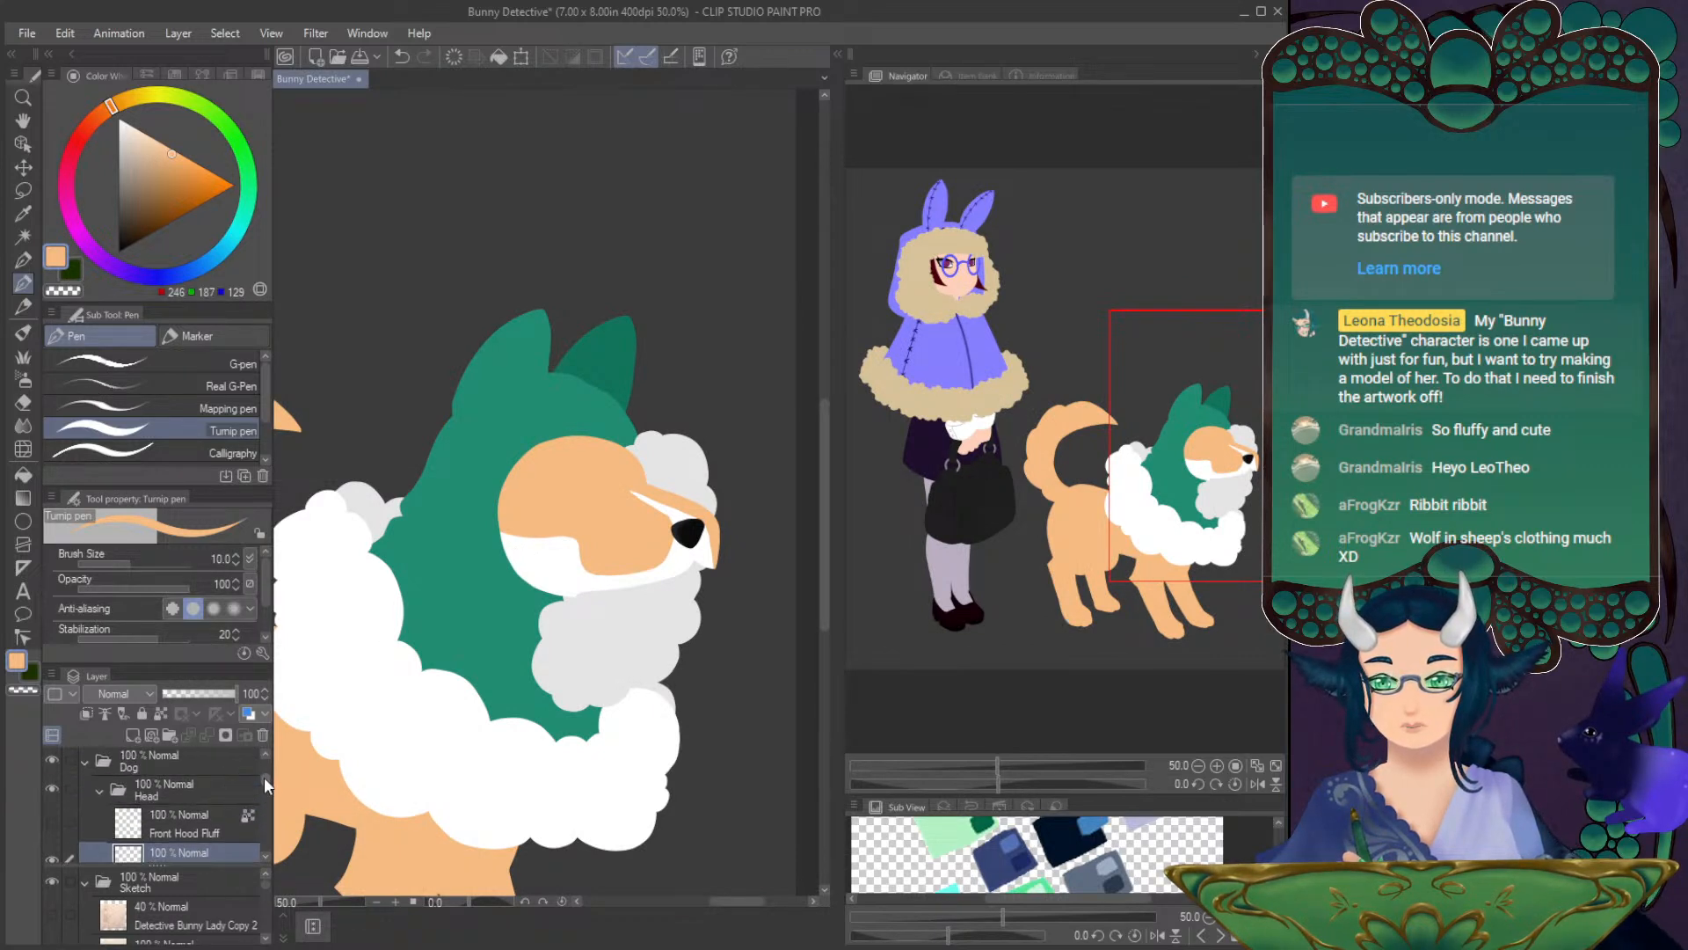
pyautogui.click(51, 824)
pyautogui.click(181, 831)
pyautogui.moveTo(203, 691); pyautogui.dragTo(173, 695)
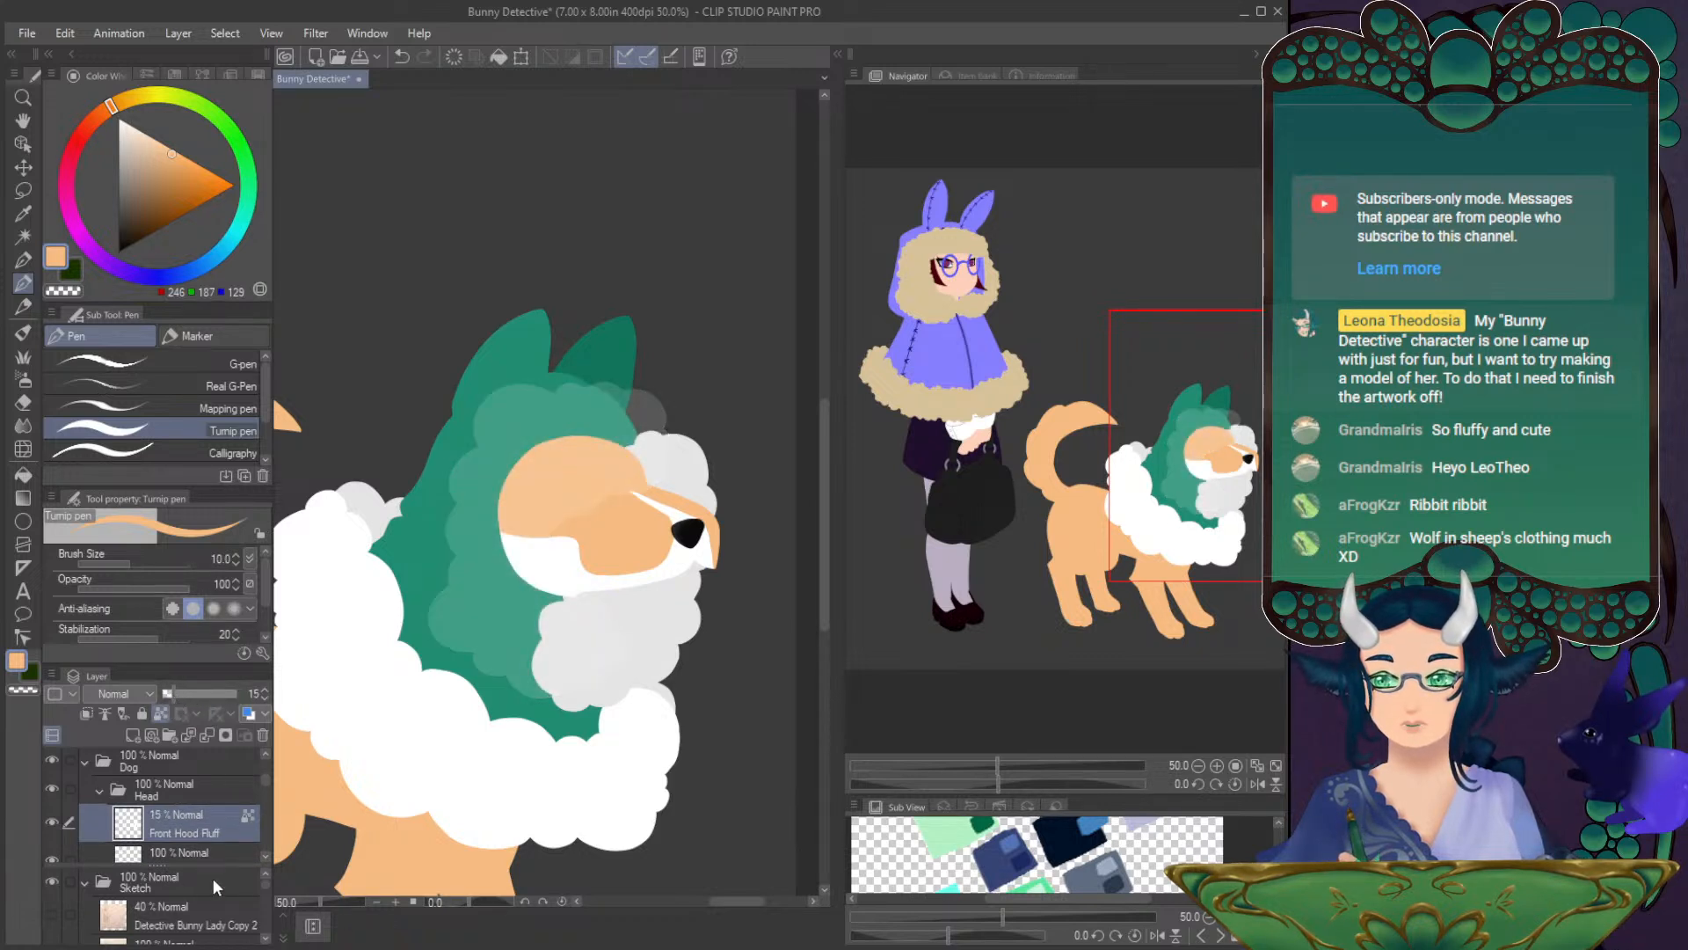
# - Make the dog's Head layer active and sample the white of the muzzle as the second colour for painting
pyautogui.scroll(-2, 266, 777)
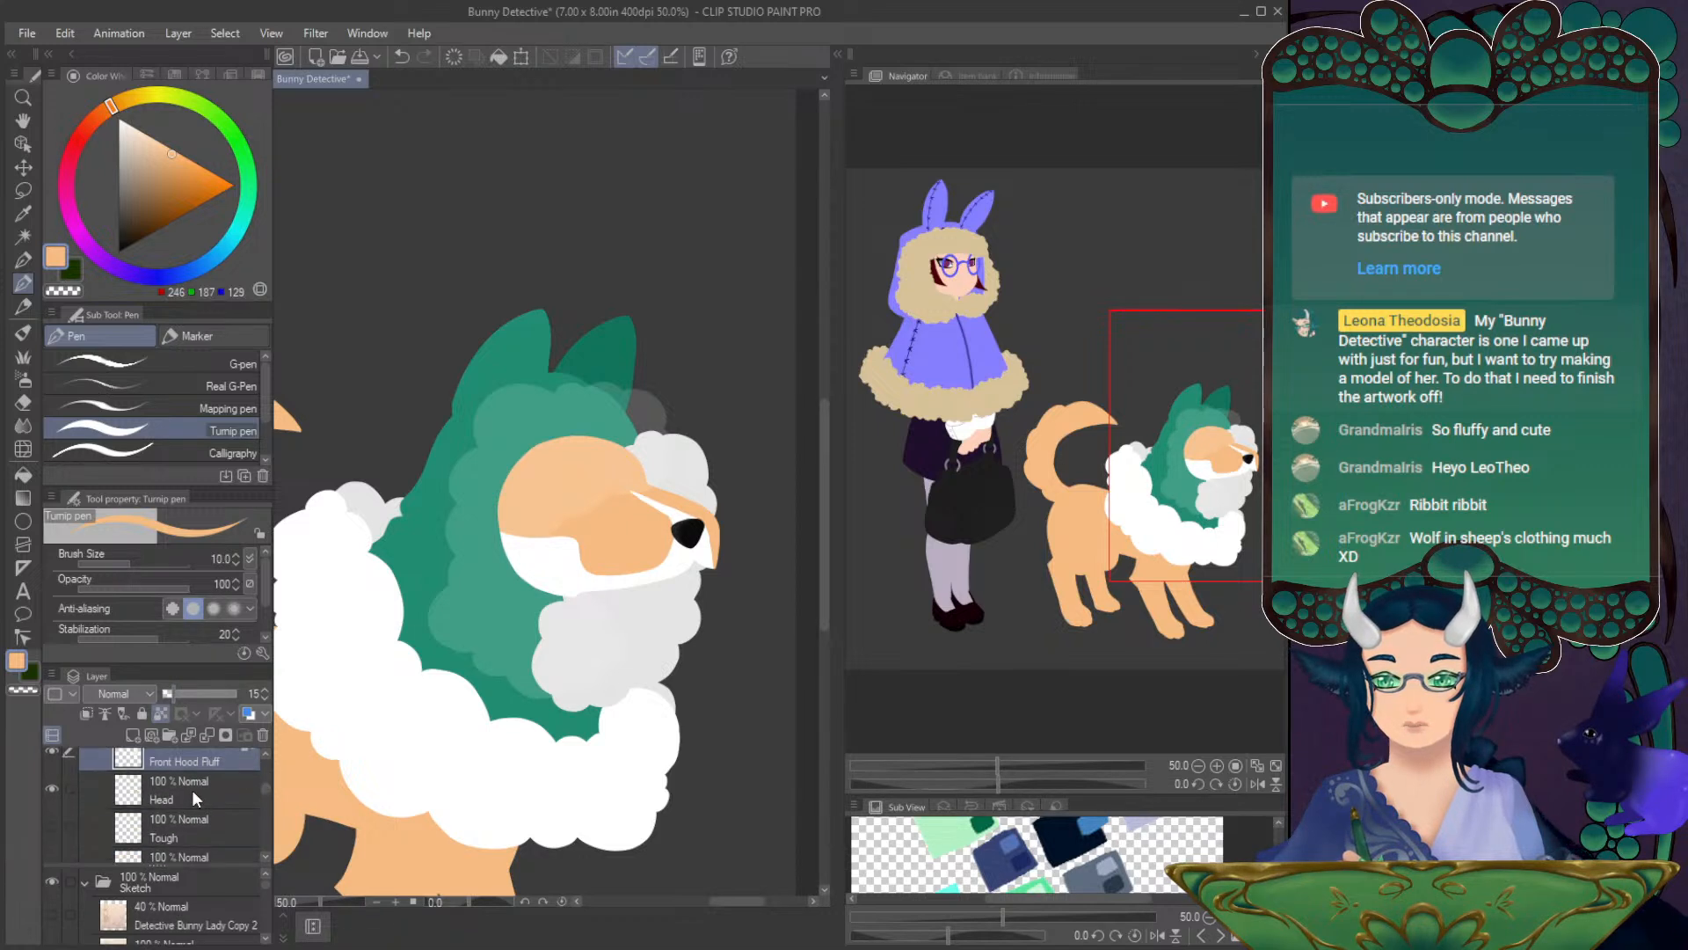
pyautogui.click(190, 790)
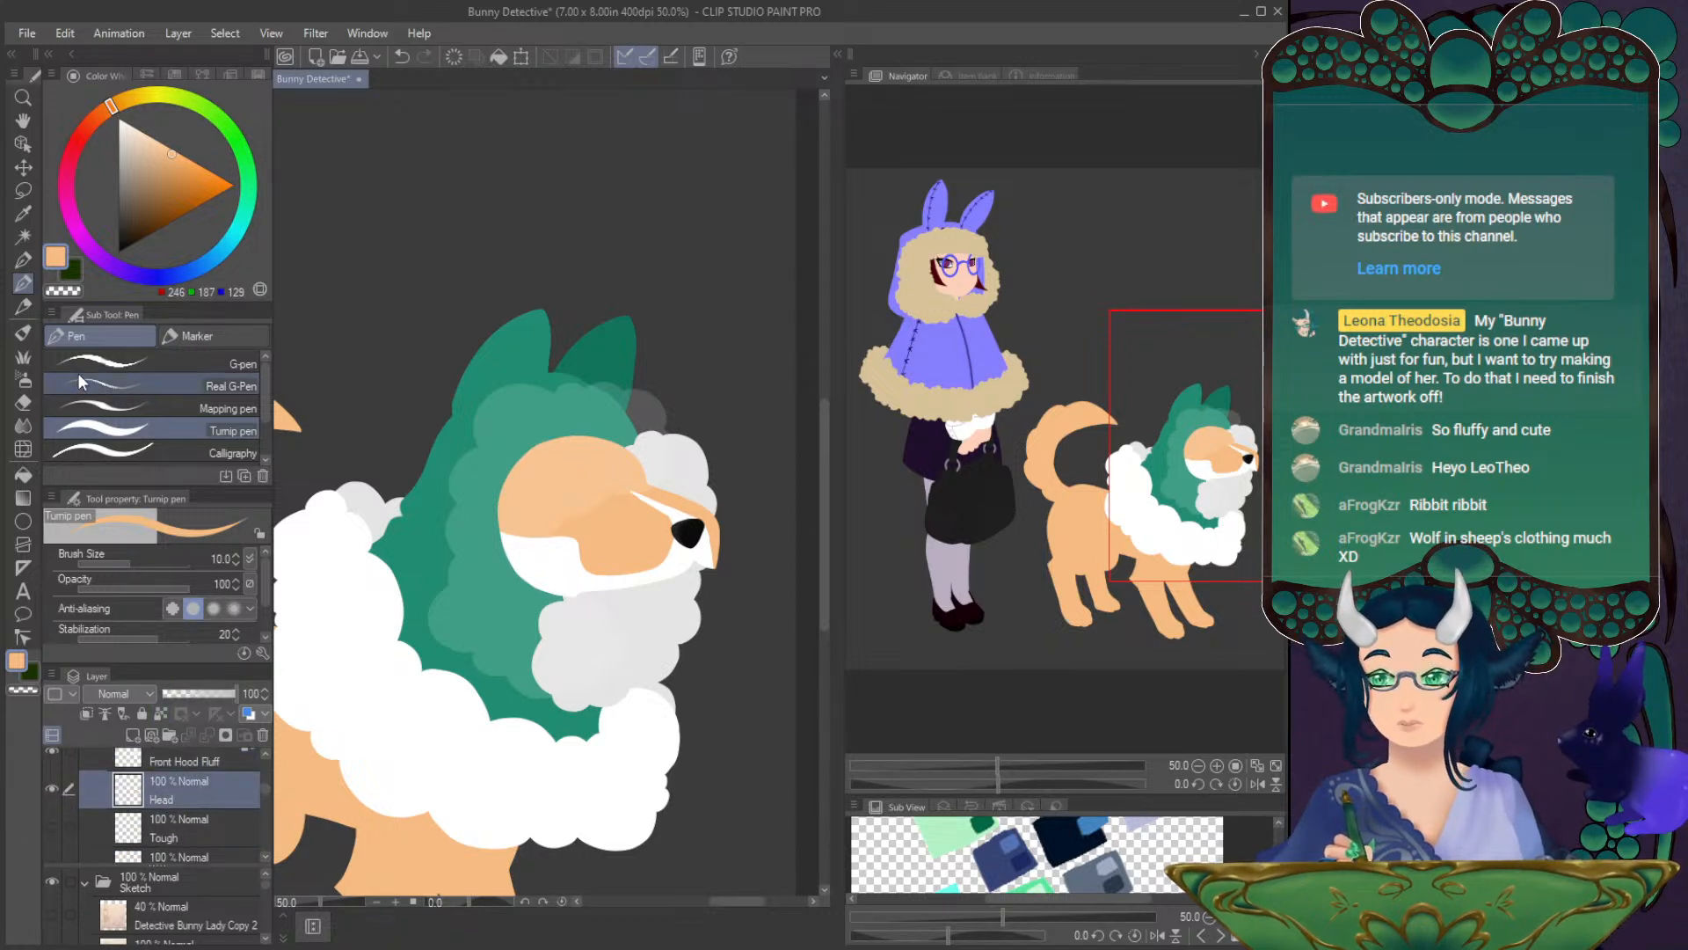
pyautogui.press('x')
pyautogui.keyDown('alt'); pyautogui.click(563, 571); pyautogui.keyUp('alt')
pyautogui.press('x')
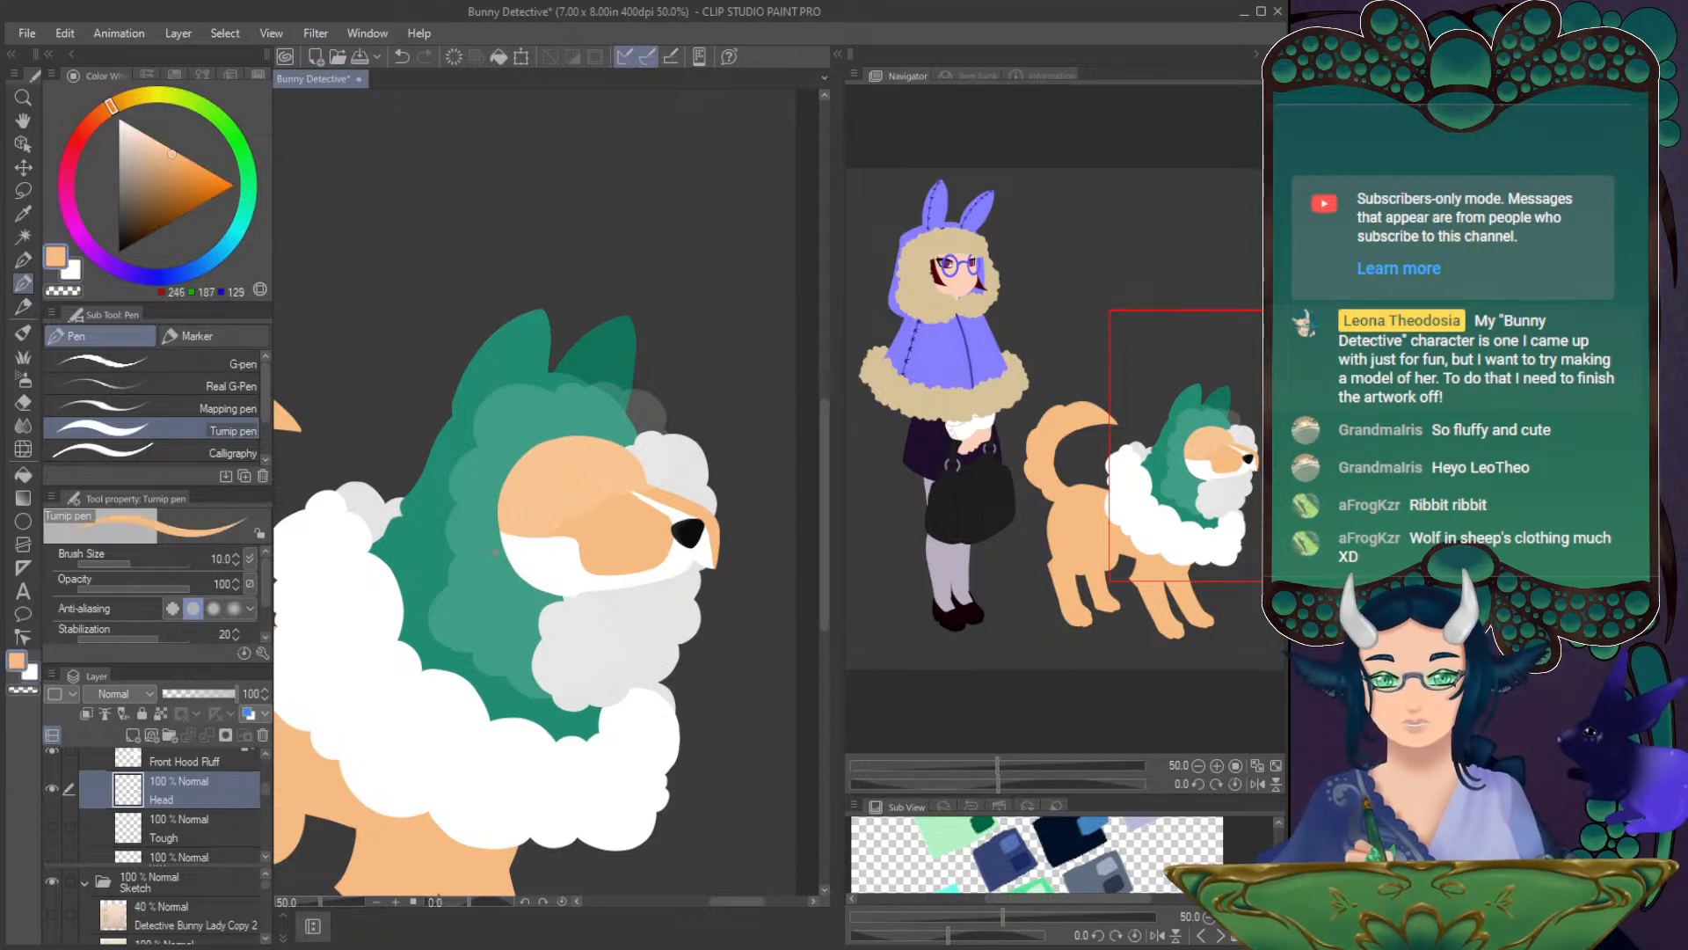
pyautogui.press('x')
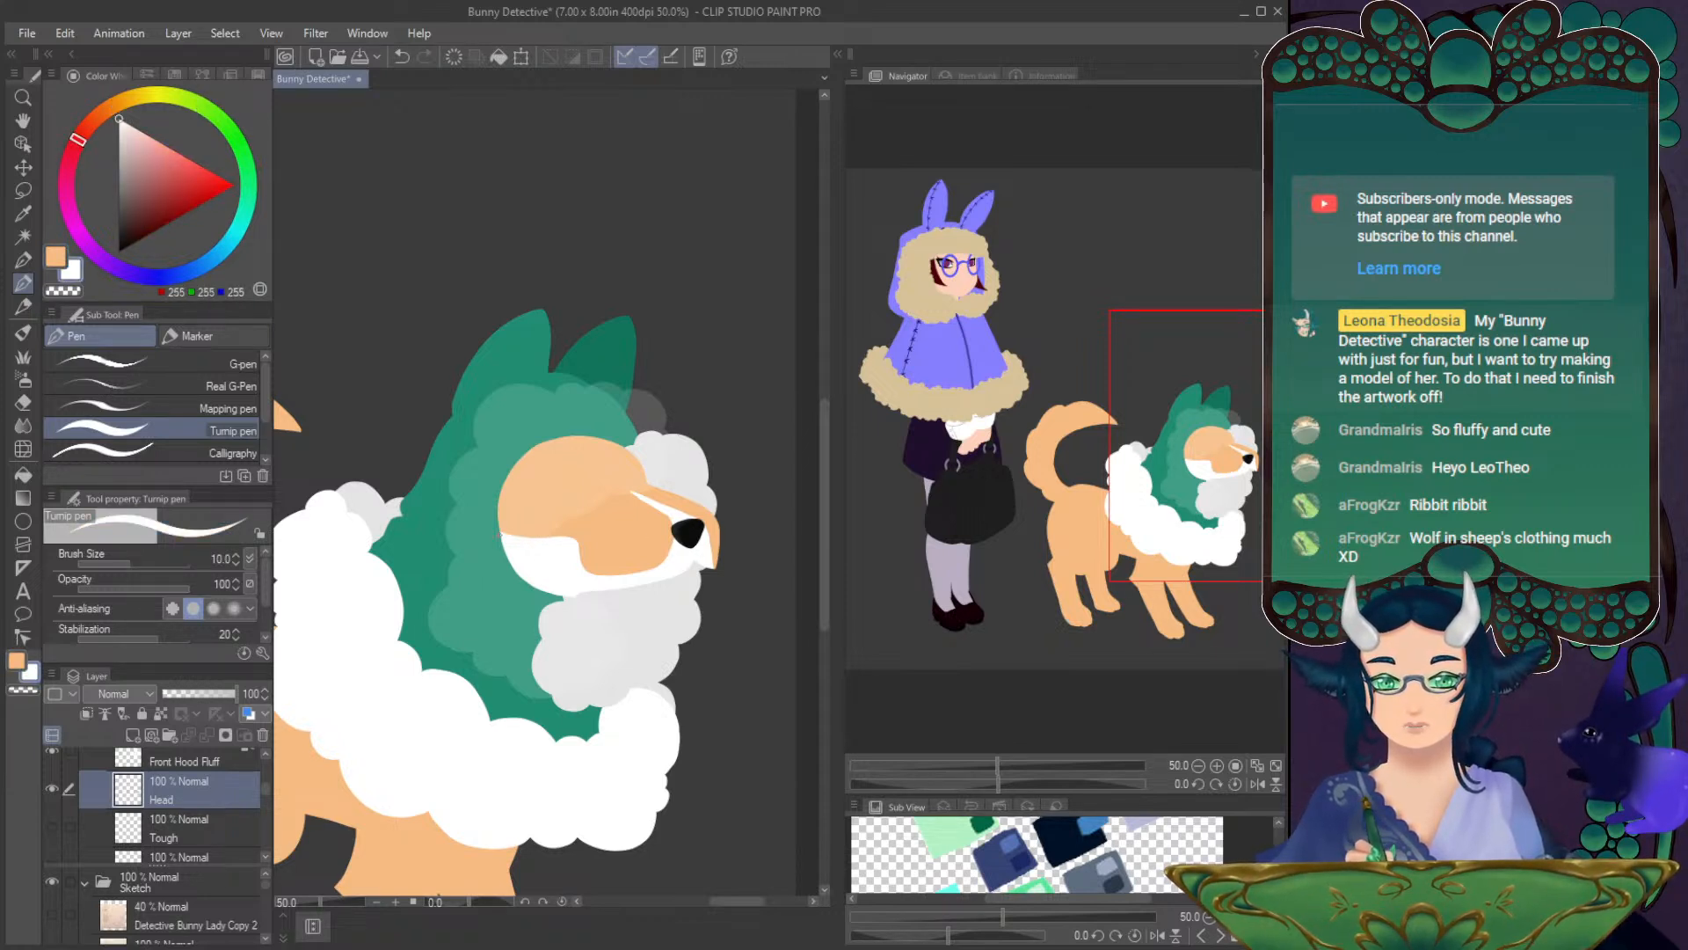
# - Paint pointed white fur tufts on the back edge of the dog's cheek
pyautogui.moveTo(283, 752); pyautogui.dragTo(410, 664)
pyautogui.moveTo(814, 471); pyautogui.dragTo(764, 510)
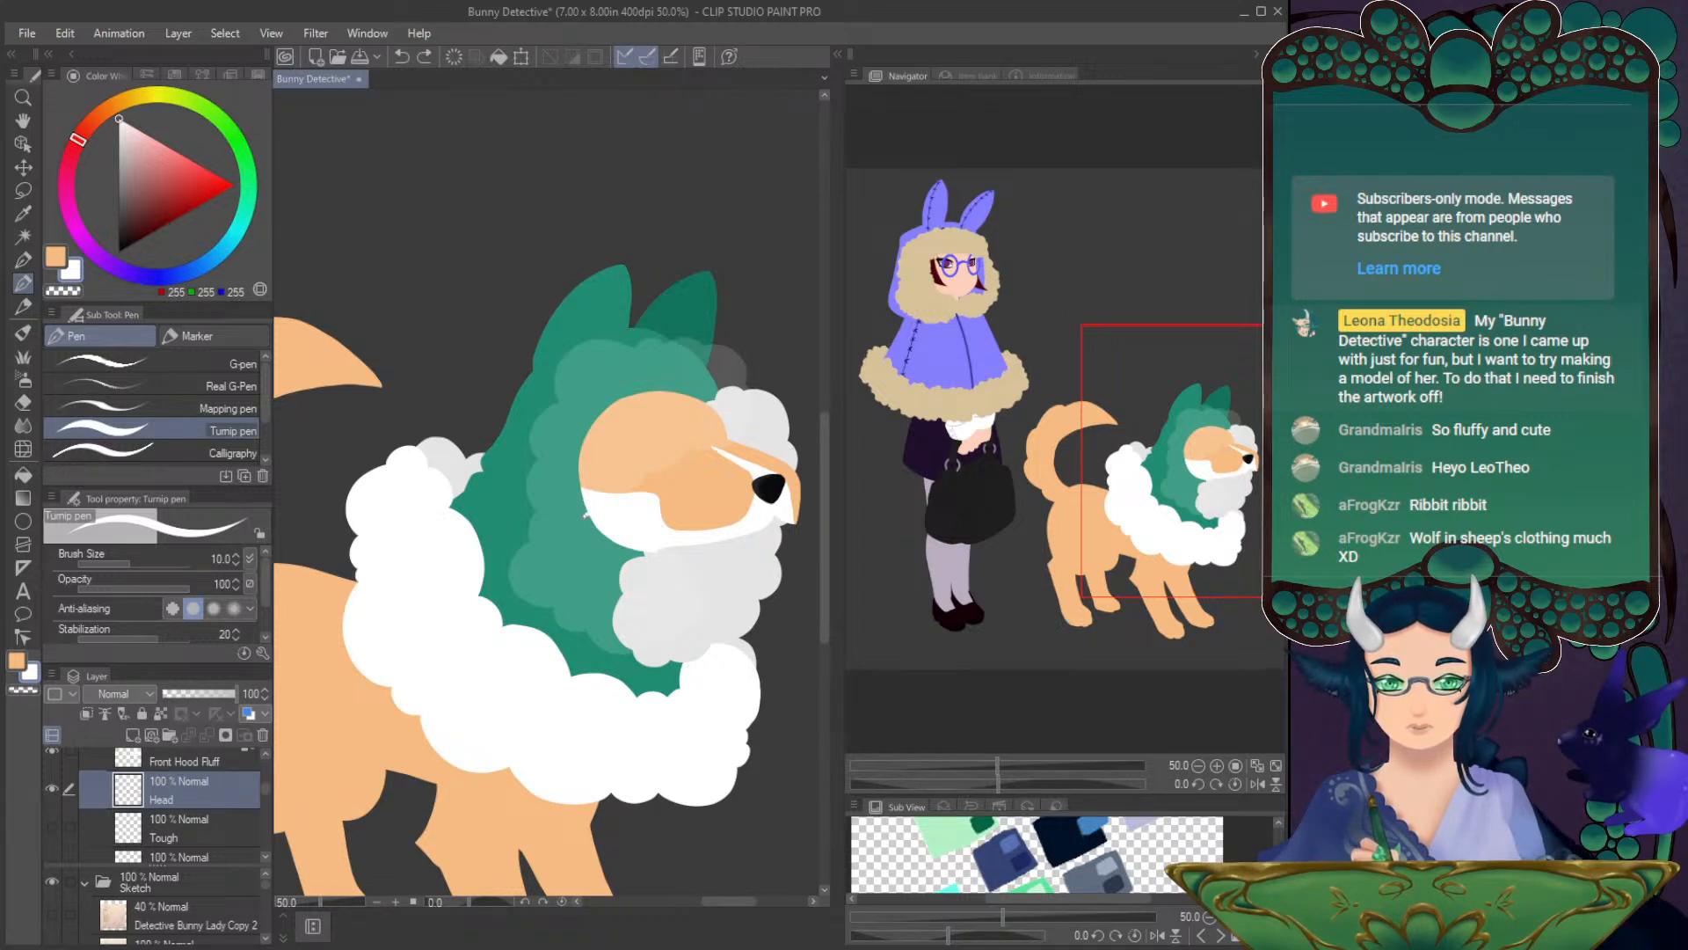
pyautogui.hotkey('ctrl', 'z')
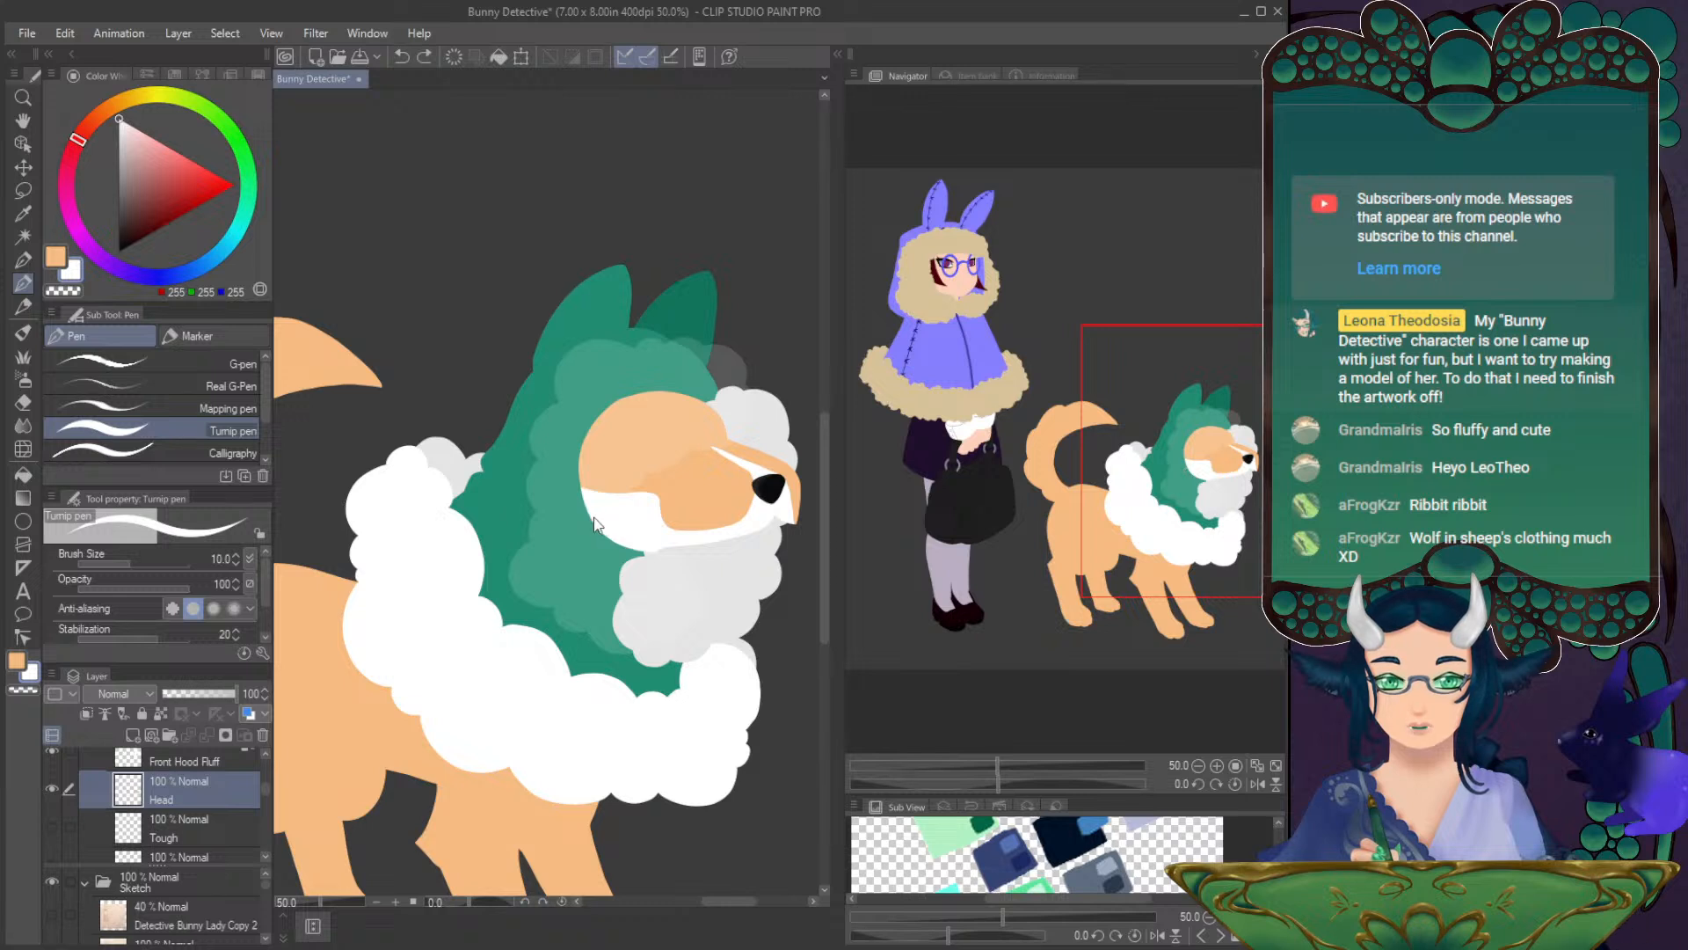
pyautogui.moveTo(592, 507); pyautogui.dragTo(579, 516)
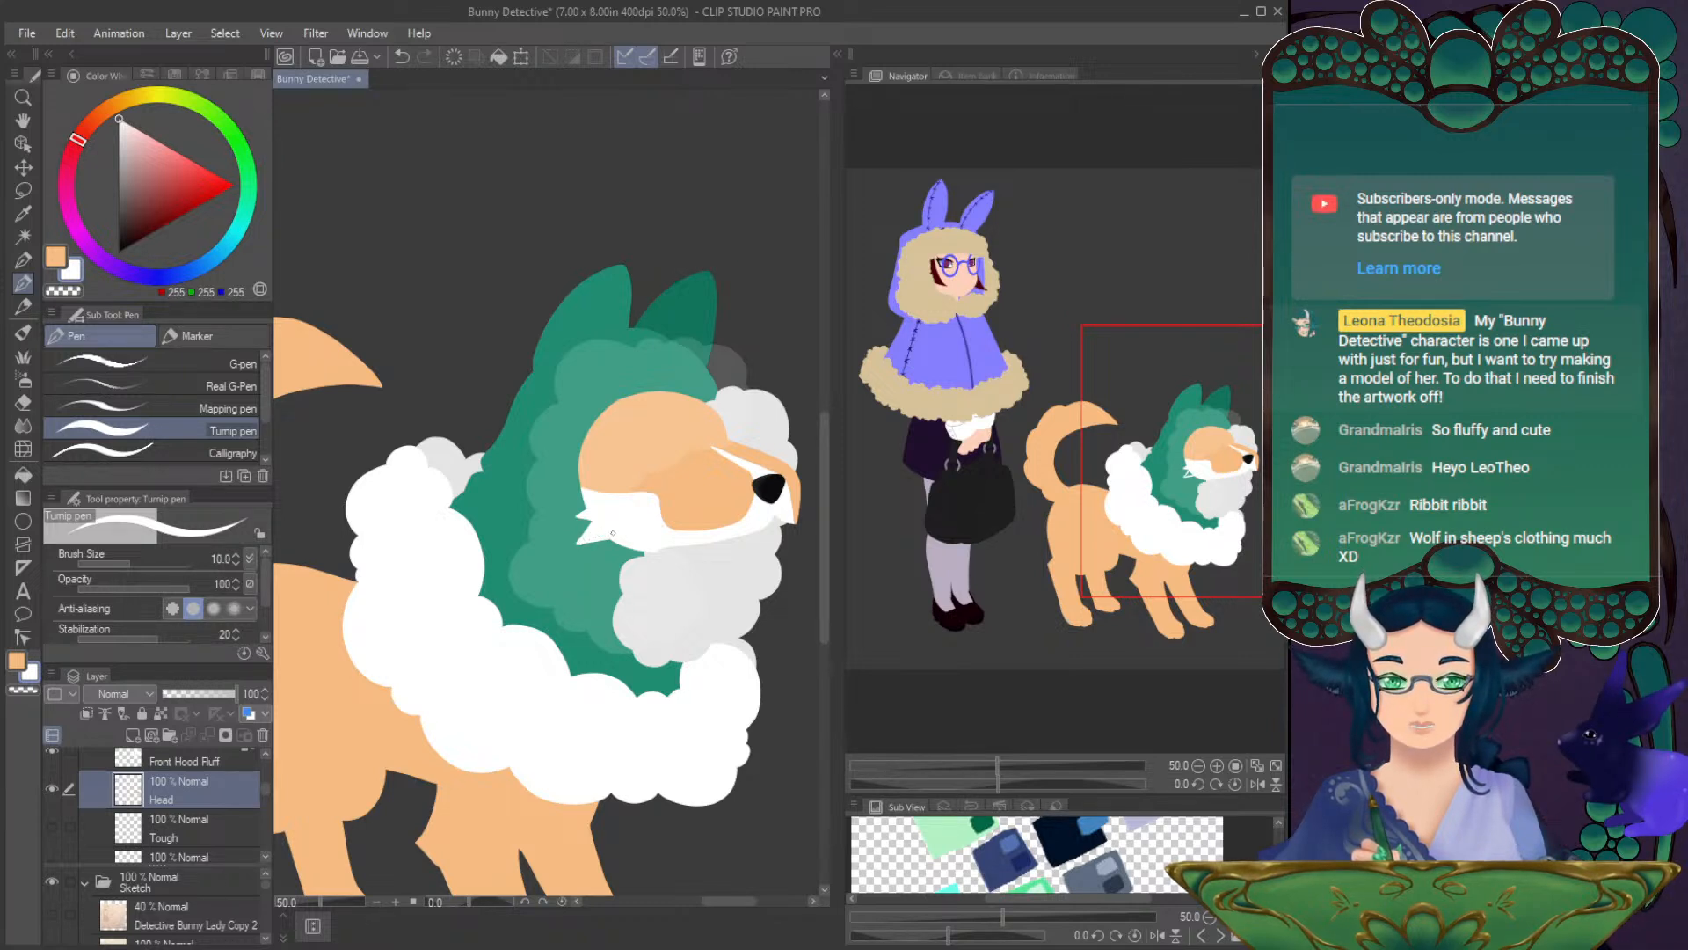
# - Trim the white cheek tufts with the Hard eraser at brush size 13
pyautogui.click(23, 402)
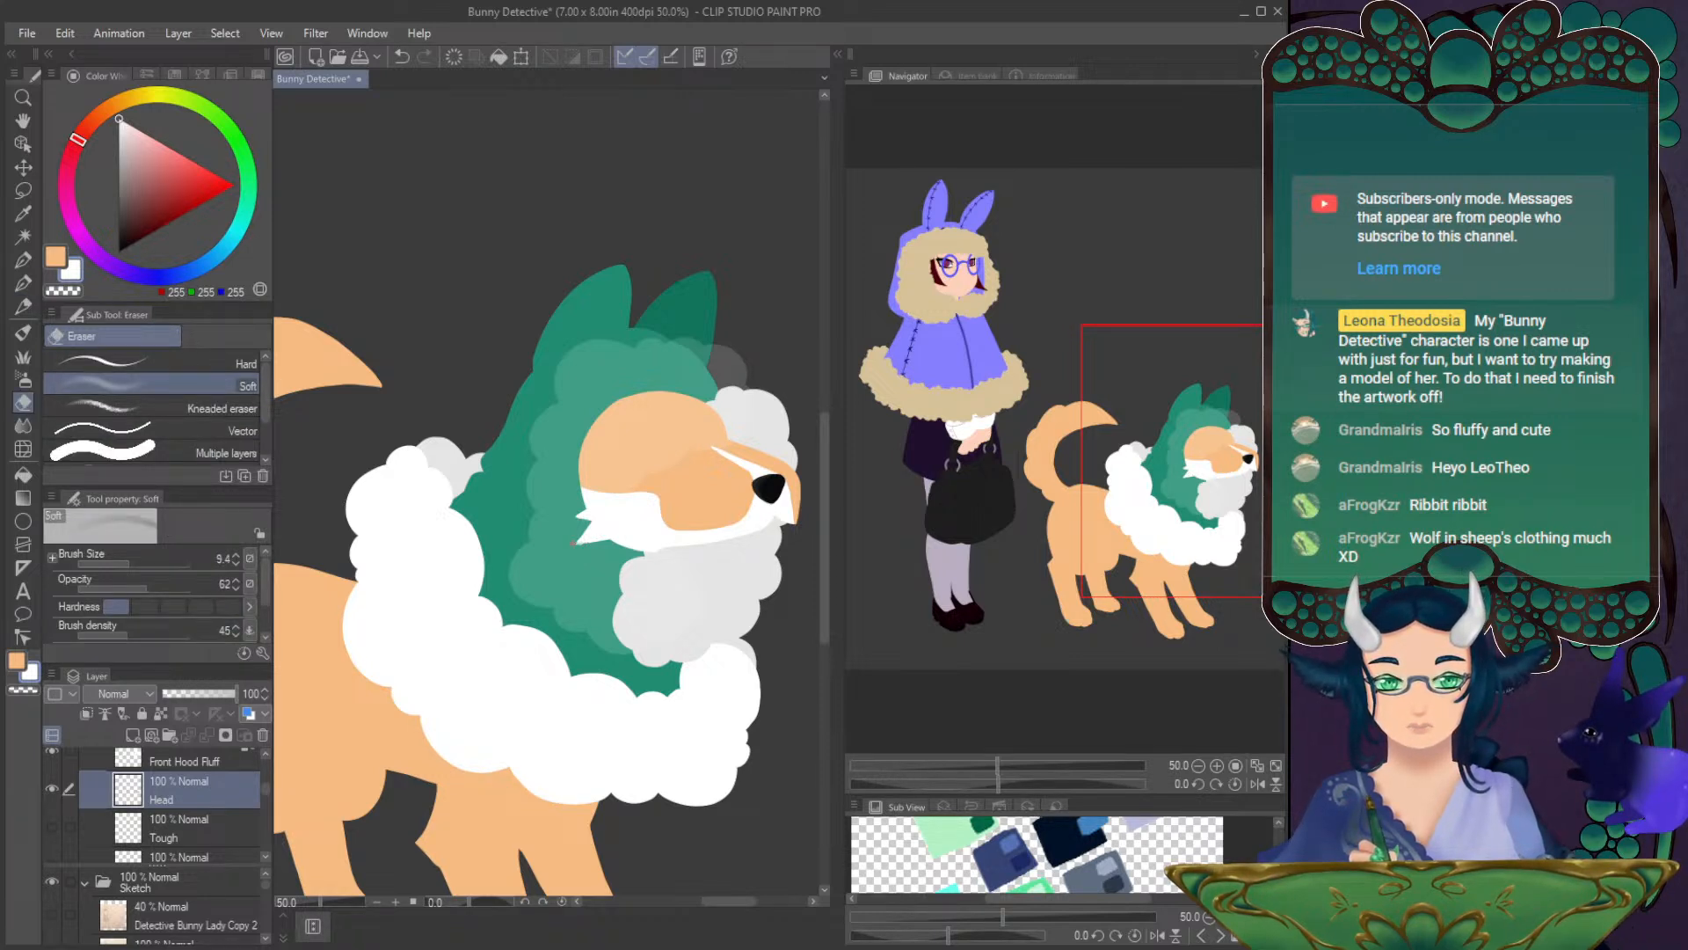
pyautogui.click(150, 363)
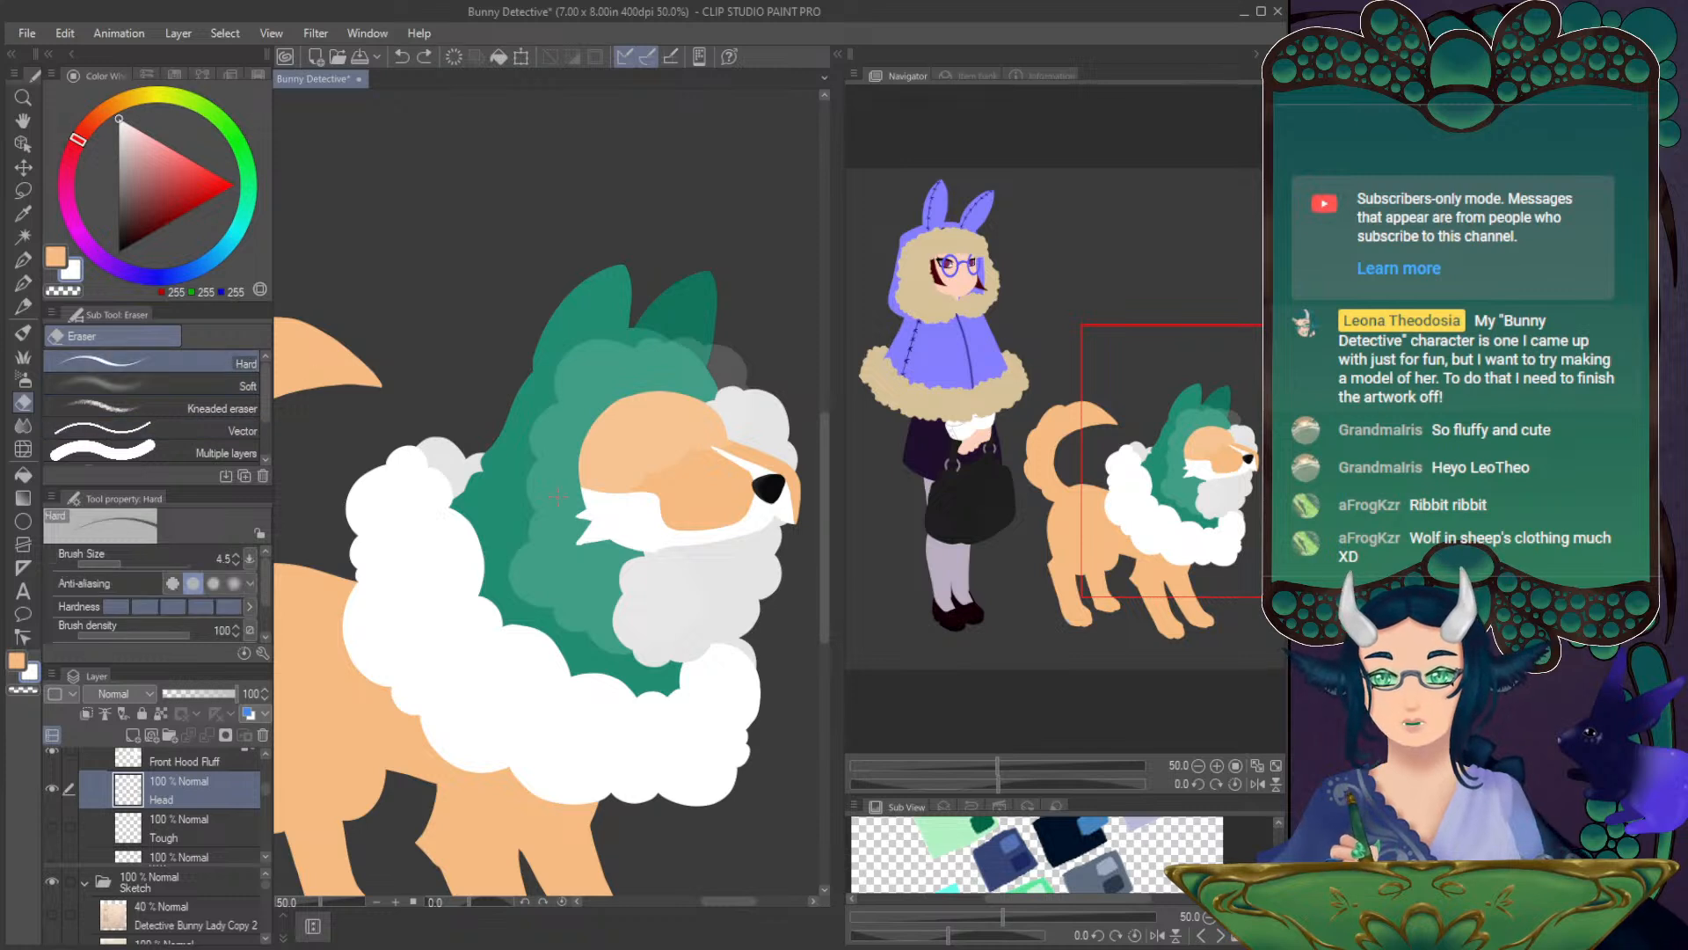
pyautogui.click(135, 565)
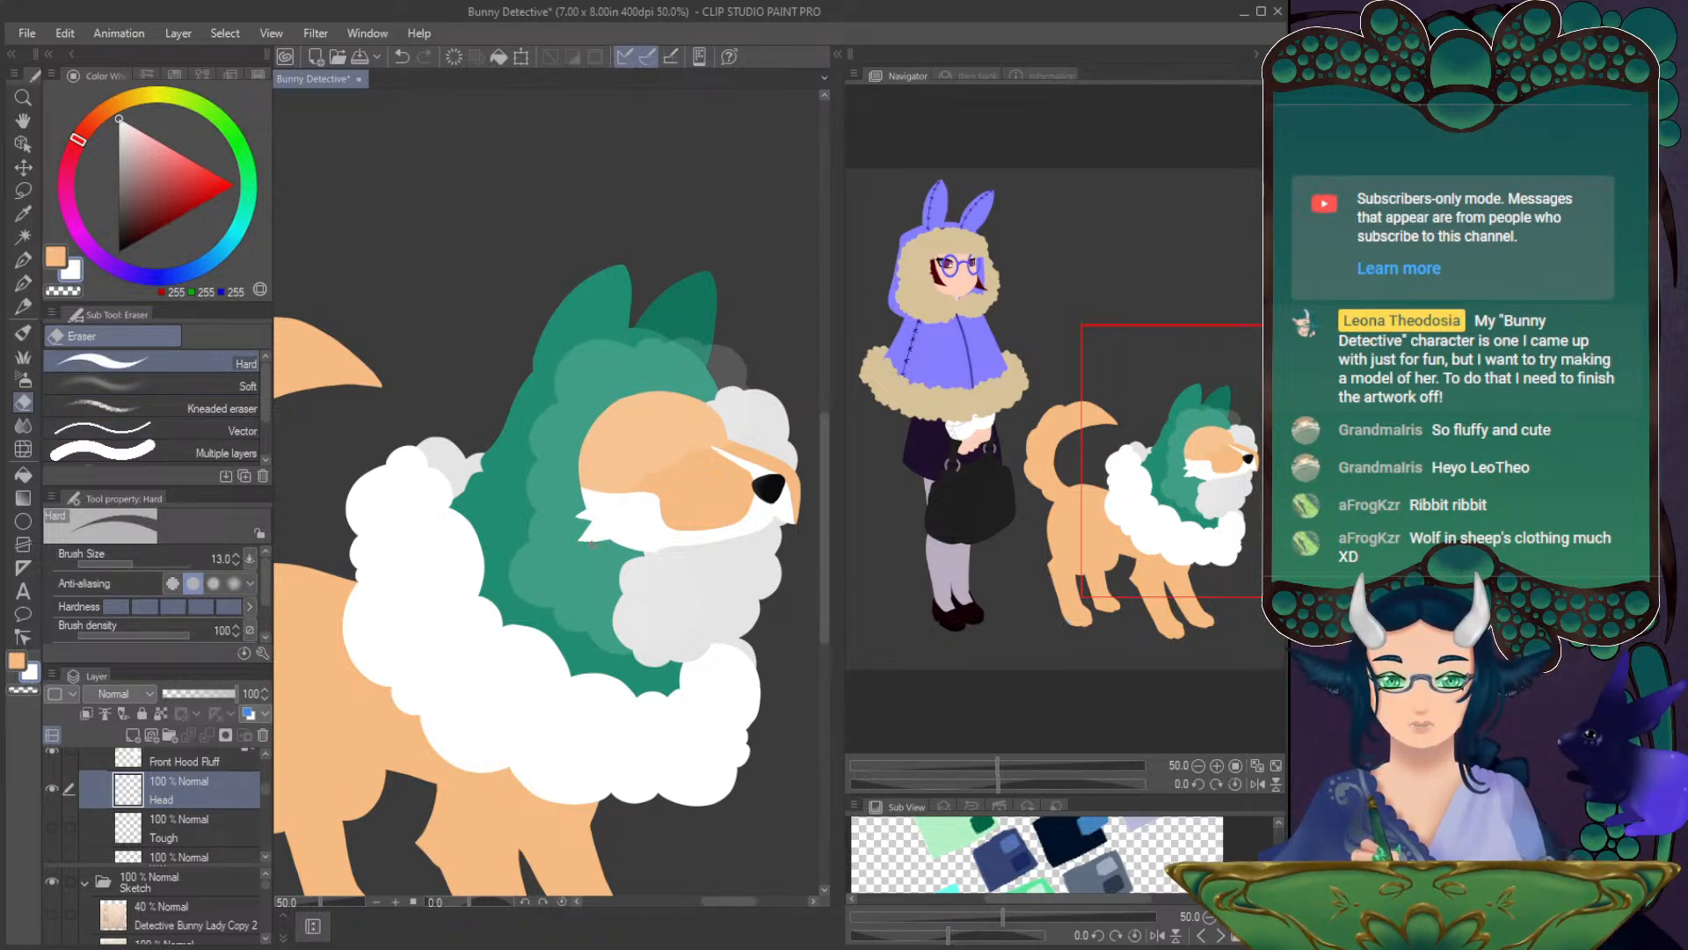
# - Extend the white cheek tufts with the Turnip pen, and add an orange fur tuft above them
pyautogui.press('p')
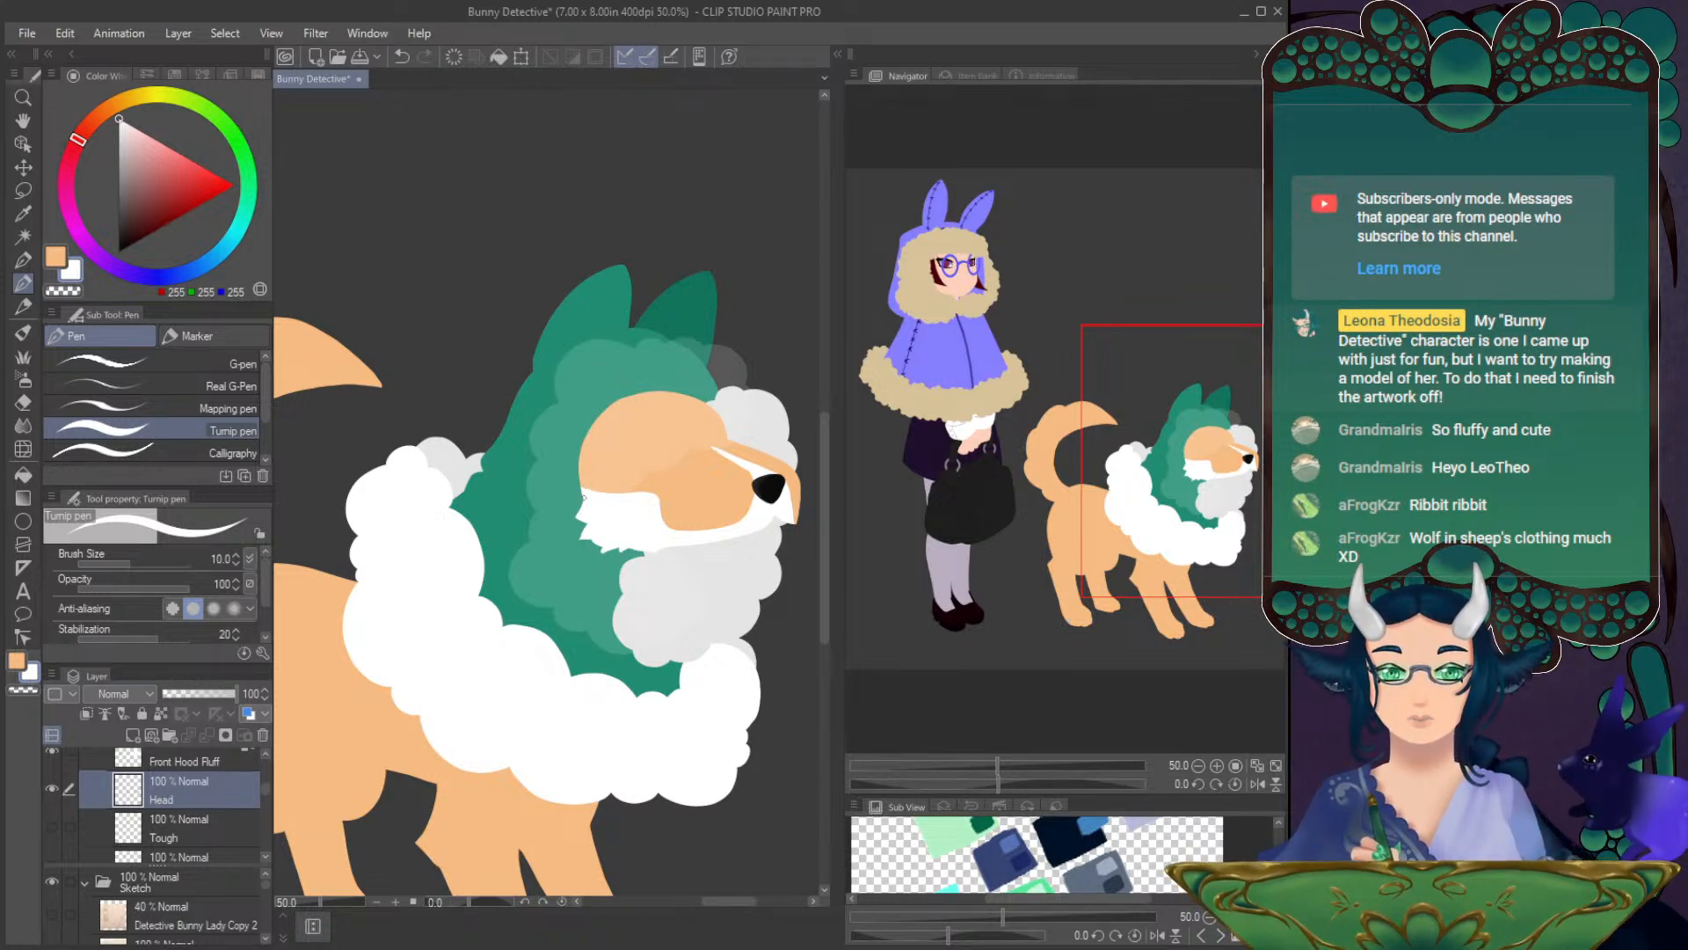
pyautogui.hotkey('ctrl', 'z')
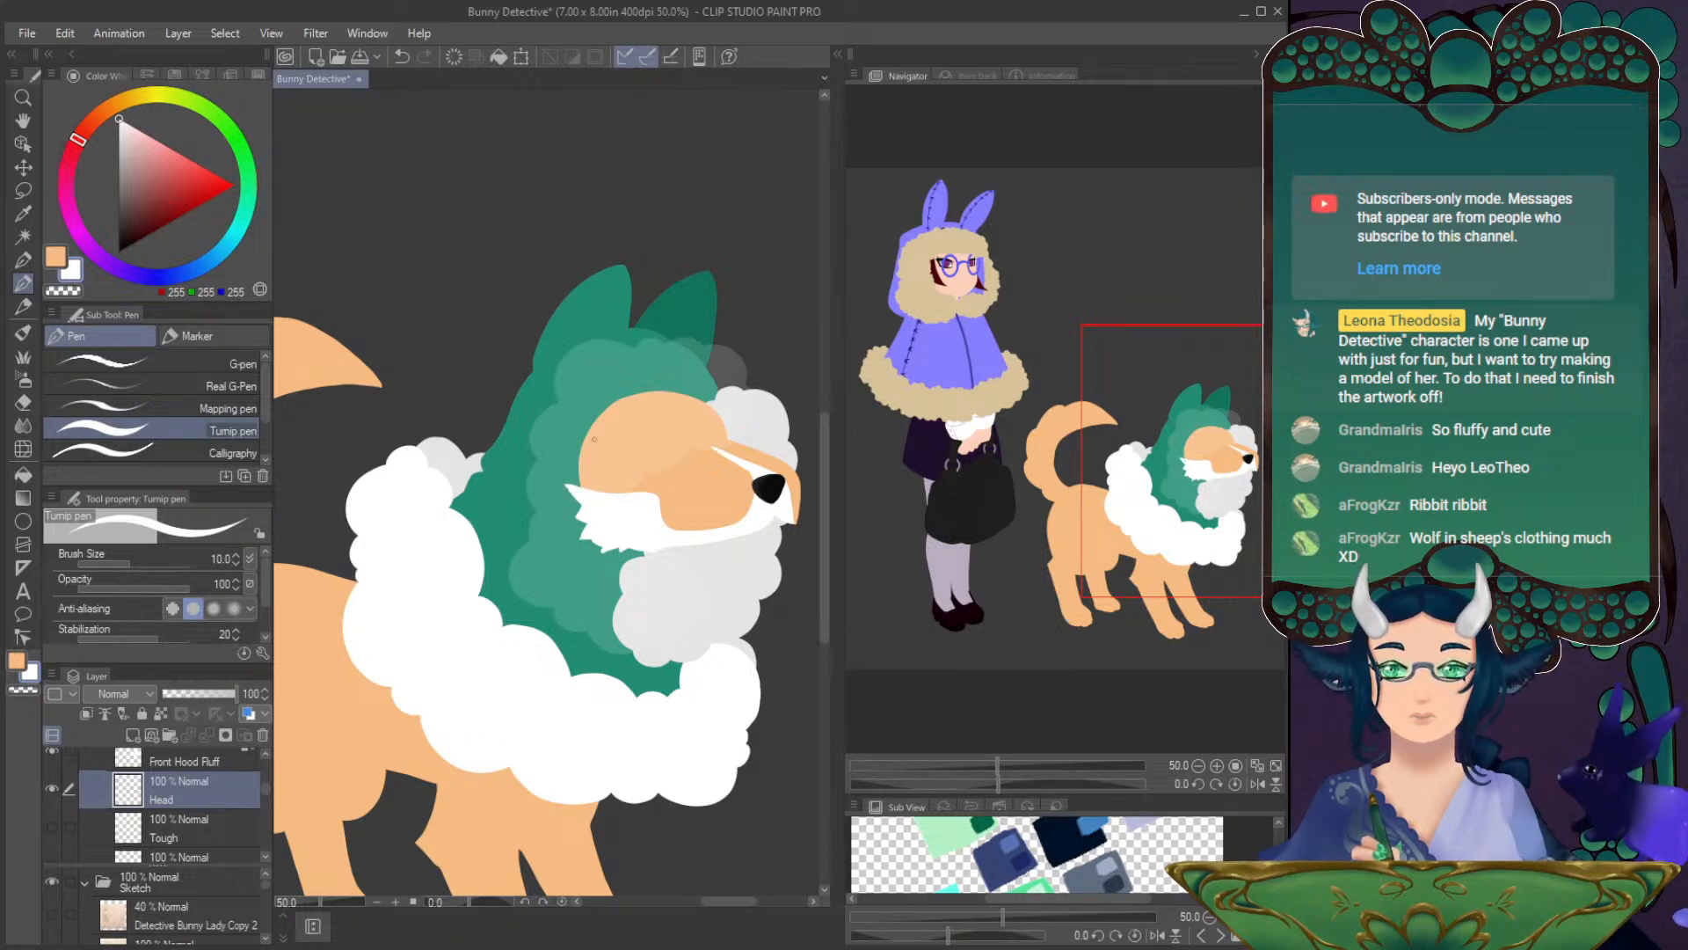
pyautogui.press('x')
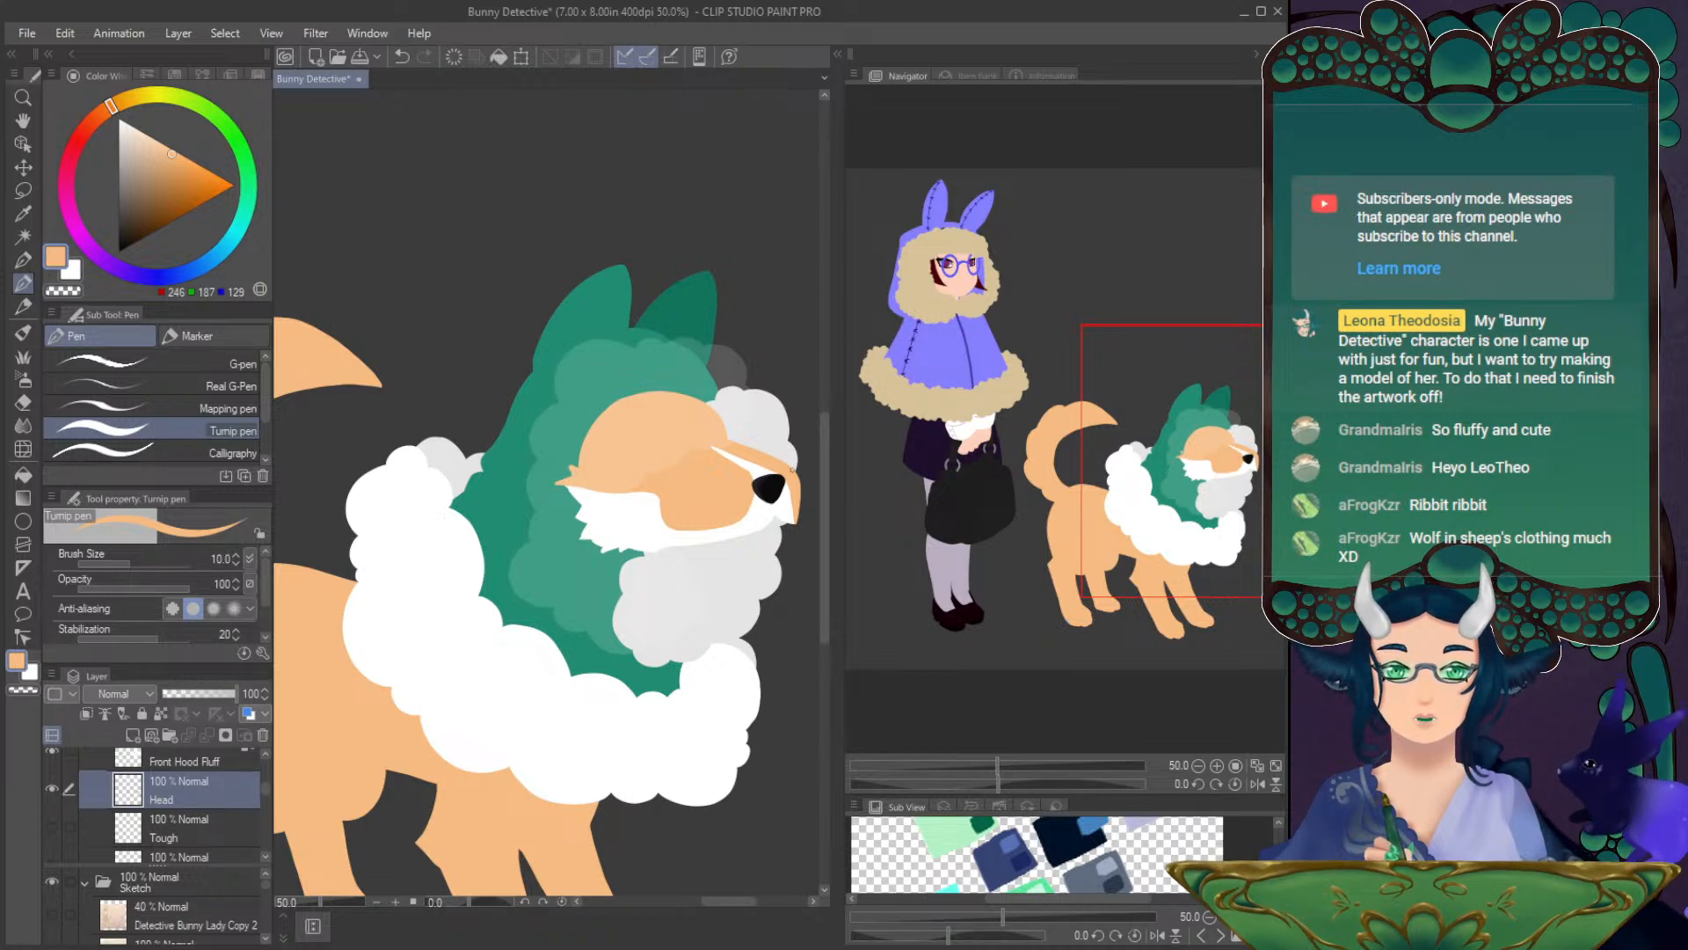
# - Check the dog's Tough layer briefly, leave it hidden, and show the Jaw layer
pyautogui.moveTo(1154, 441); pyautogui.dragTo(1178, 474)
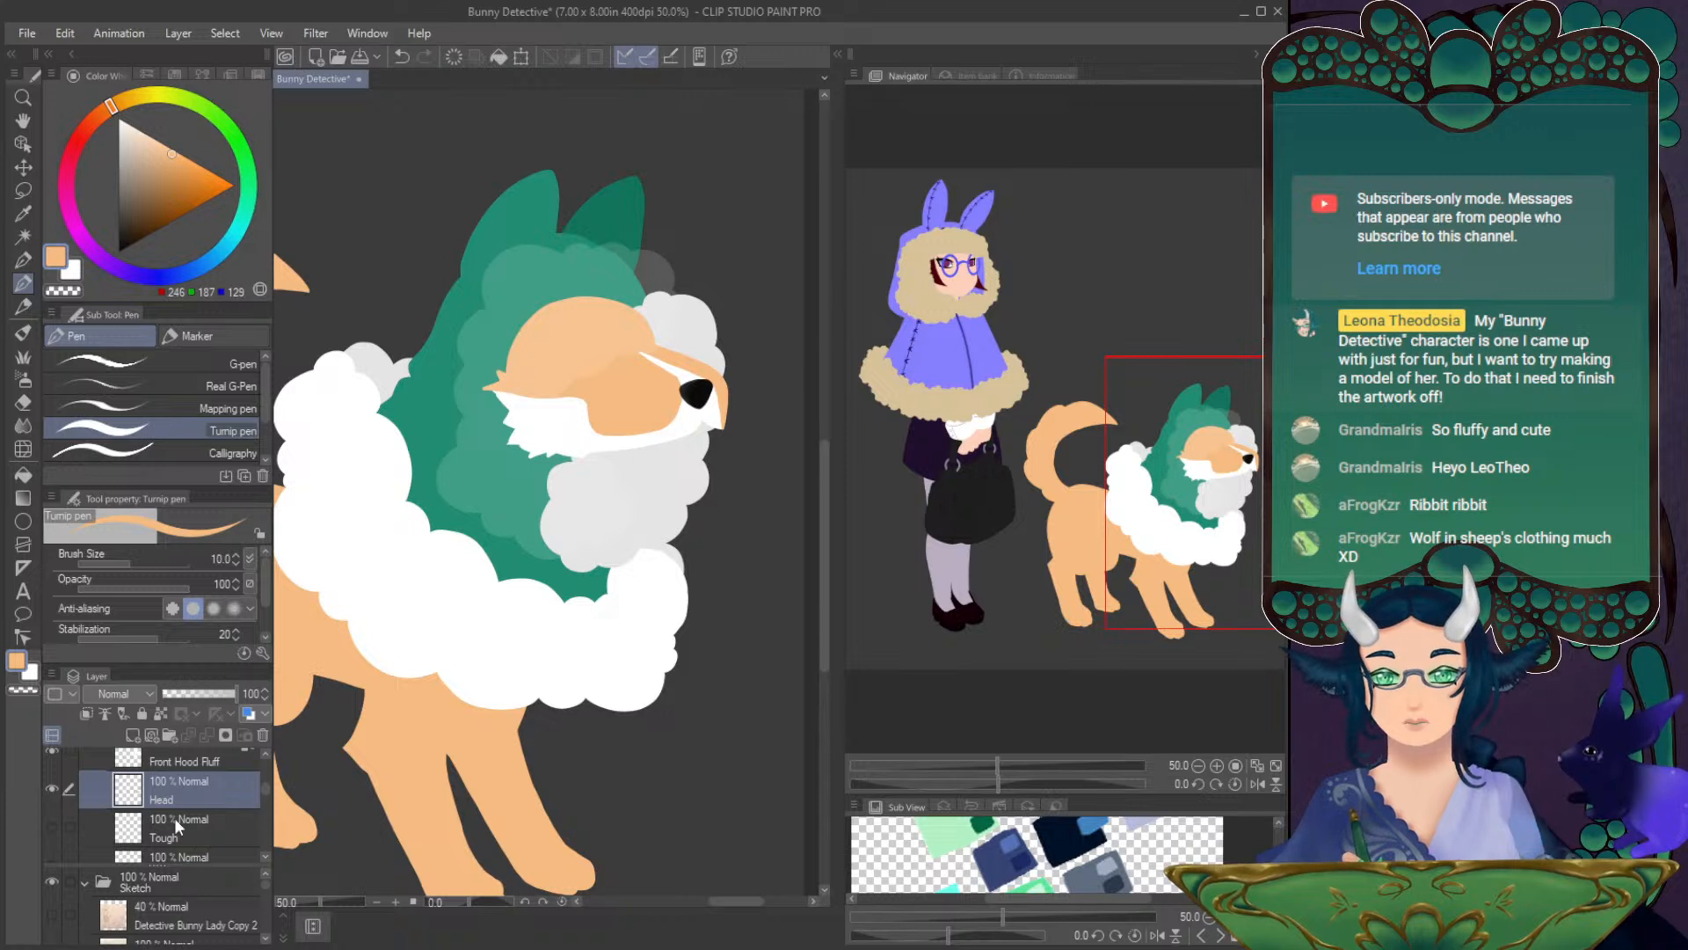
pyautogui.click(51, 827)
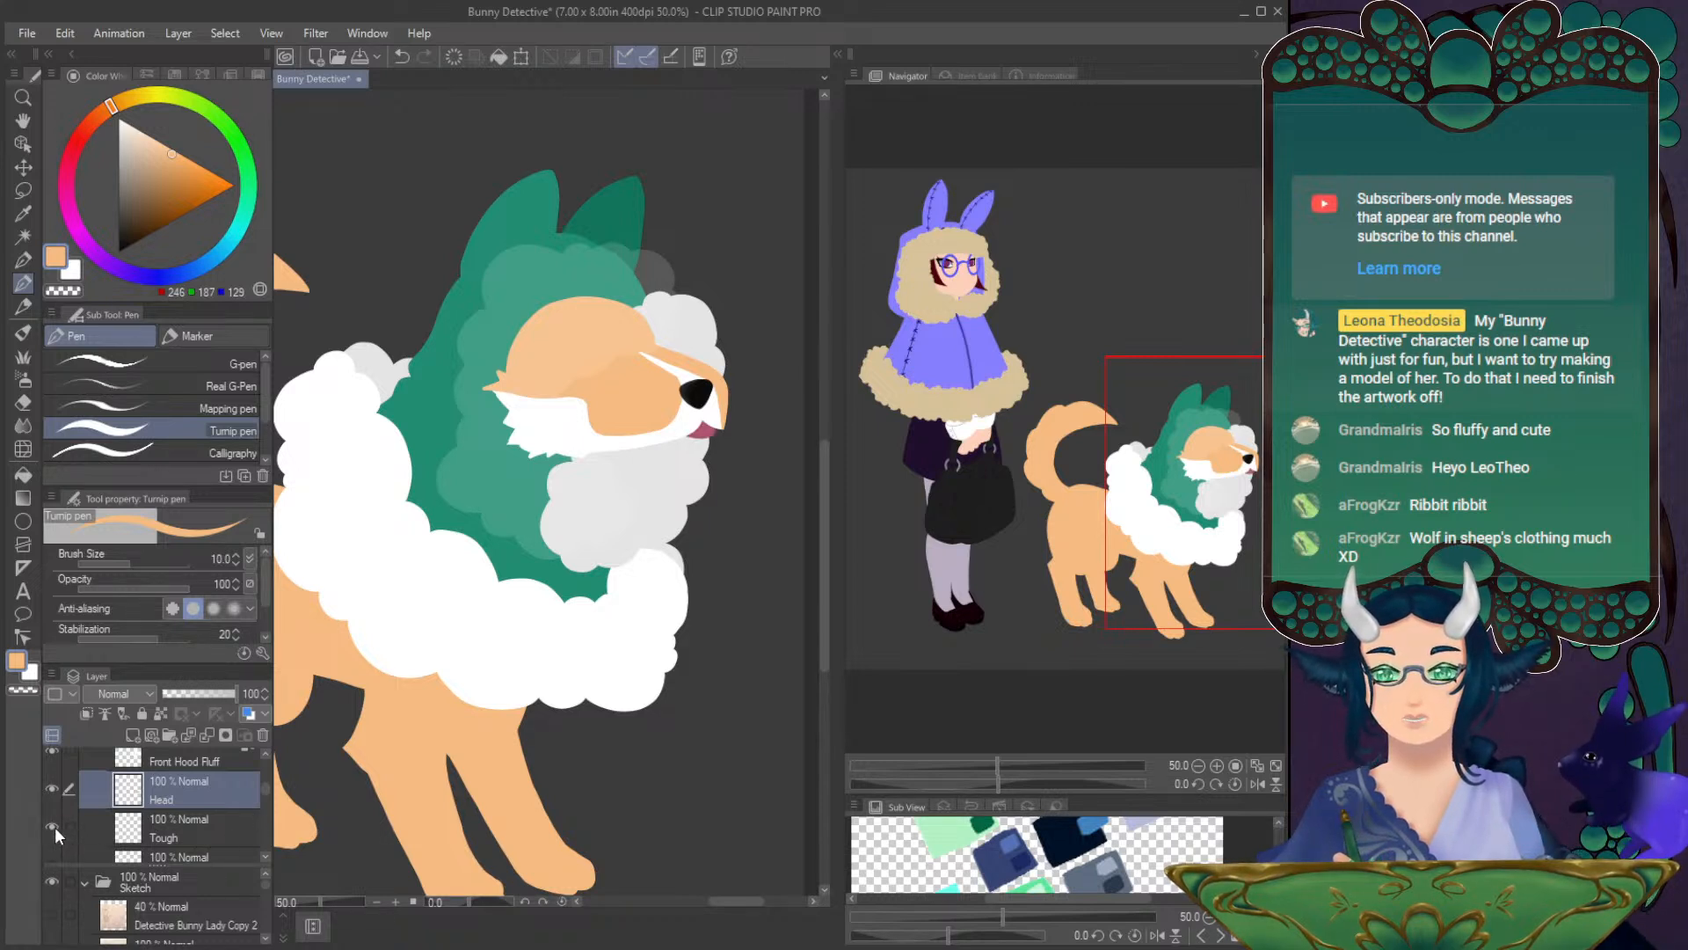
pyautogui.click(53, 826)
pyautogui.scroll(-1, 264, 788)
pyautogui.click(208, 809)
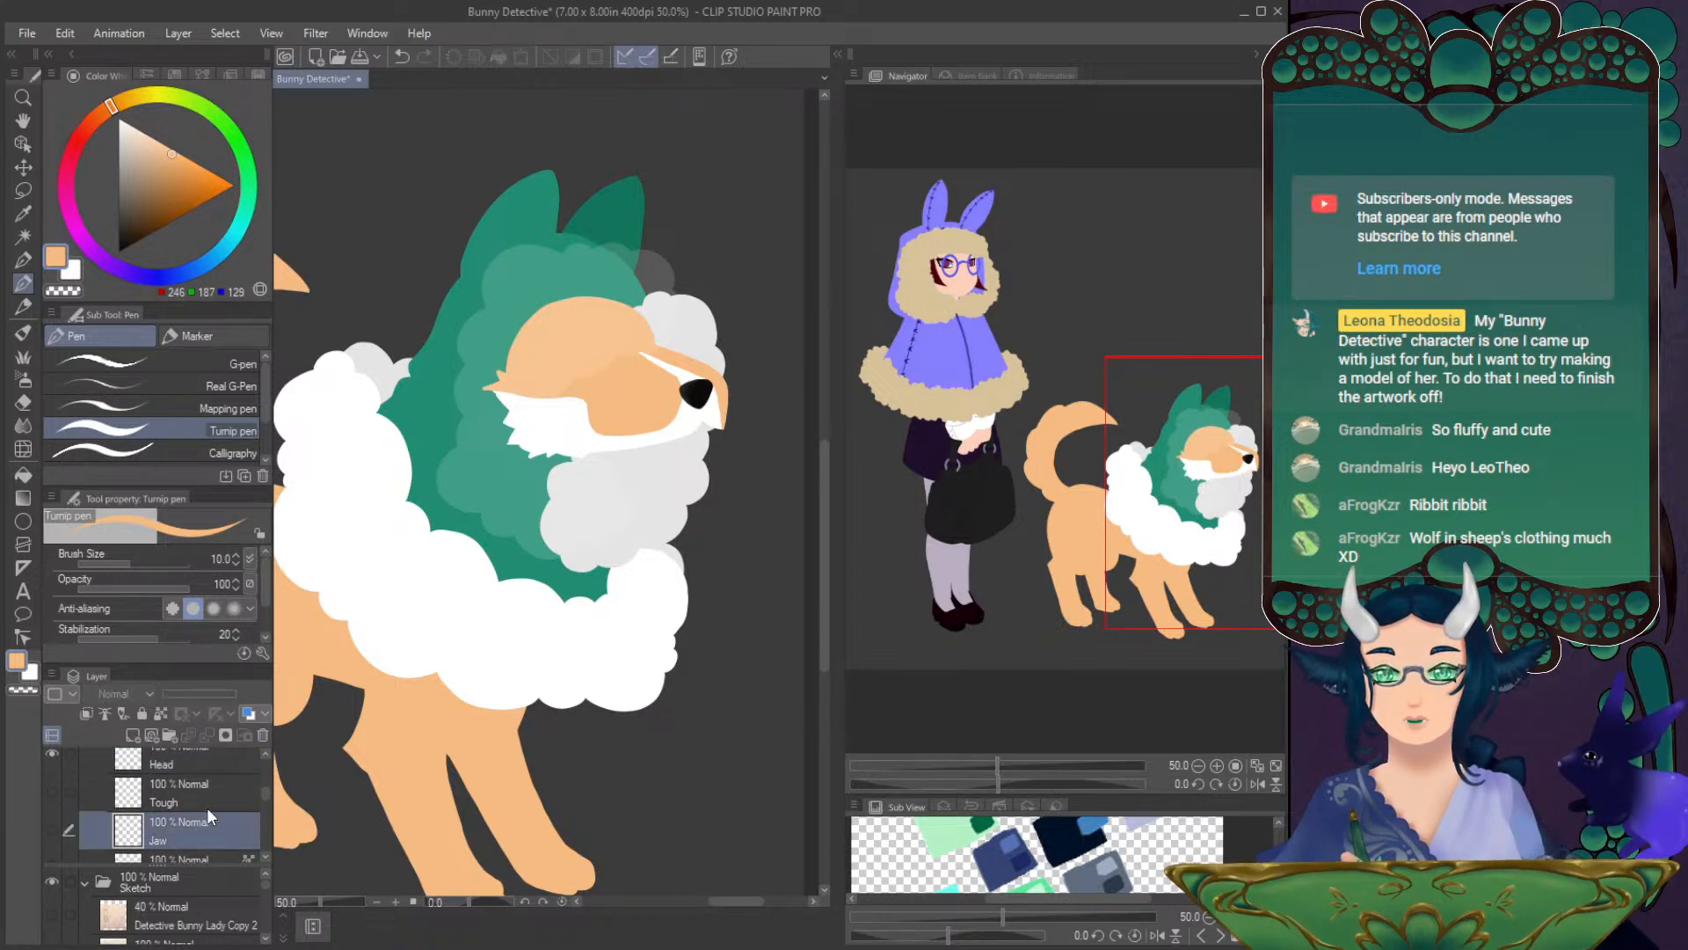
pyautogui.click(51, 831)
# - Set the dog's Head layer opacity to 21% and hide the Back Hood Fluff layer to expose the jaw
pyautogui.scroll(1, 132, 774)
pyautogui.click(172, 762)
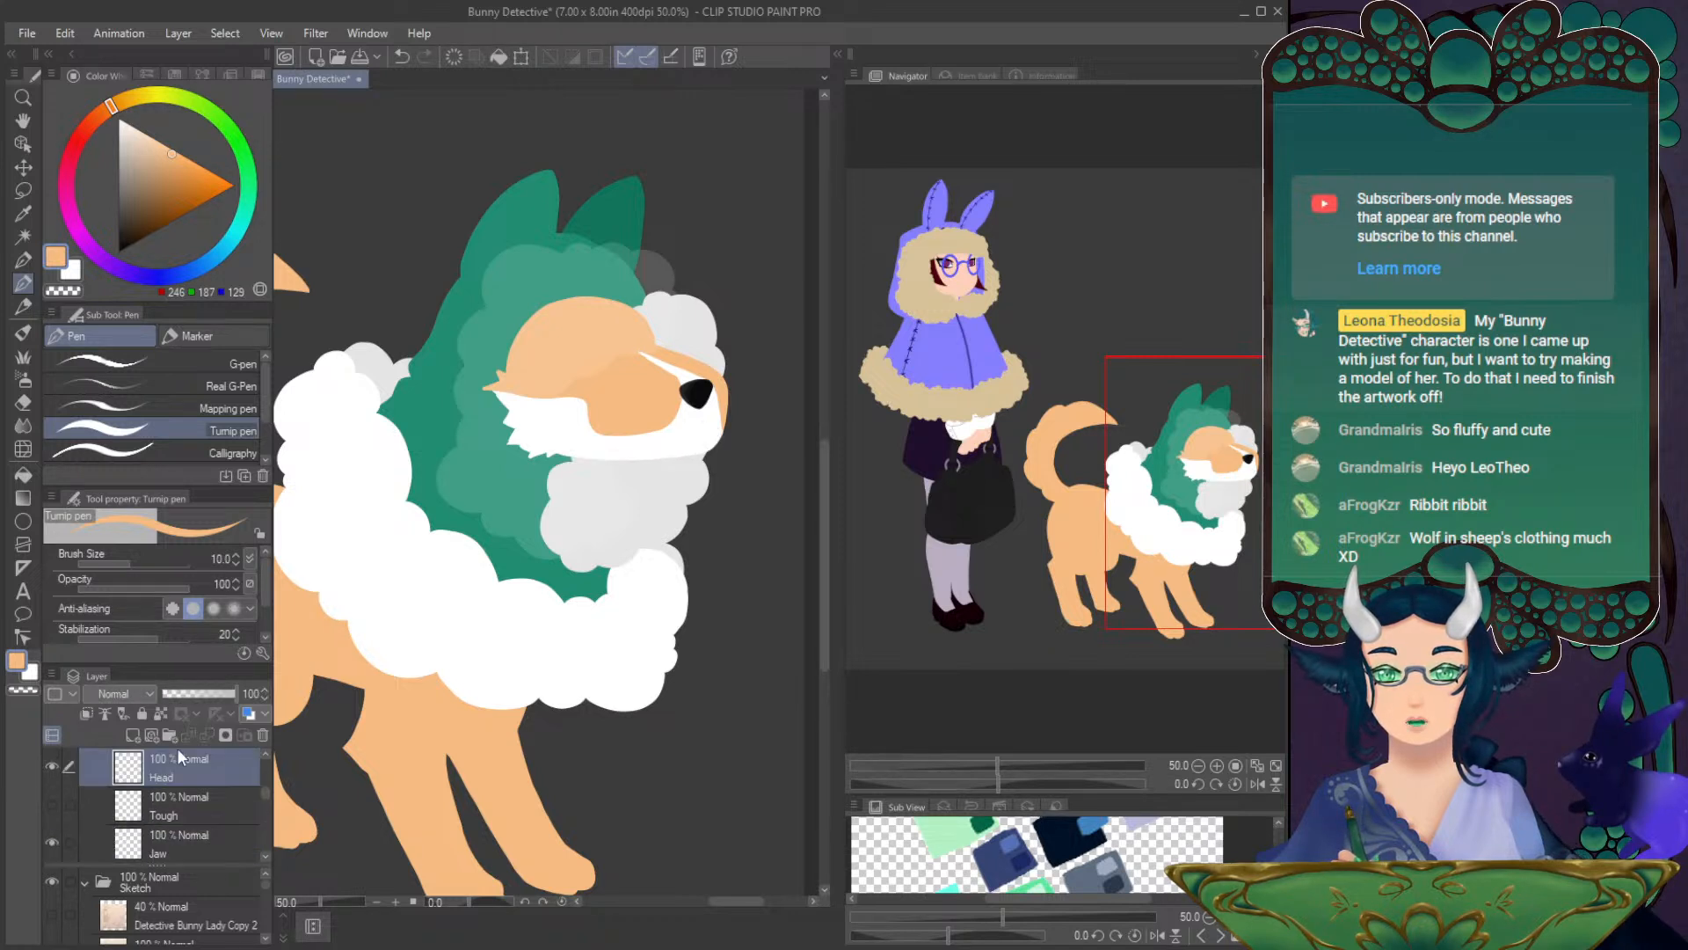
pyautogui.moveTo(203, 689); pyautogui.dragTo(173, 691)
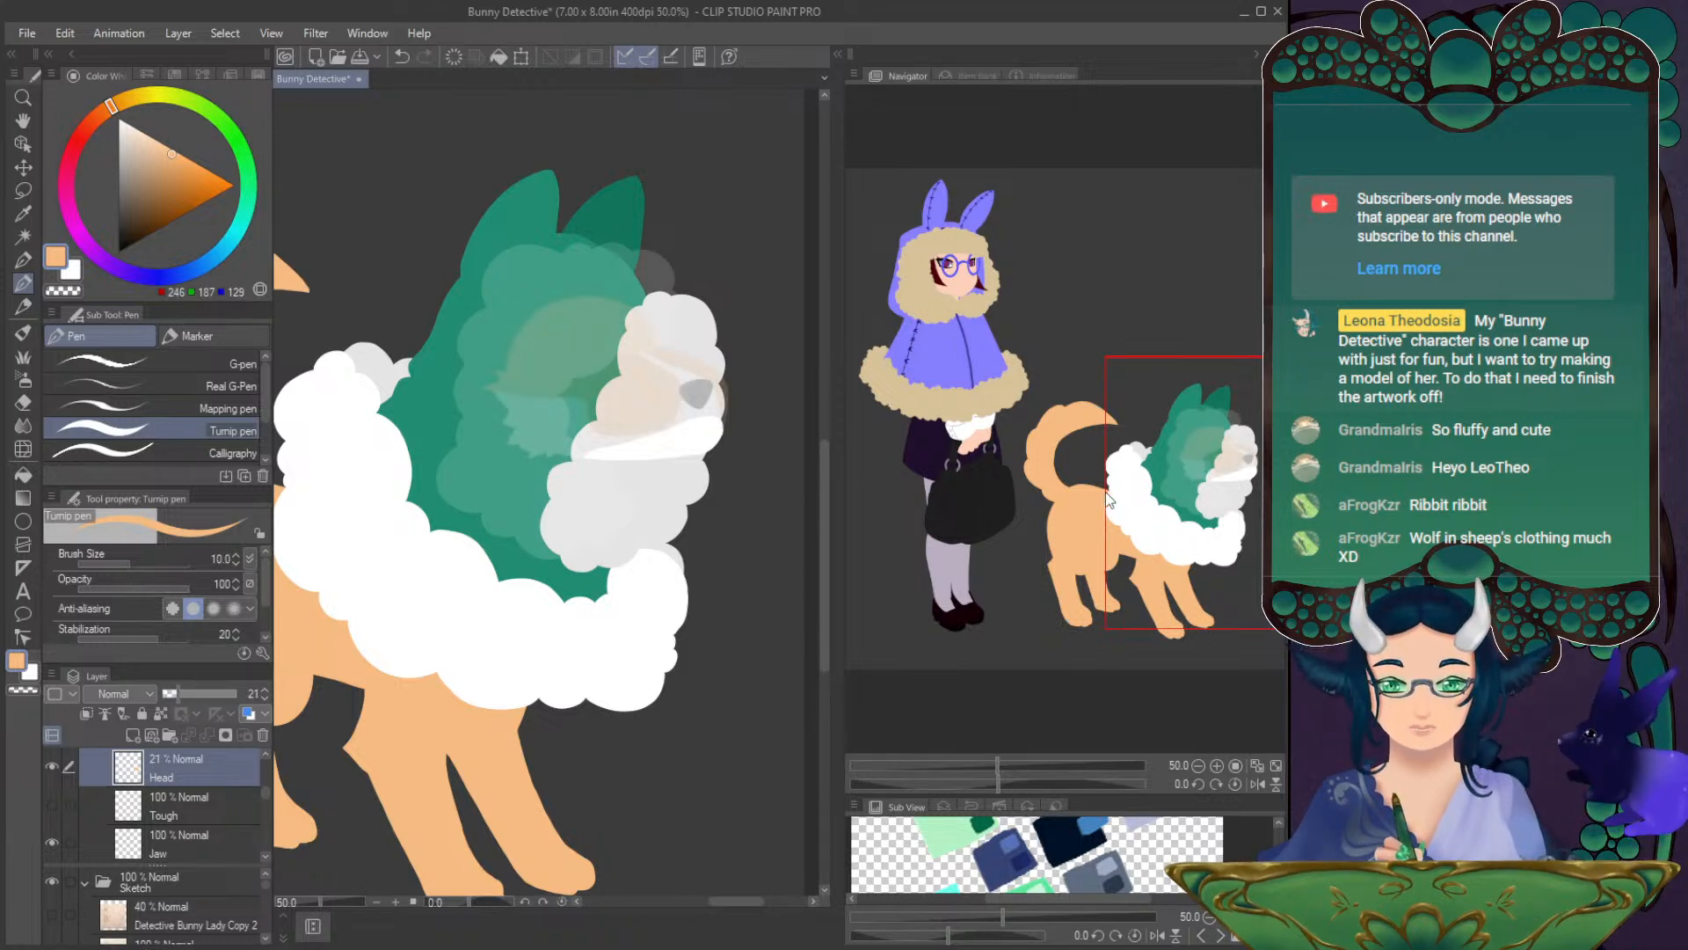
pyautogui.scroll(-3, 264, 800)
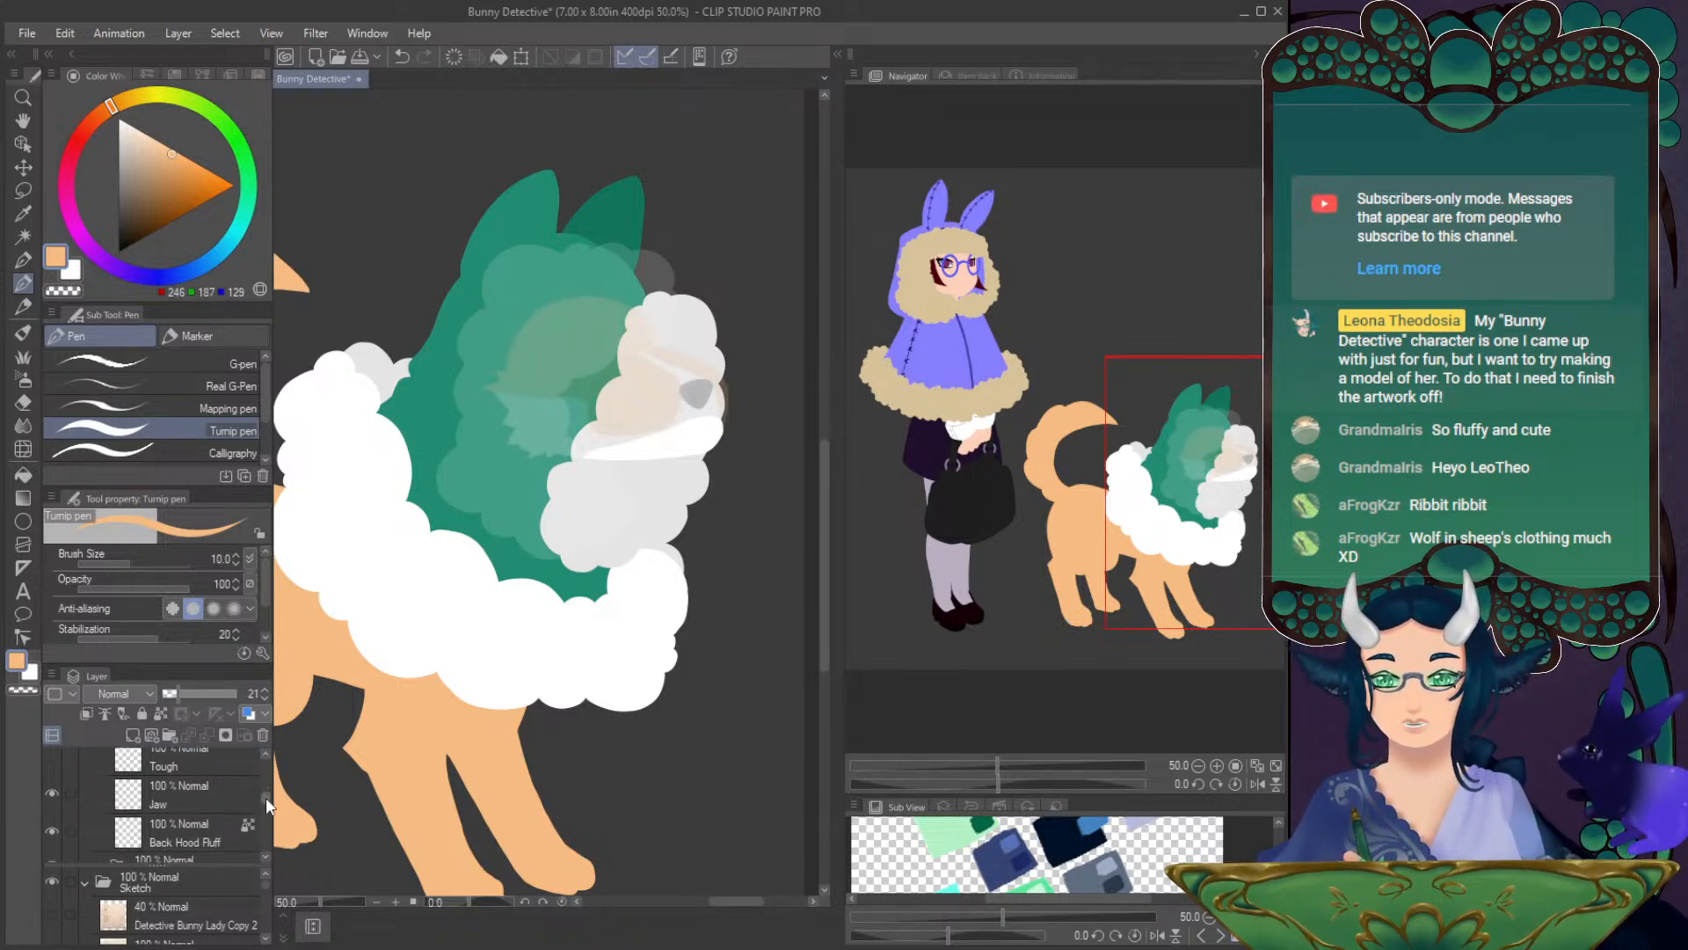
pyautogui.click(52, 776)
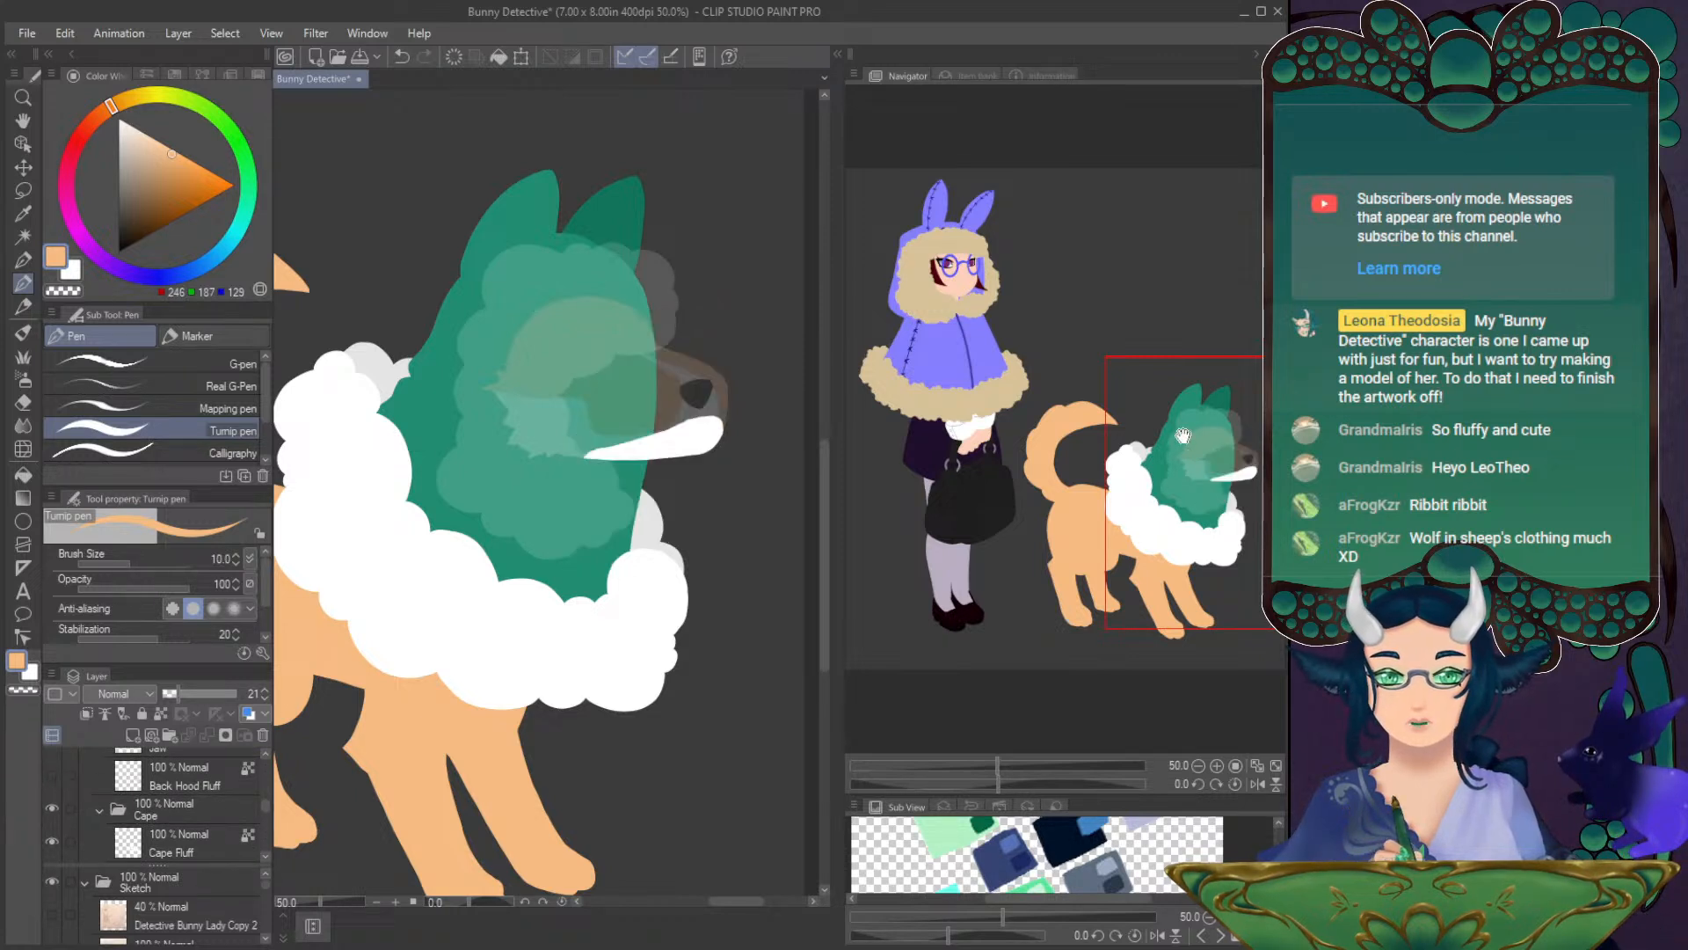
pyautogui.click(1205, 484)
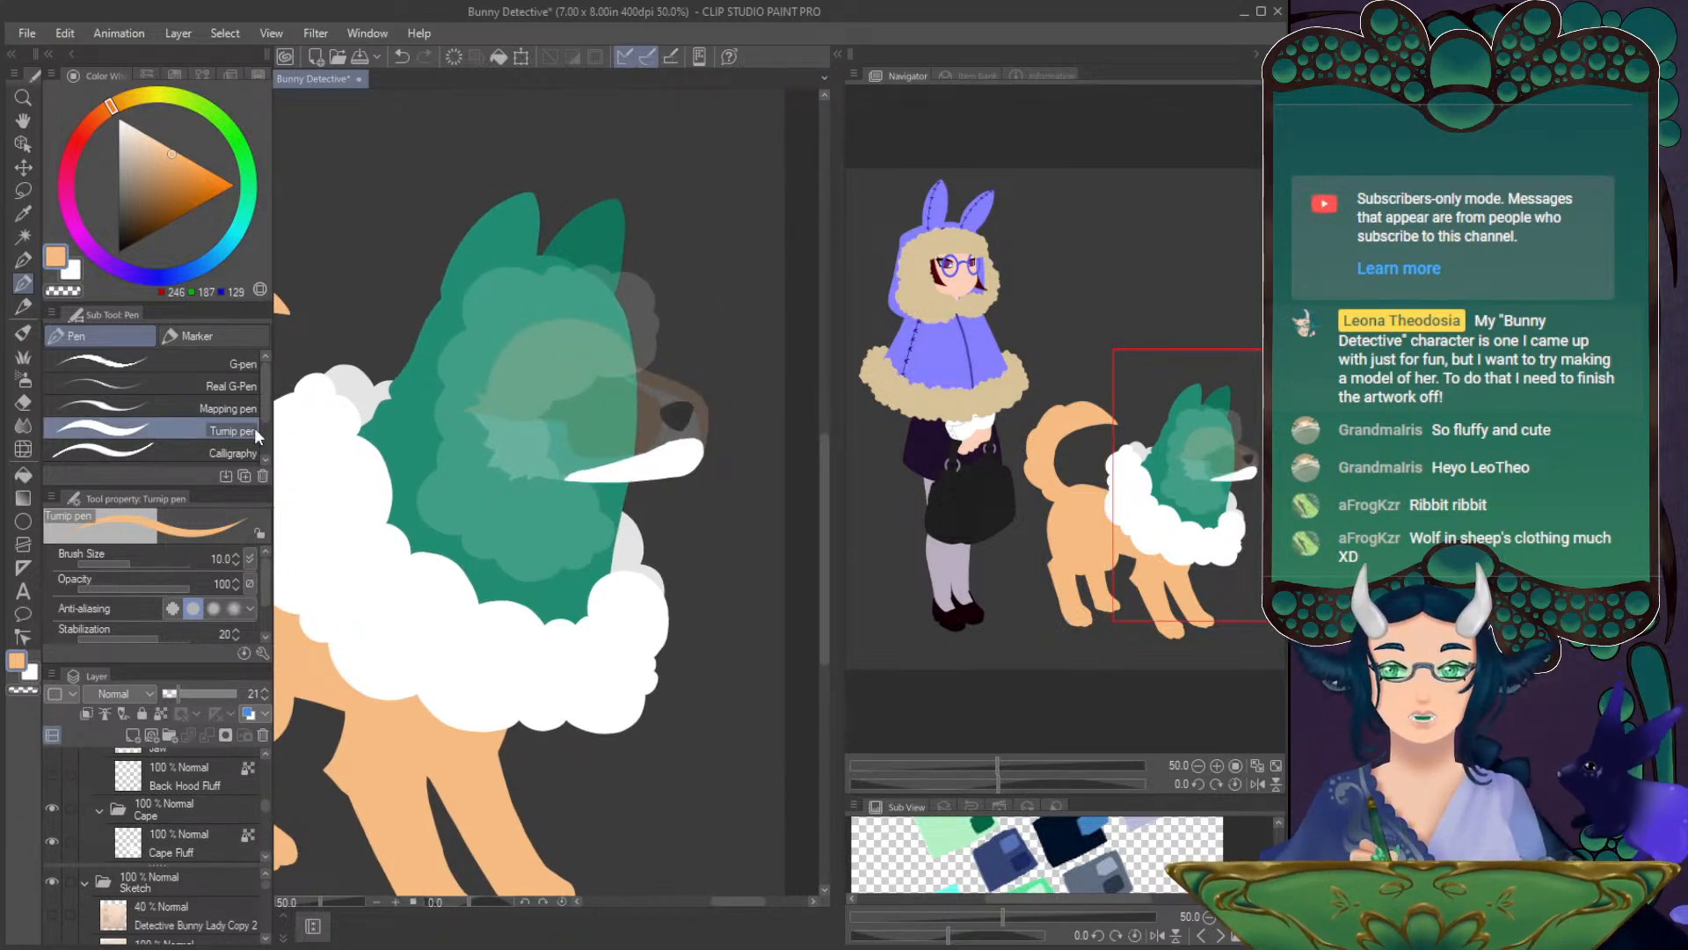
# - Erase the old white jaw shape from the Jaw layer with the Hard eraser at brush size 73.7
pyautogui.press('x')
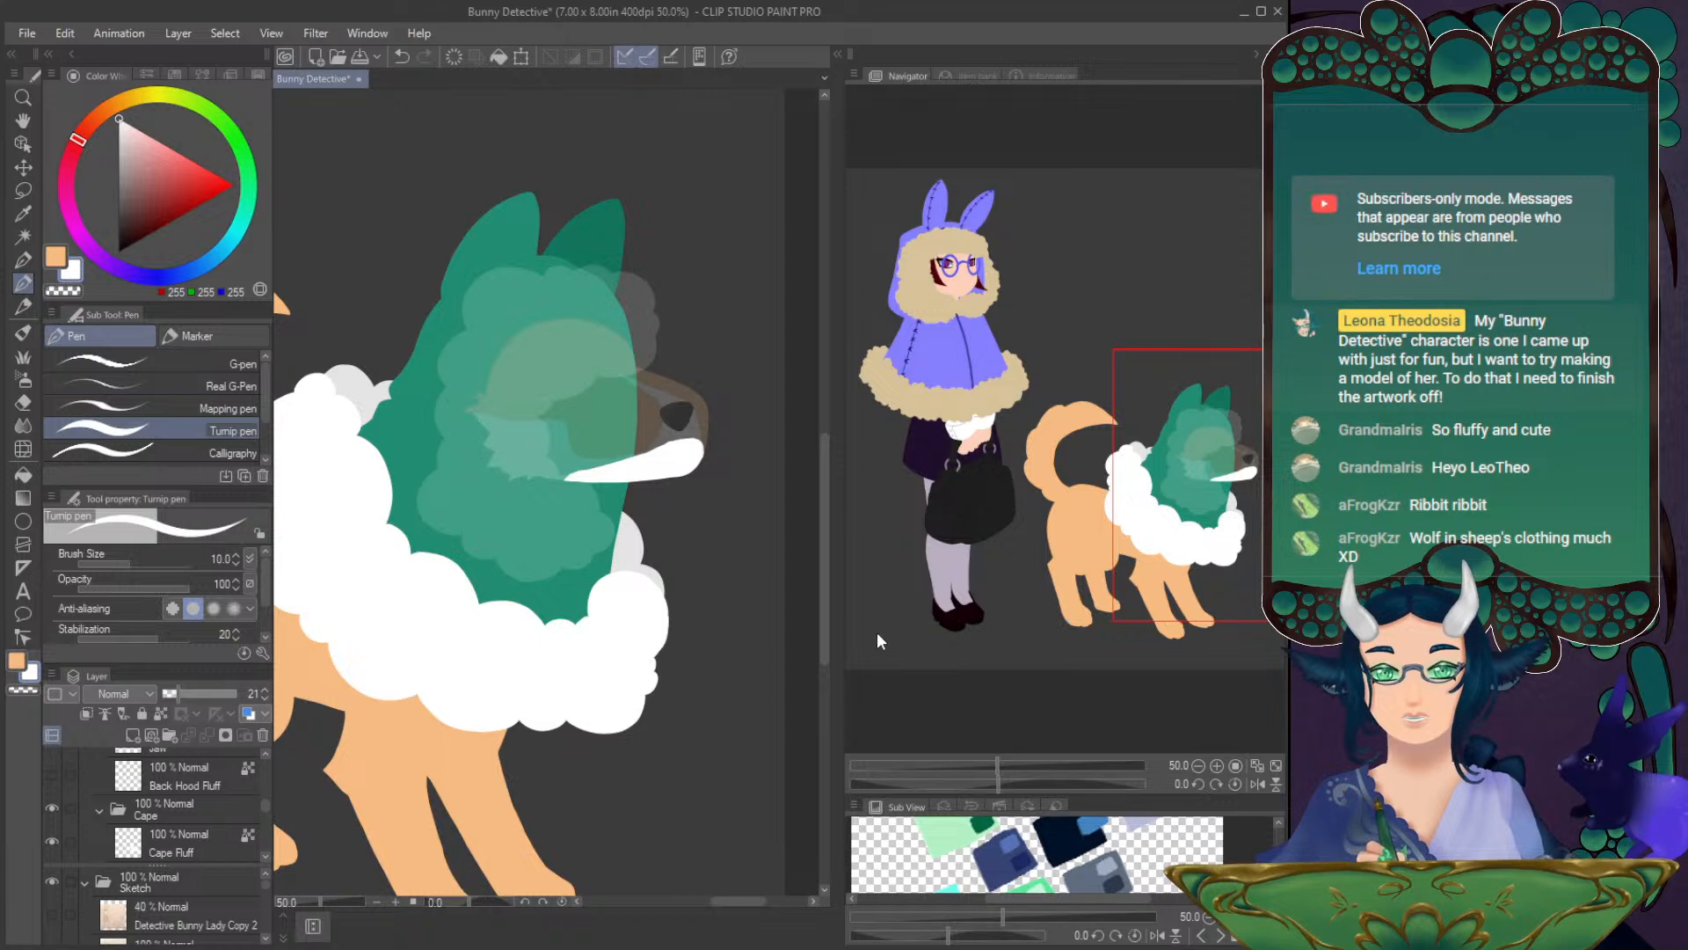
pyautogui.press('e')
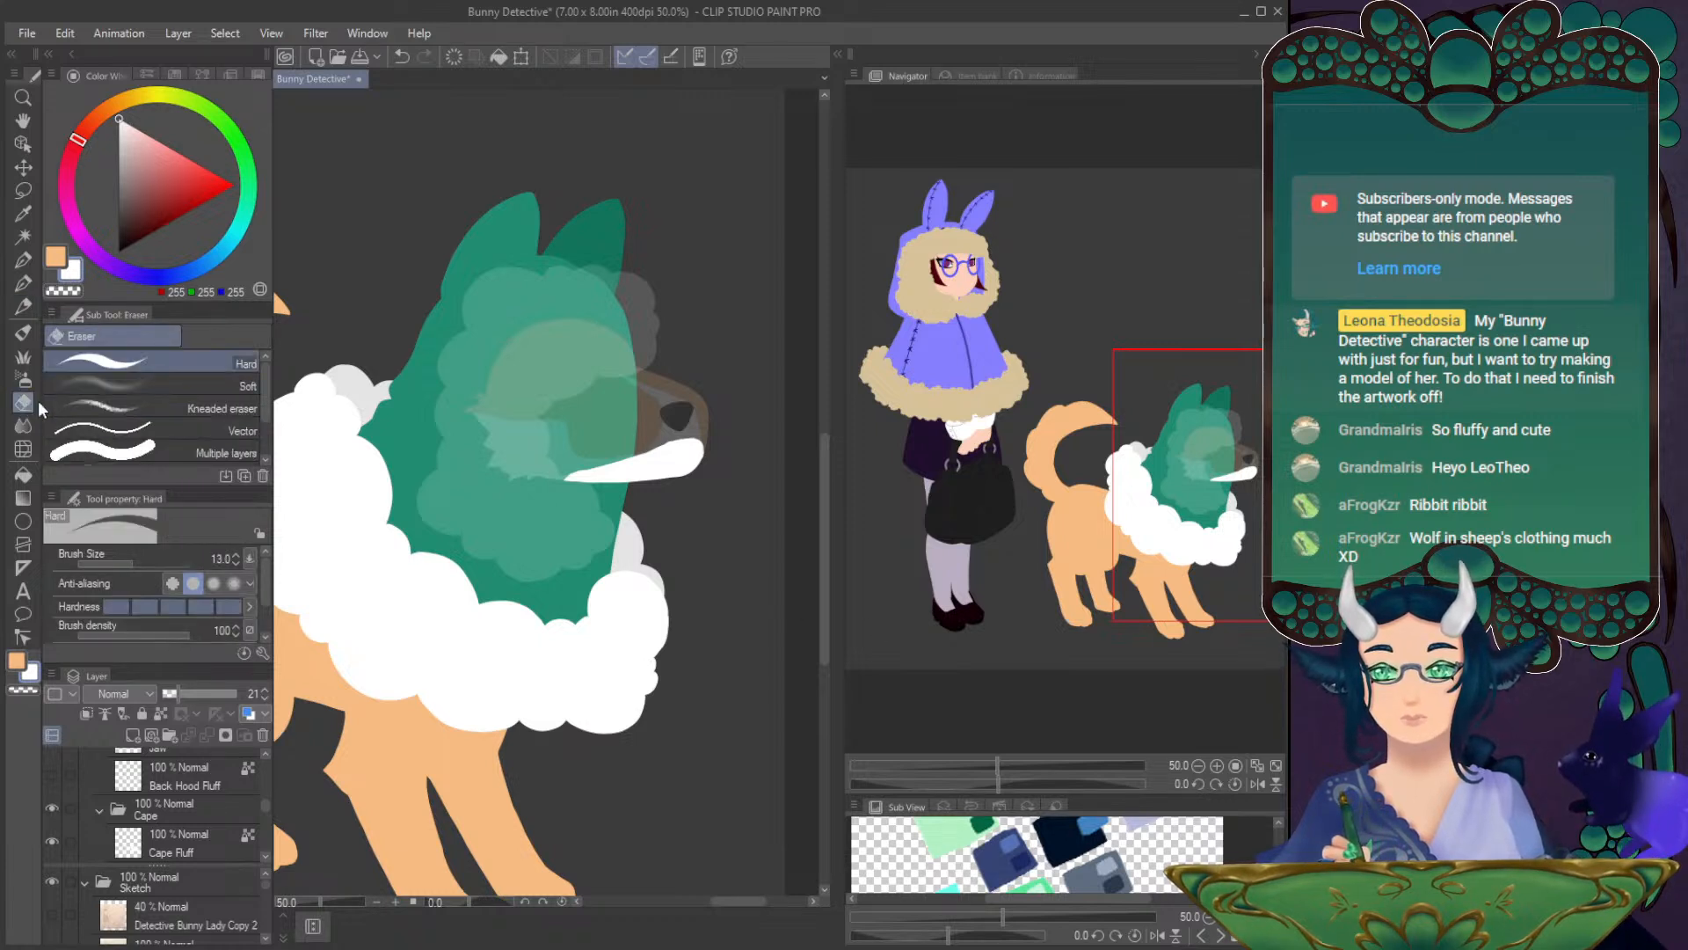
pyautogui.moveTo(148, 564); pyautogui.dragTo(152, 561)
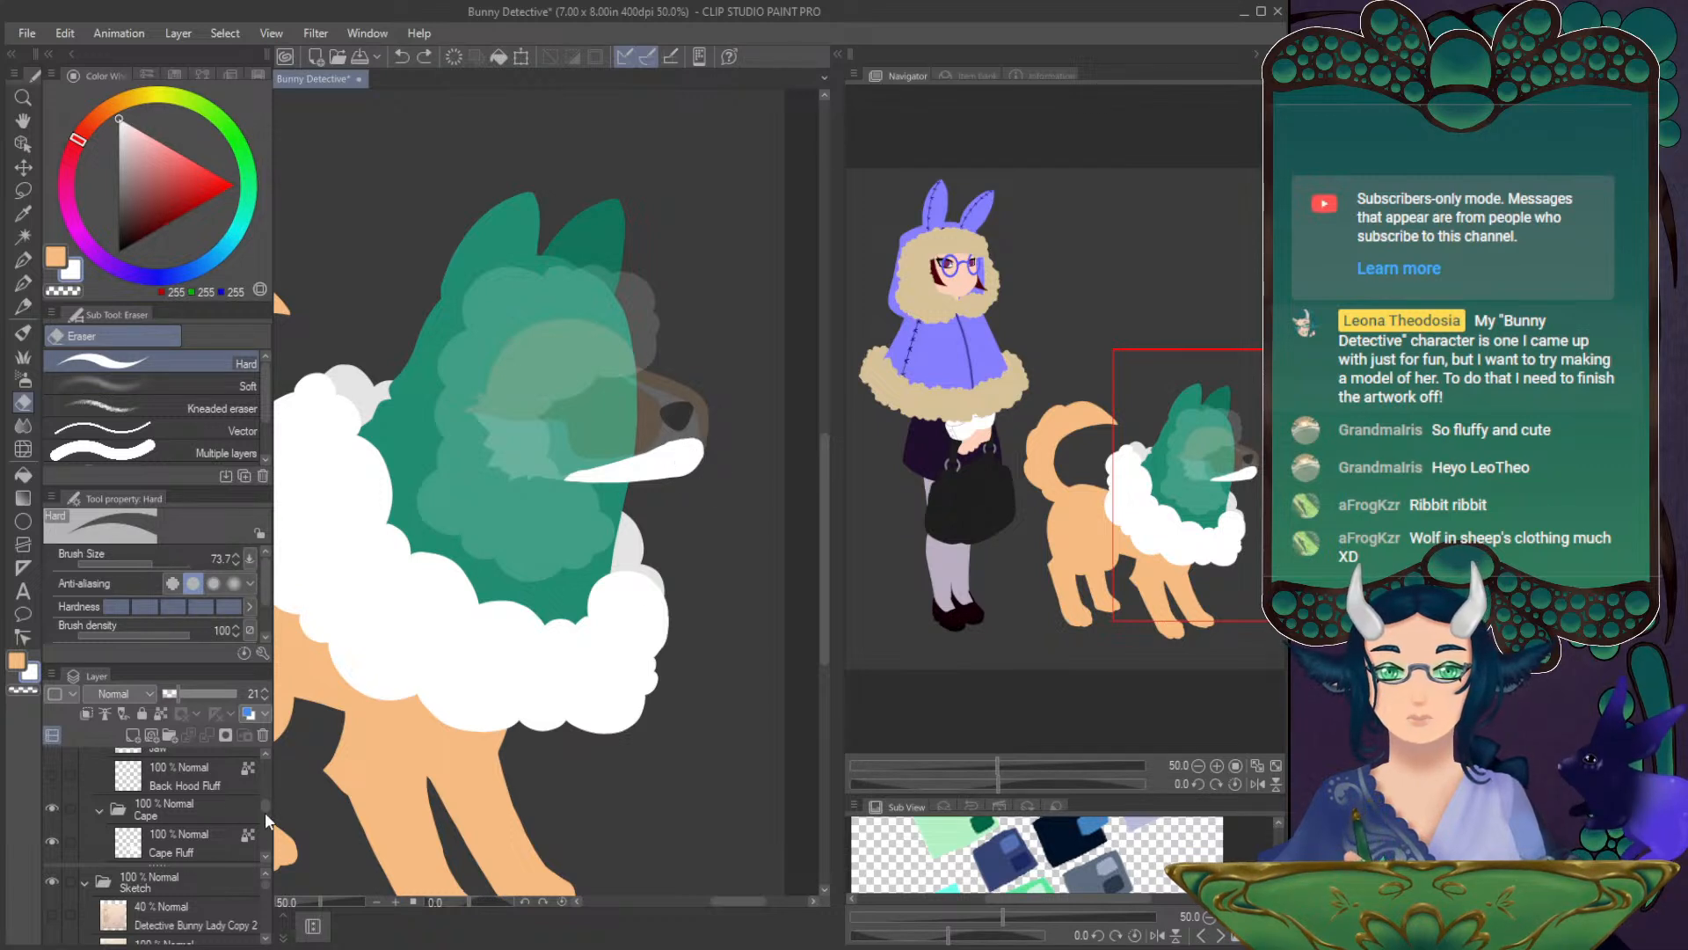
pyautogui.scroll(2, 264, 835)
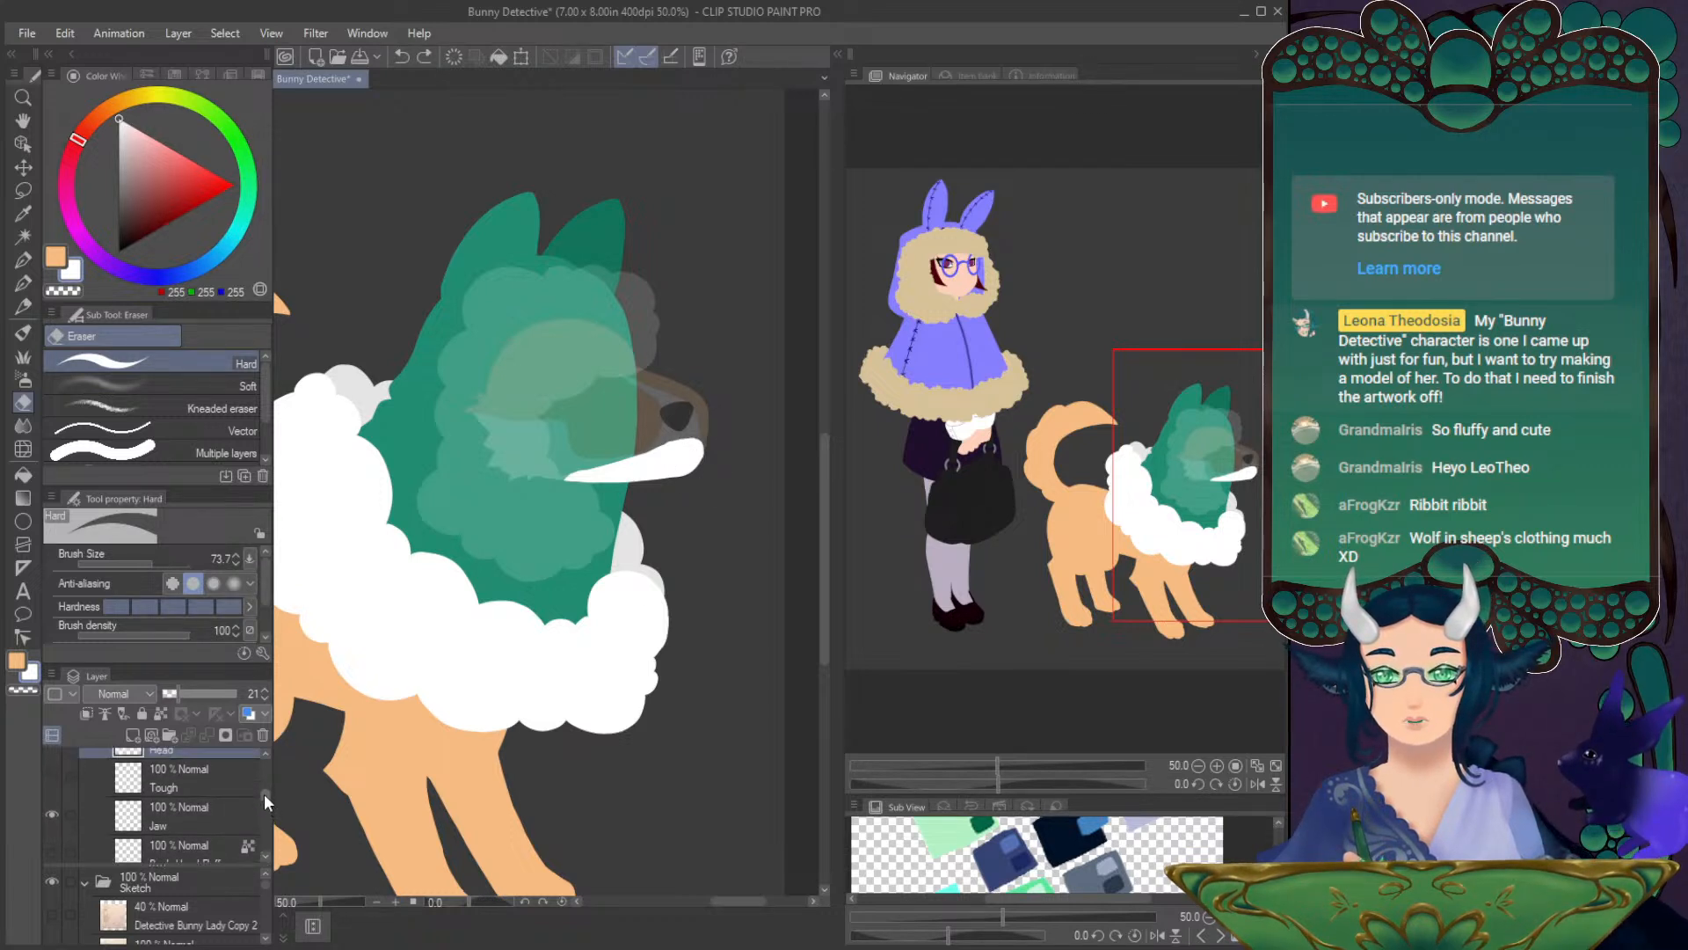
pyautogui.click(198, 825)
pyautogui.moveTo(752, 439)
pyautogui.mouseDown()
pyautogui.moveTo(618, 429)
pyautogui.moveTo(568, 464)
pyautogui.mouseUp()
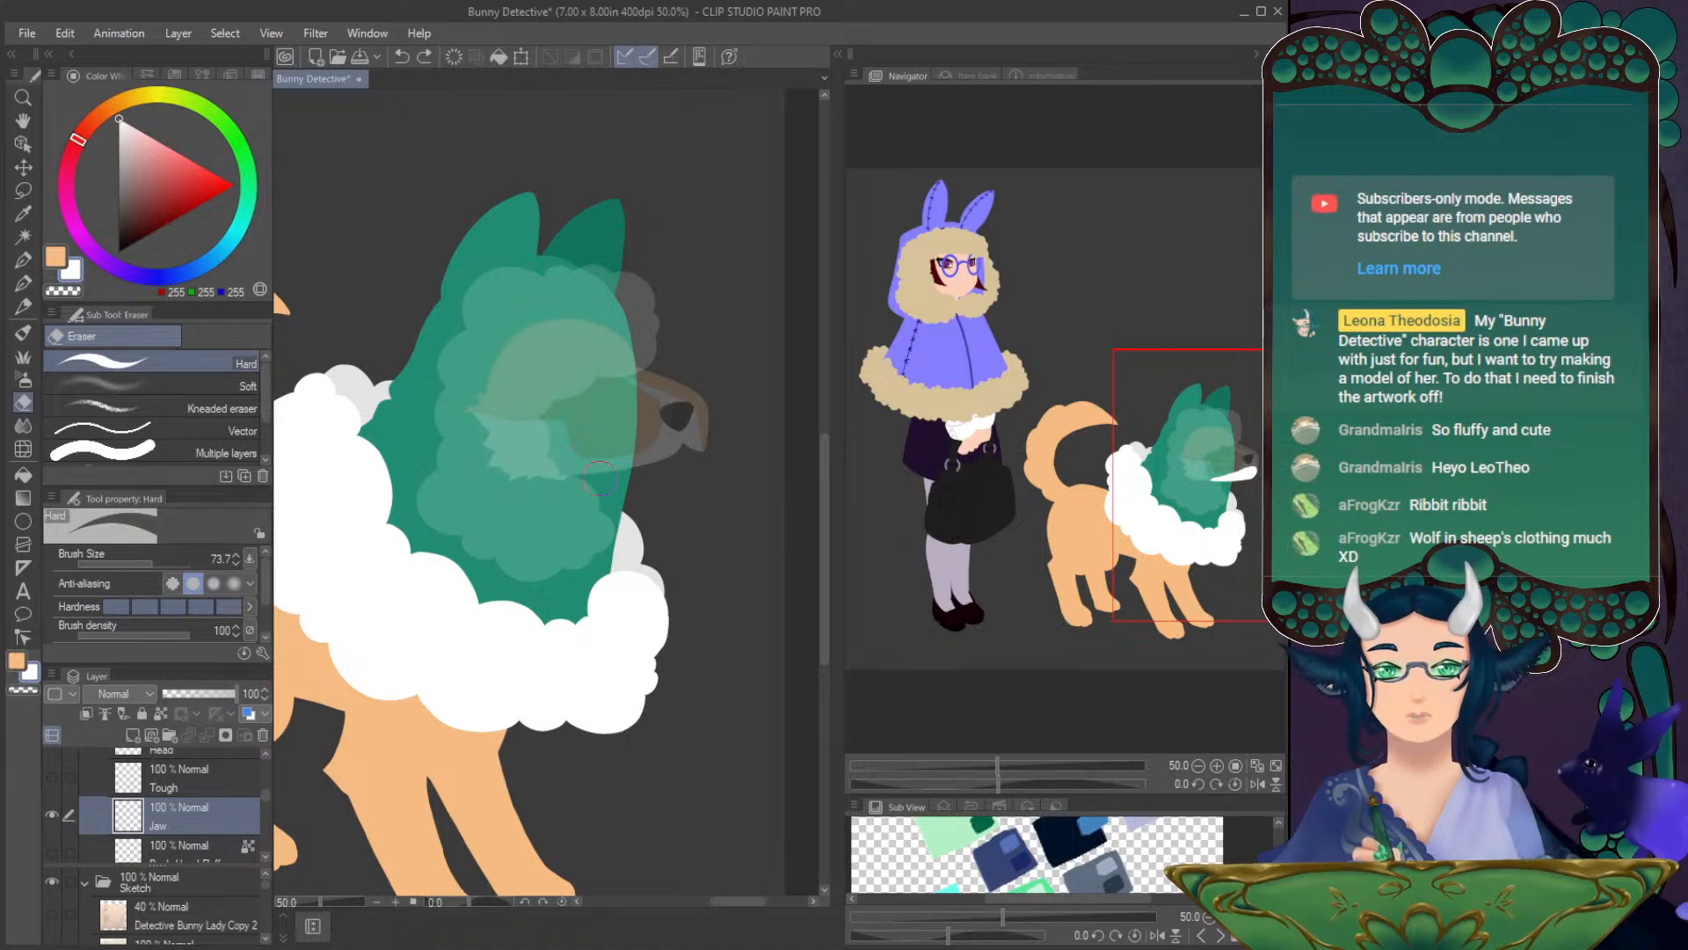
# - Outline a closed white lower jaw beneath the dog's muzzle on the Jaw layer with the Turnip pen at brush size 10
pyautogui.press('p')
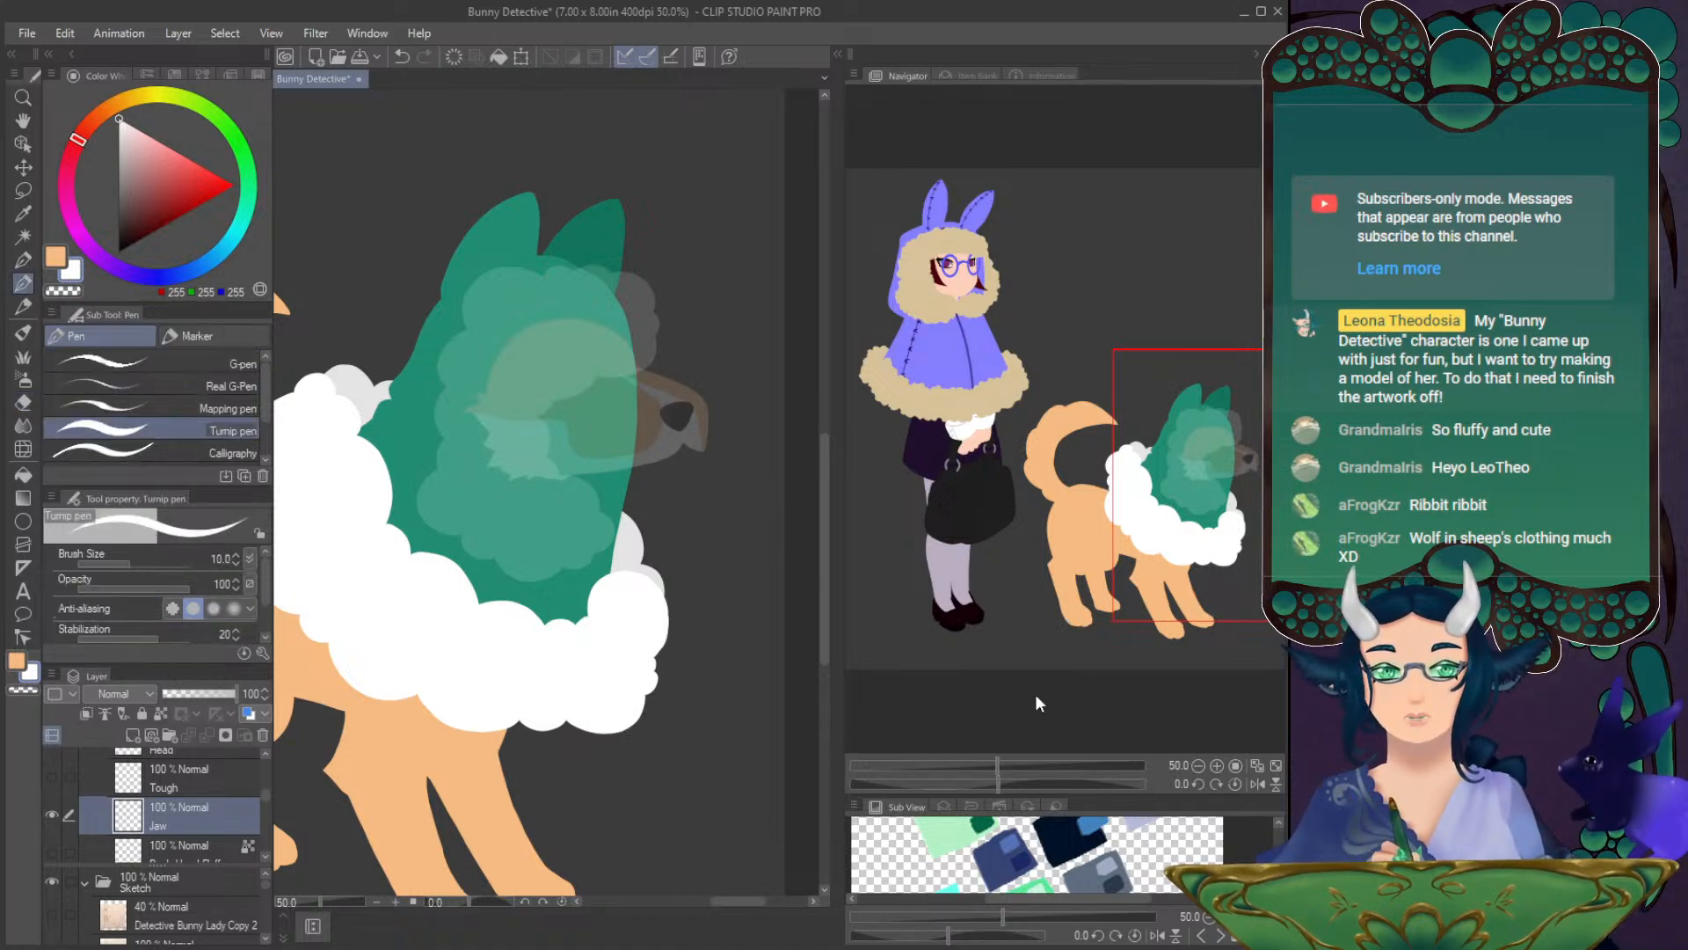
pyautogui.moveTo(999, 783); pyautogui.dragTo(1065, 754)
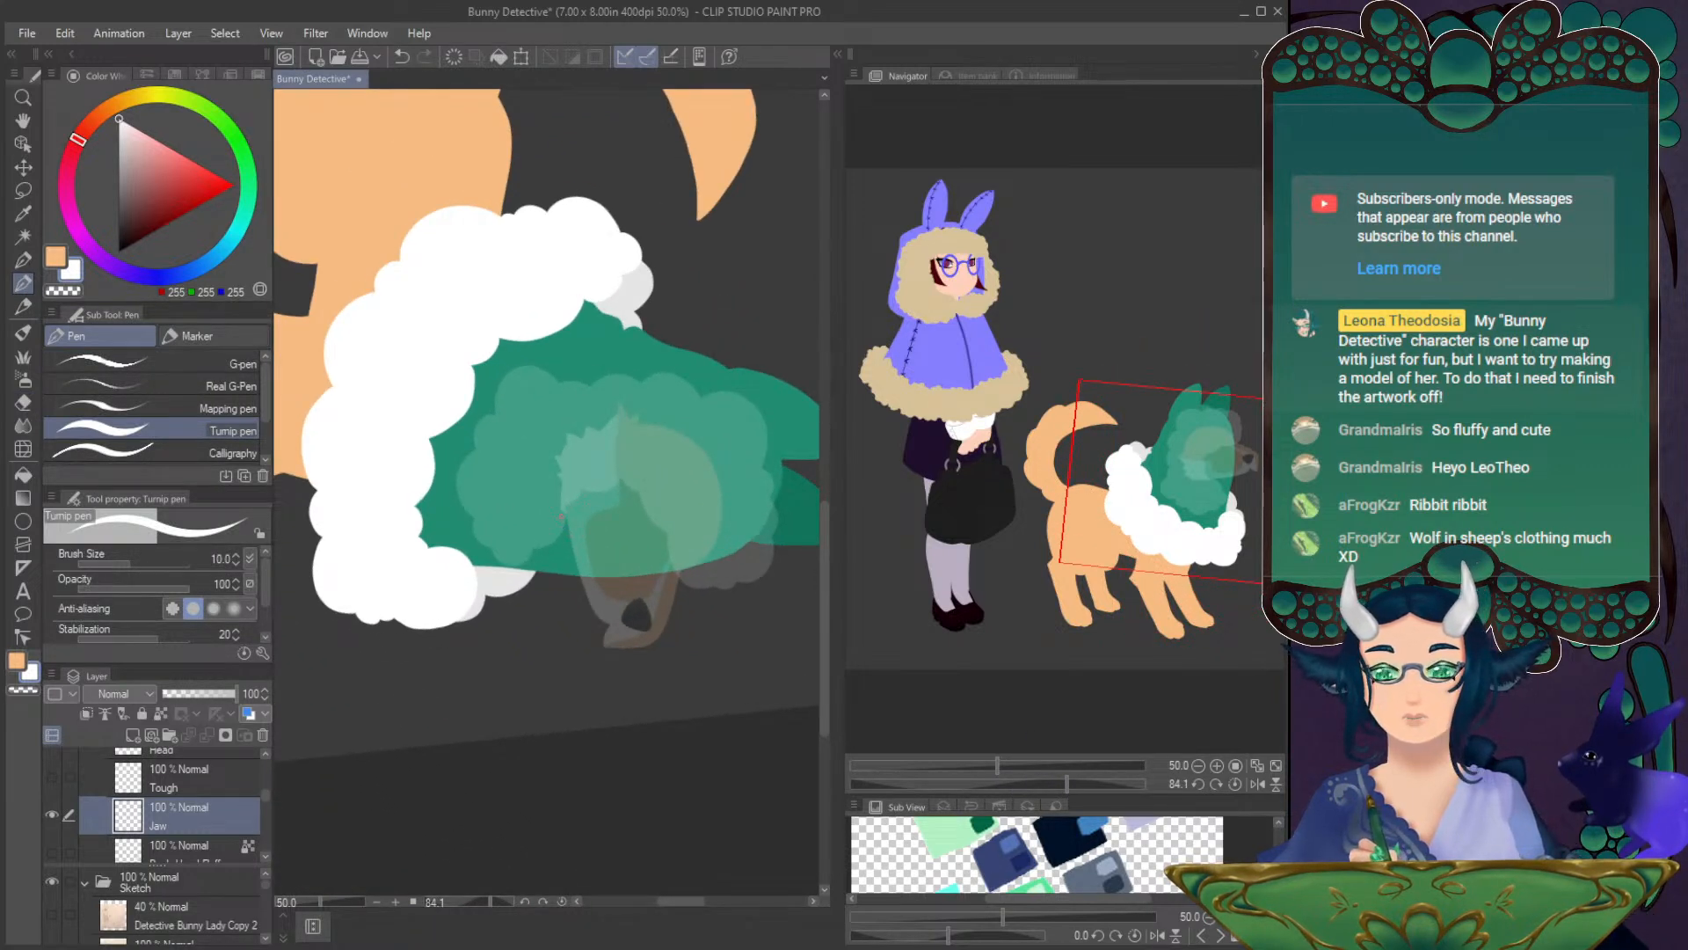
pyautogui.moveTo(564, 499); pyautogui.dragTo(564, 557)
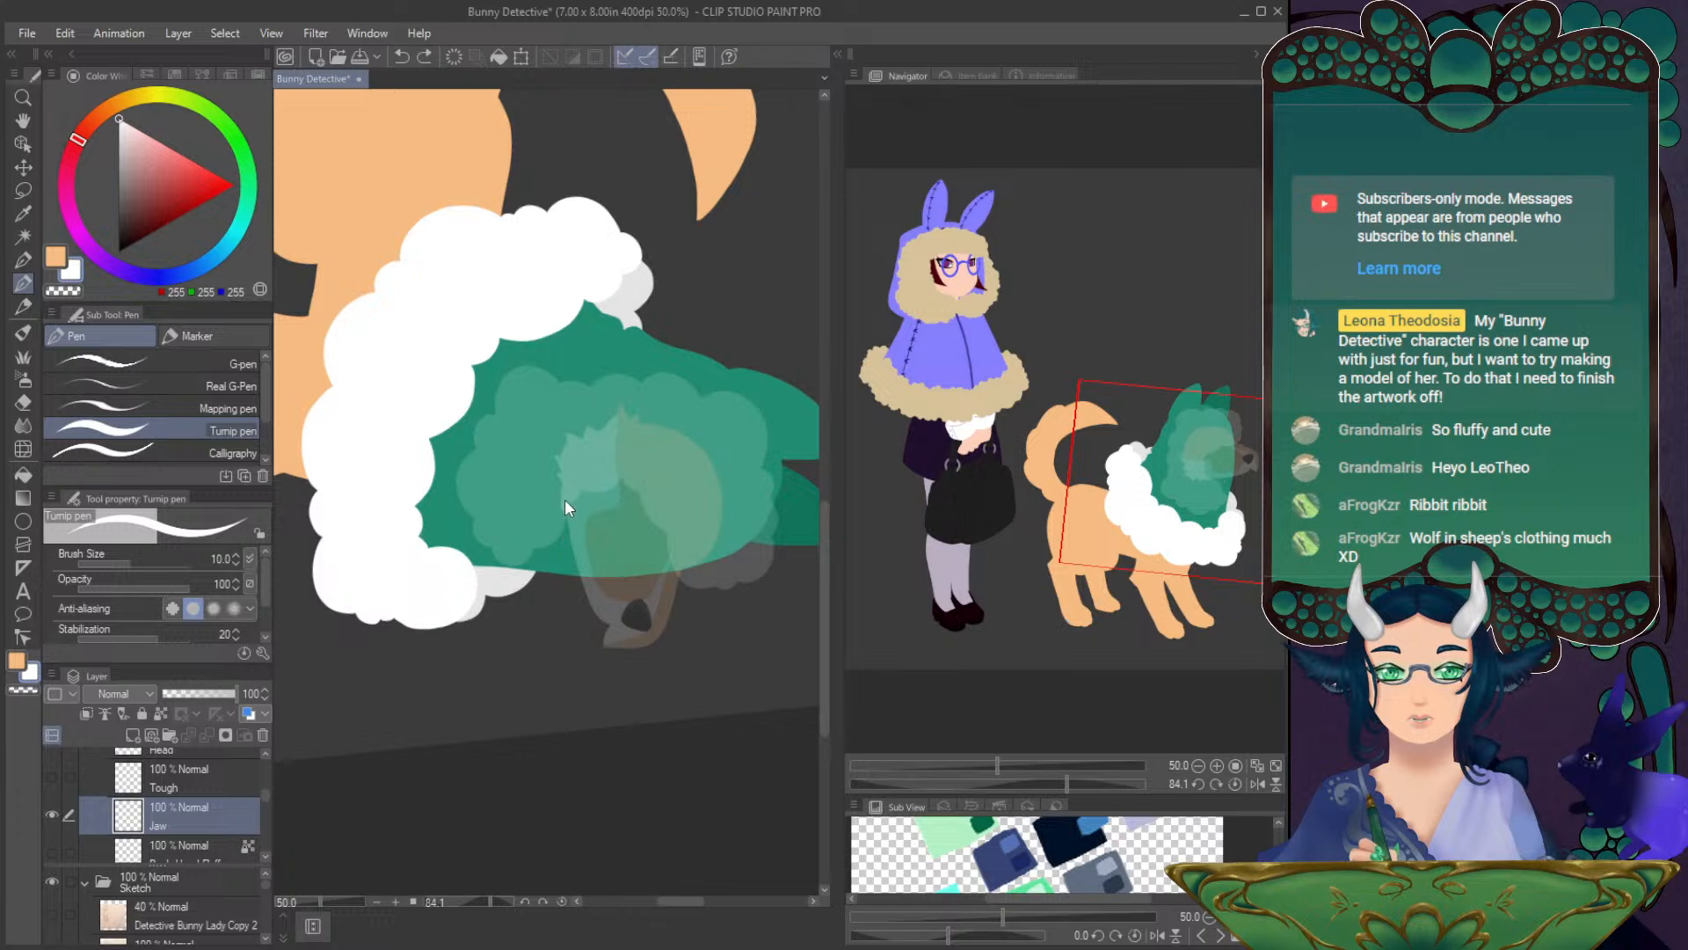
pyautogui.moveTo(564, 485)
pyautogui.mouseDown()
pyautogui.moveTo(572, 631)
pyautogui.moveTo(607, 649)
pyautogui.mouseUp()
pyautogui.hotkey('ctrl', 'z')
pyautogui.moveTo(564, 491); pyautogui.dragTo(580, 626)
pyautogui.hotkey('ctrl', 'z')
pyautogui.moveTo(562, 498)
pyautogui.mouseDown()
pyautogui.moveTo(579, 618)
pyautogui.moveTo(613, 642)
pyautogui.mouseUp()
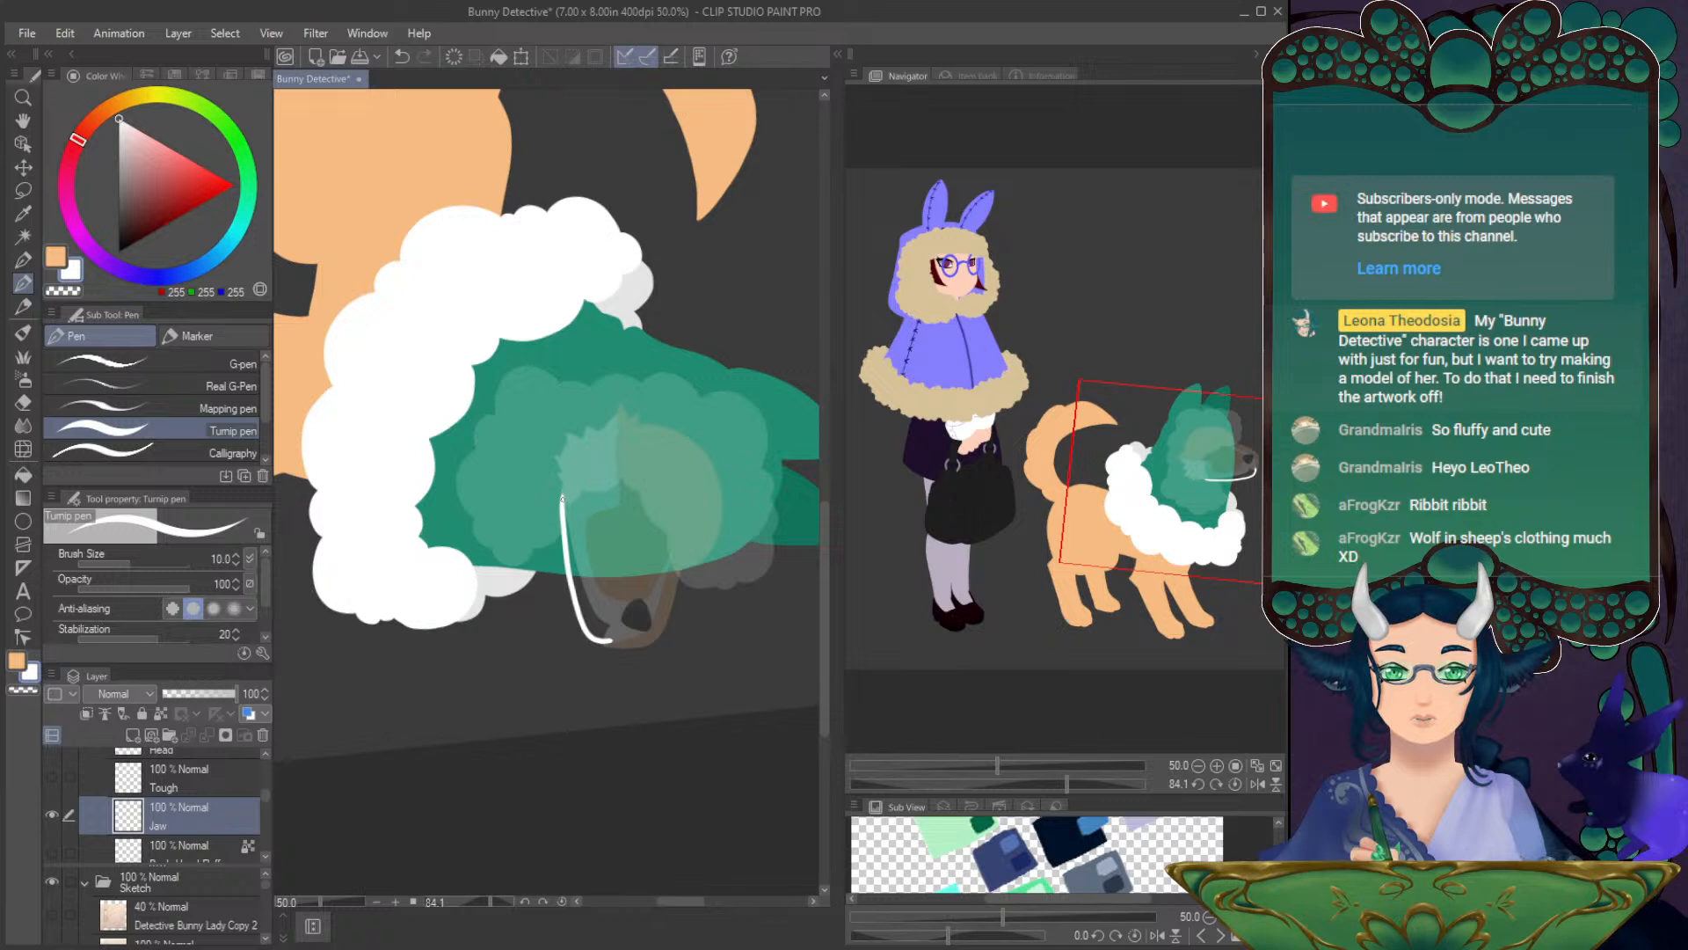
pyautogui.moveTo(565, 486); pyautogui.dragTo(580, 479)
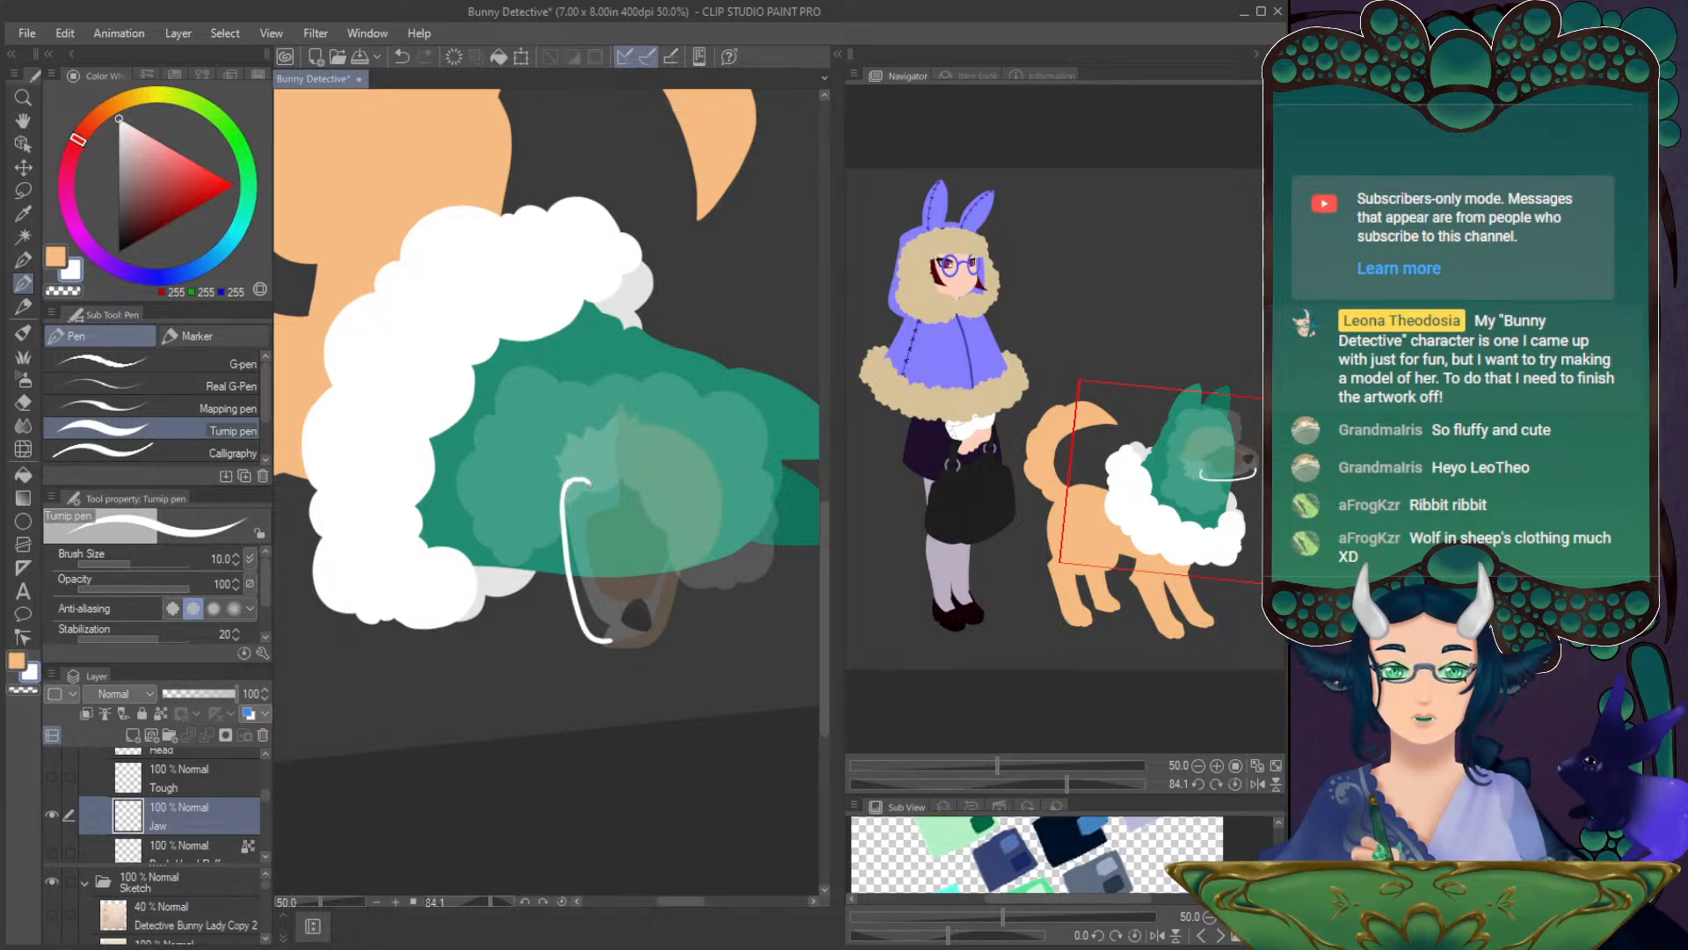
pyautogui.moveTo(603, 525); pyautogui.dragTo(620, 607)
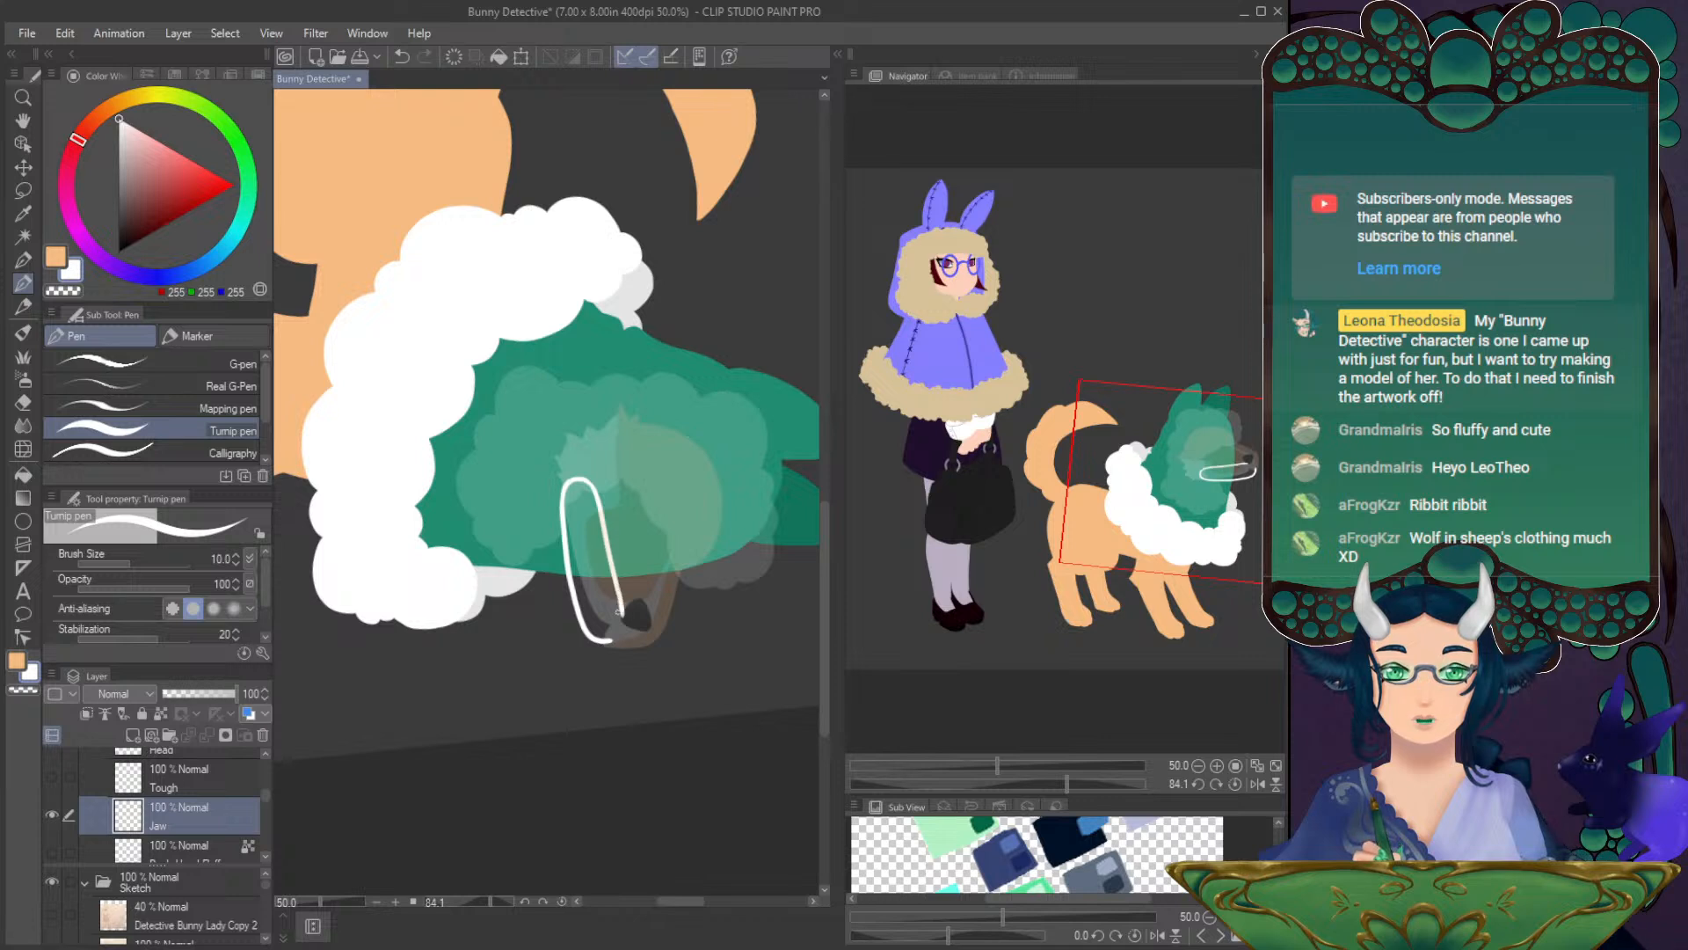
pyautogui.hotkey('ctrl', 'z')
pyautogui.moveTo(588, 480); pyautogui.dragTo(616, 642)
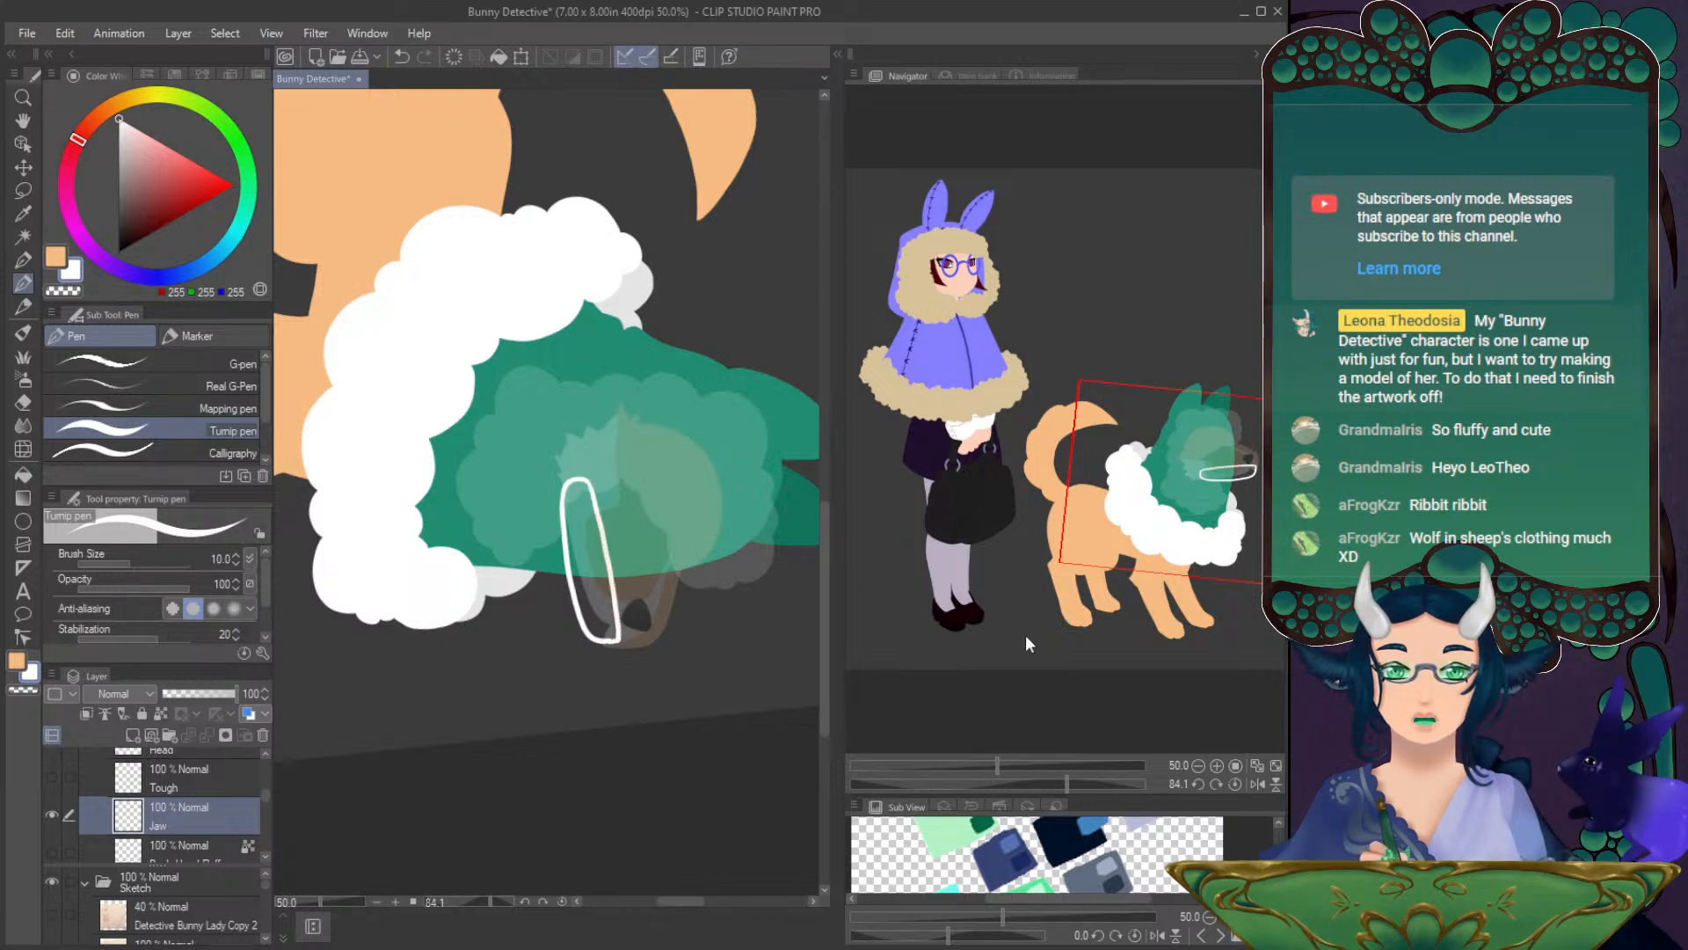
# - Fill the closed jaw outline with white on the Jaw layer
pyautogui.click(1240, 784)
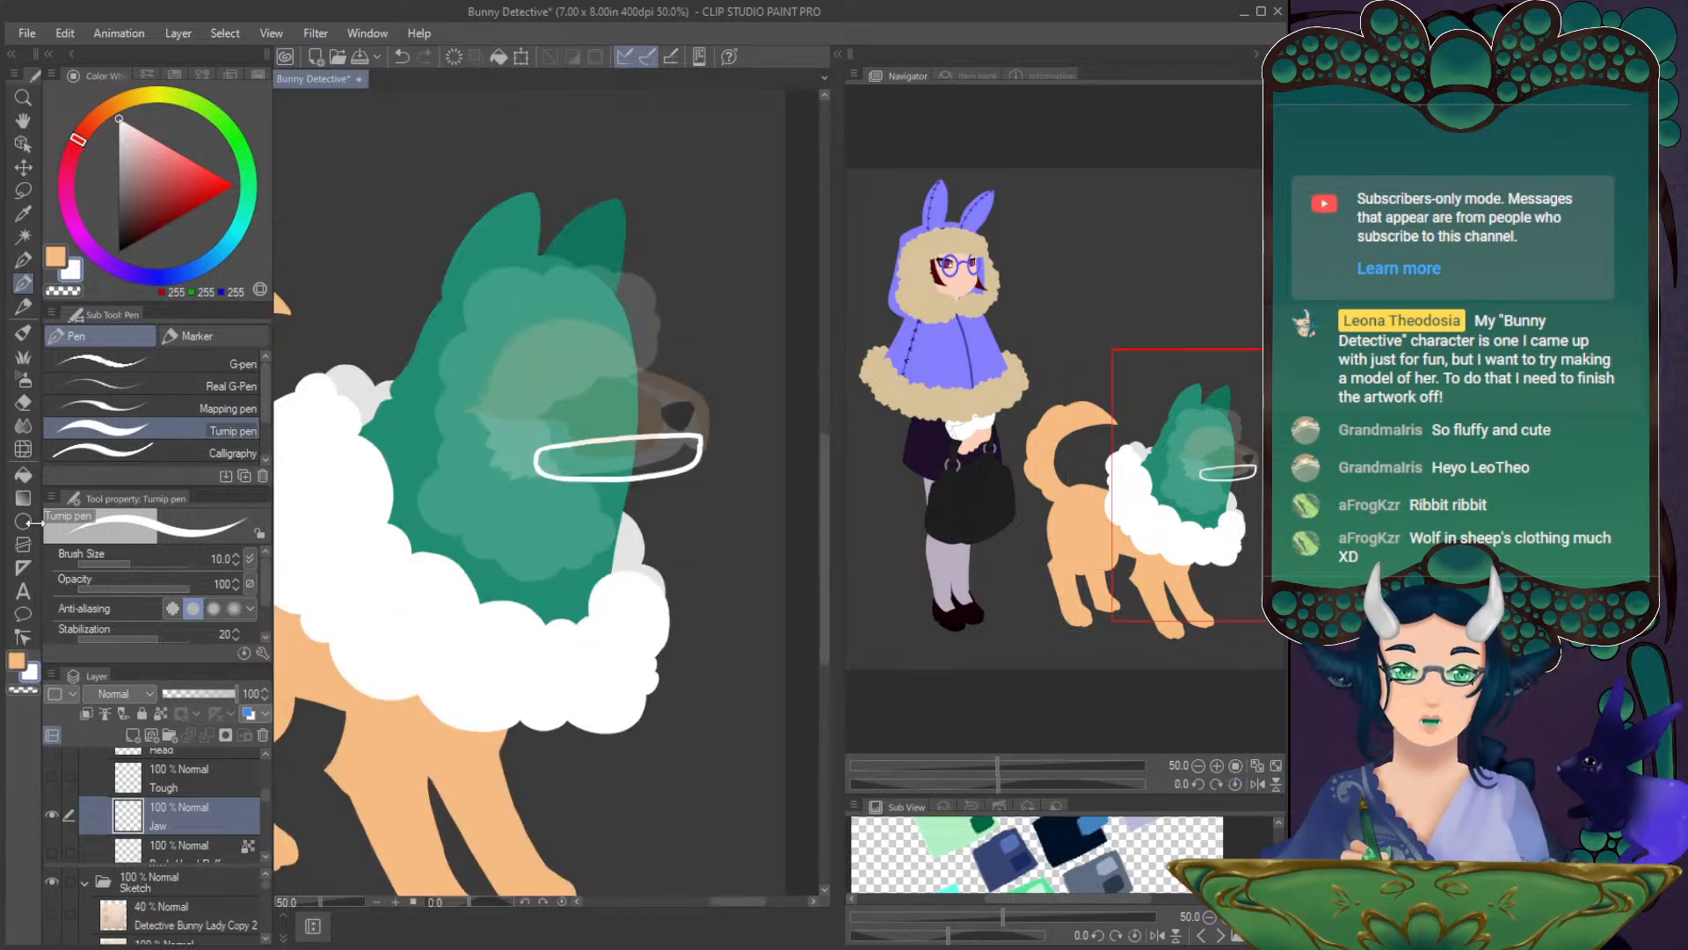
pyautogui.press('g')
pyautogui.click(692, 447)
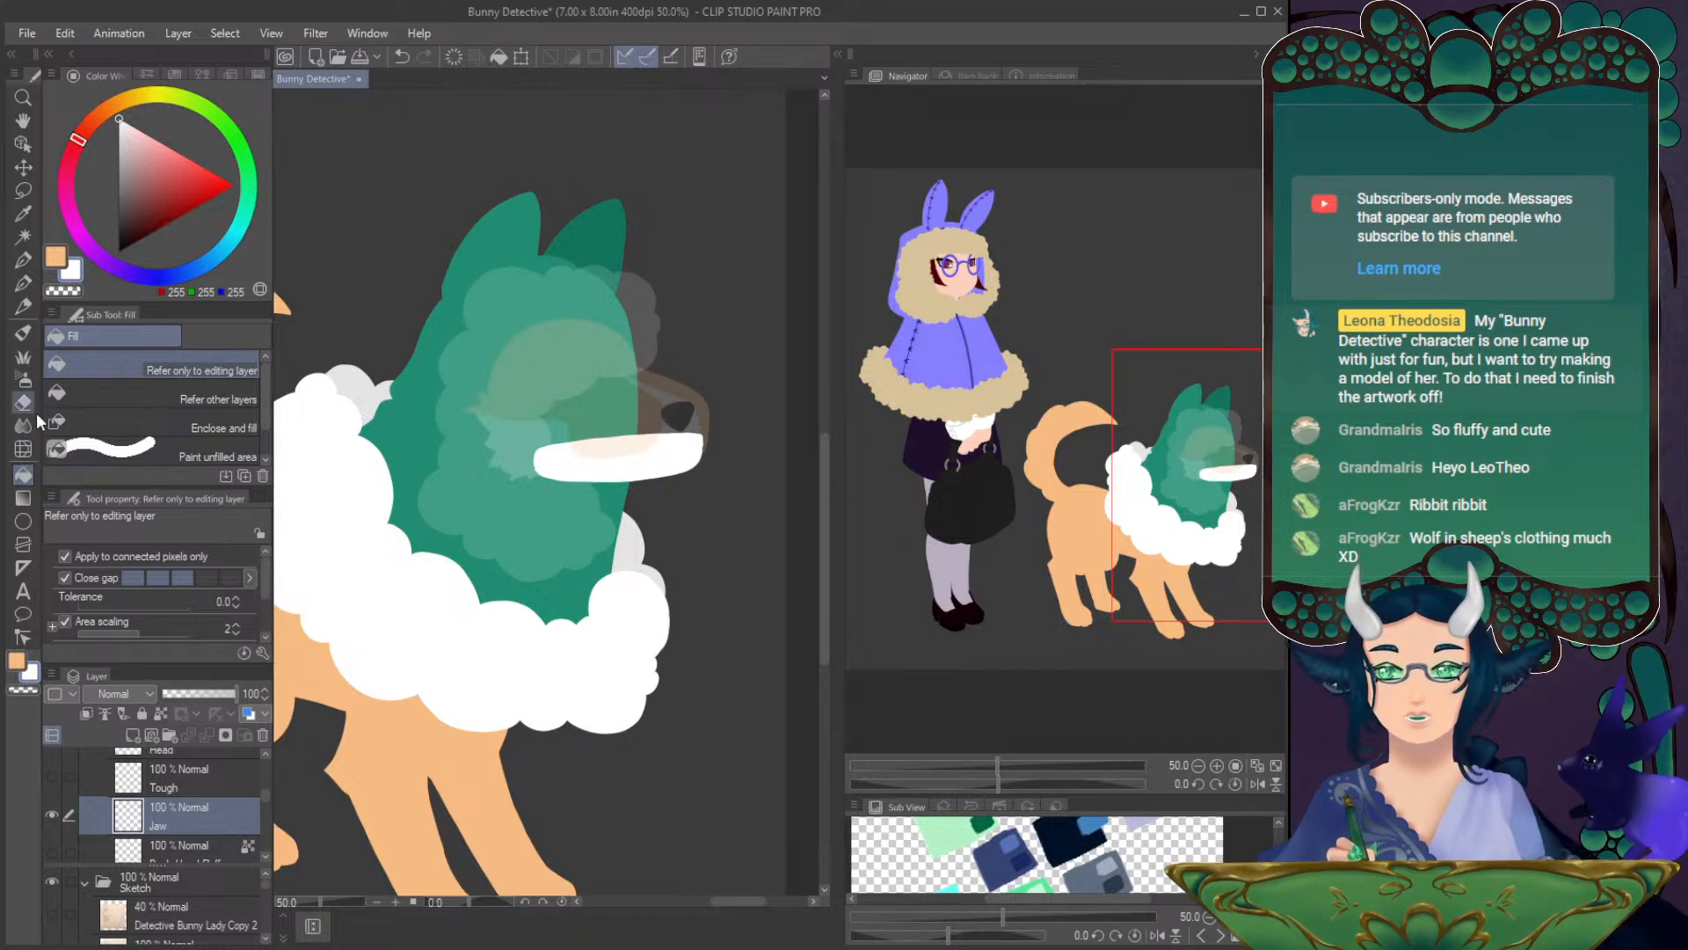
pyautogui.click(23, 282)
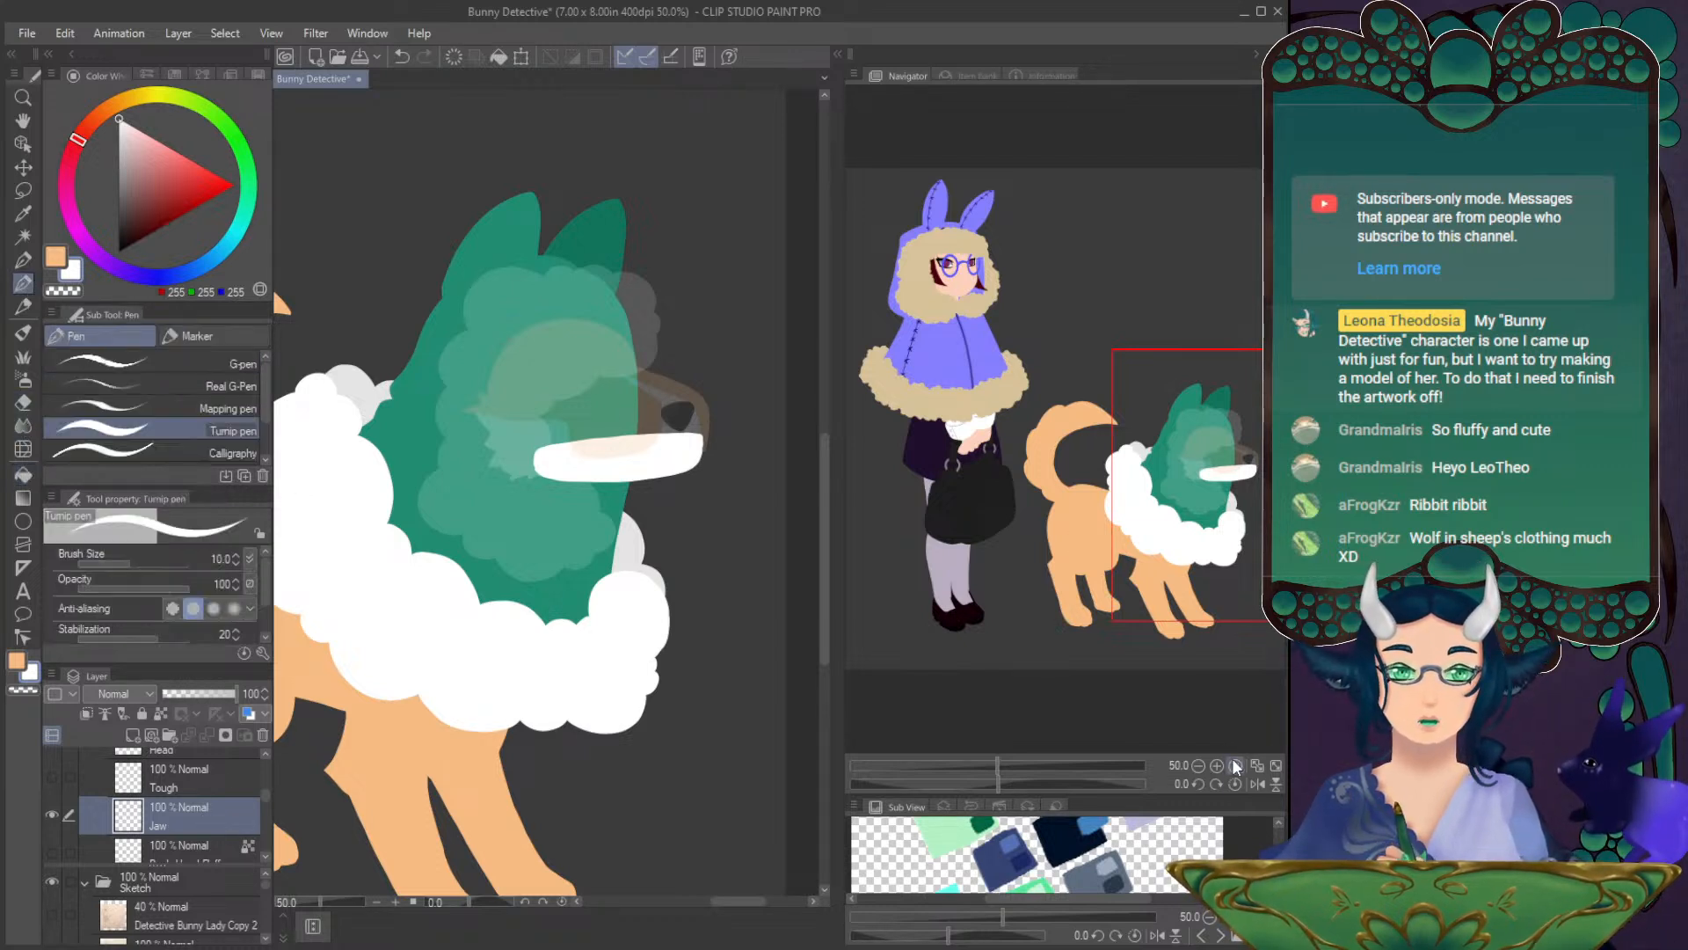
# - Flip the canvas view horizontally and try to rotate the white jaw slightly with Scale/Rotate
pyautogui.click(1256, 784)
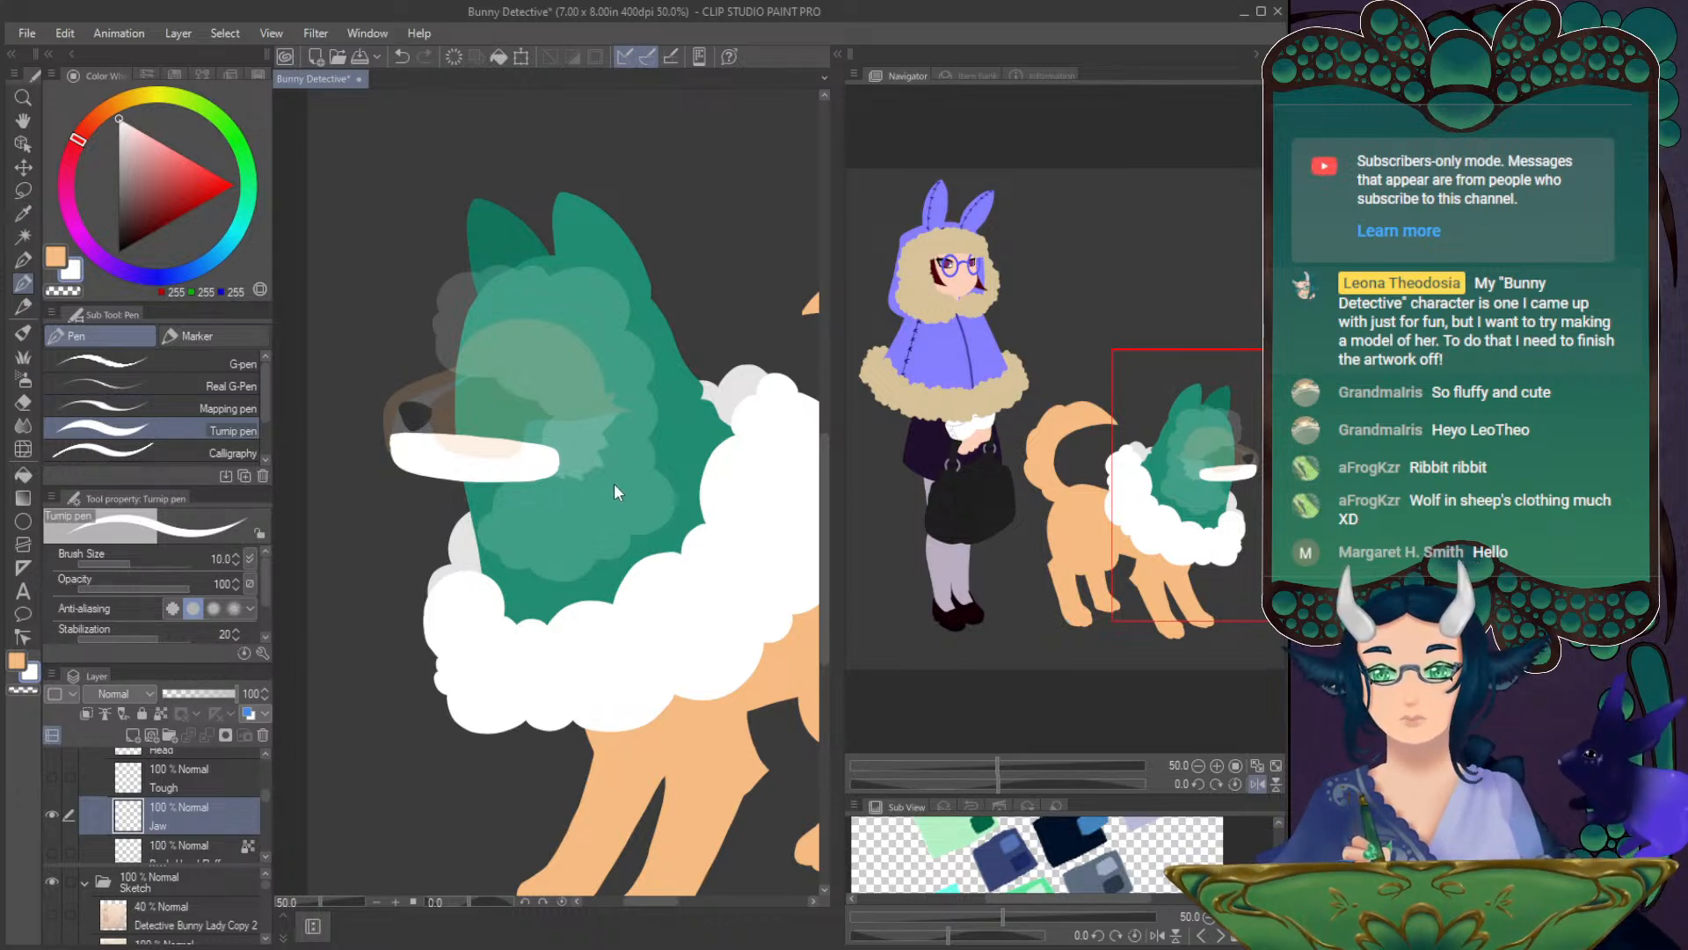
pyautogui.hotkey('ctrl', 't')
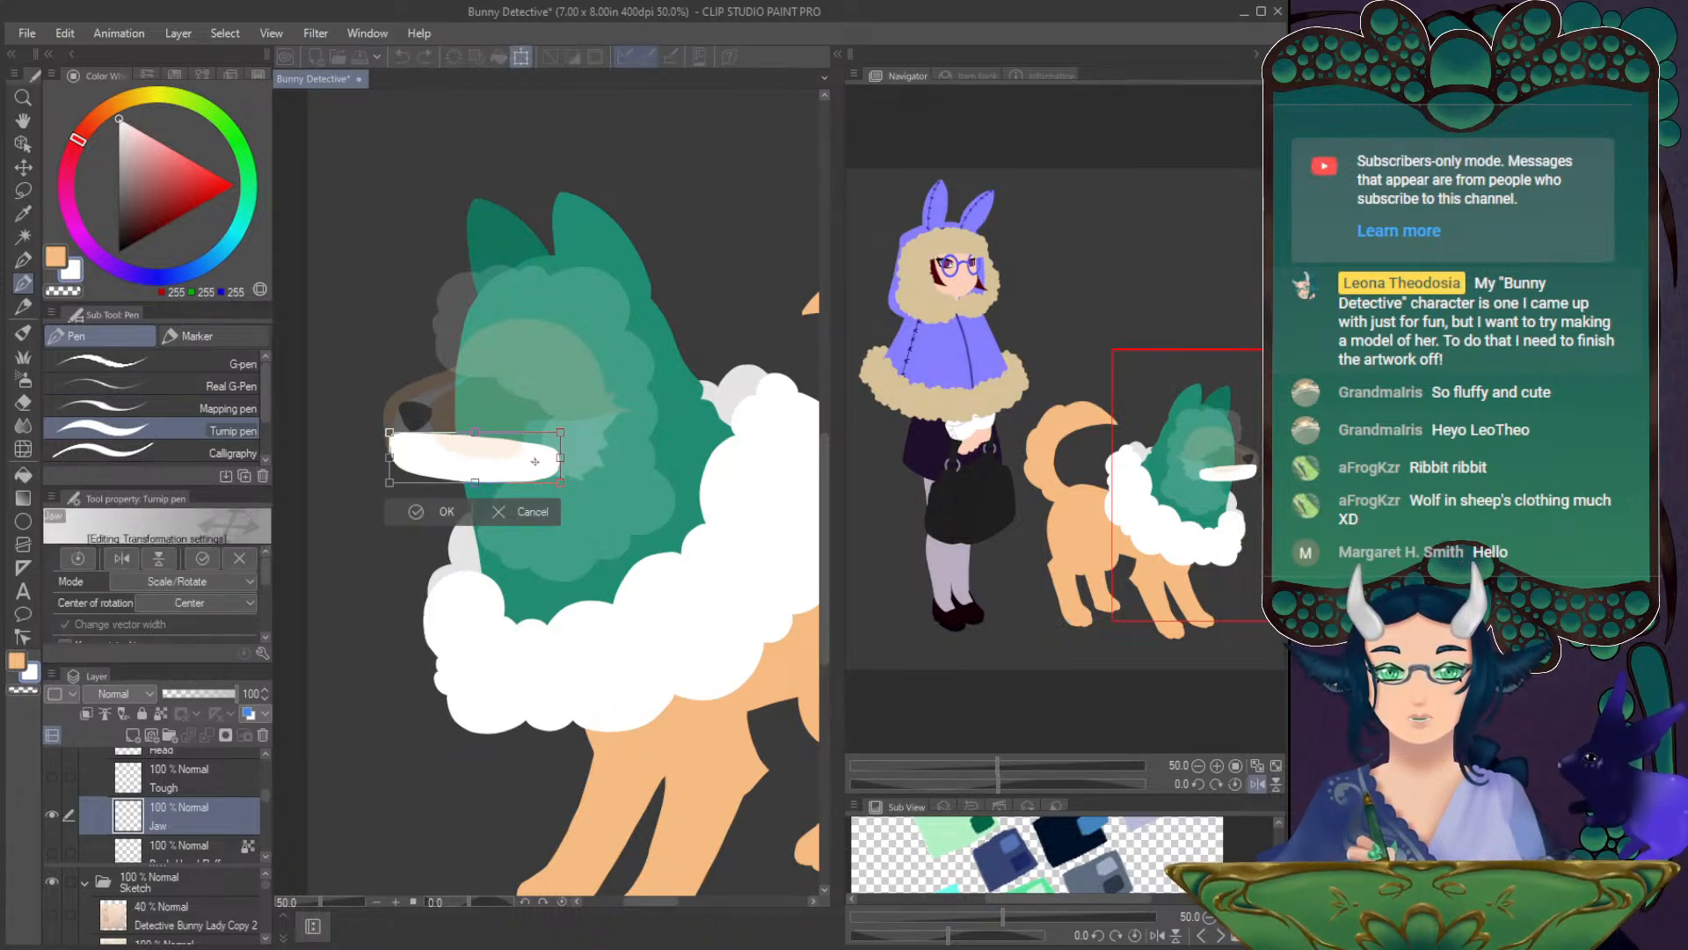
pyautogui.moveTo(563, 422); pyautogui.dragTo(552, 412)
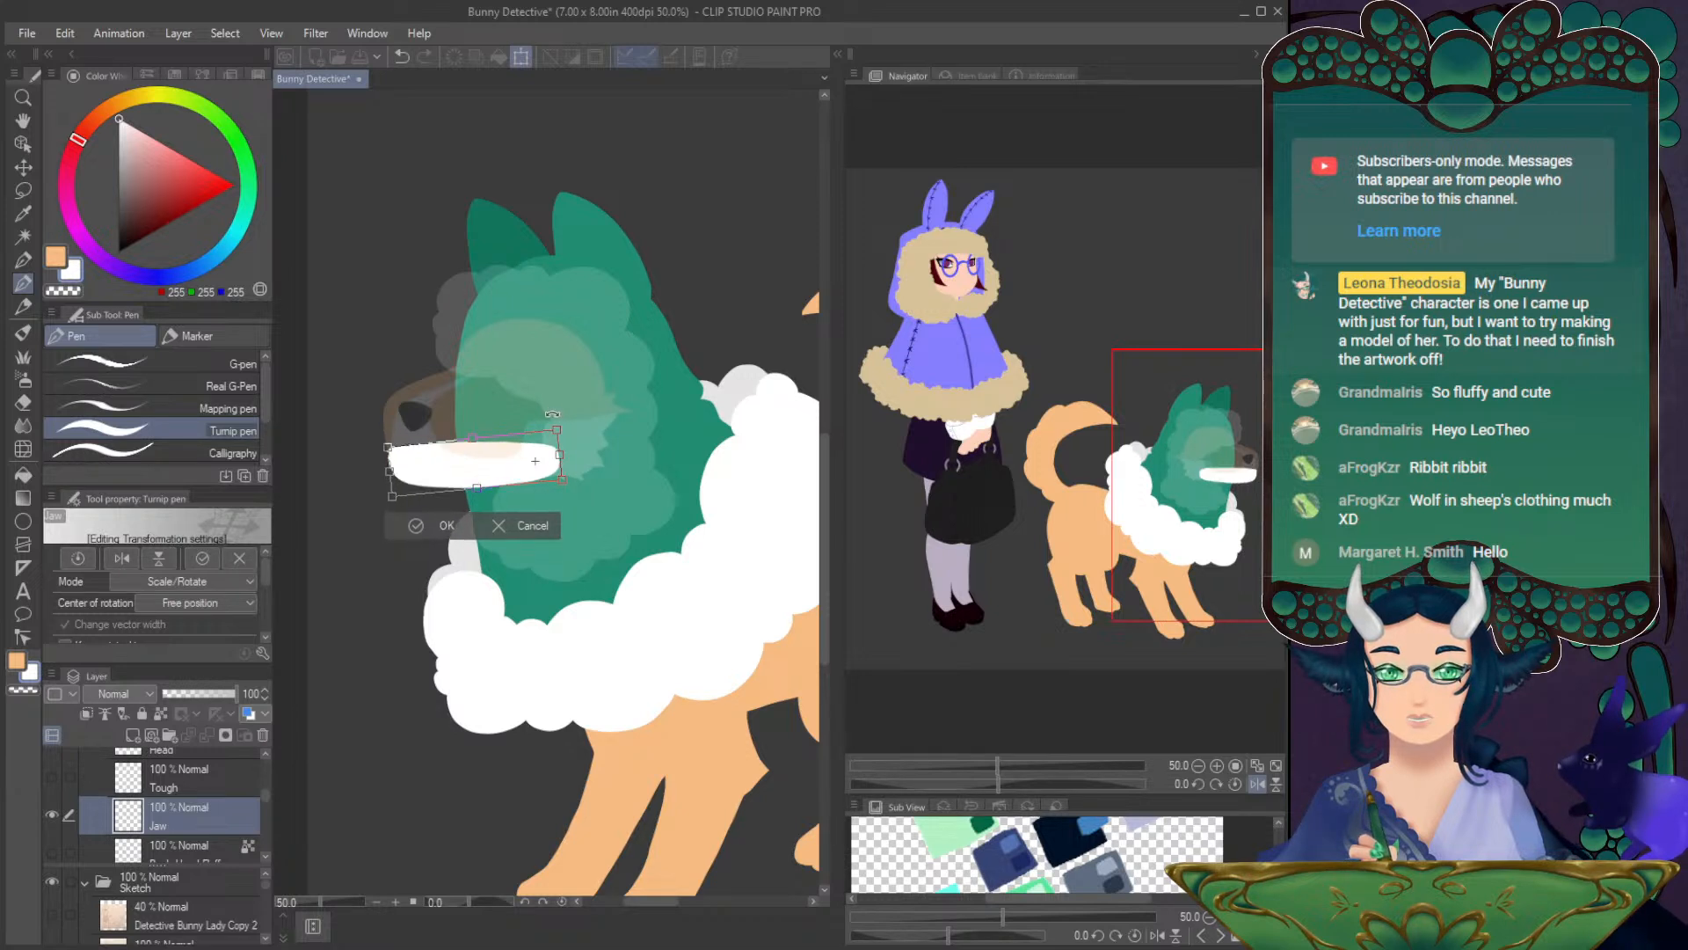
pyautogui.hotkey('ctrl', 'z')
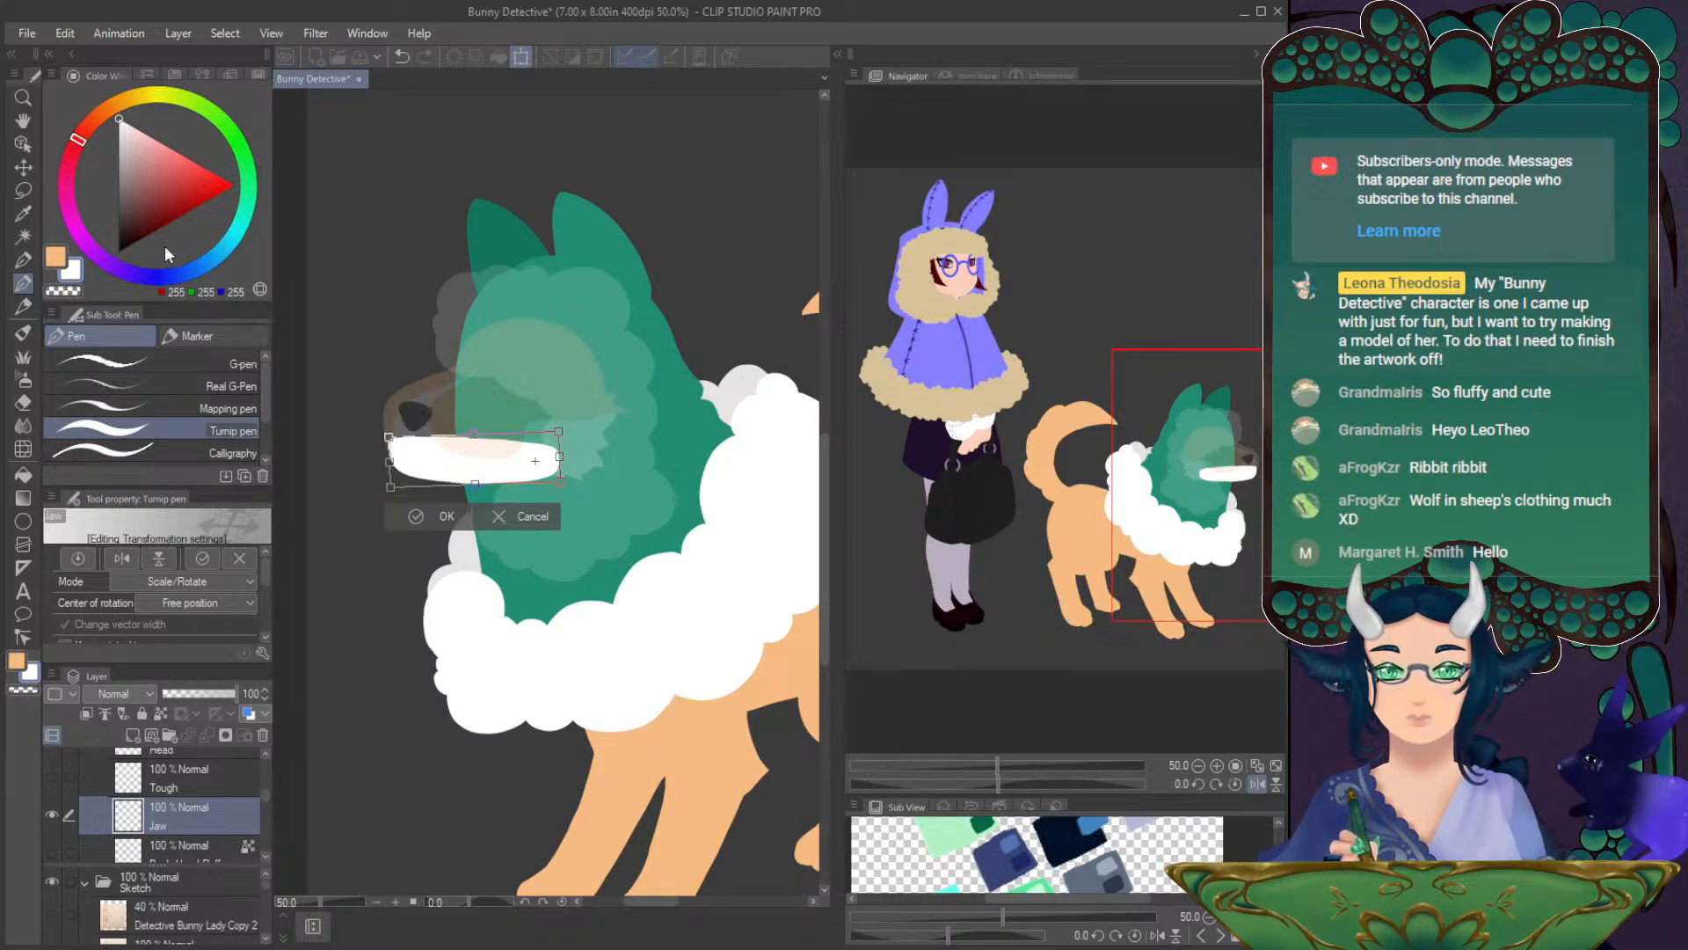
pyautogui.click(445, 517)
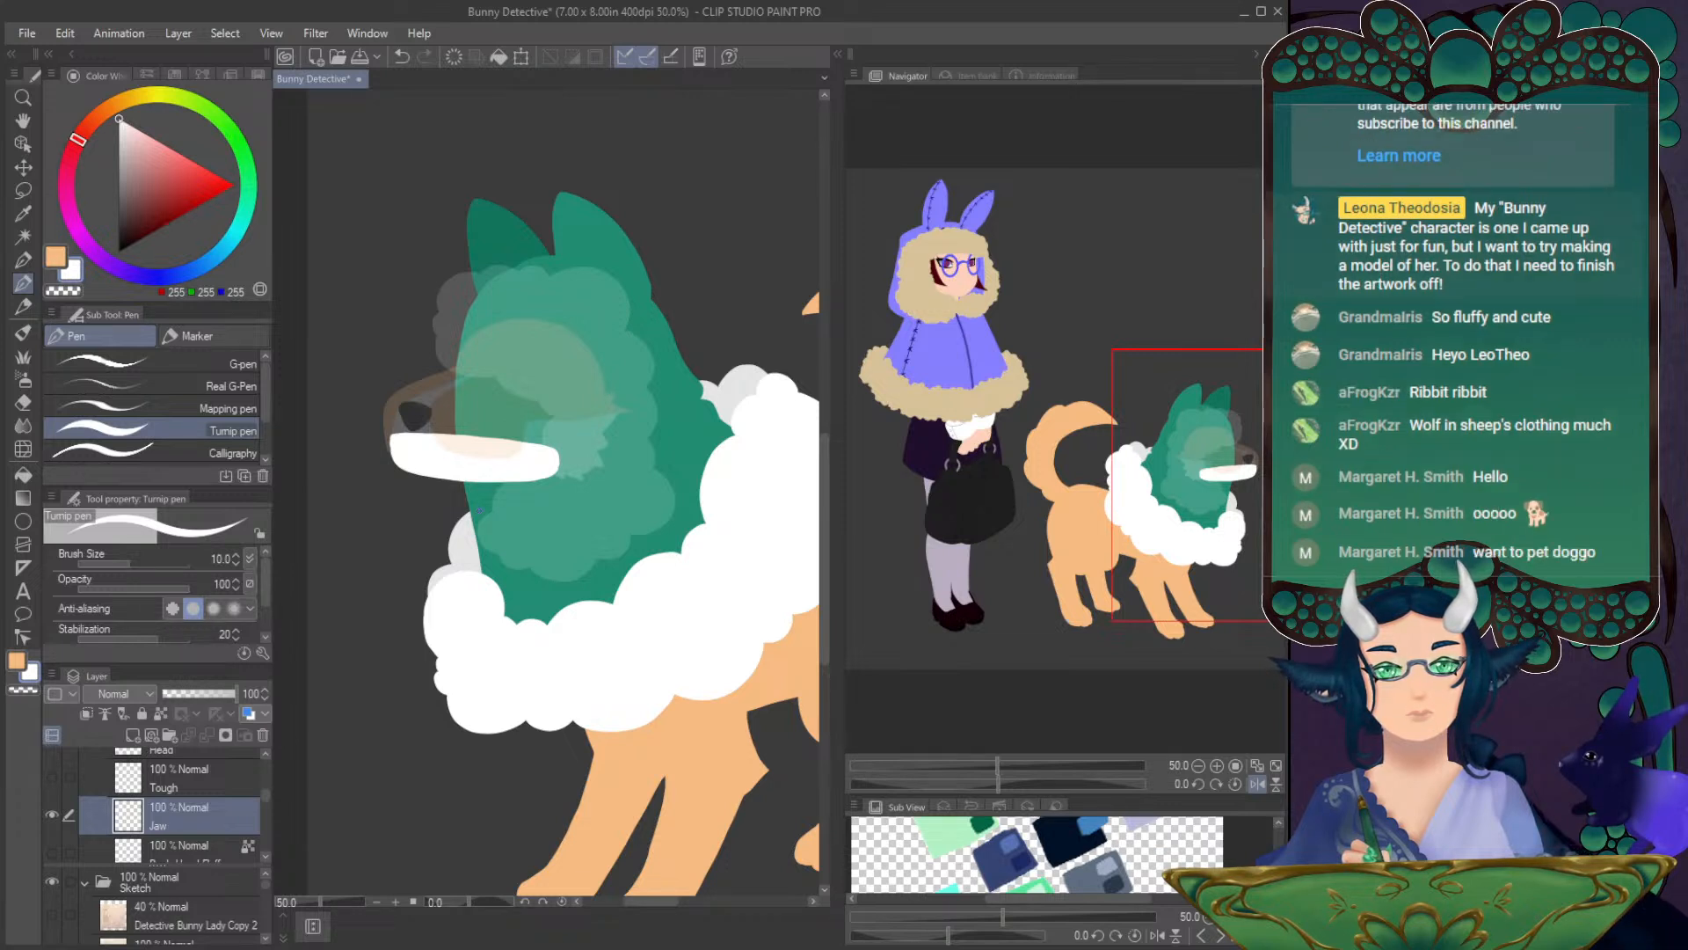
# - Erase the closed jaw and sketch a lower, slightly open jaw beneath the muzzle with the white Turnip pen
pyautogui.click(23, 402)
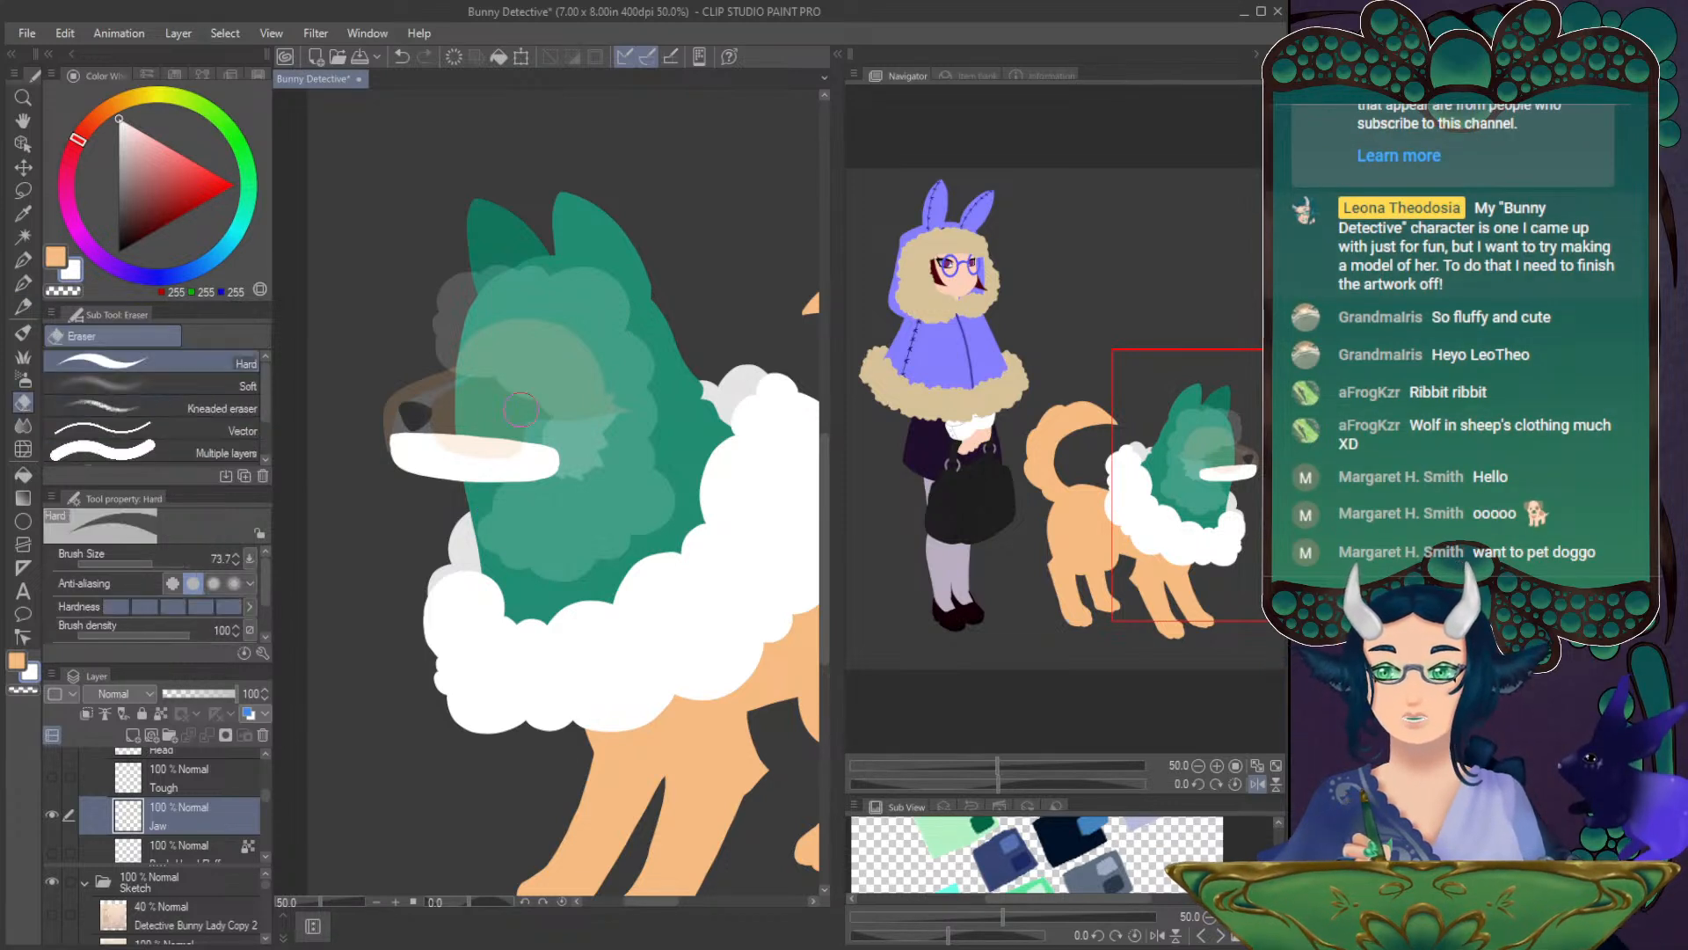
pyautogui.moveTo(378, 426)
pyautogui.mouseDown()
pyautogui.moveTo(436, 453)
pyautogui.moveTo(549, 435)
pyautogui.moveTo(558, 466)
pyautogui.mouseUp()
pyautogui.click(23, 284)
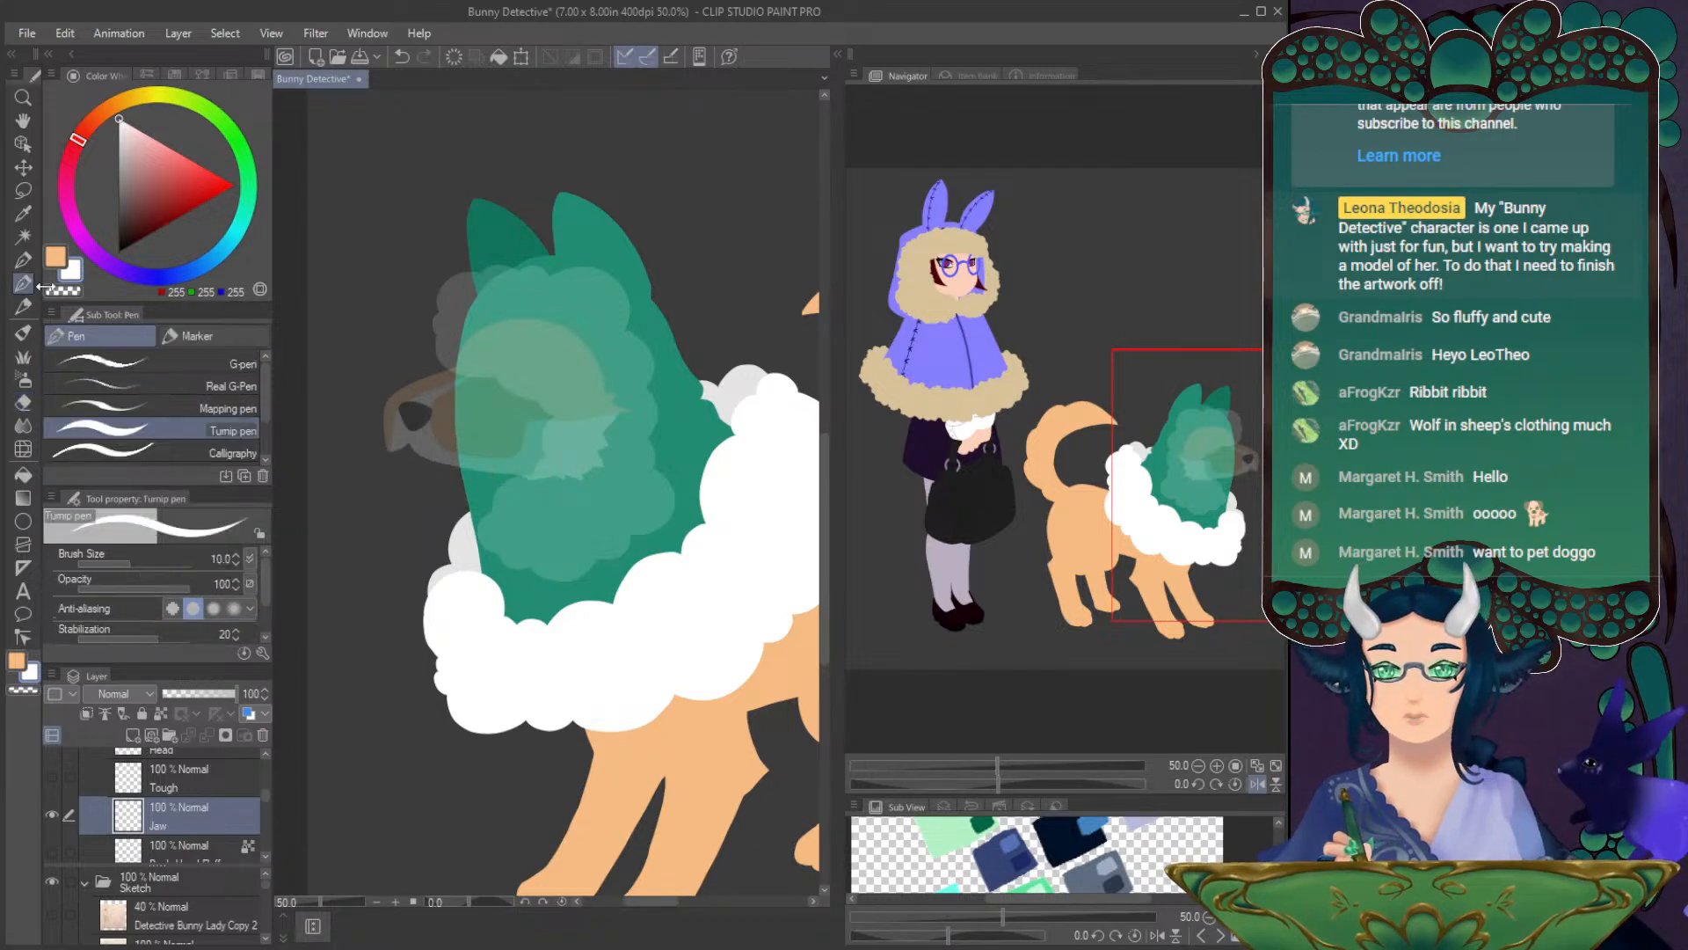
pyautogui.moveTo(387, 472); pyautogui.dragTo(494, 444)
pyautogui.hotkey('ctrl', 'z')
pyautogui.moveTo(400, 467)
pyautogui.mouseDown()
pyautogui.moveTo(451, 478)
pyautogui.moveTo(518, 454)
pyautogui.mouseUp()
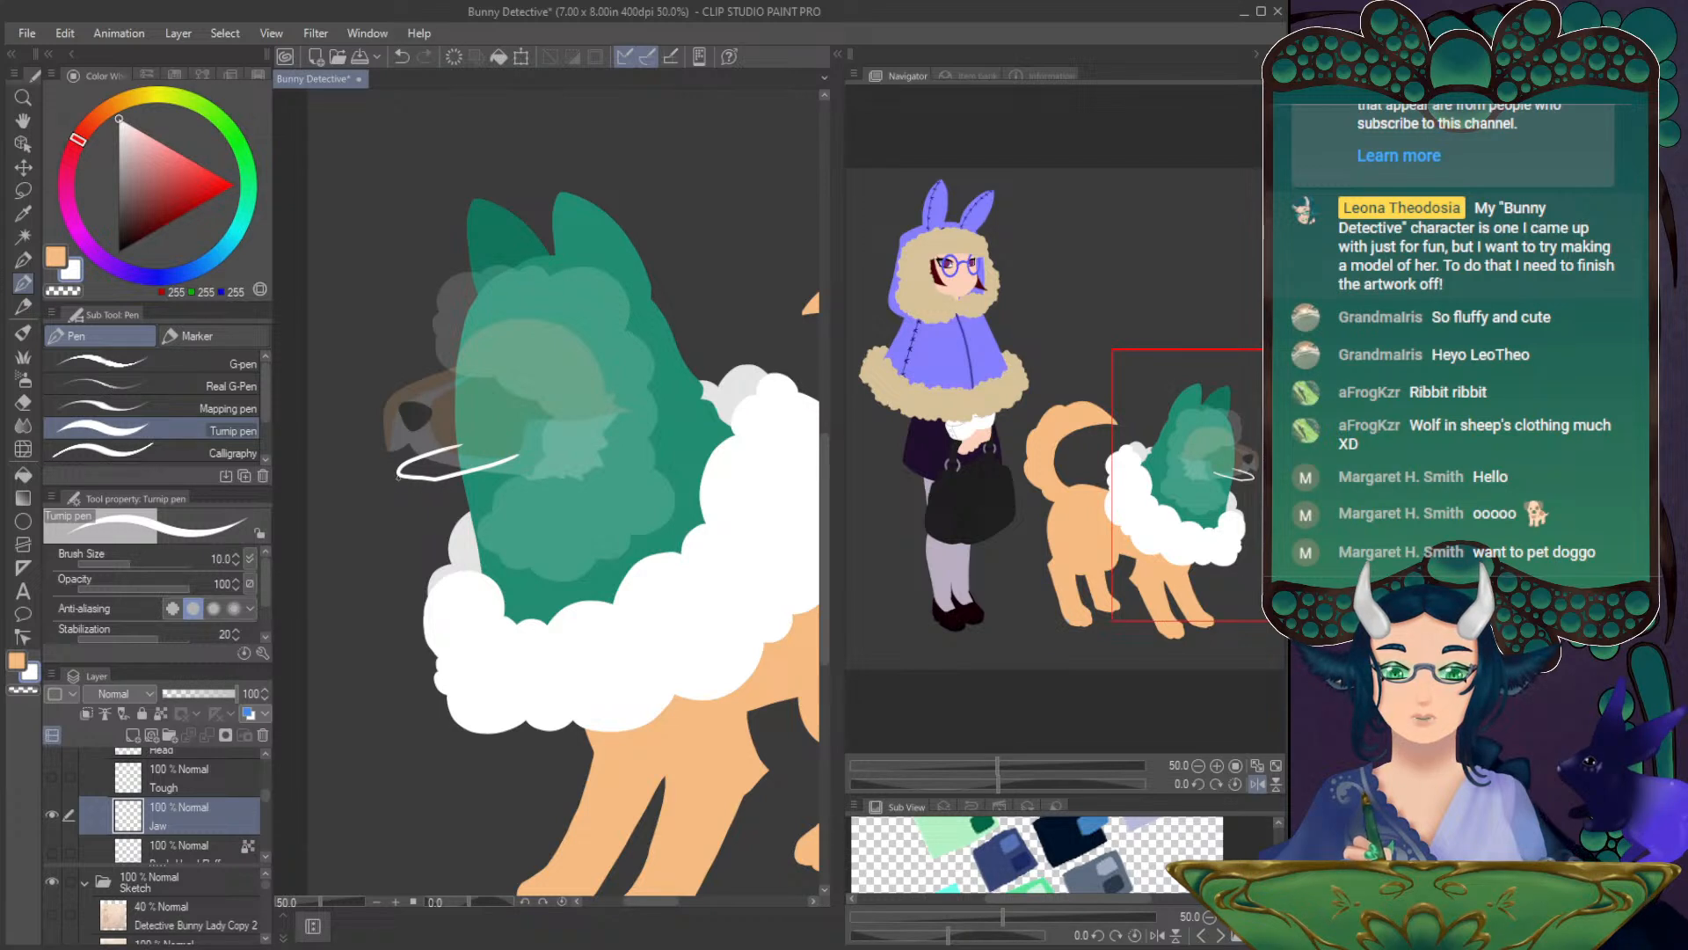
pyautogui.moveTo(404, 485); pyautogui.dragTo(460, 490)
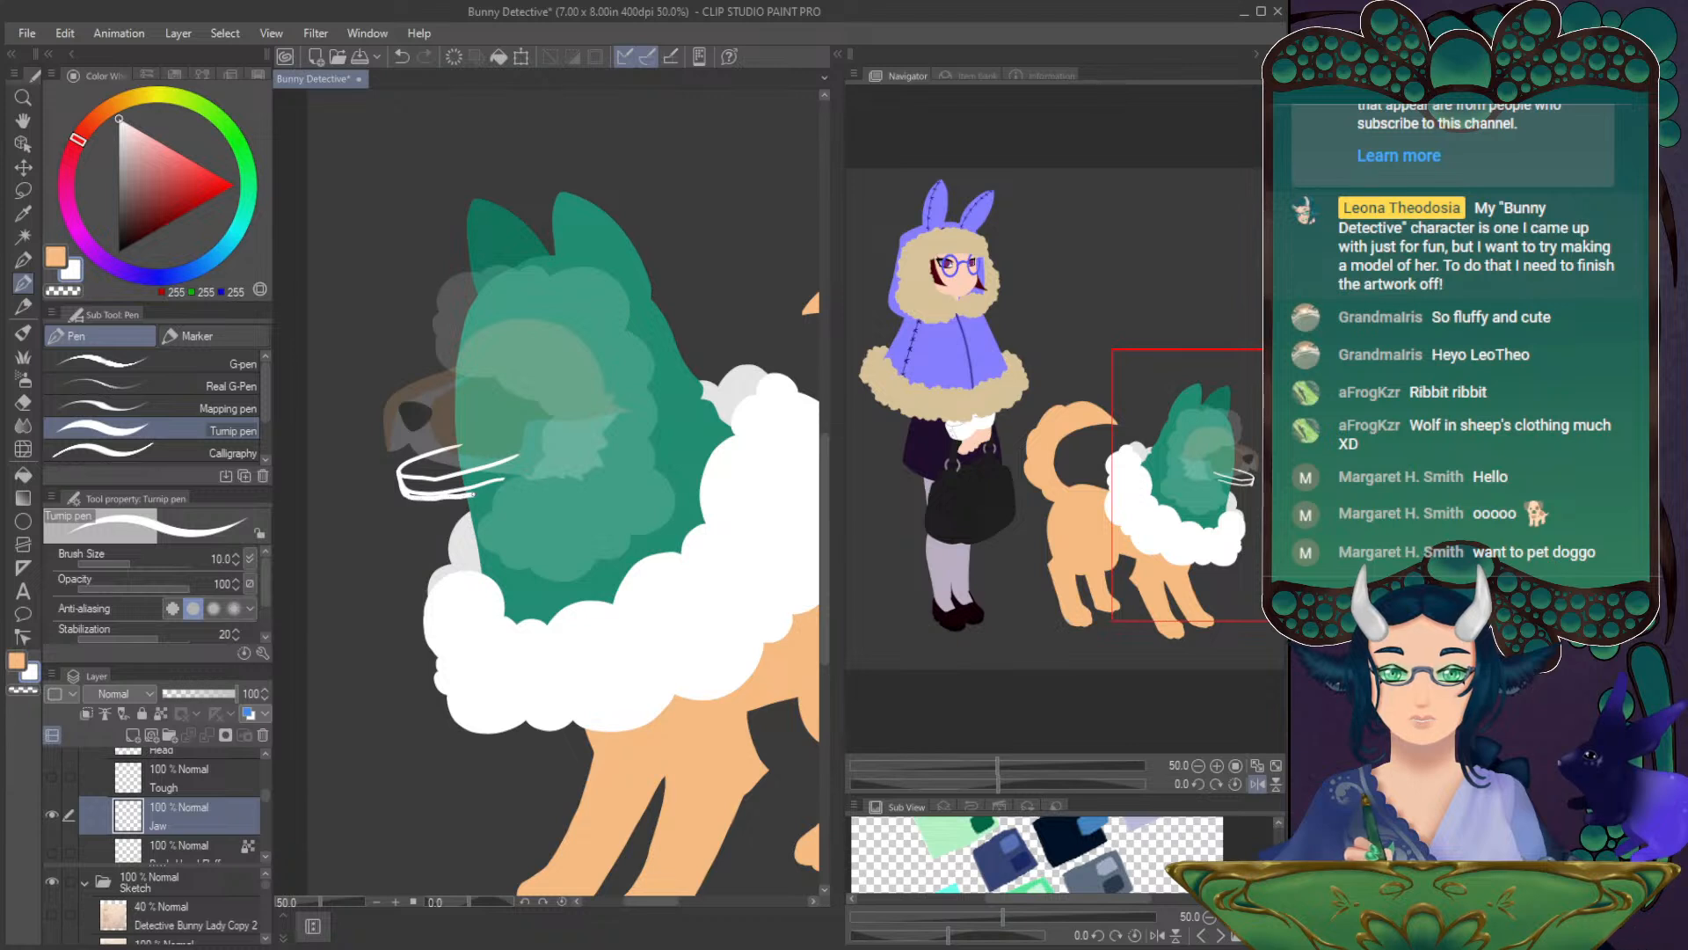
# - Redraw the open jaw's lower edge and close its outline with a rounded back end
pyautogui.moveTo(1001, 784); pyautogui.dragTo(1080, 784)
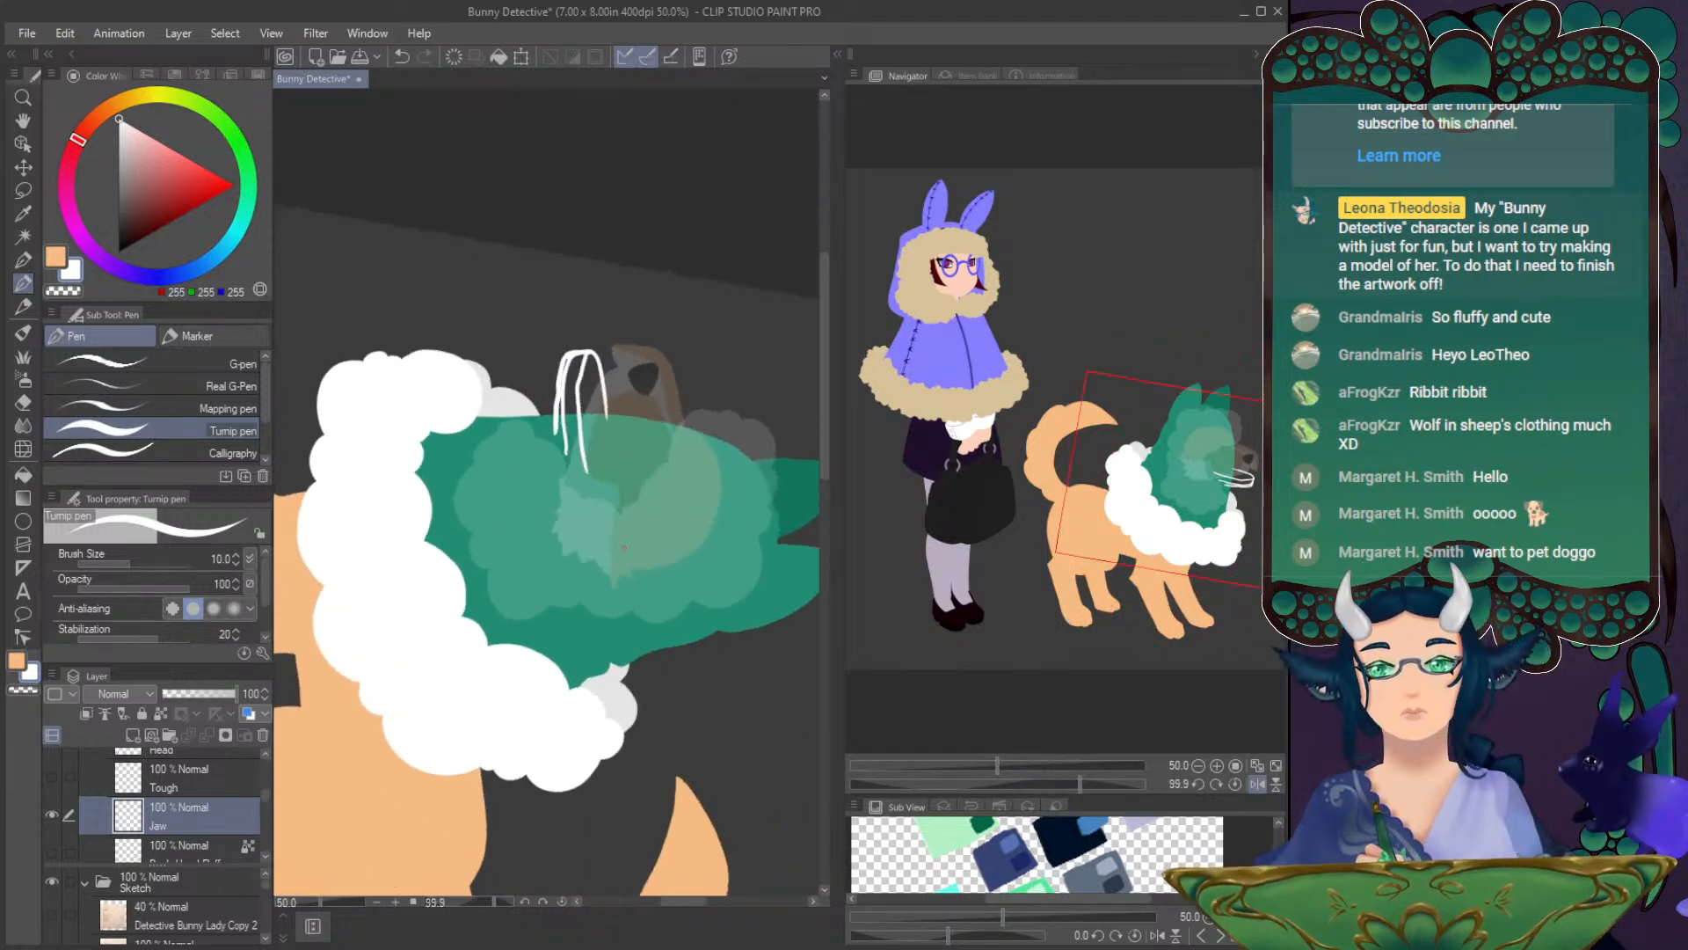
pyautogui.hotkey('ctrl', 'z')
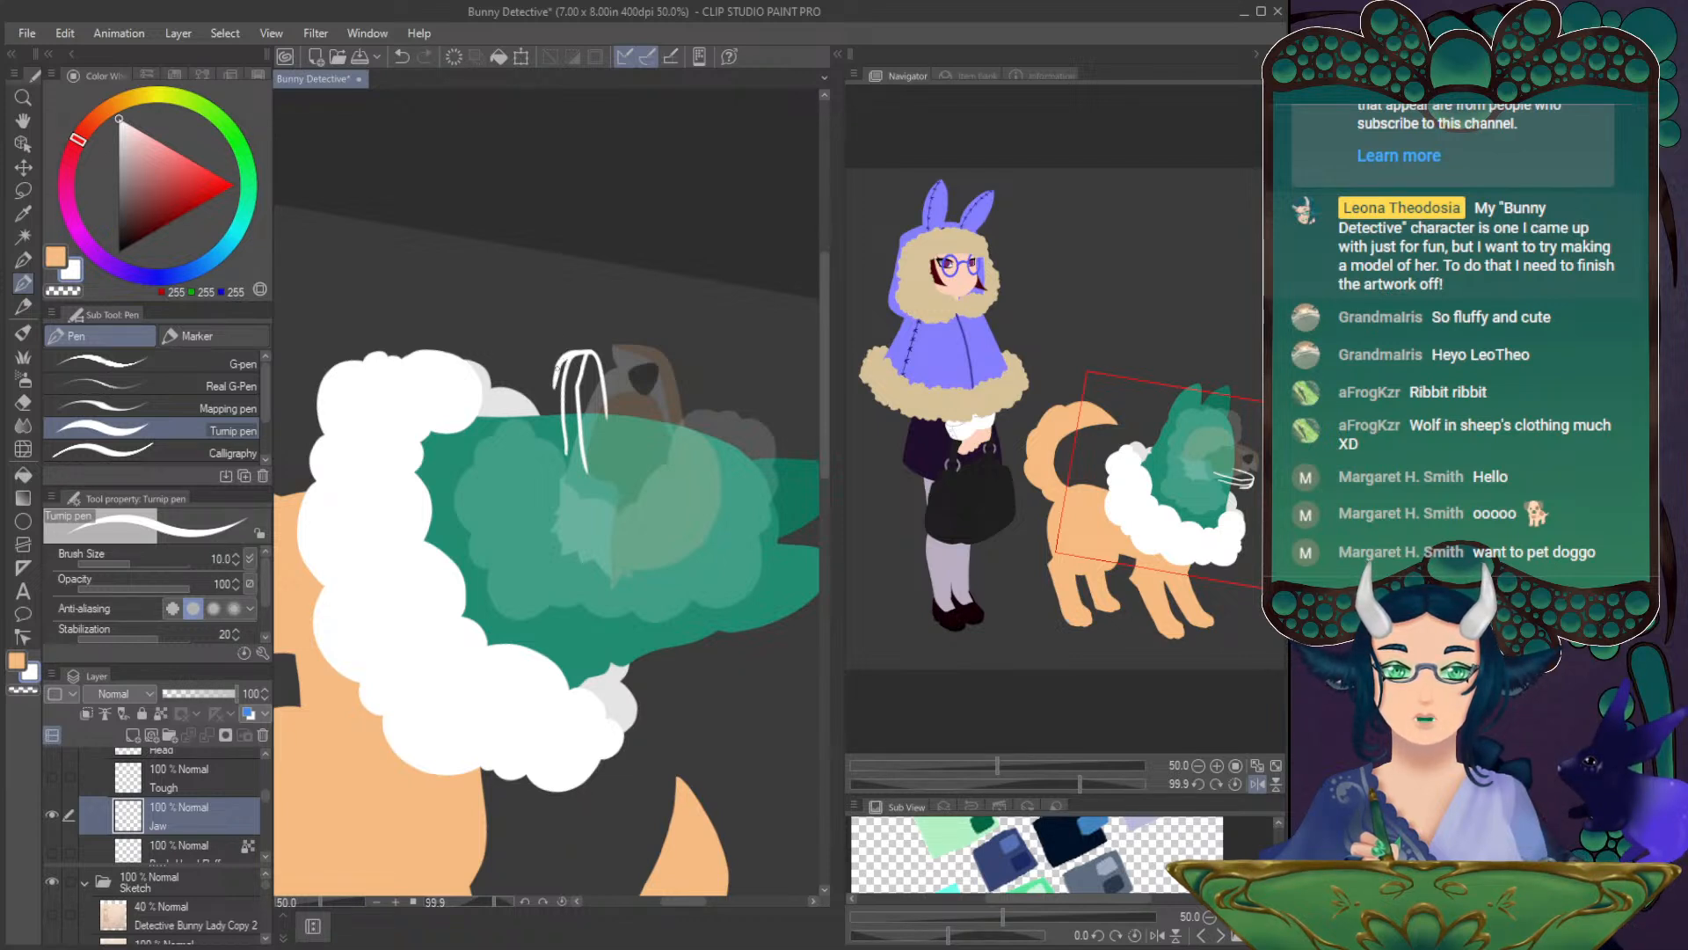
pyautogui.moveTo(555, 374); pyautogui.dragTo(567, 473)
pyautogui.hotkey('ctrl', 'z')
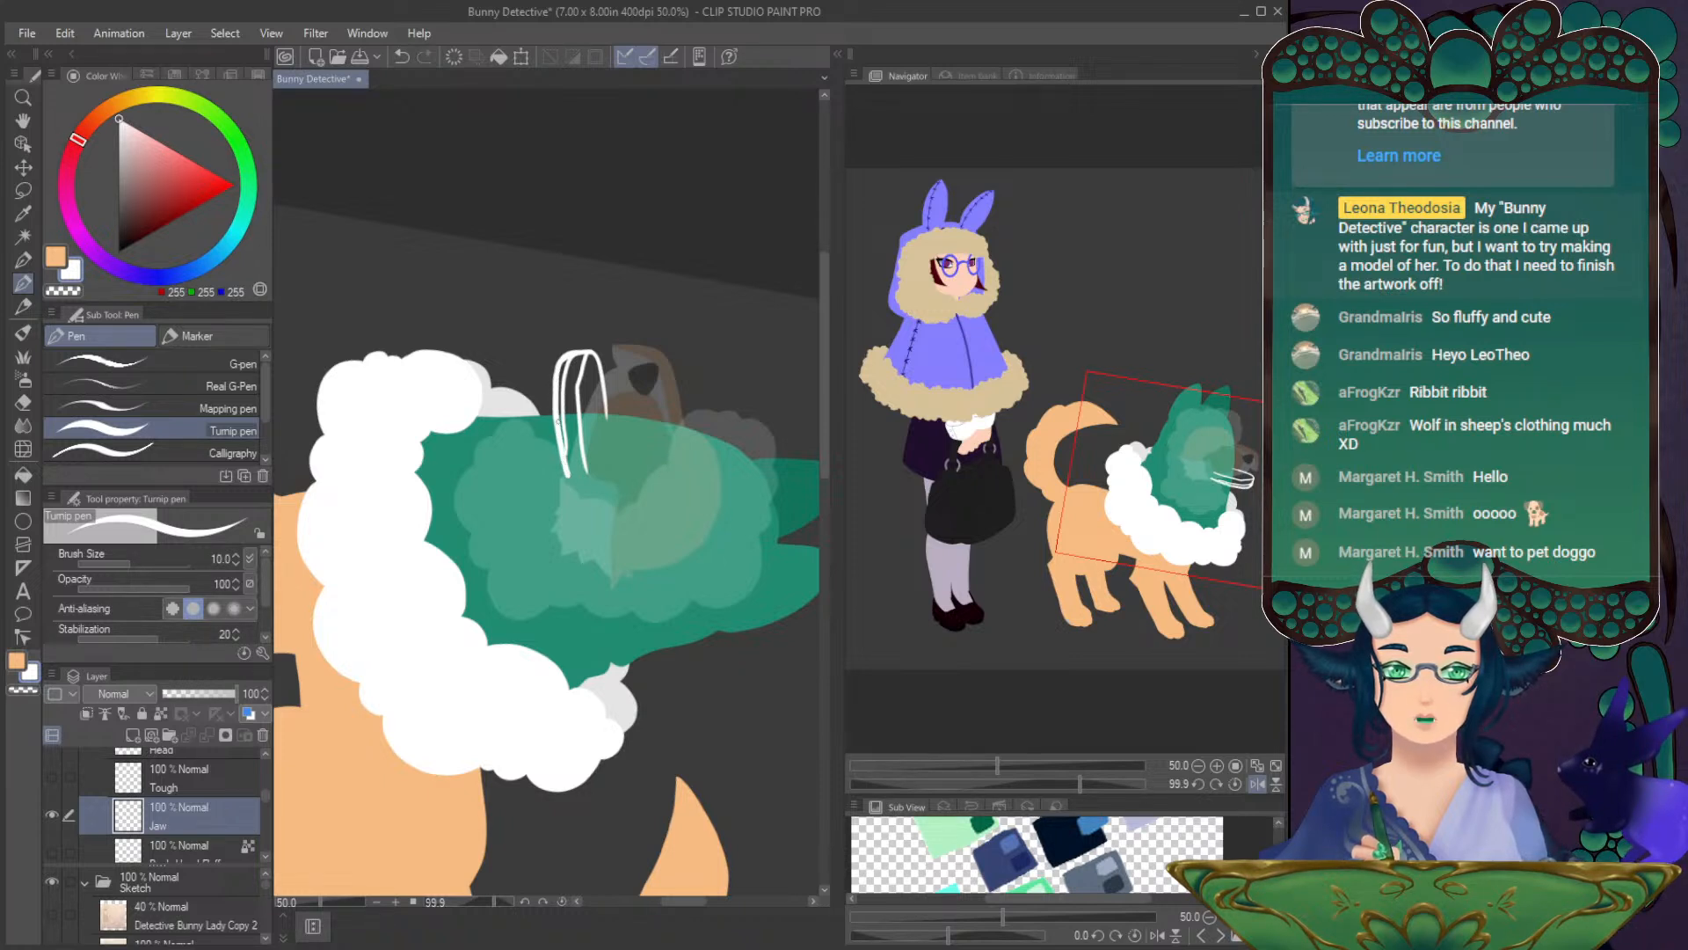
pyautogui.hotkey('ctrl', 'z')
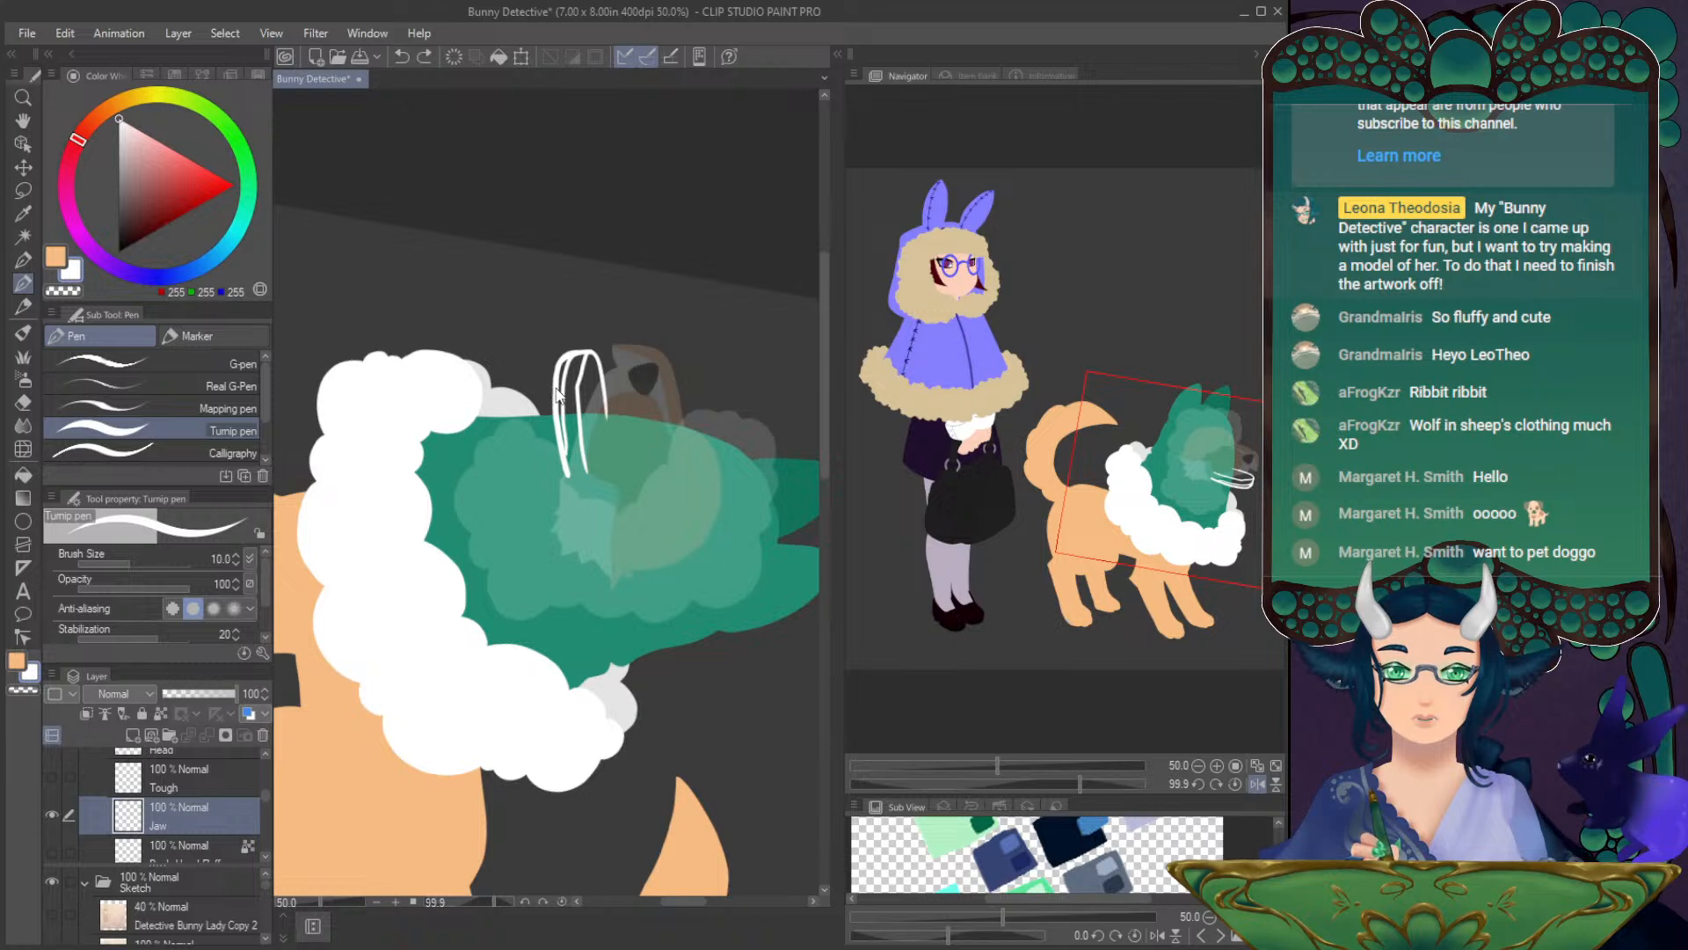
pyautogui.moveTo(556, 427)
pyautogui.mouseDown()
pyautogui.moveTo(581, 488)
pyautogui.moveTo(606, 412)
pyautogui.mouseUp()
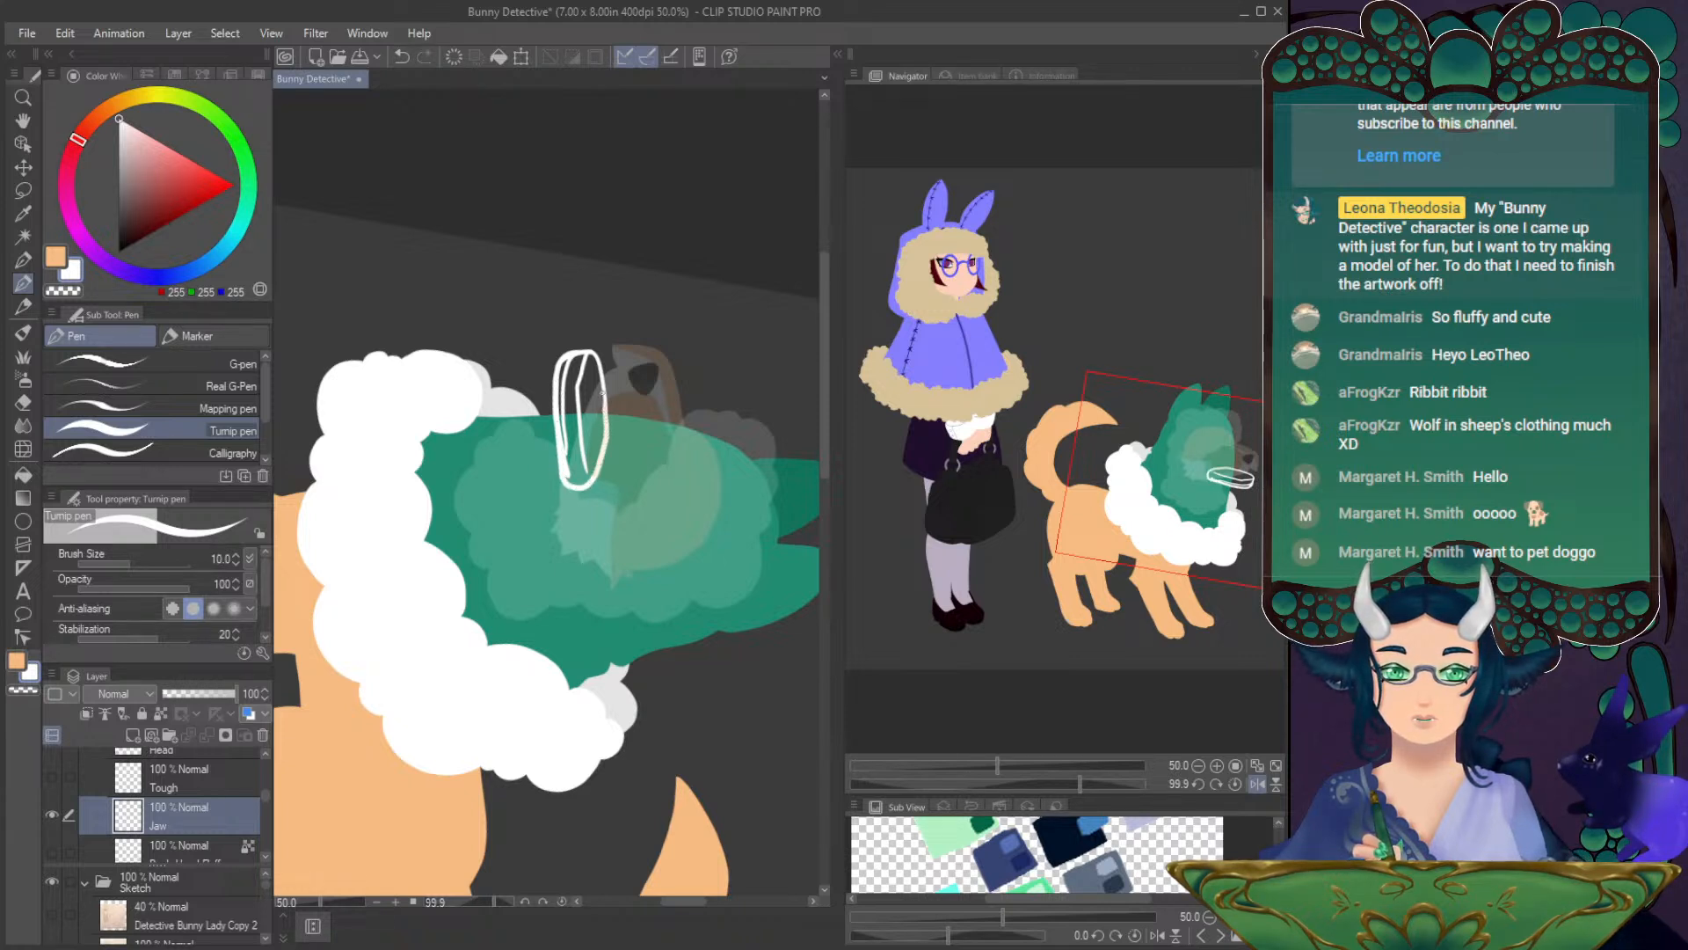
# - Paint the inside of the open jaw solid white with the Turnip pen at brush size 19.7
pyautogui.click(138, 565)
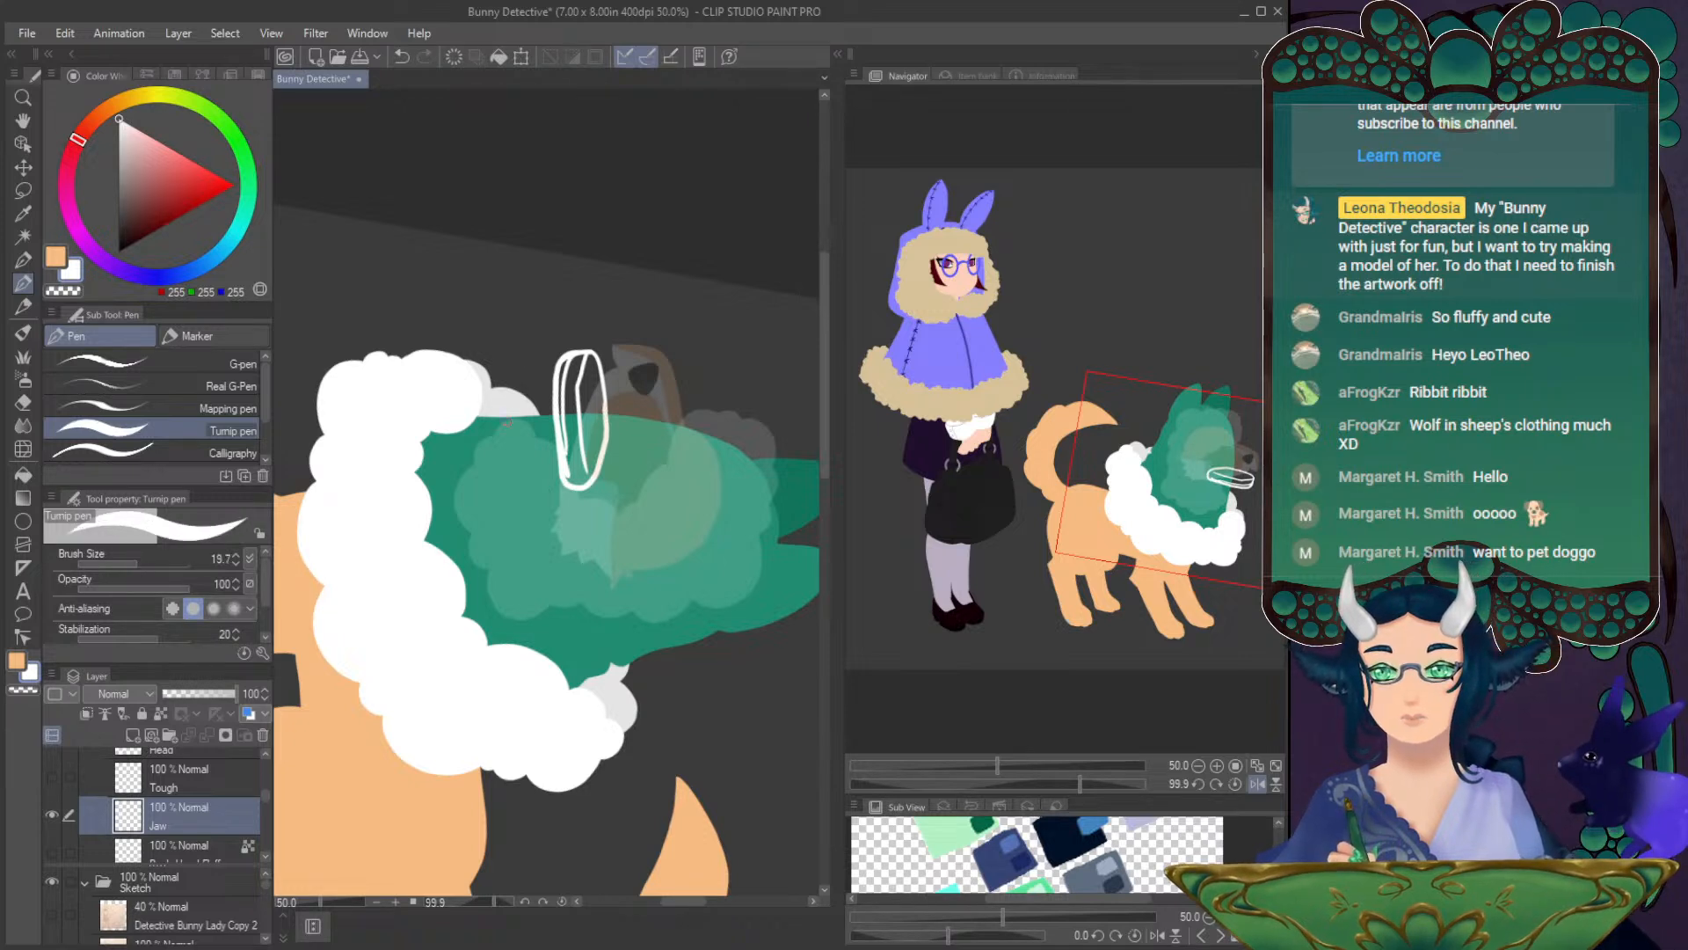
pyautogui.moveTo(563, 381); pyautogui.dragTo(568, 456)
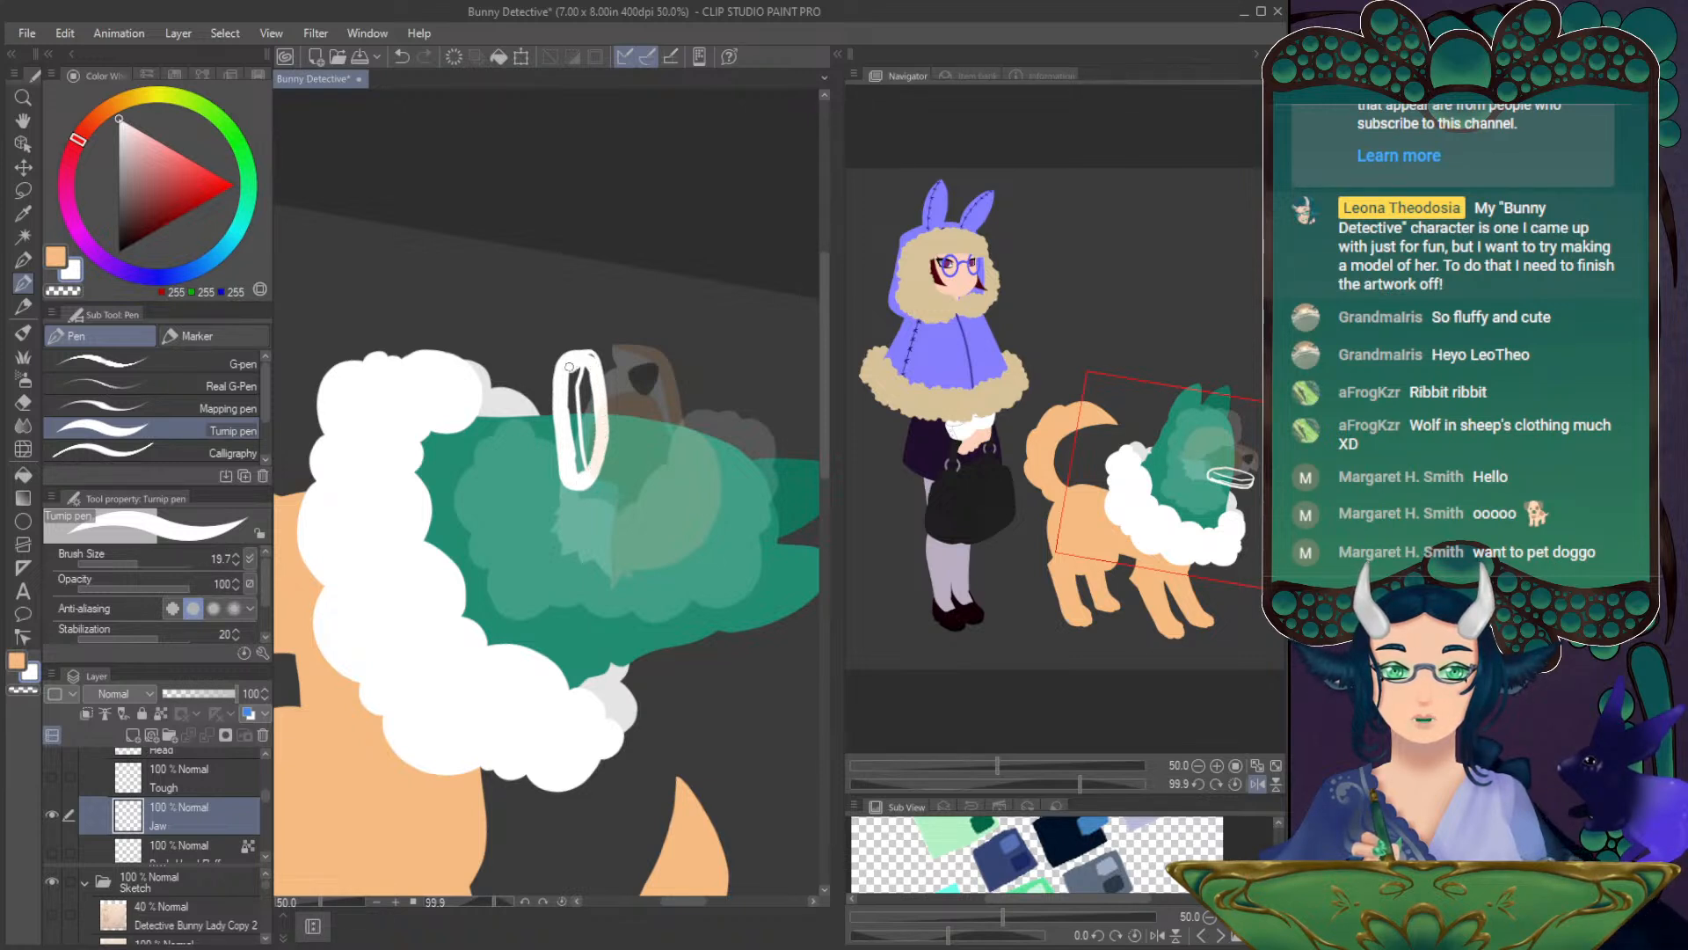
pyautogui.moveTo(586, 365)
pyautogui.mouseDown()
pyautogui.moveTo(591, 420)
pyautogui.moveTo(572, 418)
pyautogui.moveTo(587, 387)
pyautogui.moveTo(587, 442)
pyautogui.mouseUp()
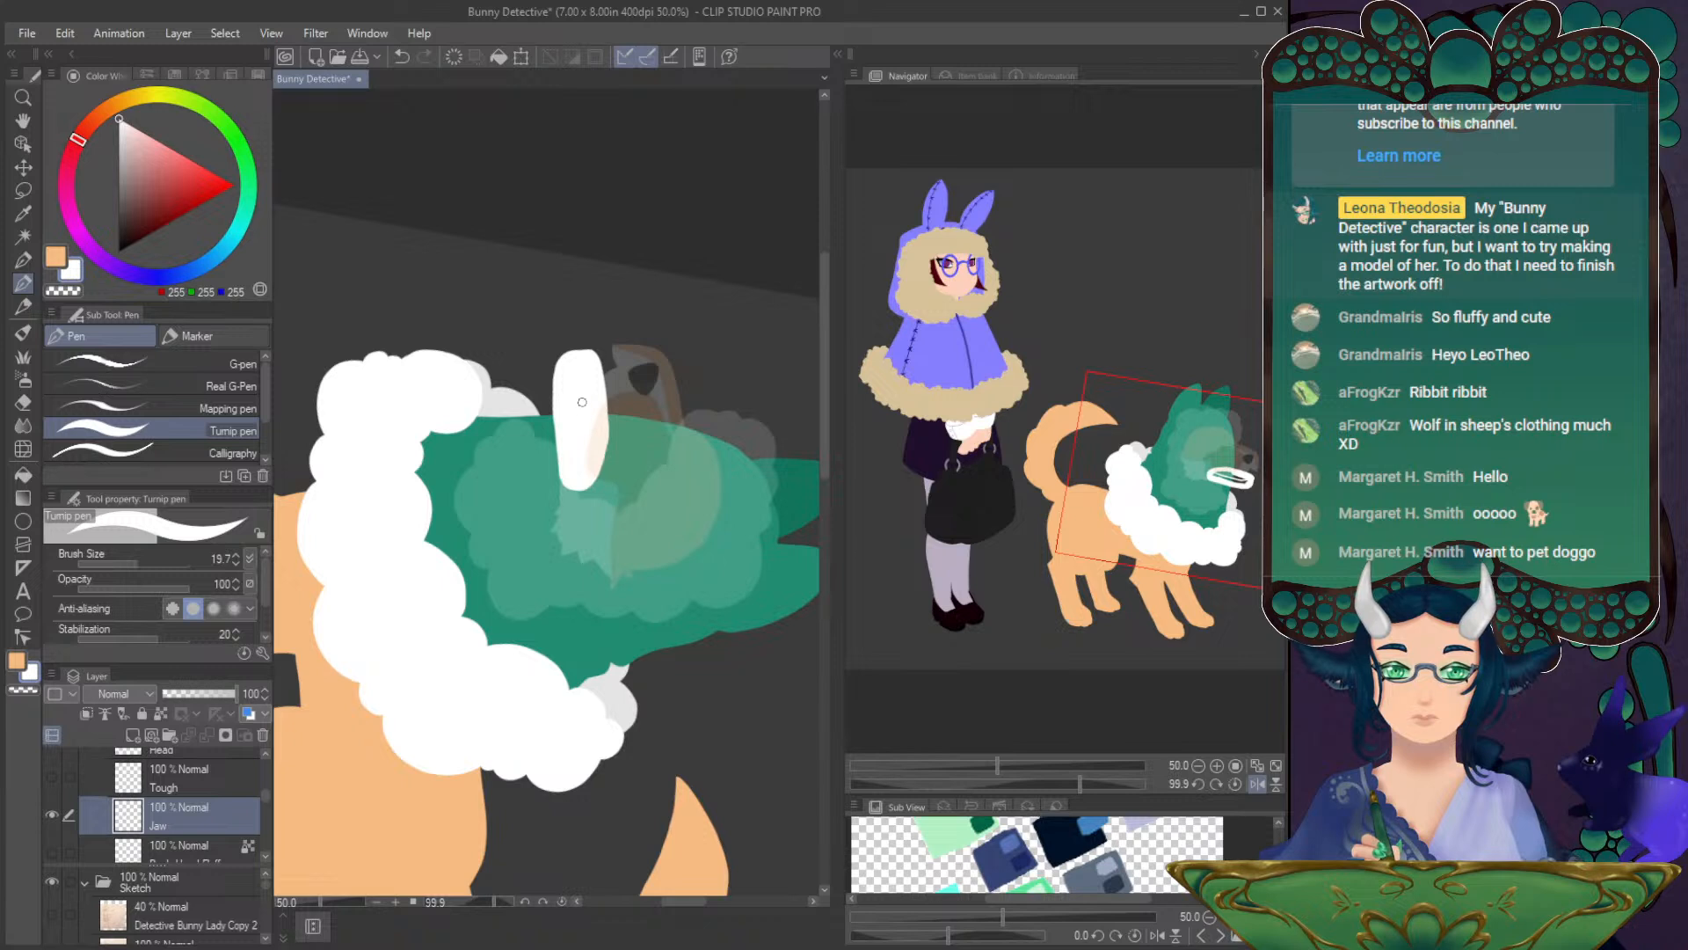
# - Lock the Jaw layer's transparent pixels and draw a light grey (RGB 181) line along the jaw with the Turnip pen
pyautogui.click(125, 196)
pyautogui.moveTo(125, 196); pyautogui.dragTo(118, 158)
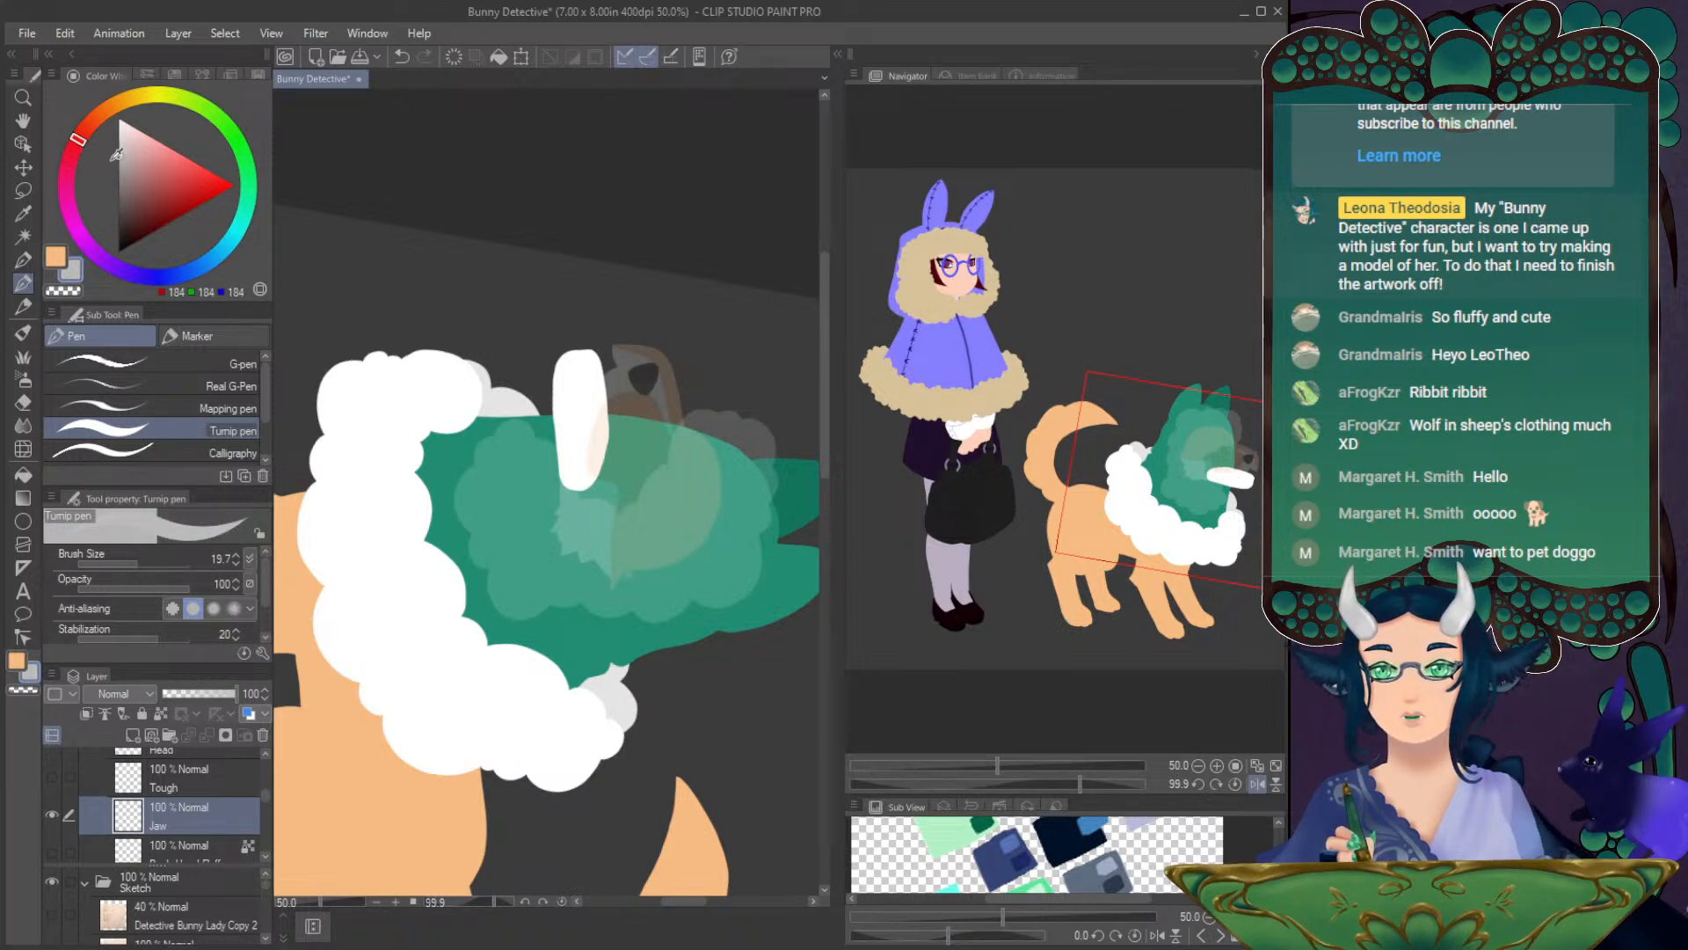
pyautogui.click(23, 382)
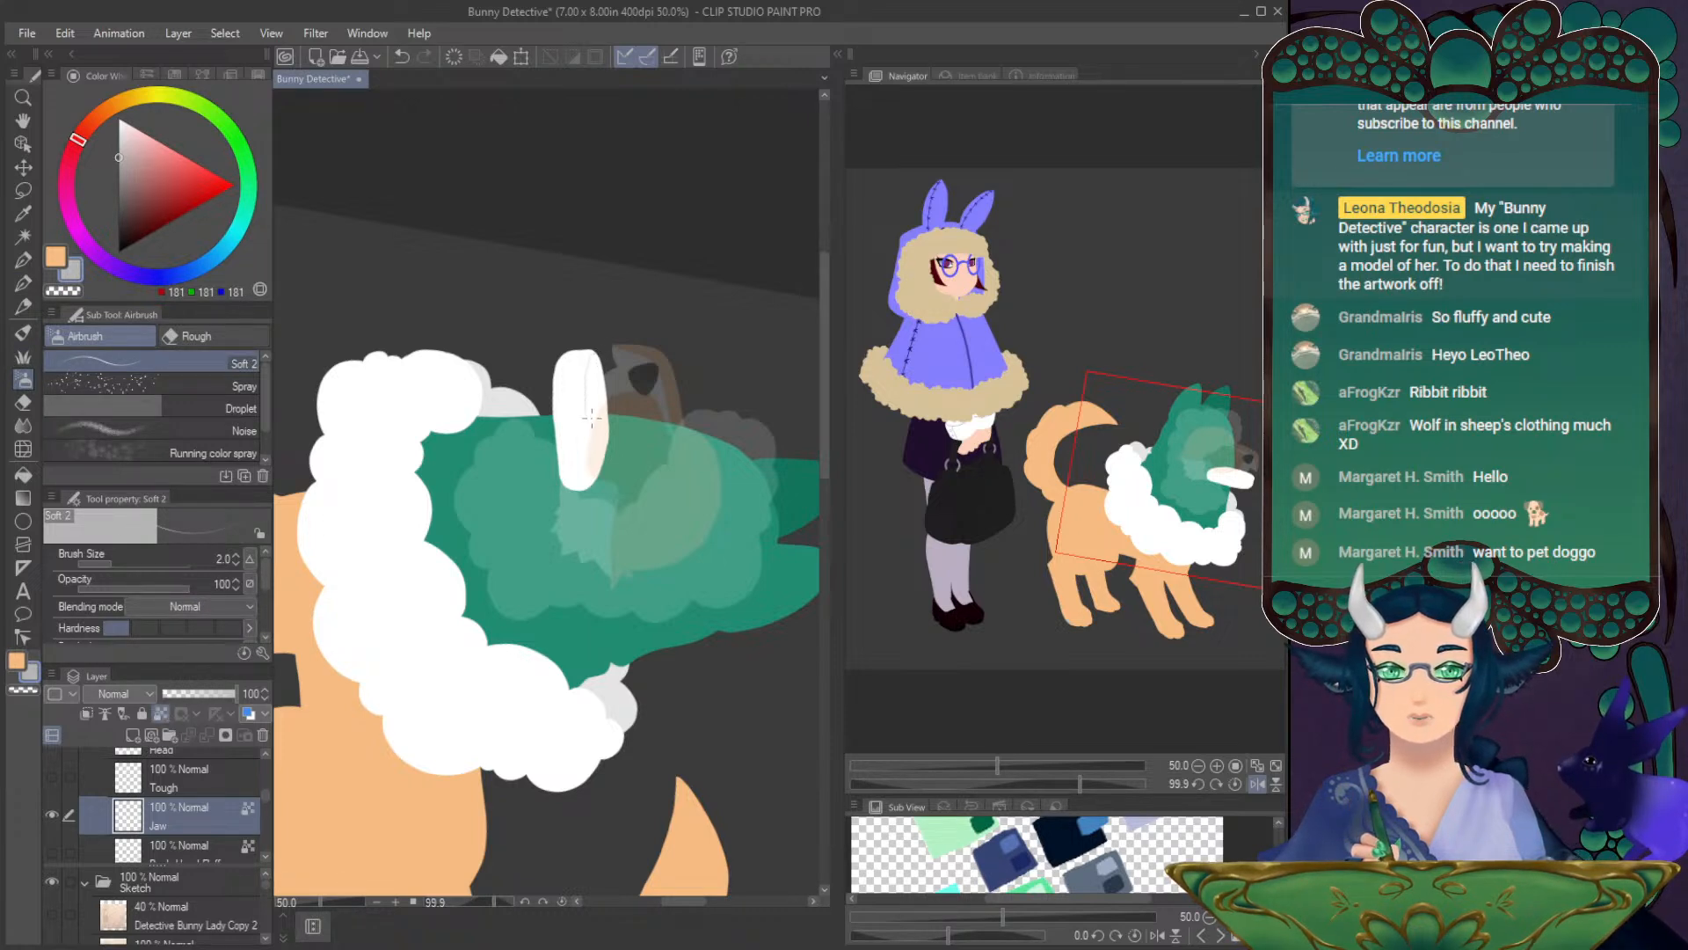
pyautogui.hotkey('ctrl', 'z')
pyautogui.press('p')
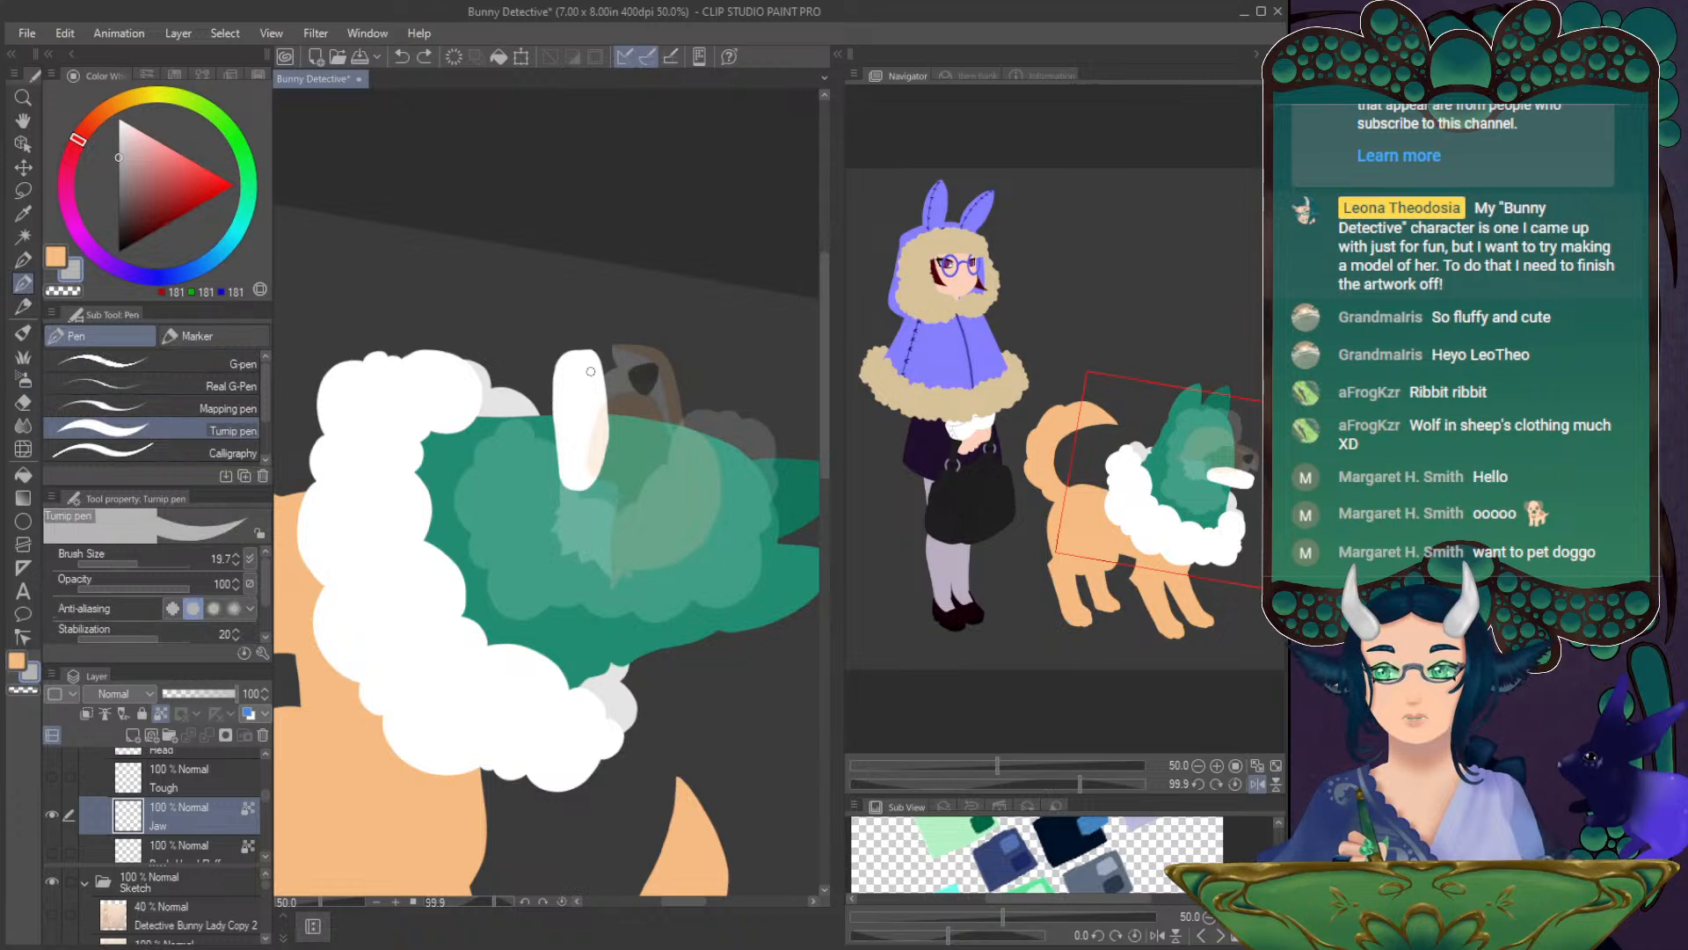
pyautogui.moveTo(584, 368)
pyautogui.mouseDown()
pyautogui.moveTo(594, 353)
pyautogui.moveTo(583, 419)
pyautogui.mouseUp()
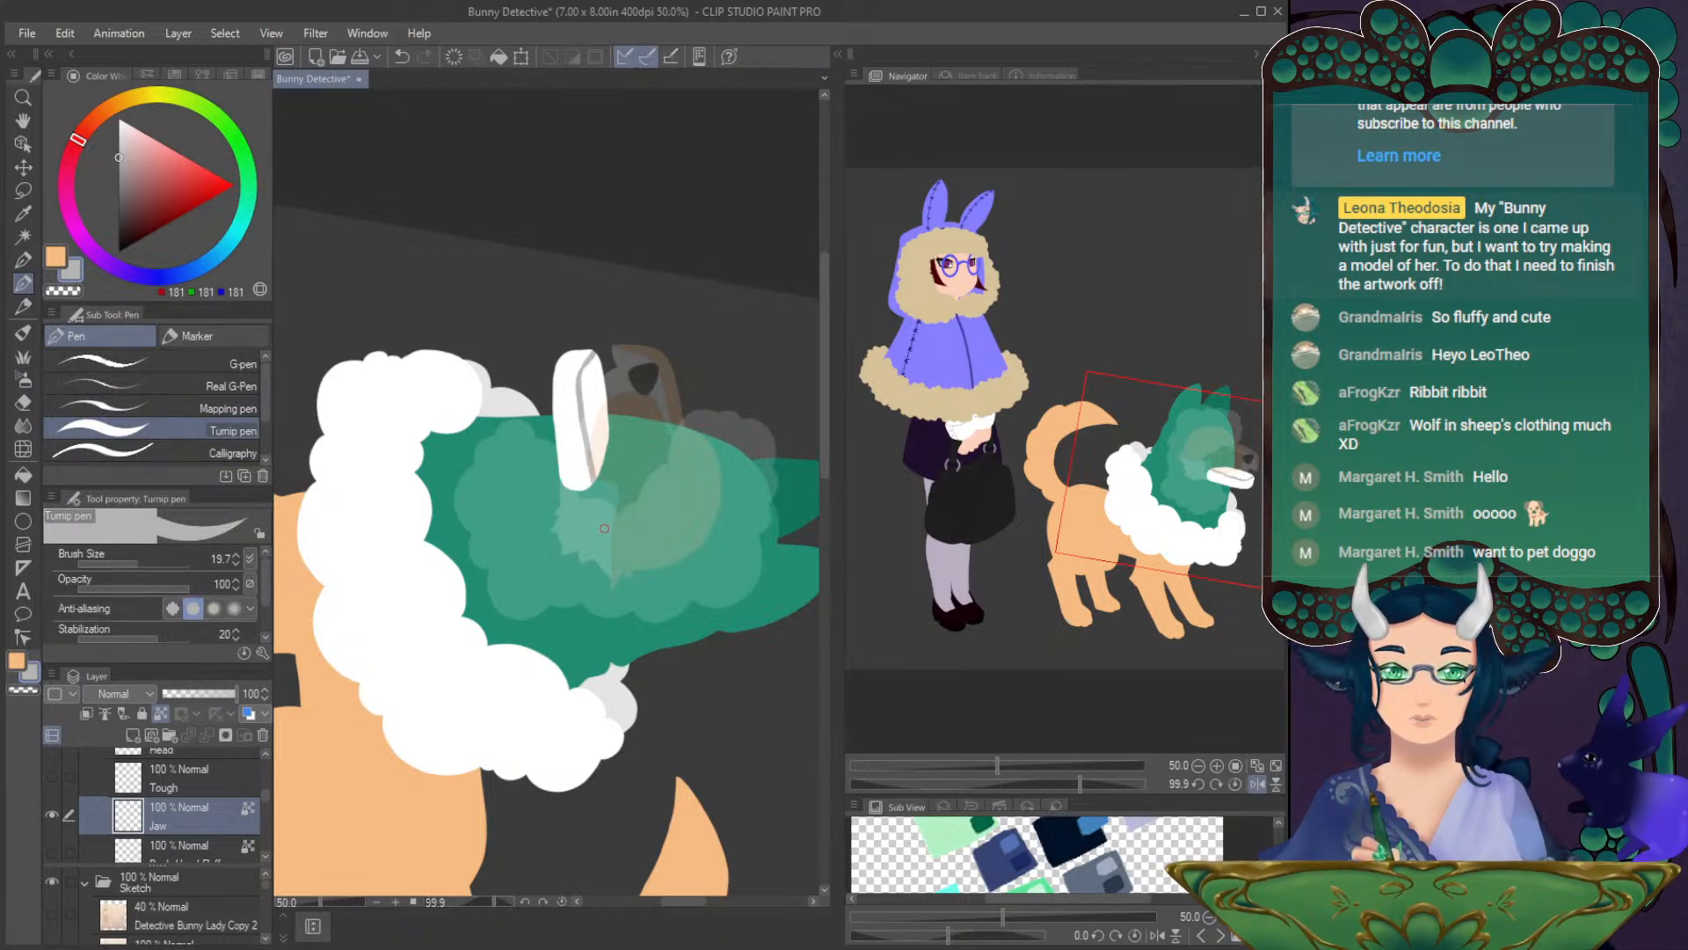
pyautogui.click(1235, 783)
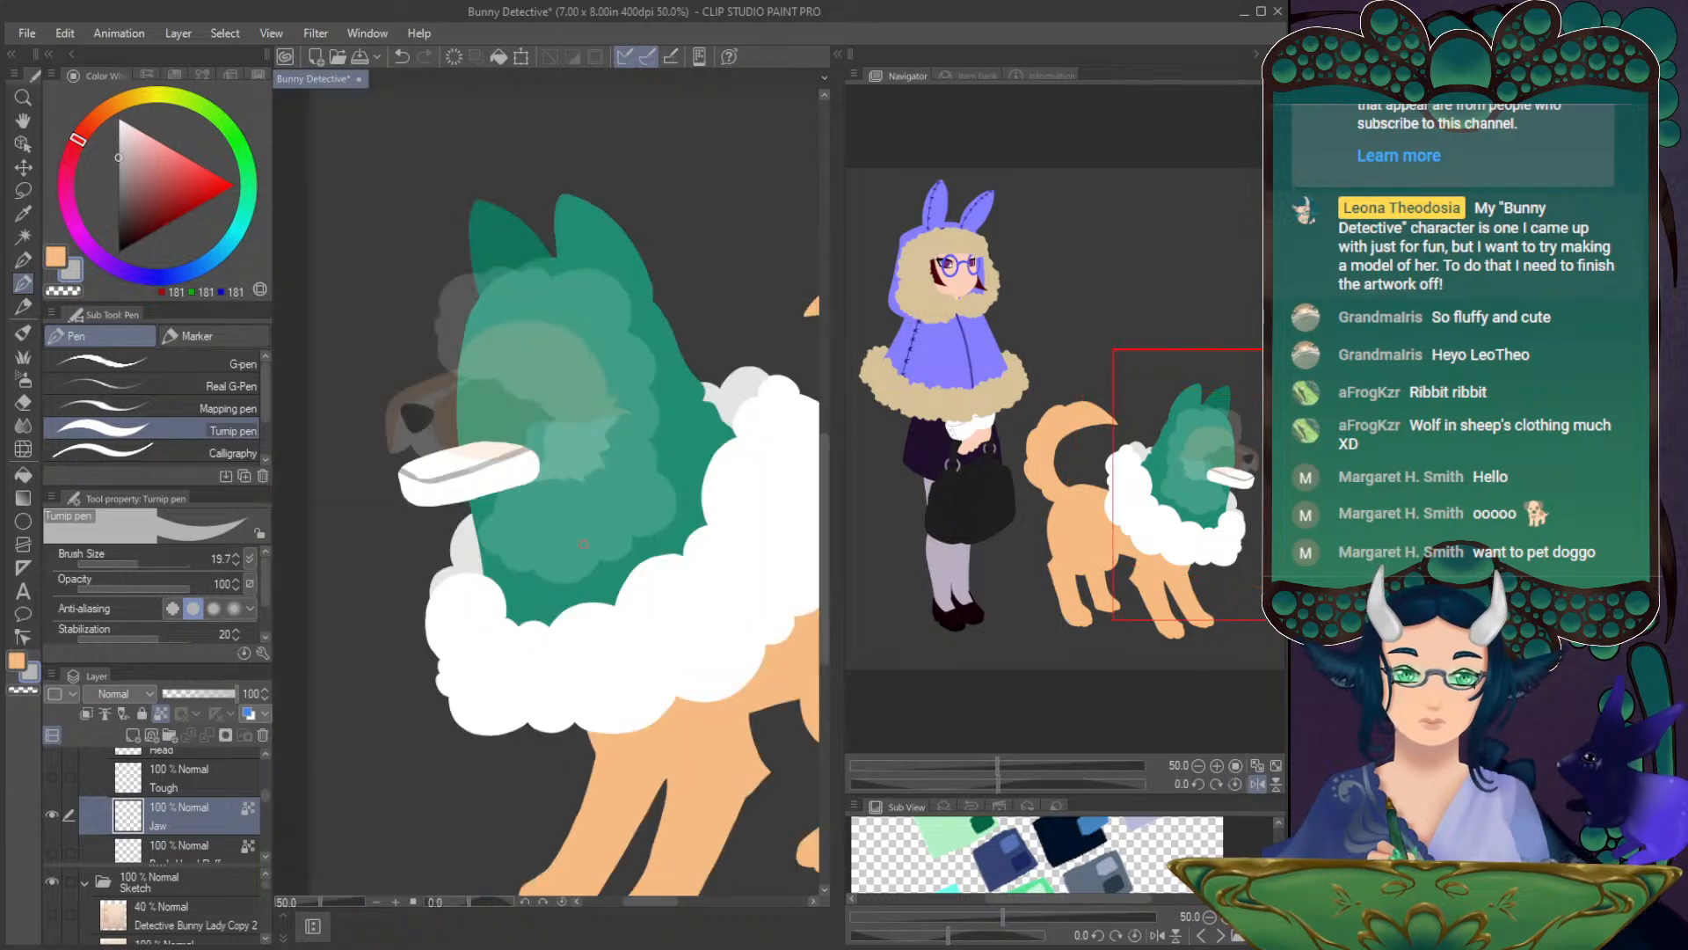
pyautogui.hotkey('ctrl', 'z')
pyautogui.moveTo(403, 472); pyautogui.dragTo(454, 479)
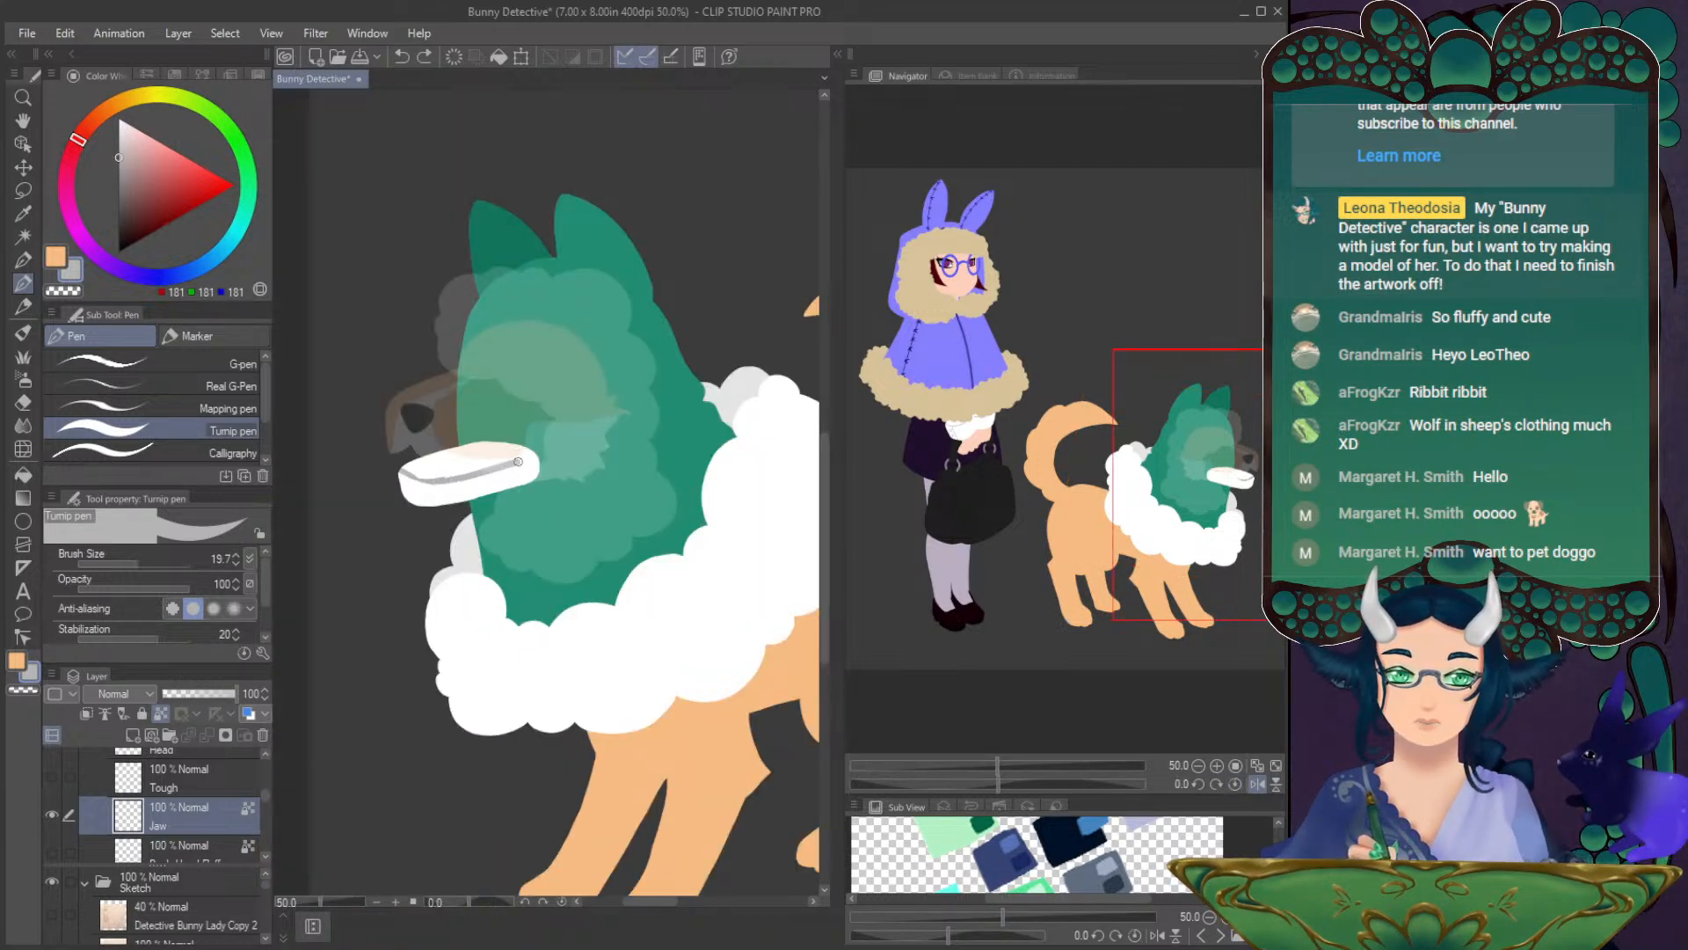
# - Draw a dark grey (RGB 59) line along the inside of the jaw with the Turnip pen at brush size 12.0
pyautogui.moveTo(118, 210); pyautogui.dragTo(118, 196)
pyautogui.moveTo(996, 783); pyautogui.dragTo(1039, 784)
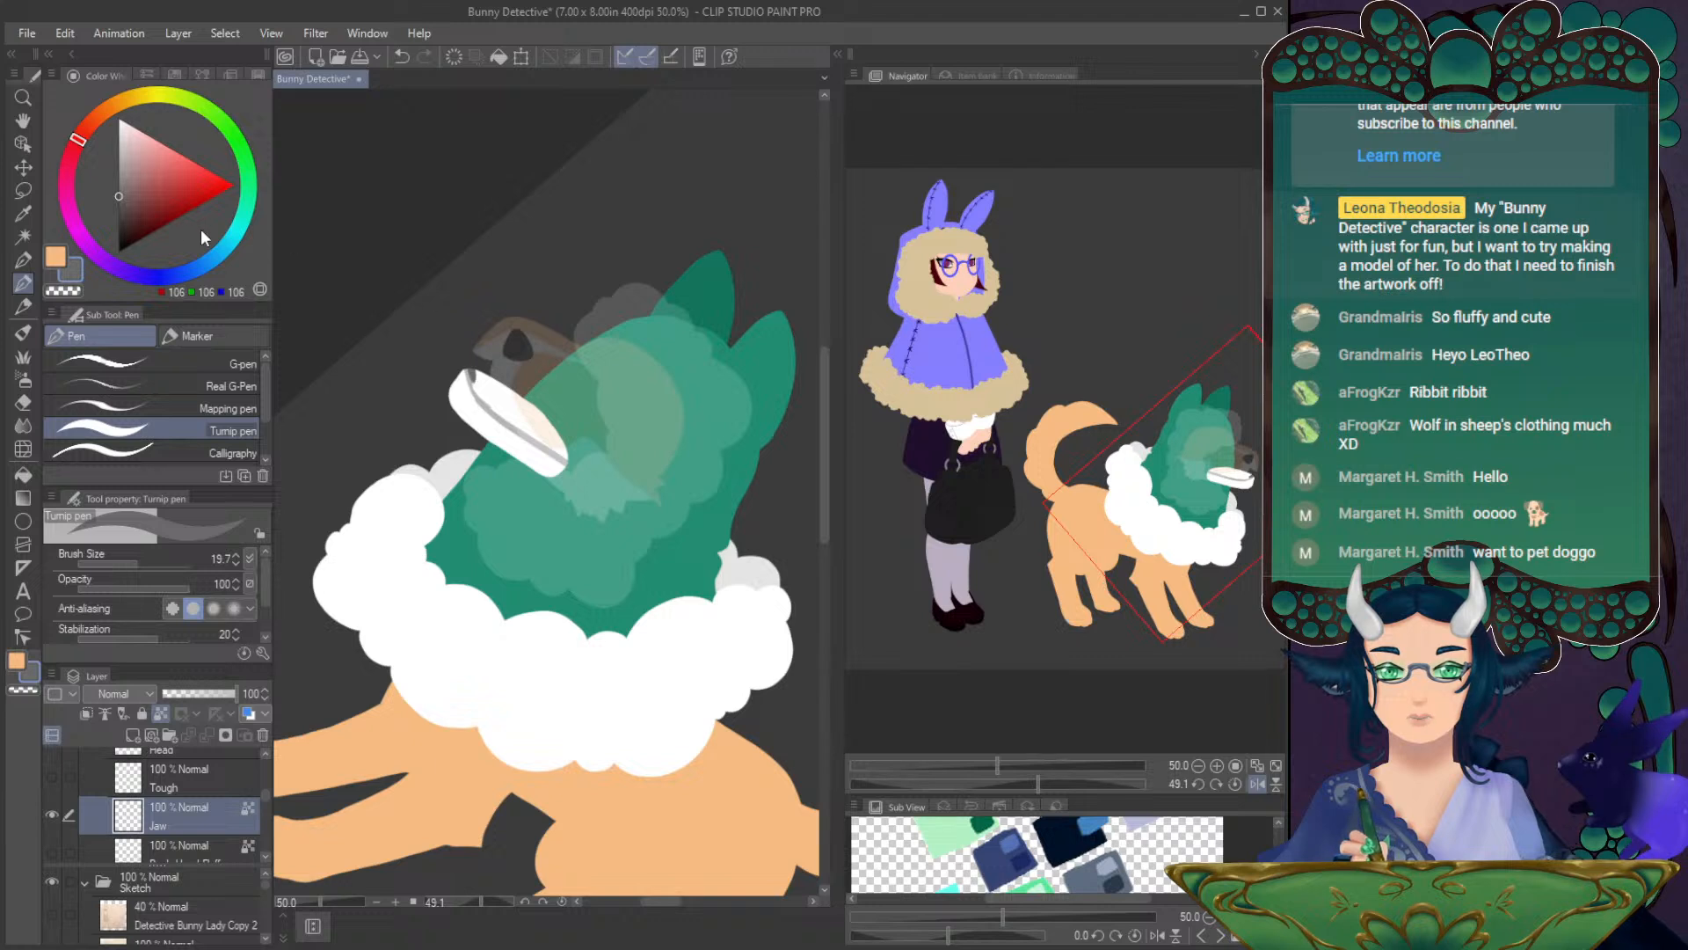
pyautogui.moveTo(123, 204); pyautogui.dragTo(119, 221)
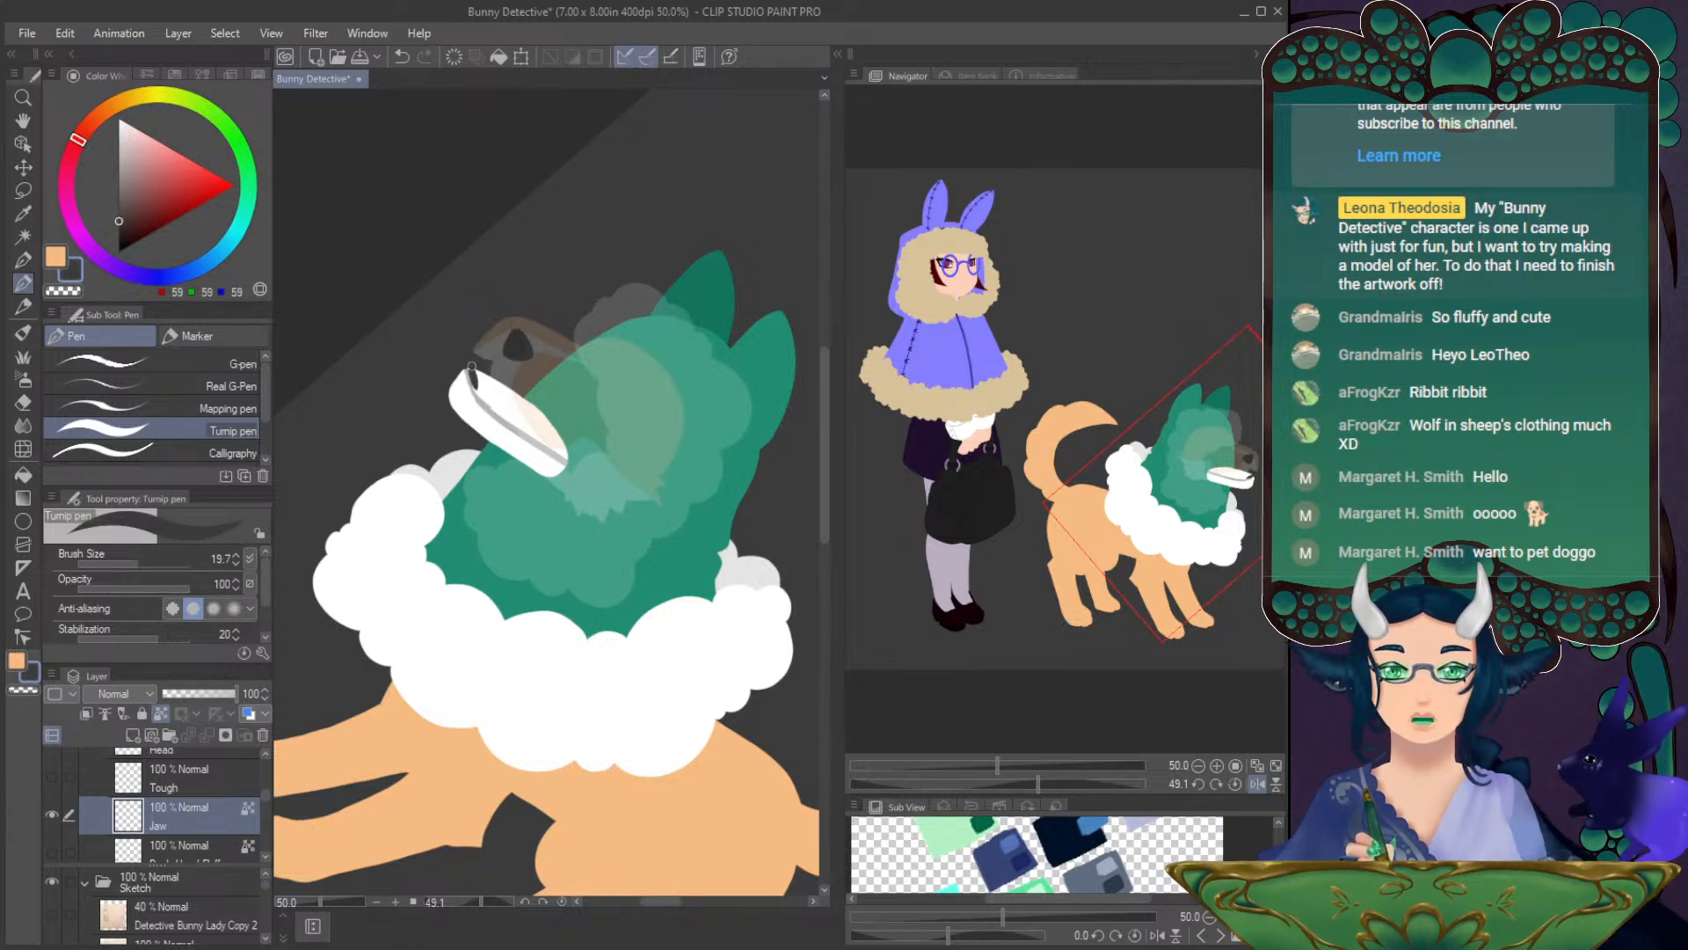
pyautogui.hotkey('ctrl', 'z')
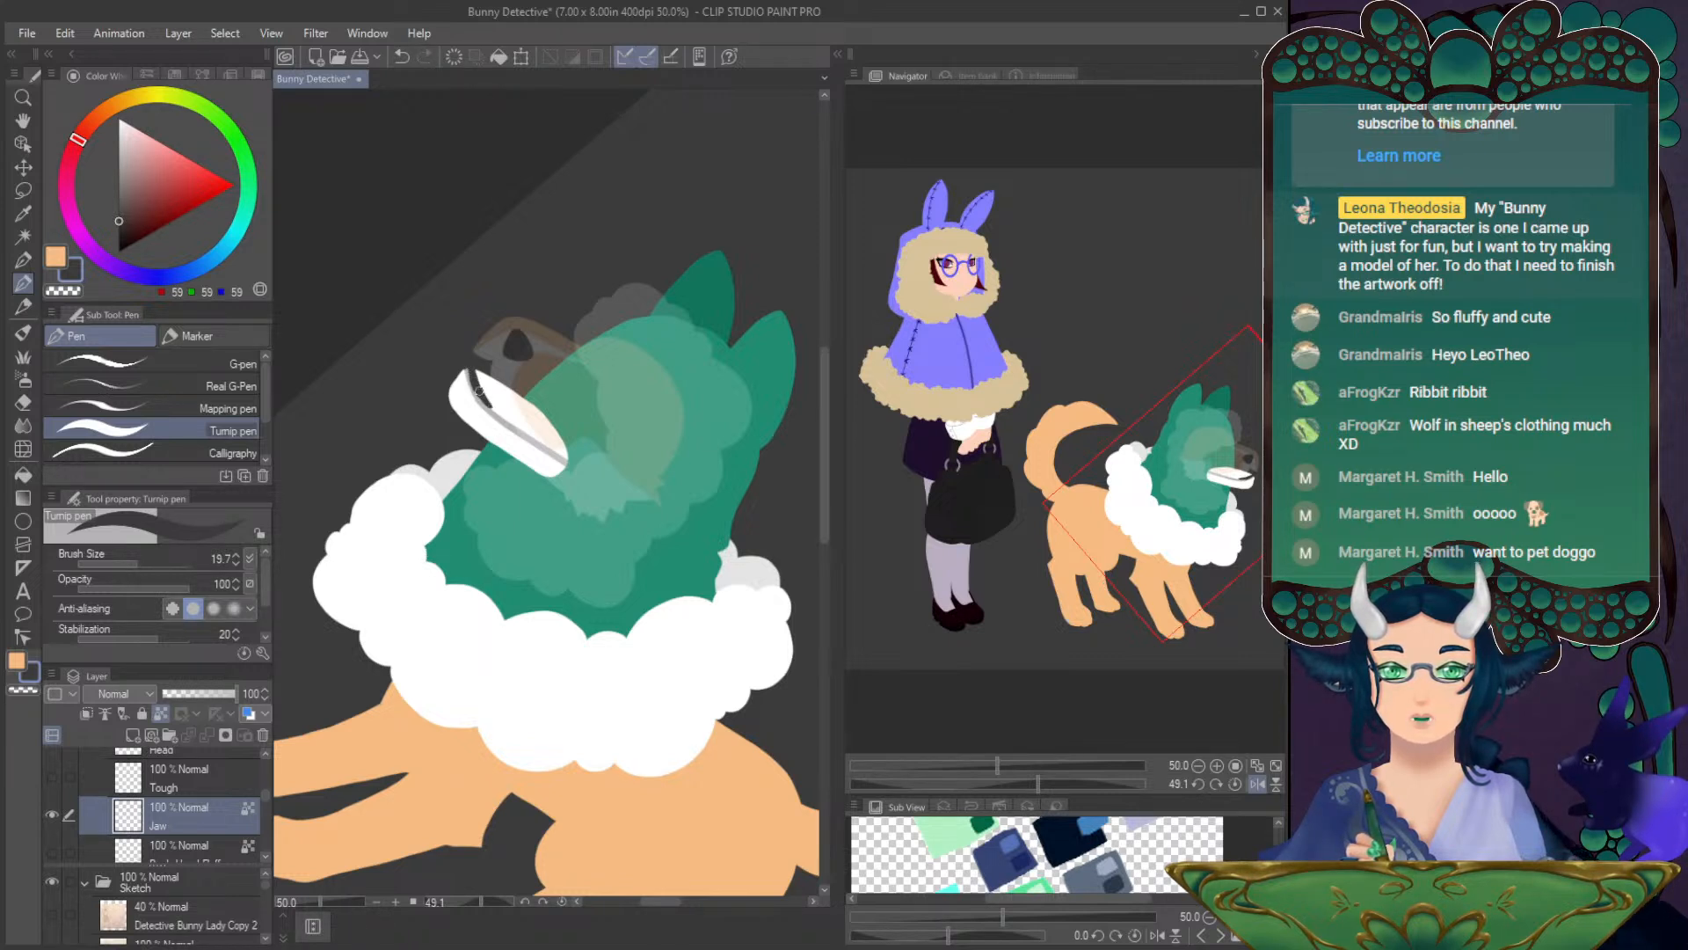
pyautogui.hotkey('ctrl', 'z')
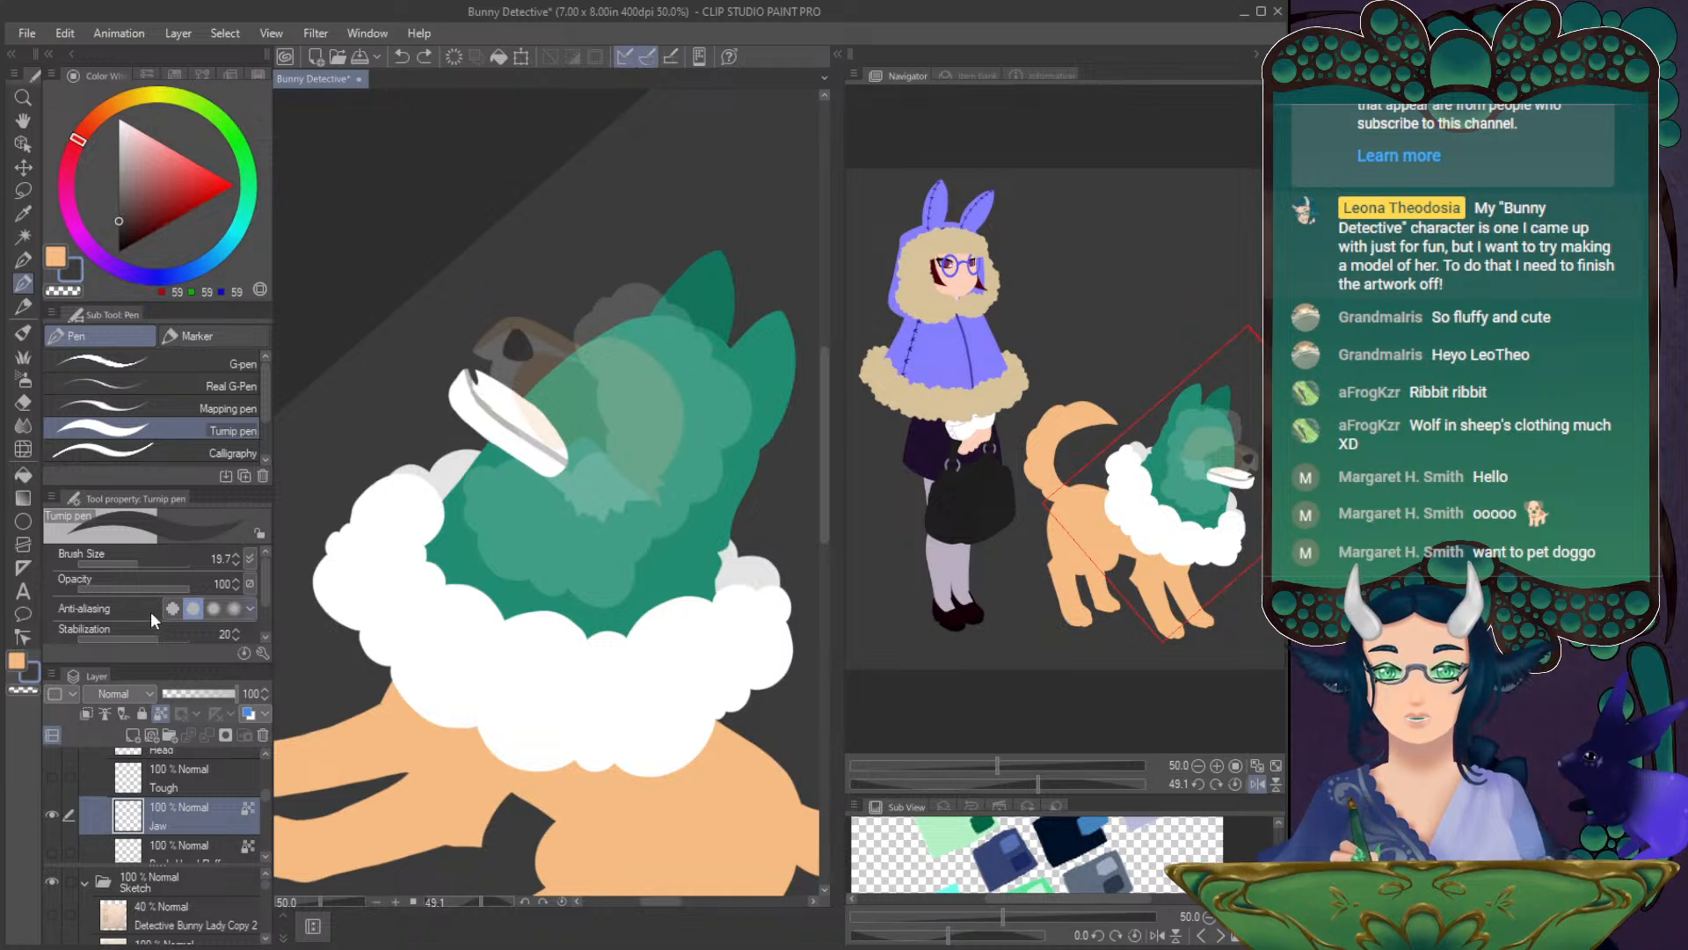
pyautogui.click(135, 562)
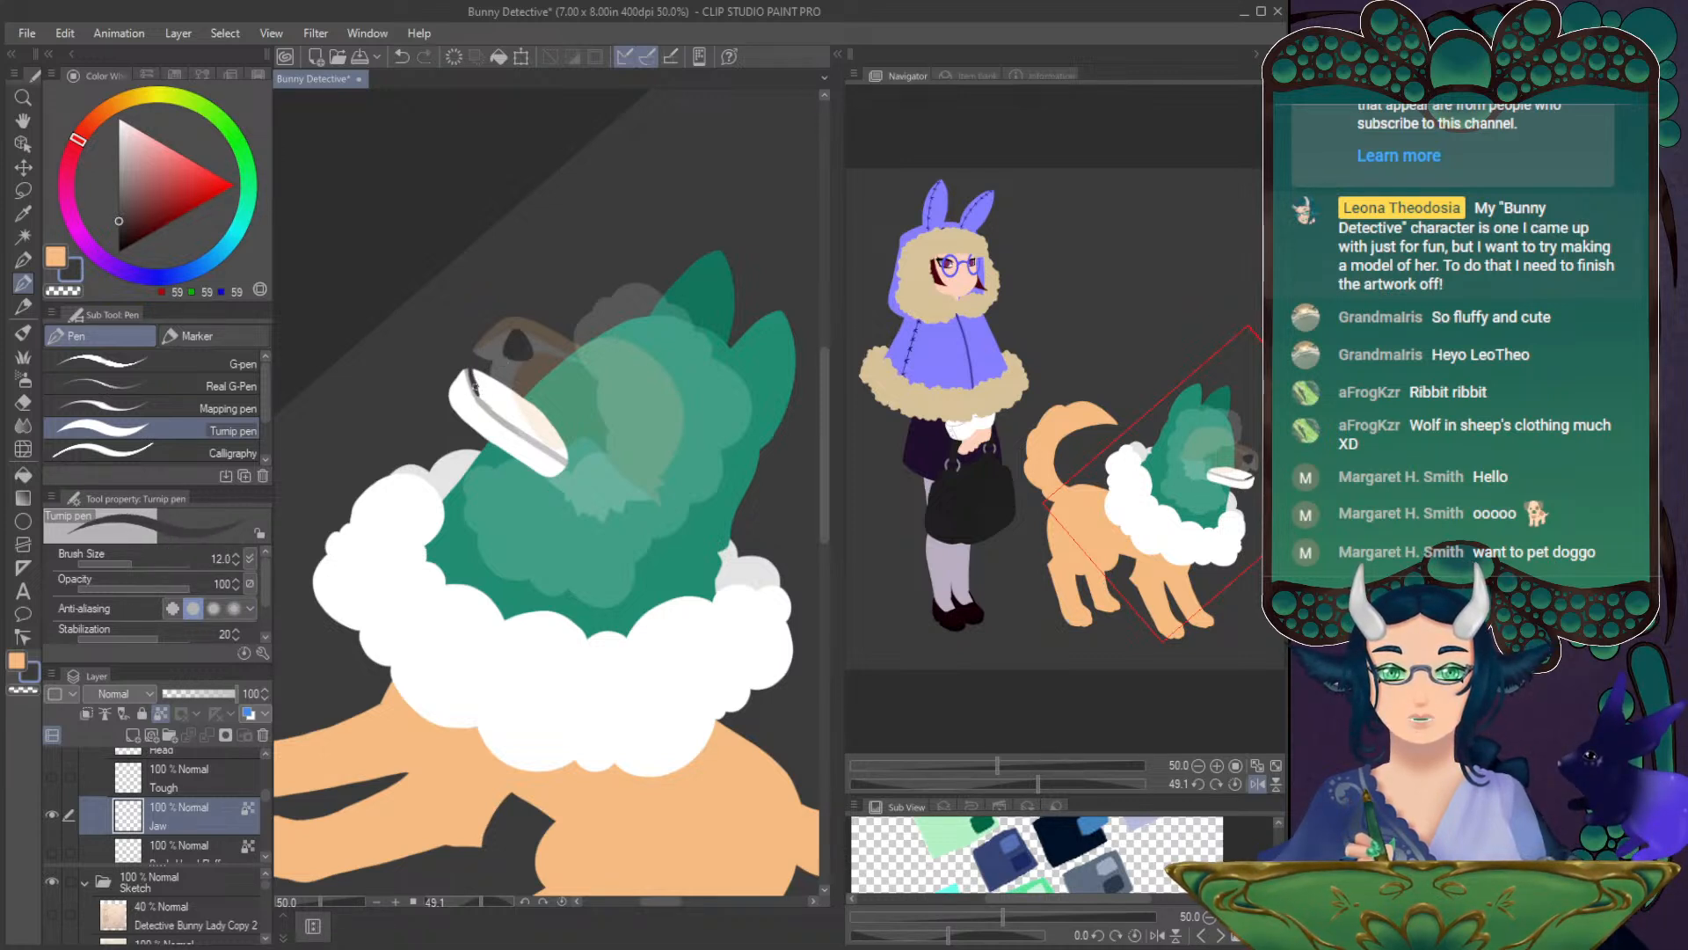
pyautogui.moveTo(491, 407); pyautogui.dragTo(537, 440)
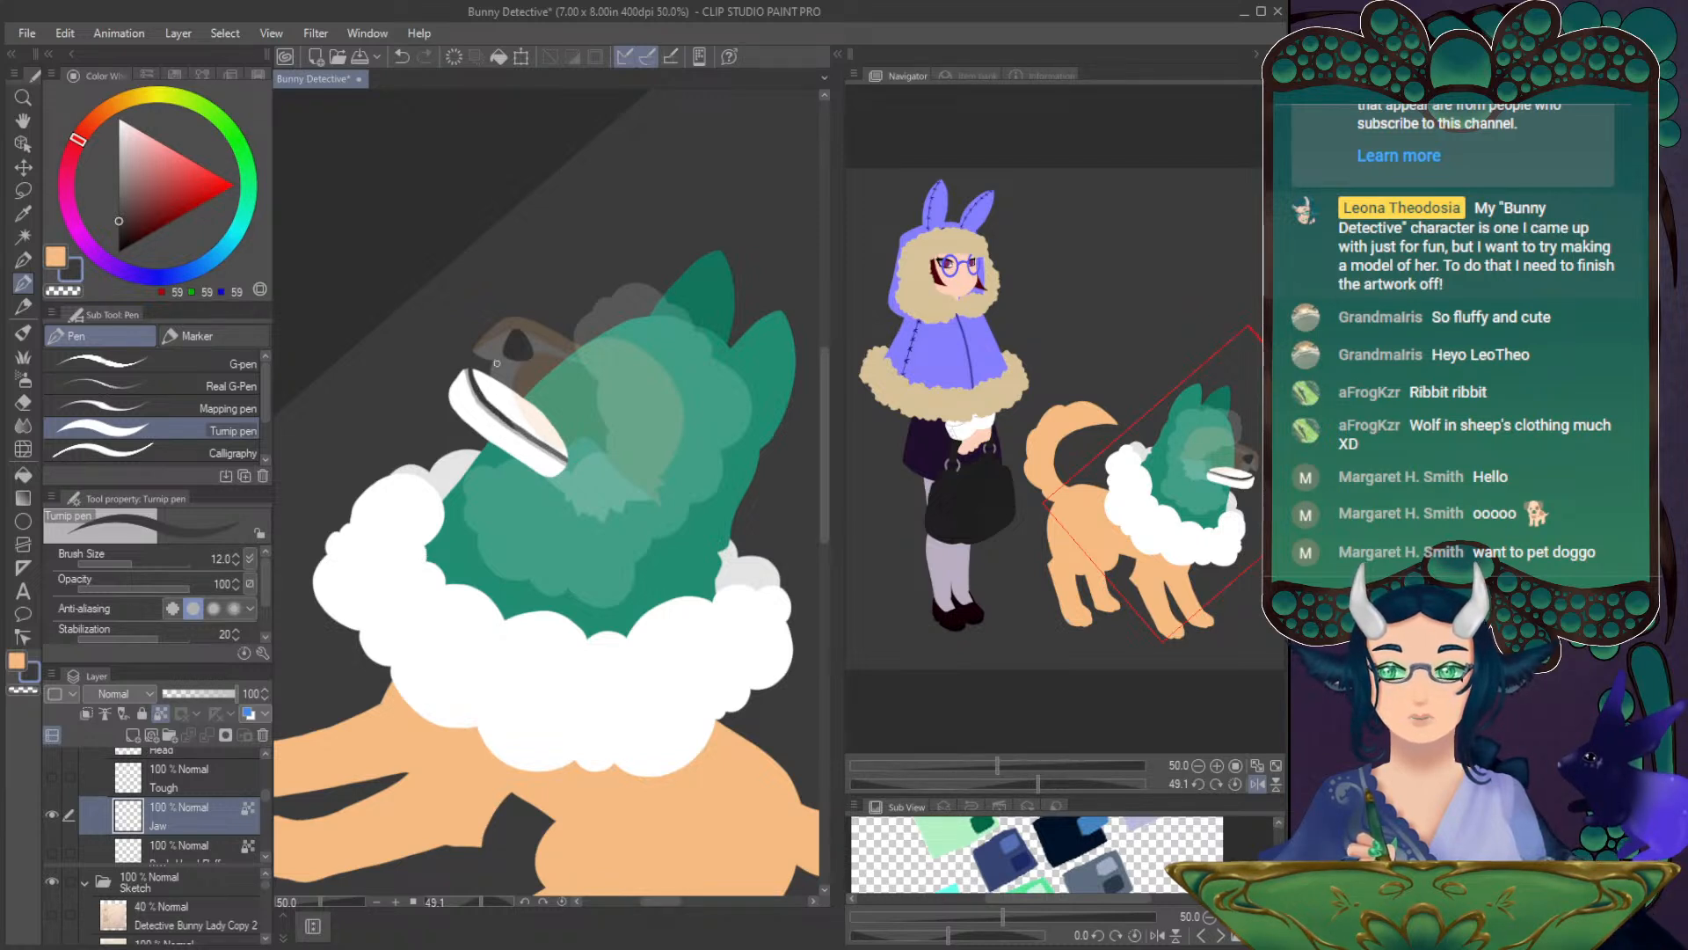
# - Fill the area of the jaw above the line with dark grey (RGB 59) using the Turnip pen at brush size 29.7
pyautogui.click(1238, 784)
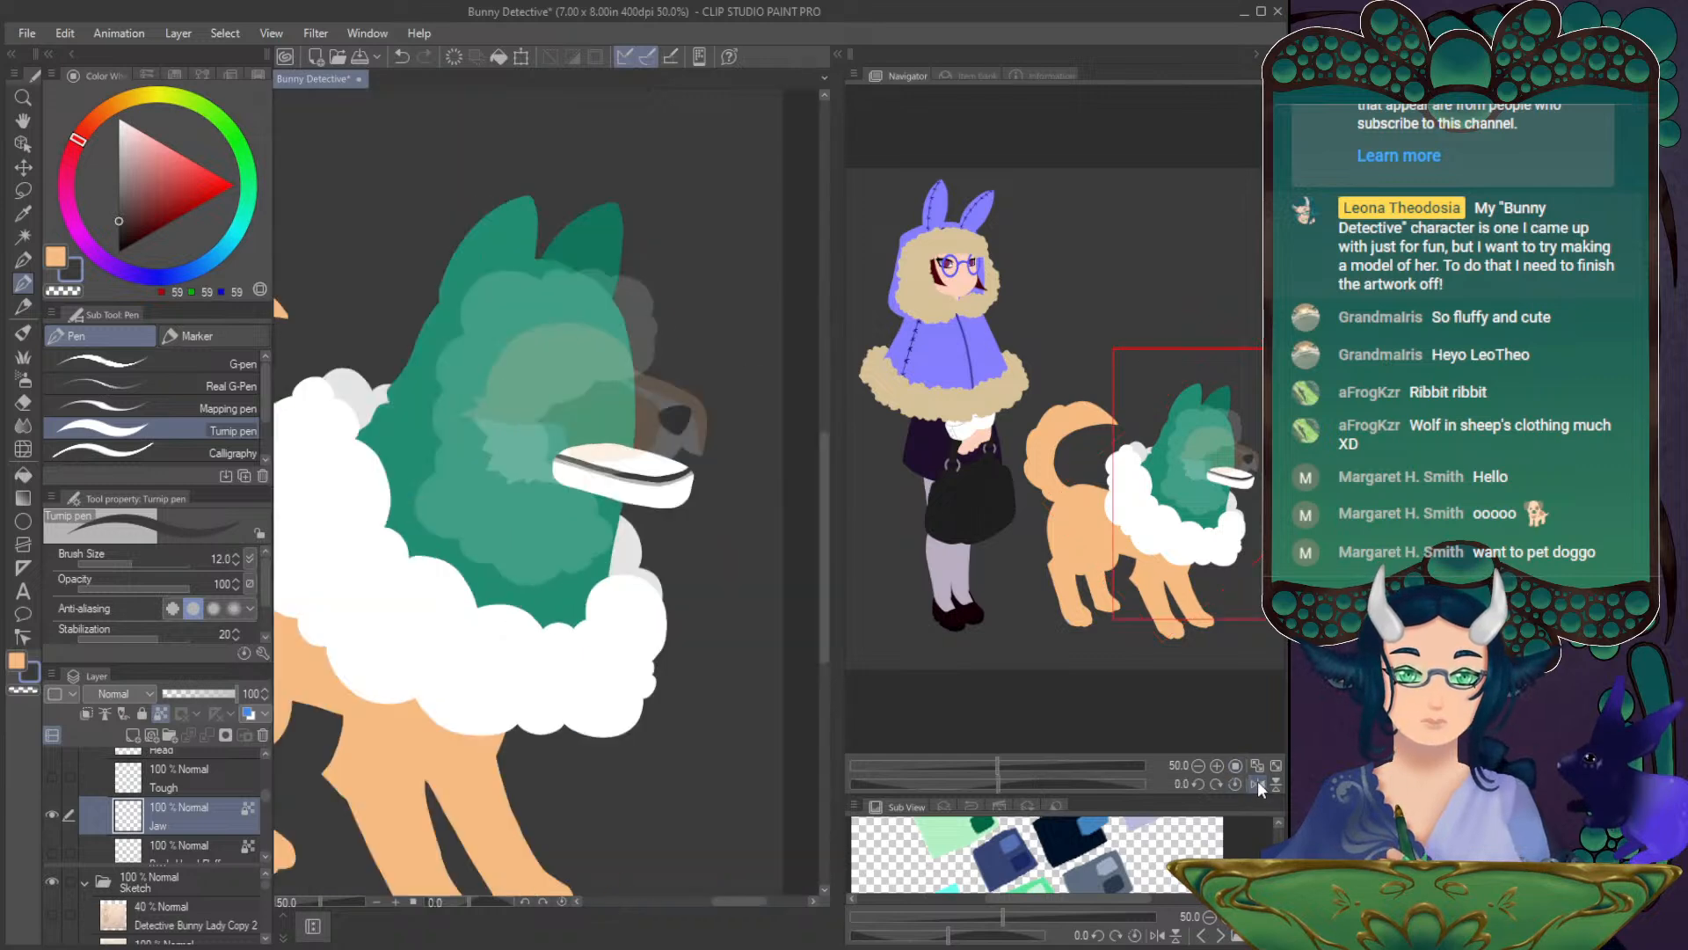
pyautogui.click(142, 563)
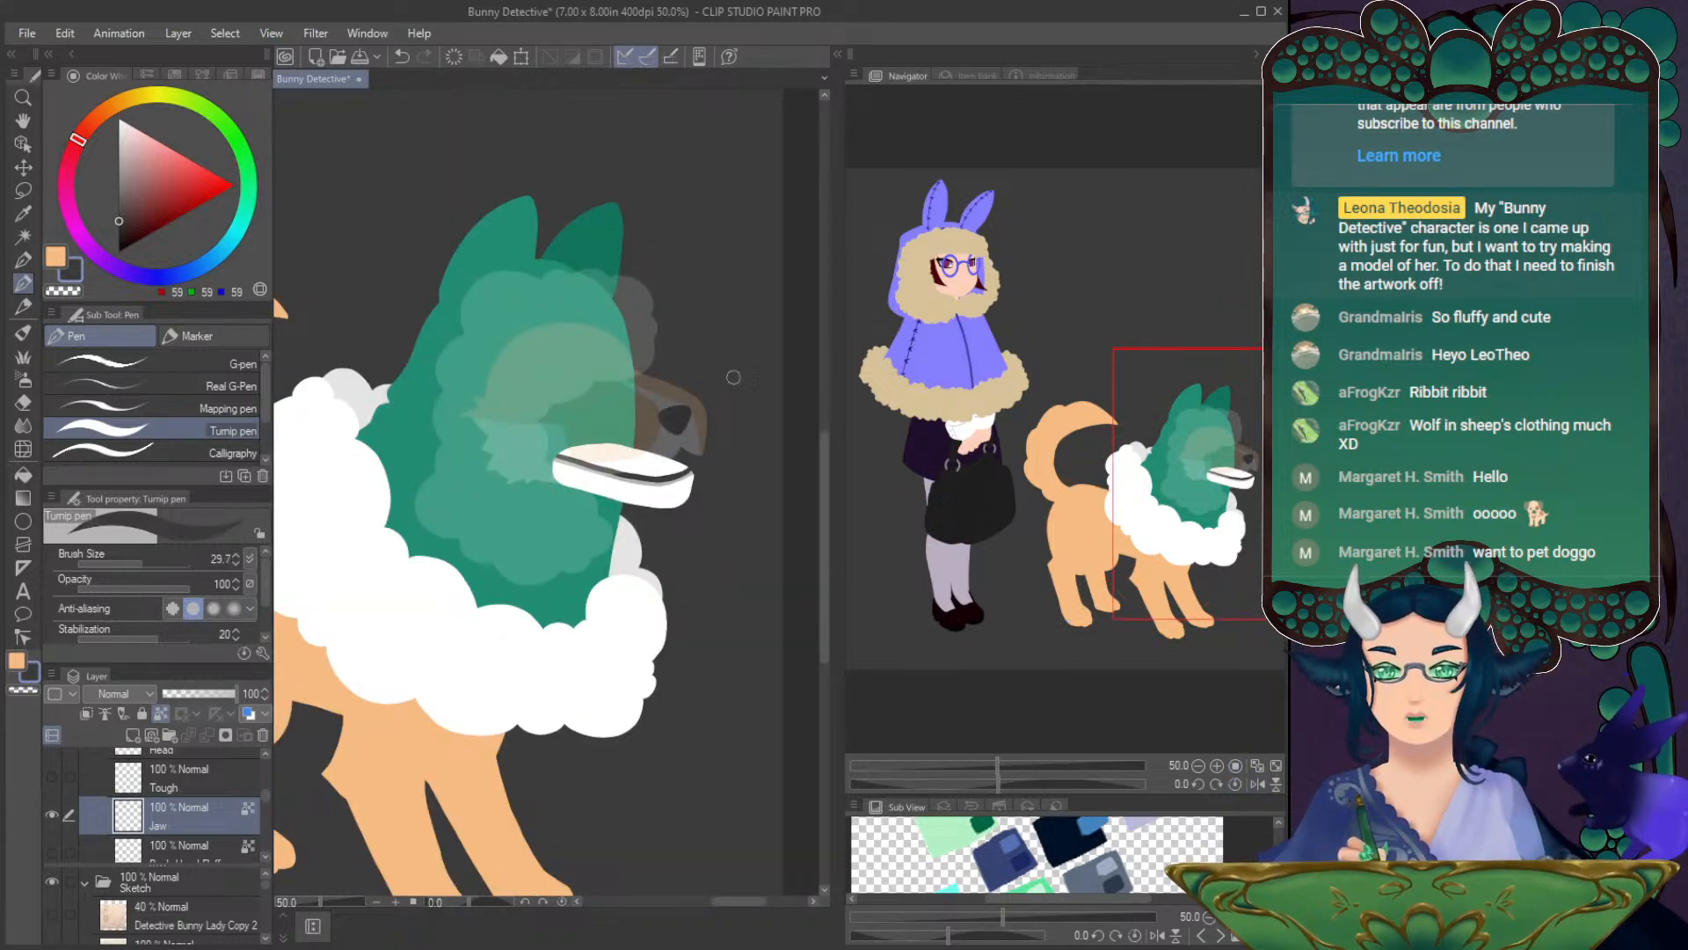
pyautogui.moveTo(998, 783); pyautogui.dragTo(1028, 783)
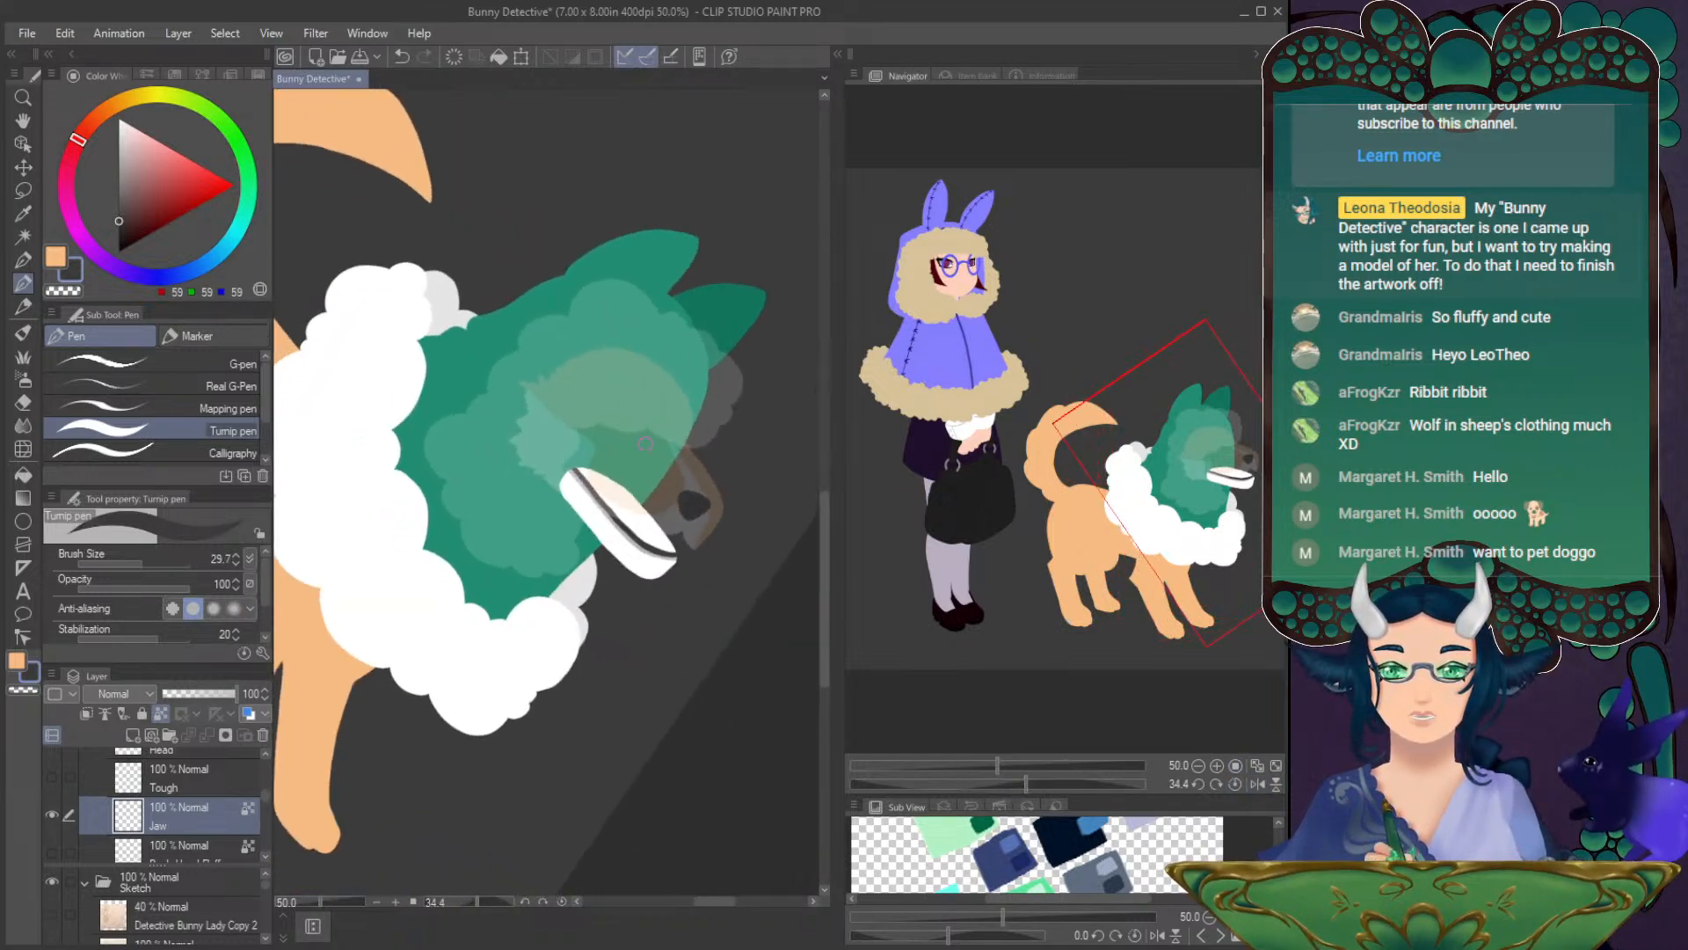
pyautogui.moveTo(587, 472)
pyautogui.mouseDown()
pyautogui.moveTo(676, 546)
pyautogui.moveTo(608, 479)
pyautogui.mouseUp()
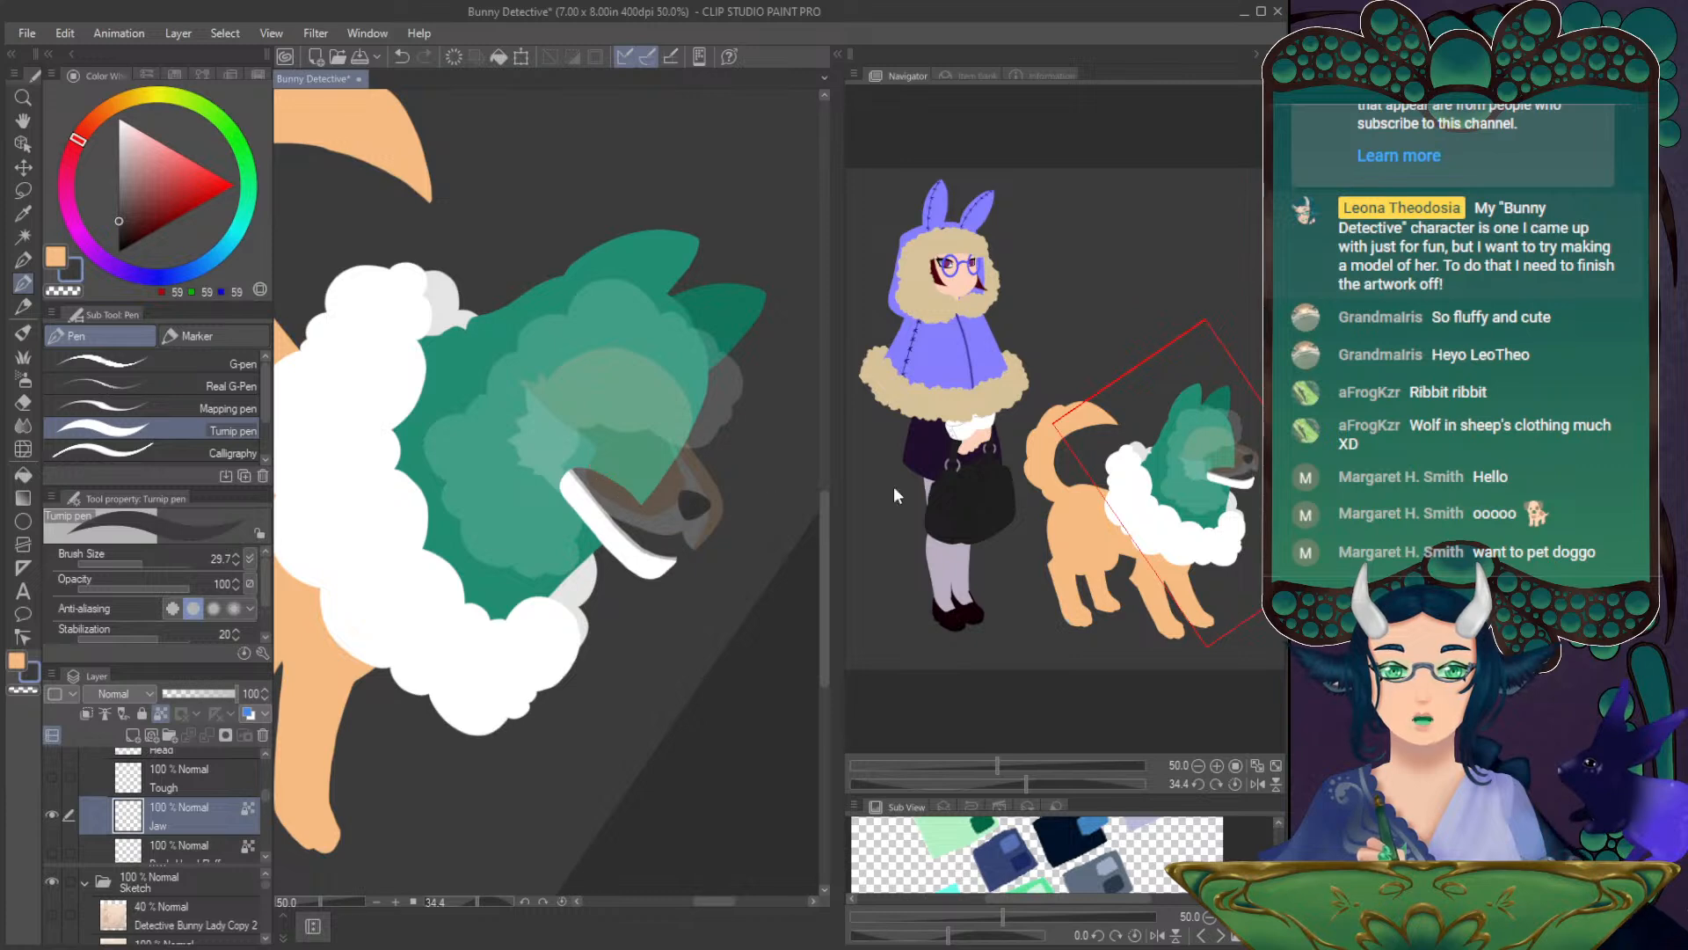
# - Set the drawing colour to near-white (RGB 231) and the Turnip pen's brush size to 5.0
pyautogui.click(1258, 785)
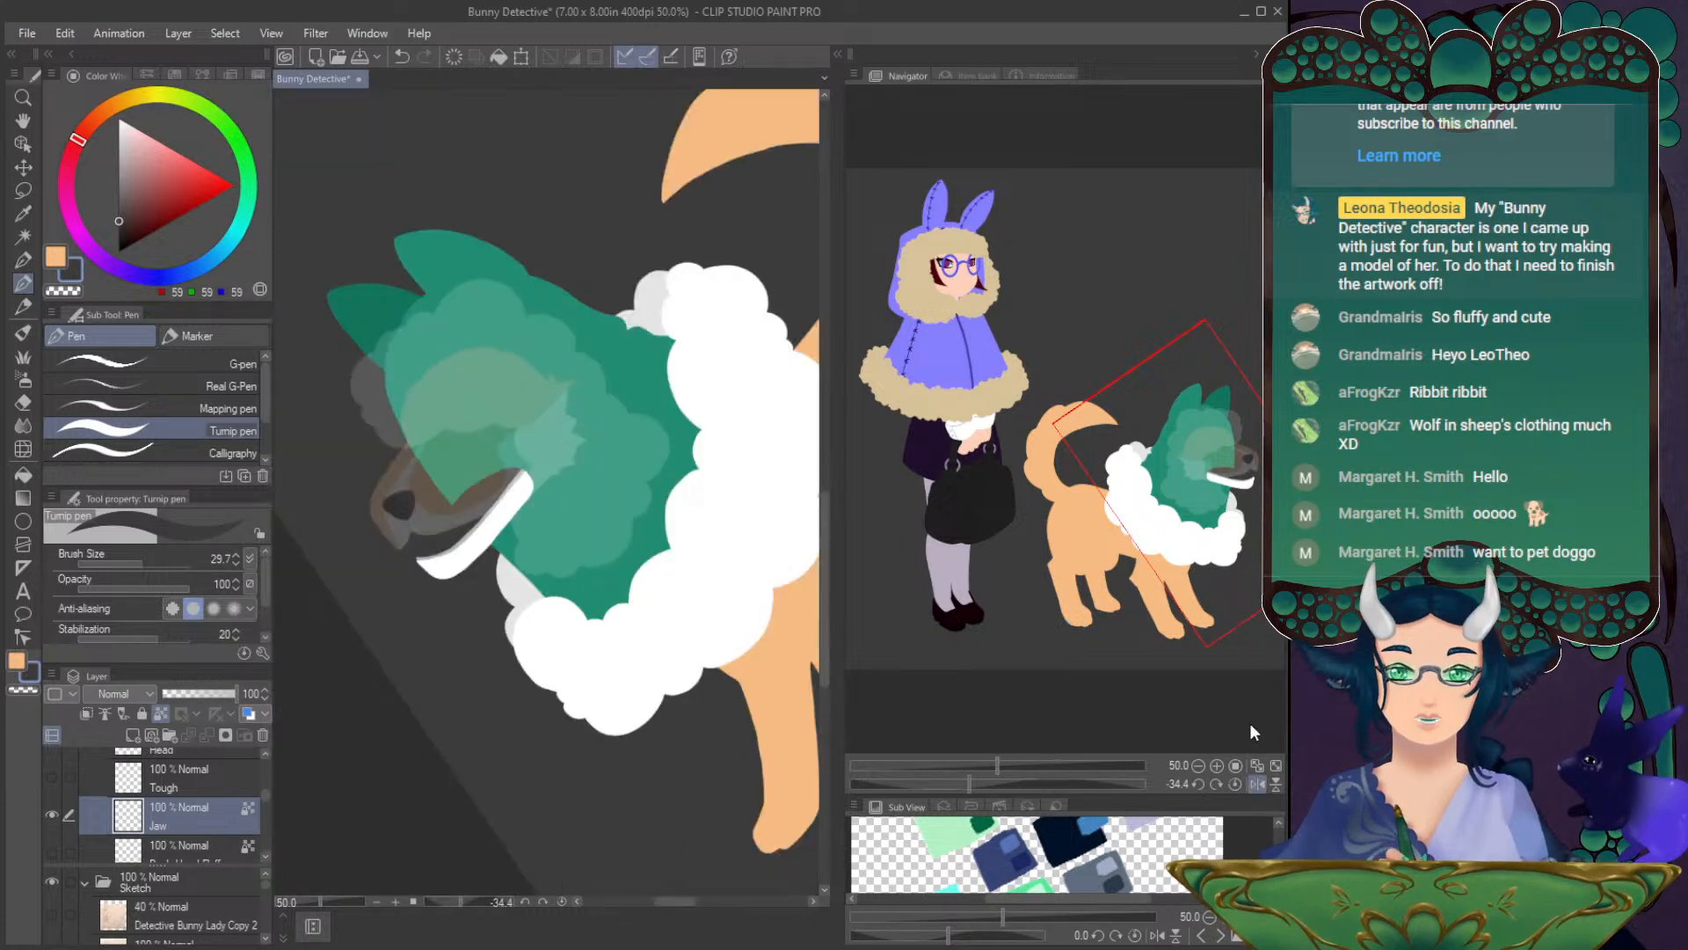
pyautogui.click(1239, 784)
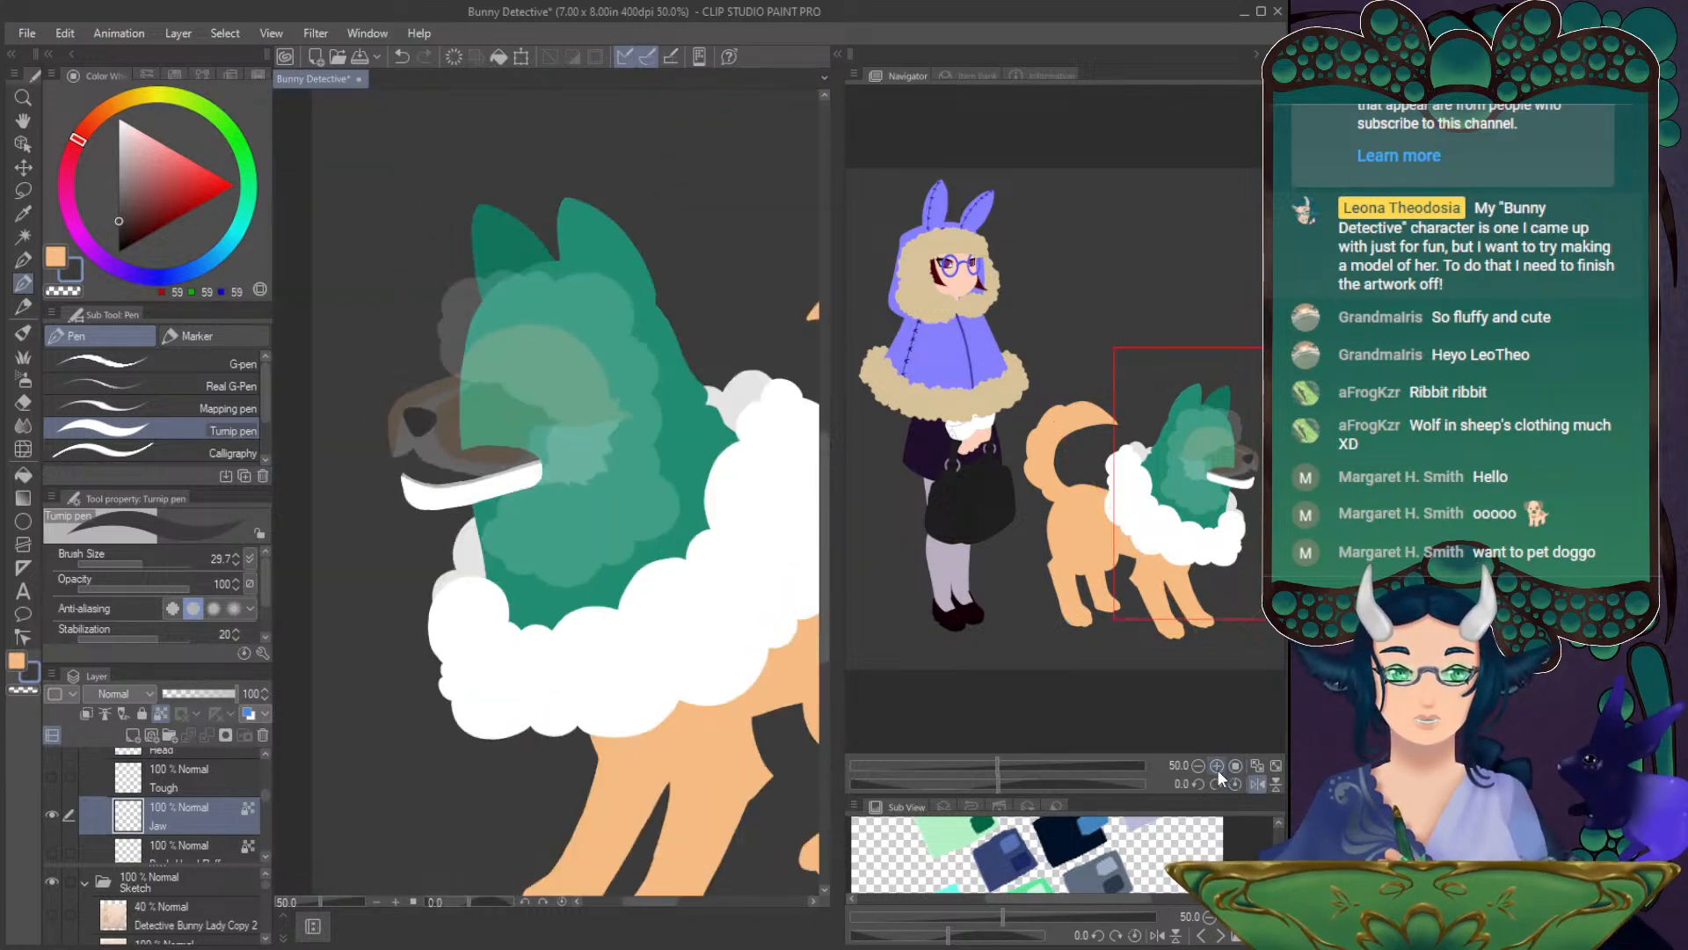
pyautogui.click(1217, 765)
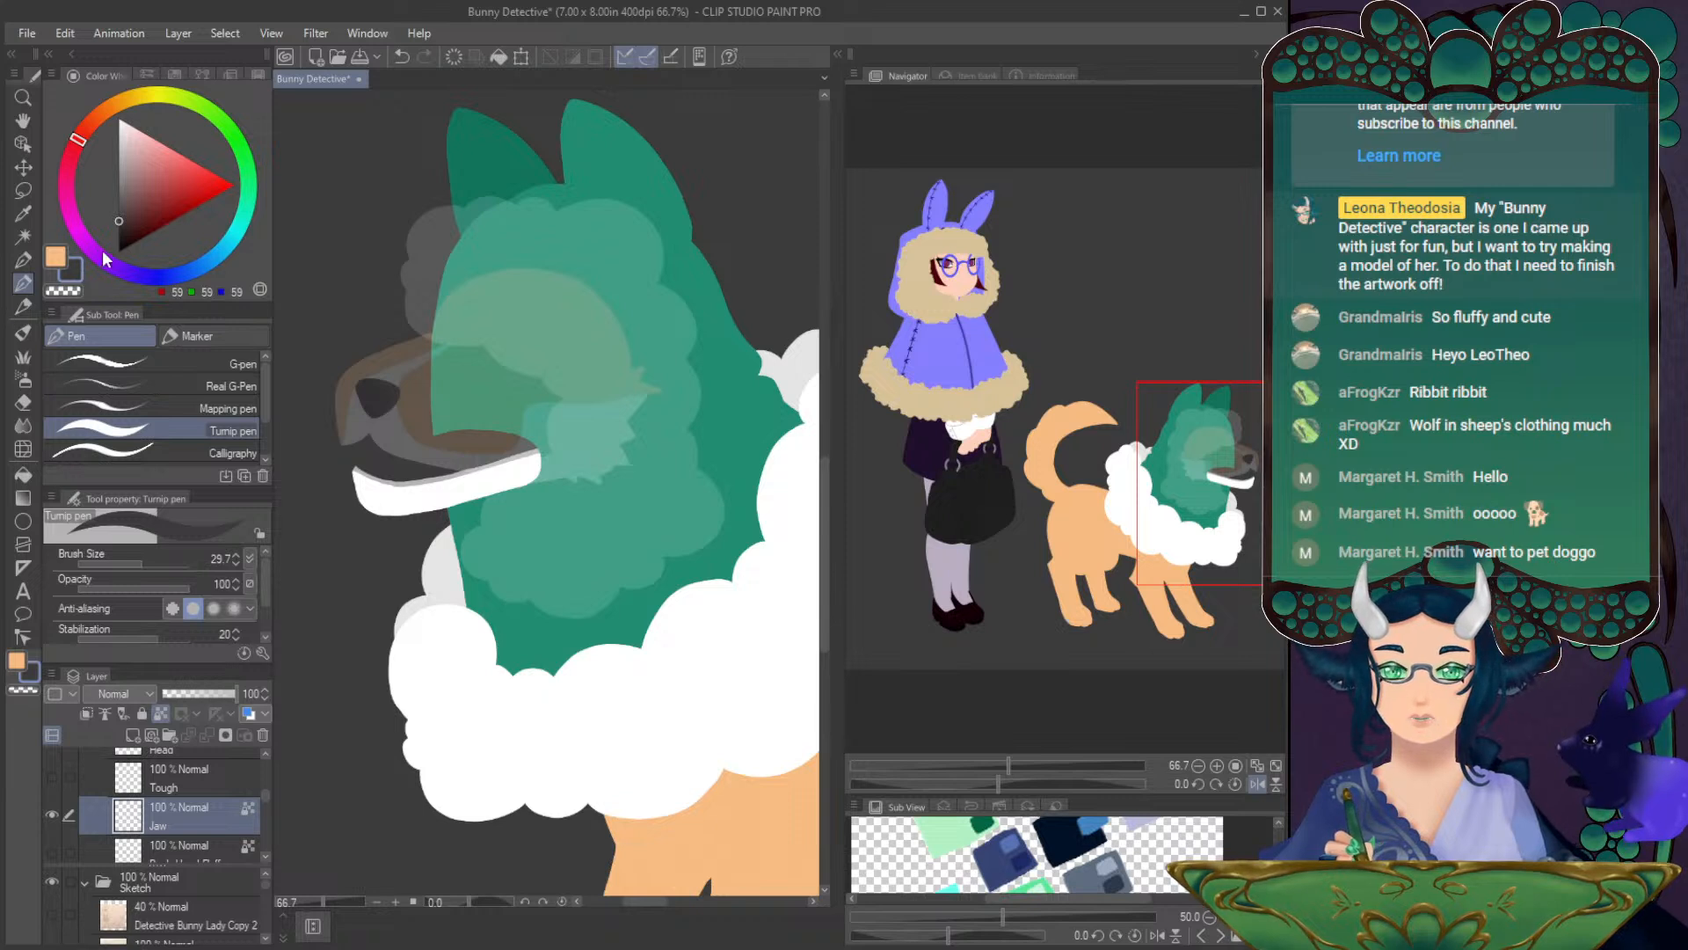
pyautogui.click(124, 126)
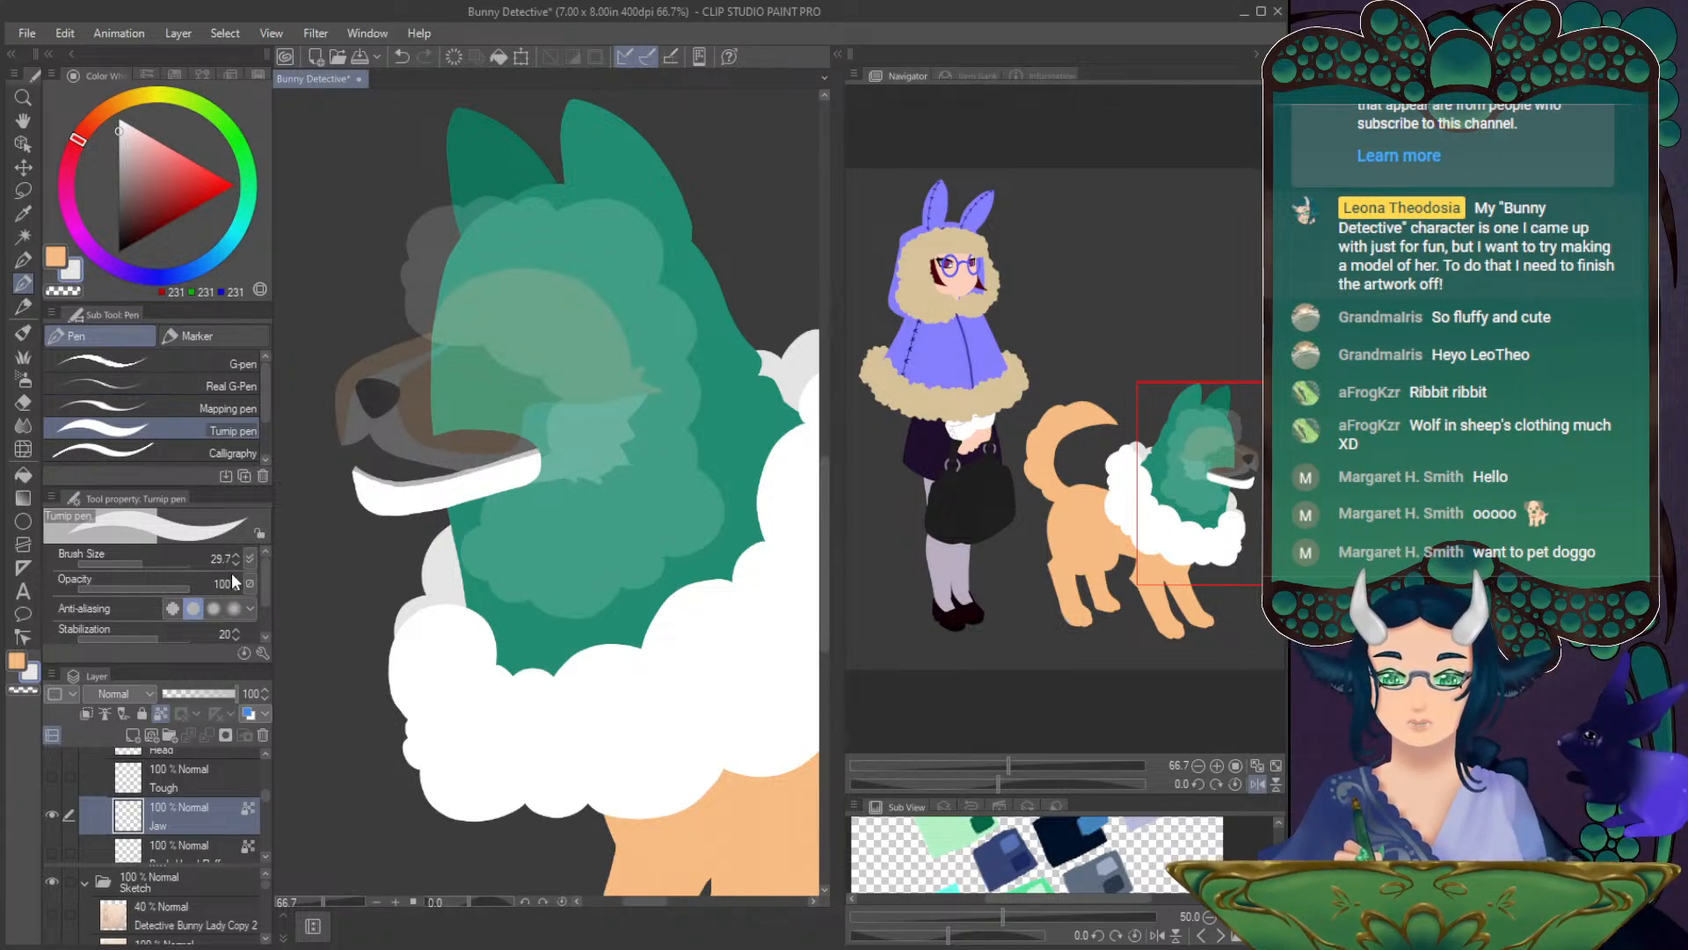
pyautogui.press('[')
pyautogui.press('[')
pyautogui.press('[')
pyautogui.press('[')
pyautogui.press('[')
pyautogui.press('[')
pyautogui.press('[')
pyautogui.press('[')
pyautogui.press('[')
pyautogui.press('[')
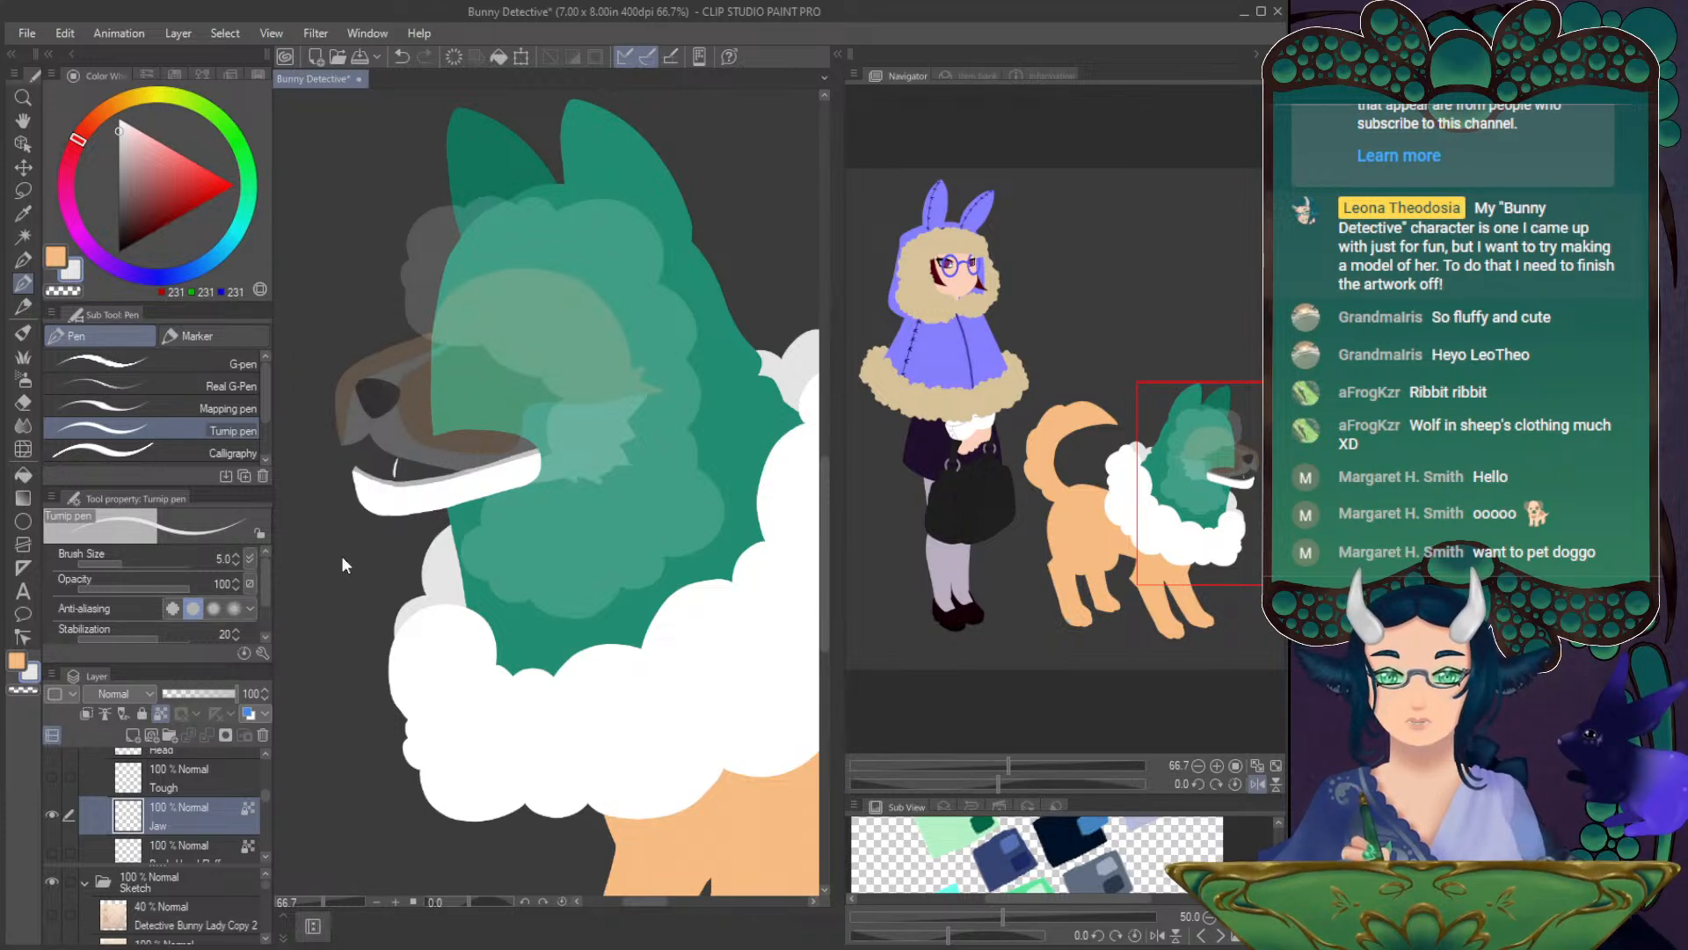
pyautogui.click(1217, 765)
pyautogui.moveTo(1212, 519); pyautogui.dragTo(1215, 462)
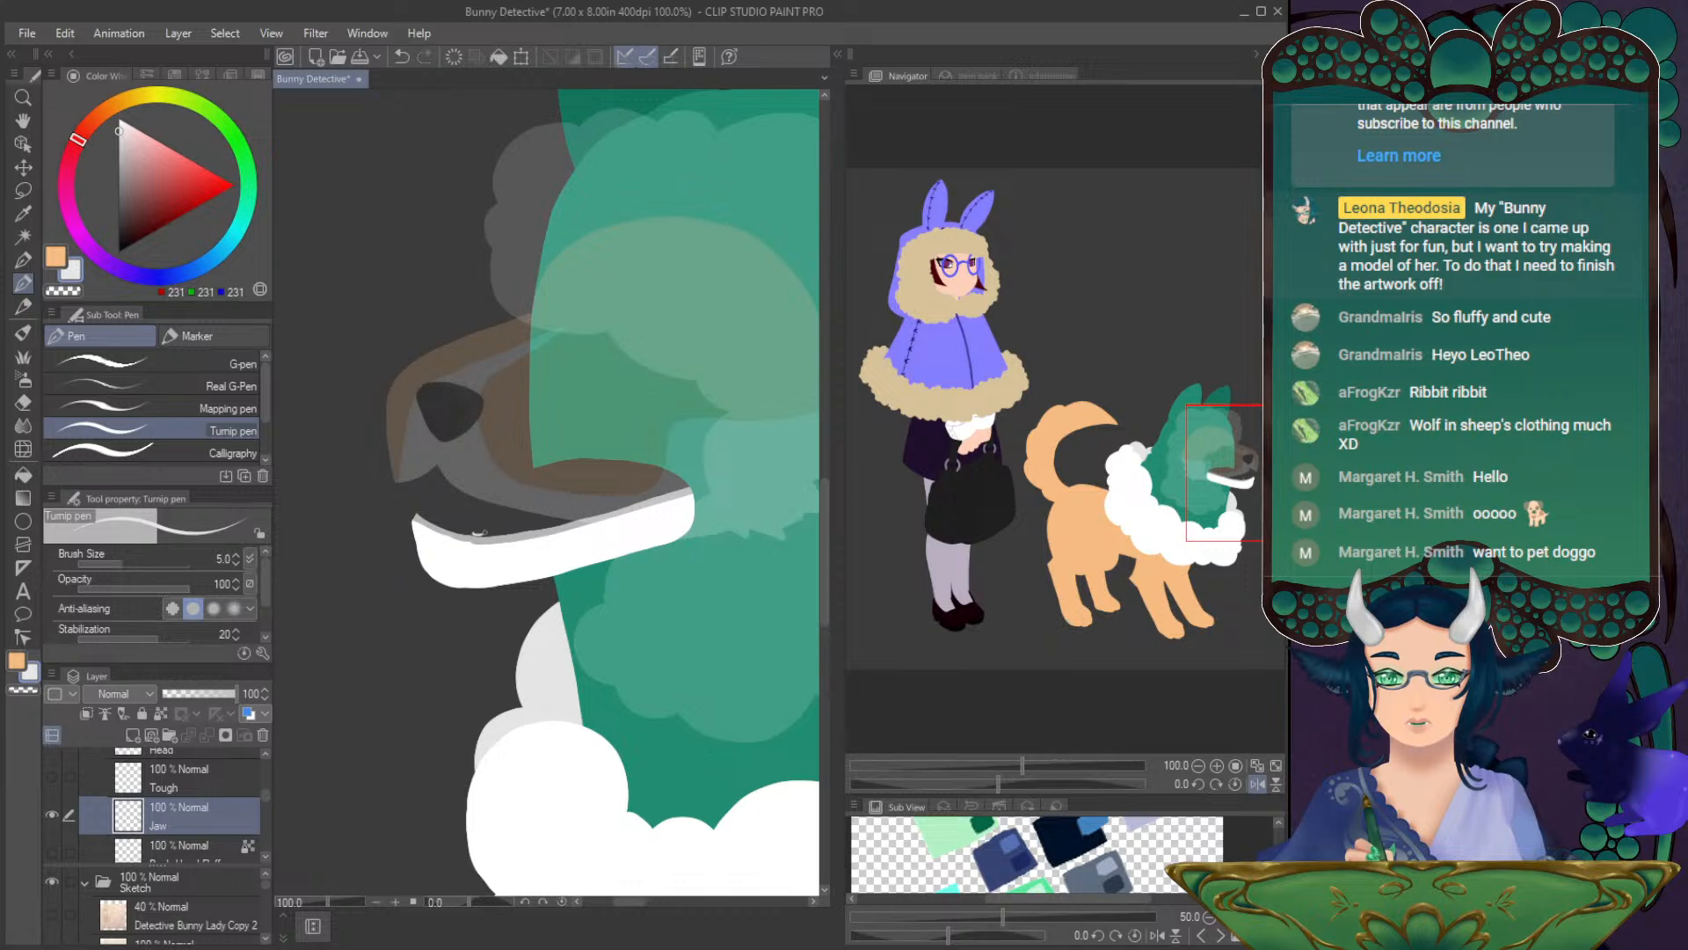
# - Try to draw a pointed fang rising from the front of the lower jaw on the Jaw layer
pyautogui.moveTo(473, 536); pyautogui.dragTo(493, 532)
pyautogui.hotkey('ctrl', 'z')
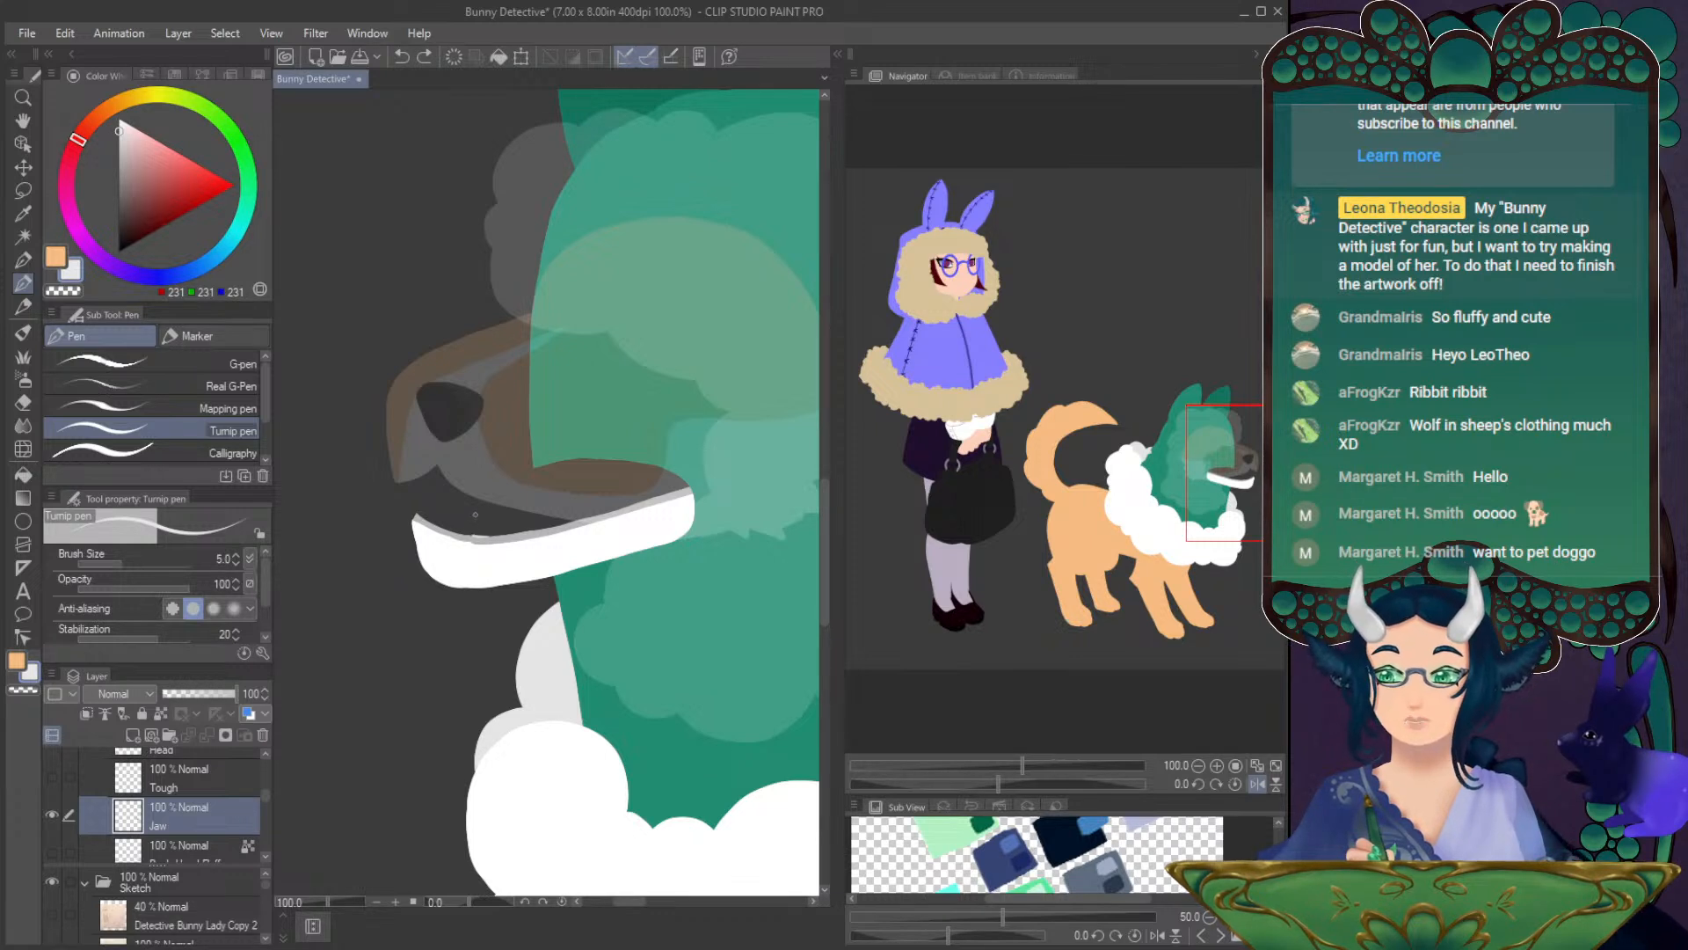
pyautogui.moveTo(472, 537); pyautogui.dragTo(479, 510)
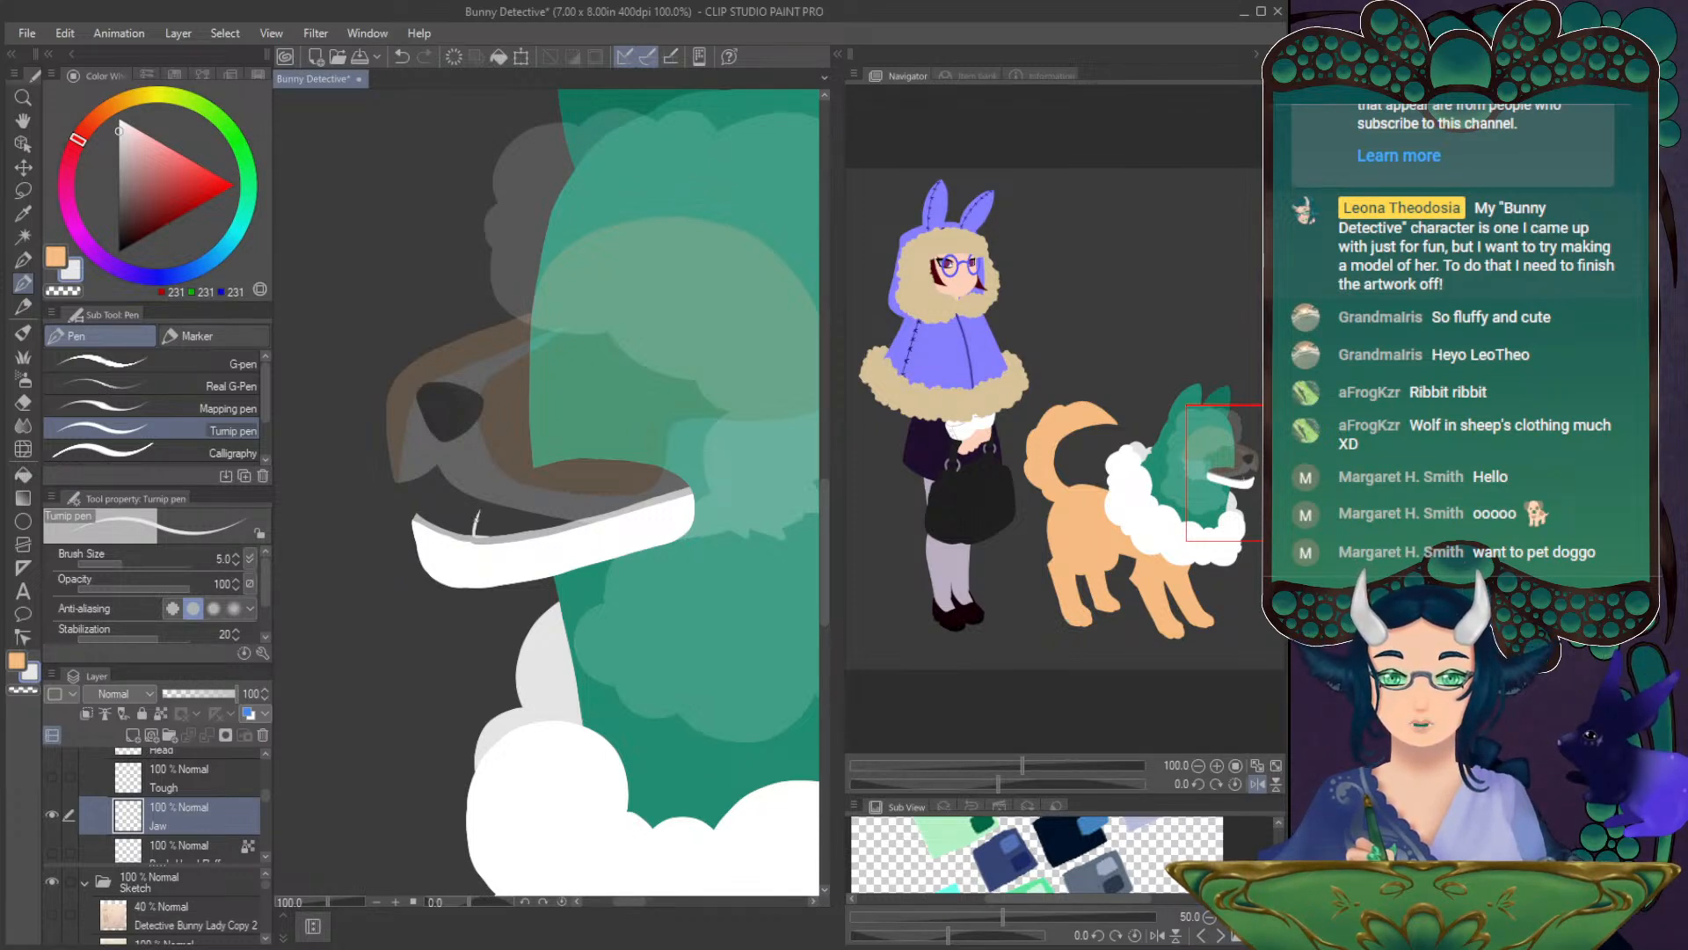
pyautogui.hotkey('ctrl', 'z')
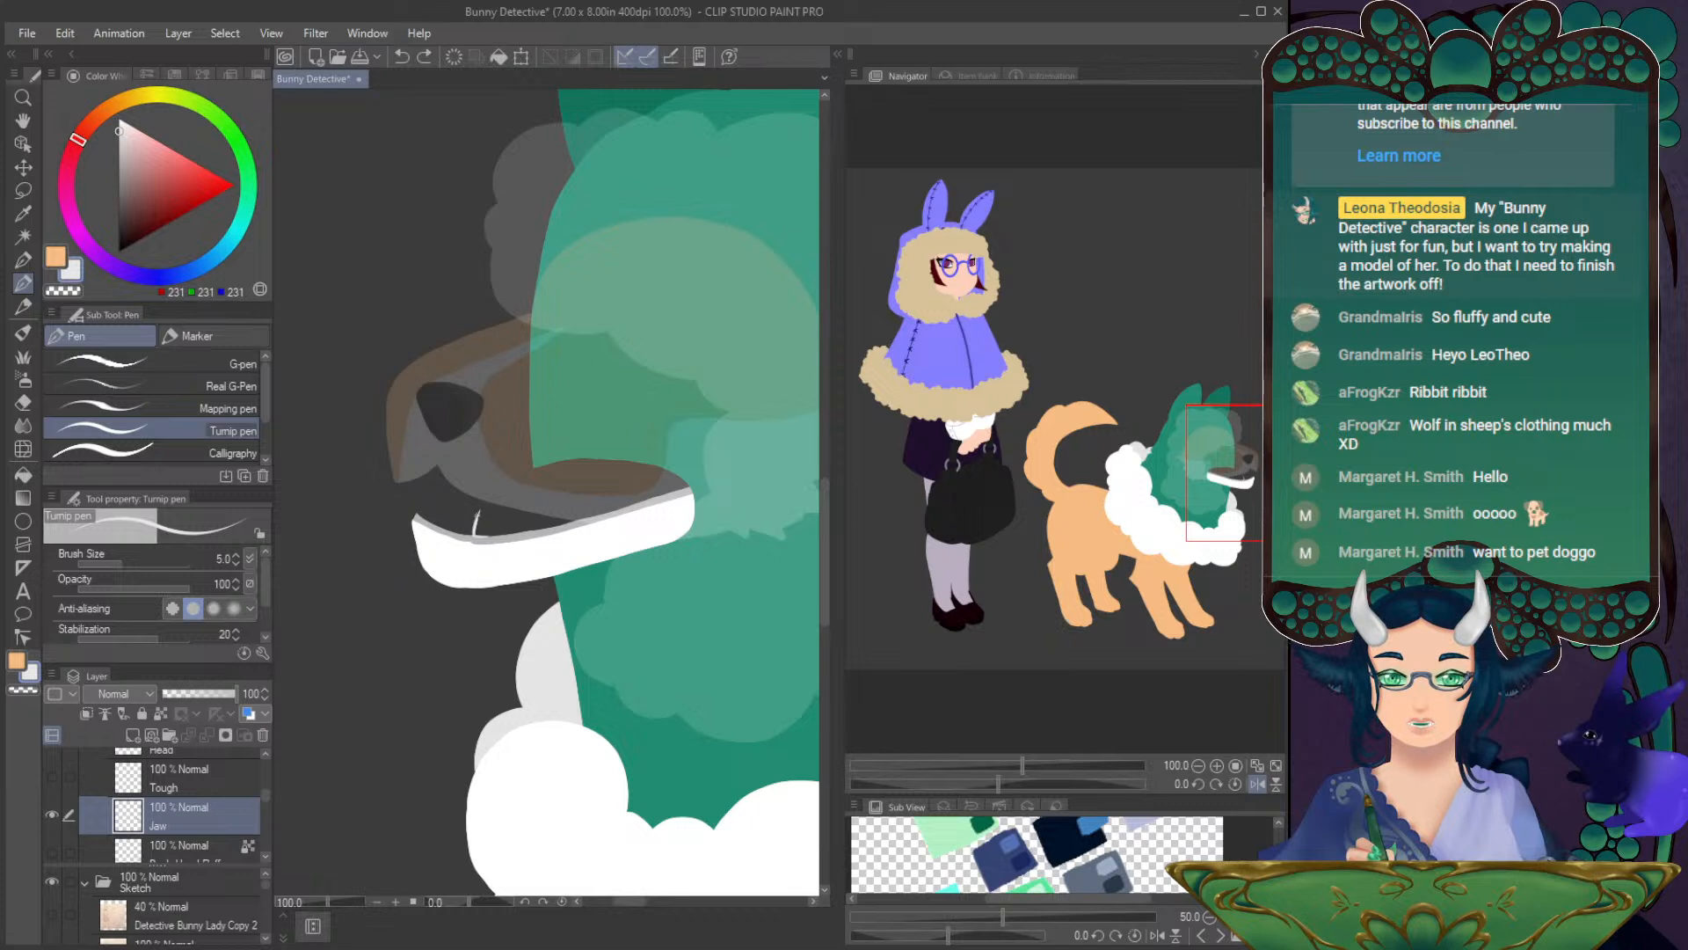
pyautogui.hotkey('ctrl', 'y')
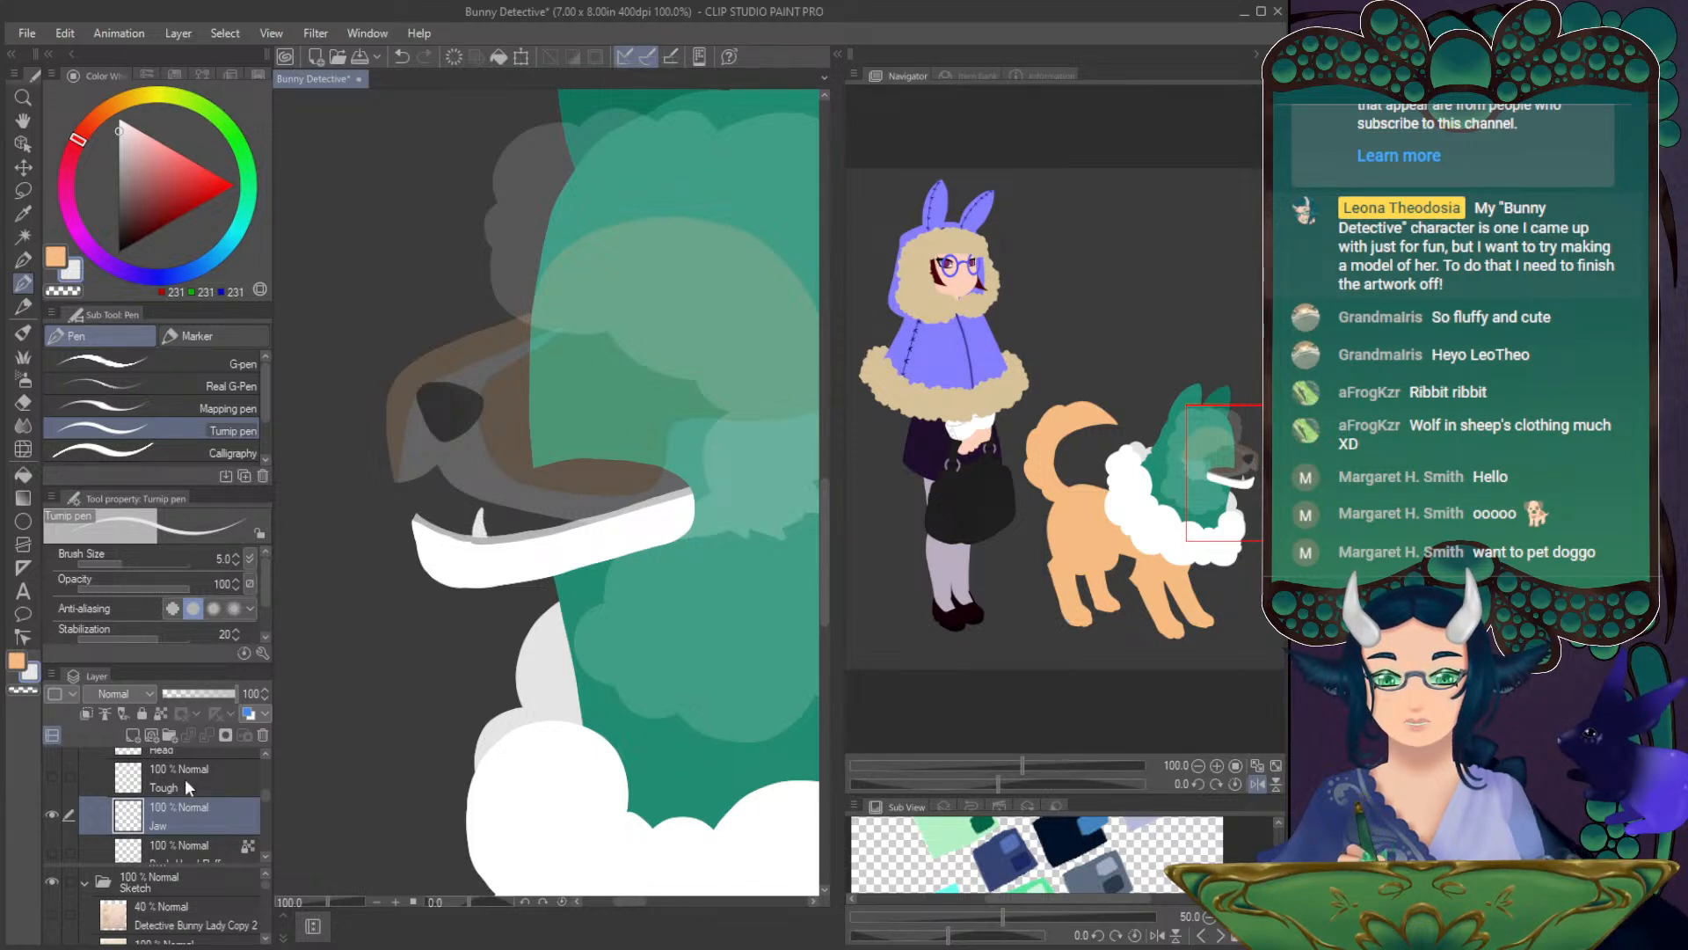
pyautogui.hotkey('ctrl', 'z')
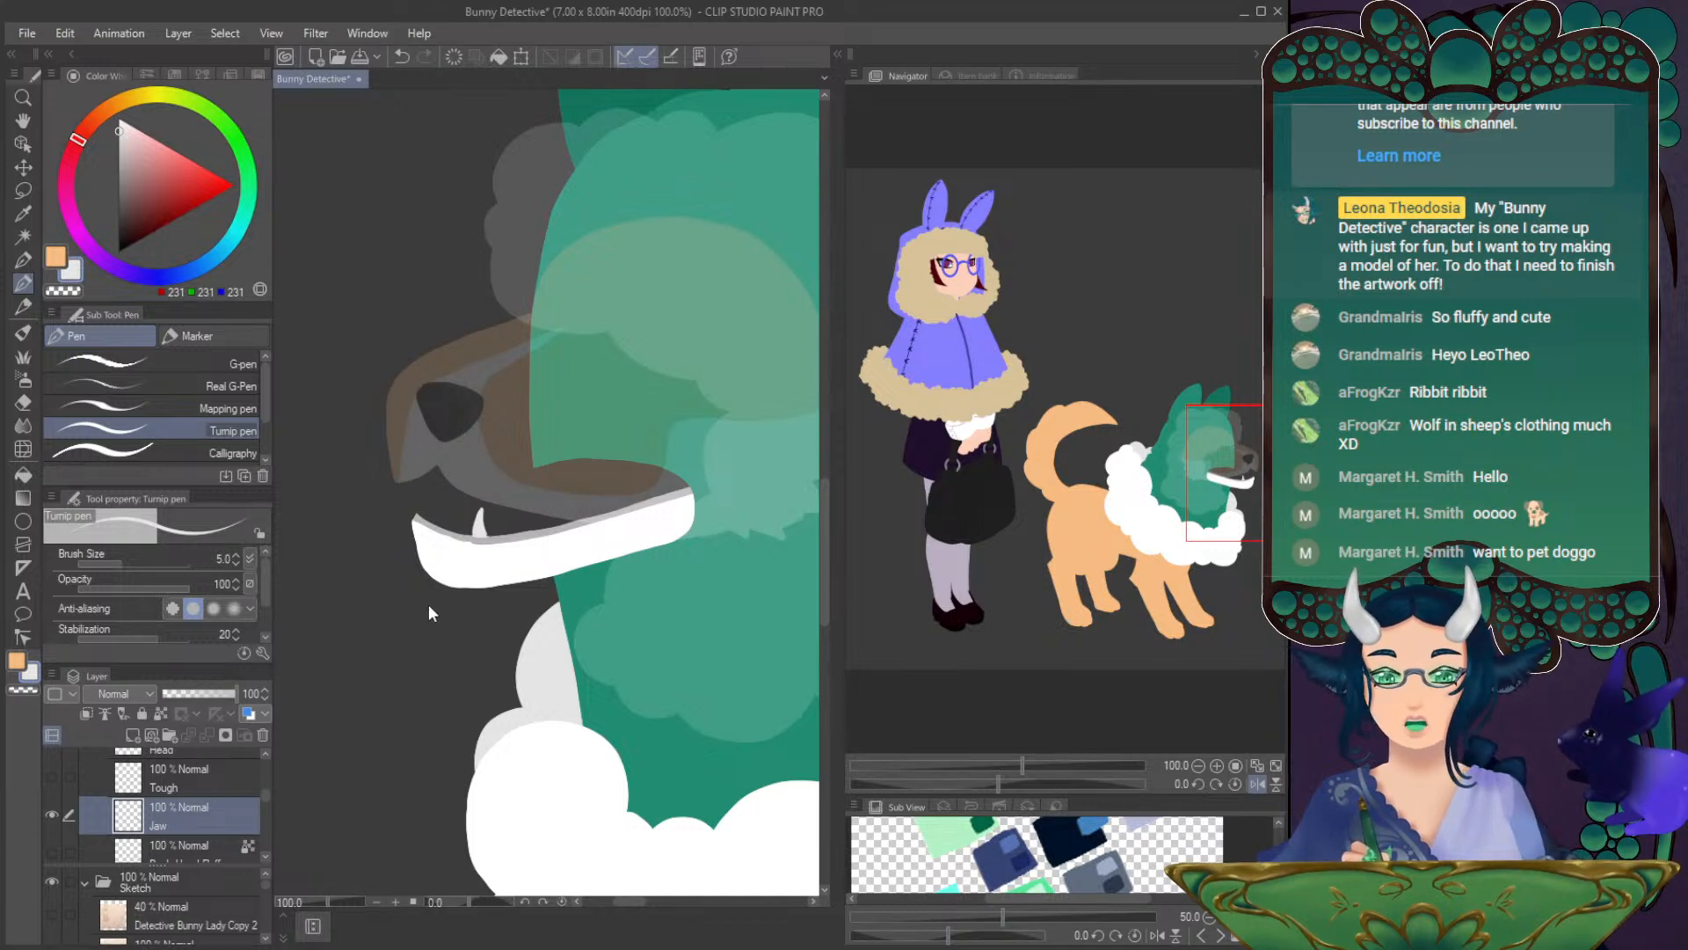
pyautogui.hotkey('ctrl', 'z')
pyautogui.hotkey('ctrl', 'z')
pyautogui.hotkey('ctrl', 'z')
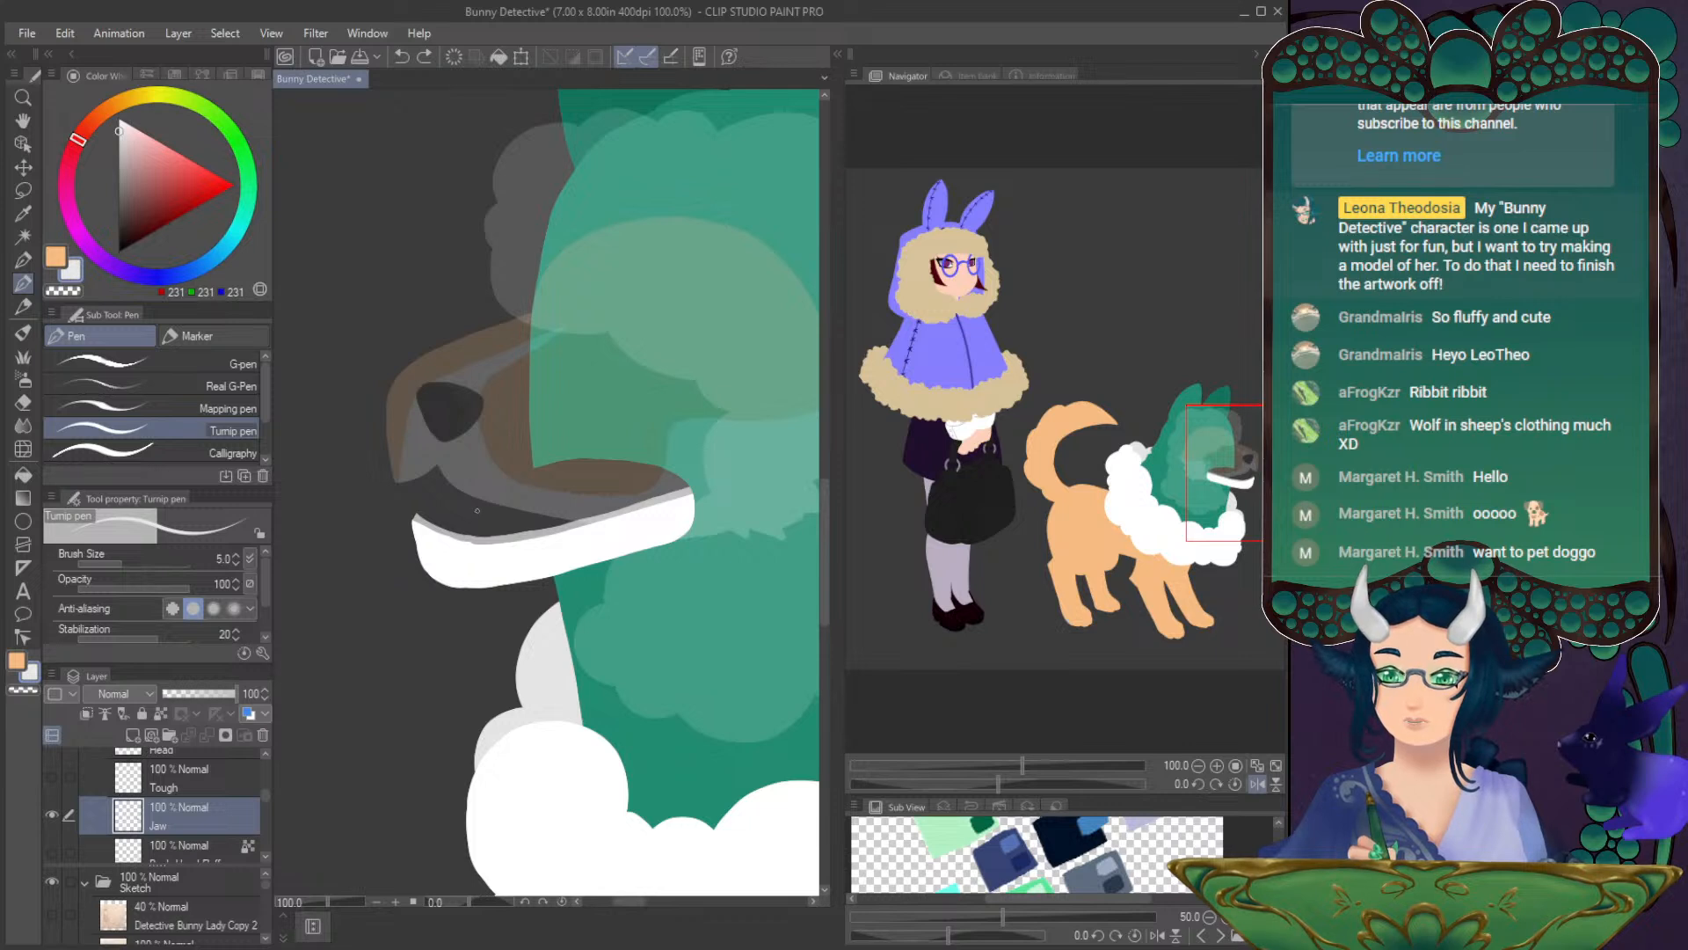
# - Add a new layer above Jaw, draw a near-white upper fang behind the muzzle's front, and set the Hard eraser to 18.1 for trimming it
pyautogui.click(133, 735)
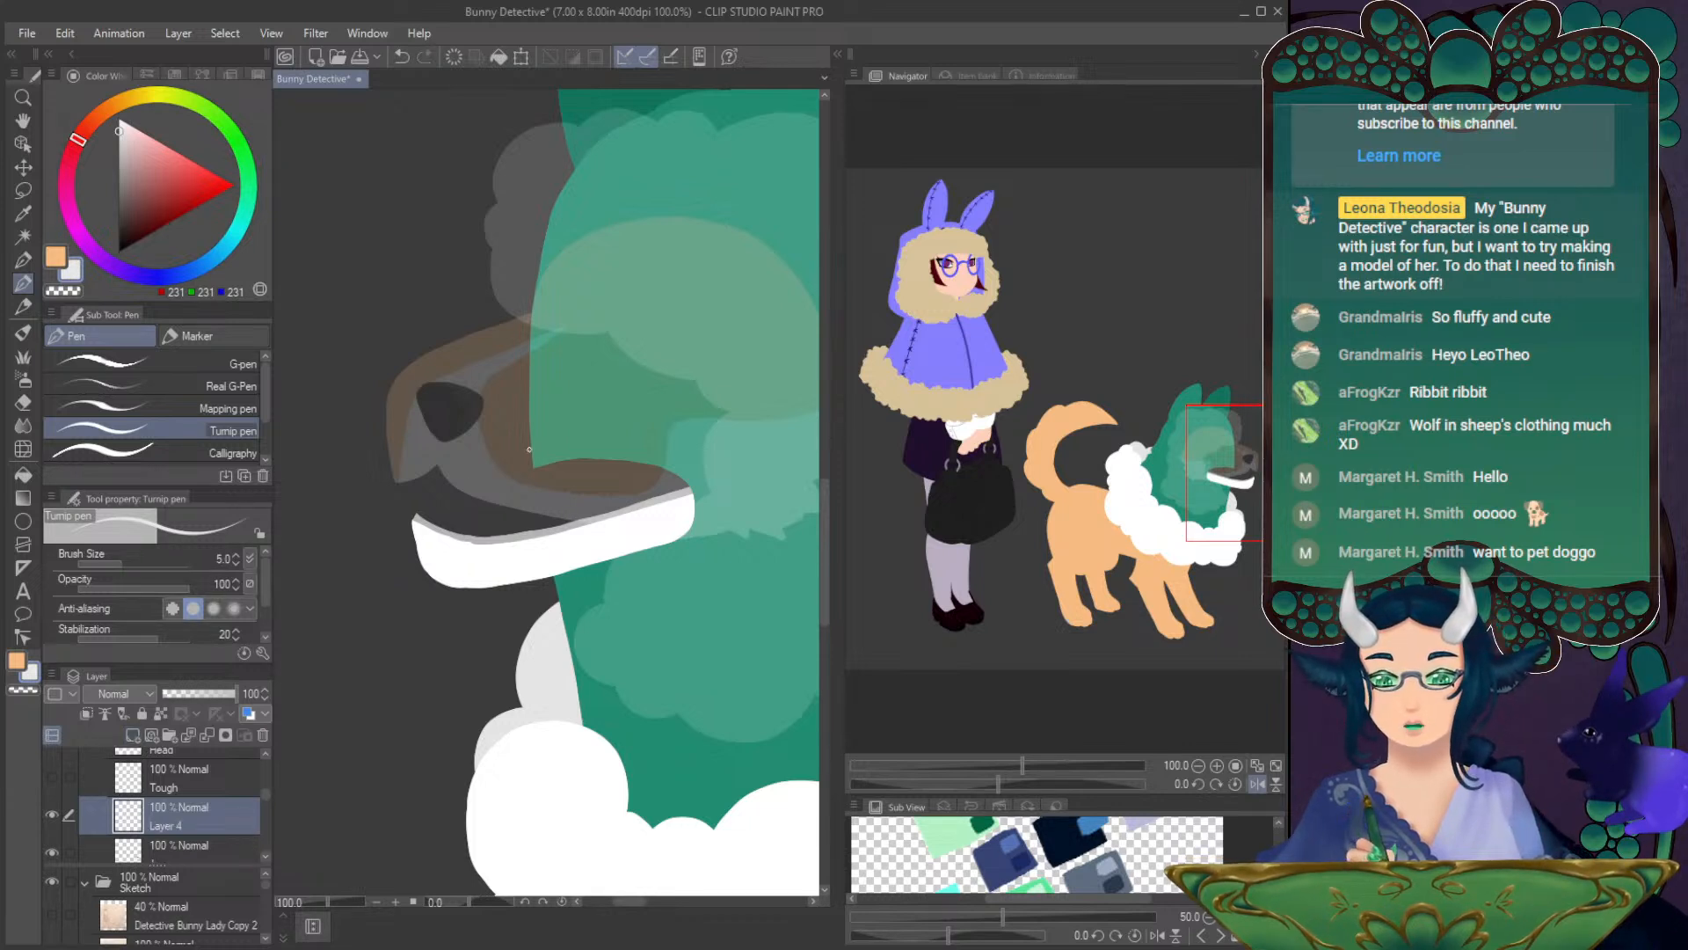
pyautogui.moveTo(458, 476); pyautogui.dragTo(473, 508)
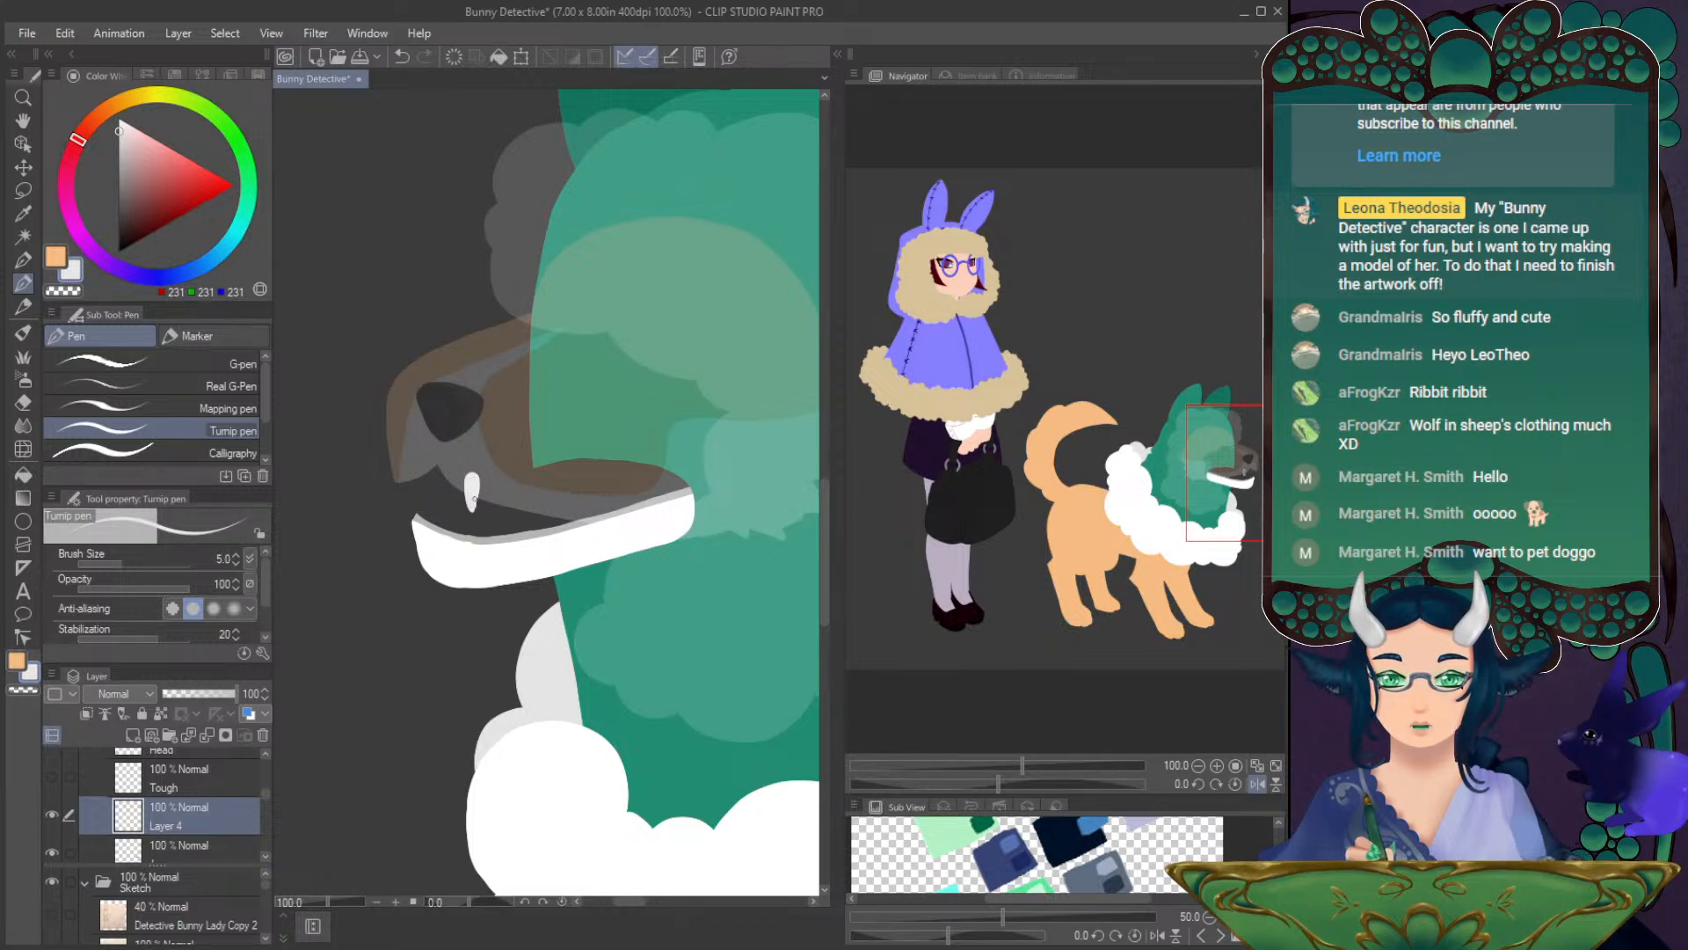
pyautogui.press('e')
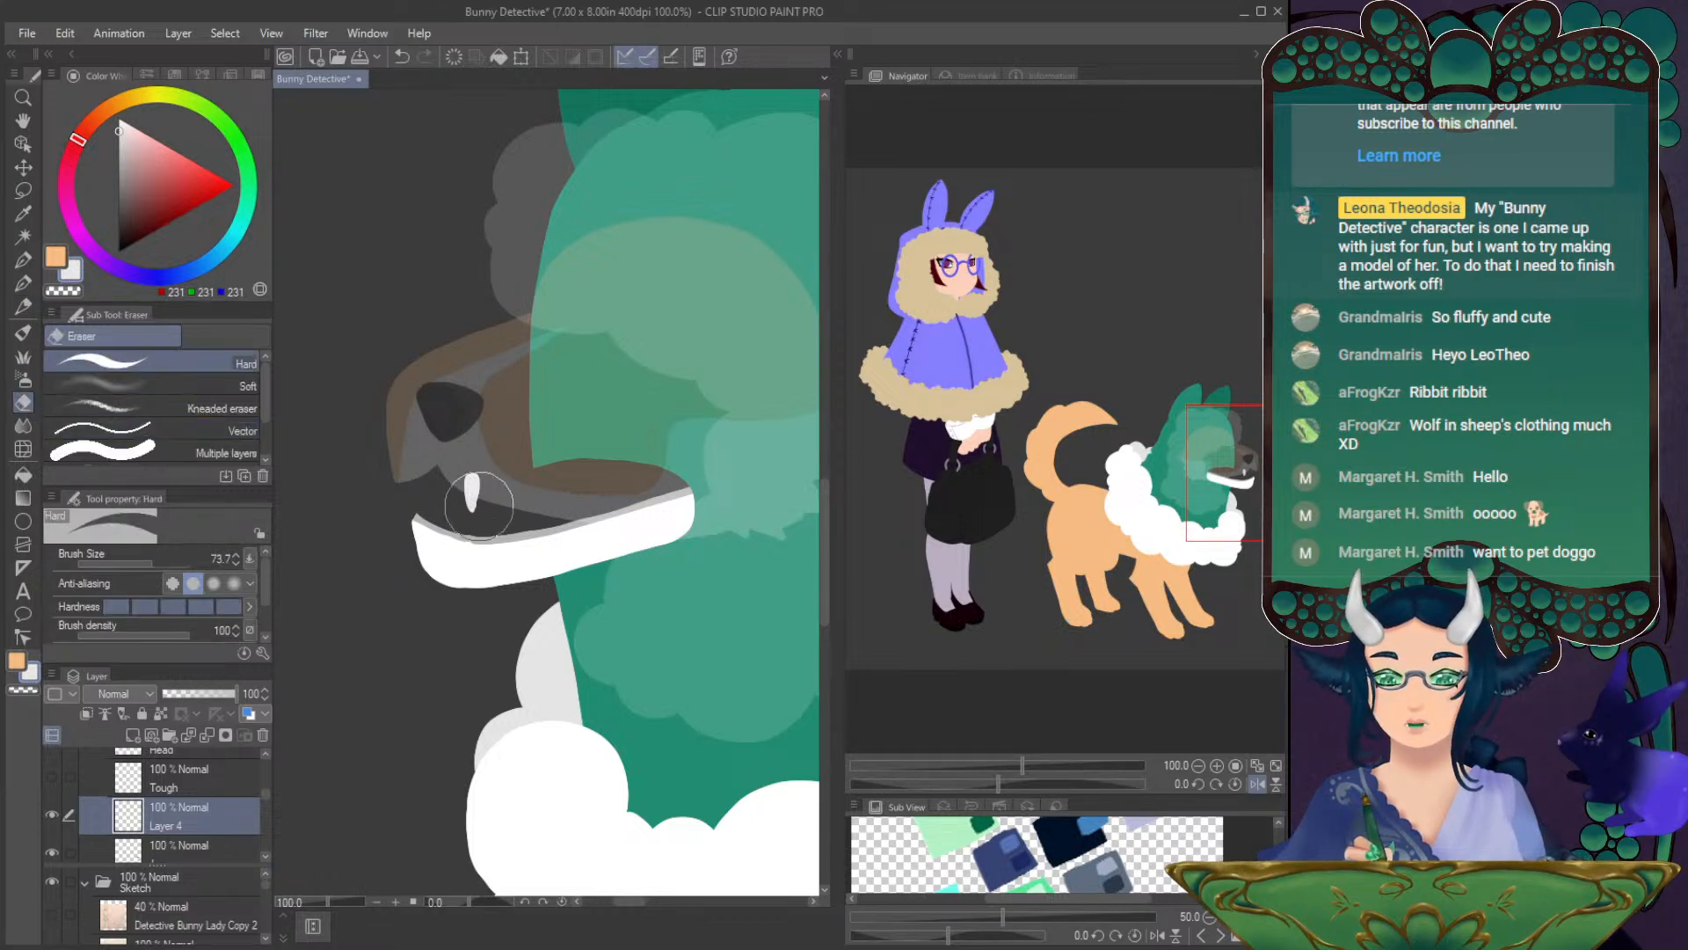
pyautogui.click(136, 562)
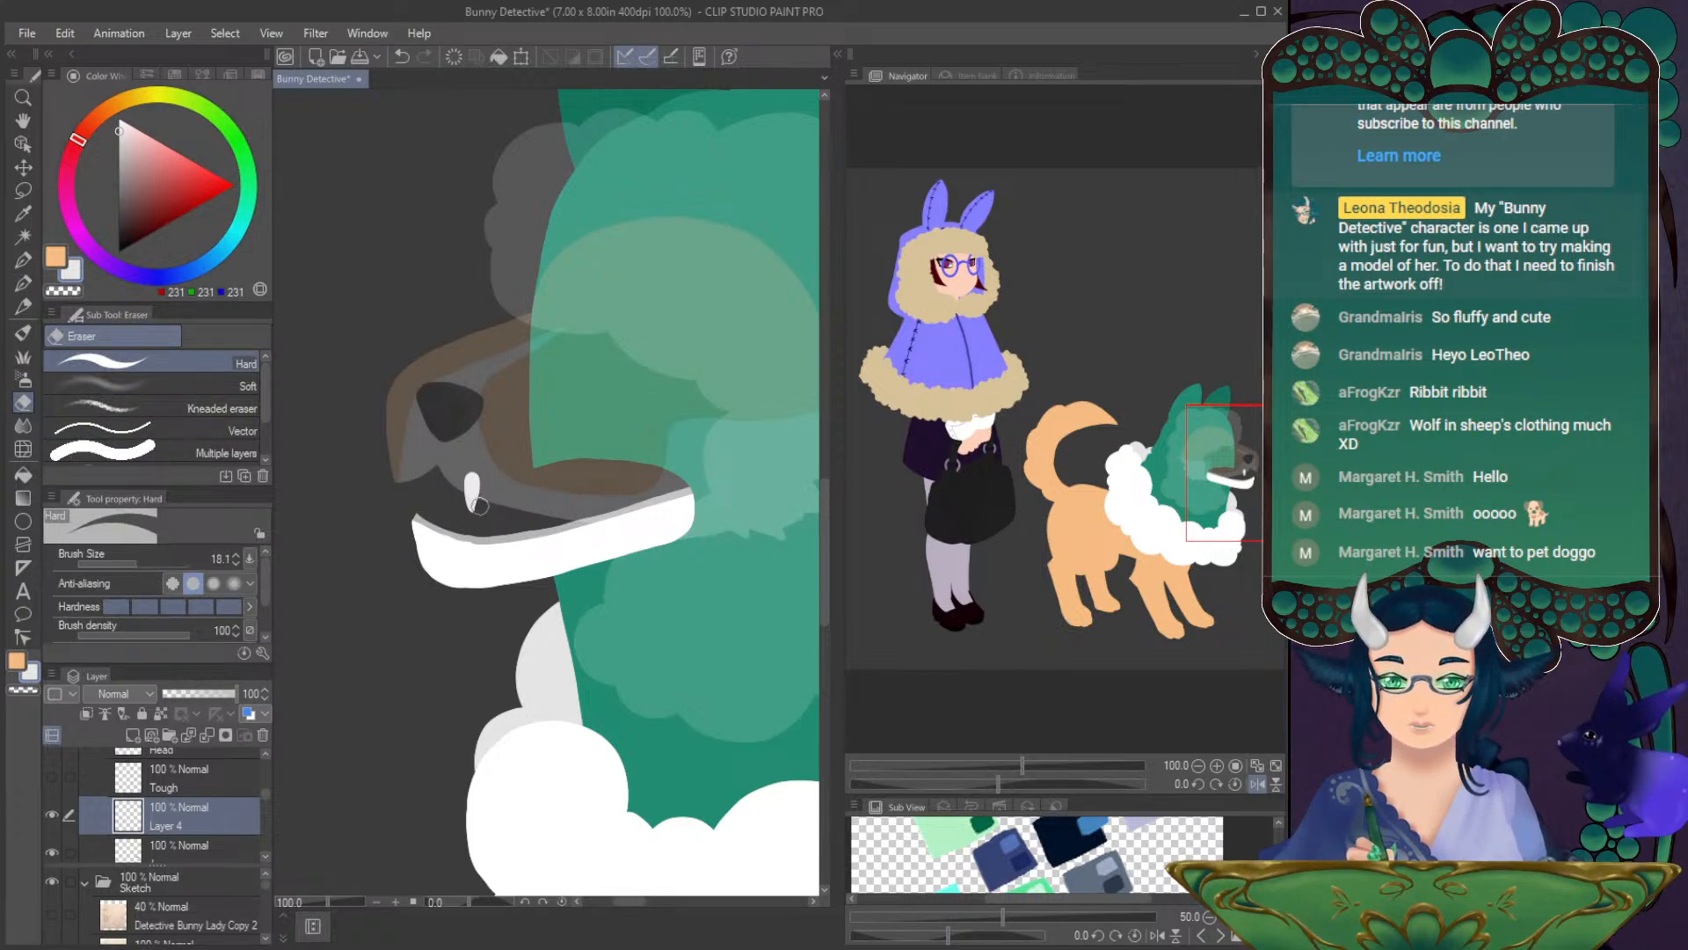
# - Draw a second near-white upper fang at the front tip of the muzzle with the Turnip pen at brush size 5.0
pyautogui.press('p')
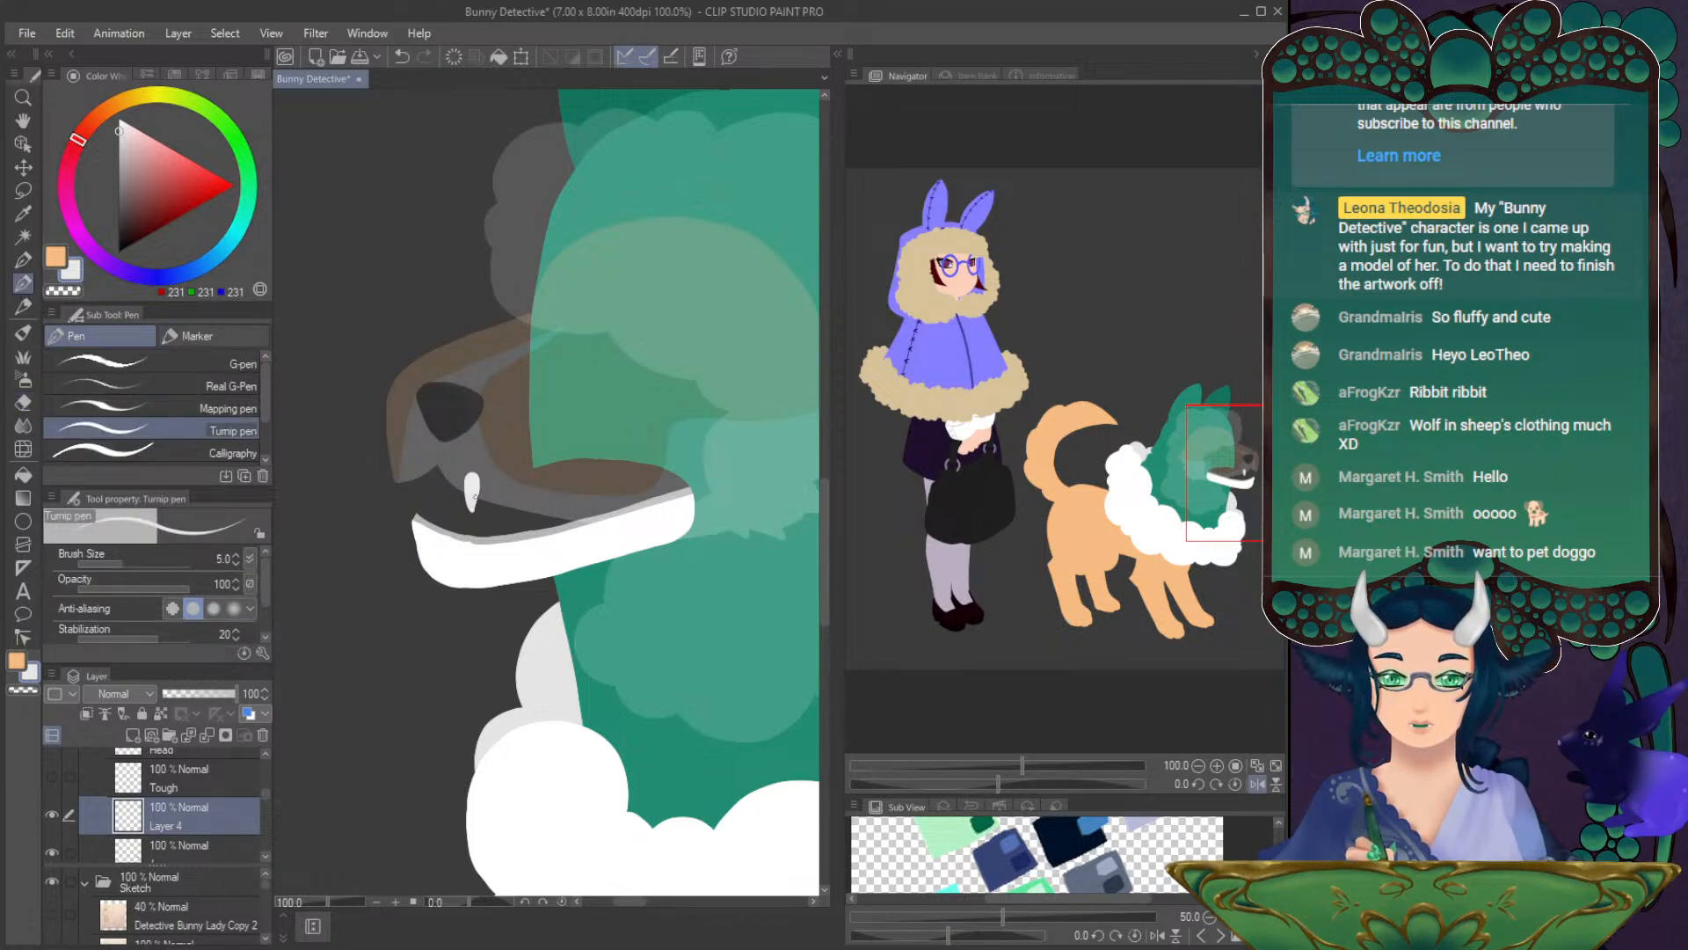
pyautogui.moveTo(402, 466); pyautogui.dragTo(406, 493)
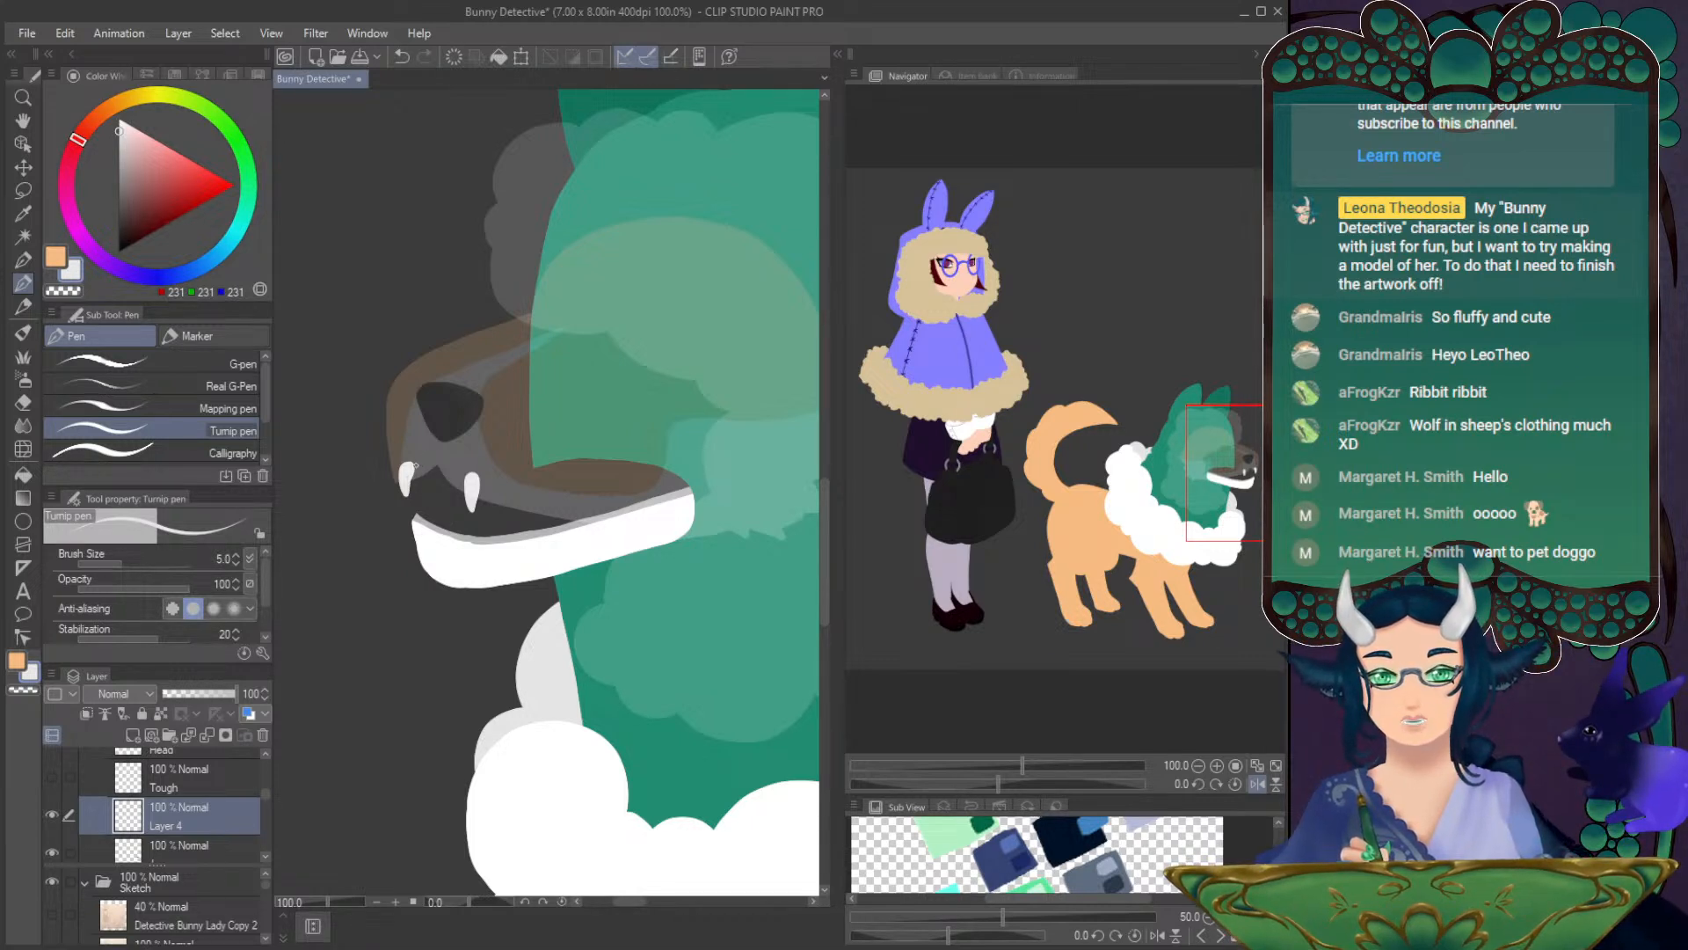
pyautogui.hotkey('ctrl', 'z')
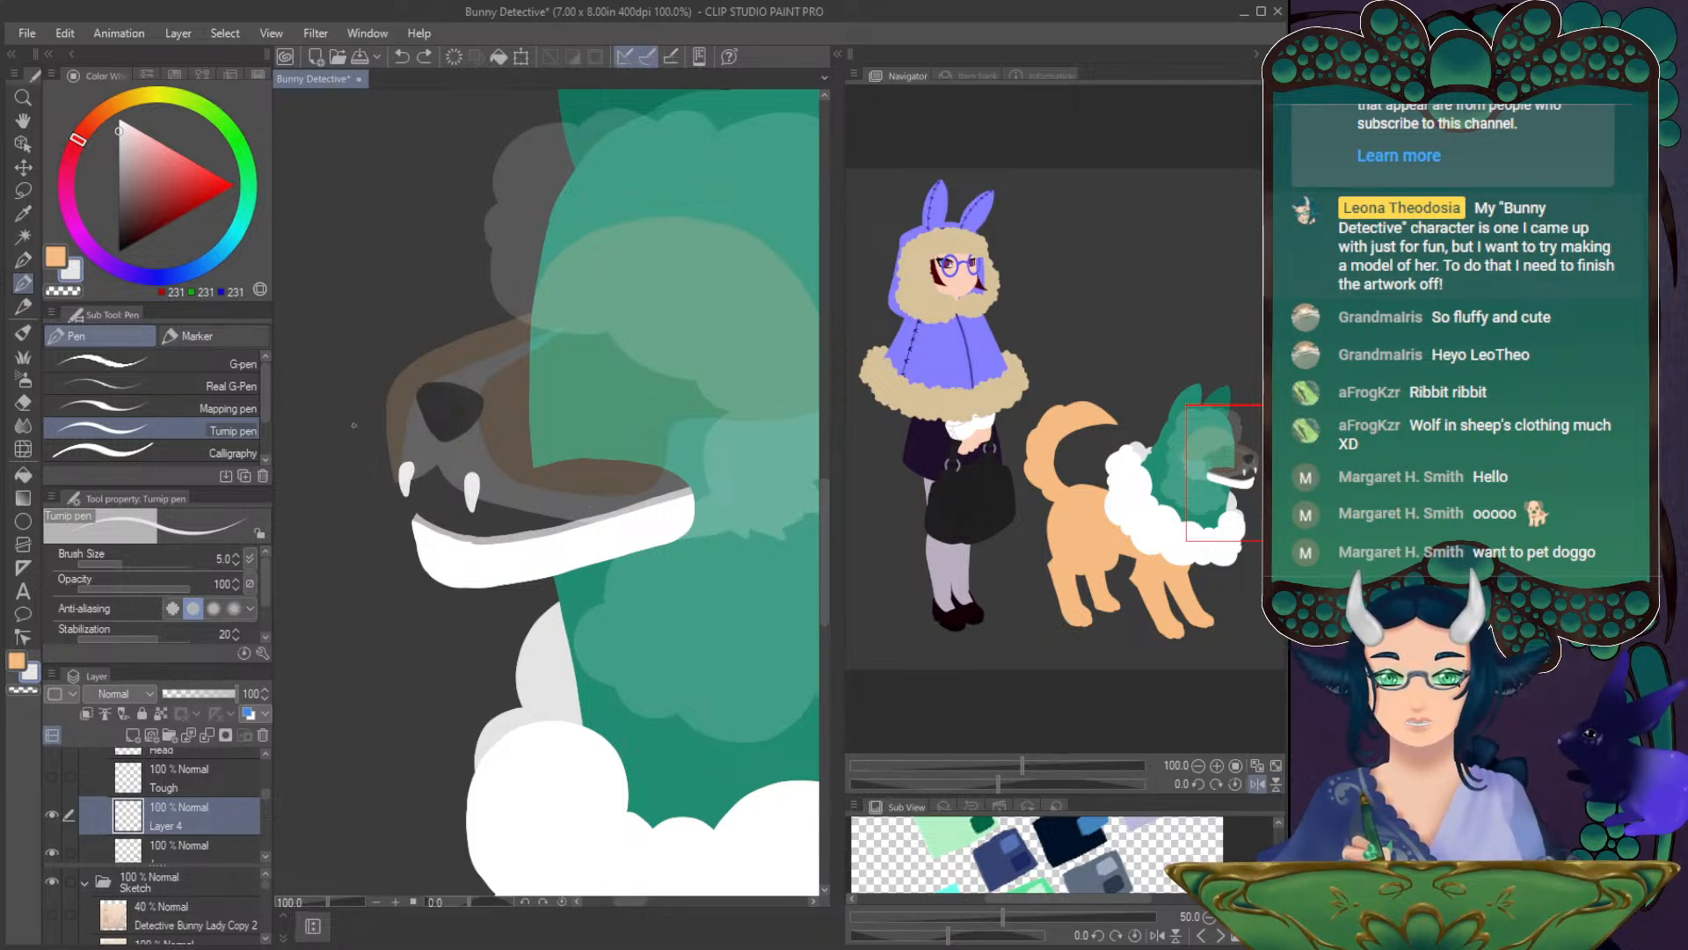
pyautogui.press('e')
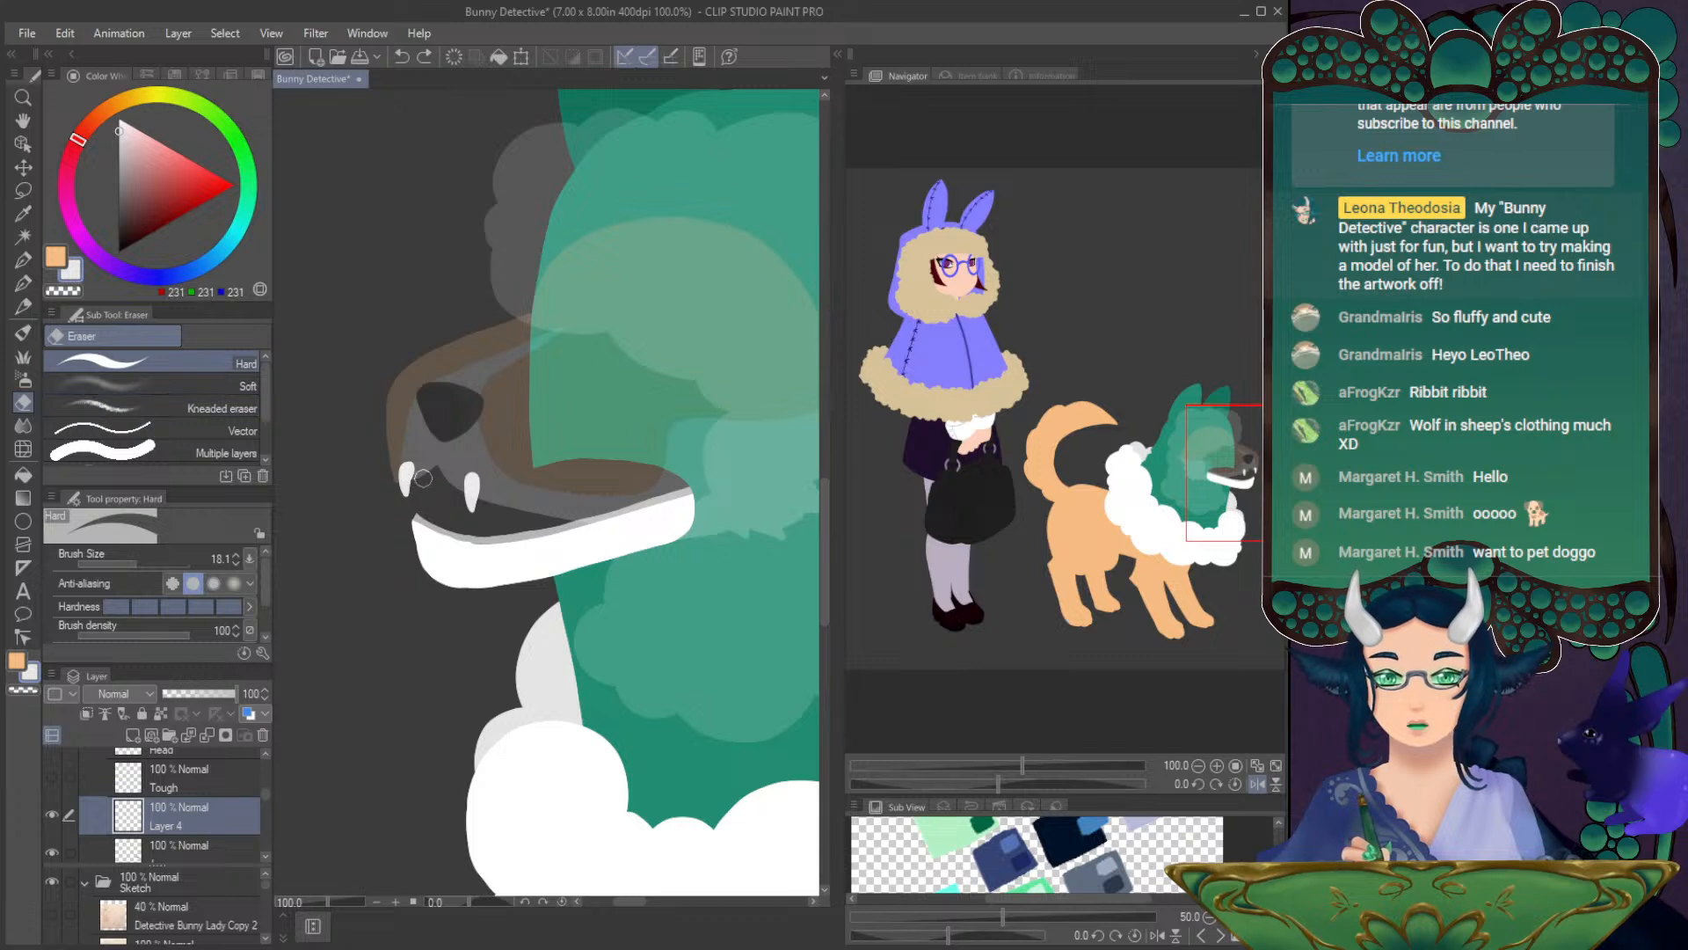
pyautogui.click(25, 282)
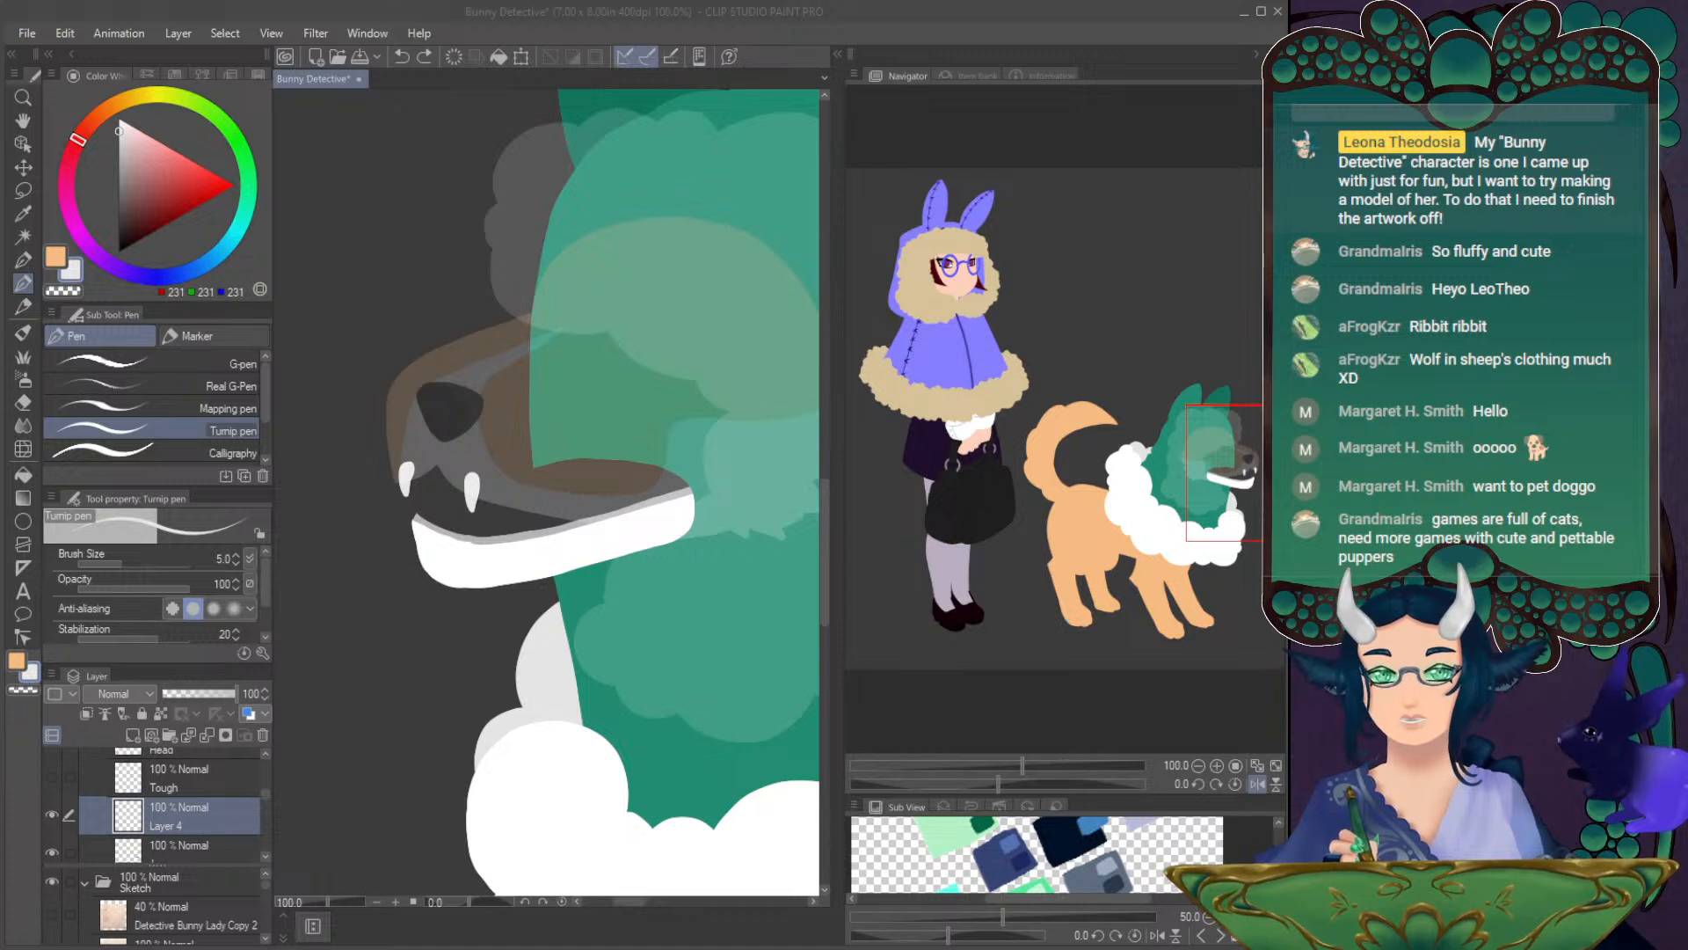
# - Rename the new fang layer to Upper Fangs
pyautogui.click(296, 372)
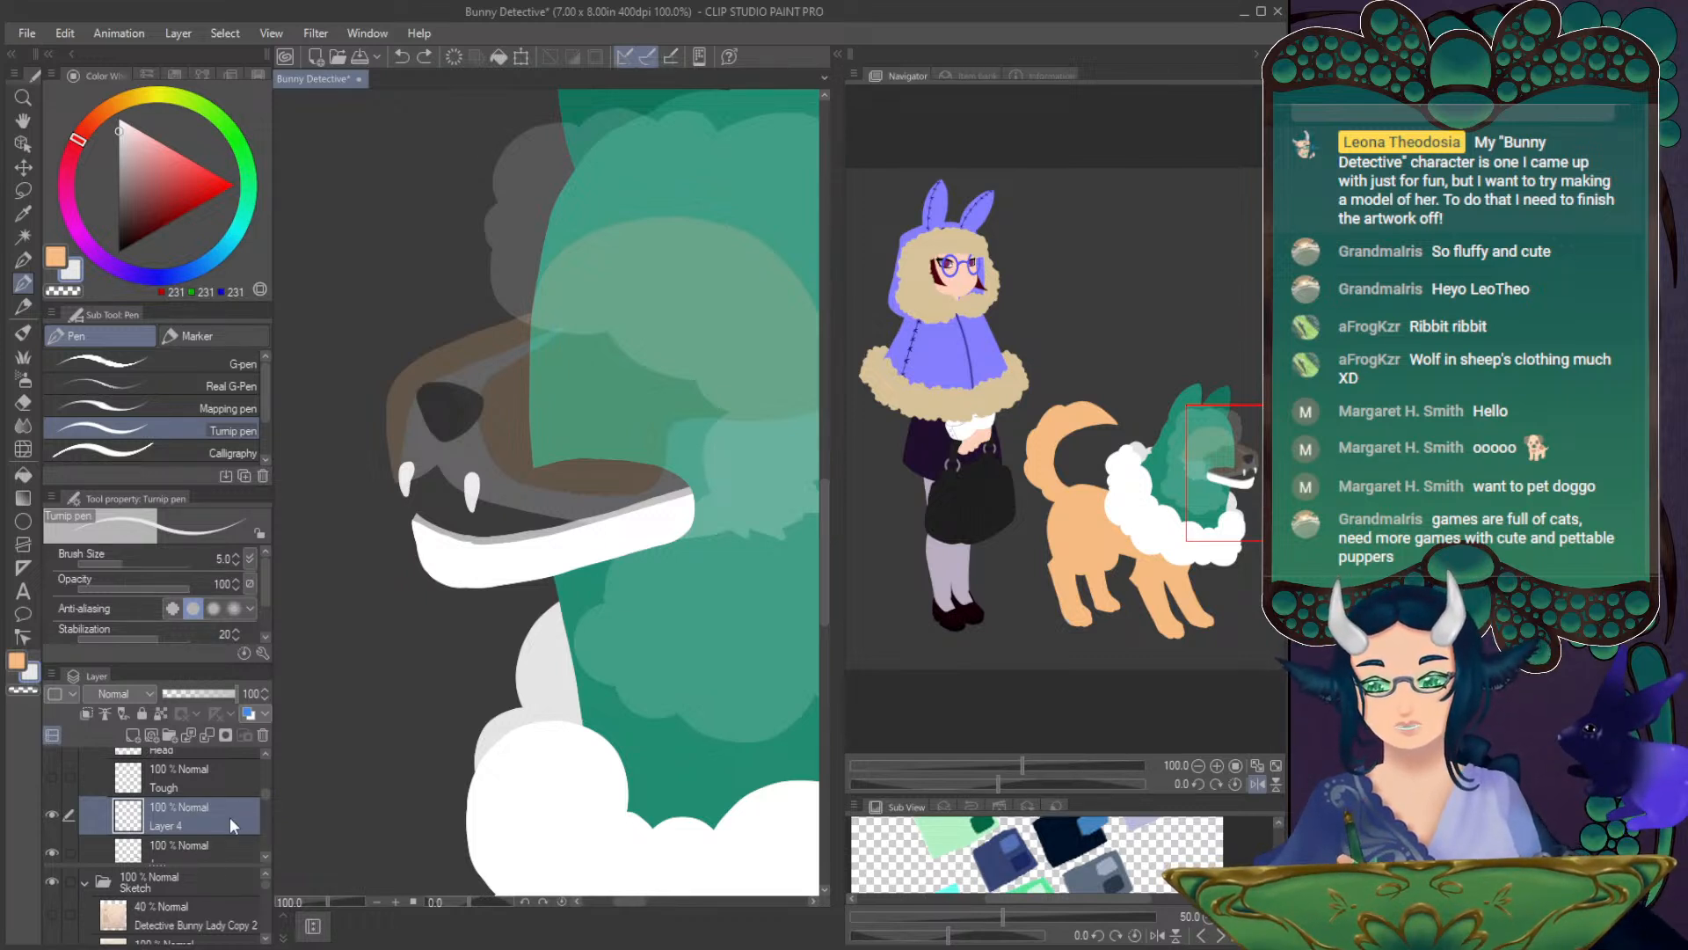
pyautogui.scroll(-2, 233, 810)
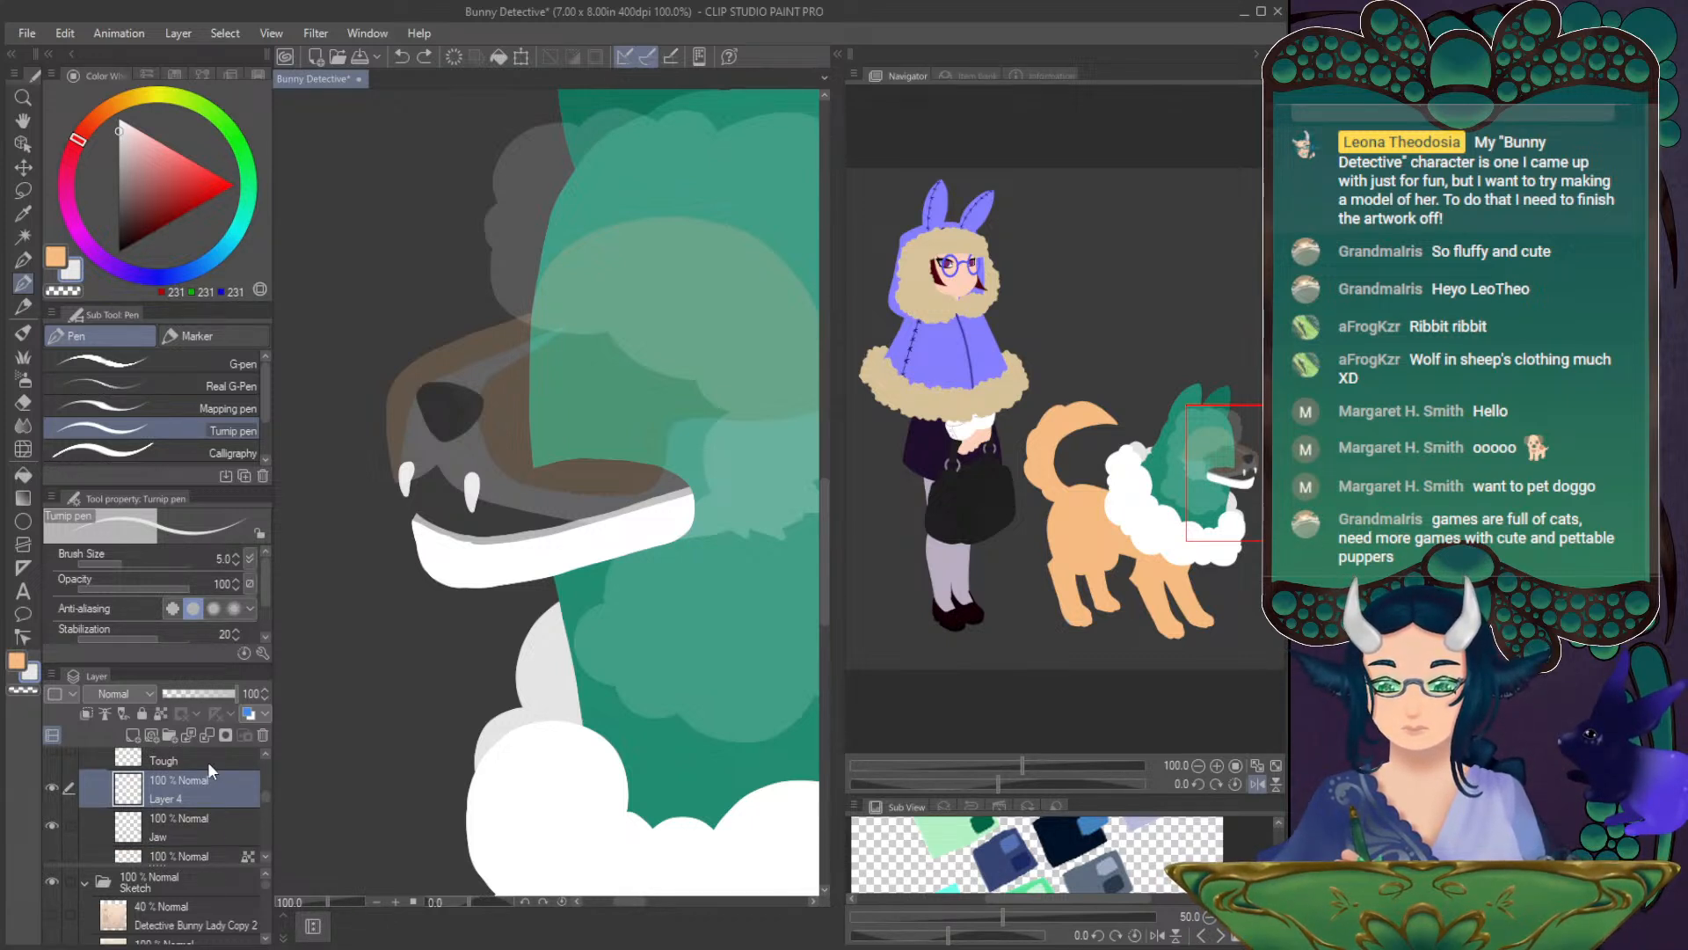
pyautogui.hotkey('ctrl', 'y')
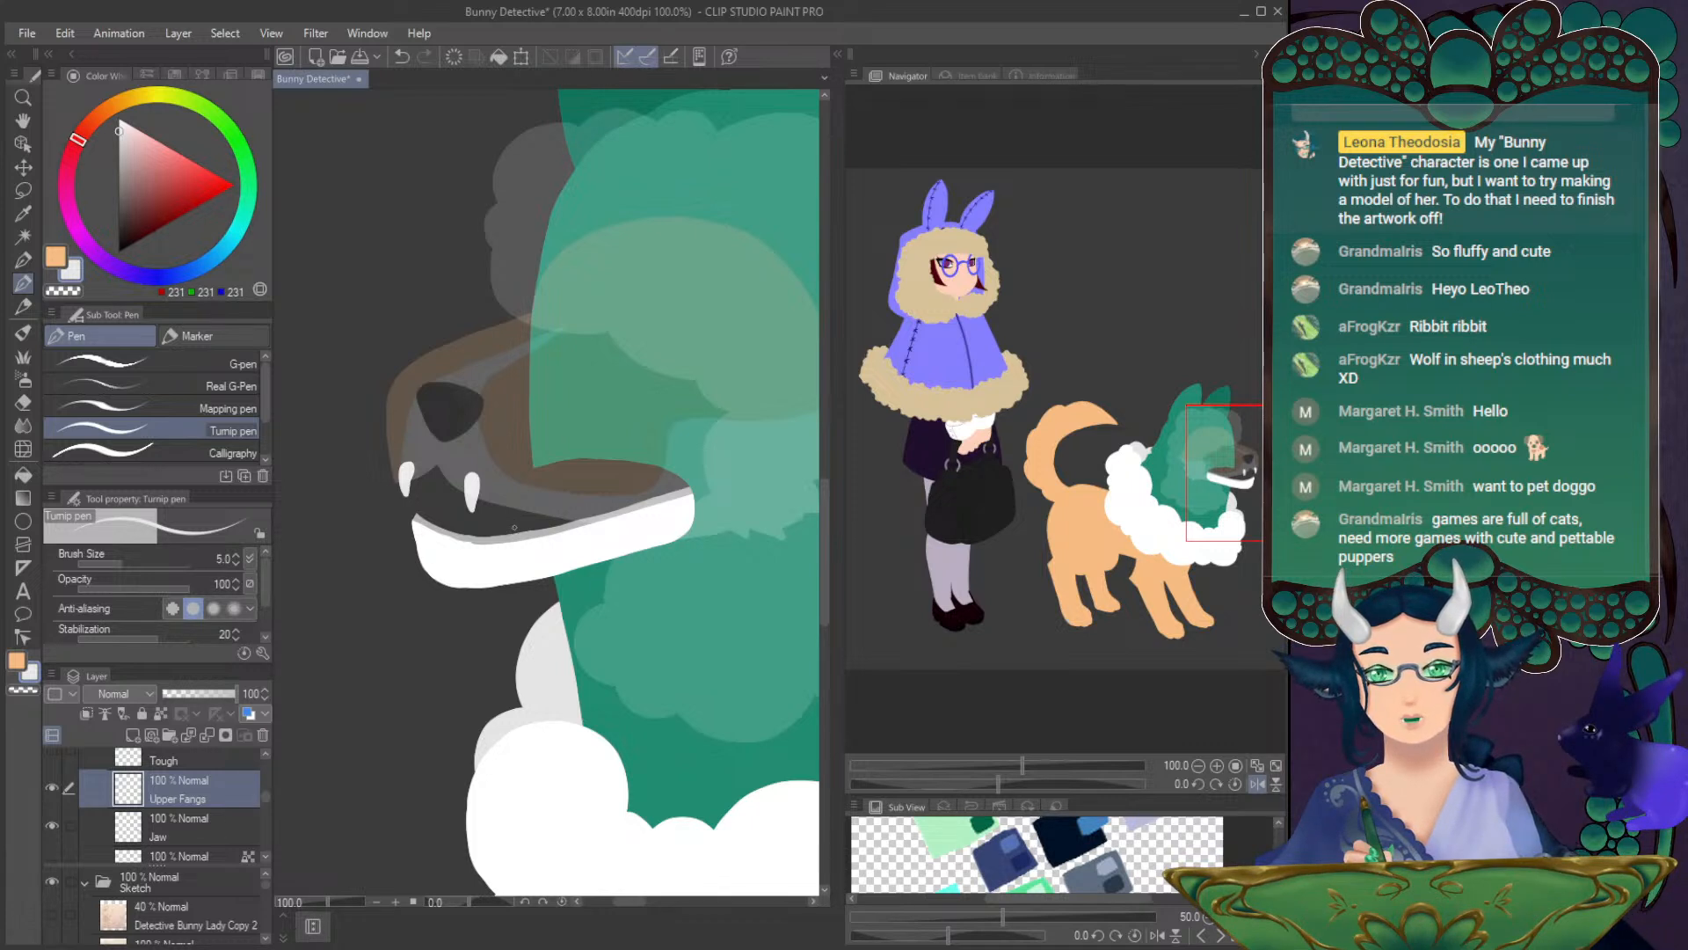
# - Draw and fill a near-white pointed lower fang midway along the lower jaw on the Jaw layer
pyautogui.hotkey('alt', '[')
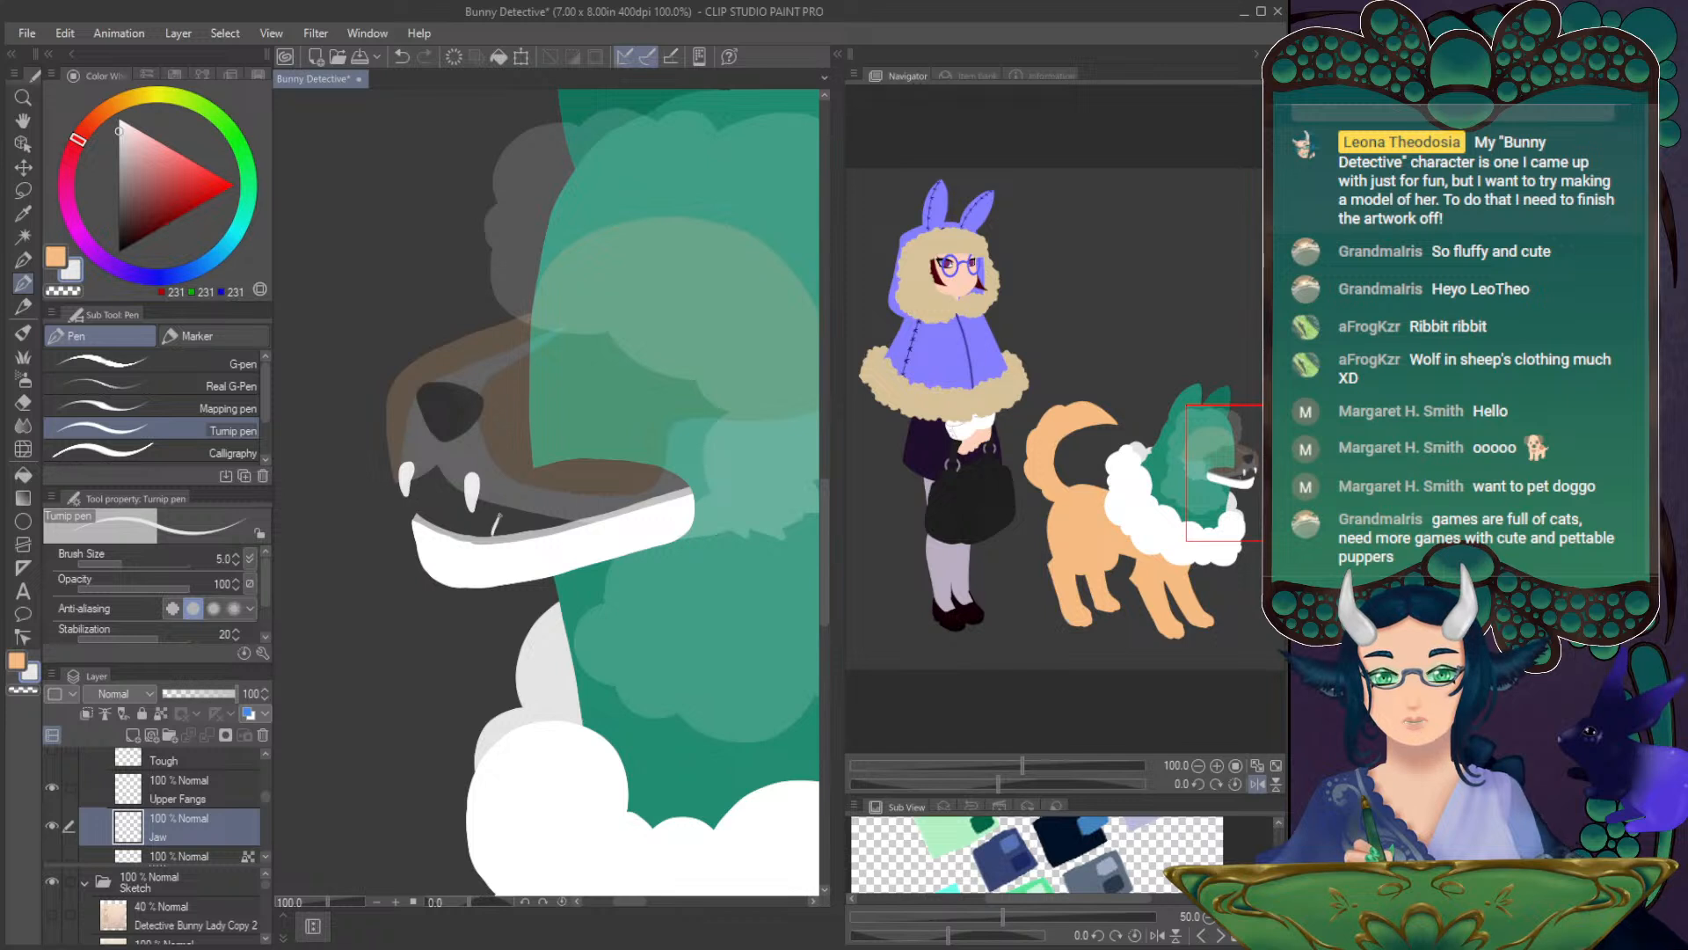
pyautogui.hotkey('ctrl', 'z')
pyautogui.moveTo(497, 513); pyautogui.dragTo(502, 533)
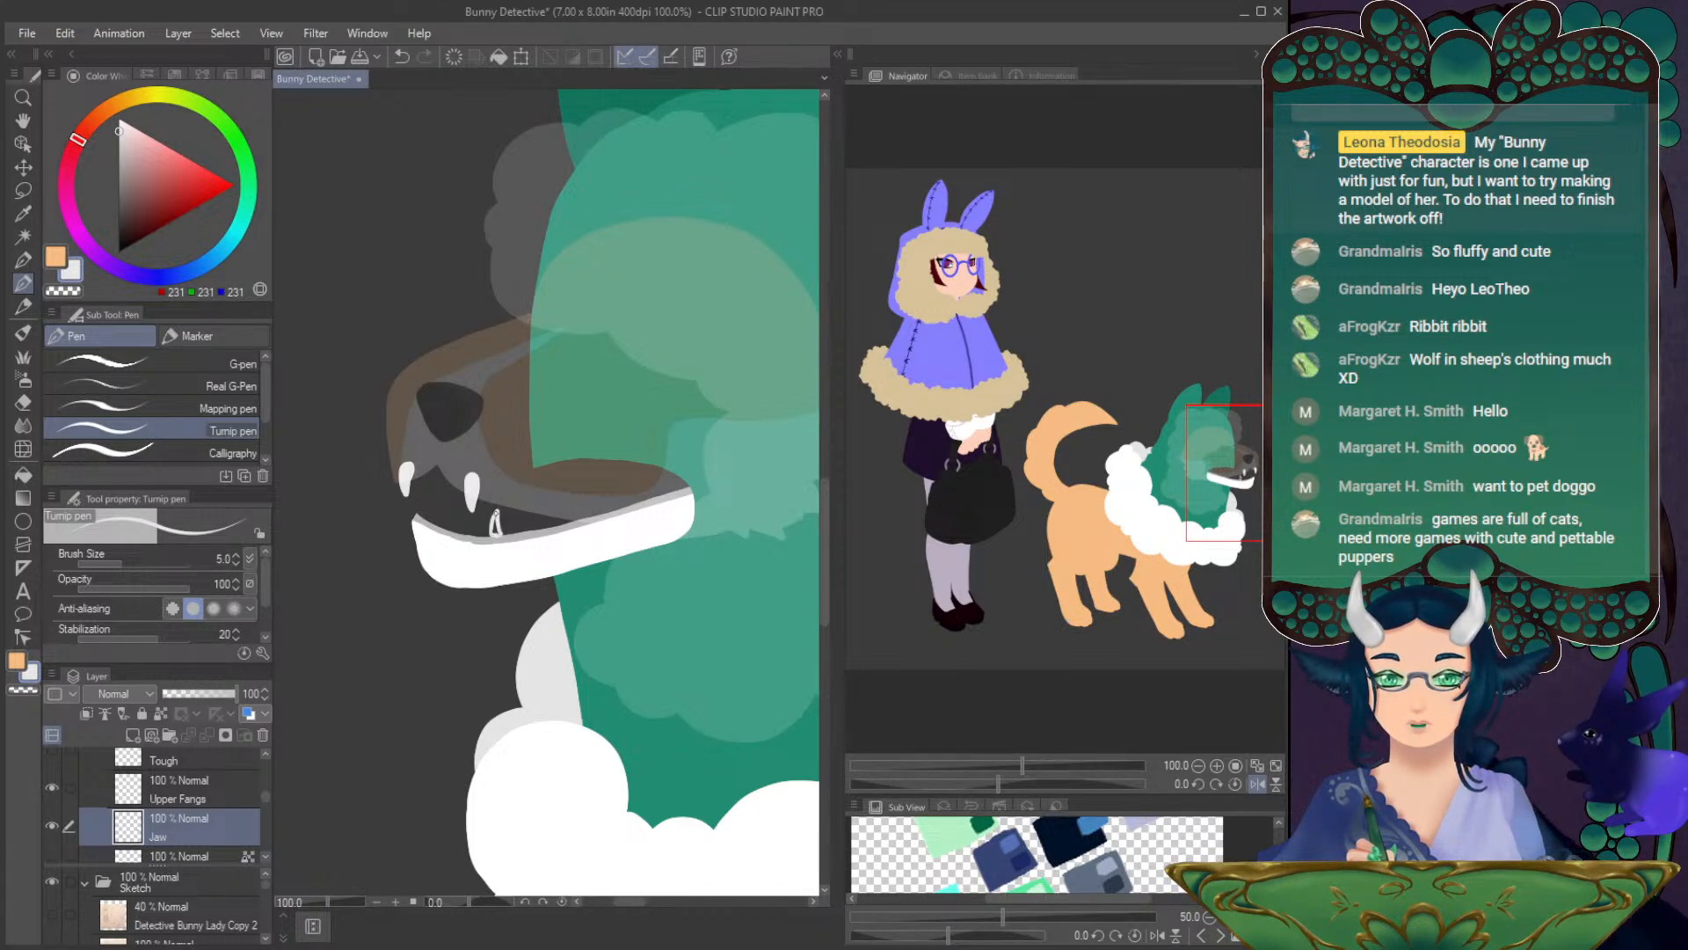
pyautogui.moveTo(496, 520); pyautogui.dragTo(496, 532)
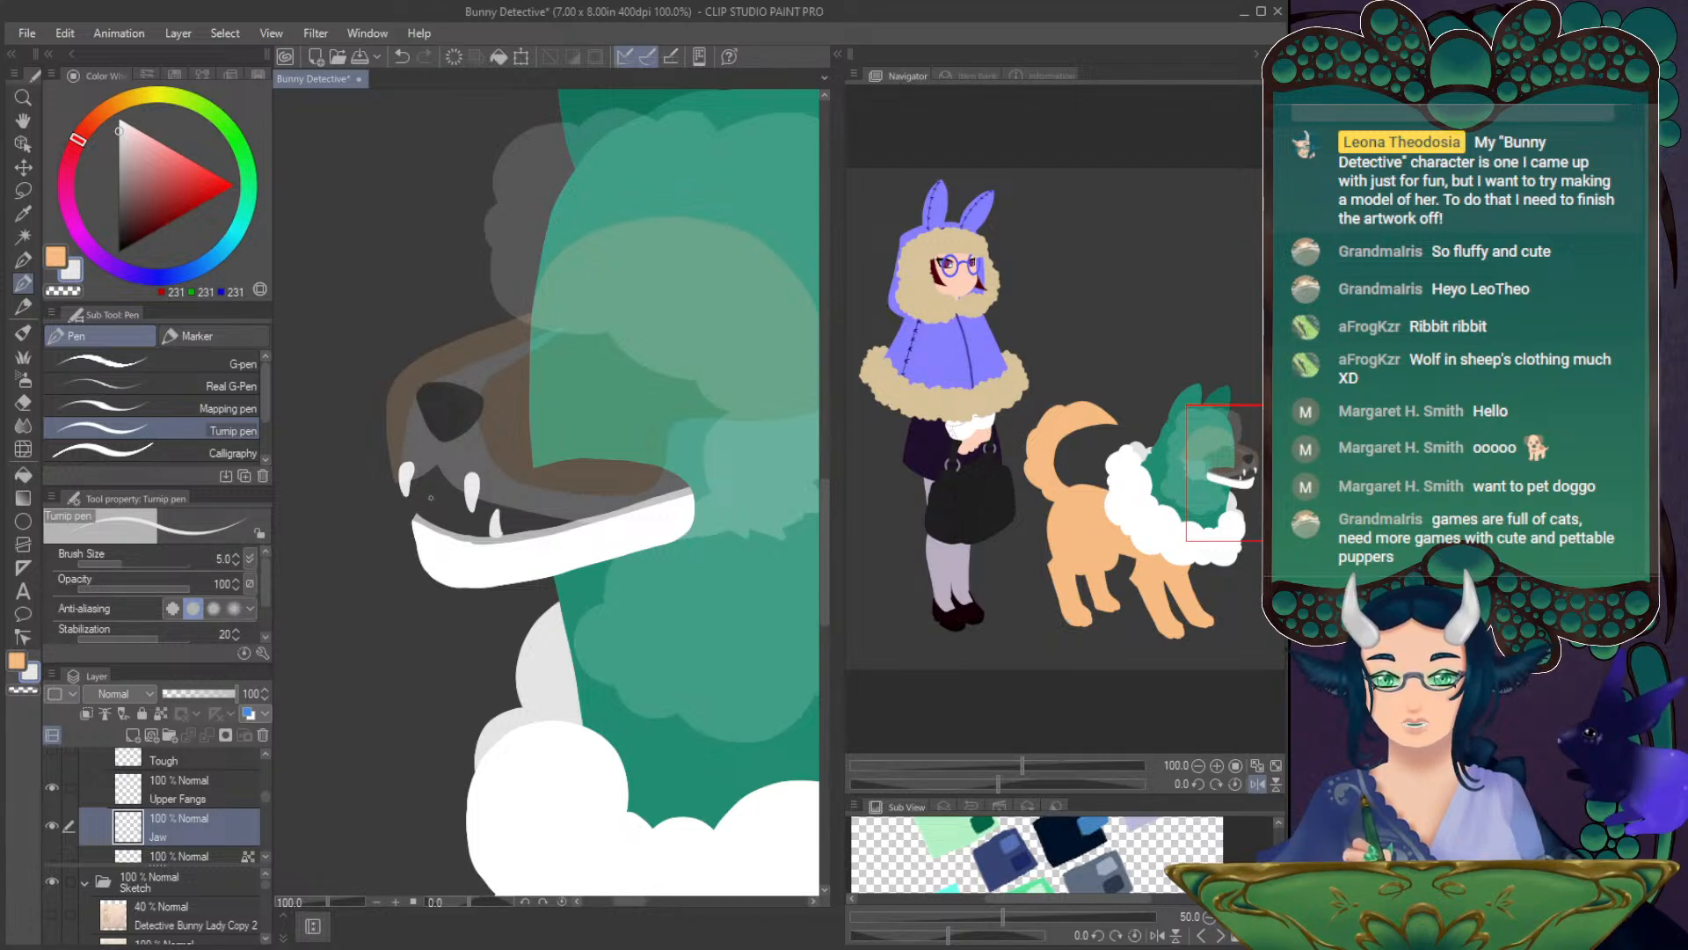
# - Draw and fill the far-side lower fang between the two upper fangs on the Jaw layer
pyautogui.hotkey('ctrl', 'z')
pyautogui.hotkey('ctrl', 'y')
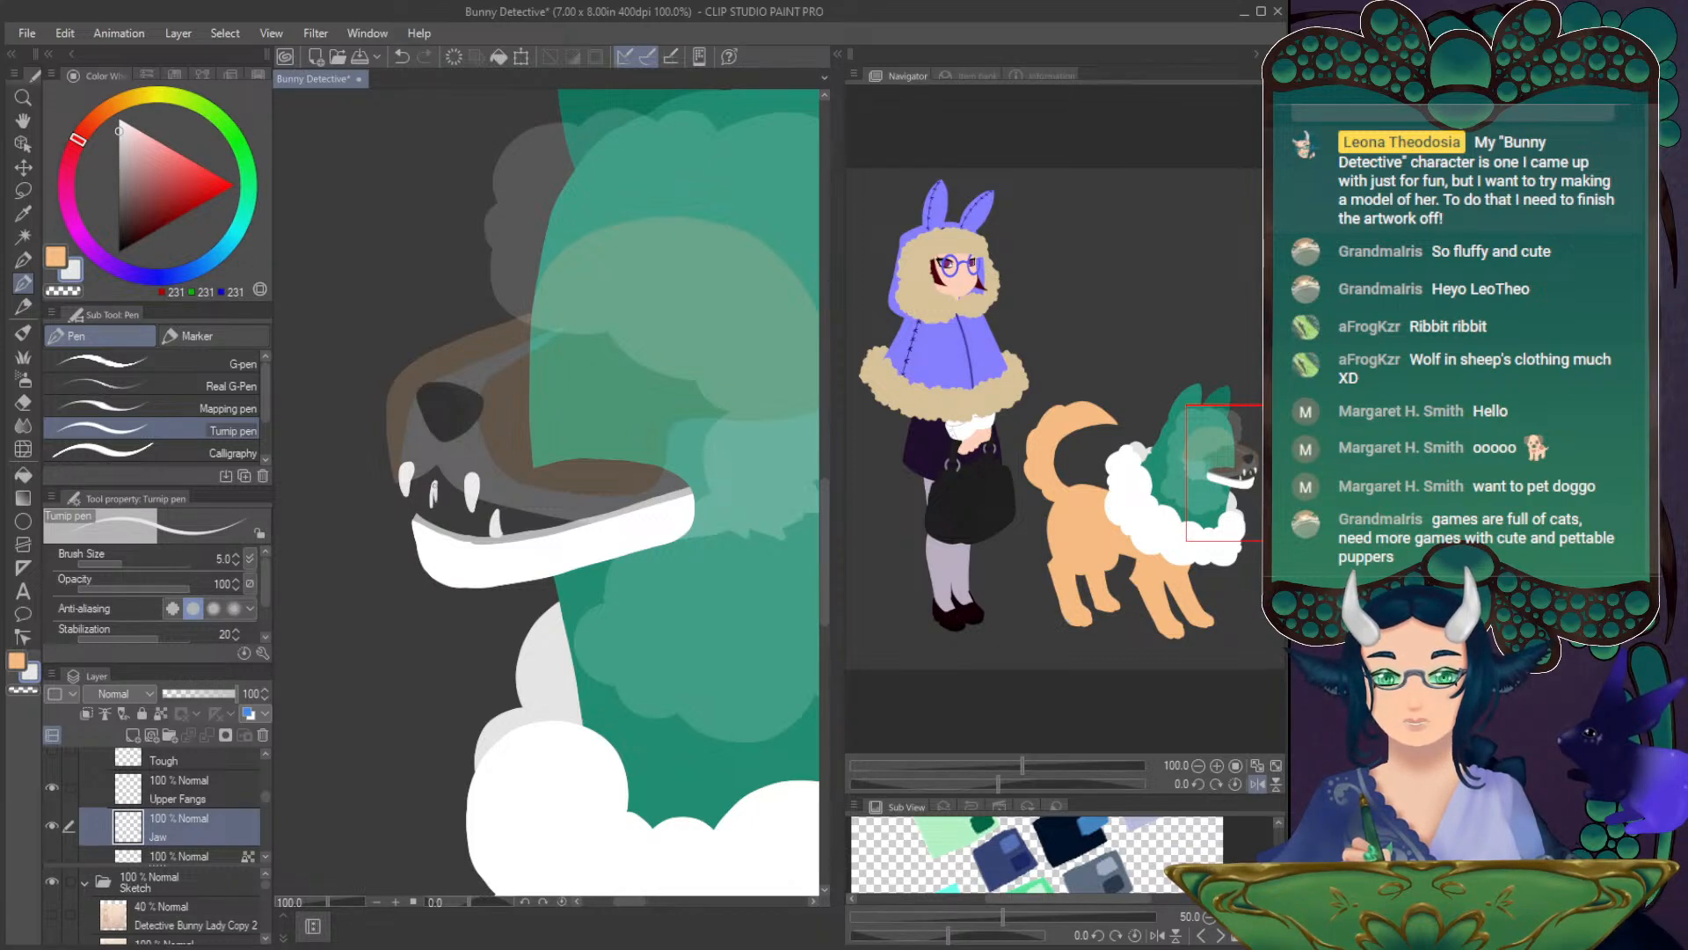
pyautogui.moveTo(435, 490); pyautogui.dragTo(438, 504)
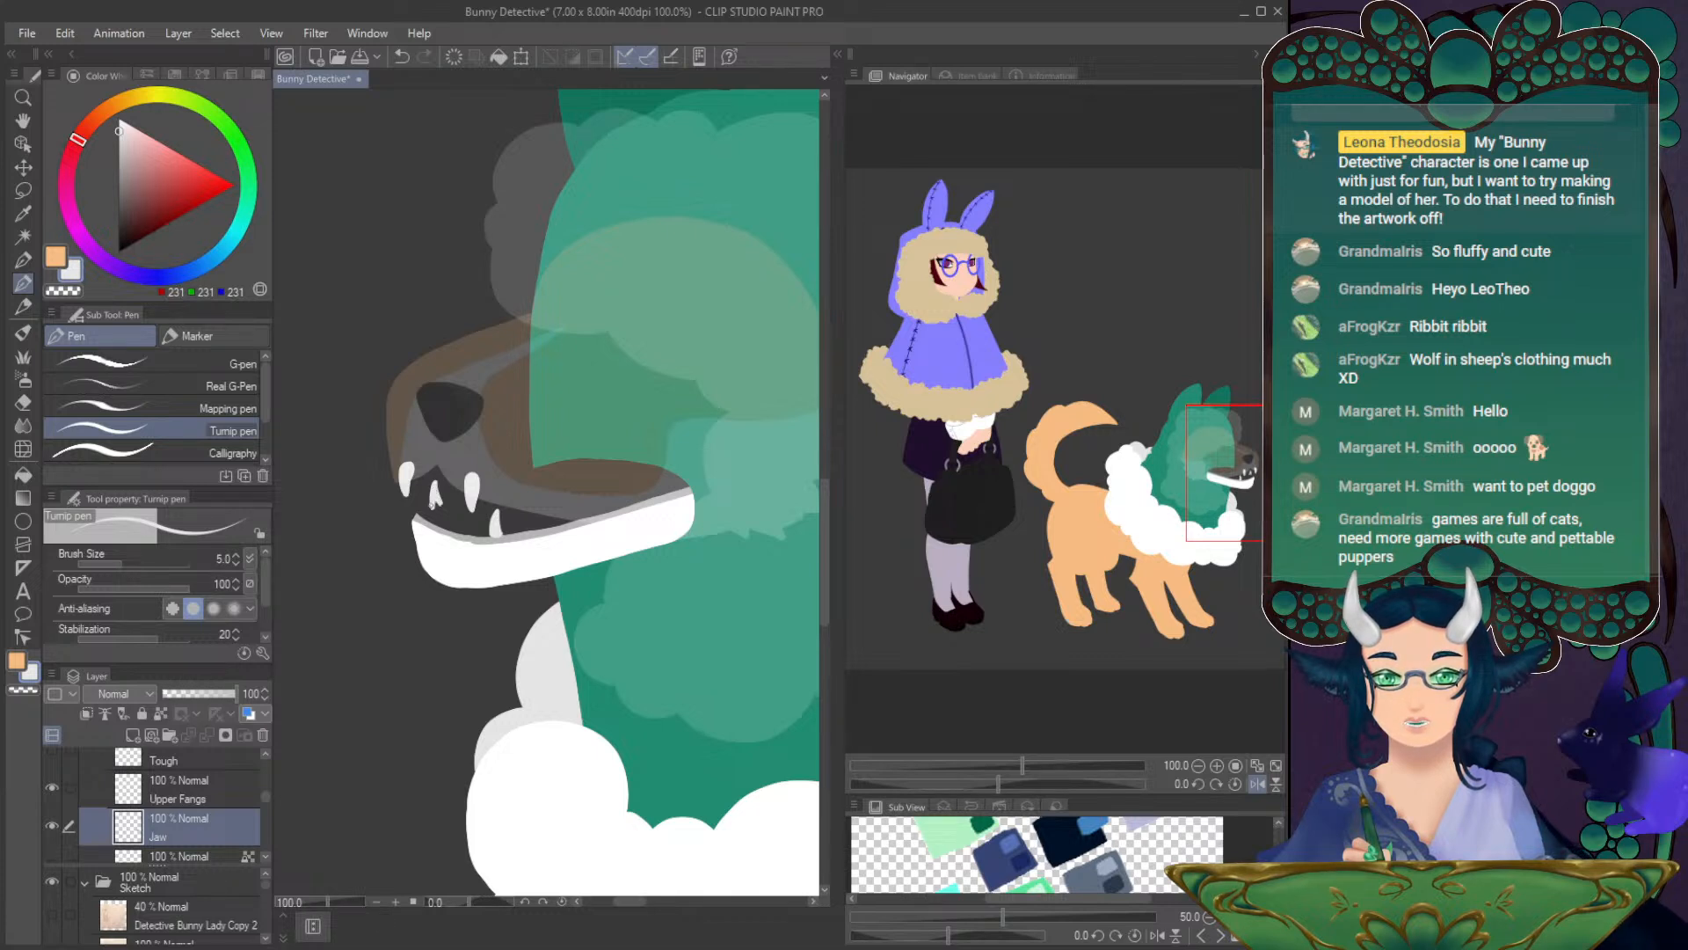
pyautogui.hotkey('ctrl', 'z')
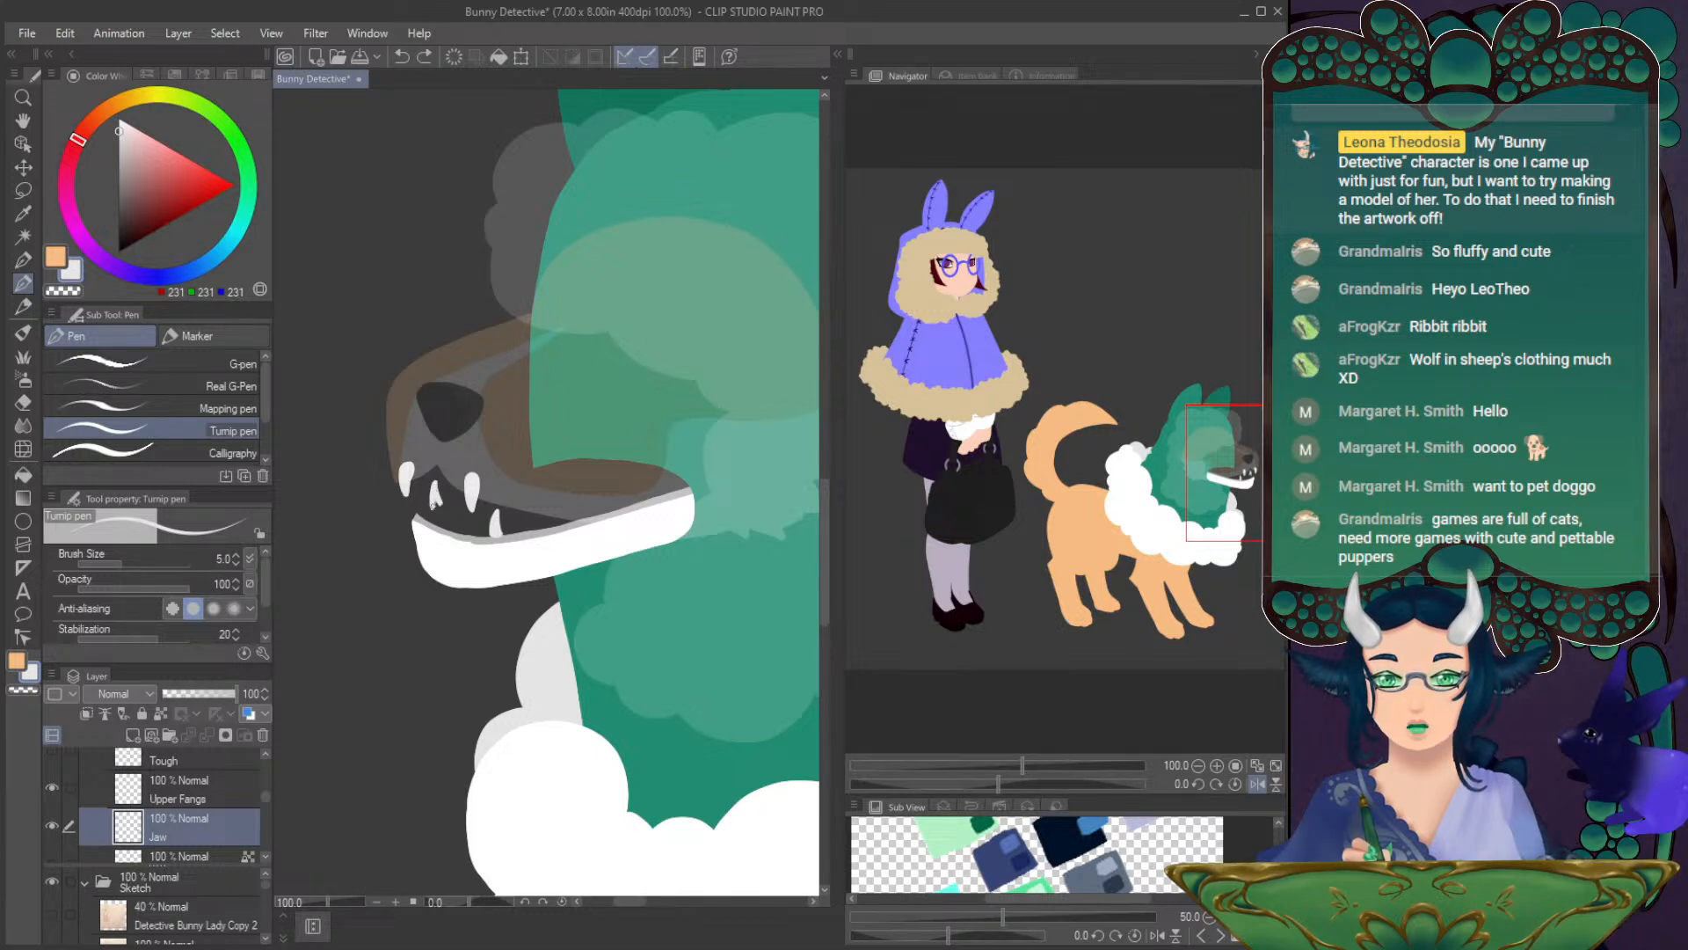
pyautogui.hotkey('ctrl', 'y')
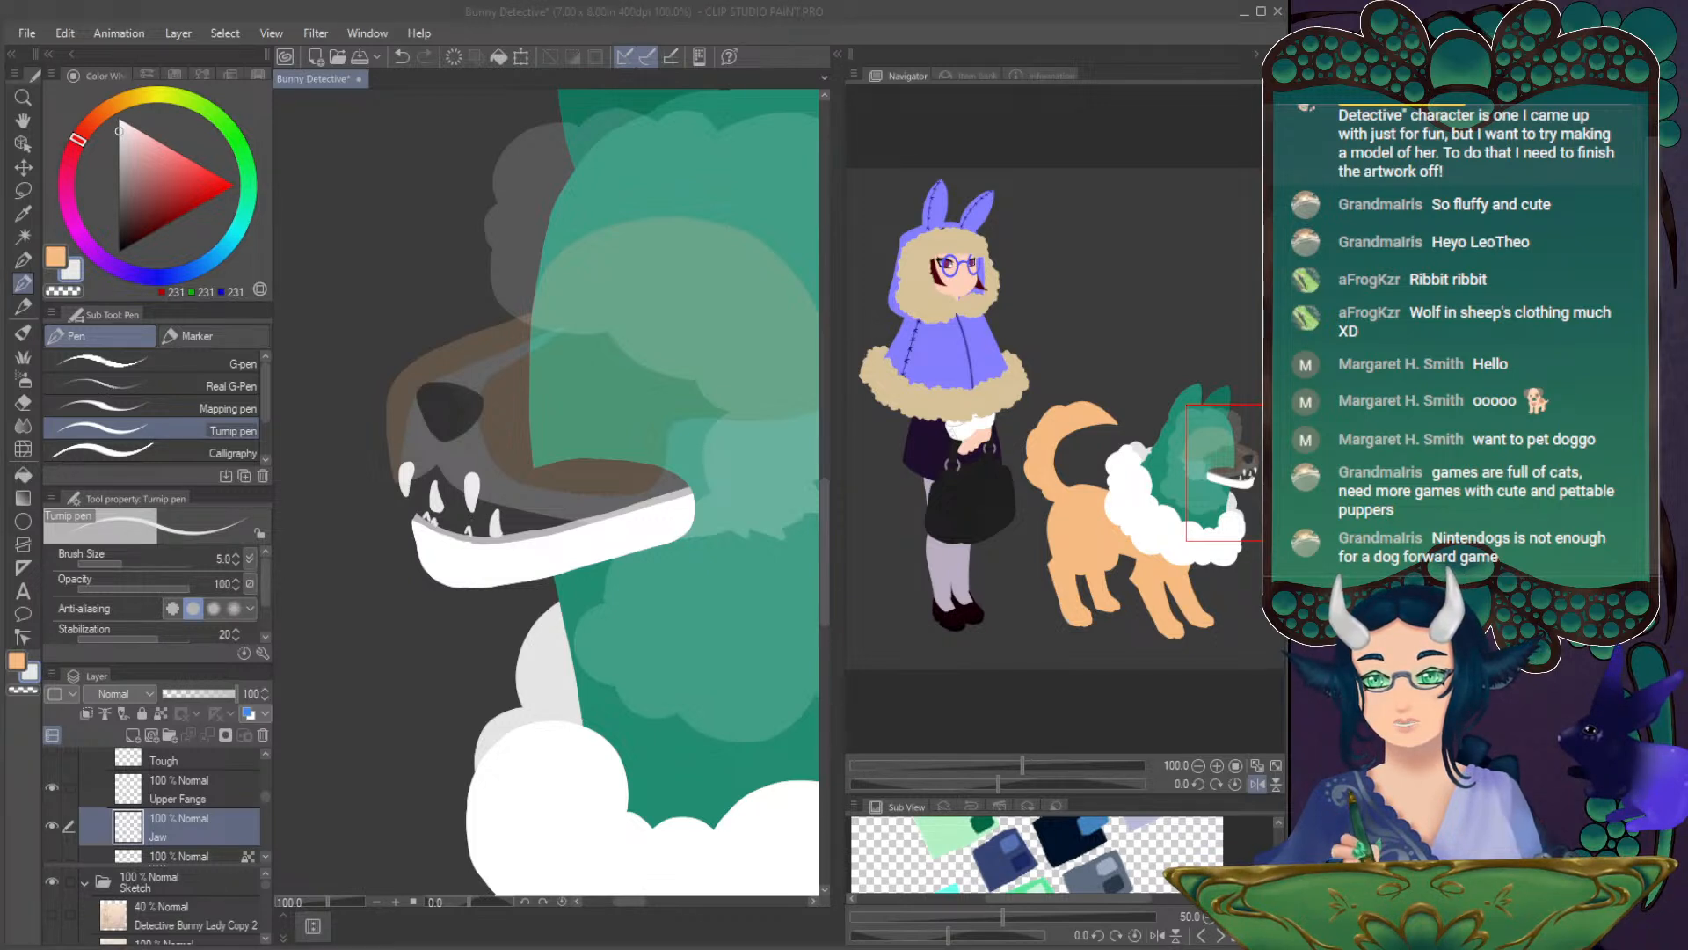
# - Draw a row of tiny pointed teeth along the front of the lower jaw, ahead of the near-side lower fang
pyautogui.click(188, 251)
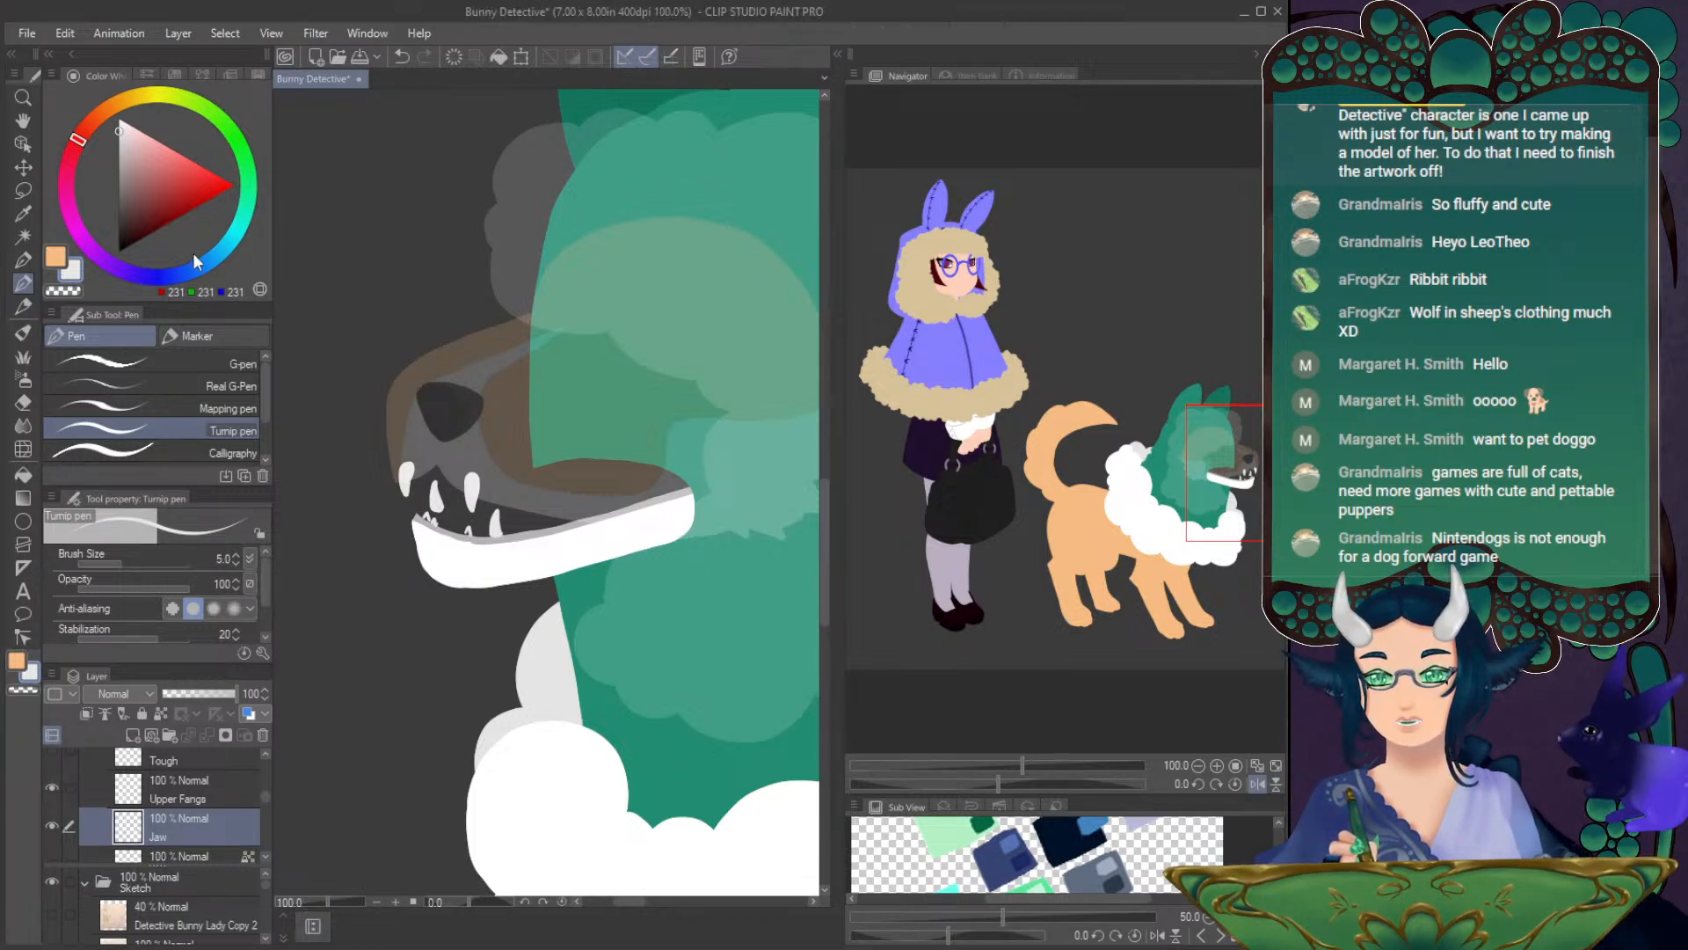
pyautogui.hotkey('ctrl', 'z')
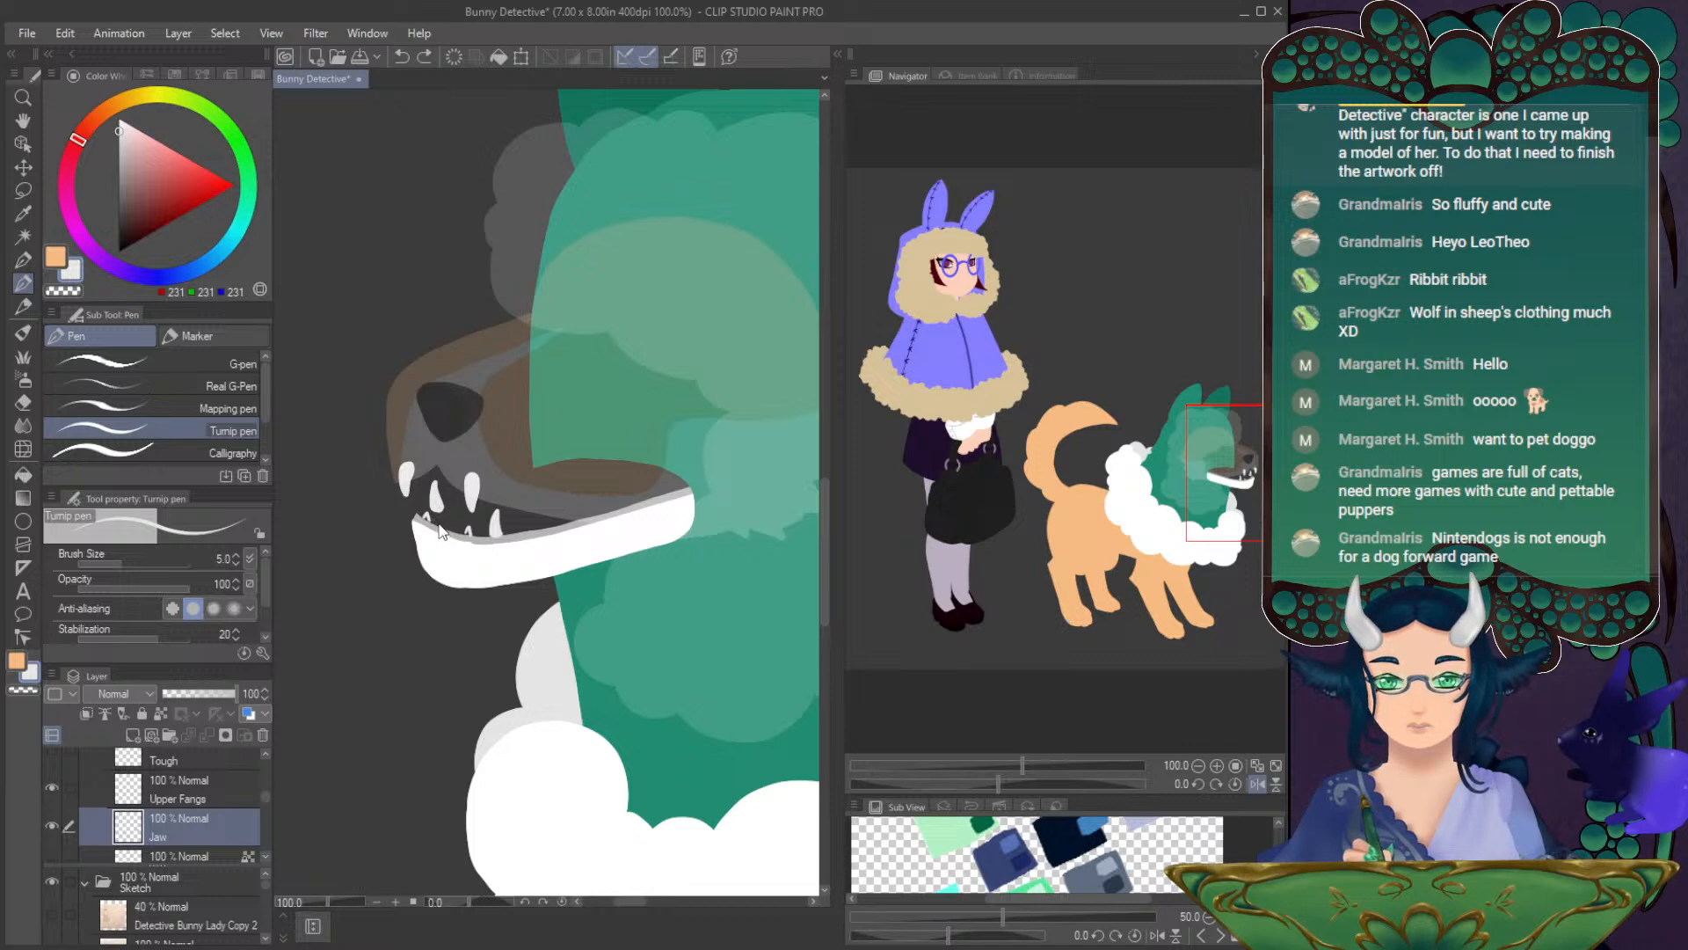
pyautogui.hotkey('ctrl', 'y')
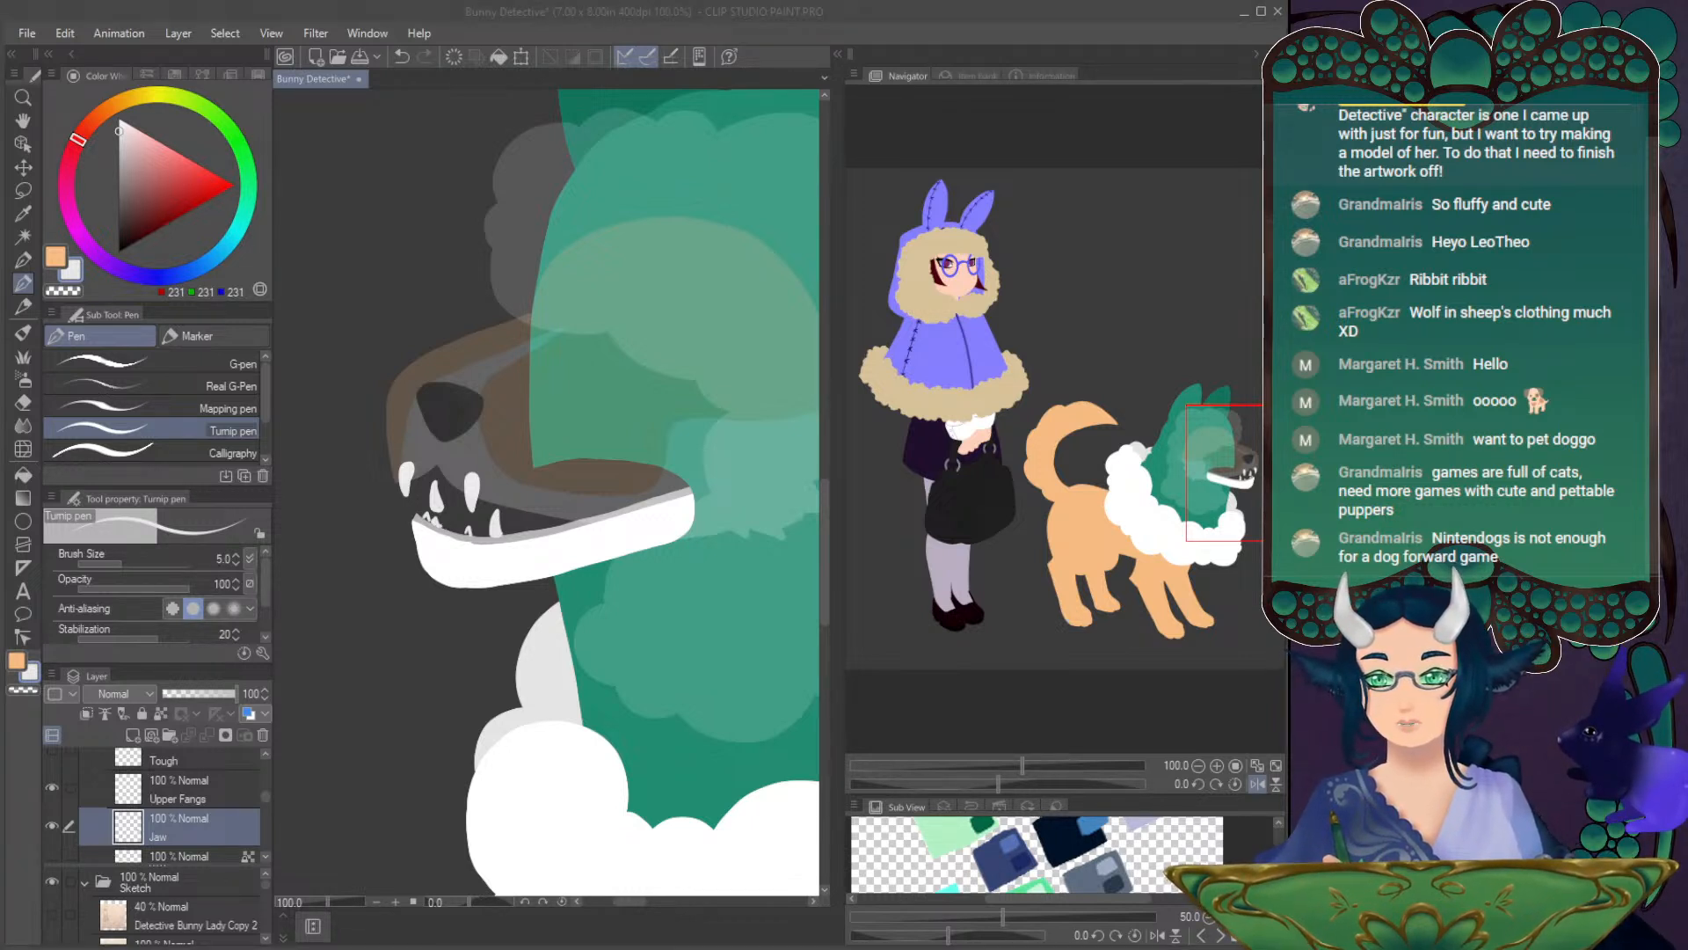
pyautogui.click(187, 255)
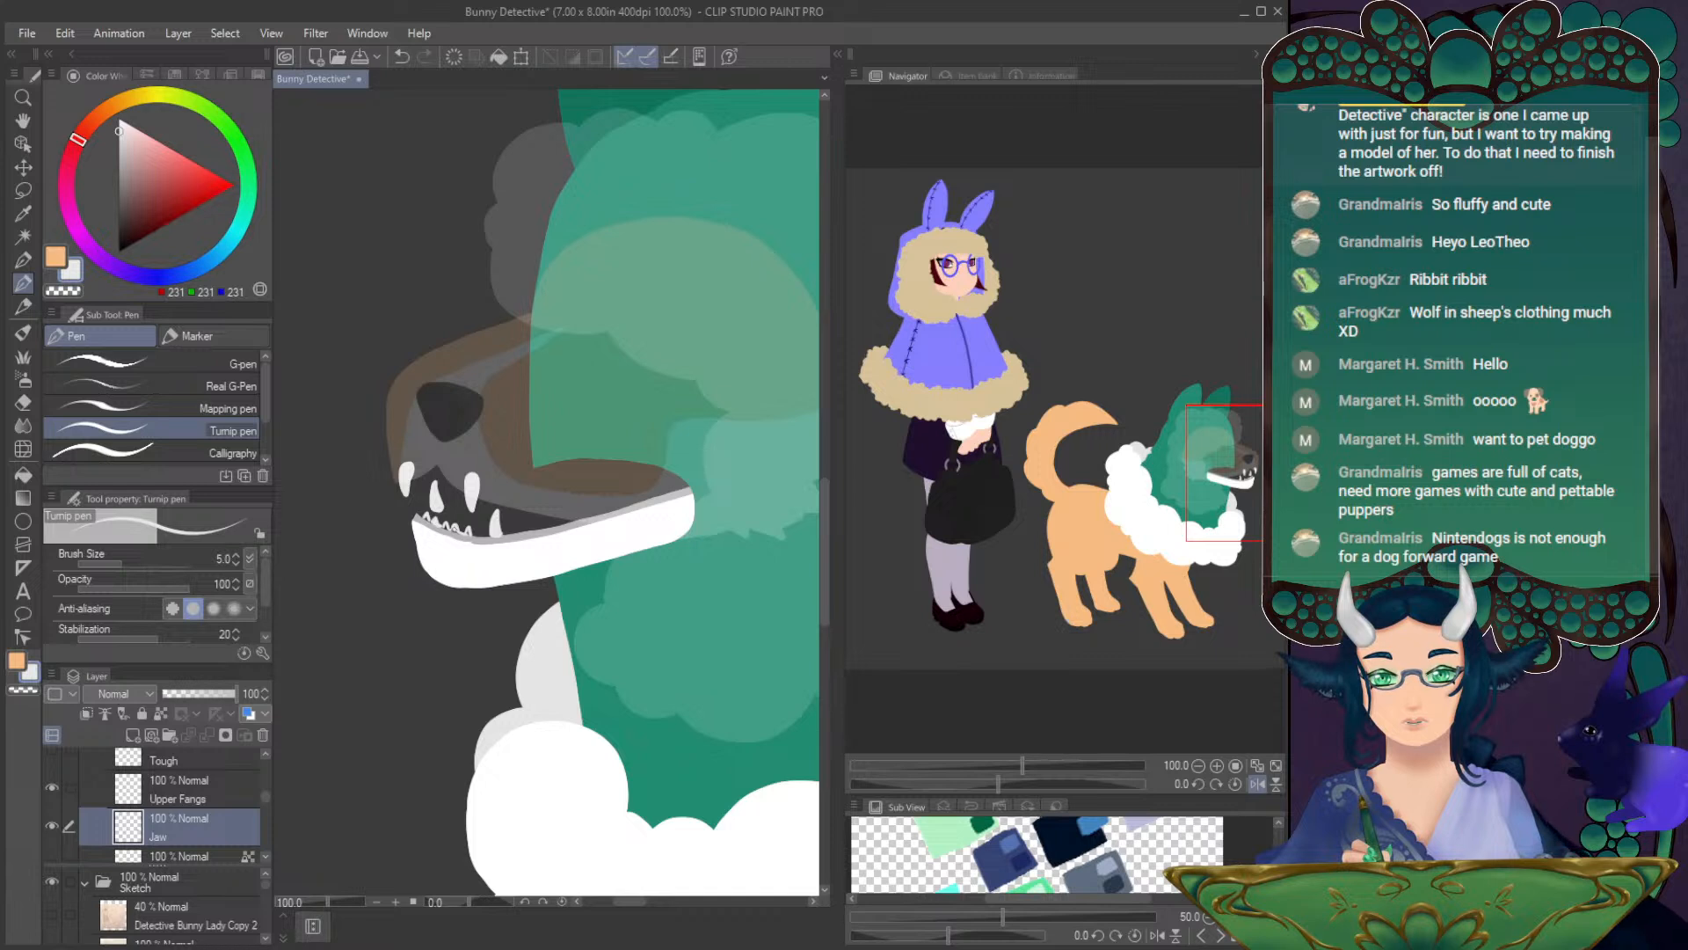
pyautogui.moveTo(998, 784); pyautogui.dragTo(1029, 784)
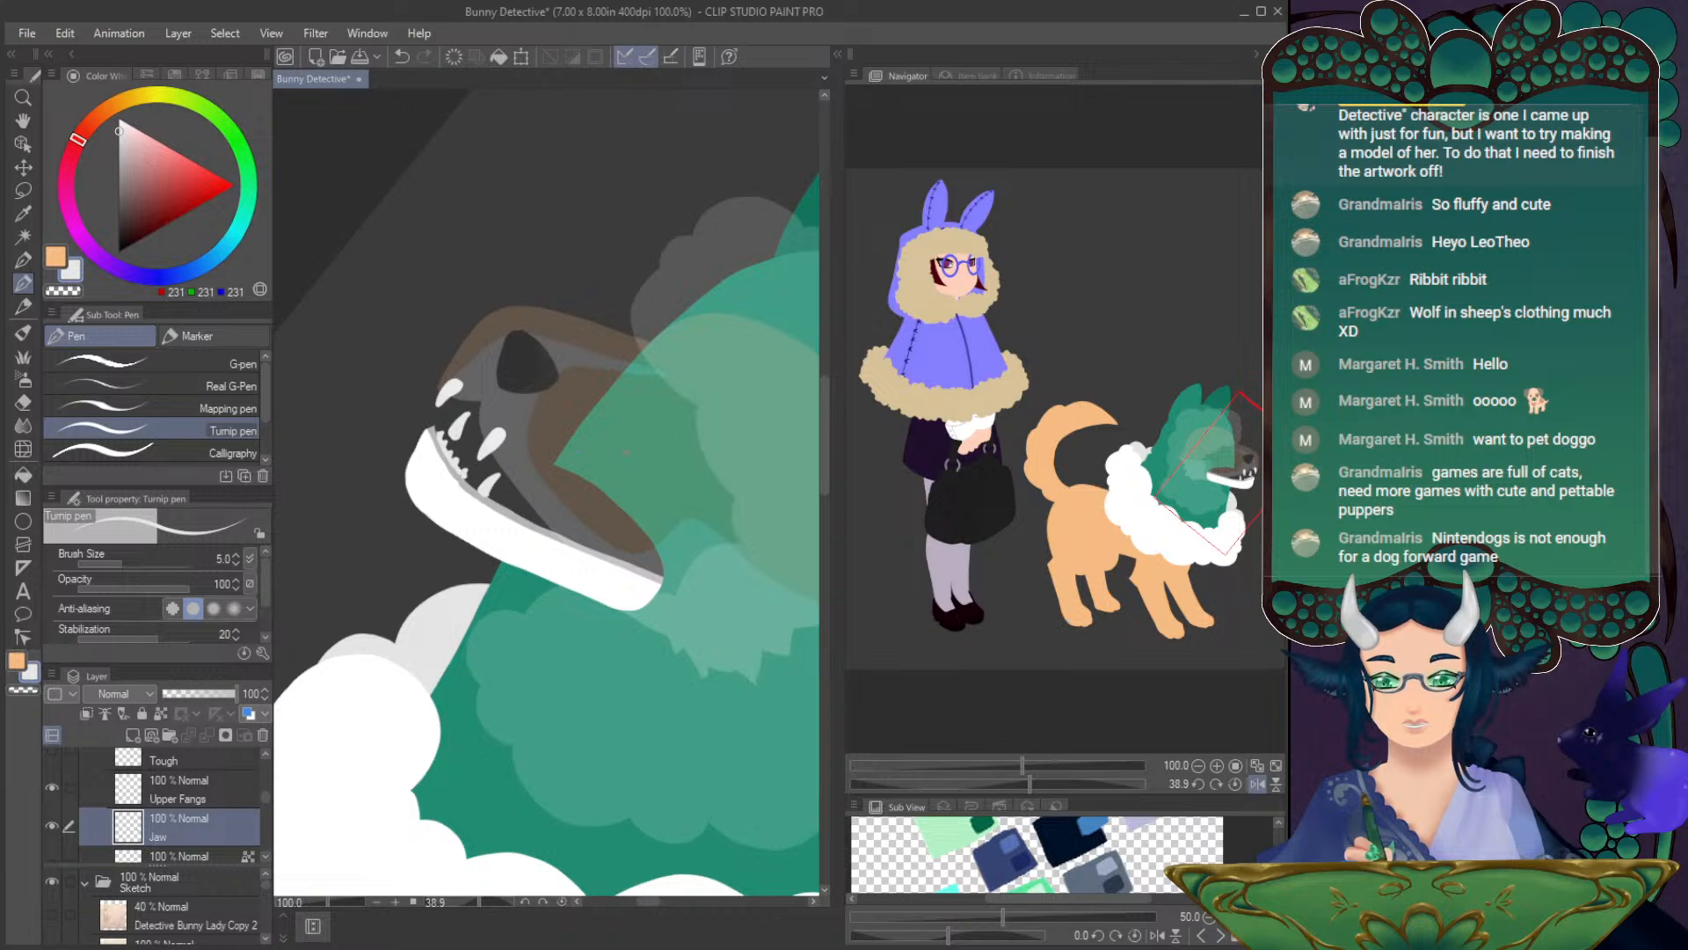
pyautogui.click(1230, 781)
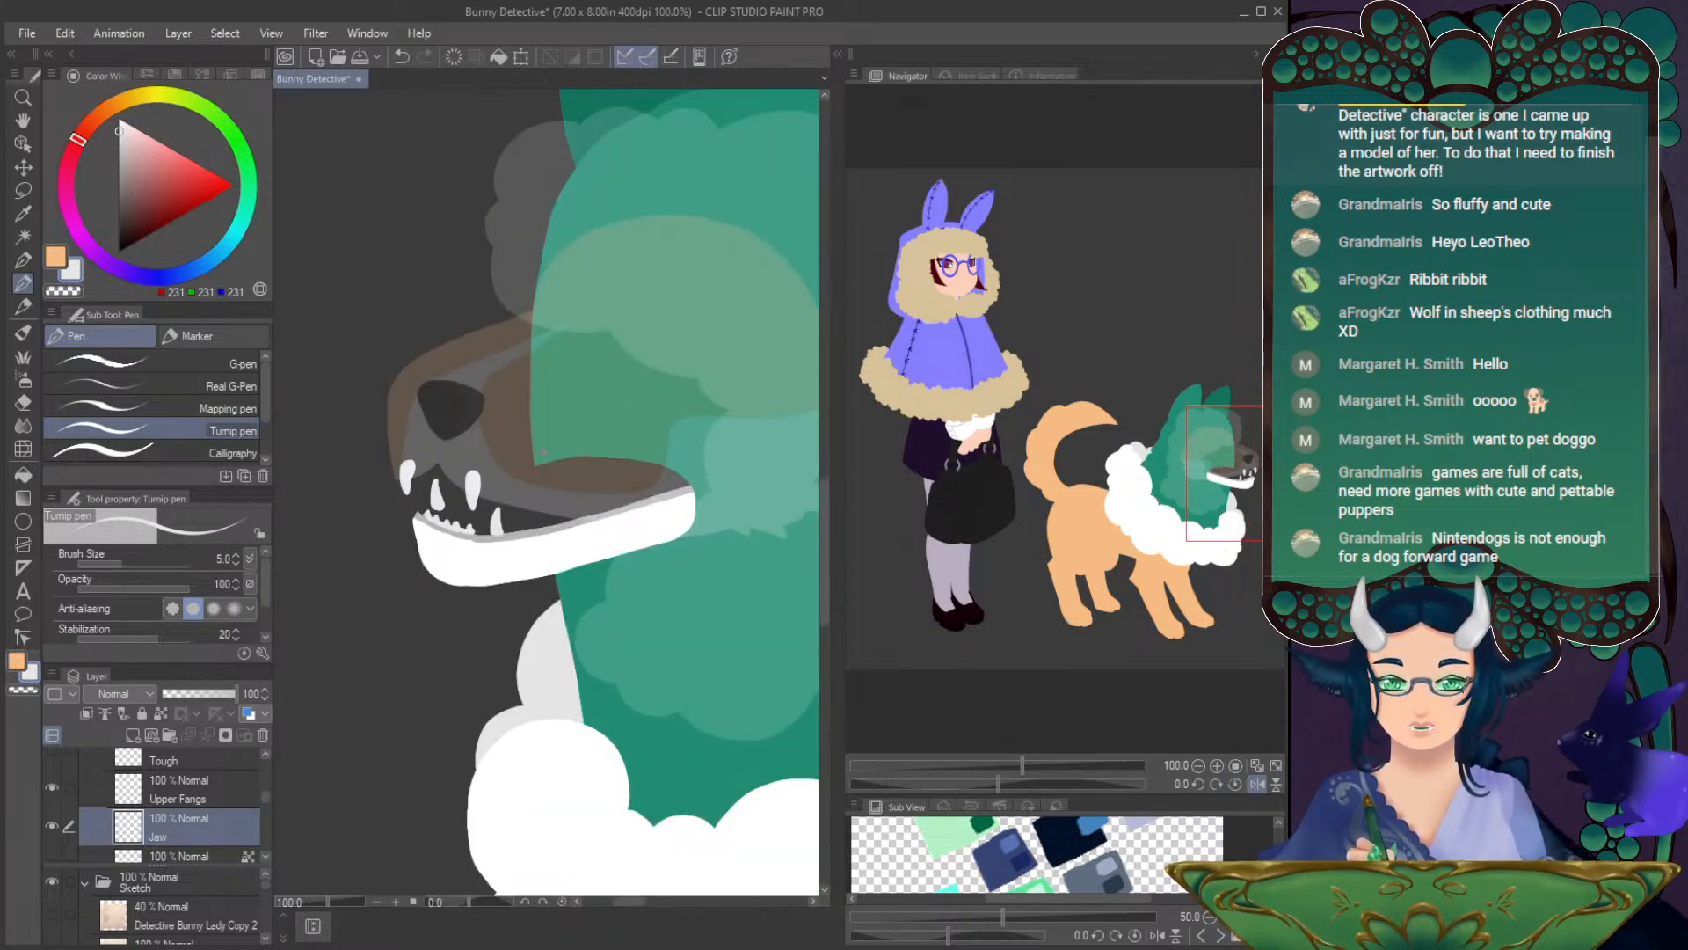
pyautogui.keyDown('alt'); pyautogui.click(475, 511); pyautogui.keyUp('alt')
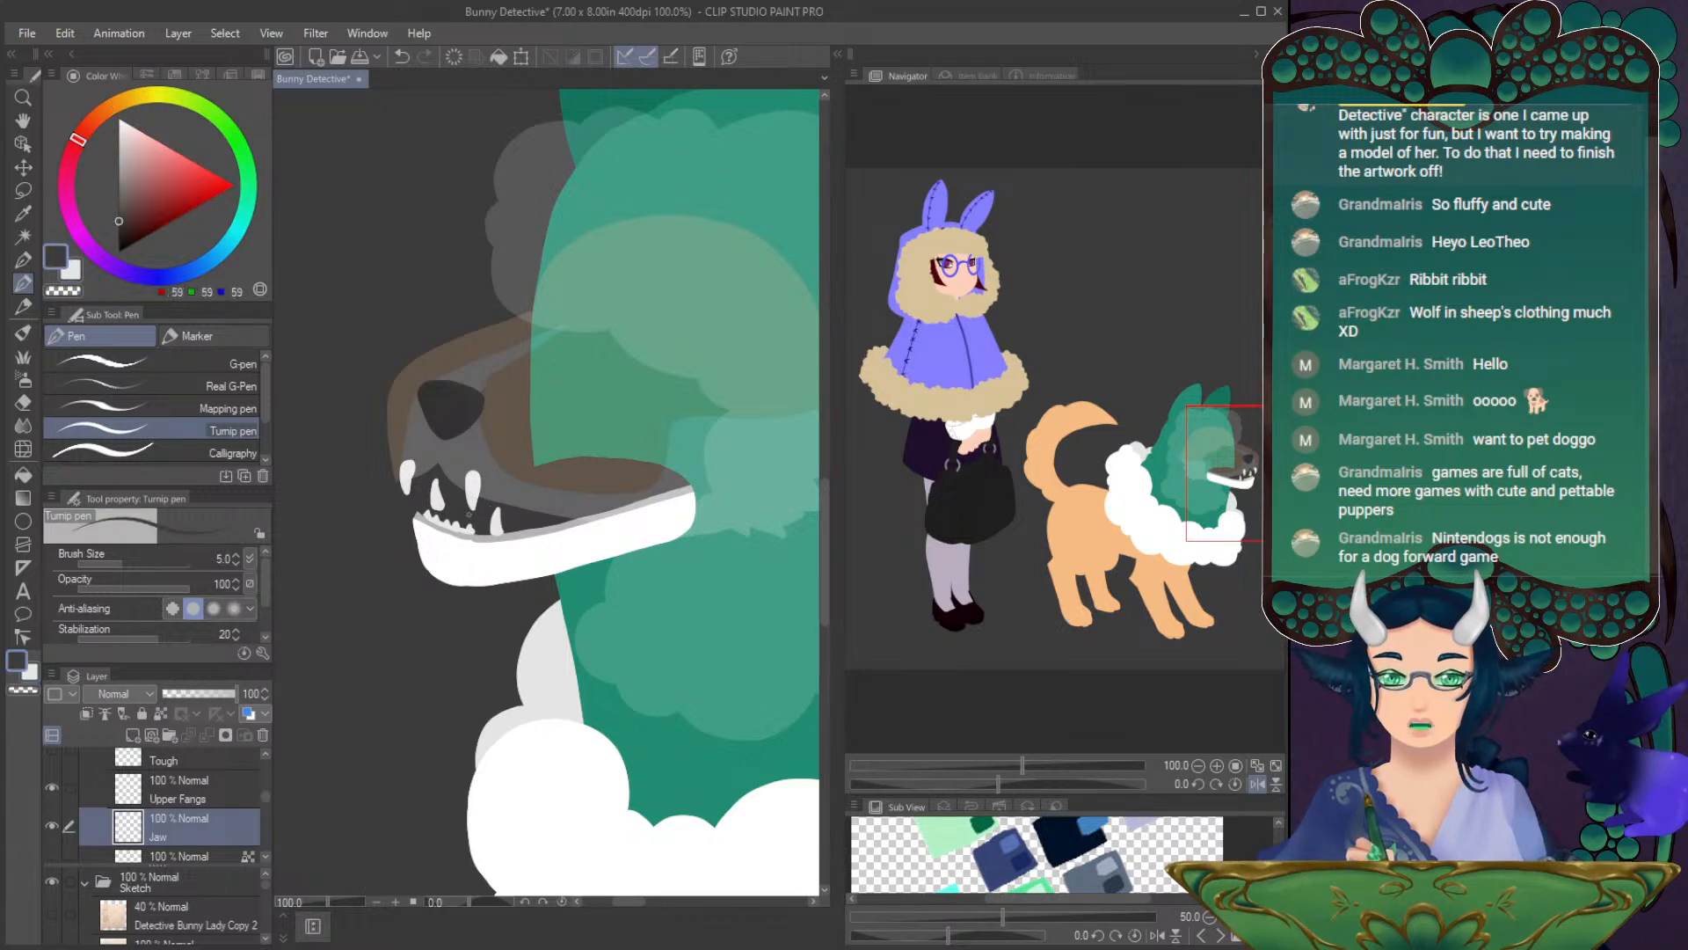
pyautogui.hotkey('ctrl', 'z')
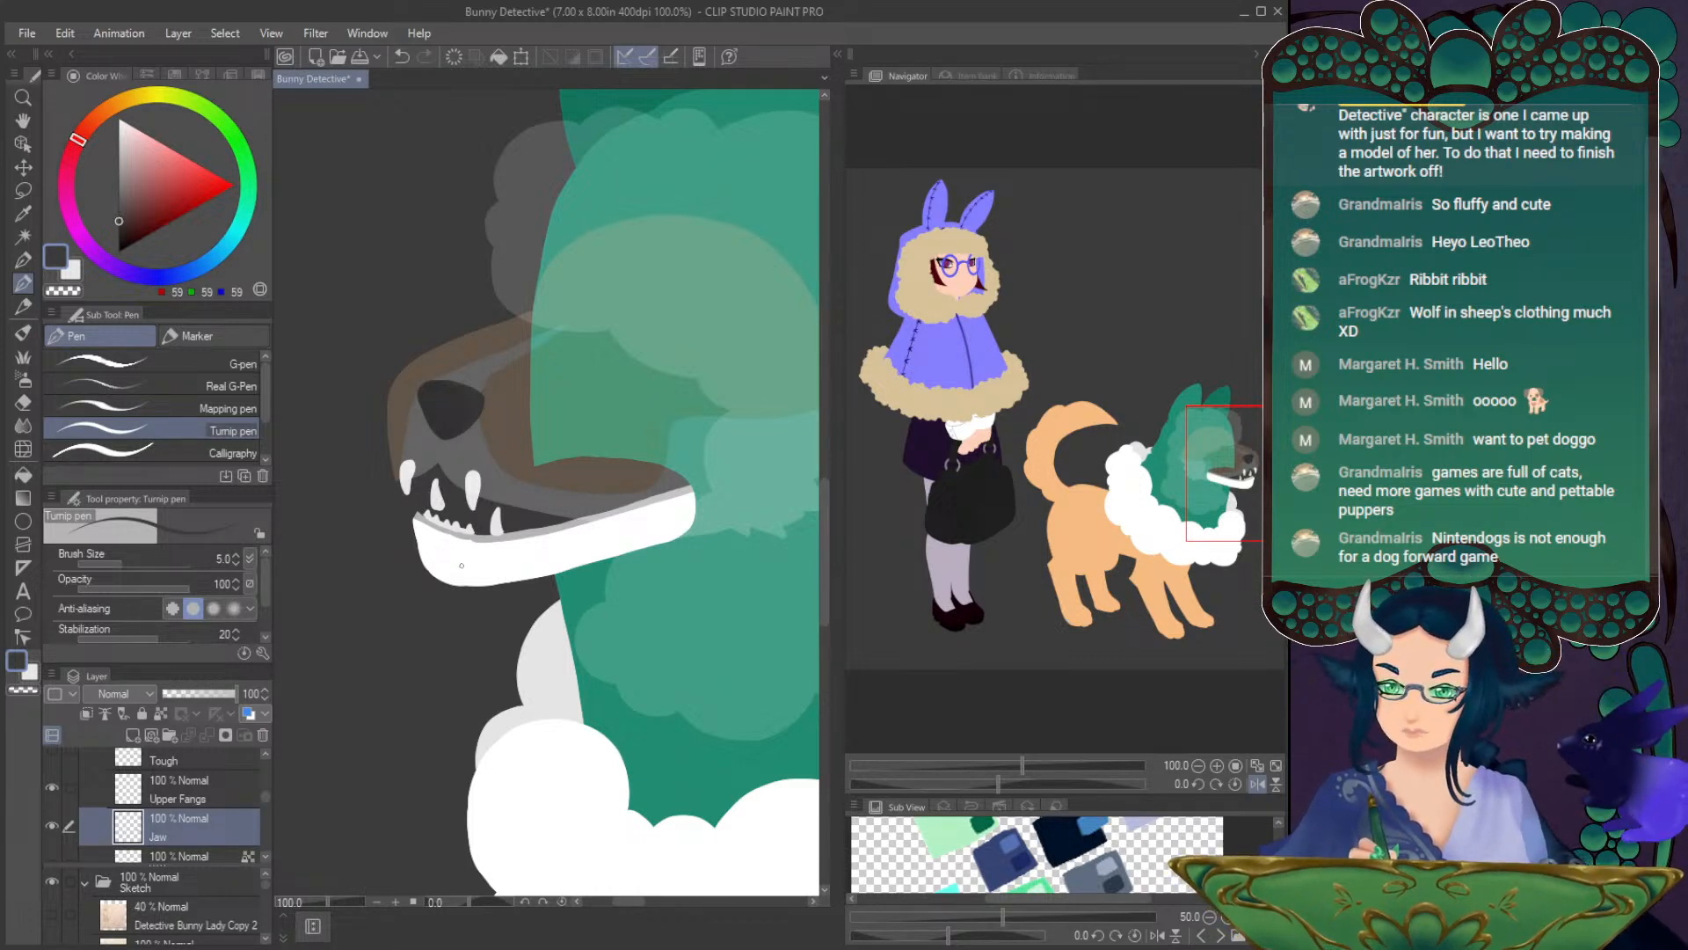
# - Sample the near-white tooth colour, then outline and fill a jagged group of teeth behind the near-side lower fang
pyautogui.keyDown('alt'); pyautogui.click(495, 526); pyautogui.keyUp('alt')
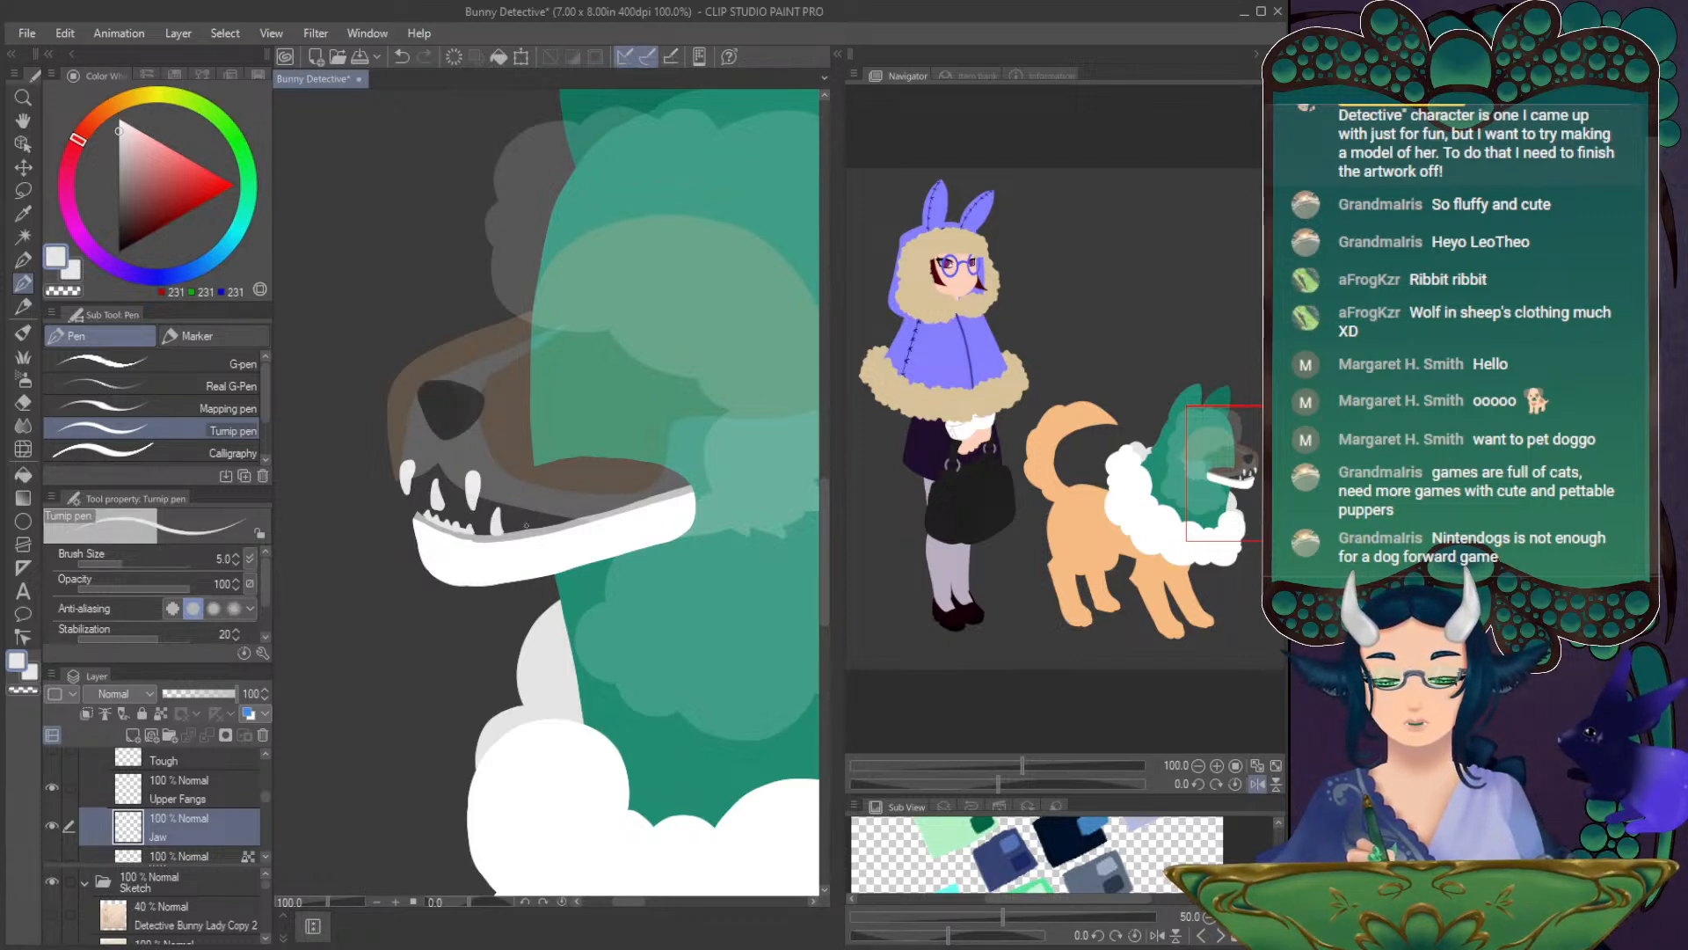
pyautogui.moveTo(525, 526); pyautogui.dragTo(527, 530)
pyautogui.hotkey('ctrl', 'z')
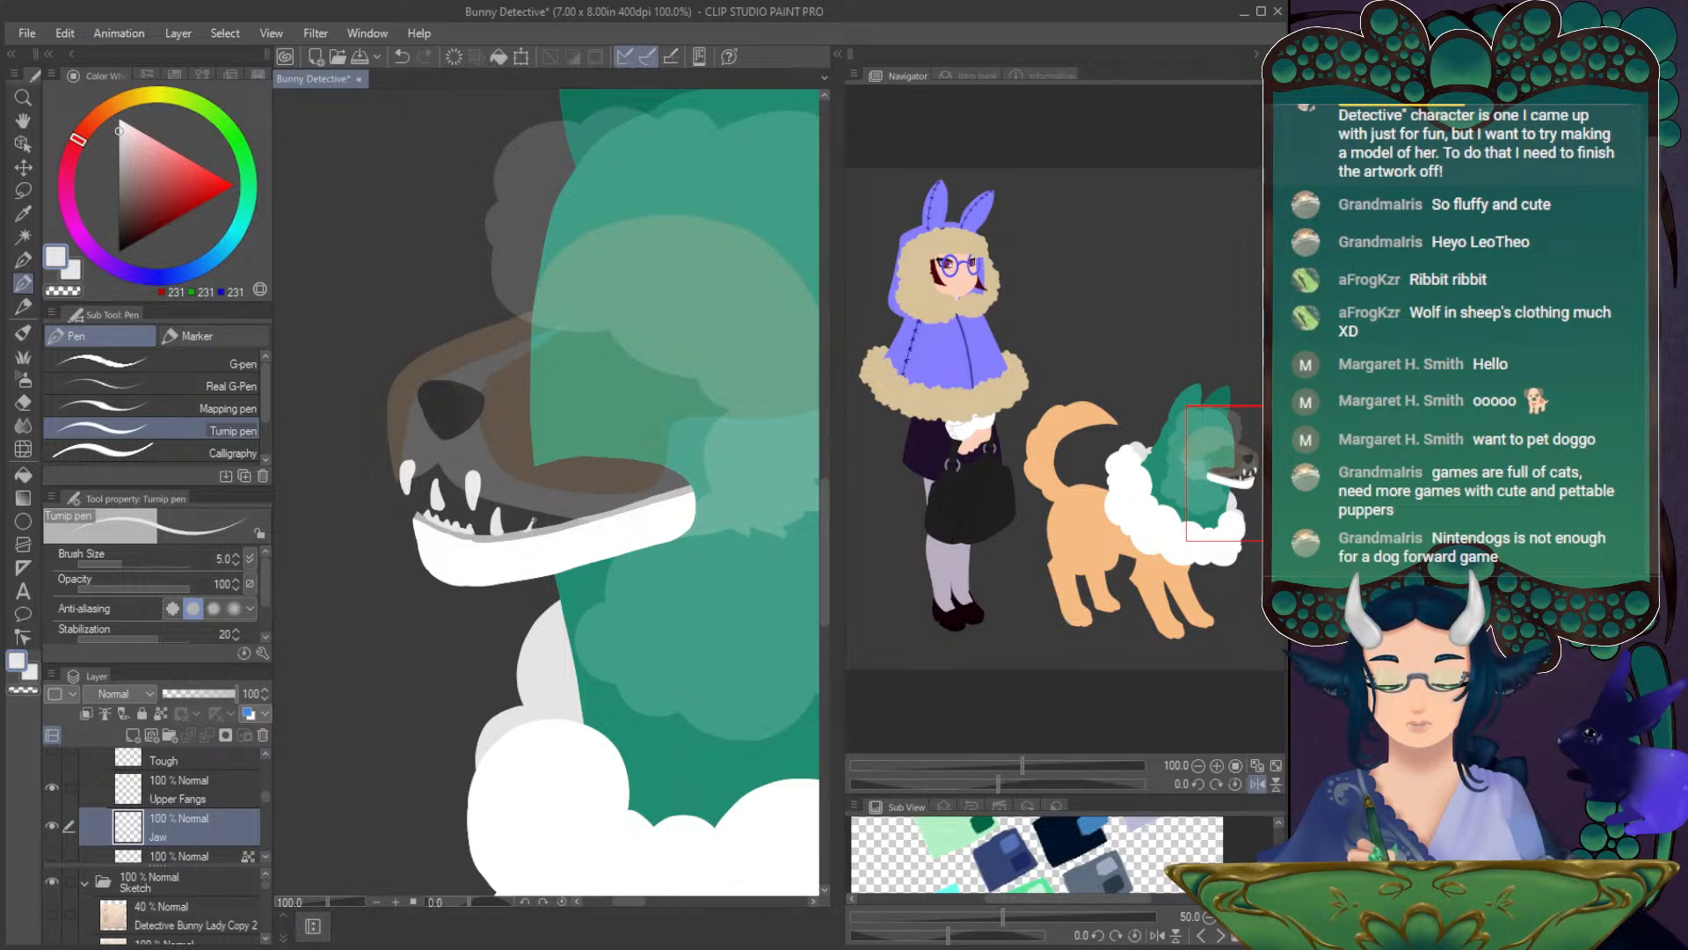
pyautogui.moveTo(533, 526); pyautogui.dragTo(552, 511)
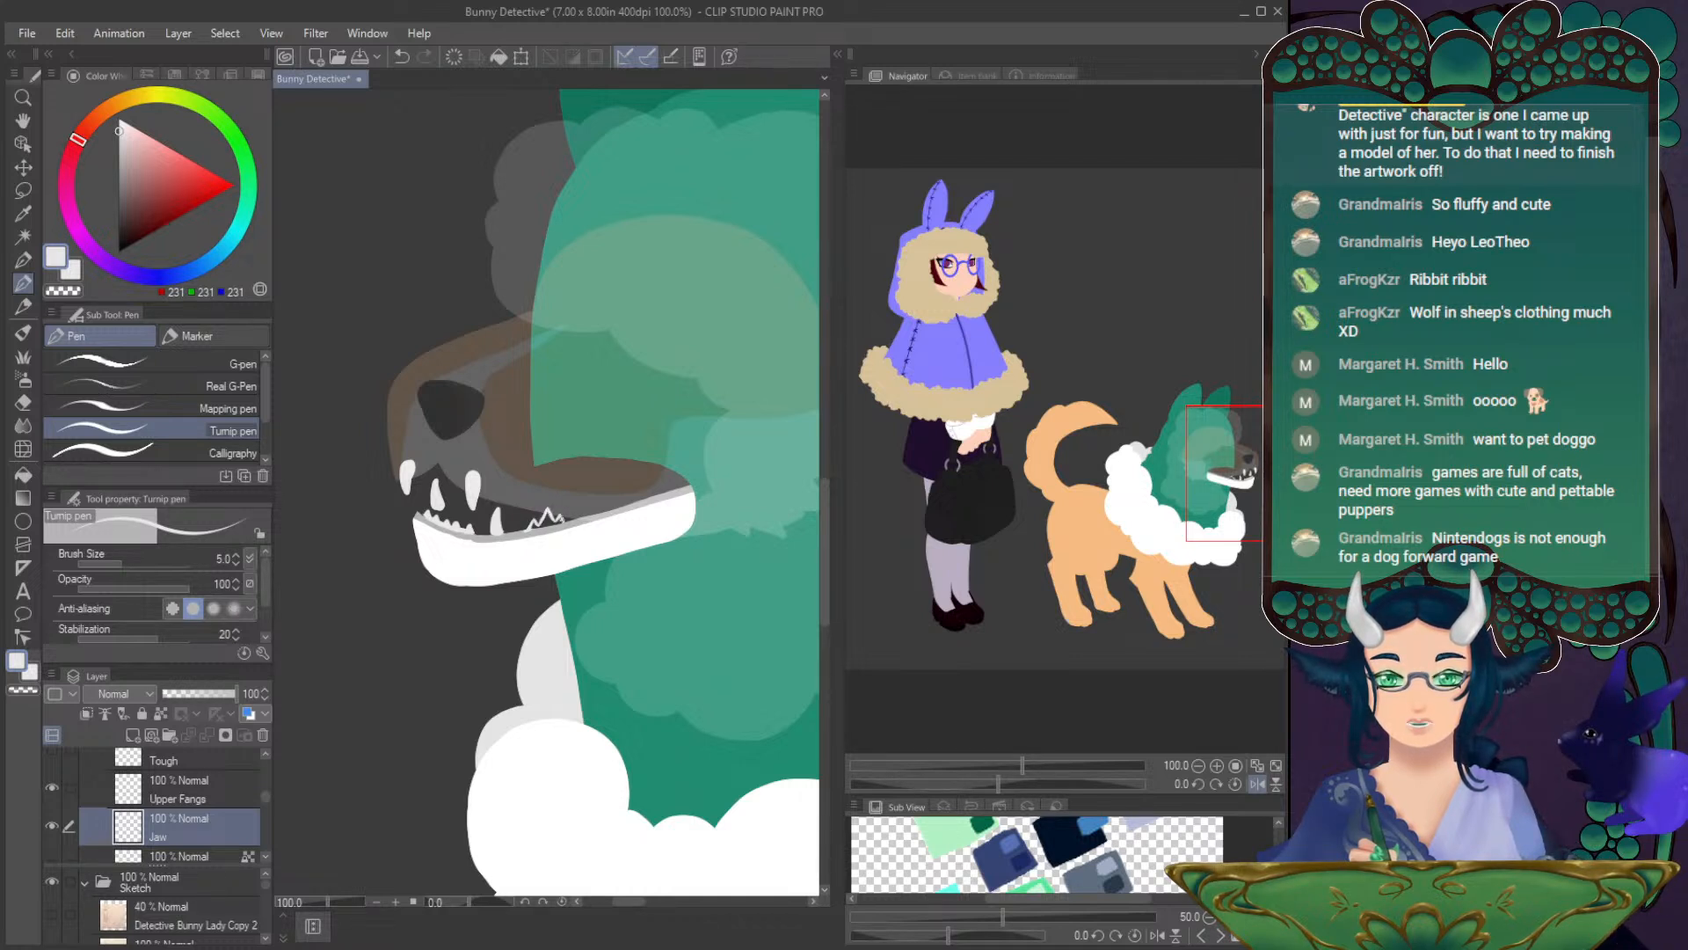
pyautogui.moveTo(1003, 779); pyautogui.dragTo(1055, 781)
pyautogui.moveTo(505, 502)
pyautogui.mouseDown()
pyautogui.moveTo(513, 490)
pyautogui.moveTo(518, 506)
pyautogui.mouseUp()
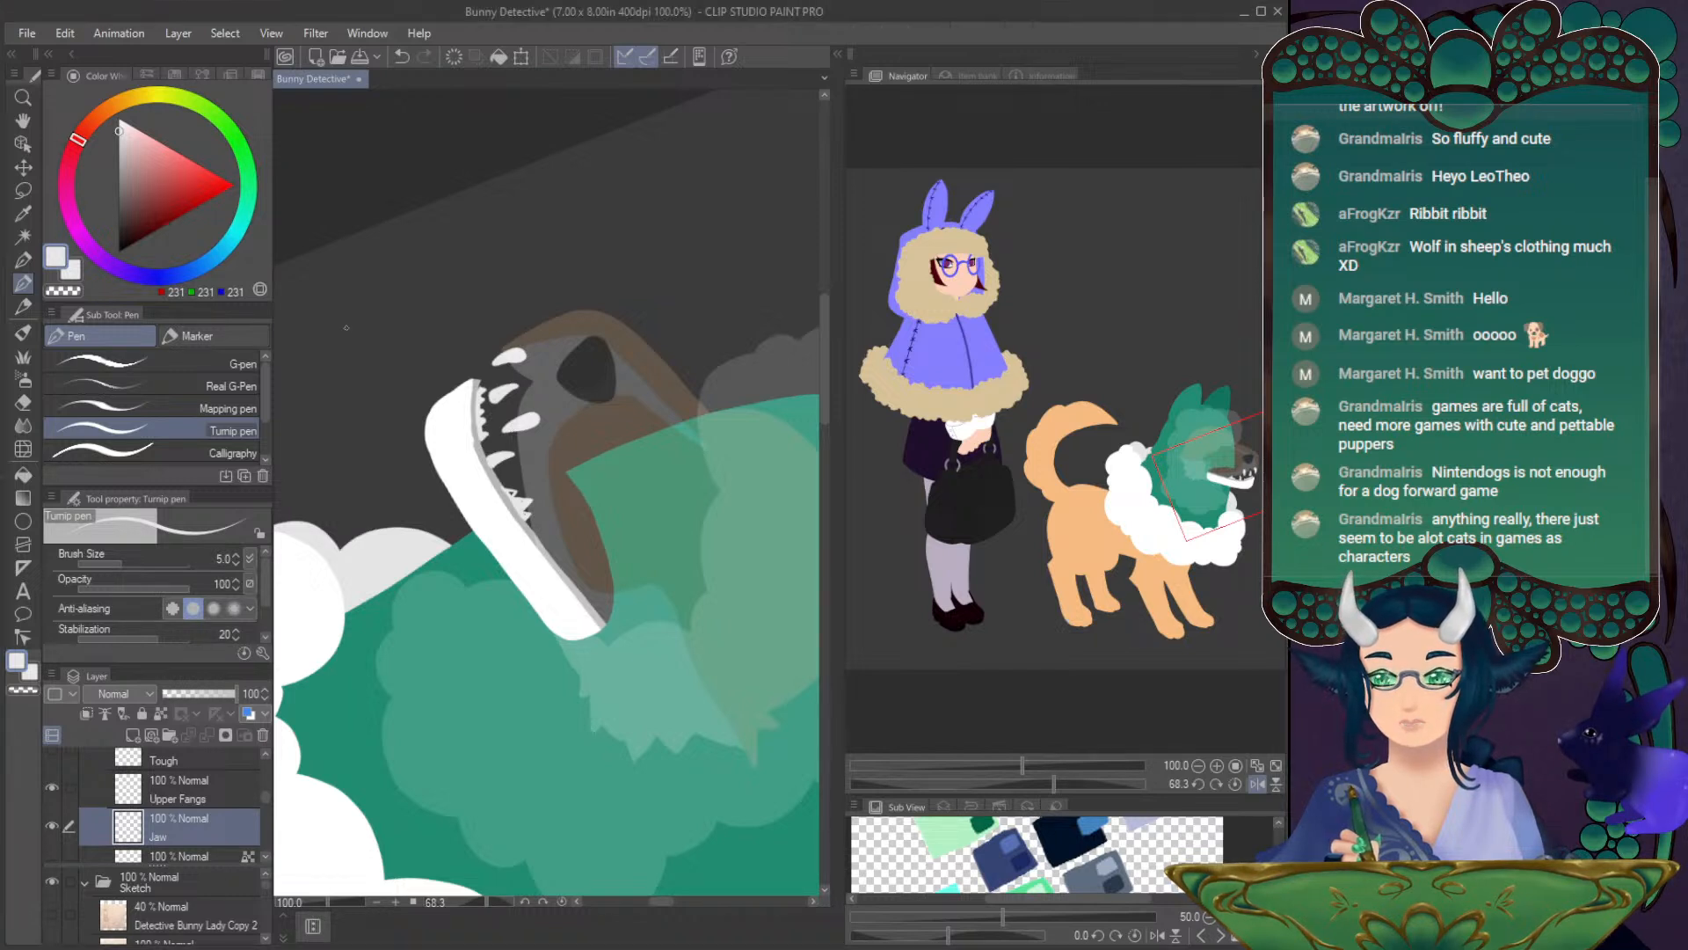
pyautogui.click(1235, 783)
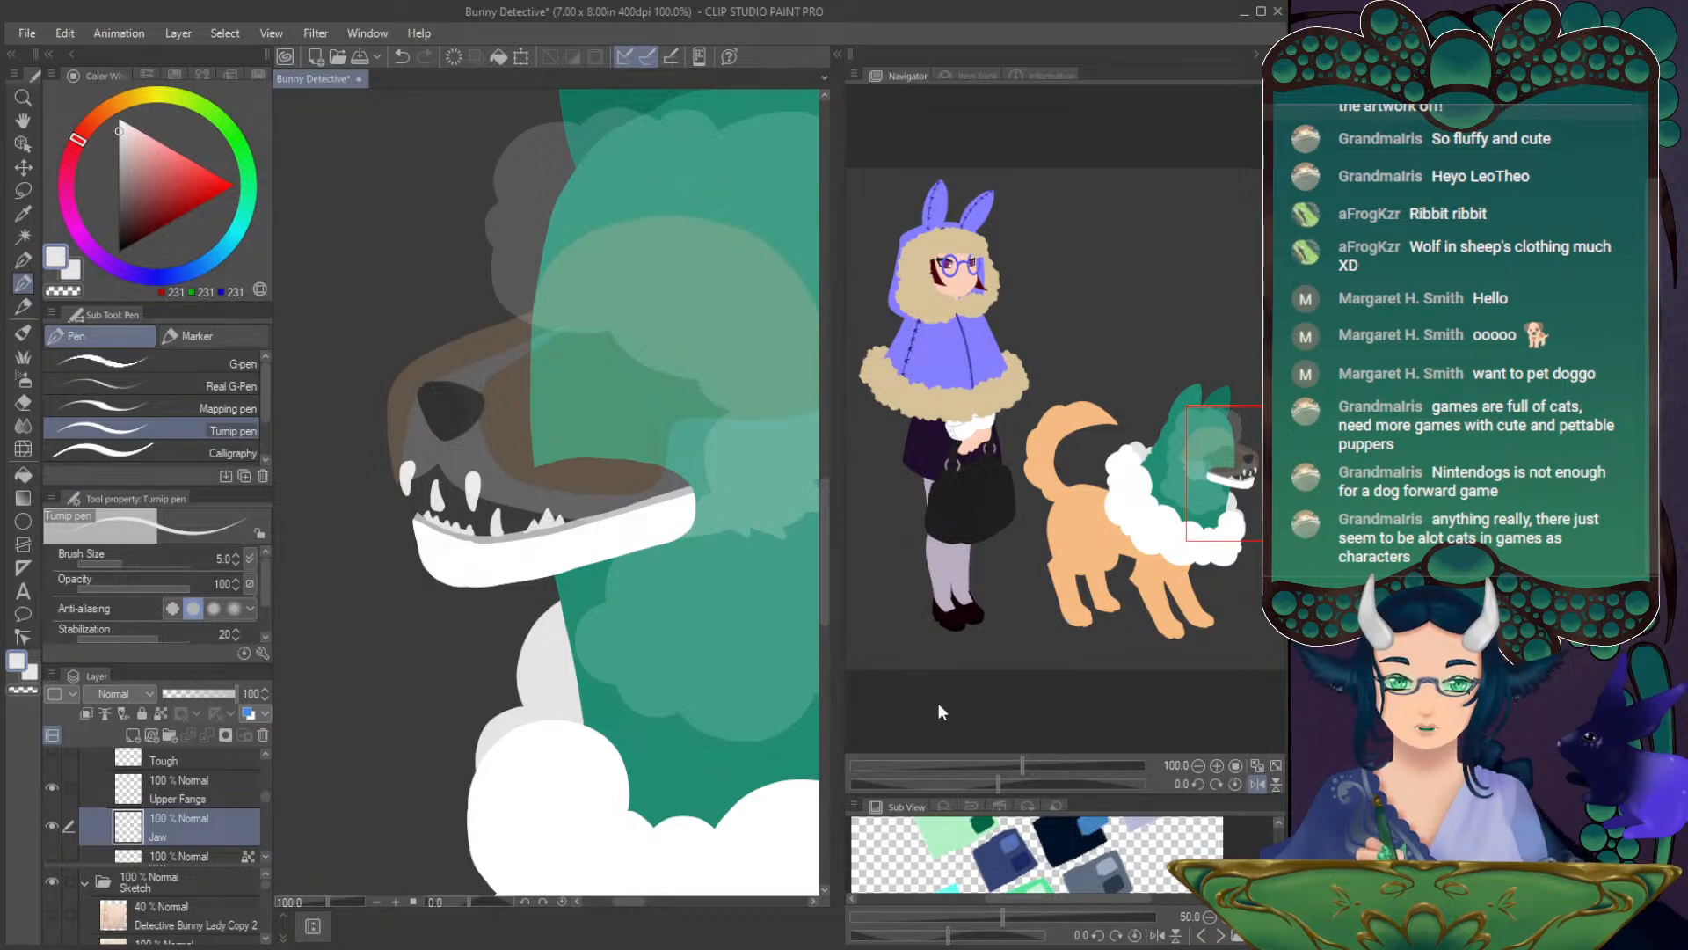
pyautogui.moveTo(996, 775); pyautogui.dragTo(978, 776)
pyautogui.keyDown('alt'); pyautogui.click(580, 508); pyautogui.keyUp('alt')
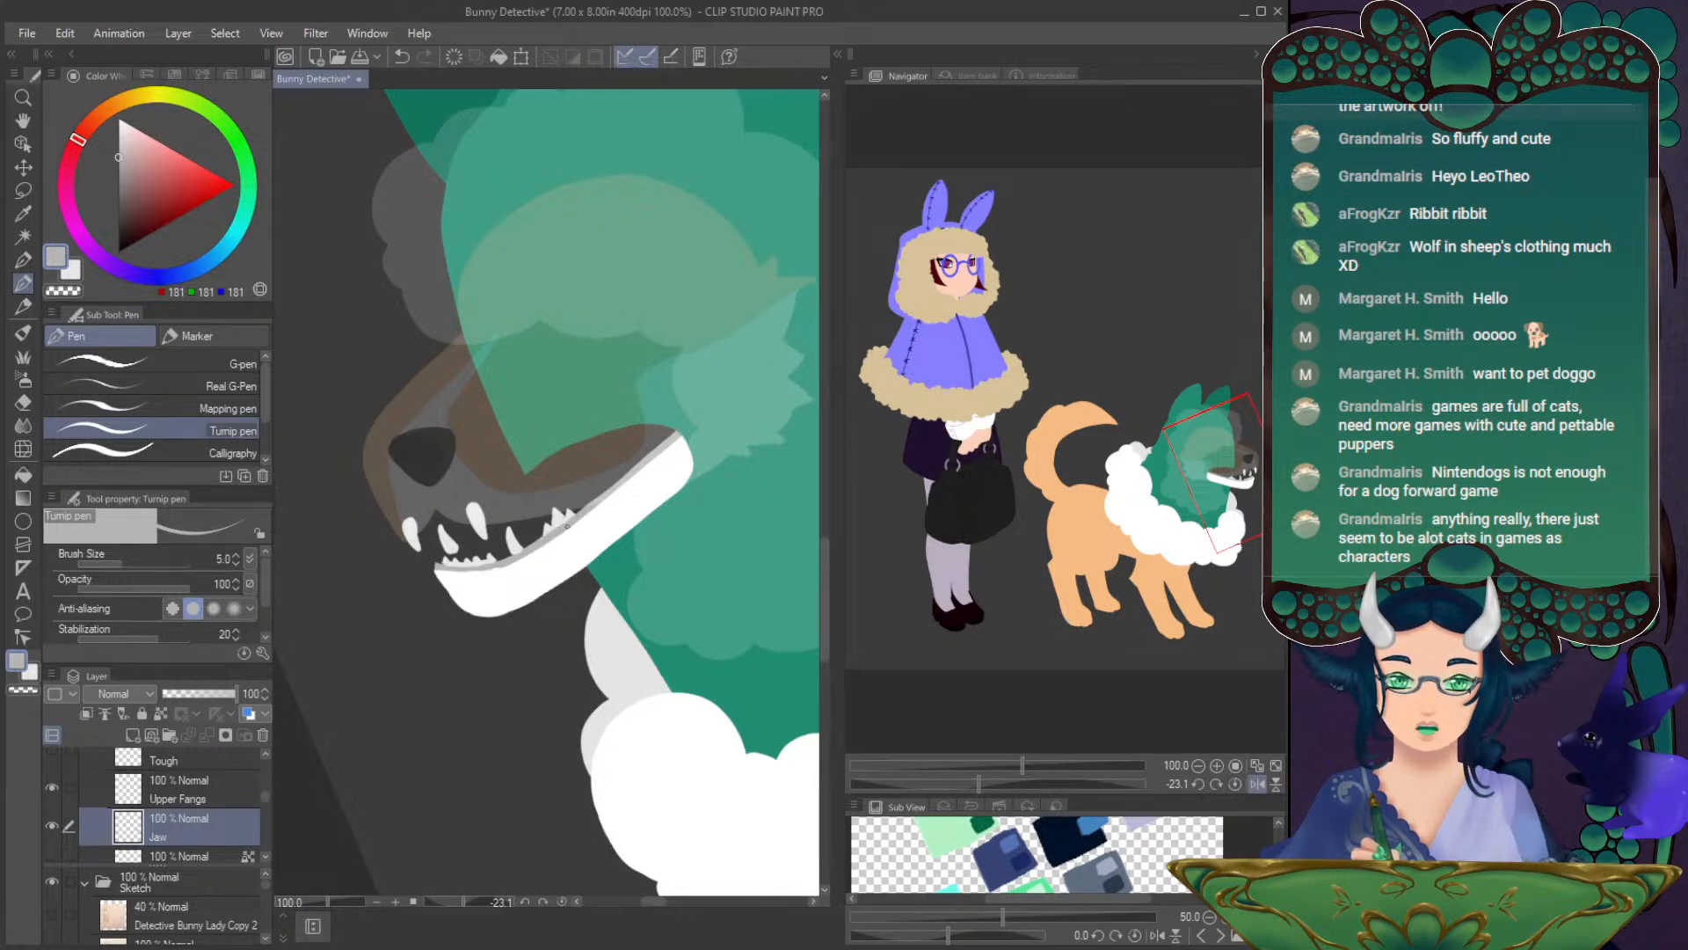
pyautogui.keyDown('alt'); pyautogui.click(556, 517); pyautogui.keyUp('alt')
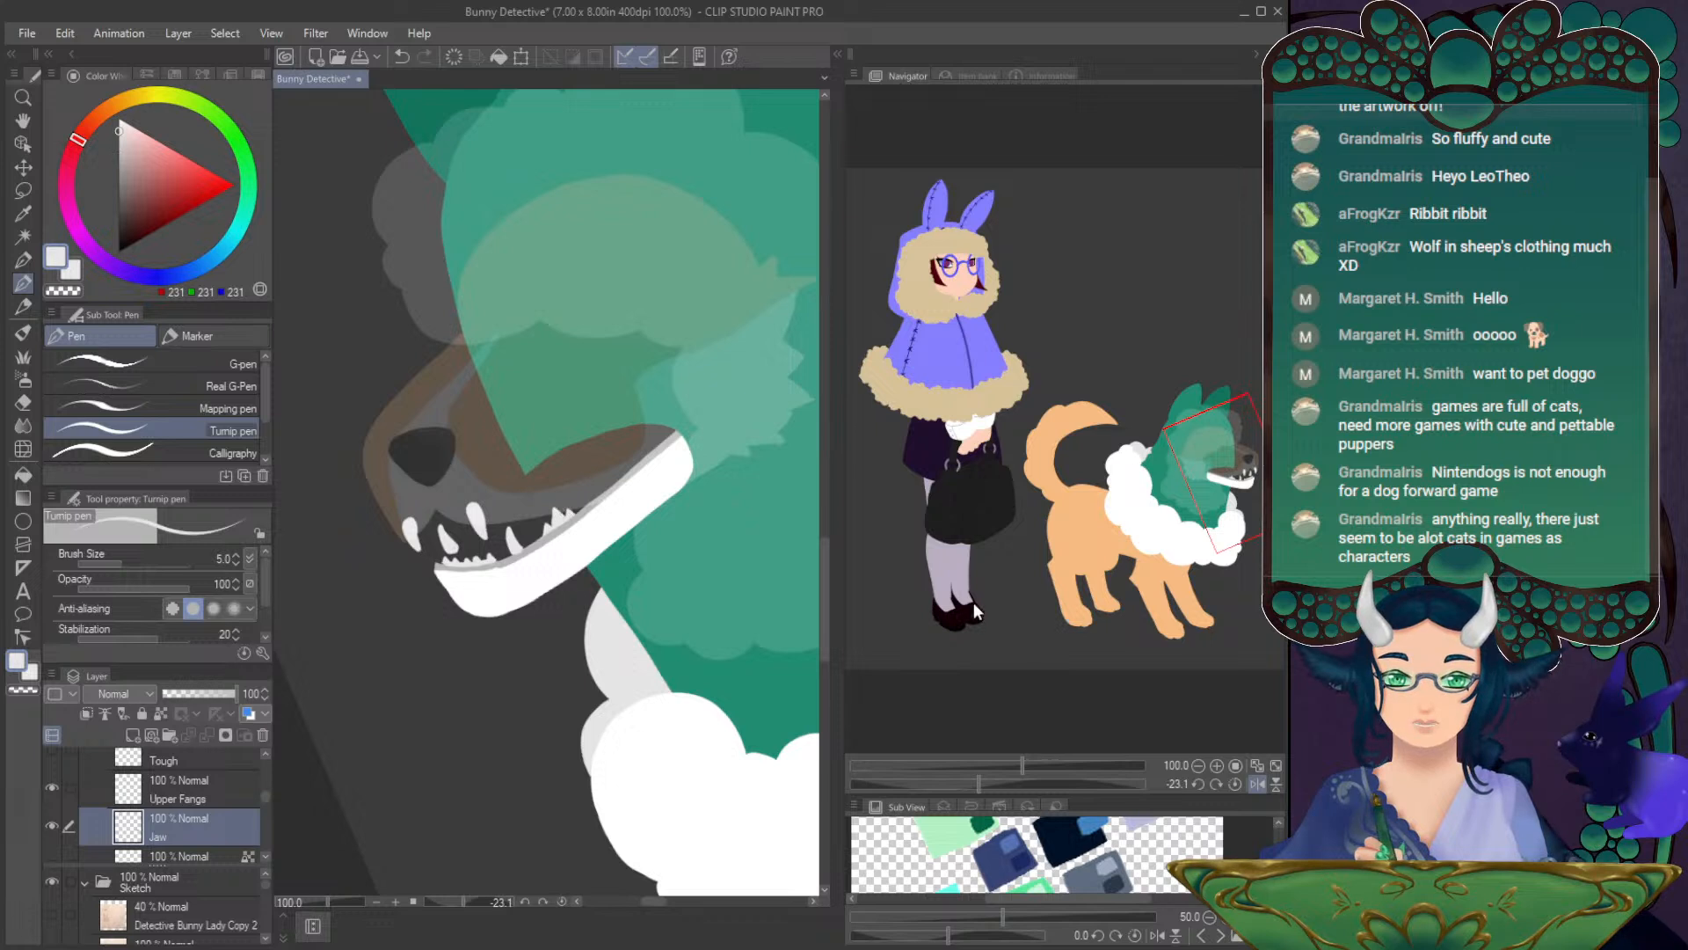
pyautogui.click(1234, 783)
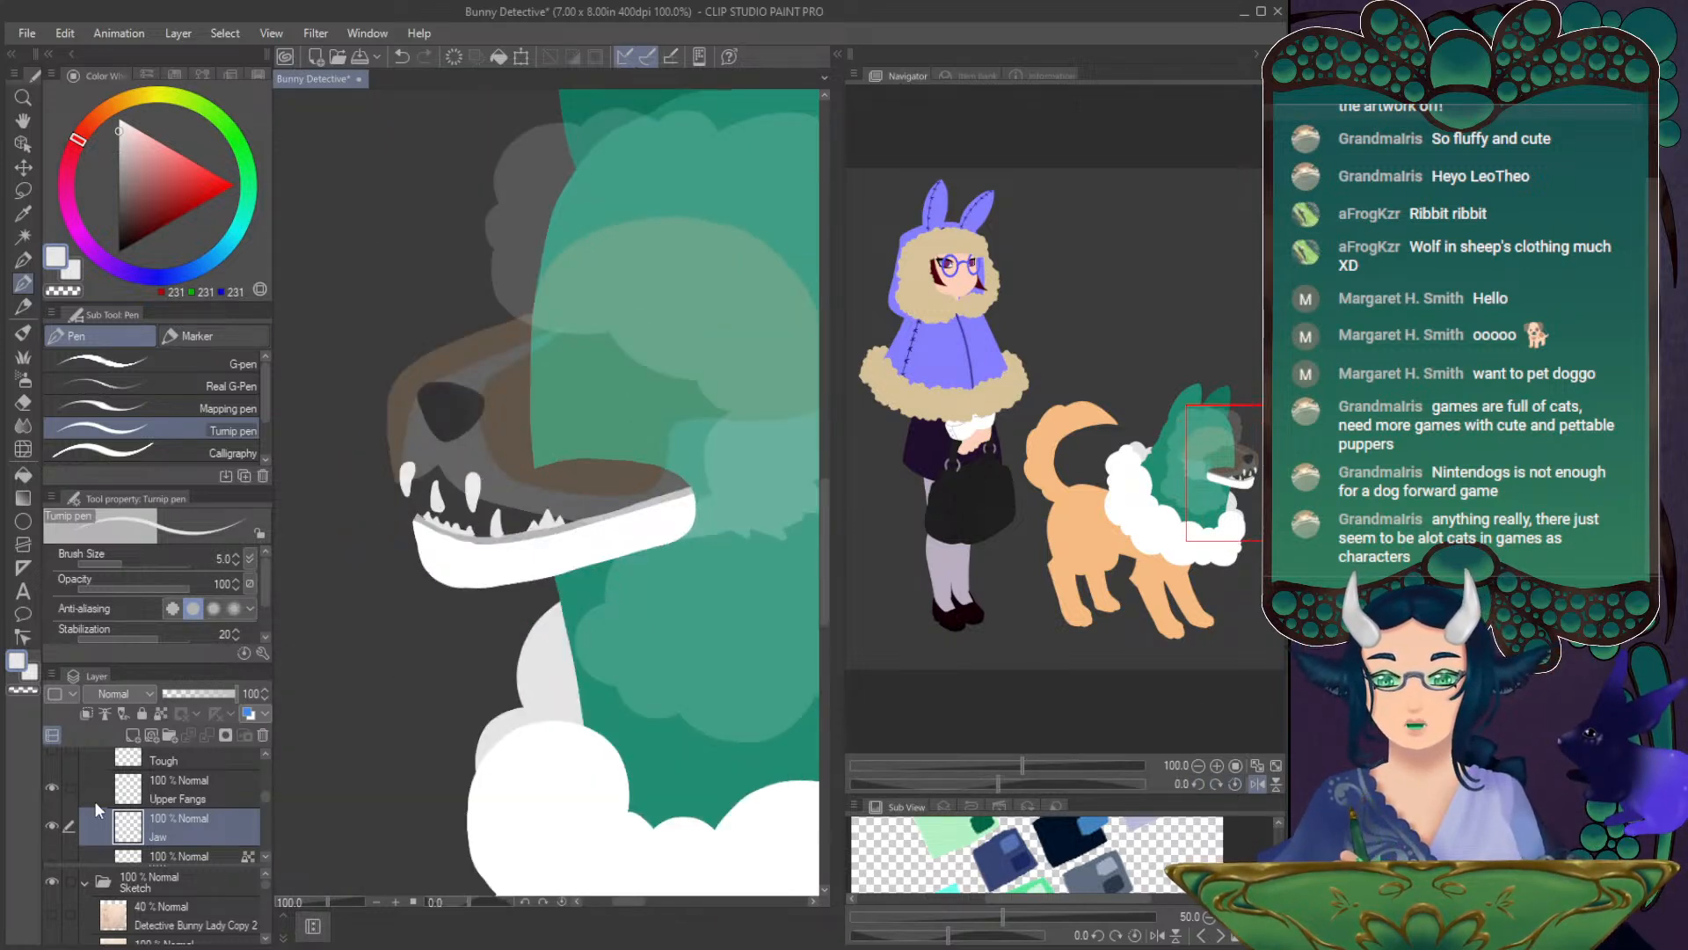
# - Hide the Upper Fangs layer and draw a filled row of jagged far-side teeth behind the far lower fang with the Turnip pen
pyautogui.click(52, 787)
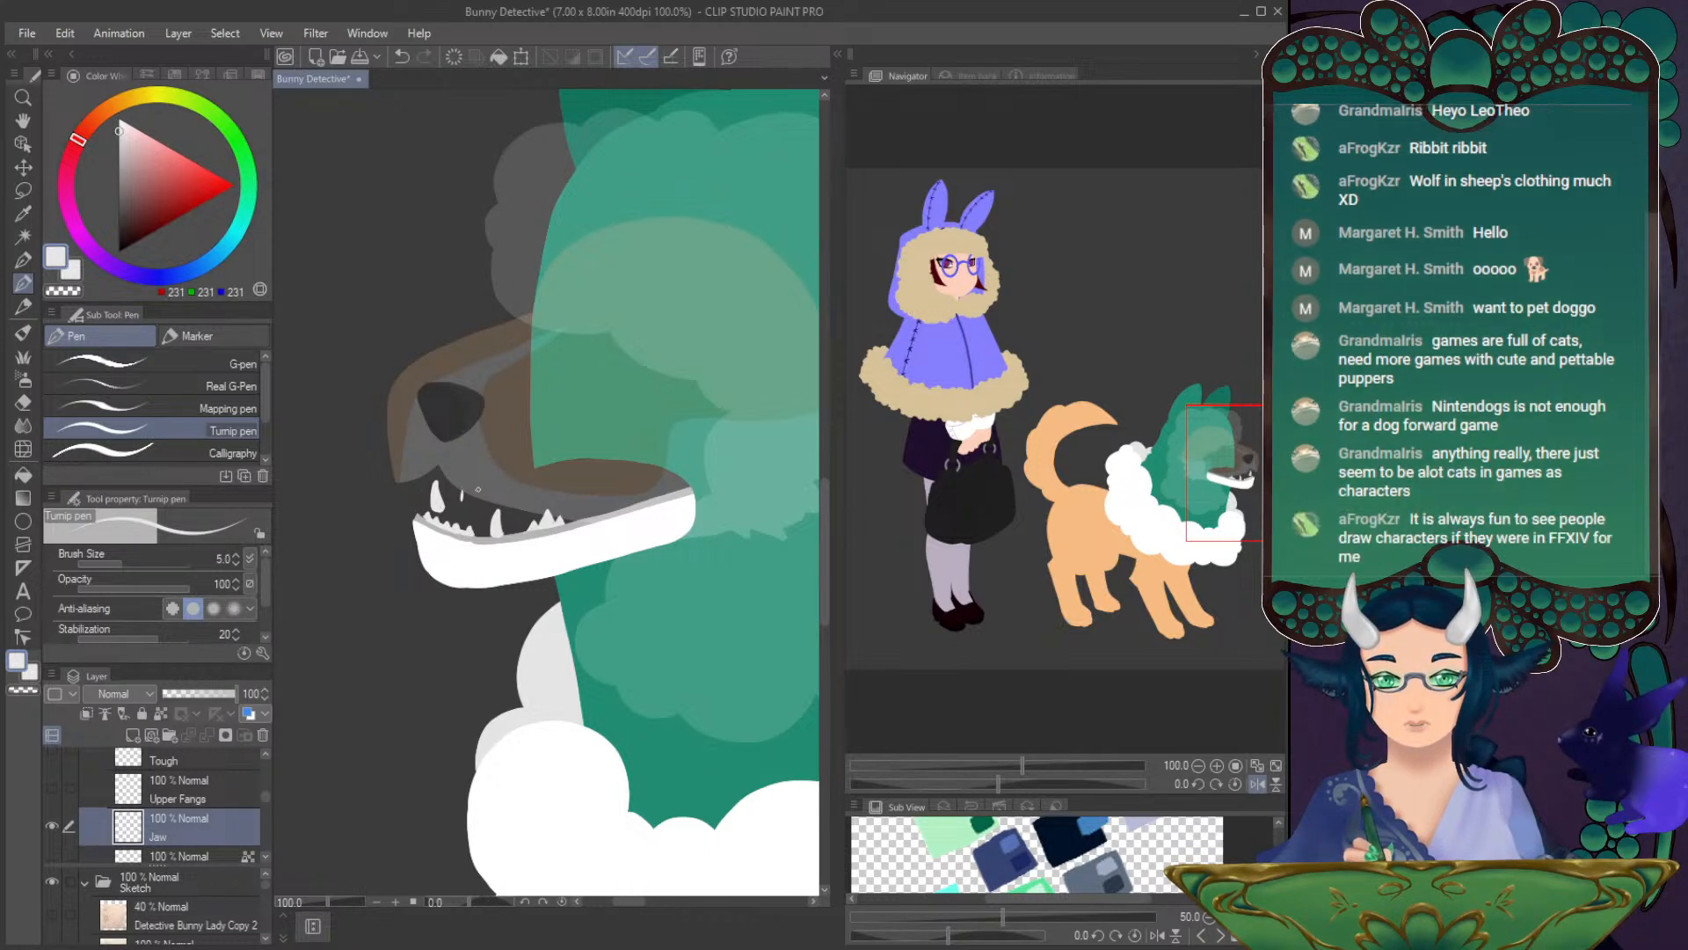
pyautogui.hotkey('ctrl', 'z')
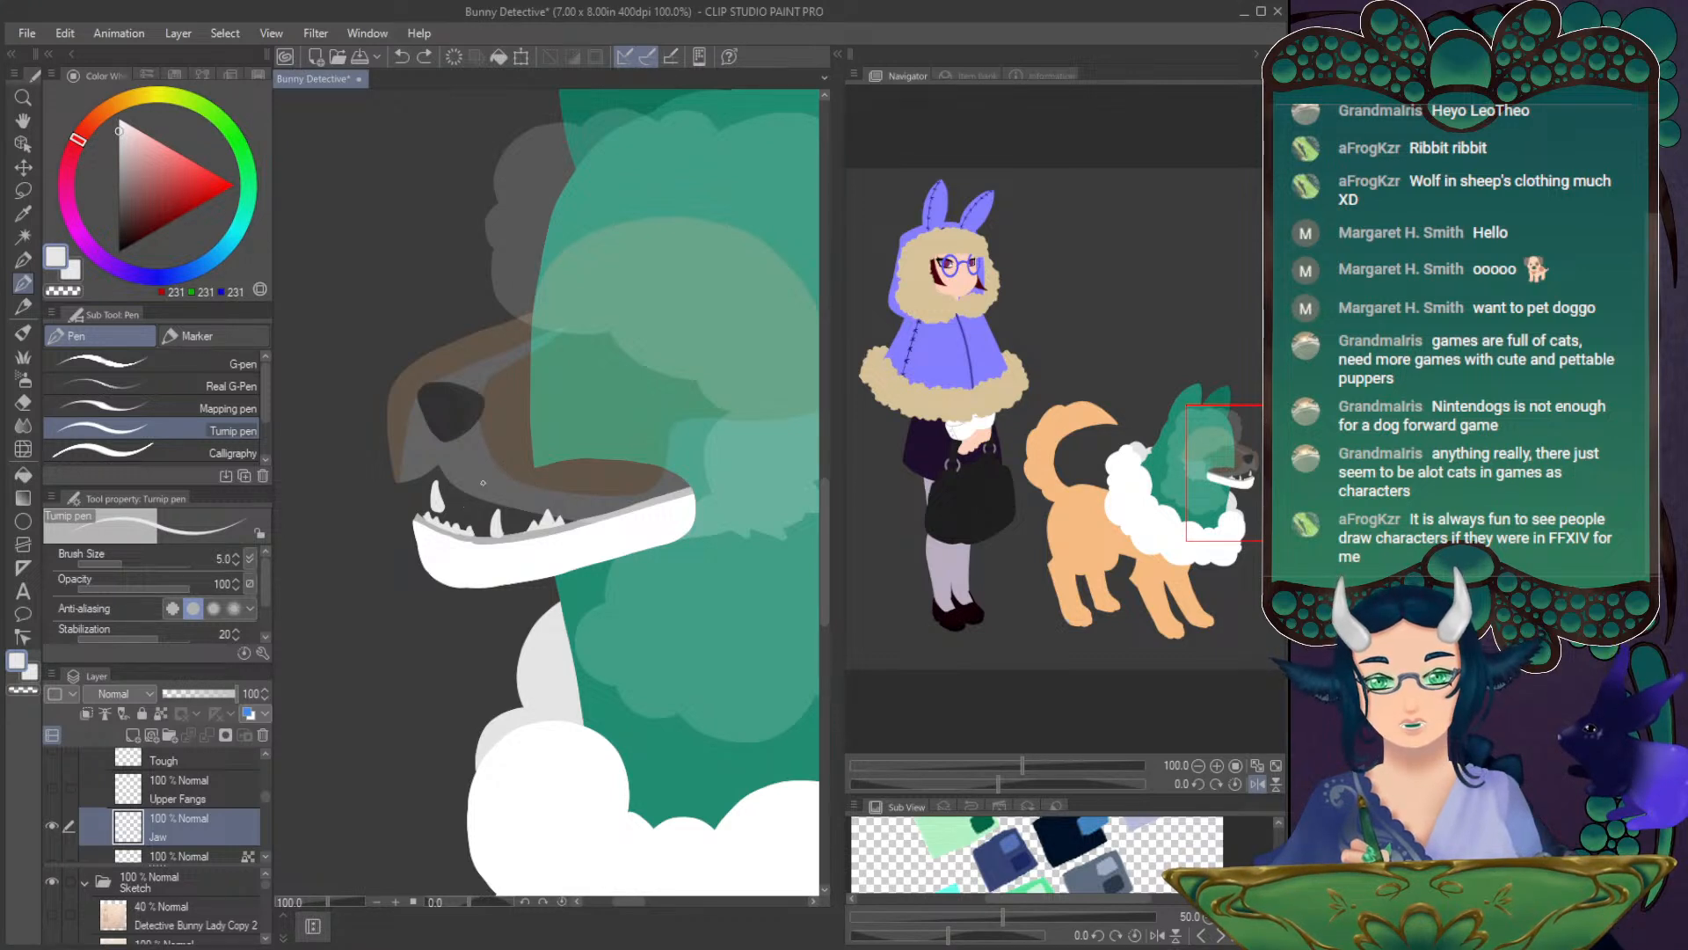
pyautogui.click(24, 401)
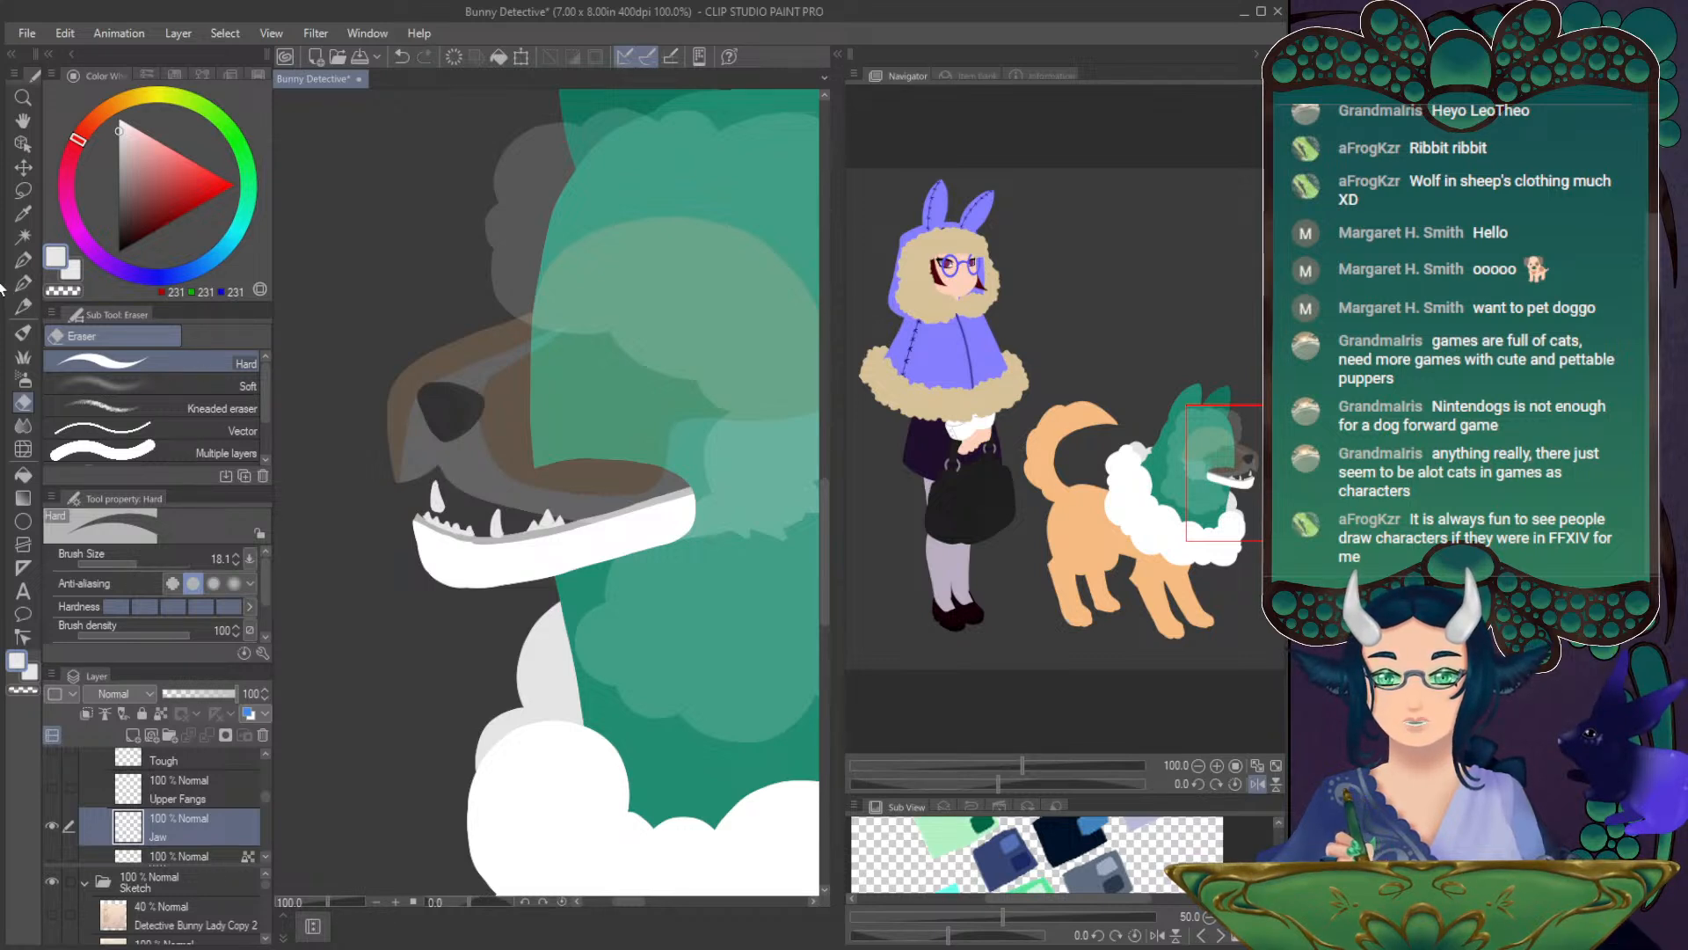
pyautogui.click(27, 284)
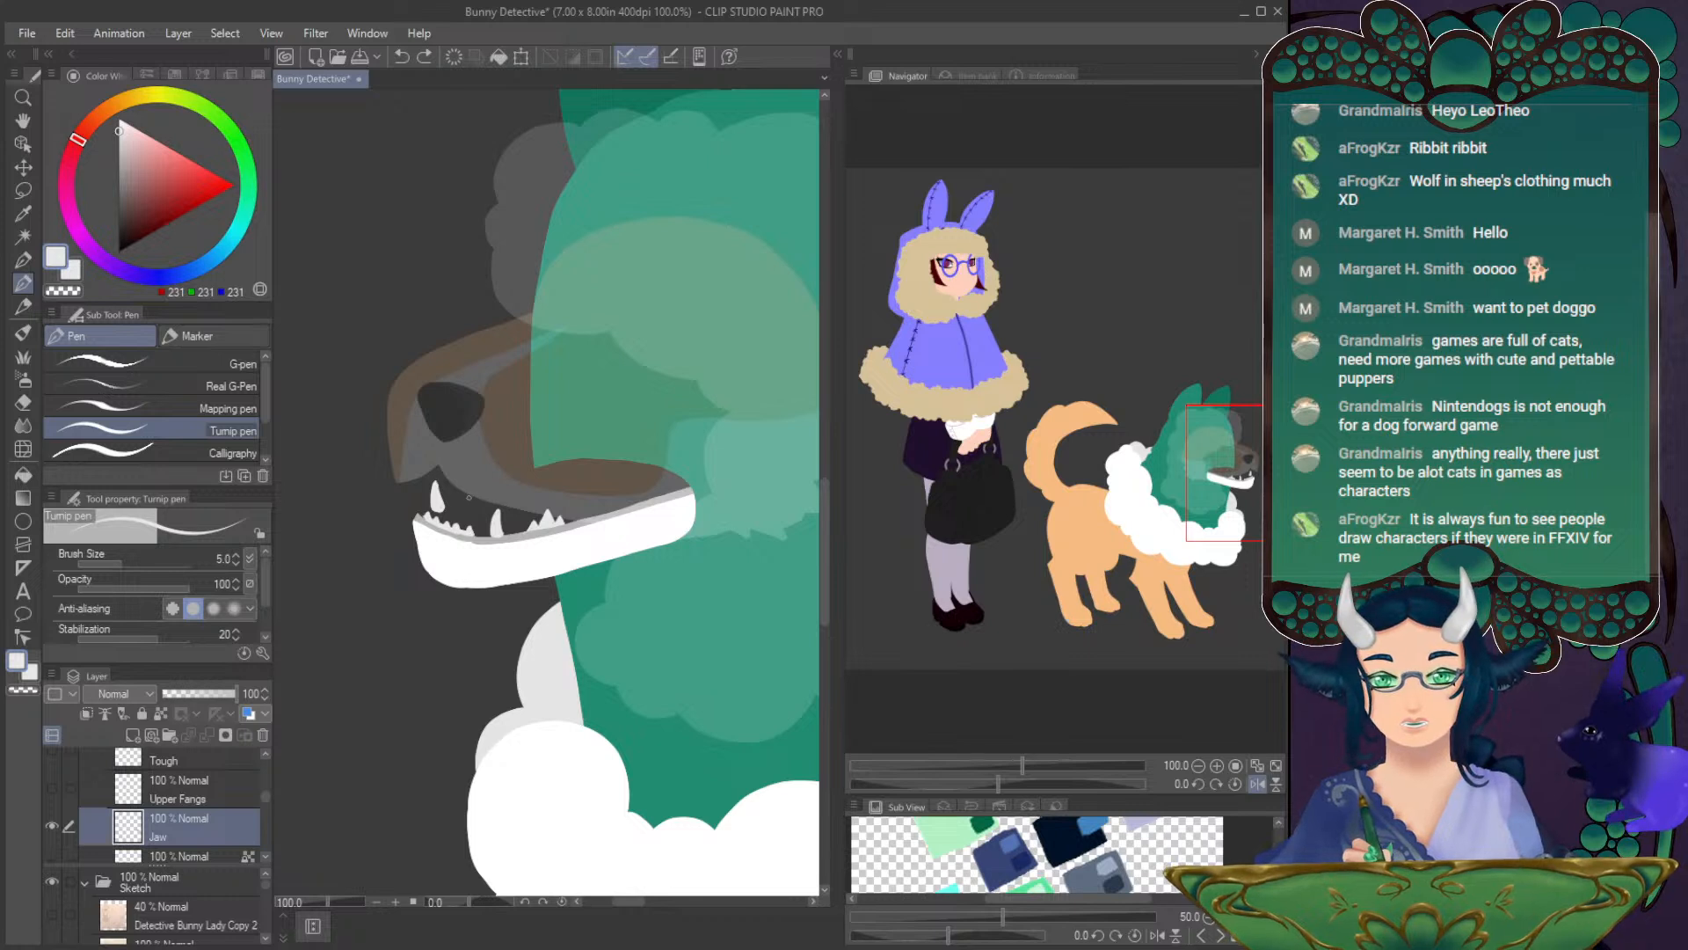
pyautogui.moveTo(462, 500); pyautogui.dragTo(483, 490)
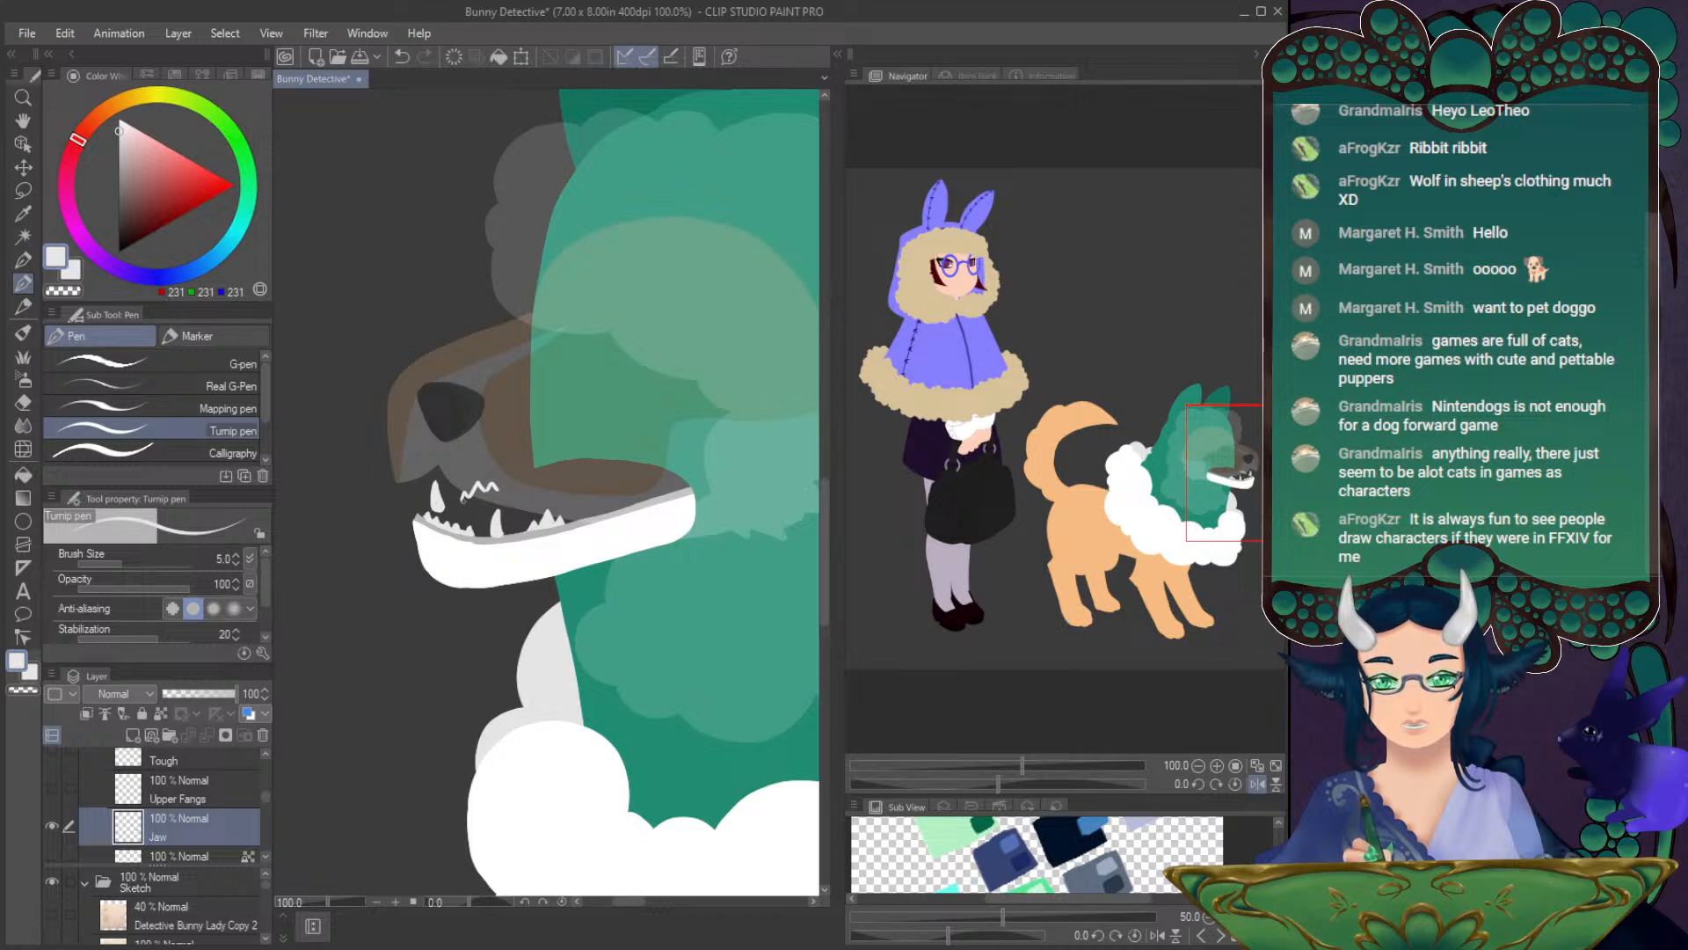
pyautogui.hotkey('ctrl', 'z')
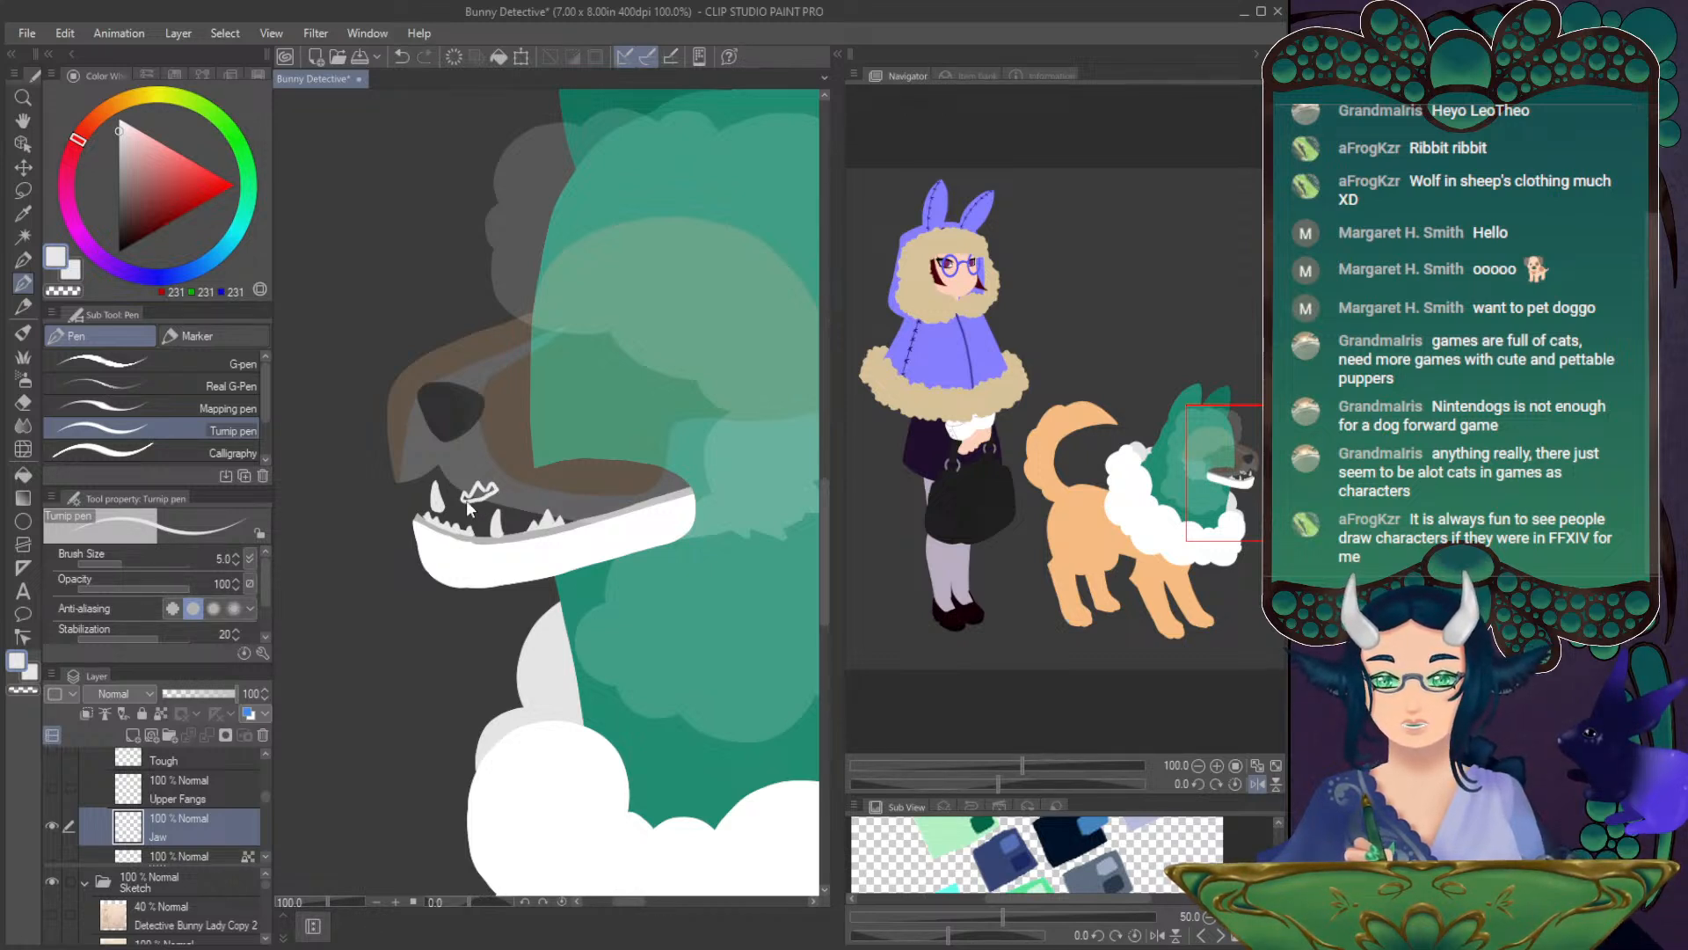
pyautogui.hotkey('ctrl', 'z')
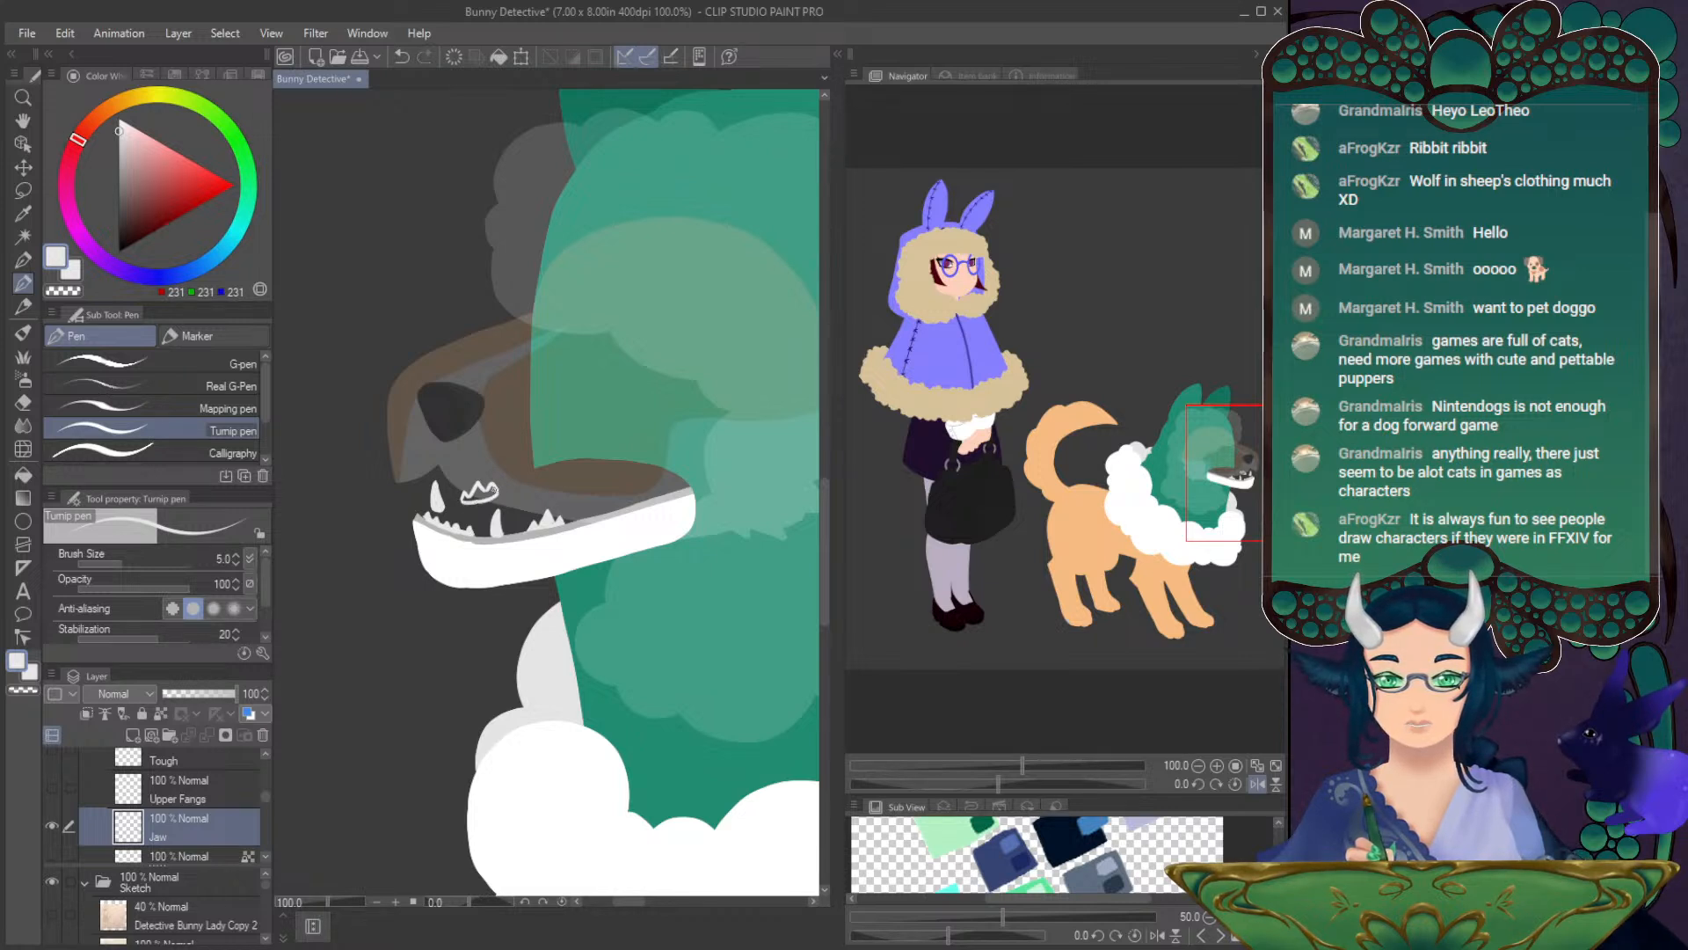
pyautogui.hotkey('ctrl', 'z')
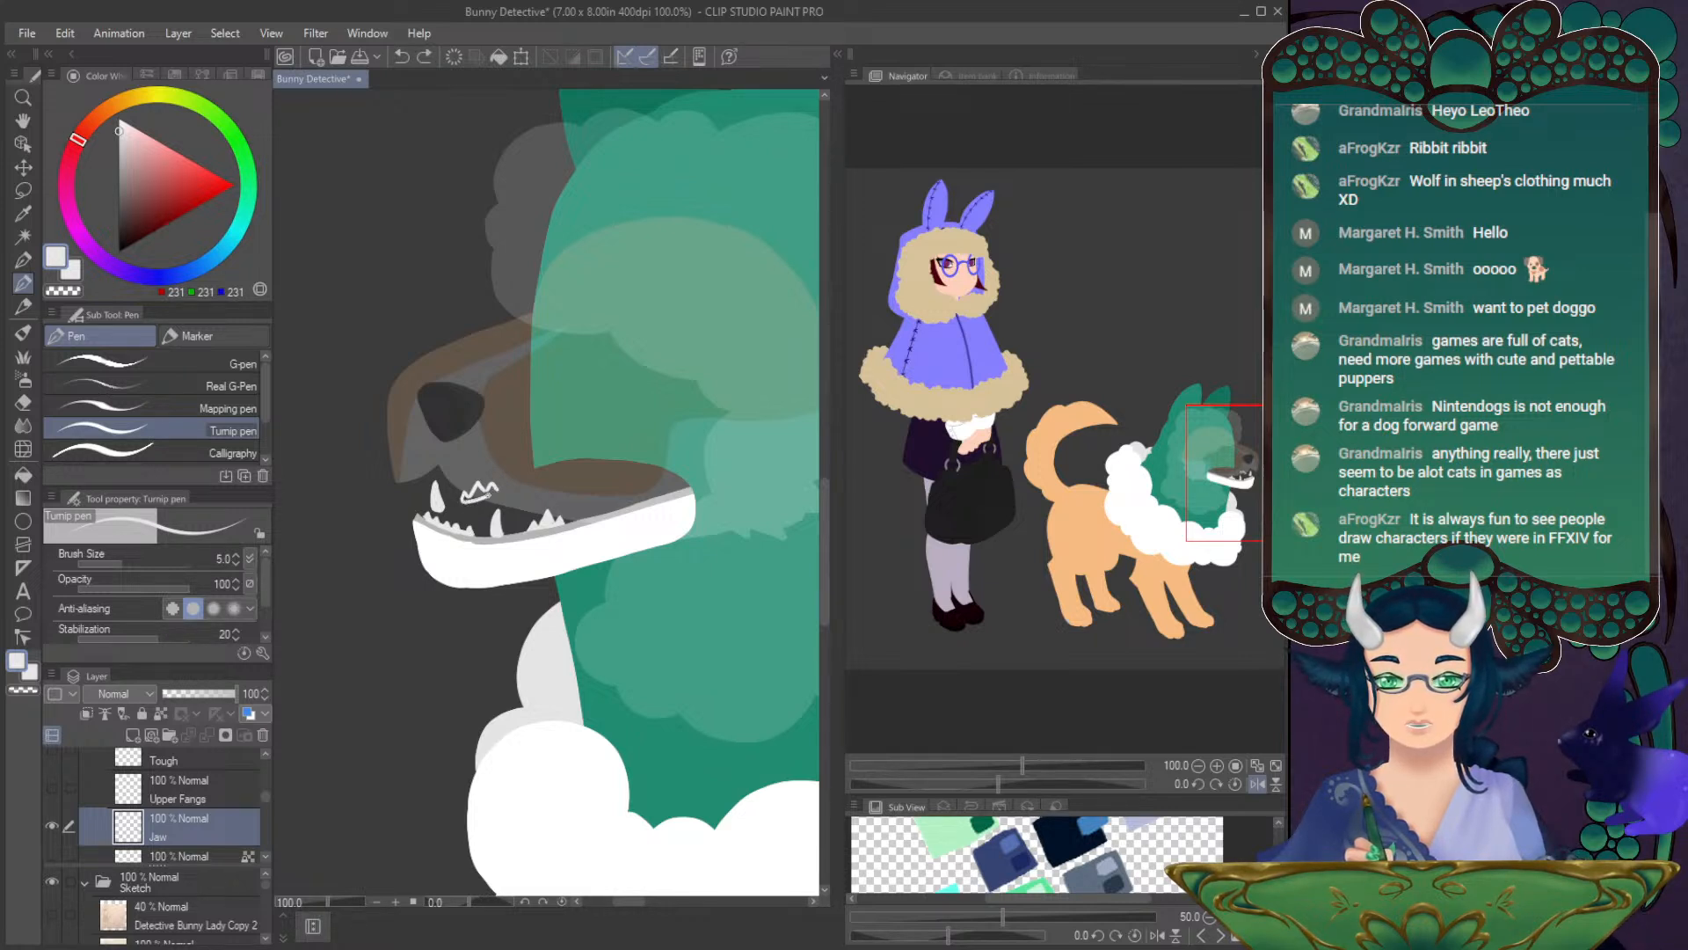
pyautogui.moveTo(465, 498); pyautogui.dragTo(497, 486)
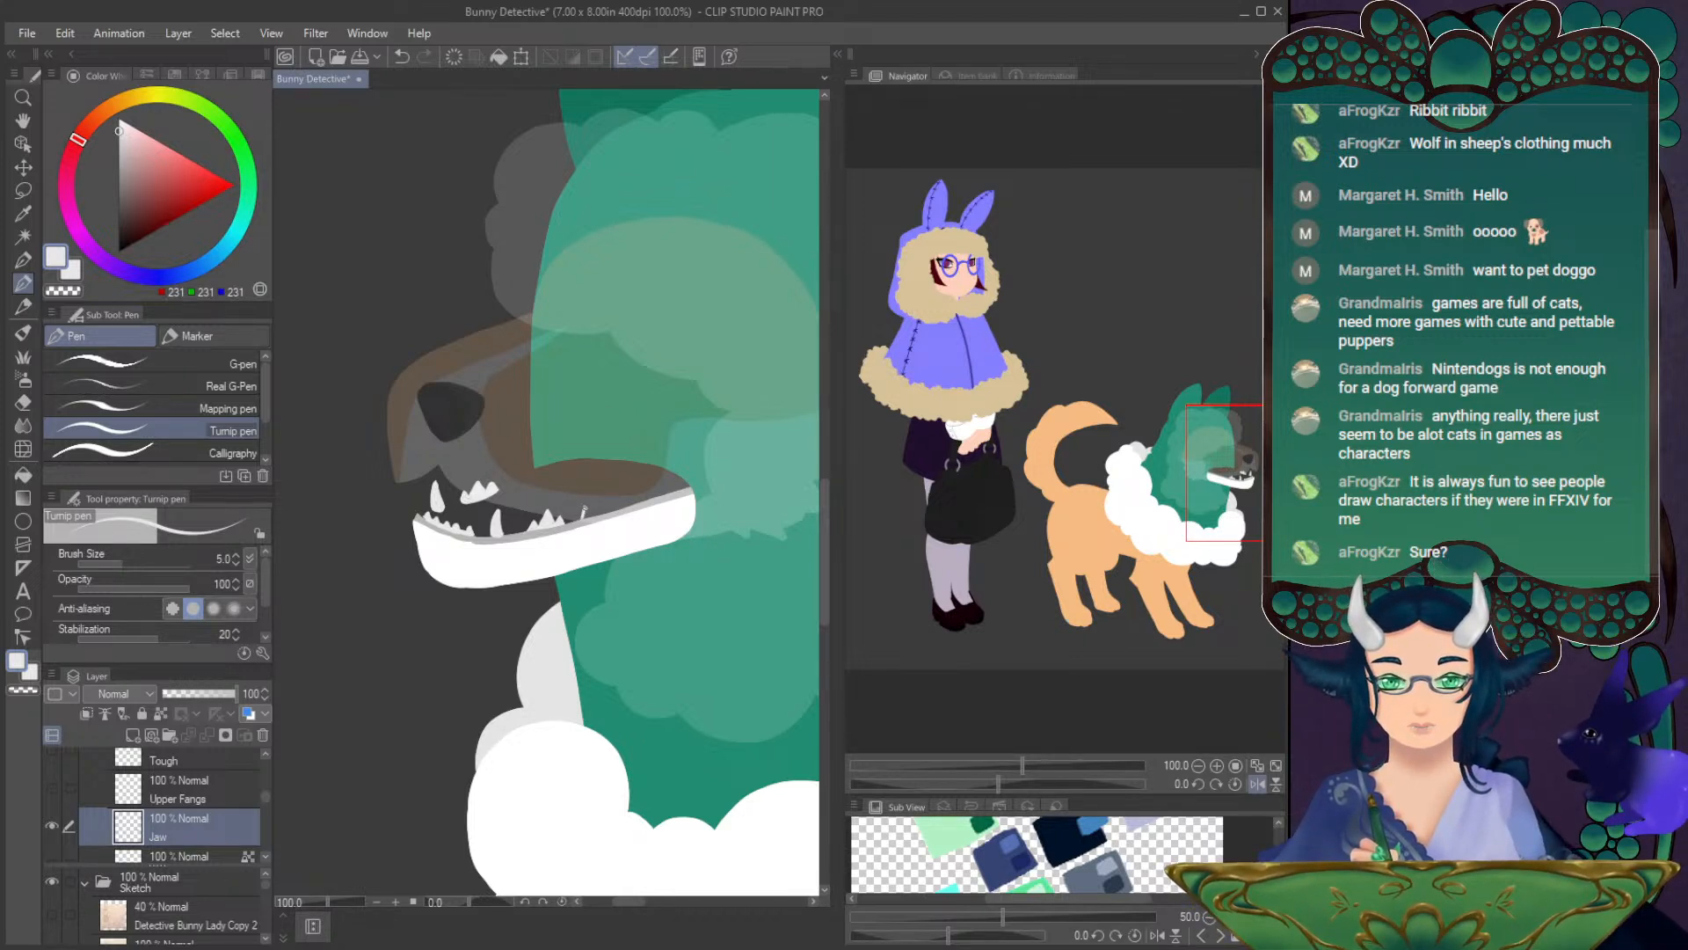
# - Add a rear near-side tooth on the lower jaw and a jagged far-side tooth behind the existing row, filling both near-white
pyautogui.moveTo(590, 511); pyautogui.dragTo(604, 513)
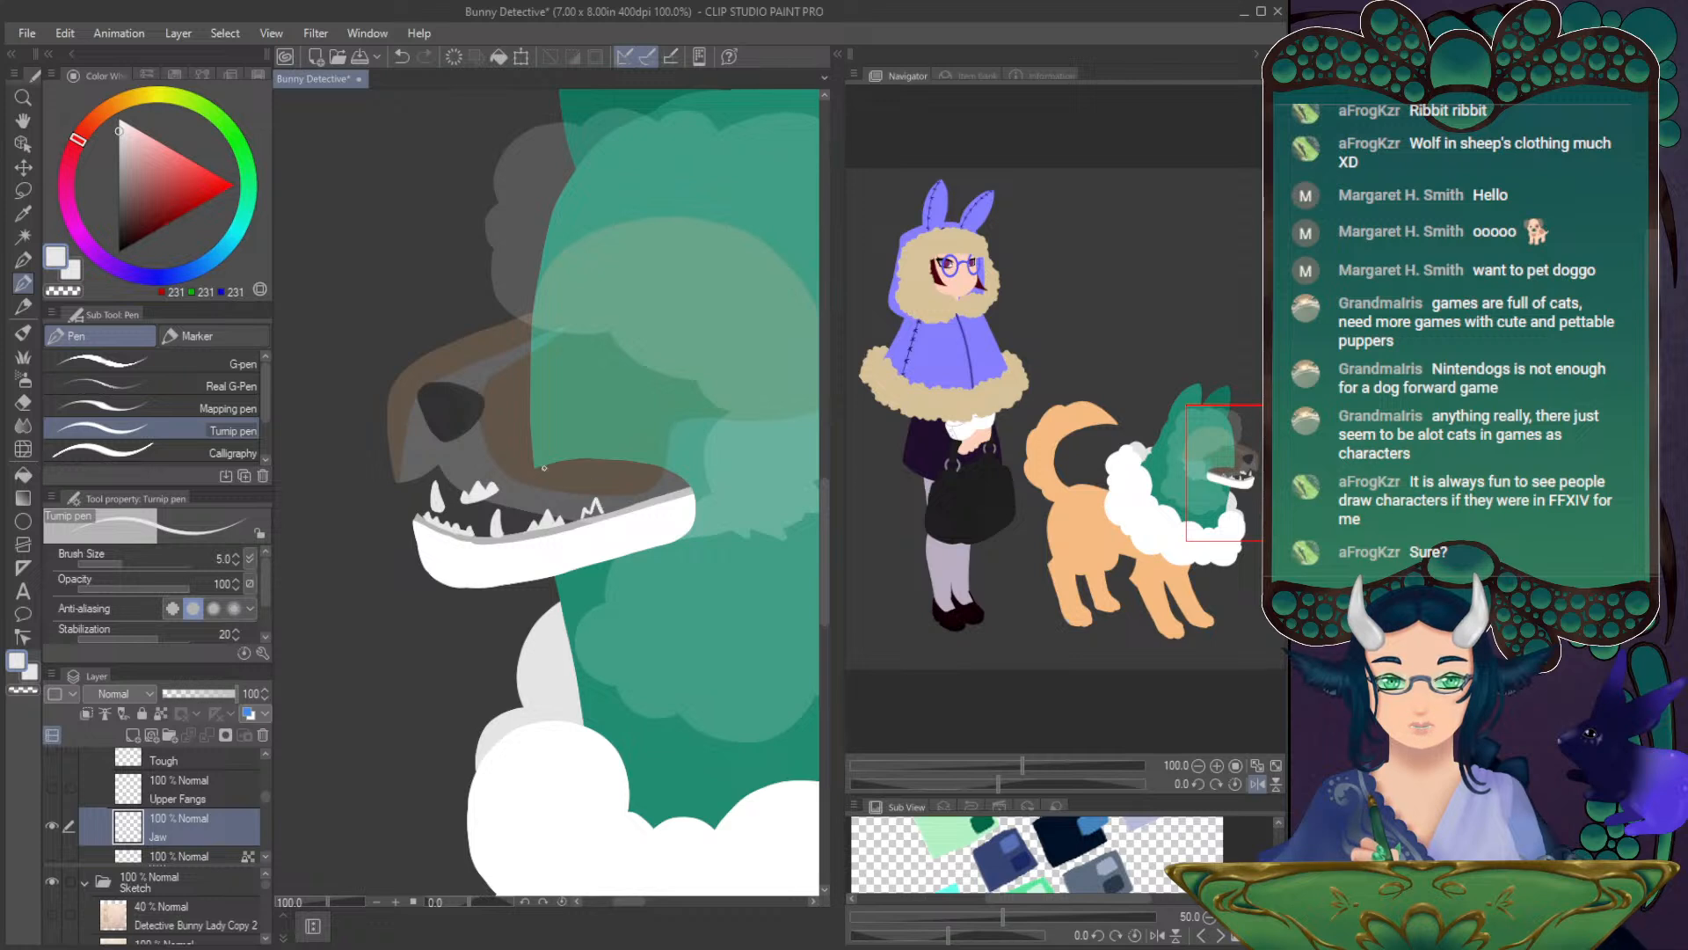
pyautogui.moveTo(518, 477); pyautogui.dragTo(528, 466)
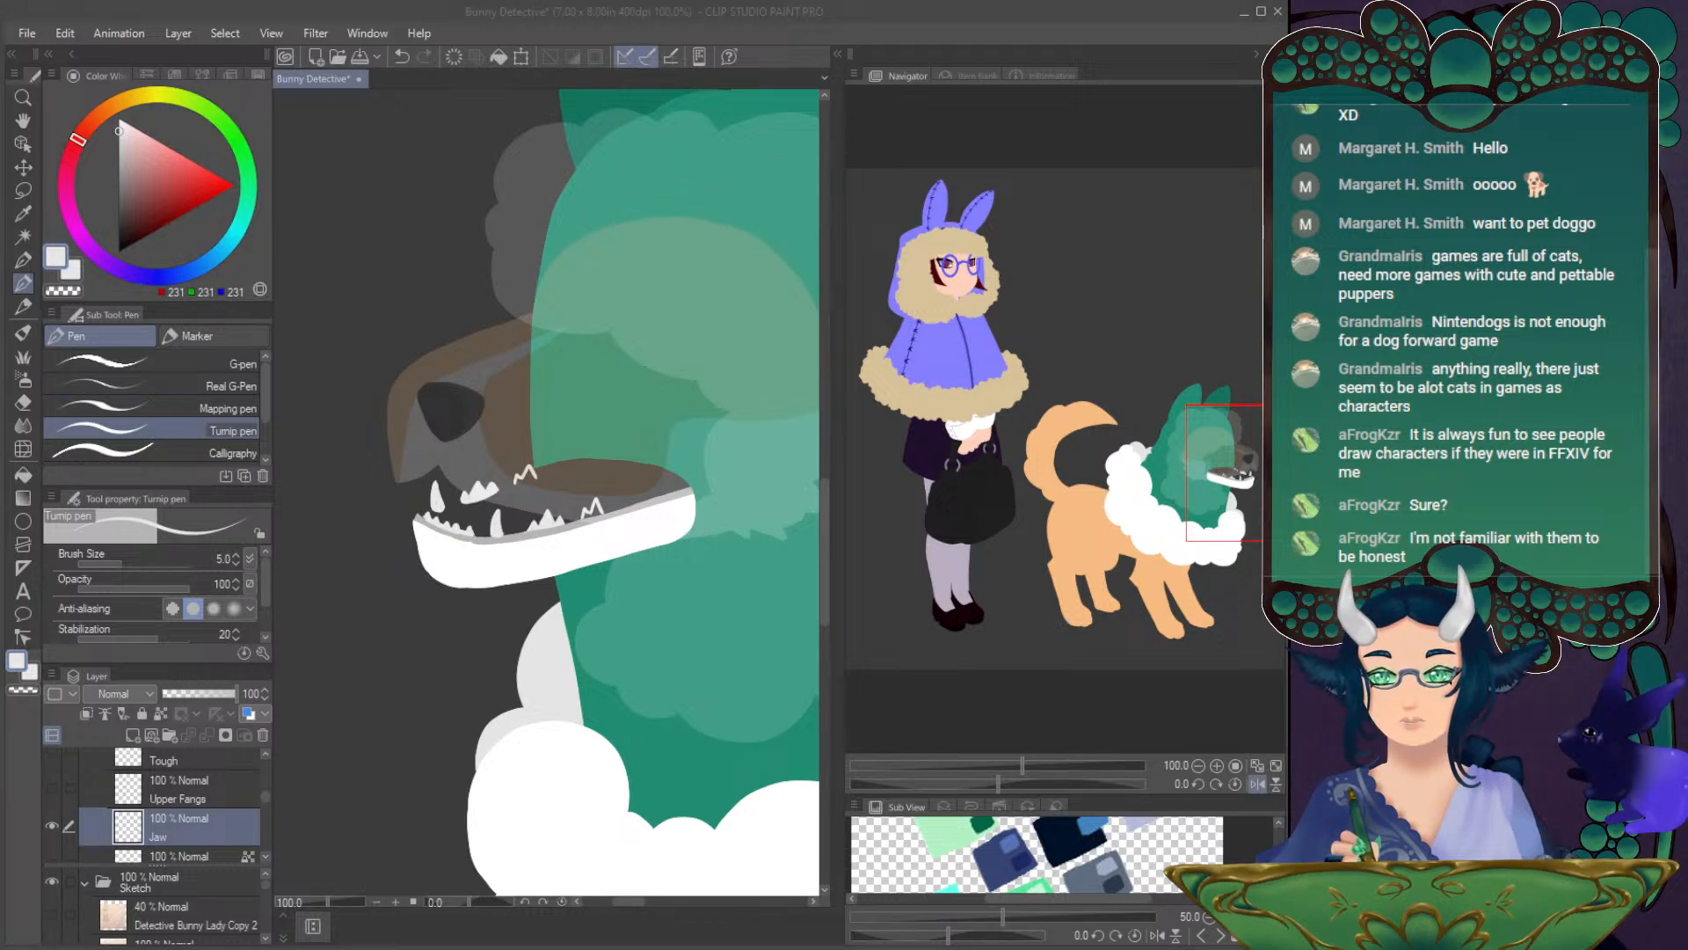
pyautogui.click(556, 485)
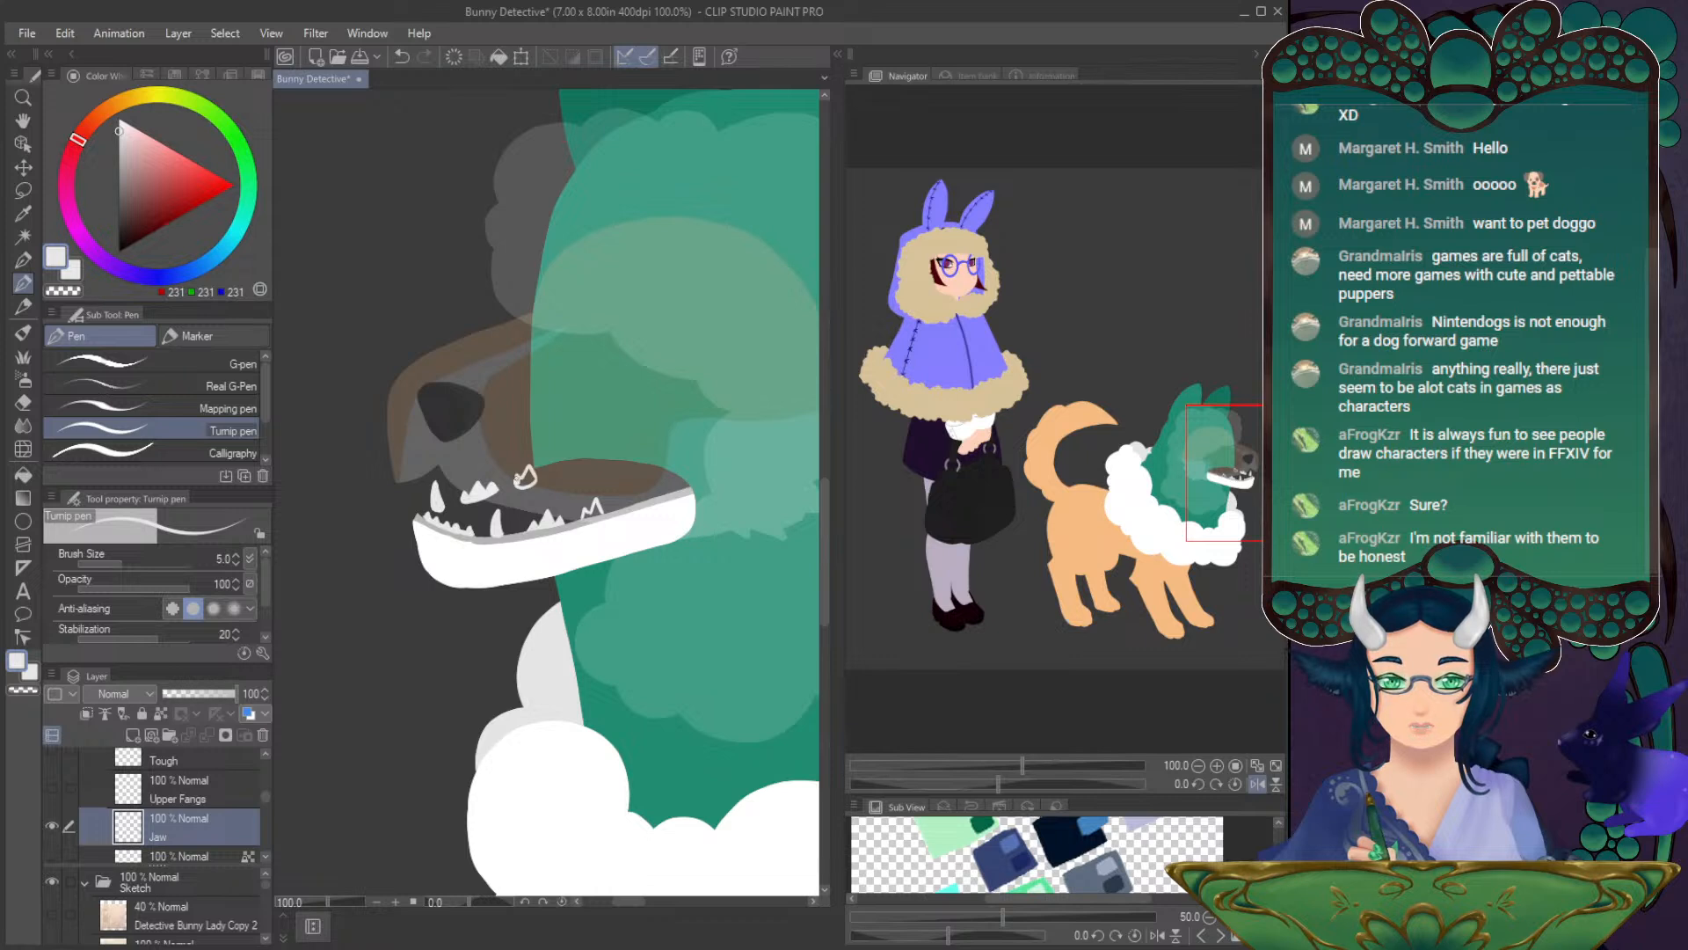
pyautogui.moveTo(525, 478); pyautogui.dragTo(528, 477)
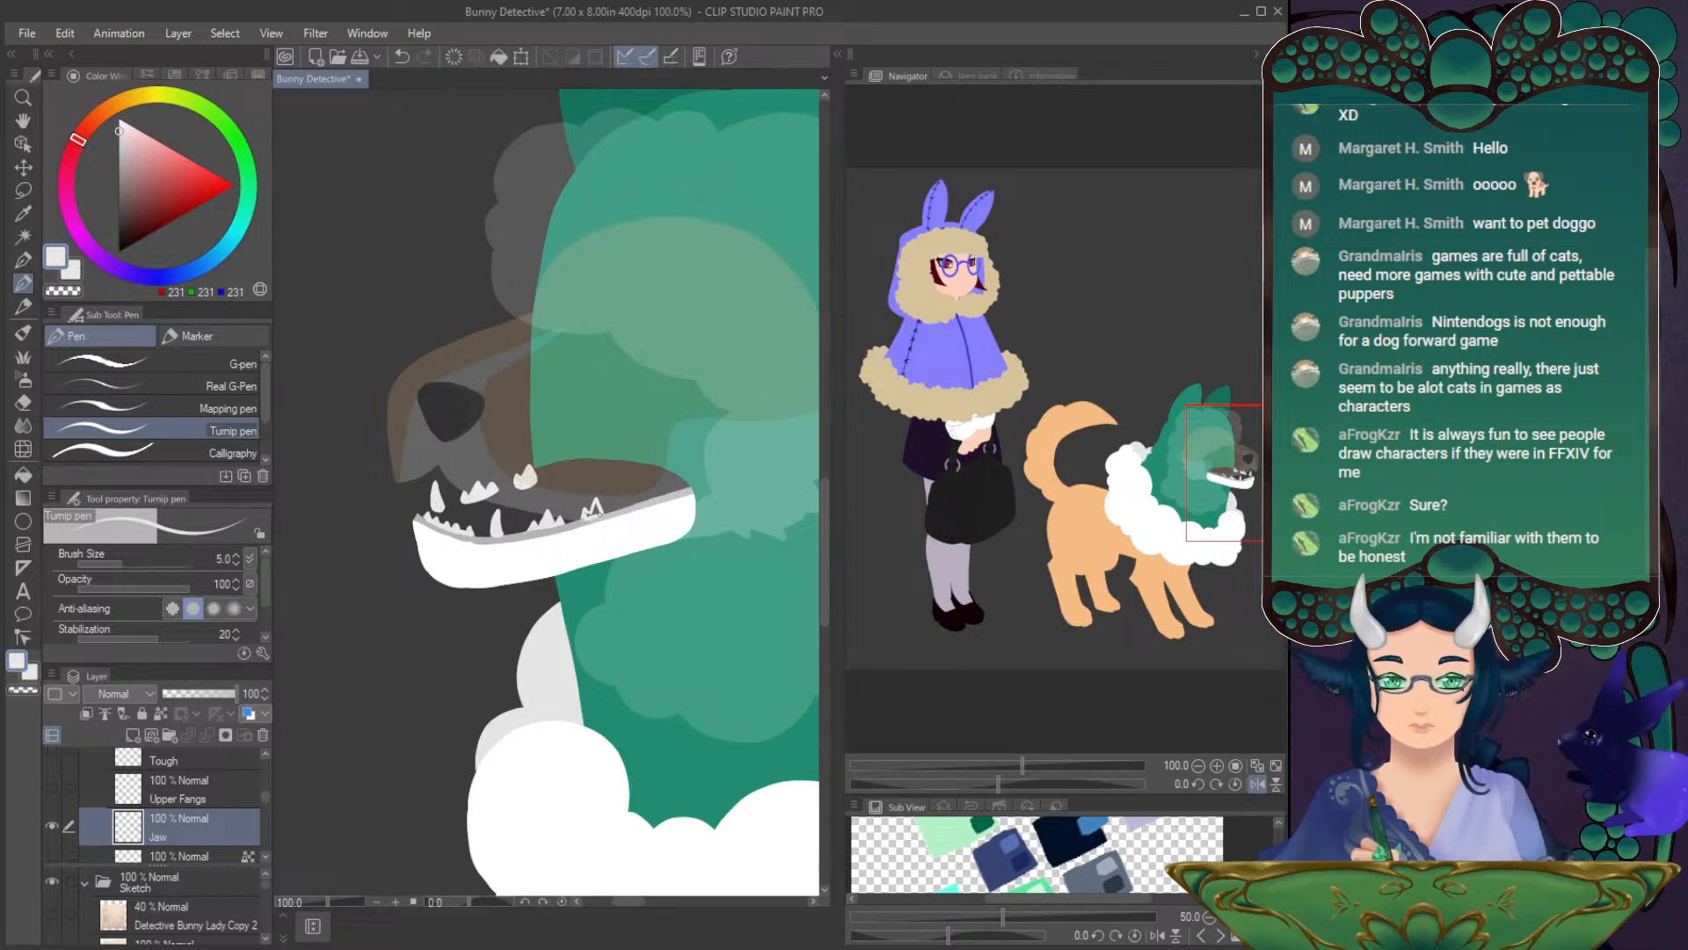
pyautogui.moveTo(595, 508); pyautogui.dragTo(601, 509)
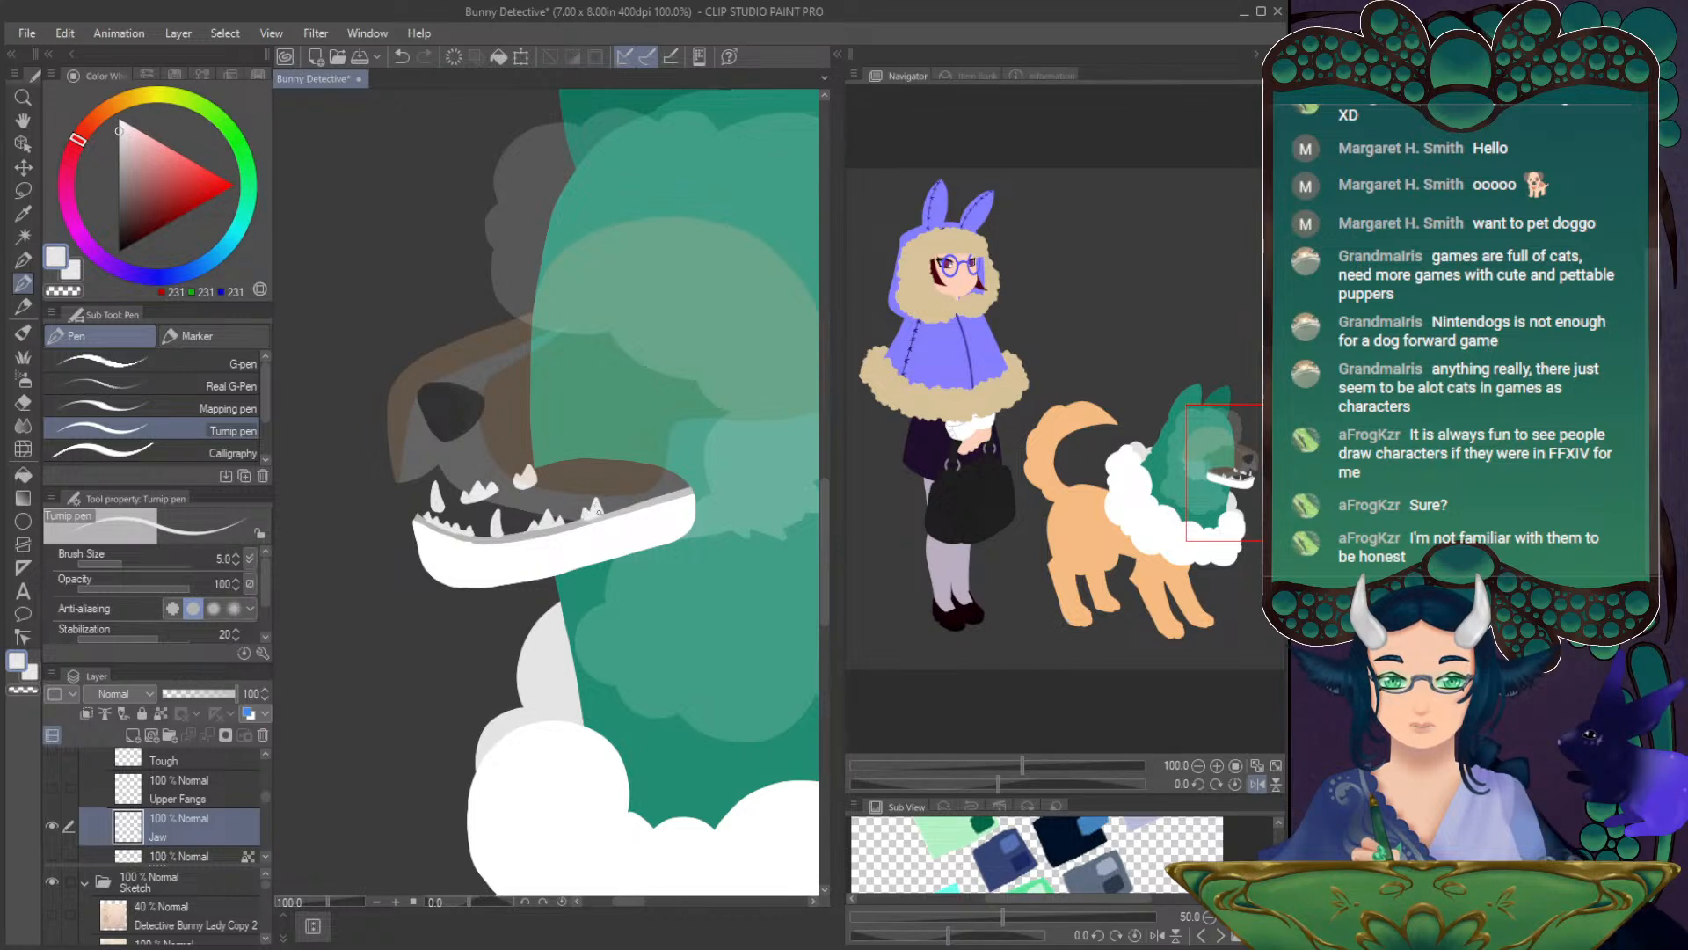
pyautogui.keyDown('alt'); pyautogui.click(607, 512); pyautogui.keyUp('alt')
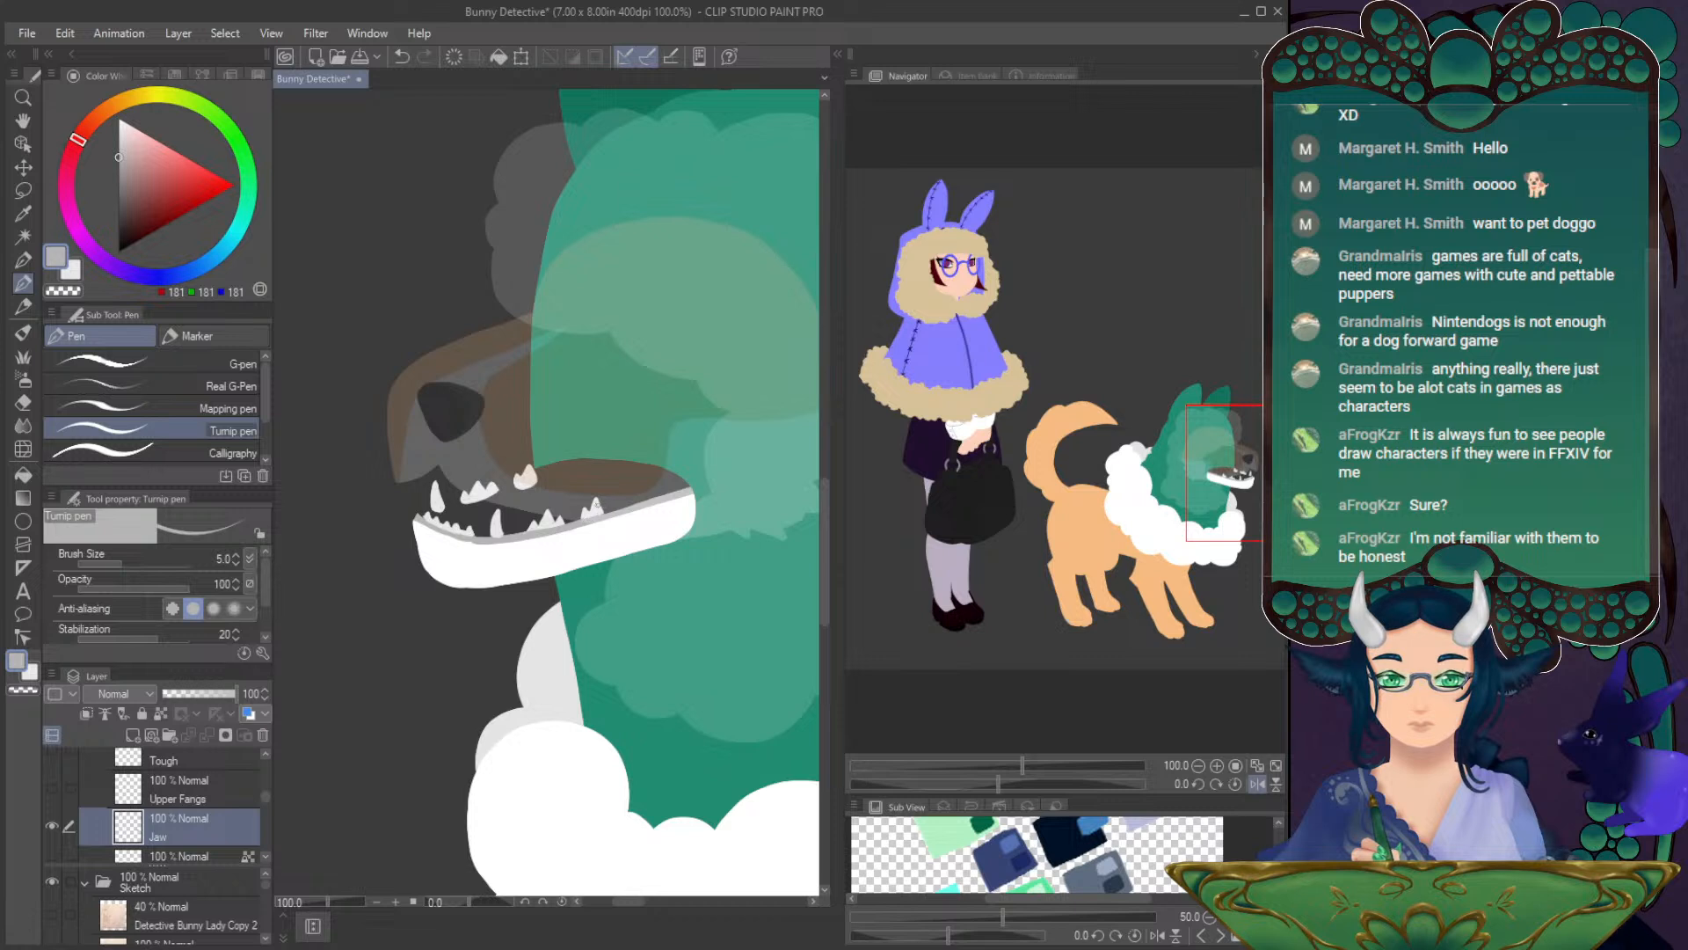
pyautogui.keyDown('alt'); pyautogui.click(584, 519); pyautogui.keyUp('alt')
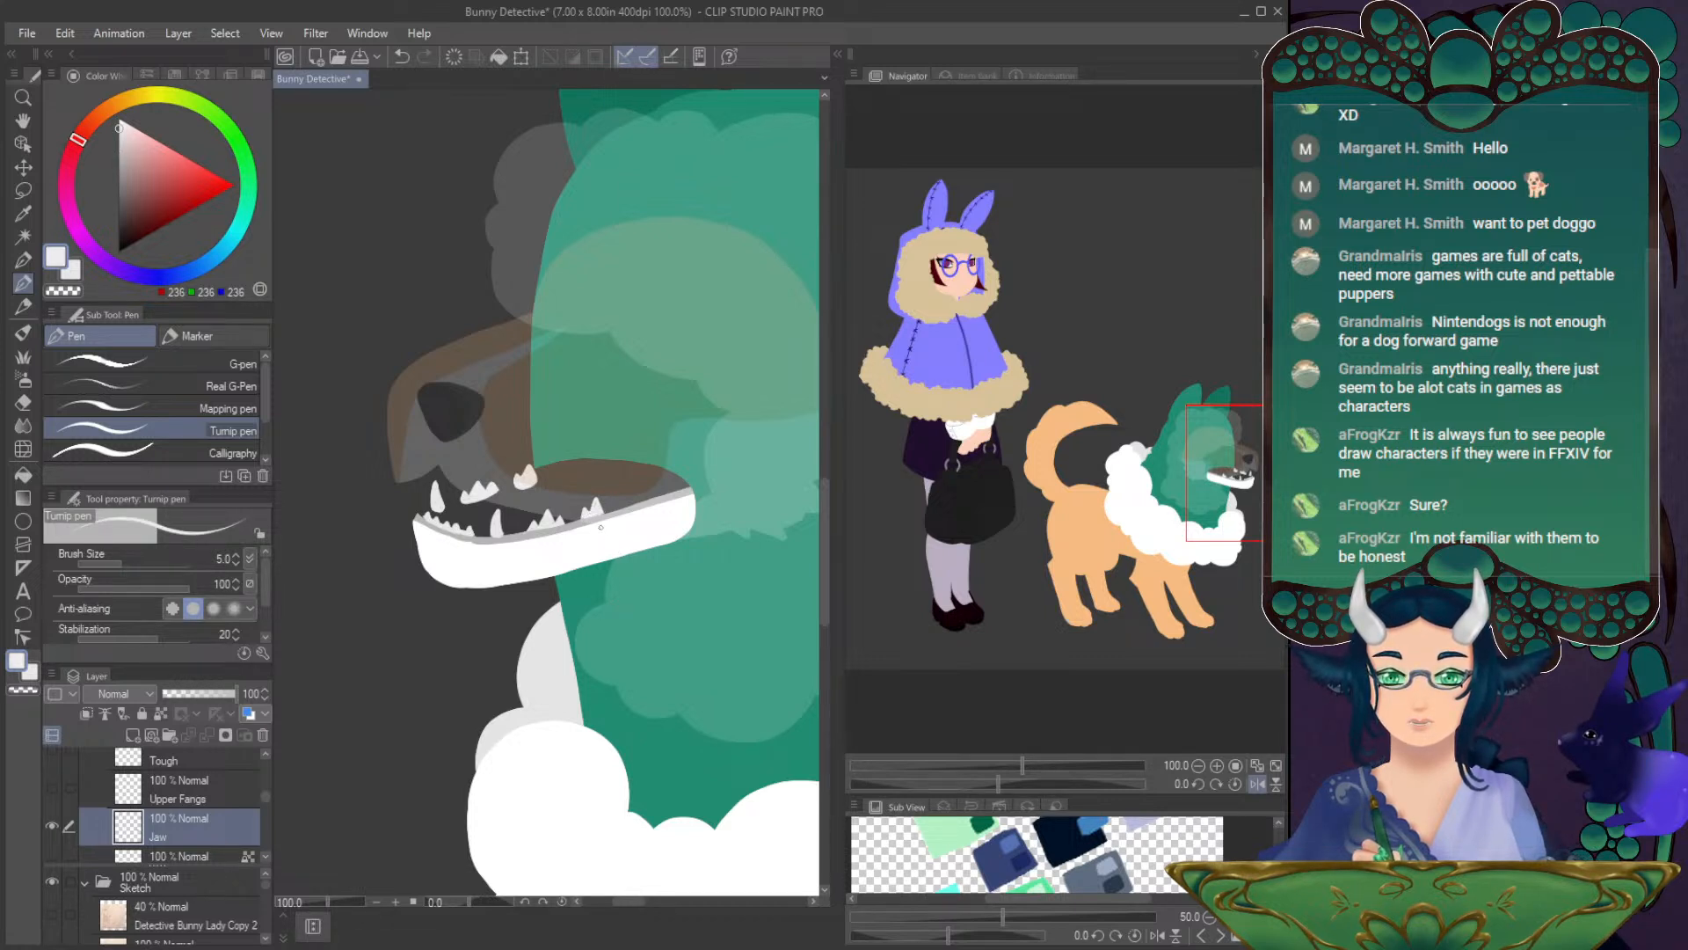
# - Nudge the Jaw layer slightly toward the back of the head, check the artwork mirrored, and show the Upper Fangs layer
pyautogui.press('k')
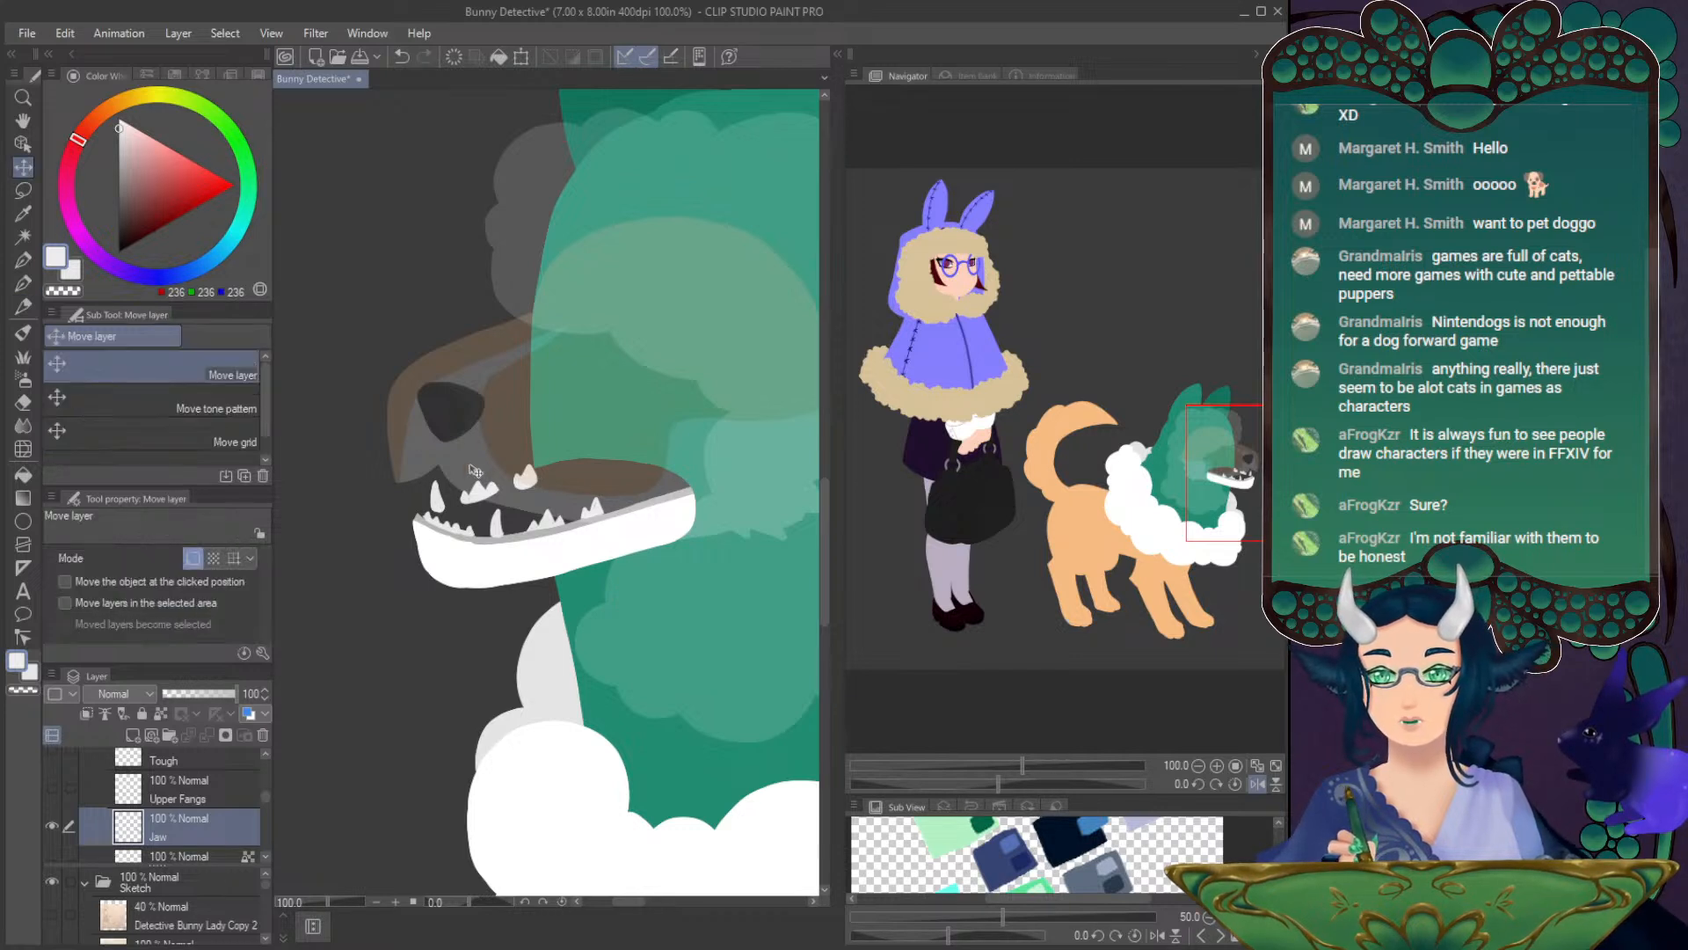
pyautogui.moveTo(574, 547); pyautogui.dragTo(611, 544)
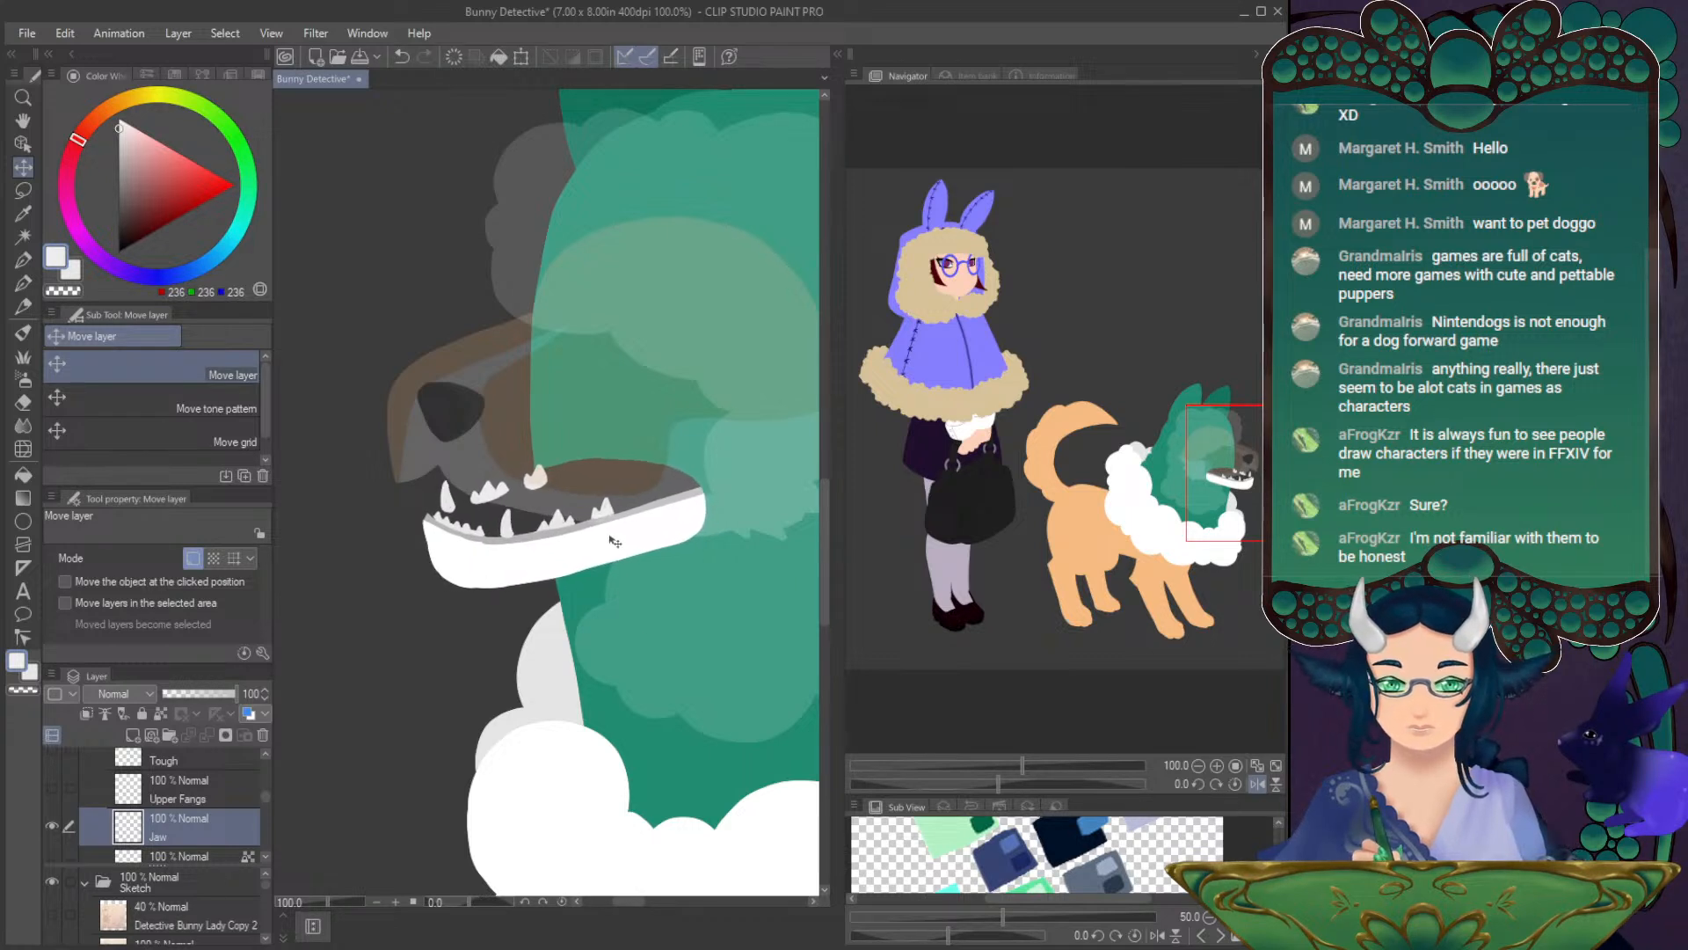
pyautogui.click(1257, 783)
pyautogui.click(1259, 782)
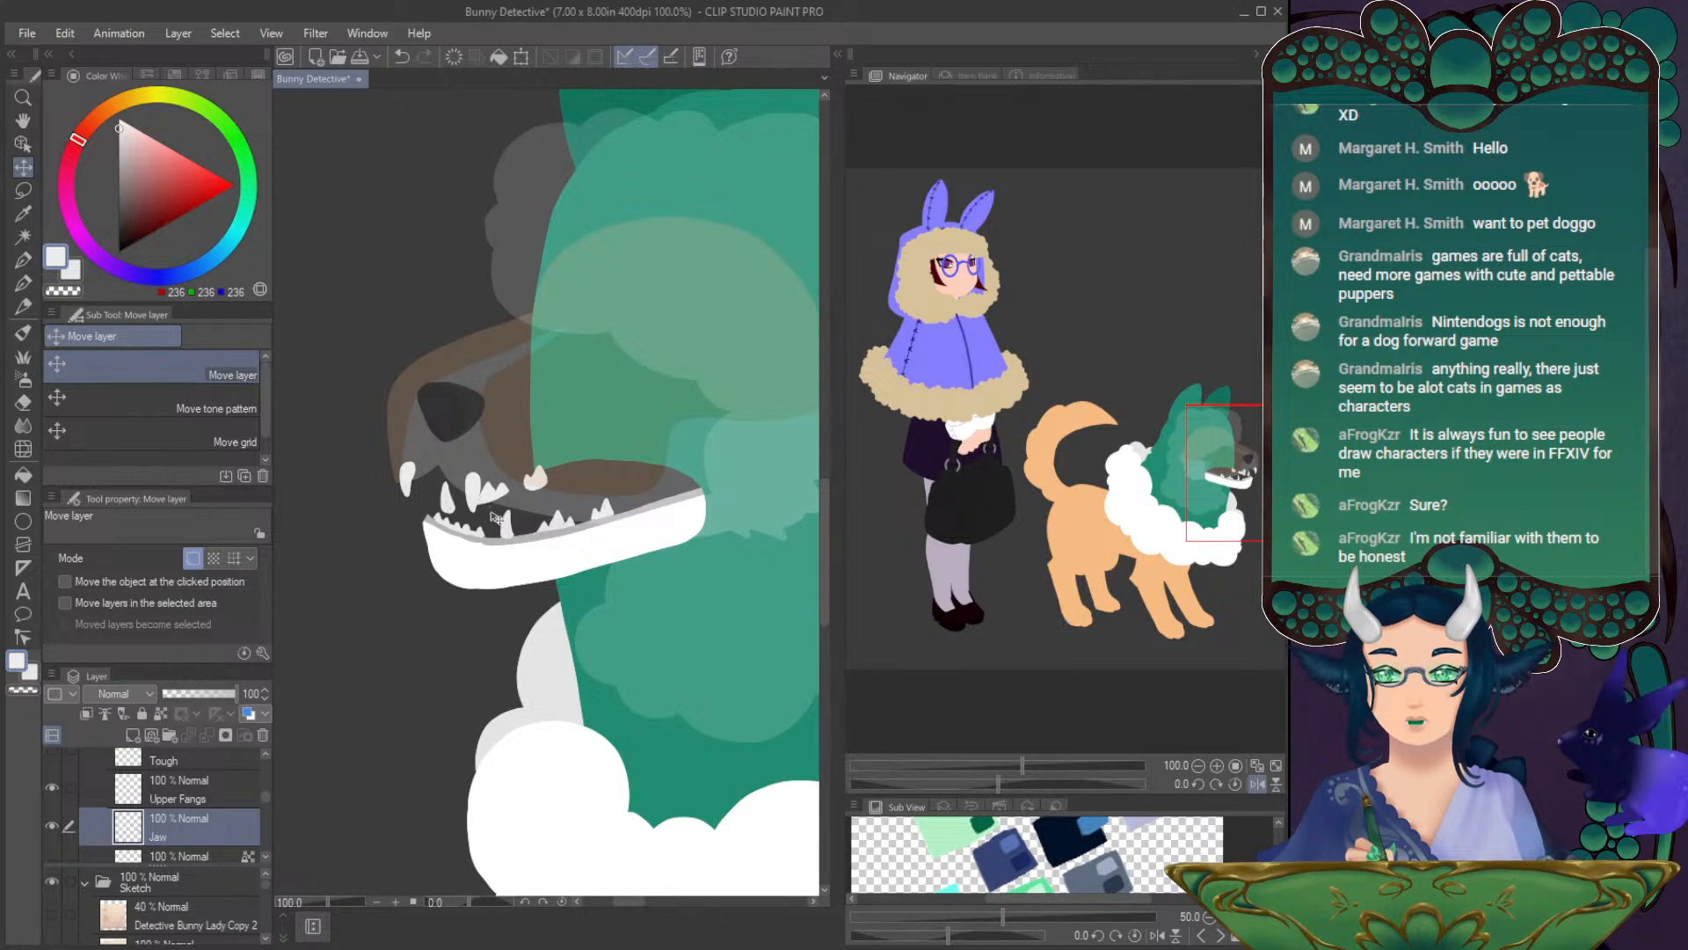
# - Set the opacity of the dog's Head layer to 100%
pyautogui.moveTo(604, 586)
pyautogui.mouseDown()
pyautogui.moveTo(582, 582)
pyautogui.moveTo(621, 613)
pyautogui.mouseUp()
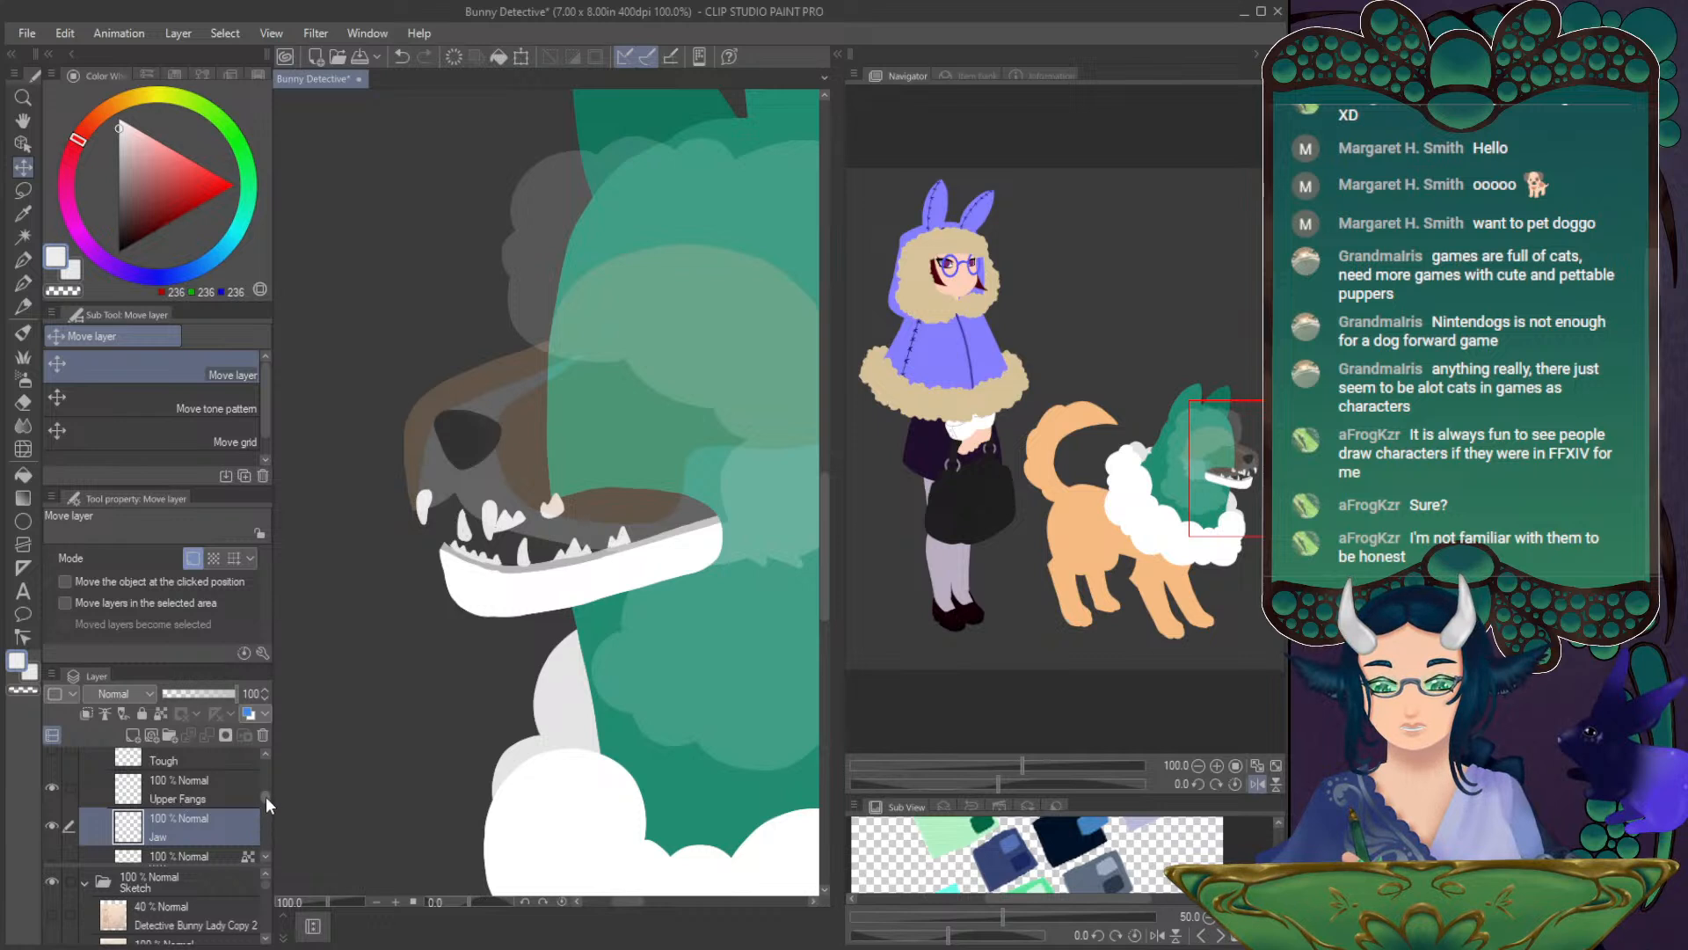
pyautogui.scroll(2, 266, 793)
pyautogui.click(174, 798)
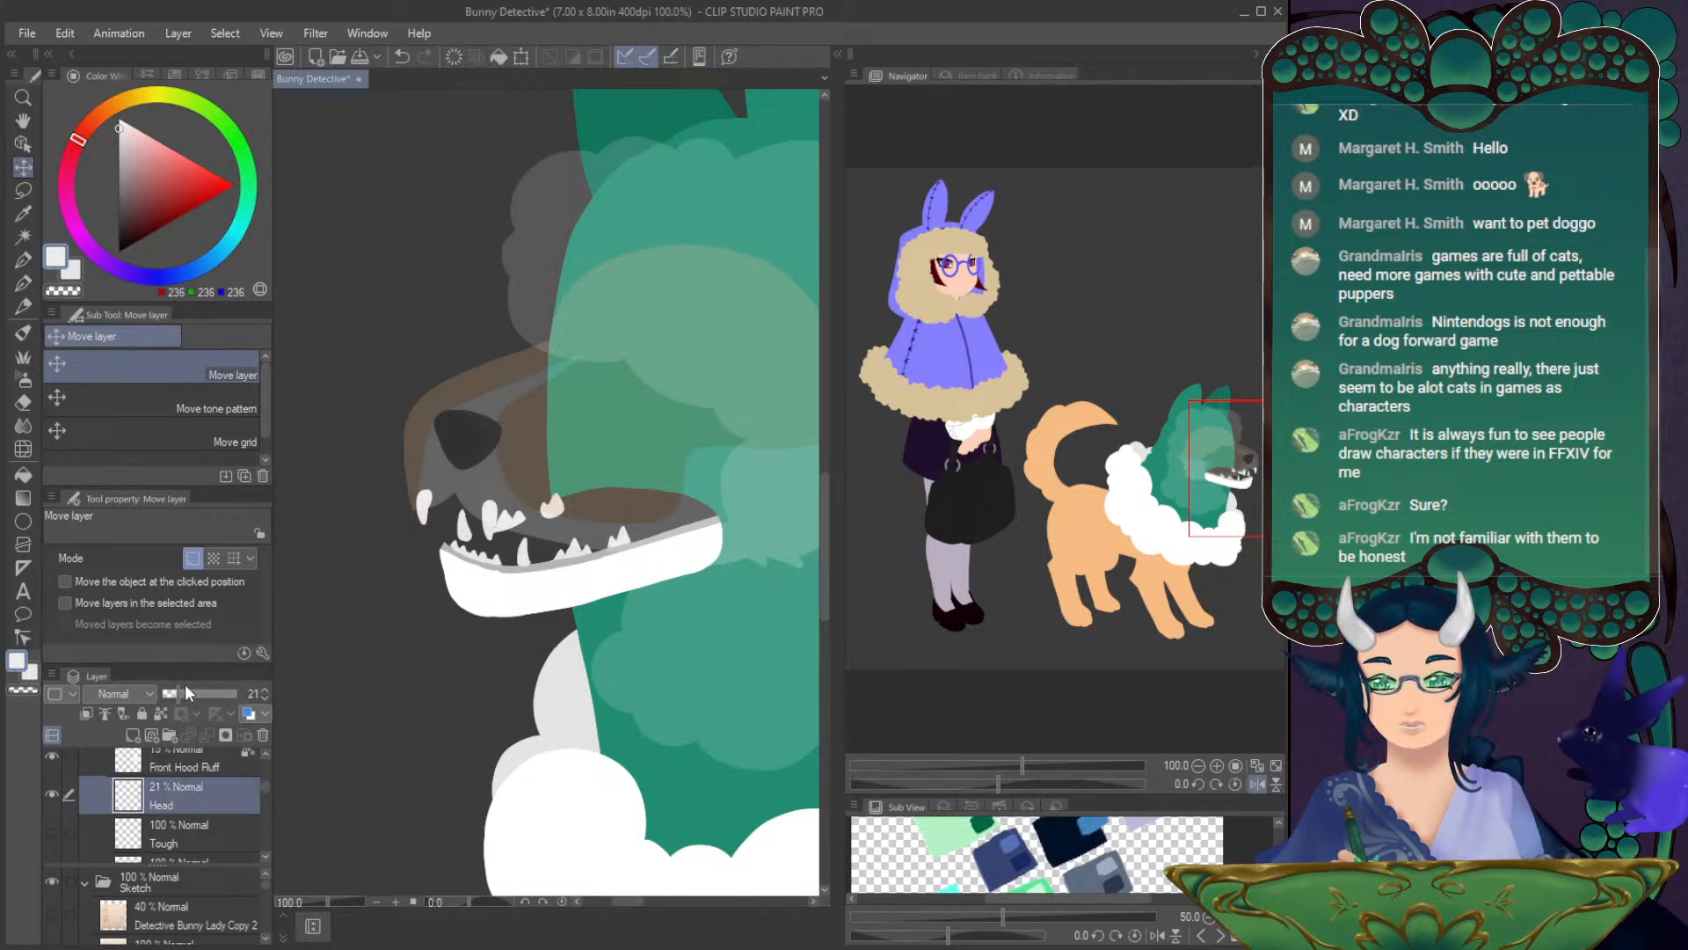
pyautogui.moveTo(186, 690); pyautogui.dragTo(328, 682)
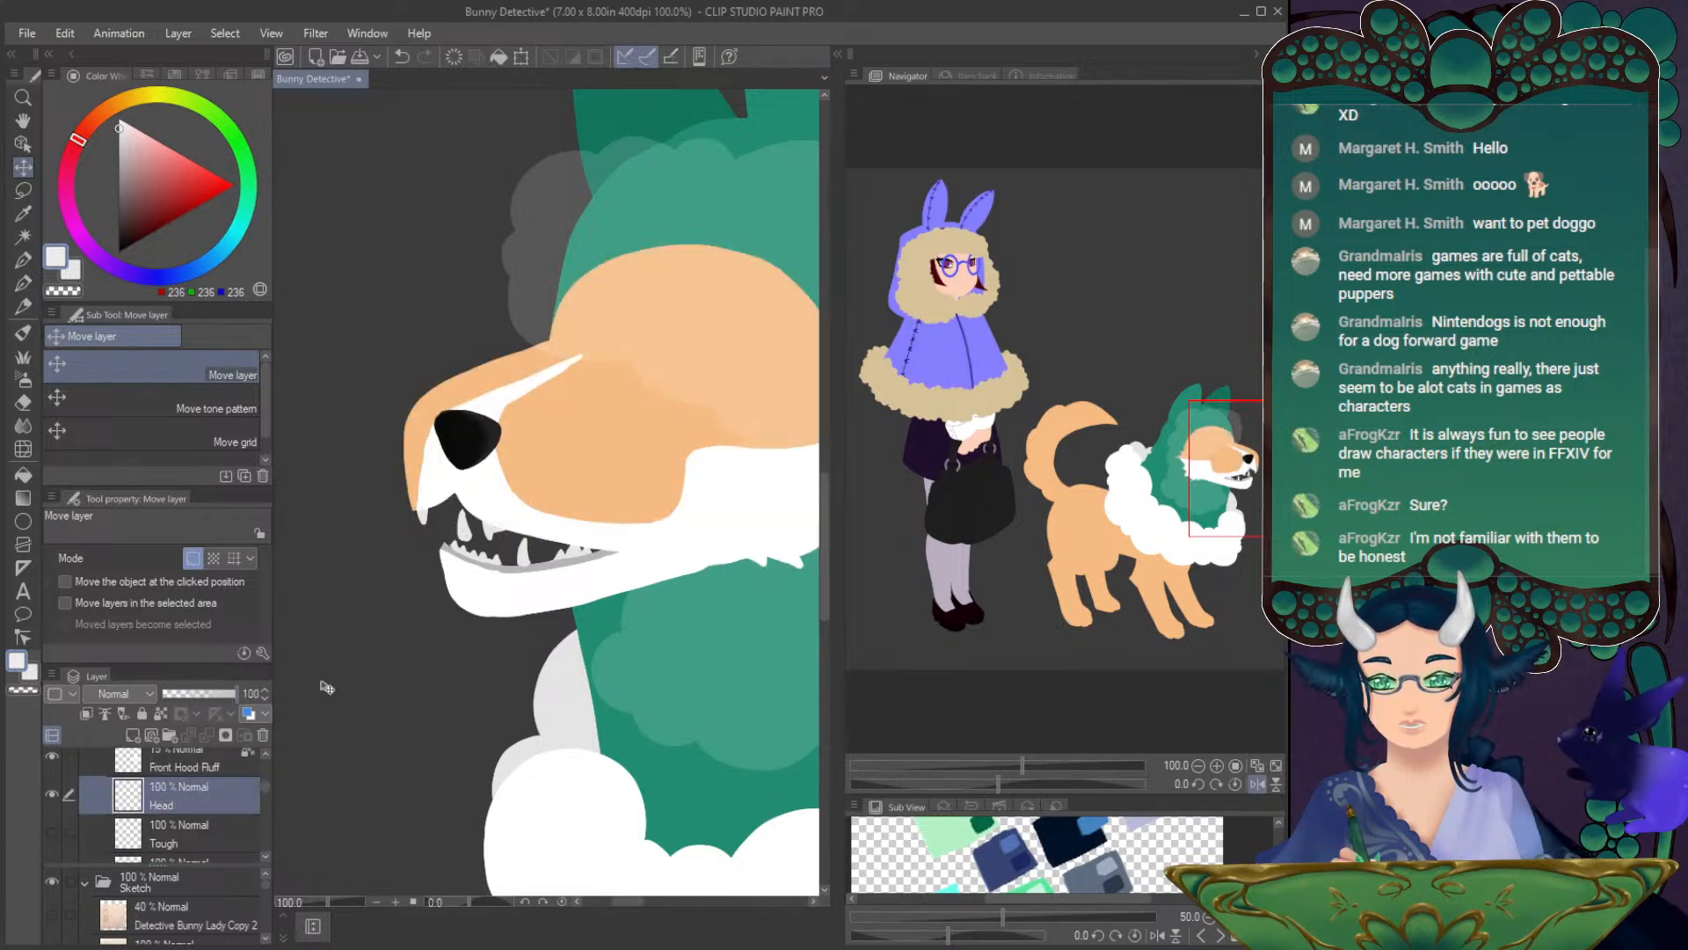
# - Sample the muzzle's white and touch up the front edge of the upper lip with the Turnip pen on the Head layer
pyautogui.keyDown('alt'); pyautogui.click(471, 489); pyautogui.keyUp('alt')
pyautogui.press('p')
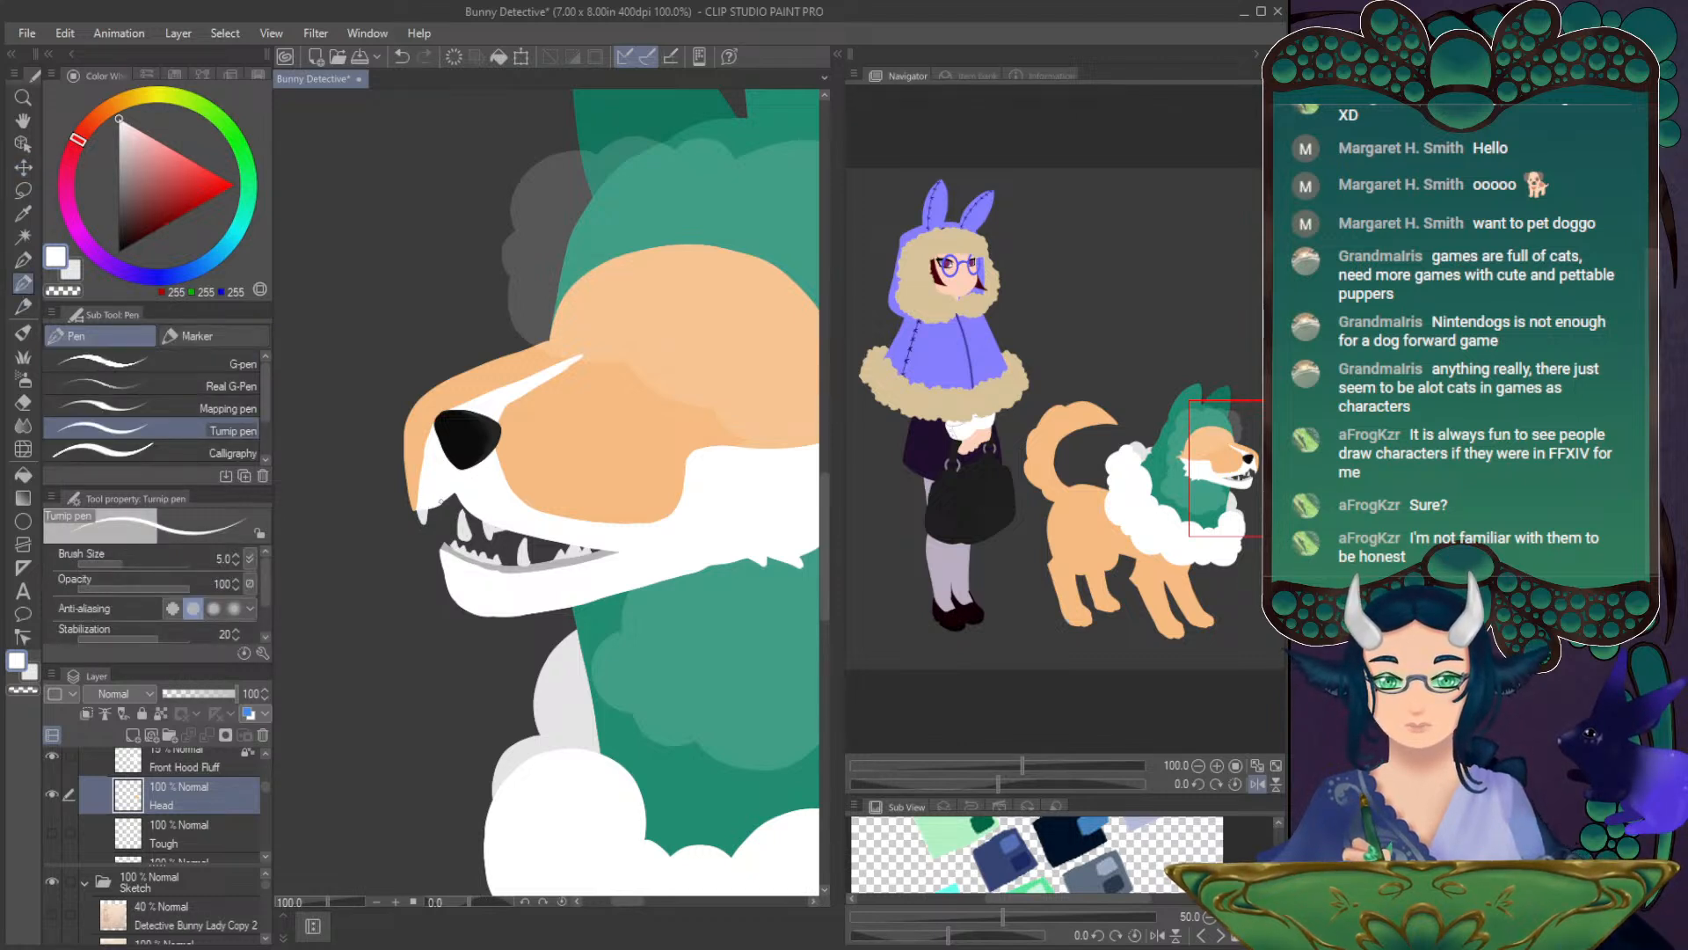
pyautogui.hotkey('ctrl', 'z')
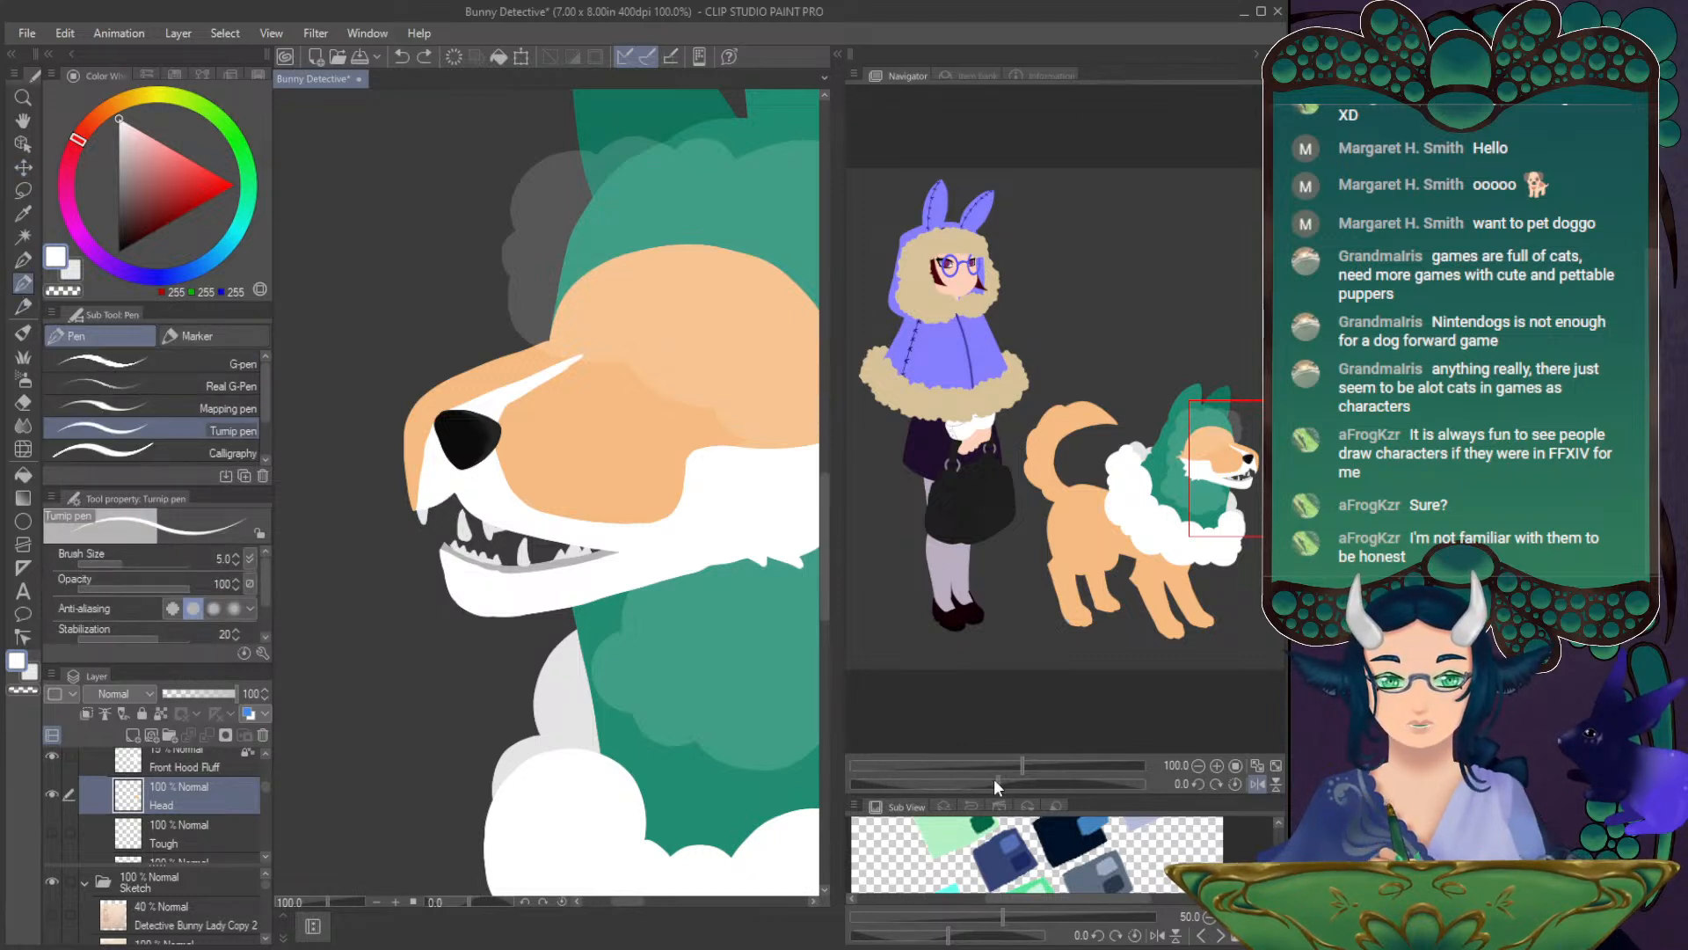
pyautogui.moveTo(994, 777); pyautogui.dragTo(1036, 779)
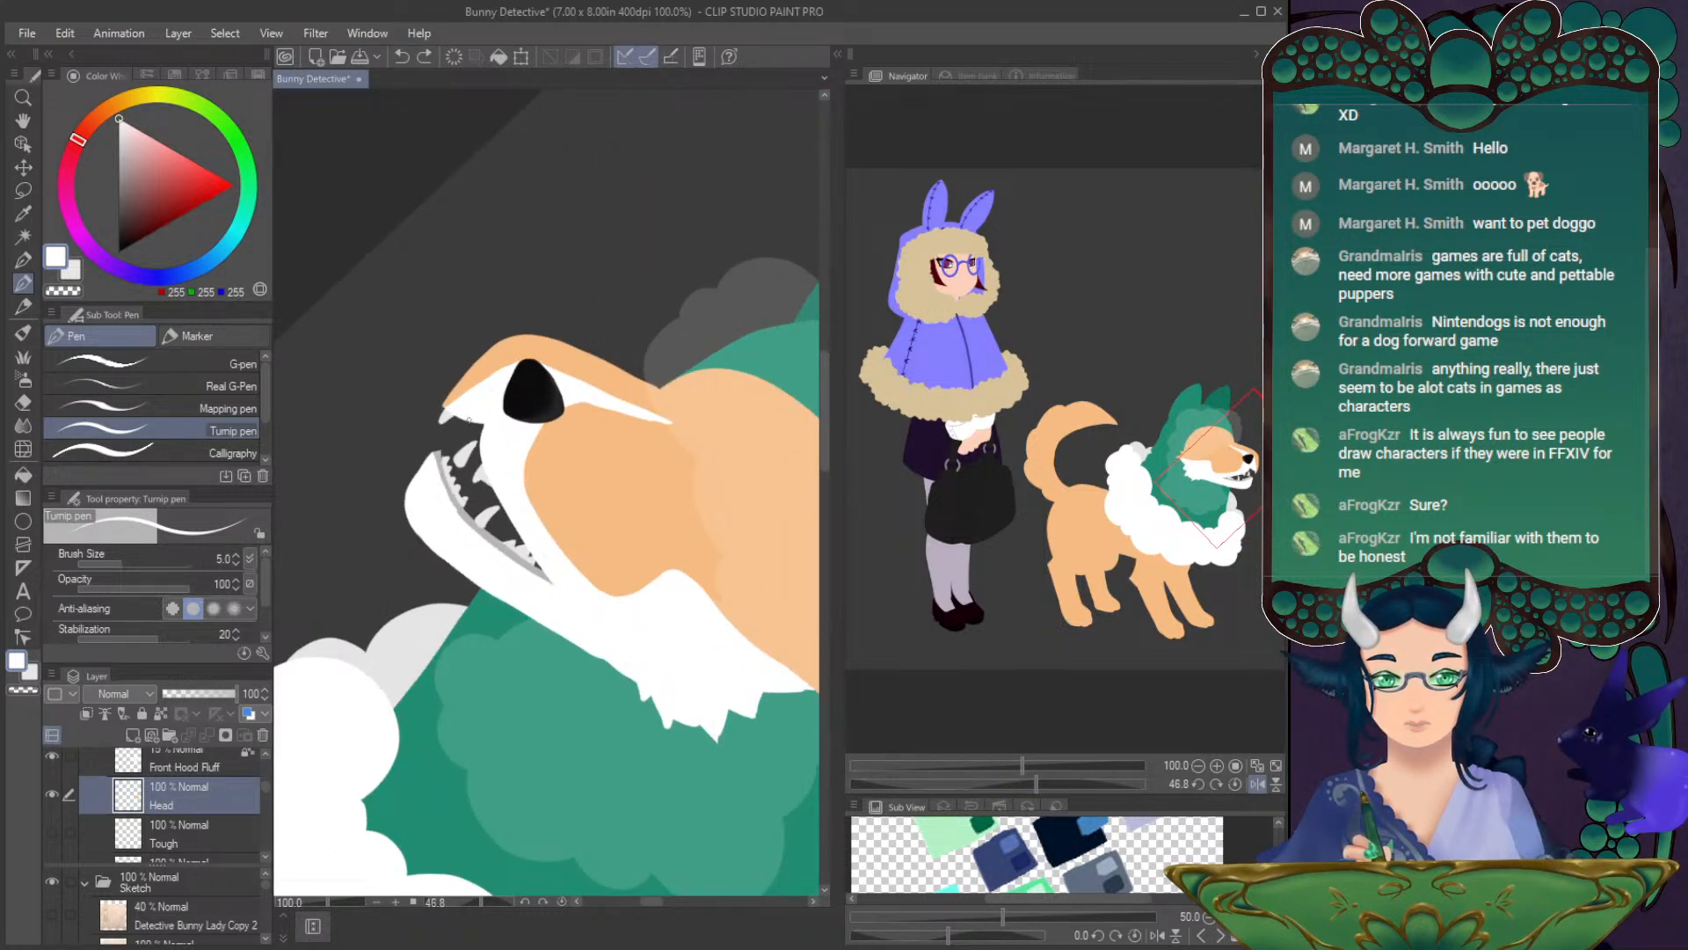
pyautogui.moveTo(483, 437); pyautogui.dragTo(477, 429)
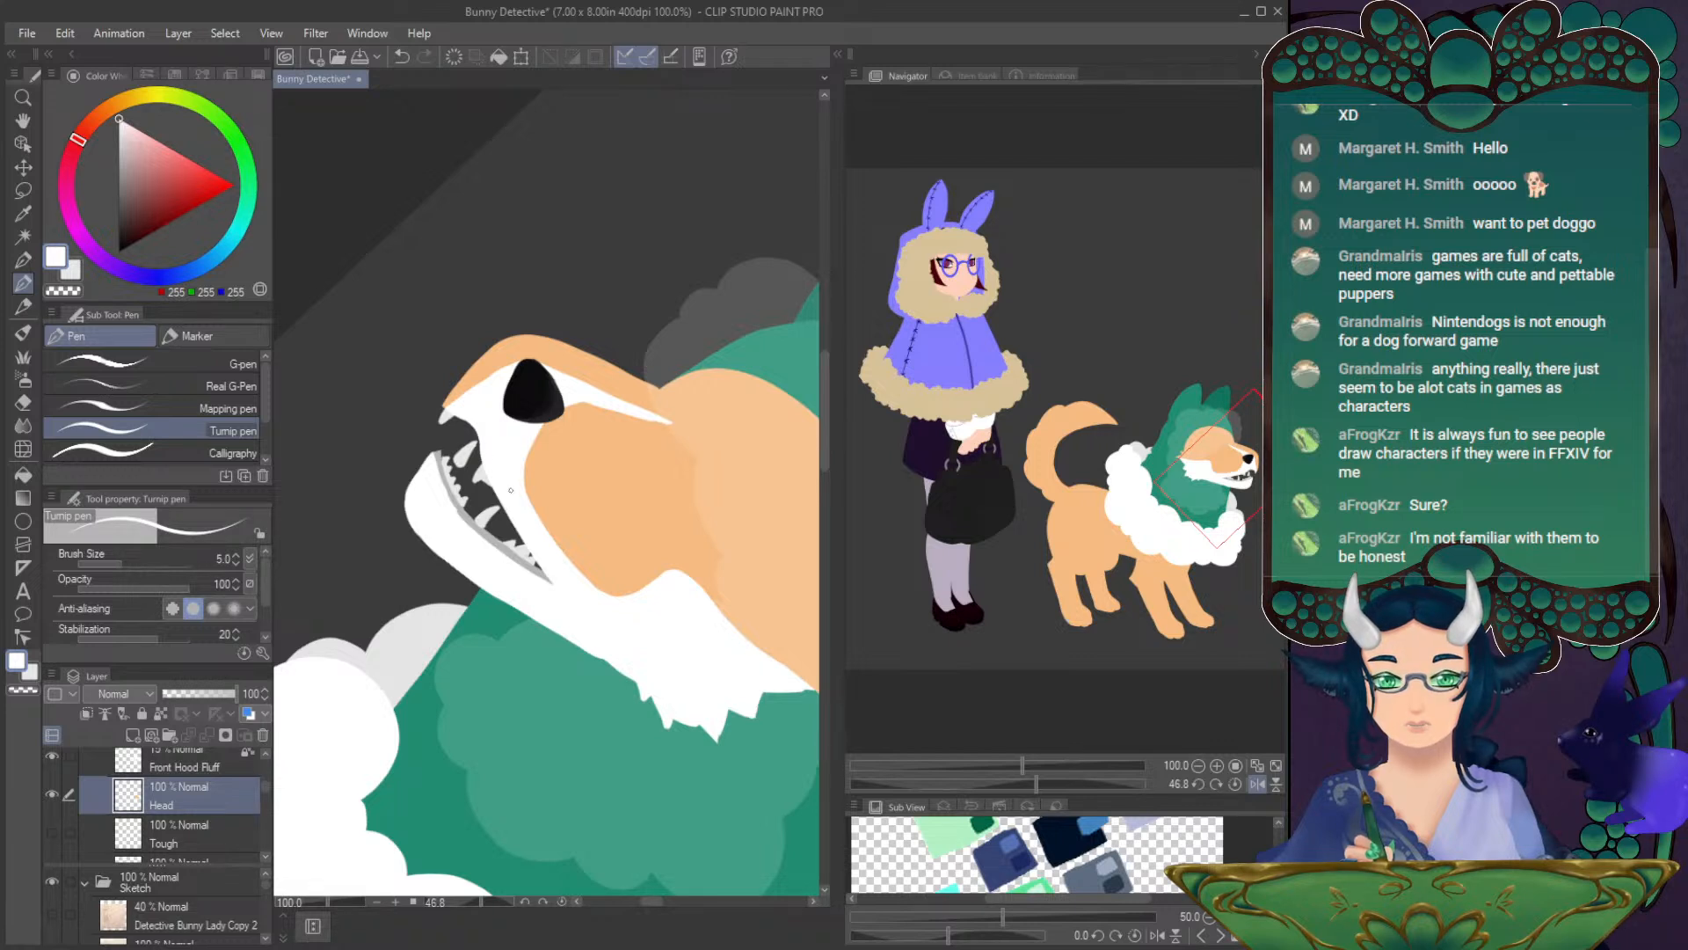
pyautogui.click(1235, 783)
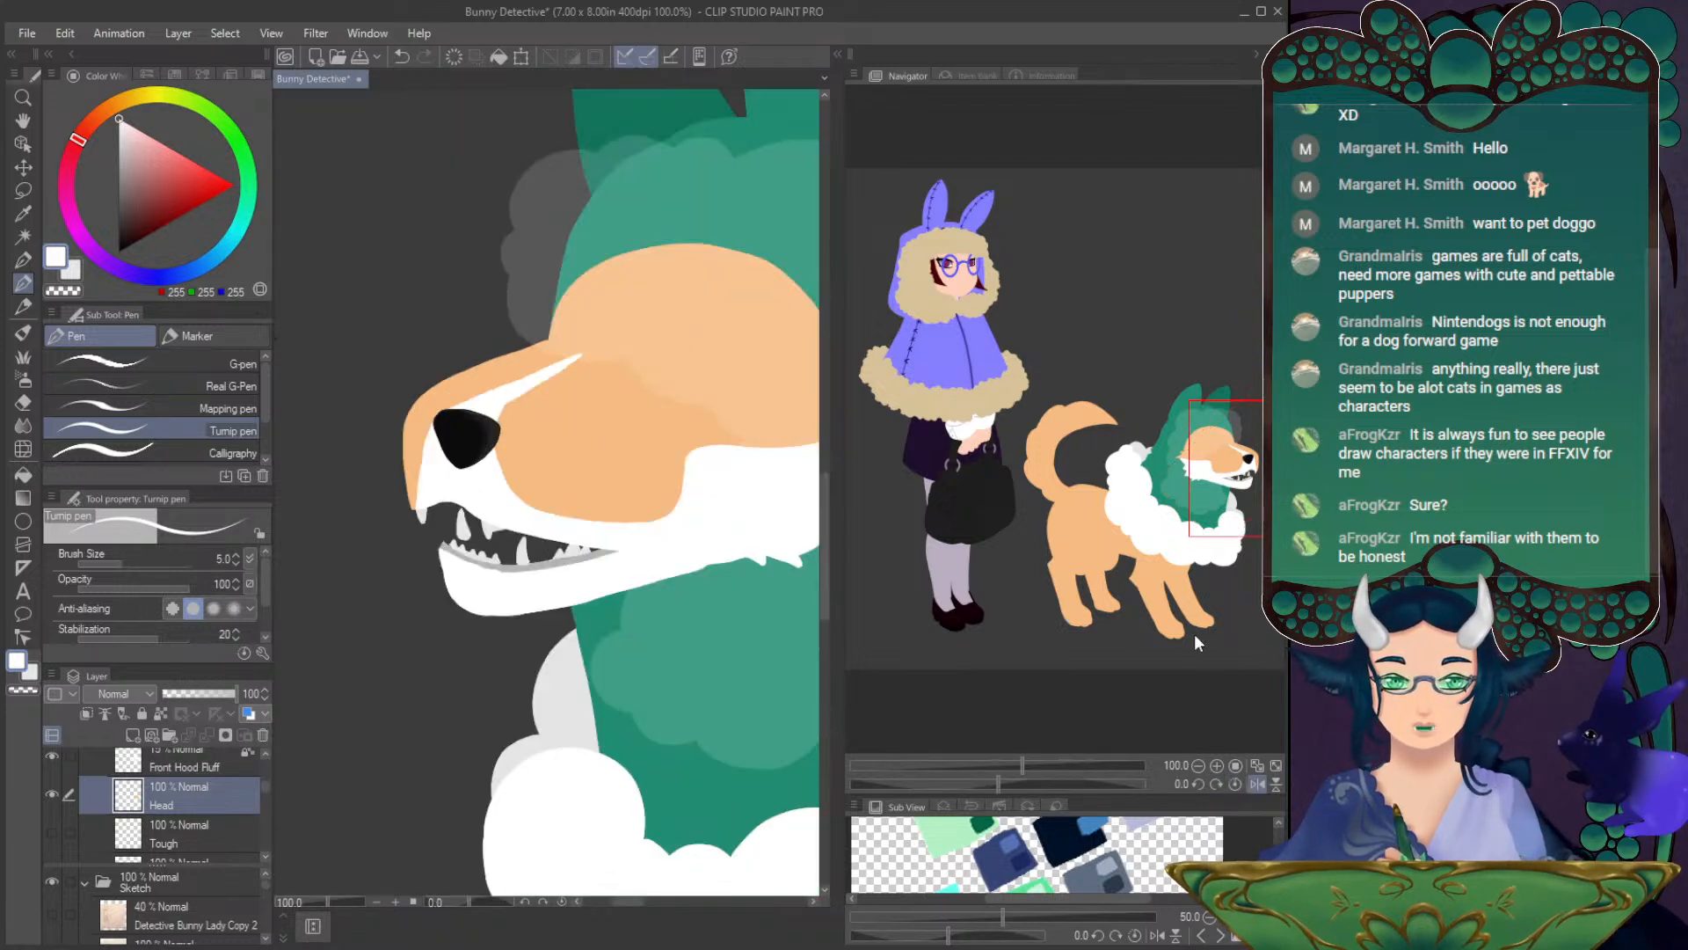
pyautogui.moveTo(518, 682); pyautogui.dragTo(495, 676)
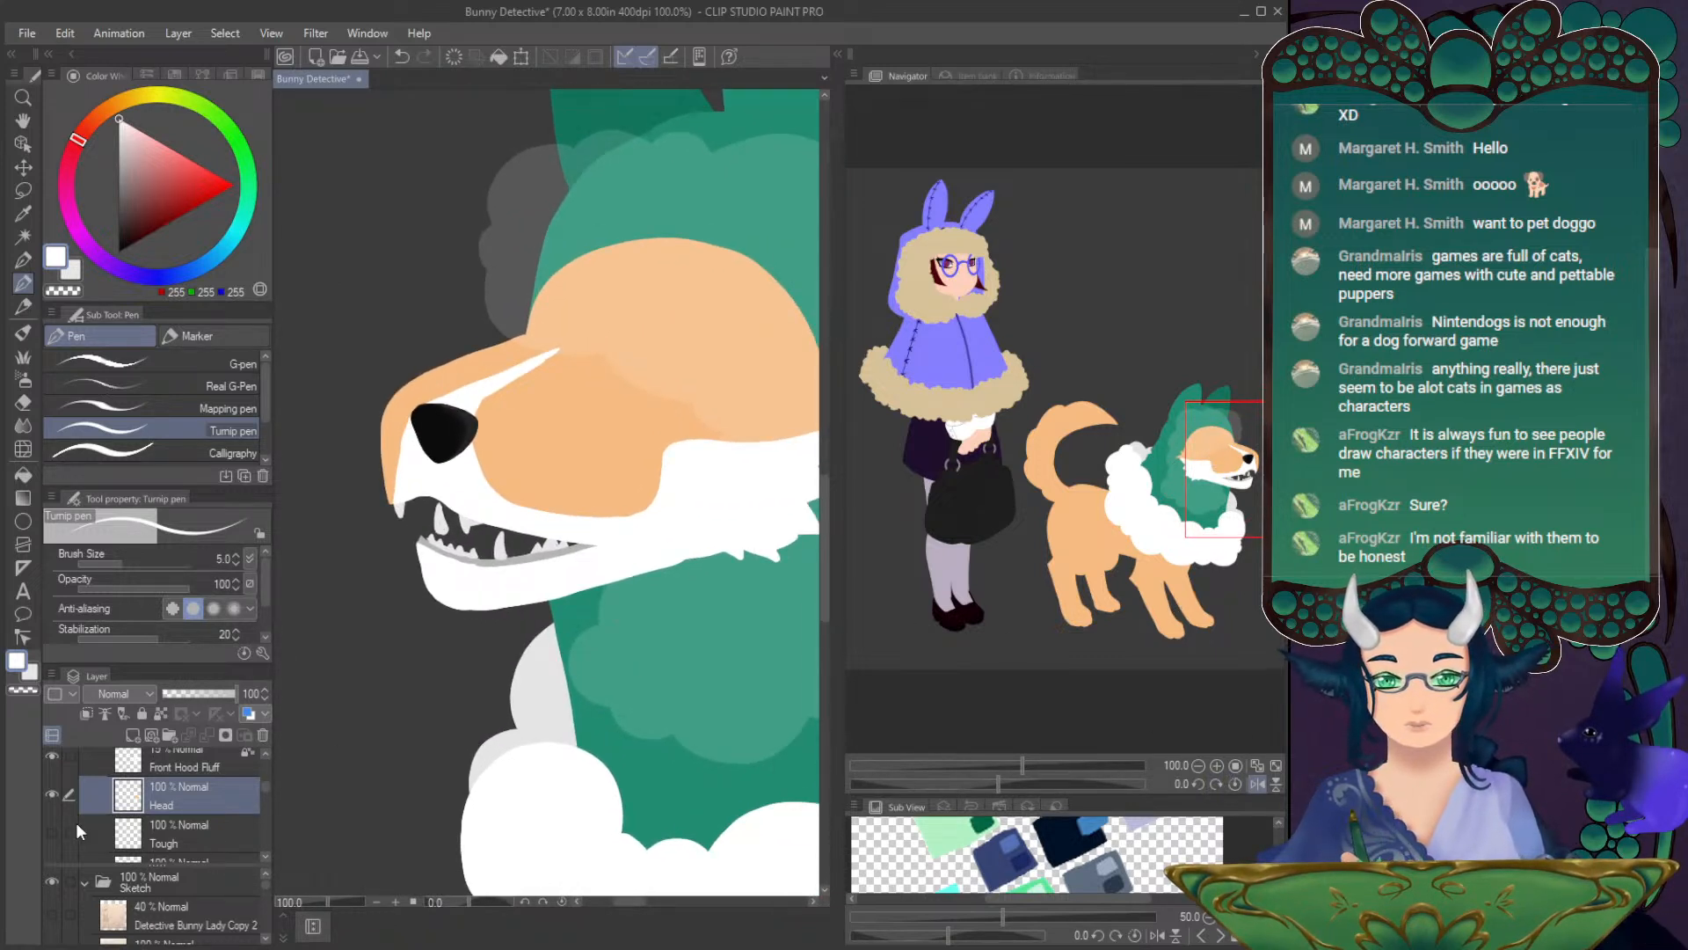
# - Hide the Head layer, show the Tough tongue layer, place it below Upper Fangs, and move the tongue down onto the front of the jaw
pyautogui.click(53, 797)
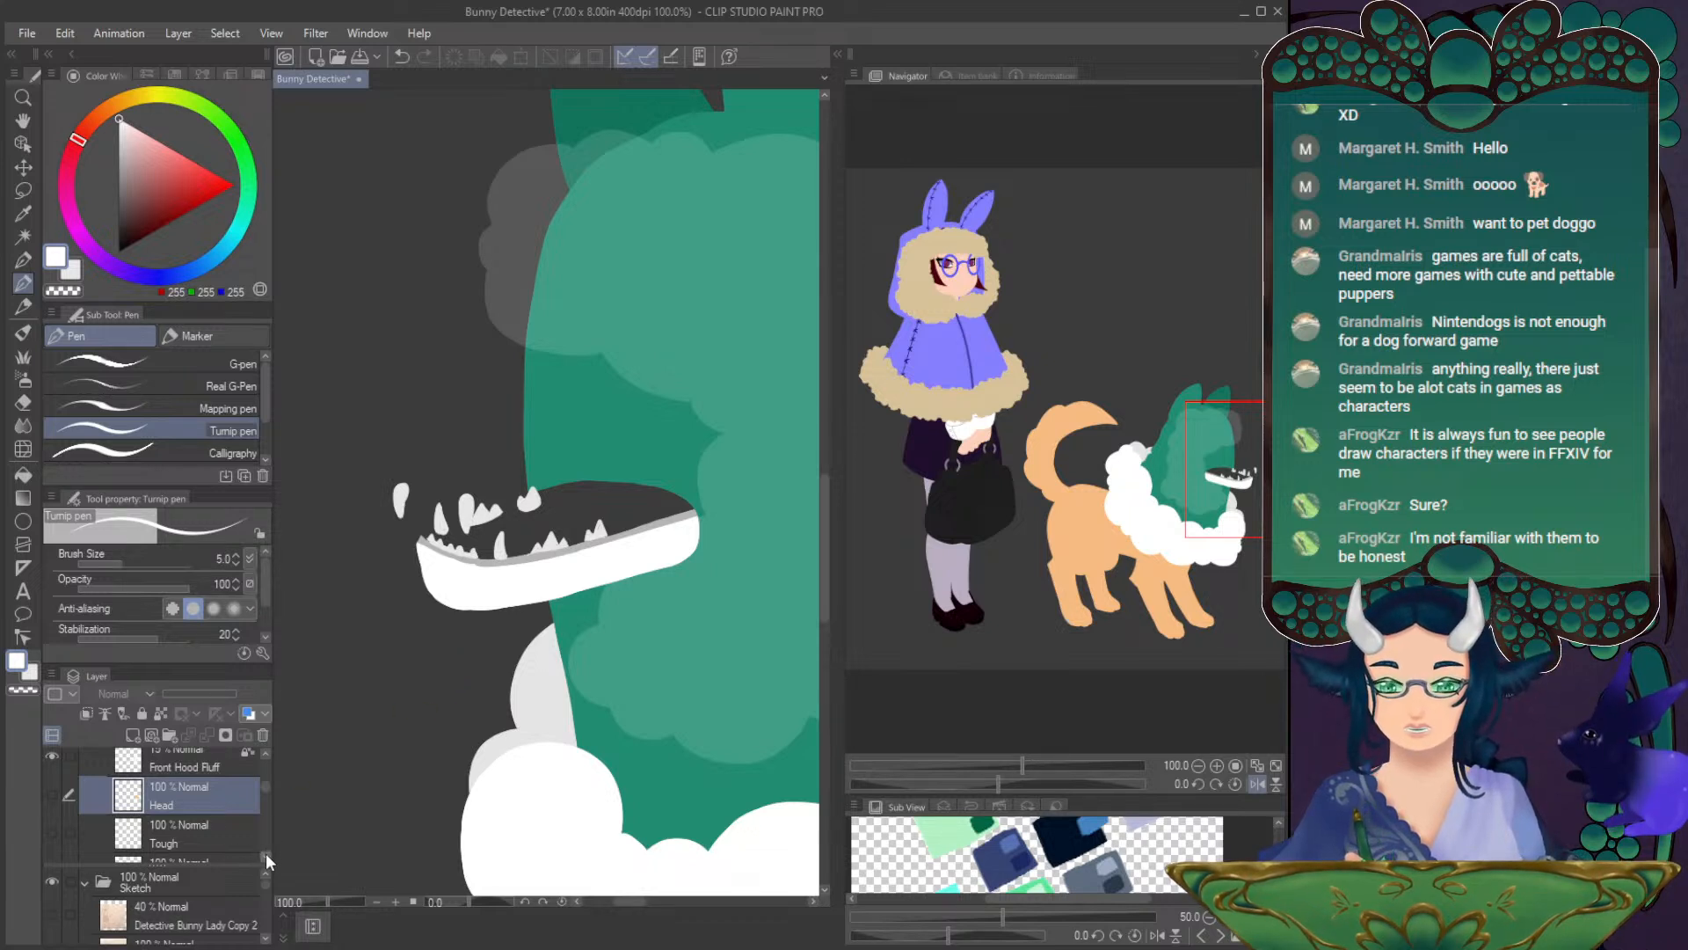
pyautogui.click(52, 834)
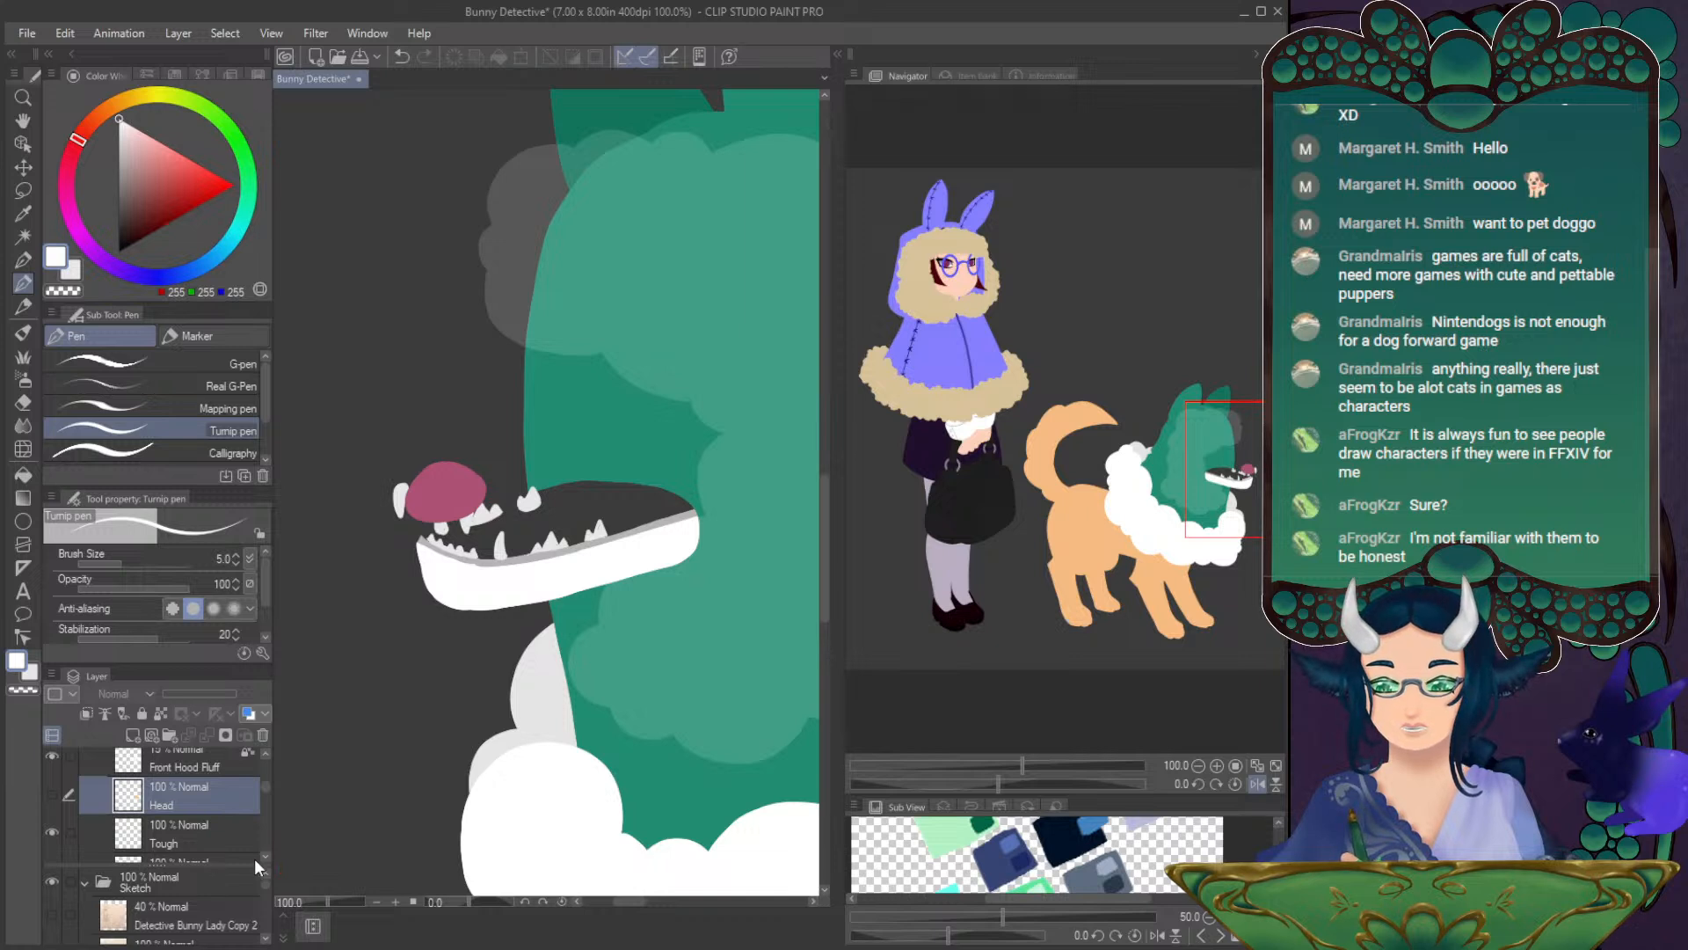
pyautogui.scroll(-1, 262, 855)
pyautogui.moveTo(174, 786); pyautogui.dragTo(189, 849)
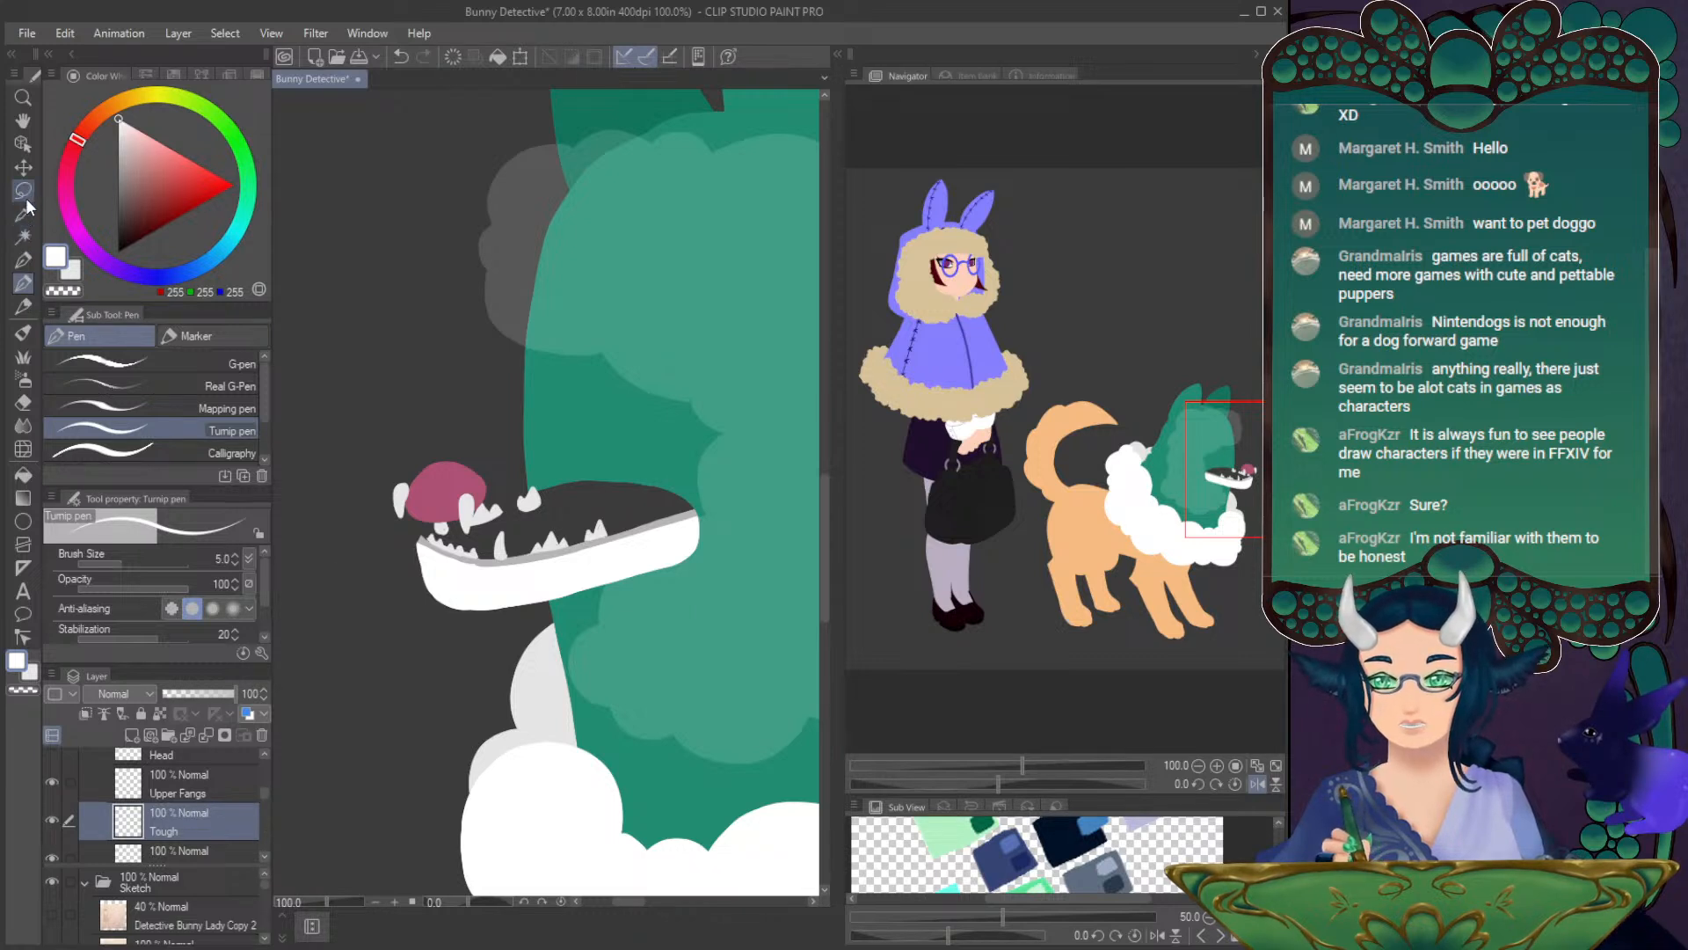
pyautogui.click(24, 167)
pyautogui.moveTo(453, 499); pyautogui.dragTo(464, 552)
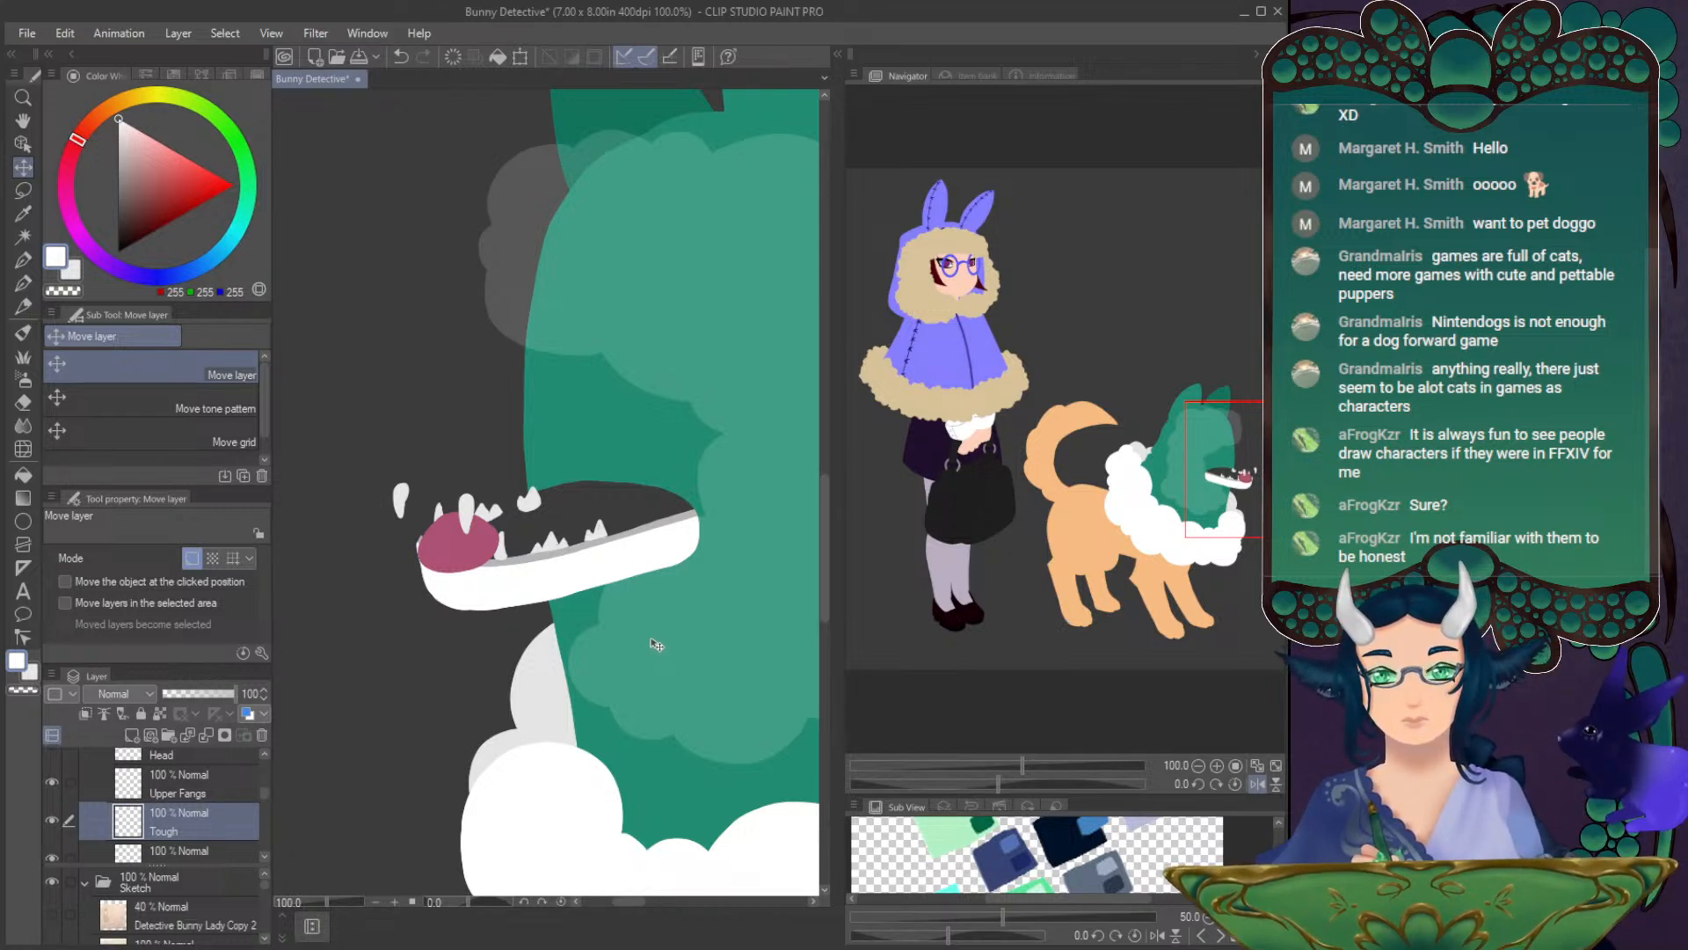
# - Duplicate the Jaw layer and hide the Tough tongue layer
pyautogui.moveTo(266, 790); pyautogui.dragTo(267, 798)
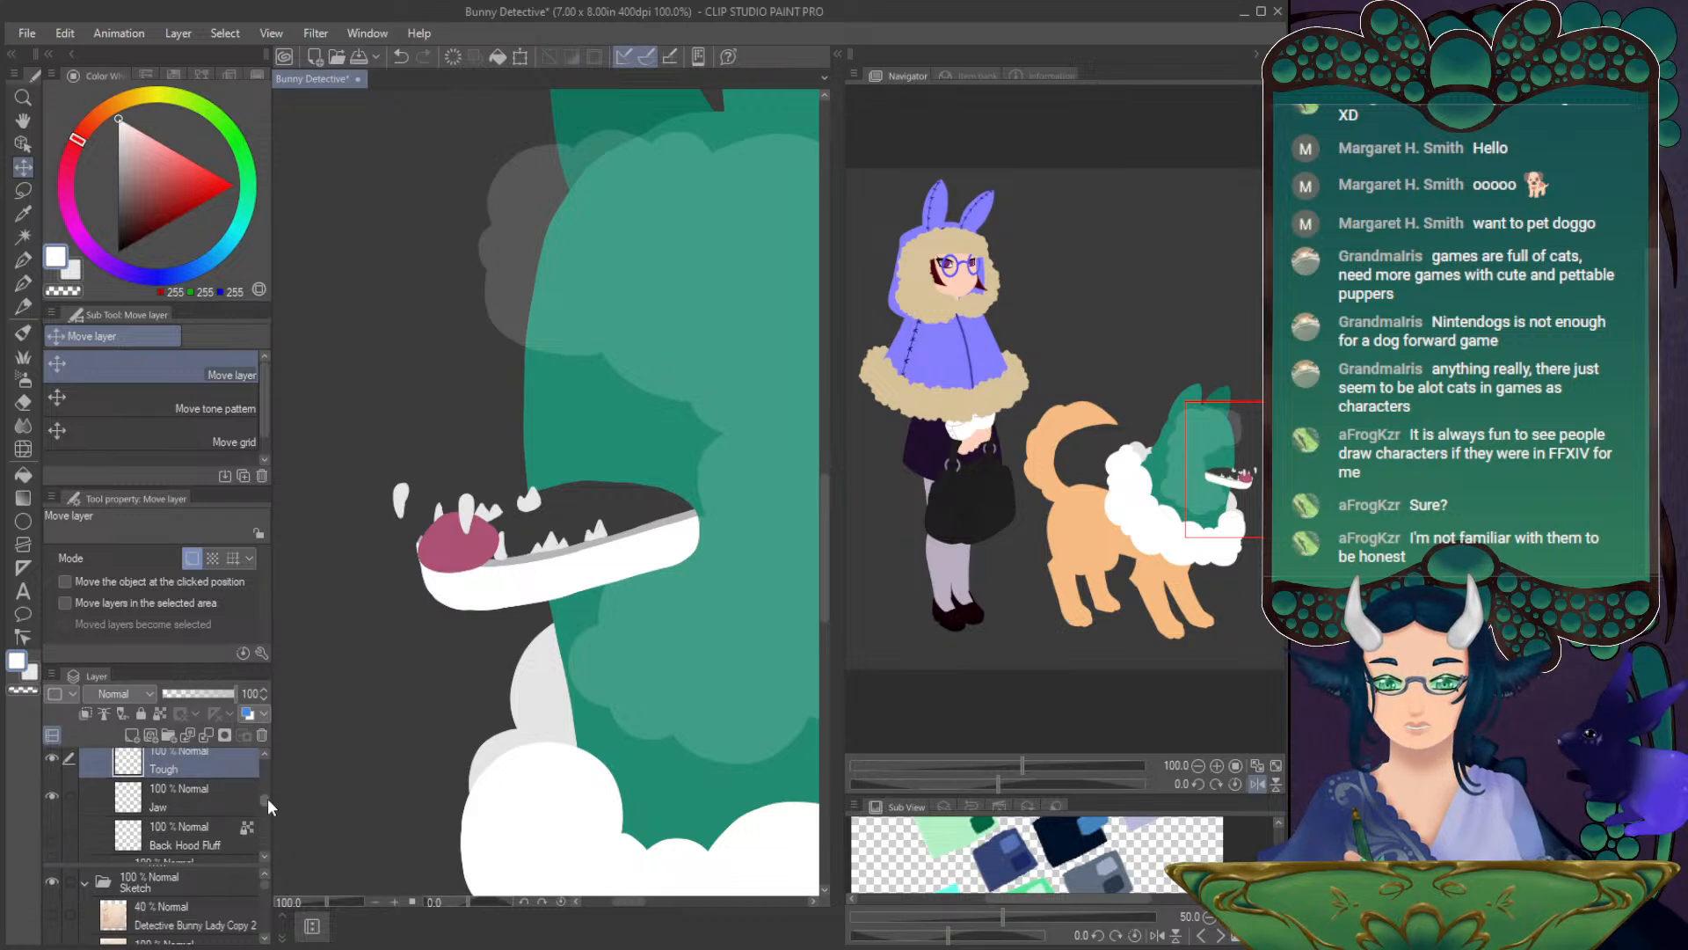
pyautogui.click(218, 793)
pyautogui.hotkey('ctrl', 'c')
pyautogui.hotkey('ctrl', 'v')
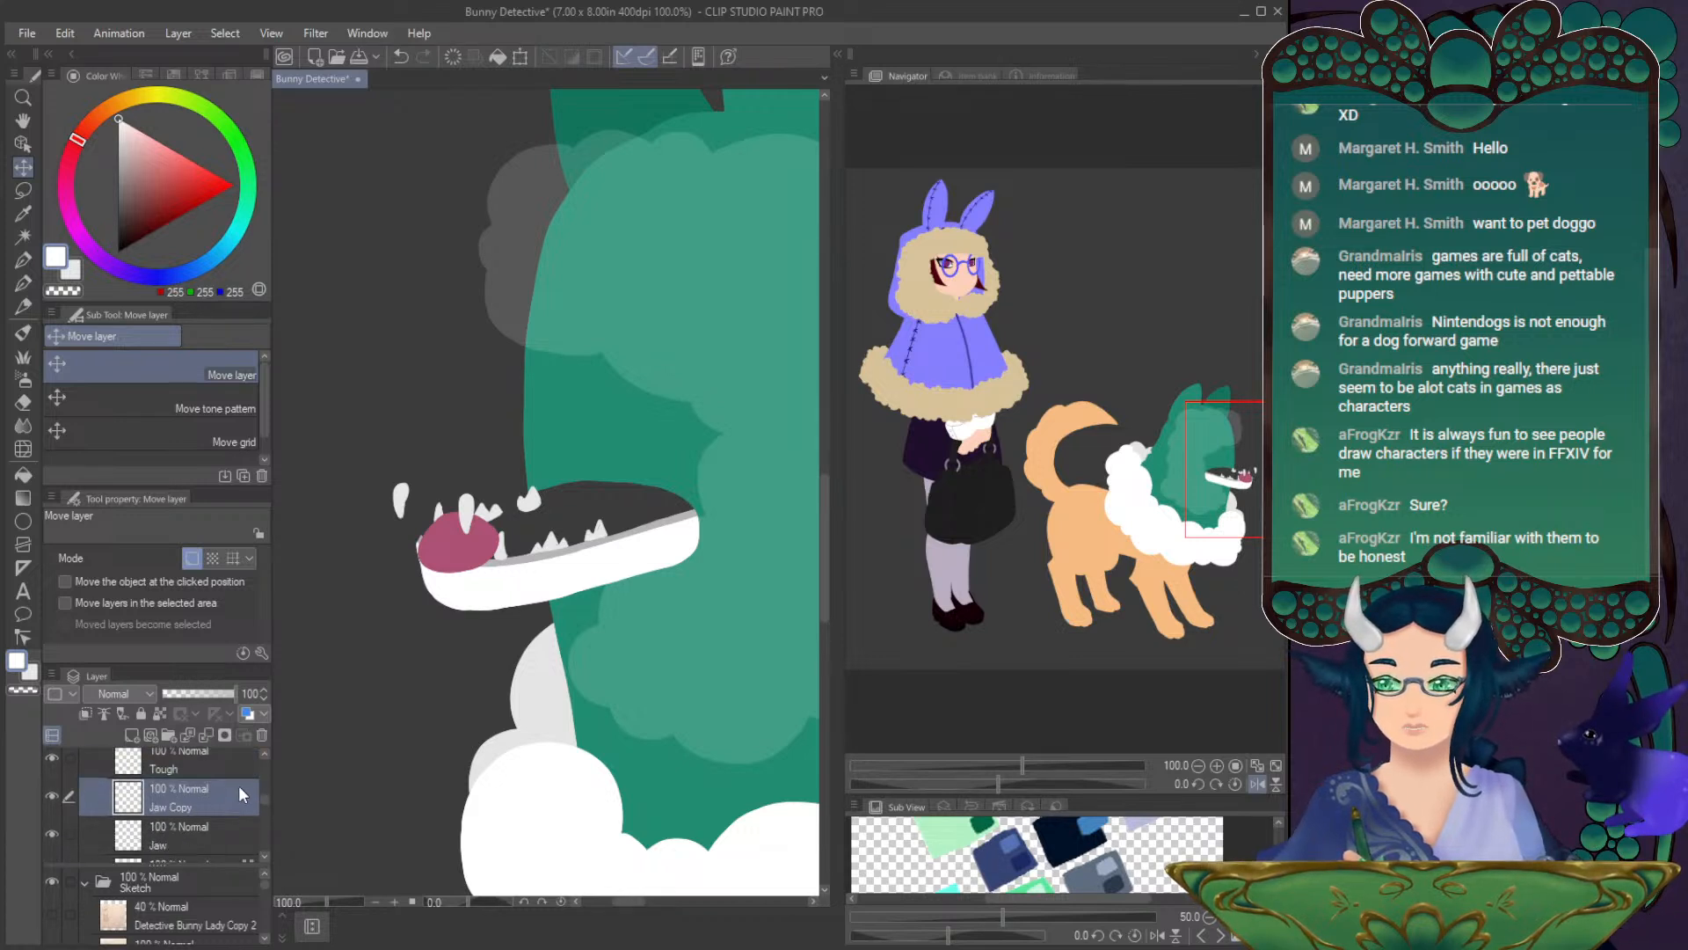
pyautogui.click(51, 756)
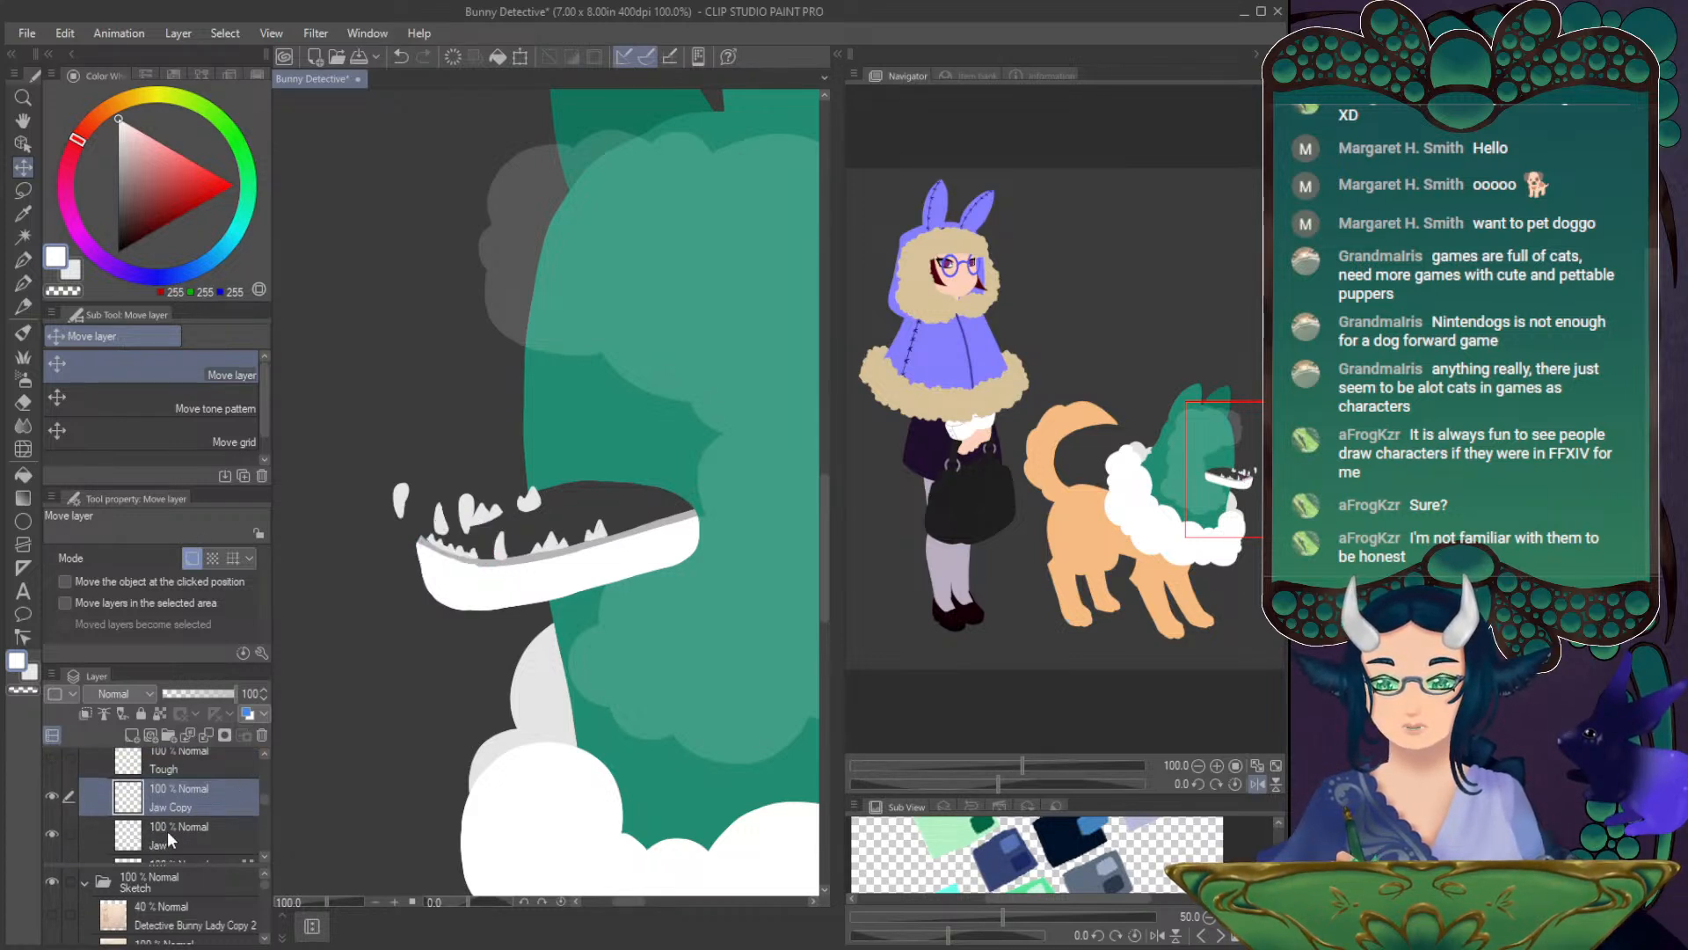
# - Auto-select the dark mouth interior and white jaw on the Jaw Copy layer, clear them, invert the selection, and deselect
pyautogui.click(23, 235)
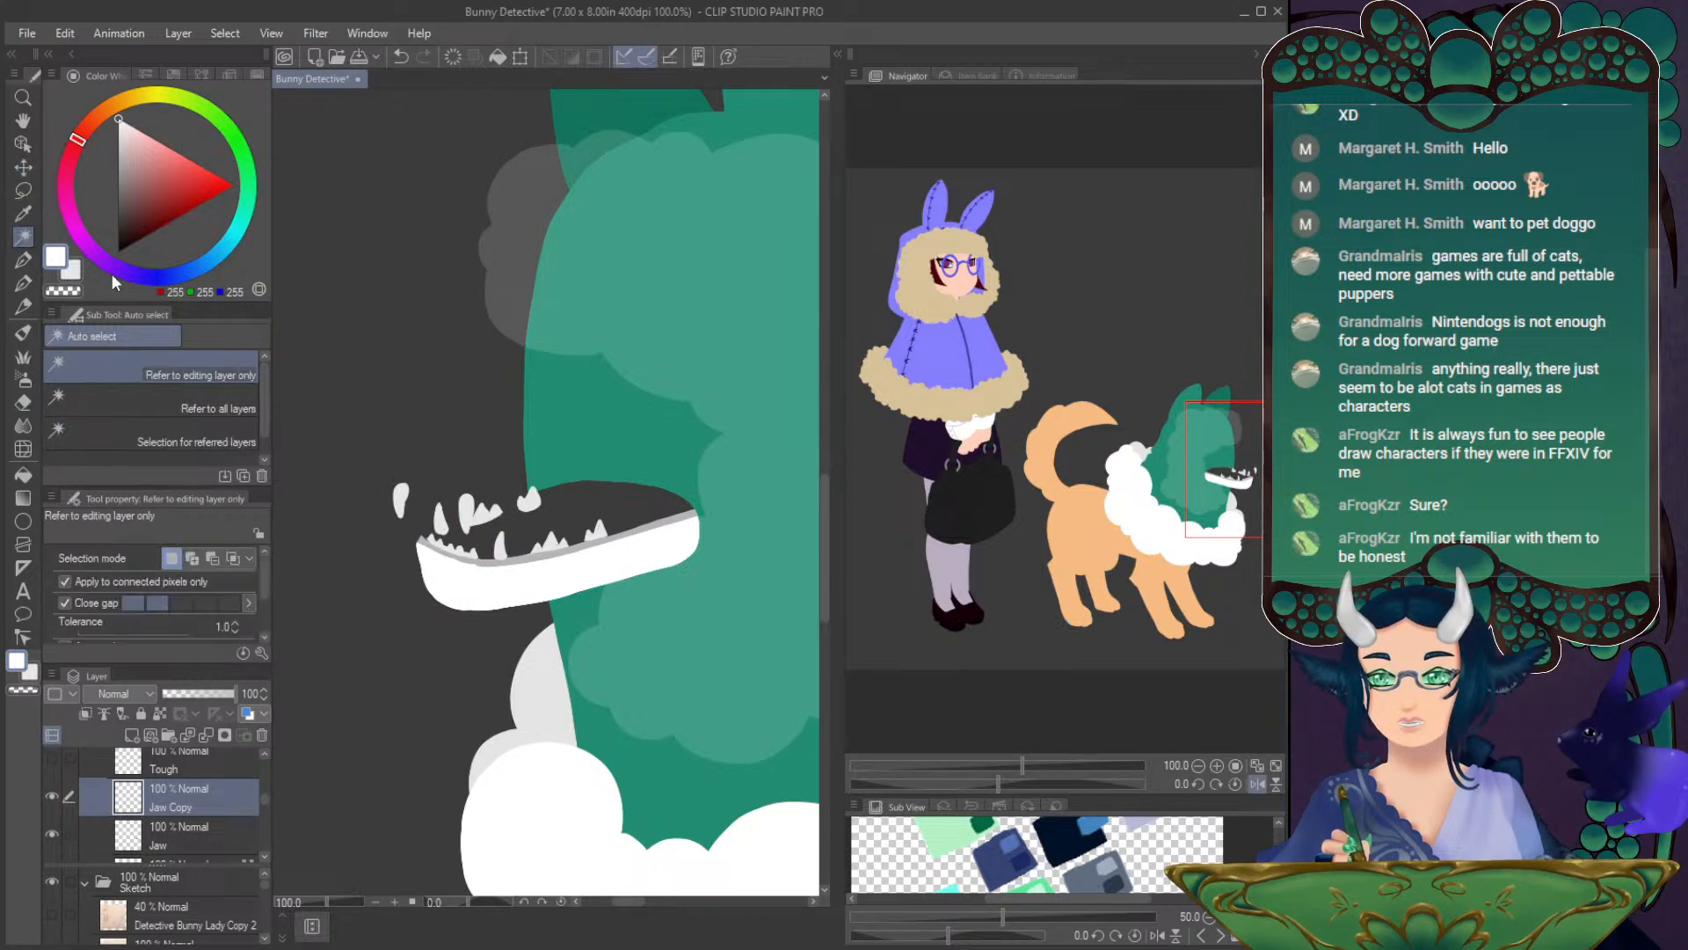
pyautogui.click(574, 533)
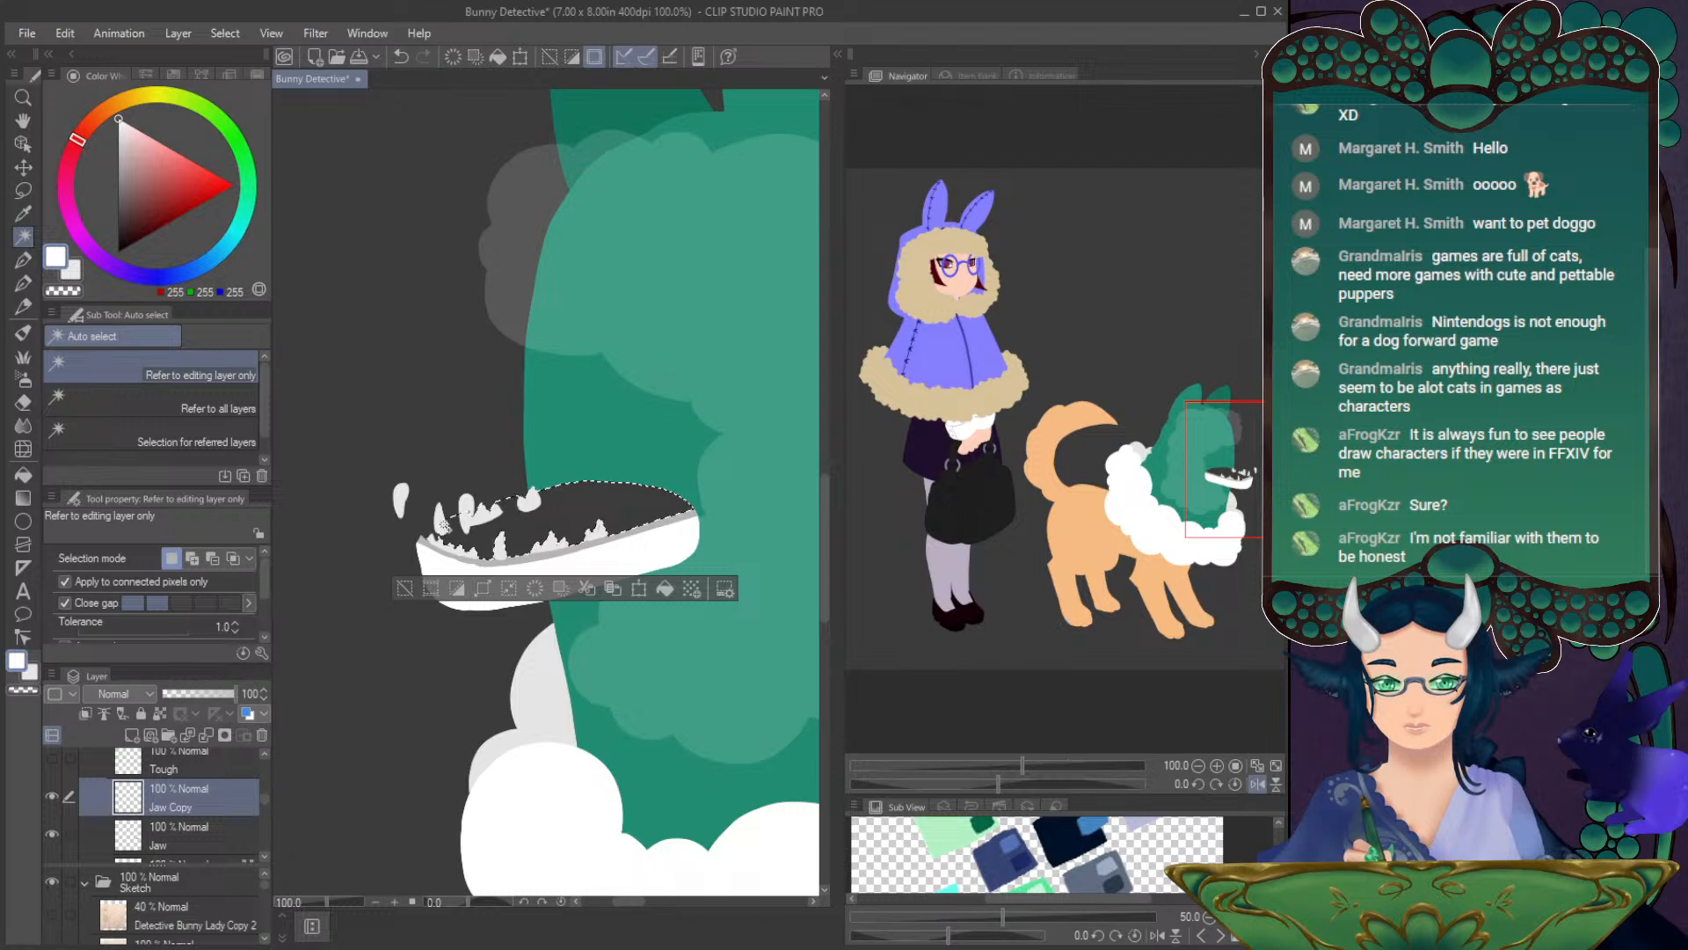
pyautogui.keyDown('shift'); pyautogui.click(445, 547); pyautogui.keyUp('shift')
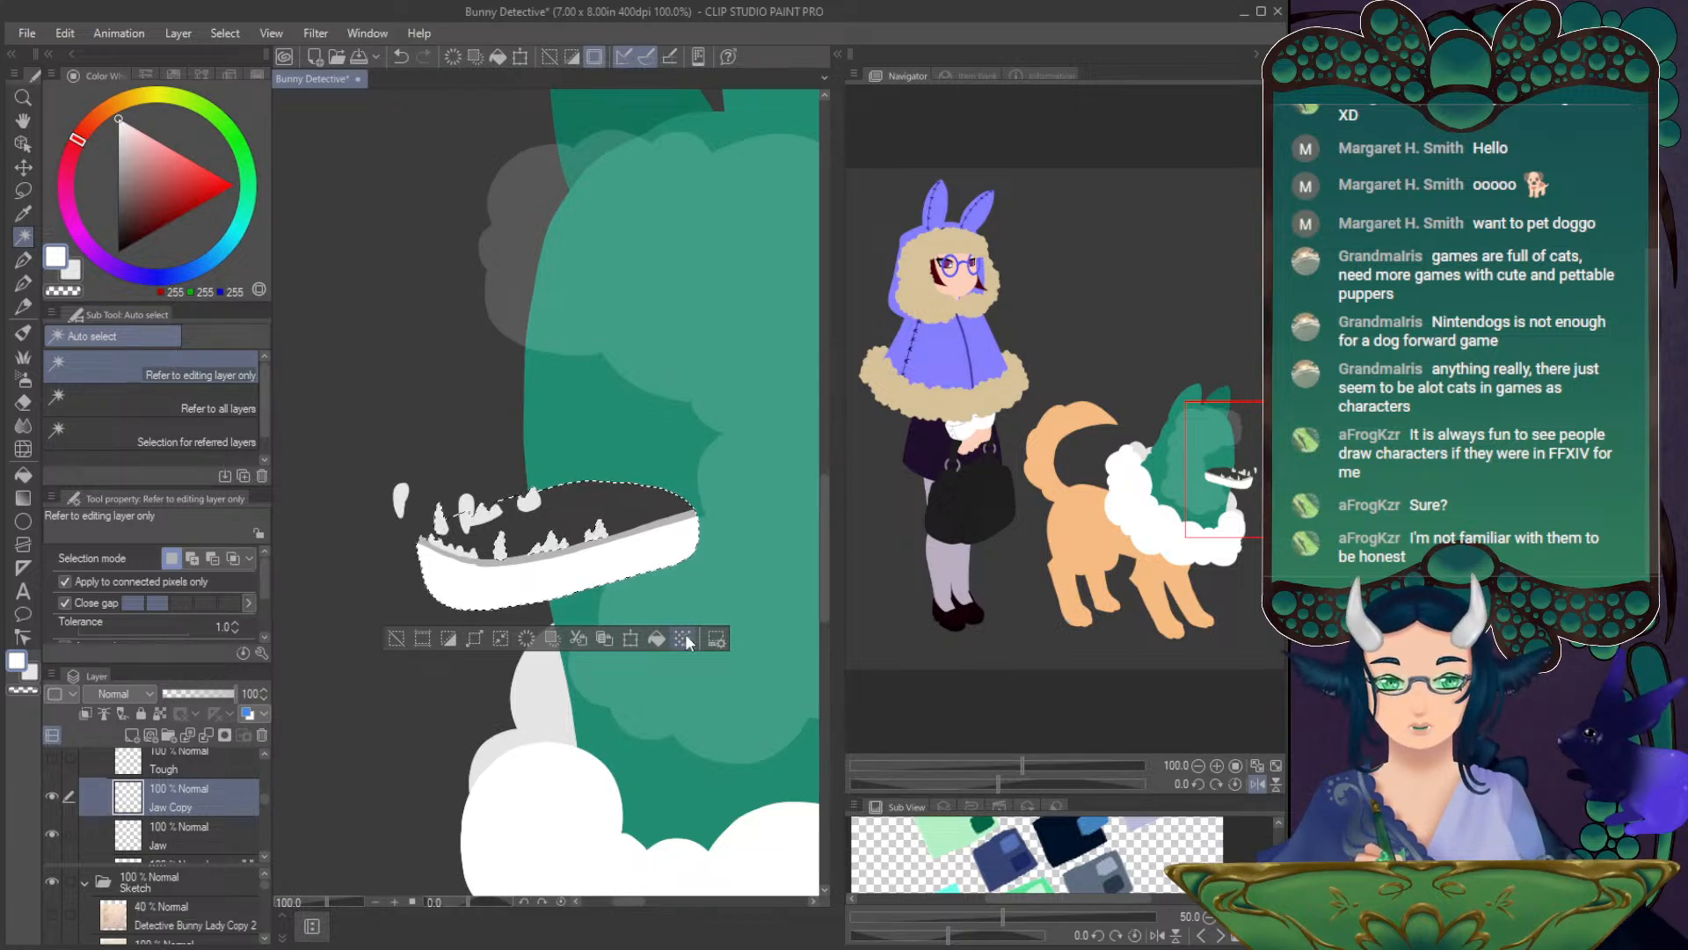
pyautogui.click(449, 639)
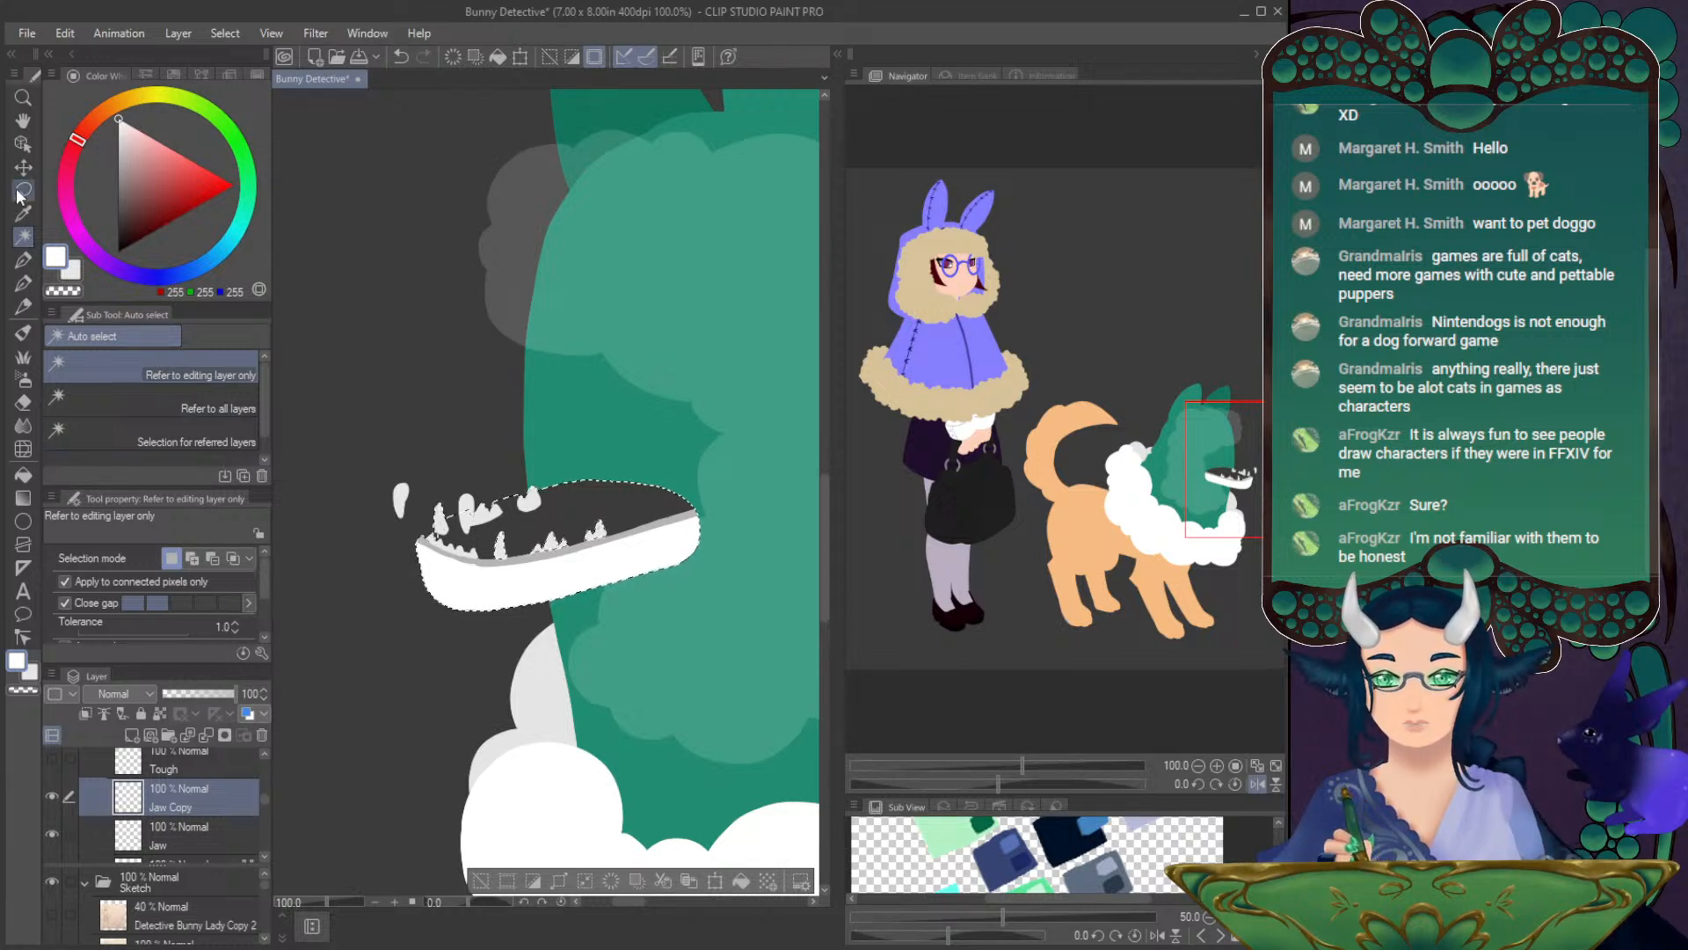
pyautogui.press('k')
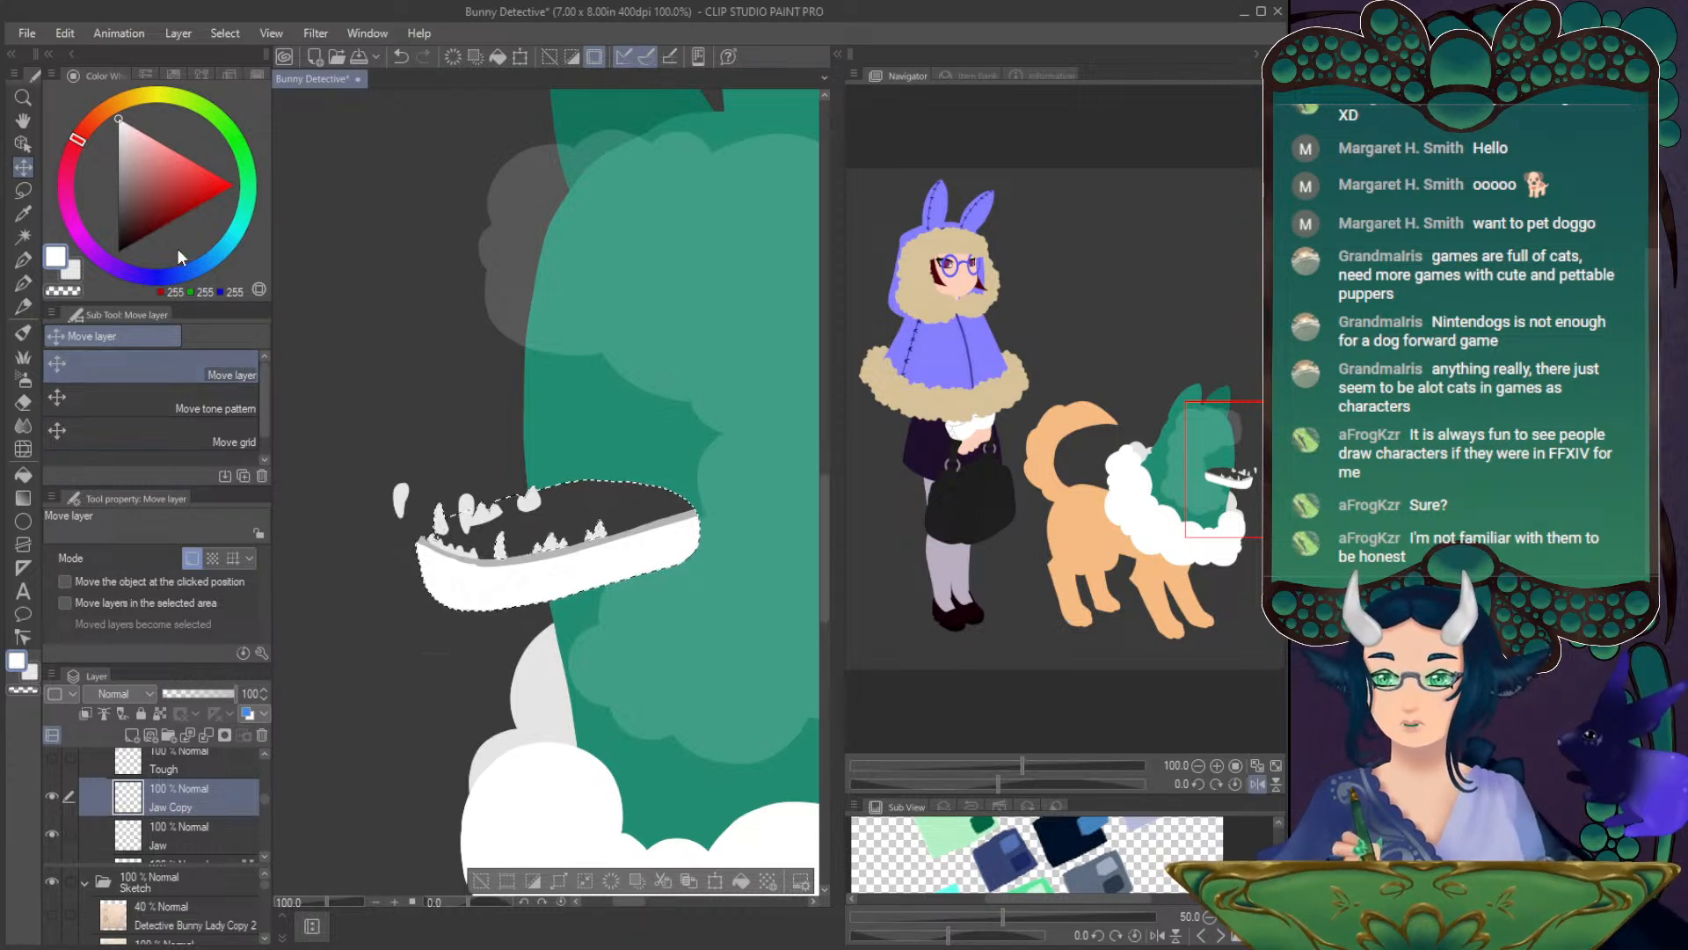
pyautogui.hotkey('ctrl', 'd')
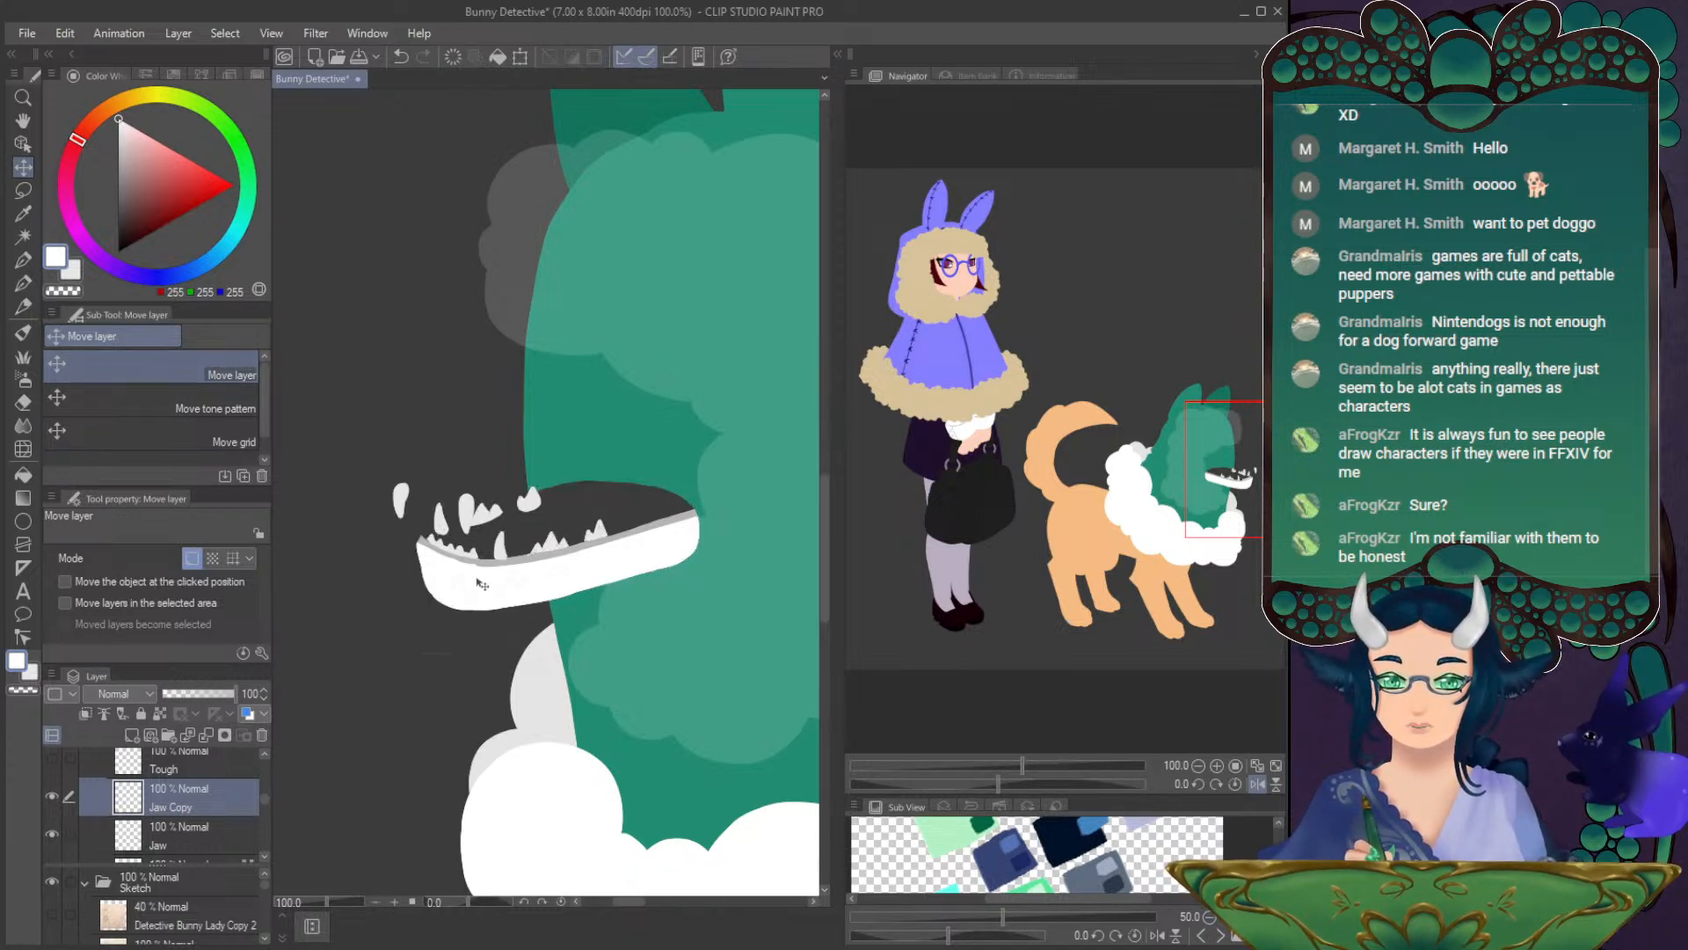
# - Hide the original Jaw layer, undo the clearing of the teeth on Jaw Copy, and drop the selection
pyautogui.click(53, 833)
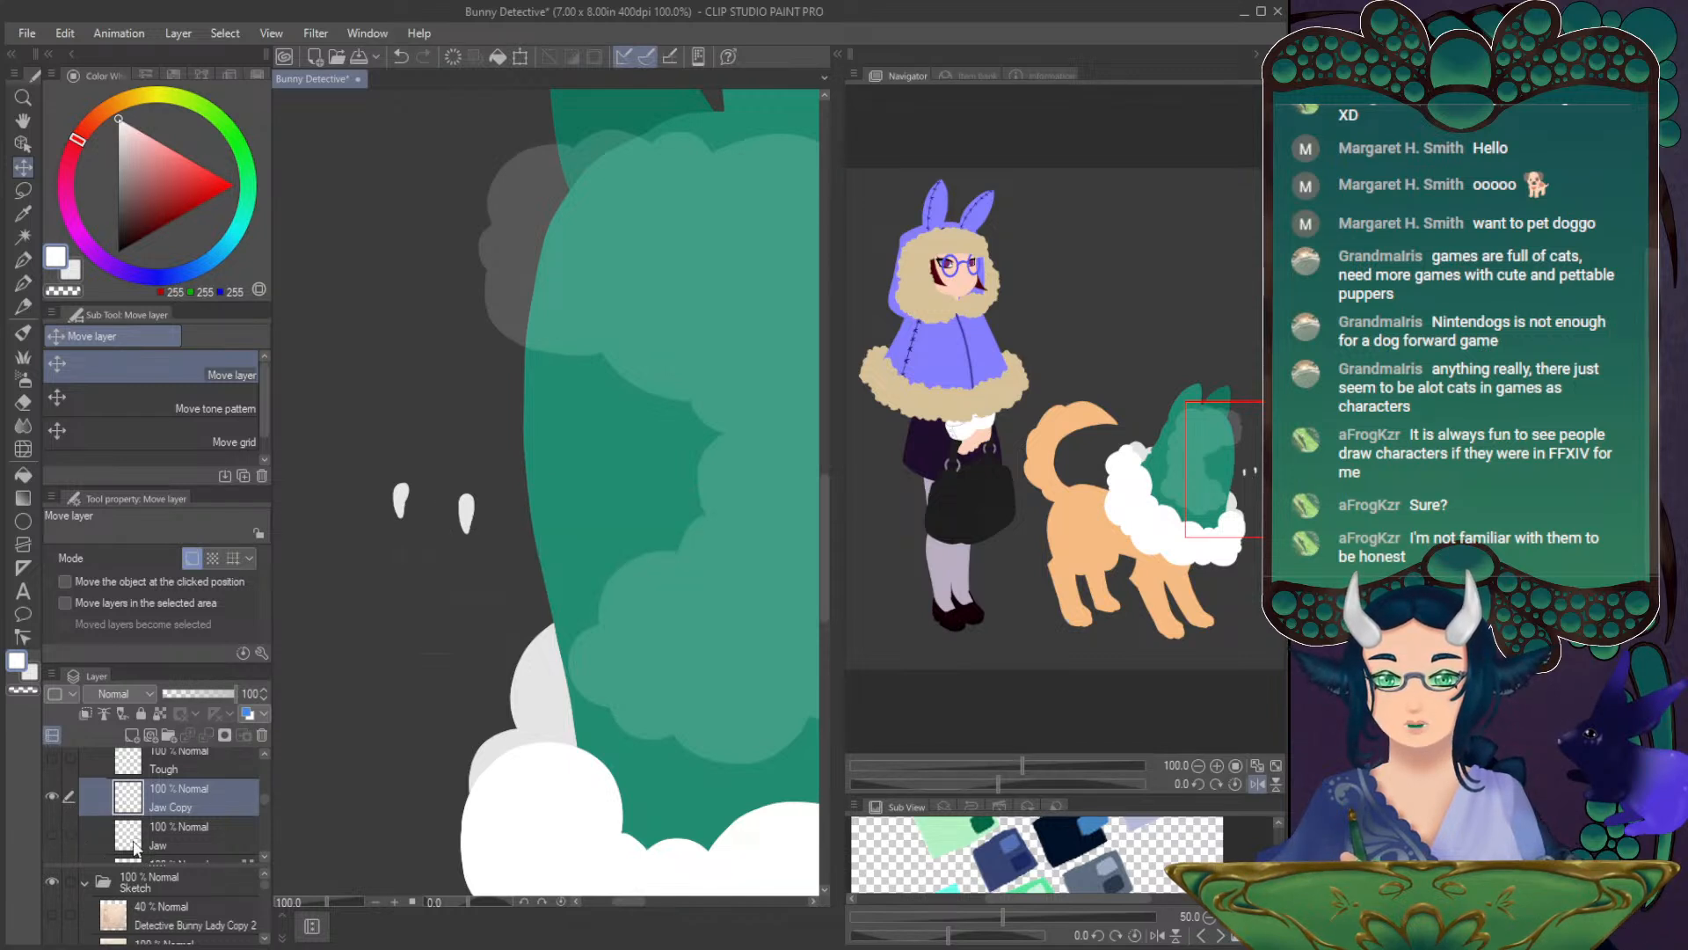
pyautogui.hotkey('ctrl', 'z')
pyautogui.hotkey('ctrl', 'z')
pyautogui.hotkey('ctrl', 'z')
pyautogui.hotkey('ctrl', 'z')
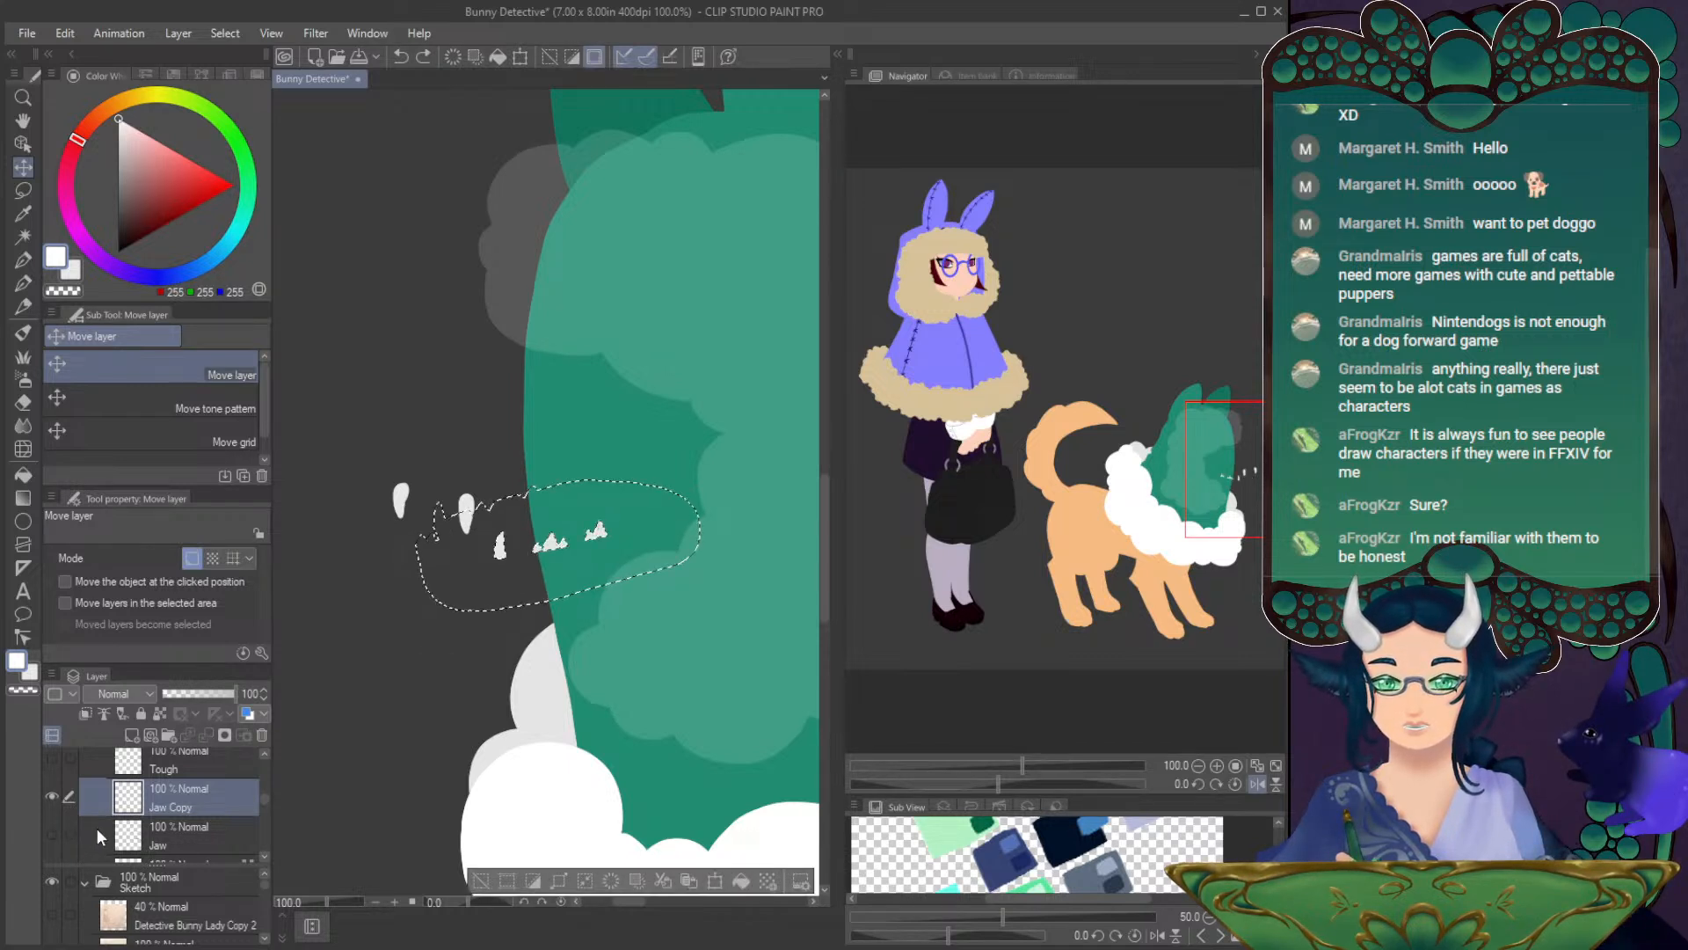
pyautogui.hotkey('ctrl', 'd')
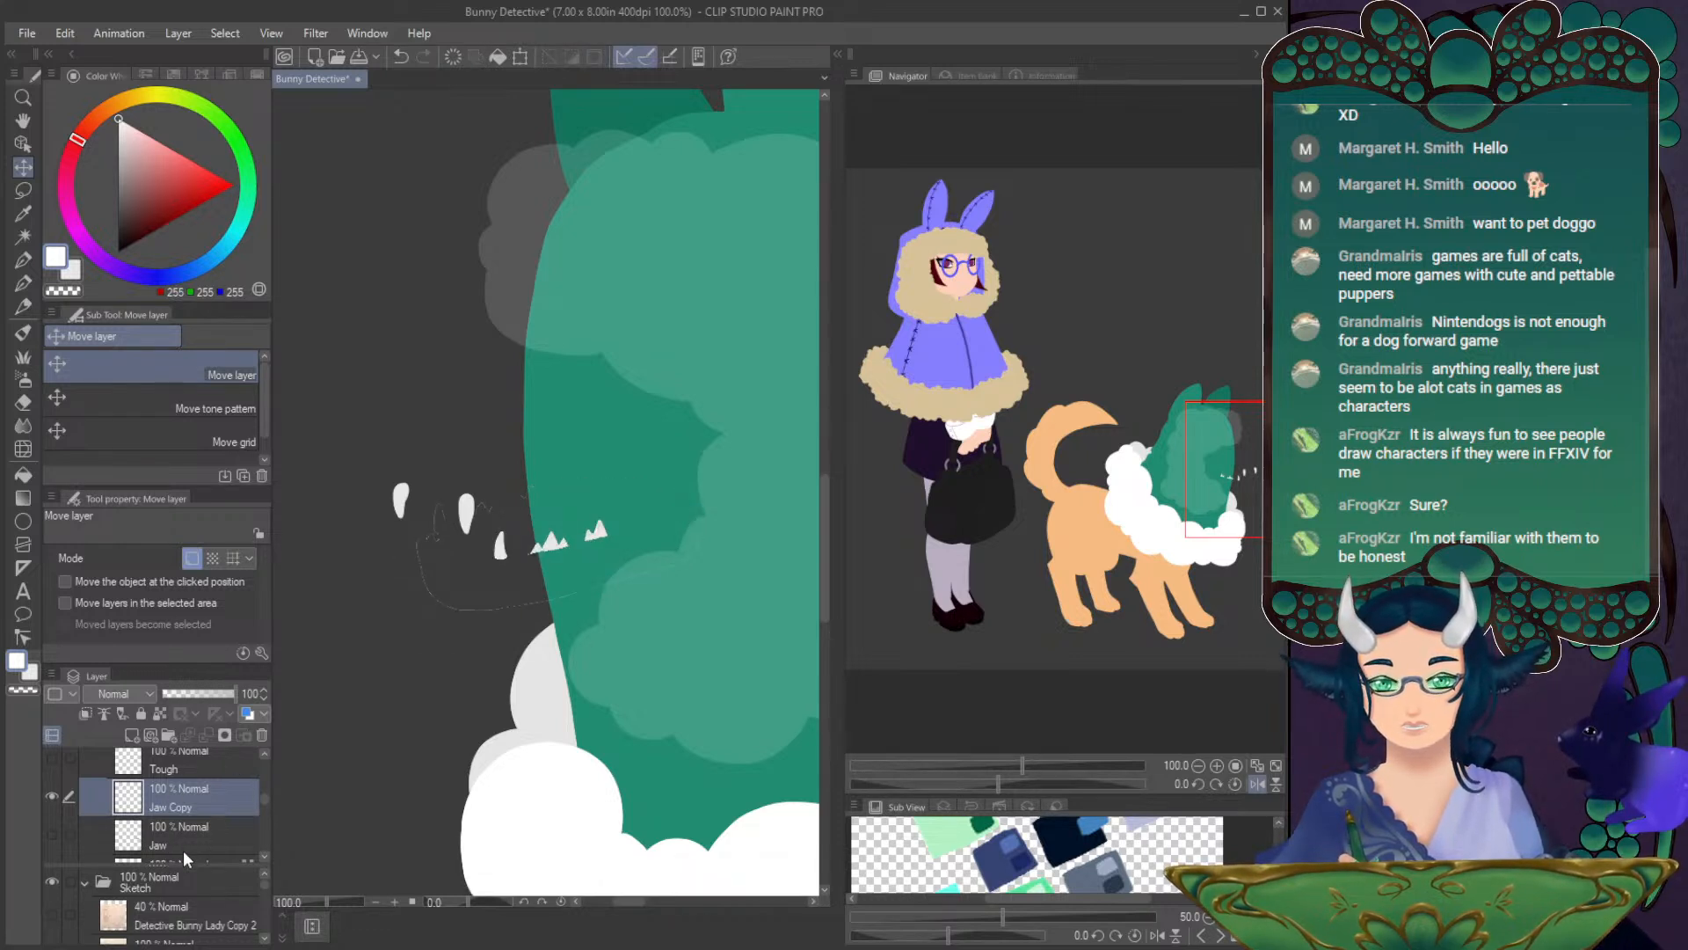
# - Erase the leftover jaw outline on the Jaw Copy layer so that only the separated teeth are kept
pyautogui.click(187, 845)
pyautogui.click(145, 802)
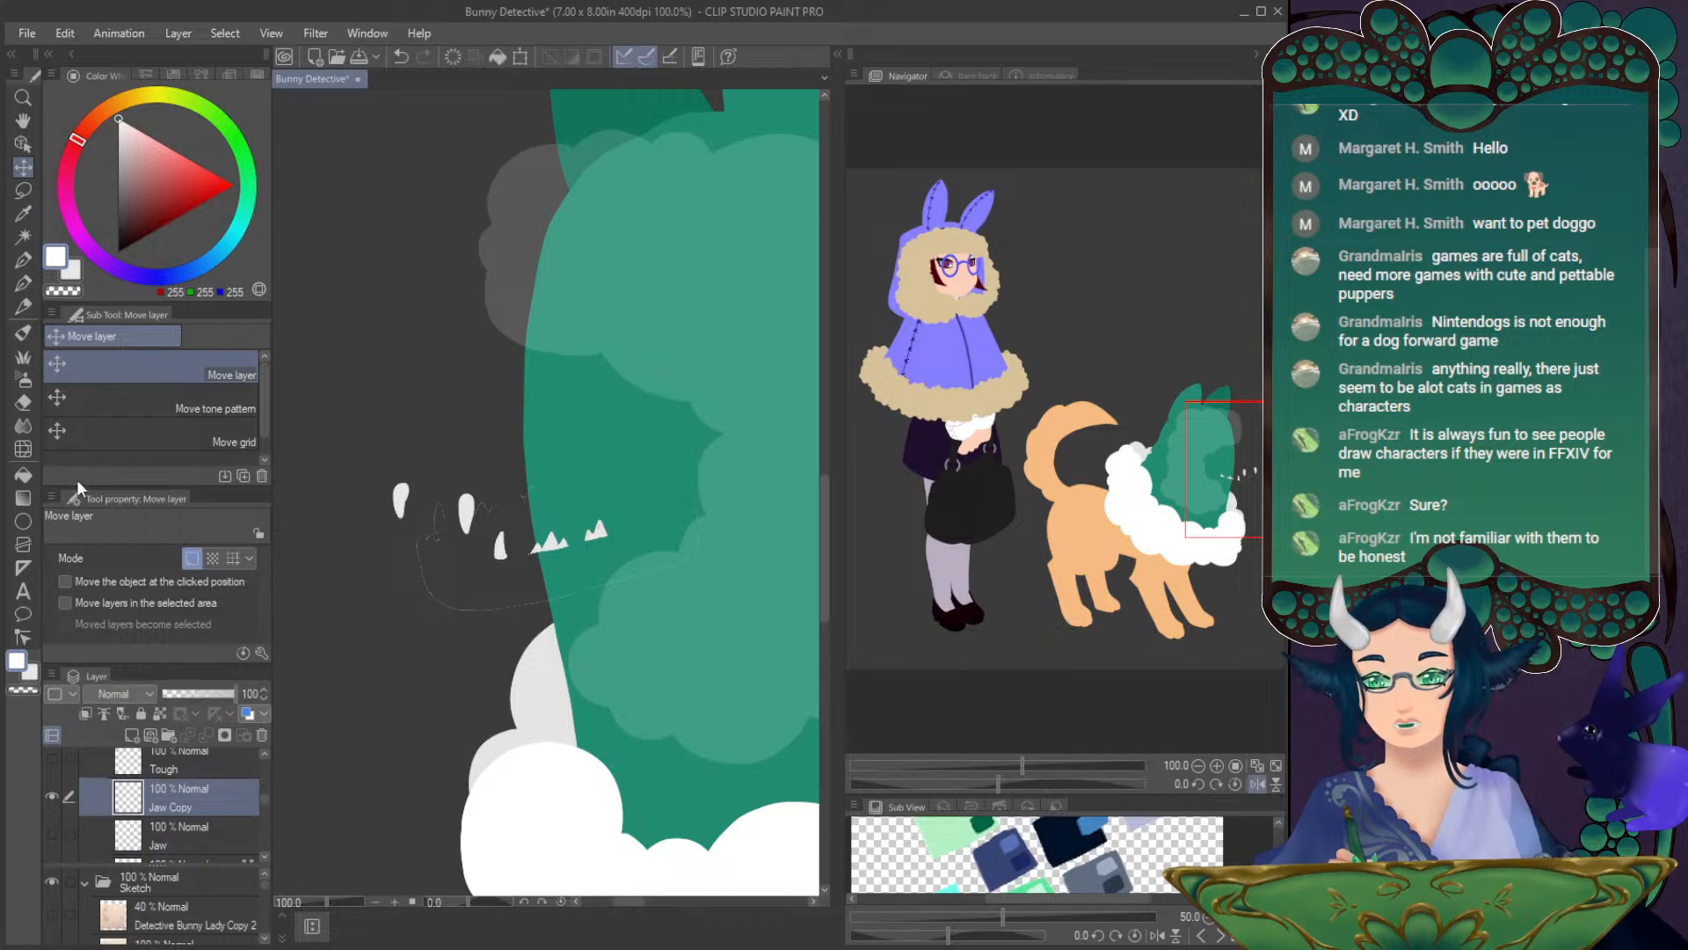
pyautogui.press('e')
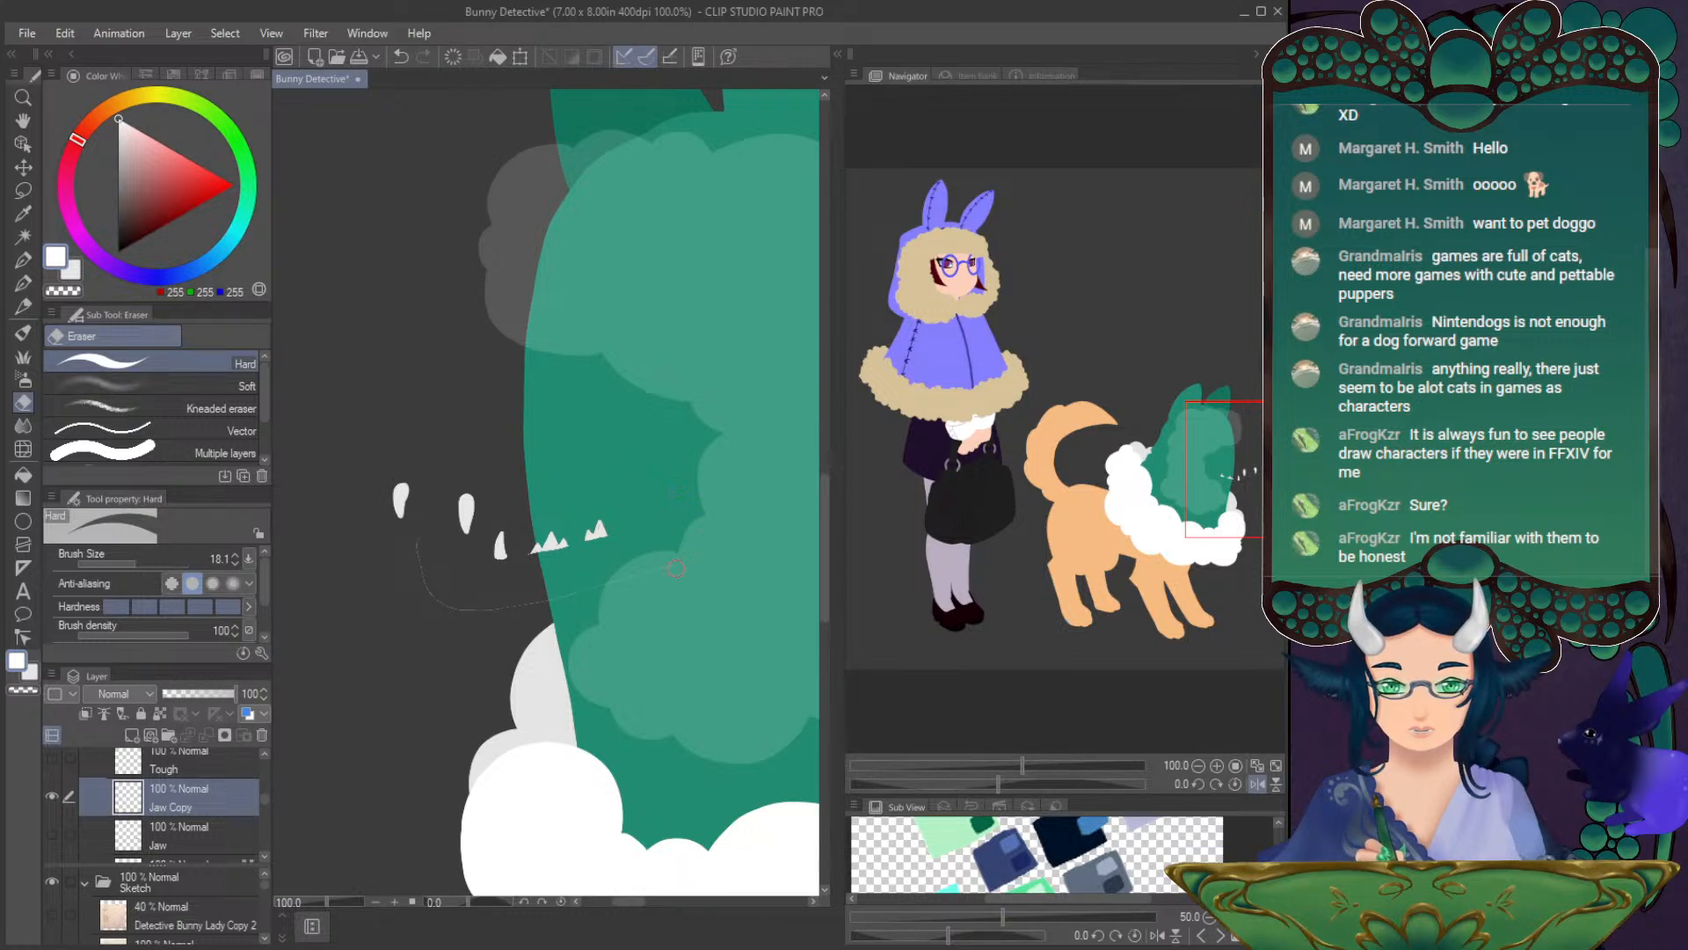
pyautogui.moveTo(563, 603); pyautogui.dragTo(442, 597)
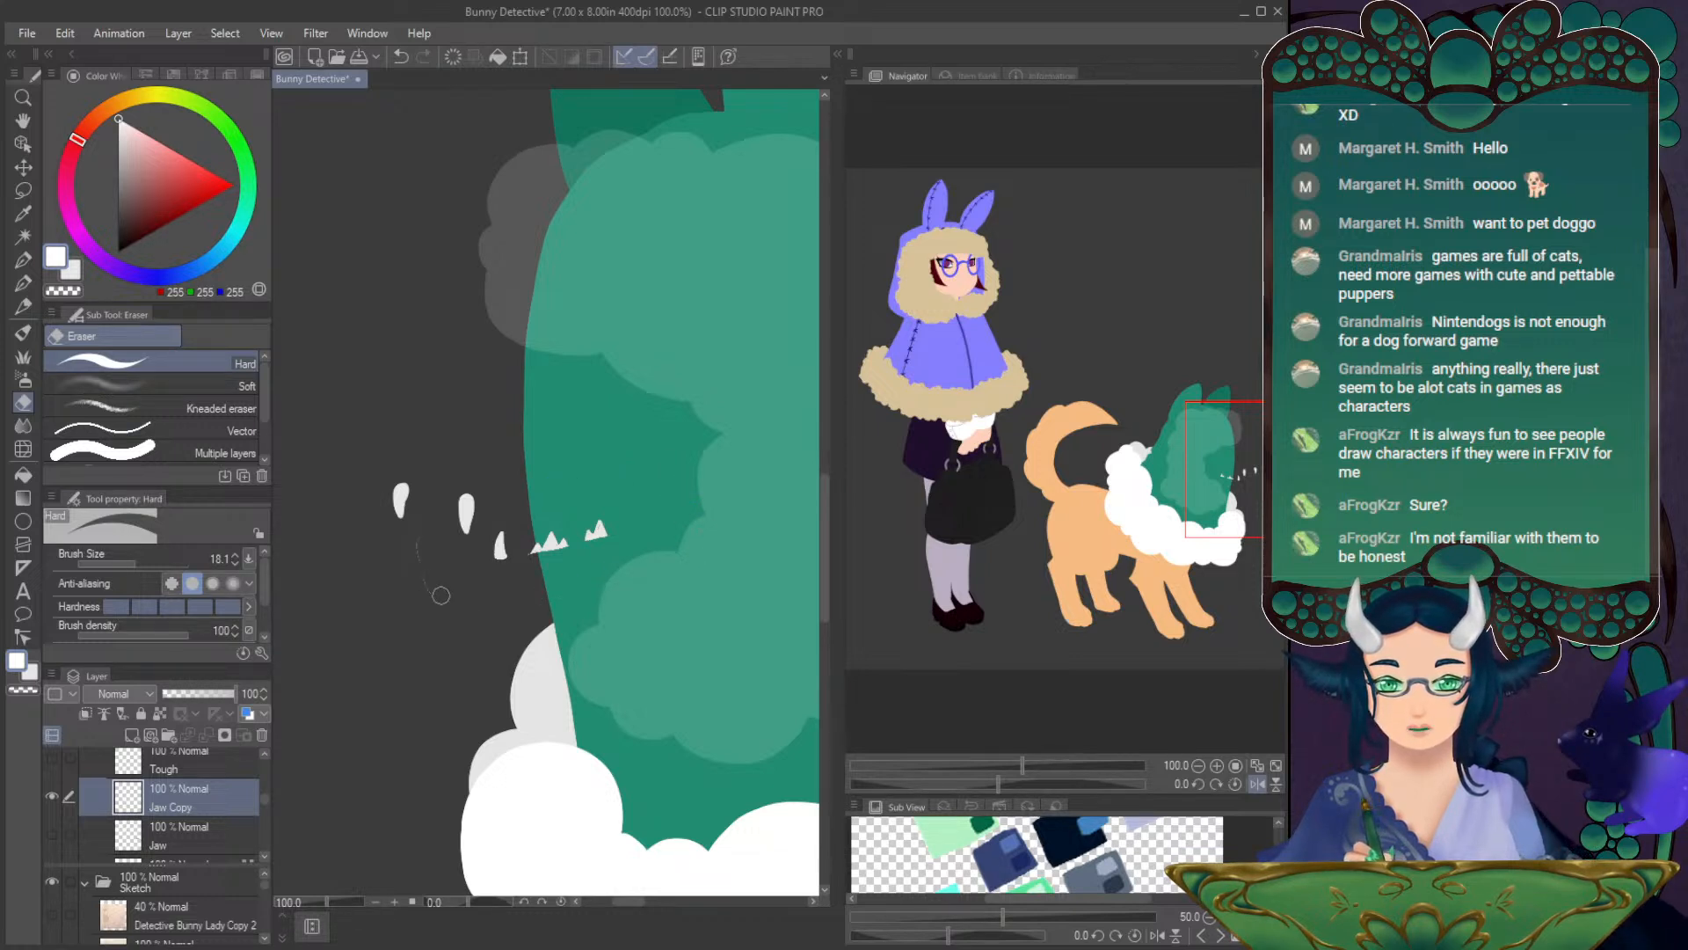
# - Show the Jaw layer and paint over its near-side fang and back teeth in the sampled dark mouth grey with the Turnip pen
pyautogui.click(53, 832)
pyautogui.click(177, 838)
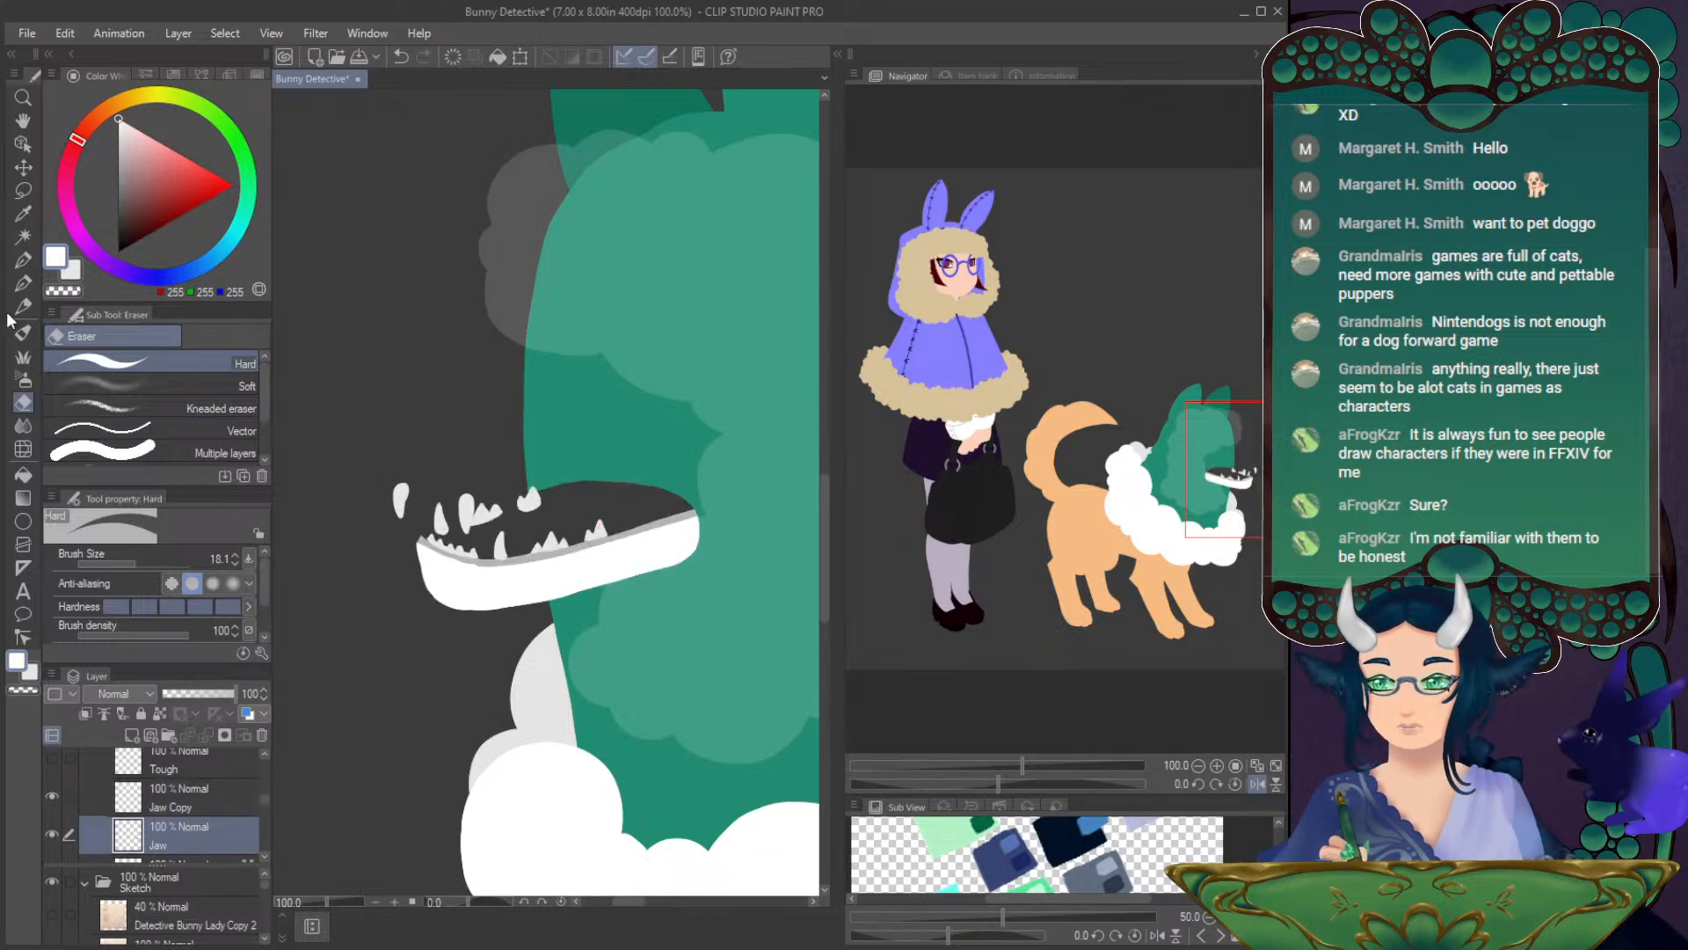
pyautogui.click(25, 283)
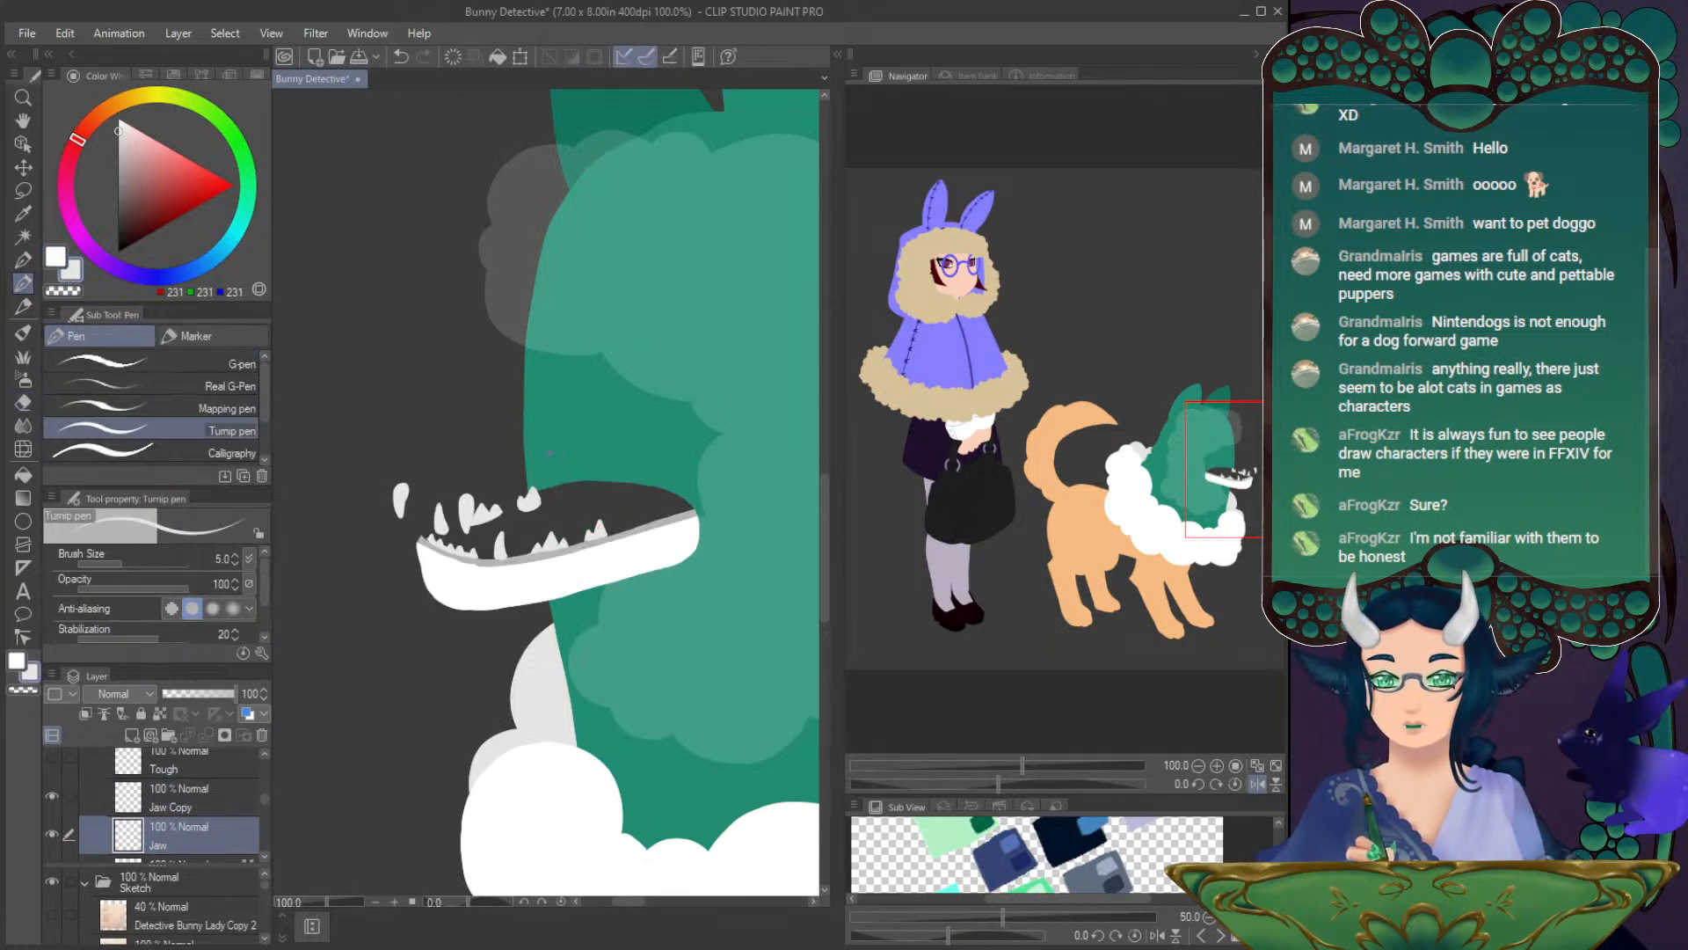
pyautogui.keyDown('alt'); pyautogui.click(513, 510); pyautogui.keyUp('alt')
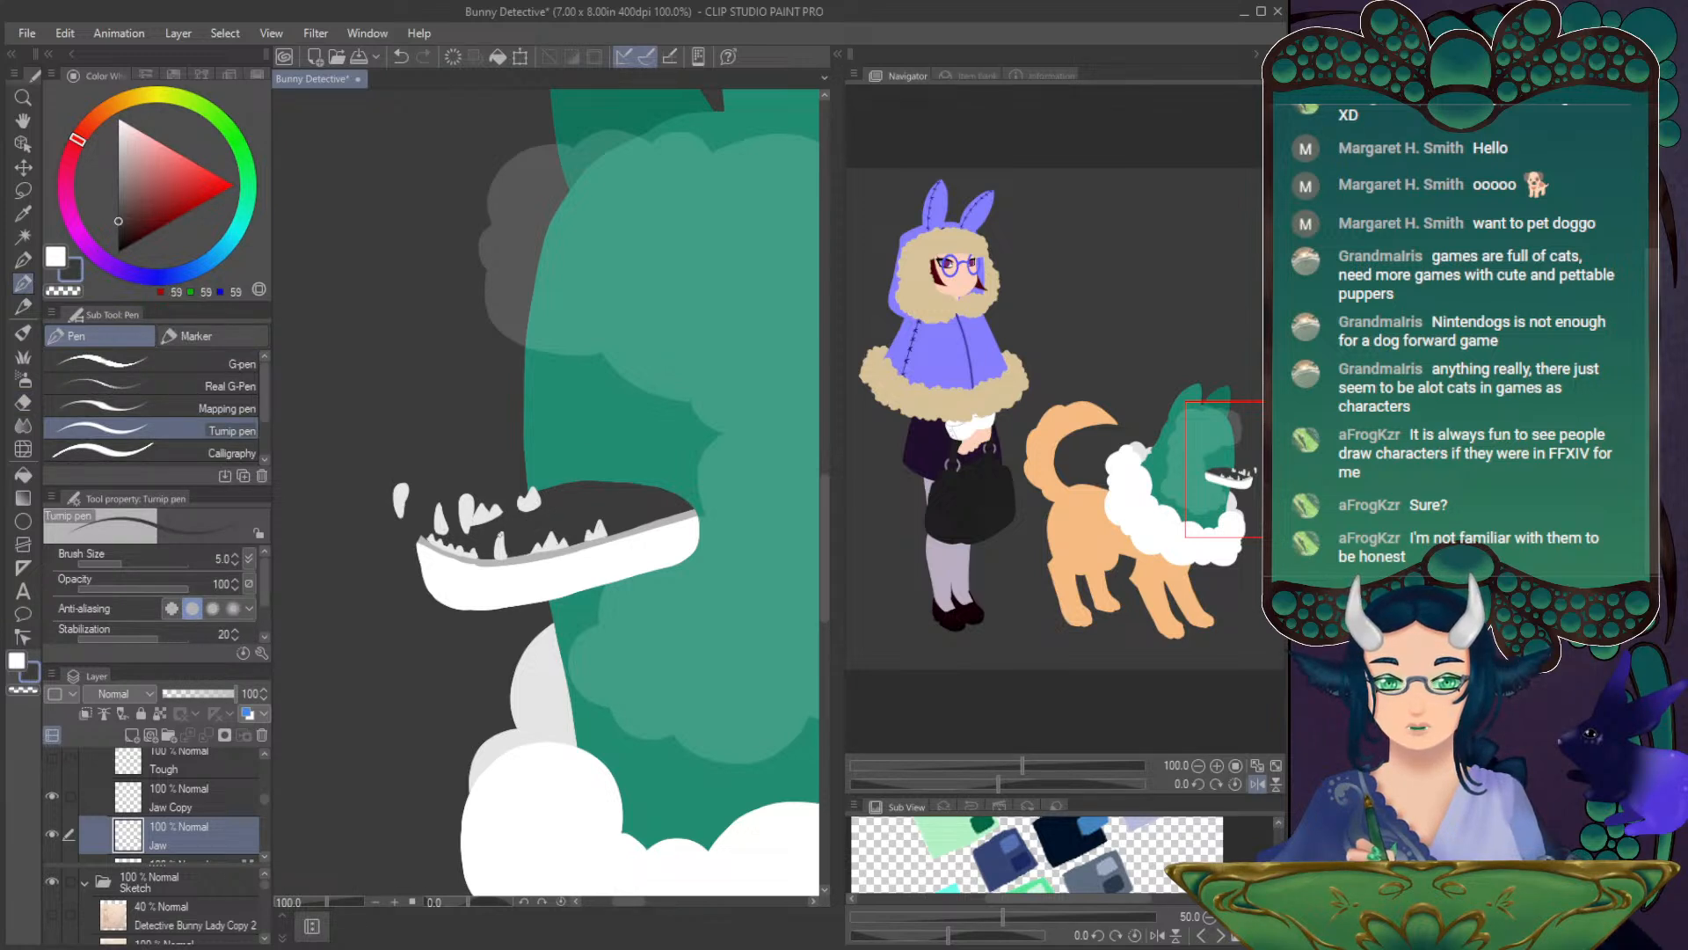
pyautogui.click(25, 311)
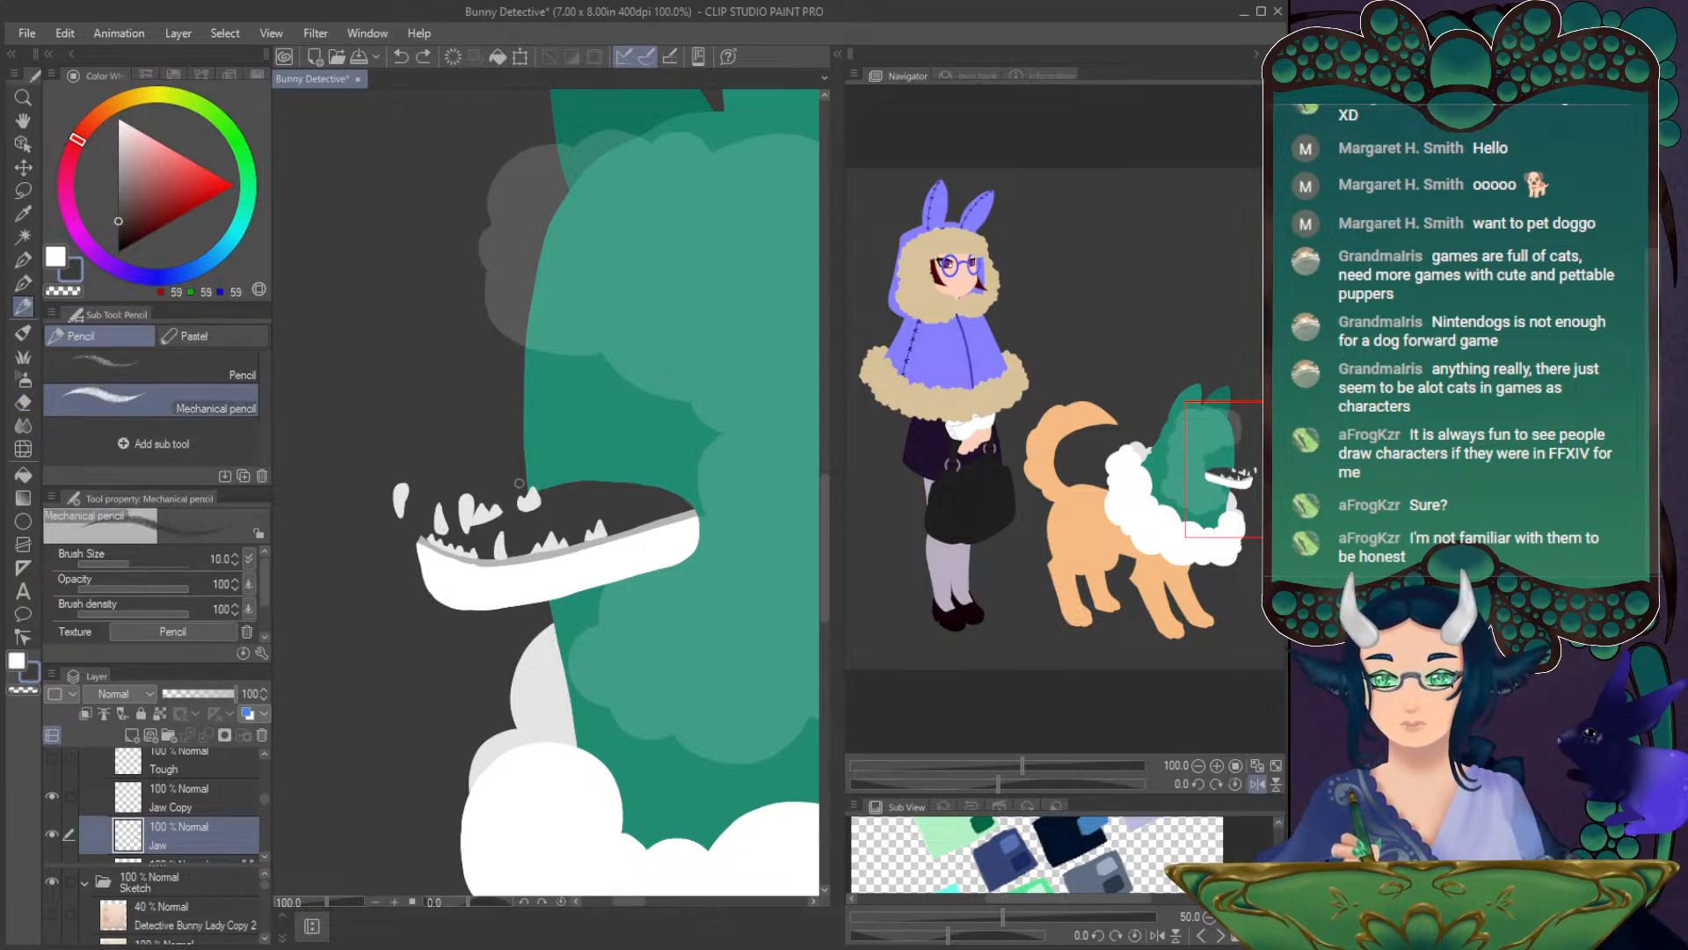
pyautogui.click(27, 285)
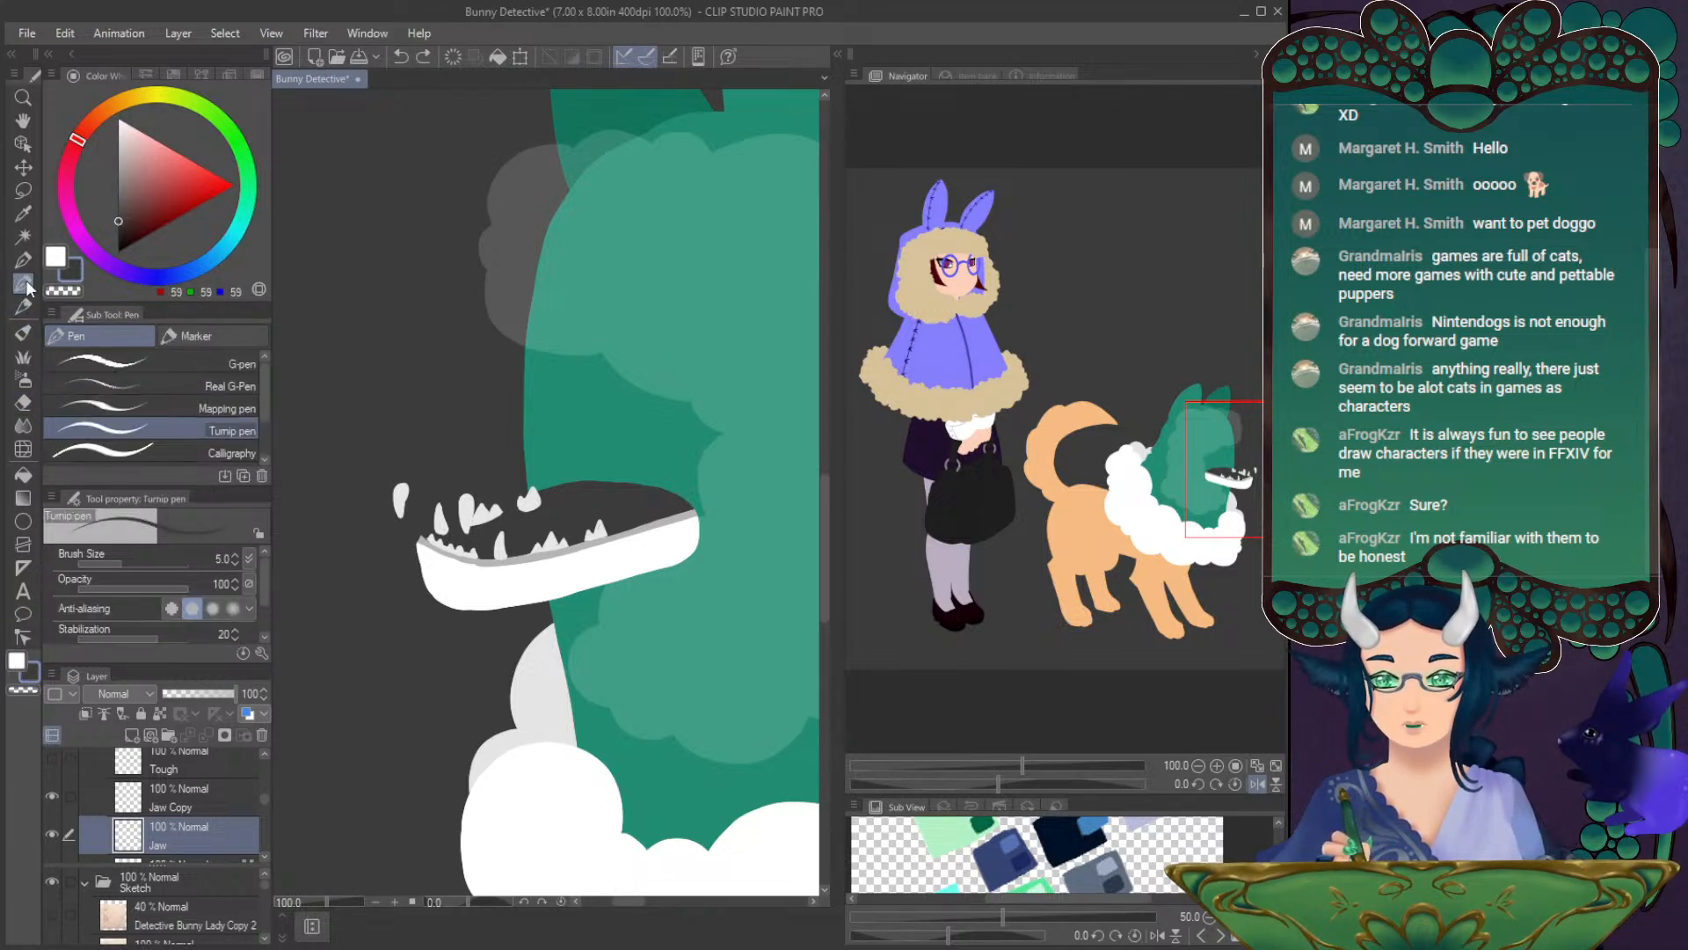
pyautogui.click(139, 561)
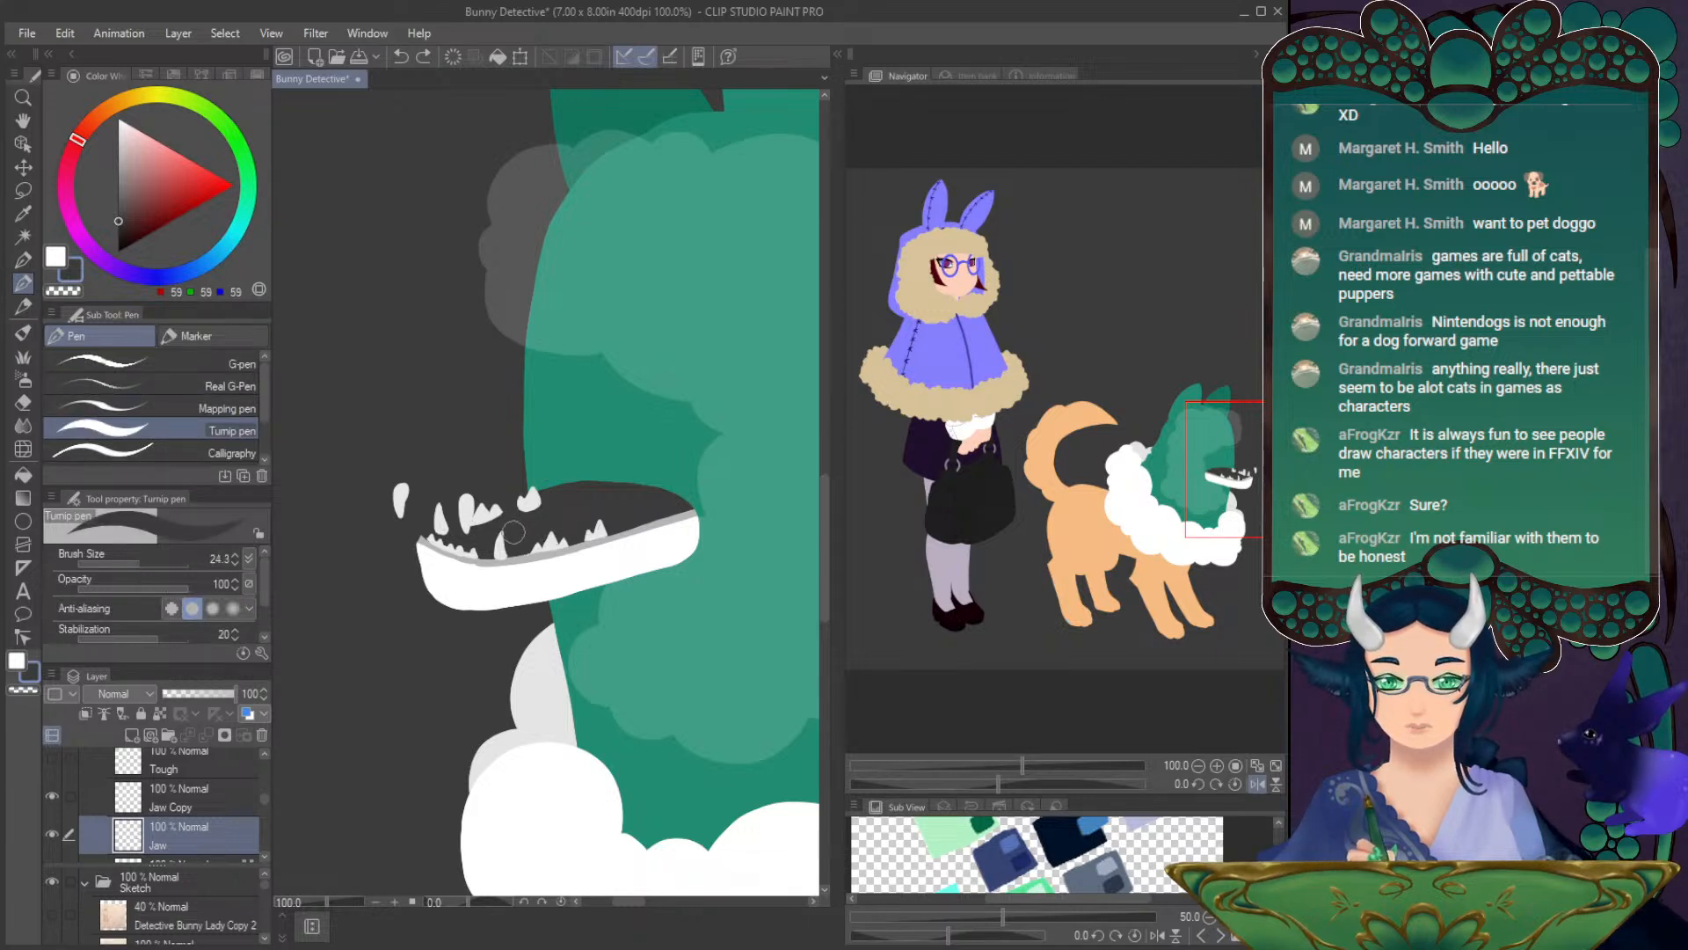
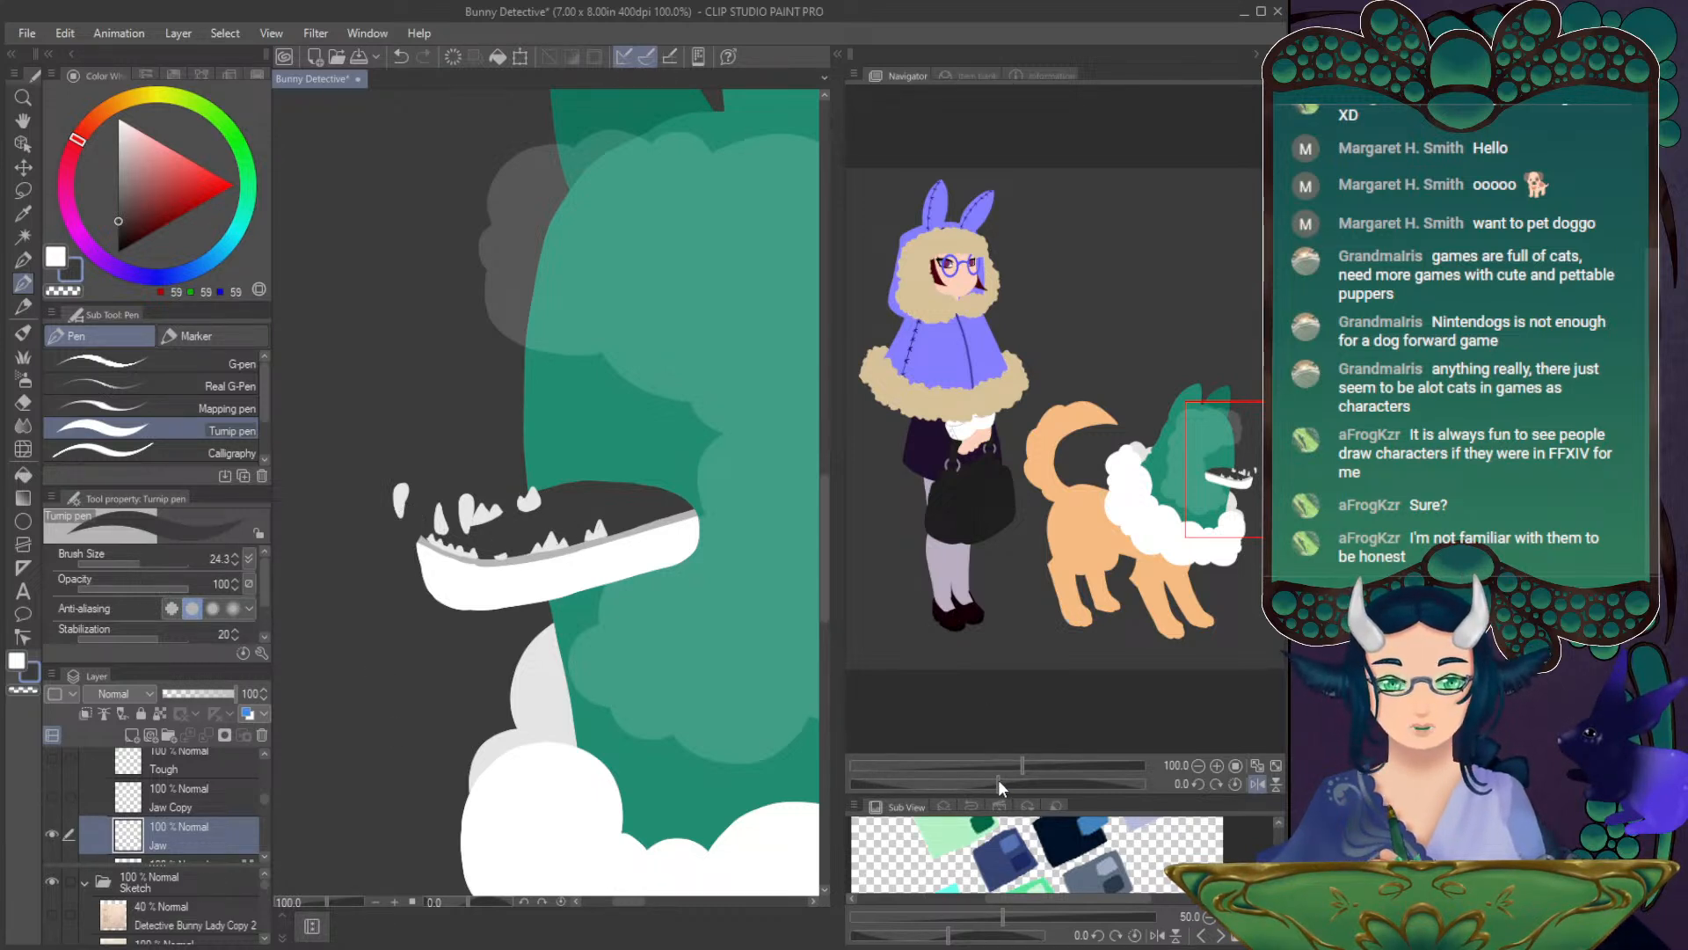
pyautogui.moveTo(999, 779); pyautogui.dragTo(1032, 780)
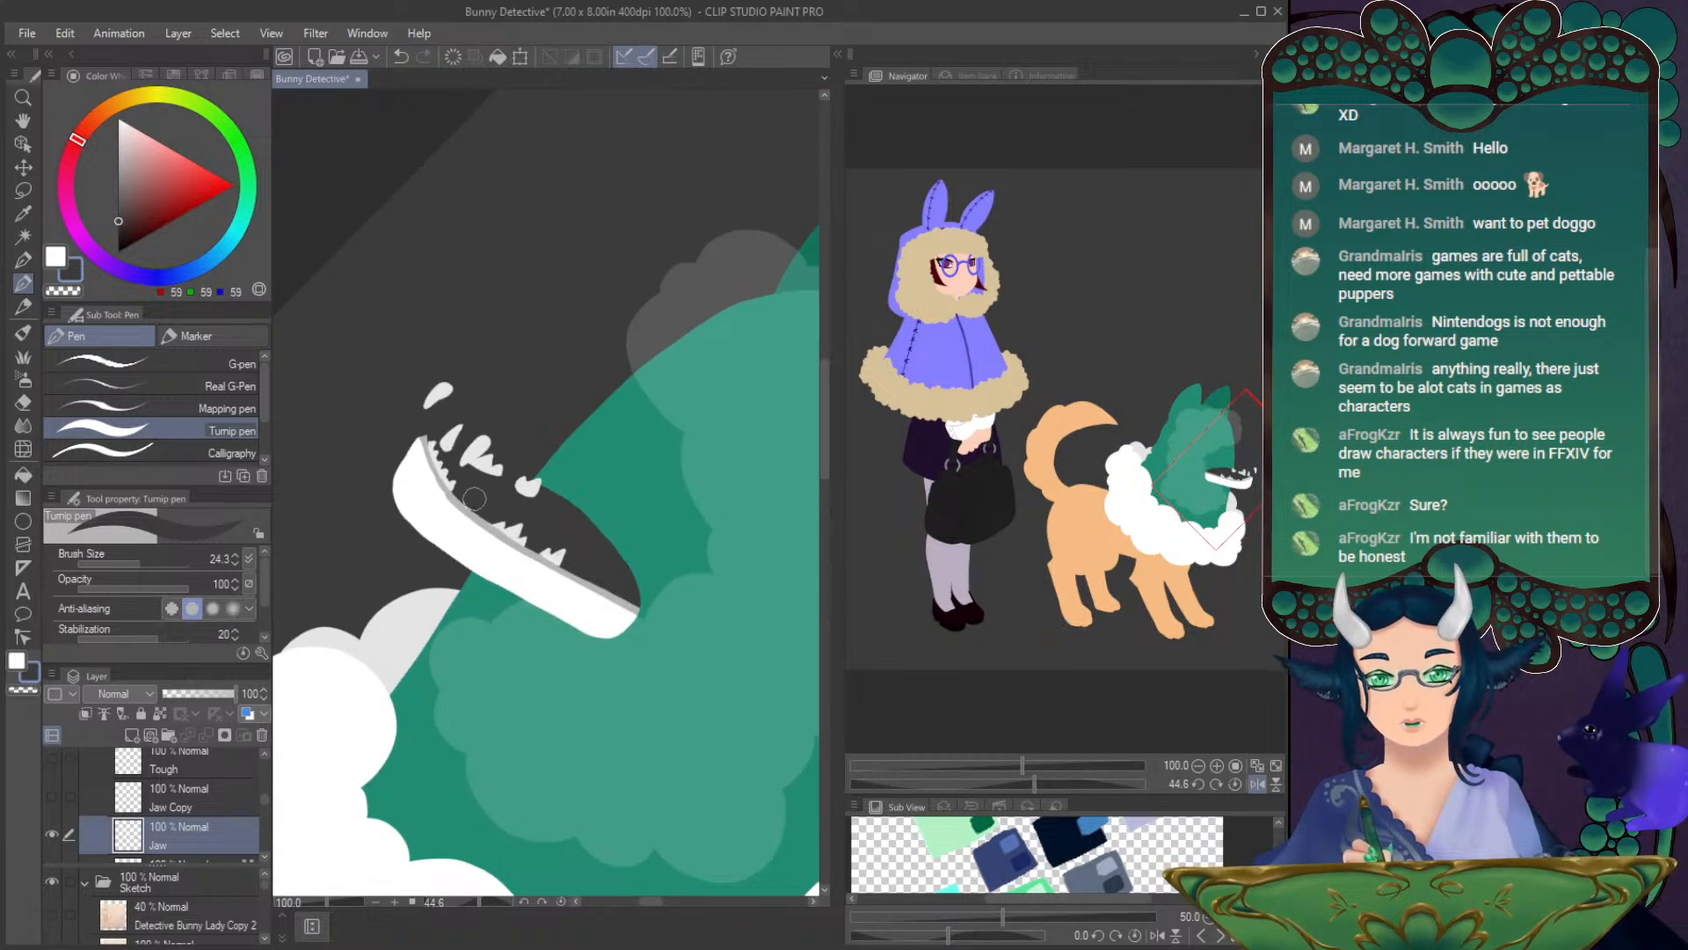
pyautogui.hotkey('ctrl', 'z')
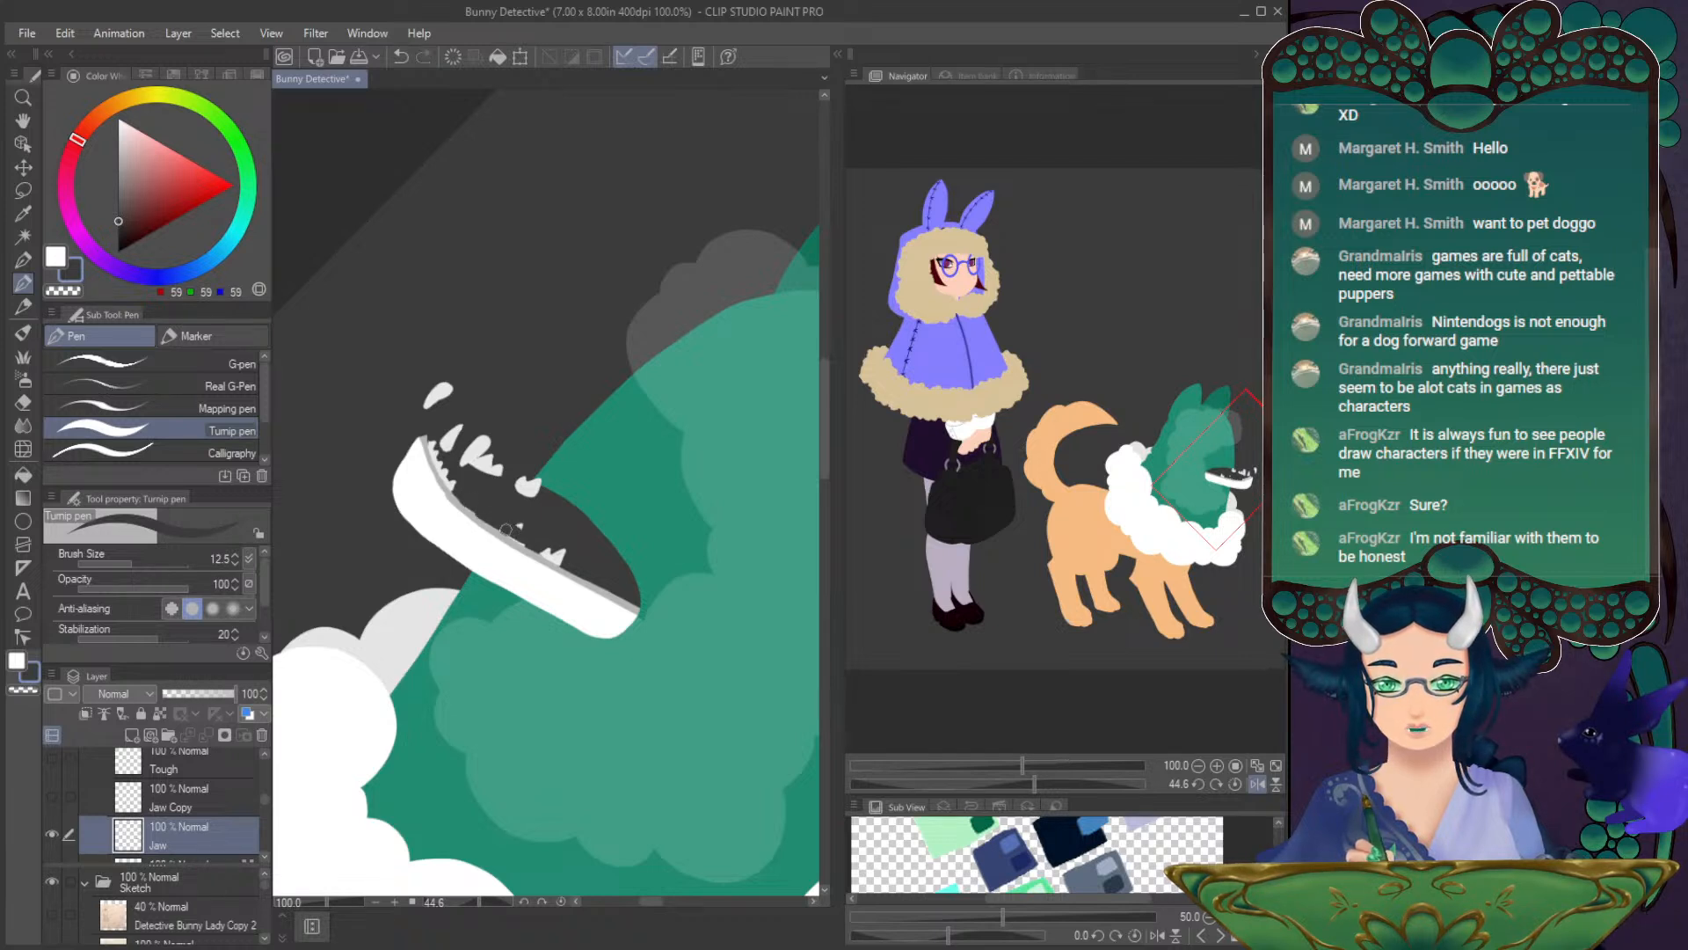
pyautogui.moveTo(549, 552)
pyautogui.mouseDown()
pyautogui.moveTo(568, 563)
pyautogui.moveTo(528, 541)
pyautogui.mouseUp()
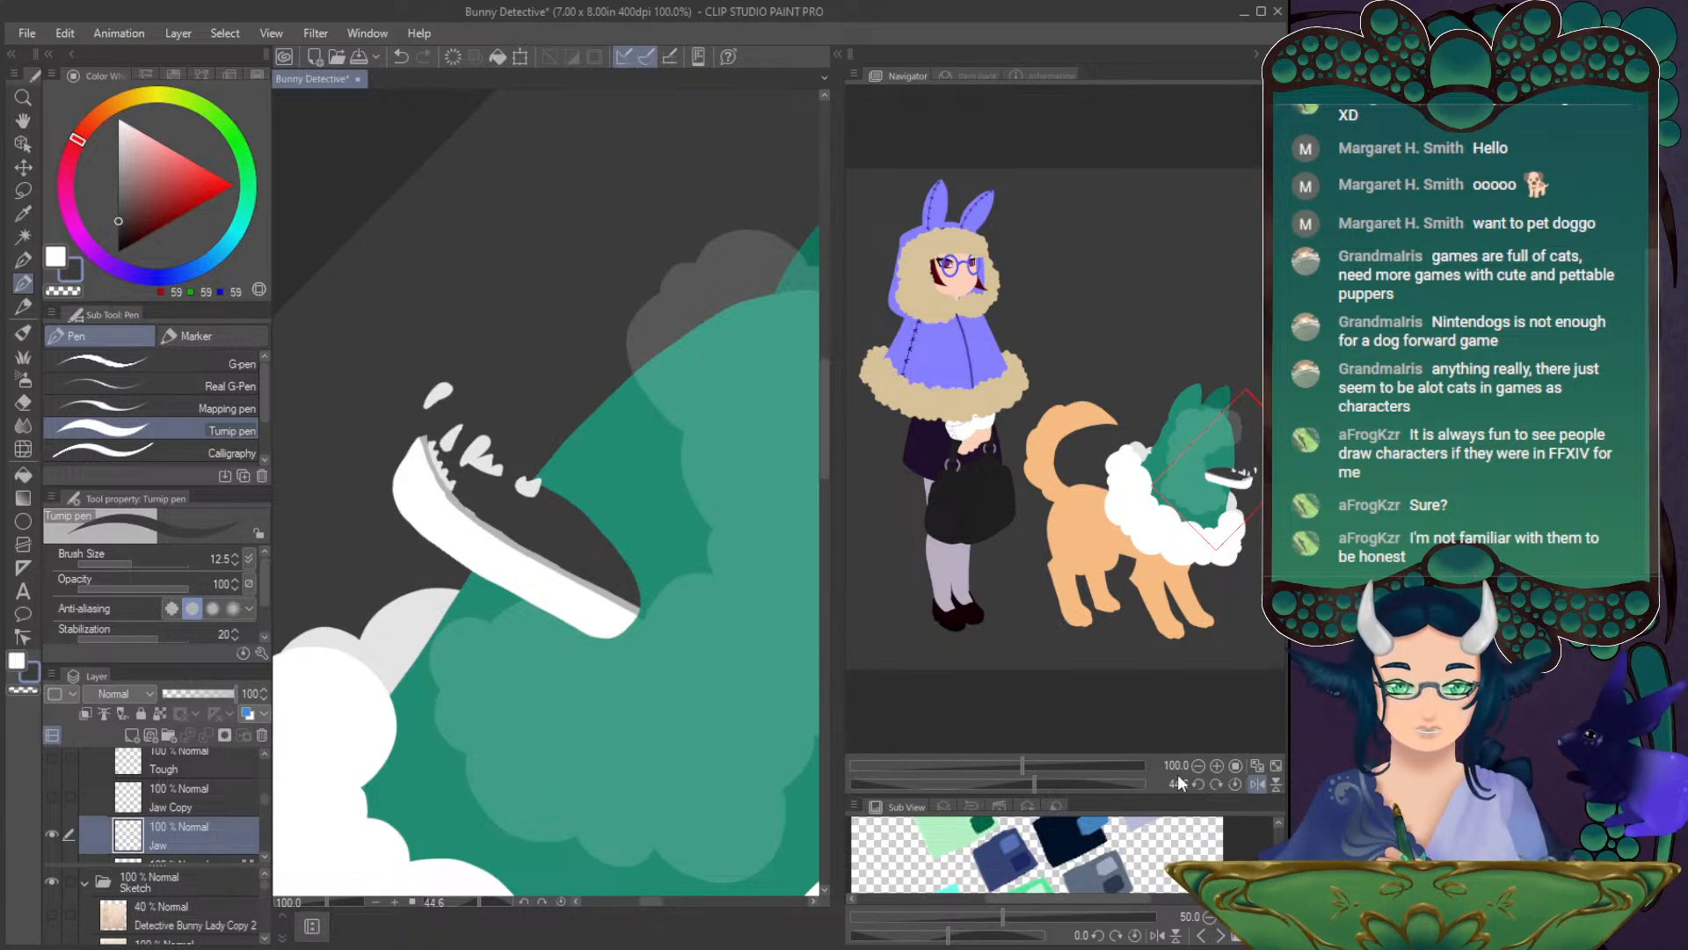
# - Repaint the gum line along the Jaw layer's upper edge in its sampled grey and reset the canvas rotation
pyautogui.click(1219, 784)
pyautogui.moveTo(989, 780); pyautogui.dragTo(1041, 783)
pyautogui.keyDown('alt'); pyautogui.click(462, 499); pyautogui.keyUp('alt')
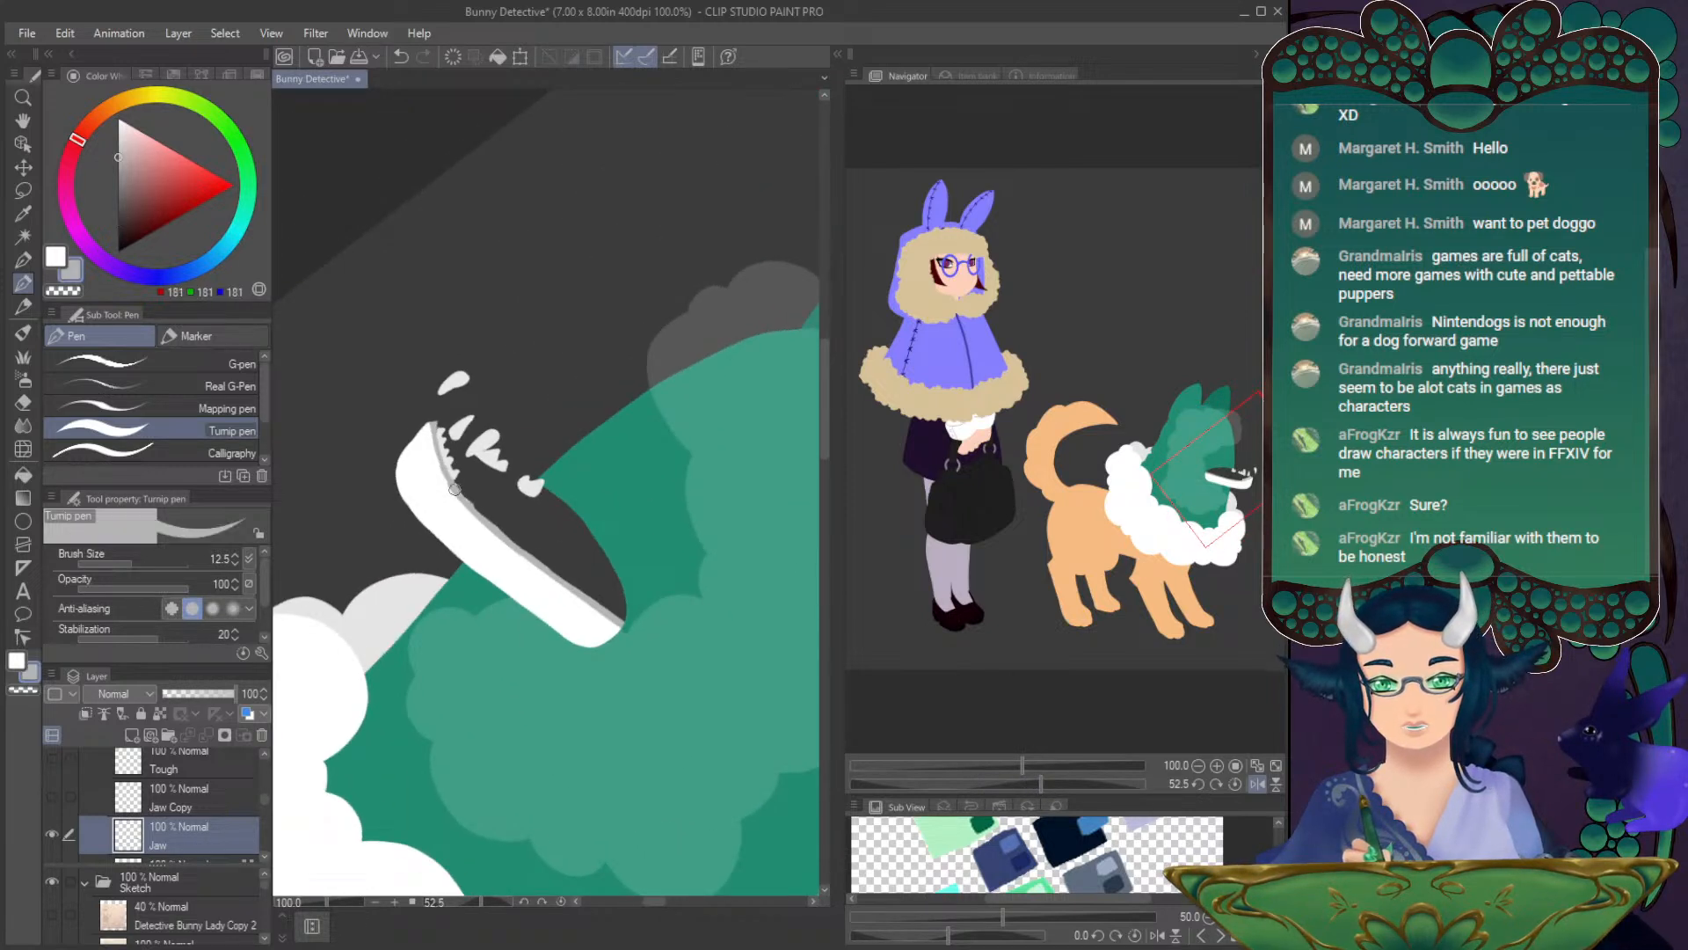
pyautogui.moveTo(454, 488); pyautogui.dragTo(533, 555)
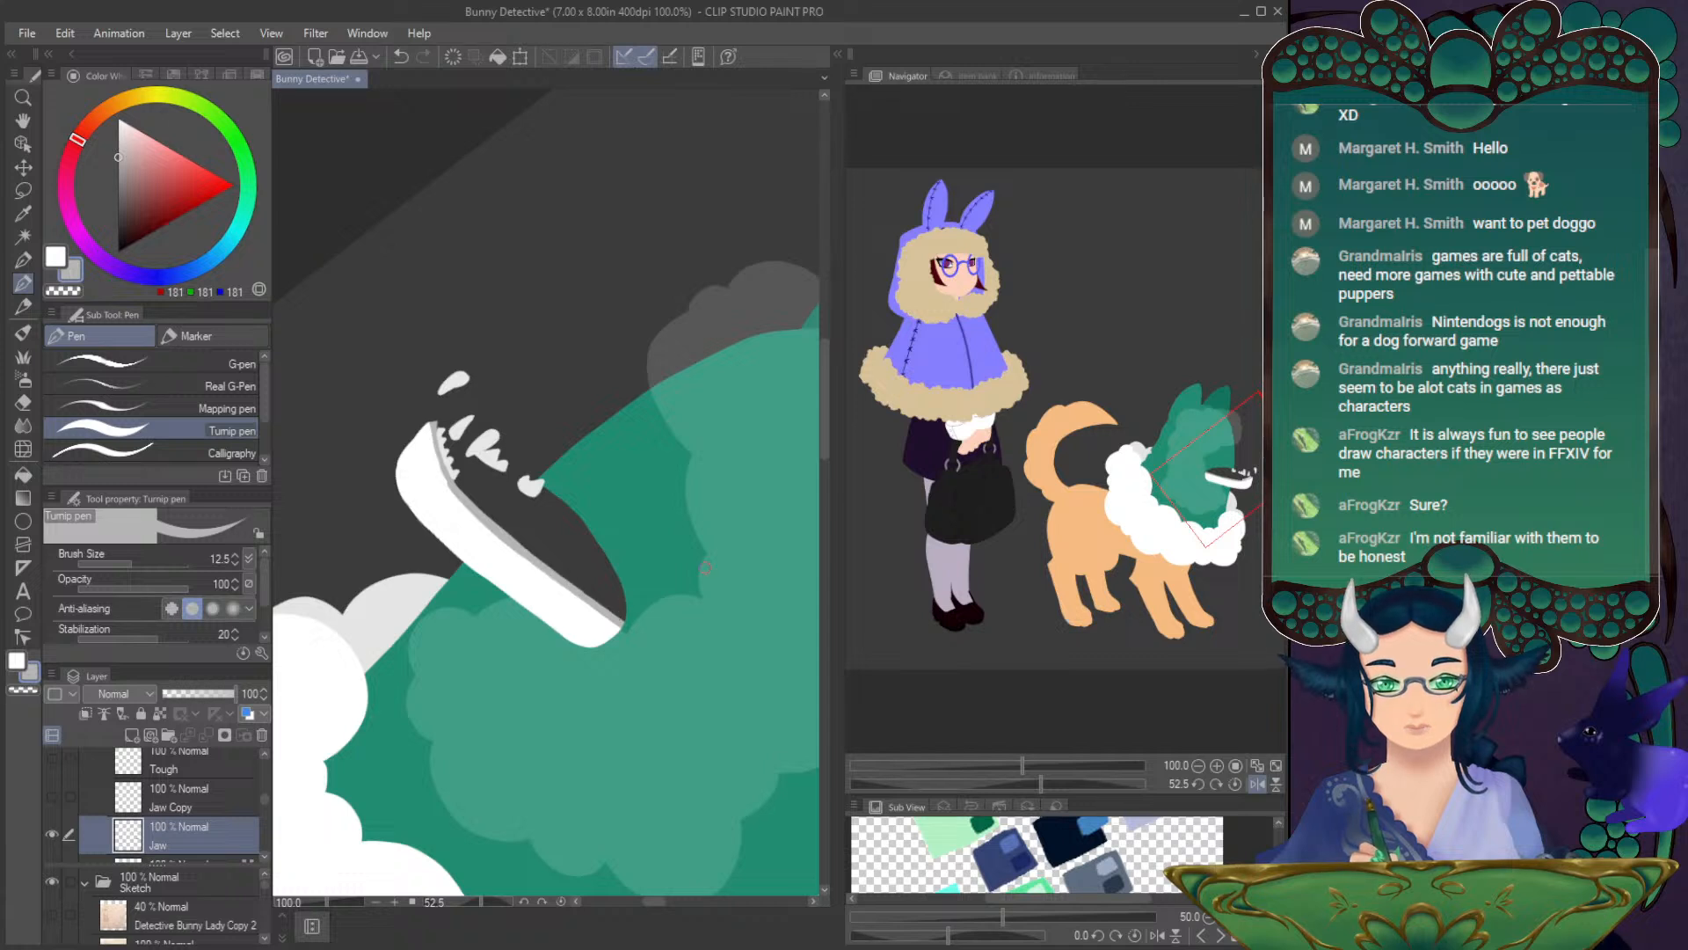
pyautogui.click(1234, 783)
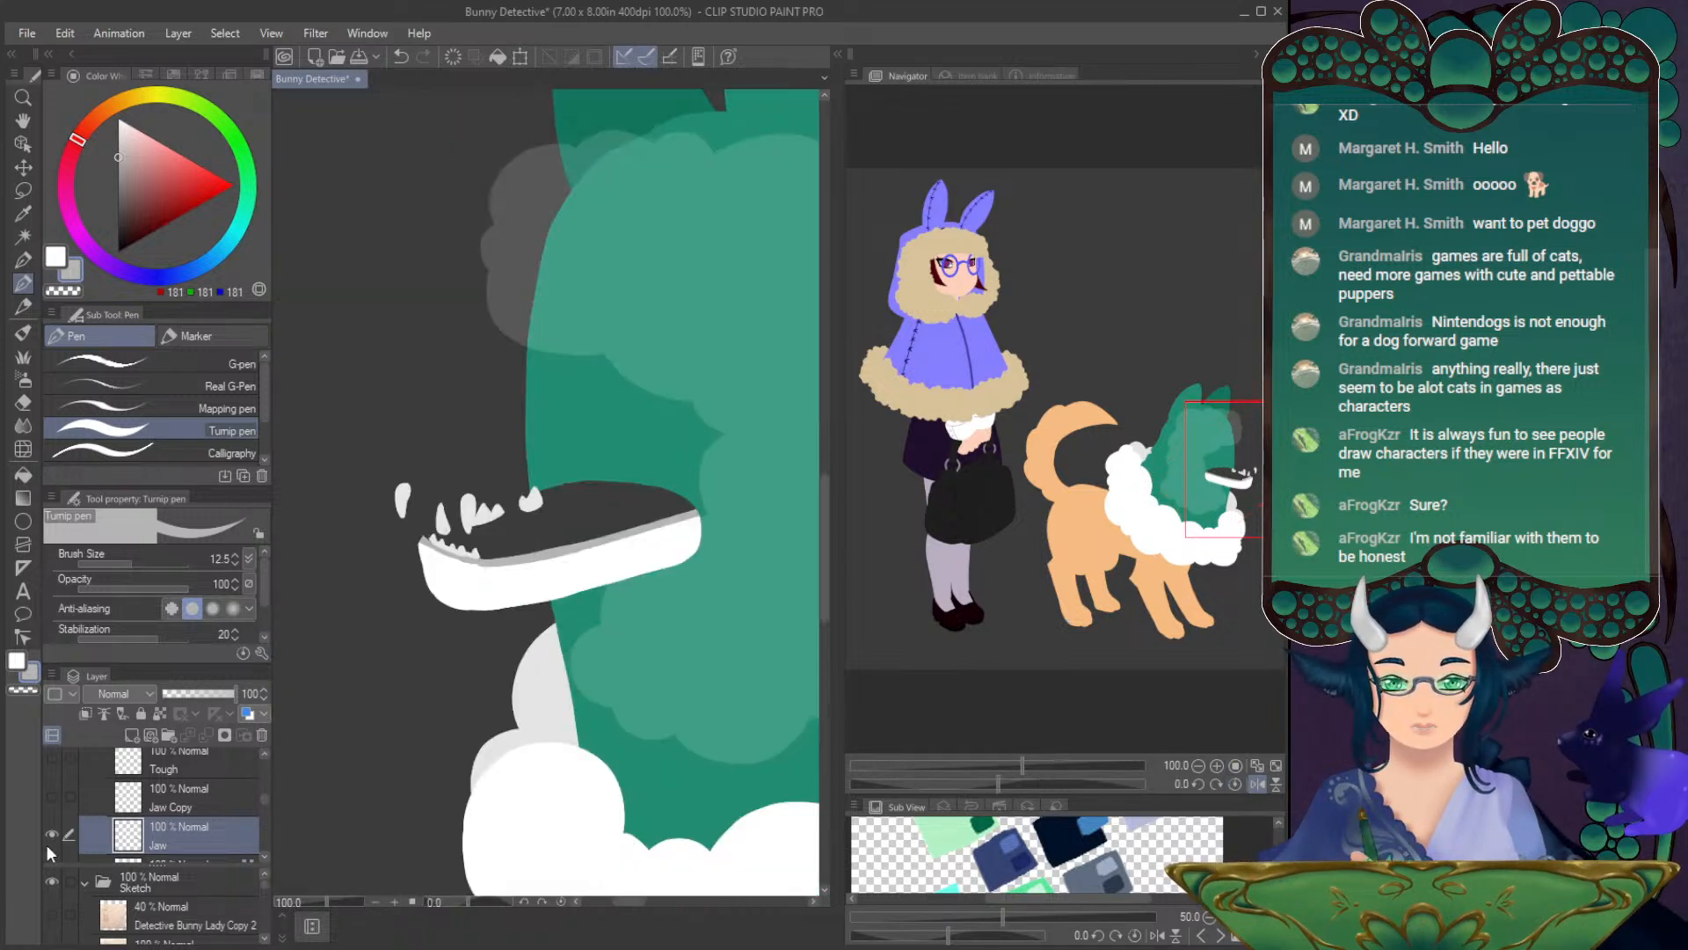
# - Show the Jaw Copy and Tough layers and move the tongue up and back behind the front teeth
pyautogui.click(51, 796)
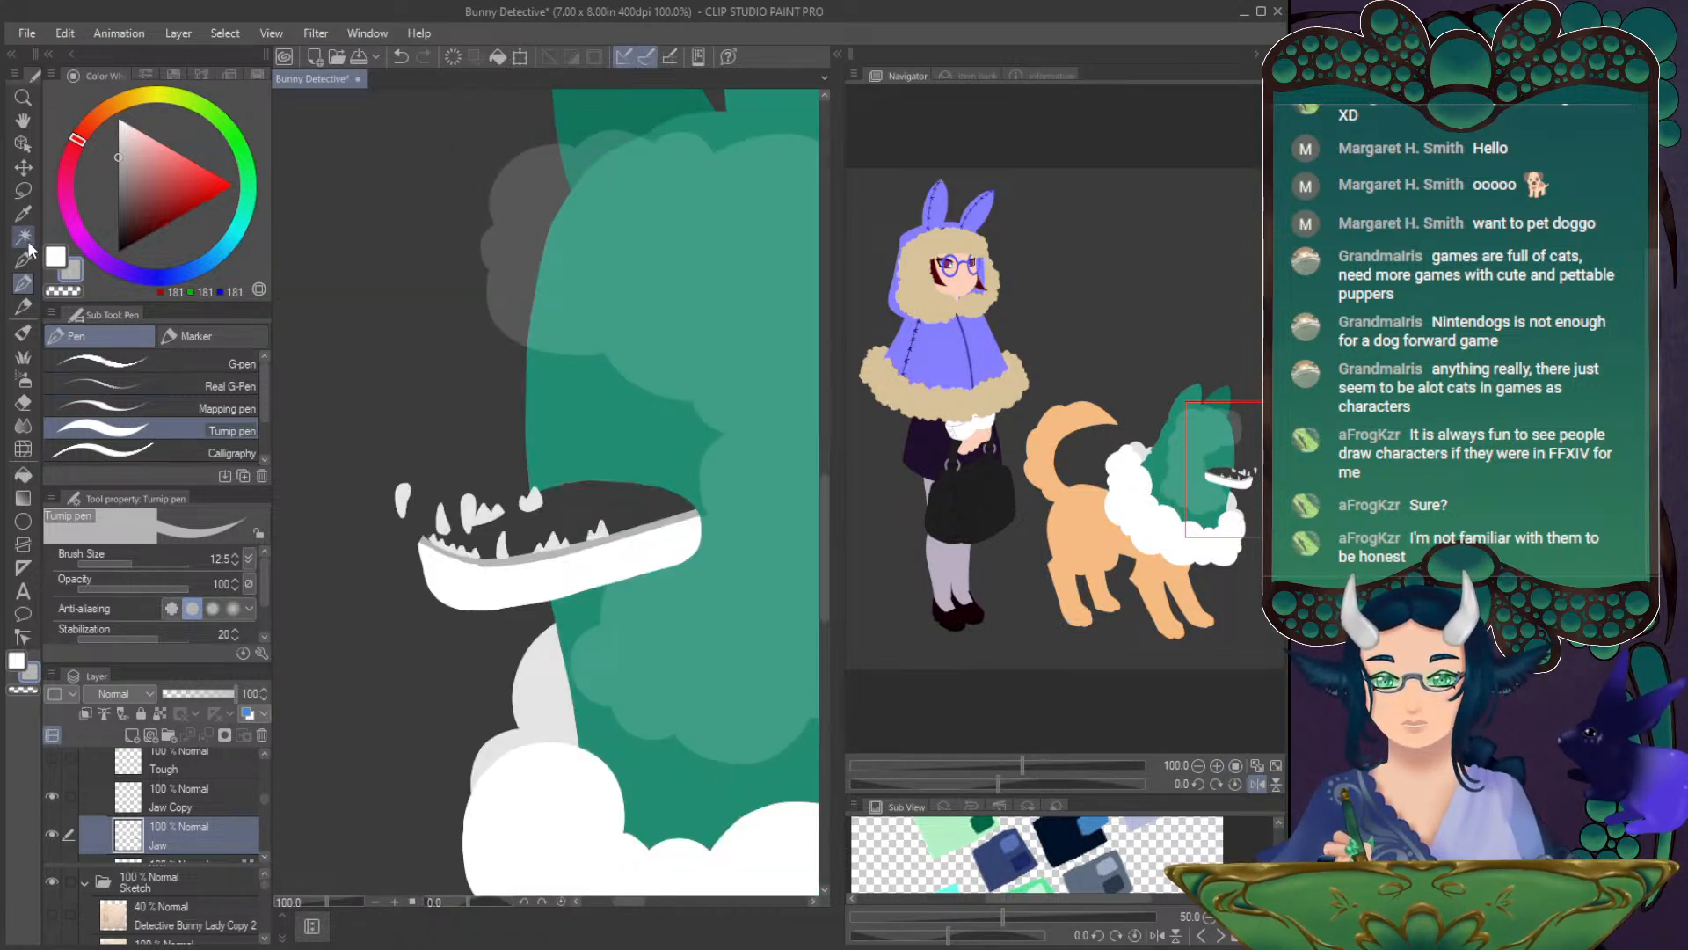
pyautogui.click(53, 755)
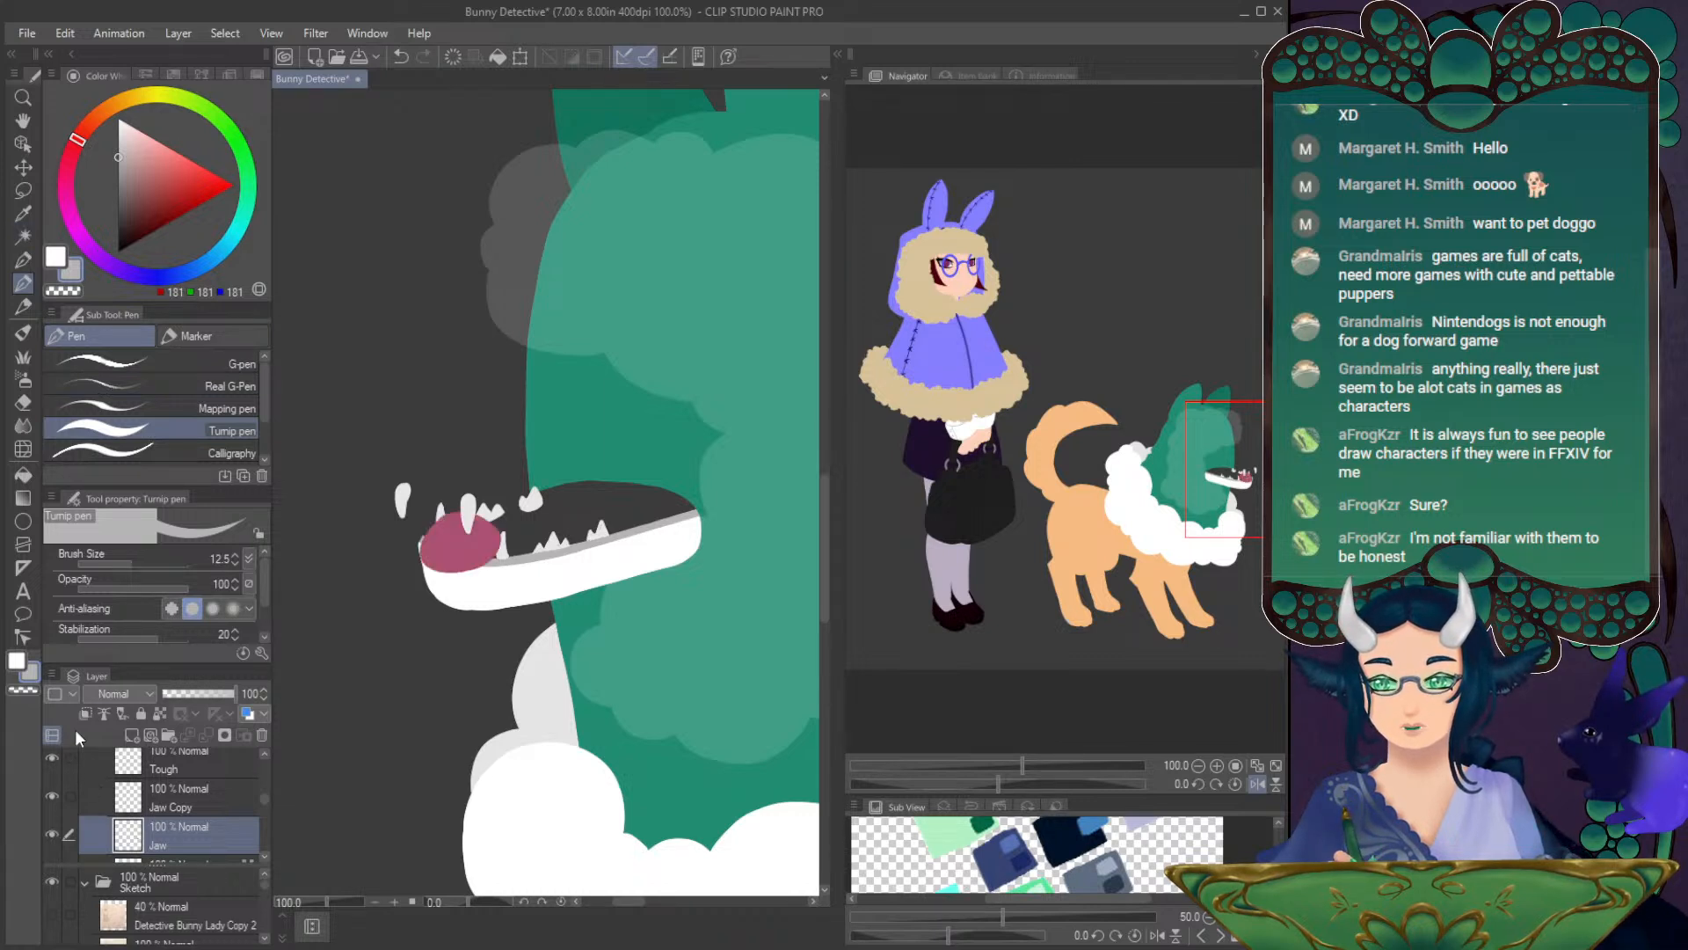
pyautogui.click(23, 167)
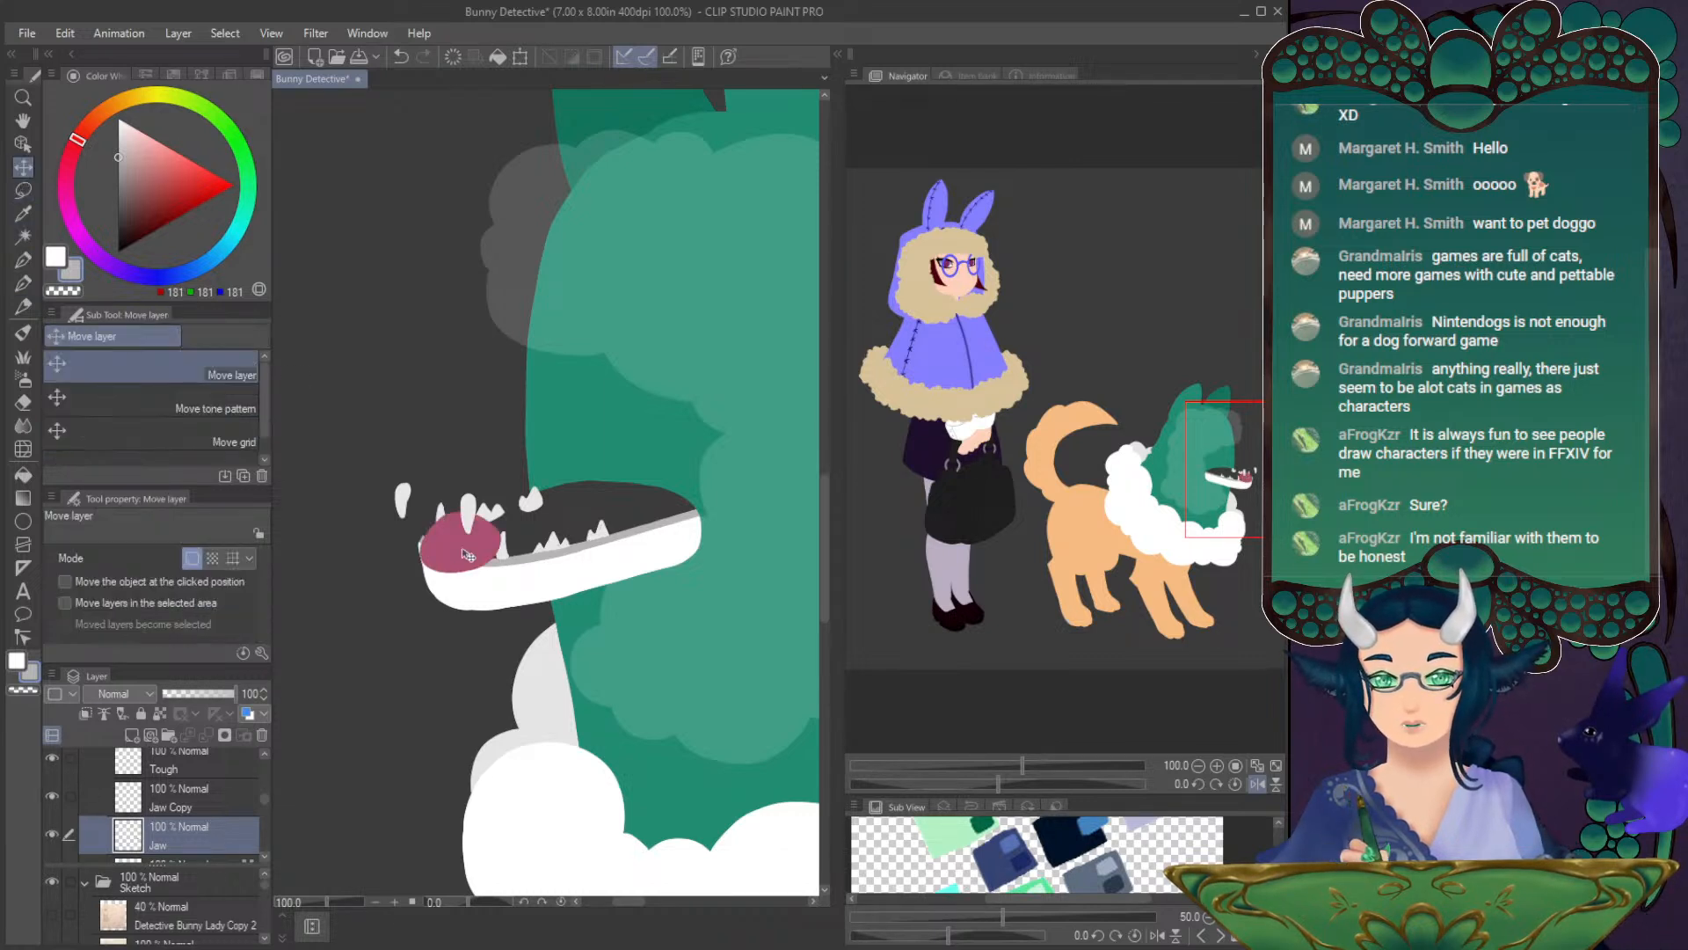
pyautogui.click(183, 766)
pyautogui.moveTo(466, 552); pyautogui.dragTo(495, 534)
# - Place the Jaw Copy layer above Tough, rename it Front Teeth, and undo the trial move of its teeth
pyautogui.click(176, 811)
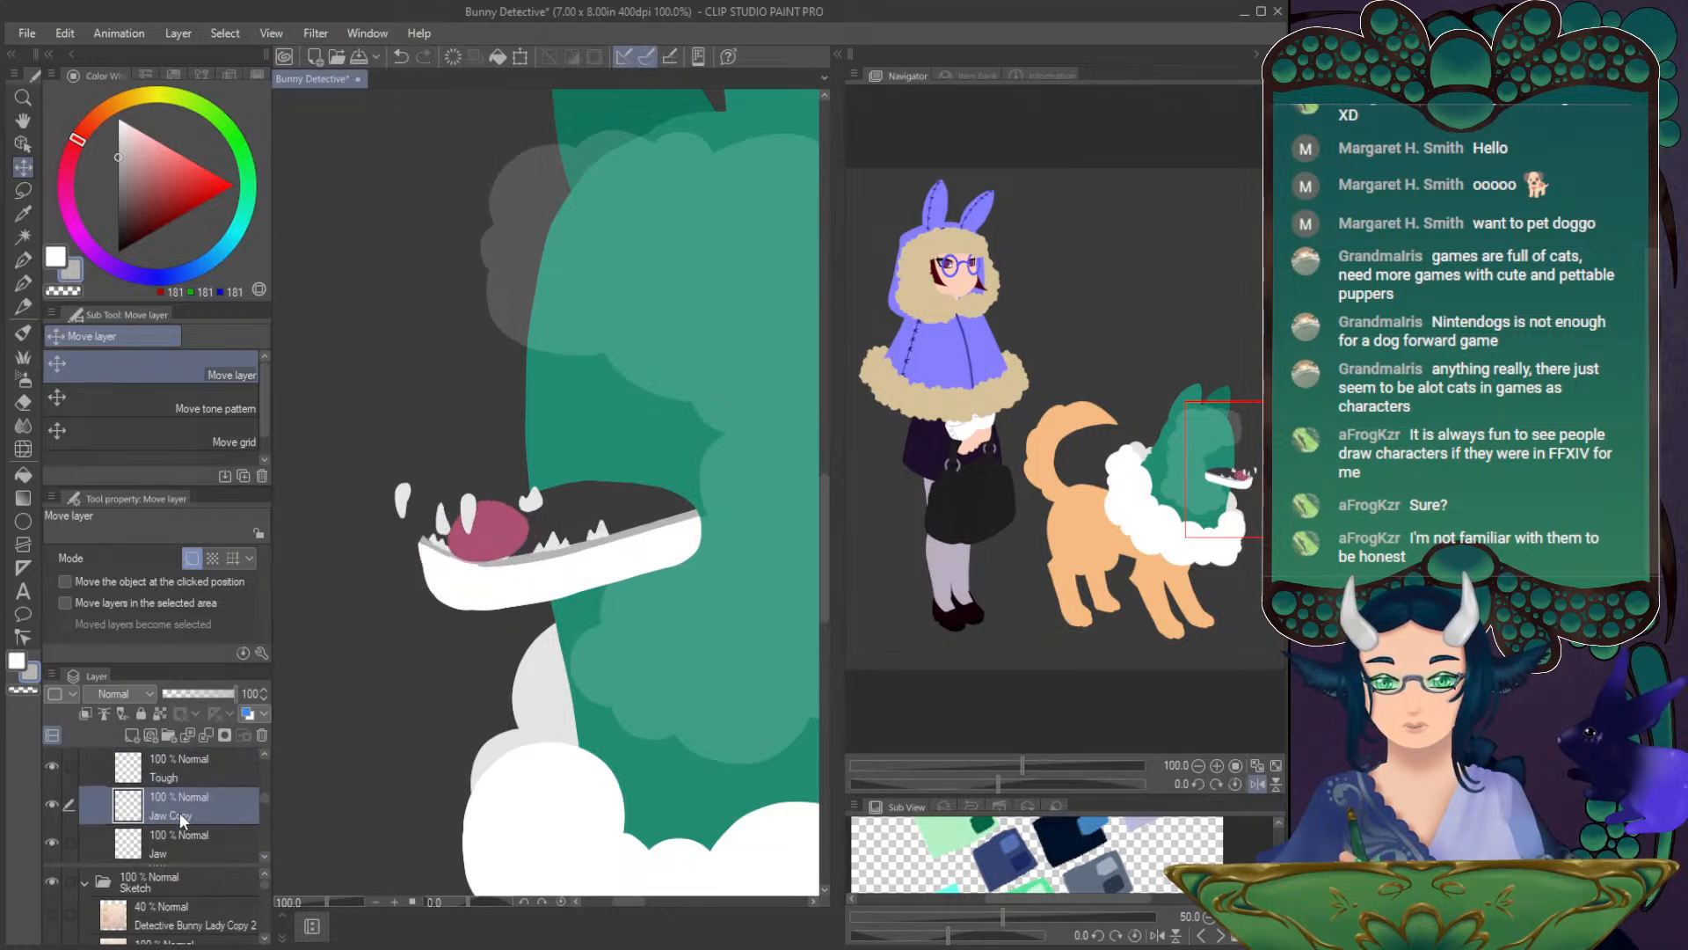
pyautogui.moveTo(182, 810); pyautogui.dragTo(182, 770)
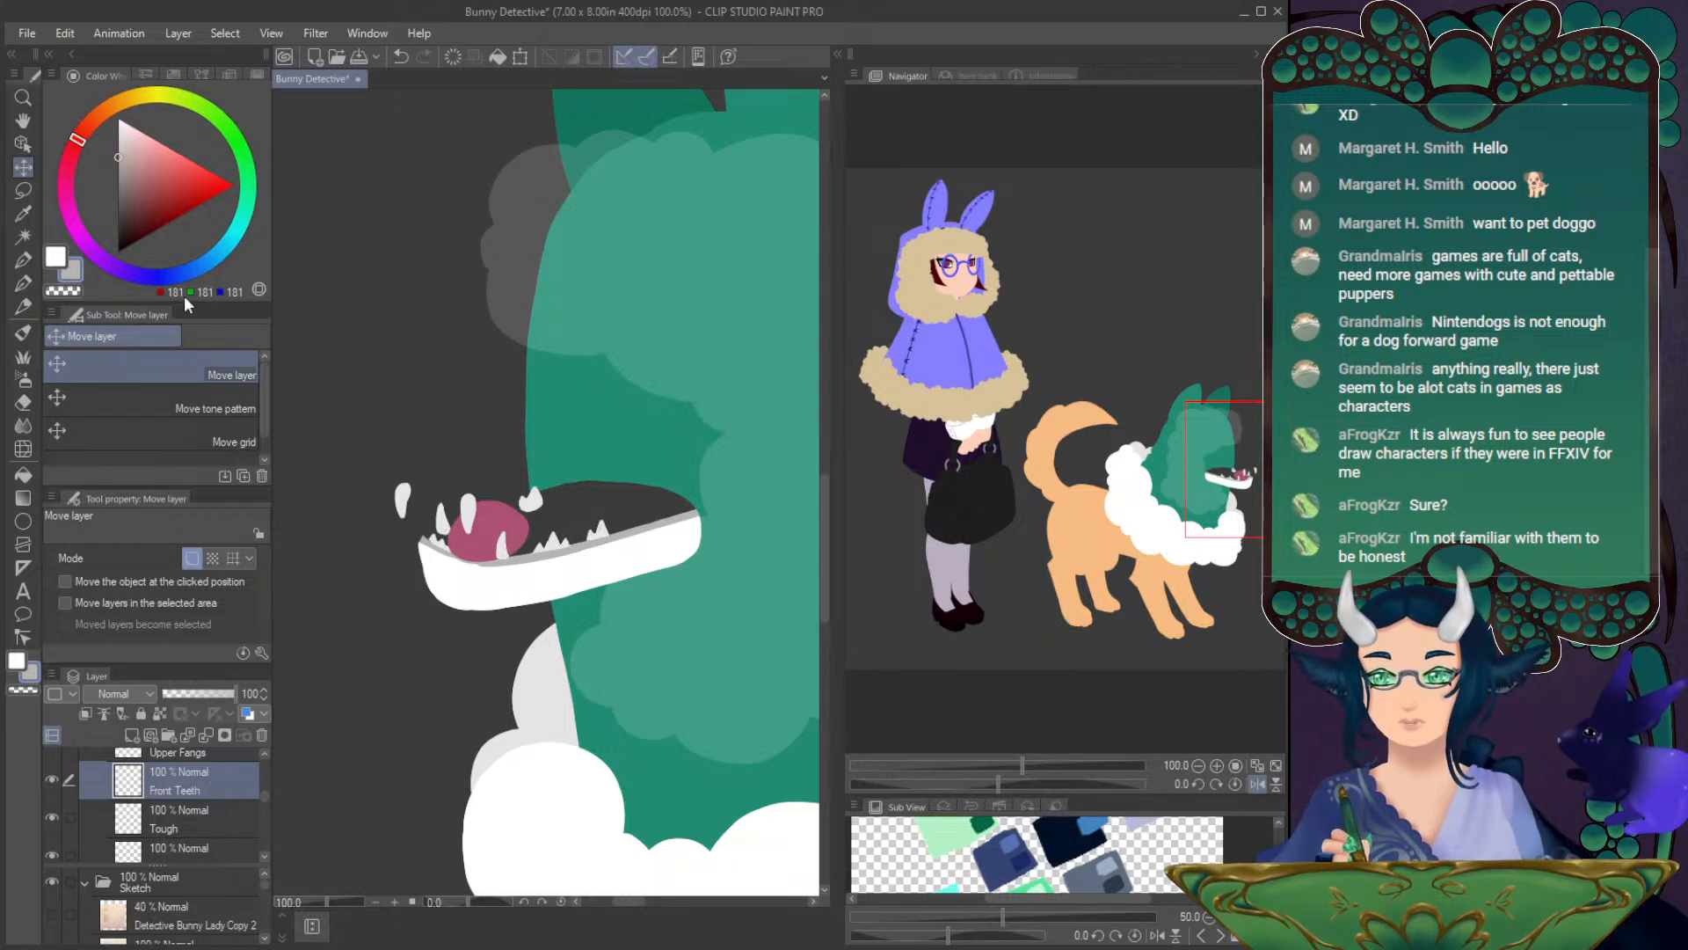
pyautogui.moveTo(516, 545); pyautogui.dragTo(447, 580)
pyautogui.hotkey('ctrl', 'z')
# - Move the tongue on the Tough layer to the front tip of the jaw and erase its lower back edge
pyautogui.click(144, 825)
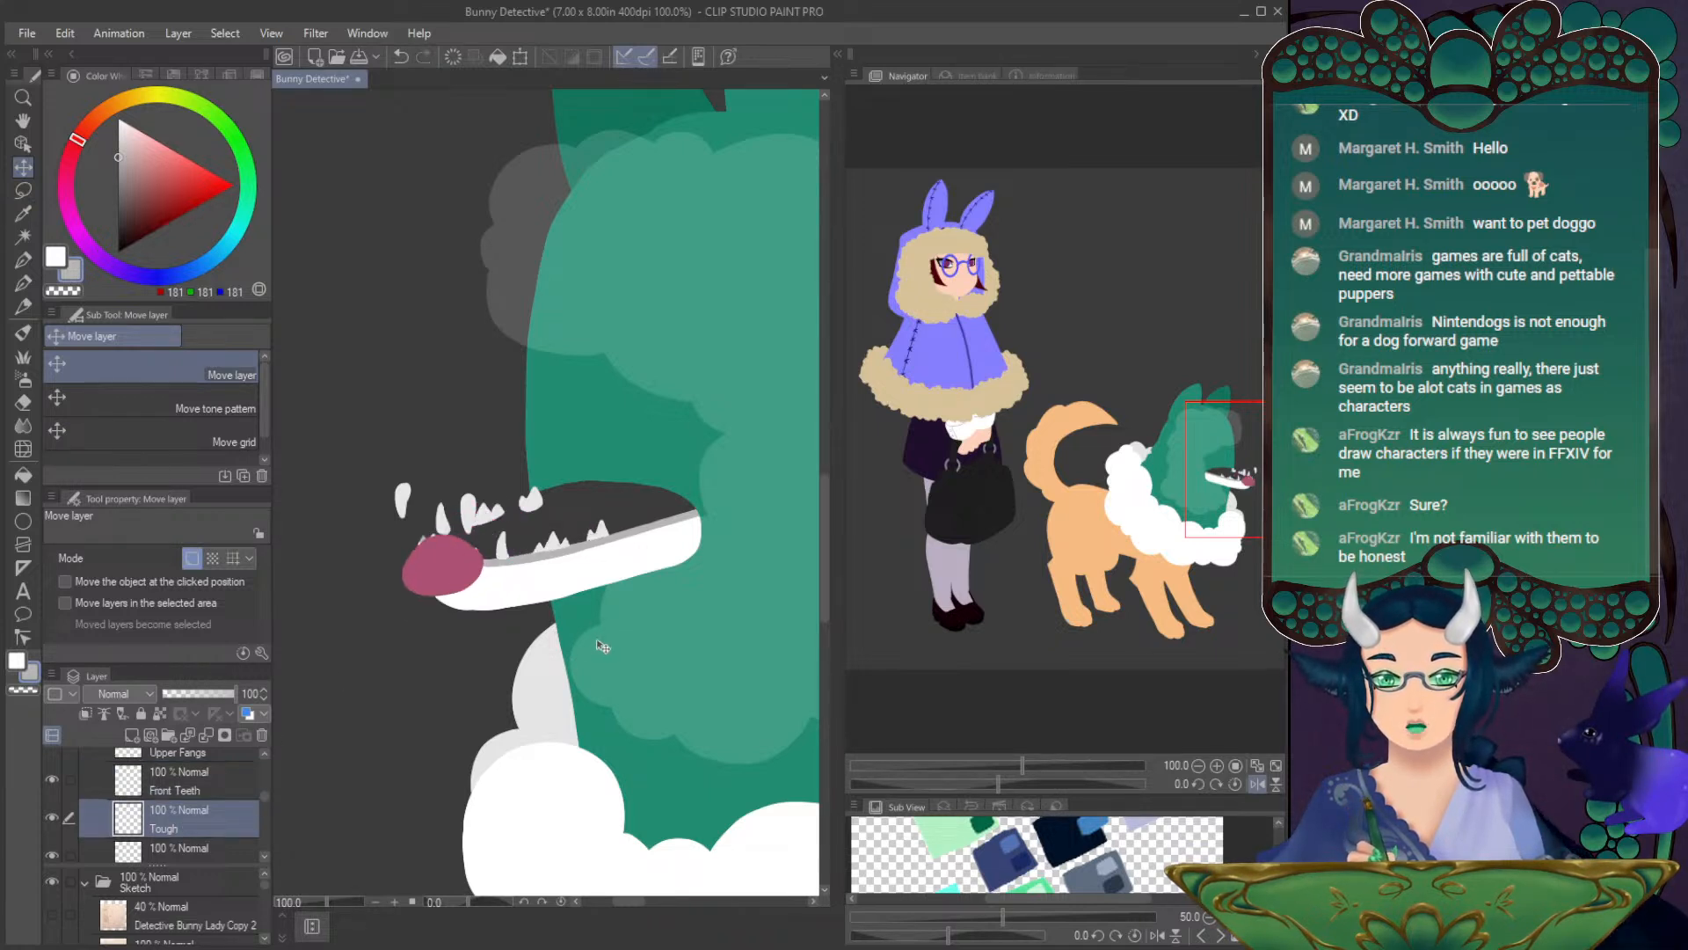
pyautogui.click(23, 402)
pyautogui.moveTo(422, 597)
pyautogui.mouseDown()
pyautogui.moveTo(488, 549)
pyautogui.moveTo(450, 599)
pyautogui.moveTo(480, 591)
pyautogui.mouseUp()
# - Extend the tongue back into the mouth with the Turnip pen in its sampled pink
pyautogui.press('p')
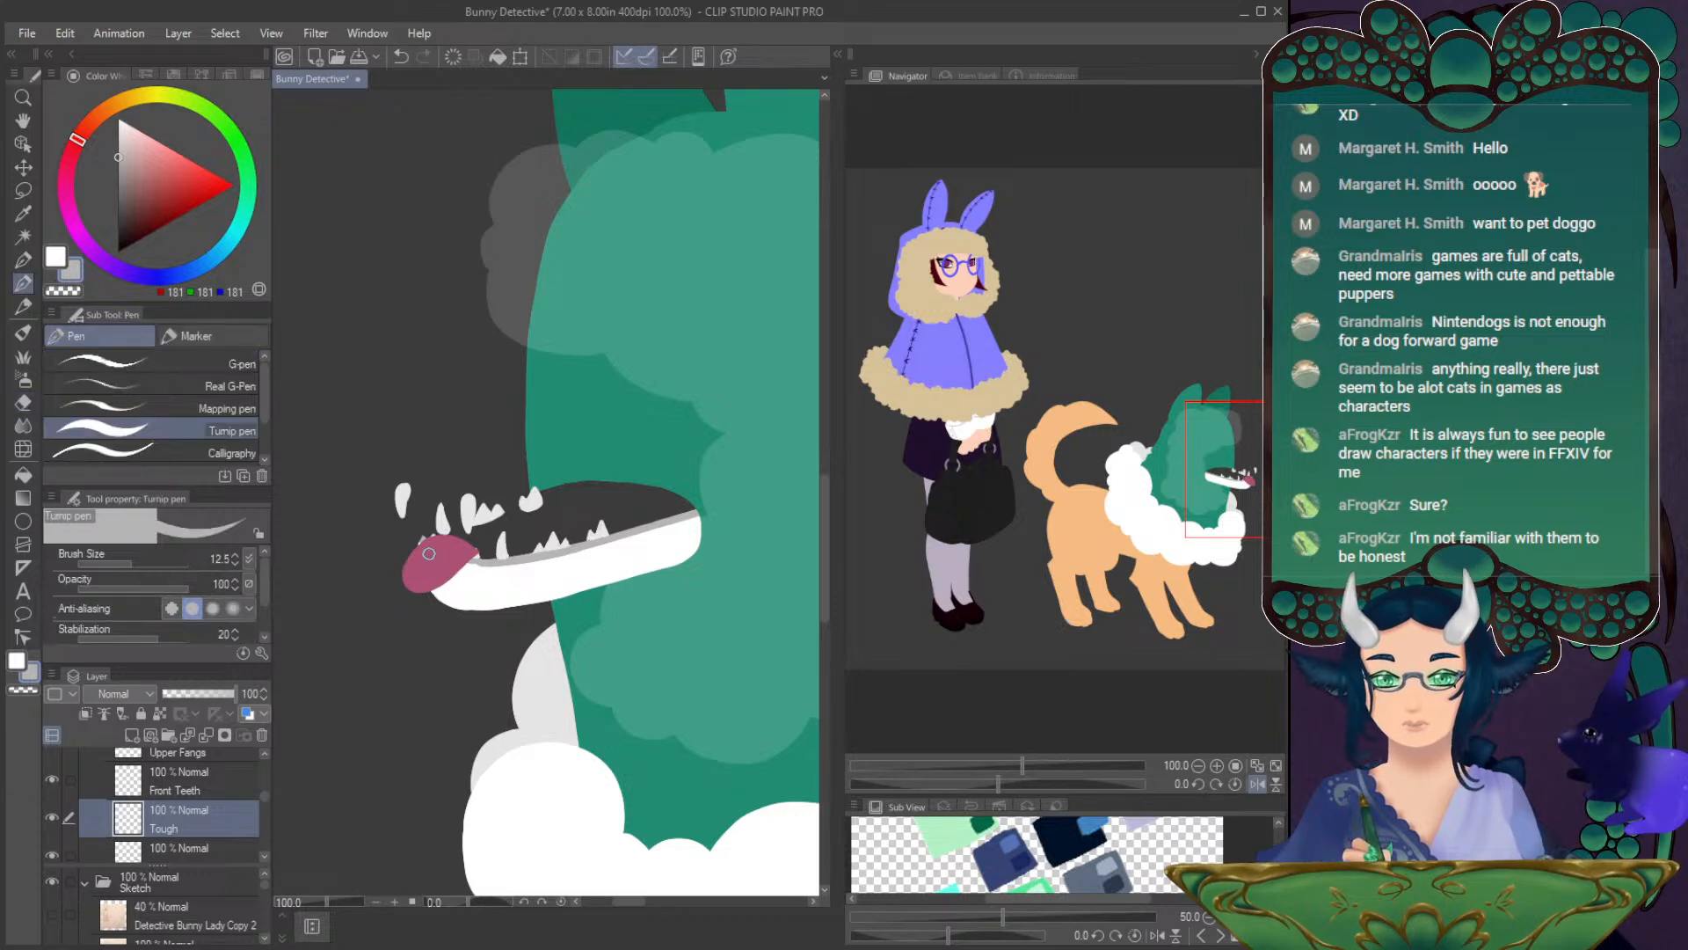
pyautogui.keyDown('alt'); pyautogui.click(429, 552); pyautogui.keyUp('alt')
pyautogui.hotkey('ctrl', 'z')
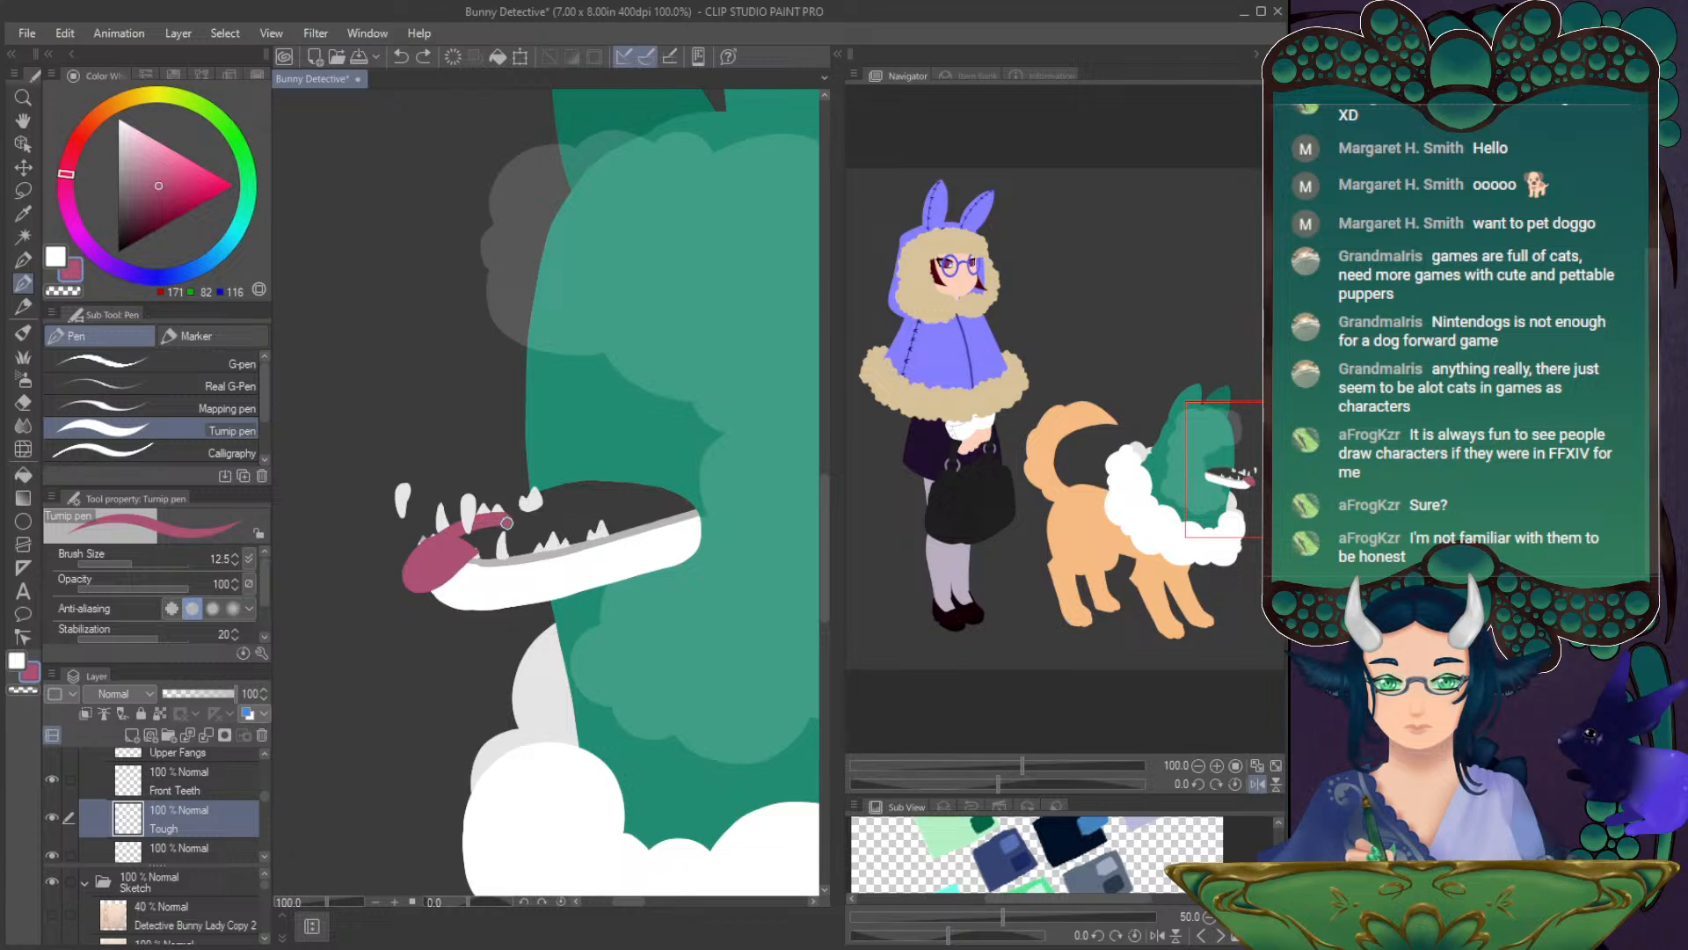
pyautogui.moveTo(509, 536)
pyautogui.mouseDown()
pyautogui.moveTo(442, 574)
pyautogui.moveTo(497, 549)
pyautogui.mouseUp()
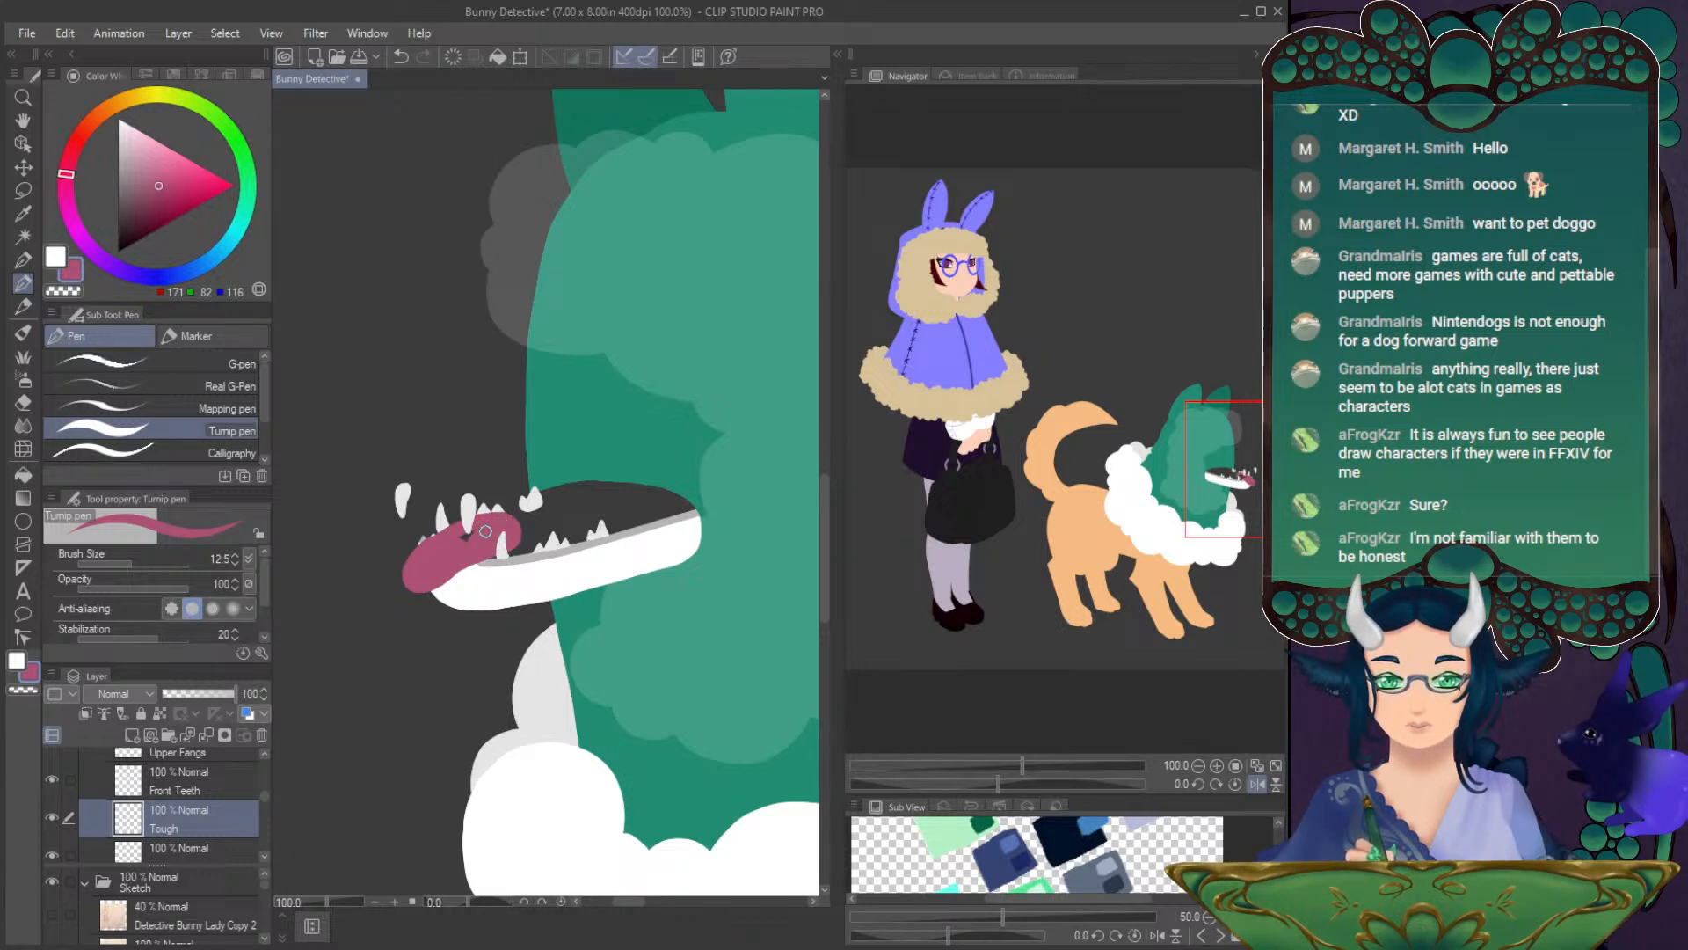
# - Move the lengthened tongue back inside the jaw and rotate it slightly to fit behind the front teeth
pyautogui.click(23, 167)
pyautogui.moveTo(475, 545)
pyautogui.mouseDown()
pyautogui.moveTo(506, 529)
pyautogui.moveTo(438, 573)
pyautogui.moveTo(486, 541)
pyautogui.mouseUp()
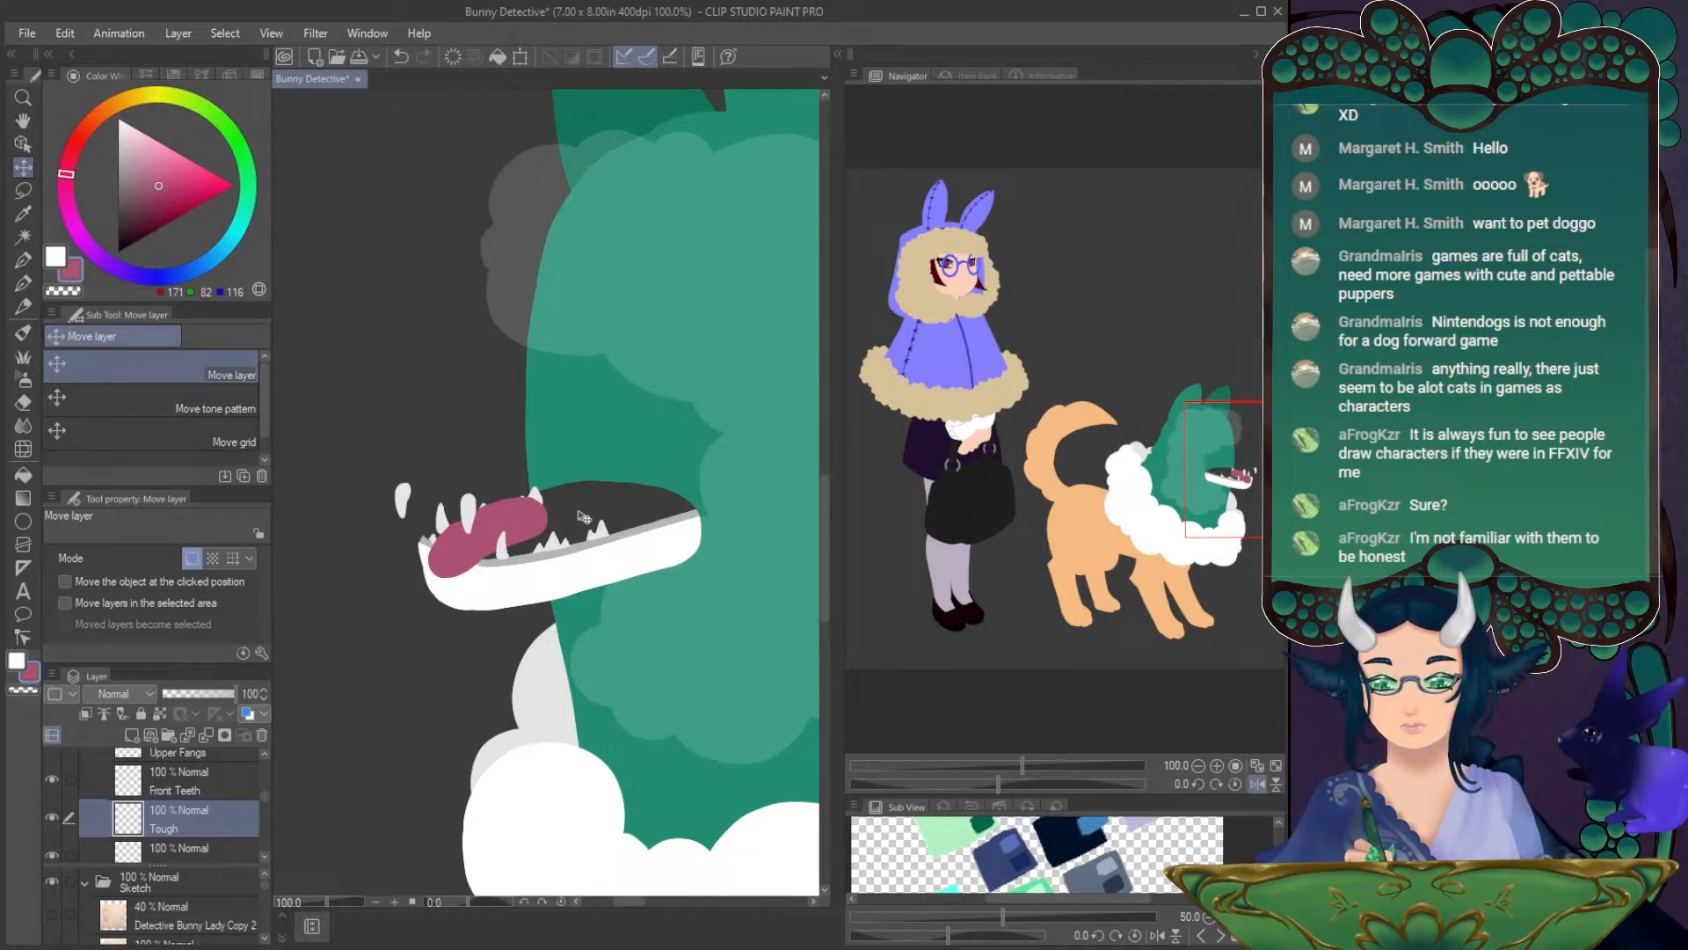
pyautogui.hotkey('ctrl', 't')
pyautogui.moveTo(515, 538); pyautogui.dragTo(511, 545)
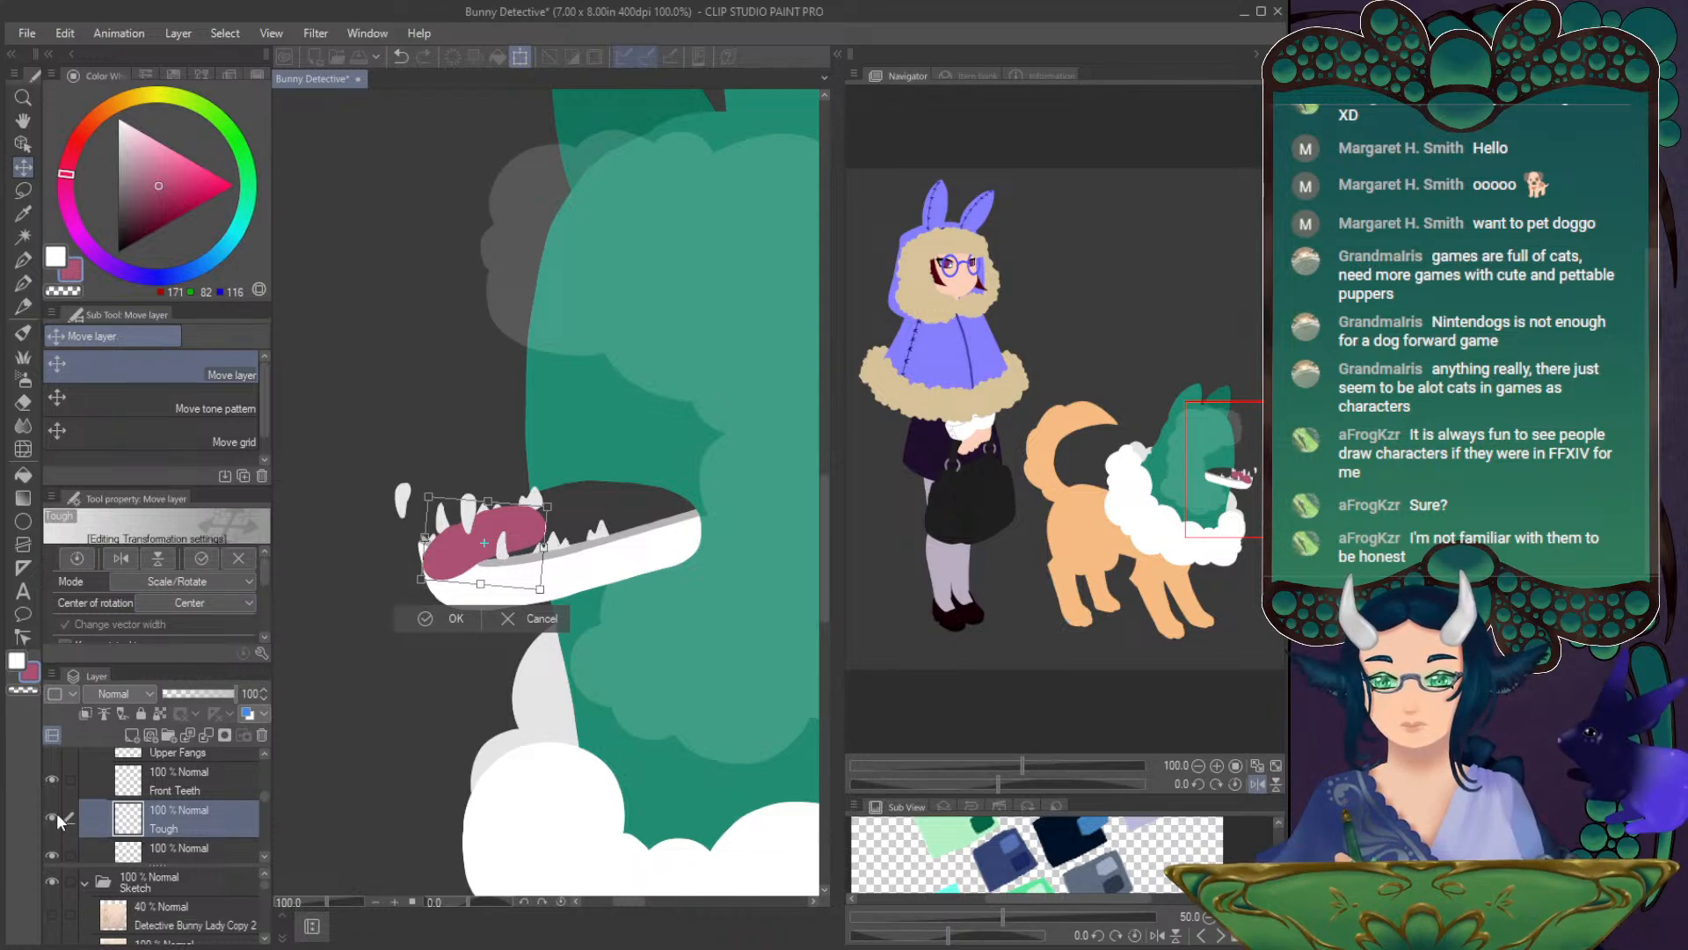
pyautogui.press('Return')
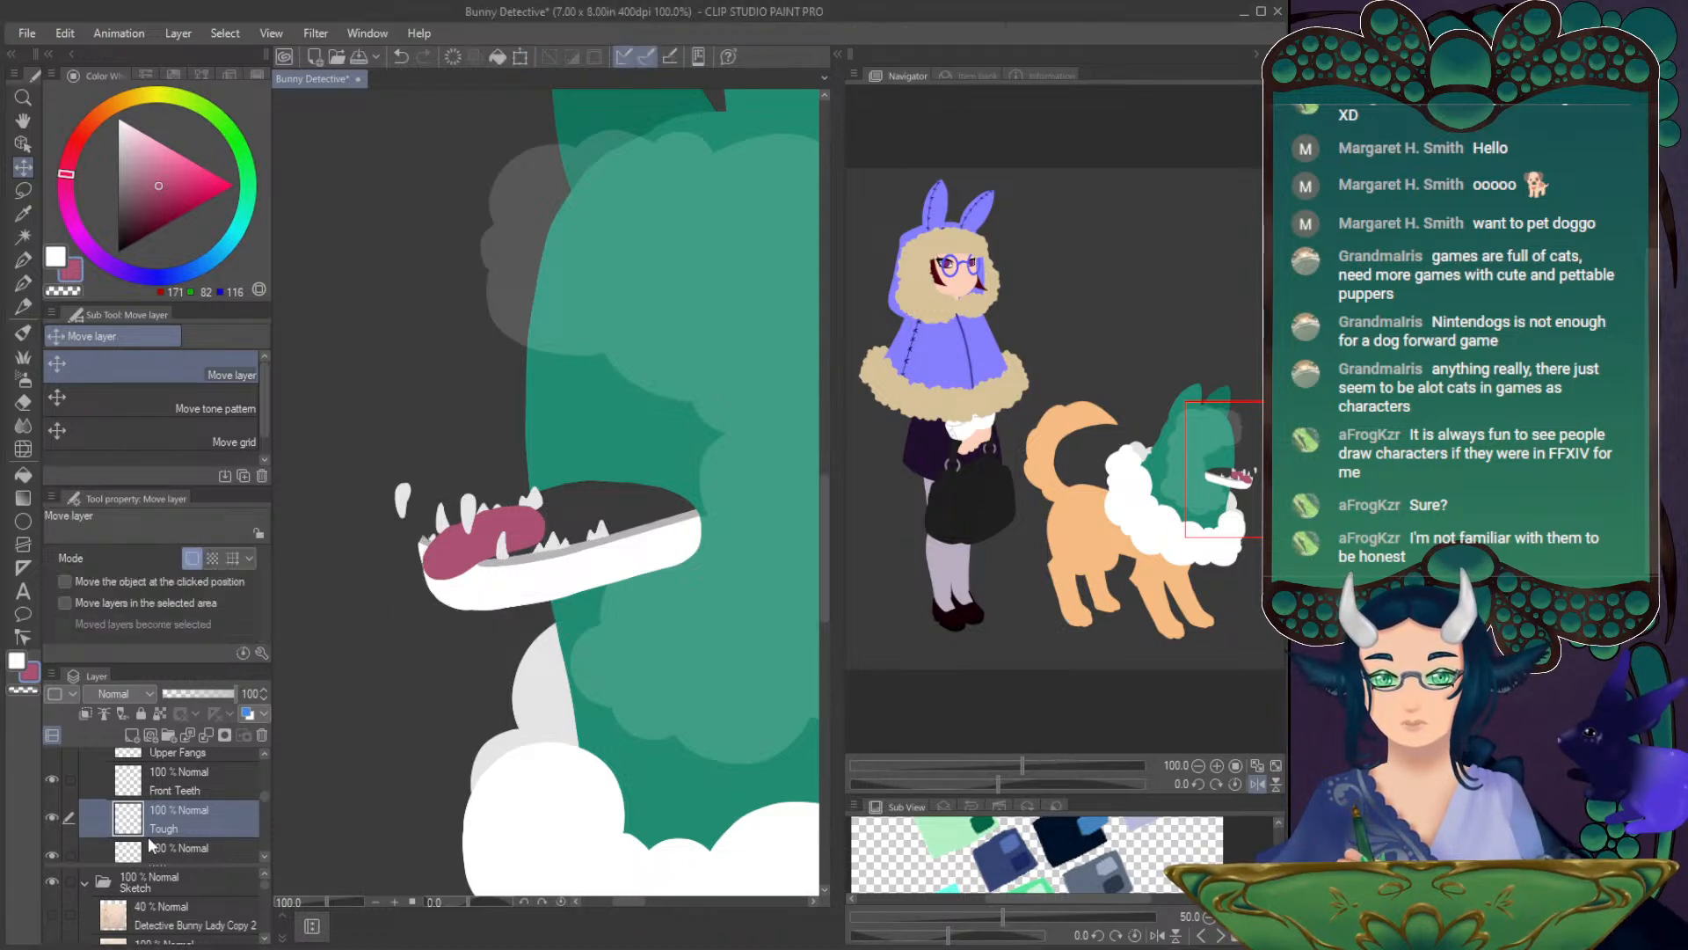
# - Hide the tongue, auto-select the Jaw layer's mouth interior, and airbrush it dark wine red (RGB 109, 25, 57) with Soft 2 at size 22.4
pyautogui.click(49, 814)
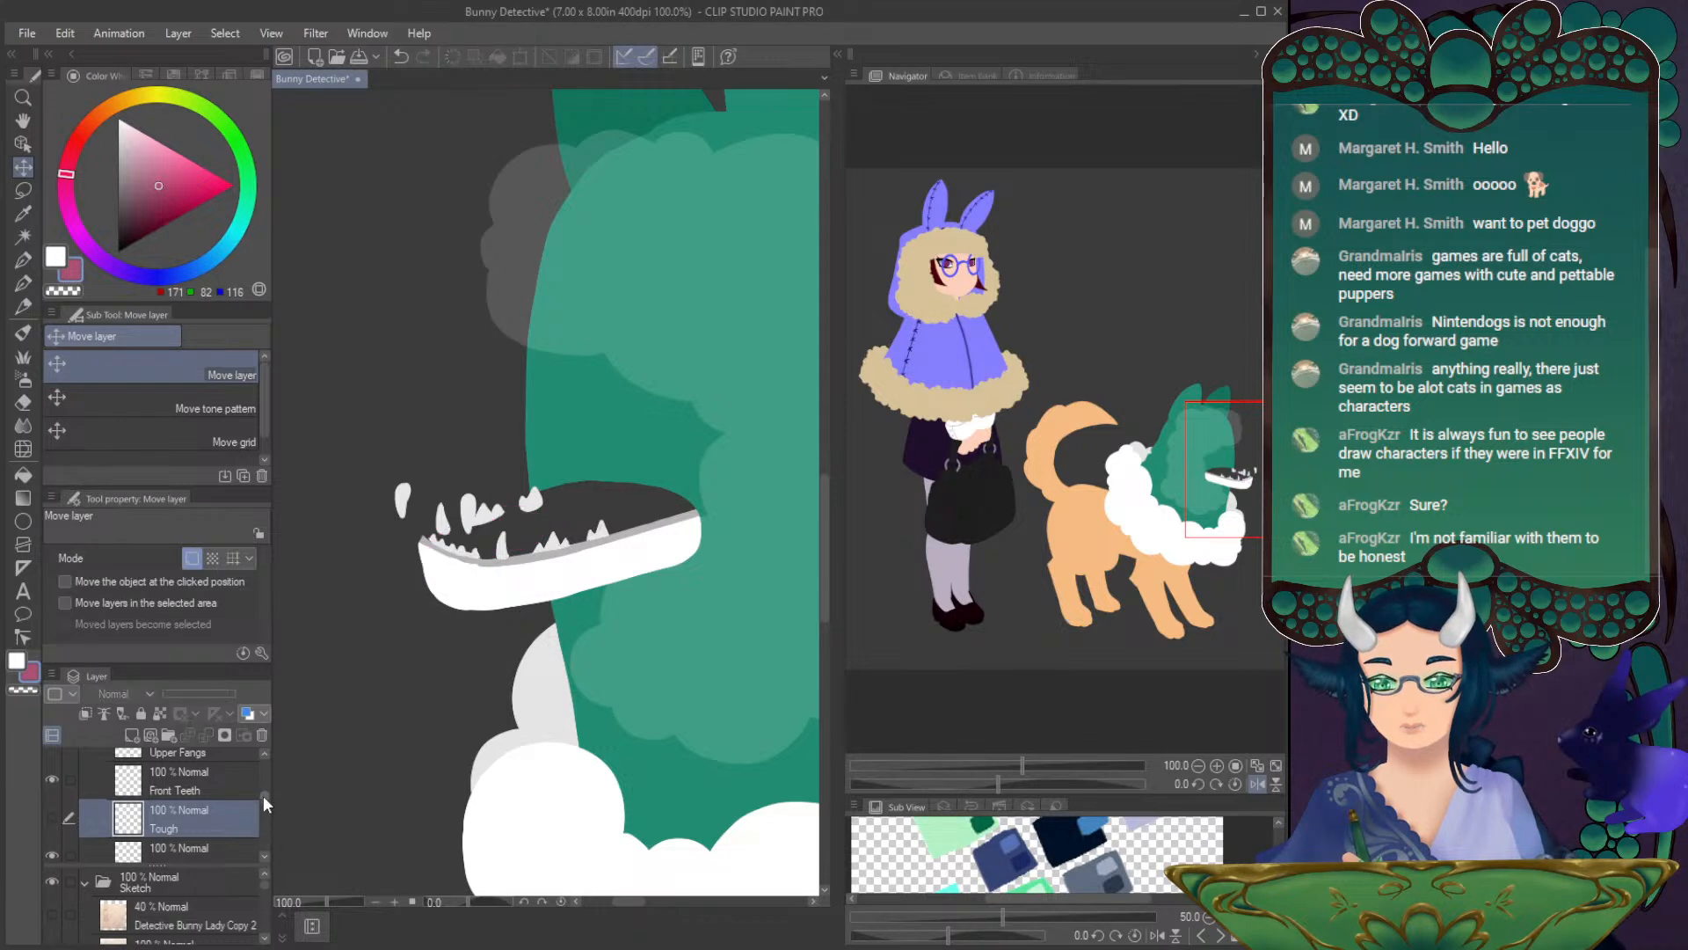
pyautogui.moveTo(262, 795); pyautogui.dragTo(262, 799)
pyautogui.click(174, 818)
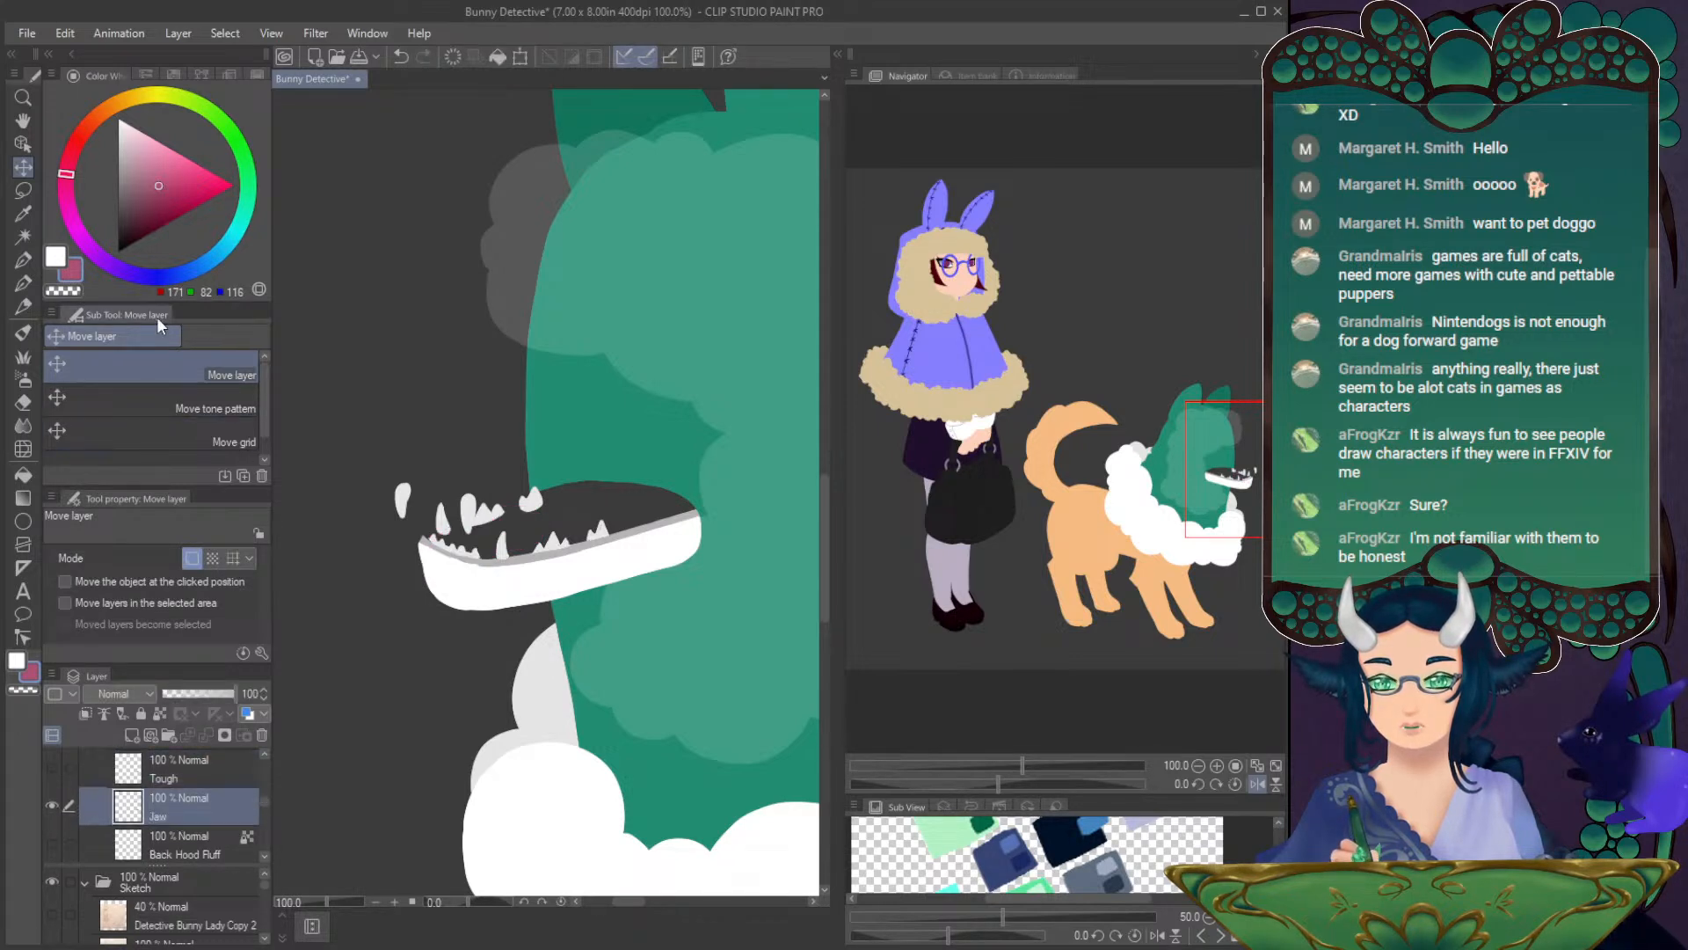
pyautogui.click(24, 234)
pyautogui.click(588, 534)
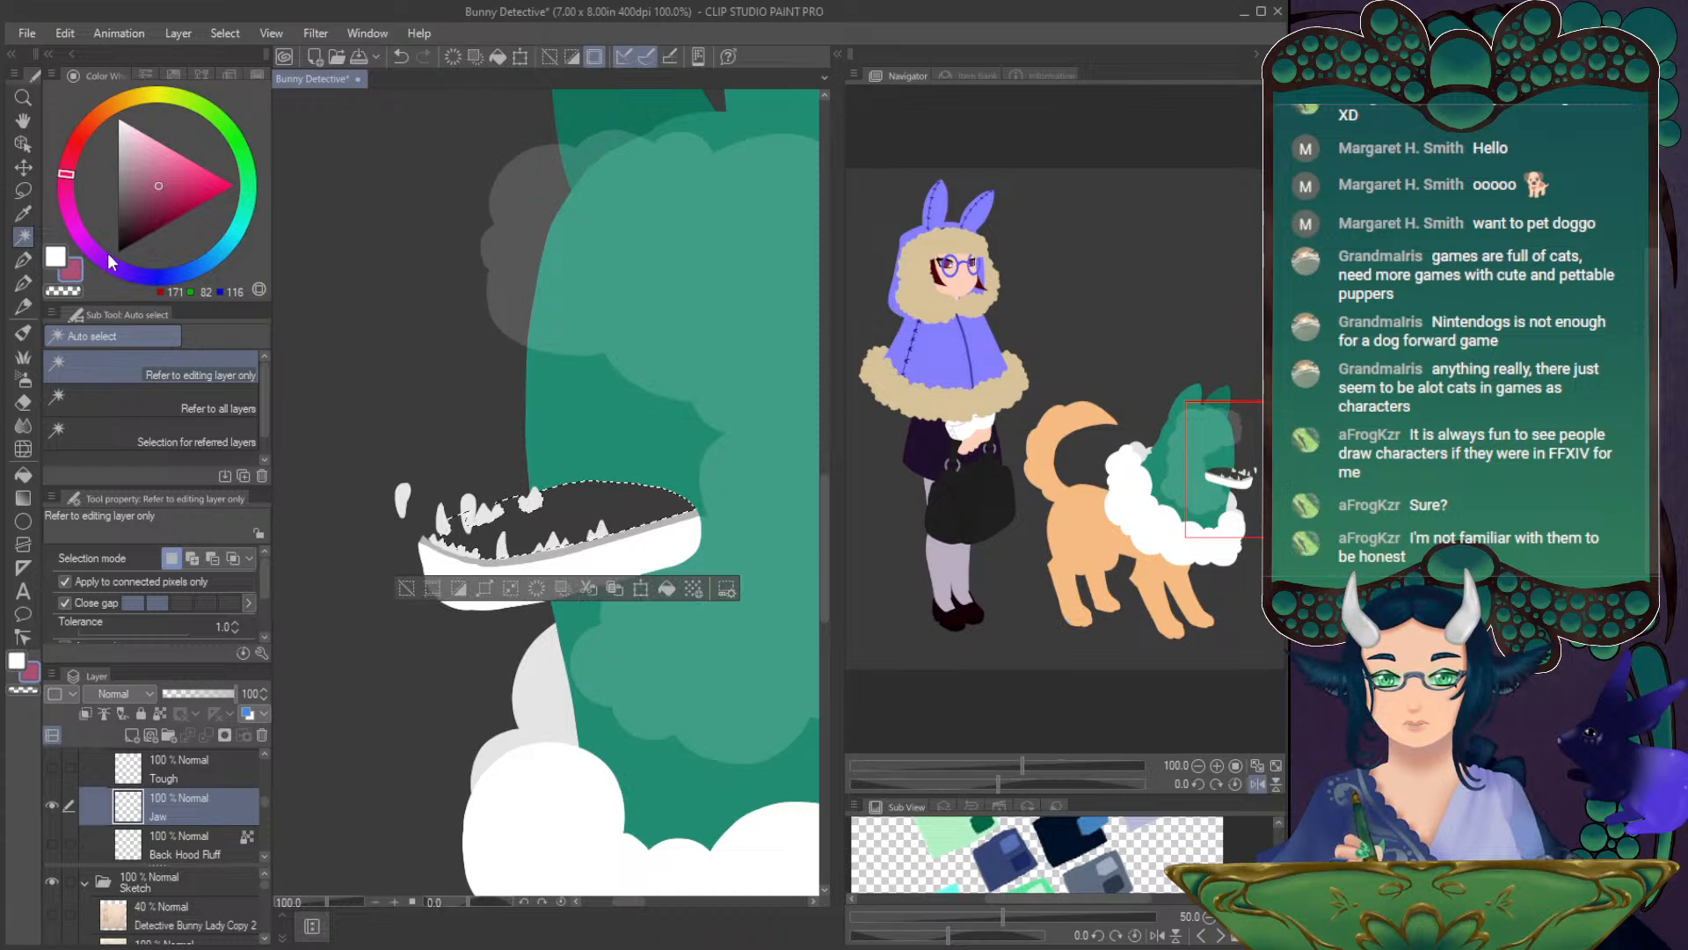
pyautogui.click(23, 381)
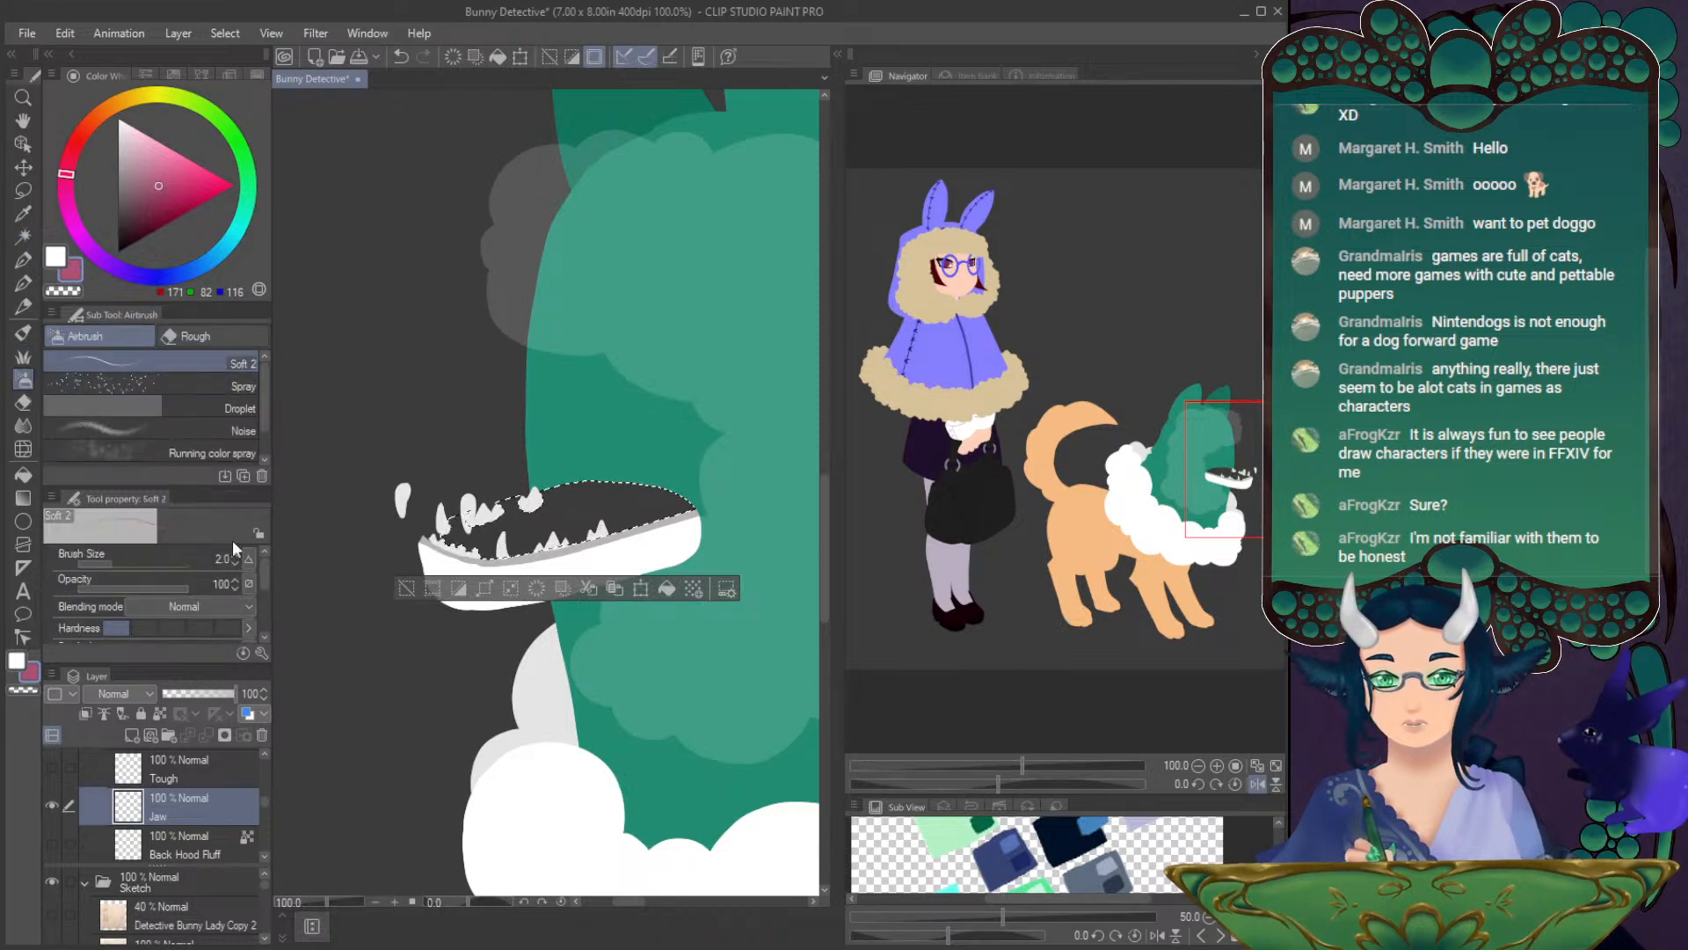
pyautogui.moveTo(482, 560); pyautogui.dragTo(495, 540)
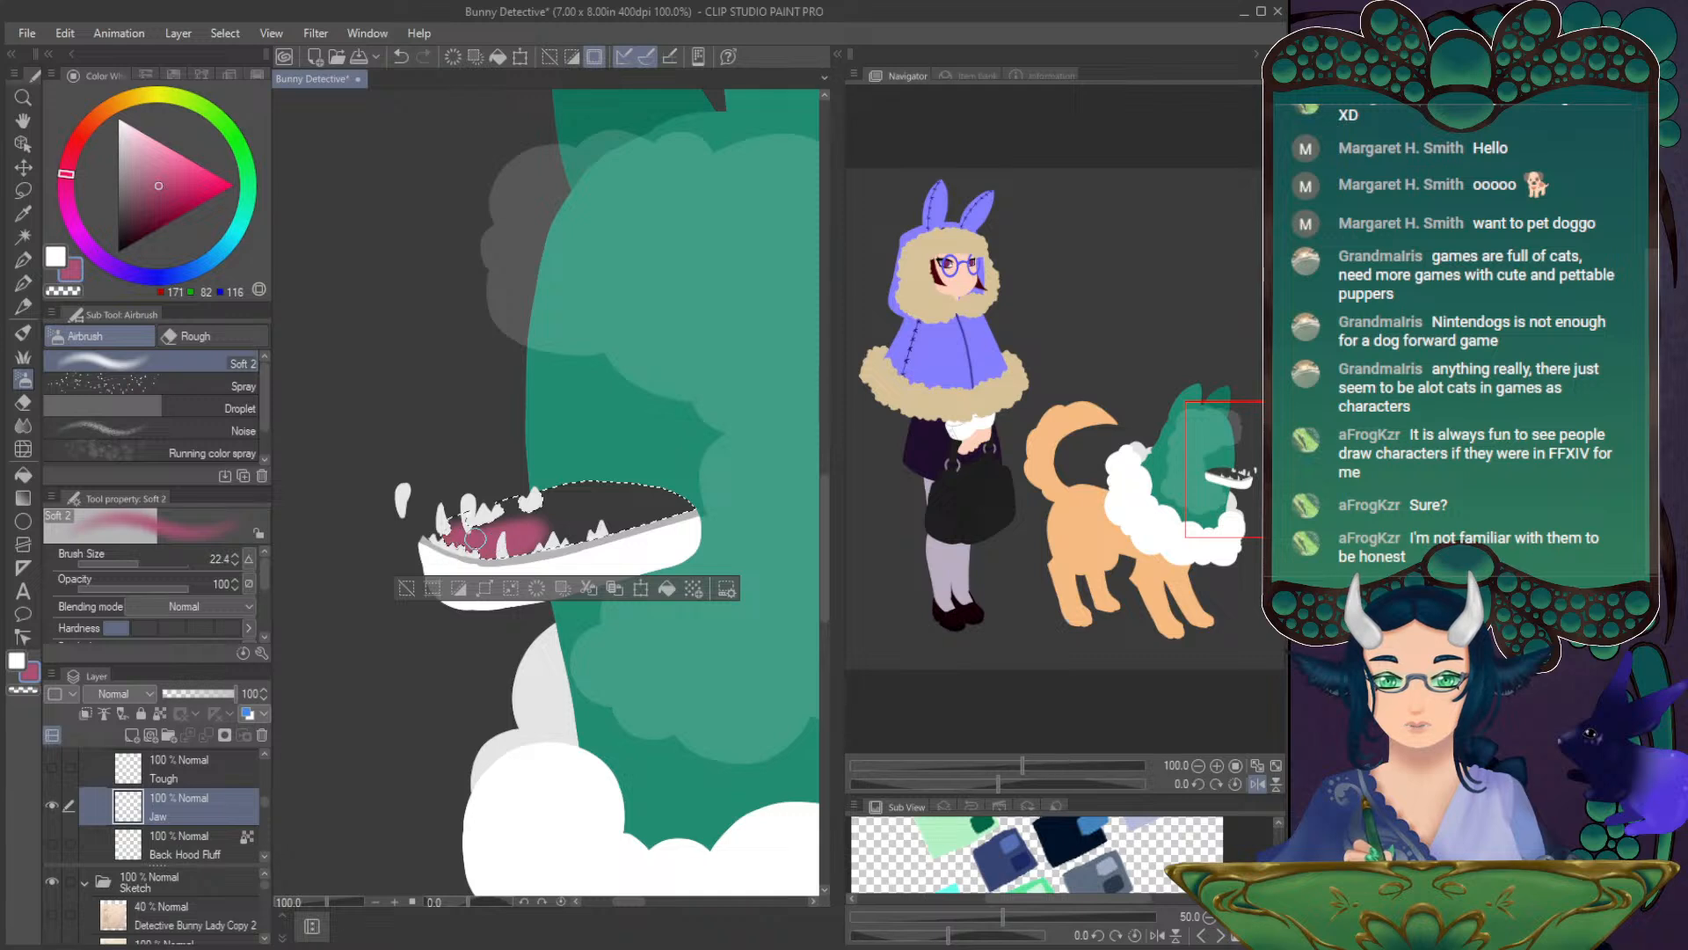
pyautogui.hotkey('ctrl', 'z')
pyautogui.click(161, 216)
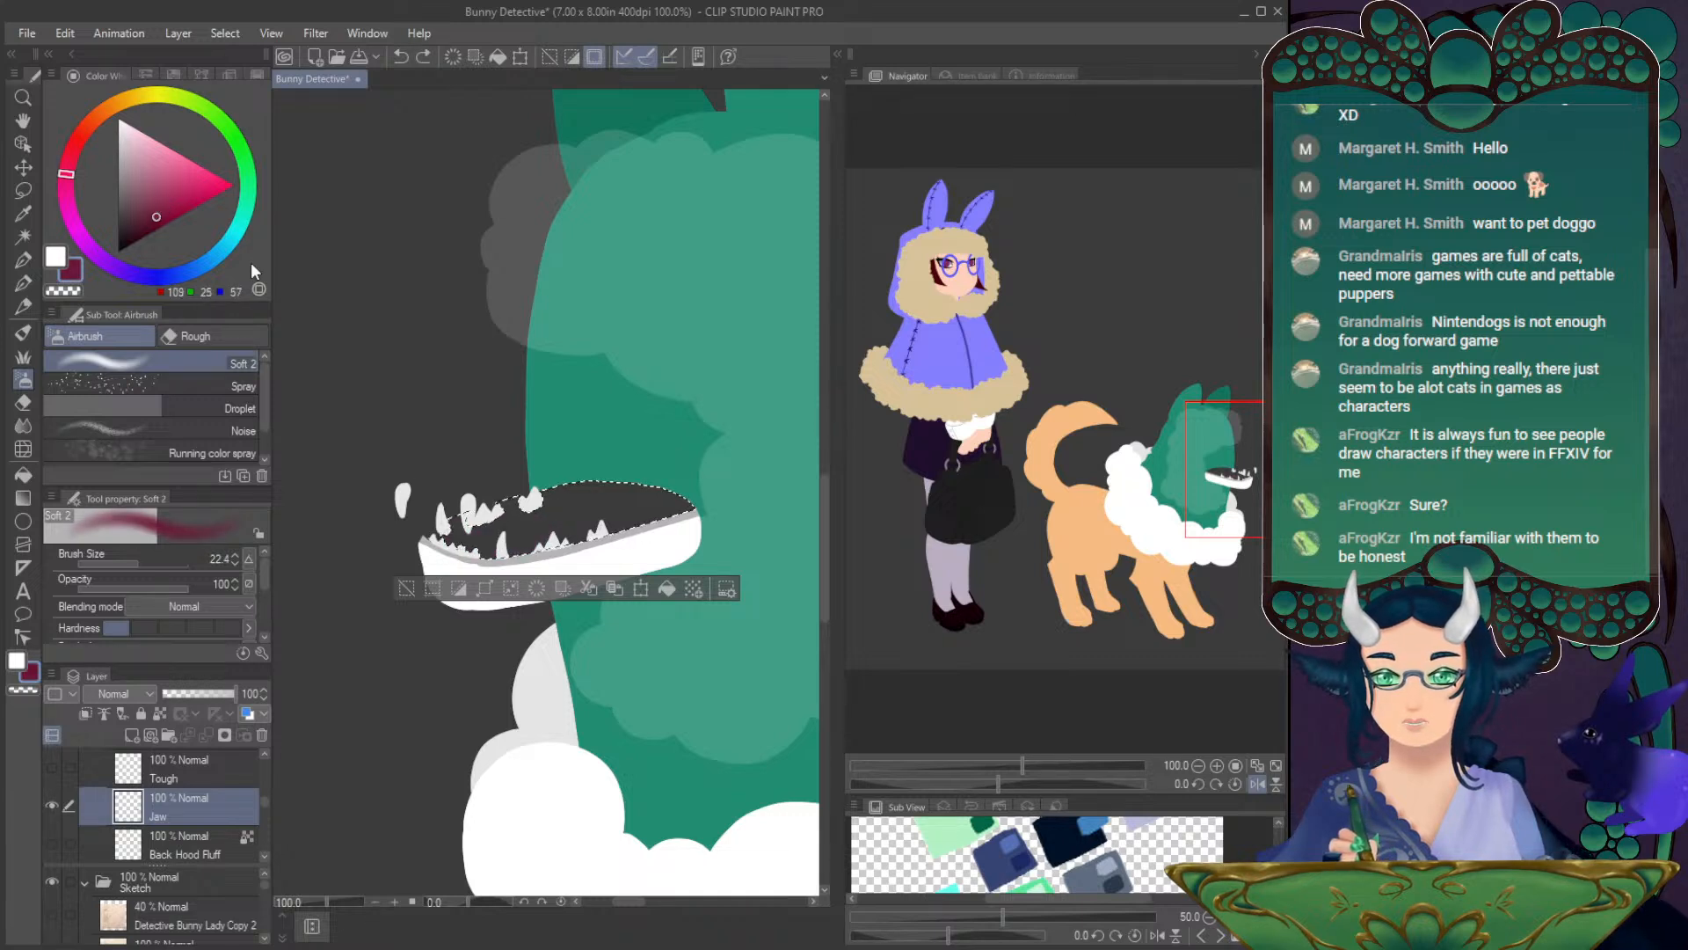
pyautogui.moveTo(475, 539)
pyautogui.mouseDown()
pyautogui.moveTo(518, 519)
pyautogui.moveTo(632, 524)
pyautogui.mouseUp()
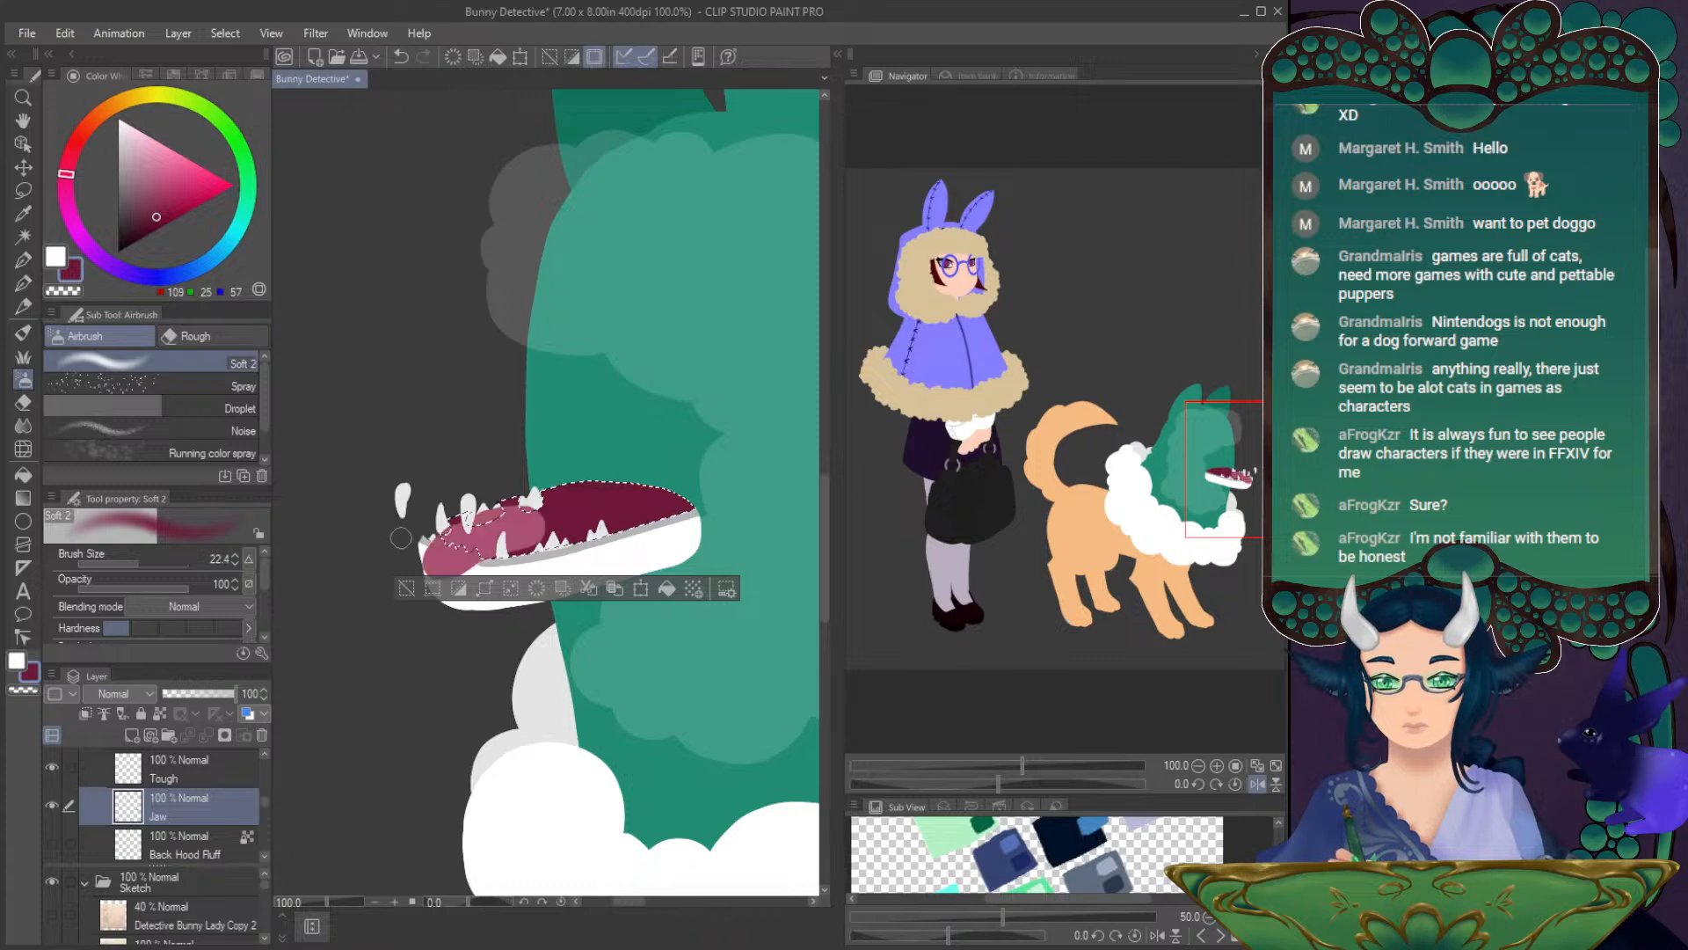
# - Sample the tongue's pink (RGB 171, 82, 116) and airbrush the rear mouth interior with Soft 2 at size 31.2, raising opacity to 100
pyautogui.keyDown('alt'); pyautogui.click(510, 528); pyautogui.keyUp('alt')
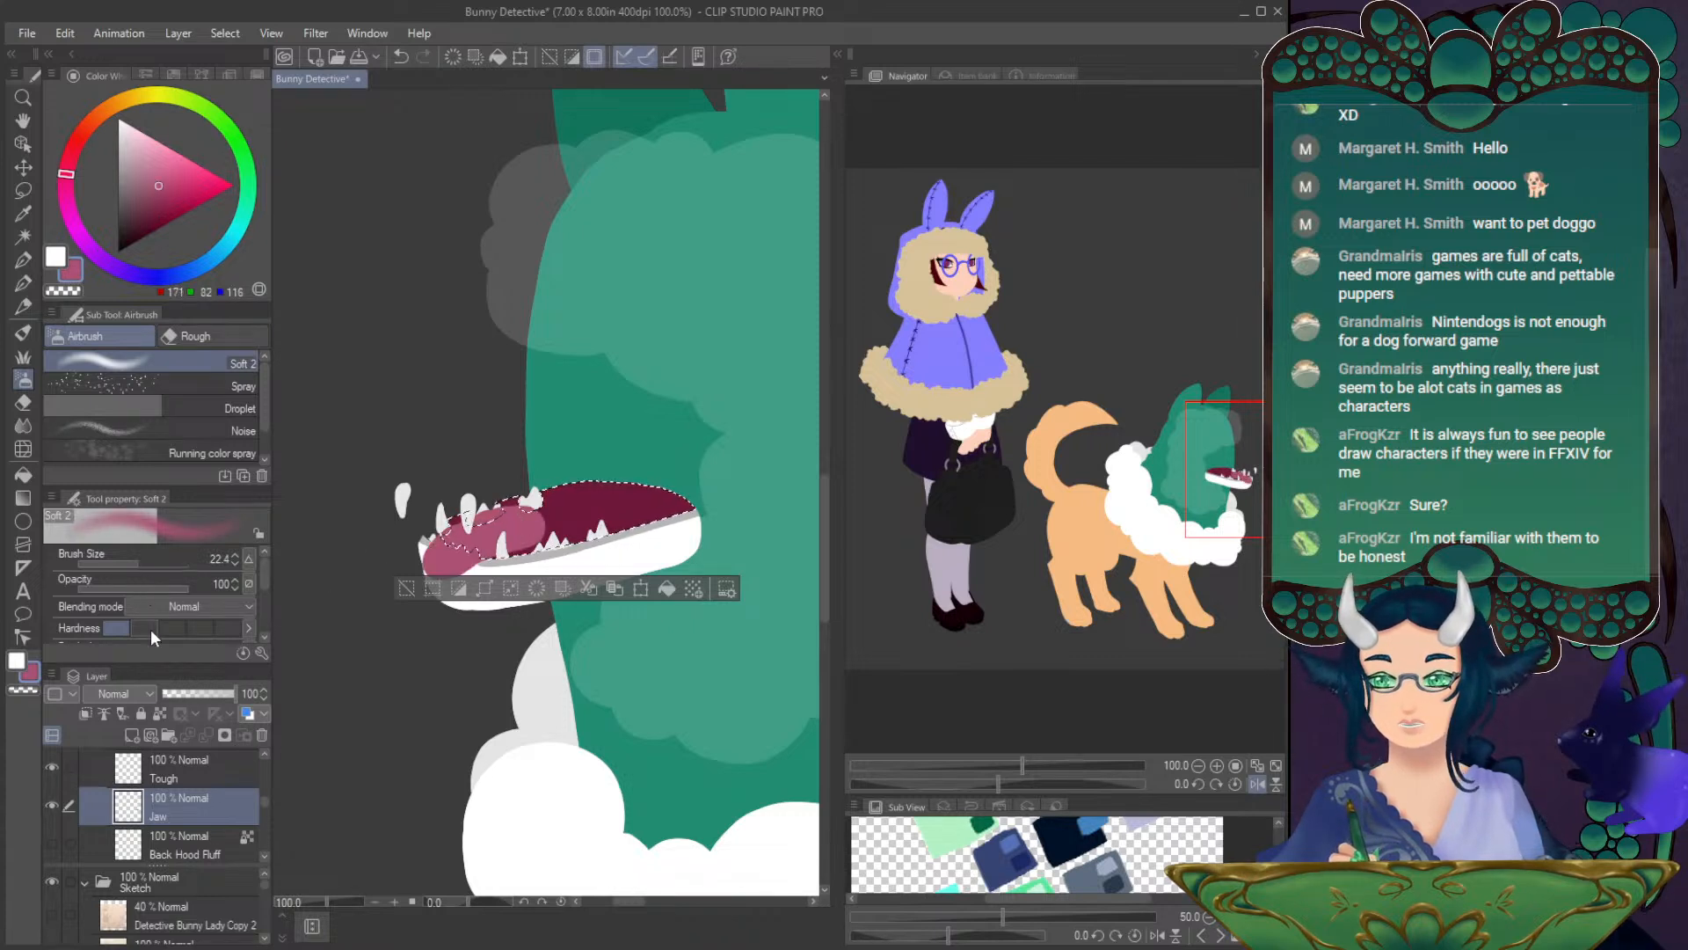
pyautogui.click(127, 582)
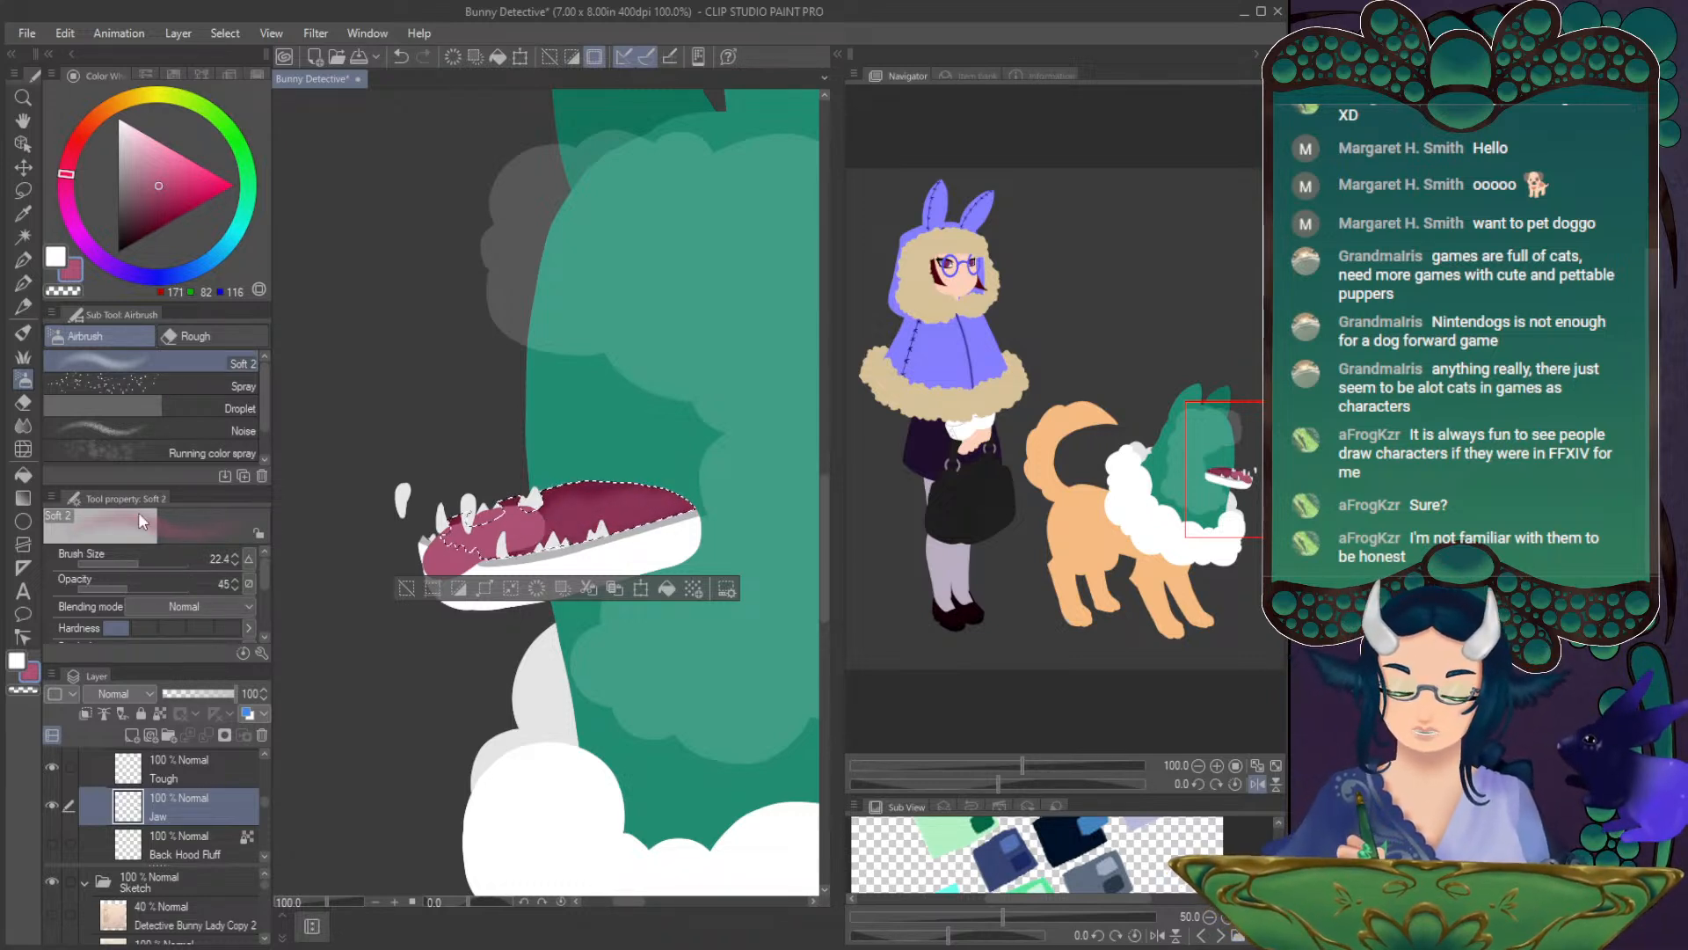
pyautogui.click(134, 587)
pyautogui.click(139, 564)
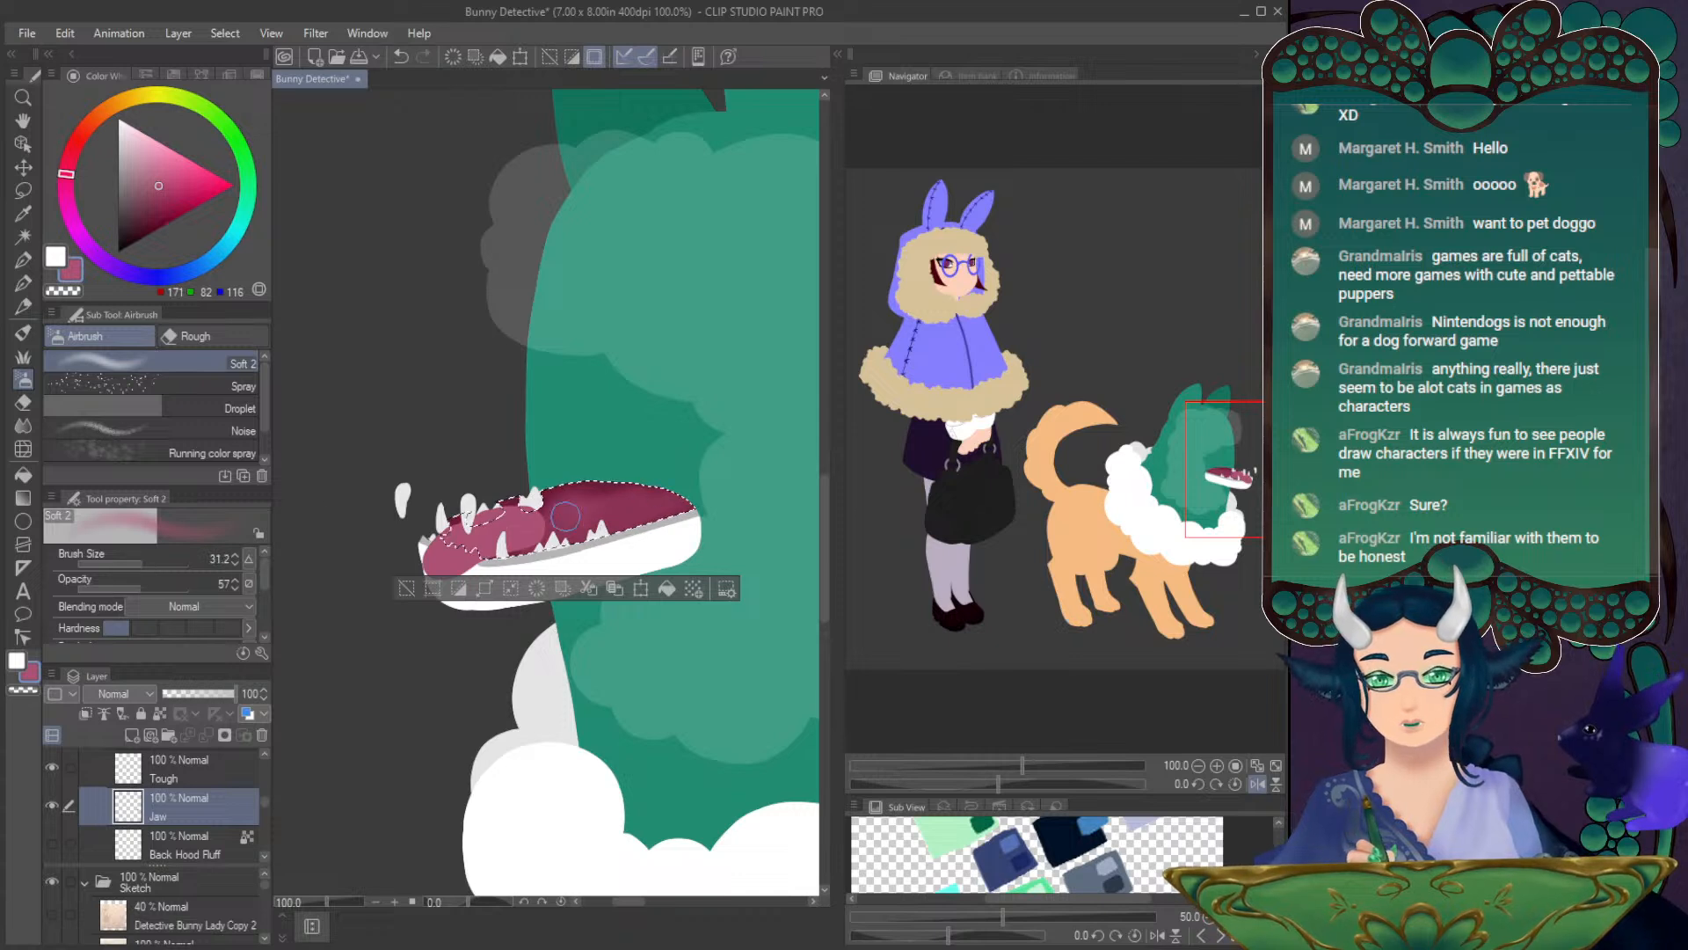
pyautogui.click(186, 587)
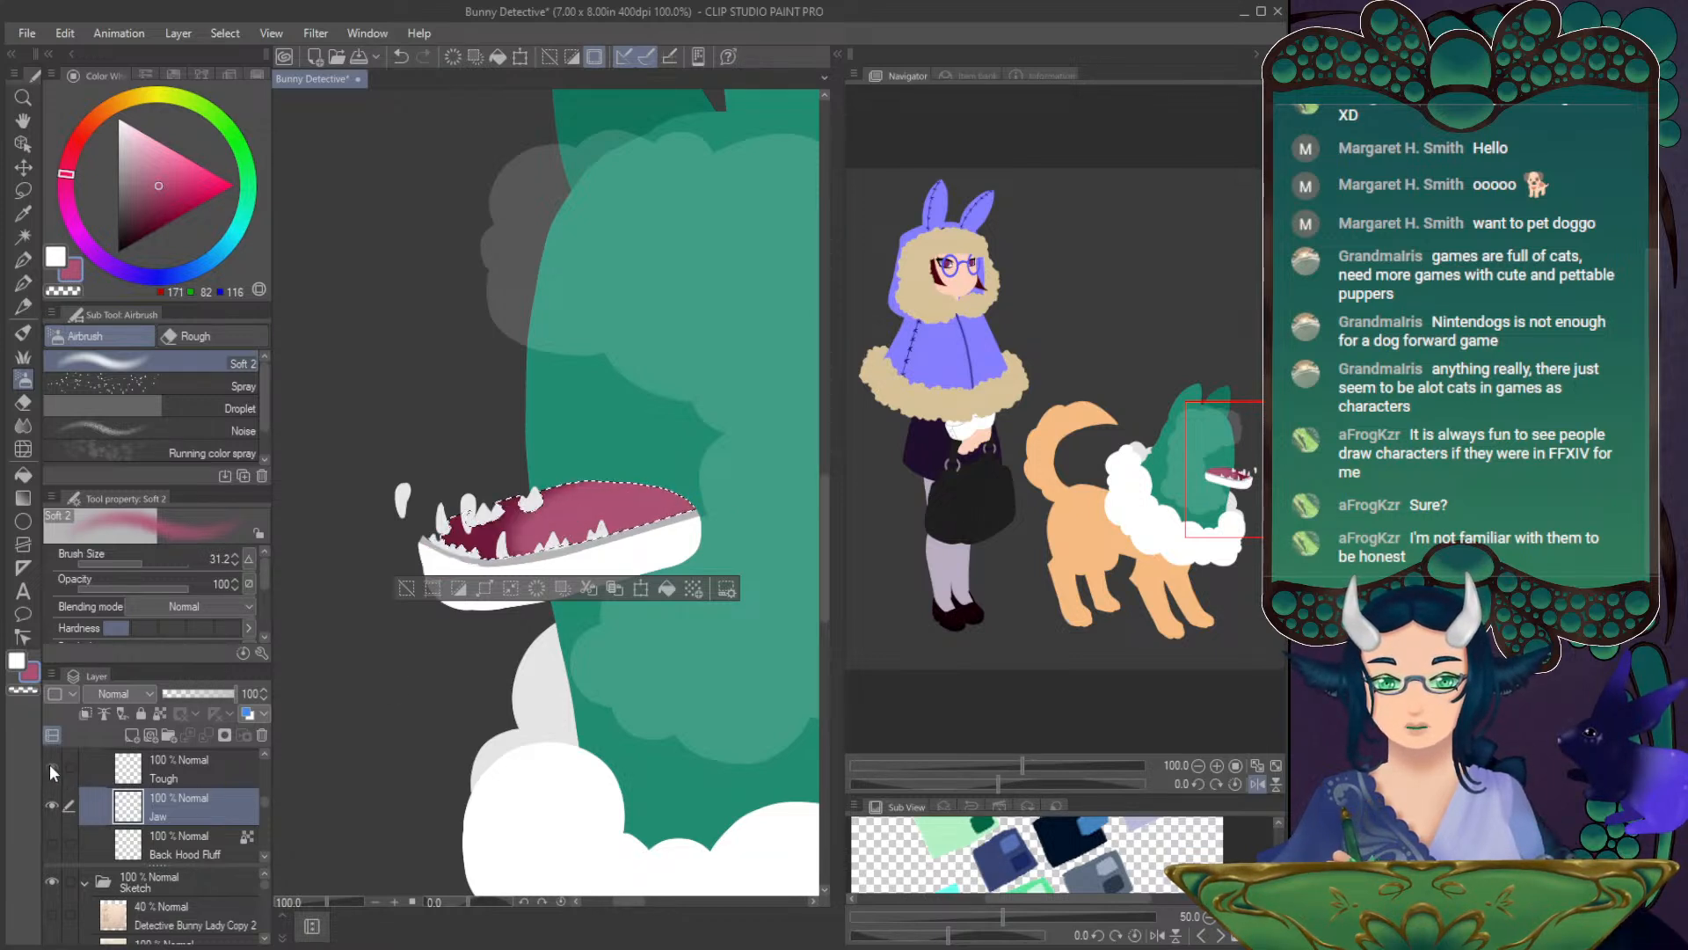
pyautogui.scroll(2, 666, 556)
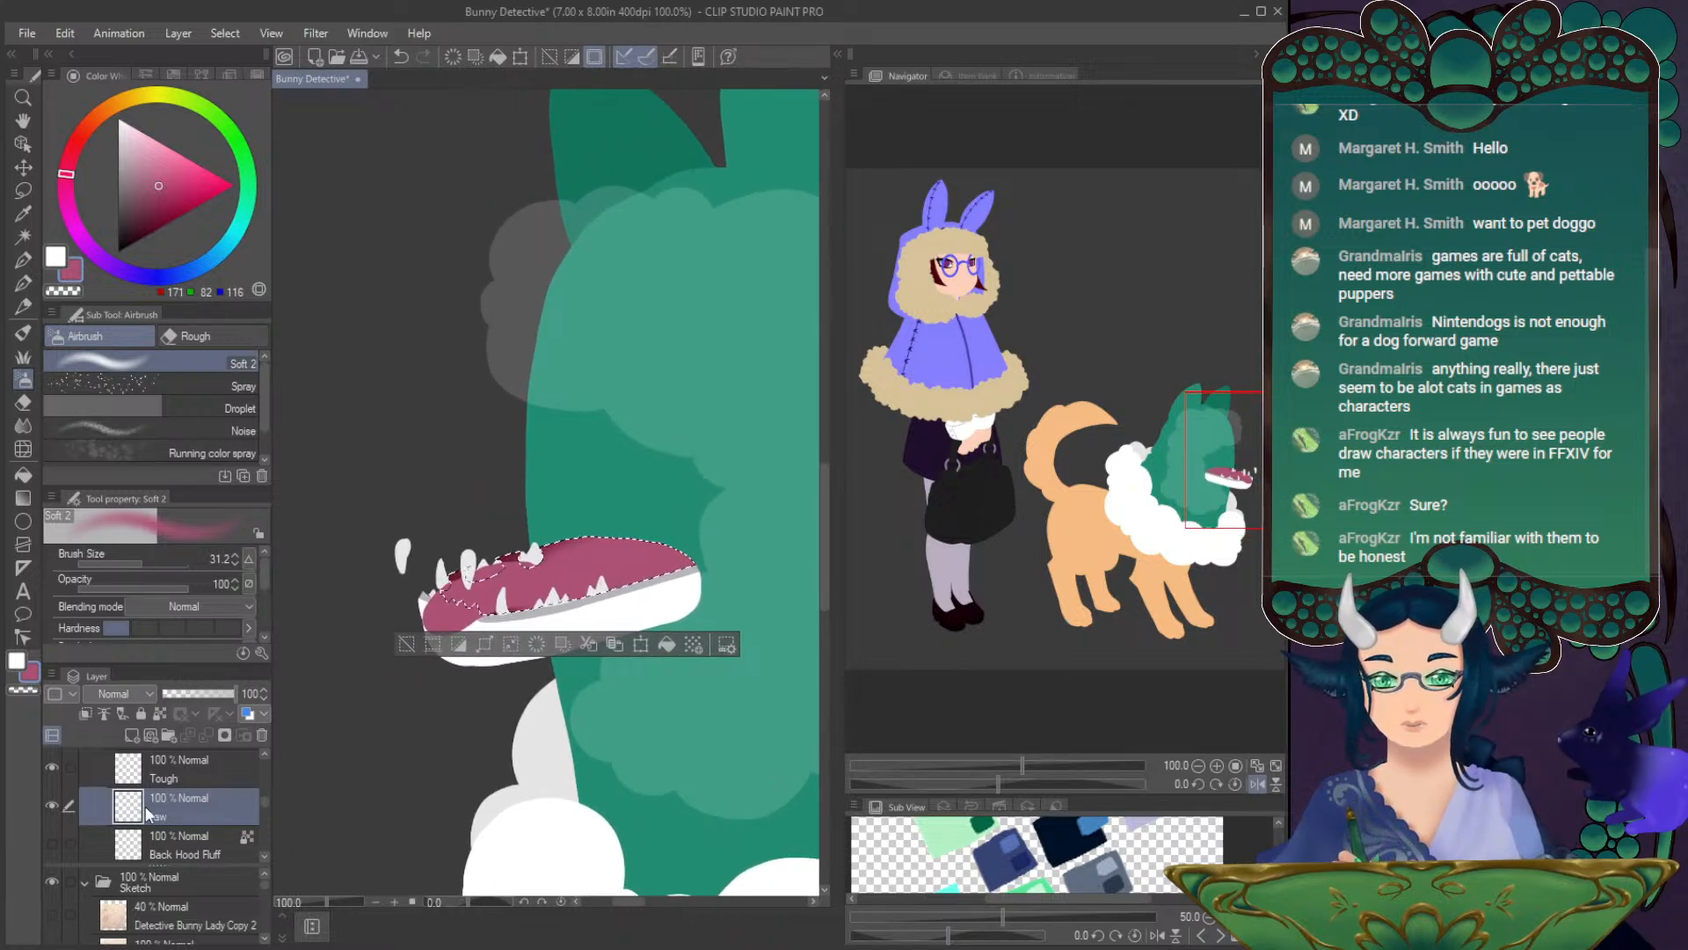
# - Show the dog's Head layer, clear the mouth interior selection and check the face in a mirrored view
pyautogui.click(188, 774)
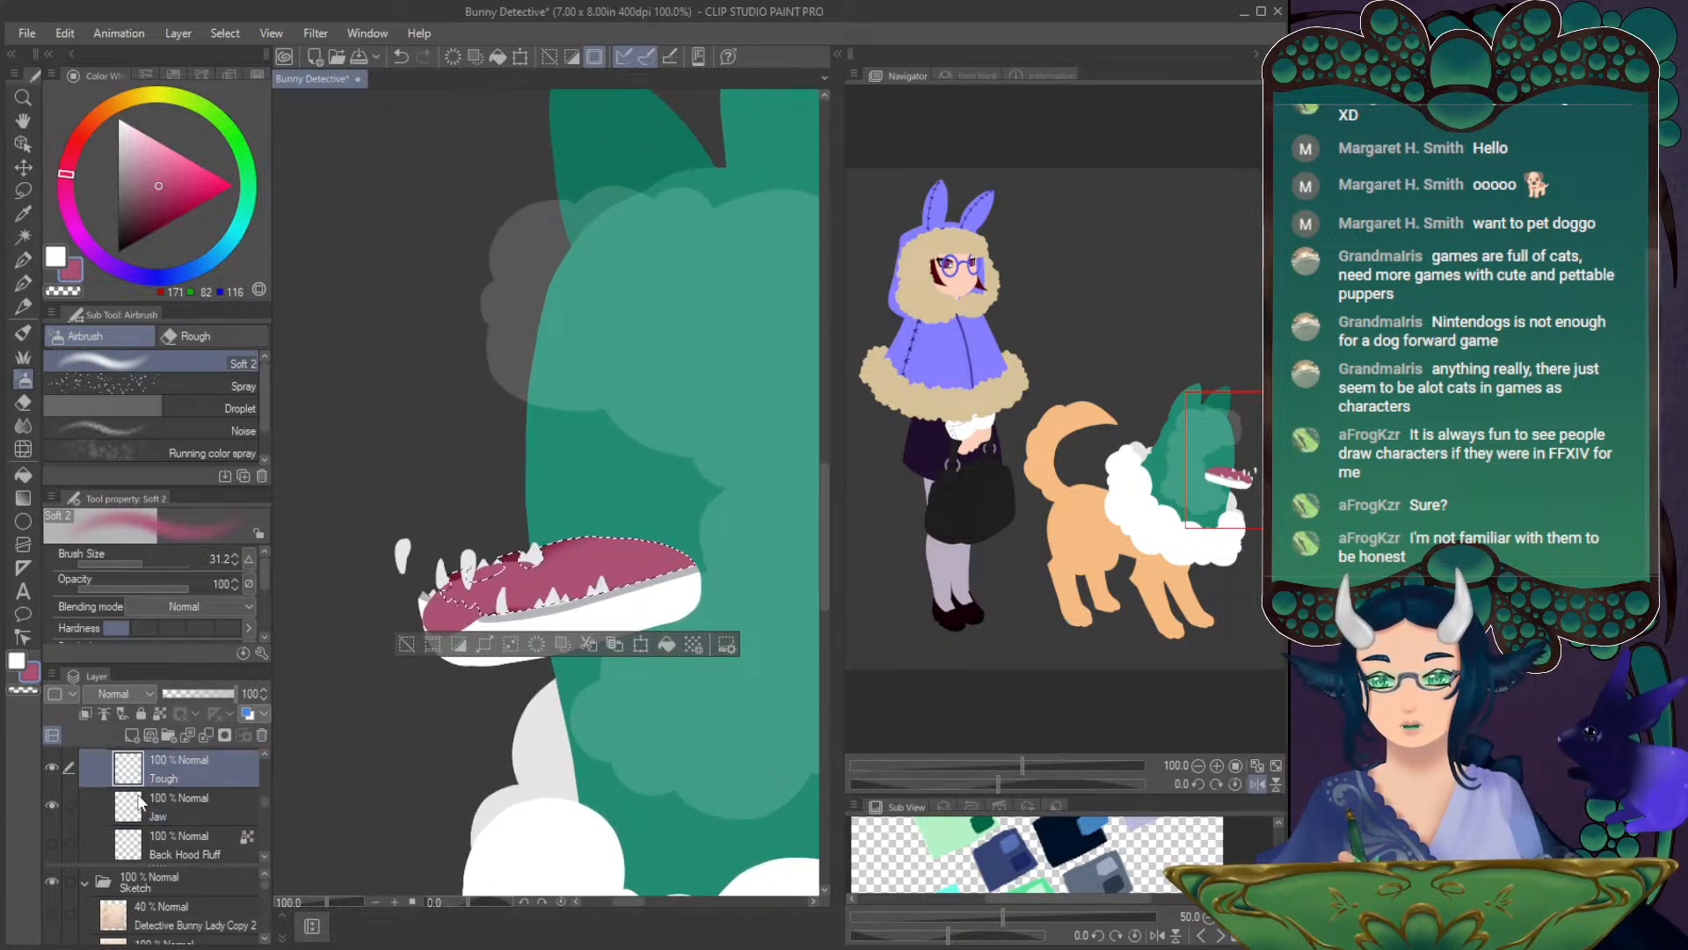
pyautogui.click(265, 754)
pyautogui.click(266, 752)
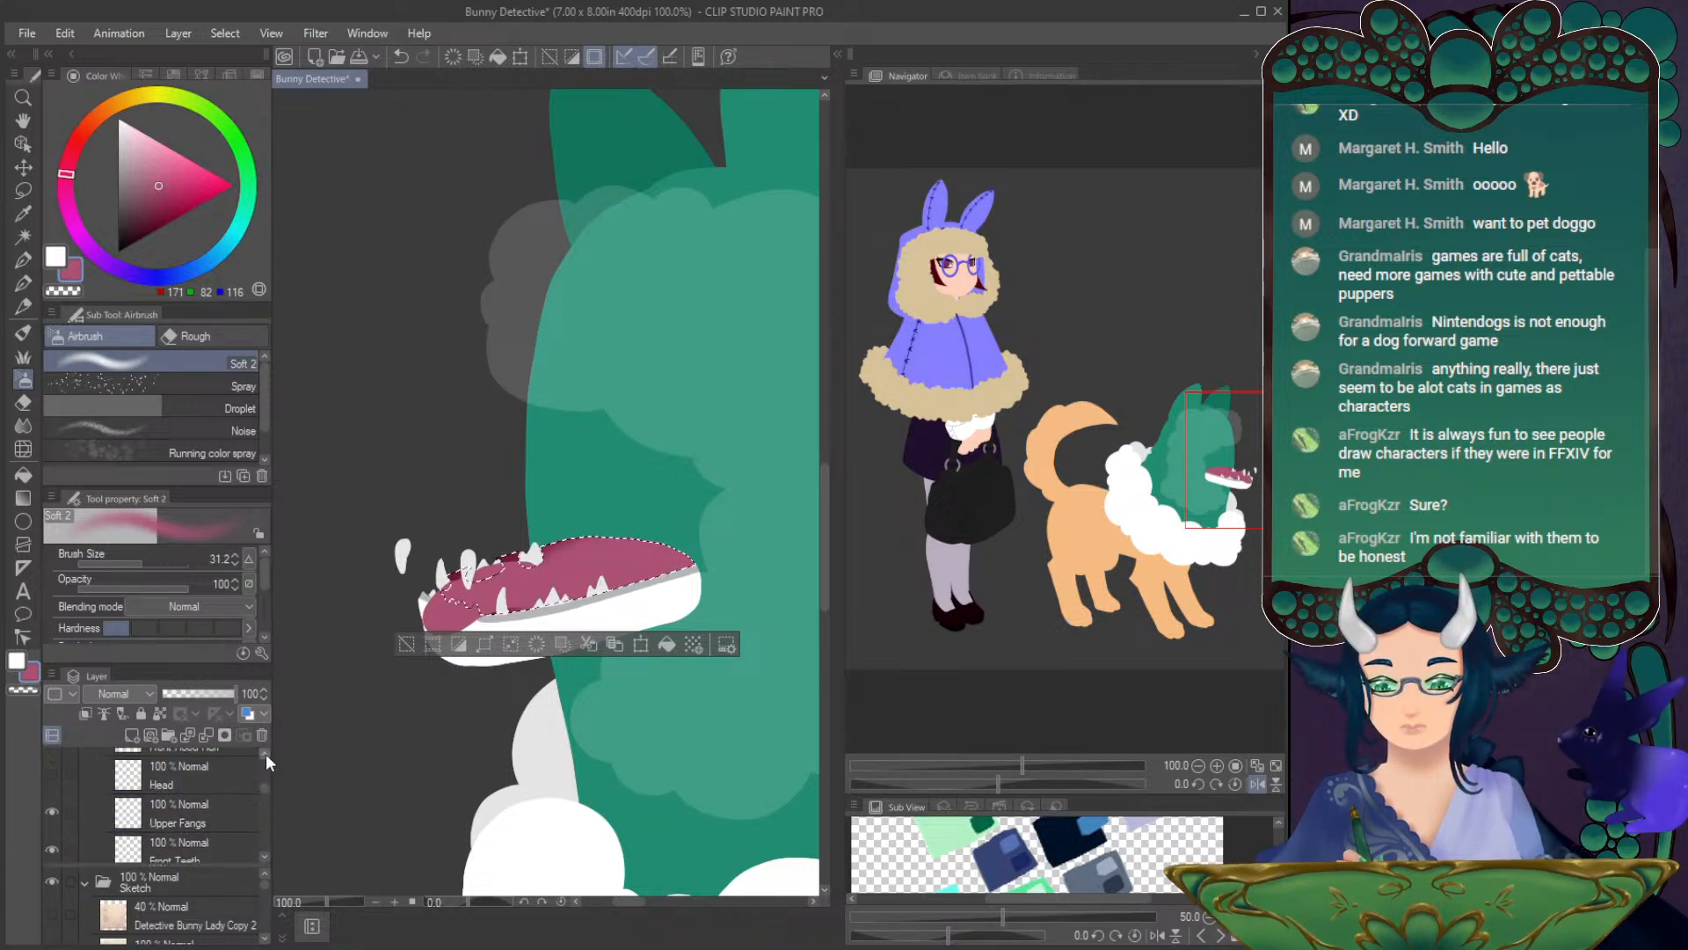
pyautogui.moveTo(264, 788); pyautogui.dragTo(266, 790)
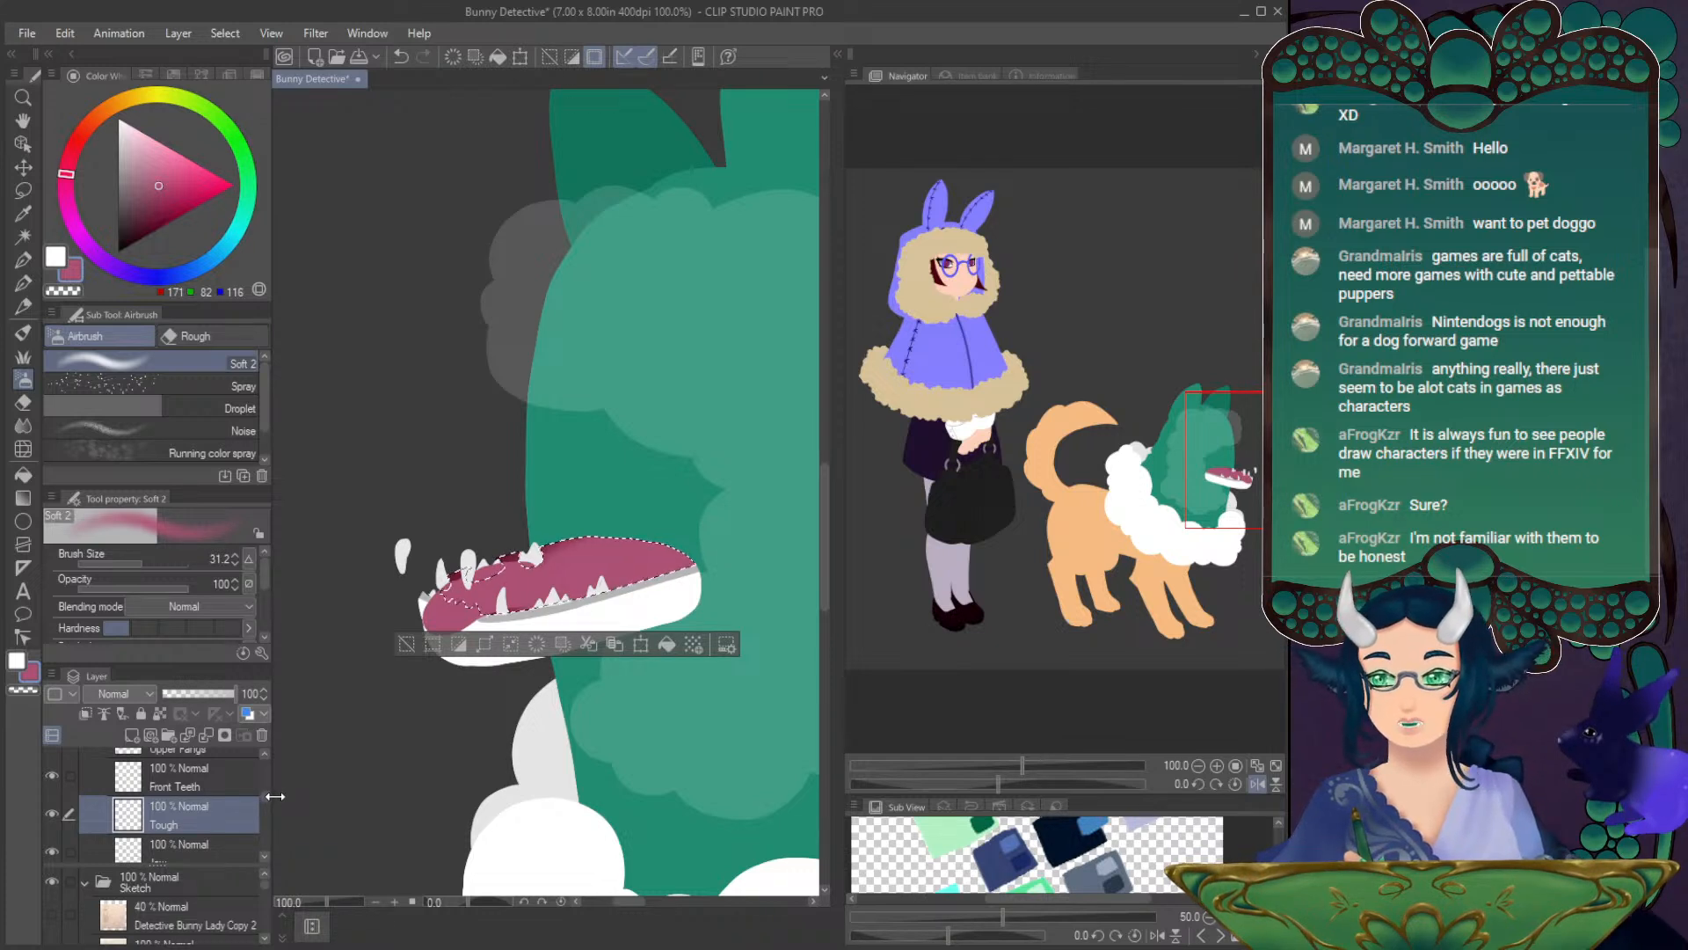
pyautogui.moveTo(264, 794)
pyautogui.mouseDown()
pyautogui.moveTo(265, 809)
pyautogui.moveTo(262, 784)
pyautogui.mouseUp()
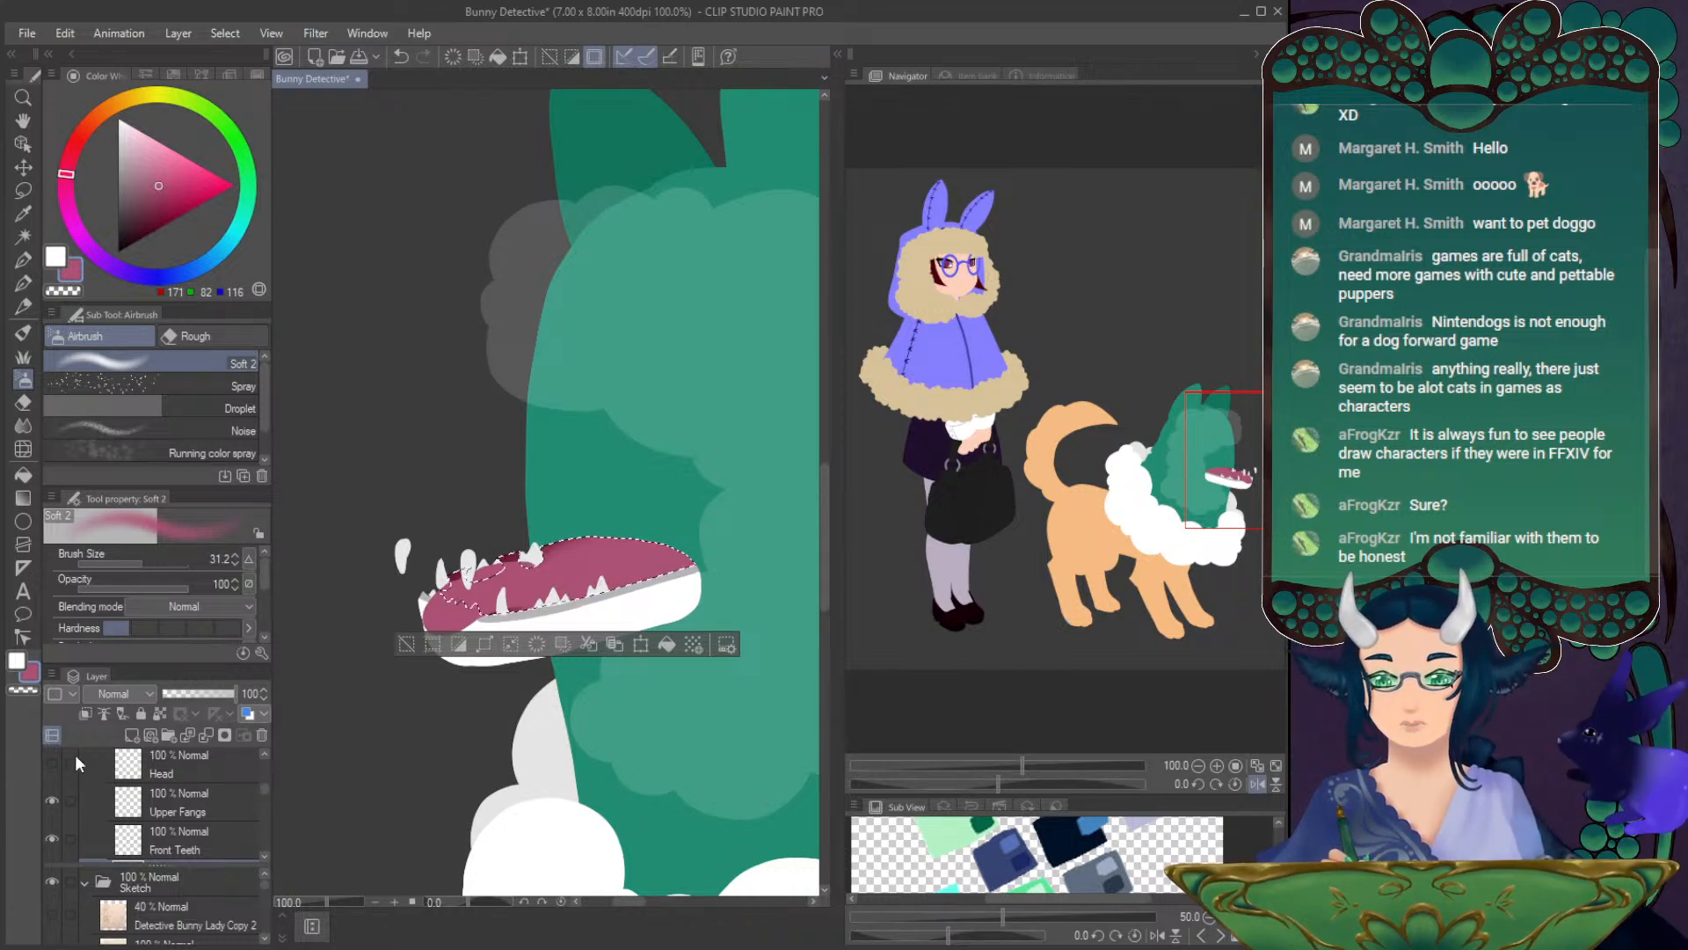
pyautogui.click(53, 761)
pyautogui.moveTo(1189, 437); pyautogui.dragTo(1214, 472)
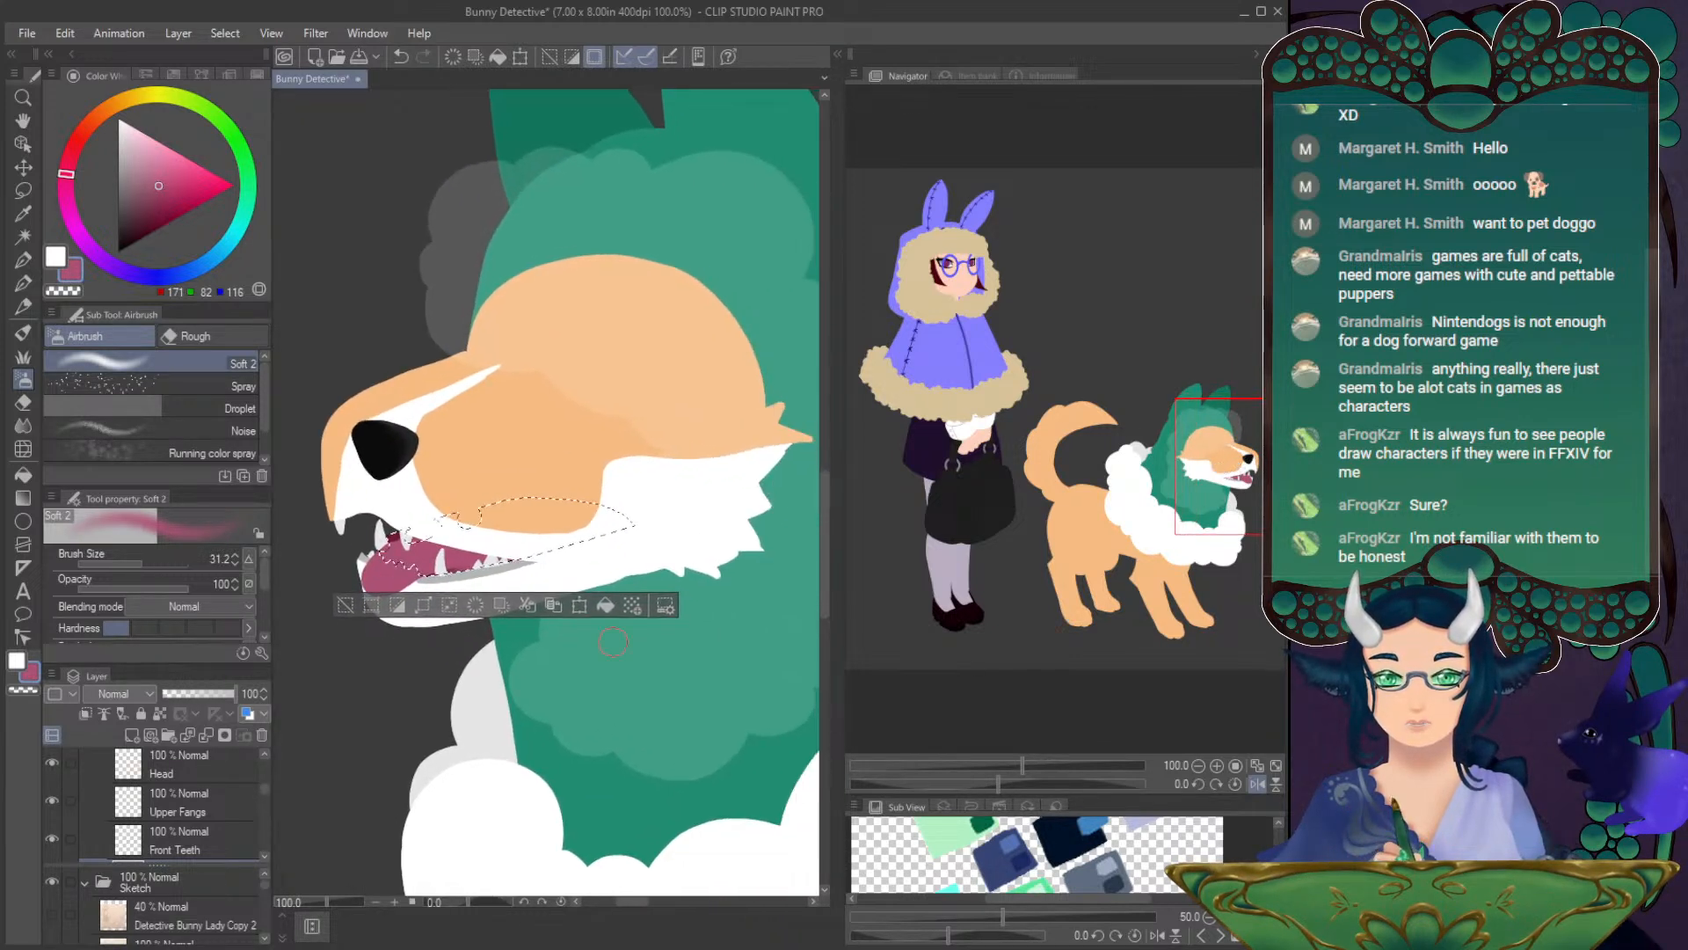
pyautogui.hotkey('ctrl', 'd')
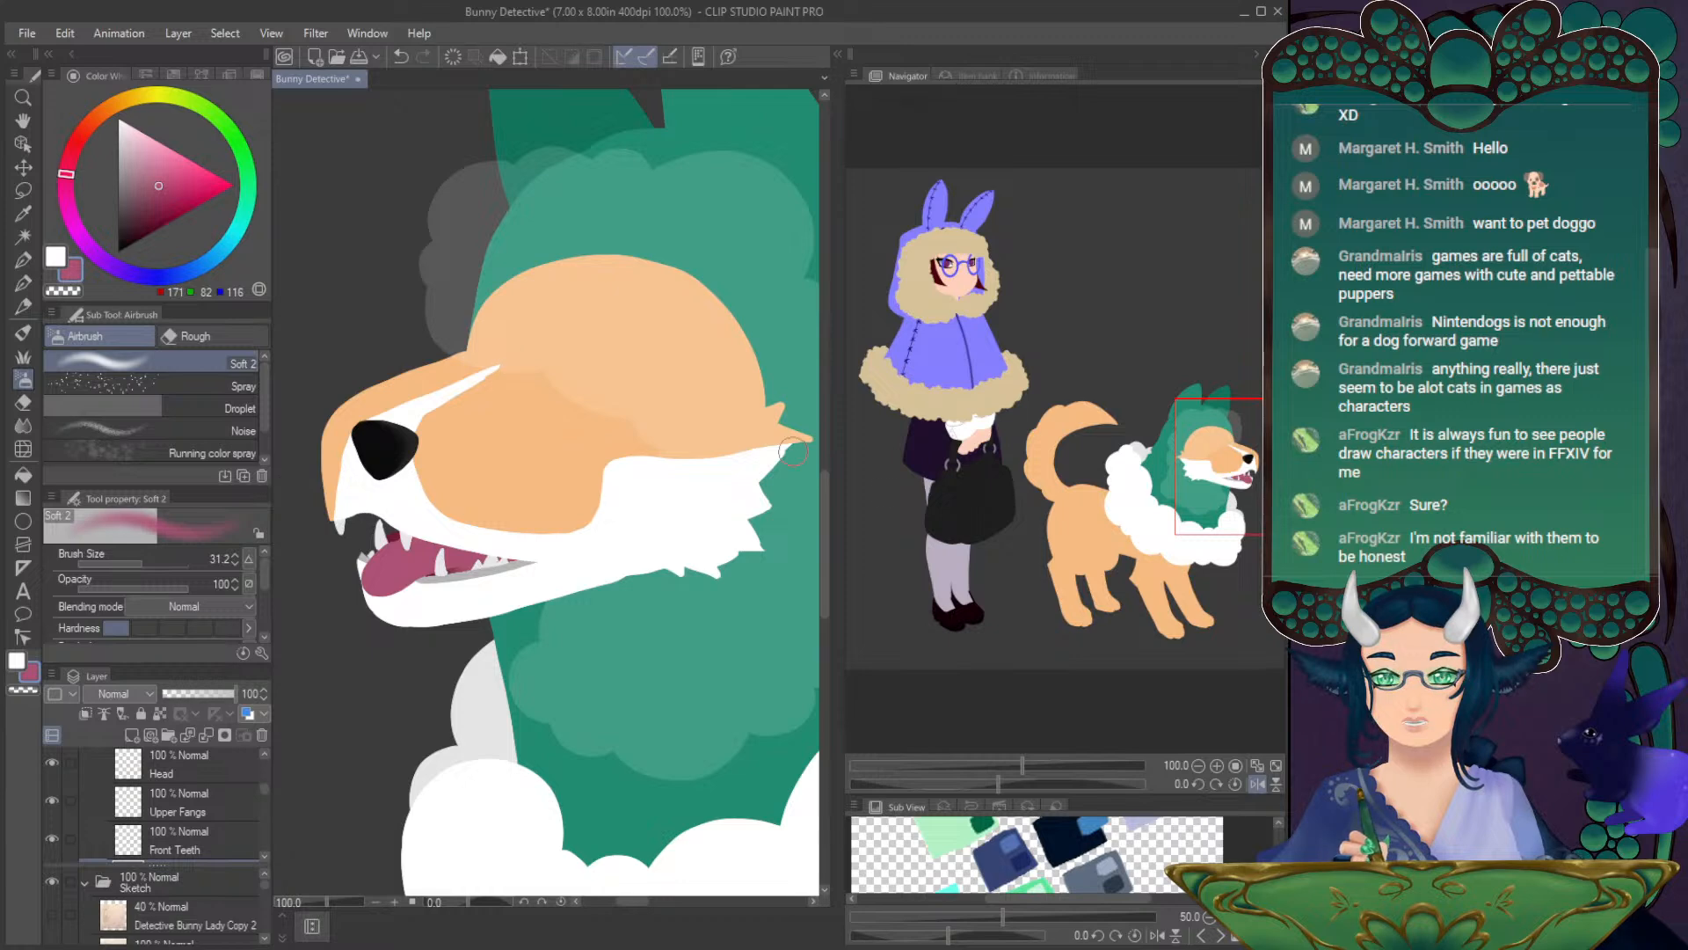
pyautogui.click(1259, 785)
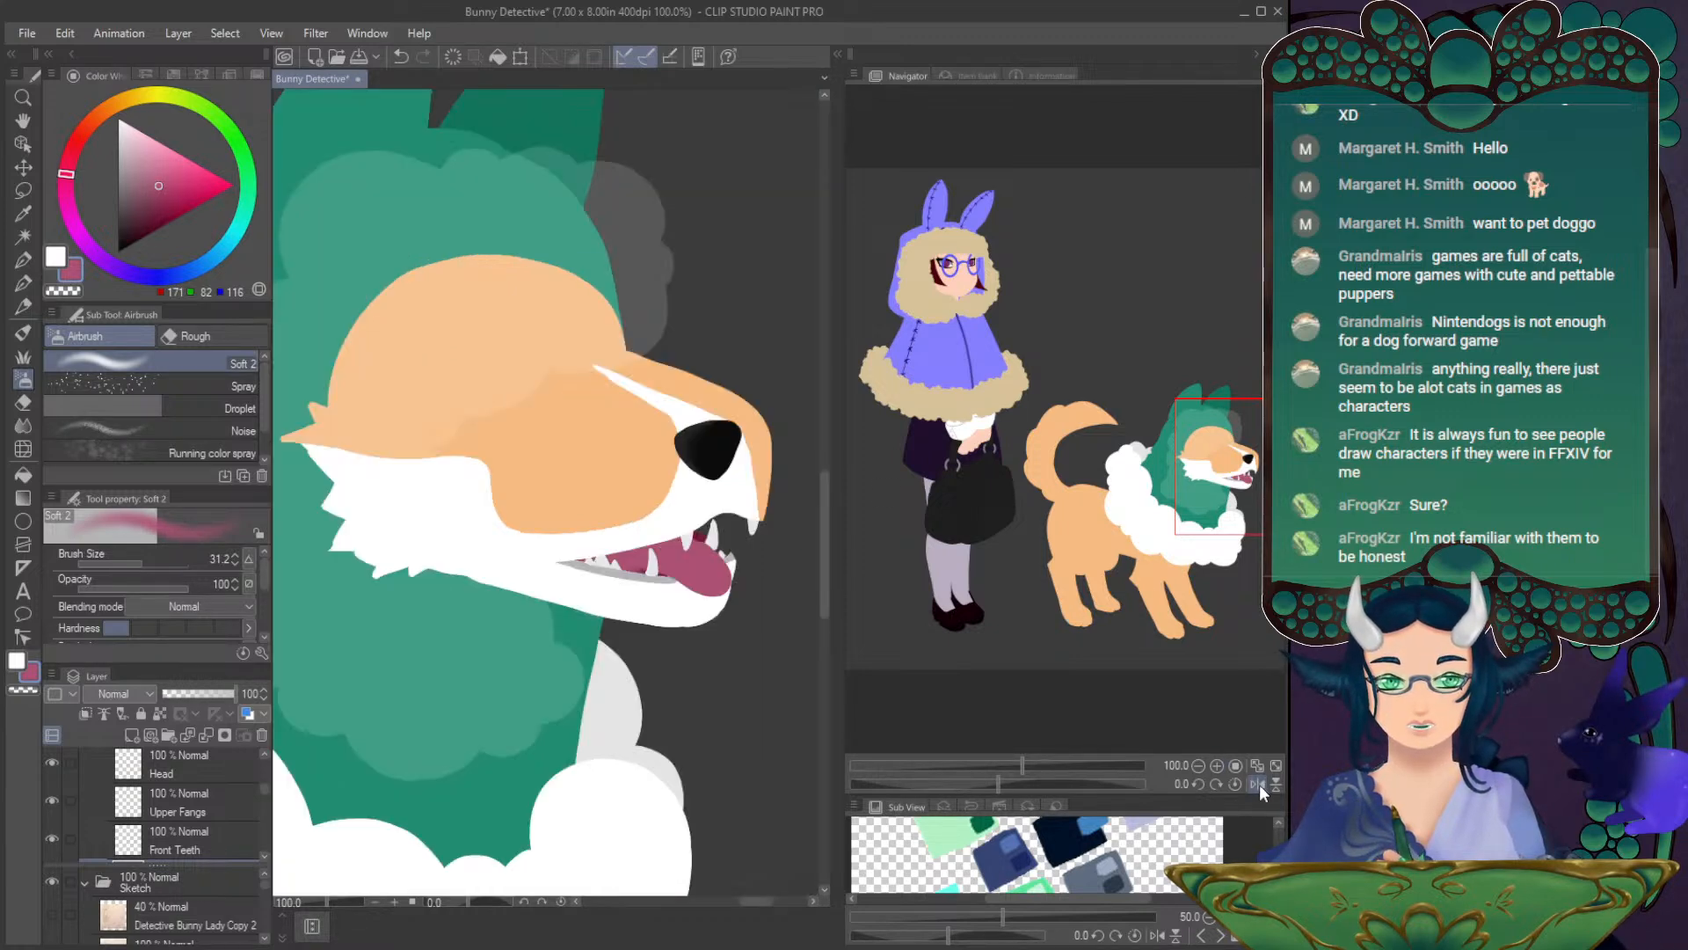
pyautogui.click(1259, 784)
# - Hide the tongue on the Tough layer and make the Jaw layer active
pyautogui.moveTo(1229, 467); pyautogui.dragTo(1231, 482)
pyautogui.moveTo(265, 797); pyautogui.dragTo(266, 796)
pyautogui.click(190, 814)
pyautogui.click(51, 774)
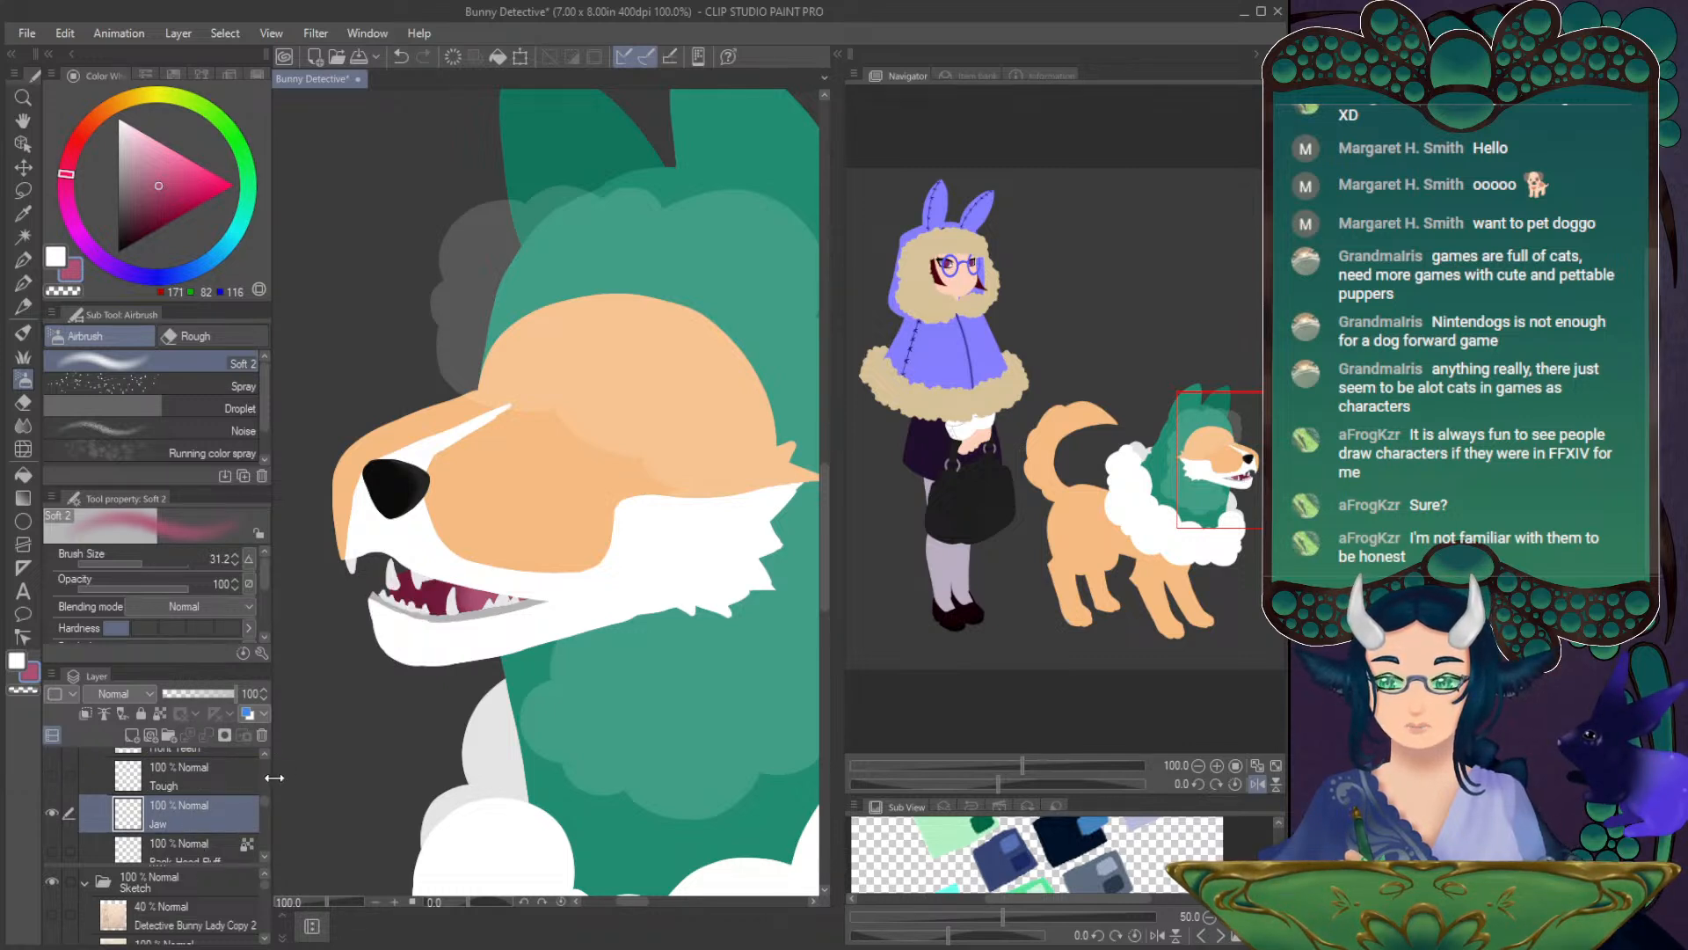
pyautogui.hotkey('ctrl', 't')
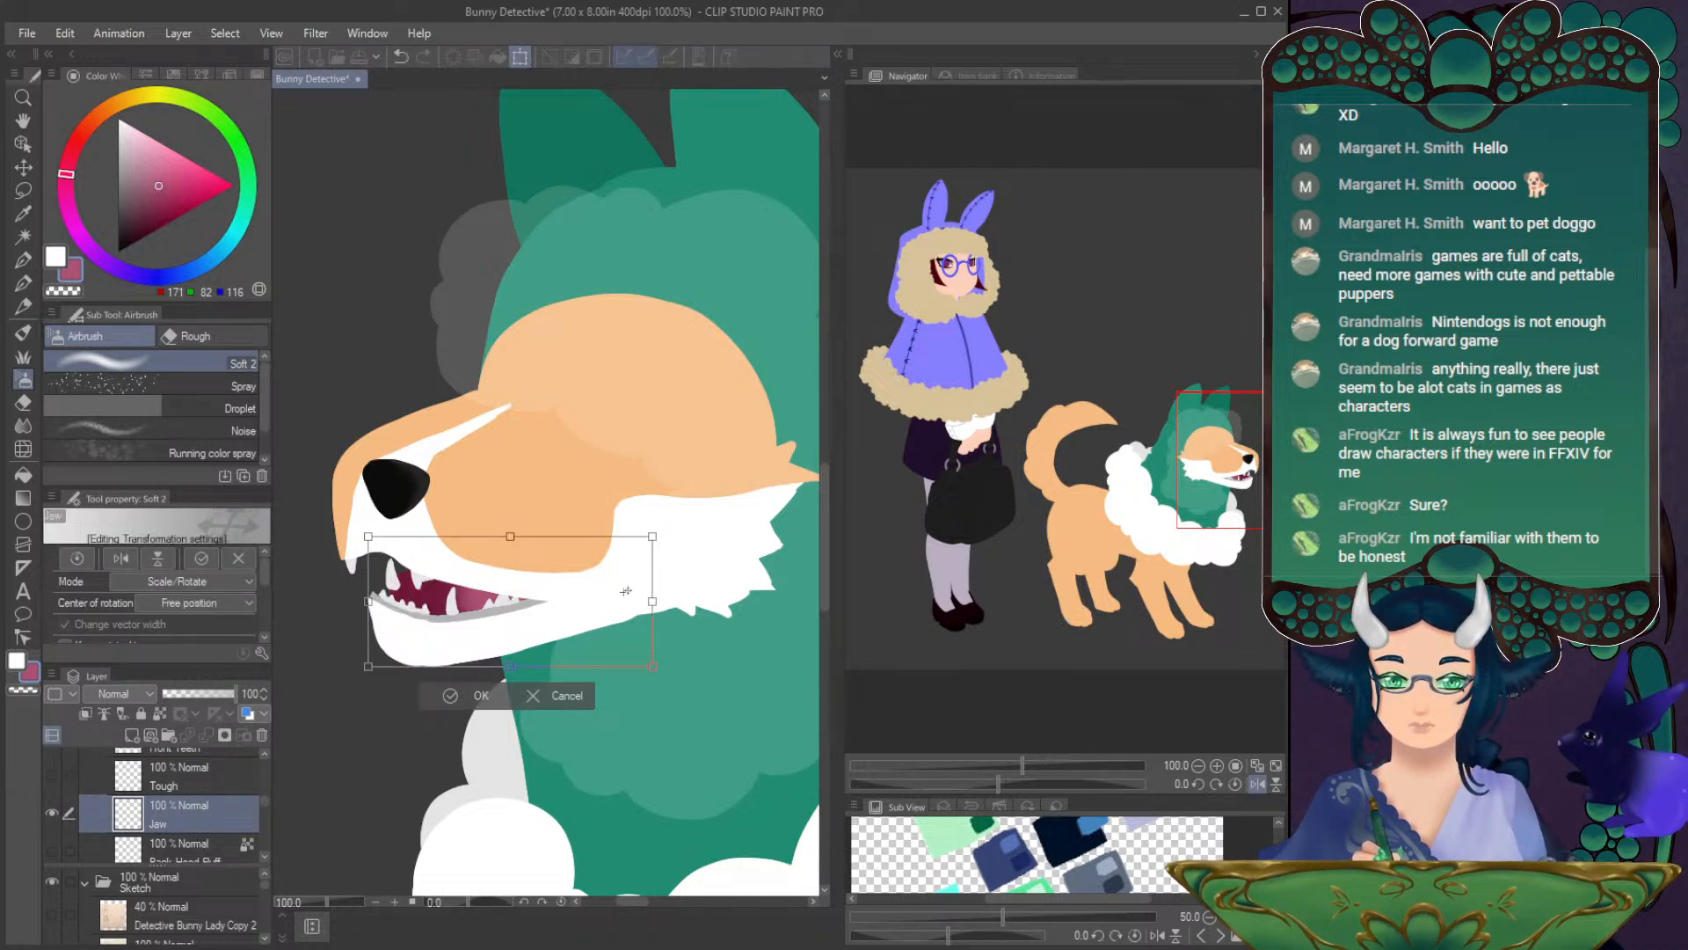
pyautogui.moveTo(687, 577); pyautogui.dragTo(678, 601)
pyautogui.hotkey('ctrl', 'z')
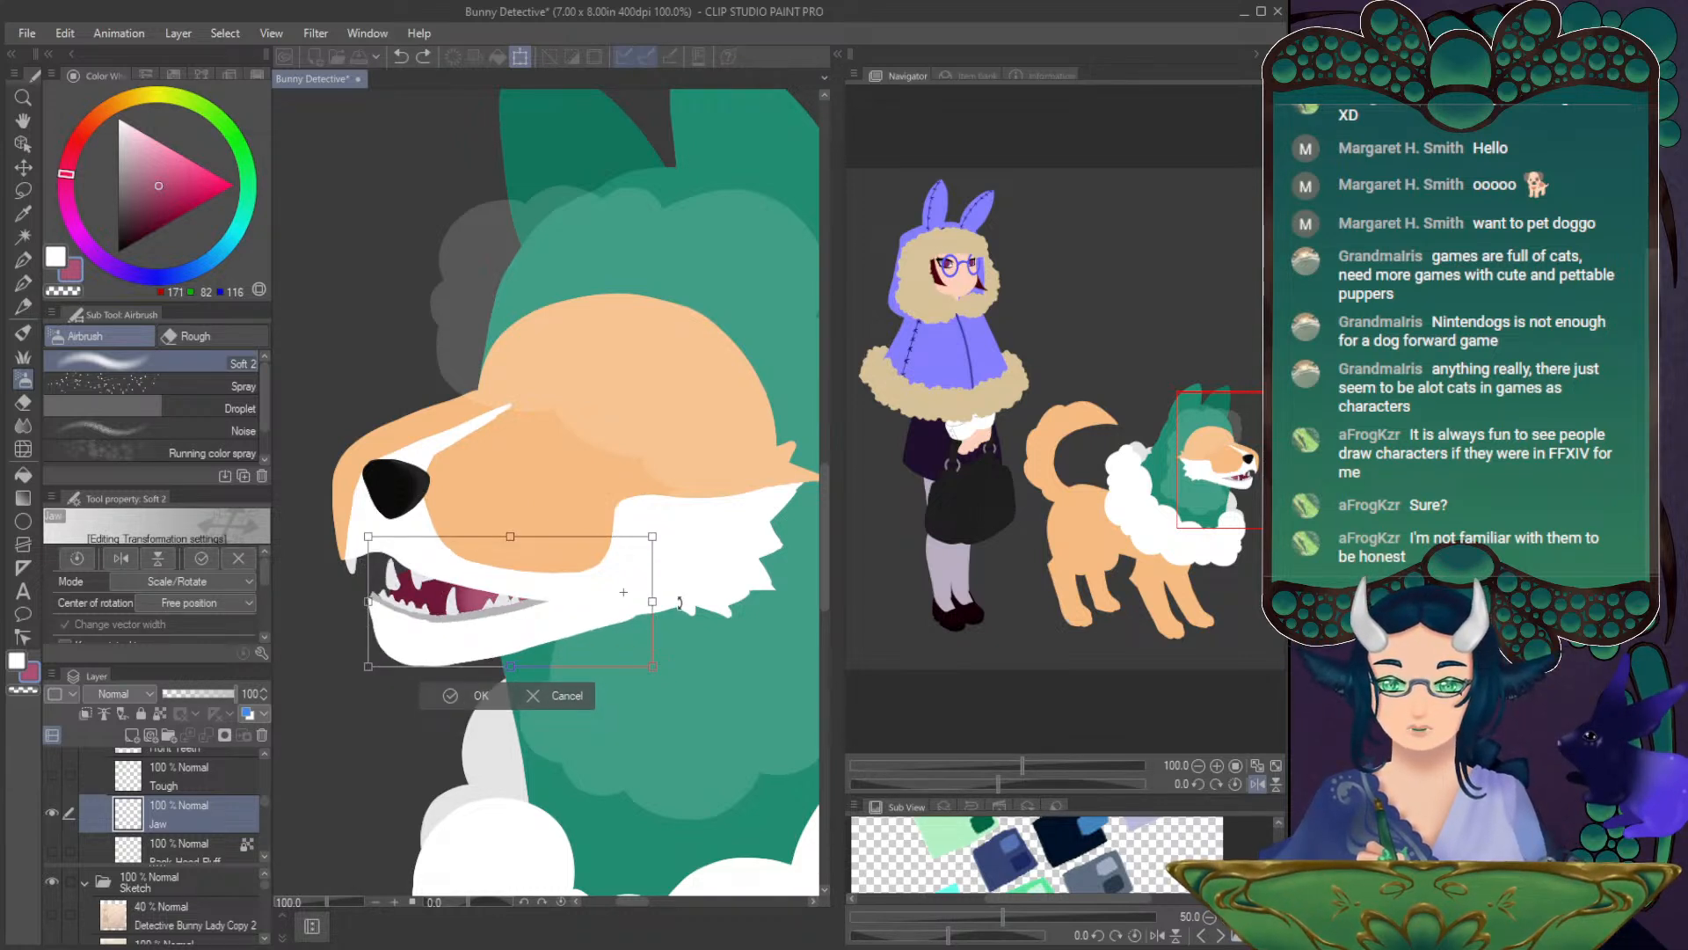
pyautogui.moveTo(681, 599)
pyautogui.mouseDown()
pyautogui.moveTo(682, 616)
pyautogui.moveTo(675, 561)
pyautogui.moveTo(684, 597)
pyautogui.mouseUp()
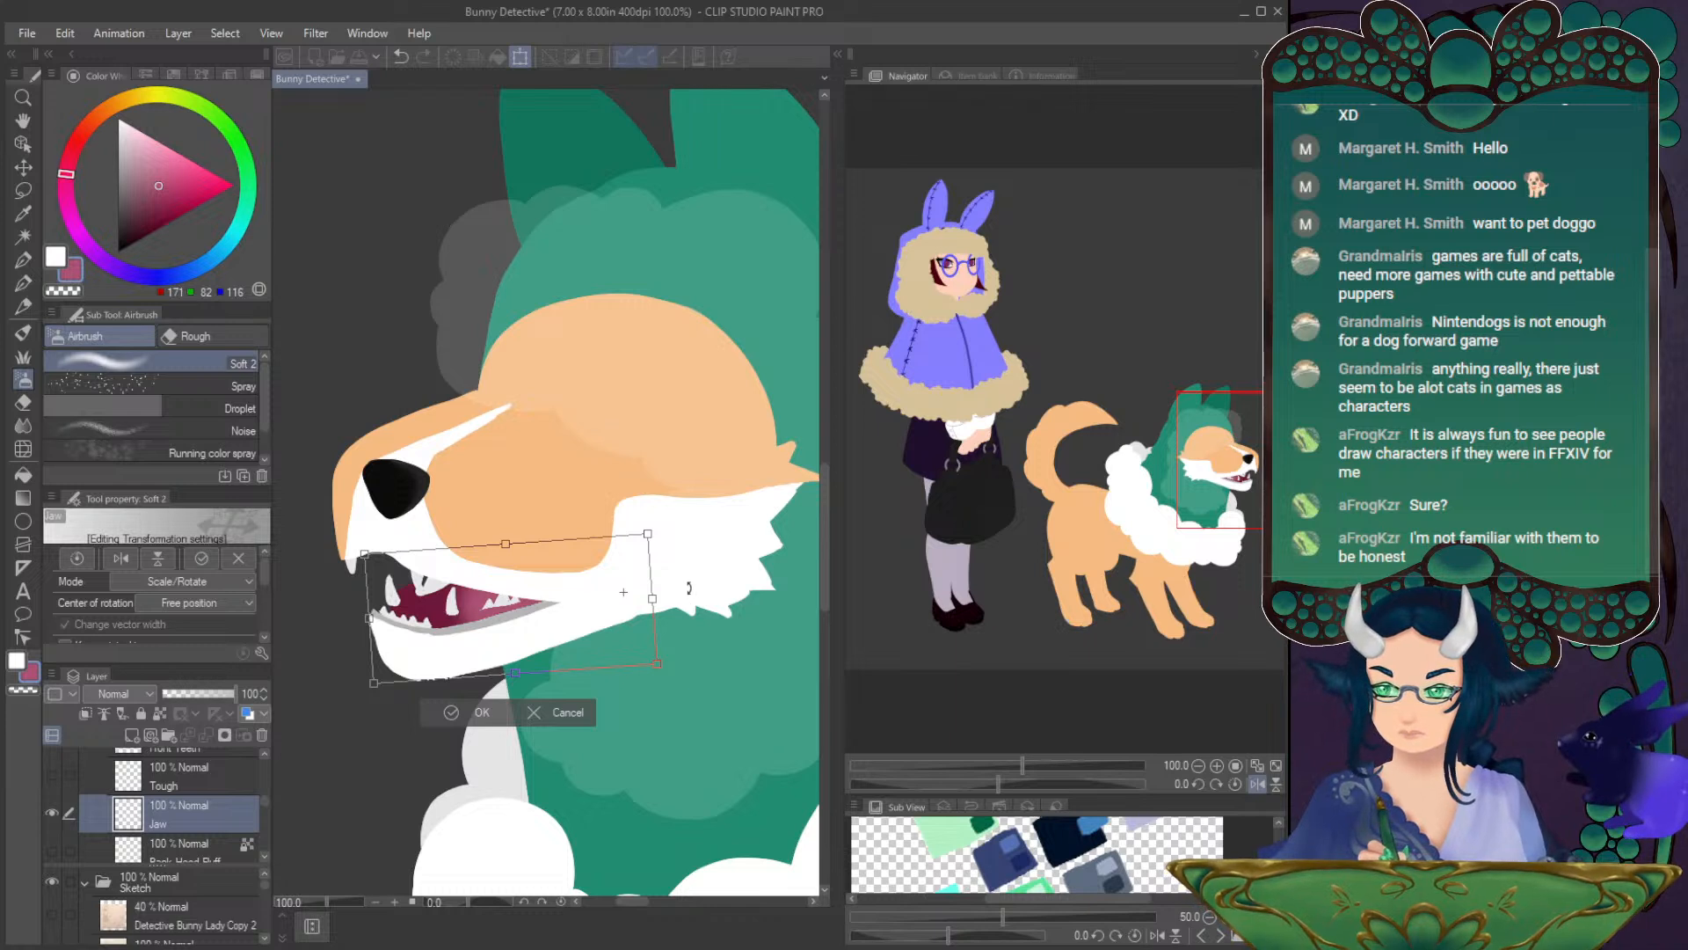
pyautogui.click(562, 712)
# - Try rotating the Jaw and Front Teeth layers together around the jaw's rear hinge to open and close the mouth
pyautogui.click(263, 755)
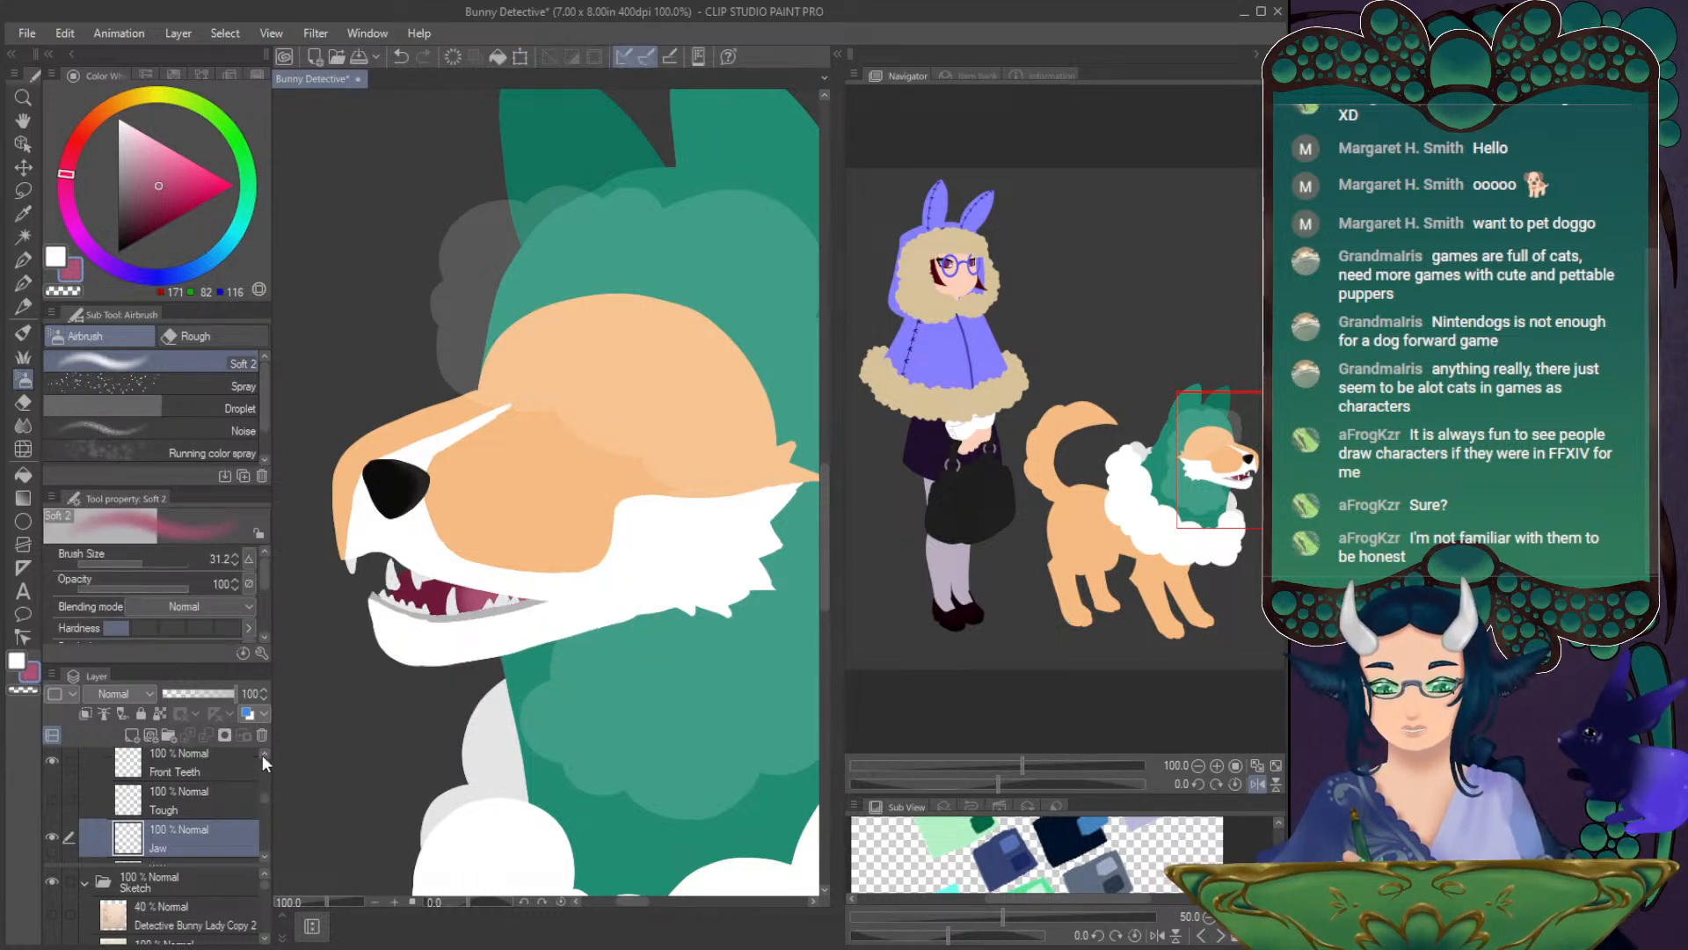
pyautogui.keyDown('ctrl'); pyautogui.click(188, 769); pyautogui.keyUp('ctrl')
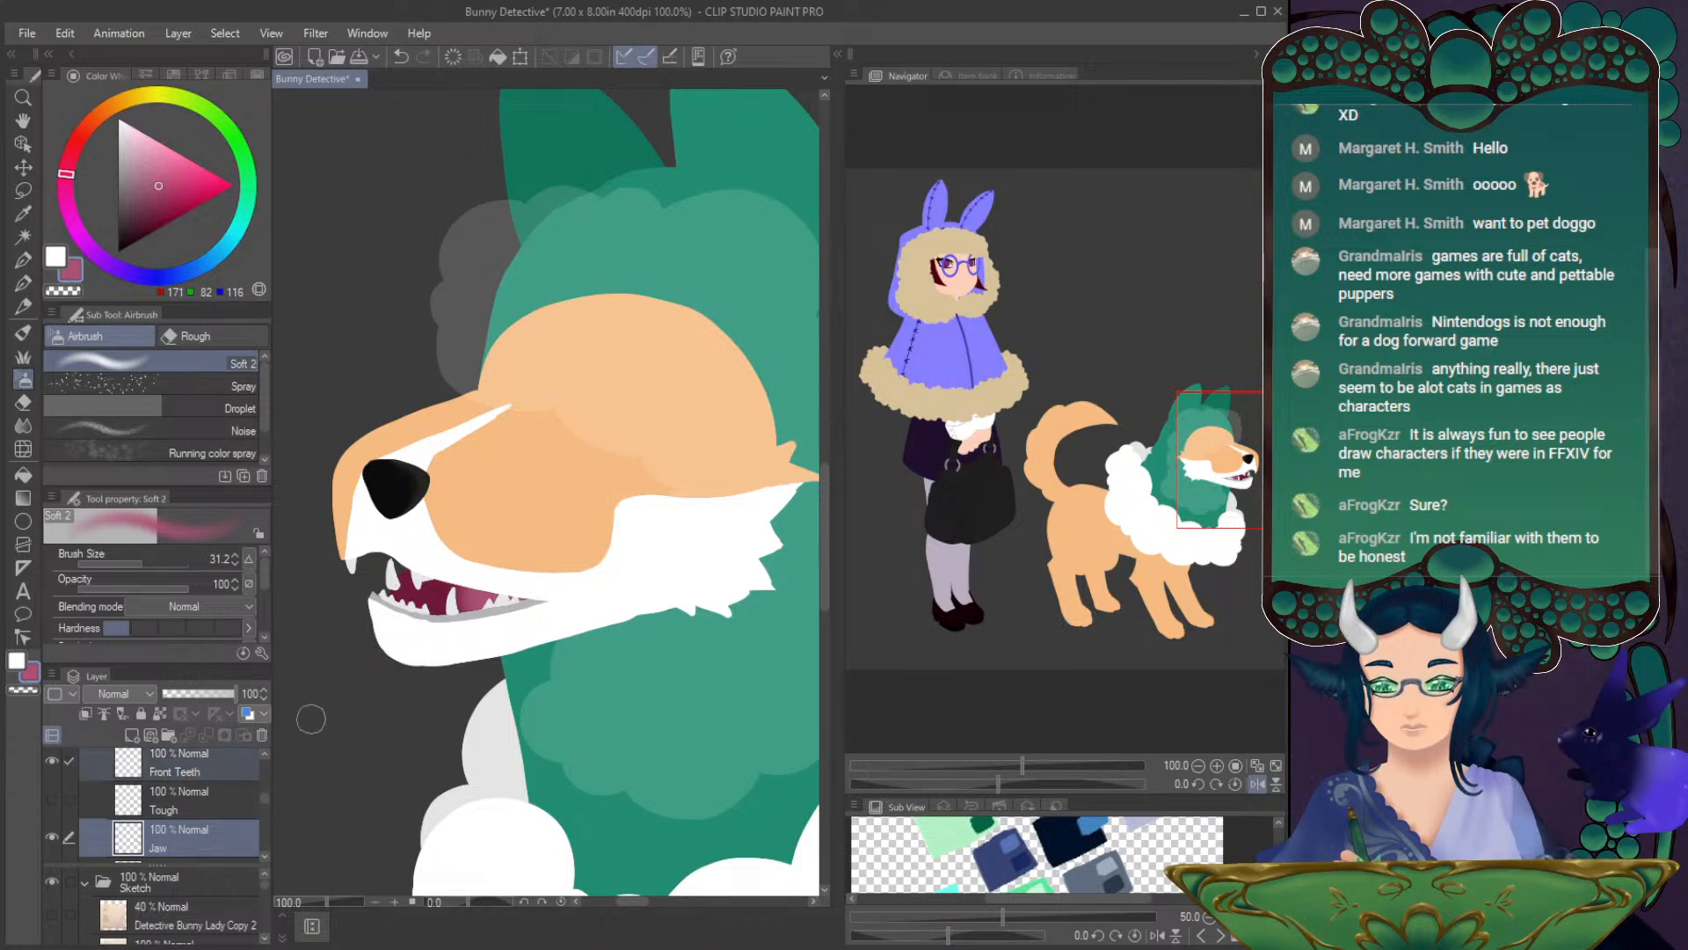
pyautogui.hotkey('ctrl', 't')
pyautogui.moveTo(614, 593); pyautogui.dragTo(618, 591)
pyautogui.moveTo(691, 594); pyautogui.dragTo(683, 551)
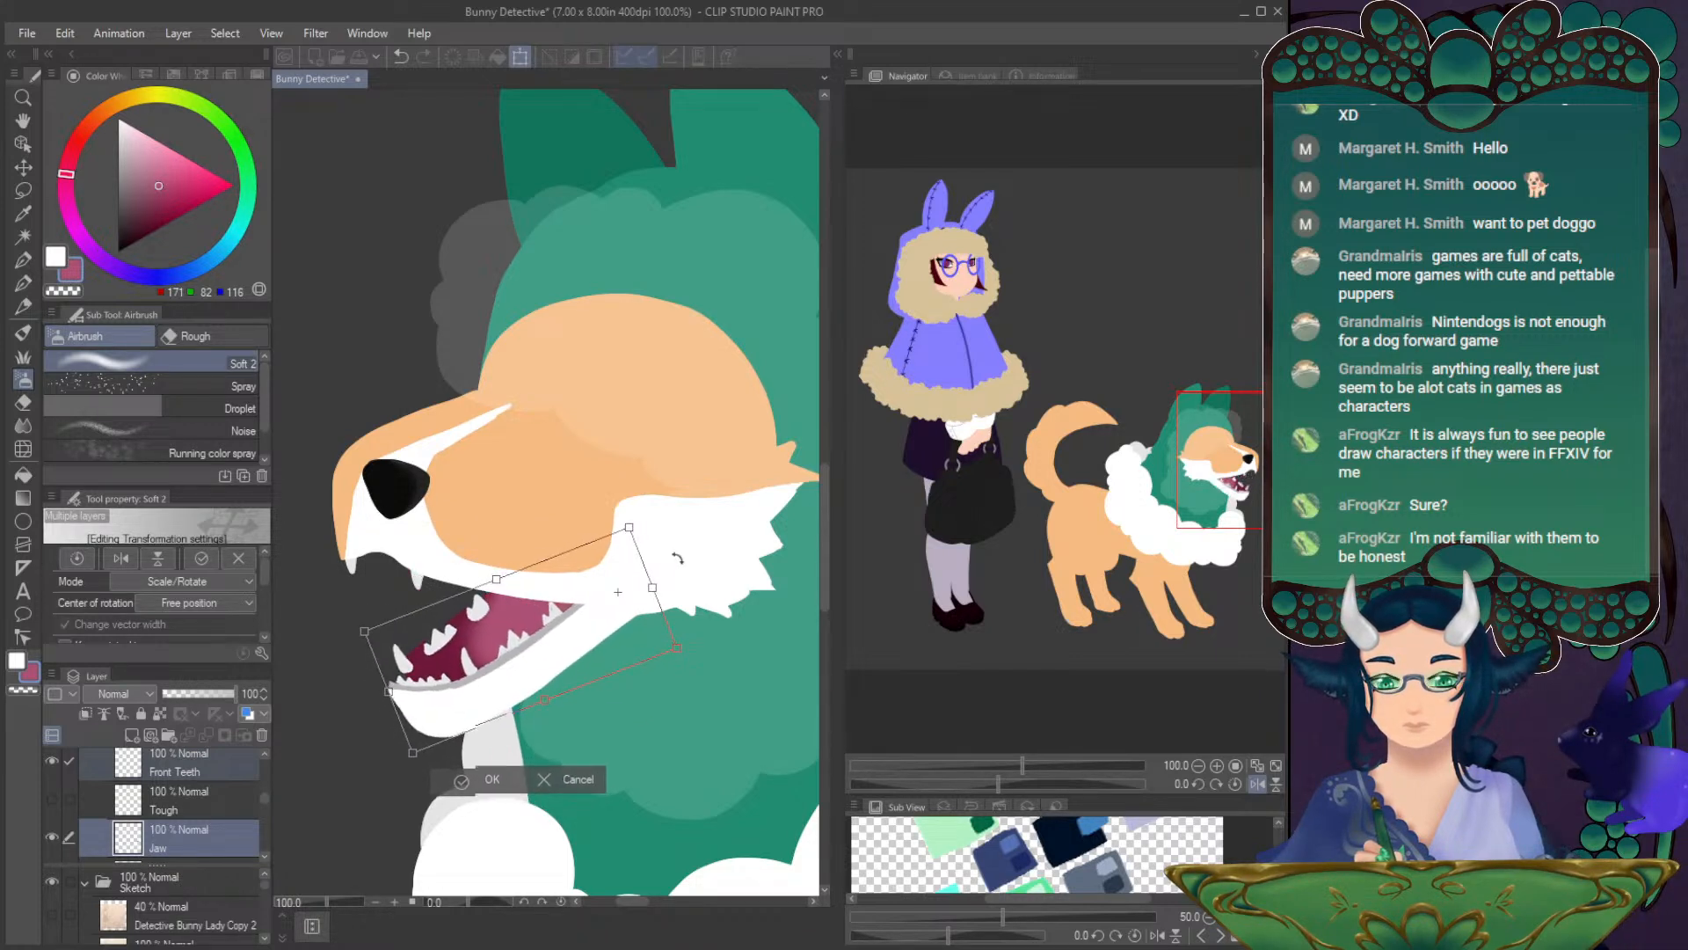
pyautogui.moveTo(678, 574)
pyautogui.mouseDown()
pyautogui.moveTo(687, 618)
pyautogui.moveTo(693, 598)
pyautogui.moveTo(679, 605)
pyautogui.mouseUp()
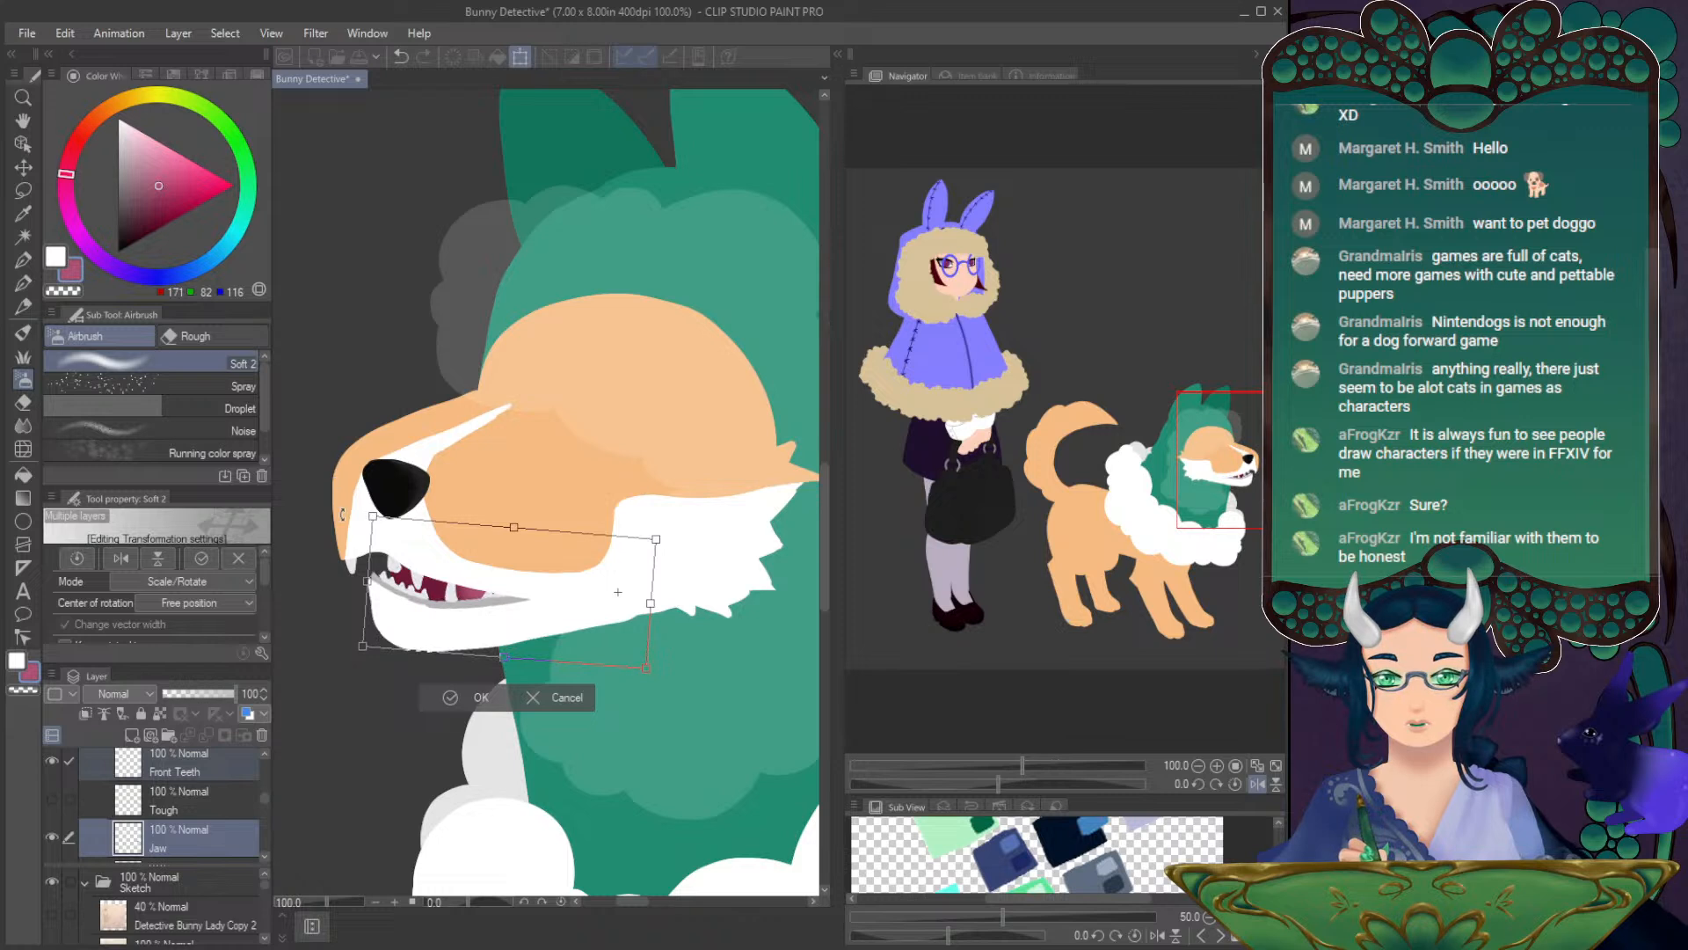
pyautogui.moveTo(681, 607); pyautogui.dragTo(685, 599)
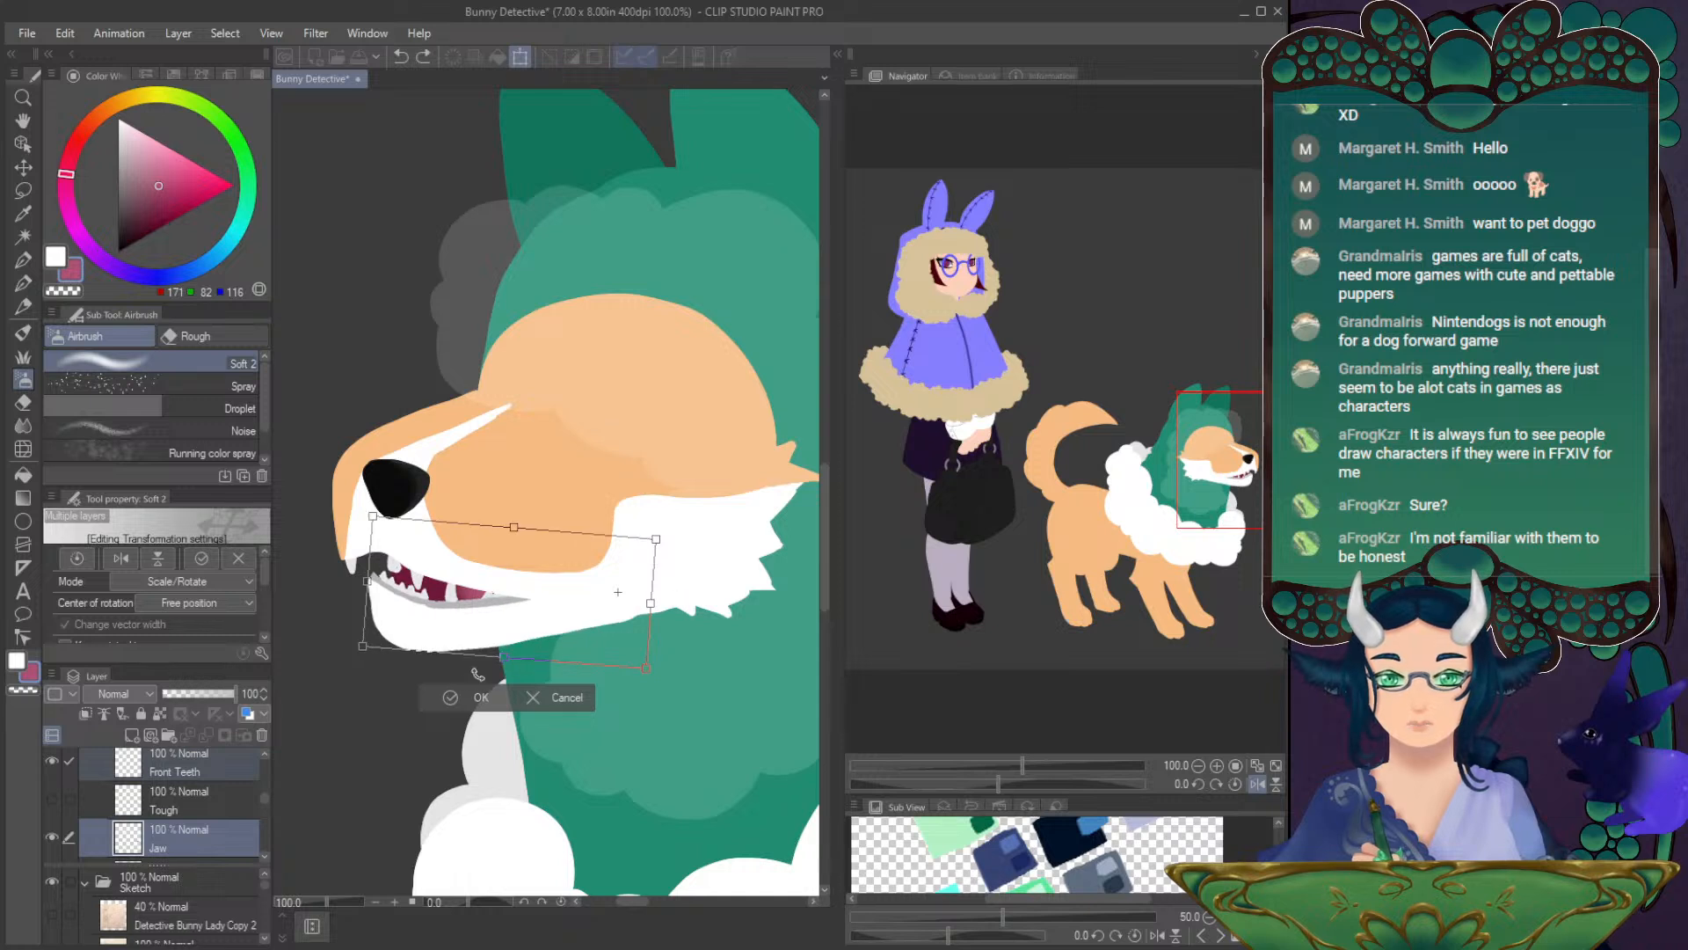
pyautogui.click(514, 703)
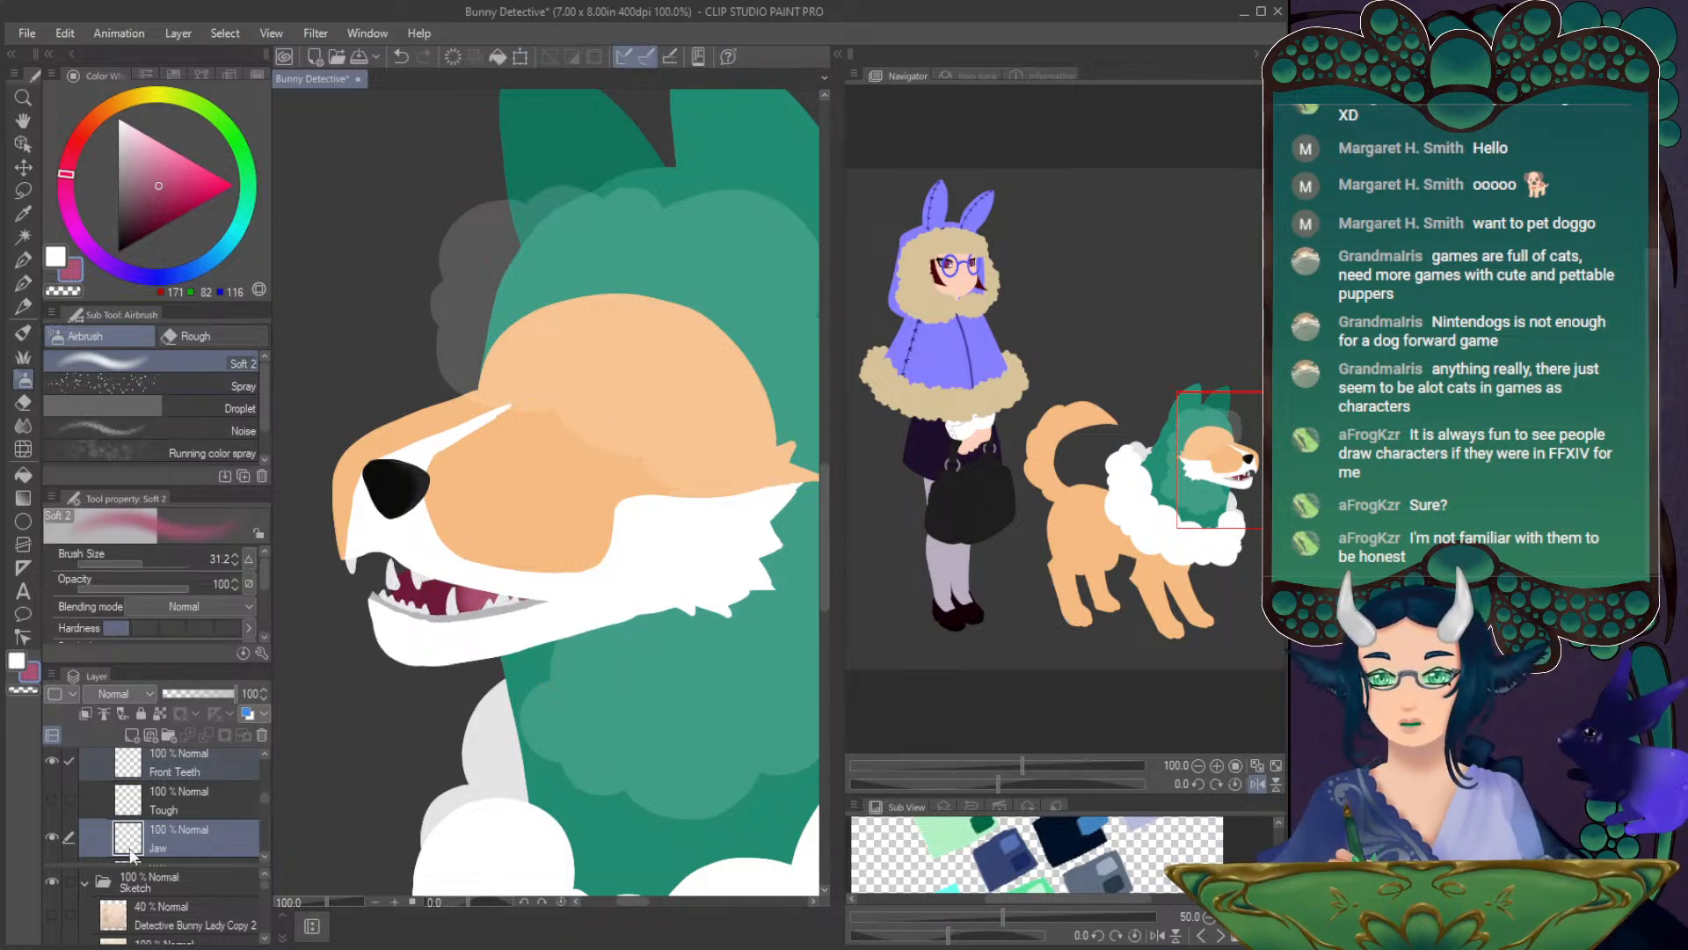
# - Extend the chin's front and underside outward on the Jaw layer with the Turnip pen in white at size 12.5
pyautogui.keyDown('ctrl'); pyautogui.click(162, 768); pyautogui.keyUp('ctrl')
pyautogui.press('p')
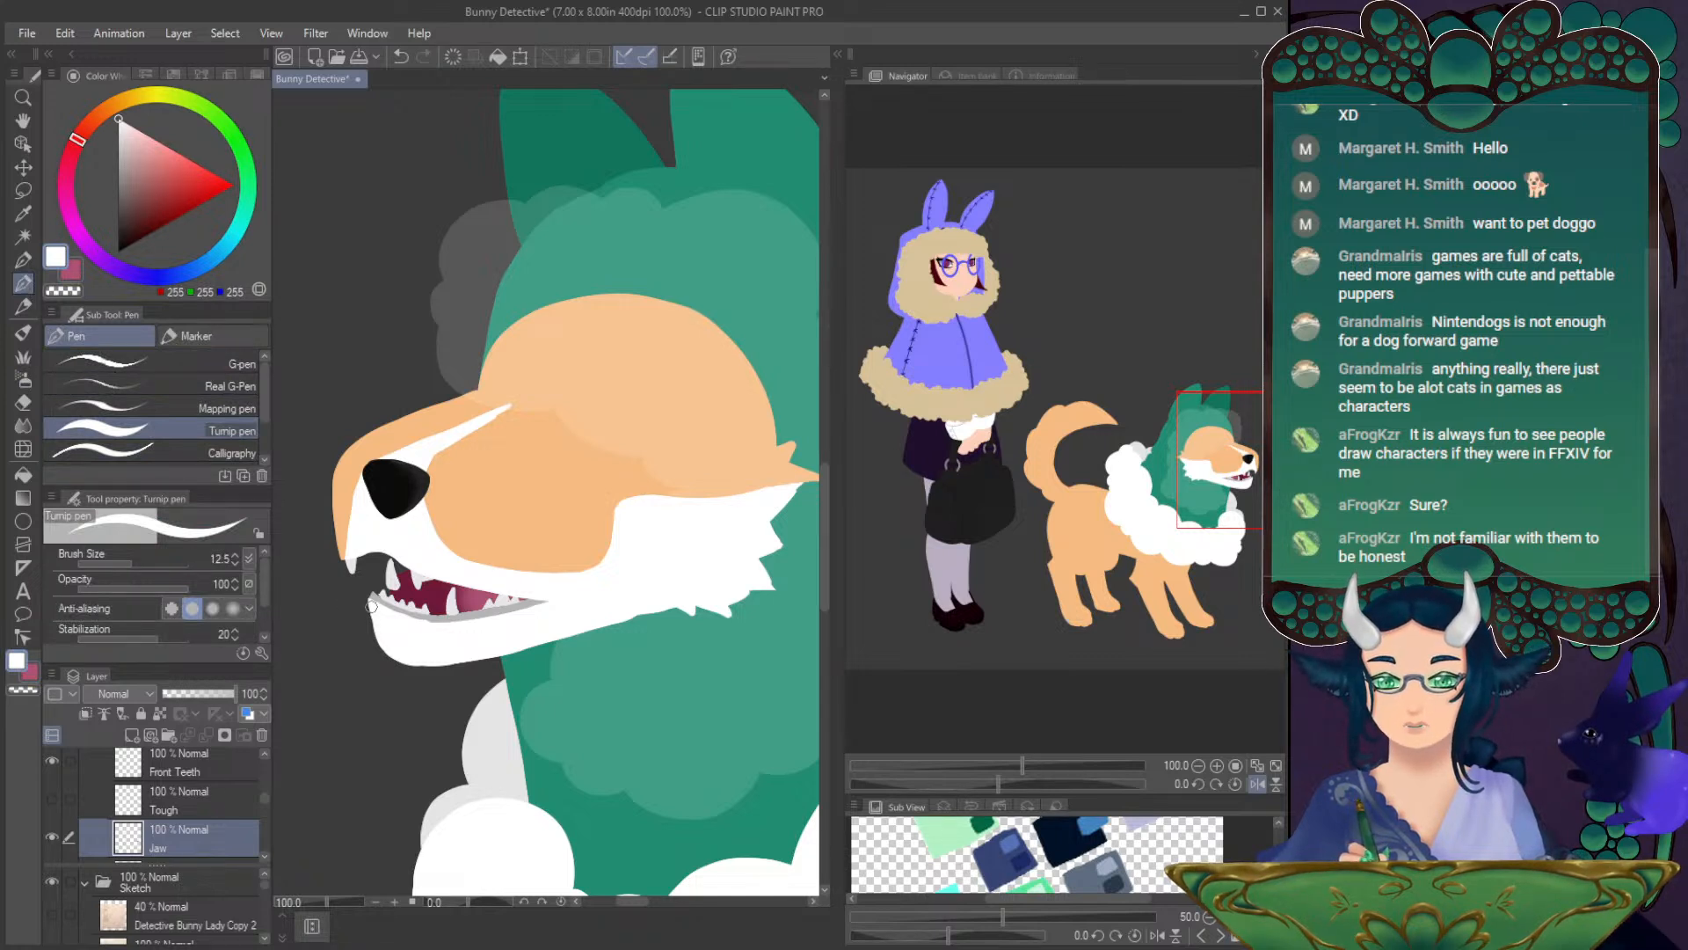
pyautogui.moveTo(371, 600); pyautogui.dragTo(371, 611)
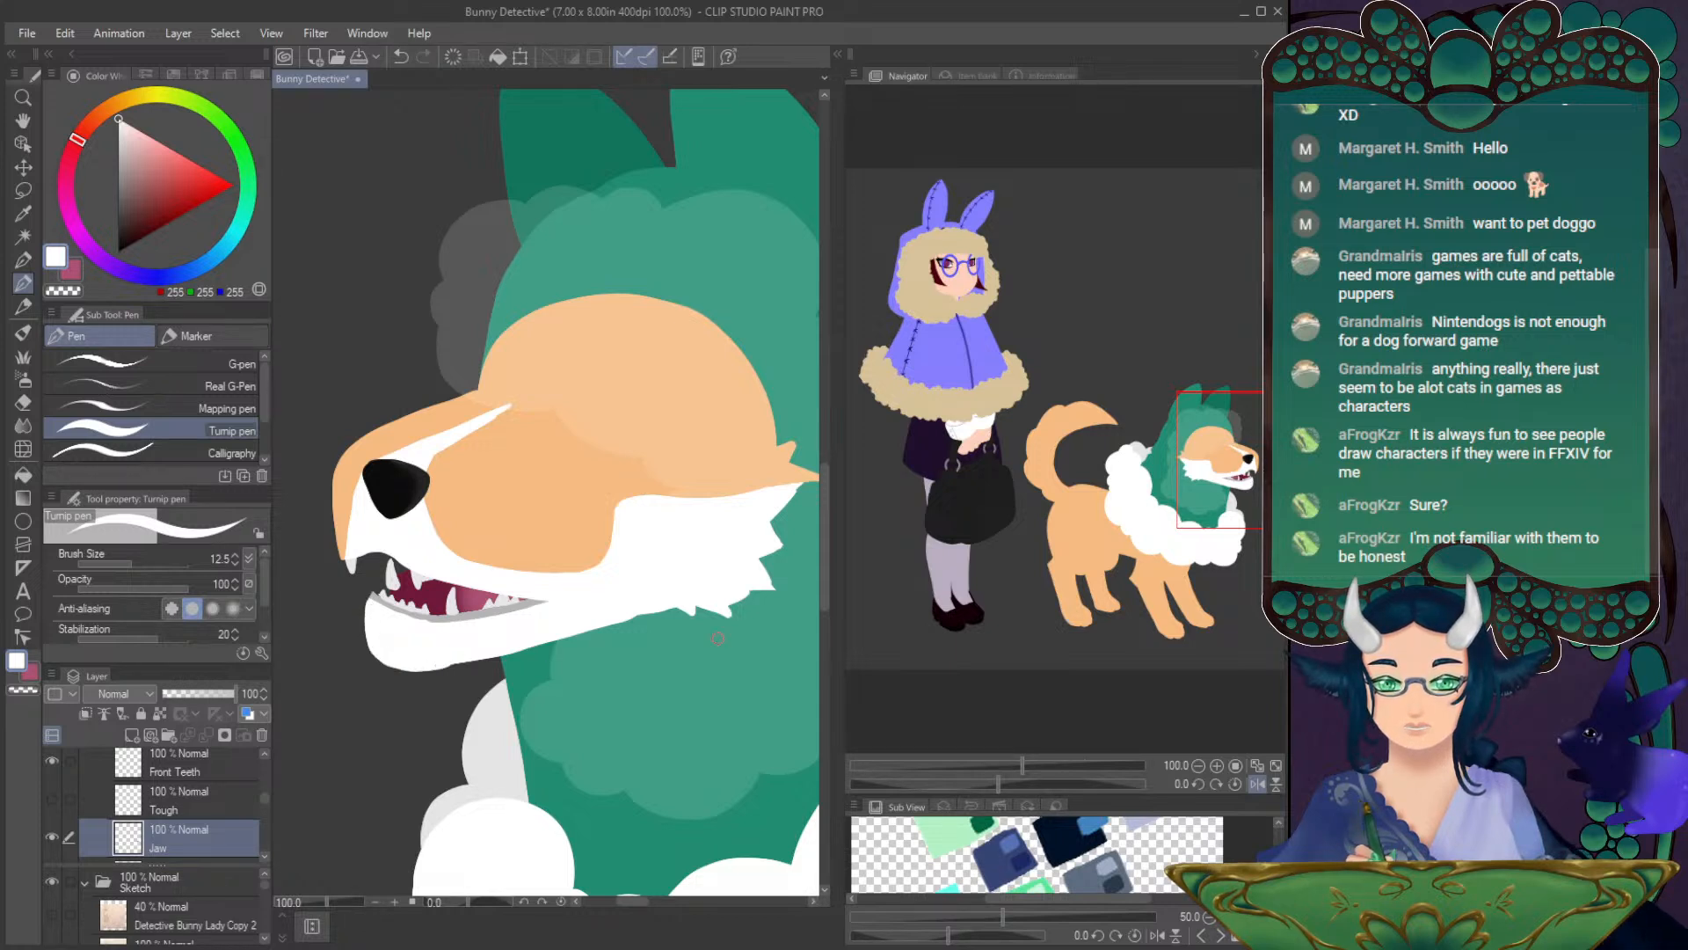
pyautogui.moveTo(998, 784); pyautogui.dragTo(1032, 783)
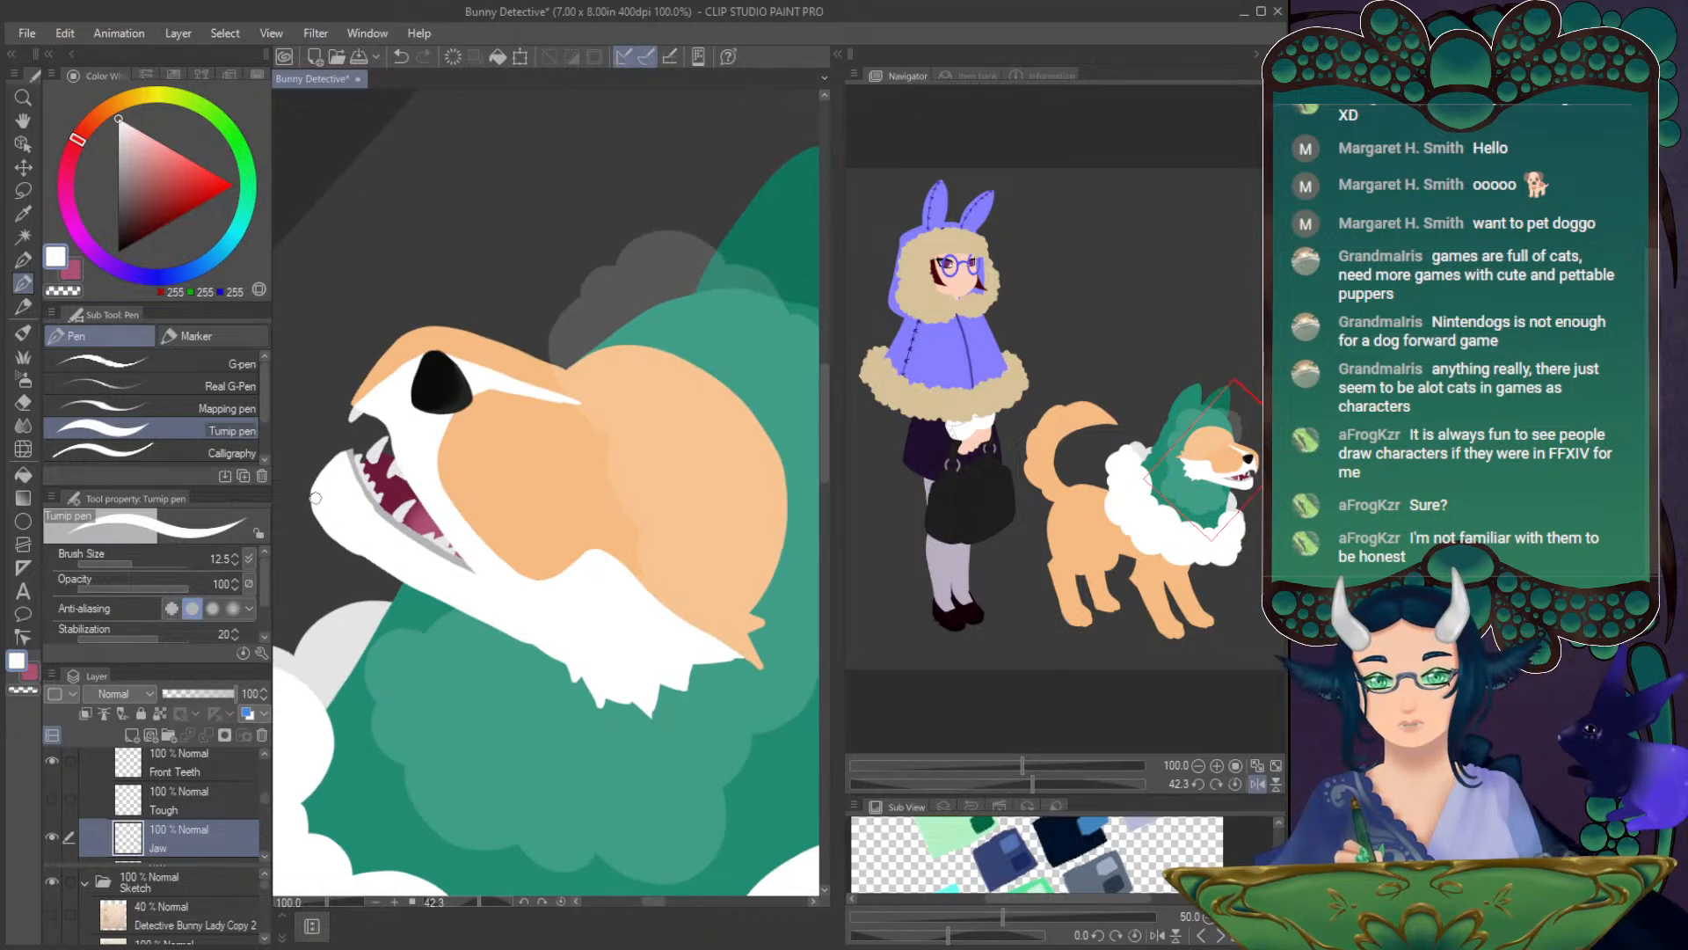
pyautogui.moveTo(358, 551); pyautogui.dragTo(398, 572)
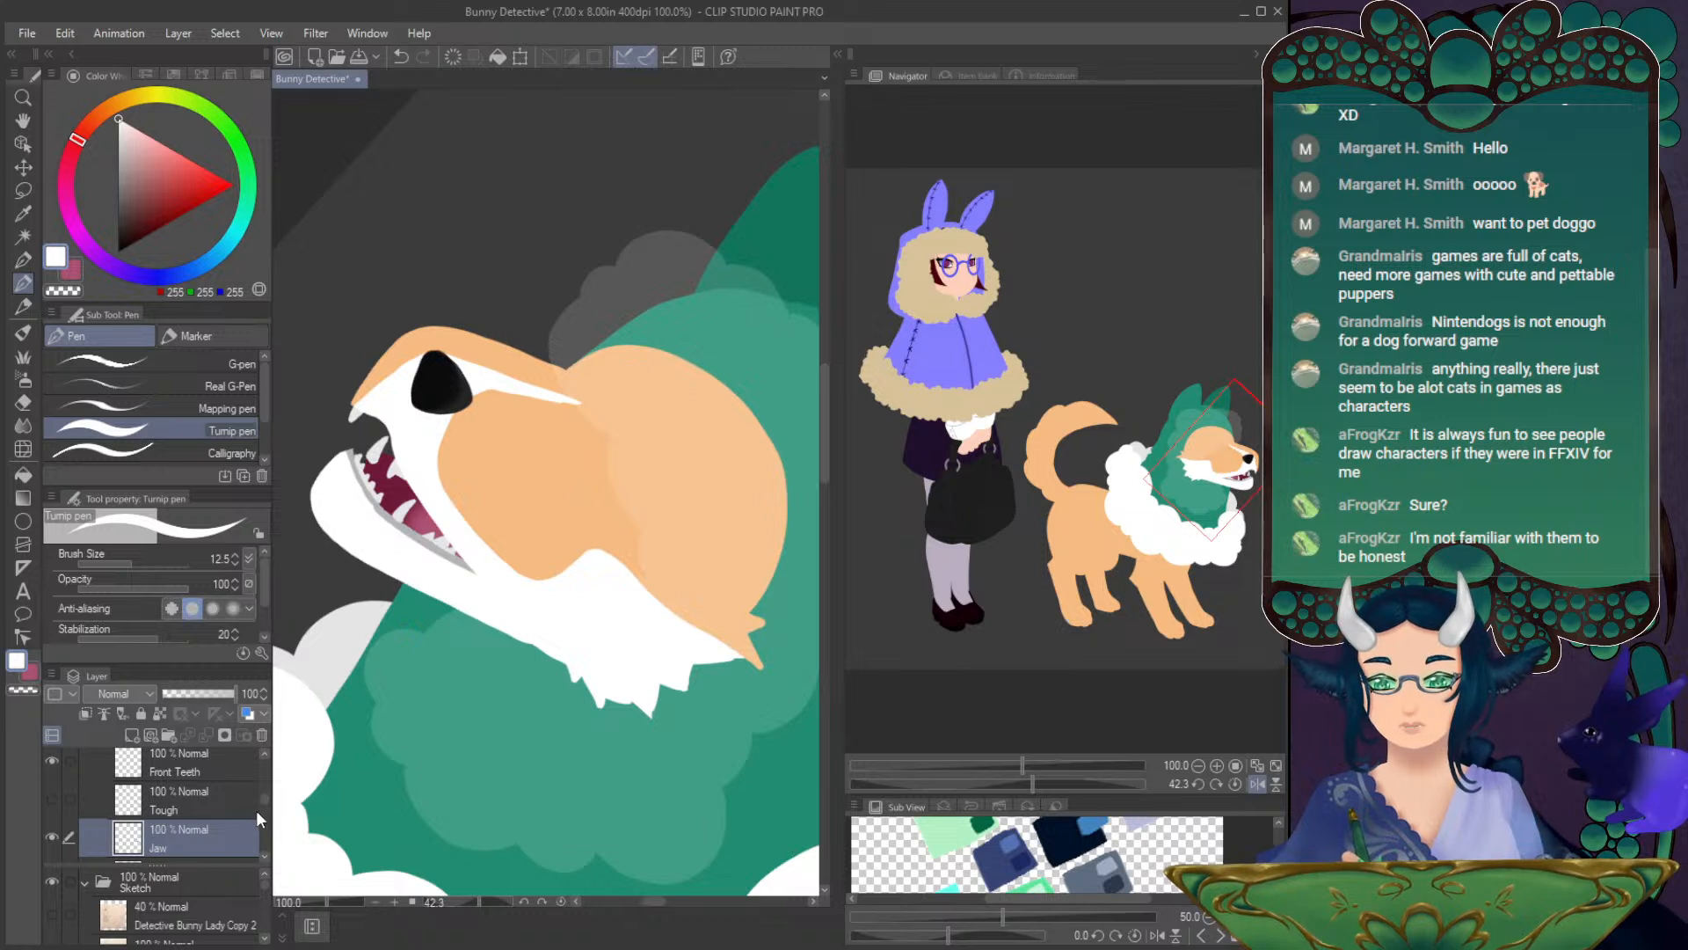
# - Lasso the foremost fang on the Upper Fangs layer, shift it slightly back into the mouth and deselect
pyautogui.scroll(2, 263, 806)
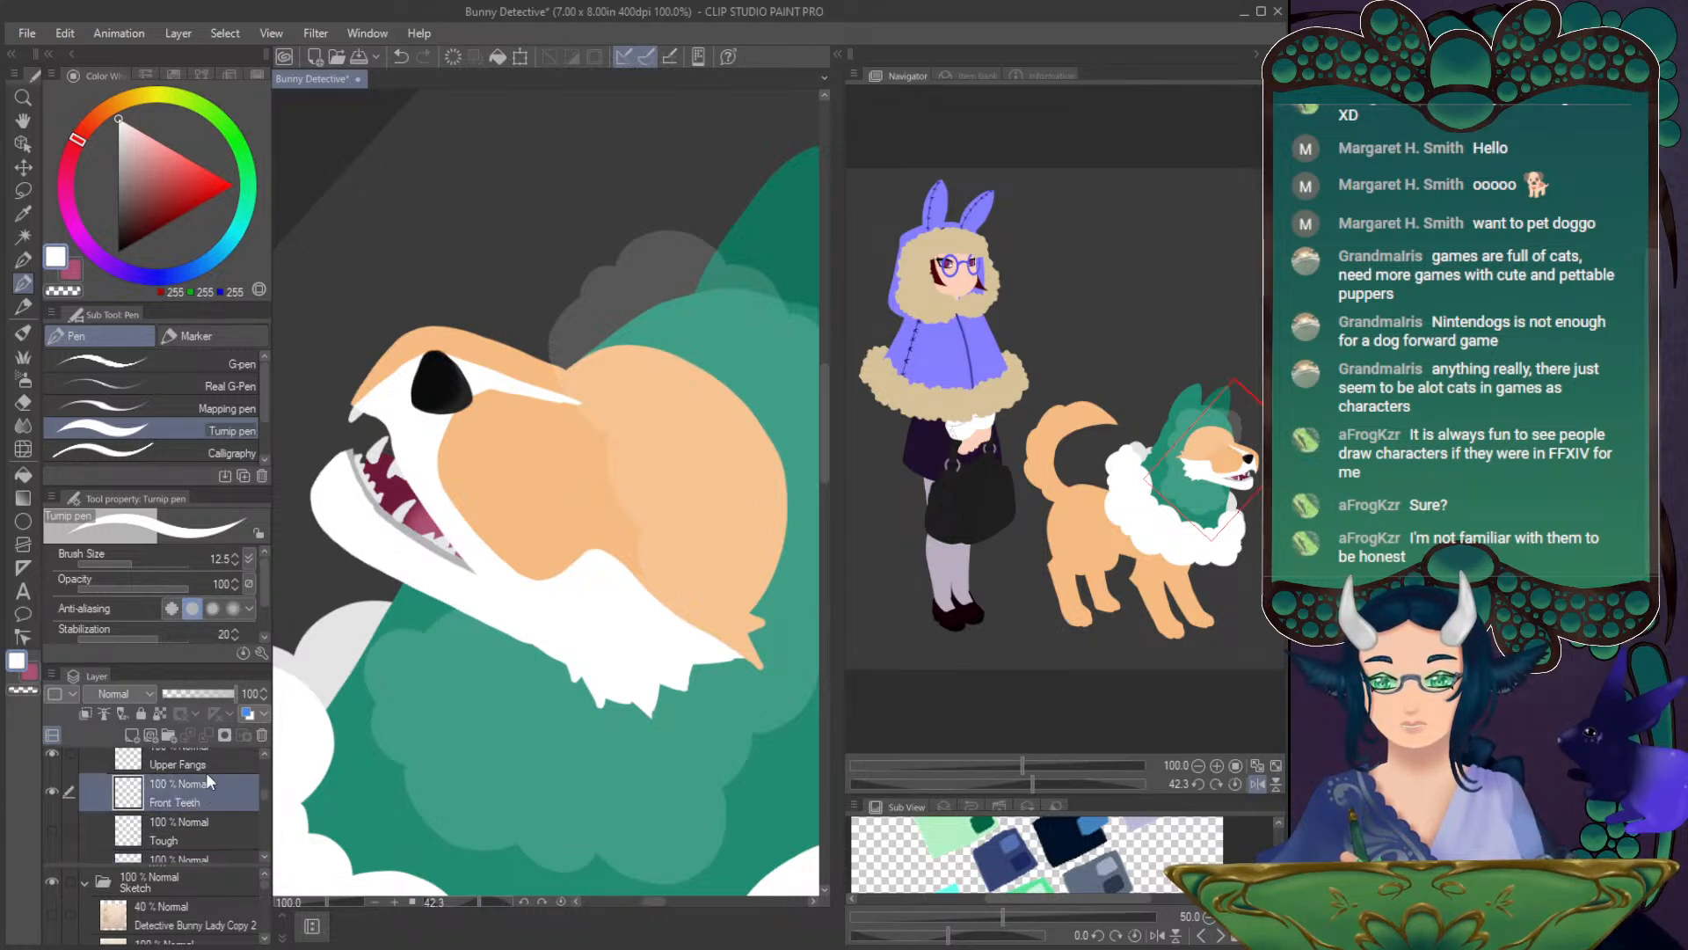
pyautogui.click(202, 771)
pyautogui.click(1236, 784)
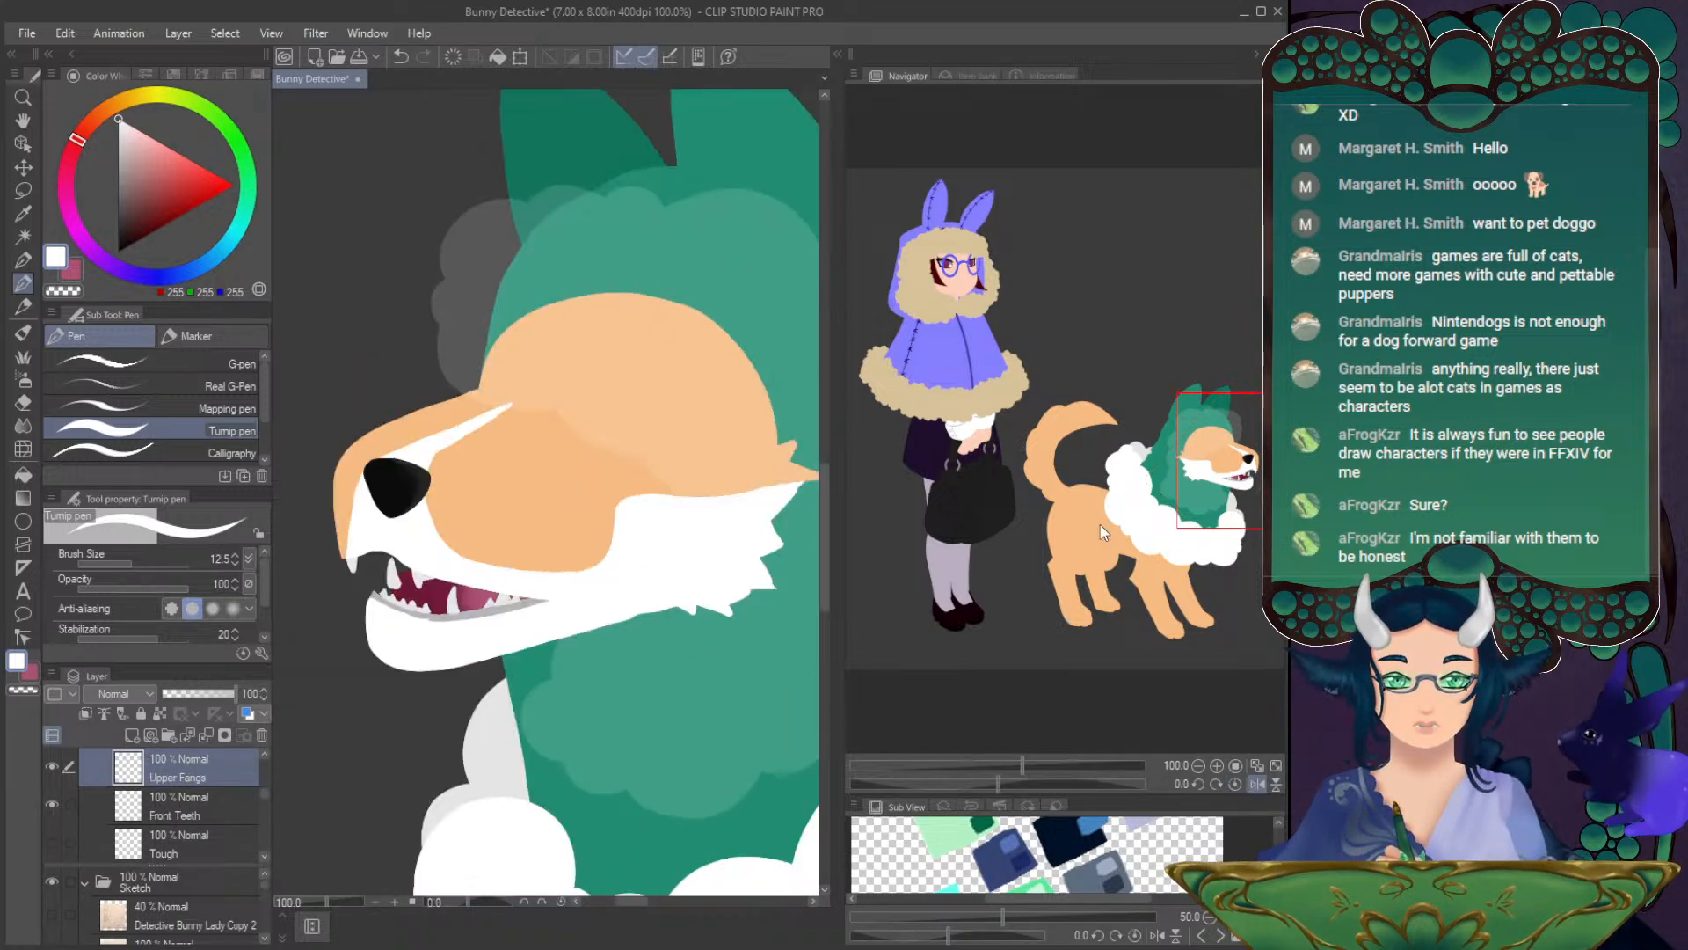
pyautogui.moveTo(1128, 435); pyautogui.dragTo(1229, 464)
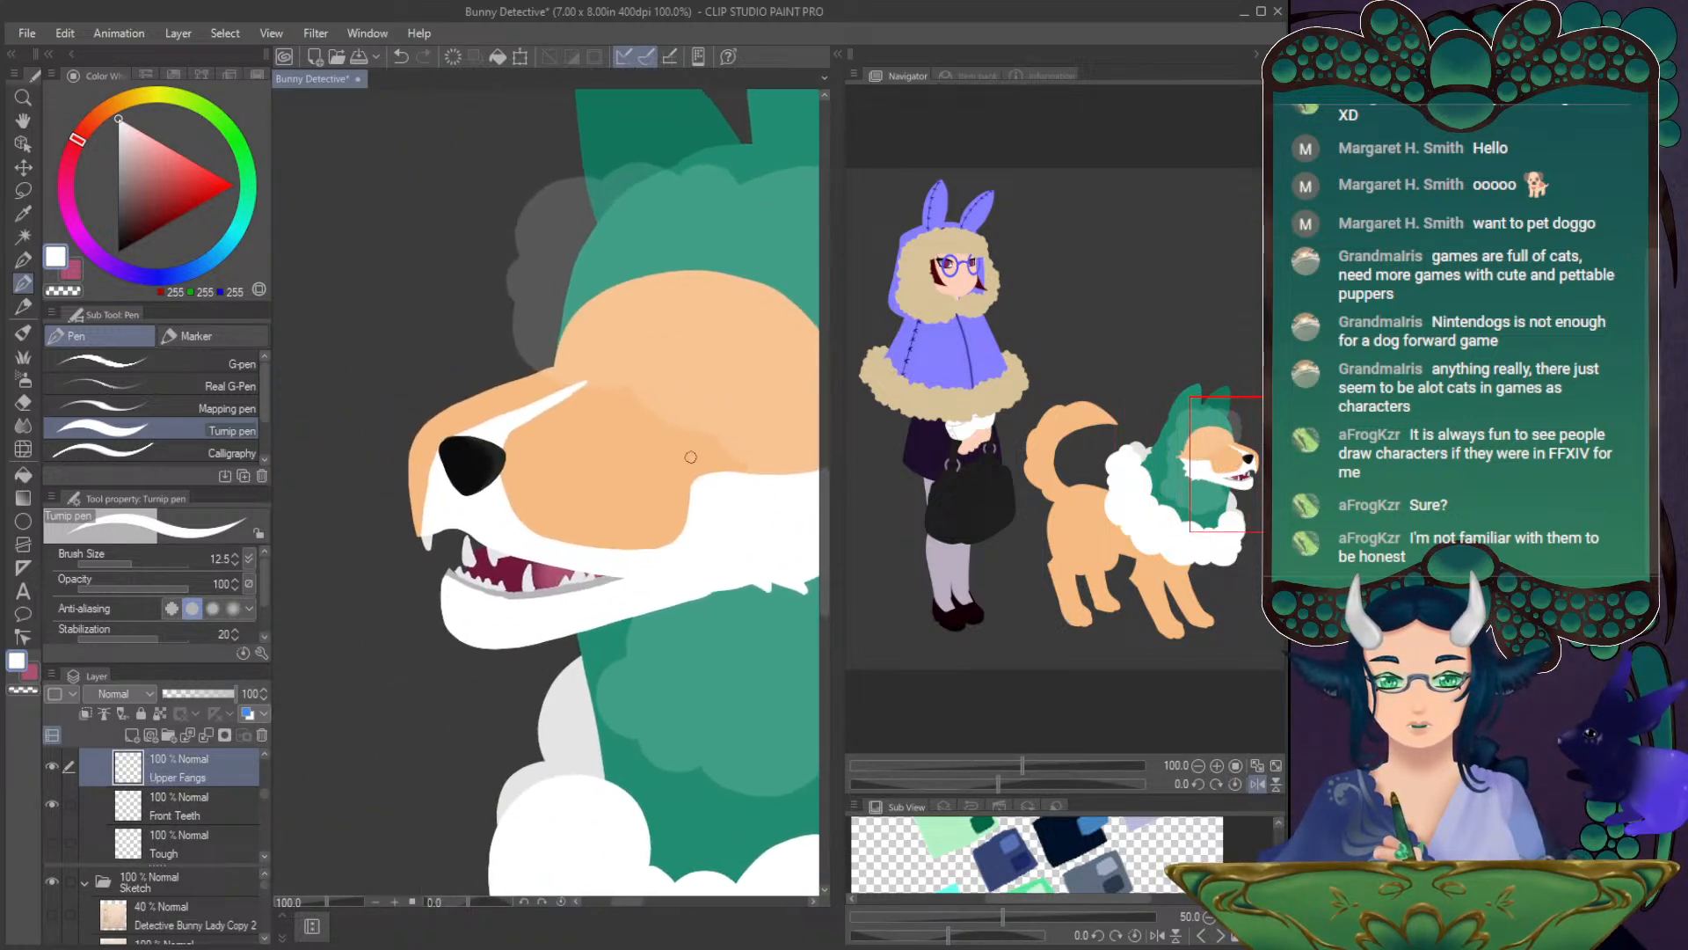
pyautogui.click(23, 168)
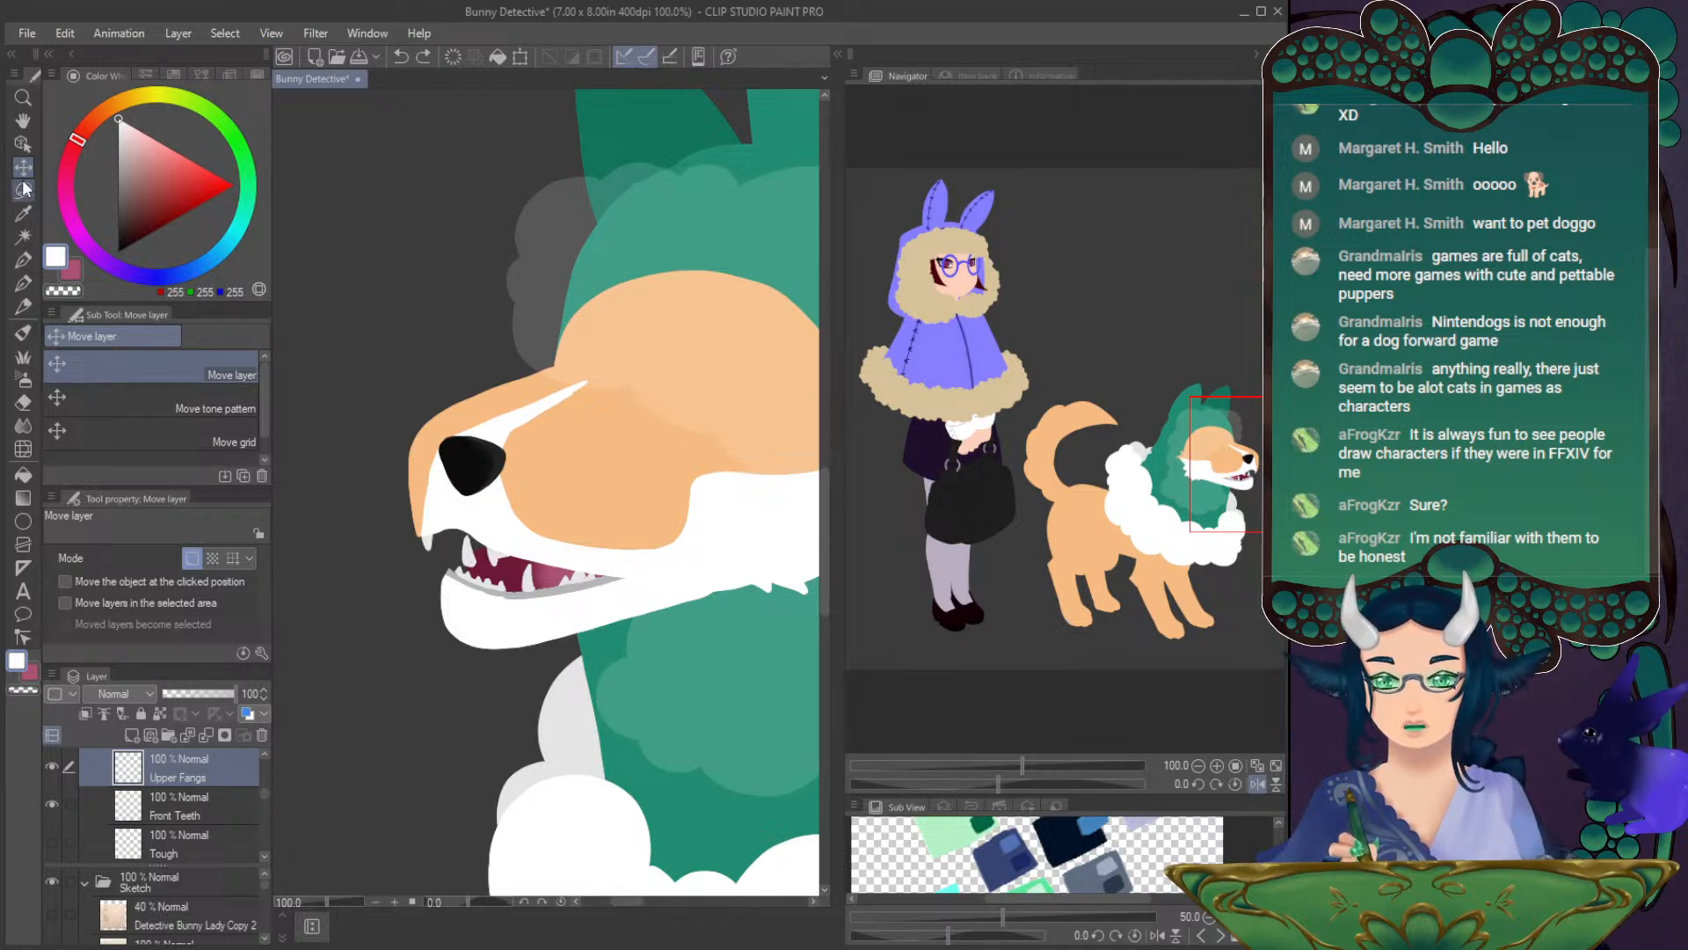
pyautogui.press('m')
pyautogui.moveTo(370, 556)
pyautogui.mouseDown()
pyautogui.moveTo(435, 582)
pyautogui.moveTo(466, 557)
pyautogui.moveTo(444, 459)
pyautogui.mouseUp()
pyautogui.press('k')
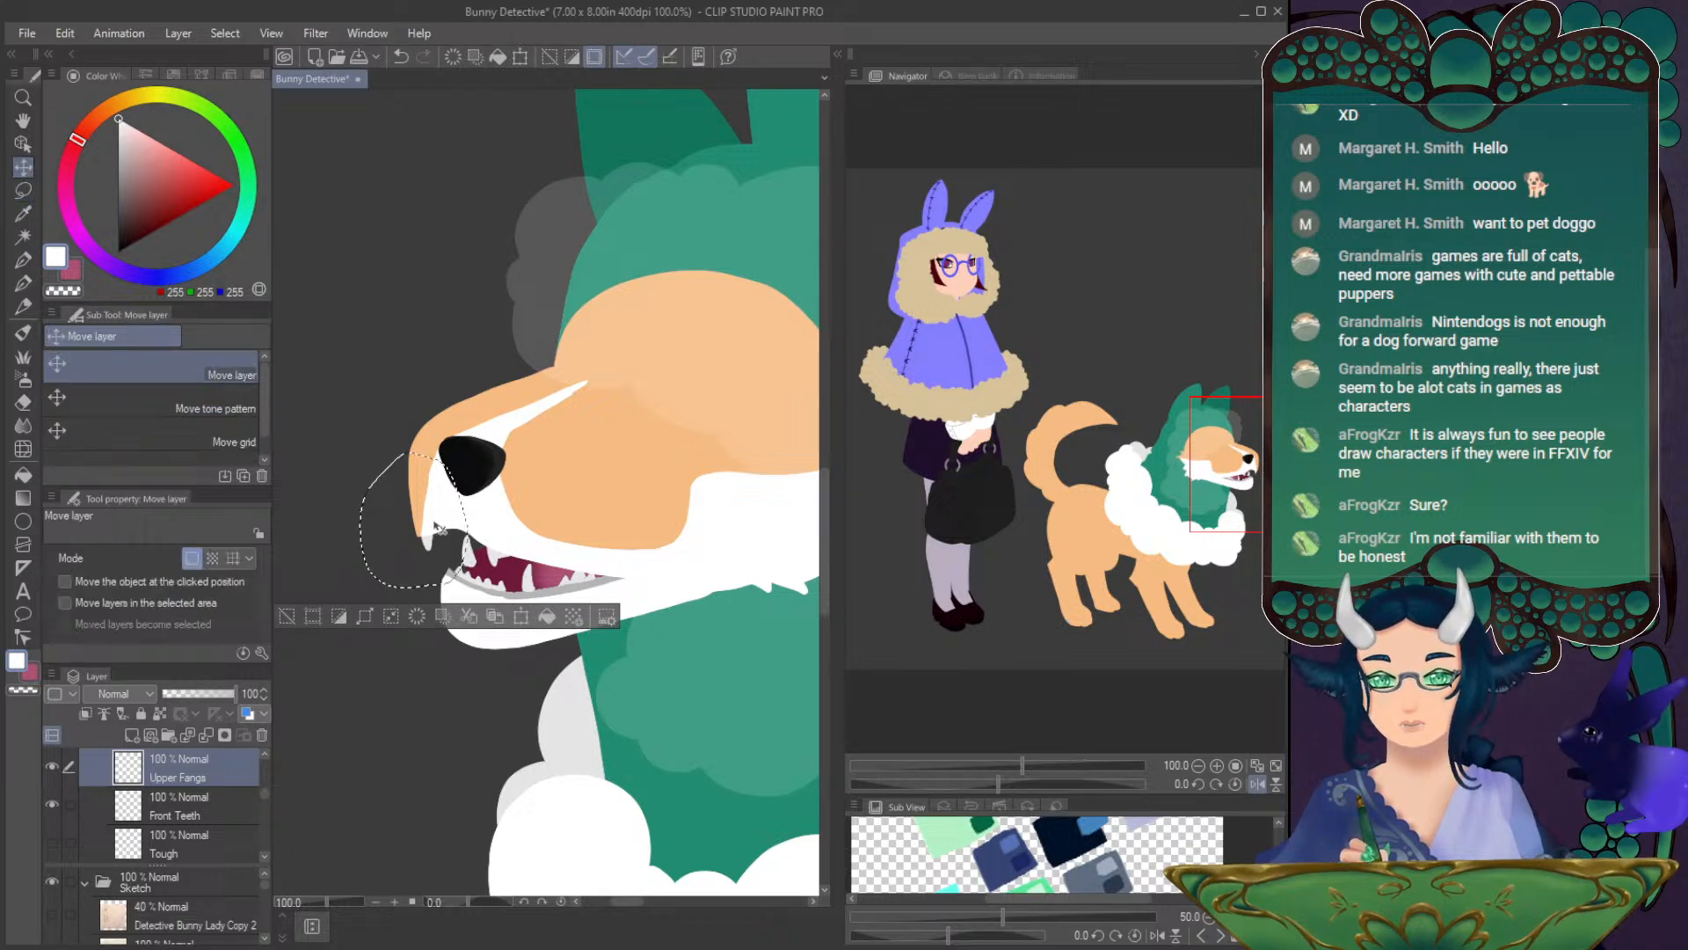
pyautogui.moveTo(448, 530); pyautogui.dragTo(456, 530)
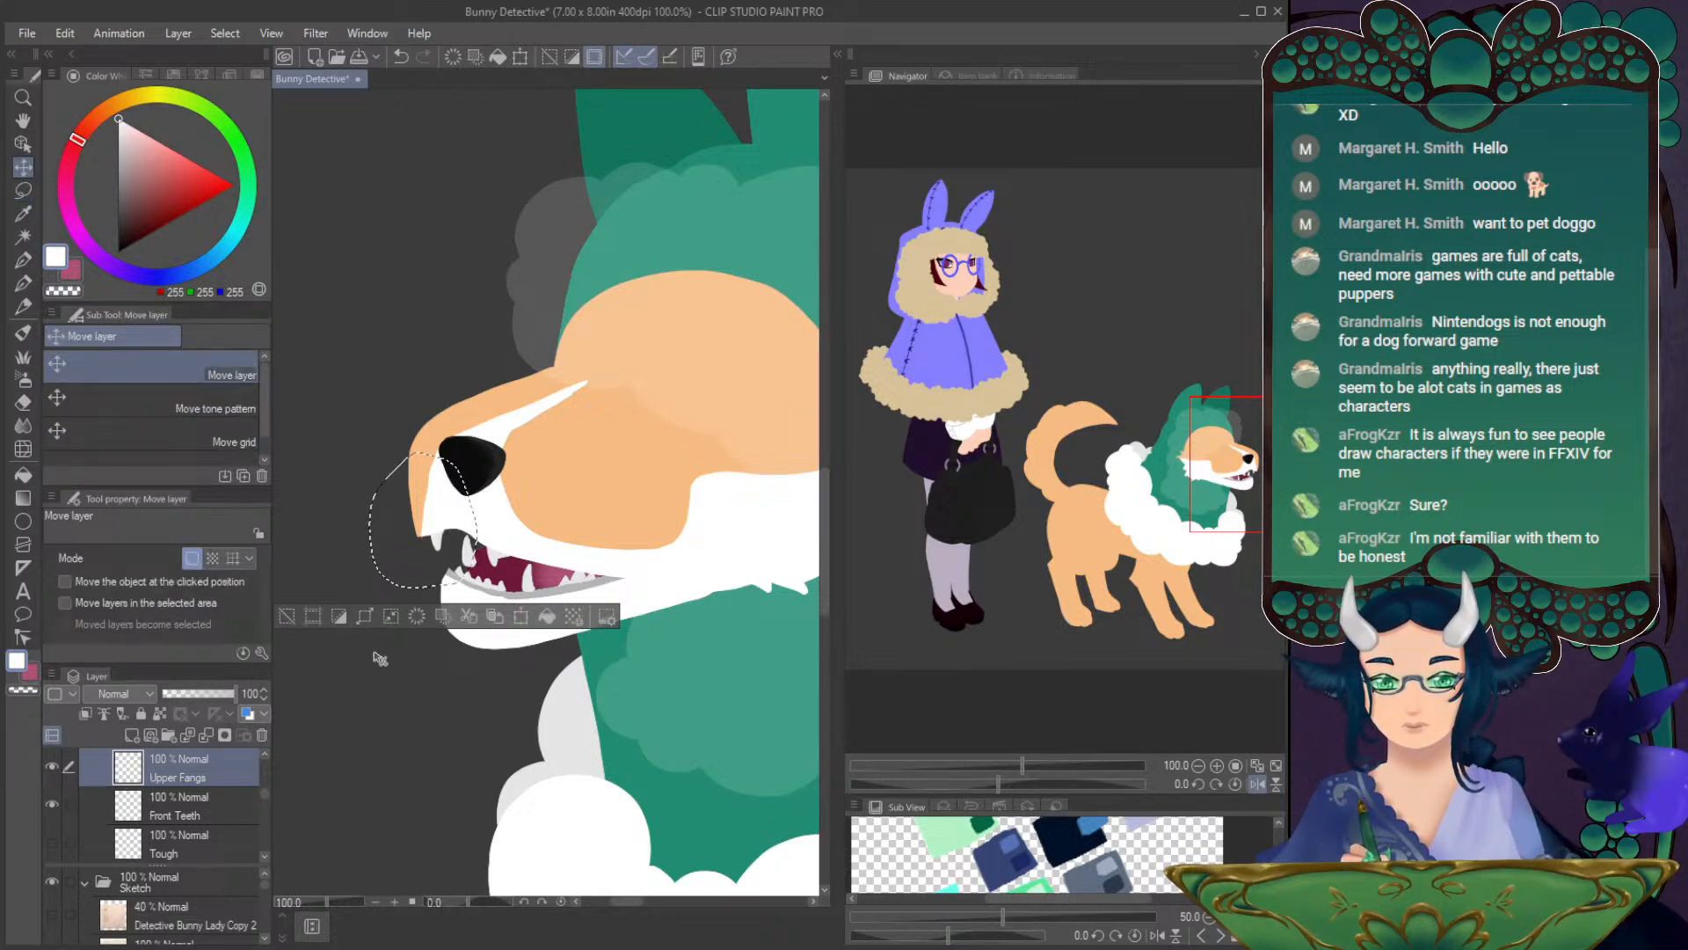
pyautogui.hotkey('ctrl', 'd')
# - Nudge the front lower edge of the dog's muzzle slightly inward on the Head layer using Liquify at brush size 118.1
pyautogui.scroll(2, 262, 788)
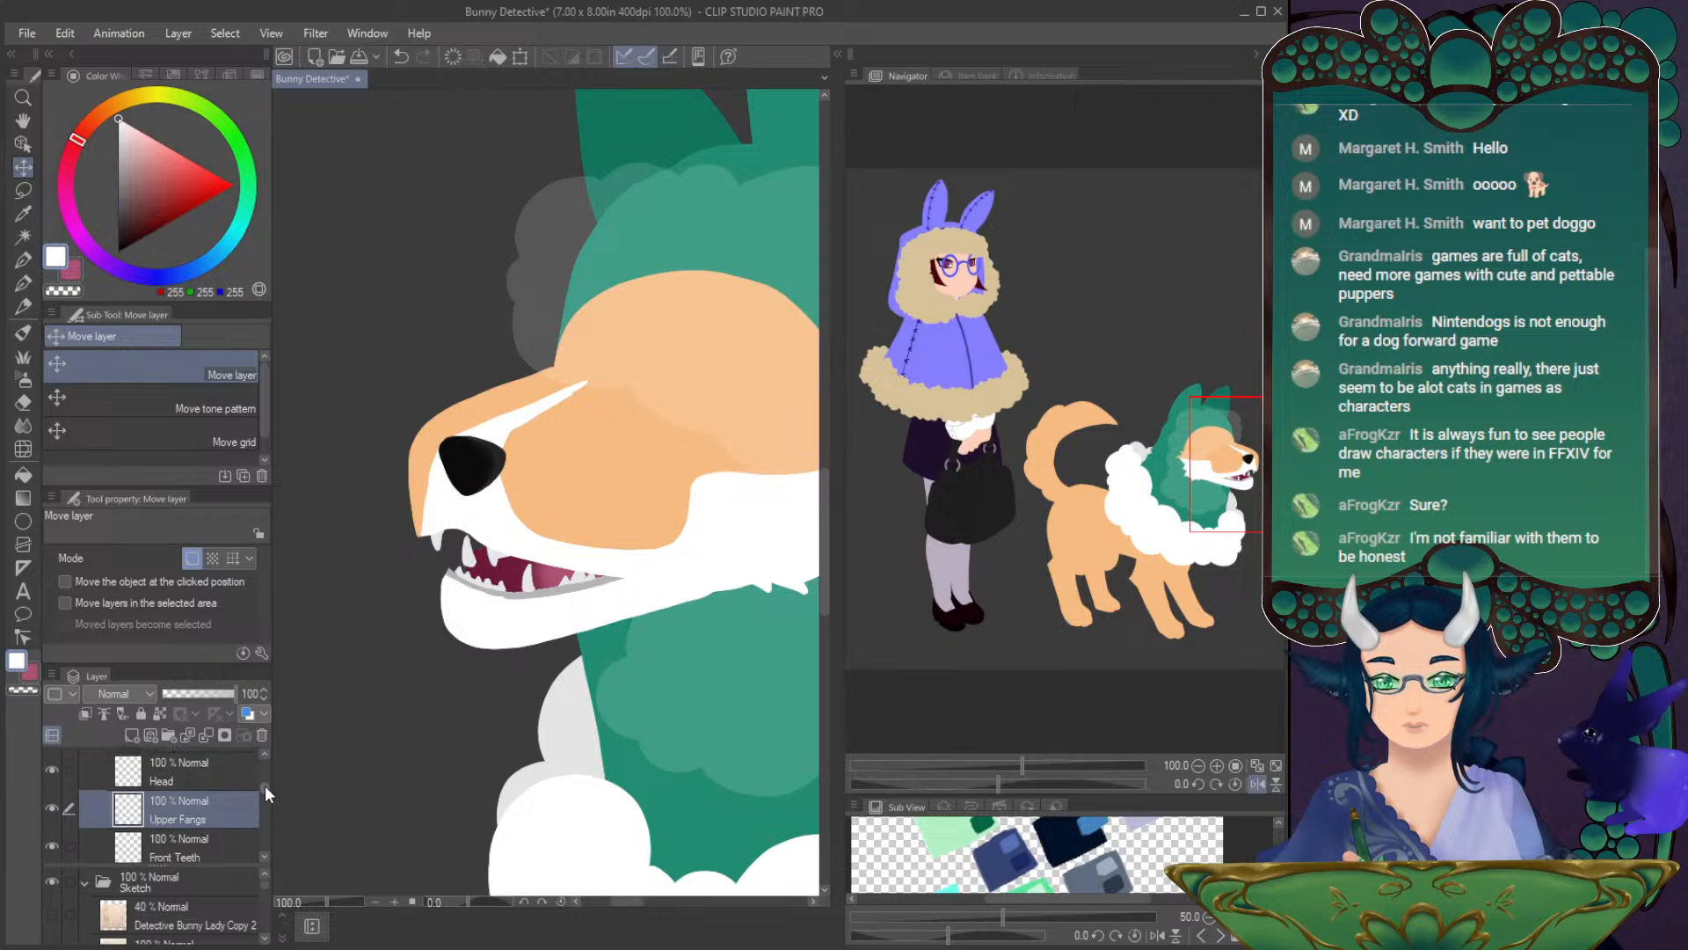
pyautogui.click(206, 803)
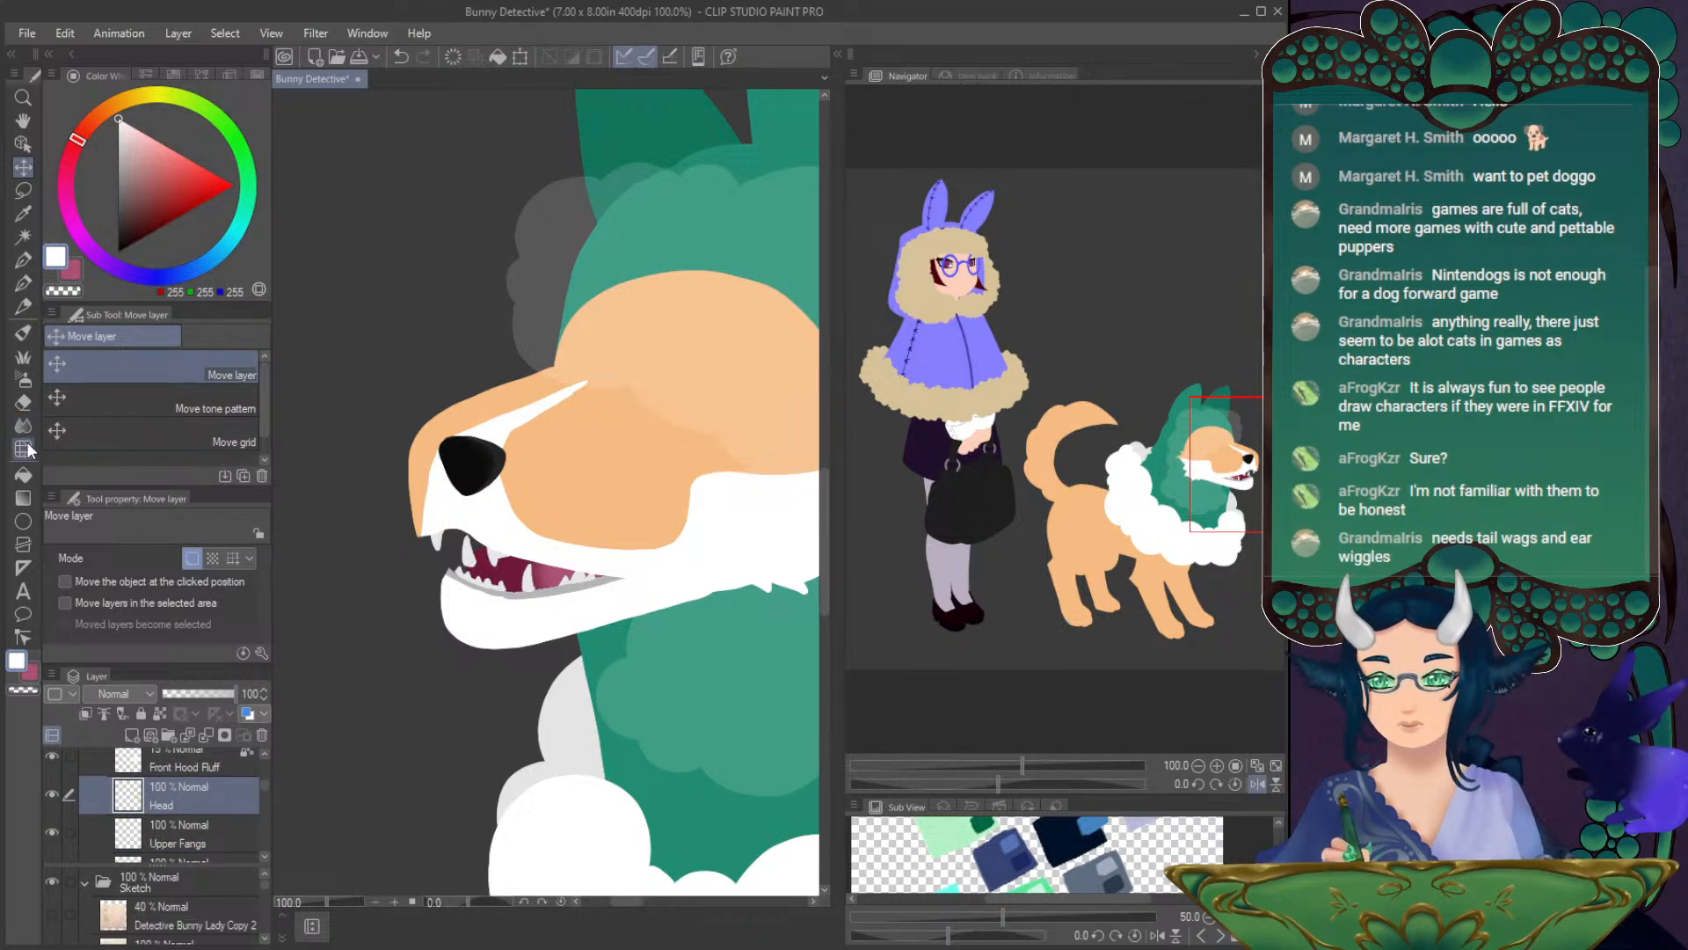
pyautogui.click(23, 448)
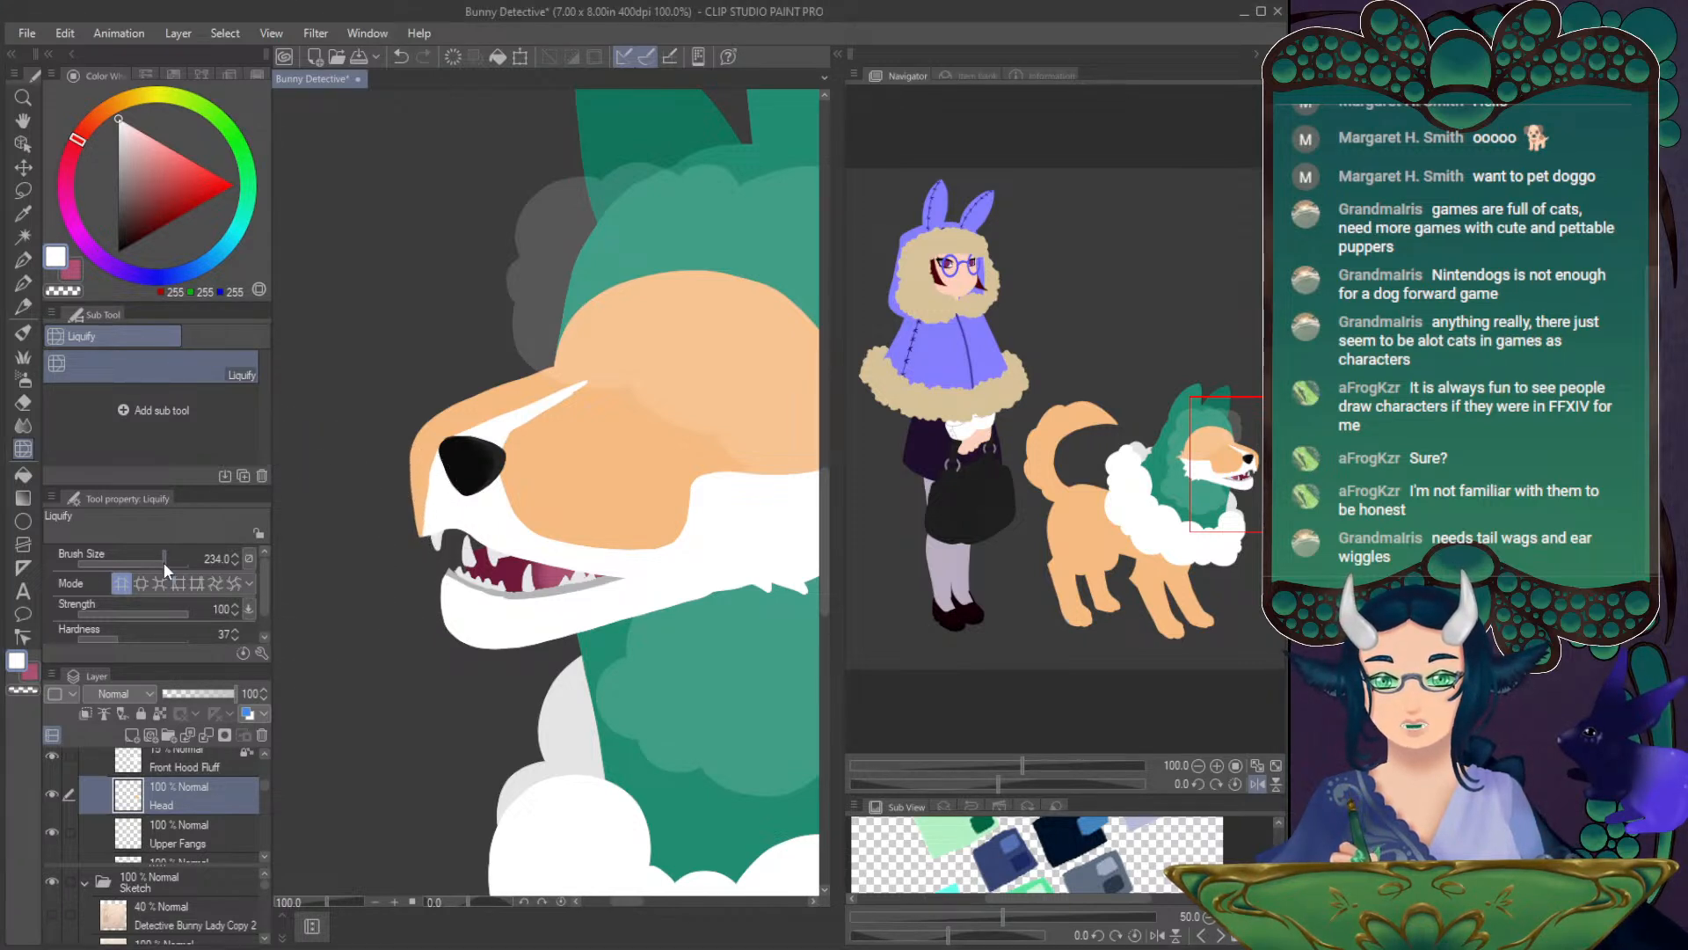
pyautogui.moveTo(164, 561); pyautogui.dragTo(157, 562)
pyautogui.moveTo(401, 579)
pyautogui.mouseDown()
pyautogui.moveTo(395, 550)
pyautogui.moveTo(418, 563)
pyautogui.mouseUp()
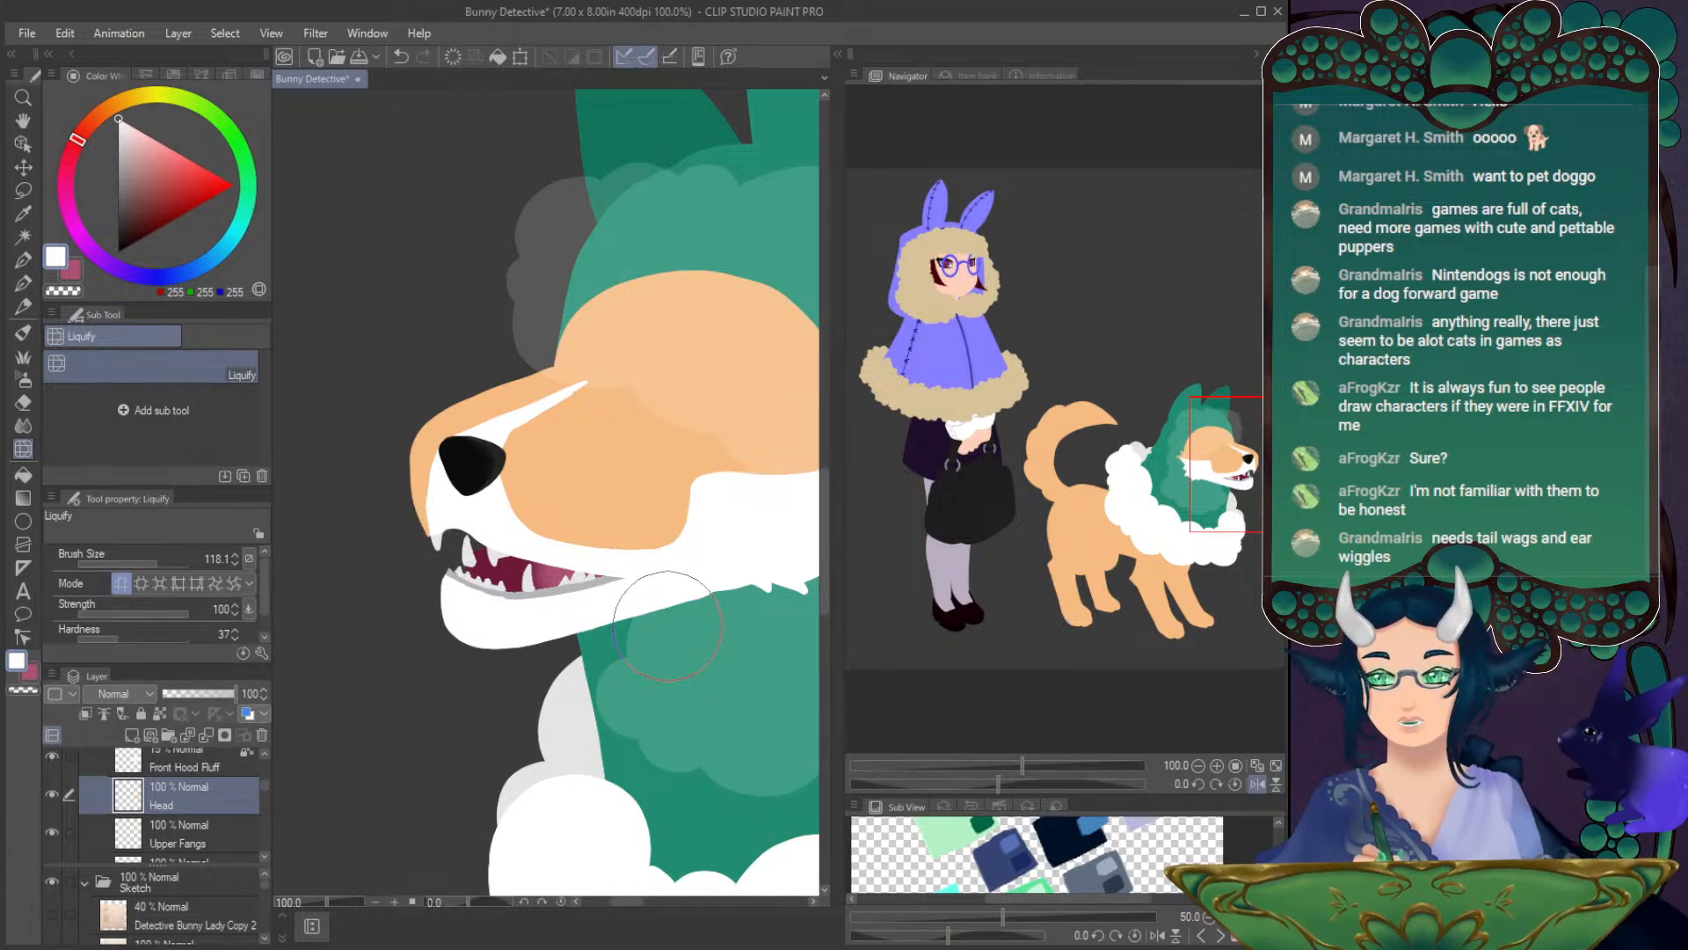
# - Try closing the dog's mouth by rotating the Front Teeth and Jaw layers together about the jaw's rear hinge
pyautogui.click(262, 857)
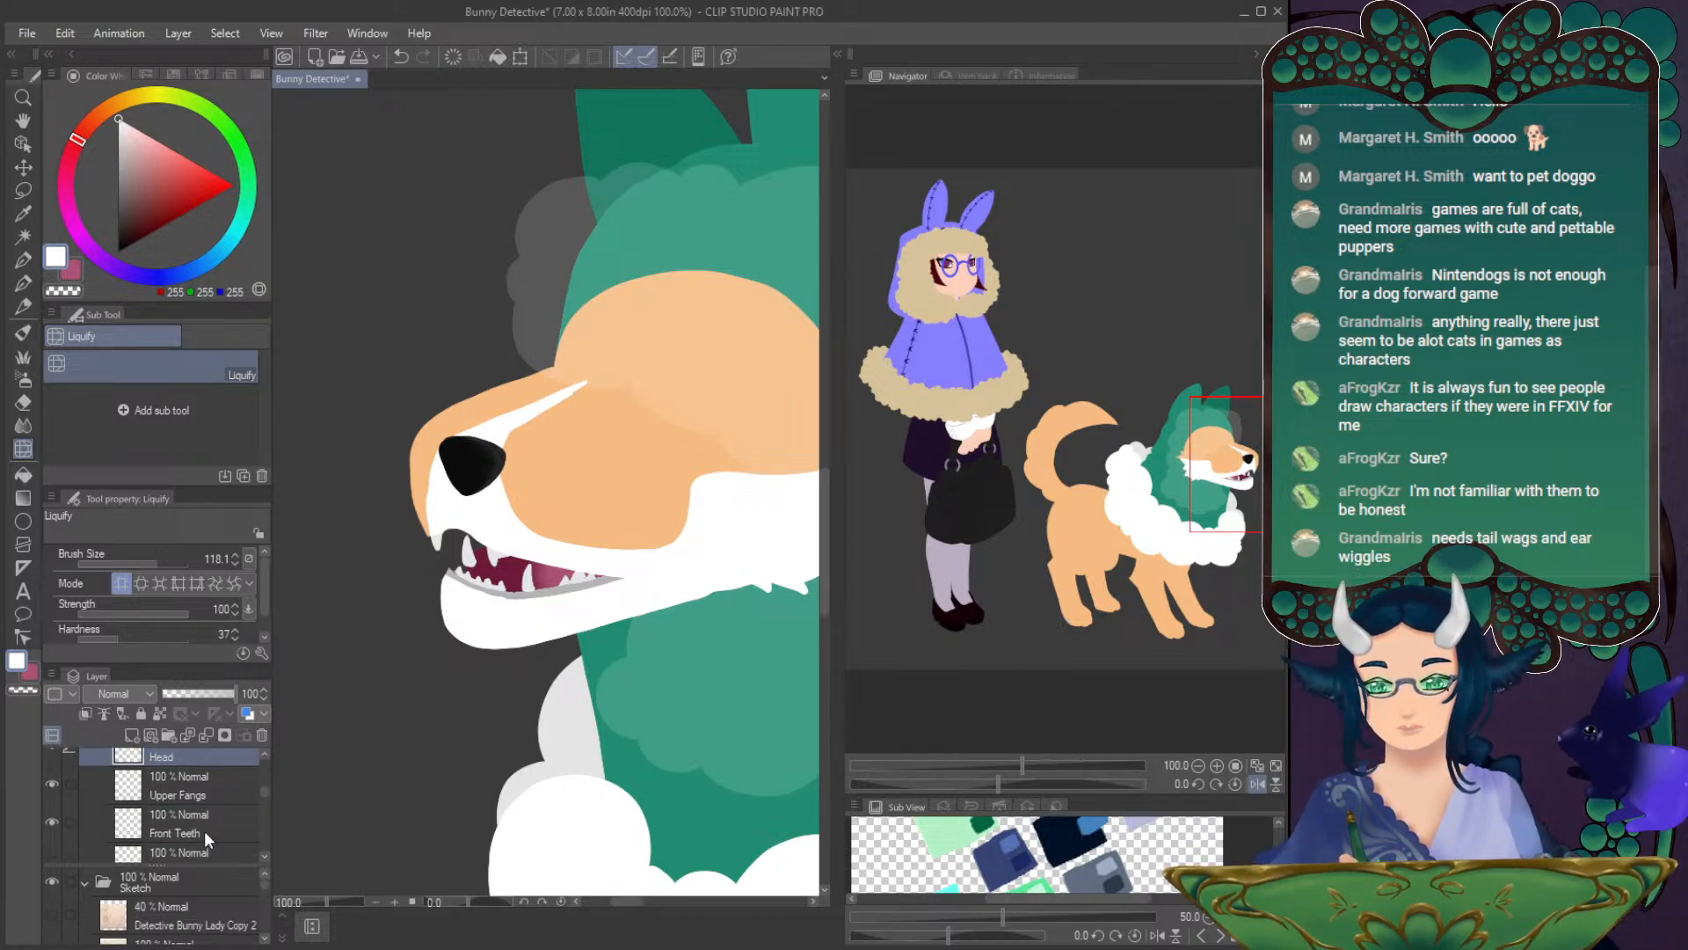
pyautogui.click(204, 833)
pyautogui.click(264, 856)
pyautogui.click(264, 857)
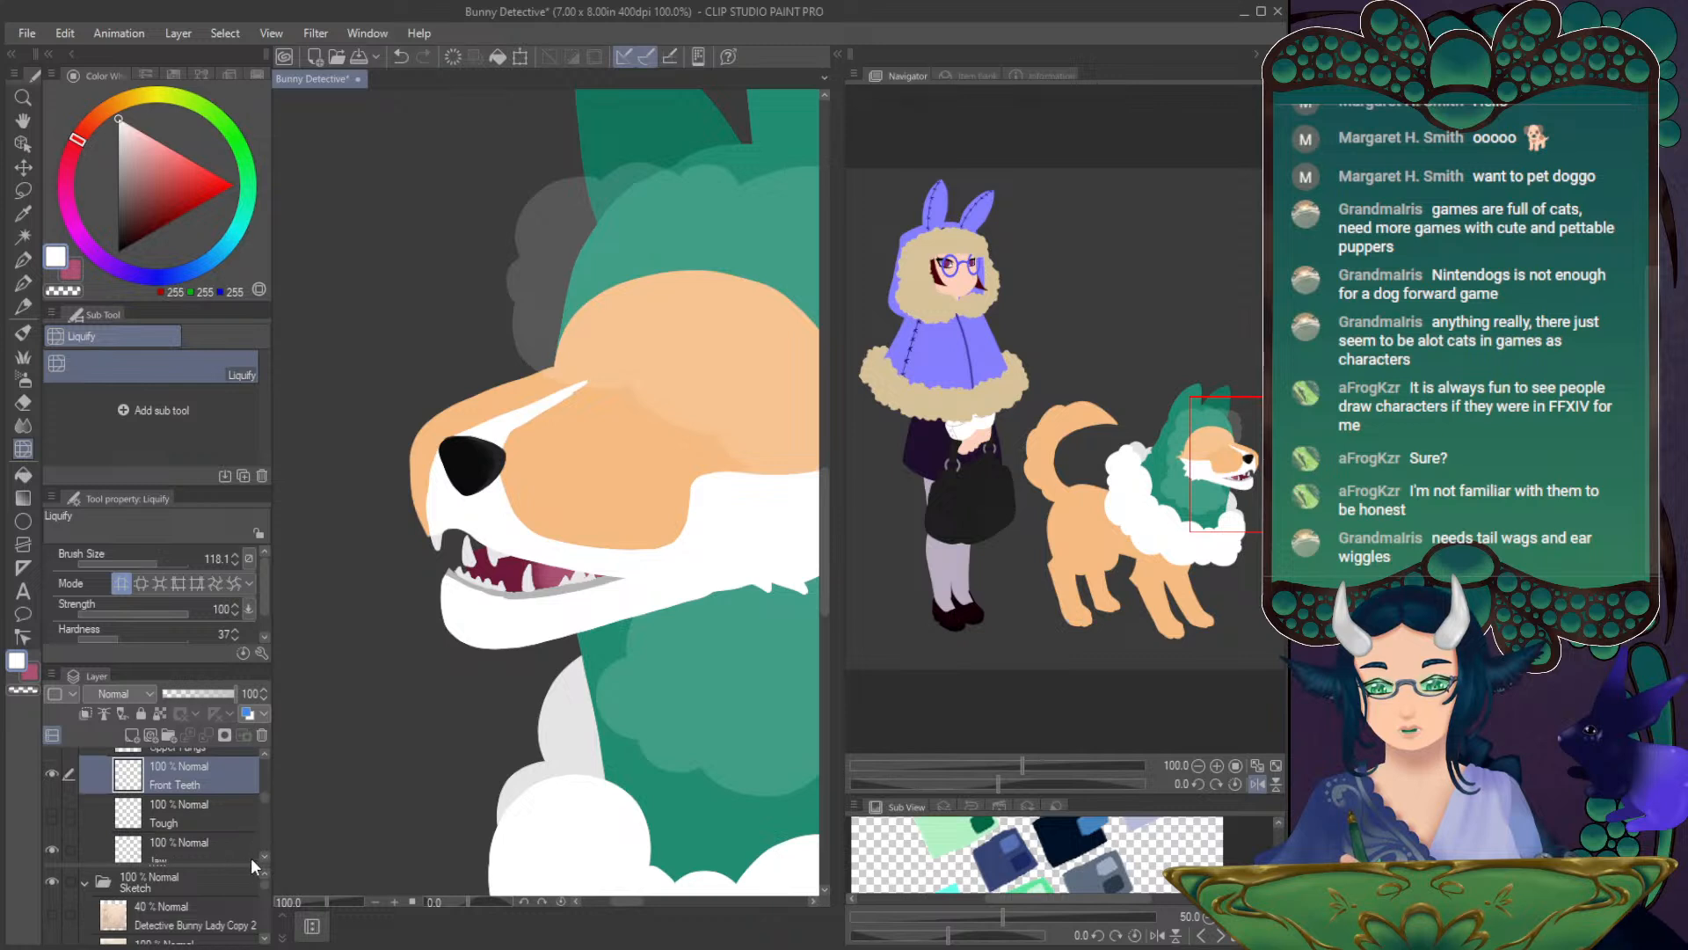
pyautogui.scroll(-1, 240, 849)
pyautogui.keyDown('ctrl'); pyautogui.click(197, 826); pyautogui.keyUp('ctrl')
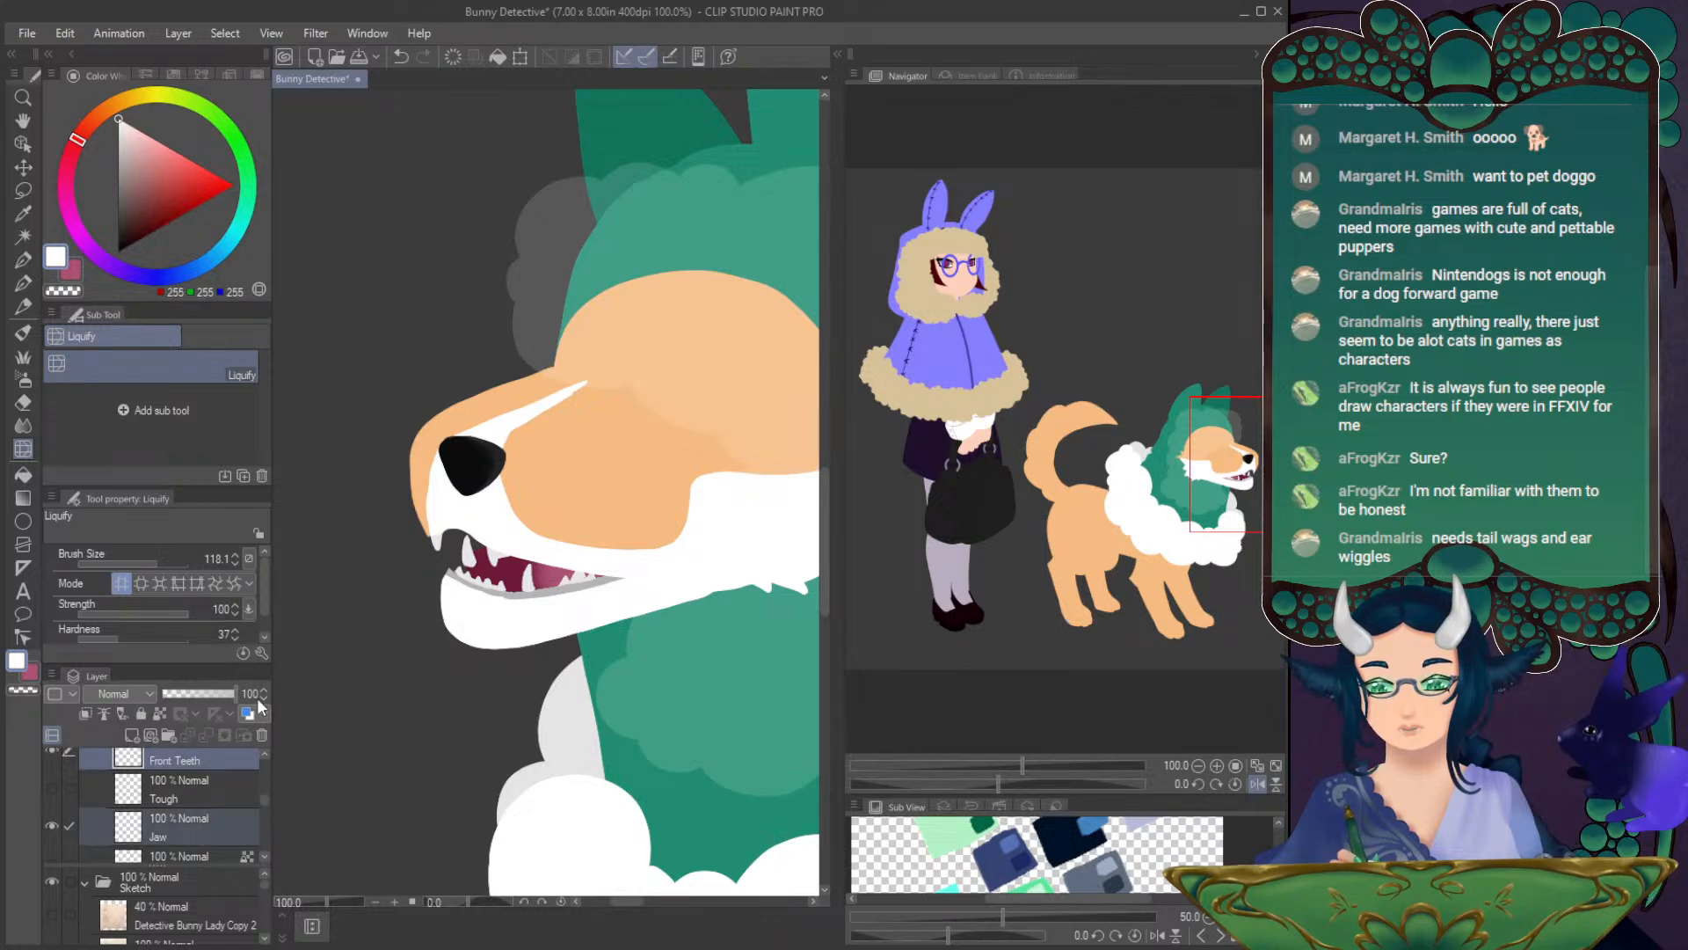
pyautogui.hotkey('ctrl', 't')
pyautogui.moveTo(753, 561)
pyautogui.mouseDown()
pyautogui.moveTo(753, 527)
pyautogui.moveTo(755, 573)
pyautogui.mouseUp()
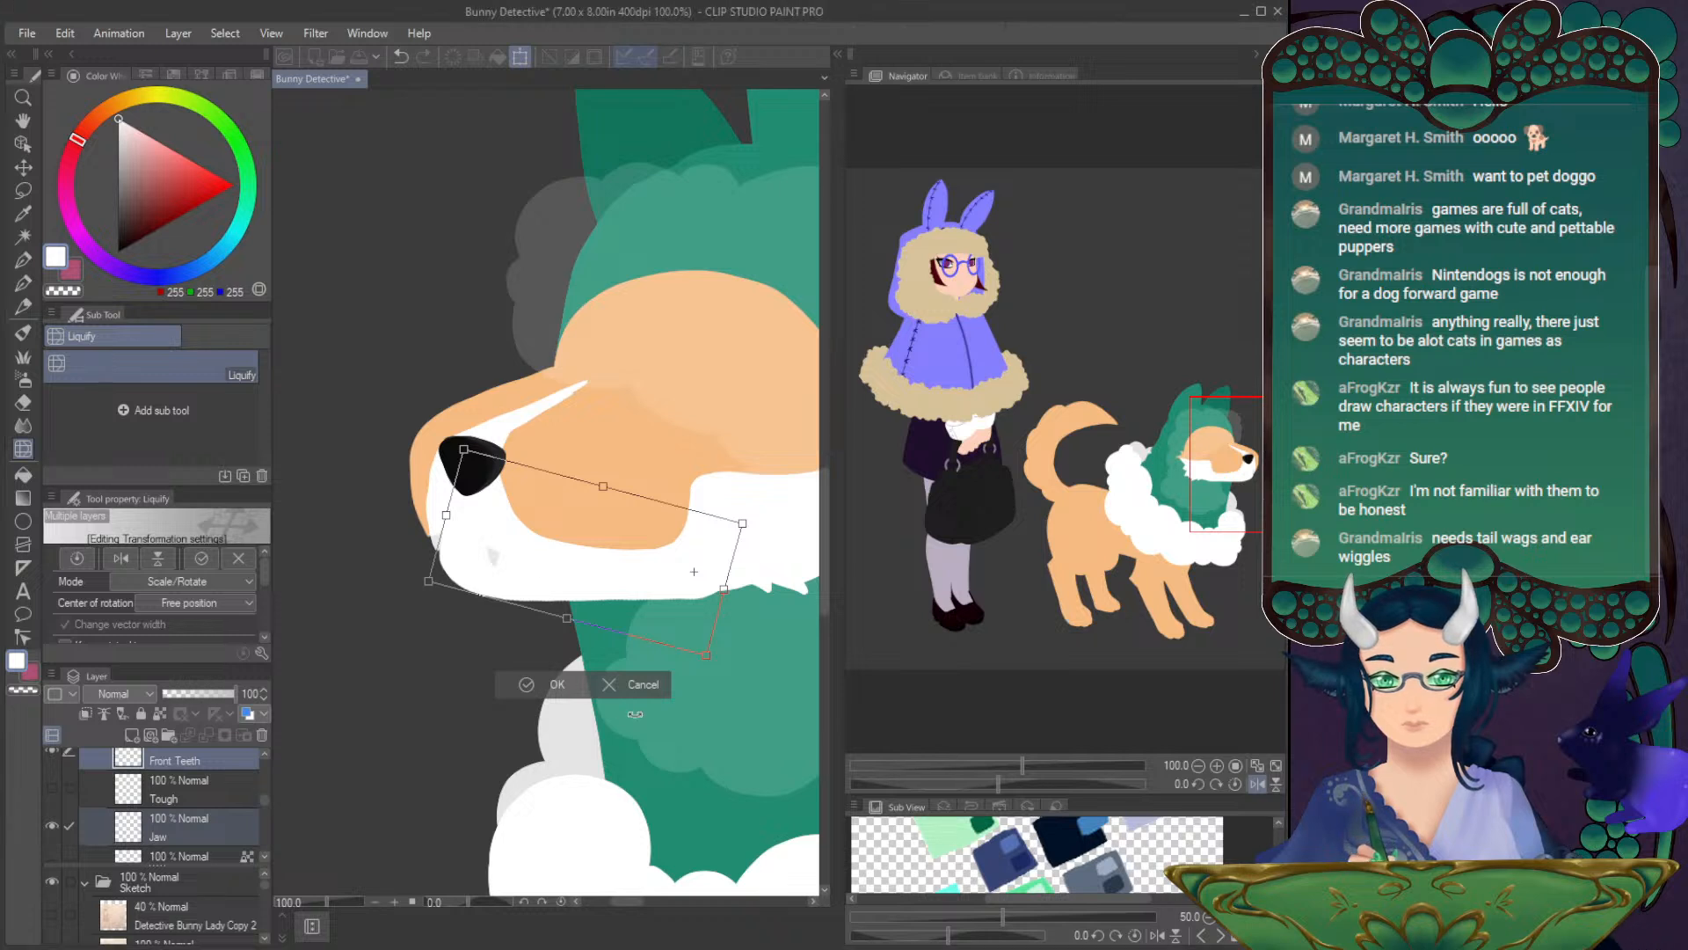
pyautogui.click(549, 684)
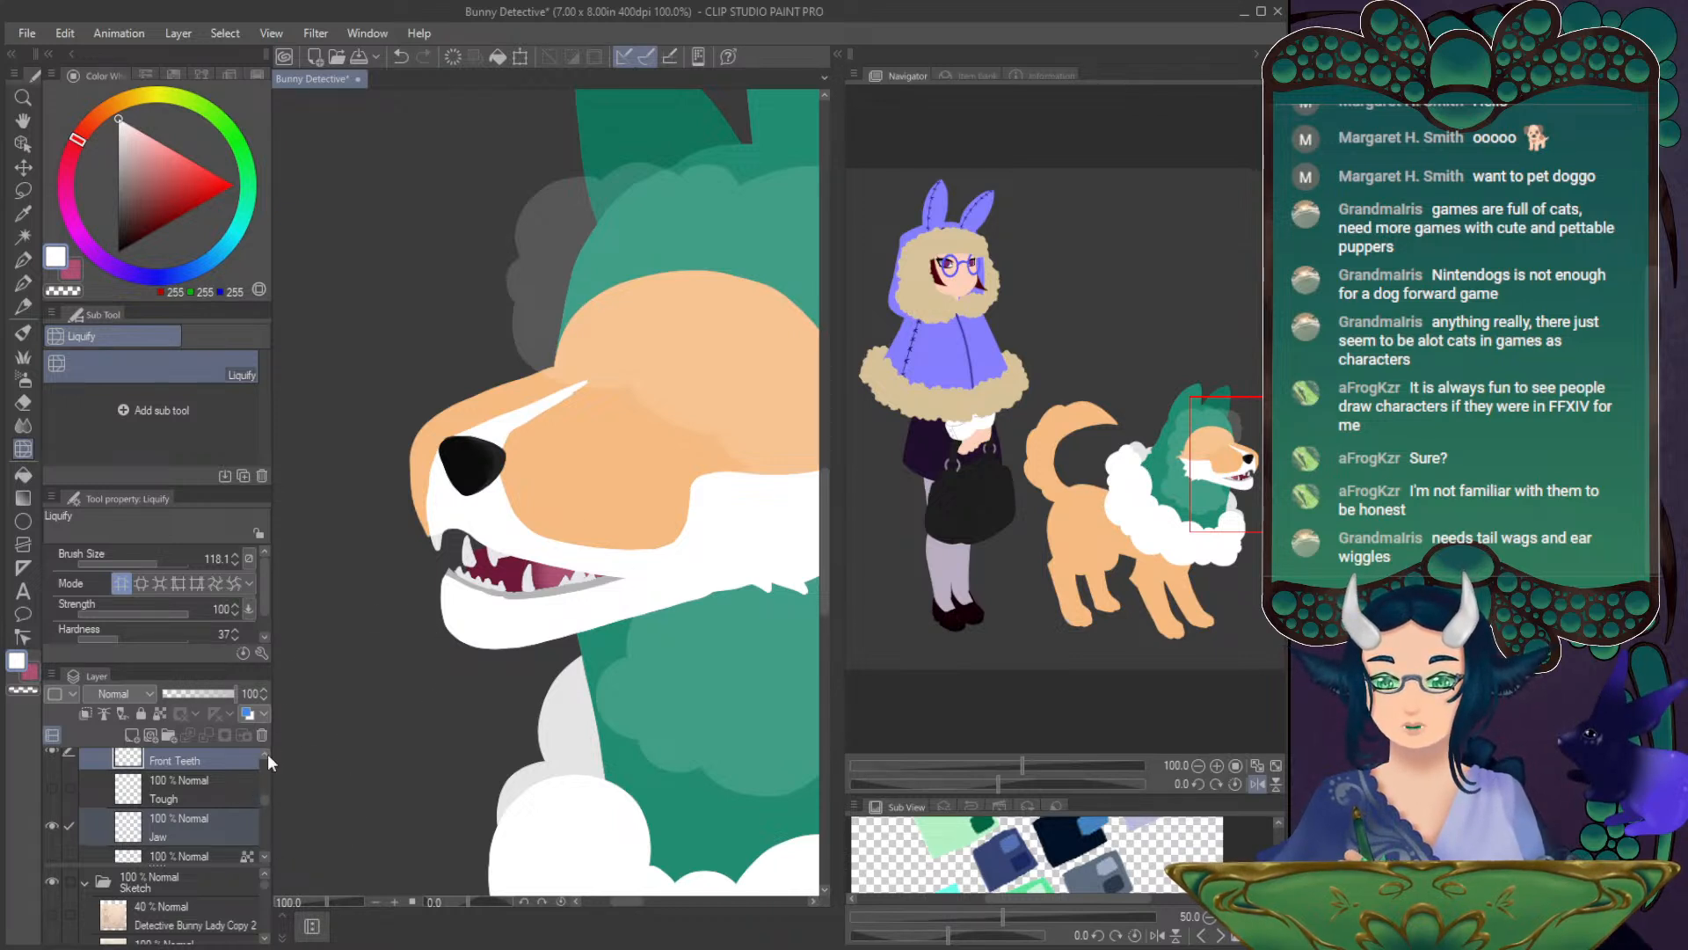
# - Show the tongue on the Tough layer again and leave only the Jaw layer selected
pyautogui.scroll(3, 263, 753)
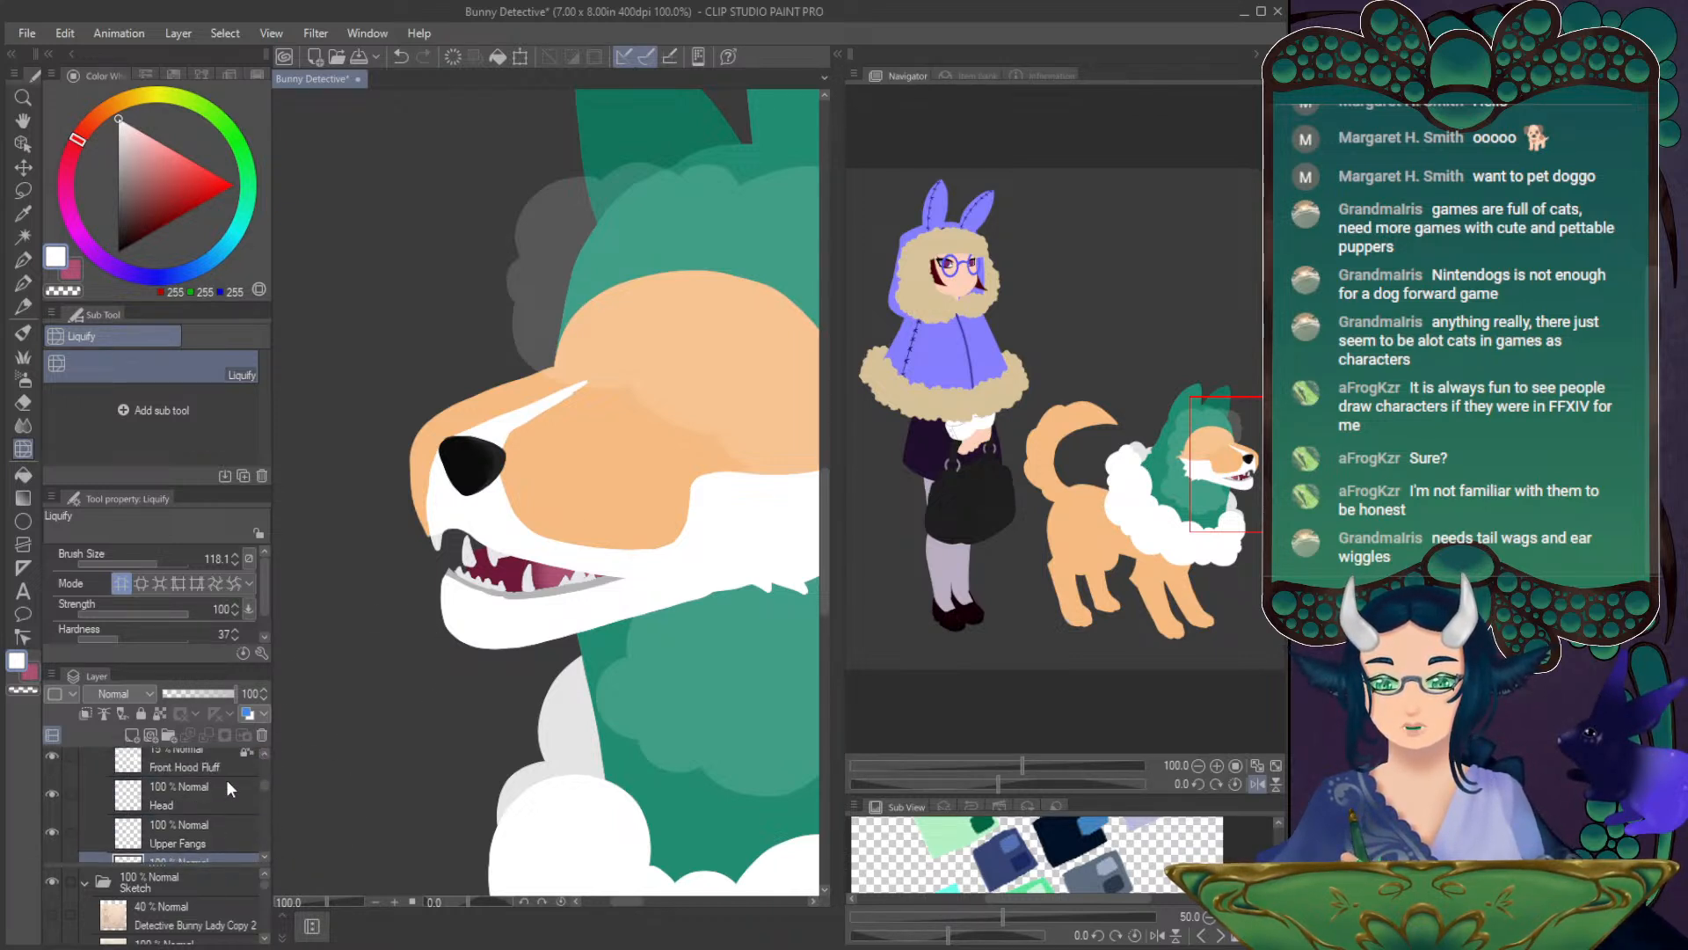
pyautogui.click(195, 837)
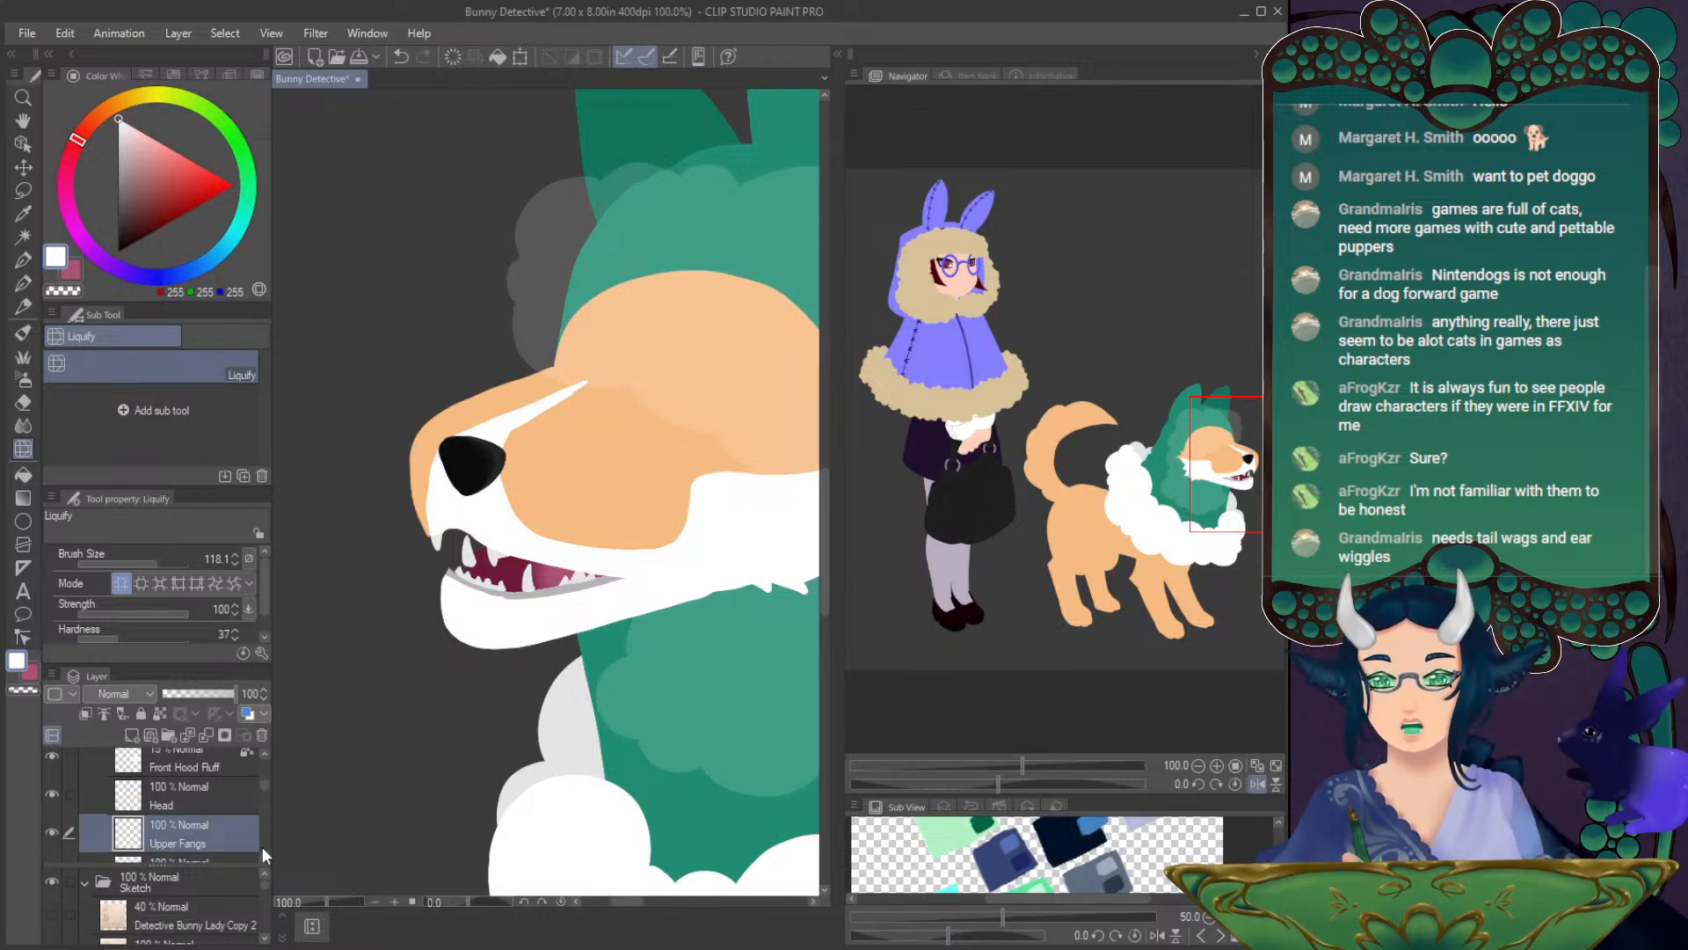
pyautogui.scroll(-2, 260, 846)
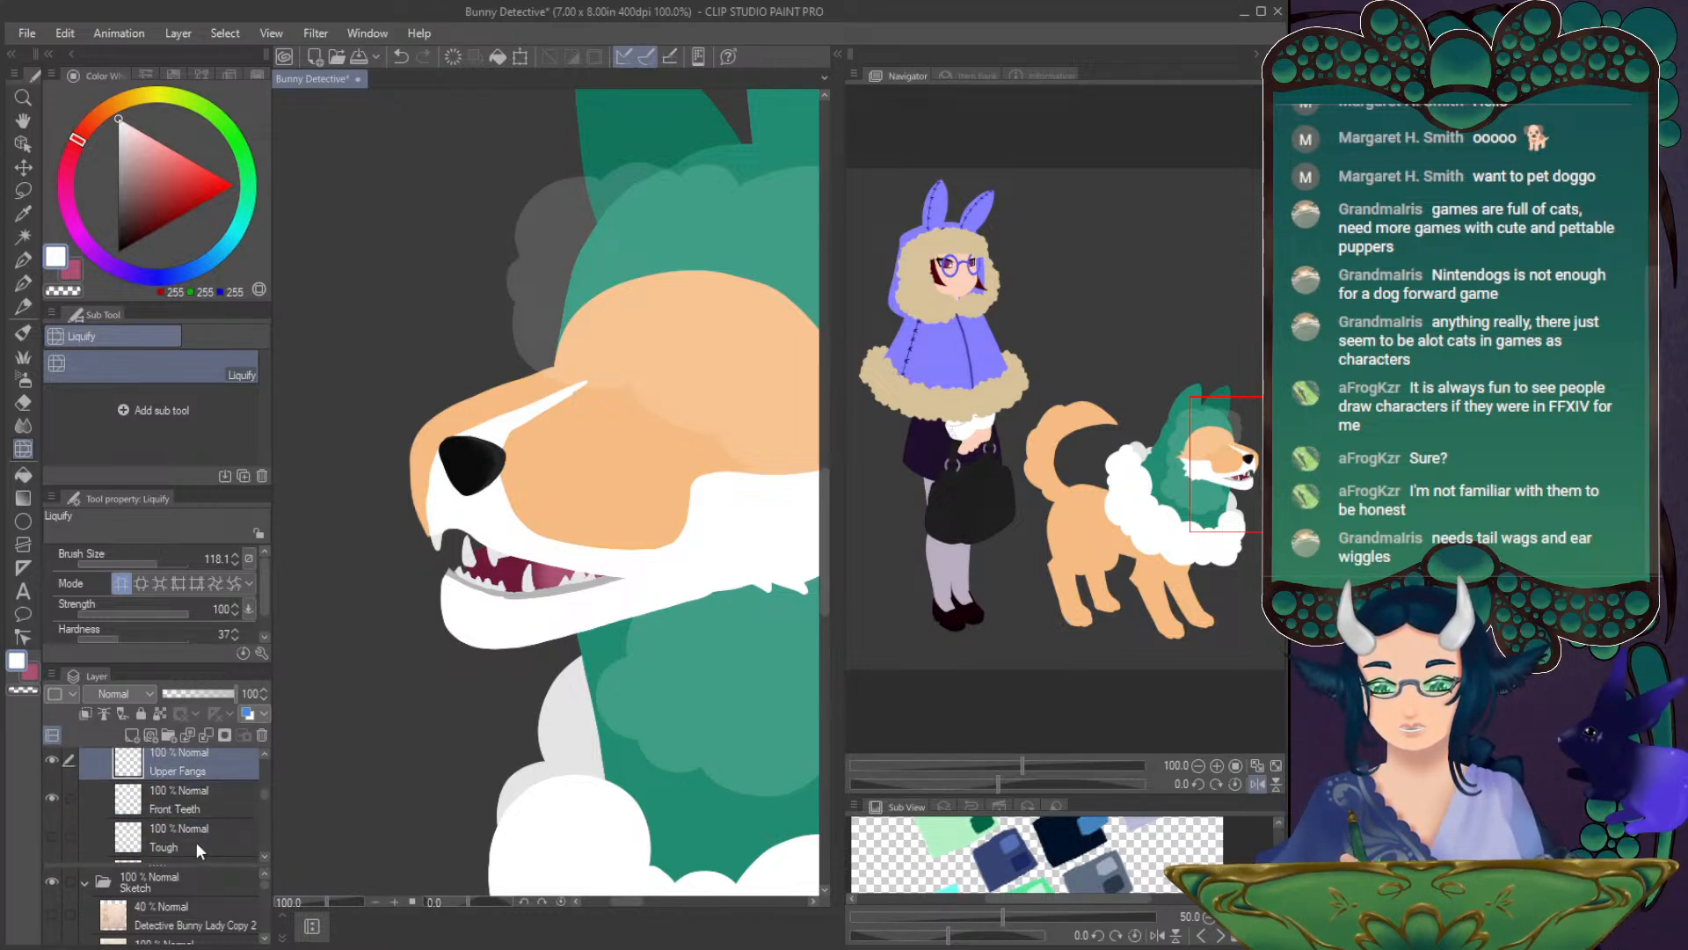
pyautogui.scroll(-3, 260, 846)
pyautogui.moveTo(266, 820); pyautogui.dragTo(262, 794)
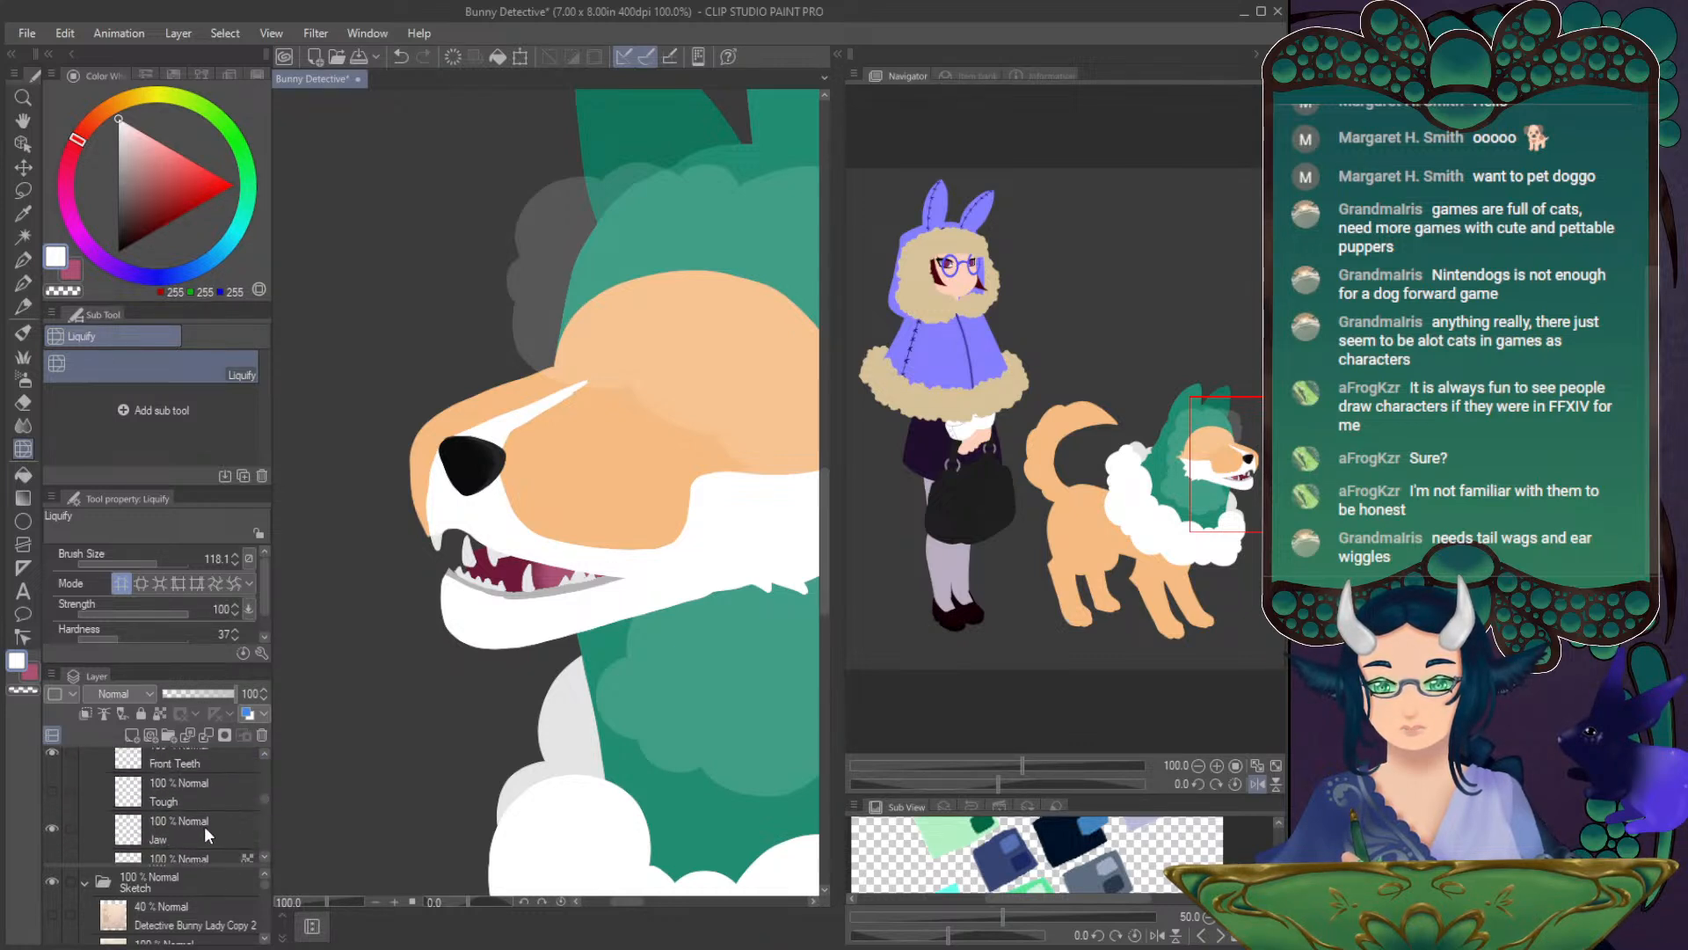
pyautogui.click(204, 826)
pyautogui.keyDown('ctrl'); pyautogui.click(193, 764); pyautogui.keyUp('ctrl')
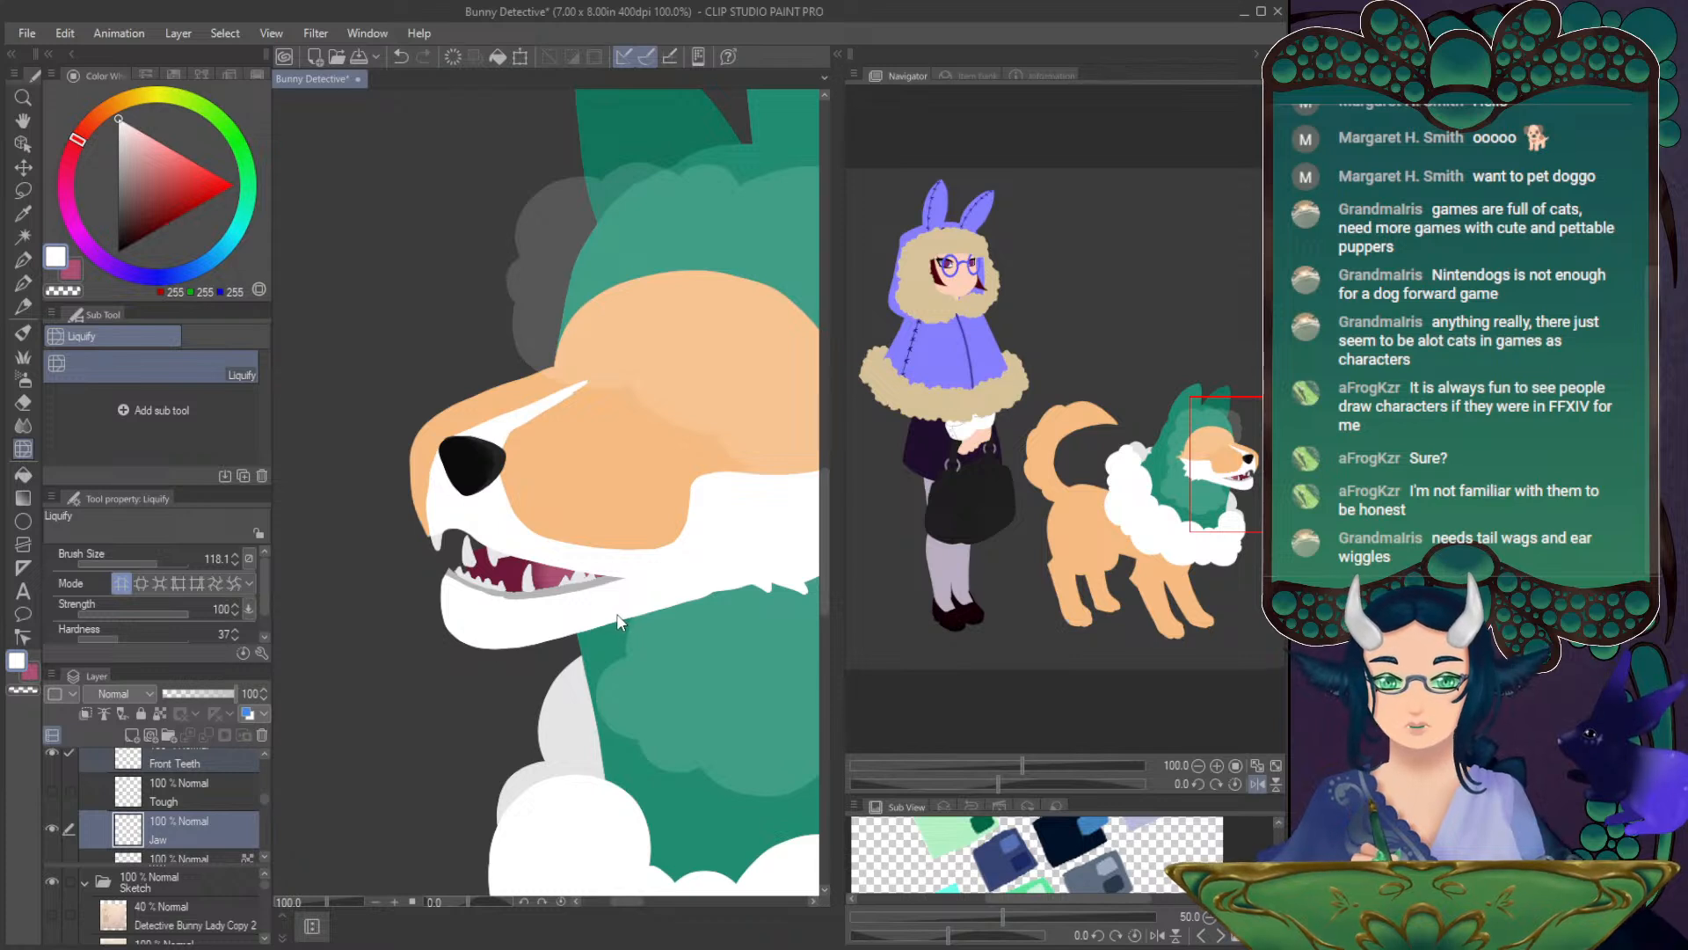
pyautogui.click(52, 789)
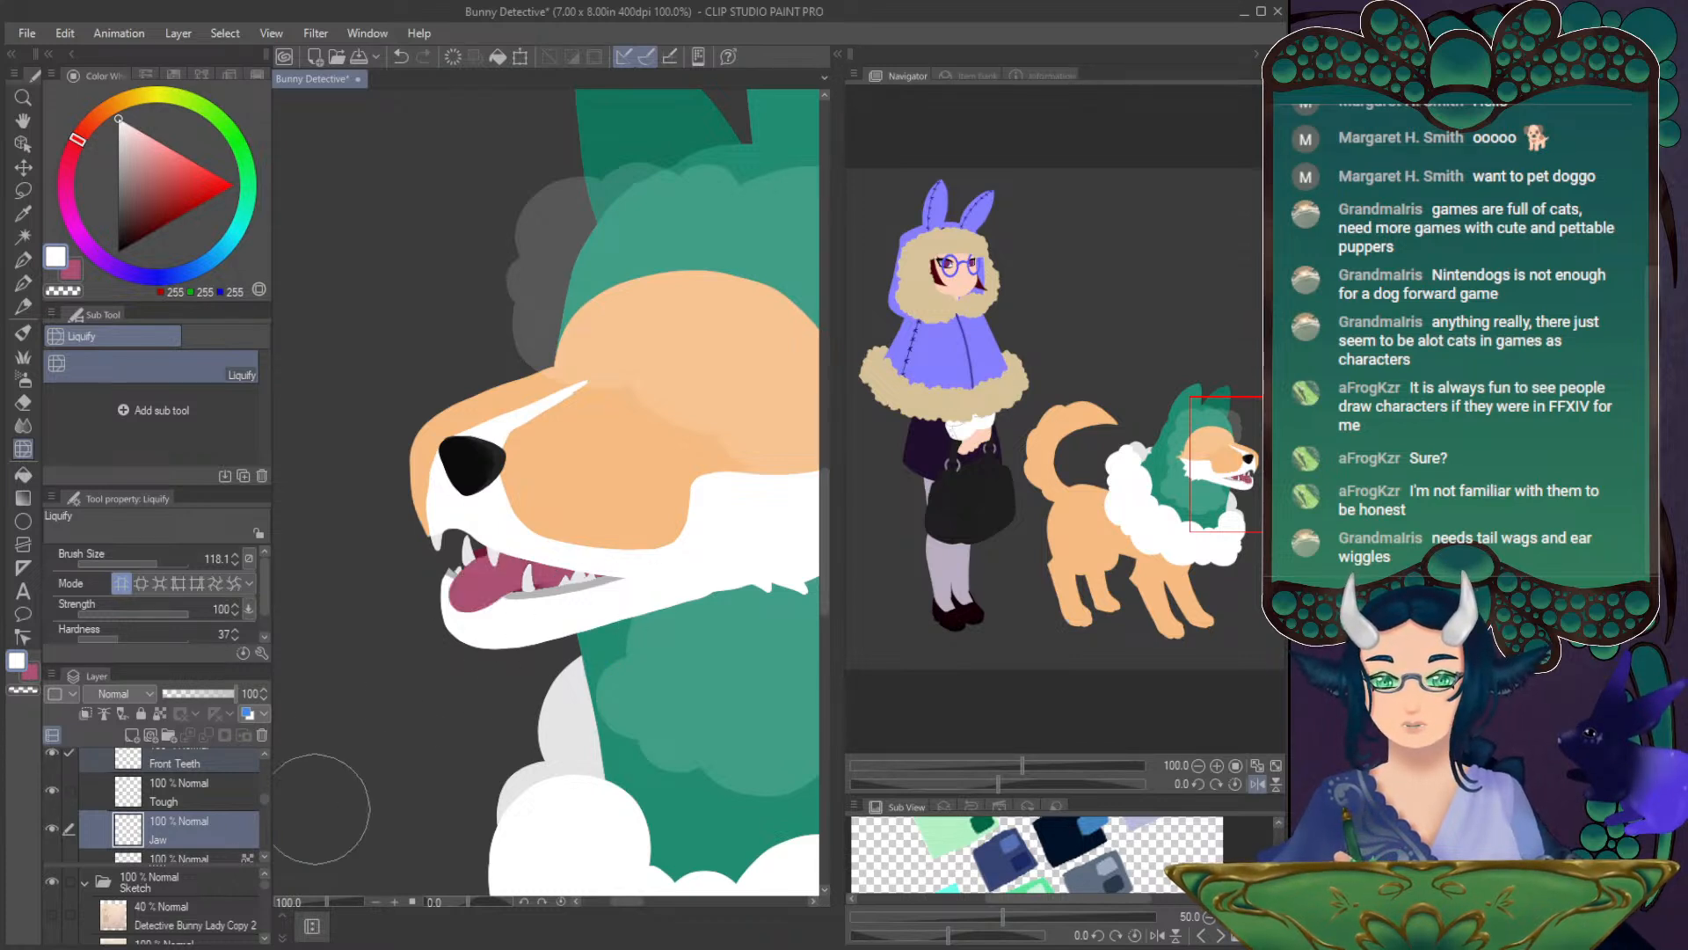
pyautogui.click(181, 816)
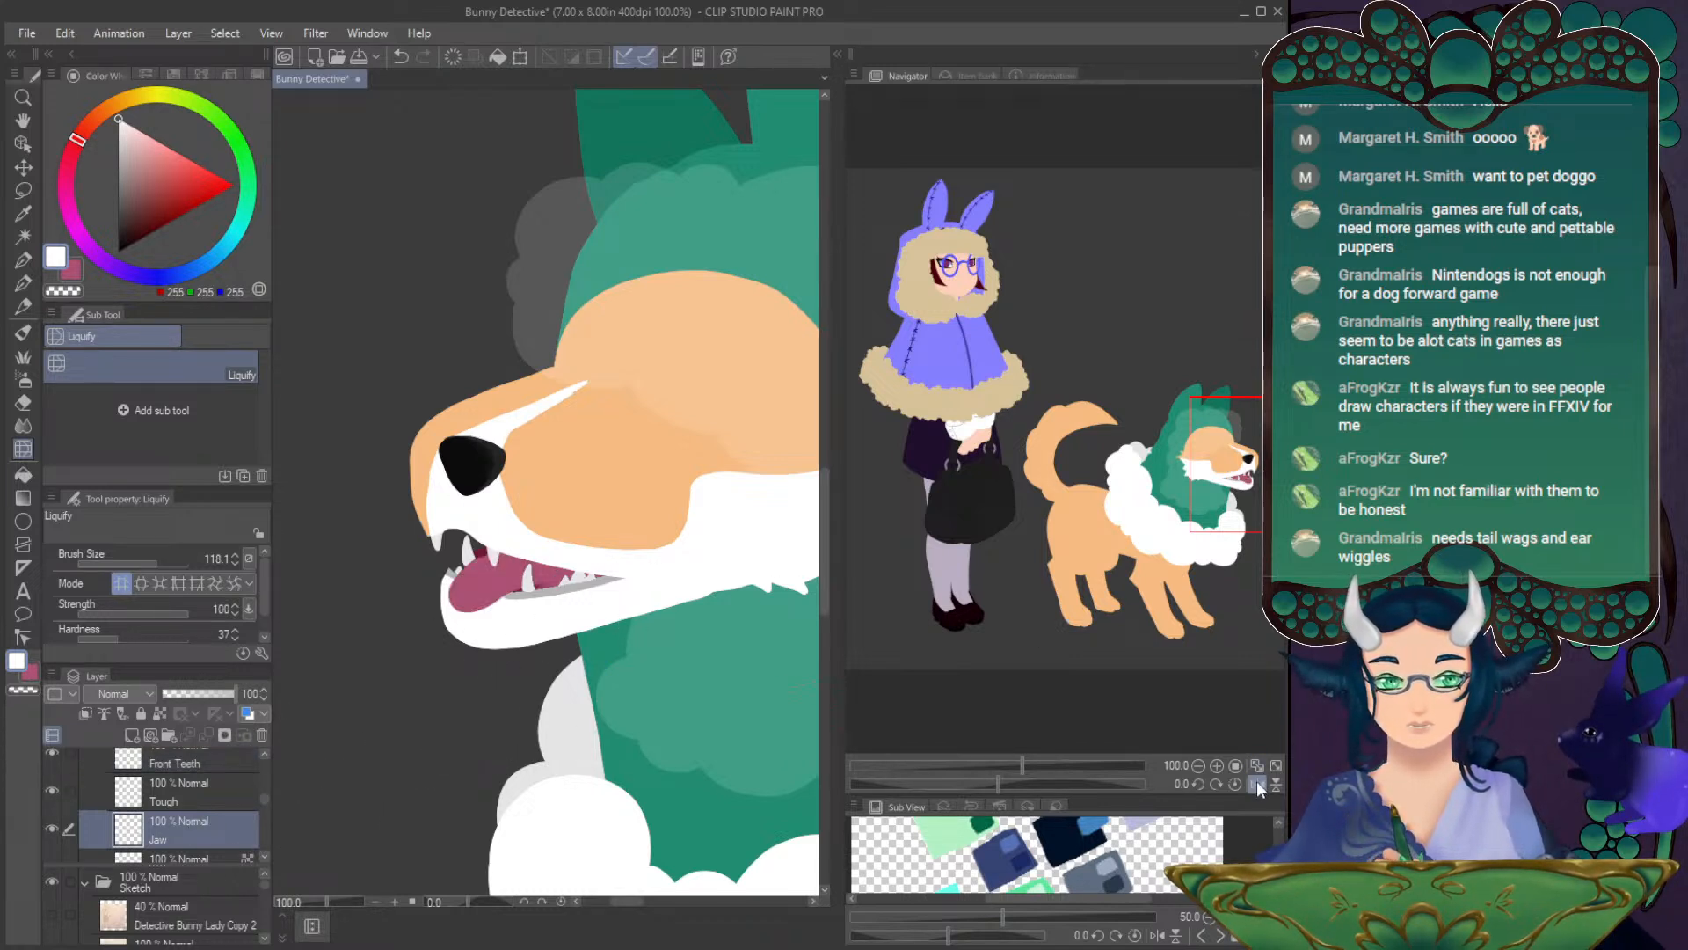
# - Set the Front Hood Fluff layer's opacity to 100% and show the Back Hood Fluff layer
pyautogui.moveTo(265, 800); pyautogui.dragTo(263, 780)
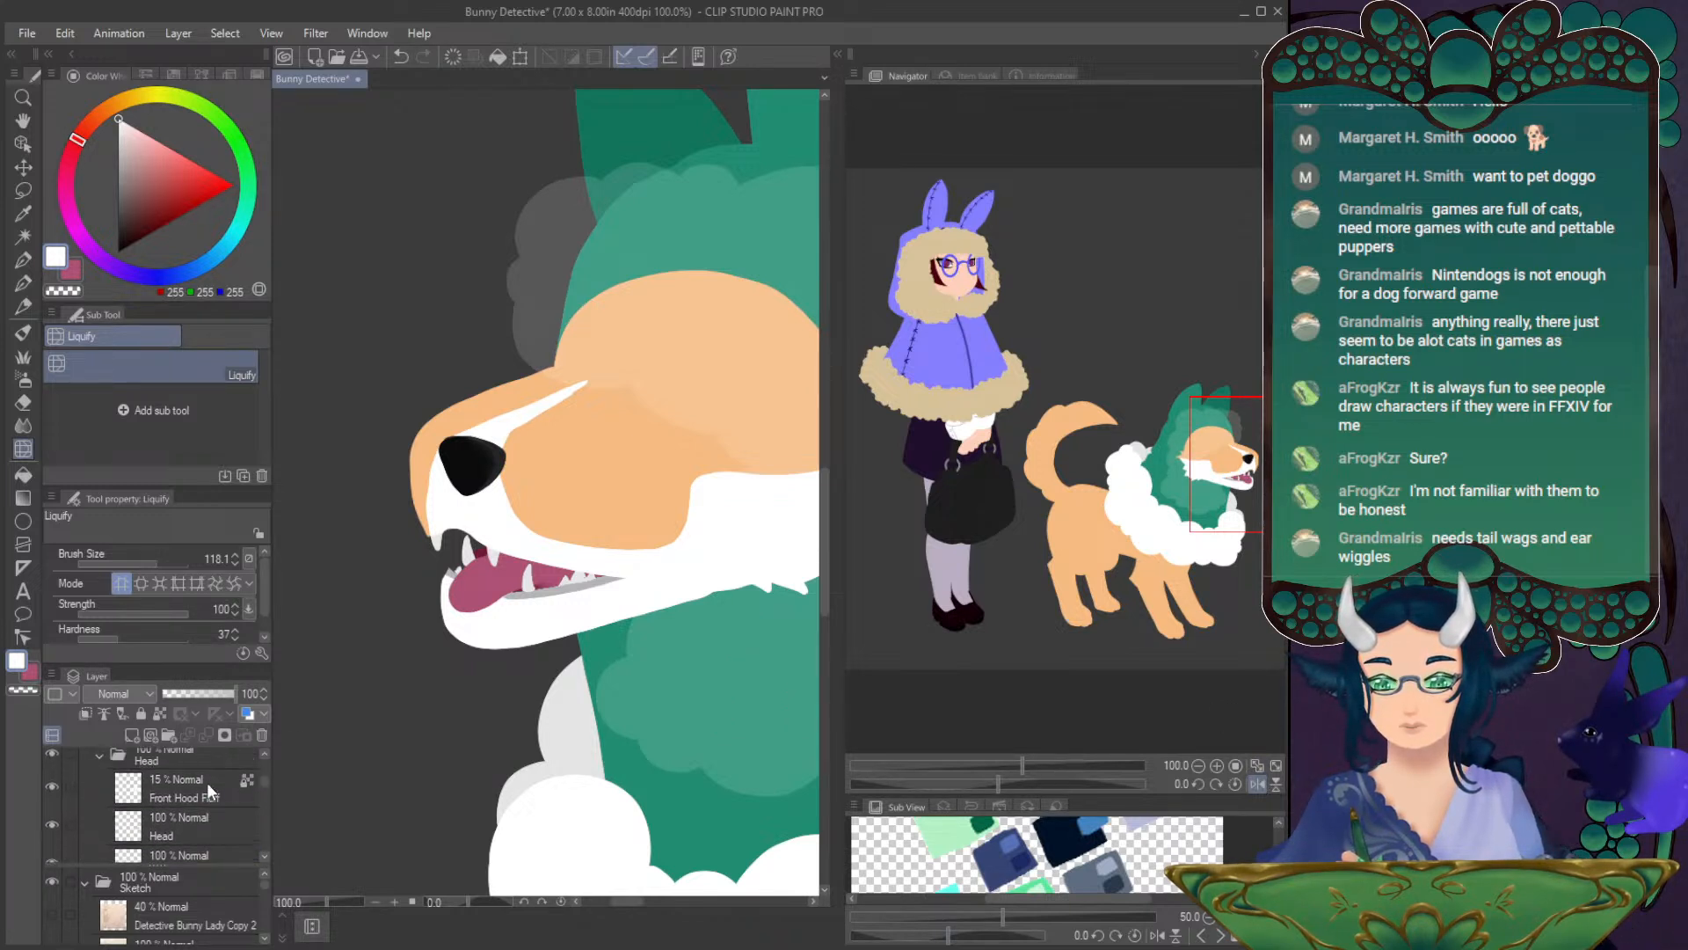
pyautogui.click(206, 785)
pyautogui.moveTo(193, 692); pyautogui.dragTo(246, 695)
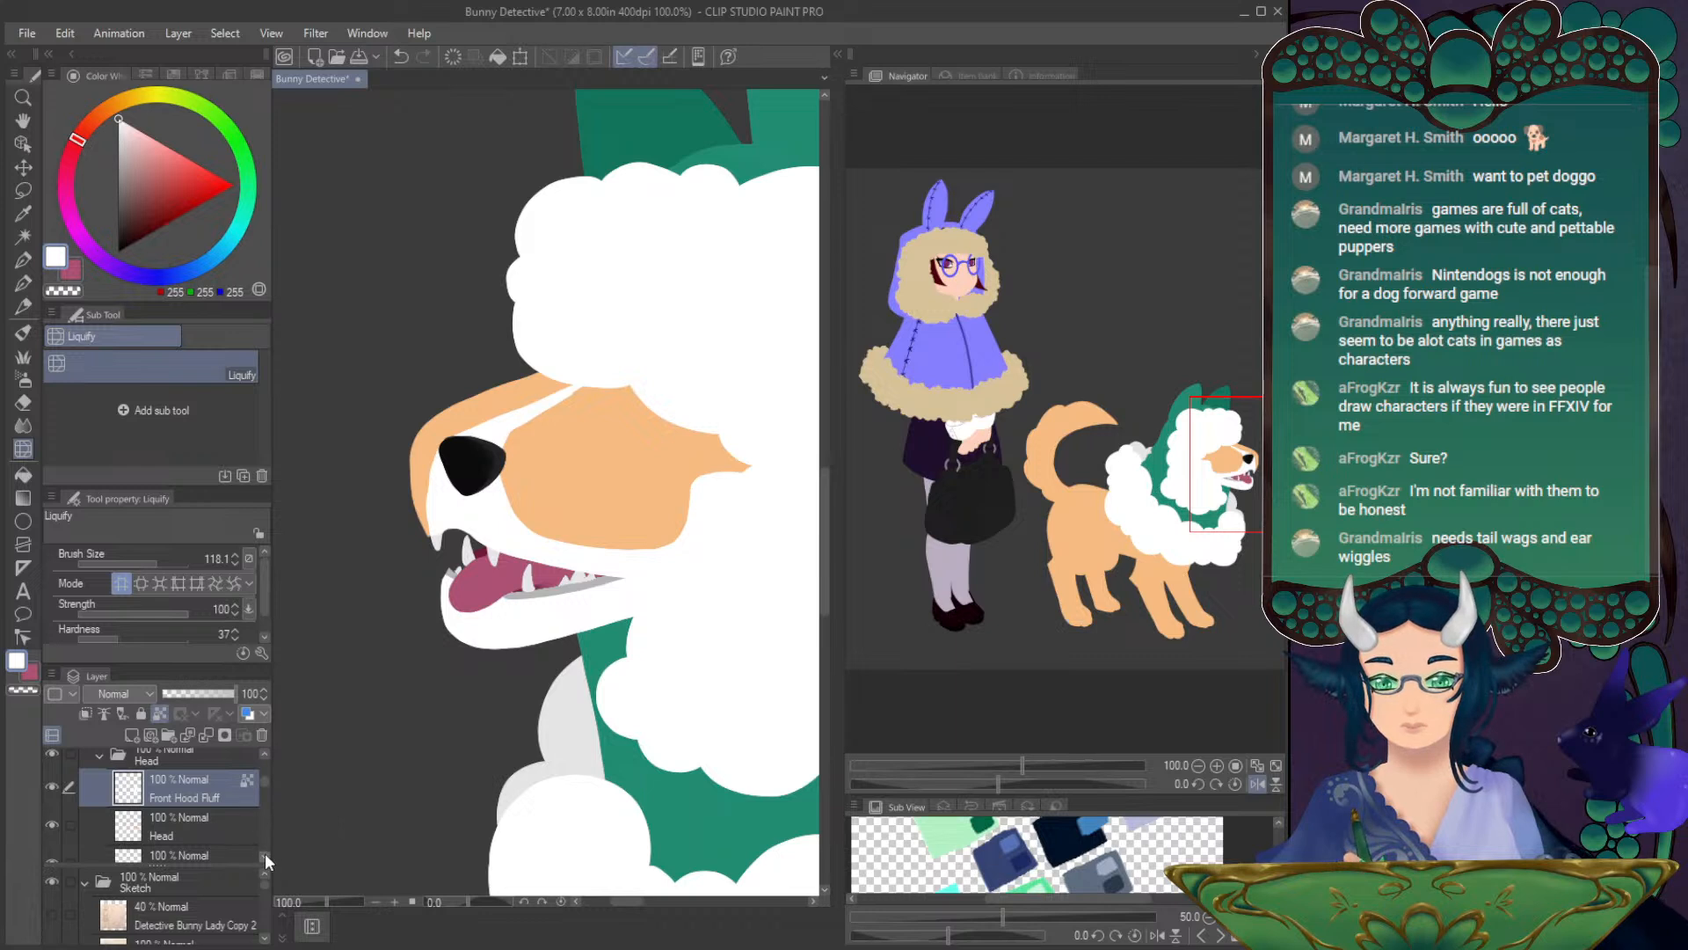
pyautogui.scroll(-4, 264, 851)
pyautogui.scroll(-2, 264, 851)
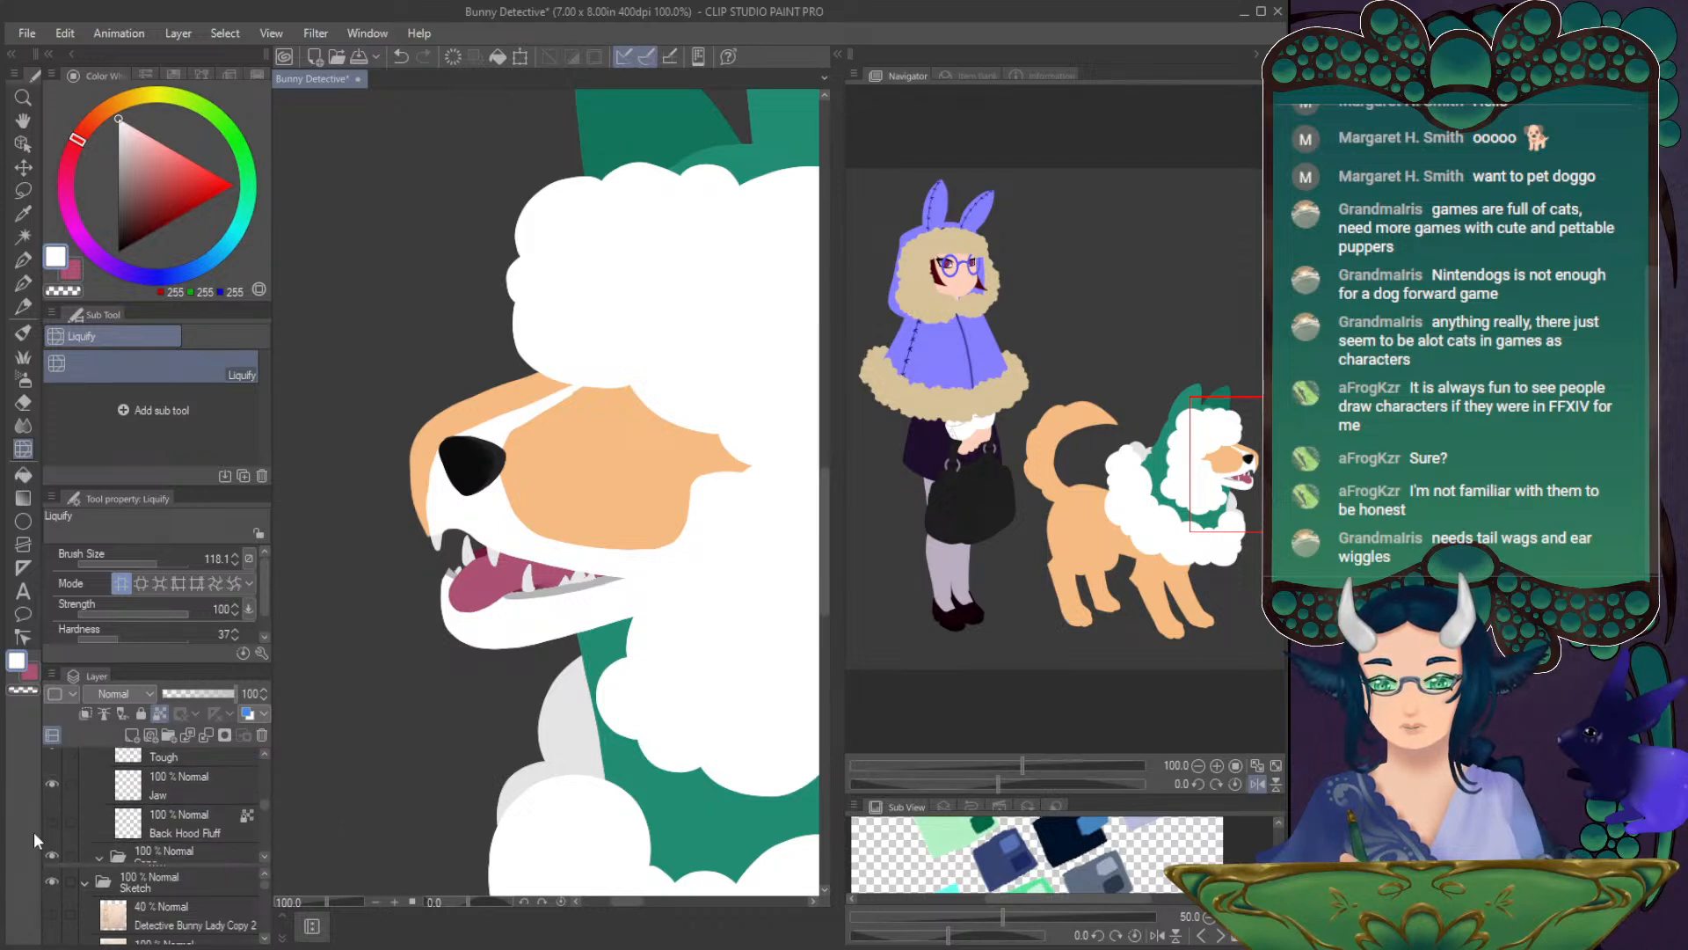
pyautogui.click(51, 822)
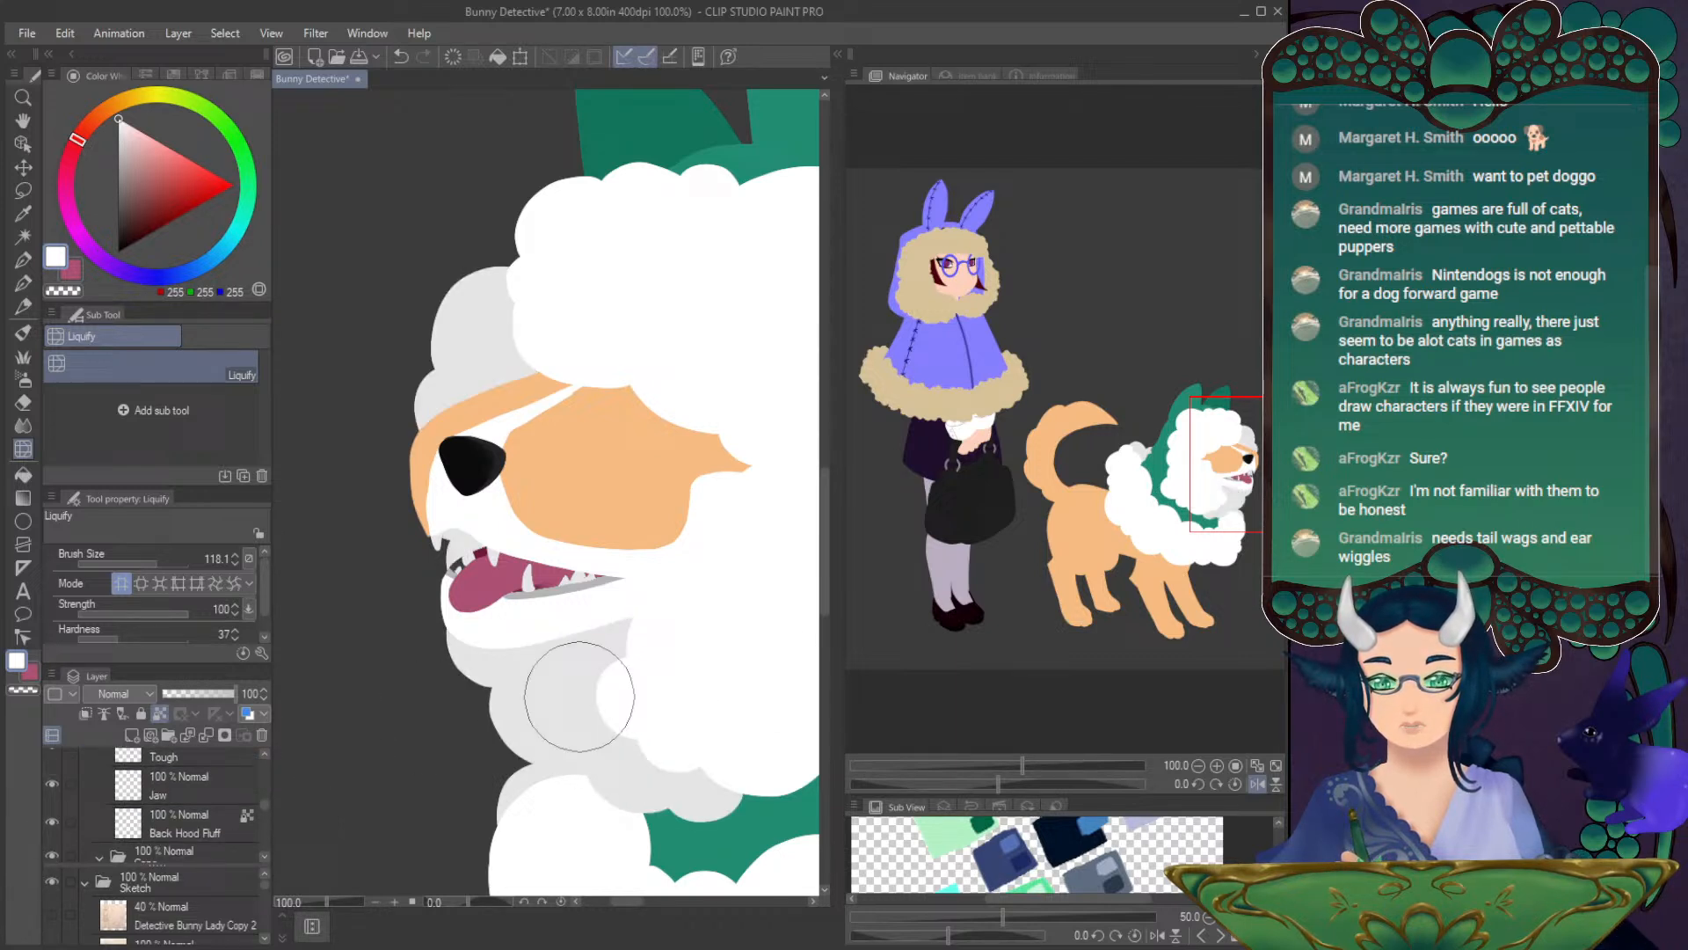
# - Turn off the mirrored canvas view and examine the dog's head and hood fluff at 50% and 100% zoom
pyautogui.click(1256, 782)
pyautogui.click(1197, 765)
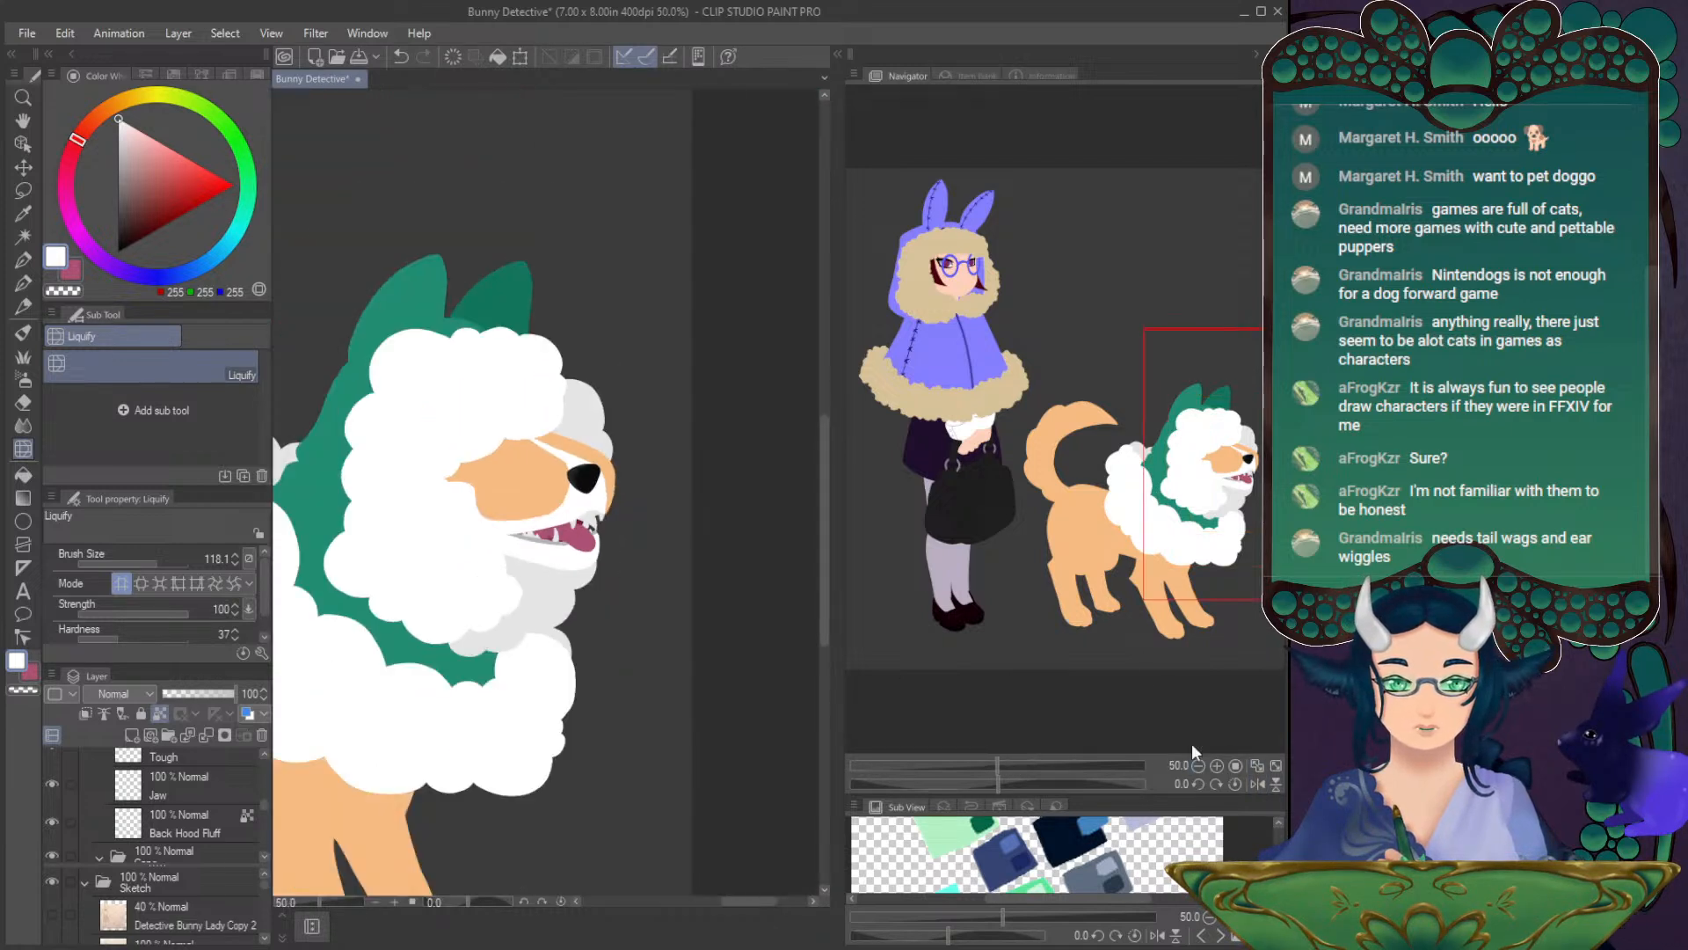
pyautogui.moveTo(1145, 448); pyautogui.dragTo(1103, 459)
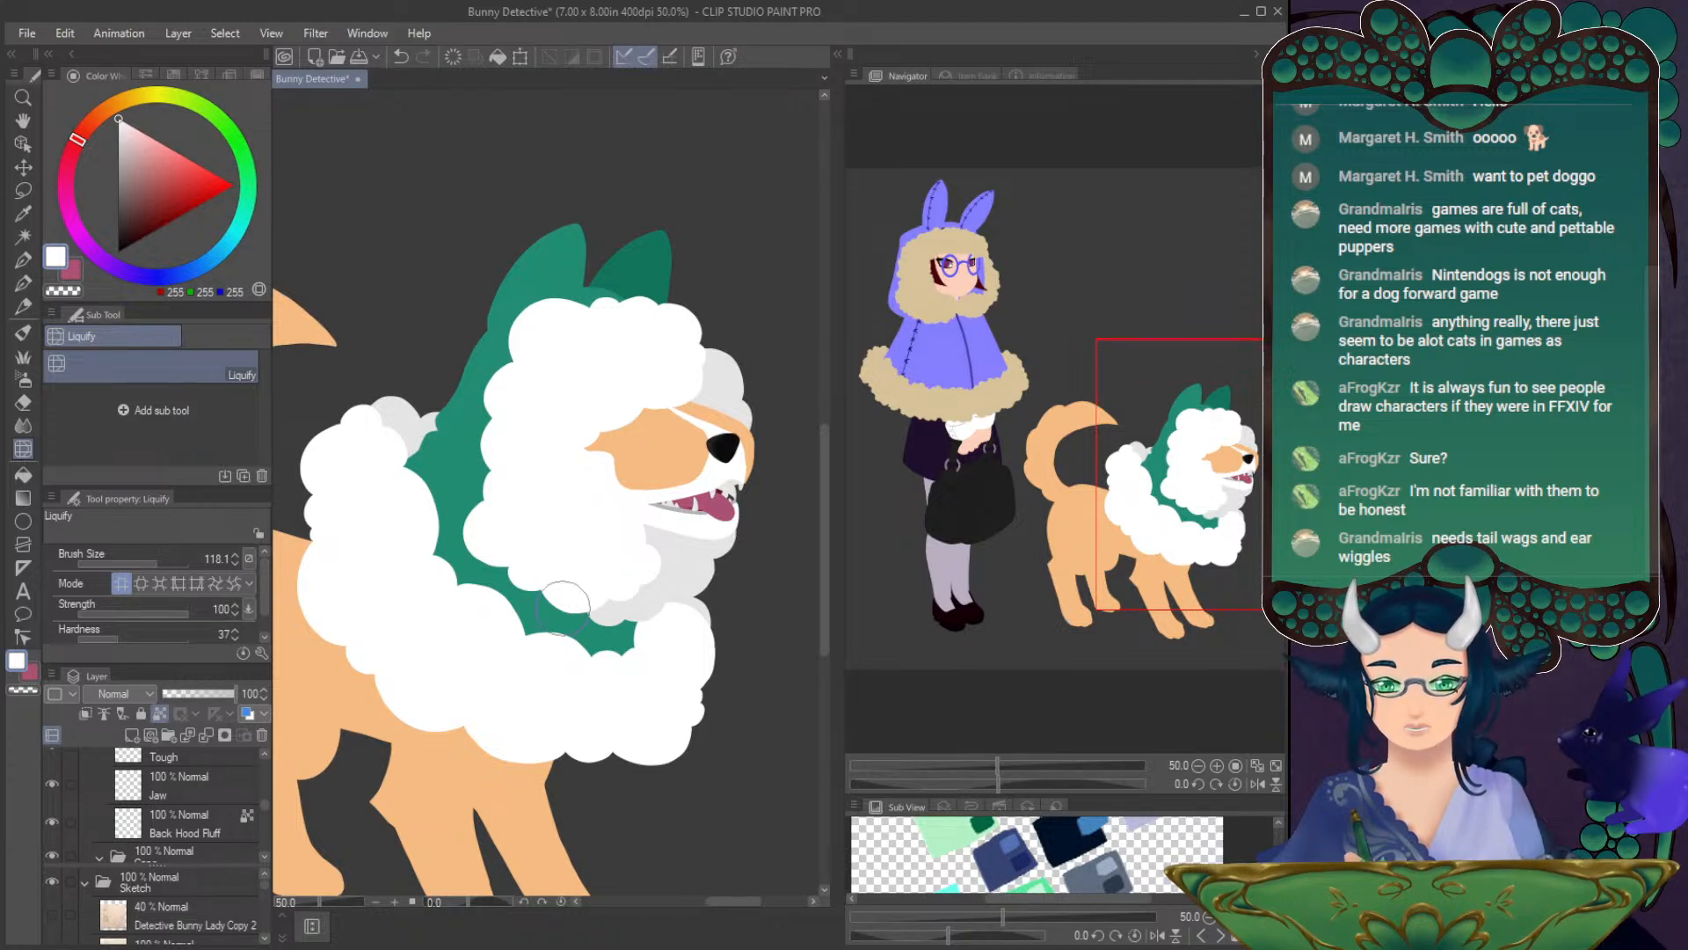
pyautogui.click(1217, 765)
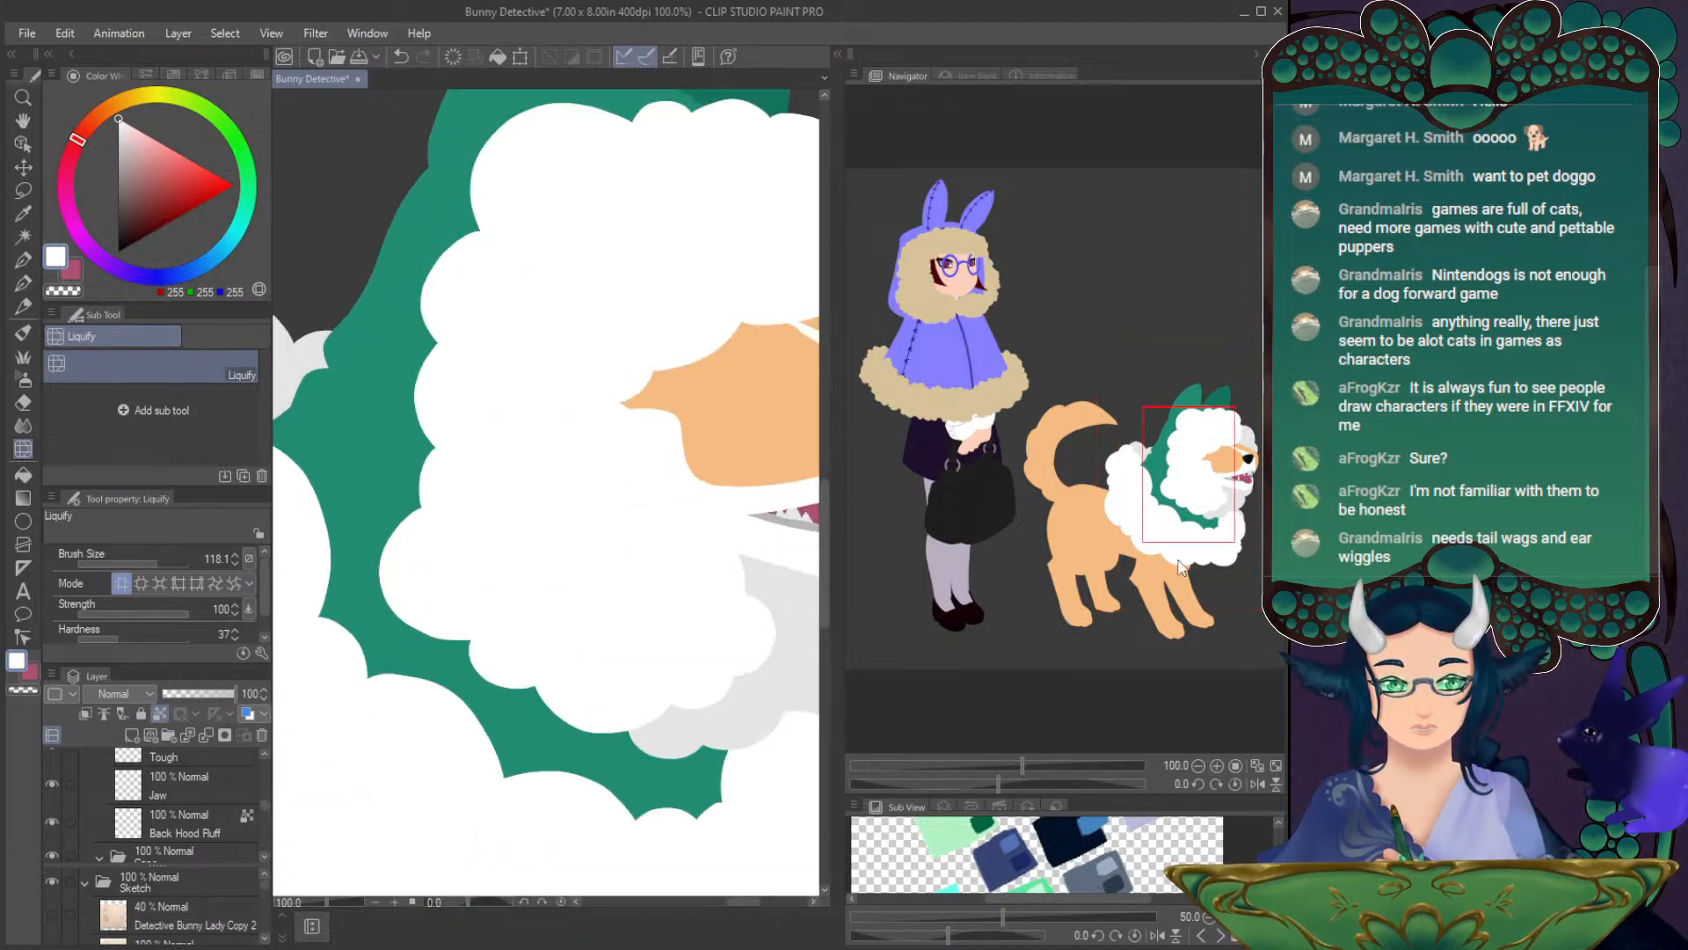
# - Hide the Back Hood Fluff and Front Hood Fluff layers to expose the dog's head and jaw
pyautogui.moveTo(1187, 594); pyautogui.dragTo(1228, 594)
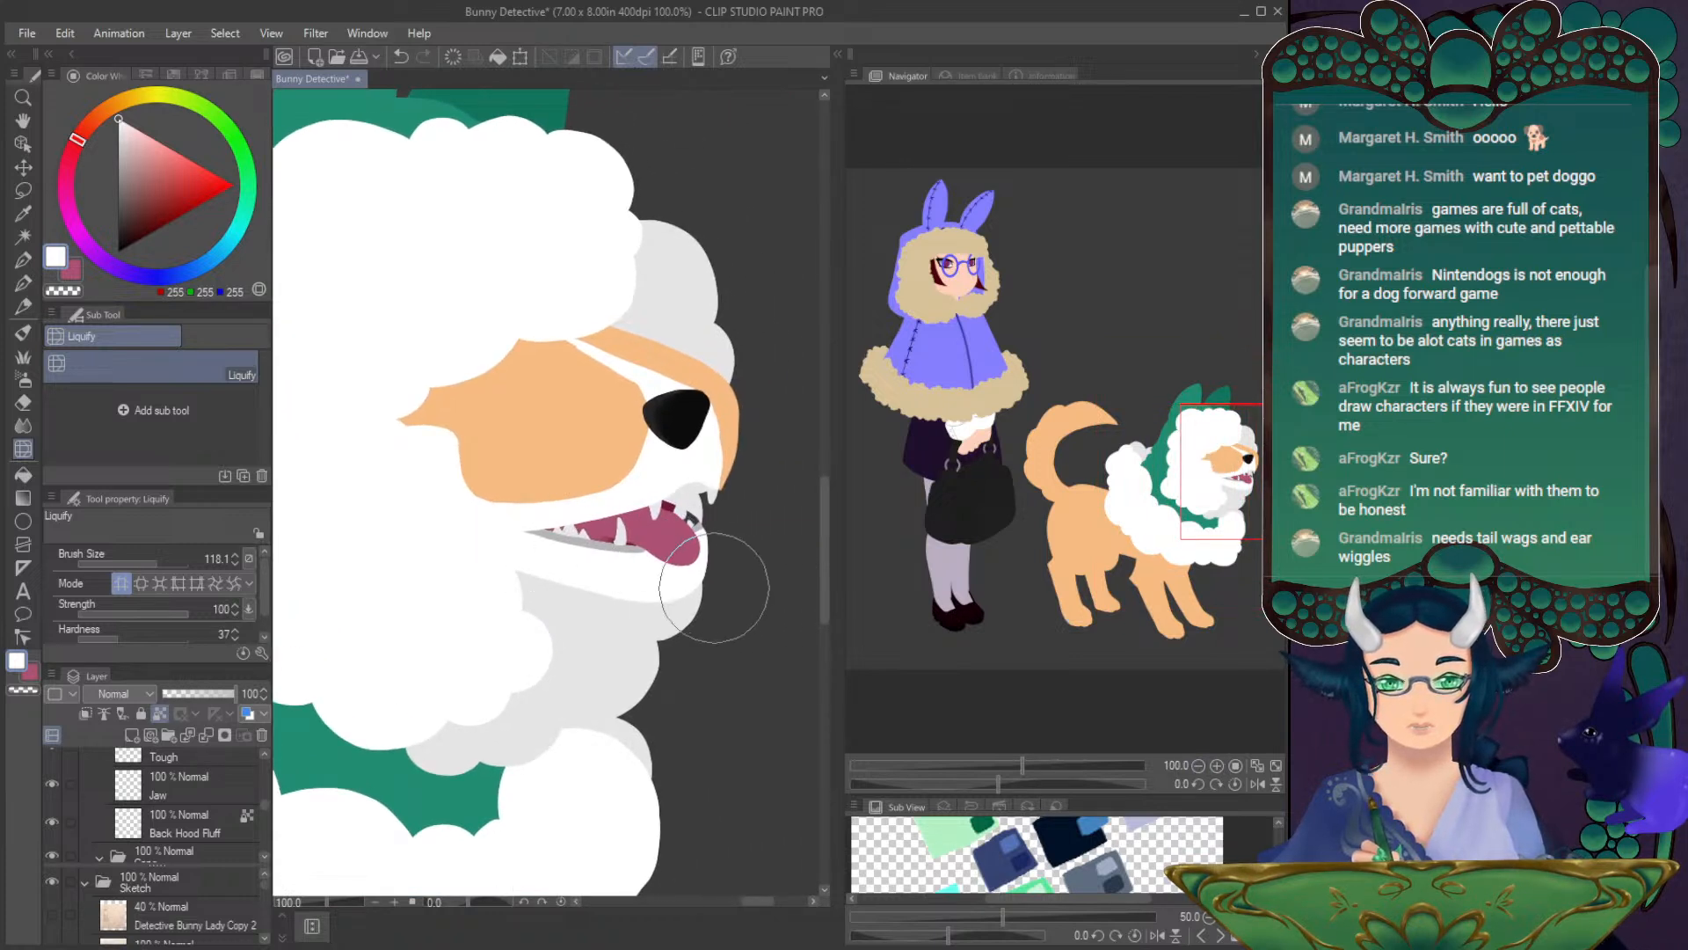
pyautogui.click(51, 822)
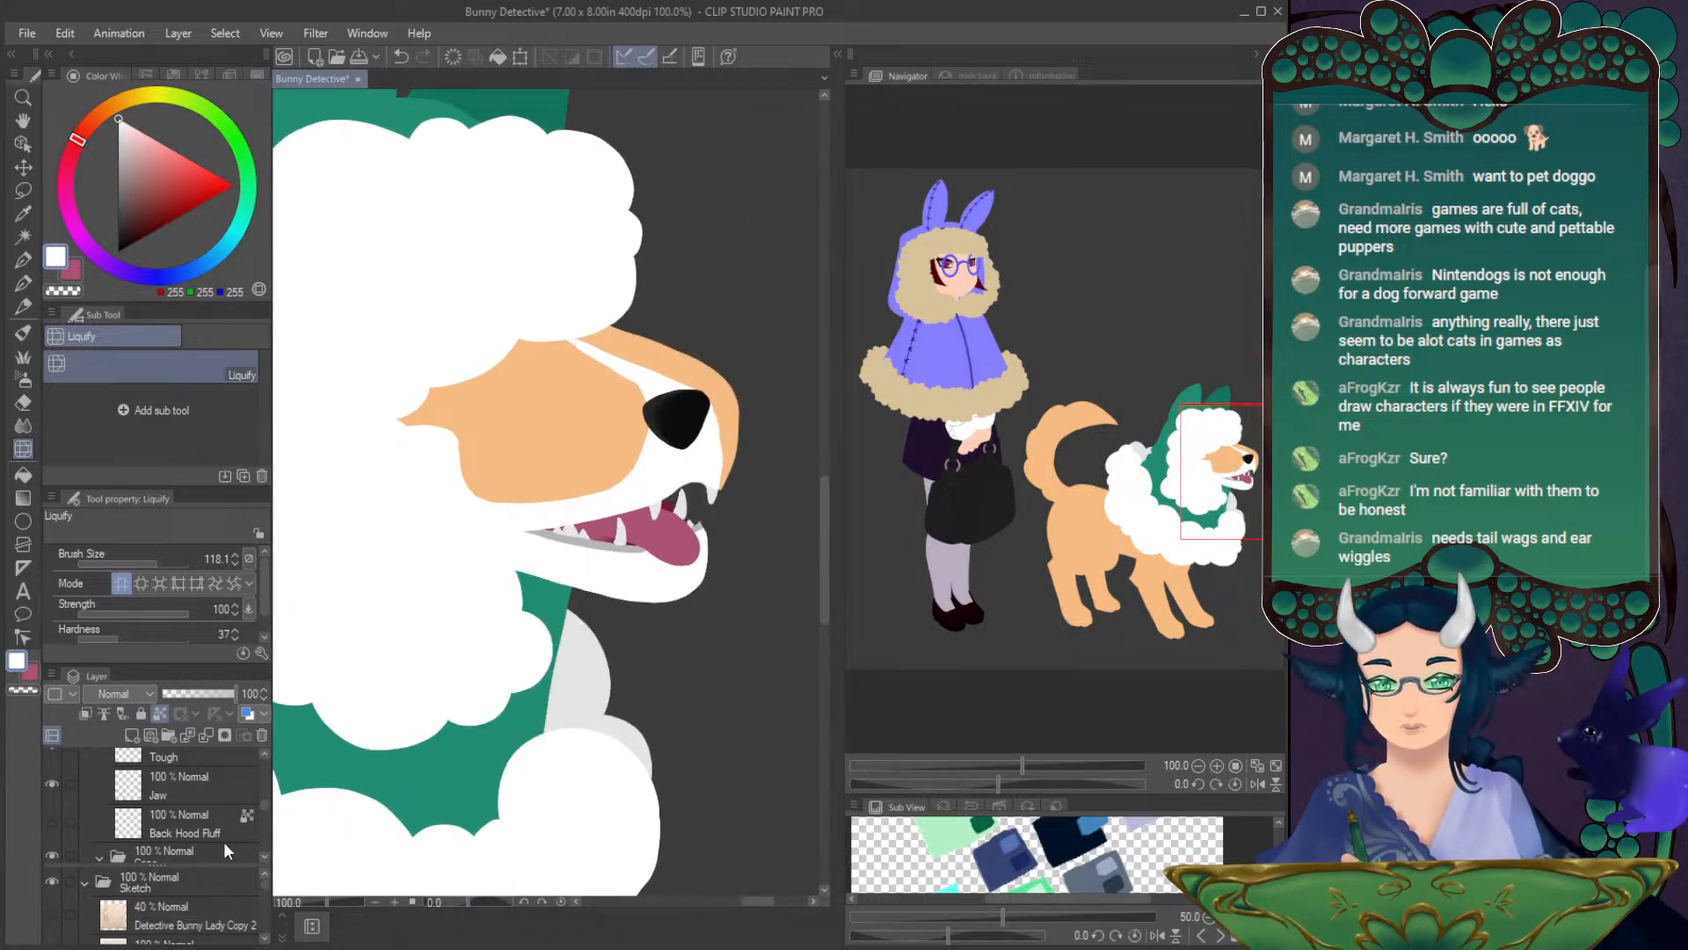
pyautogui.scroll(5, 264, 804)
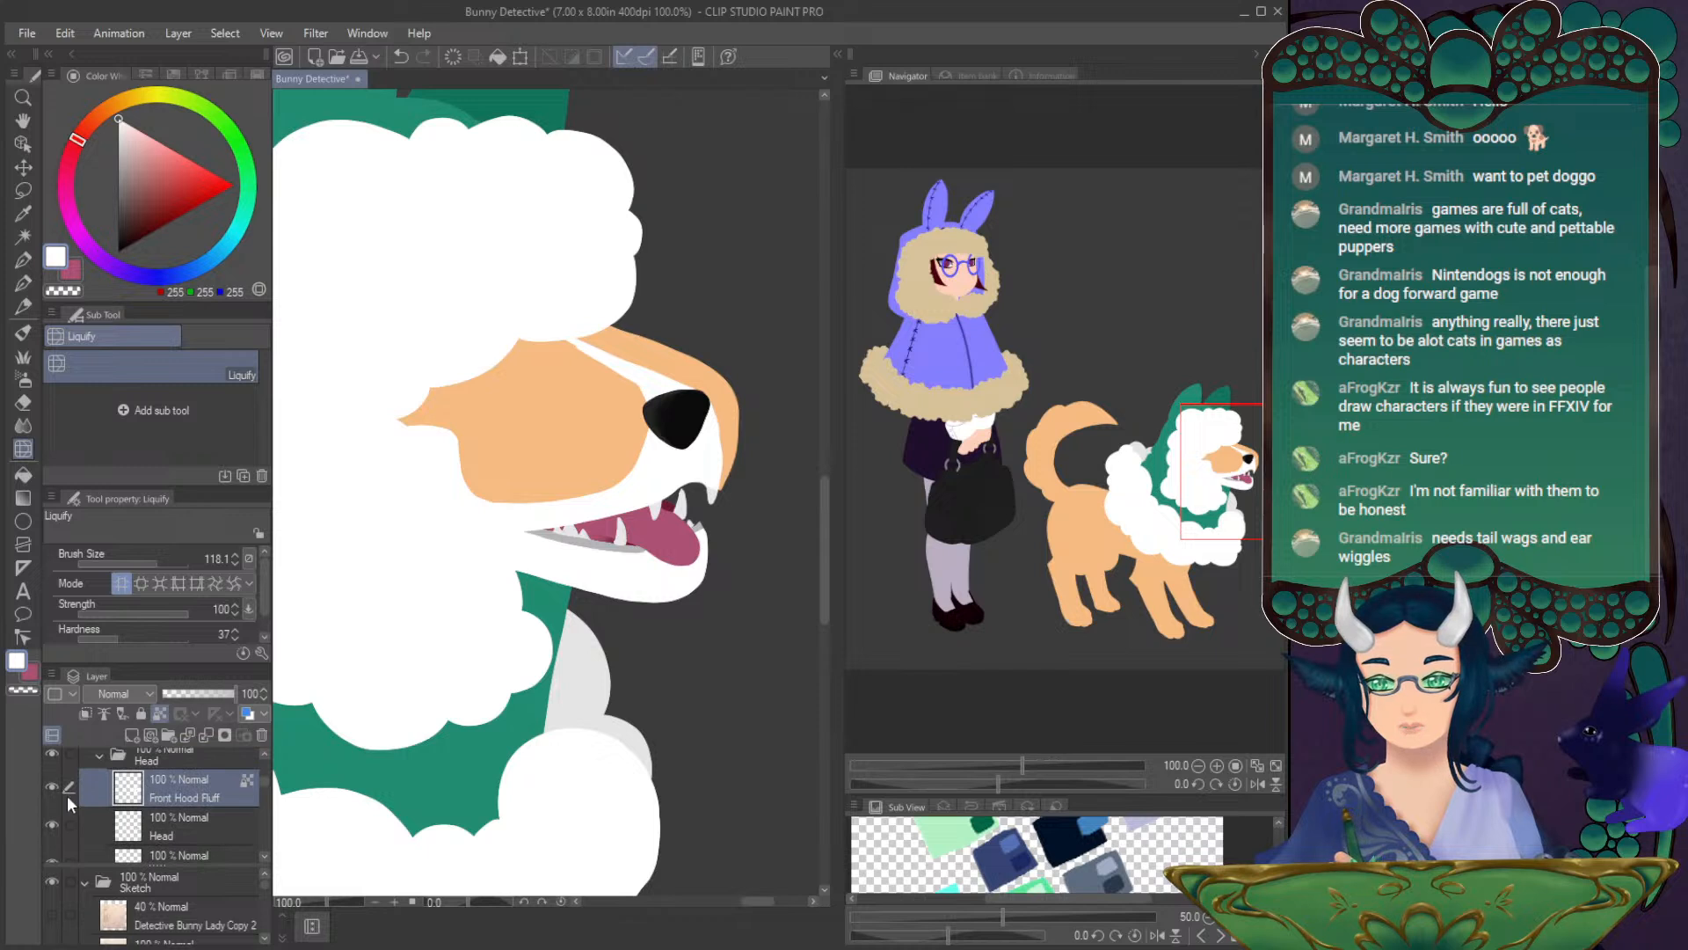
pyautogui.click(50, 782)
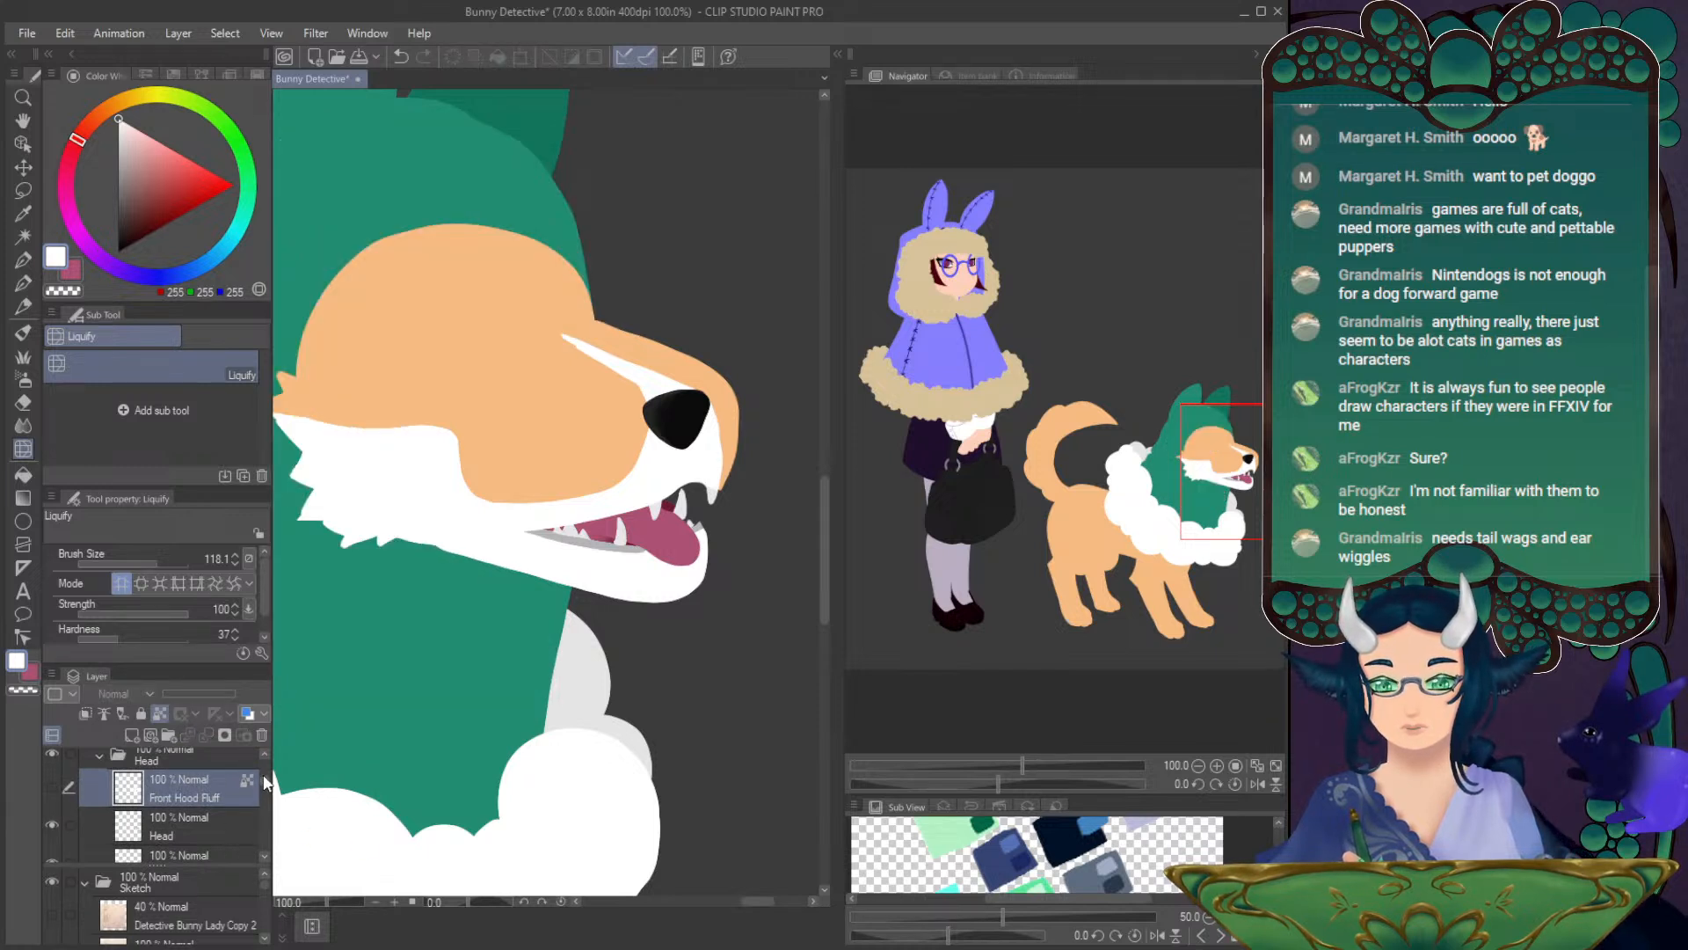
# - Hide the Head and Tough layers and ready the Turnip pen on the Jaw layer
pyautogui.scroll(-2, 262, 779)
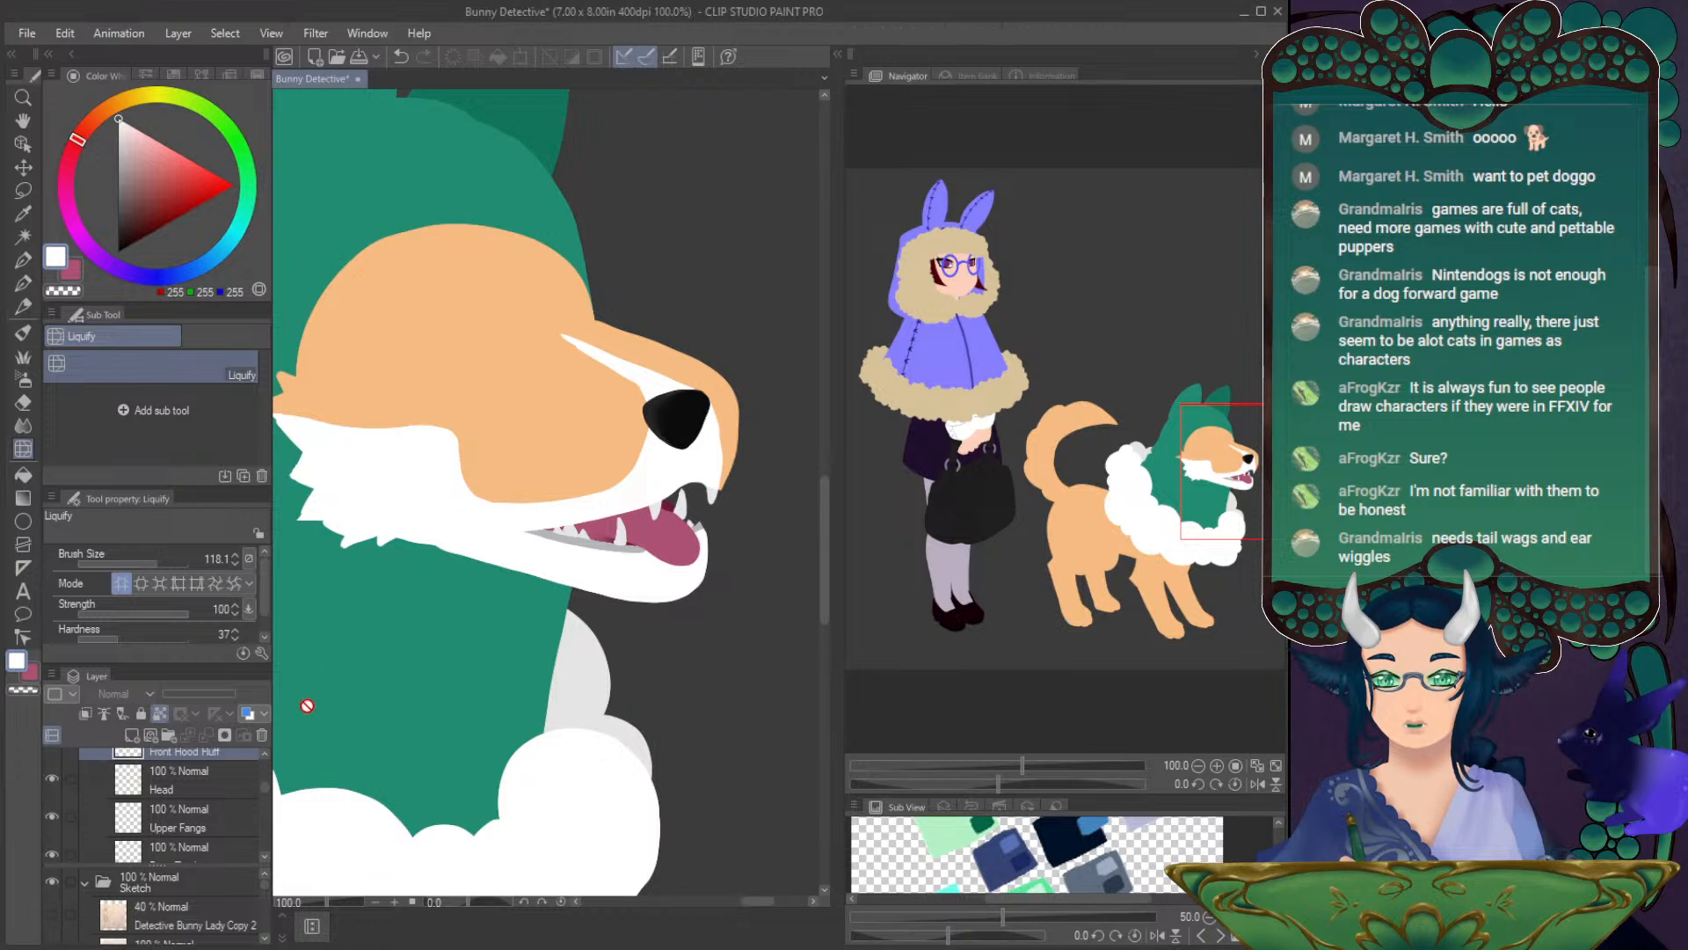
pyautogui.scroll(-5, 267, 804)
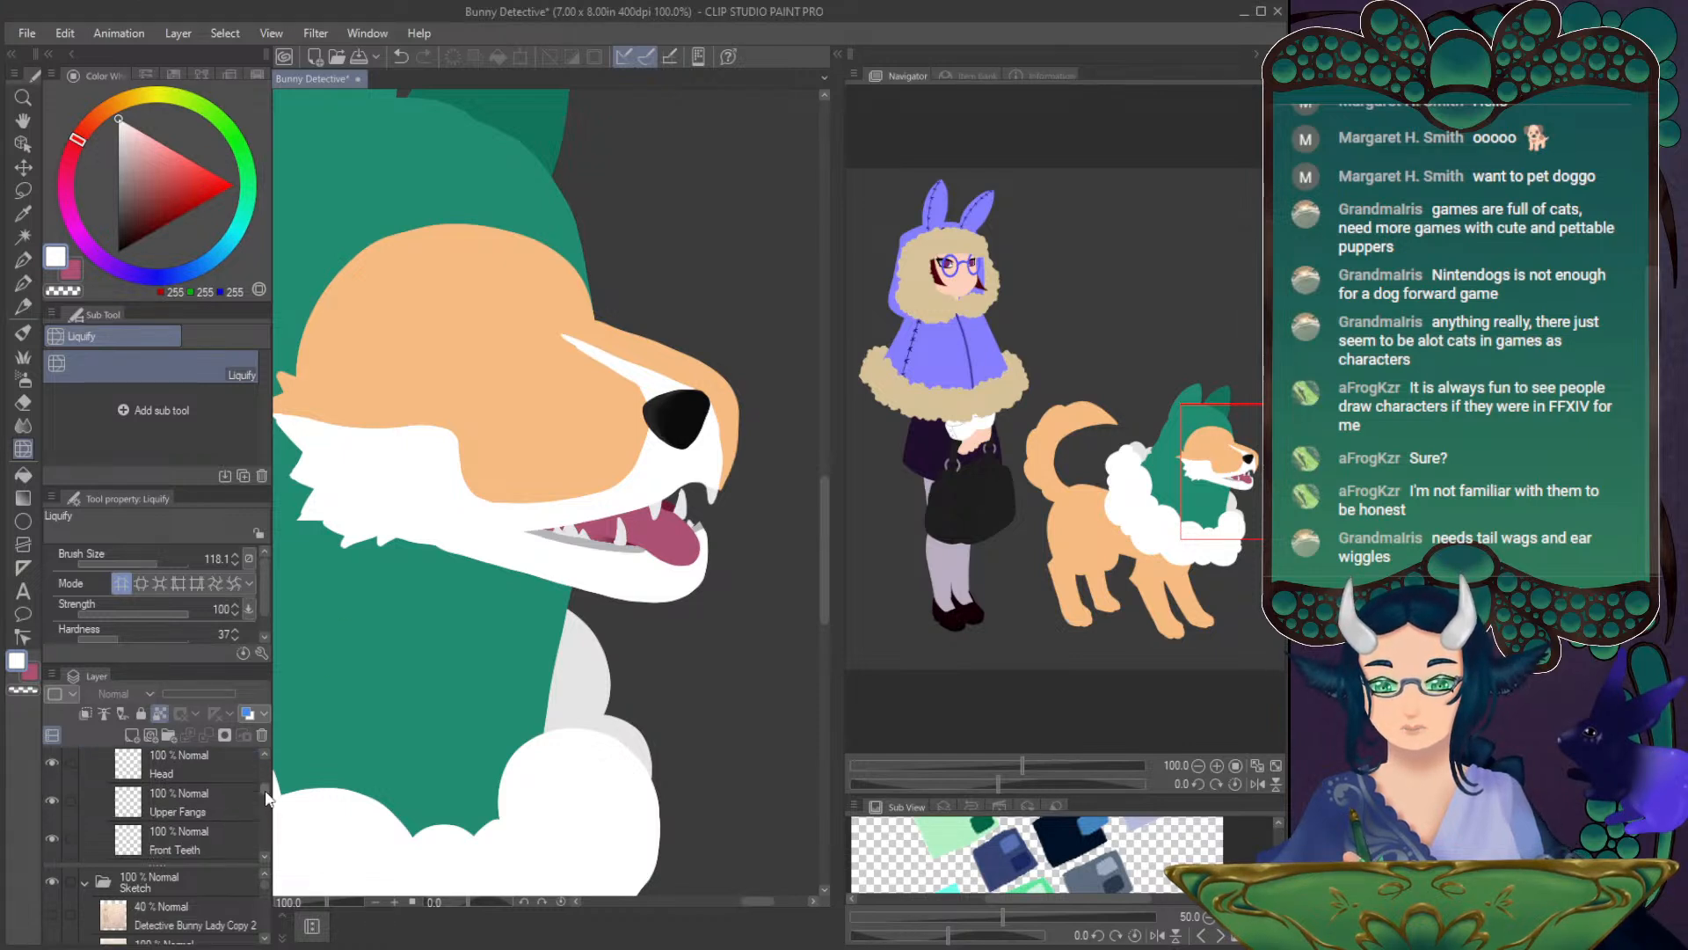
pyautogui.click(174, 820)
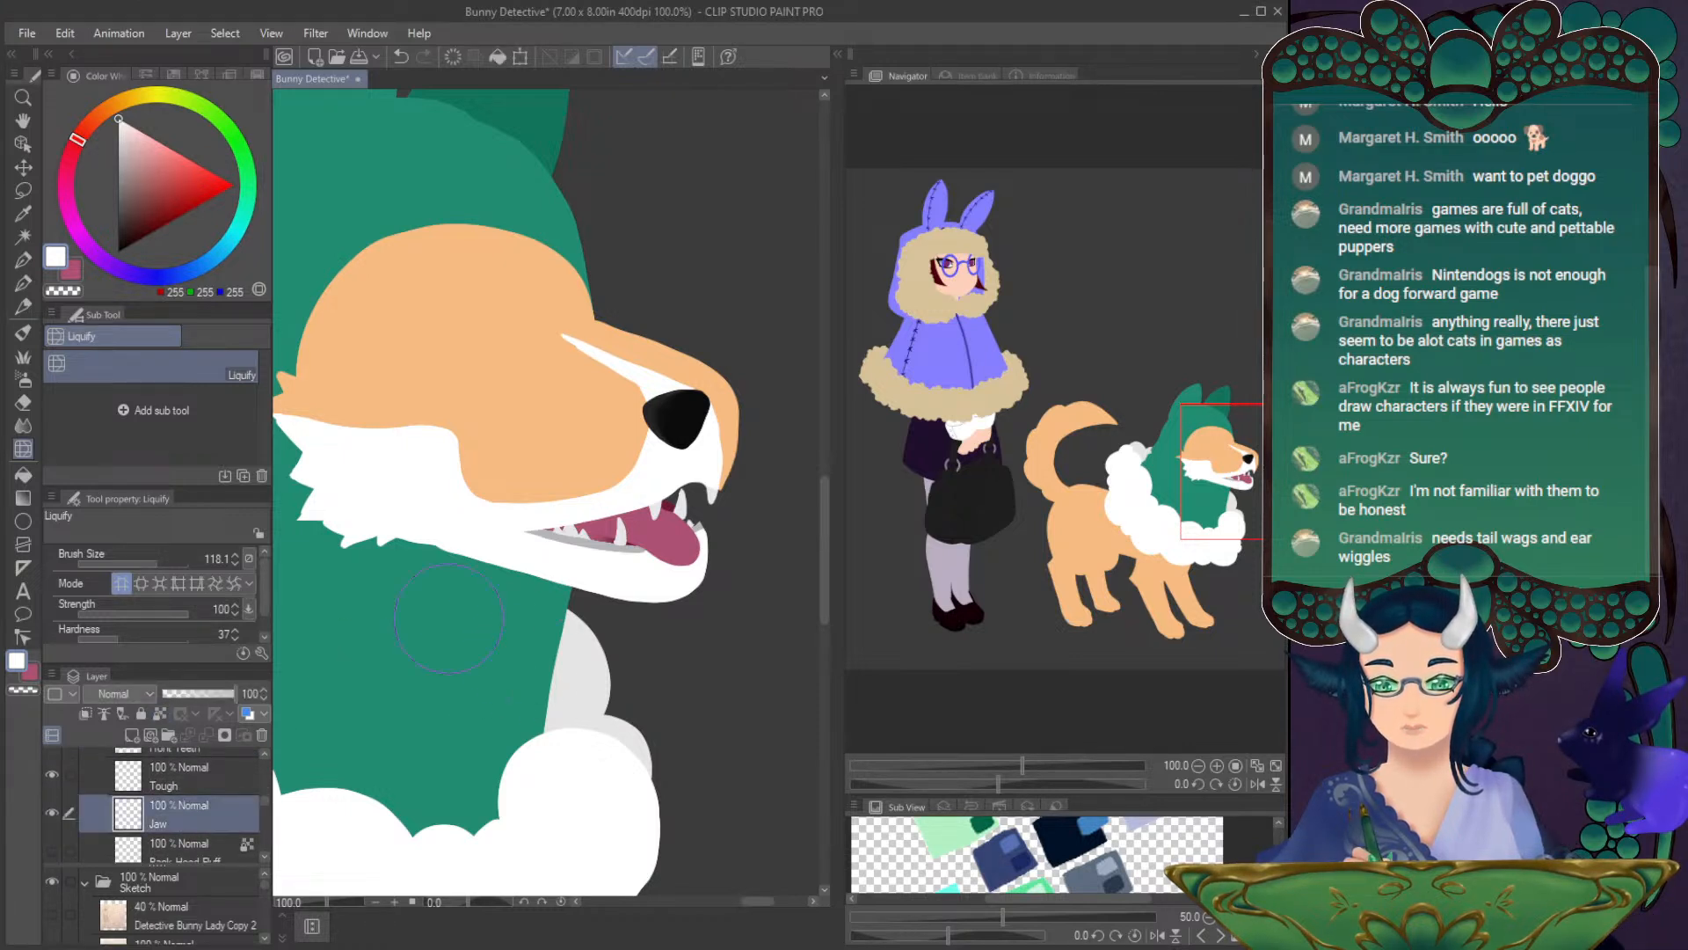
pyautogui.click(22, 283)
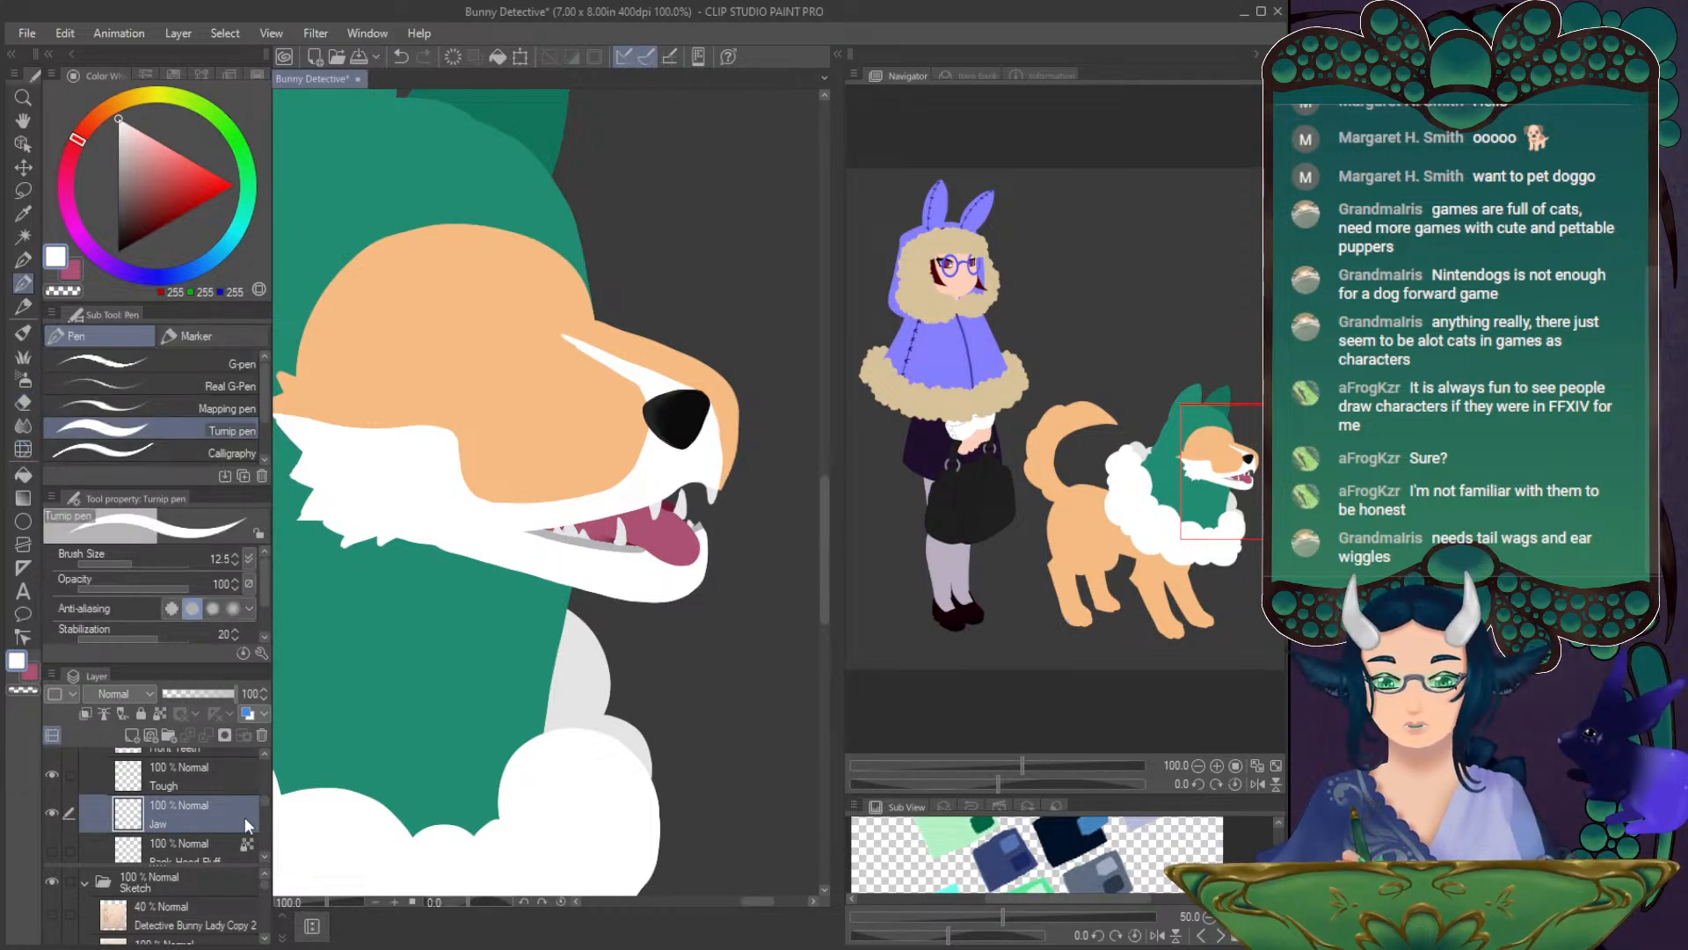
pyautogui.moveTo(264, 802); pyautogui.dragTo(258, 789)
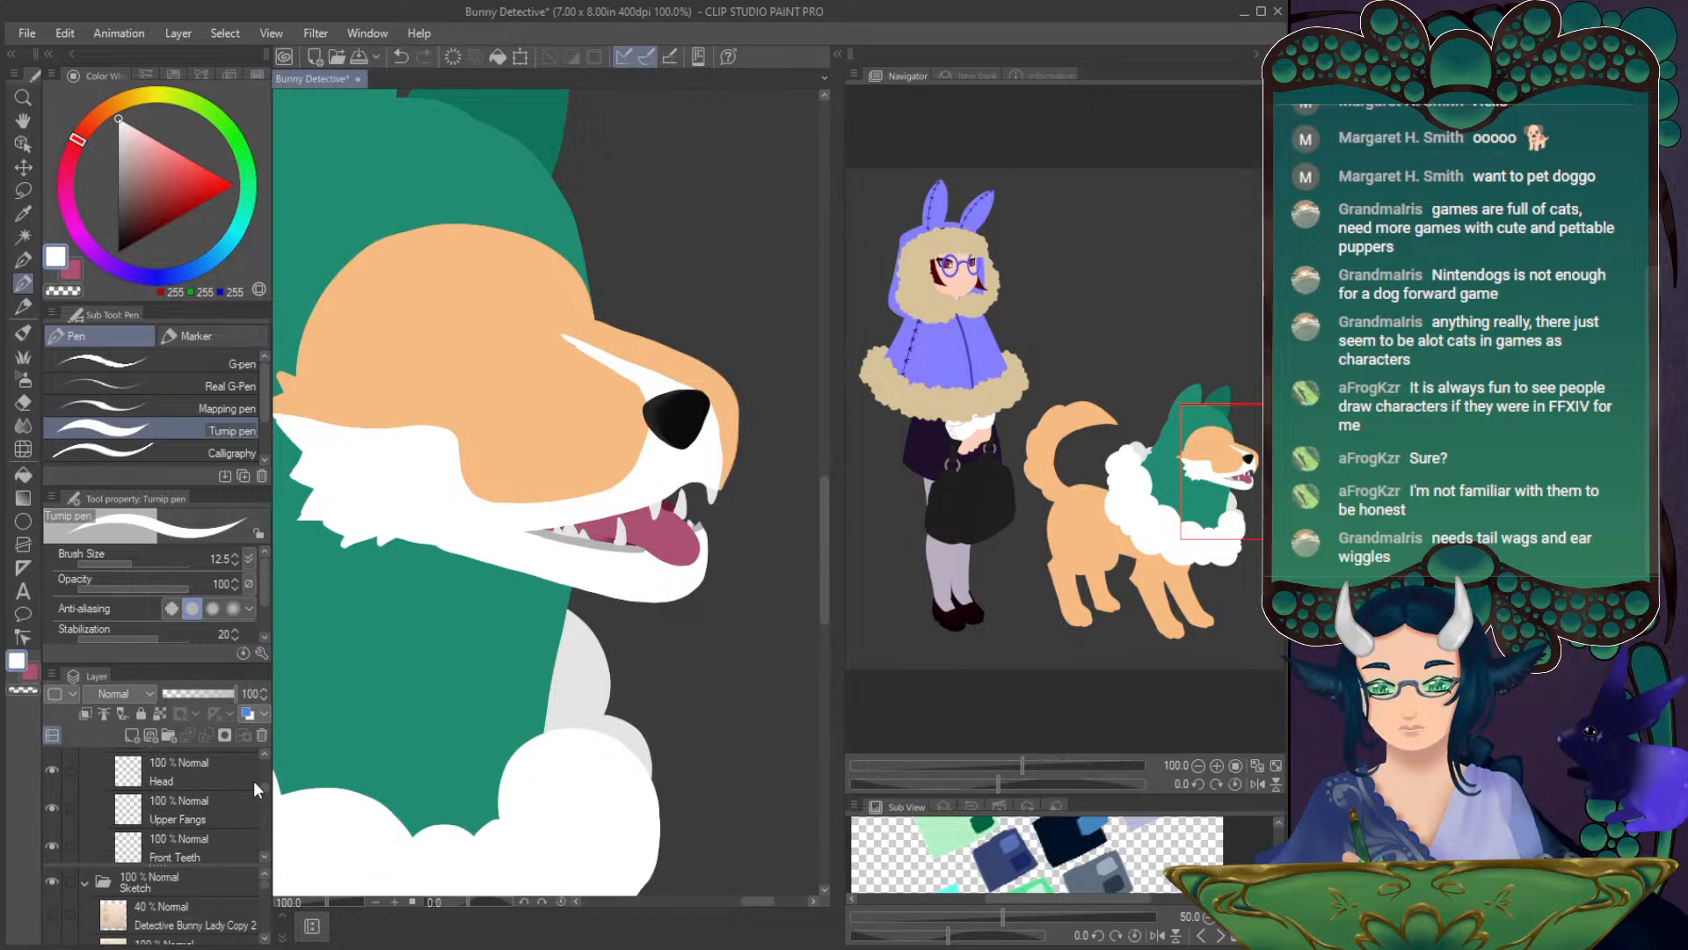
pyautogui.click(52, 769)
pyautogui.moveTo(999, 783); pyautogui.dragTo(1030, 783)
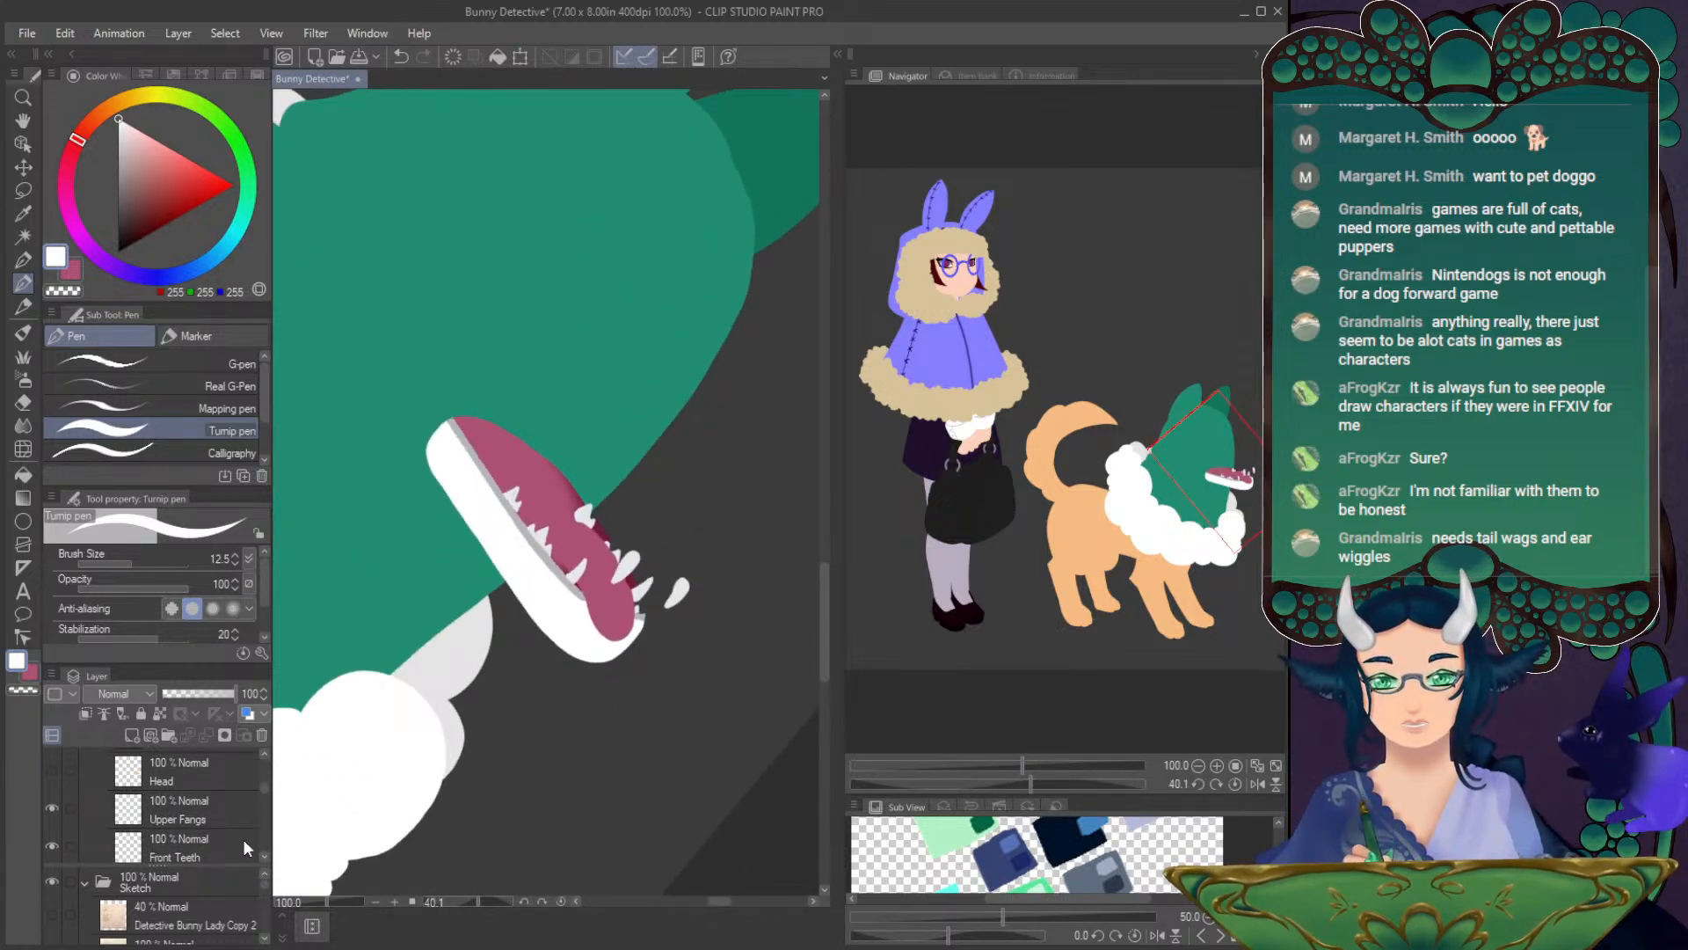
pyautogui.moveTo(265, 788); pyautogui.dragTo(265, 800)
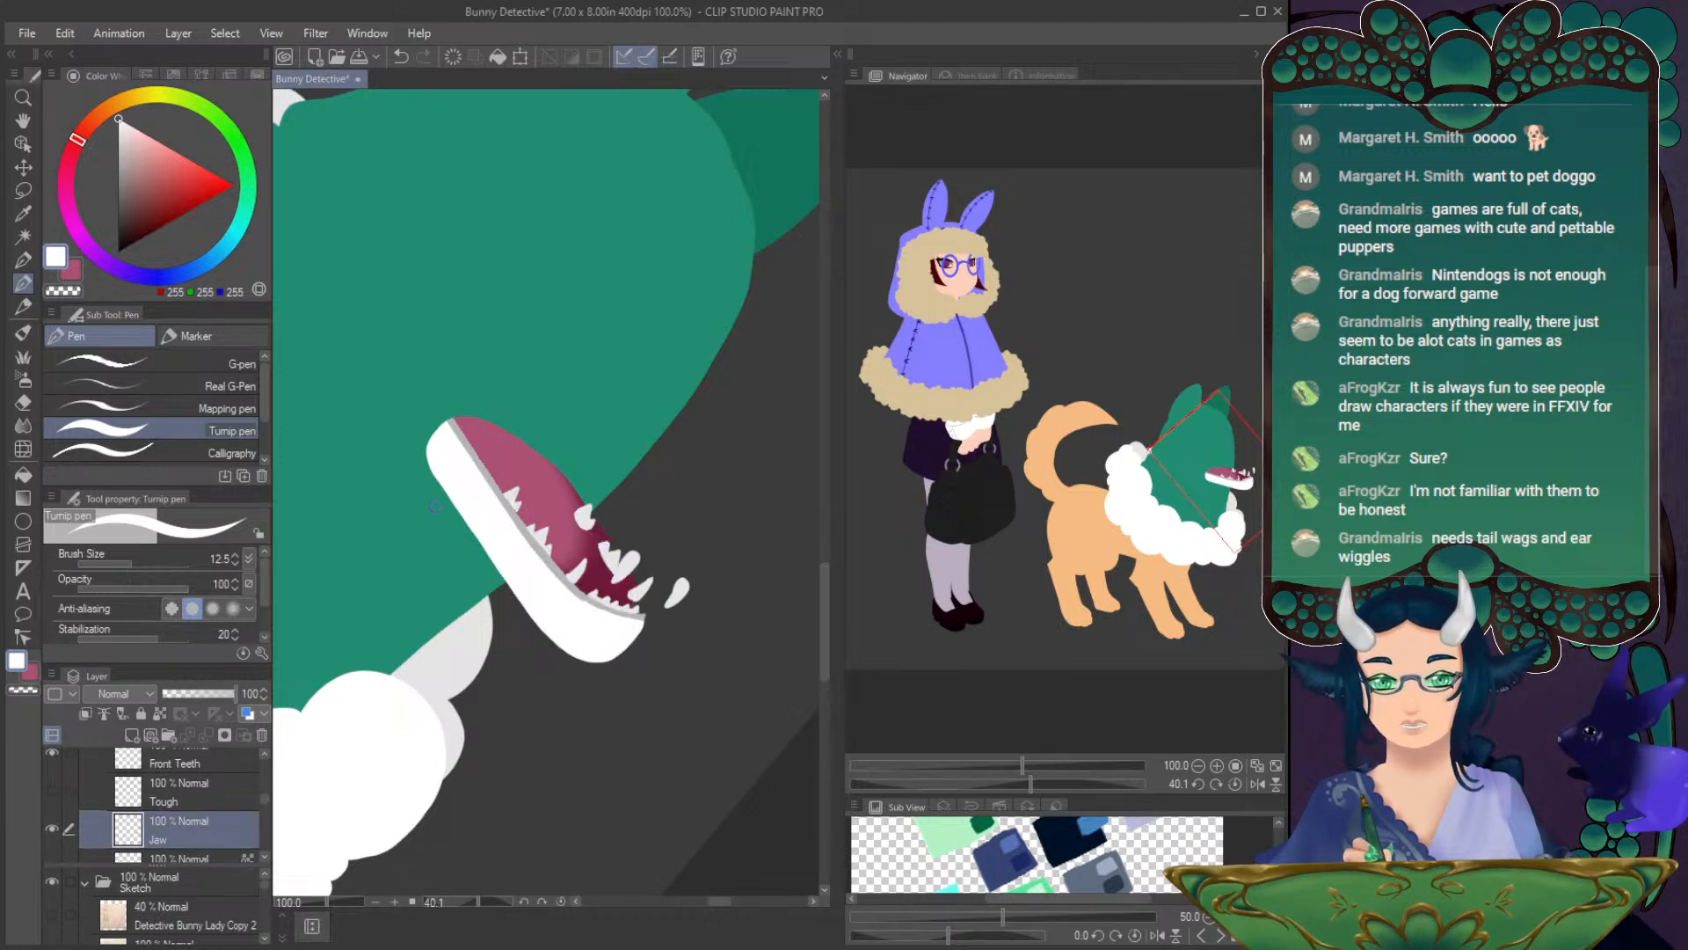
# - Lock the Jaw layer's transparent pixels and try a white stroke along the lower gum edge, undoing the stroke
pyautogui.click(159, 713)
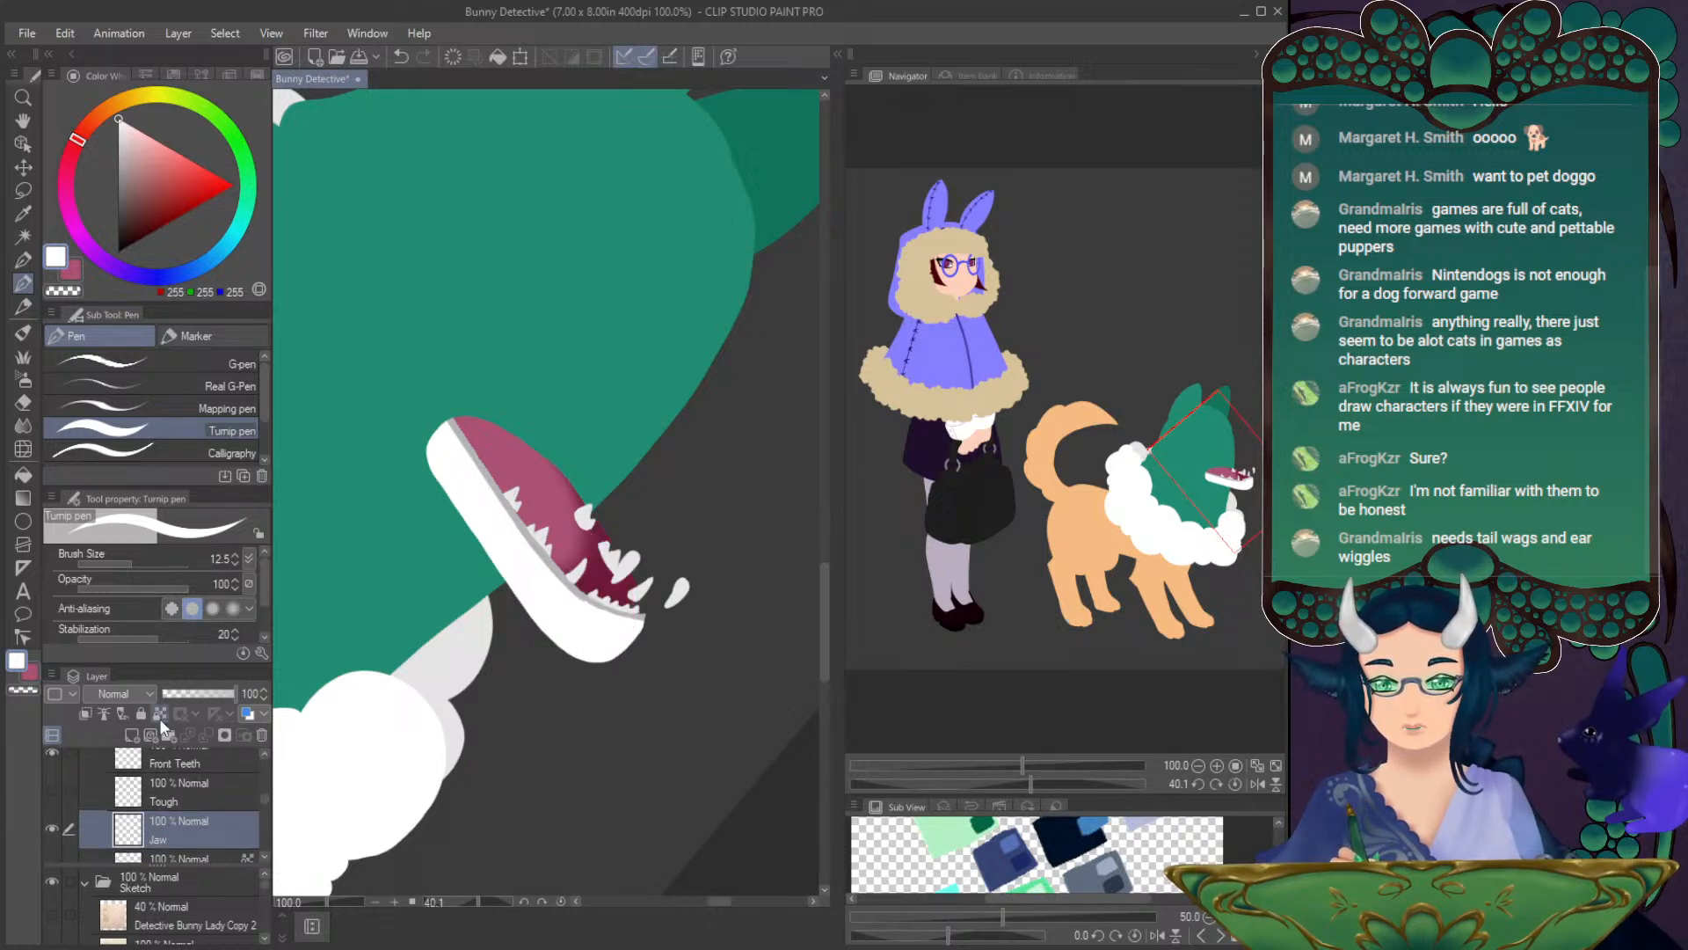
pyautogui.moveTo(448, 427); pyautogui.dragTo(546, 572)
pyautogui.hotkey('ctrl', 'z')
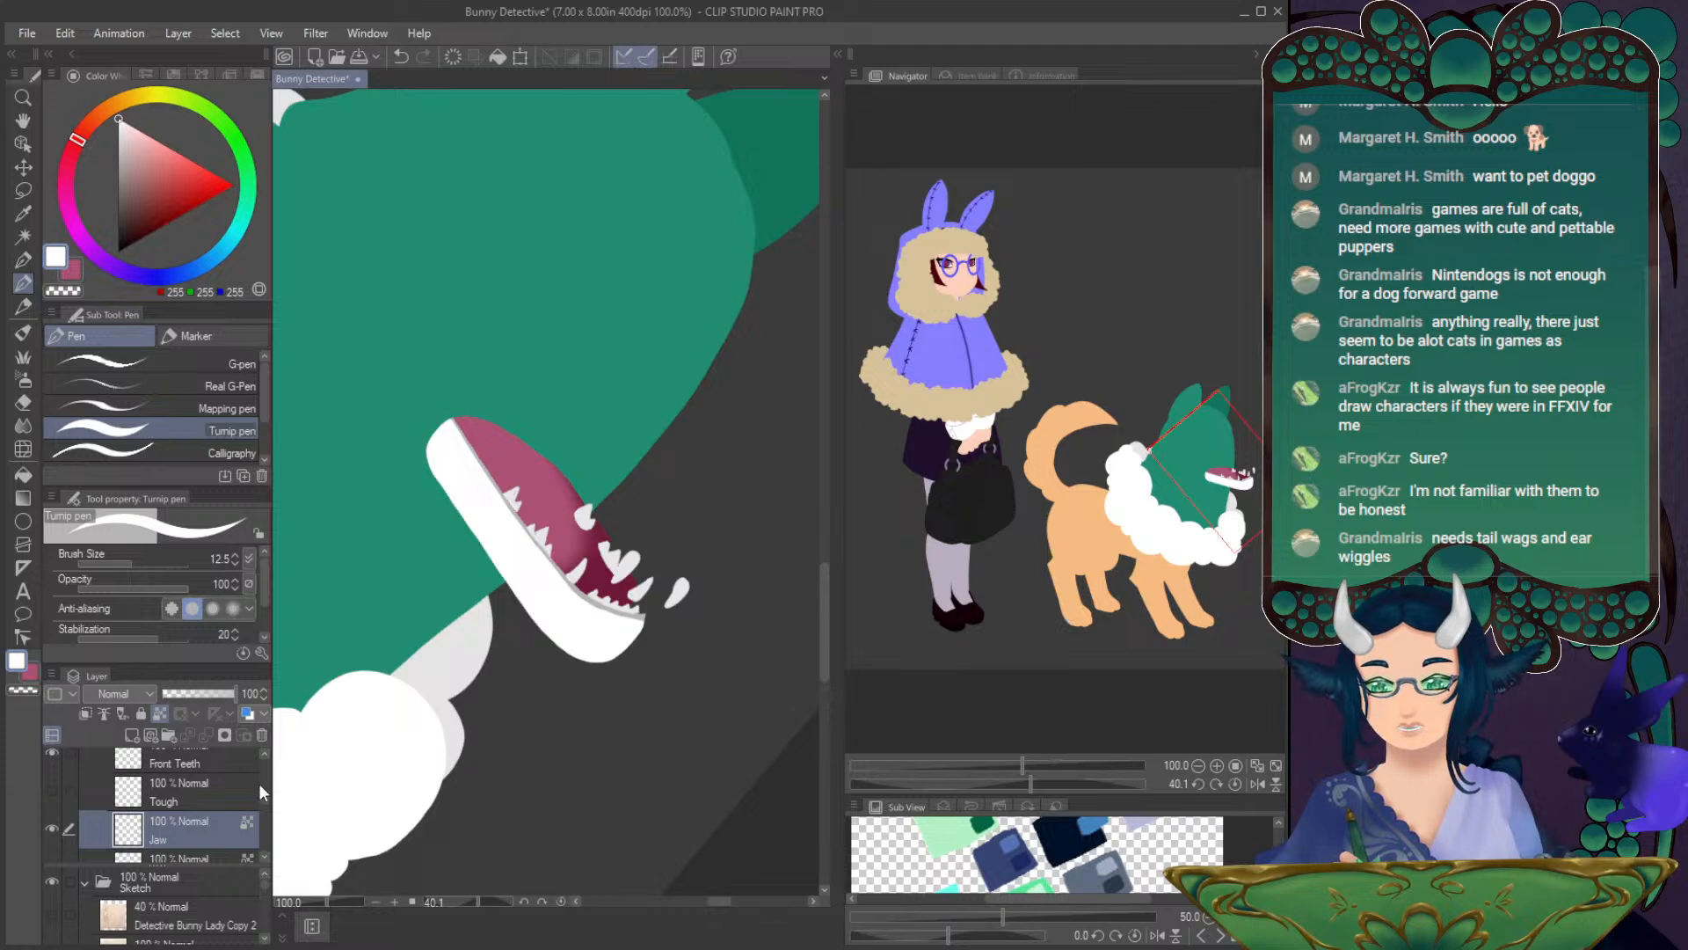
# - Hide the Upper Fangs layer and paint a light grey gum line joining the far row of lower teeth on the Jaw layer
pyautogui.scroll(2, 258, 788)
pyautogui.click(55, 765)
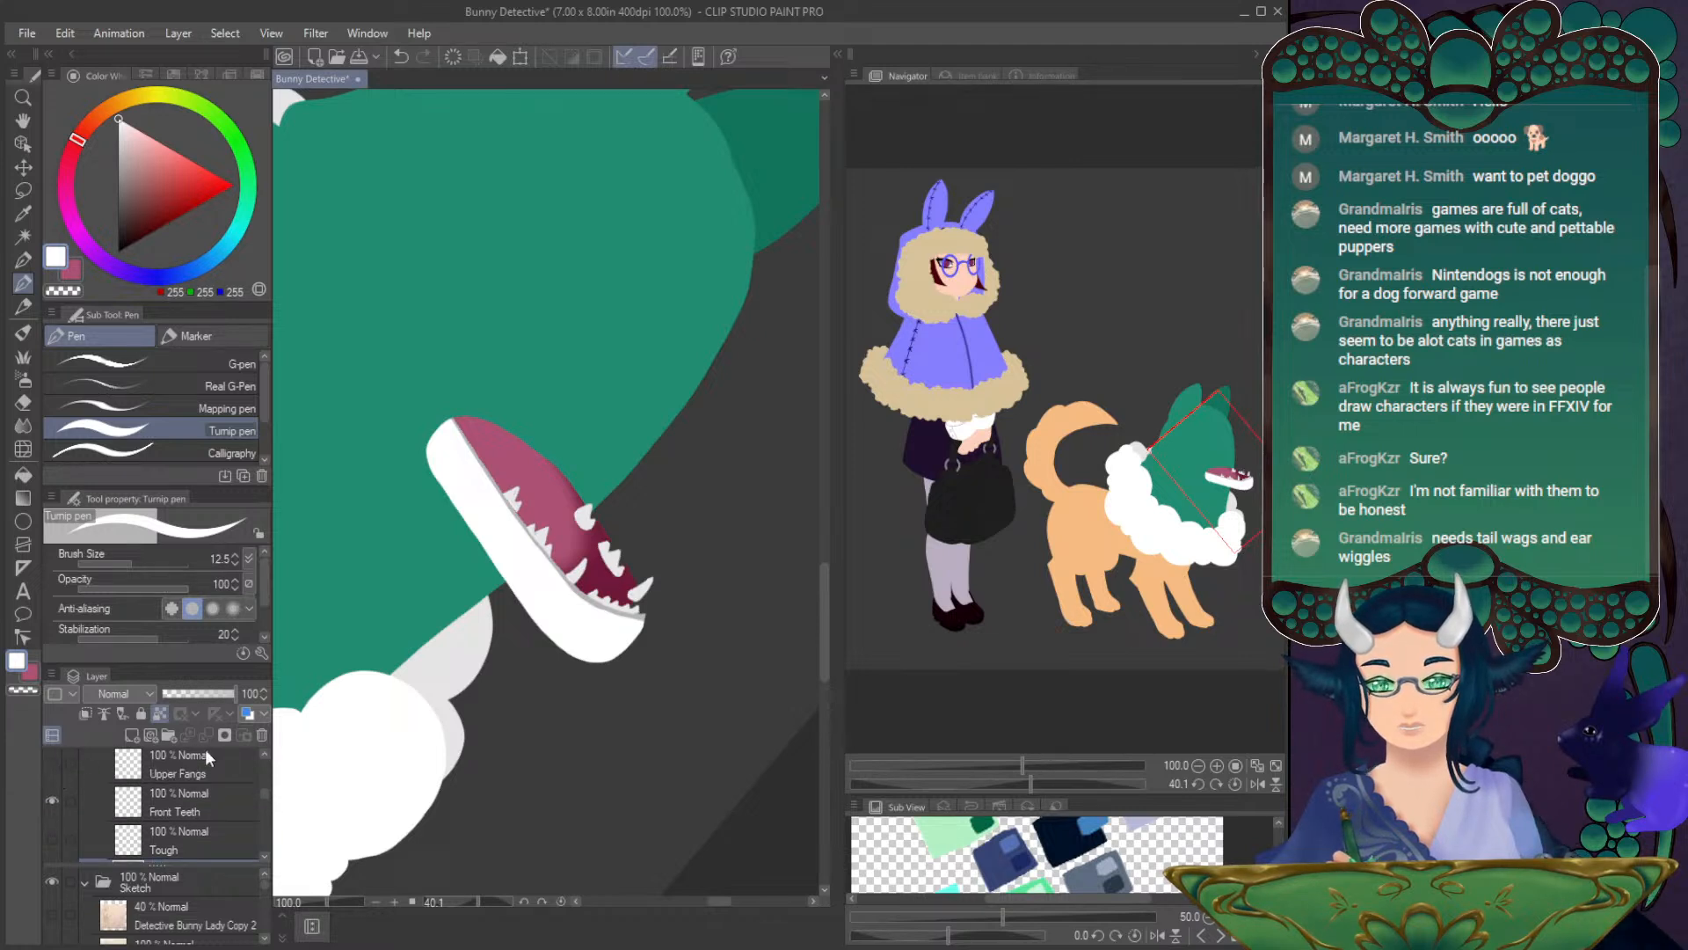
pyautogui.scroll(-2, 258, 845)
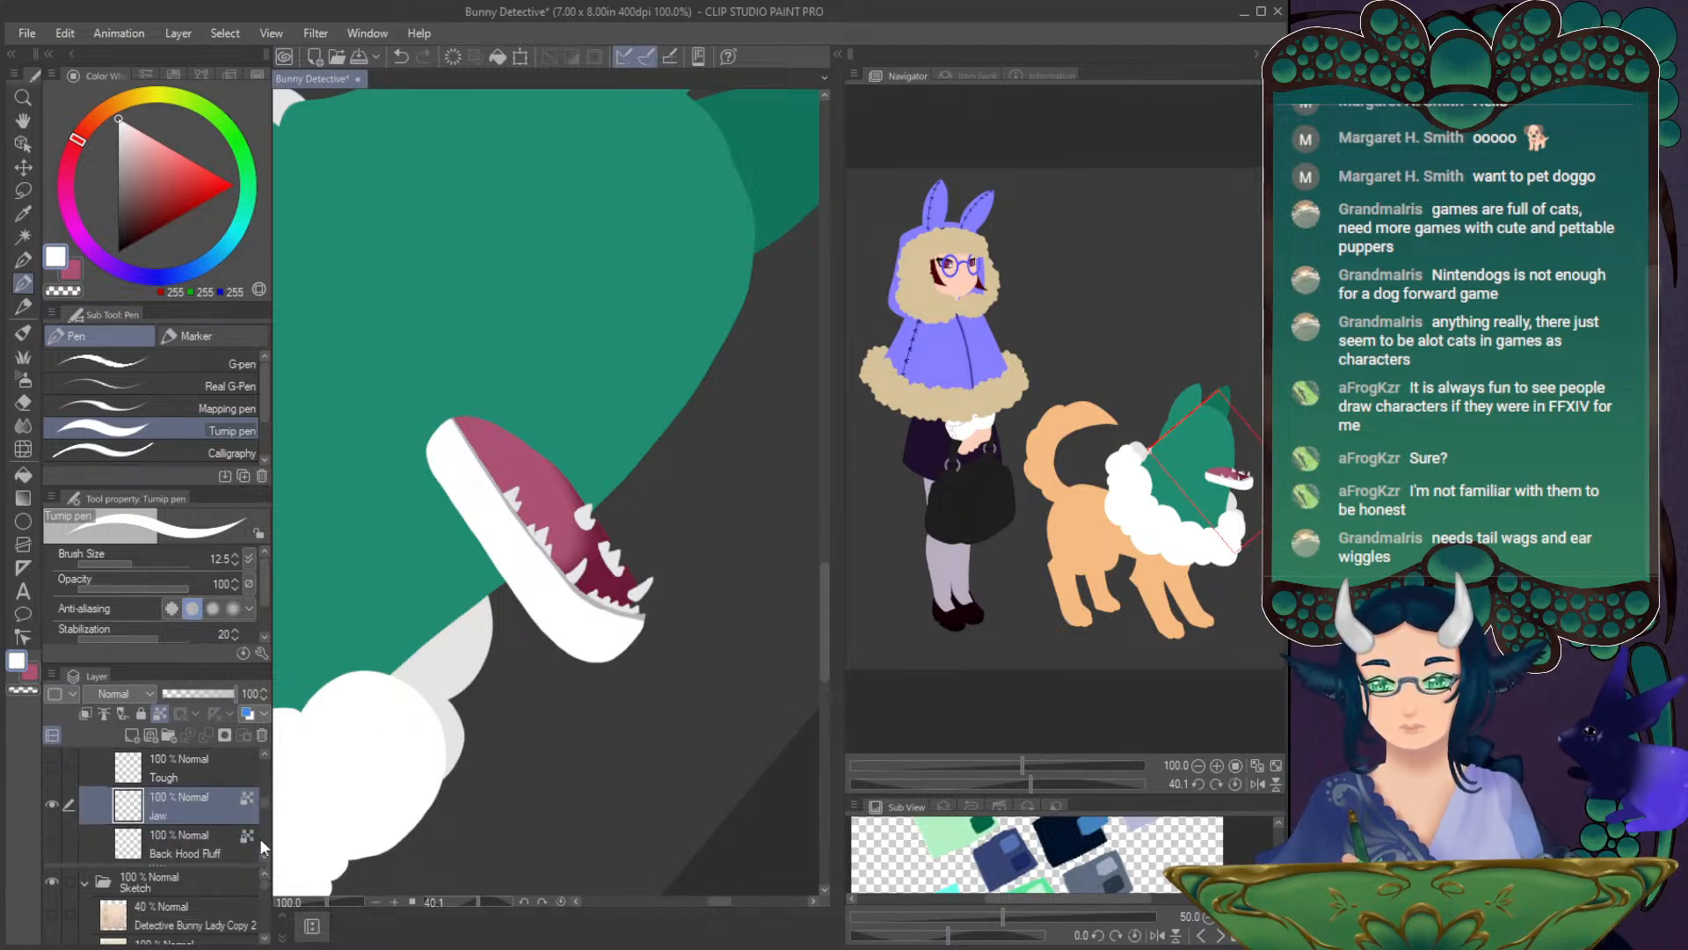
pyautogui.keyDown('alt'); pyautogui.click(571, 501); pyautogui.keyUp('alt')
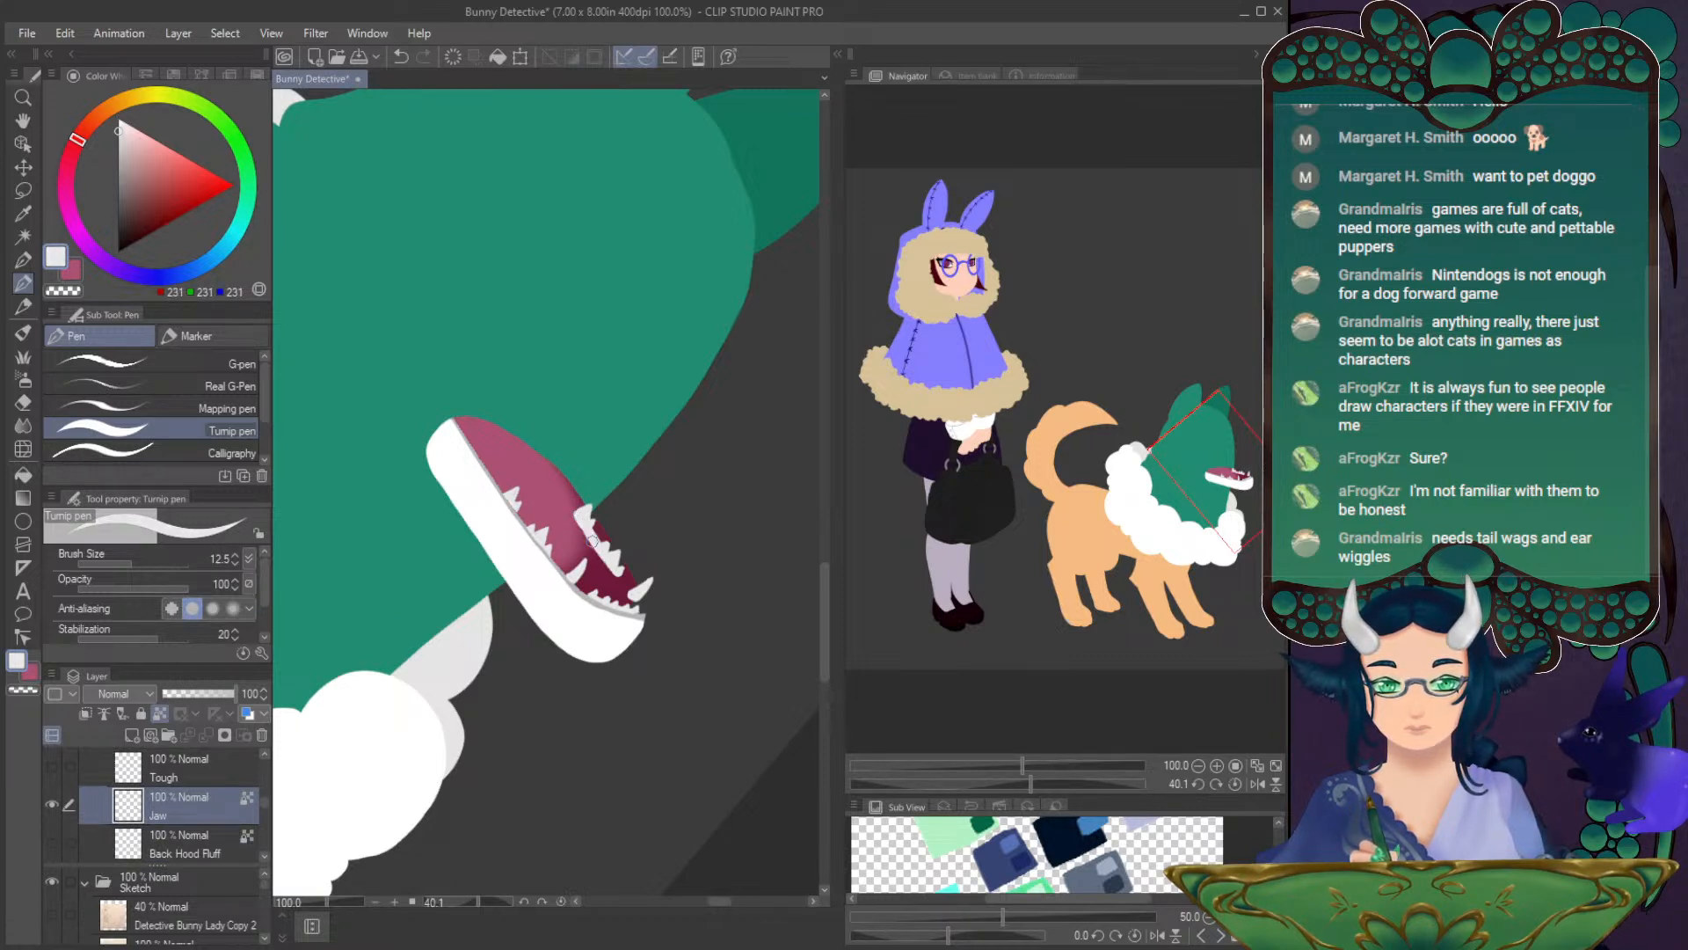
pyautogui.moveTo(607, 564); pyautogui.dragTo(621, 578)
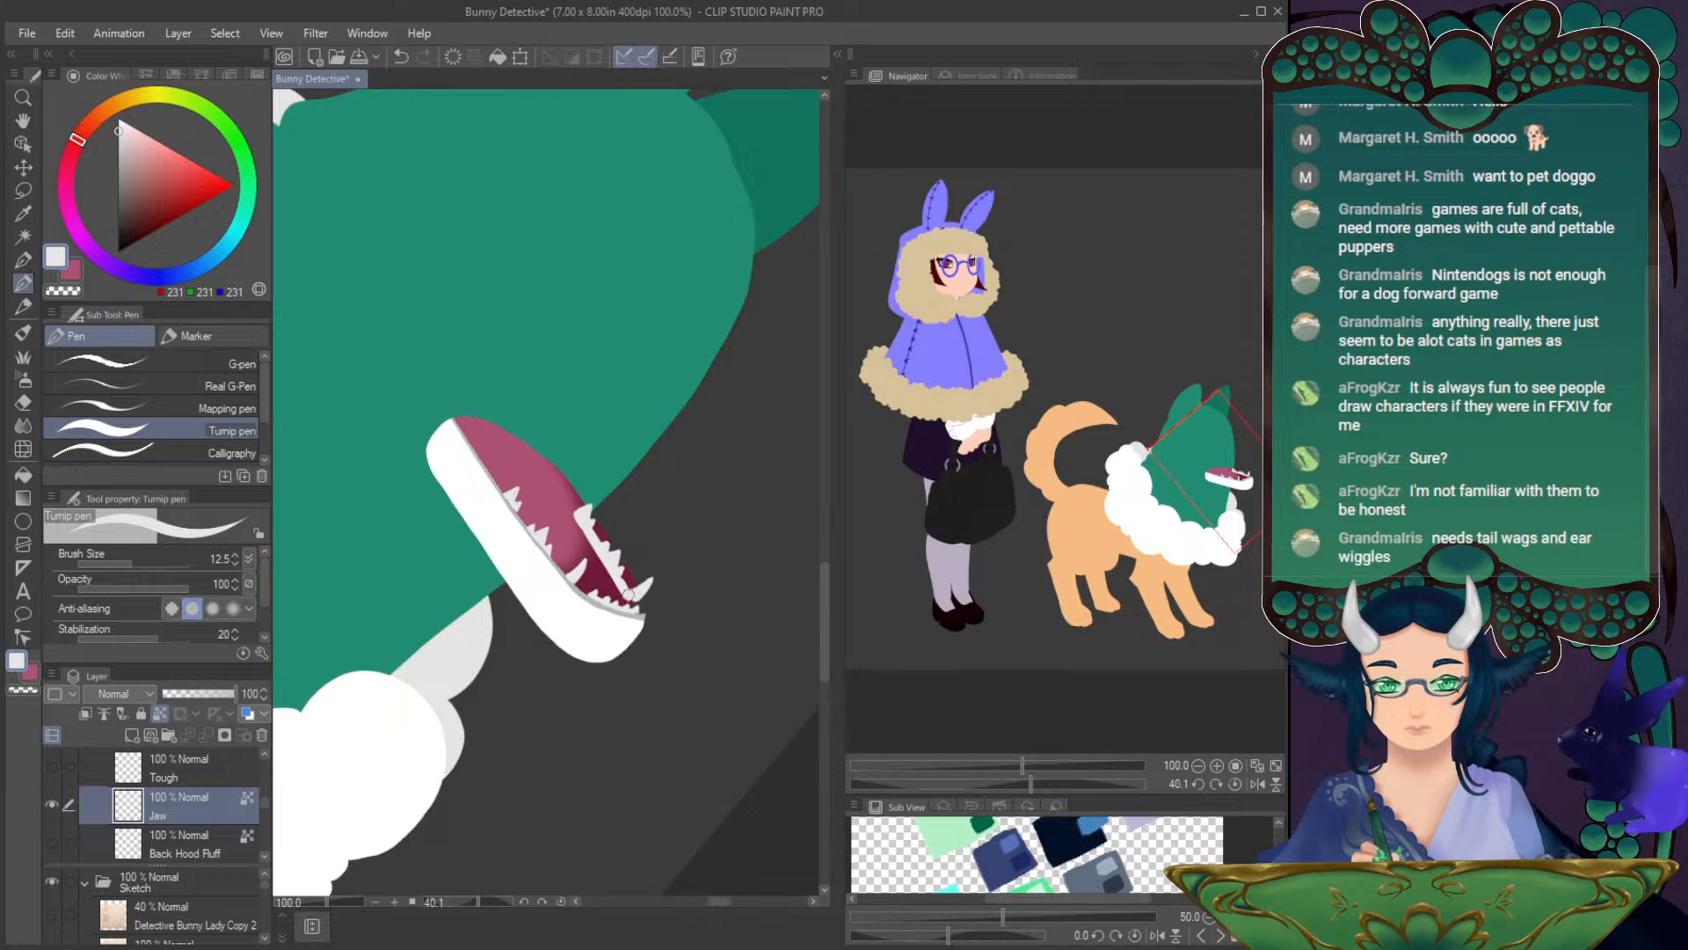
pyautogui.click(1258, 783)
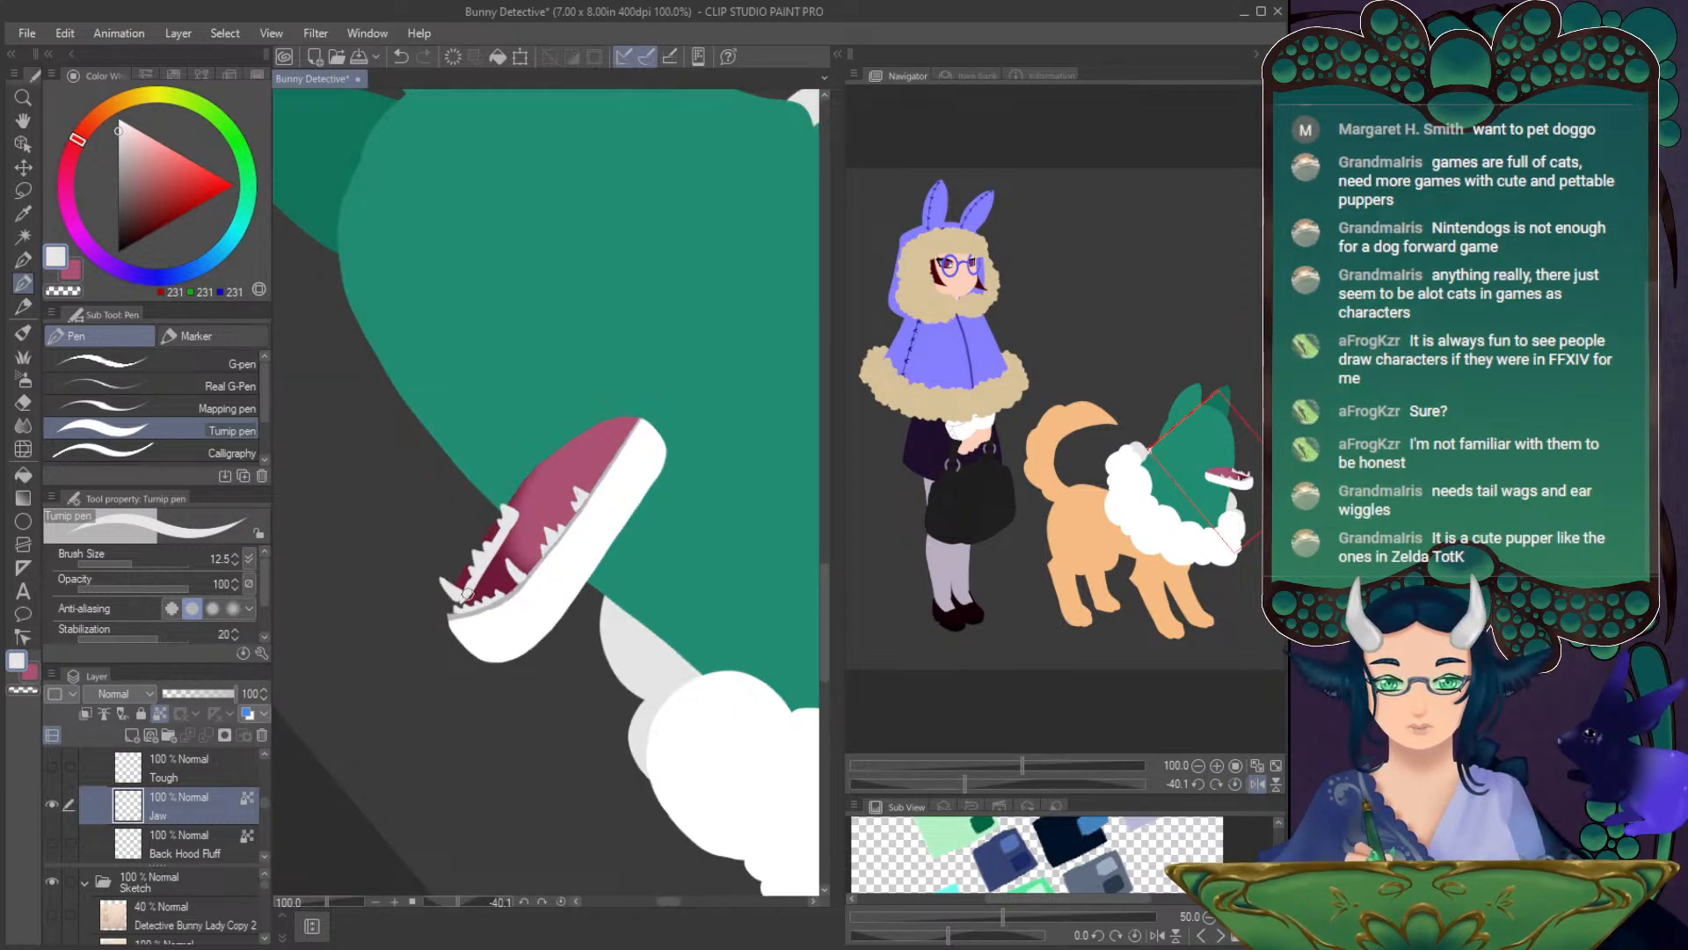
pyautogui.moveTo(465, 593); pyautogui.dragTo(461, 608)
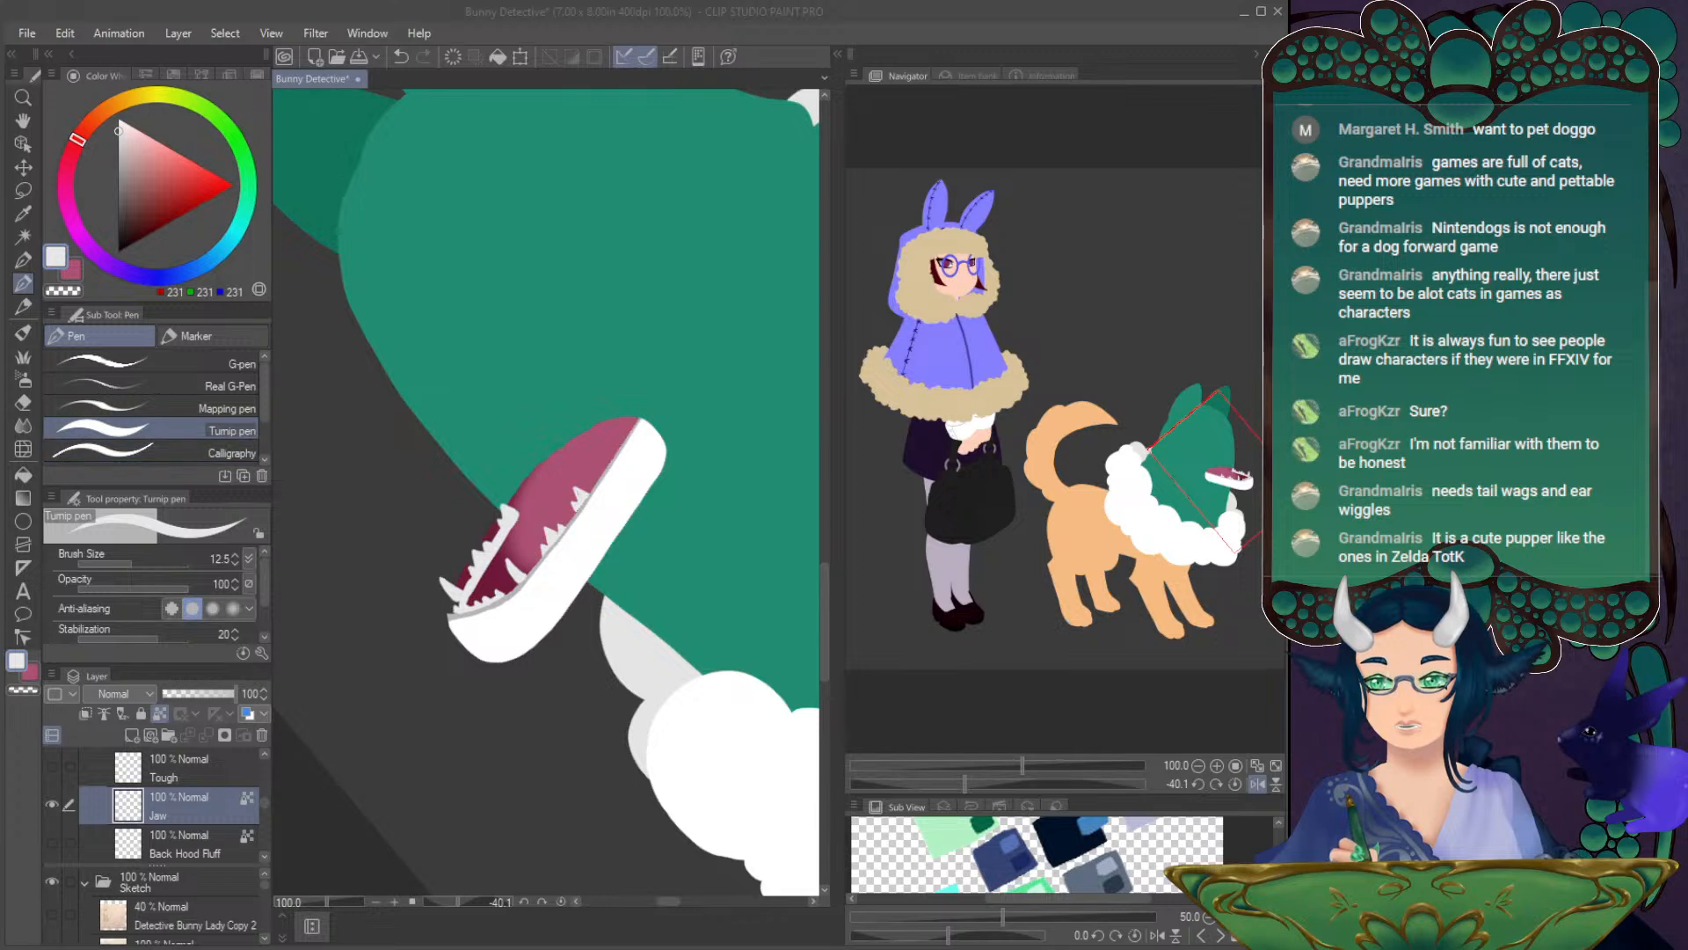
# - Try a light grey touch-up on the rearmost tooth of the far row, undo it, and restore the canvas orientation
pyautogui.click(511, 512)
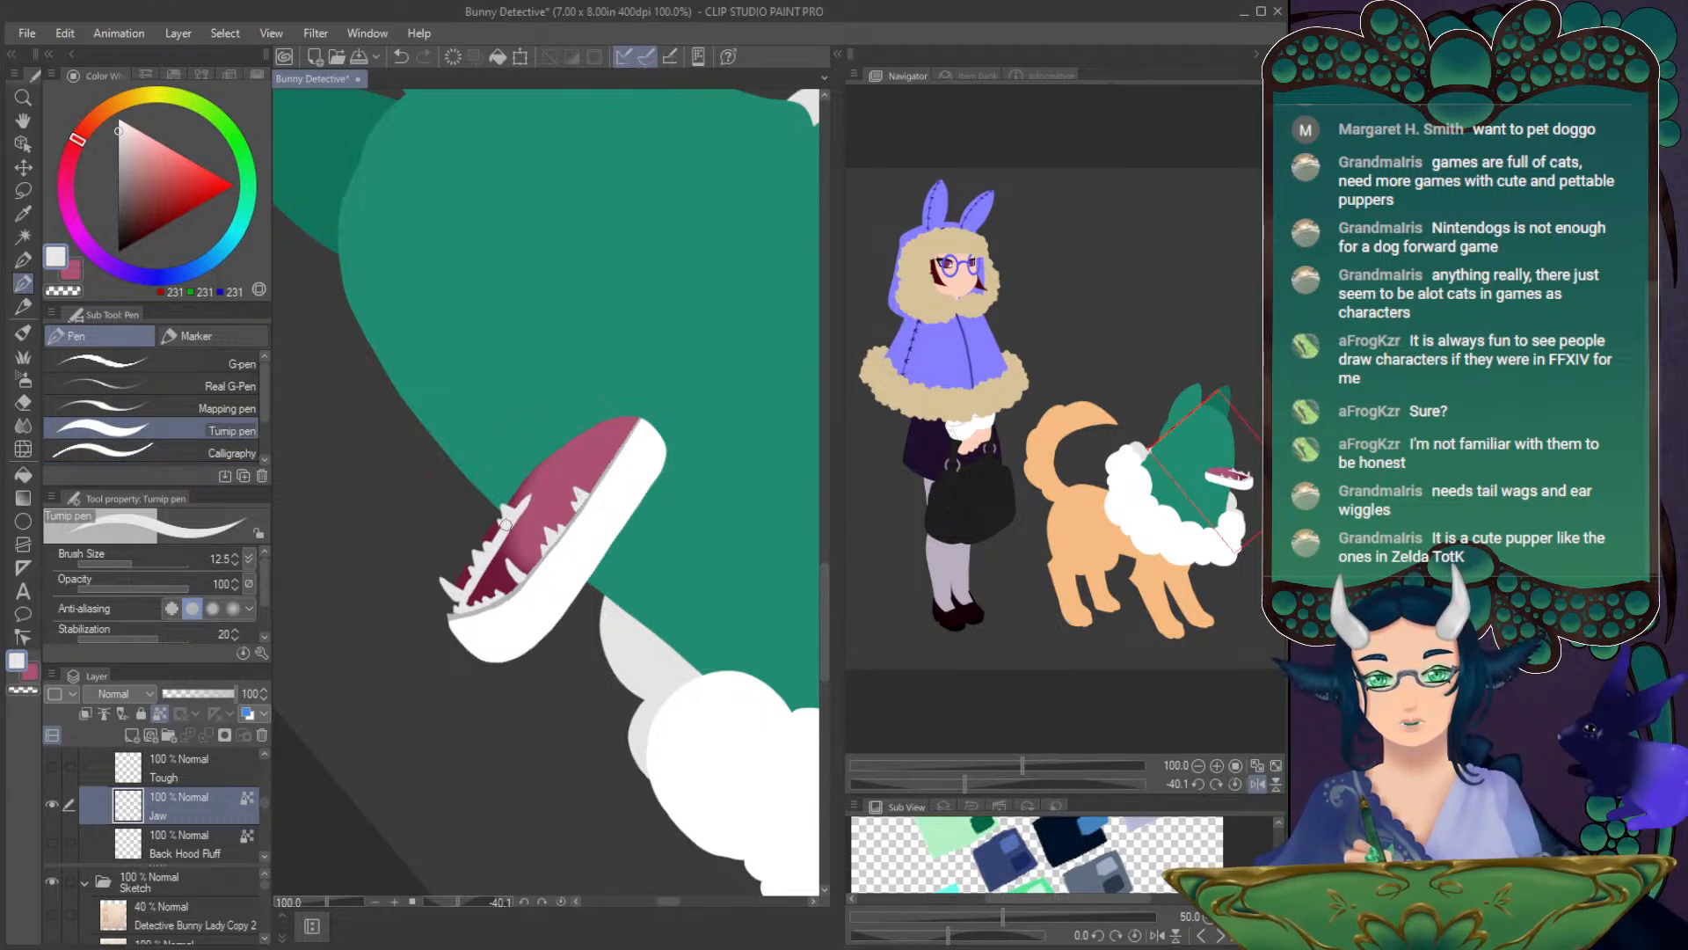
pyautogui.hotkey('ctrl', 'z')
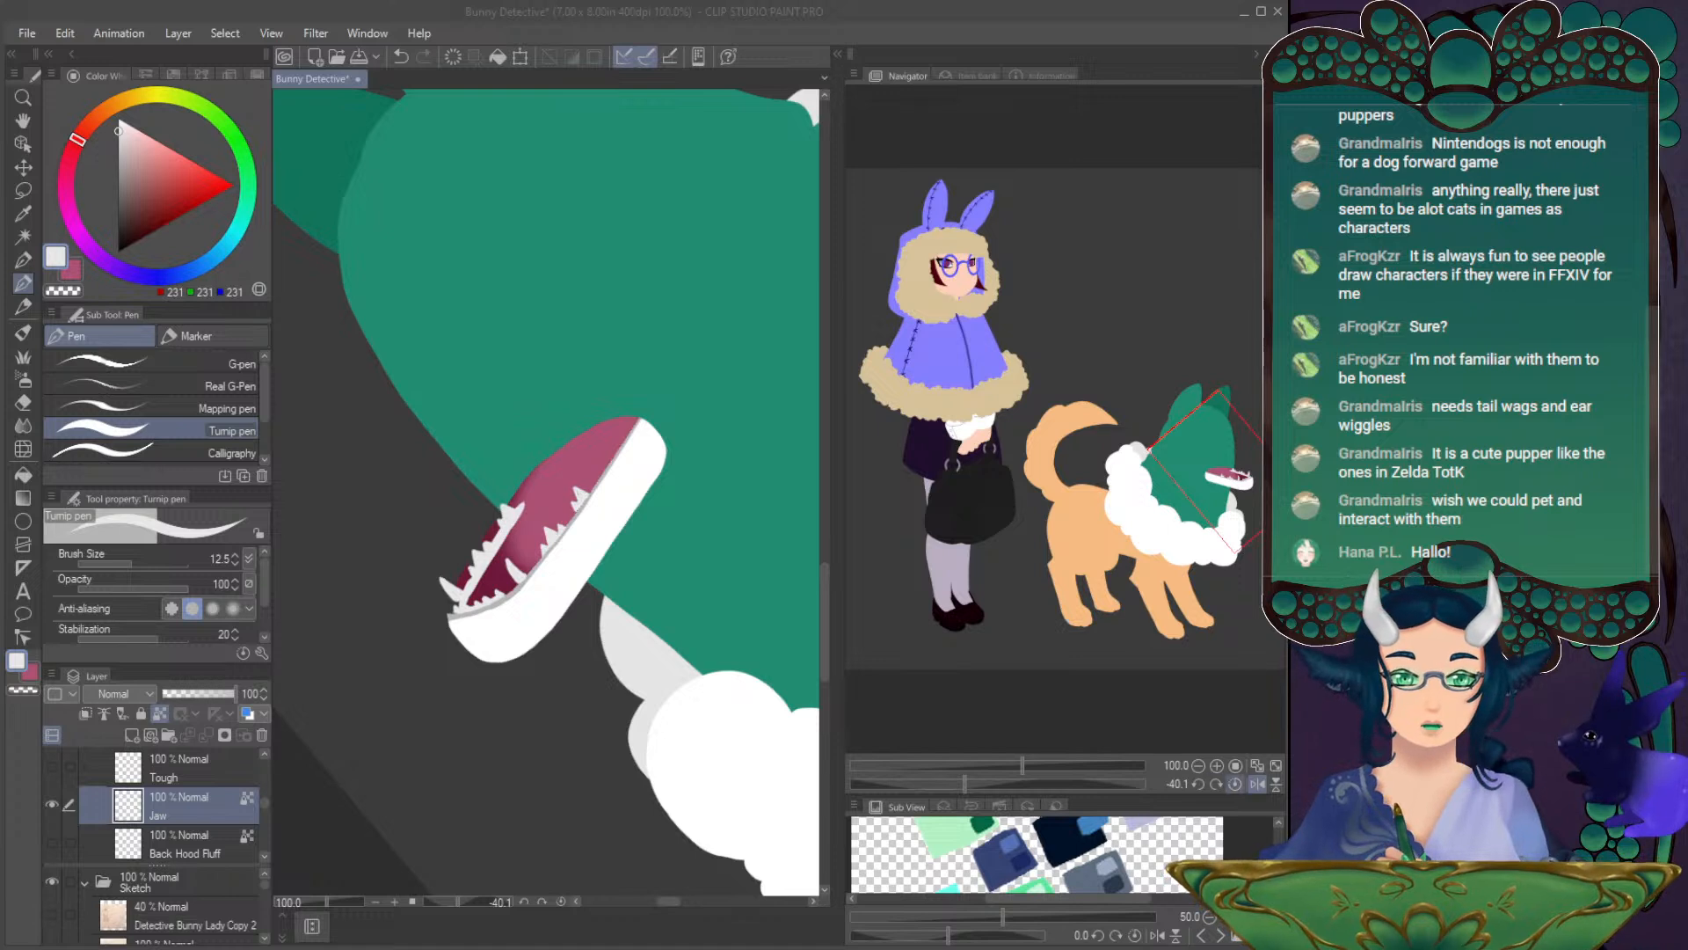
pyautogui.click(1236, 784)
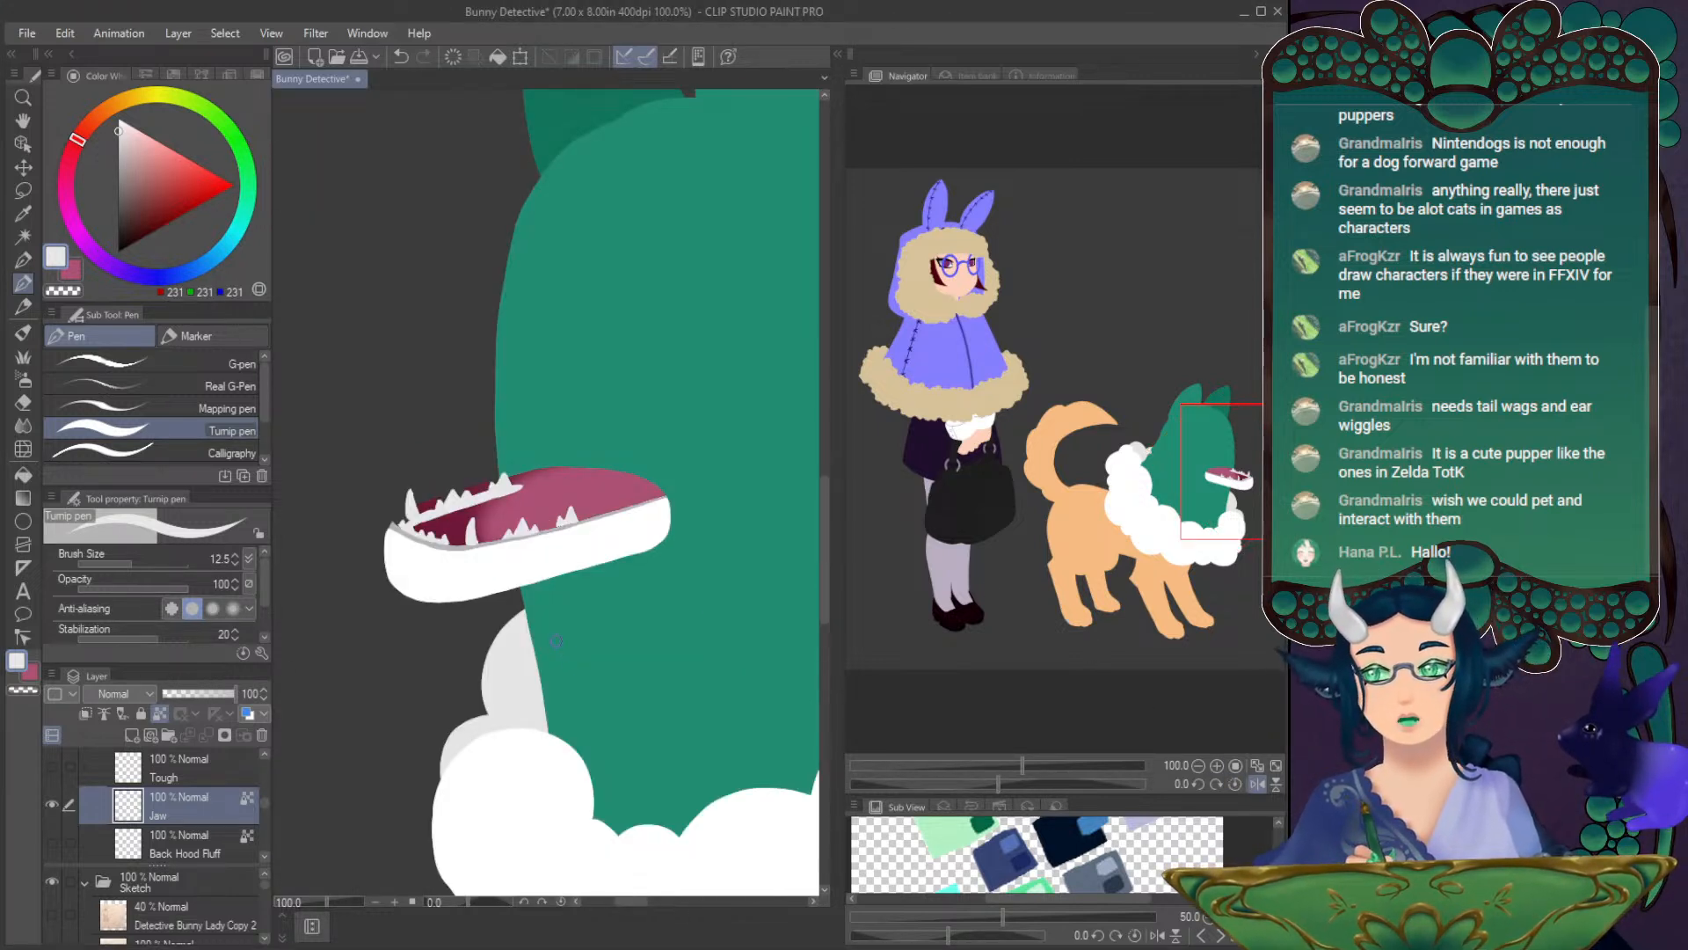
pyautogui.click(1255, 784)
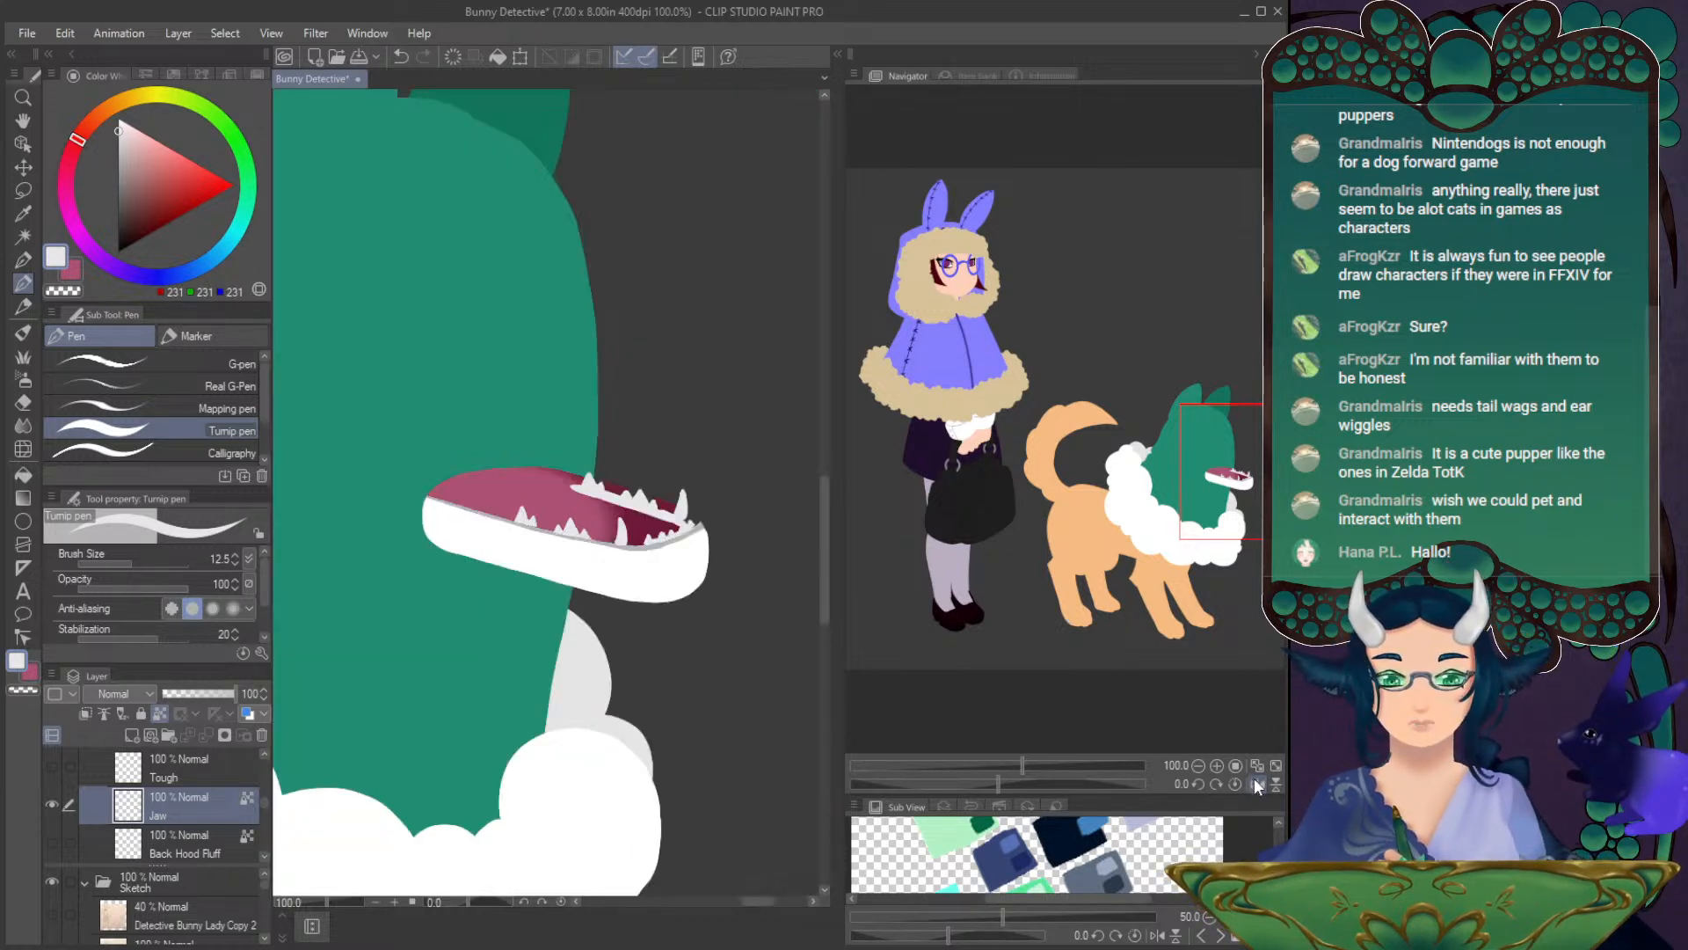
# - Set the Turnip pen's brush size to 5.4 and inspect the mirrored jaw at 200% zoom for fine tooth work
pyautogui.moveTo(1221, 468); pyautogui.dragTo(1227, 470)
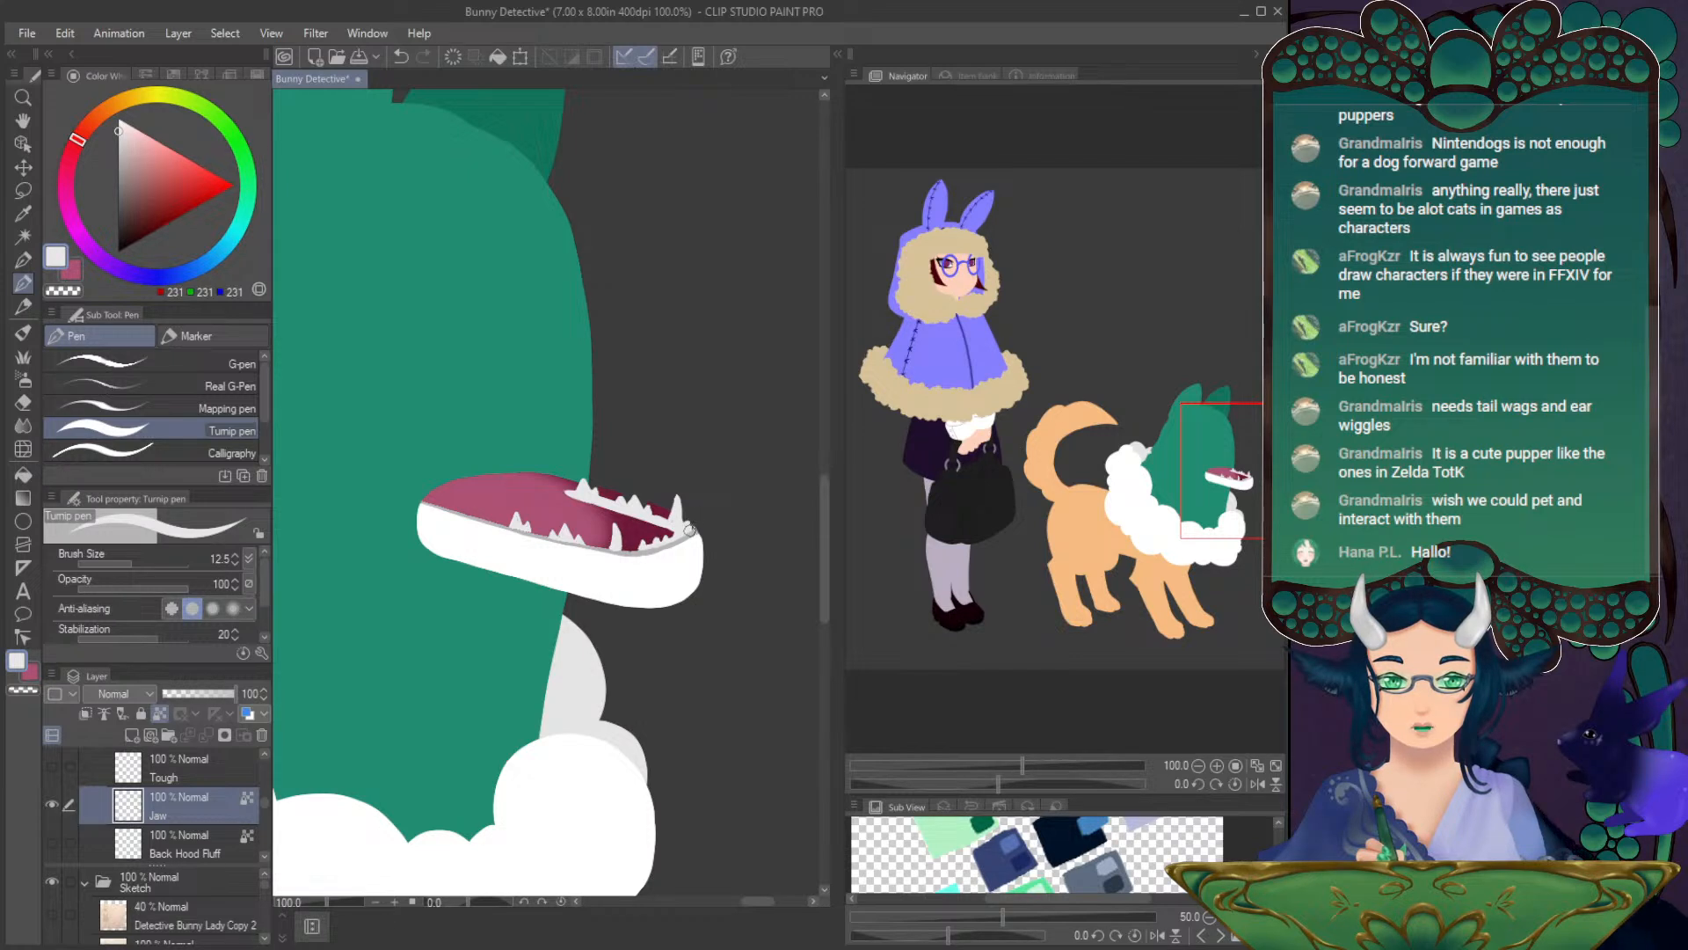
pyautogui.click(124, 562)
pyautogui.moveTo(123, 561); pyautogui.dragTo(120, 561)
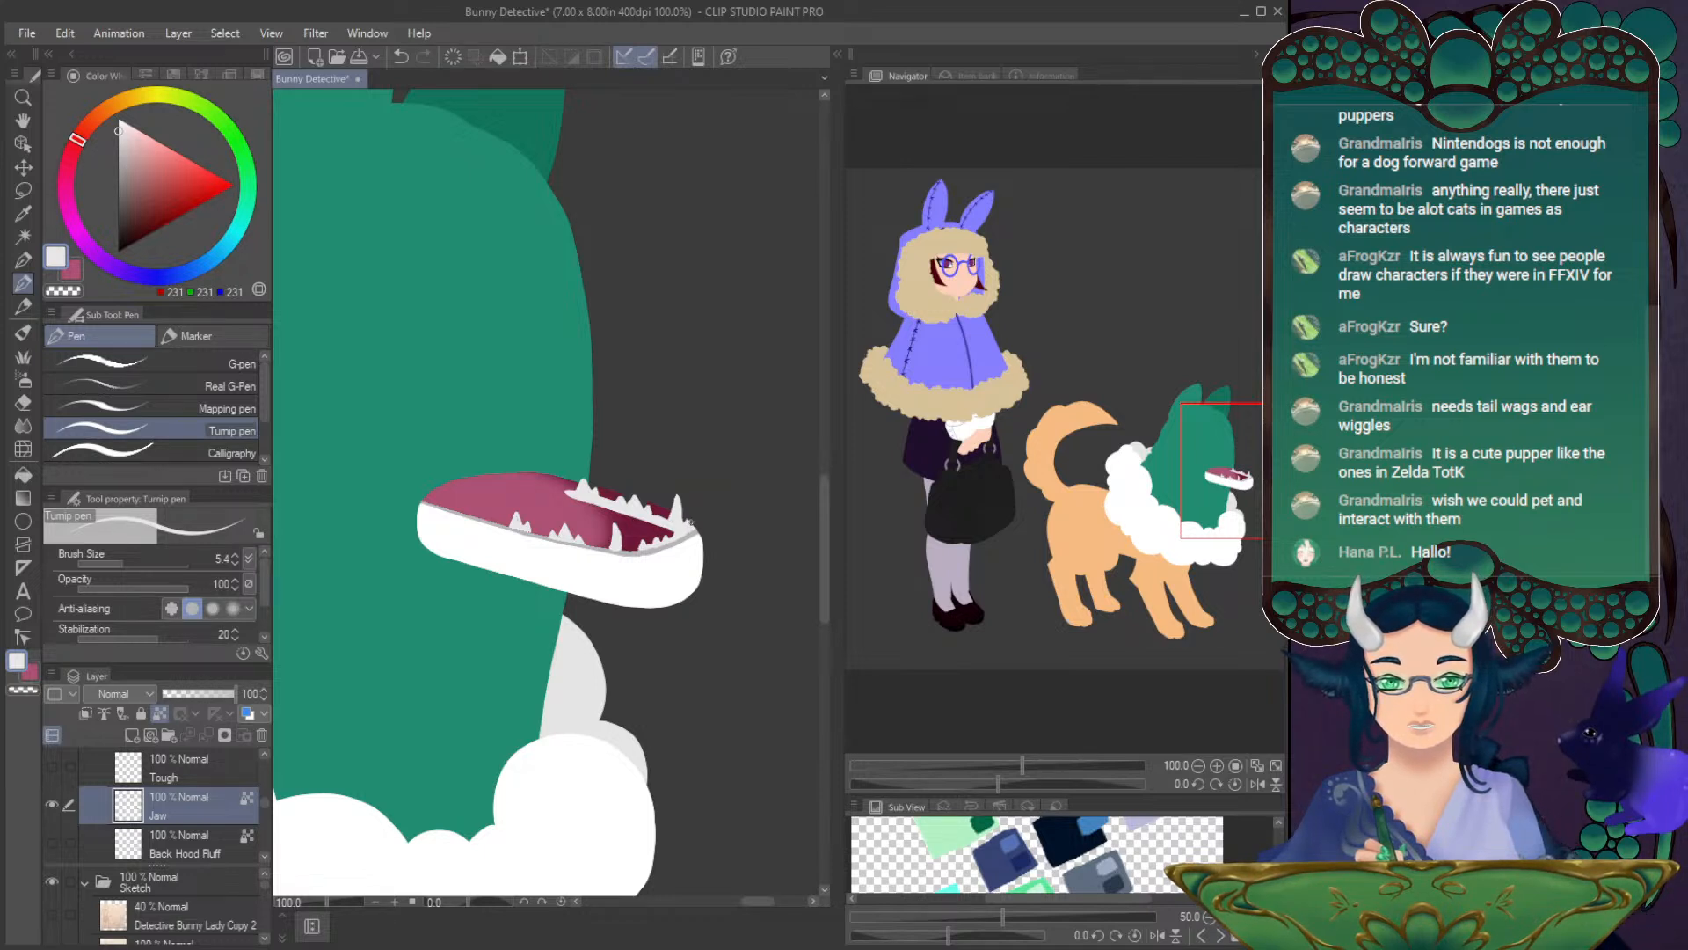
pyautogui.click(1258, 784)
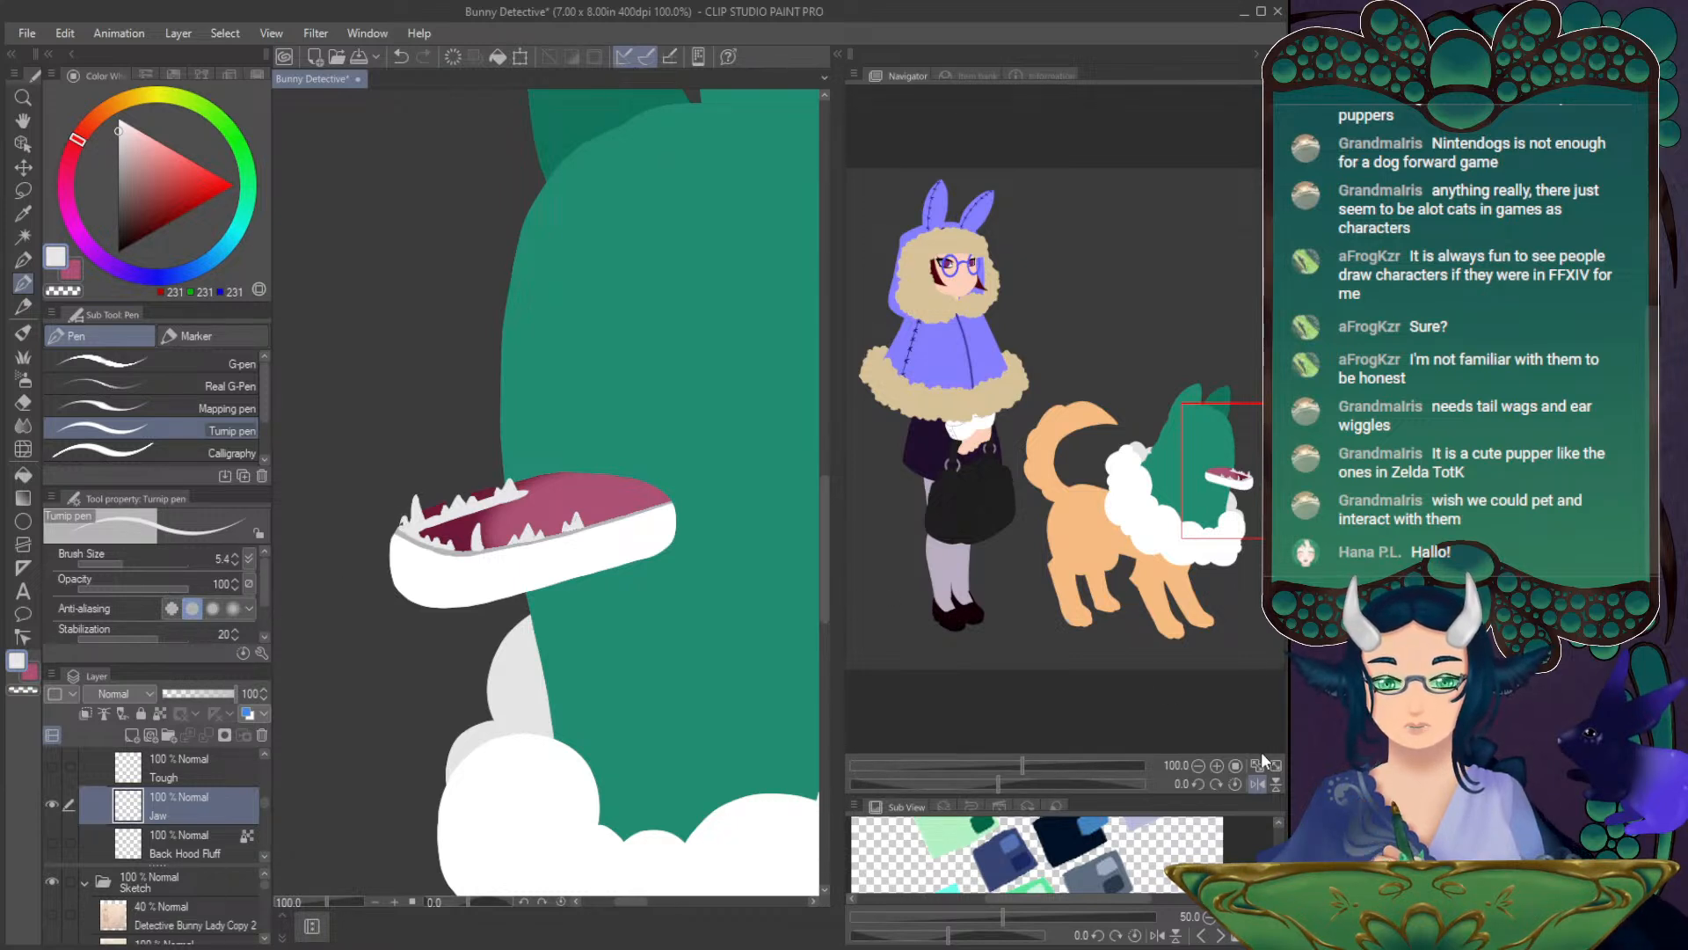
pyautogui.click(1216, 765)
pyautogui.click(1220, 471)
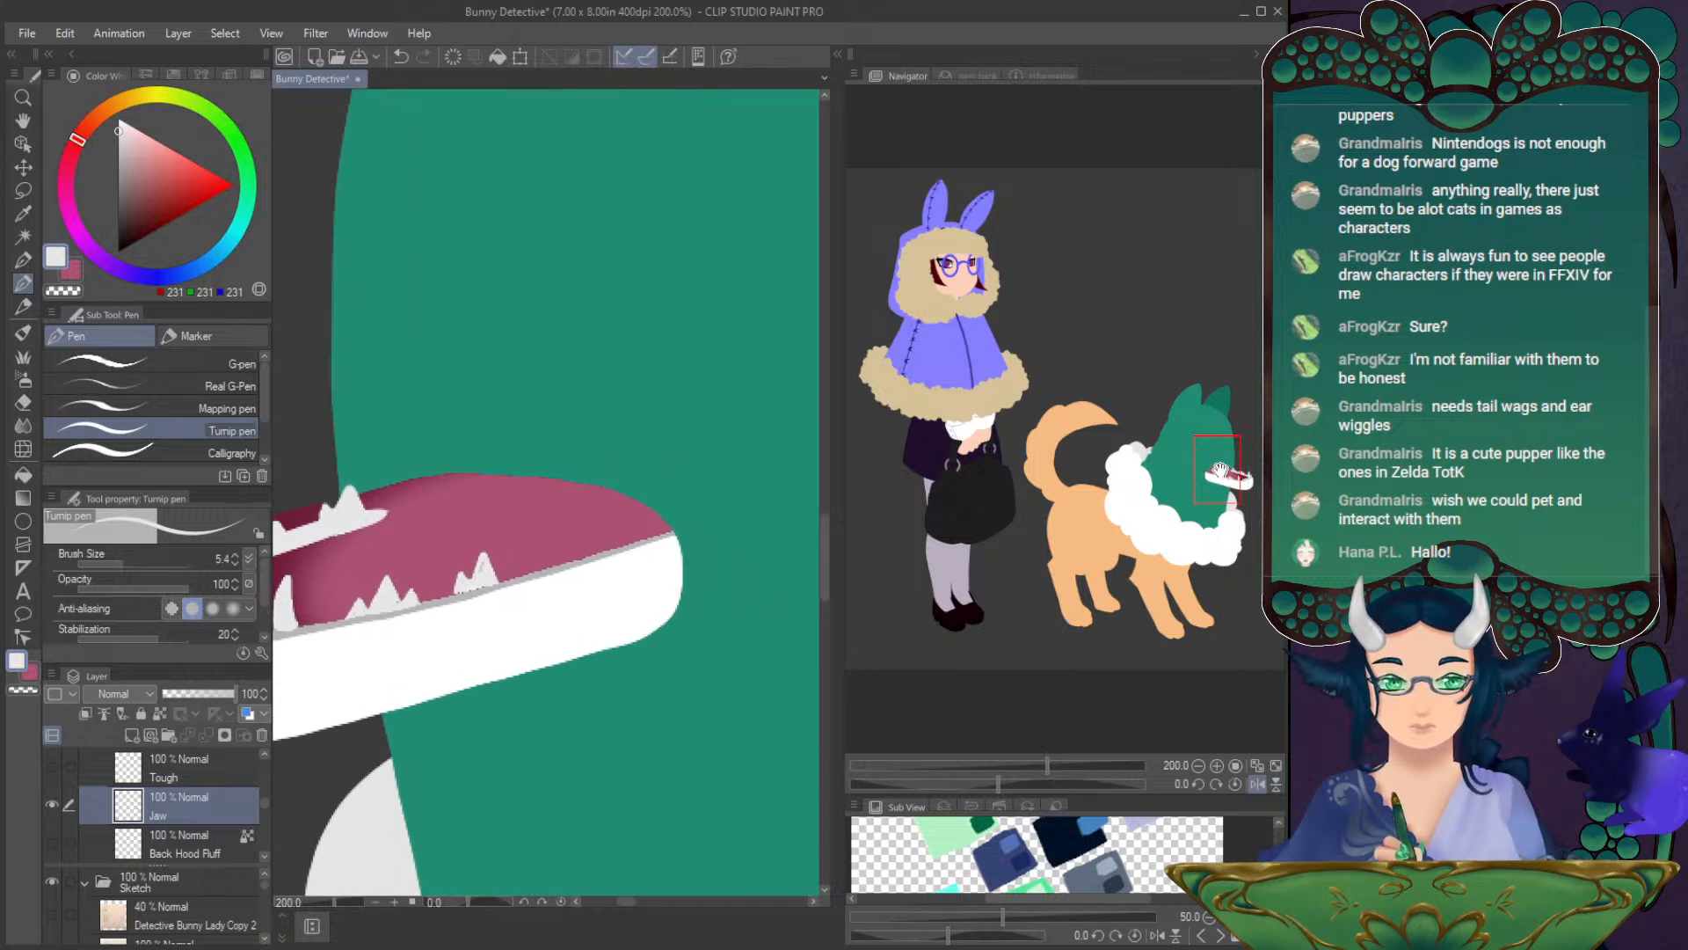
# - Check which layer holds the dog's small front teeth, and return to the Jaw layer with the Turnip pen
pyautogui.press('o')
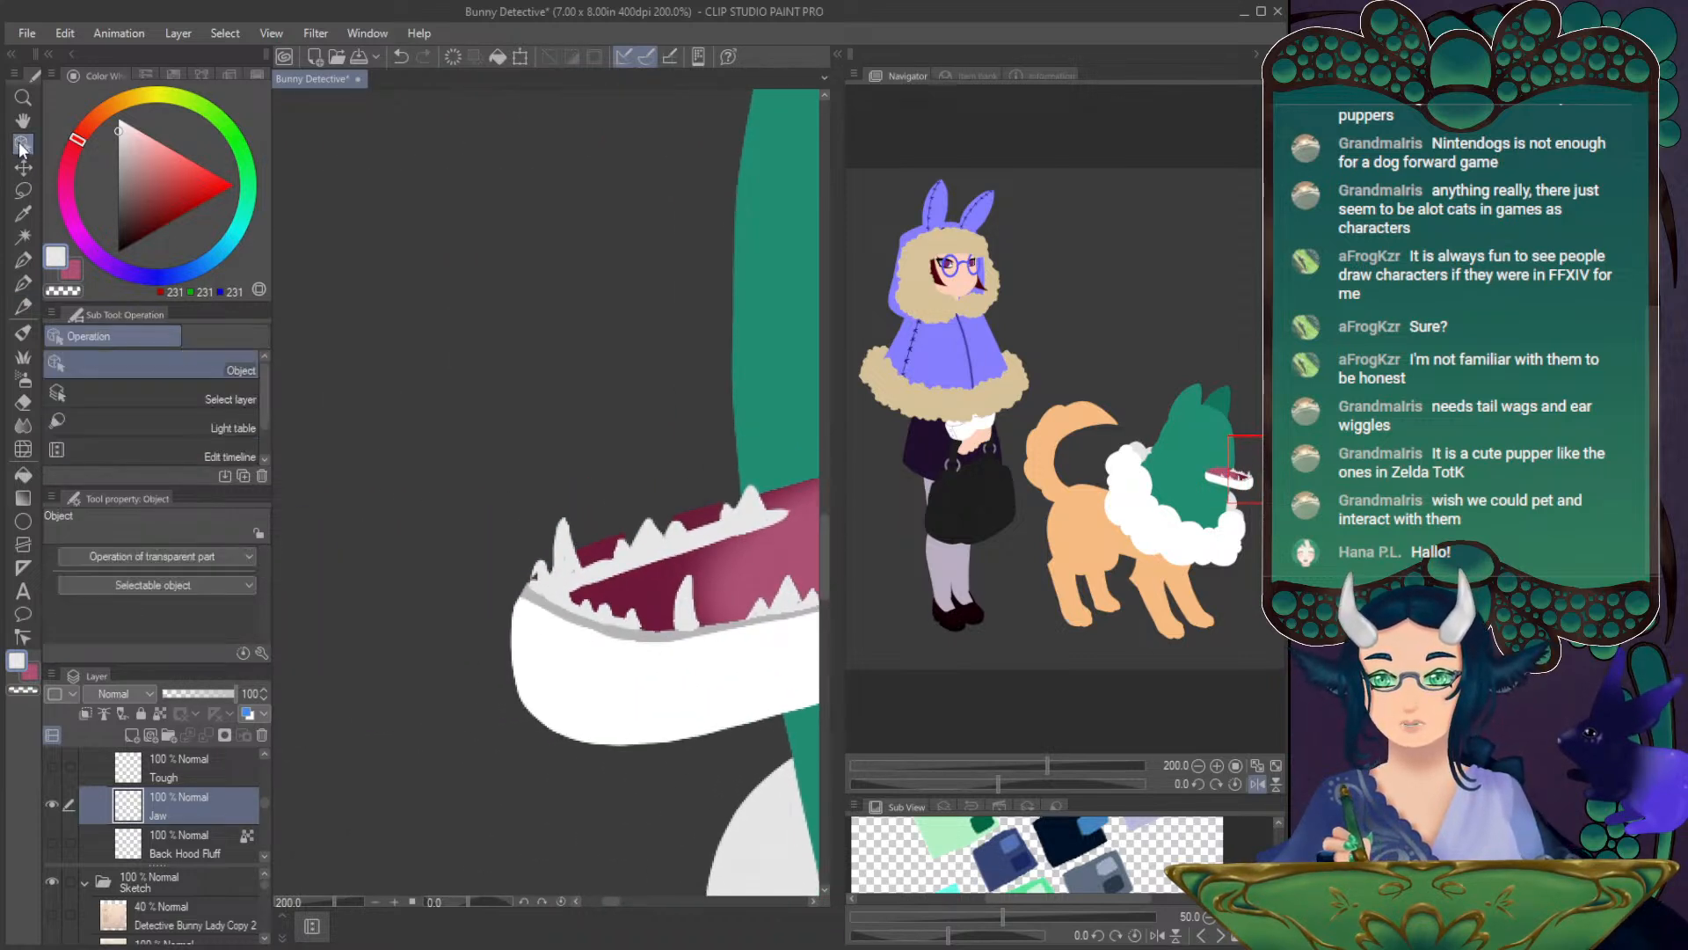
pyautogui.click(537, 585)
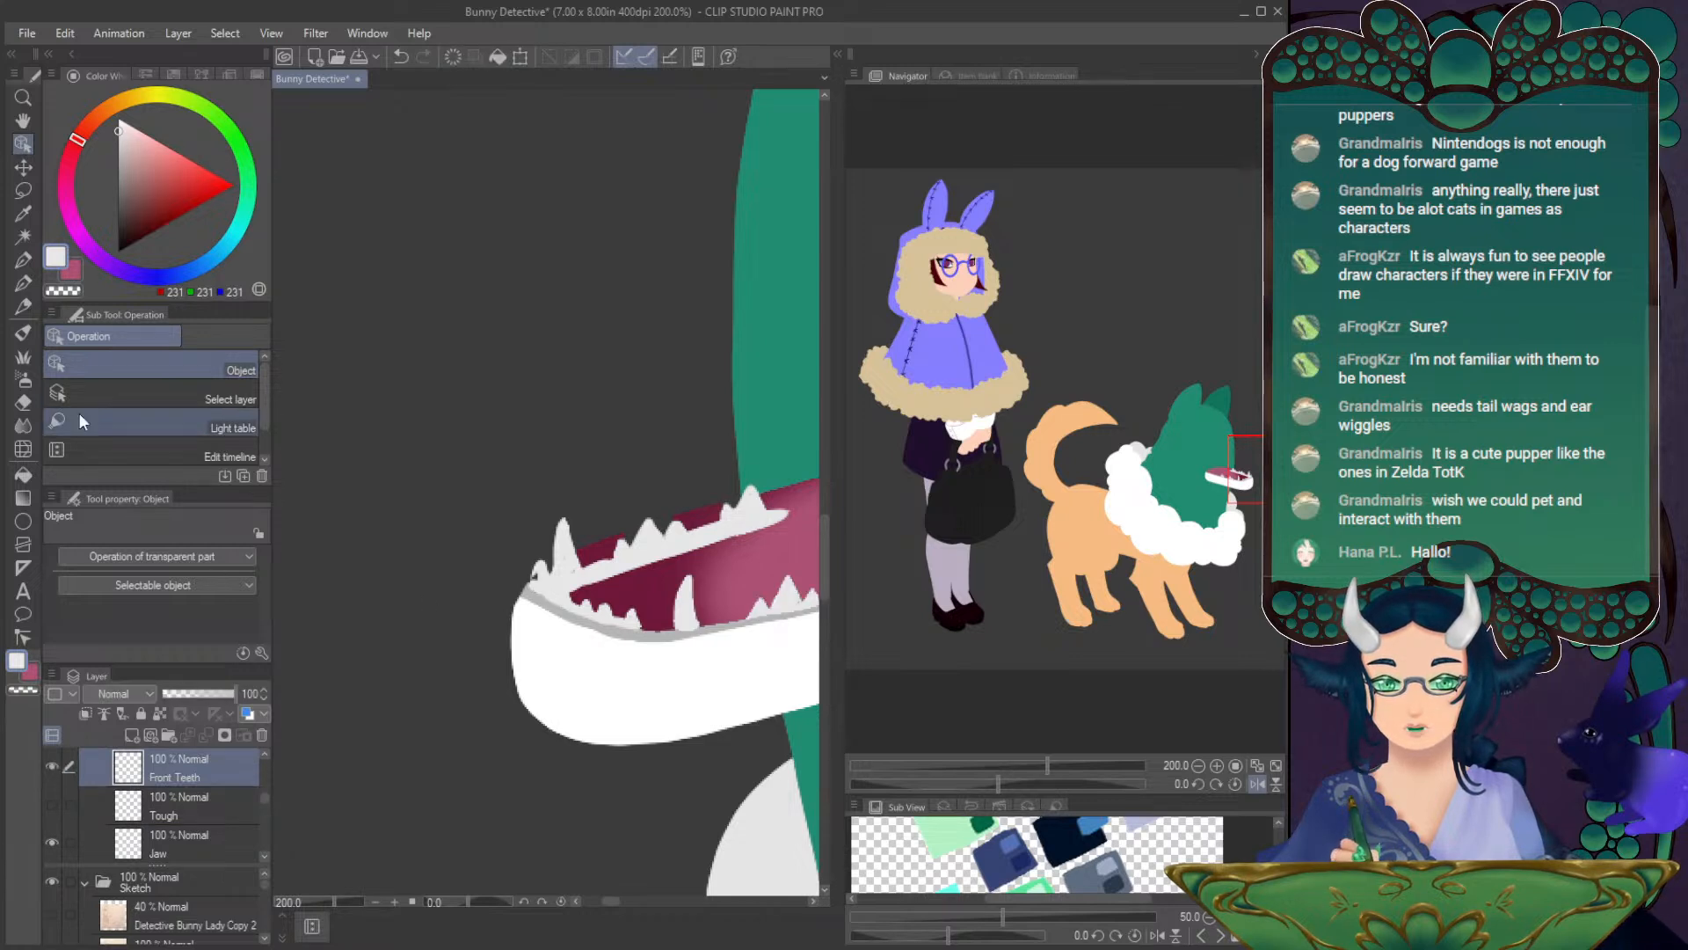
pyautogui.click(24, 400)
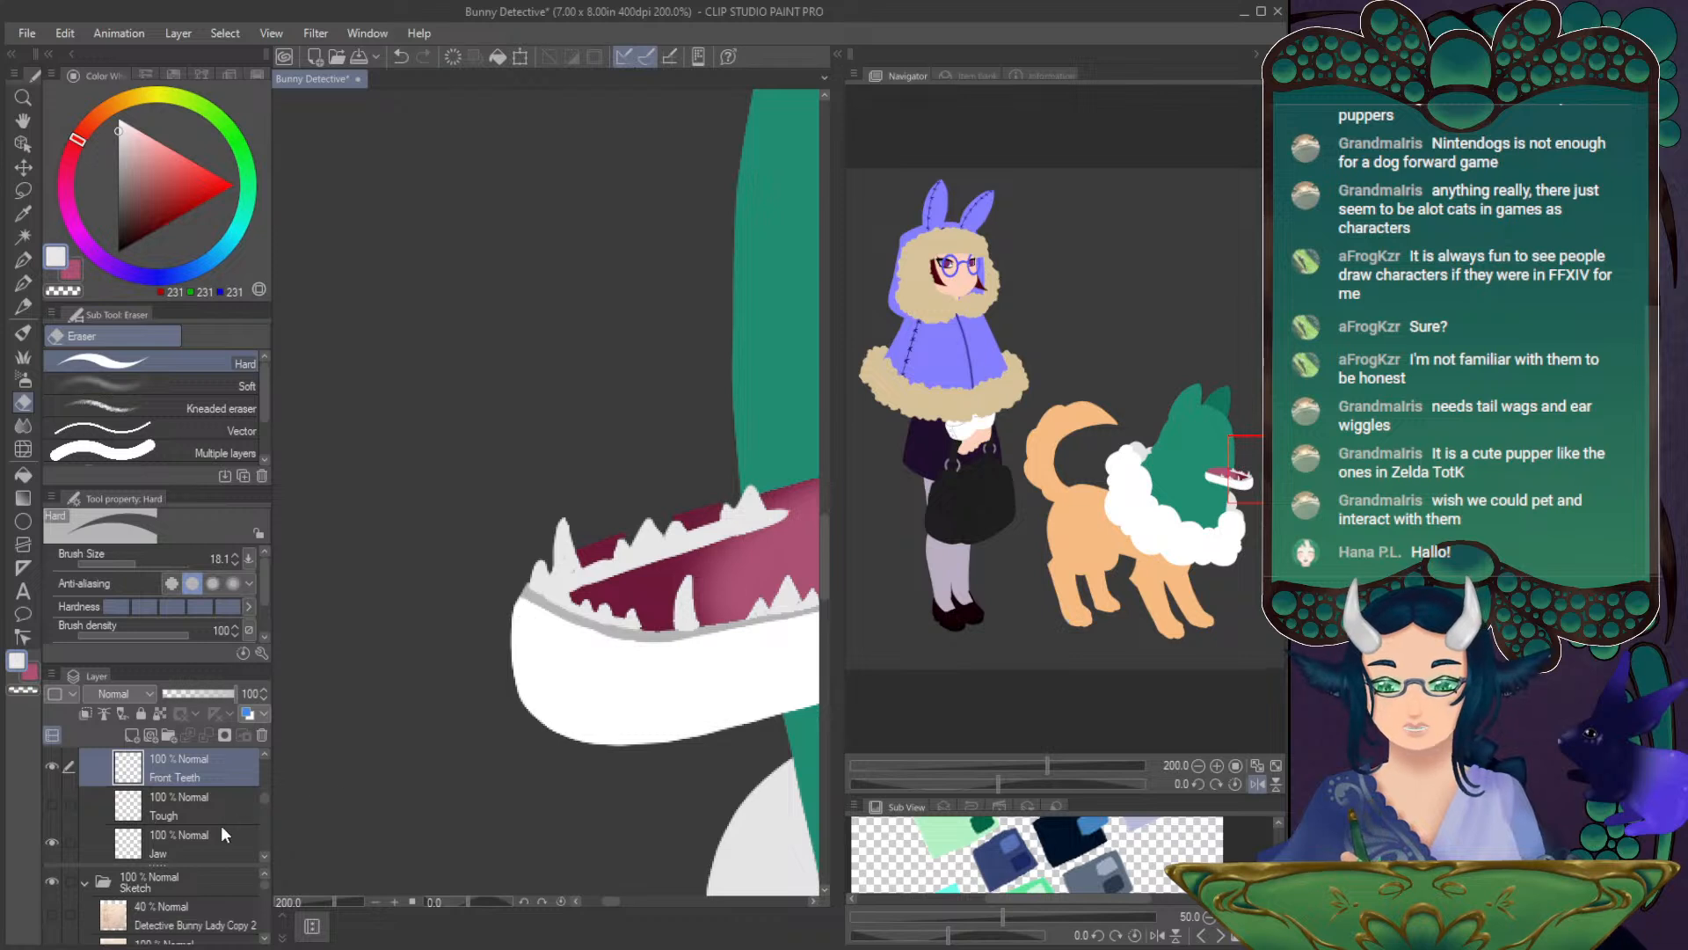
pyautogui.click(211, 843)
pyautogui.click(23, 283)
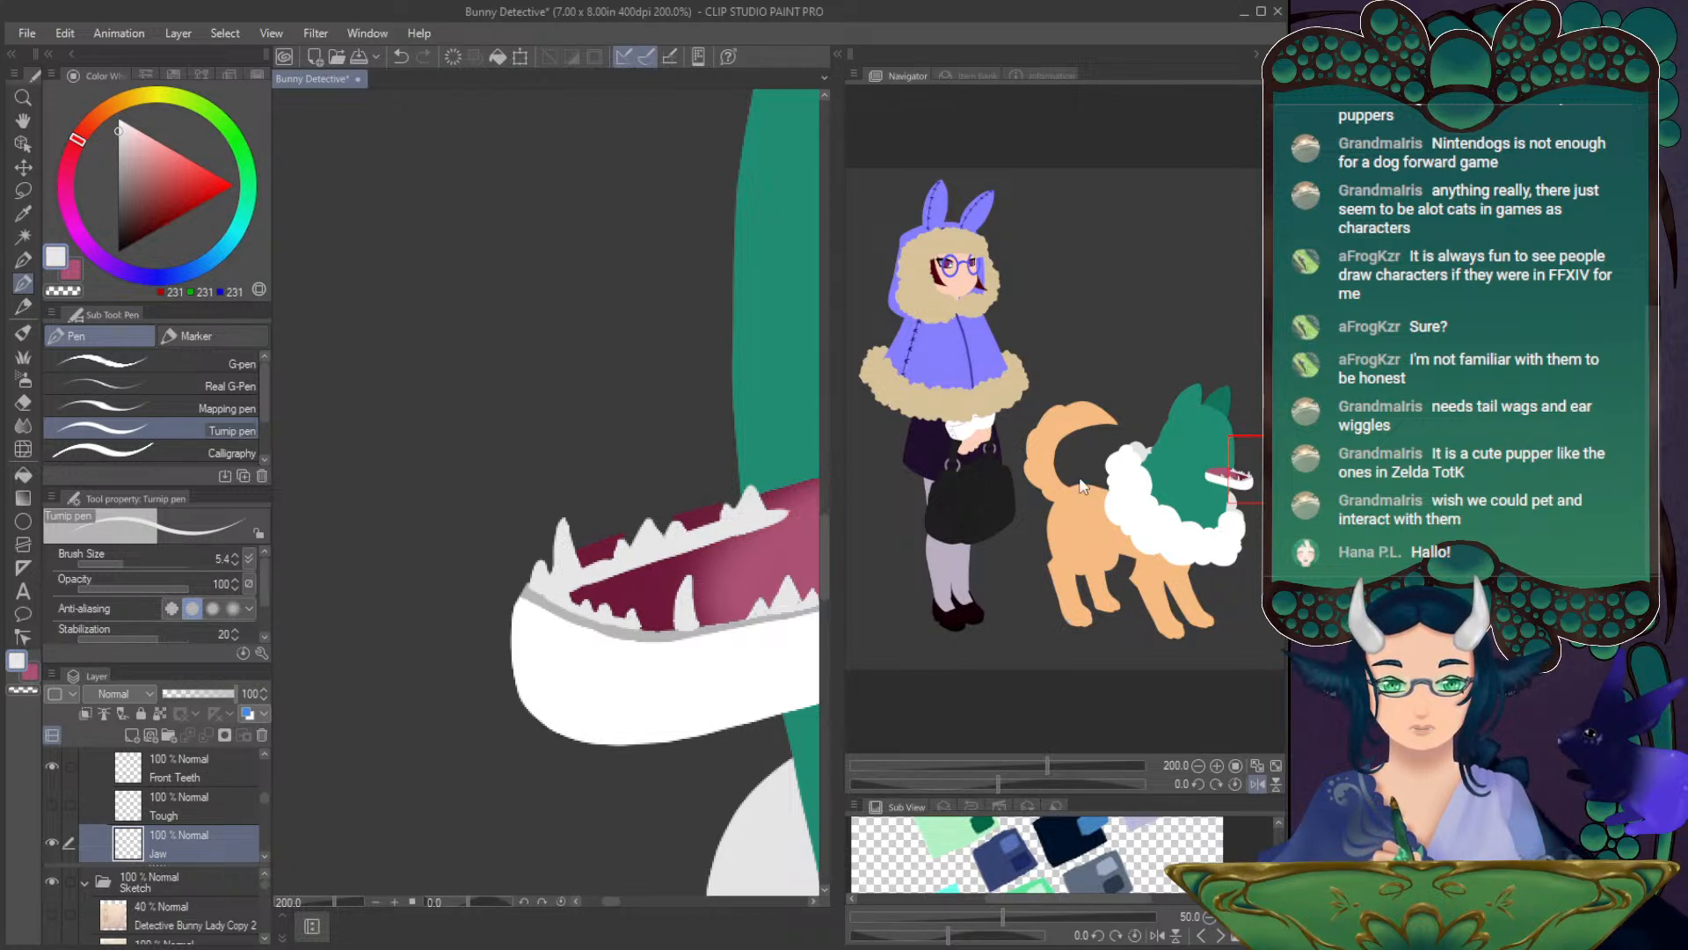
# - Trim the edges of the small middle teeth in the far lower row with dark mouth red
pyautogui.moveTo(1101, 519); pyautogui.dragTo(1170, 486)
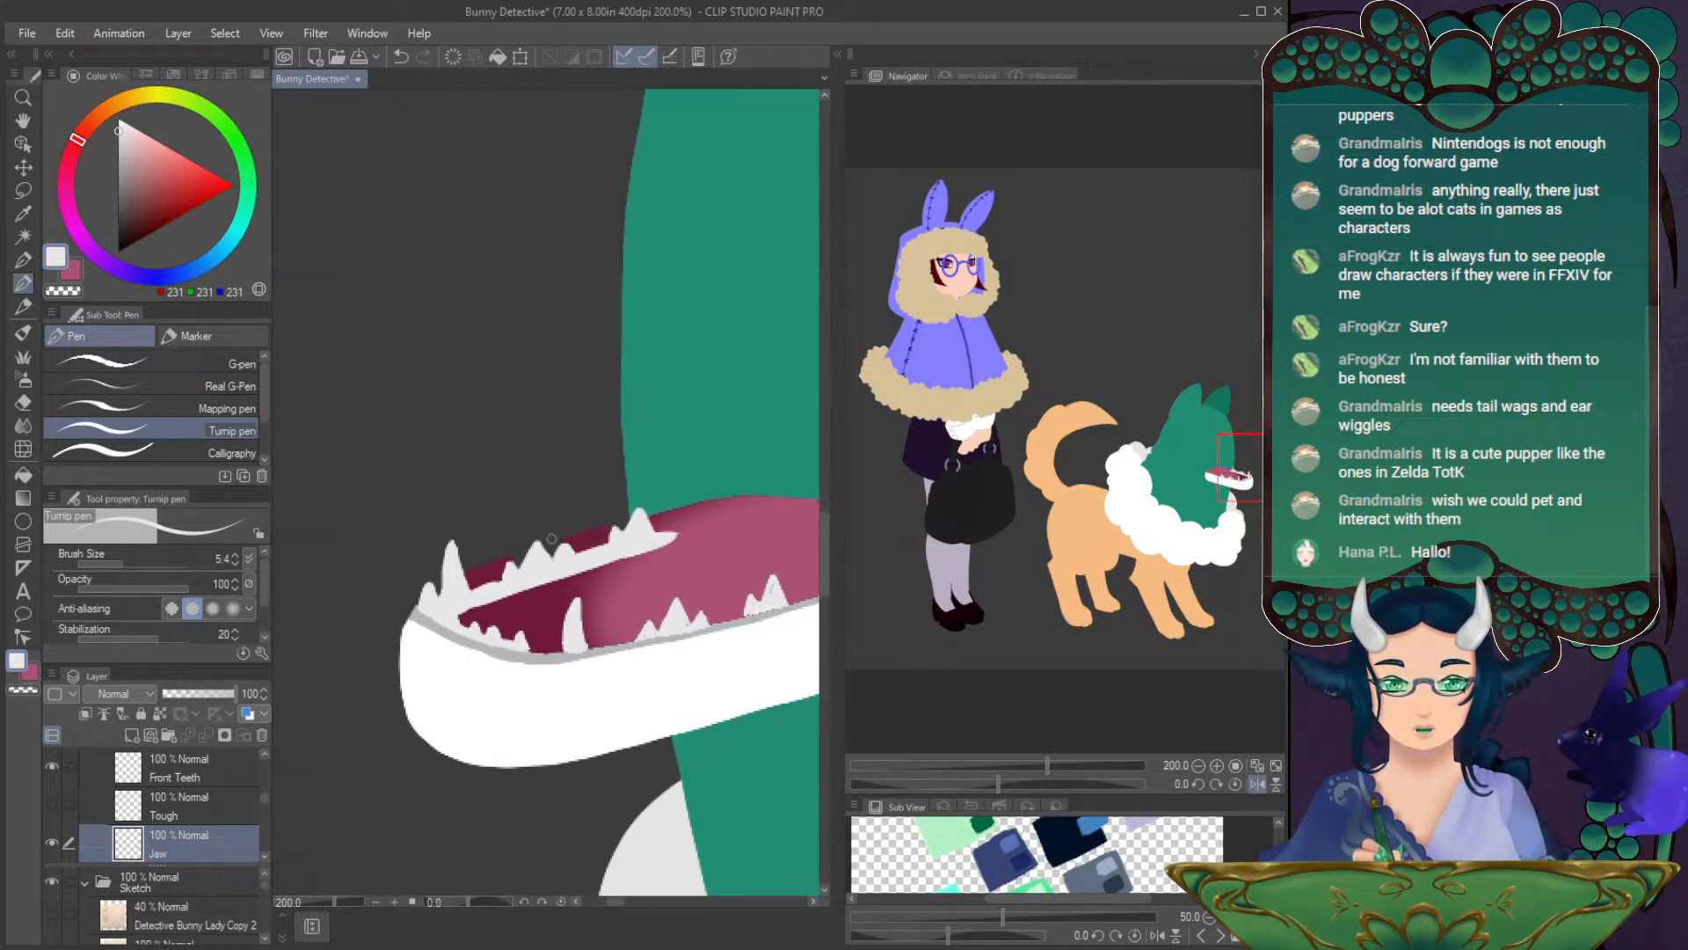
pyautogui.moveTo(999, 783); pyautogui.dragTo(1039, 783)
pyautogui.keyDown('alt'); pyautogui.click(466, 497); pyautogui.keyUp('alt')
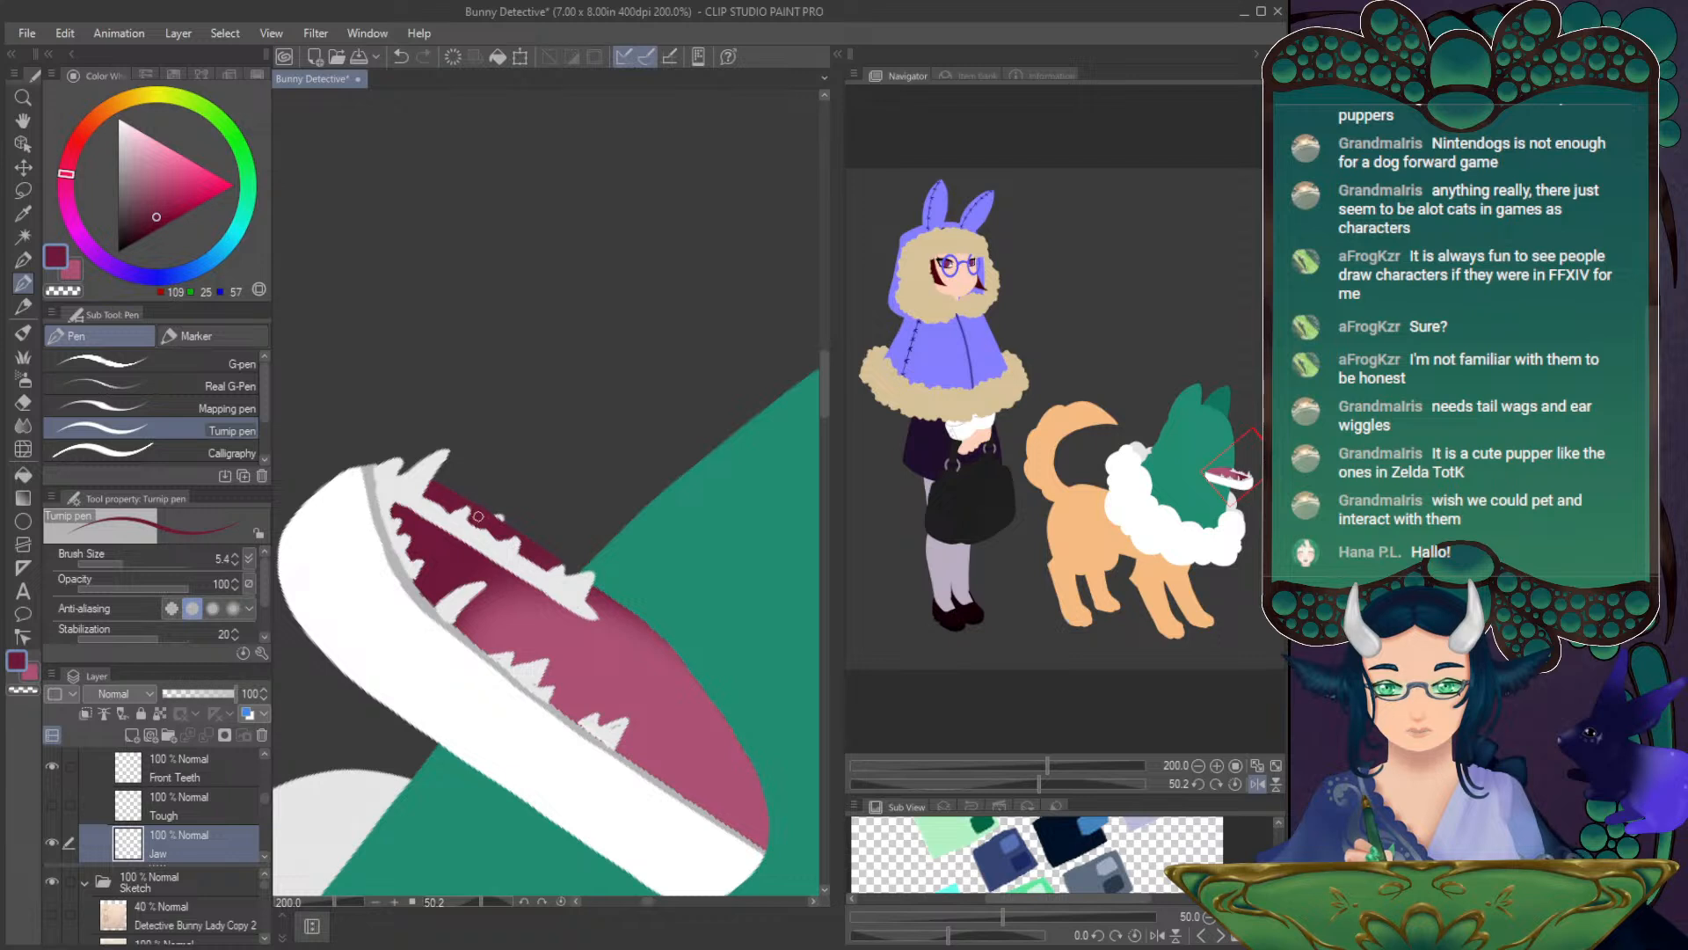
pyautogui.click(1235, 784)
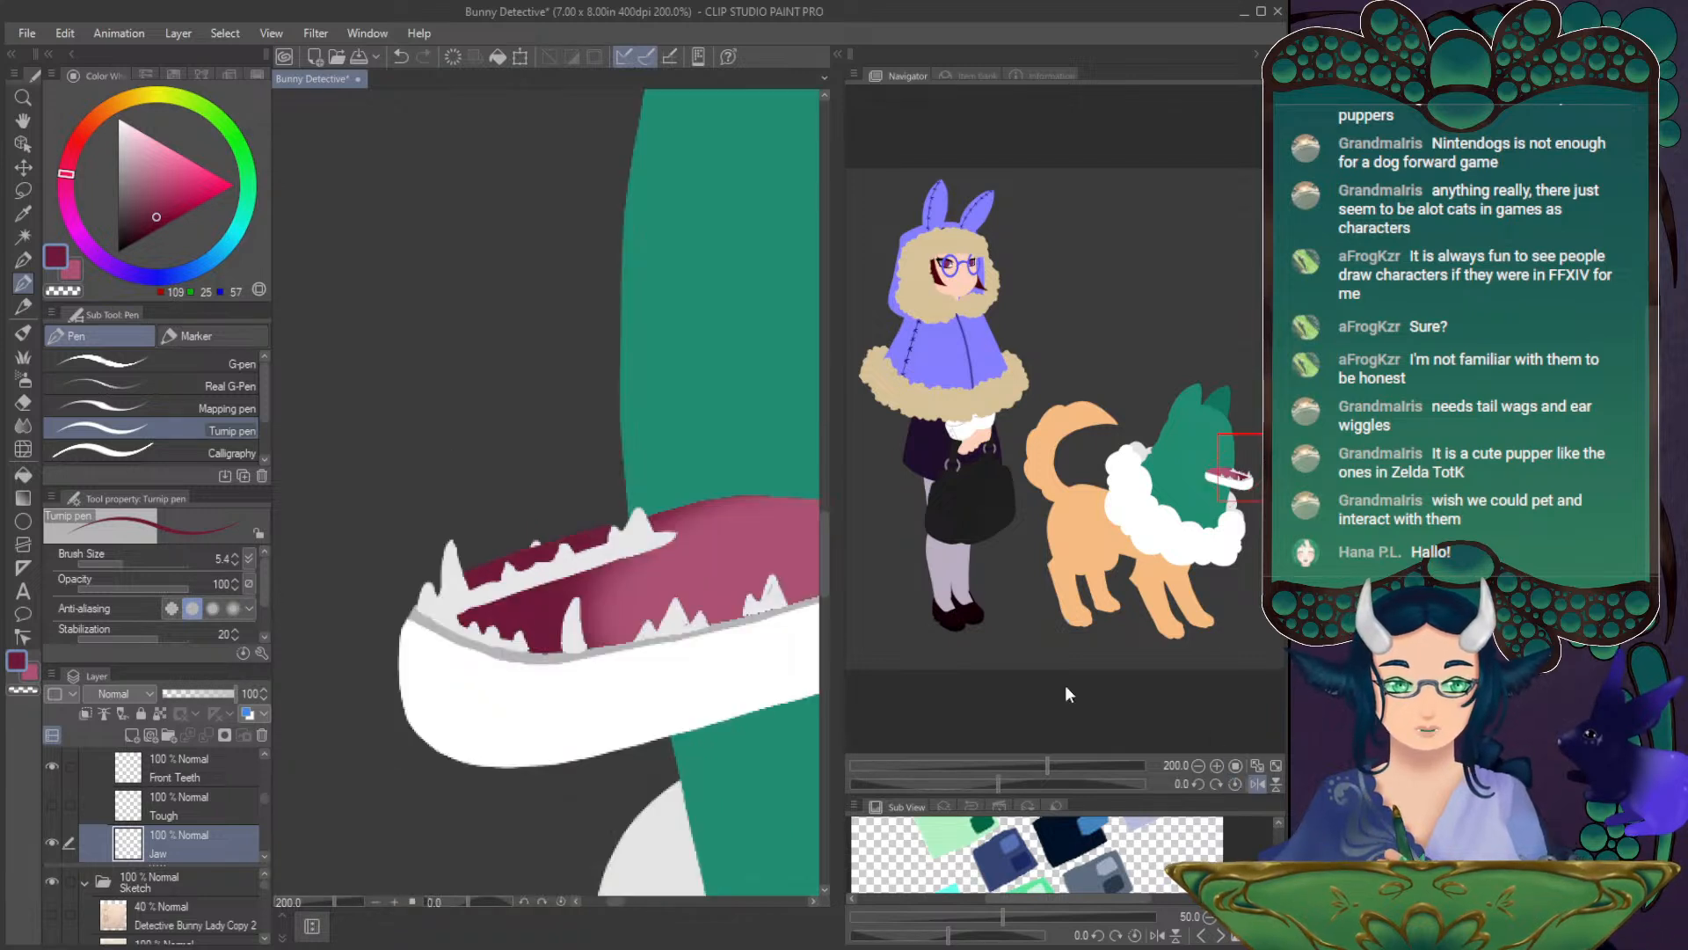
# - Reshape the rearmost tooth of the far lower row with light grey and dark red Turnip pen strokes
pyautogui.keyDown('alt'); pyautogui.click(534, 545); pyautogui.keyUp('alt')
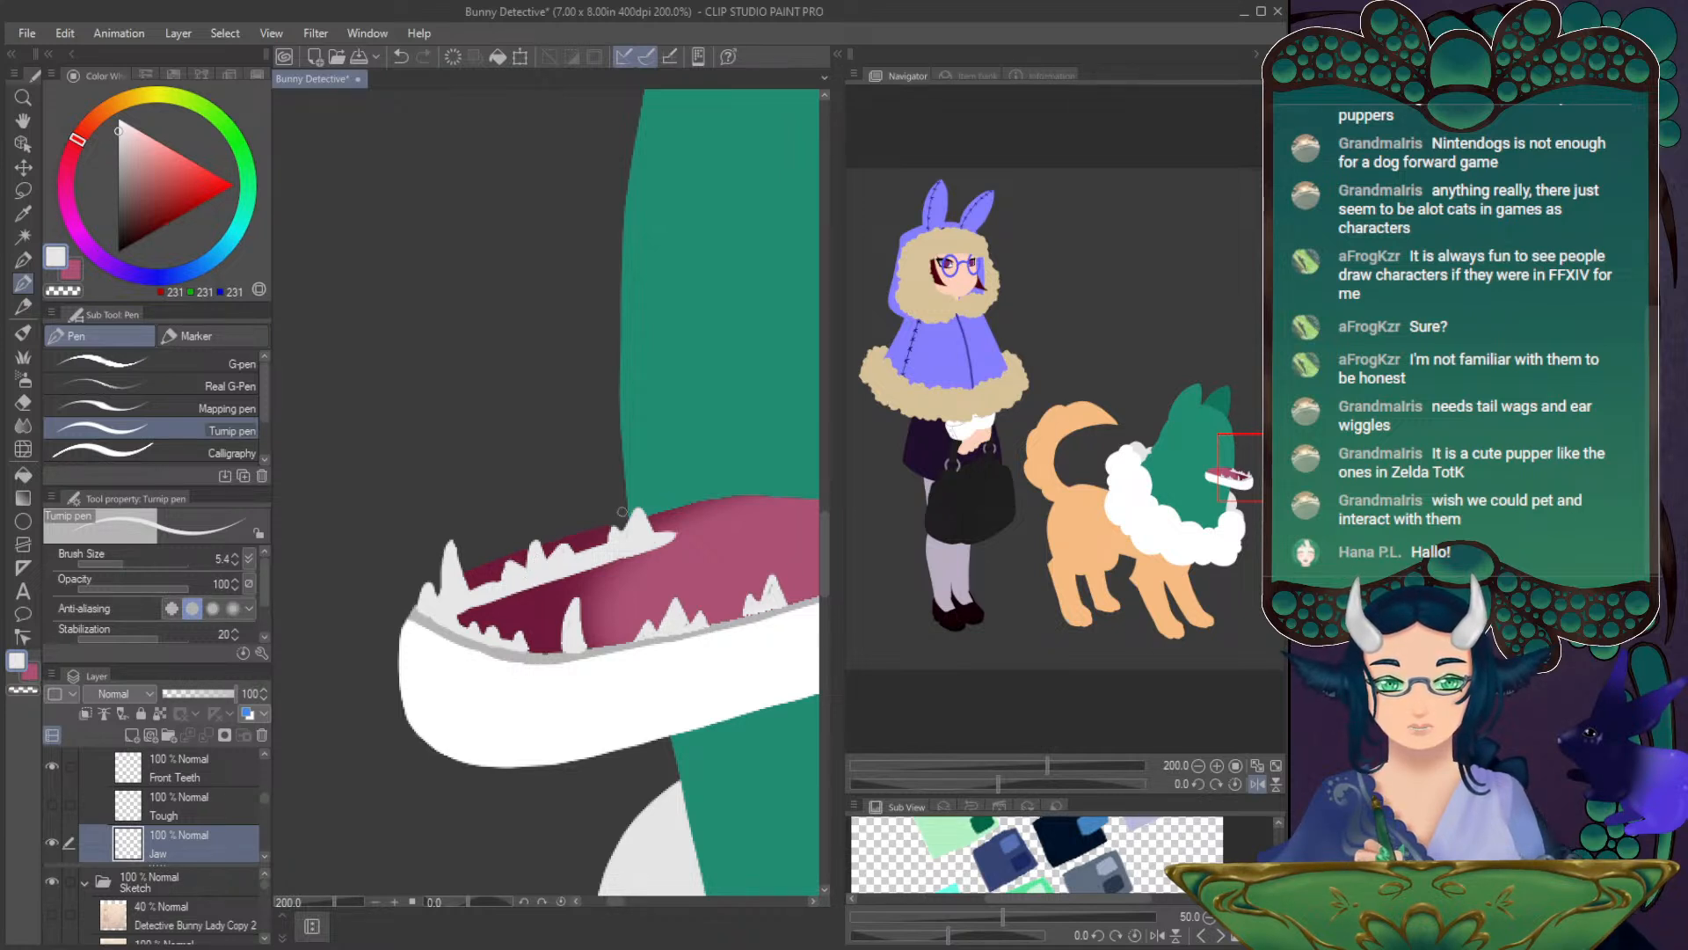
pyautogui.moveTo(1009, 783); pyautogui.dragTo(1057, 784)
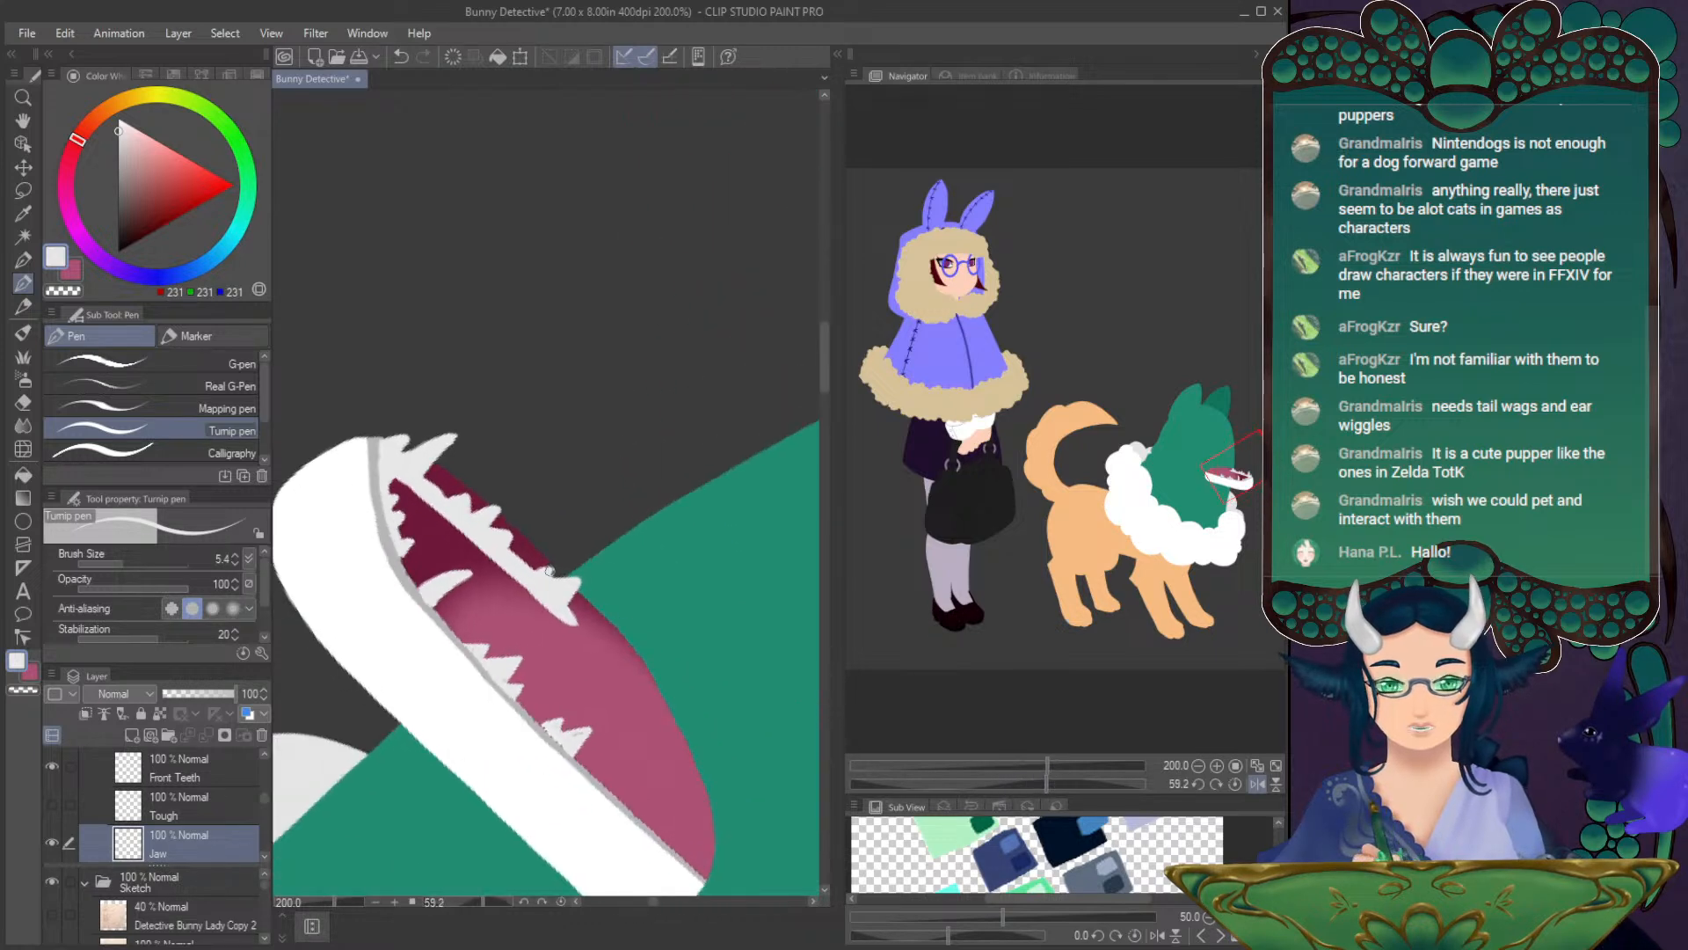
pyautogui.keyDown('alt'); pyautogui.click(543, 565); pyautogui.keyUp('alt')
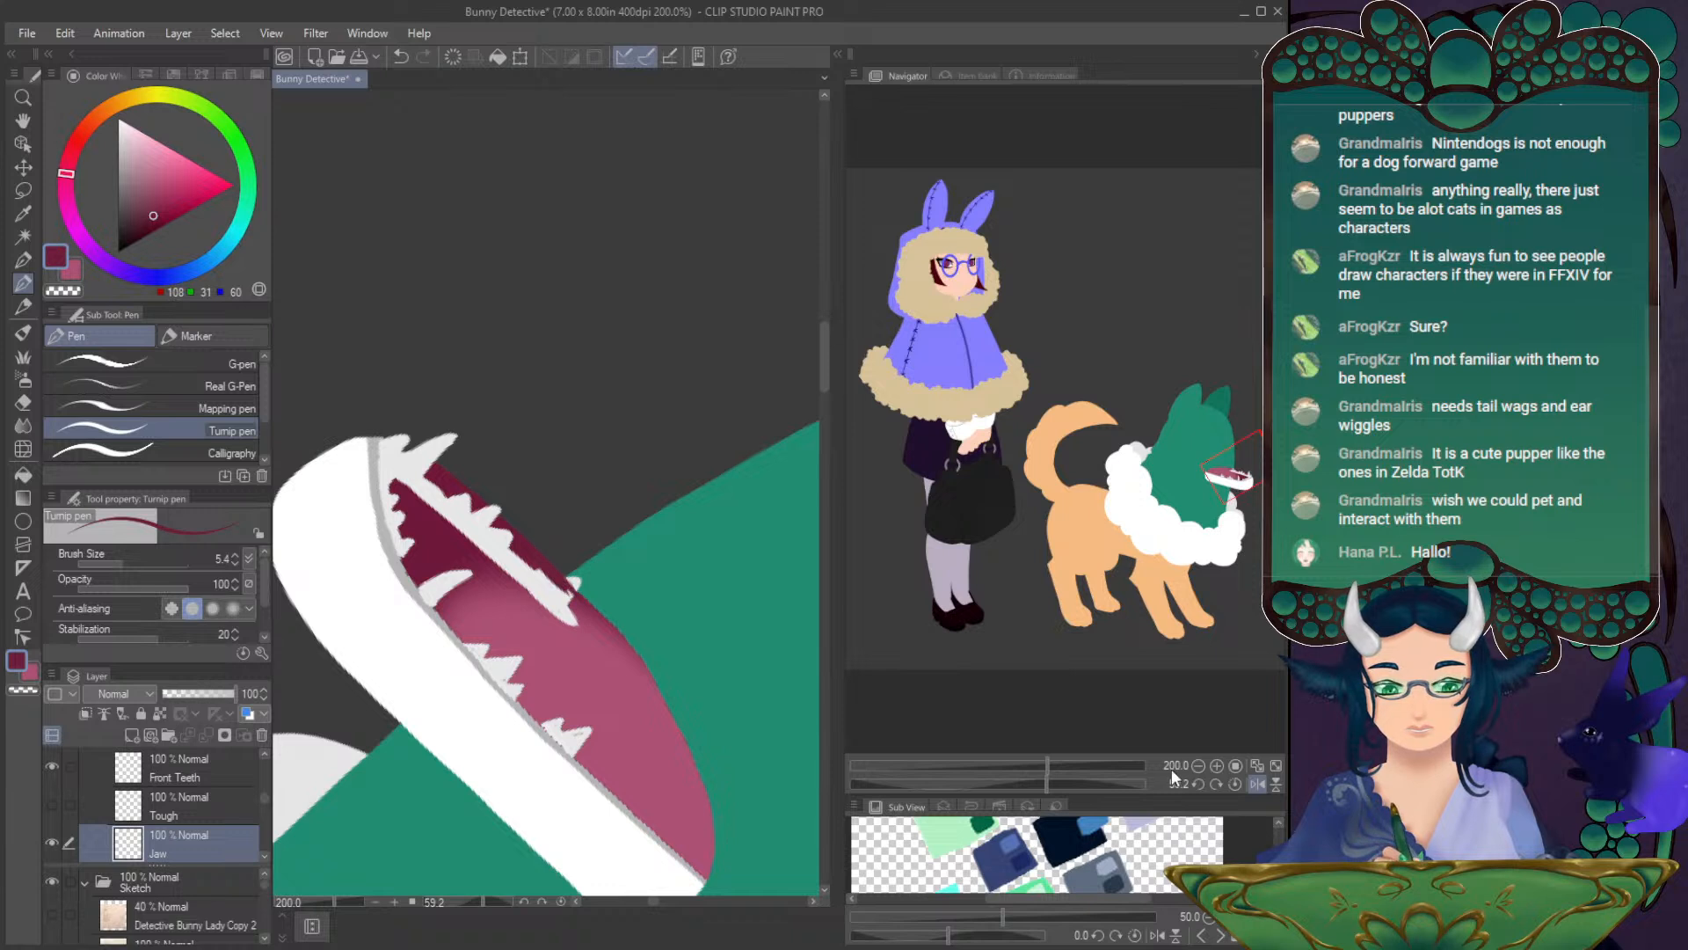
pyautogui.click(1234, 784)
pyautogui.keyDown('alt'); pyautogui.click(649, 534); pyautogui.keyUp('alt')
pyautogui.moveTo(637, 514)
pyautogui.mouseDown()
pyautogui.moveTo(630, 532)
pyautogui.moveTo(640, 521)
pyautogui.mouseUp()
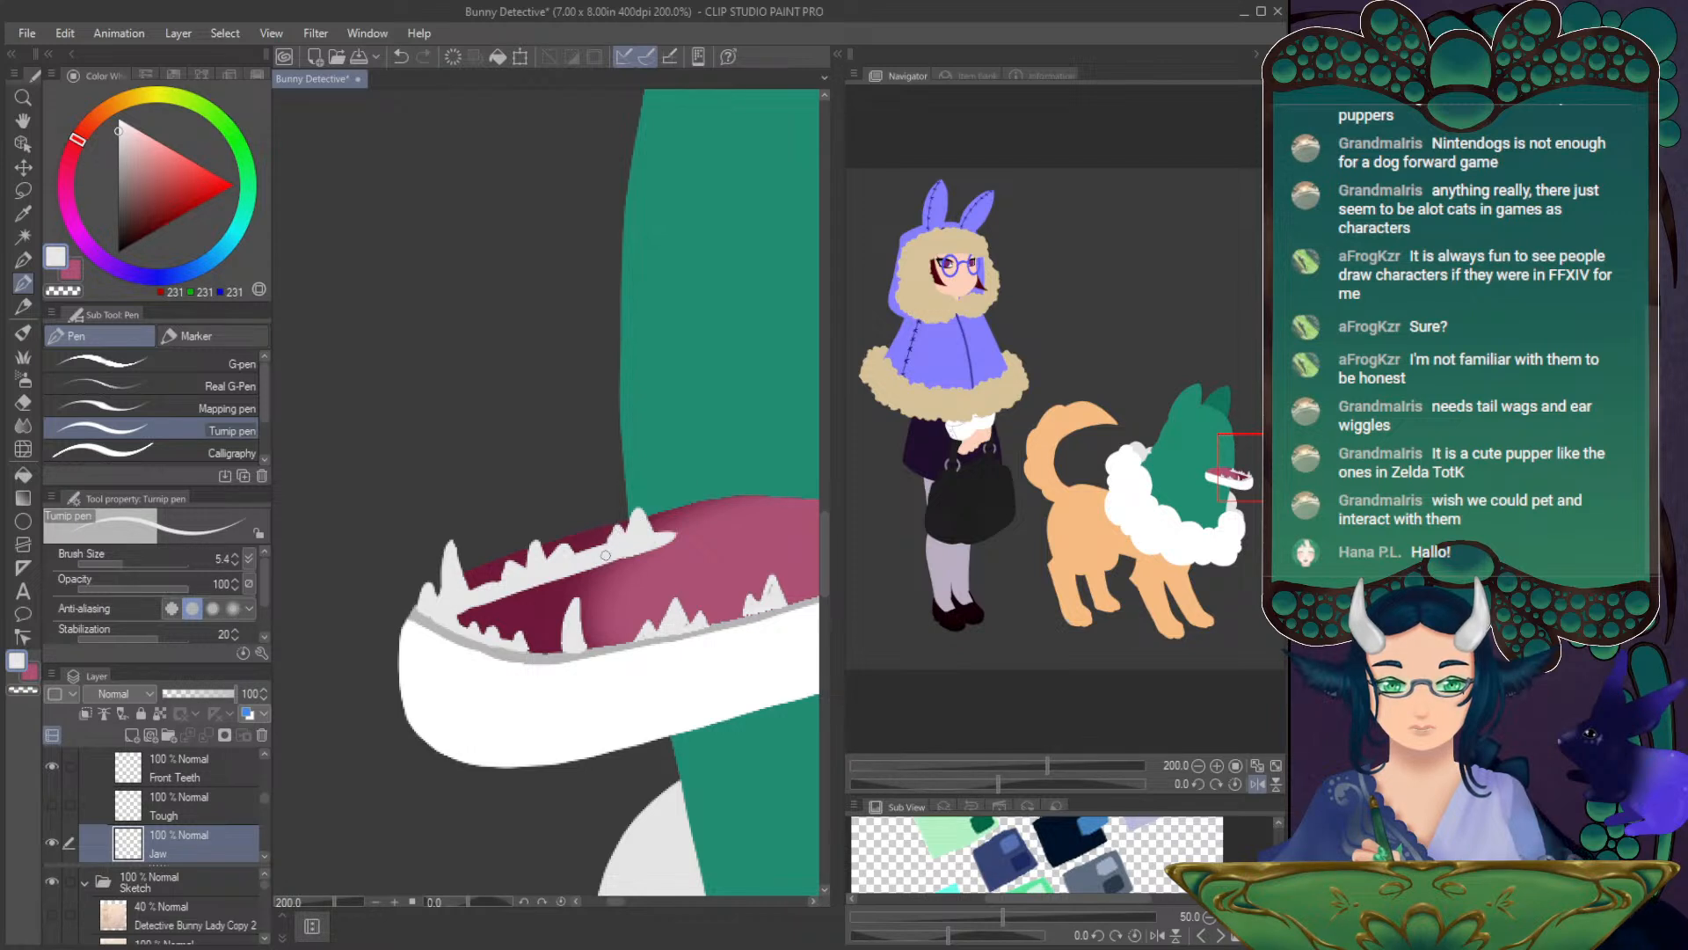
# - Show the Tough, Head and Upper Fangs layers again around the finished jaw at 100% zoom
pyautogui.click(1198, 766)
pyautogui.click(1198, 766)
pyautogui.moveTo(1228, 461); pyautogui.dragTo(1211, 458)
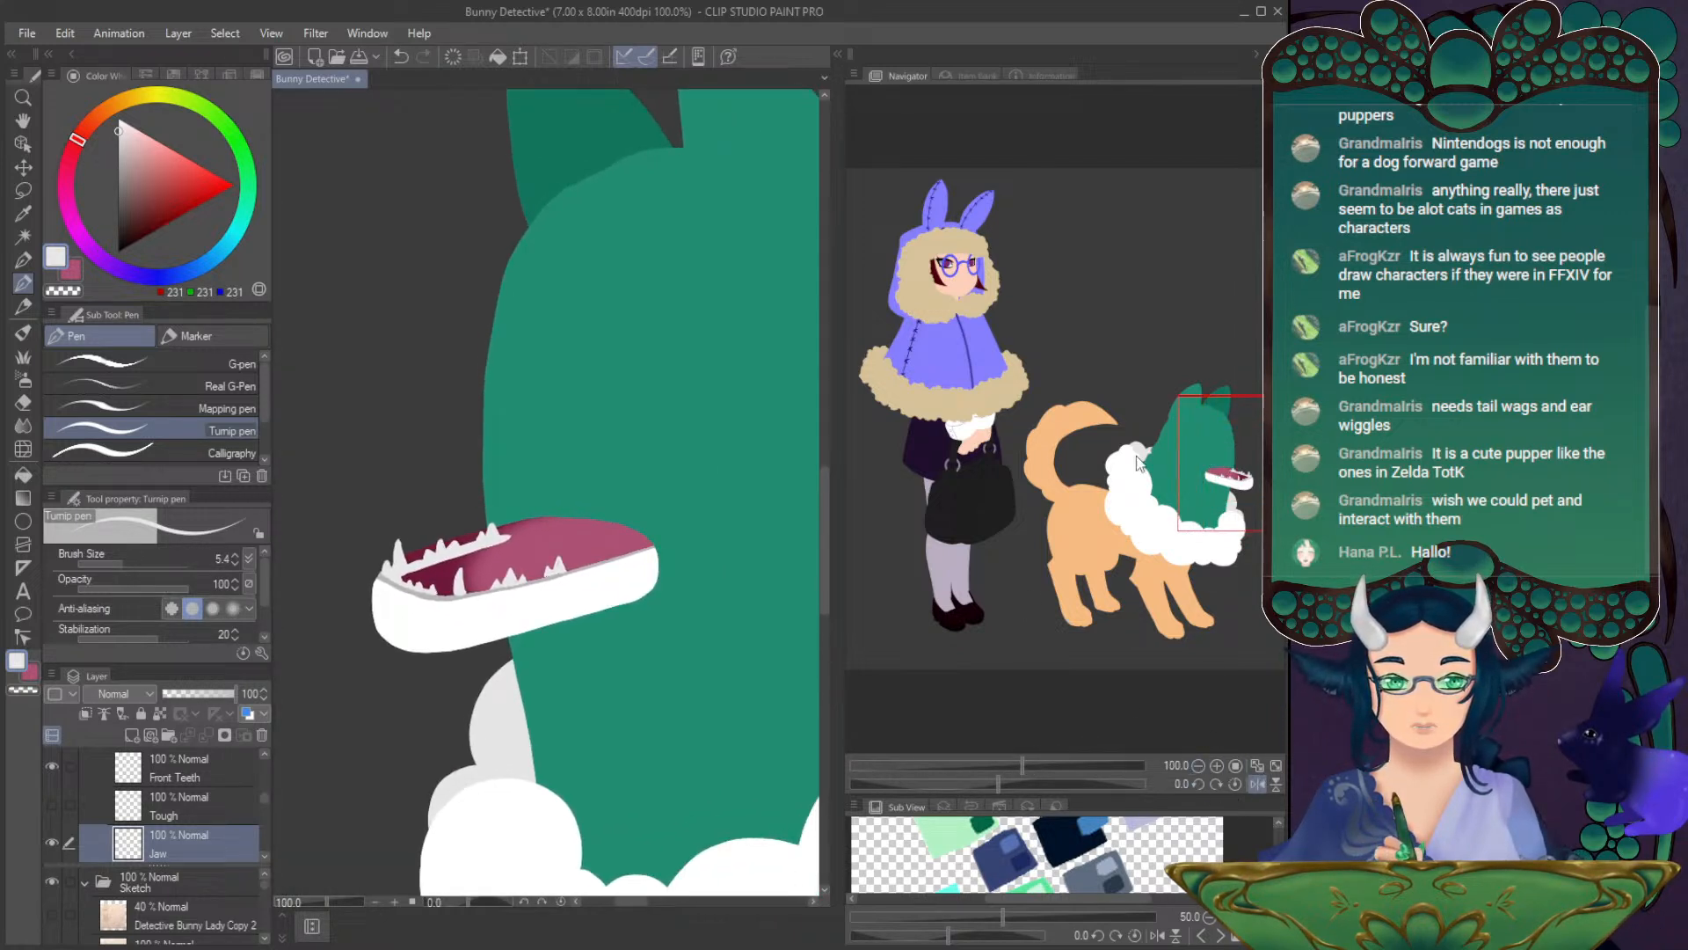
pyautogui.click(51, 802)
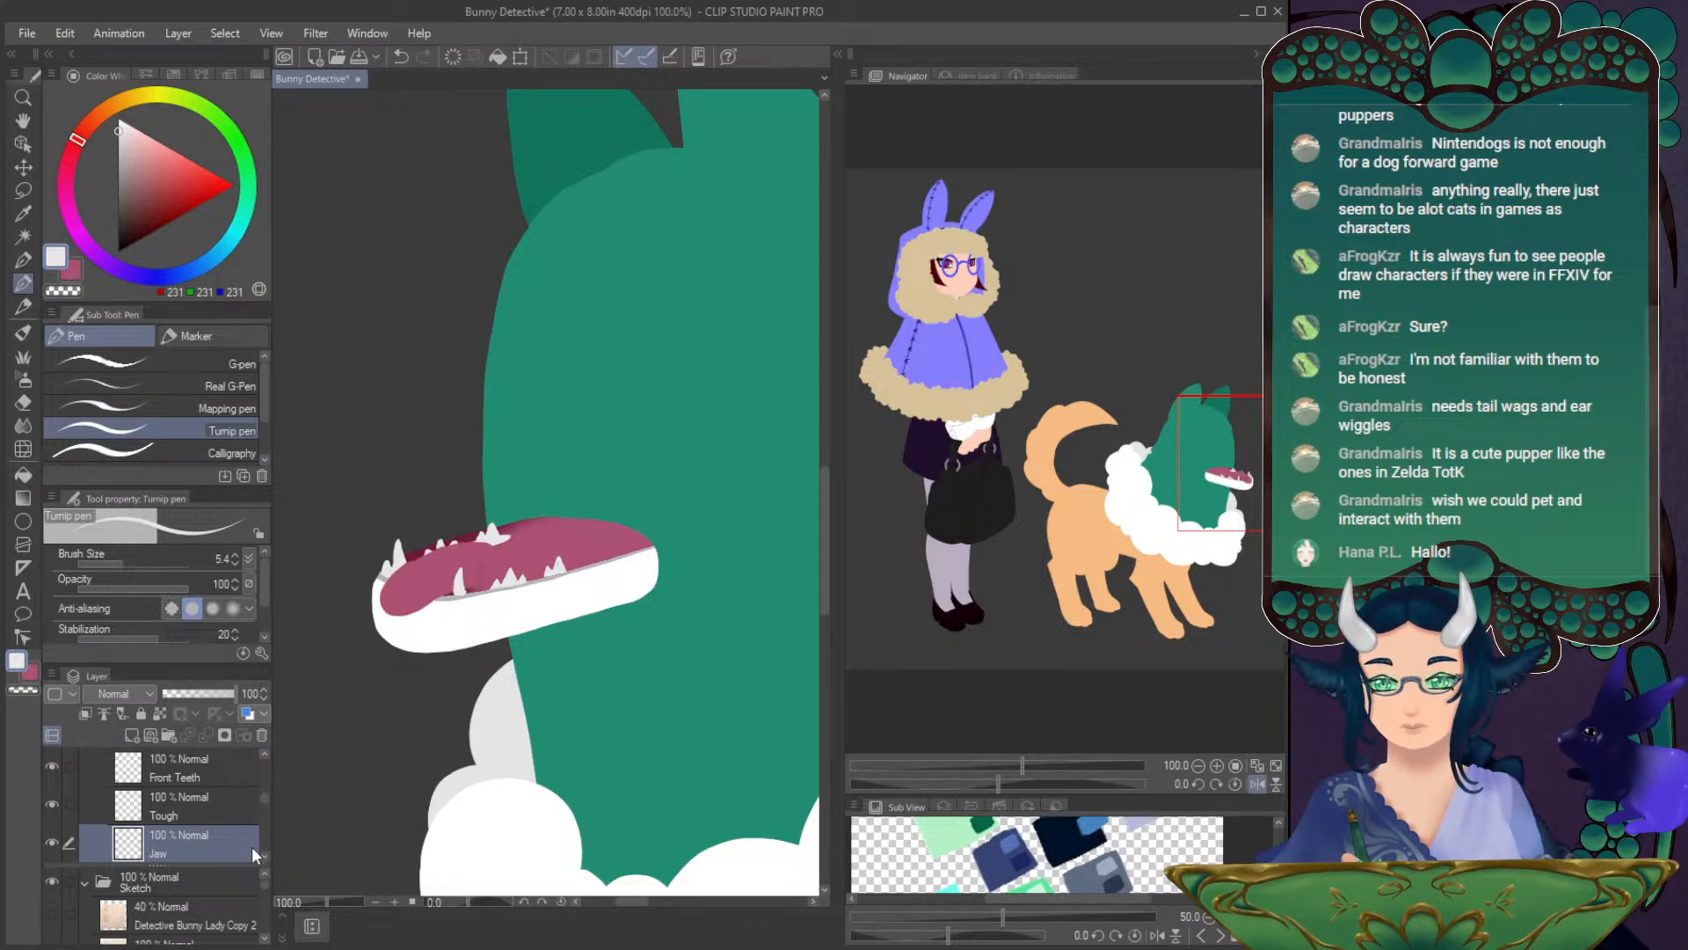
pyautogui.scroll(3, 262, 785)
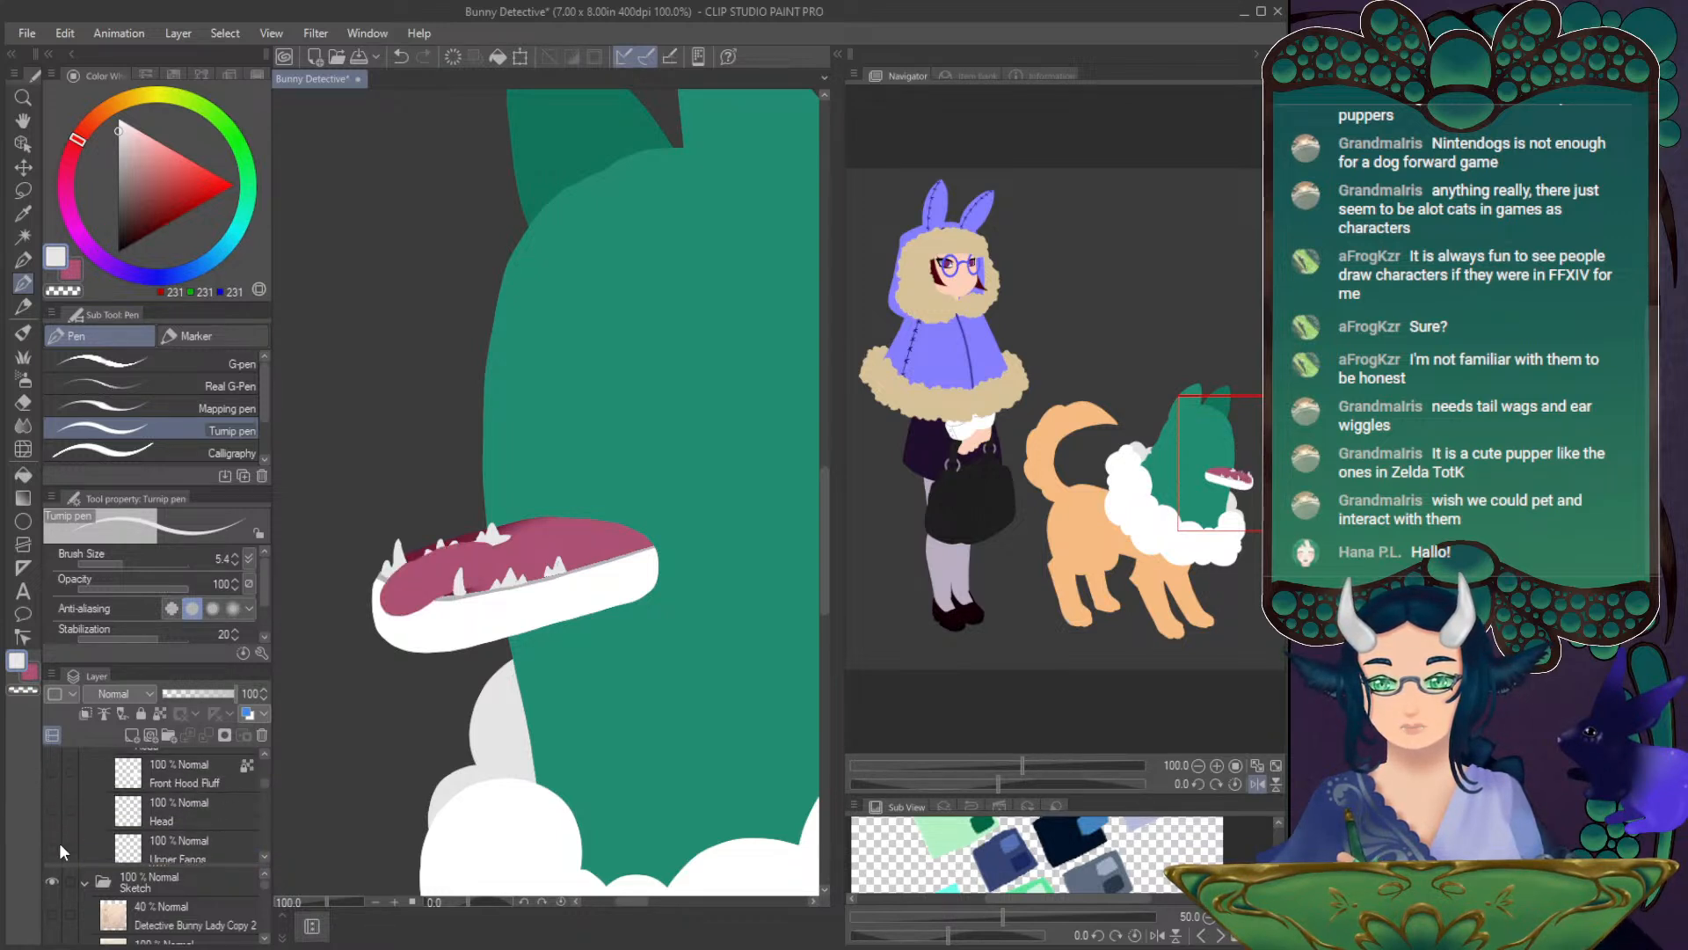
pyautogui.click(264, 855)
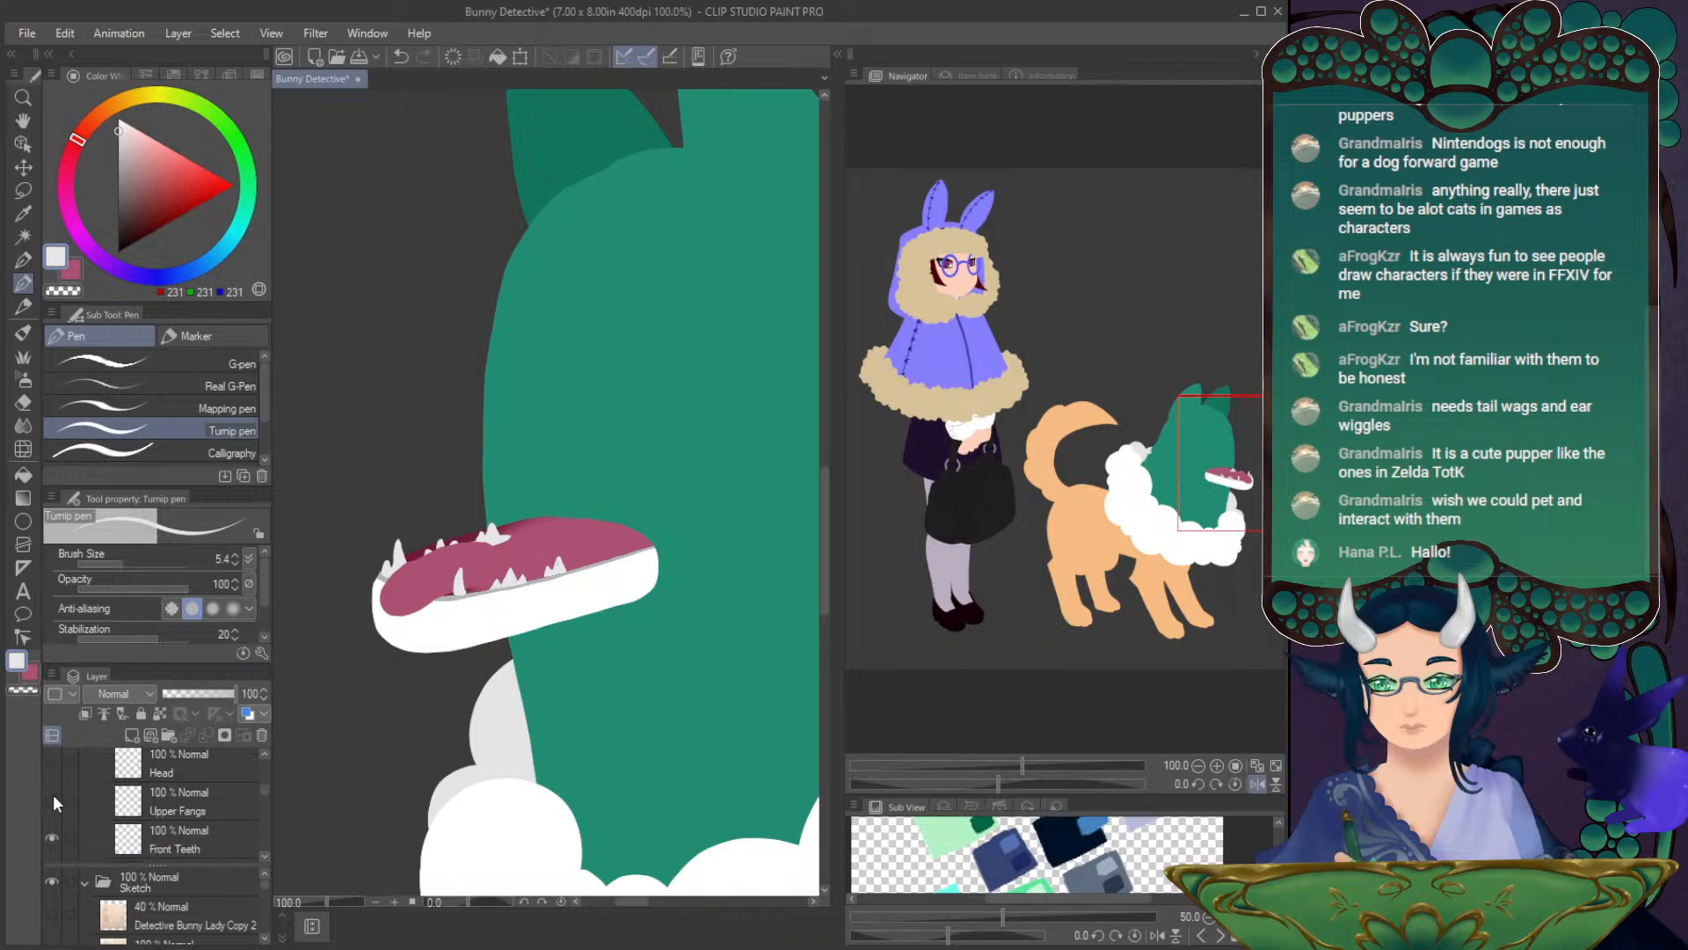
pyautogui.click(51, 761)
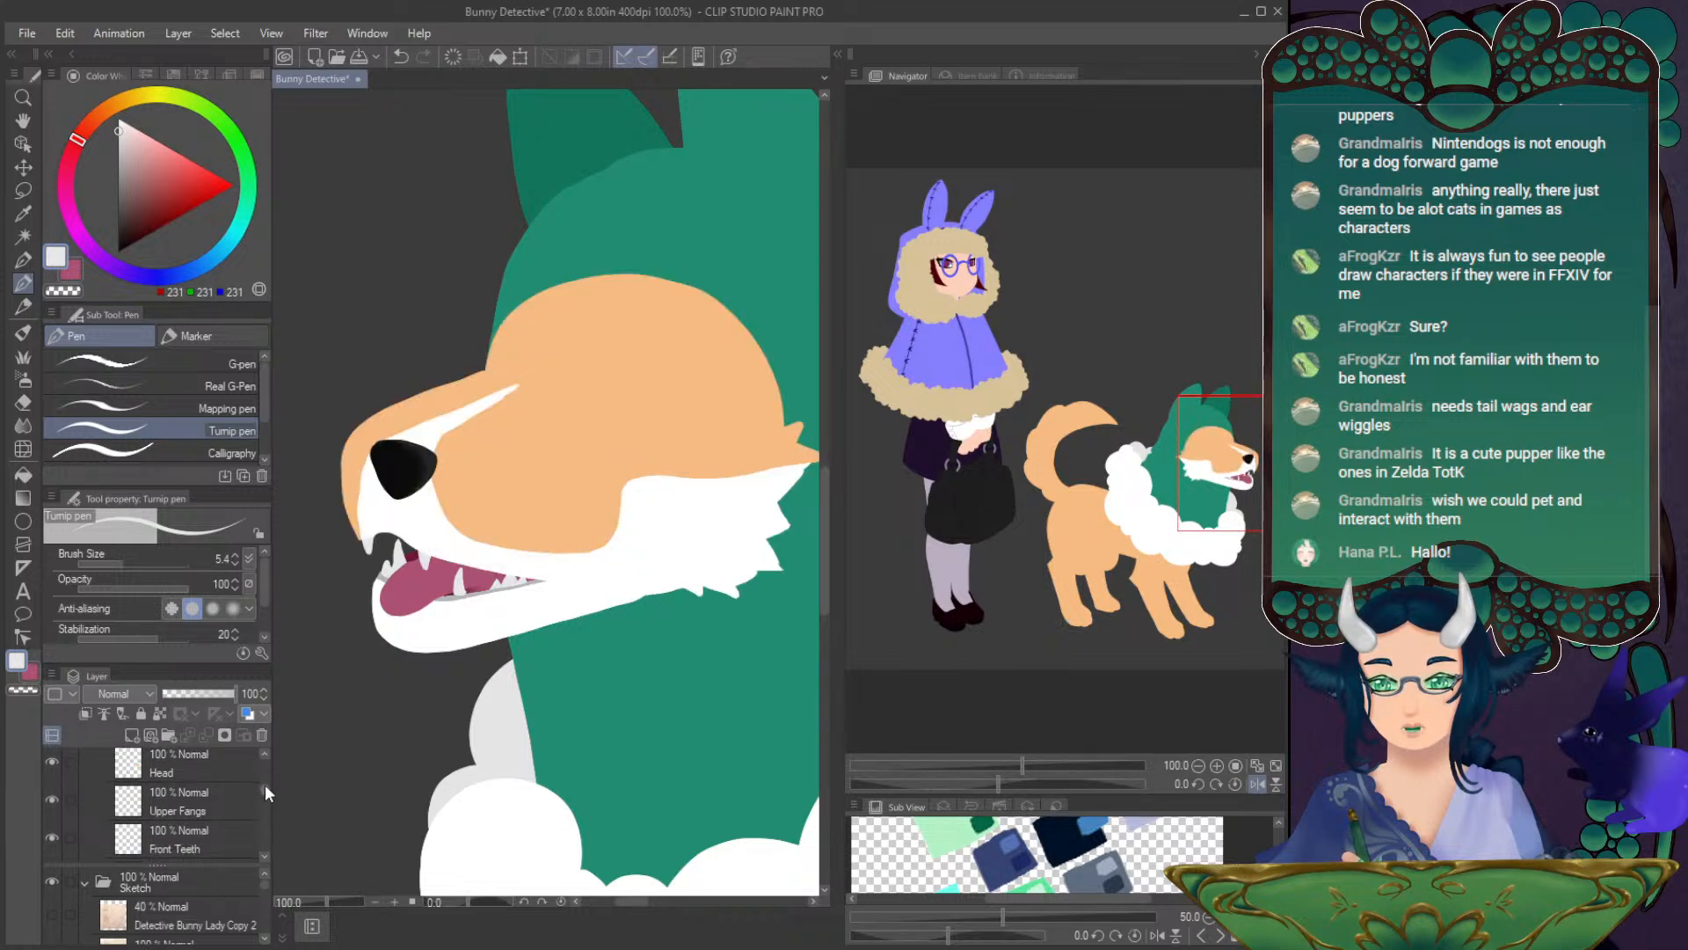
# - Show the Front Hood Fluff and Back Hood Fluff layers and check the assembled dog head at different zooms
pyautogui.scroll(2, 264, 781)
pyautogui.click(50, 810)
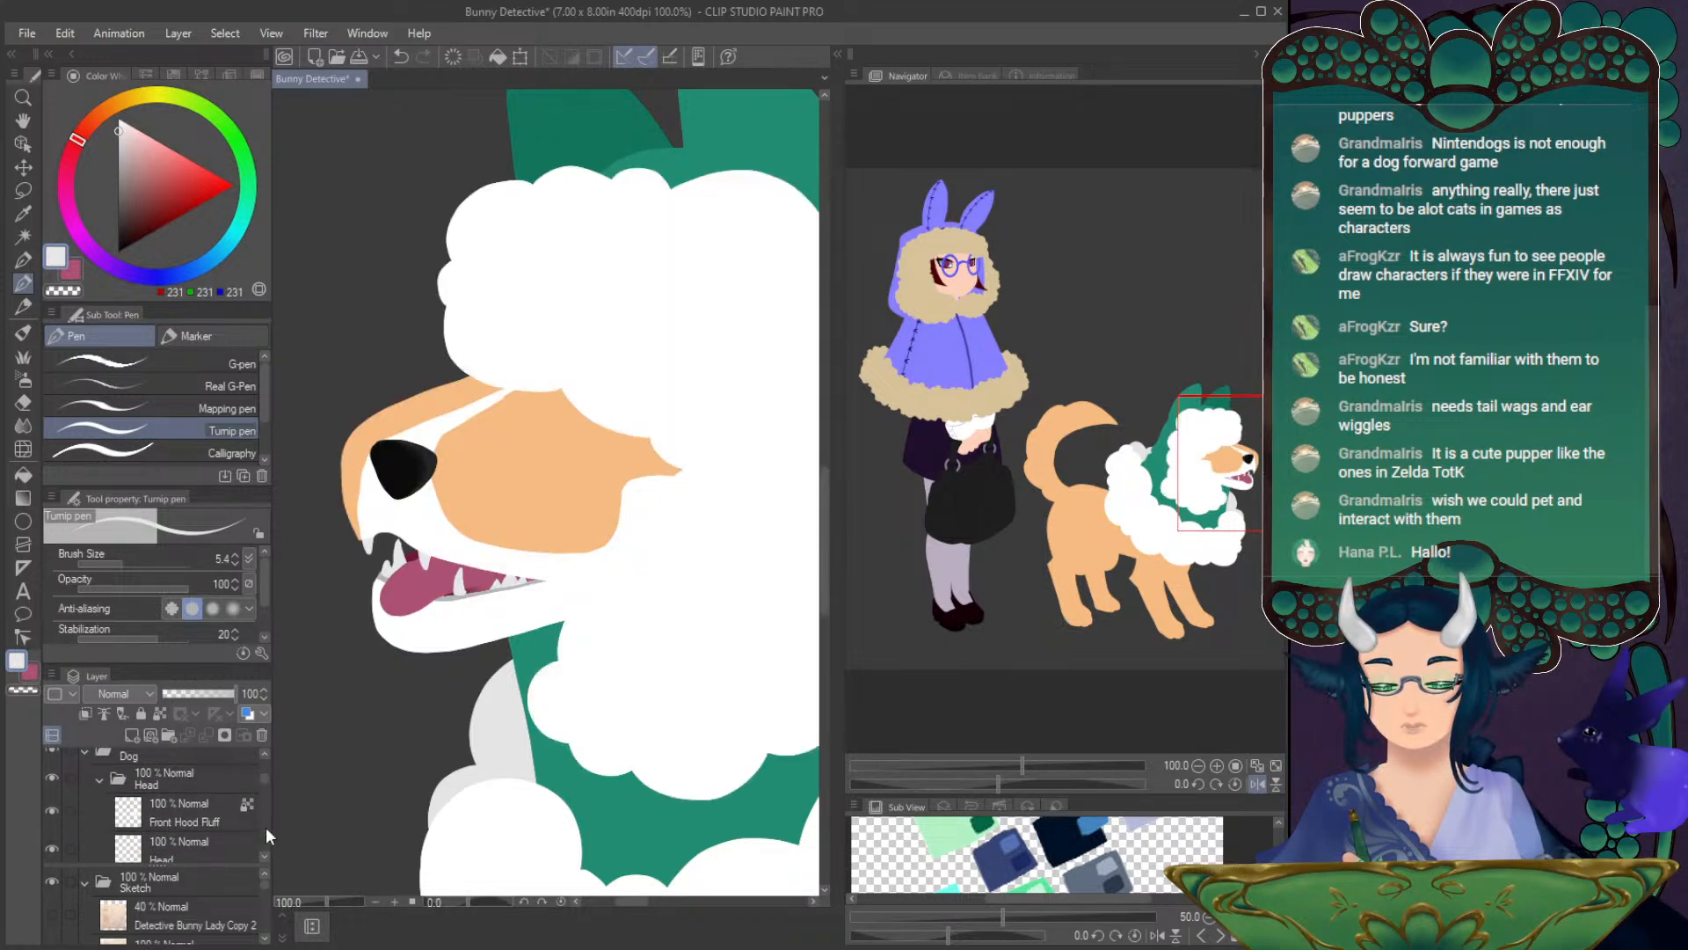
pyautogui.moveTo(262, 774); pyautogui.dragTo(260, 809)
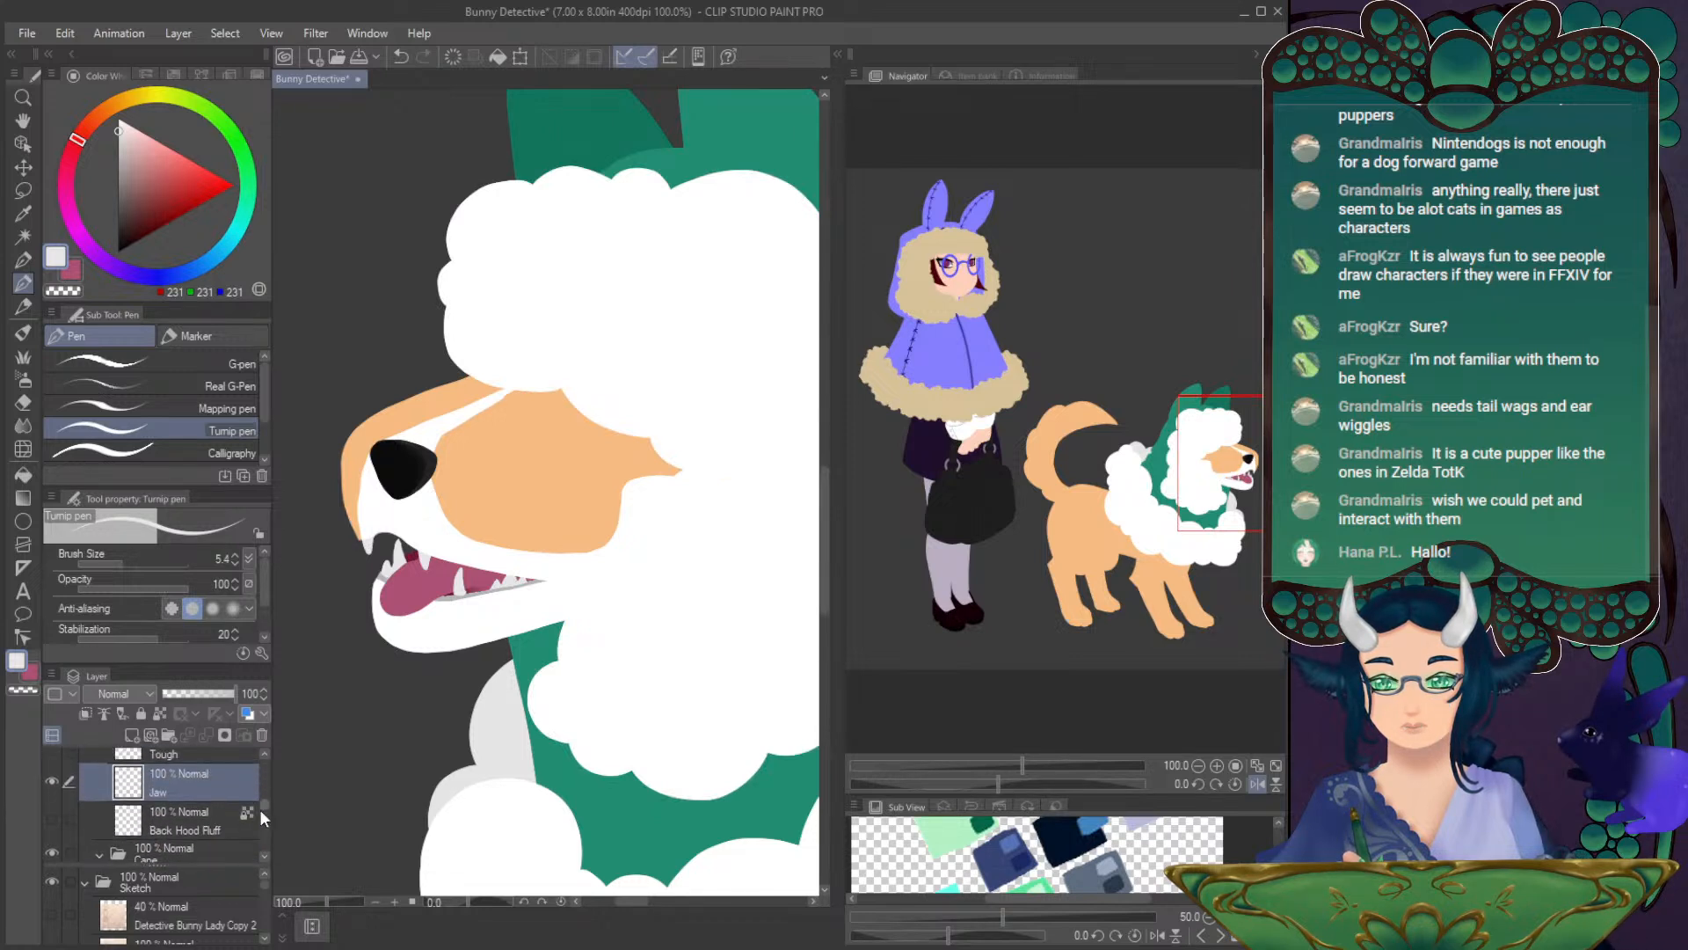
pyautogui.click(52, 819)
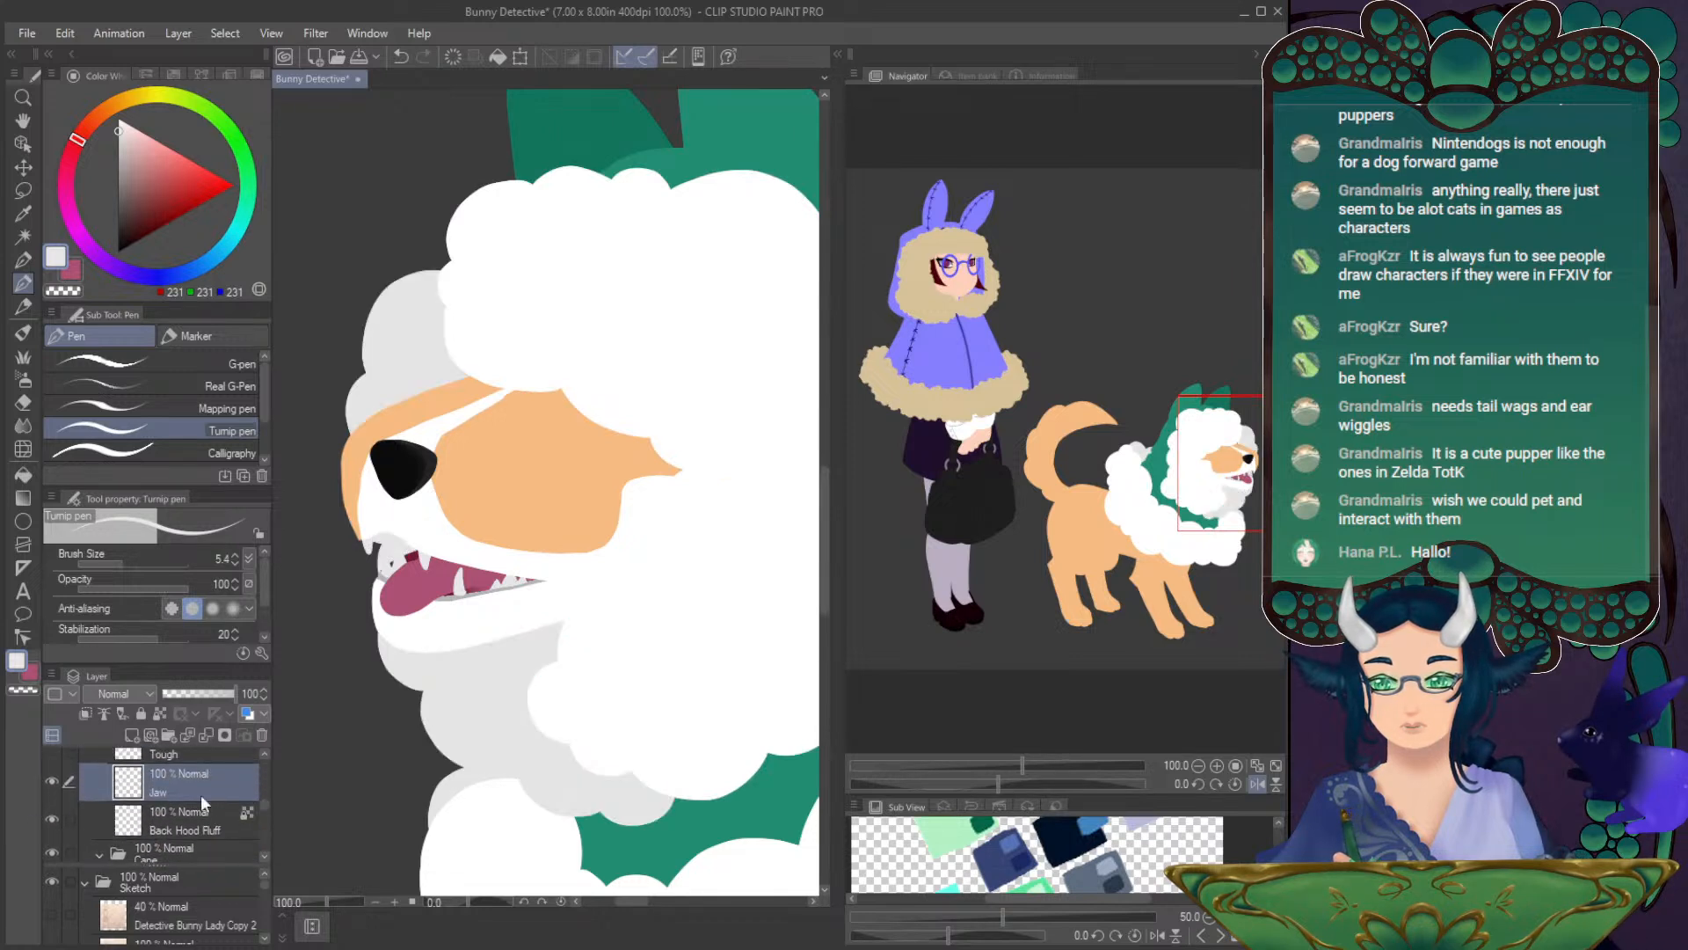
pyautogui.click(1259, 783)
pyautogui.click(1258, 784)
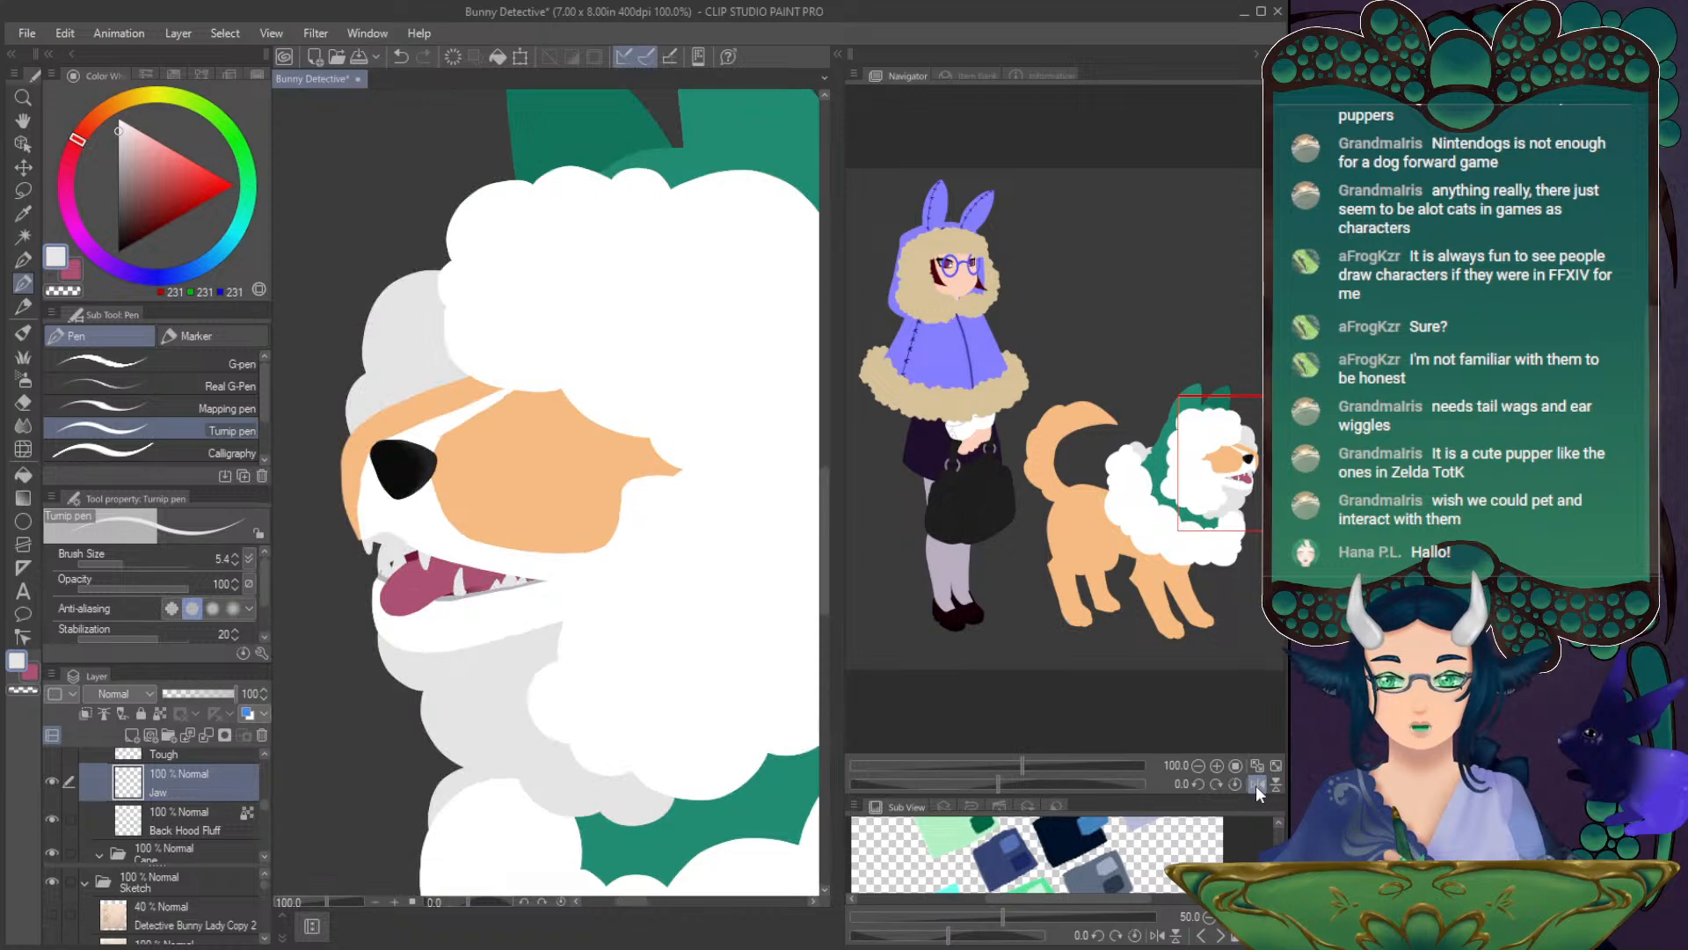
pyautogui.click(1214, 767)
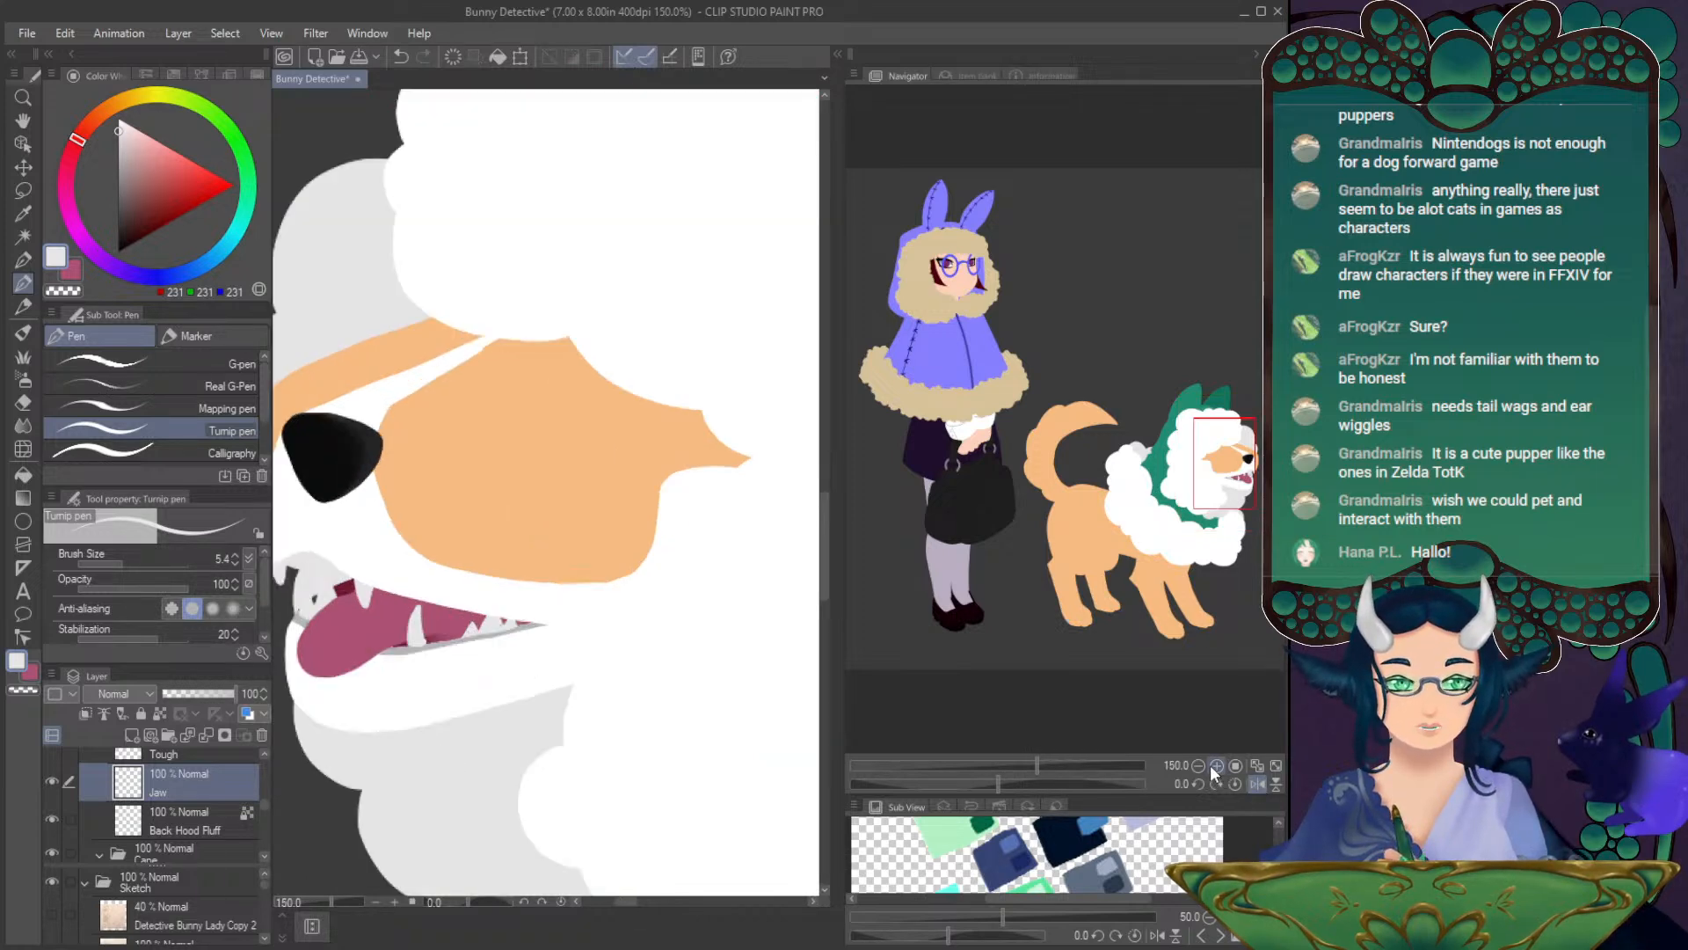
pyautogui.doubleClick(1200, 767)
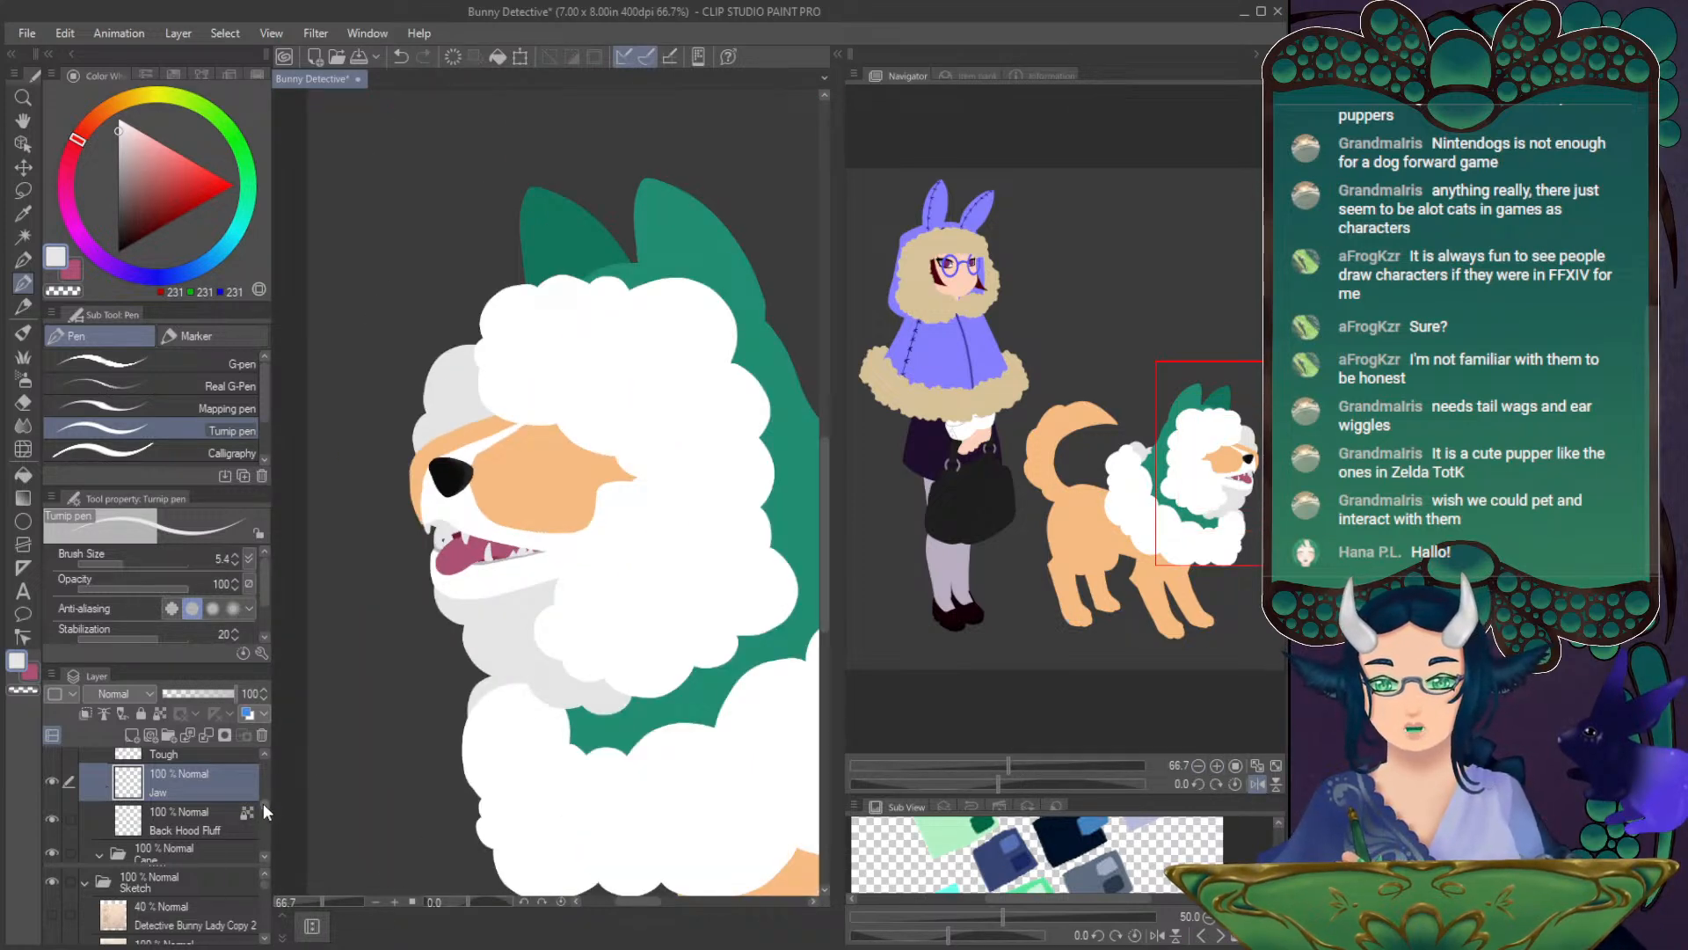
# - Hide the Back Hood Fluff layer and lower the Front Hood Fluff layer's opacity to 27%
pyautogui.click(52, 818)
pyautogui.moveTo(264, 804); pyautogui.dragTo(264, 779)
pyautogui.click(52, 779)
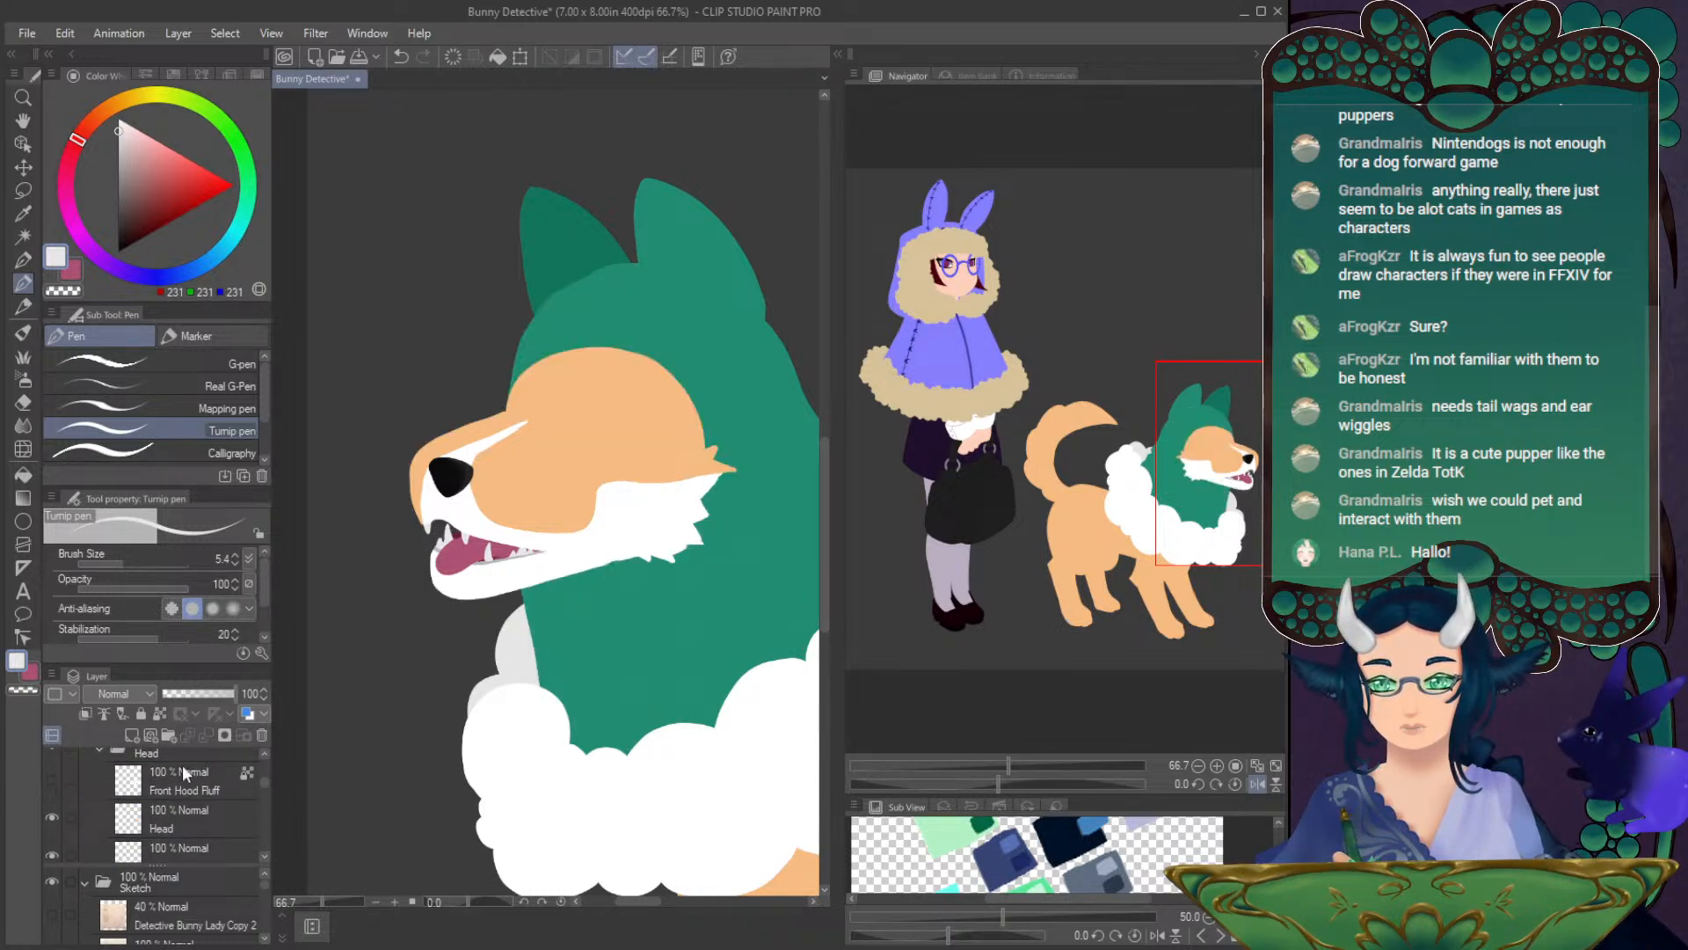
pyautogui.click(53, 779)
pyautogui.click(172, 775)
pyautogui.moveTo(223, 691); pyautogui.dragTo(183, 695)
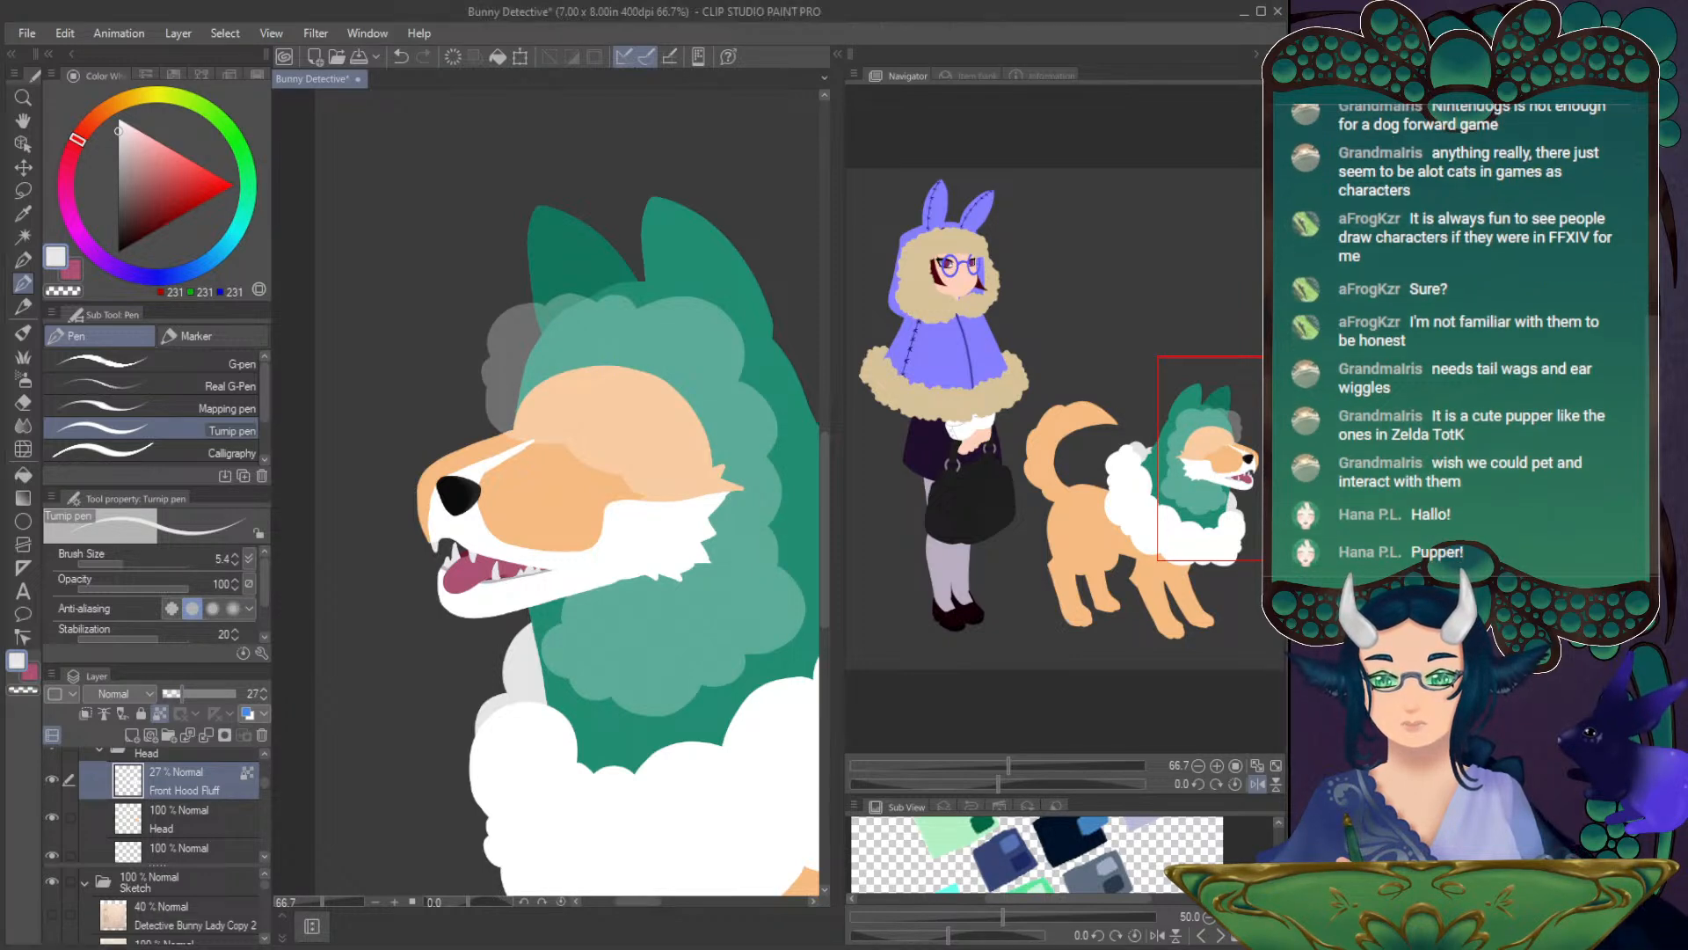
# - Check the eye in the sketch layer, and add a folder named Dog Eye with a new layer inside, above the Head layer
pyautogui.click(50, 914)
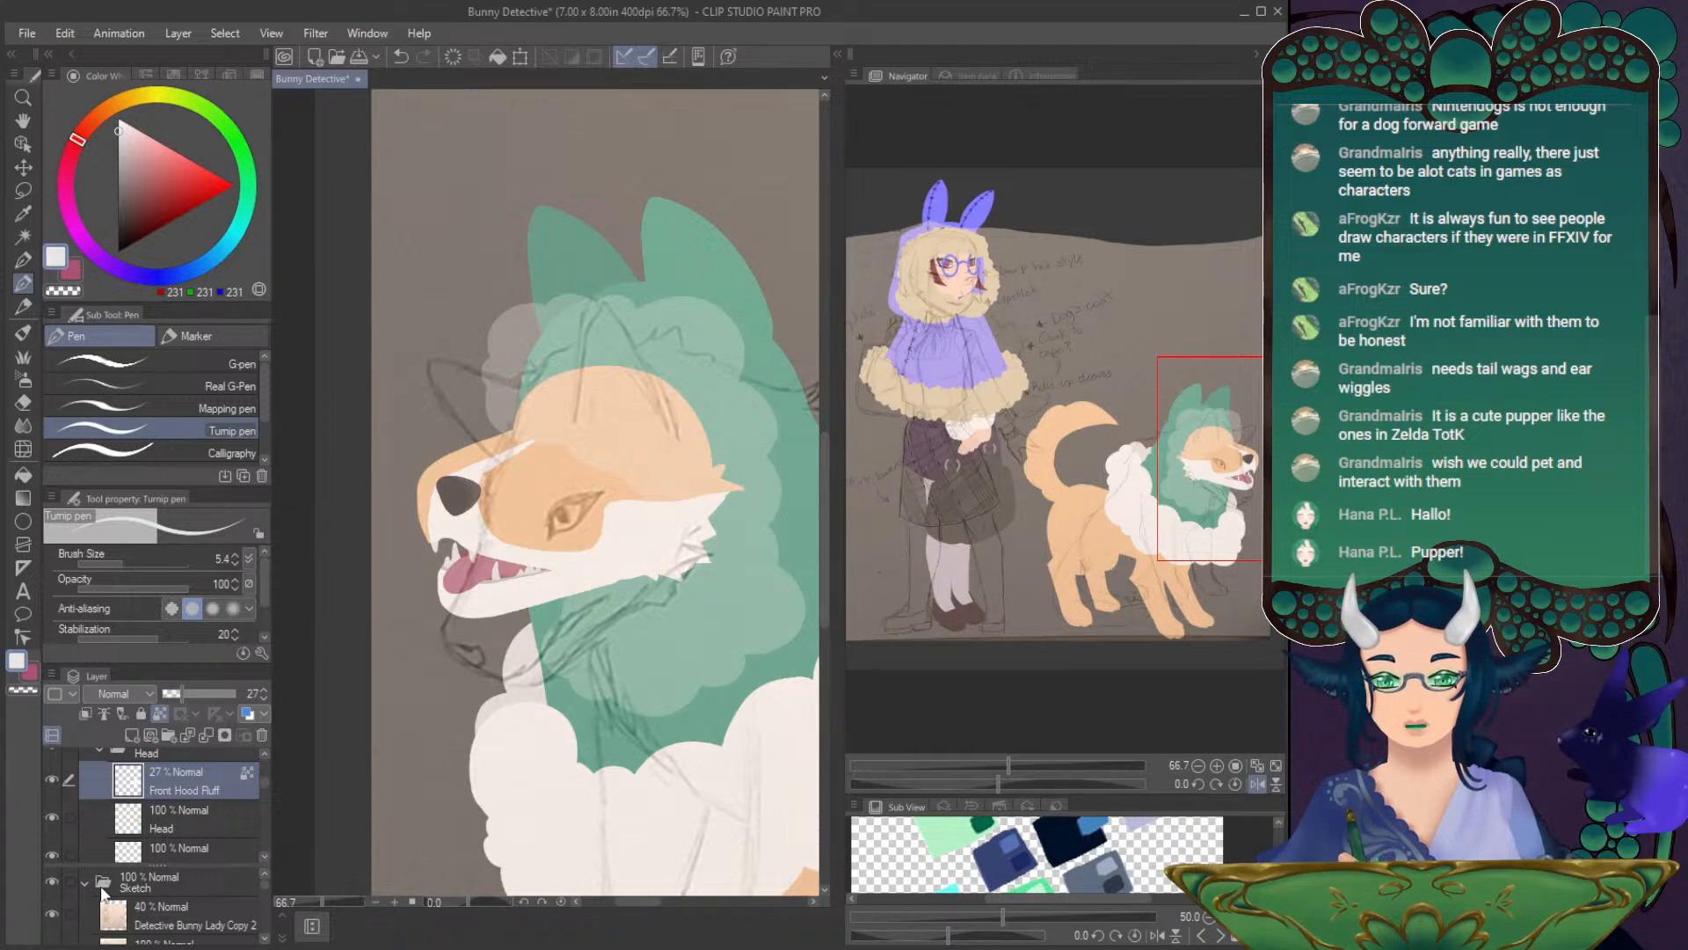
pyautogui.click(52, 915)
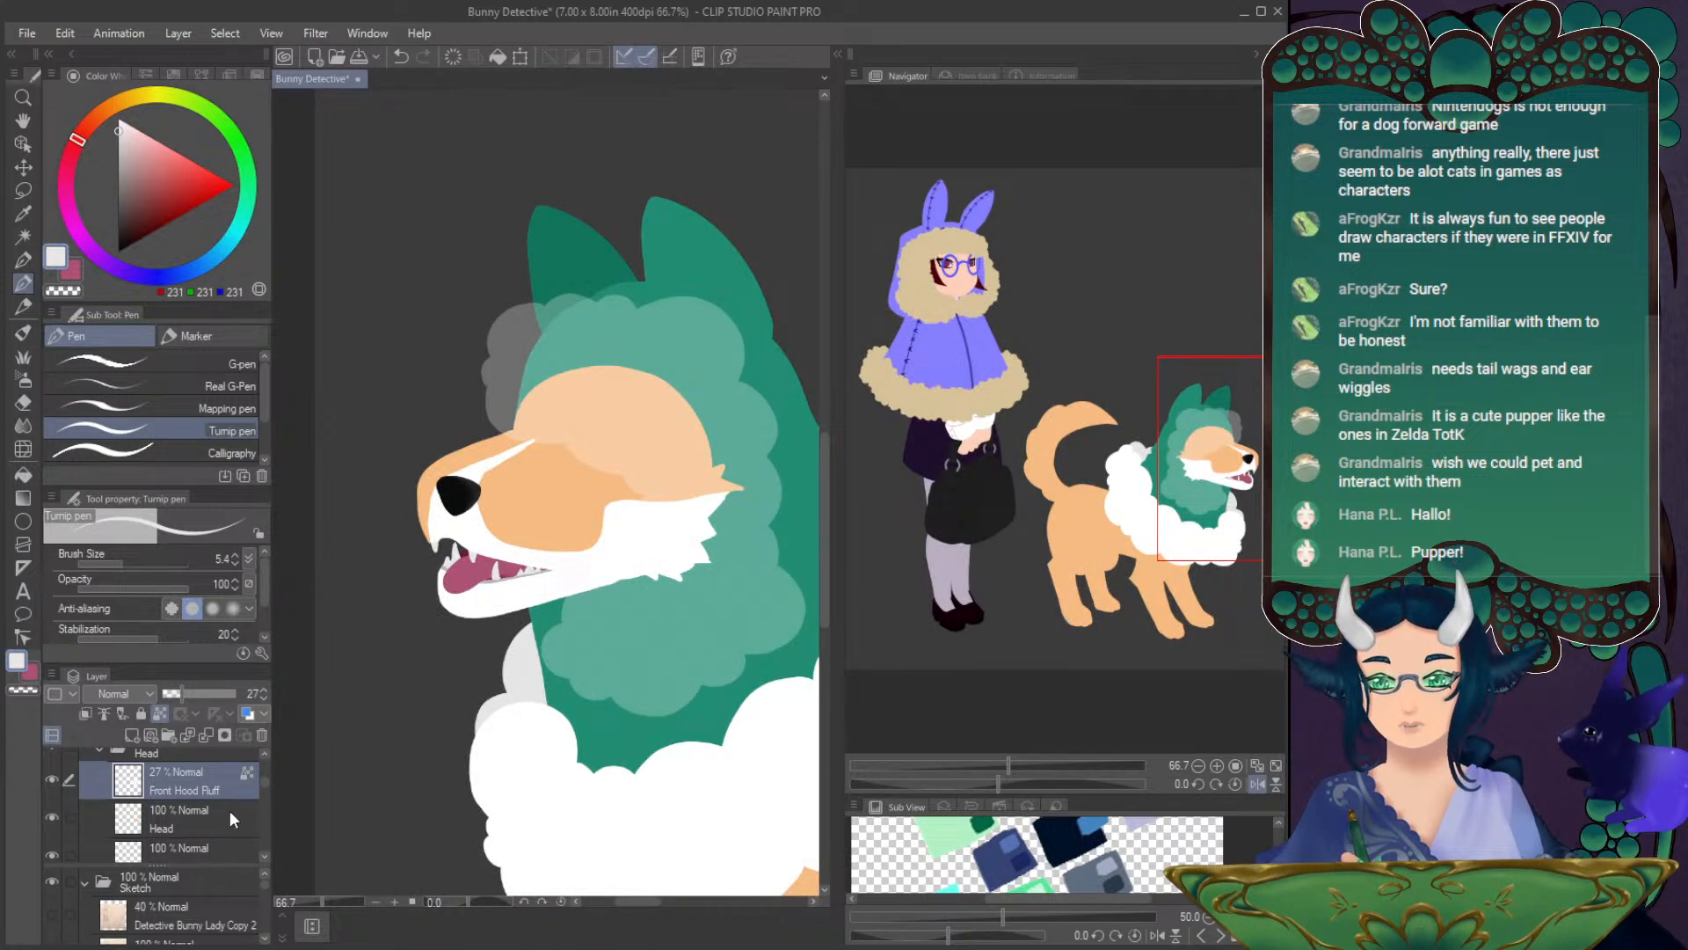
pyautogui.click(195, 805)
pyautogui.click(131, 735)
pyautogui.click(168, 736)
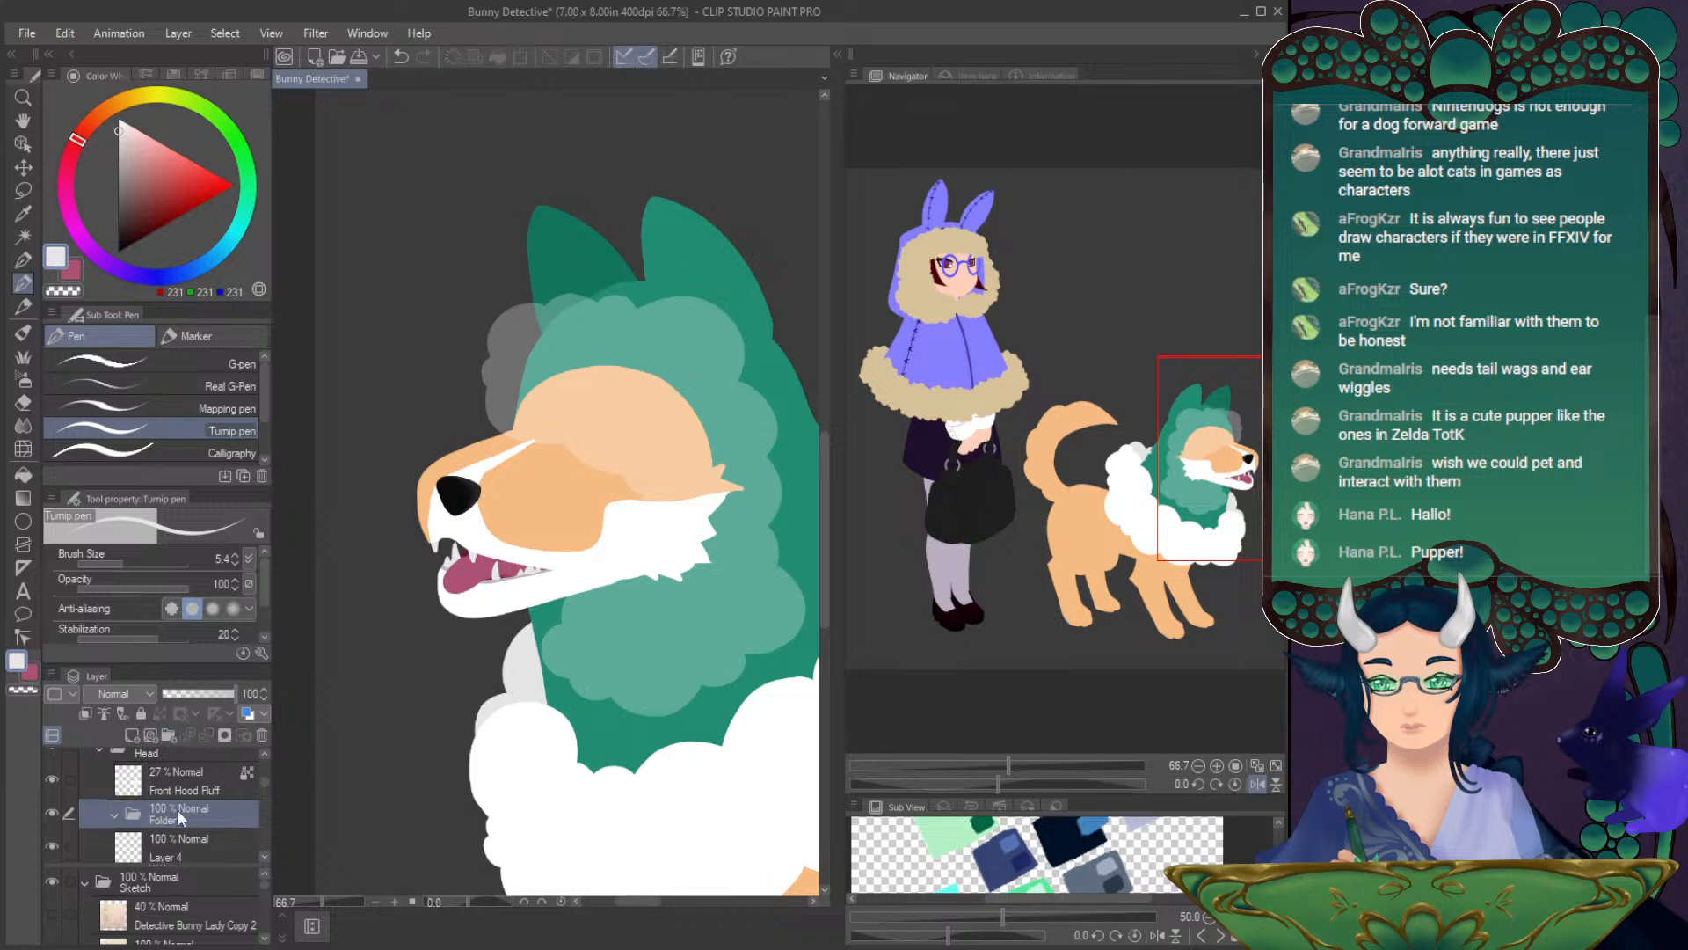
pyautogui.moveTo(179, 840); pyautogui.dragTo(194, 817)
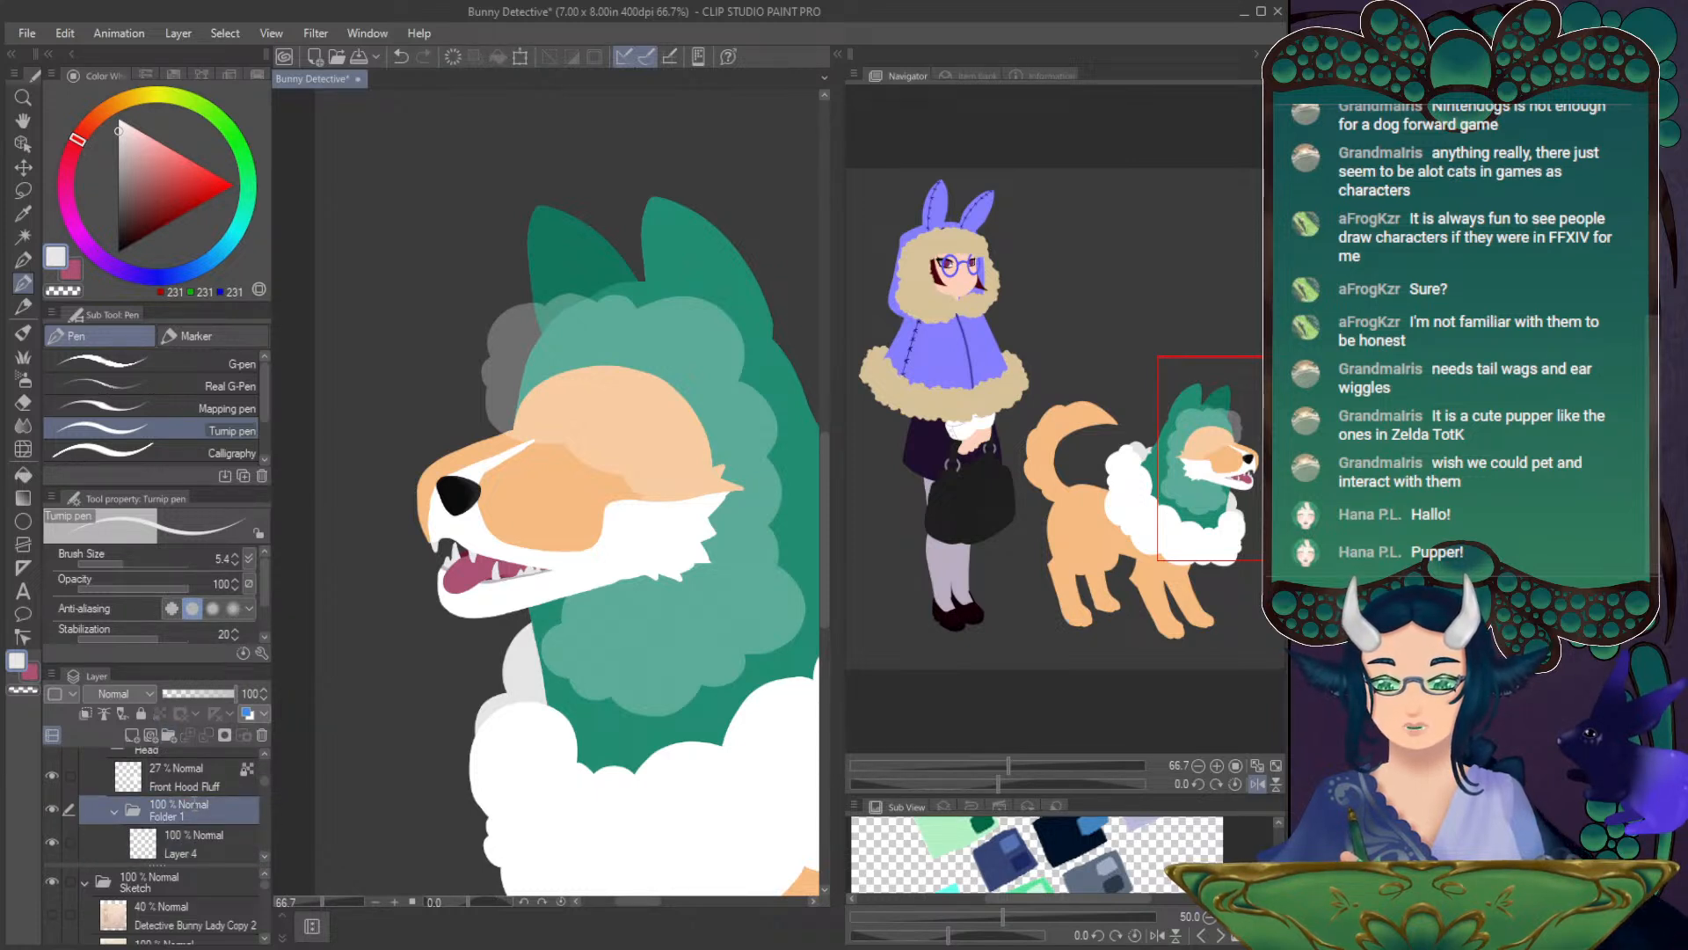
pyautogui.write('Dog Eye')
pyautogui.press('Return')
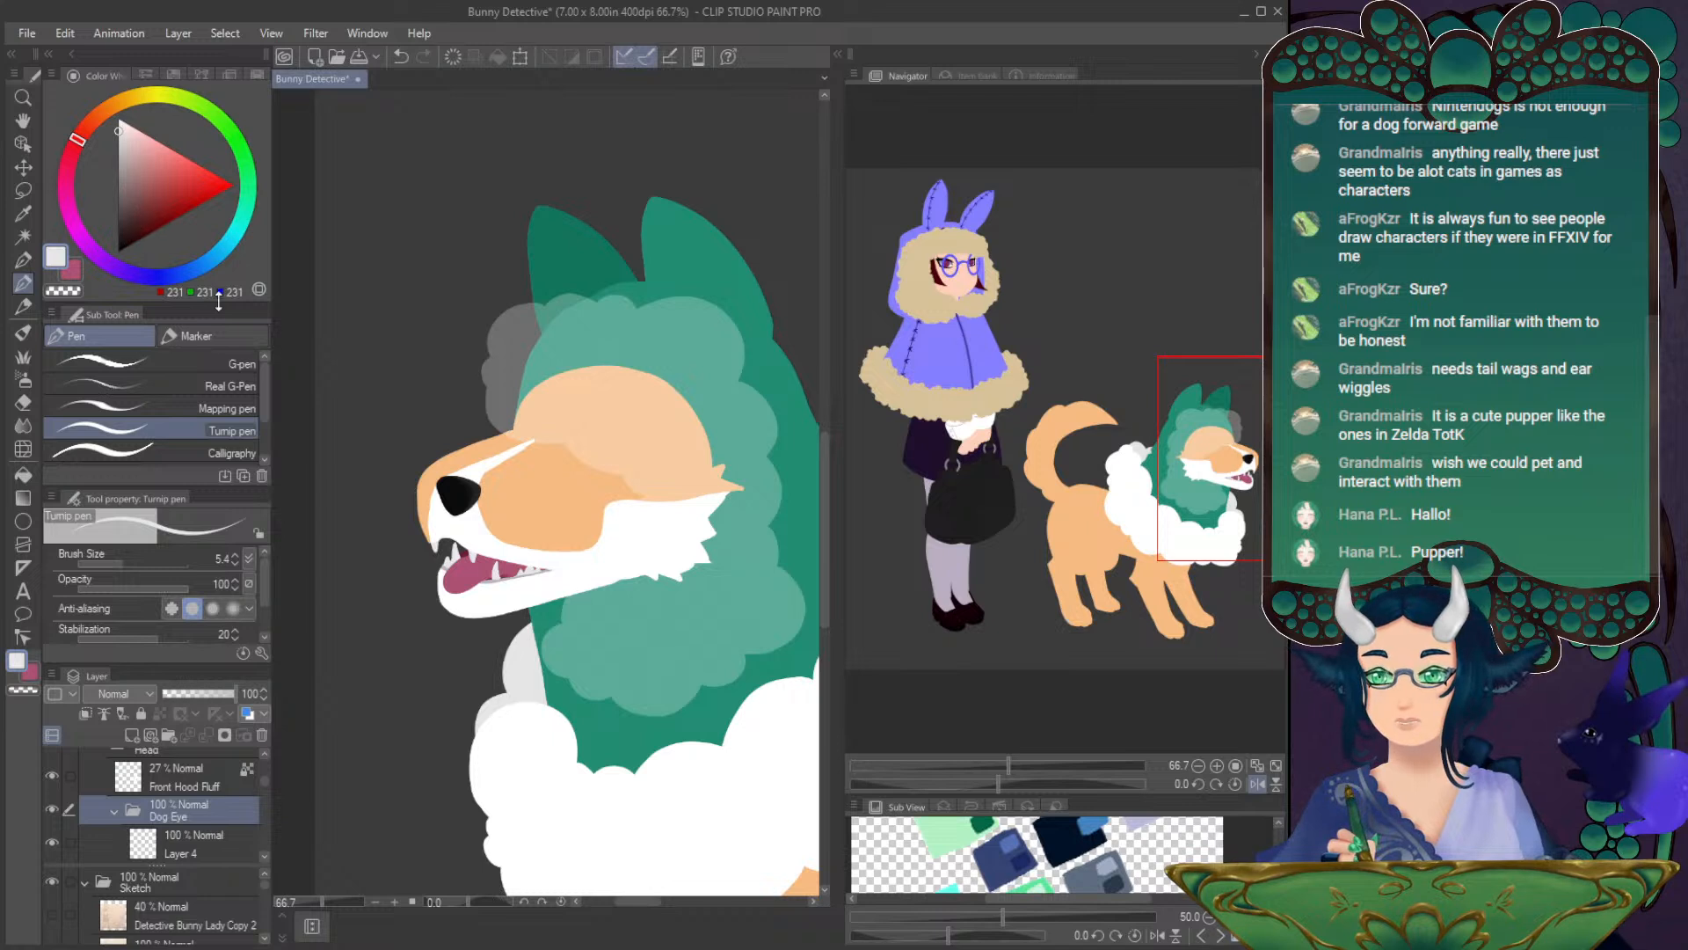
# - Mix a very dark brown (RGB 34, 21, 8) from the fur colour and select the new layer in the Dog Eye folder
pyautogui.keyDown('alt'); pyautogui.click(532, 493); pyautogui.keyUp('alt')
pyautogui.click(148, 234)
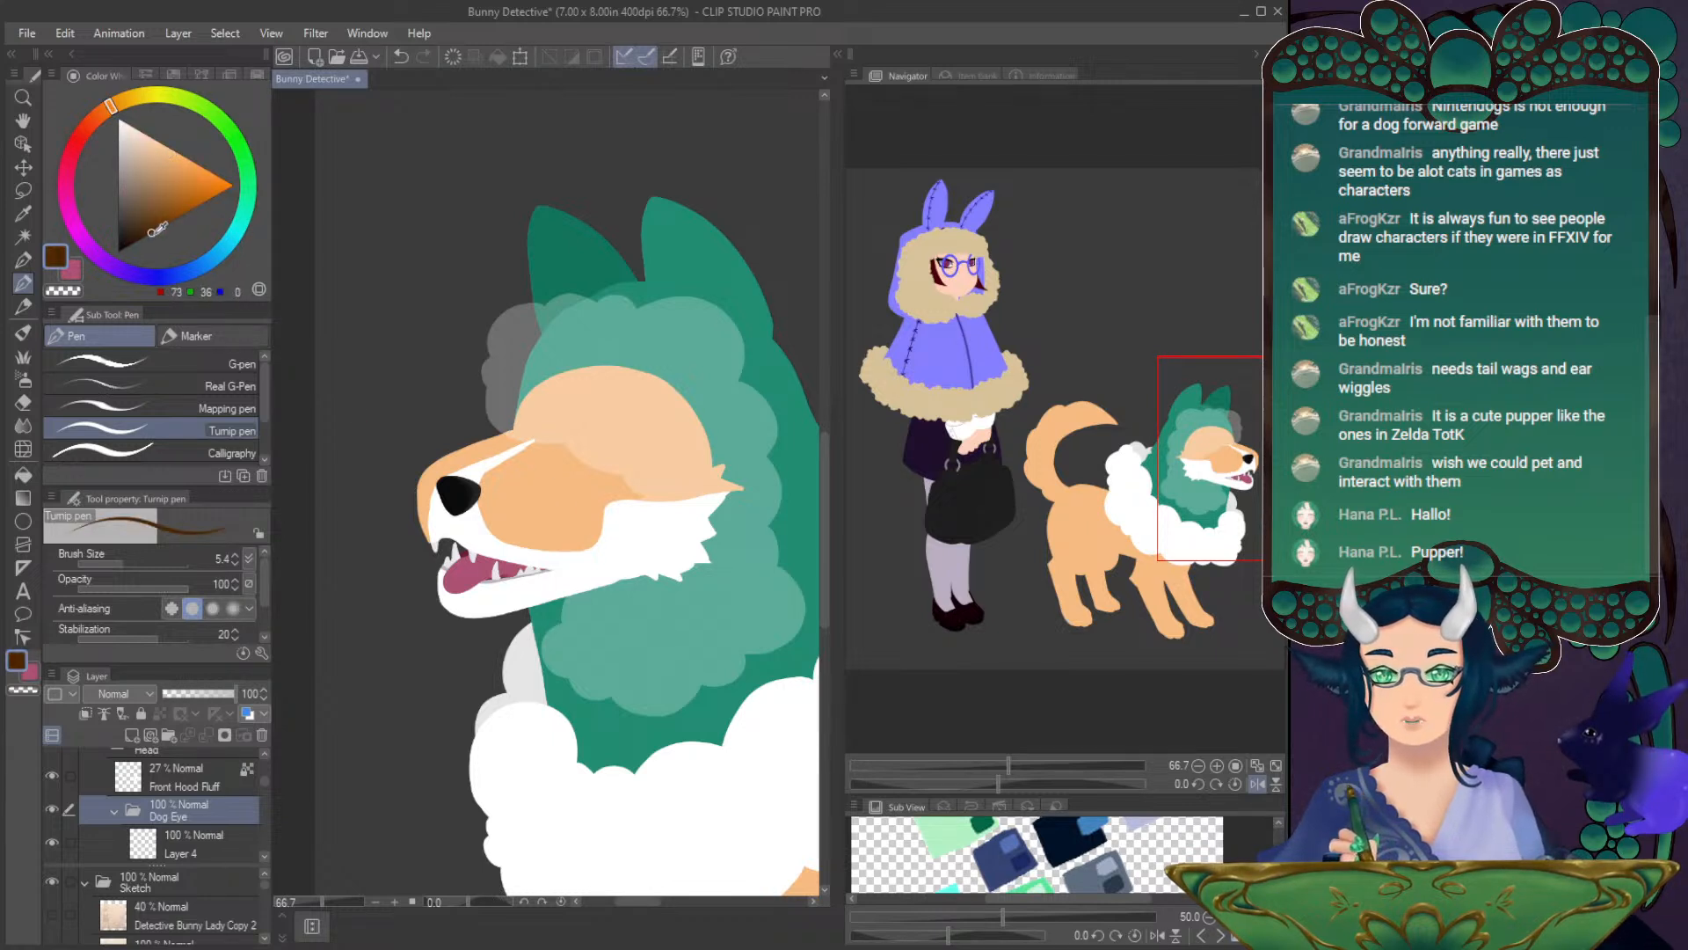
pyautogui.moveTo(146, 236); pyautogui.dragTo(138, 240)
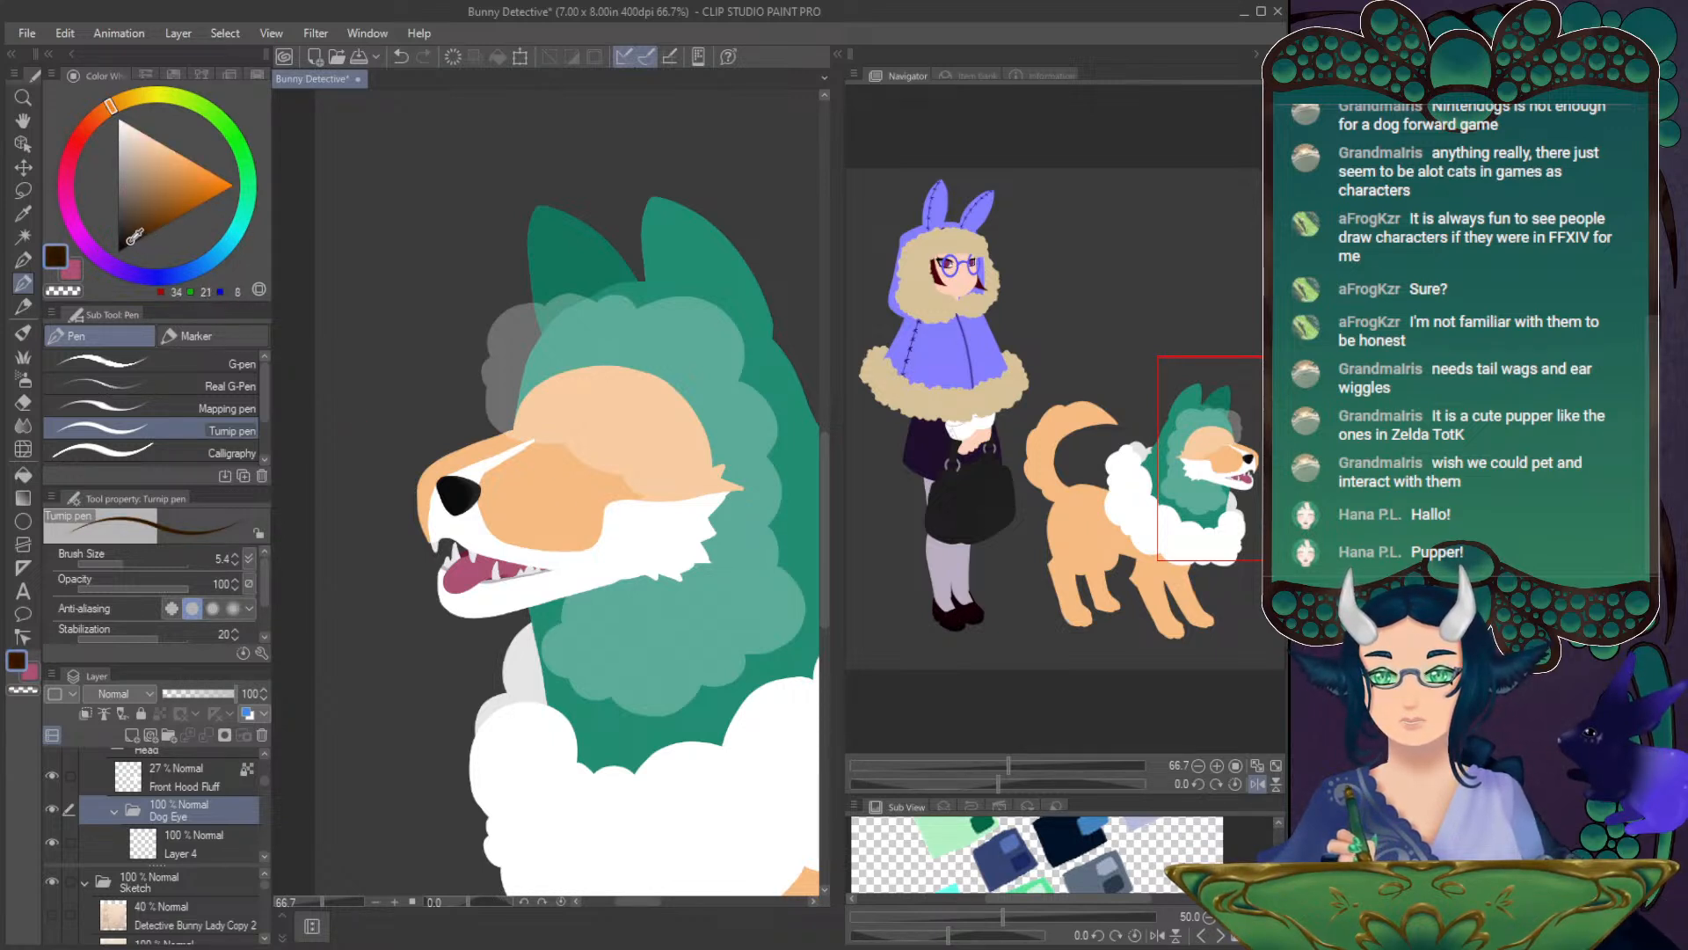
pyautogui.click(174, 843)
pyautogui.scroll(-2, 262, 775)
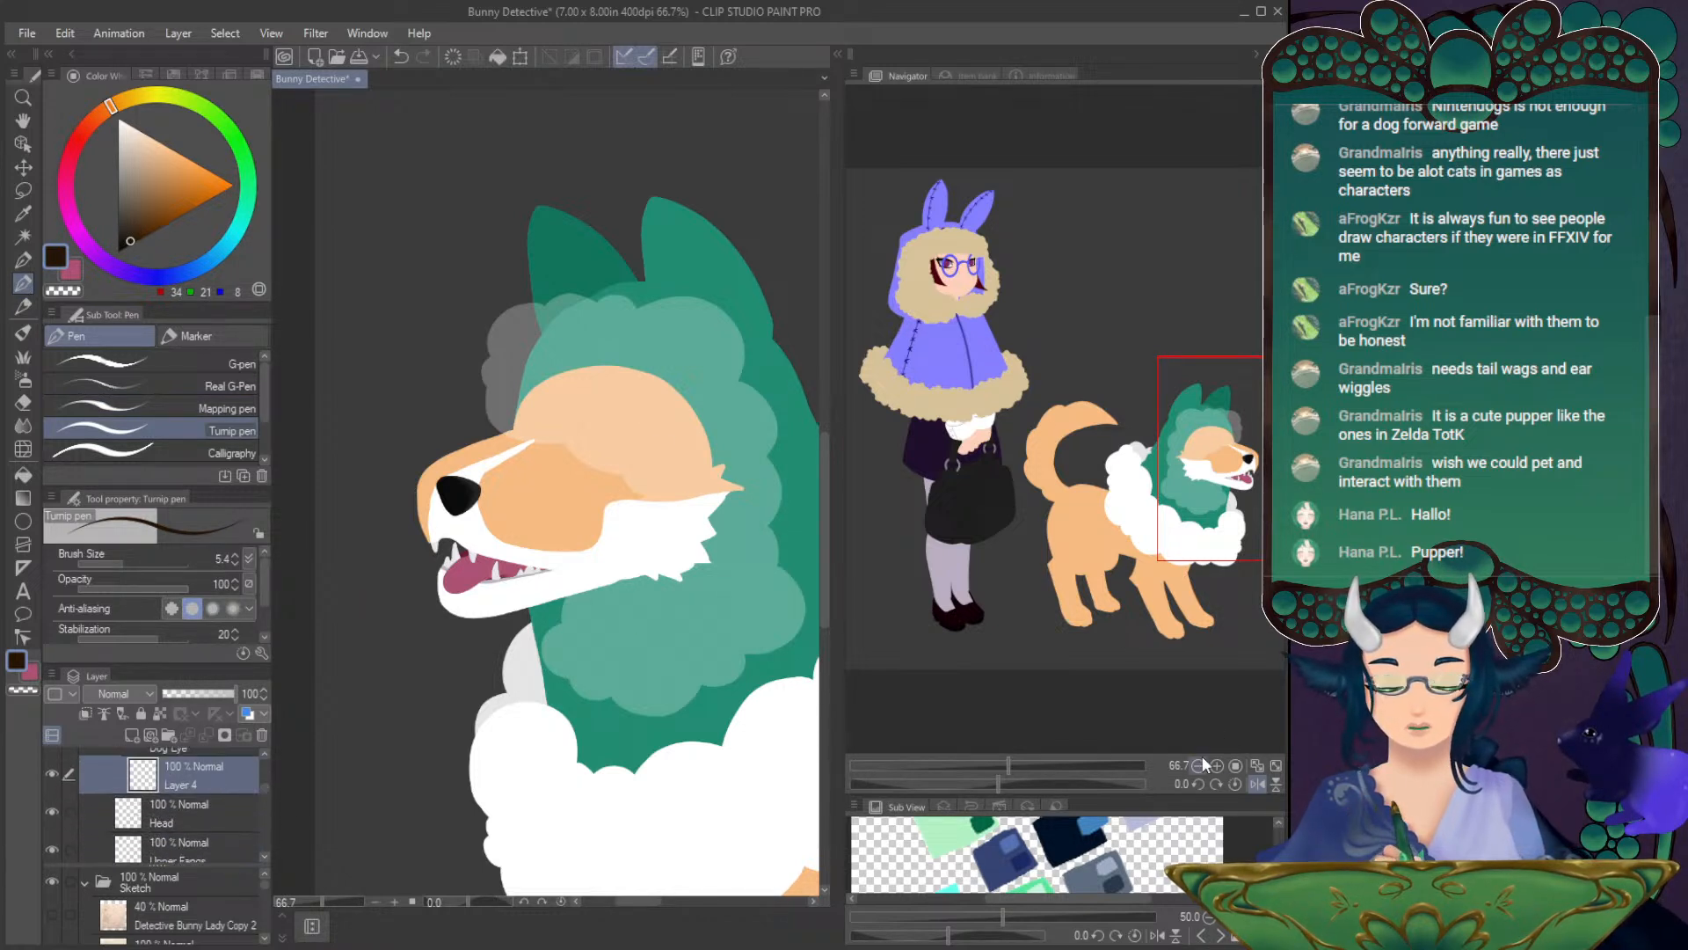
pyautogui.scroll(3, 765, 334)
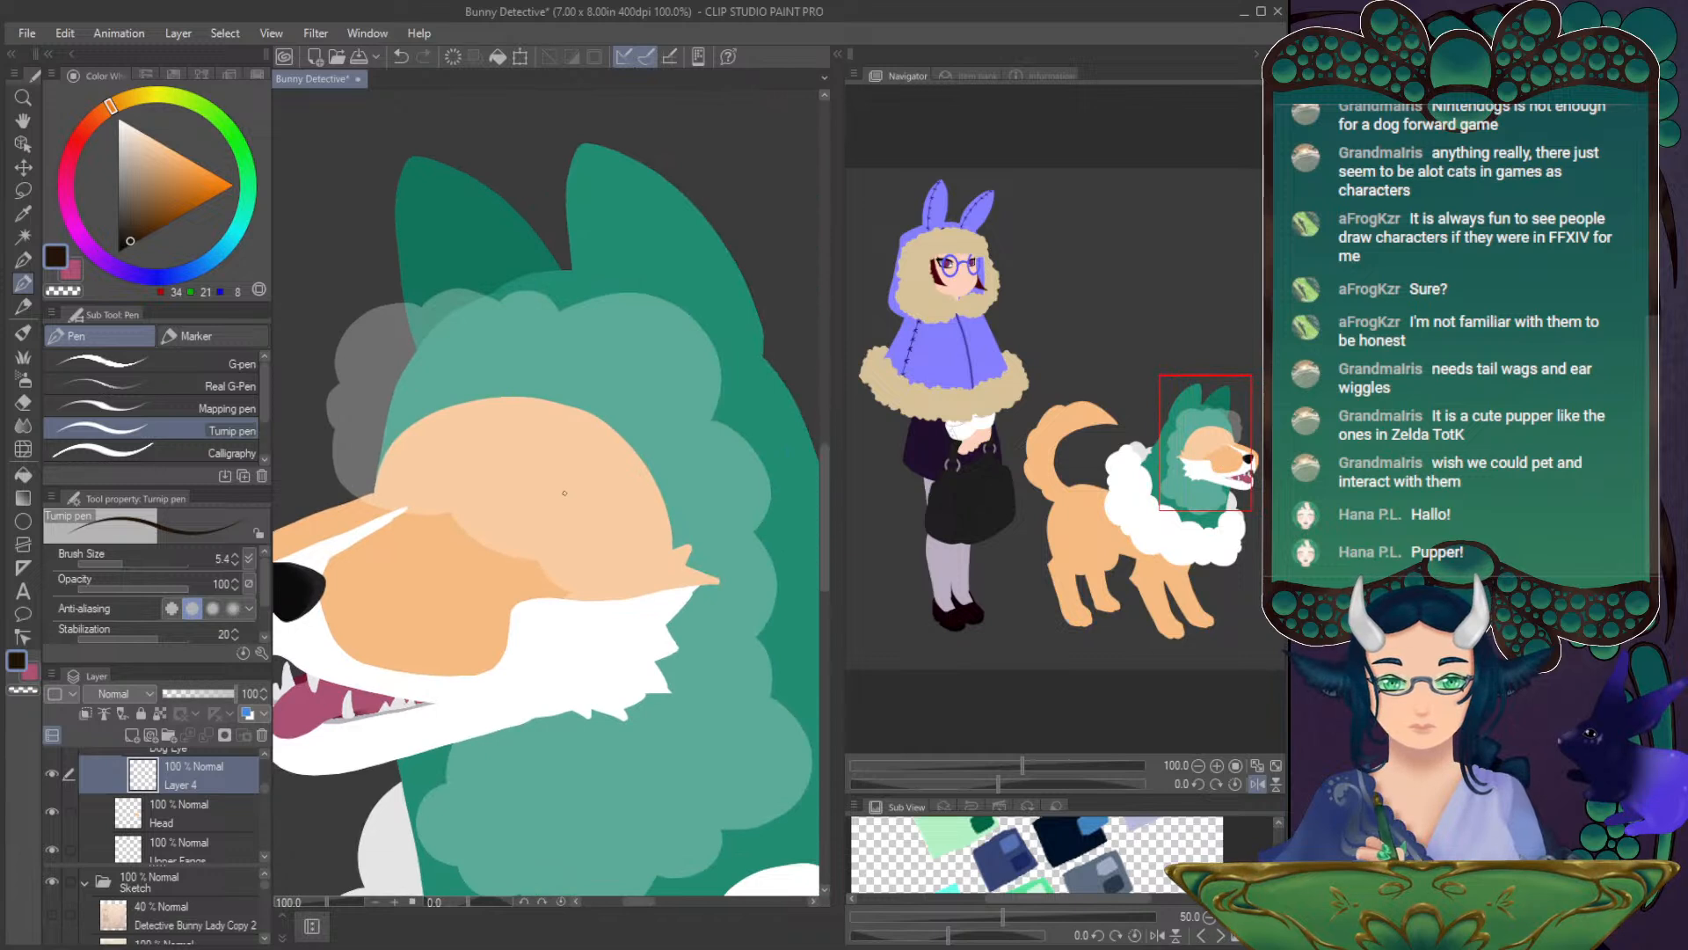
# - Draw the small dark inner-corner mark of the dog's eye, using the lady's eyes as a reference
pyautogui.moveTo(505, 508)
pyautogui.mouseDown()
pyautogui.moveTo(532, 490)
pyautogui.moveTo(511, 489)
pyautogui.mouseUp()
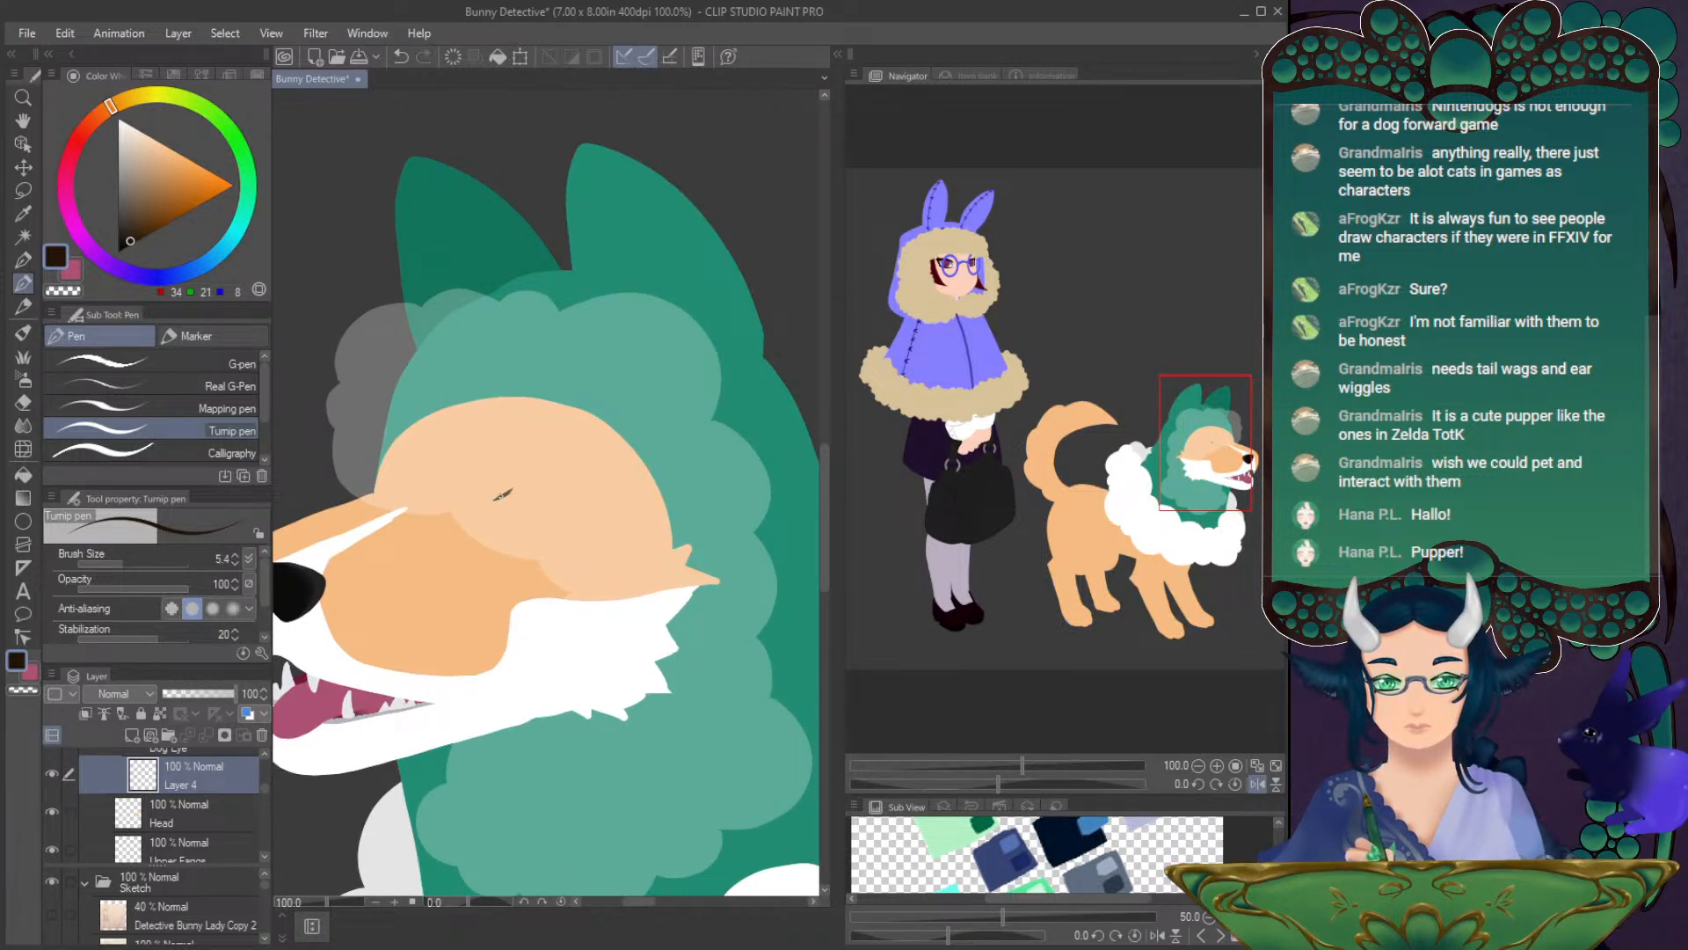
pyautogui.hotkey('ctrl', 'z')
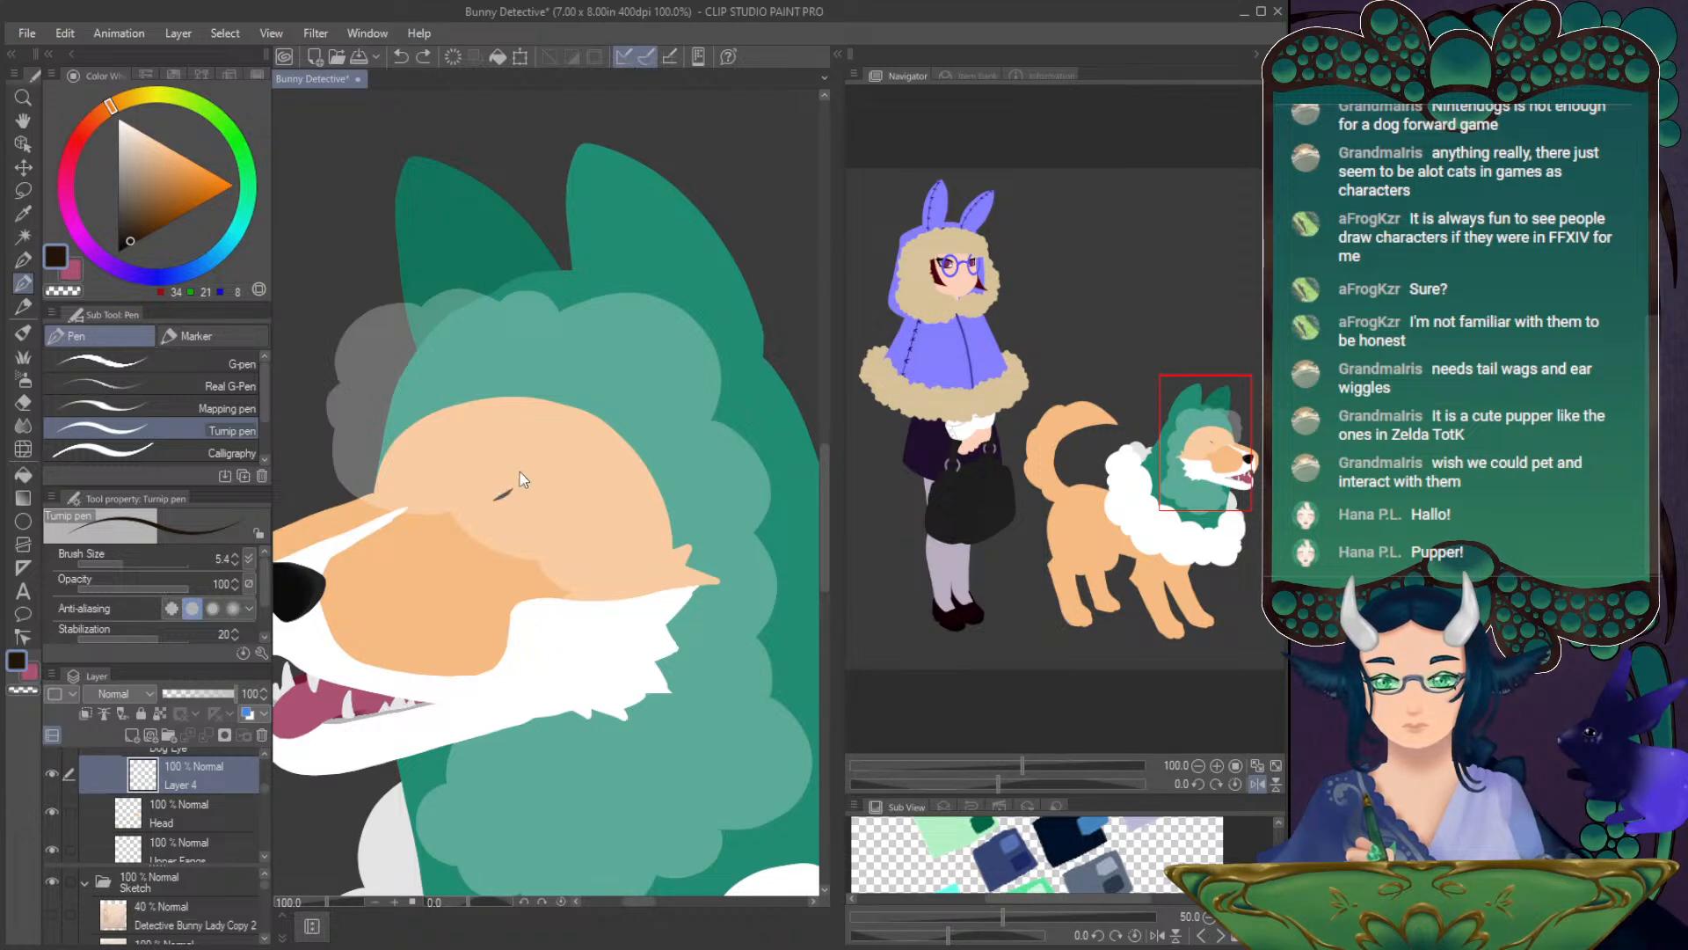
pyautogui.moveTo(502, 489); pyautogui.dragTo(497, 493)
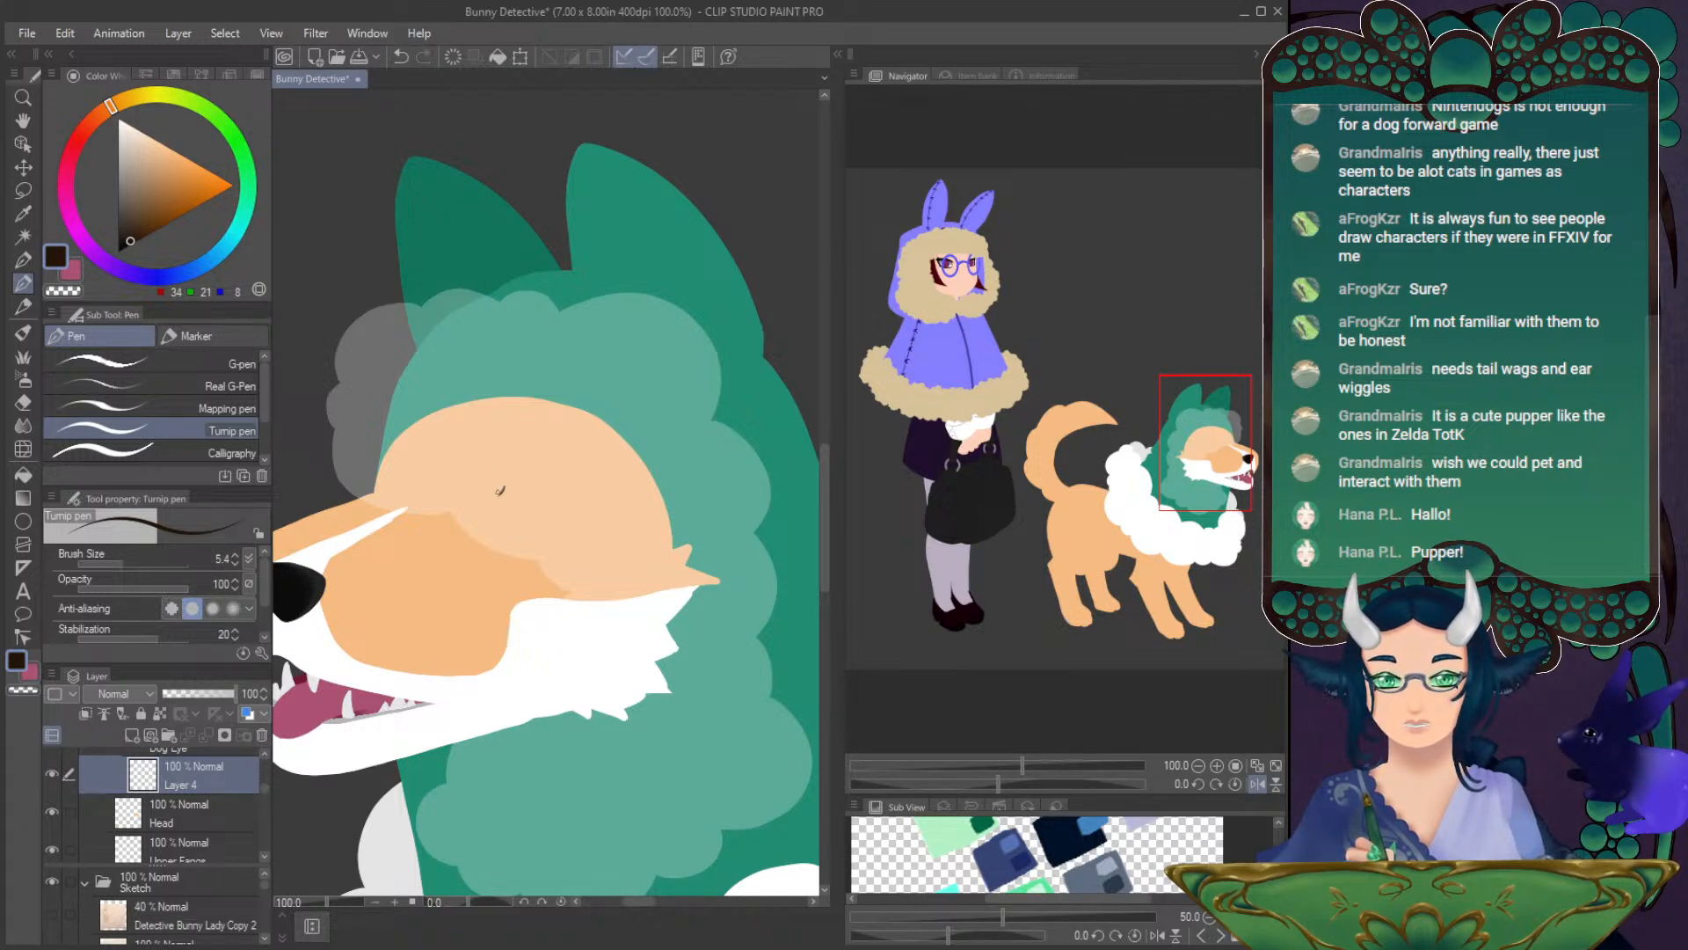
pyautogui.moveTo(1183, 446); pyautogui.dragTo(943, 306)
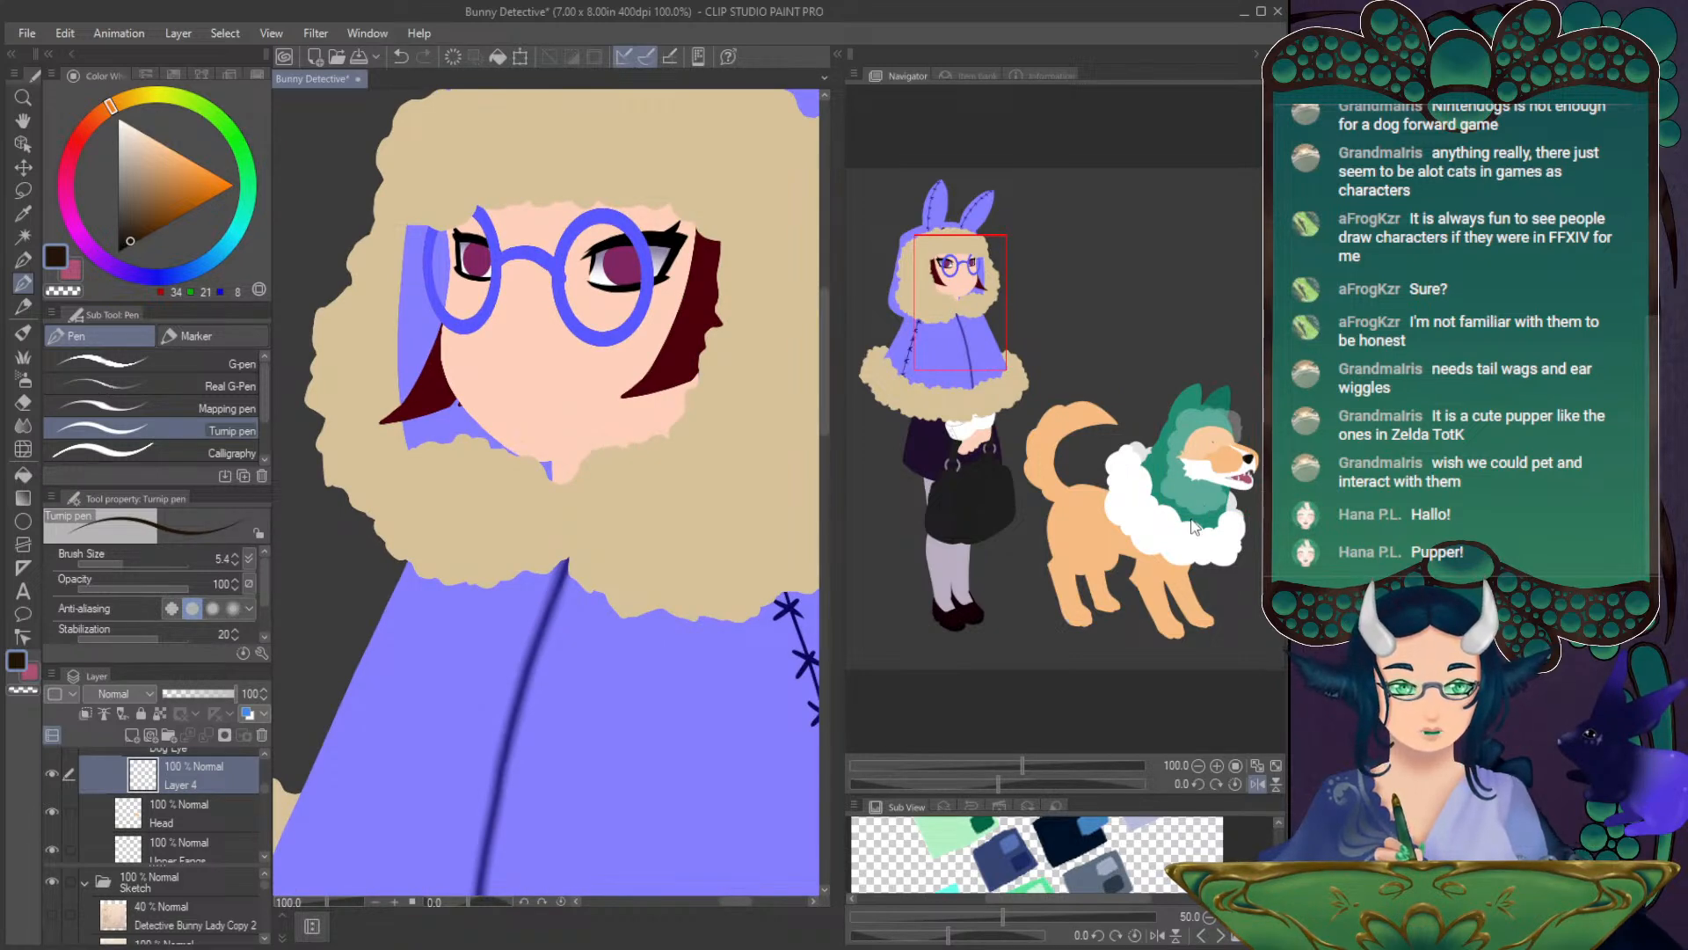
pyautogui.moveTo(1209, 411); pyautogui.dragTo(1213, 414)
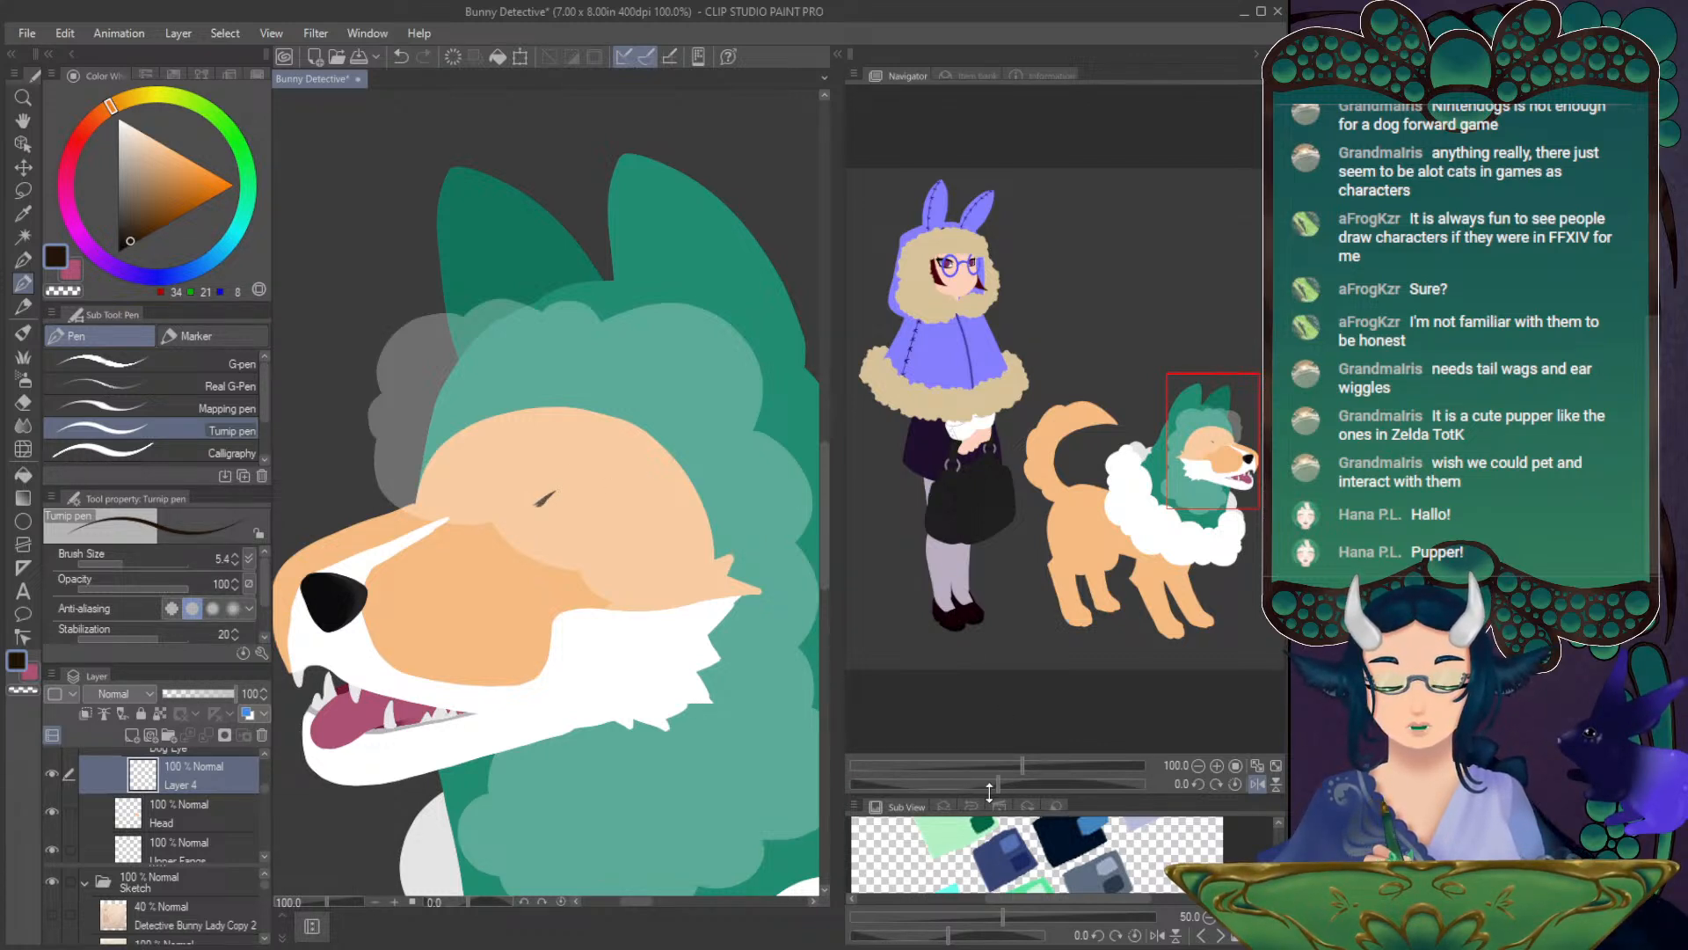
pyautogui.moveTo(997, 783); pyautogui.dragTo(1058, 784)
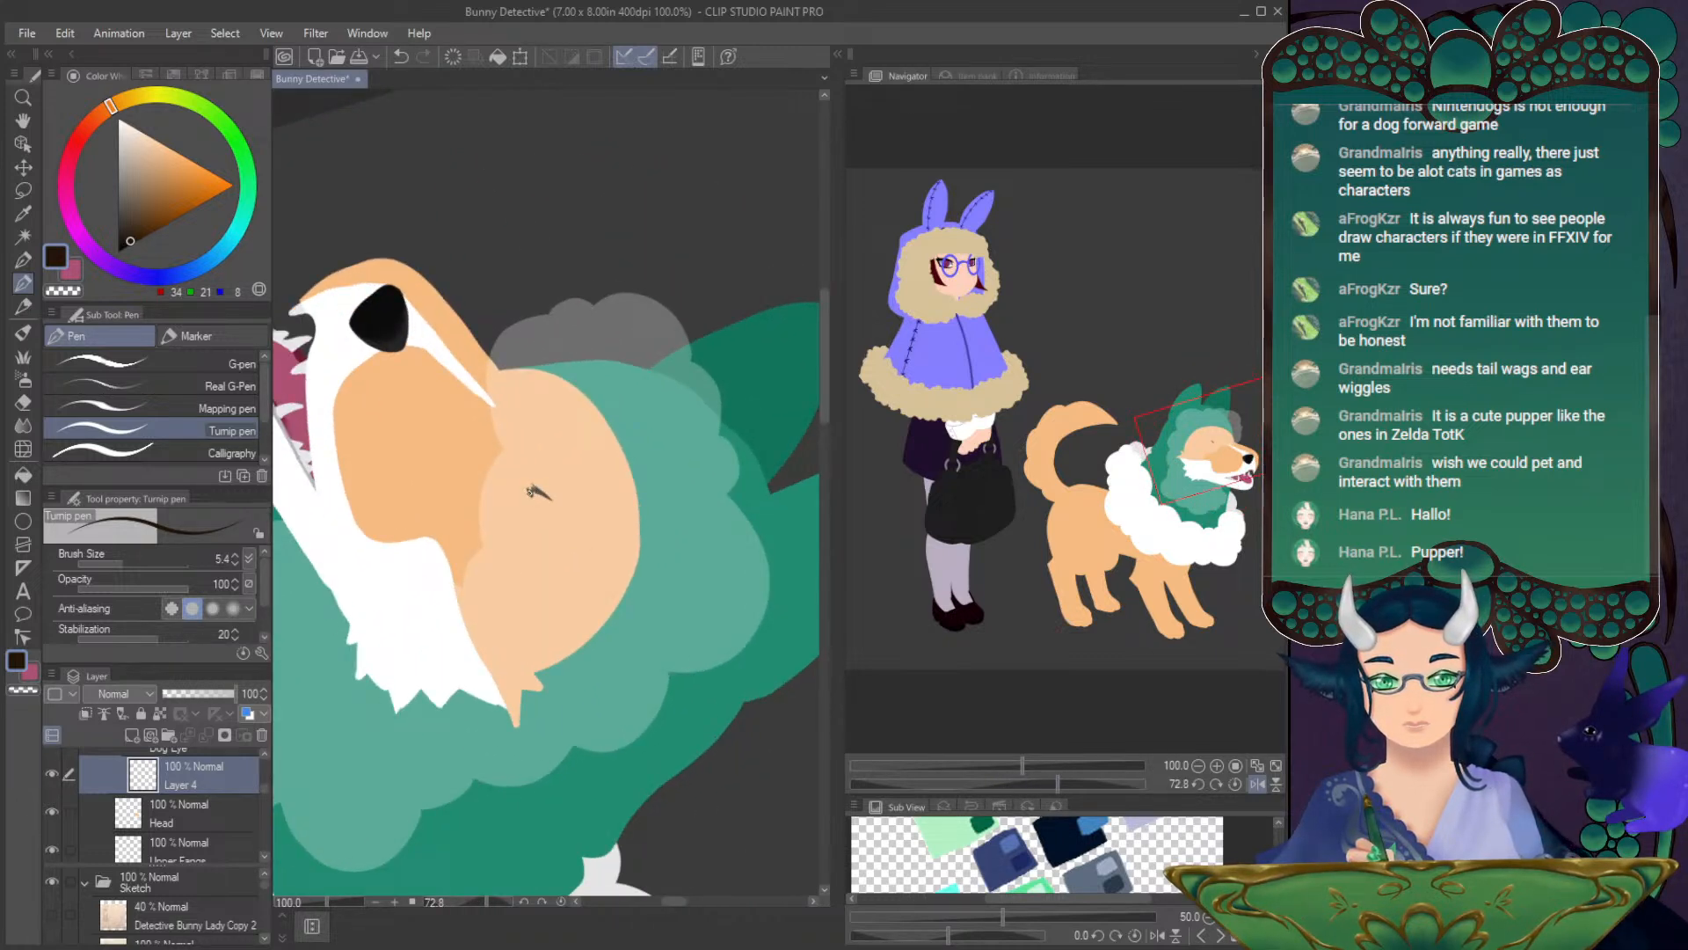
pyautogui.moveTo(531, 493)
pyautogui.mouseDown()
pyautogui.moveTo(549, 500)
pyautogui.moveTo(548, 547)
pyautogui.mouseUp()
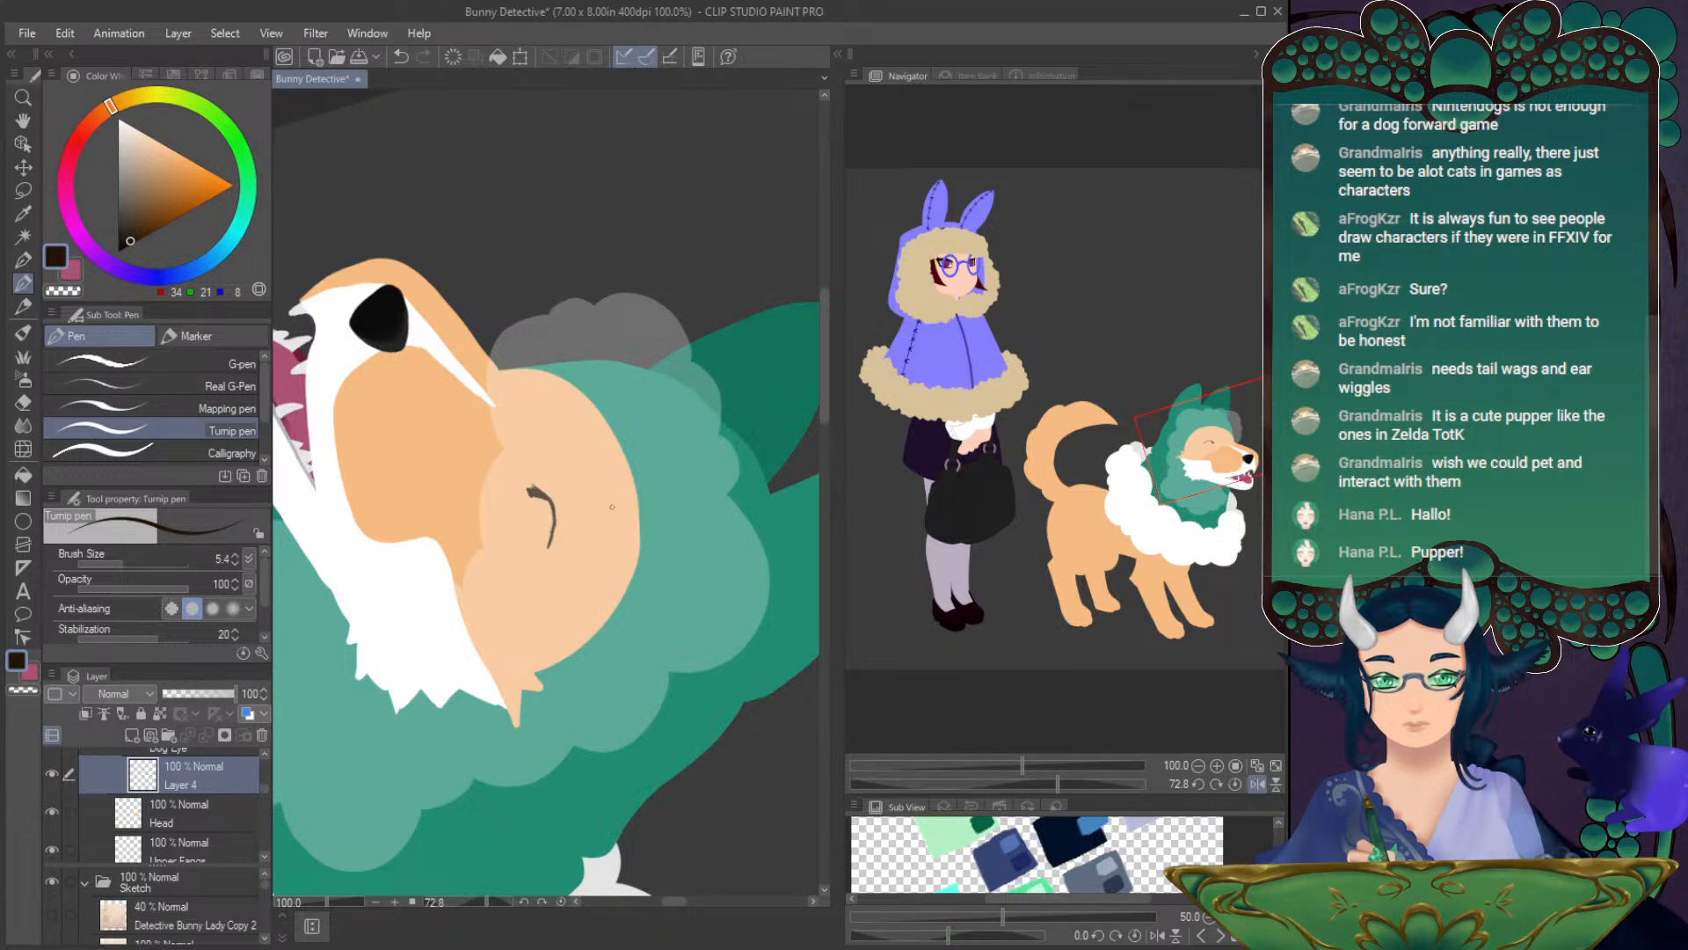
pyautogui.click(1236, 784)
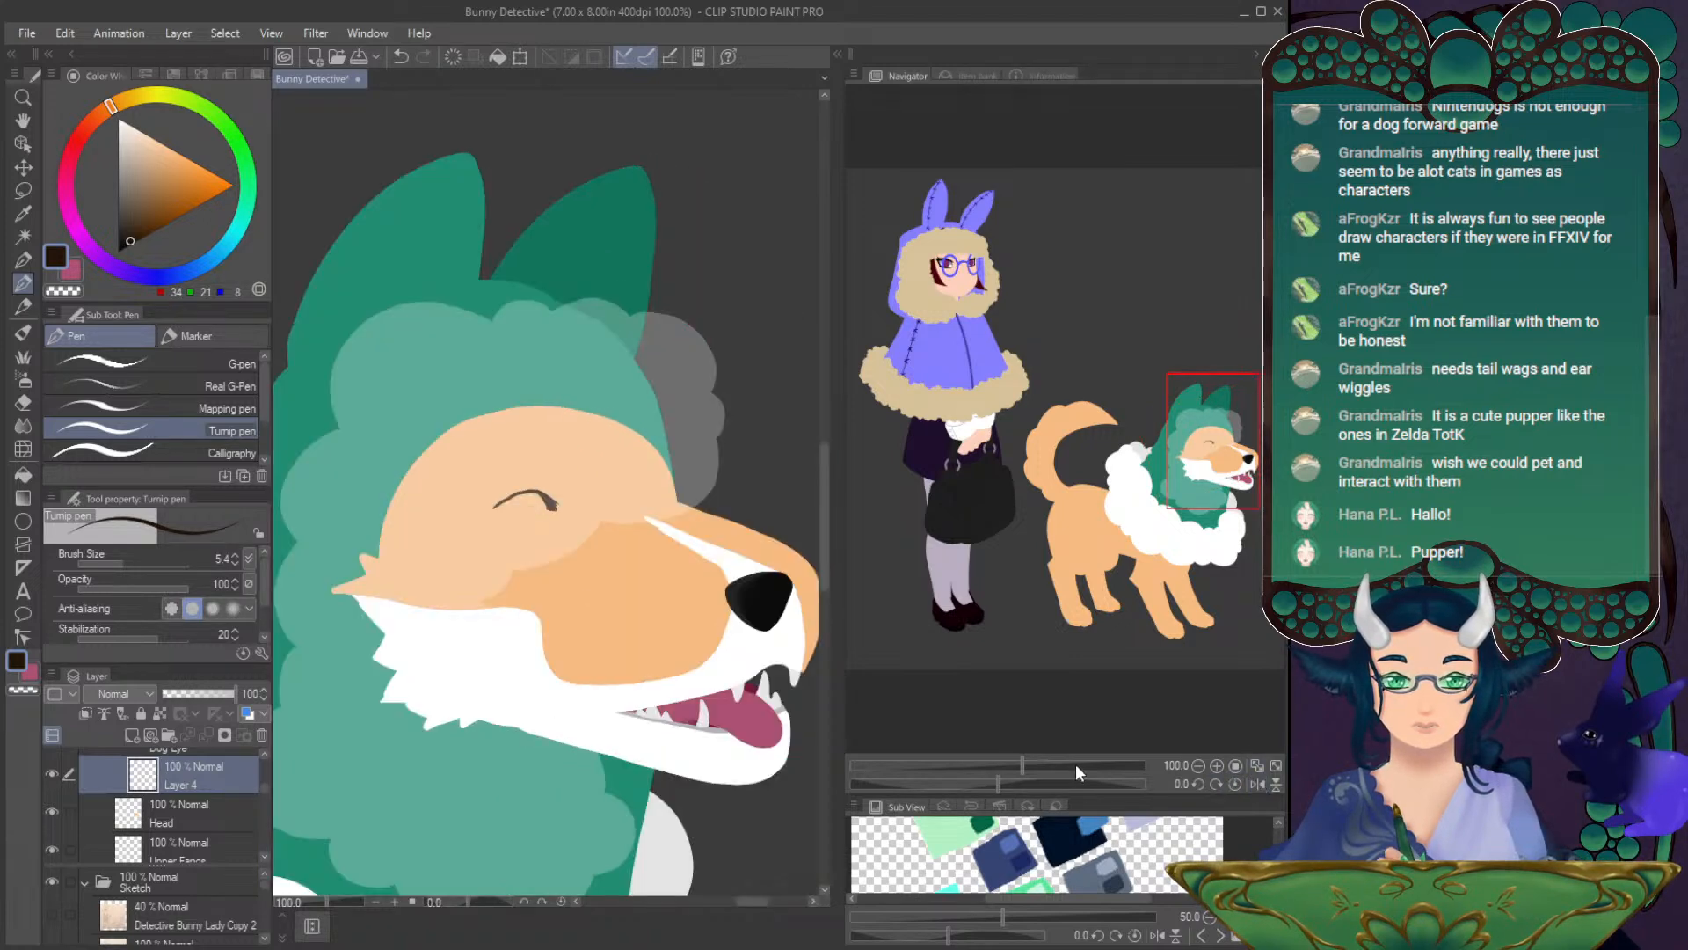
pyautogui.moveTo(999, 783); pyautogui.dragTo(971, 782)
pyautogui.hotkey('ctrl', 'z')
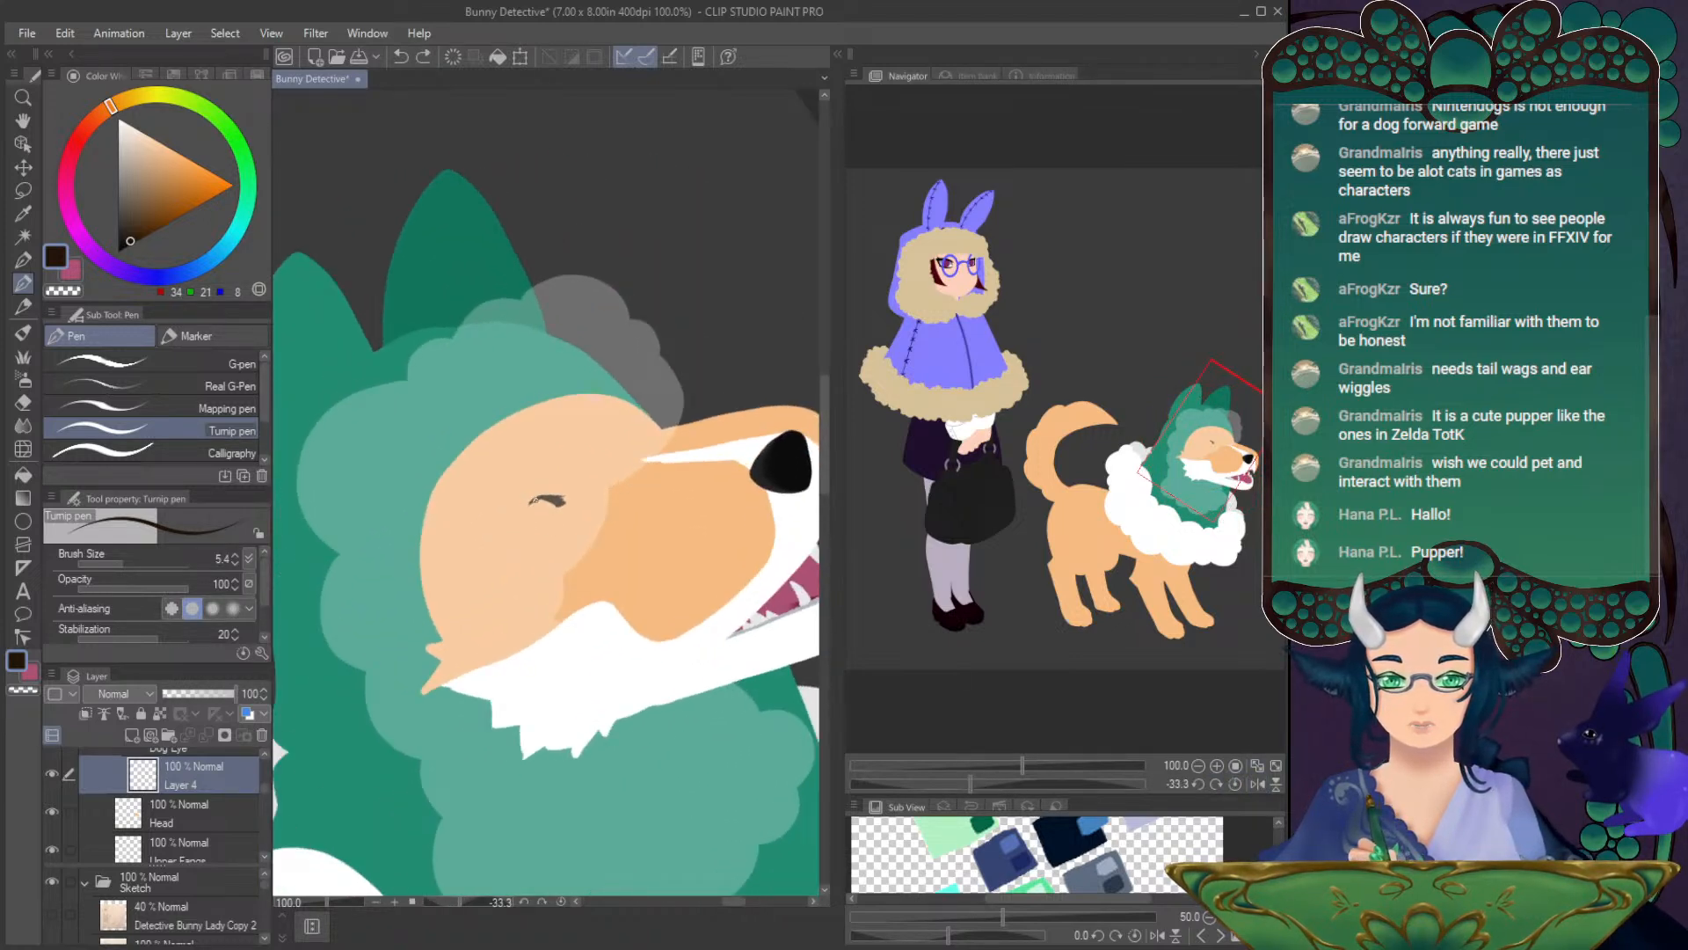
# - Draw the dog's curved upper eyelid line outward from the inner corner and rename its layer Eye Line Top
pyautogui.moveTo(520, 515)
pyautogui.mouseDown()
pyautogui.moveTo(540, 497)
pyautogui.moveTo(515, 535)
pyautogui.moveTo(539, 502)
pyautogui.mouseUp()
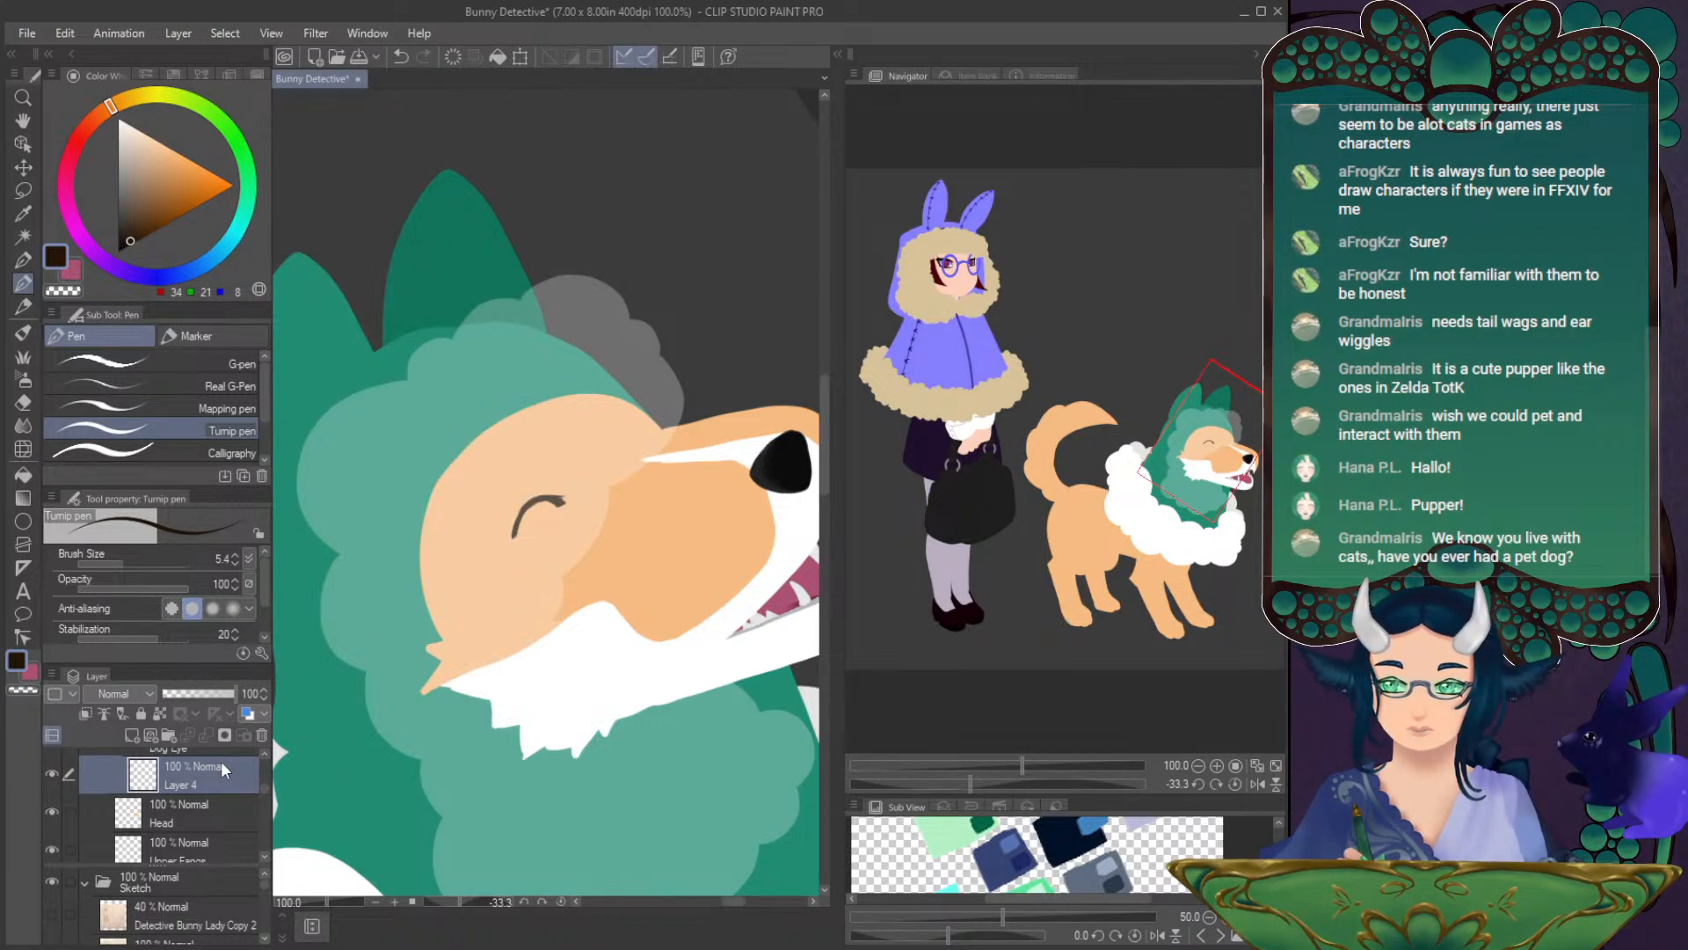
pyautogui.write('Eye Line Top')
pyautogui.press('Return')
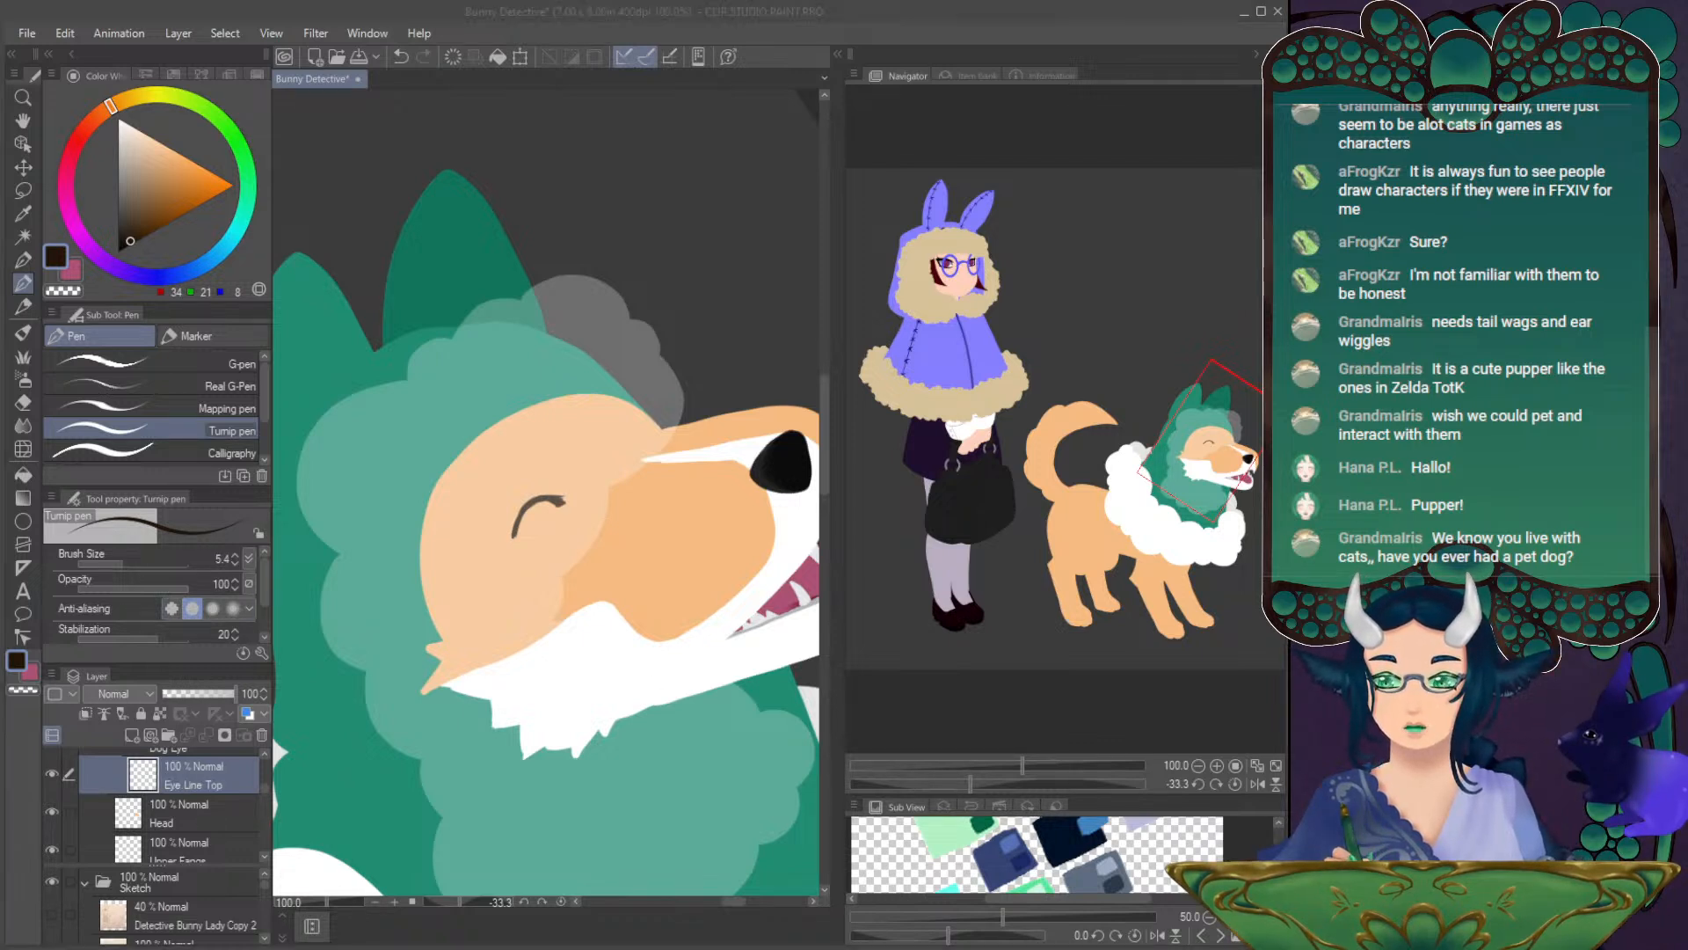
pyautogui.click(639, 441)
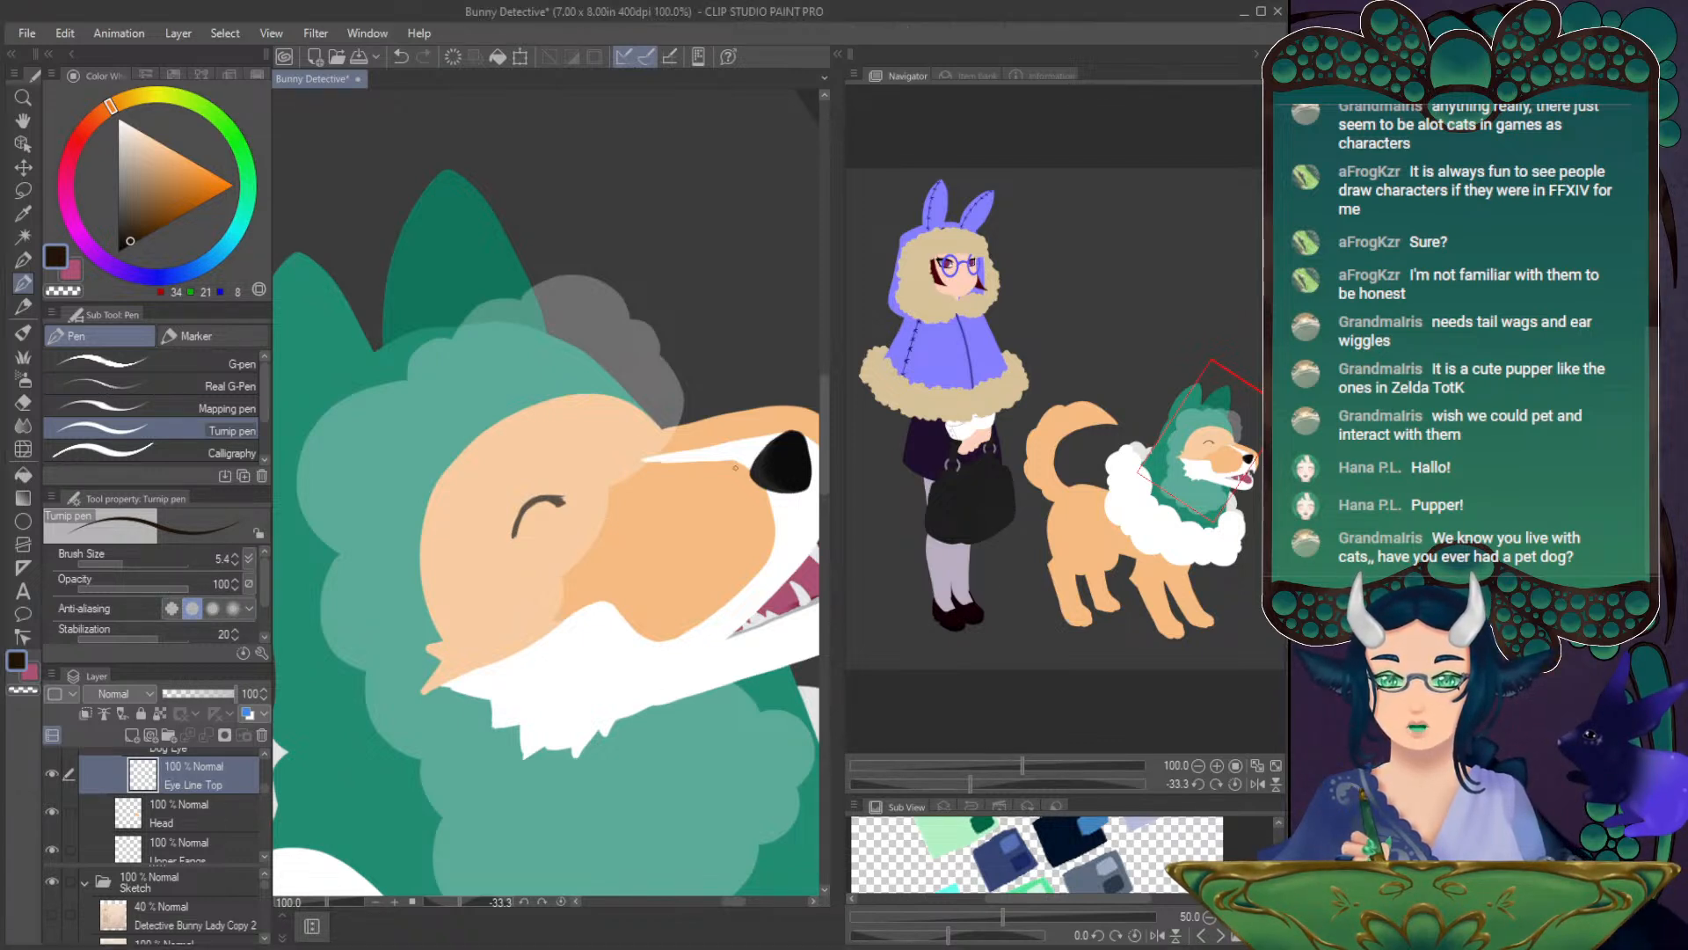
# - Add a new layer directly beneath Eye Line Top in the Dog Eye folder and make it the active layer
pyautogui.moveTo(982, 778); pyautogui.dragTo(1050, 778)
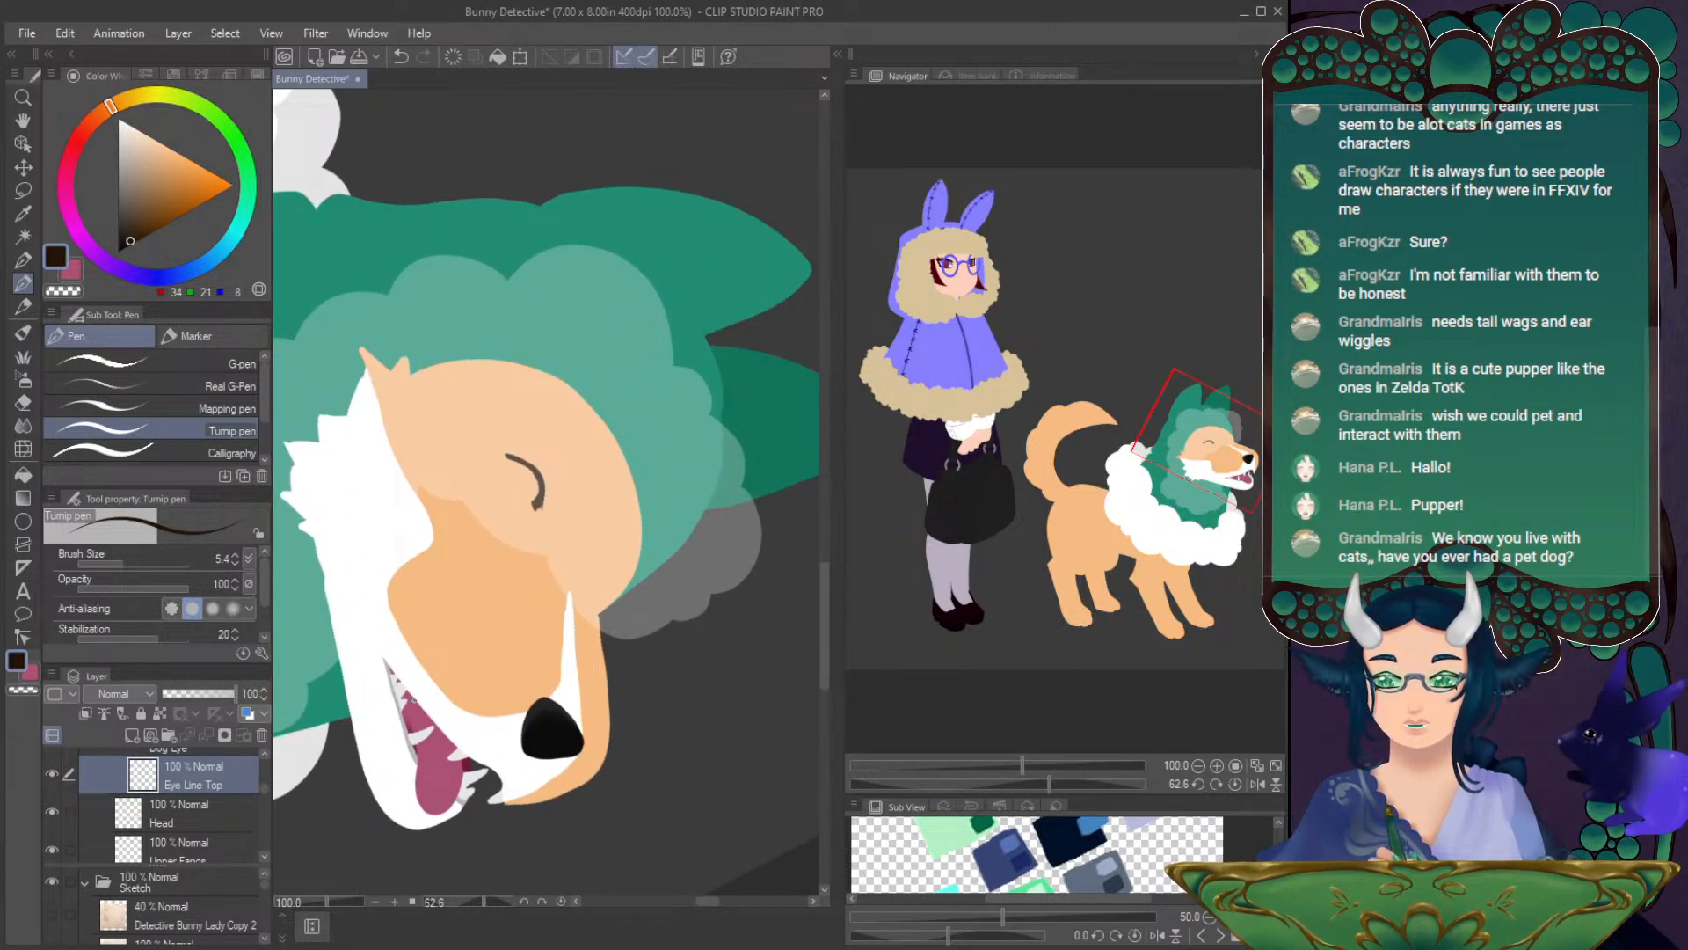
pyautogui.click(137, 732)
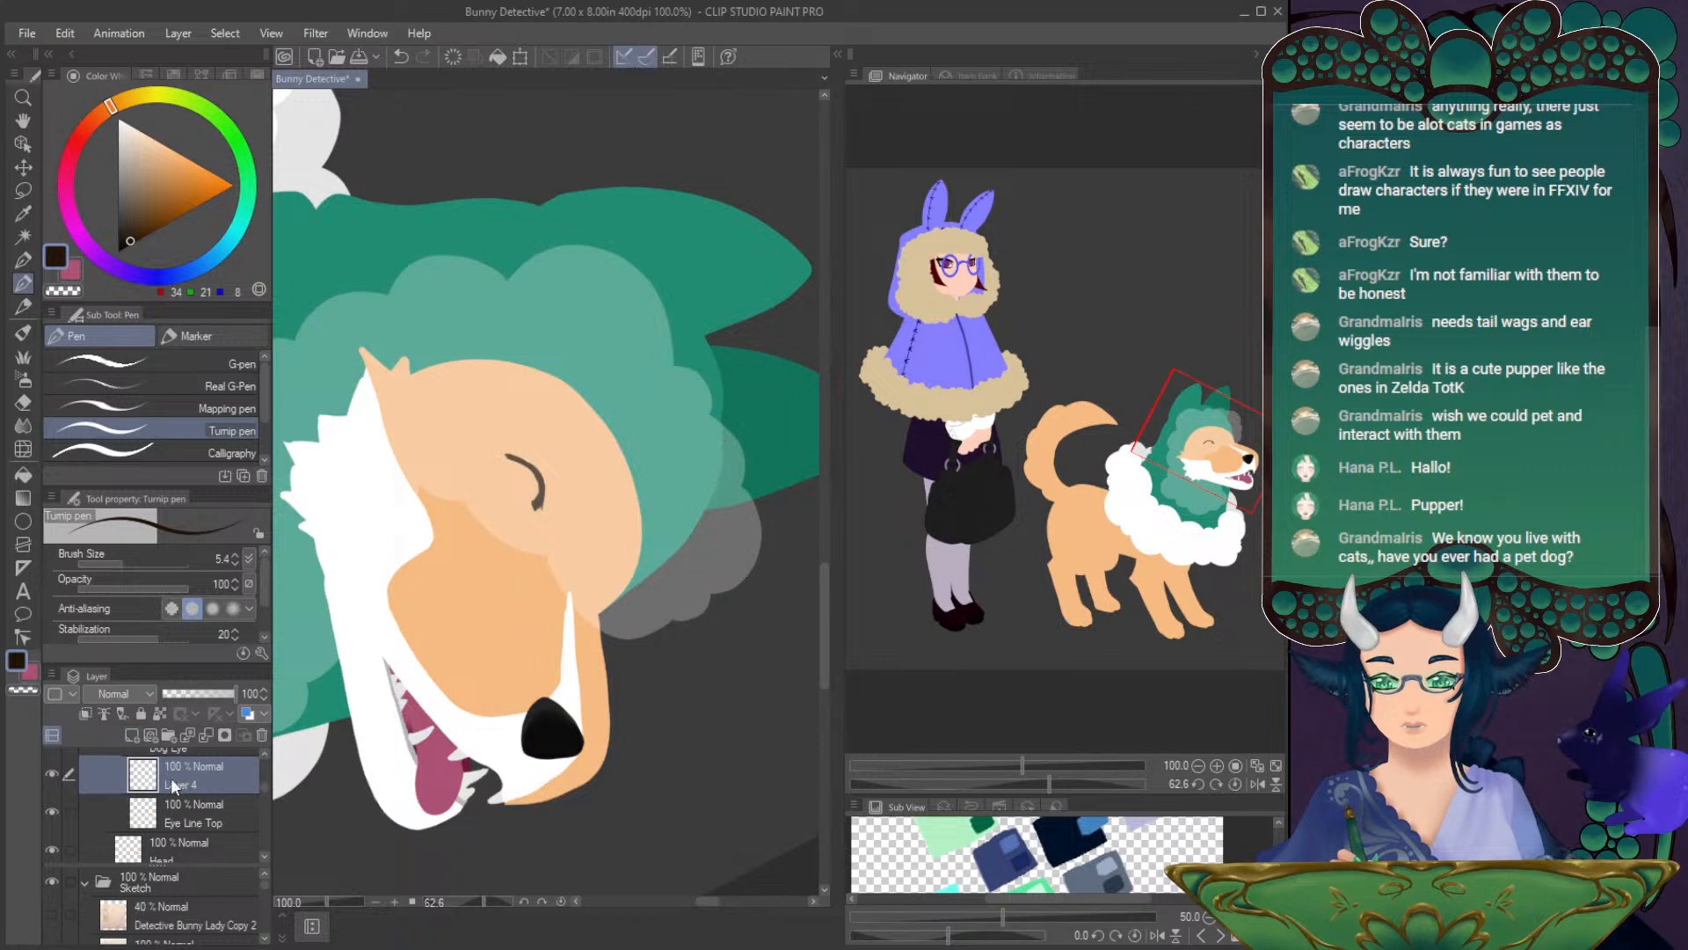
pyautogui.moveTo(191, 820); pyautogui.dragTo(197, 778)
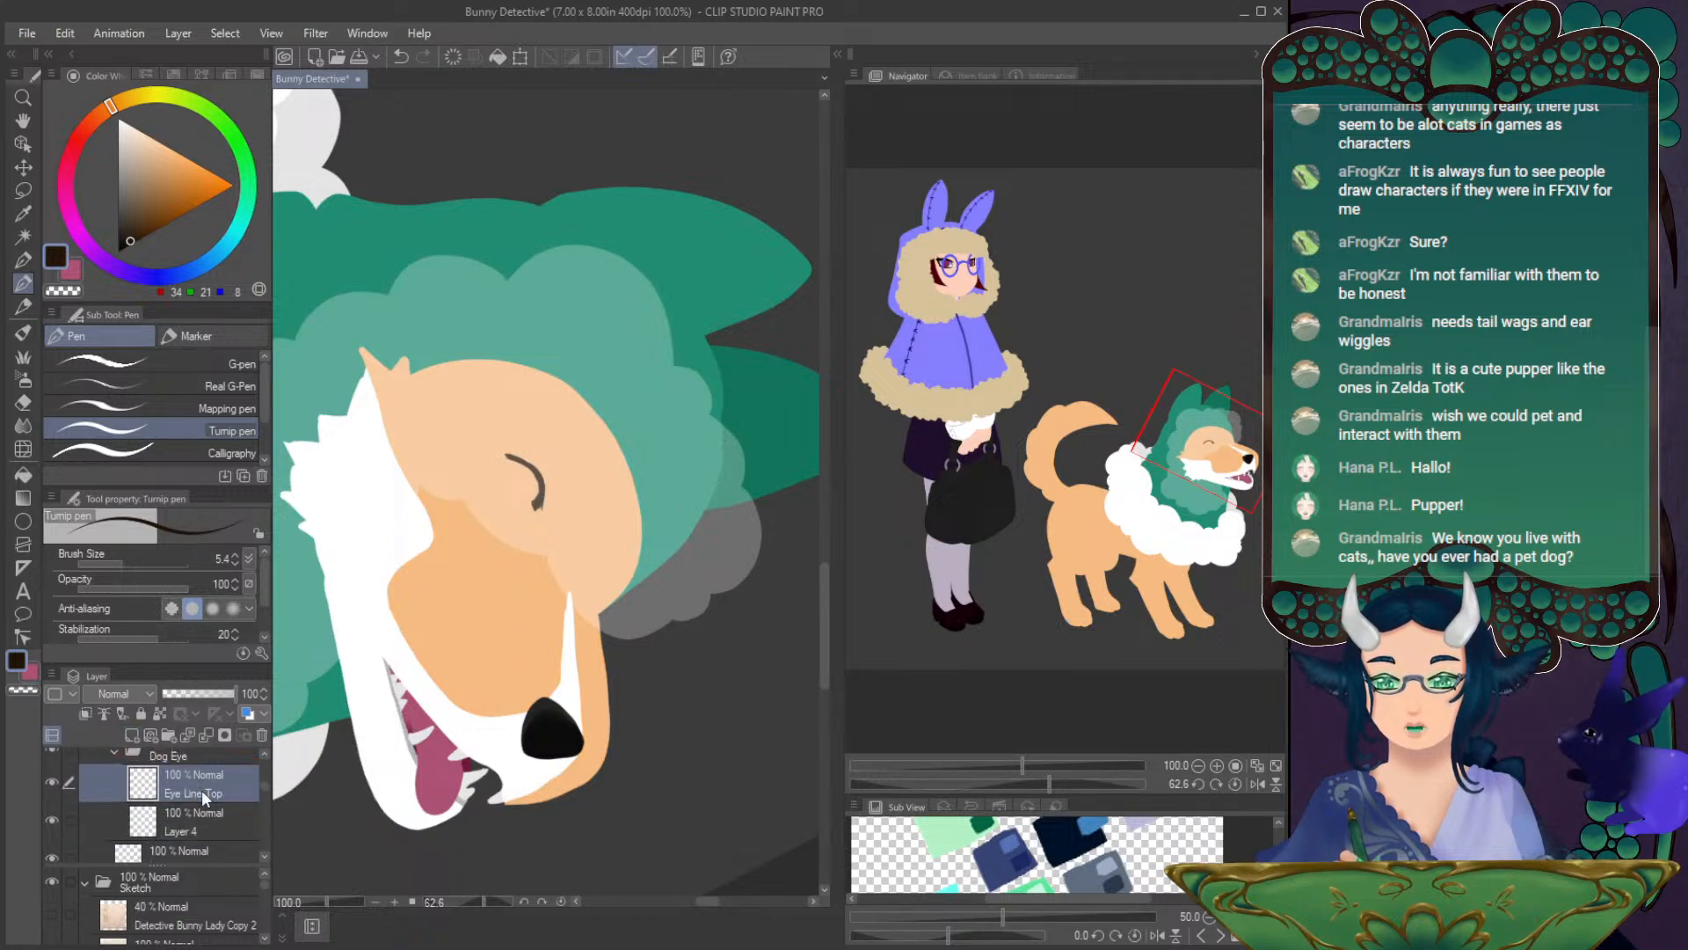
pyautogui.click(204, 831)
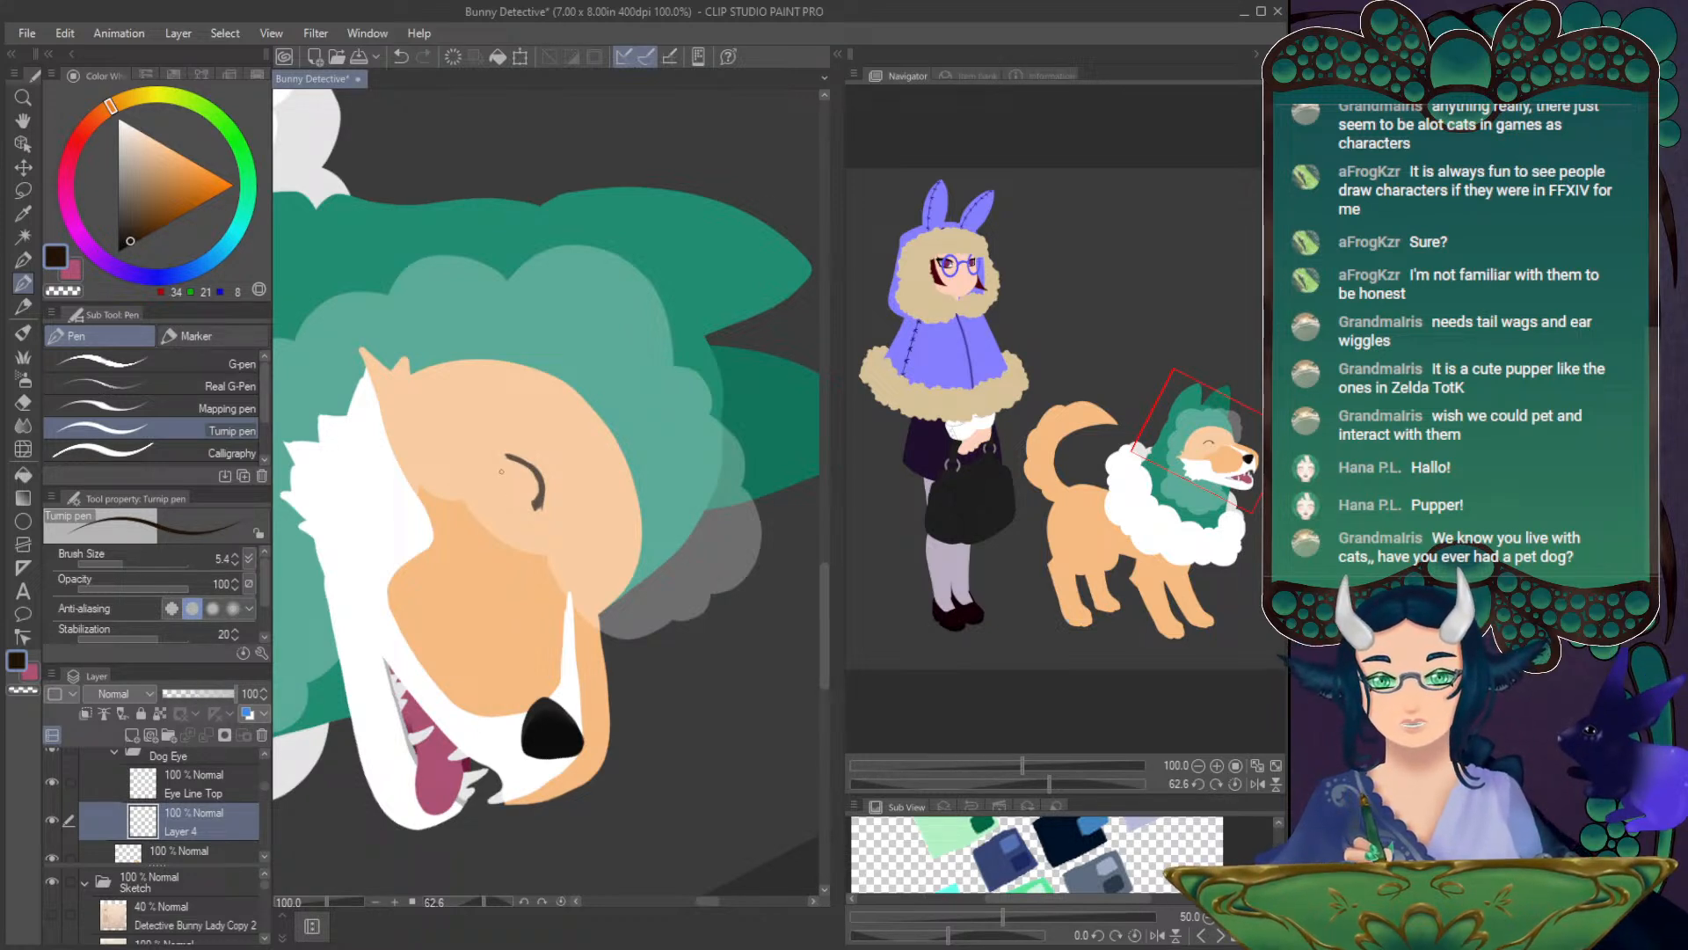
# - Draw the dog's dark lower eyelid line on the new layer, refining its inner corner and curve
pyautogui.moveTo(500, 466); pyautogui.dragTo(503, 493)
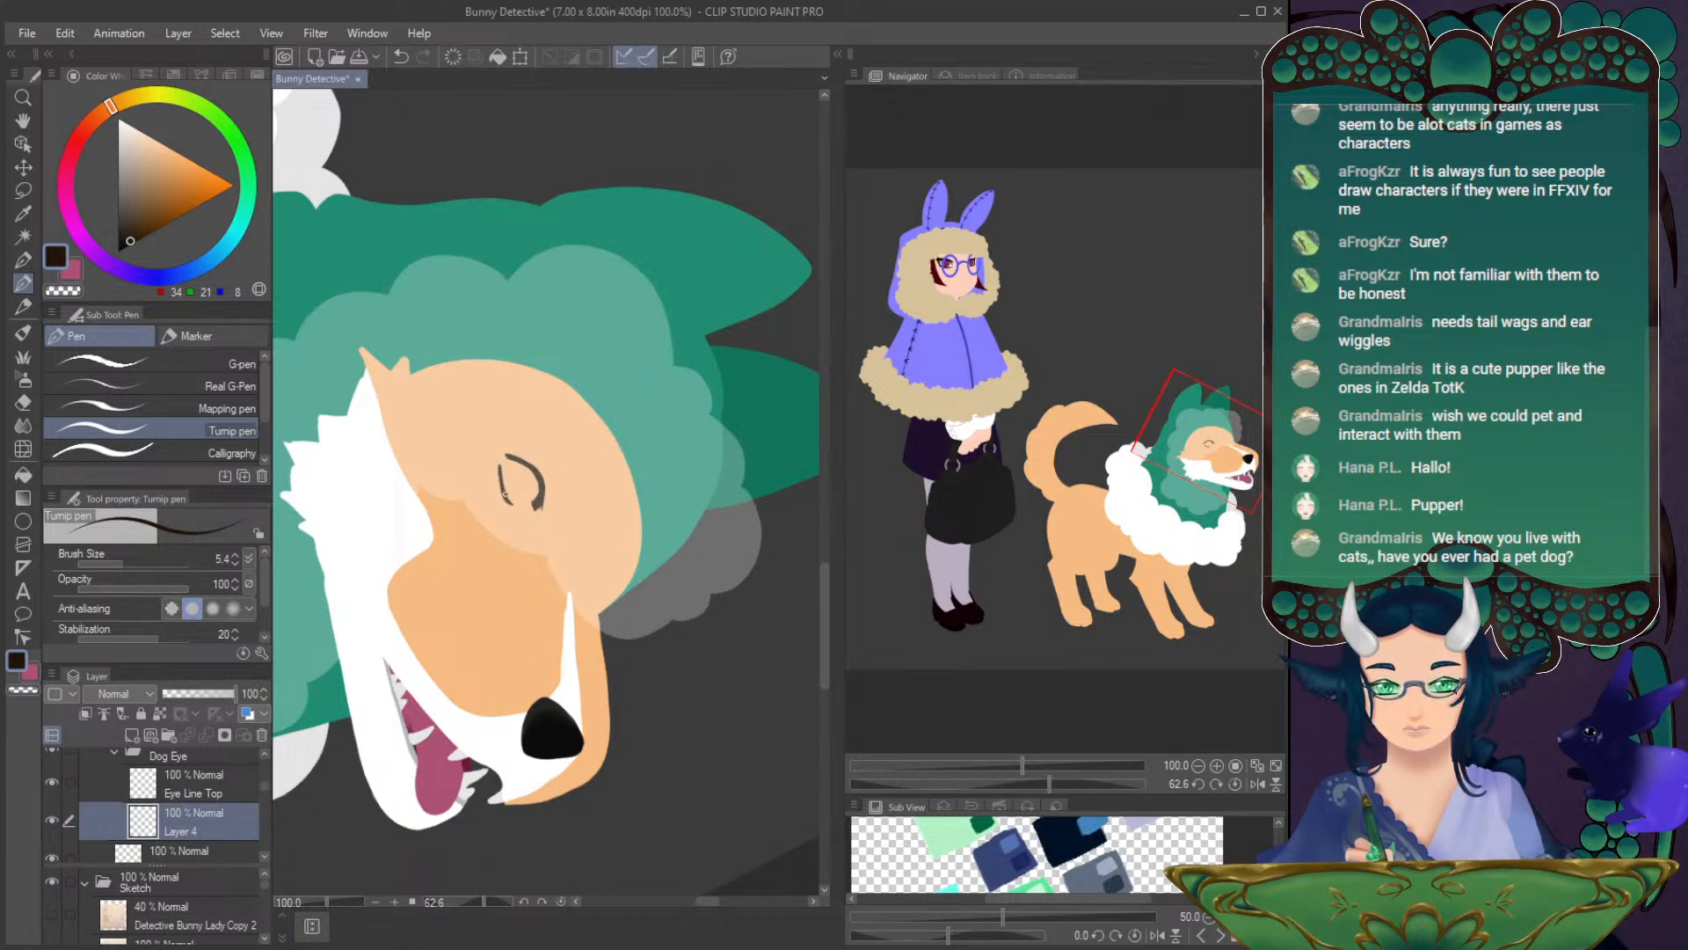
pyautogui.click(1234, 783)
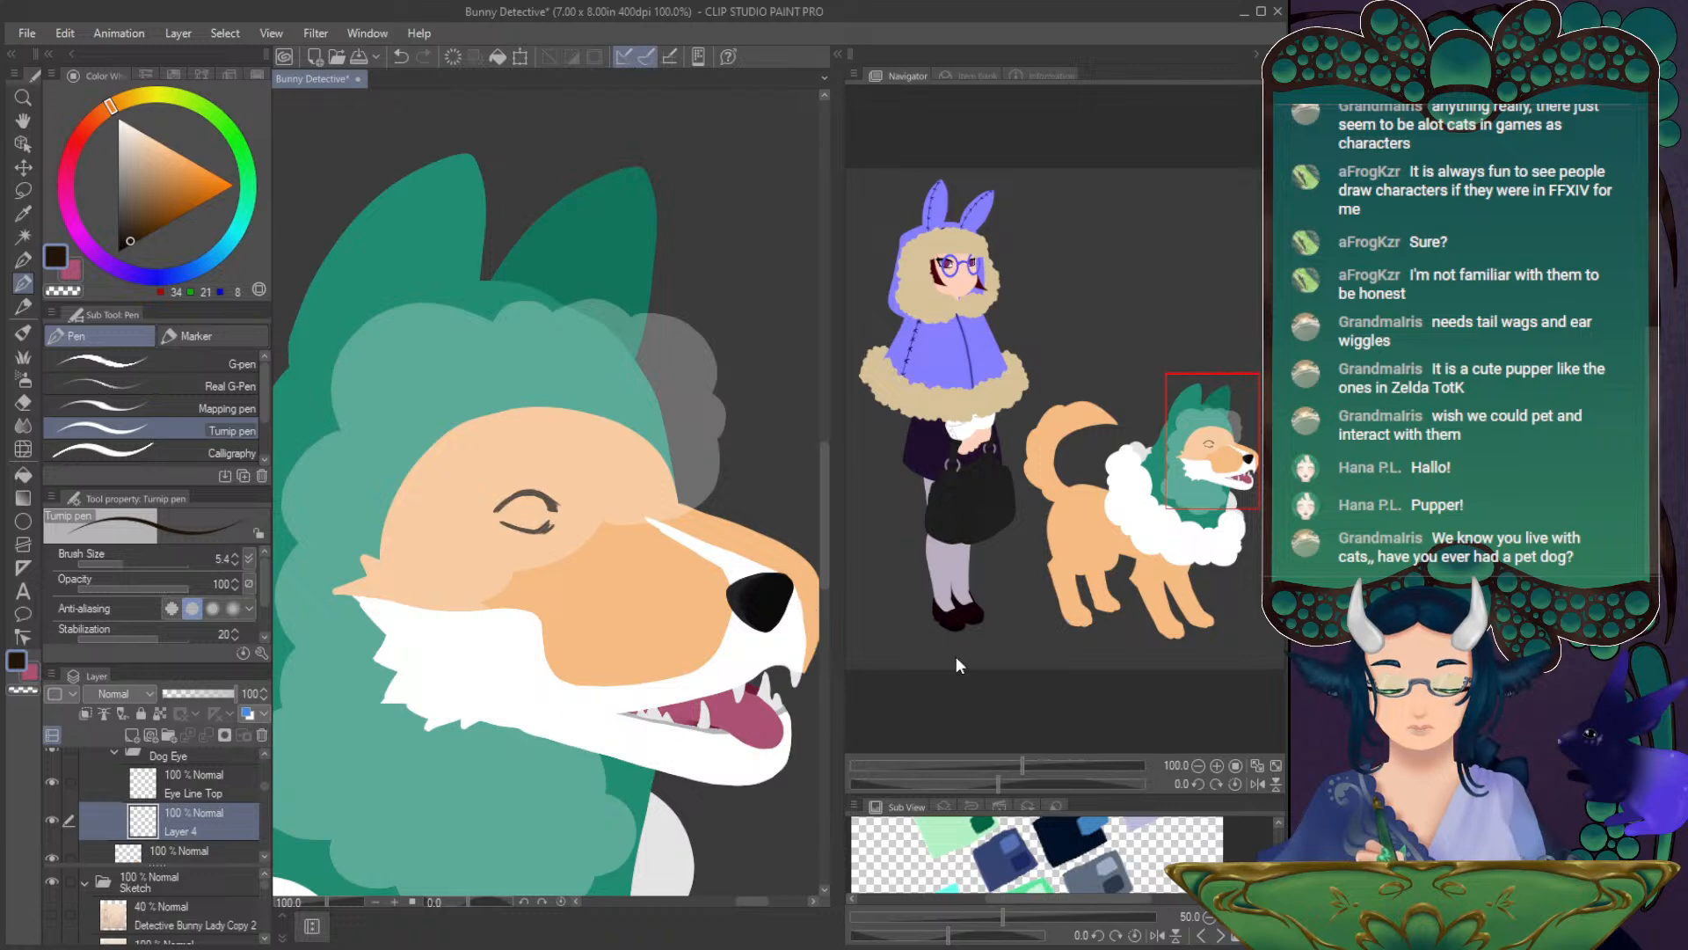
pyautogui.click(1256, 782)
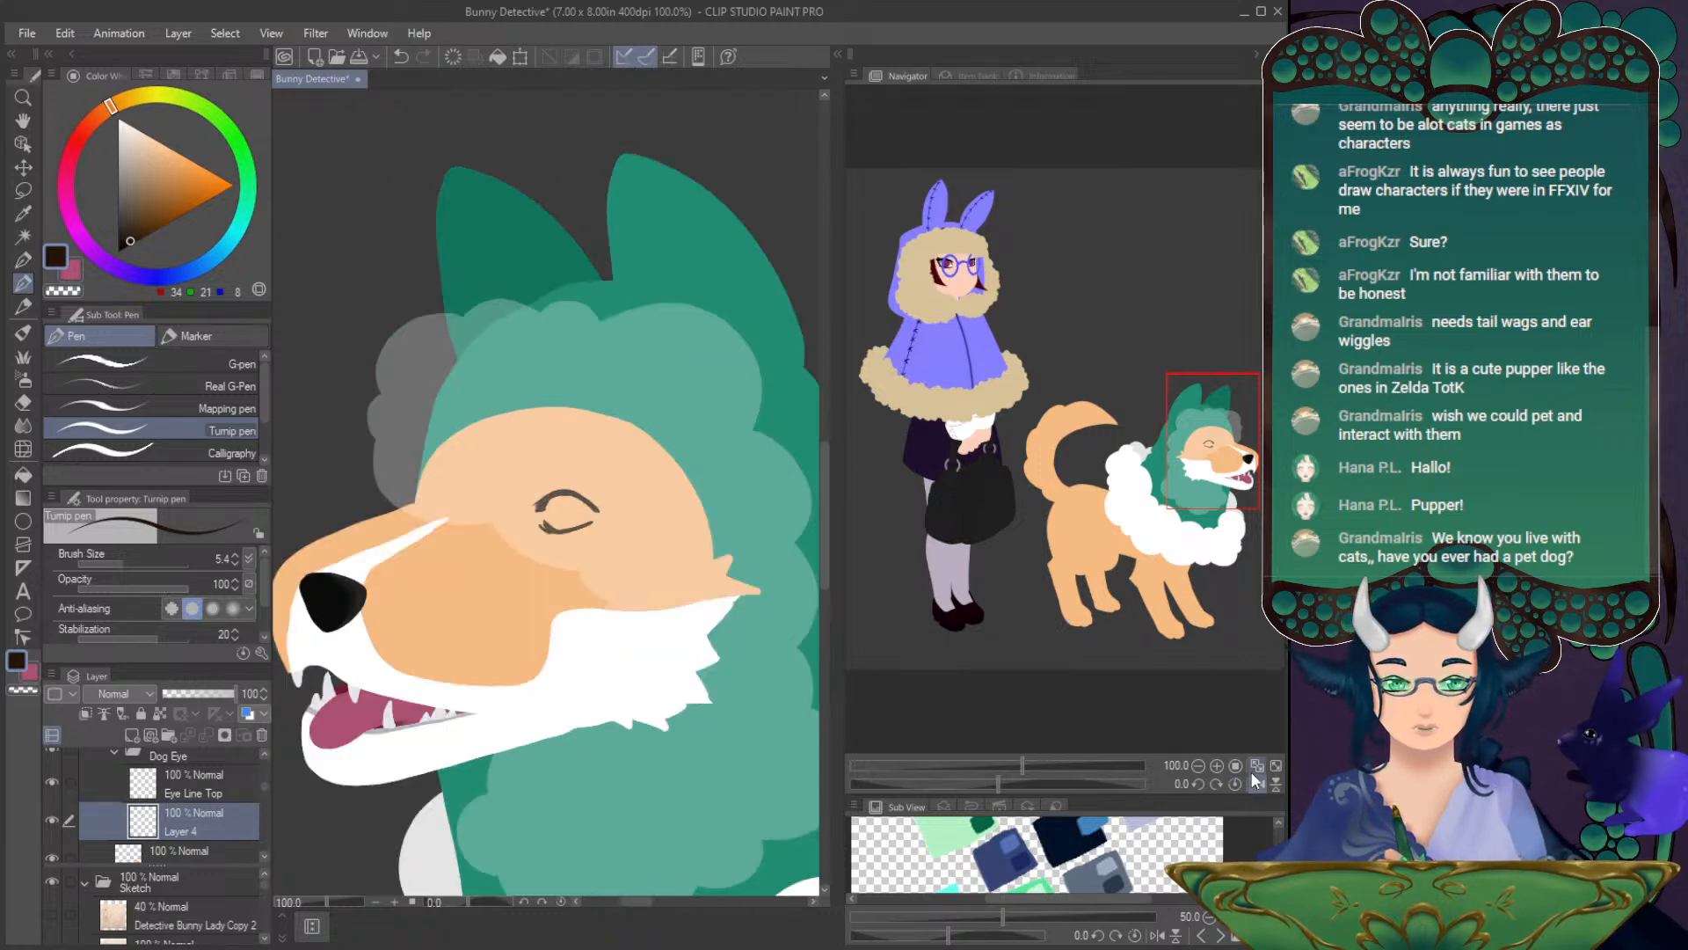
pyautogui.moveTo(1002, 784); pyautogui.dragTo(1047, 785)
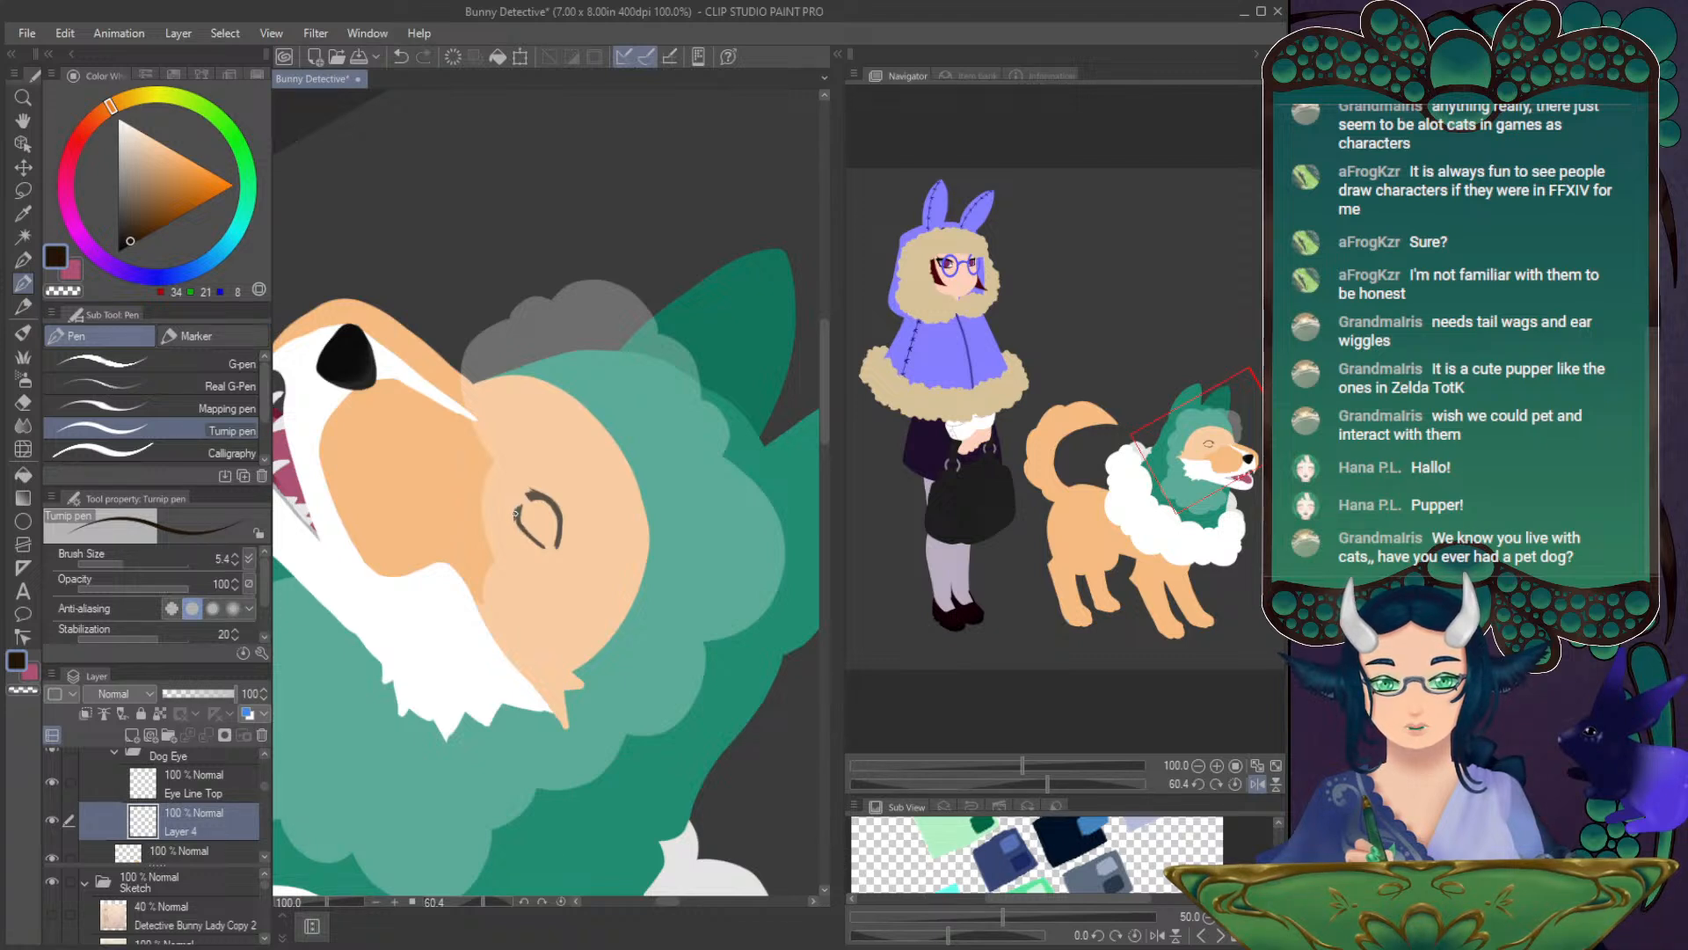
pyautogui.moveTo(514, 515); pyautogui.dragTo(538, 545)
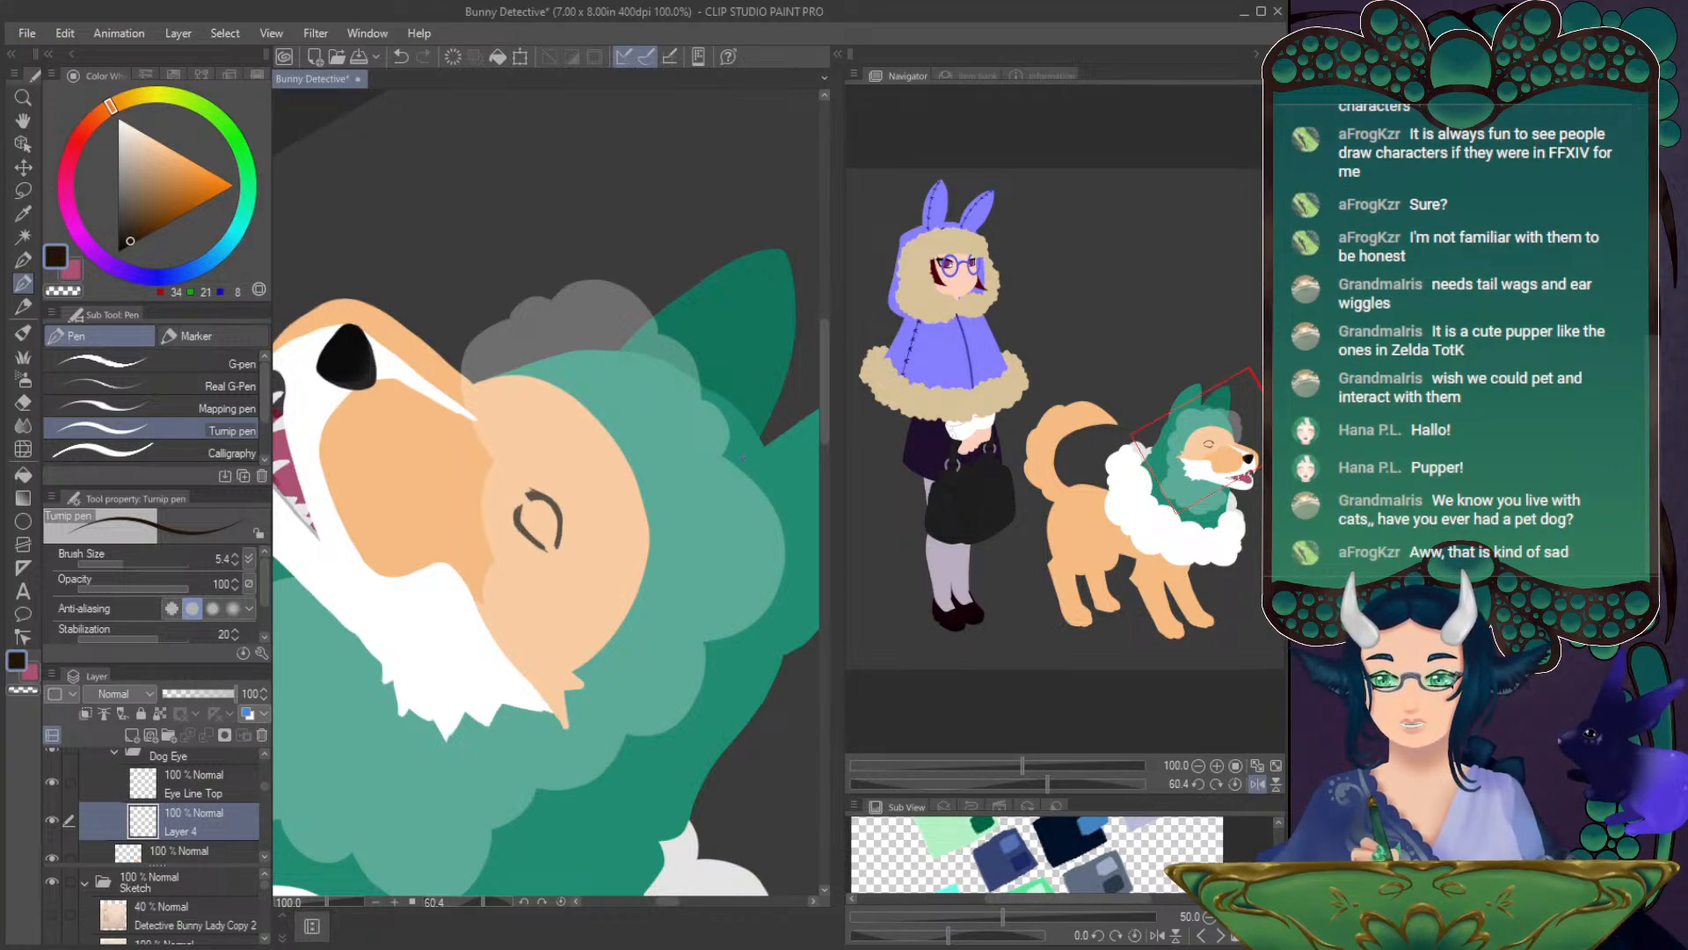
pyautogui.click(1238, 784)
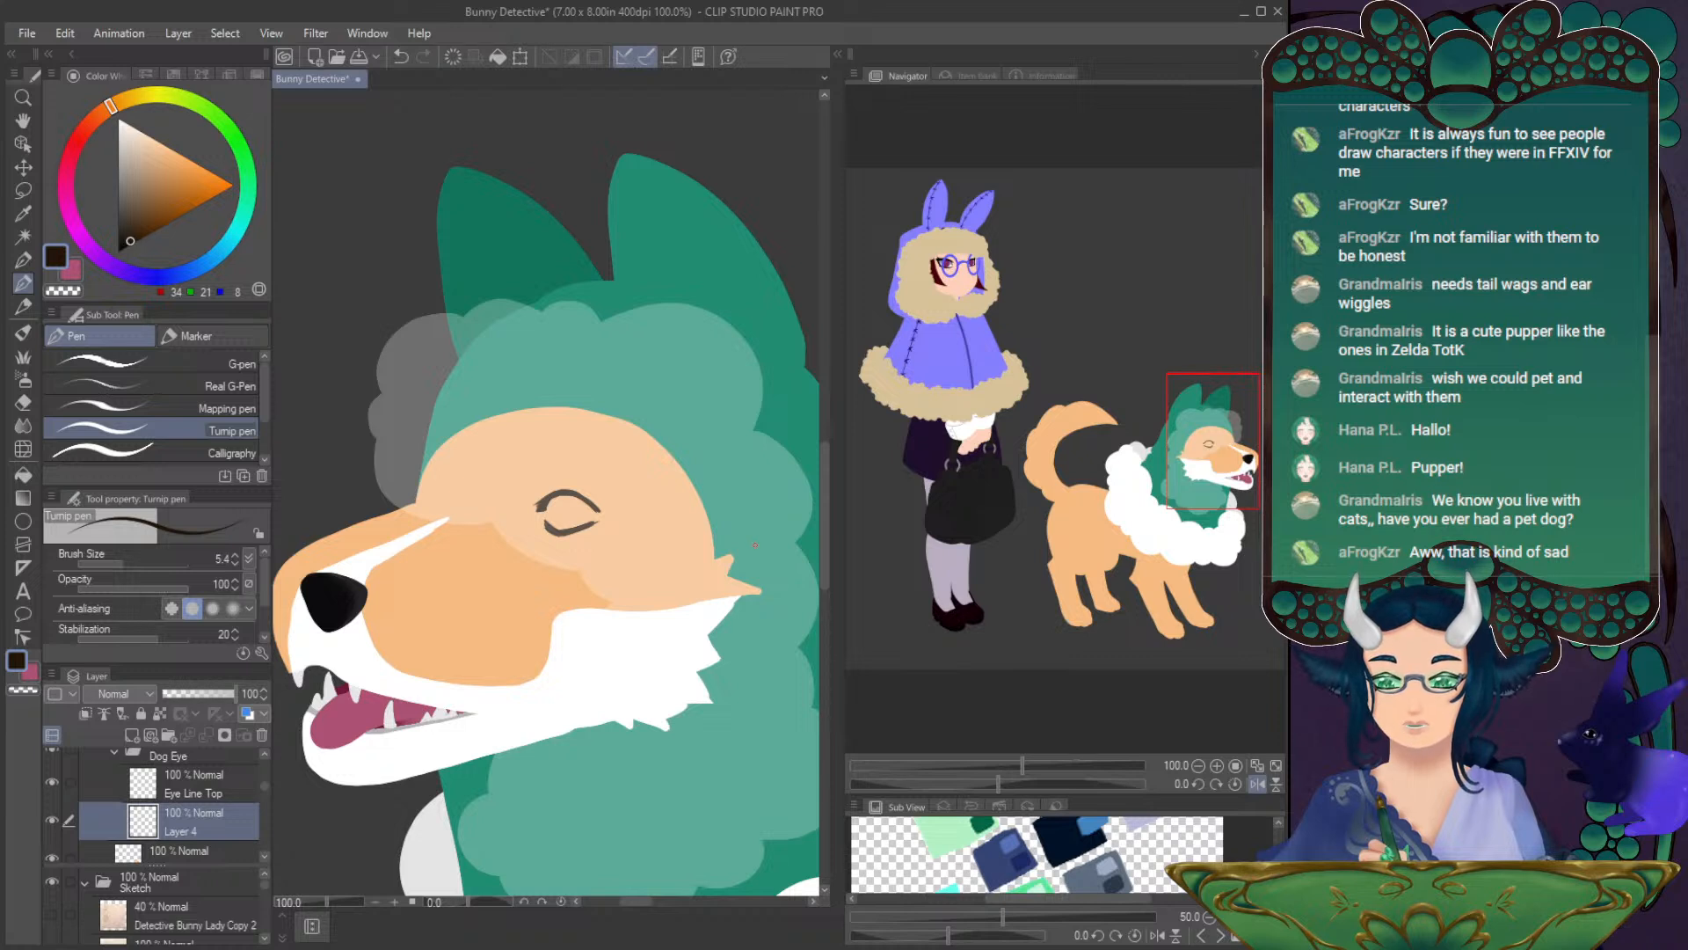
# - Rename the two eyelid layers Lower Eyeline and Upper Eyeline
pyautogui.click(23, 190)
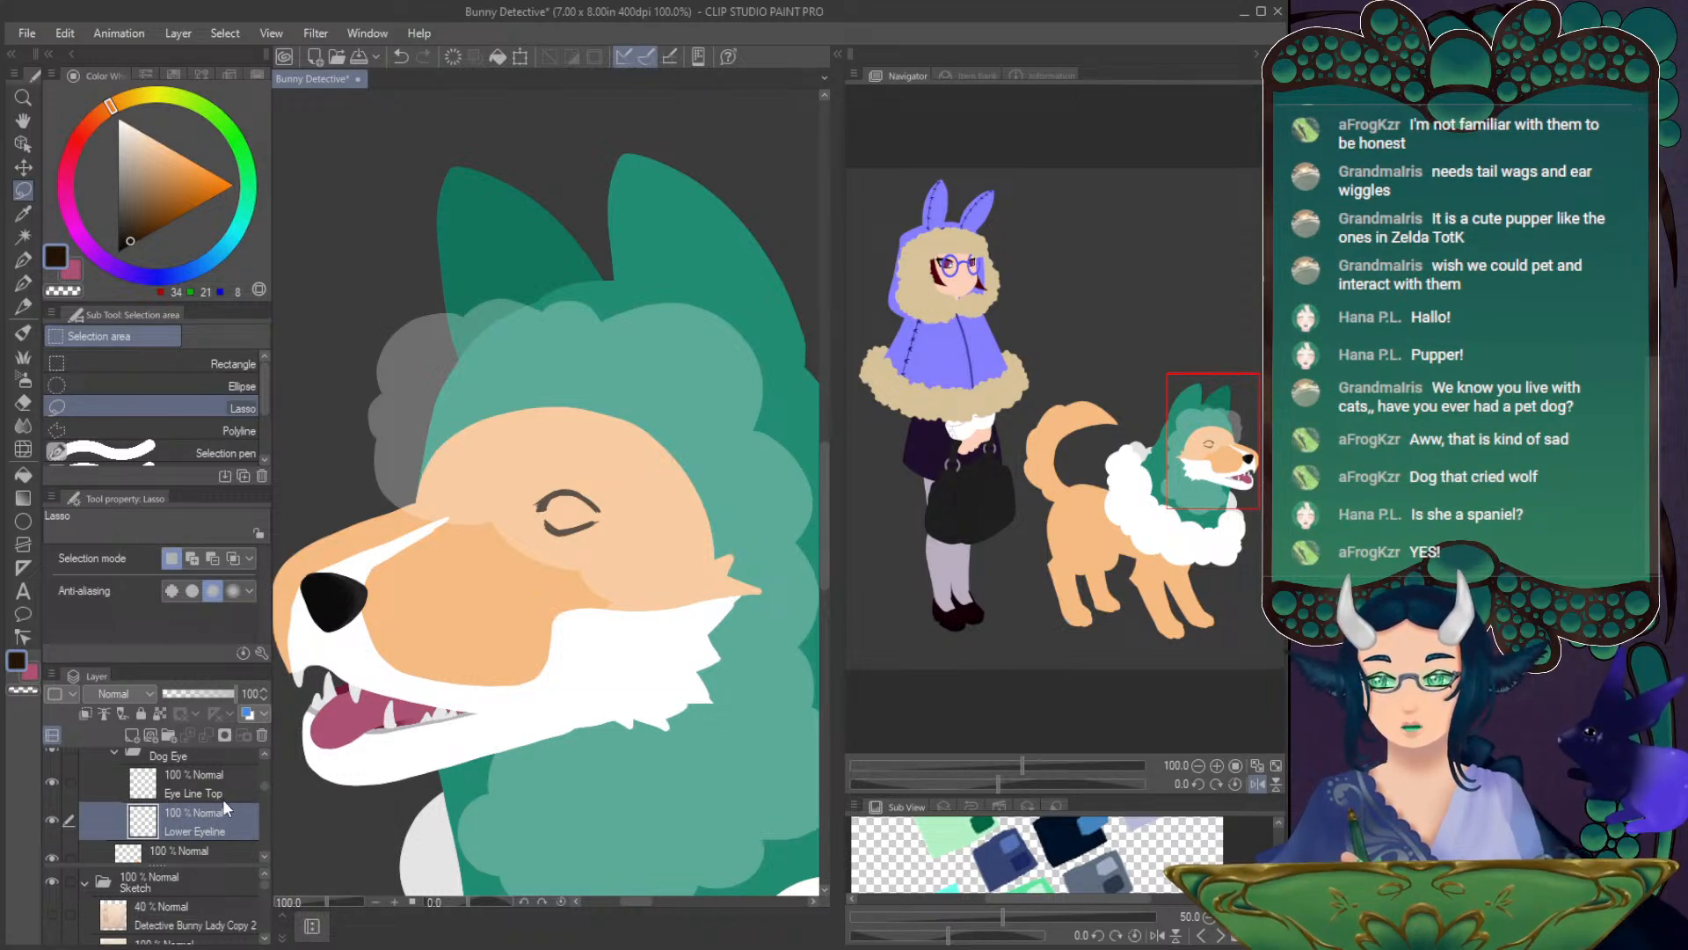
pyautogui.click(224, 793)
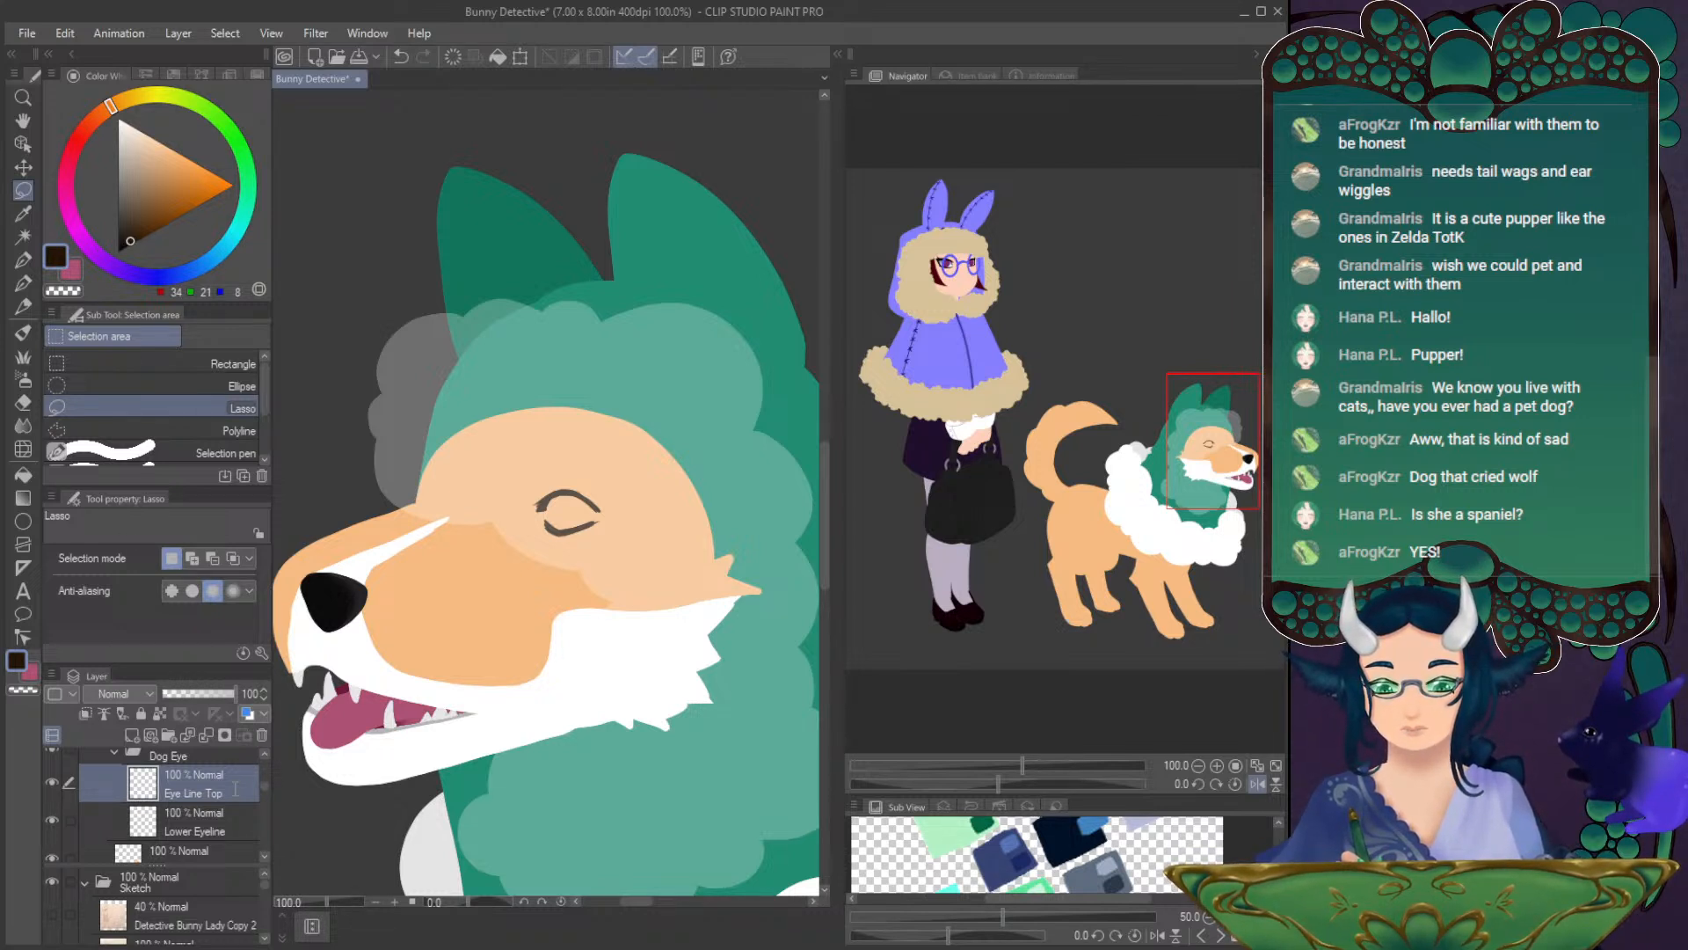
pyautogui.press('Return')
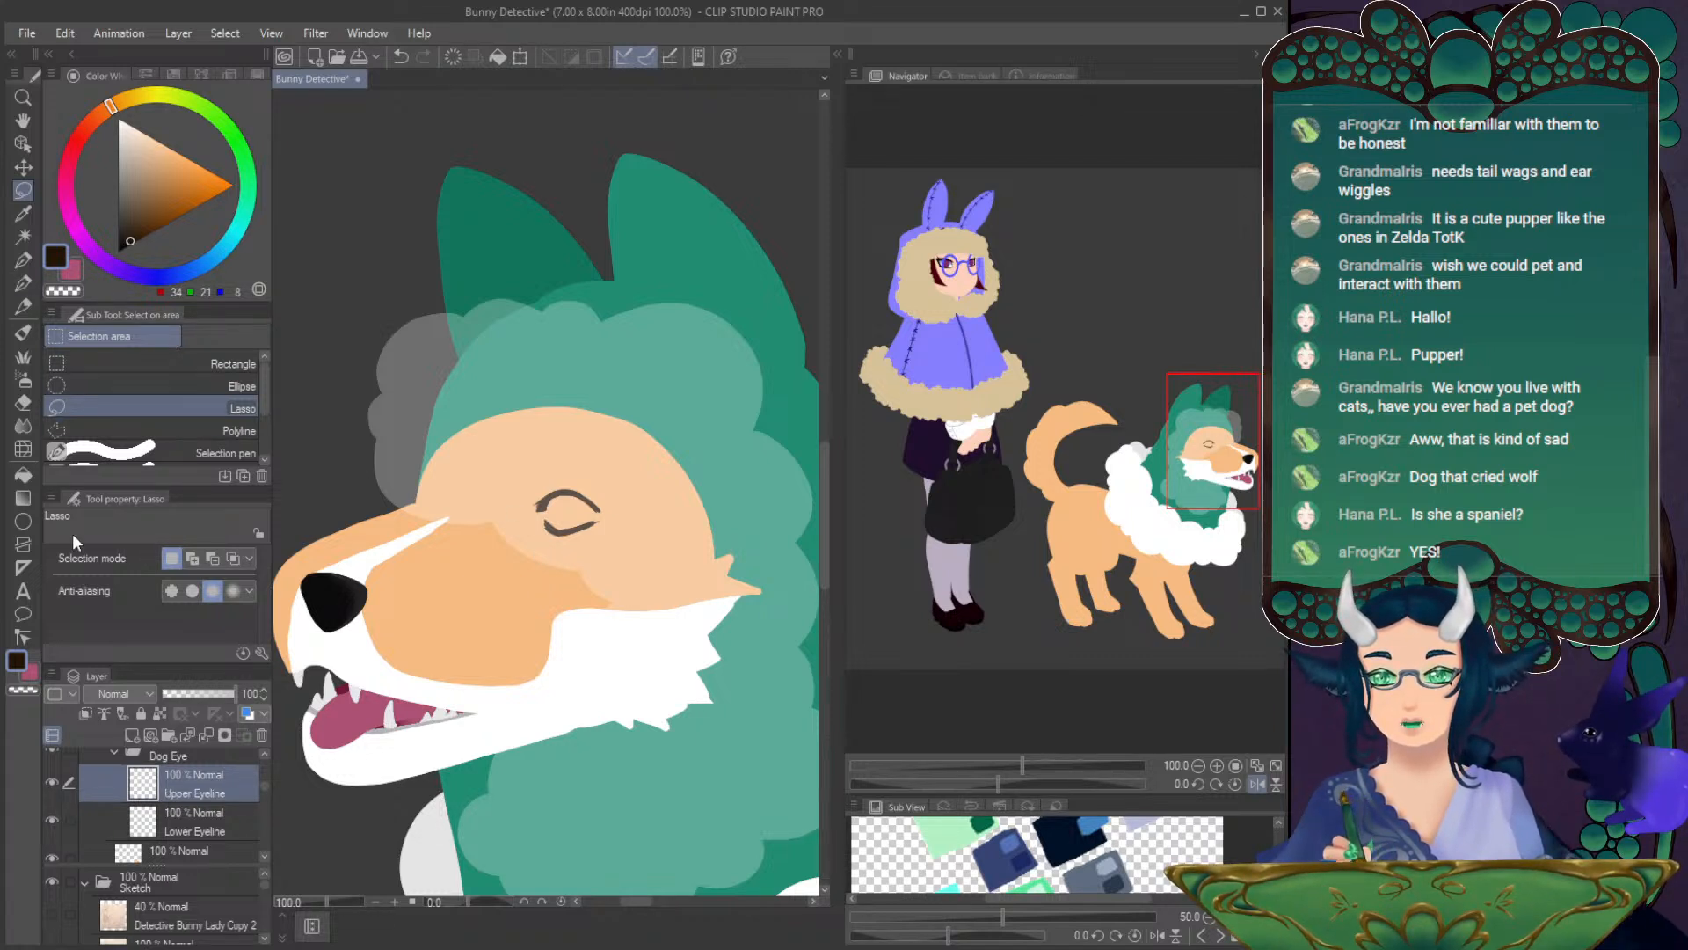
# - Transform the Upper Eyeline and Lower Eyeline layers together, widening the eye with Free Transform and enlarging it slightly with Scale/Rotate
pyautogui.keyDown('ctrl'); pyautogui.click(204, 835); pyautogui.keyUp('ctrl')
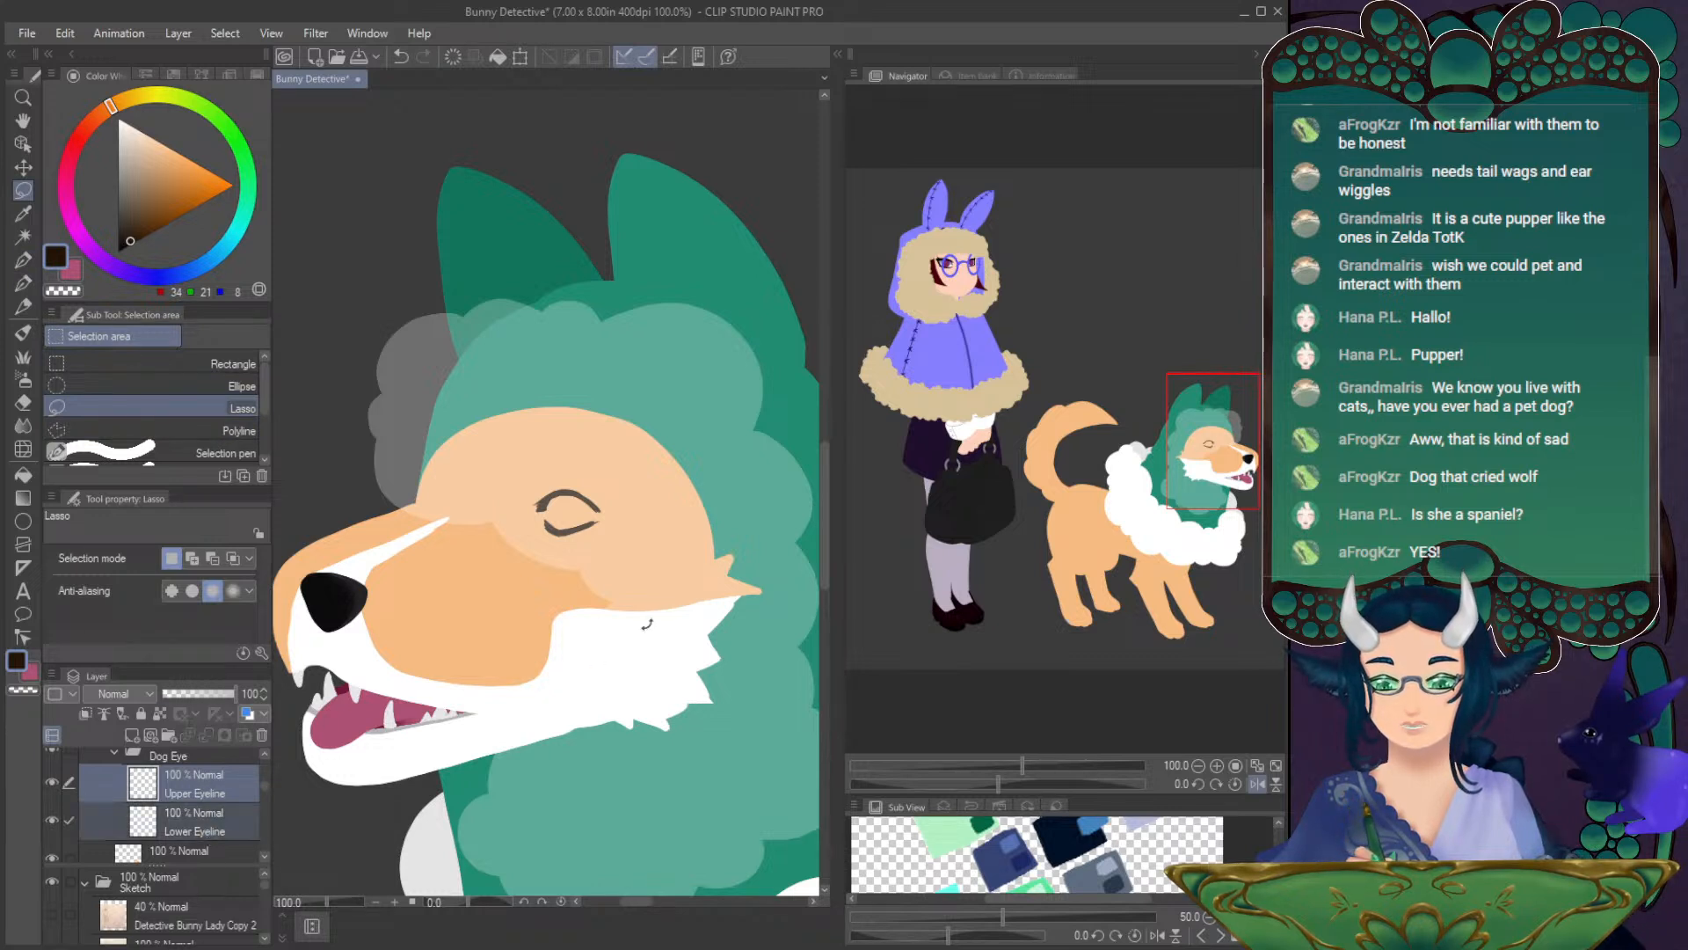
pyautogui.hotkey('ctrl', 't')
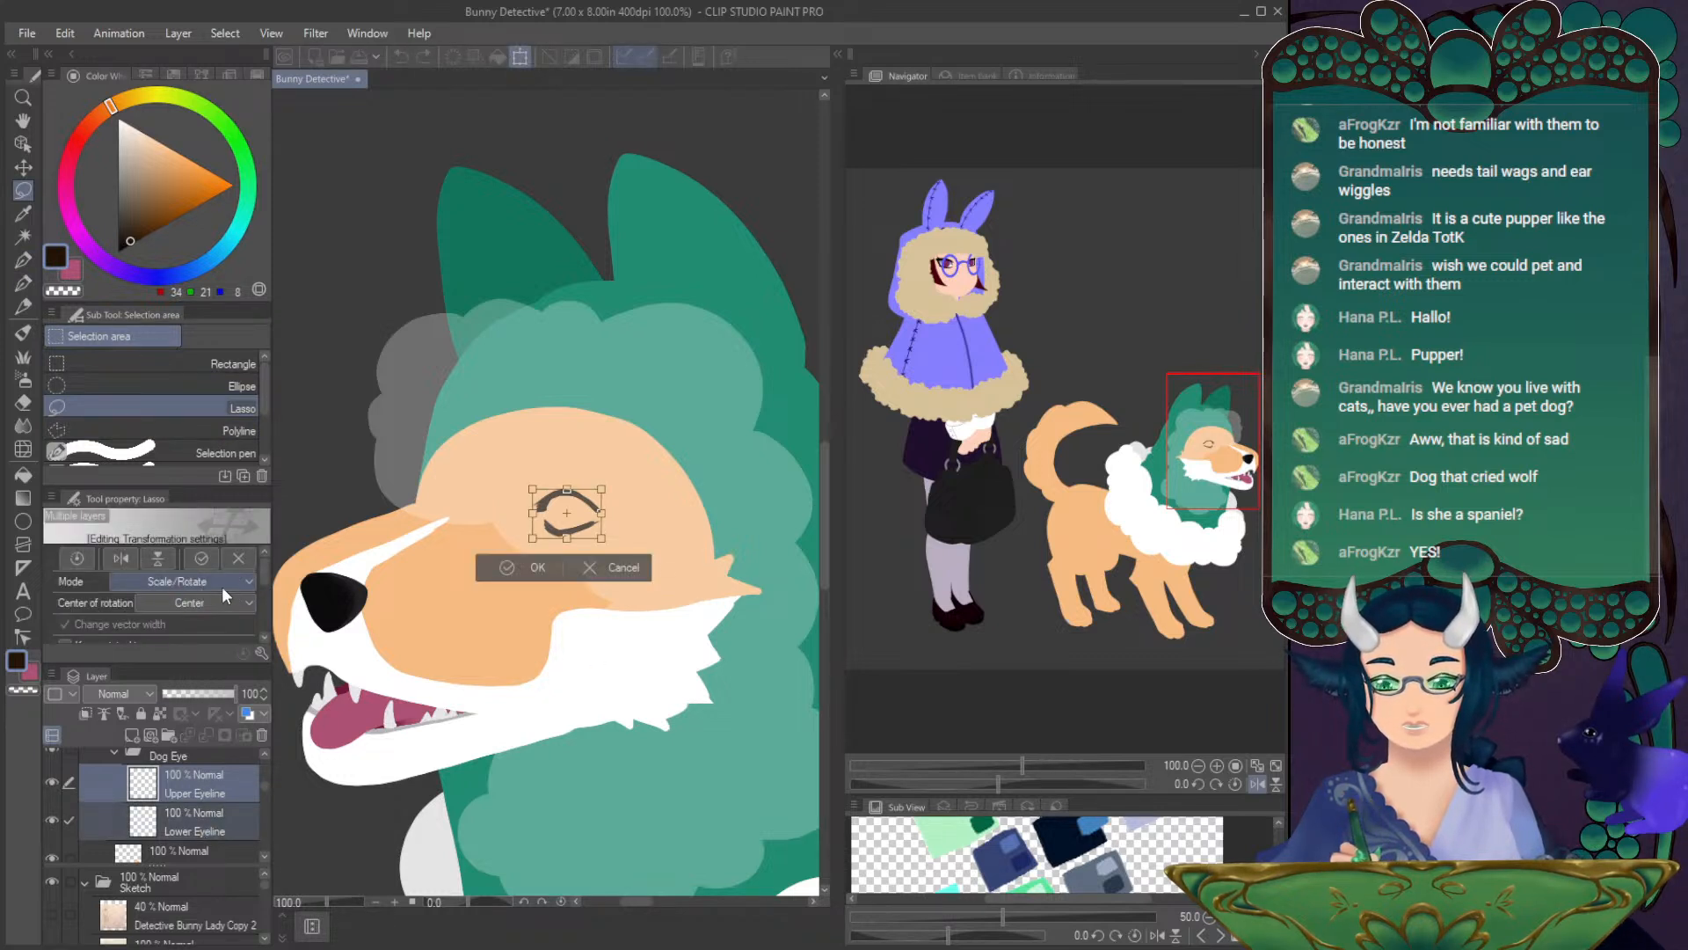
pyautogui.click(173, 646)
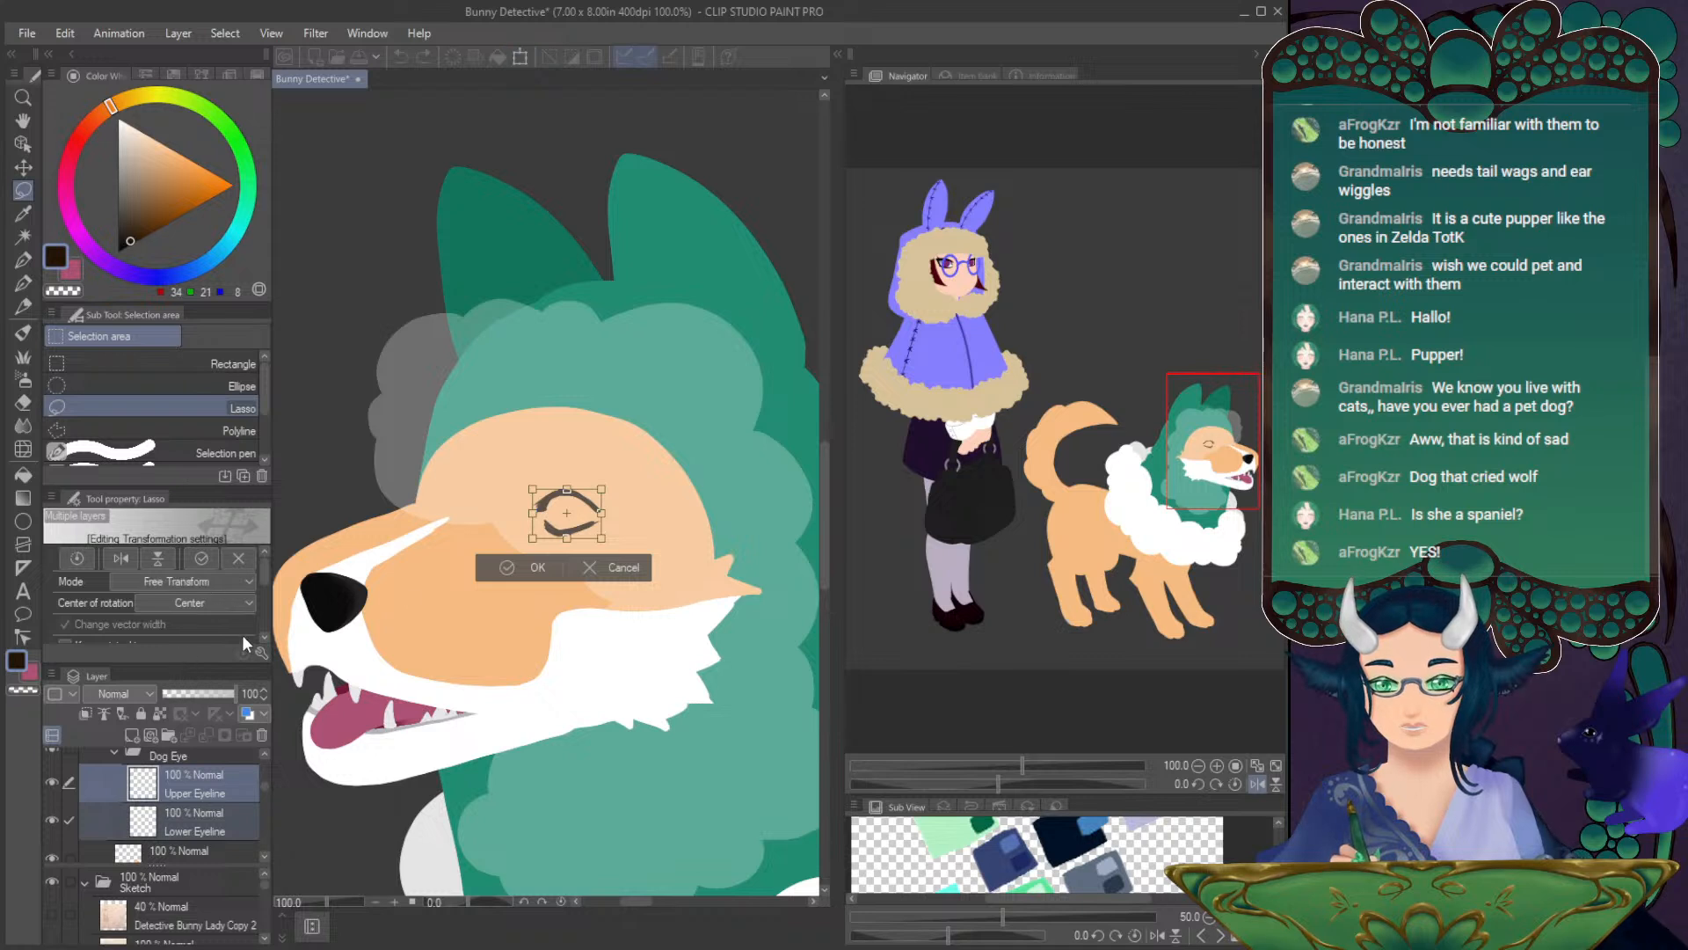
pyautogui.moveTo(601, 513); pyautogui.dragTo(619, 520)
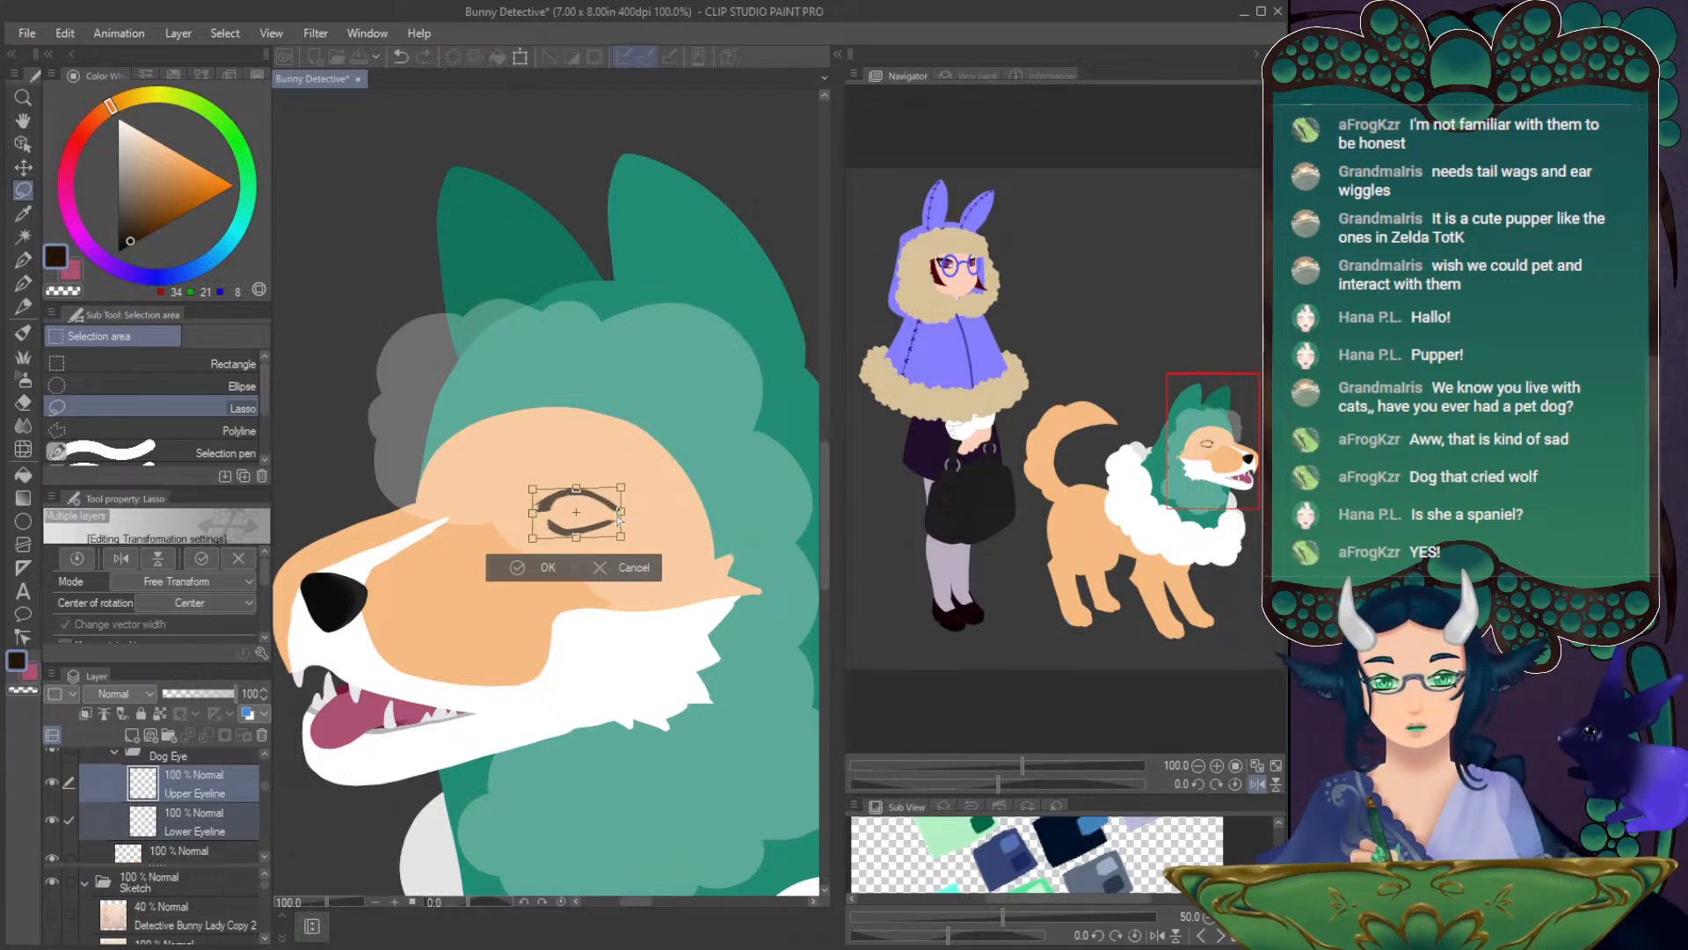
pyautogui.click(524, 576)
pyautogui.hotkey('ctrl', 't')
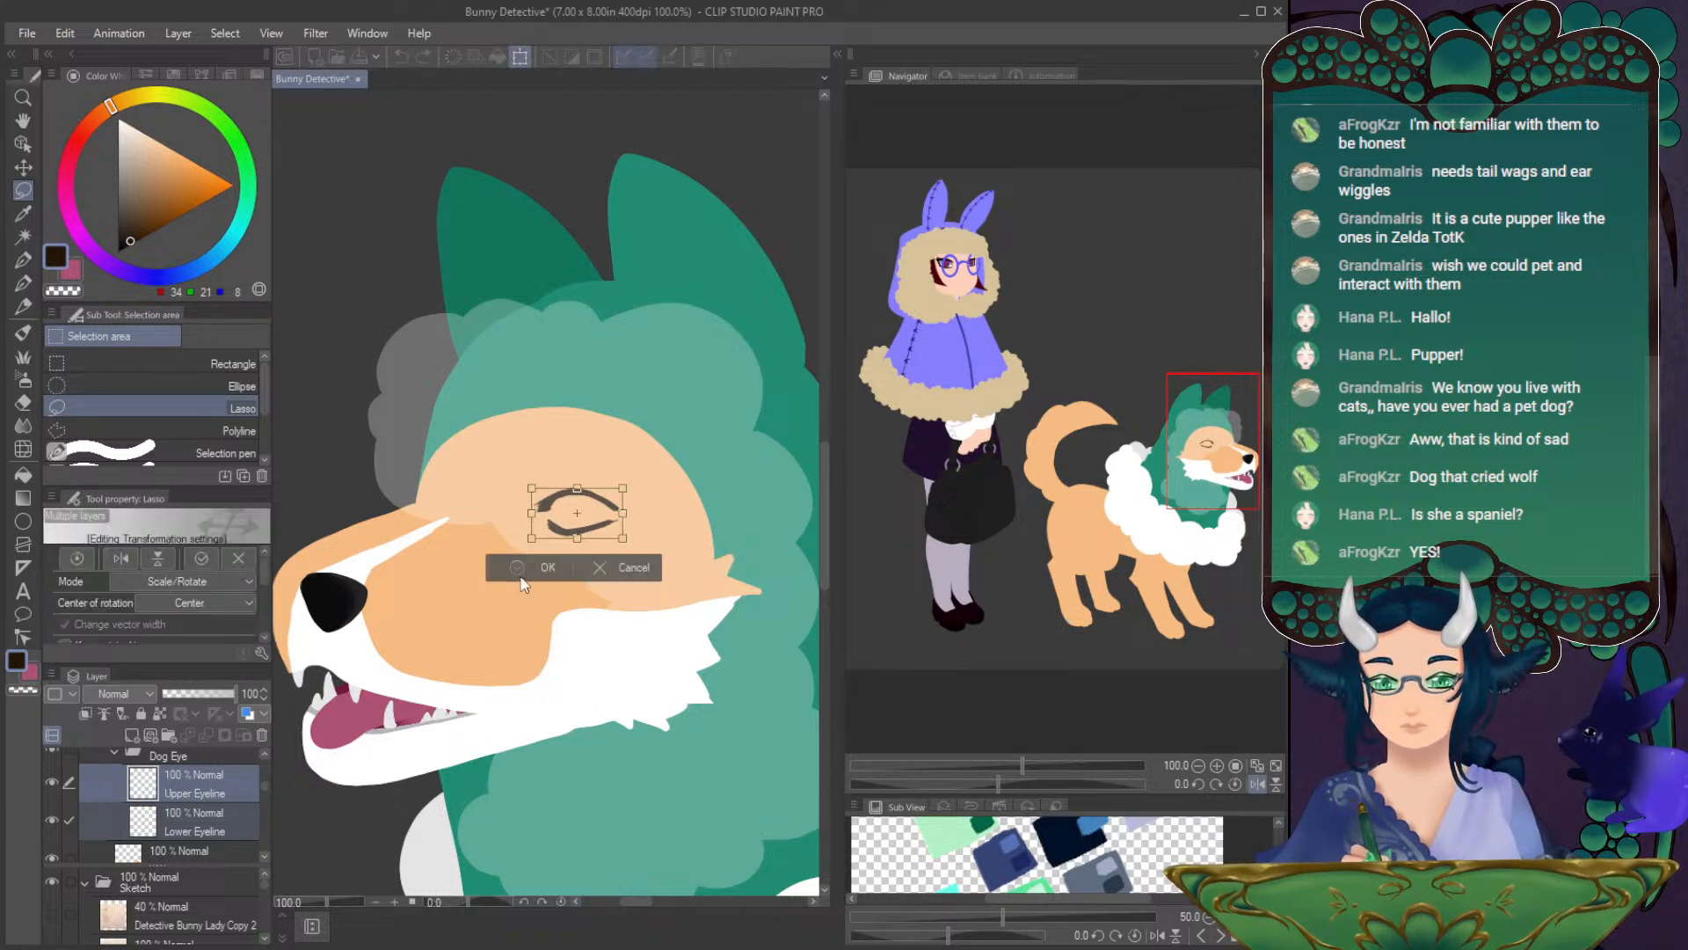
pyautogui.moveTo(531, 488); pyautogui.dragTo(522, 483)
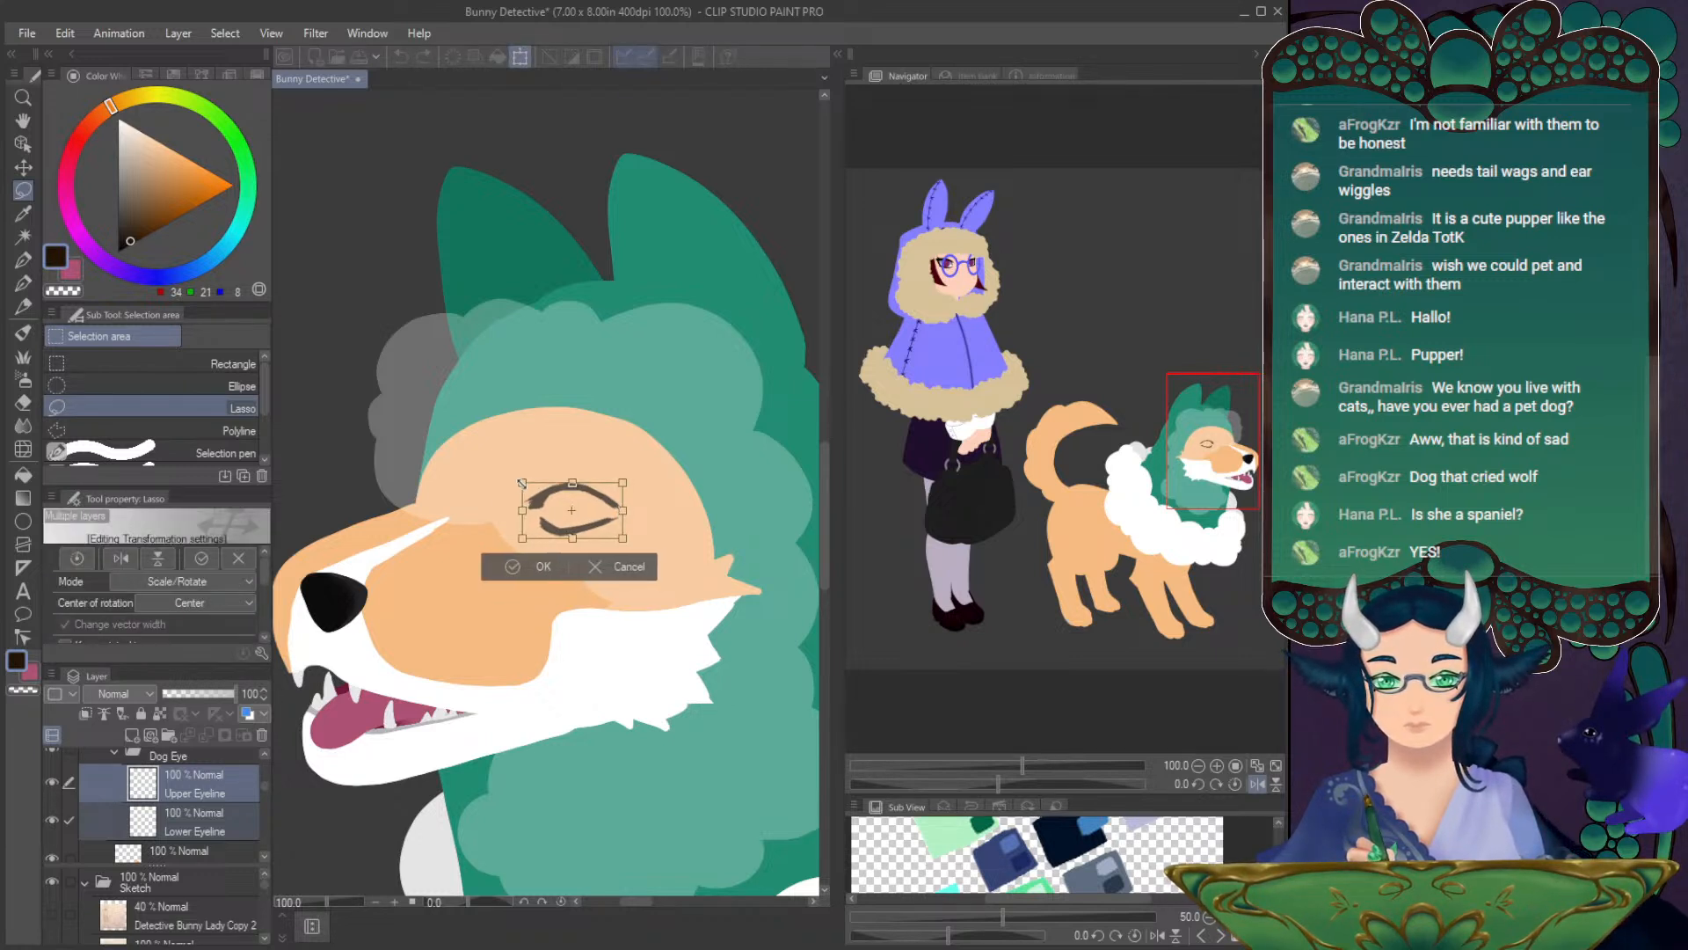
pyautogui.click(540, 567)
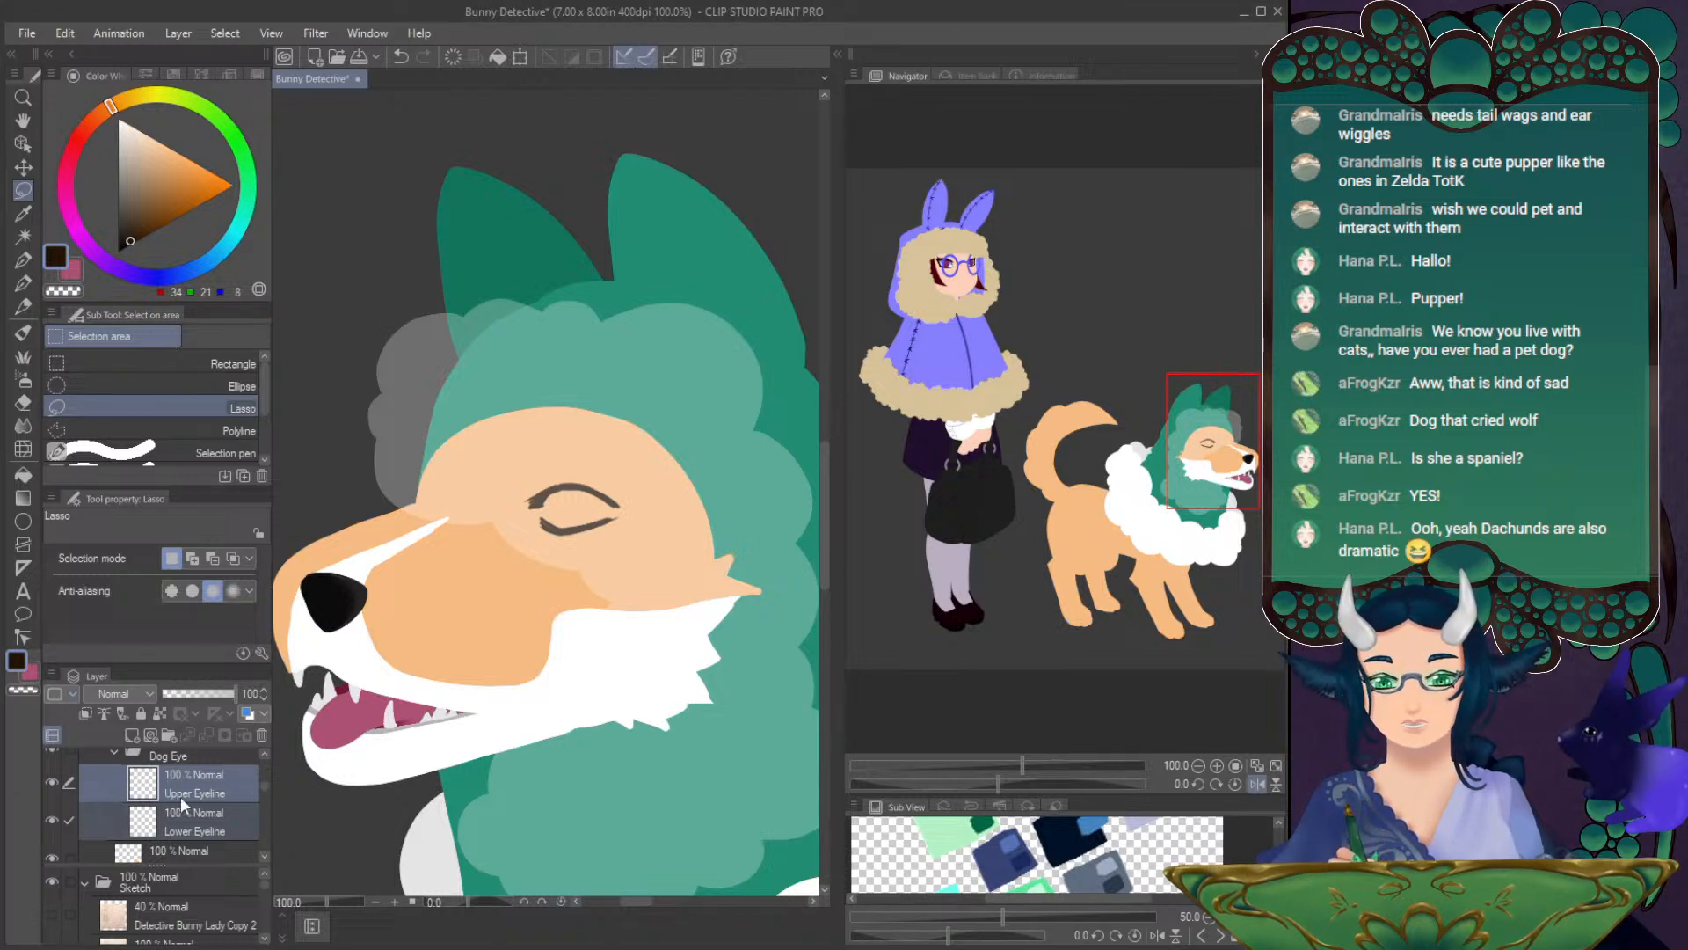
# - Add a new layer beneath Lower Eyeline in the Dog Eye folder and make the pink secondary colour (RGB 171, 82, 116) active
pyautogui.click(193, 816)
pyautogui.click(133, 732)
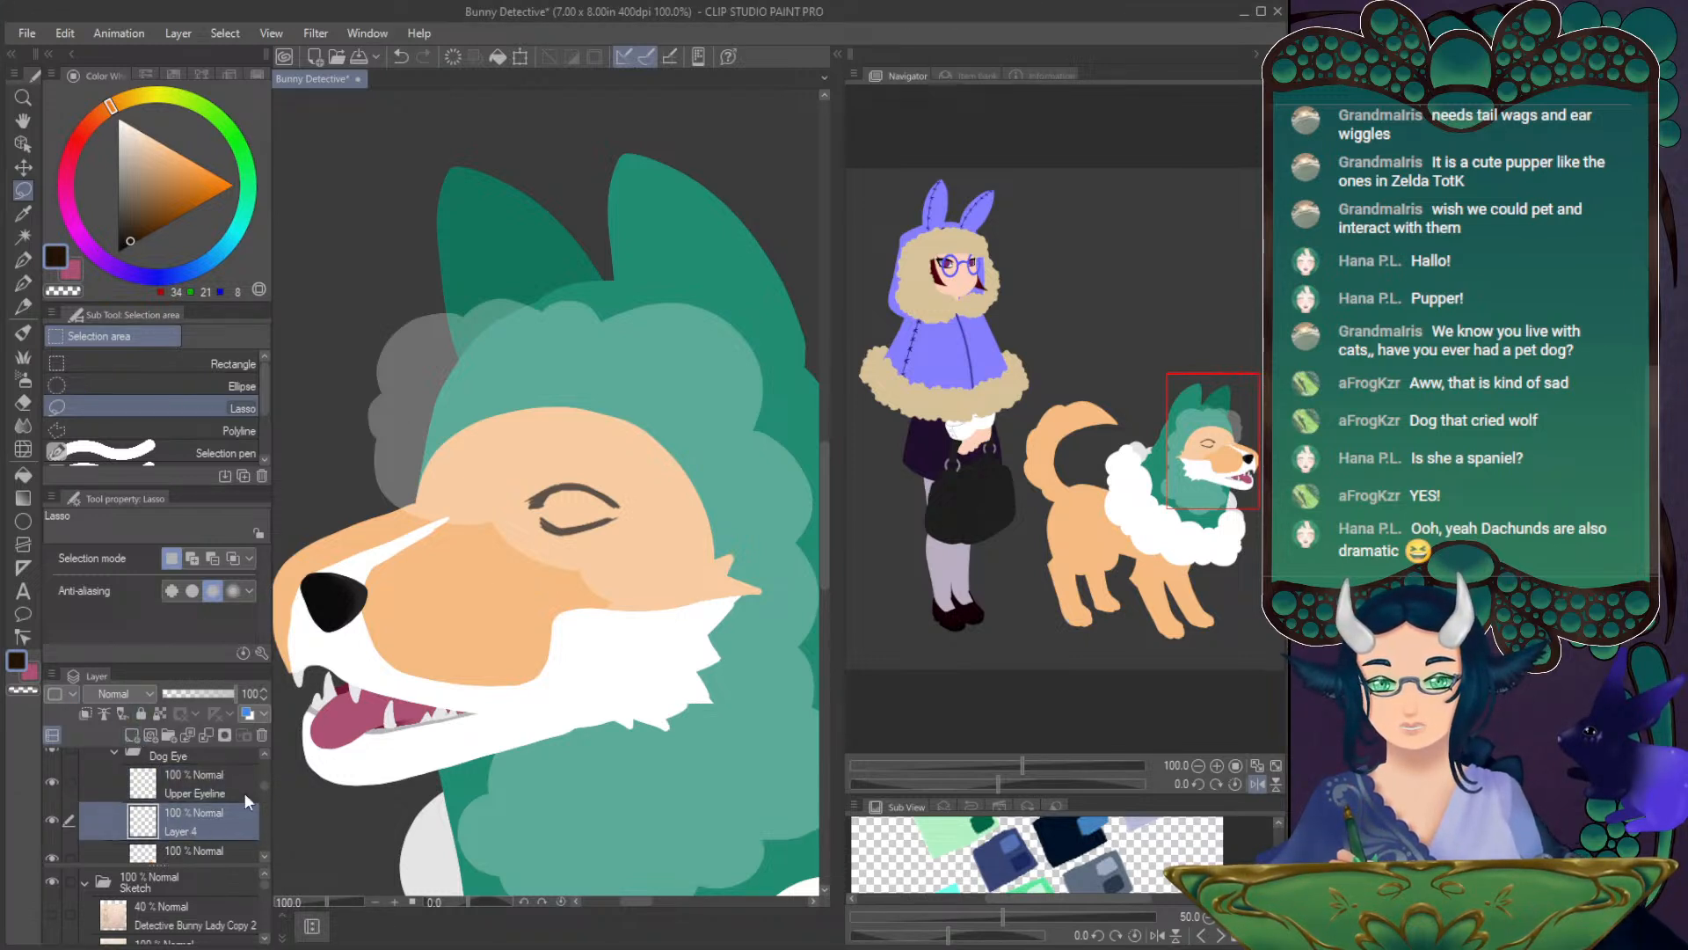
pyautogui.click(197, 851)
pyautogui.moveTo(202, 799); pyautogui.dragTo(199, 833)
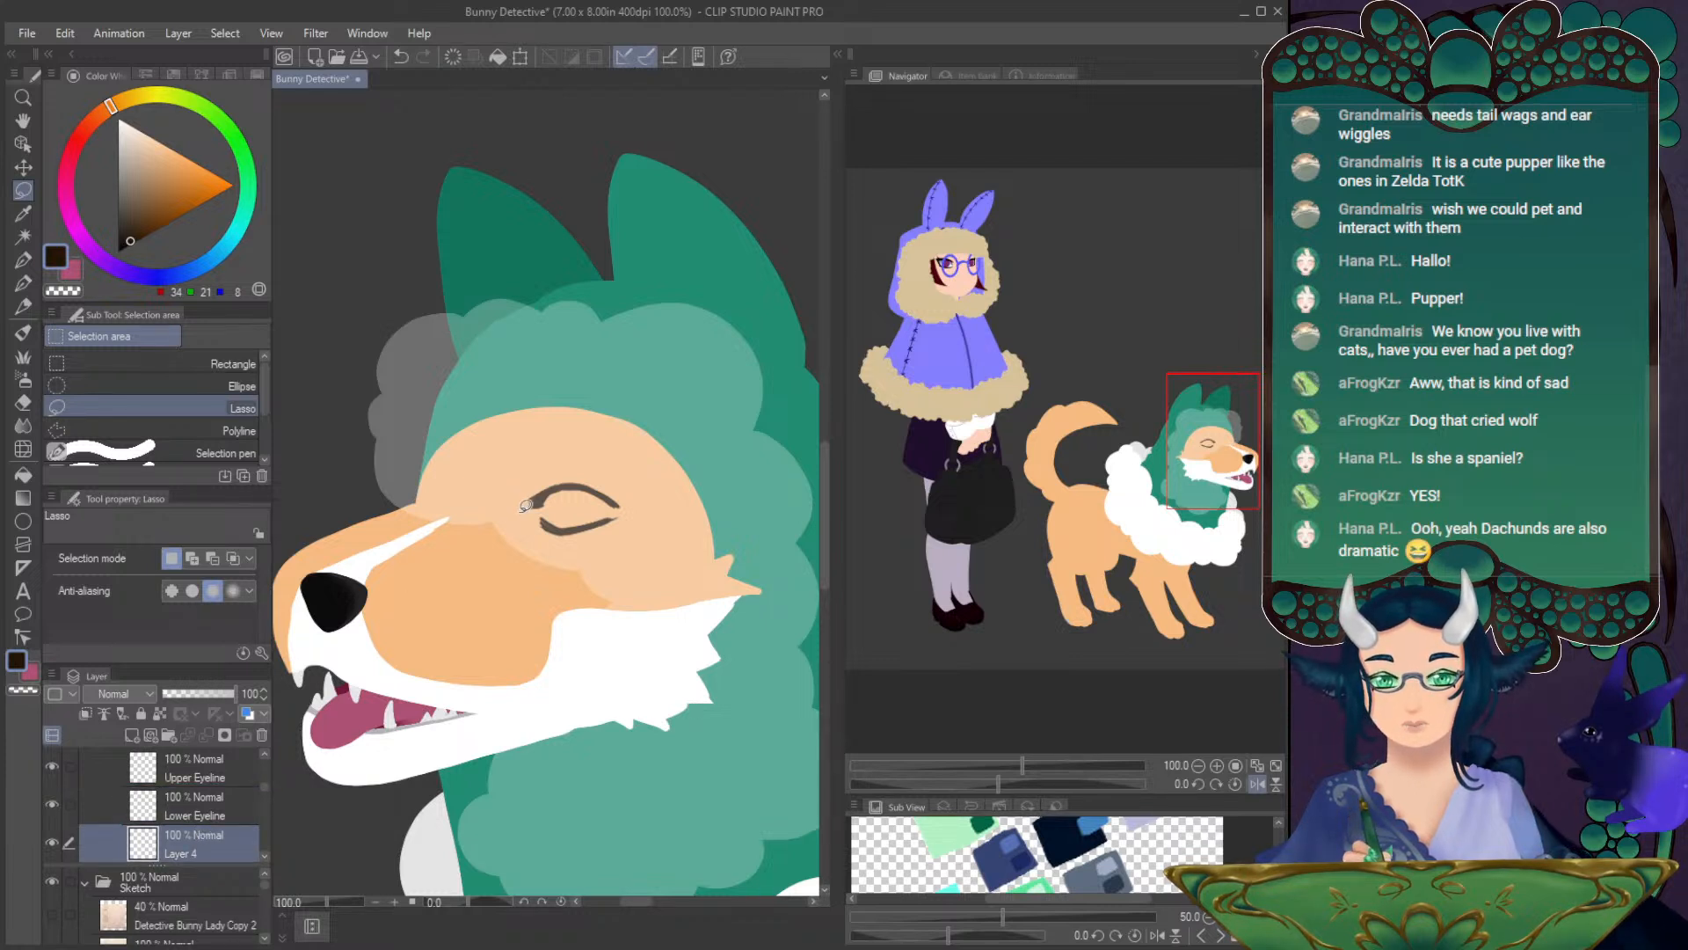
pyautogui.click(74, 272)
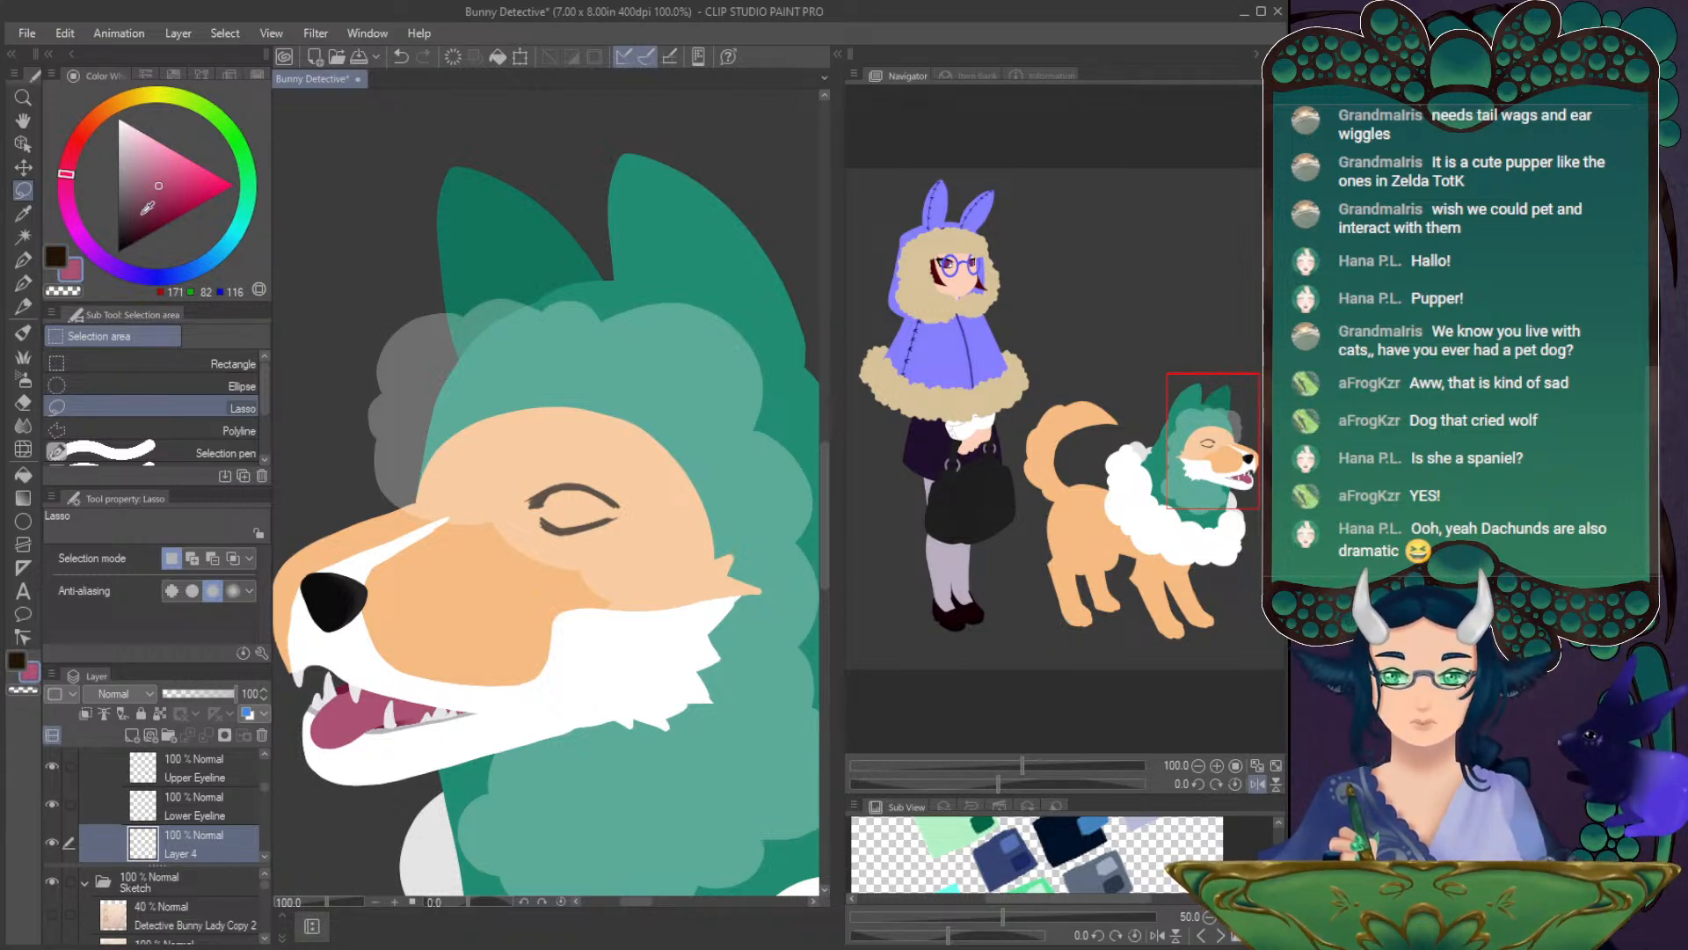
# - Outline the dog's eye white inside the eyelines in white with the size 9 Turnip pen, and fill its interior
pyautogui.click(123, 118)
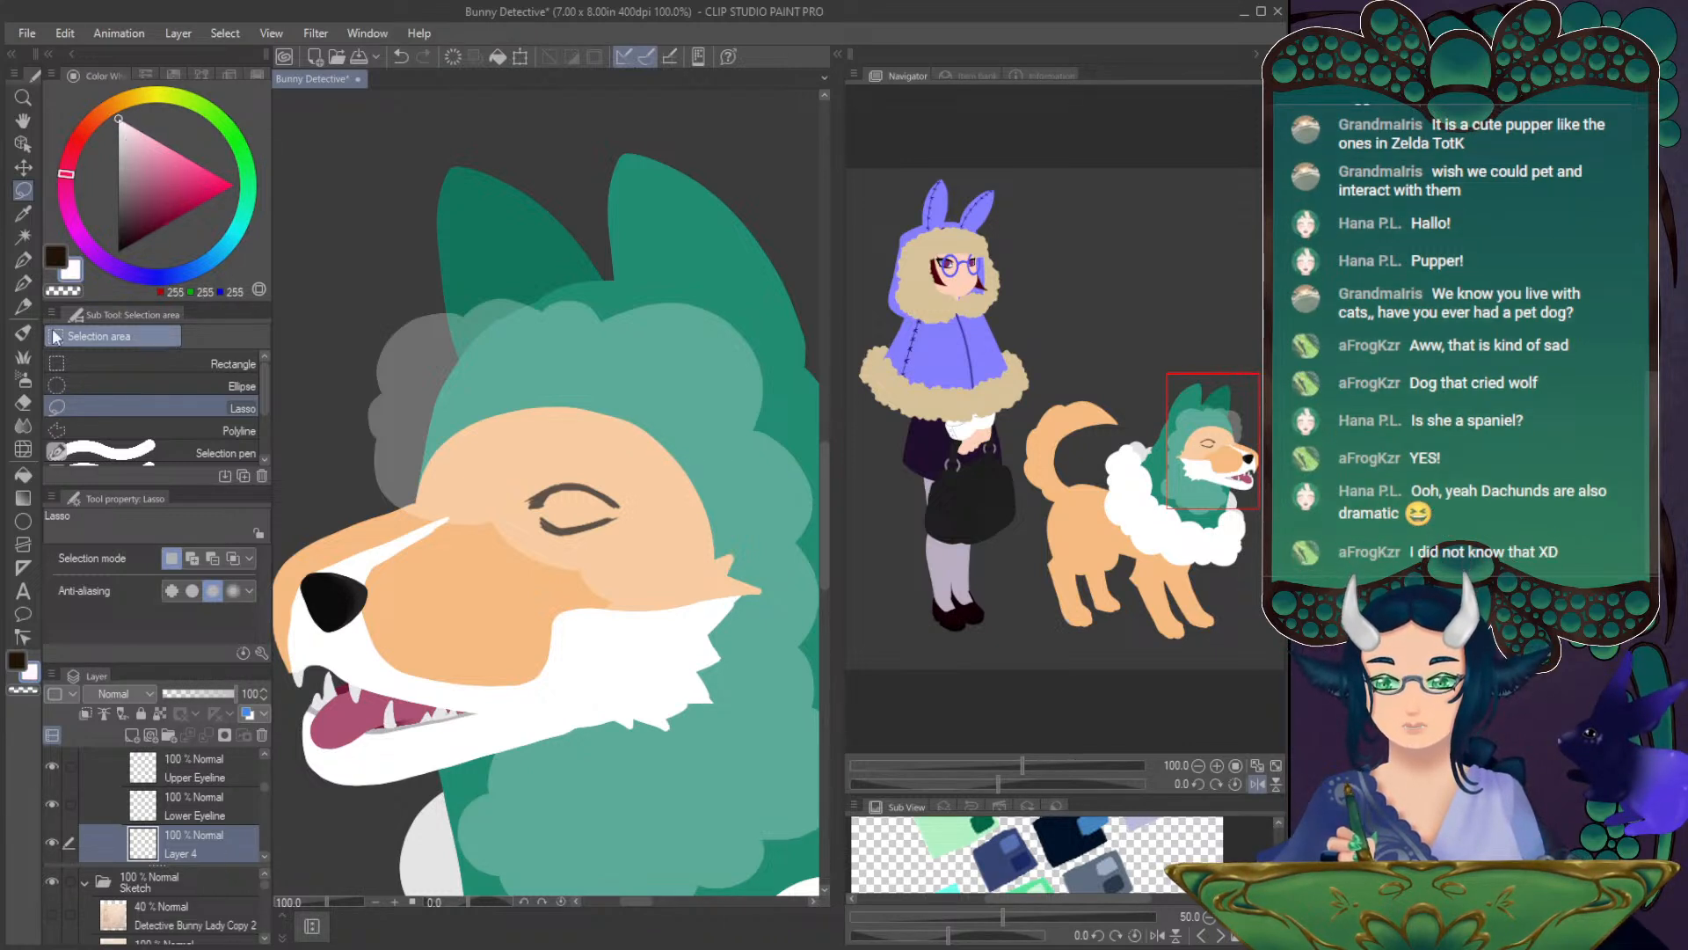
pyautogui.click(23, 282)
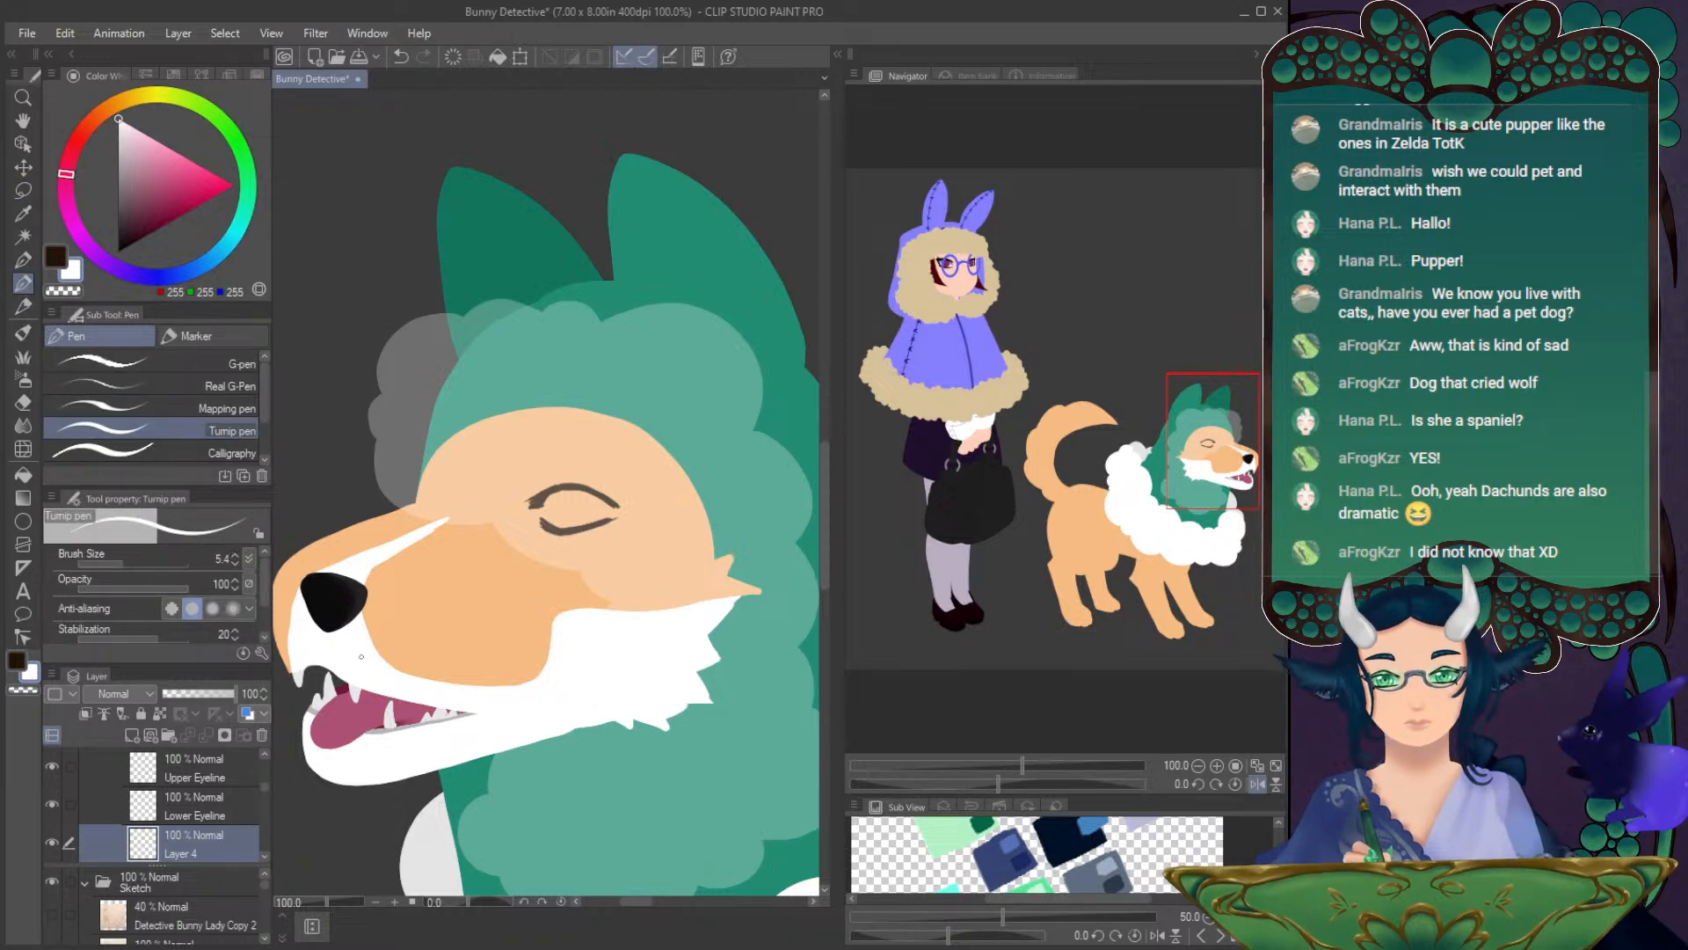
pyautogui.moveTo(998, 784); pyautogui.dragTo(1038, 783)
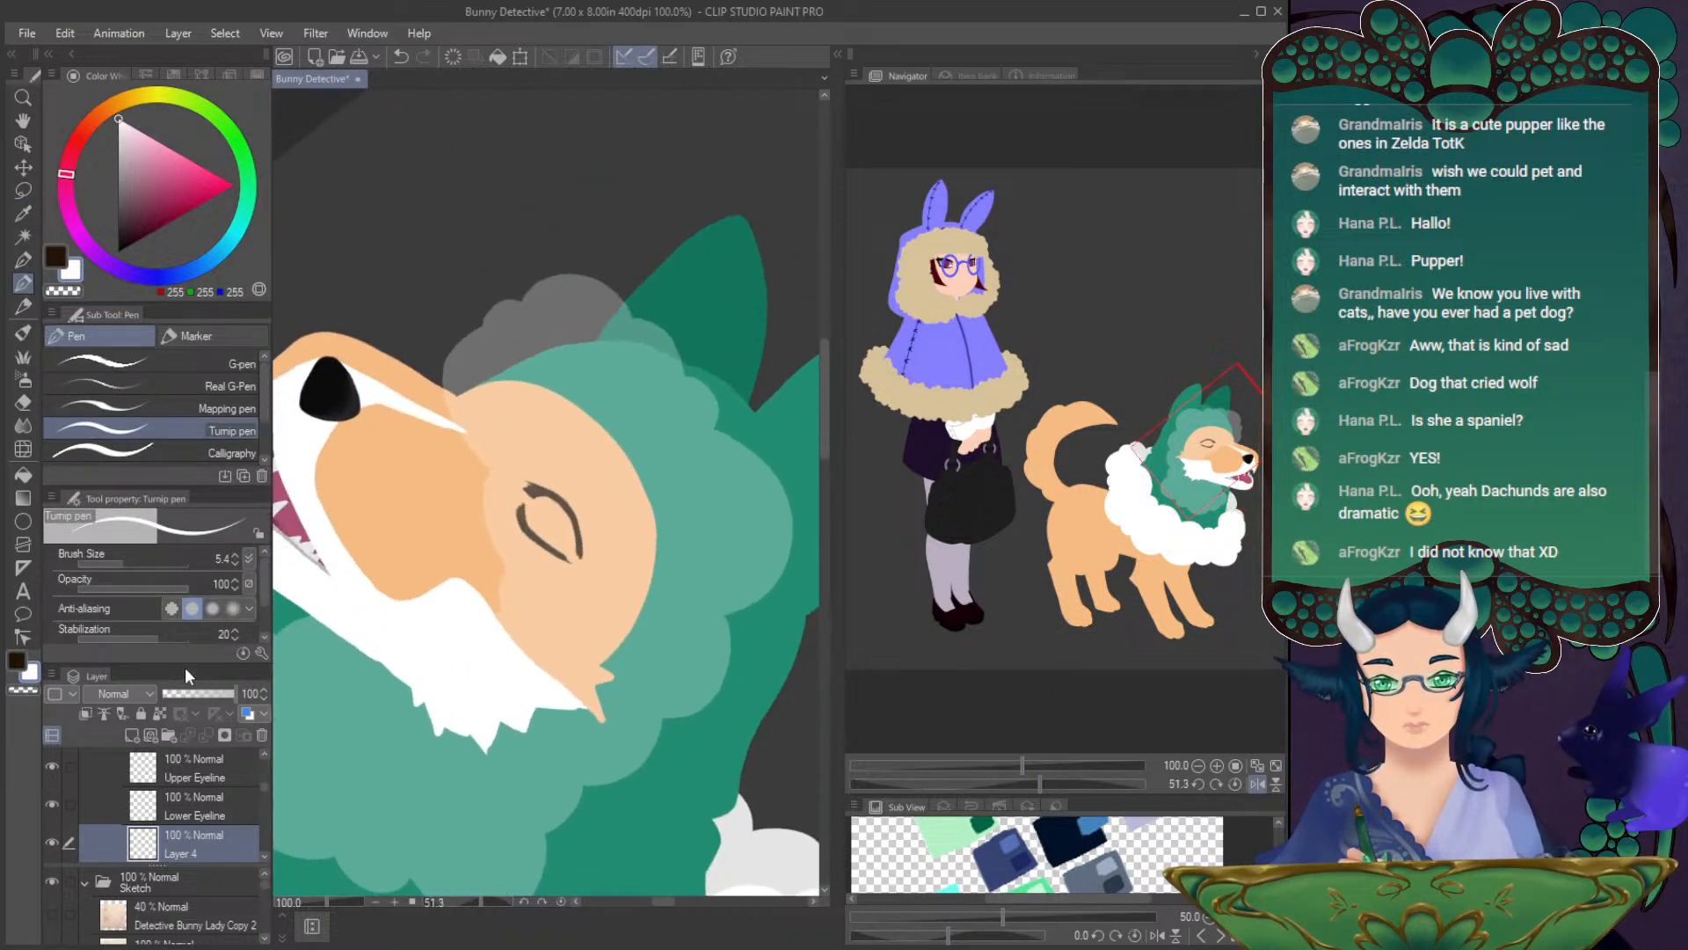
pyautogui.click(235, 555)
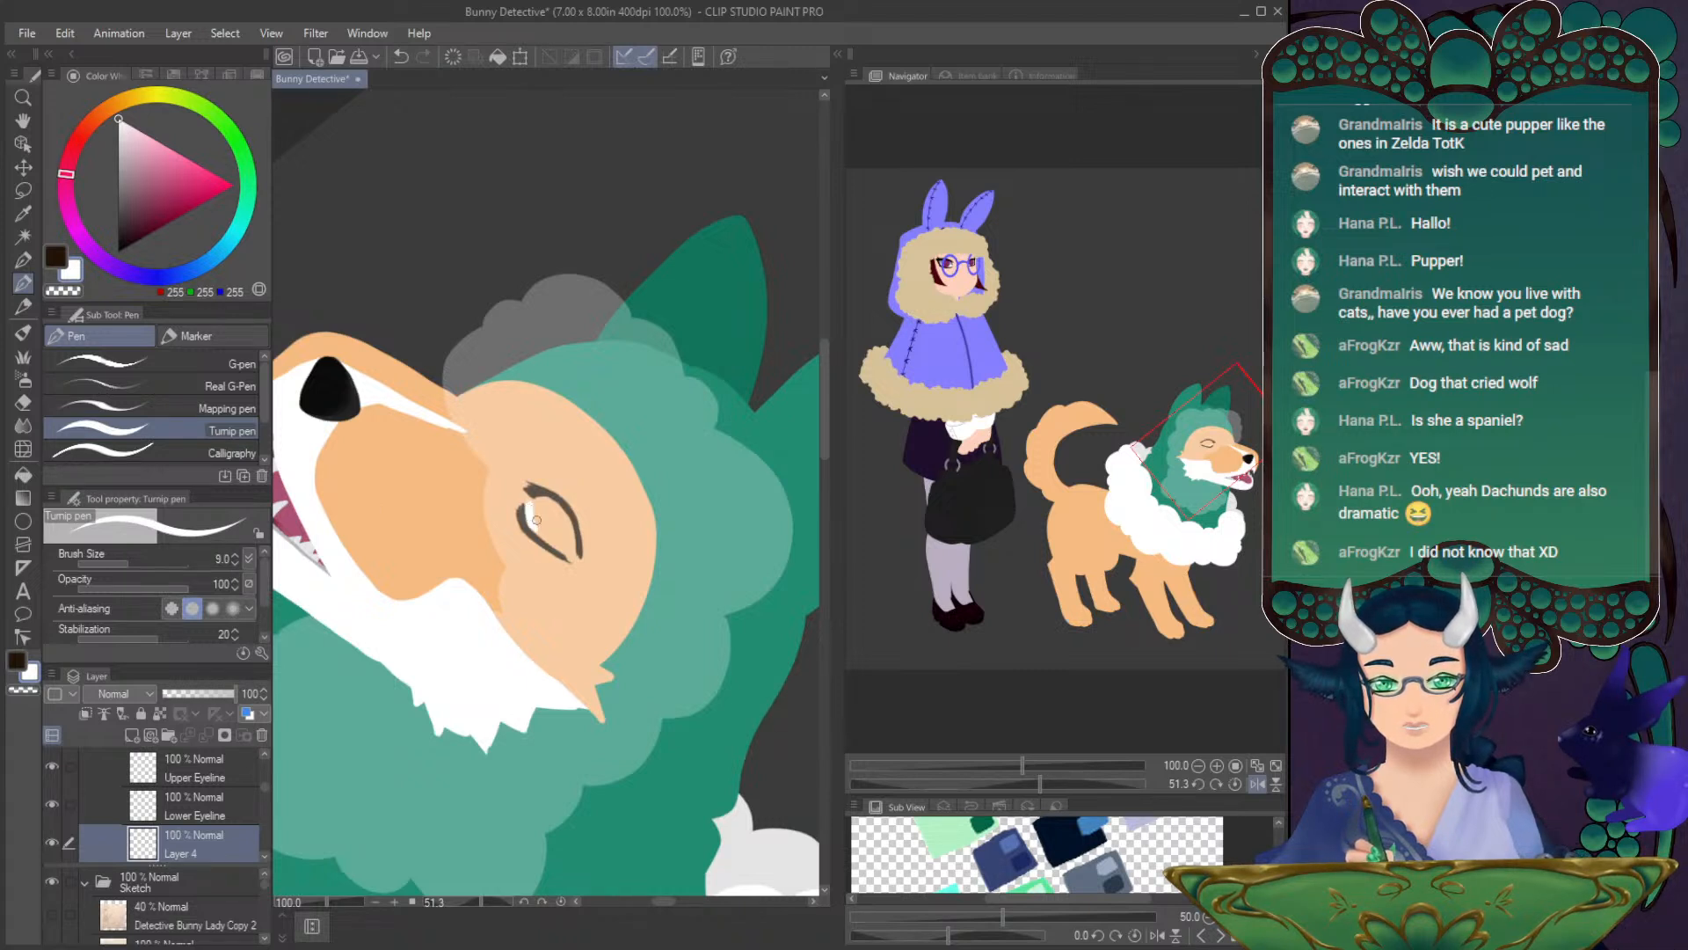
pyautogui.hotkey('ctrl', 'z')
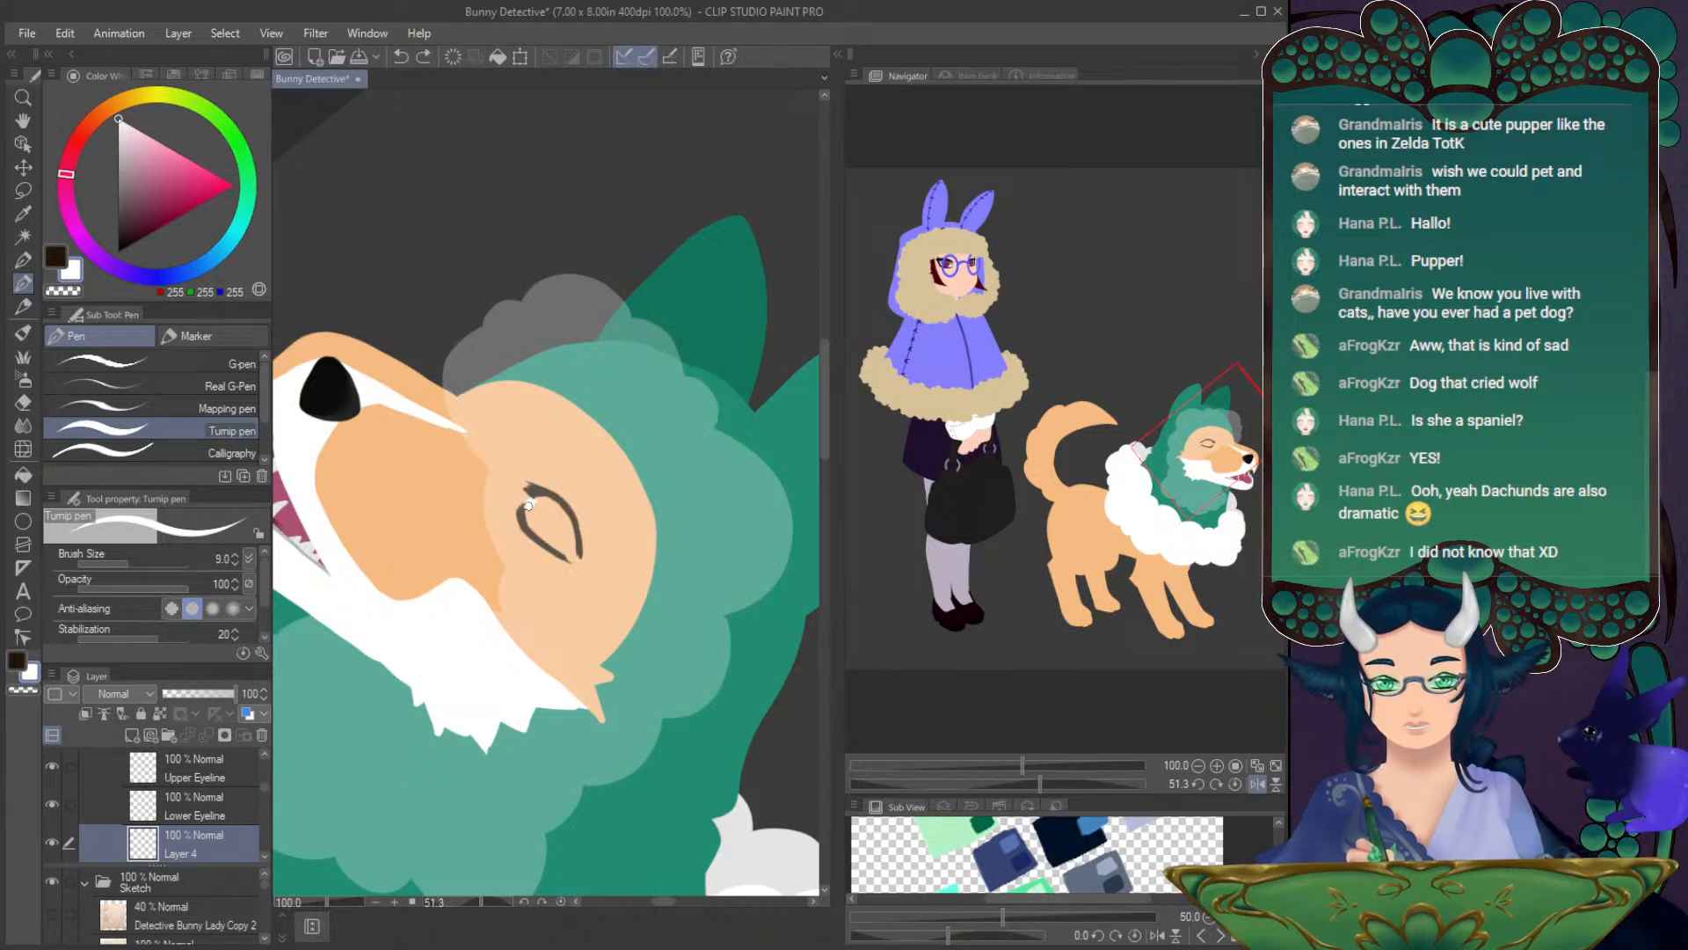
pyautogui.moveTo(526, 517); pyautogui.dragTo(552, 545)
pyautogui.hotkey('ctrl', 'z')
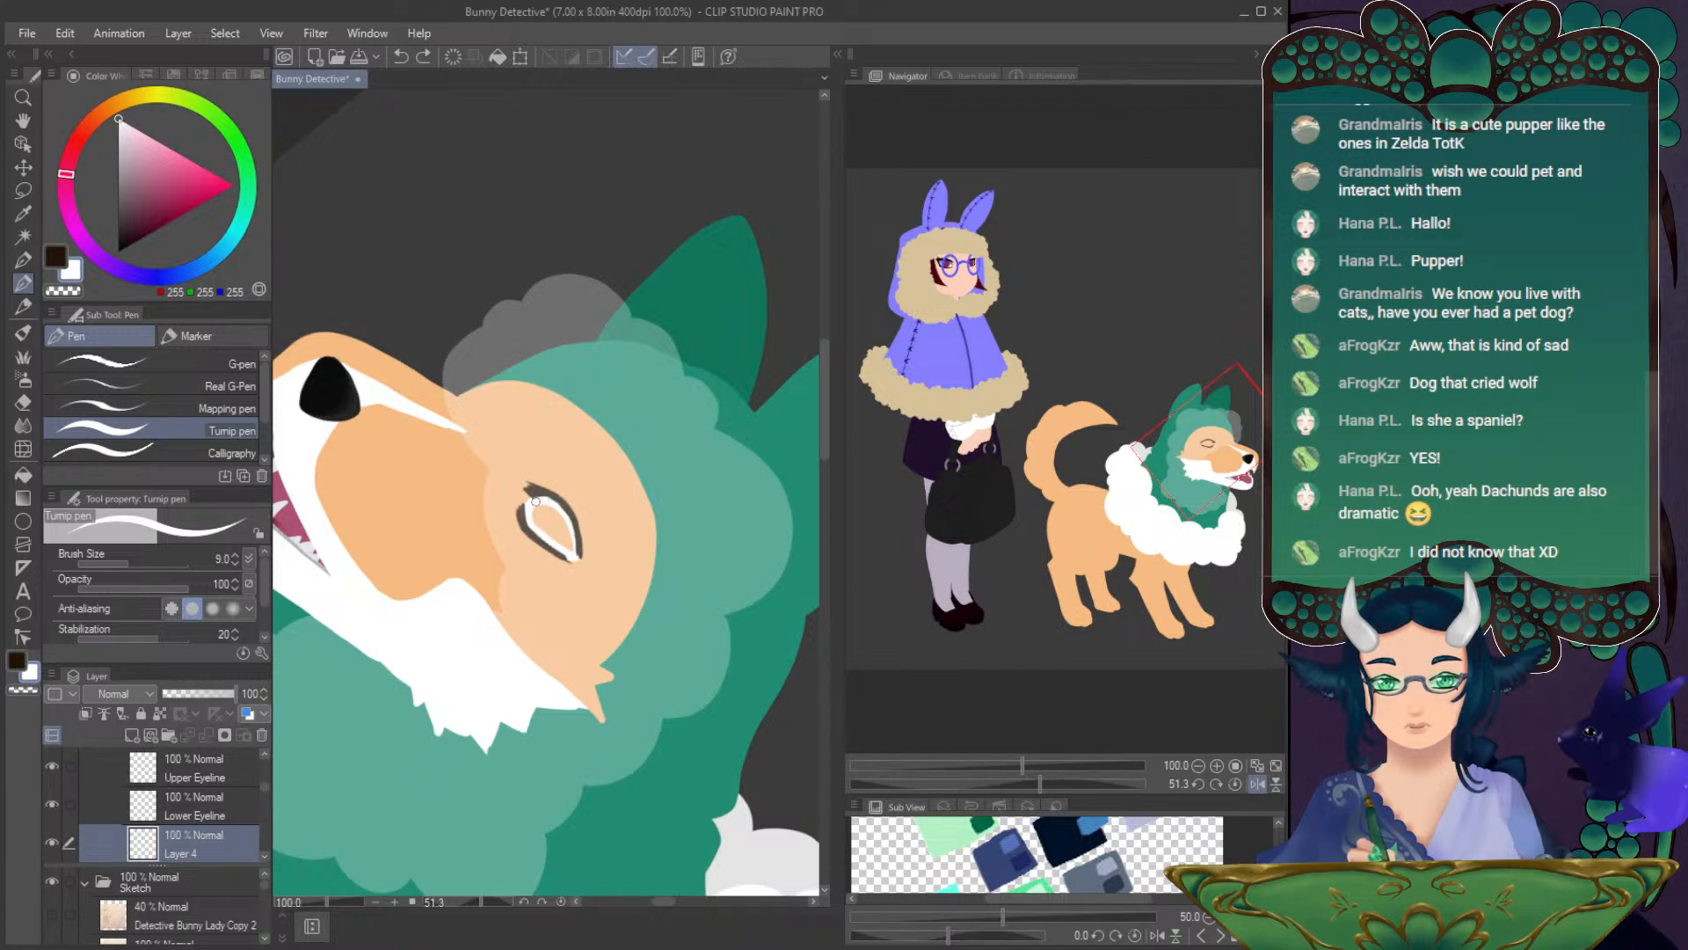
pyautogui.click(23, 475)
pyautogui.click(563, 531)
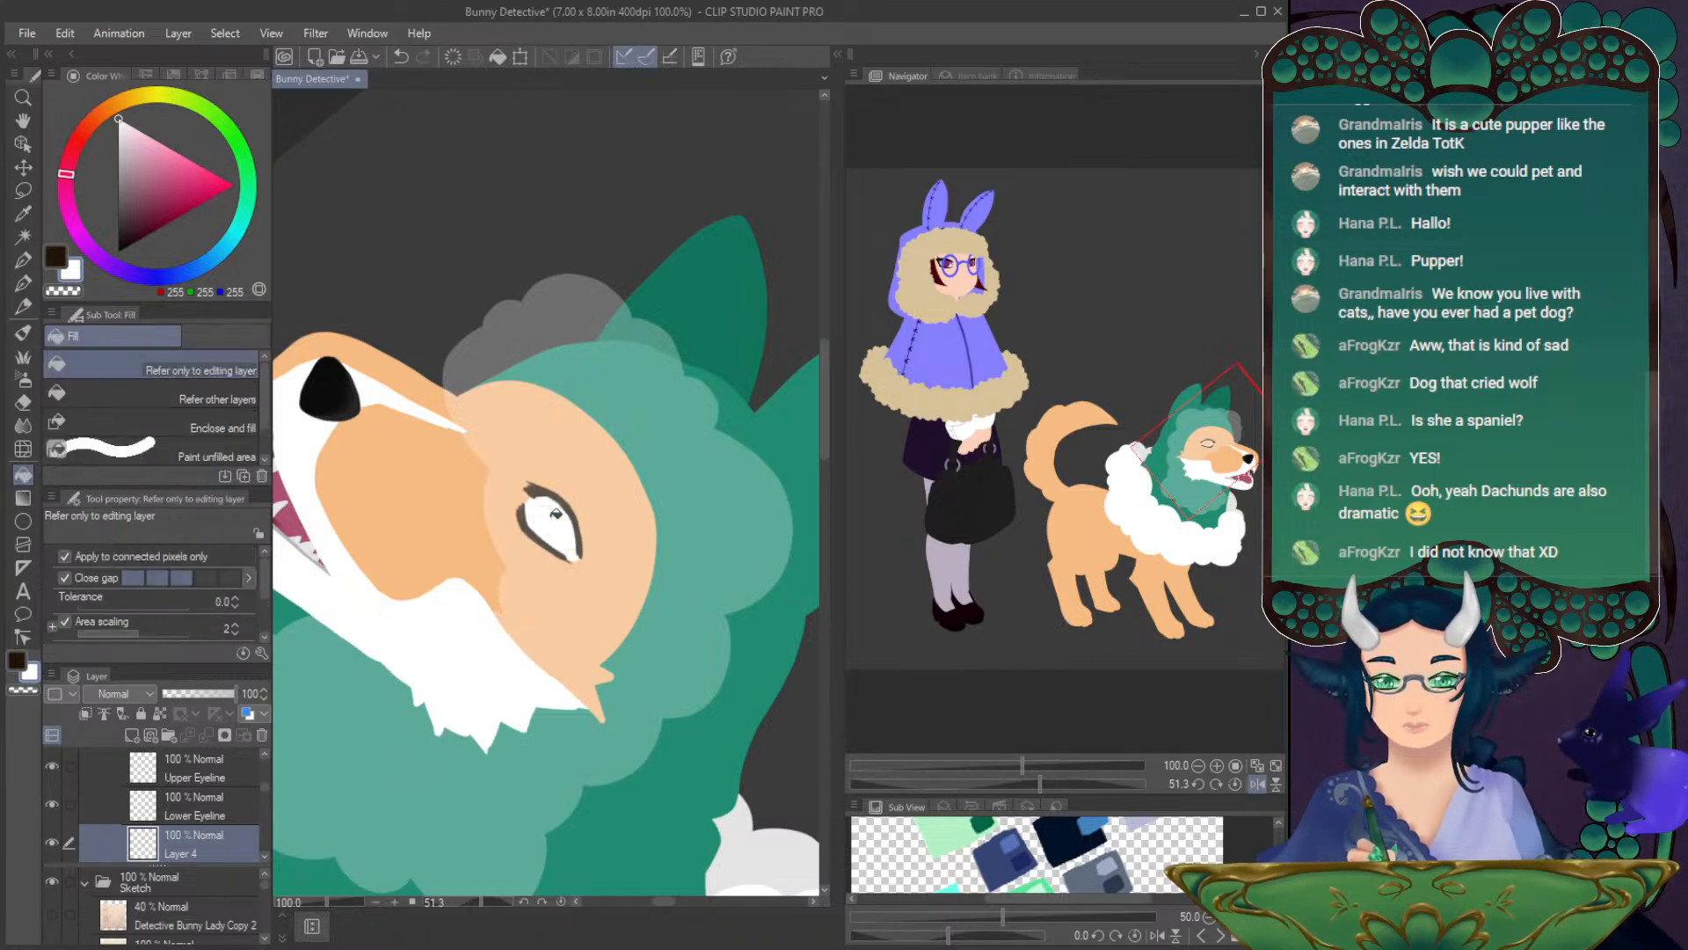
pyautogui.click(1235, 784)
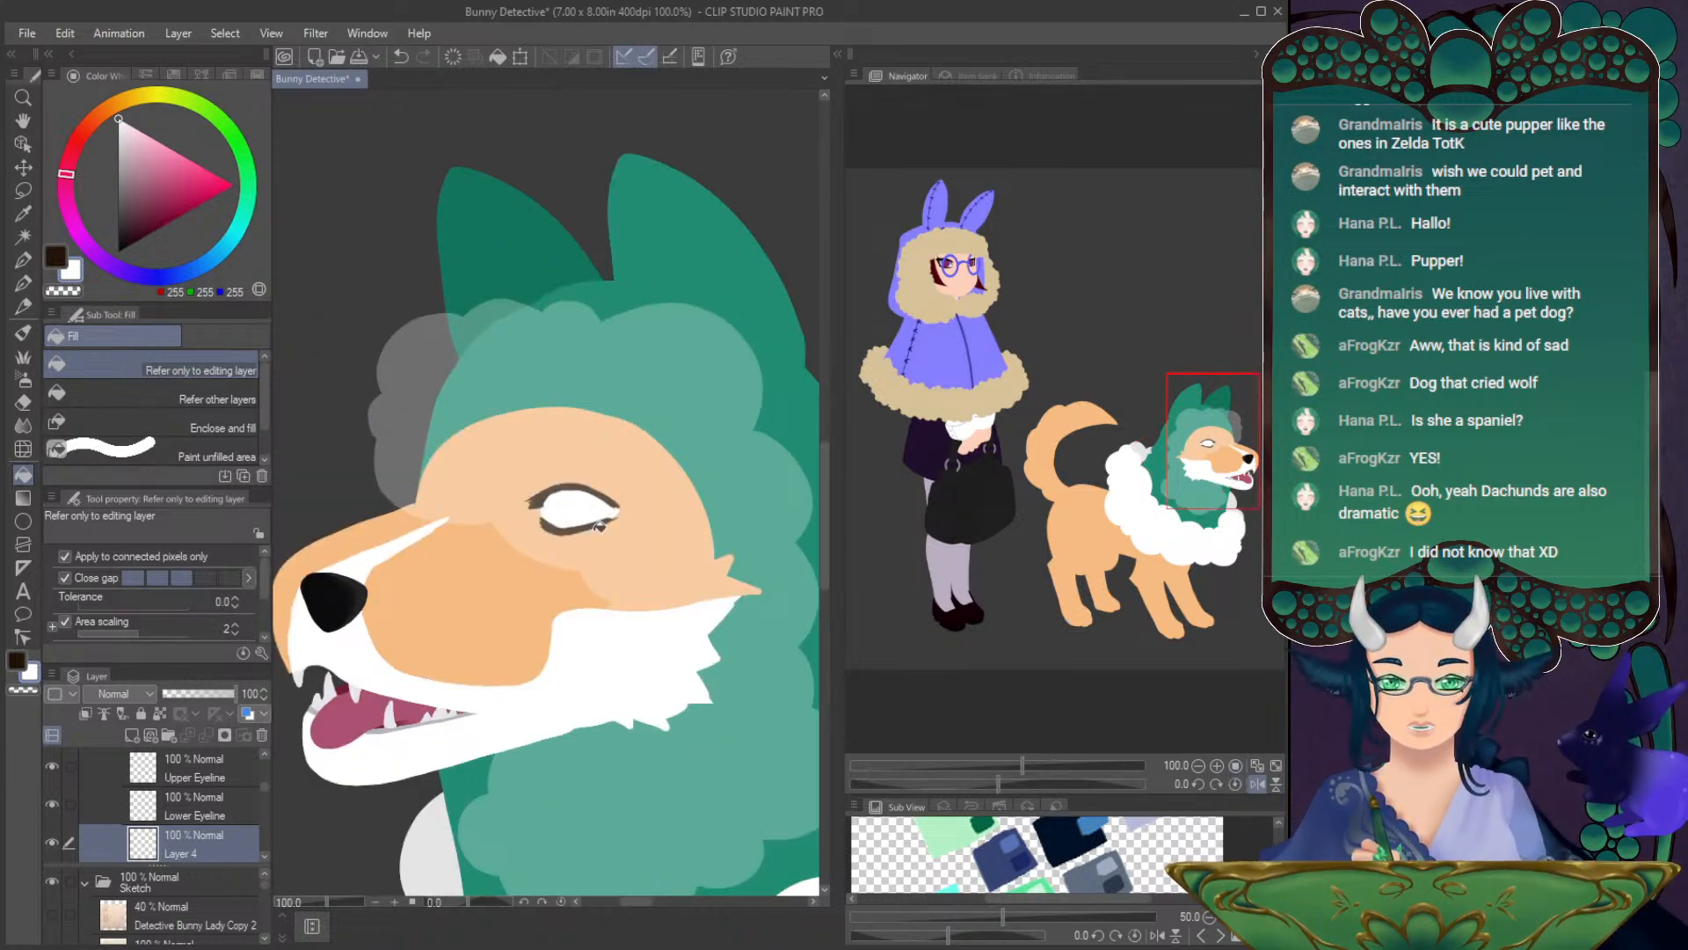
# - Rename the eye-white layer Sclera
pyautogui.press('j')
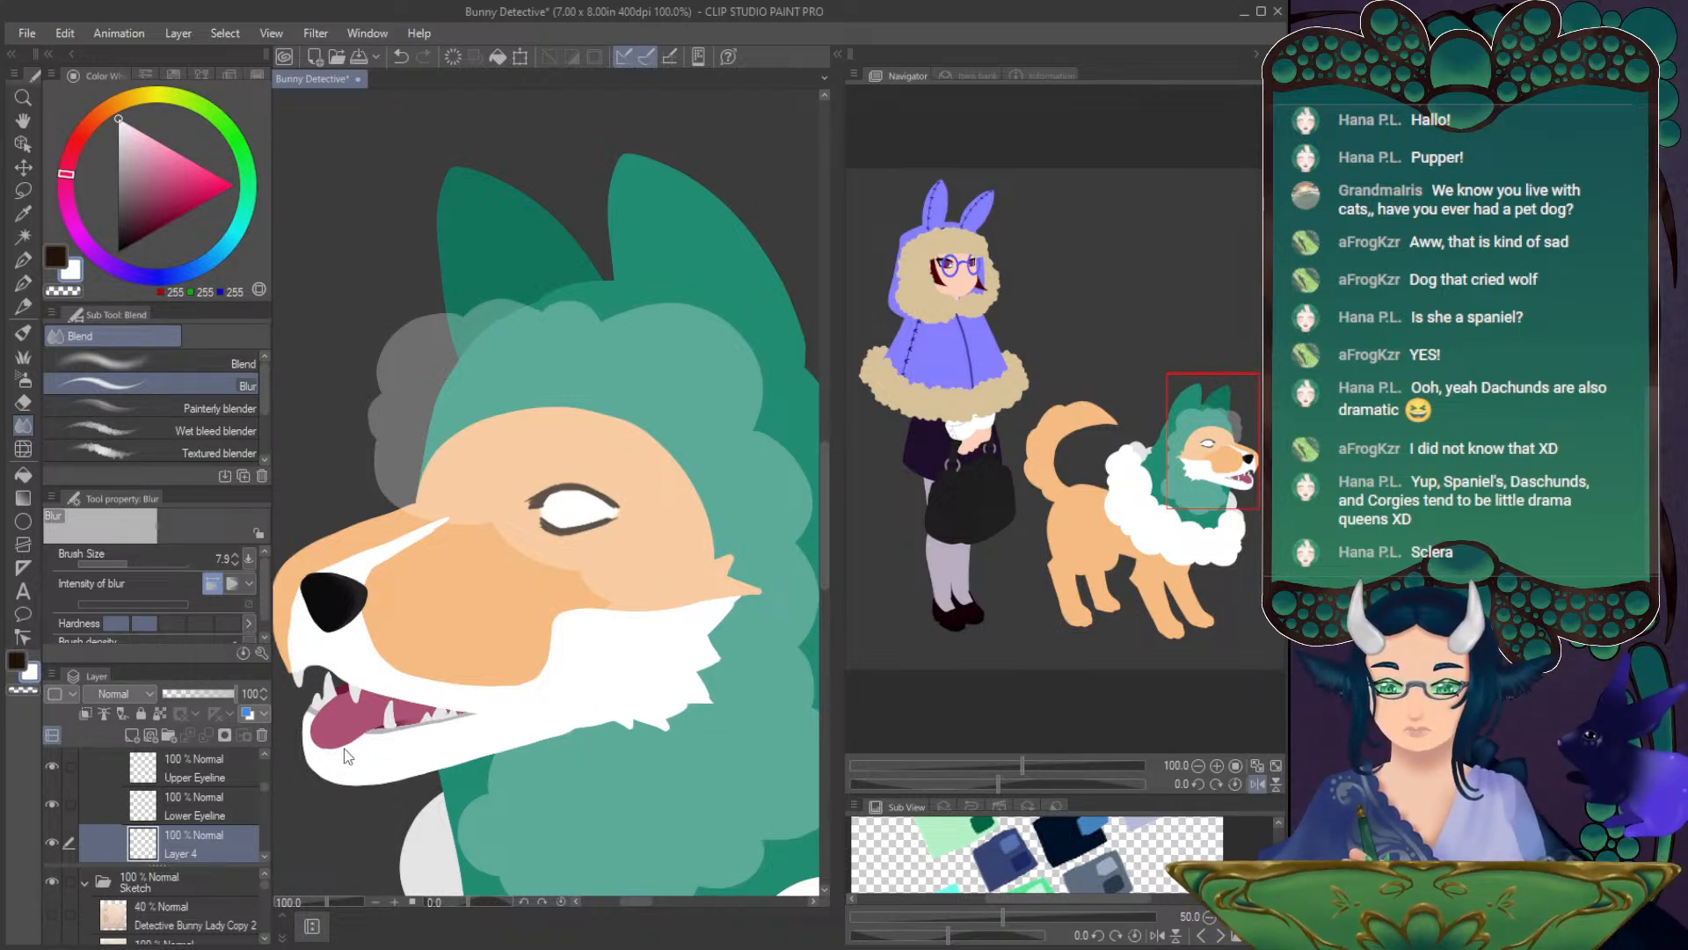
pyautogui.write('Sclera')
pyautogui.press('Return')
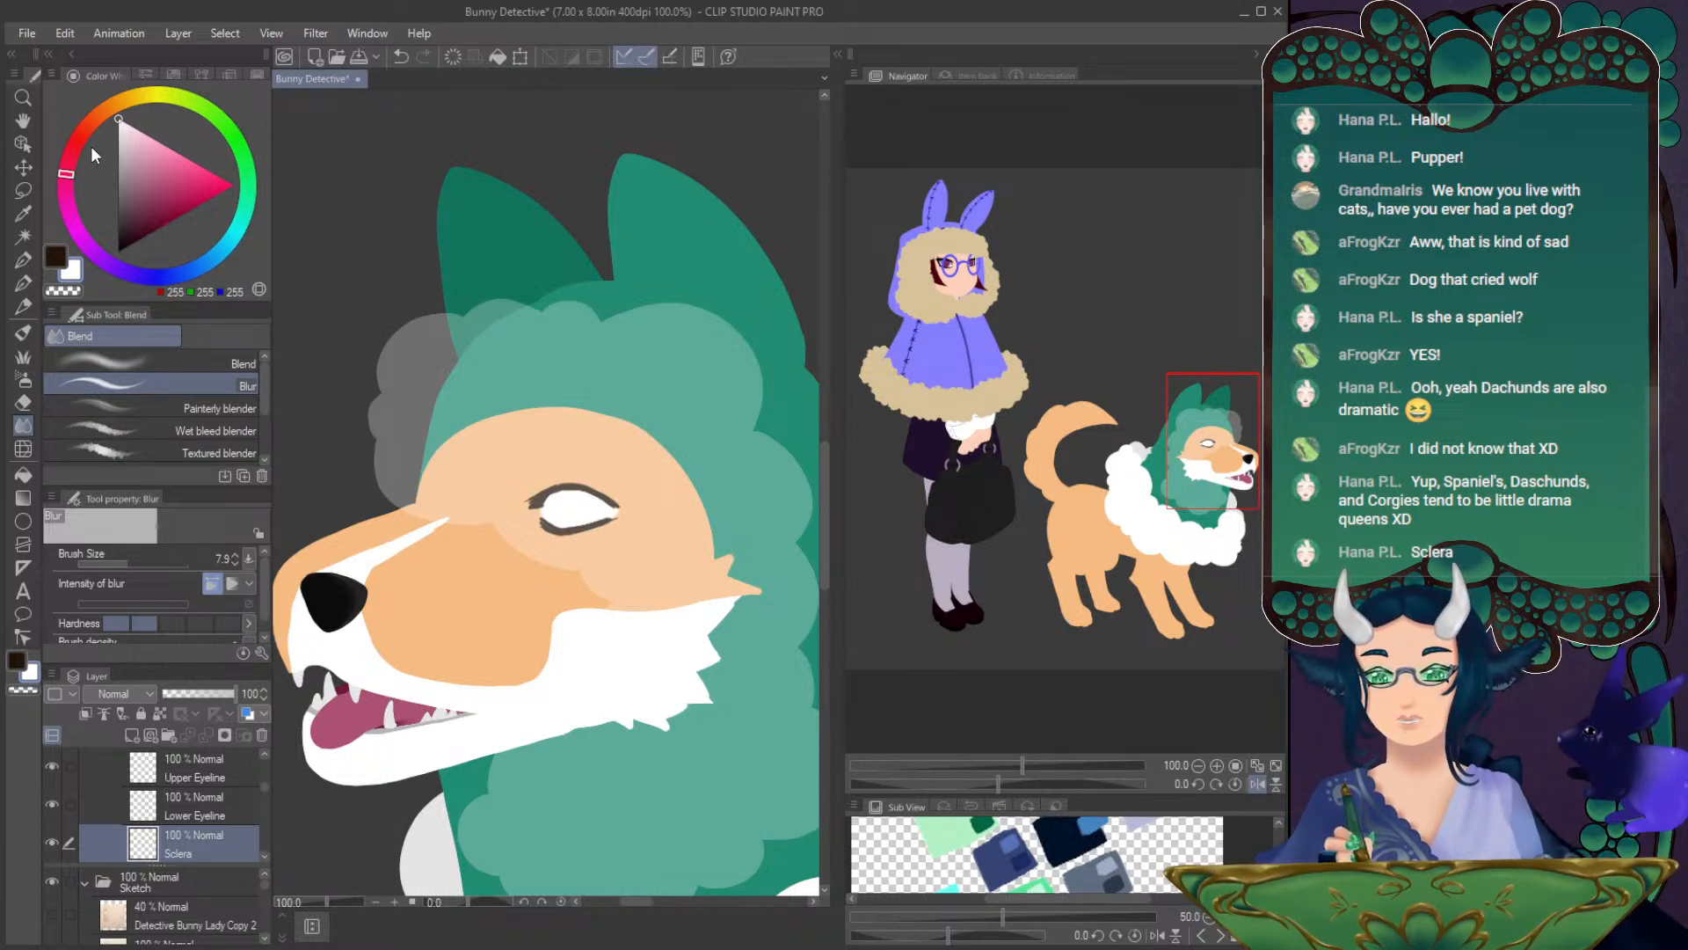
# - Choose dark red (RGB 114, 30, 10) for the Turnip pen and add a new layer between Lower Eyeline and Sclera
pyautogui.moveTo(88, 140)
pyautogui.mouseDown()
pyautogui.moveTo(90, 127)
pyautogui.moveTo(172, 215)
pyautogui.mouseUp()
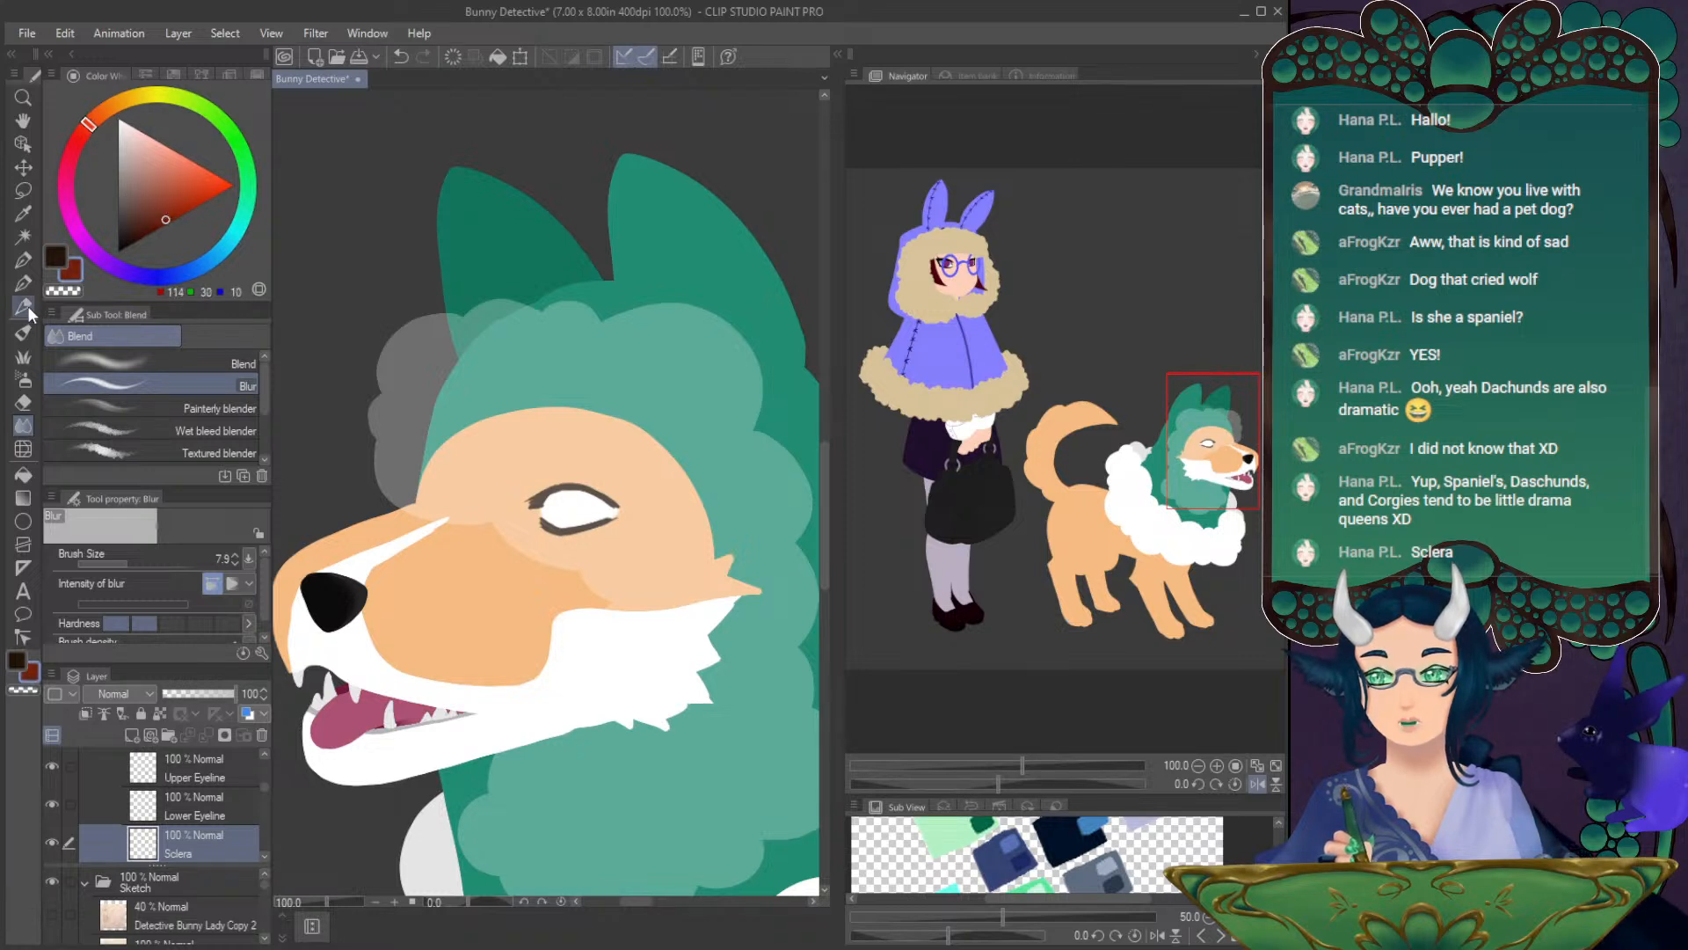
pyautogui.click(23, 282)
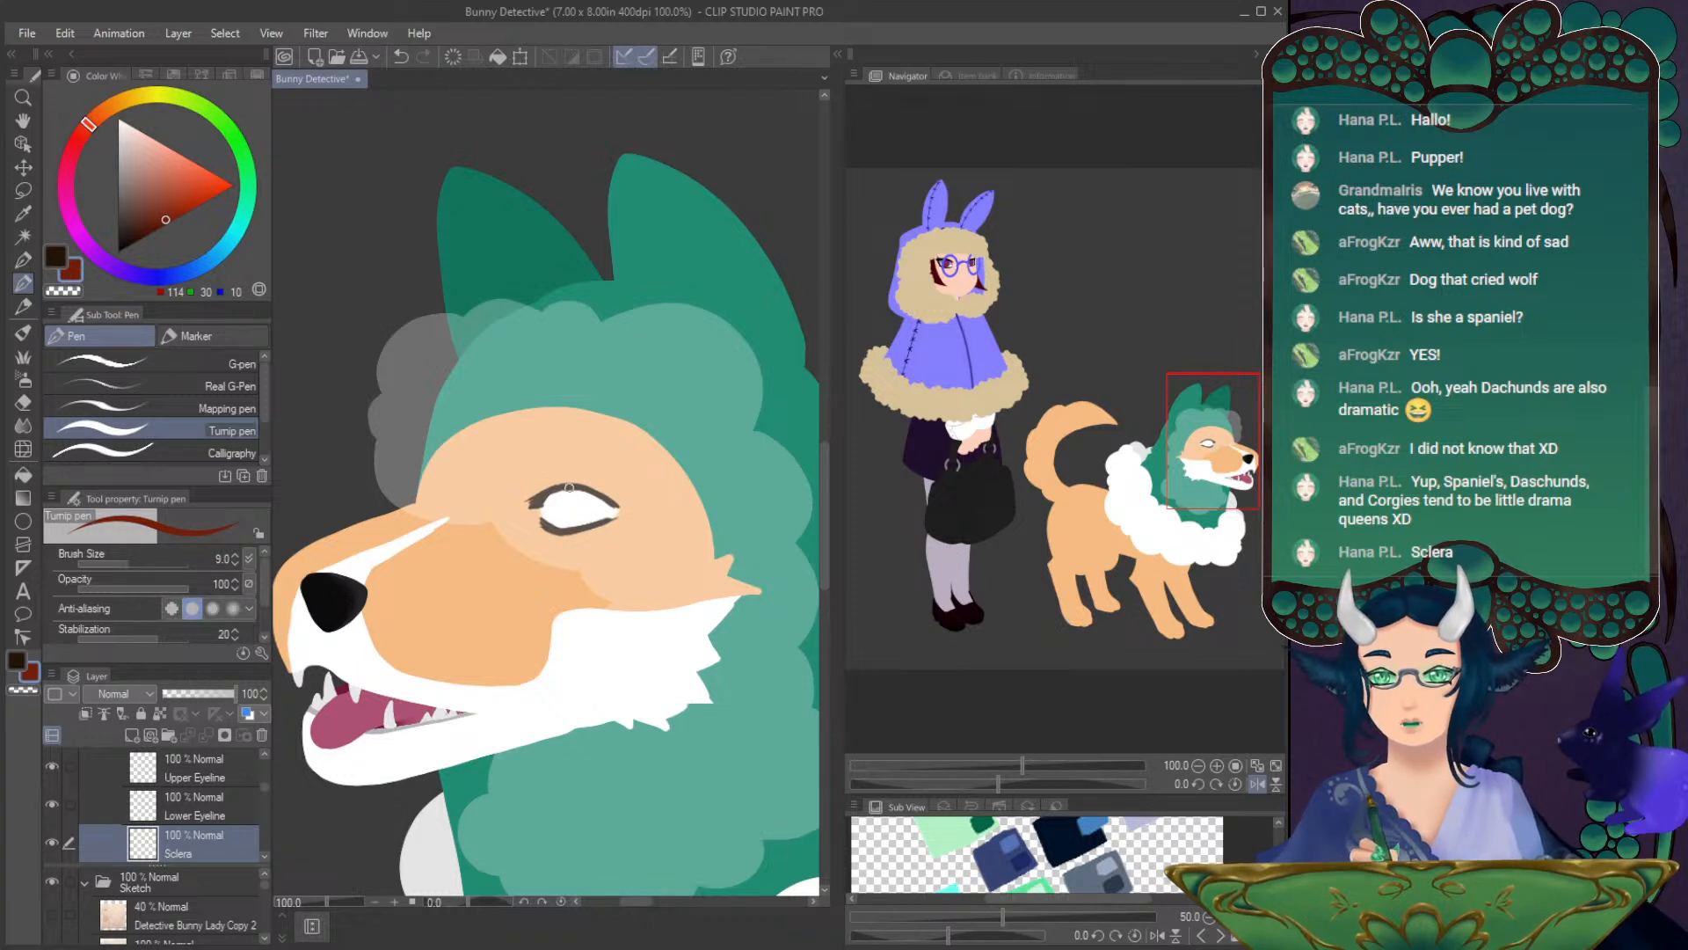
pyautogui.hotkey('ctrl', 'z')
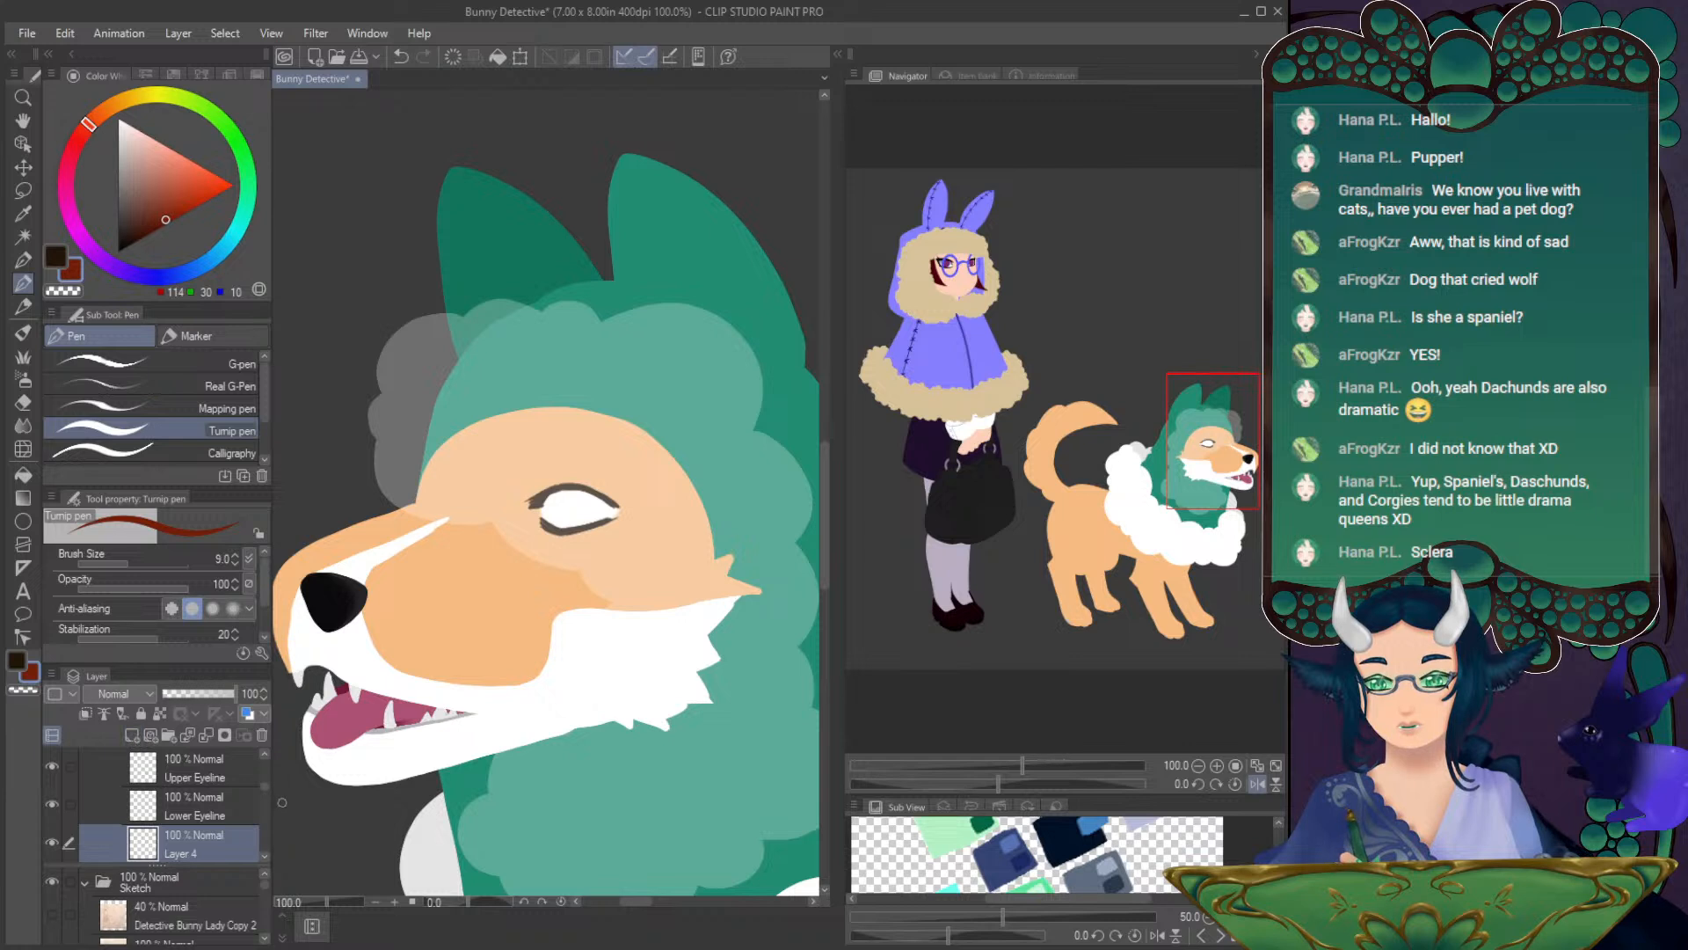
pyautogui.scroll(-1, 263, 849)
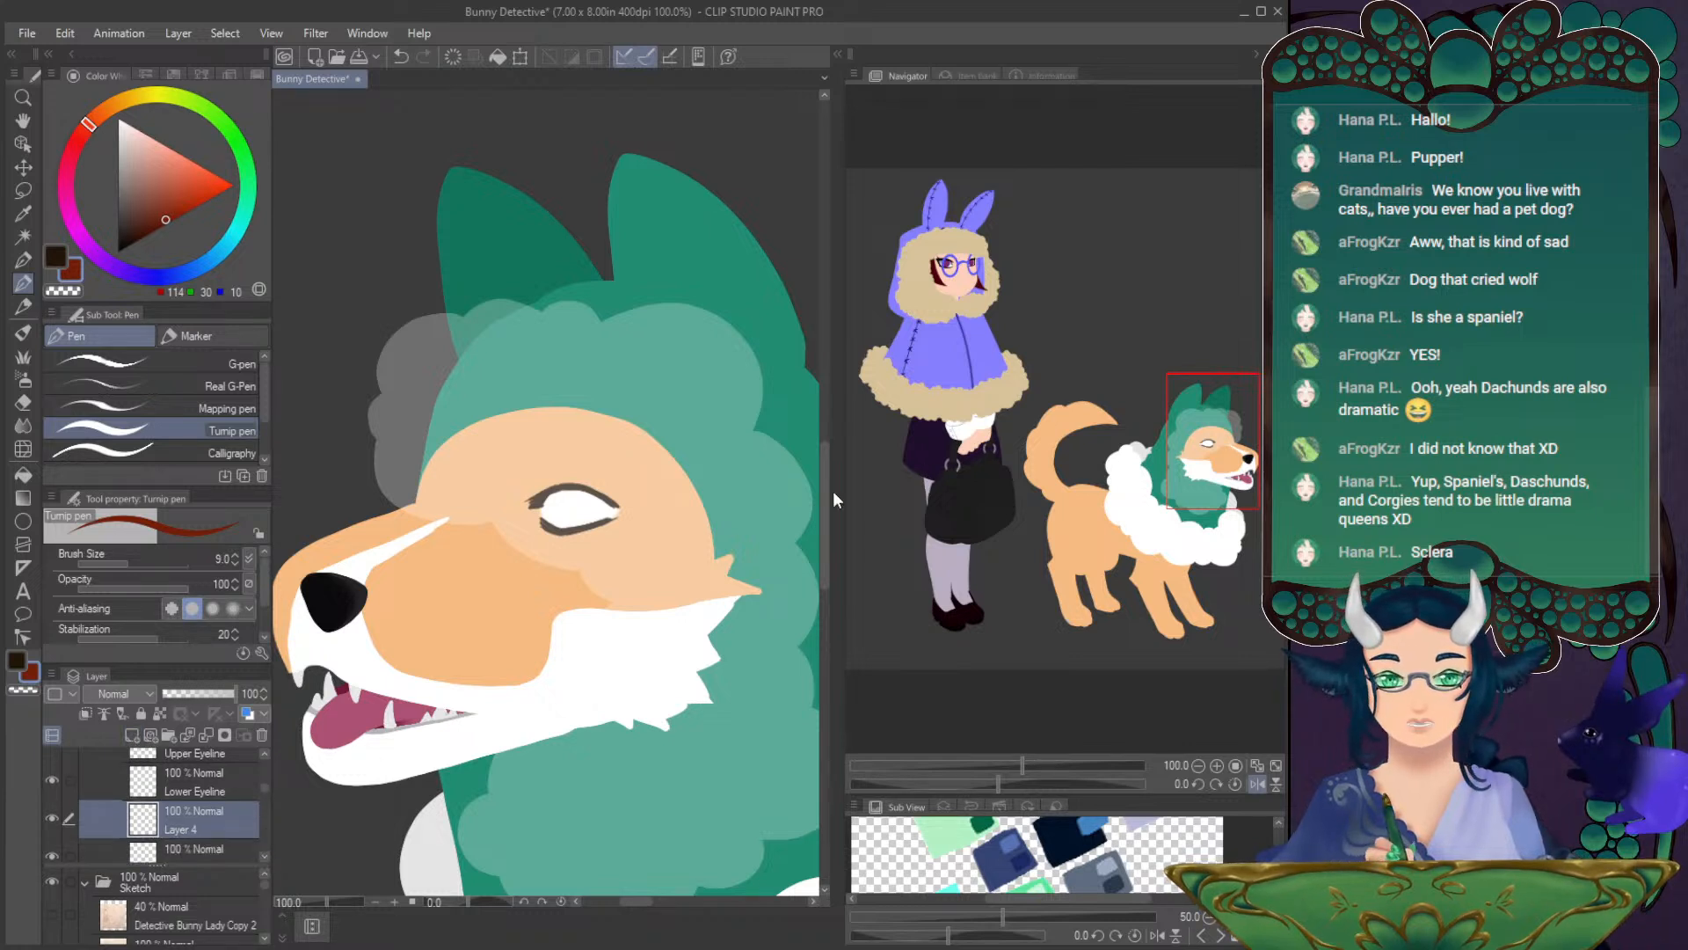
pyautogui.click(134, 561)
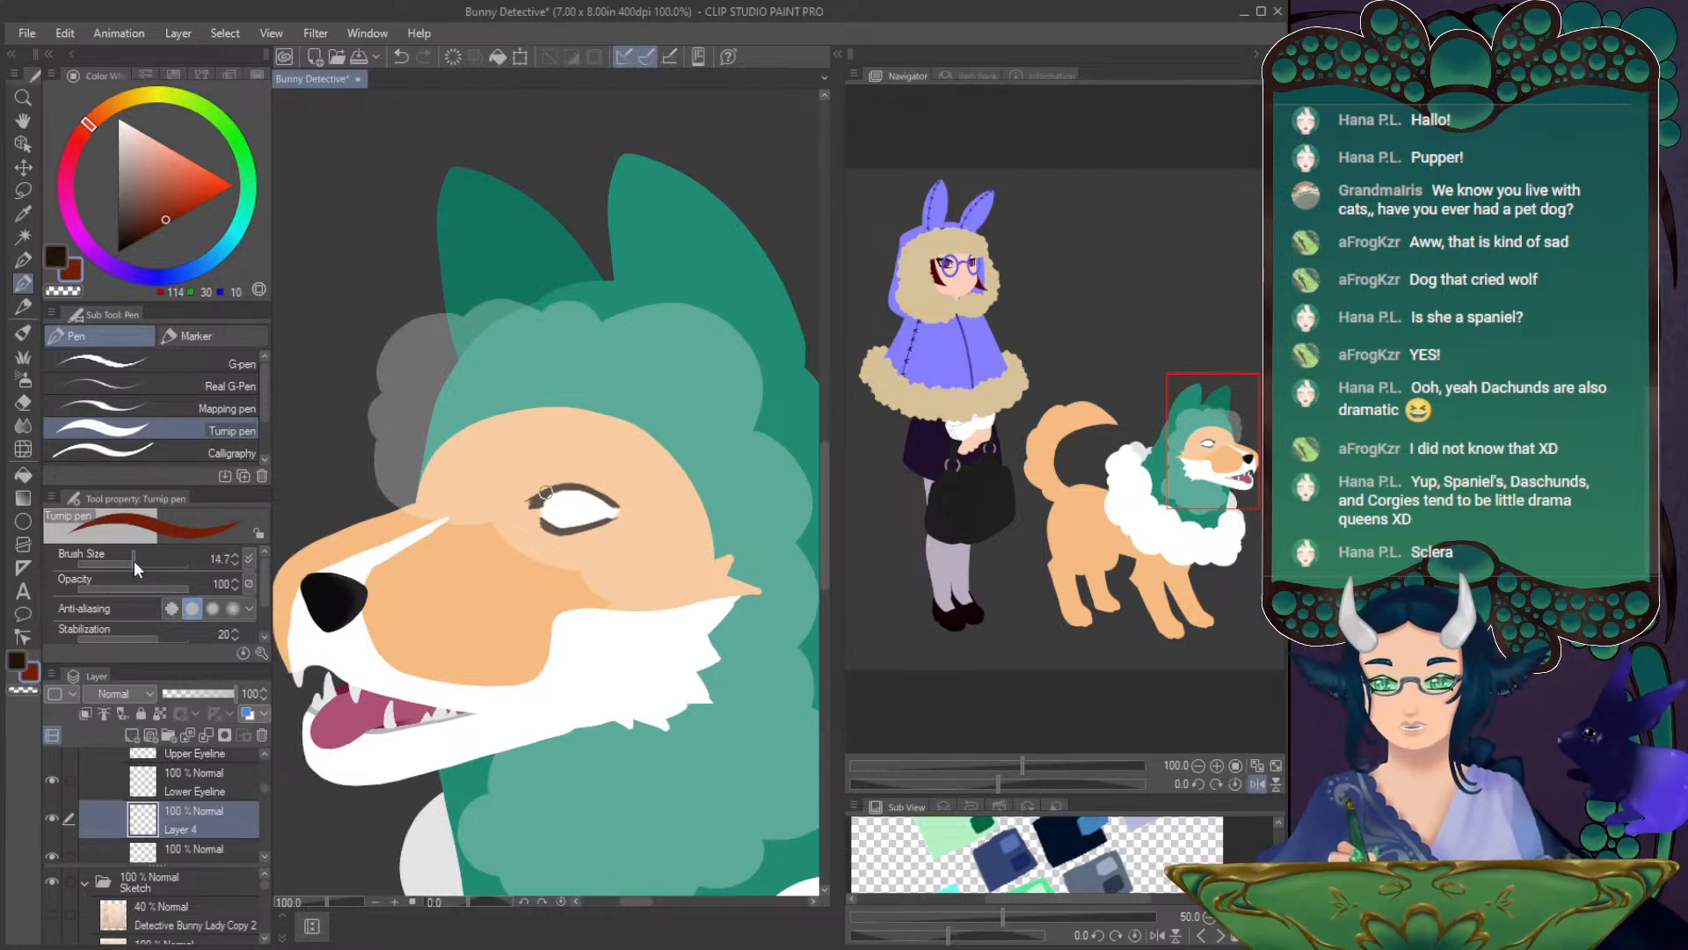
pyautogui.moveTo(595, 499)
pyautogui.mouseDown()
pyautogui.moveTo(547, 508)
pyautogui.moveTo(553, 526)
pyautogui.moveTo(561, 514)
pyautogui.mouseUp()
pyautogui.hotkey('ctrl', 'z')
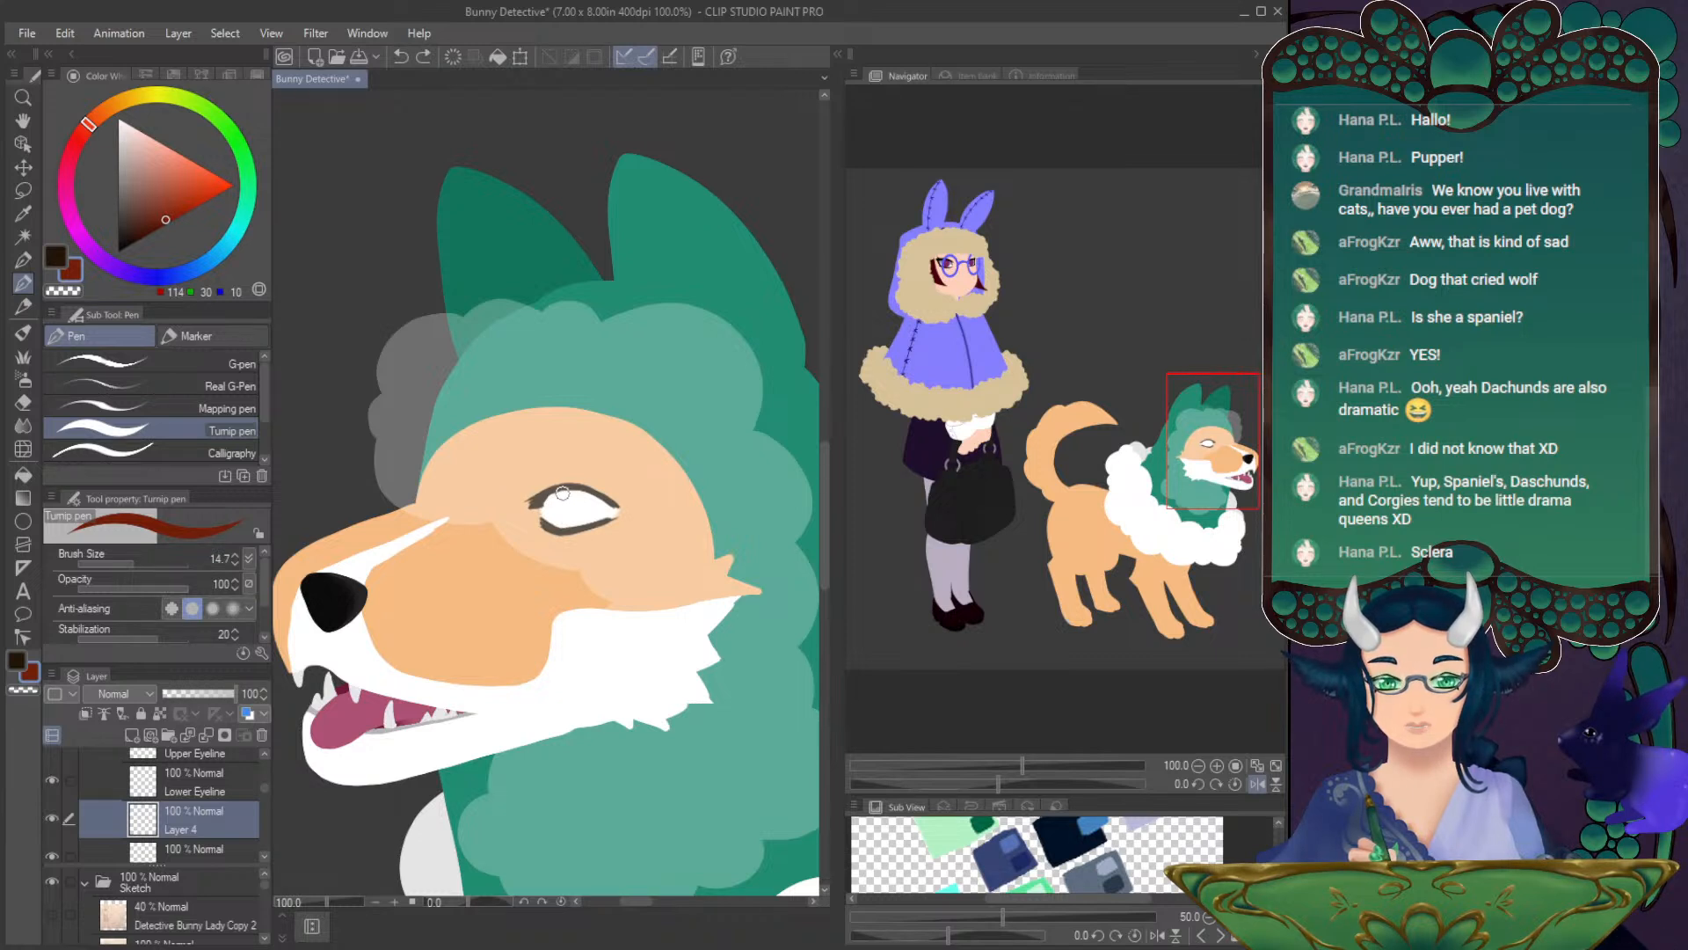
pyautogui.click(140, 563)
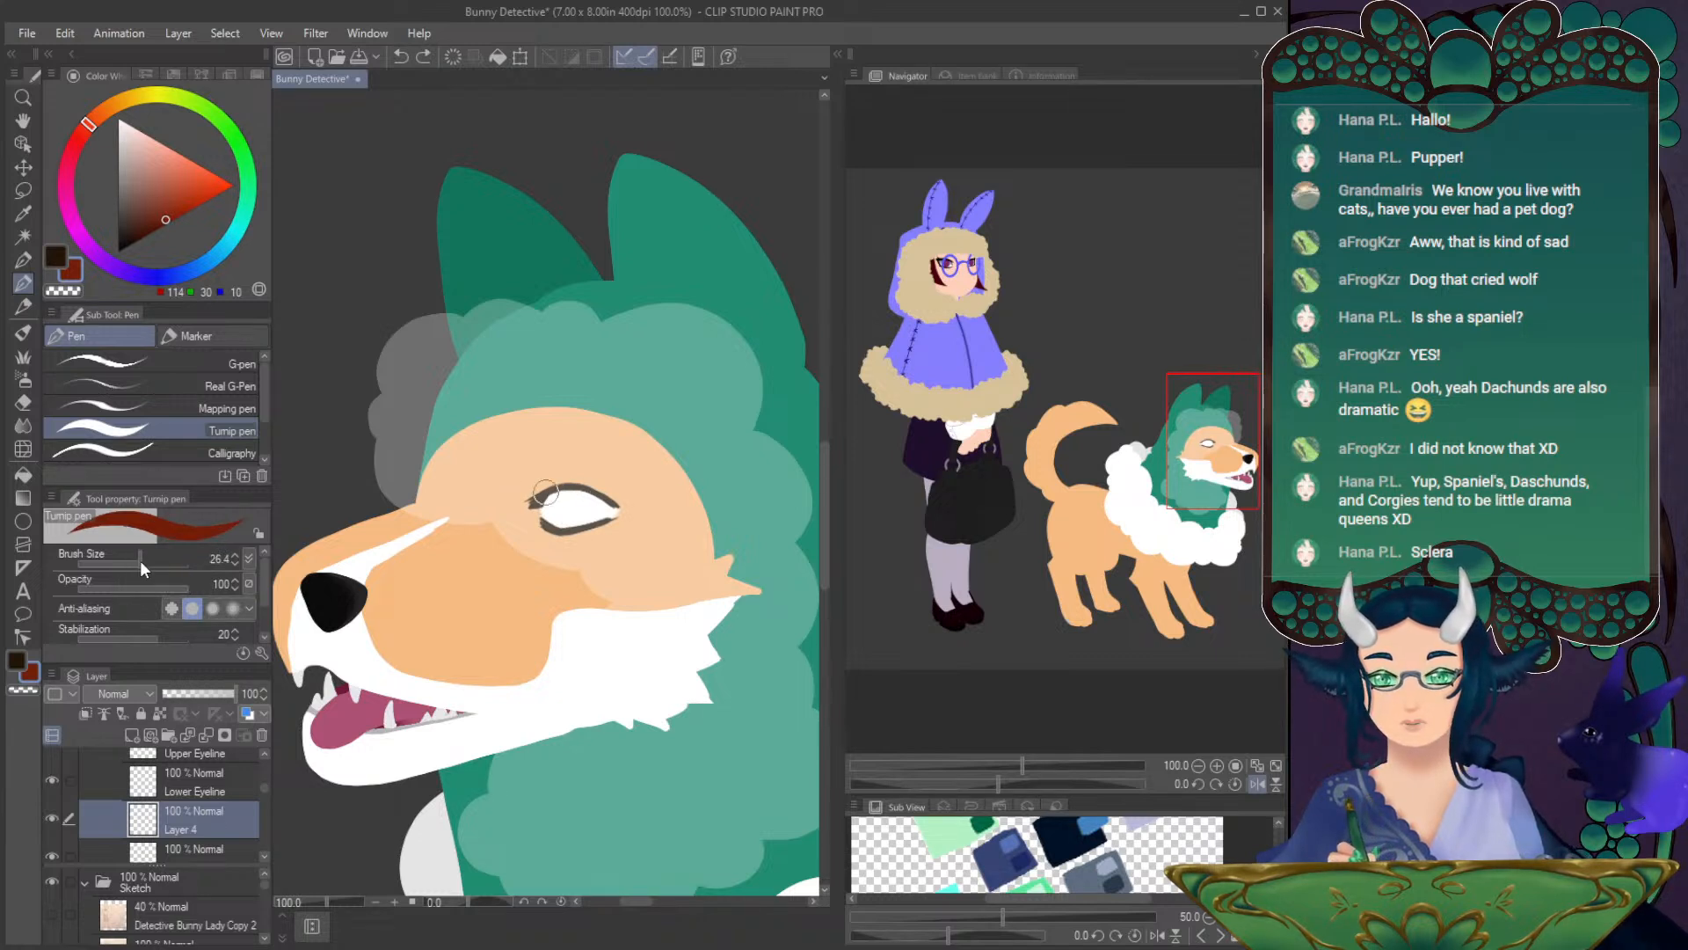
pyautogui.moveTo(553, 495); pyautogui.dragTo(556, 500)
pyautogui.hotkey('ctrl', 'z')
# - Paint the round dark red iris over the eye white with the Turnip pen at size 55.8
pyautogui.click(149, 562)
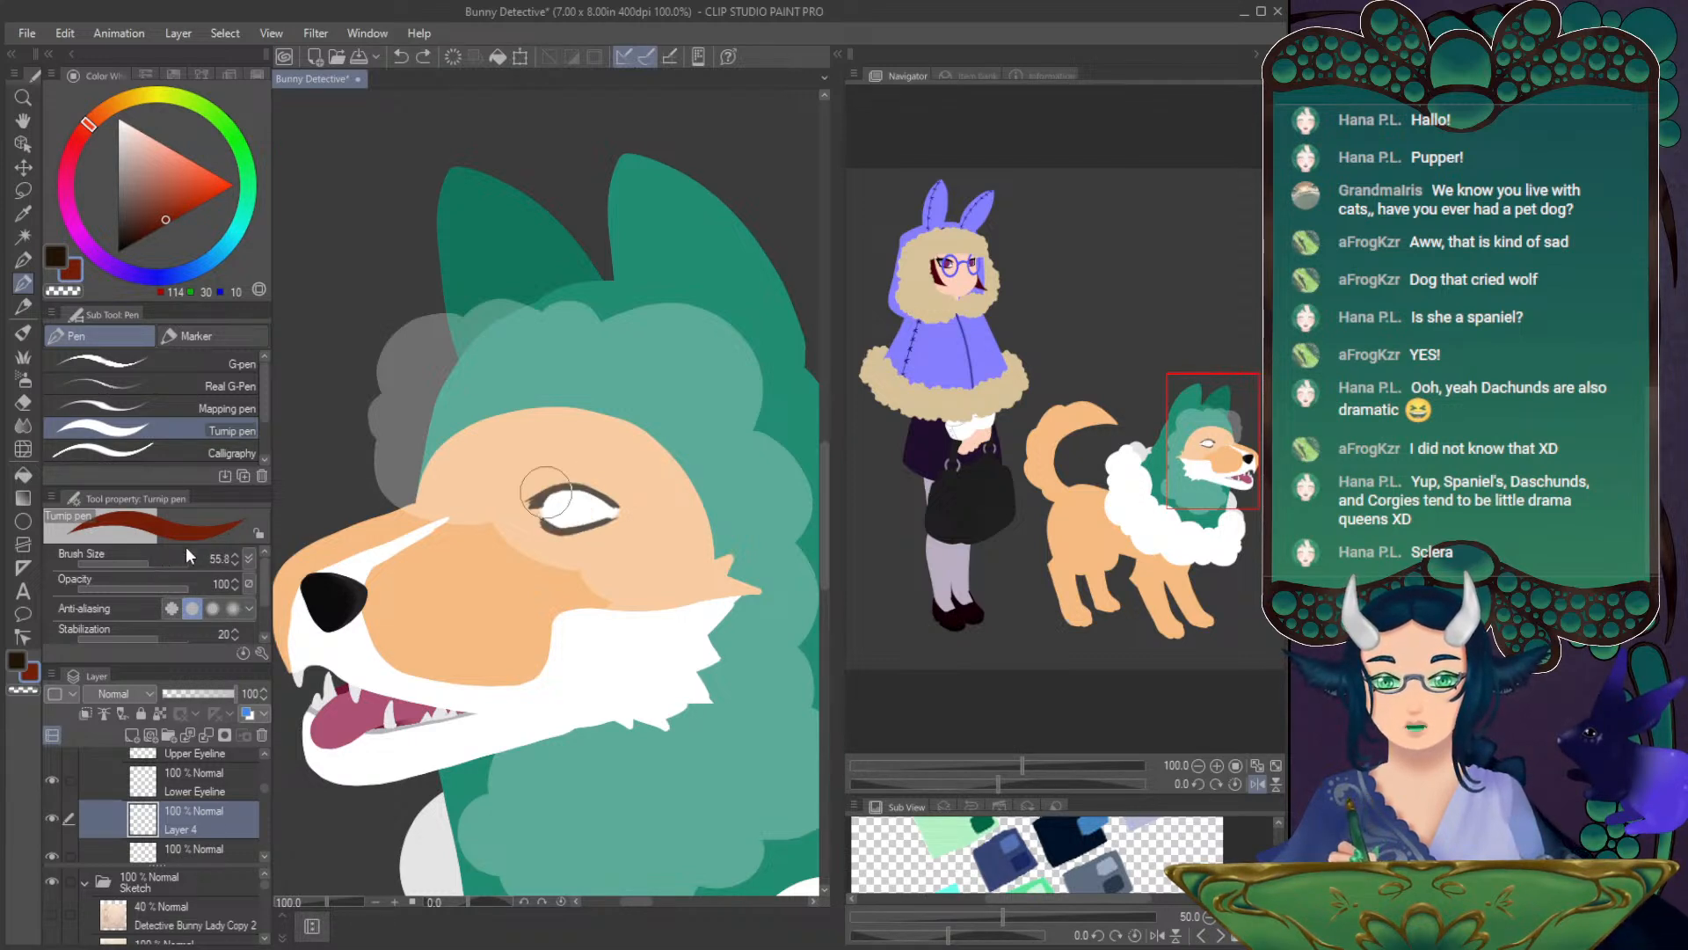
pyautogui.moveTo(569, 507); pyautogui.dragTo(581, 503)
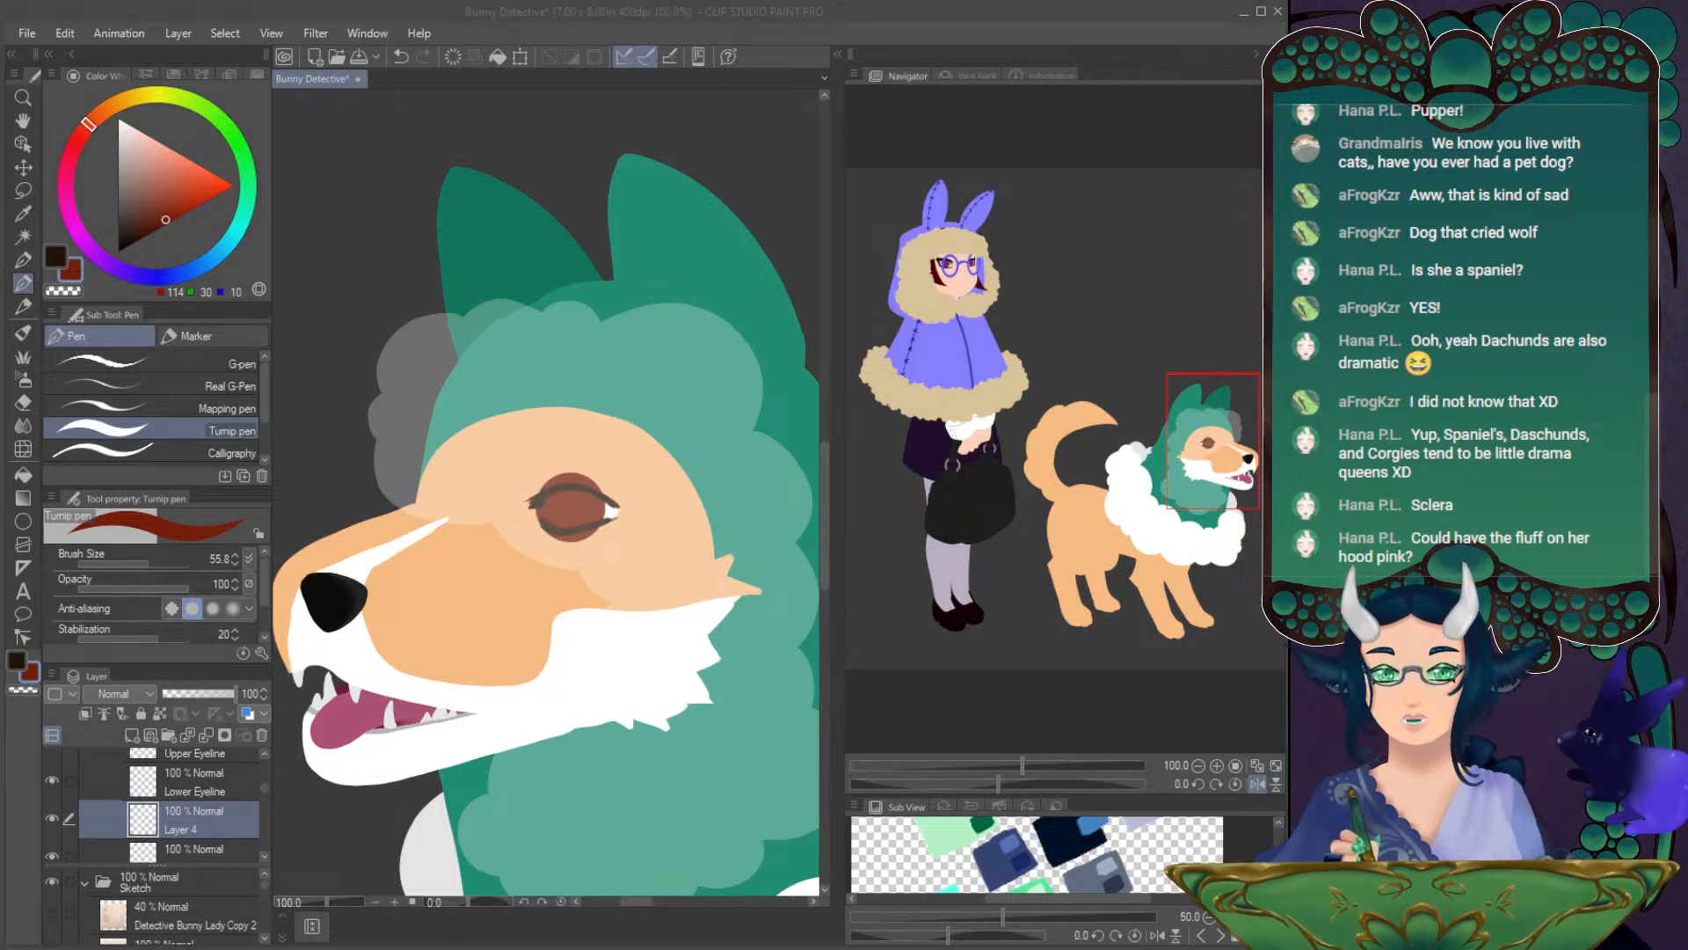
pyautogui.click(196, 246)
pyautogui.moveTo(162, 234); pyautogui.dragTo(151, 239)
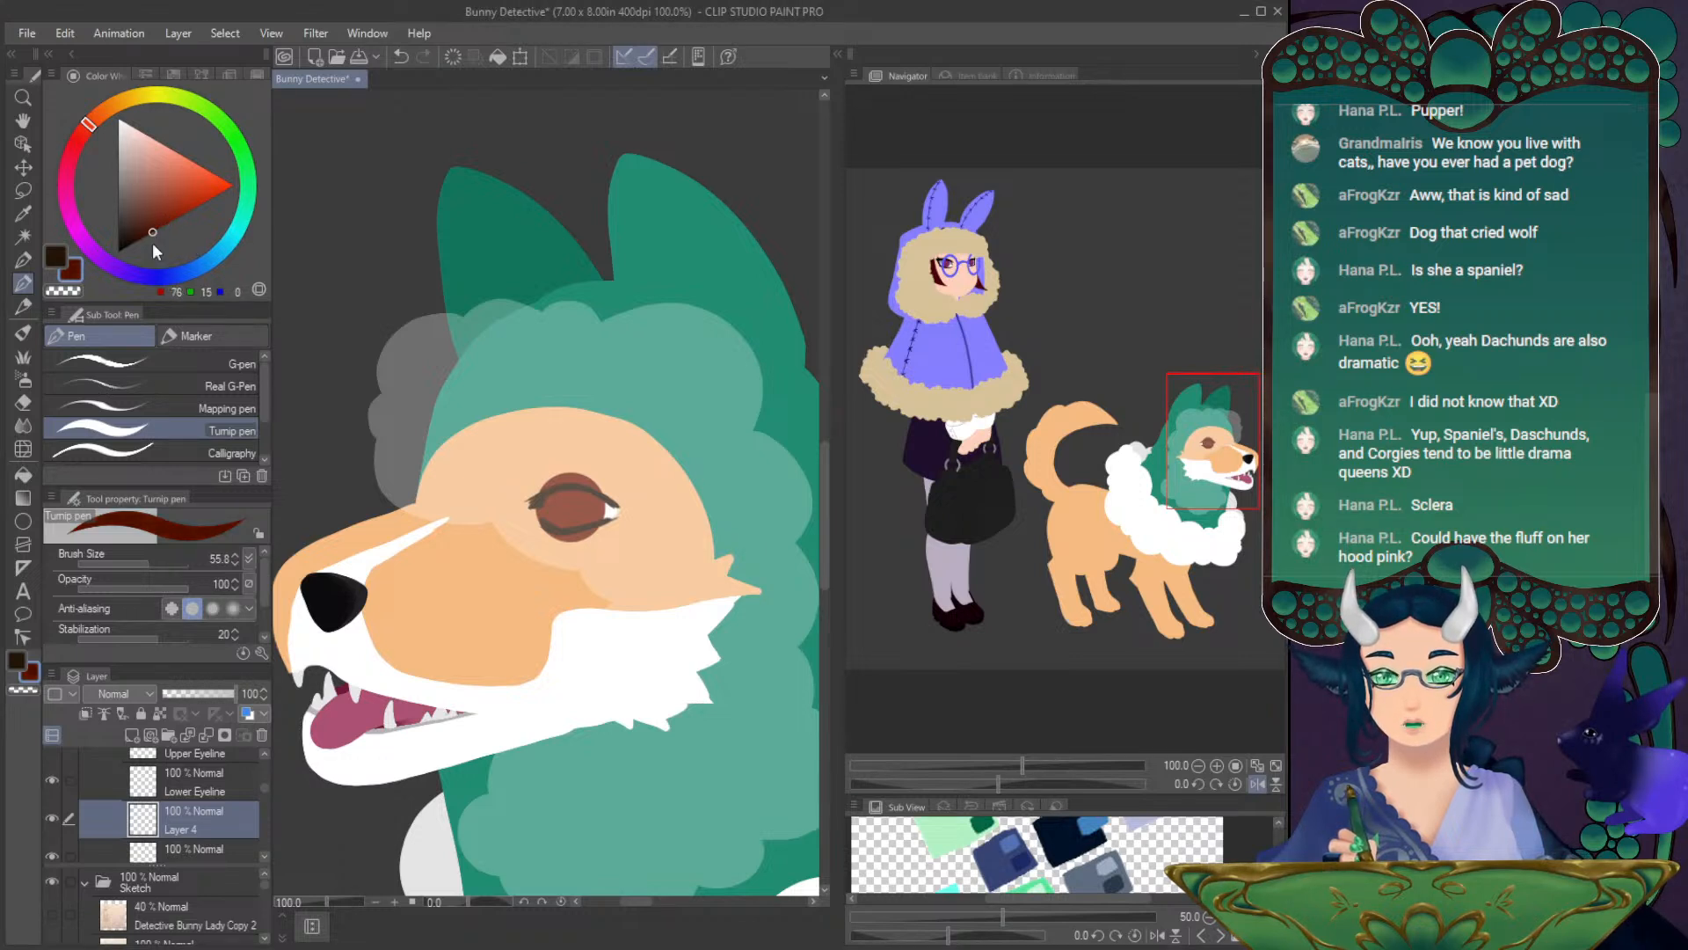
pyautogui.moveTo(141, 561); pyautogui.dragTo(137, 562)
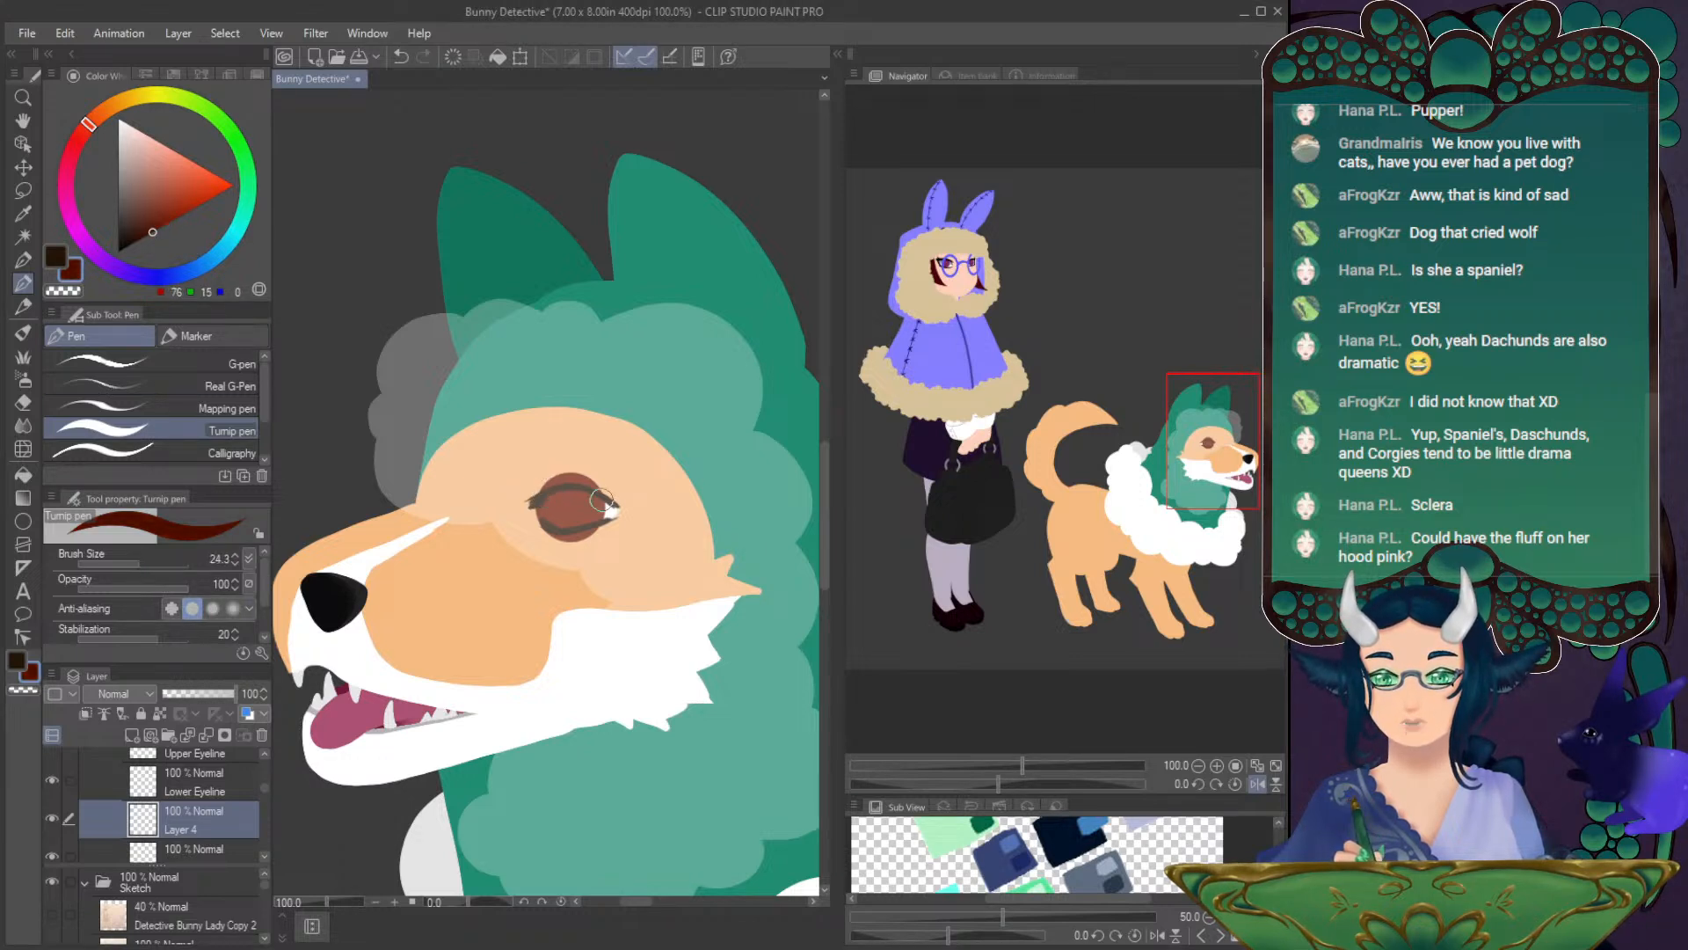
pyautogui.click(568, 508)
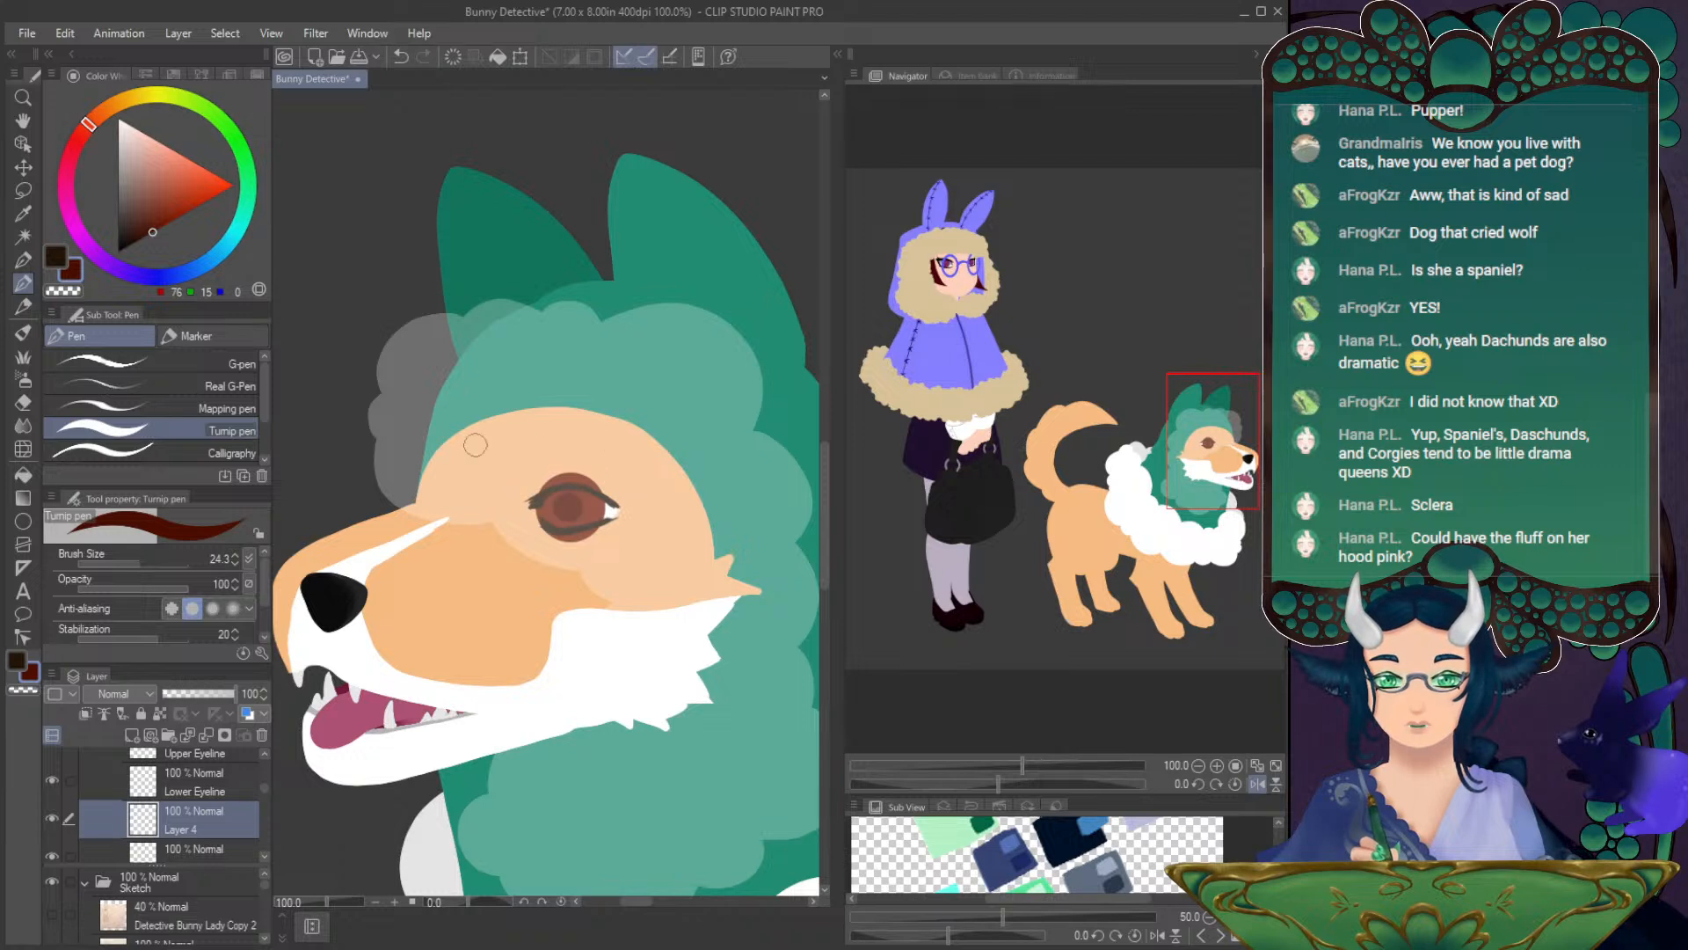
pyautogui.hotkey('ctrl', 'z')
# - Dab a round near-black brown pupil (RGB 24, 5, 0) in the centre of the iris at brush size 17.4
pyautogui.moveTo(143, 240); pyautogui.dragTo(137, 242)
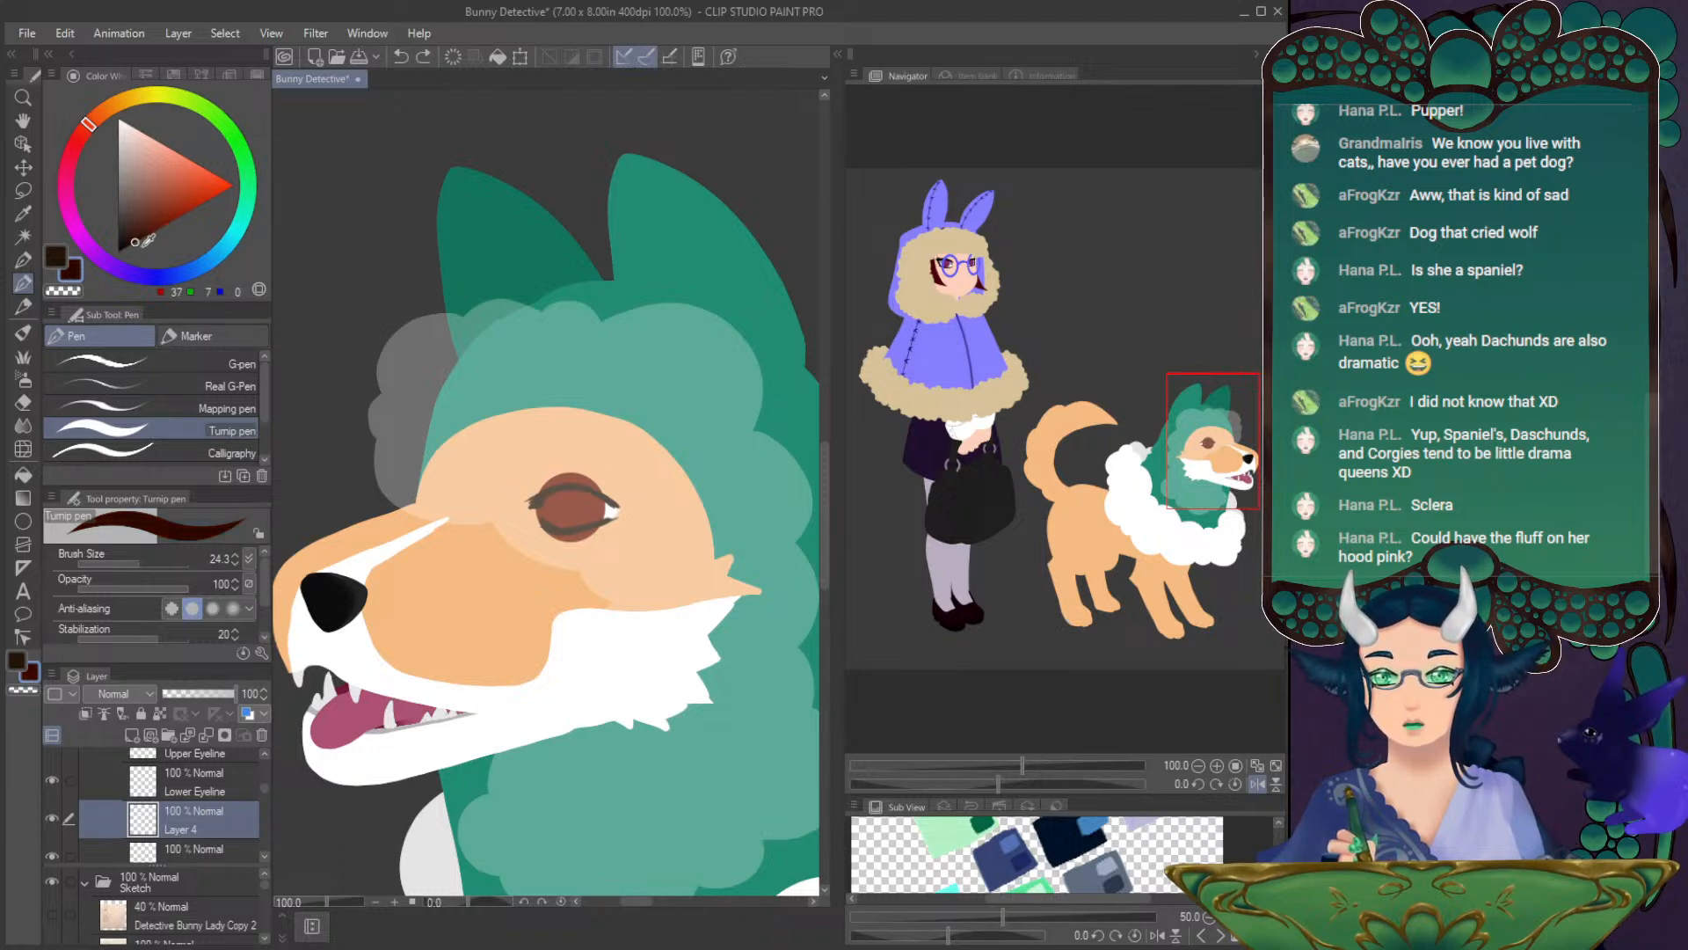
pyautogui.moveTo(138, 562); pyautogui.dragTo(135, 563)
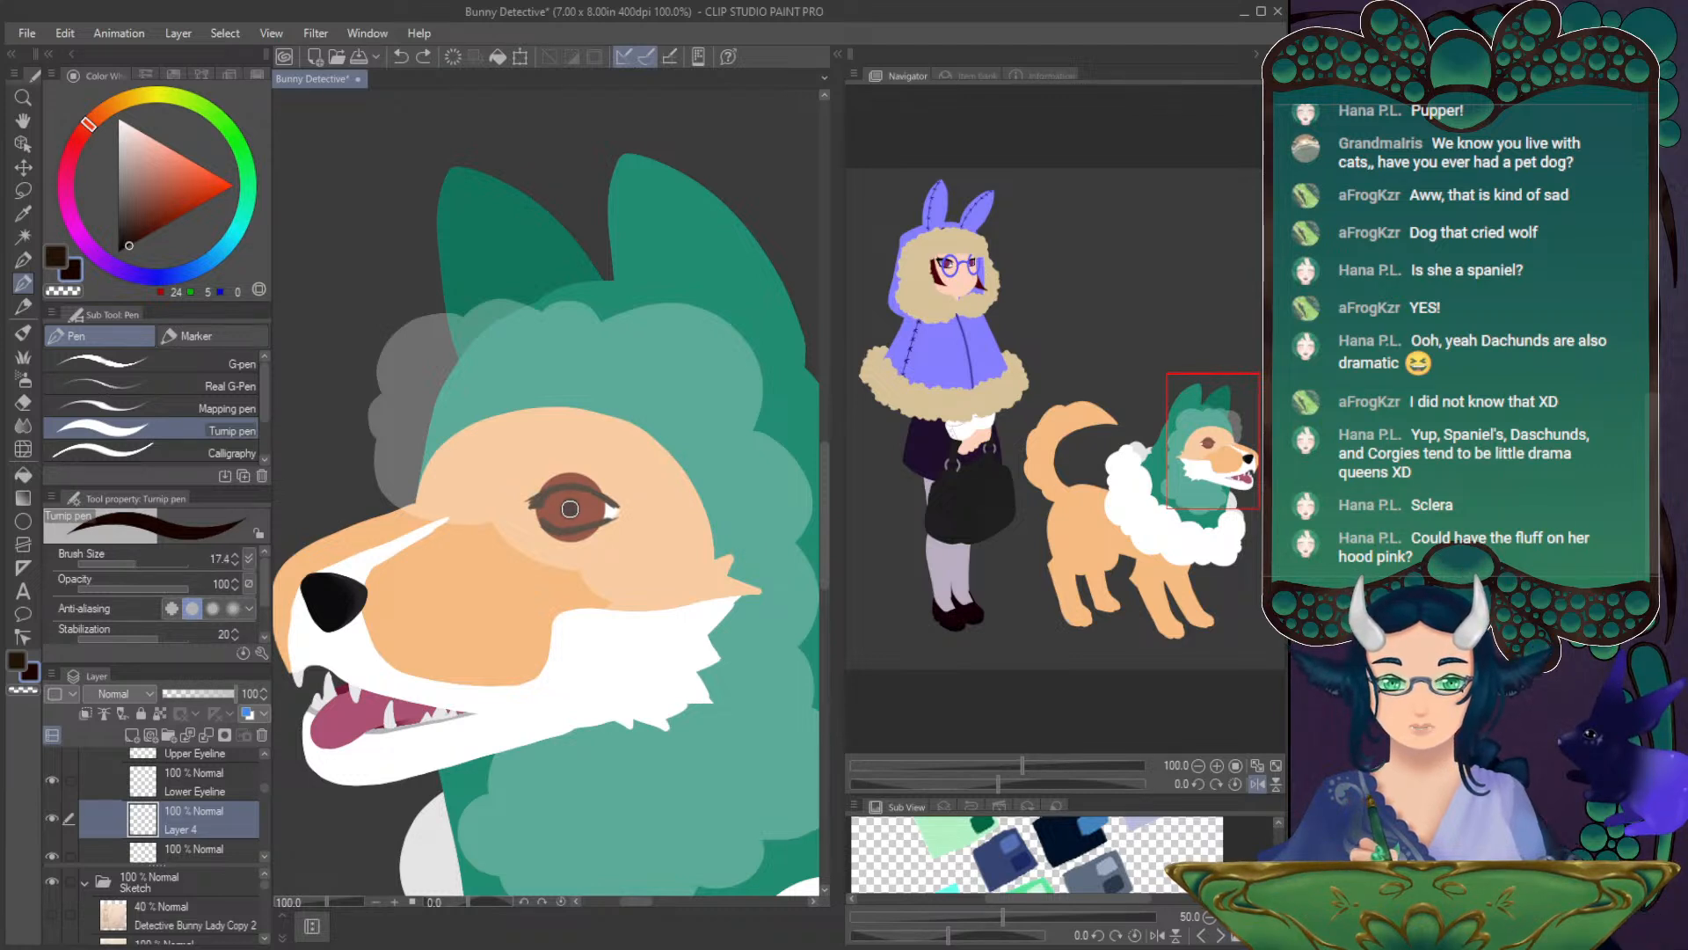
pyautogui.click(569, 508)
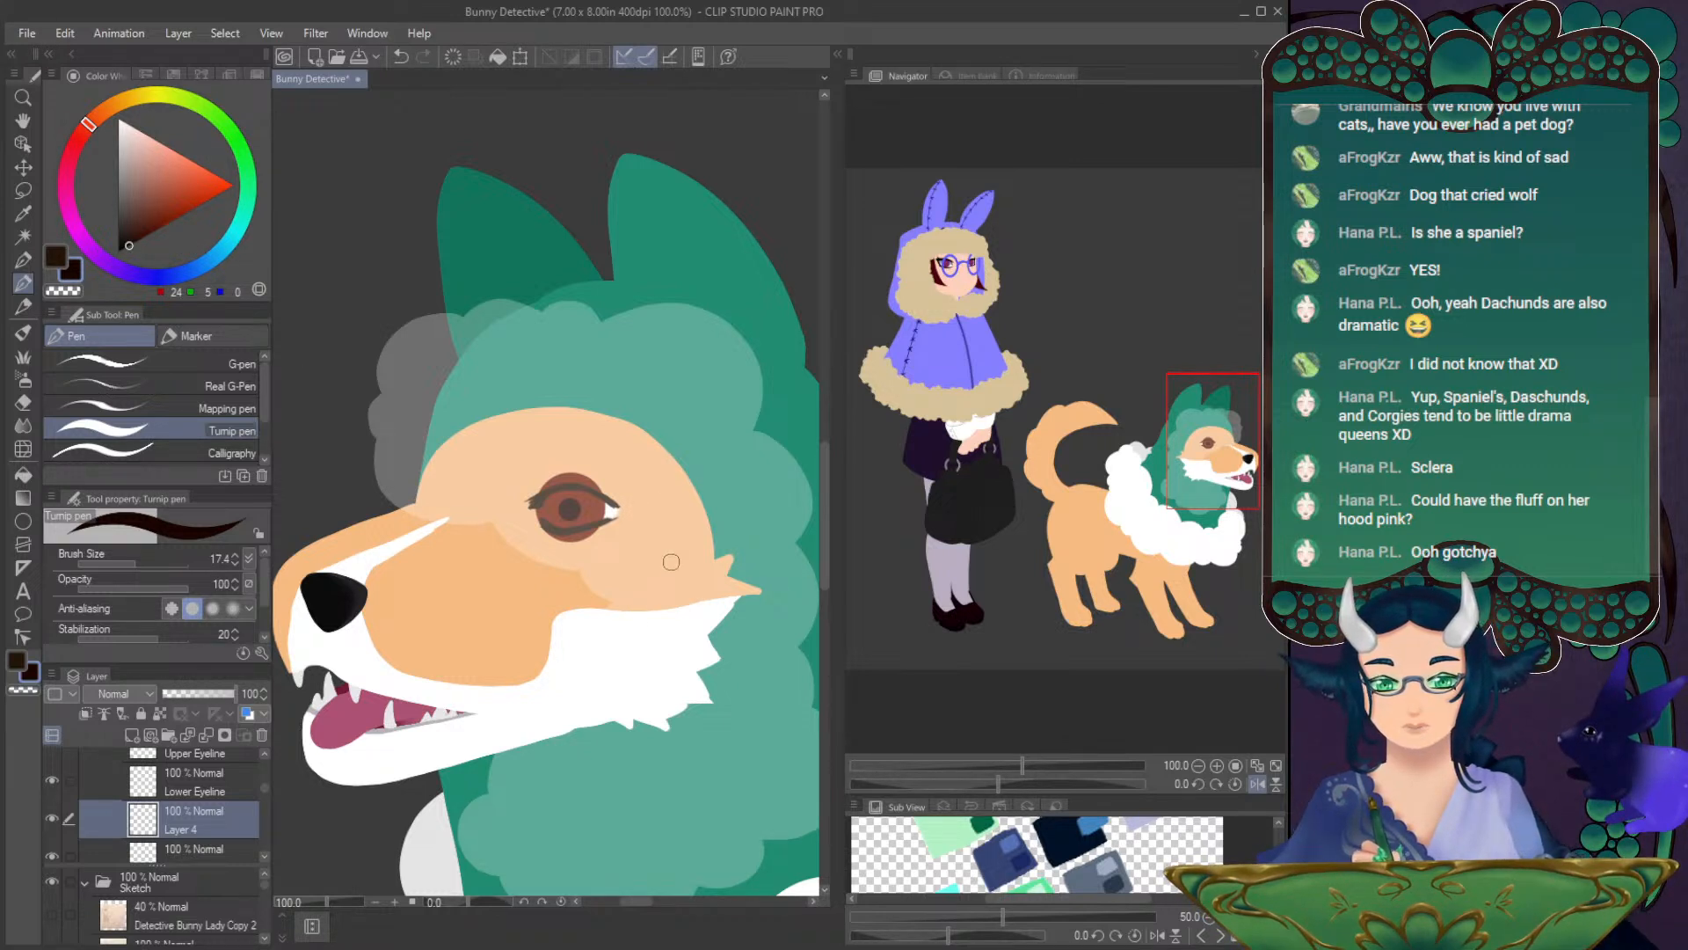
# - Rename the iris layer Iris and soften the edges of the iris and pupil with the Blur tool at size 12.5
pyautogui.moveTo(1195, 437); pyautogui.dragTo(1197, 420)
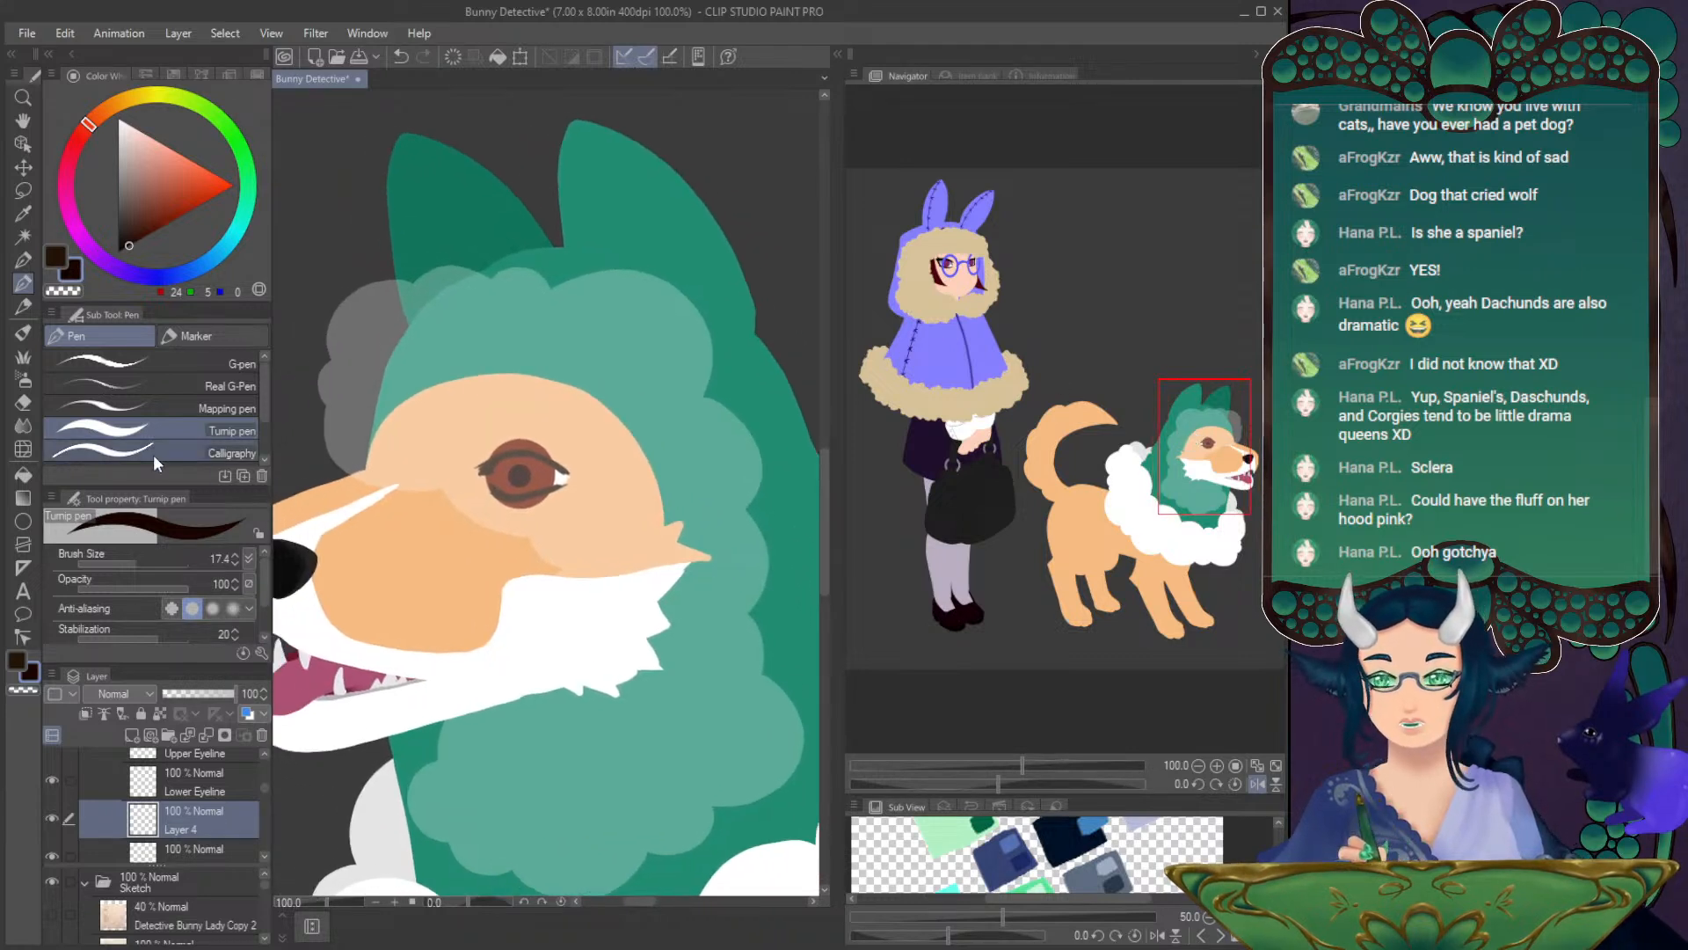
pyautogui.click(23, 426)
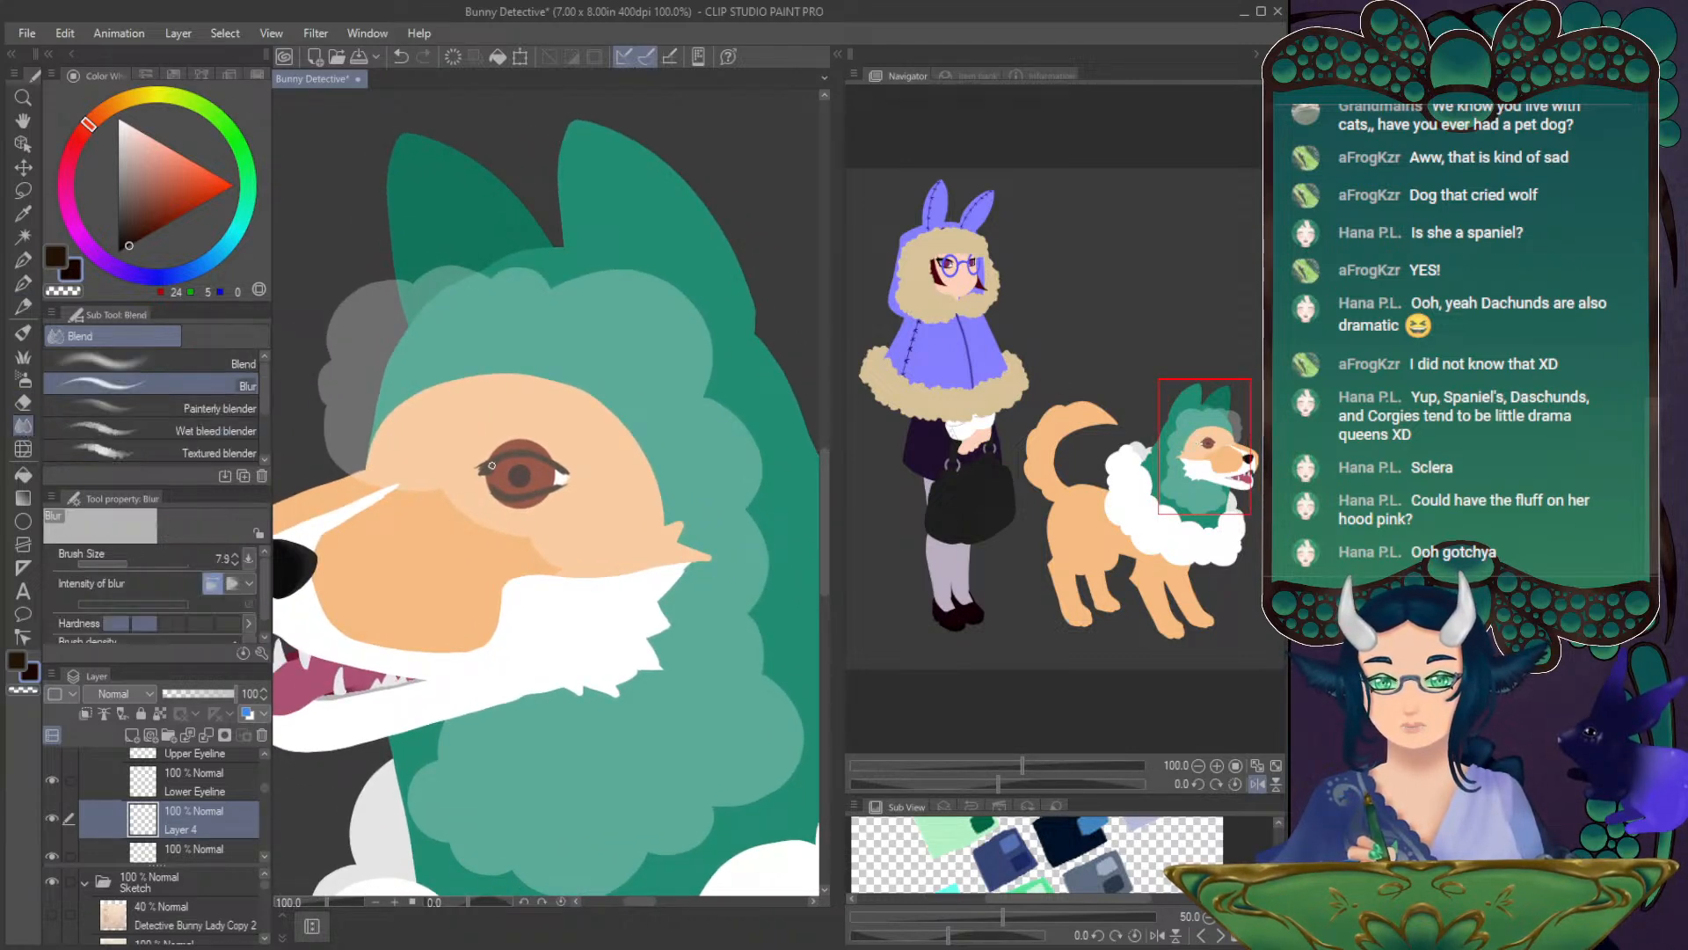
pyautogui.click(130, 562)
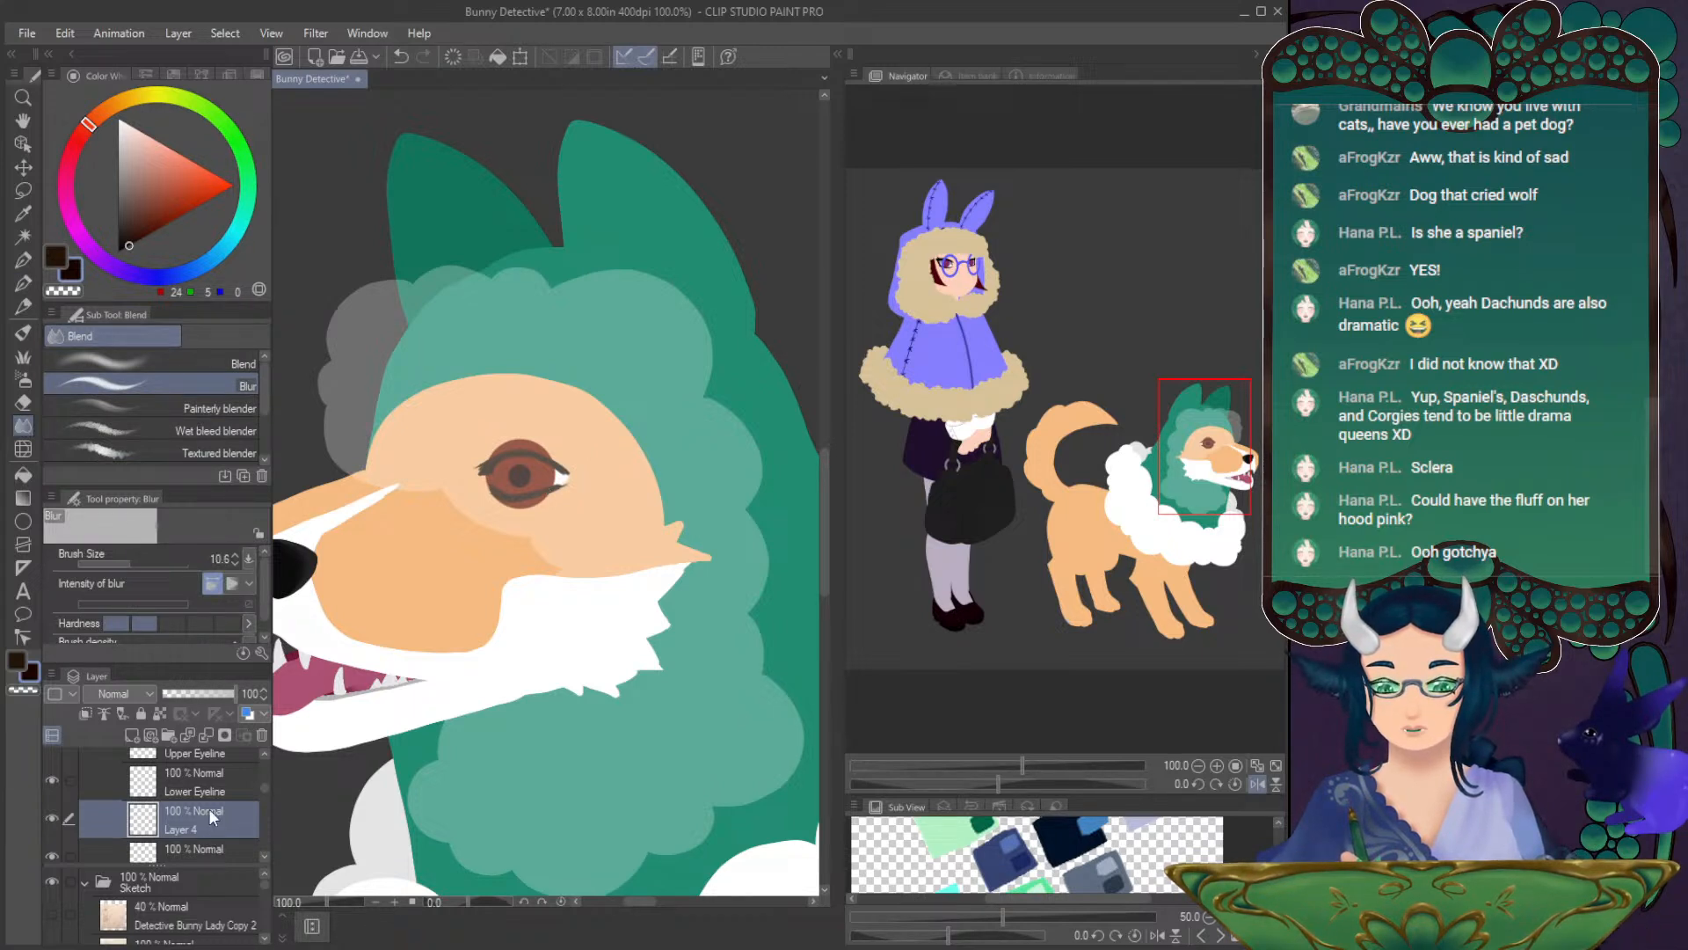
pyautogui.click(133, 561)
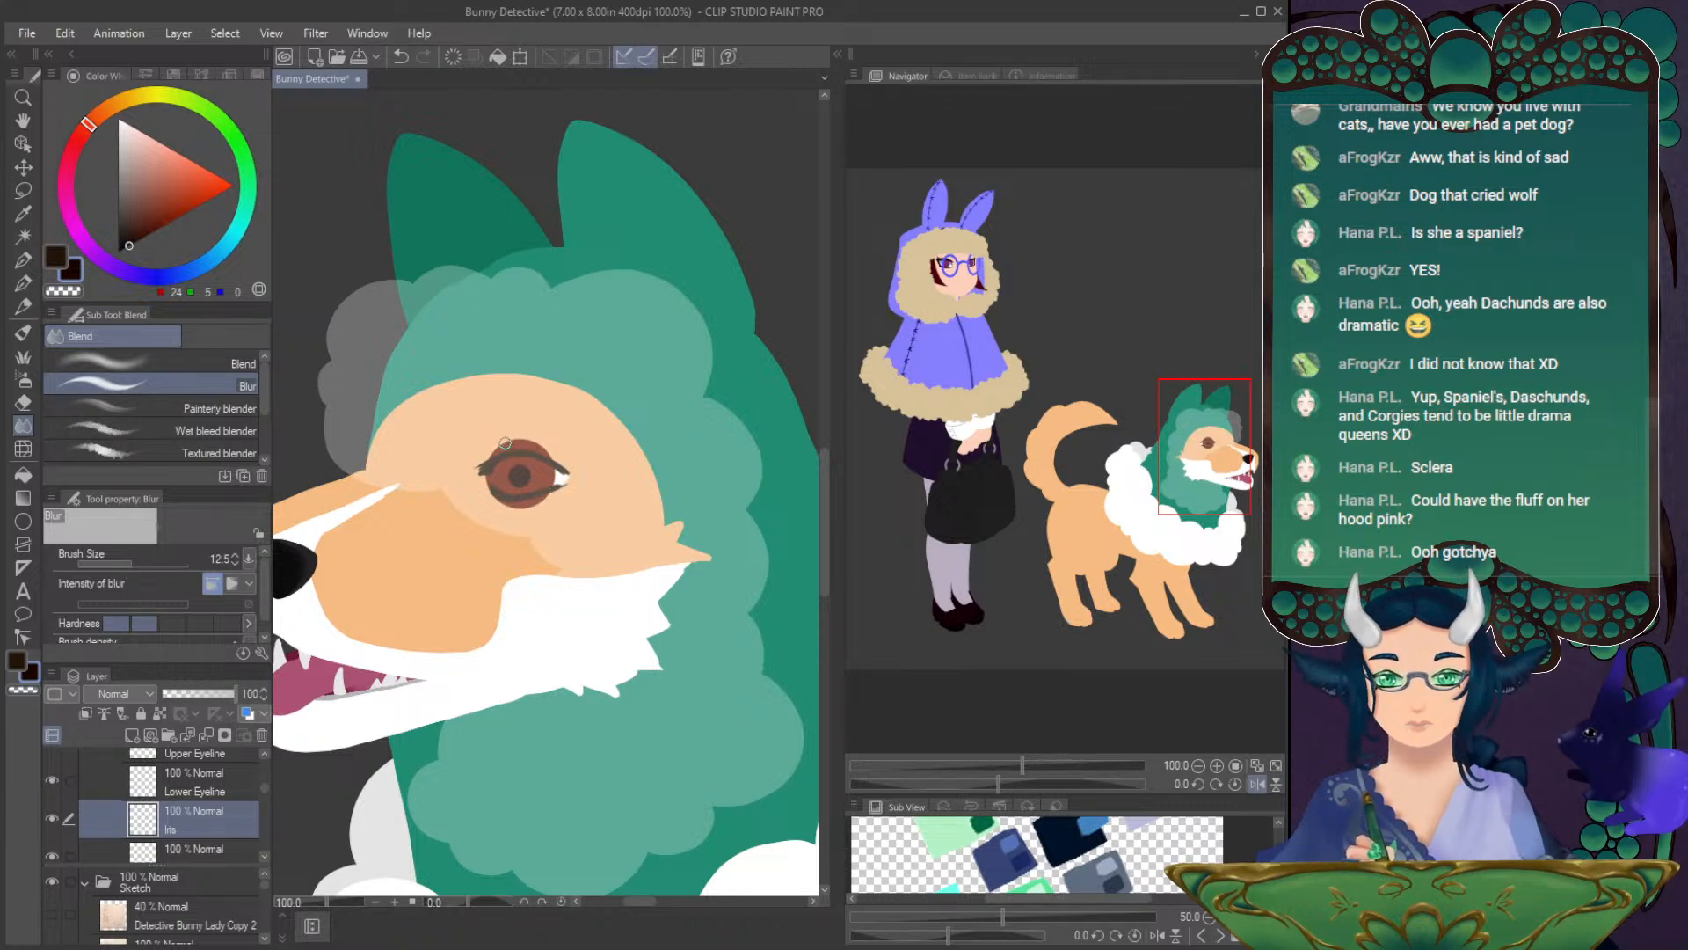
pyautogui.moveTo(488, 479)
pyautogui.mouseDown()
pyautogui.moveTo(497, 503)
pyautogui.moveTo(546, 499)
pyautogui.moveTo(532, 450)
pyautogui.moveTo(503, 448)
pyautogui.mouseUp()
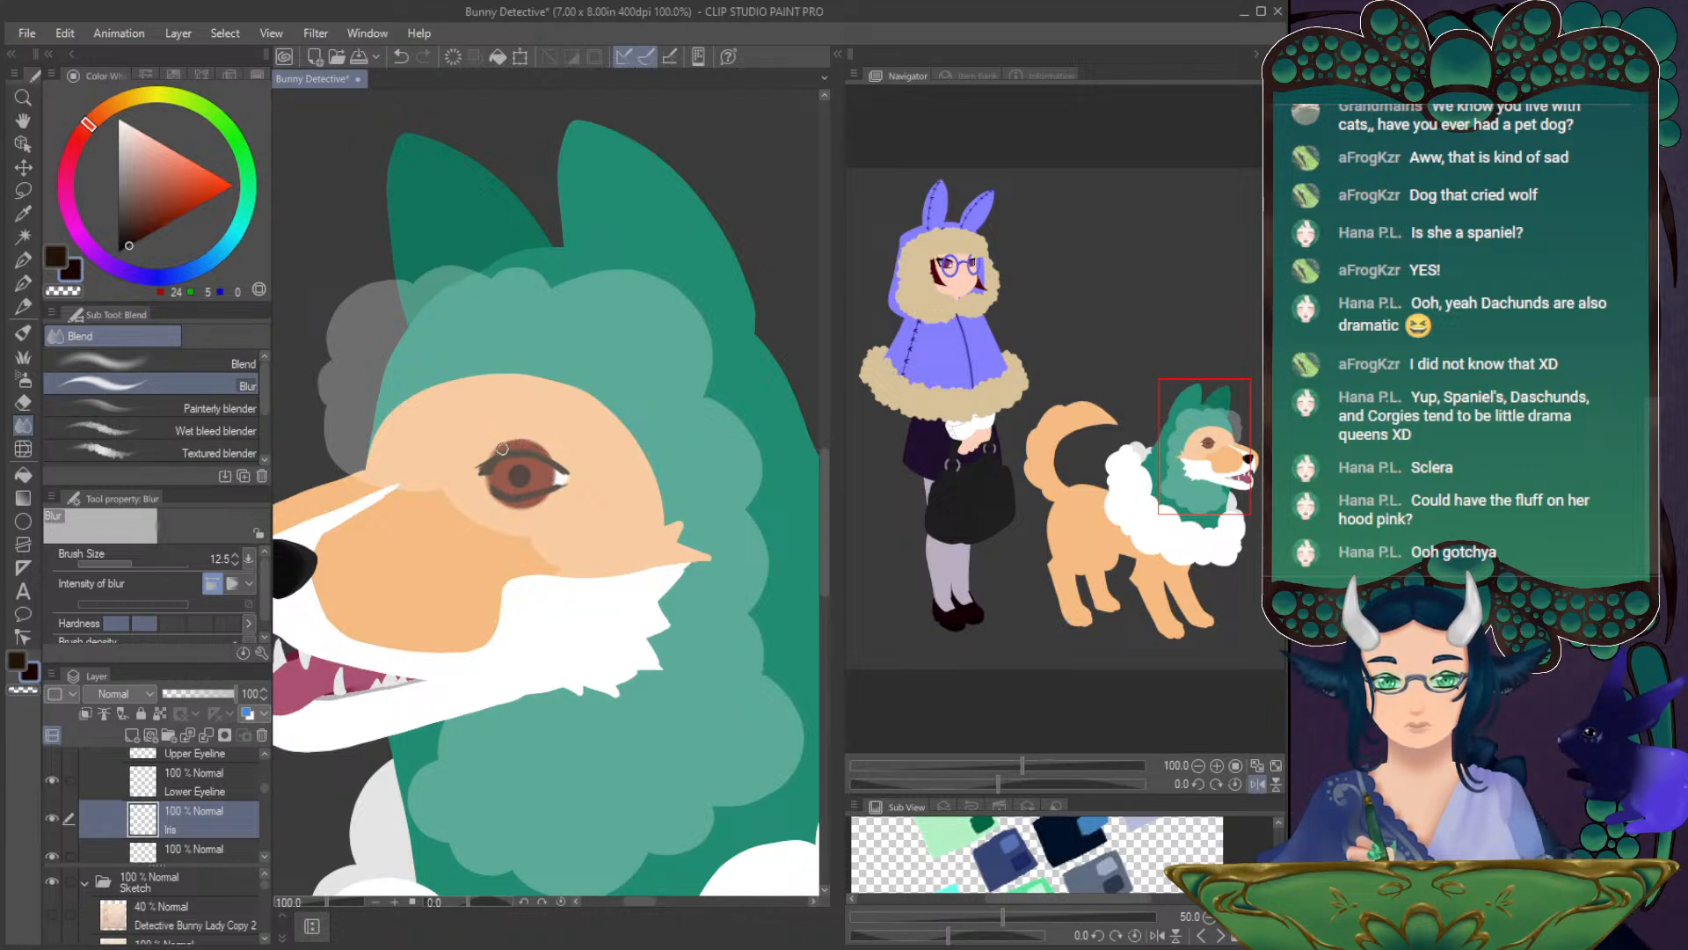
pyautogui.moveTo(515, 506)
pyautogui.mouseDown()
pyautogui.moveTo(548, 494)
pyautogui.moveTo(552, 463)
pyautogui.moveTo(519, 446)
pyautogui.mouseUp()
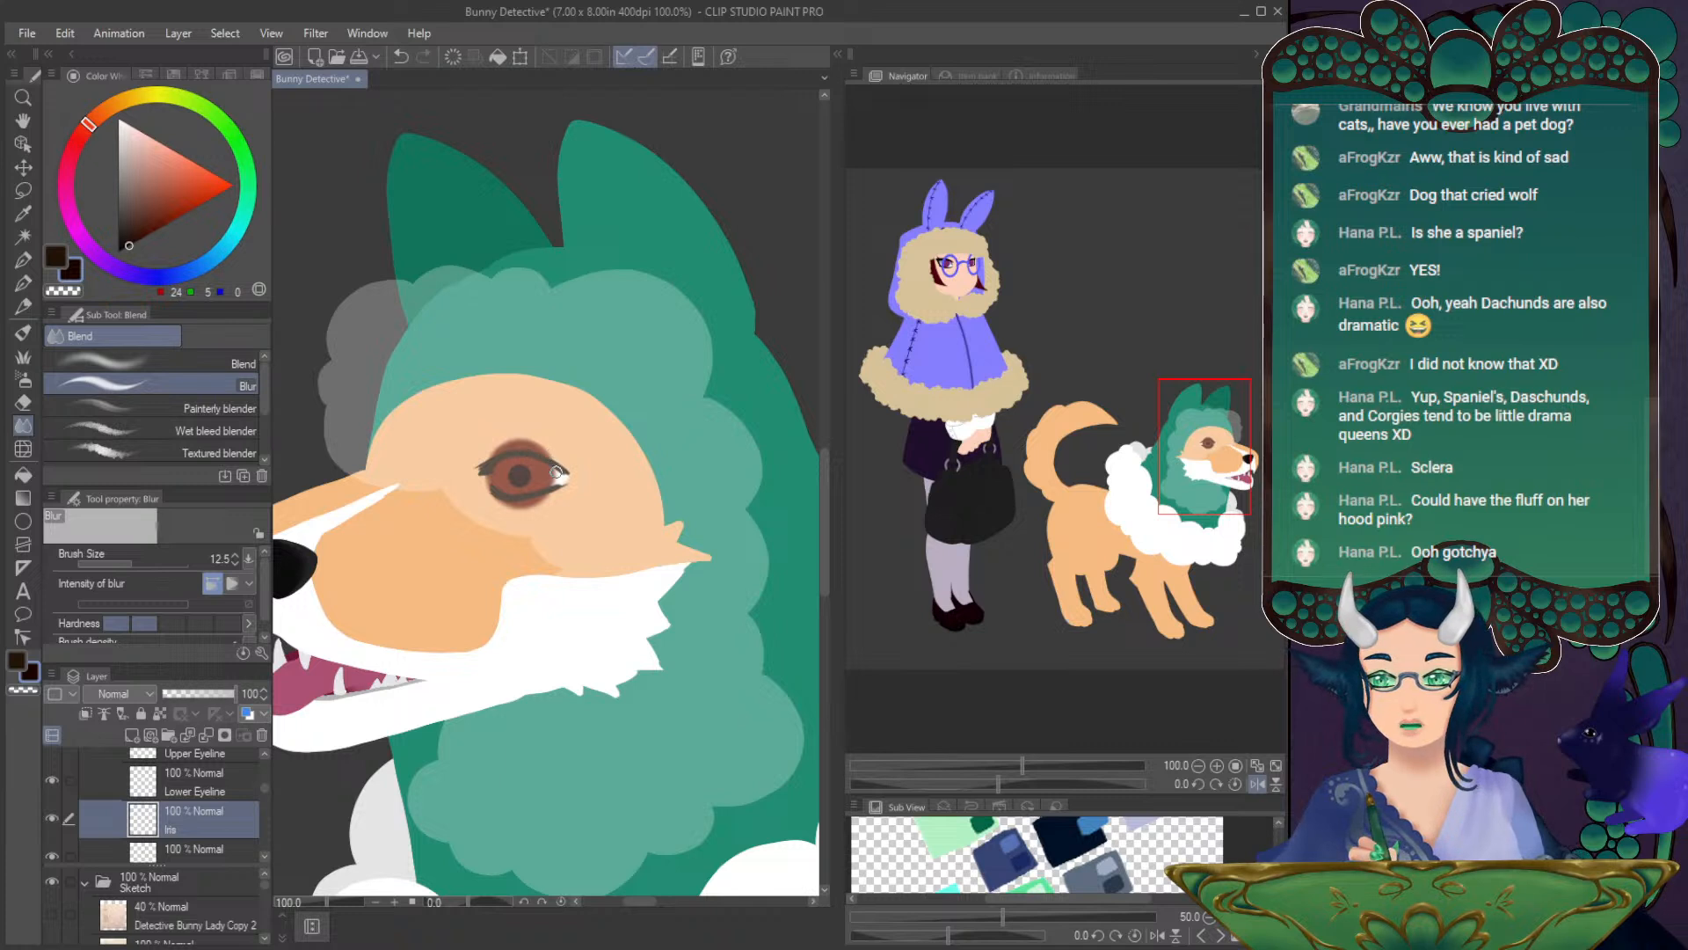
pyautogui.moveTo(526, 467); pyautogui.dragTo(510, 475)
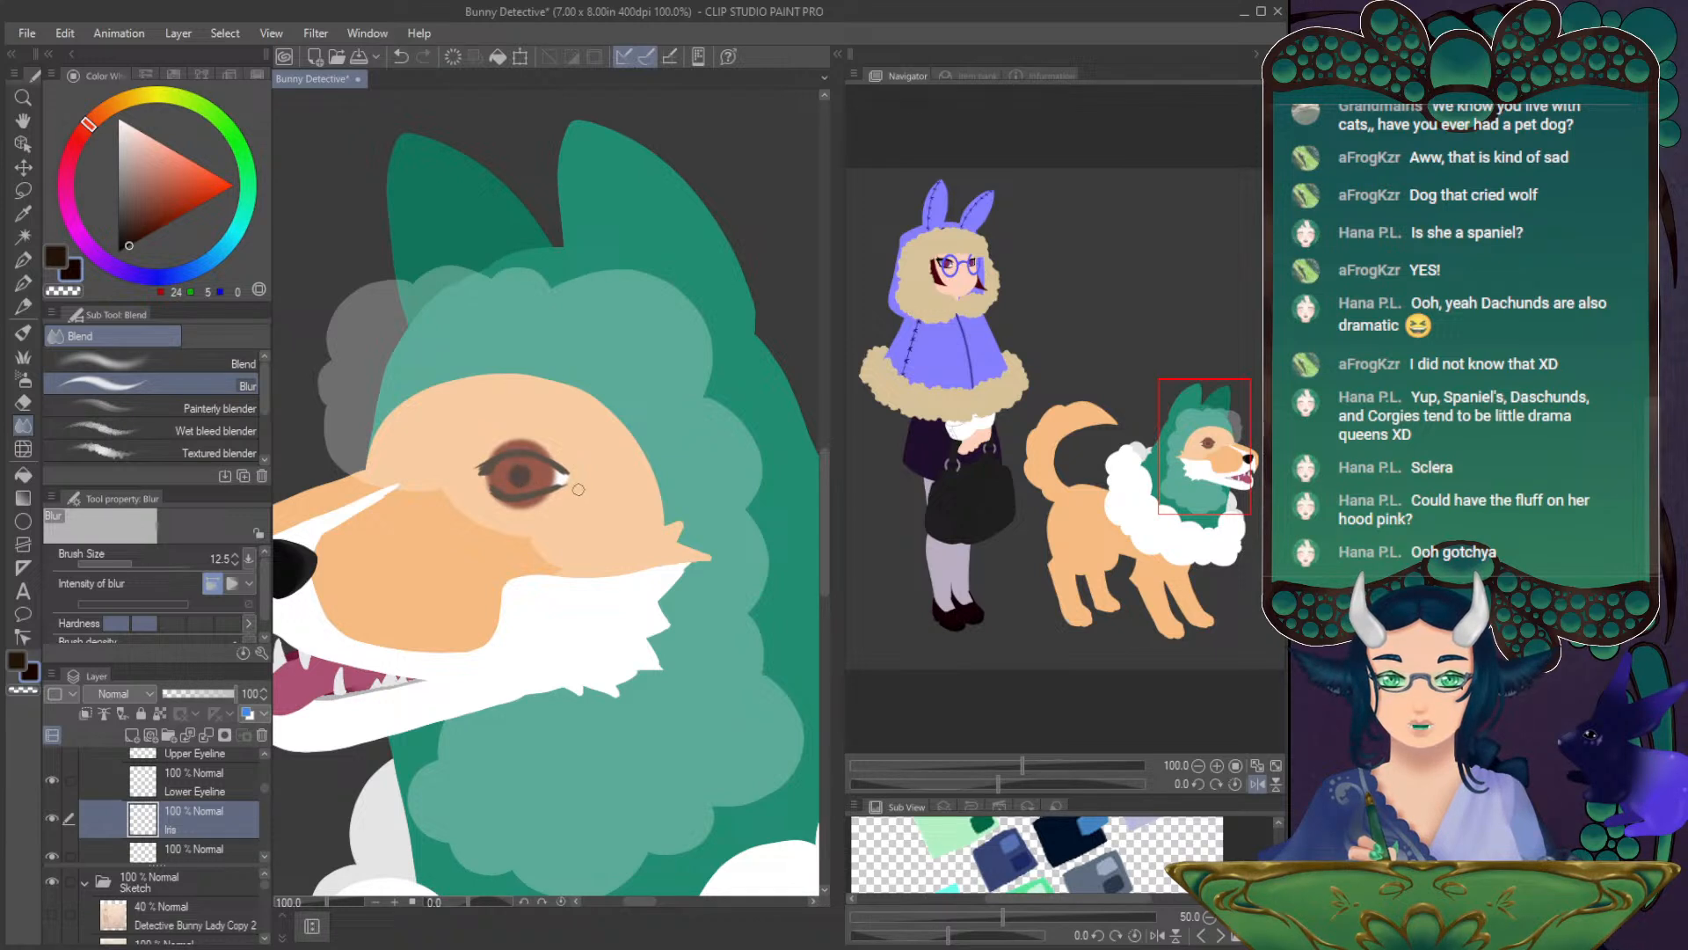
# - Set the Soft 2 airbrush to size 8.9 and opacity 31 and try a reddish-brown (RGB 155, 76, 57) stroke on the iris
pyautogui.click(163, 196)
pyautogui.click(24, 383)
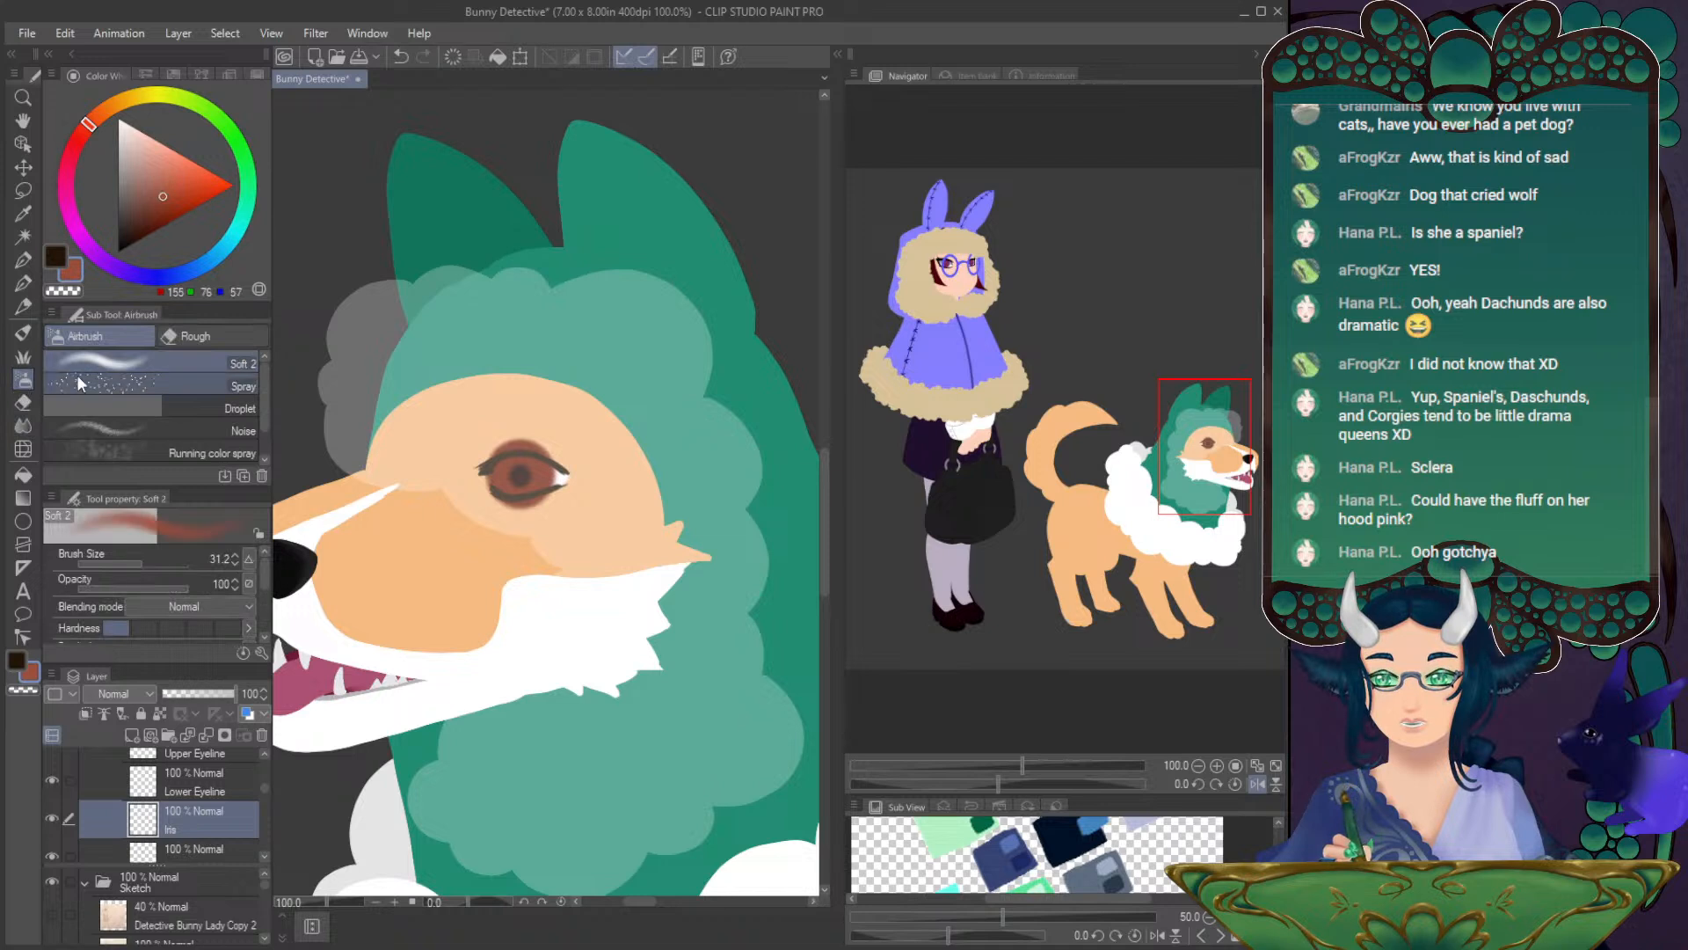
pyautogui.click(130, 562)
pyautogui.moveTo(130, 561); pyautogui.dragTo(113, 585)
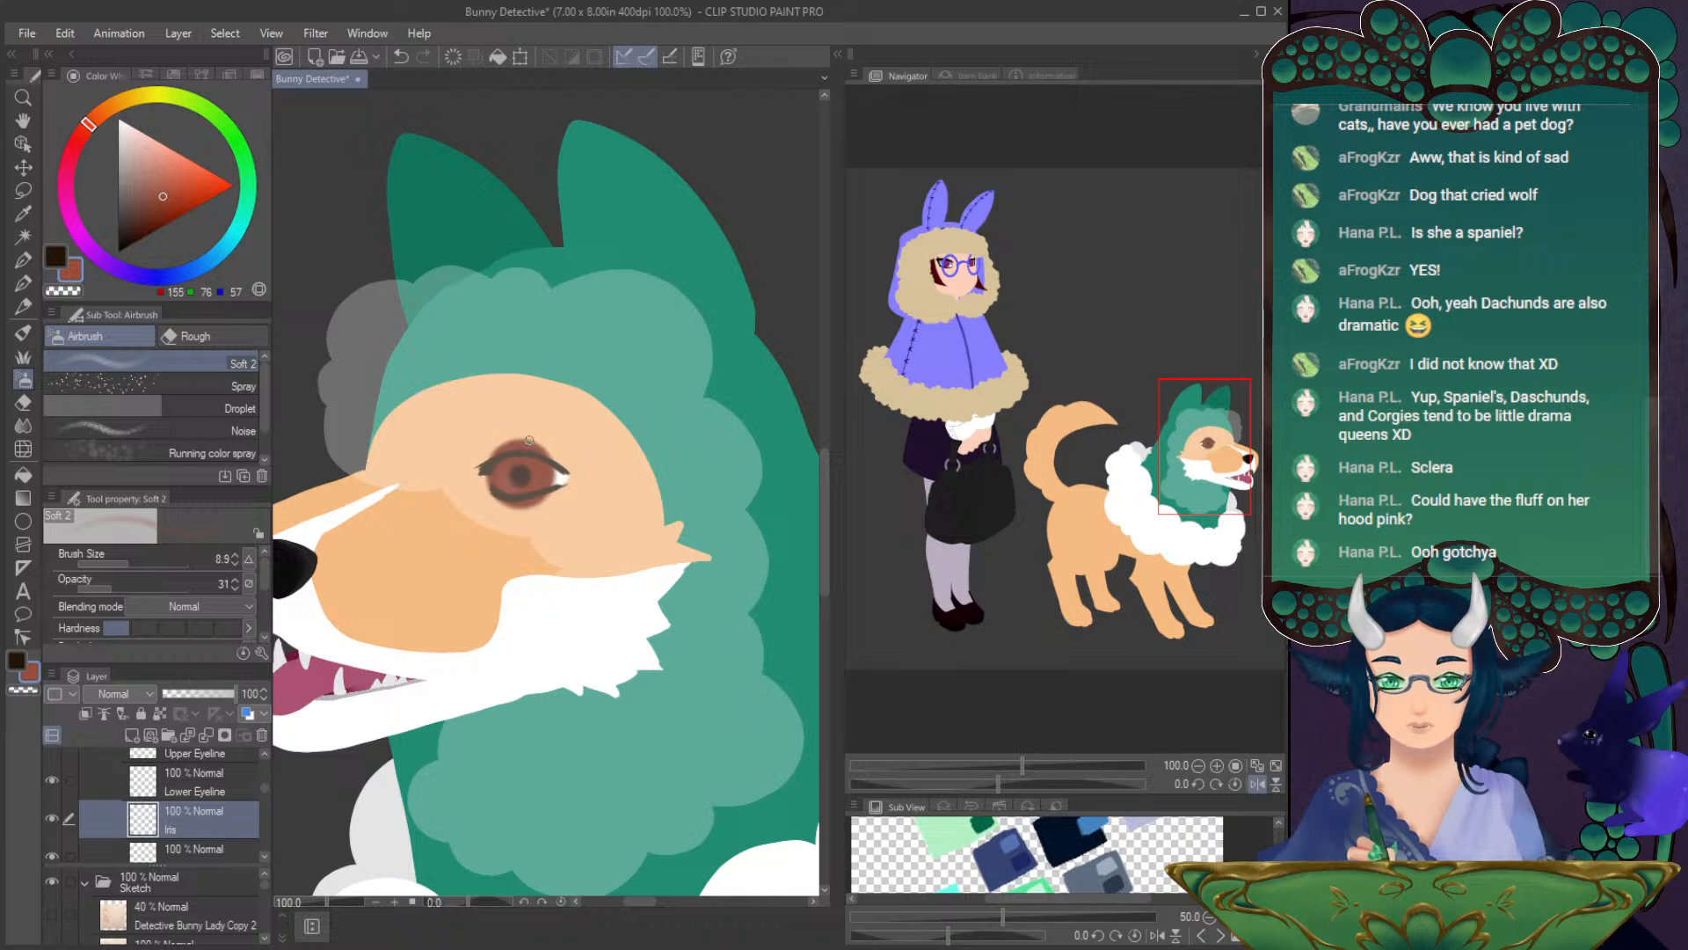
pyautogui.hotkey('ctrl', 'z')
# - Try faint iris highlights in orange-brown (RGB 163, 79, 32) and lighter orange (RGB 198, 107, 57), undoing each stroke
pyautogui.moveTo(92, 120); pyautogui.dragTo(100, 113)
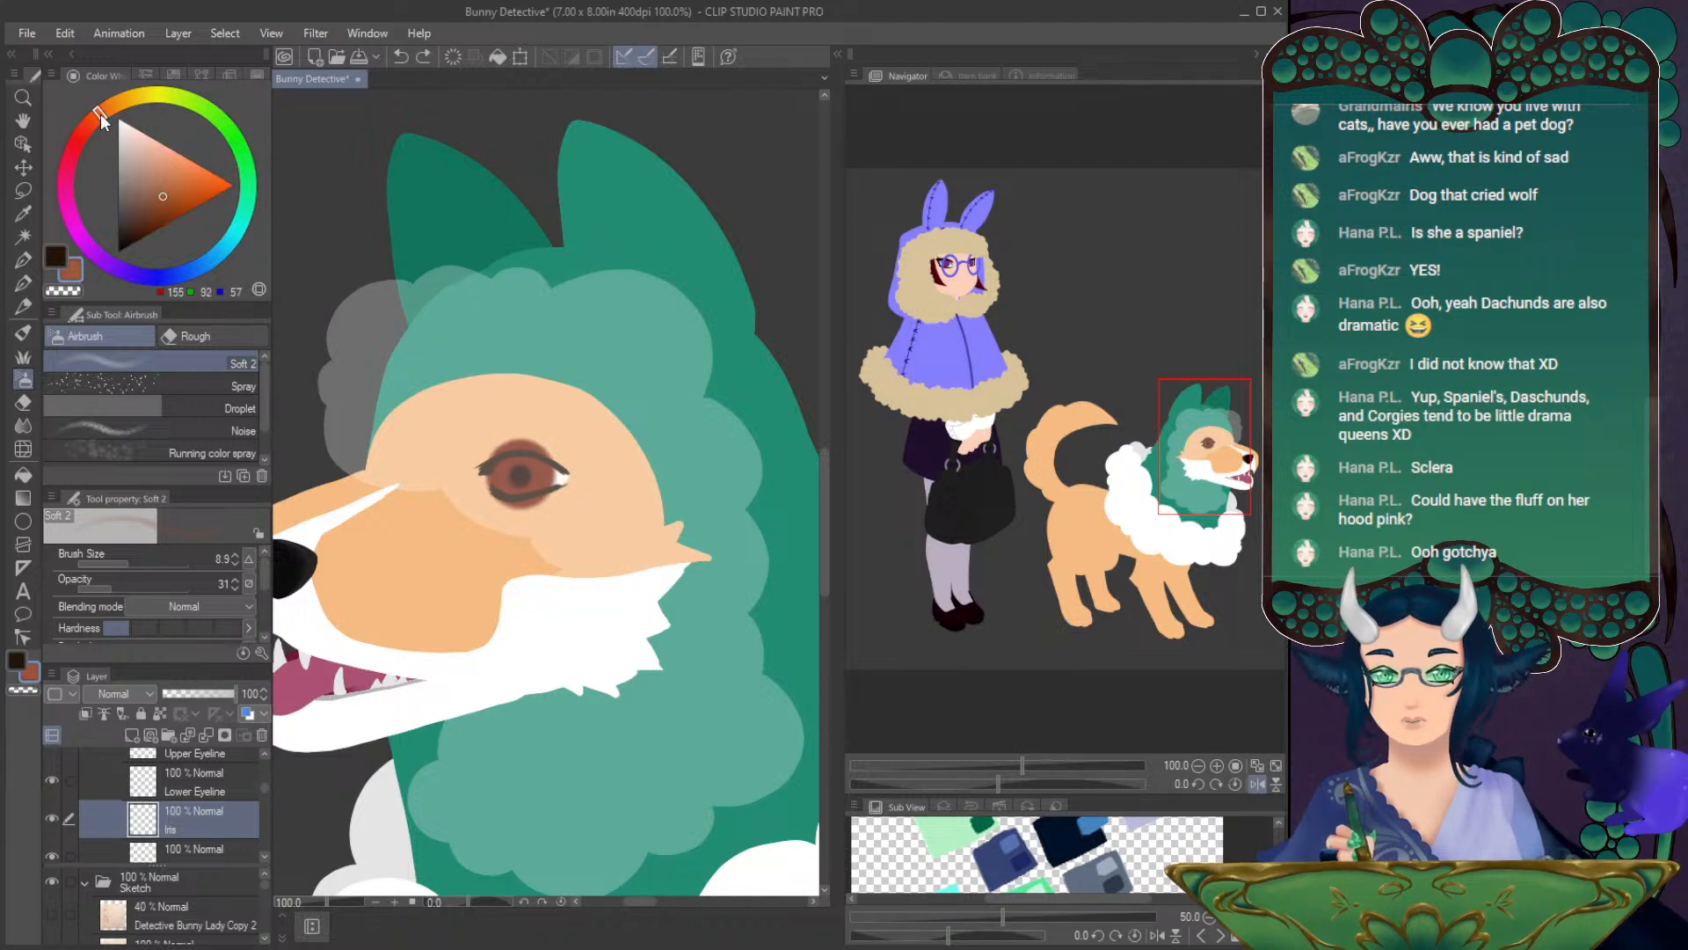
pyautogui.click(182, 197)
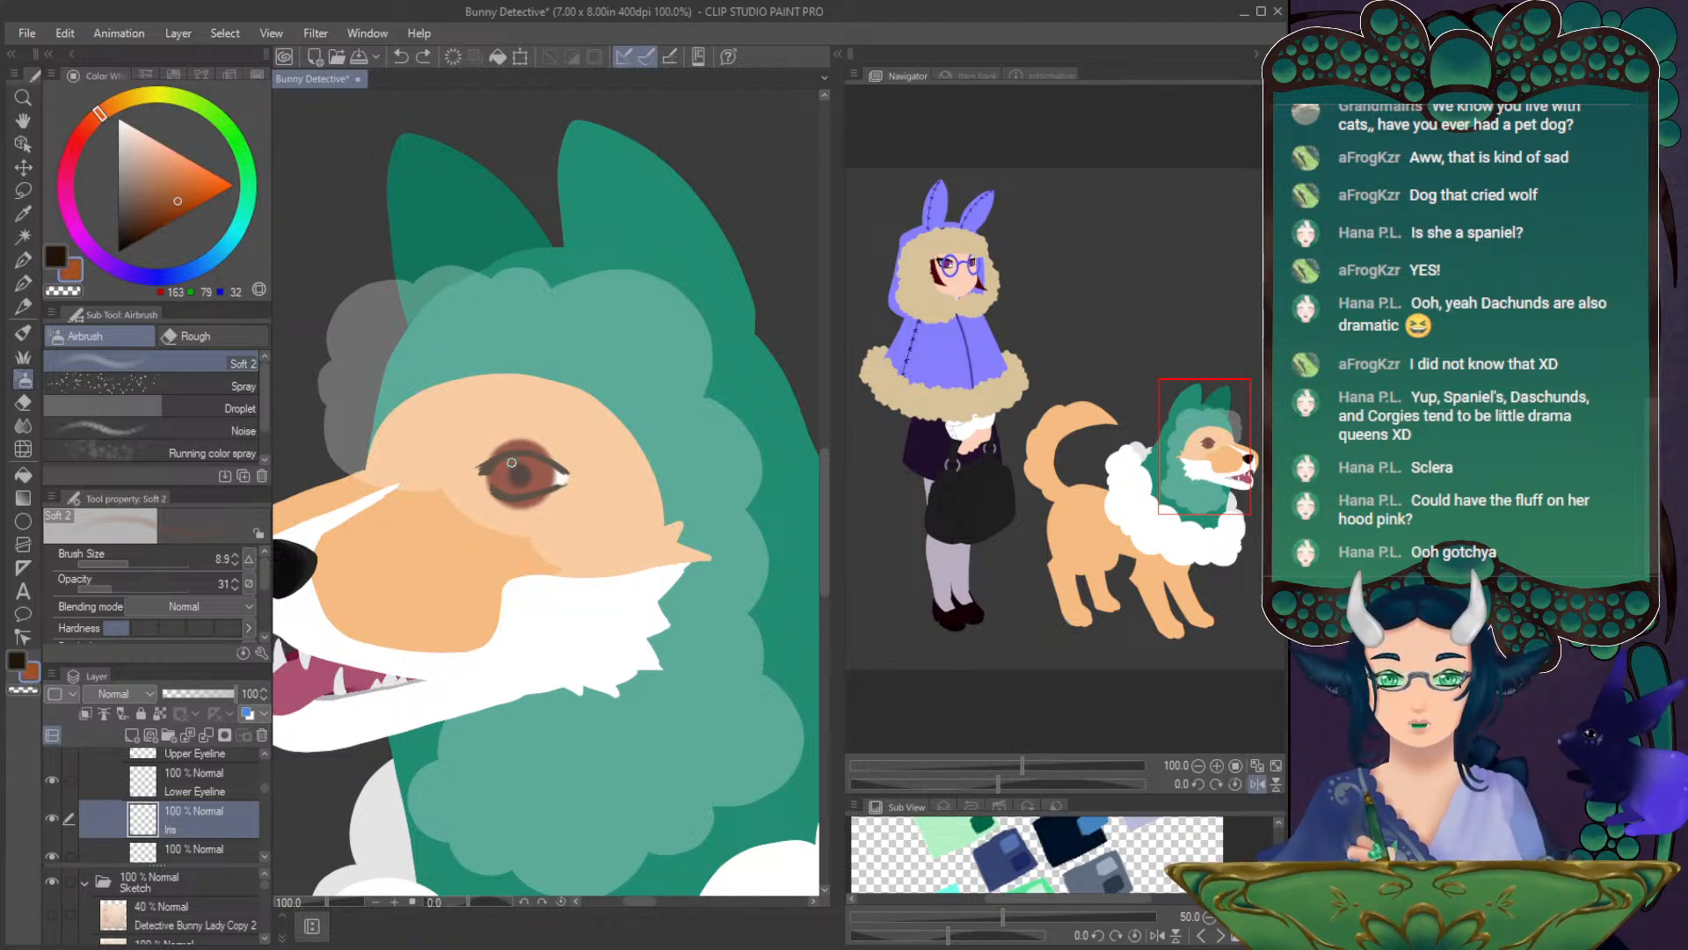
pyautogui.moveTo(507, 466); pyautogui.dragTo(518, 492)
pyautogui.hotkey('ctrl', 'z')
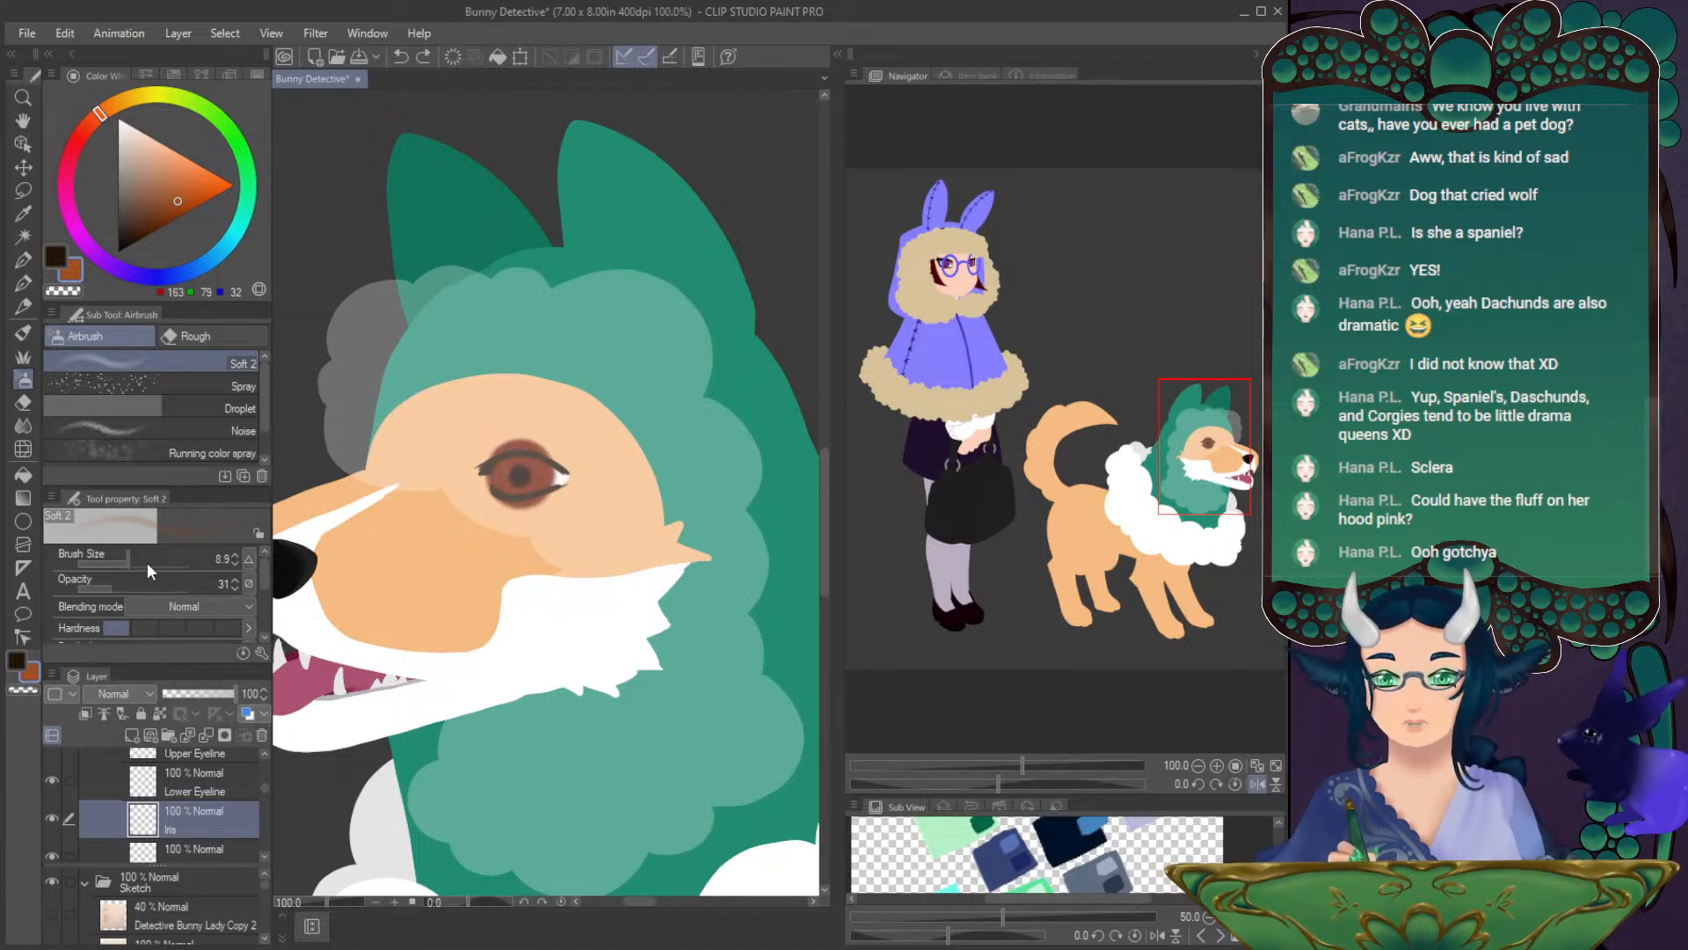
pyautogui.click(182, 185)
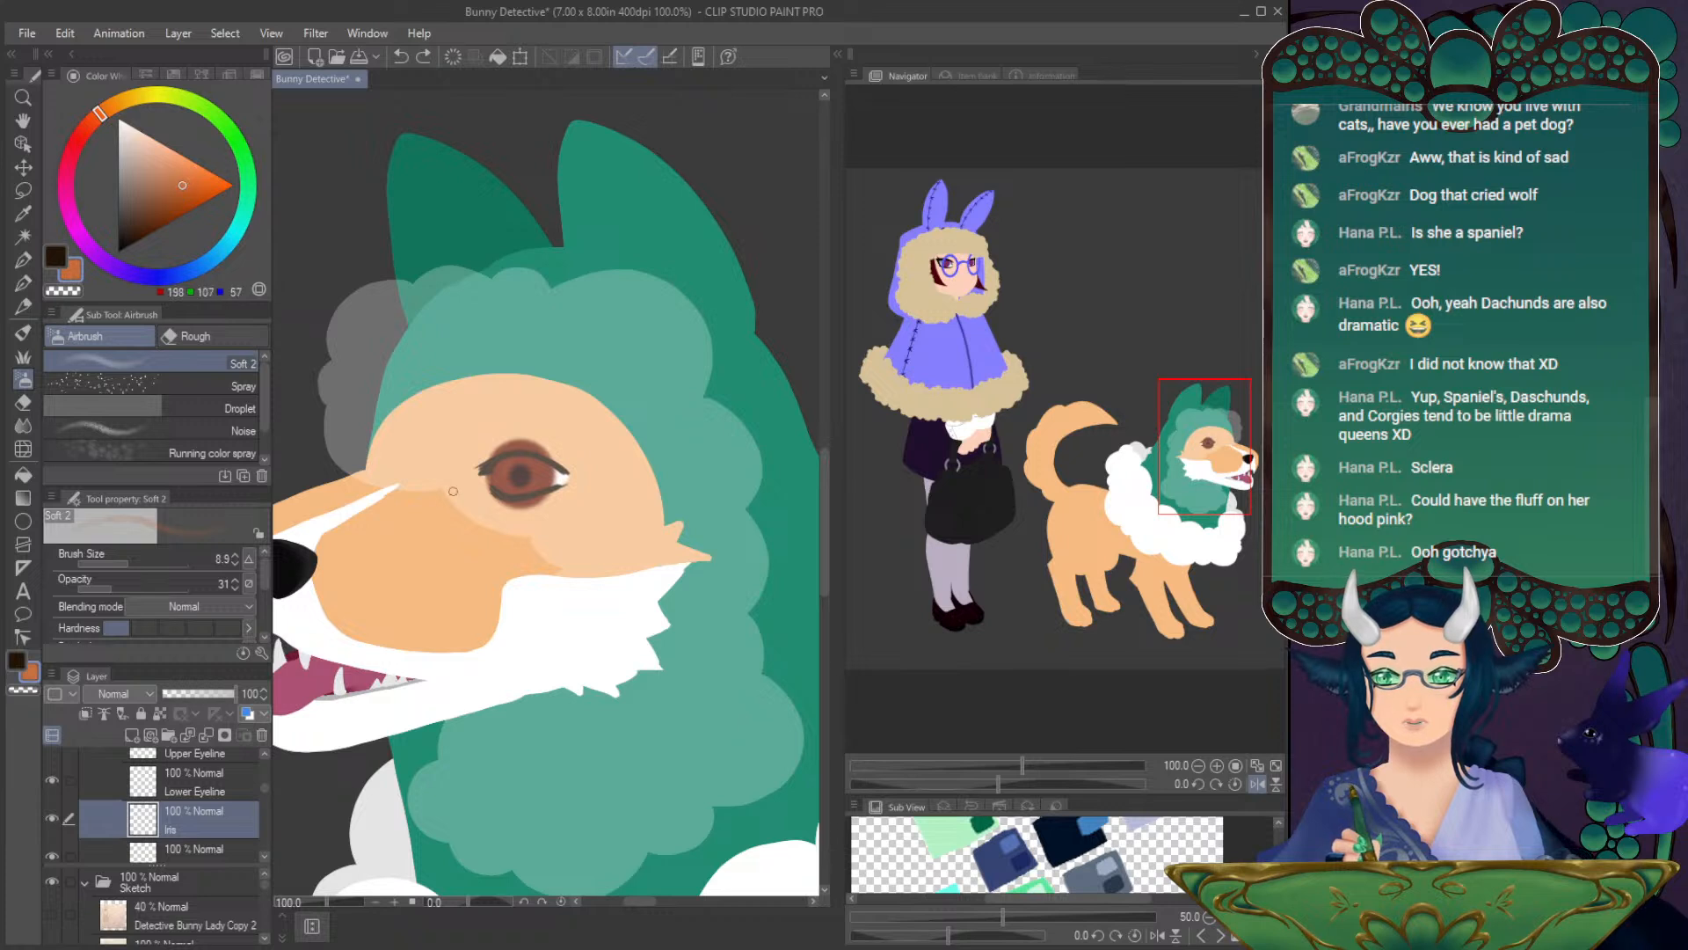
pyautogui.moveTo(499, 475); pyautogui.dragTo(513, 478)
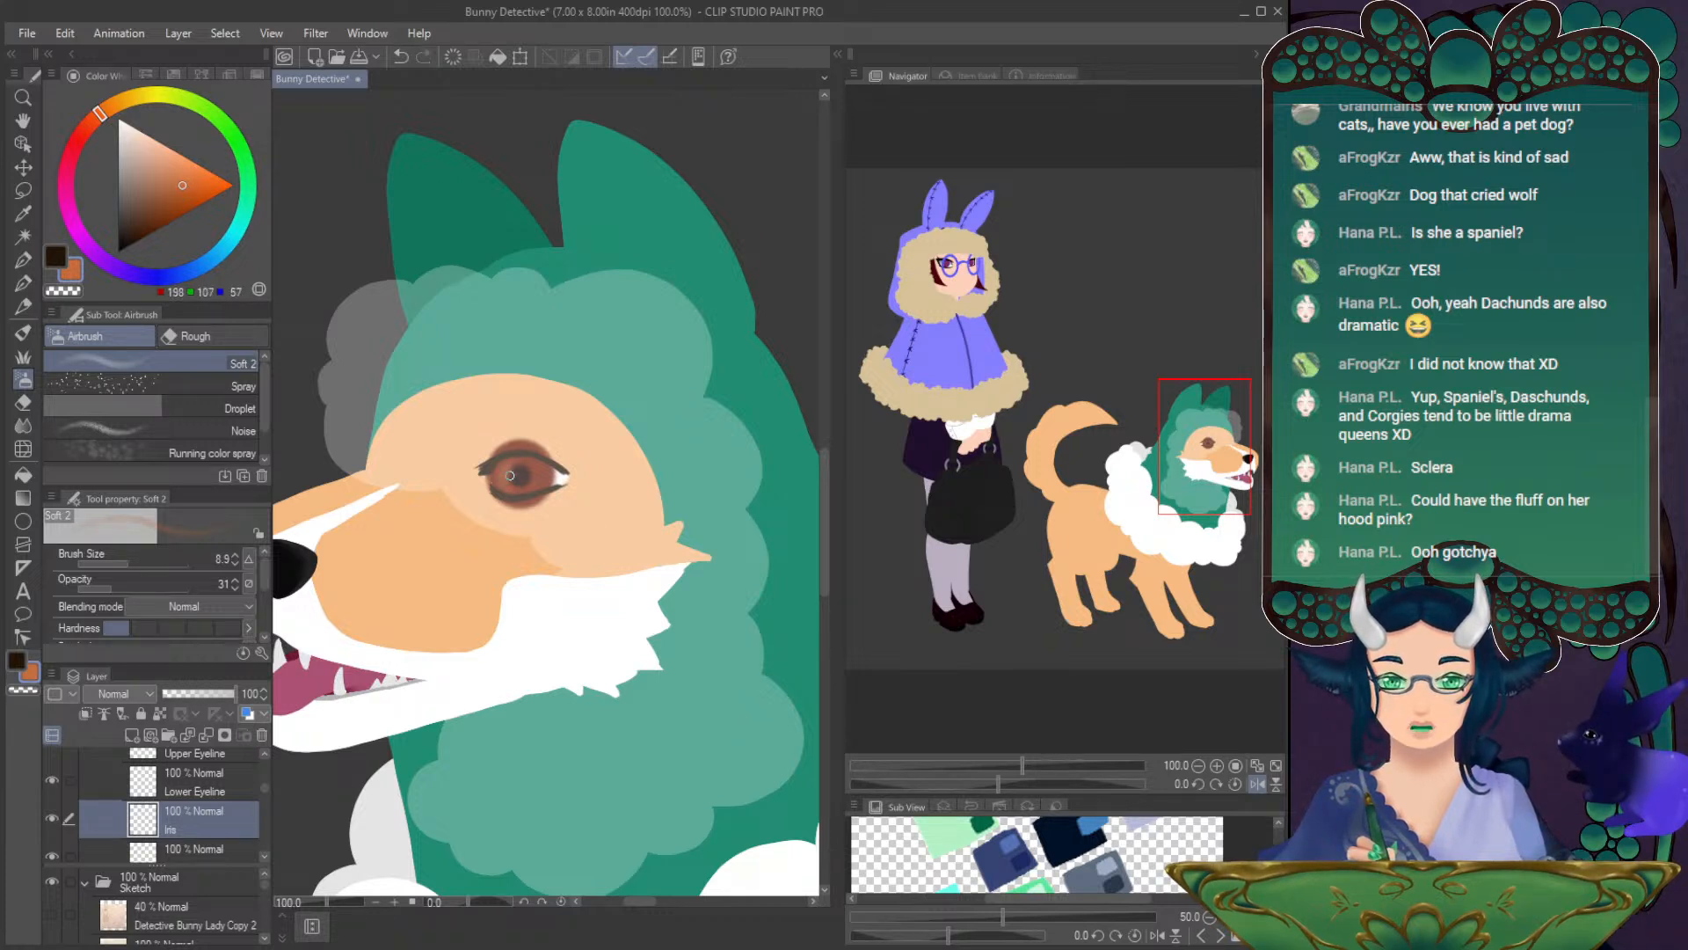
pyautogui.hotkey('ctrl', 'z')
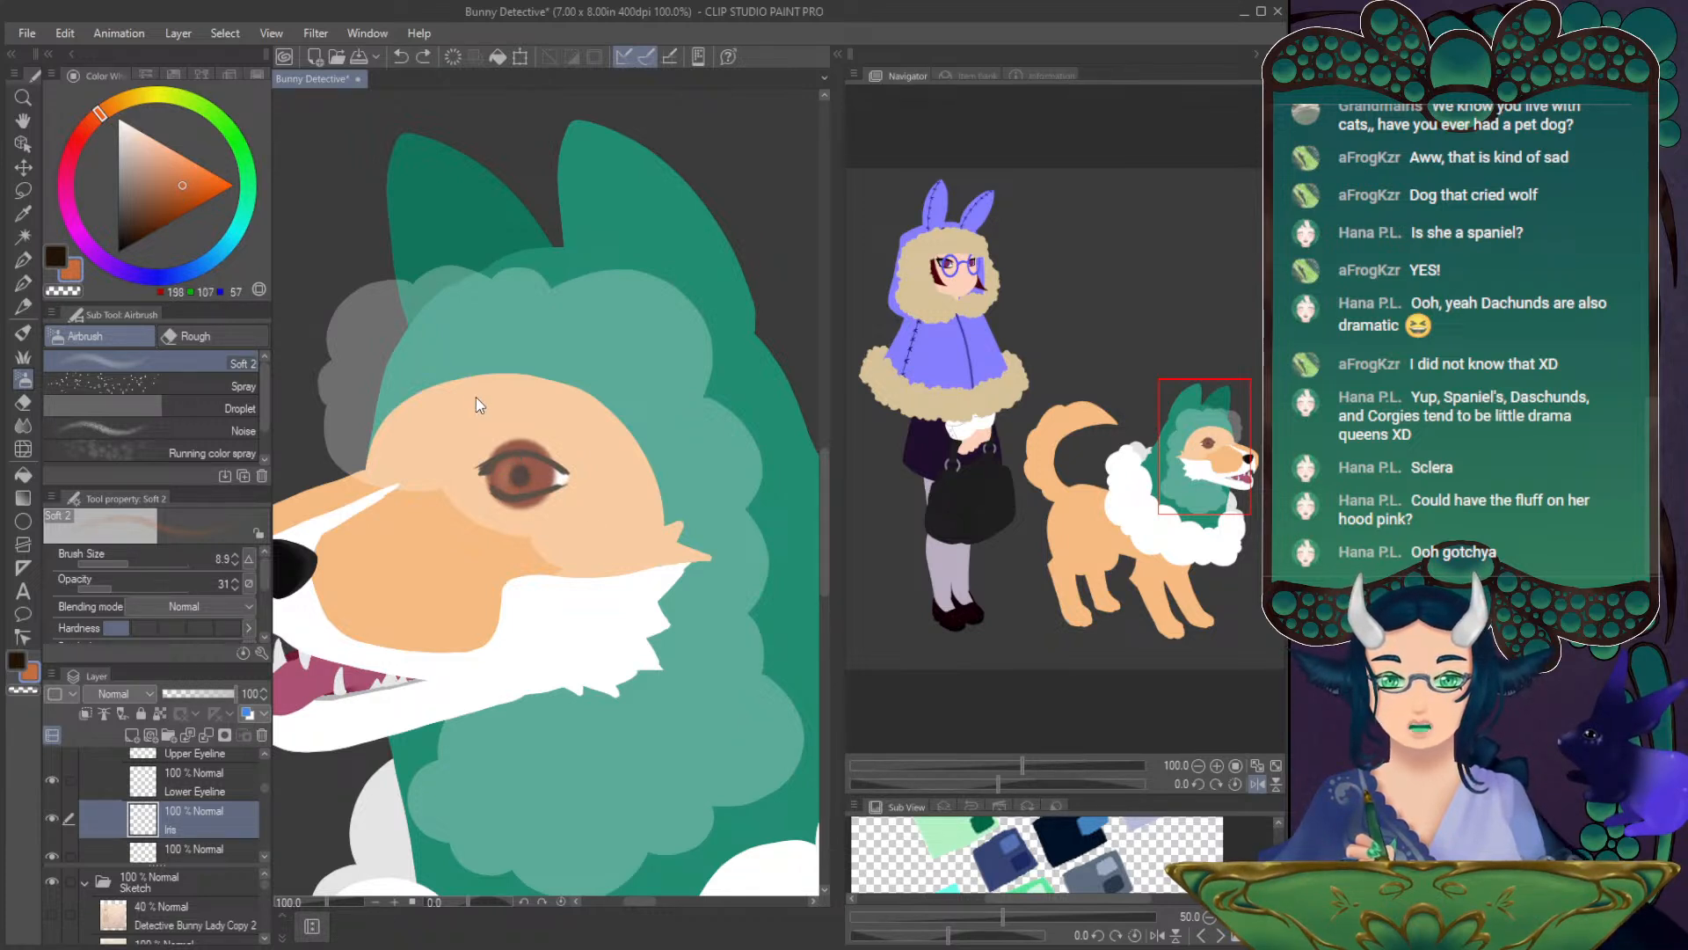
# - Airbrush deep orange-brown (RGB 154, 55, 0) along the left side of the iris at brush size 8.0
pyautogui.click(189, 210)
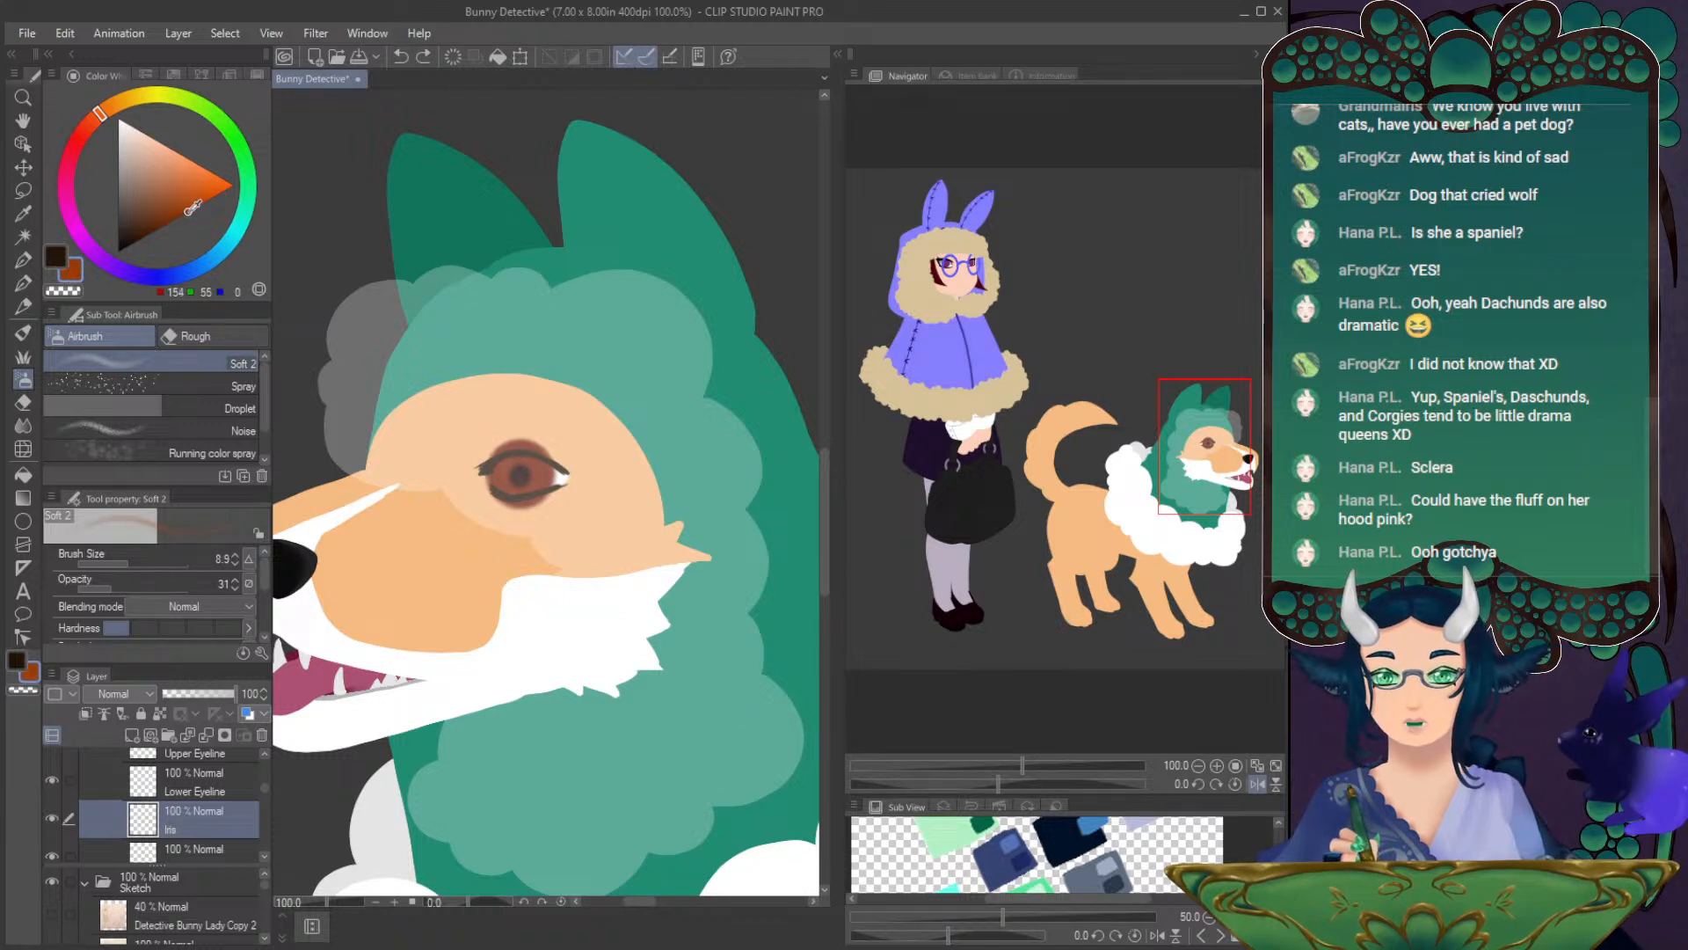
pyautogui.click(235, 562)
pyautogui.moveTo(511, 461); pyautogui.dragTo(500, 482)
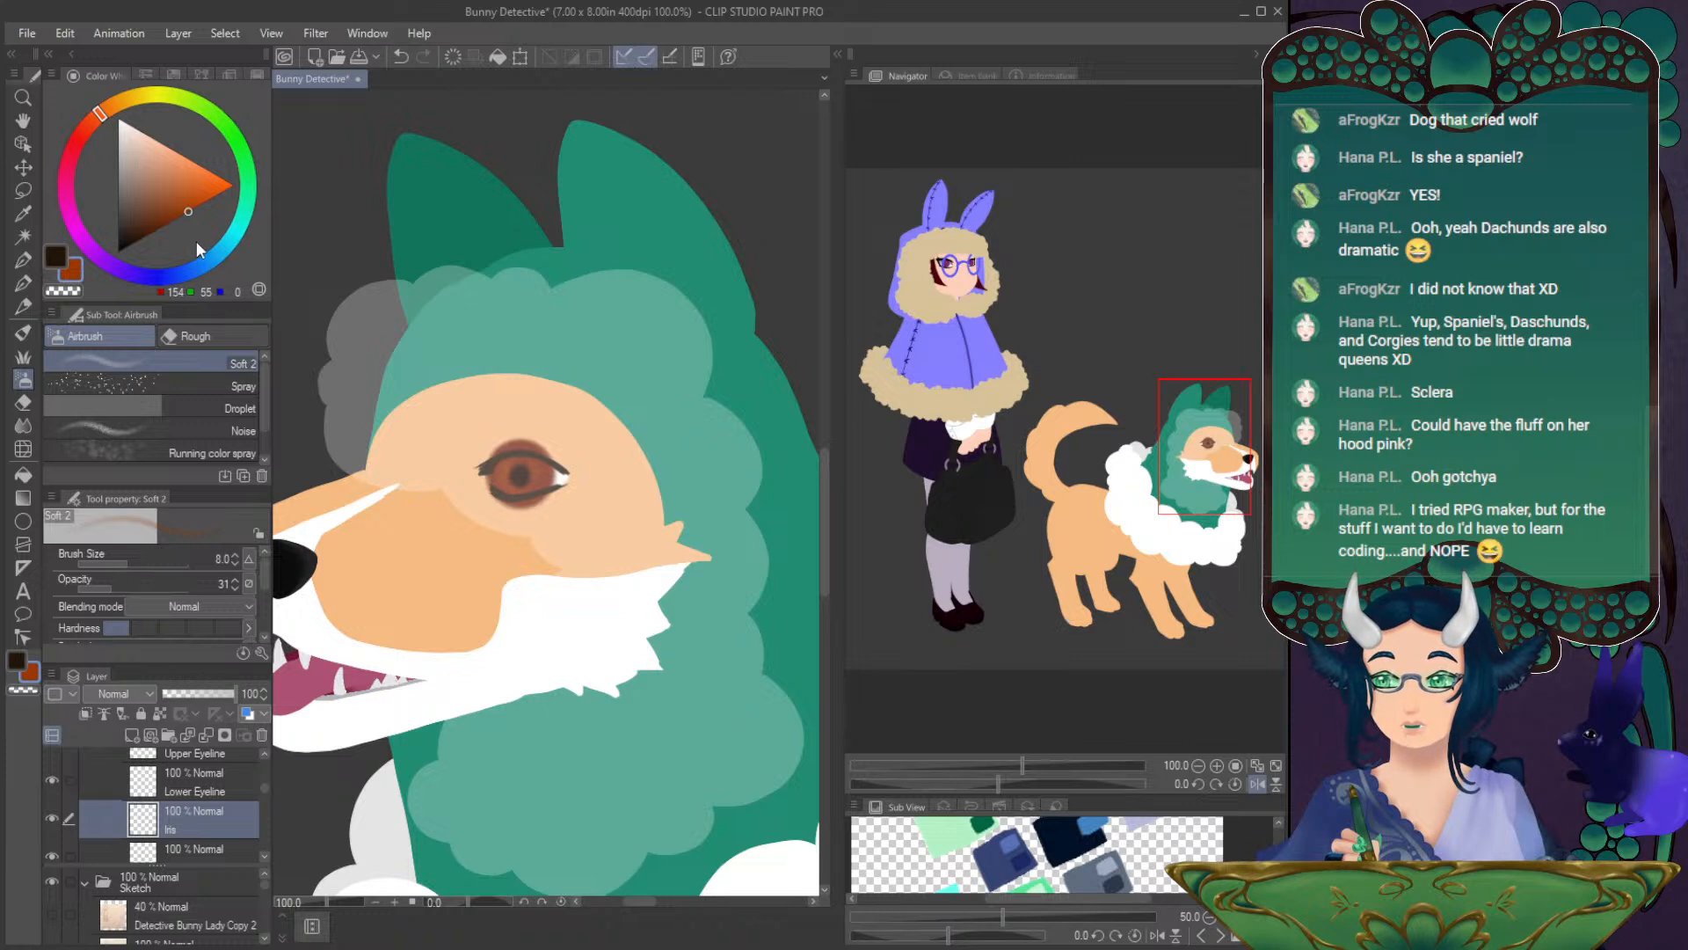
# - Airbrush brighter orange (RGB 184, 80, 22) detail around the pupil at size 5.0 and opacity 100
pyautogui.click(192, 197)
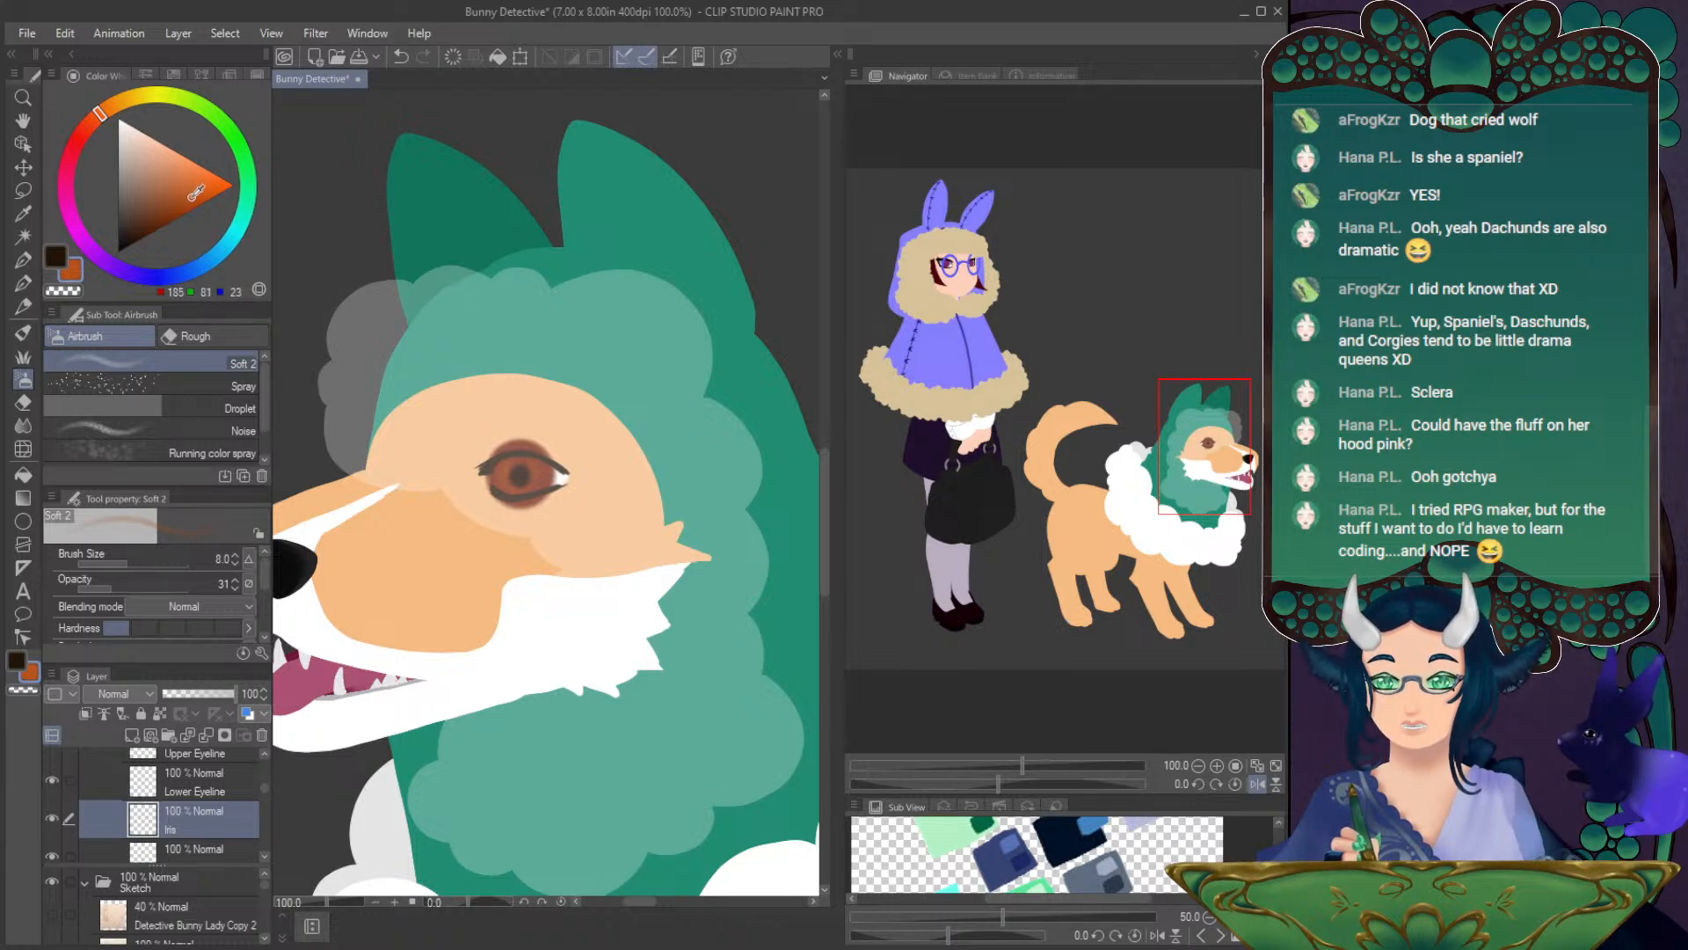
pyautogui.moveTo(145, 585); pyautogui.dragTo(198, 589)
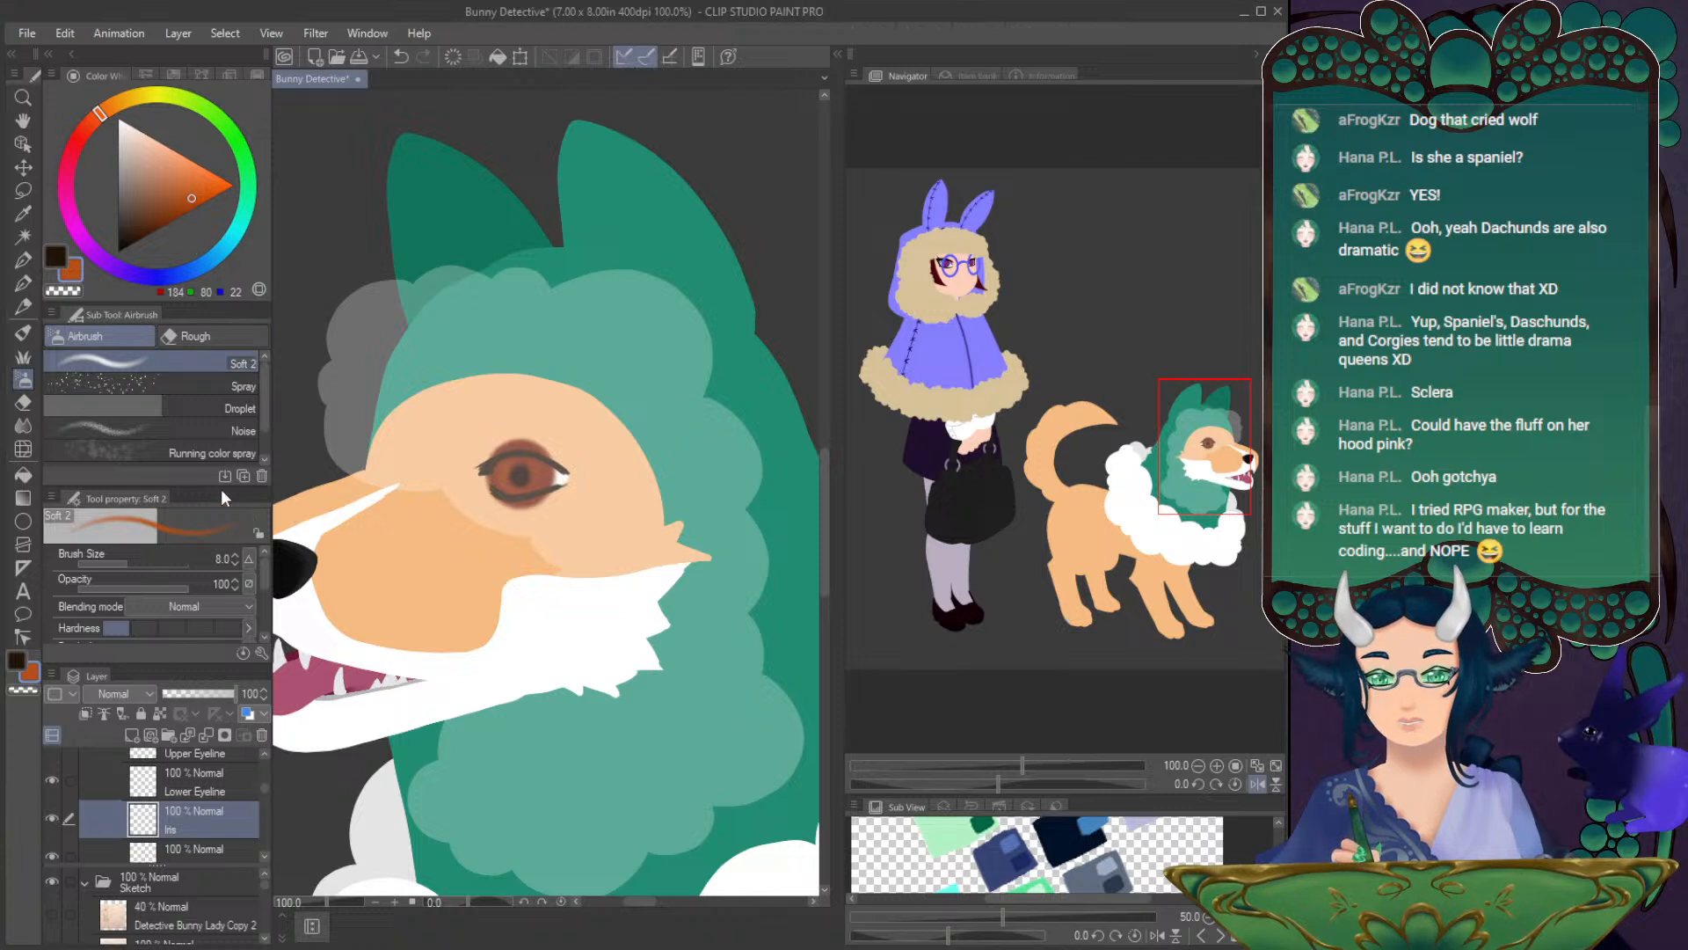
pyautogui.click(235, 563)
pyautogui.click(235, 563)
pyautogui.click(234, 562)
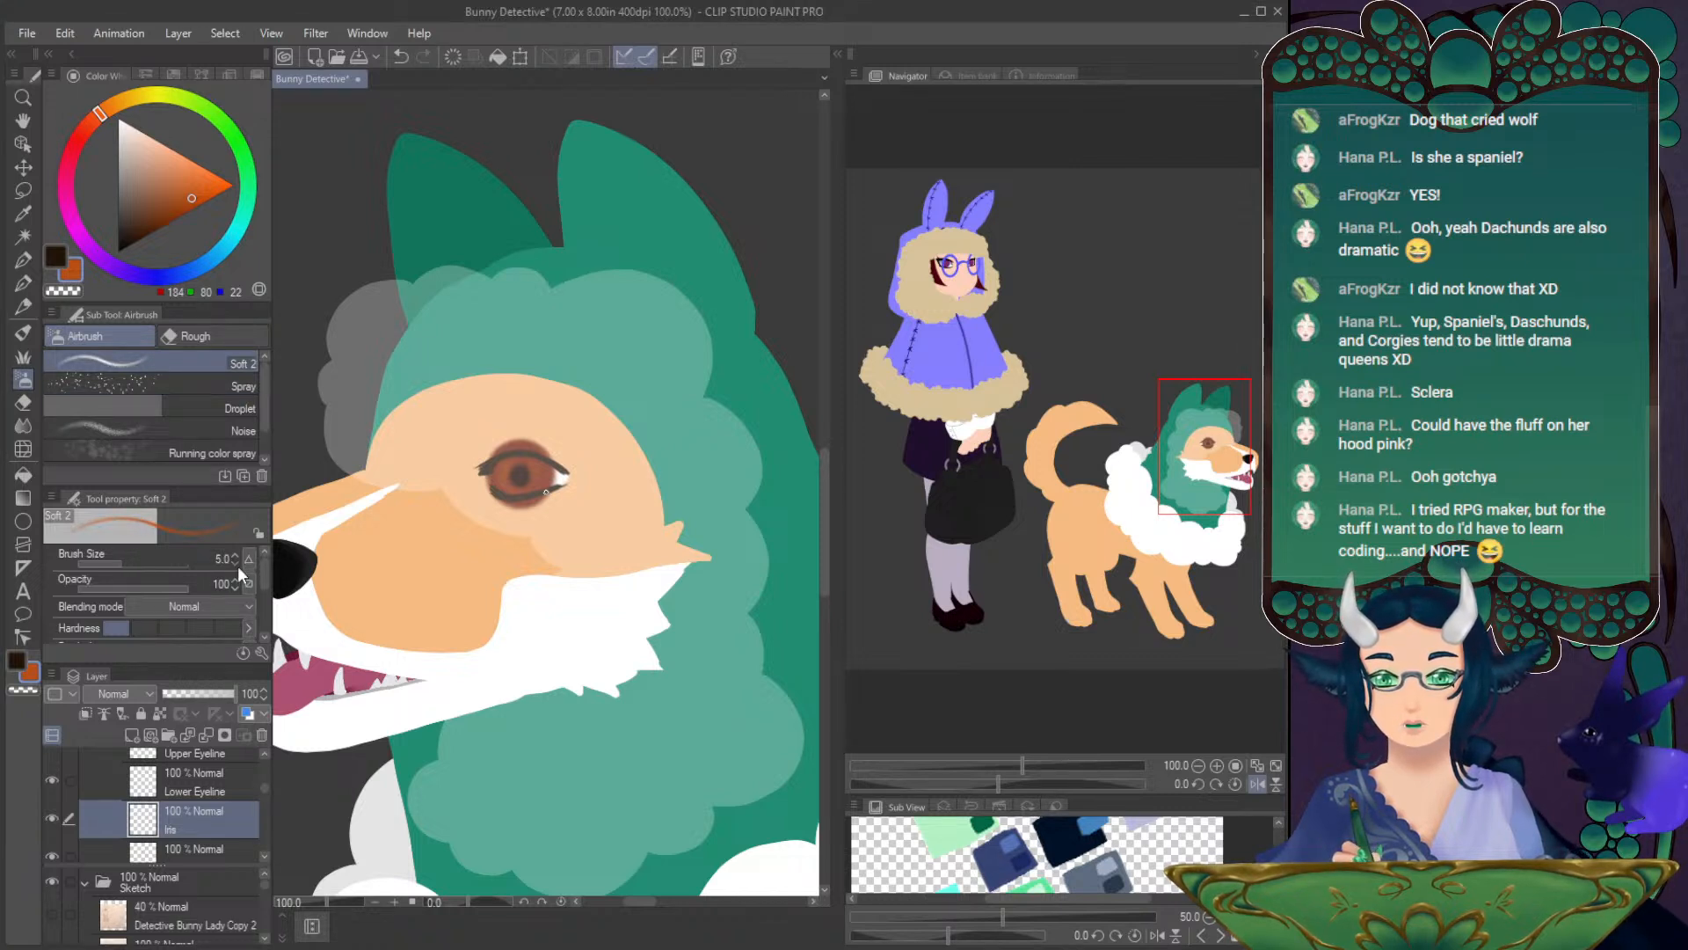
pyautogui.moveTo(1013, 784); pyautogui.dragTo(1025, 784)
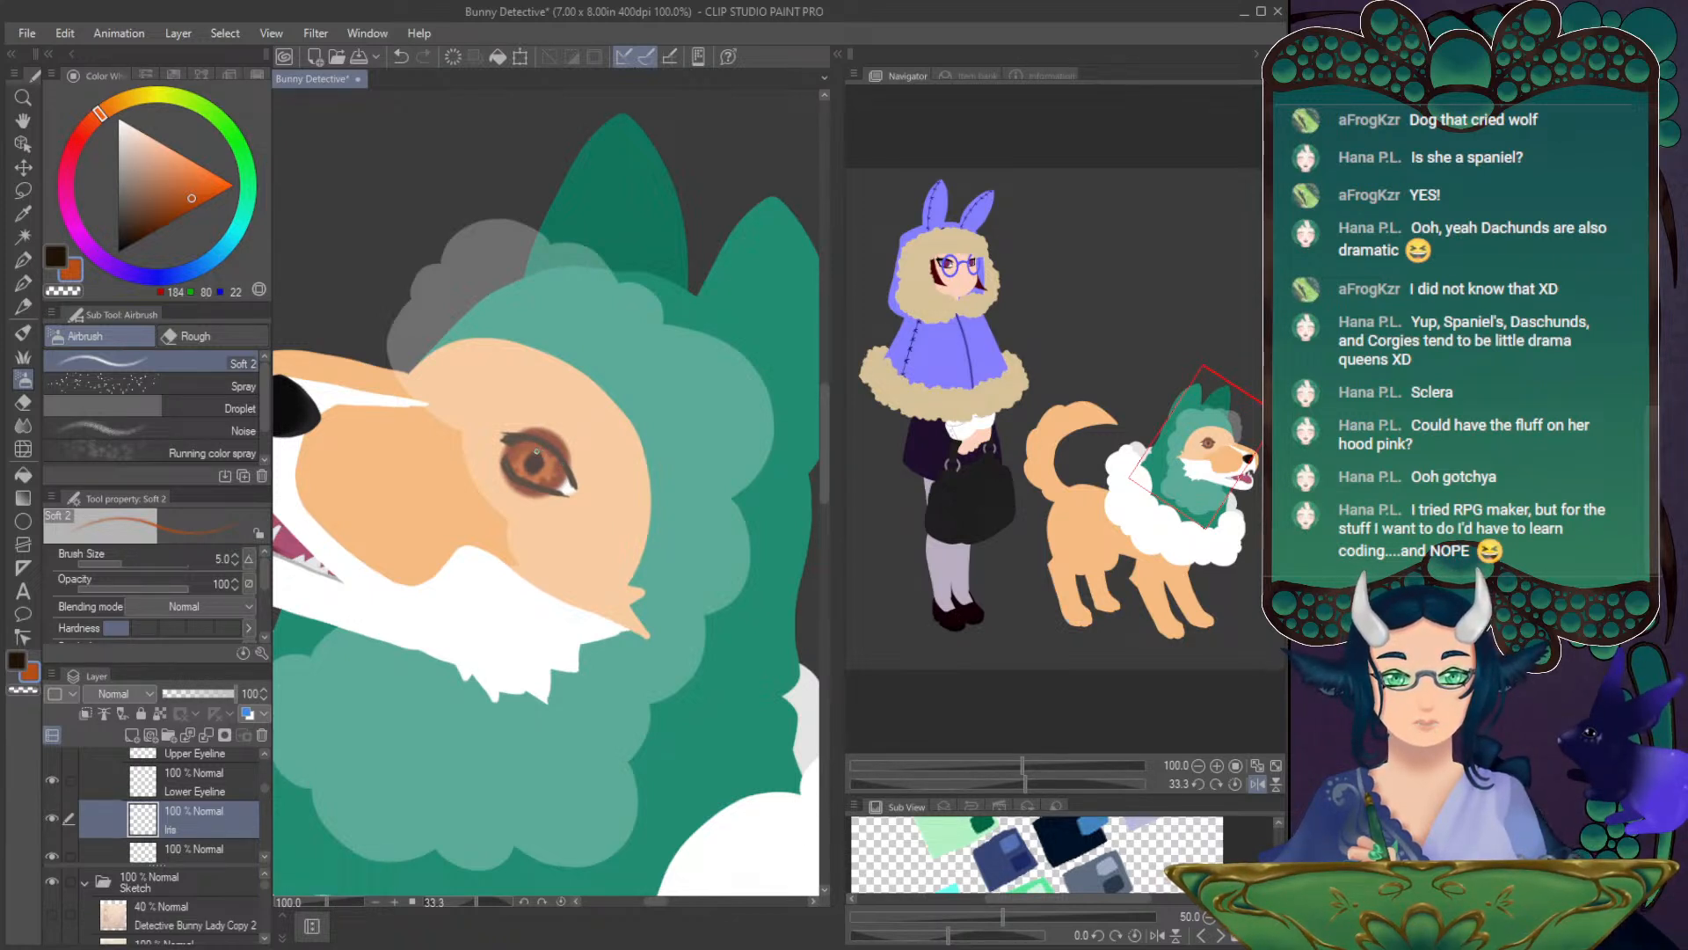
pyautogui.click(1236, 783)
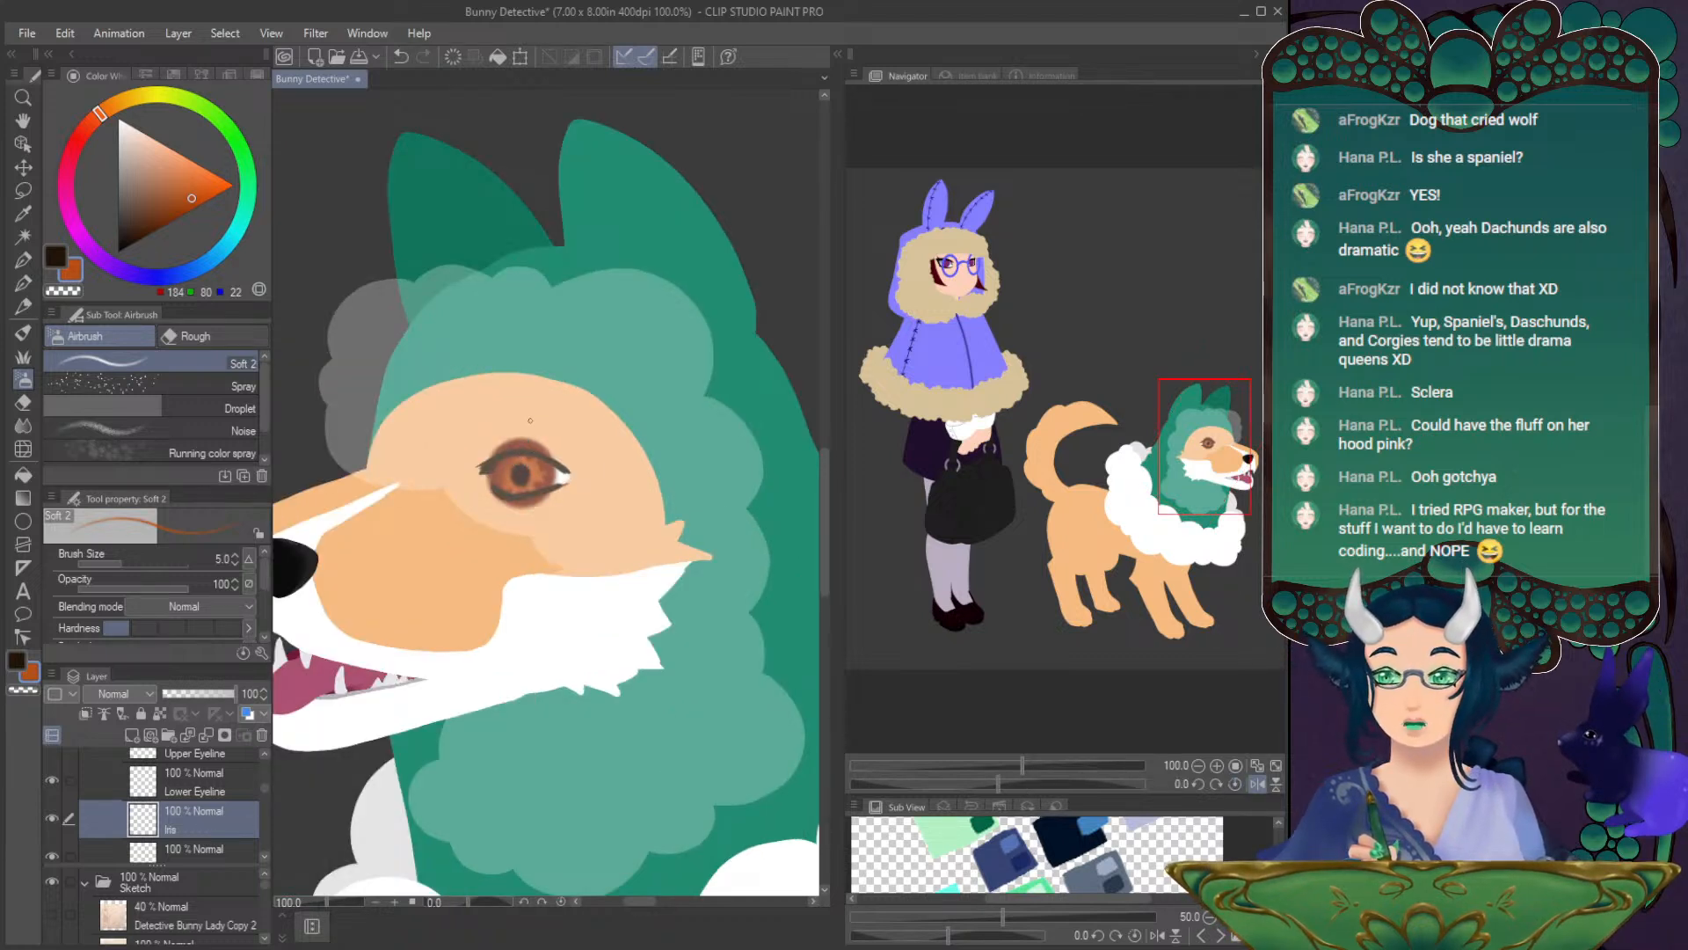
# - Build up the orange in the iris at size 7.0 and glaze it more faintly at opacity 25 and size 8.9
pyautogui.click(235, 555)
pyautogui.click(234, 555)
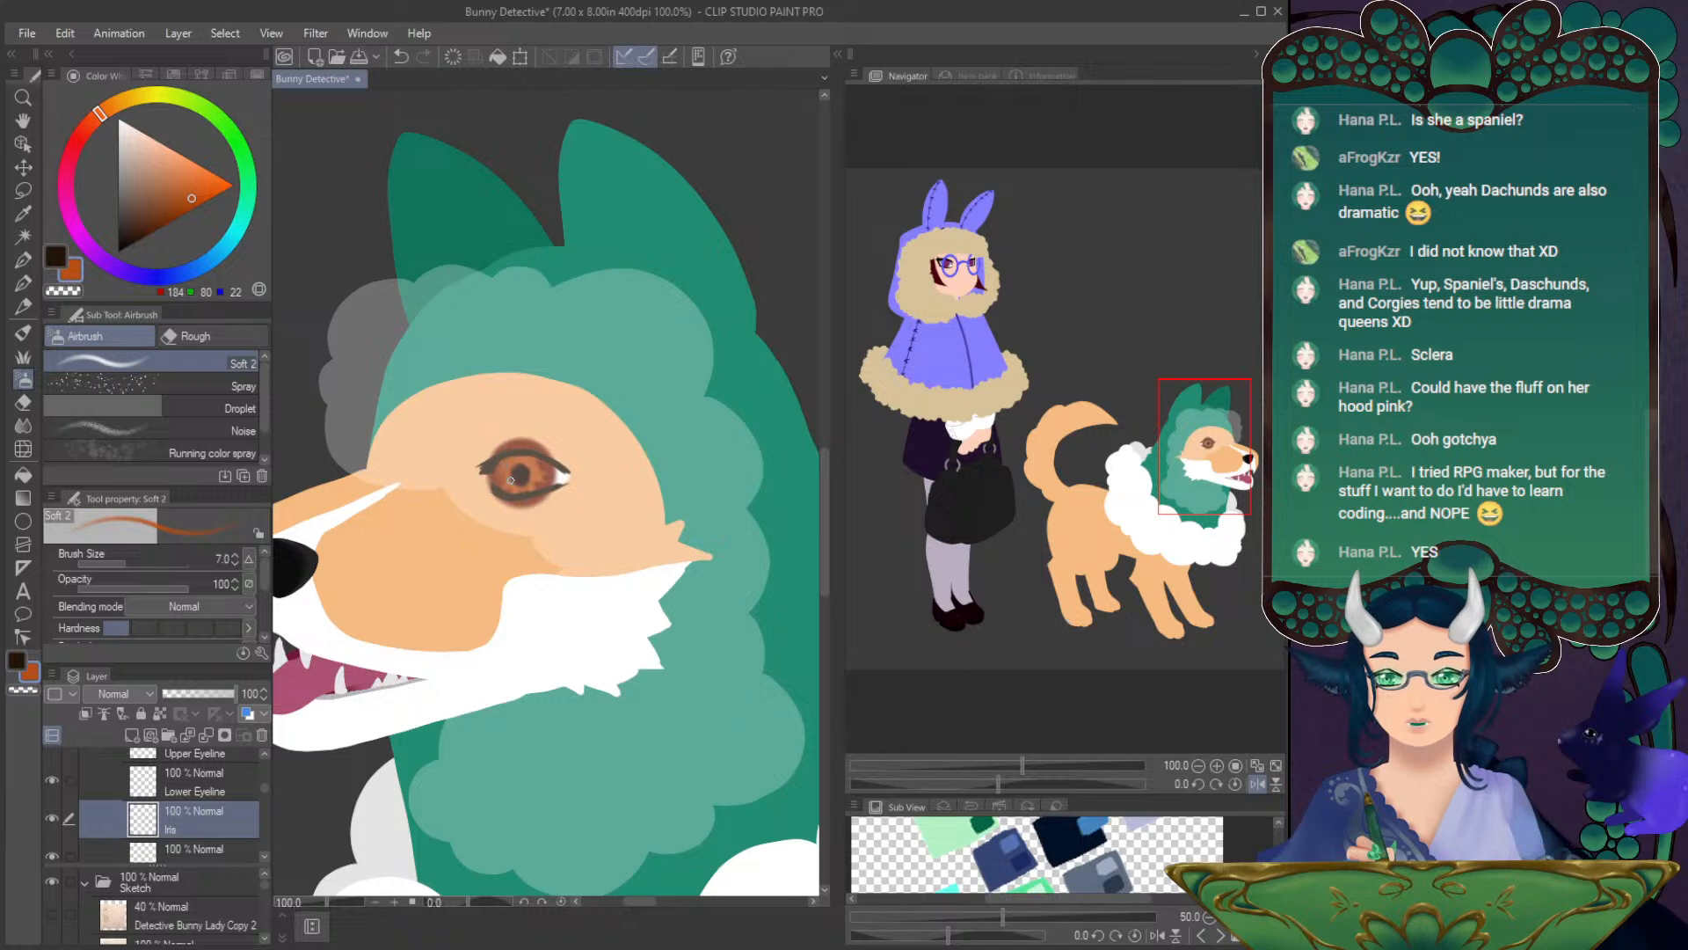
pyautogui.click(116, 586)
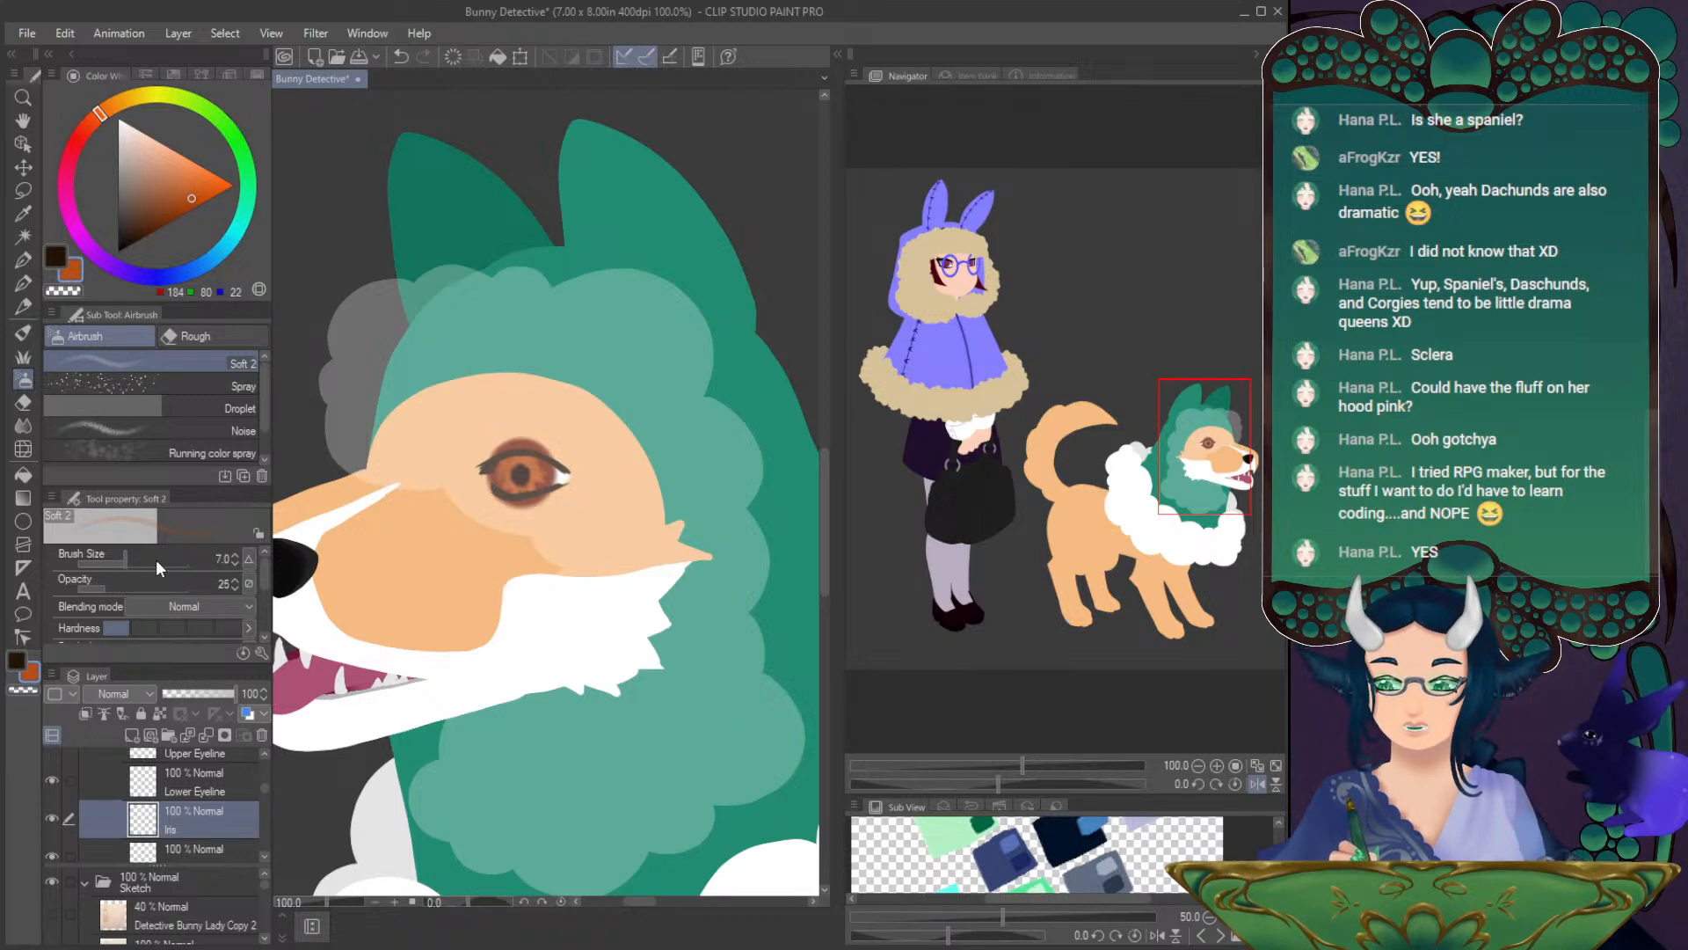
pyautogui.click(129, 563)
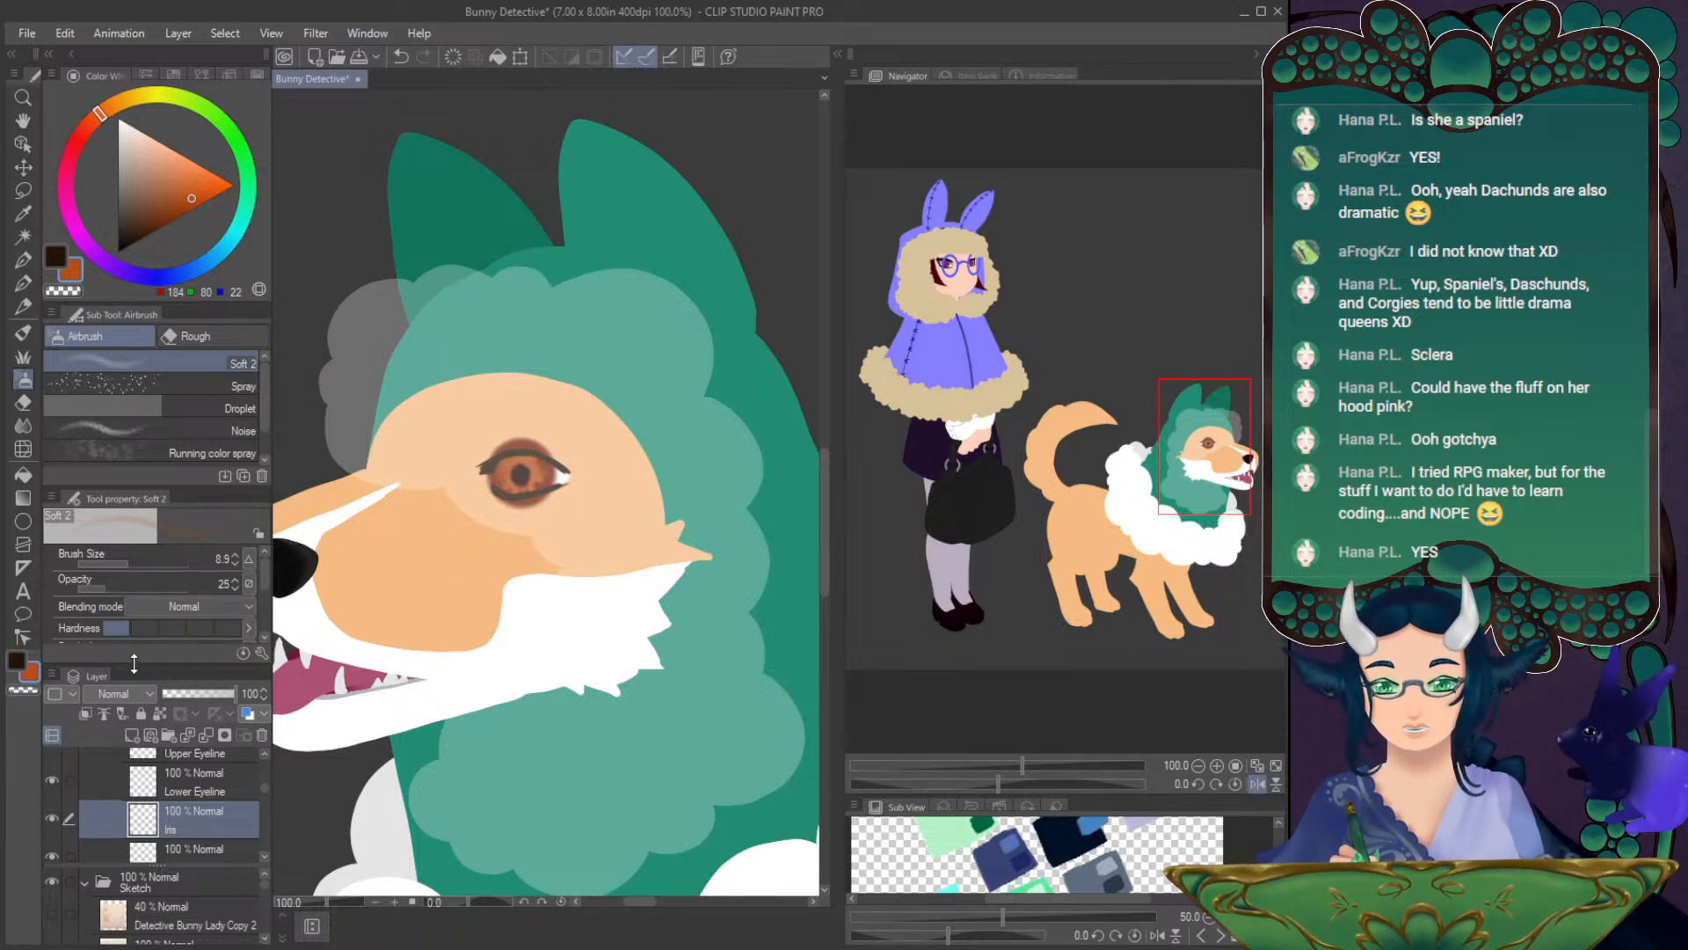
# - Lock the Iris layer's transparent pixels and shade the iris rim in near-black brown (RGB 29, 10, 0) at size 11.5 and opacity 59
pyautogui.click(159, 712)
pyautogui.click(133, 242)
pyautogui.click(125, 563)
pyautogui.click(137, 587)
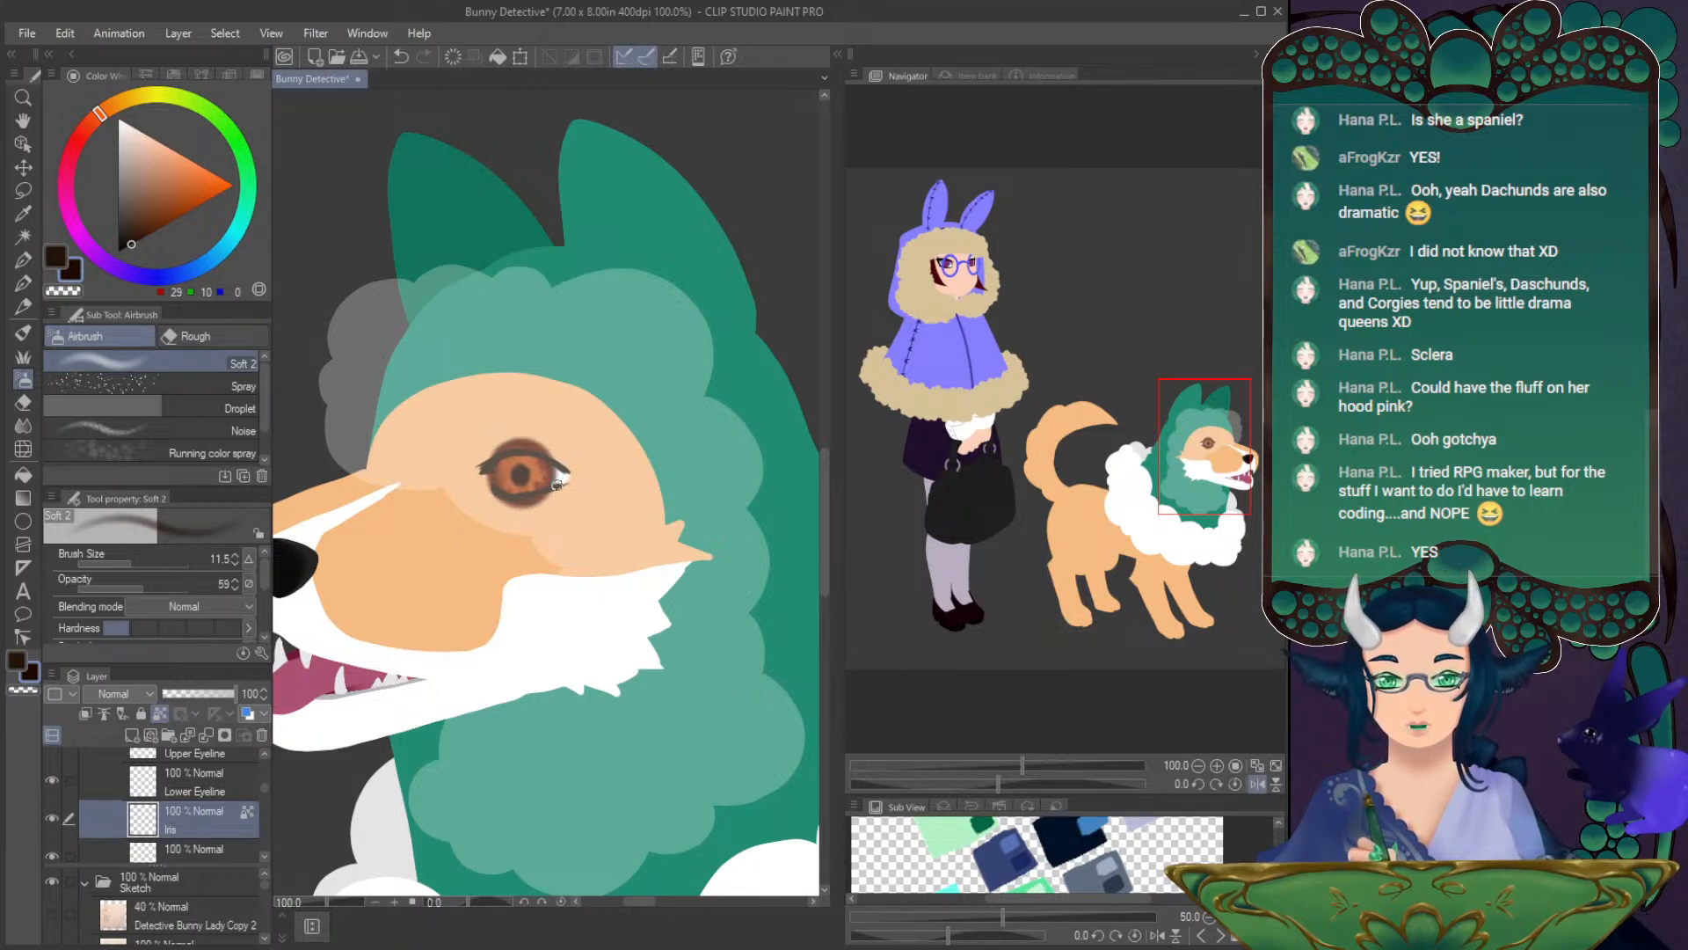
# - Deepen the dark iris rim with the airbrush at opacity 100 and size 14.7, and smooth it with the Blur tool at size 12.5
pyautogui.moveTo(130, 587); pyautogui.dragTo(192, 581)
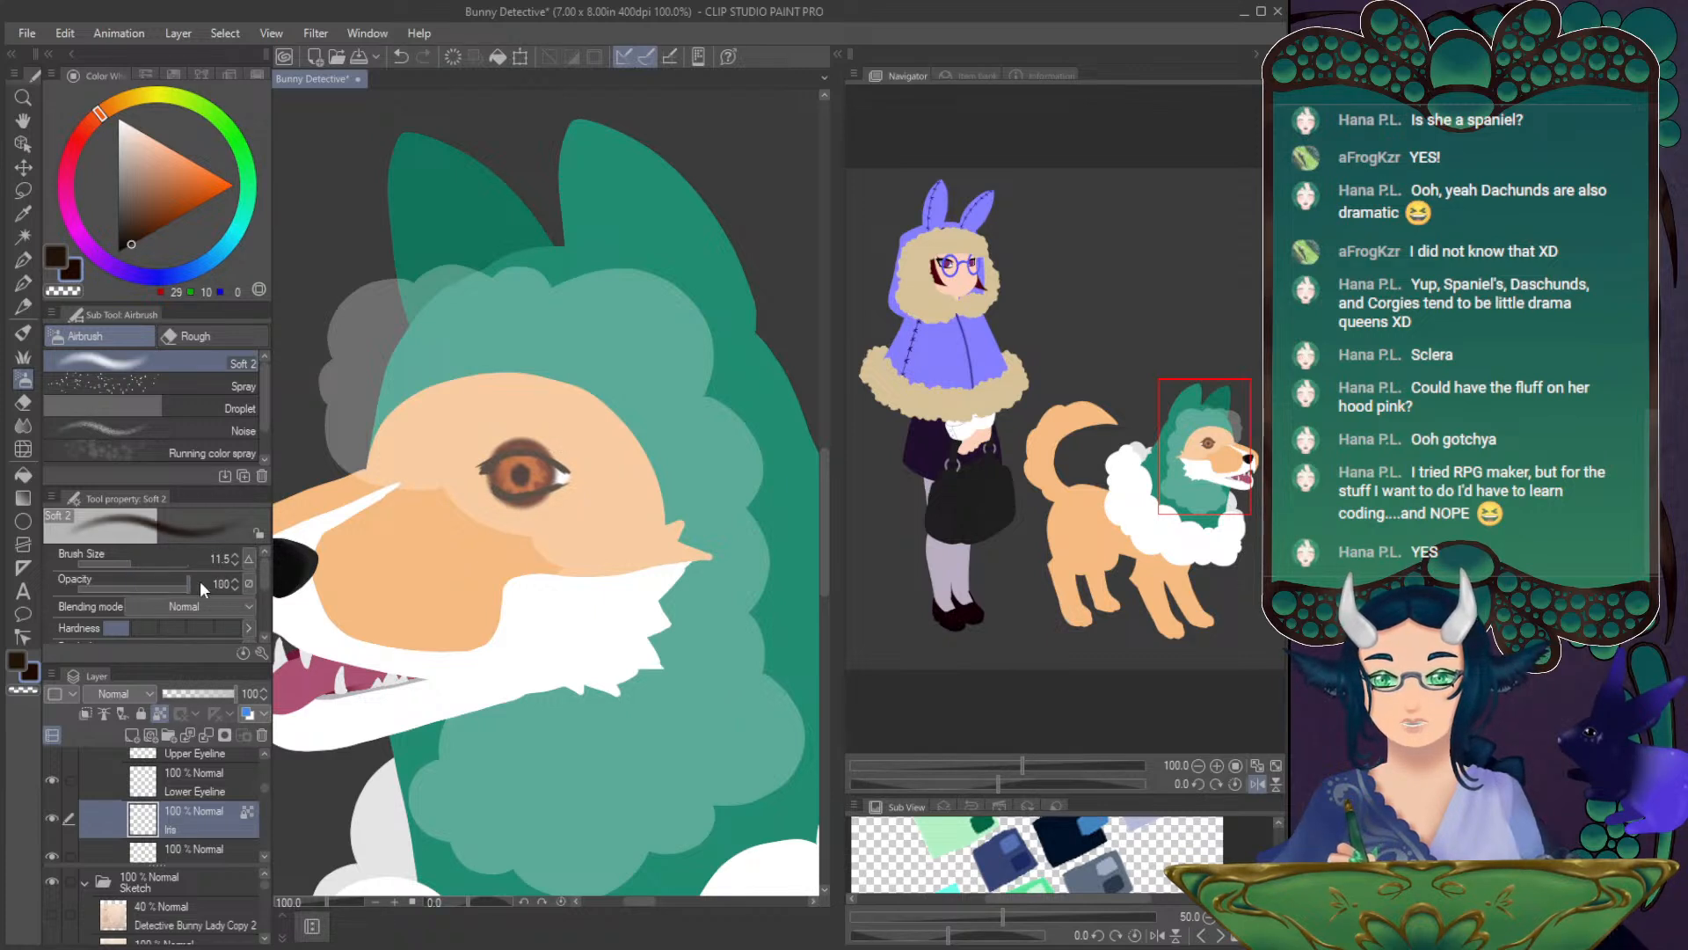
pyautogui.click(134, 559)
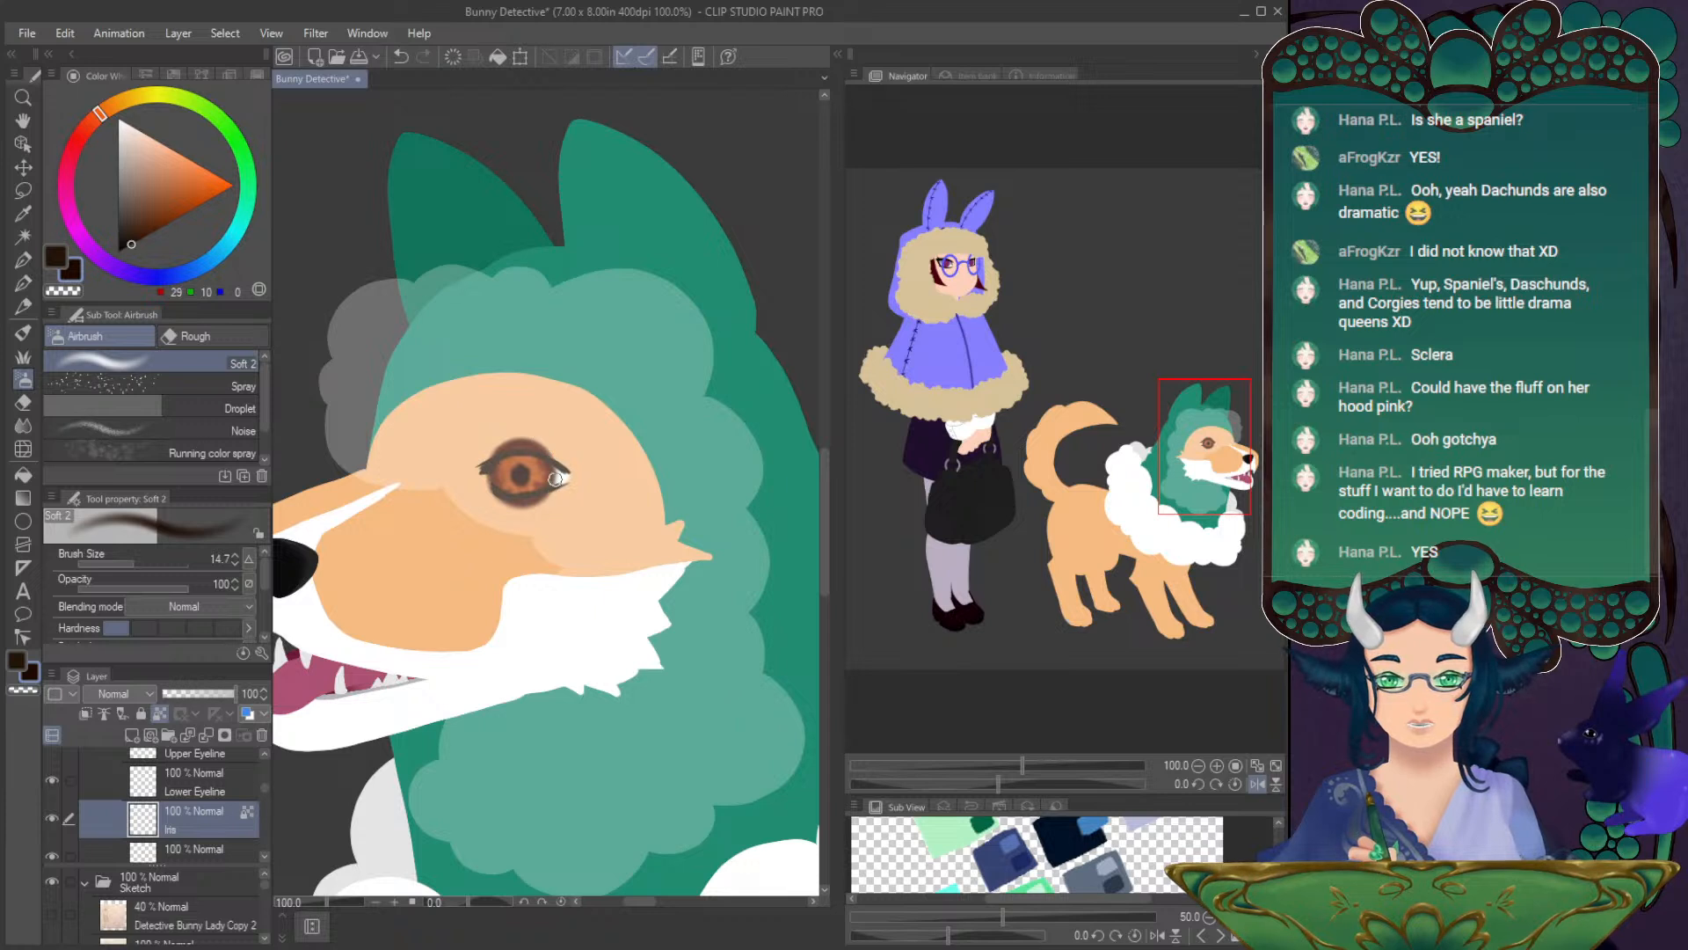
pyautogui.click(23, 426)
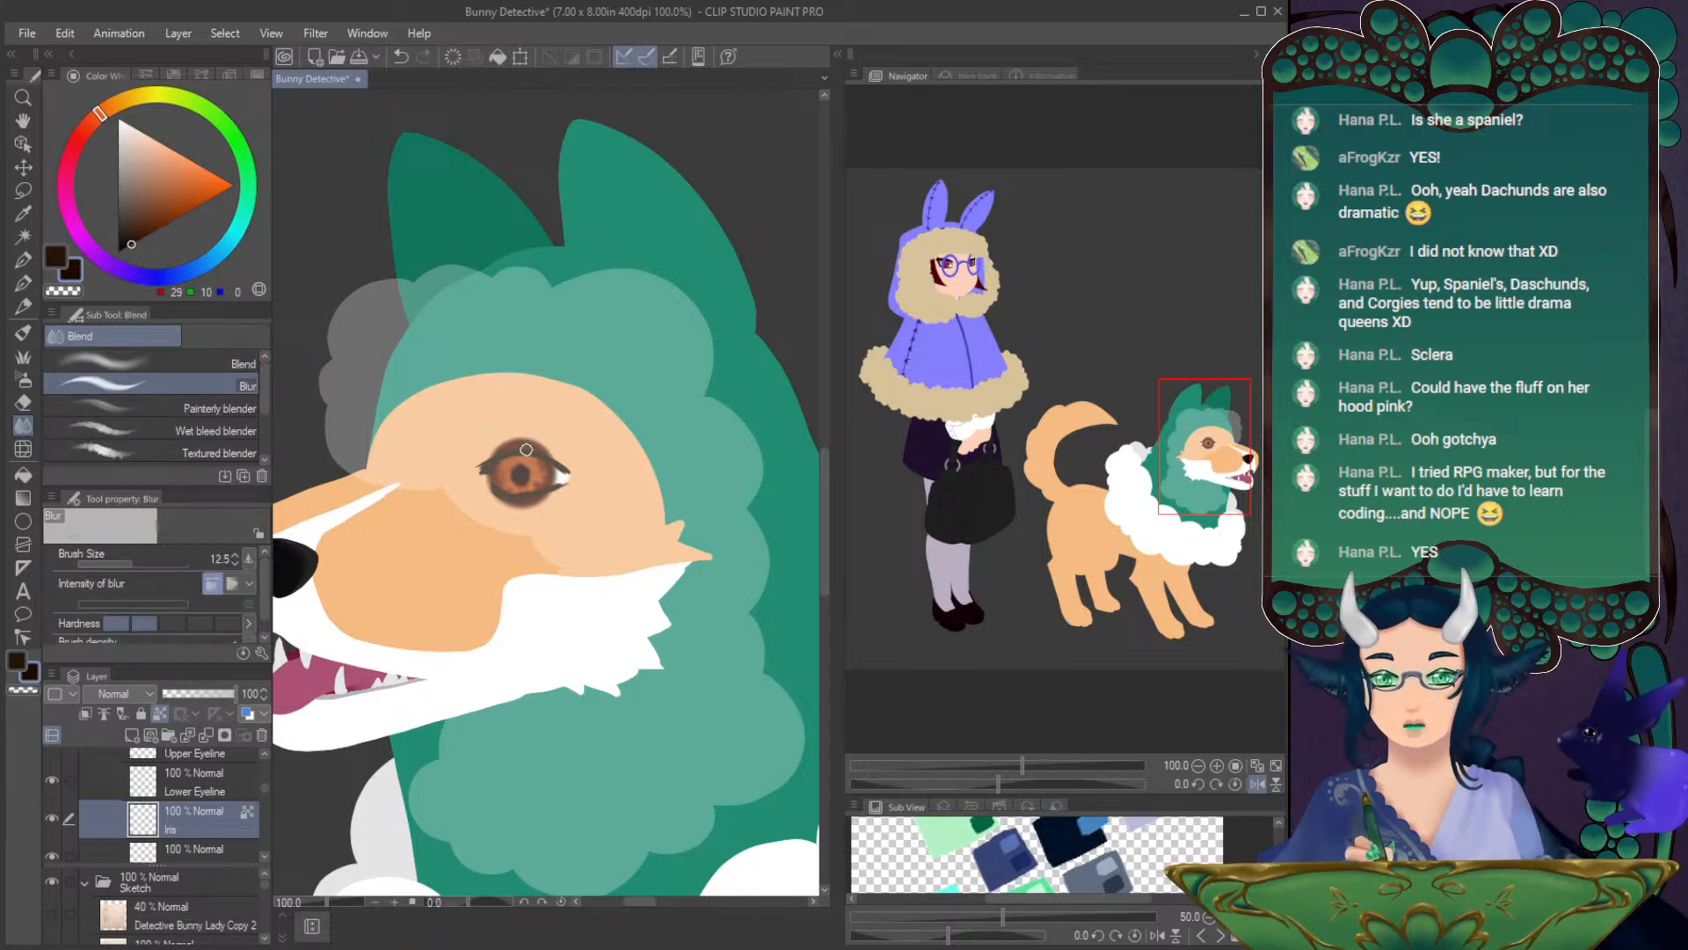
pyautogui.click(132, 563)
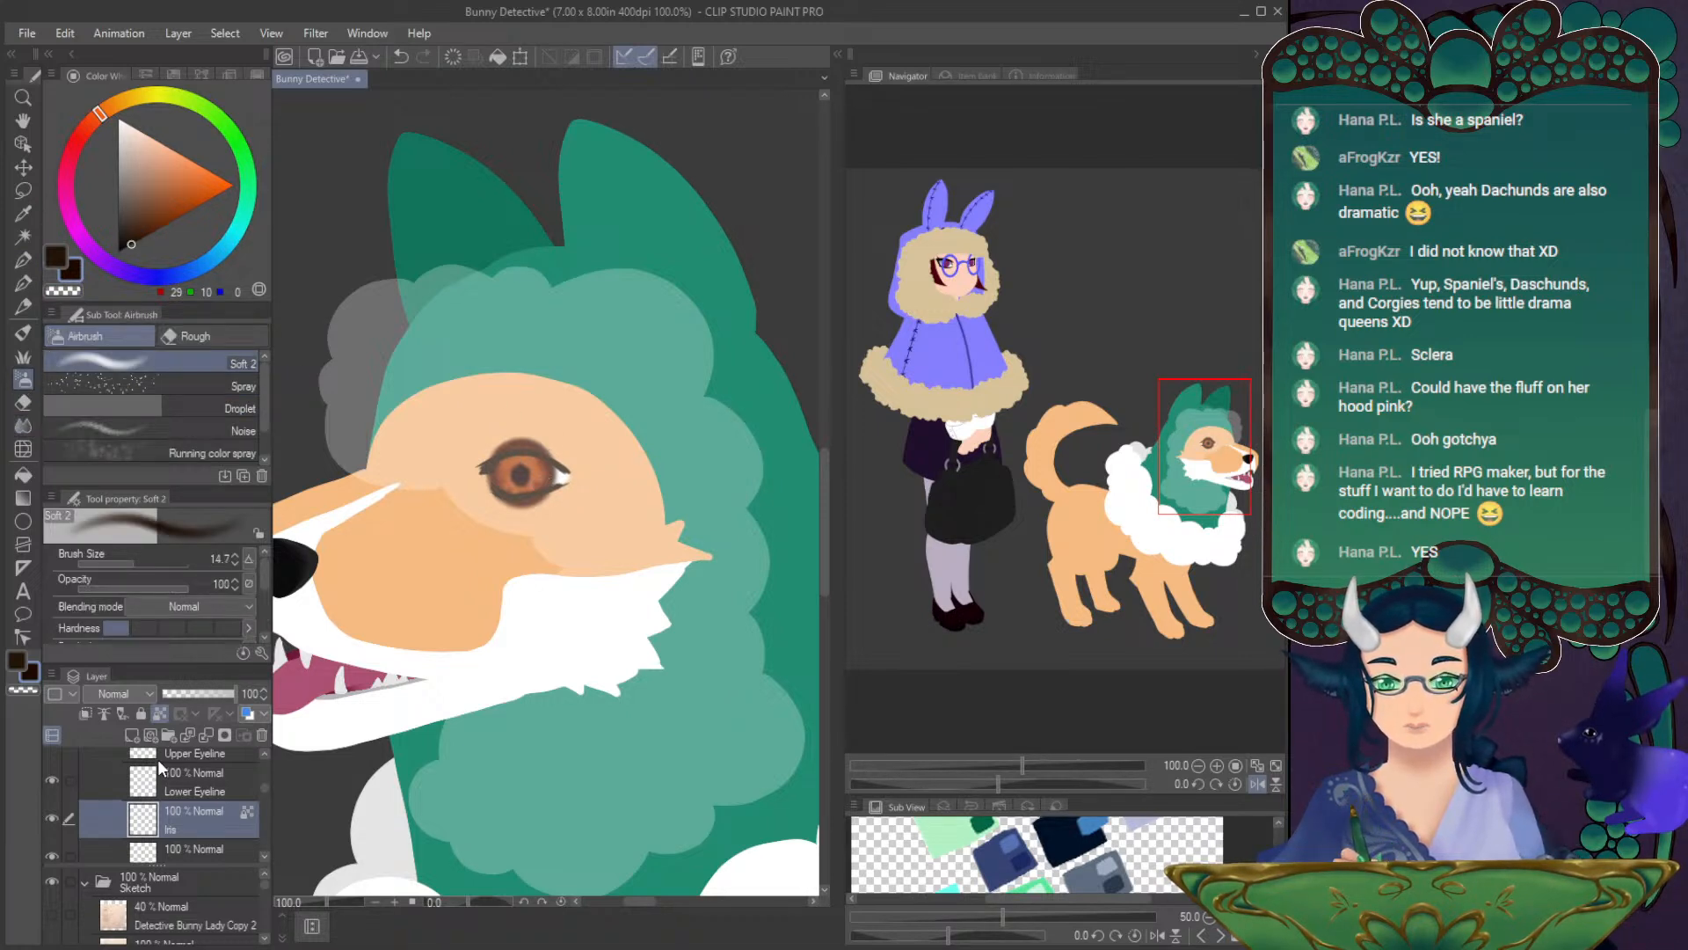
# - Hide the Front Hood Fluff layer in the Head folder to uncover the dog's eye
pyautogui.scroll(1, 262, 784)
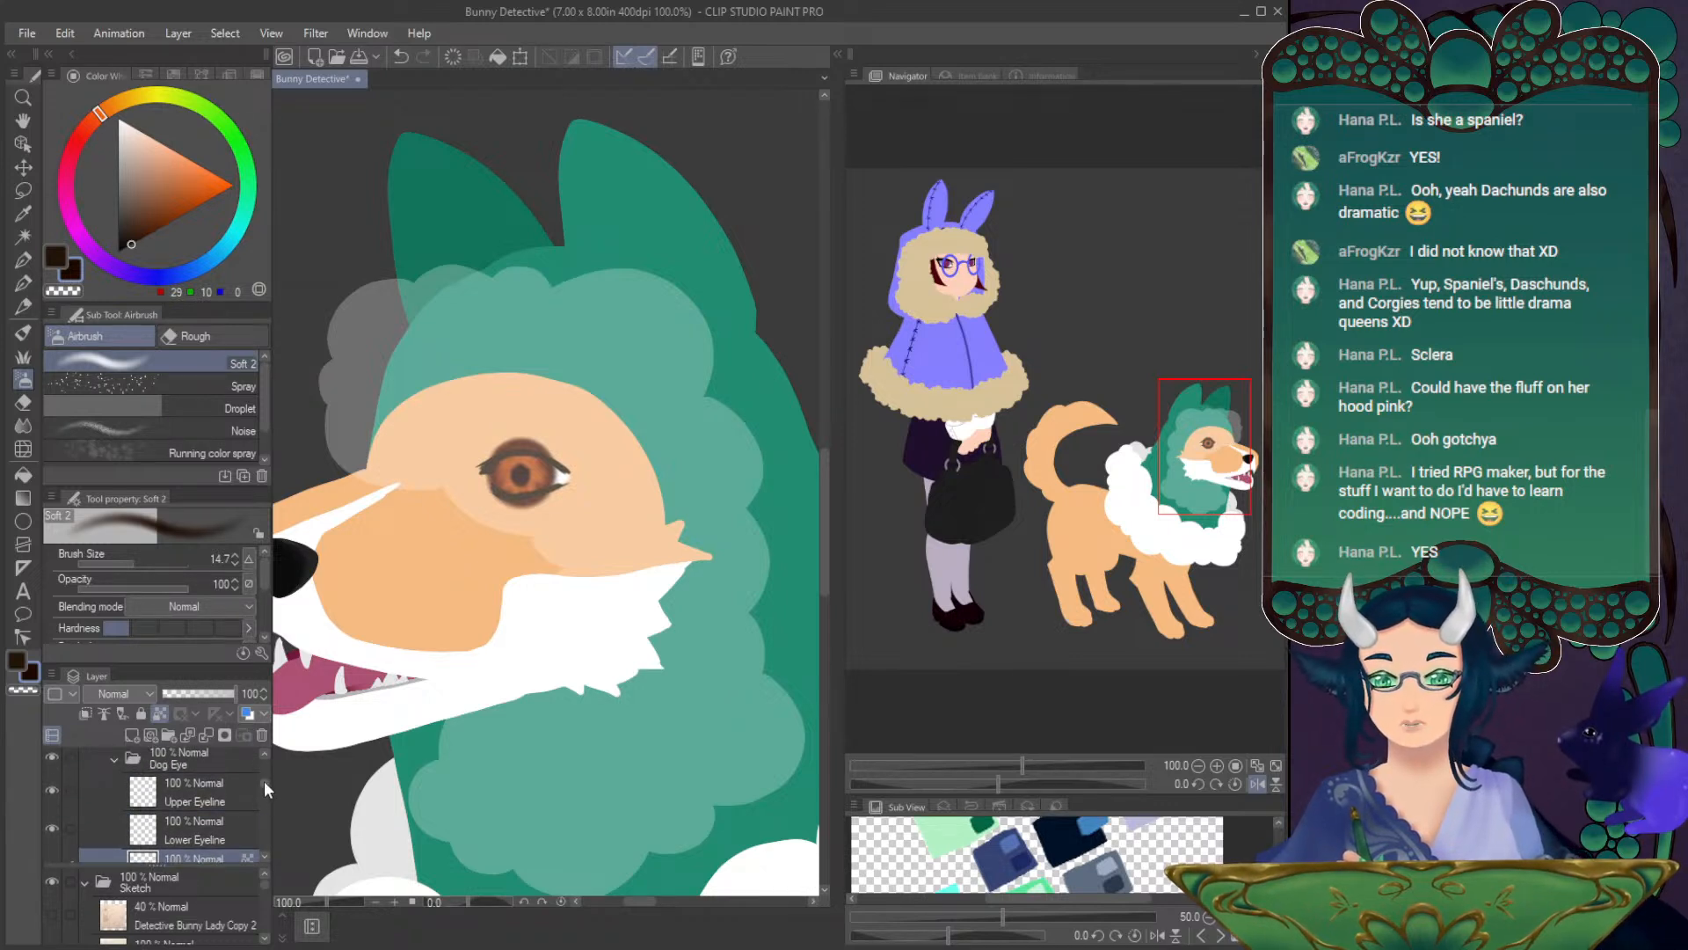
pyautogui.scroll(2, 265, 774)
pyautogui.scroll(-1, 266, 769)
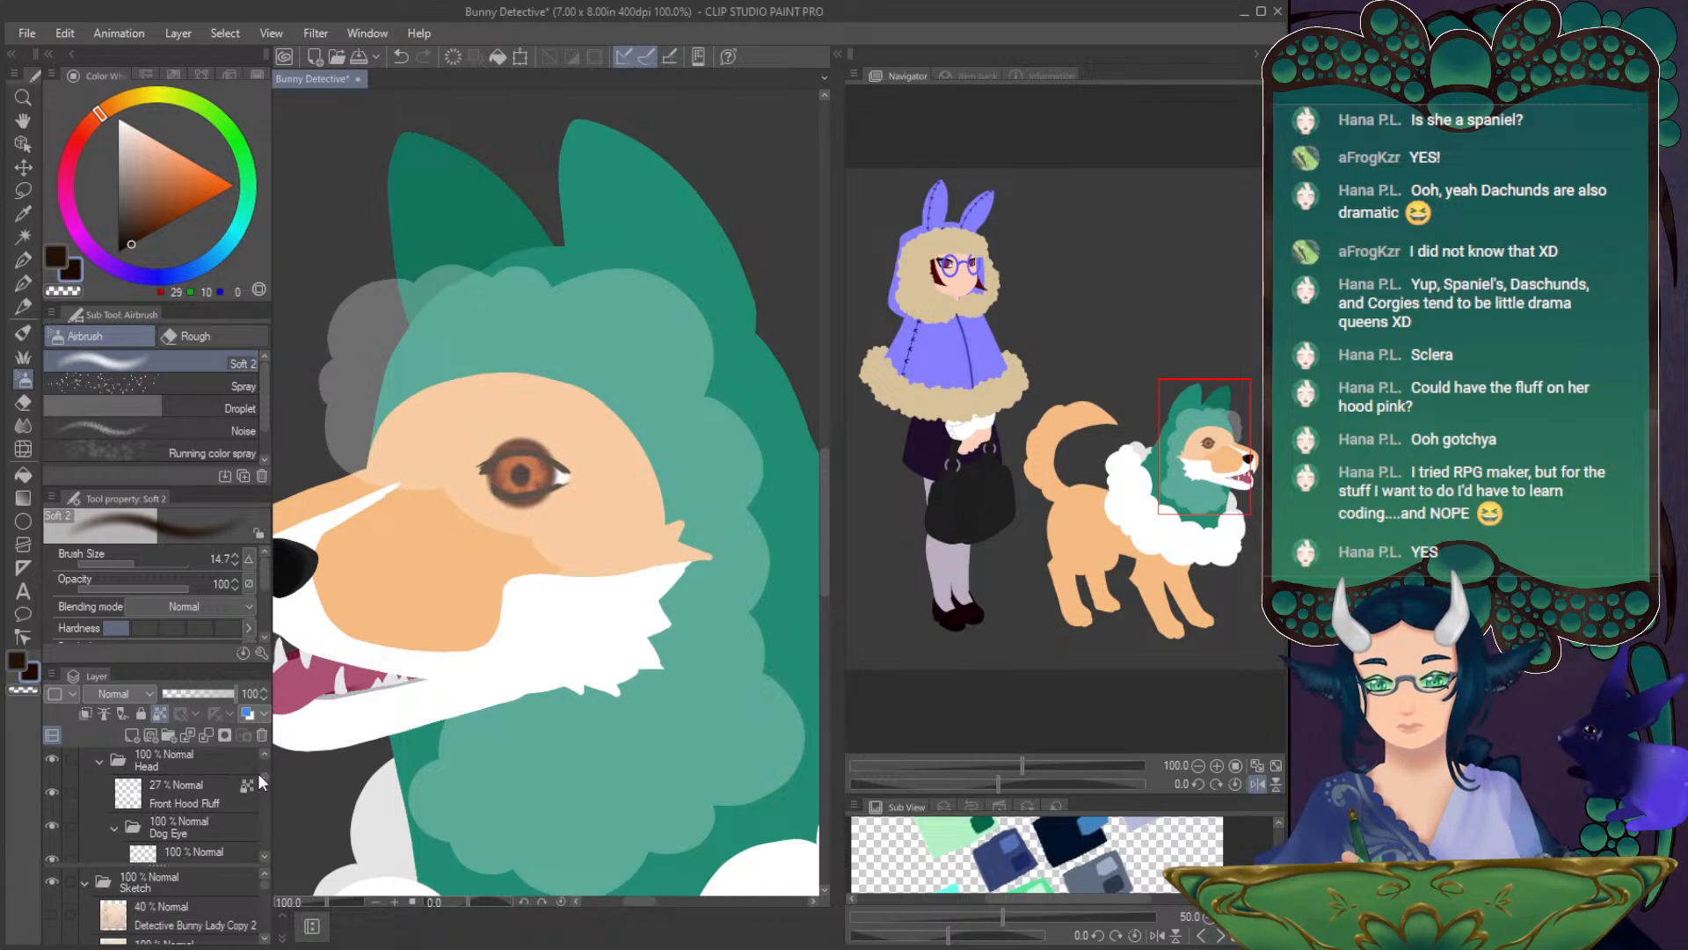
pyautogui.click(53, 792)
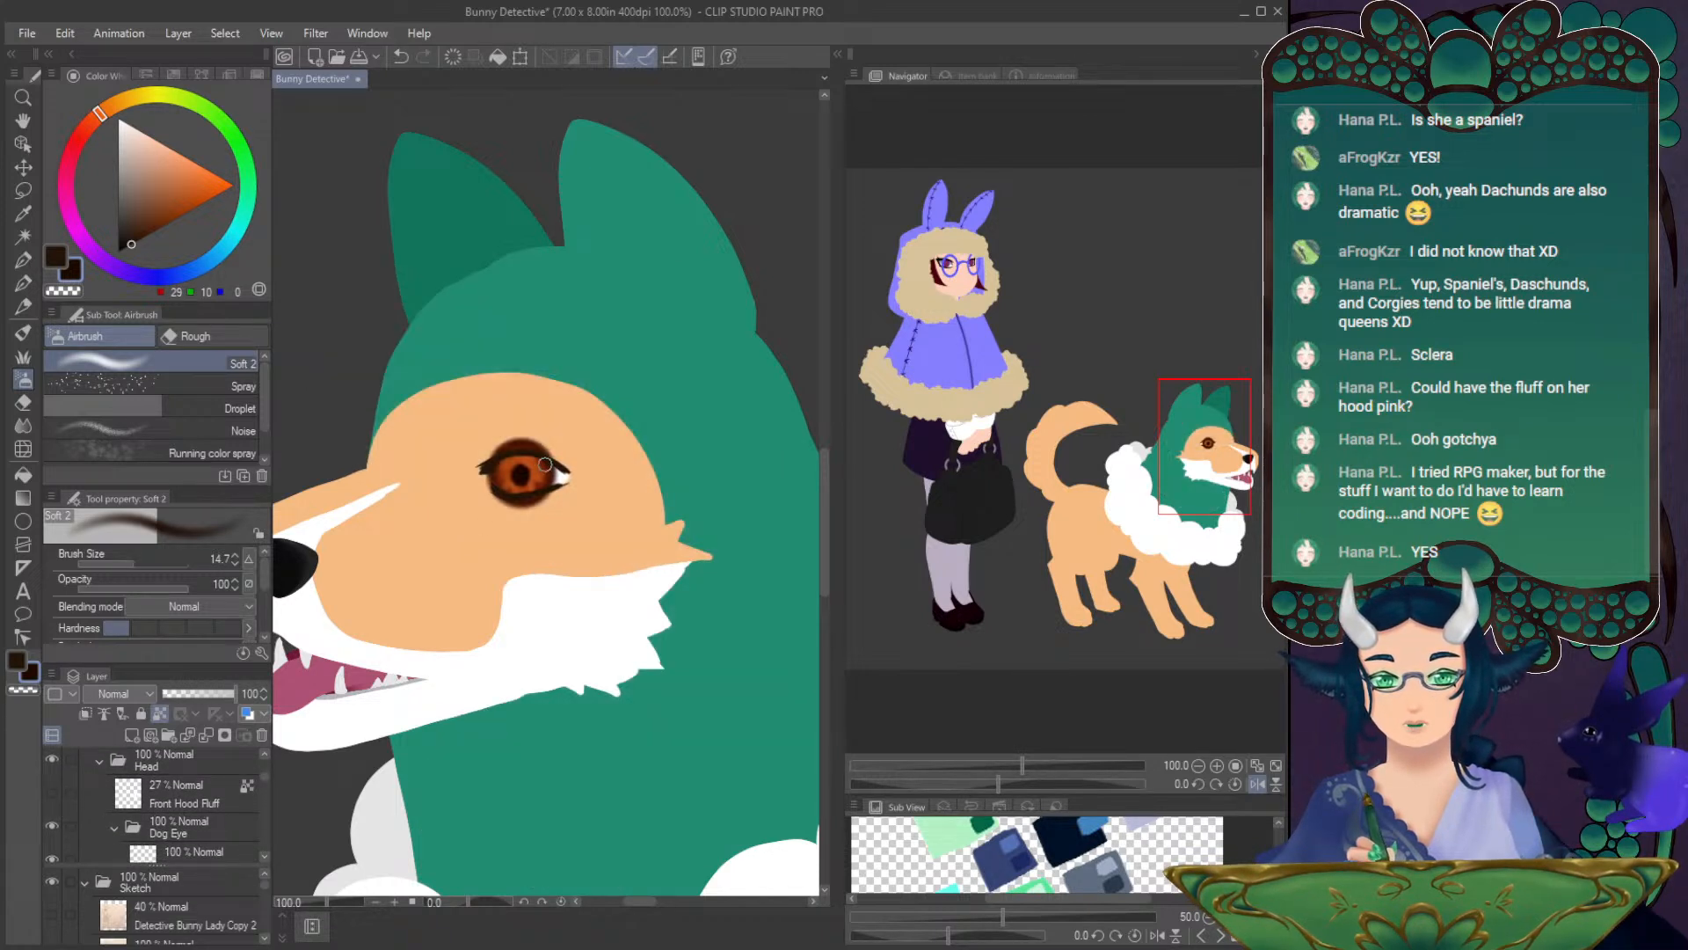
# - Sample red-brown (RGB 124, 37, 10) from the iris and glaze it into the shading at opacities 43 and 76, ending at size 7.0
pyautogui.keyDown('alt'); pyautogui.click(537, 483); pyautogui.keyUp('alt')
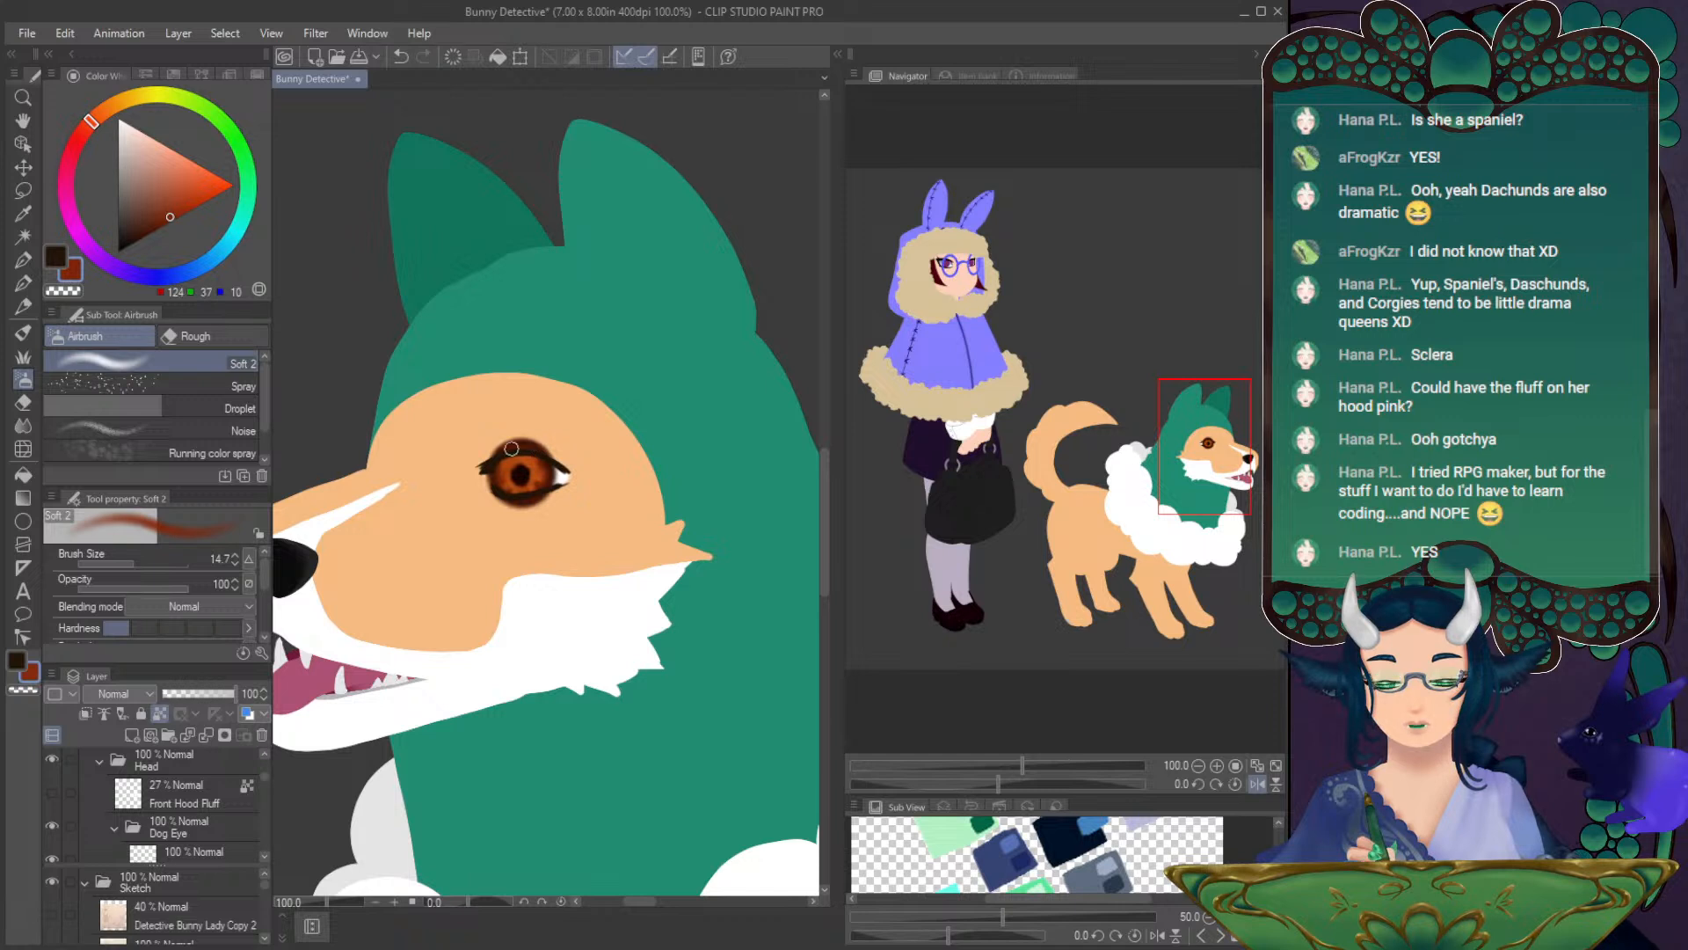
pyautogui.click(114, 587)
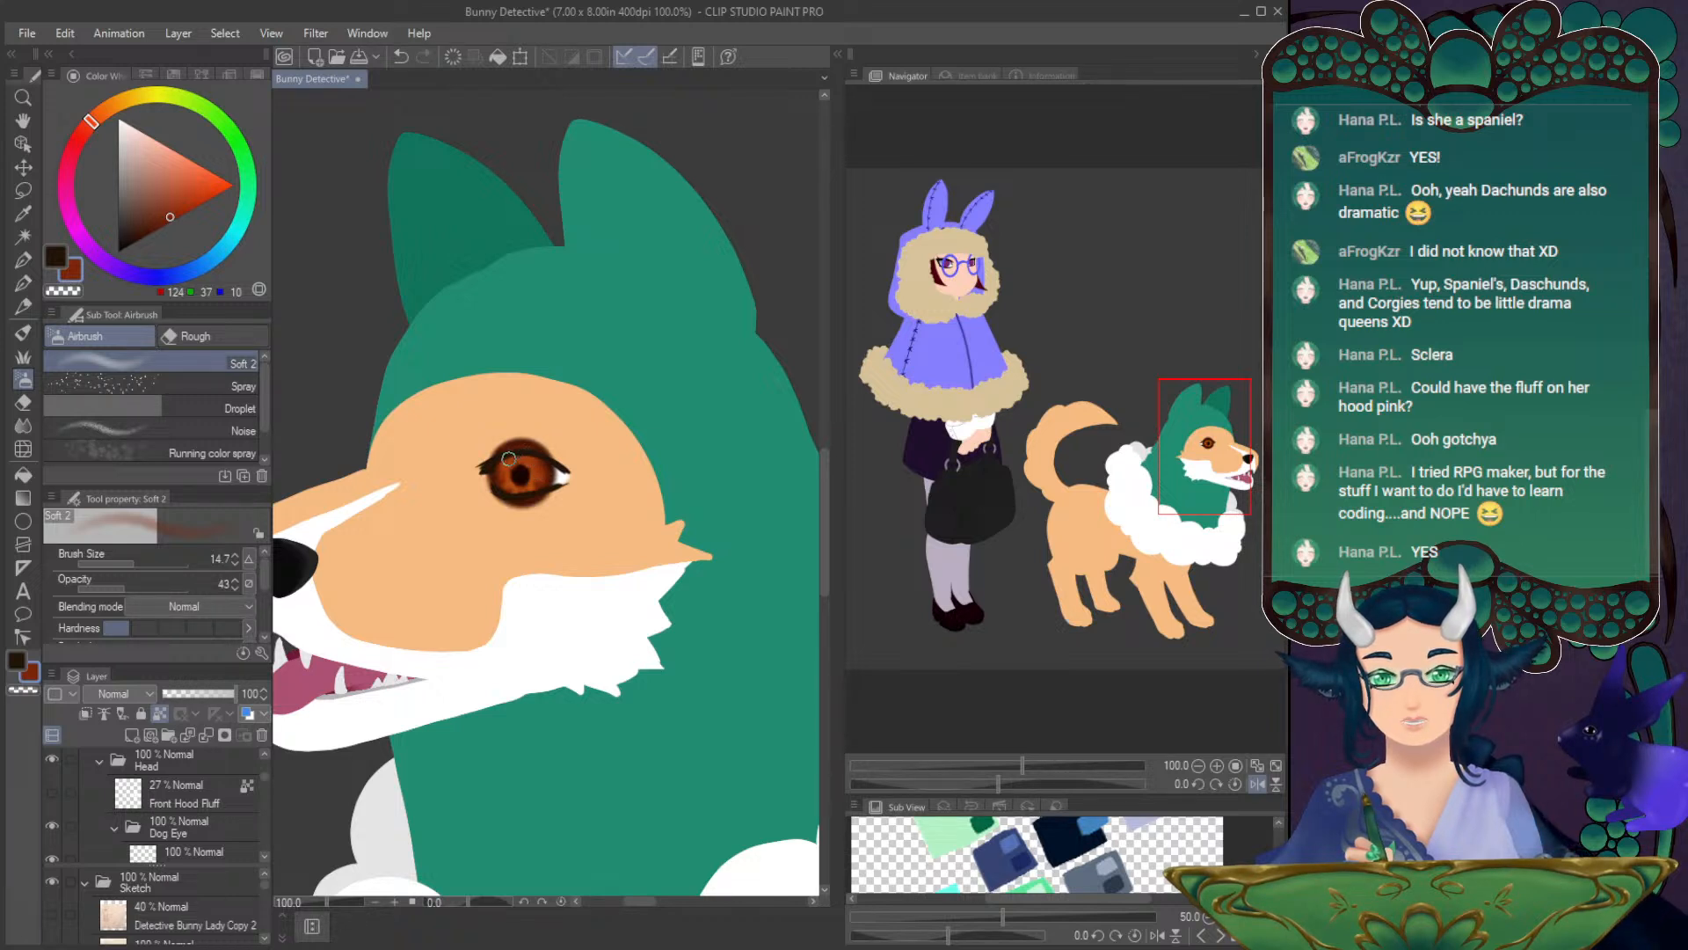
pyautogui.click(148, 584)
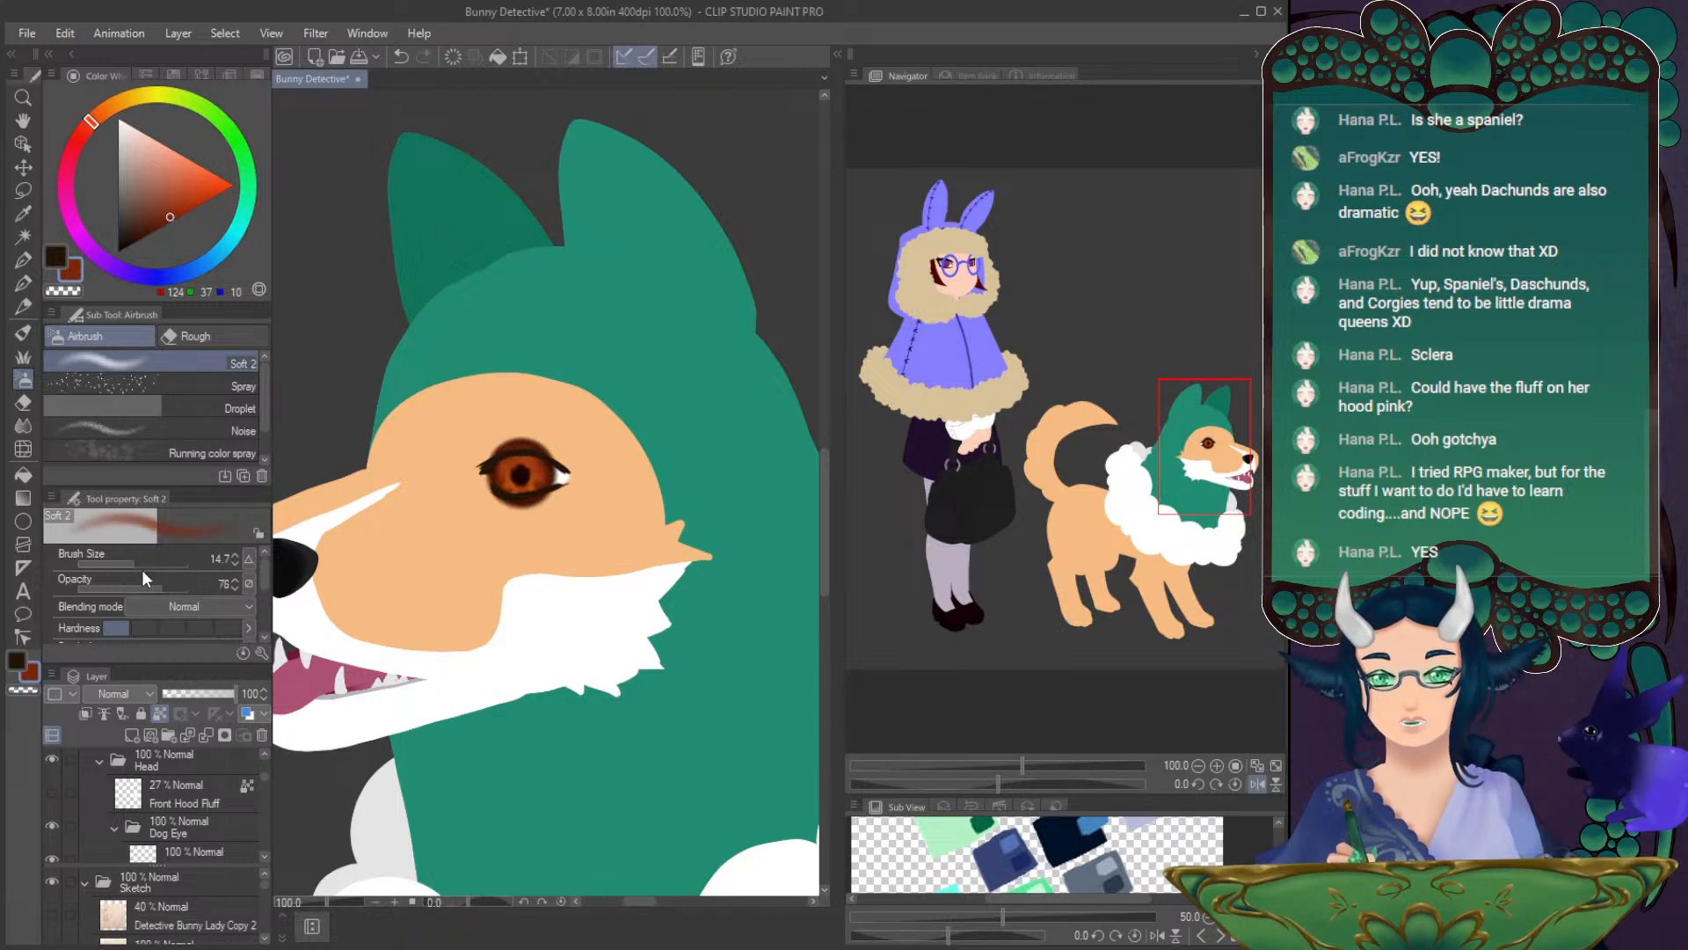
pyautogui.click(125, 562)
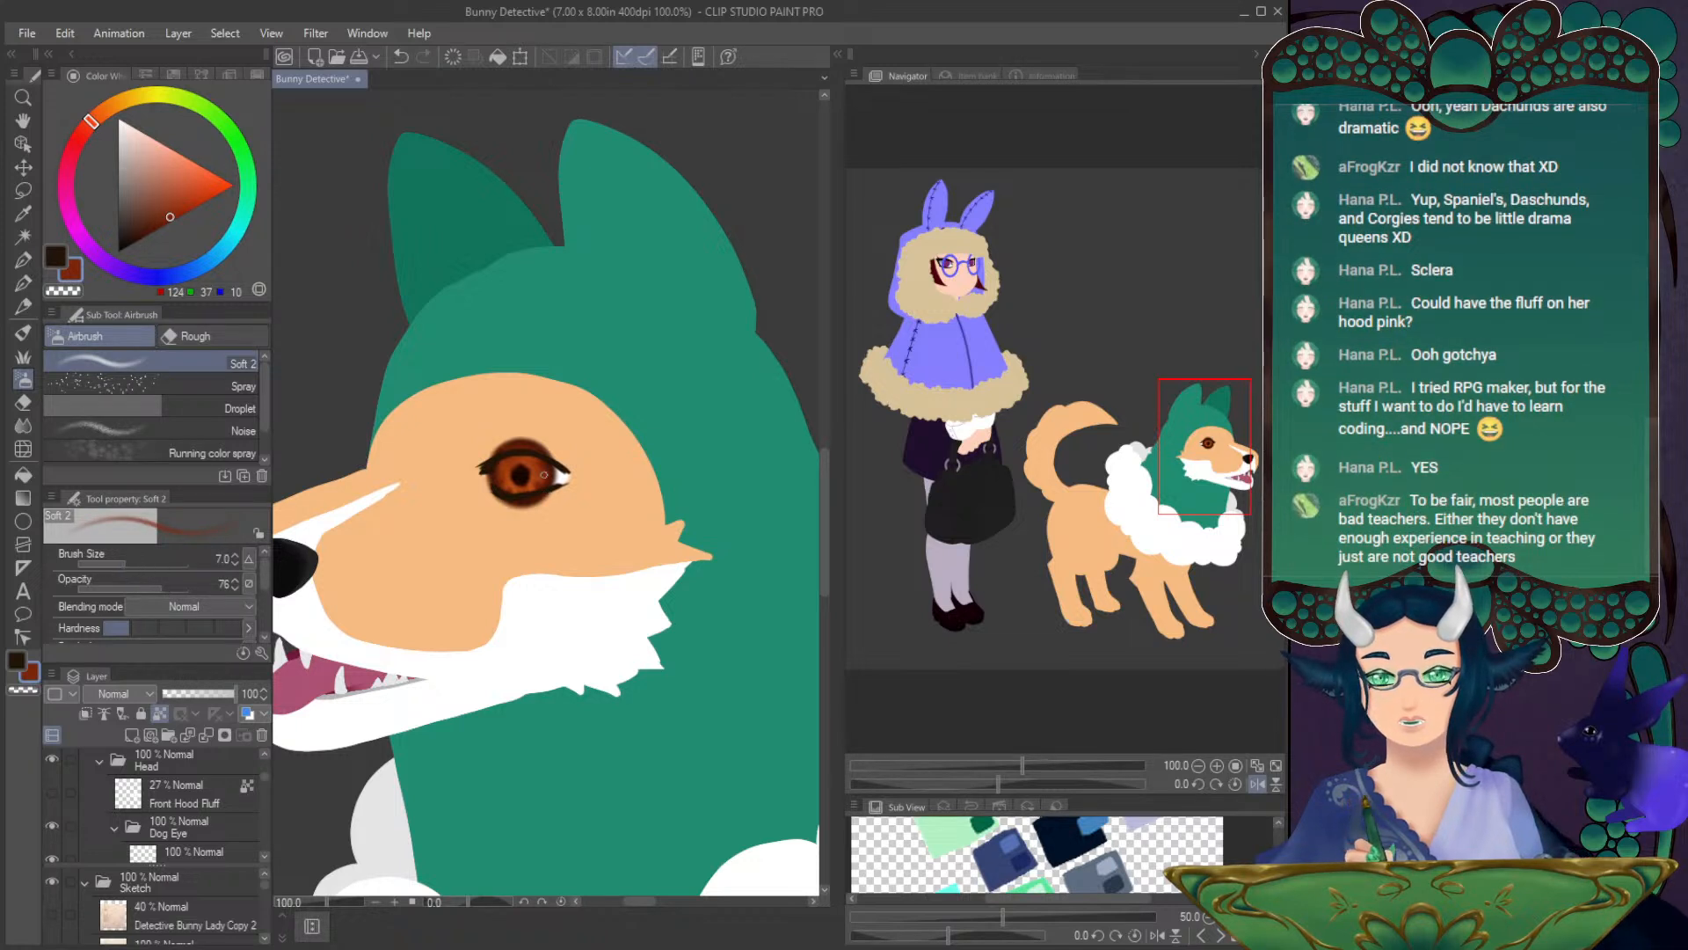
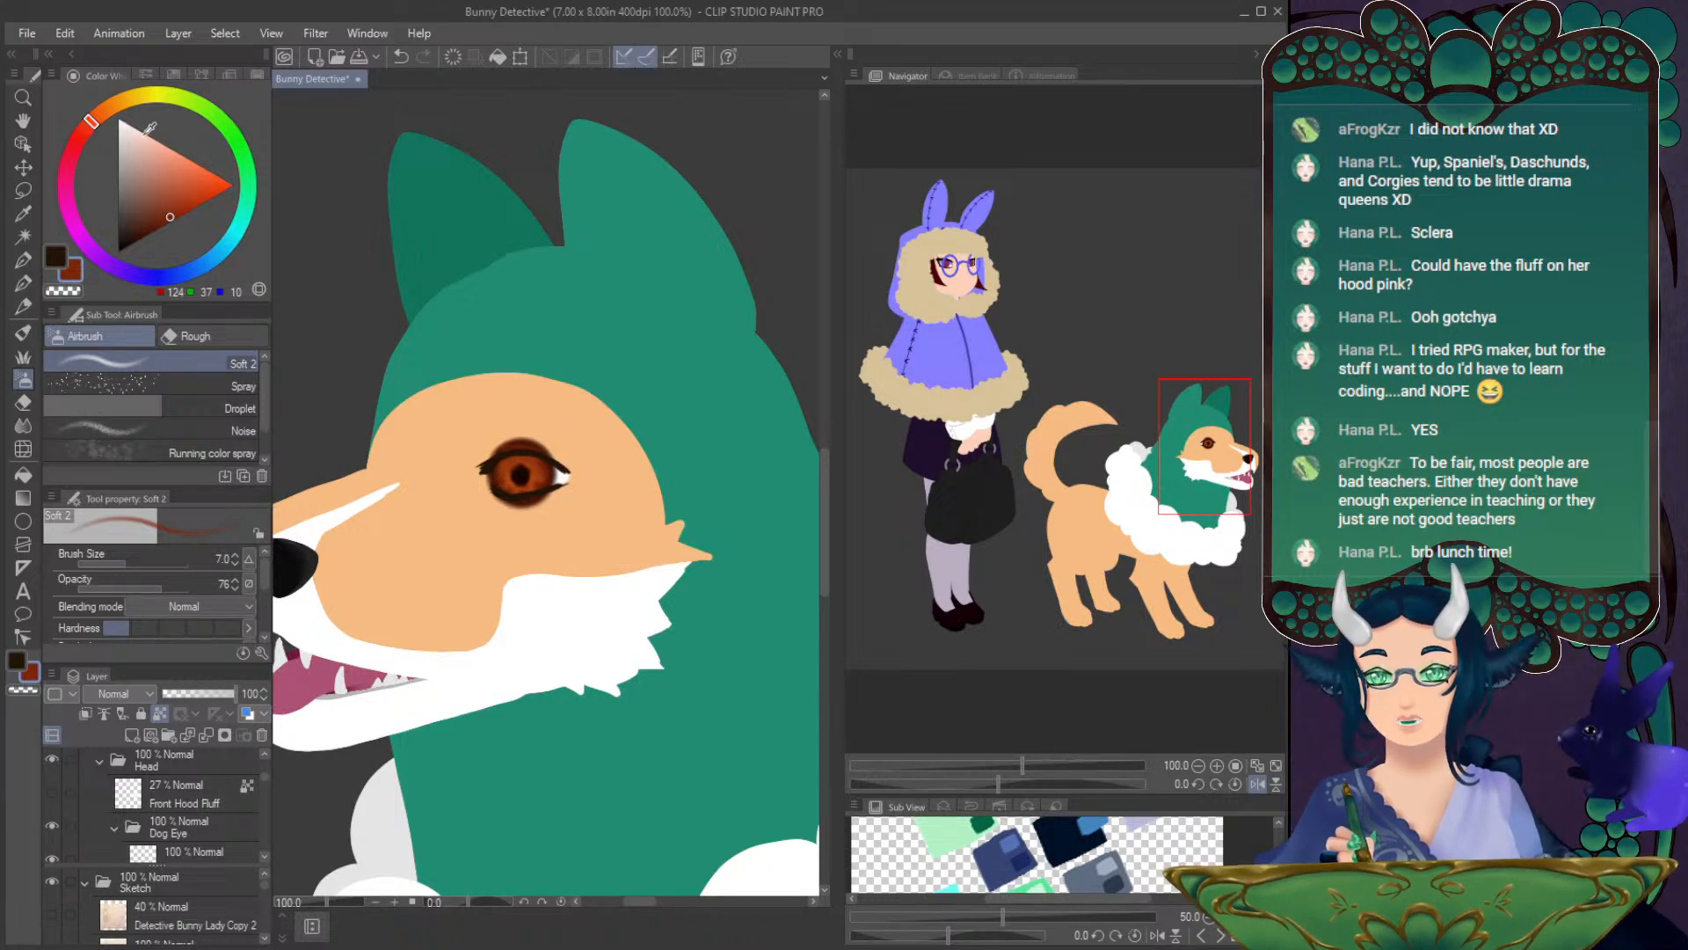
# - Add a new layer between Lower Eyeline and Iris in the Dog Eye folder
pyautogui.moveTo(266, 778); pyautogui.dragTo(271, 789)
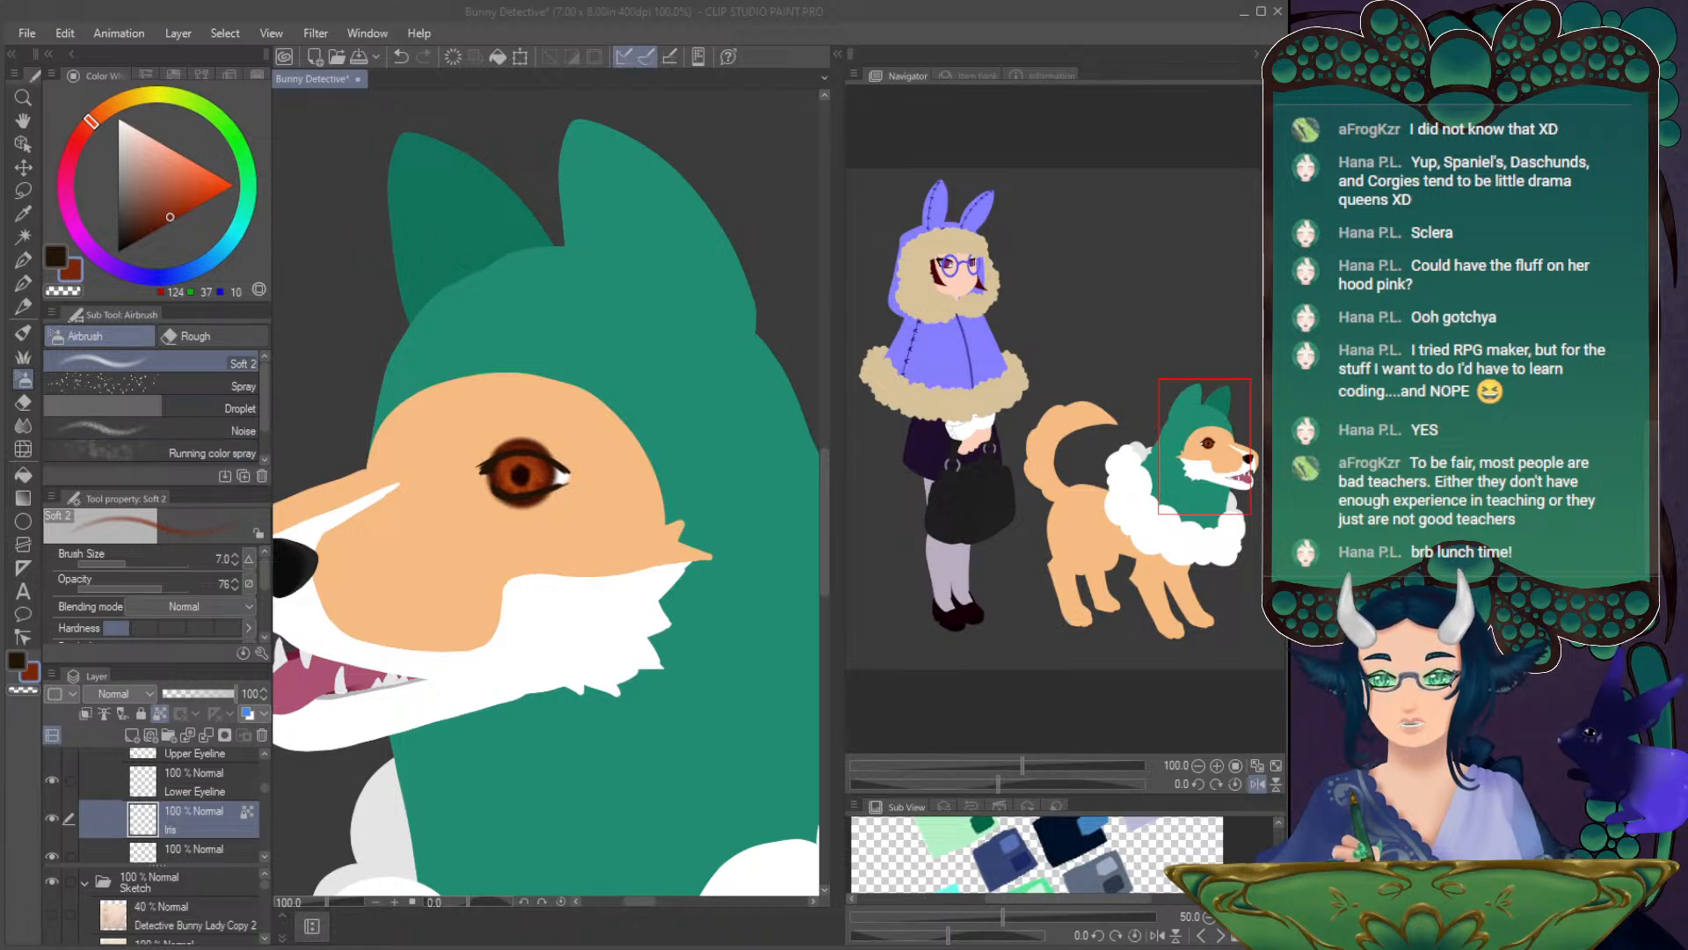
pyautogui.click(254, 257)
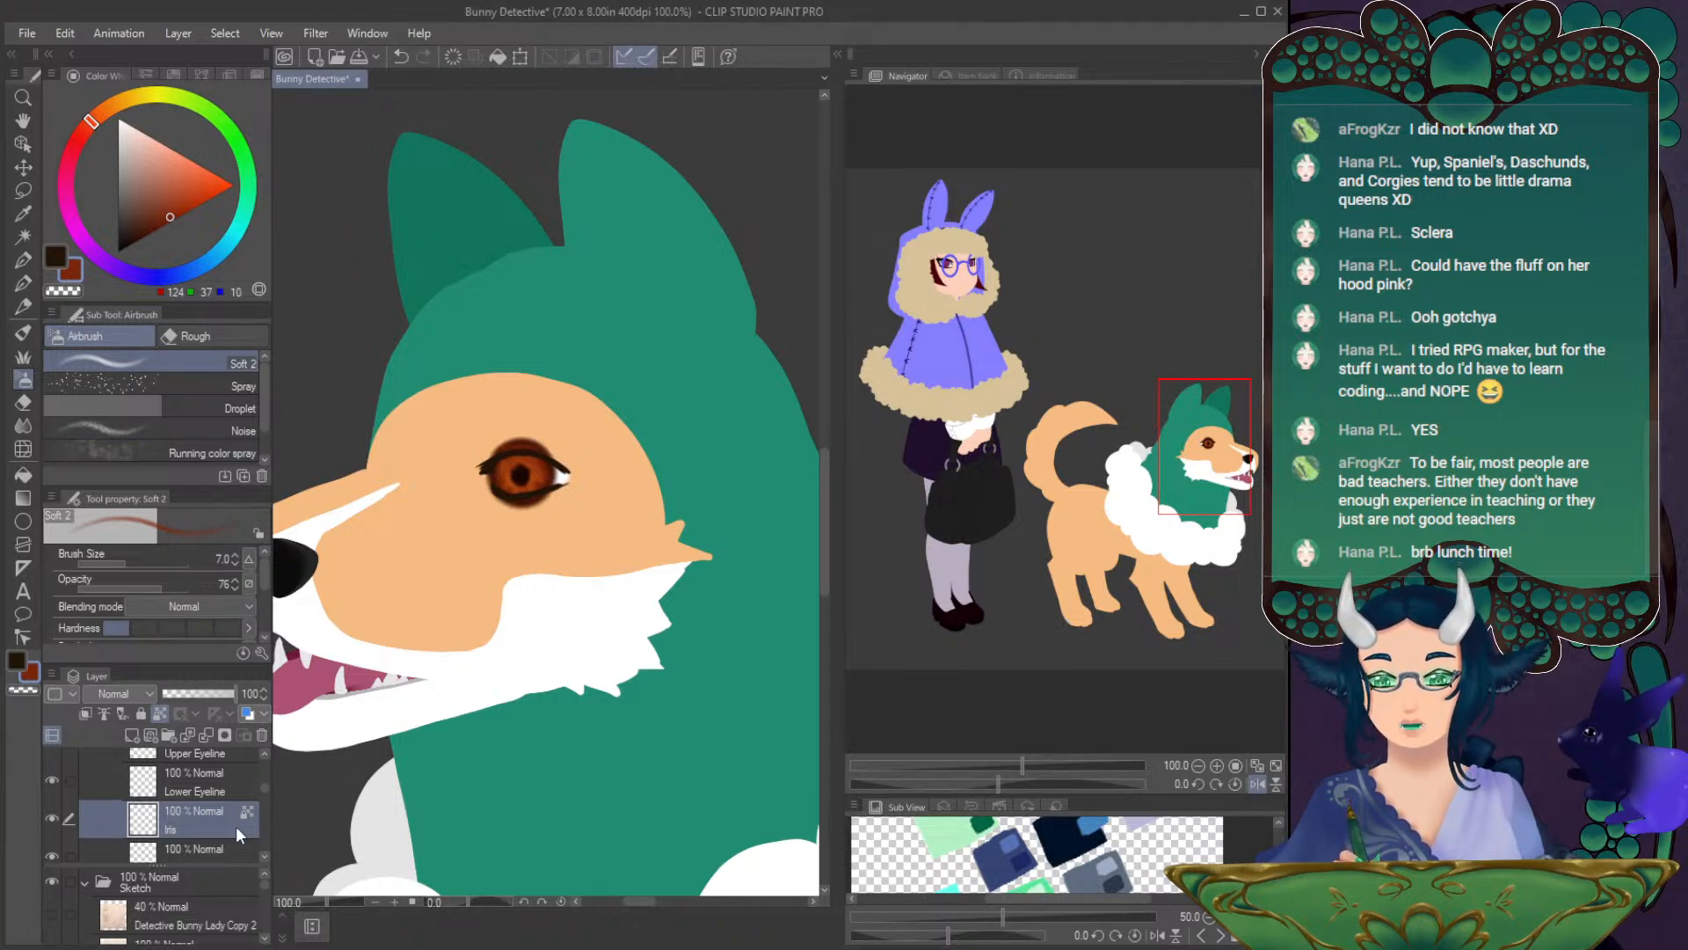
pyautogui.scroll(1, 264, 785)
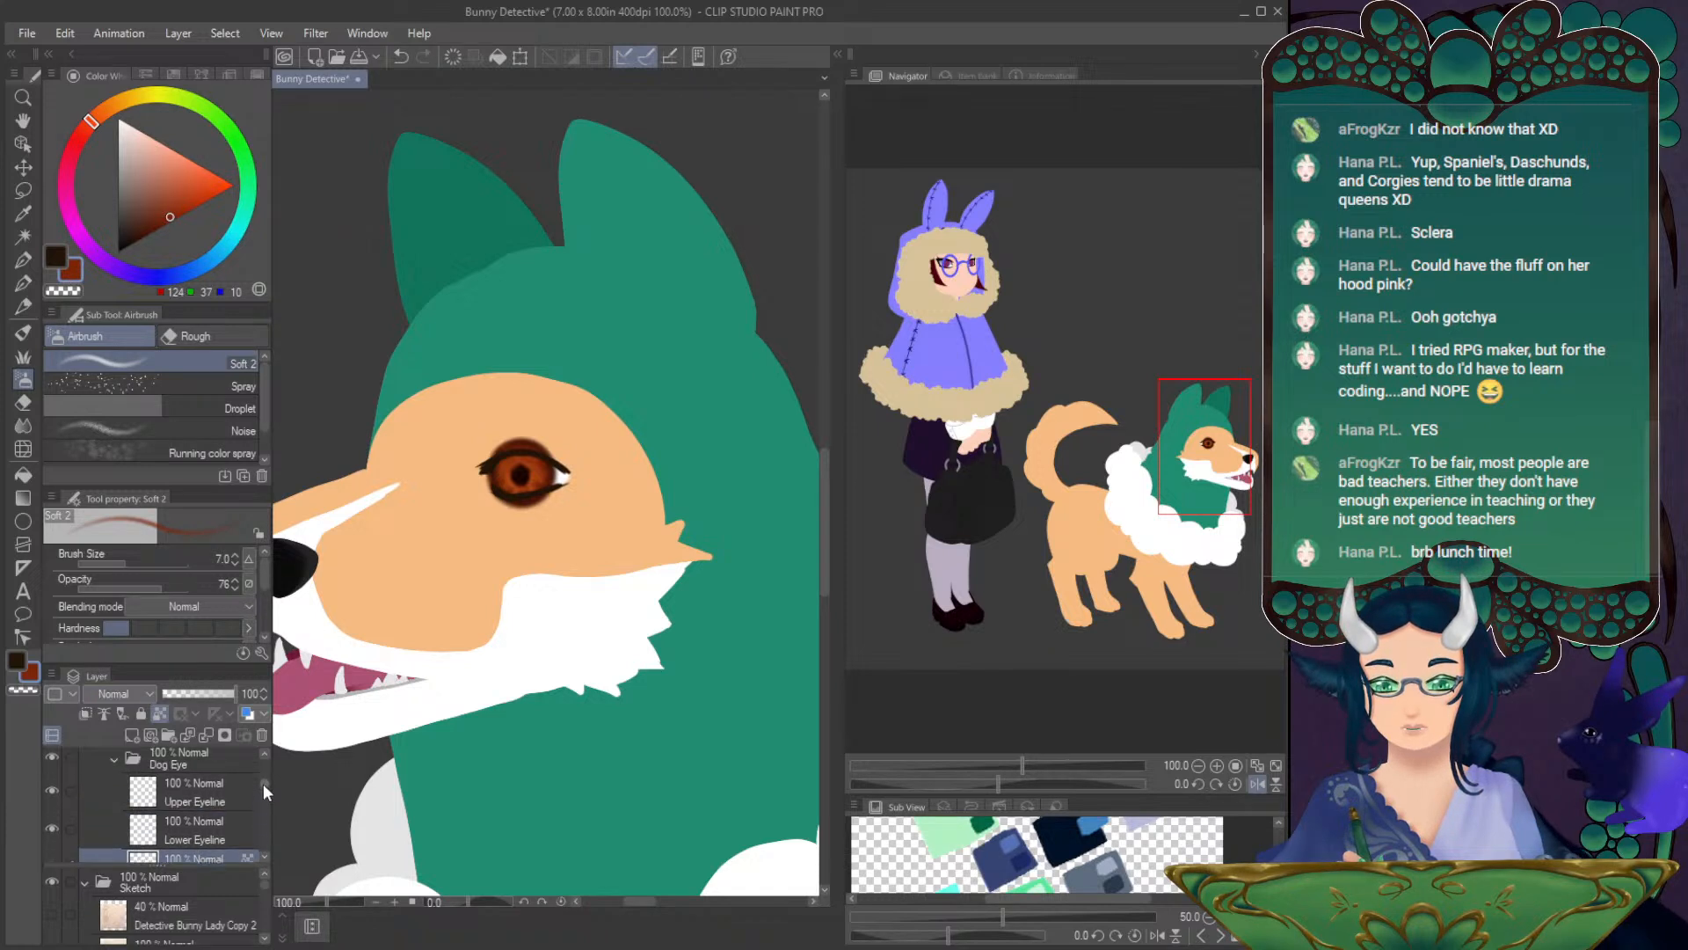
pyautogui.click(132, 736)
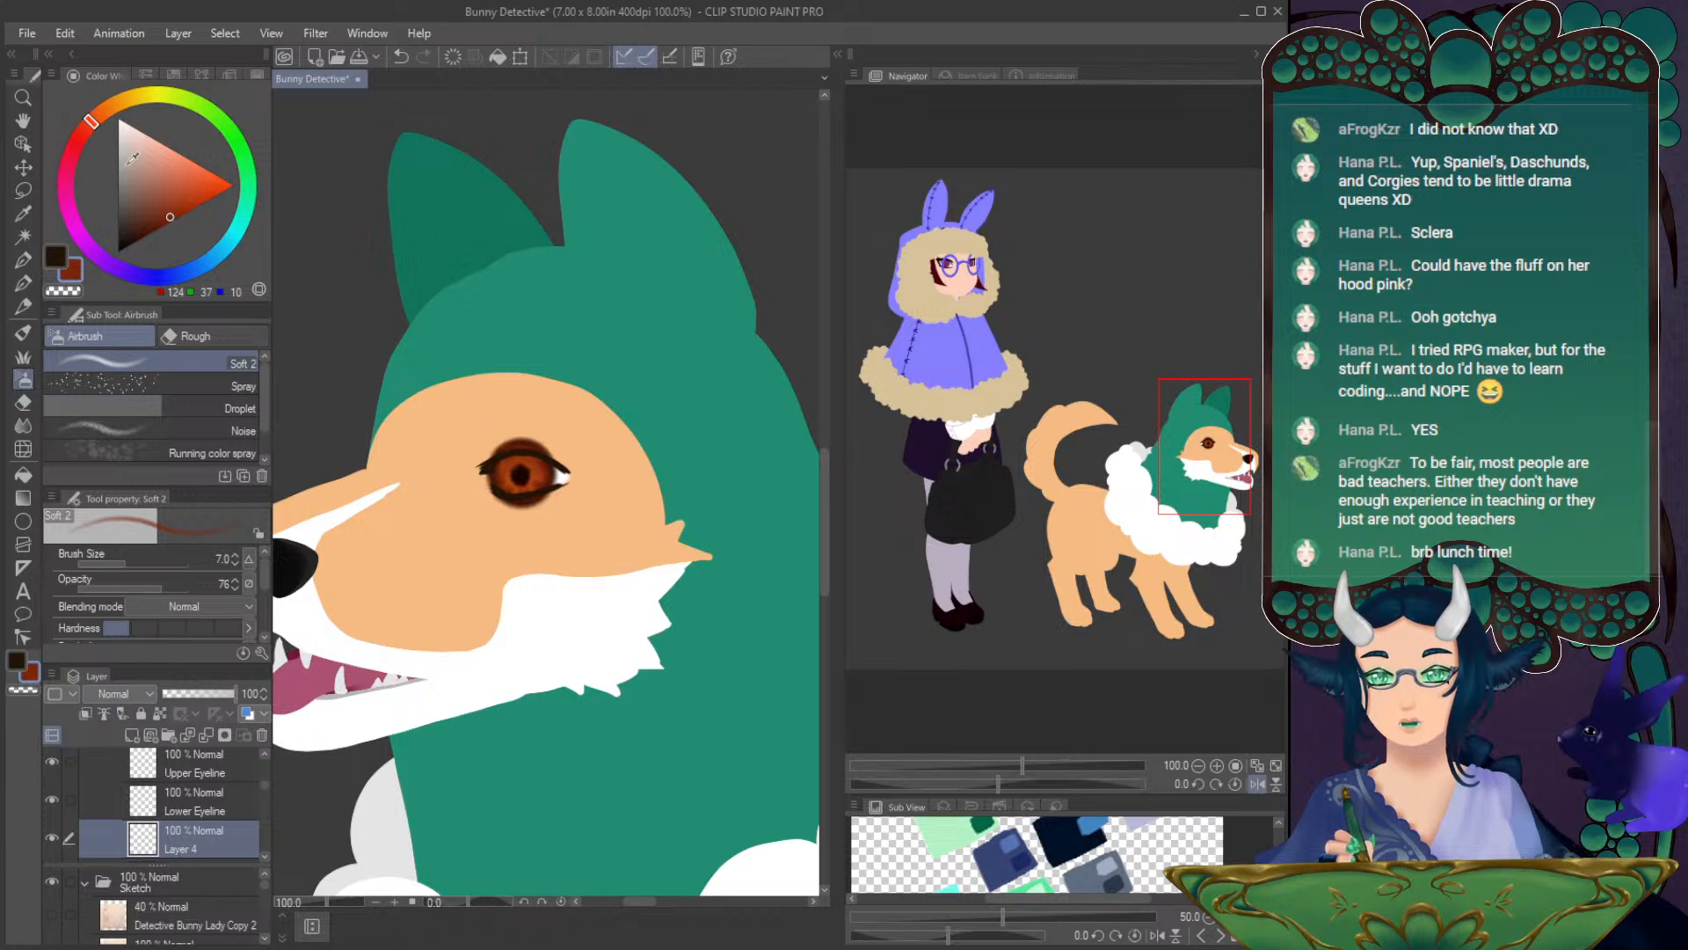
# - Set the airbrush to white at opacity 100 and try a highlight dot on the pupil at size 7.0
pyautogui.click(119, 118)
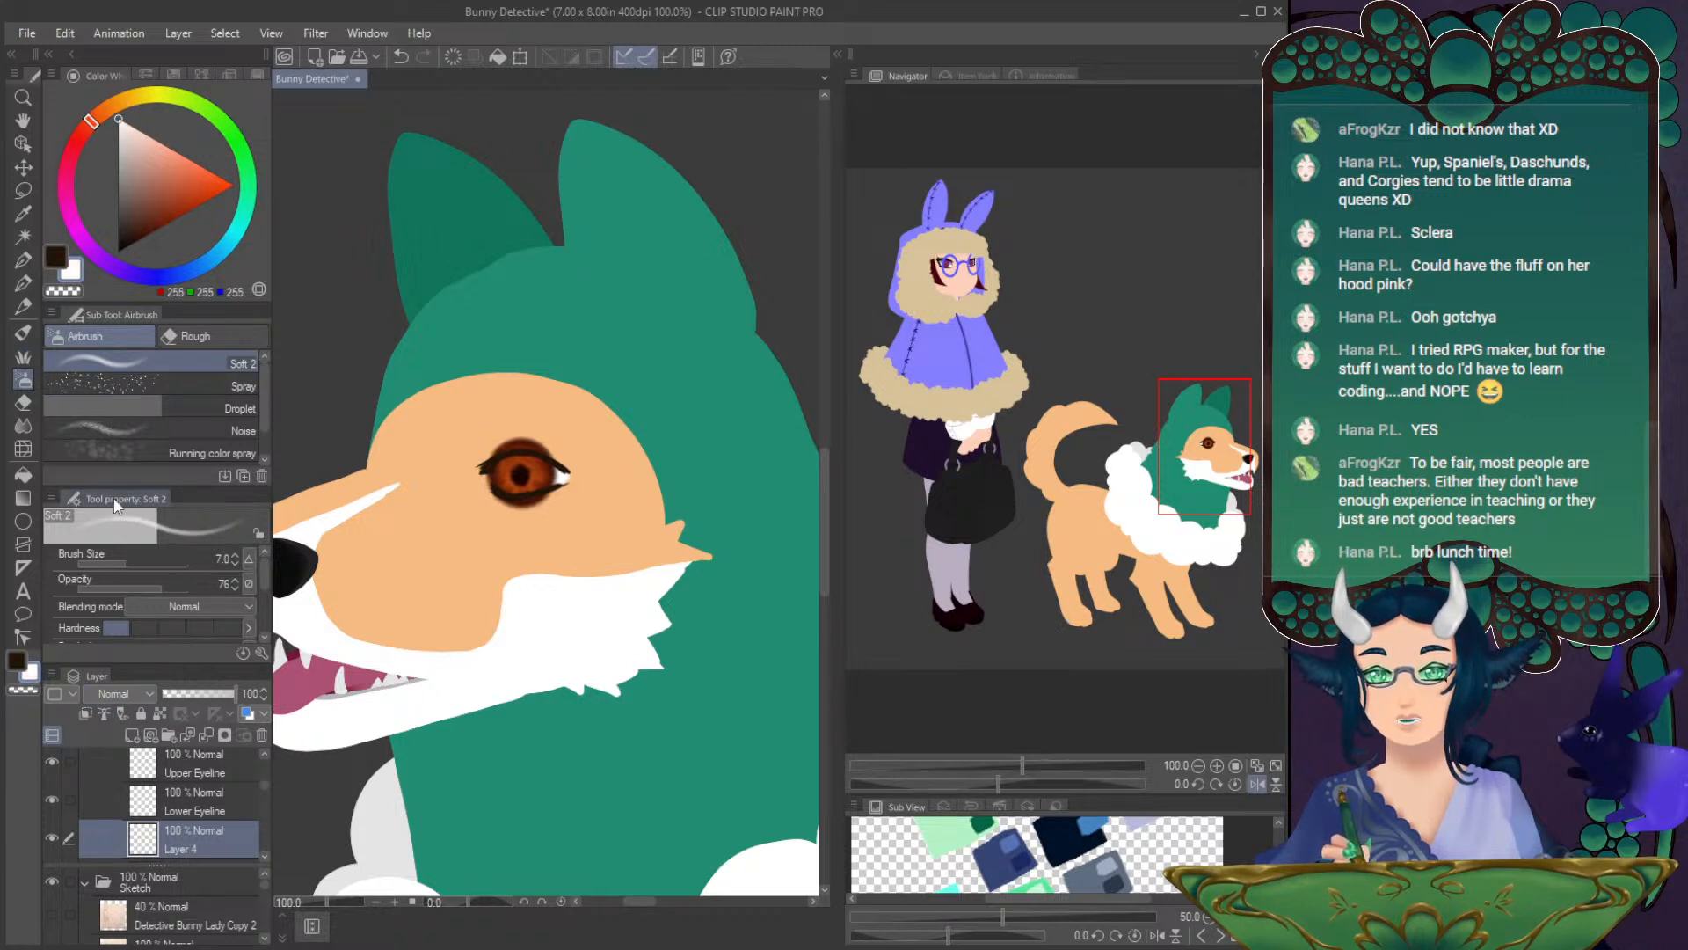
pyautogui.click(180, 580)
pyautogui.click(235, 555)
pyautogui.click(235, 555)
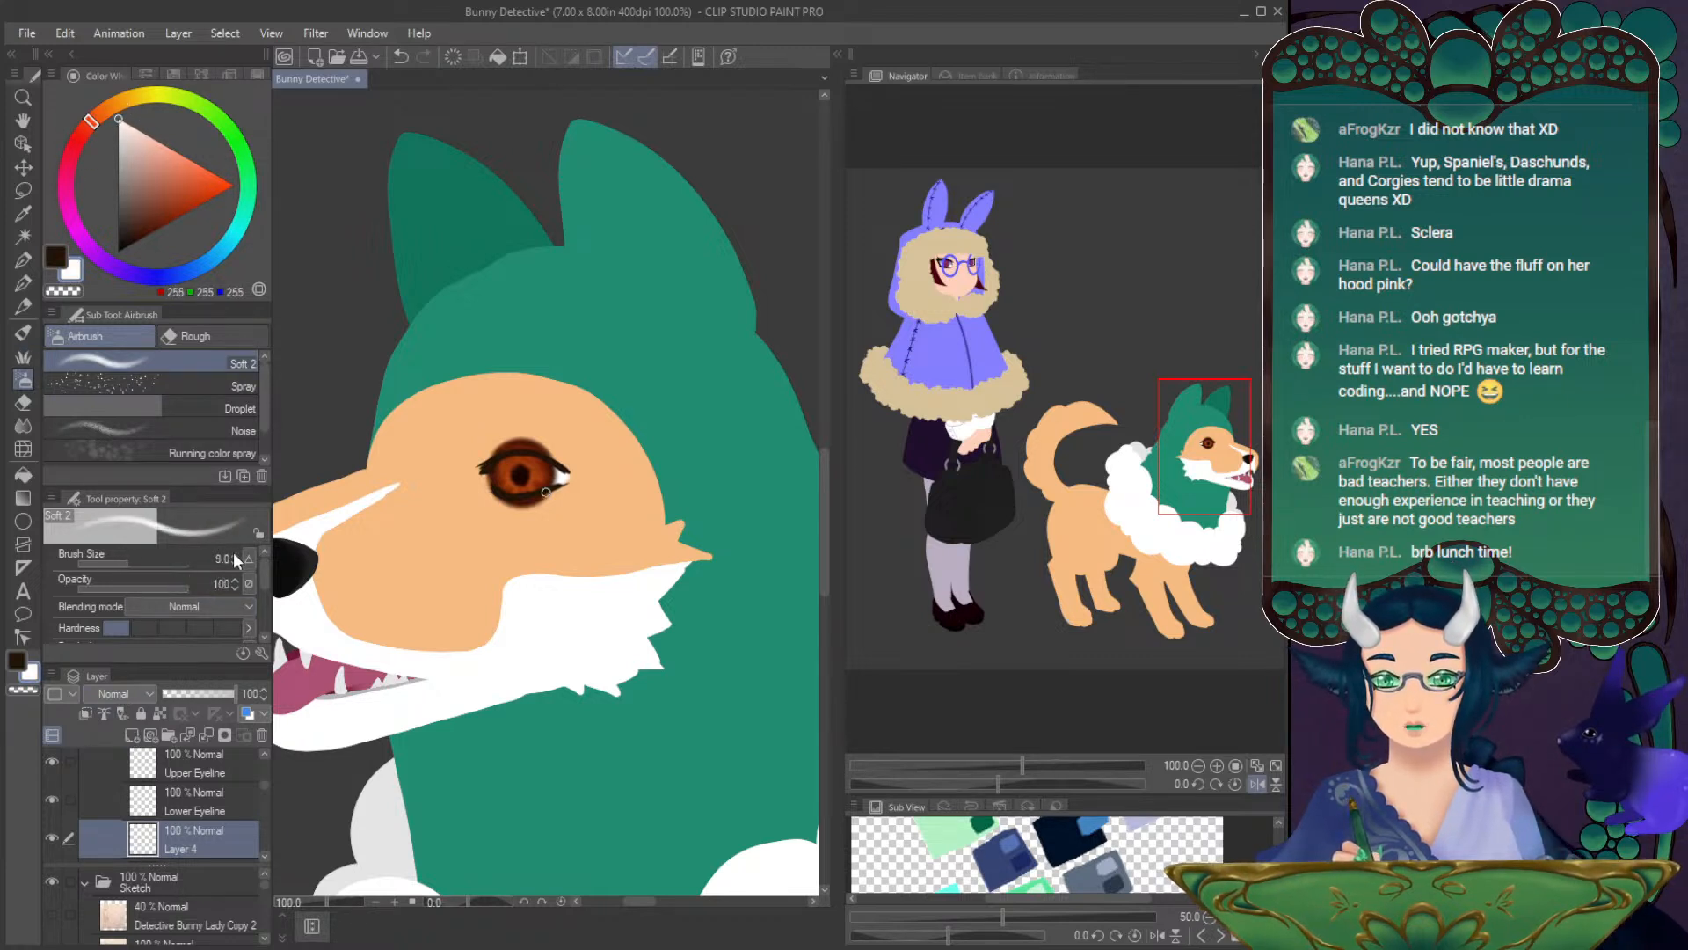
pyautogui.click(236, 562)
pyautogui.click(236, 562)
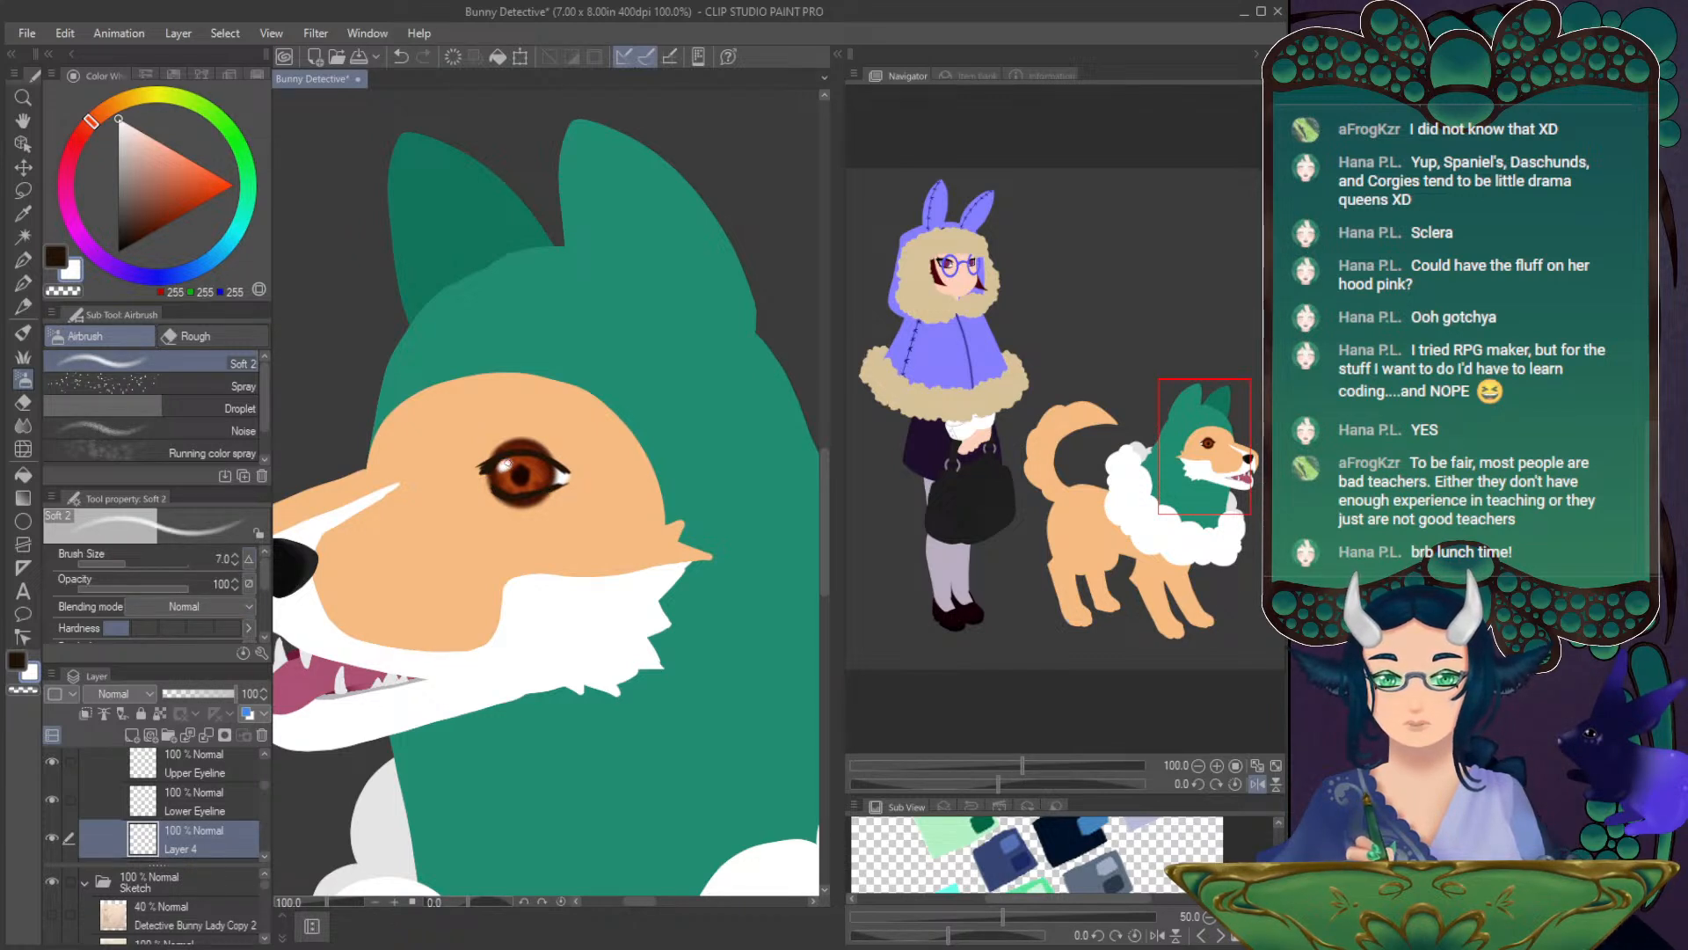
pyautogui.hotkey('ctrl', 'z')
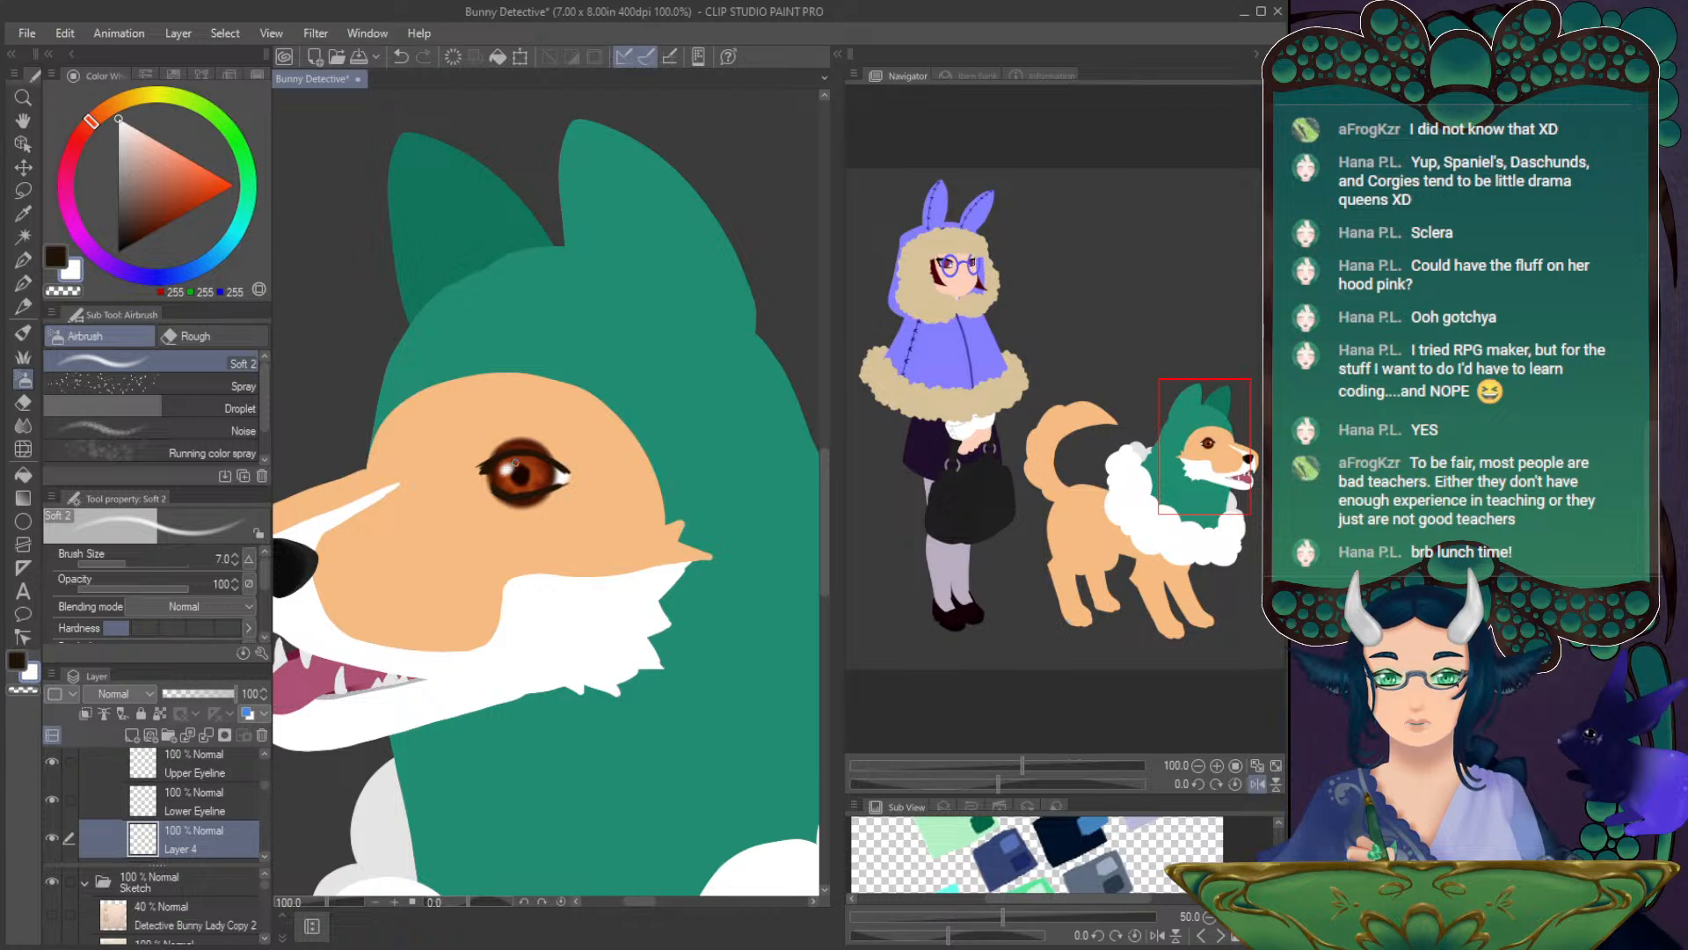
# - Try a smaller white highlight on the iris with the airbrush at size 5.0
pyautogui.click(236, 562)
pyautogui.click(236, 561)
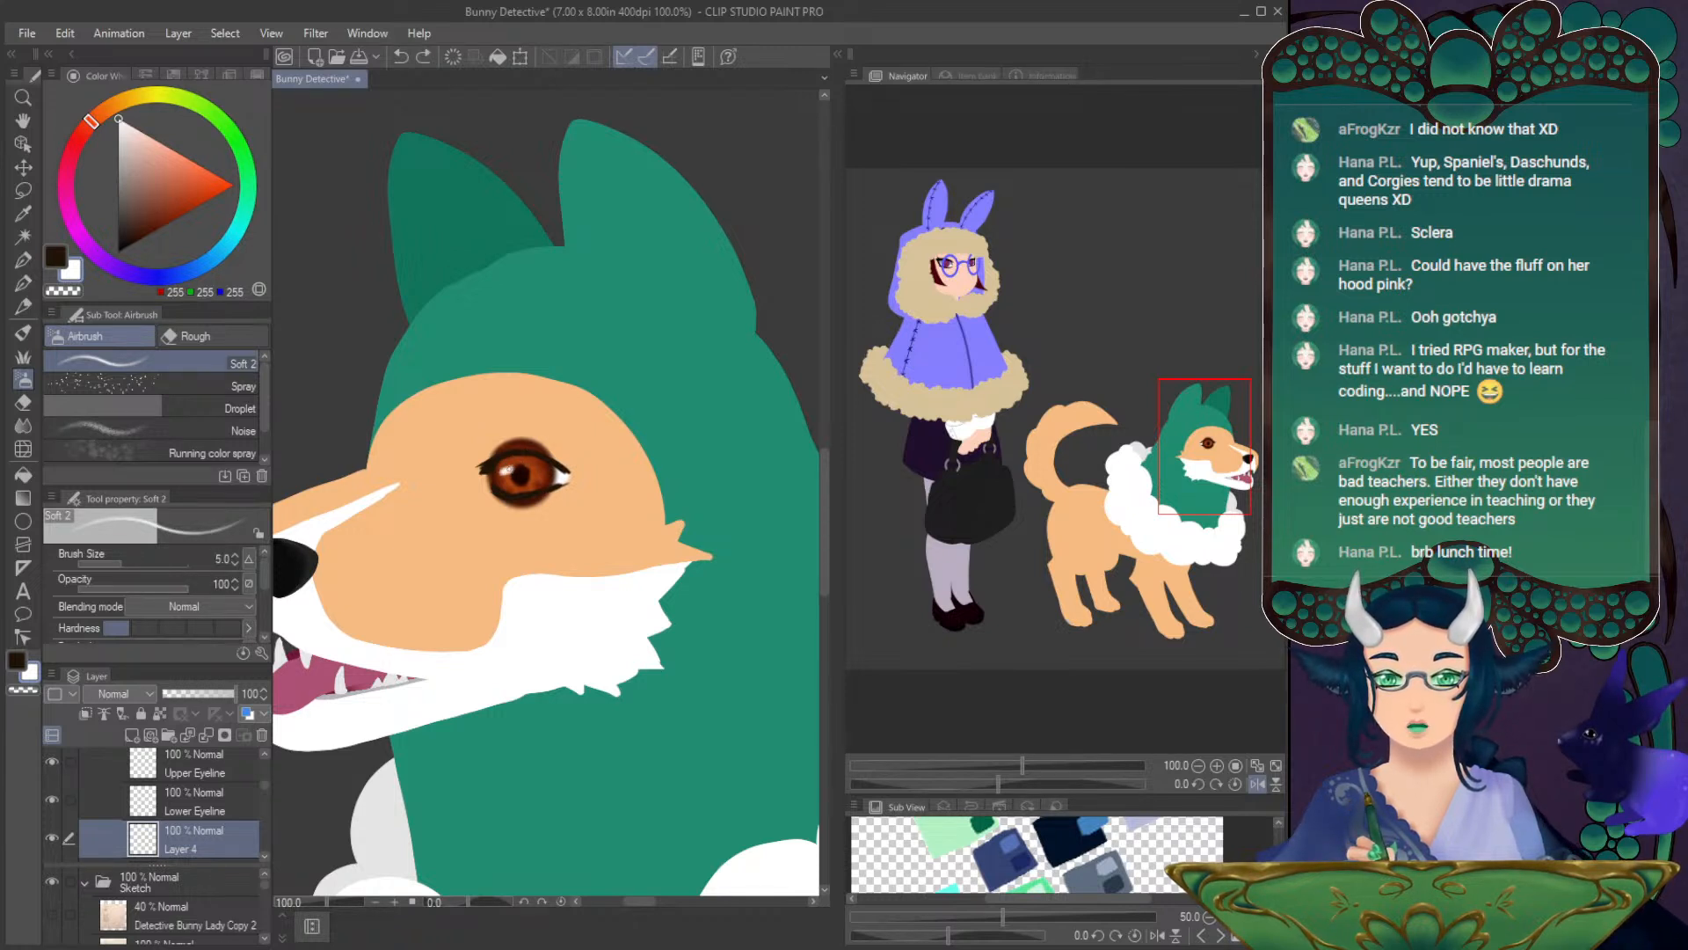
pyautogui.click(519, 465)
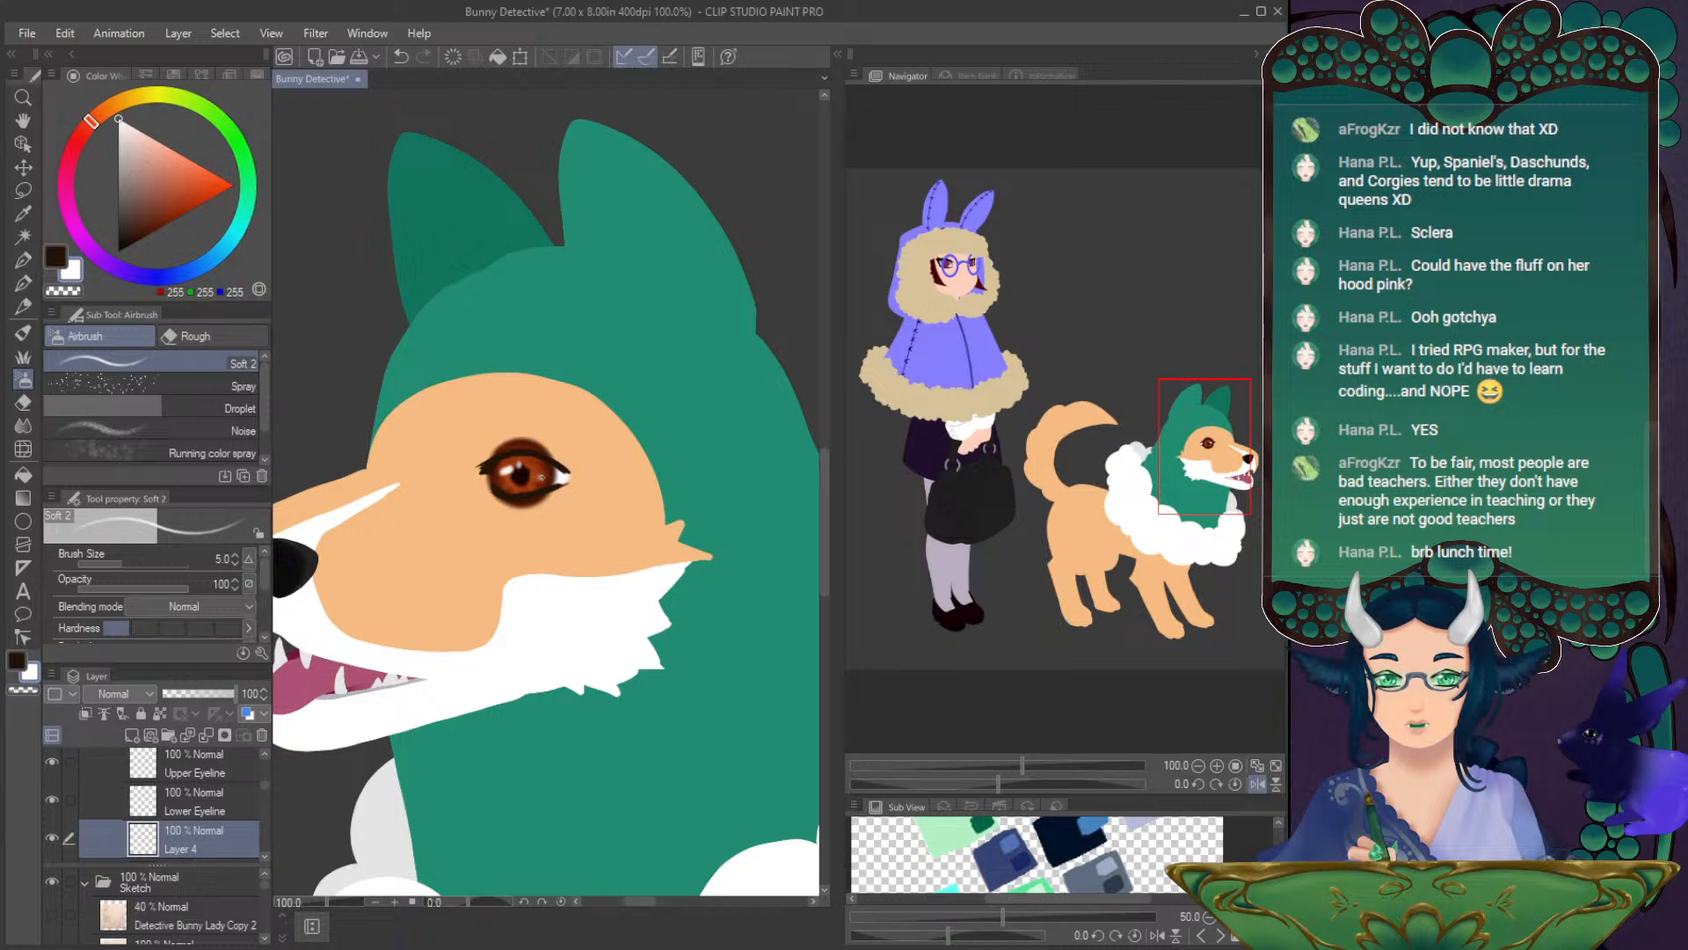
pyautogui.moveTo(999, 783); pyautogui.dragTo(1044, 784)
pyautogui.hotkey('ctrl', 'z')
# - Paint fine white highlights on the dog's iris with the airbrush at size 3.0, undoing the stray stroke
pyautogui.click(235, 562)
pyautogui.click(234, 562)
pyautogui.click(544, 447)
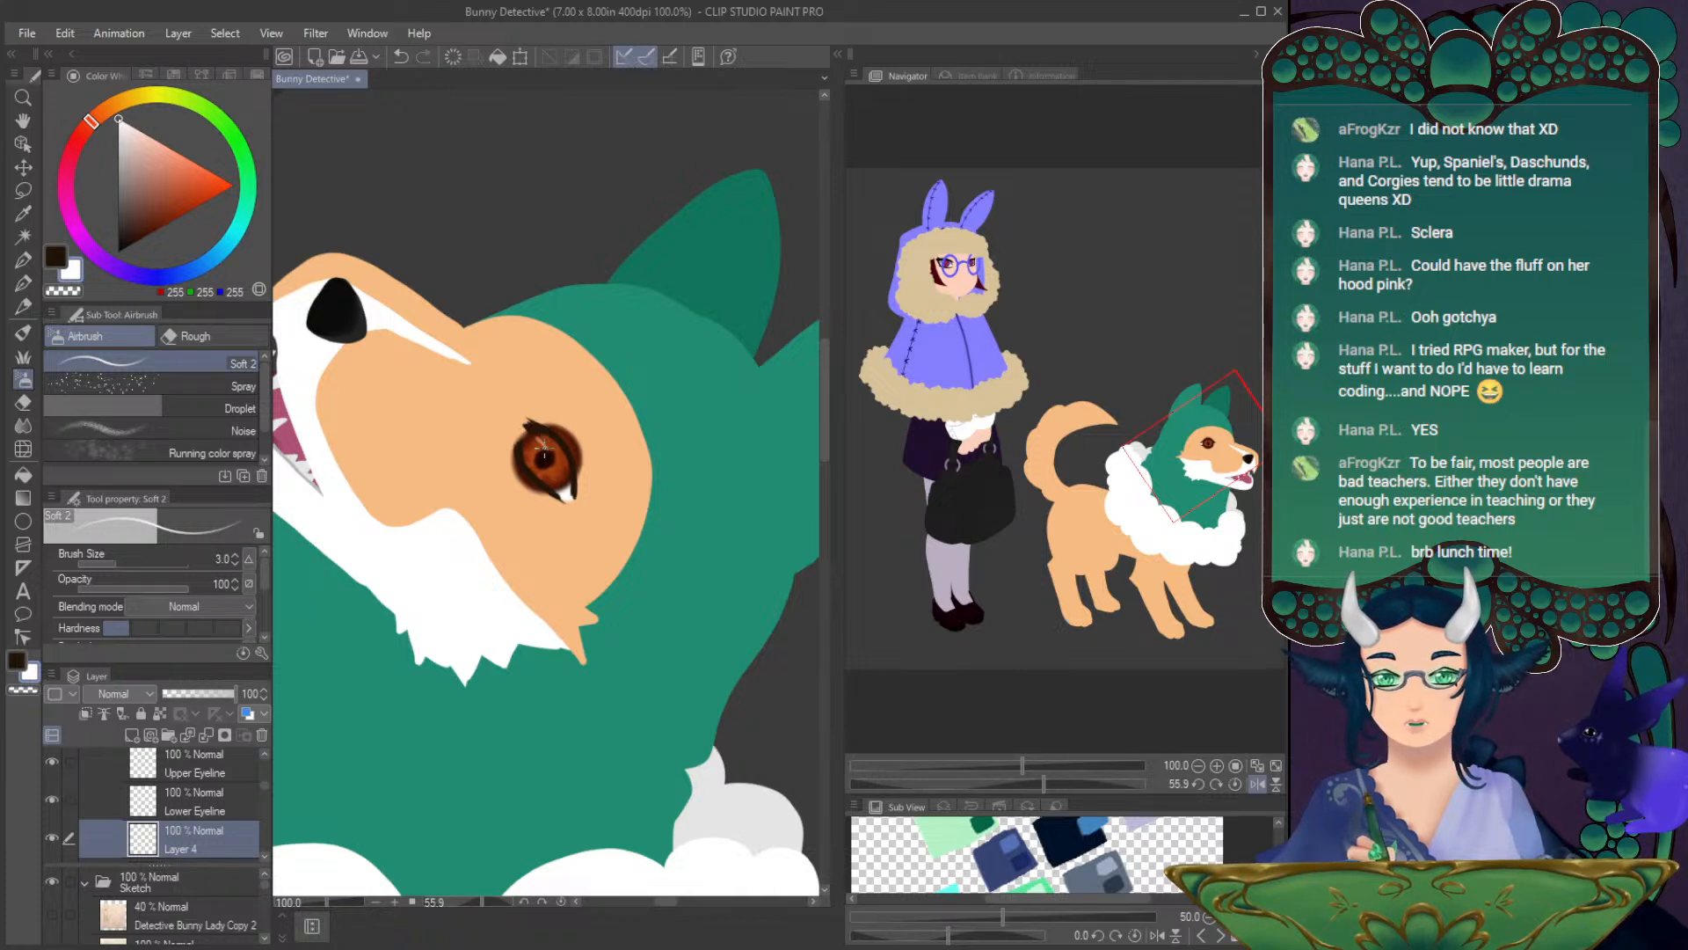
pyautogui.click(544, 442)
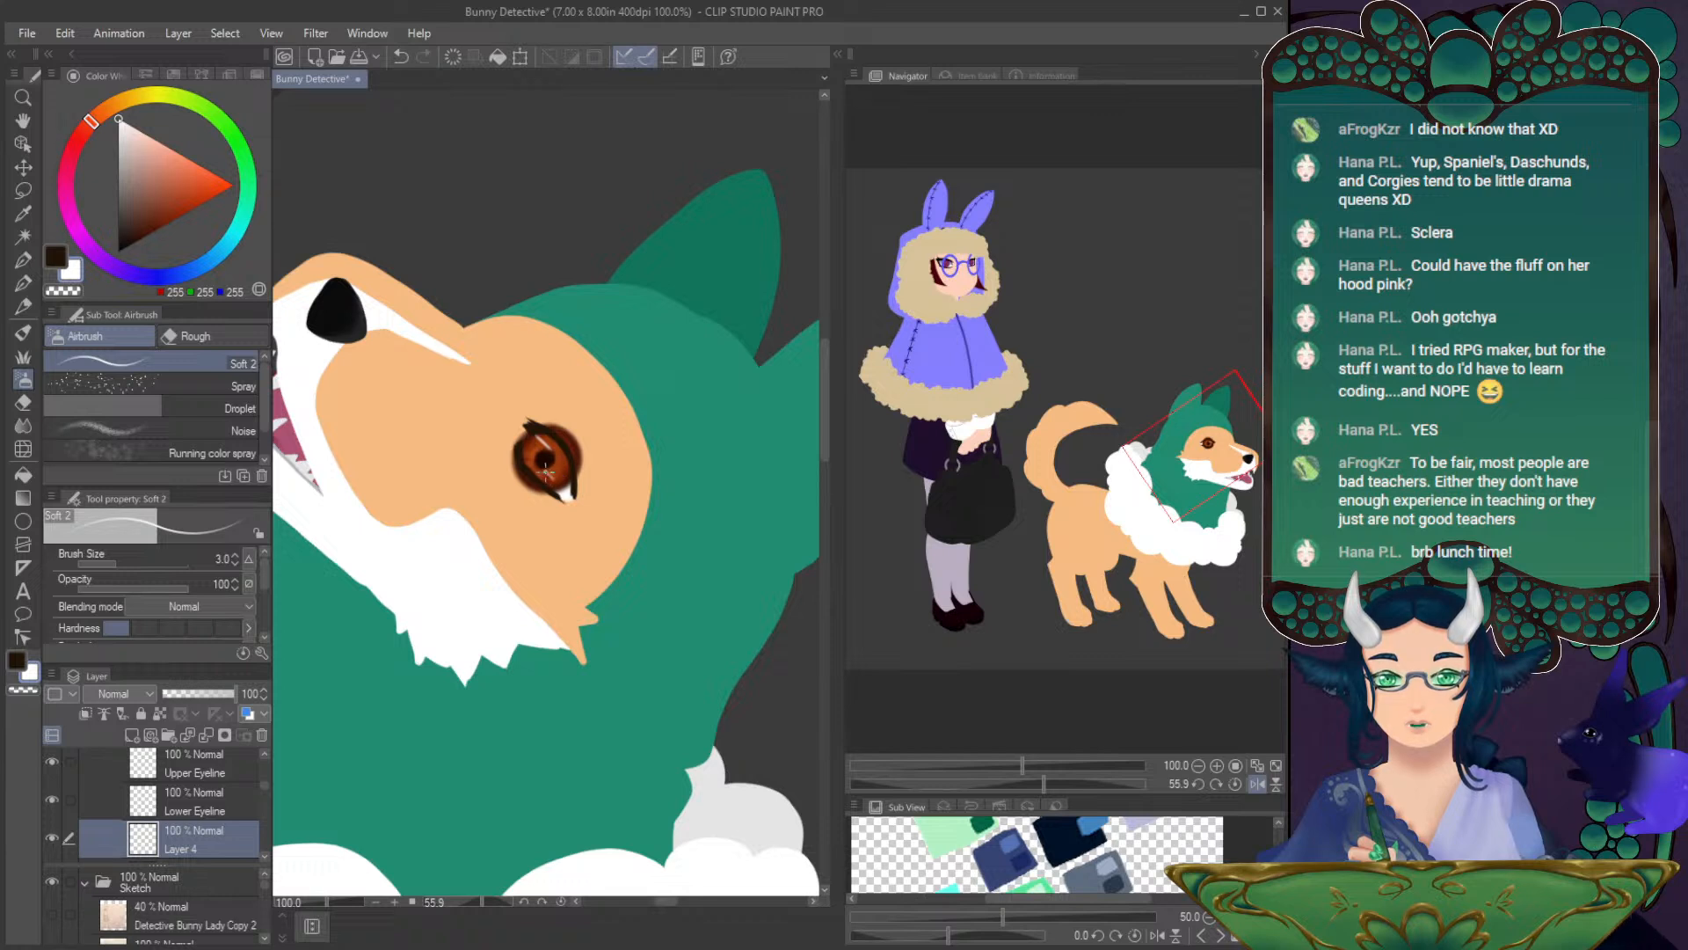
pyautogui.click(1236, 783)
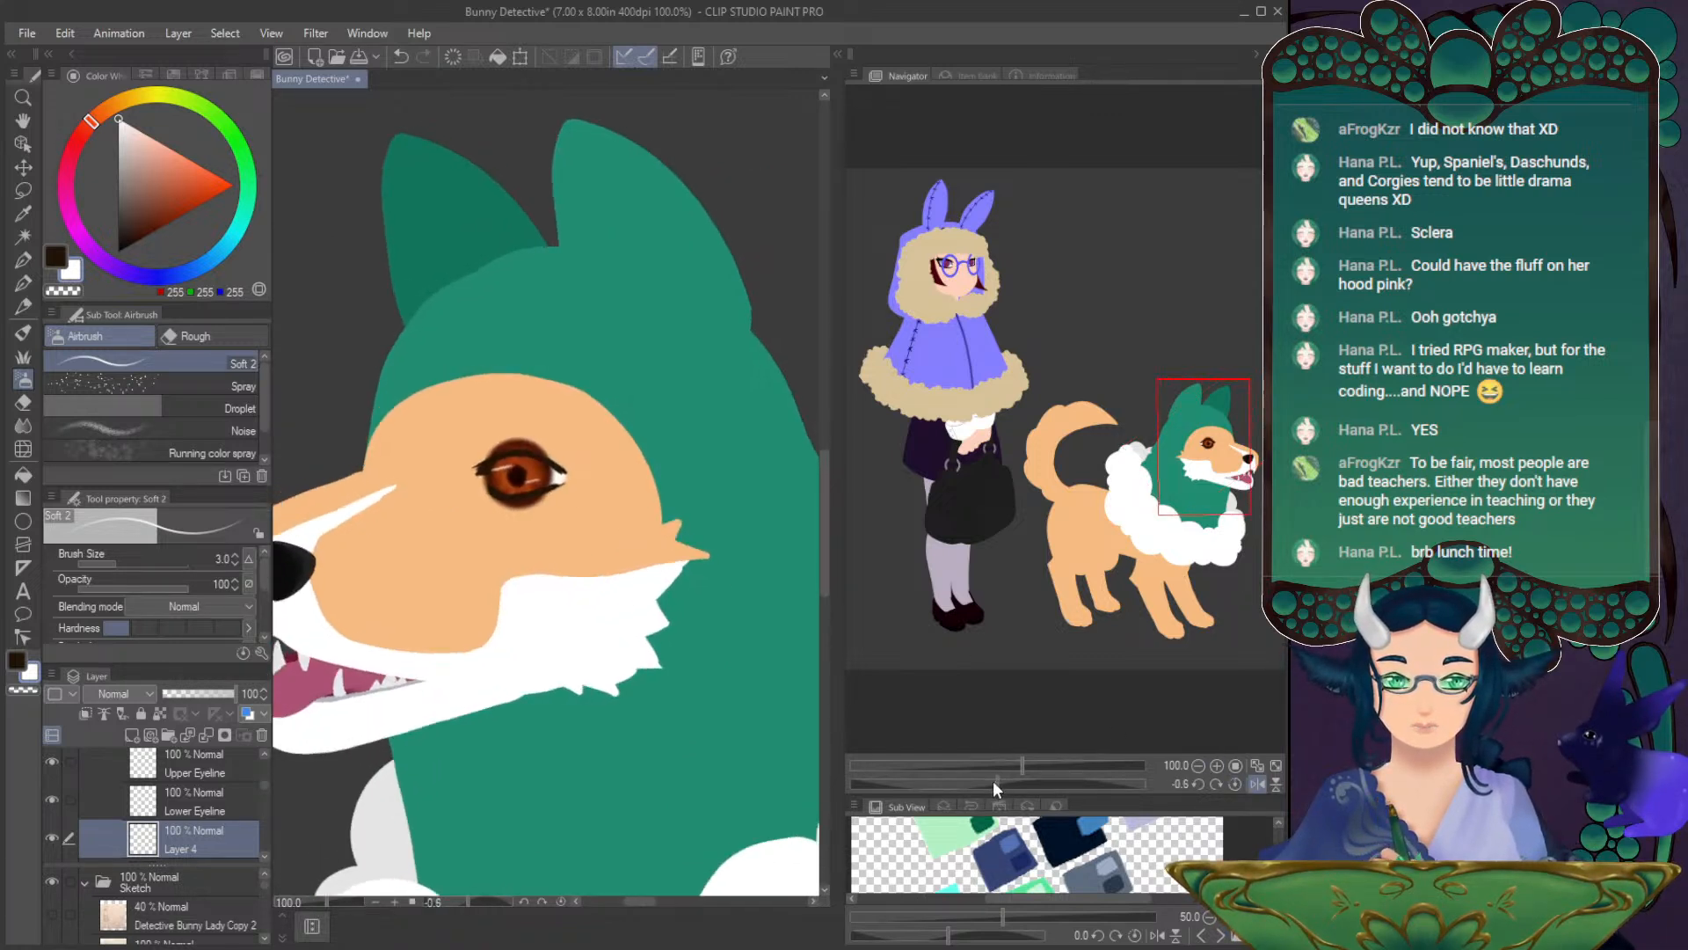
pyautogui.moveTo(997, 781); pyautogui.dragTo(967, 784)
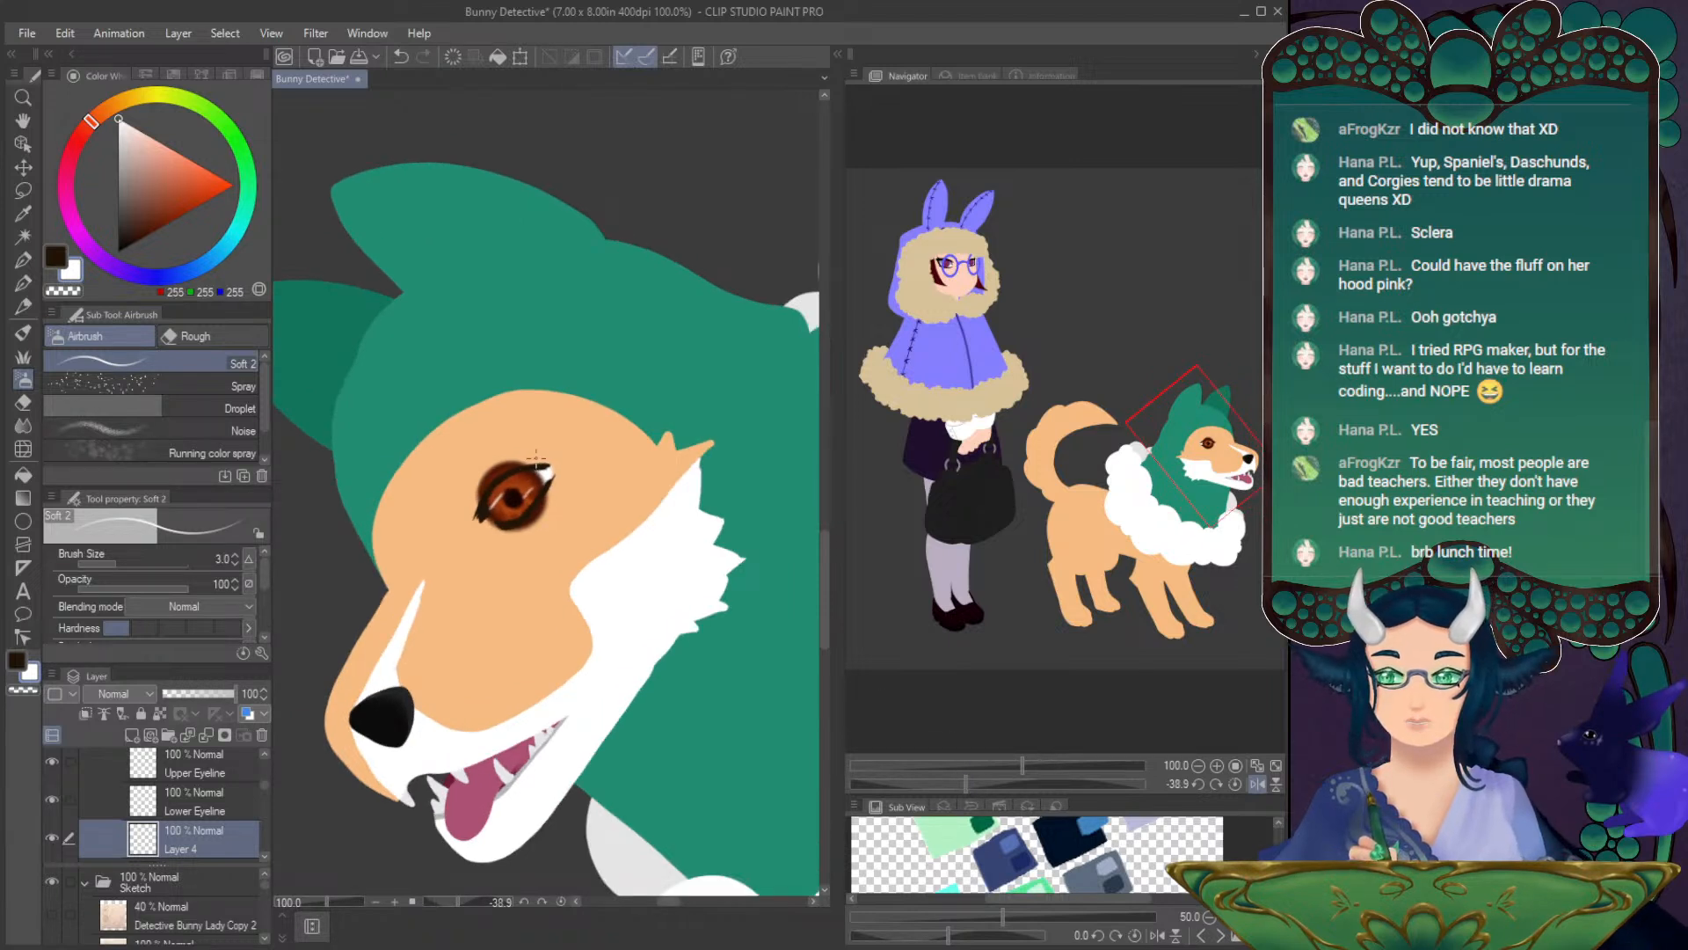
pyautogui.hotkey('ctrl', 'z')
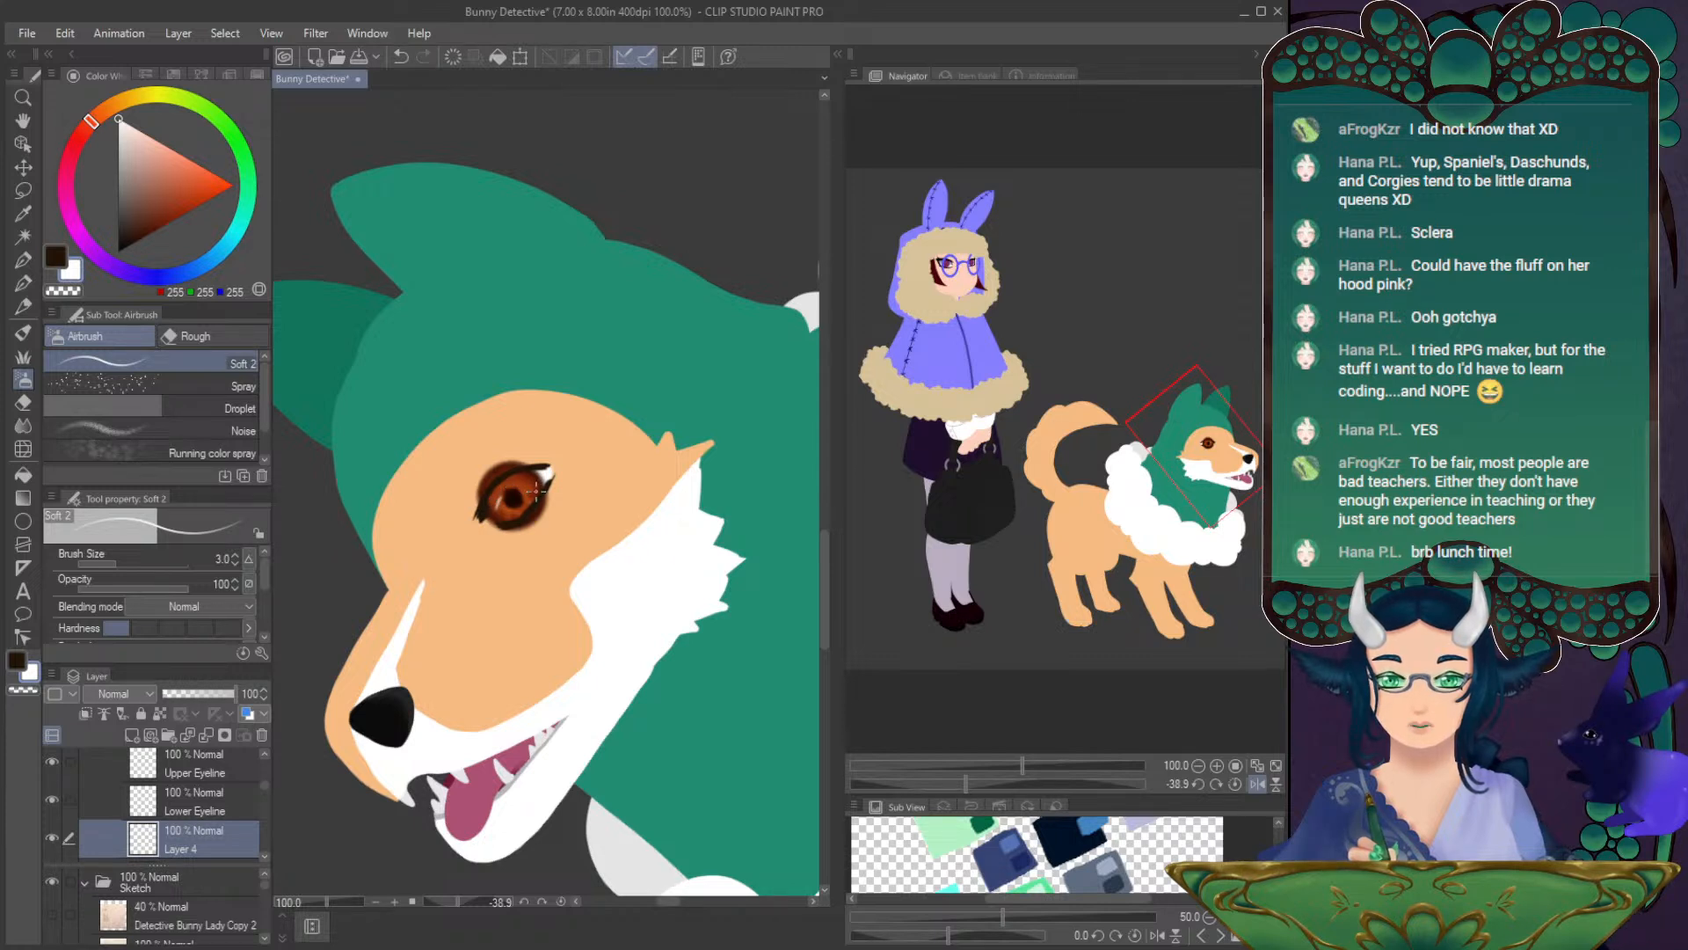
pyautogui.click(1237, 783)
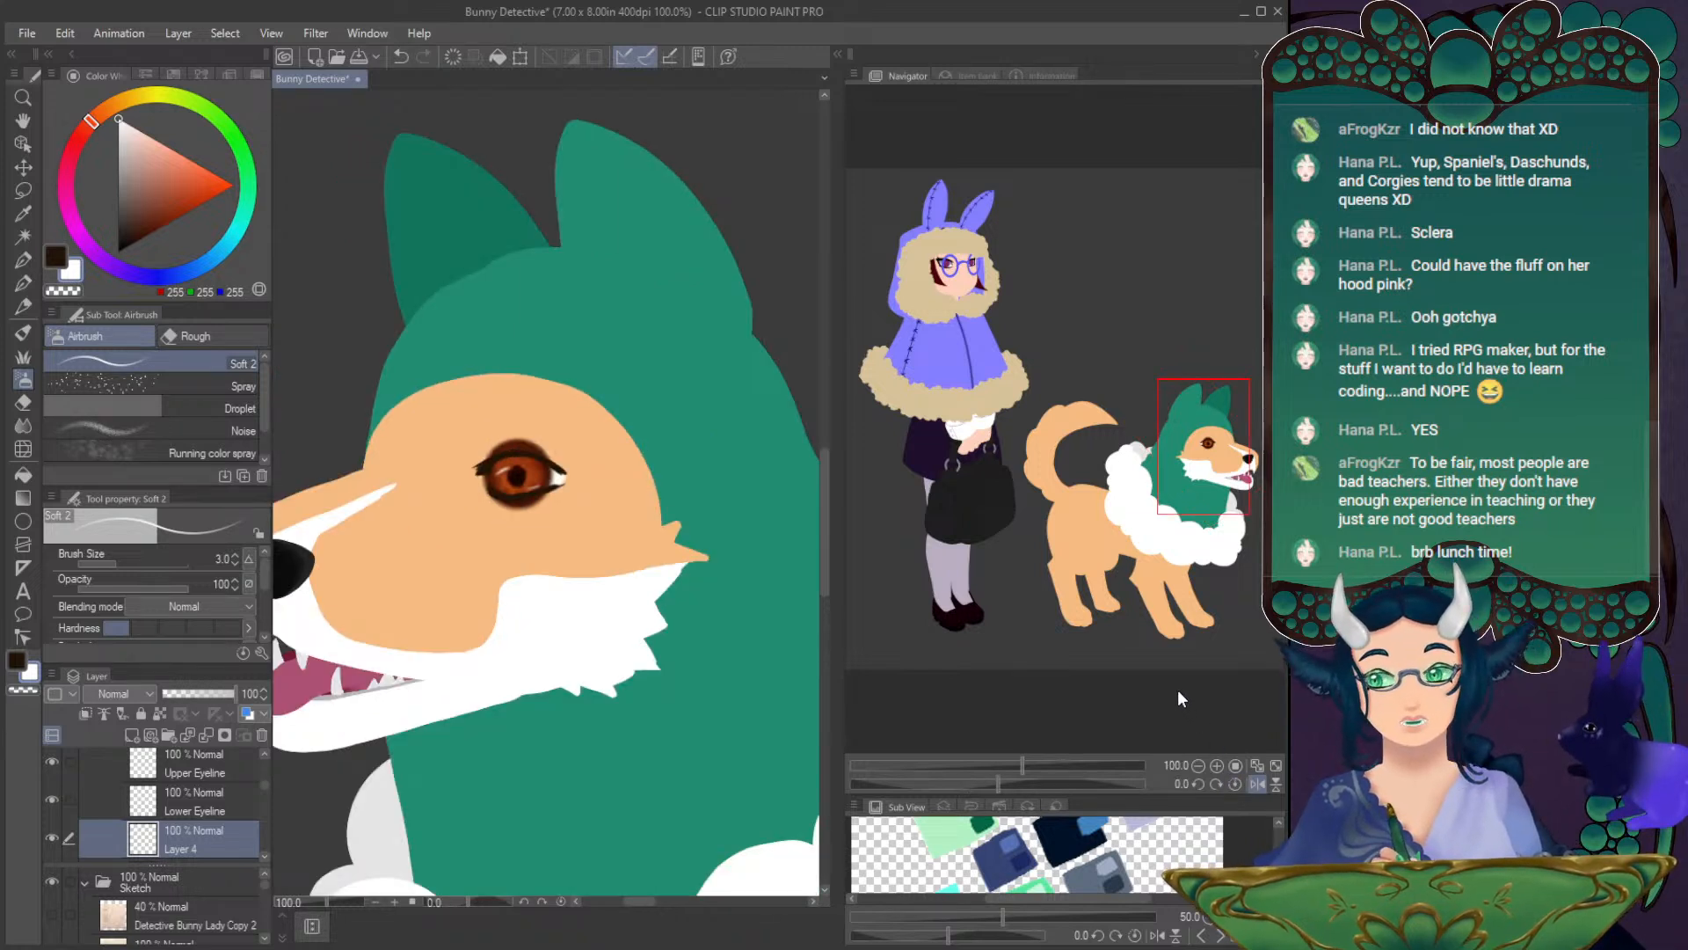
pyautogui.moveTo(1203, 467); pyautogui.dragTo(1196, 472)
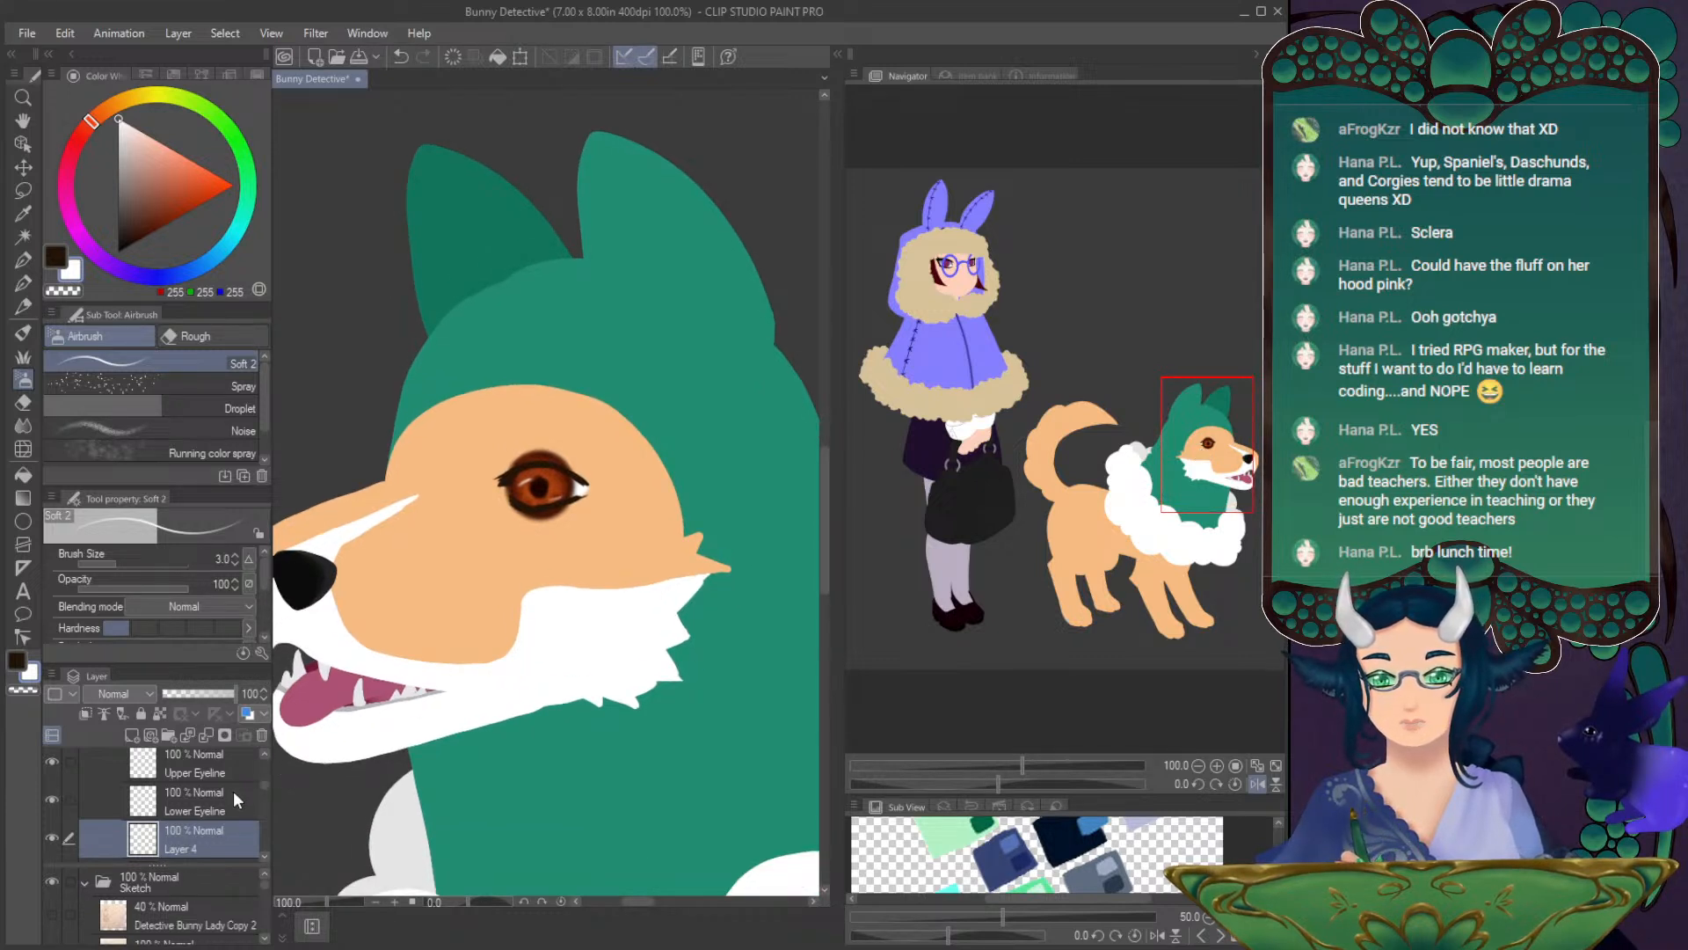
# - On the Upper Eyeline layer, try the far eye's line with the Turnip pen at size 9.0 in dark brown (RGB 34, 20, 7) sampled from the eyeline
pyautogui.click(203, 773)
pyautogui.click(23, 282)
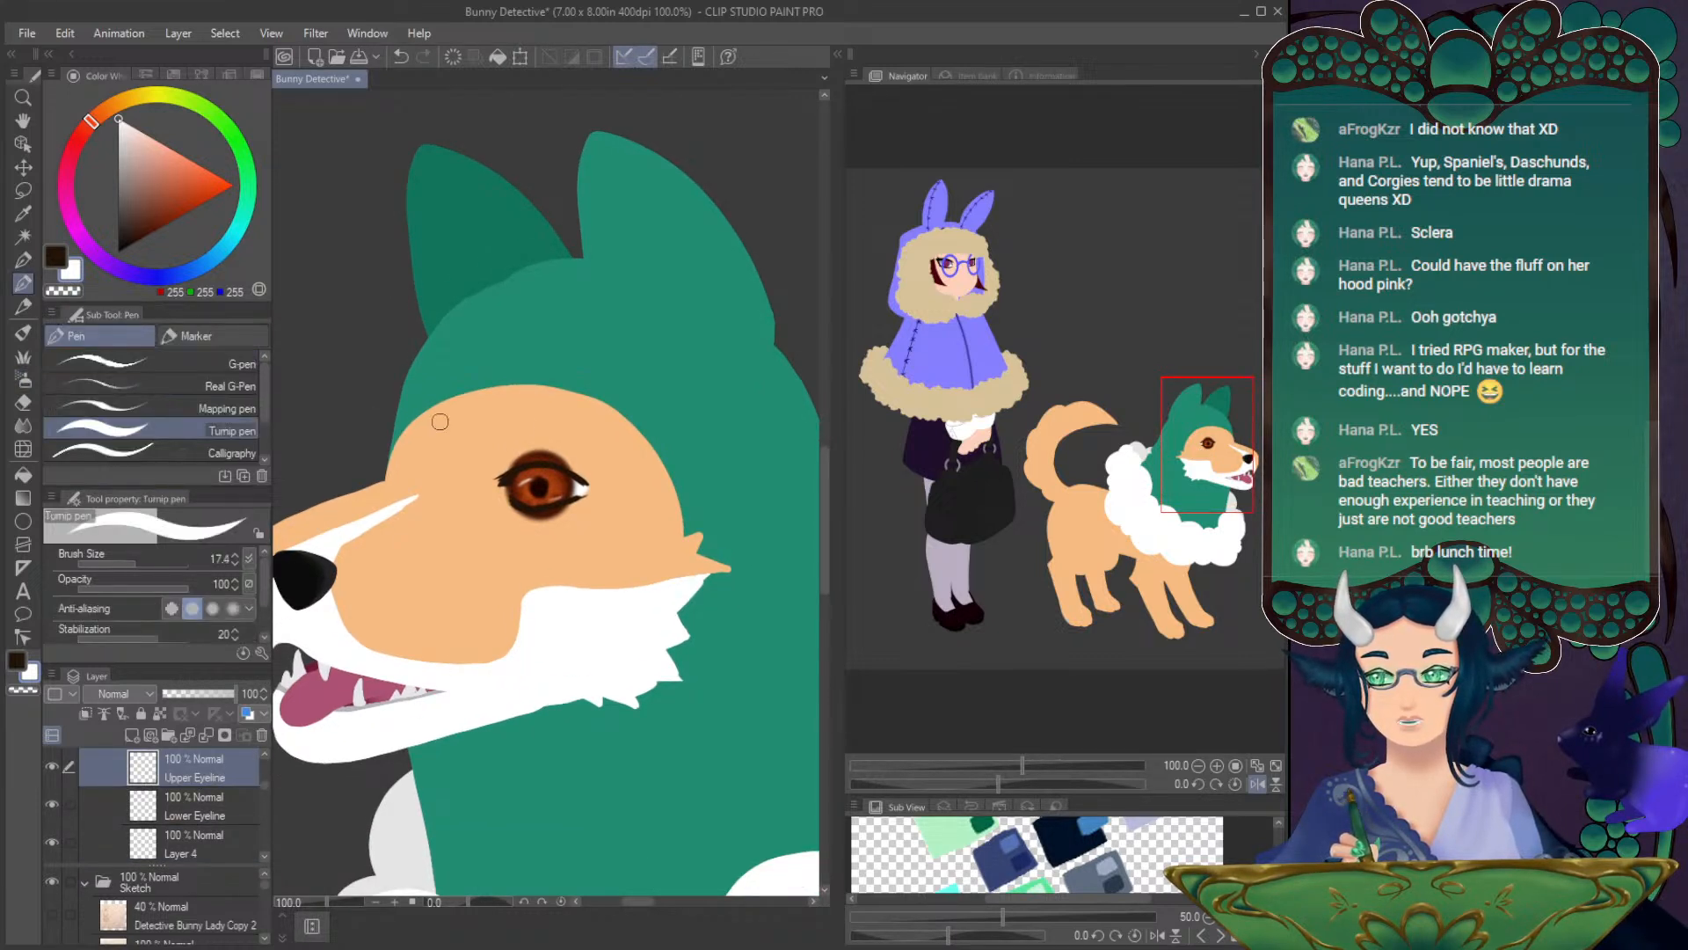
pyautogui.keyDown('alt'); pyautogui.click(507, 483); pyautogui.keyUp('alt')
pyautogui.click(235, 562)
pyautogui.click(236, 562)
pyautogui.click(236, 562)
pyautogui.click(236, 562)
pyautogui.click(236, 562)
pyautogui.click(235, 562)
pyautogui.click(236, 562)
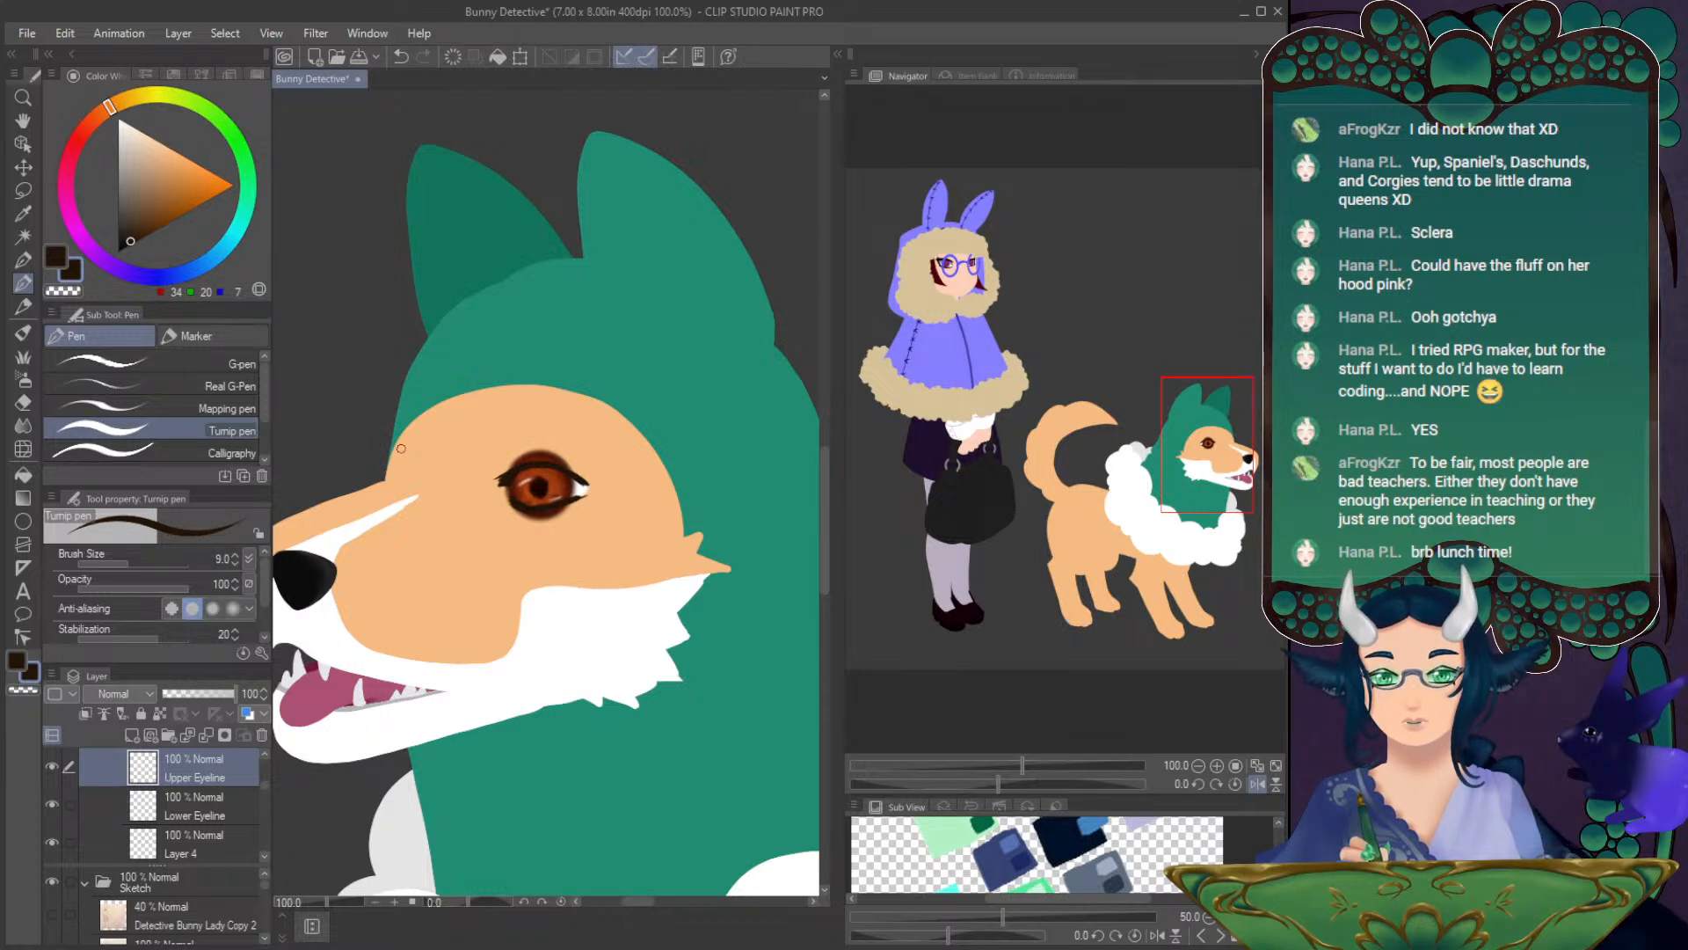
pyautogui.moveTo(401, 450); pyautogui.dragTo(405, 469)
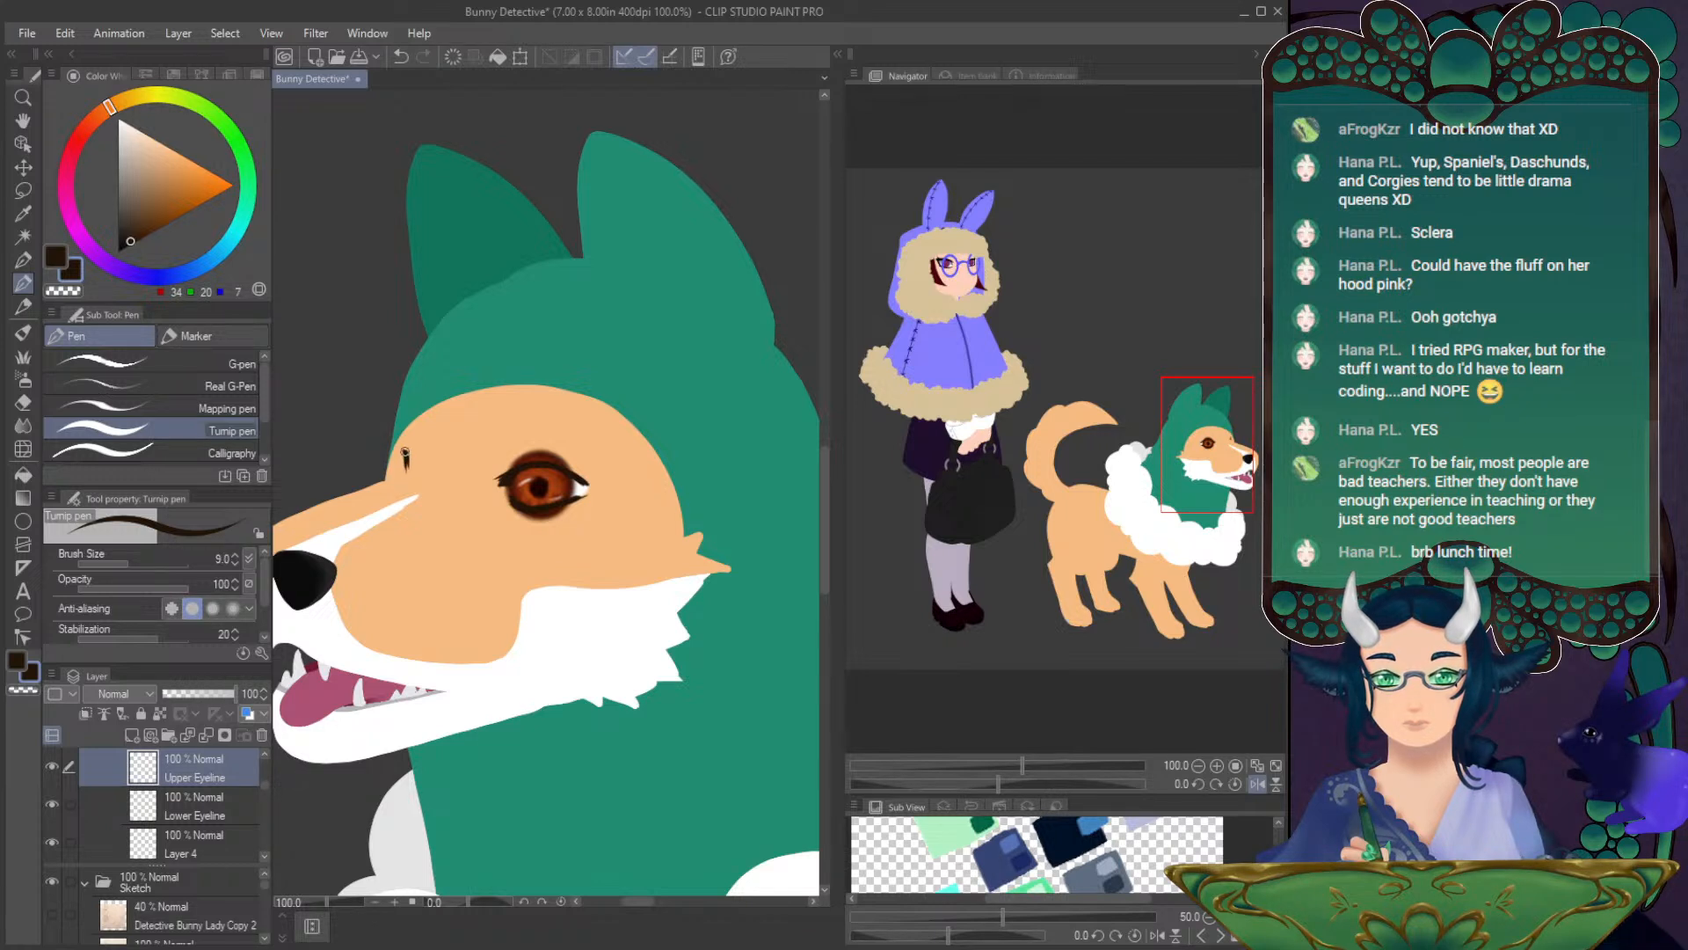
pyautogui.hotkey('ctrl', 'z')
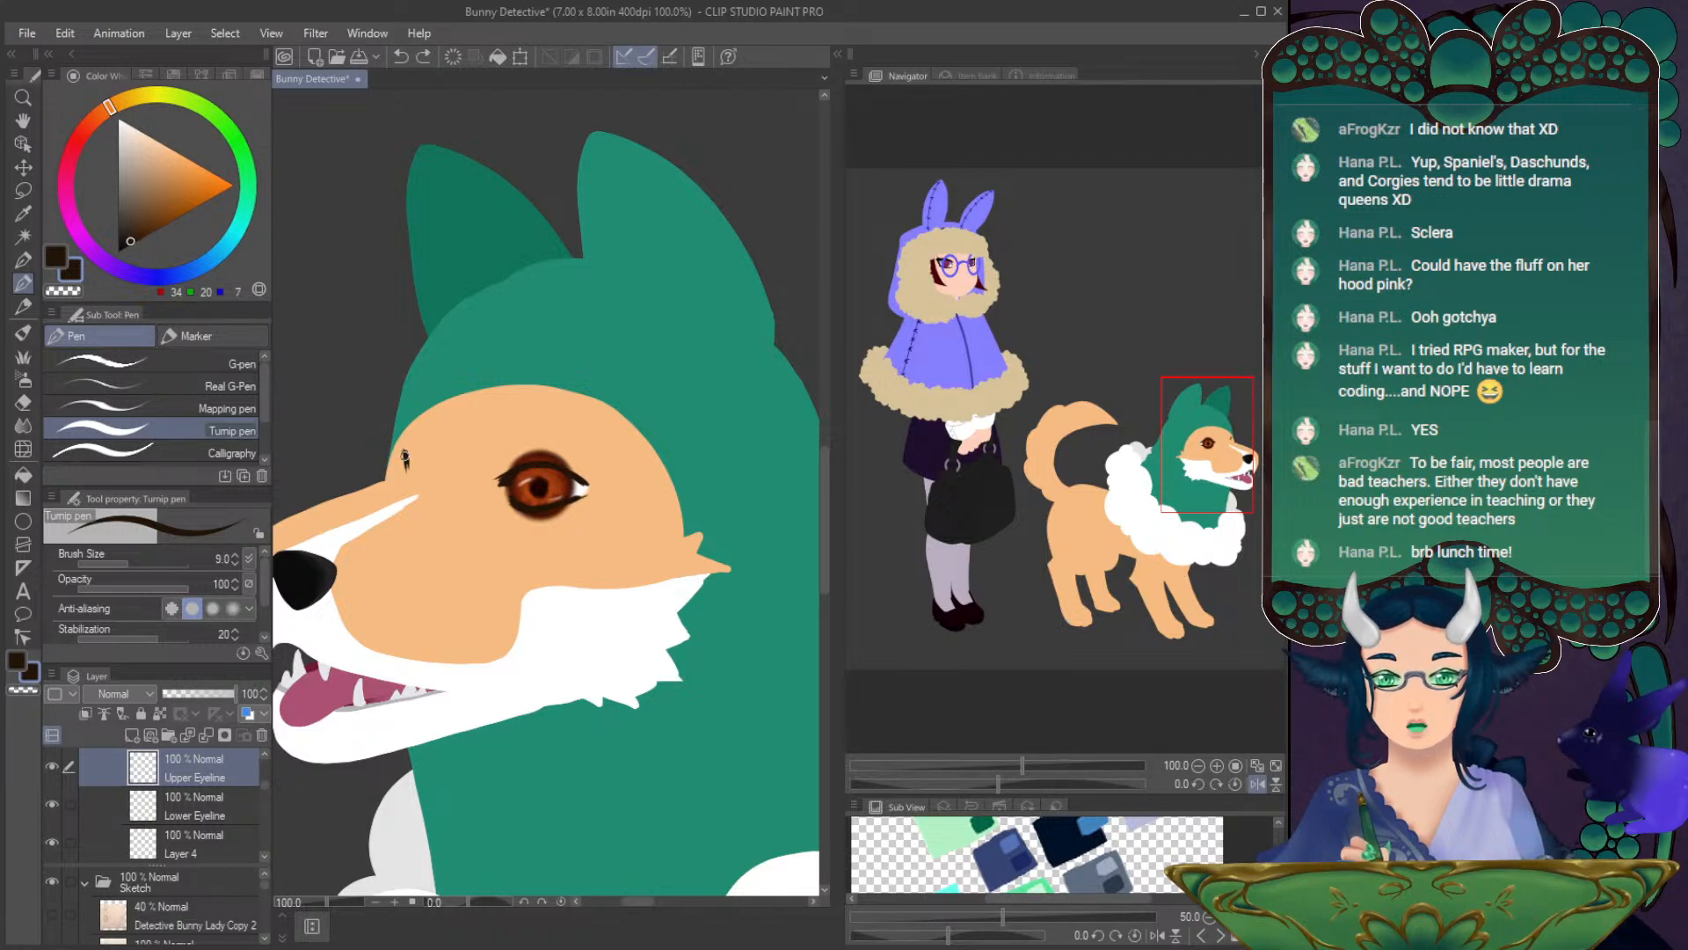
pyautogui.moveTo(393, 452); pyautogui.dragTo(403, 444)
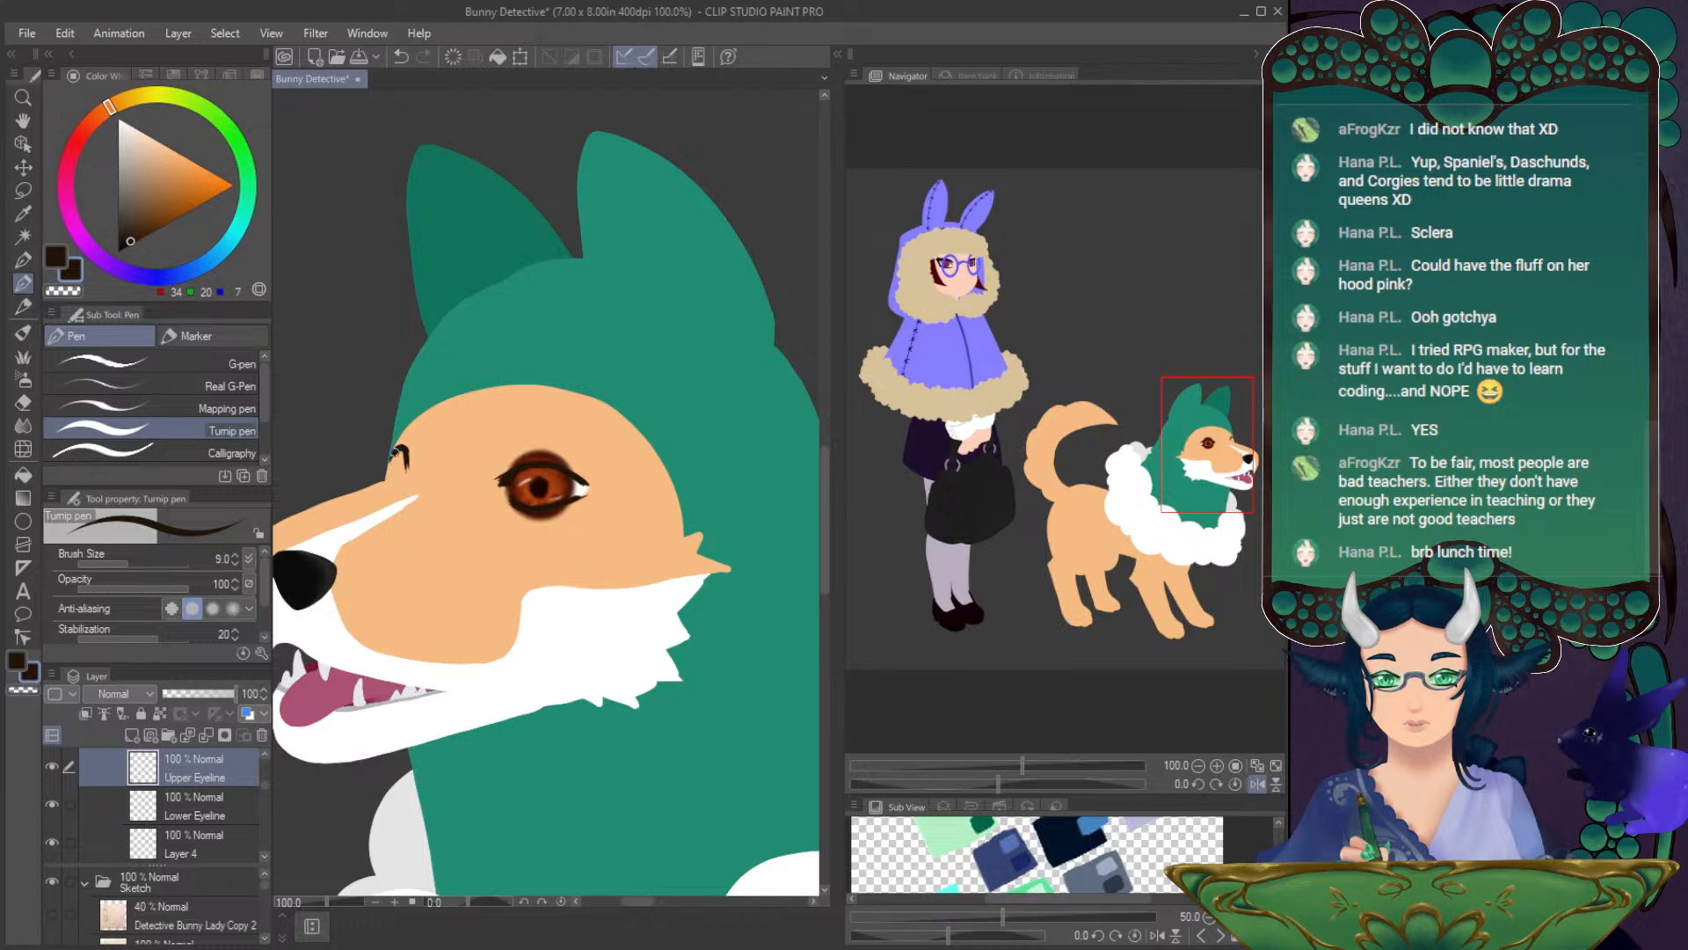
pyautogui.hotkey('ctrl', 'z')
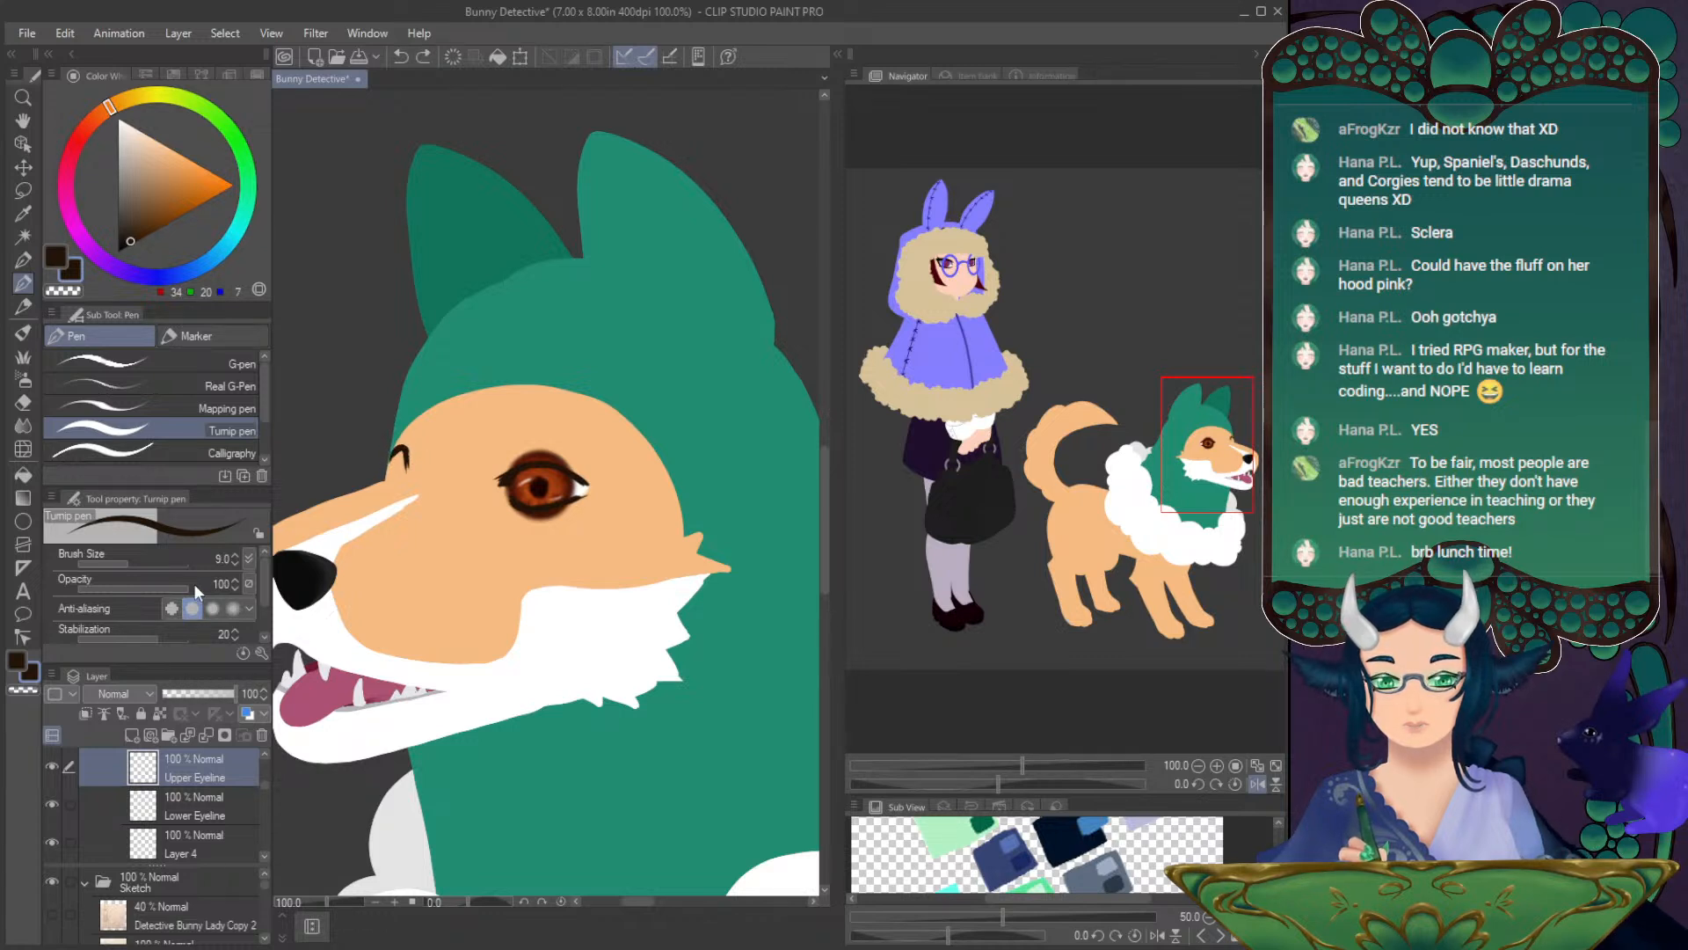
# - Draw the far eye's curved line at the face's edge with the pen at size 7.0 and check it in a mirrored view
pyautogui.click(235, 562)
pyautogui.click(235, 563)
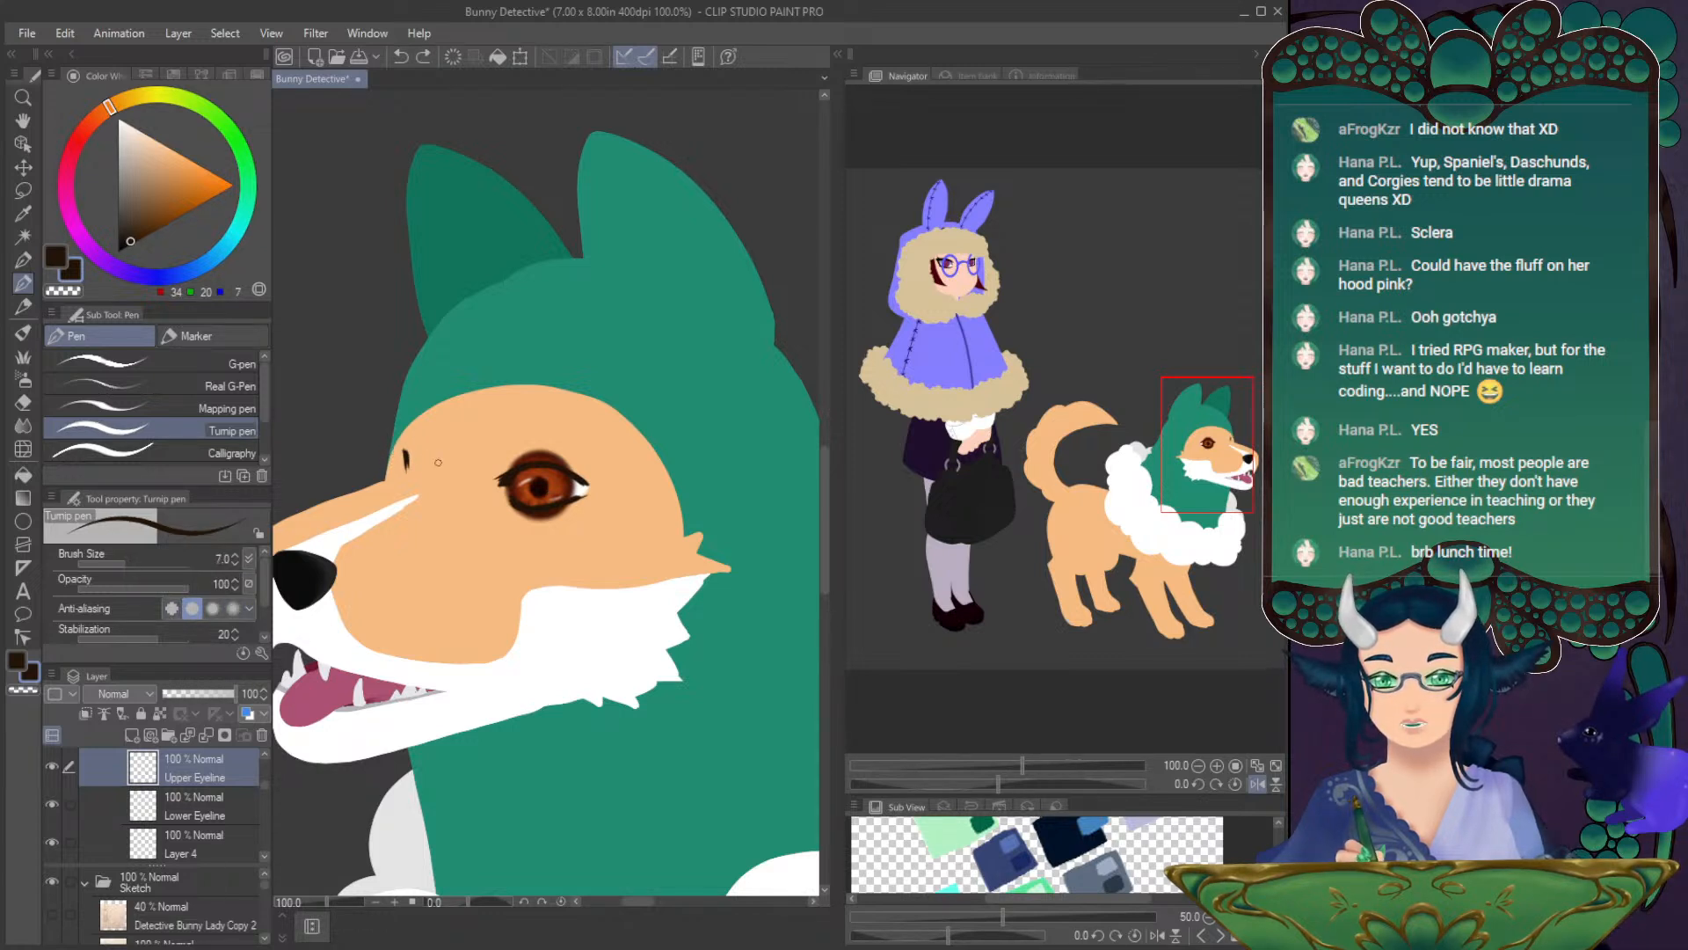
pyautogui.moveTo(392, 454); pyautogui.dragTo(401, 446)
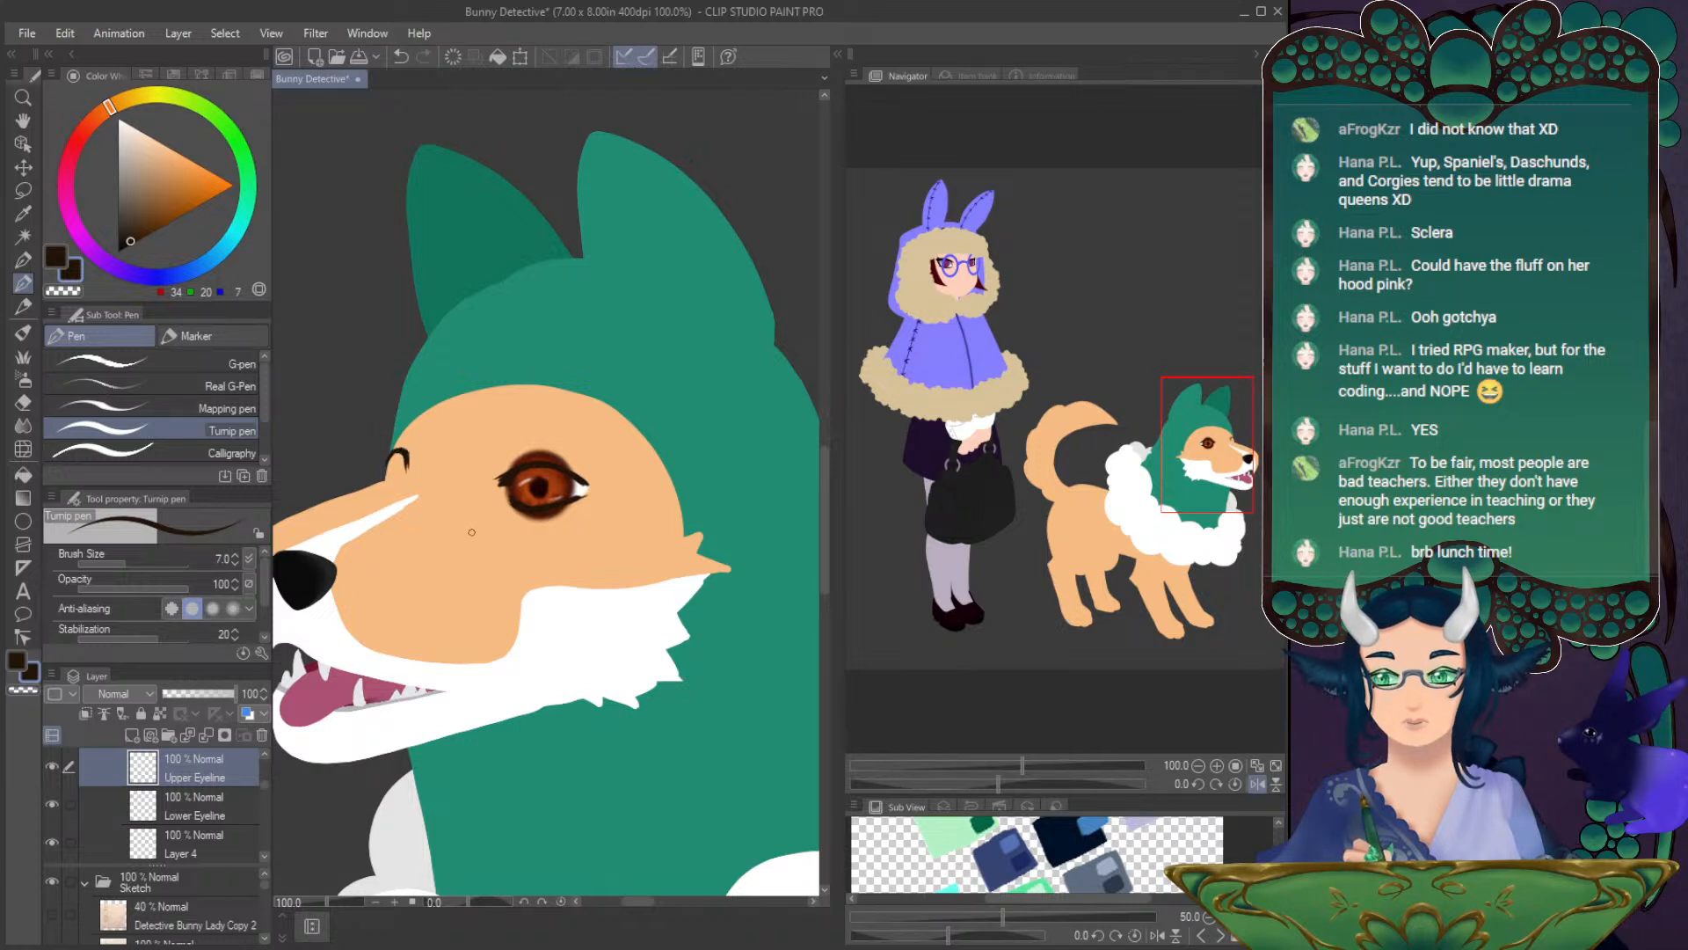
pyautogui.click(1256, 782)
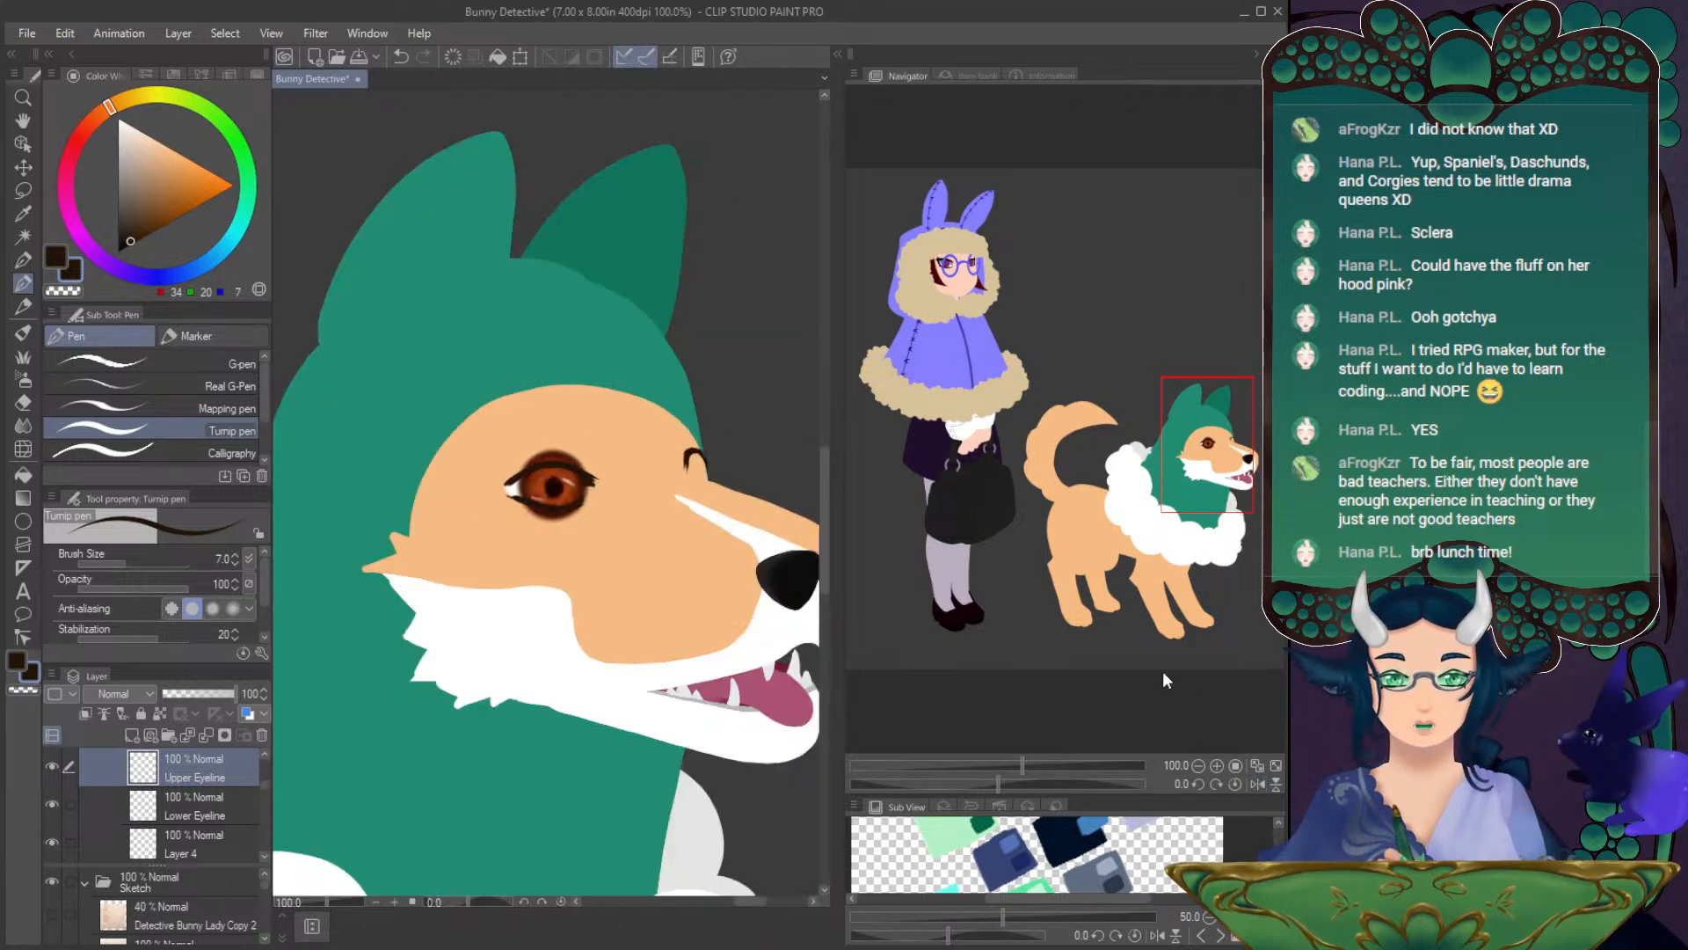
pyautogui.moveTo(1191, 445); pyautogui.dragTo(1222, 440)
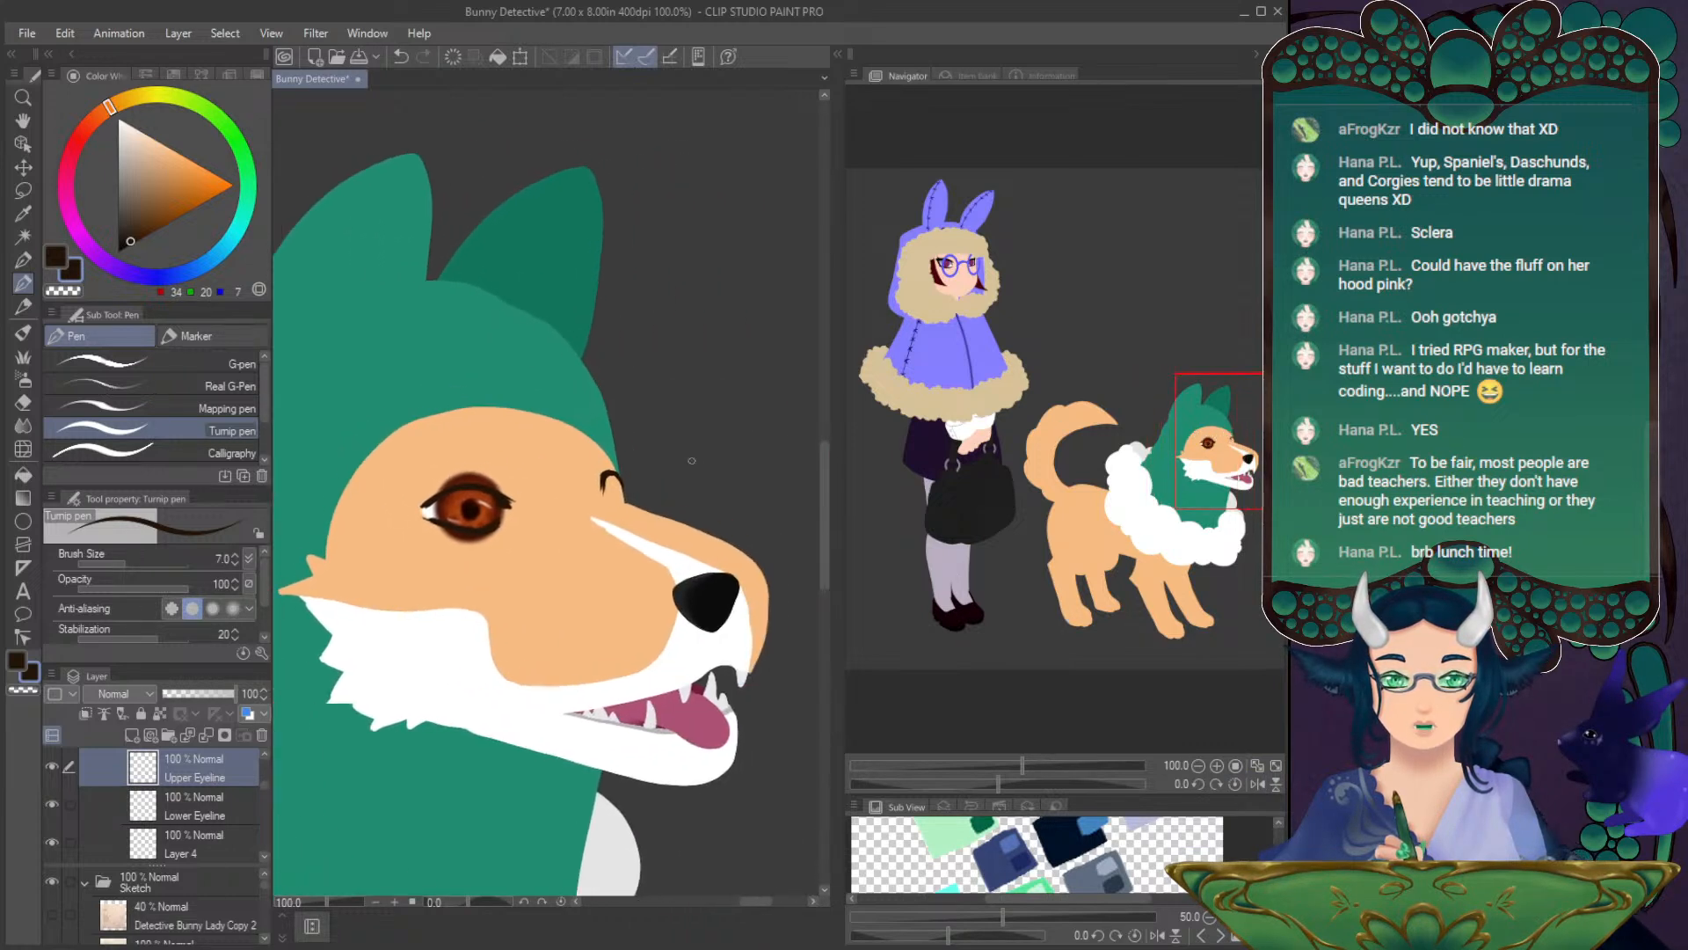
# - Erase the far eye's line and redraw it as a short arch with the Turnip pen in the mirrored view
pyautogui.click(23, 401)
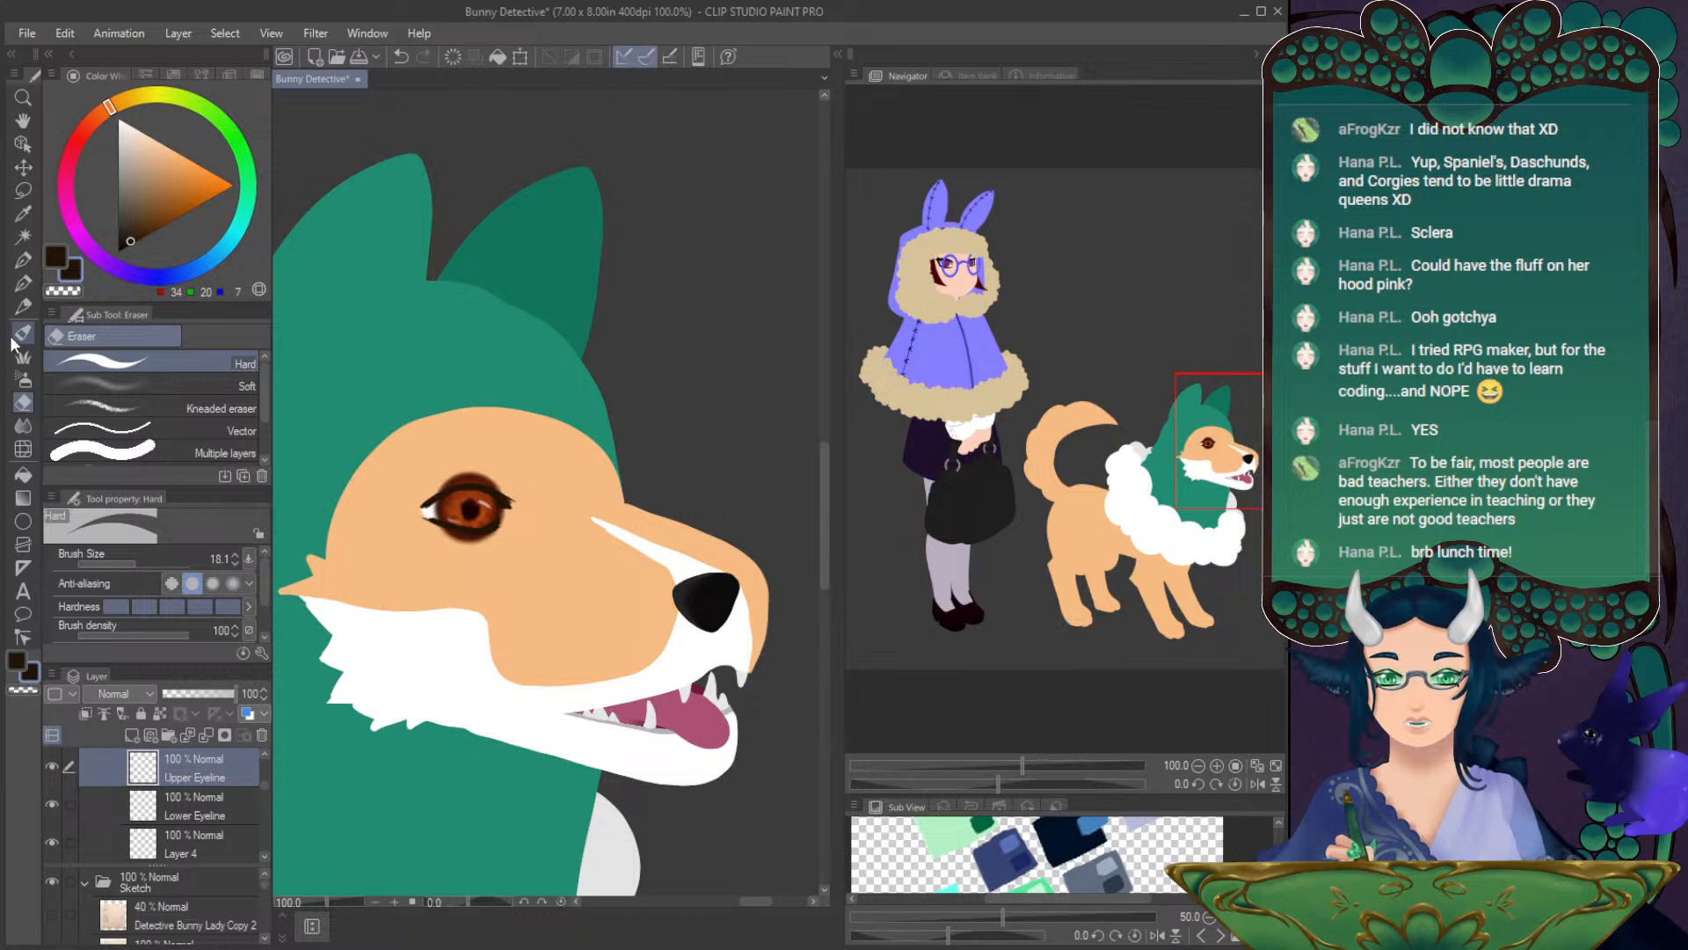
pyautogui.click(24, 284)
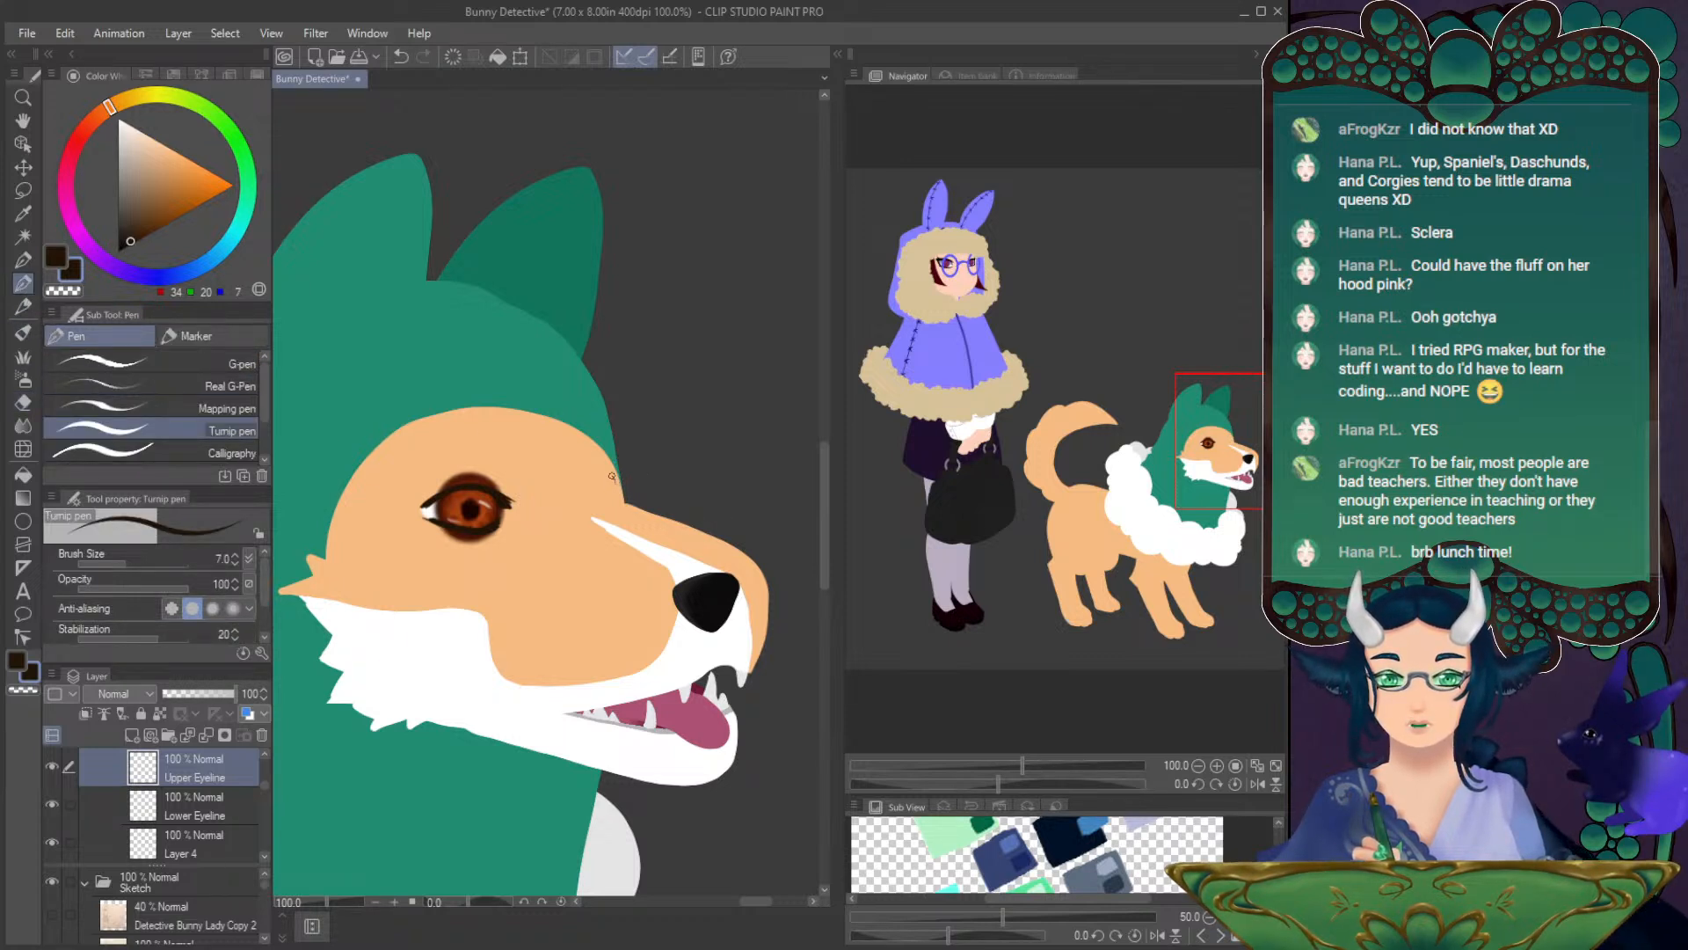
pyautogui.hotkey('ctrl', 'z')
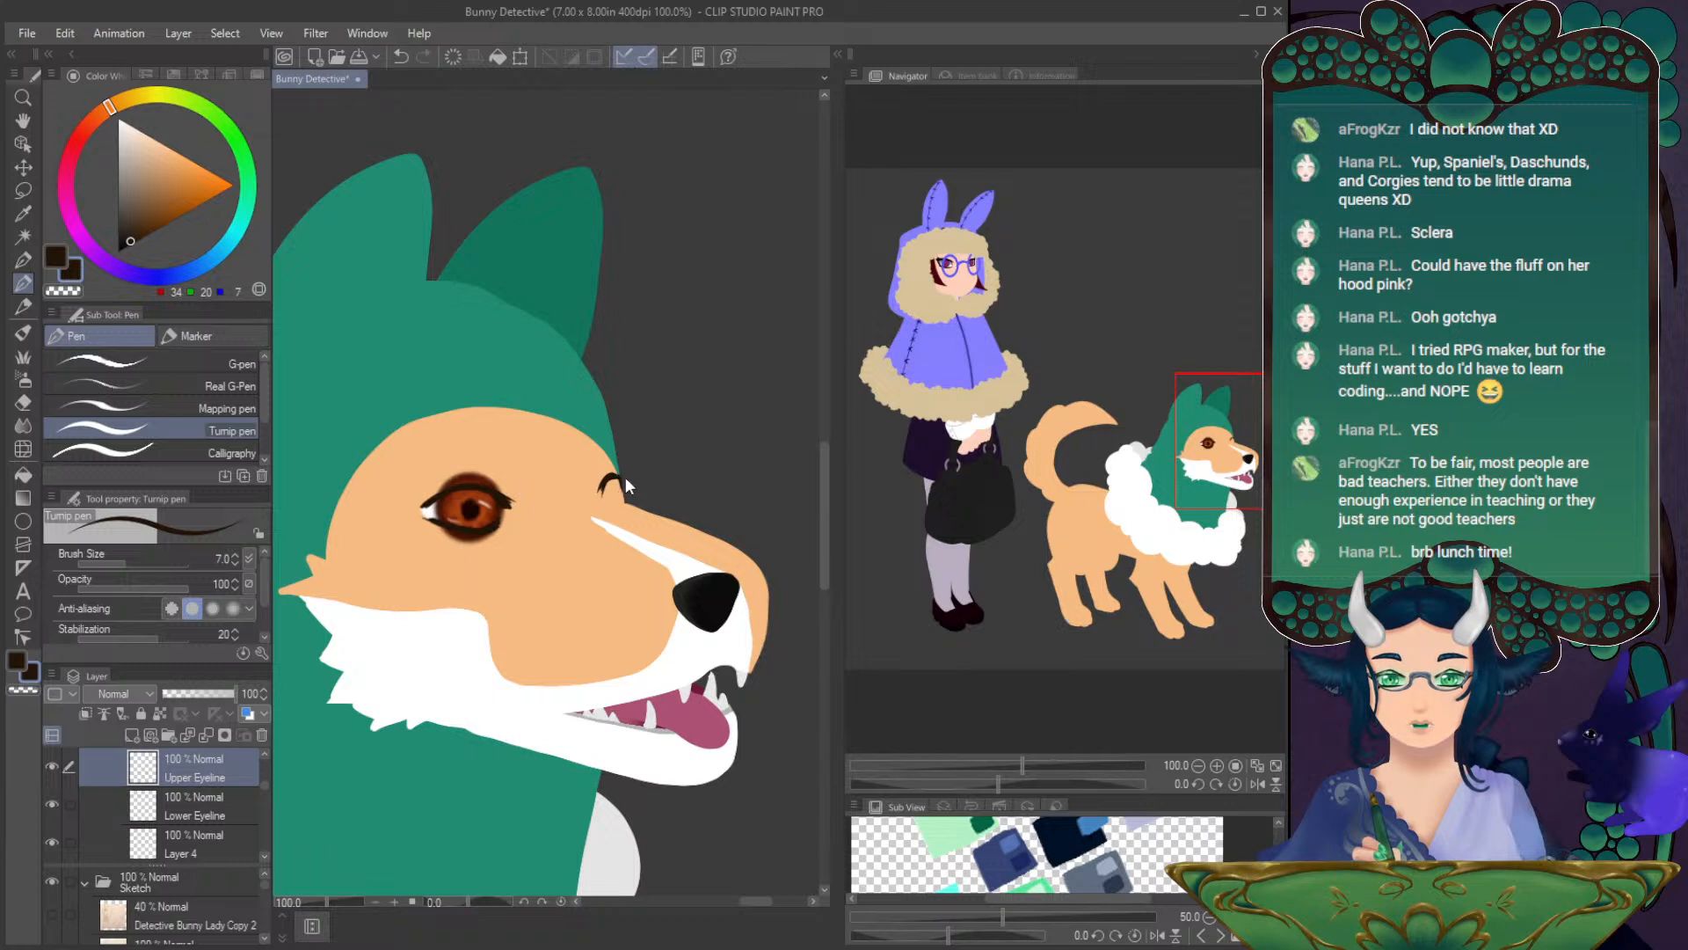
pyautogui.hotkey('ctrl', 'z')
pyautogui.moveTo(605, 480); pyautogui.dragTo(622, 489)
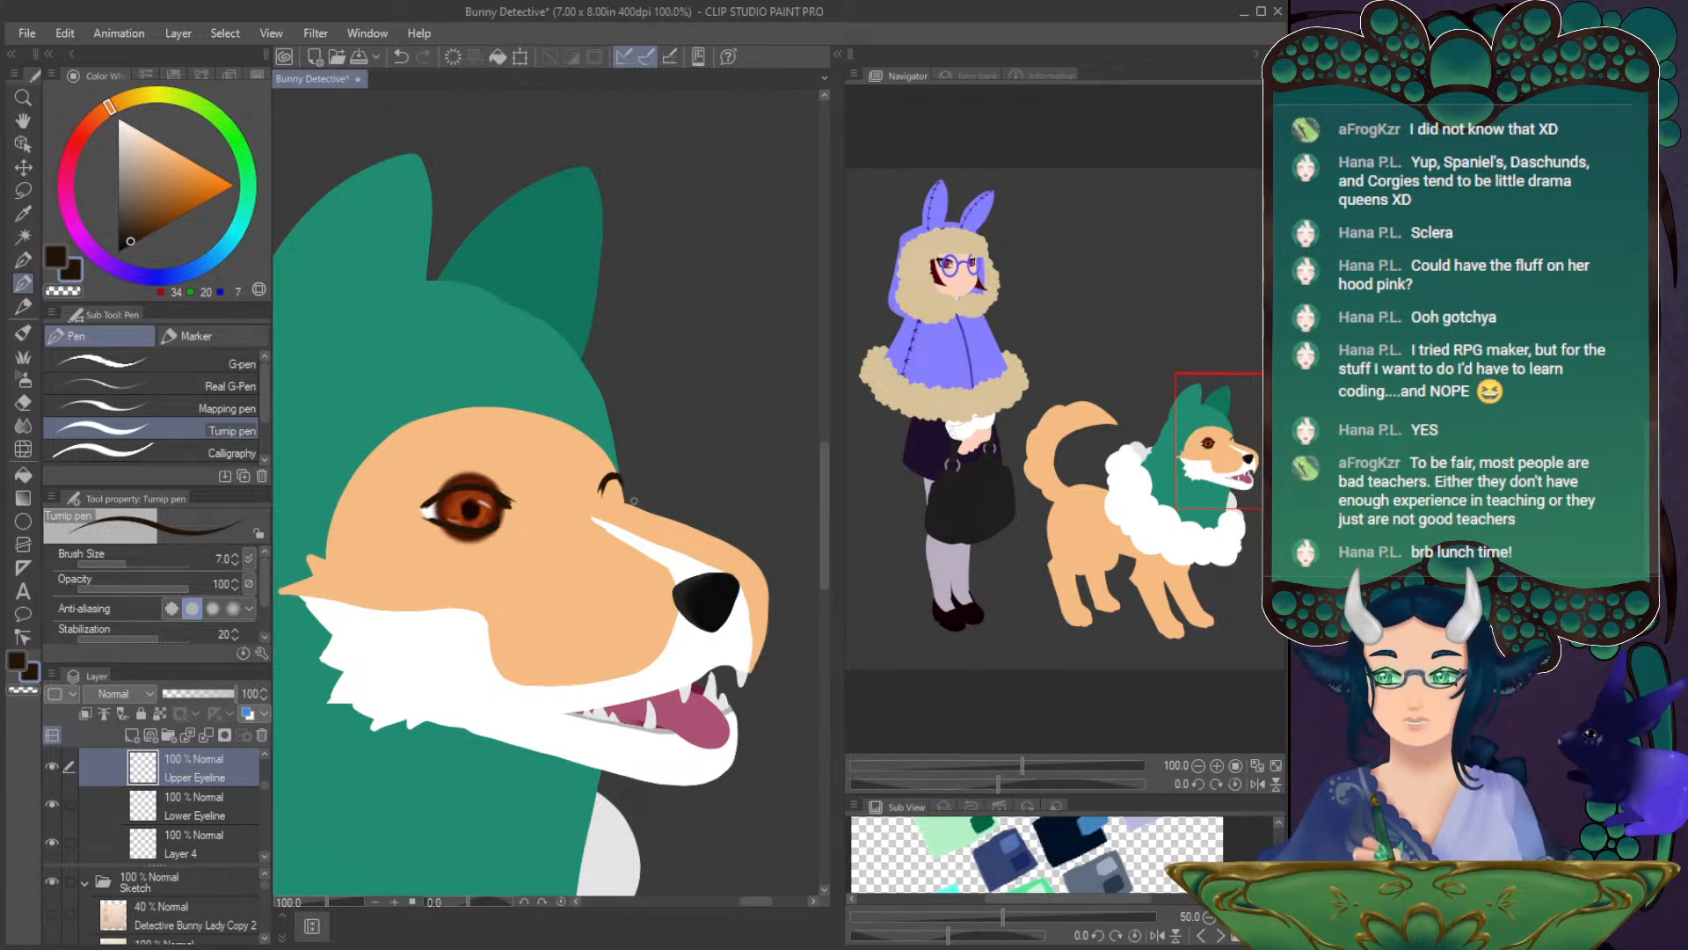
# - Try to trim the far eye's line with the Hard eraser at size 18.1
pyautogui.click(1259, 784)
pyautogui.moveTo(998, 784); pyautogui.dragTo(1053, 782)
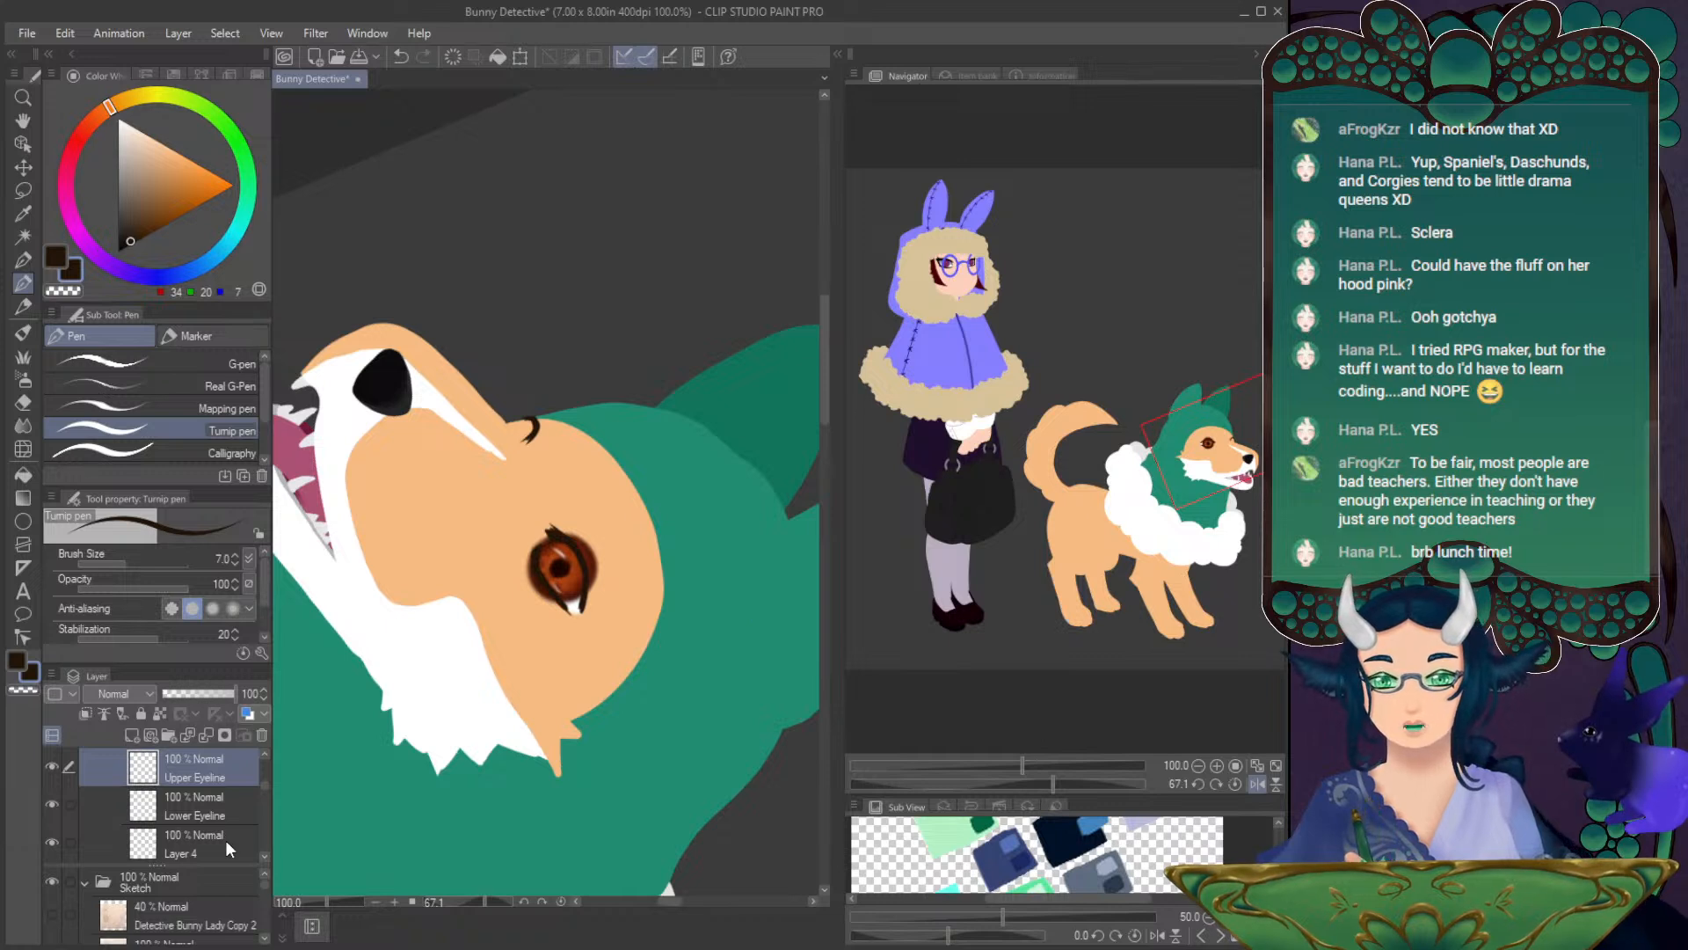
pyautogui.scroll(1, 266, 781)
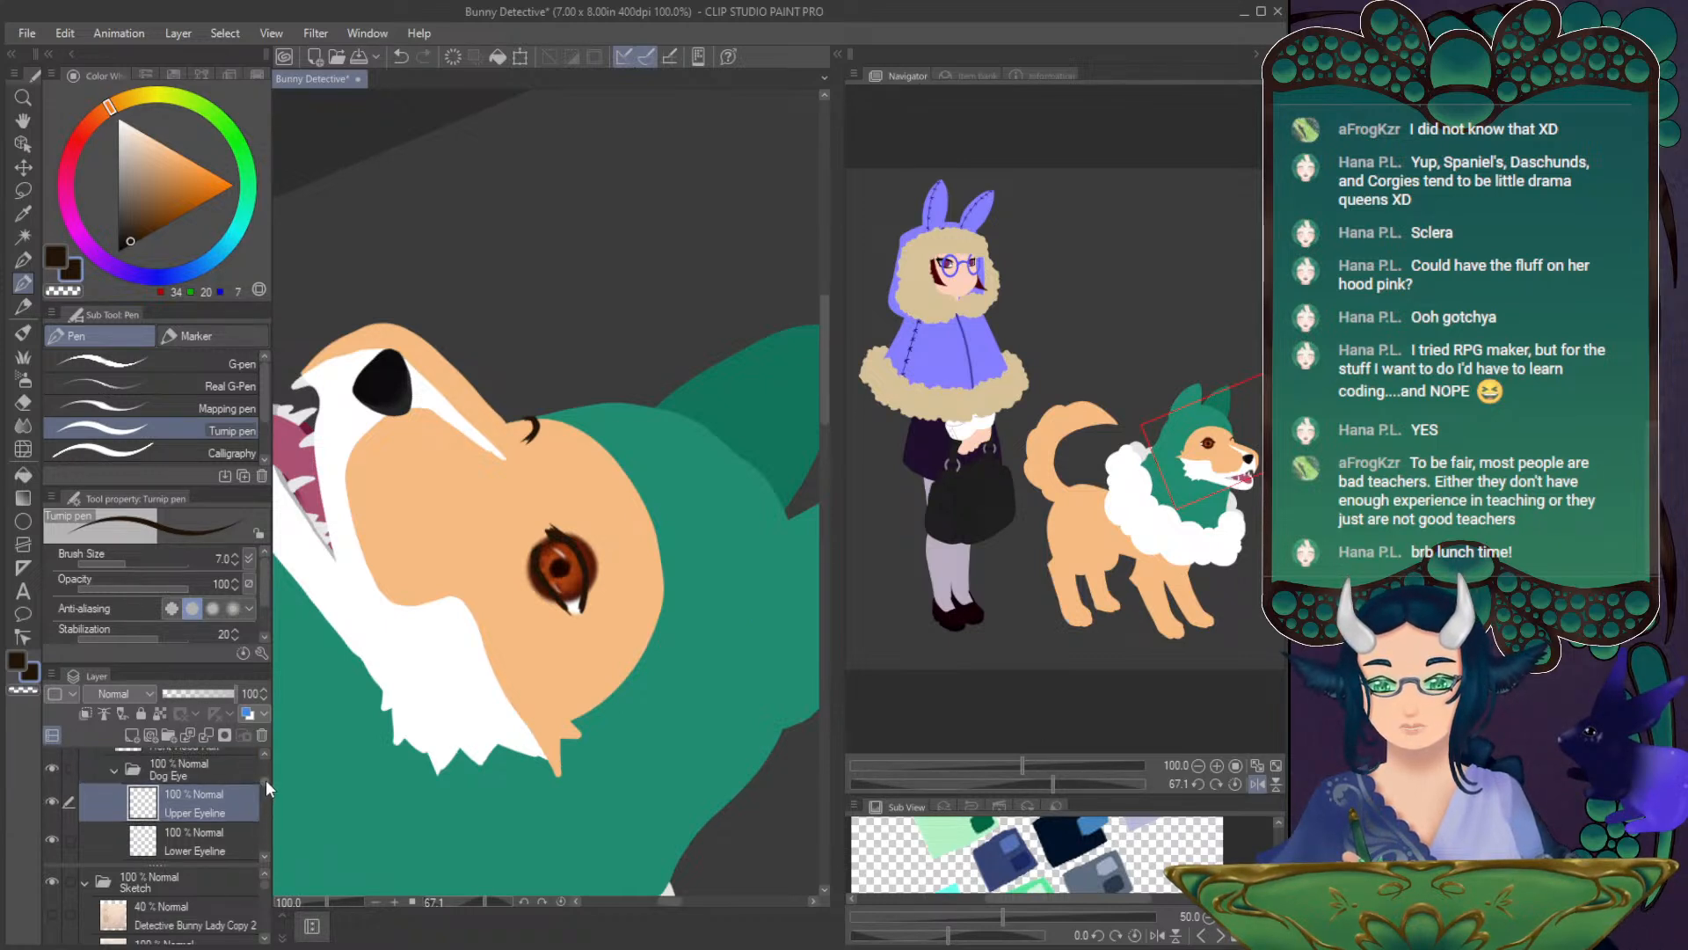
pyautogui.click(25, 404)
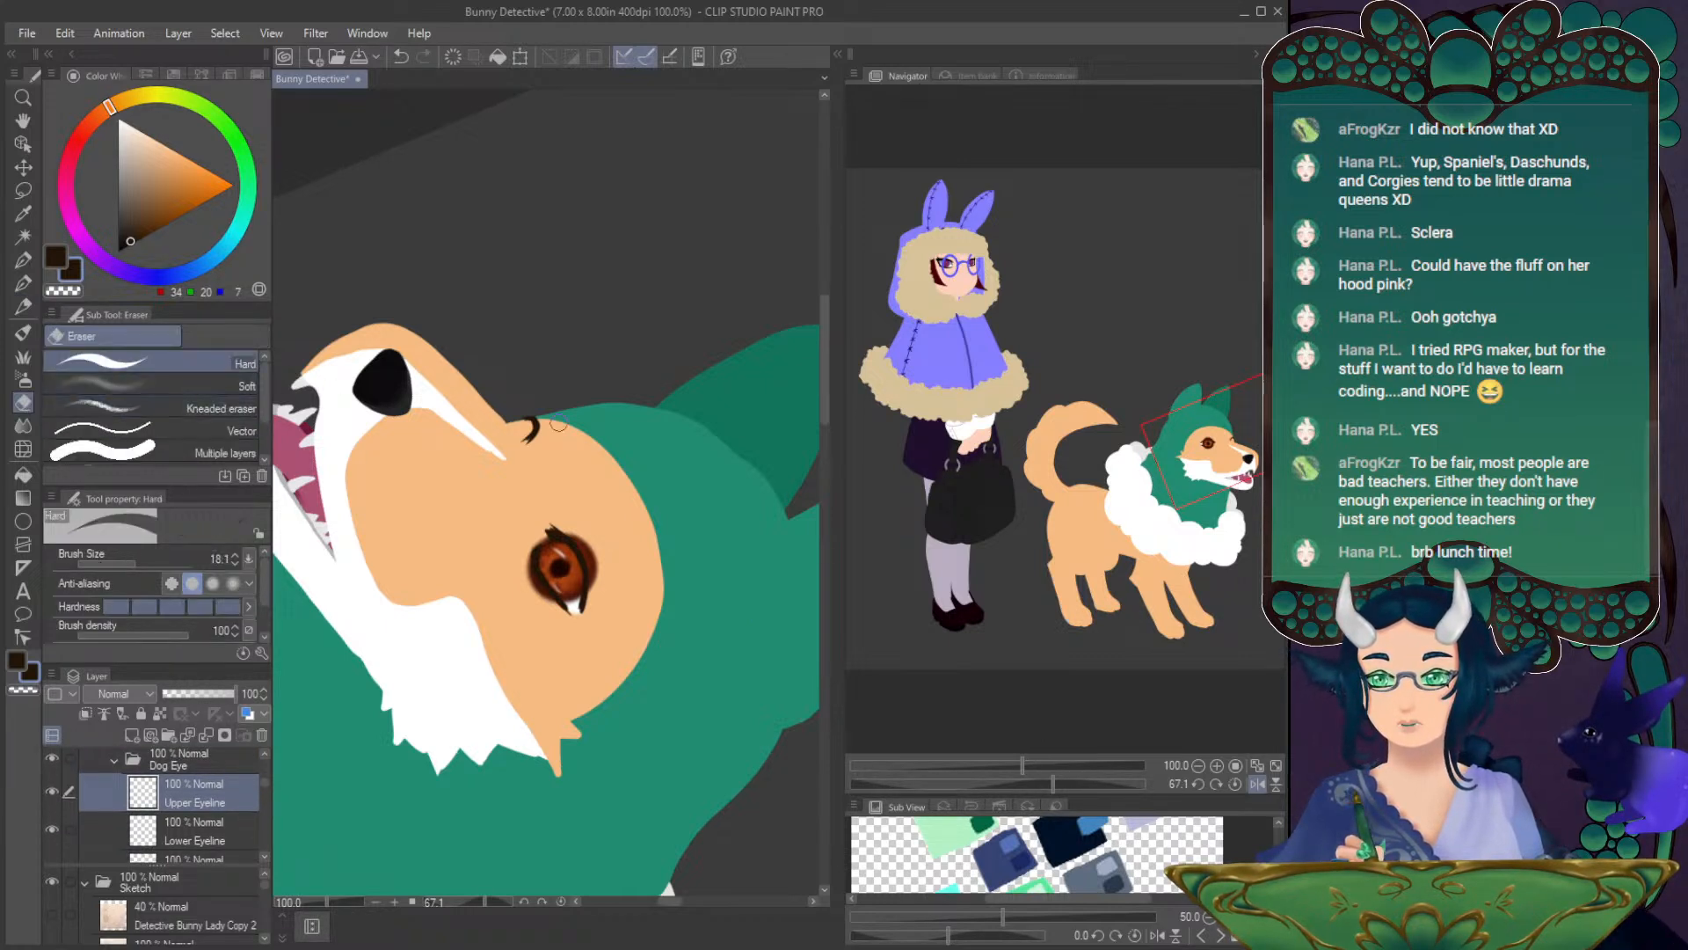
pyautogui.hotkey('ctrl', 'z')
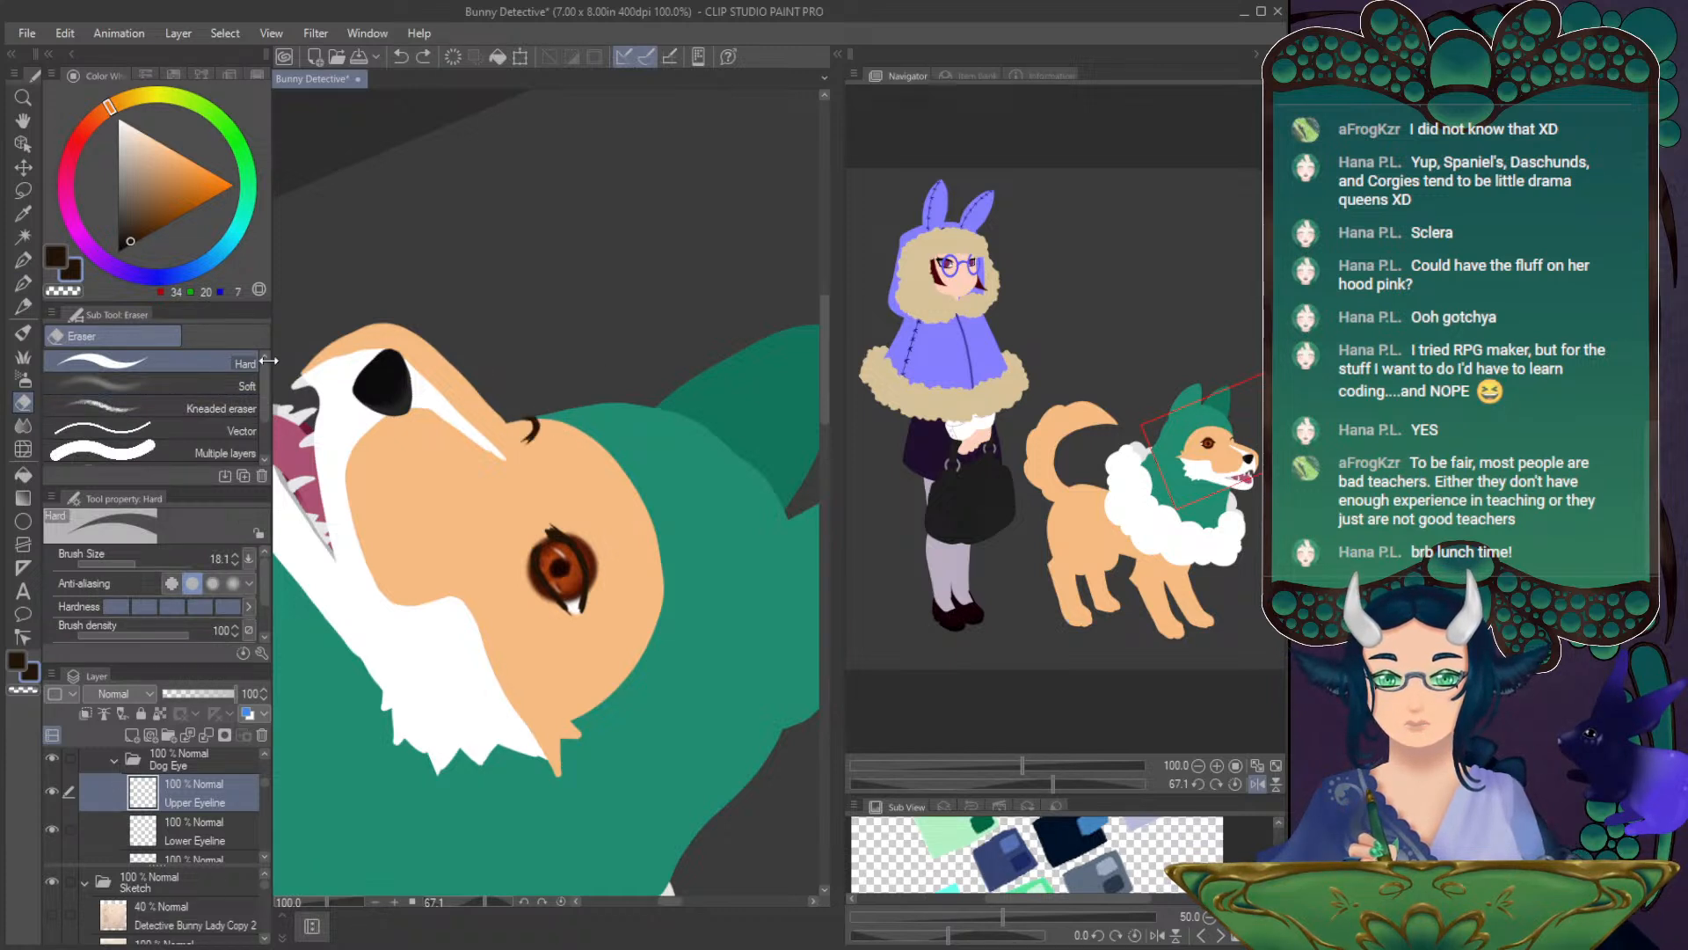
# - Lasso the far eye's line and paste it onto a separate layer above Upper Eyeline in the Dog Eye folder
pyautogui.moveTo(532, 372)
pyautogui.mouseDown()
pyautogui.moveTo(494, 457)
pyautogui.moveTo(576, 480)
pyautogui.mouseUp()
pyautogui.click(554, 528)
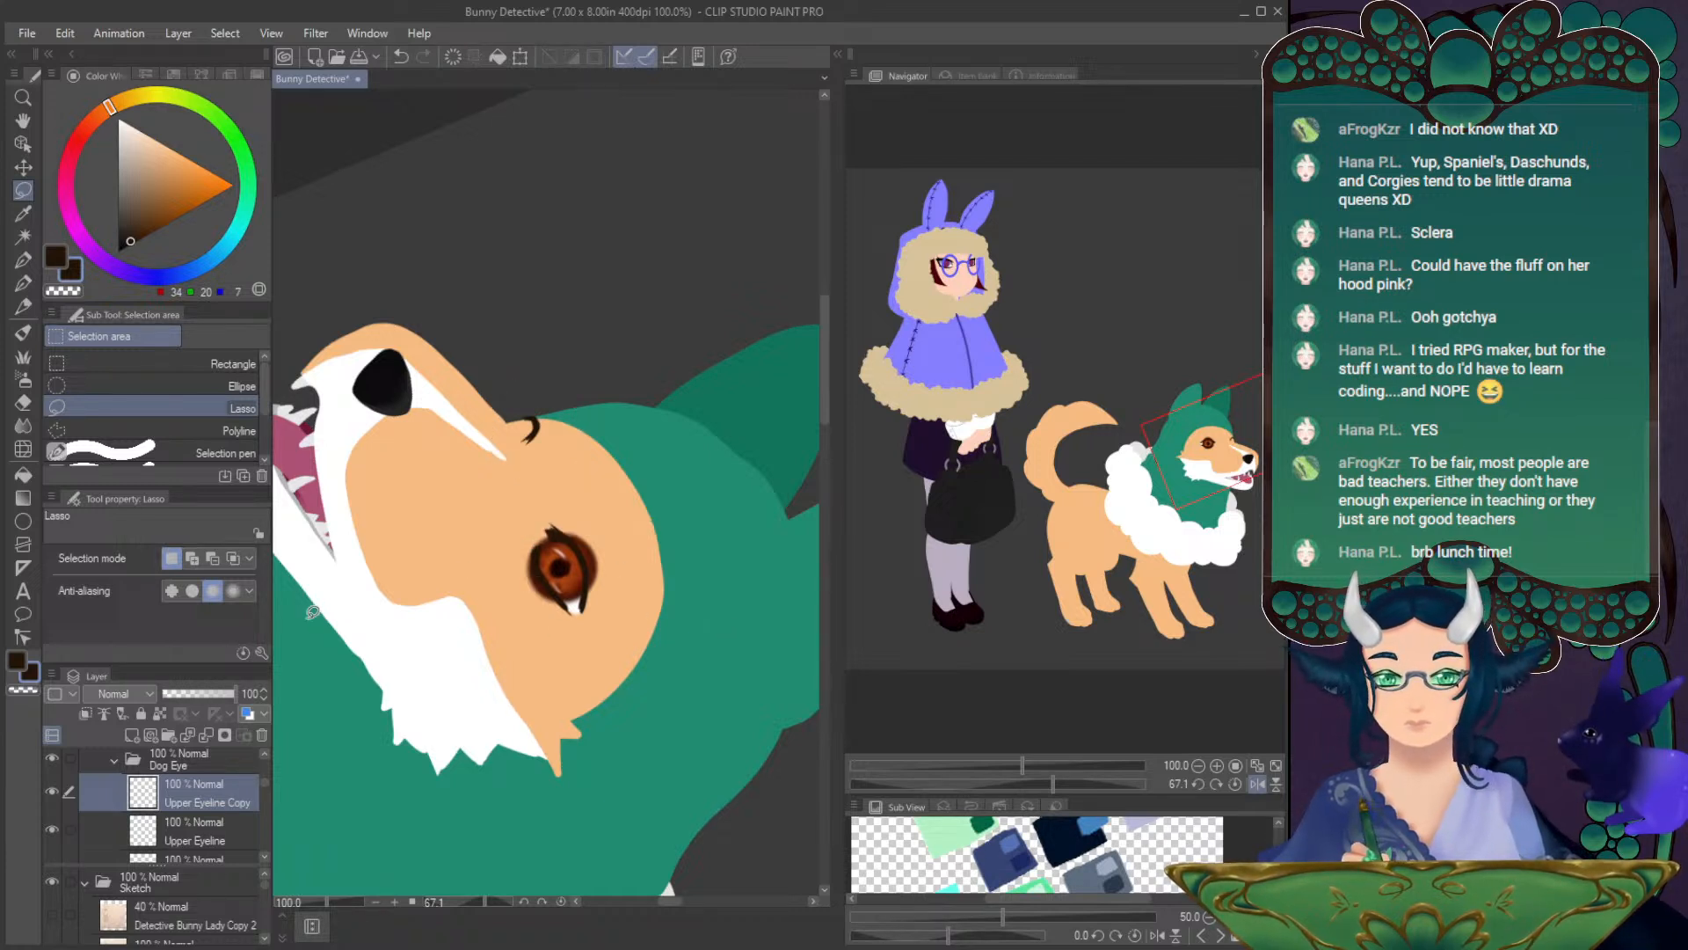
pyautogui.click(23, 284)
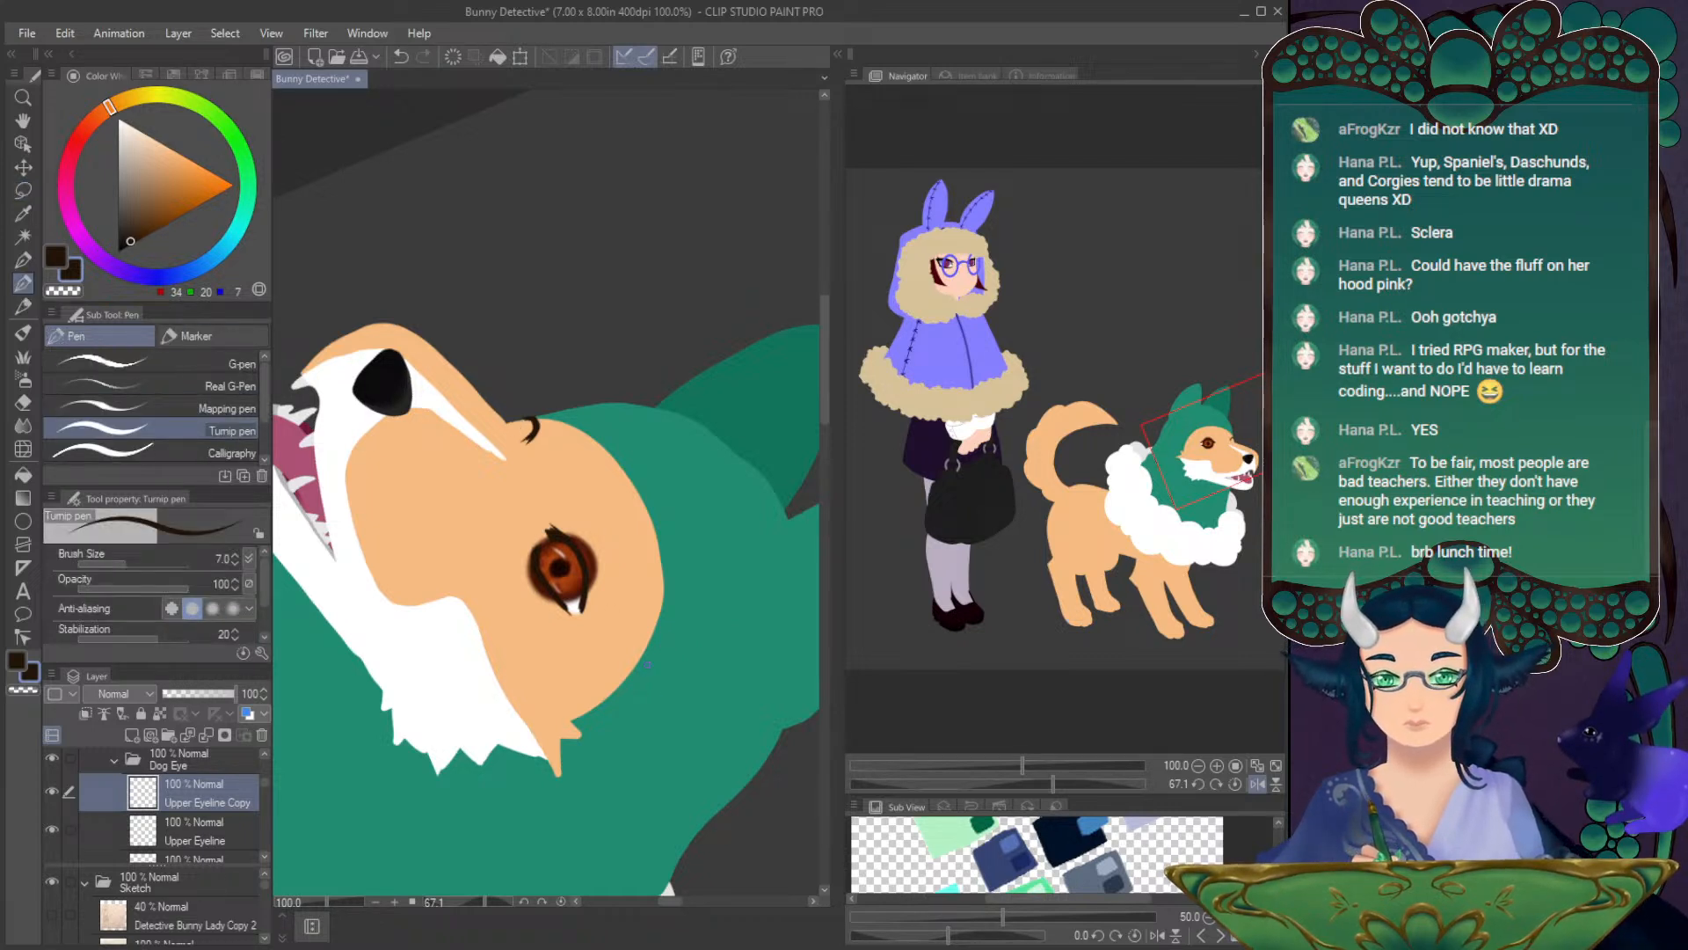
pyautogui.click(1234, 781)
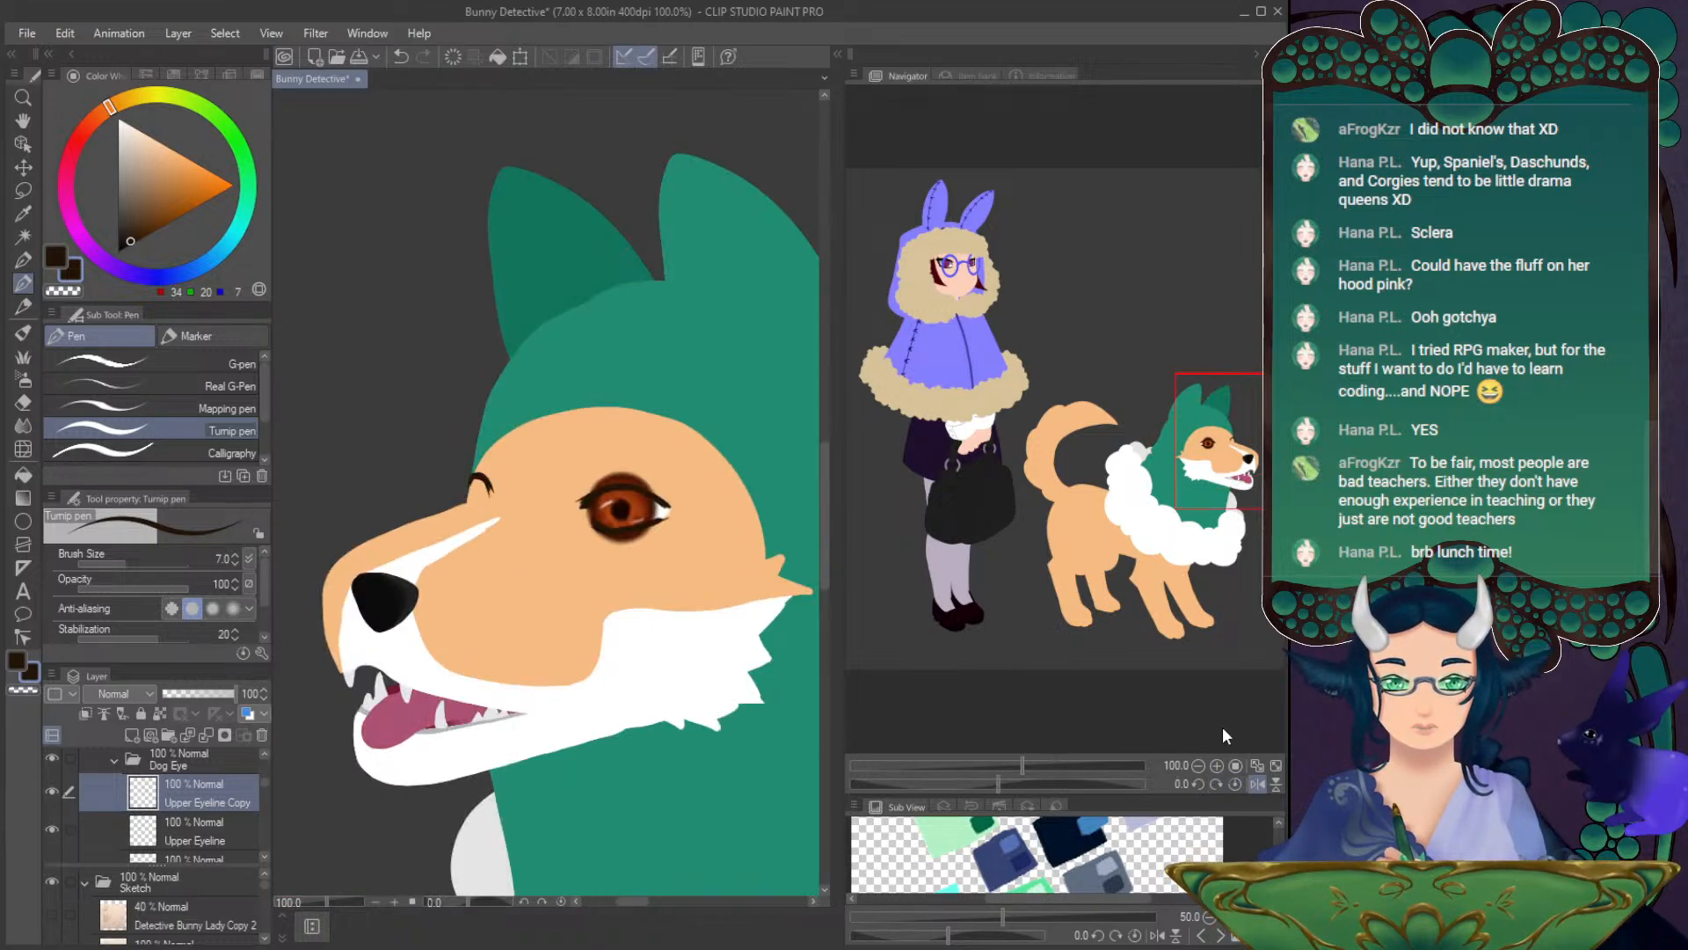
pyautogui.click(1216, 765)
pyautogui.moveTo(1205, 419); pyautogui.dragTo(1207, 440)
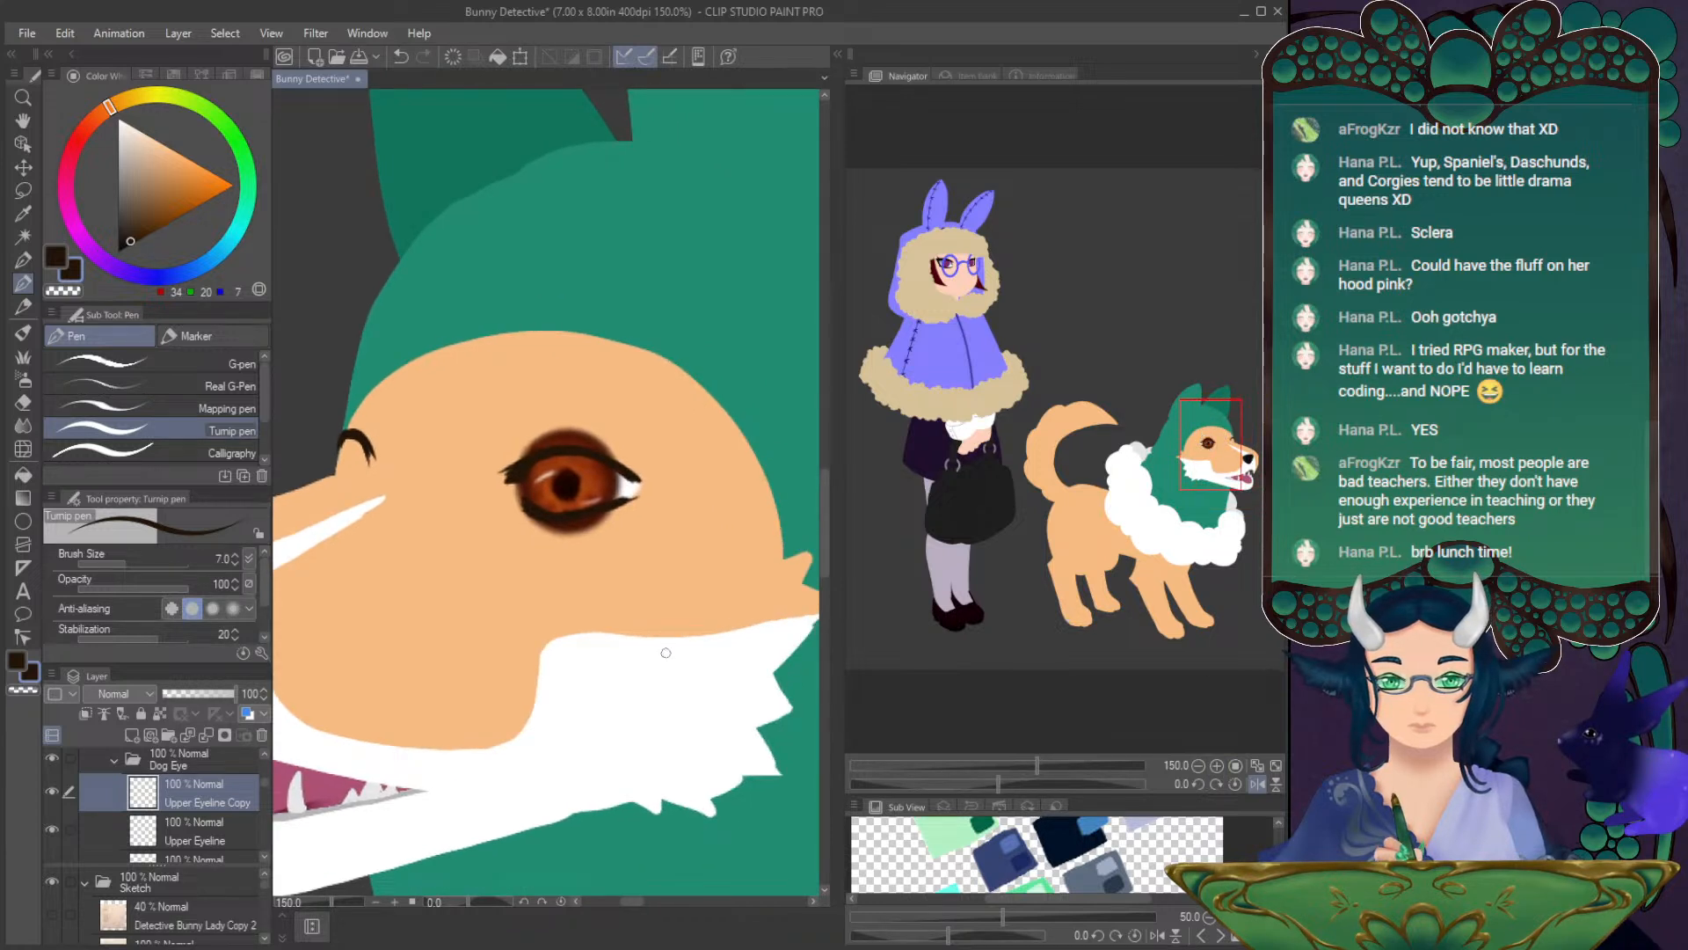
# - Distort the Upper Eyeline and Lower Eyeline layers together with Free Transform, raising the lower line toward the near eye's outer corner
pyautogui.click(235, 835)
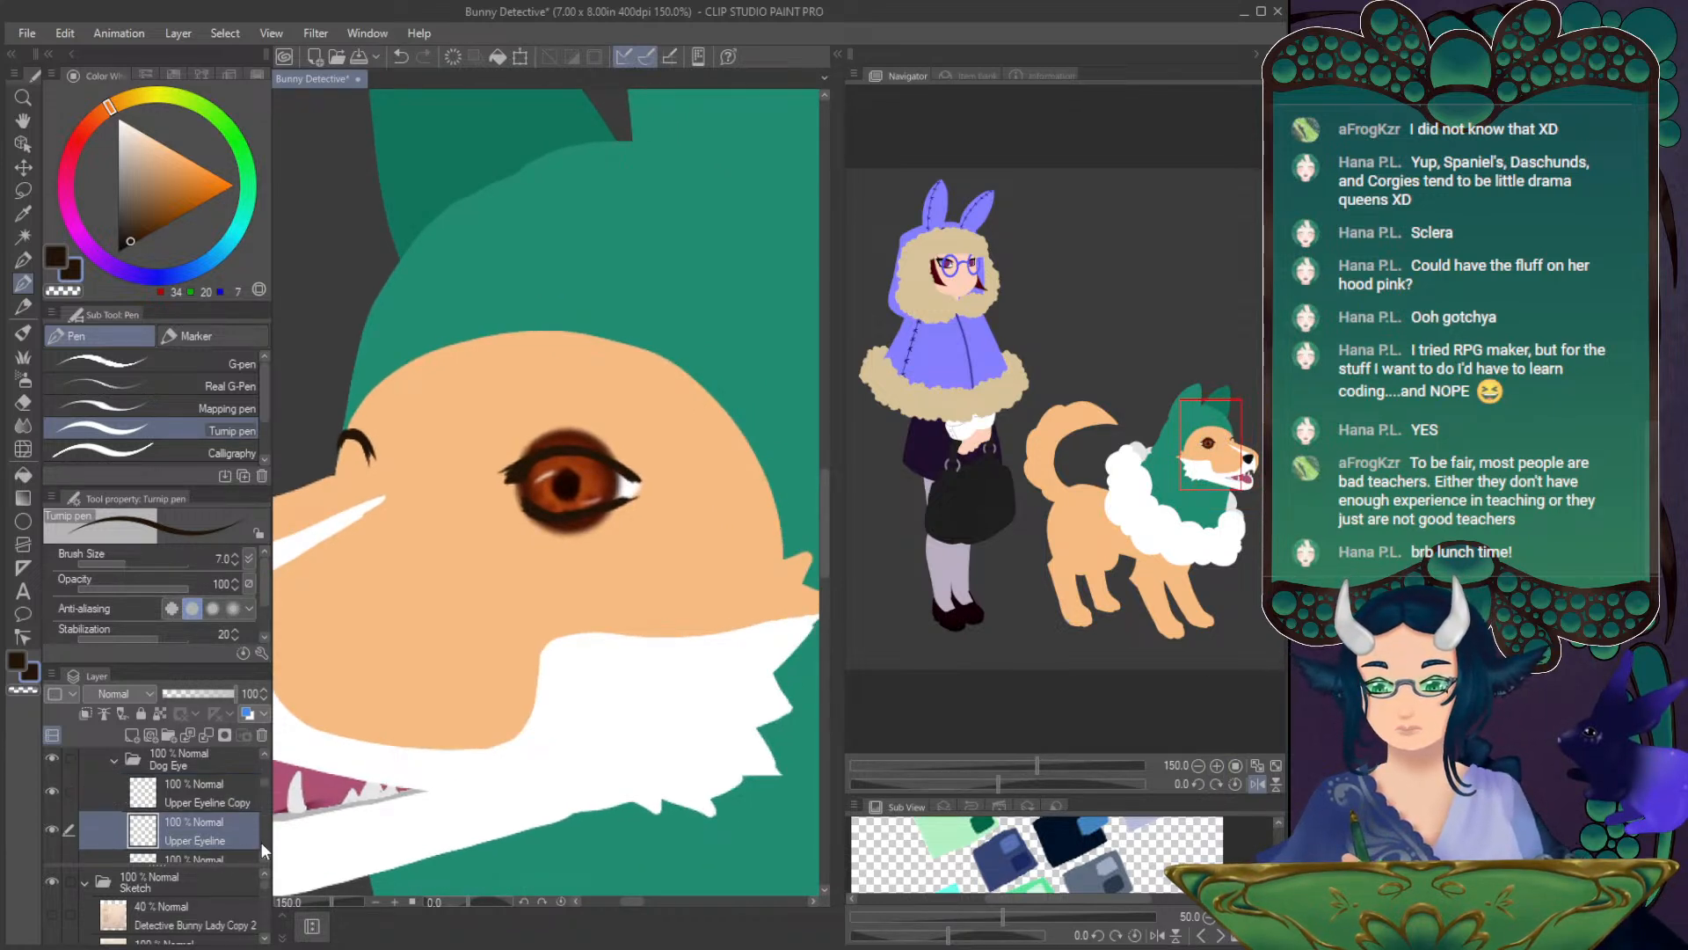
pyautogui.click(264, 857)
pyautogui.keyDown('ctrl'); pyautogui.click(211, 842); pyautogui.keyUp('ctrl')
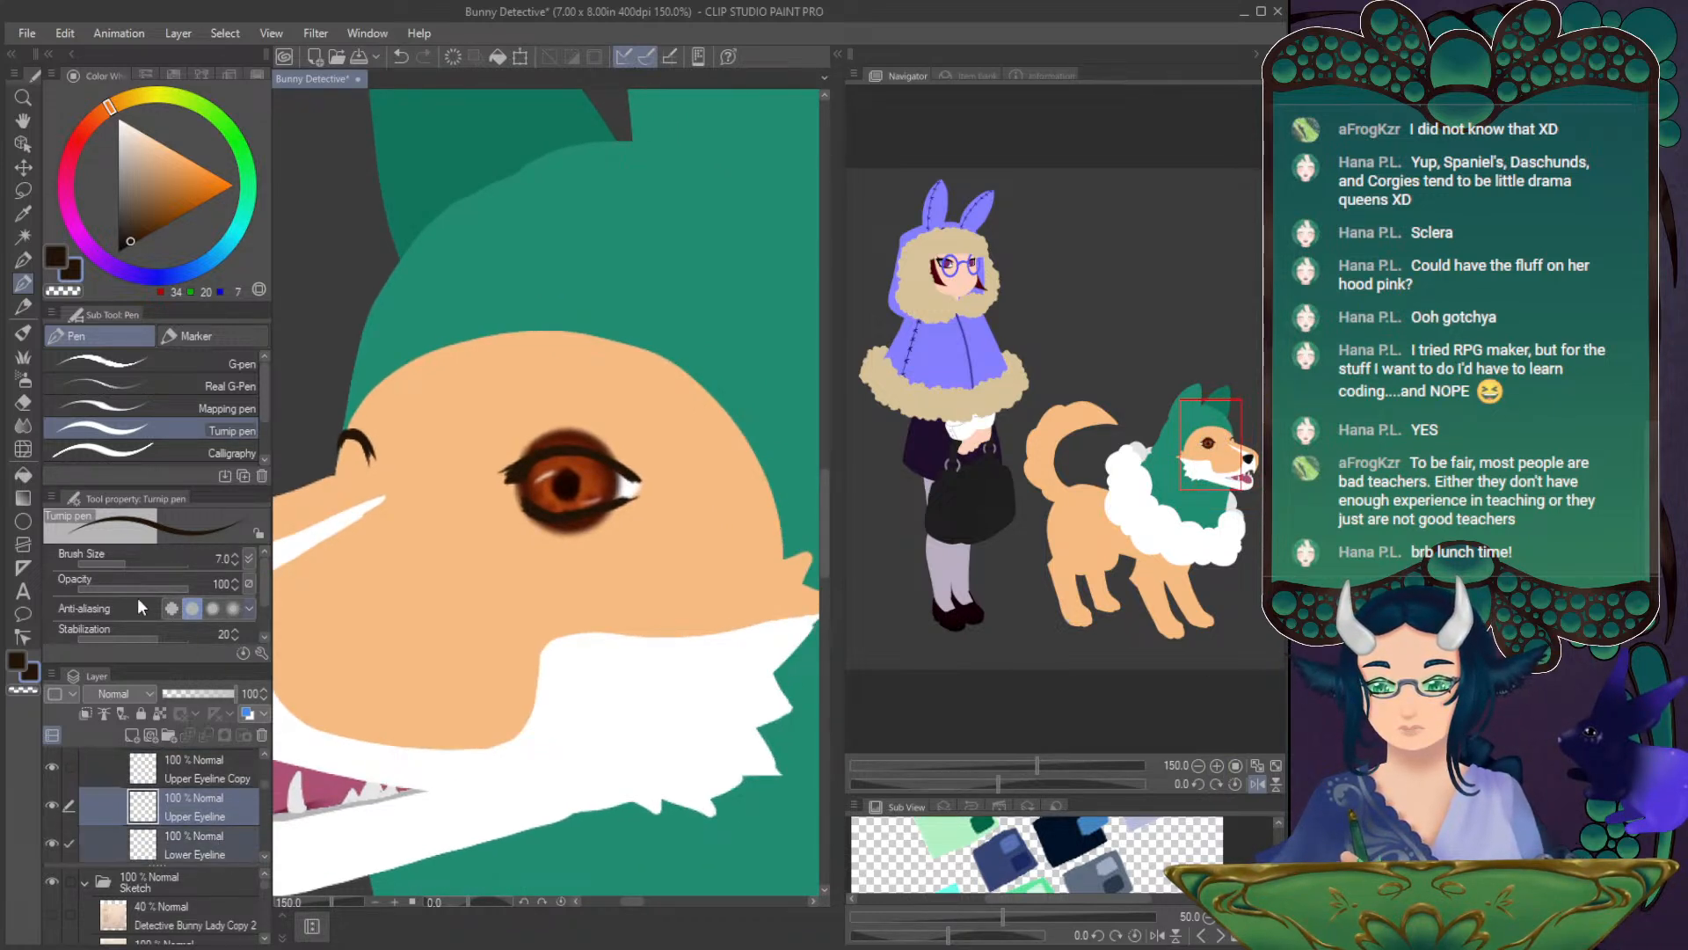
pyautogui.click(23, 449)
pyautogui.hotkey('ctrl', 'z')
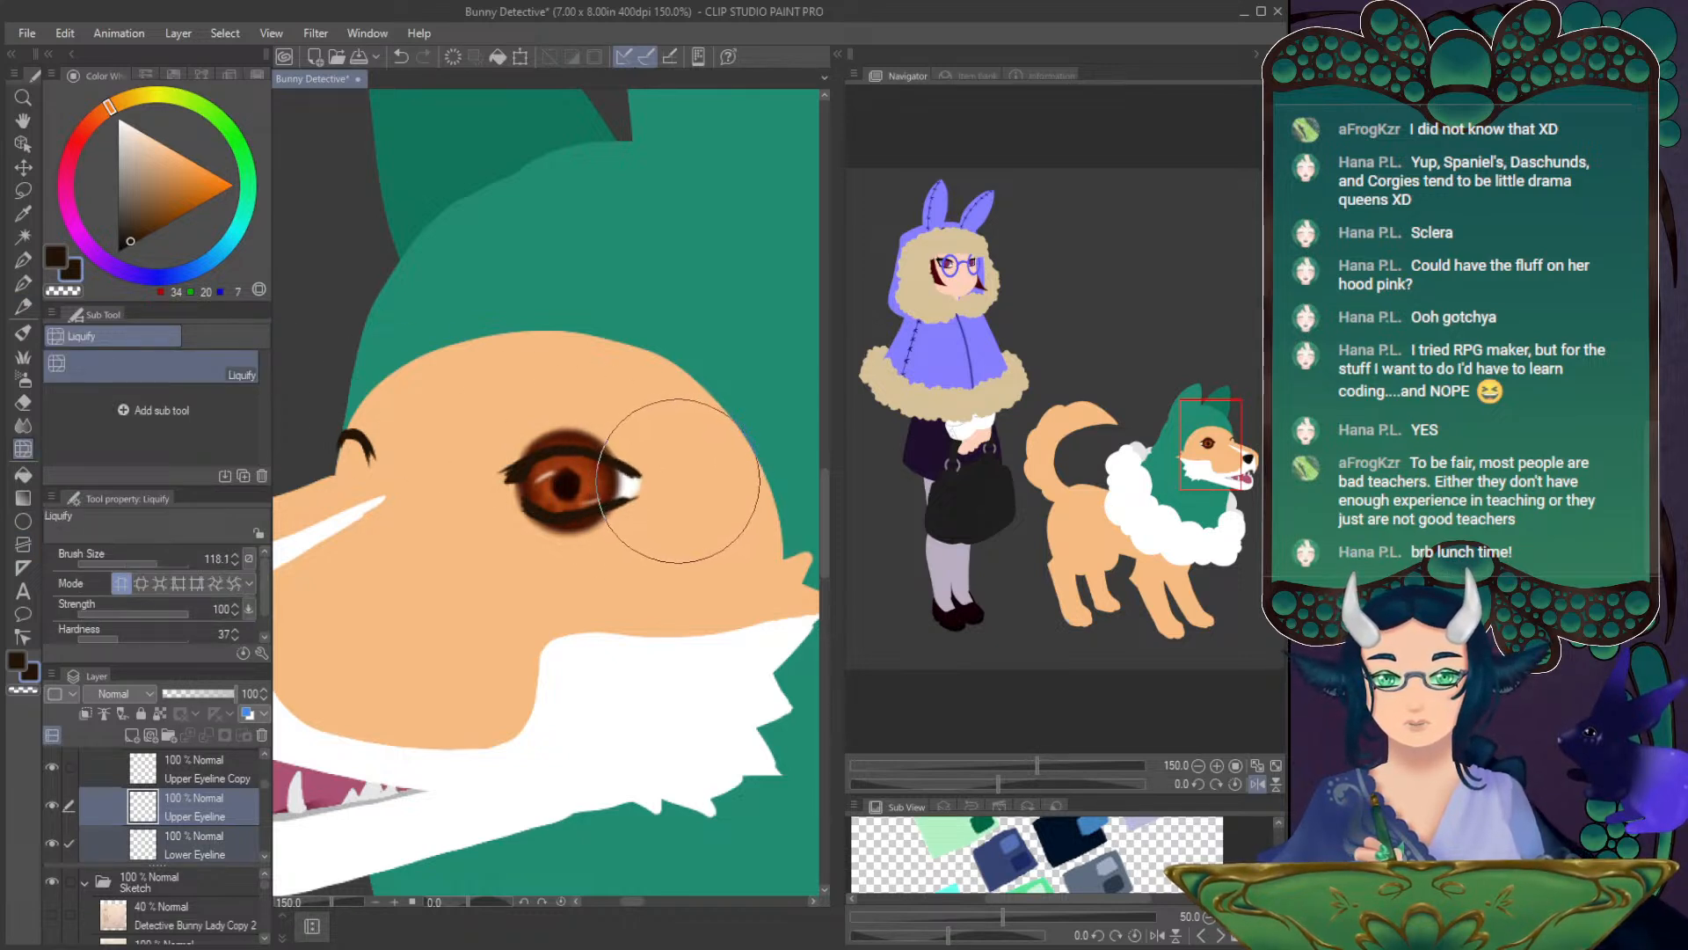
pyautogui.hotkey('ctrl', 'y')
pyautogui.click(265, 857)
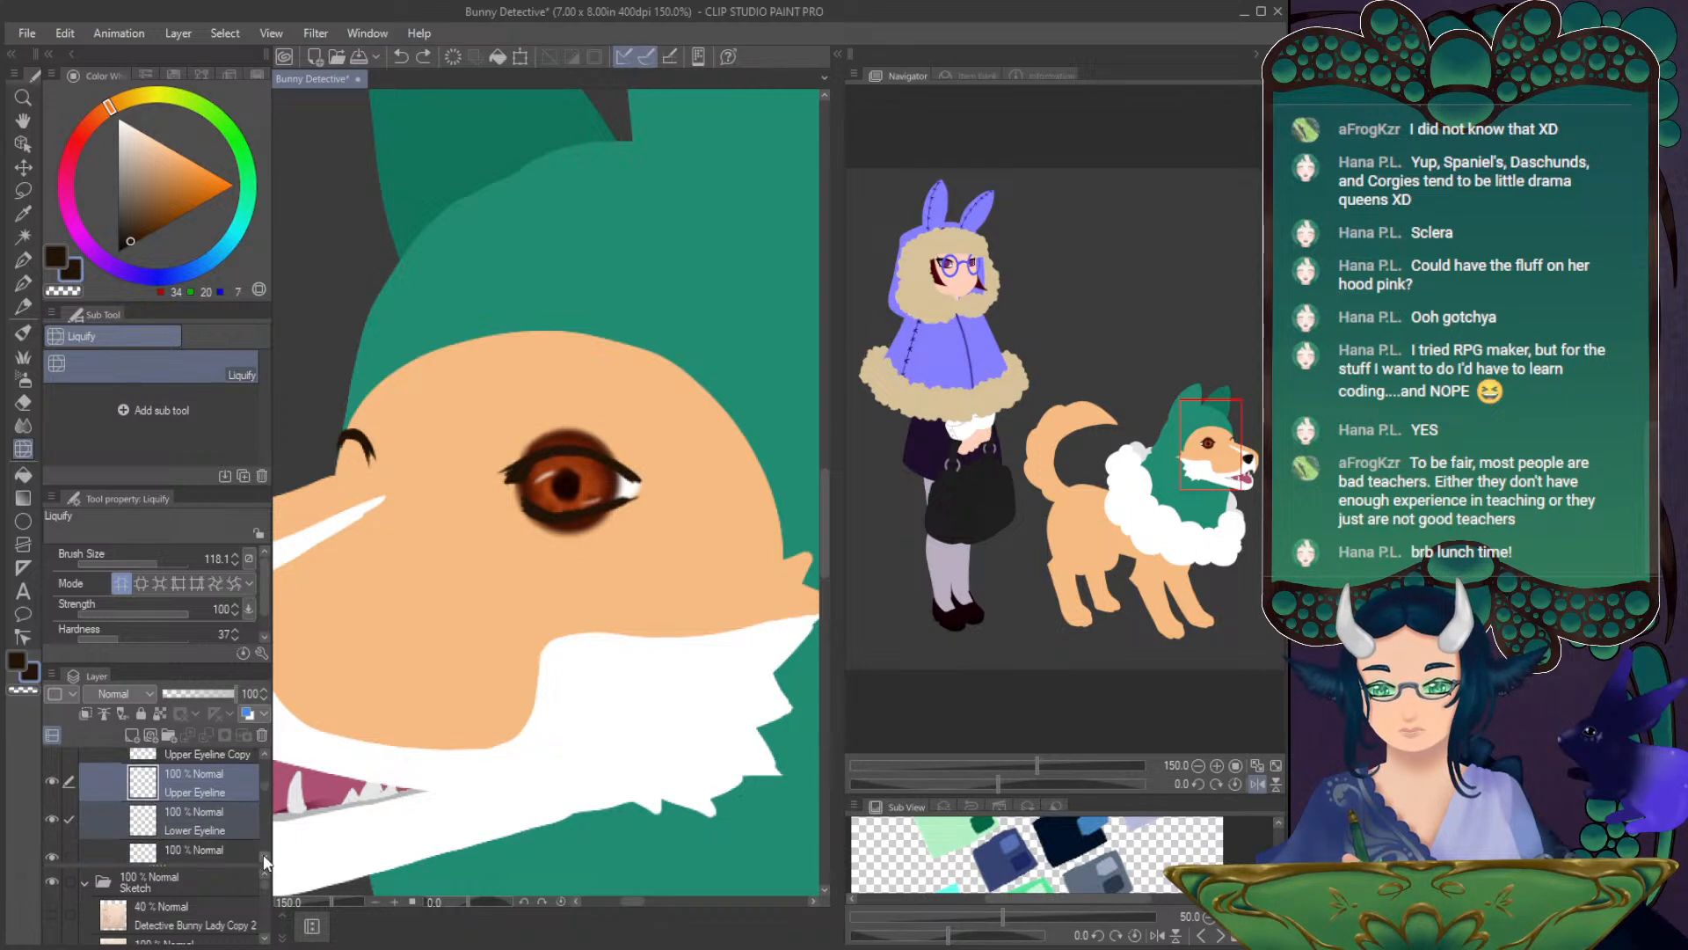
pyautogui.click(180, 821)
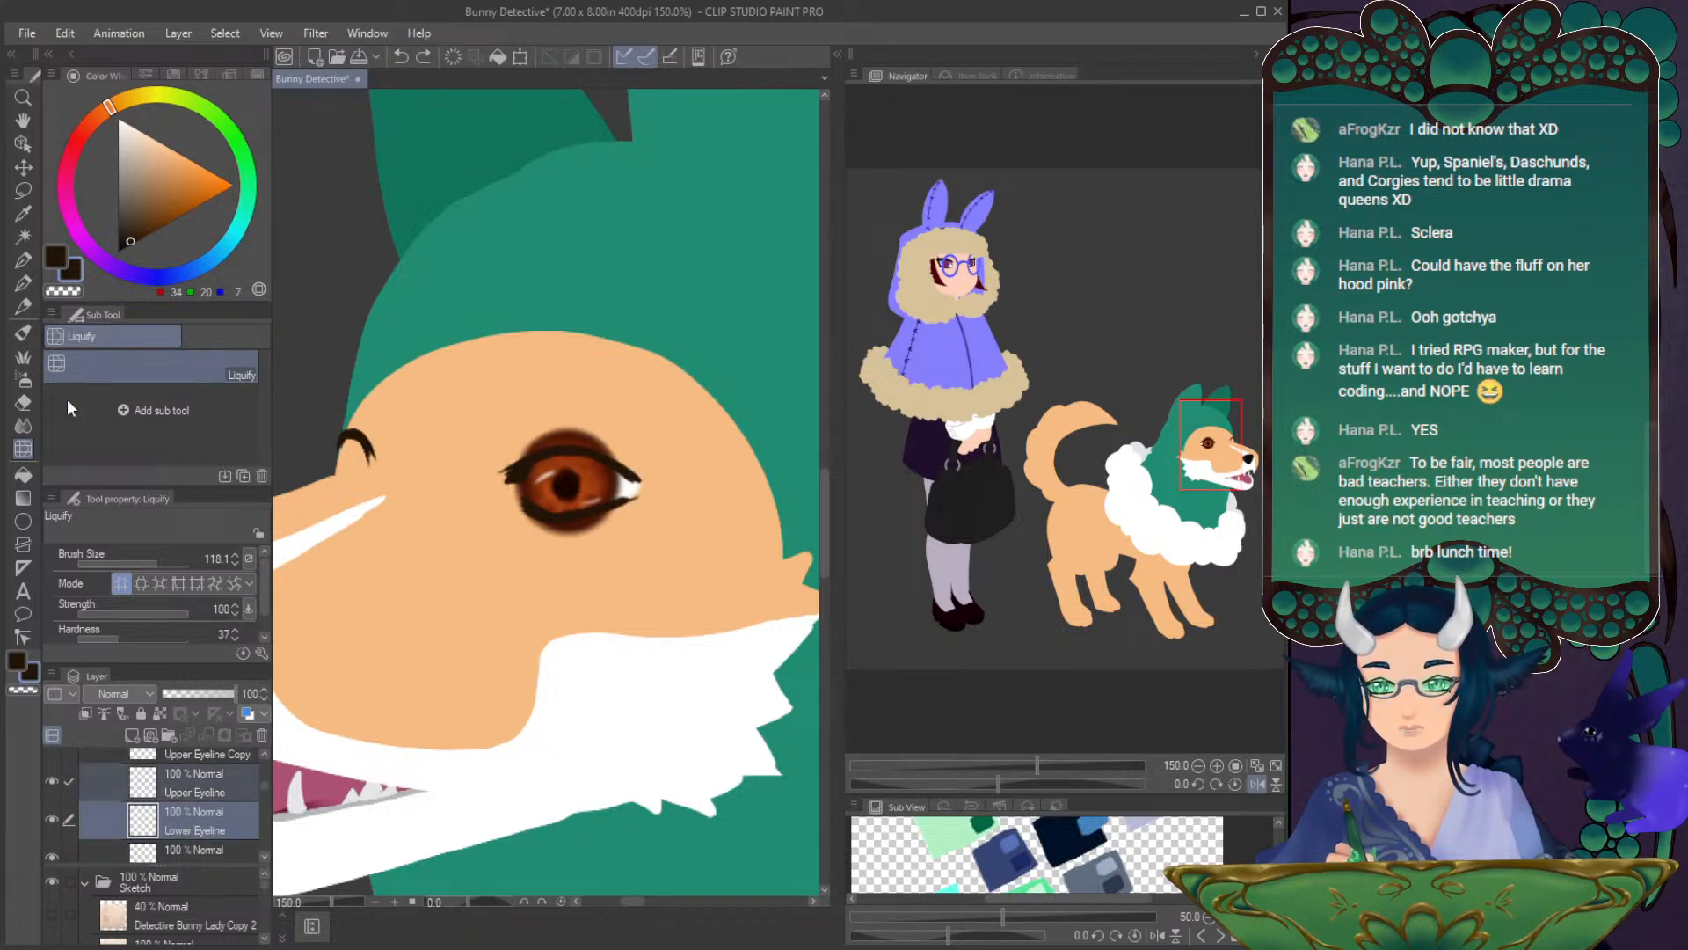
pyautogui.hotkey('ctrl', 't')
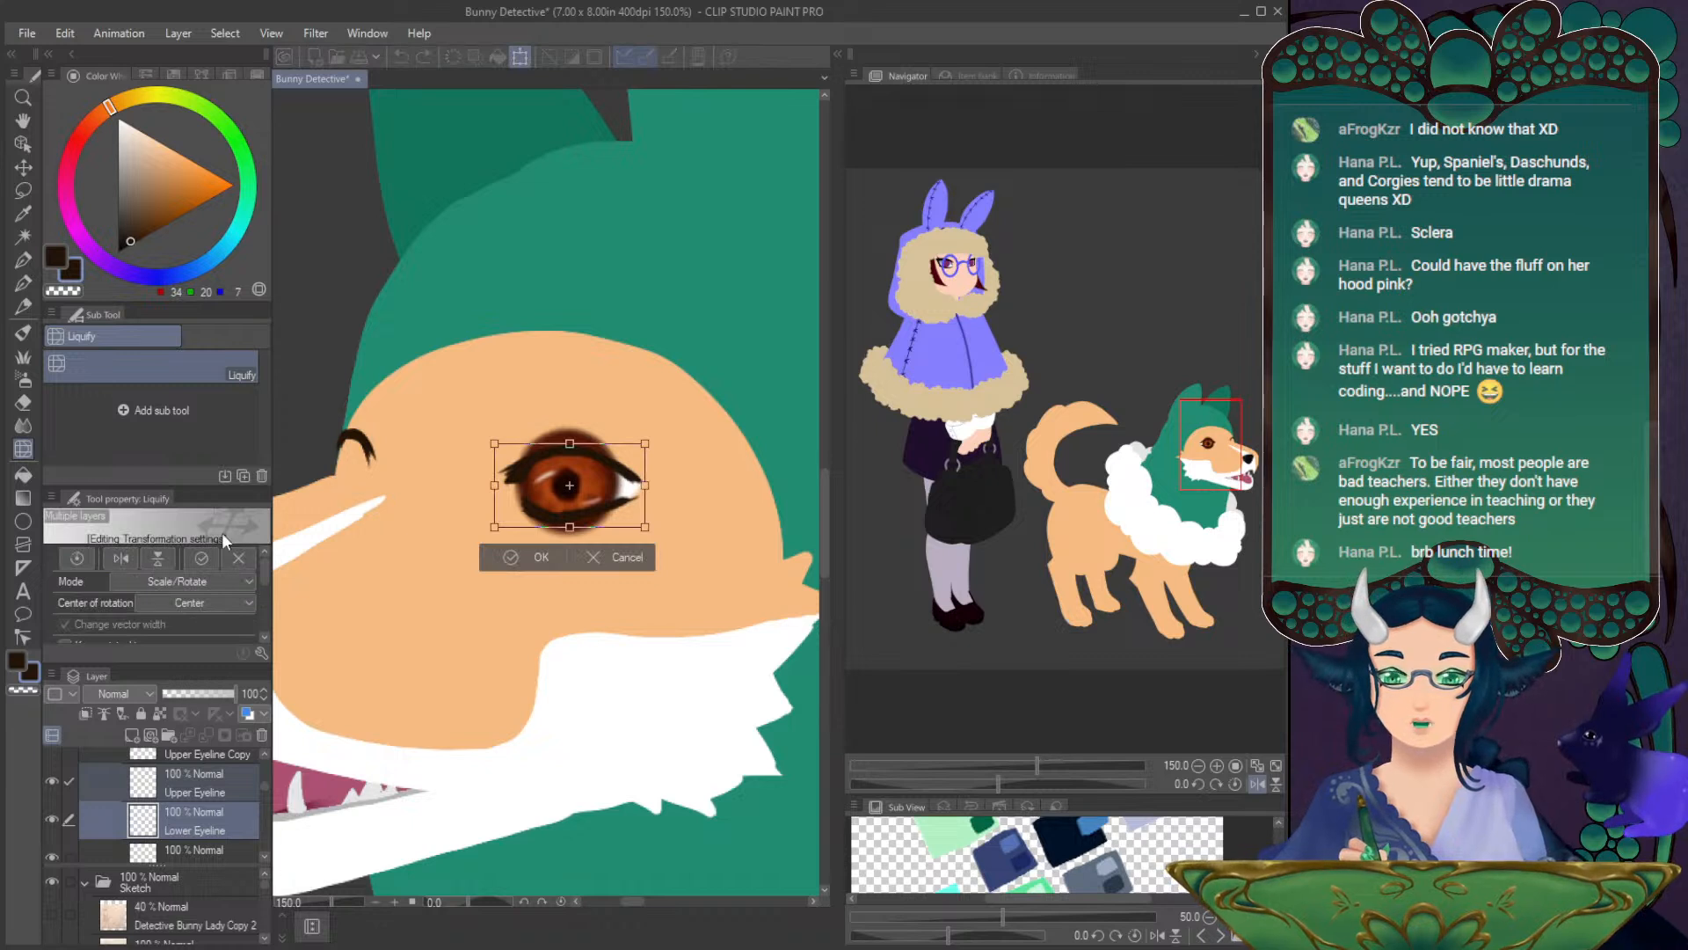
pyautogui.scroll(-1, 175, 587)
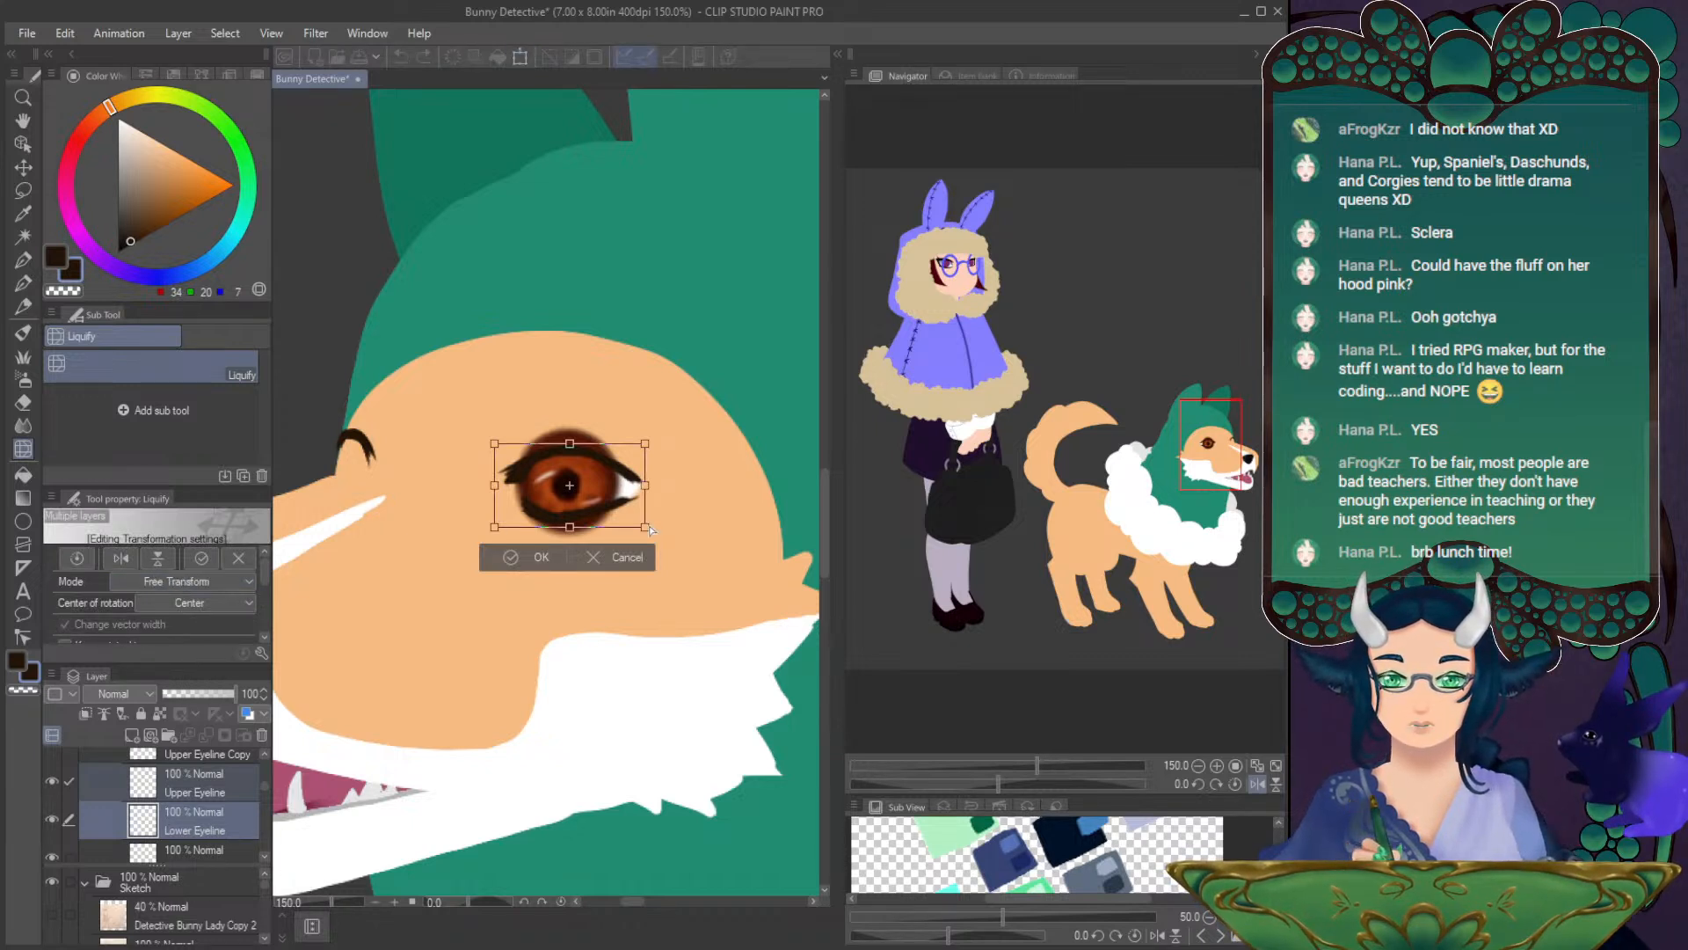
pyautogui.moveTo(648, 527); pyautogui.dragTo(652, 503)
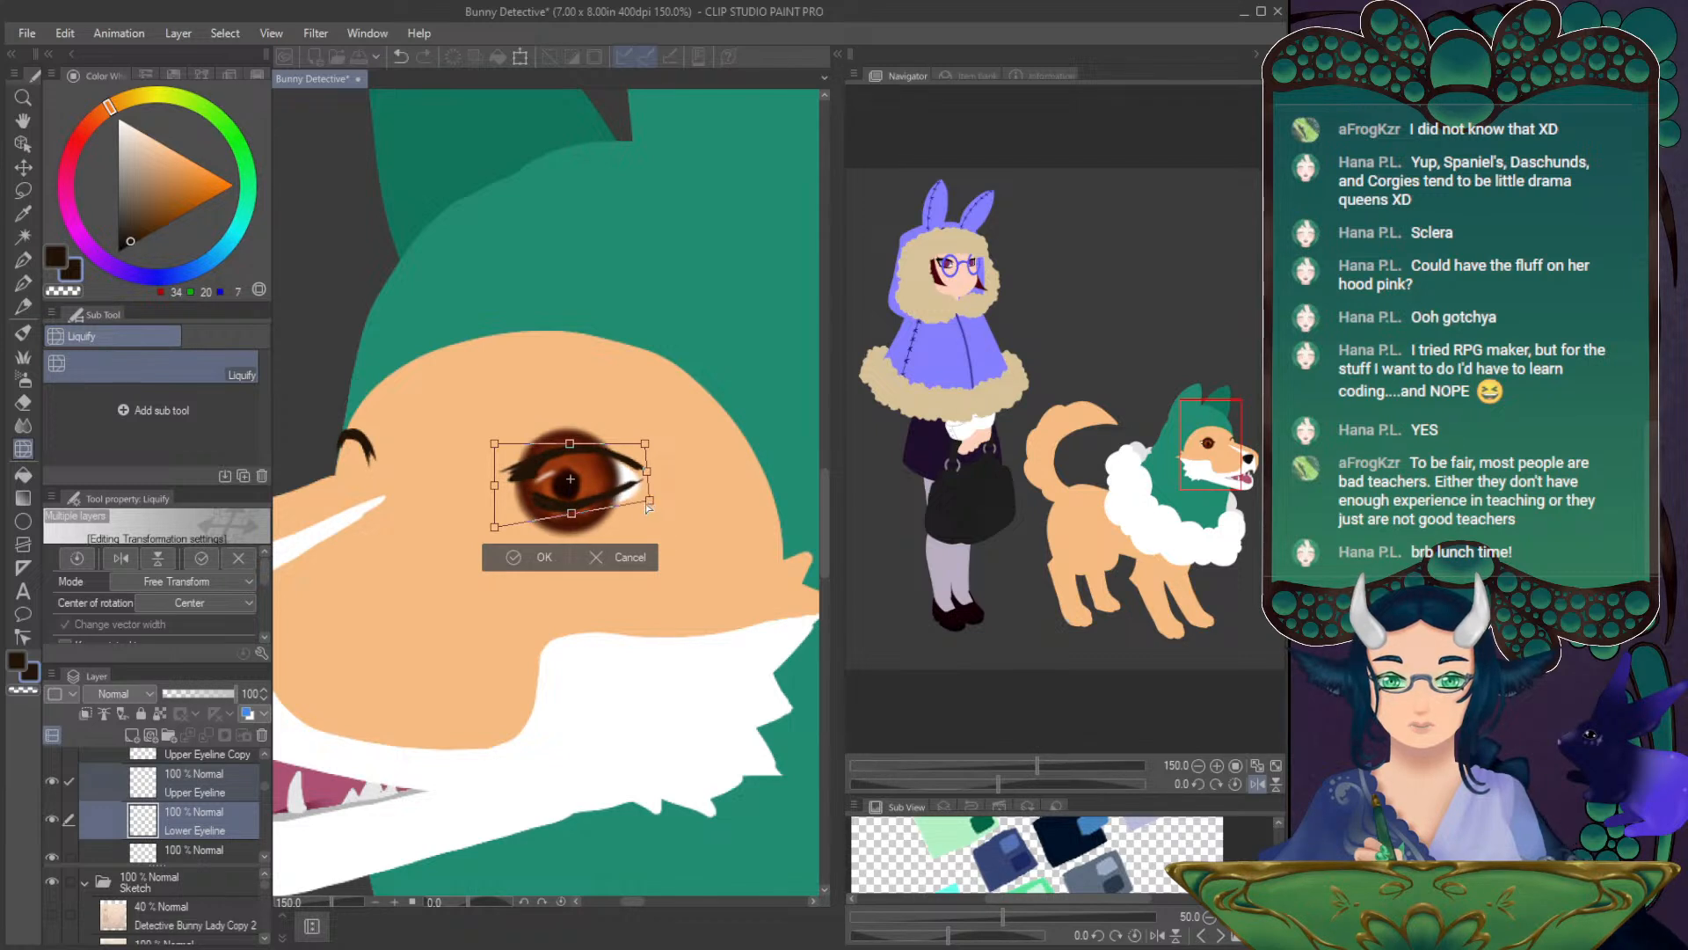
pyautogui.press('Return')
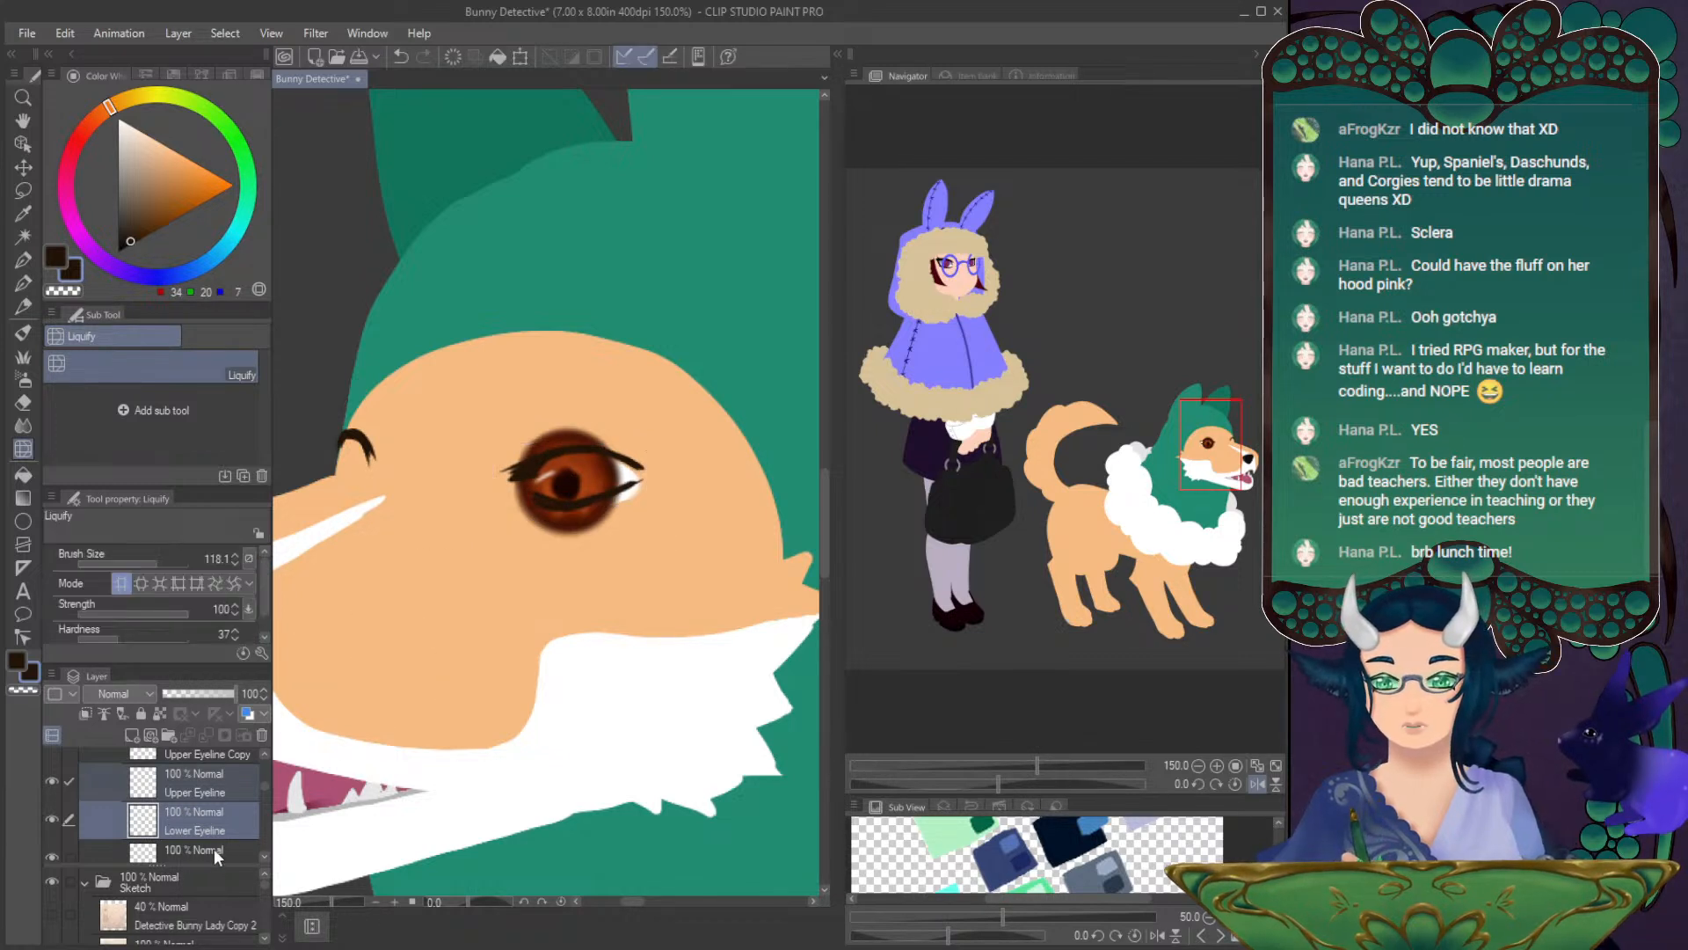
# - Identify Layer 4 by checking its visibility and rename it as Left Eye Shine
pyautogui.scroll(-1, 264, 852)
pyautogui.click(202, 805)
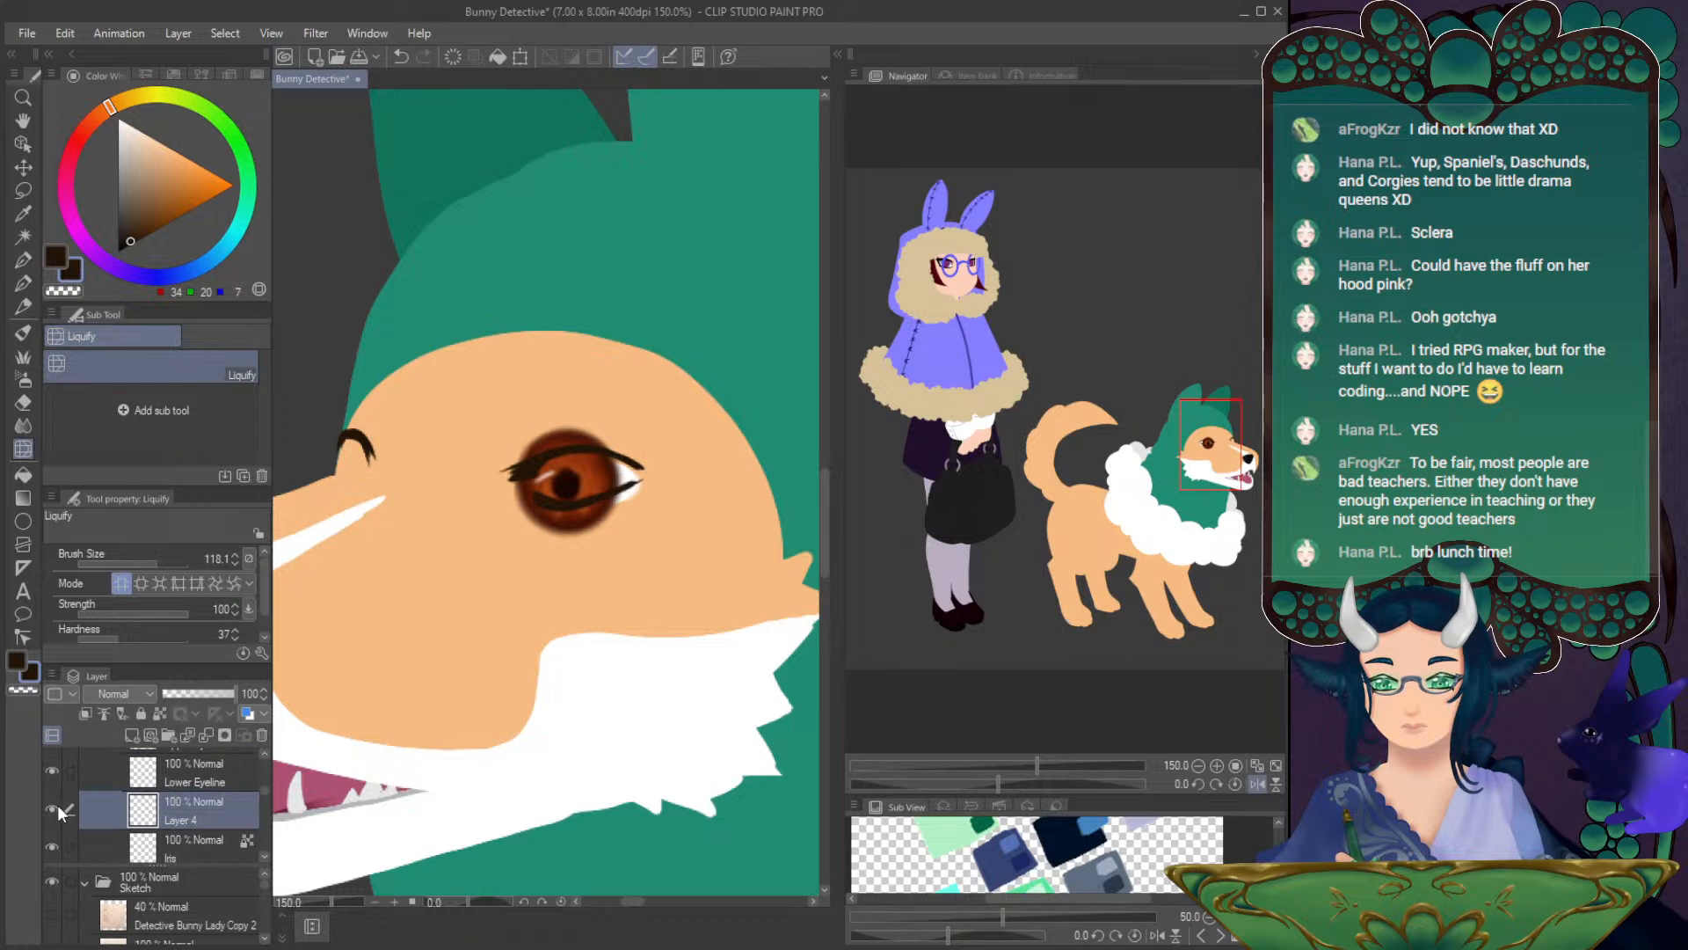
pyautogui.click(53, 807)
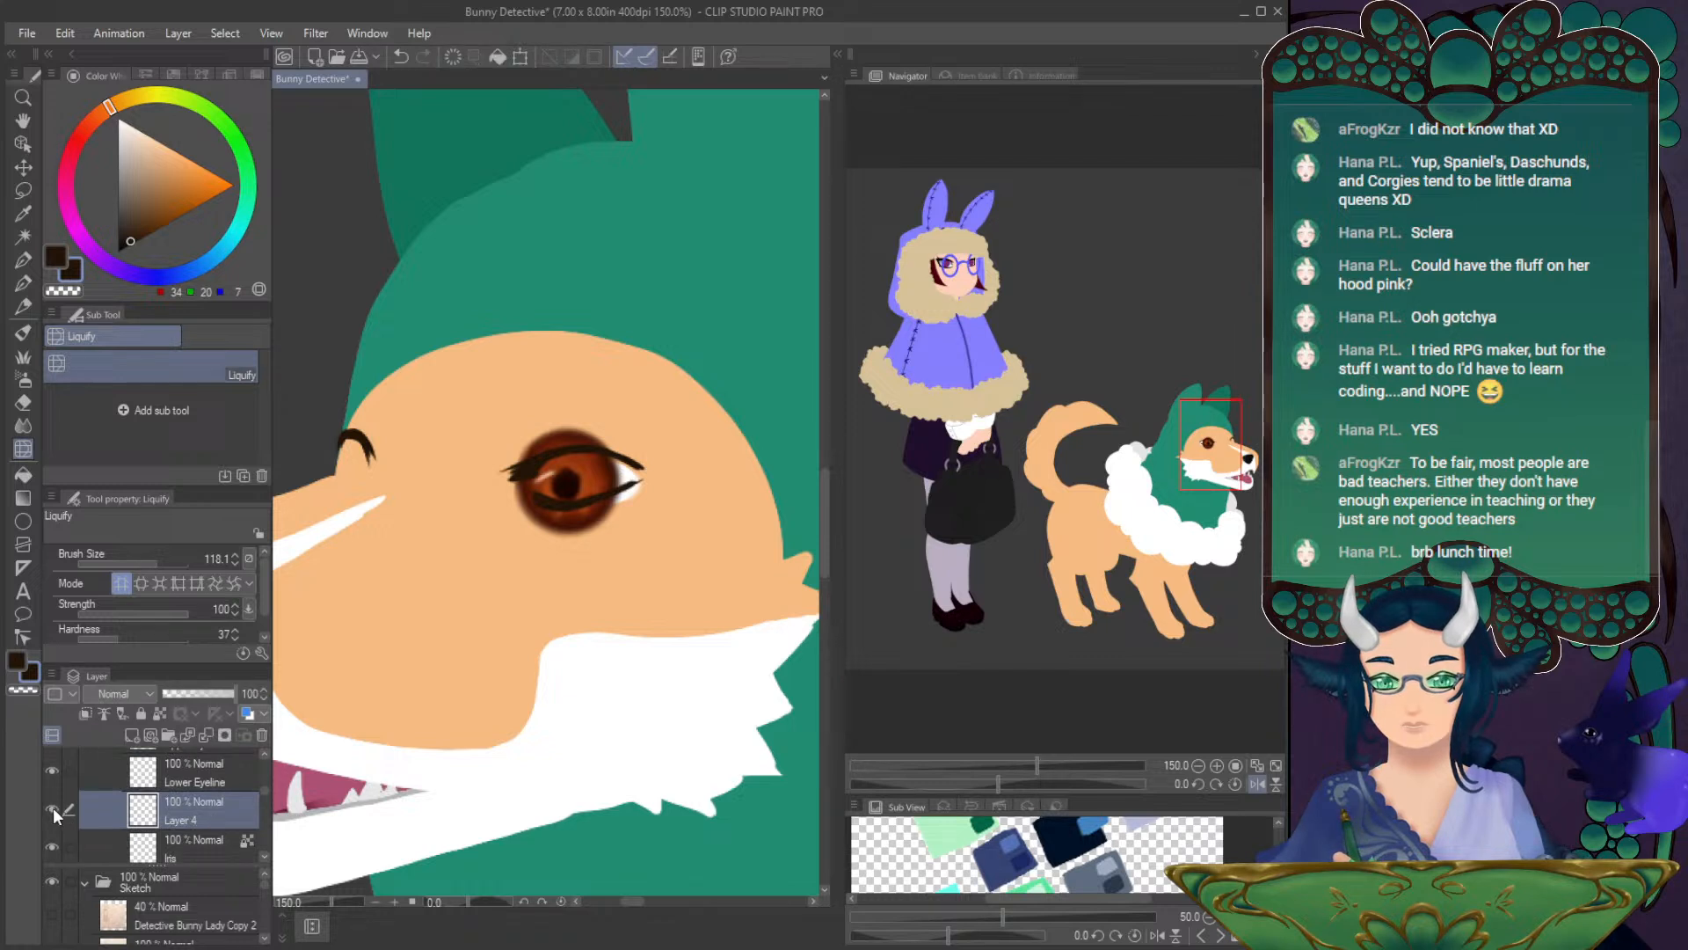
pyautogui.doubleClick(225, 822)
pyautogui.write('Left Eye Shine')
pyautogui.press('Return')
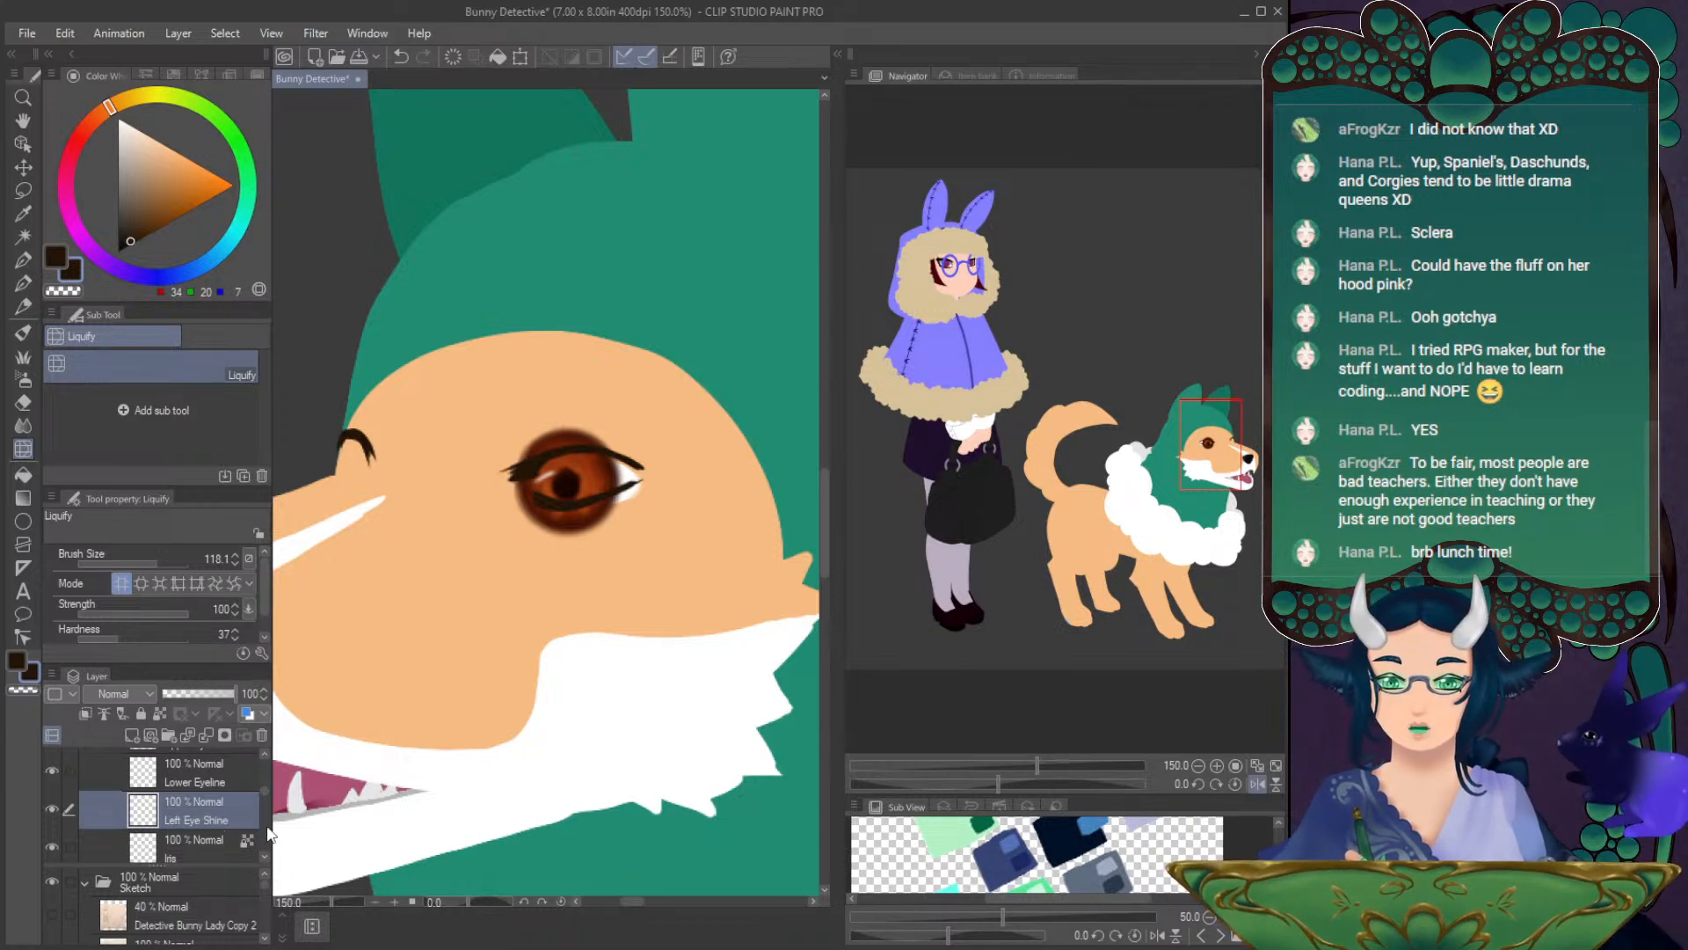
# - Hide the iris and reshape the Sclera layer with Liquify at size 47.3 to fit inside the near eye's eyelines
pyautogui.scroll(-2, 262, 790)
pyautogui.click(257, 797)
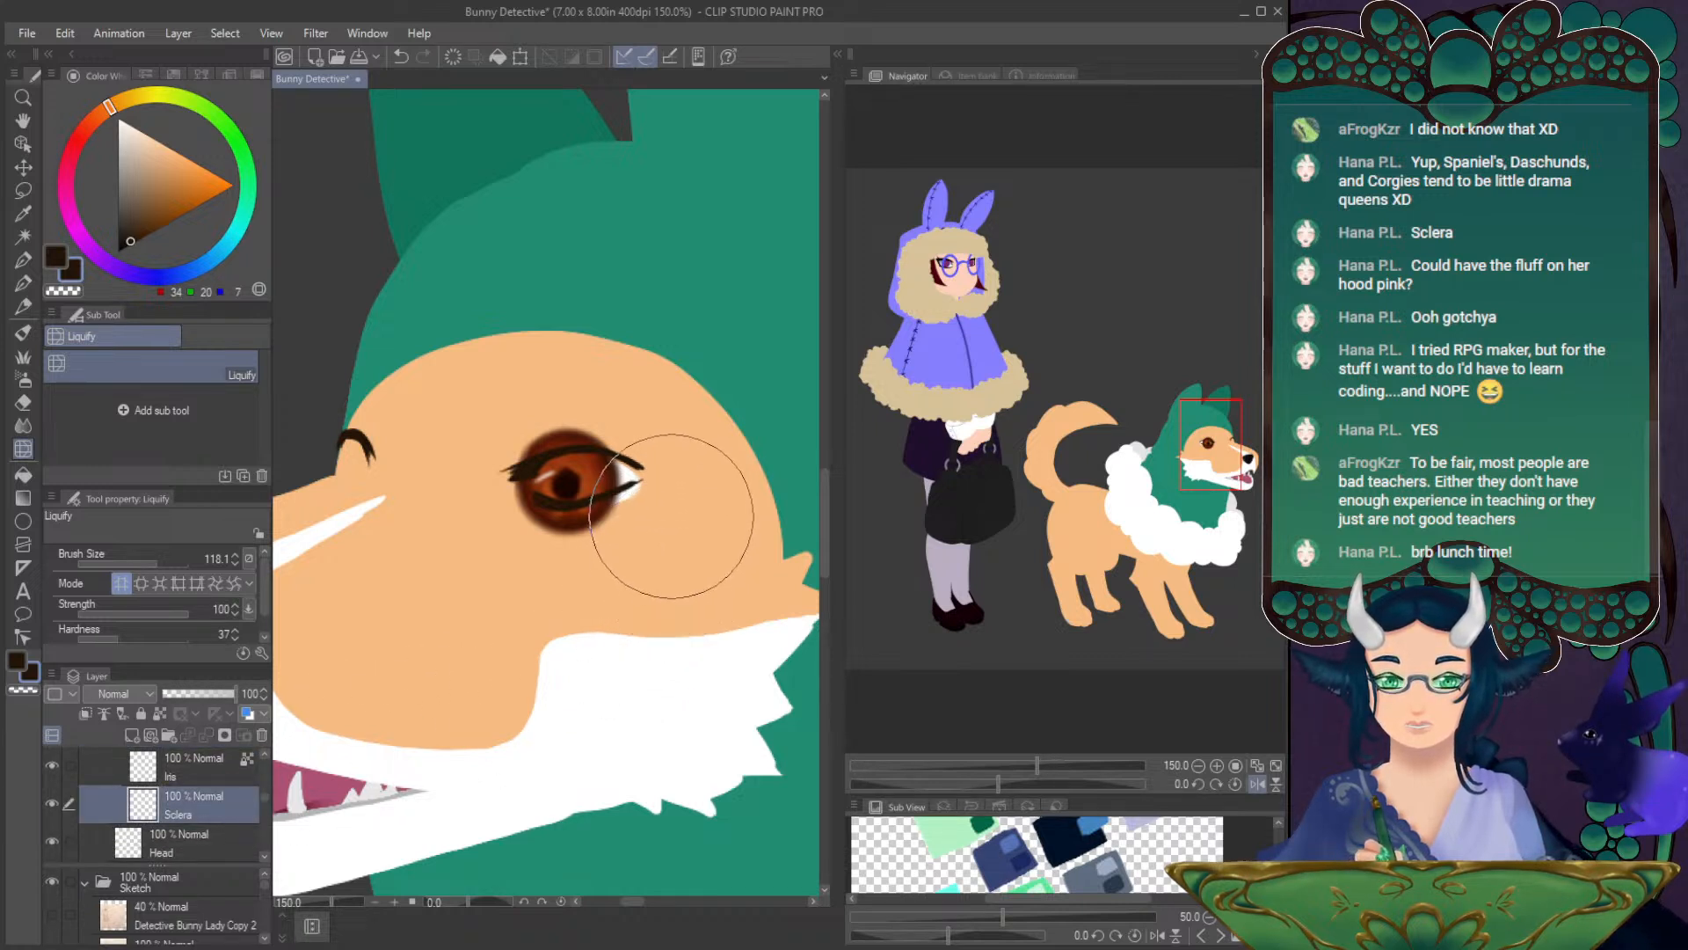
pyautogui.click(50, 763)
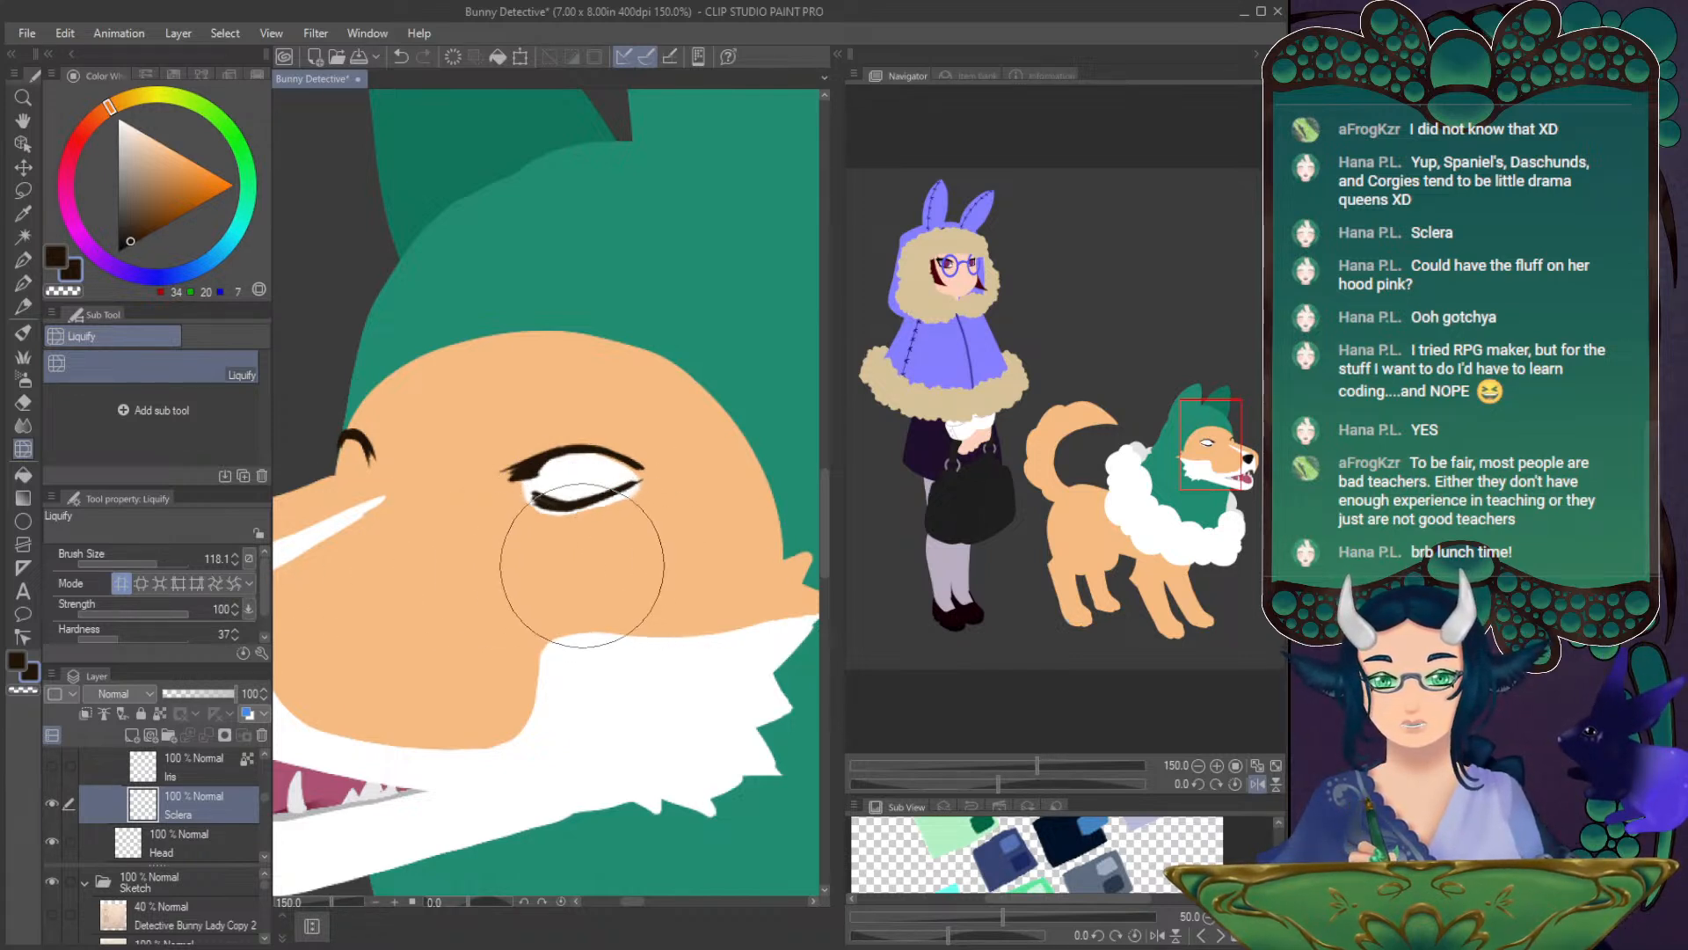
pyautogui.moveTo(160, 562); pyautogui.dragTo(141, 562)
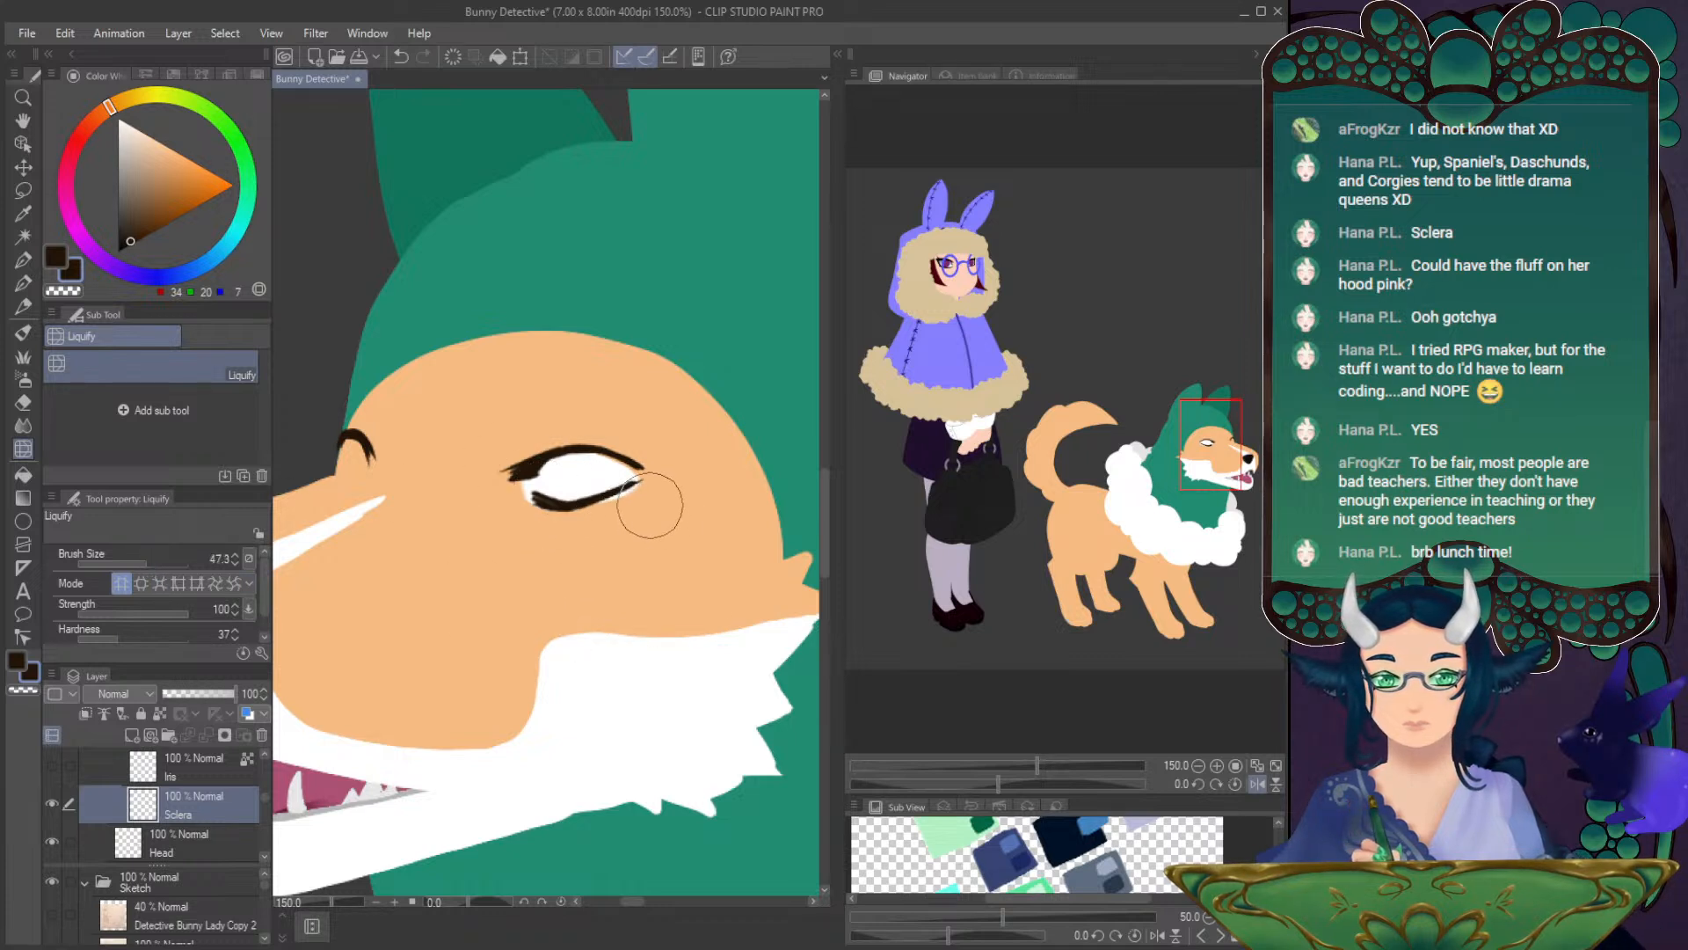
pyautogui.moveTo(627, 518); pyautogui.dragTo(619, 520)
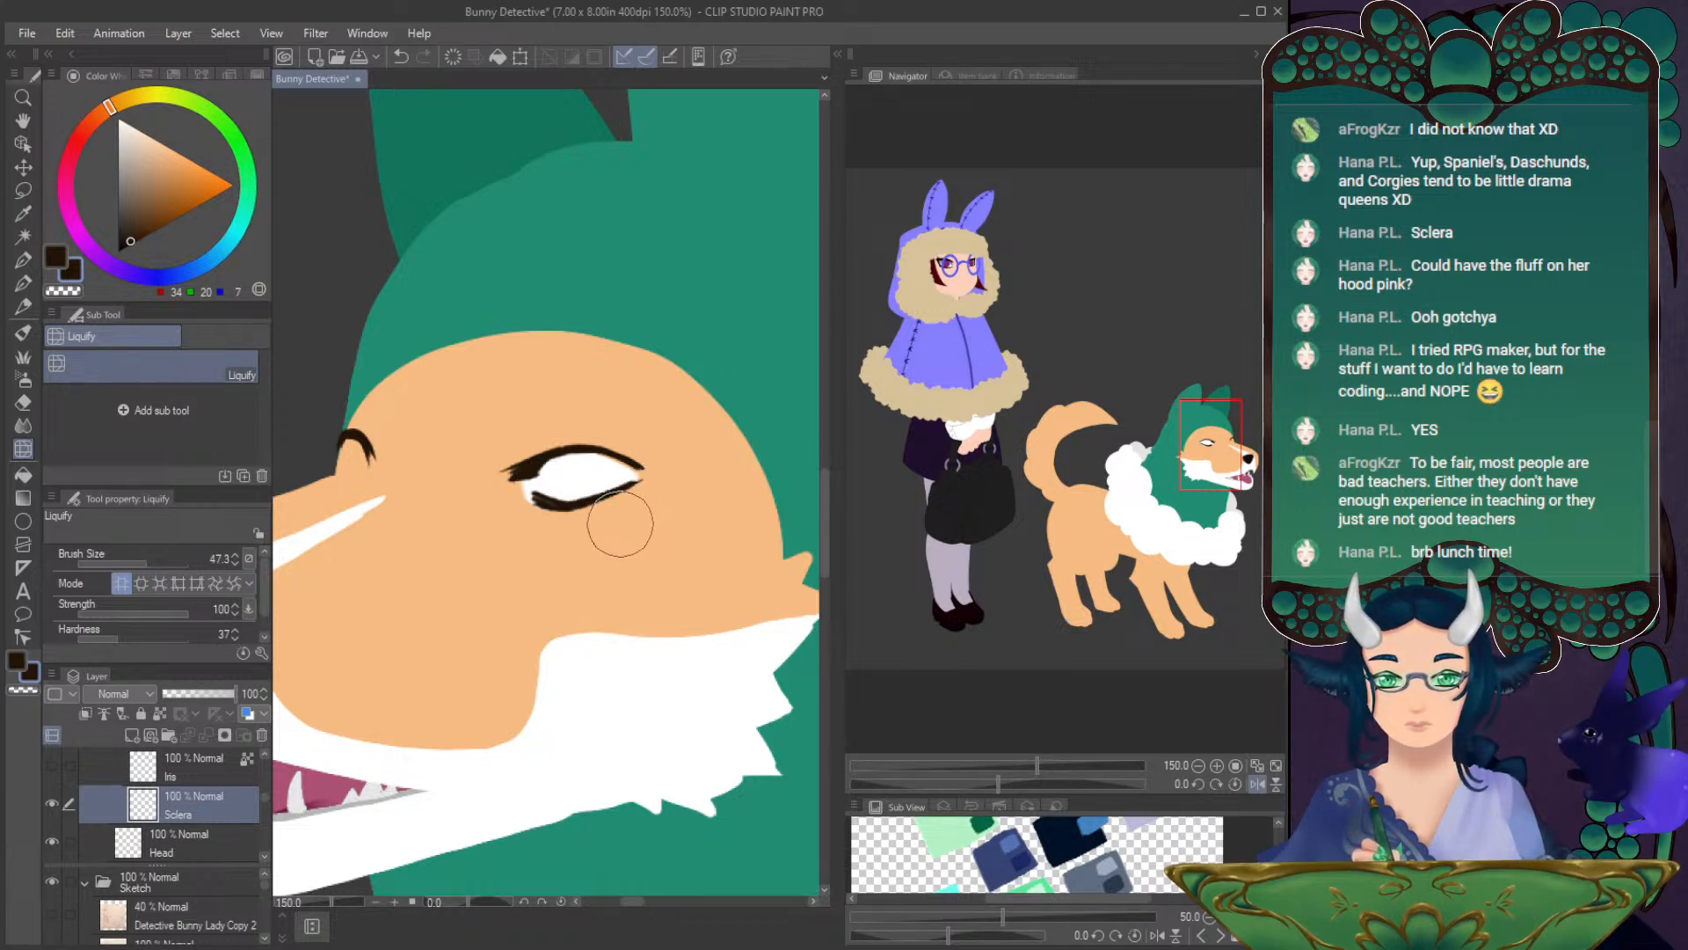
pyautogui.moveTo(517, 528); pyautogui.dragTo(523, 515)
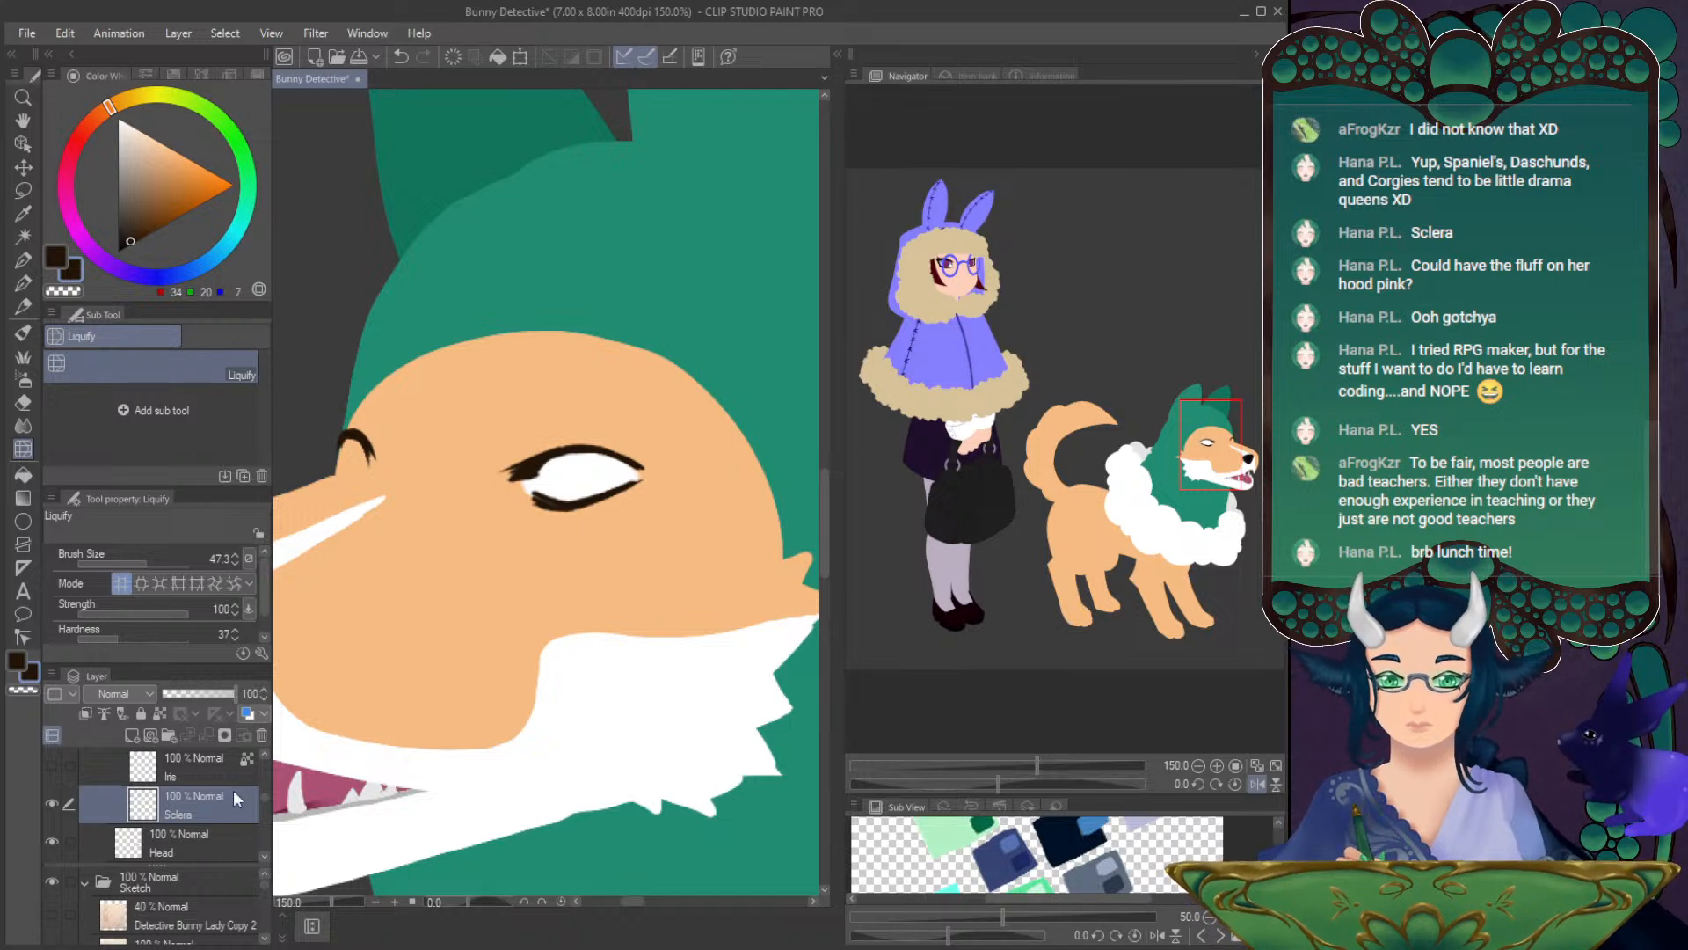
# - Refine the near eye's lower eyeline with Liquify, and the upper eyeline with the Liquify brush at size 24.3
pyautogui.scroll(3, 261, 755)
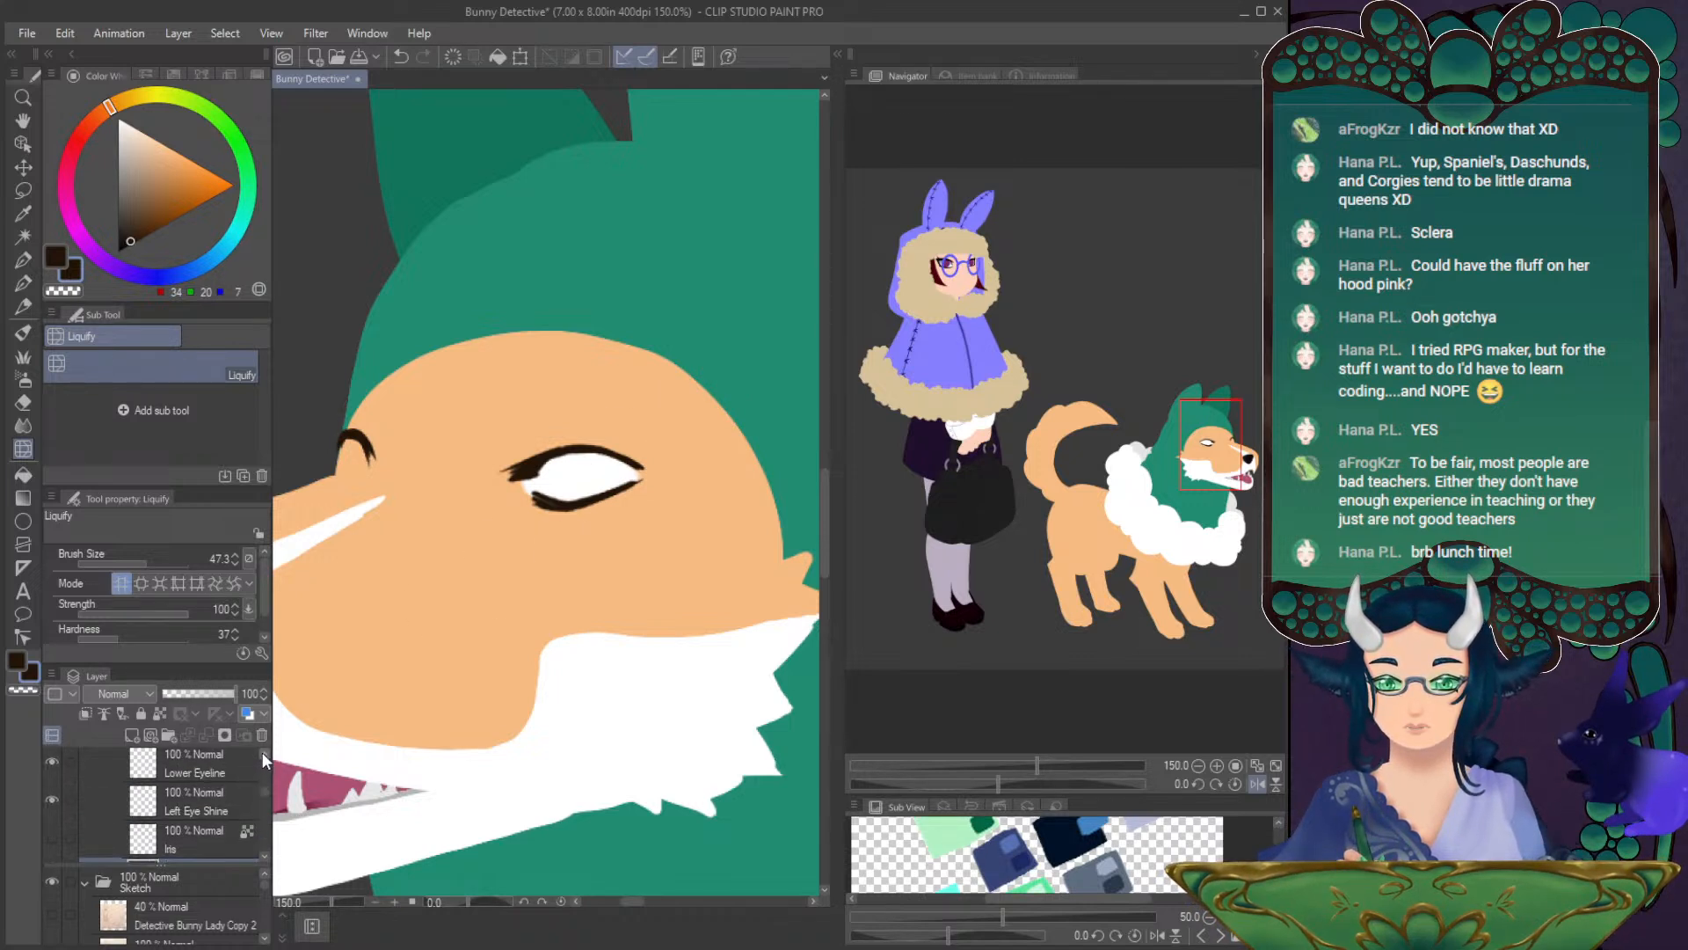
pyautogui.scroll(1, 261, 750)
pyautogui.click(201, 815)
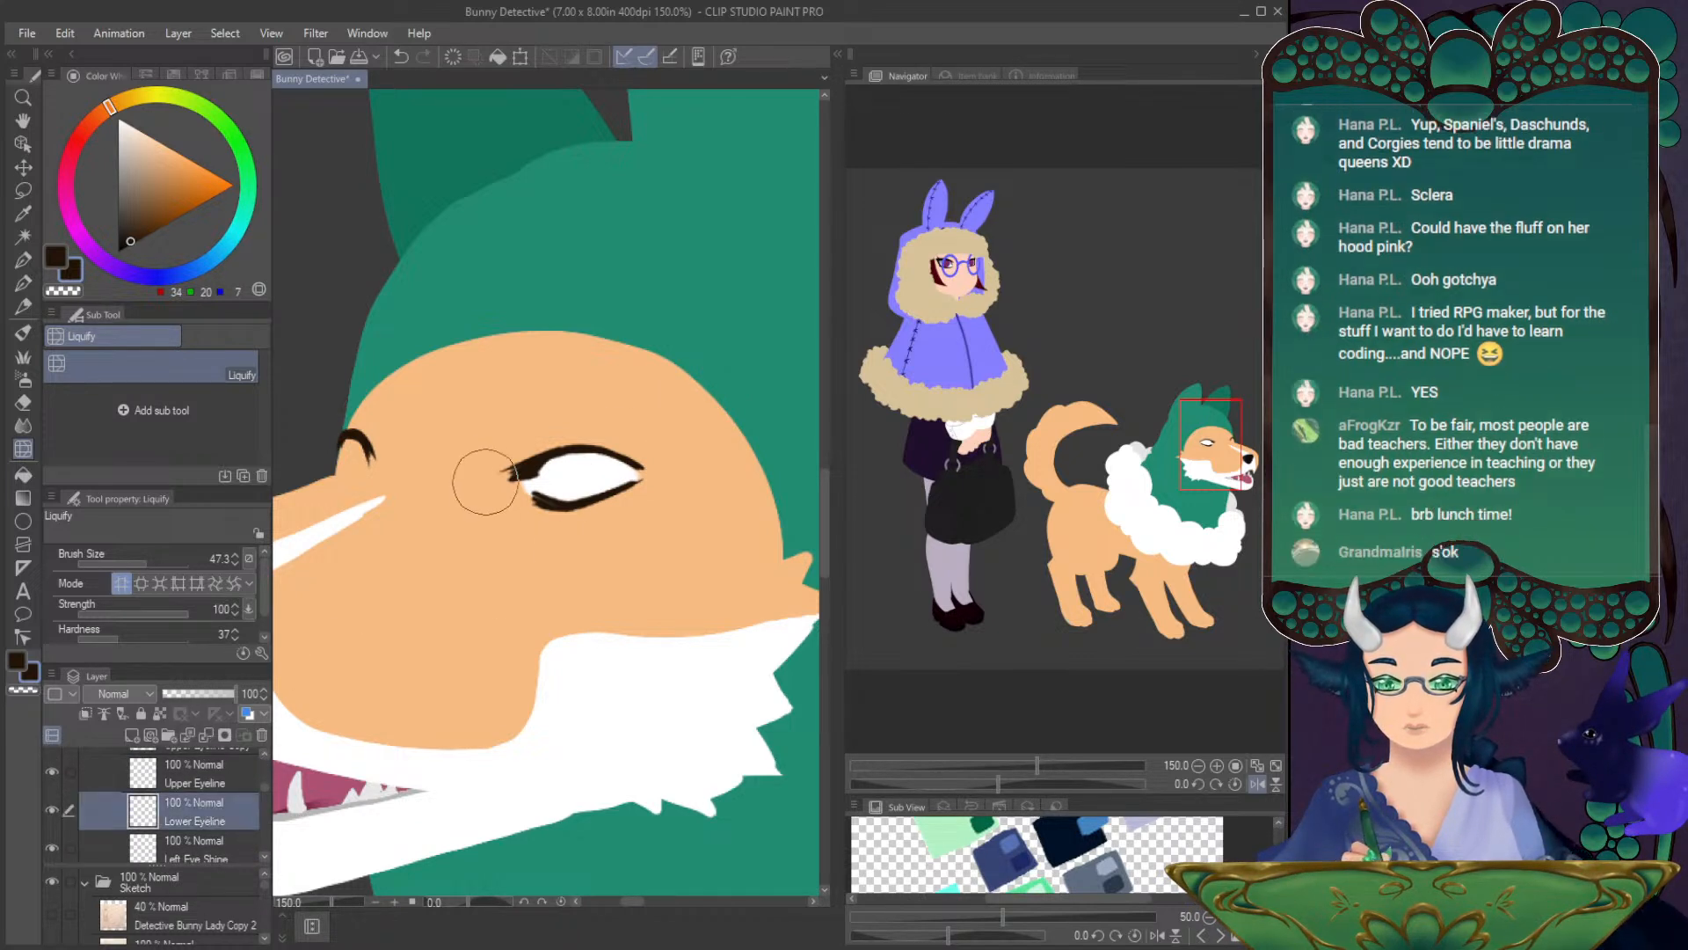
pyautogui.moveTo(501, 493); pyautogui.dragTo(589, 484)
pyautogui.moveTo(149, 565); pyautogui.dragTo(138, 565)
pyautogui.click(189, 774)
pyautogui.moveTo(545, 475); pyautogui.dragTo(535, 475)
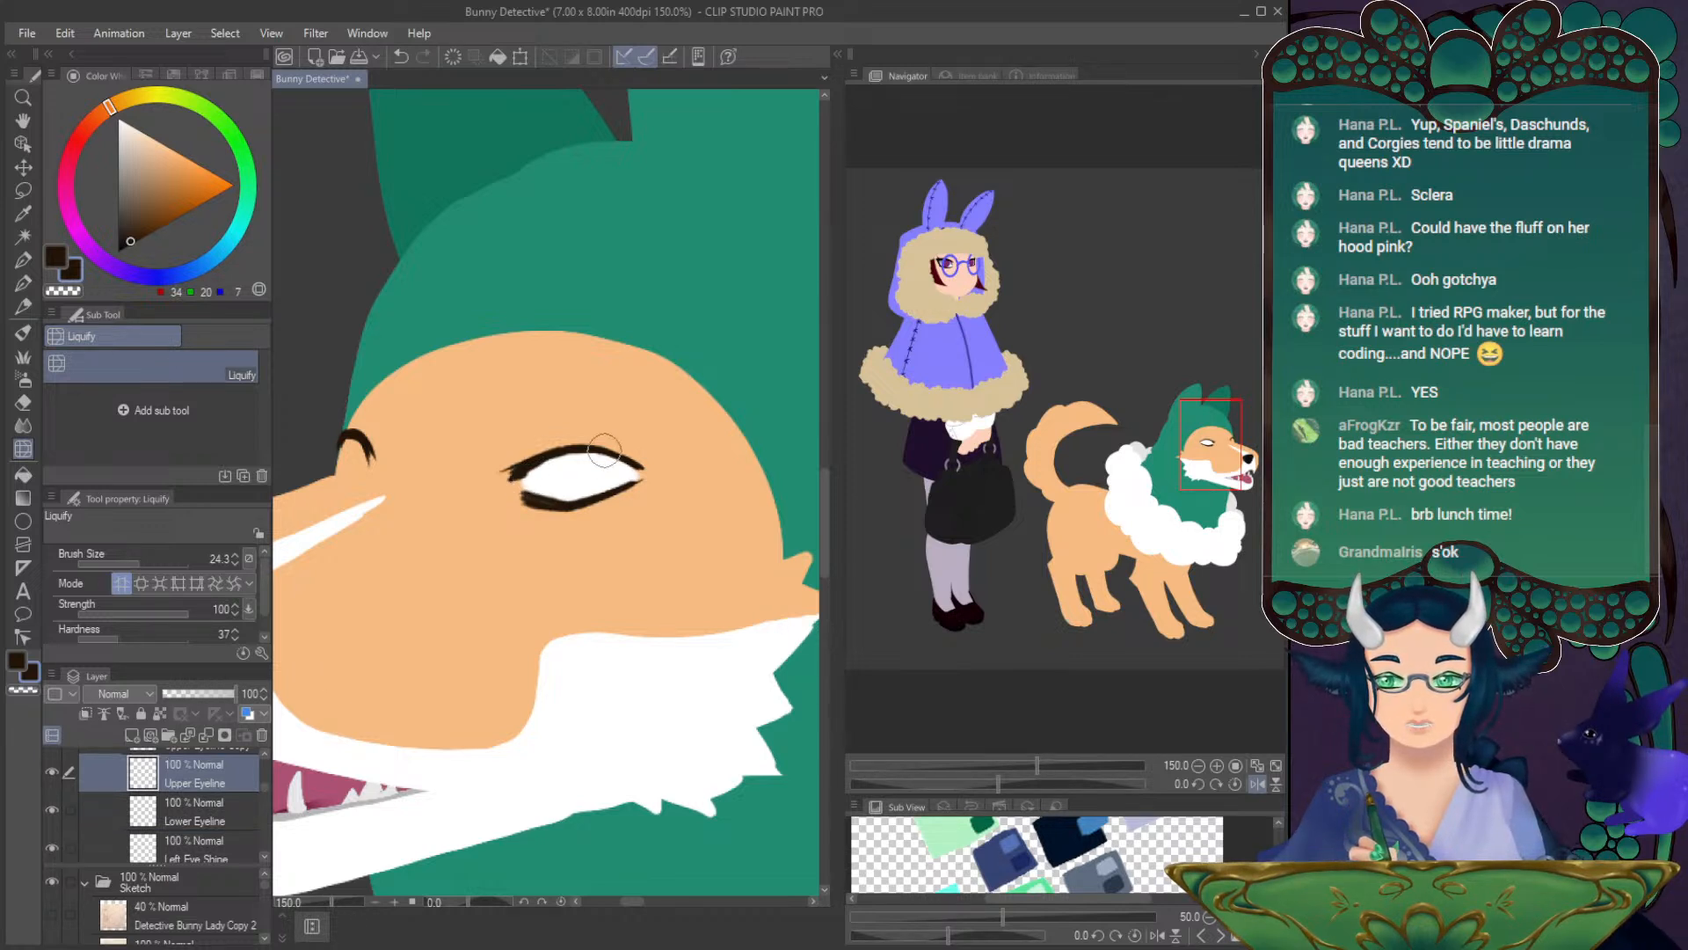
# - Try to thicken the inner part of the near eye's upper eyeline with the Turnip pen at size 7.0
pyautogui.press('p')
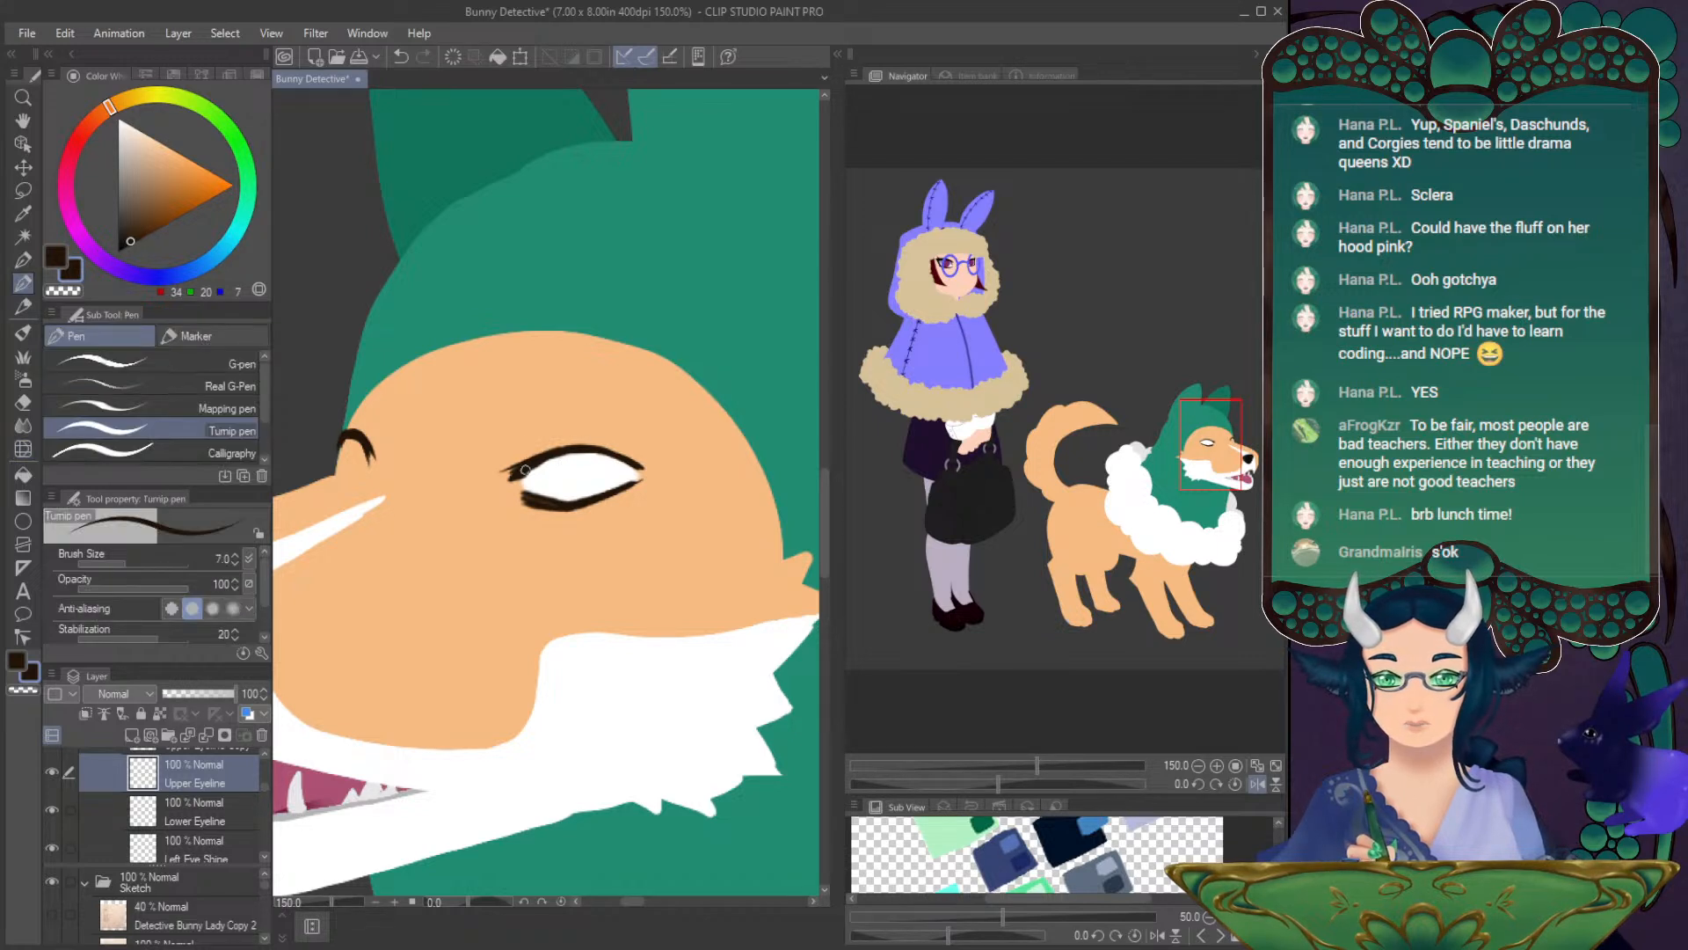
pyautogui.keyDown('alt'); pyautogui.click(561, 508); pyautogui.keyUp('alt')
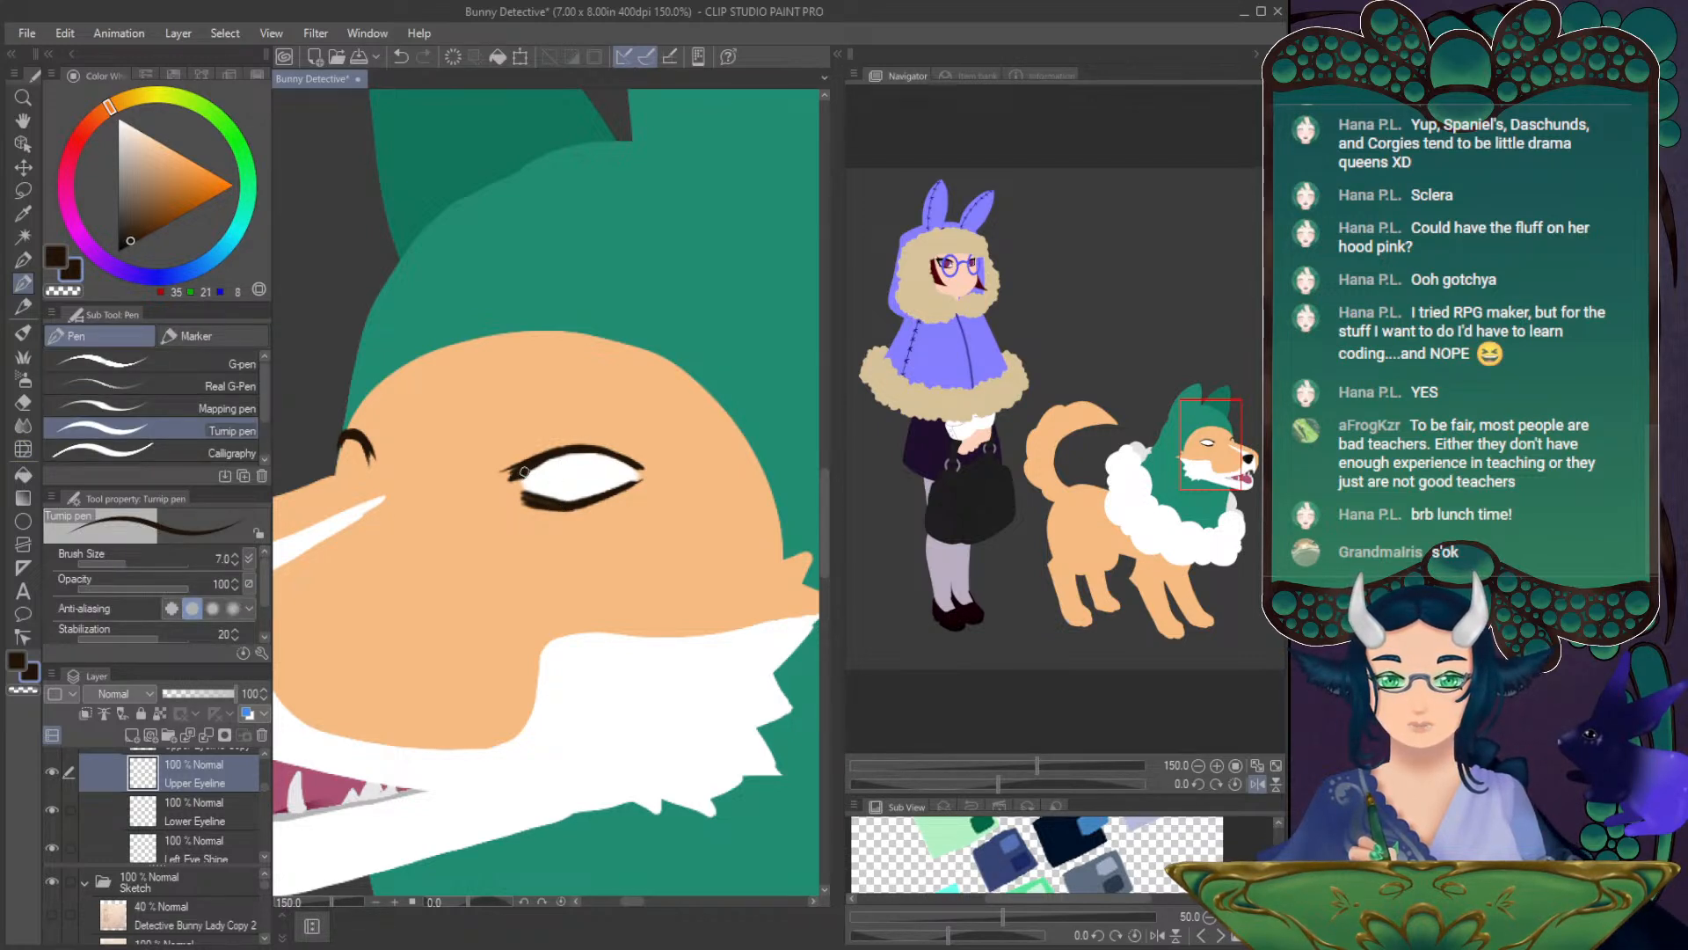
pyautogui.moveTo(530, 466); pyautogui.dragTo(570, 453)
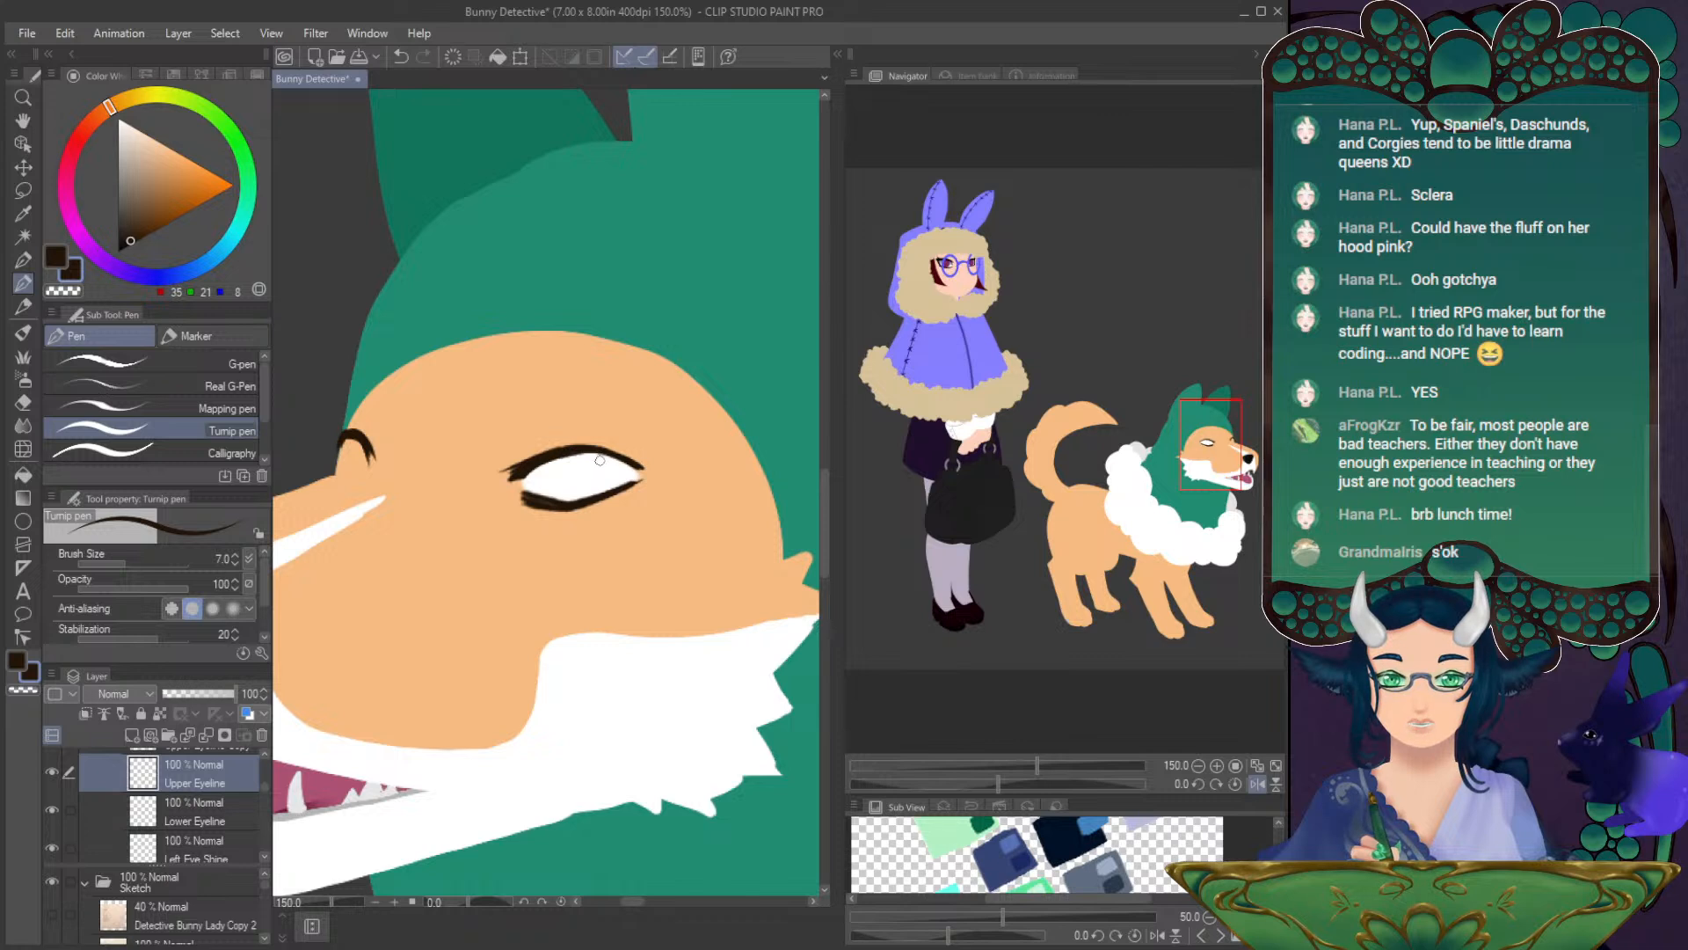
pyautogui.hotkey('ctrl', 'z')
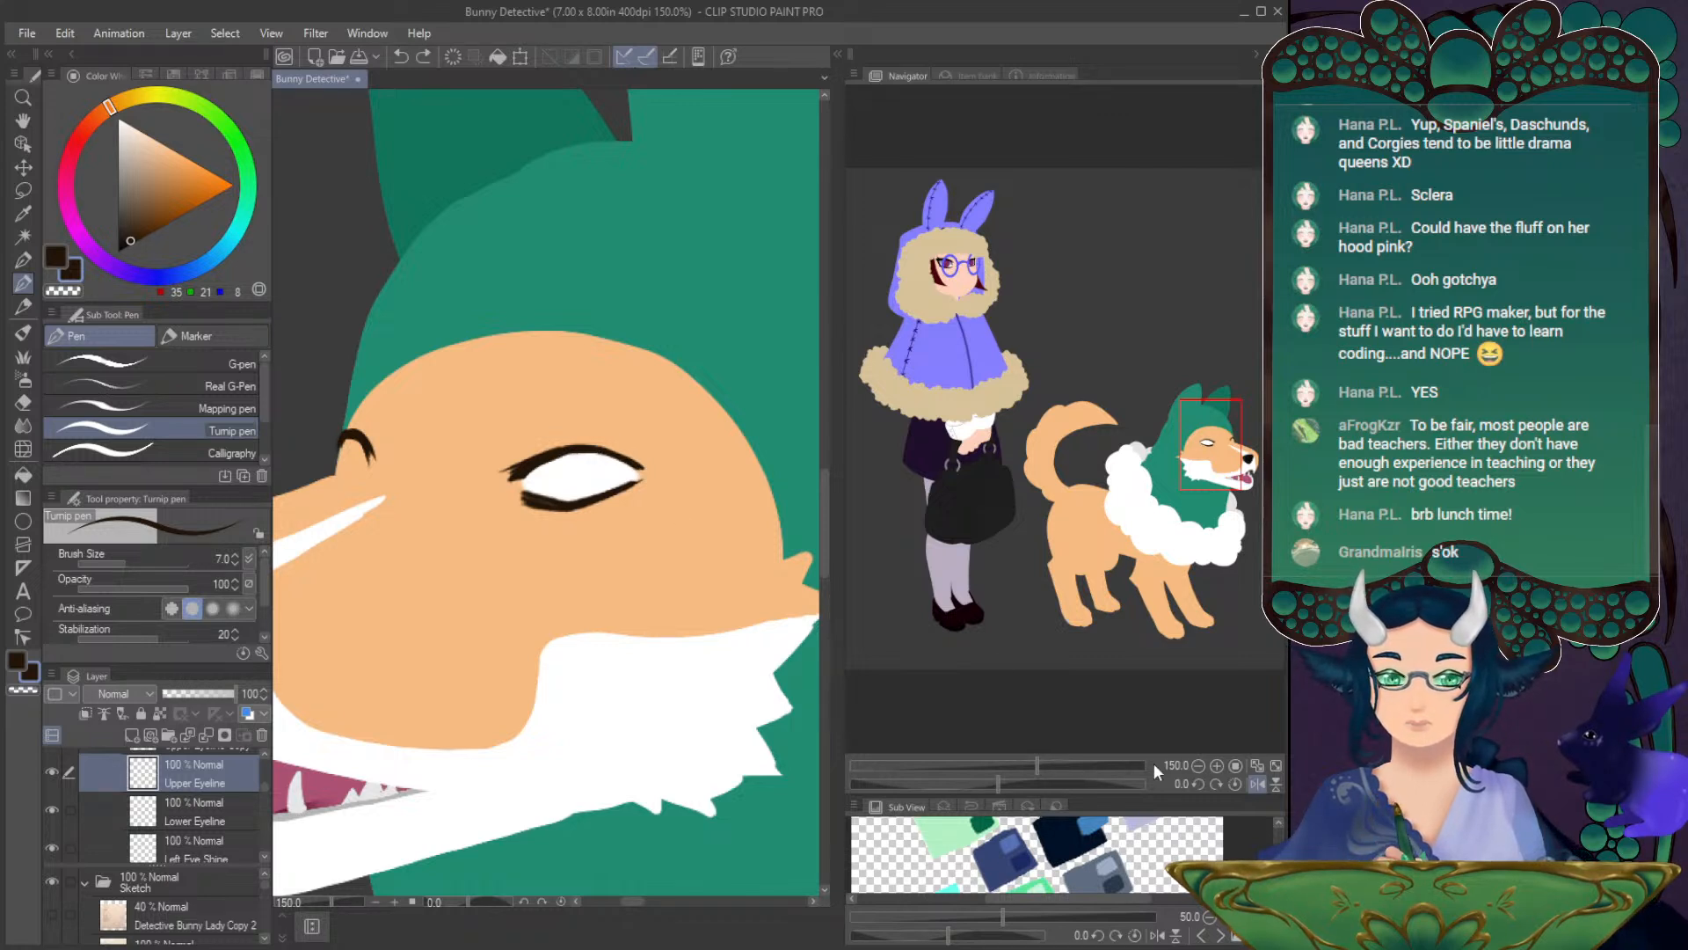
pyautogui.moveTo(997, 777); pyautogui.dragTo(1028, 783)
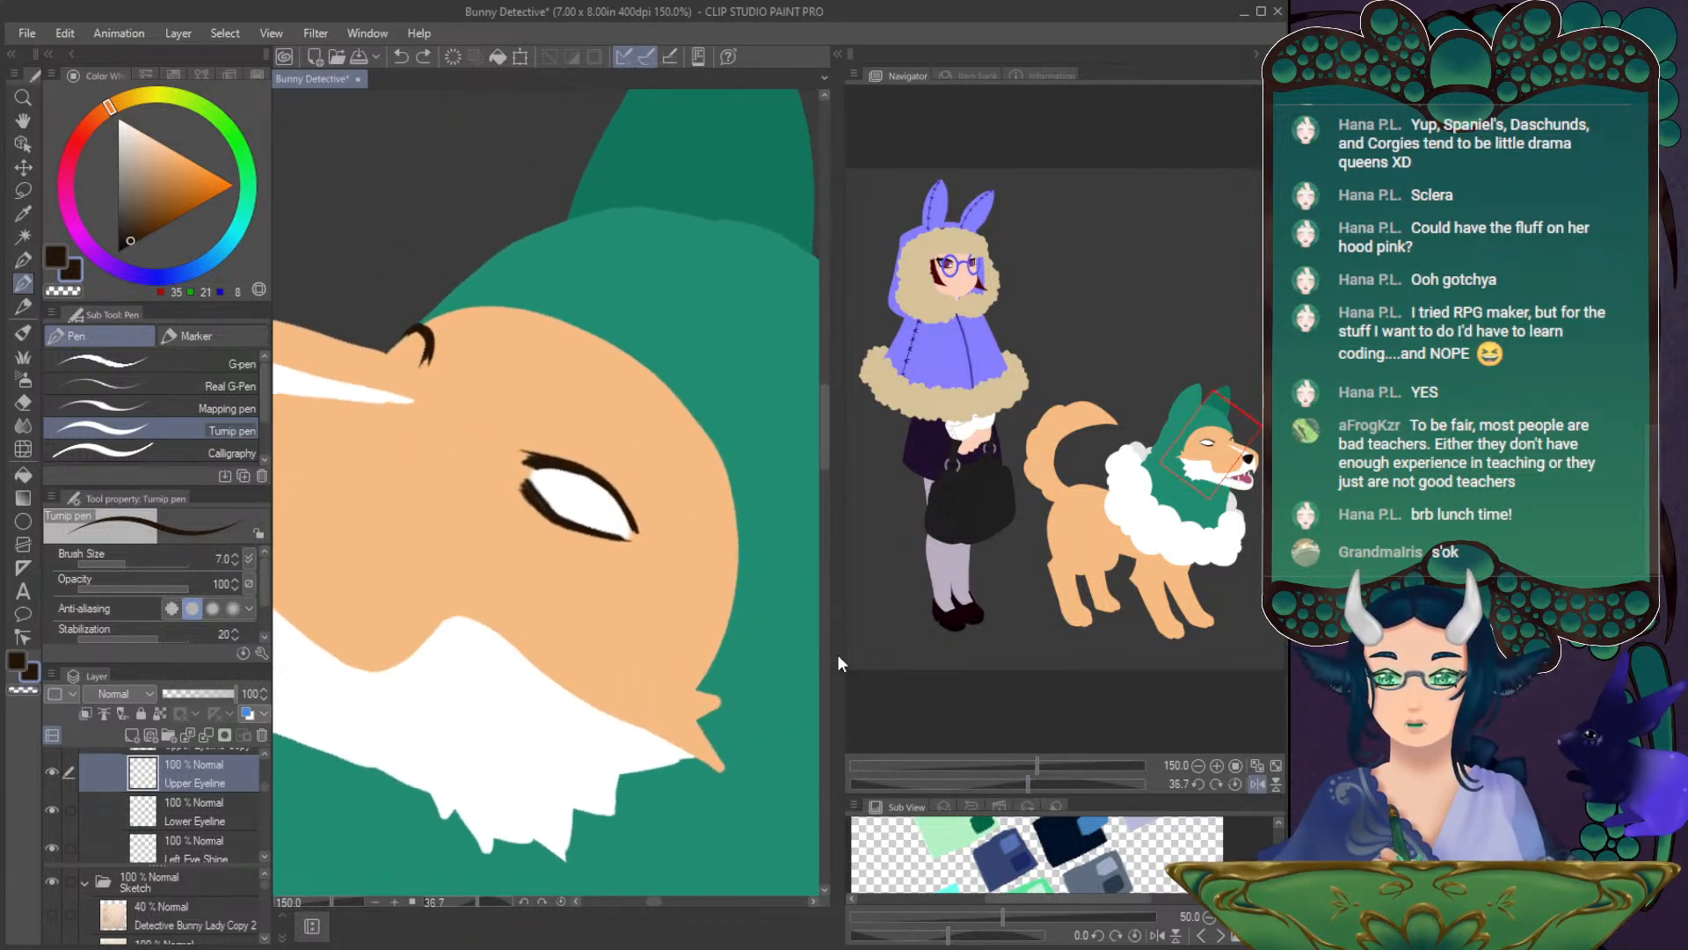
pyautogui.click(1235, 783)
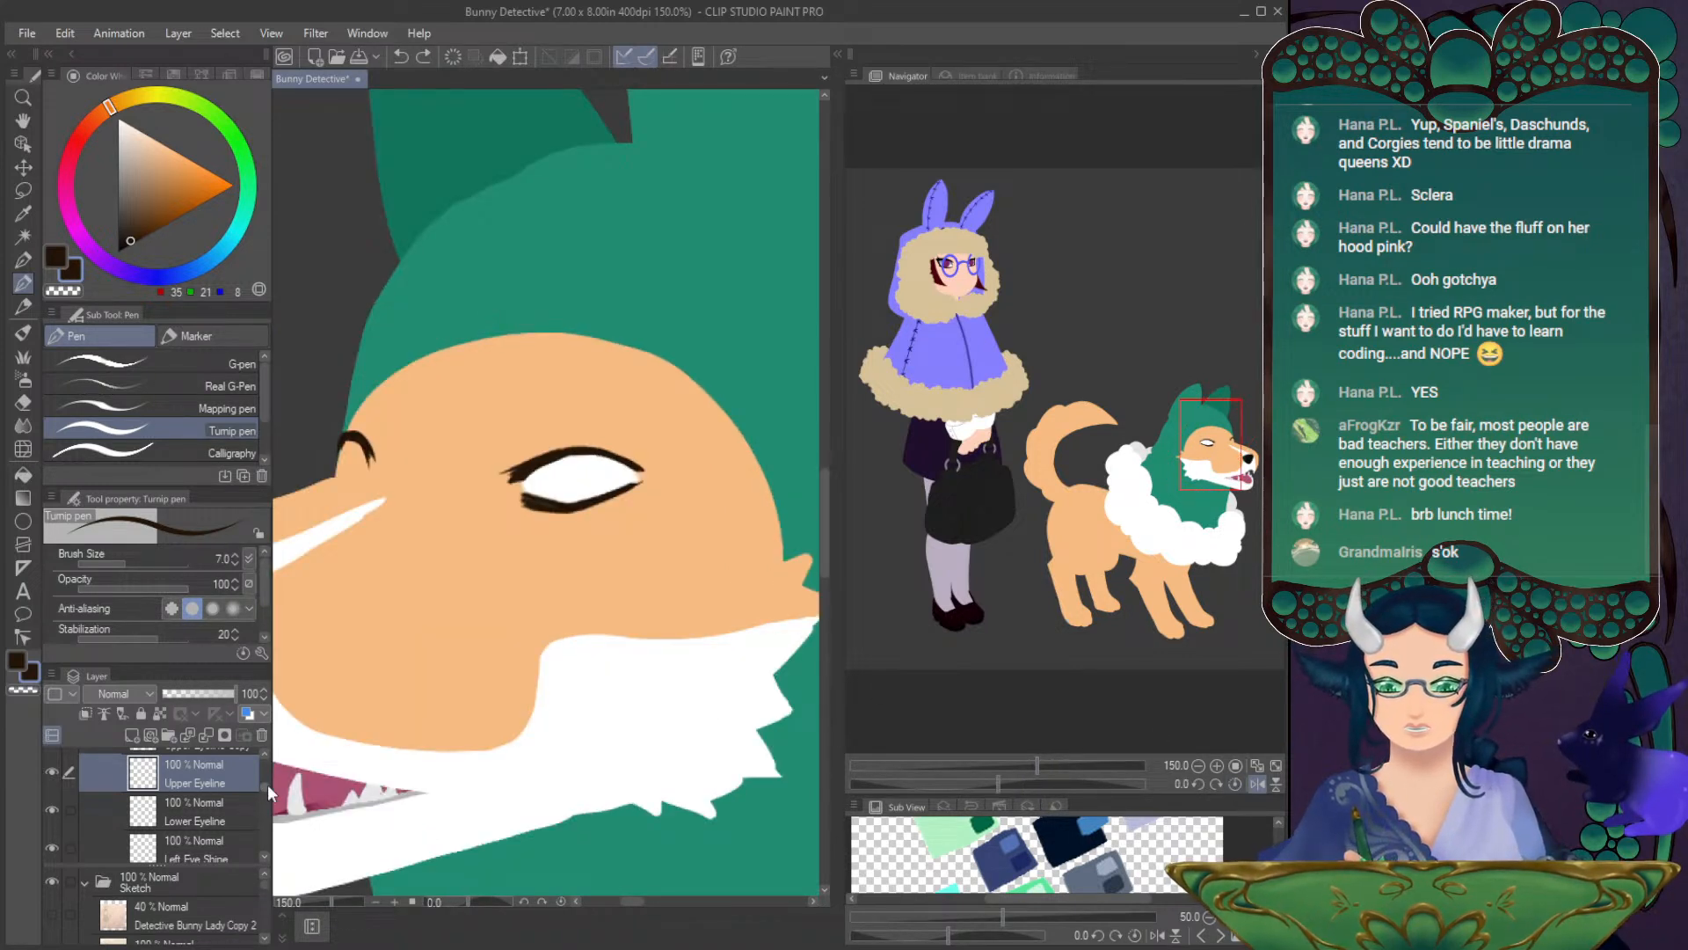
# - Show the iris again and rename the Iris and Sclera layers as Left Iris and Left Sclera
pyautogui.scroll(-1, 265, 789)
pyautogui.scroll(-1, 265, 788)
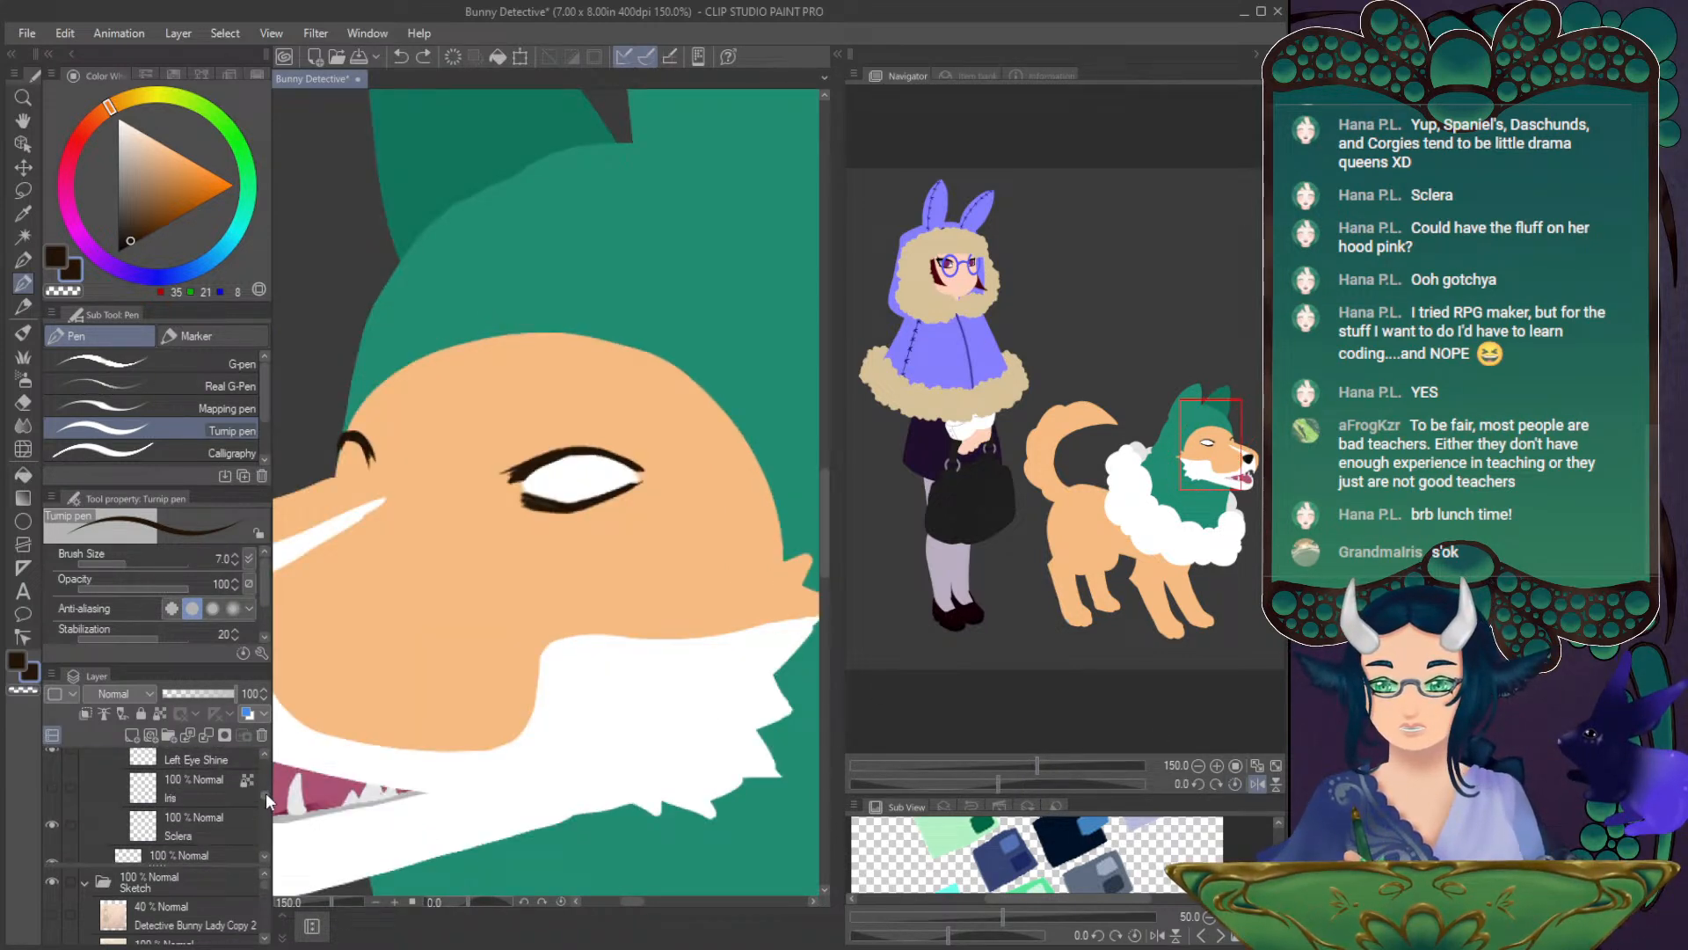
pyautogui.click(52, 786)
pyautogui.click(182, 794)
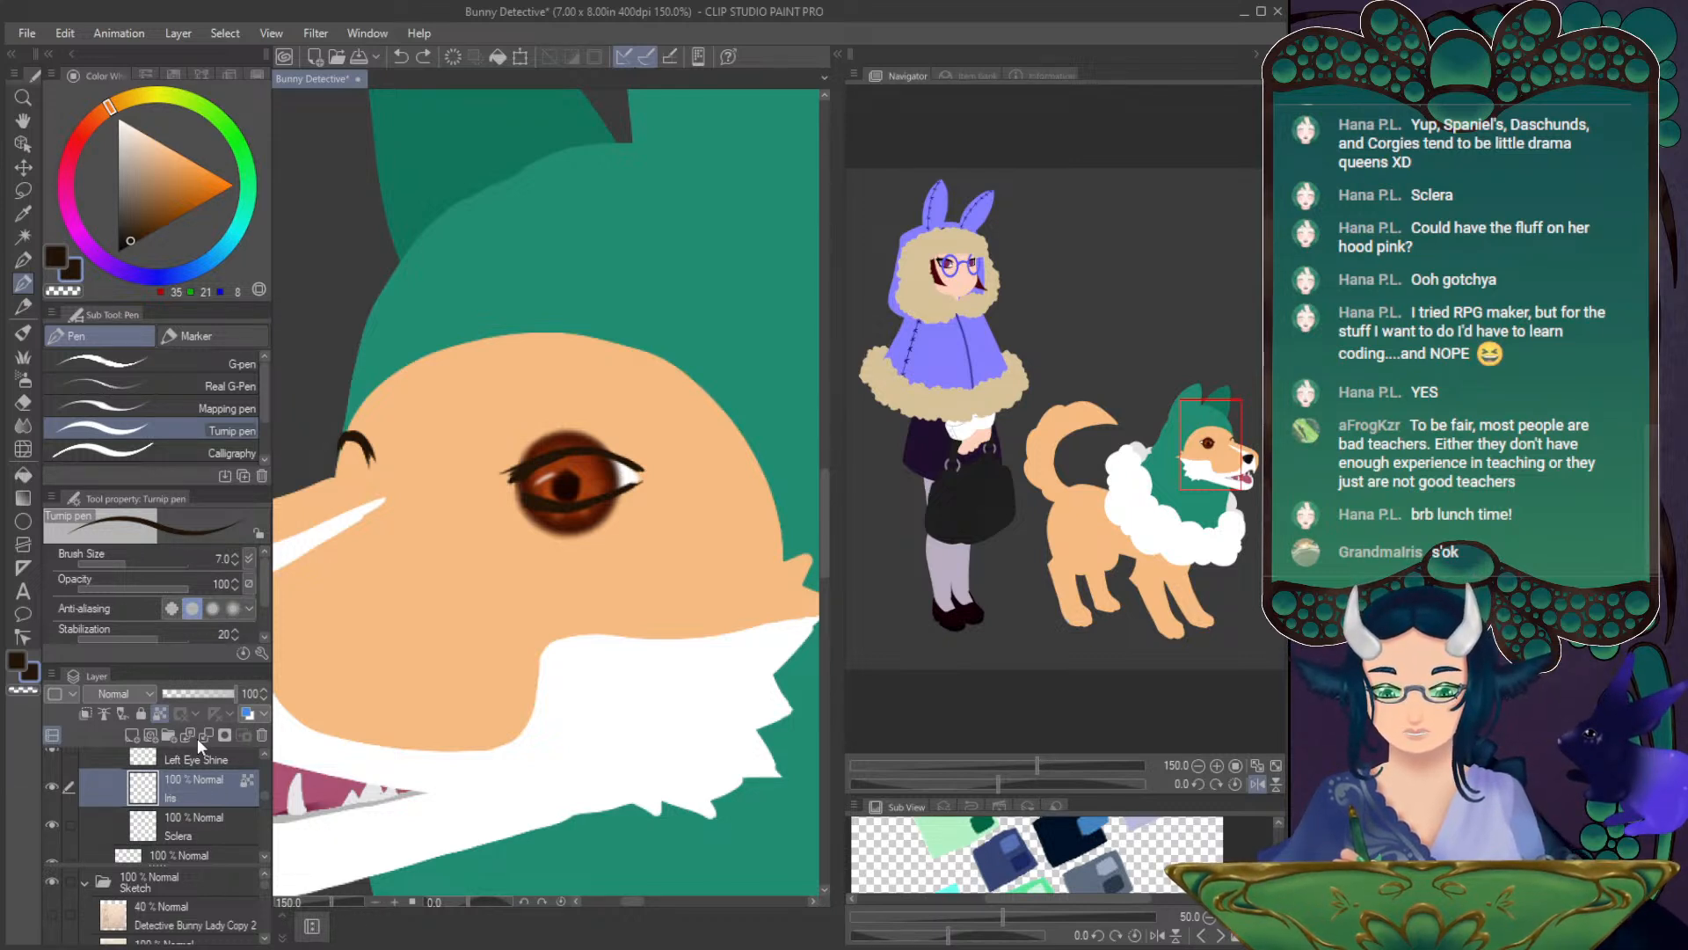
pyautogui.press('Return')
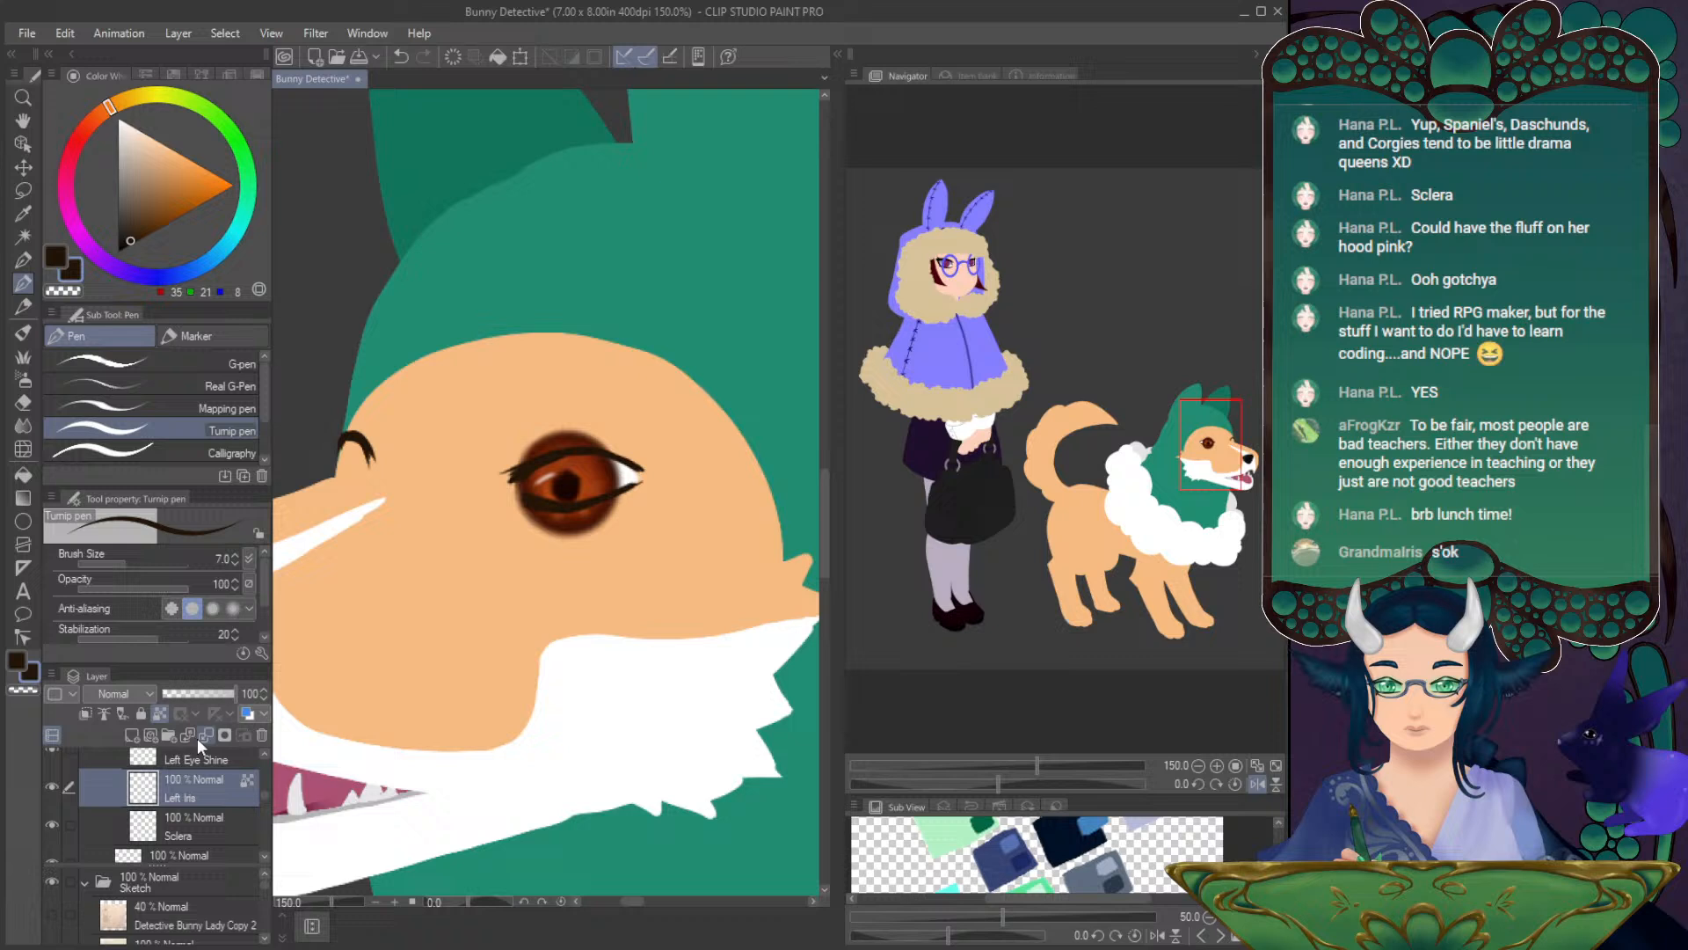
pyautogui.click(167, 836)
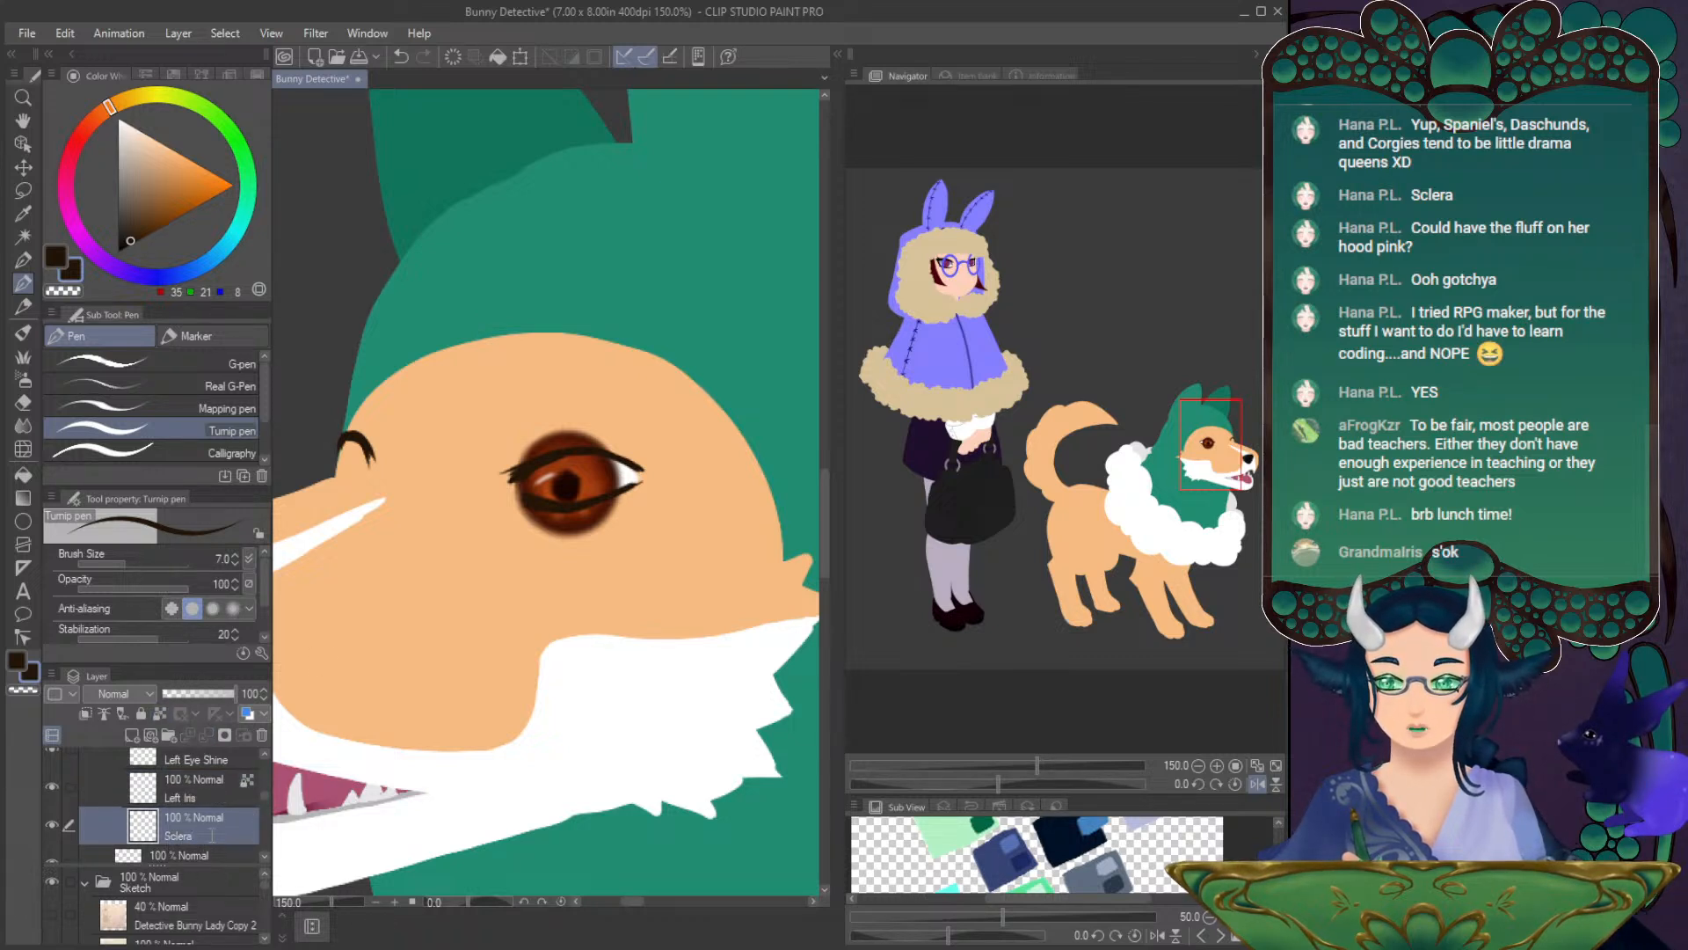
# - Rename the Lower Eyeline layer as Left Lower Eyeline
pyautogui.click(266, 753)
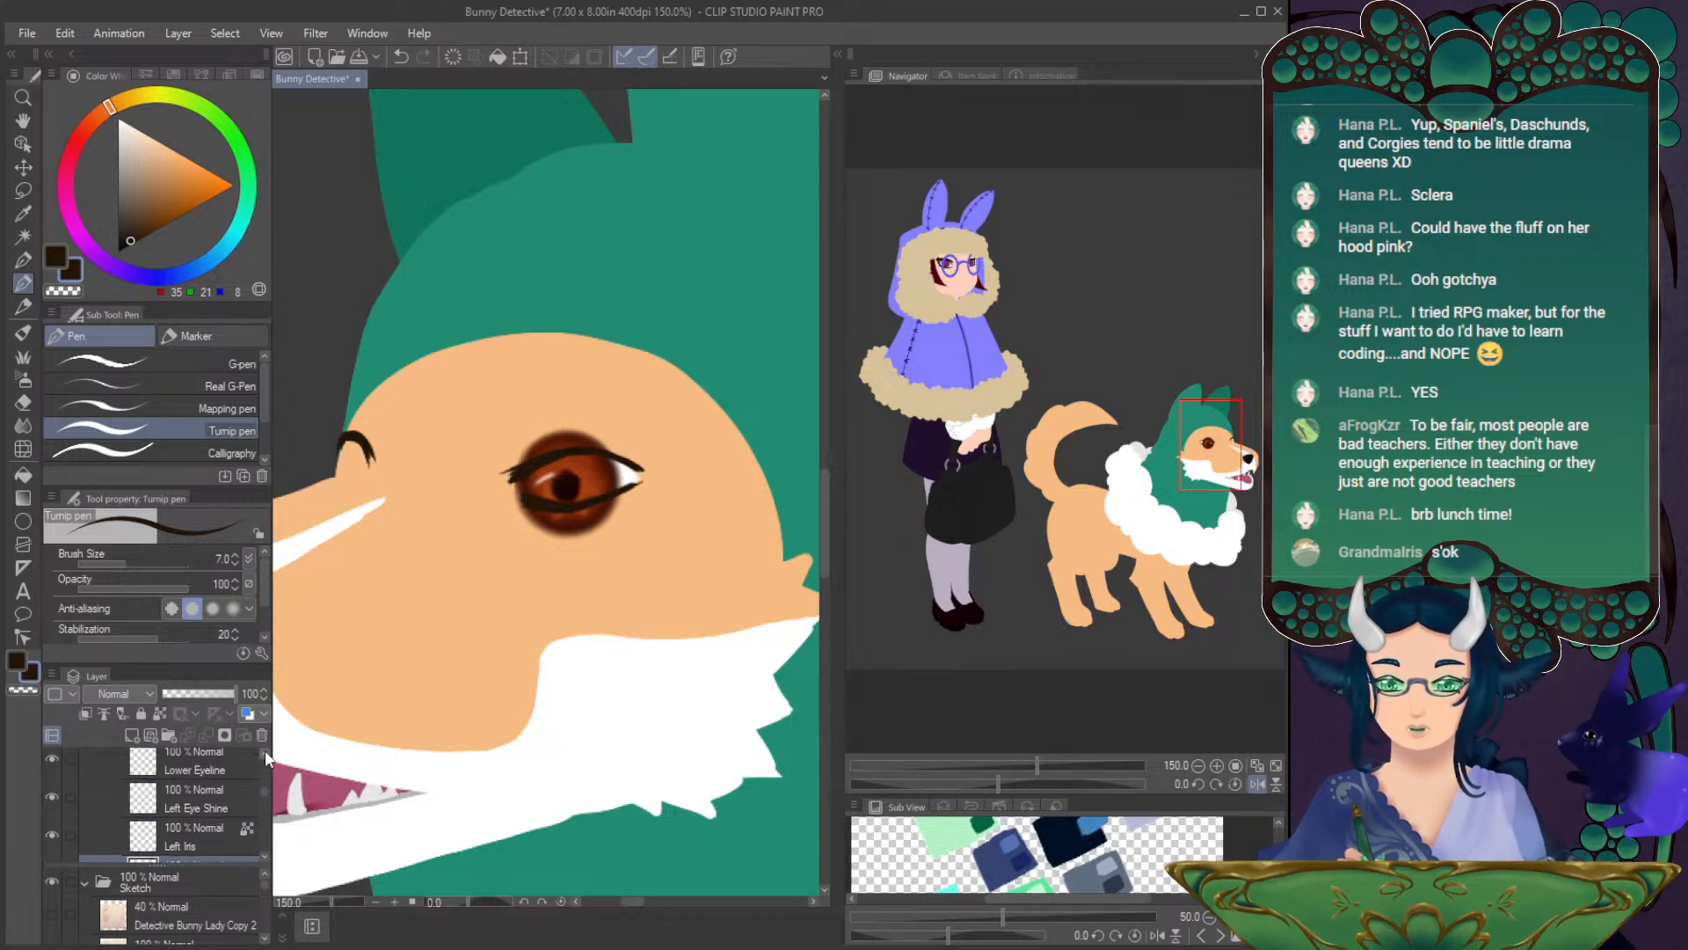
pyautogui.click(262, 752)
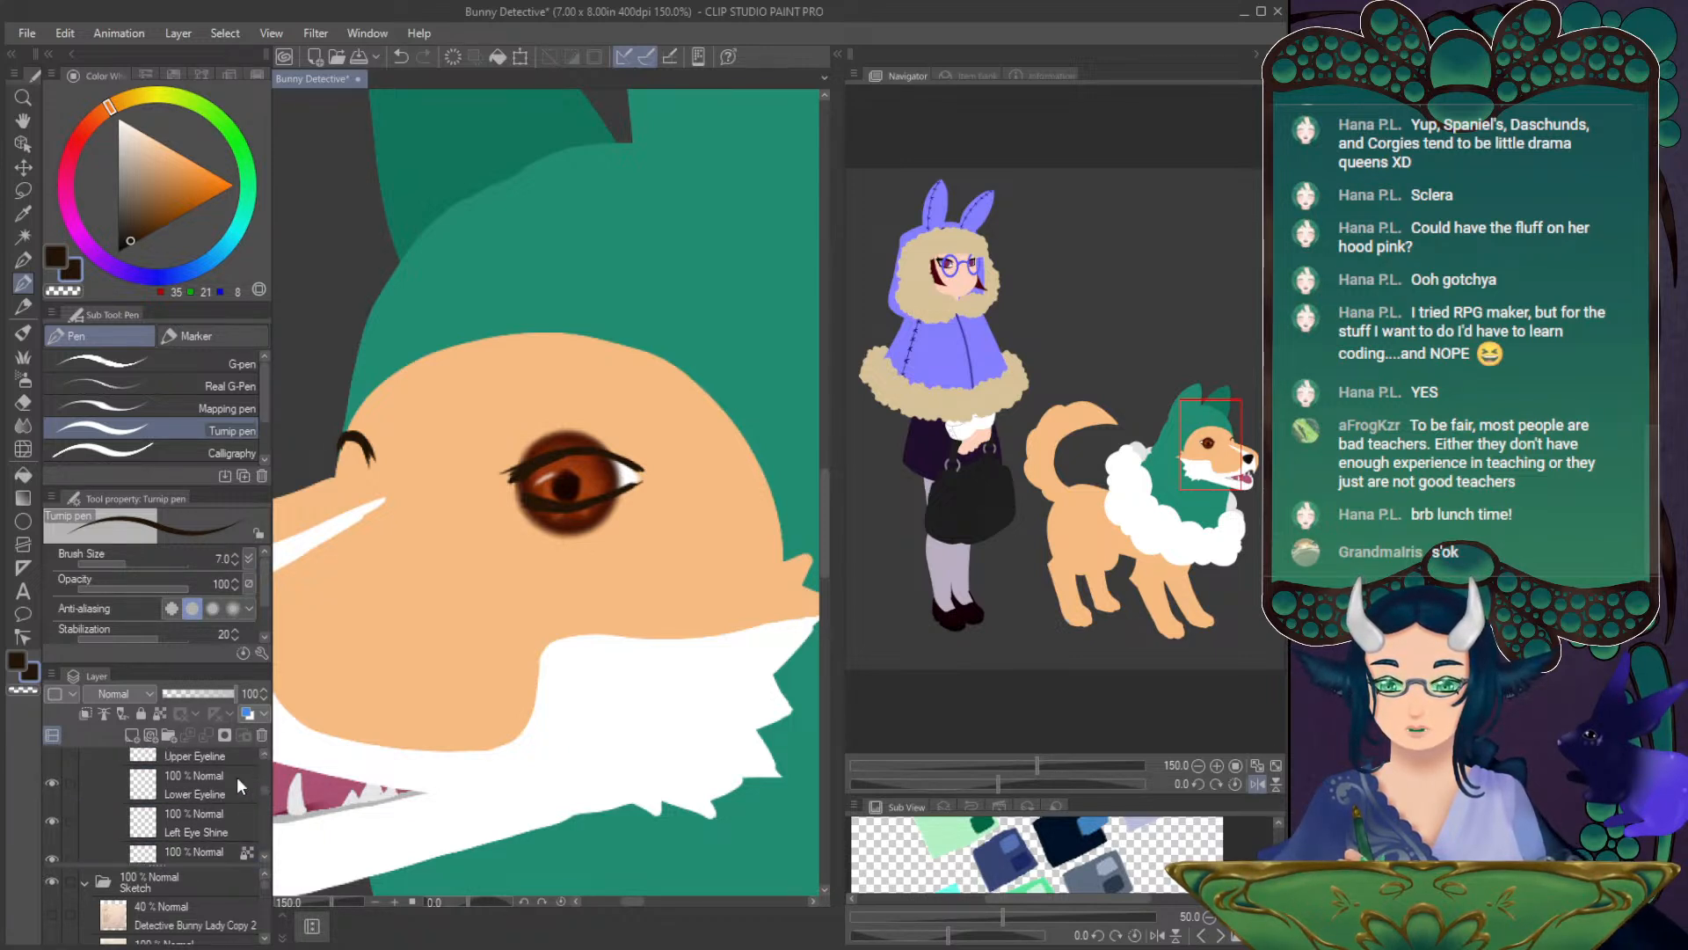
pyautogui.click(226, 797)
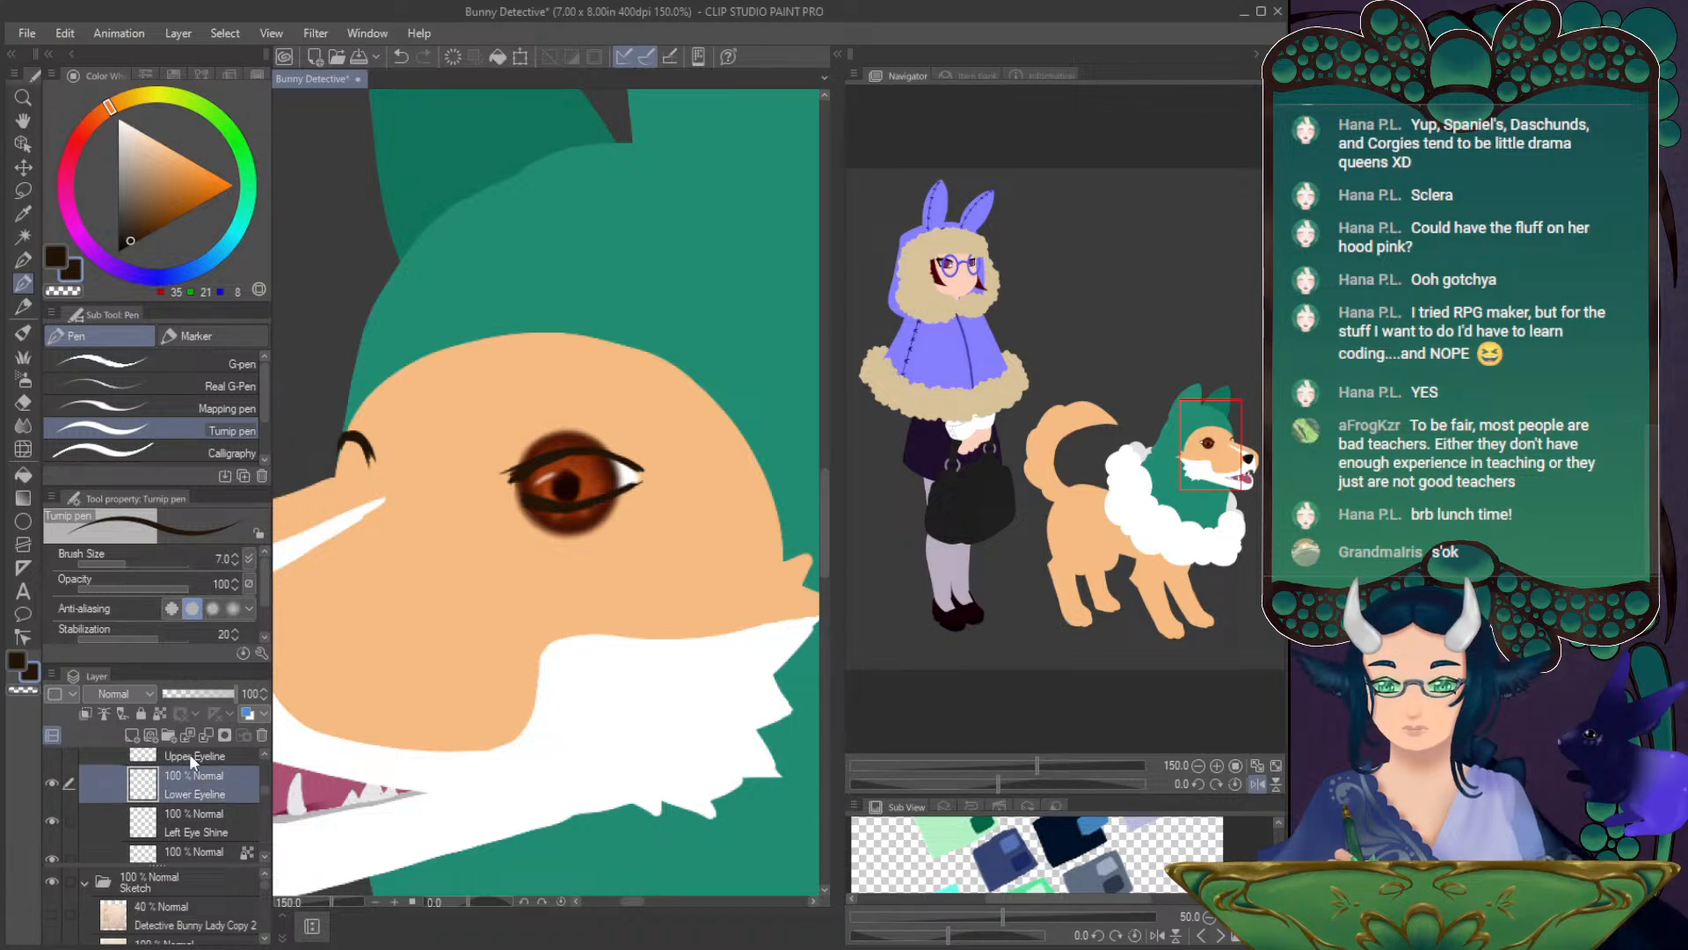
pyautogui.scroll(1, 258, 810)
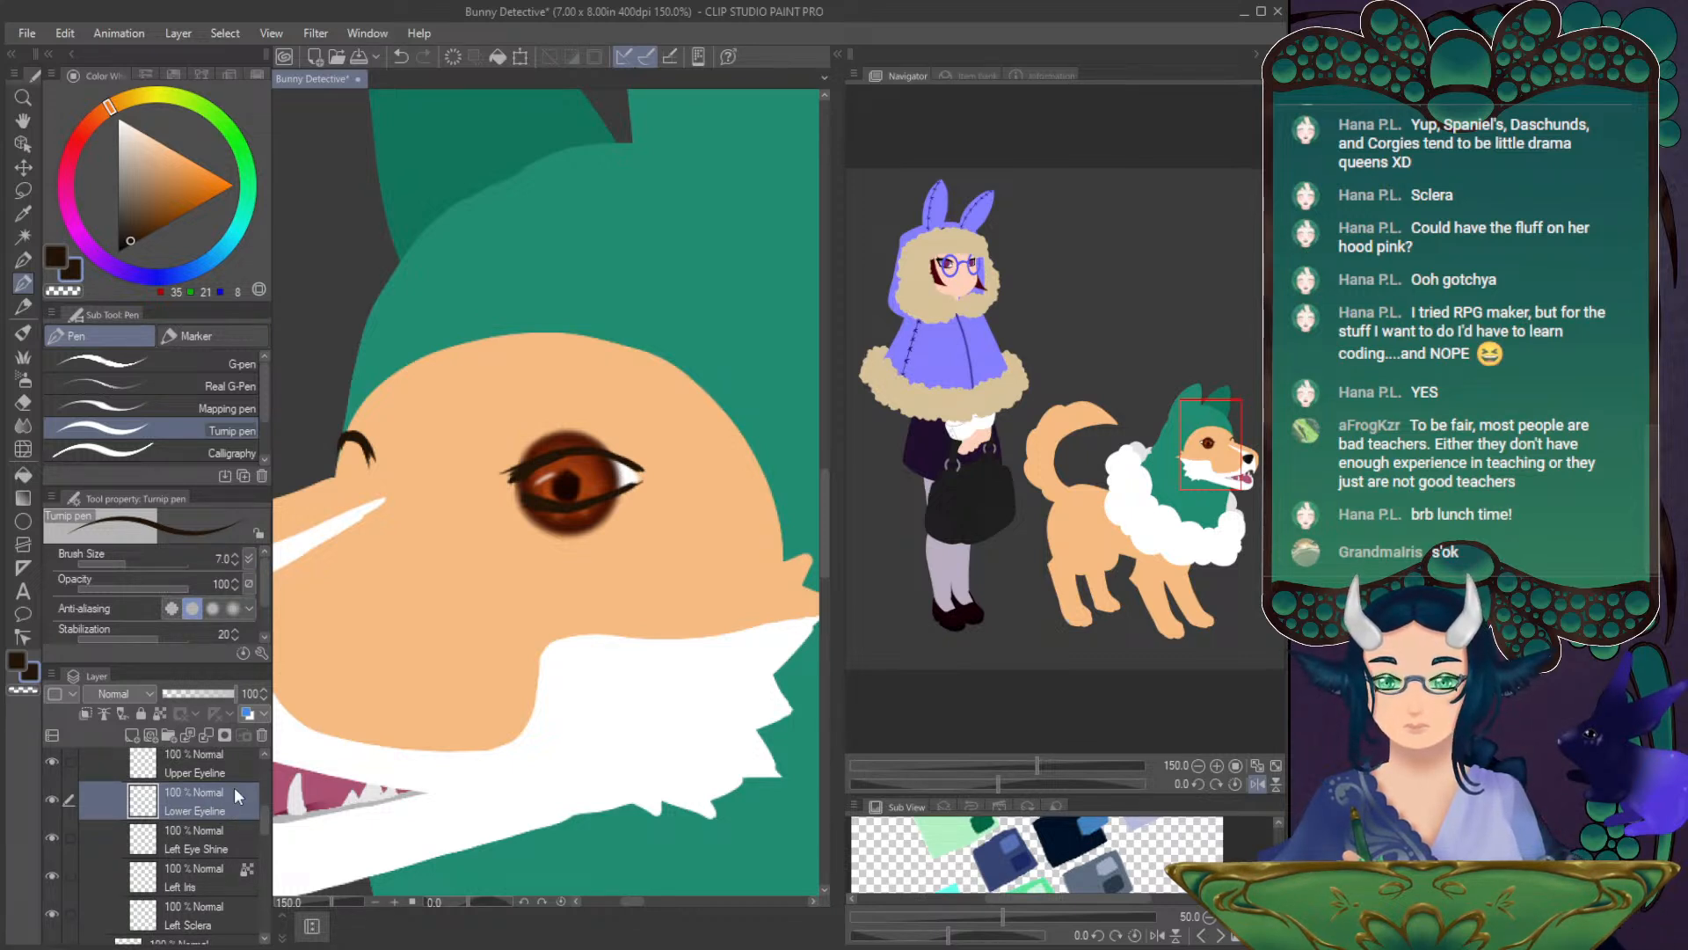
pyautogui.write('Left')
pyautogui.press('Return')
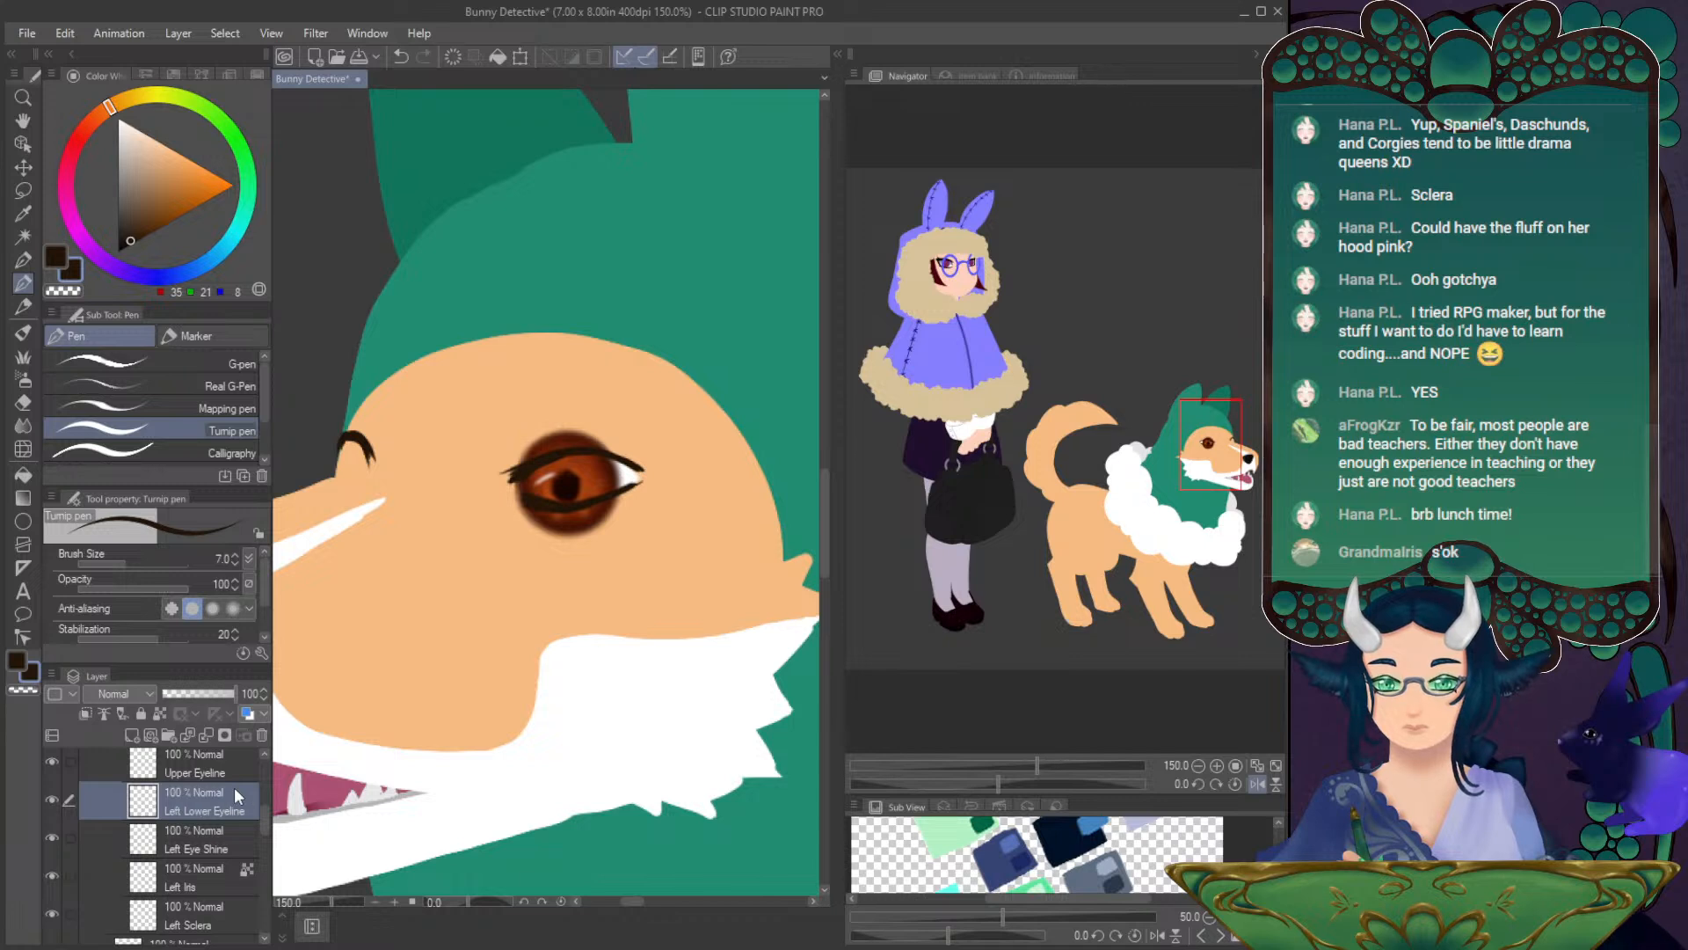
# - Rename the Upper Eyeline layer as Left Upper Eyeline
pyautogui.scroll(1, 255, 814)
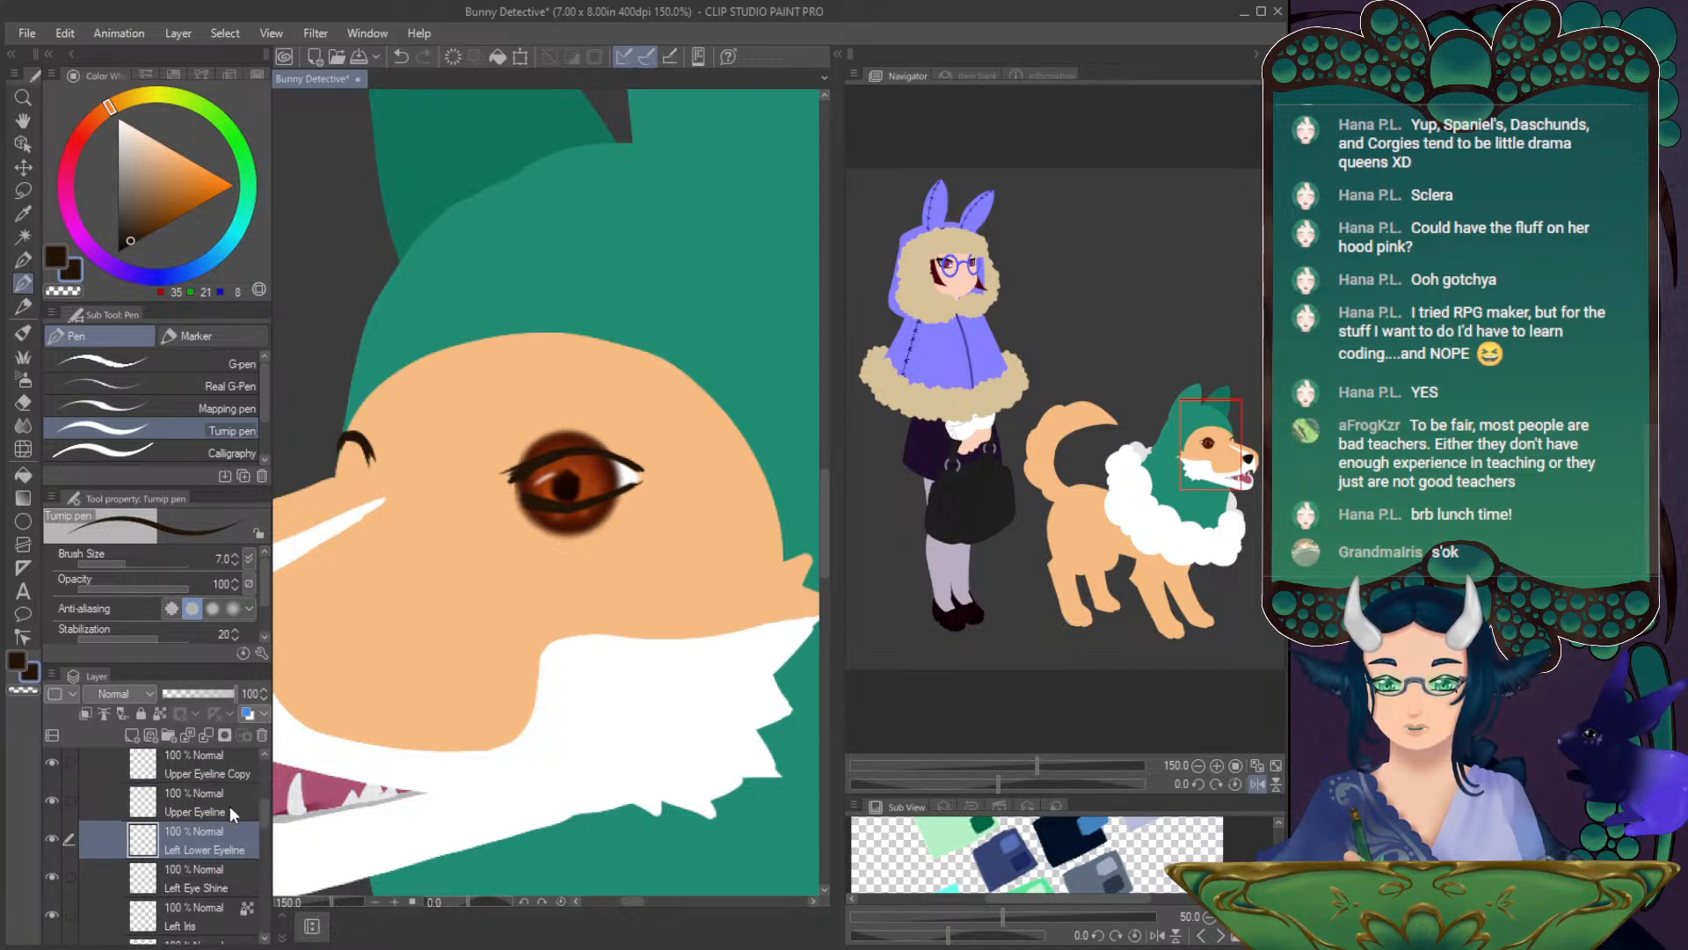
pyautogui.click(224, 806)
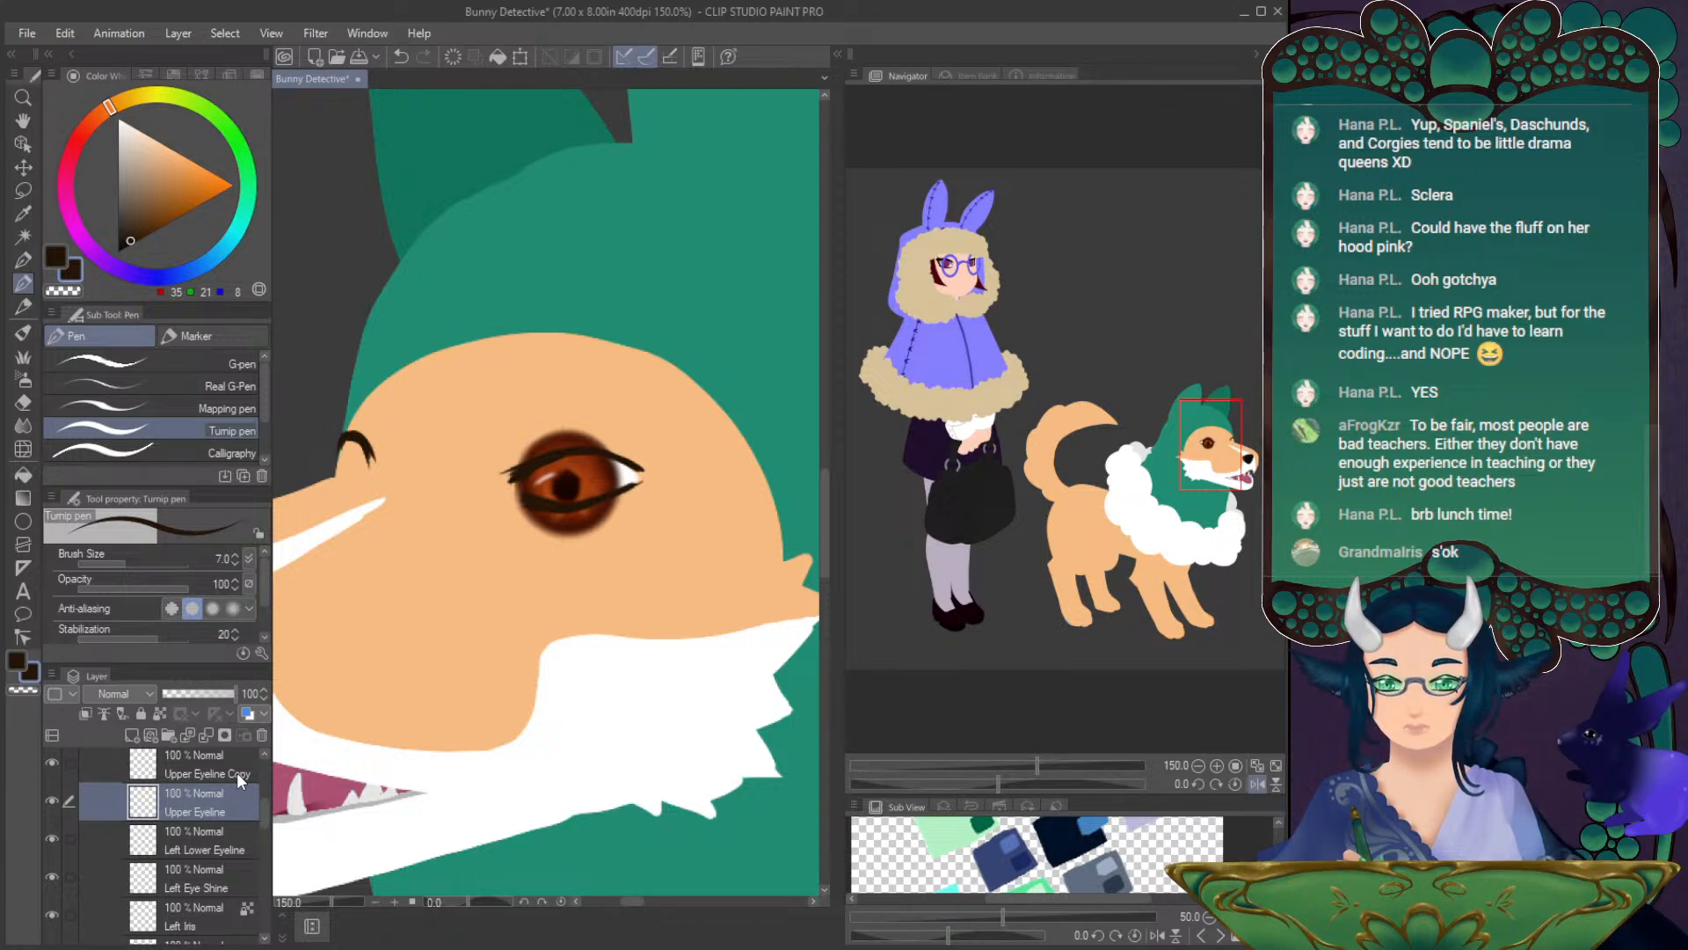
pyautogui.write('Left')
pyautogui.press('Return')
pyautogui.scroll(1, 262, 809)
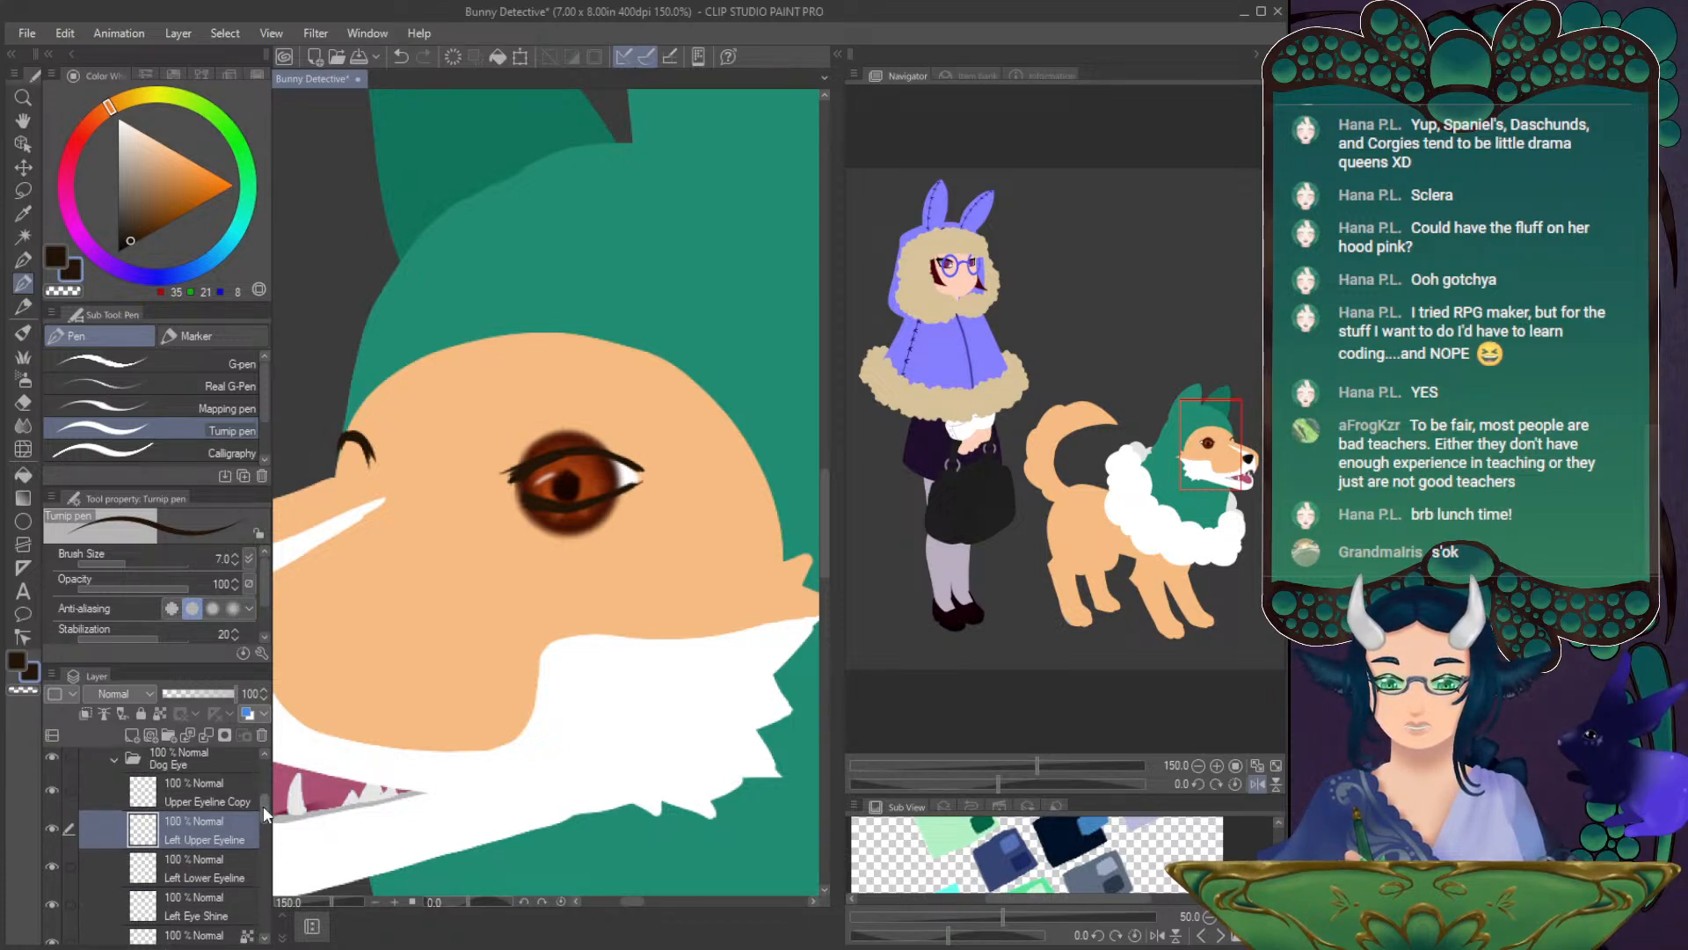
# - Move the Upper Eyeline Copy layer directly below Left Sclera and rename it as Right Upper Eyeline
pyautogui.click(51, 800)
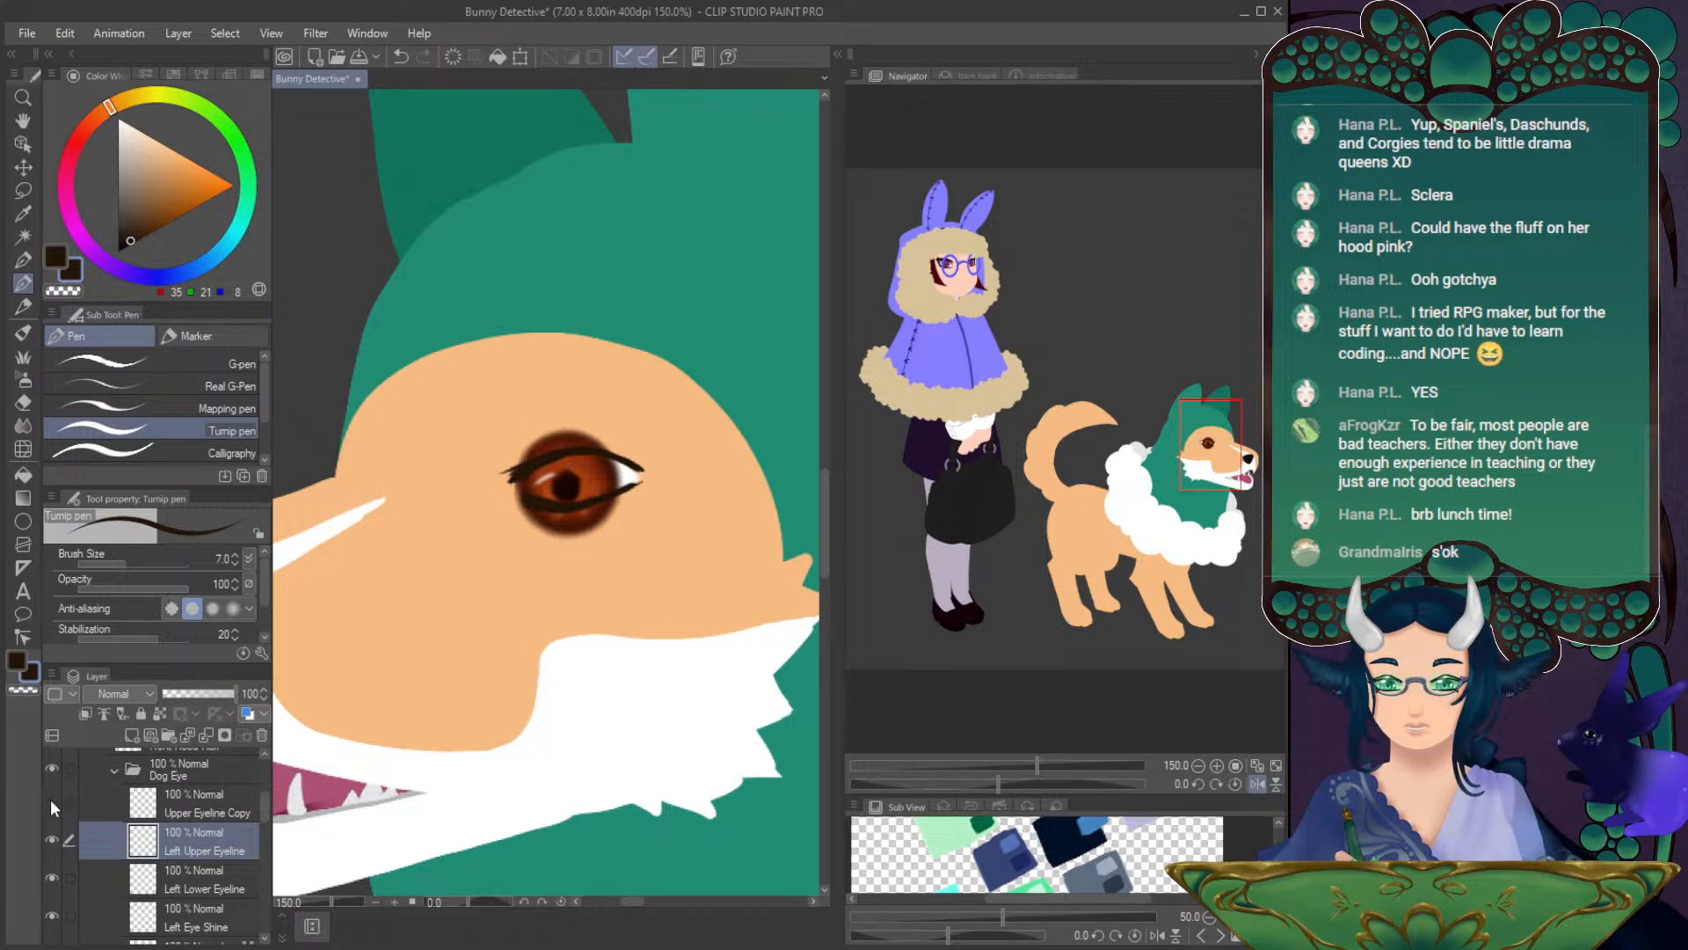
pyautogui.click(51, 801)
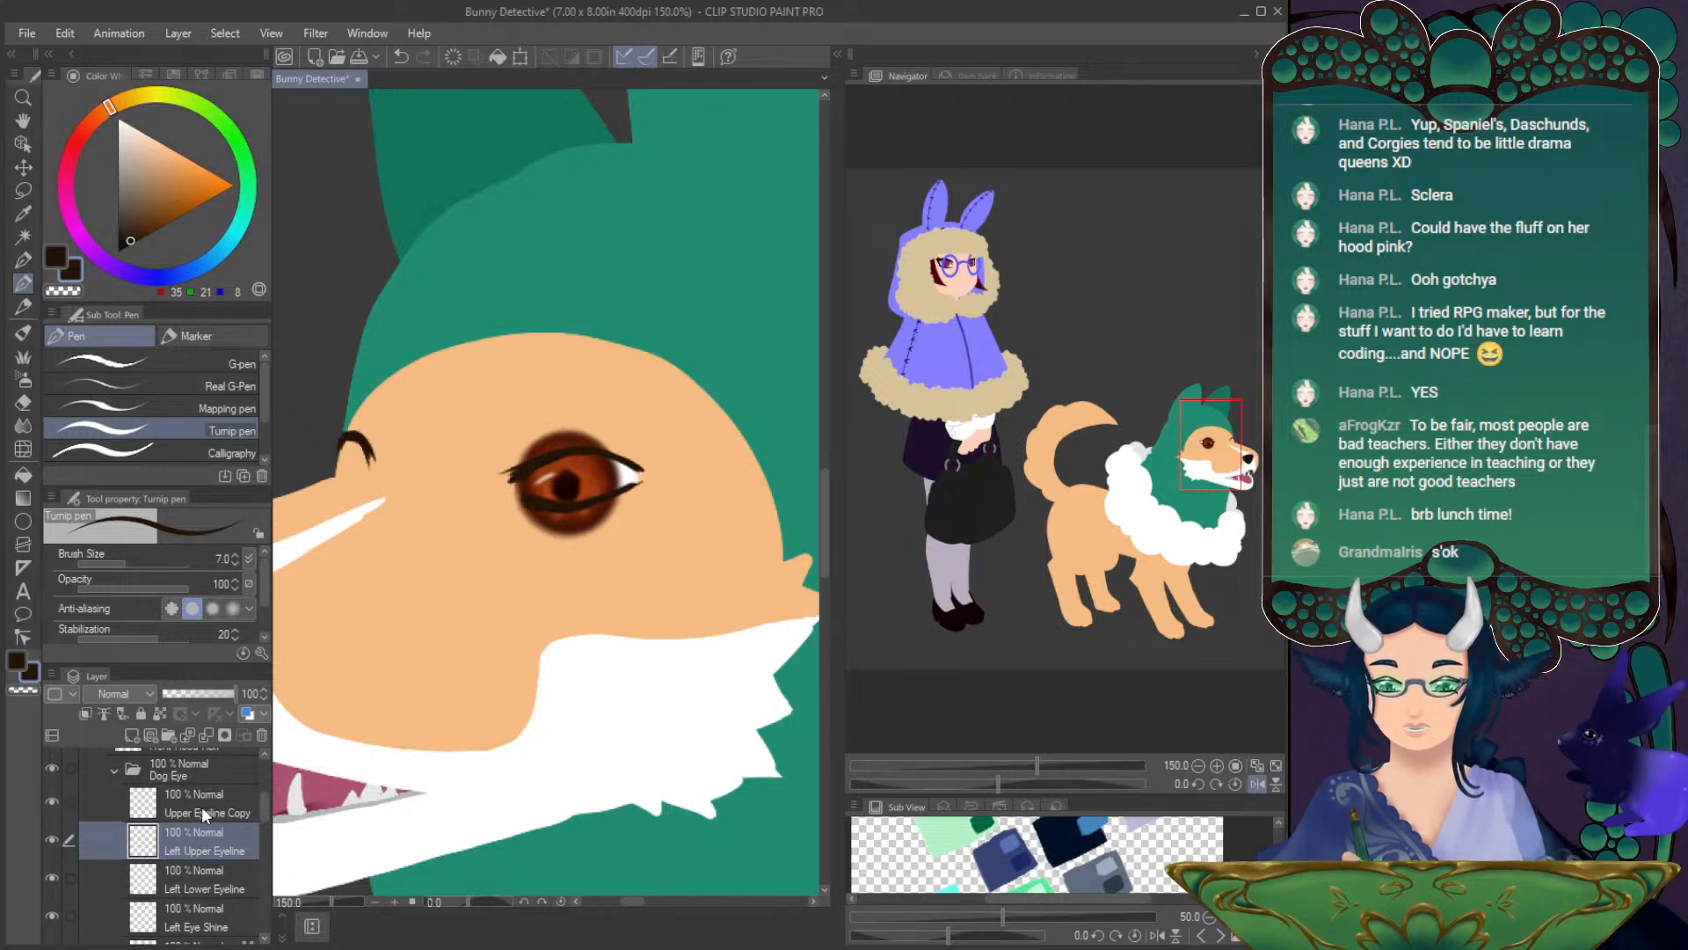
pyautogui.click(204, 808)
pyautogui.scroll(-1, 203, 778)
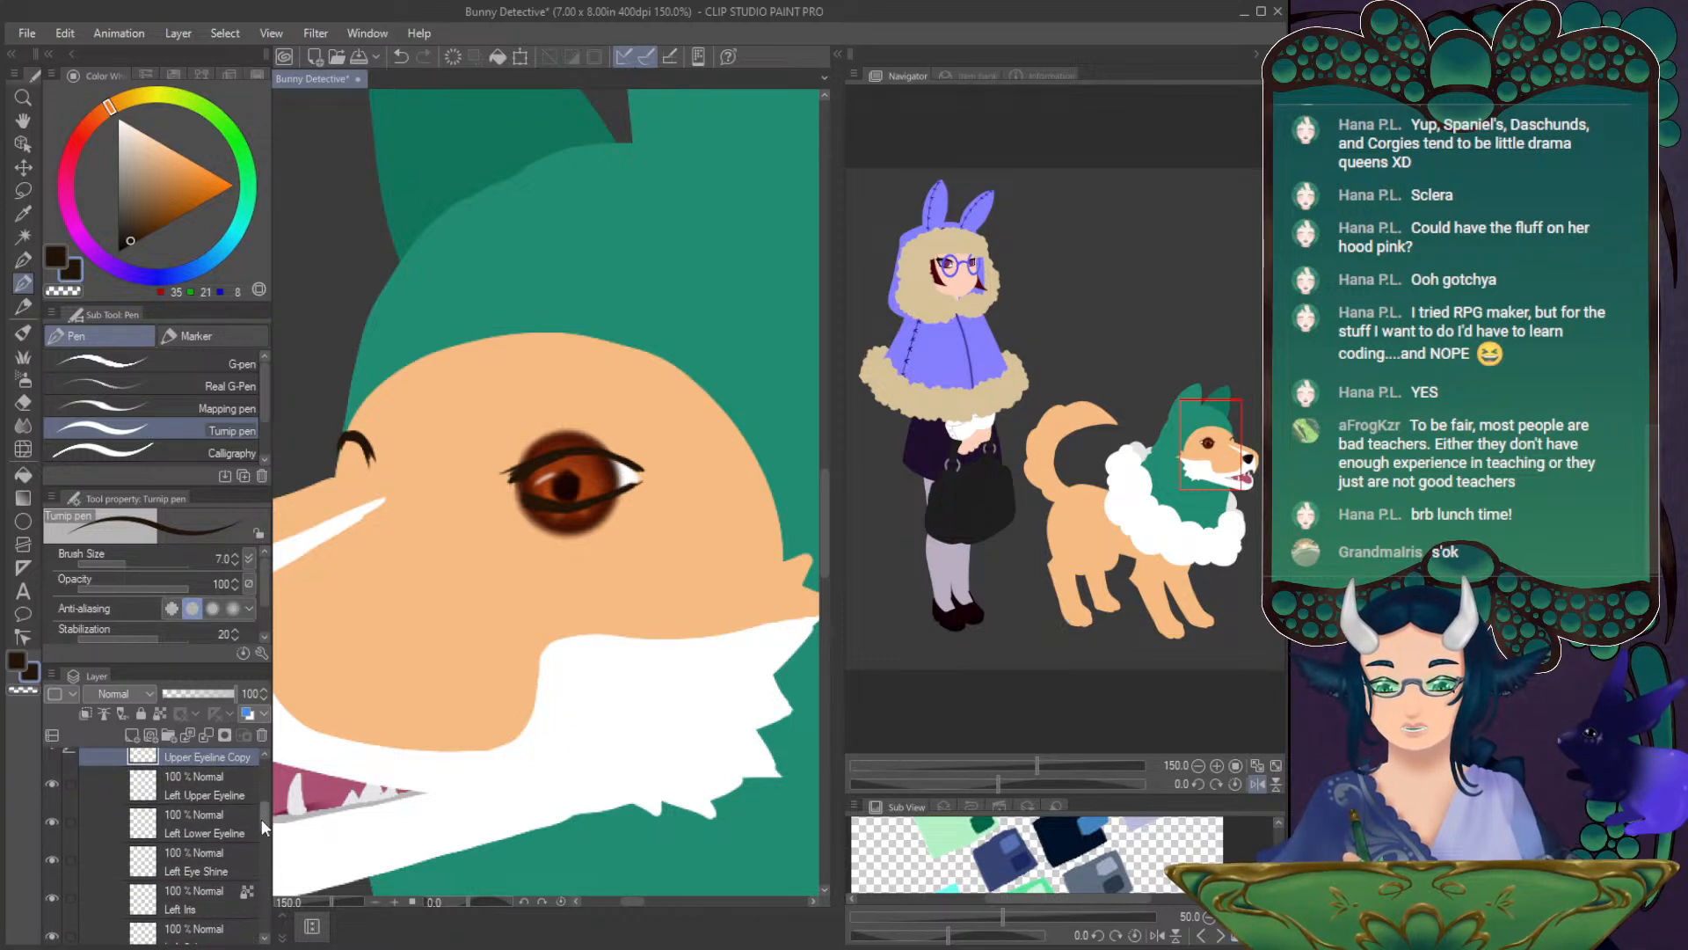
pyautogui.moveTo(196, 839); pyautogui.dragTo(201, 877)
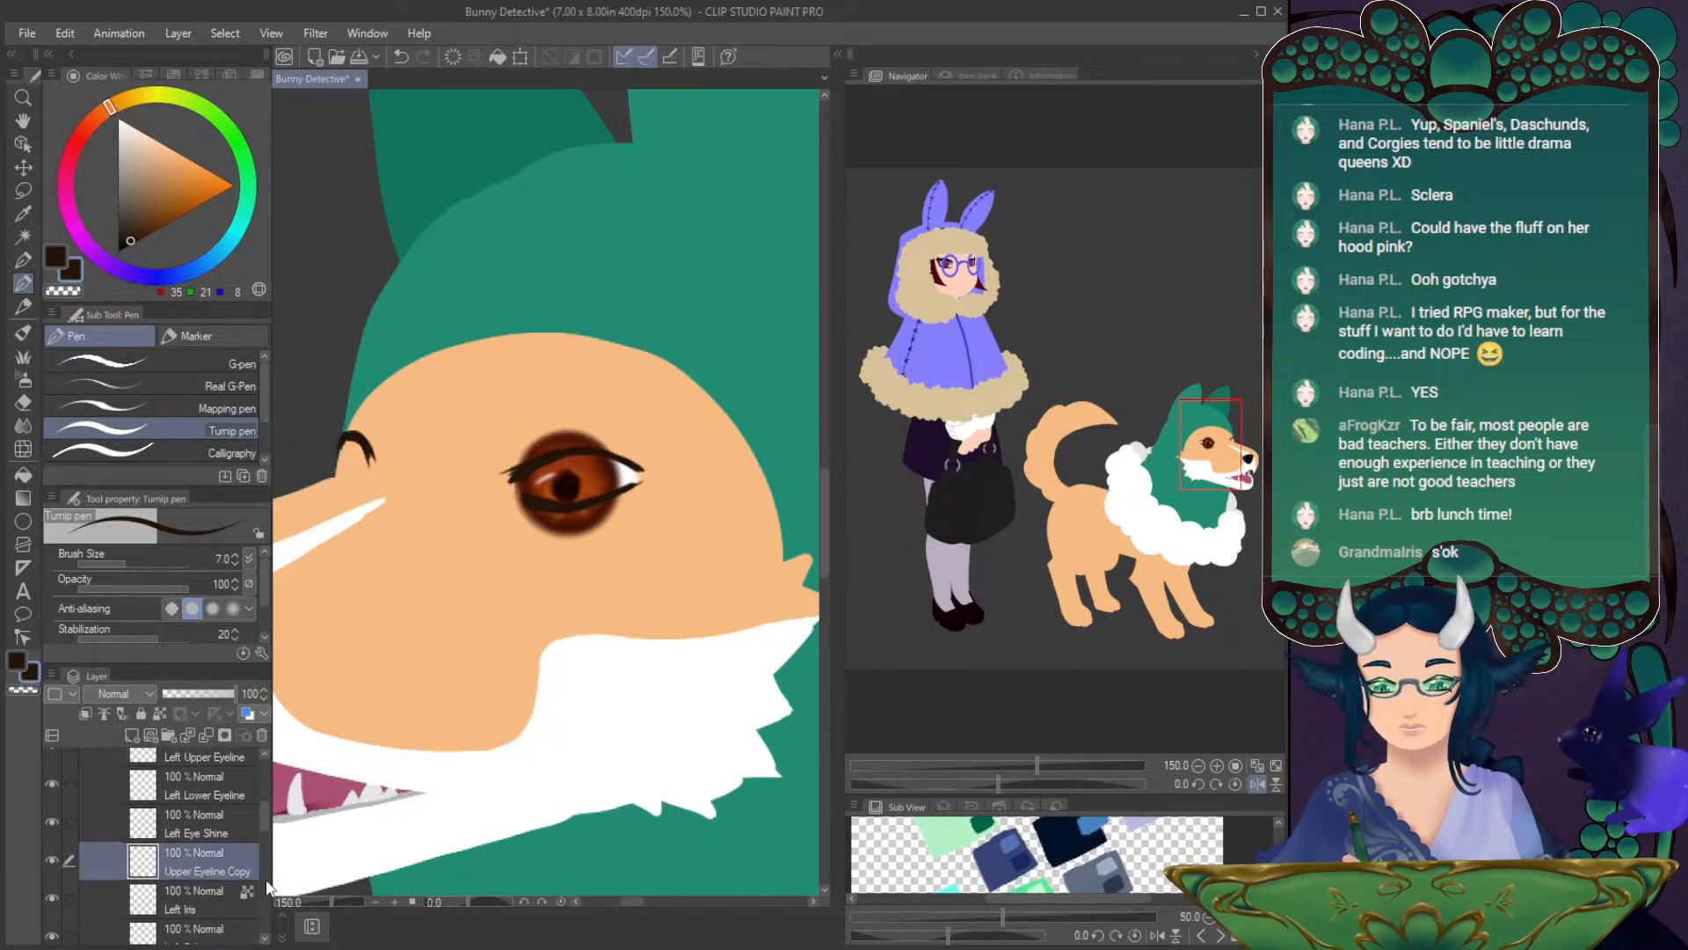
pyautogui.scroll(-2, 268, 838)
pyautogui.scroll(-1, 268, 838)
pyautogui.moveTo(204, 790); pyautogui.dragTo(215, 843)
pyautogui.click(214, 853)
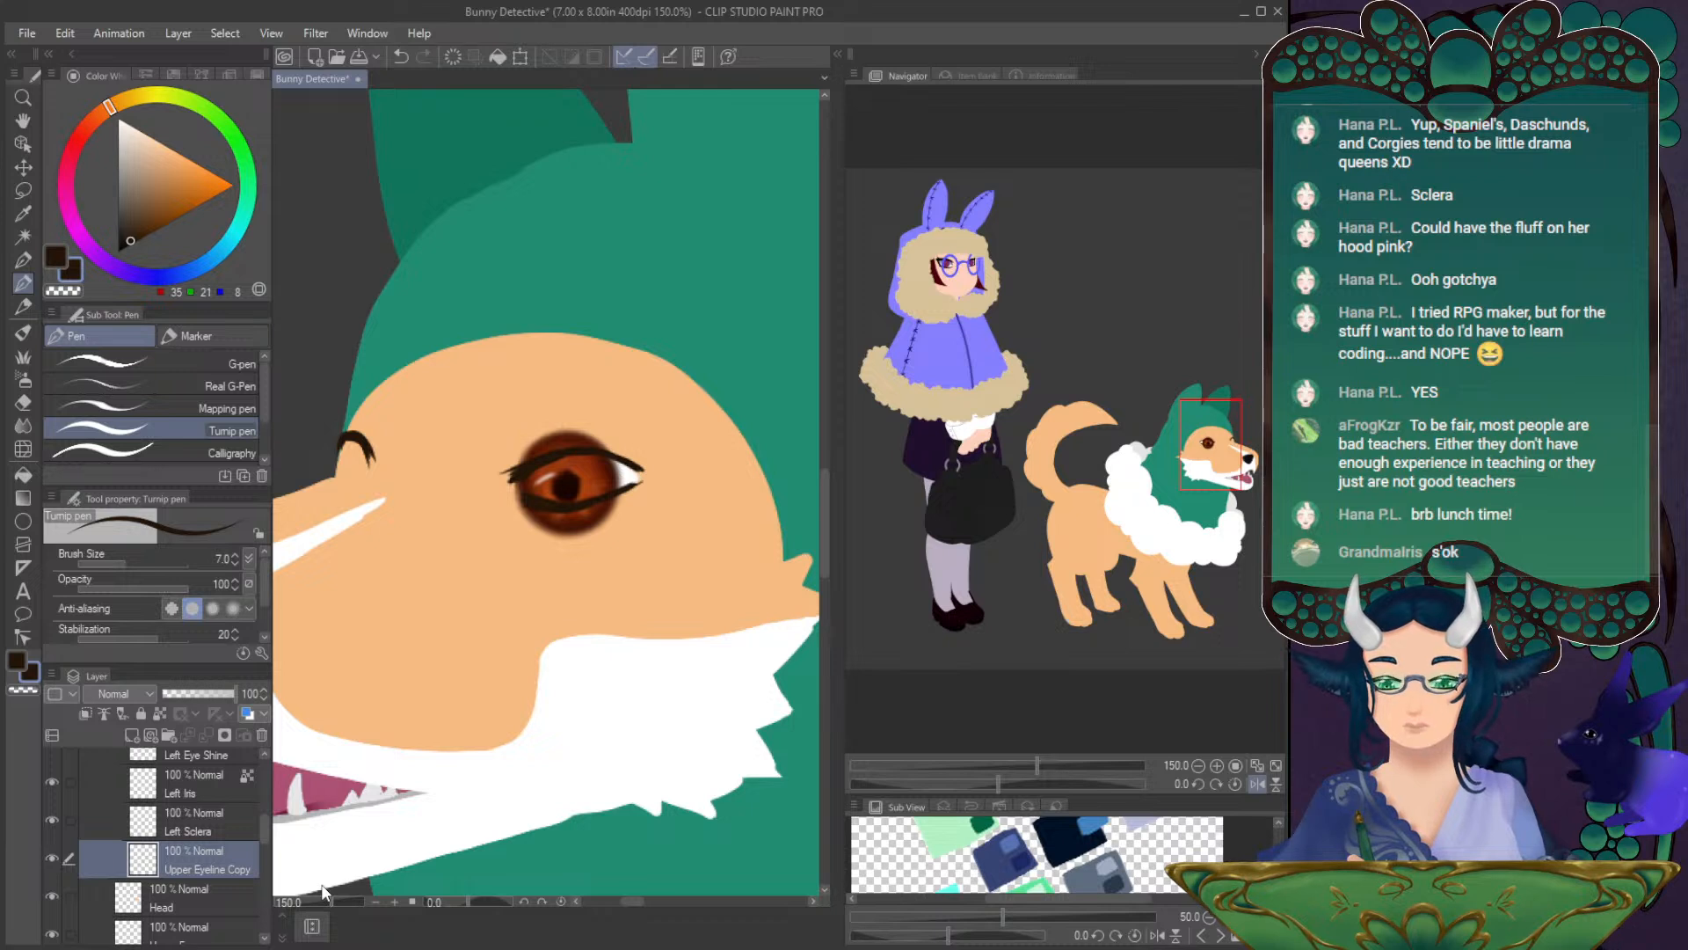
pyautogui.press('Return')
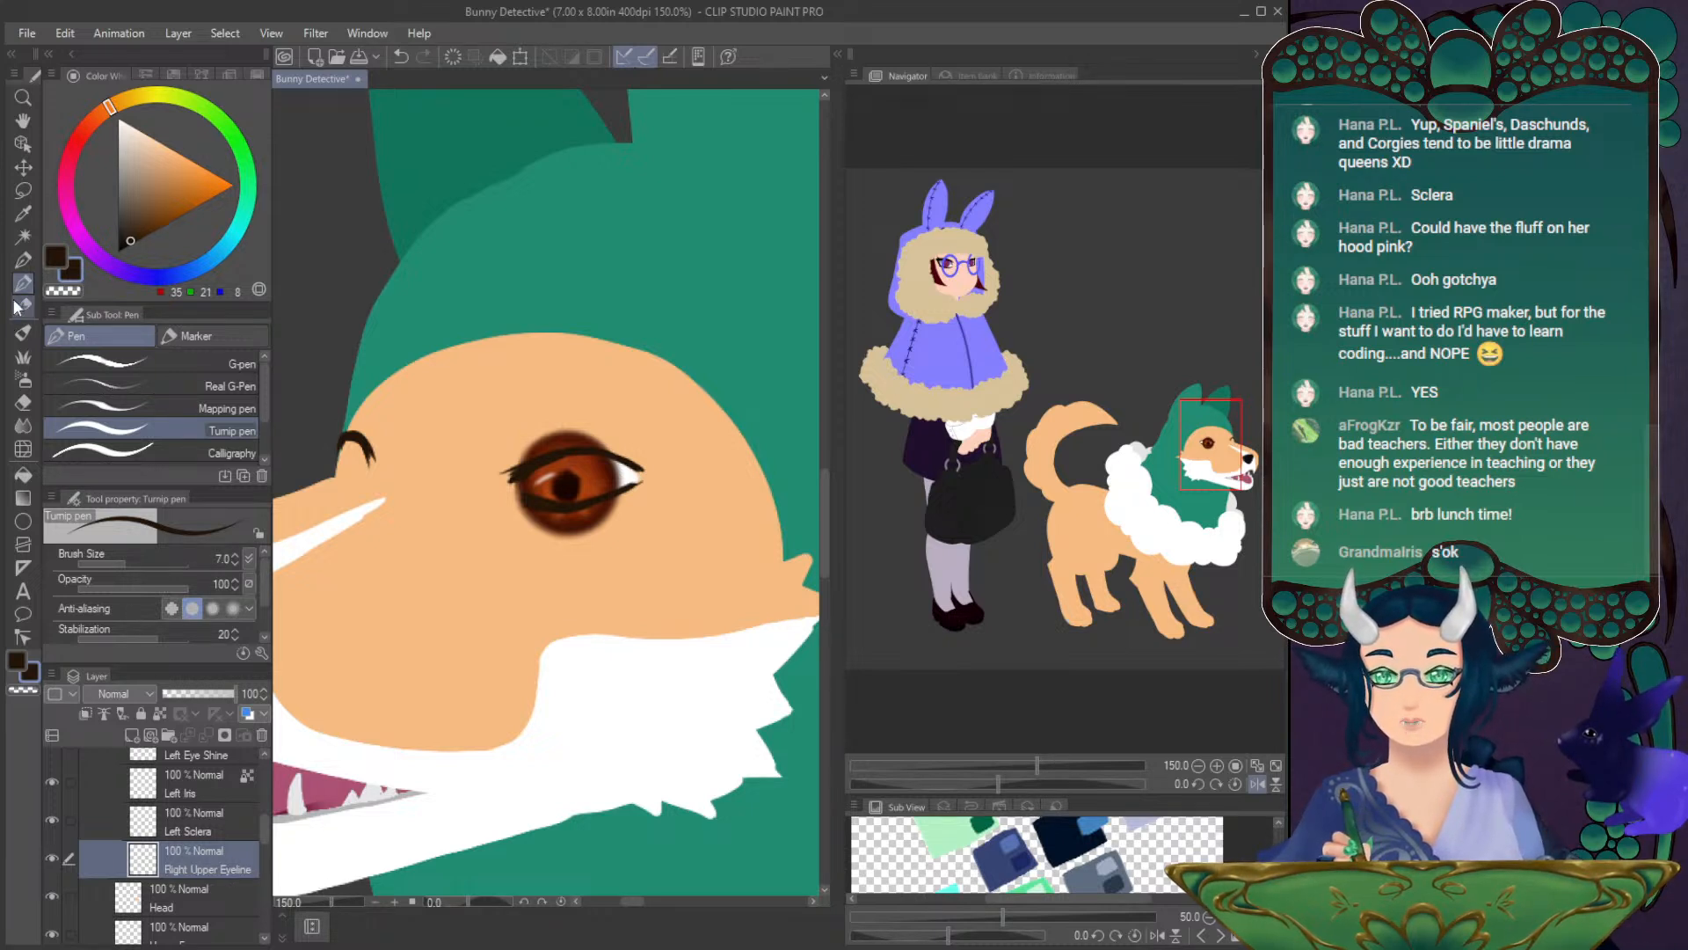
# - Refine the far eye's upper eyeline with the Turnip pen at size 5.0 and clean its end with the Hard eraser
pyautogui.moveTo(1161, 437); pyautogui.dragTo(968, 444)
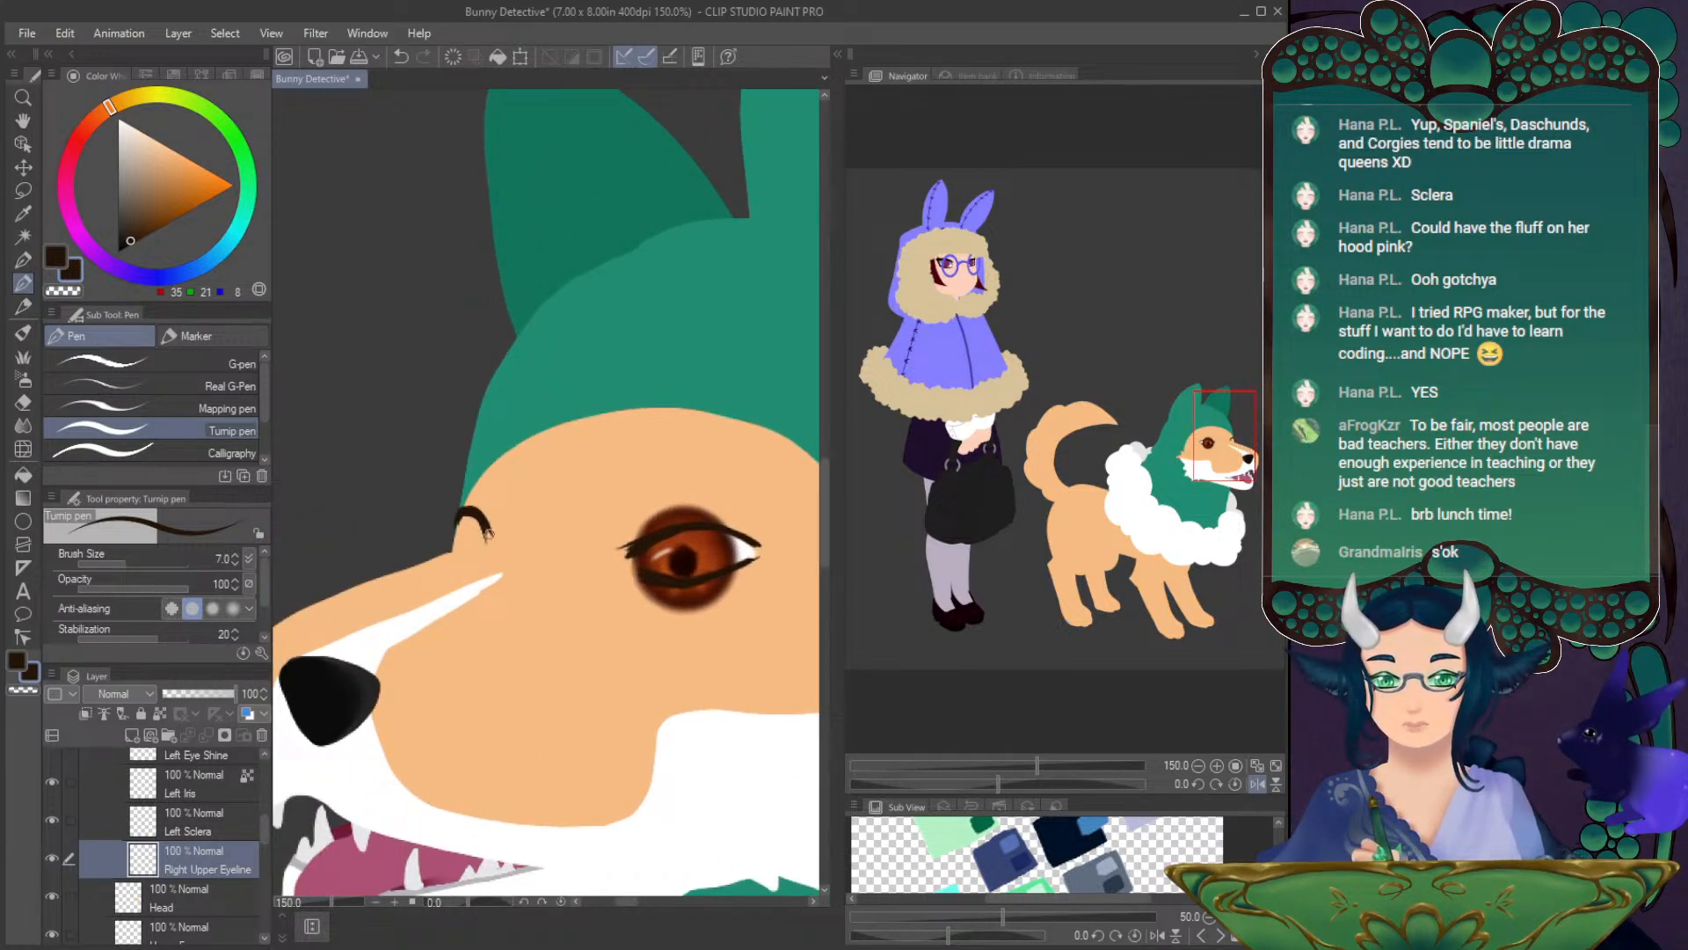
pyautogui.click(234, 563)
pyautogui.click(235, 562)
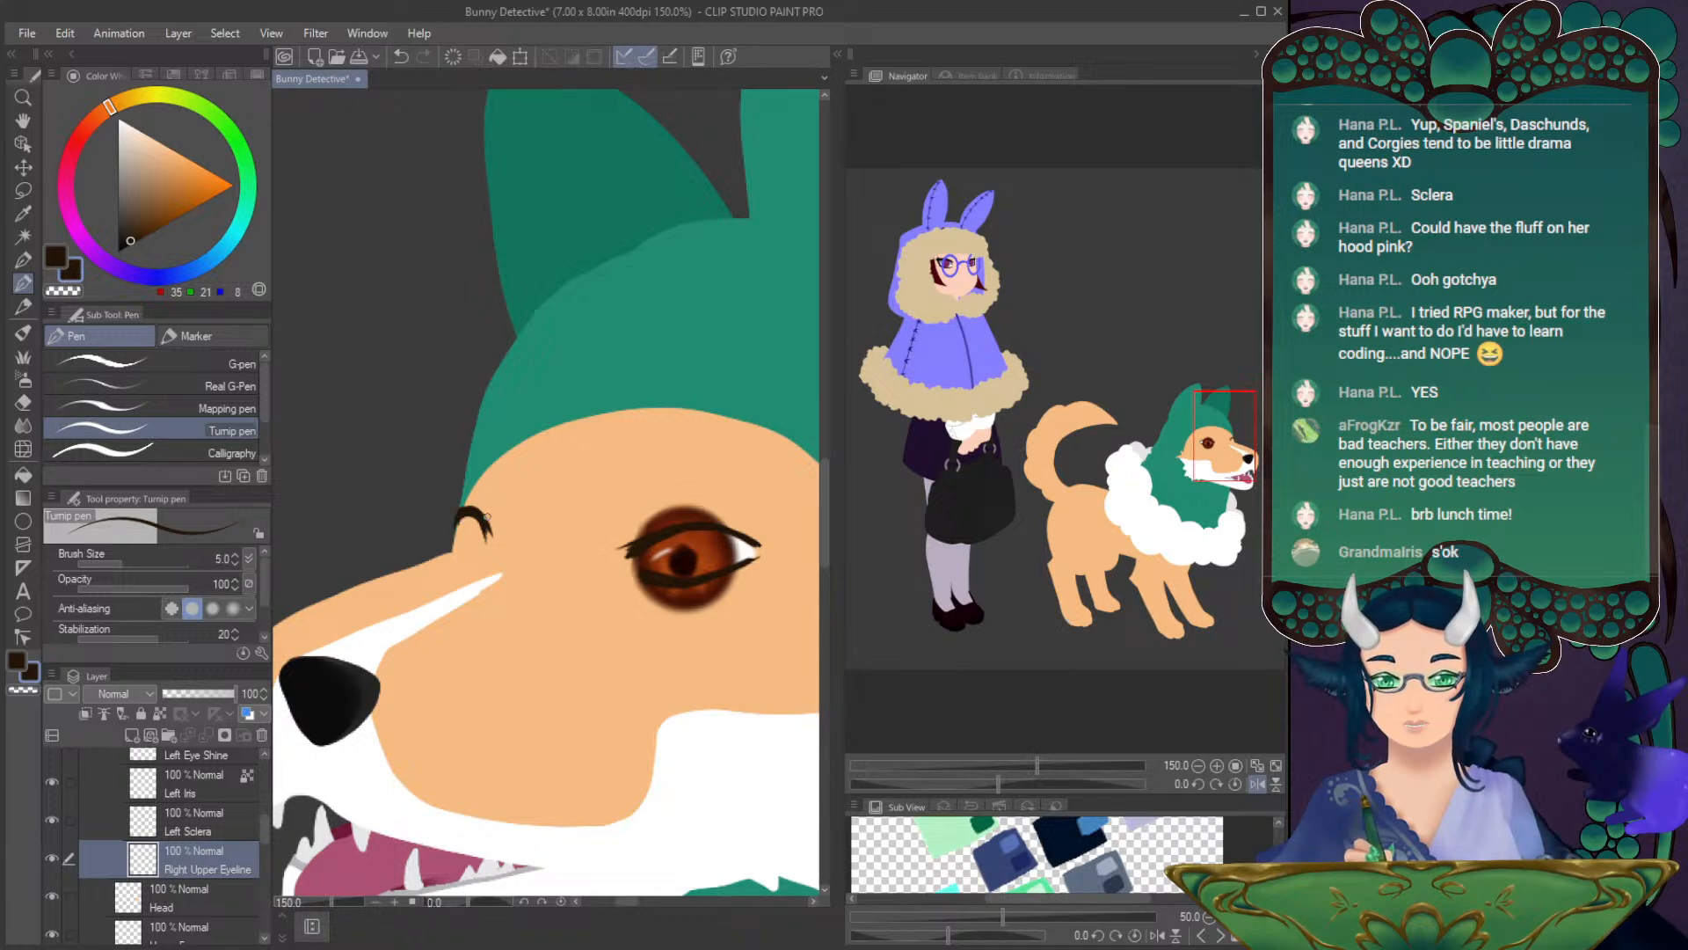
pyautogui.click(23, 402)
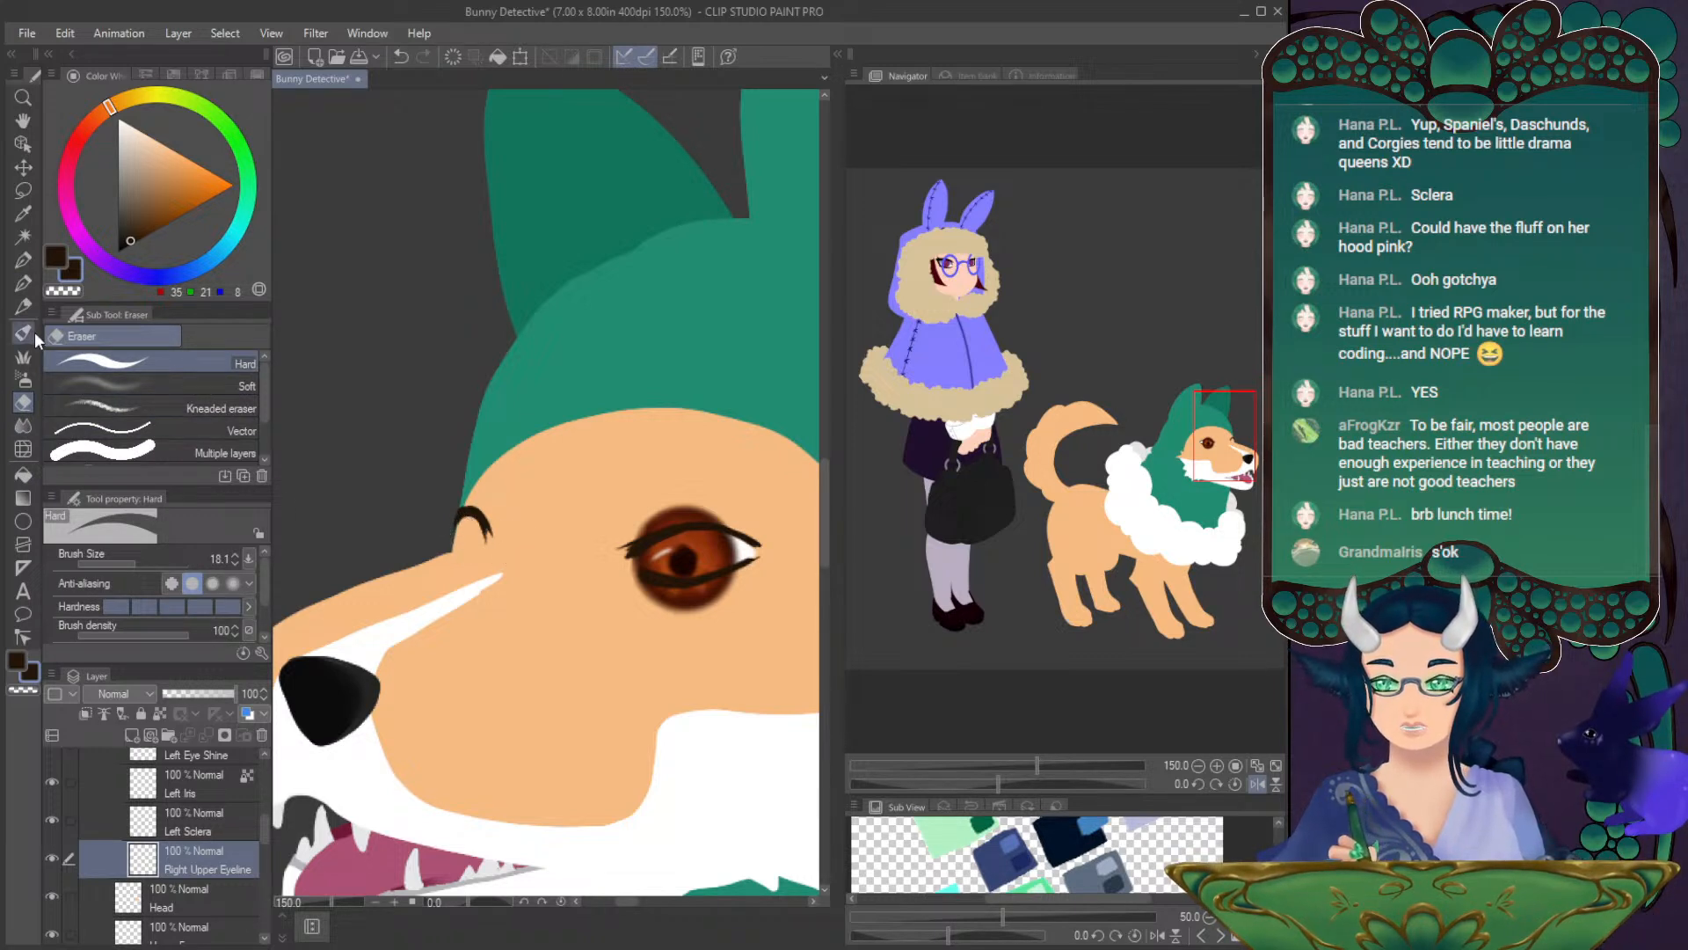
pyautogui.click(23, 283)
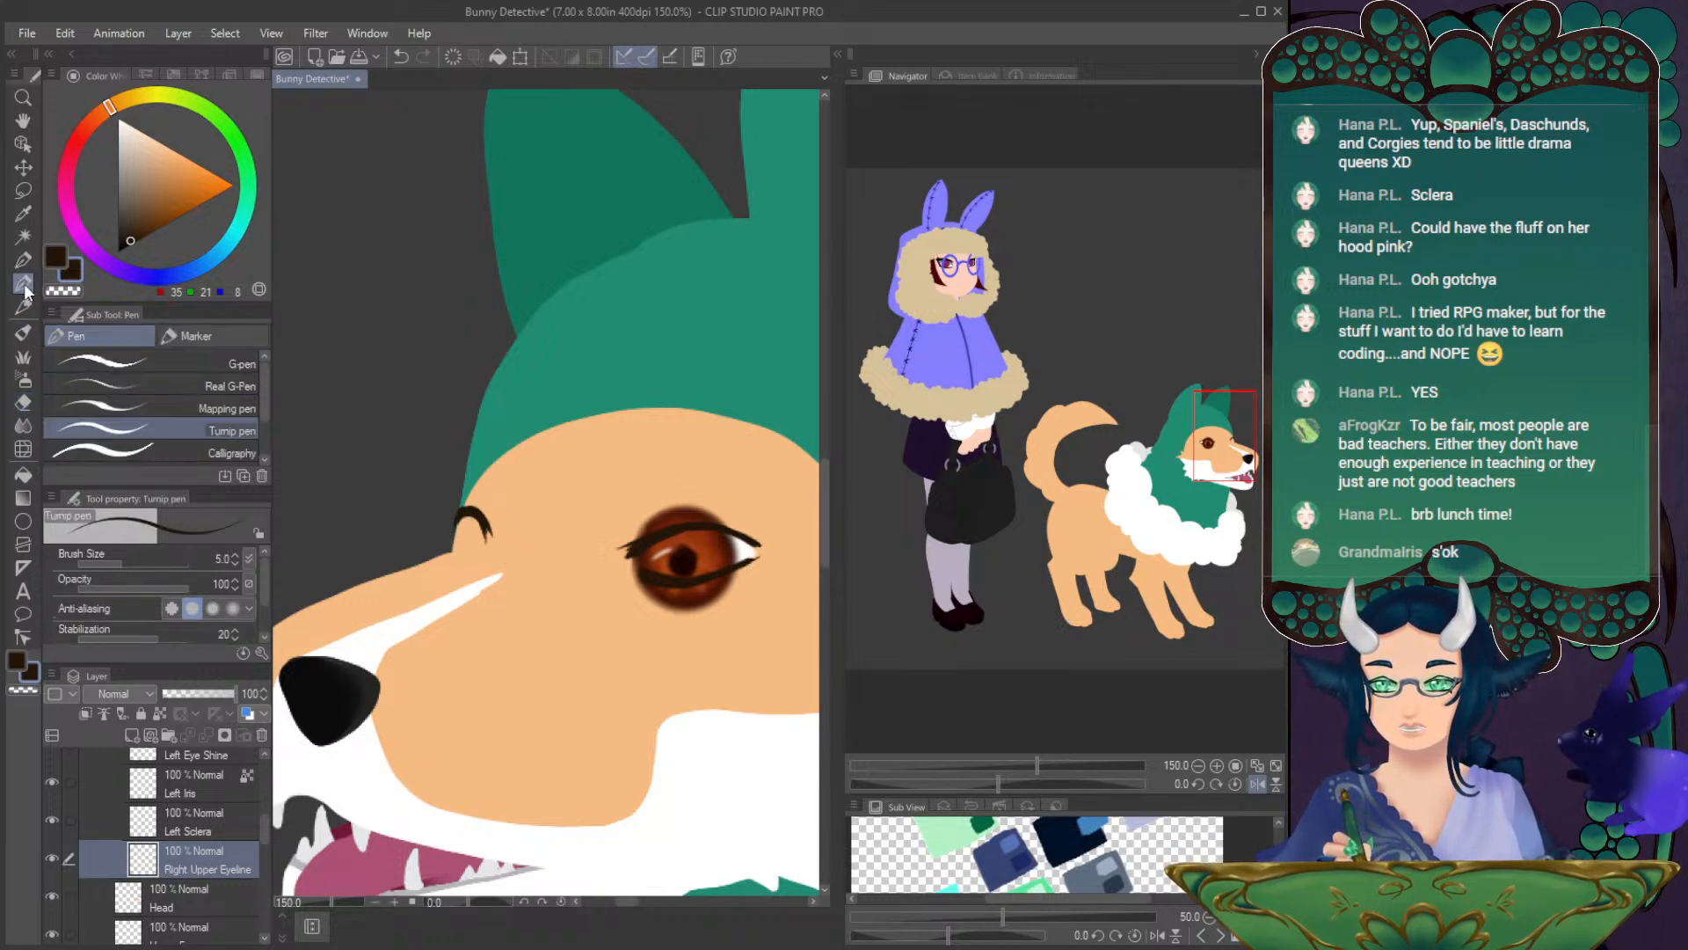
# - Add a new layer beneath Right Upper Eyeline and draw the far eye's lower eyeline with the Turnip pen at size 5.0
pyautogui.click(132, 735)
pyautogui.moveTo(197, 894); pyautogui.dragTo(198, 859)
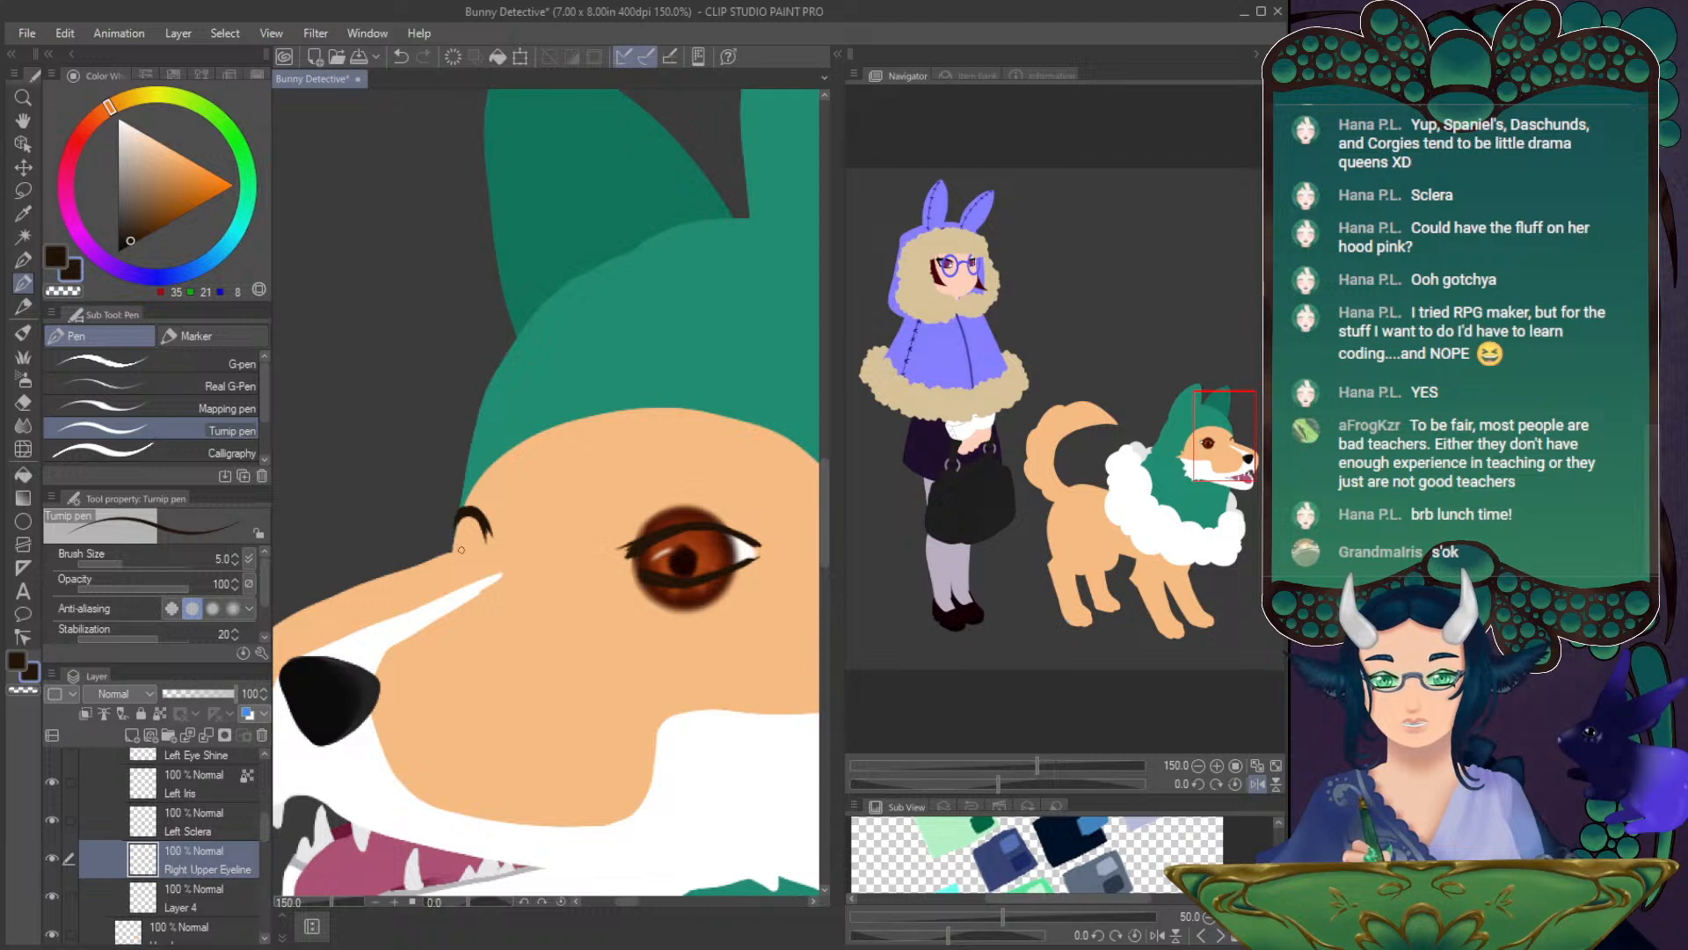
pyautogui.moveTo(1016, 782); pyautogui.dragTo(1033, 784)
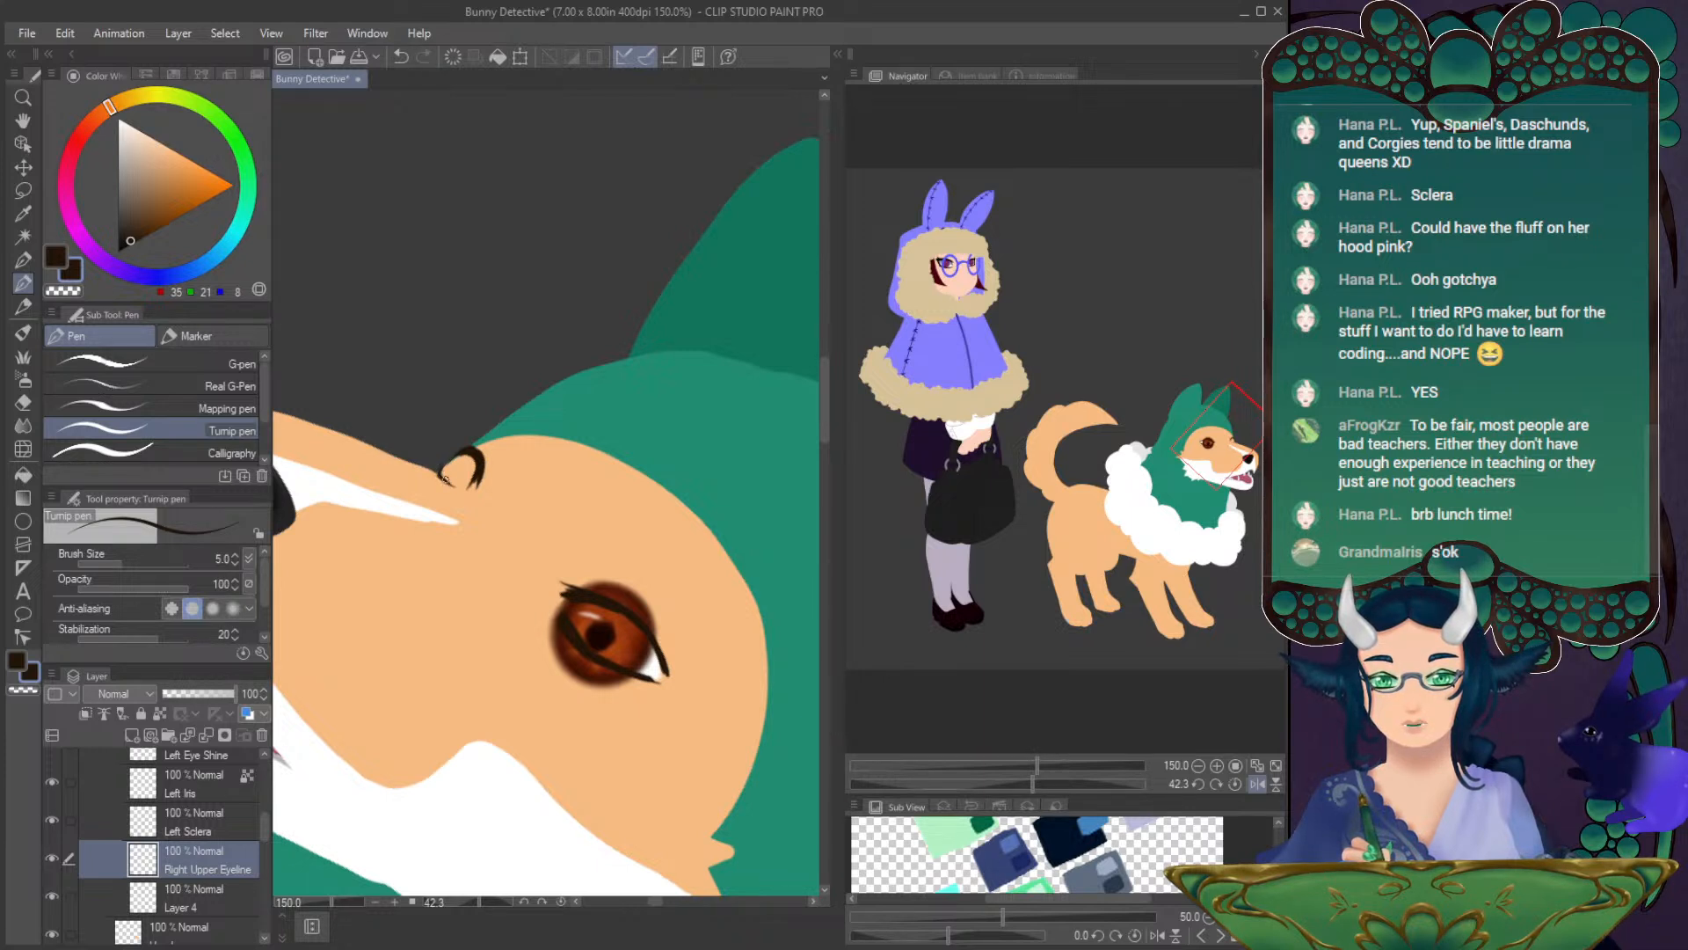
pyautogui.hotkey('ctrl', 'z')
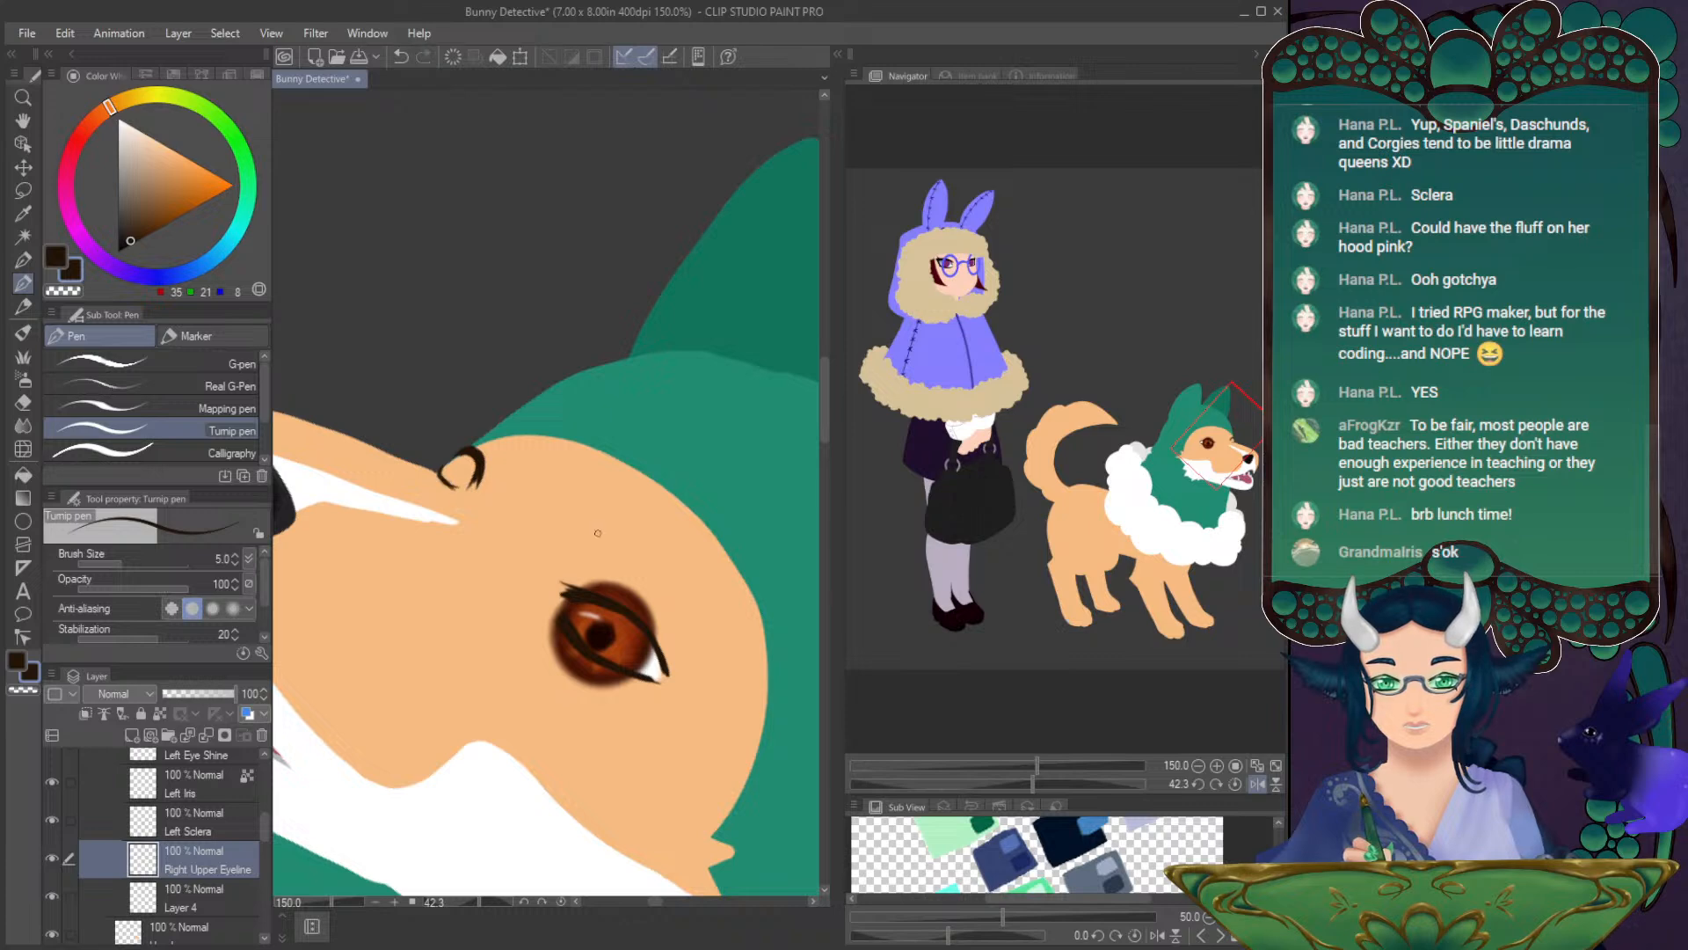
pyautogui.click(1235, 783)
pyautogui.click(1260, 783)
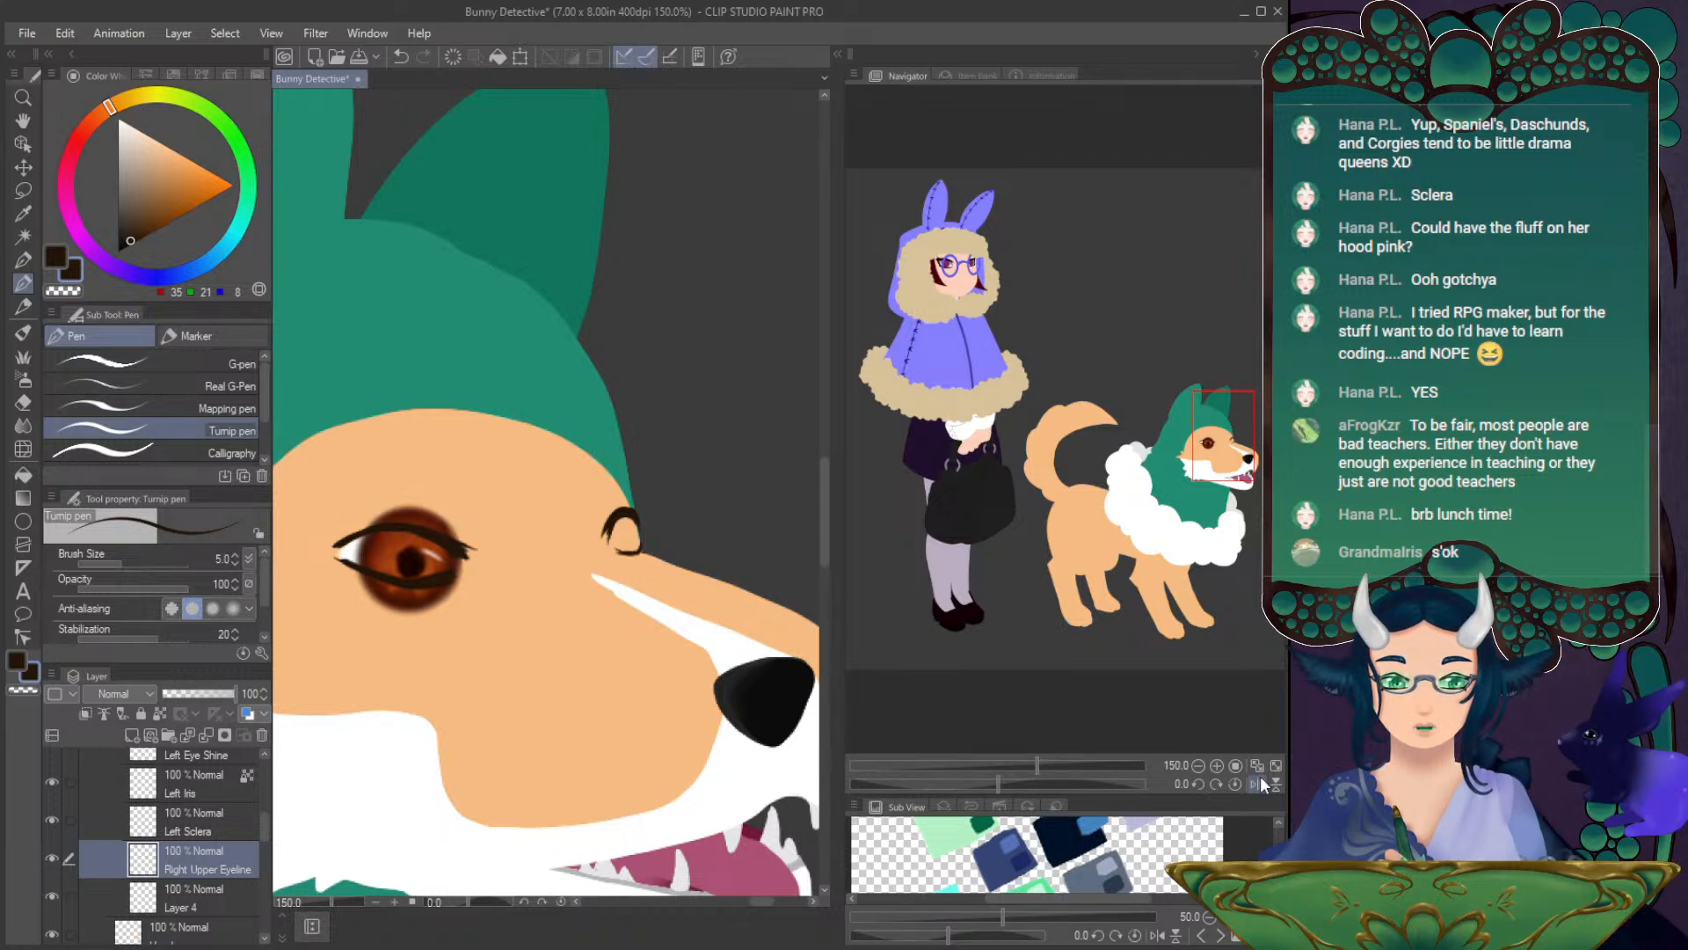
pyautogui.click(1259, 780)
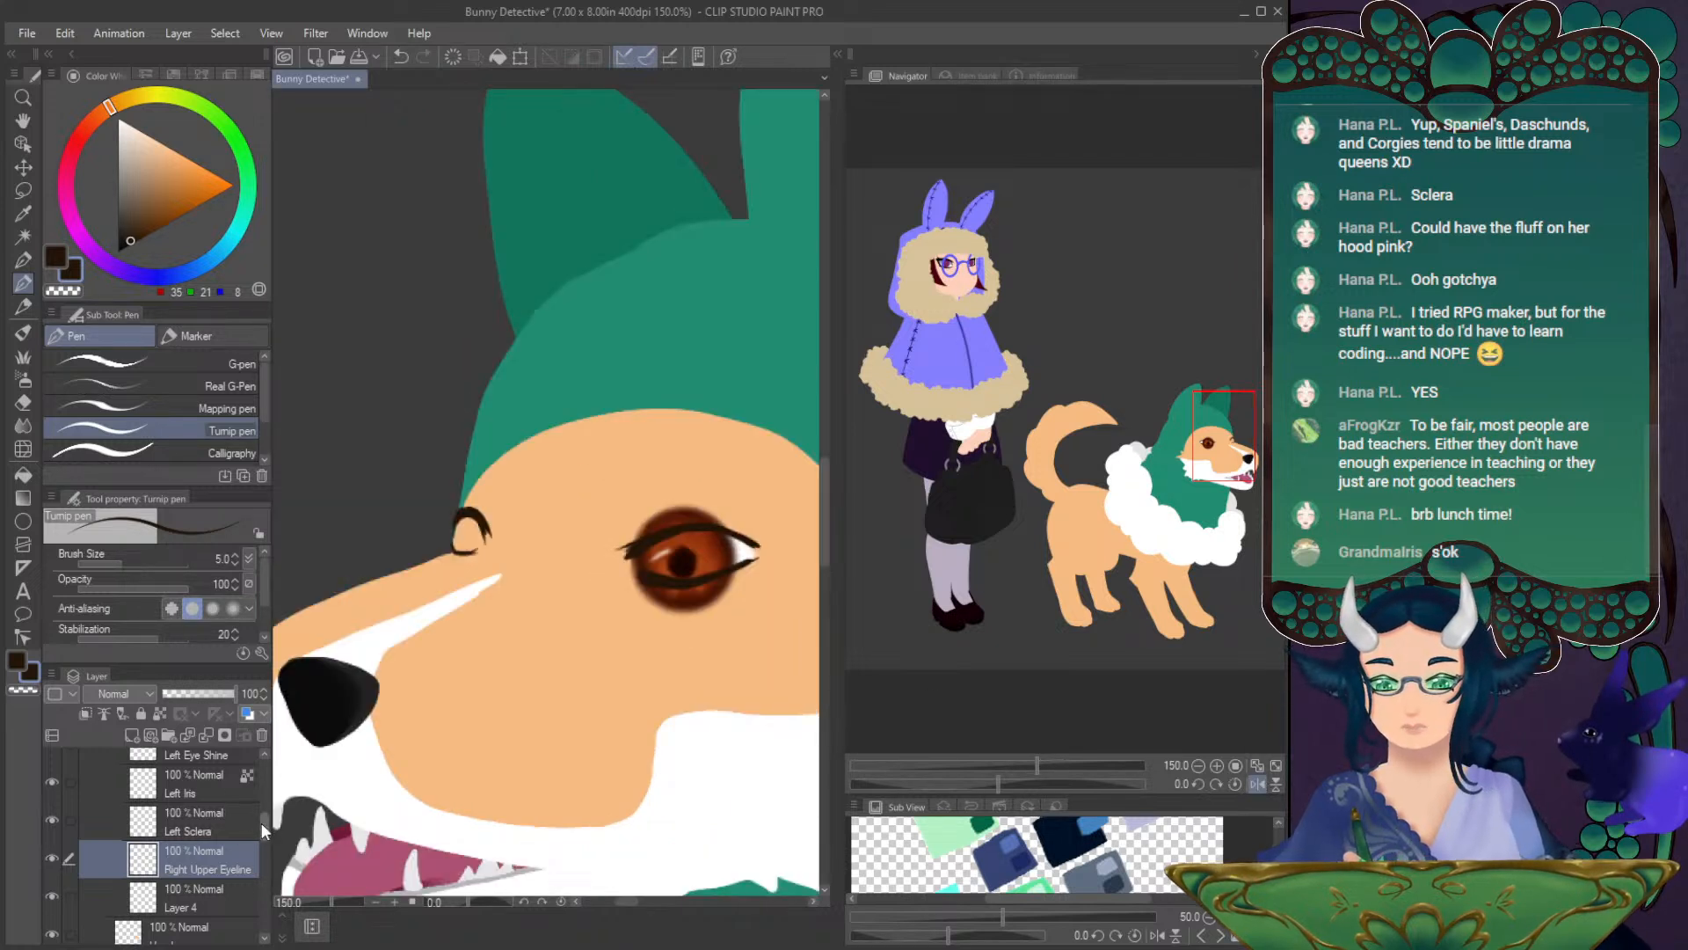
# - Make the Head layer active and sample the dog's light orange fur colour from the face
pyautogui.scroll(-3, 262, 819)
pyautogui.click(202, 842)
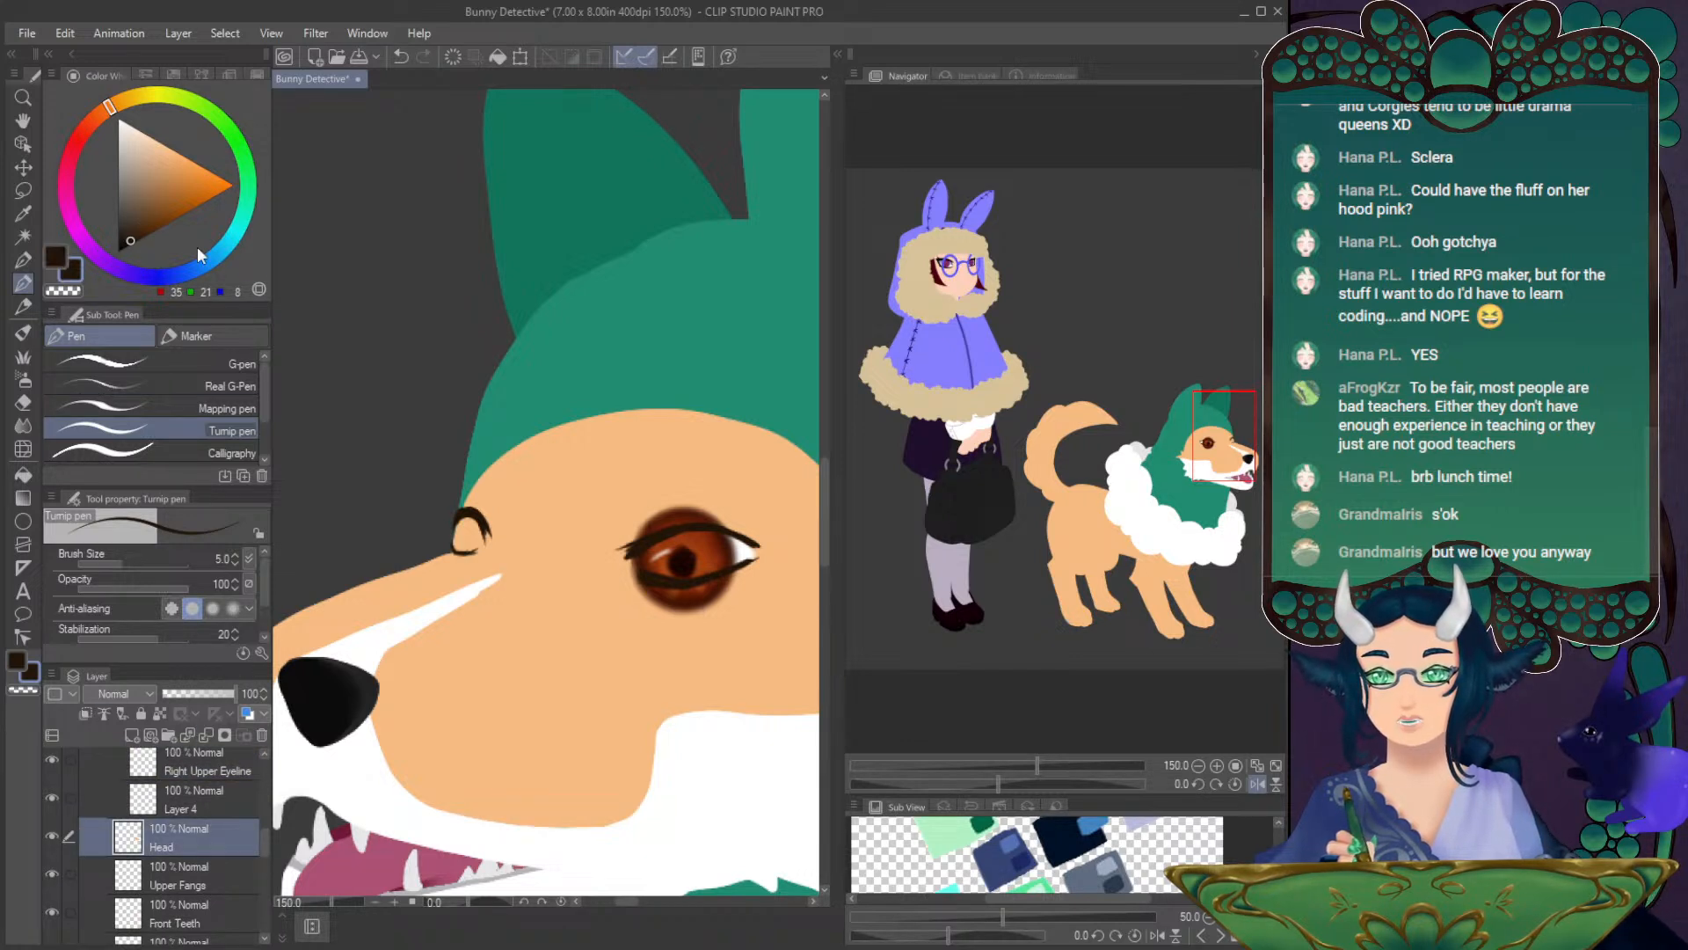
pyautogui.keyDown('alt'); pyautogui.click(571, 592); pyautogui.keyUp('alt')
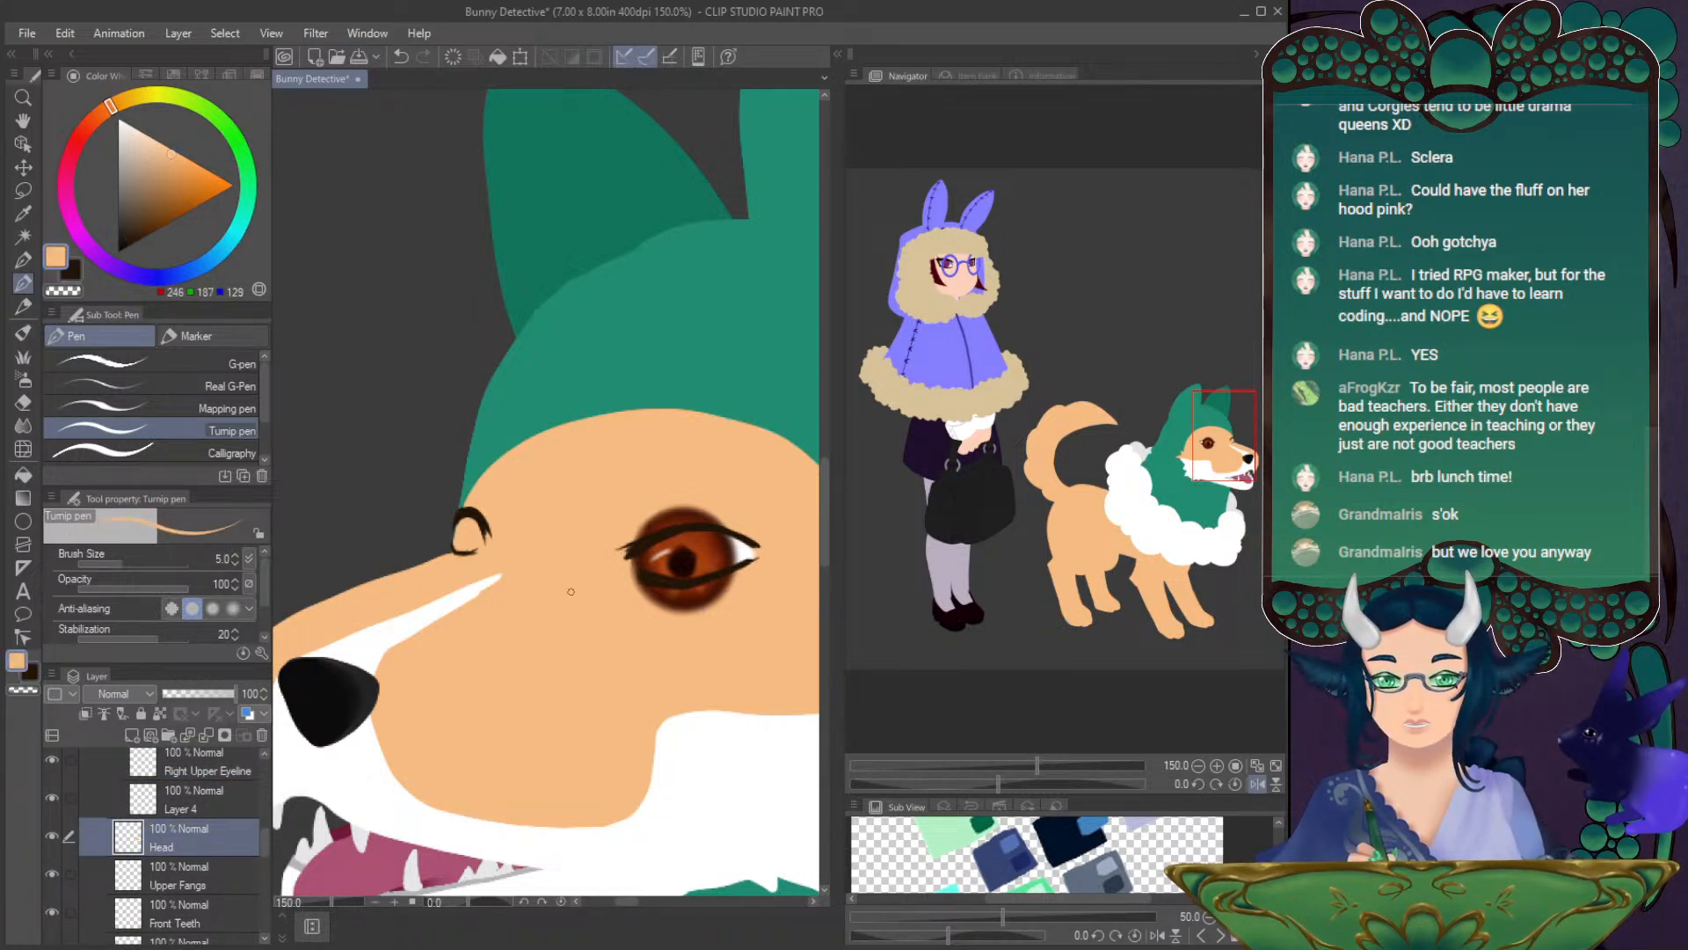
# - Clip the Left Iris layer to the Left Sclera layer below it
pyautogui.click(1197, 765)
pyautogui.click(1217, 765)
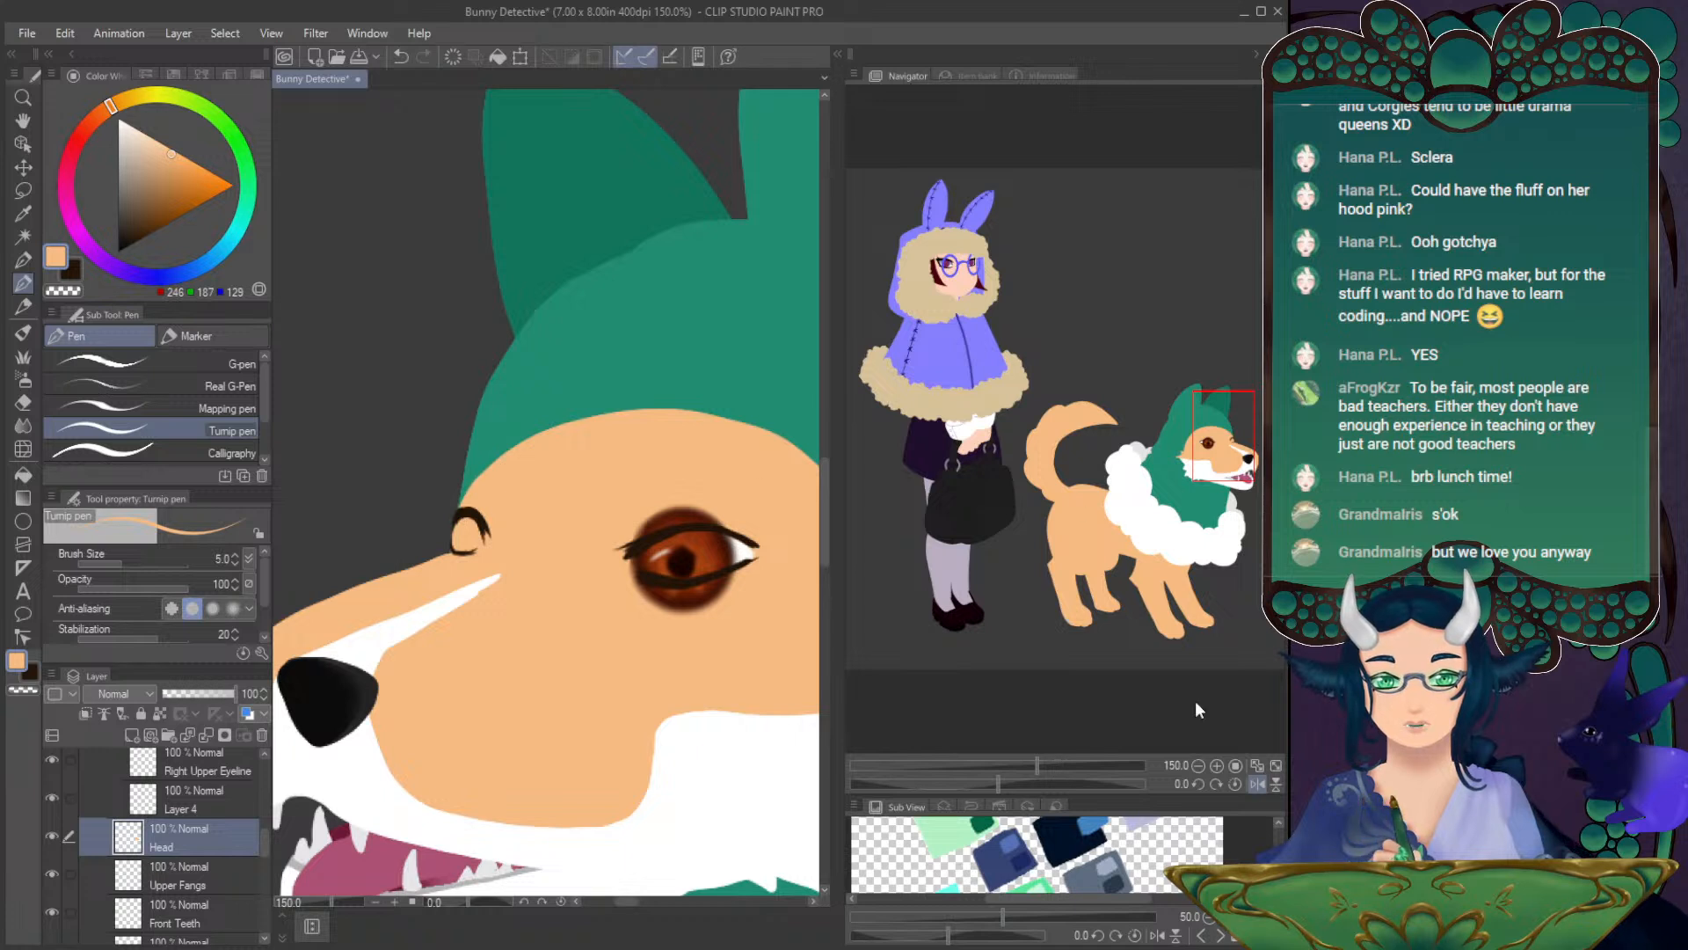
pyautogui.click(1197, 765)
pyautogui.moveTo(1203, 452); pyautogui.dragTo(1194, 450)
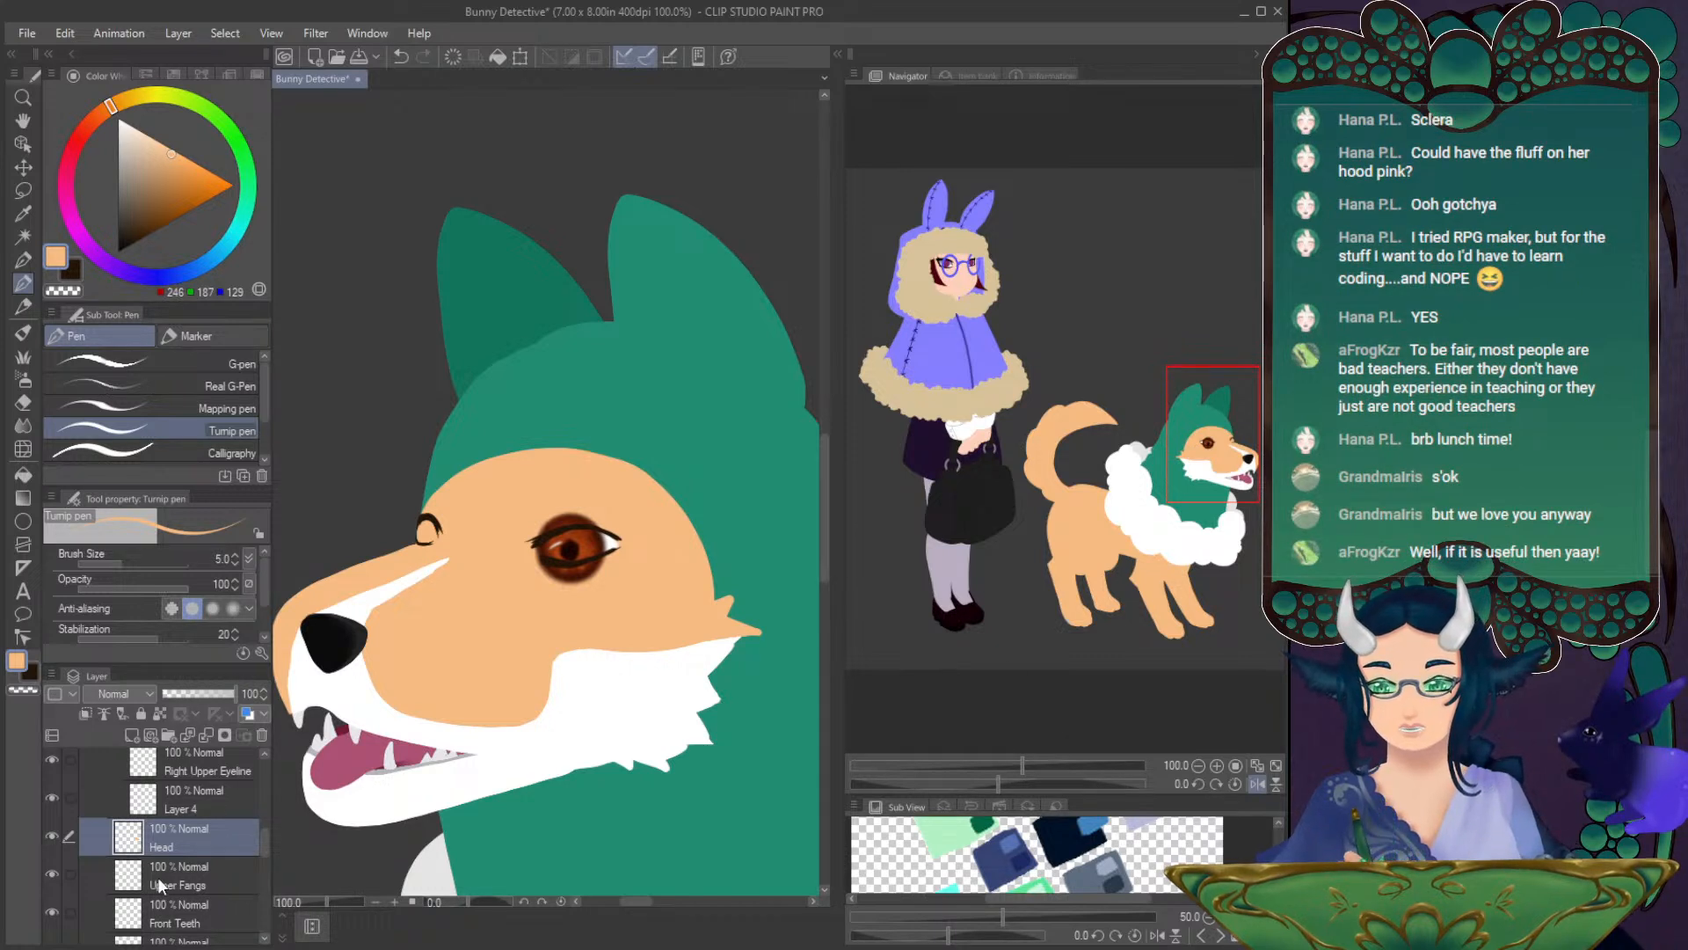
pyautogui.scroll(2, 265, 840)
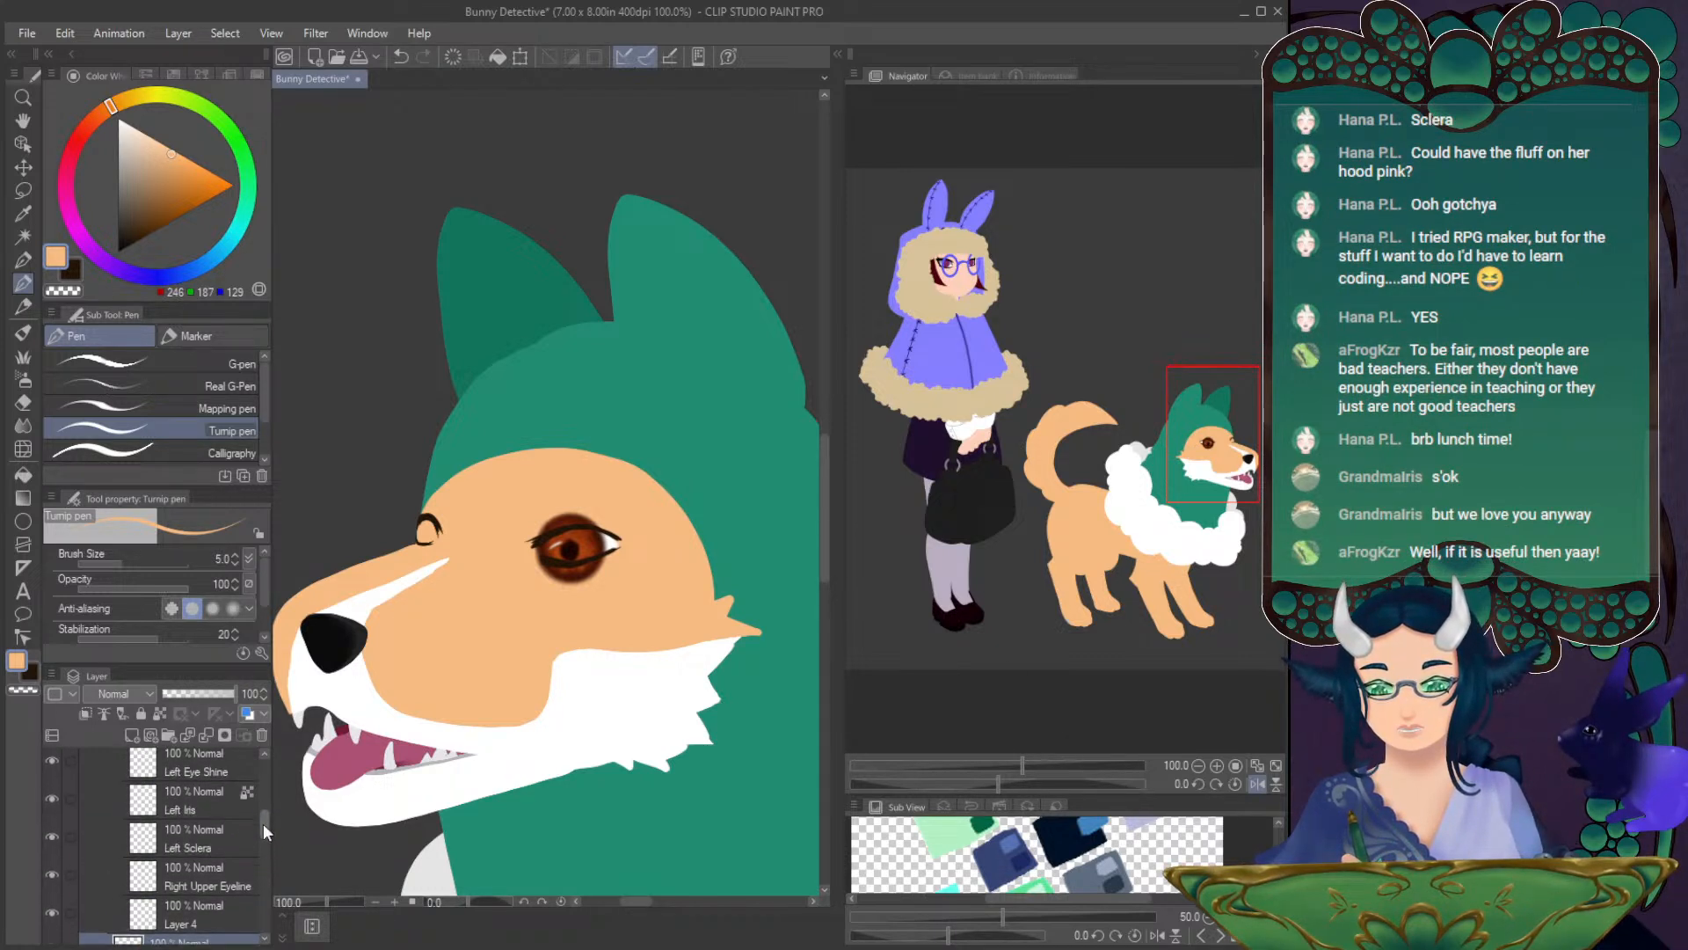
pyautogui.click(209, 809)
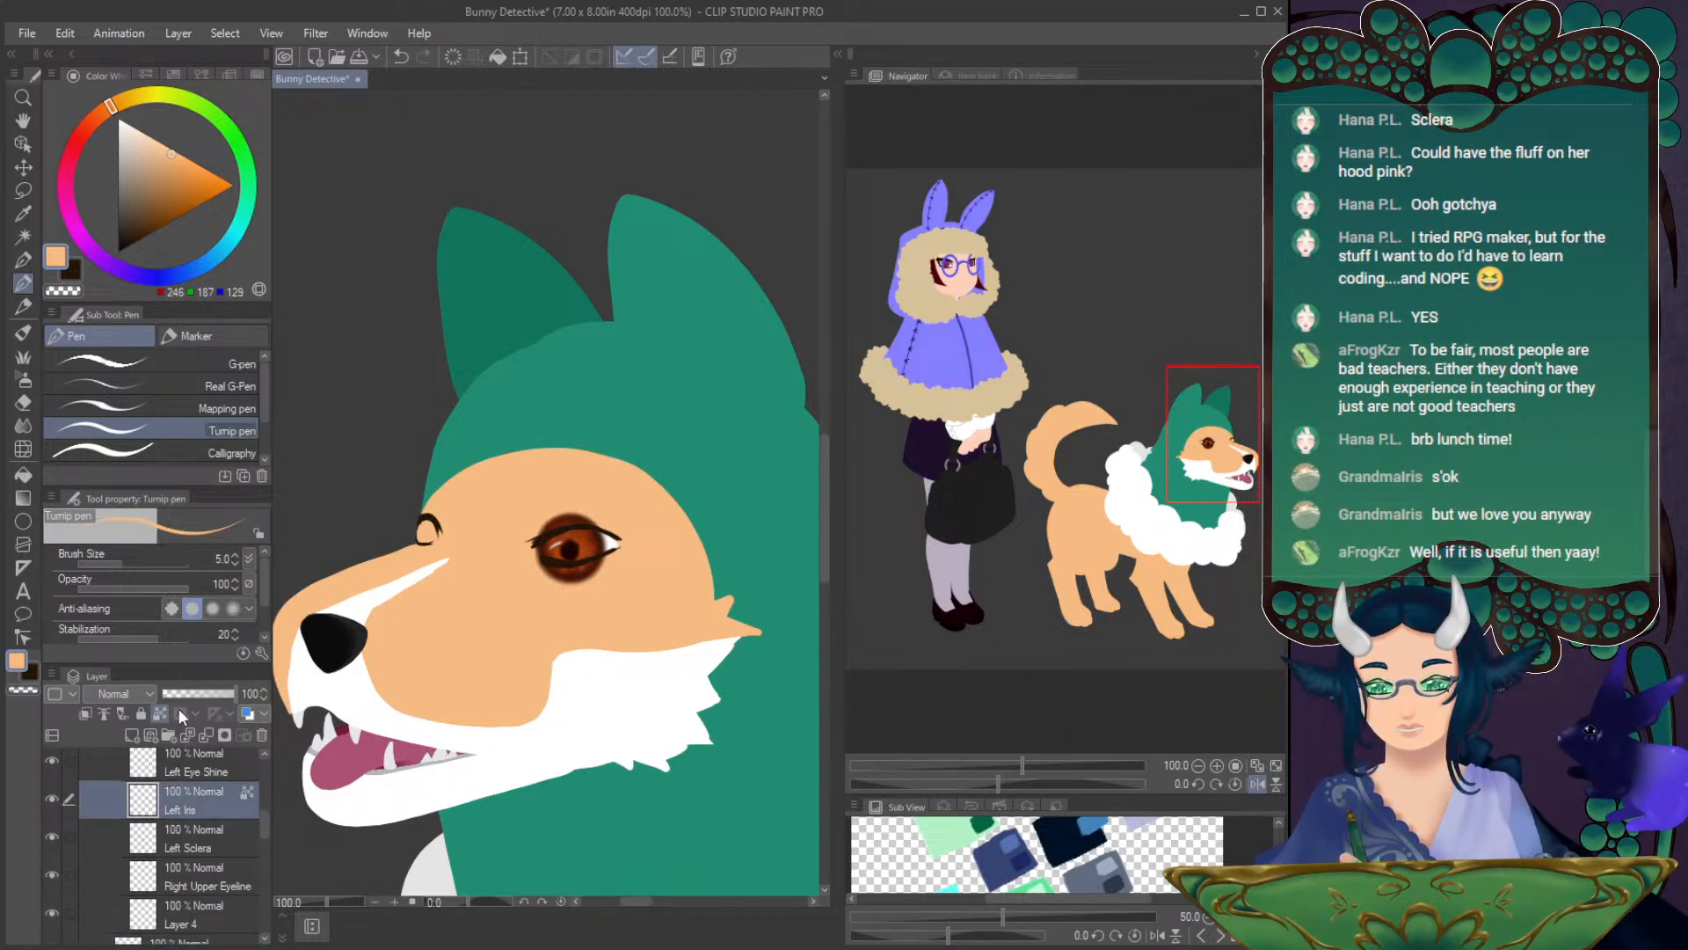
pyautogui.click(83, 713)
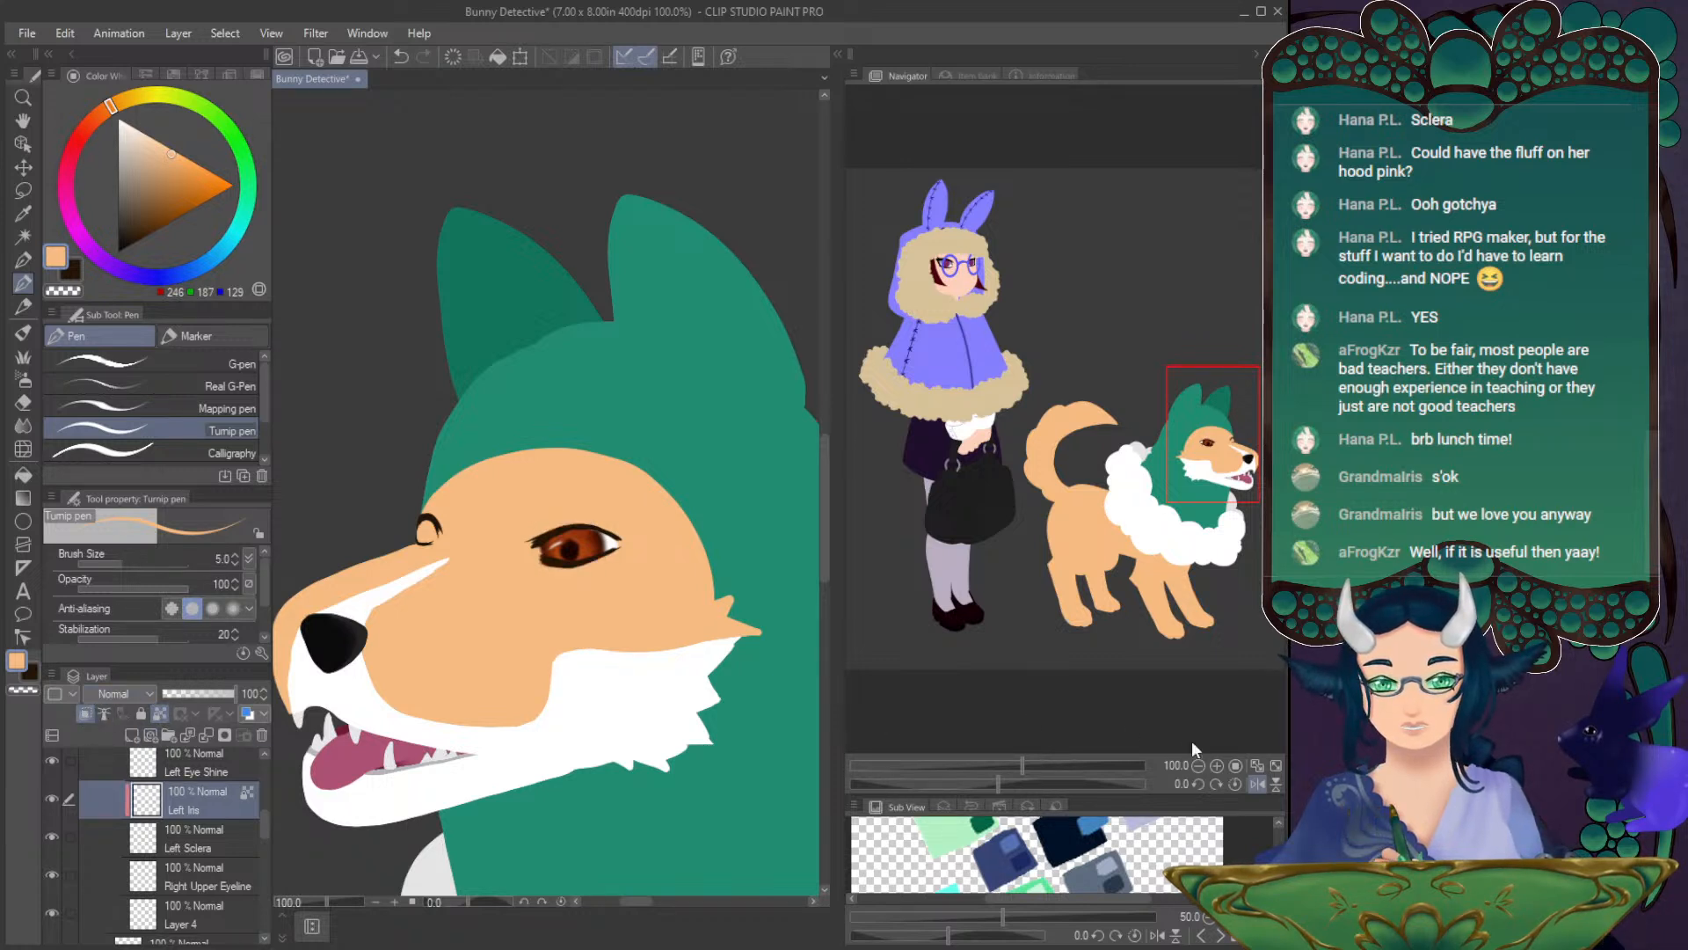
# - Toggle the visibility of Layer 4 and Right Upper Eyeline to check which one holds the far eye's lower line
pyautogui.moveTo(999, 783); pyautogui.dragTo(1068, 783)
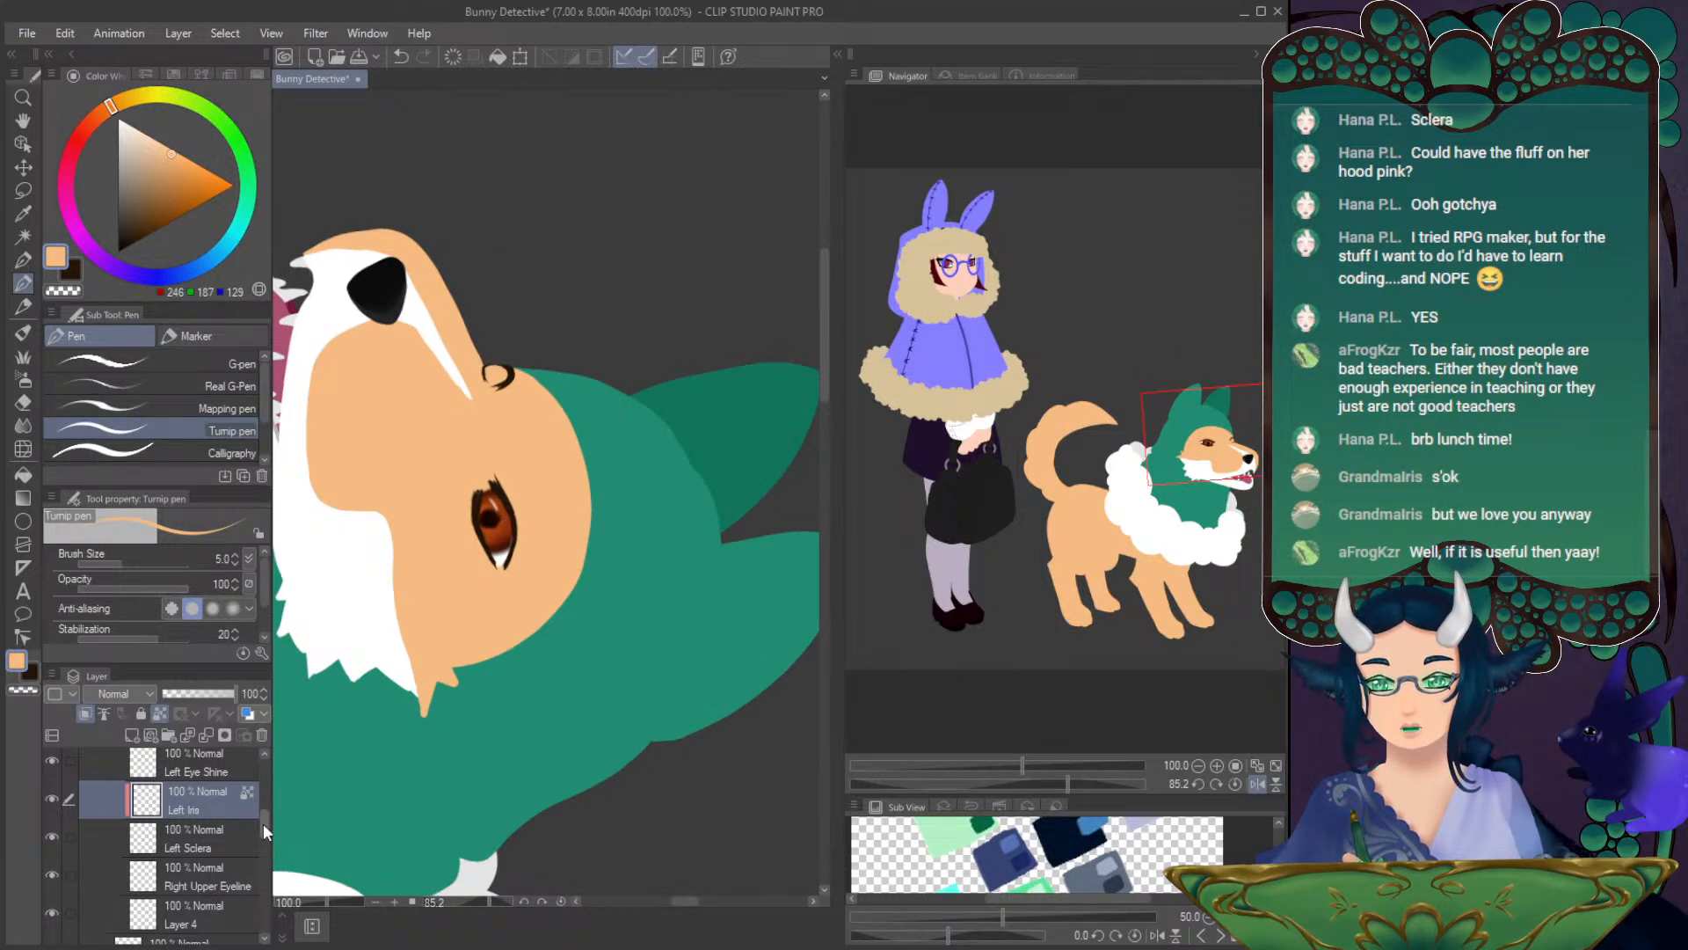
pyautogui.scroll(-2, 264, 836)
pyautogui.click(156, 828)
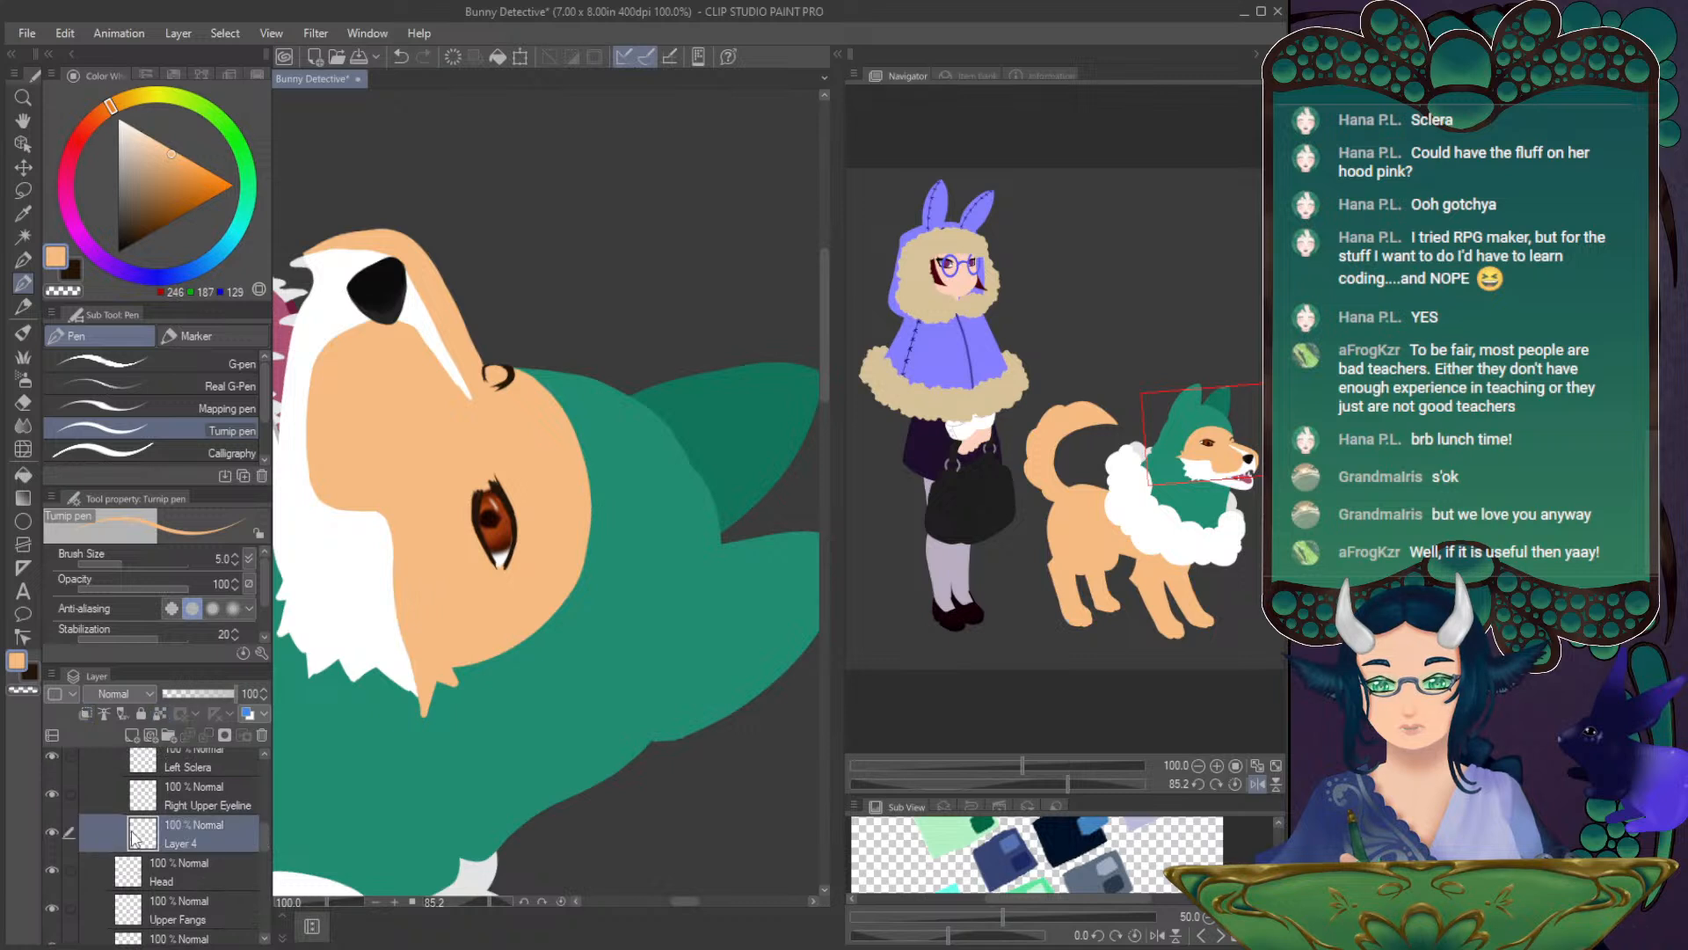
pyautogui.click(50, 823)
pyautogui.click(50, 828)
pyautogui.click(50, 837)
pyautogui.click(50, 836)
pyautogui.click(51, 833)
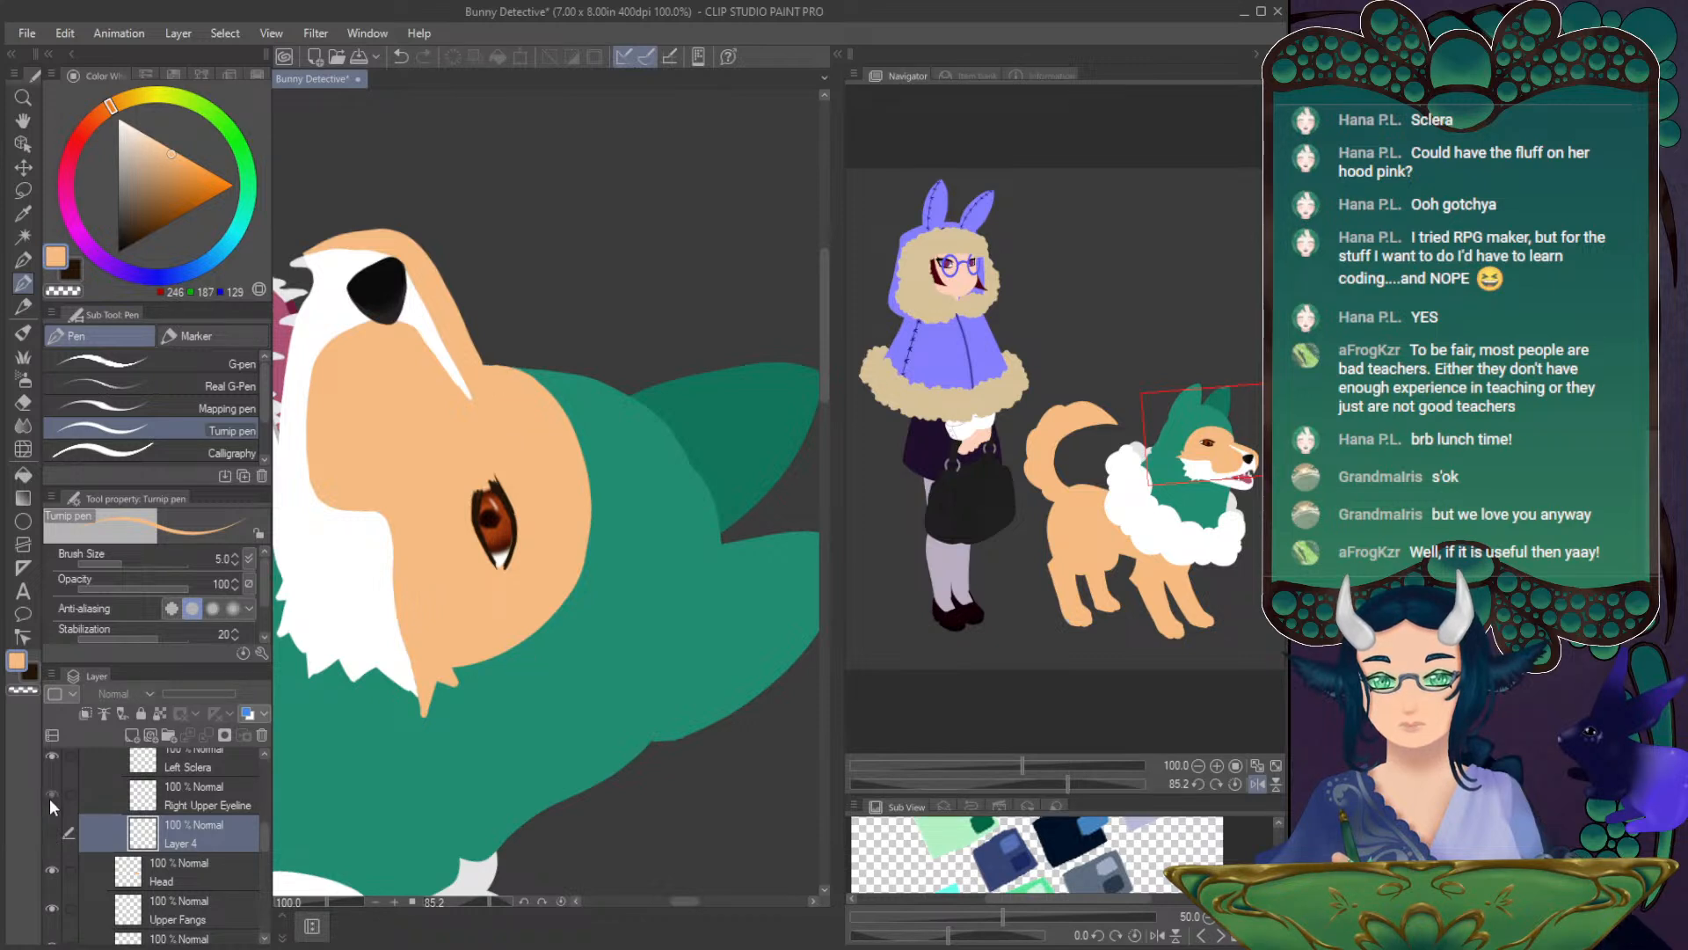
# - Lasso the far eye's lower line on the Right Upper Eyeline layer and paste it onto a layer of its own
pyautogui.click(207, 800)
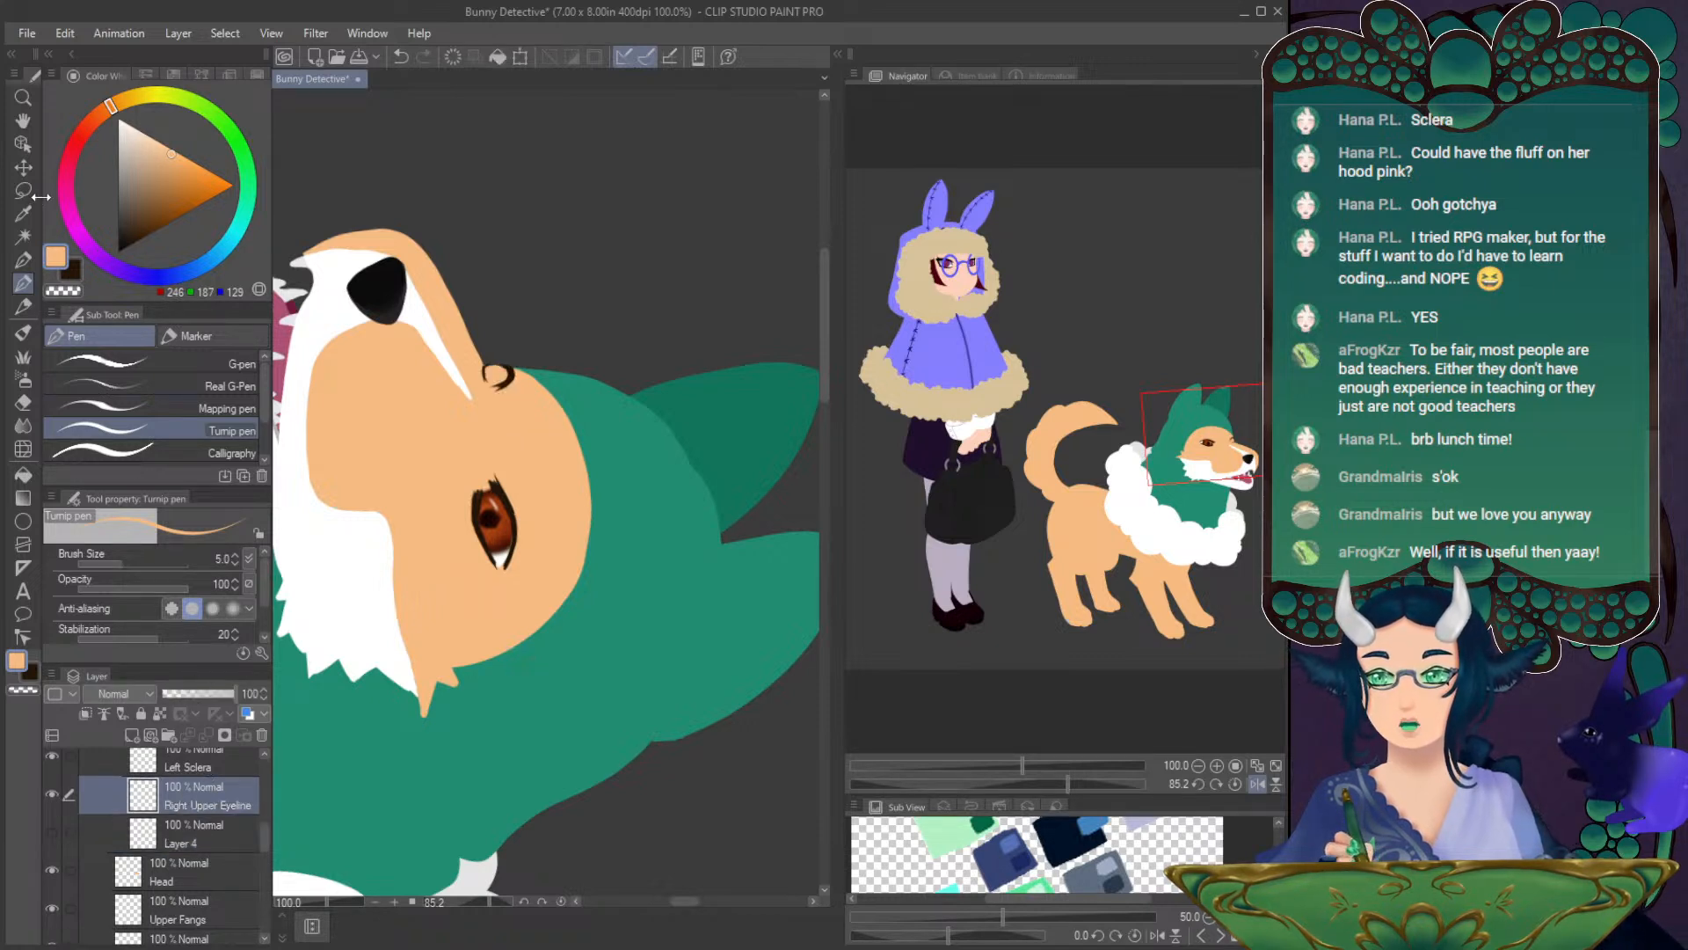
pyautogui.press('m')
pyautogui.moveTo(498, 350)
pyautogui.mouseDown()
pyautogui.moveTo(497, 385)
pyautogui.moveTo(468, 346)
pyautogui.mouseUp()
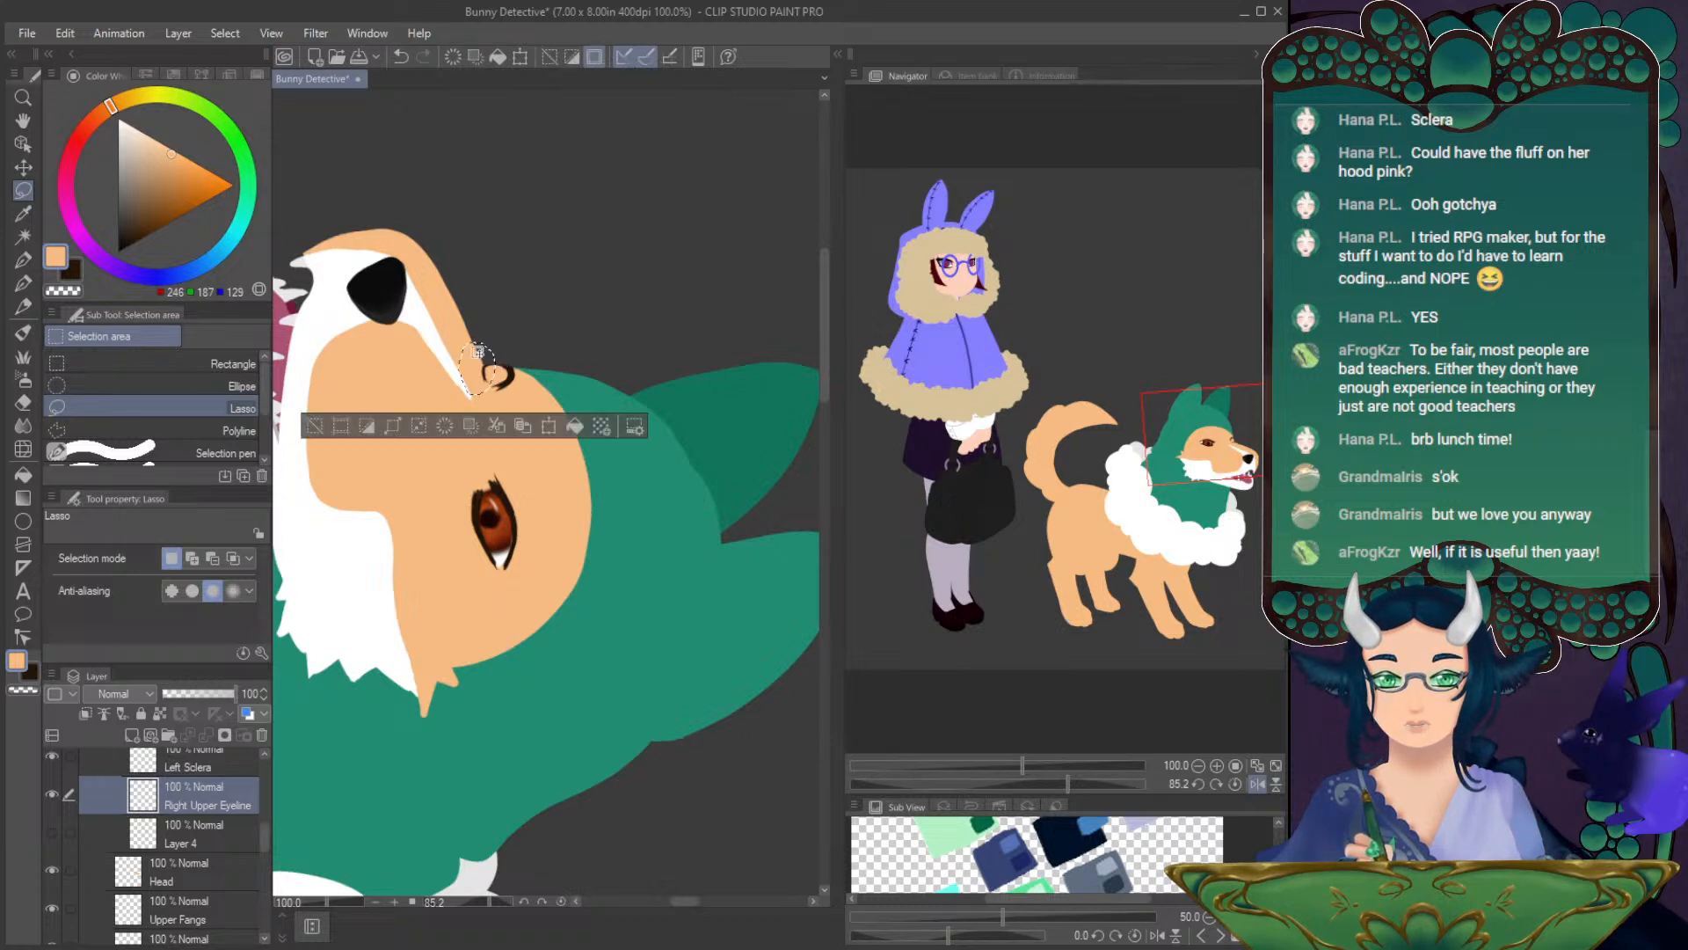
pyautogui.hotkey('ctrl', 'c')
pyautogui.hotkey('ctrl', 'v')
pyautogui.hotkey('ctrl', 'd')
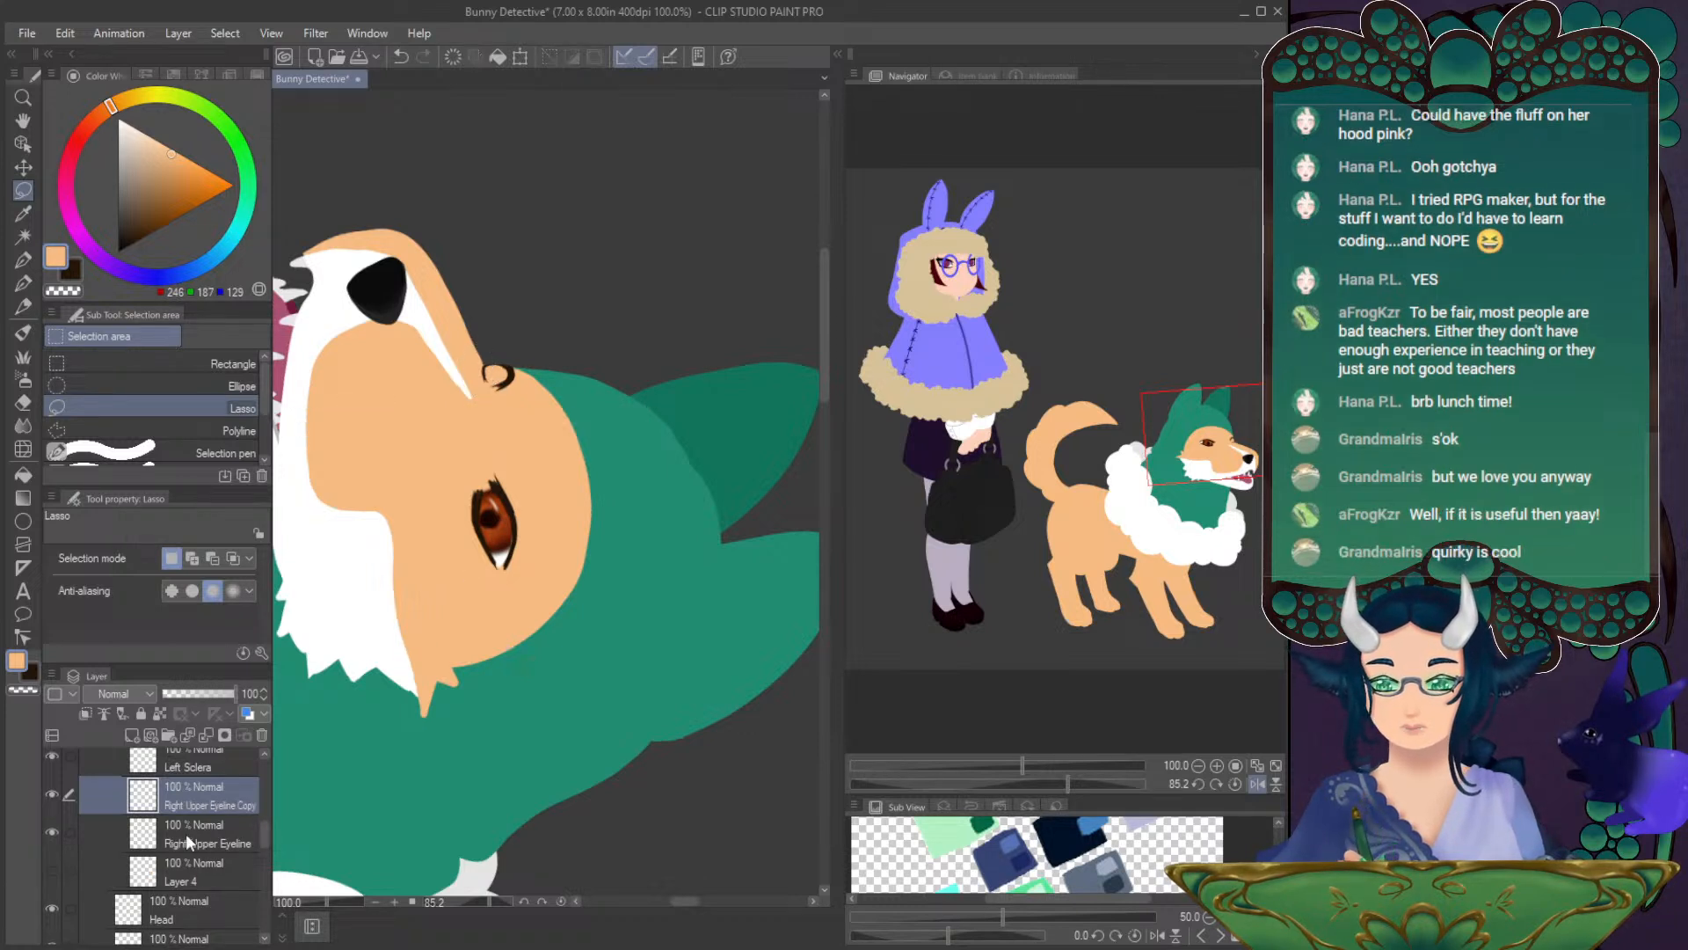
# - Move the Right Upper Eyeline Copy layer beneath Right Upper Eyeline and merge it down into Layer 4
pyautogui.moveTo(199, 830); pyautogui.dragTo(204, 836)
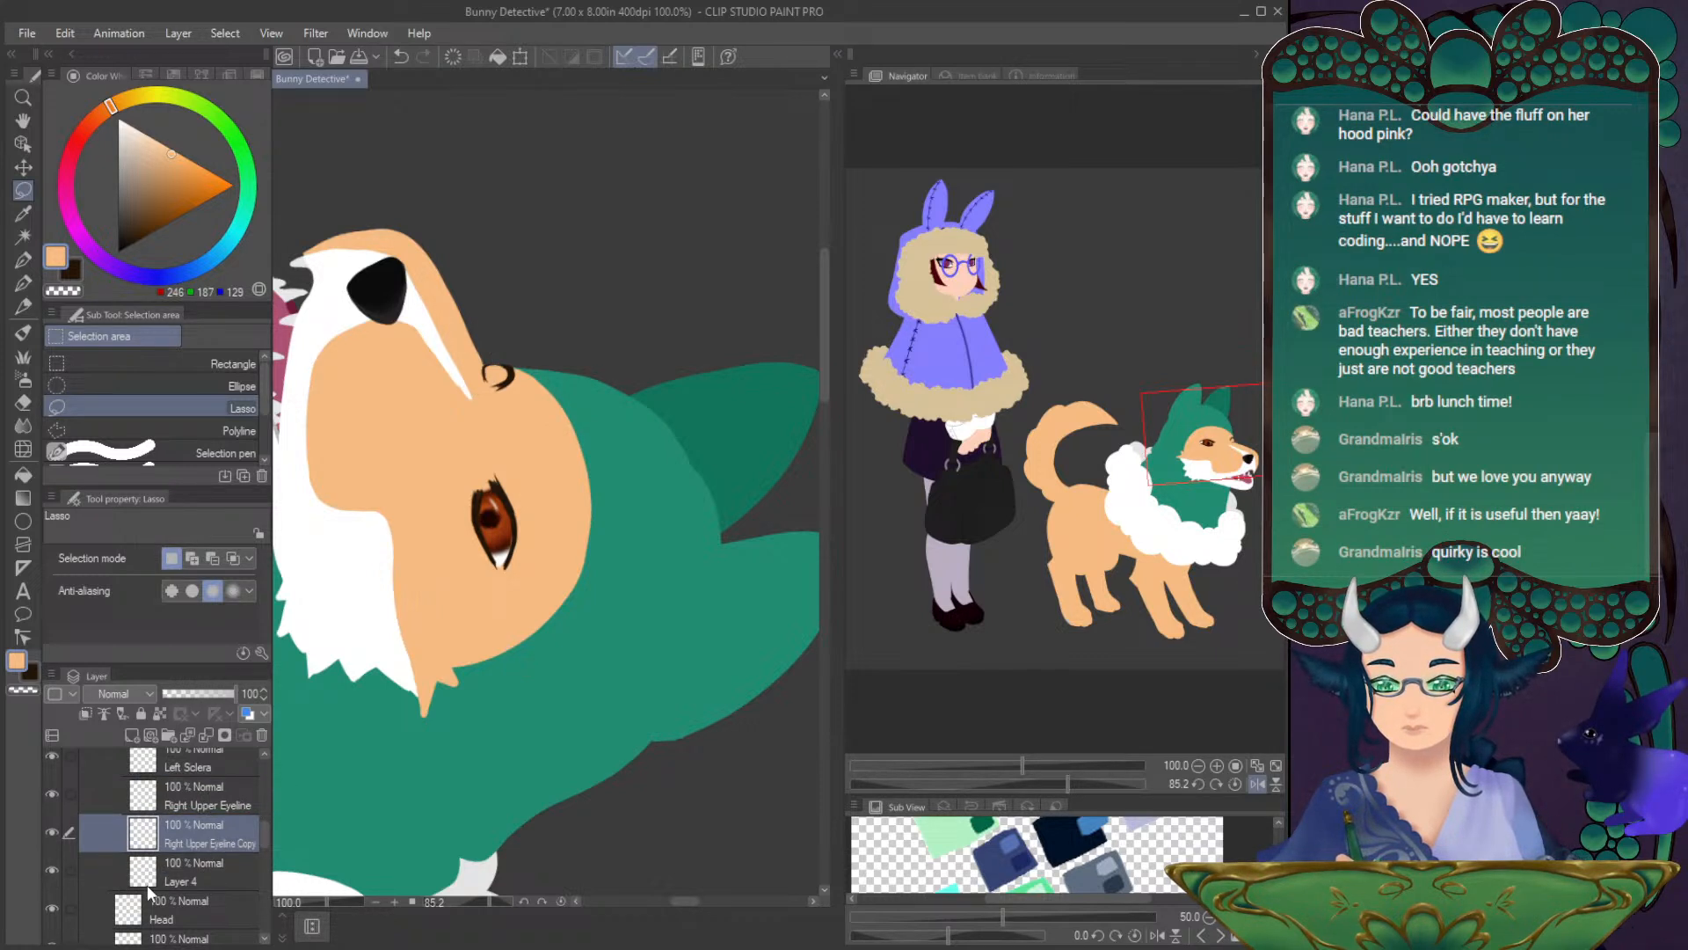
pyautogui.hotkey('ctrl', 'e')
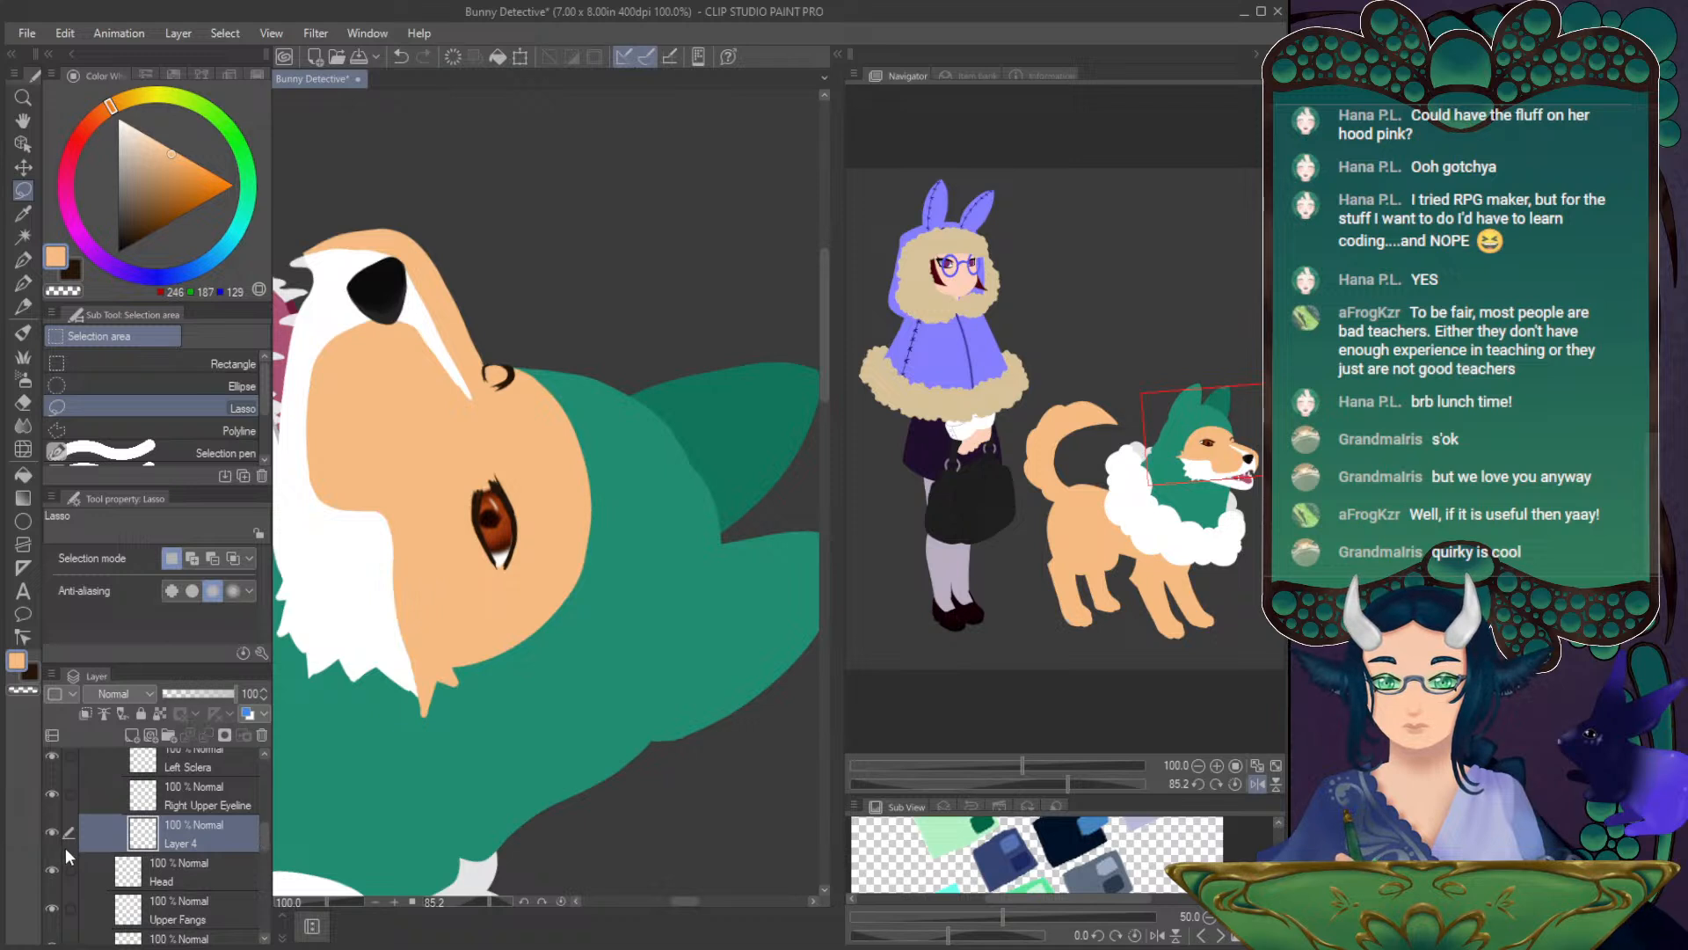
pyautogui.hotkey('ctrl', 'z')
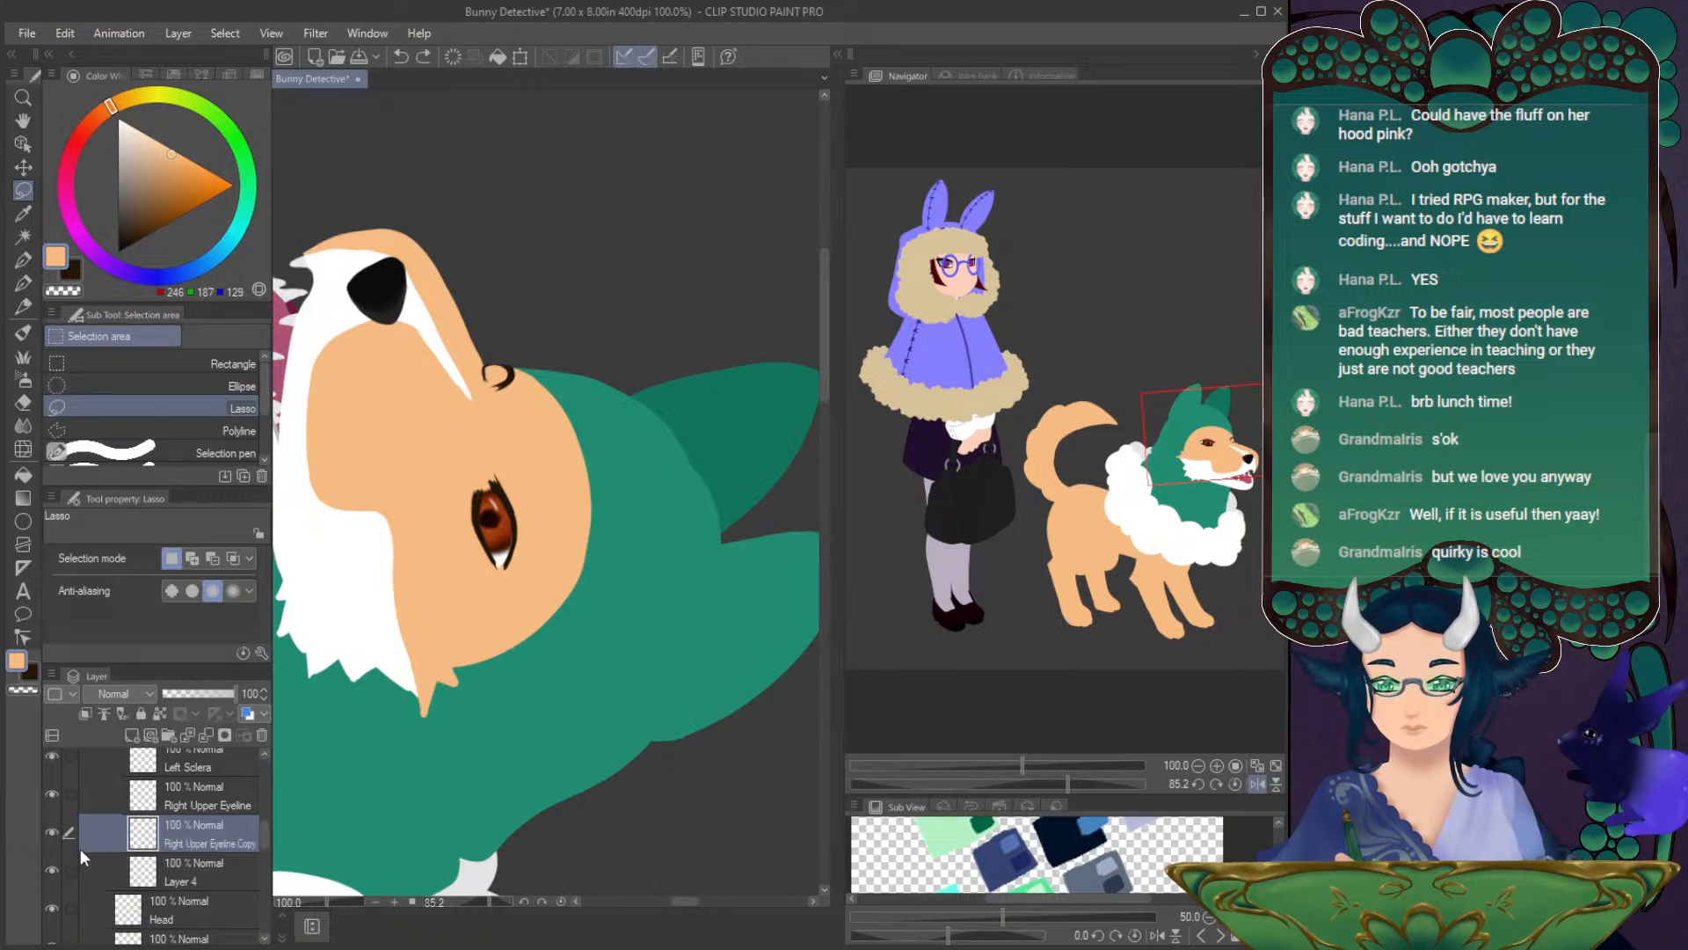
pyautogui.hotkey('ctrl', 'e')
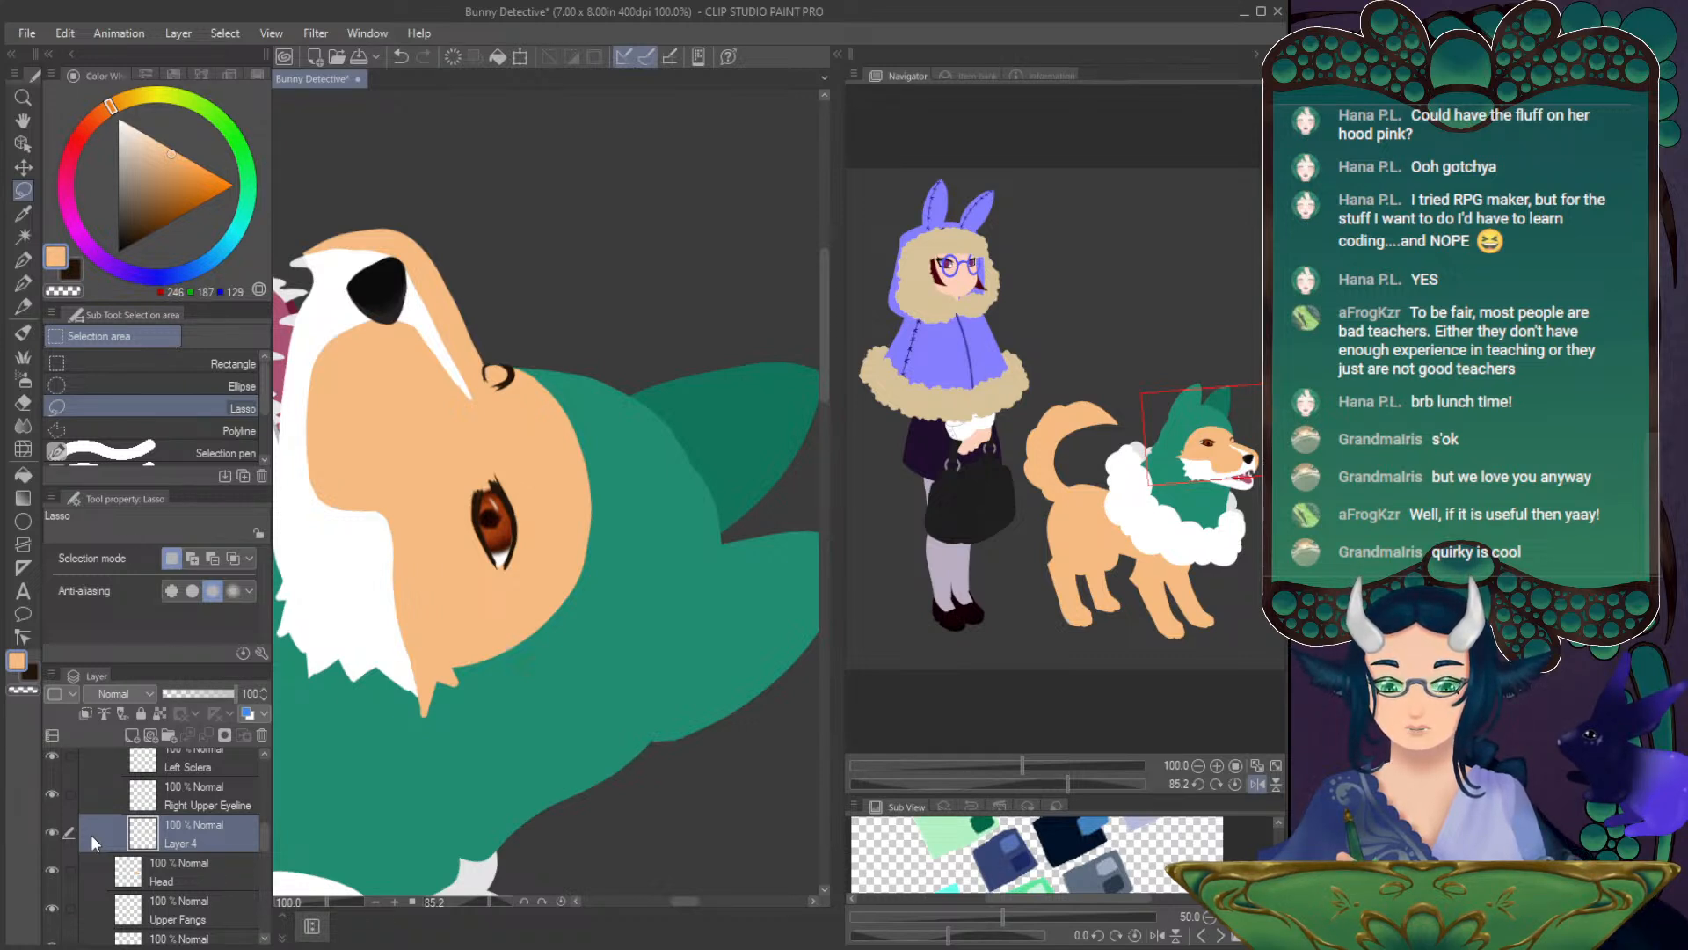
# - Name the layer holding the far eye's lower line Right Lower Eyeline
pyautogui.write('Right Lower Eyeline')
pyautogui.press('Return')
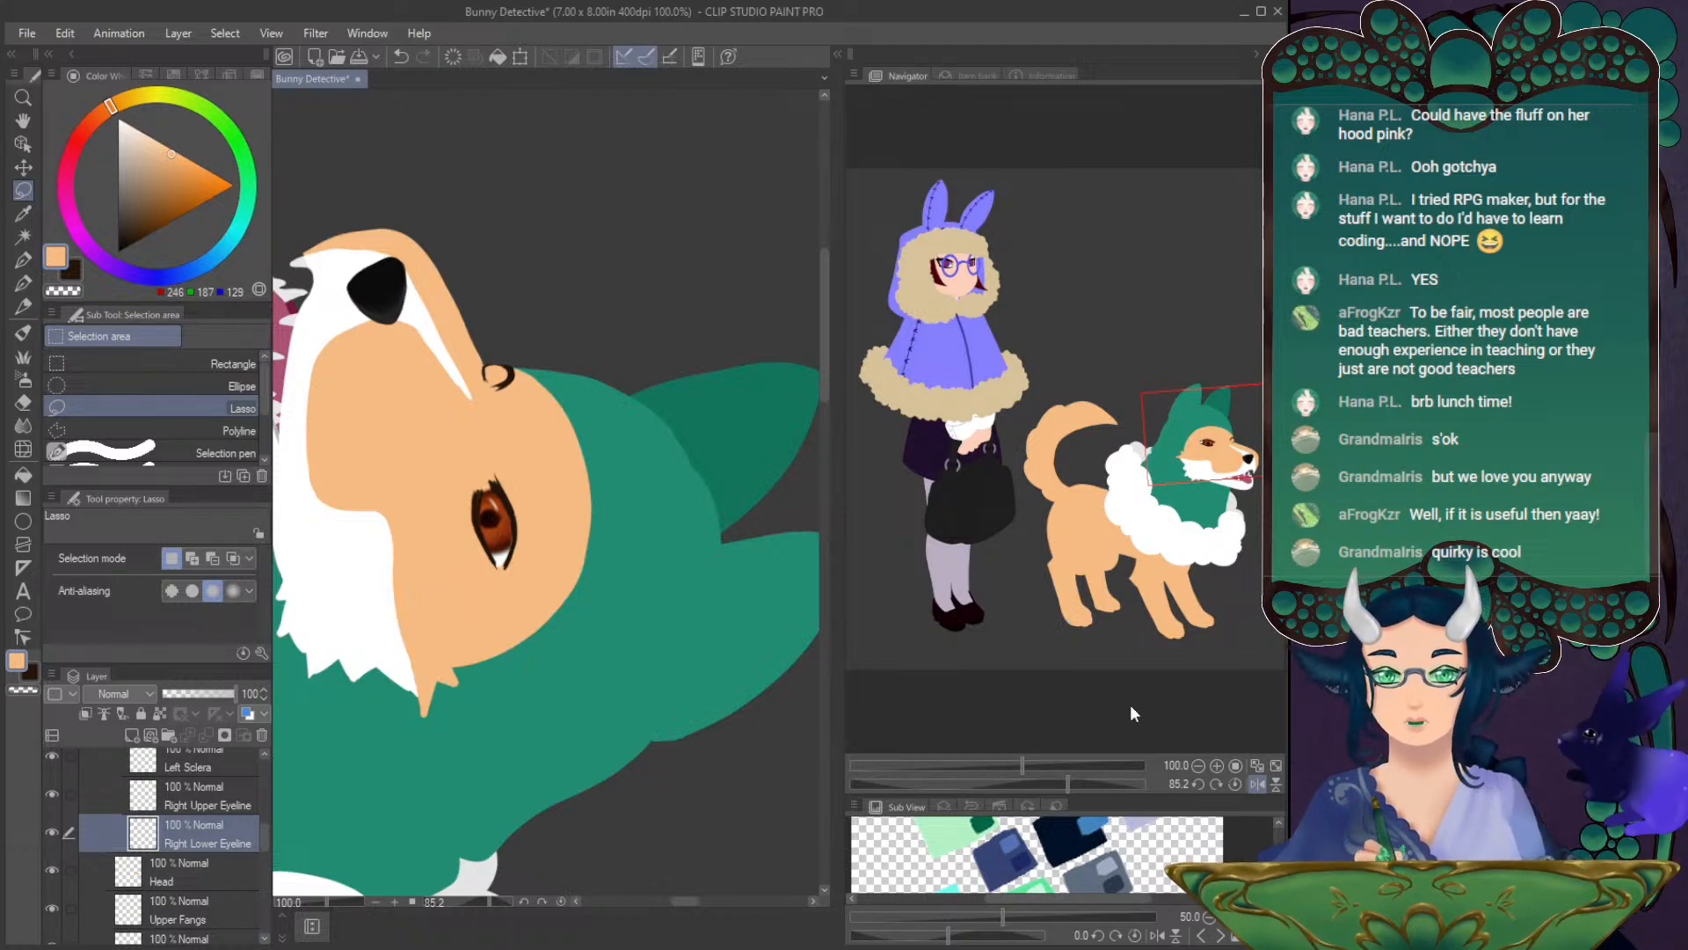
# - Extend the top edge of the dog's forehead on the Head layer with orange fur strokes, using the Turnip pen at size 10
pyautogui.click(1236, 784)
pyautogui.moveTo(1211, 465); pyautogui.dragTo(1218, 444)
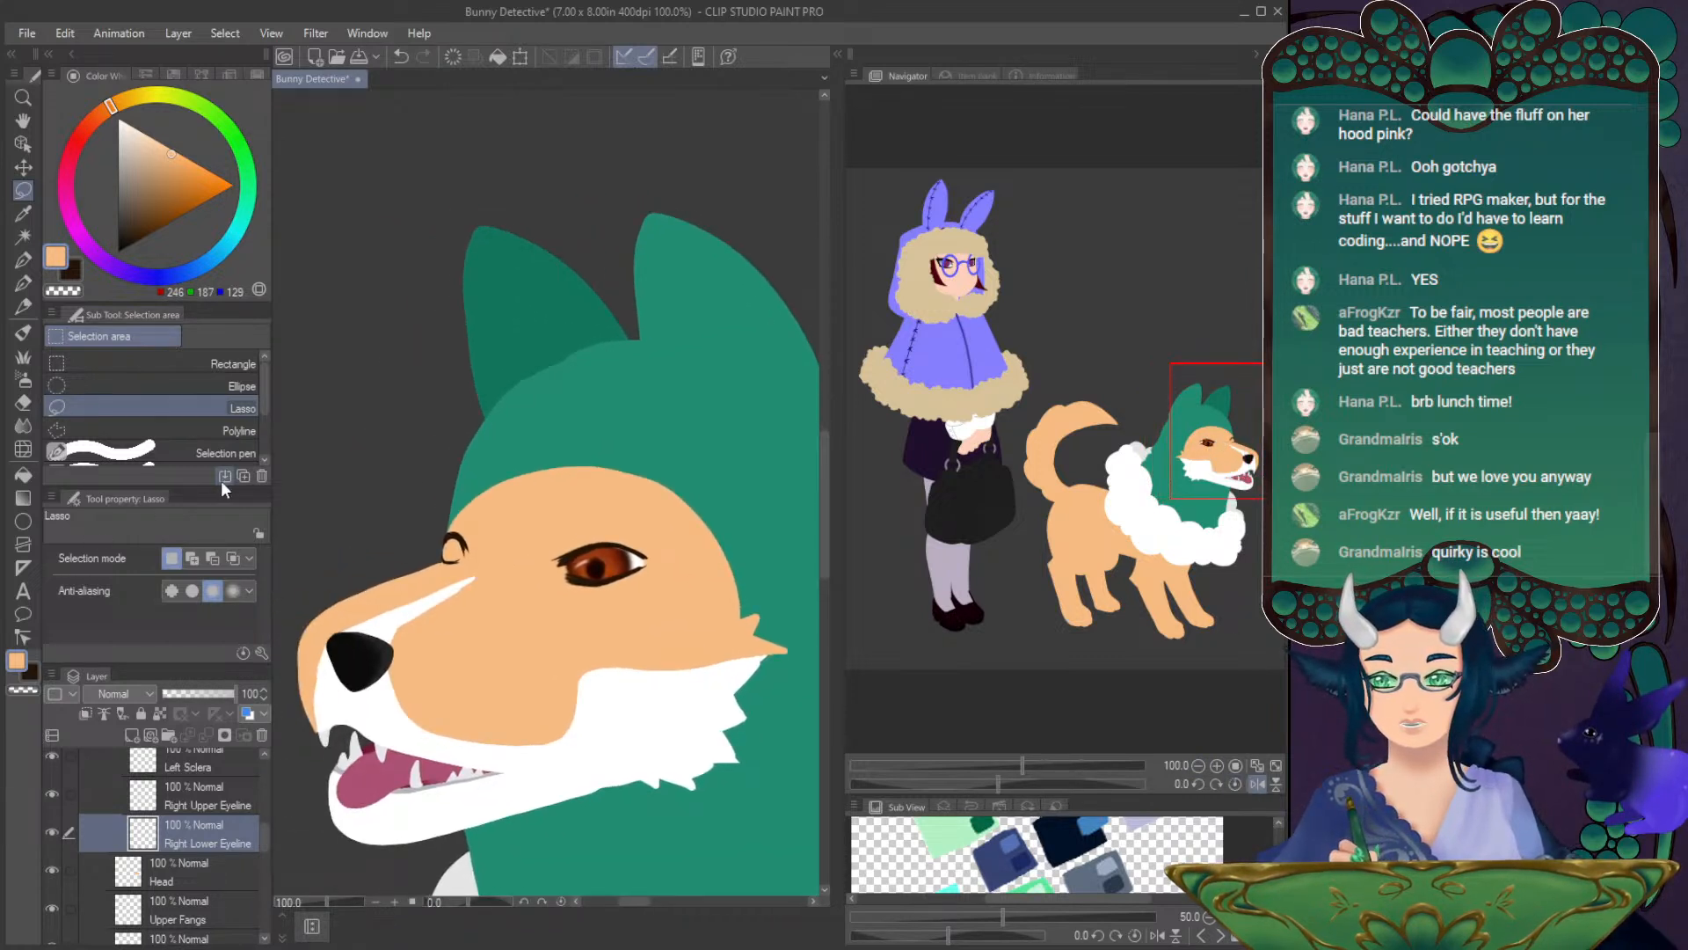
pyautogui.click(201, 875)
pyautogui.press('p')
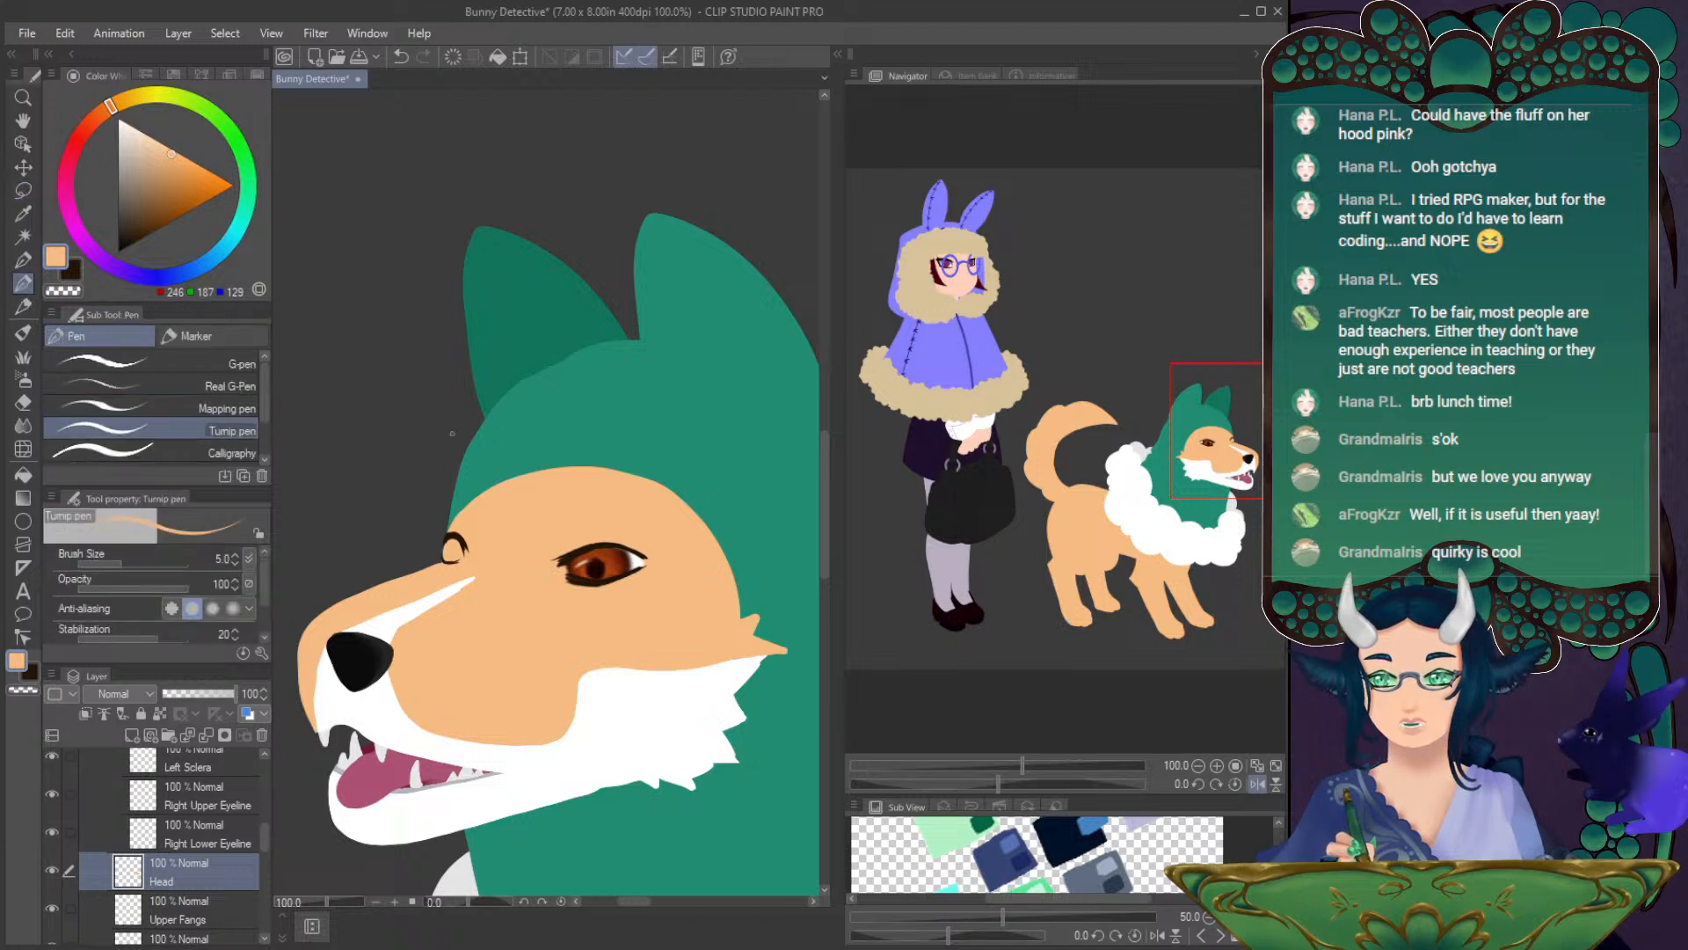
pyautogui.press(']')
pyautogui.press(']')
pyautogui.press(']')
pyautogui.press(']')
pyautogui.press(']')
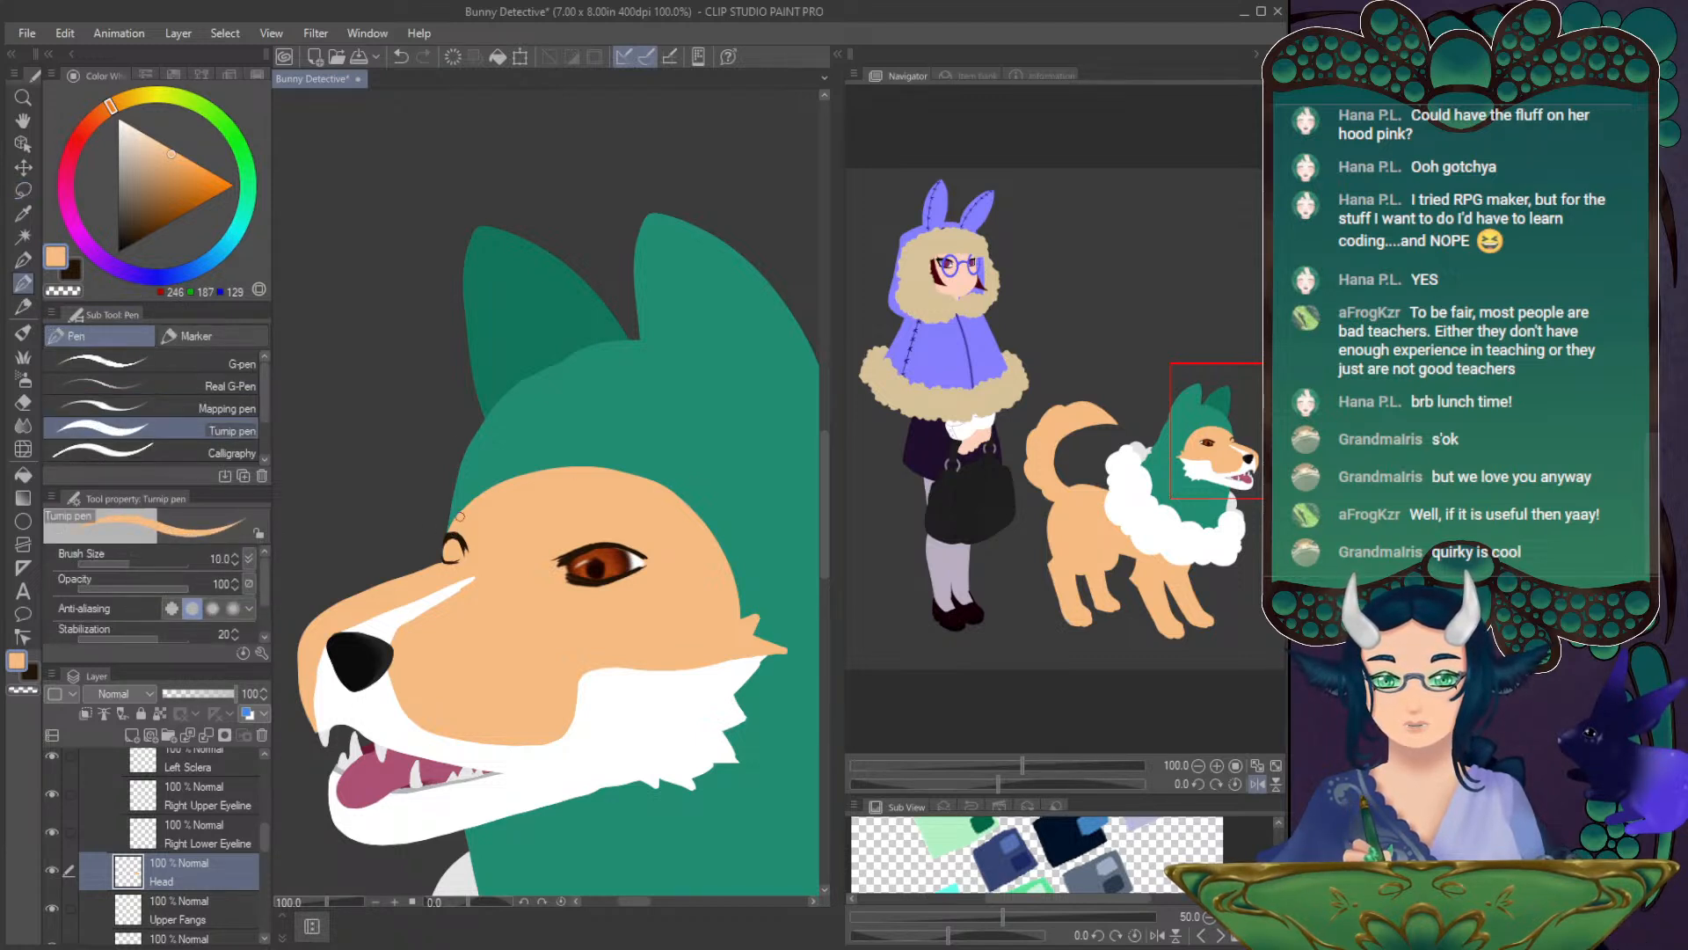
pyautogui.hotkey('ctrl', 'z')
pyautogui.moveTo(452, 529); pyautogui.dragTo(526, 453)
pyautogui.hotkey('ctrl', 'z')
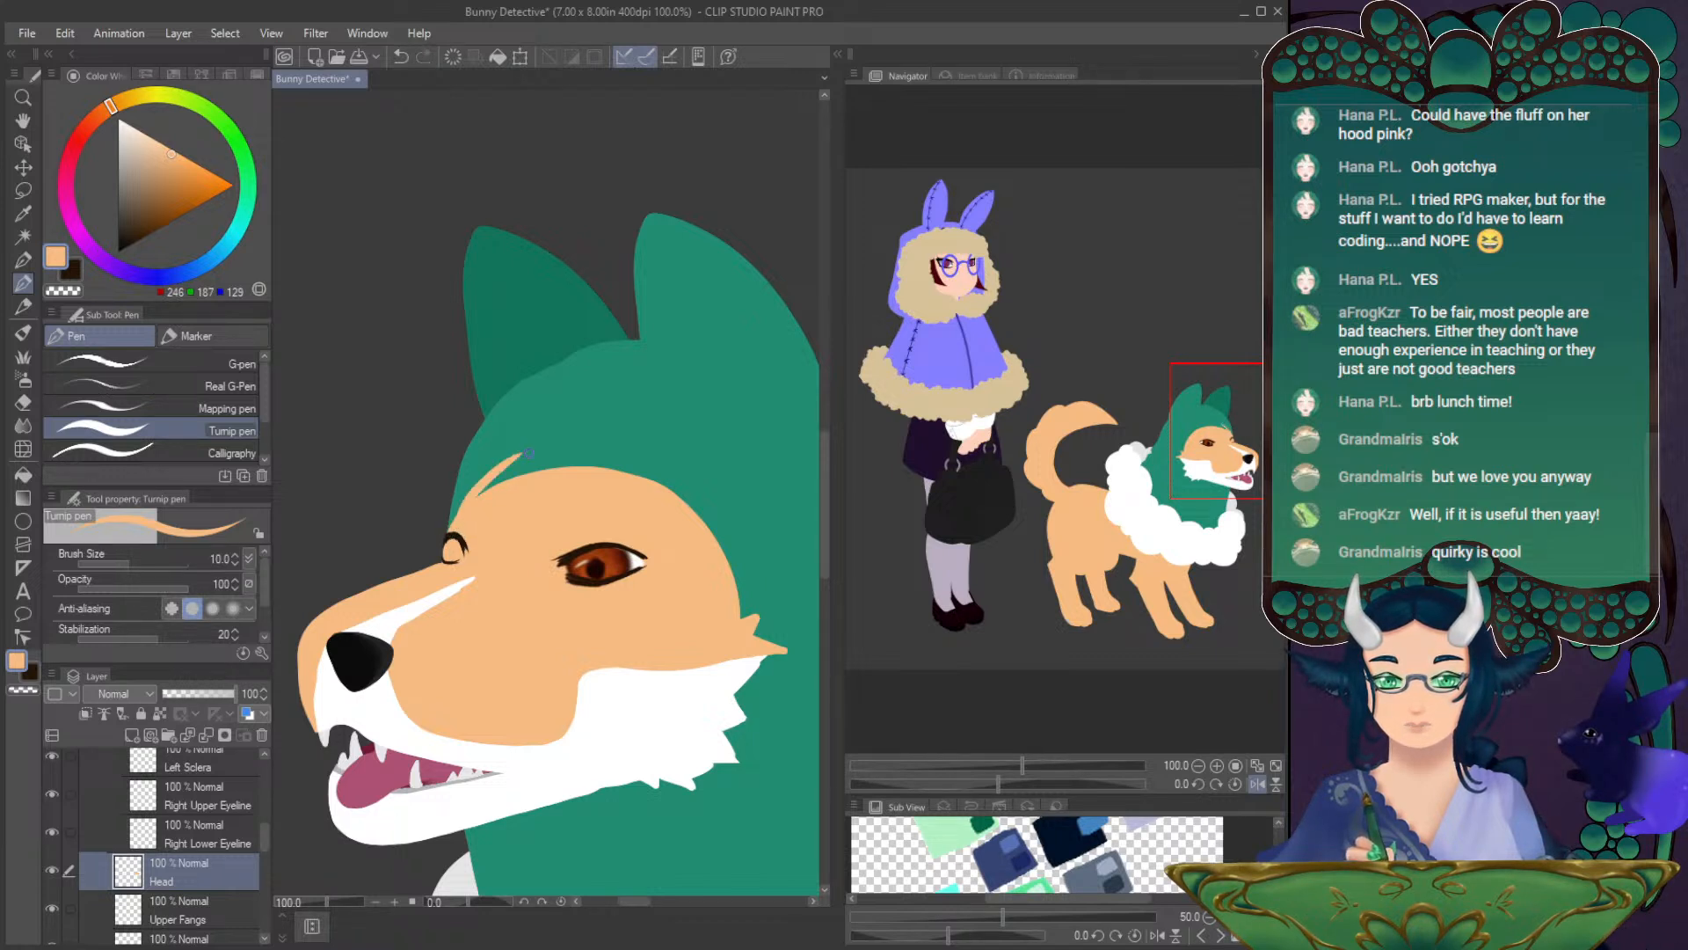
pyautogui.hotkey('ctrl', 'z')
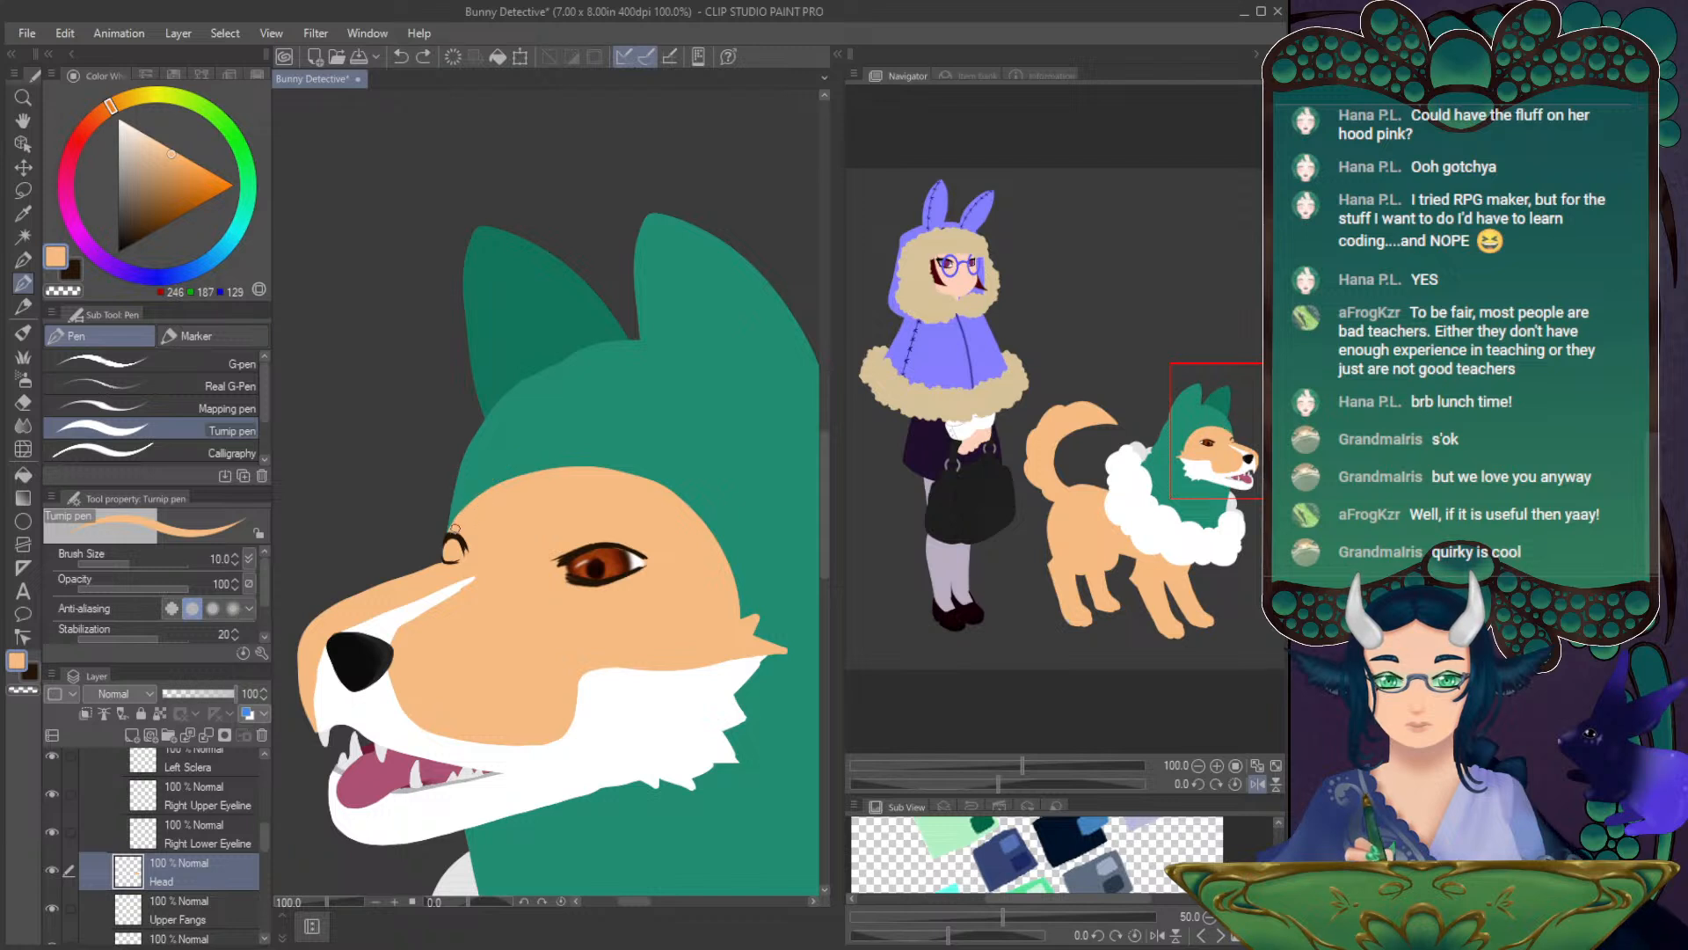
pyautogui.moveTo(465, 505); pyautogui.dragTo(579, 456)
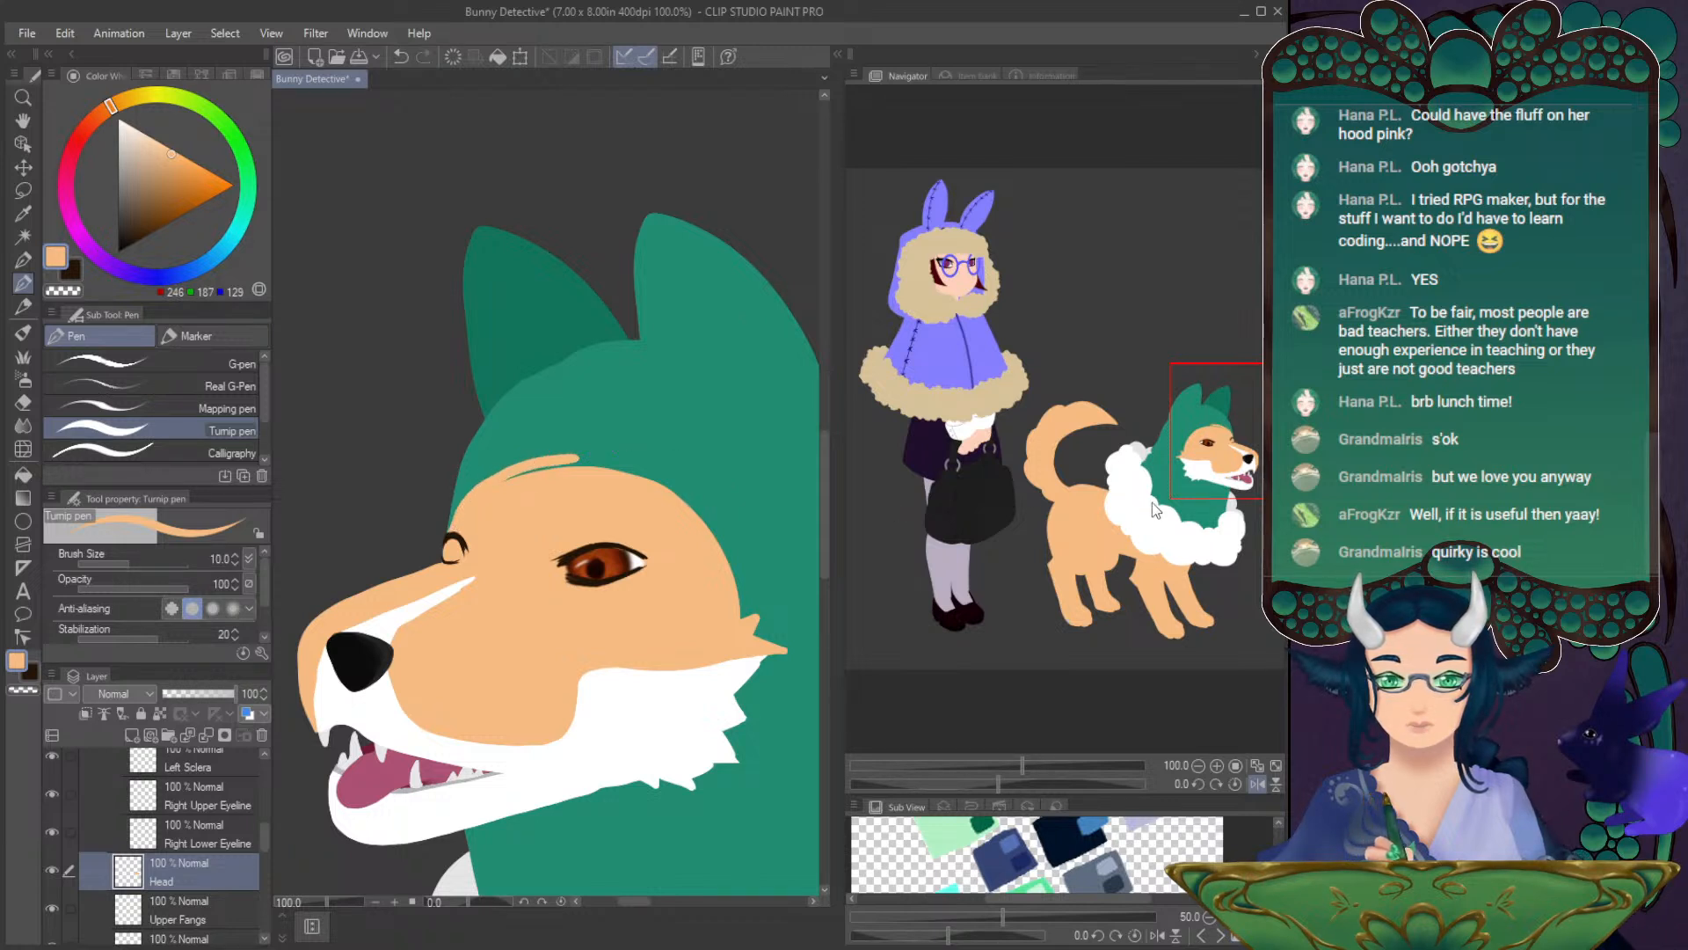
# - Trim and touch up the small fur tip at the back of the dog's cheek with the Hard eraser and Turnip pen
pyautogui.moveTo(998, 784); pyautogui.dragTo(1038, 779)
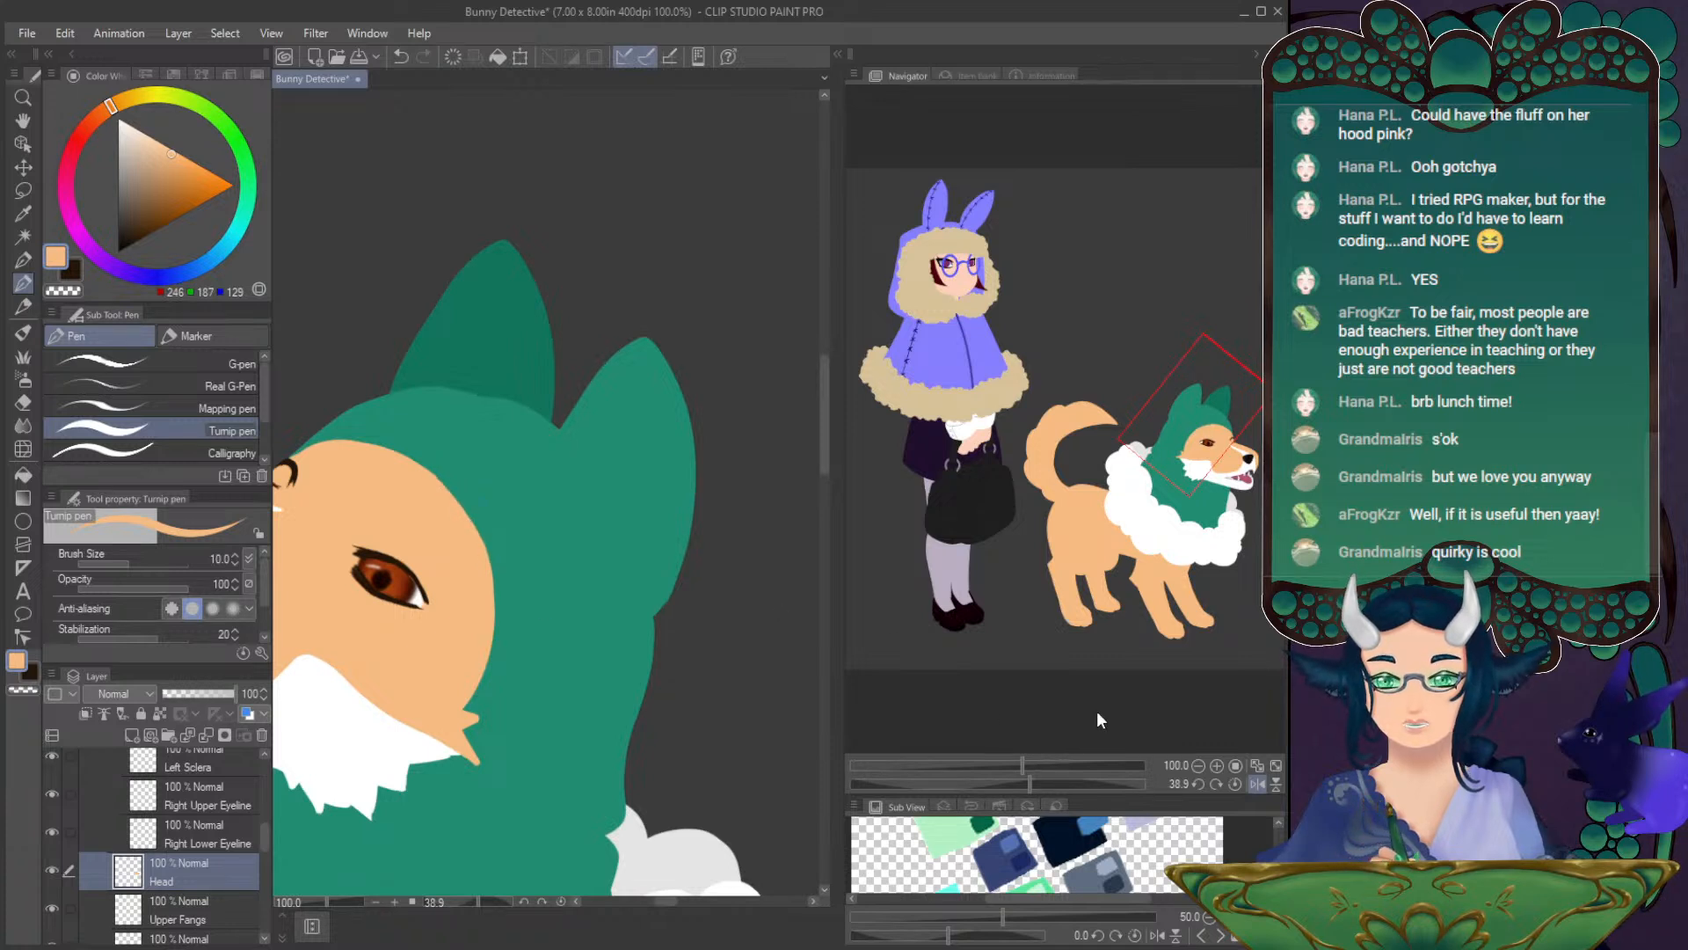
pyautogui.press('e')
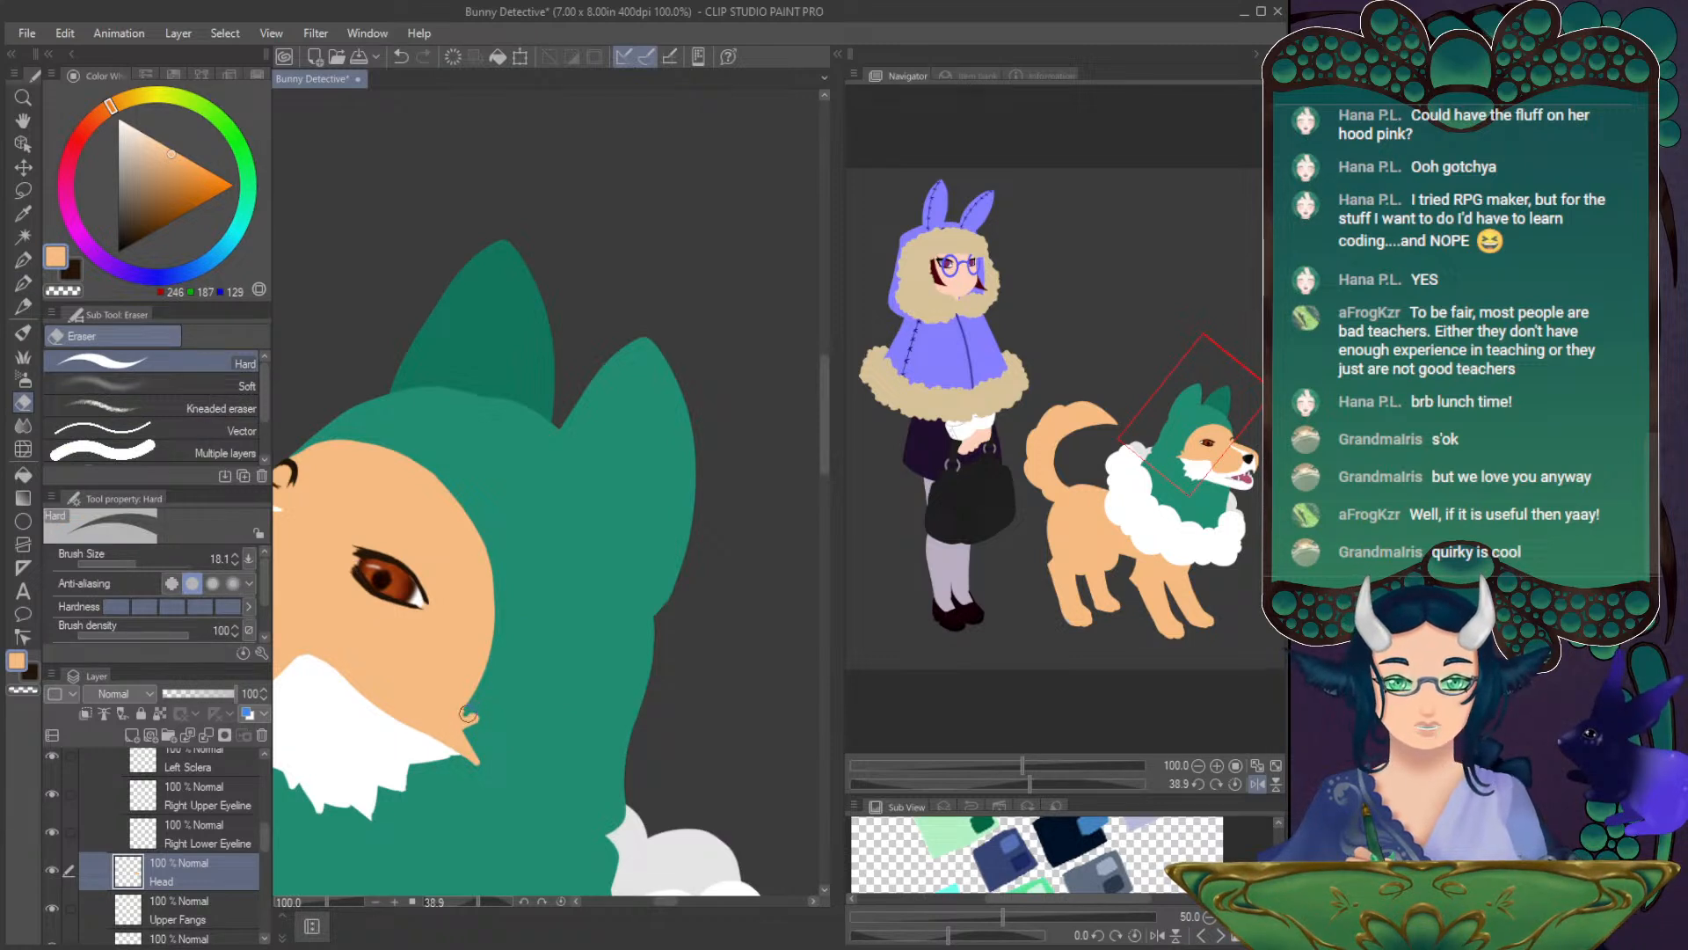
pyautogui.moveTo(464, 714); pyautogui.dragTo(468, 720)
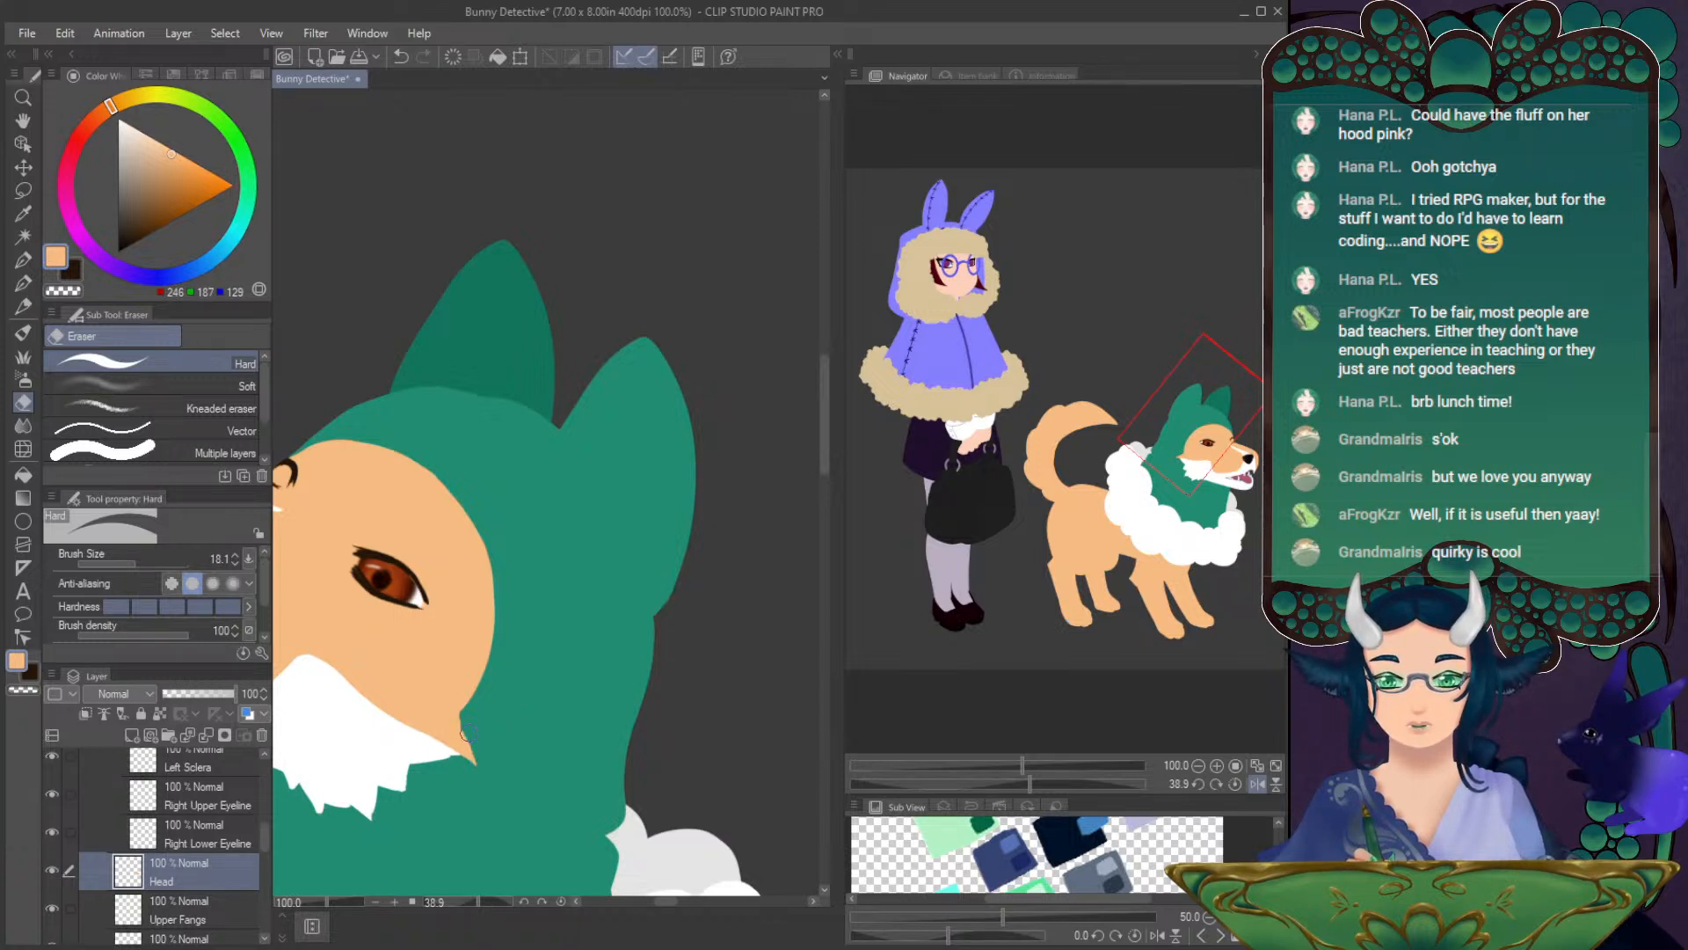
pyautogui.click(23, 284)
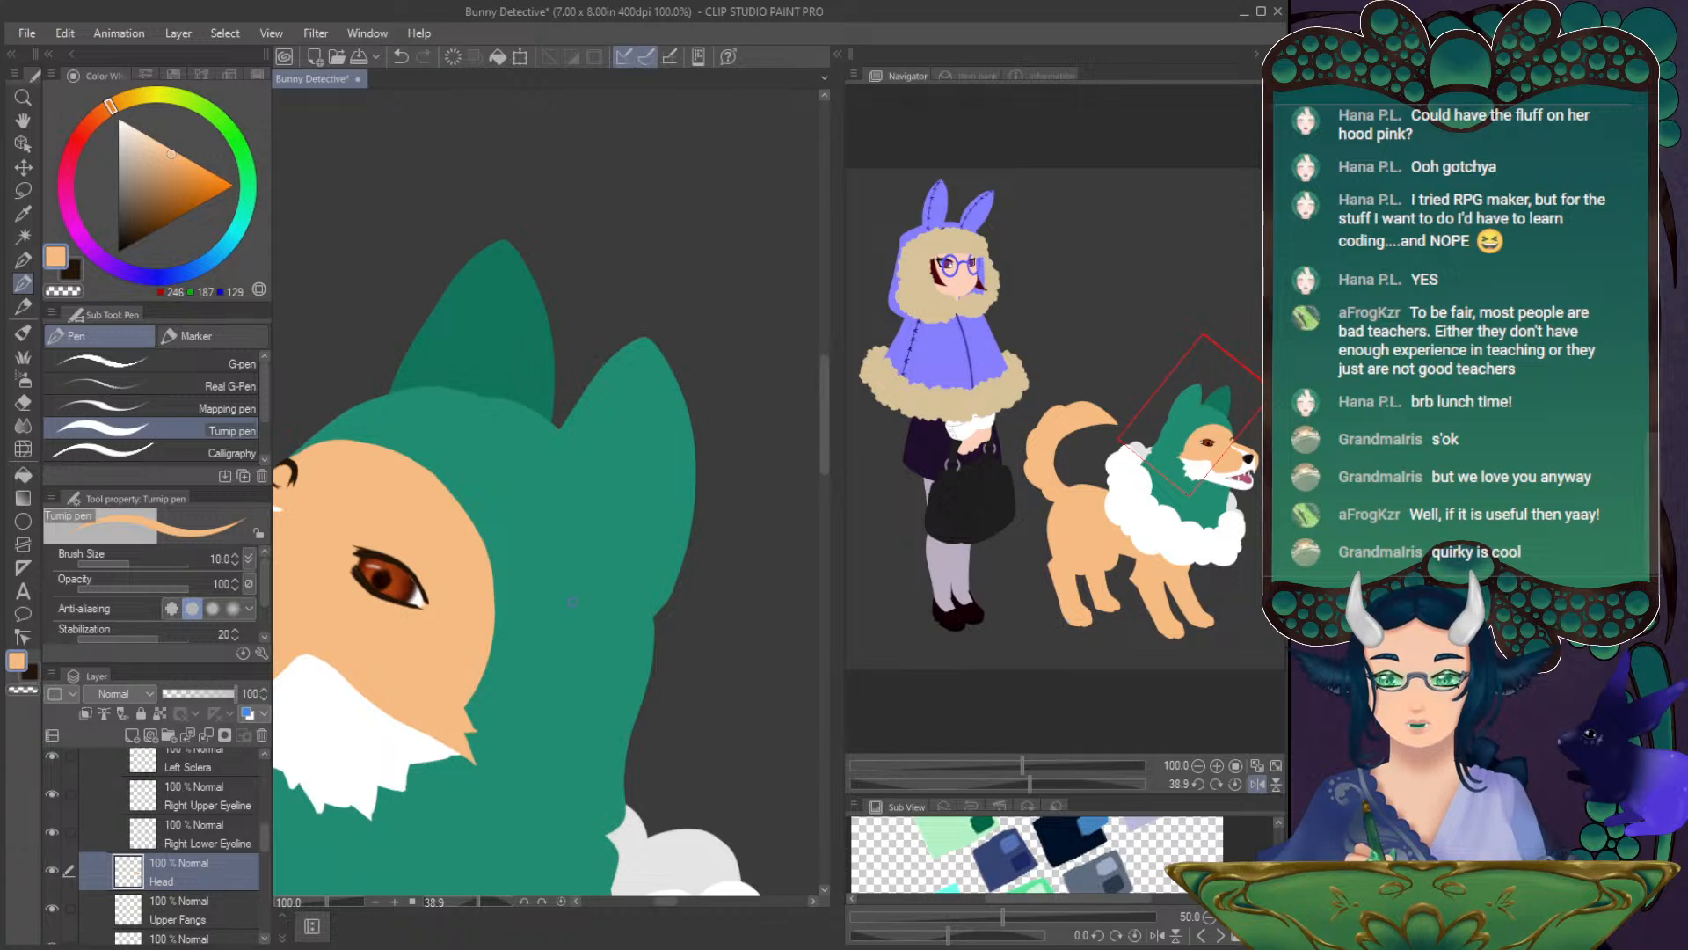
# - Paint a short pointed fur tuft on the upper edge of the dog's forehead, redoing the stroke until it fits
pyautogui.click(1235, 783)
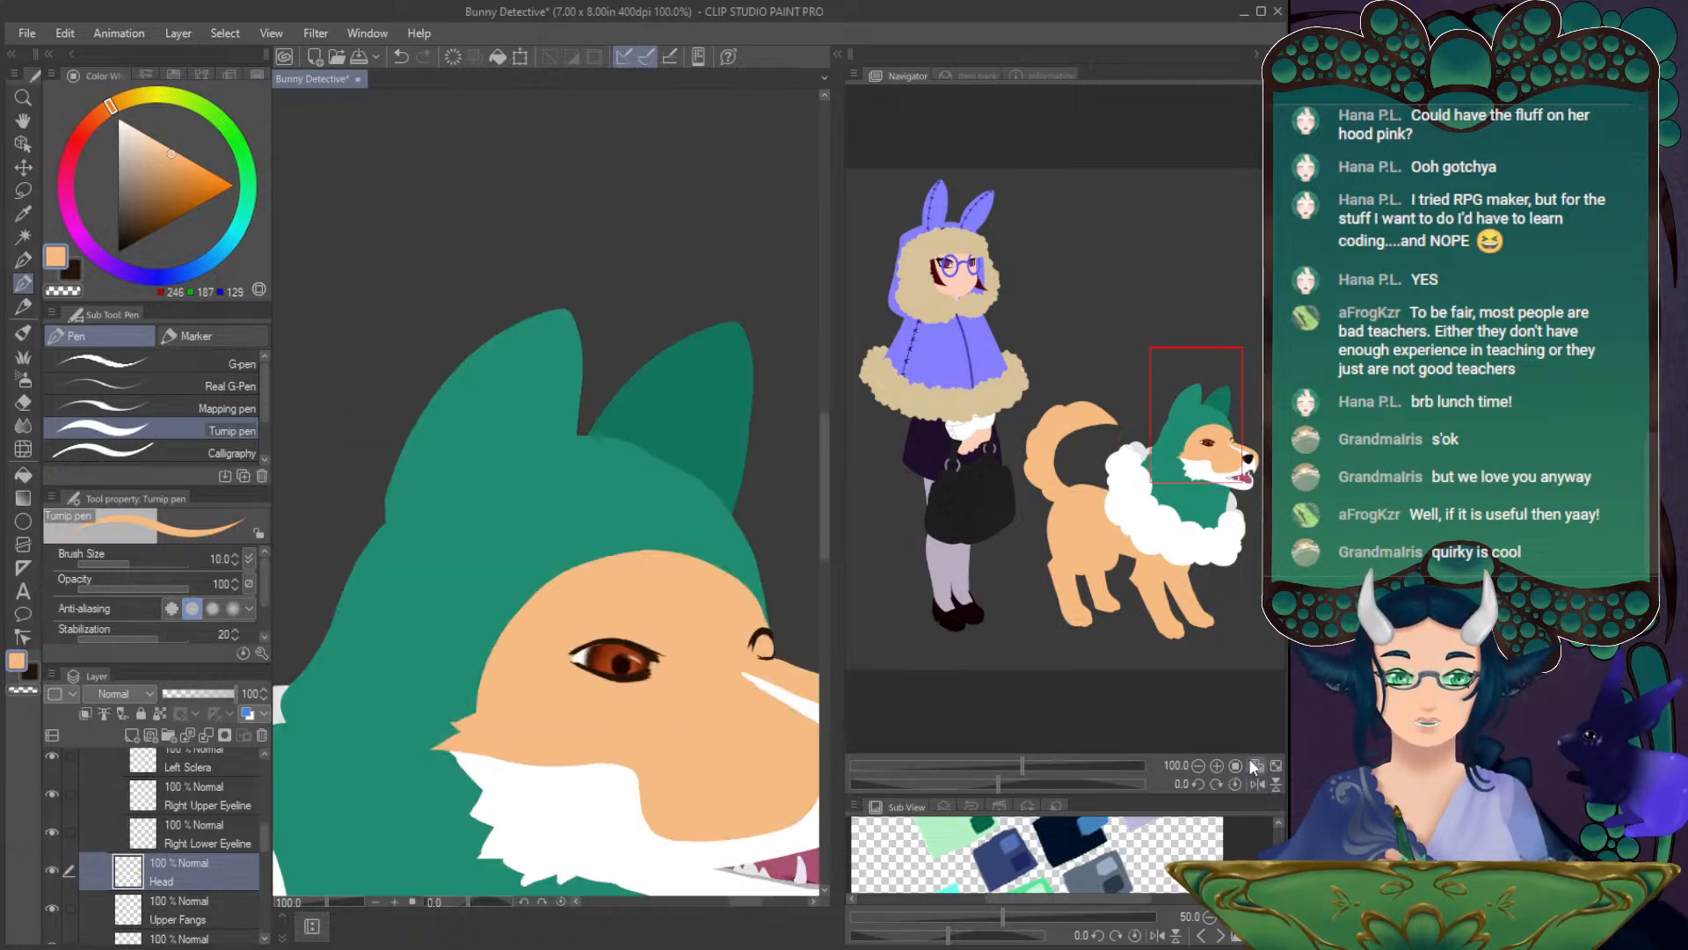
pyautogui.moveTo(1197, 433); pyautogui.dragTo(1209, 444)
pyautogui.moveTo(998, 784); pyautogui.dragTo(968, 783)
pyautogui.moveTo(1164, 436)
pyautogui.mouseDown()
pyautogui.moveTo(1146, 431)
pyautogui.moveTo(1179, 429)
pyautogui.mouseUp()
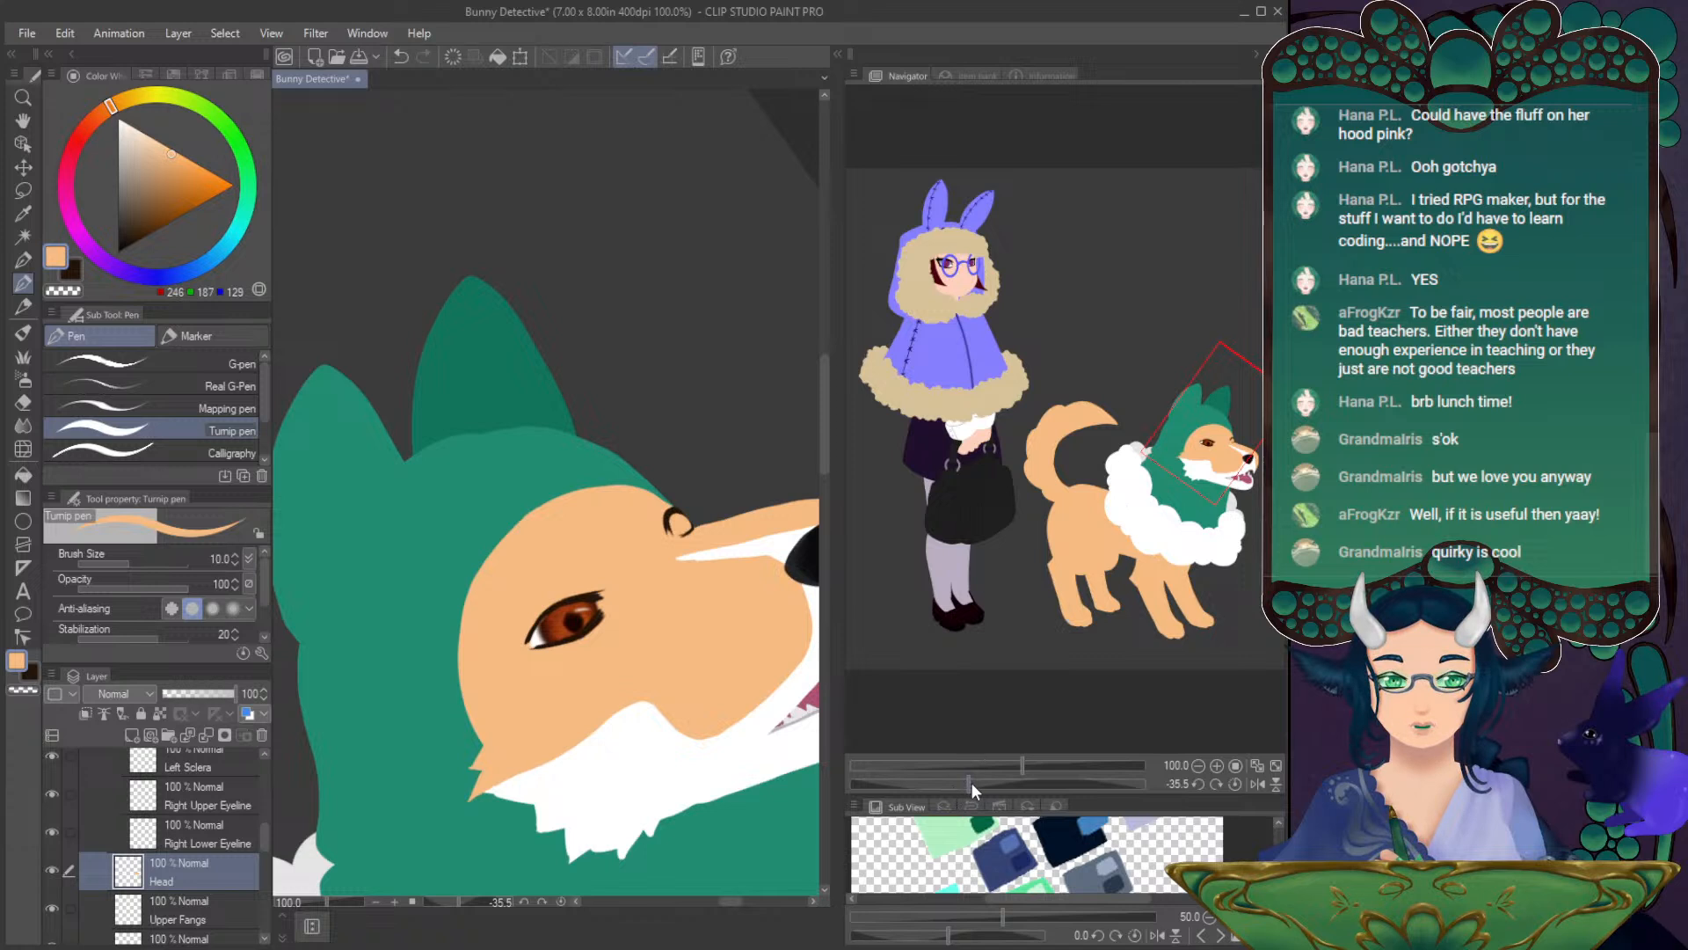
pyautogui.moveTo(972, 783); pyautogui.dragTo(944, 773)
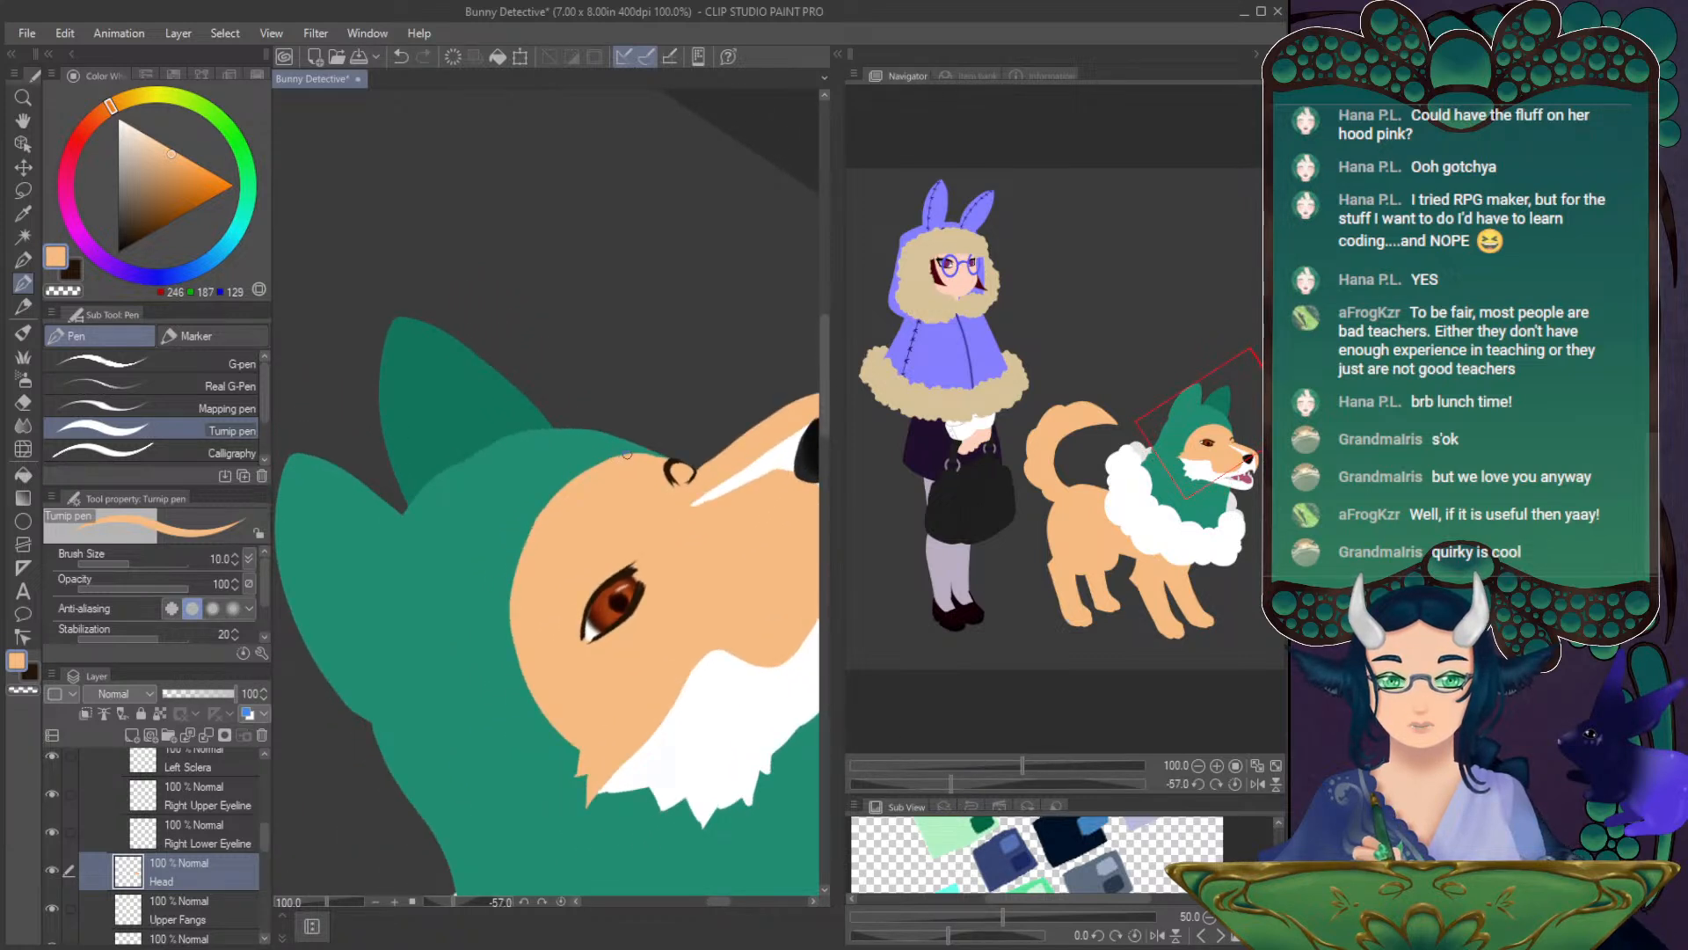
pyautogui.hotkey('ctrl', 'z')
pyautogui.moveTo(620, 459)
pyautogui.mouseDown()
pyautogui.moveTo(549, 482)
pyautogui.moveTo(567, 480)
pyautogui.mouseUp()
pyautogui.hotkey('ctrl', 'z')
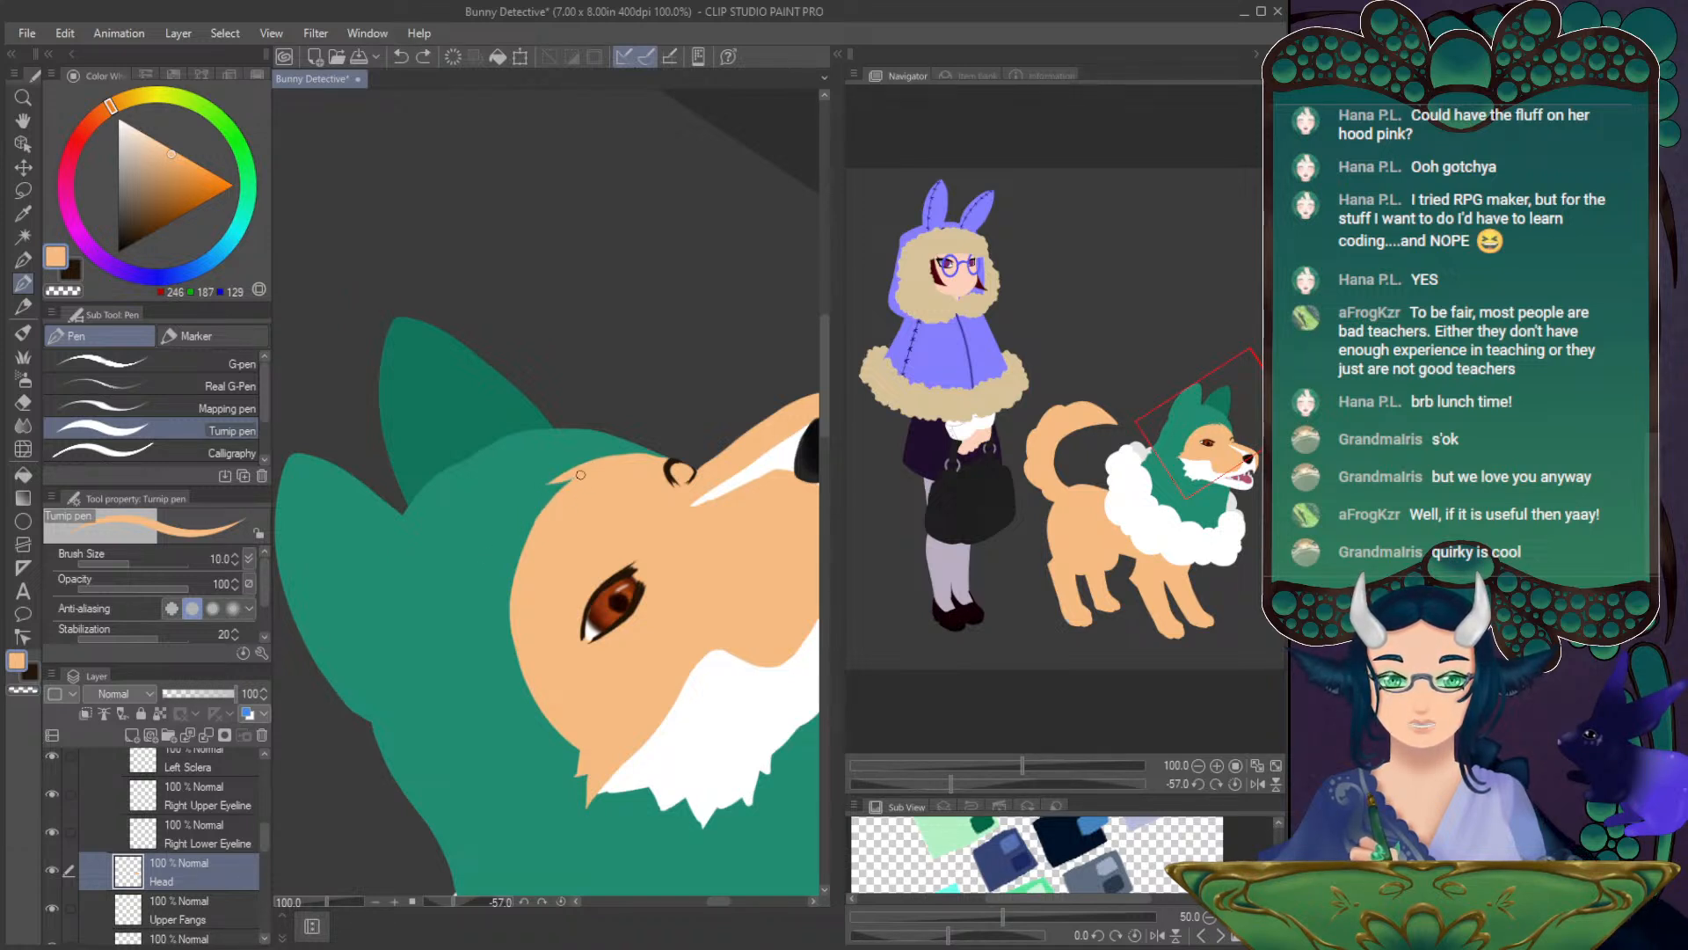
# - Paint pointed fur strokes sweeping back from the forehead over the hood behind the dog's near eye
pyautogui.moveTo(577, 478); pyautogui.dragTo(493, 588)
pyautogui.hotkey('ctrl', 'z')
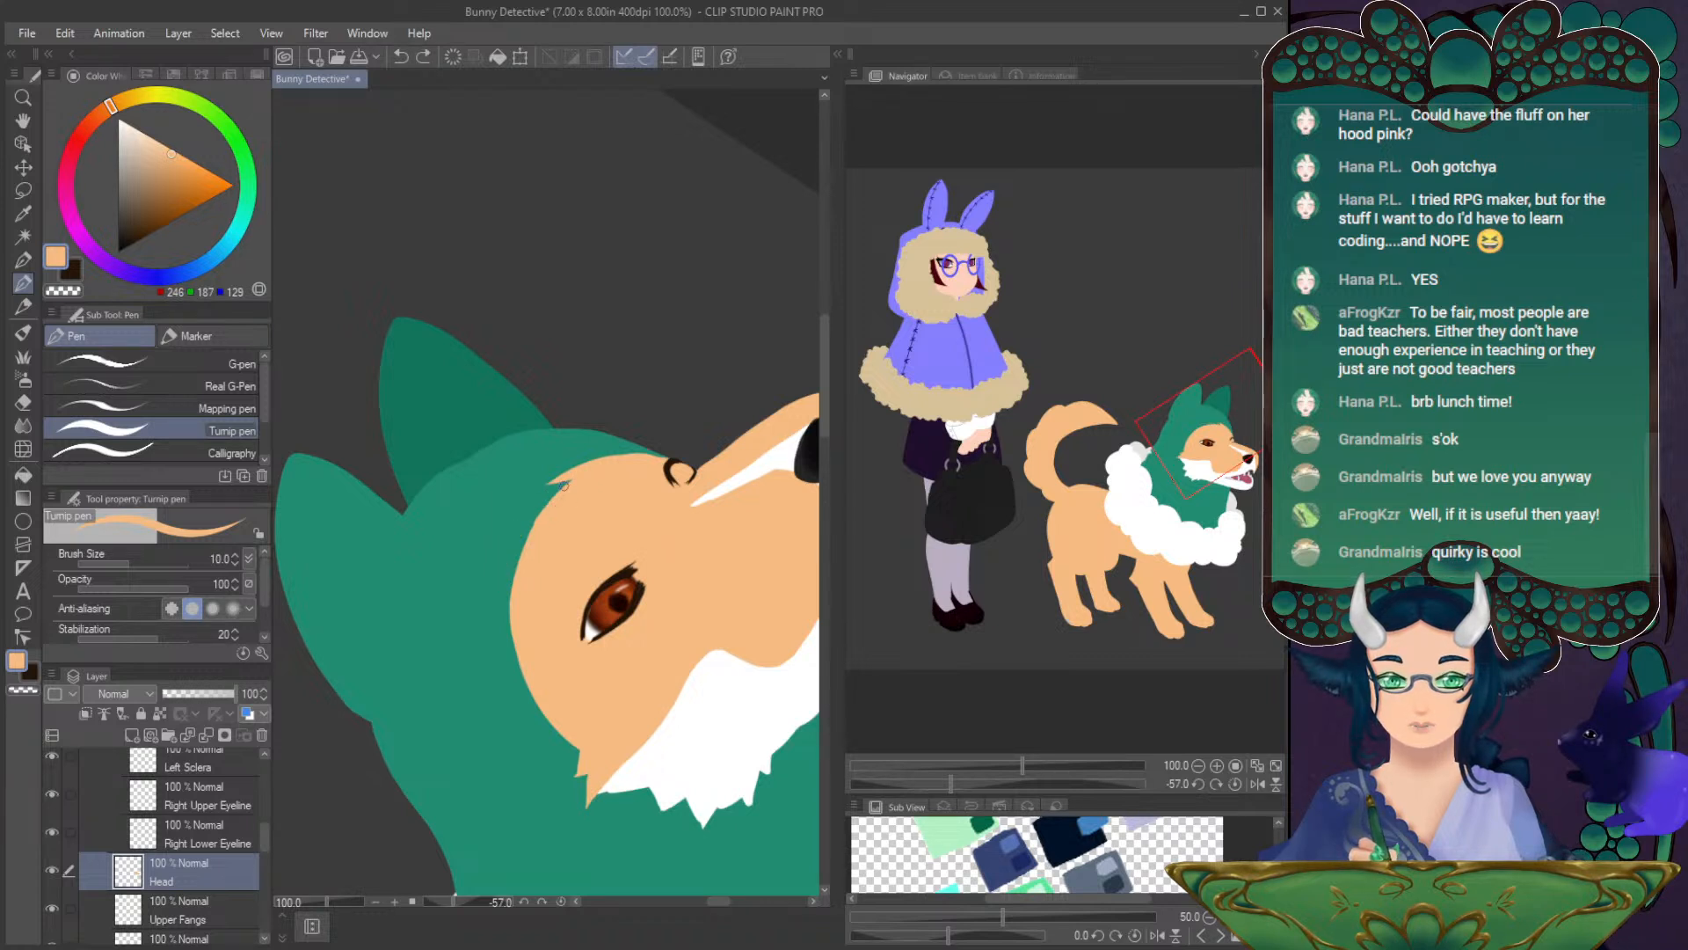
pyautogui.moveTo(577, 476); pyautogui.dragTo(466, 623)
pyautogui.hotkey('ctrl', 'z')
pyautogui.hotkey('ctrl', 'z')
pyautogui.hotkey('ctrl', 'z')
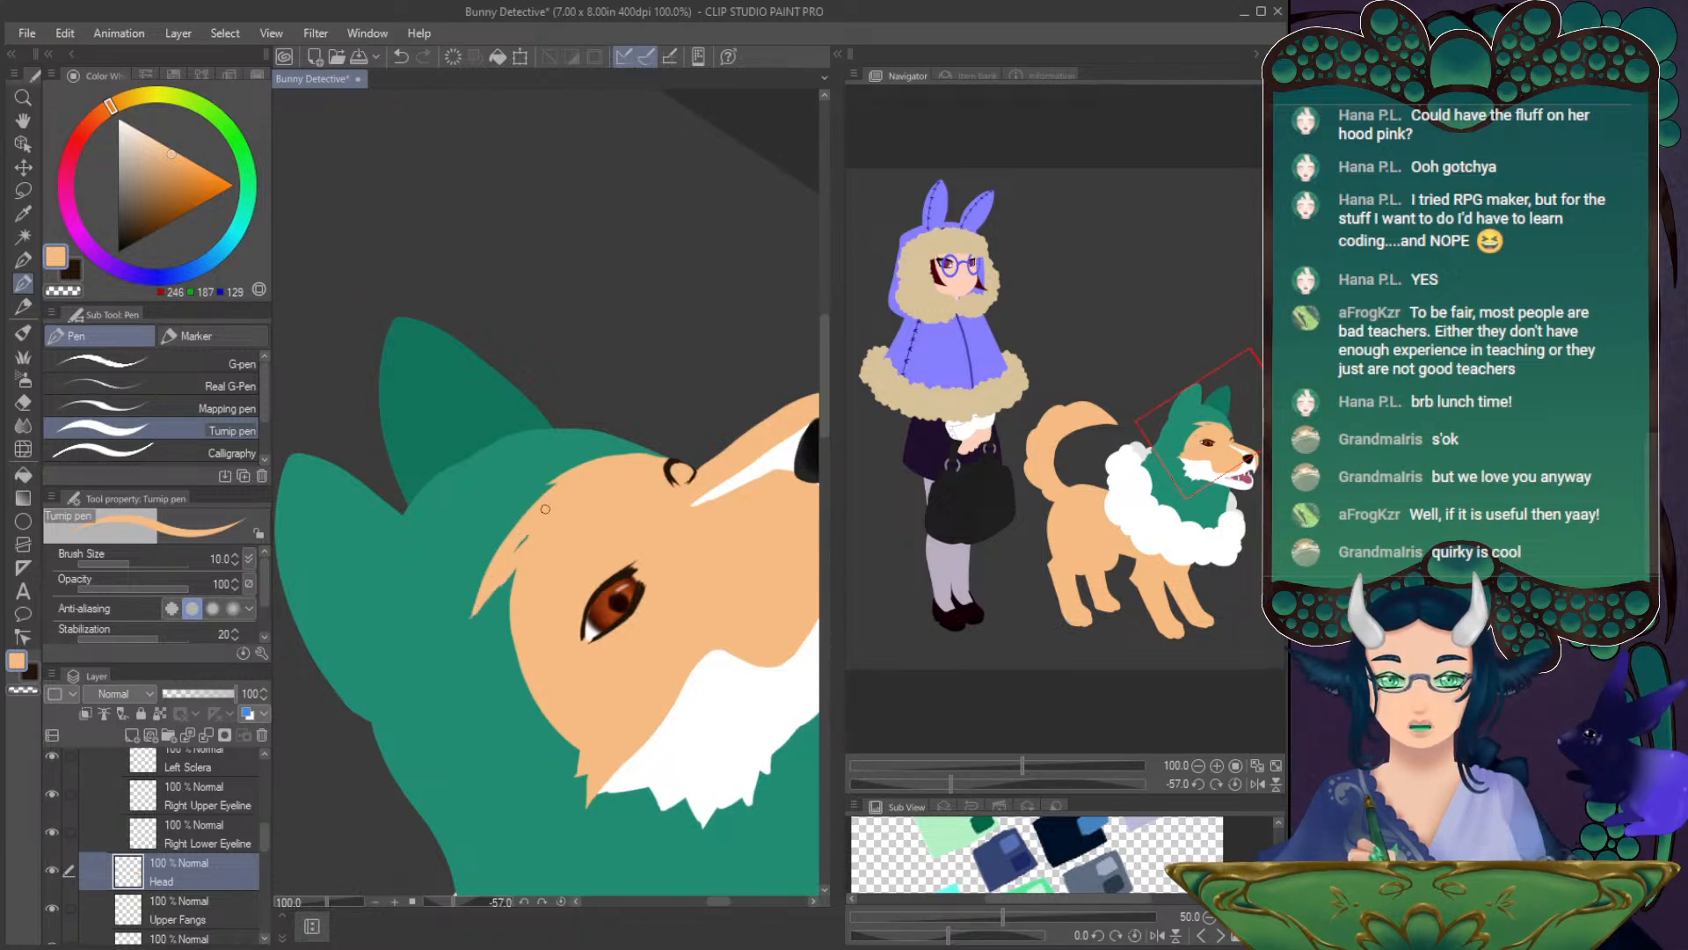
pyautogui.moveTo(505, 580); pyautogui.dragTo(490, 644)
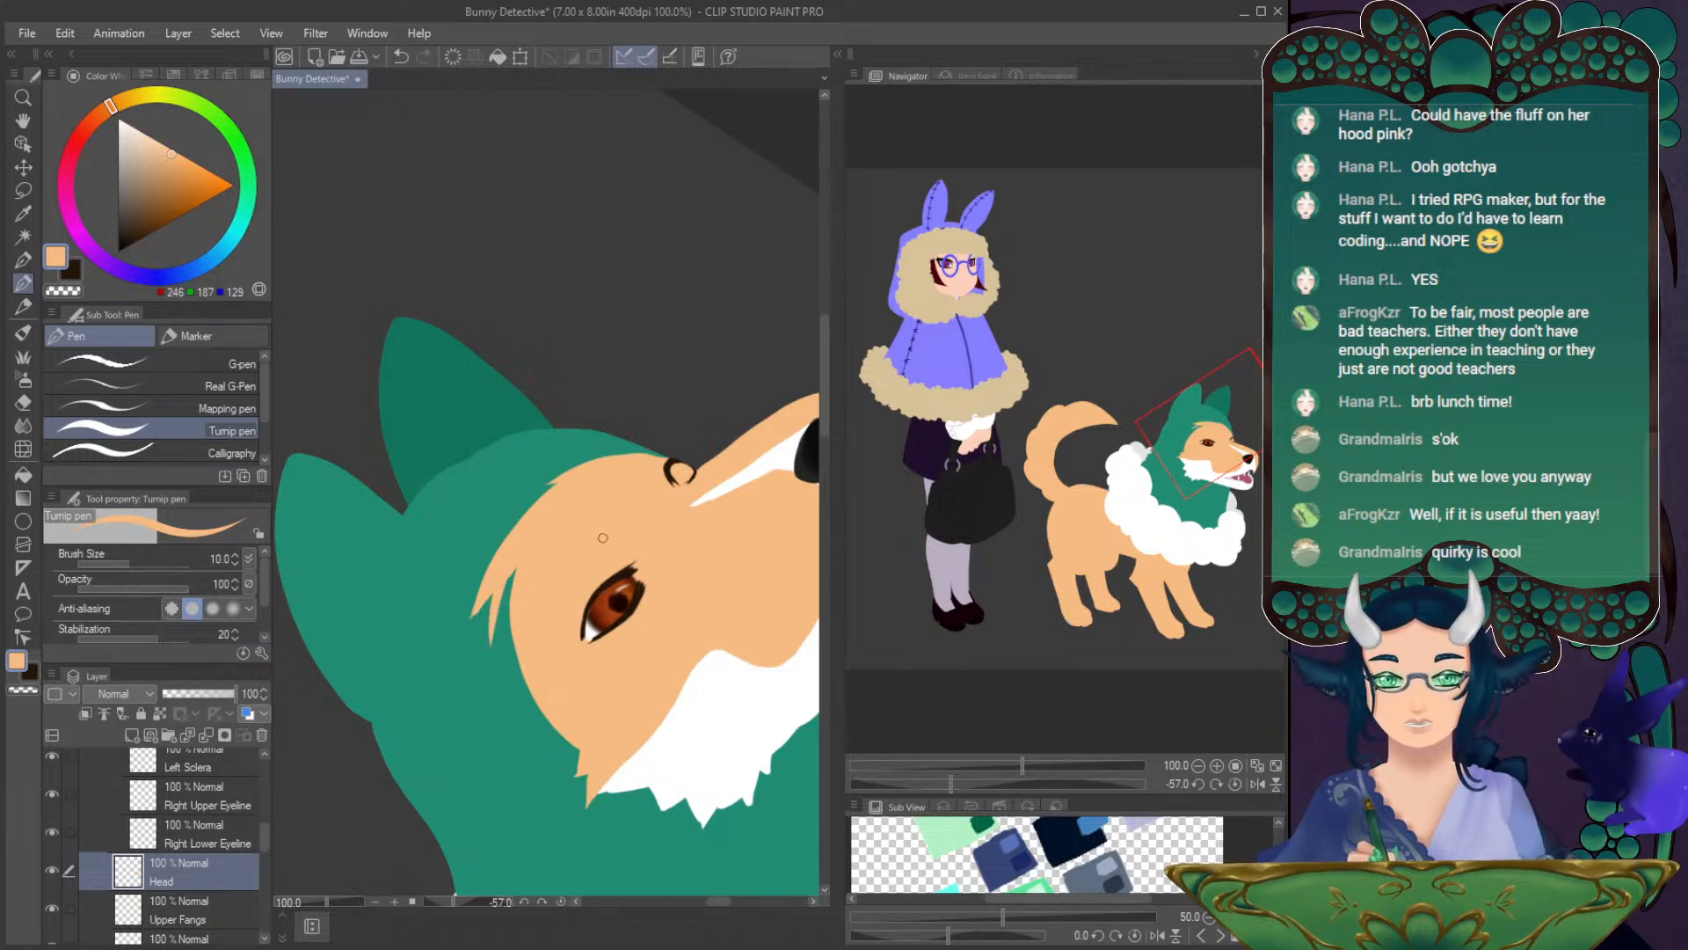
# - Draw a wider outer face contour in orange from the temple fur down to the cheek tuft
pyautogui.moveTo(496, 581); pyautogui.dragTo(489, 708)
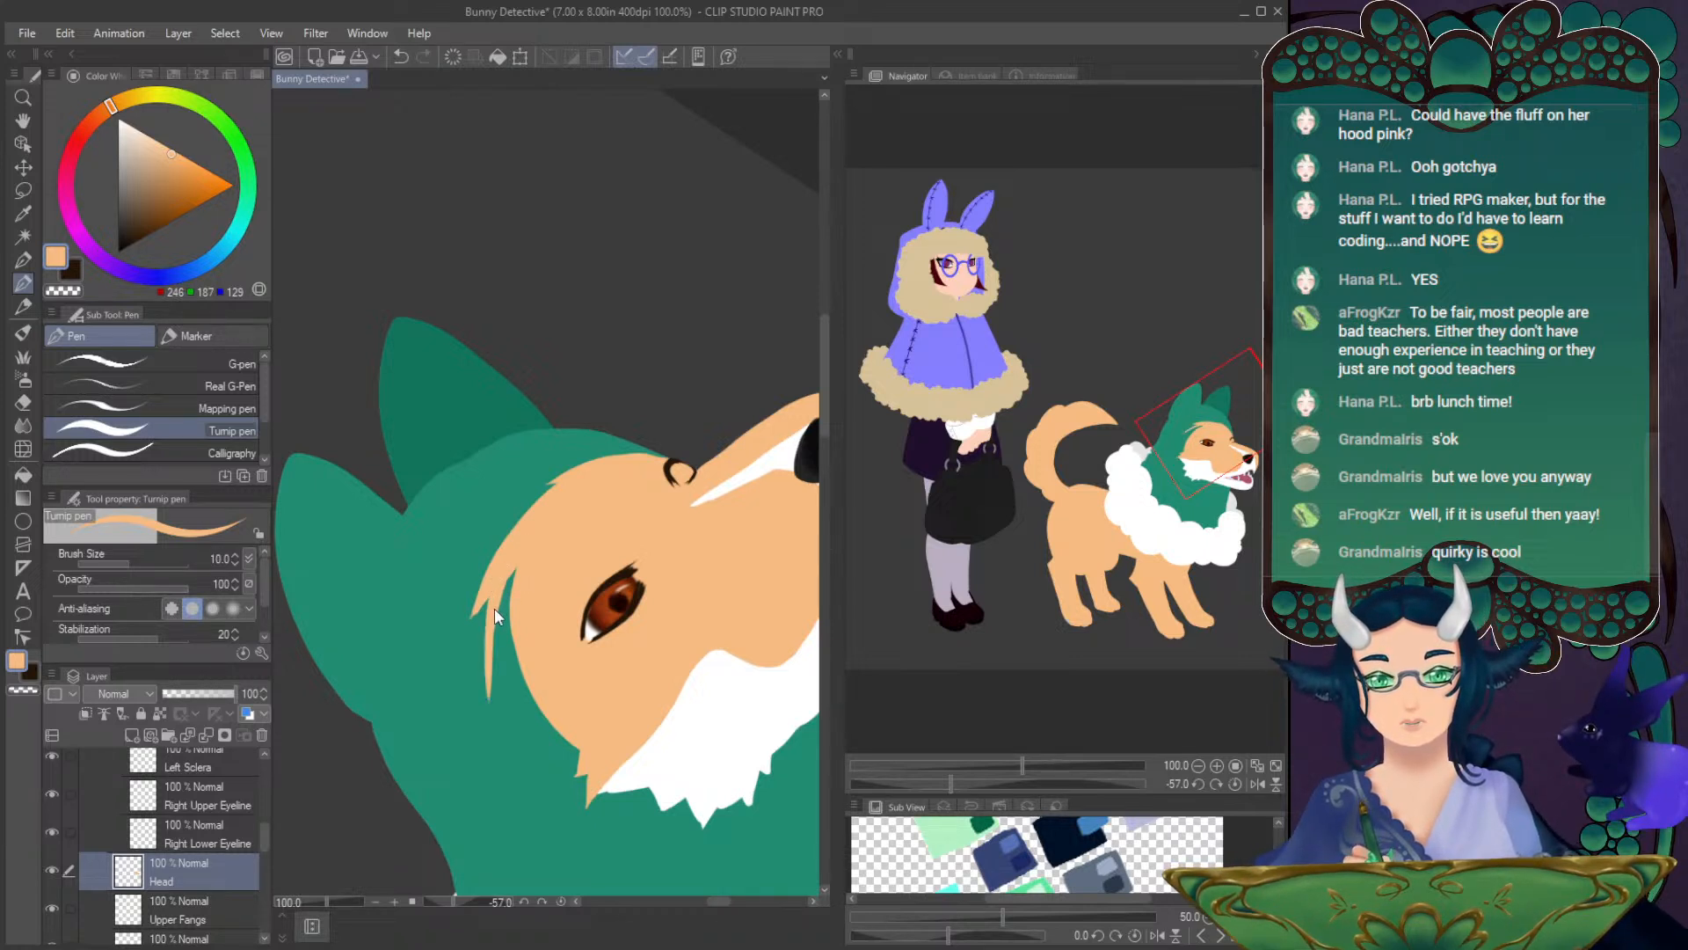
pyautogui.hotkey('ctrl', 'z')
pyautogui.moveTo(494, 593)
pyautogui.mouseDown()
pyautogui.moveTo(499, 691)
pyautogui.moveTo(518, 726)
pyautogui.mouseUp()
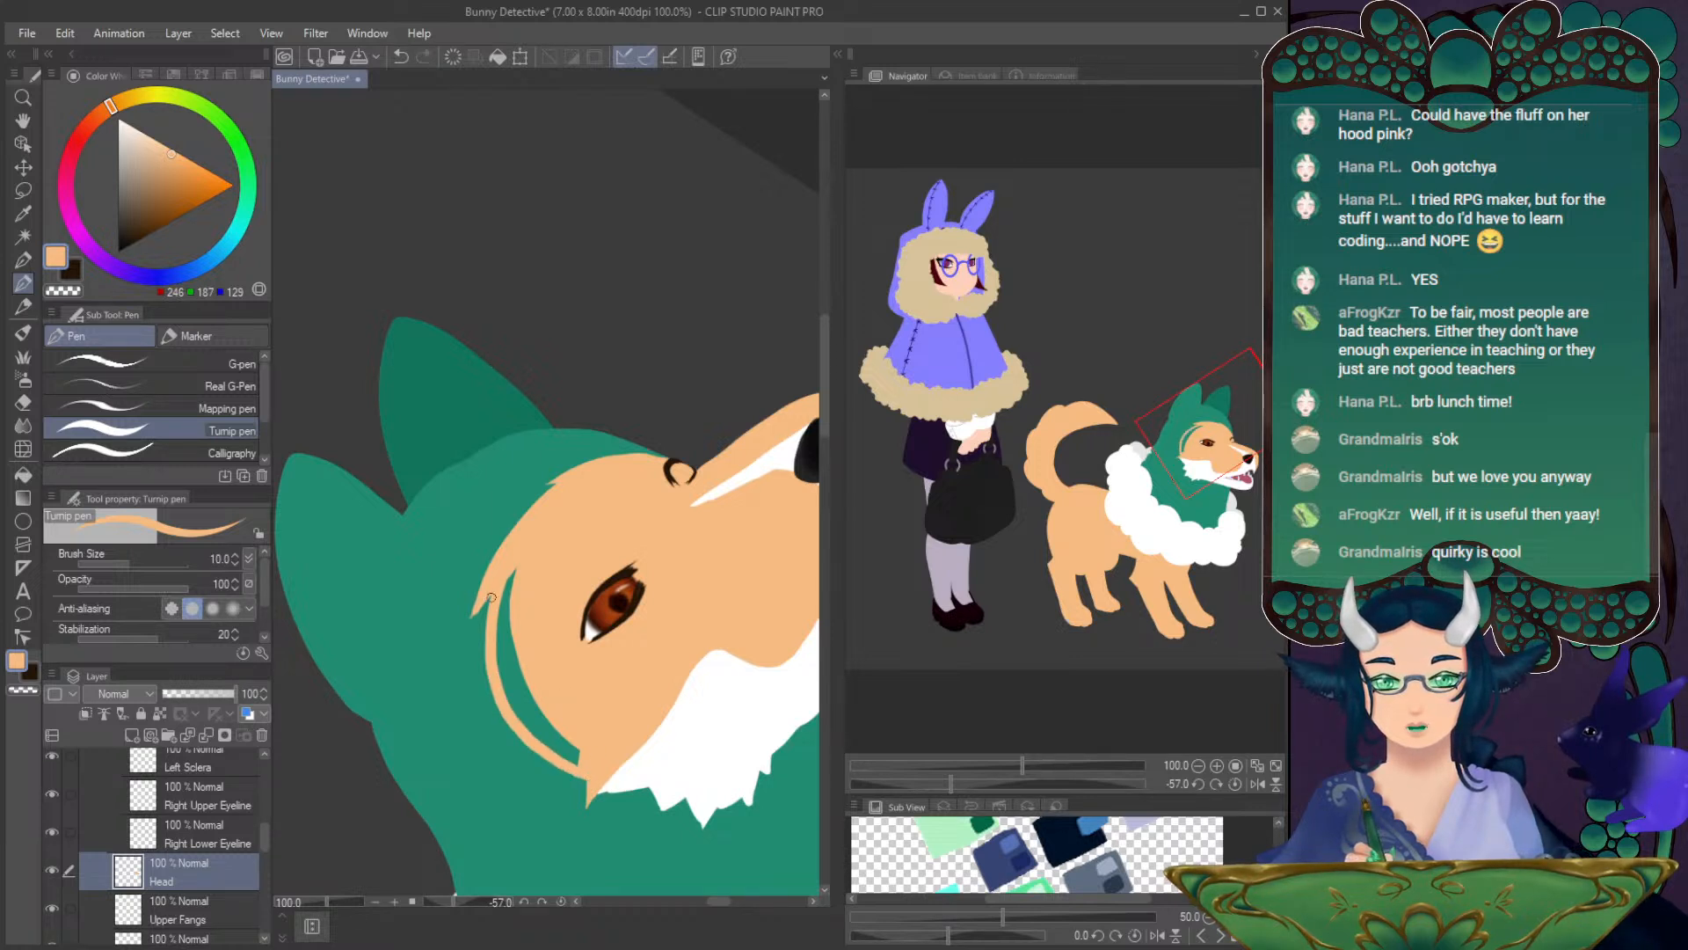
pyautogui.moveTo(489, 591); pyautogui.dragTo(473, 649)
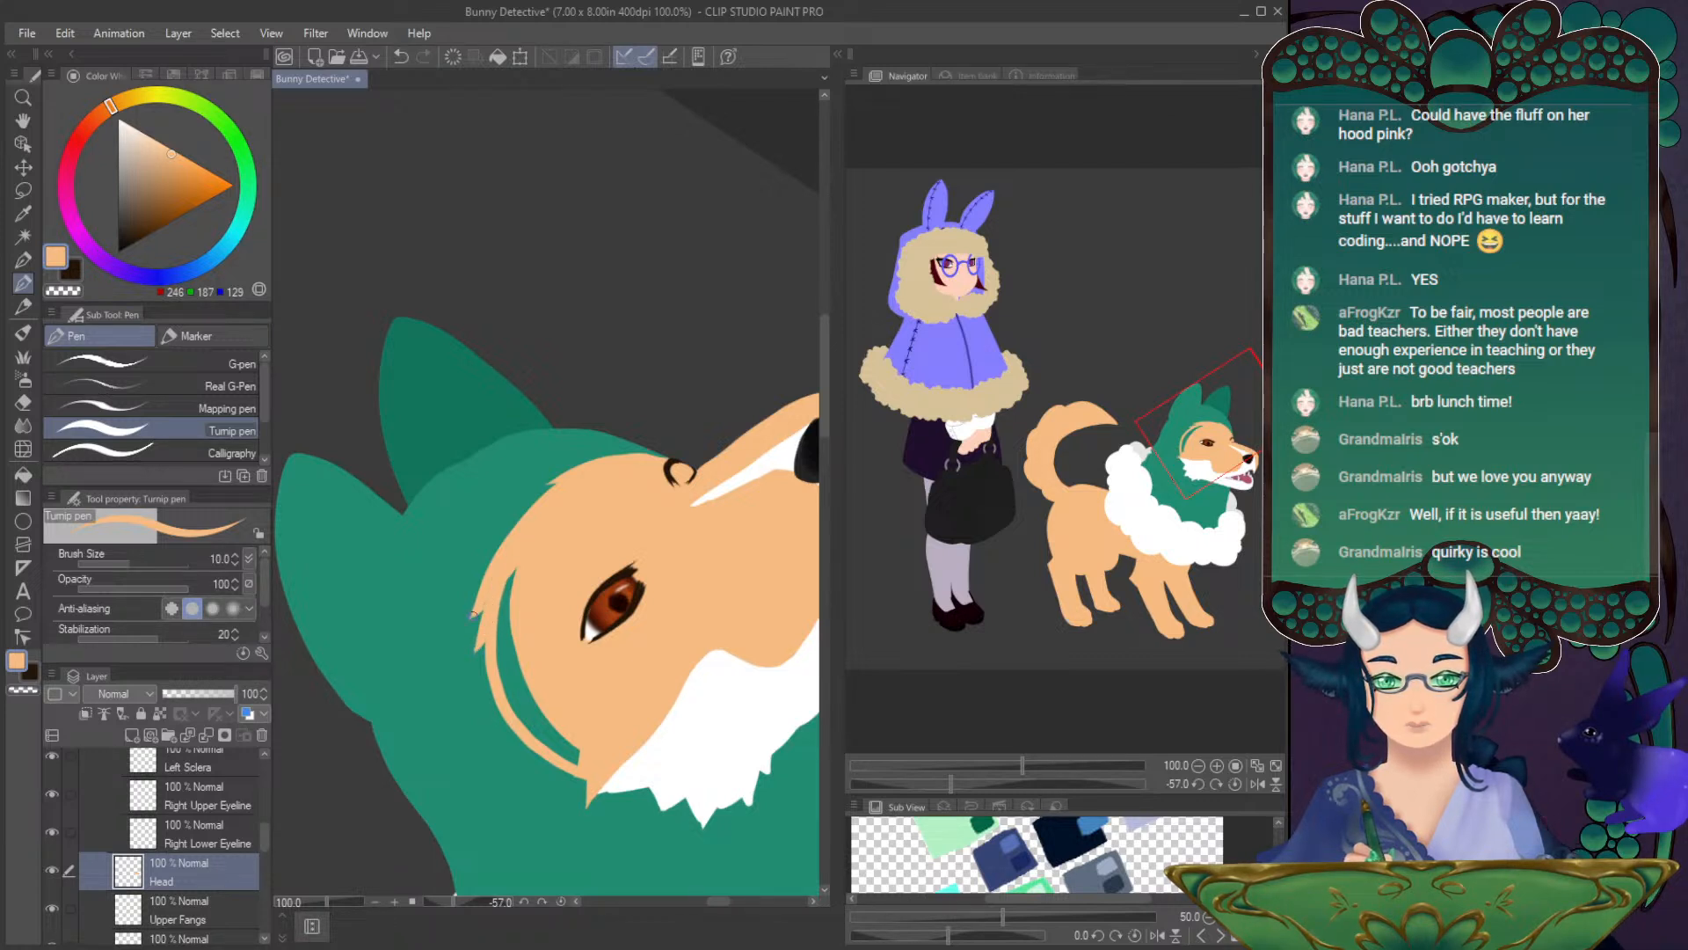
pyautogui.moveTo(501, 613); pyautogui.dragTo(510, 681)
# - Fill the green gap inside the new face contour with orange, using the Turnip pen at size 16
pyautogui.click(1235, 784)
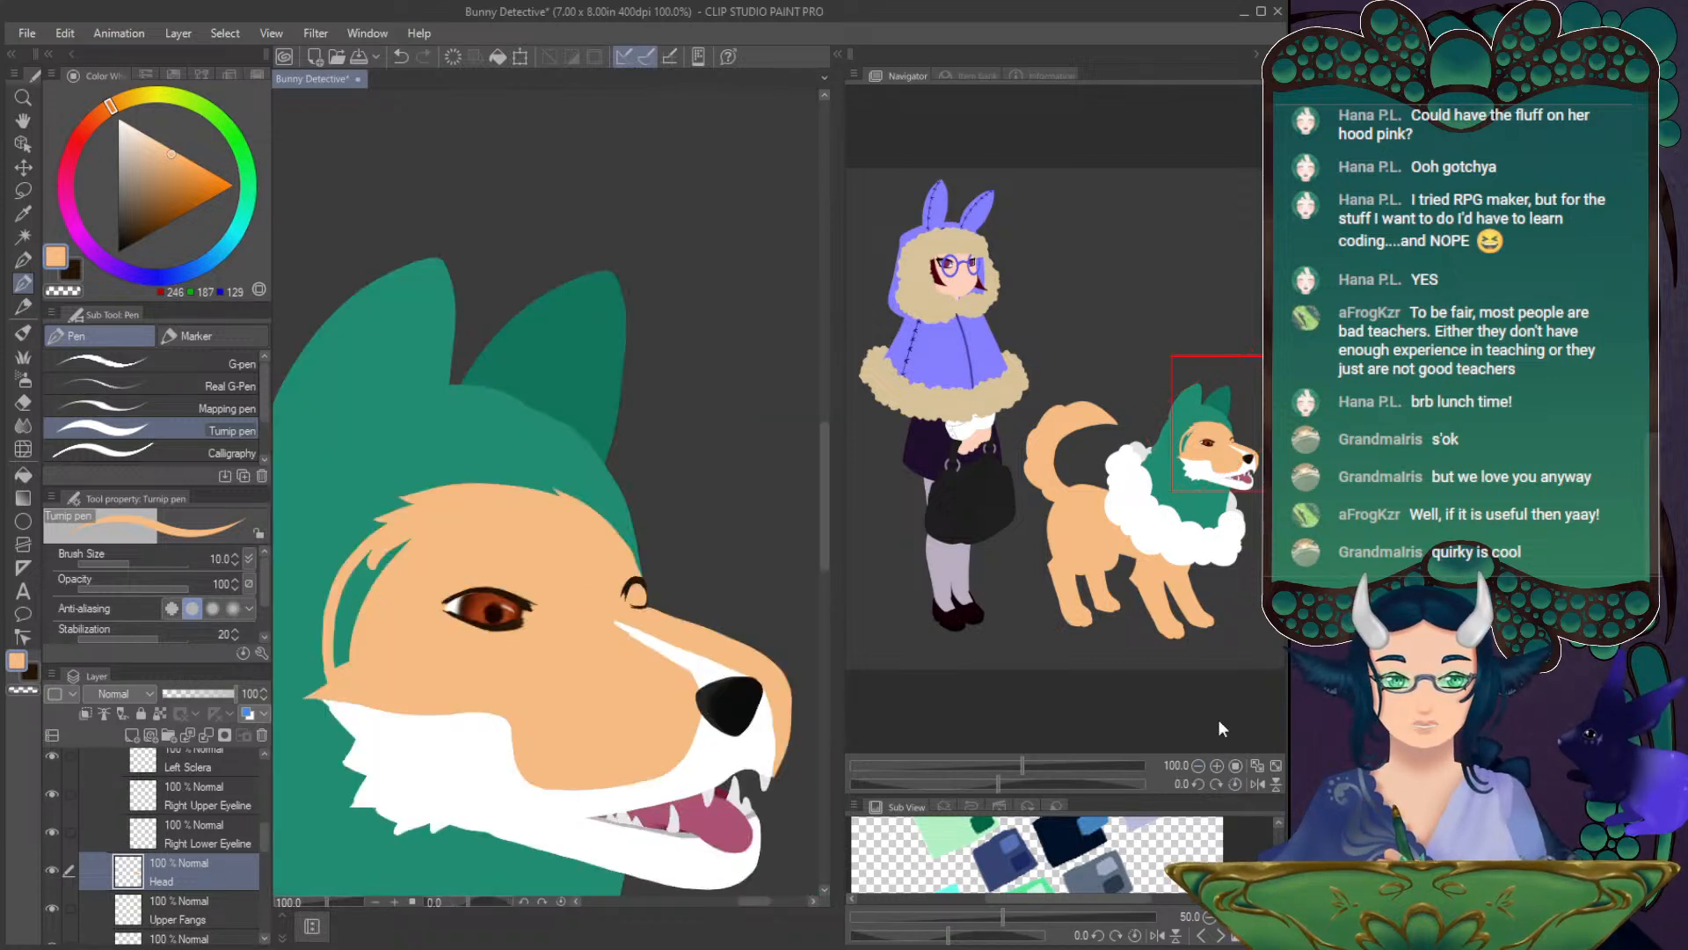
pyautogui.moveTo(1221, 419); pyautogui.dragTo(1199, 431)
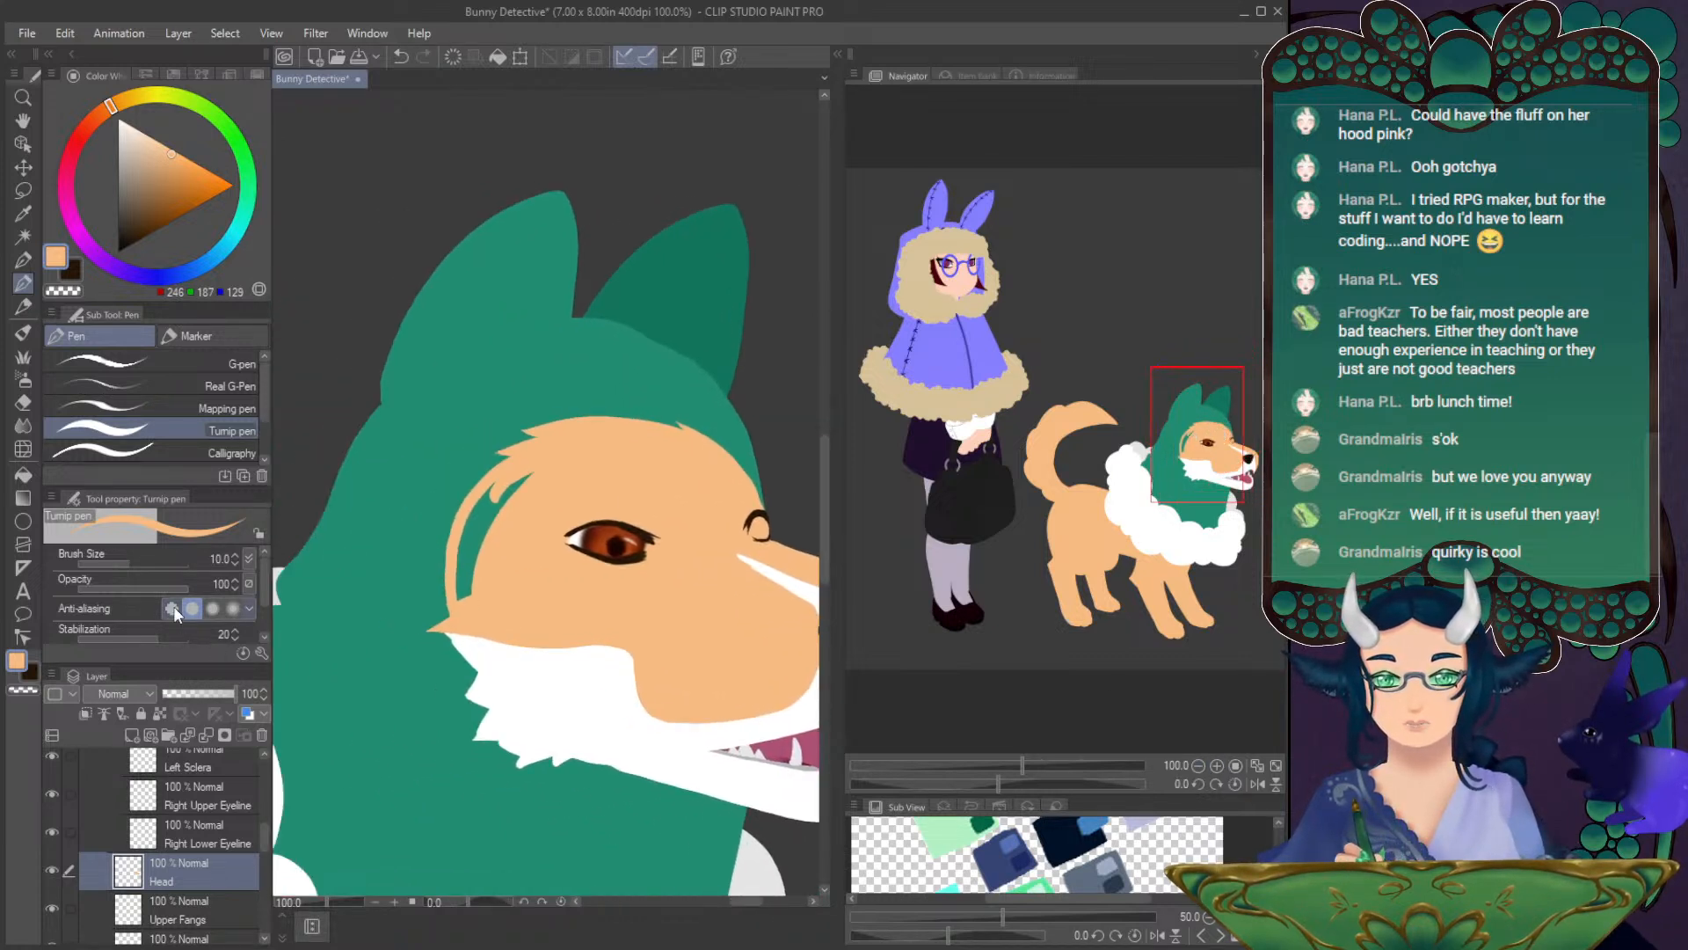
pyautogui.click(135, 561)
pyautogui.moveTo(543, 464)
pyautogui.mouseDown()
pyautogui.moveTo(482, 514)
pyautogui.moveTo(466, 573)
pyautogui.moveTo(498, 515)
pyautogui.mouseUp()
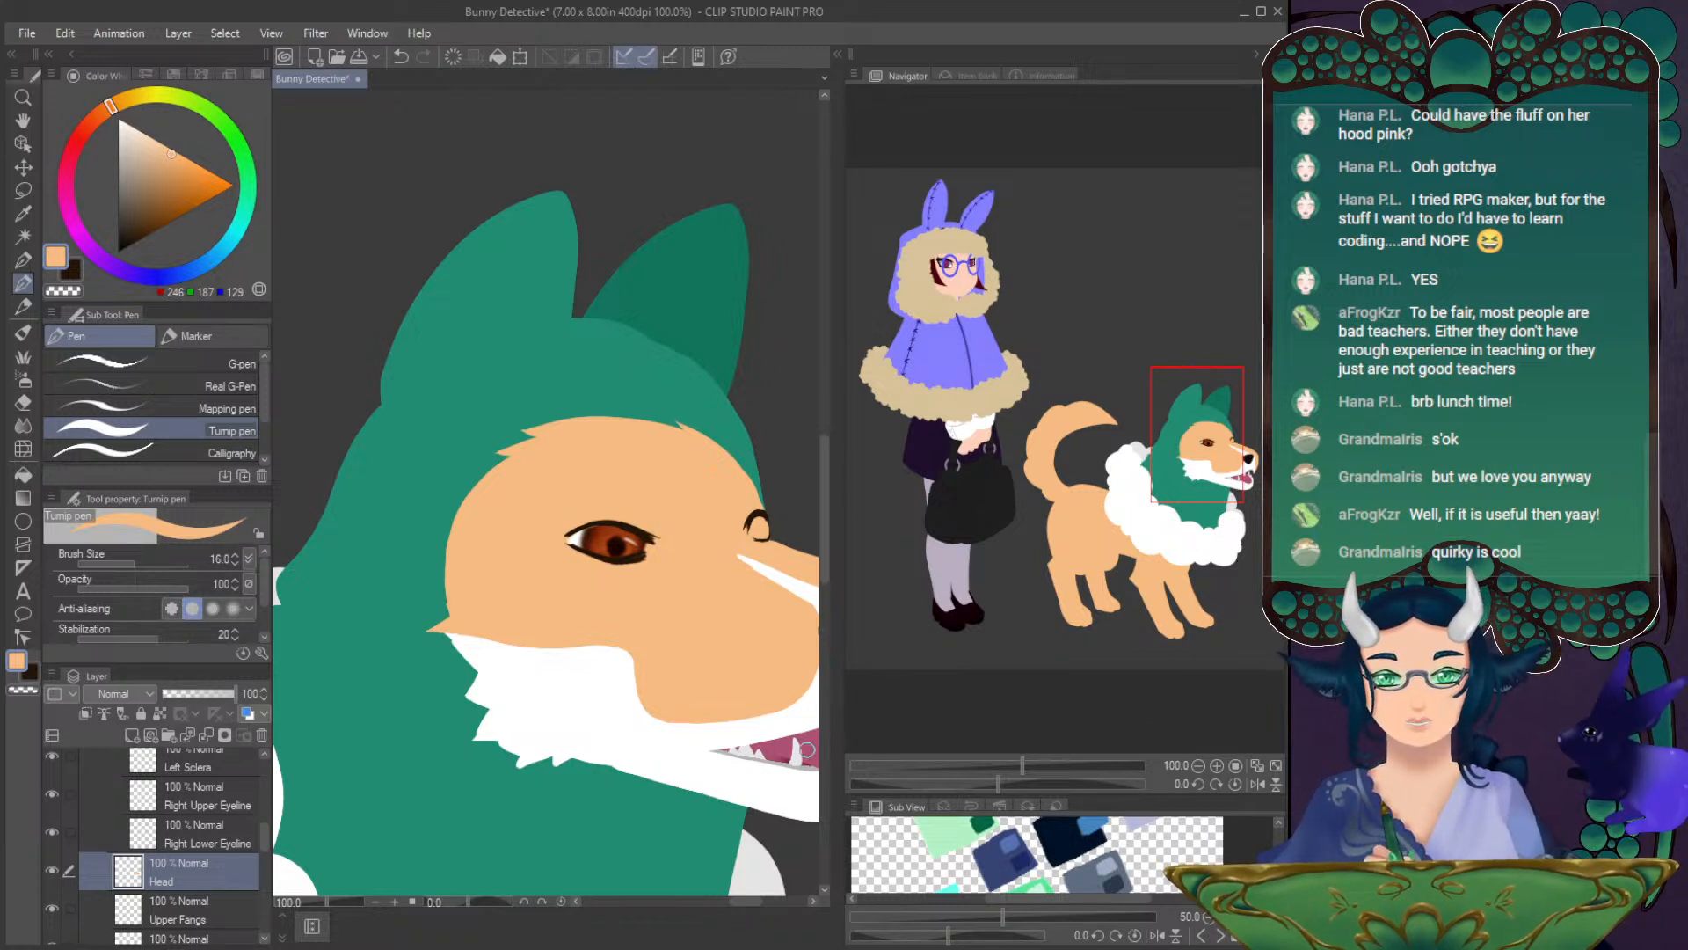
# - Switch to Liquify on the Left Sclera layer and set its brush size to 84.6
pyautogui.click(211, 770)
pyautogui.click(23, 448)
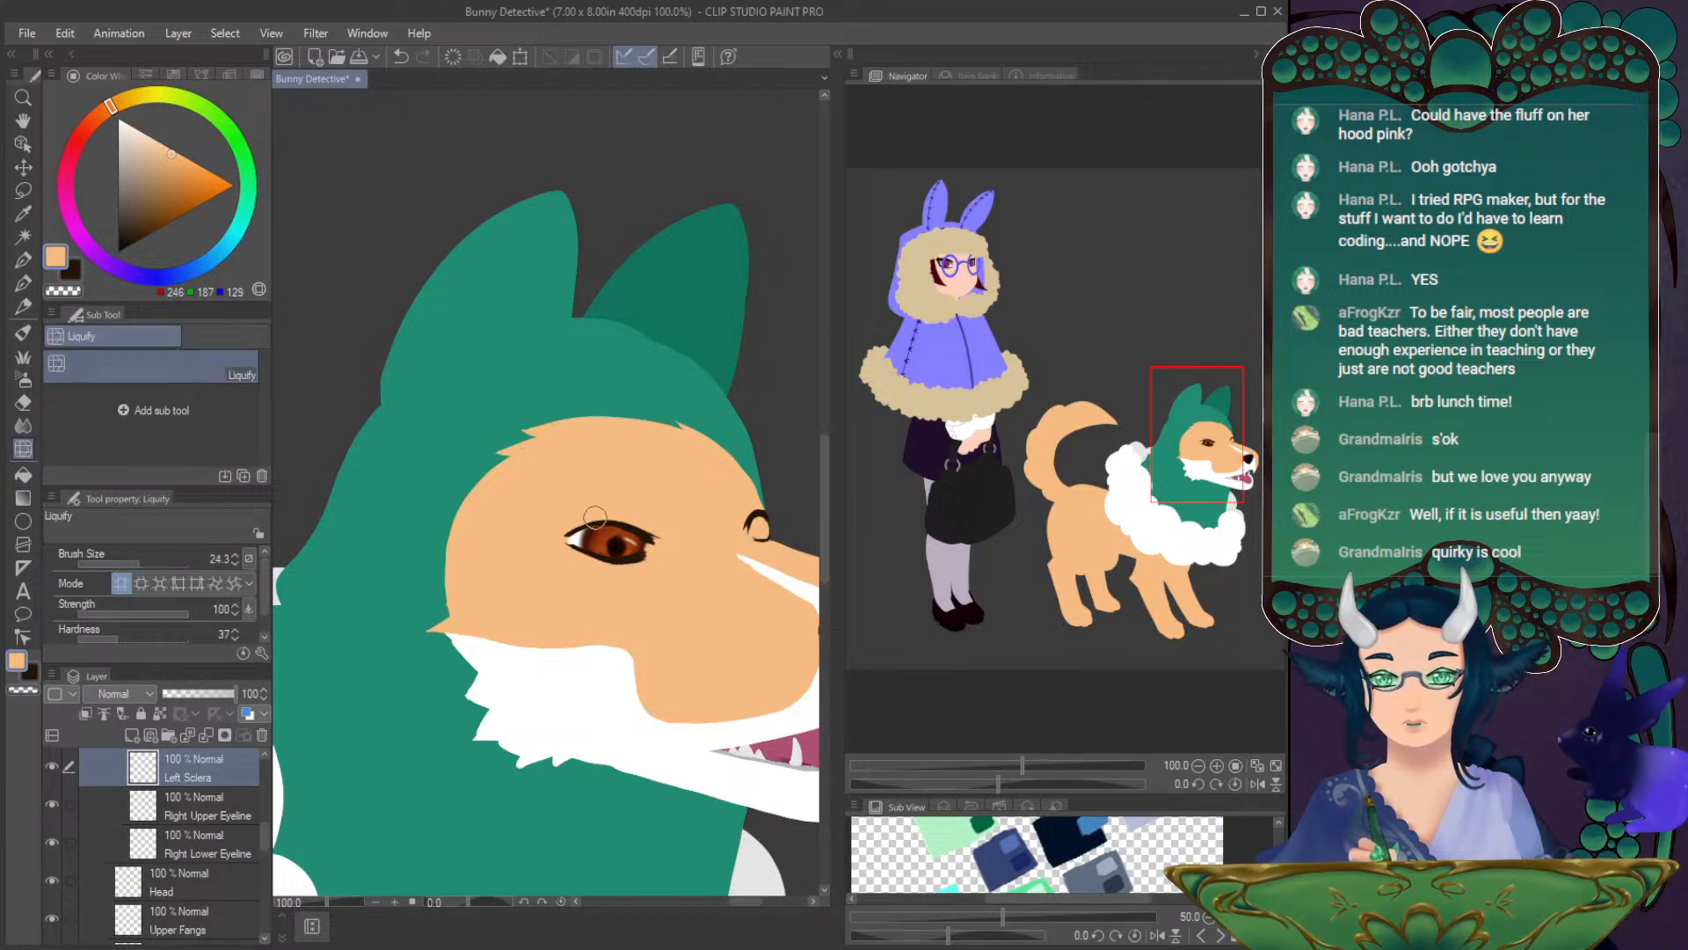
pyautogui.click(153, 562)
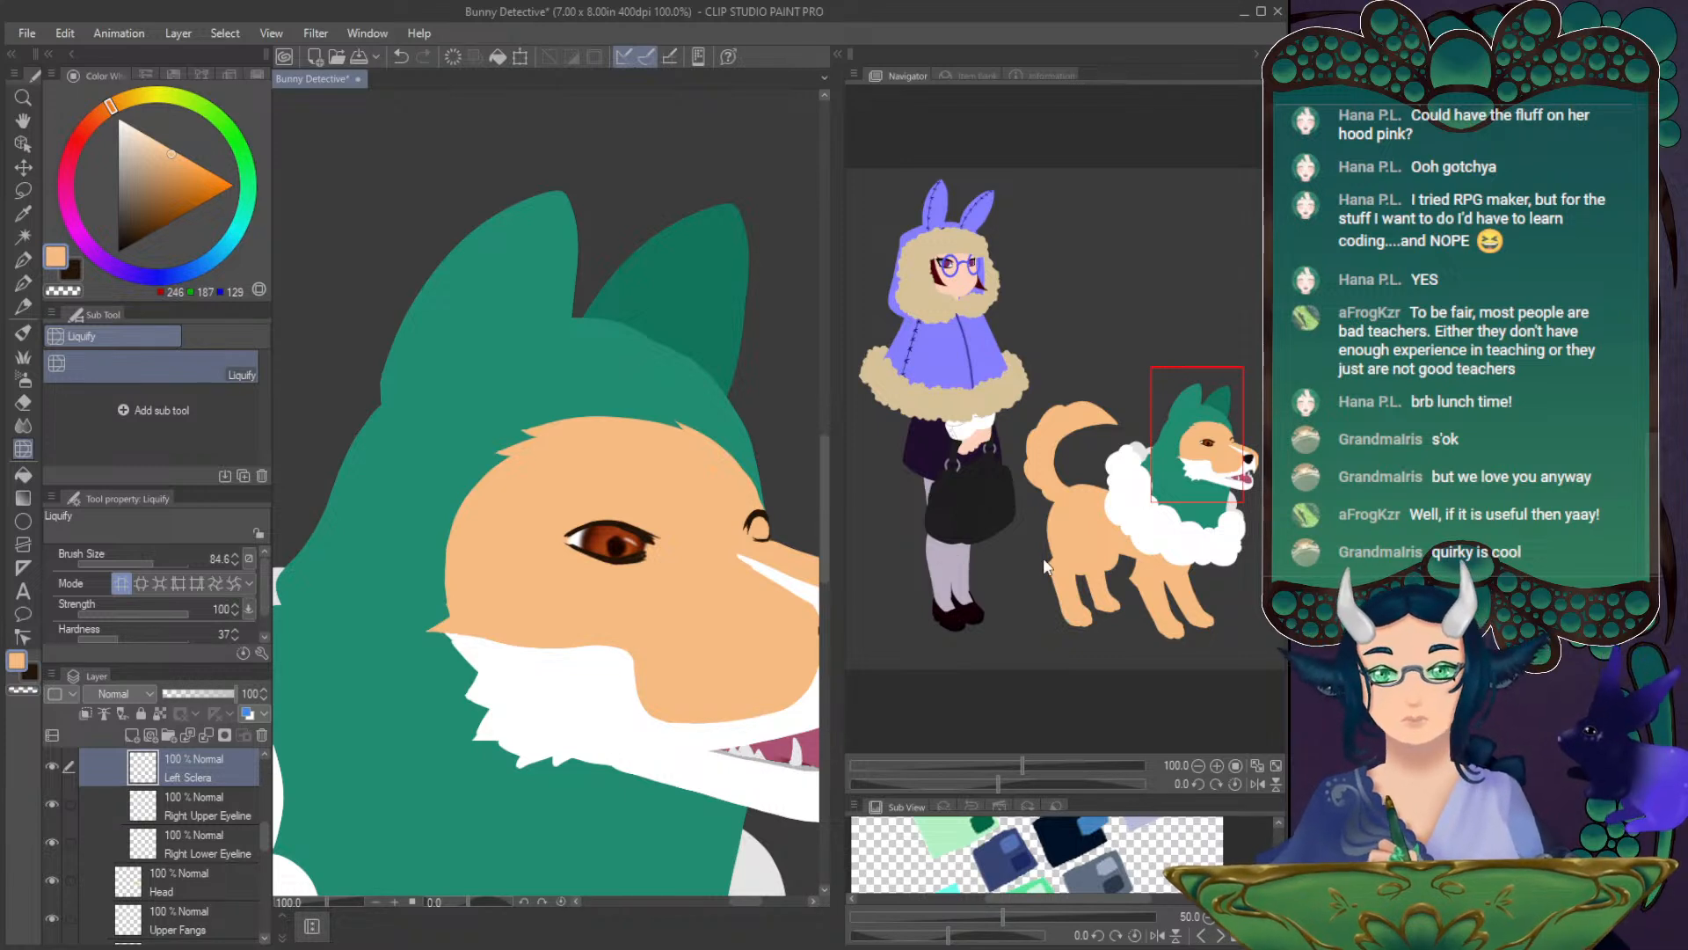
# - Sample the left eye's white and add a layer named Right Sclera beneath Right Lower Eyeline
pyautogui.click(1257, 782)
pyautogui.moveTo(1184, 446); pyautogui.dragTo(1192, 446)
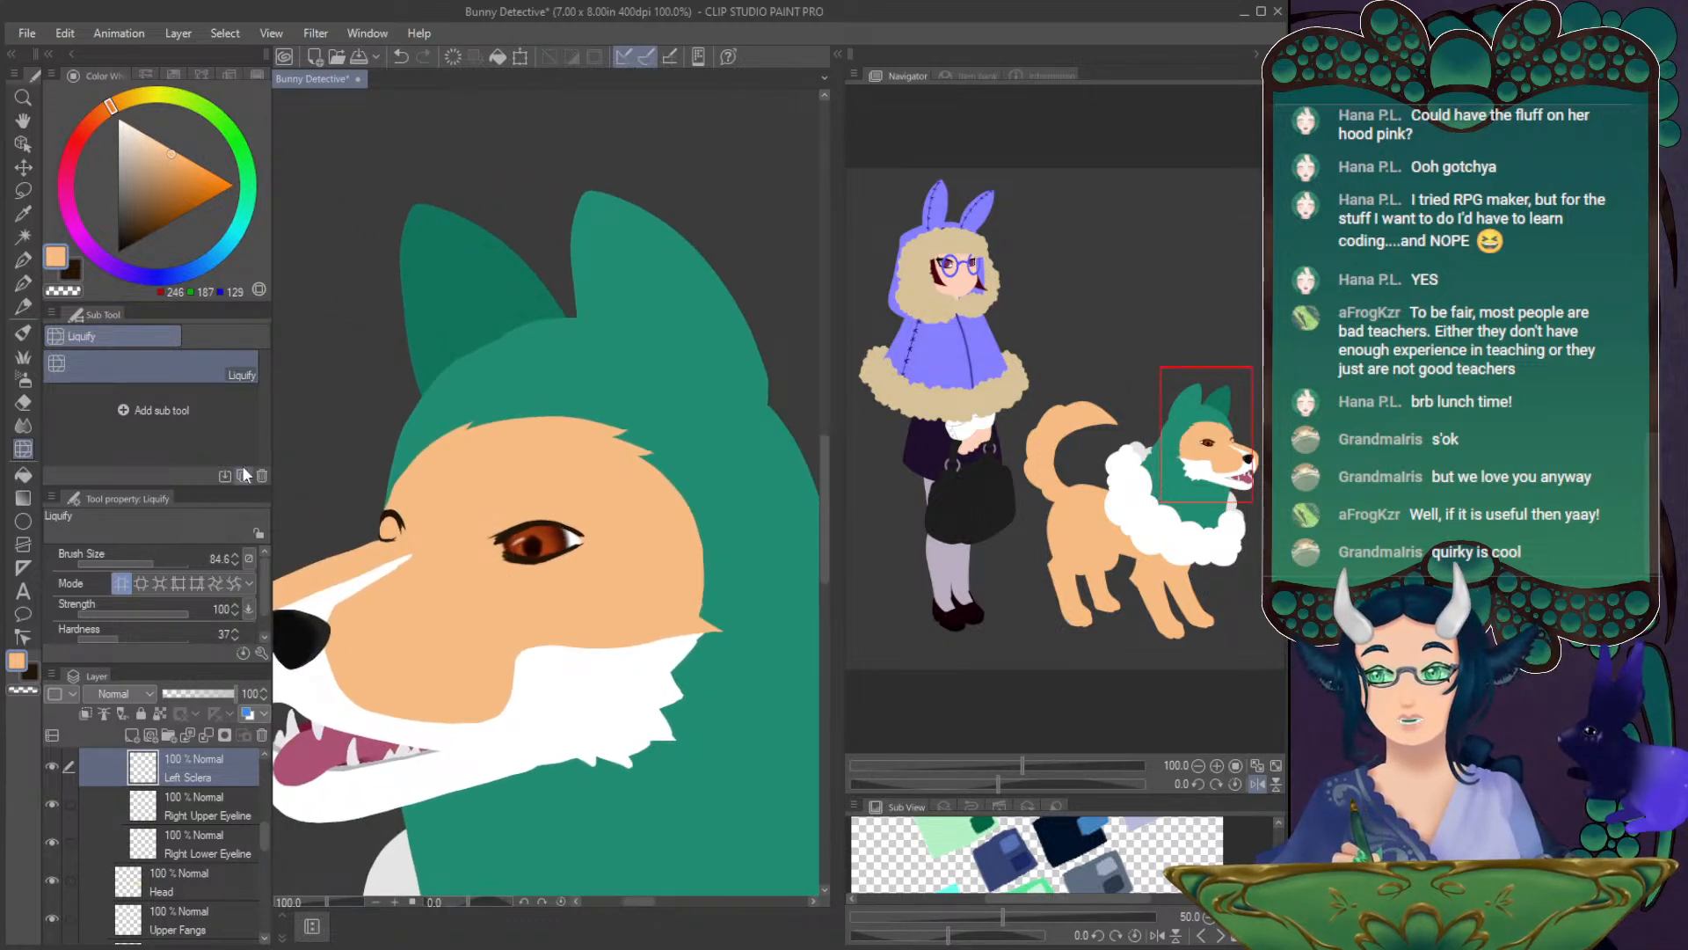
pyautogui.press('p')
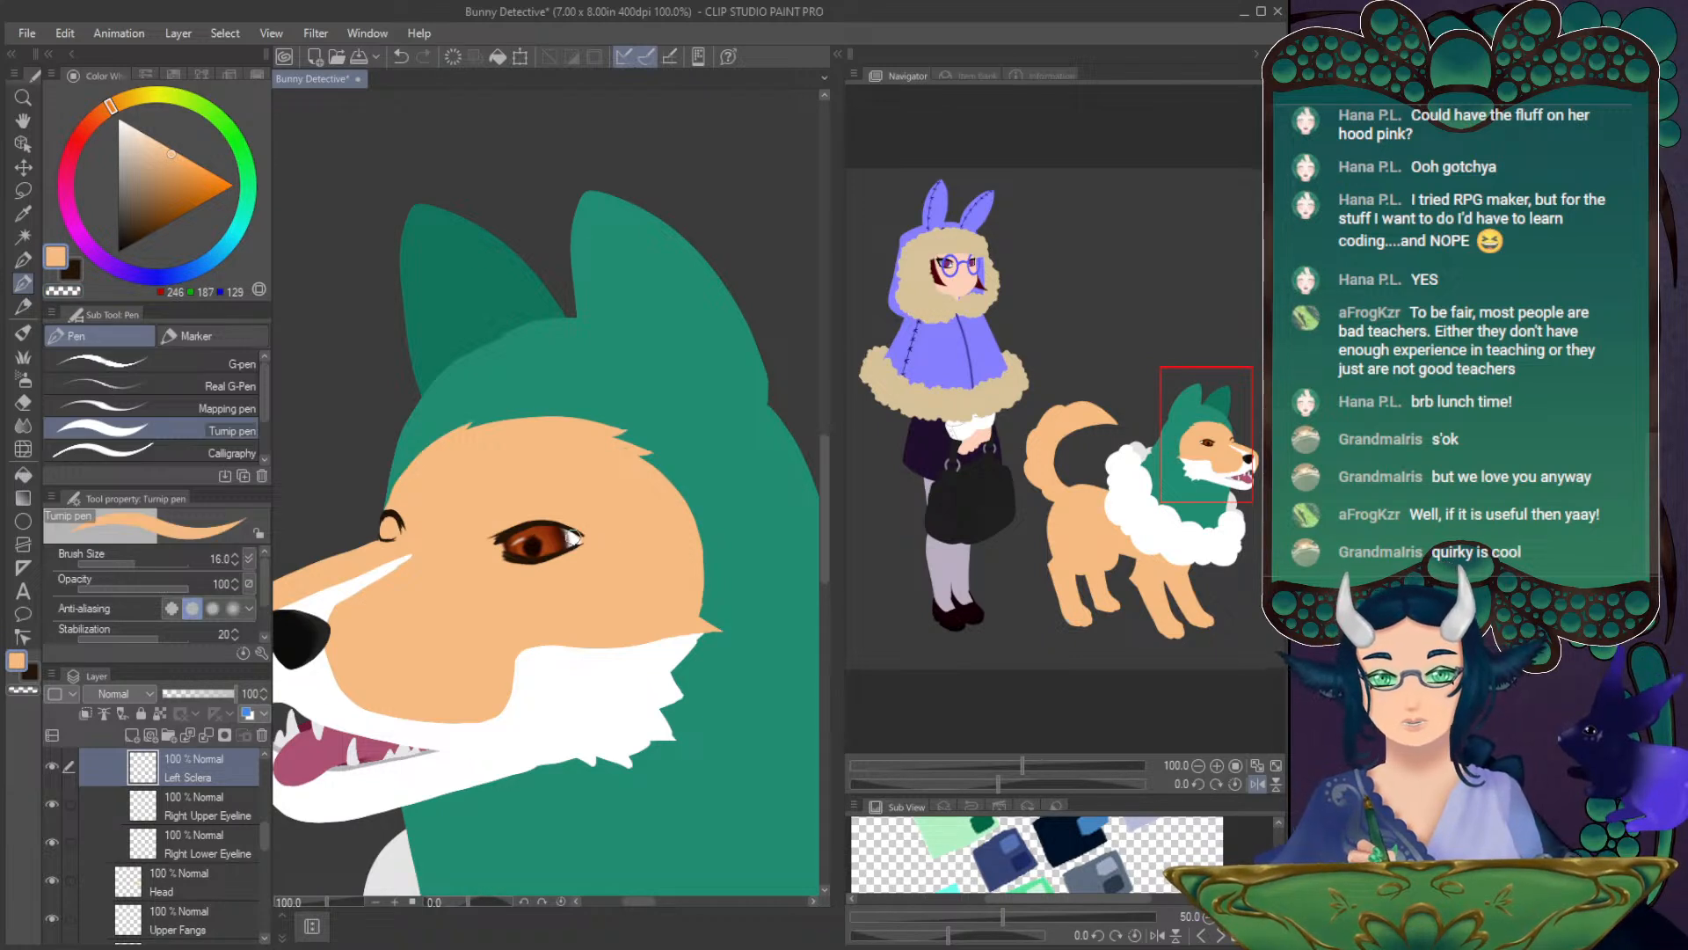
pyautogui.keyDown('alt'); pyautogui.click(578, 534); pyautogui.keyUp('alt')
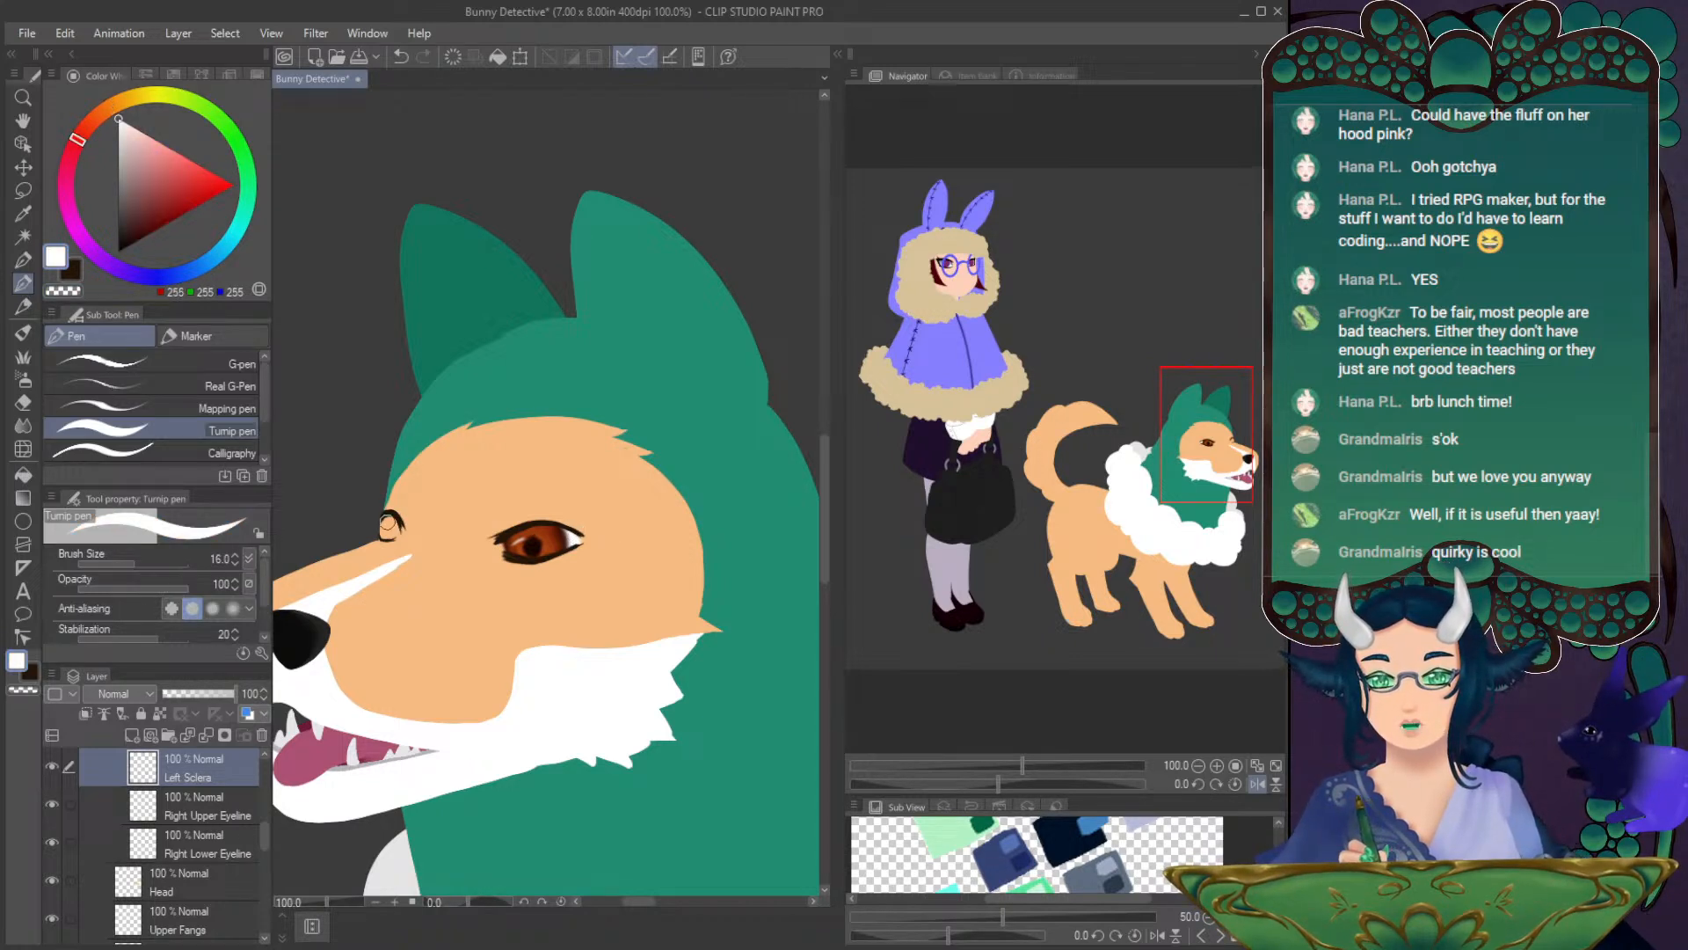
pyautogui.click(210, 846)
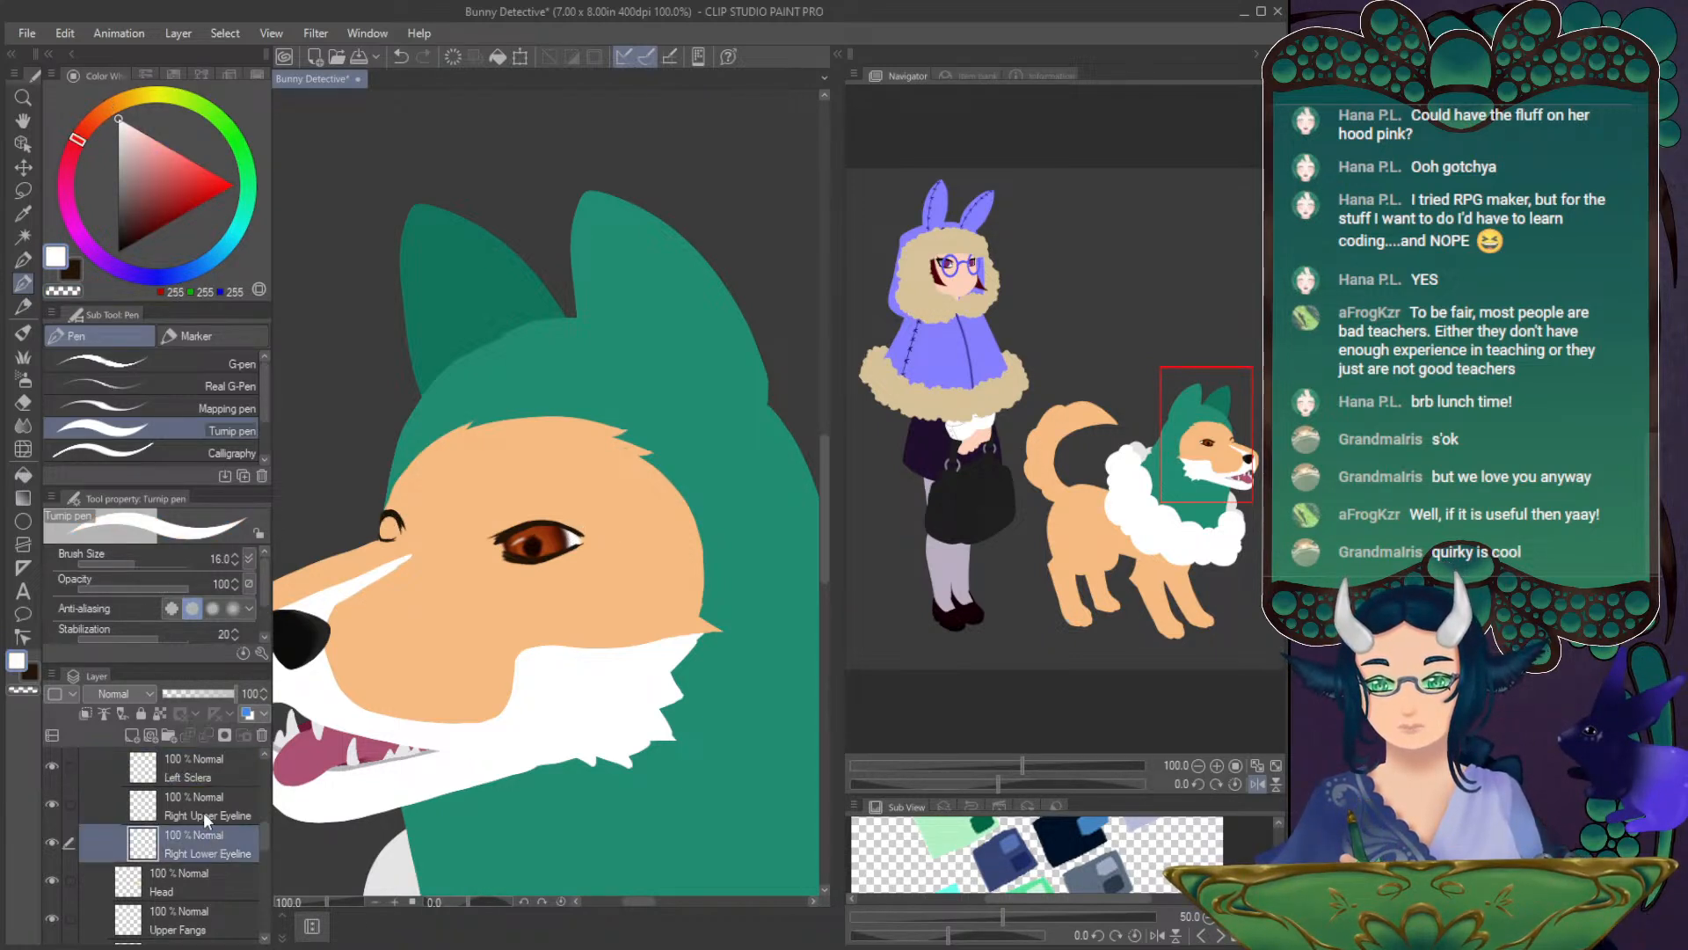
pyautogui.click(132, 735)
pyautogui.moveTo(195, 881); pyautogui.dragTo(201, 841)
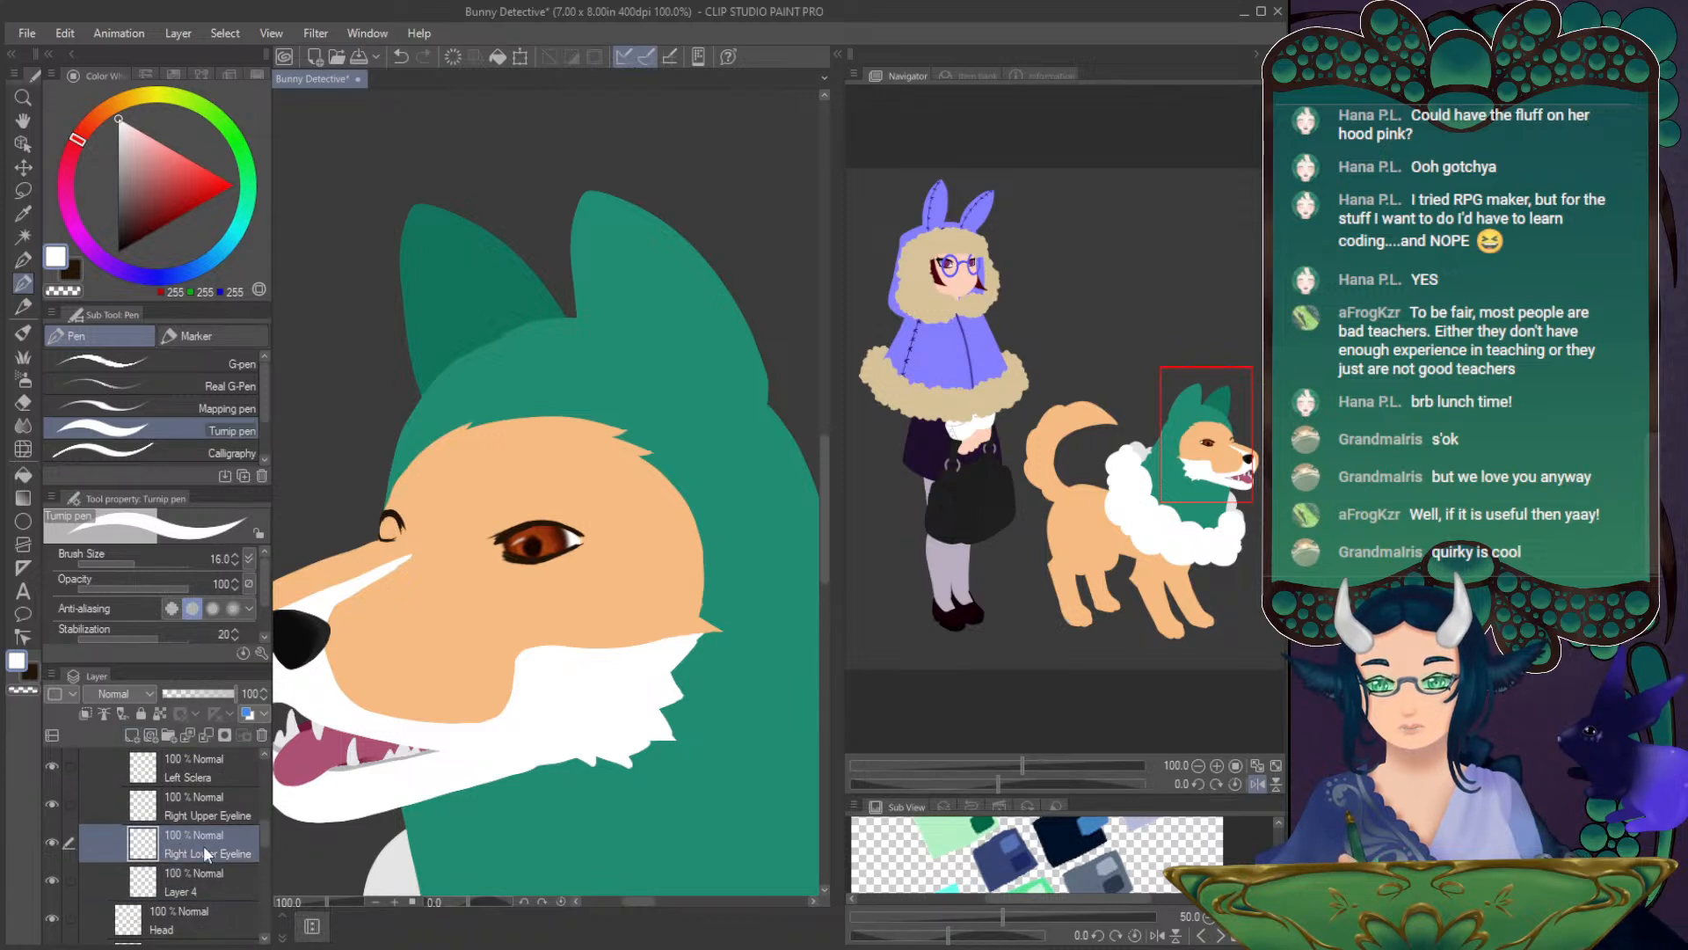
pyautogui.click(208, 884)
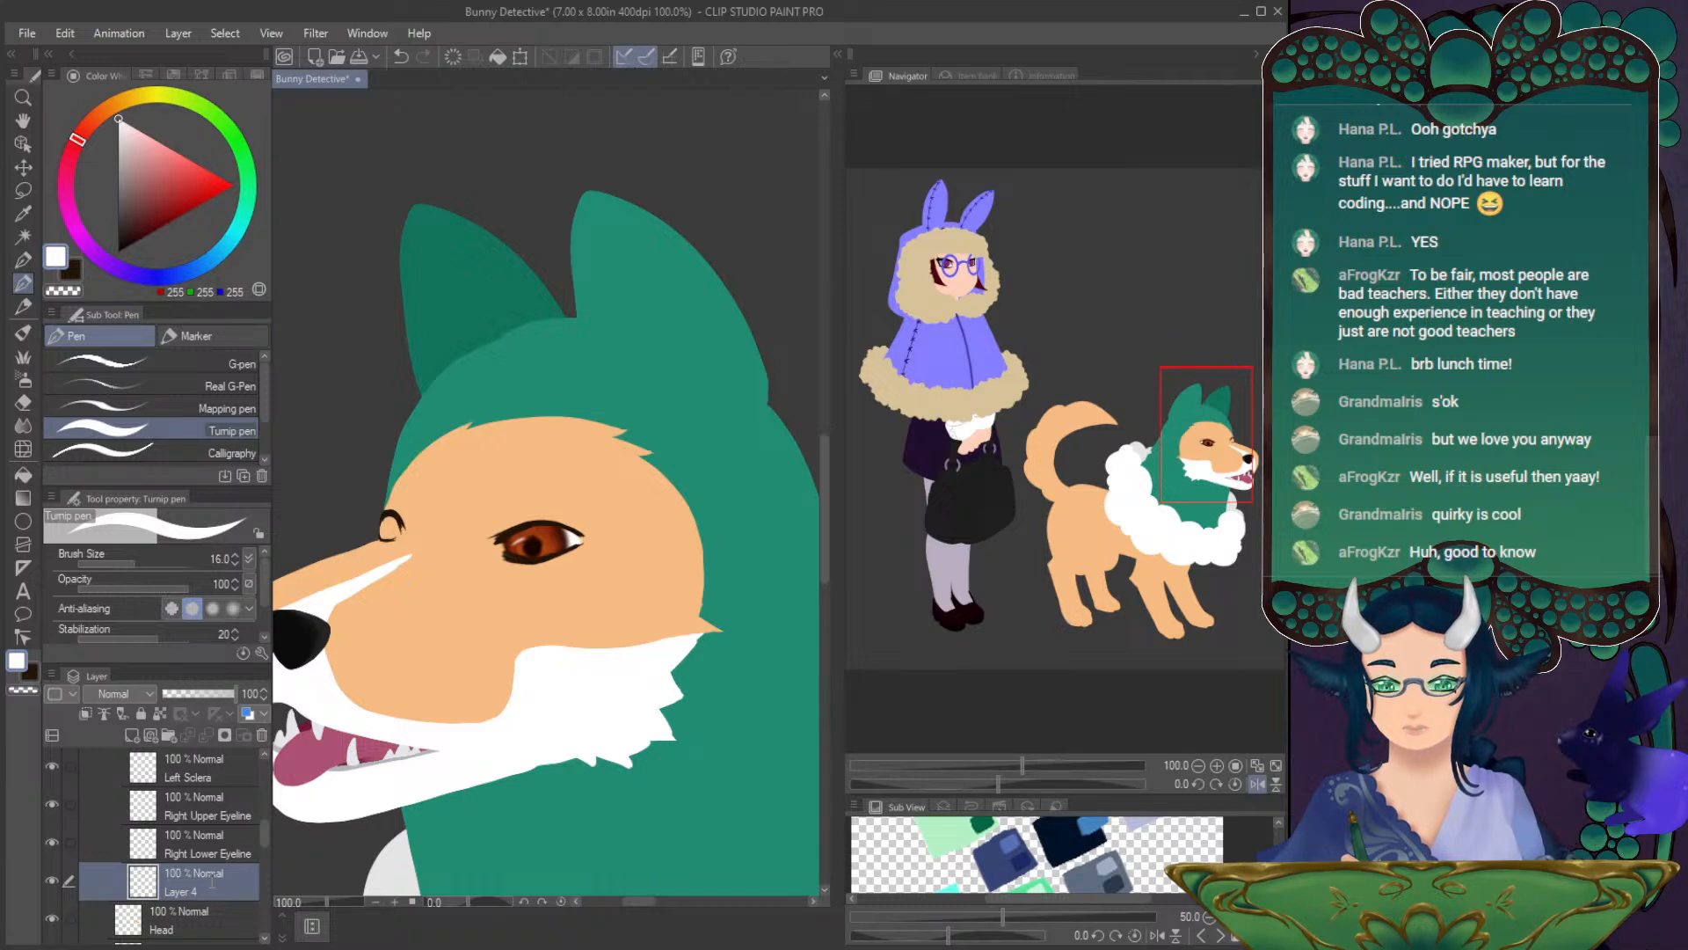
pyautogui.doubleClick(210, 878)
pyautogui.write('Right Sclera')
pyautogui.press('Return')
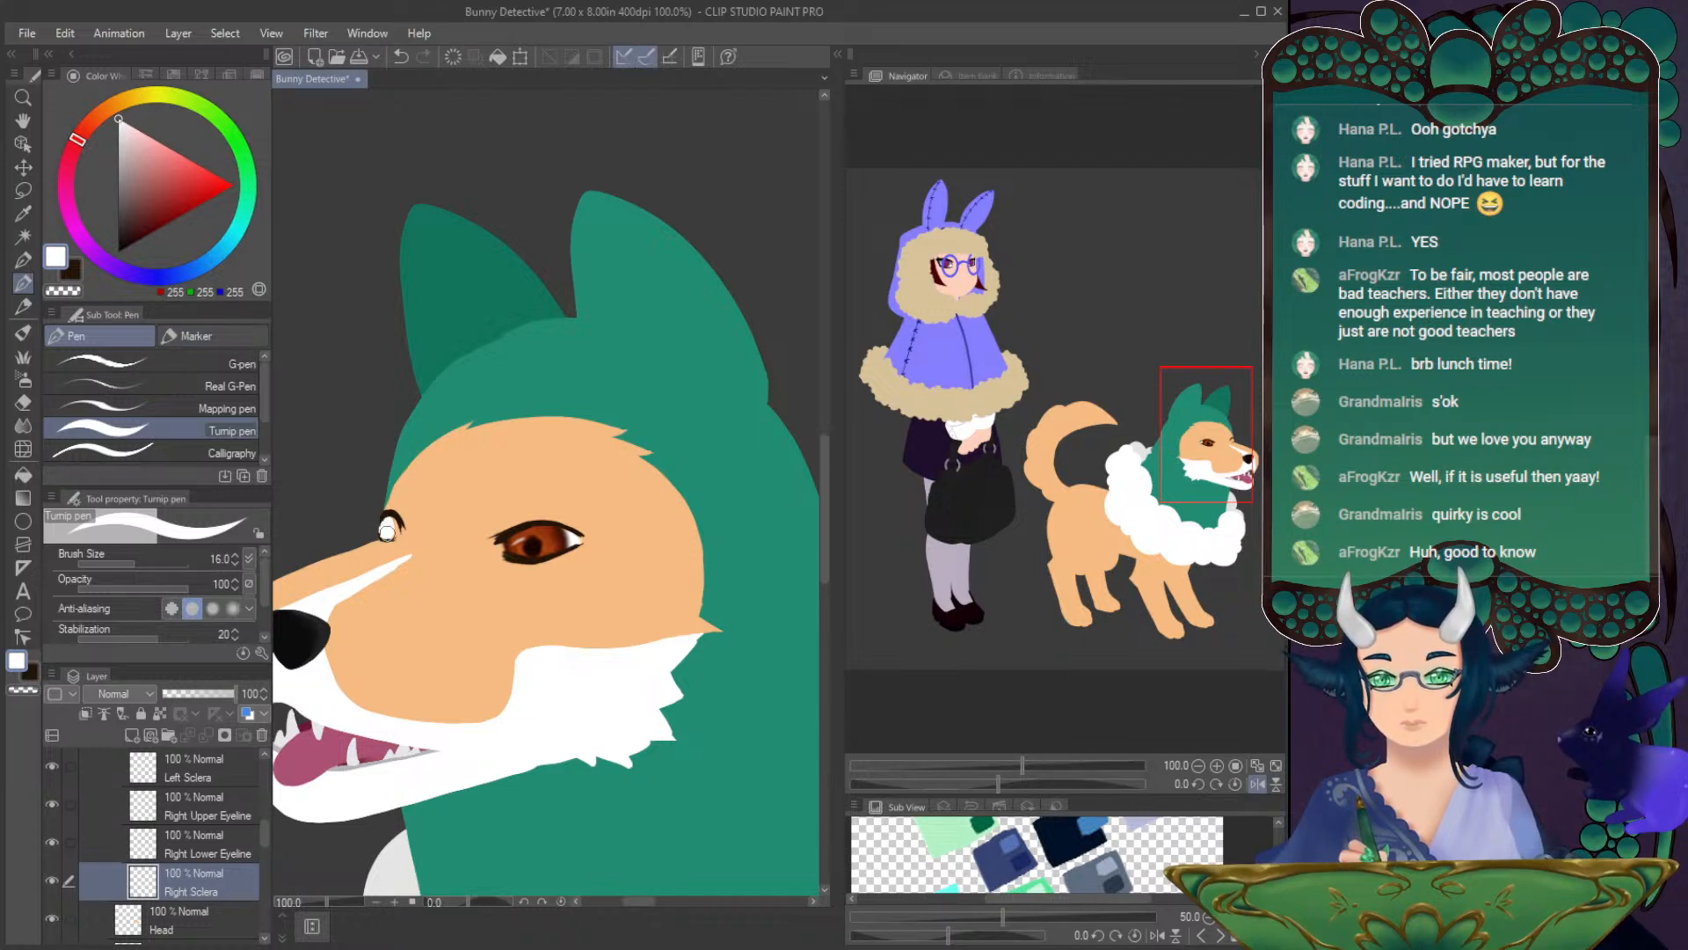
# - Paint the far right eye's sclera white on the Right Sclera layer with the Turnip pen at size 9.7
pyautogui.moveTo(135, 563); pyautogui.dragTo(130, 563)
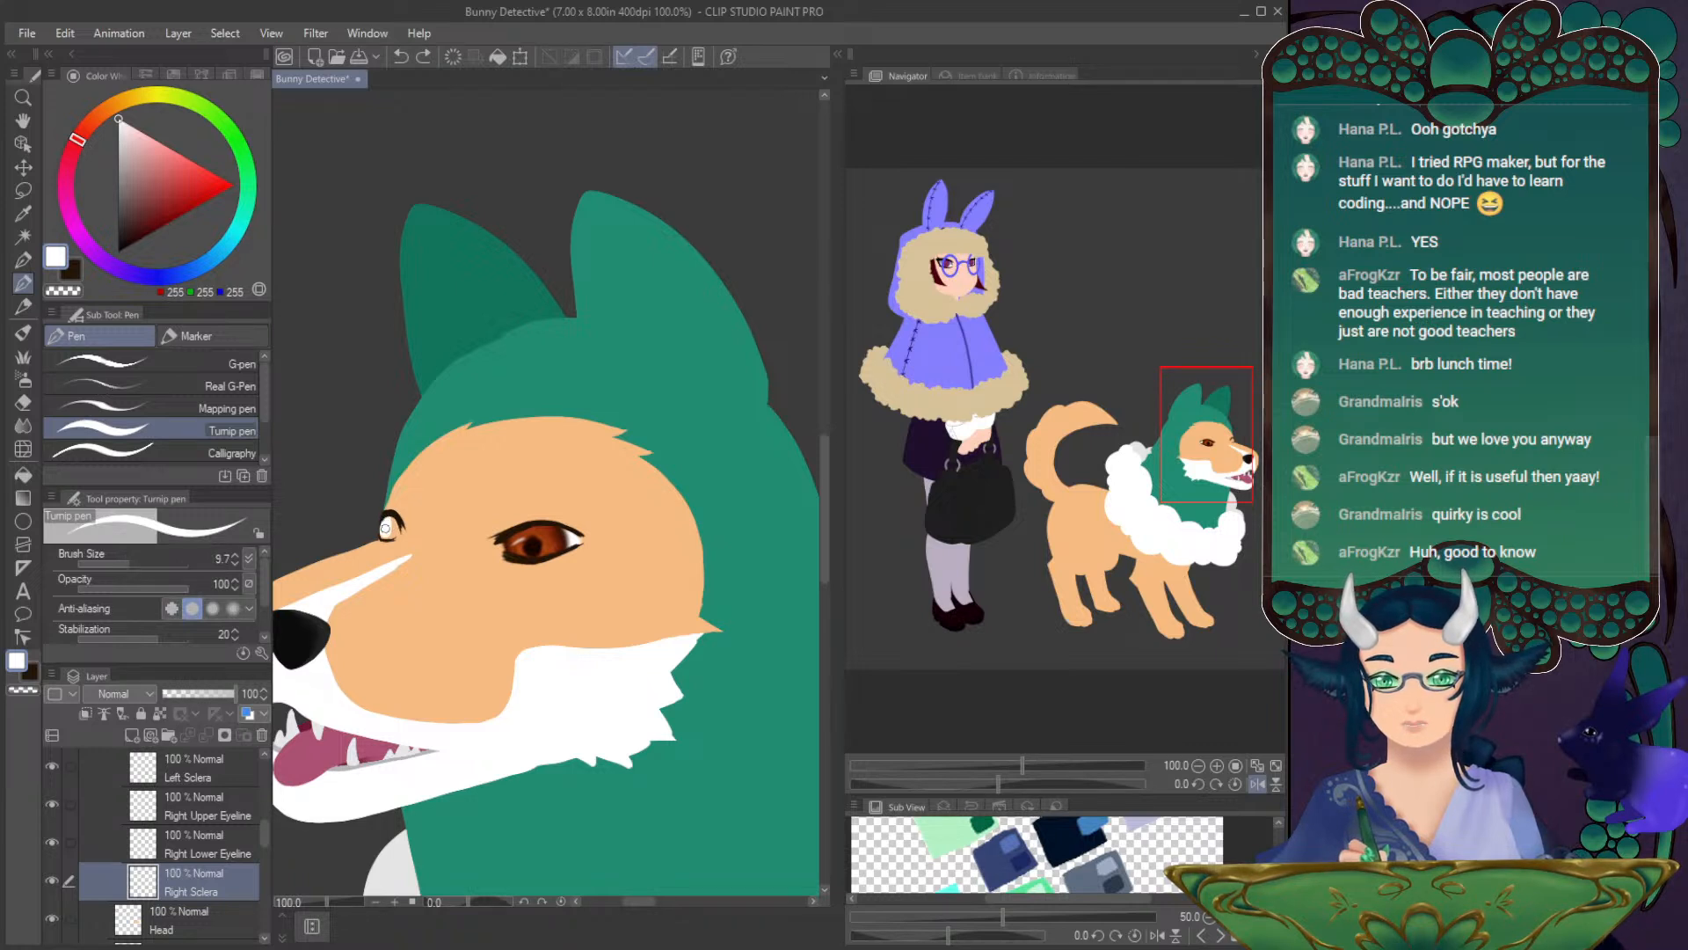
pyautogui.moveTo(387, 535); pyautogui.dragTo(394, 530)
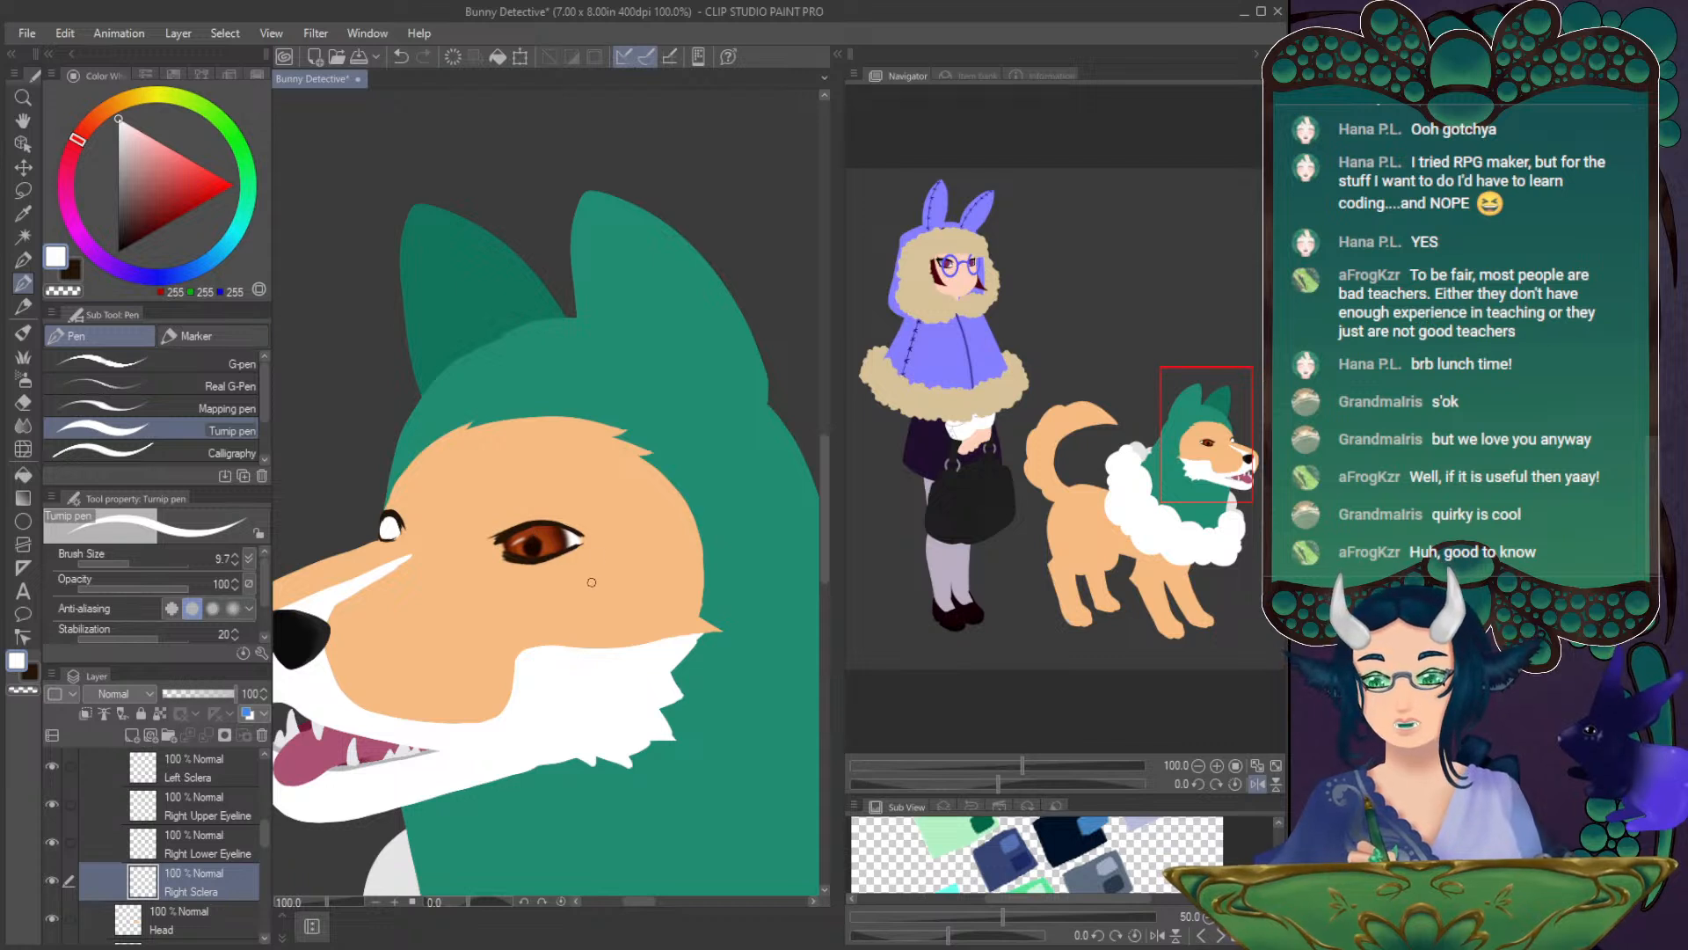
# - Sample dark brown from the left eye and paint a round iris base over the far right eye with the Turnip pen at size 43.5
pyautogui.keyDown('alt'); pyautogui.click(568, 533); pyautogui.keyUp('alt')
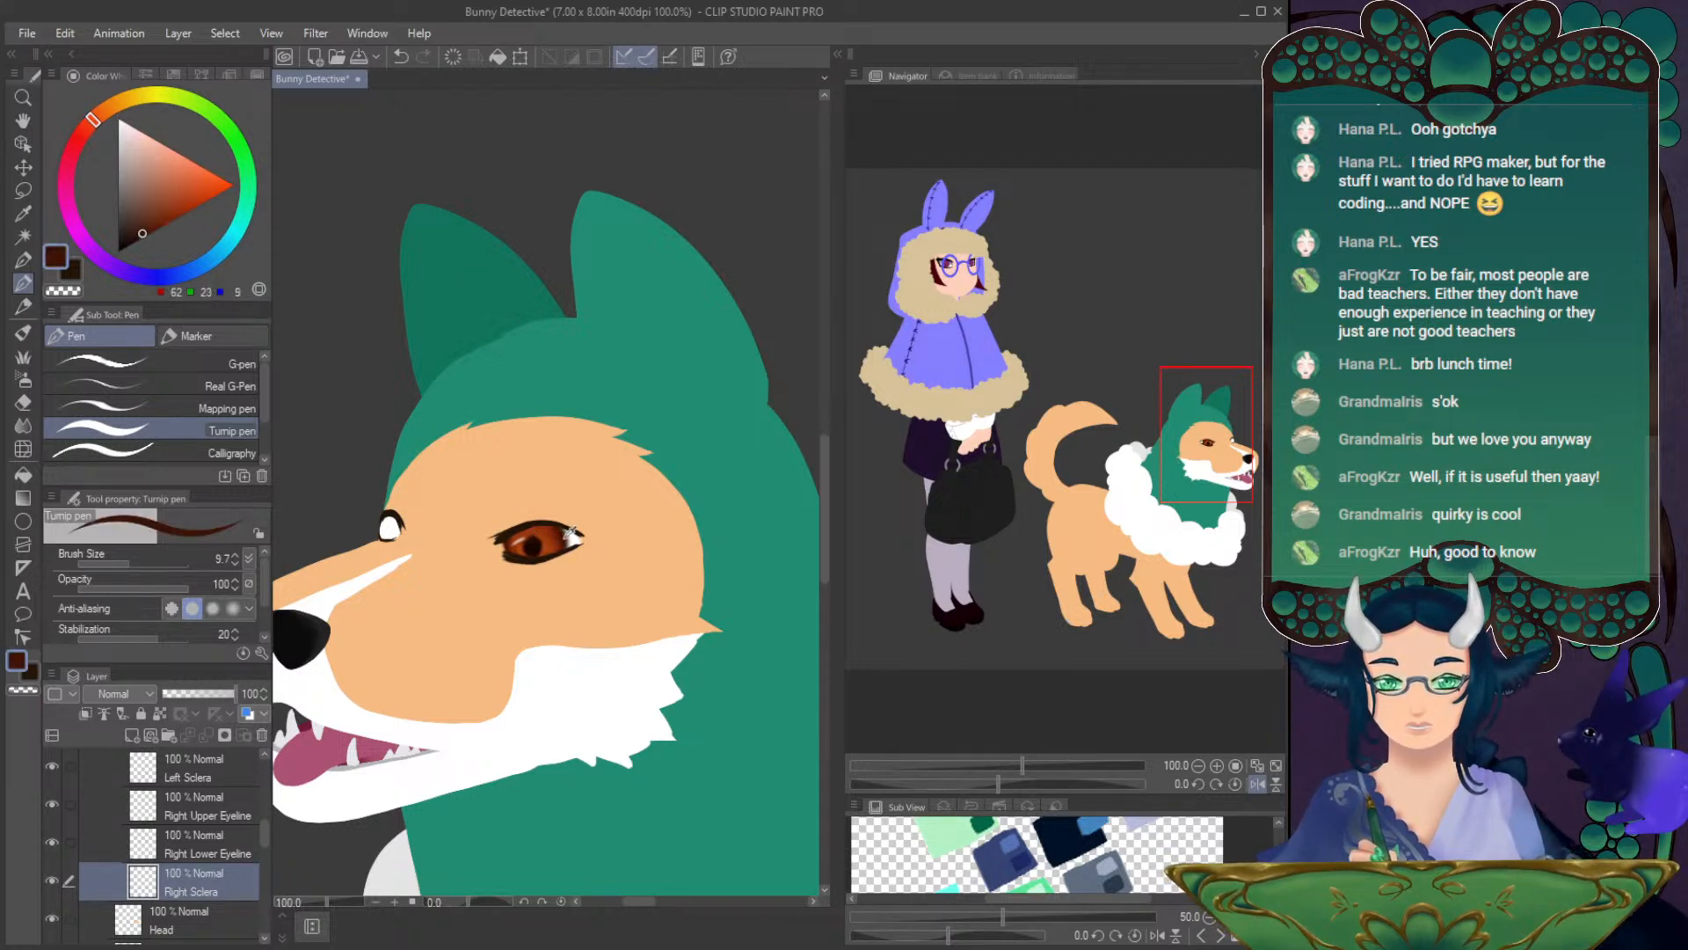
pyautogui.moveTo(566, 532); pyautogui.dragTo(561, 533)
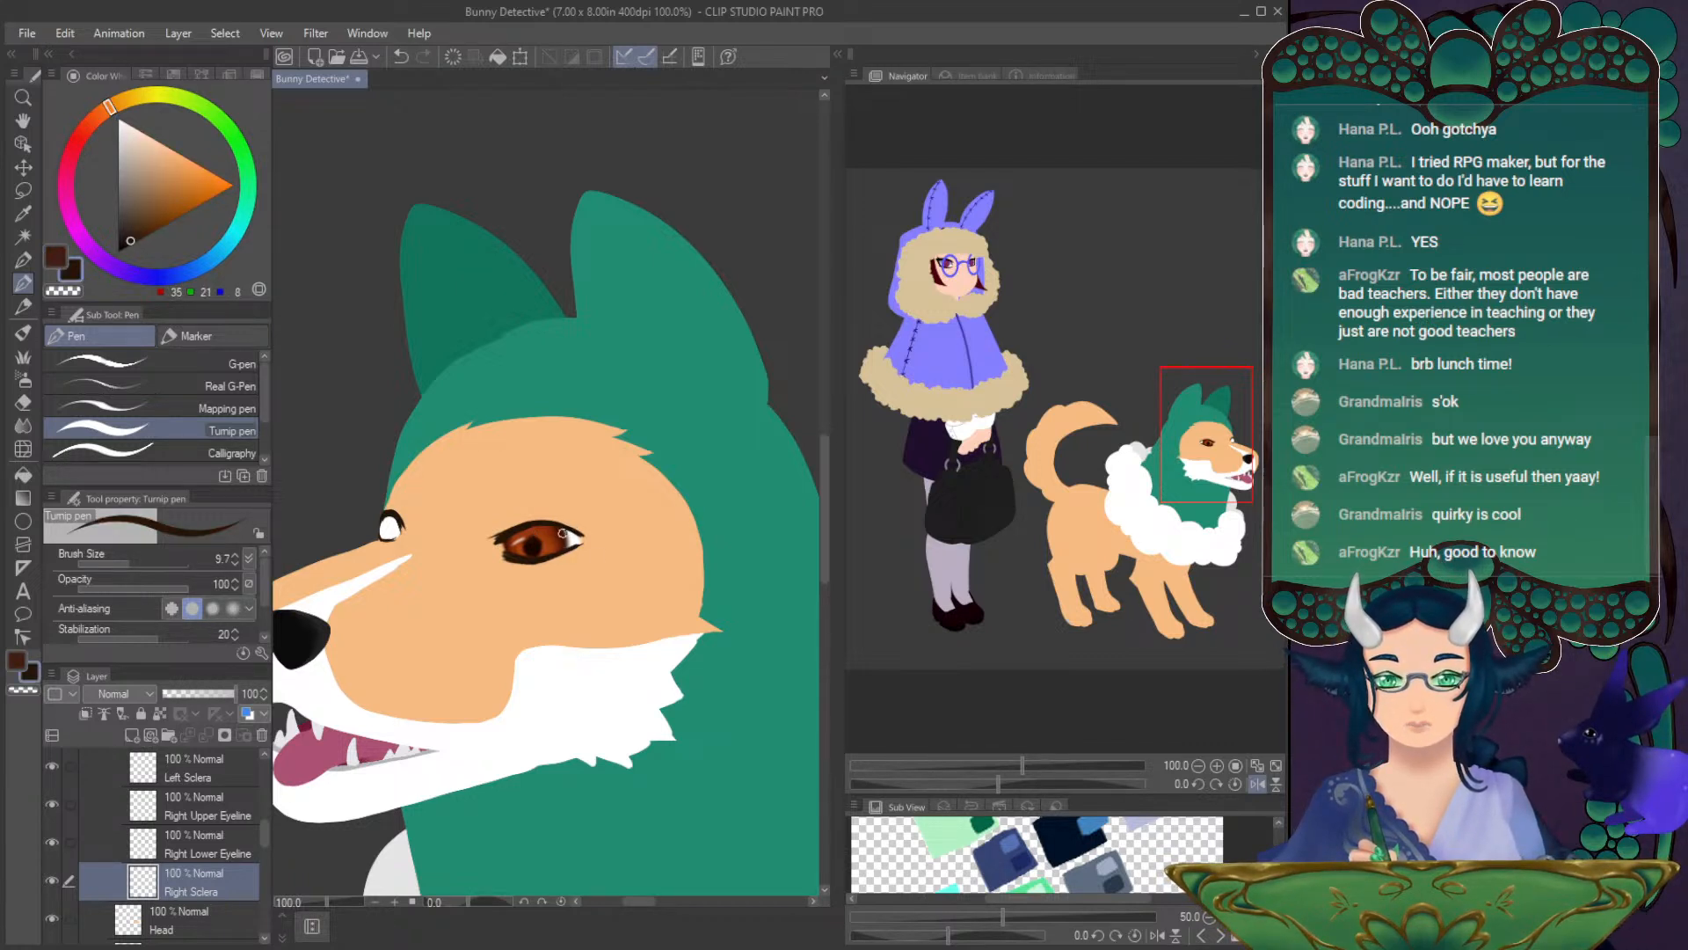
pyautogui.keyDown('alt'); pyautogui.click(556, 526); pyautogui.keyUp('alt')
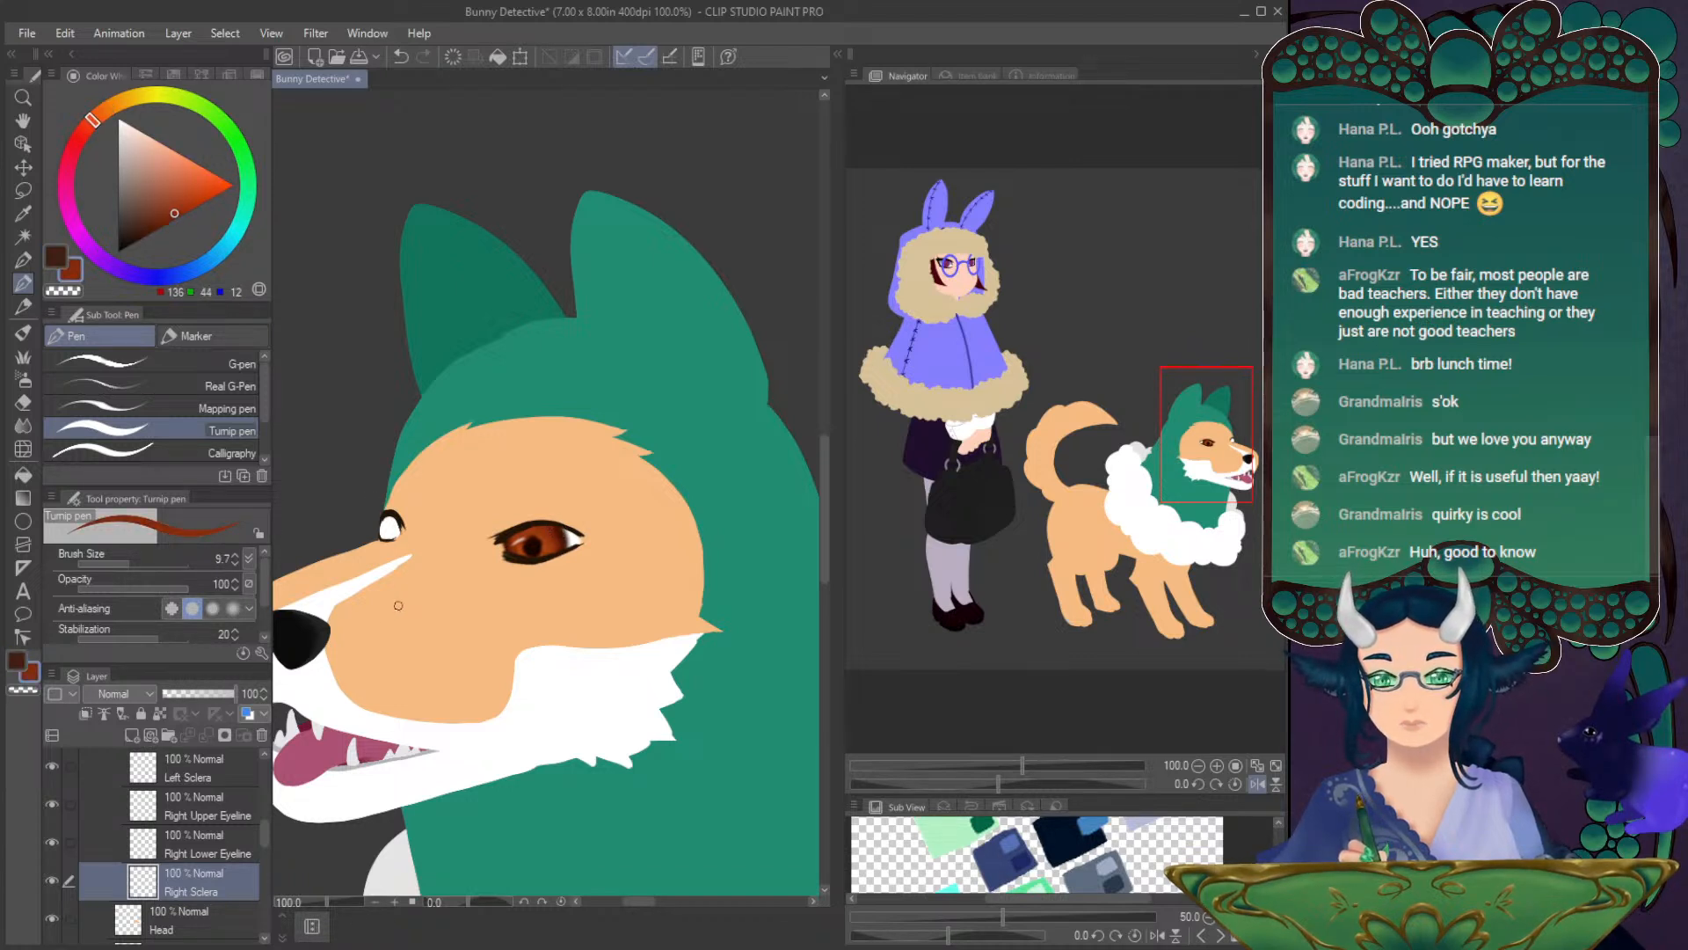
pyautogui.press('x')
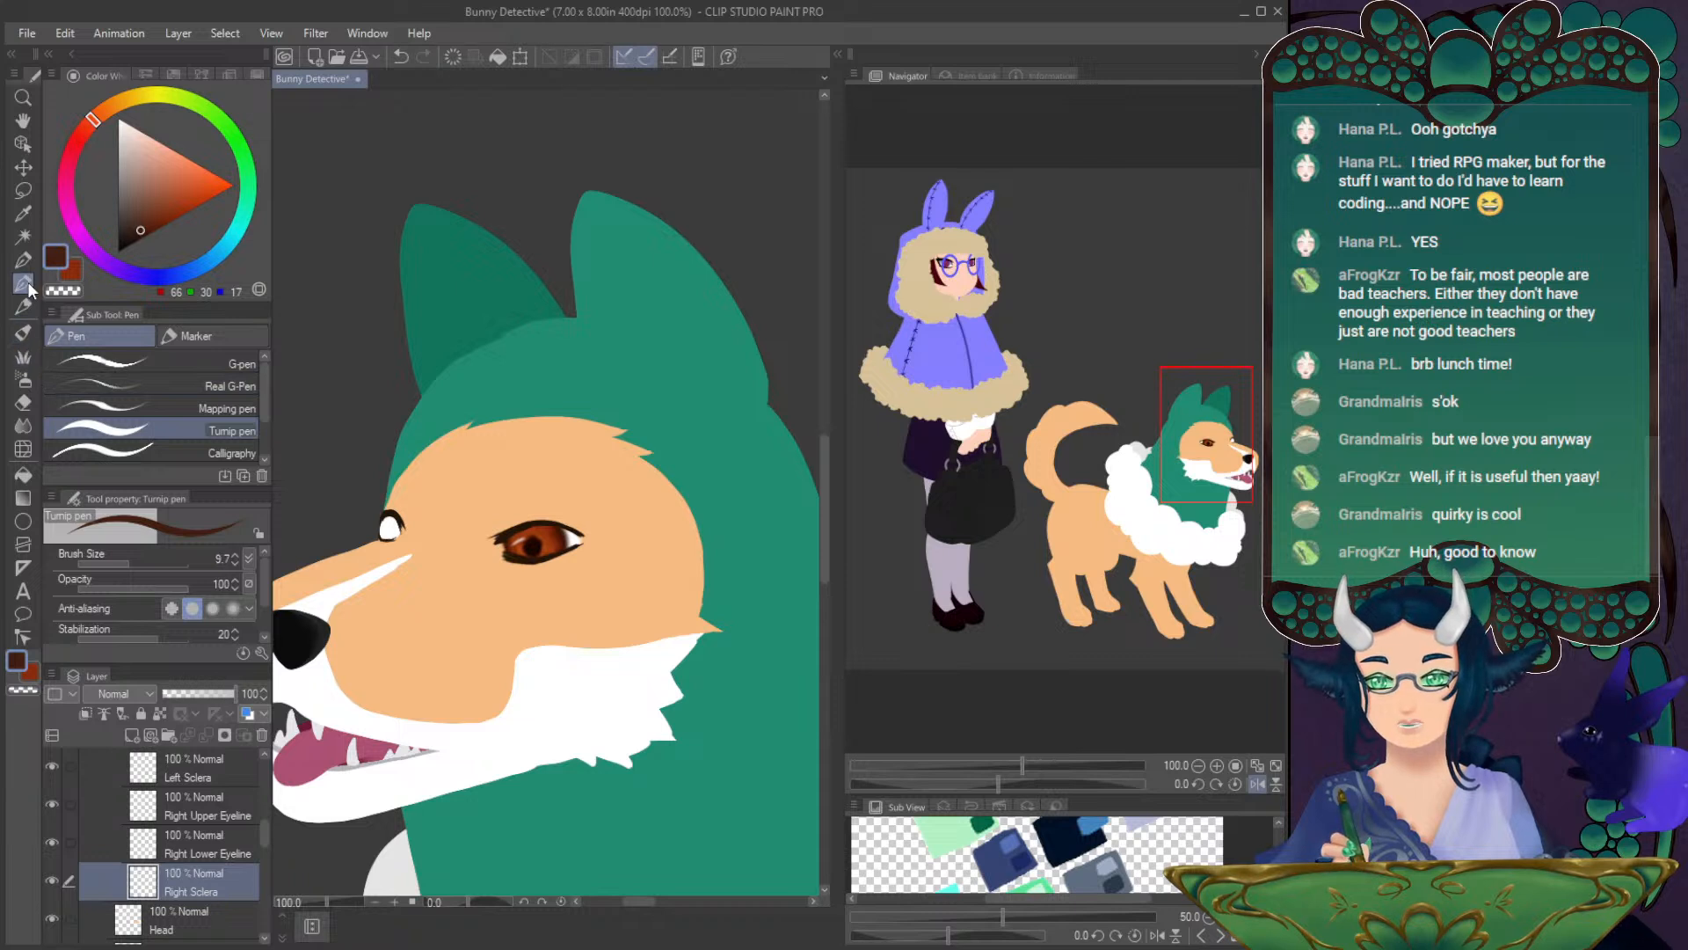
pyautogui.moveTo(134, 557)
pyautogui.mouseDown()
pyautogui.moveTo(183, 545)
pyautogui.moveTo(145, 562)
pyautogui.mouseUp()
pyautogui.moveTo(416, 538); pyautogui.dragTo(388, 528)
# - Sample reddish-browns from the left iris and airbrush a lighter glow inside the far right iris with Soft 2 at size 8.9
pyautogui.keyDown('alt'); pyautogui.click(528, 539); pyautogui.keyUp('alt')
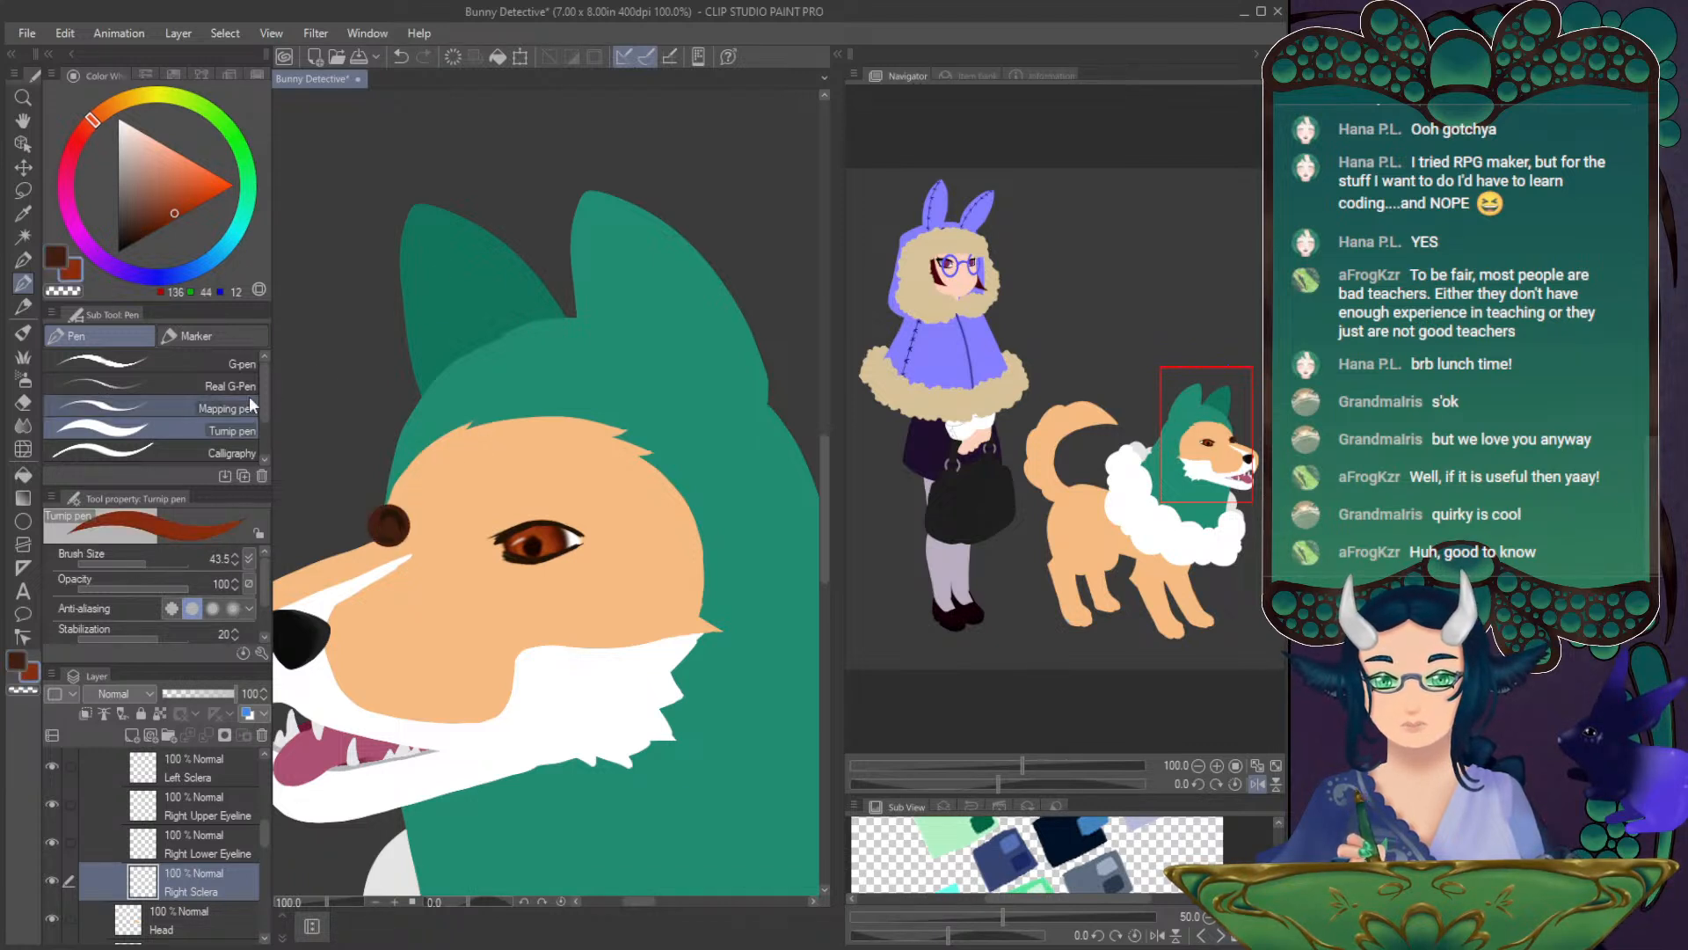
pyautogui.press('b')
pyautogui.click(118, 561)
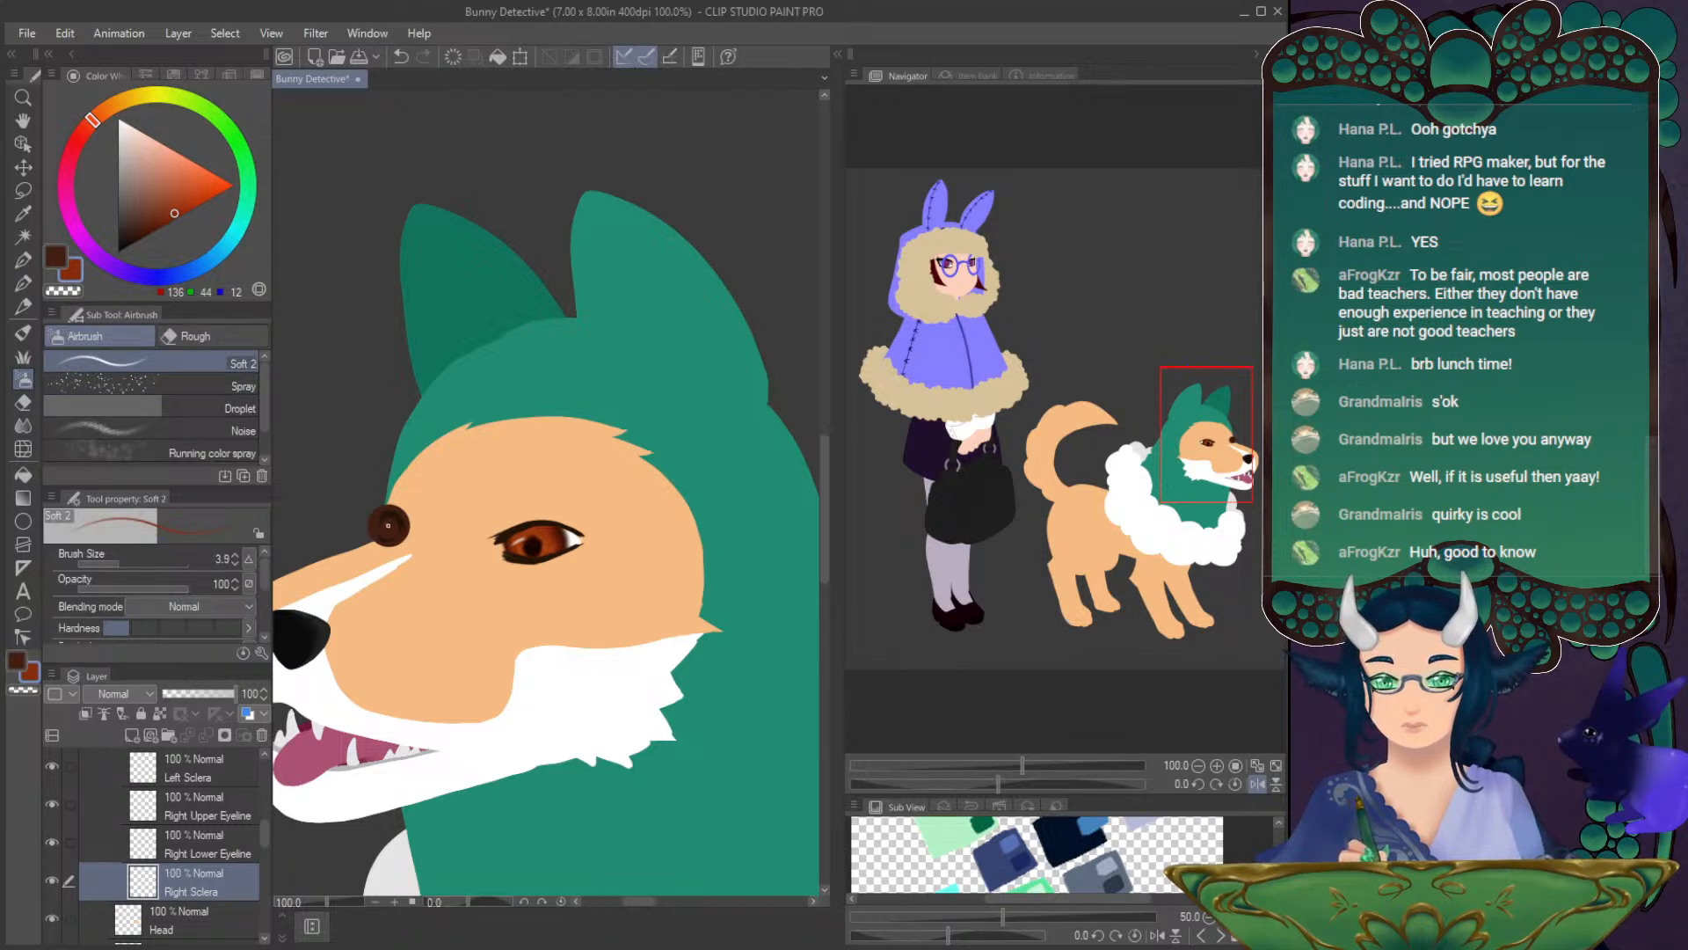
pyautogui.click(130, 561)
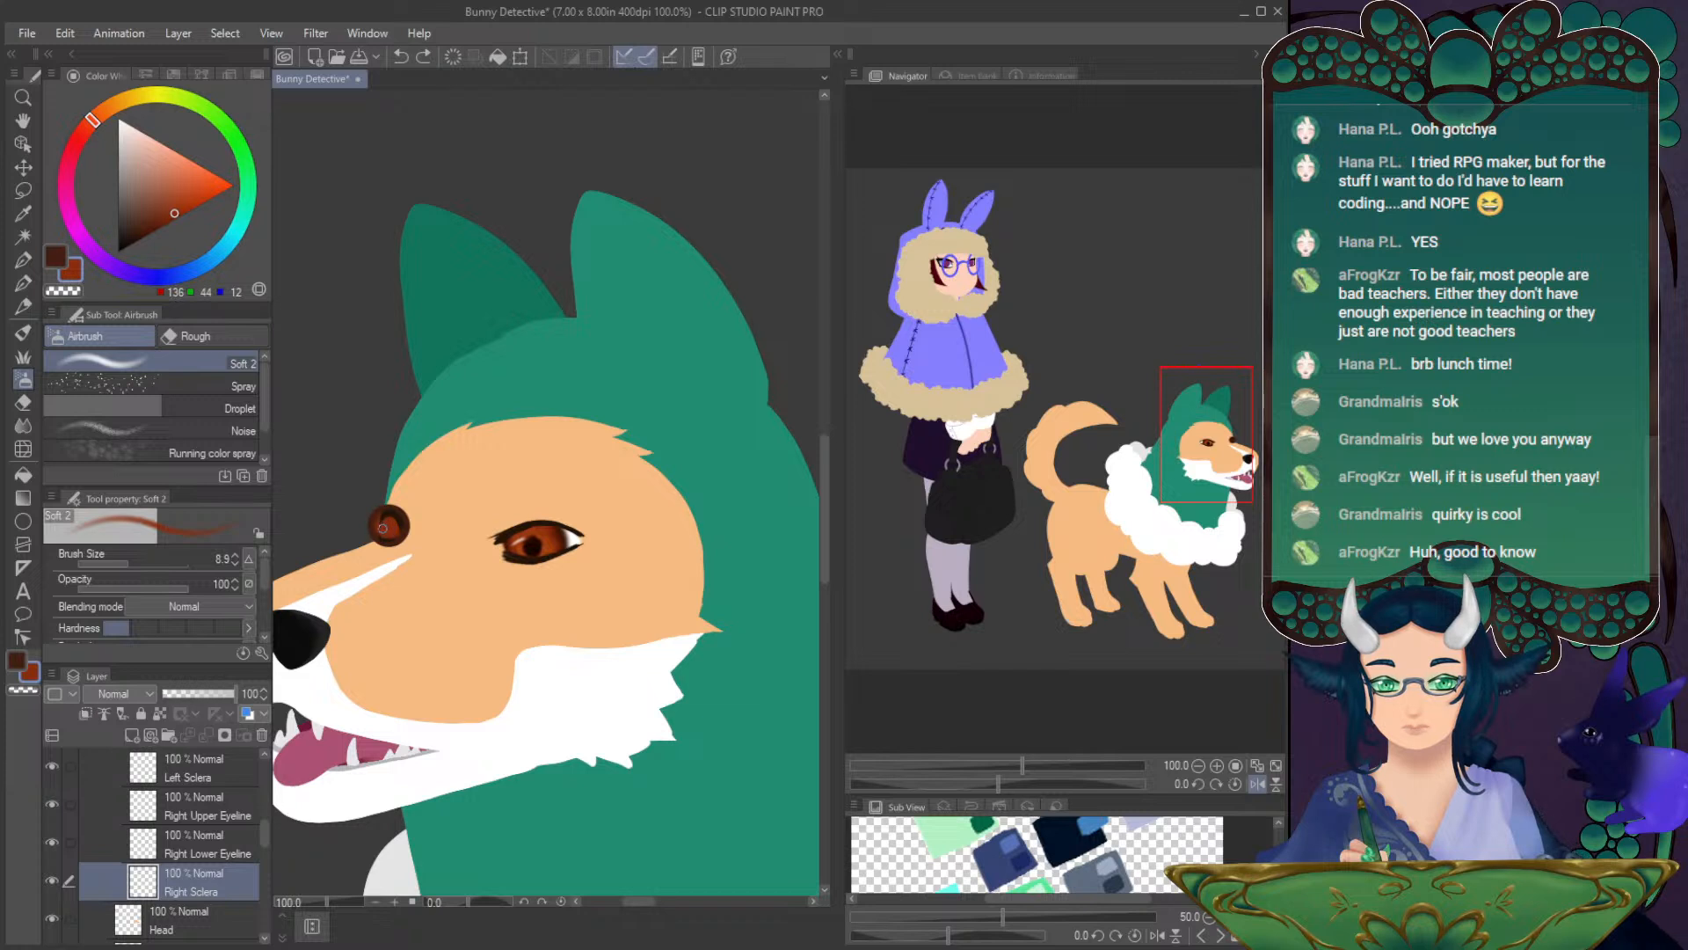
pyautogui.click(387, 524)
pyautogui.keyDown('alt'); pyautogui.click(545, 539); pyautogui.keyUp('alt')
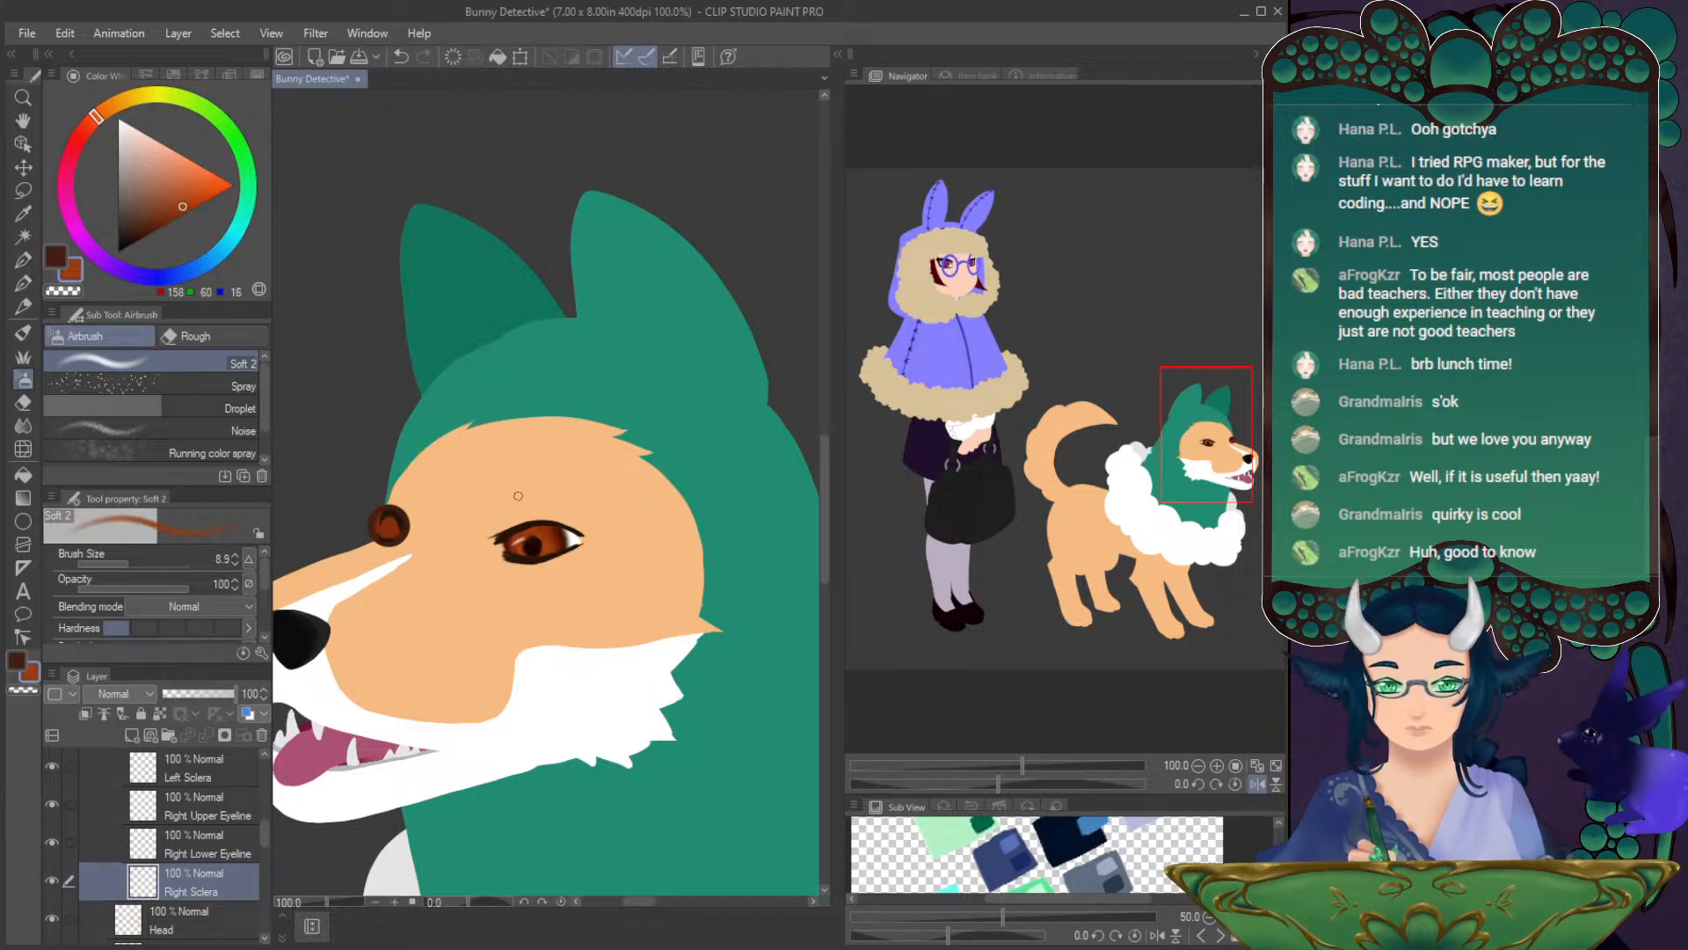
pyautogui.click(387, 522)
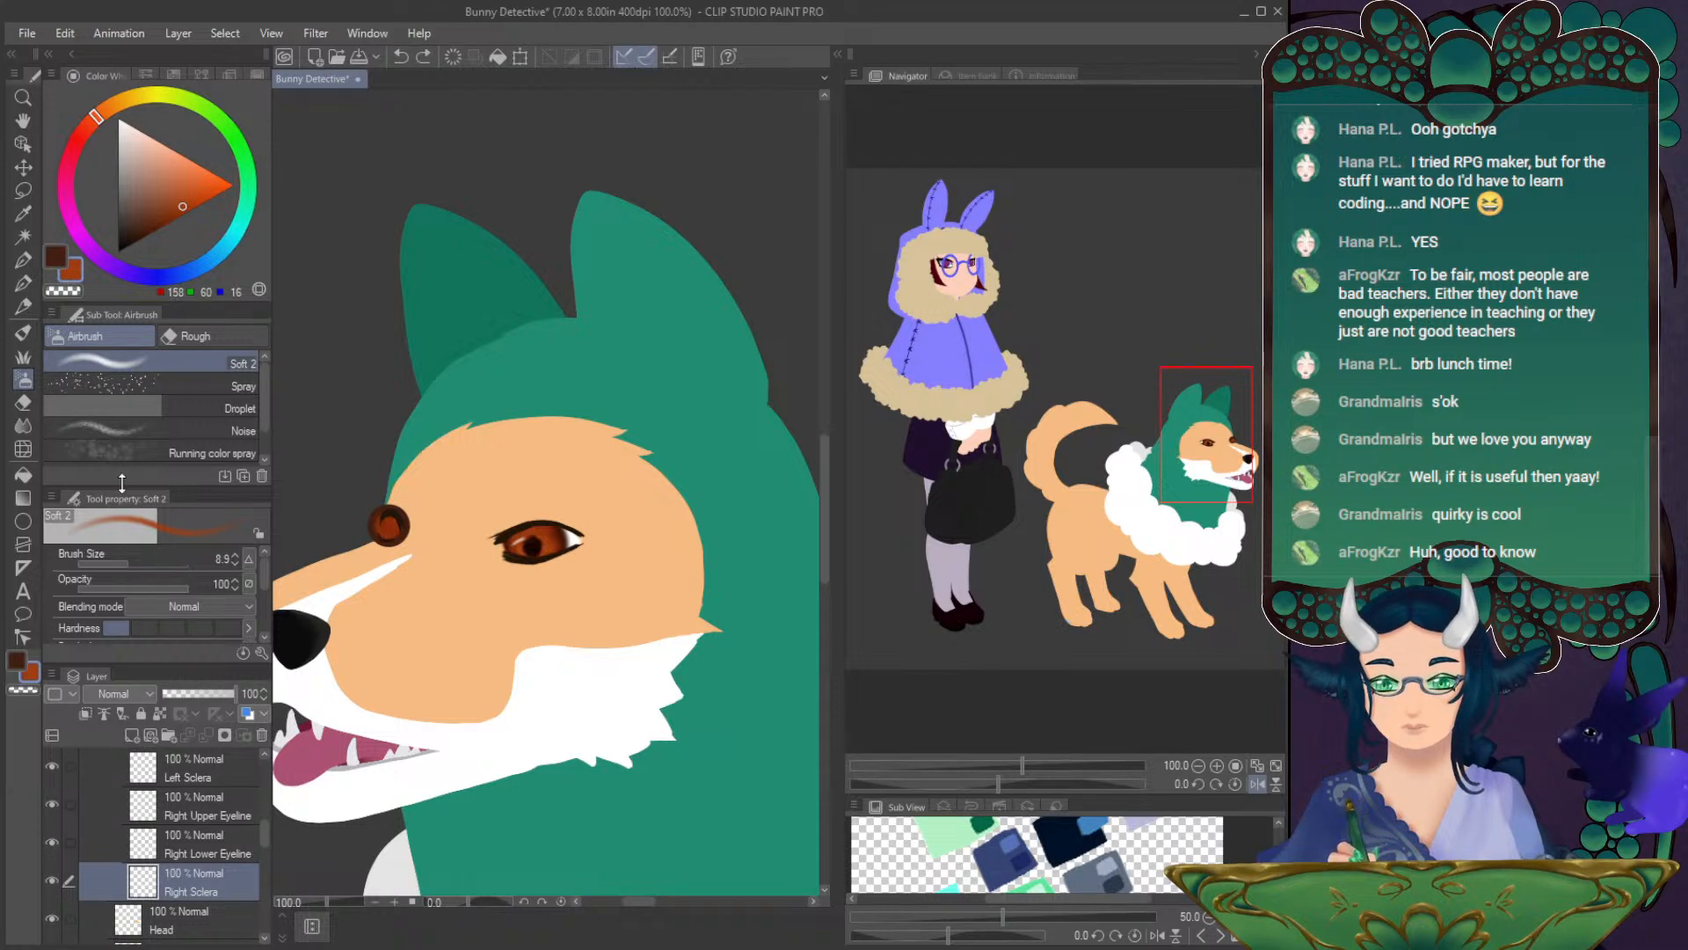
# - Touch up the orange centre of the far right iris with the Turnip pen at size 4.6
pyautogui.press('p')
pyautogui.click(167, 430)
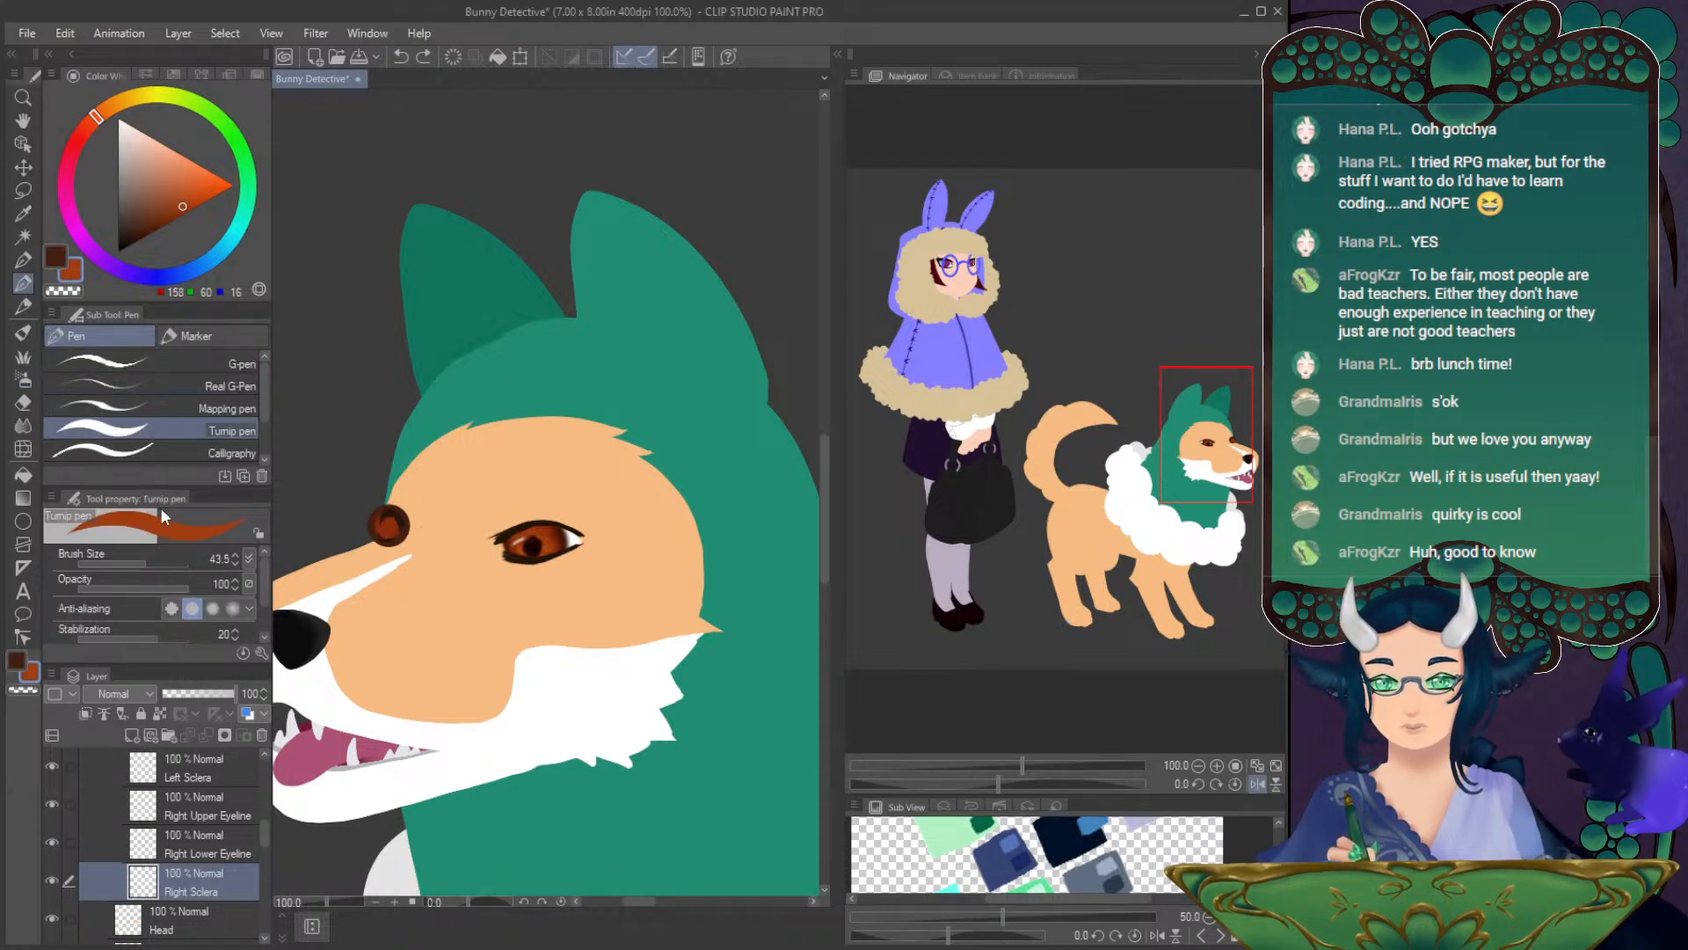
pyautogui.moveTo(125, 561); pyautogui.dragTo(122, 562)
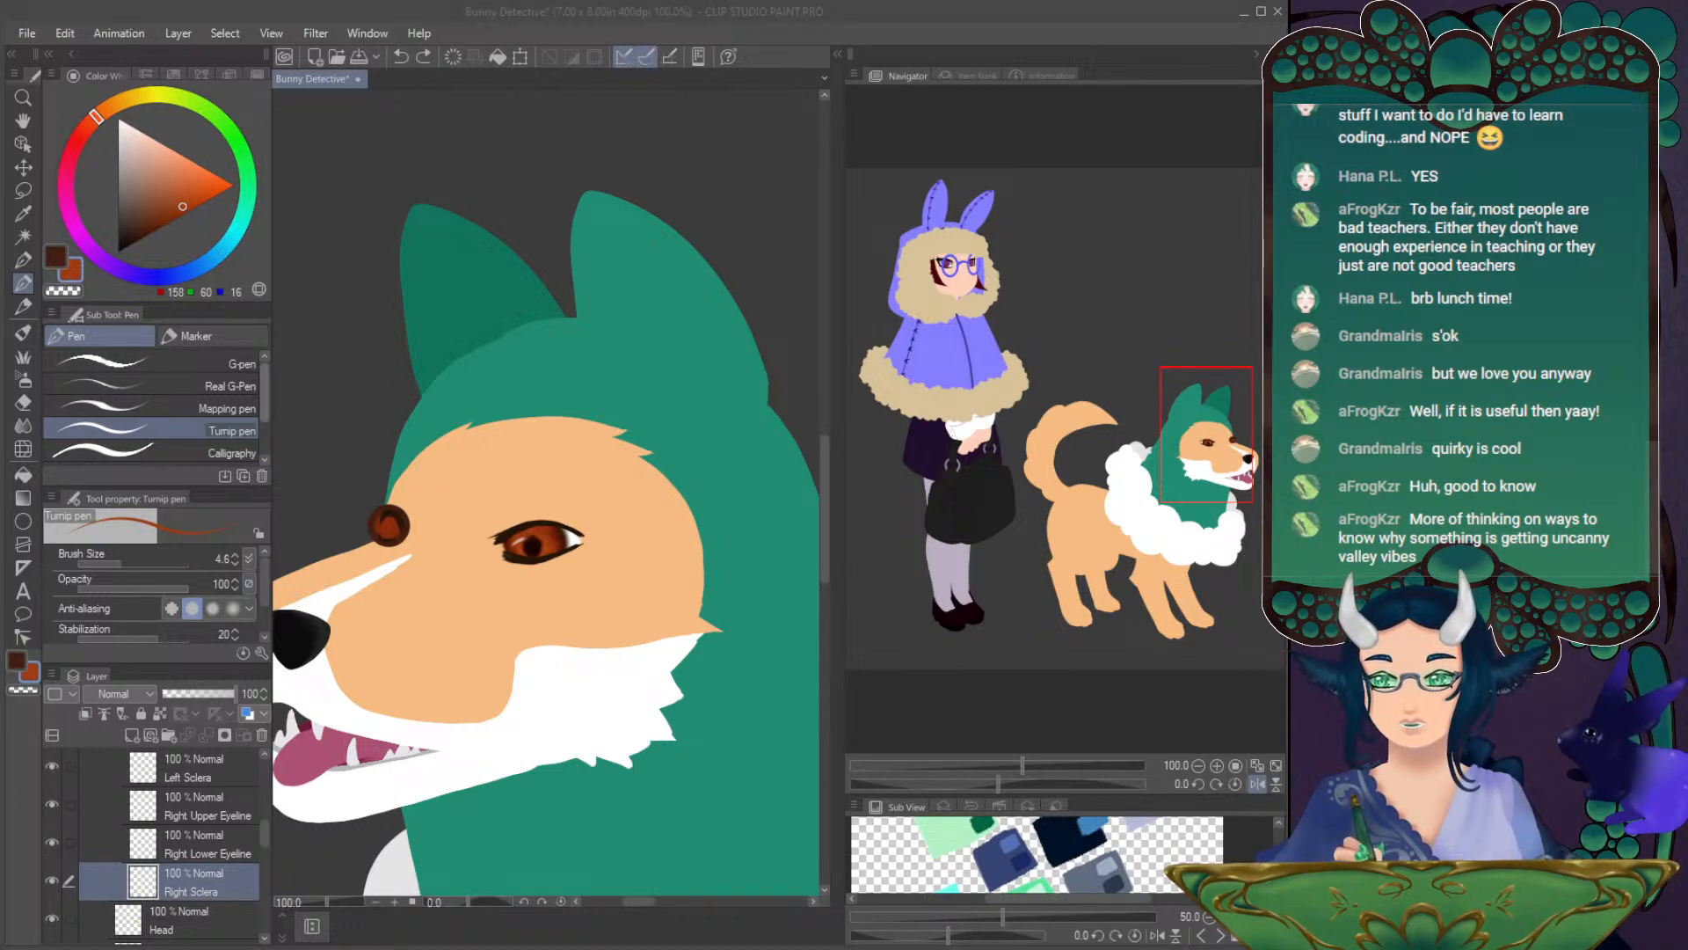
pyautogui.click(197, 251)
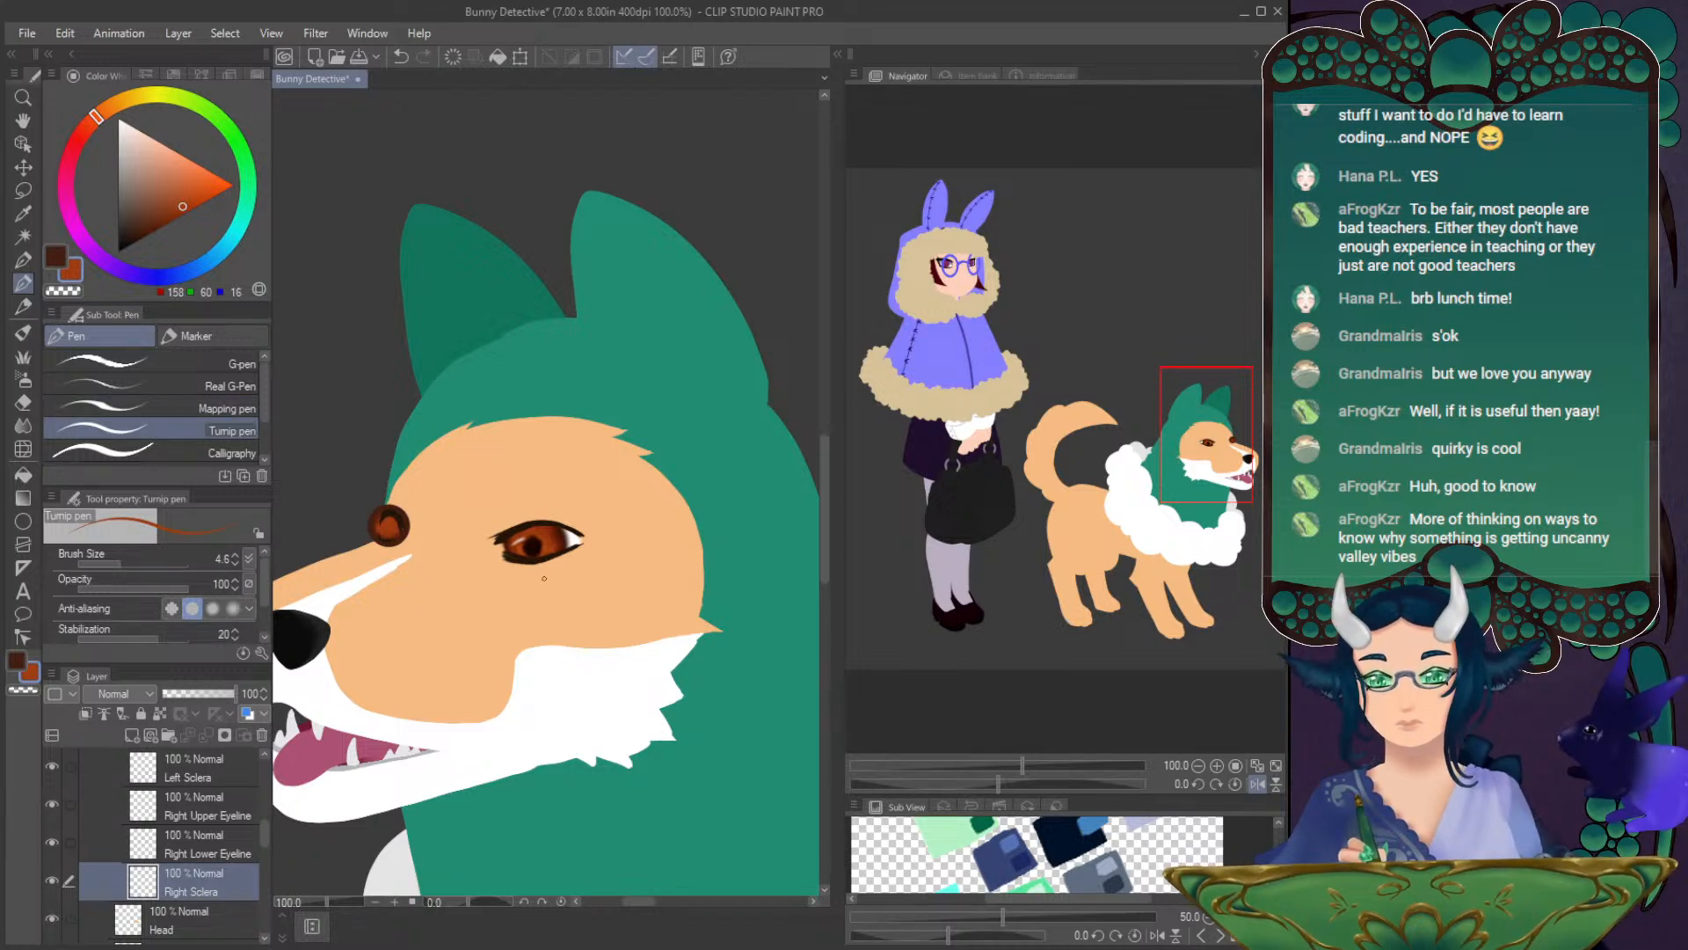
# - Sample the left pupil's near-black and airbrush a pupil into the far right iris with Soft 2 at size 6.0
pyautogui.keyDown('alt'); pyautogui.click(536, 551); pyautogui.keyUp('alt')
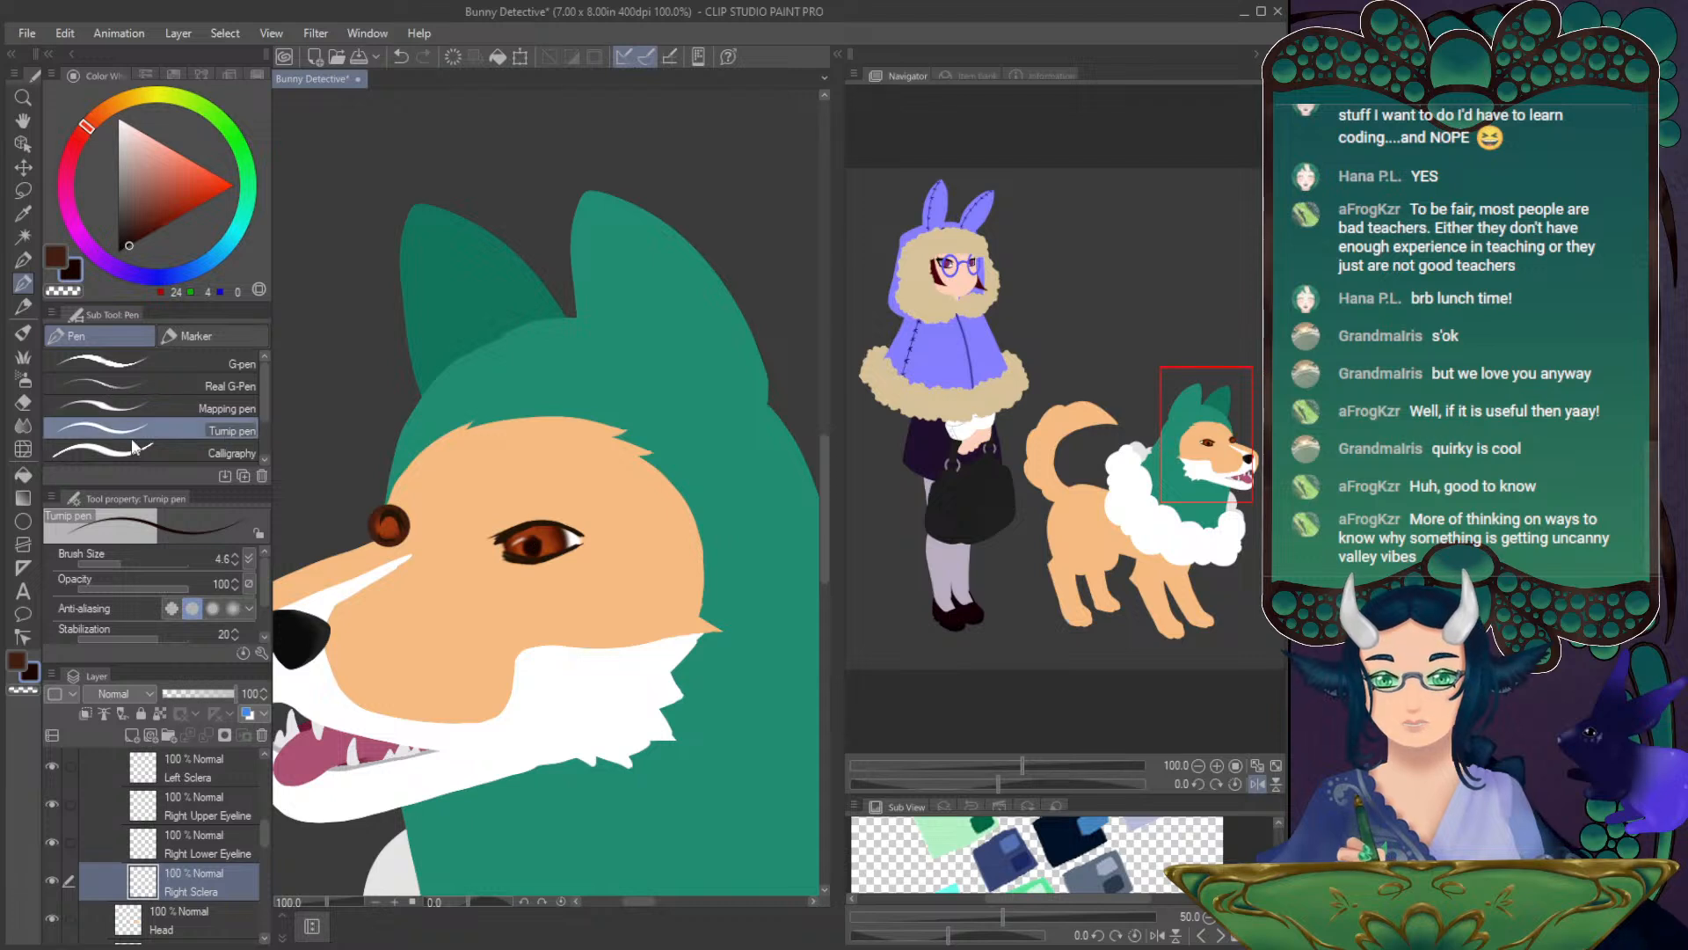
pyautogui.click(23, 379)
pyautogui.click(234, 563)
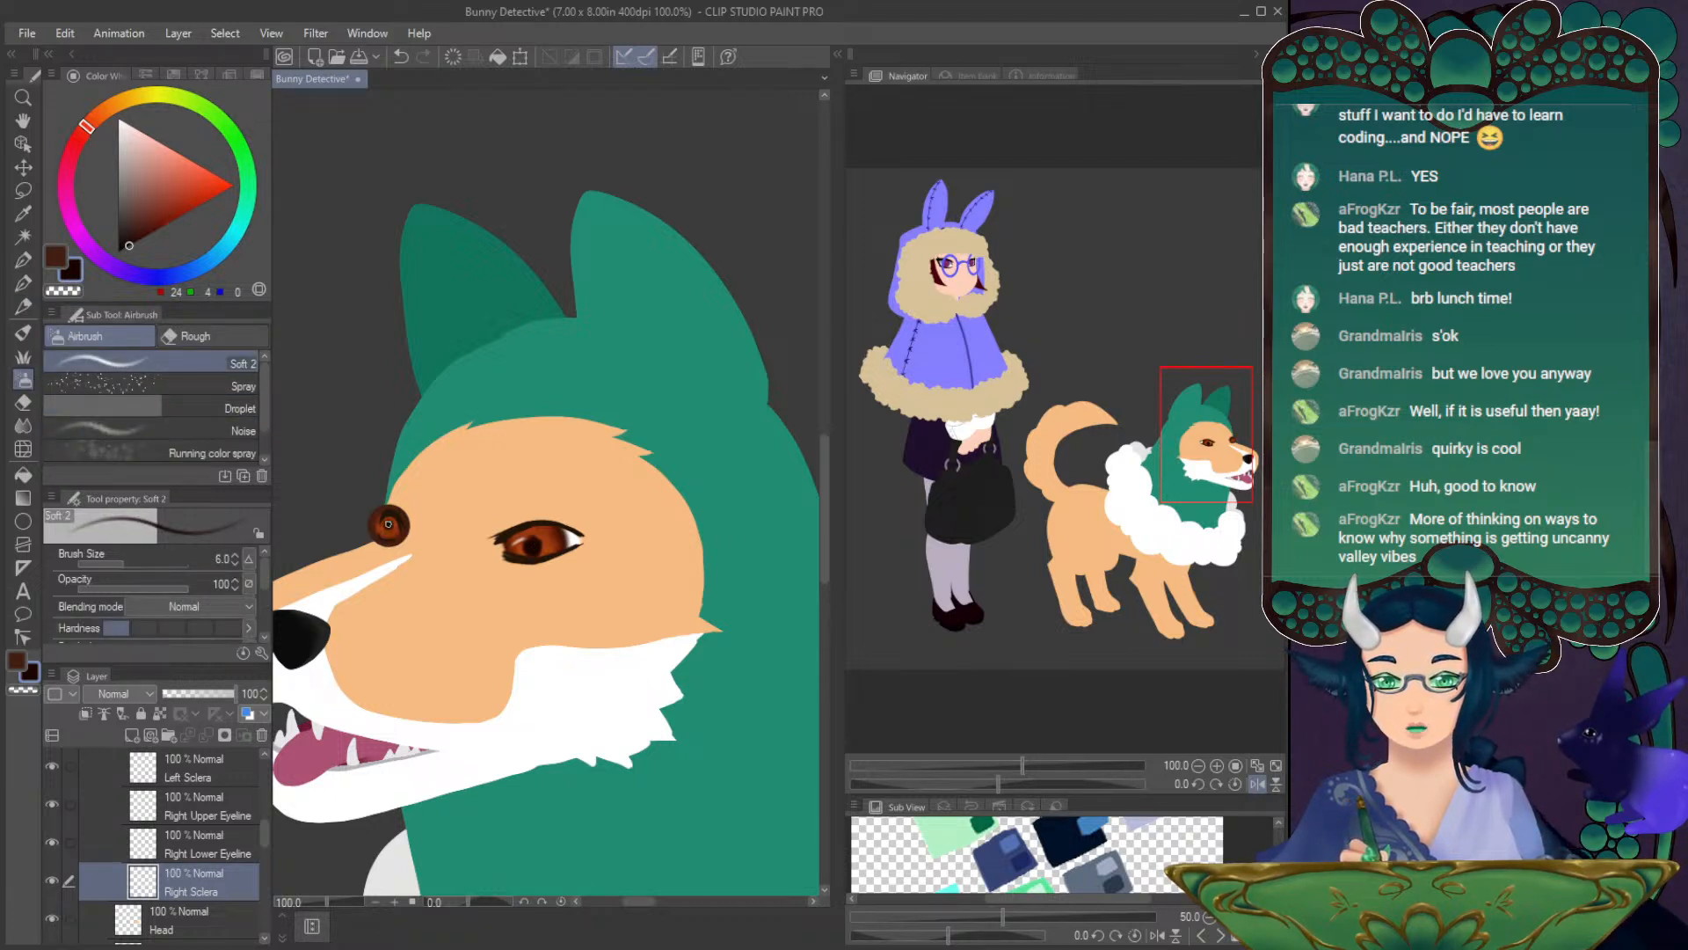
pyautogui.hotkey('ctrl', 'z')
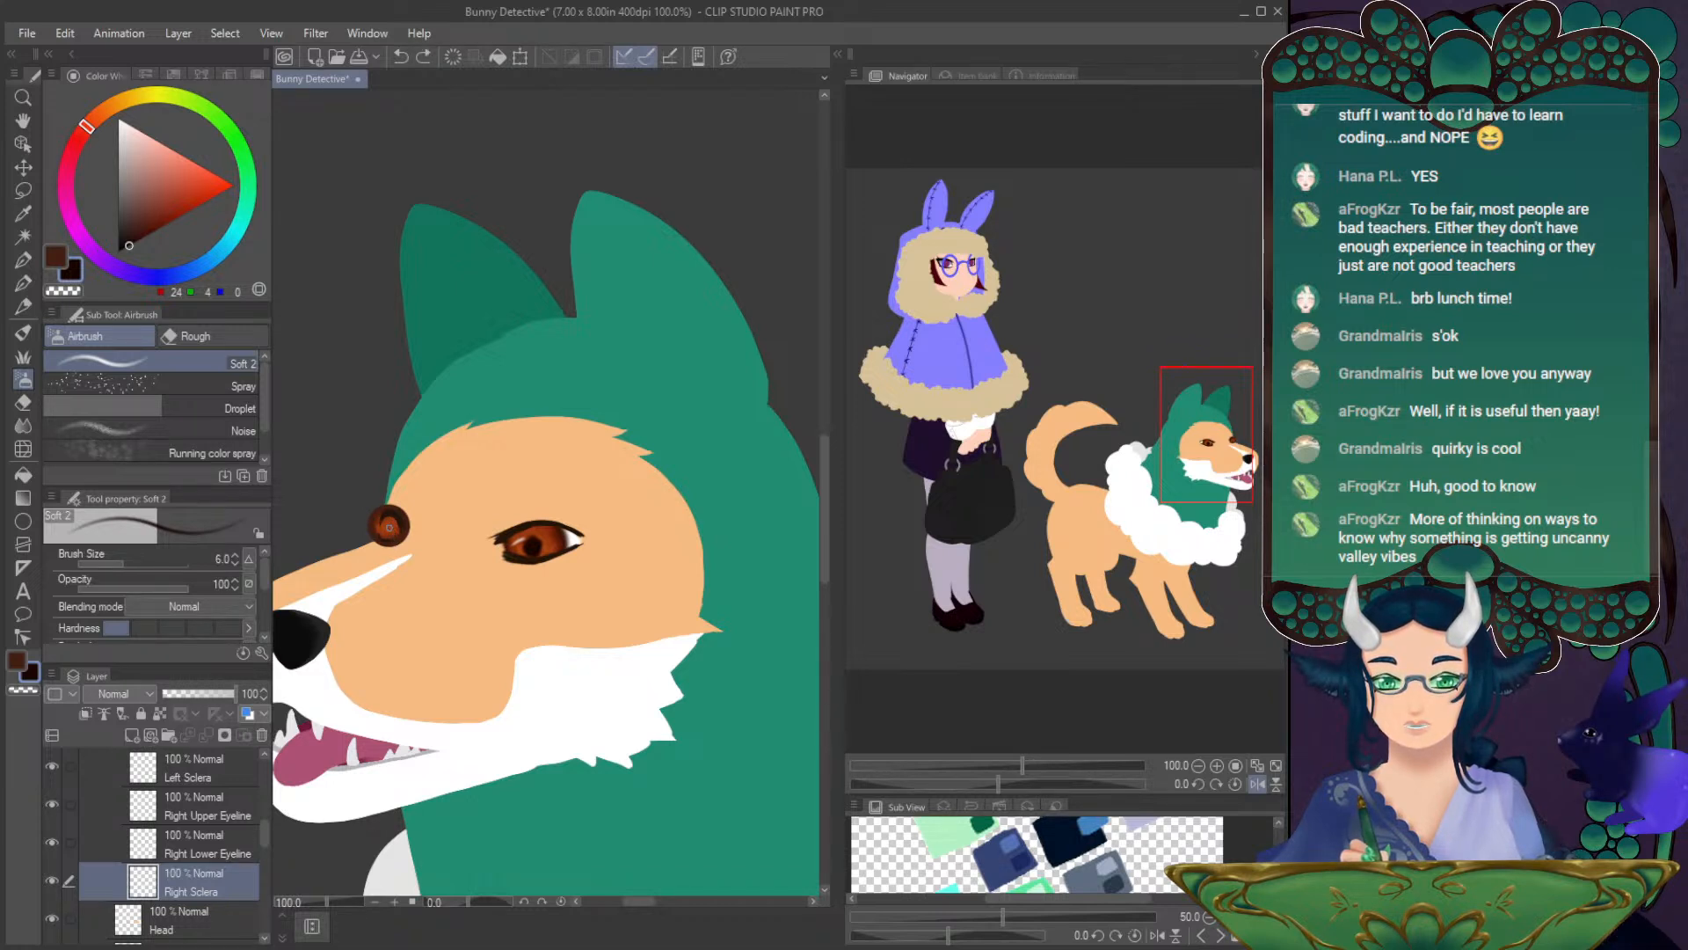
pyautogui.moveTo(387, 525); pyautogui.dragTo(399, 539)
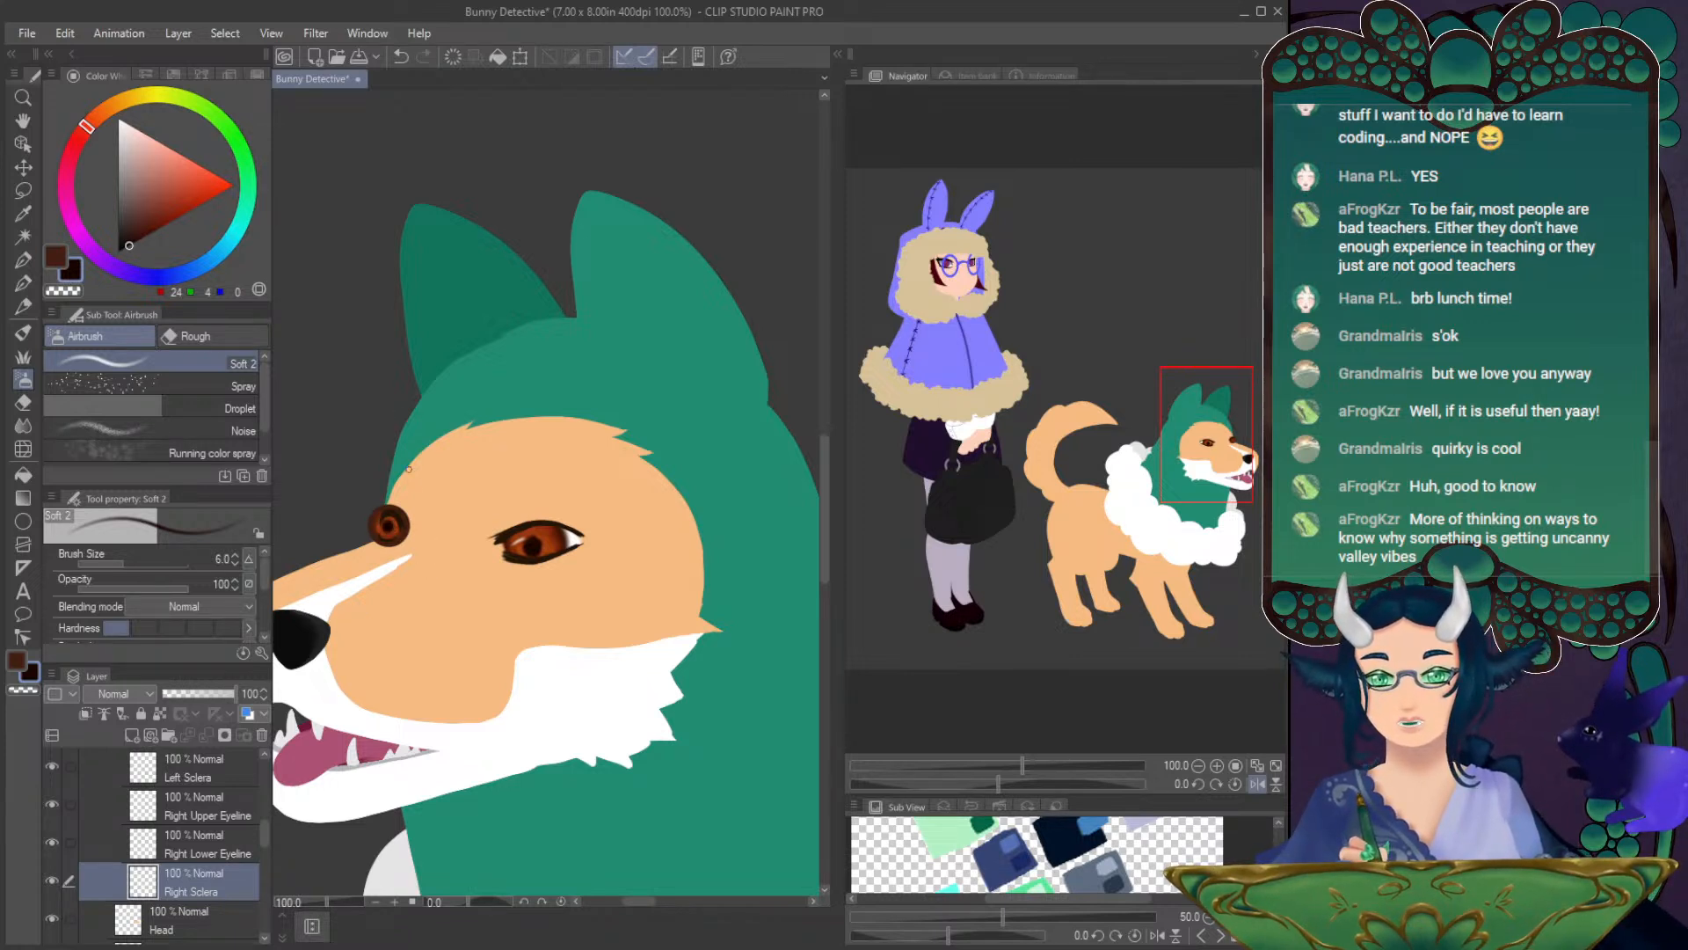
pyautogui.click(158, 712)
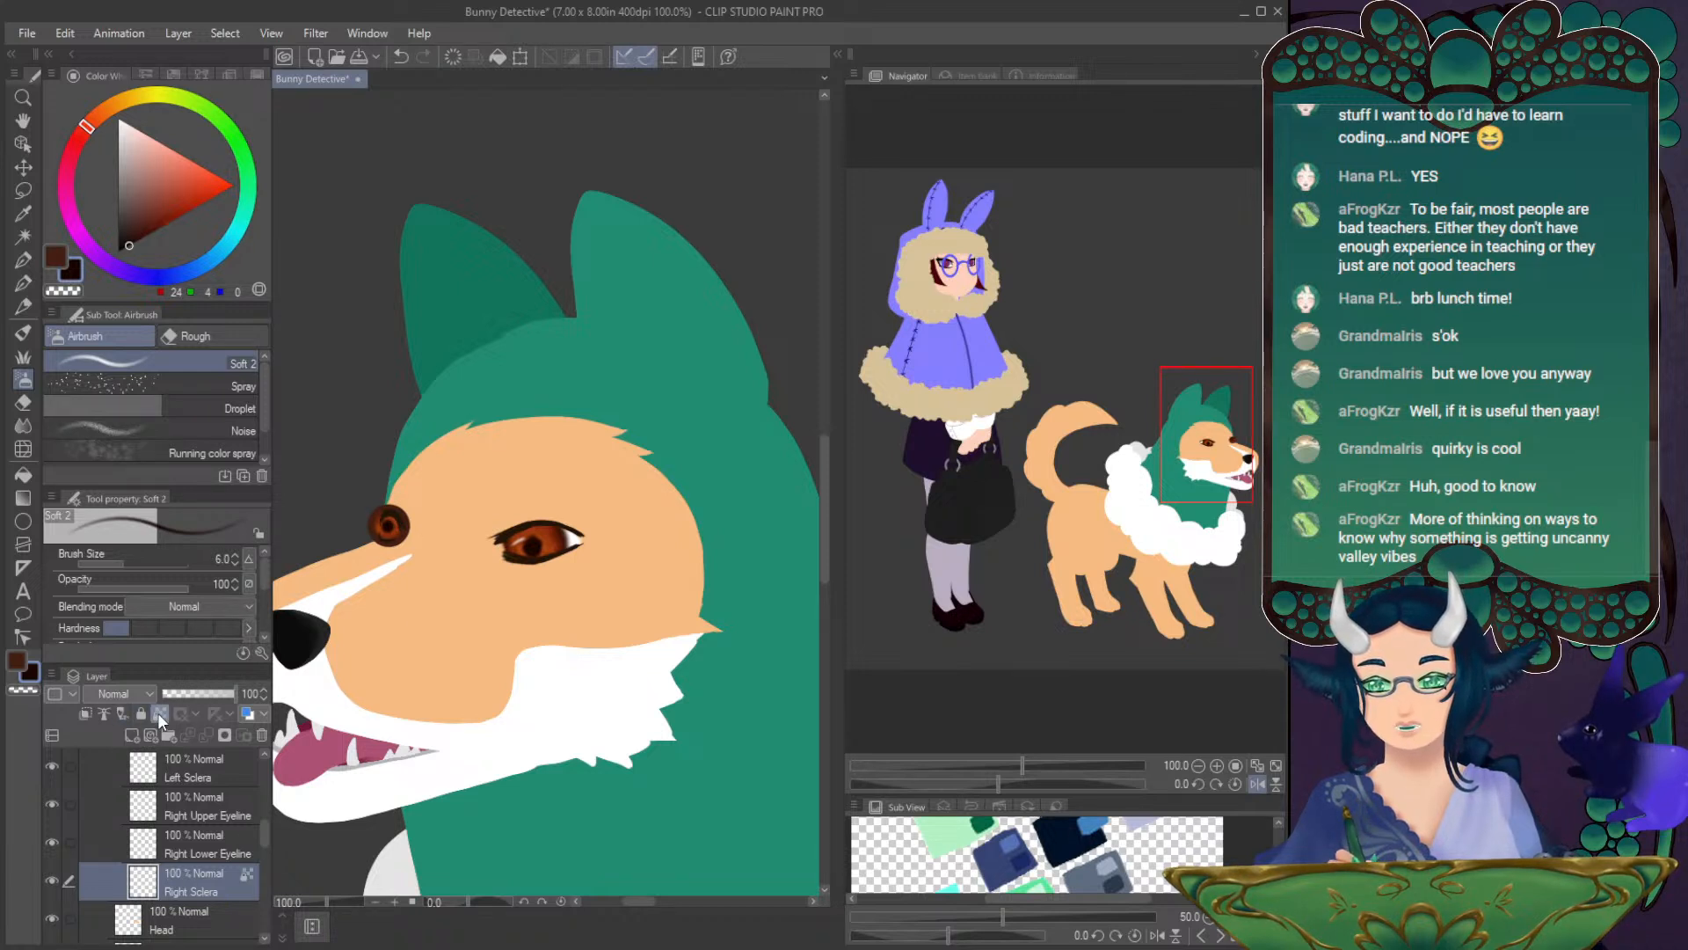
pyautogui.click(157, 711)
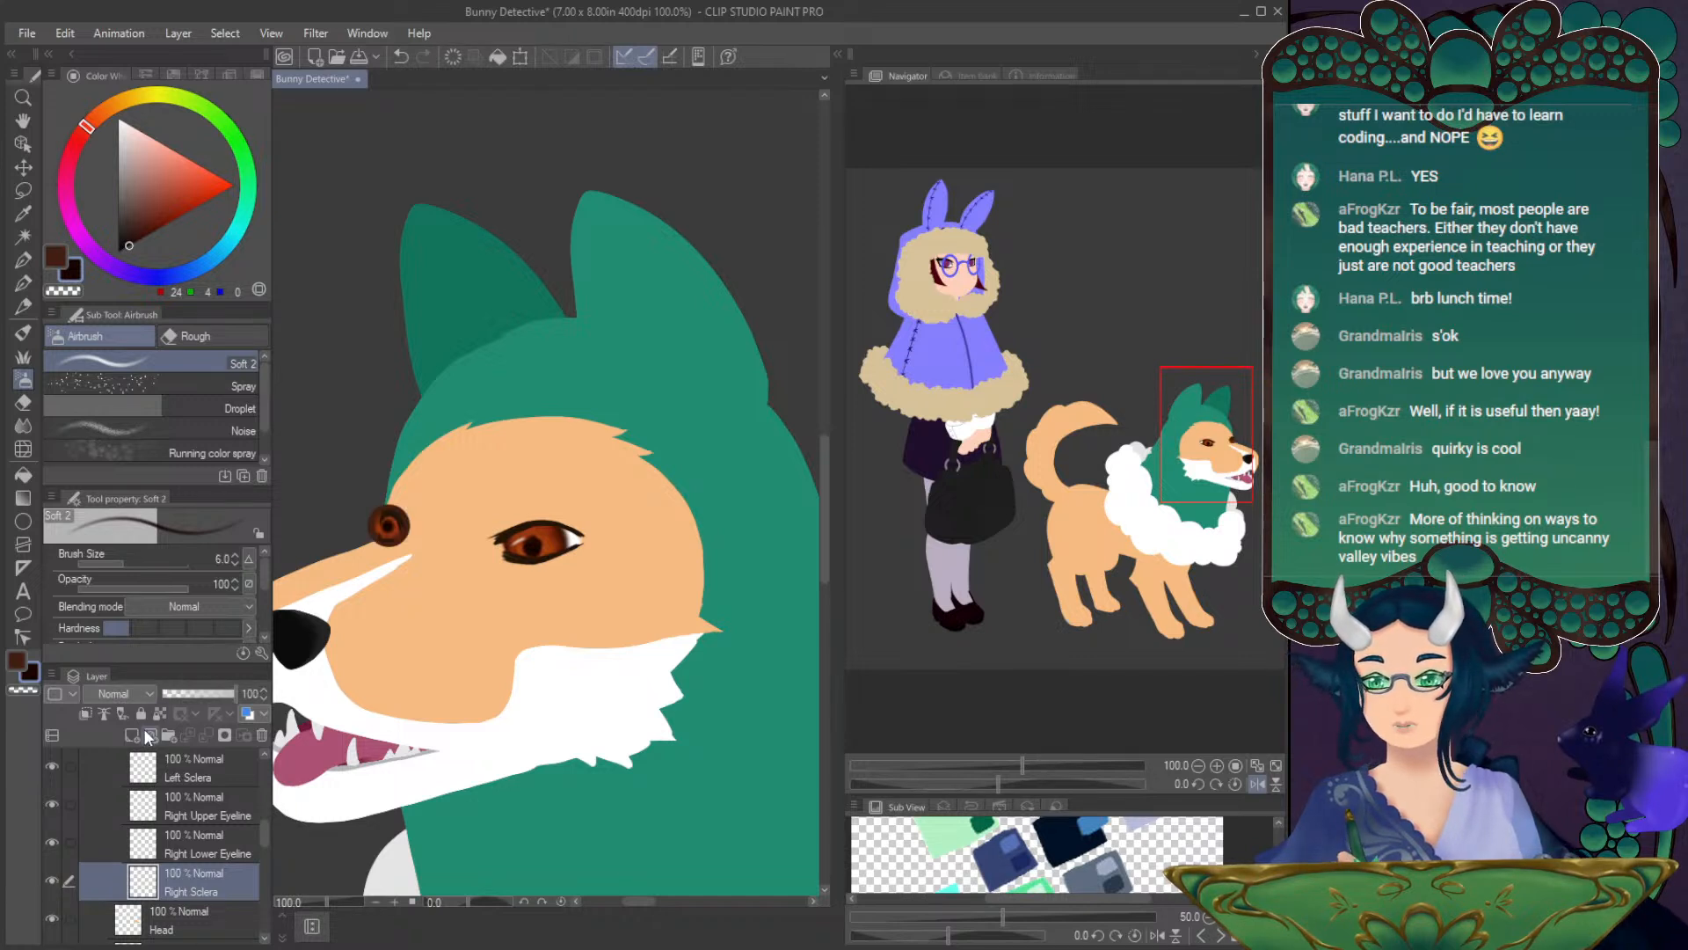
# - Move the painted iris off the far right eye onto the forehead and add a new layer above Right Sclera
pyautogui.click(23, 167)
pyautogui.moveTo(401, 525); pyautogui.dragTo(541, 378)
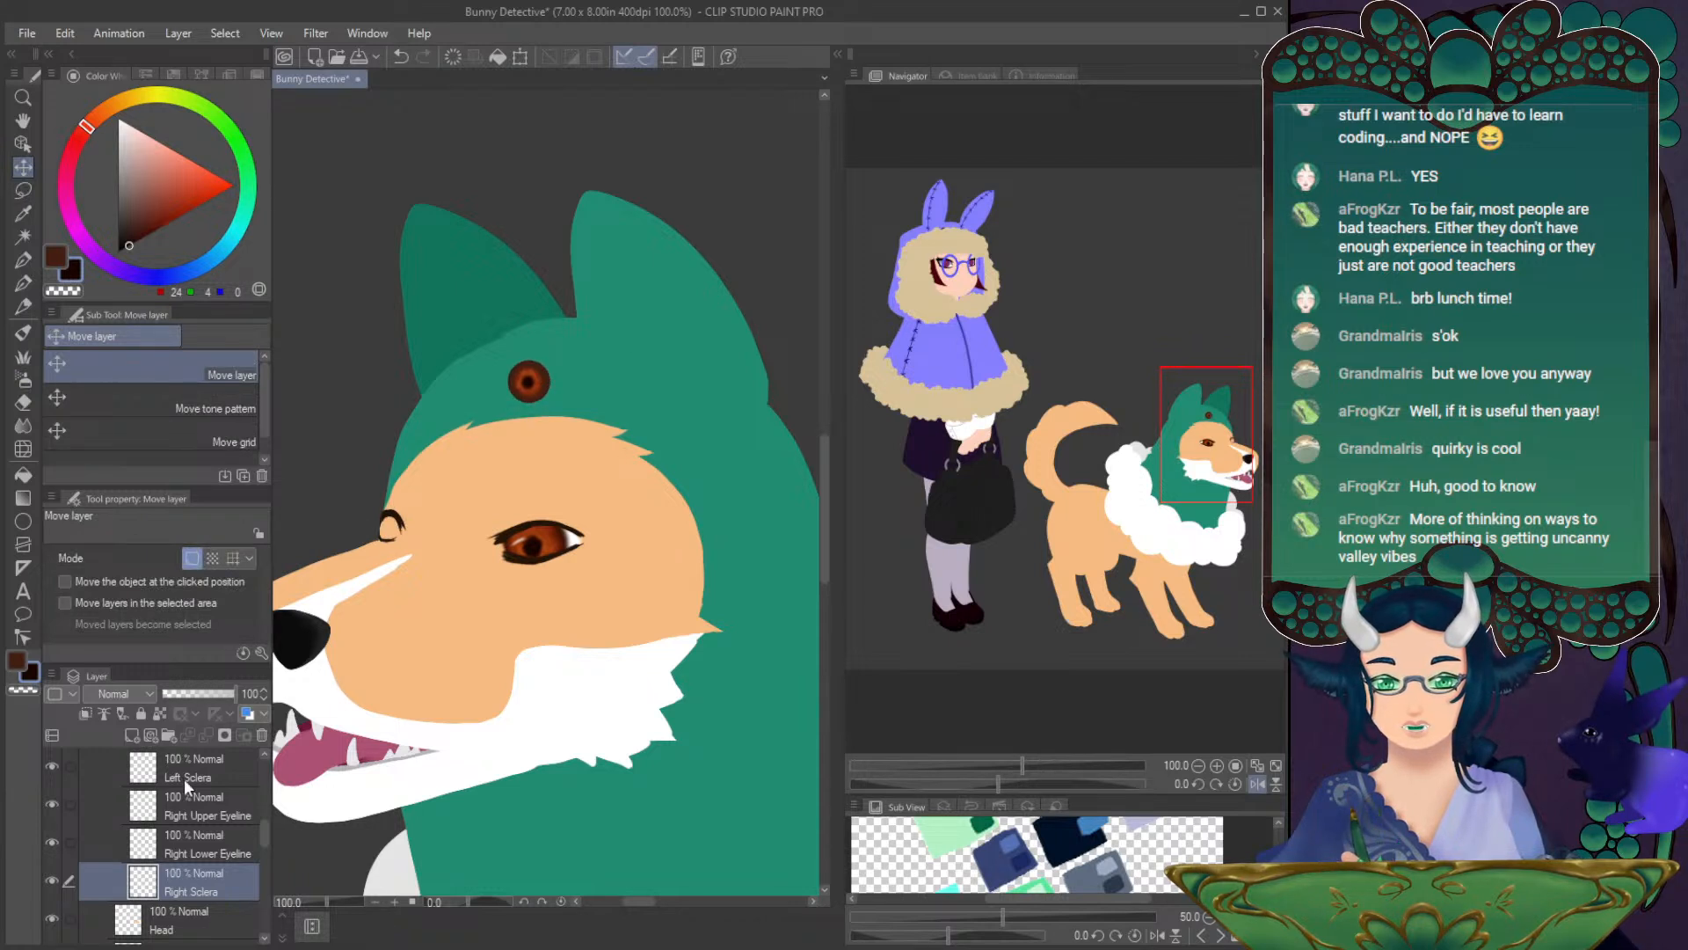
pyautogui.click(132, 735)
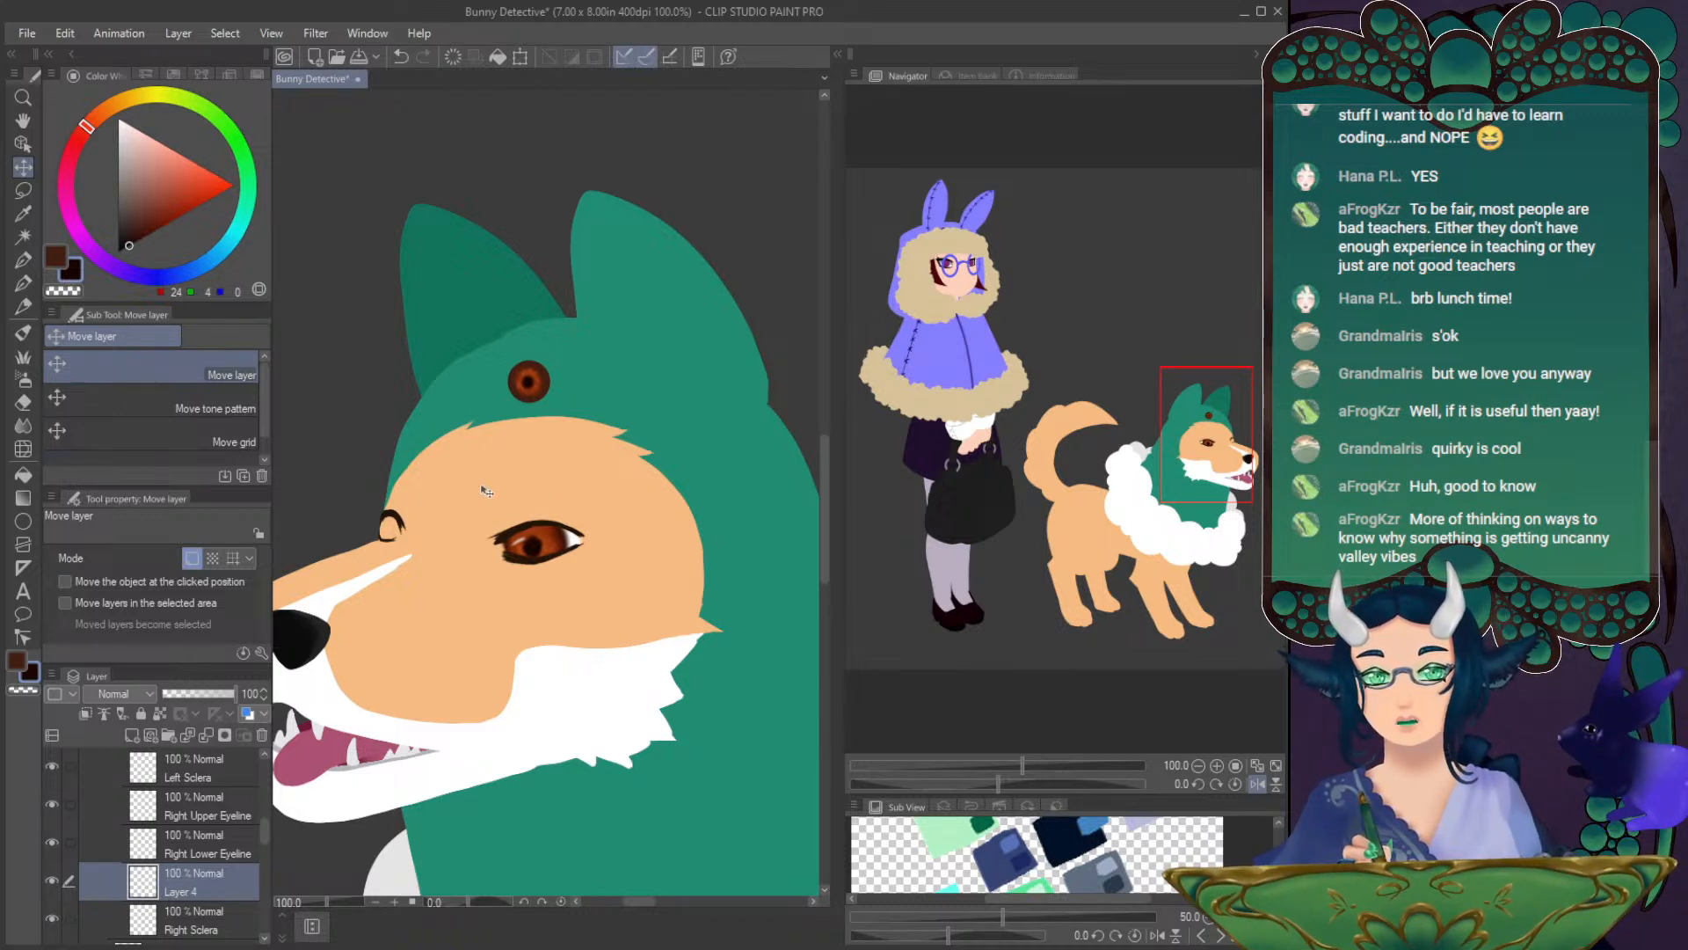
pyautogui.hotkey('alt', '[')
pyautogui.moveTo(547, 392); pyautogui.dragTo(490, 483)
pyautogui.moveTo(518, 666)
pyautogui.mouseDown()
pyautogui.moveTo(478, 660)
pyautogui.moveTo(523, 666)
pyautogui.mouseUp()
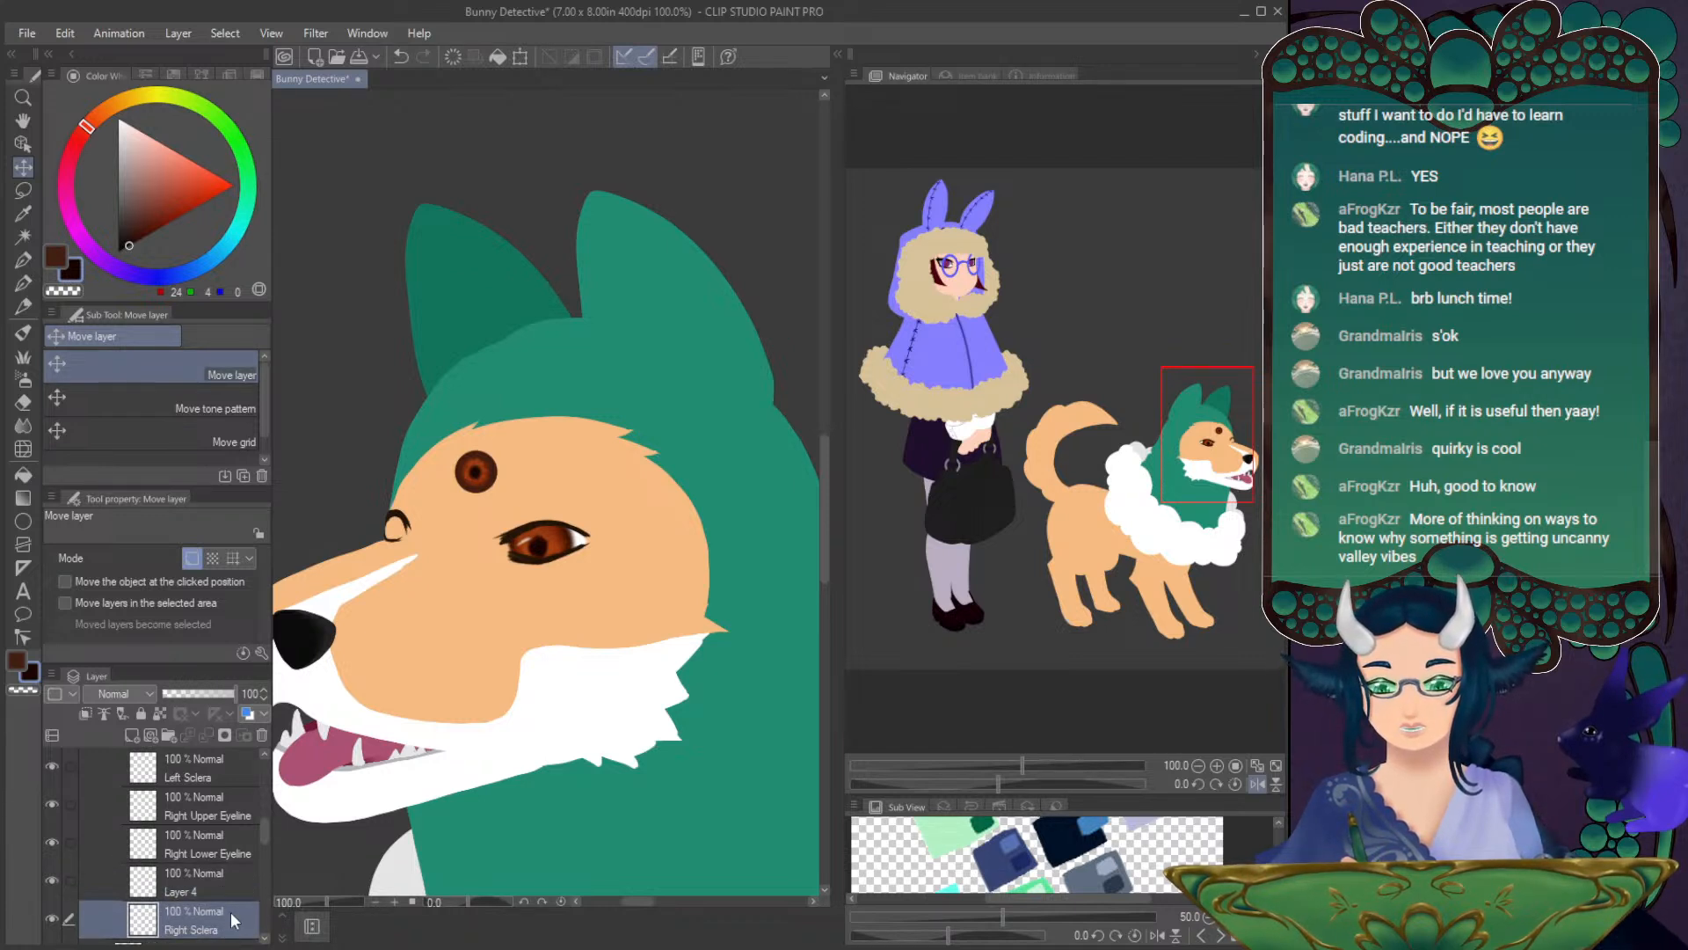
# - Rename the painted iris layer Right Iris, place the new empty layer beneath it and name that one Right Sclera
pyautogui.write('Right Iris')
pyautogui.press('Return')
pyautogui.moveTo(214, 890); pyautogui.dragTo(219, 928)
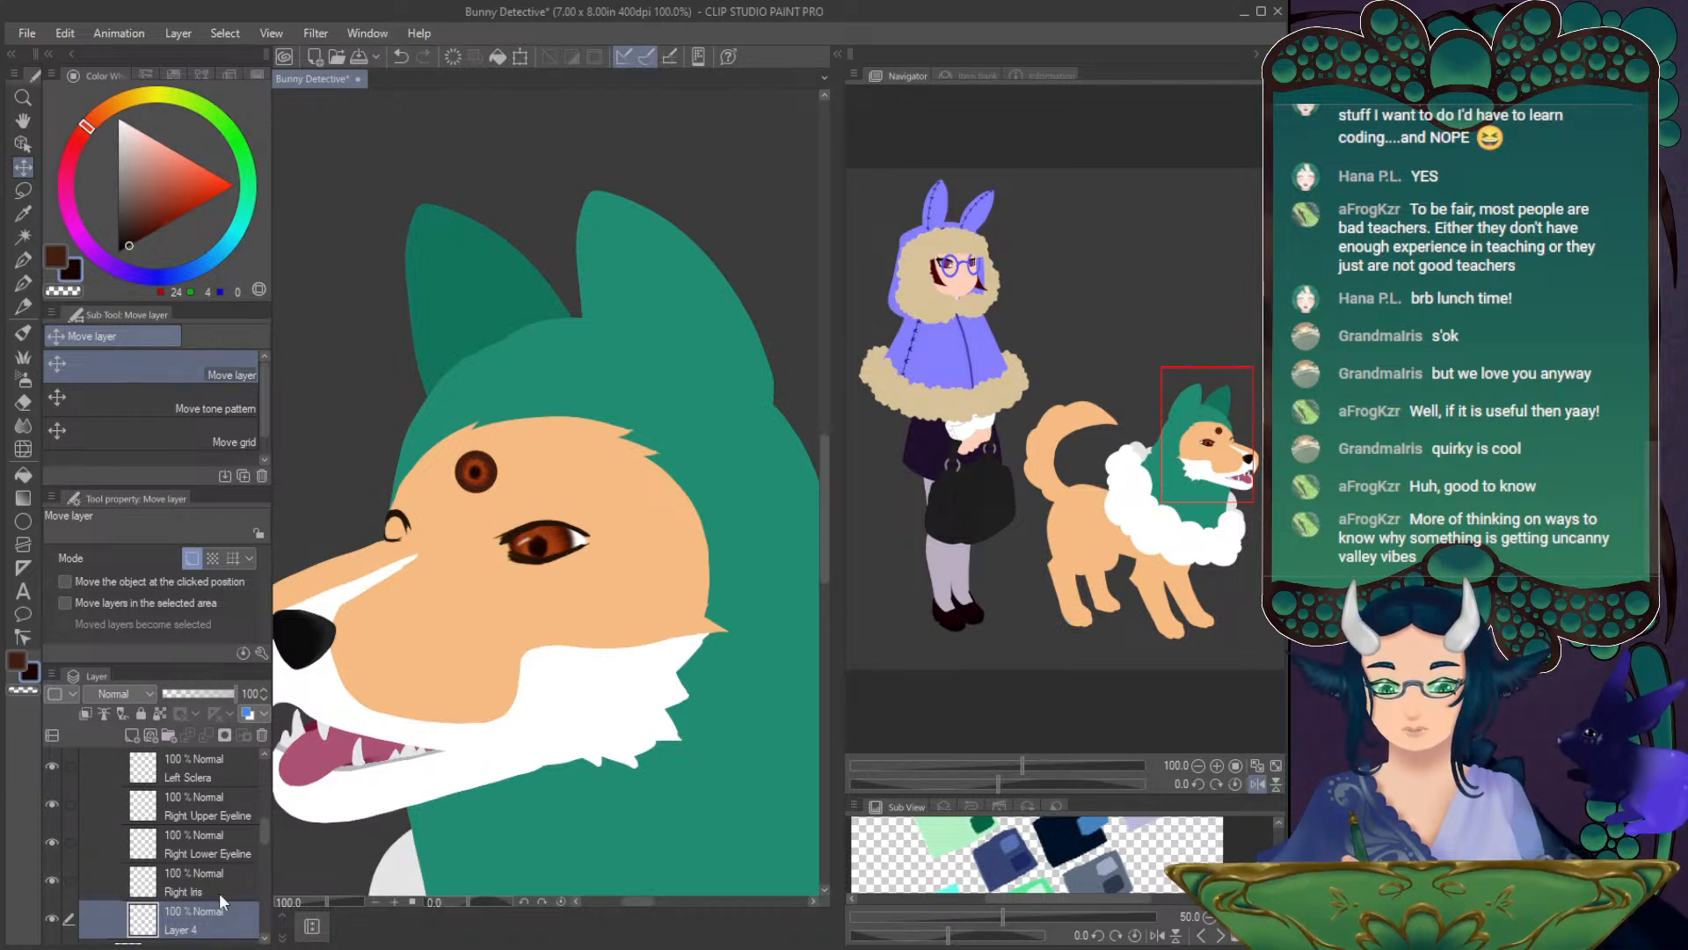
pyautogui.doubleClick(219, 893)
pyautogui.write('Right Sclera')
pyautogui.press('Return')
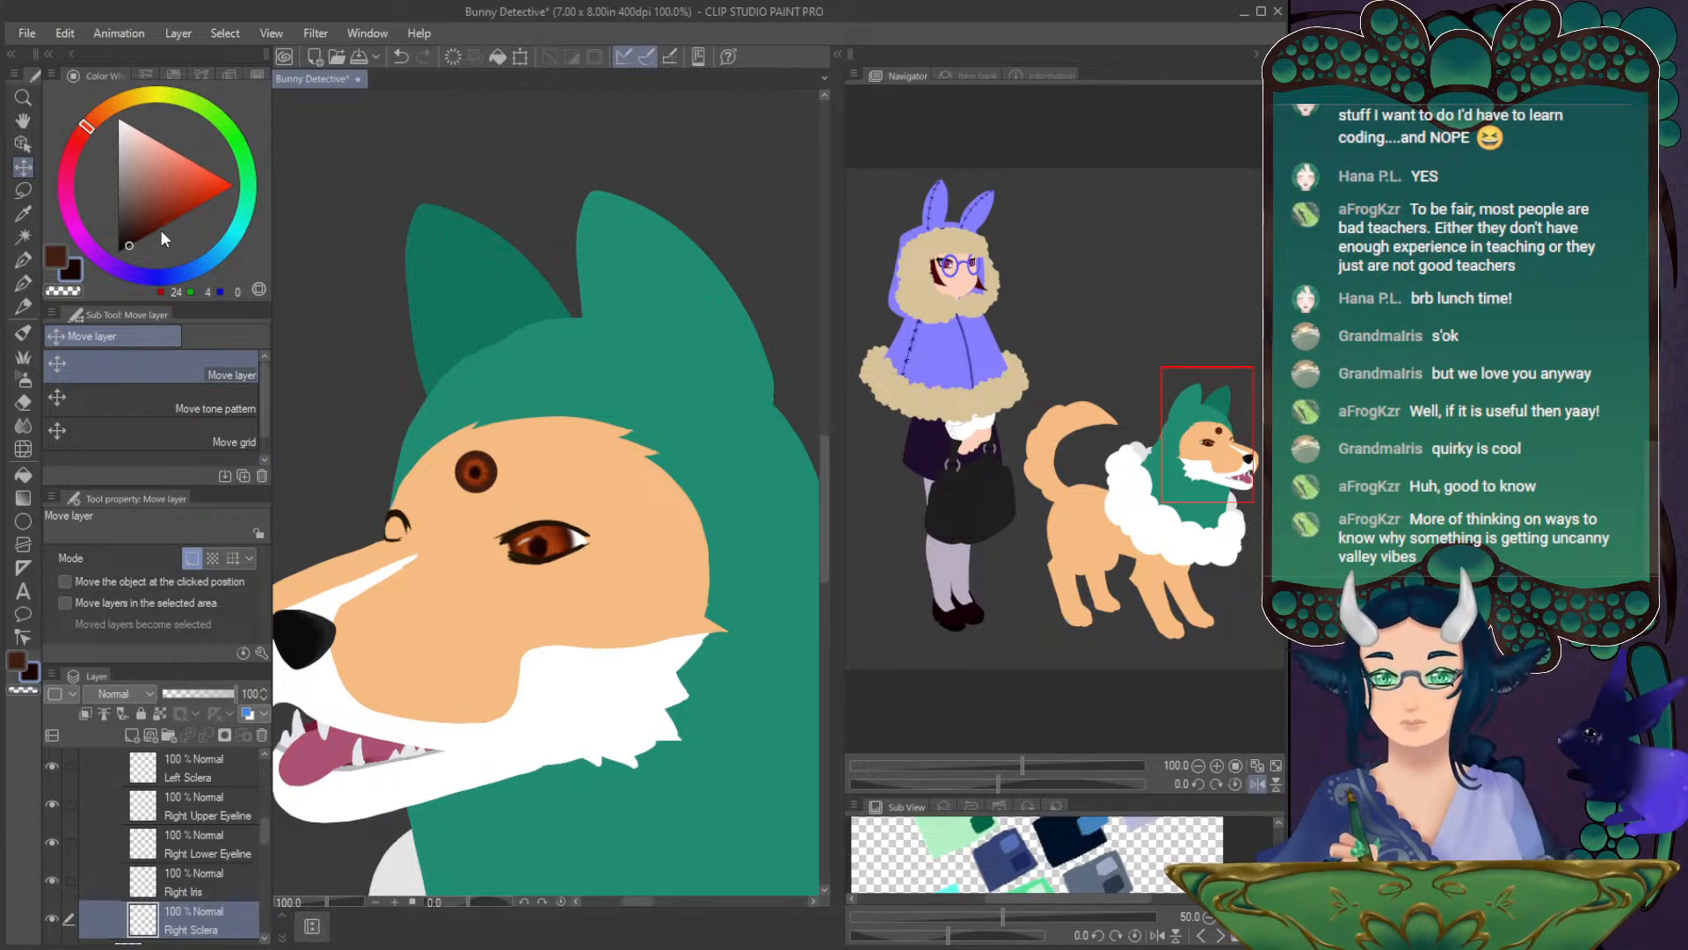
# - Paint the far eye's sclera white on the Right Sclera layer with the Turnip pen
pyautogui.moveTo(132, 130); pyautogui.dragTo(118, 117)
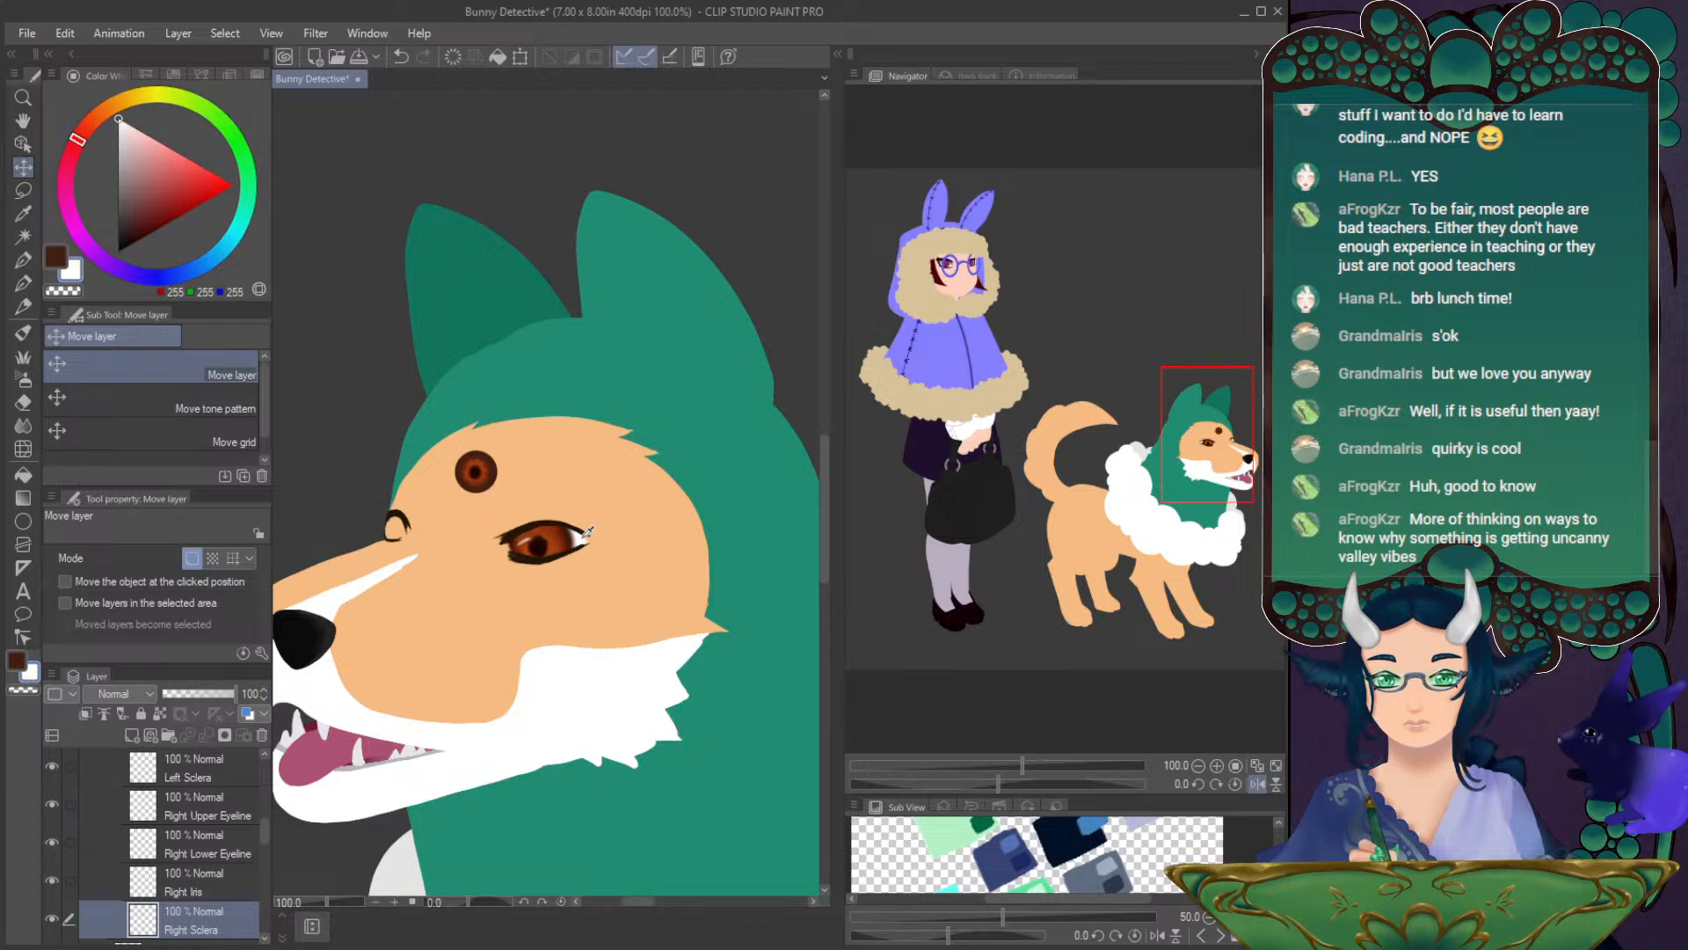
pyautogui.click(24, 282)
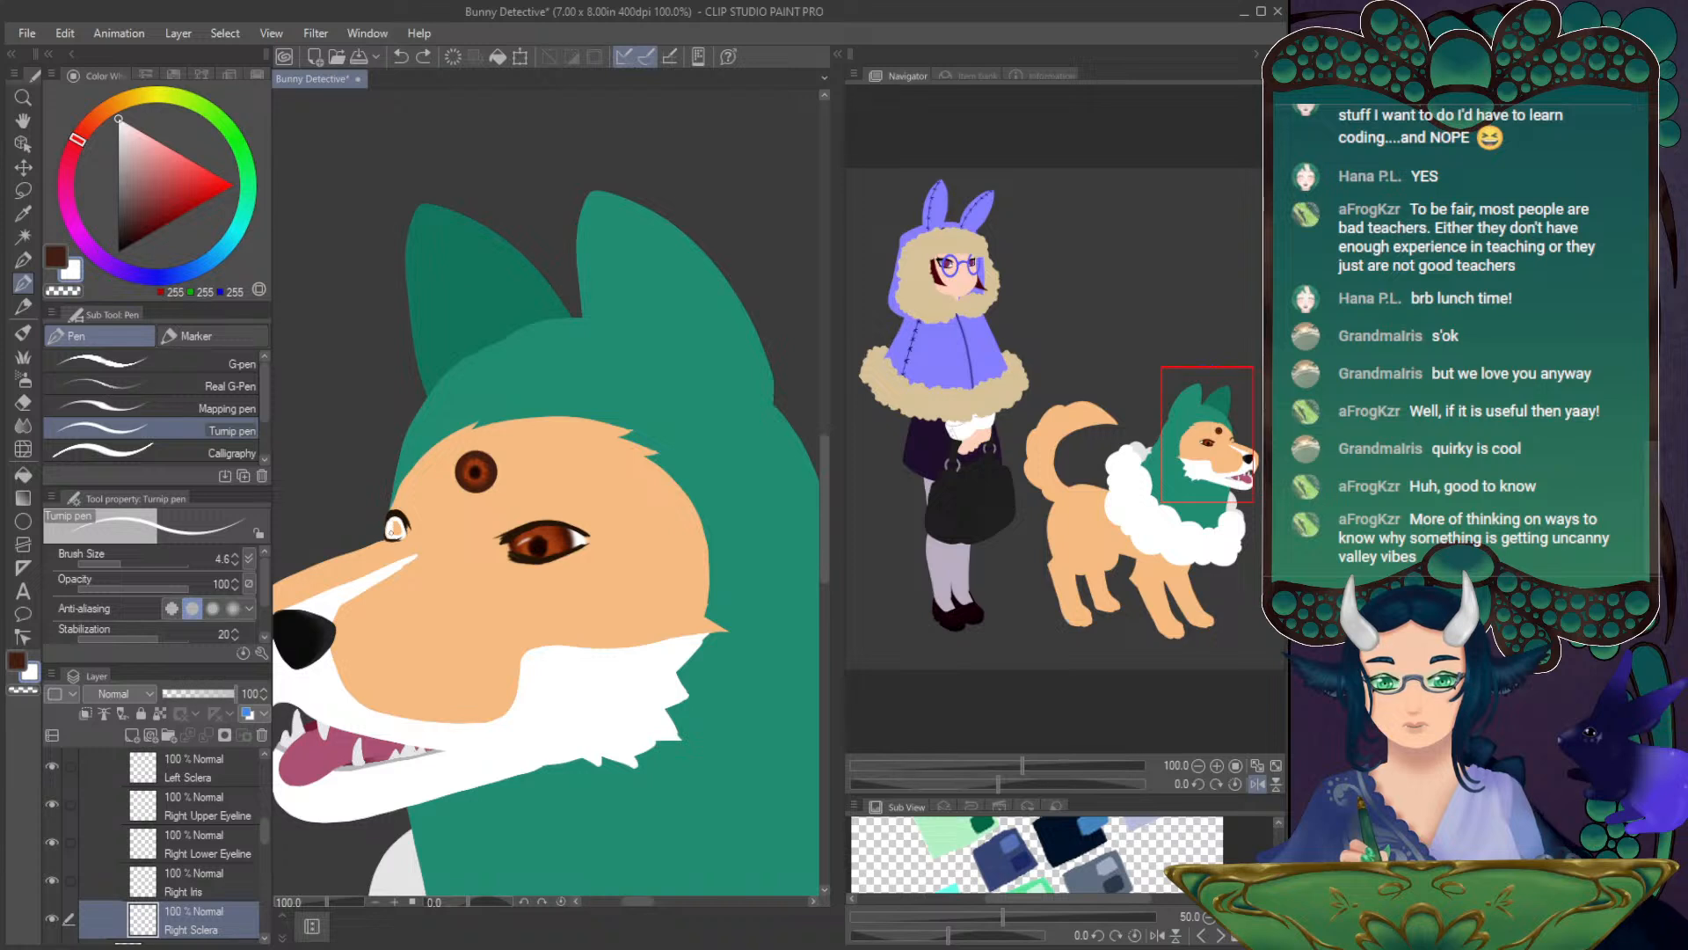
pyautogui.click(396, 531)
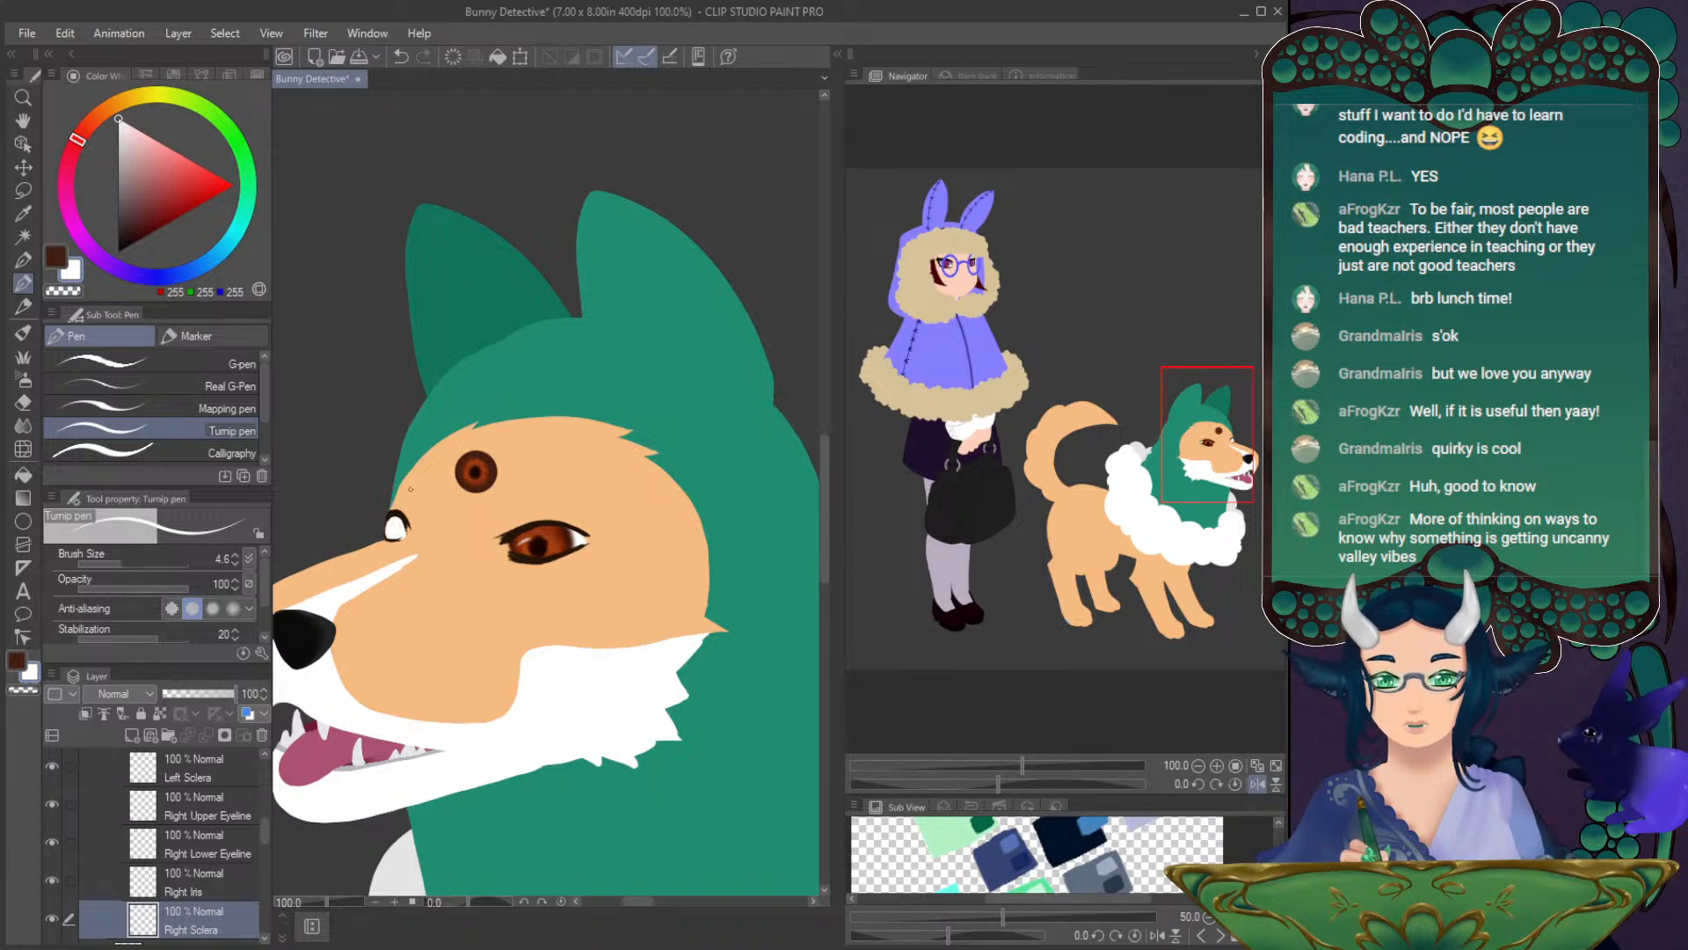
pyautogui.click(27, 423)
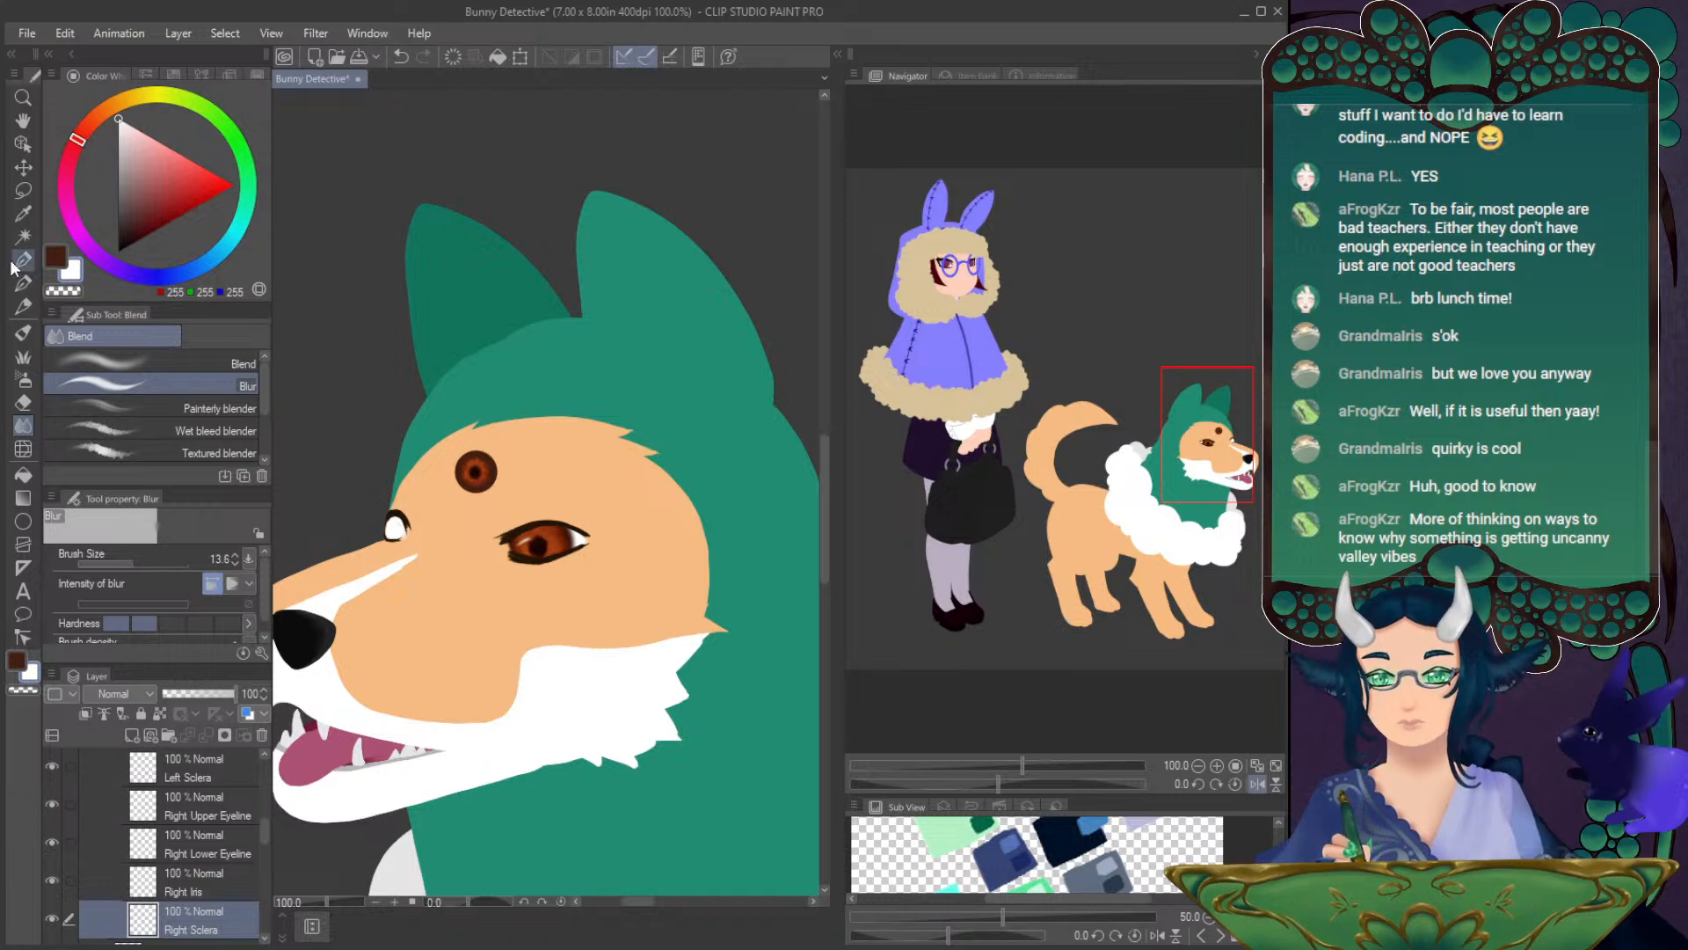
# - Move the Right Iris from the forehead onto the far eye and clip it to the Right Sclera layer
pyautogui.click(23, 167)
pyautogui.click(194, 882)
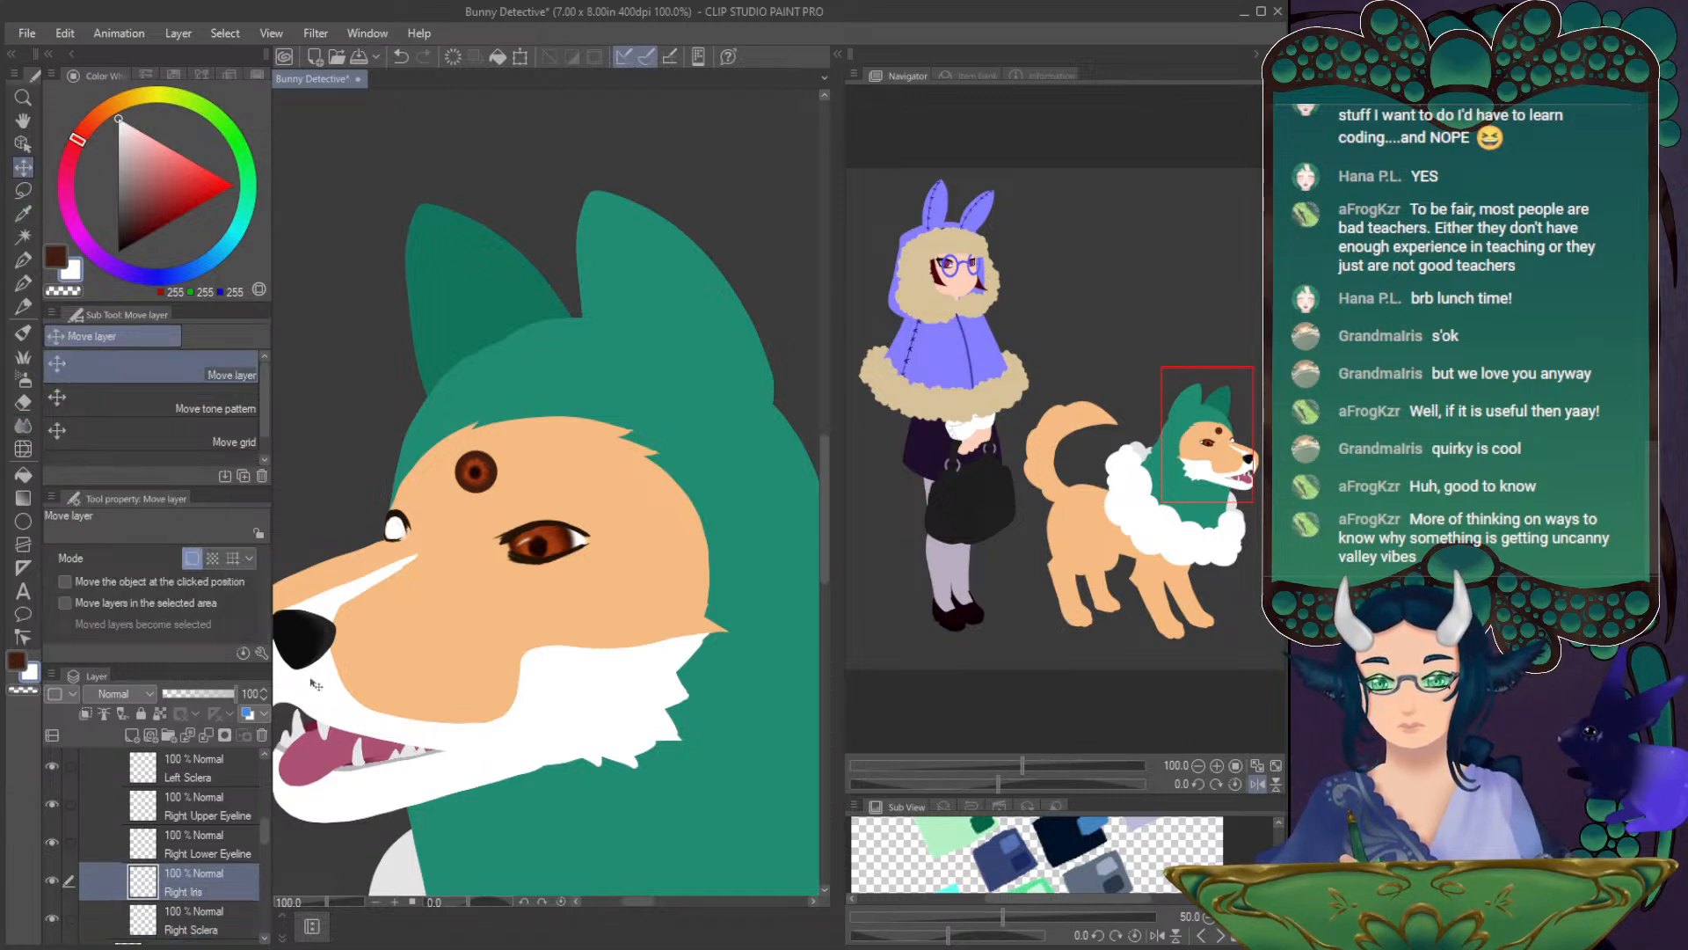
pyautogui.moveTo(492, 479); pyautogui.dragTo(409, 534)
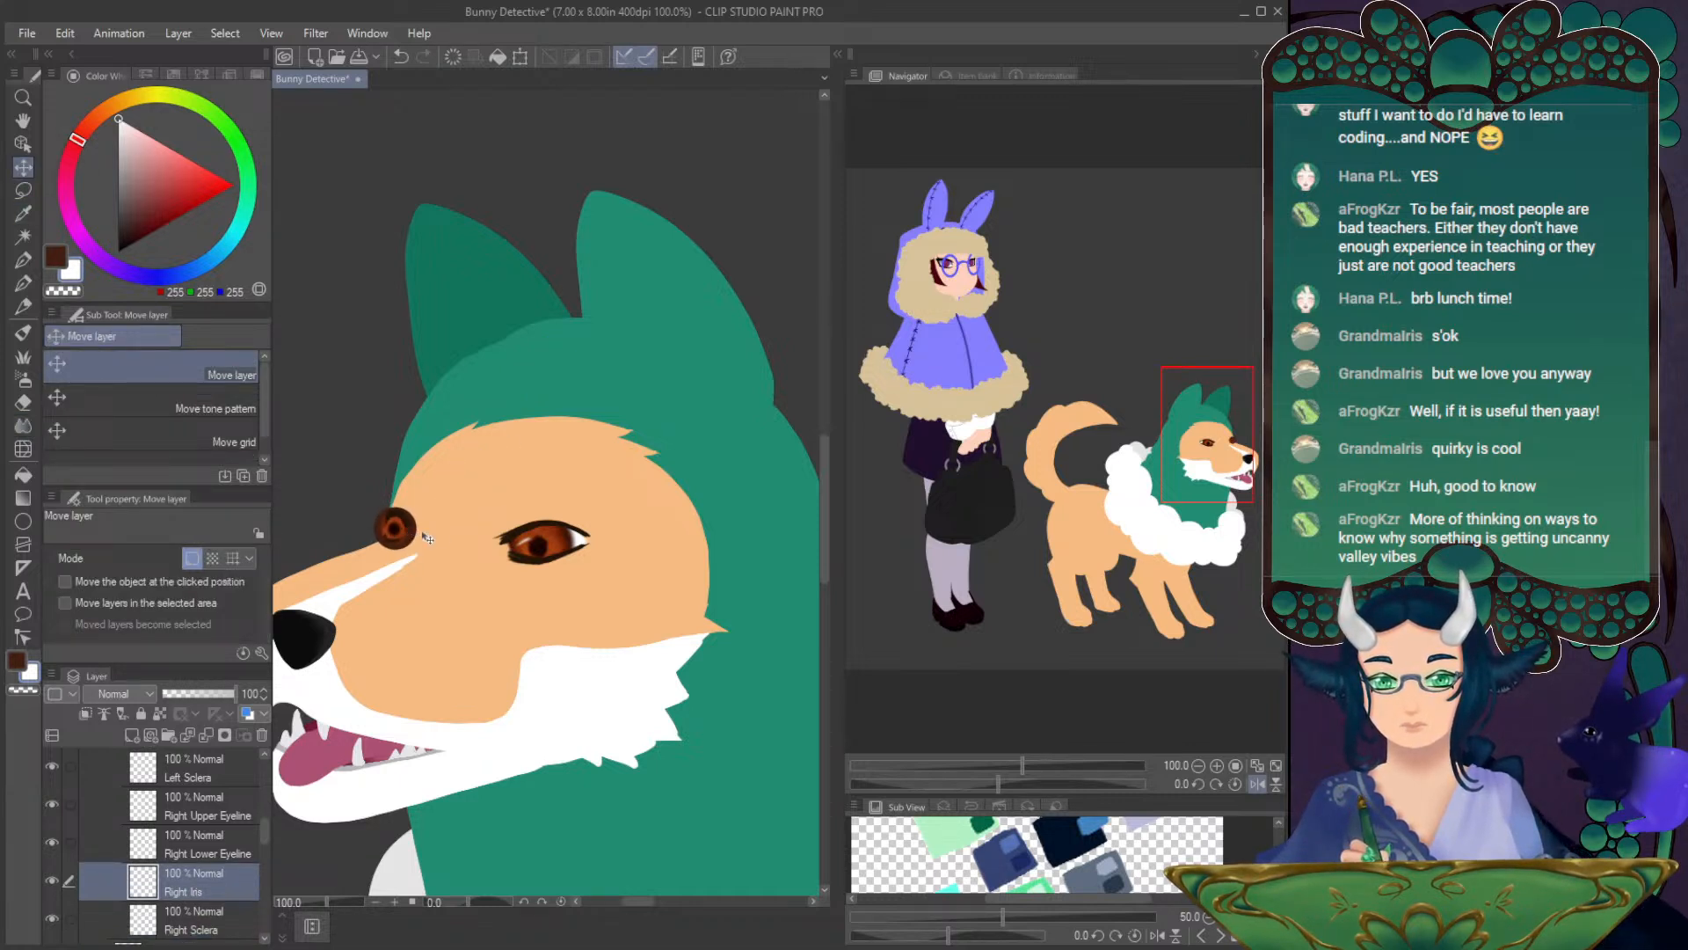
pyautogui.click(159, 715)
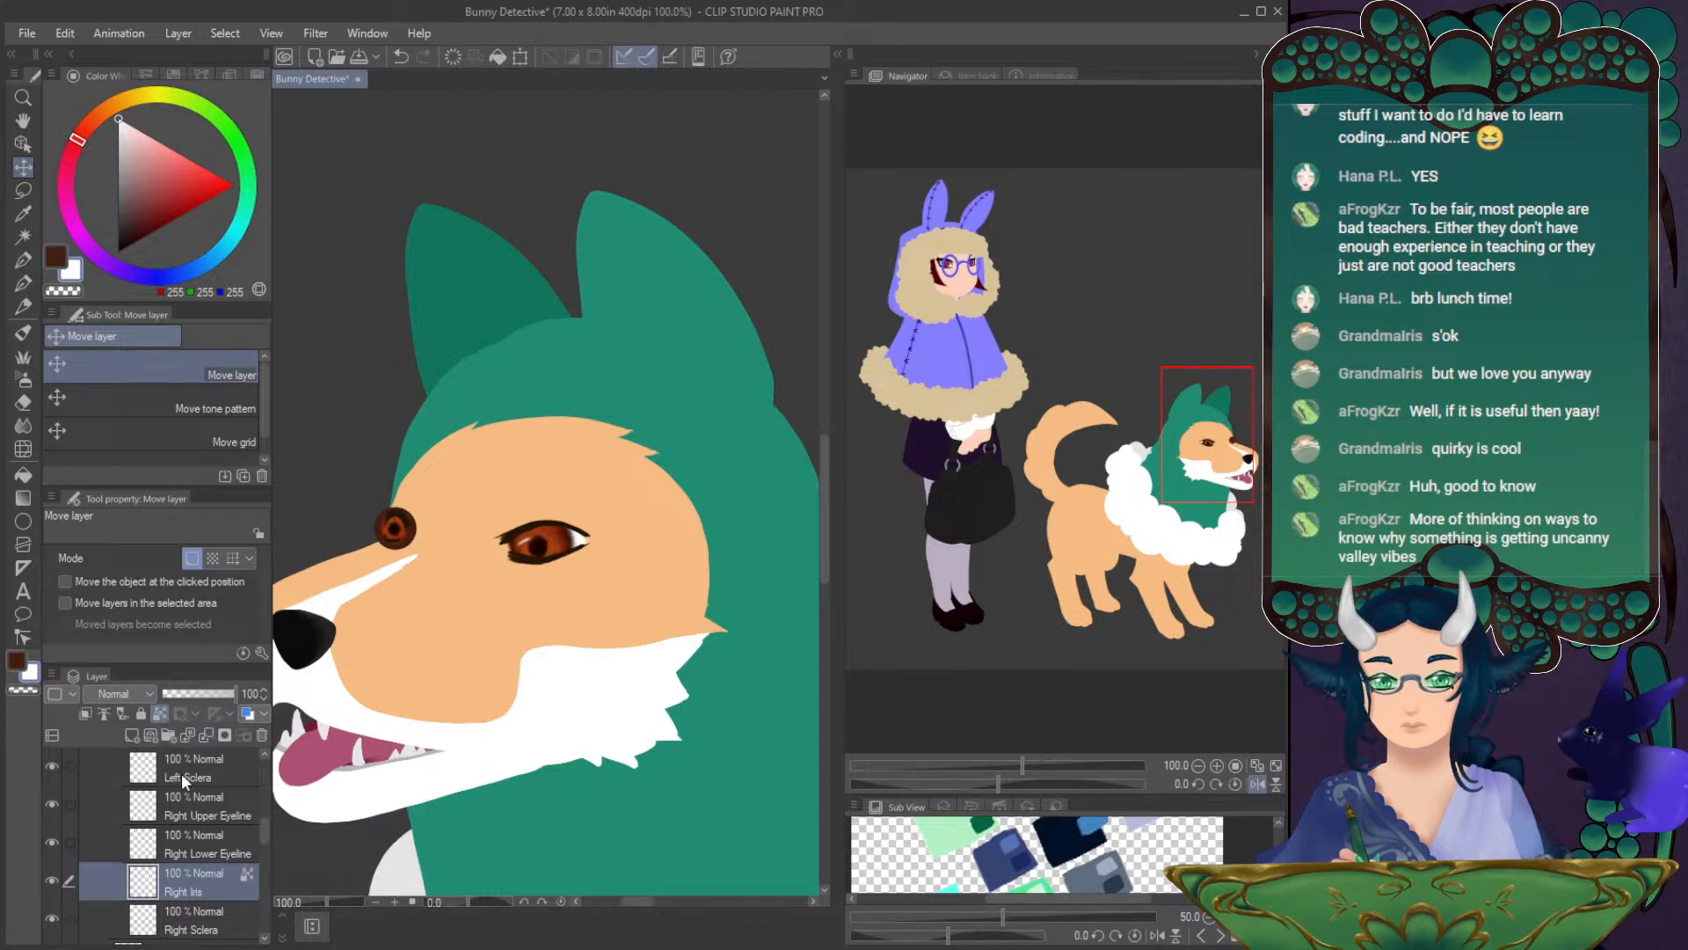
pyautogui.click(160, 714)
pyautogui.click(85, 713)
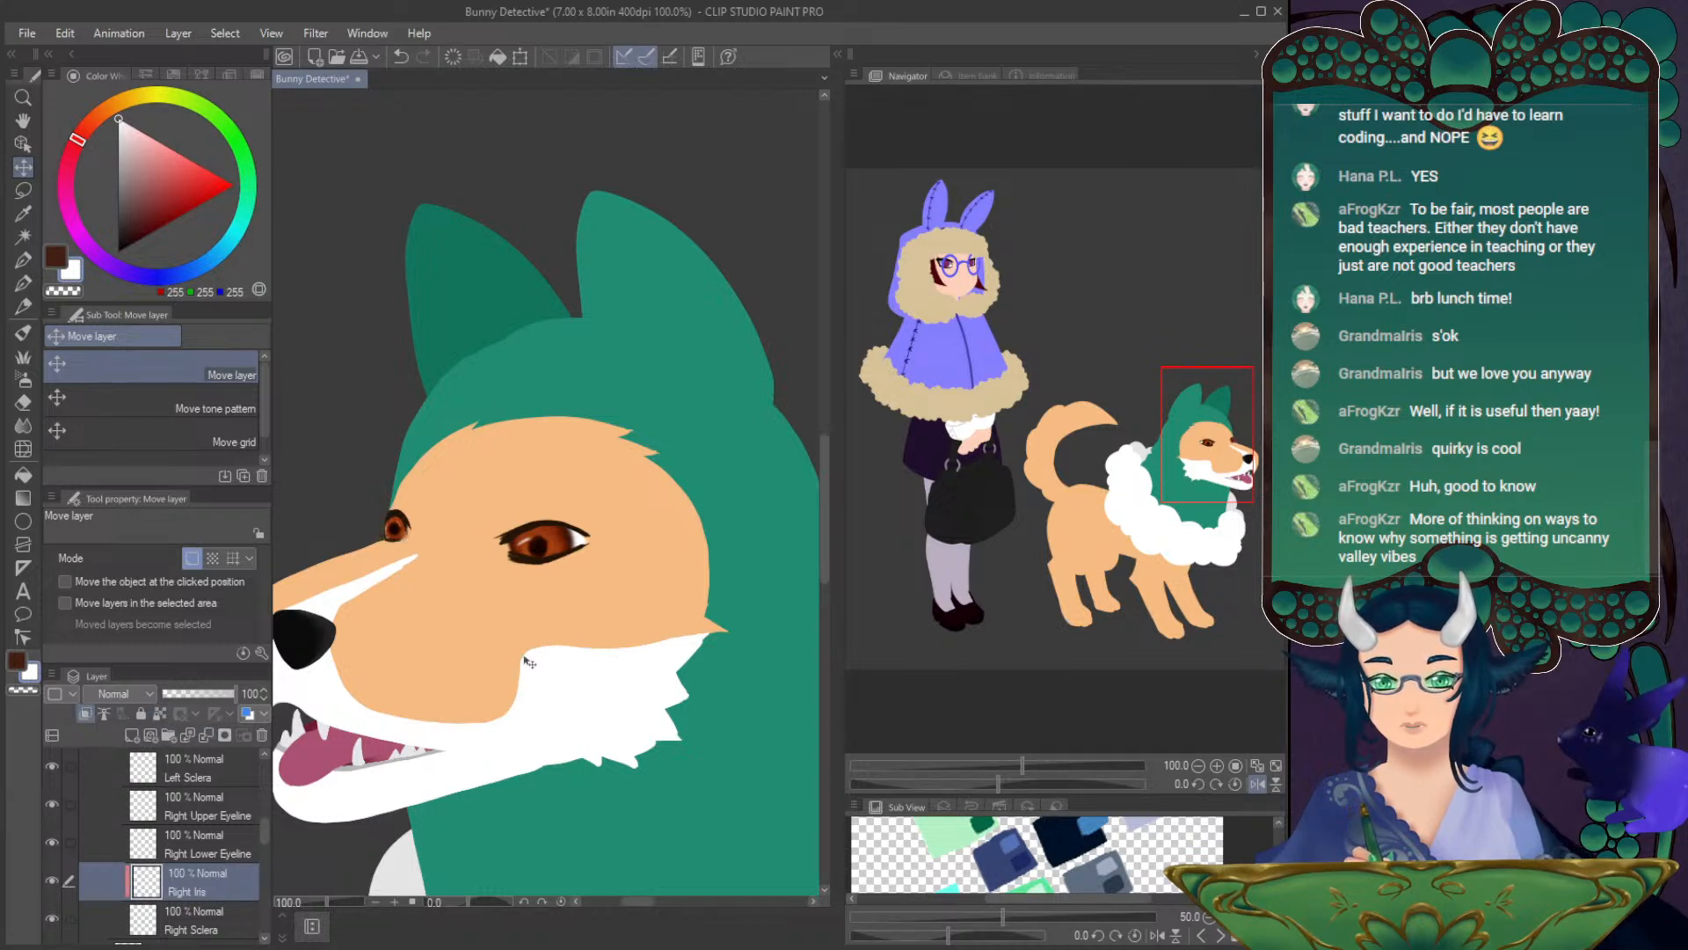
# - Touch up the white of the far eye on the Right Sclera layer with the Turnip pen
pyautogui.click(1217, 764)
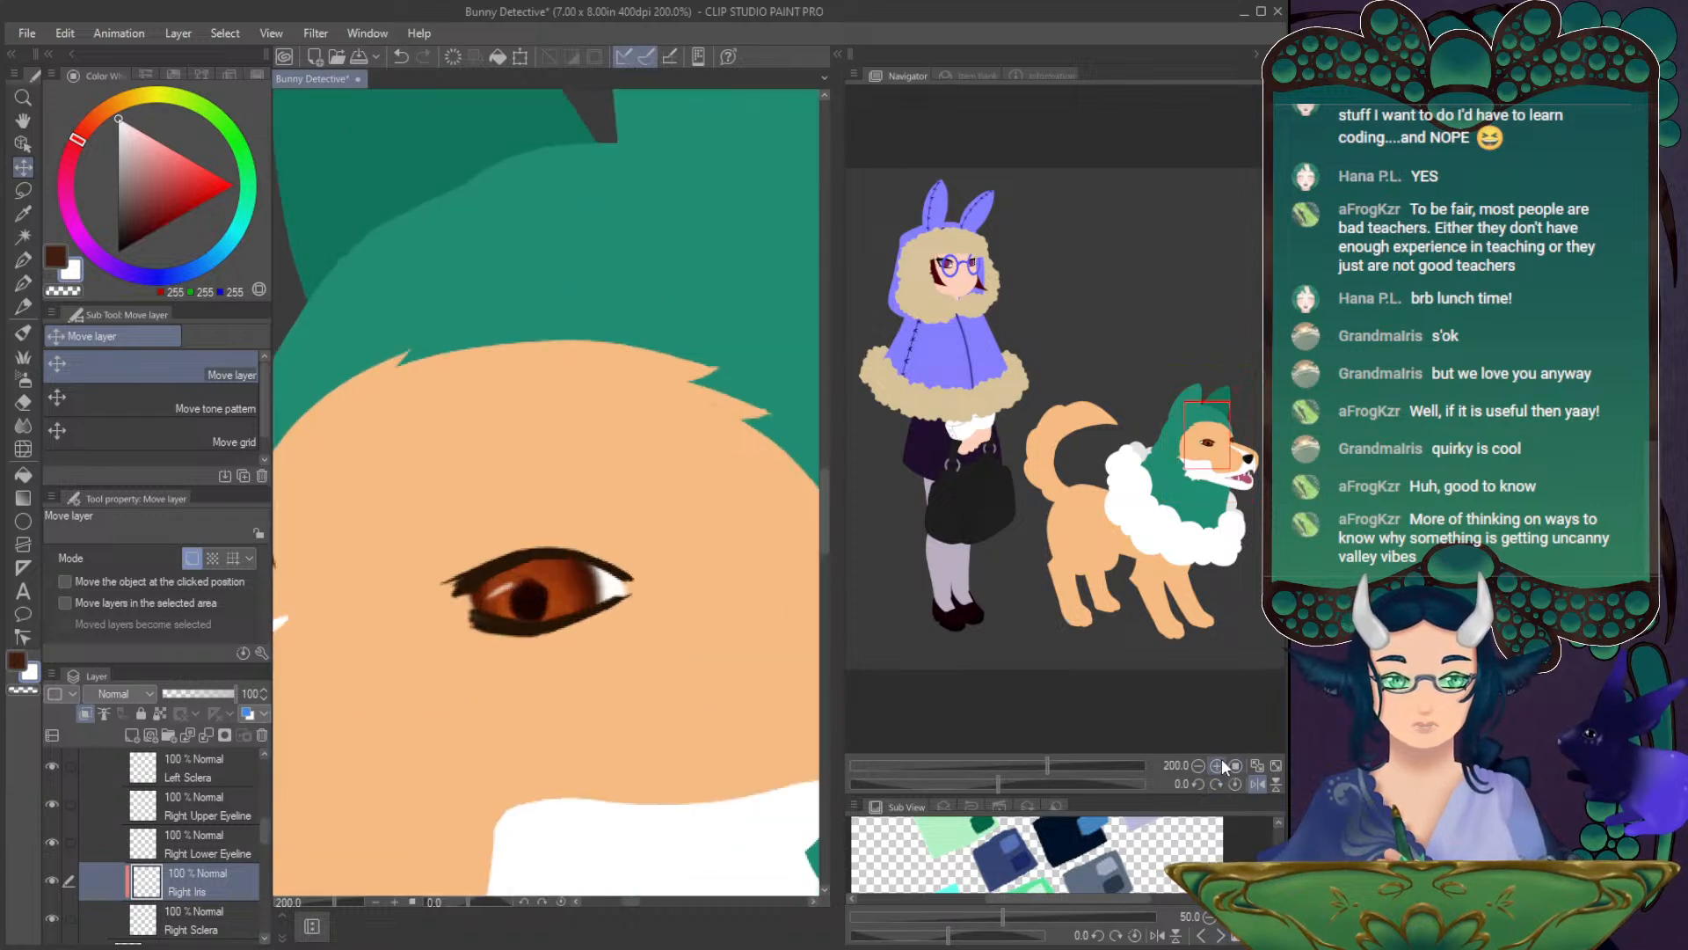
pyautogui.click(1218, 764)
pyautogui.moveTo(1221, 448); pyautogui.dragTo(1232, 441)
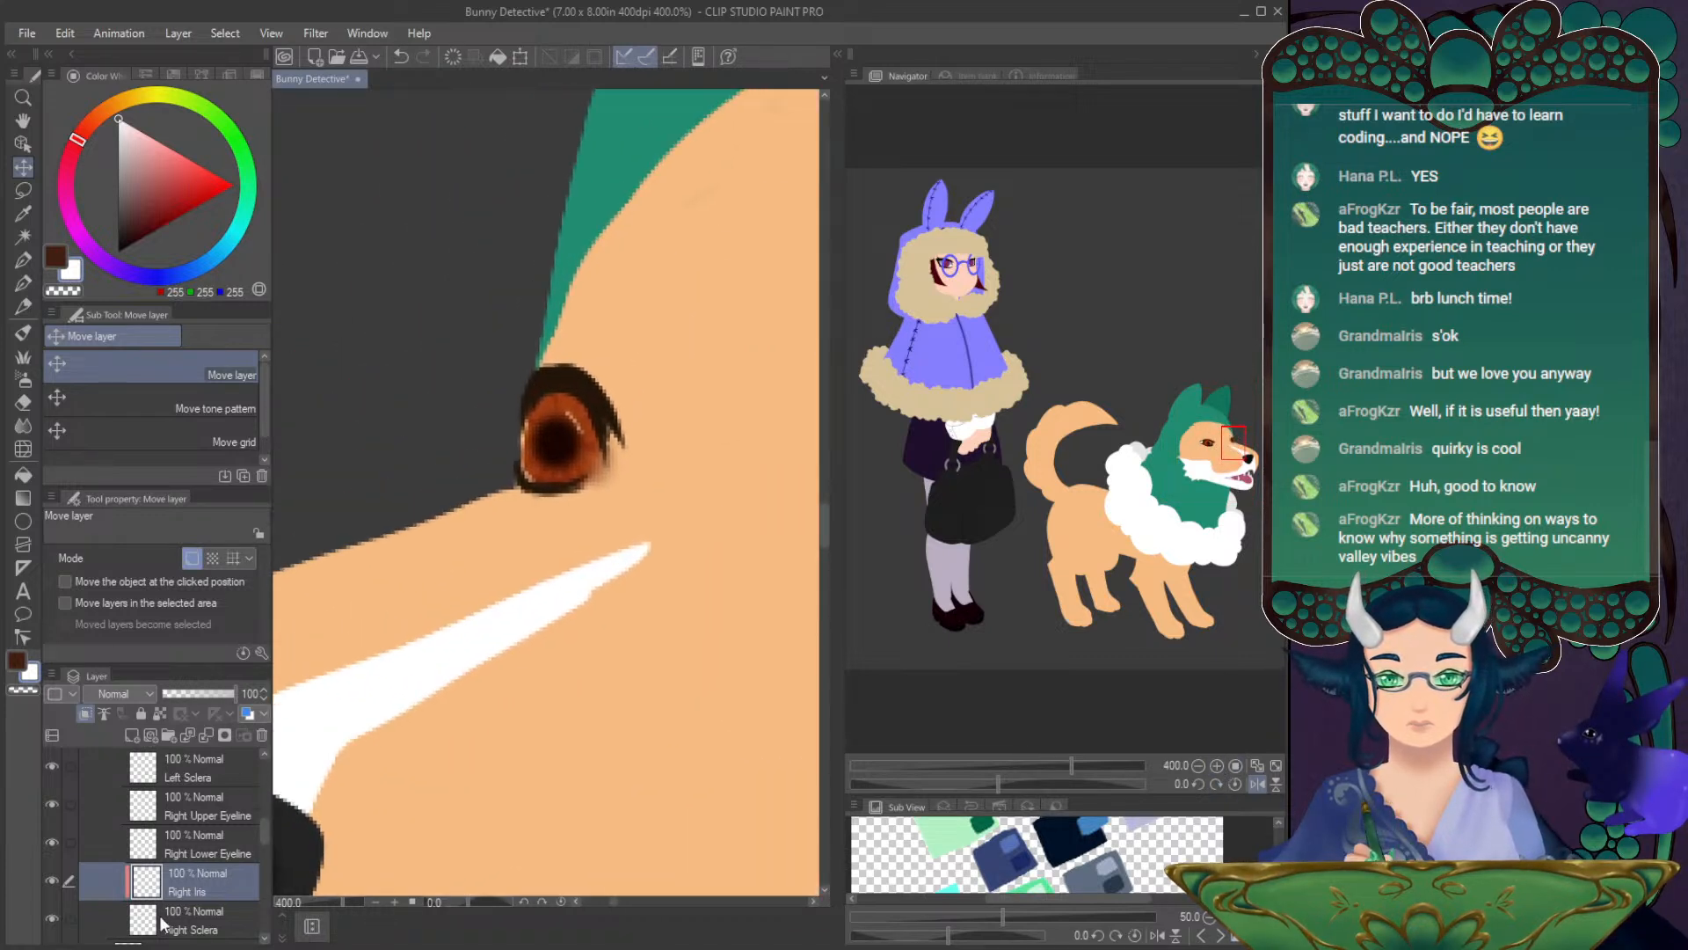
pyautogui.click(202, 920)
pyautogui.scroll(-1, 264, 842)
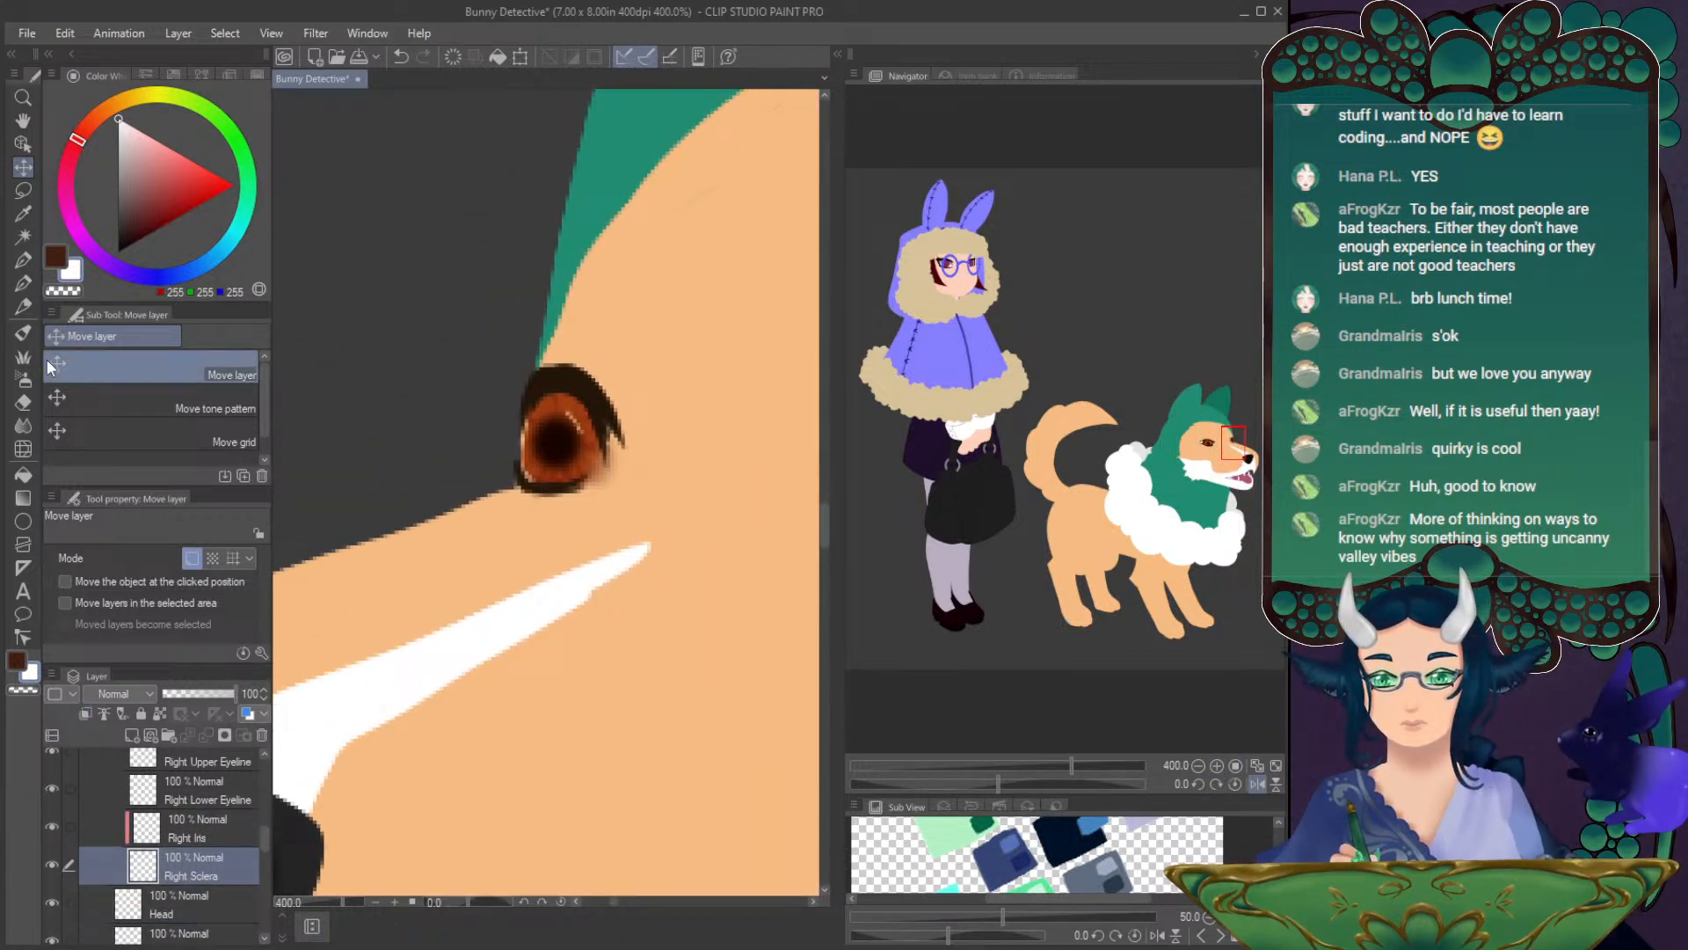
pyautogui.click(23, 283)
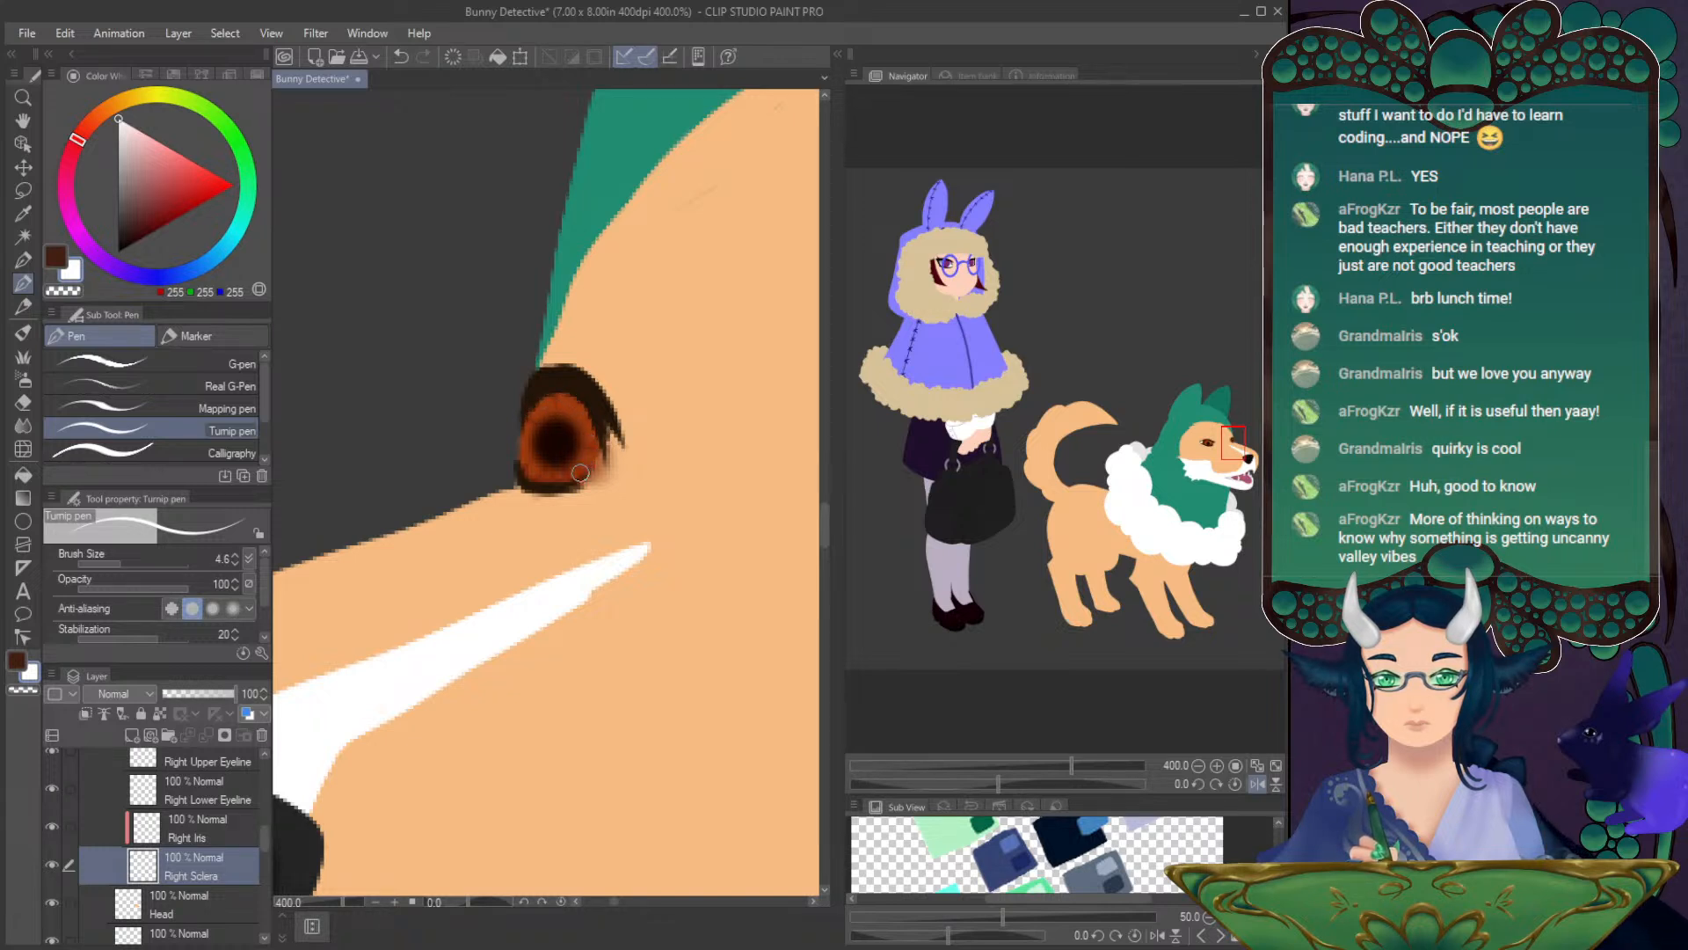
pyautogui.scroll(-3, 1196, 752)
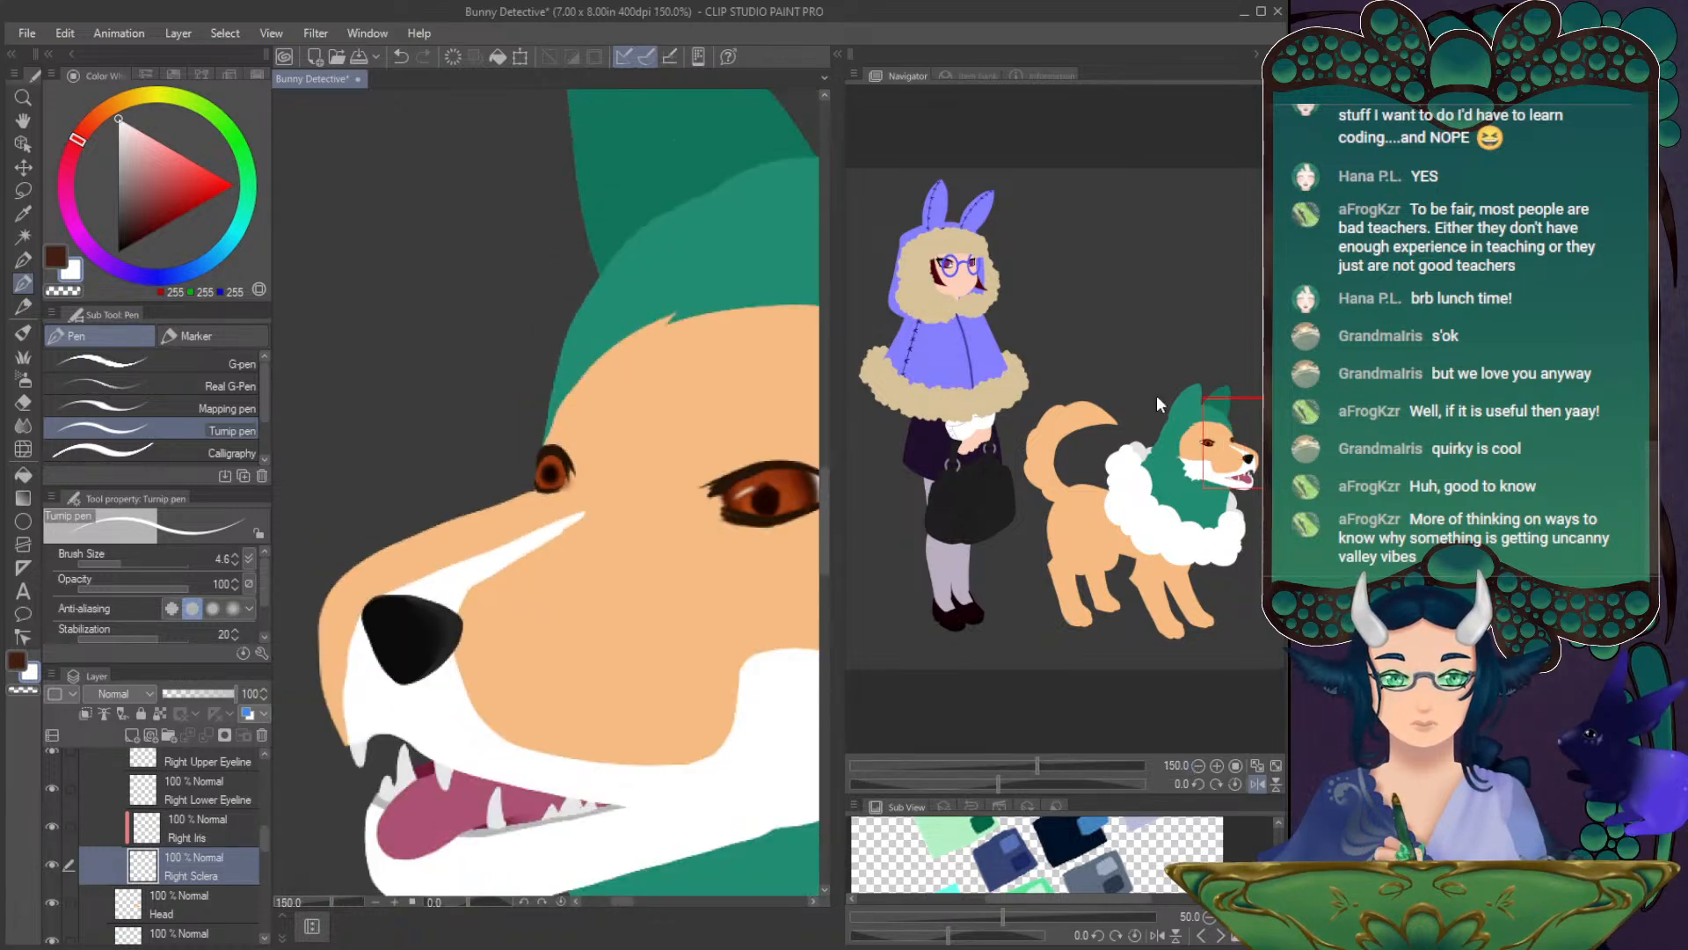
pyautogui.moveTo(1158, 394); pyautogui.dragTo(1144, 391)
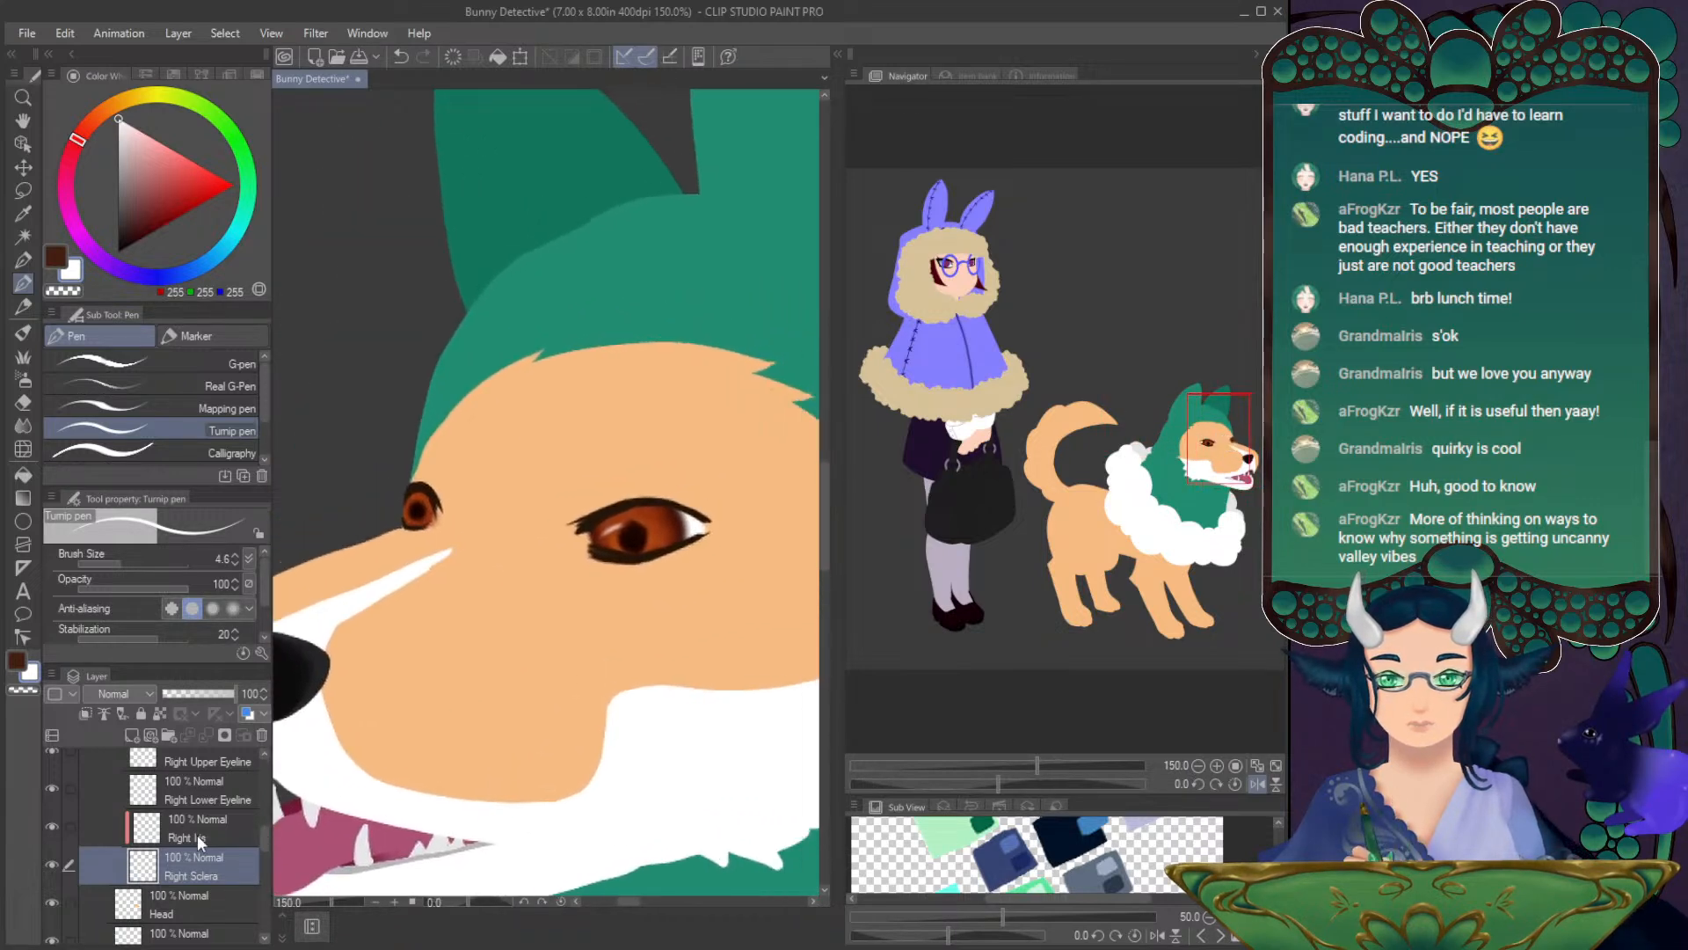
# - Nudge the Right Iris slightly toward the muzzle side of the far eye and check the gaze in a mirrored view
pyautogui.click(207, 832)
pyautogui.click(23, 167)
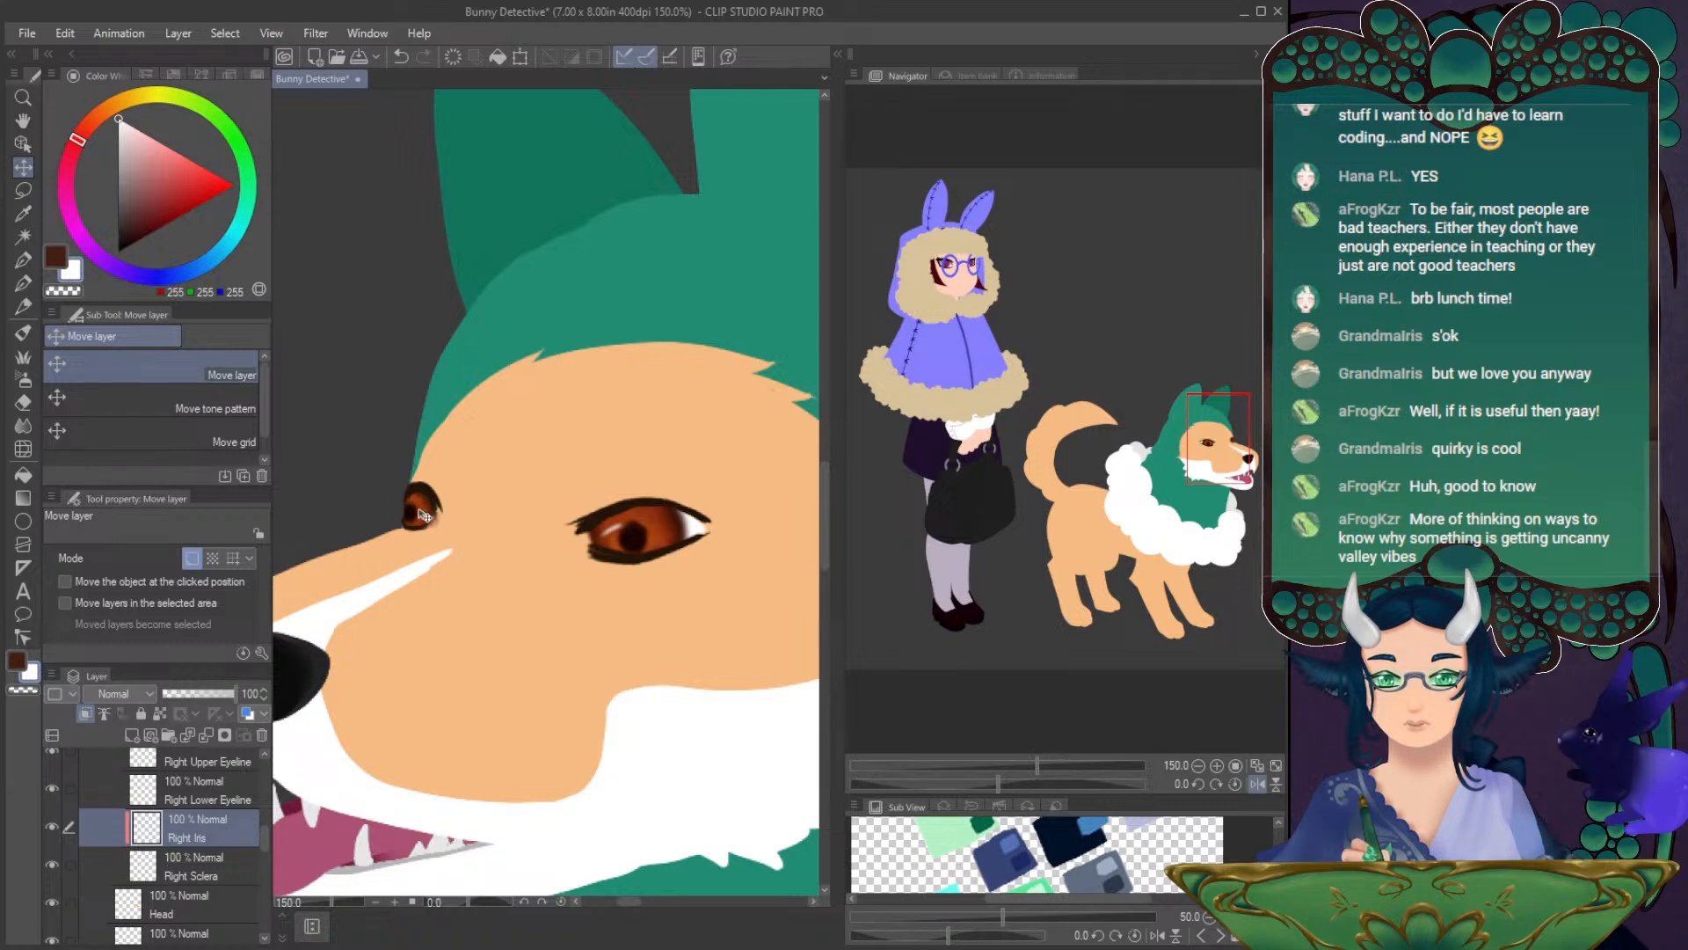
pyautogui.click(1258, 784)
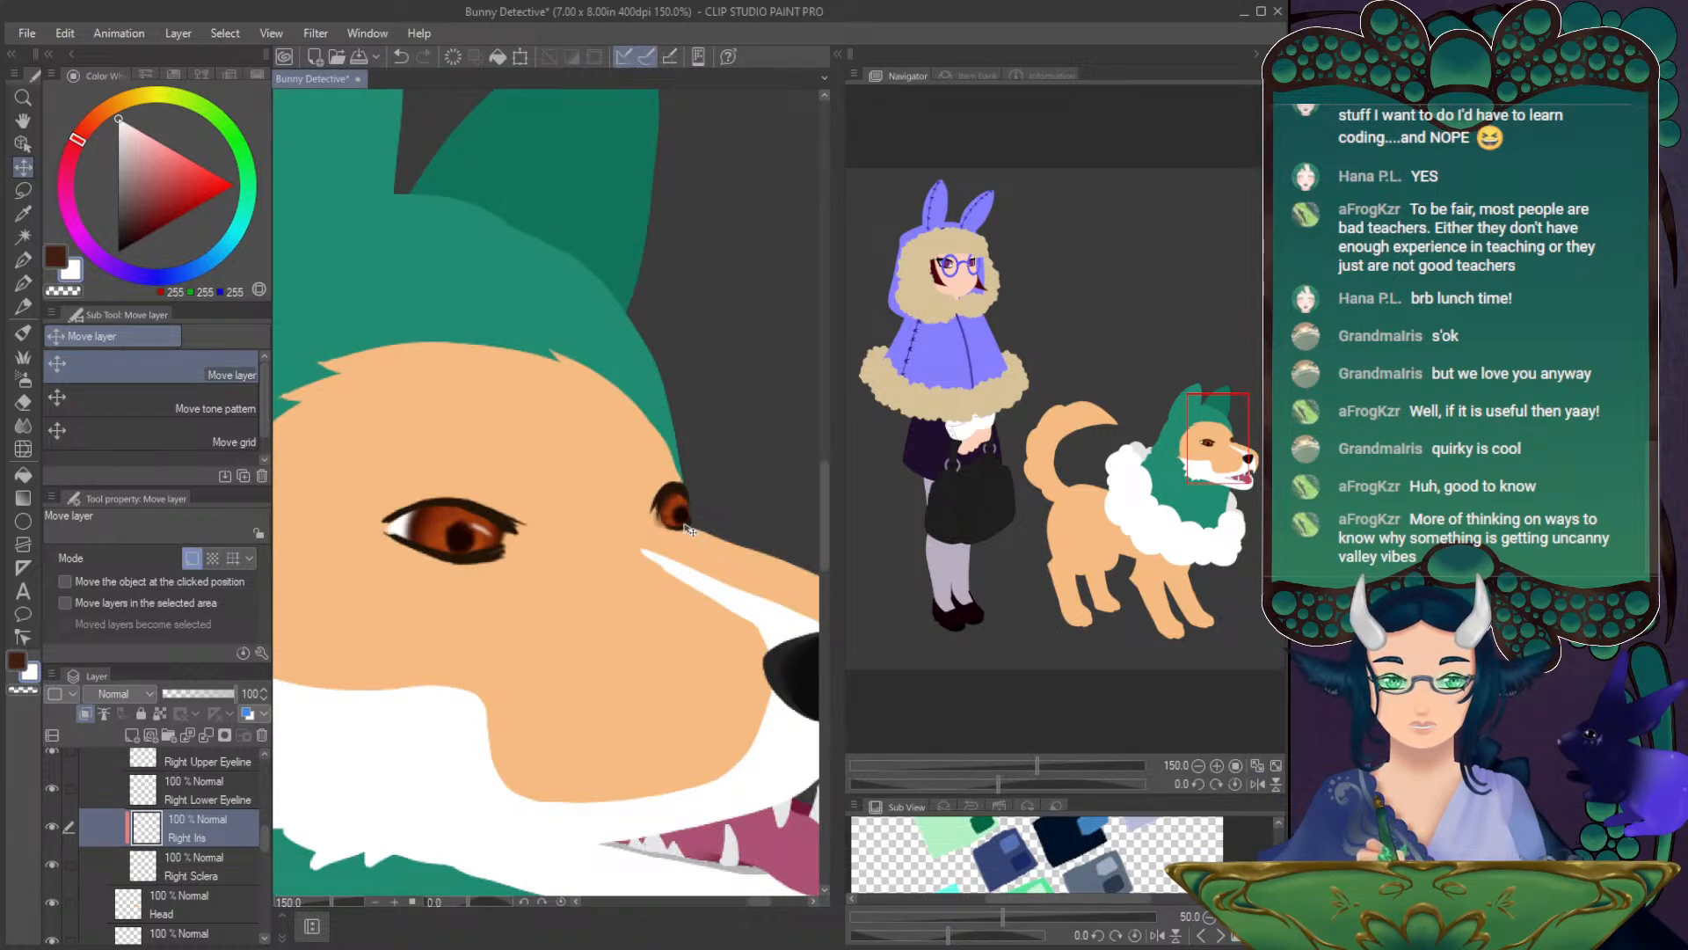
pyautogui.click(1258, 781)
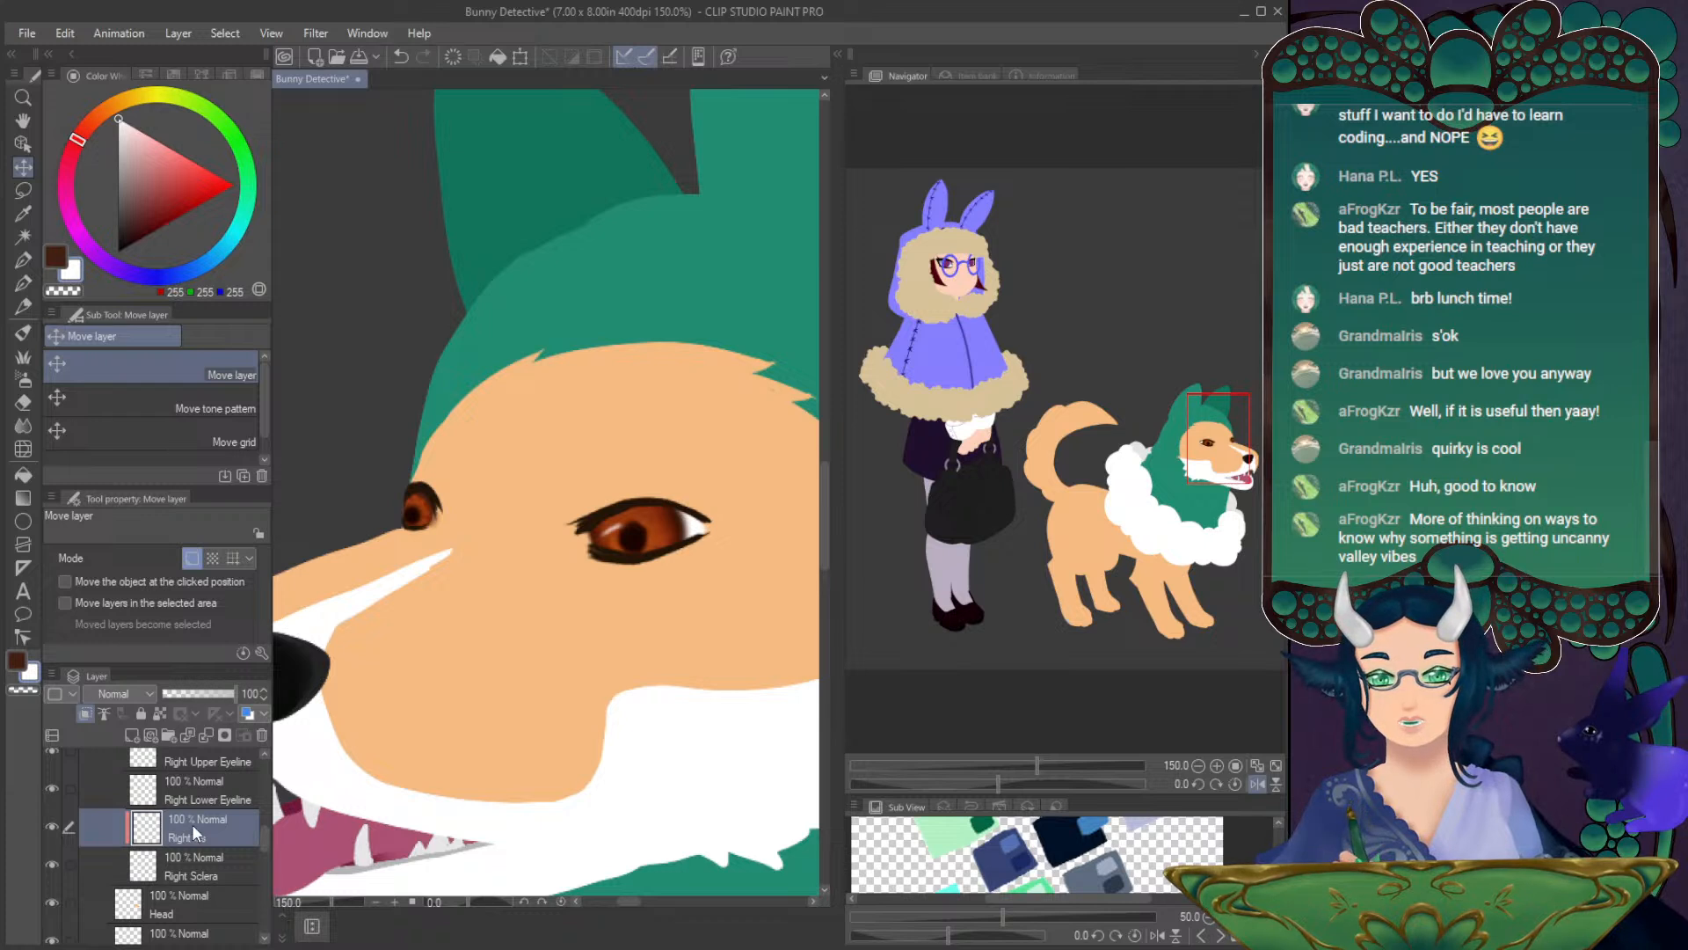
# - Add a layer above Right Iris and paint a small white highlight in the far eye with the Soft 2 airbrush at size 2
pyautogui.click(139, 730)
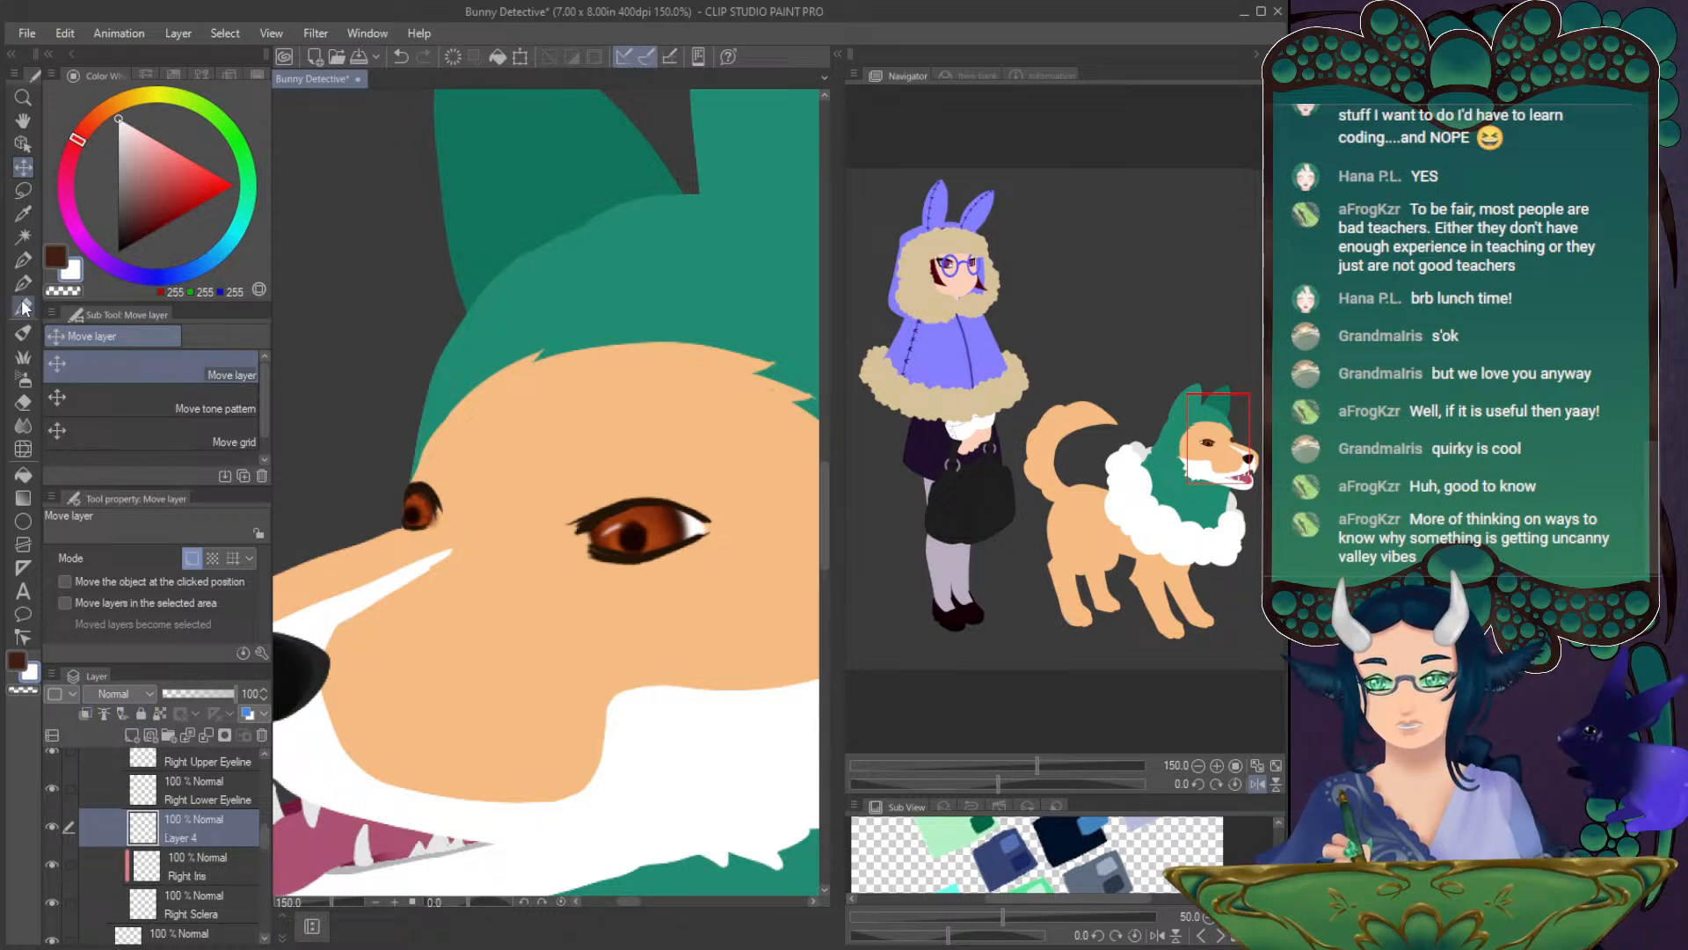
pyautogui.click(24, 380)
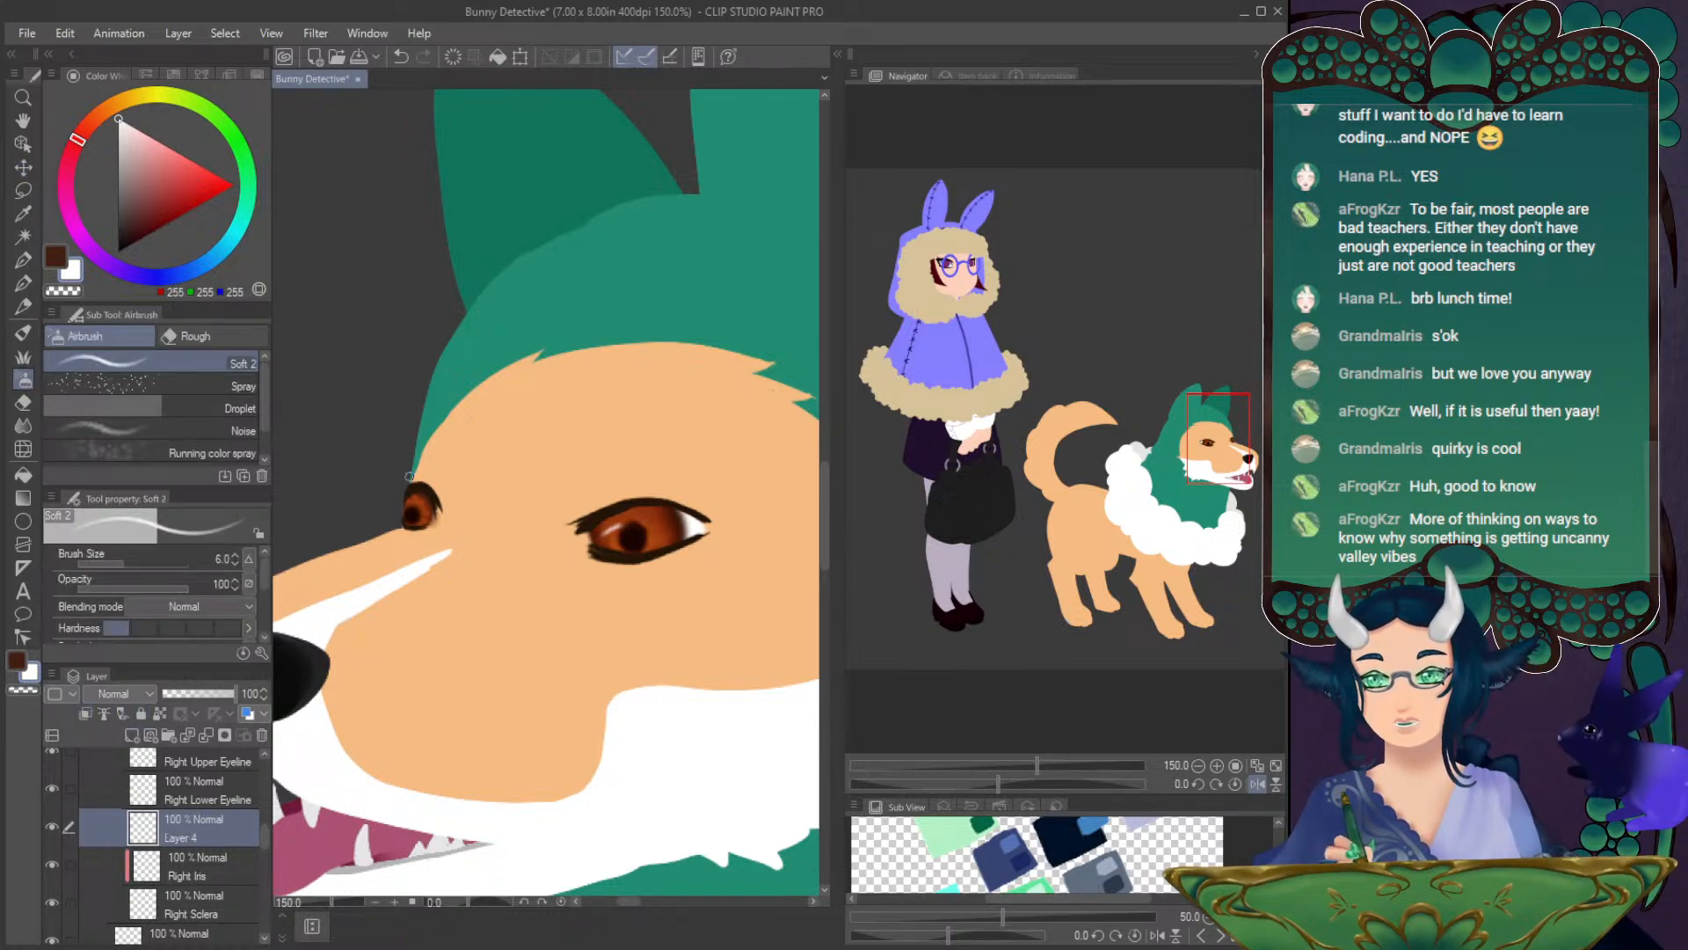
pyautogui.click(234, 563)
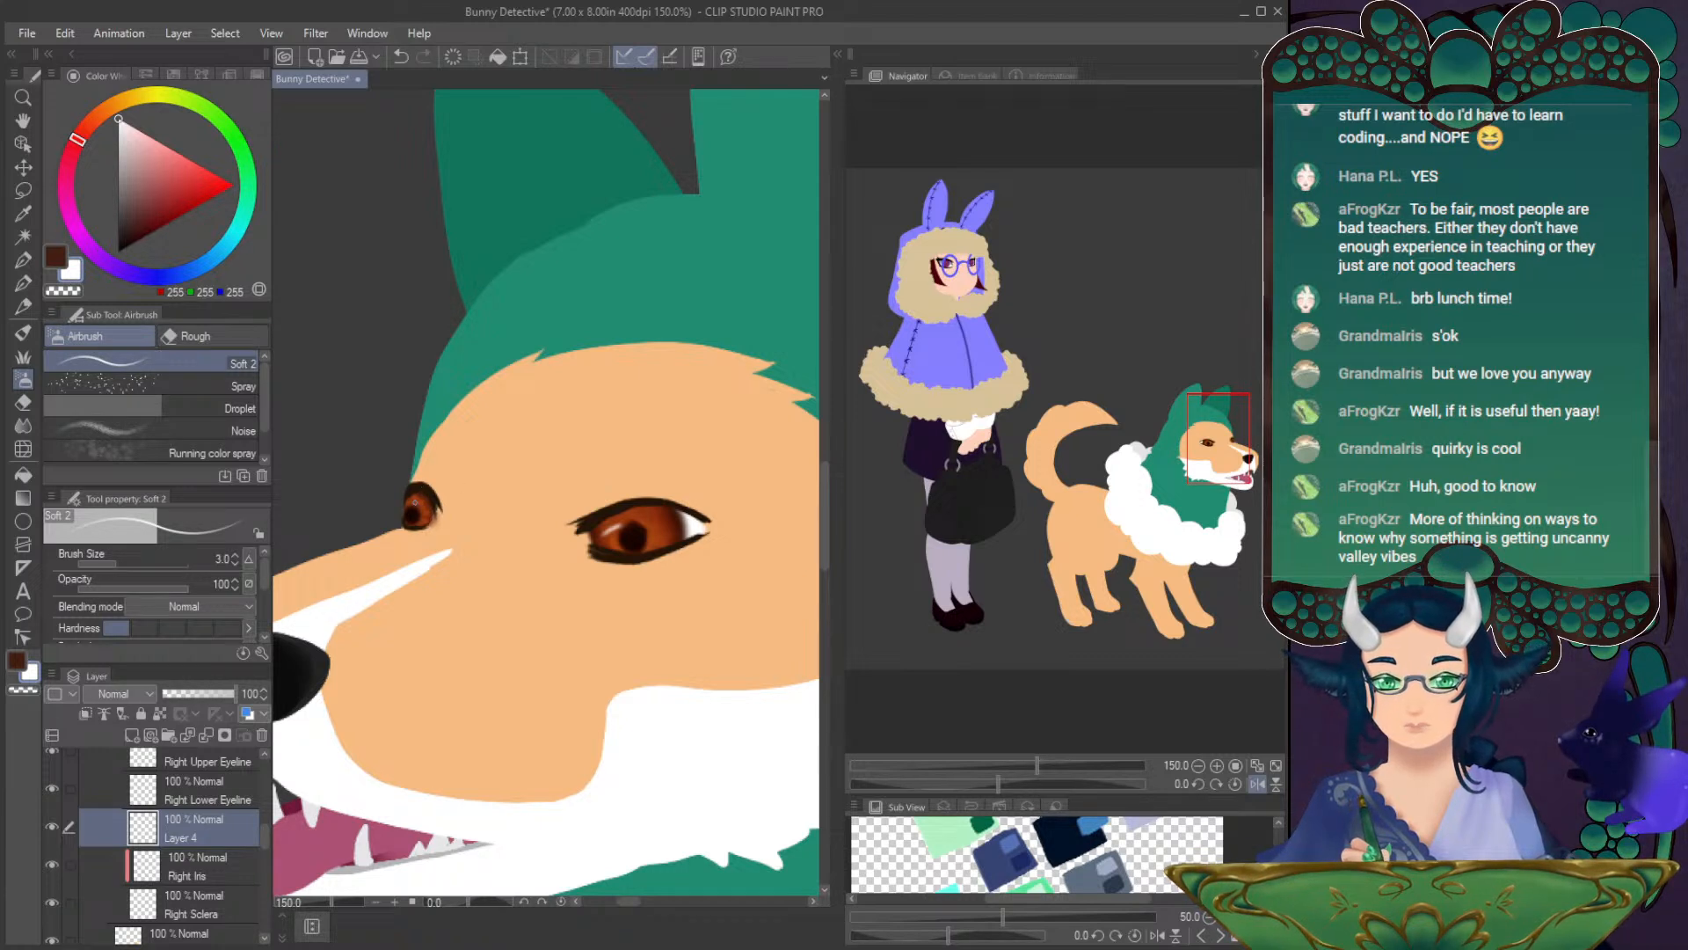
pyautogui.hotkey('ctrl', 'z')
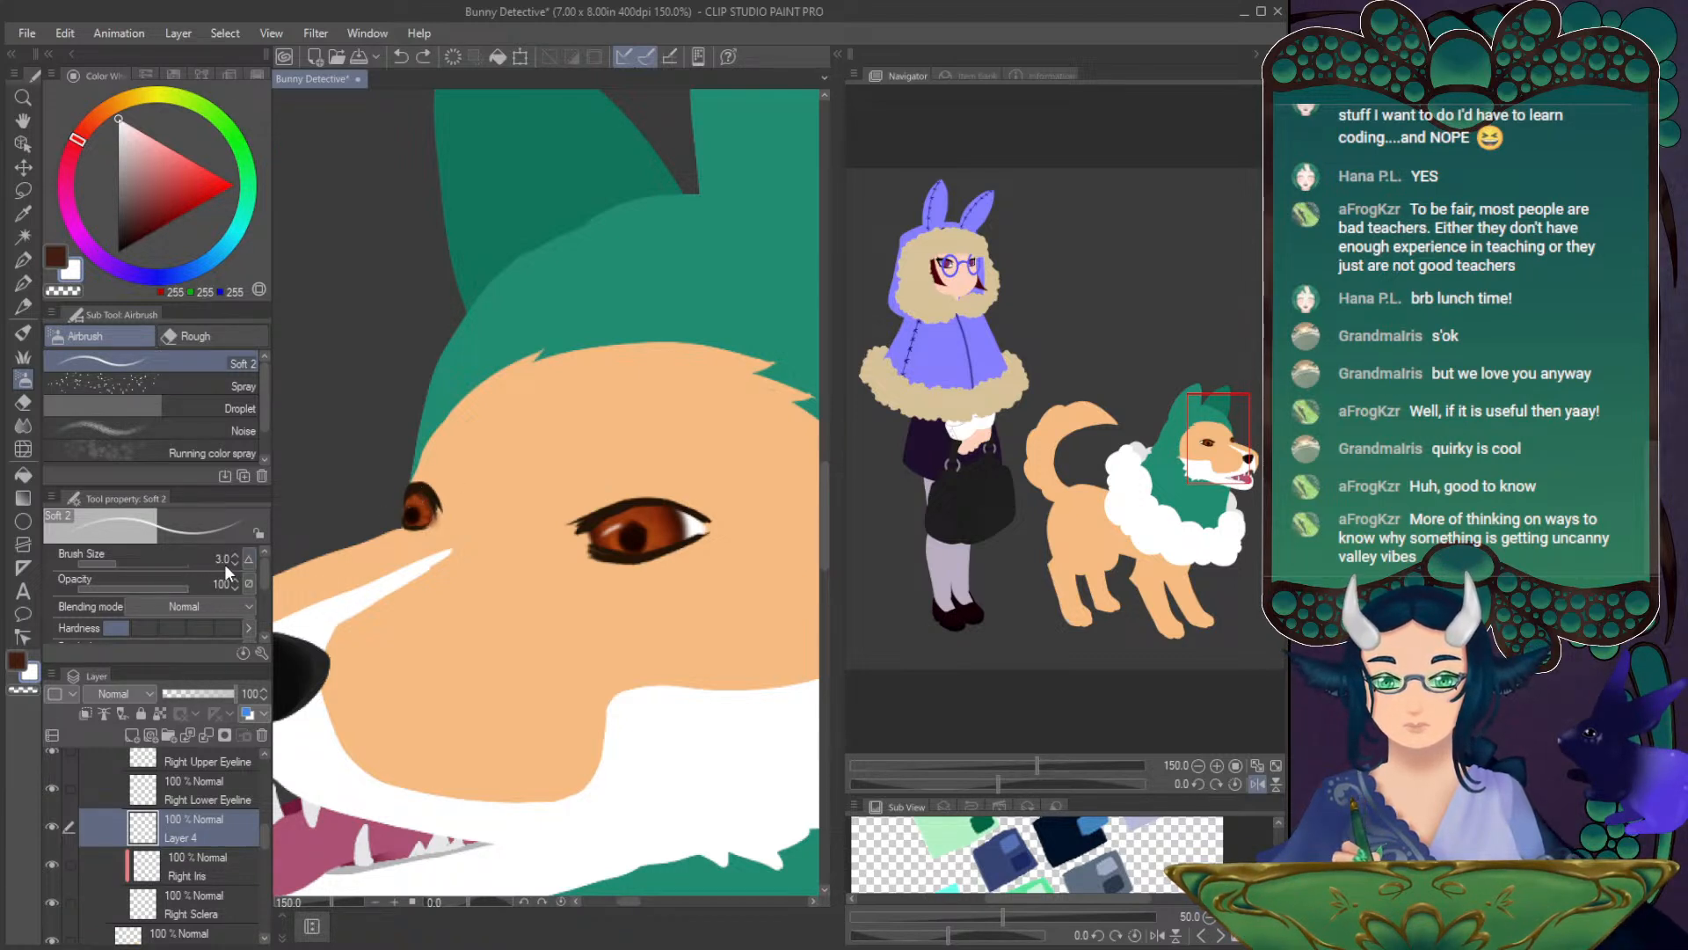
pyautogui.moveTo(403, 502); pyautogui.dragTo(412, 503)
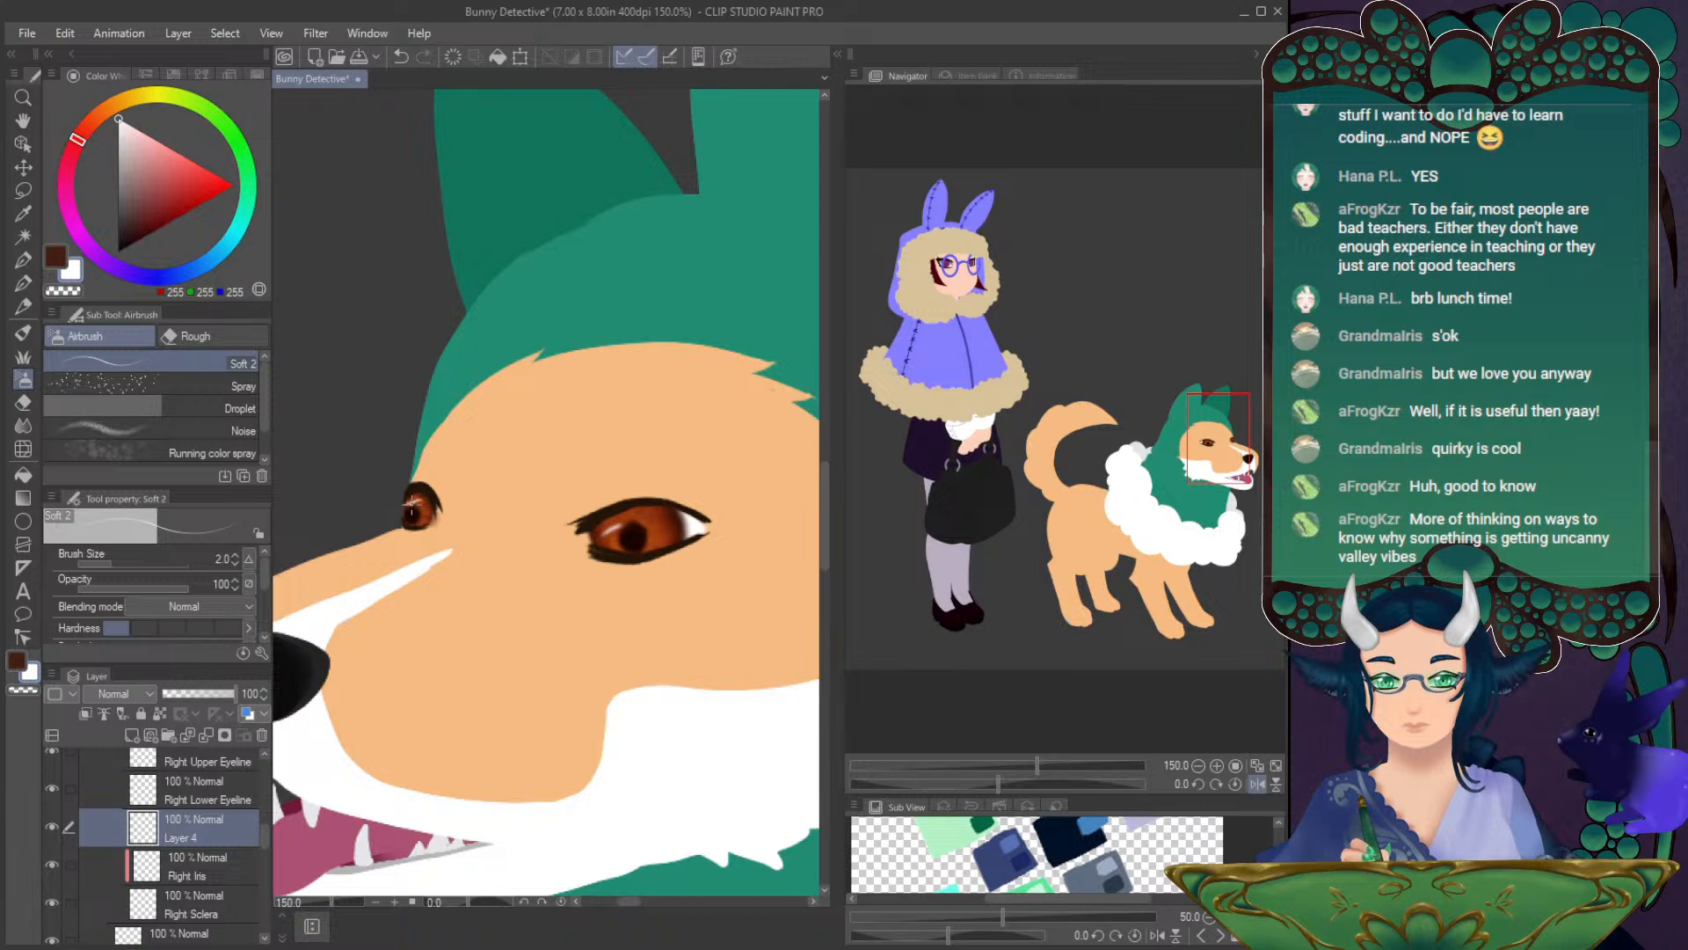
pyautogui.moveTo(1022, 781); pyautogui.dragTo(1051, 783)
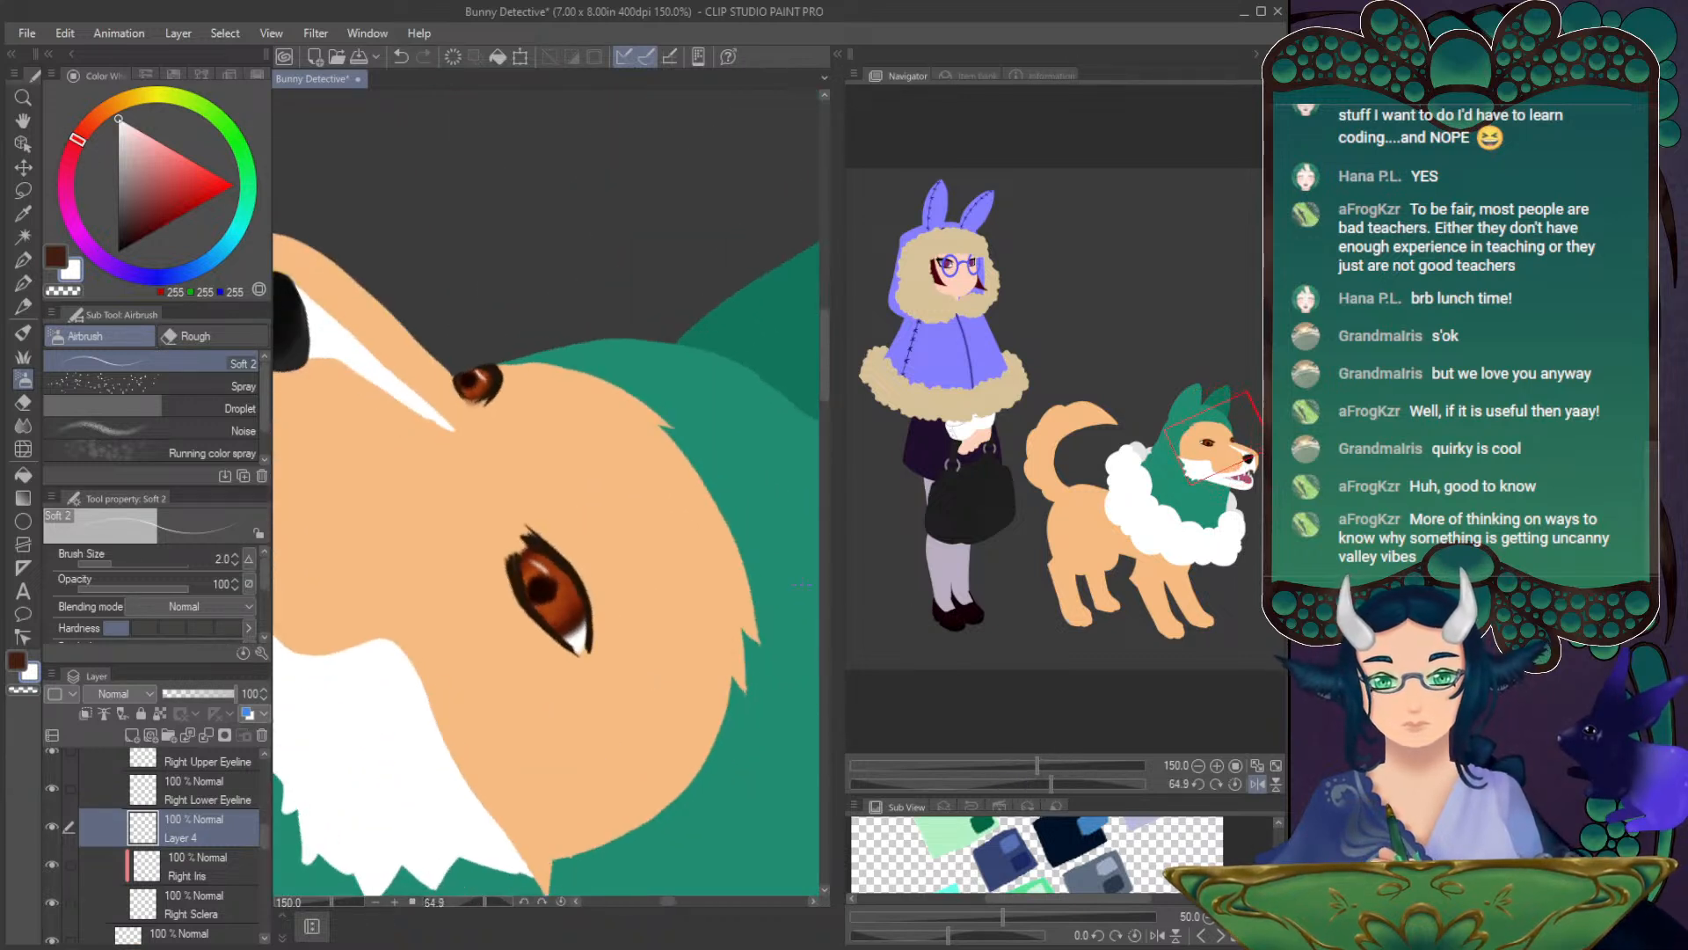
pyautogui.click(1235, 782)
pyautogui.click(1198, 765)
pyautogui.click(1198, 765)
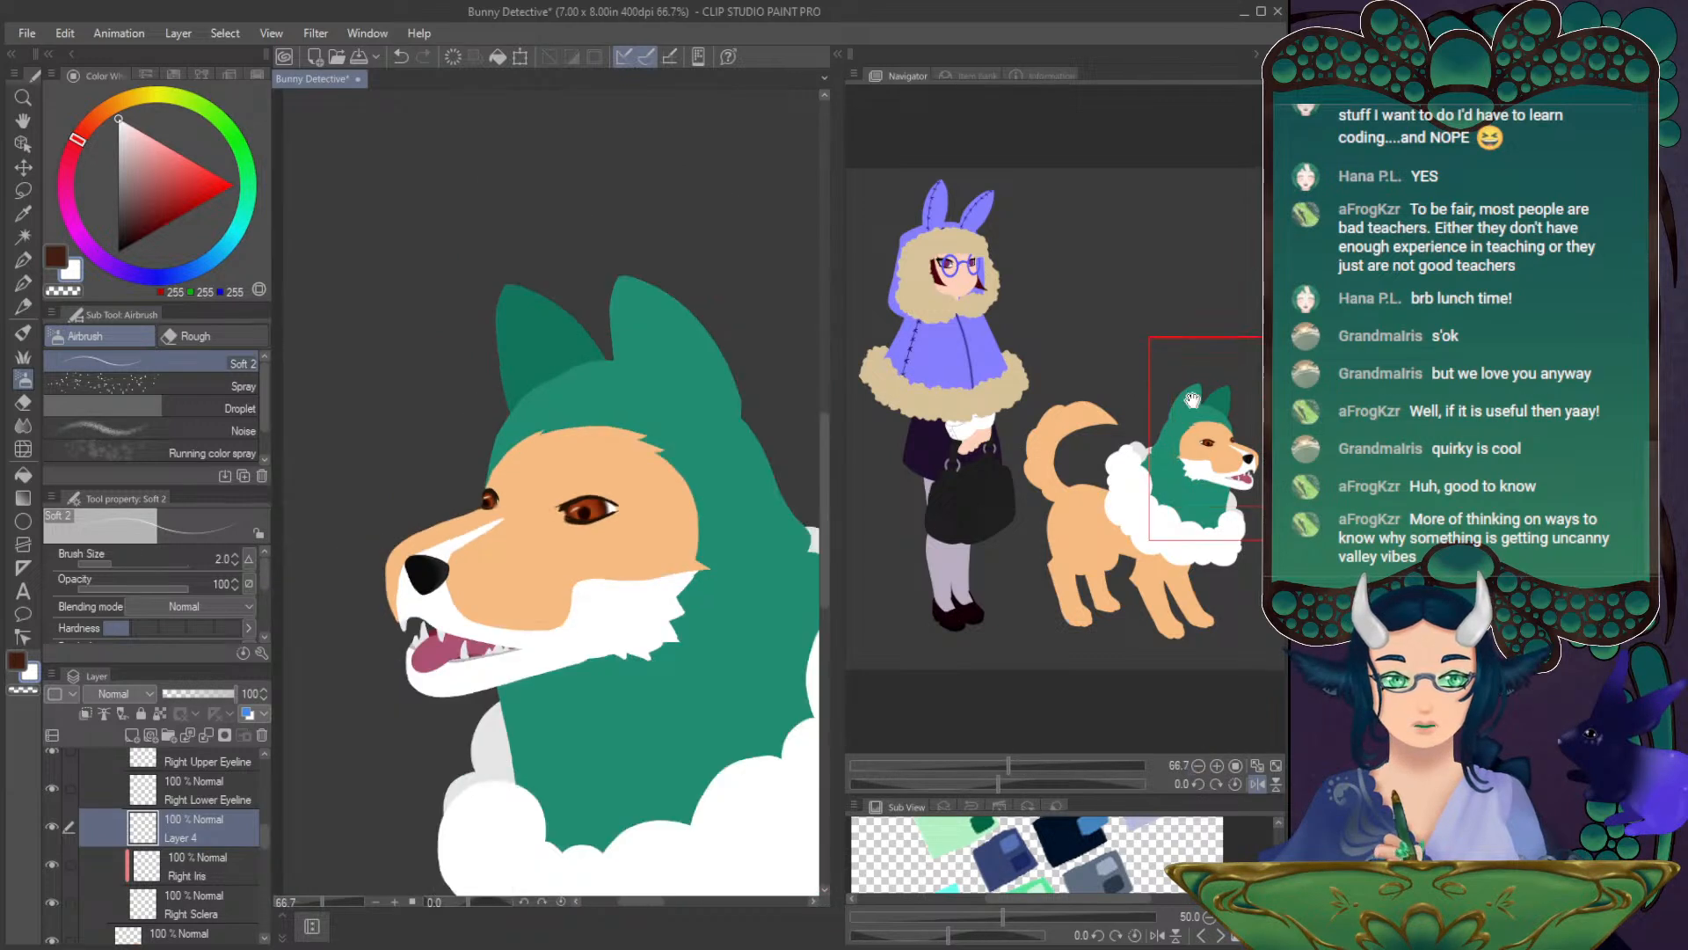
pyautogui.moveTo(1194, 412); pyautogui.dragTo(1189, 402)
# - Collapse the Dog Eye folder, show the Front Hood Fluff layer and set its opacity to 100%
pyautogui.moveTo(265, 832); pyautogui.dragTo(262, 794)
pyautogui.click(109, 805)
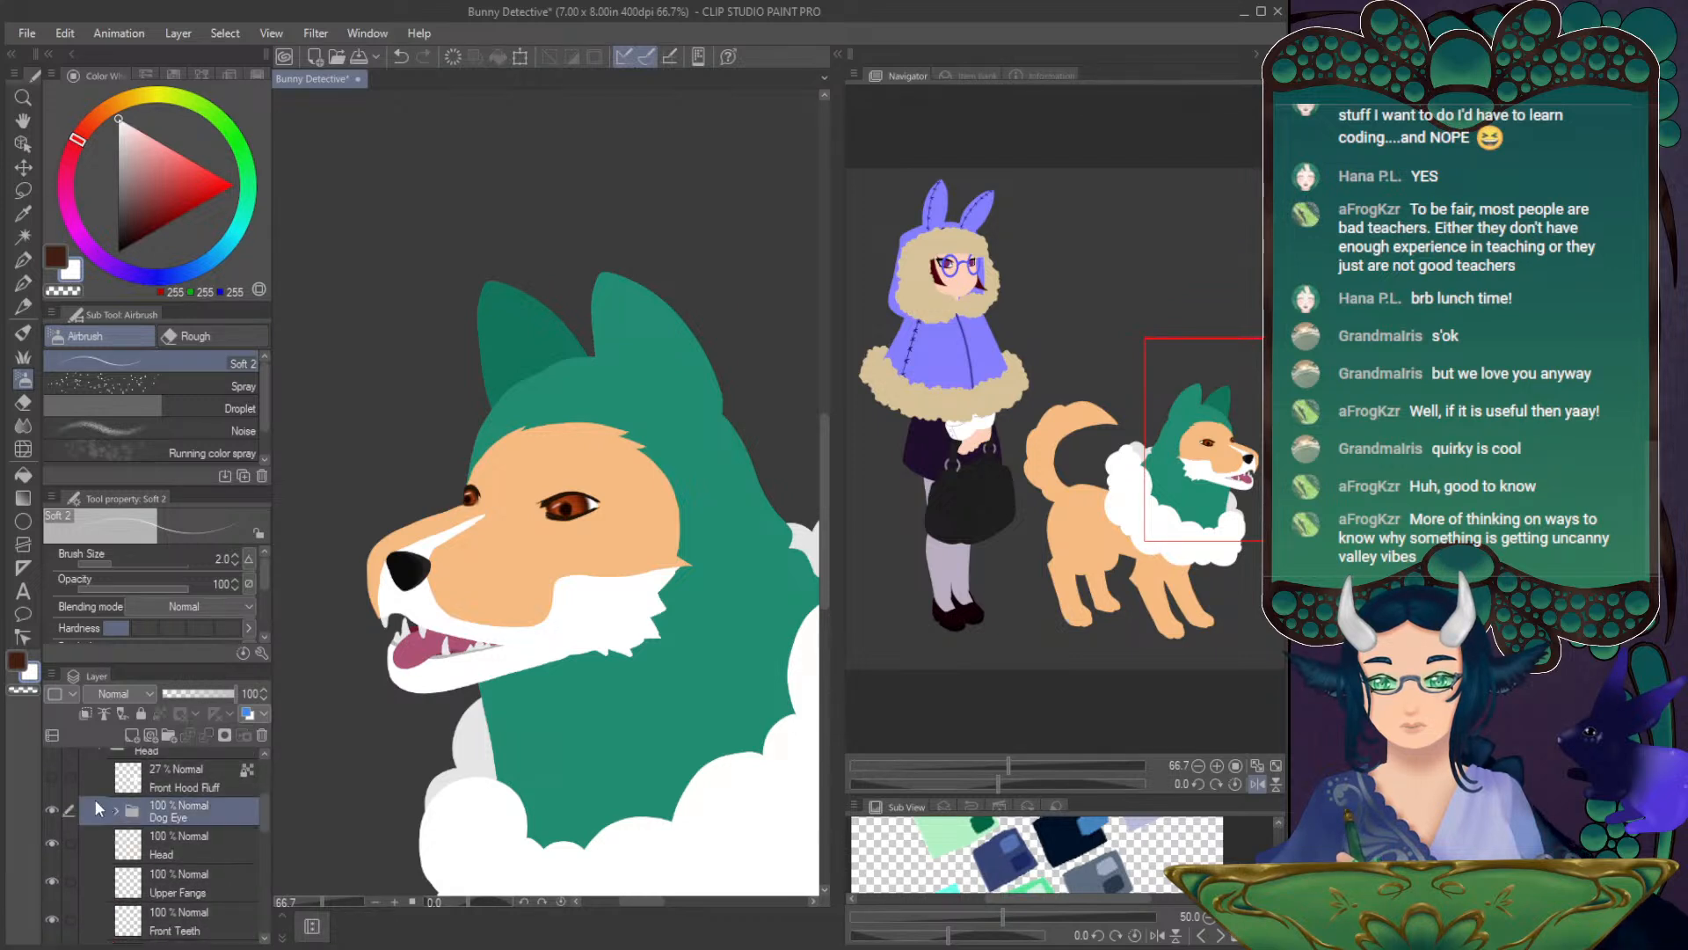
pyautogui.click(53, 775)
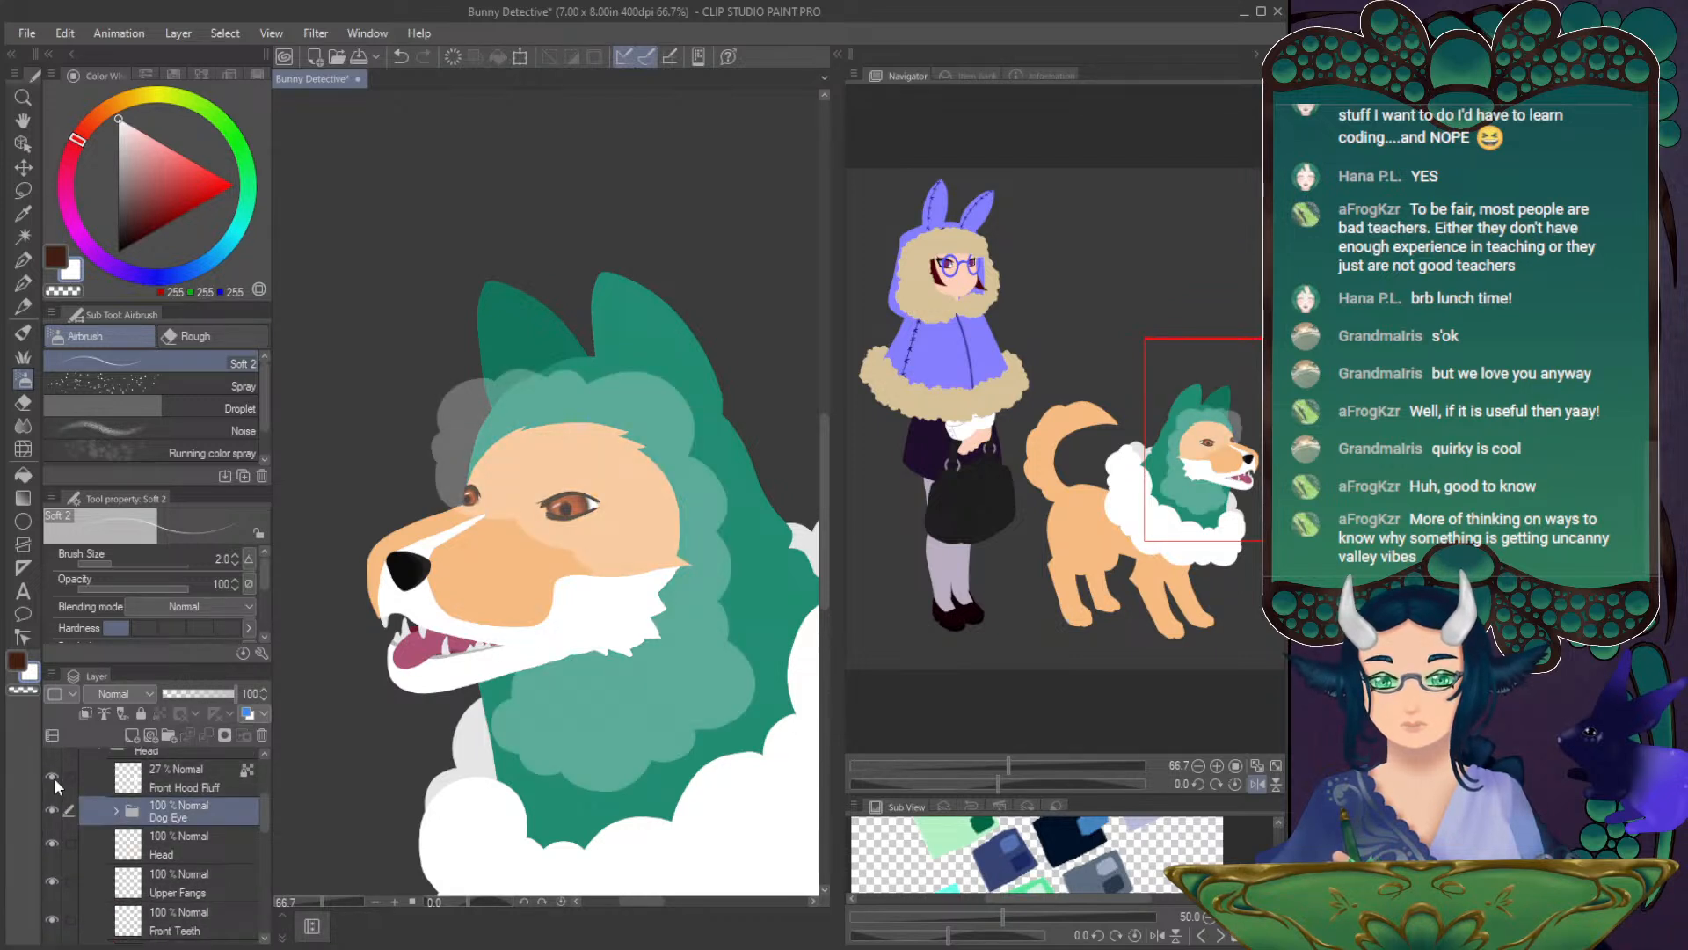
pyautogui.click(197, 779)
pyautogui.moveTo(207, 692); pyautogui.dragTo(292, 713)
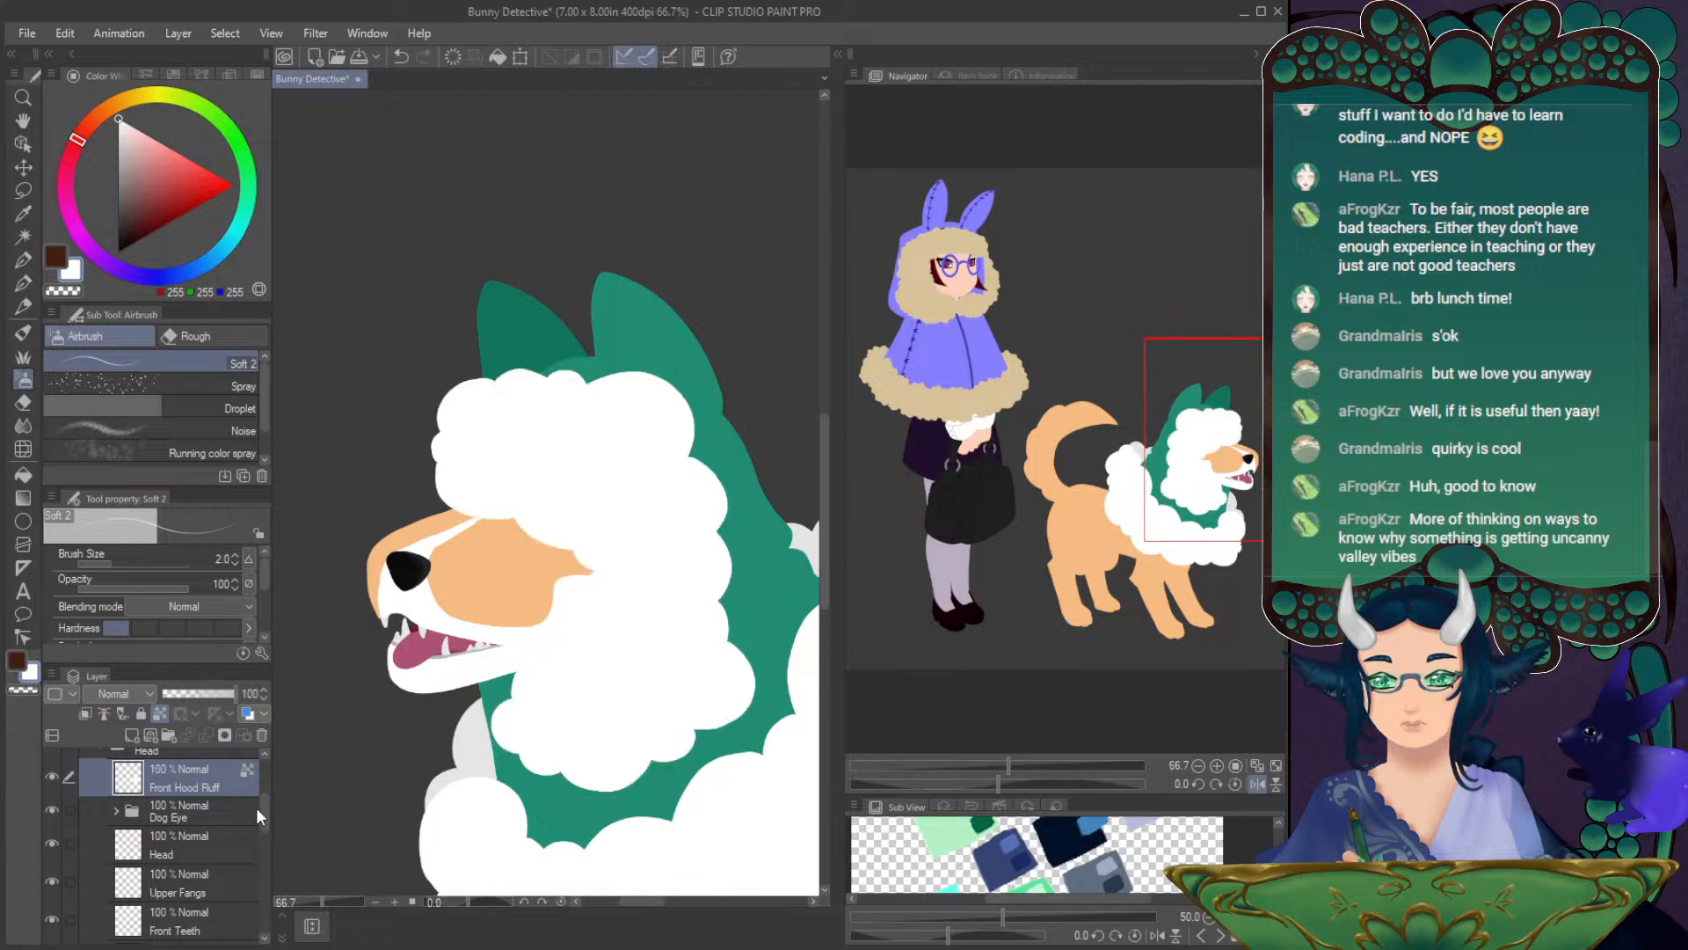
# - Compare the hood fluff with the Detective Bunny Lady Copy 2 sketch overlay, and hide the Front Hood Fluff layer
pyautogui.moveTo(263, 810); pyautogui.dragTo(246, 770)
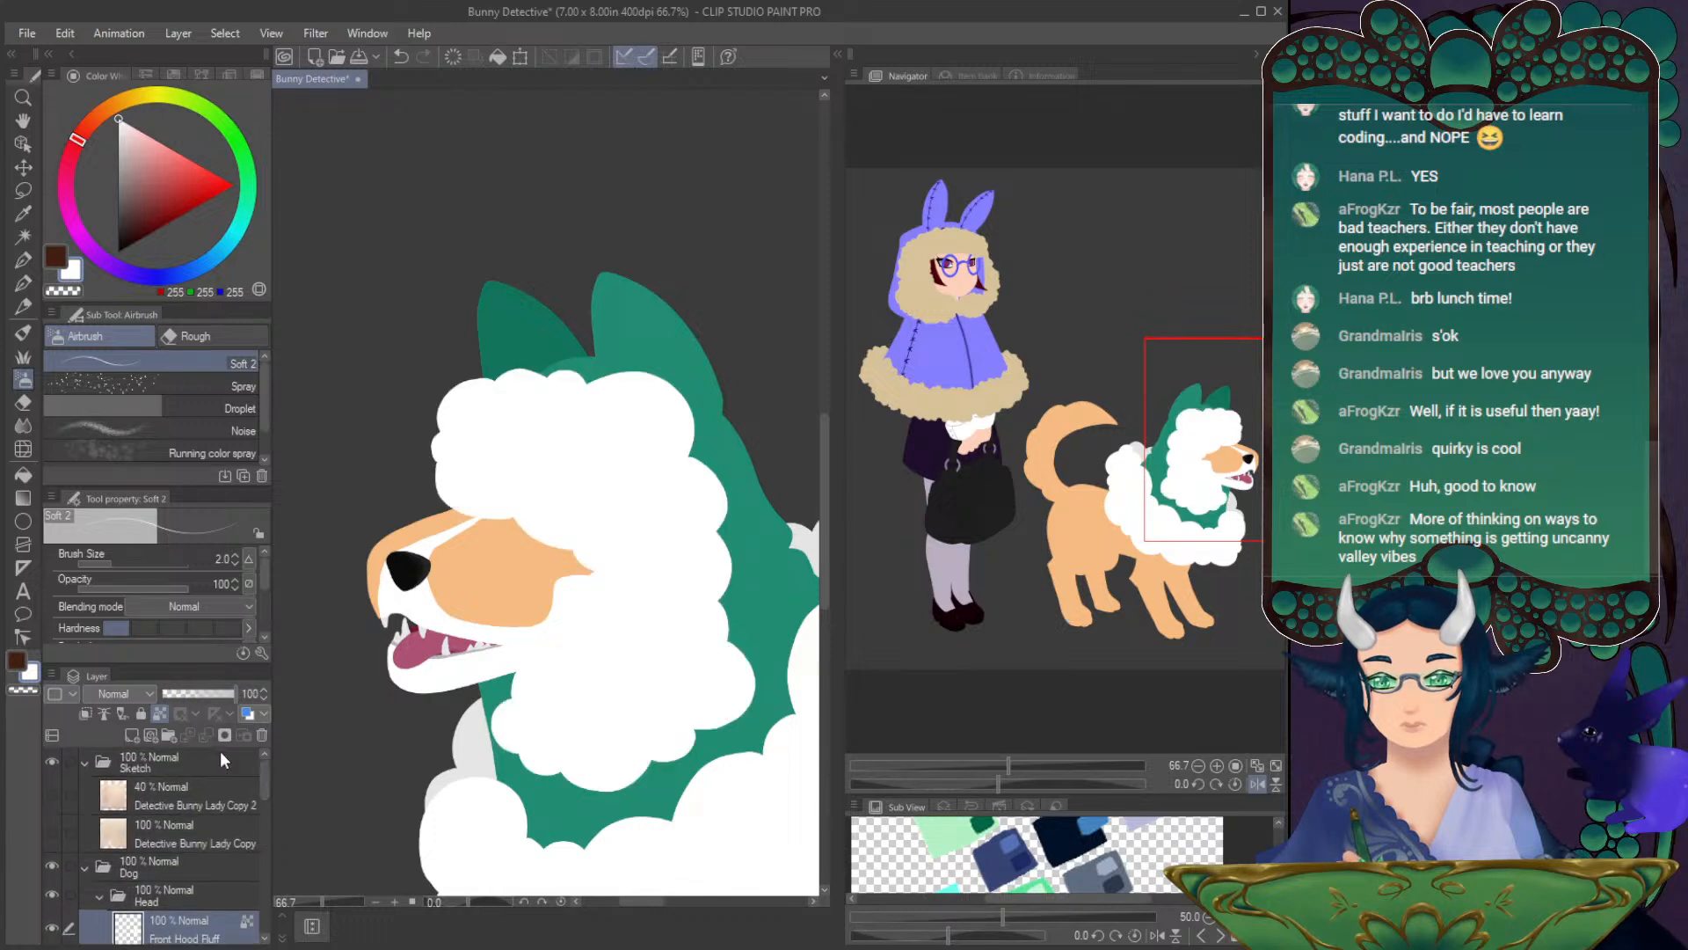
pyautogui.click(51, 794)
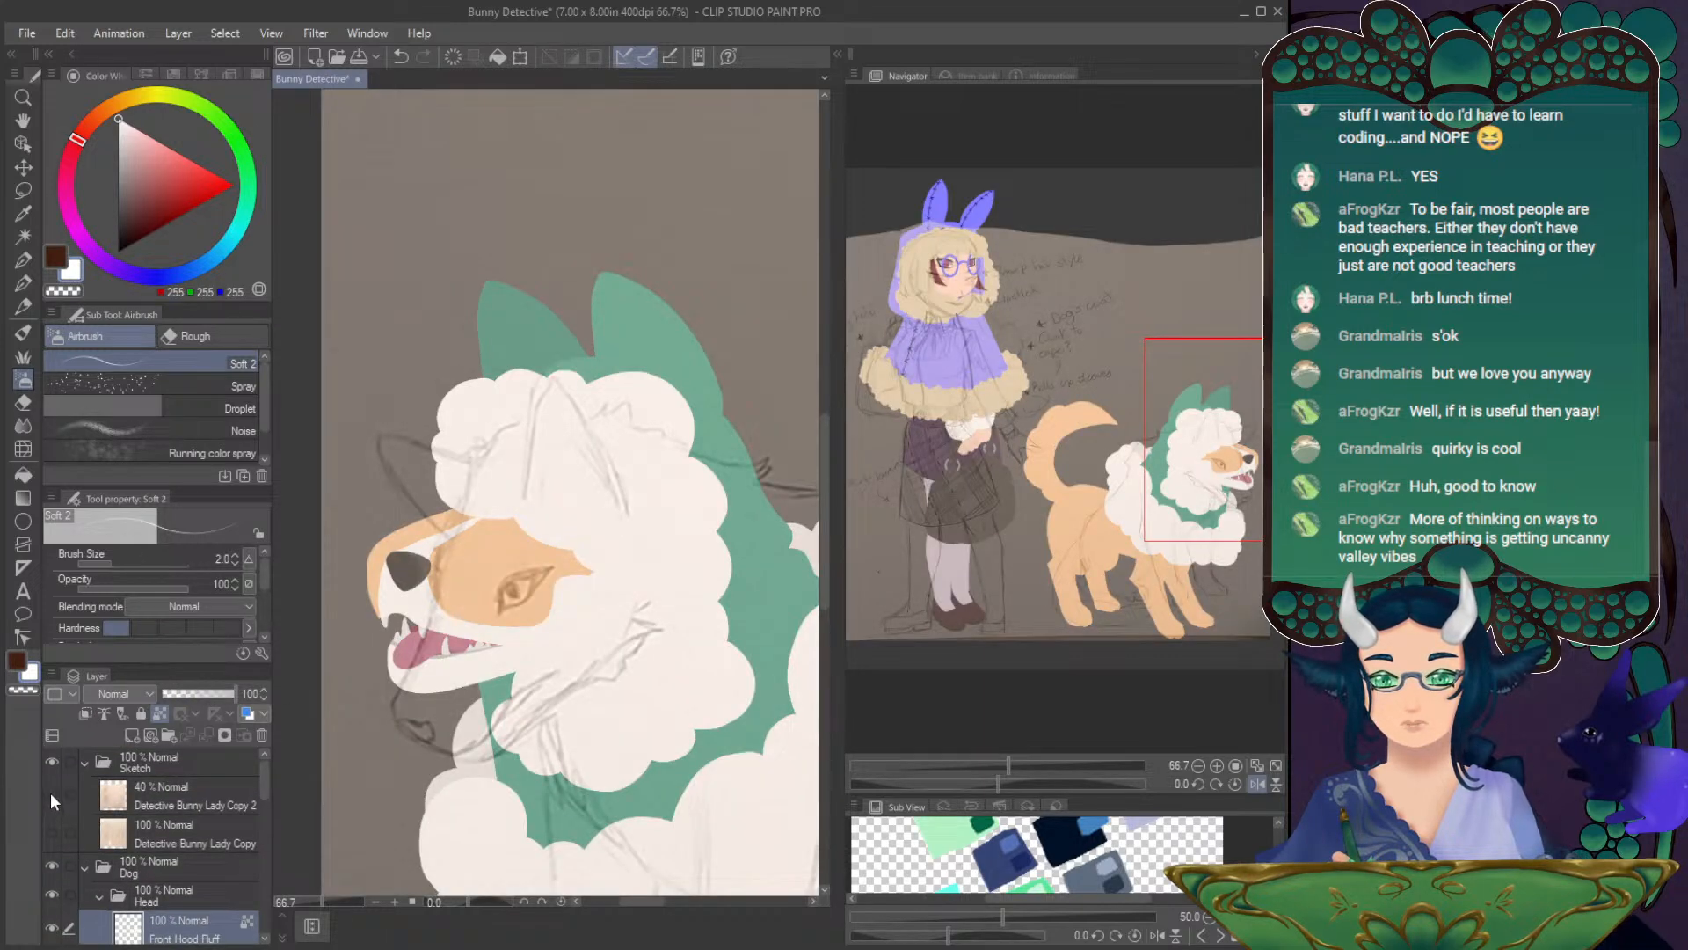
pyautogui.click(50, 794)
pyautogui.moveTo(262, 777); pyautogui.dragTo(263, 793)
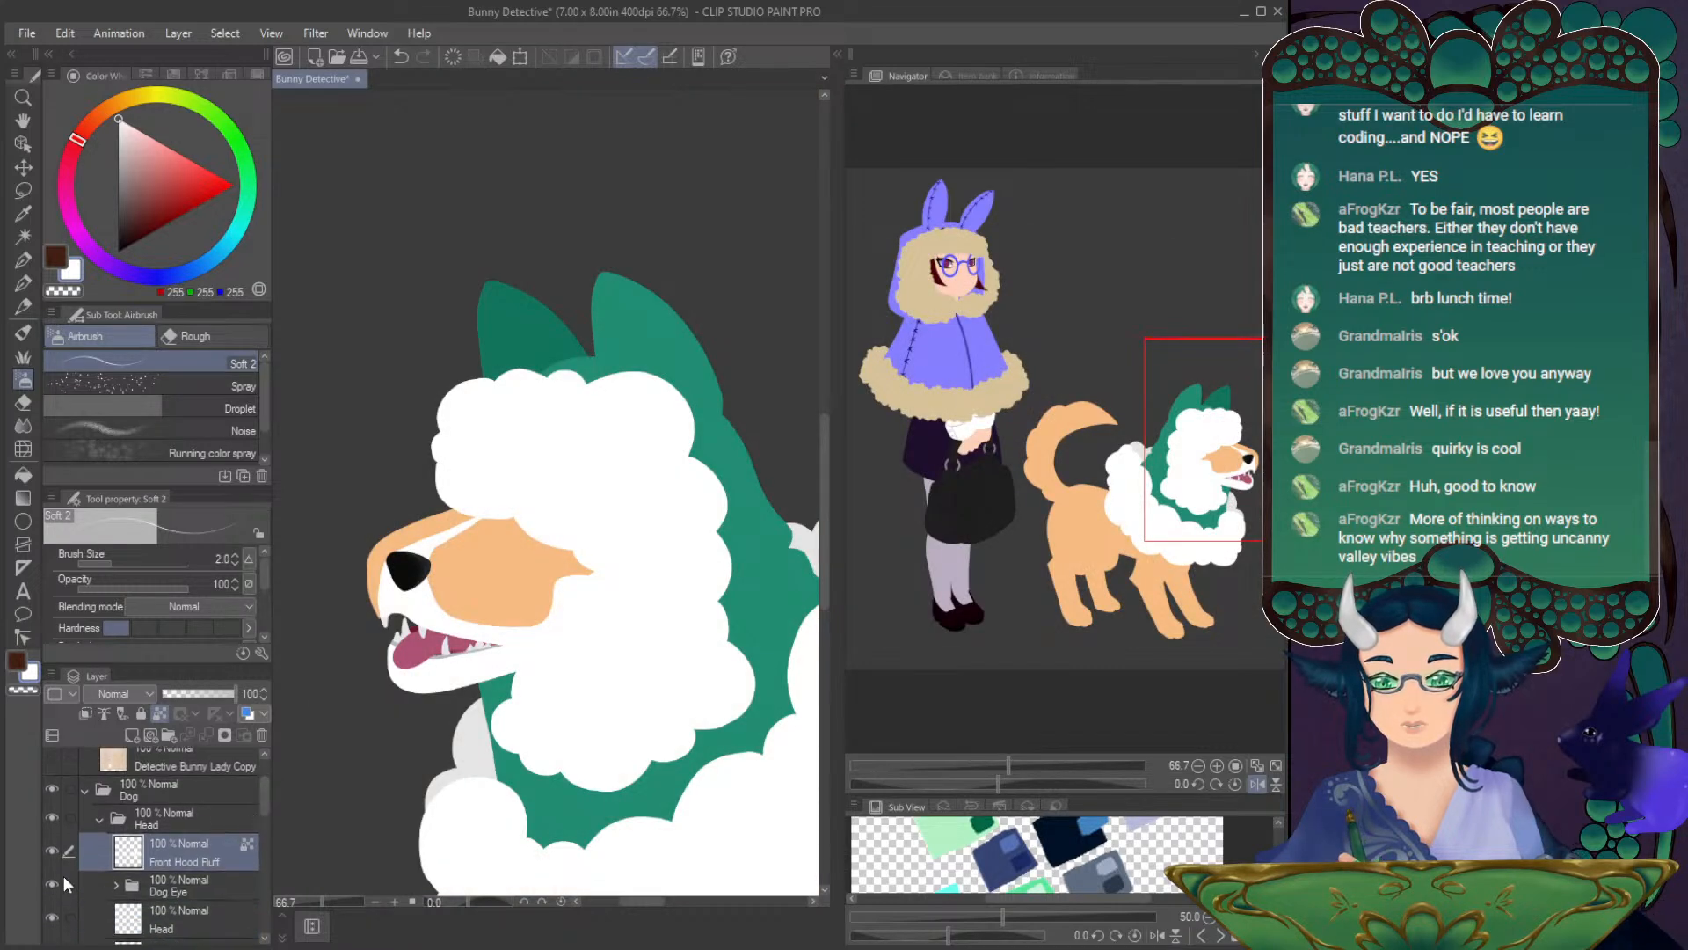
pyautogui.click(52, 850)
# - Sample the dog's light orange fur colour for the Turnip pen and add a new layer above the Dog Eye folder
pyautogui.moveTo(1121, 397); pyautogui.dragTo(1098, 391)
pyautogui.keyDown('alt'); pyautogui.click(439, 460); pyautogui.keyUp('alt')
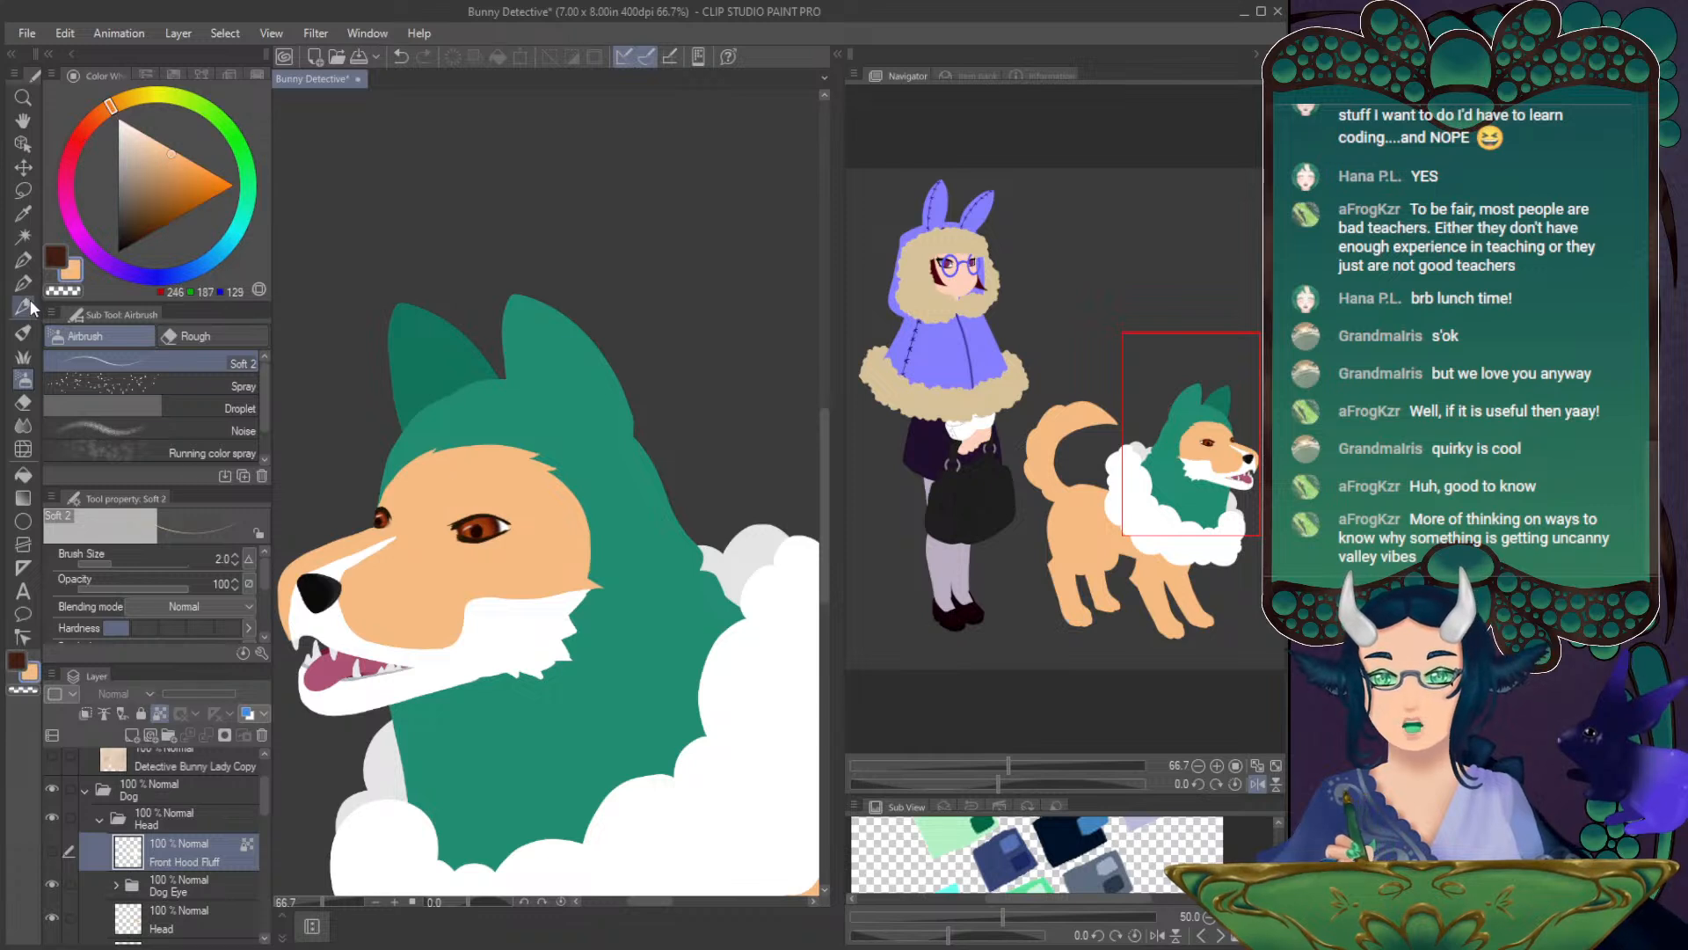
pyautogui.press('p')
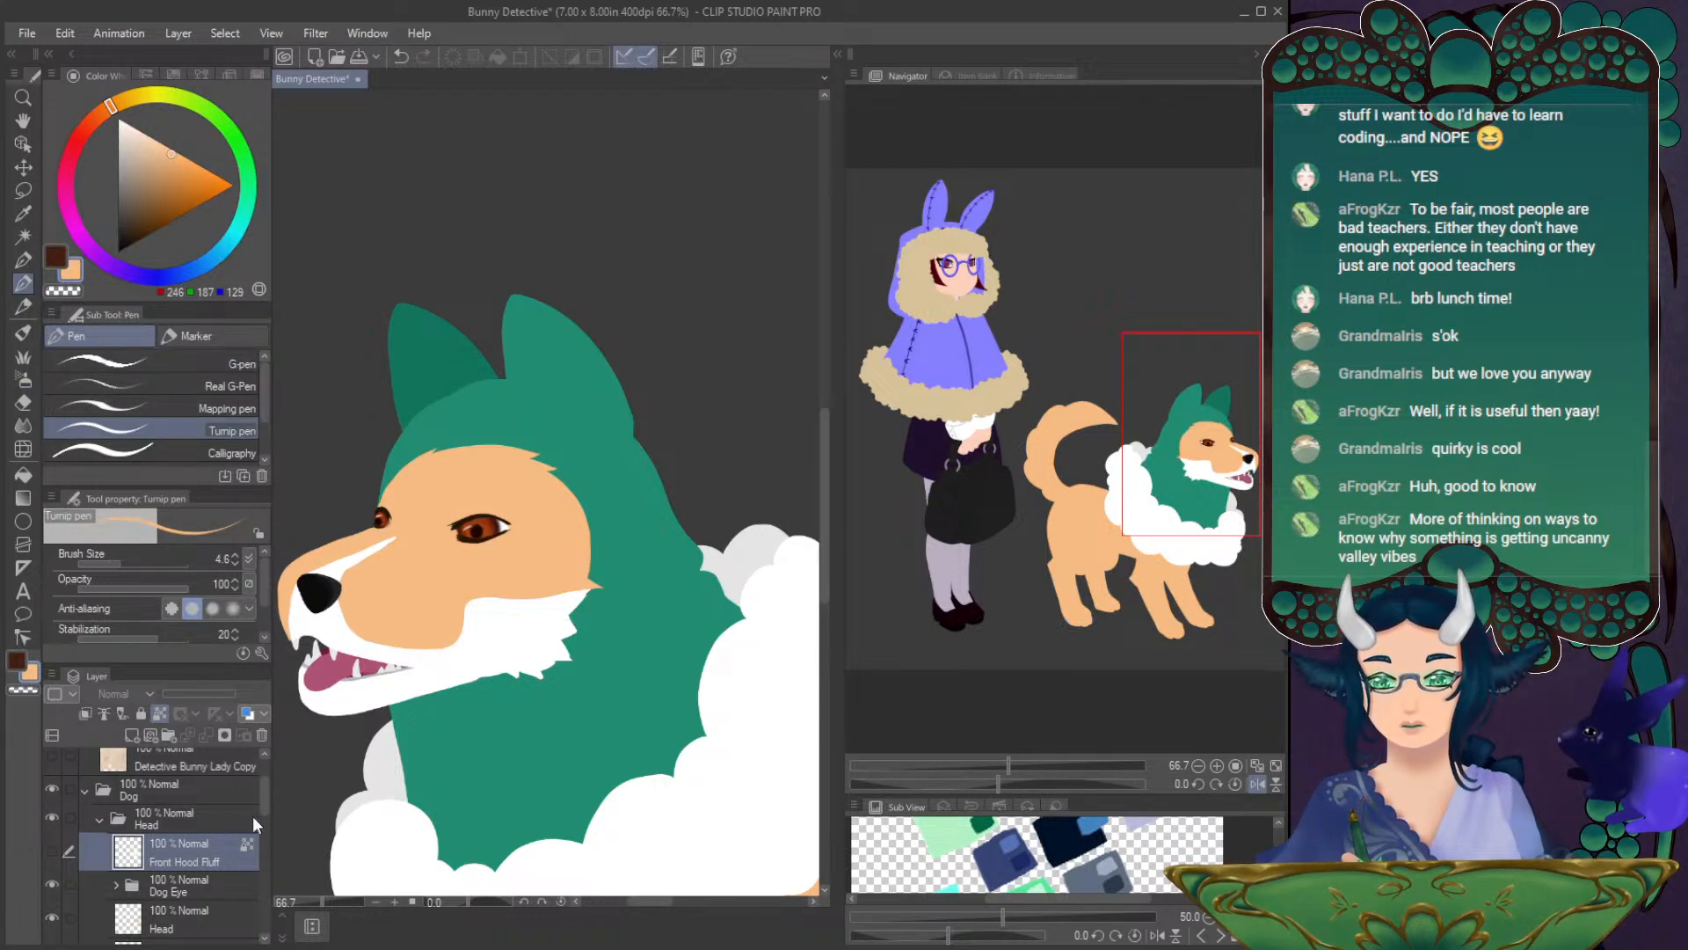
pyautogui.click(181, 873)
pyautogui.click(132, 735)
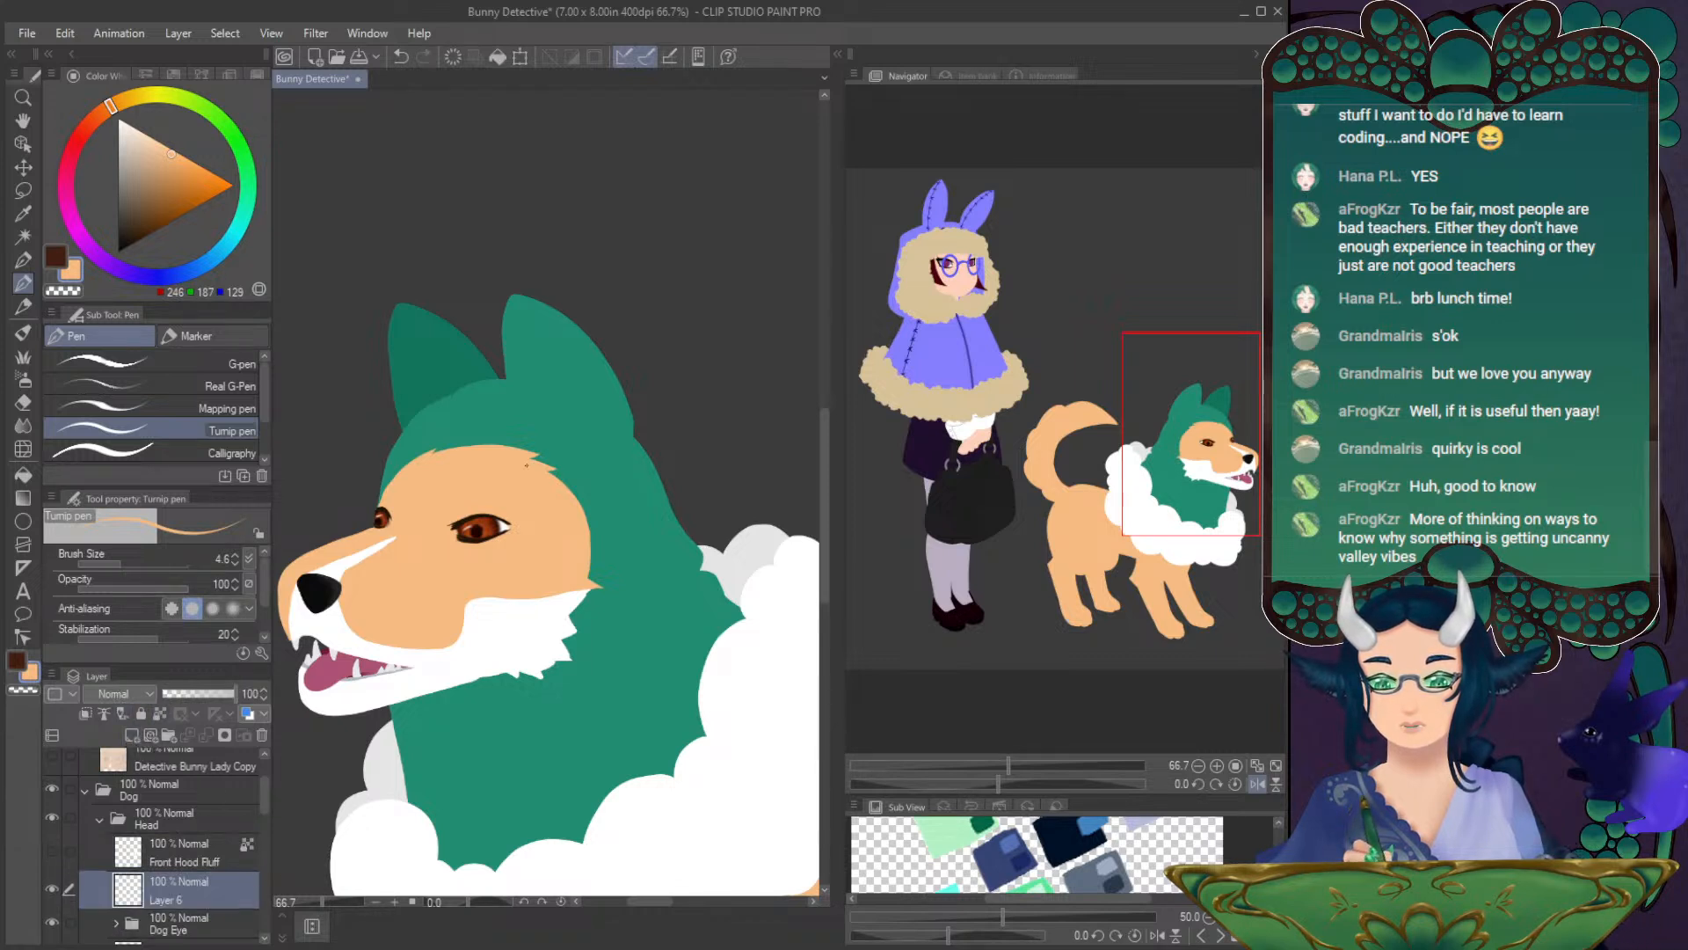
# - Collapse the Head folder and hide the Cape folder to expose the dog's neck and body
pyautogui.moveTo(1171, 443); pyautogui.dragTo(1187, 507)
pyautogui.click(1197, 765)
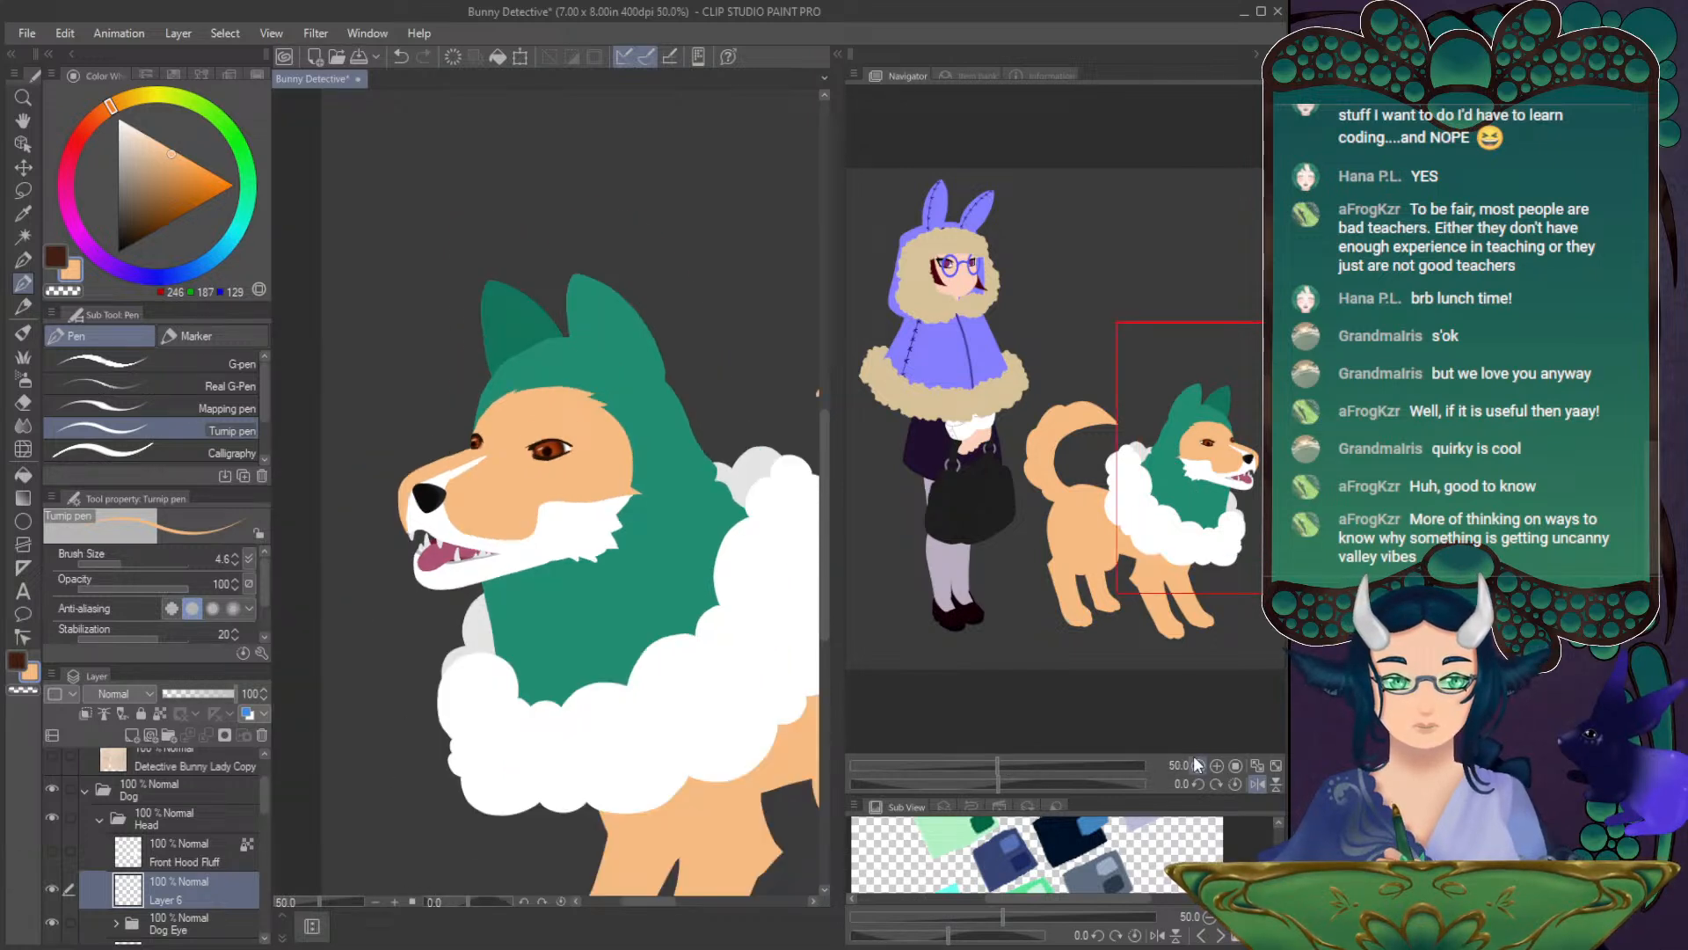
pyautogui.click(100, 821)
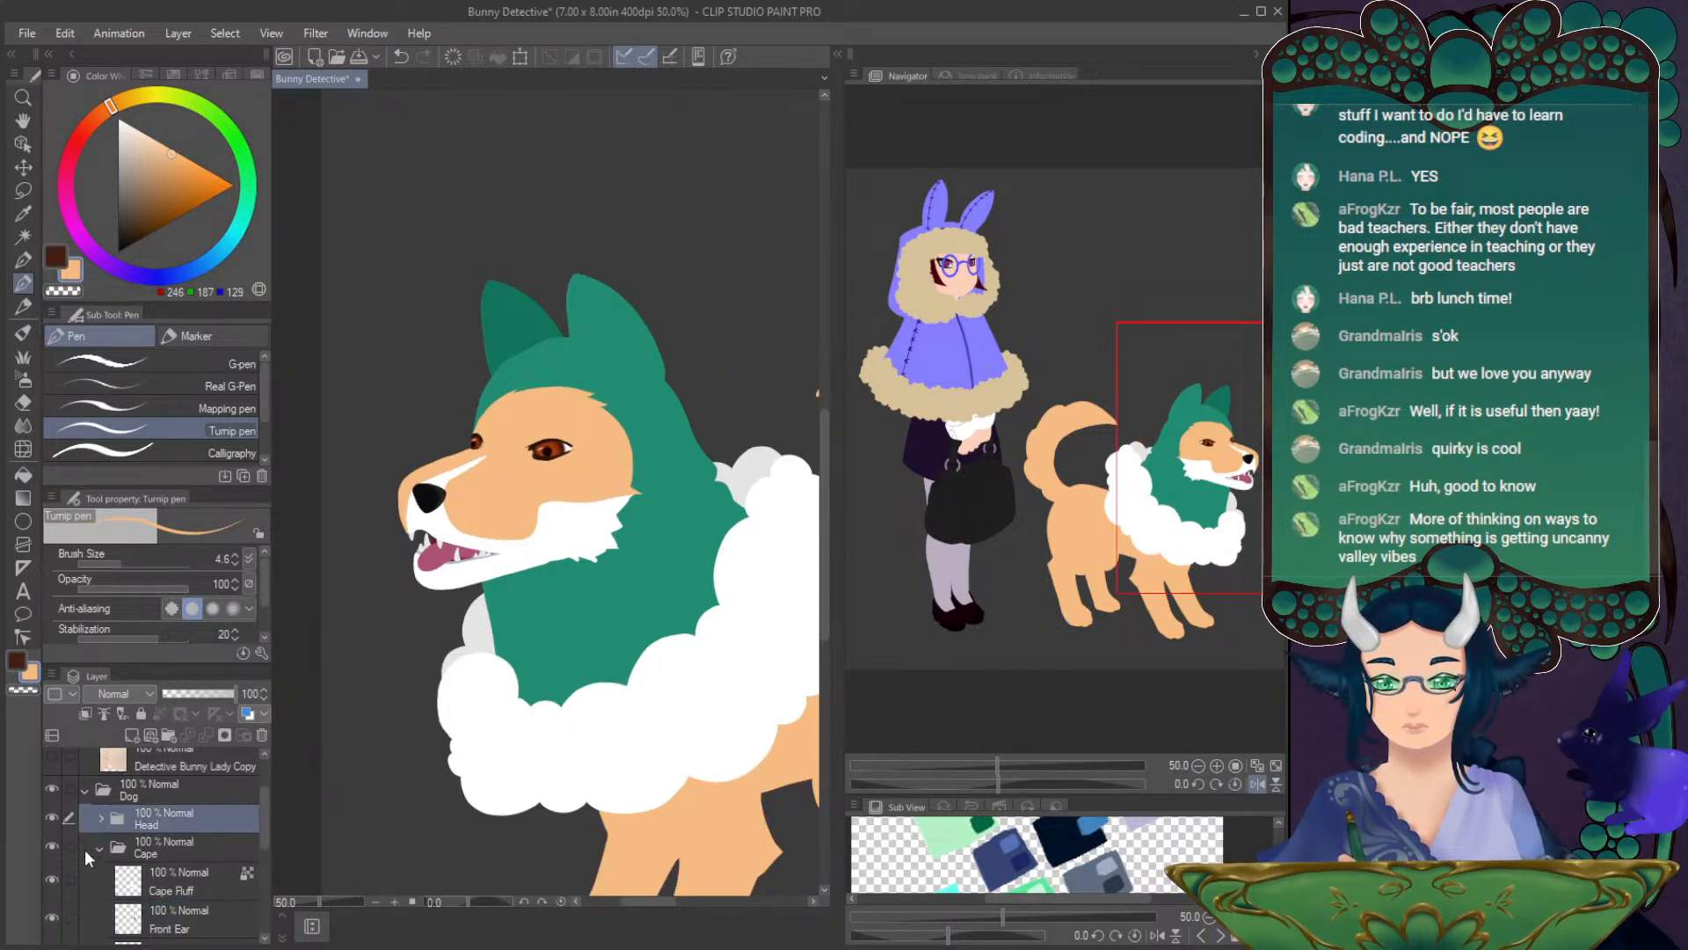
pyautogui.click(52, 846)
pyautogui.moveTo(616, 607); pyautogui.dragTo(568, 605)
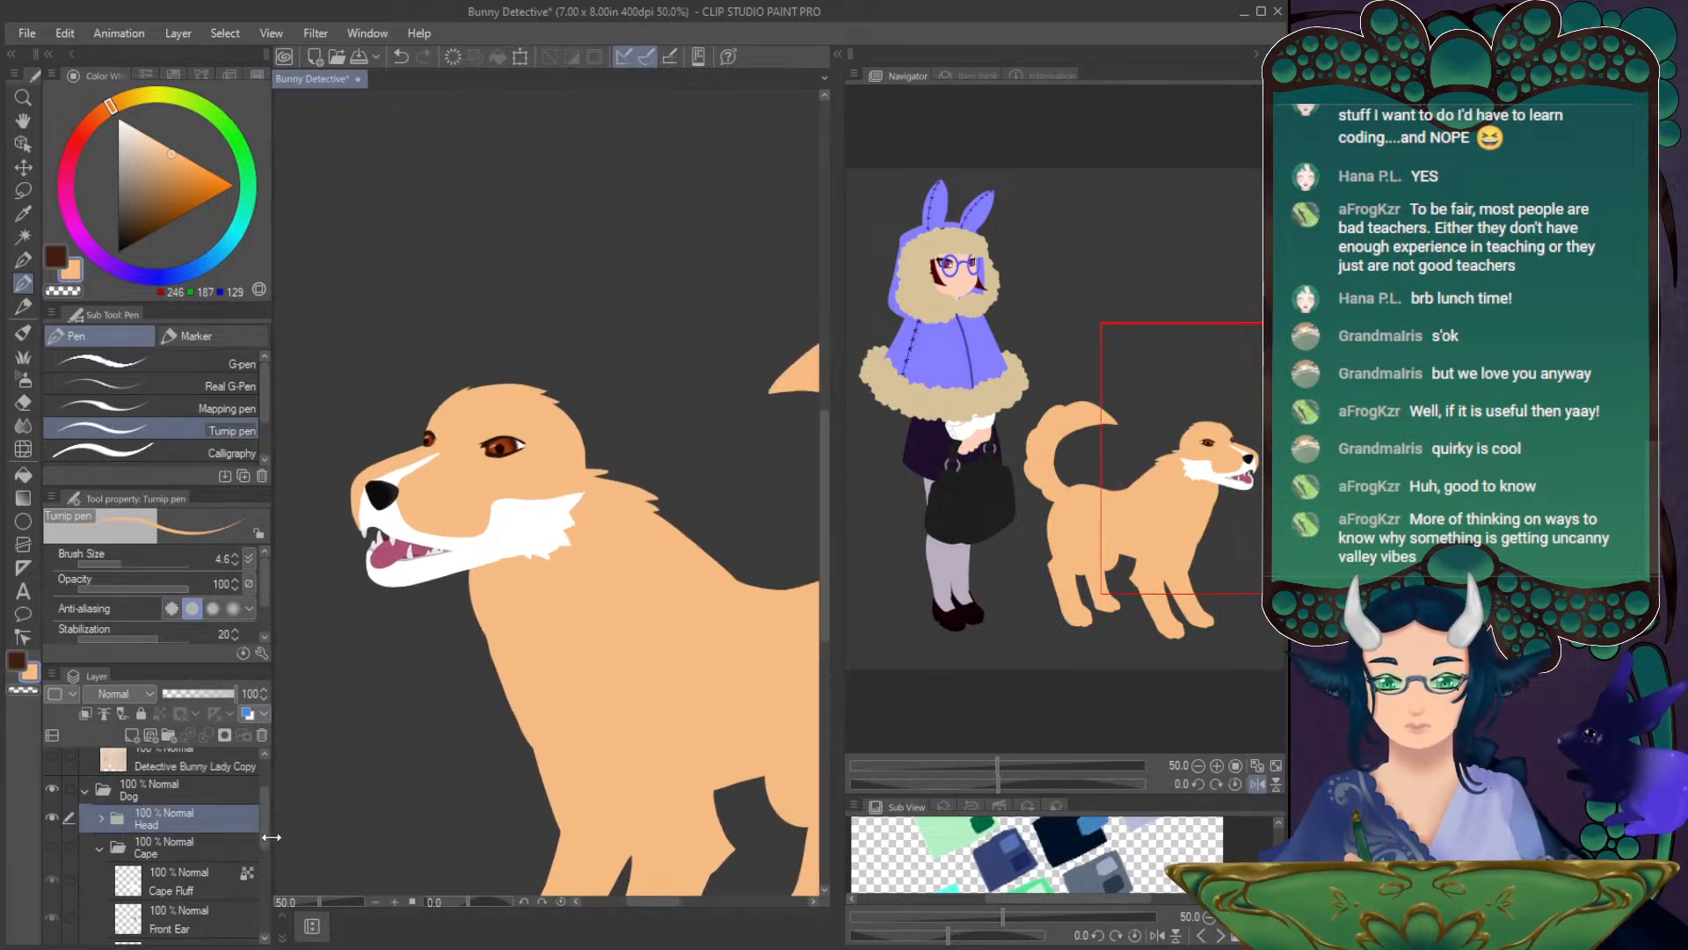
# - Move the Spiky neck fur shape off the dog to the empty area above its back, and select the Main Body layer
pyautogui.scroll(-2, 265, 847)
pyautogui.press('o')
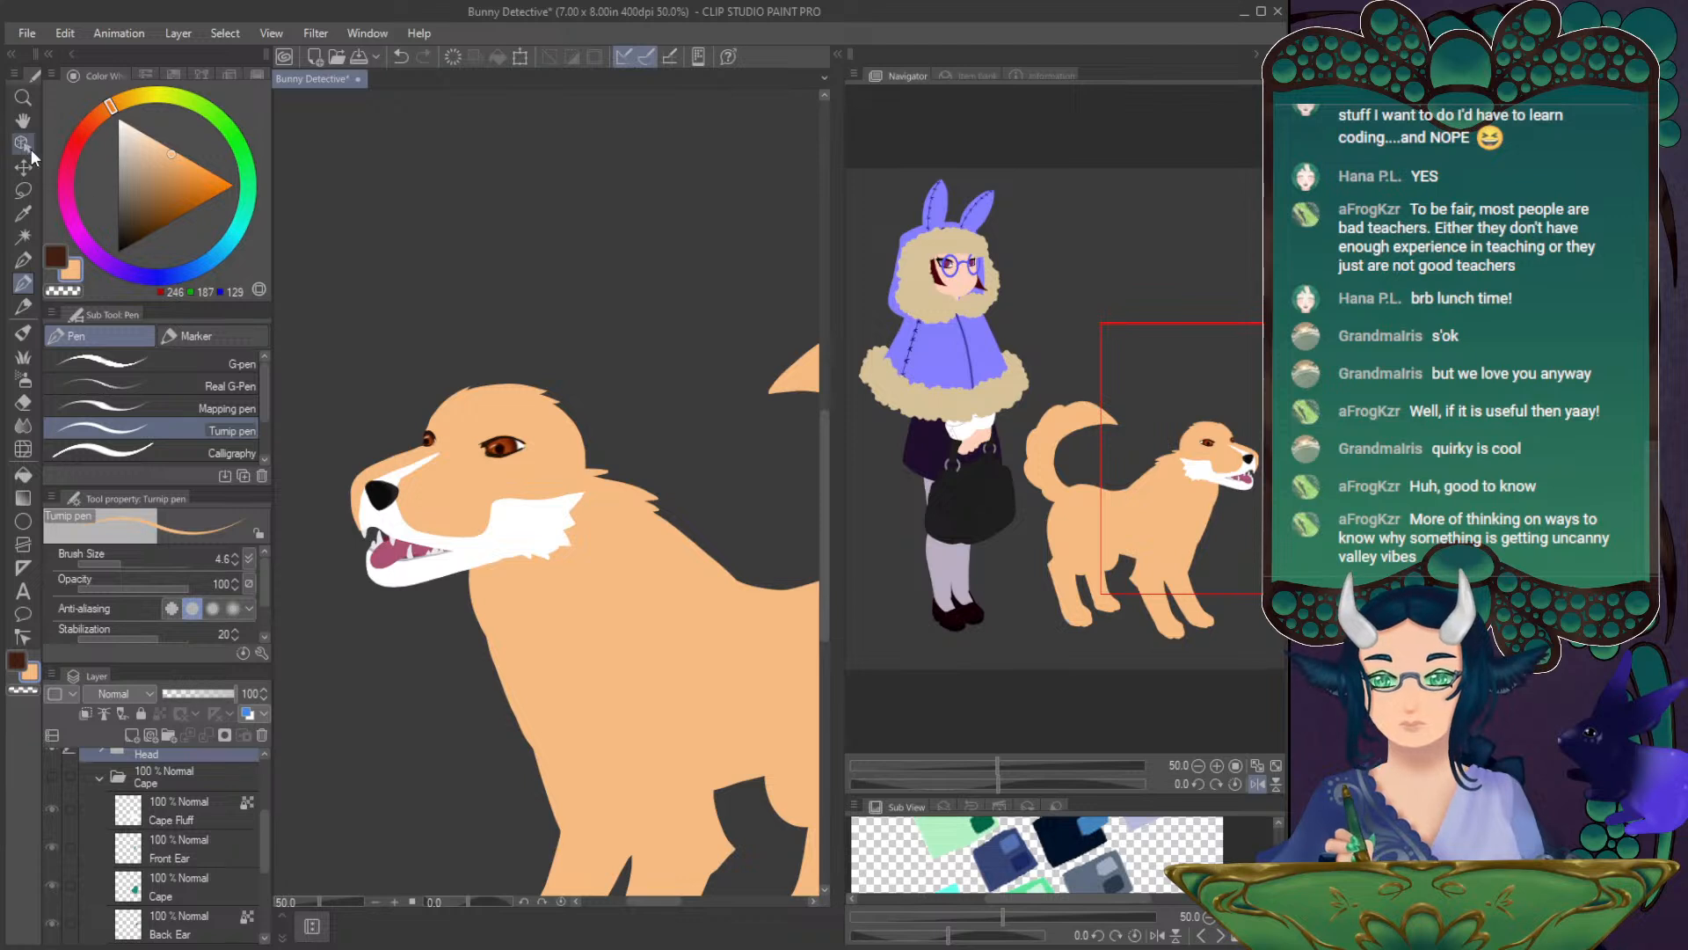
pyautogui.click(586, 552)
pyautogui.moveTo(589, 570); pyautogui.dragTo(649, 259)
pyautogui.moveTo(1187, 454); pyautogui.dragTo(1167, 467)
pyautogui.moveTo(262, 853); pyautogui.dragTo(264, 866)
pyautogui.click(185, 889)
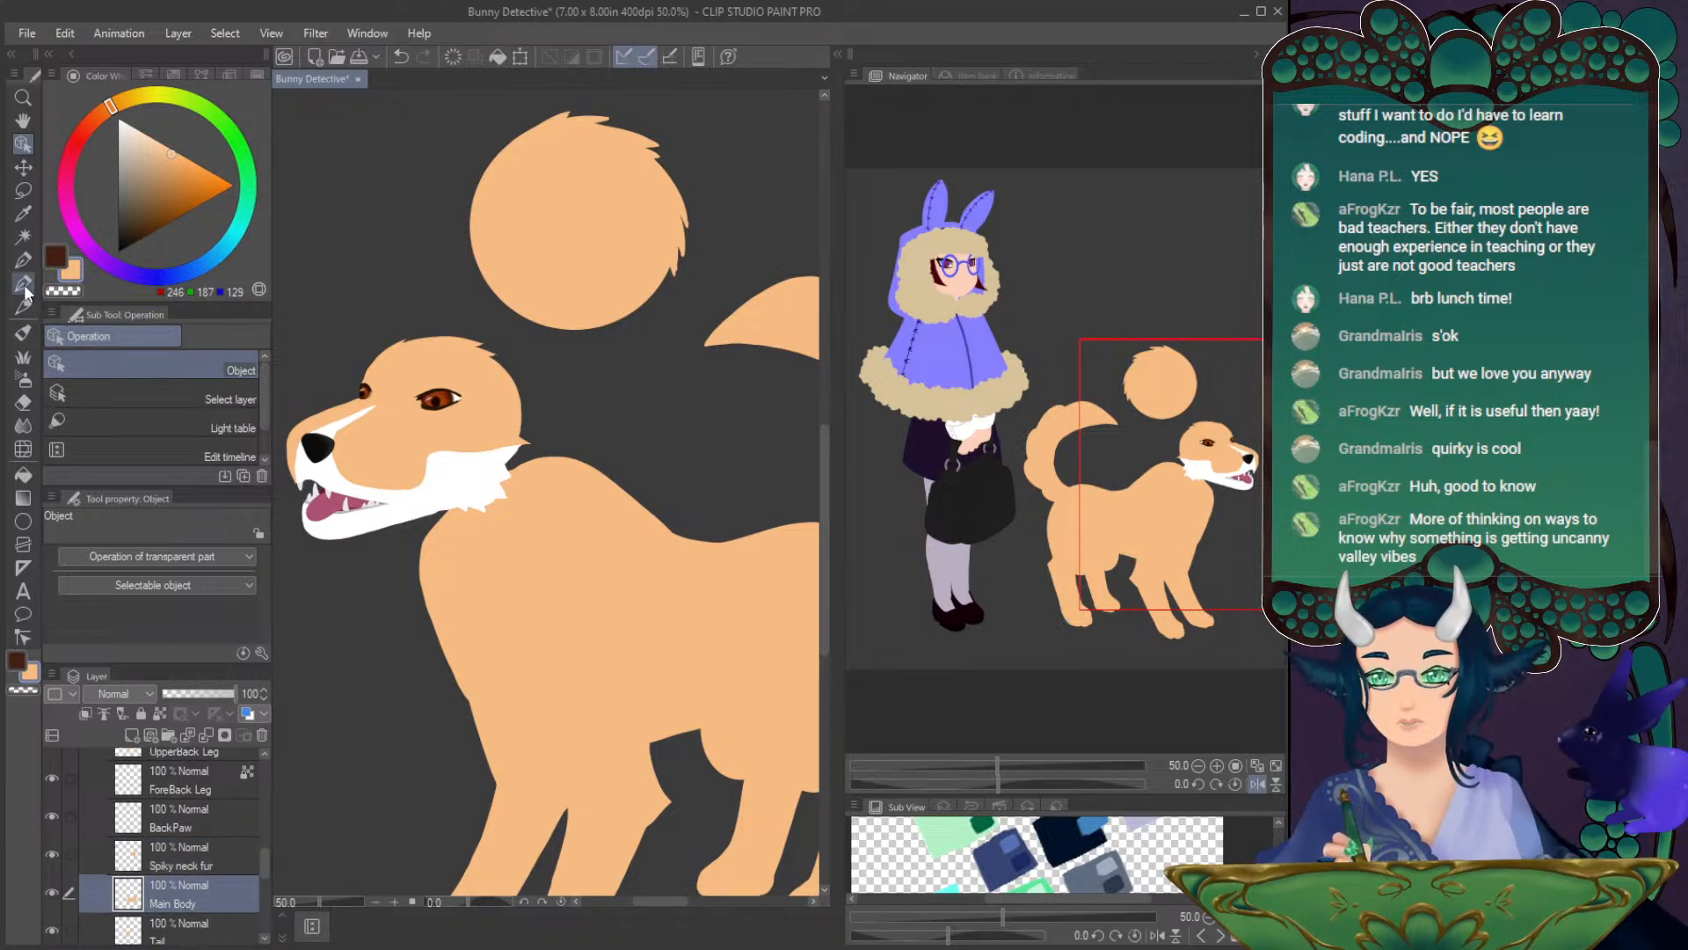
# - Try a Turnip pen stroke at size 11.5 along the front of the neck on Main Body, and undo it
pyautogui.press('p')
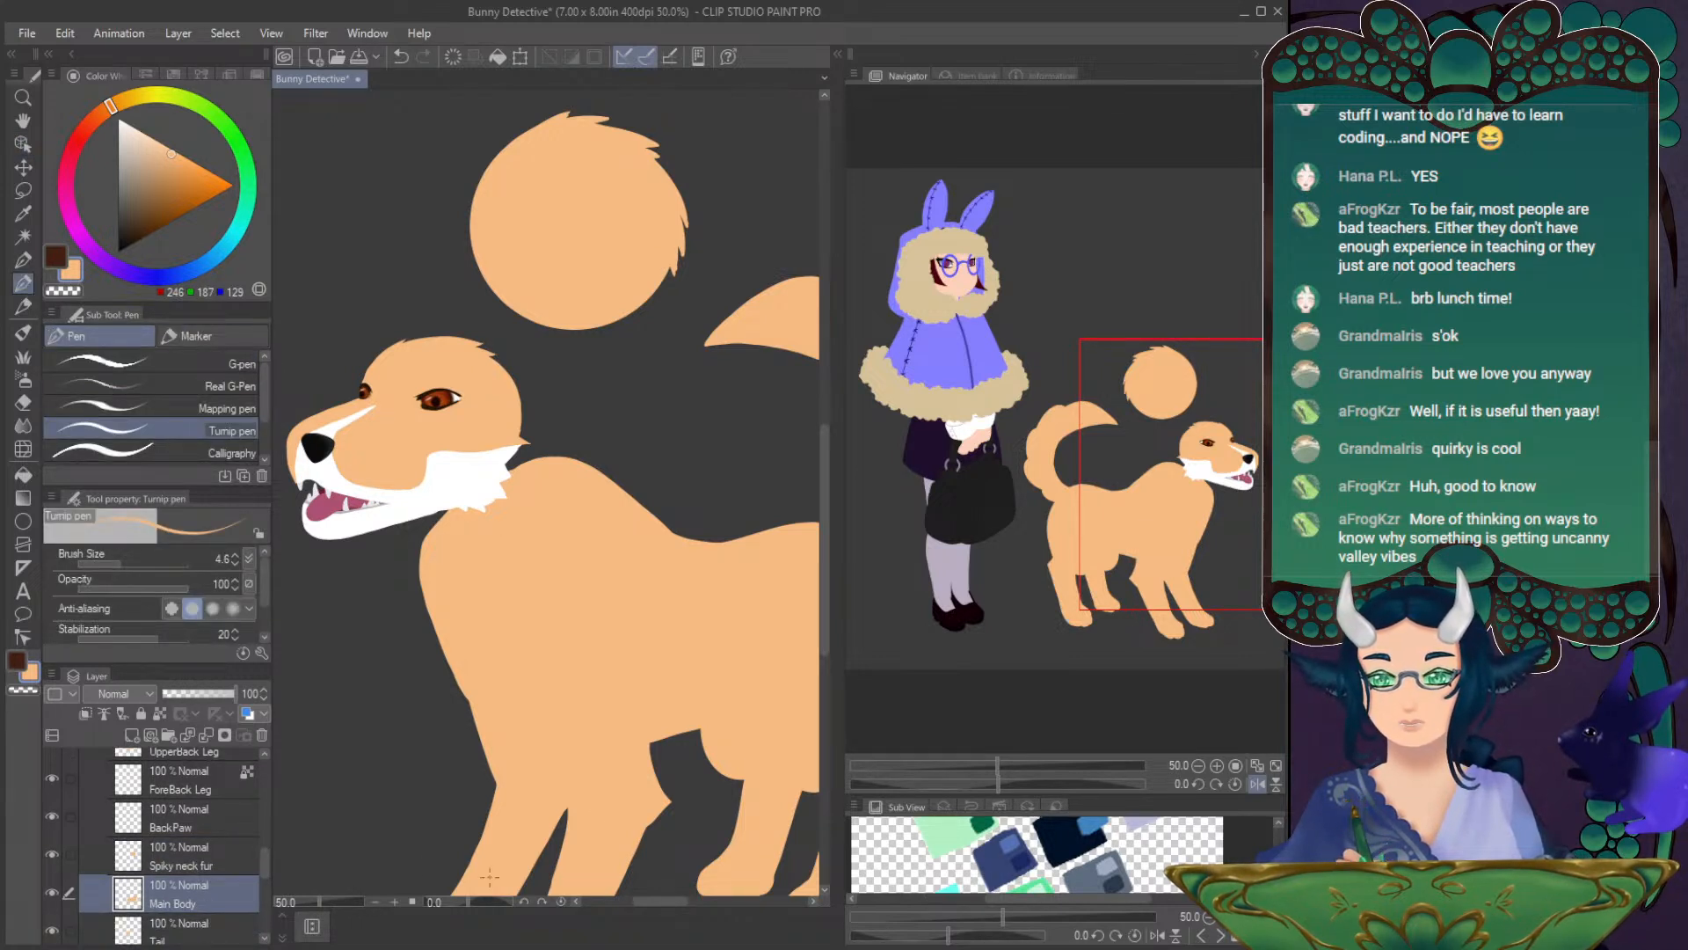
pyautogui.moveTo(1073, 478); pyautogui.dragTo(1083, 499)
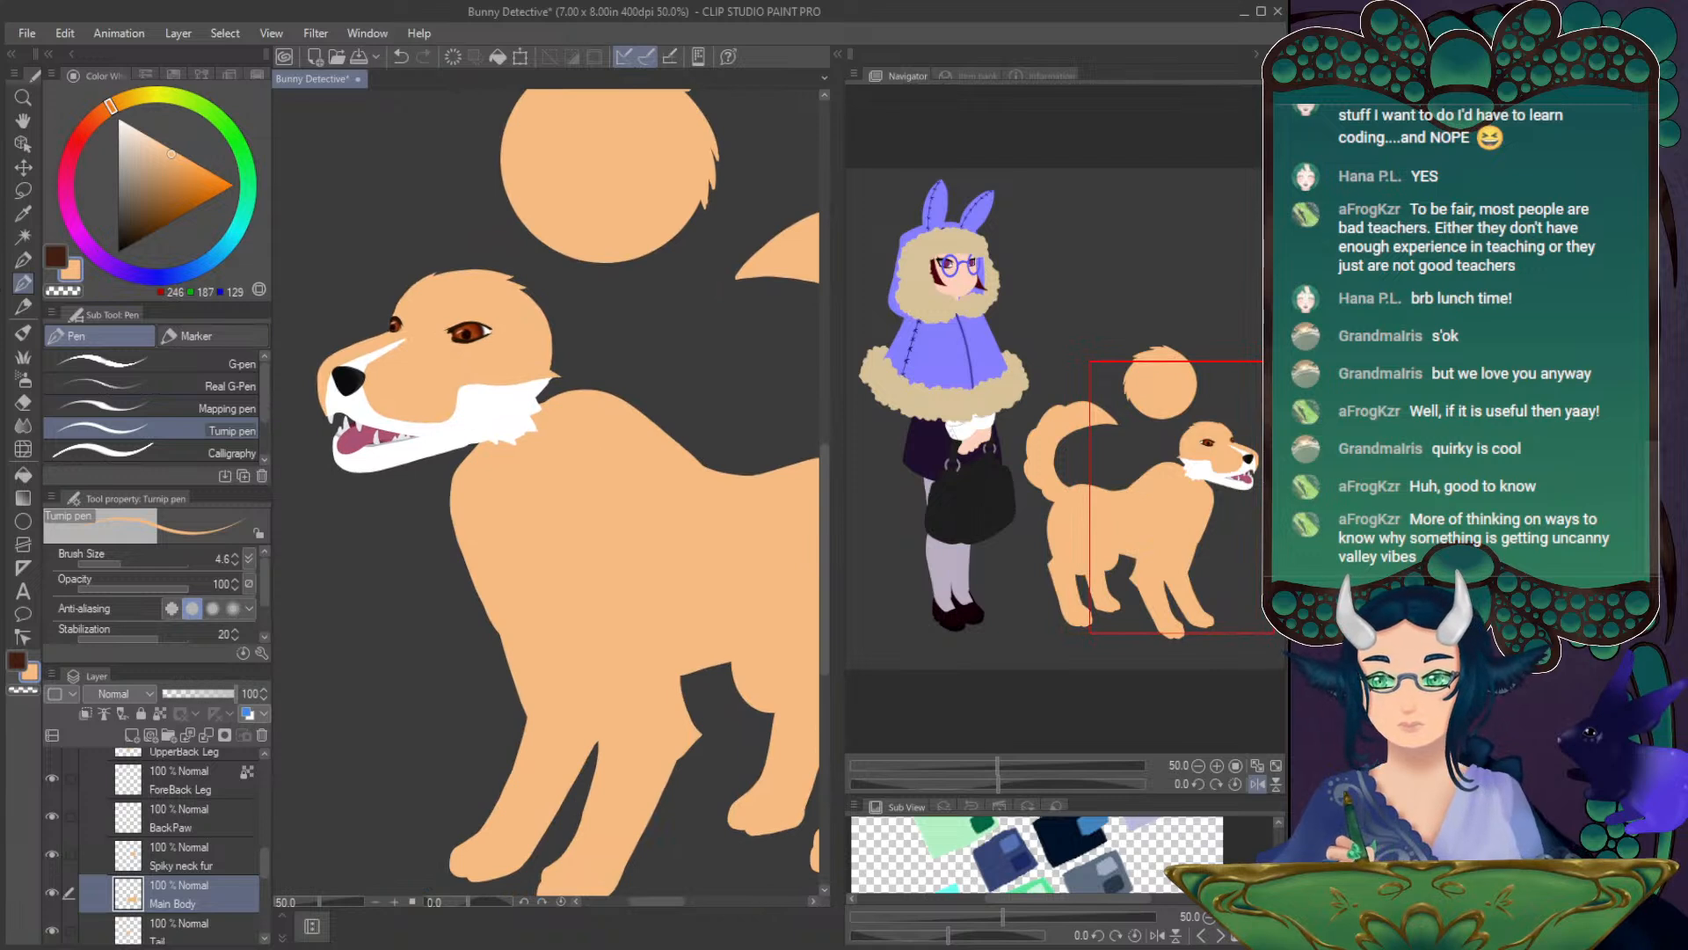
pyautogui.click(131, 563)
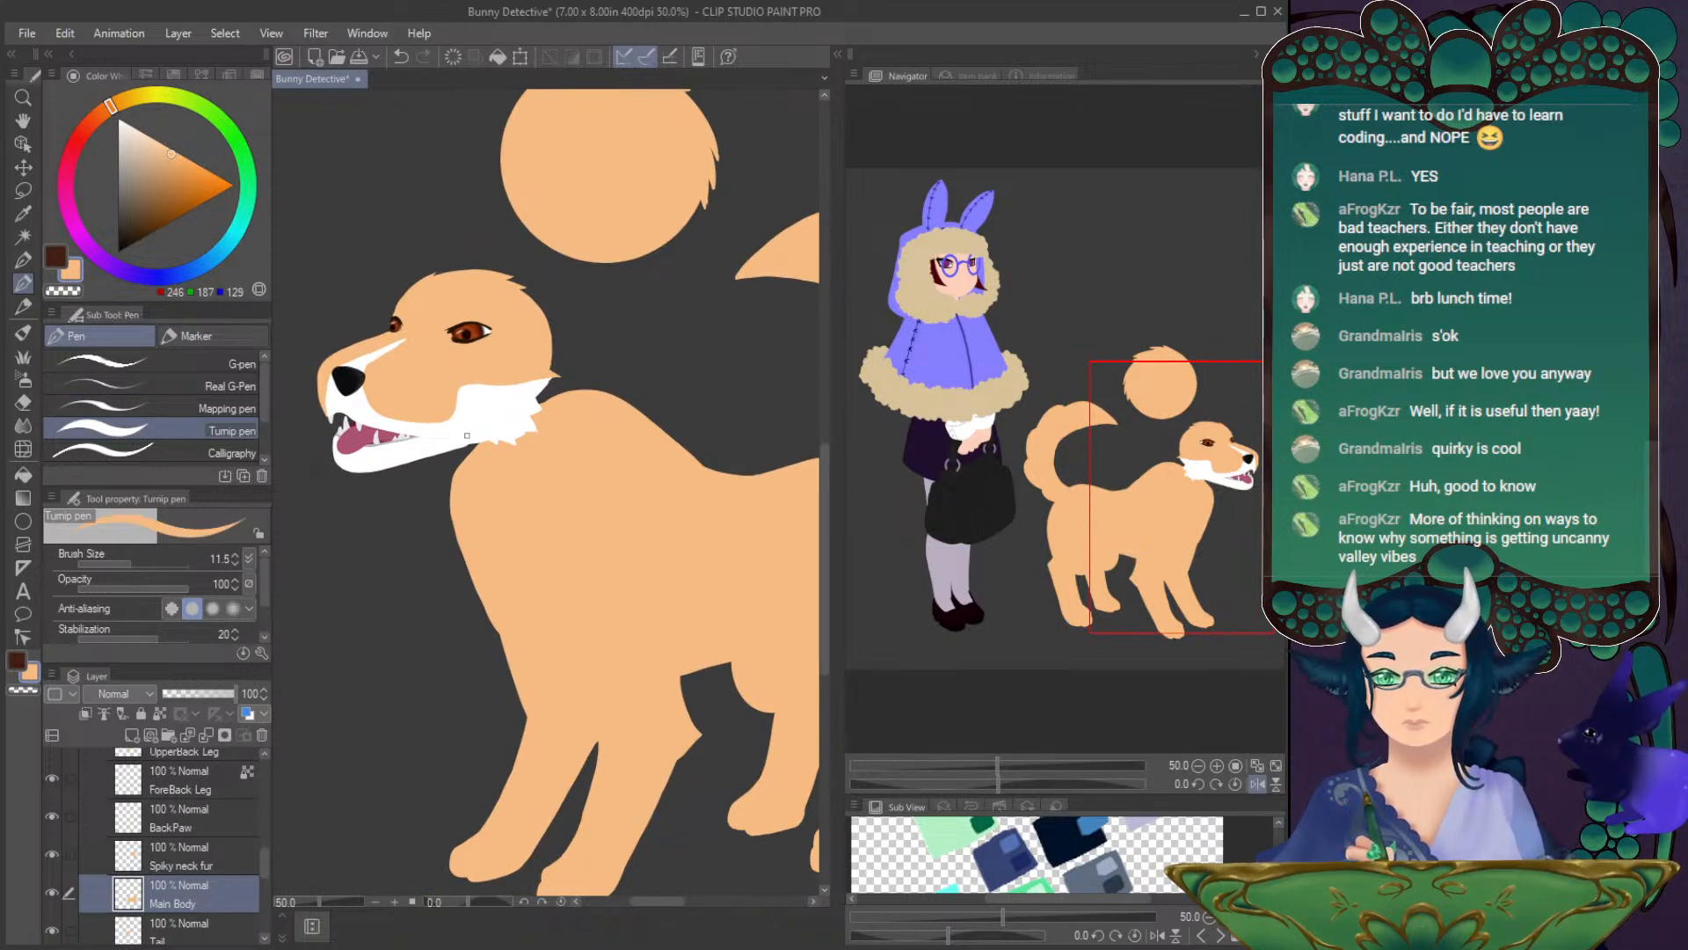
pyautogui.moveTo(446, 447); pyautogui.dragTo(451, 520)
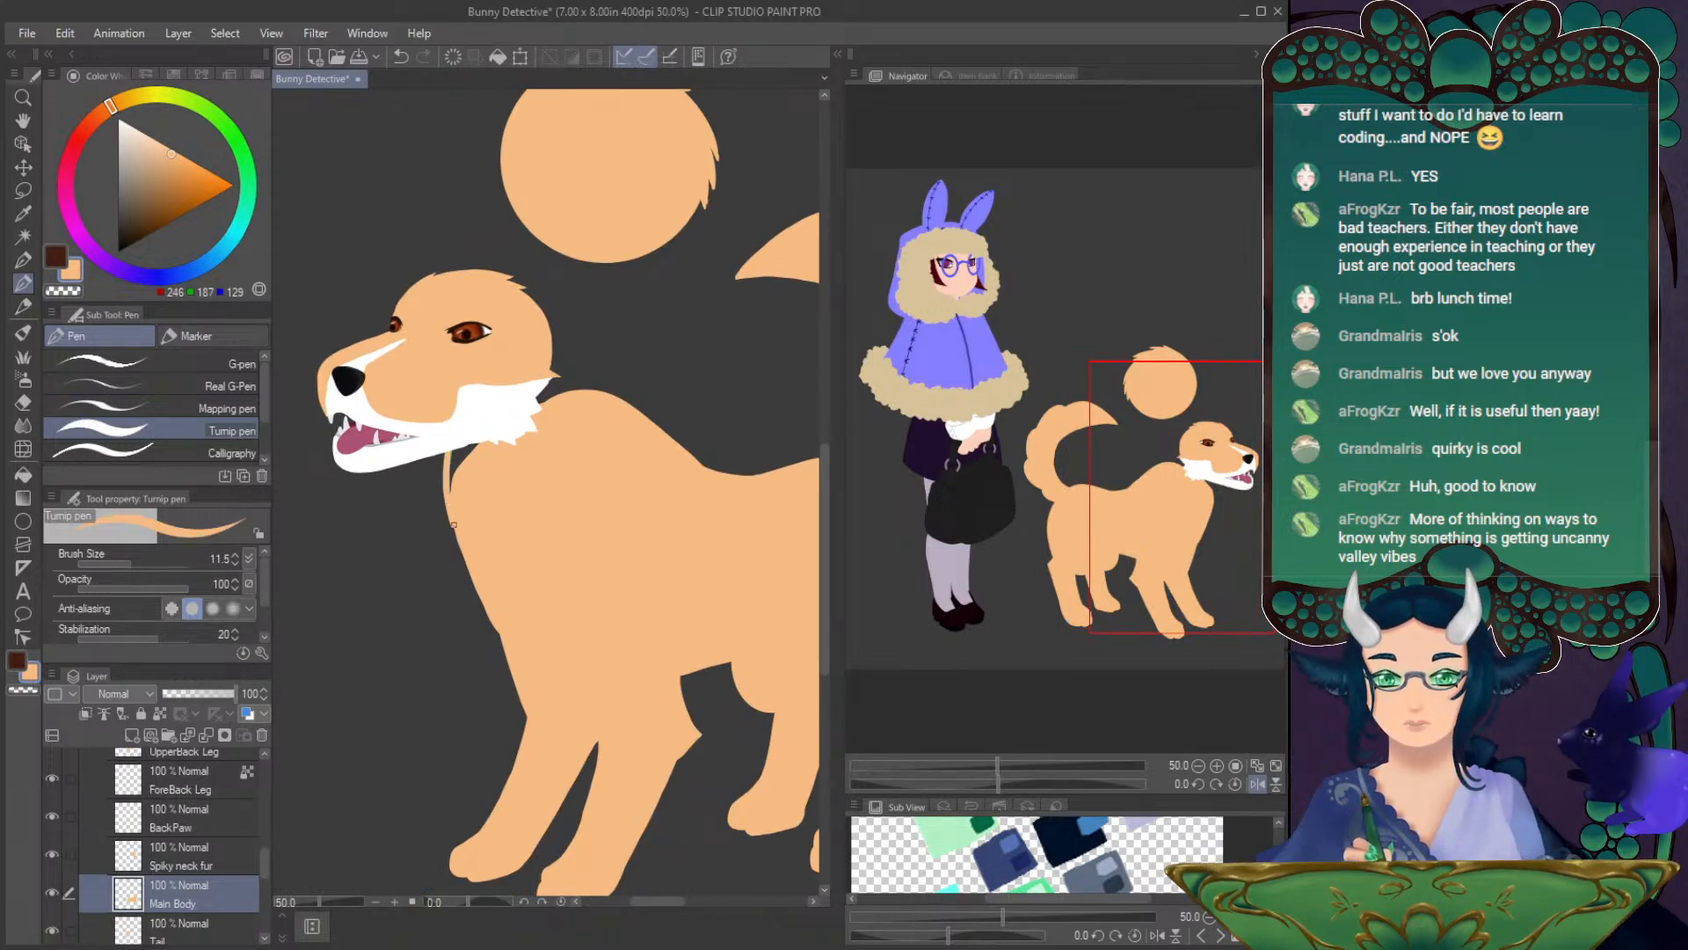
pyautogui.hotkey('ctrl', 'z')
# - Lower the Head folder's opacity, try another pen stroke from the cheek down to the neck on Main Body, and undo it
pyautogui.moveTo(261, 858); pyautogui.dragTo(262, 794)
pyautogui.click(218, 792)
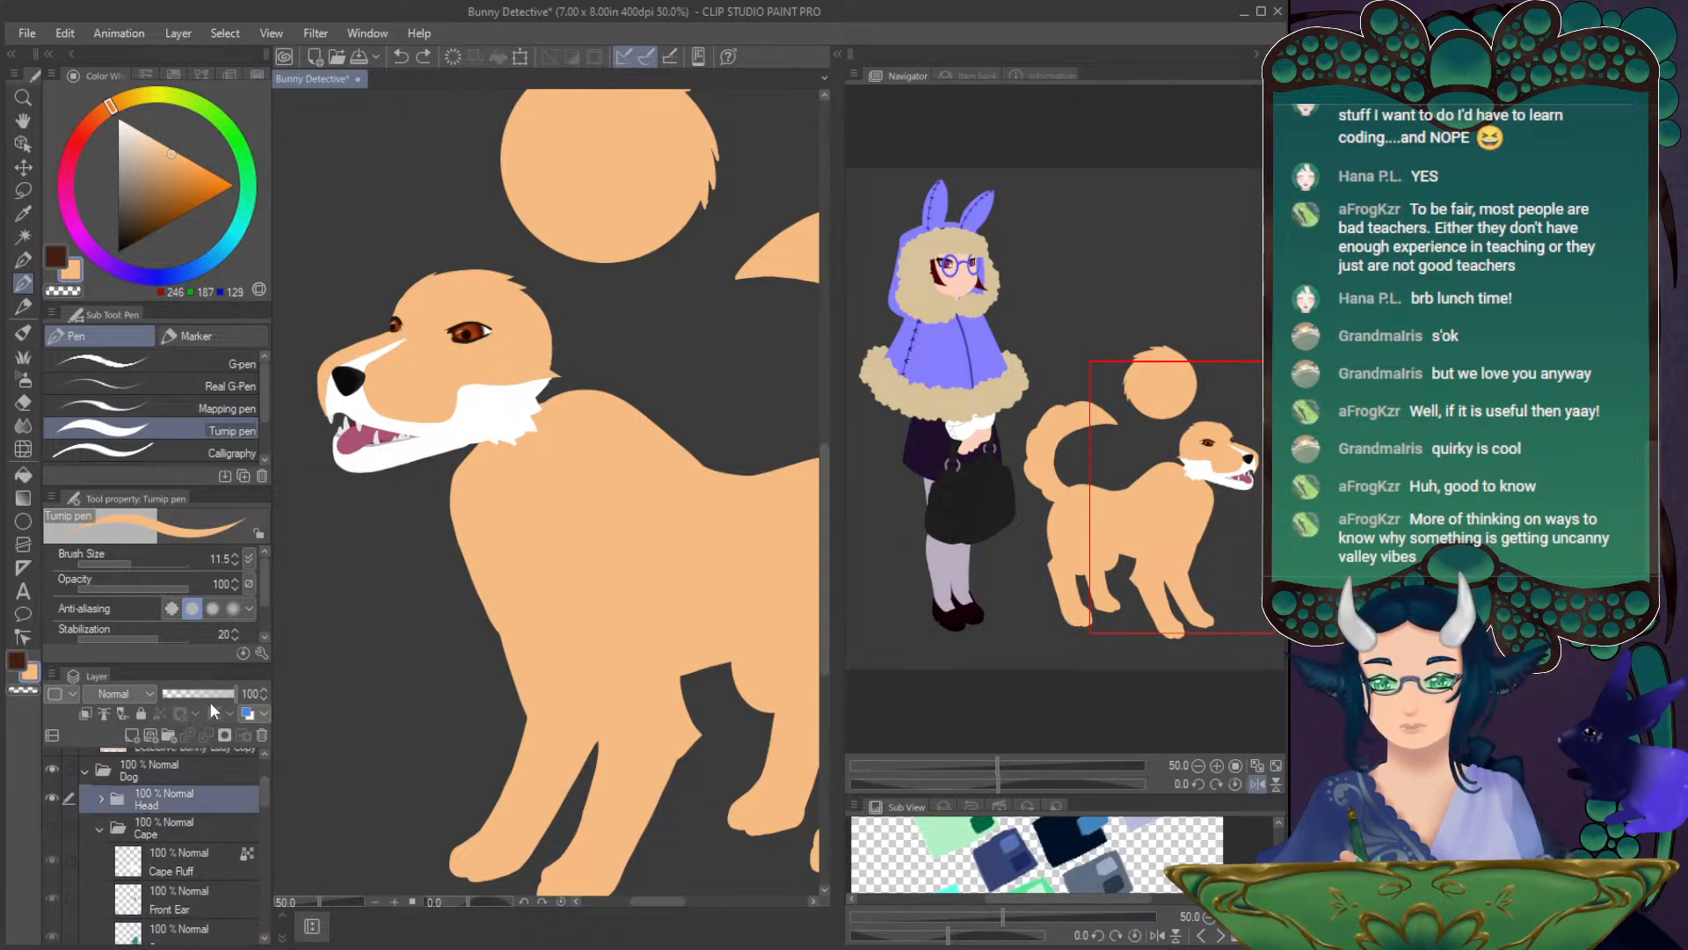
pyautogui.click(202, 691)
pyautogui.moveTo(203, 691); pyautogui.dragTo(195, 691)
pyautogui.moveTo(262, 788); pyautogui.dragTo(265, 876)
pyautogui.click(204, 832)
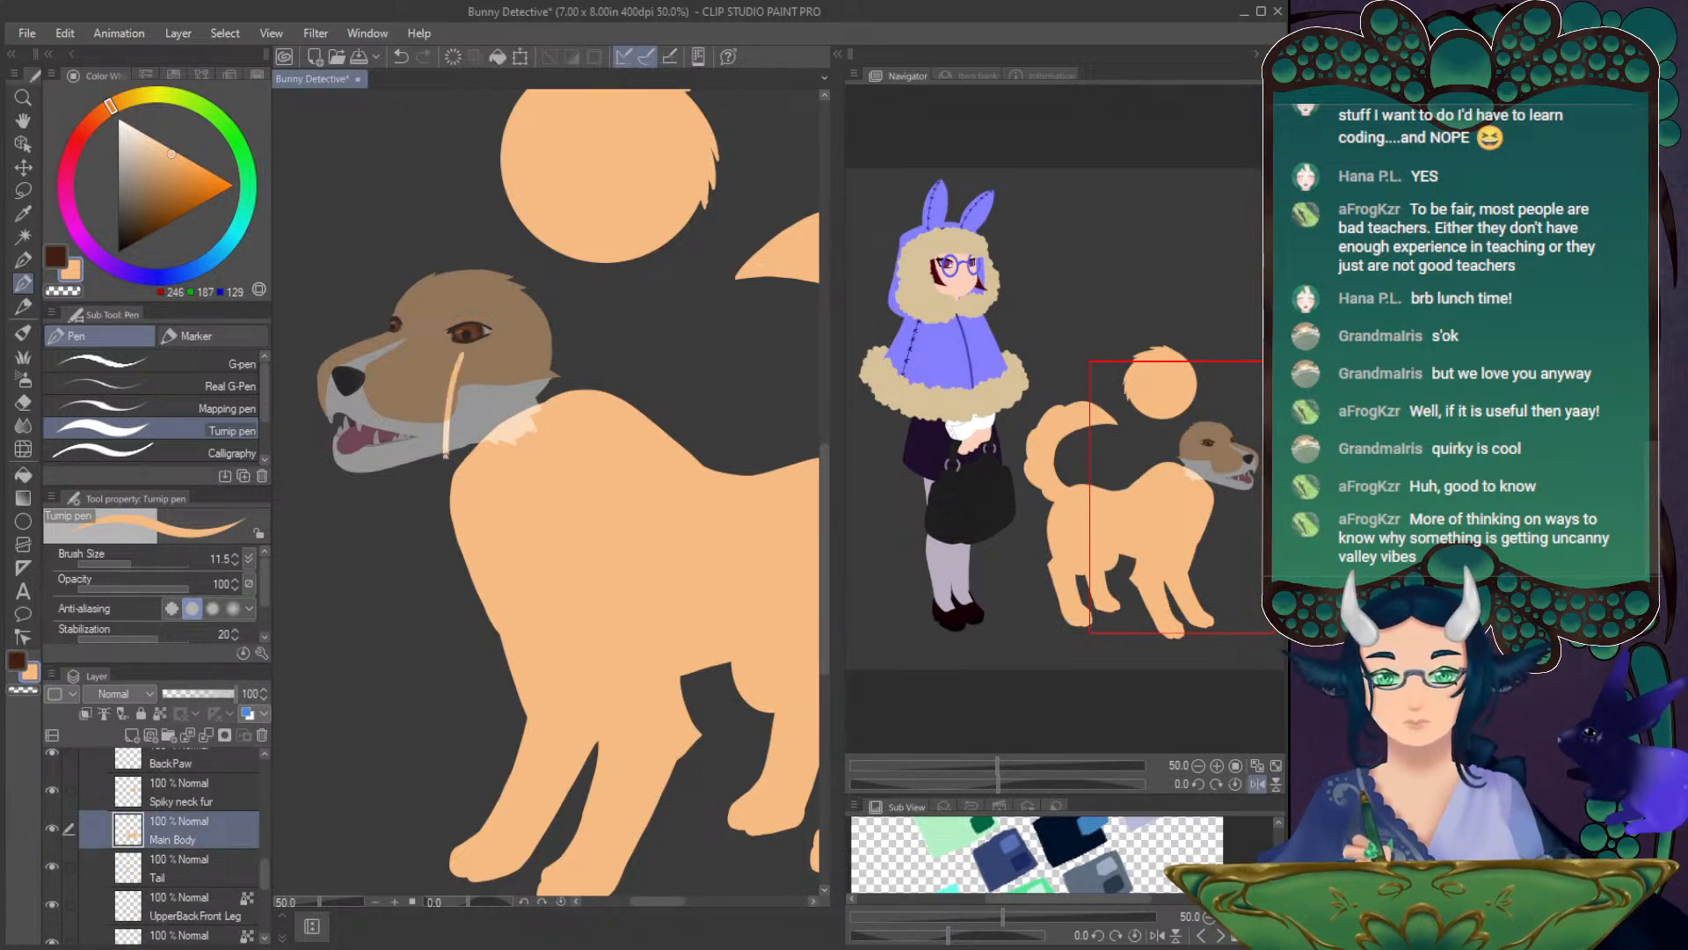
pyautogui.hotkey('ctrl', 'z')
pyautogui.moveTo(1158, 462); pyautogui.dragTo(1150, 442)
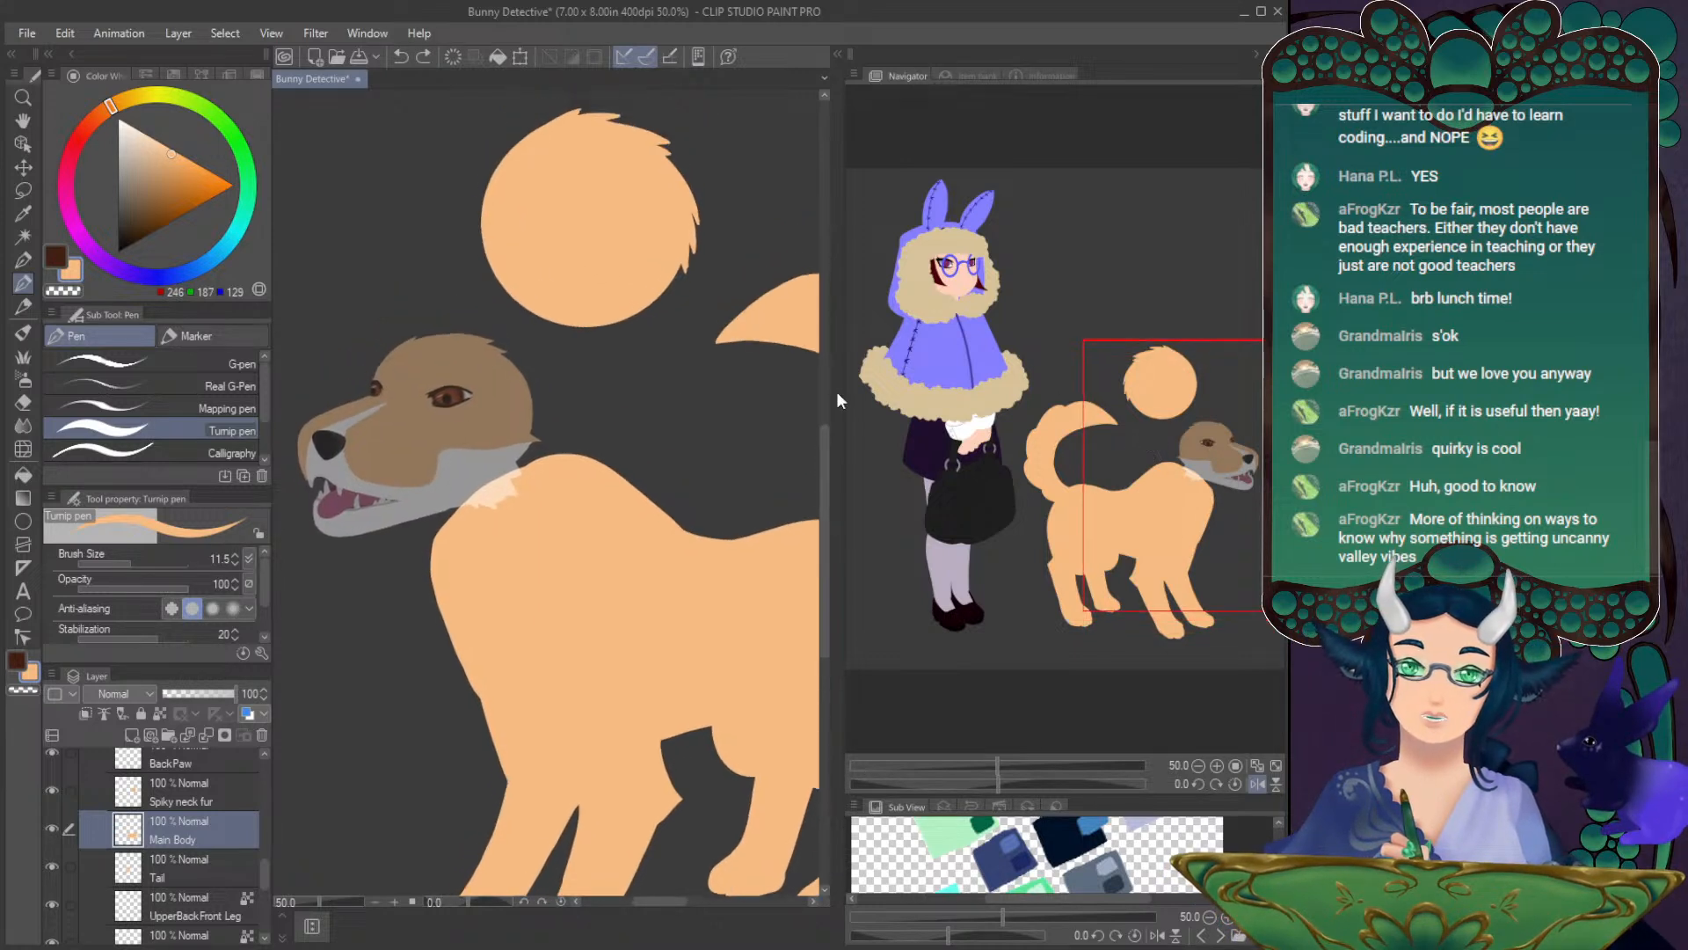
# - Move the Spiky neck fur layer back over the dog's neck, just behind the head
pyautogui.click(22, 167)
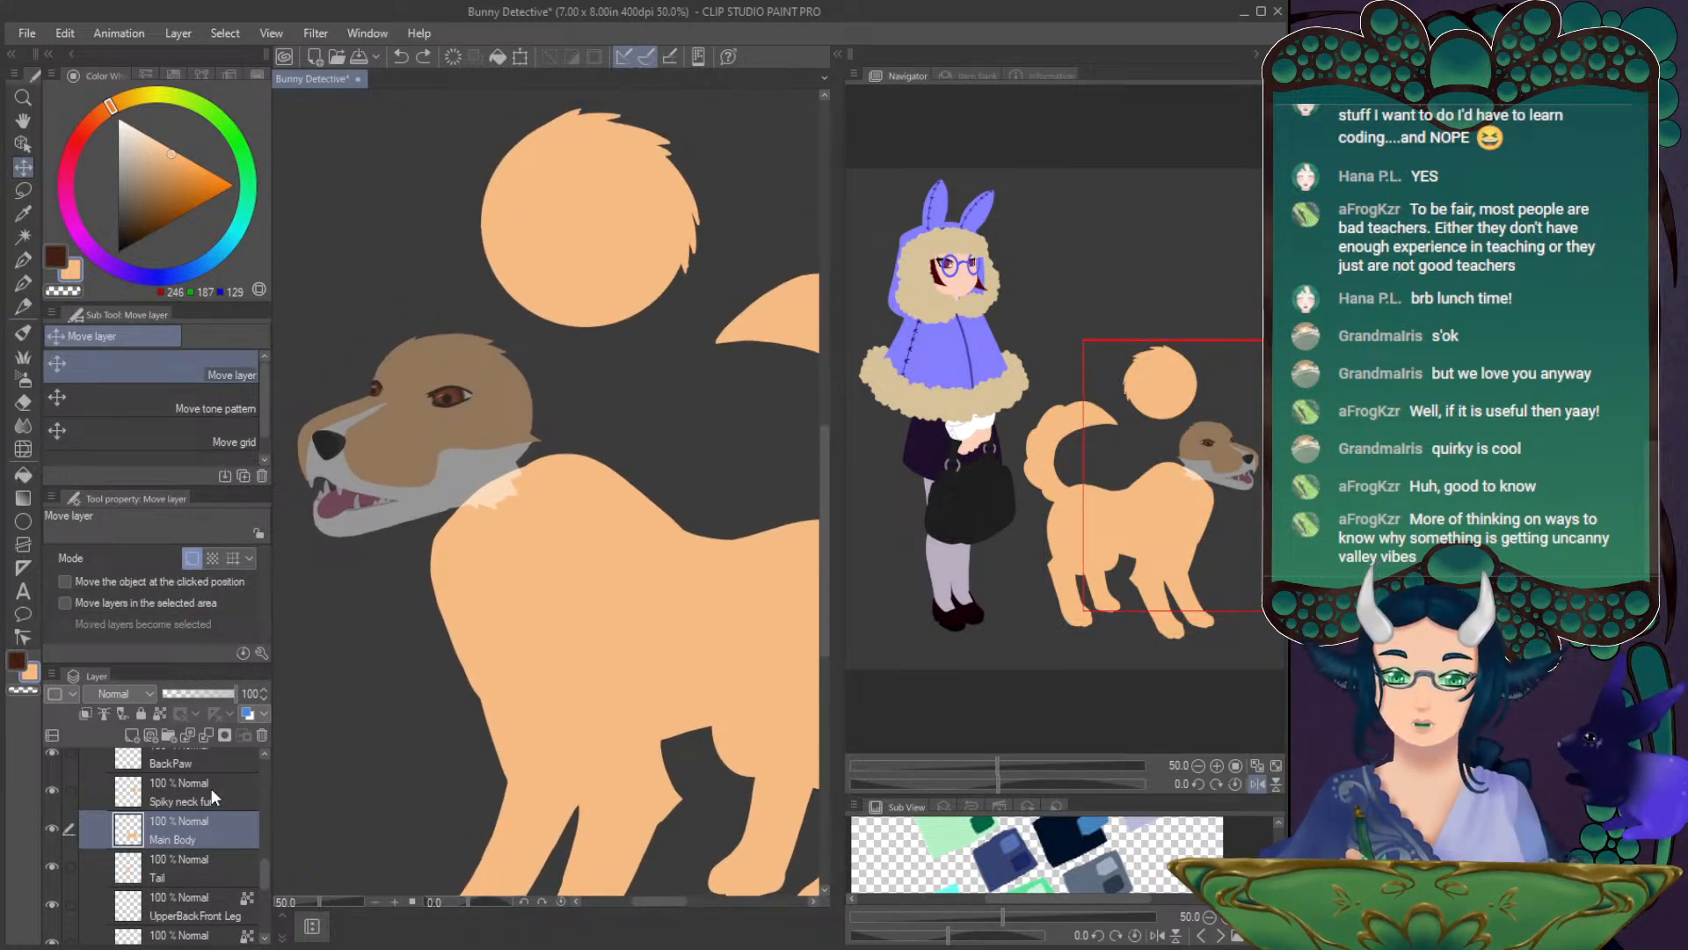
pyautogui.click(181, 792)
pyautogui.moveTo(609, 249); pyautogui.dragTo(533, 520)
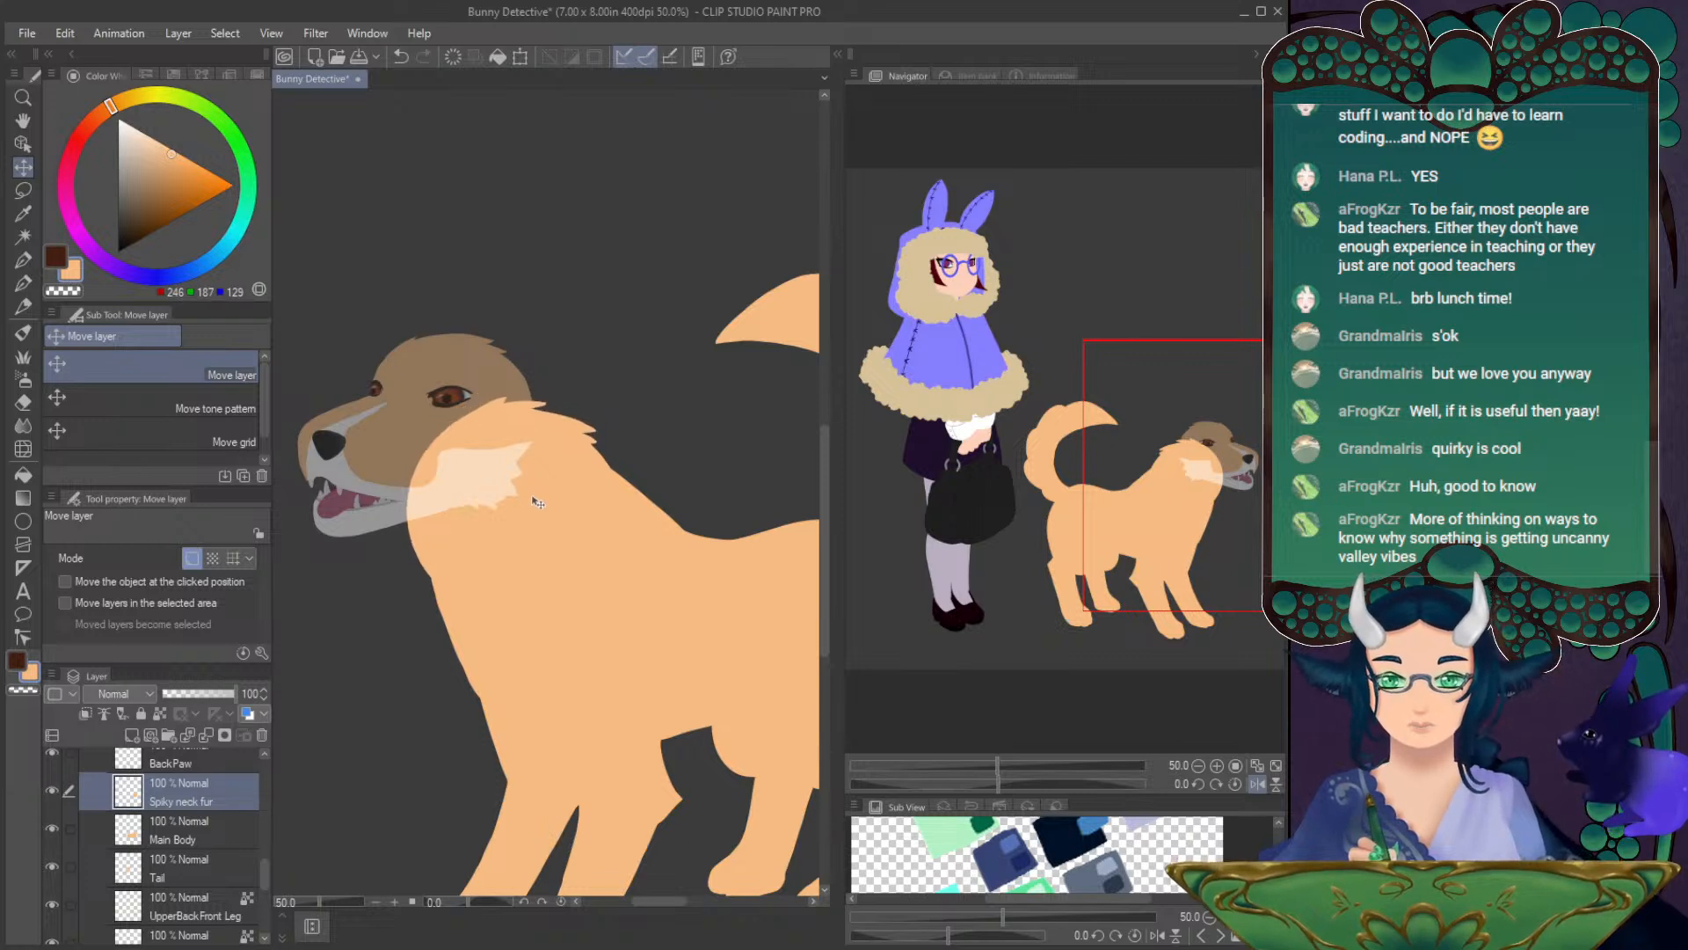
# - Show the Cape folder again and set the Head folder's opacity to 100%
pyautogui.moveTo(262, 889); pyautogui.dragTo(256, 768)
pyautogui.click(52, 816)
pyautogui.click(160, 889)
pyautogui.moveTo(203, 693); pyautogui.dragTo(239, 693)
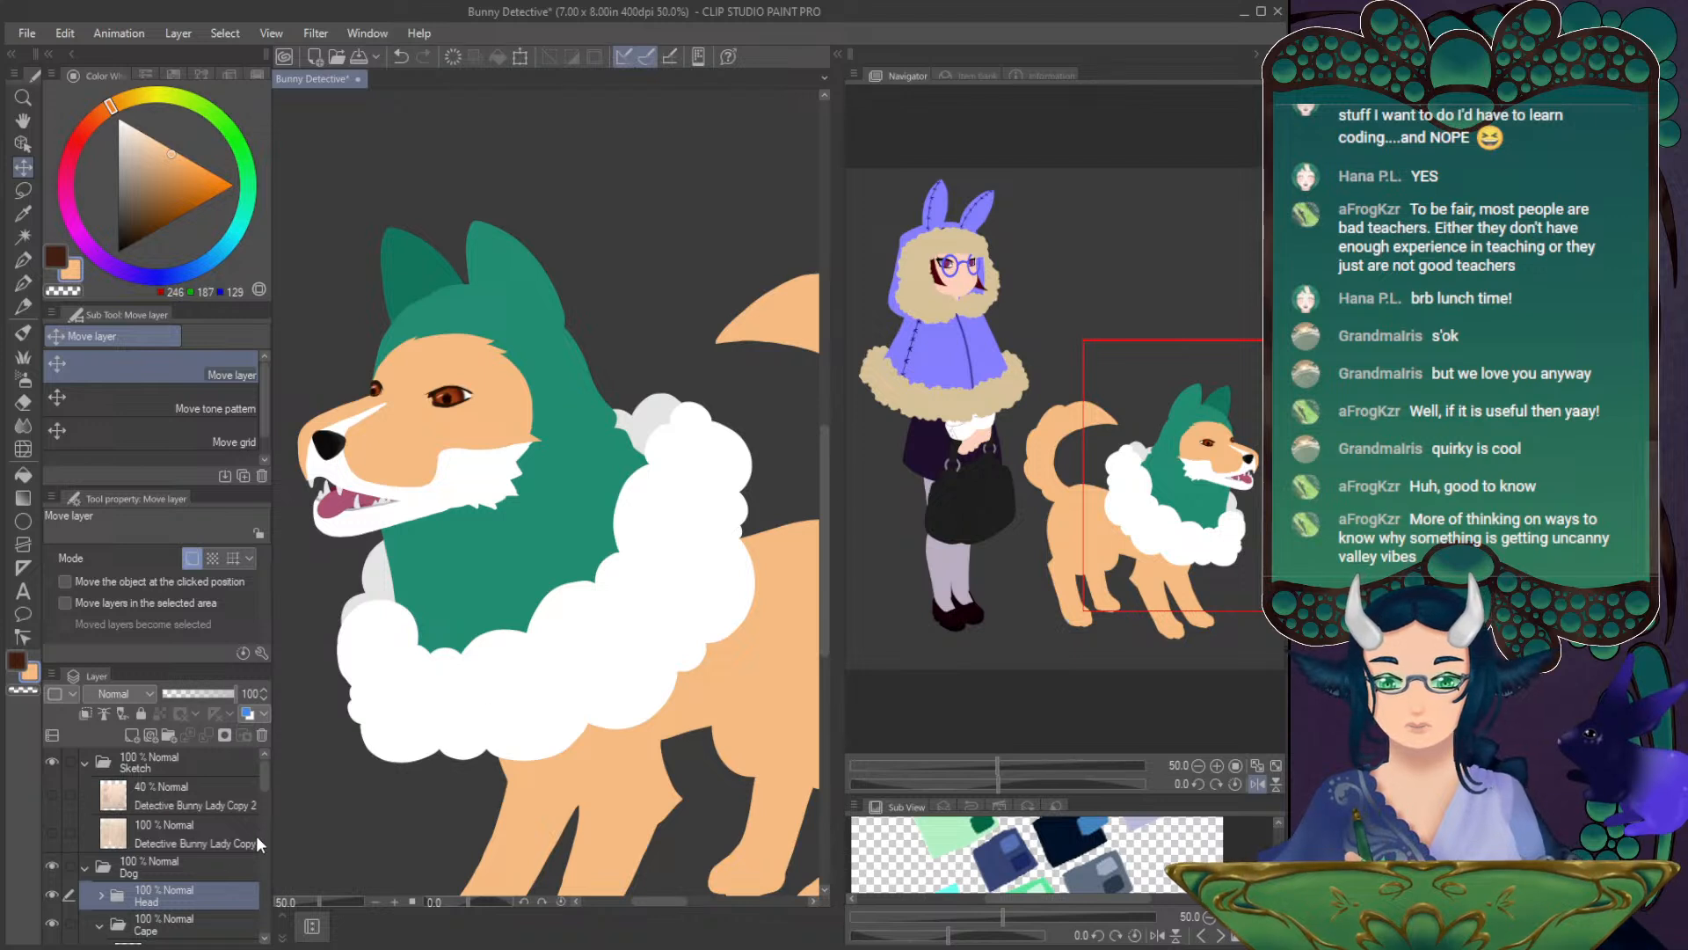
# - Expand the Head folder, ready the Turnip pen for Layer 6, and set the Head layer's opacity to 76%
pyautogui.moveTo(261, 776)
pyautogui.mouseDown()
pyautogui.moveTo(258, 796)
pyautogui.moveTo(257, 781)
pyautogui.mouseUp()
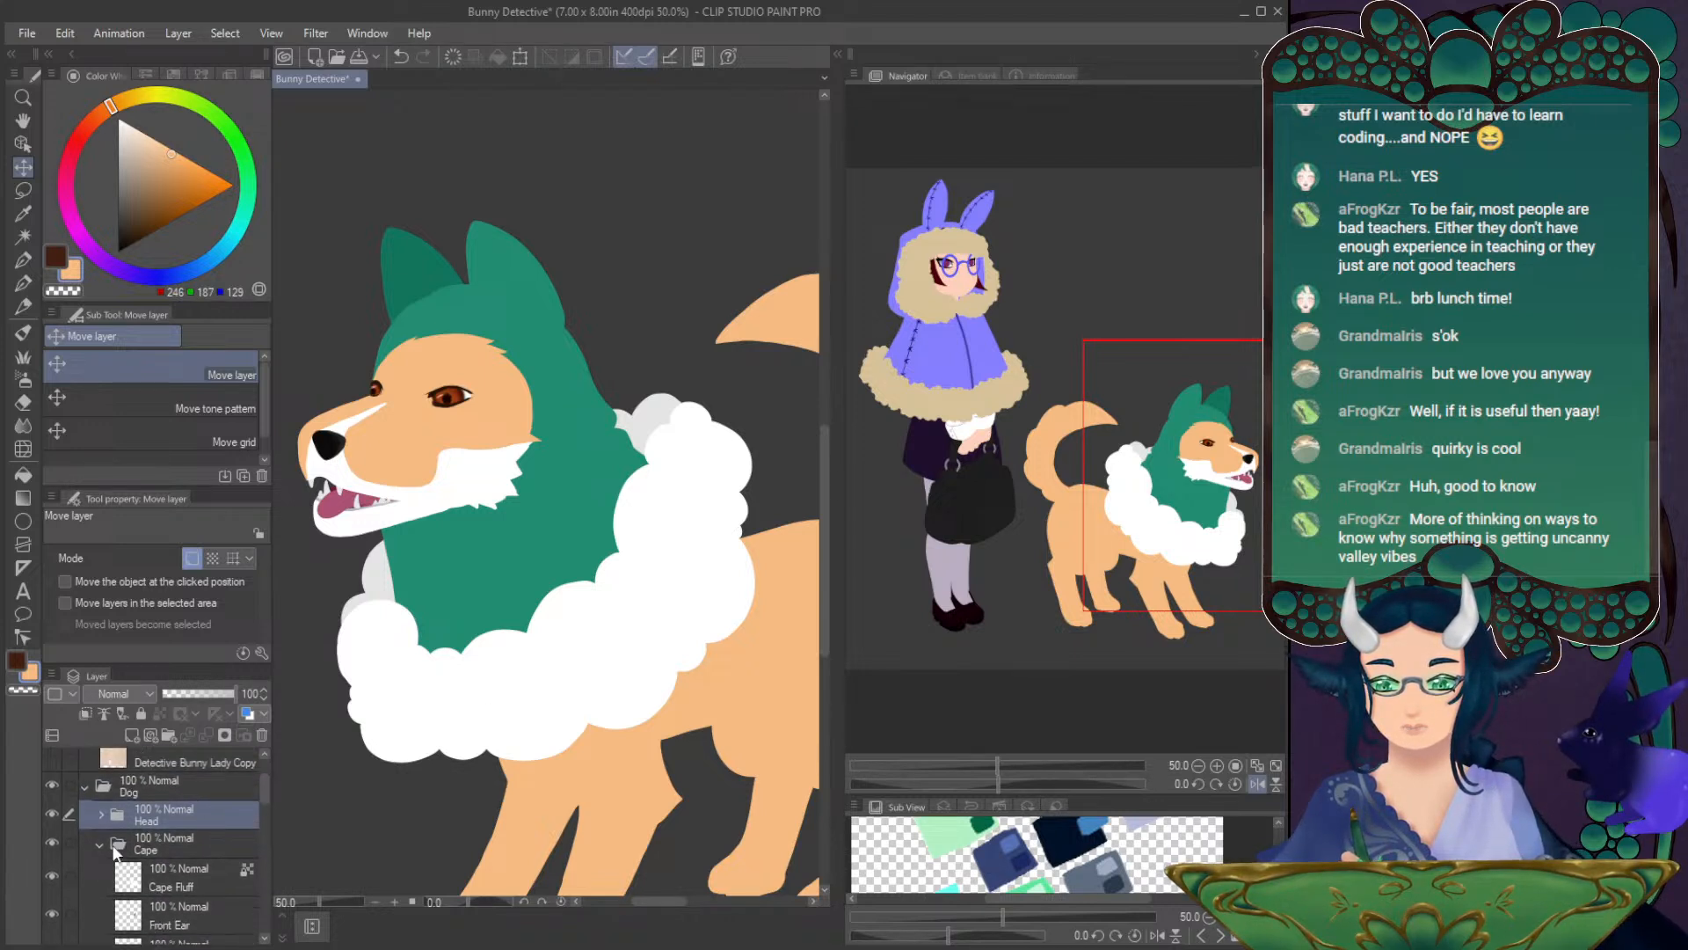
pyautogui.click(98, 816)
pyautogui.click(197, 897)
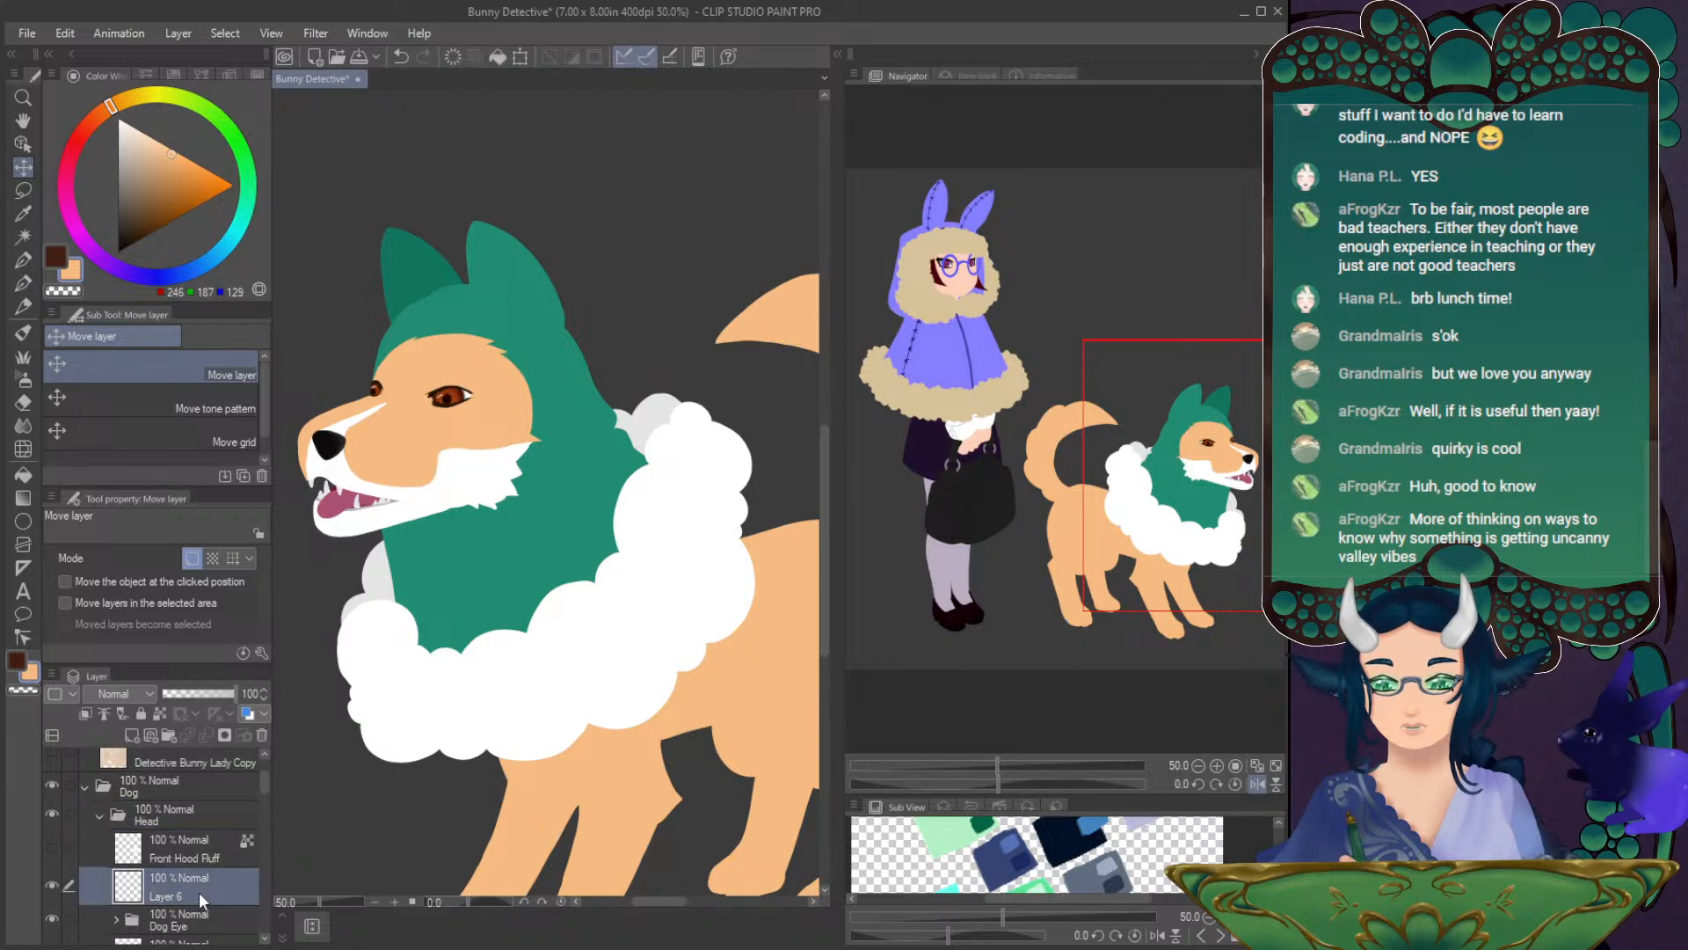
pyautogui.moveTo(1178, 417)
pyautogui.mouseDown()
pyautogui.moveTo(1135, 381)
pyautogui.moveTo(1186, 385)
pyautogui.mouseUp()
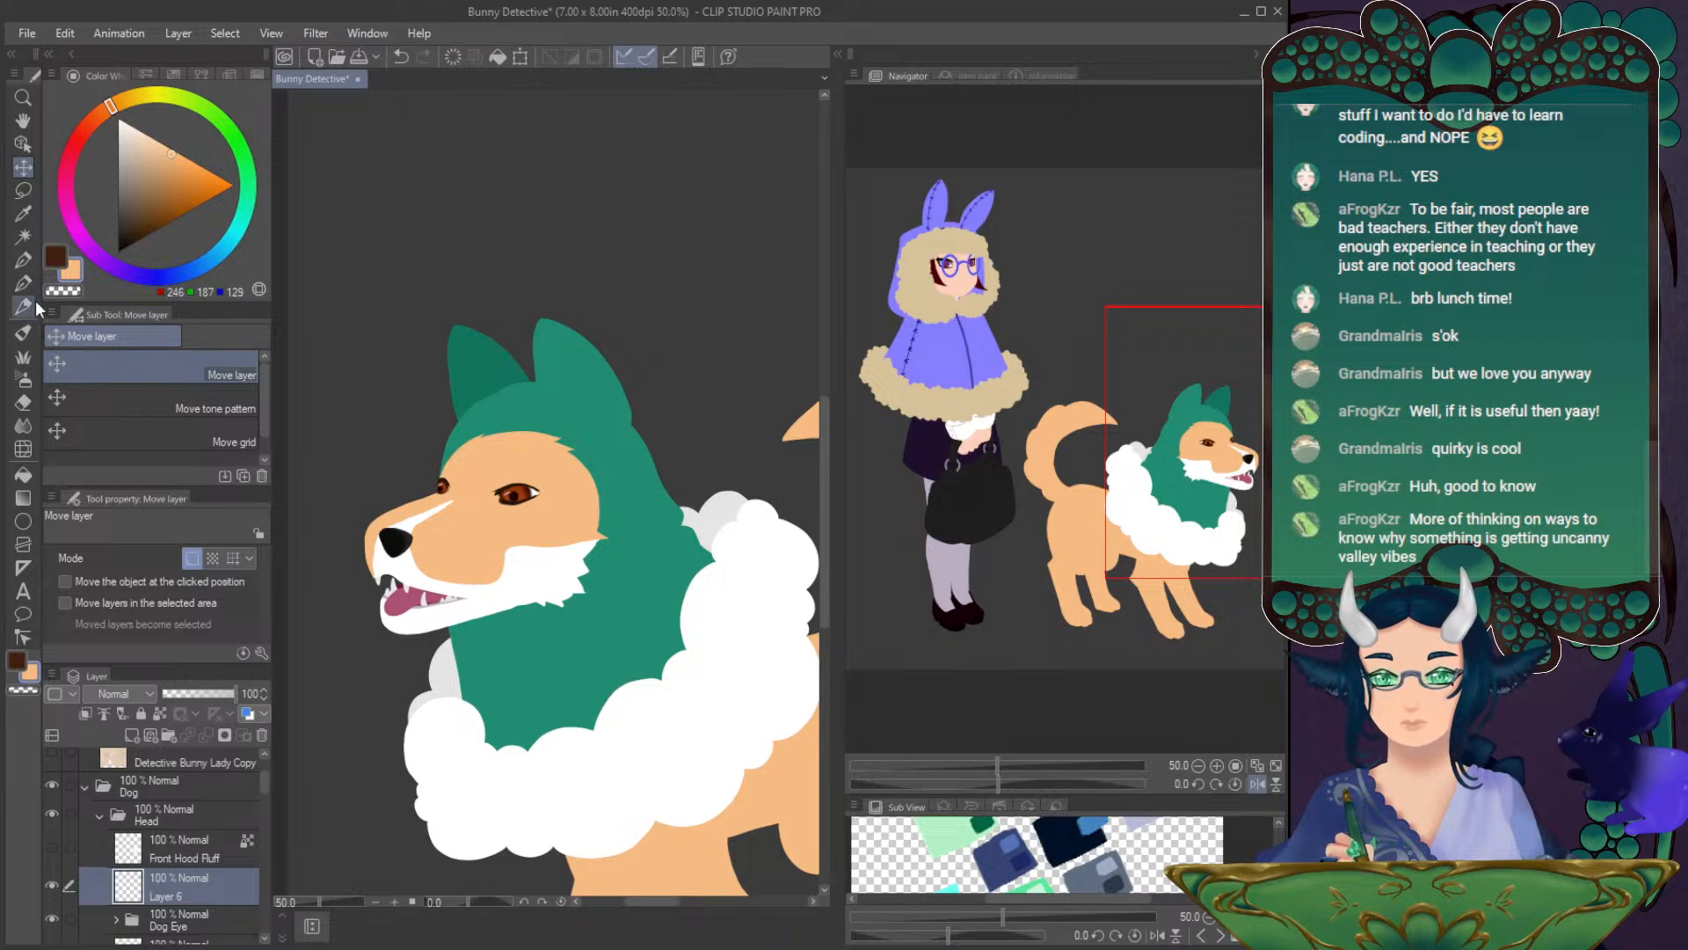
pyautogui.press('p')
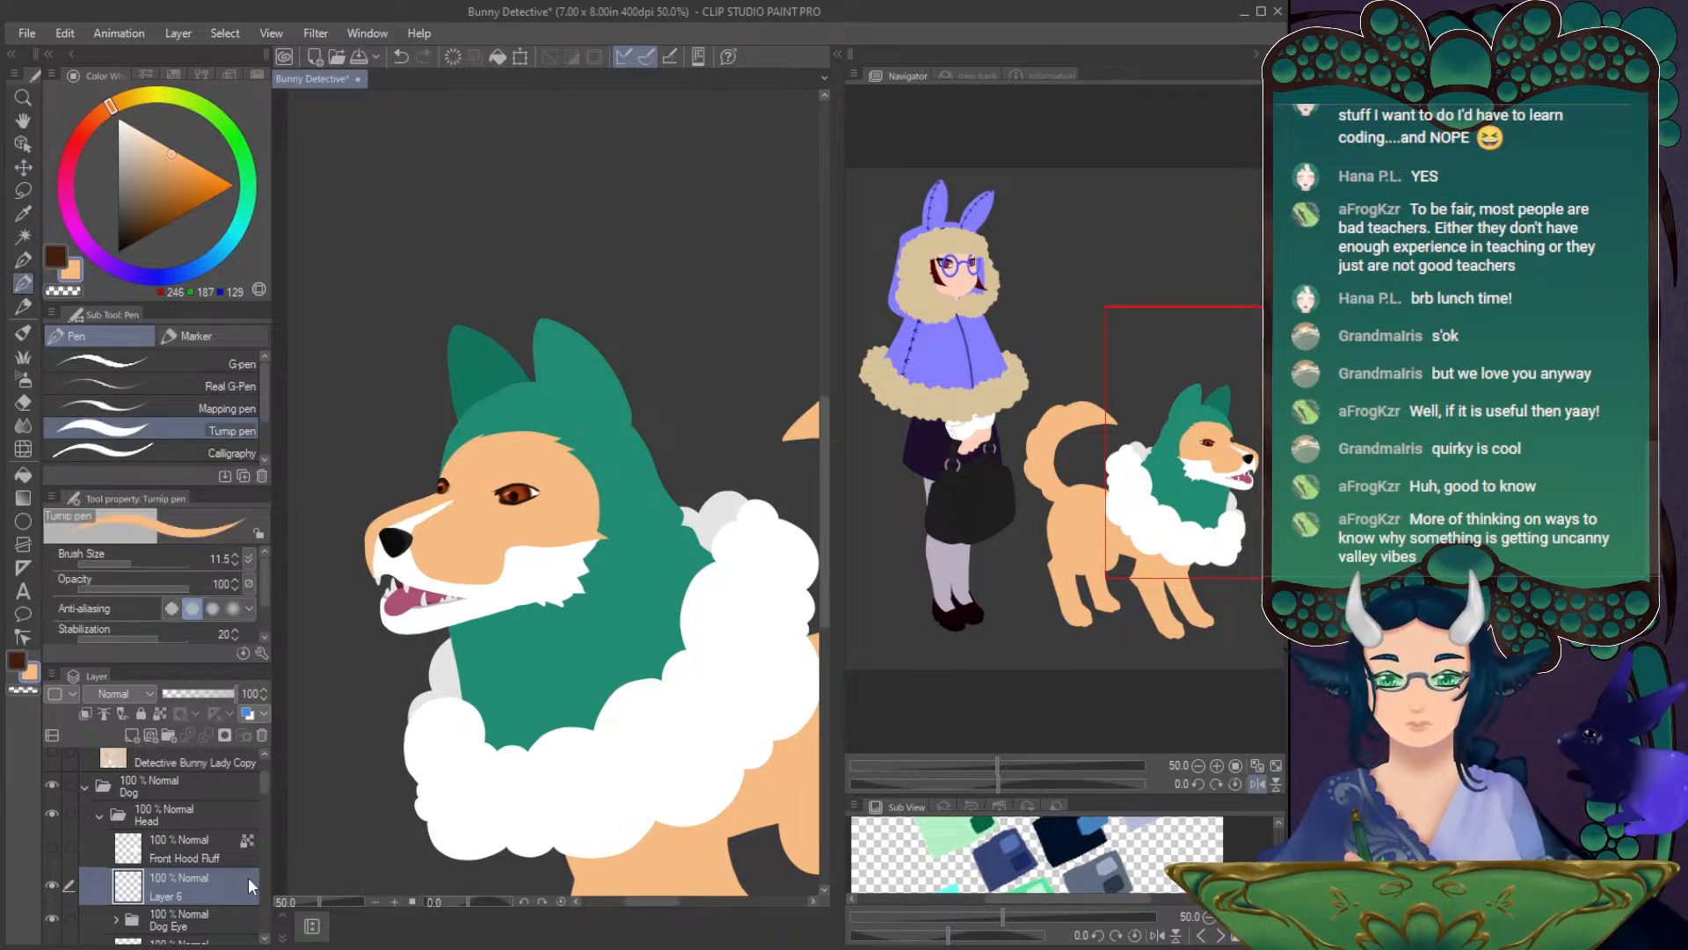
pyautogui.scroll(-3, 264, 785)
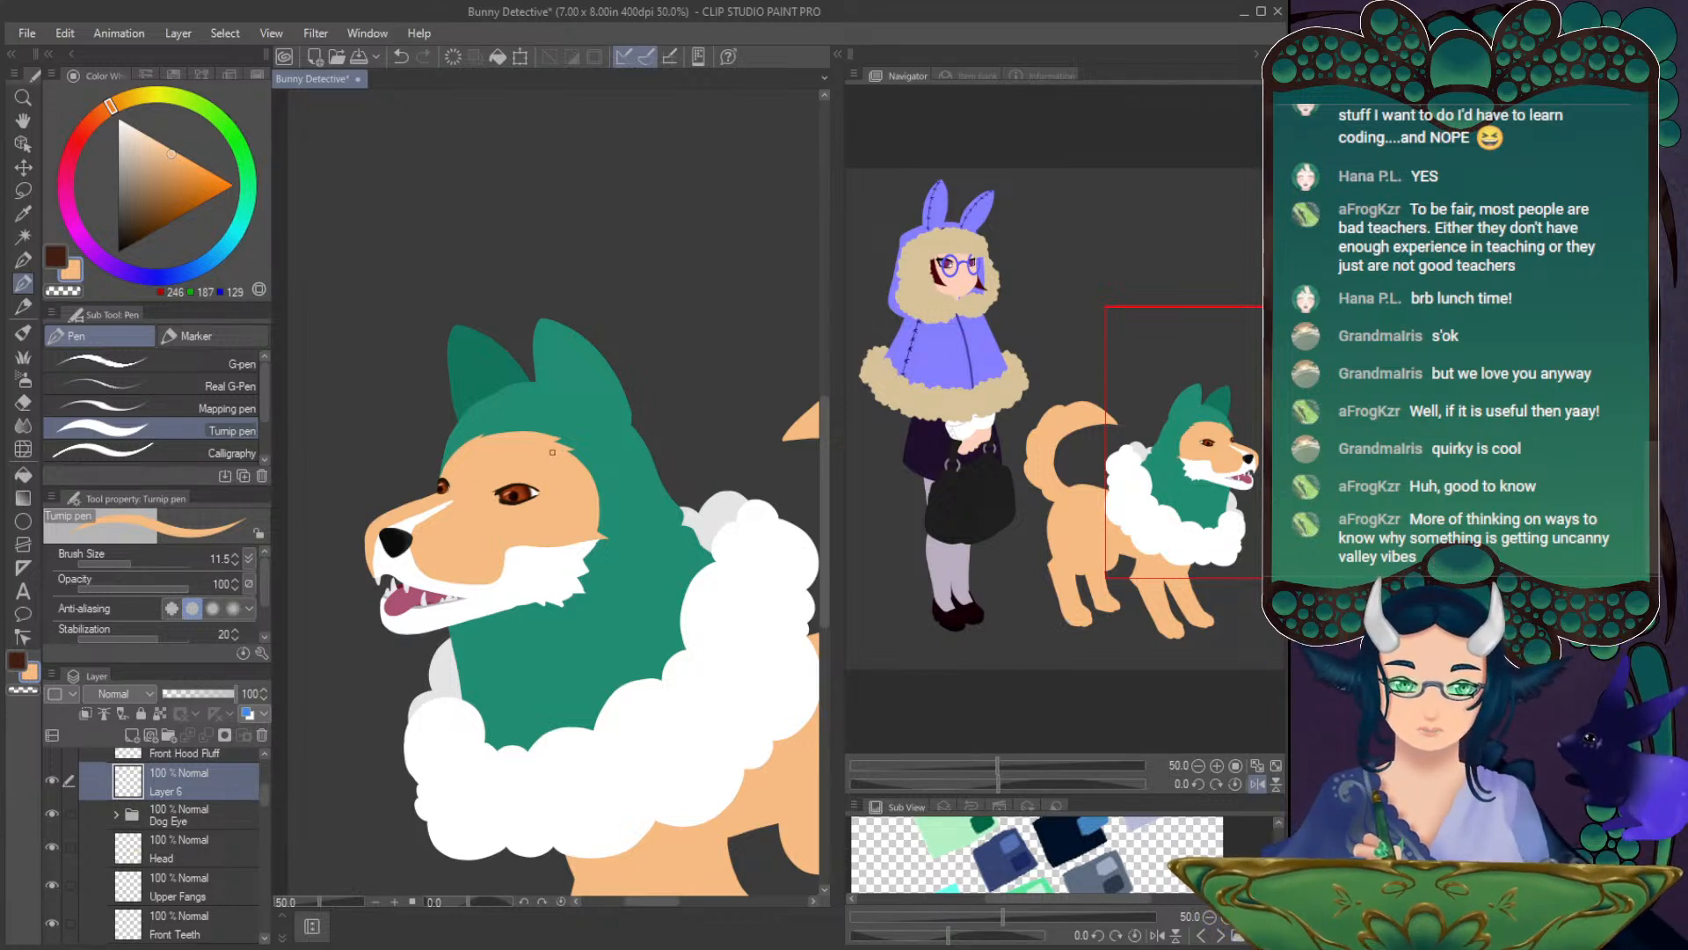
pyautogui.click(192, 849)
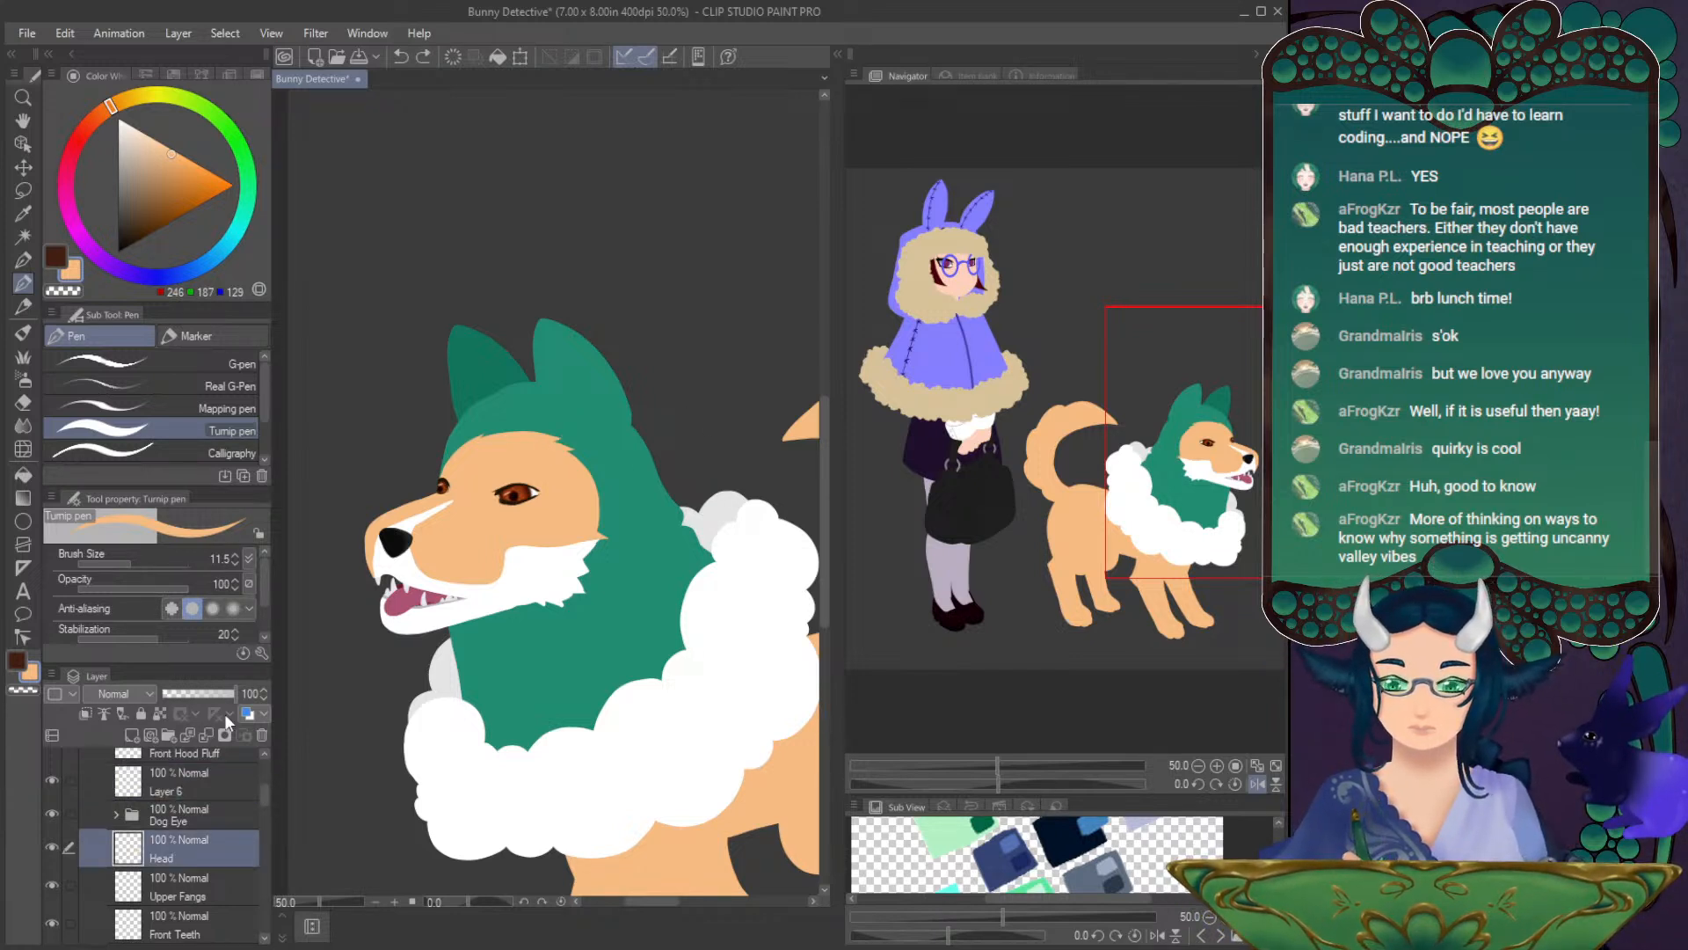
pyautogui.click(218, 692)
# - Outline the dog's near pointed ear on Layer 6 with the Turnip pen at size 11.5 and fill it with light orange
pyautogui.click(189, 782)
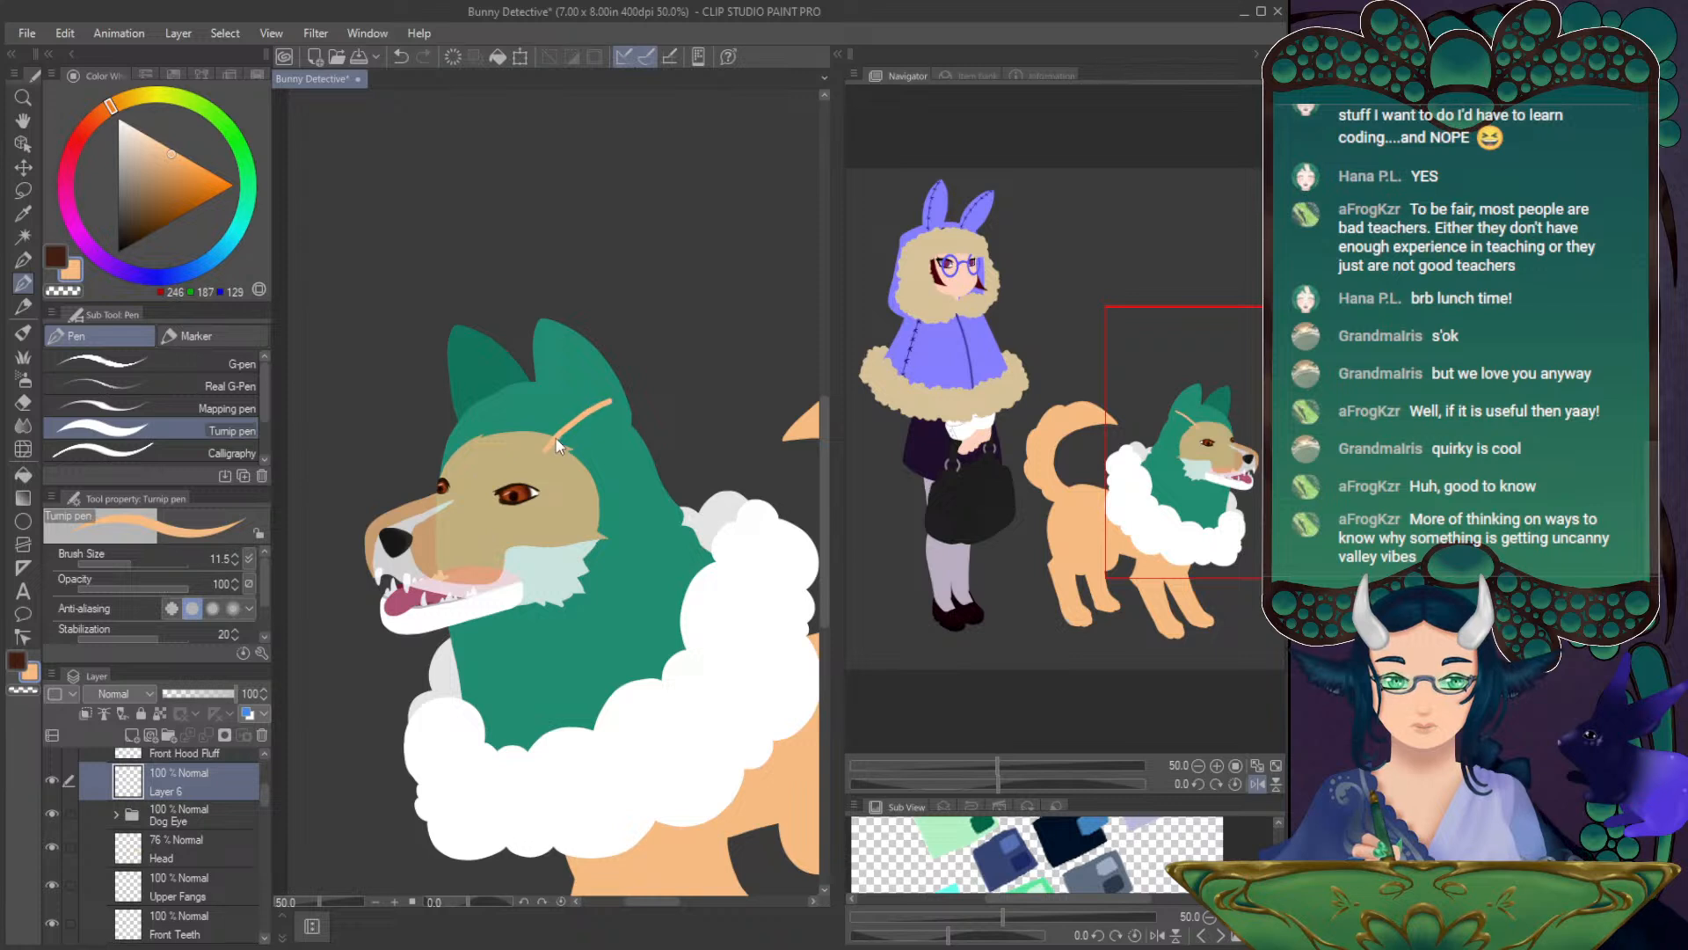
pyautogui.moveTo(546, 443); pyautogui.dragTo(591, 408)
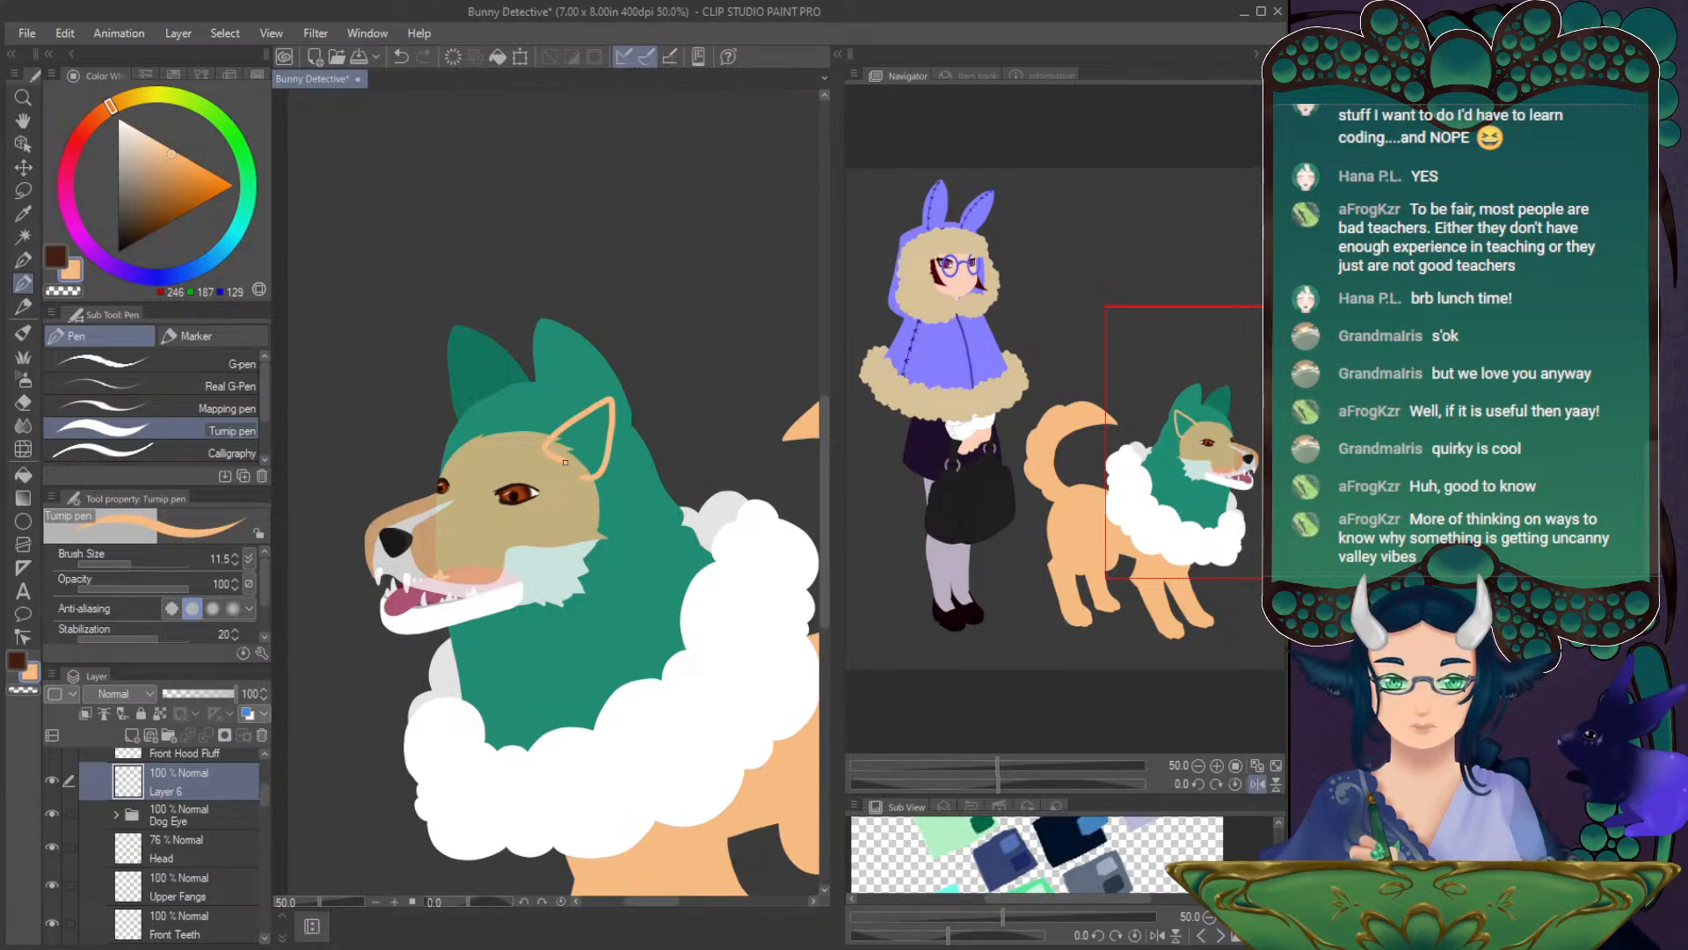
pyautogui.click(23, 475)
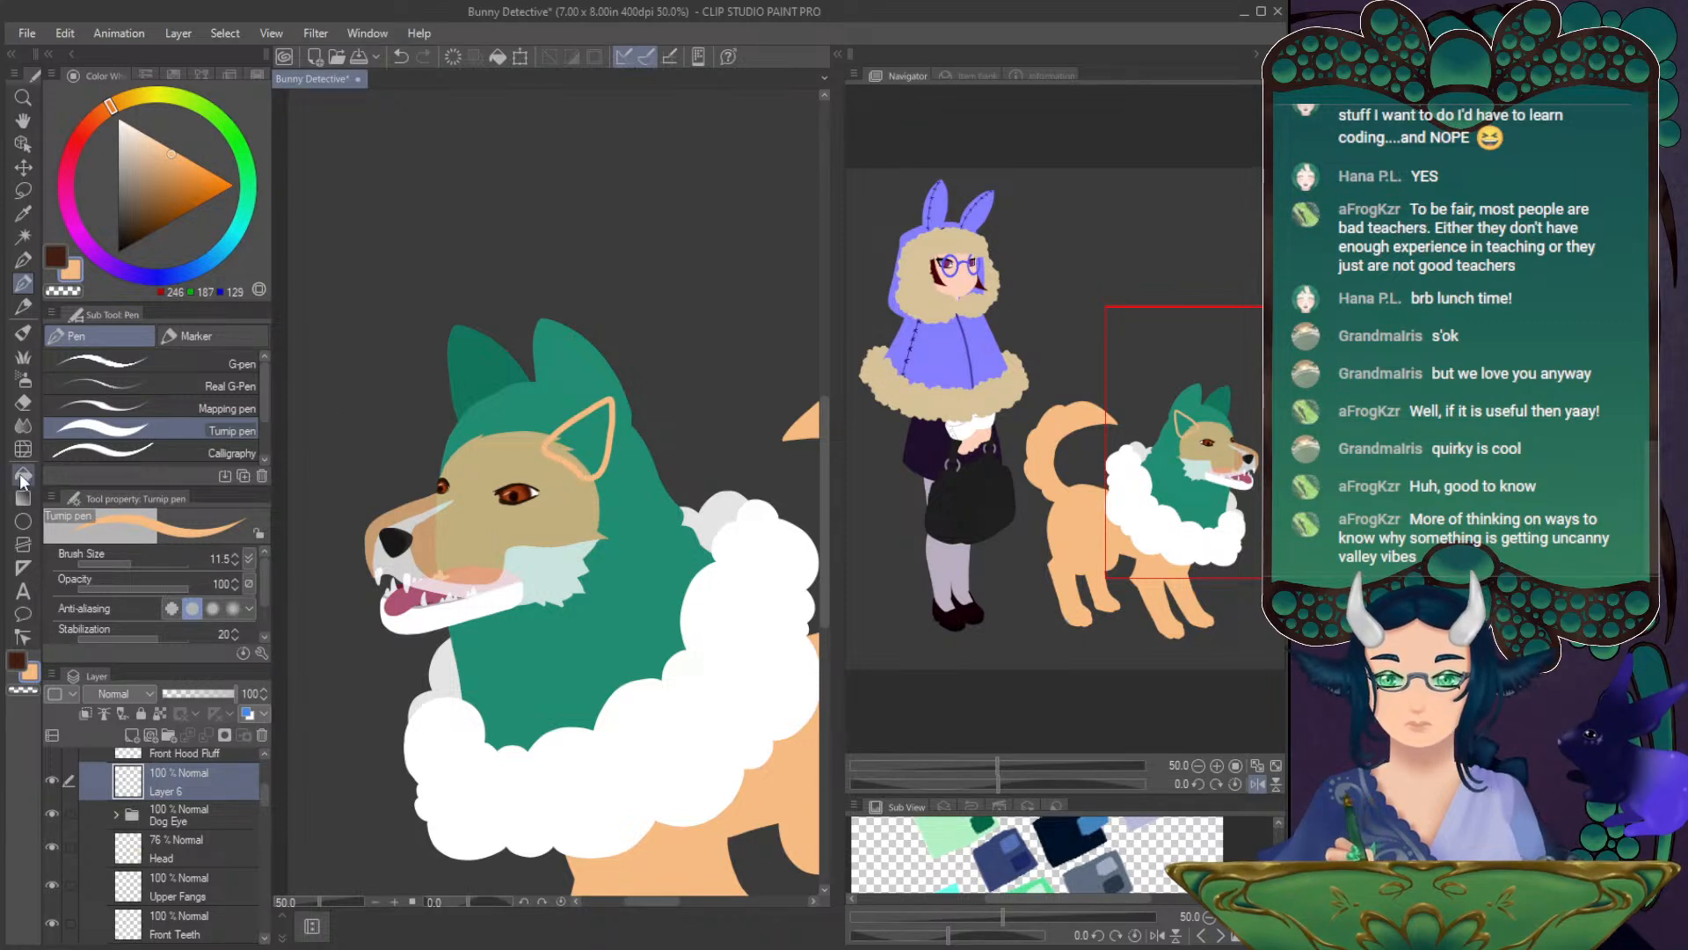
pyautogui.click(576, 436)
pyautogui.click(21, 284)
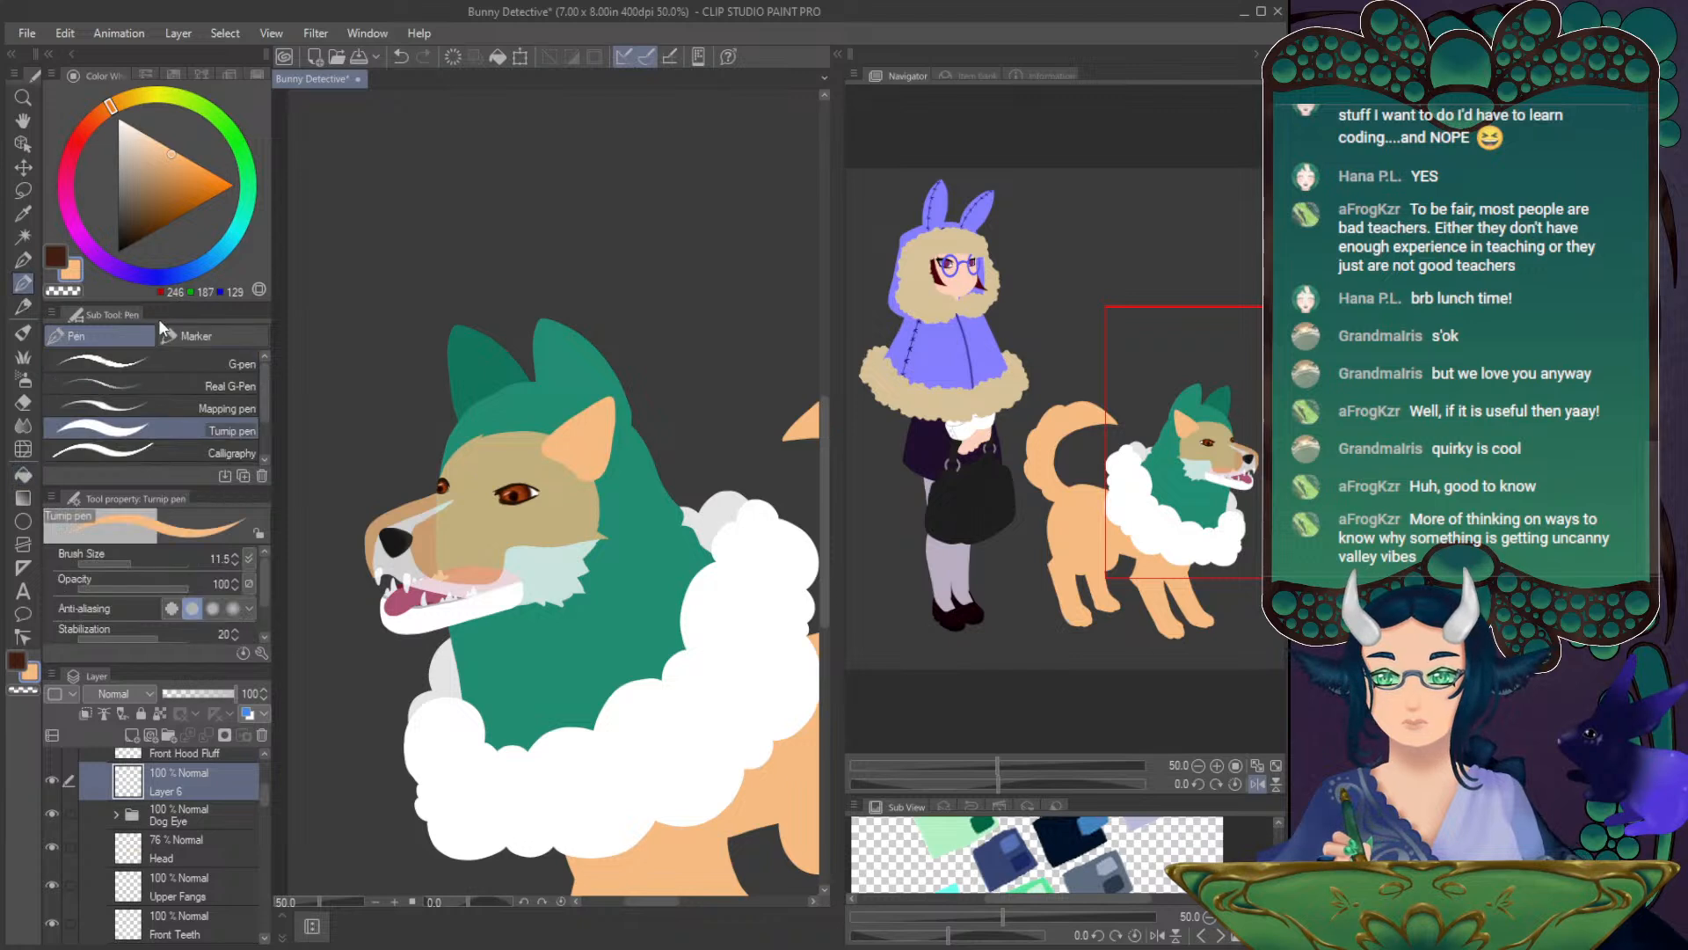
# - Duplicate the ear layer, and move, rotate and reshape the copy into the far ear beside the near one
pyautogui.hotkey('ctrl', 'j')
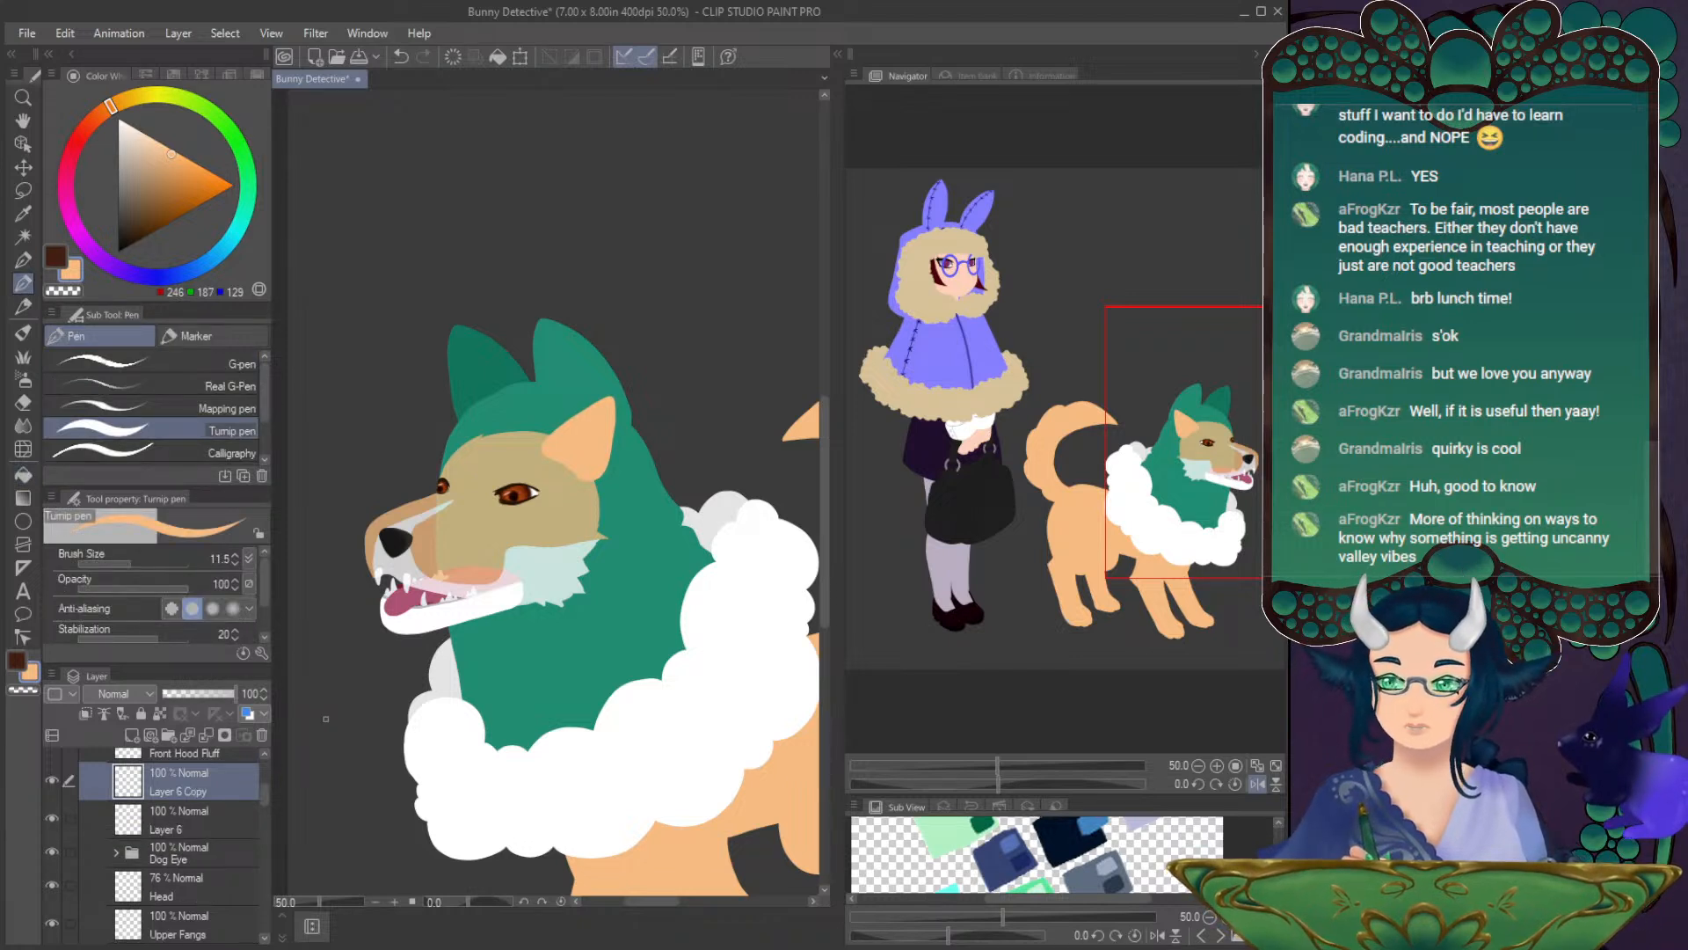
pyautogui.hotkey('ctrl', 't')
pyautogui.moveTo(593, 455); pyautogui.dragTo(453, 376)
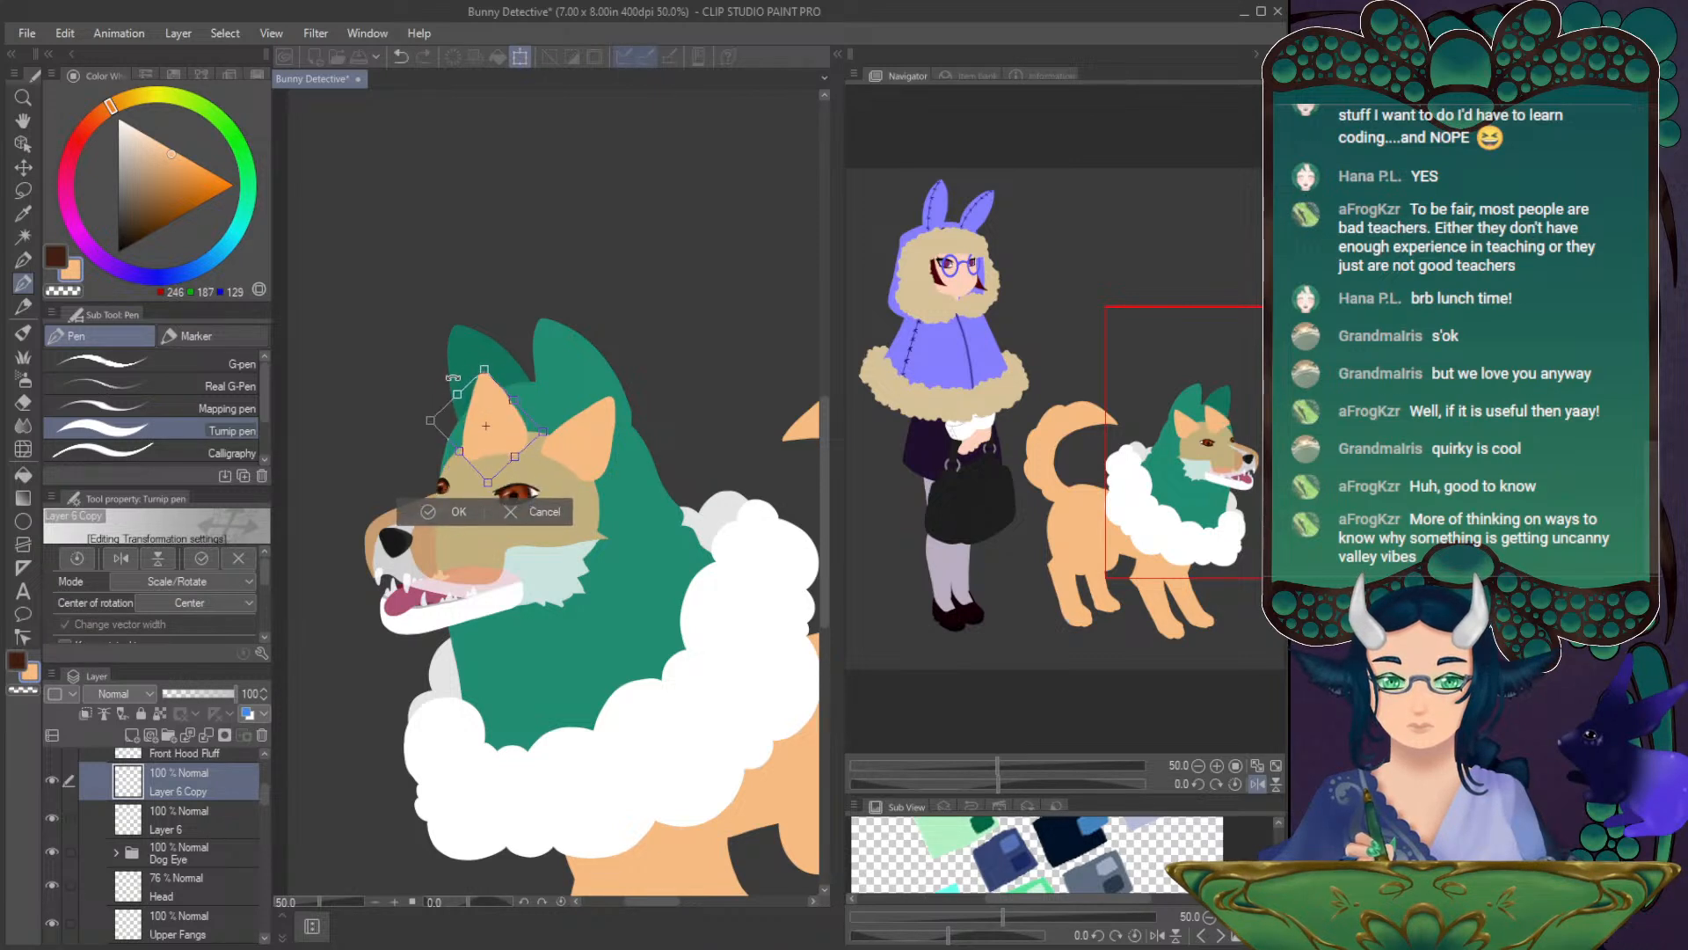
pyautogui.moveTo(516, 429)
pyautogui.mouseDown()
pyautogui.moveTo(550, 405)
pyautogui.moveTo(524, 445)
pyautogui.mouseUp()
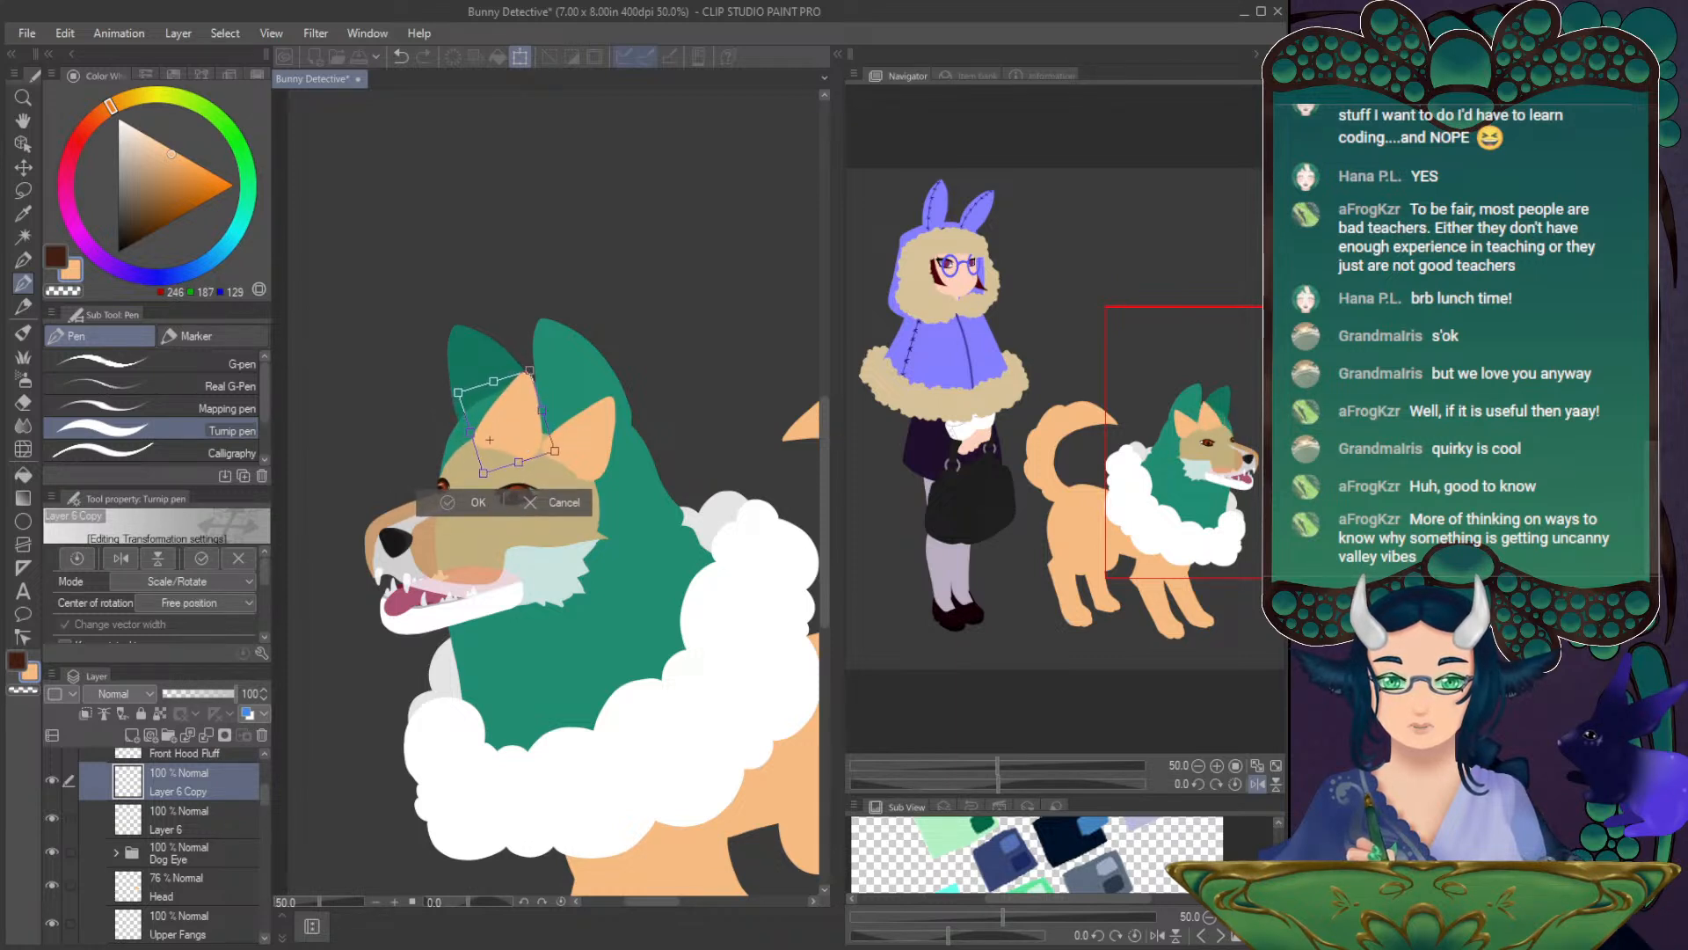
pyautogui.click(481, 503)
# - Rename the copied ear layer Right Ear, place it directly below the Head layer, and keep it selected
pyautogui.moveTo(266, 792); pyautogui.dragTo(195, 856)
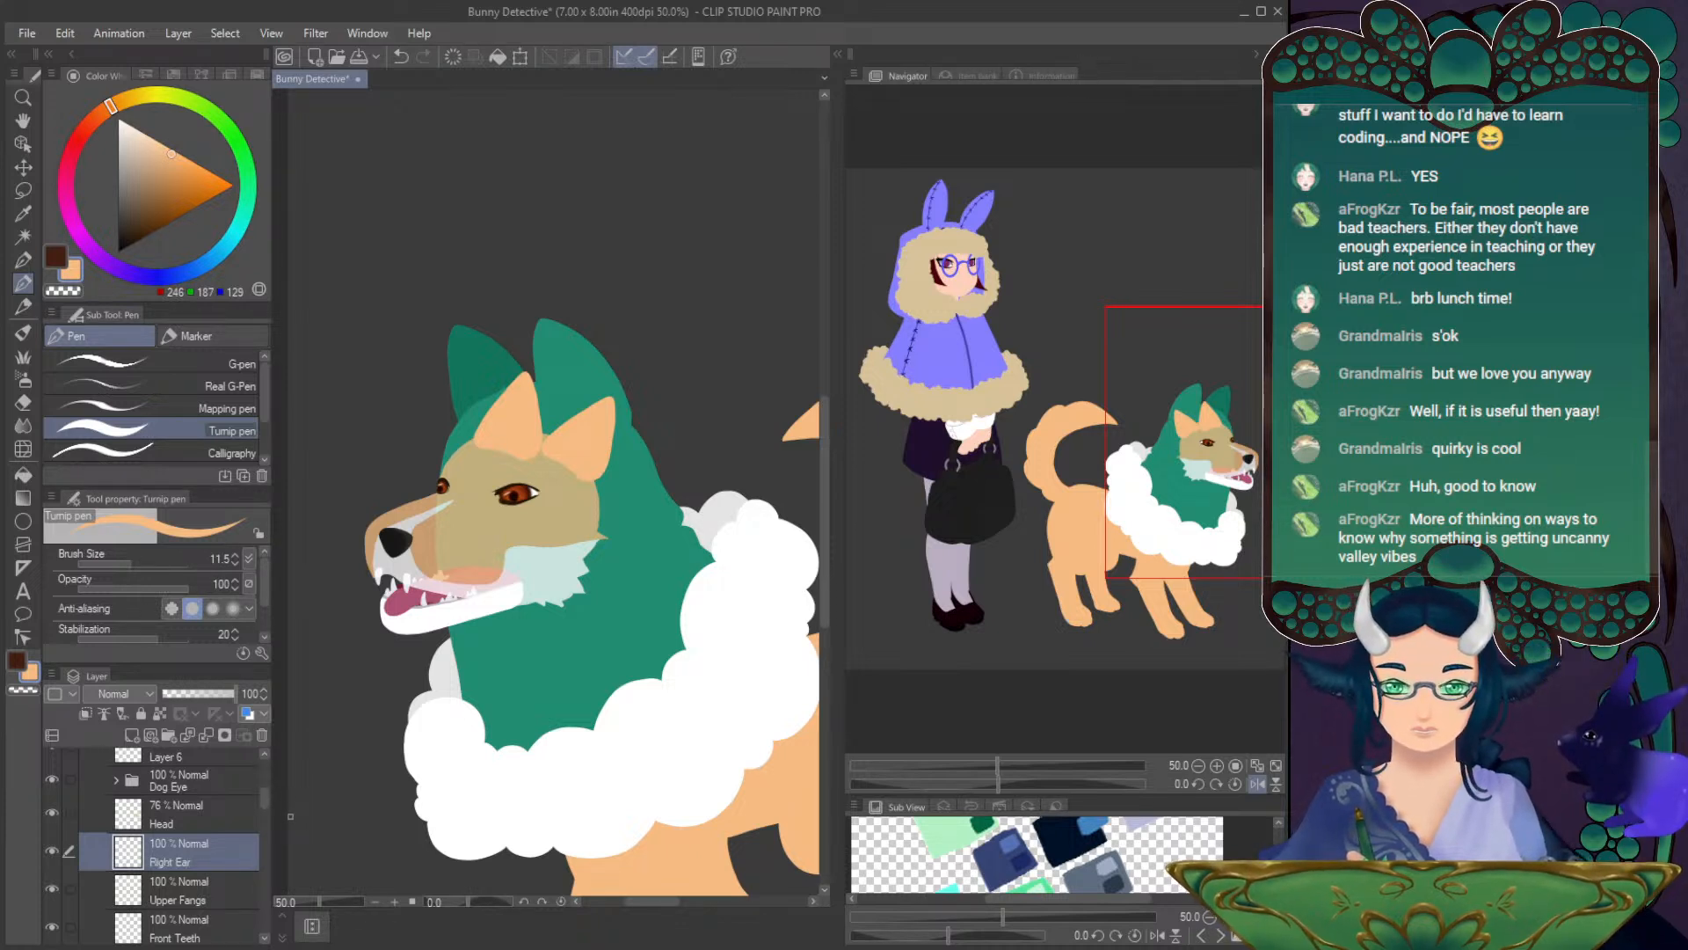
pyautogui.scroll(2, 262, 789)
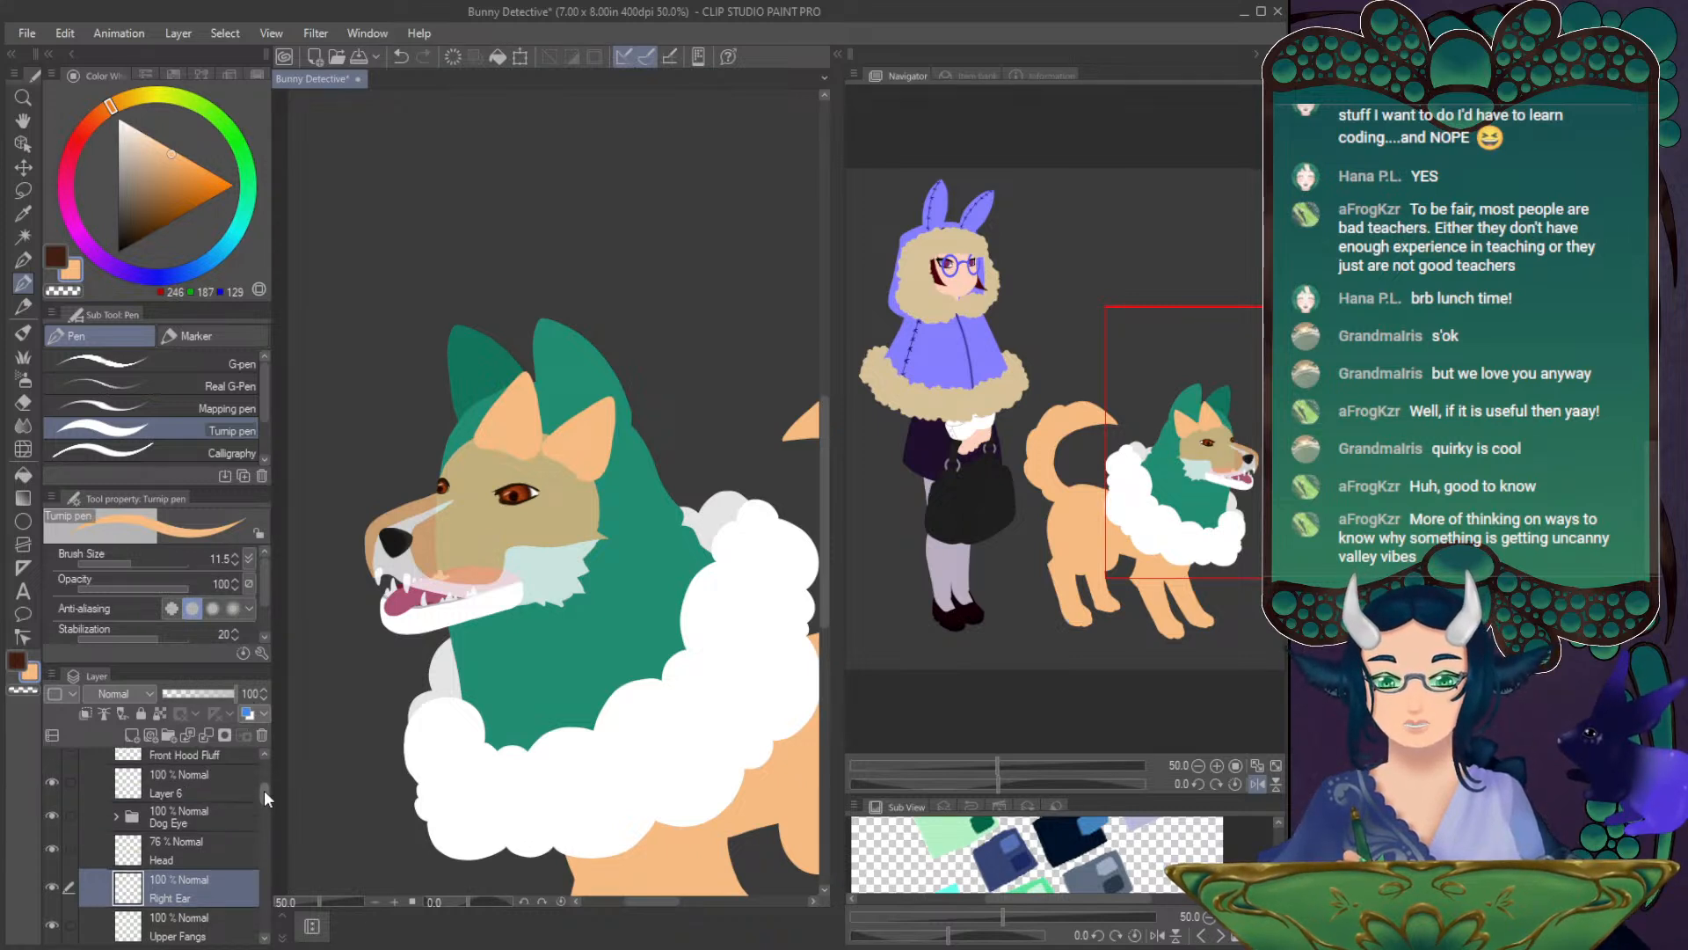
pyautogui.click(52, 827)
pyautogui.click(52, 827)
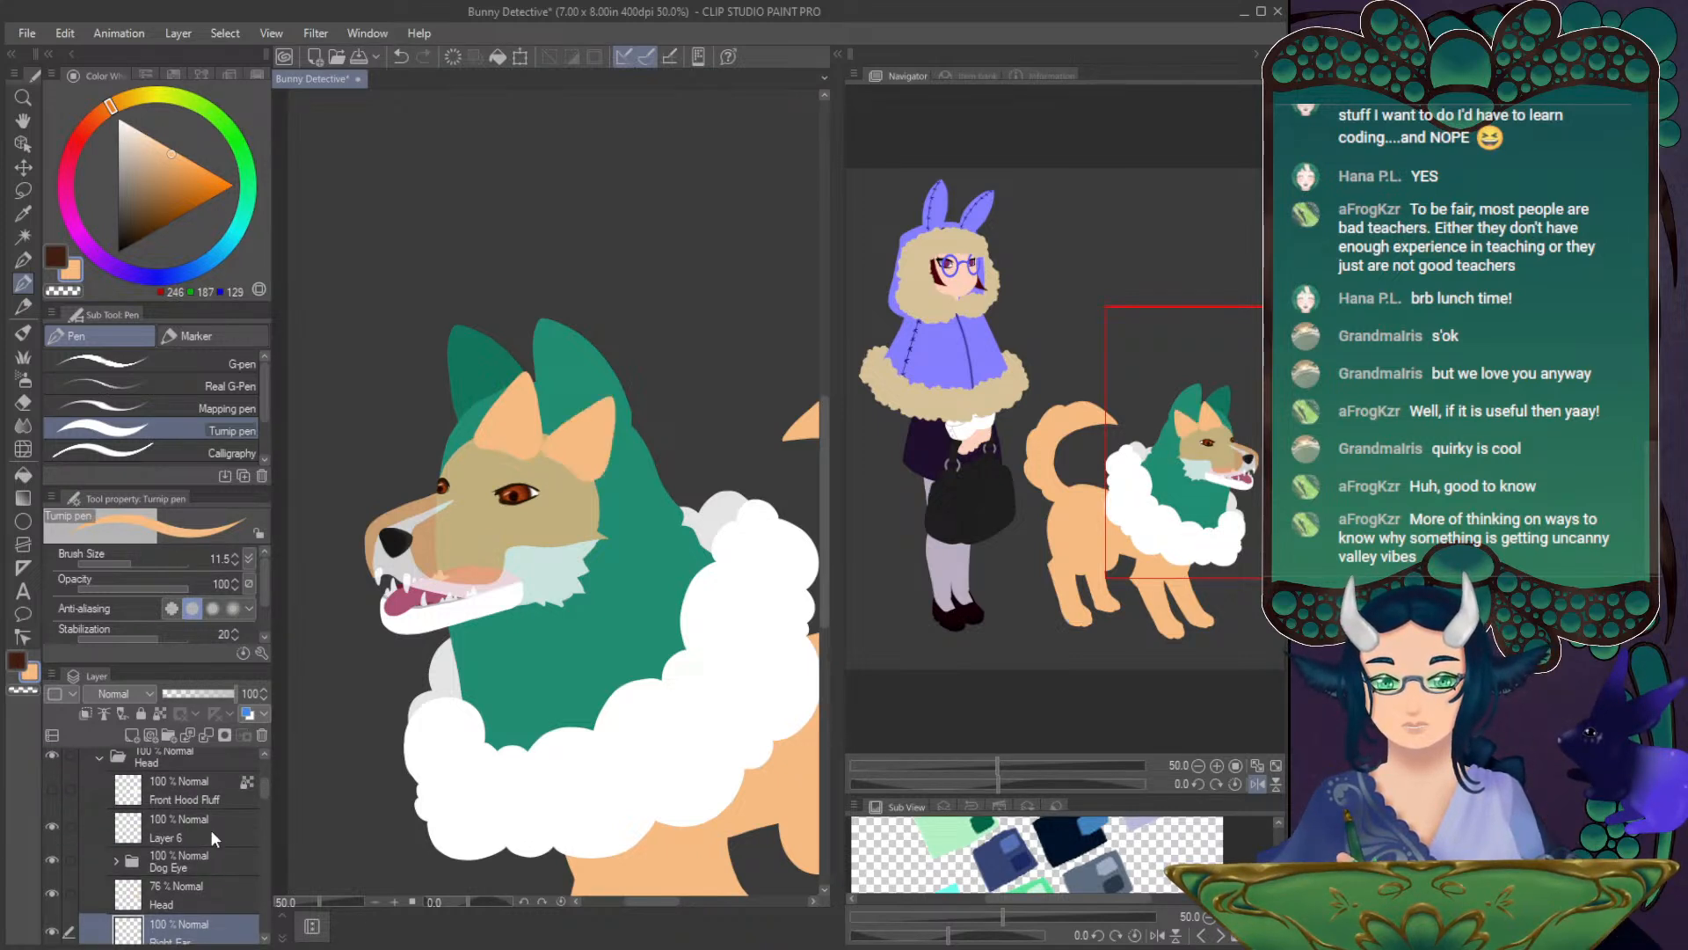
pyautogui.click(181, 894)
pyautogui.click(189, 927)
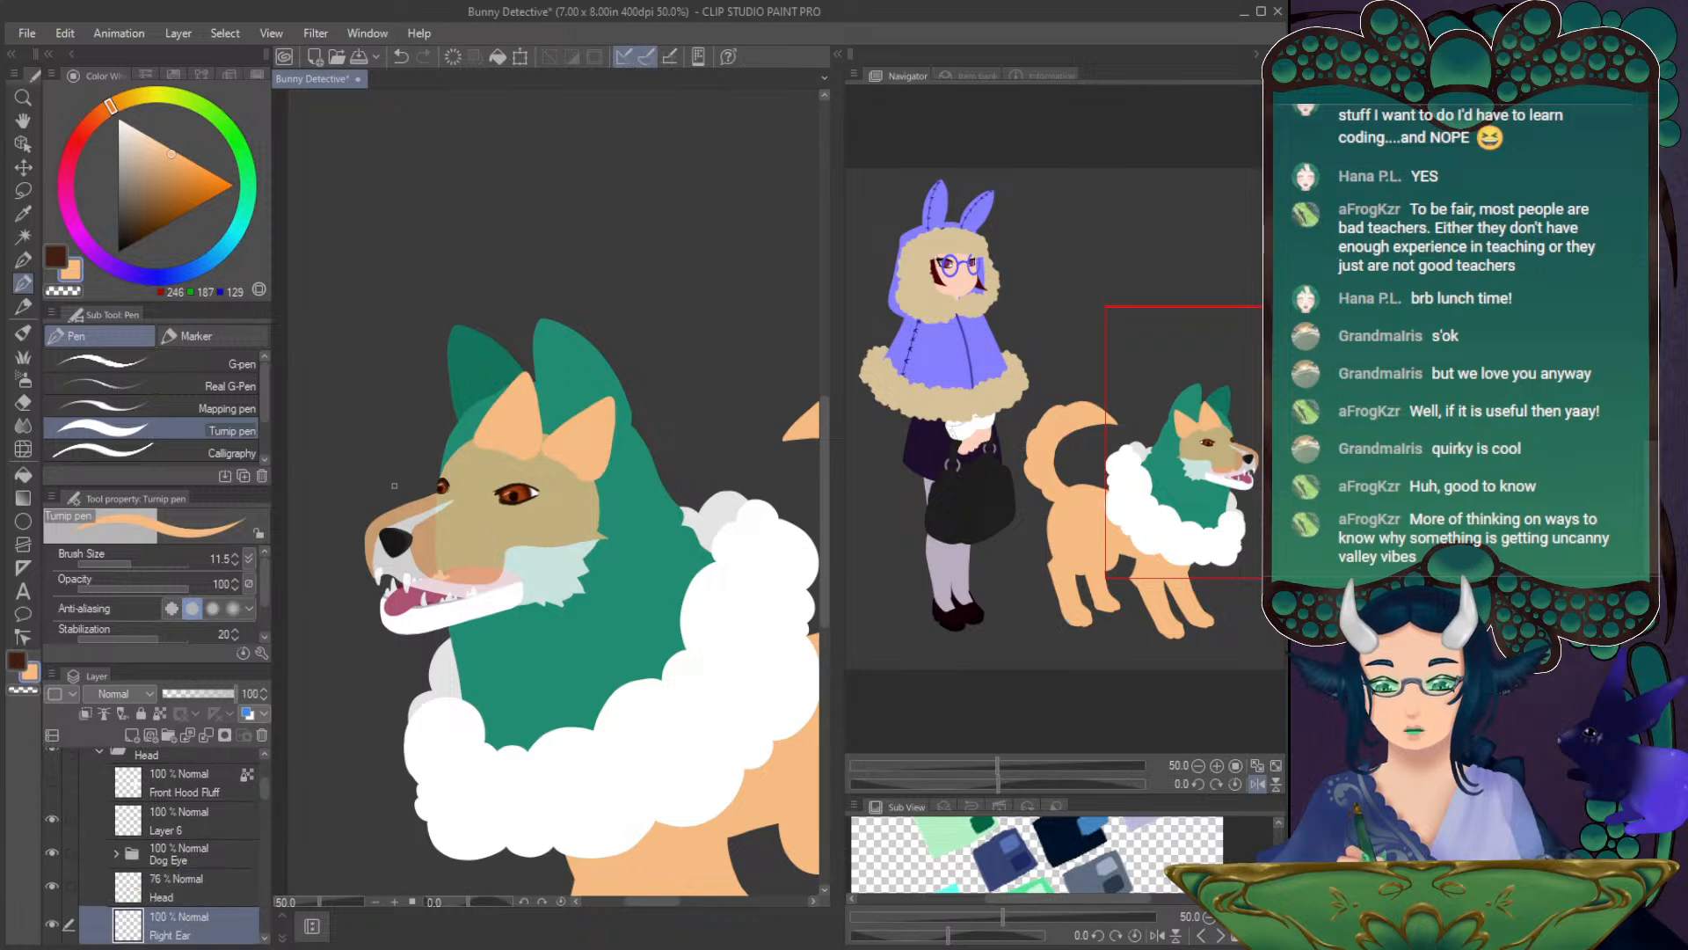
# - Shade the far ear on the Right Ear layer darker orange with the Draw tool at size 67.8, with its transparent pixels locked
pyautogui.press('x')
pyautogui.keyDown('alt'); pyautogui.click(535, 446); pyautogui.keyUp('alt')
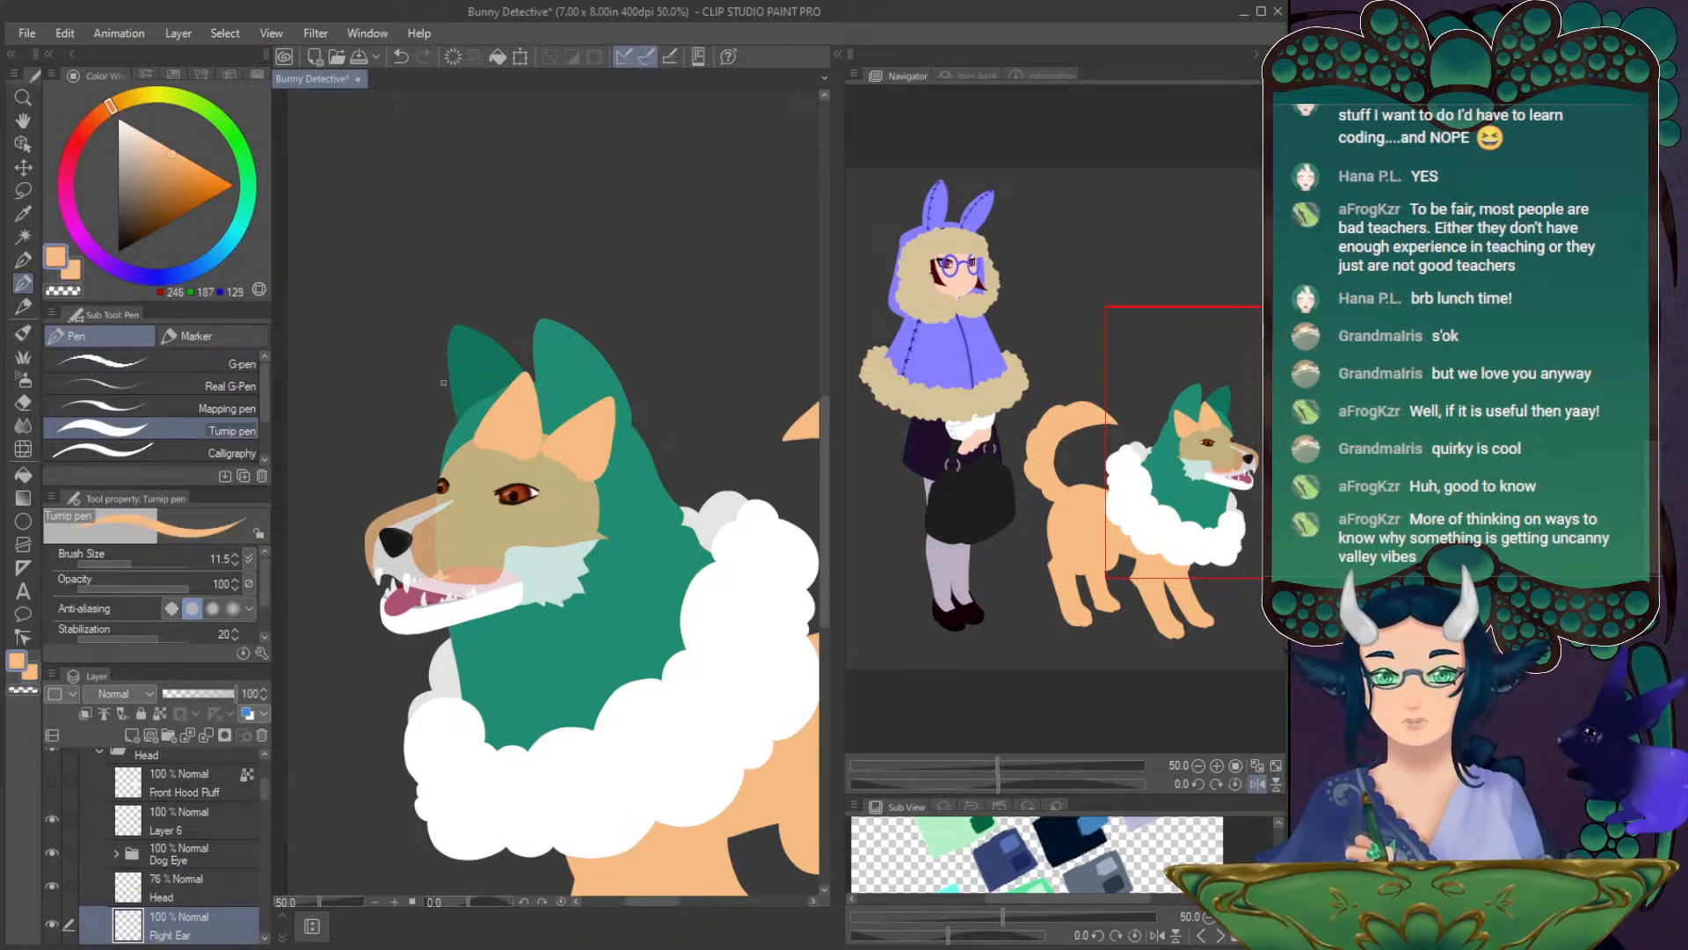
pyautogui.click(175, 159)
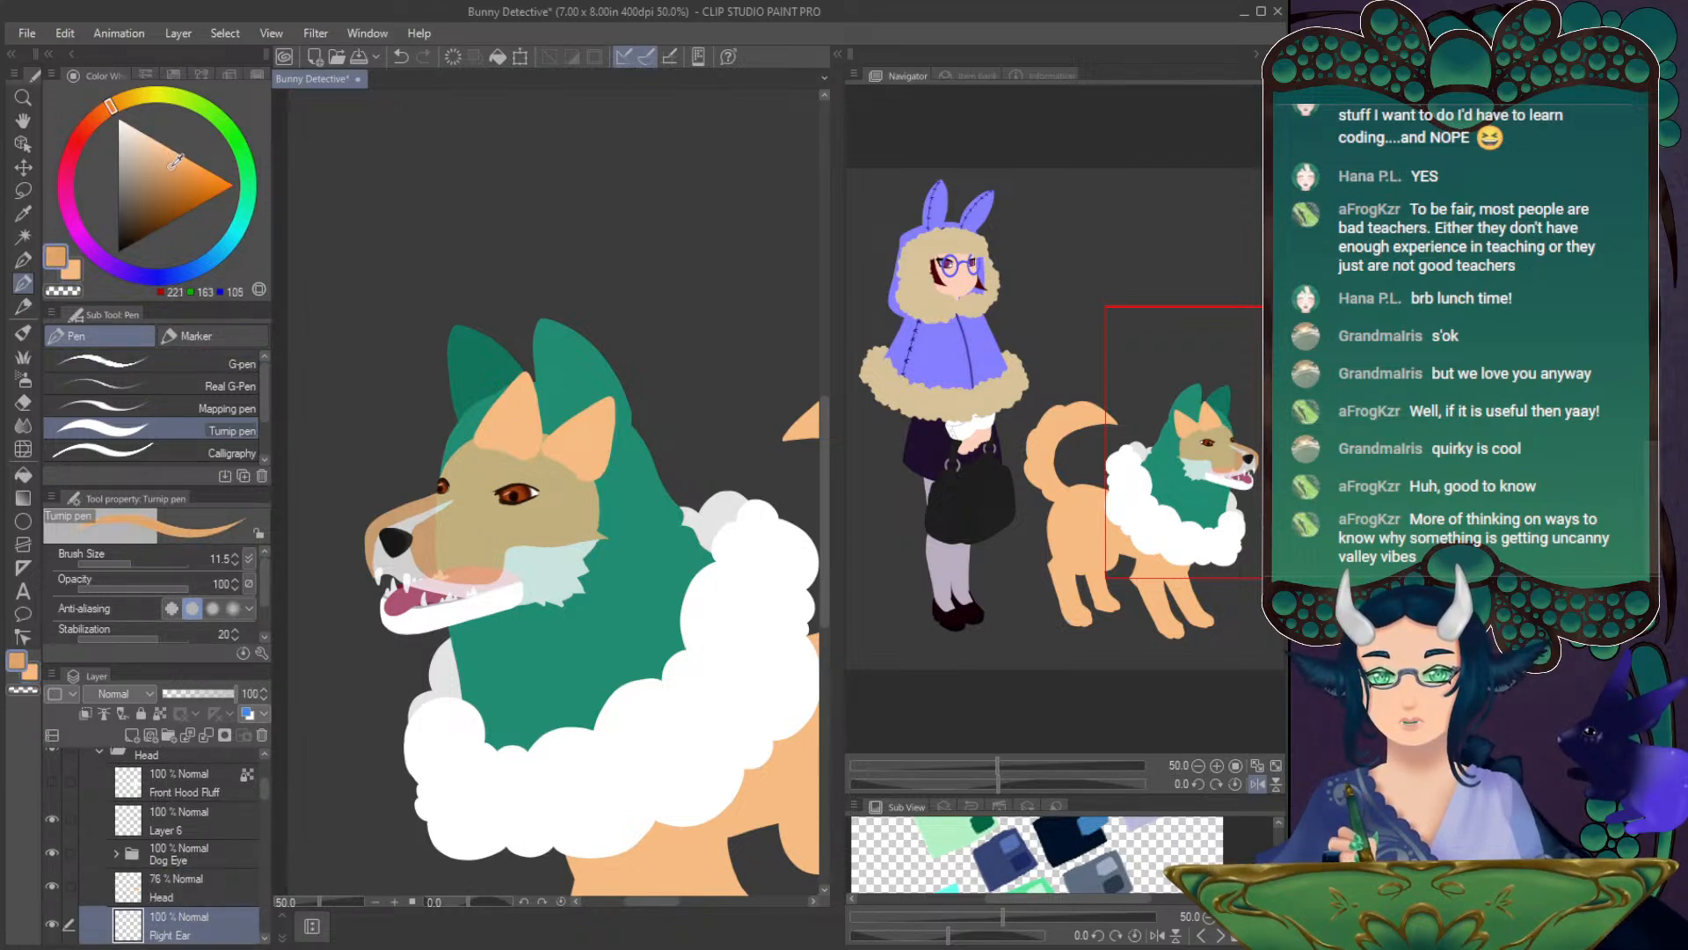
pyautogui.click(107, 115)
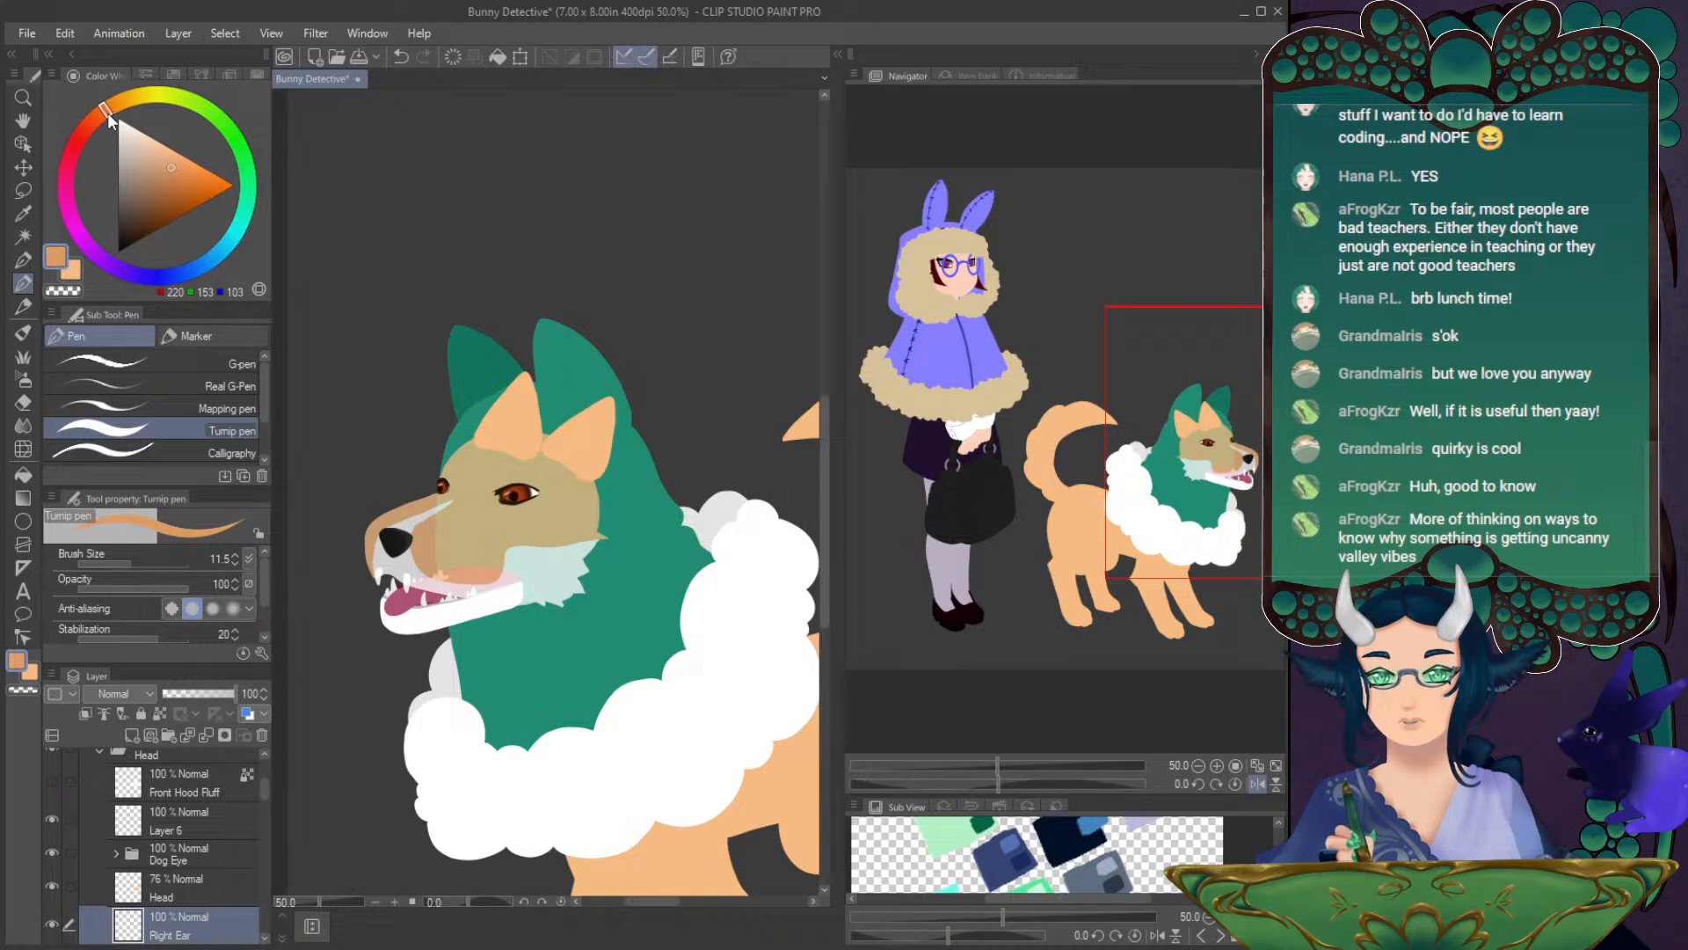
pyautogui.click(23, 259)
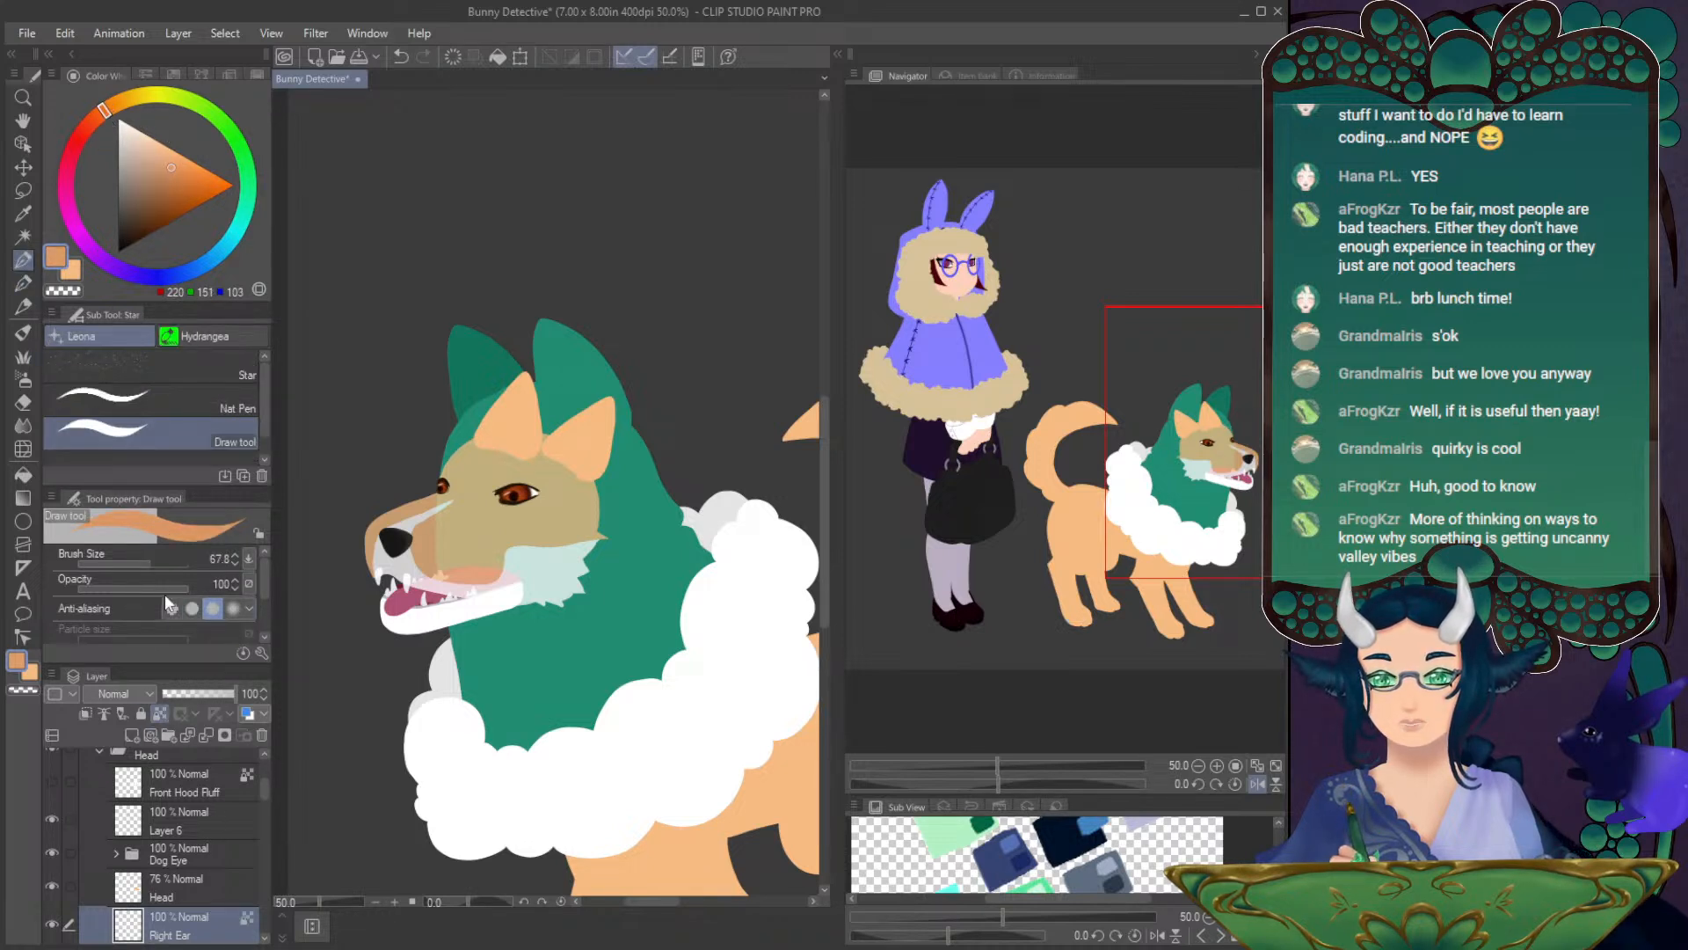
pyautogui.moveTo(528, 400)
pyautogui.mouseDown()
pyautogui.moveTo(482, 455)
pyautogui.moveTo(504, 377)
pyautogui.moveTo(523, 403)
pyautogui.moveTo(534, 386)
pyautogui.moveTo(564, 450)
pyautogui.mouseUp()
# - Raise the Head layer's opacity to 100%
pyautogui.click(180, 888)
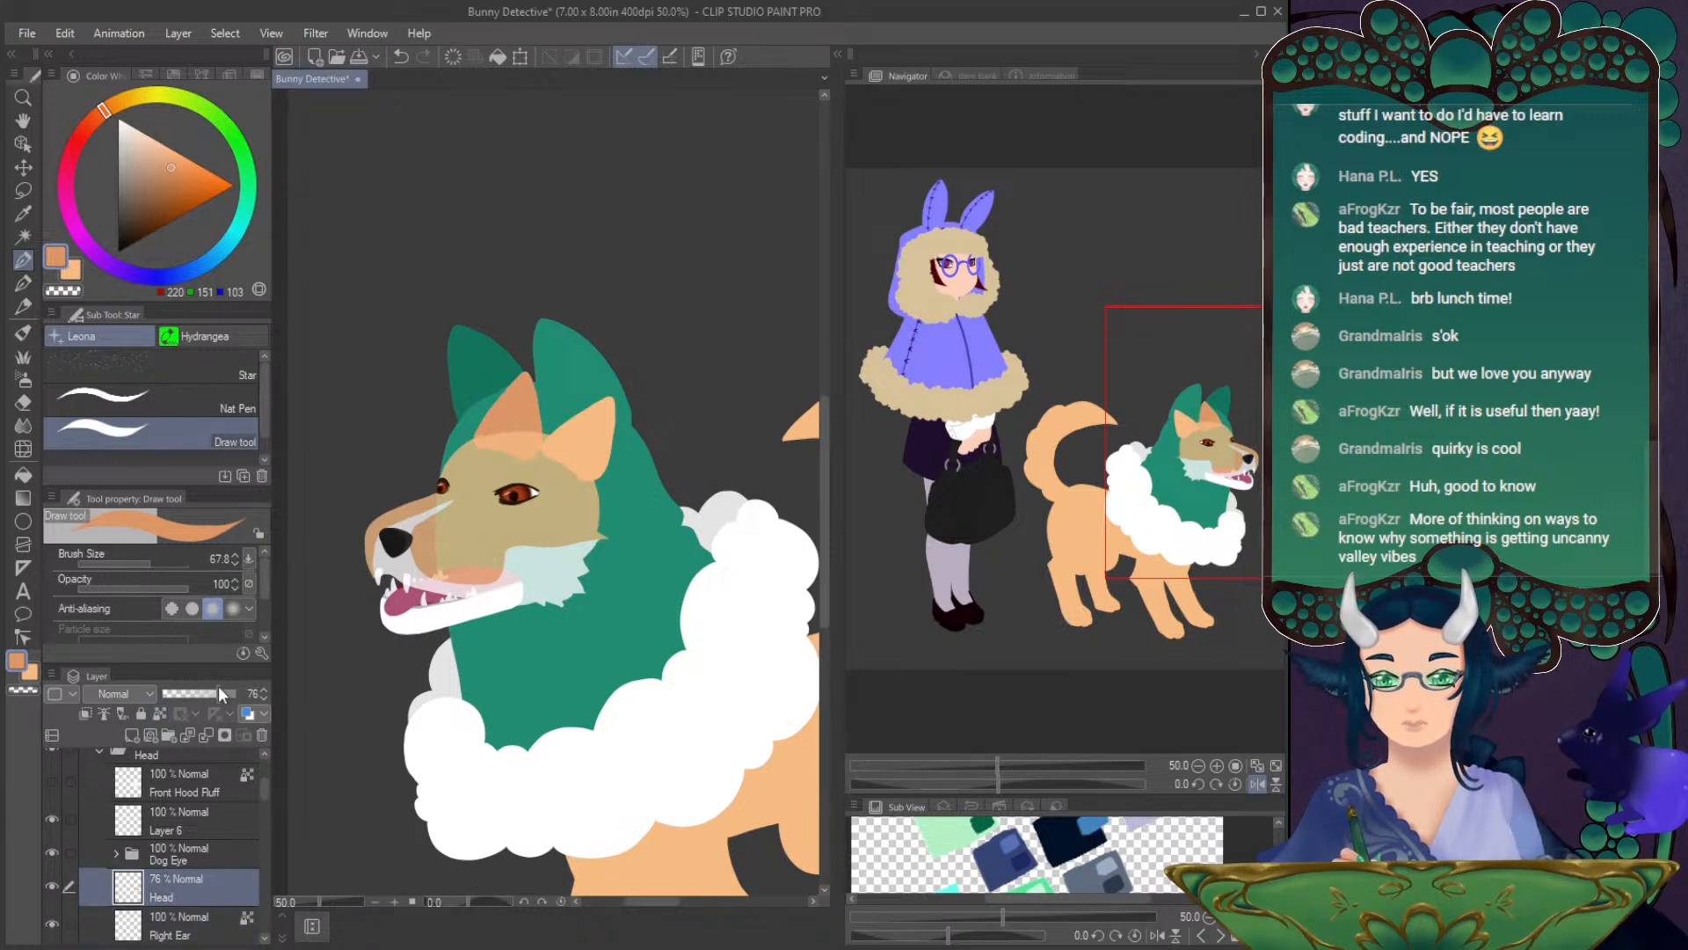
pyautogui.moveTo(279, 691); pyautogui.dragTo(274, 694)
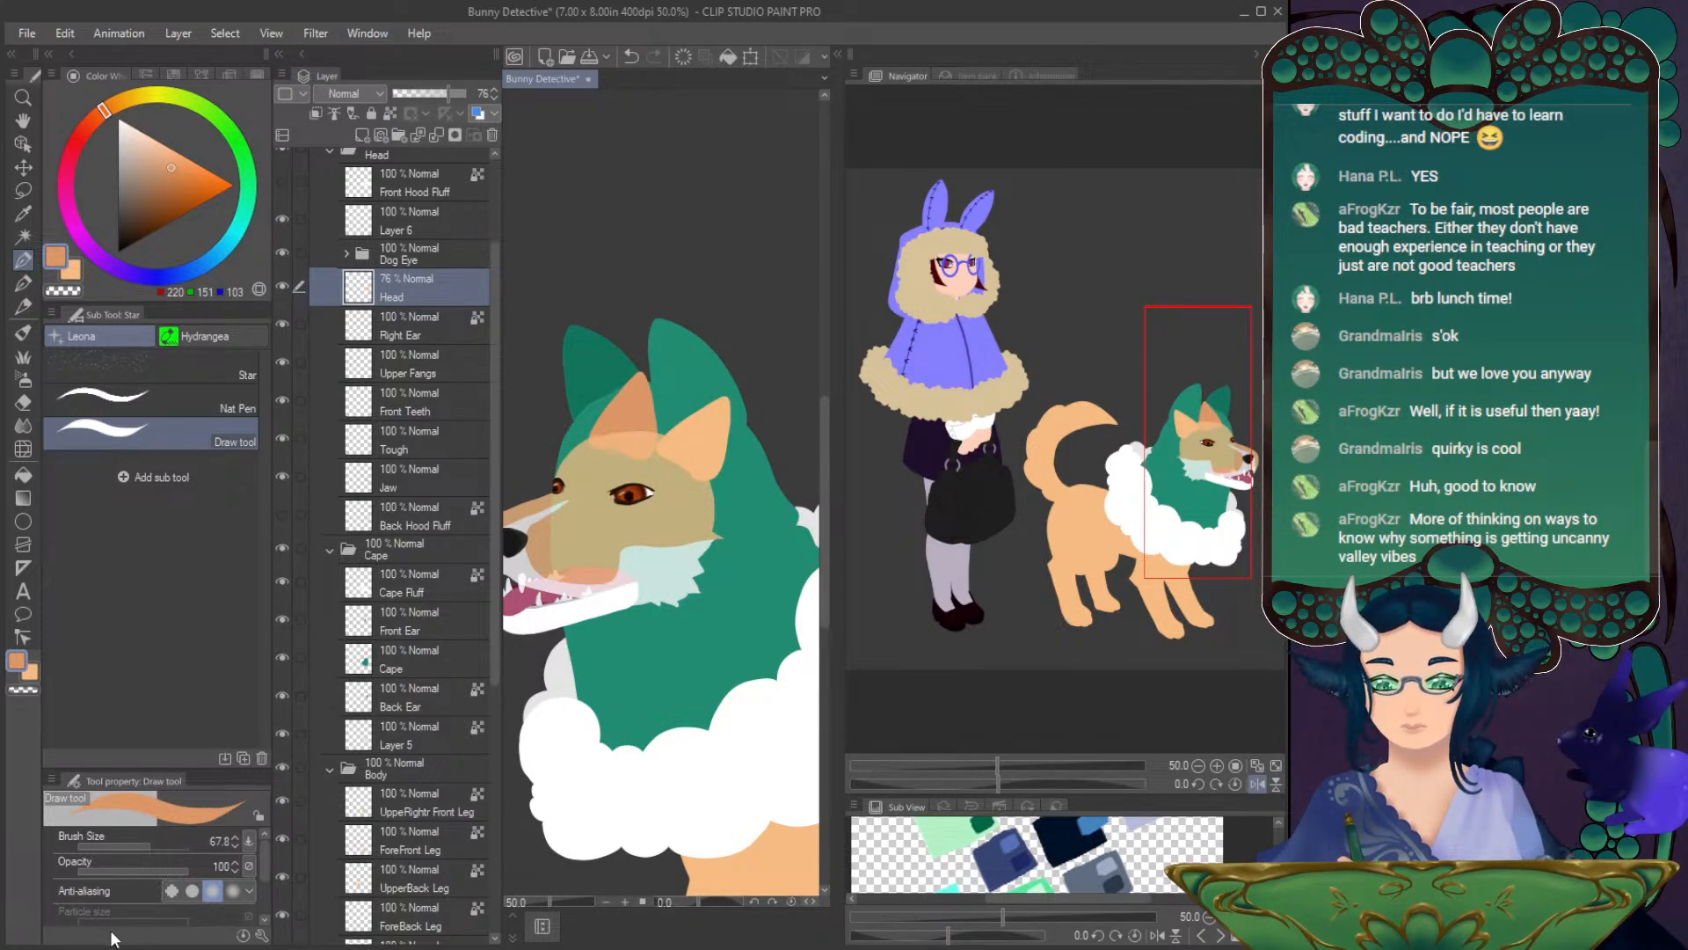
pyautogui.moveTo(112, 942); pyautogui.dragTo(112, 939)
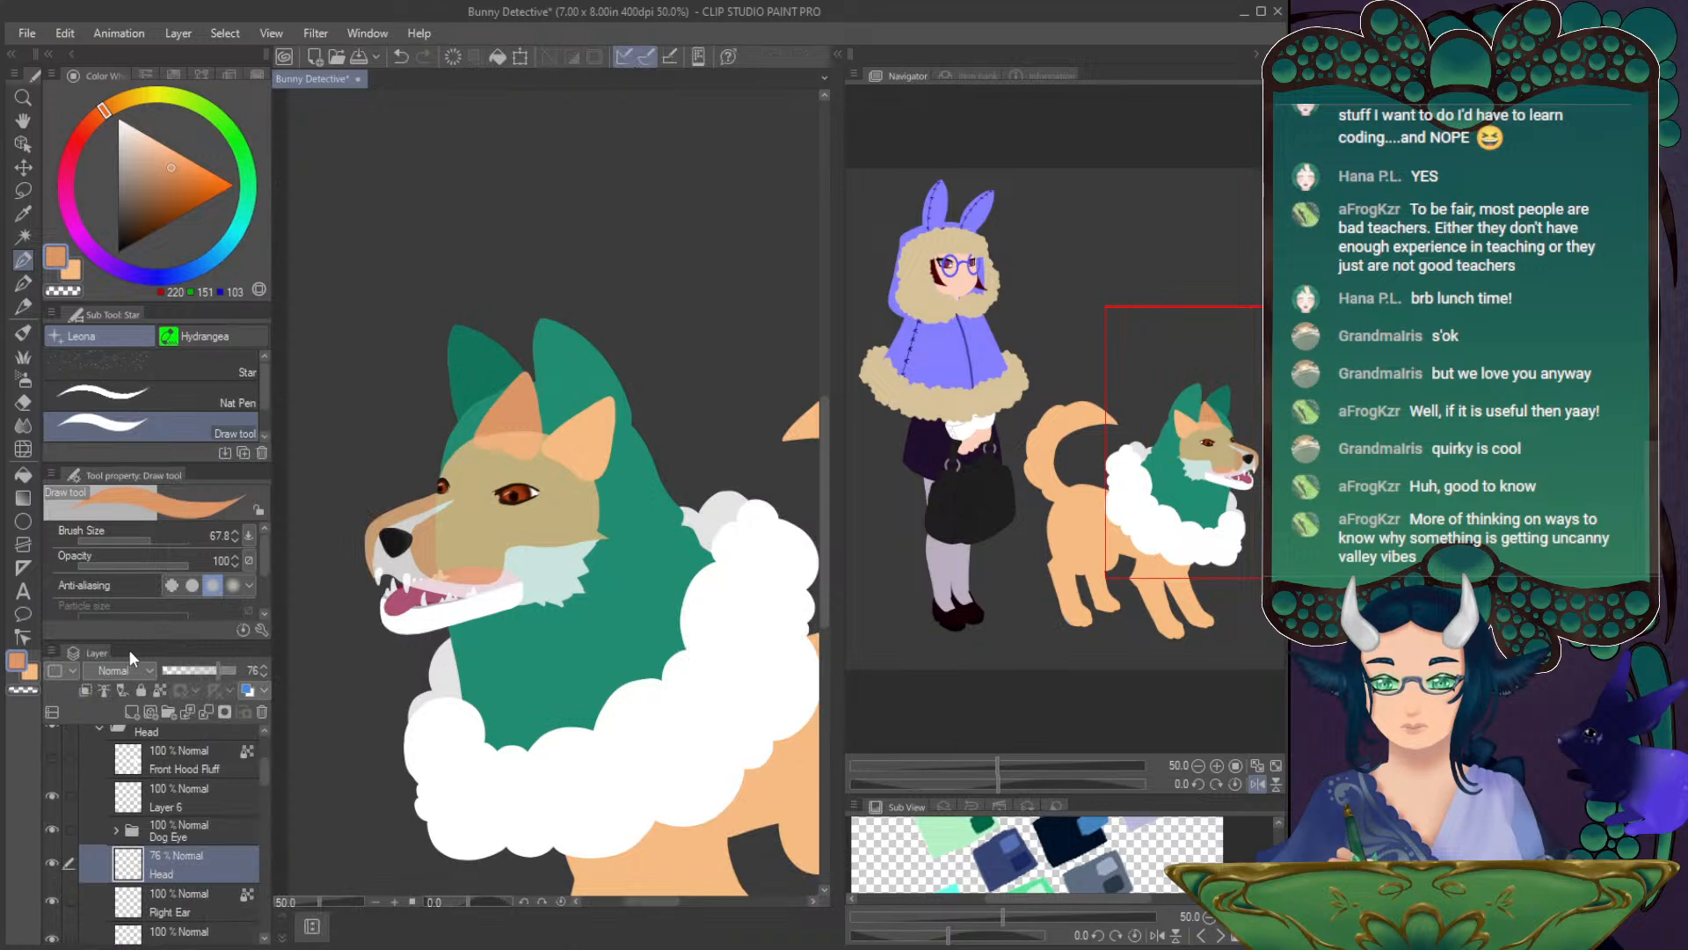
pyautogui.moveTo(144, 642); pyautogui.dragTo(147, 659)
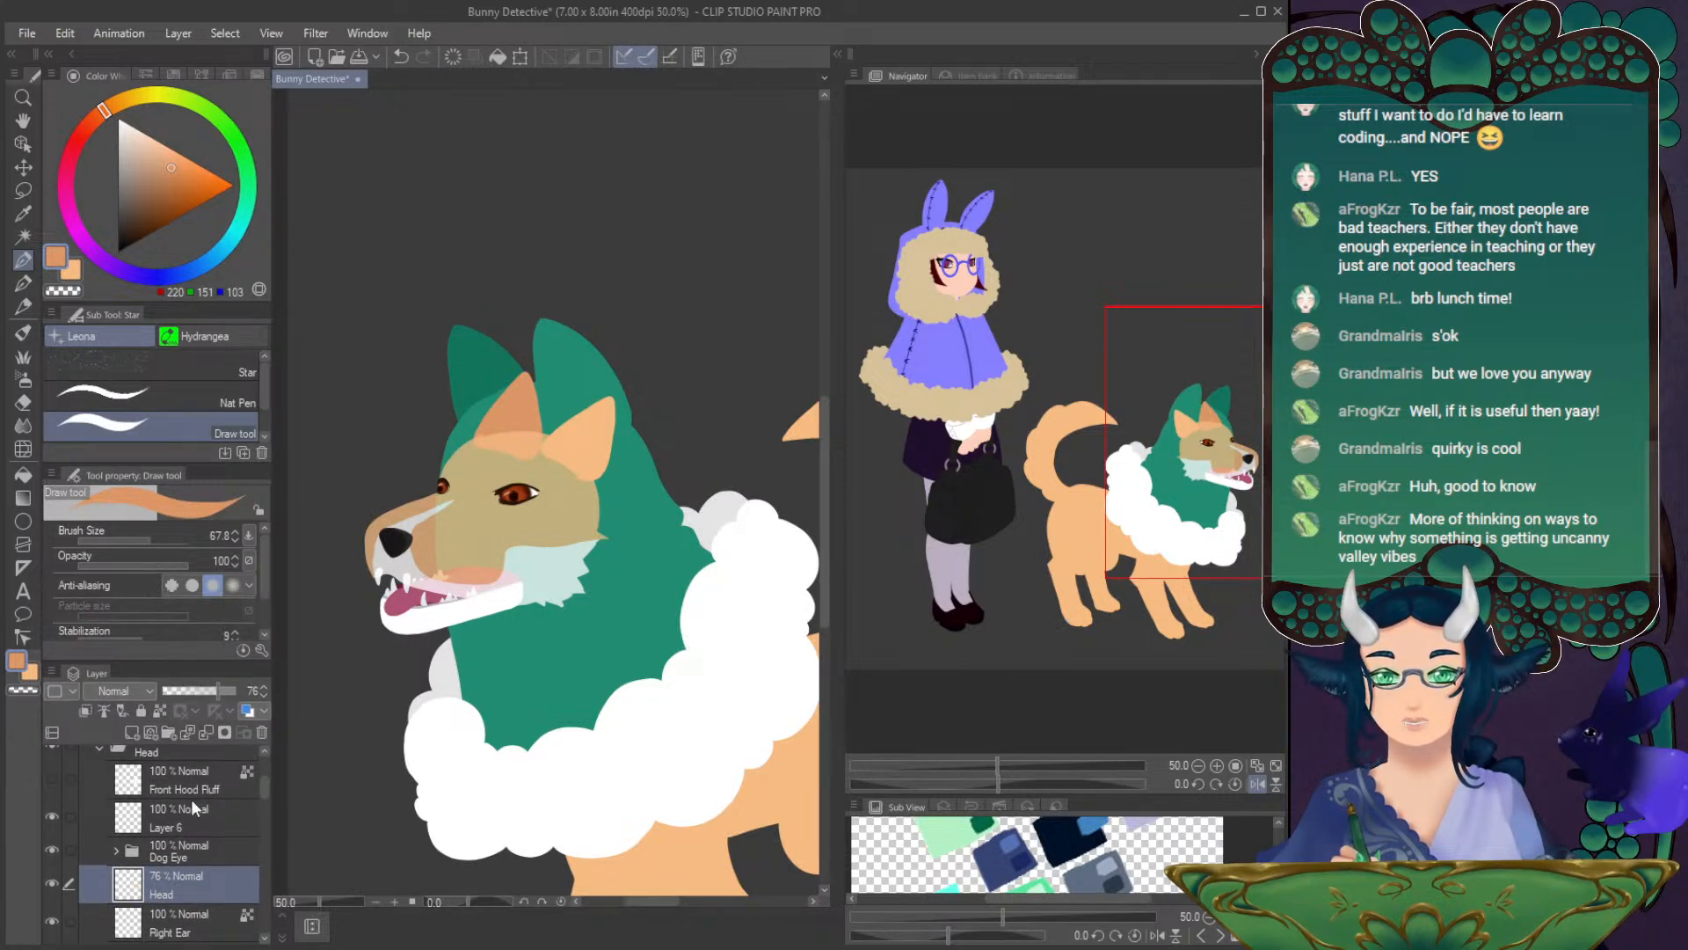
pyautogui.moveTo(222, 691); pyautogui.dragTo(261, 703)
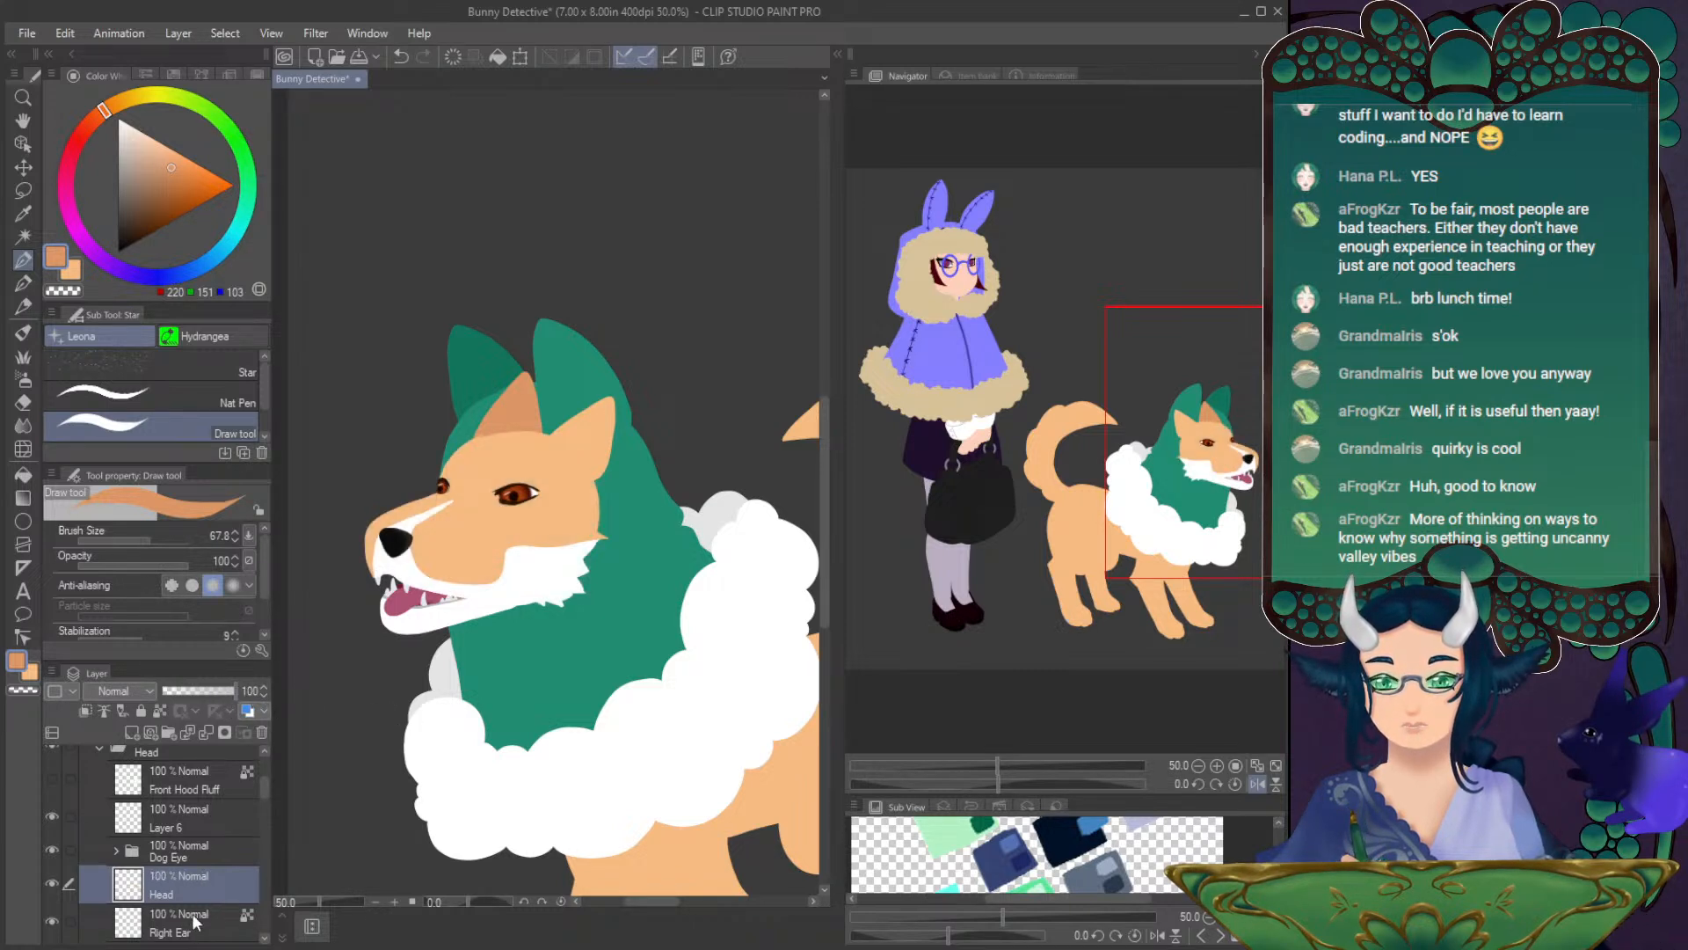
pyautogui.press('o')
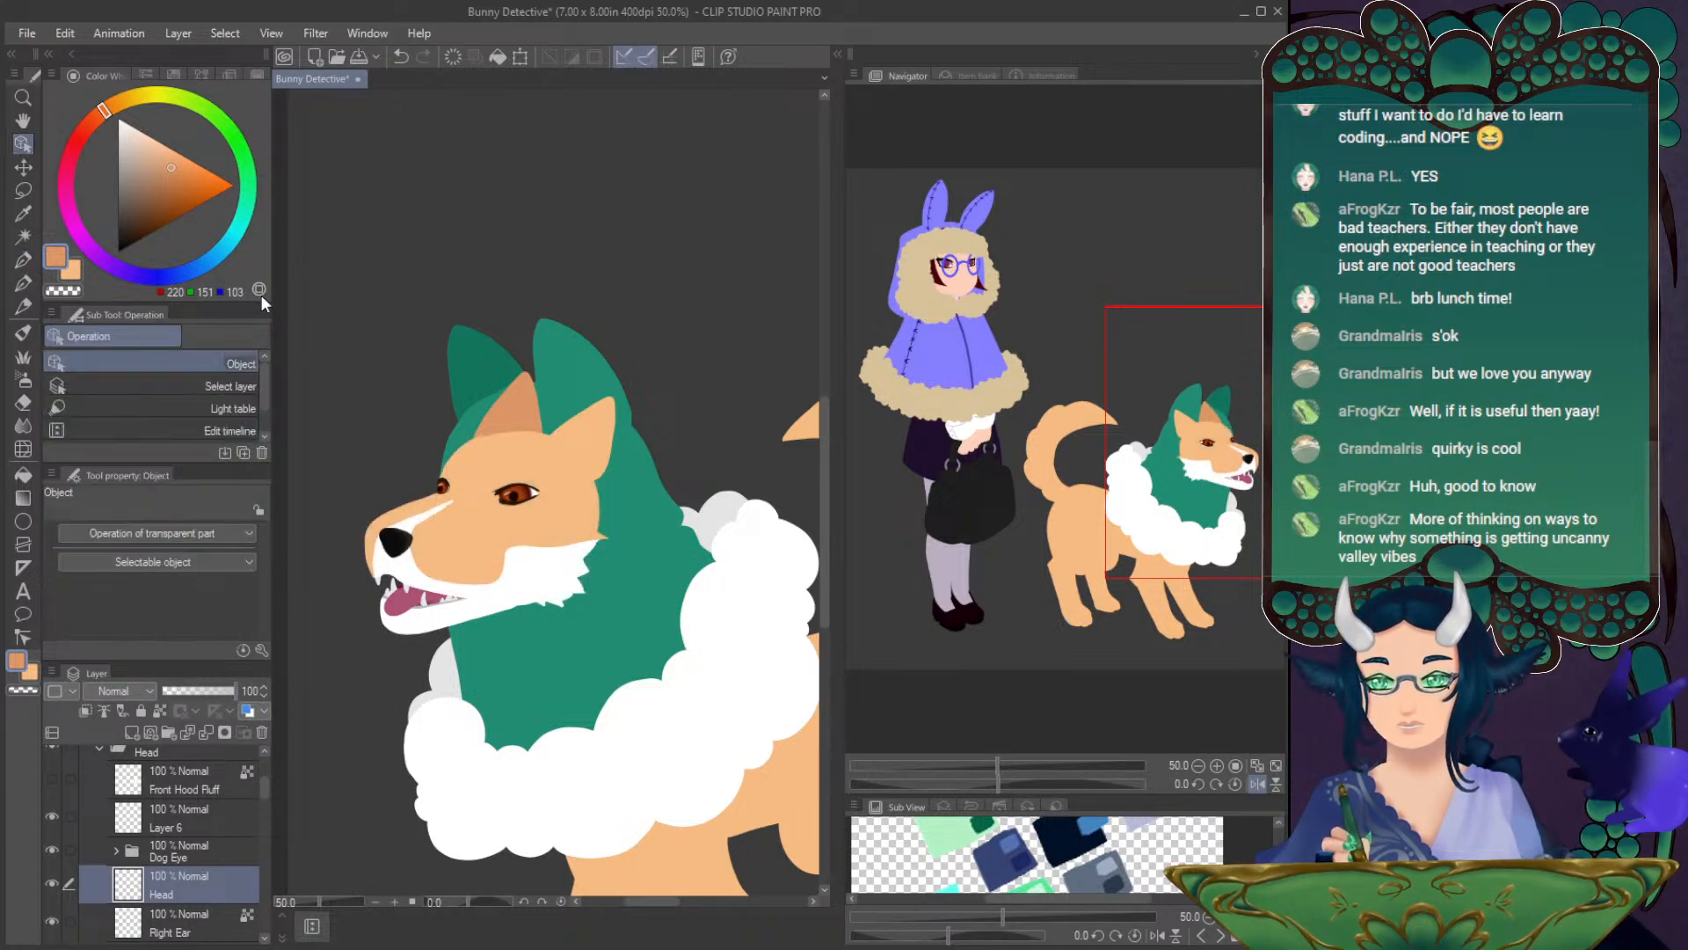
pyautogui.click(515, 409)
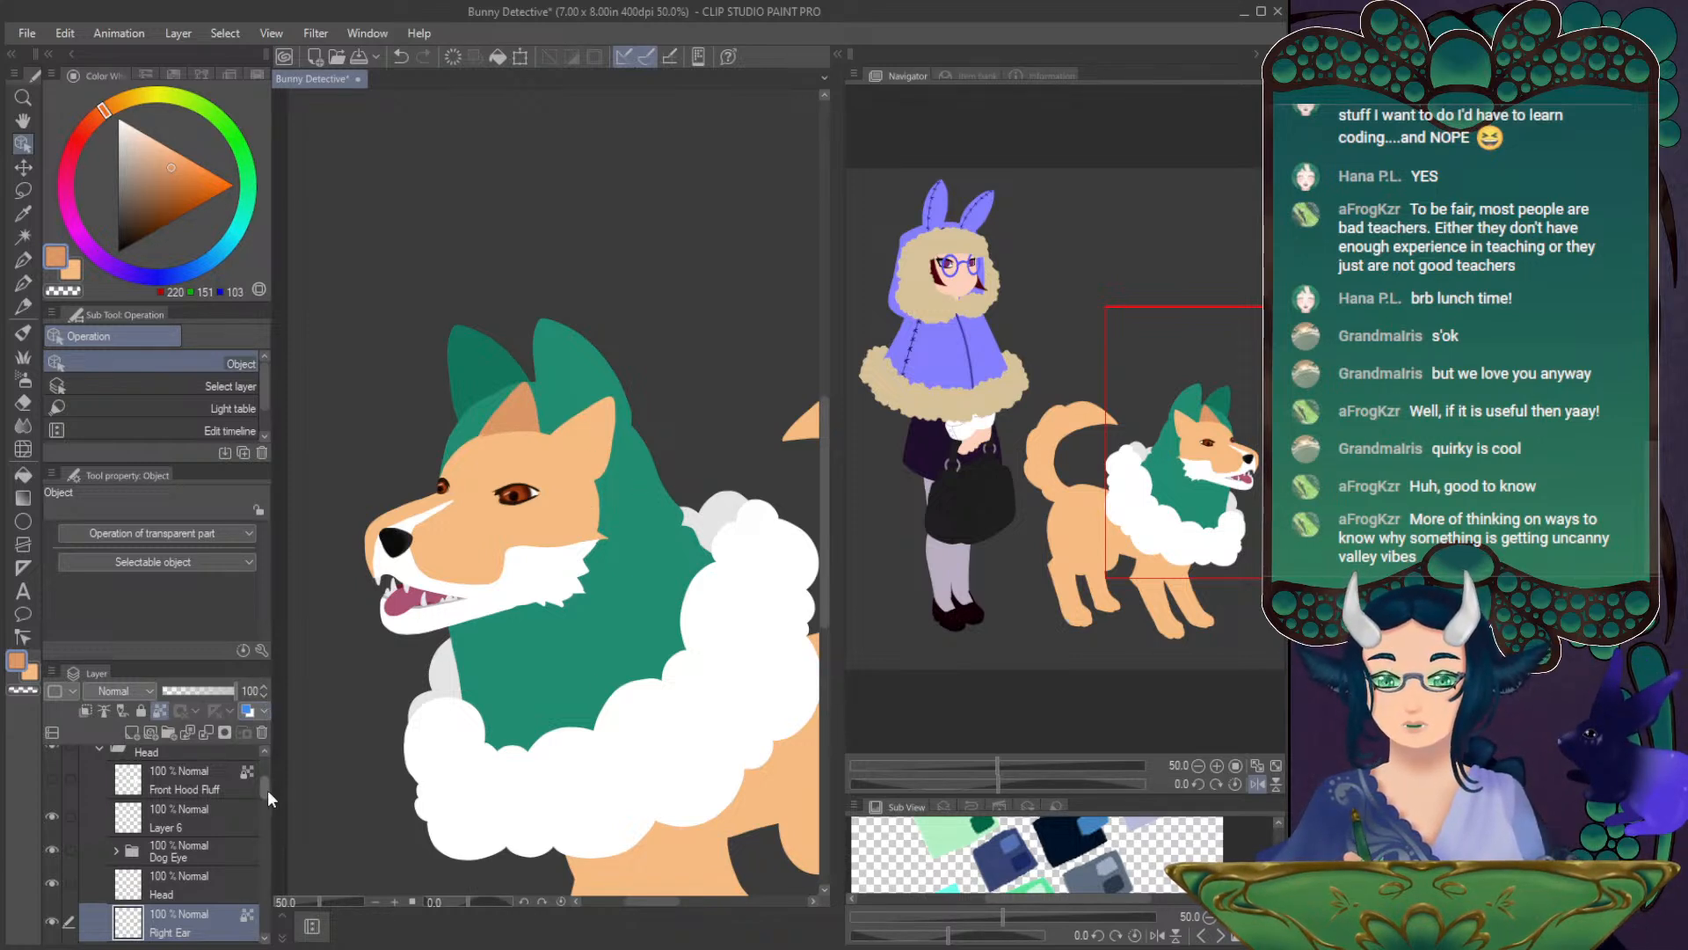
pyautogui.moveTo(262, 789); pyautogui.dragTo(260, 786)
pyautogui.click(180, 835)
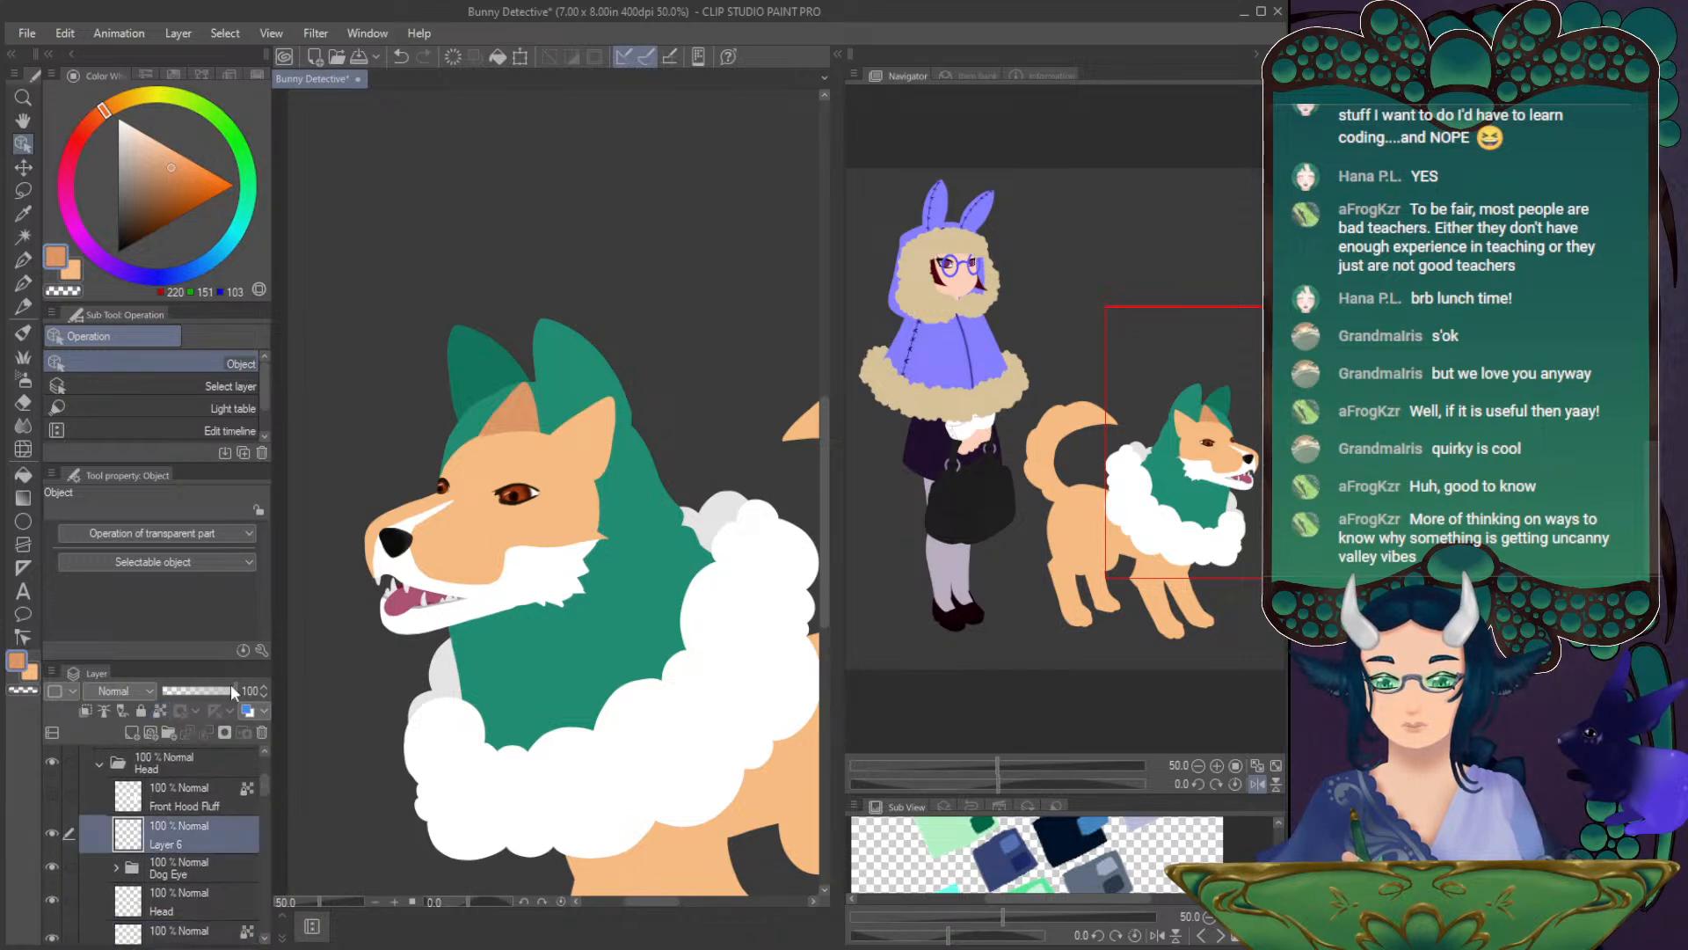
pyautogui.click(26, 166)
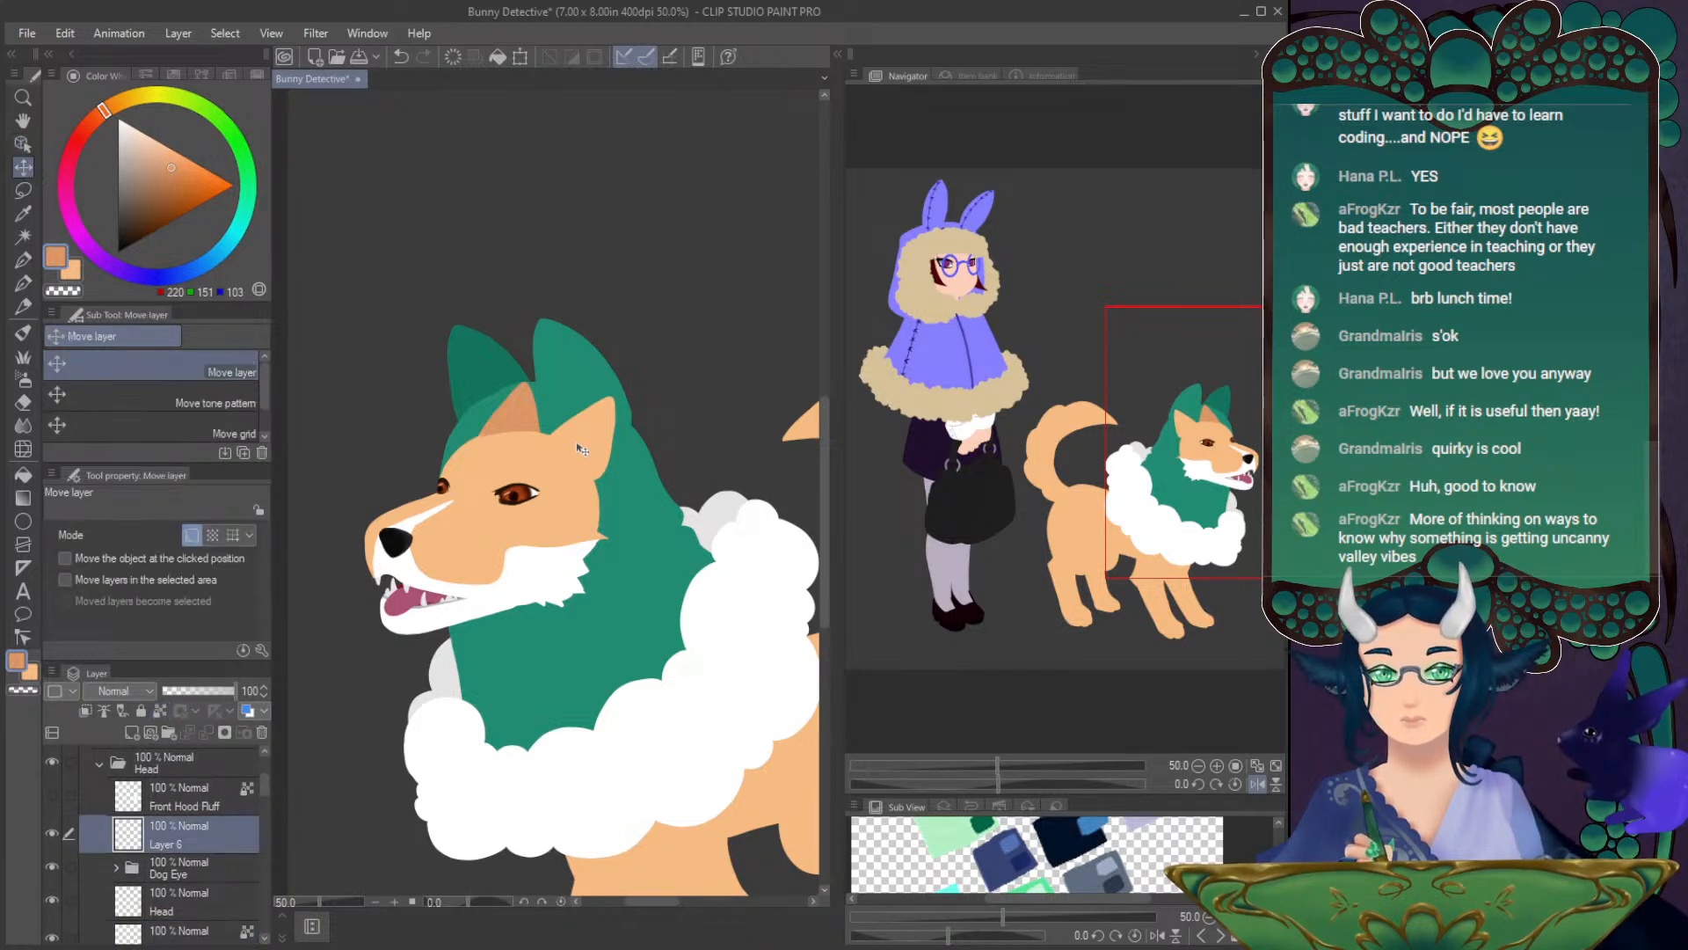
# - Set the Head layer's opacity to 73% and ready the Turnip pen with a lighter peach, RGB 233, 186, 153
pyautogui.click(176, 901)
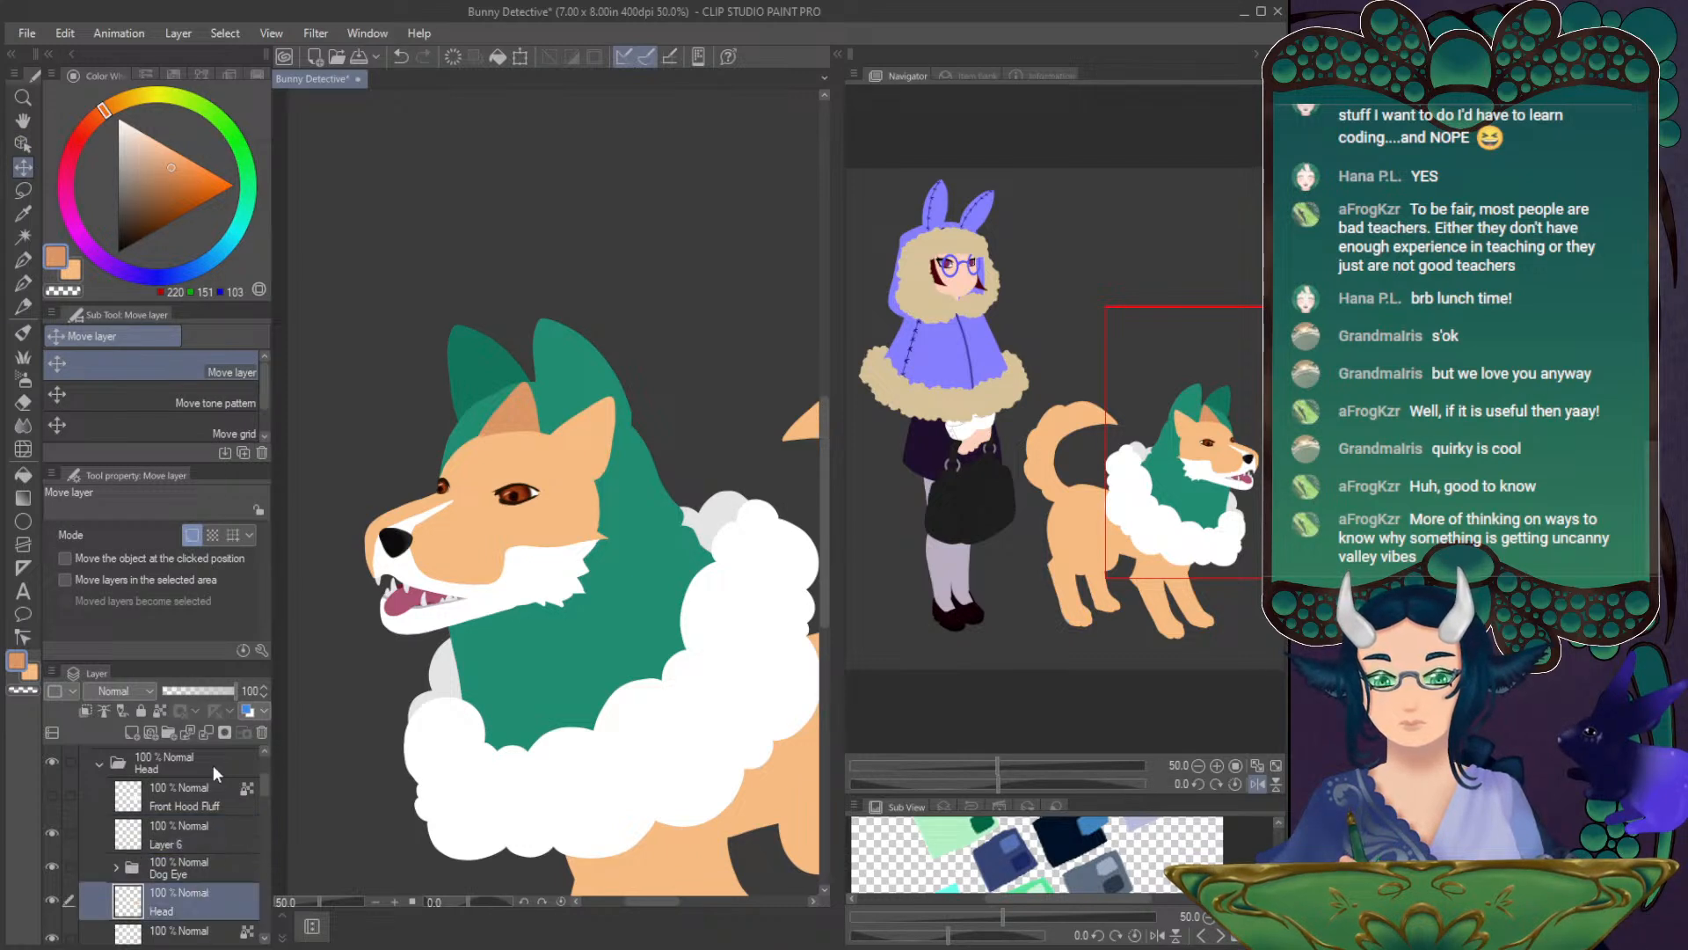
pyautogui.moveTo(218, 689); pyautogui.dragTo(215, 690)
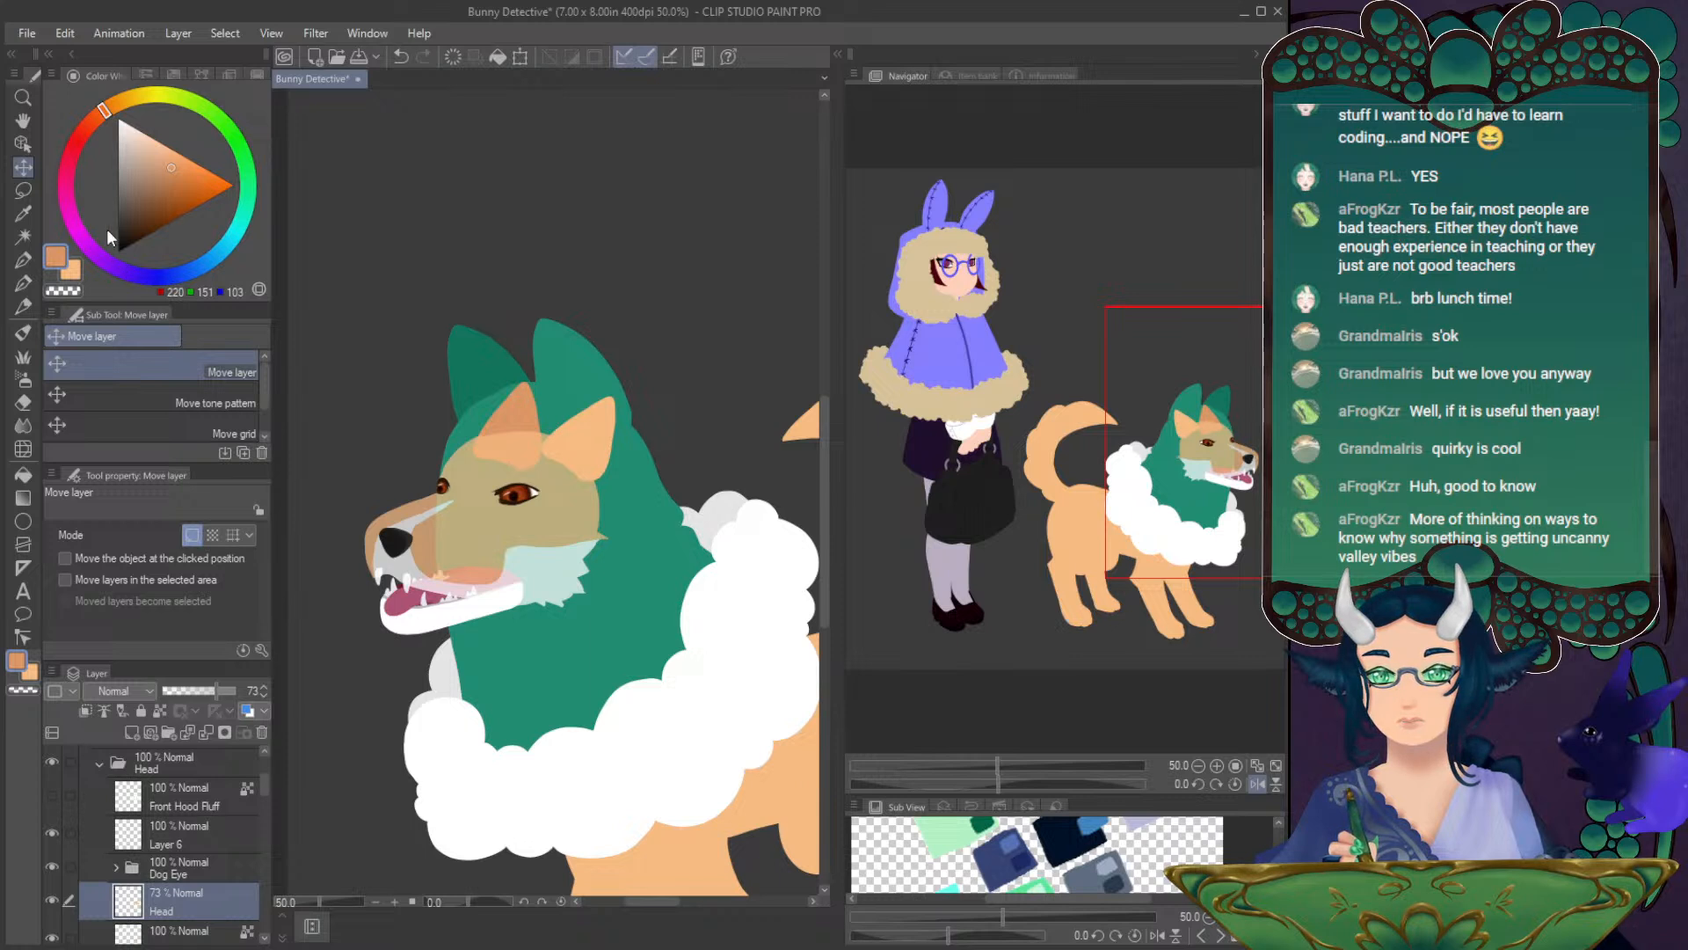
pyautogui.moveTo(165, 148); pyautogui.dragTo(160, 145)
pyautogui.press('b')
pyautogui.press('b')
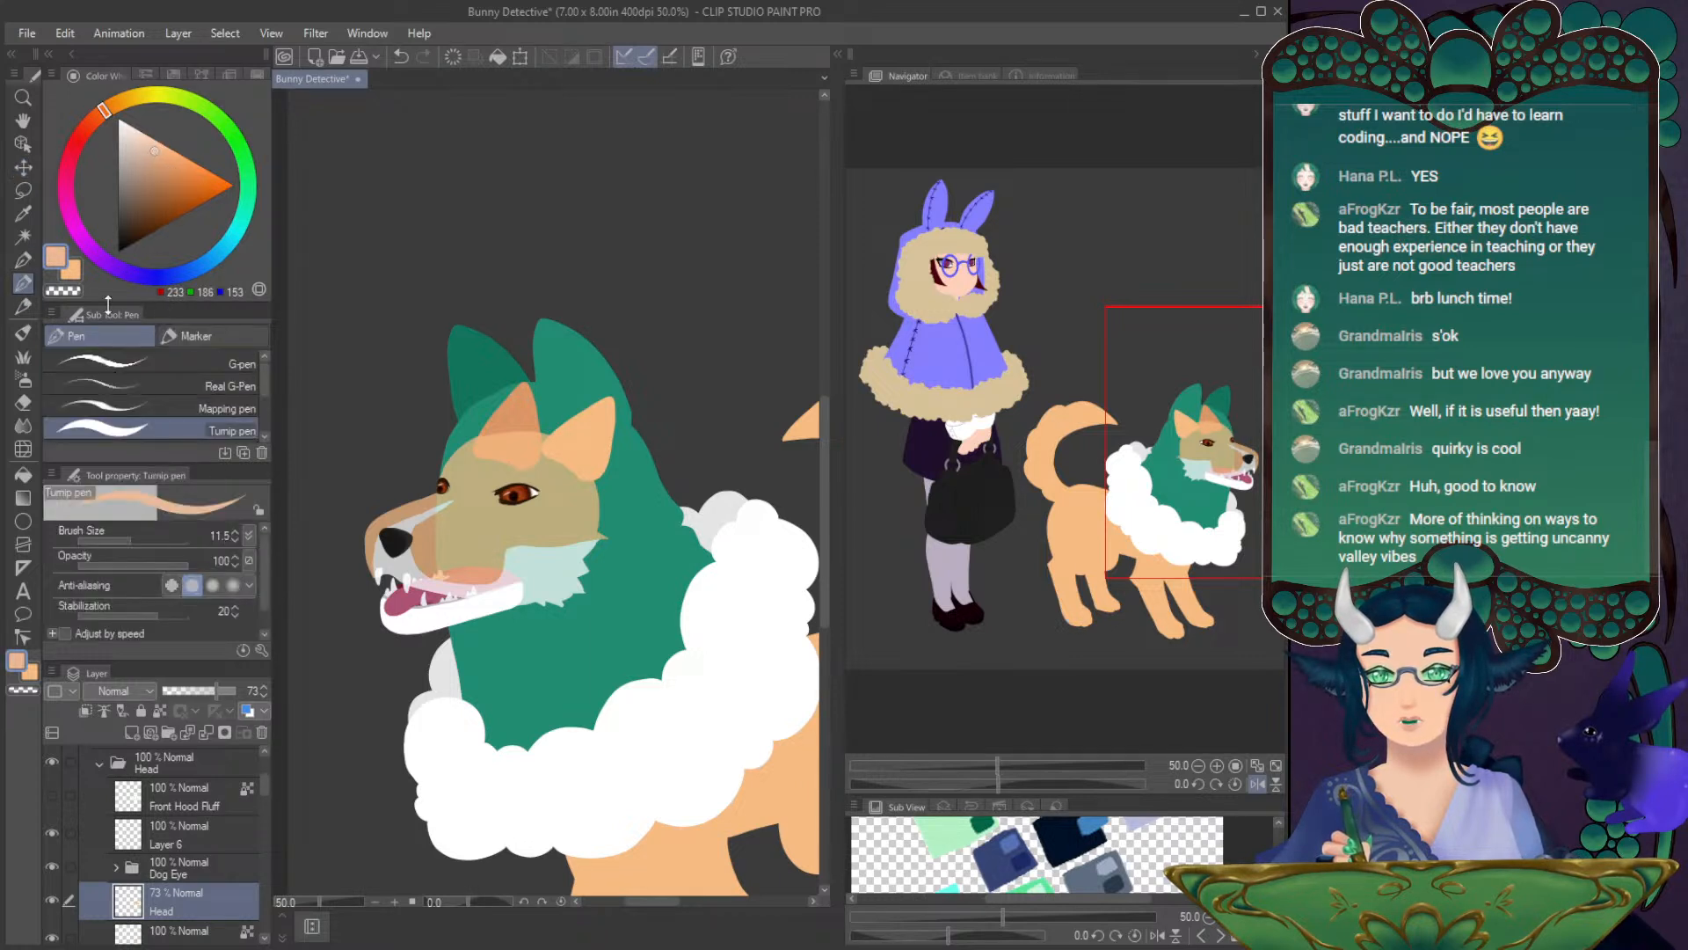
# - Try a peach Turnip pen stroke inside the near ear while the Head layer is active
pyautogui.click(1218, 765)
pyautogui.moveTo(1199, 447)
pyautogui.mouseDown()
pyautogui.moveTo(1209, 438)
pyautogui.moveTo(1184, 434)
pyautogui.mouseUp()
pyautogui.click(109, 540)
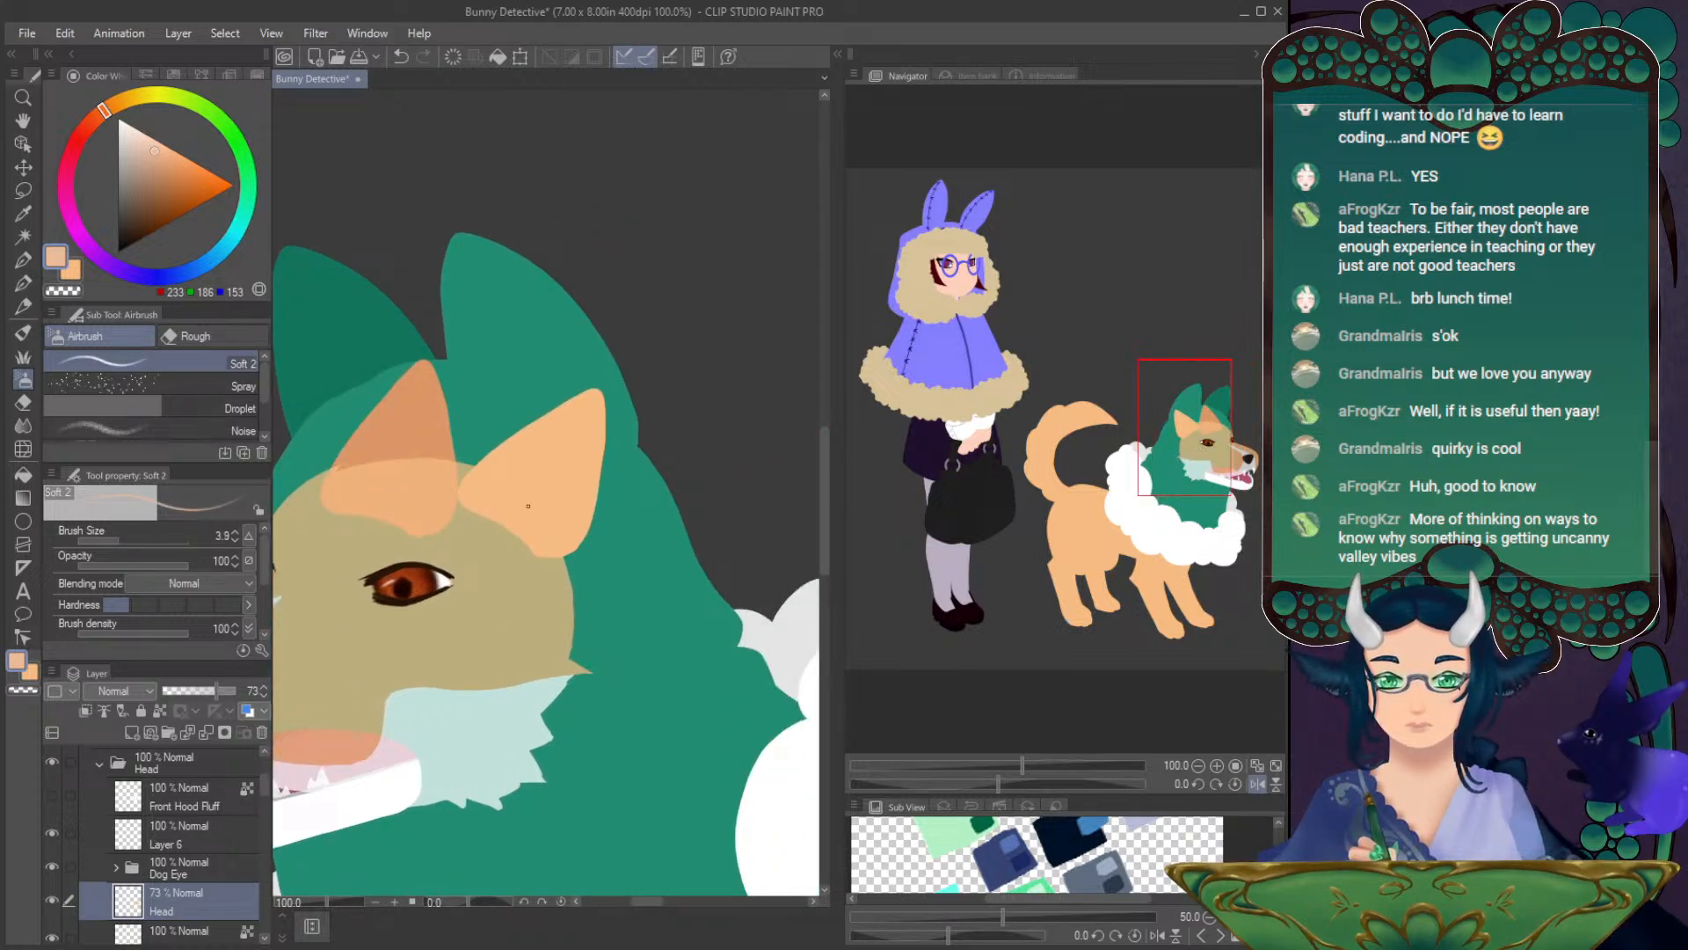
pyautogui.click(23, 283)
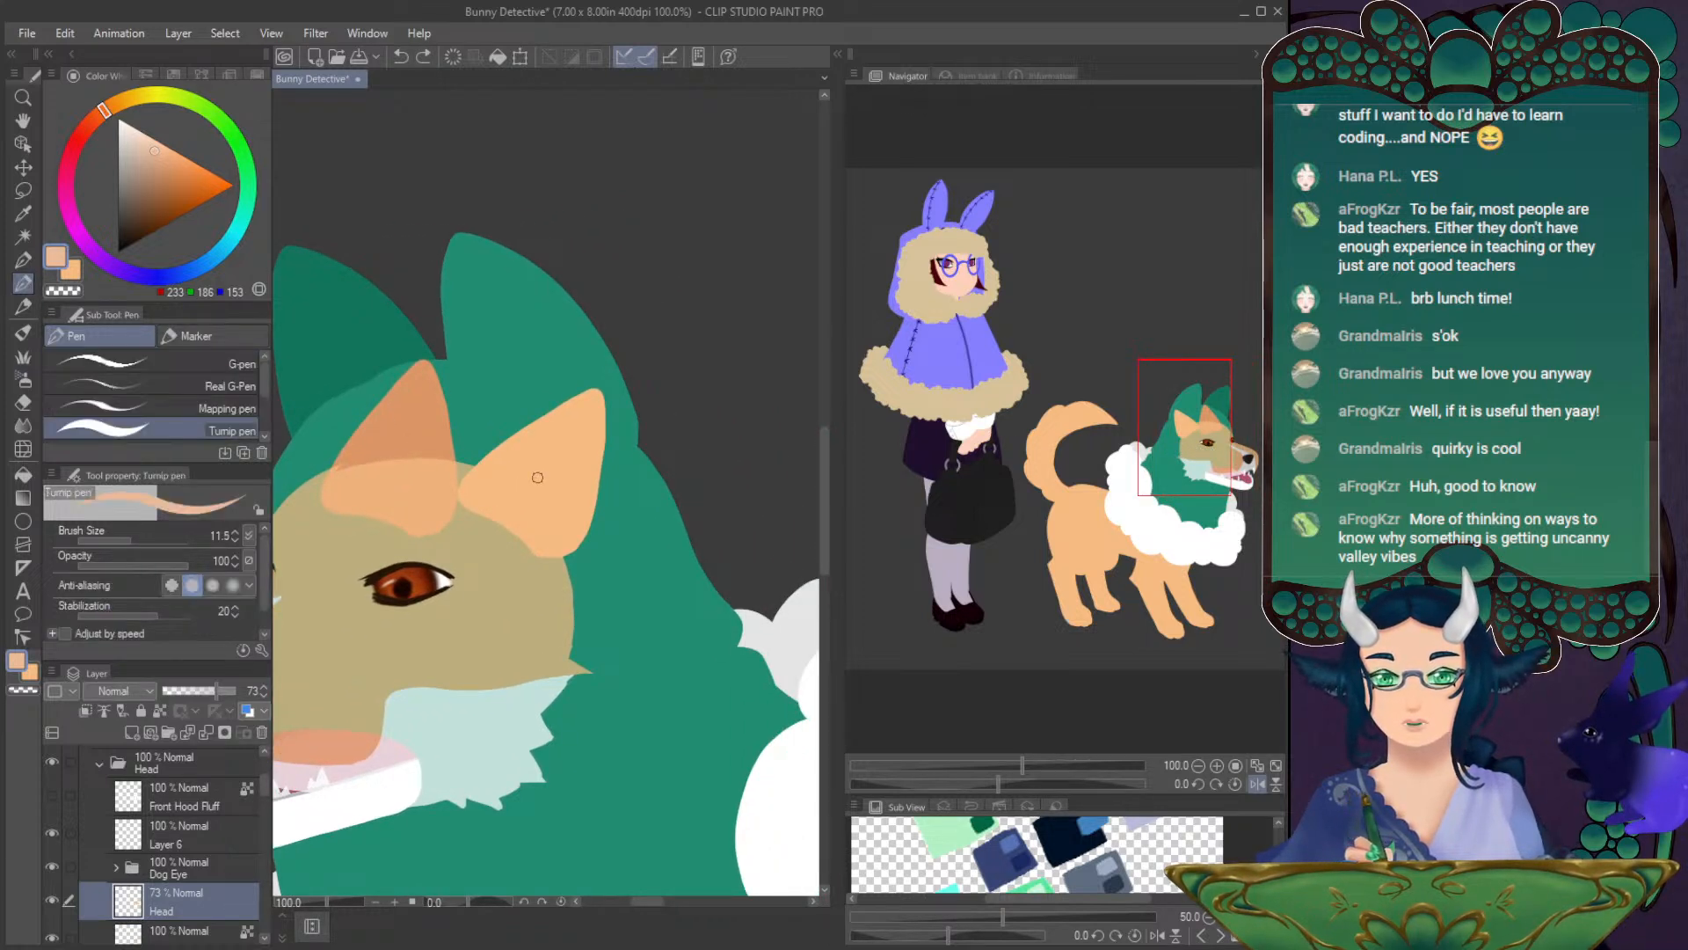
pyautogui.click(509, 504)
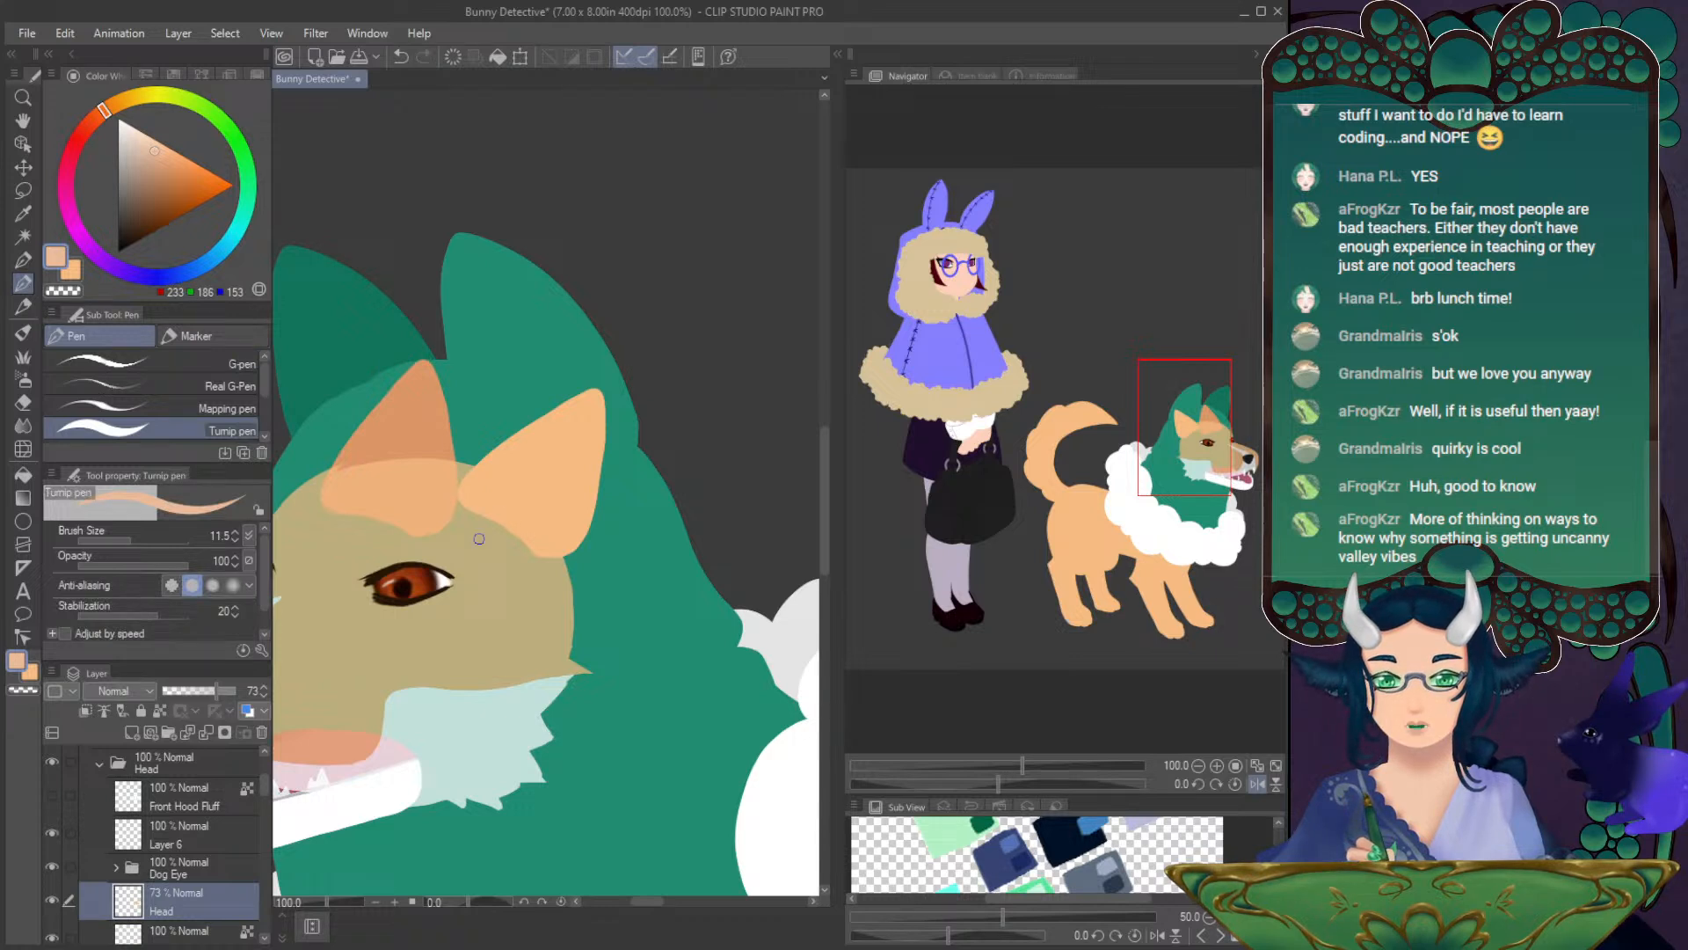
# - Check that Layer 6 holds the near ear by hiding and reshowing it, lock its transparent pixels, and undo the peach test stroke
pyautogui.click(185, 840)
pyautogui.click(51, 833)
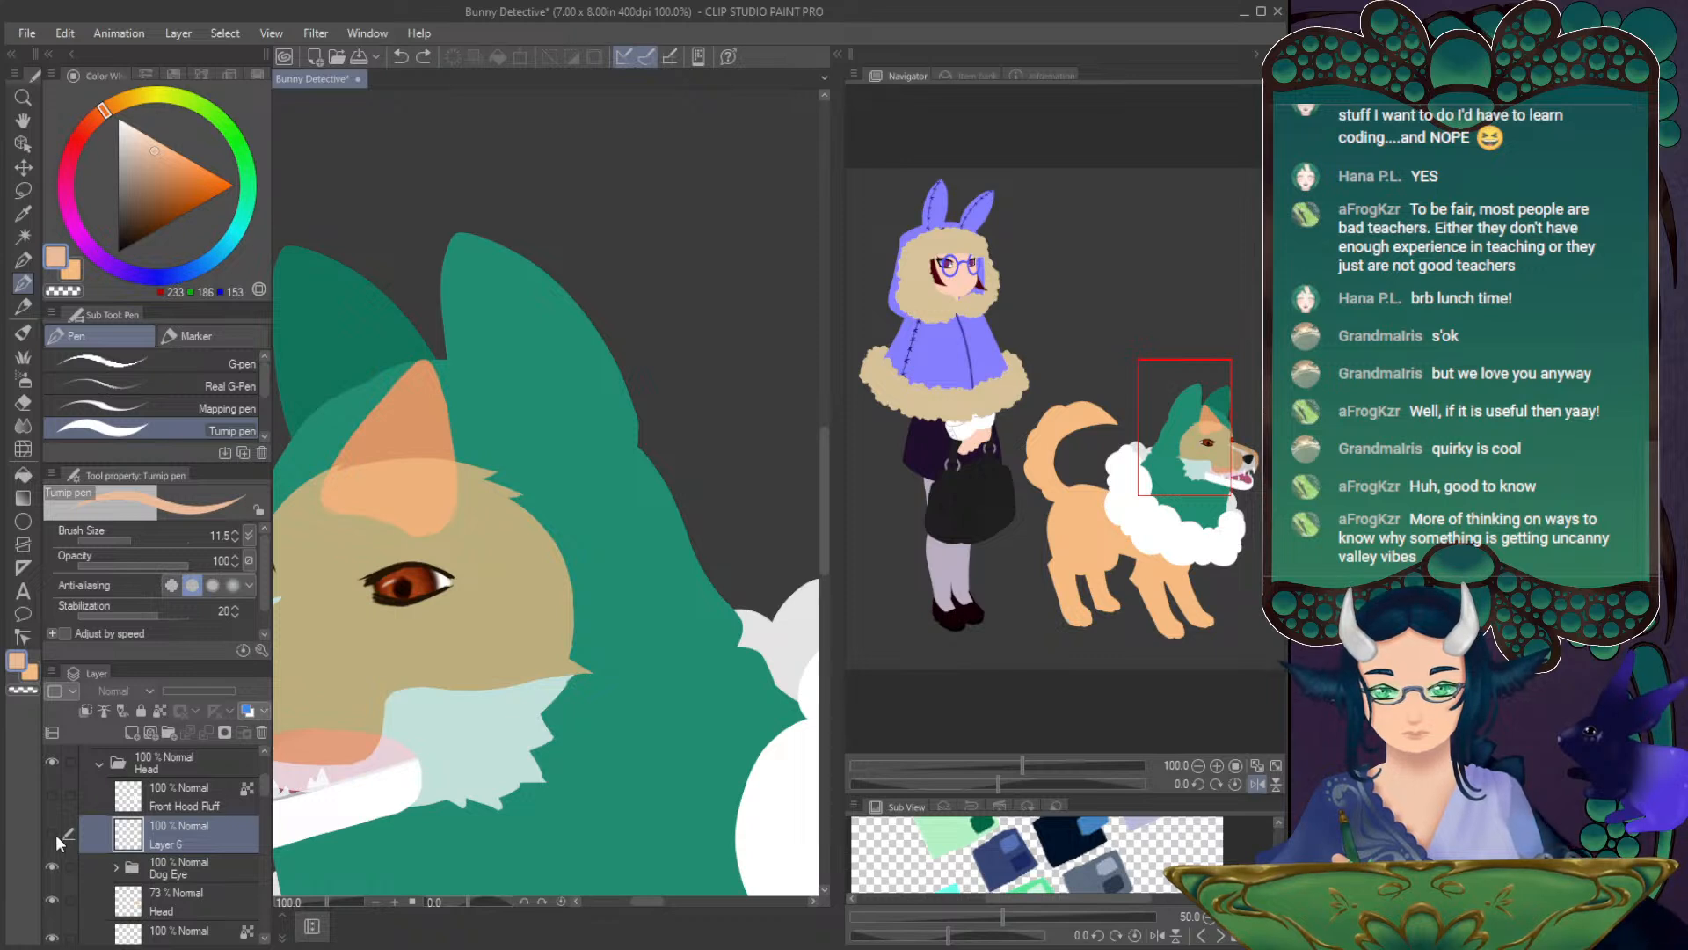
pyautogui.click(50, 833)
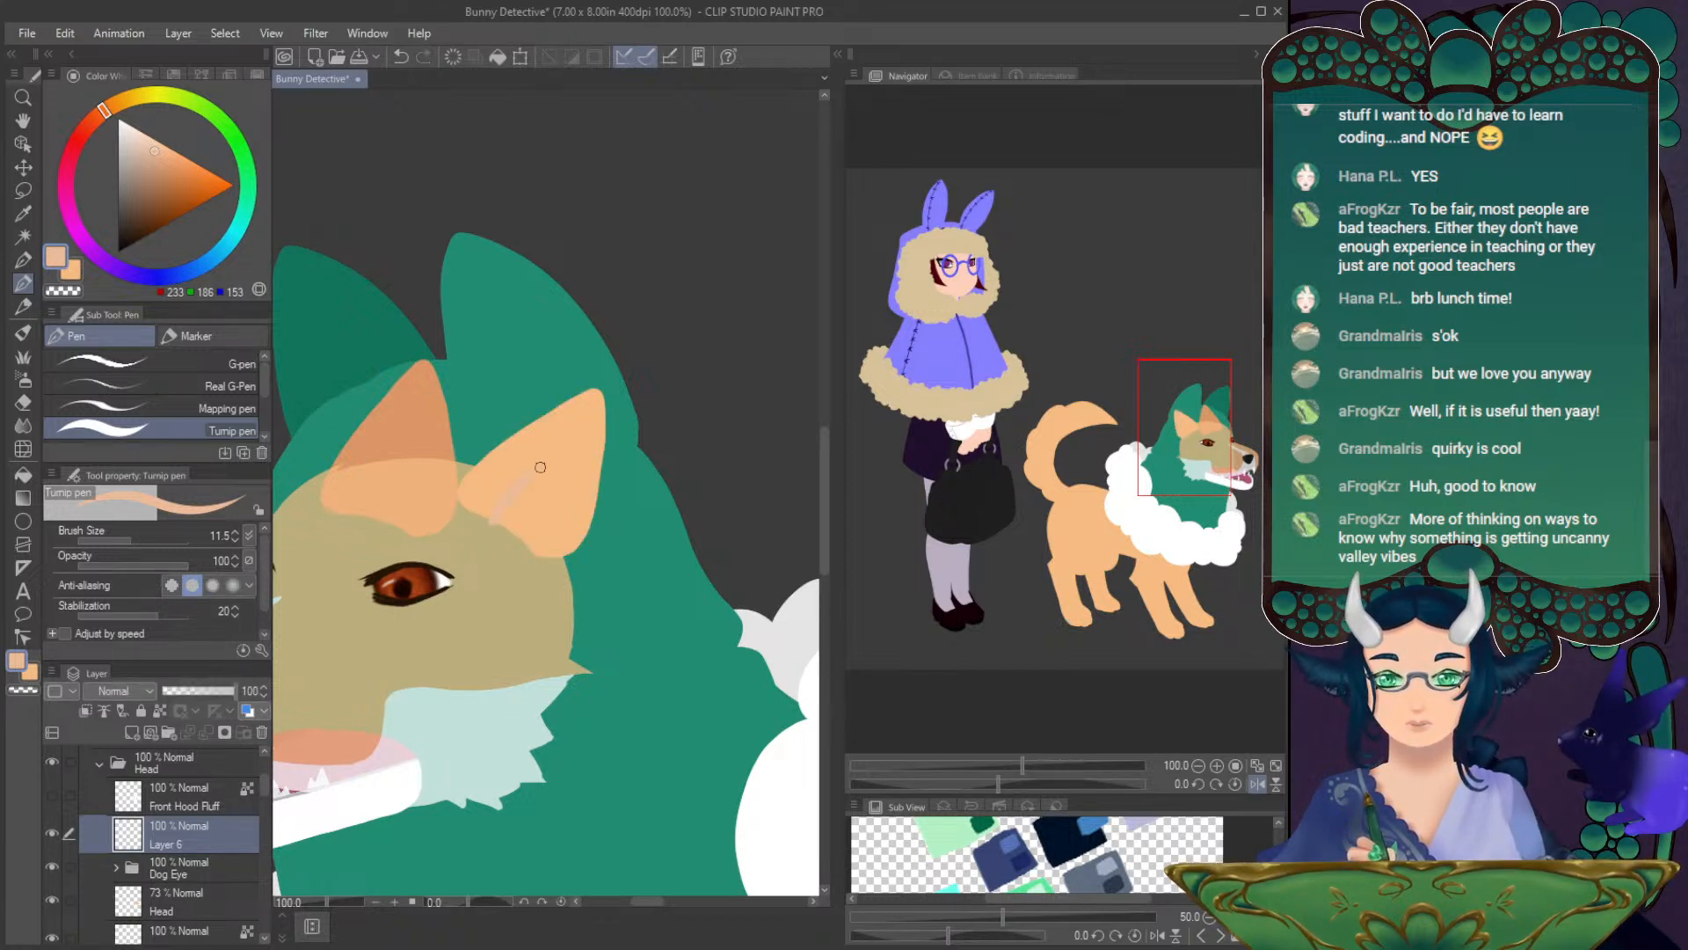
pyautogui.click(161, 712)
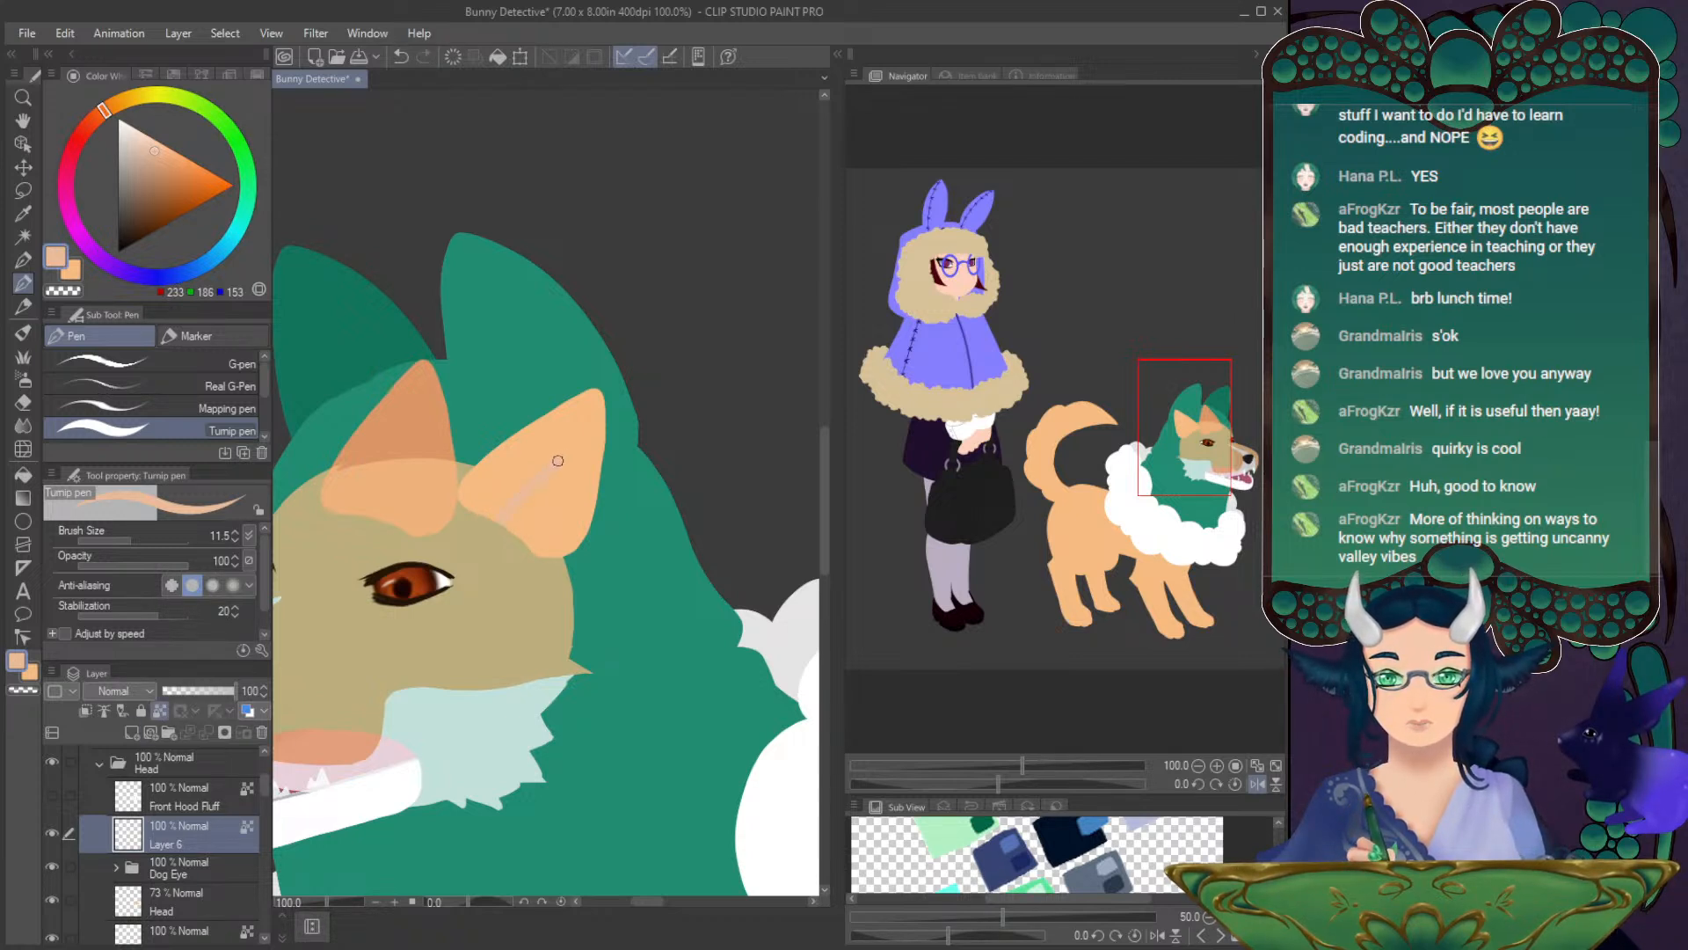
pyautogui.hotkey('ctrl', 'z')
# - Outline the near ear's inner area in pink, RGB 233, 153, 154, with the Turnip pen at size 11.5, and fill it
pyautogui.click(87, 128)
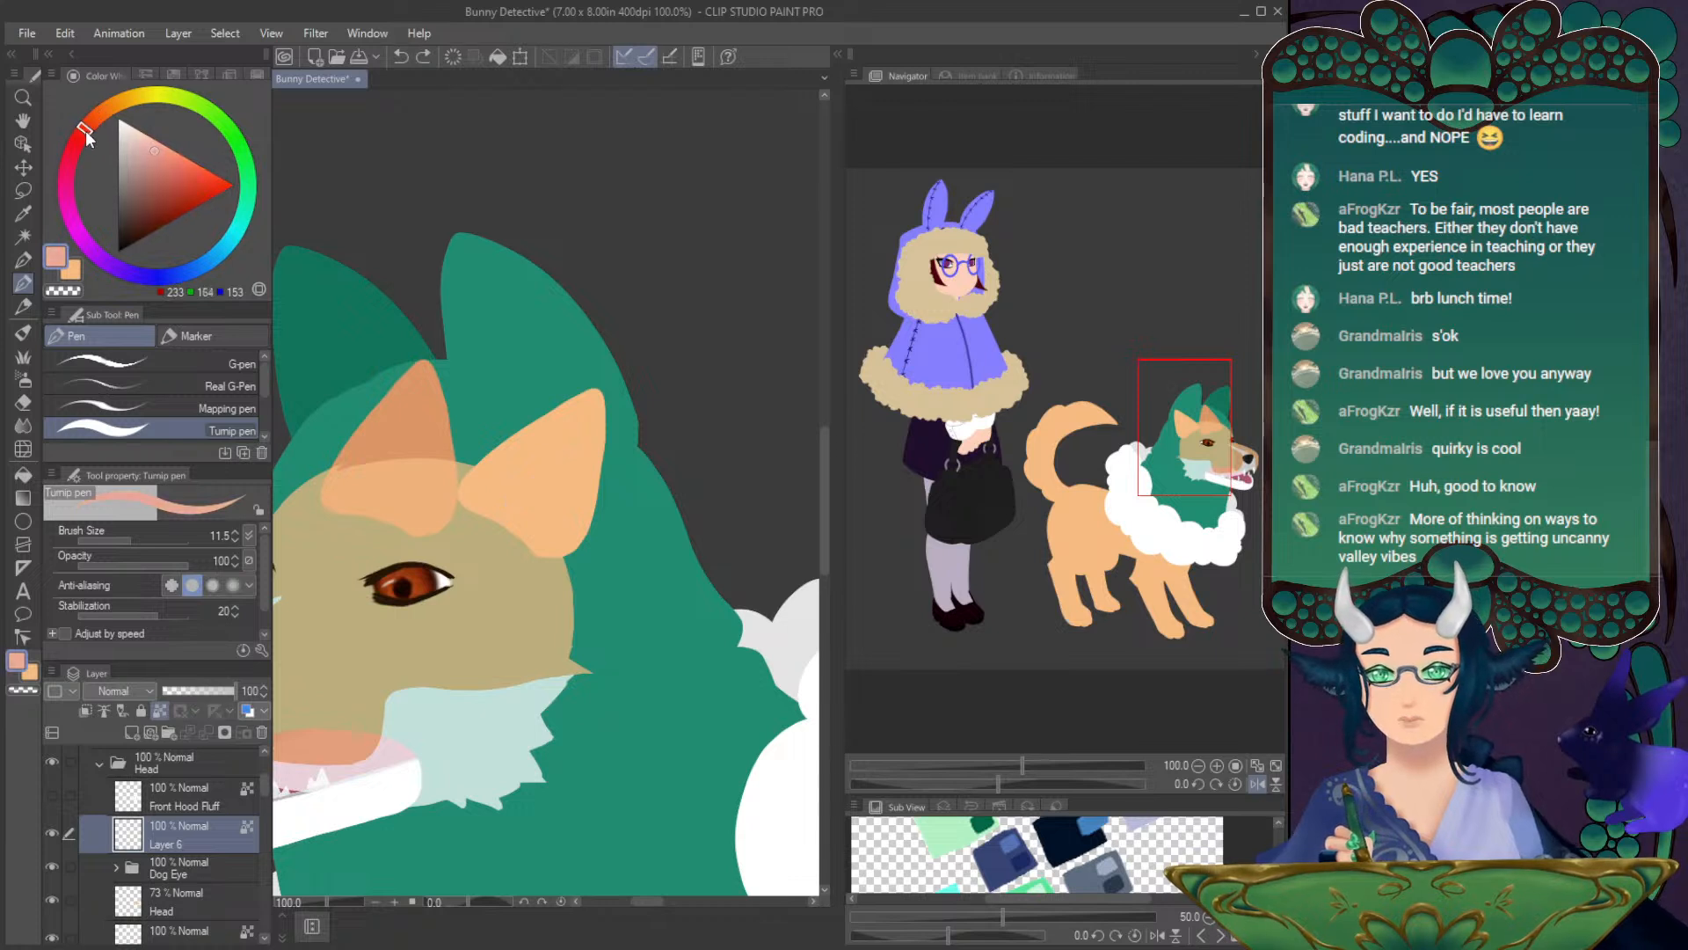
pyautogui.moveTo(87, 129); pyautogui.dragTo(78, 140)
pyautogui.moveTo(495, 519); pyautogui.dragTo(575, 435)
pyautogui.hotkey('ctrl', 'z')
pyautogui.moveTo(503, 527)
pyautogui.mouseDown()
pyautogui.moveTo(589, 423)
pyautogui.moveTo(577, 483)
pyautogui.moveTo(519, 488)
pyautogui.moveTo(497, 522)
pyautogui.mouseUp()
pyautogui.hotkey('ctrl', 'z')
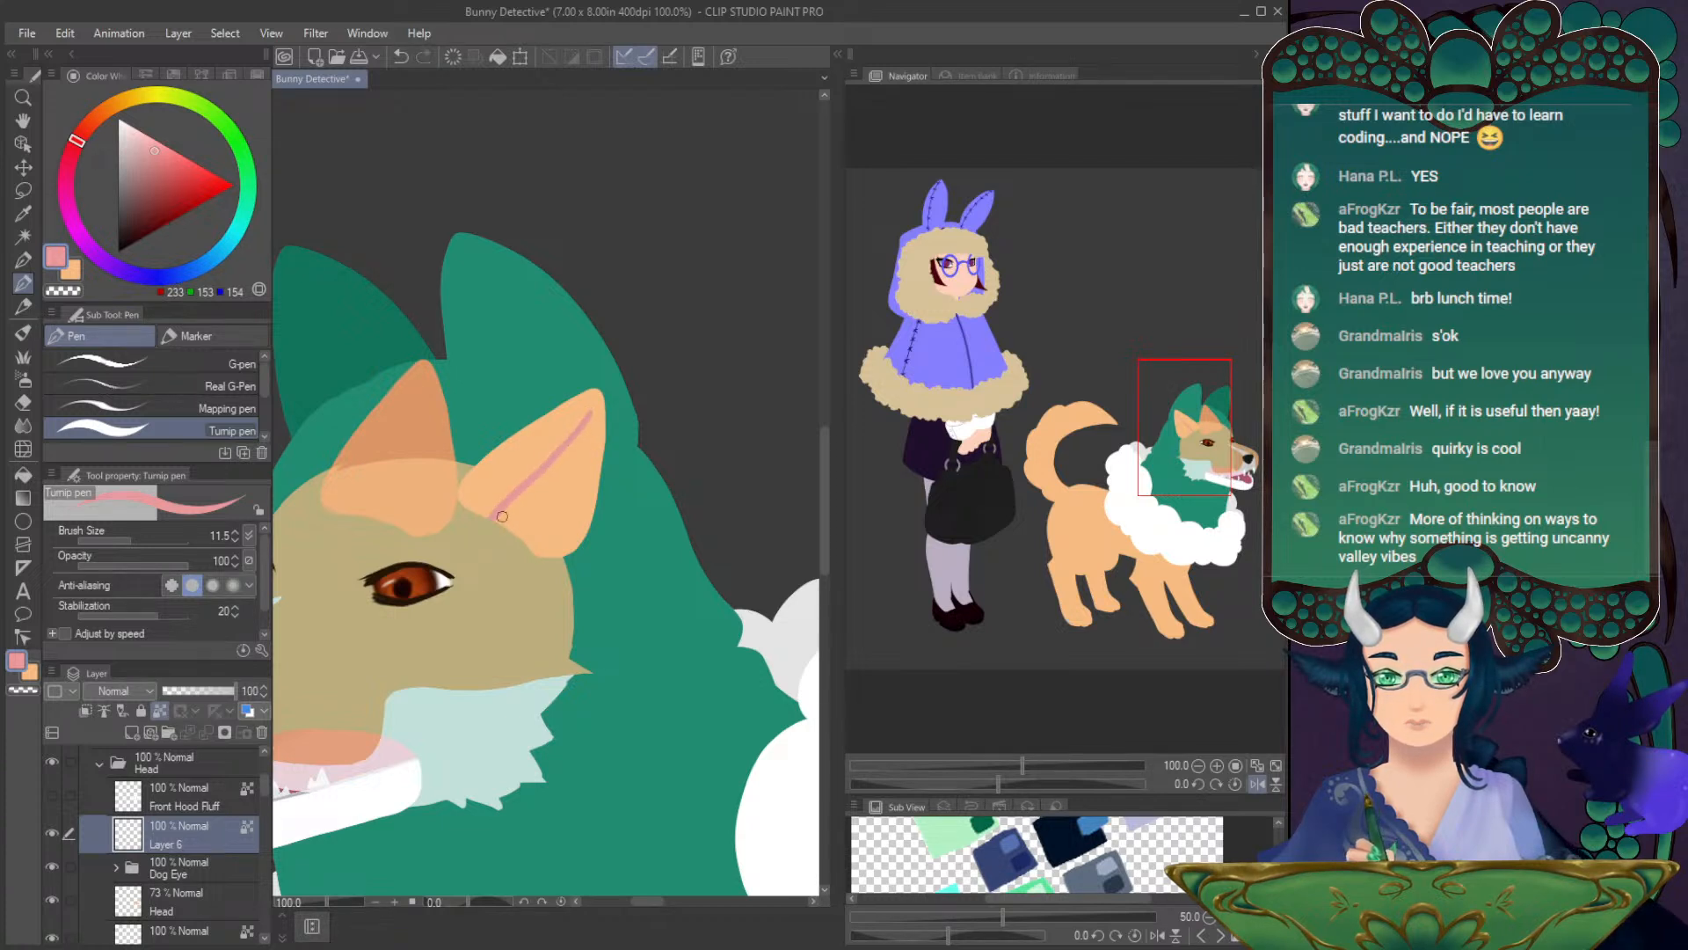
pyautogui.moveTo(592, 414)
pyautogui.mouseDown()
pyautogui.moveTo(579, 525)
pyautogui.moveTo(527, 540)
pyautogui.moveTo(545, 559)
pyautogui.mouseUp()
pyautogui.click(22, 474)
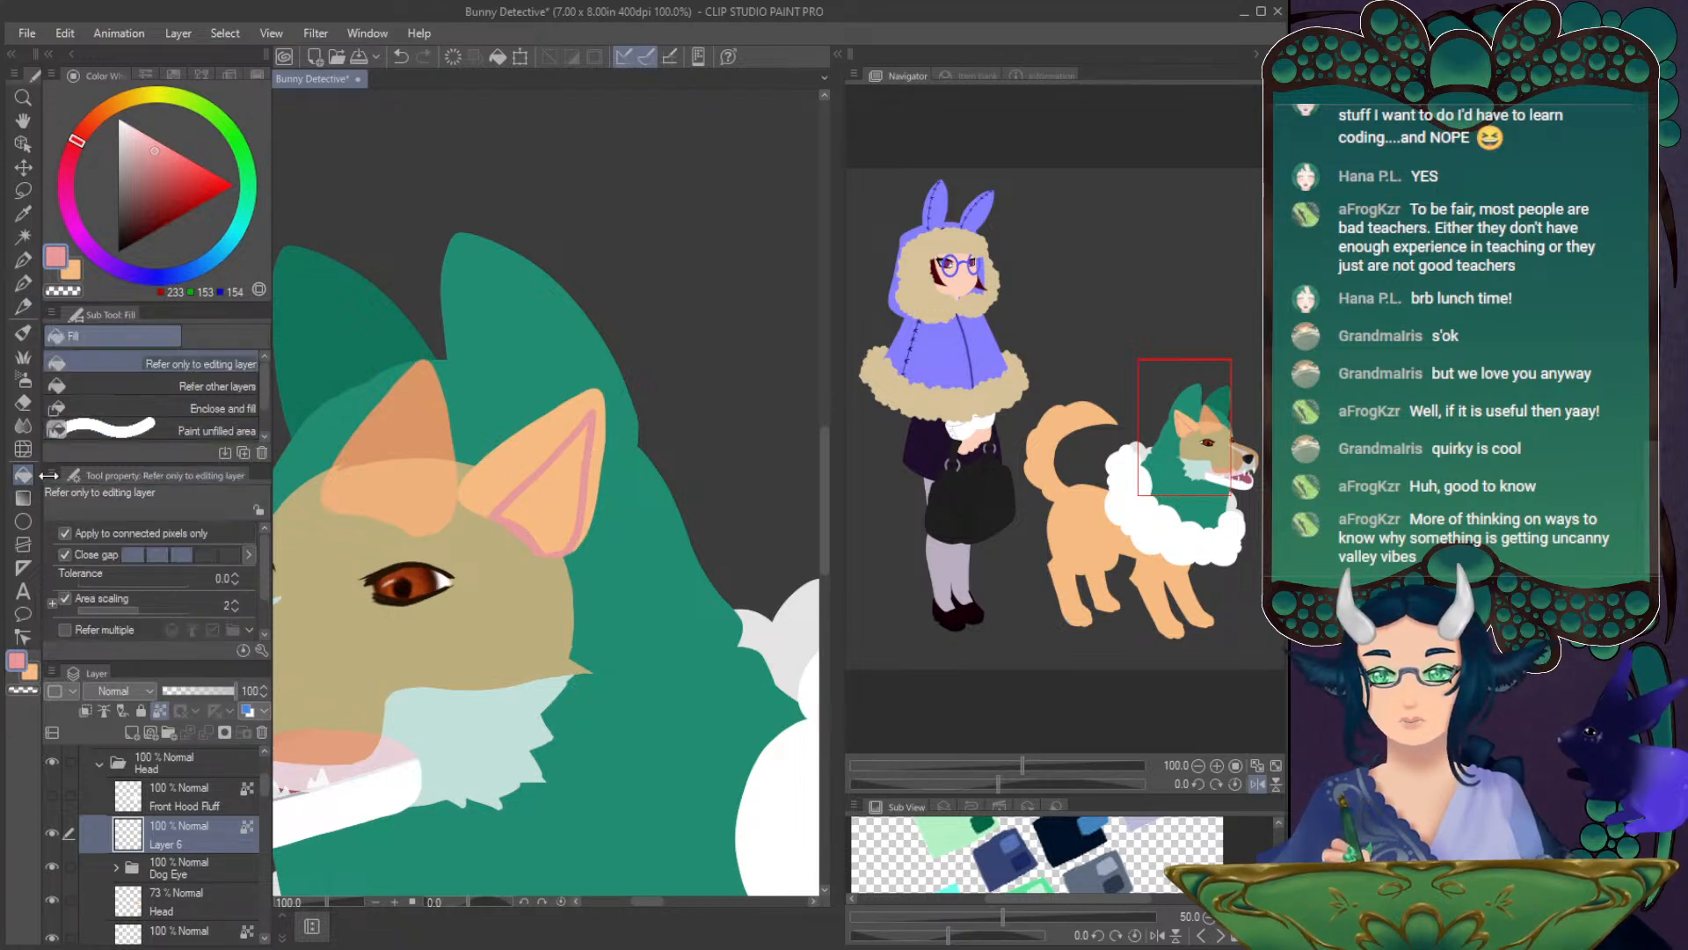
pyautogui.click(560, 489)
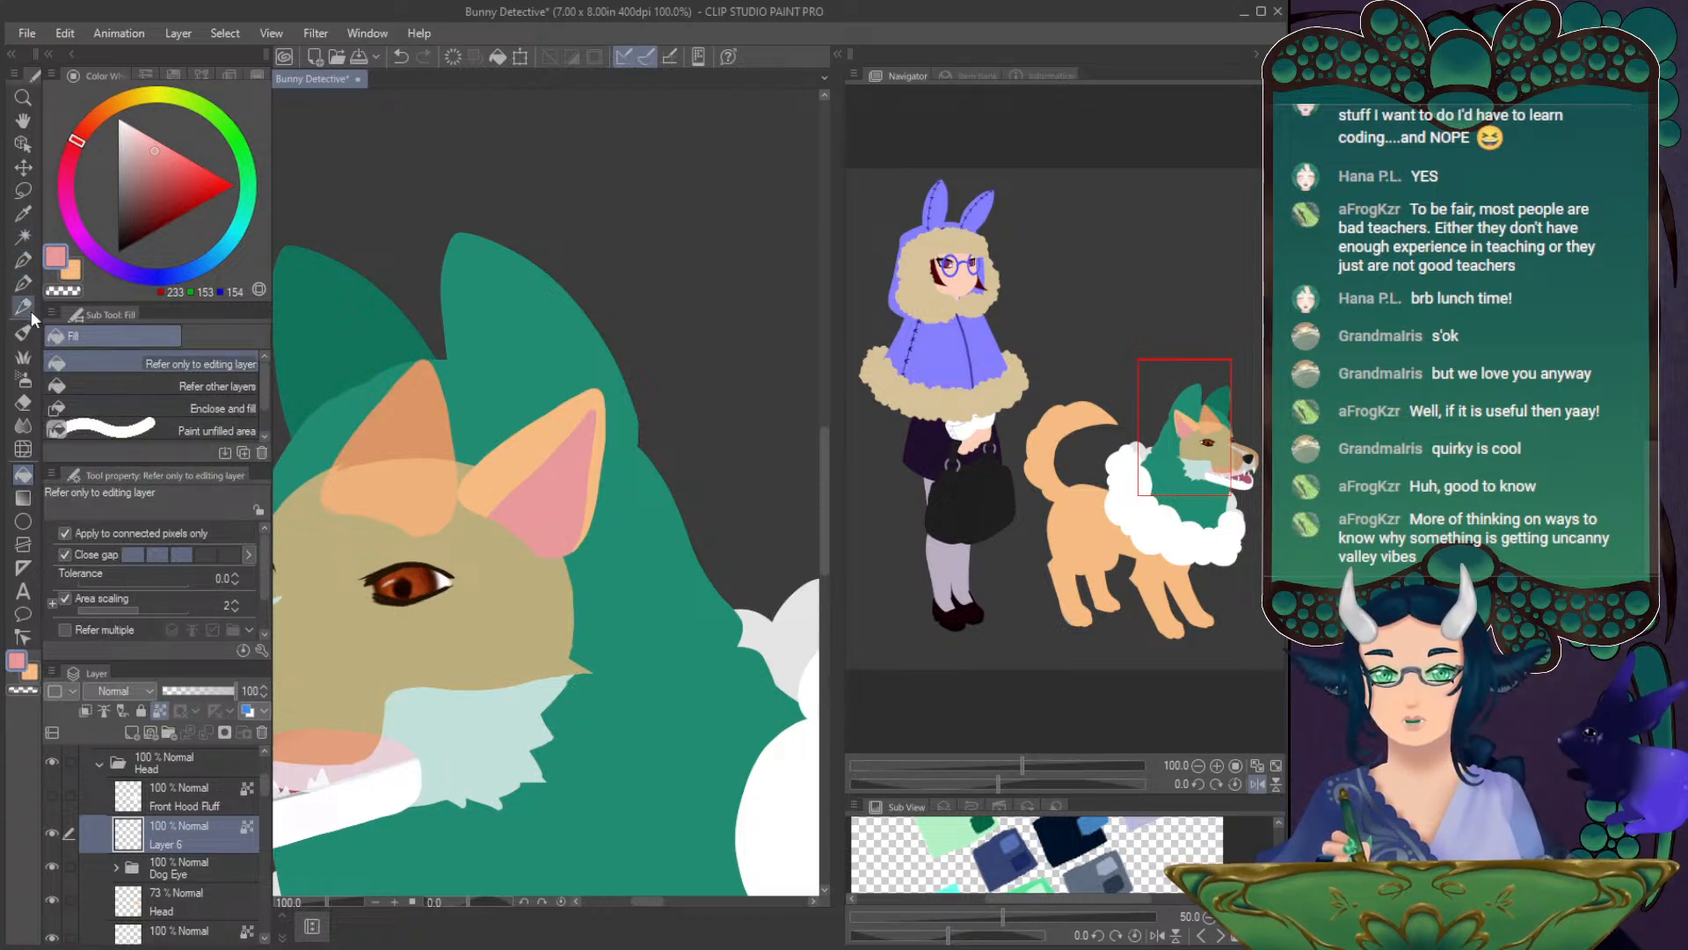
# - Paint jagged fur tips over the pink inner ear's edge with the Turnip pen, using light orange sampled from the artwork
pyautogui.click(23, 379)
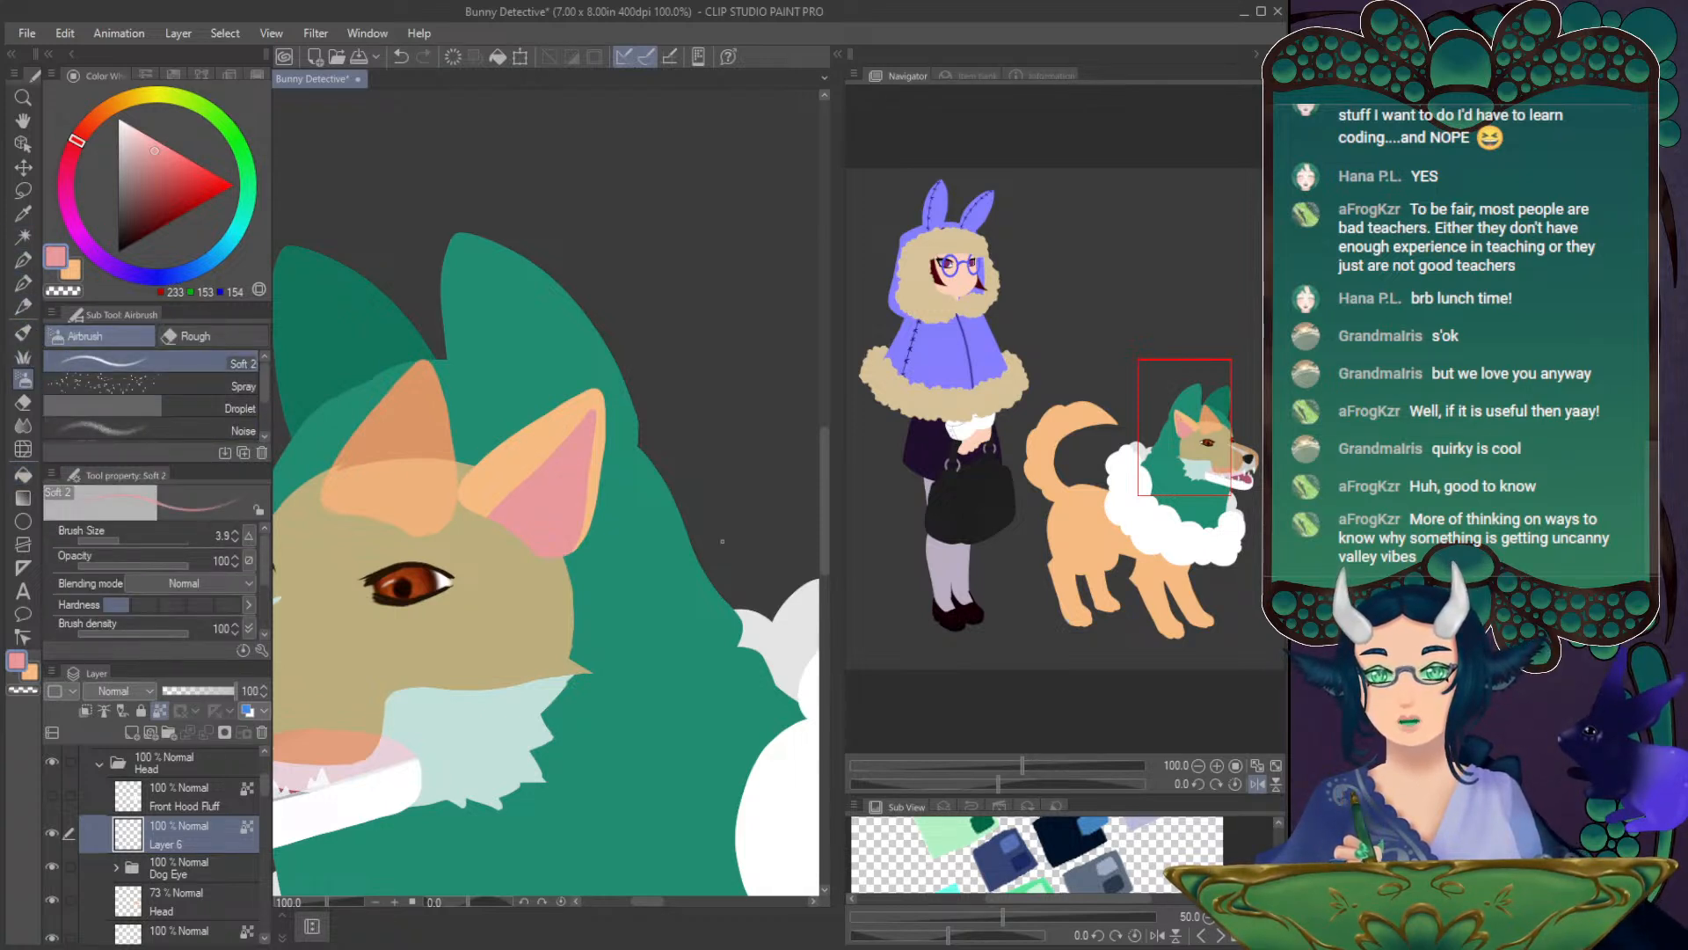
pyautogui.moveTo(999, 782); pyautogui.dragTo(1062, 781)
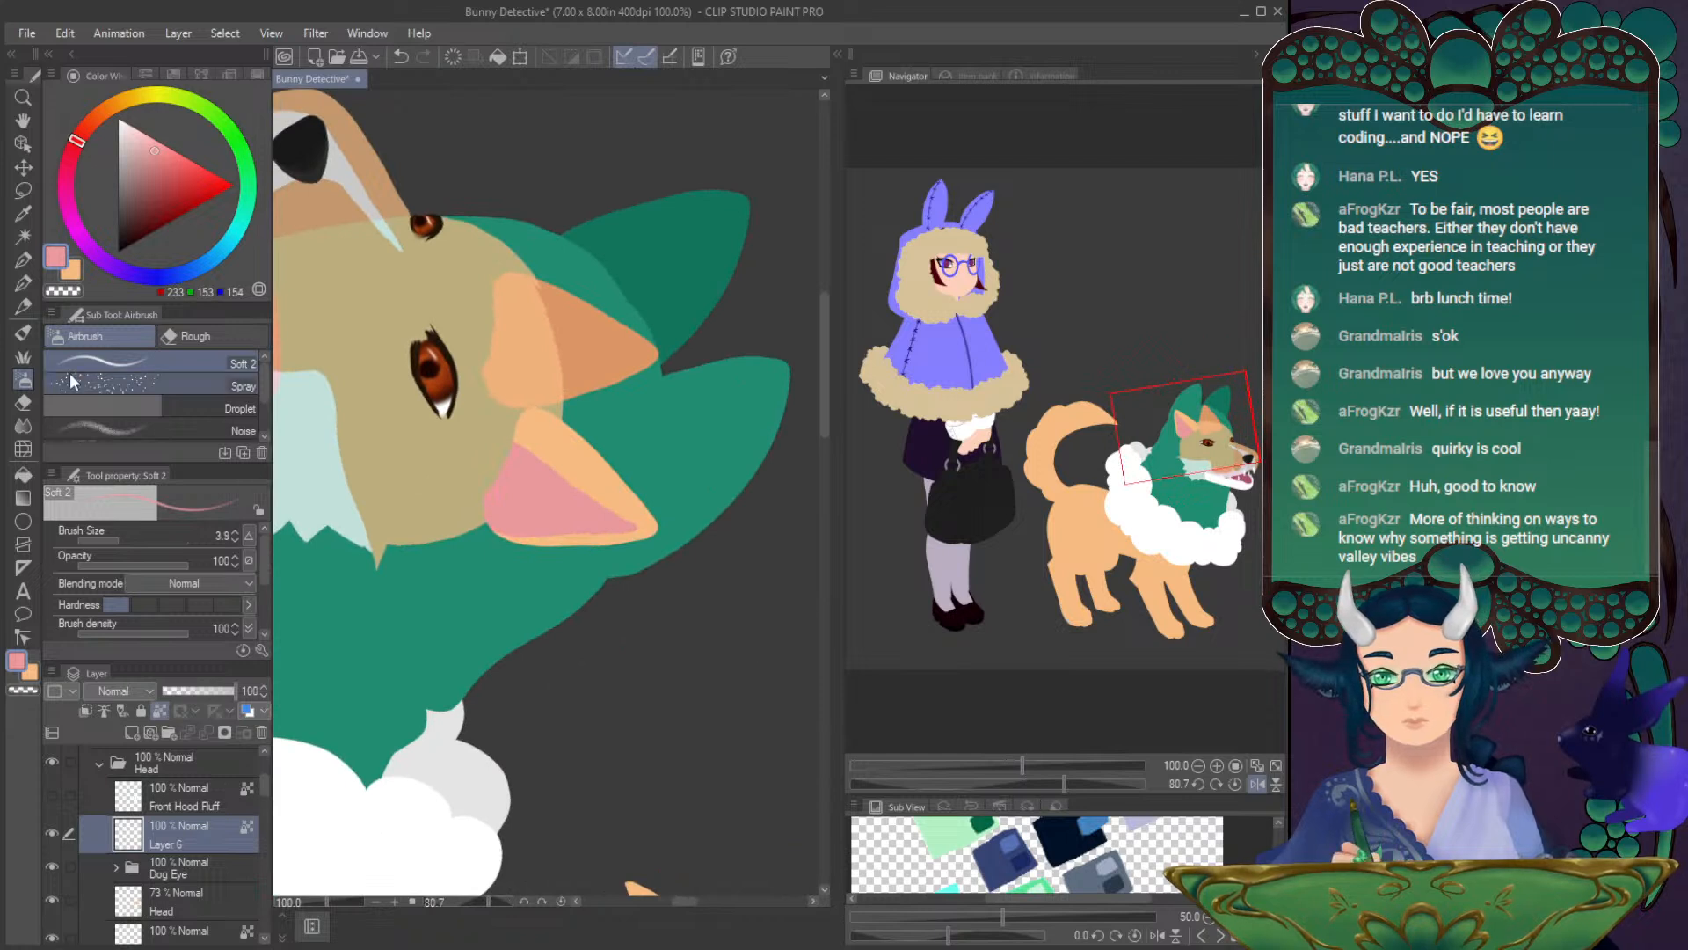
pyautogui.press('p')
pyautogui.keyDown('alt'); pyautogui.click(547, 428); pyautogui.keyUp('alt')
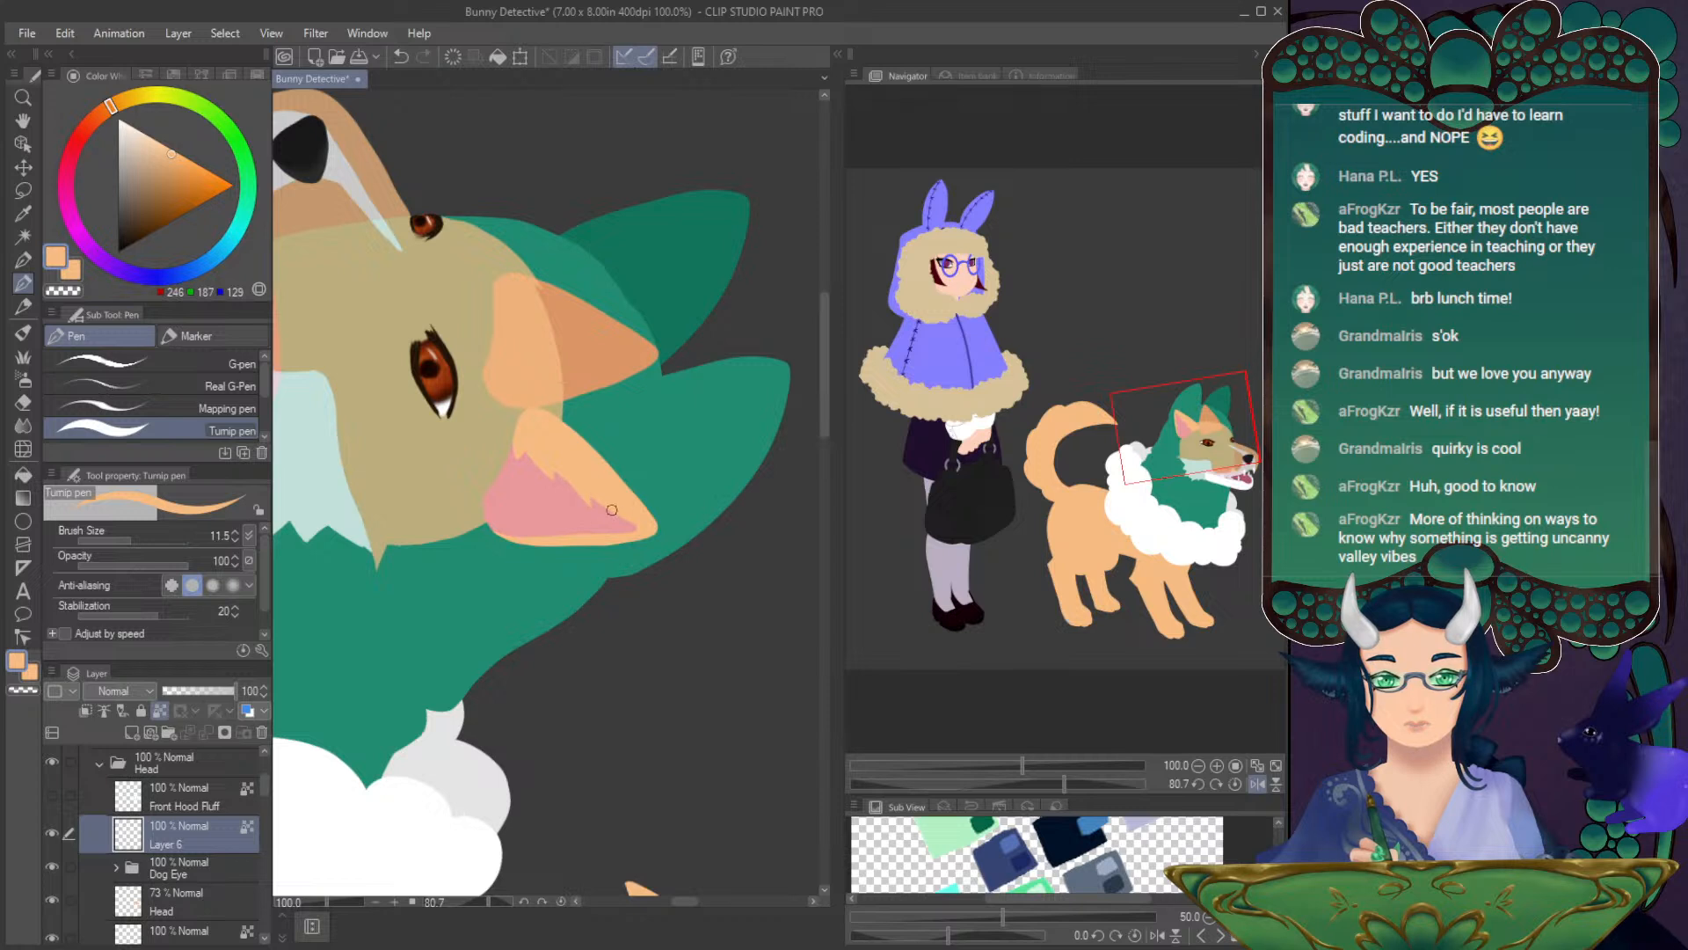
pyautogui.hotkey('ctrl', 'z')
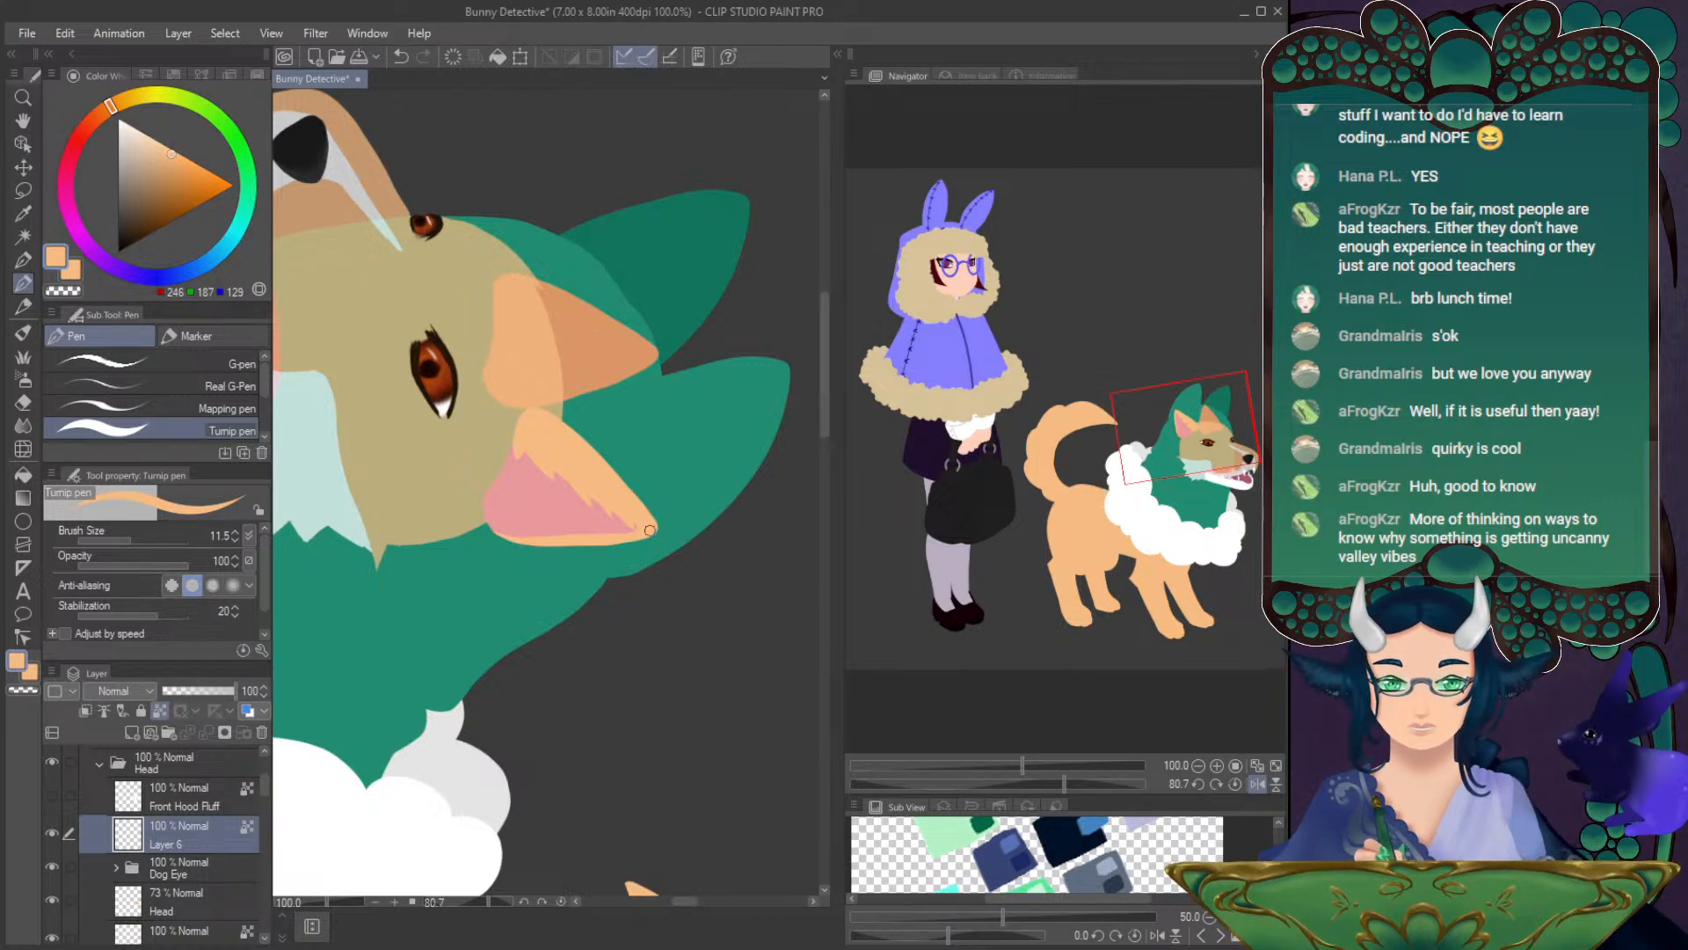
# - Undo the last light orange stroke near the tip of the near ear
pyautogui.click(1236, 782)
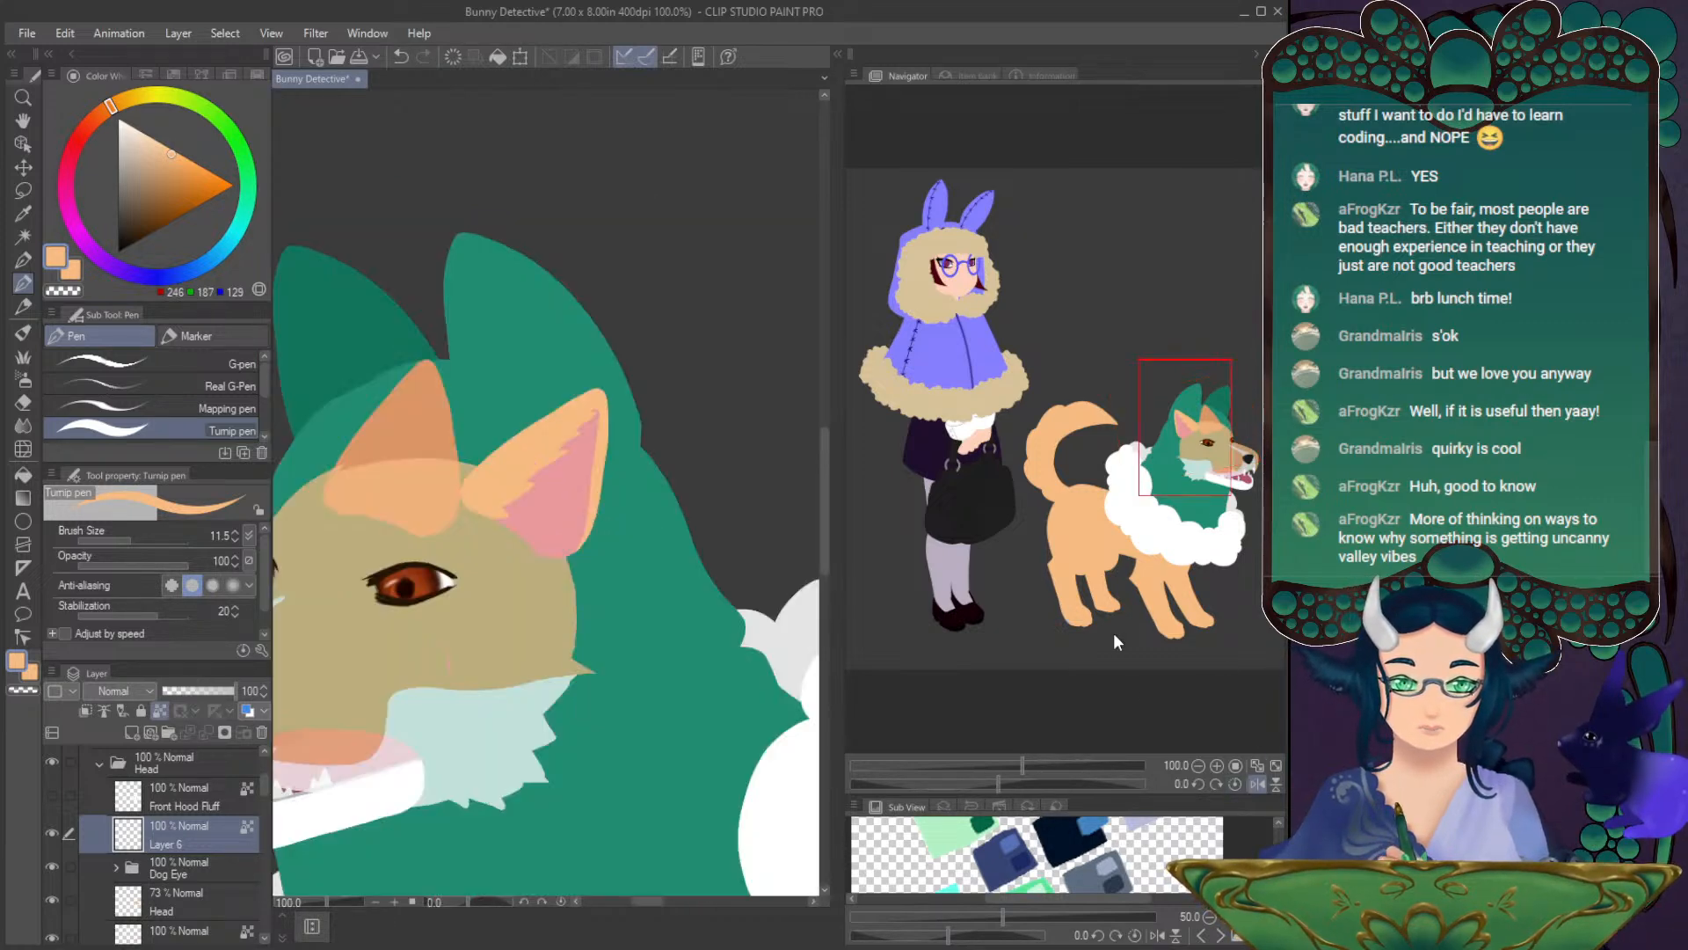
pyautogui.click(1257, 784)
pyautogui.moveTo(1000, 783); pyautogui.dragTo(1032, 778)
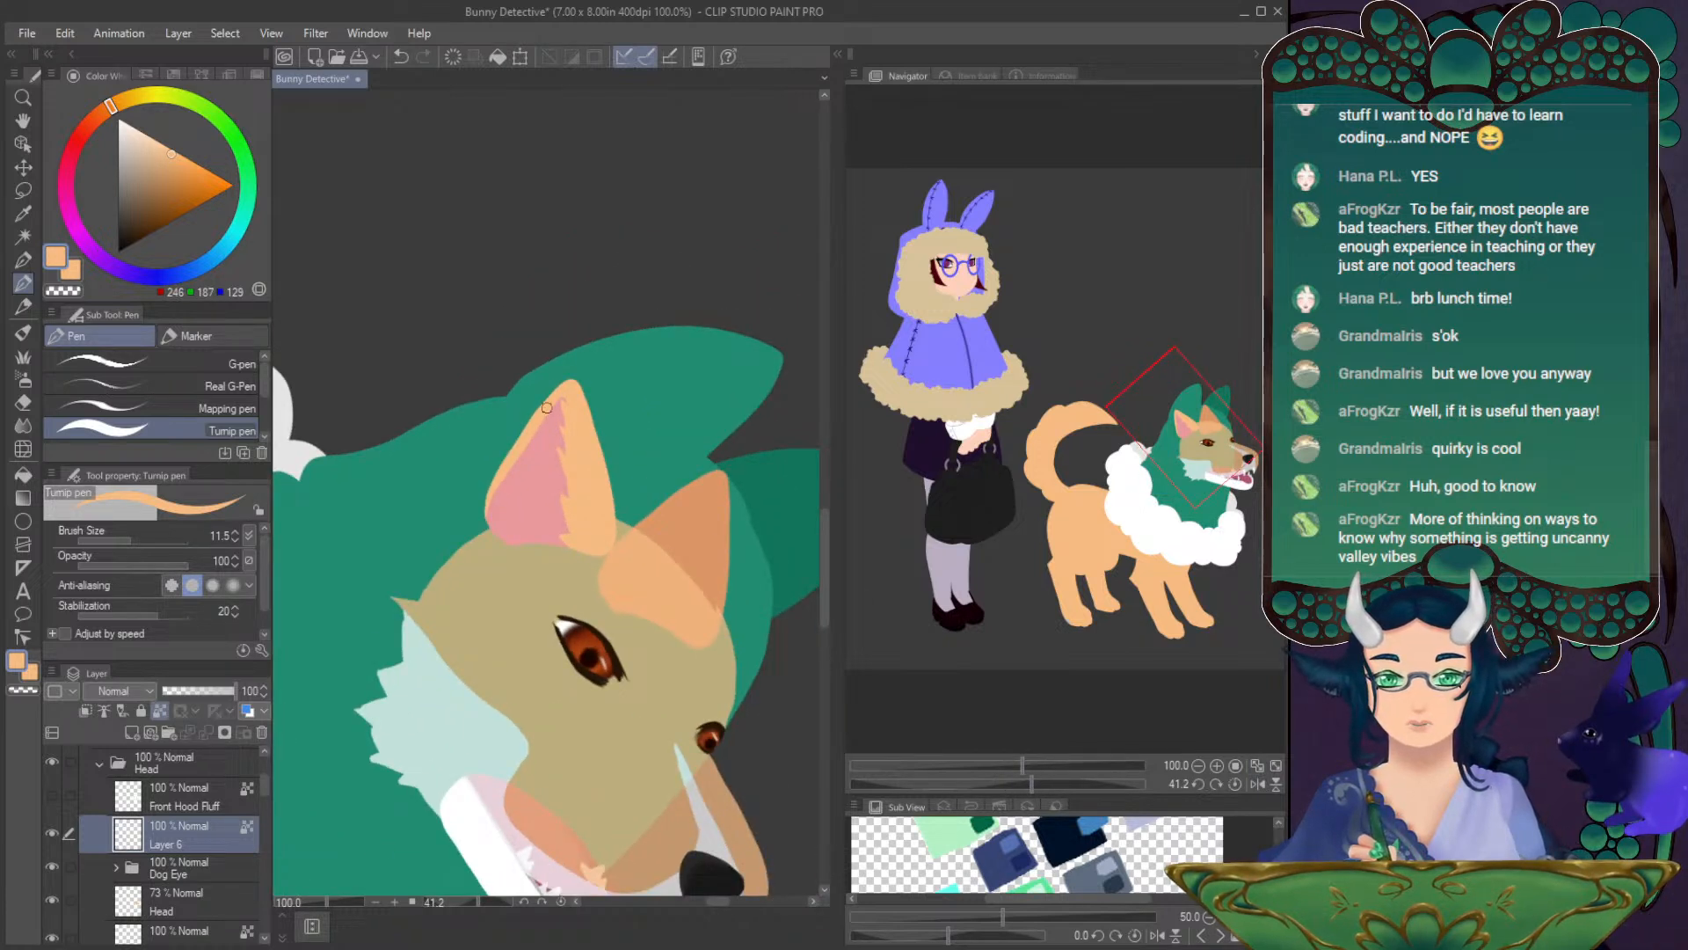
pyautogui.hotkey('ctrl', 'z')
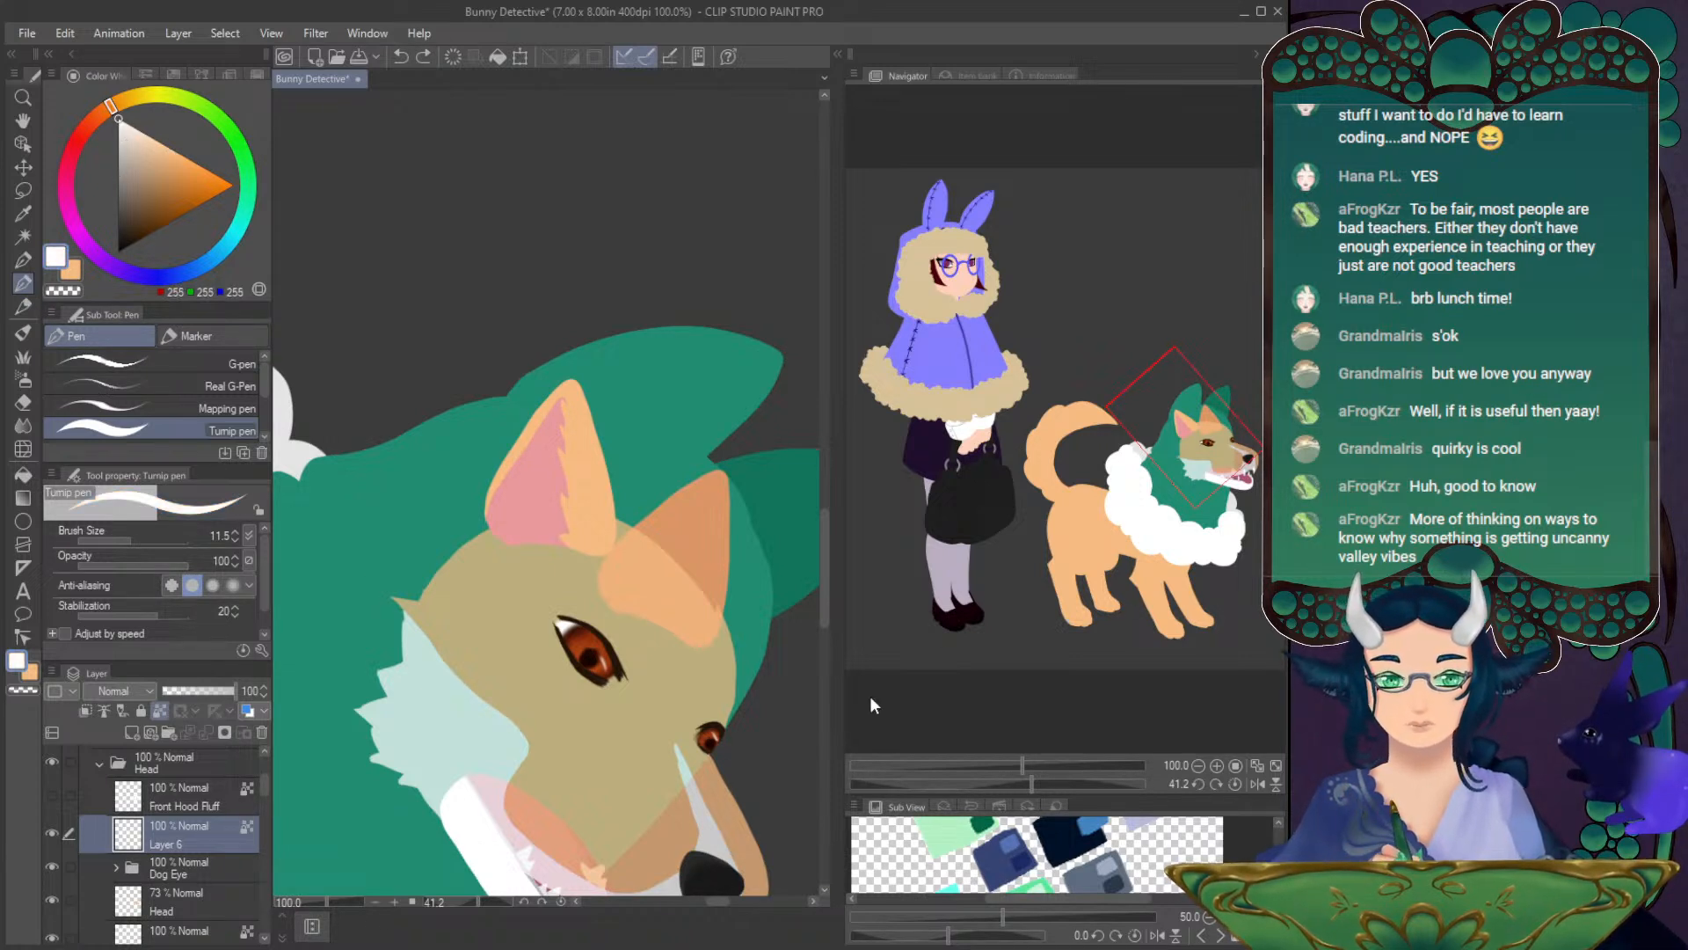
# - Paint jagged white fur along the outer edge of the near ear with the Turnip pen at size 7
pyautogui.moveTo(824, 566)
pyautogui.mouseDown()
pyautogui.moveTo(823, 612)
pyautogui.moveTo(825, 539)
pyautogui.mouseUp()
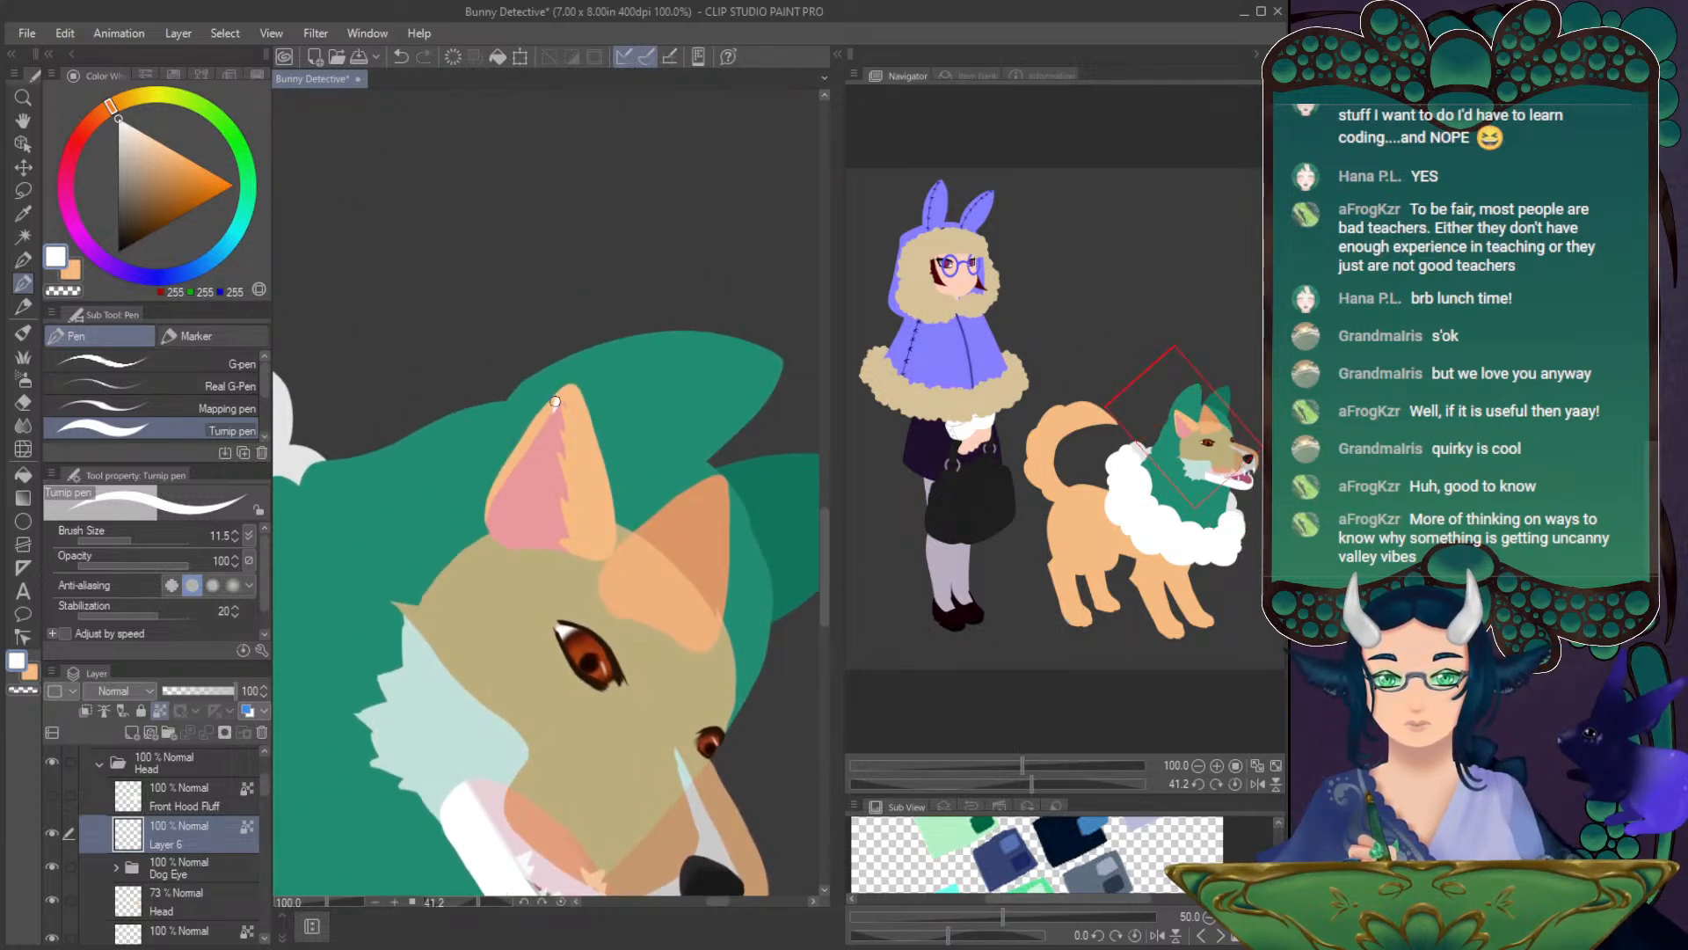
pyautogui.click(129, 540)
pyautogui.moveTo(128, 540); pyautogui.dragTo(125, 540)
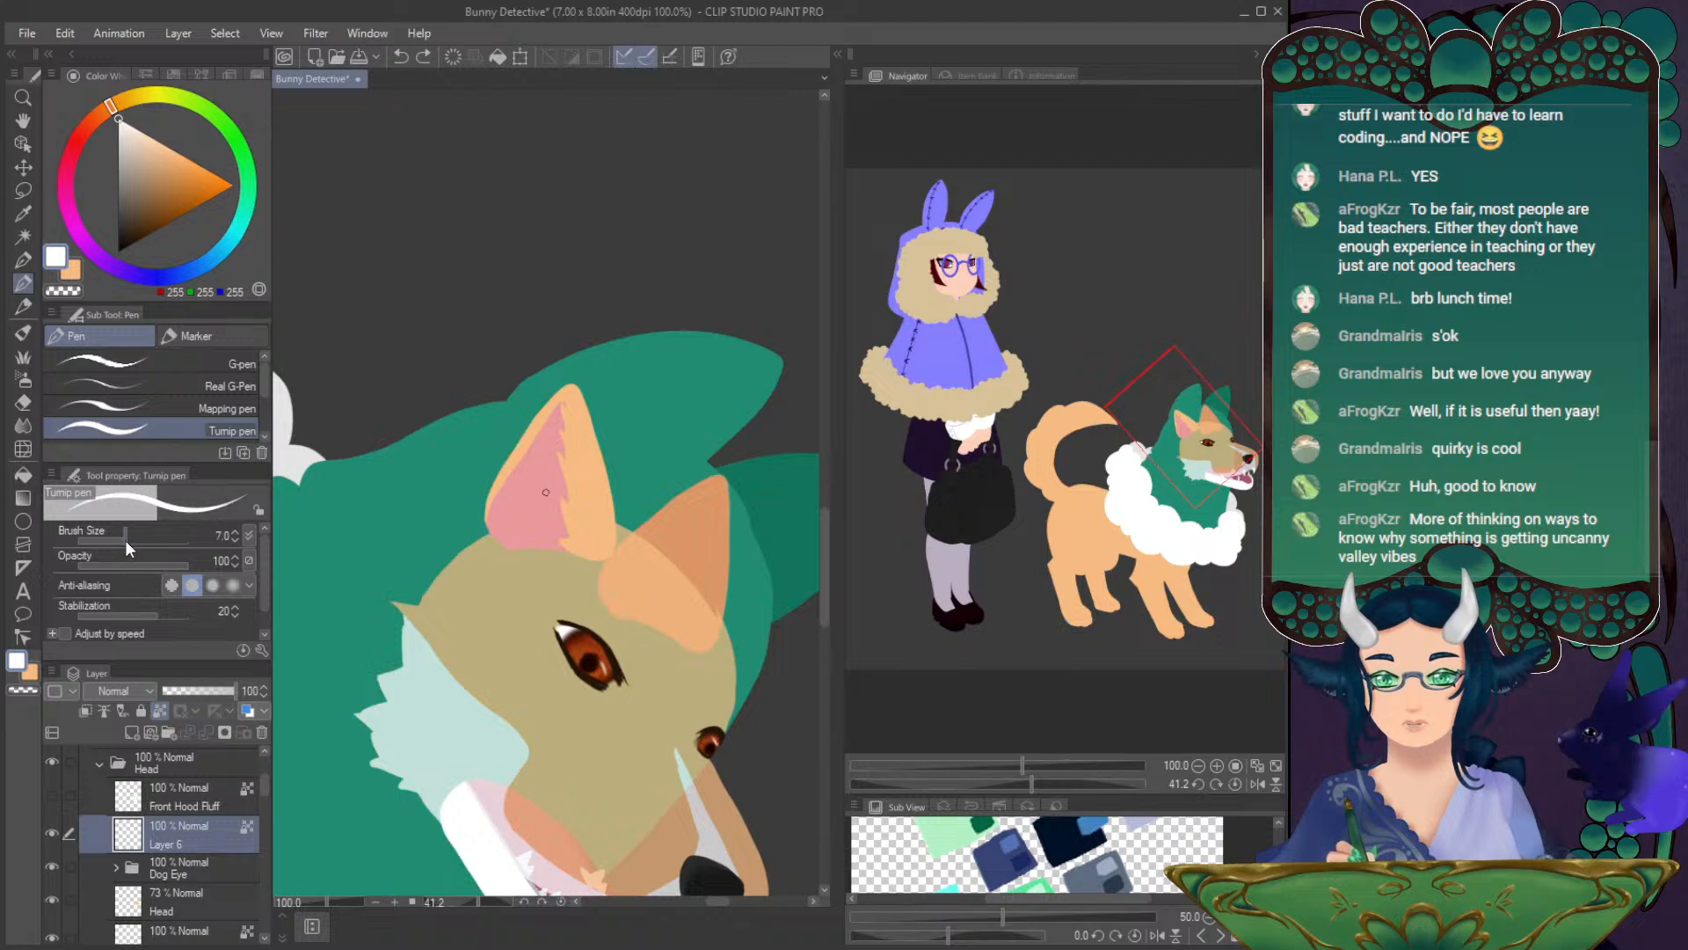
pyautogui.click(555, 407)
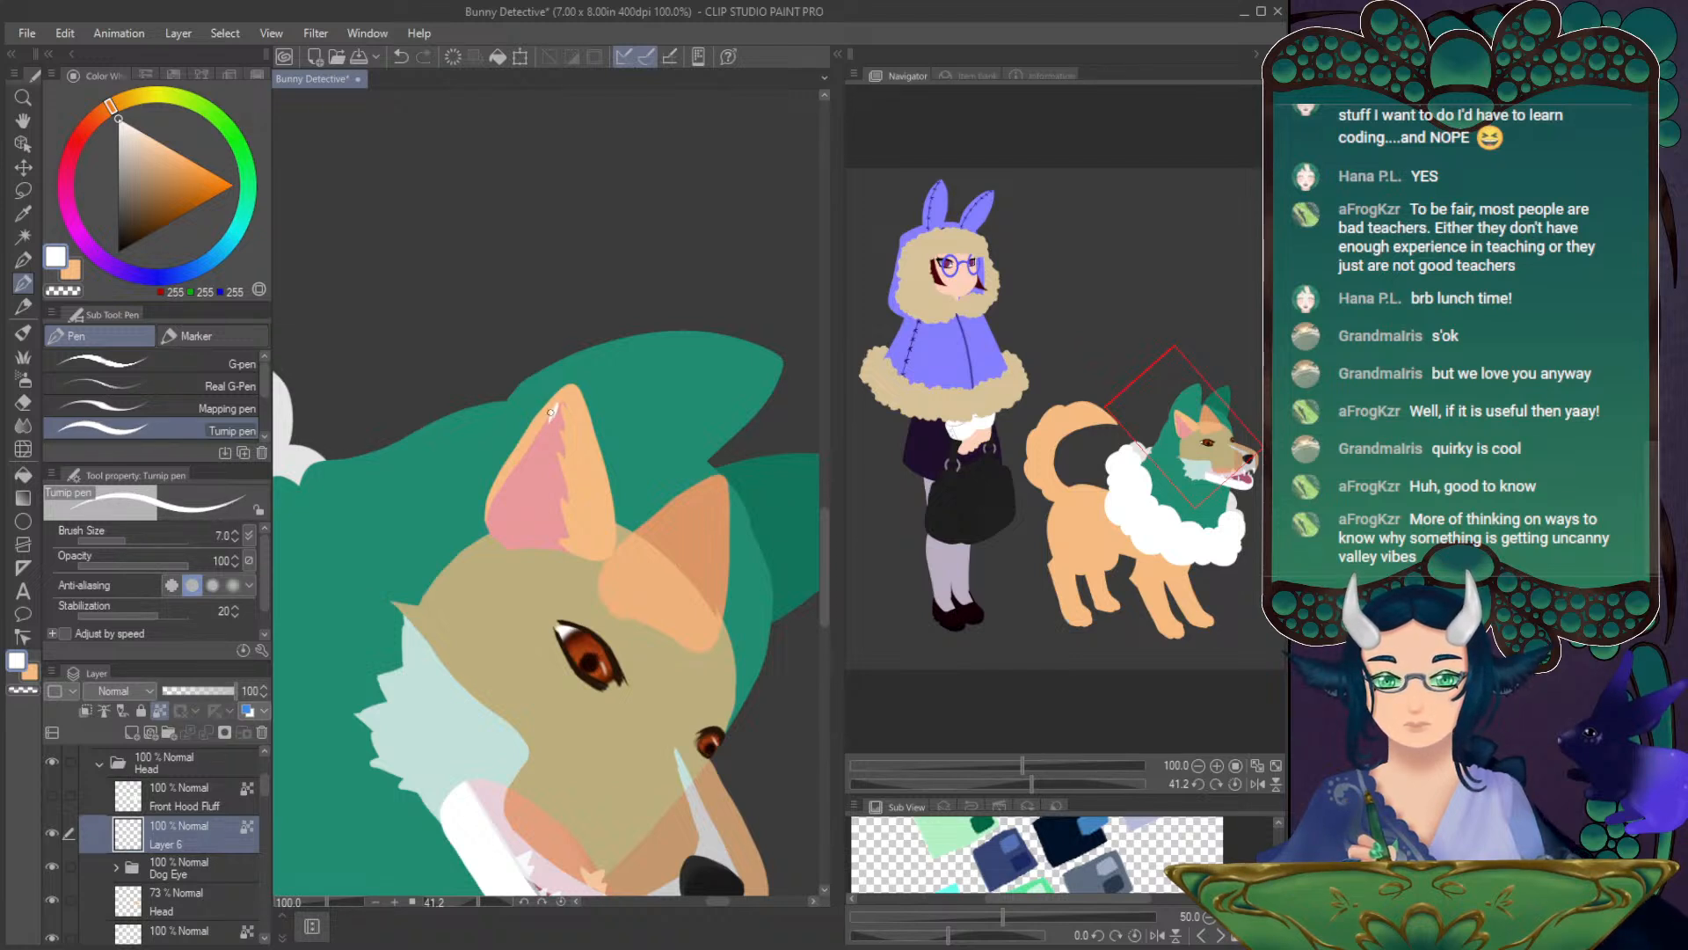
pyautogui.moveTo(541, 428); pyautogui.dragTo(489, 506)
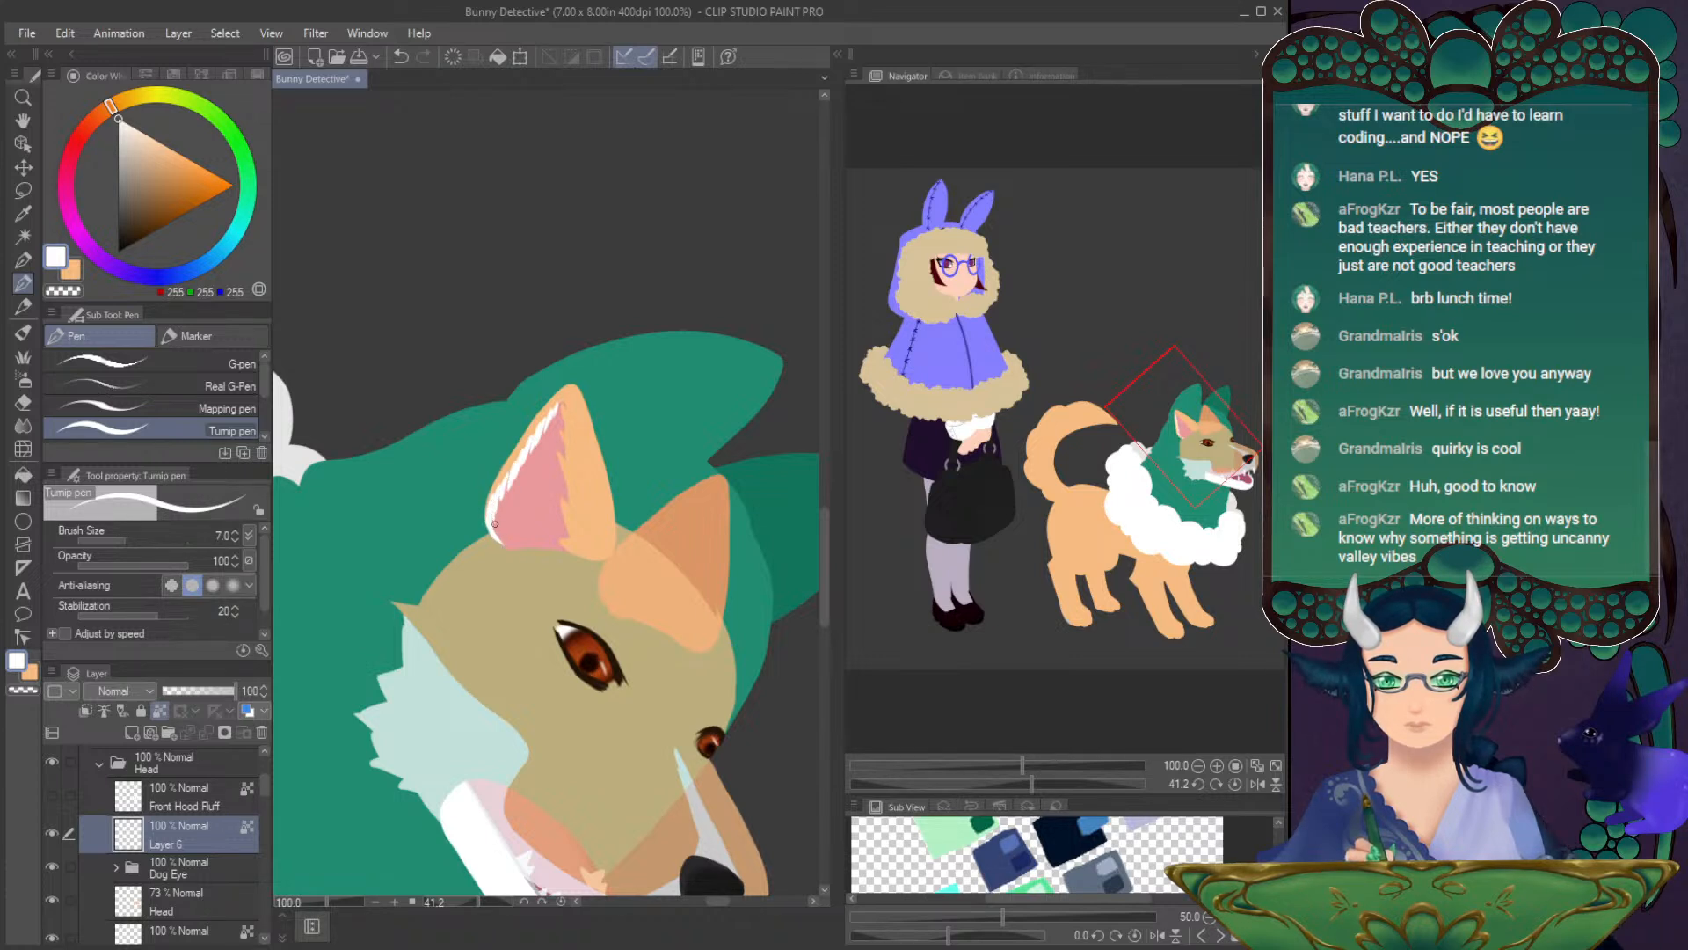
pyautogui.moveTo(512, 472); pyautogui.dragTo(552, 420)
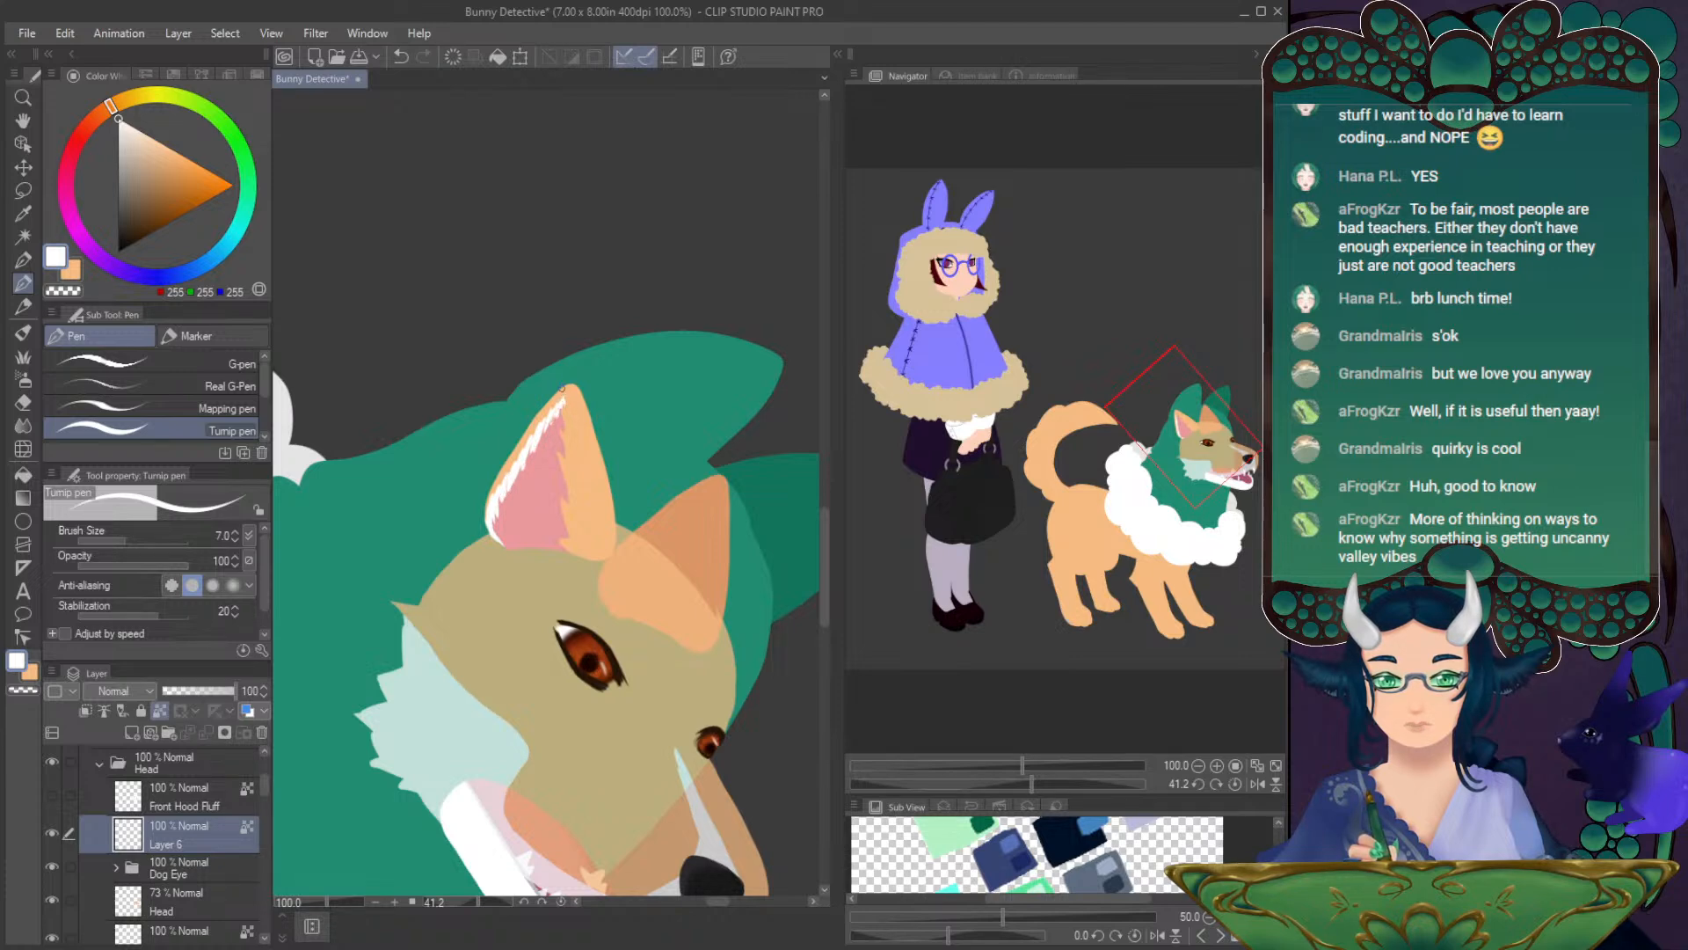
pyautogui.click(1237, 783)
pyautogui.click(1257, 784)
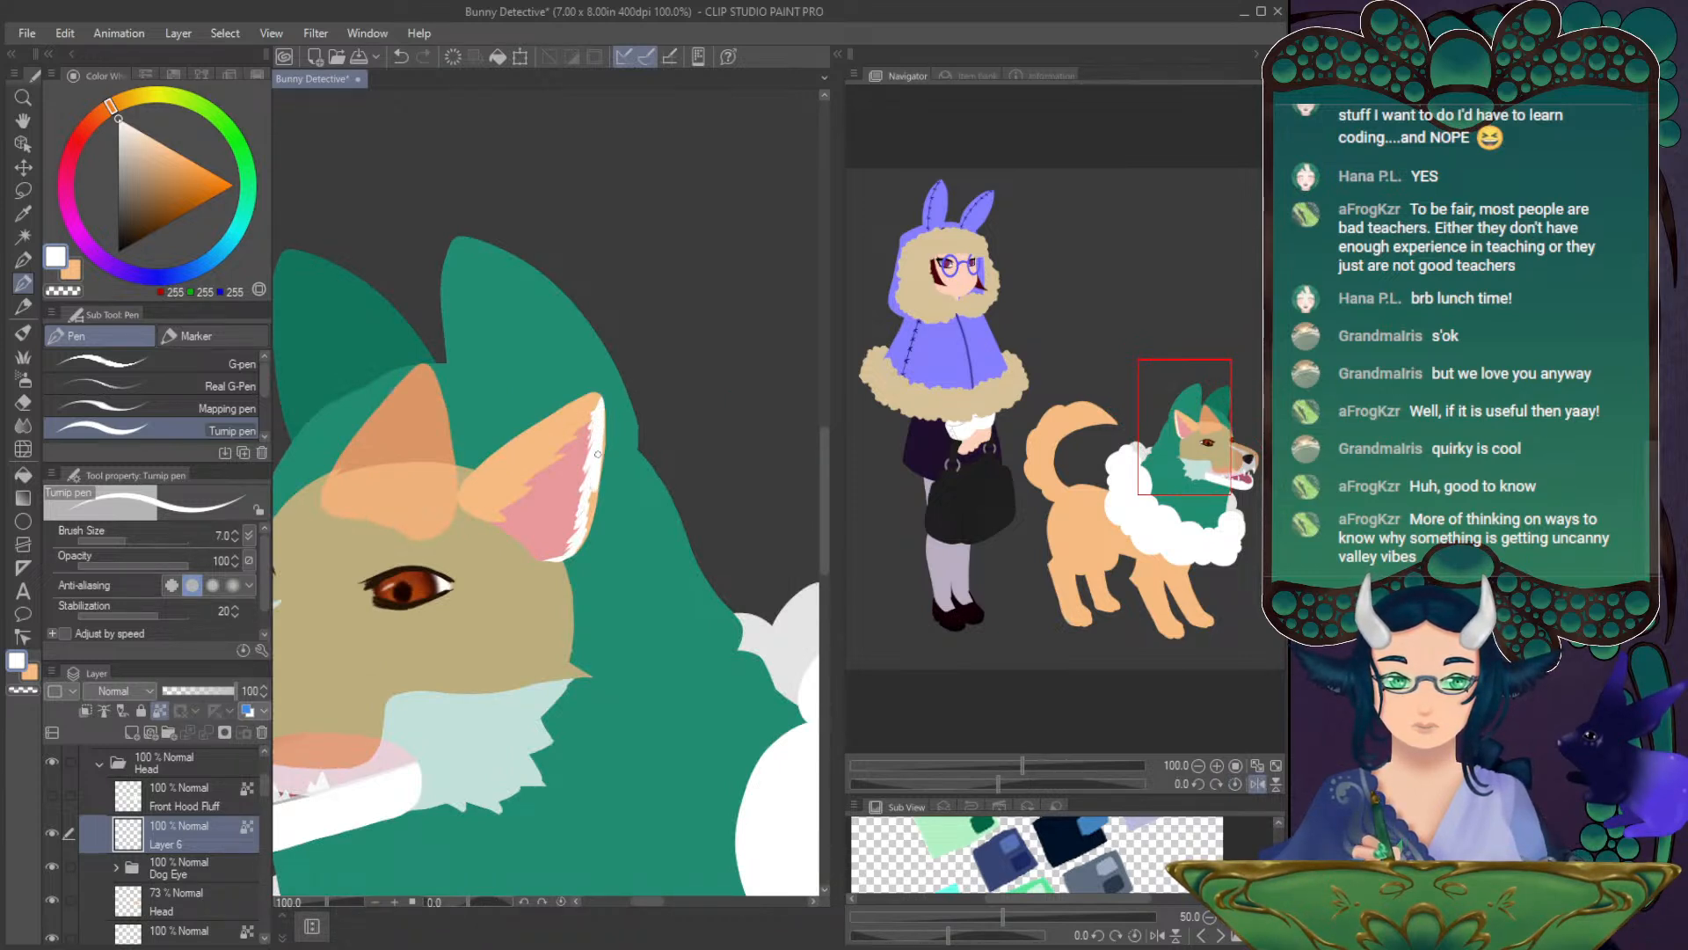
pyautogui.moveTo(594, 495); pyautogui.dragTo(590, 518)
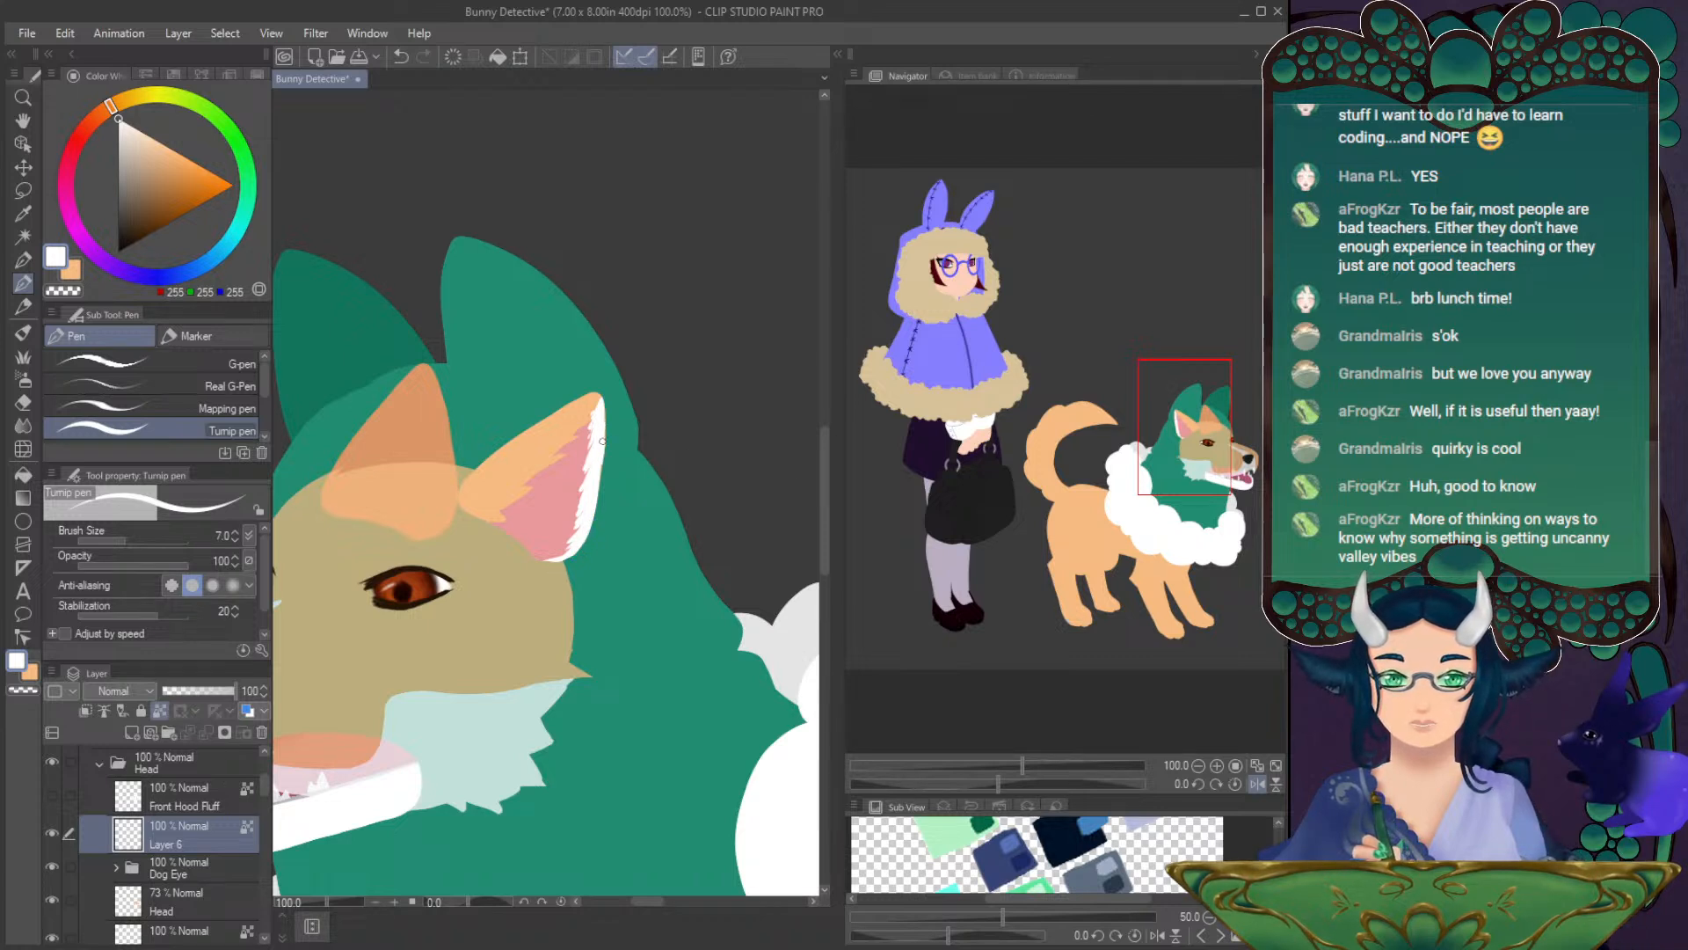
# - Rename Layer 6, which holds the near ear, to Left Ear
pyautogui.moveTo(1190, 453); pyautogui.dragTo(1207, 452)
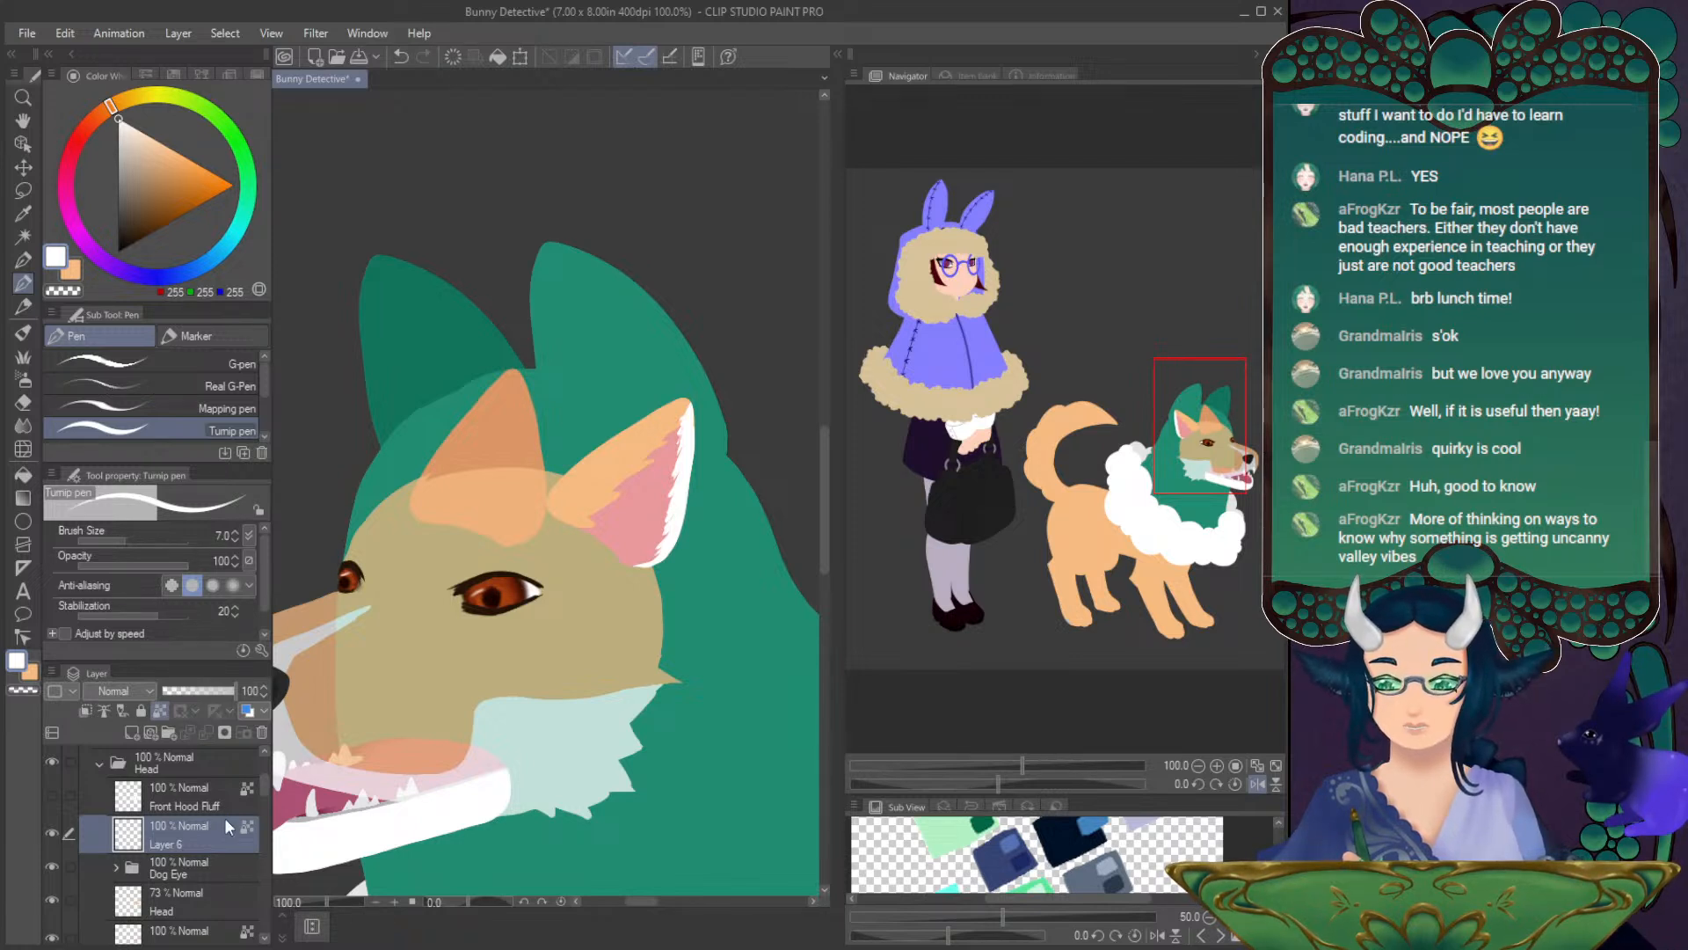
pyautogui.write('Left Ear')
pyautogui.press('Return')
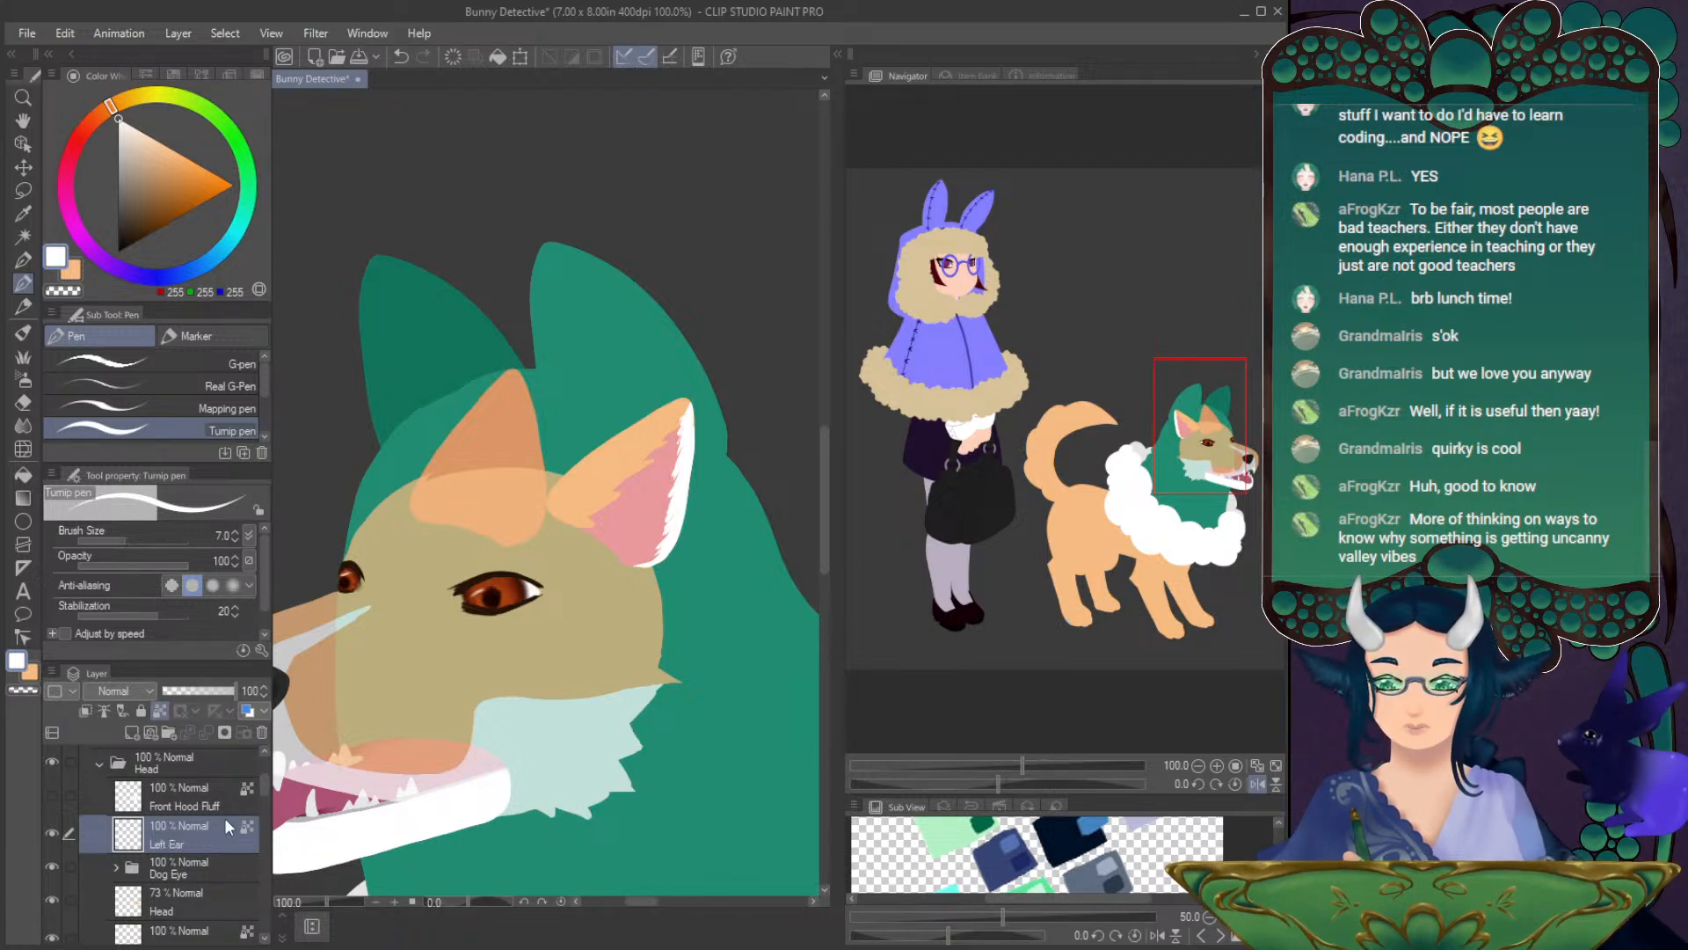
# - On the Right Ear layer, paint a white fur edge along the far ear with the Turnip pen at size 7
pyautogui.moveTo(267, 781); pyautogui.dragTo(266, 790)
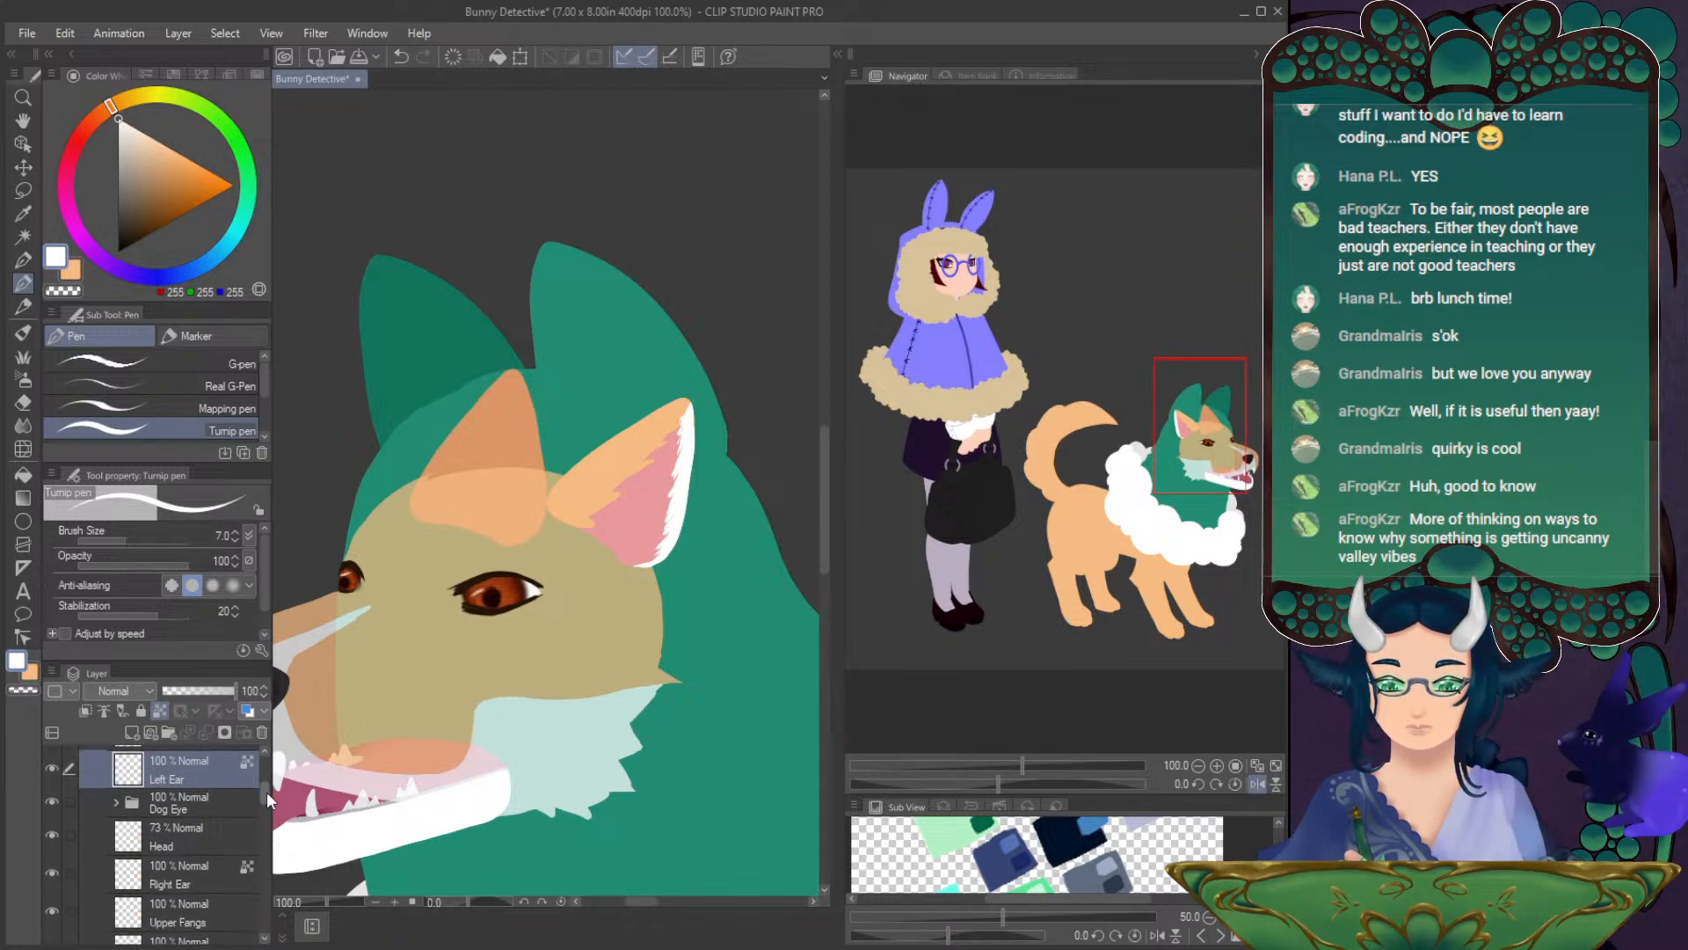
pyautogui.click(182, 835)
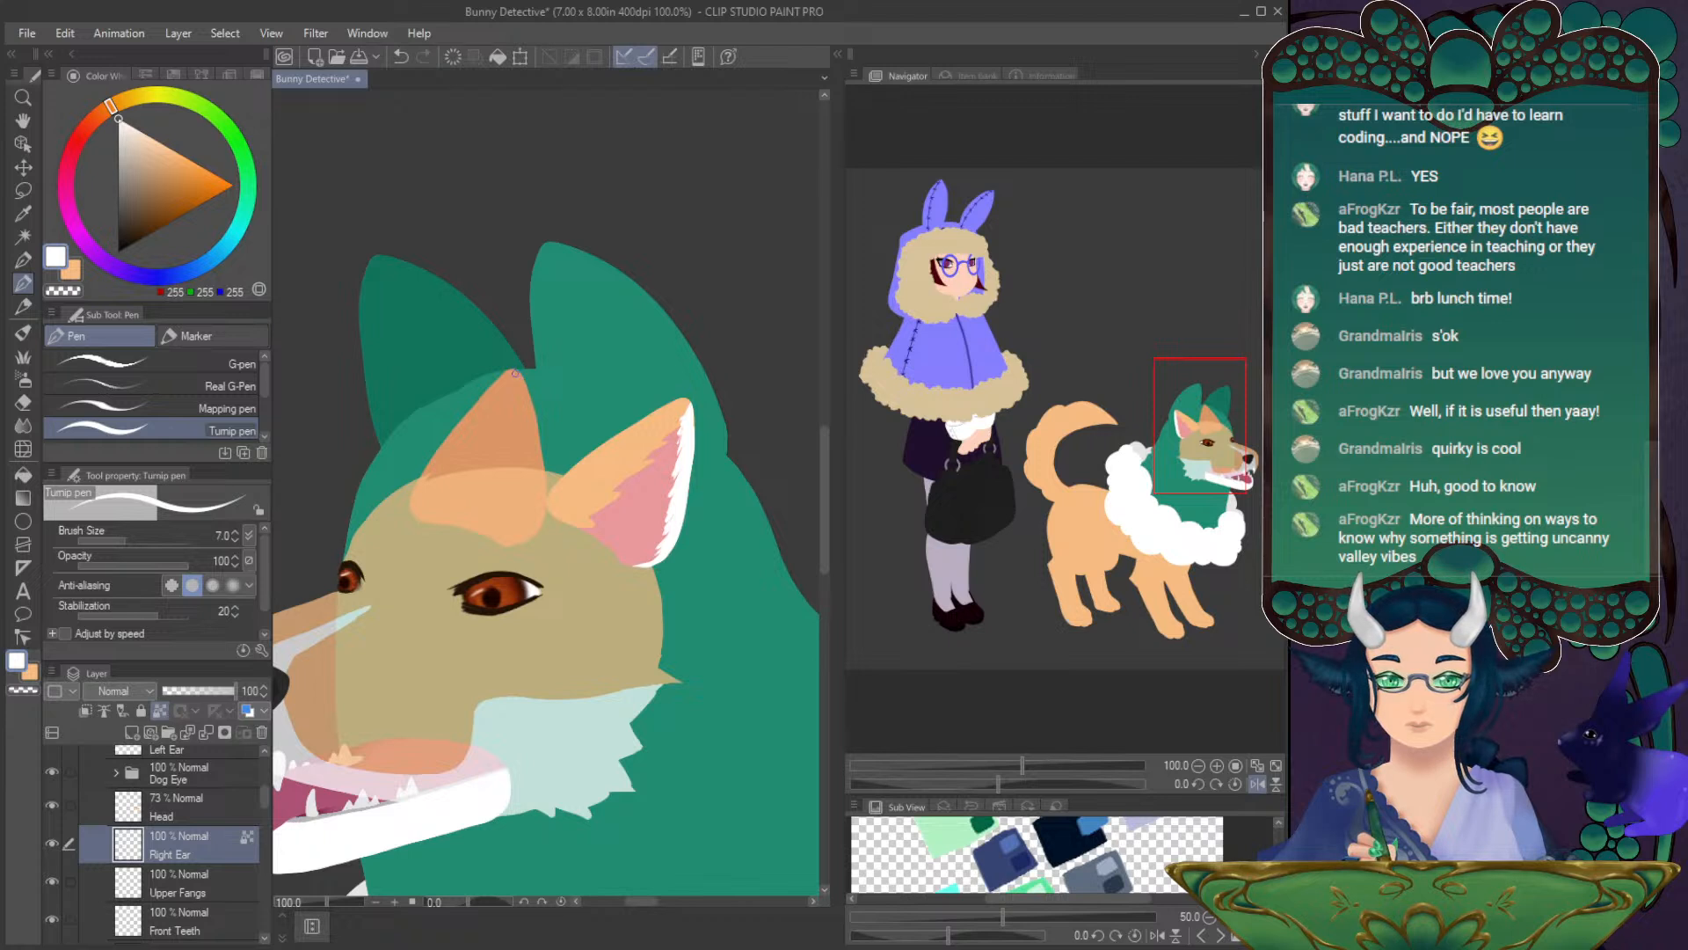
pyautogui.hotkey('ctrl', 'z')
pyautogui.moveTo(517, 371); pyautogui.dragTo(531, 450)
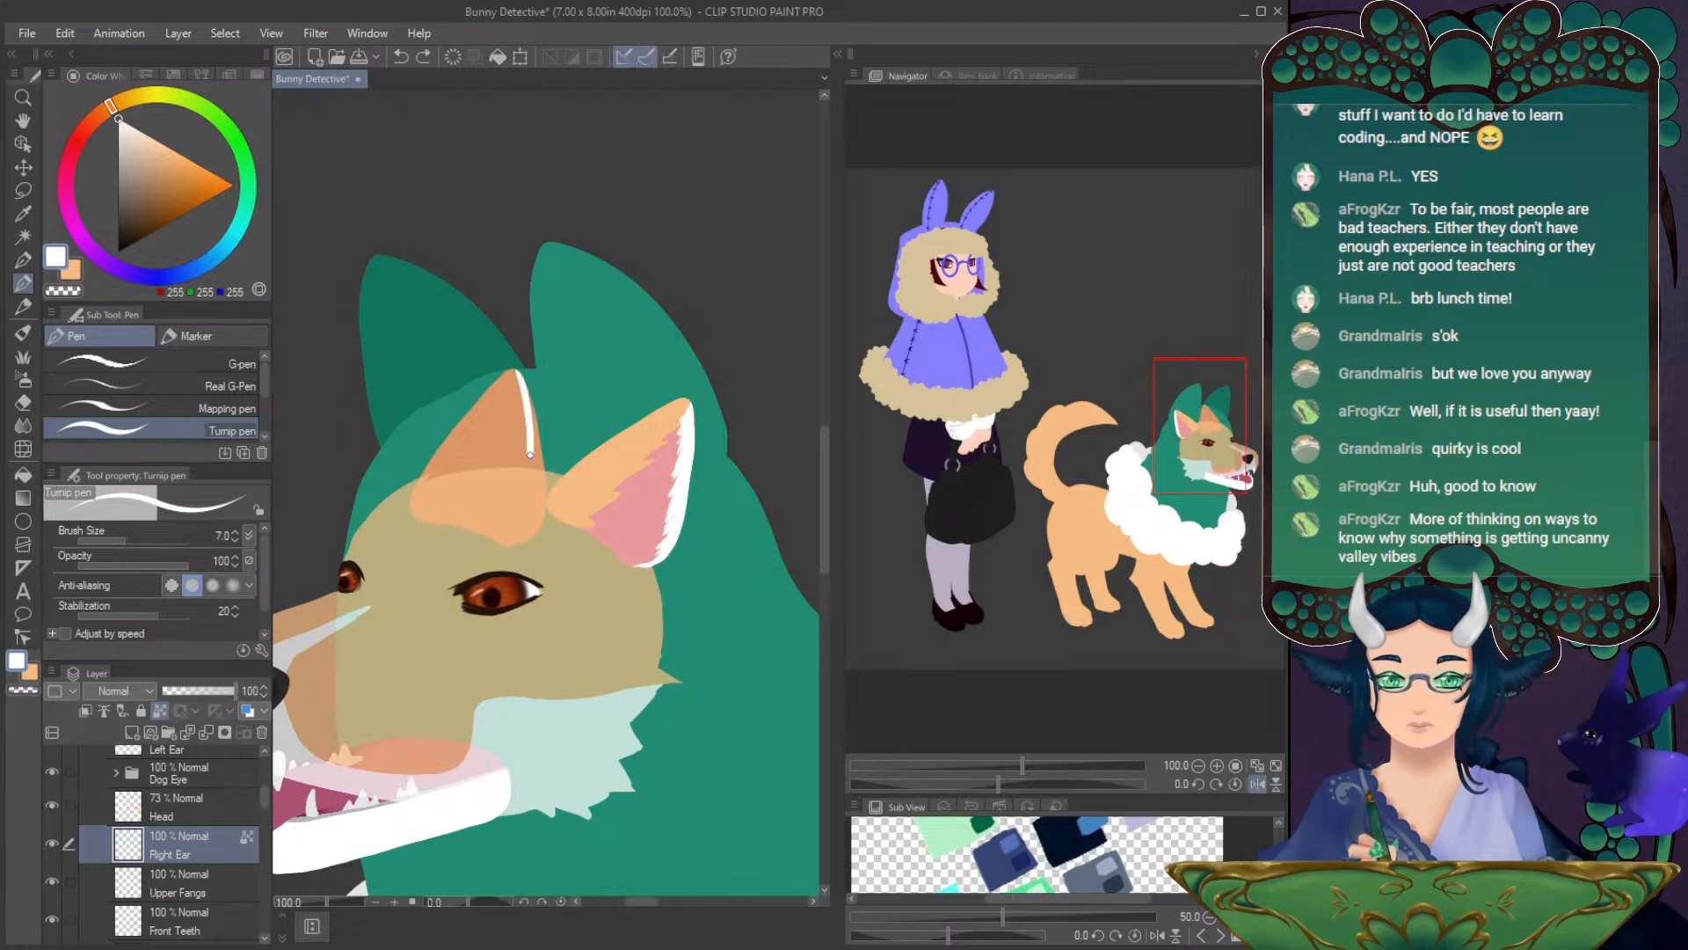
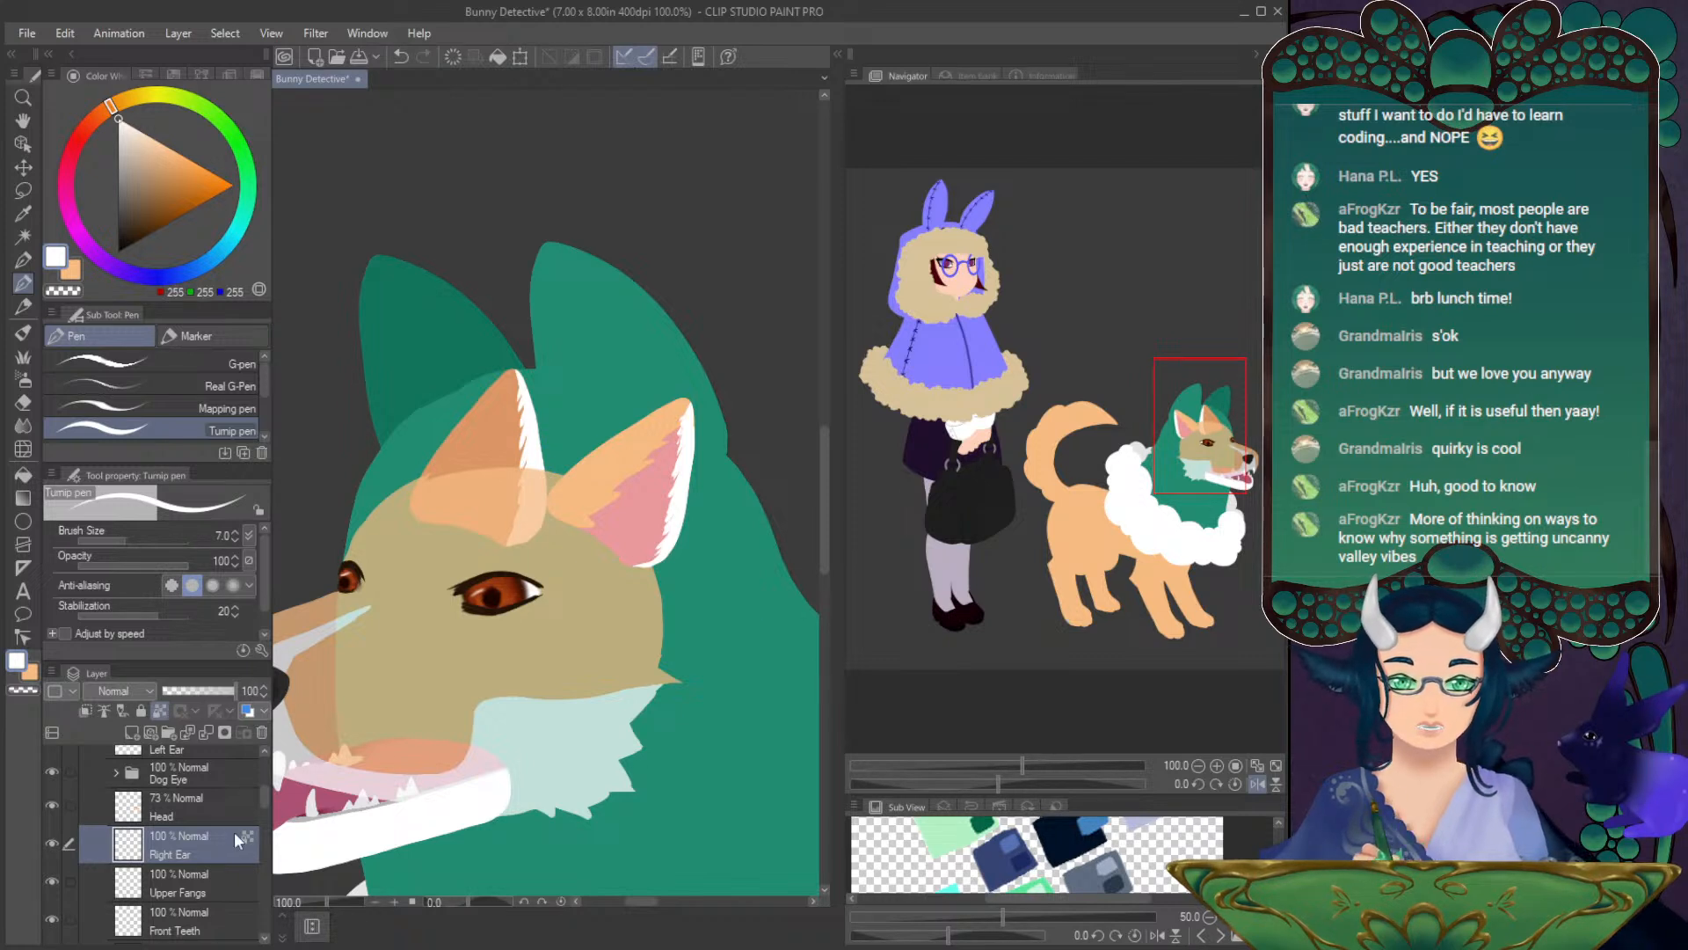
# - Raise the Head layer's opacity to 100%
pyautogui.click(171, 807)
pyautogui.moveTo(206, 690); pyautogui.dragTo(314, 706)
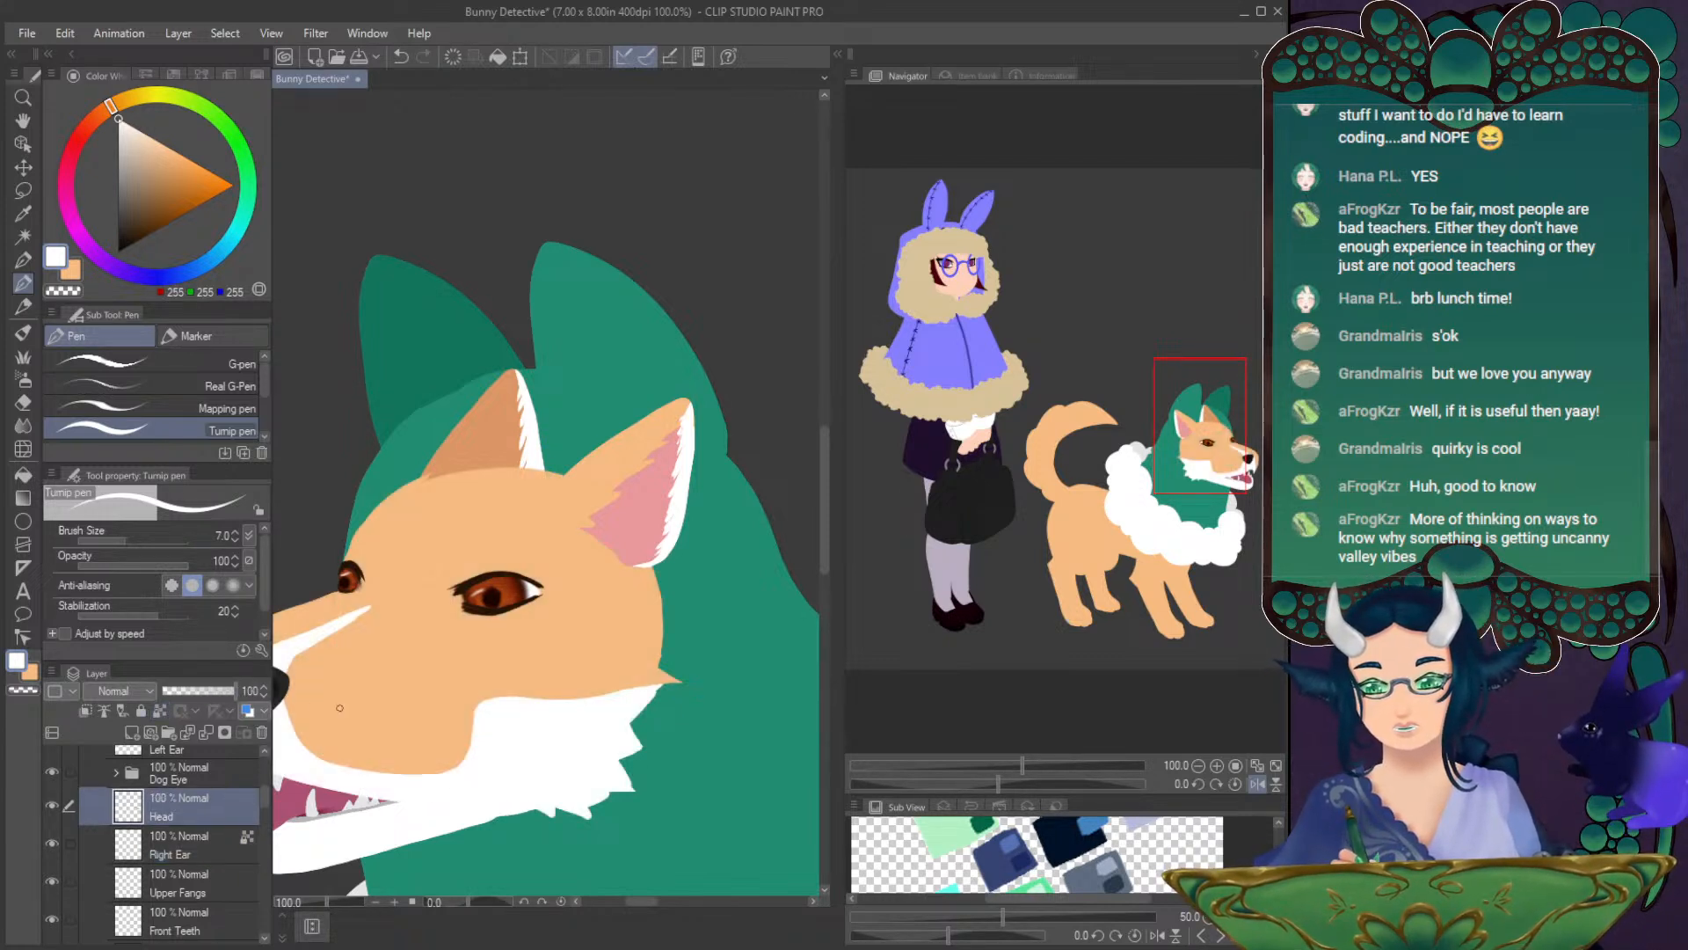
pyautogui.moveTo(1174, 410); pyautogui.dragTo(1180, 428)
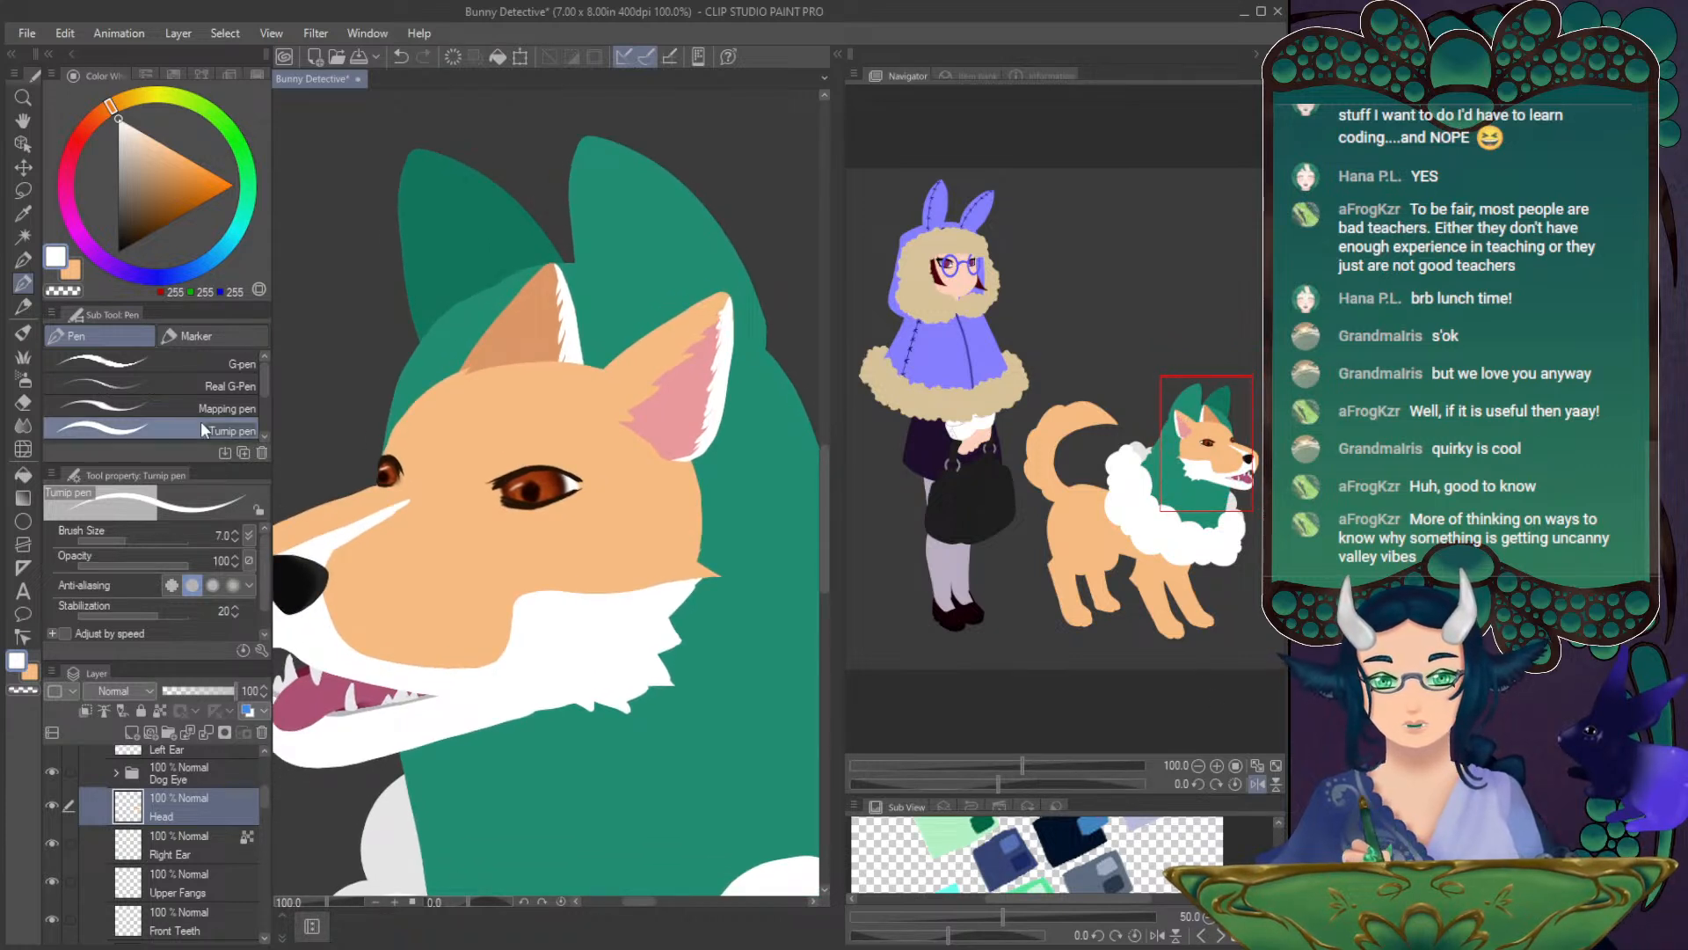
# - Auto-select the white fur on the Right Ear layer, repaint it light grey, RGB 229, 229, 229, with the Draw tool, and deselect
pyautogui.click(23, 236)
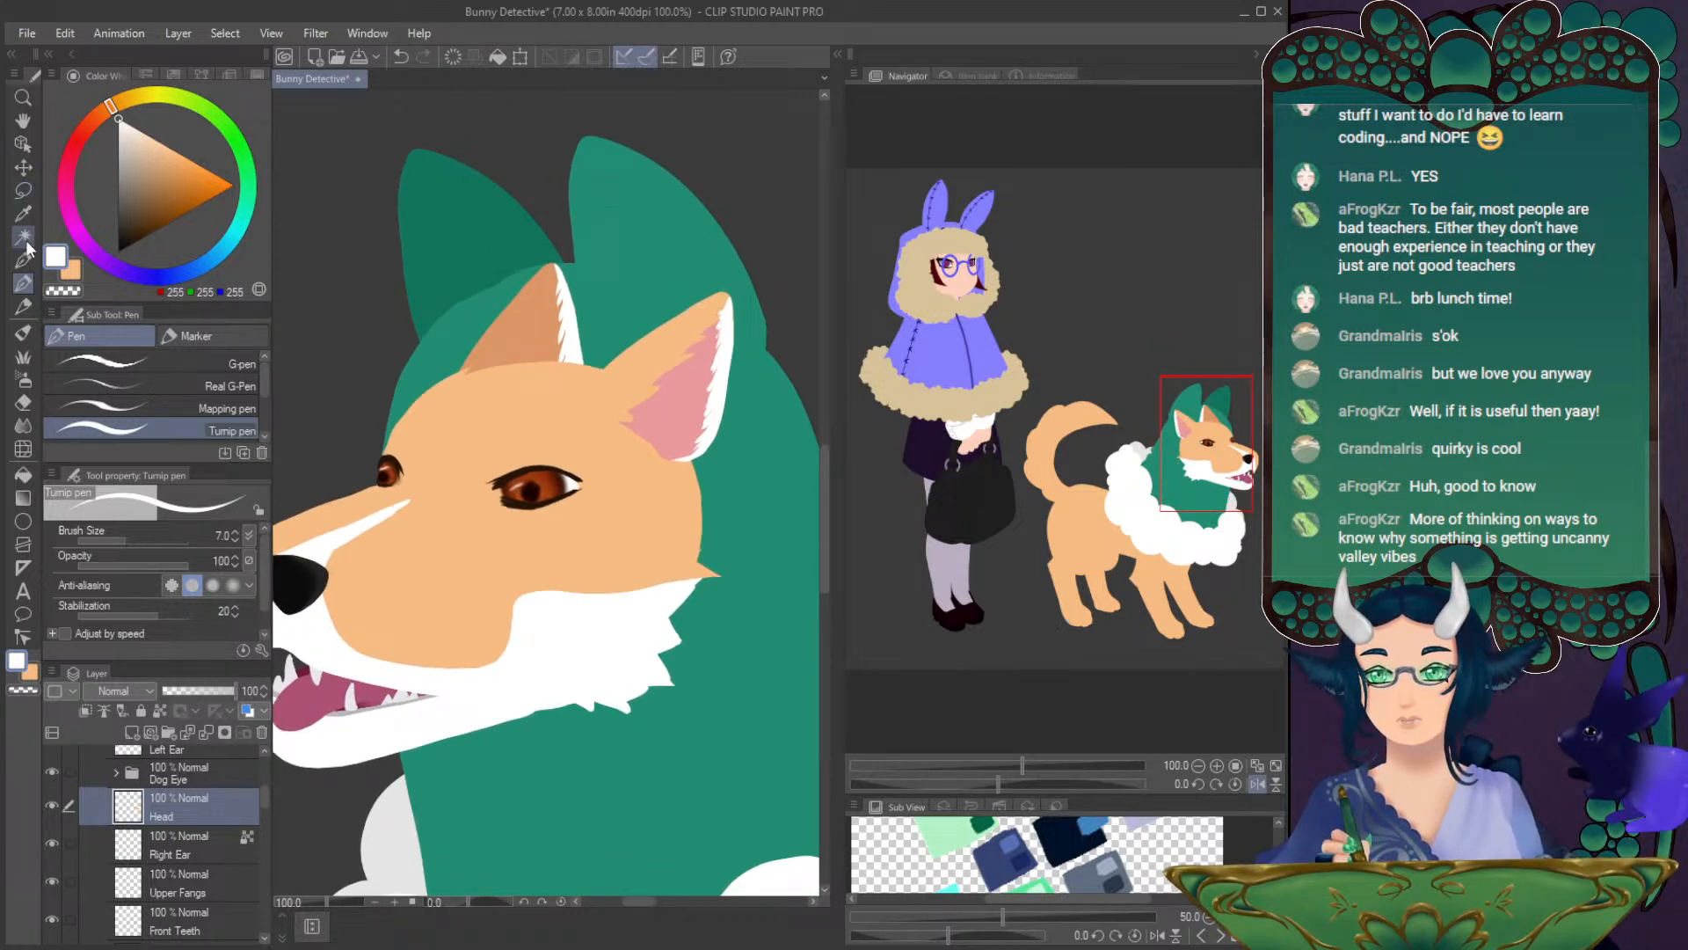
pyautogui.click(573, 325)
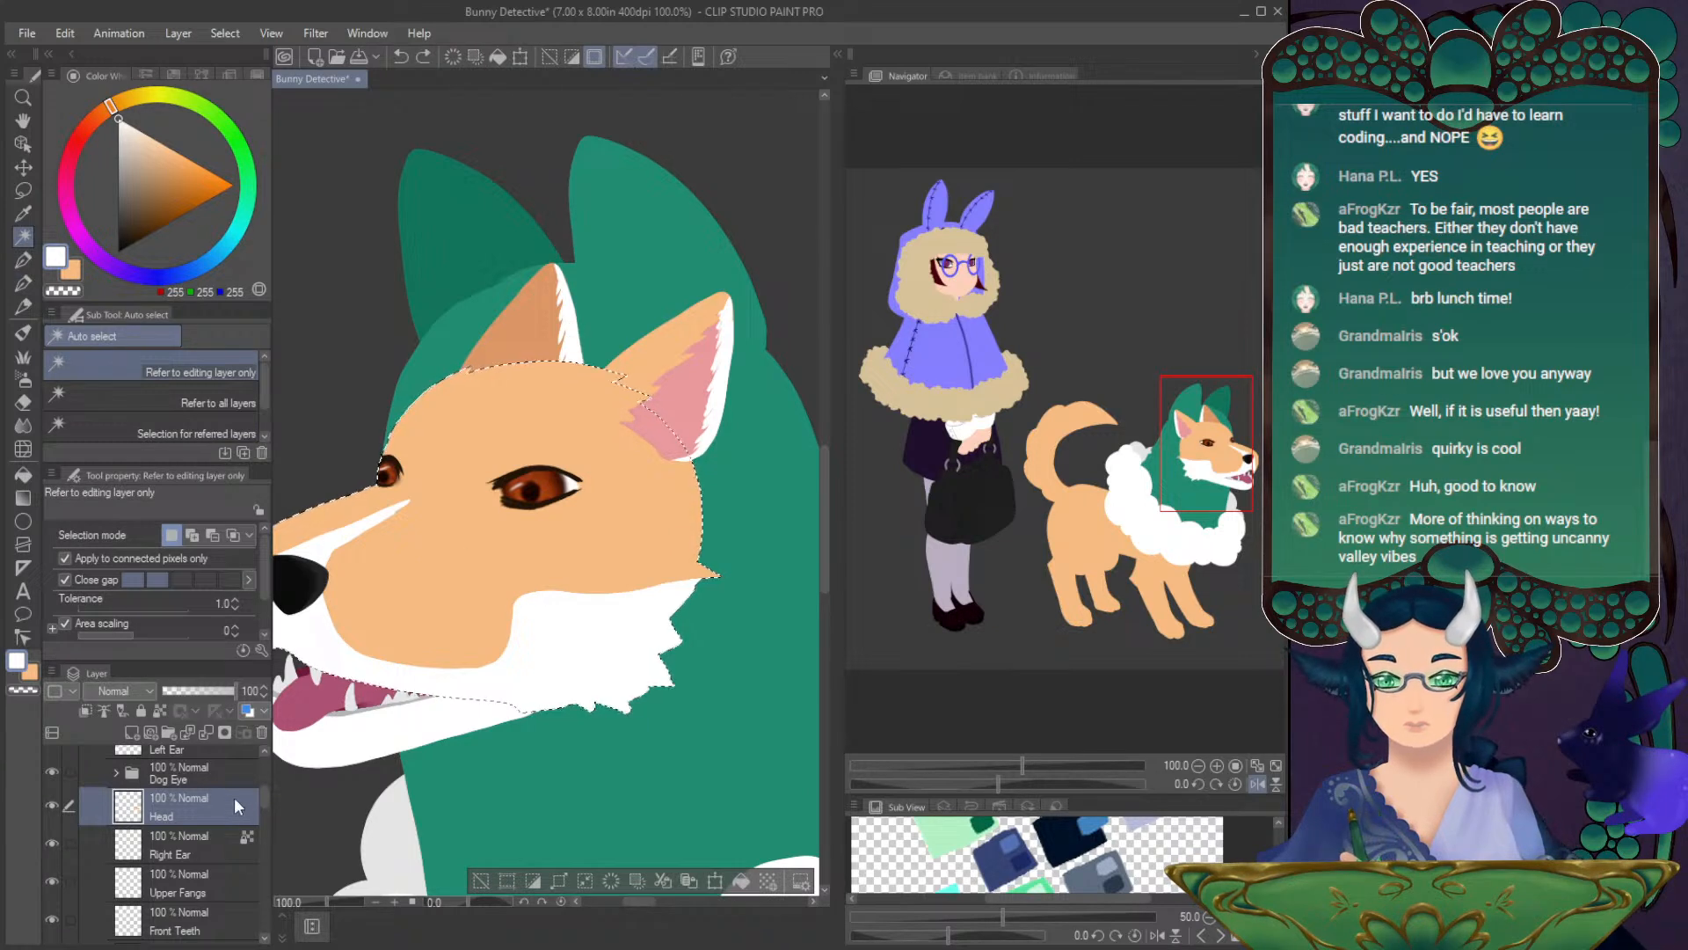
pyautogui.scroll(1, 261, 798)
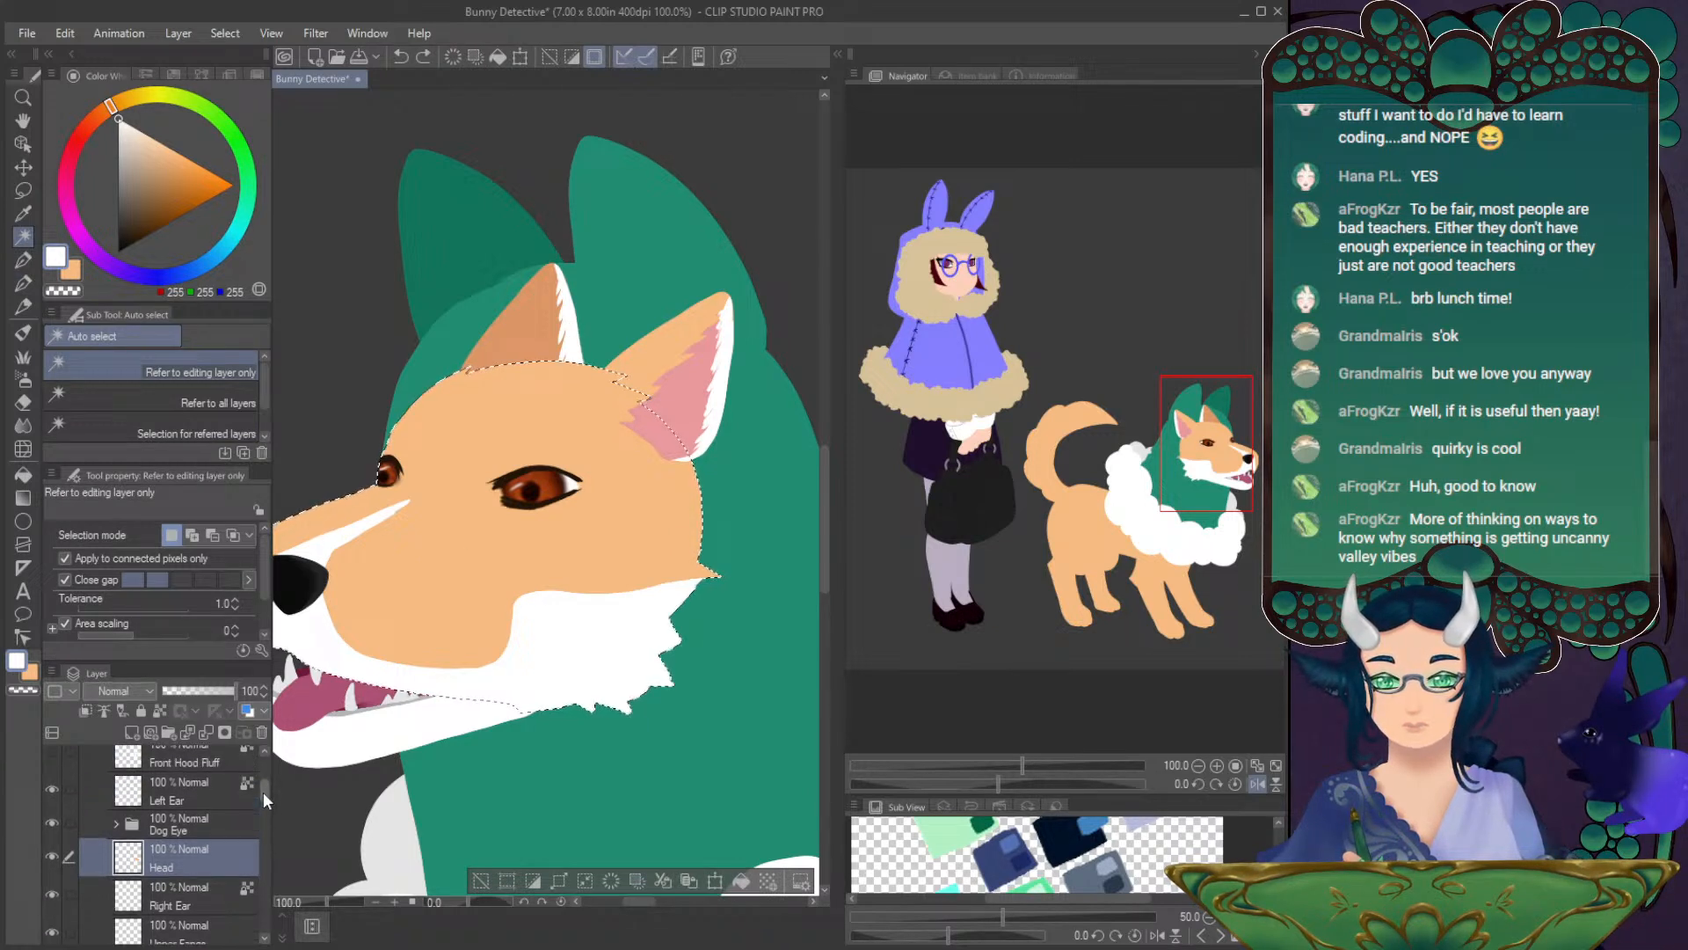
pyautogui.click(179, 894)
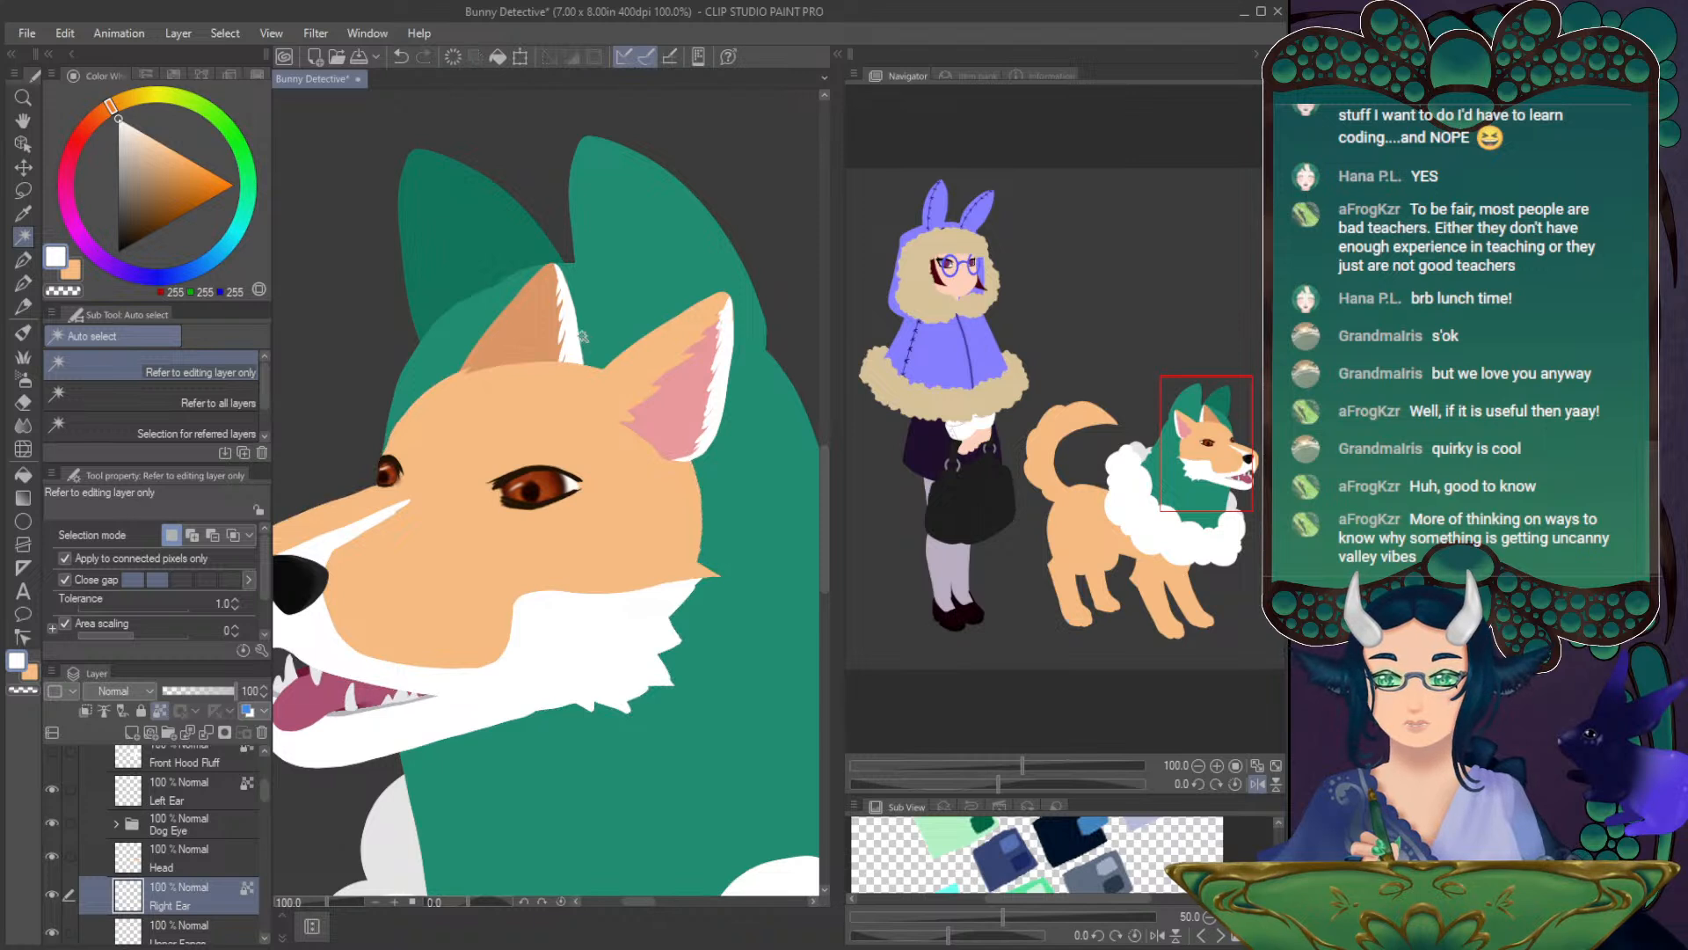
pyautogui.click(573, 327)
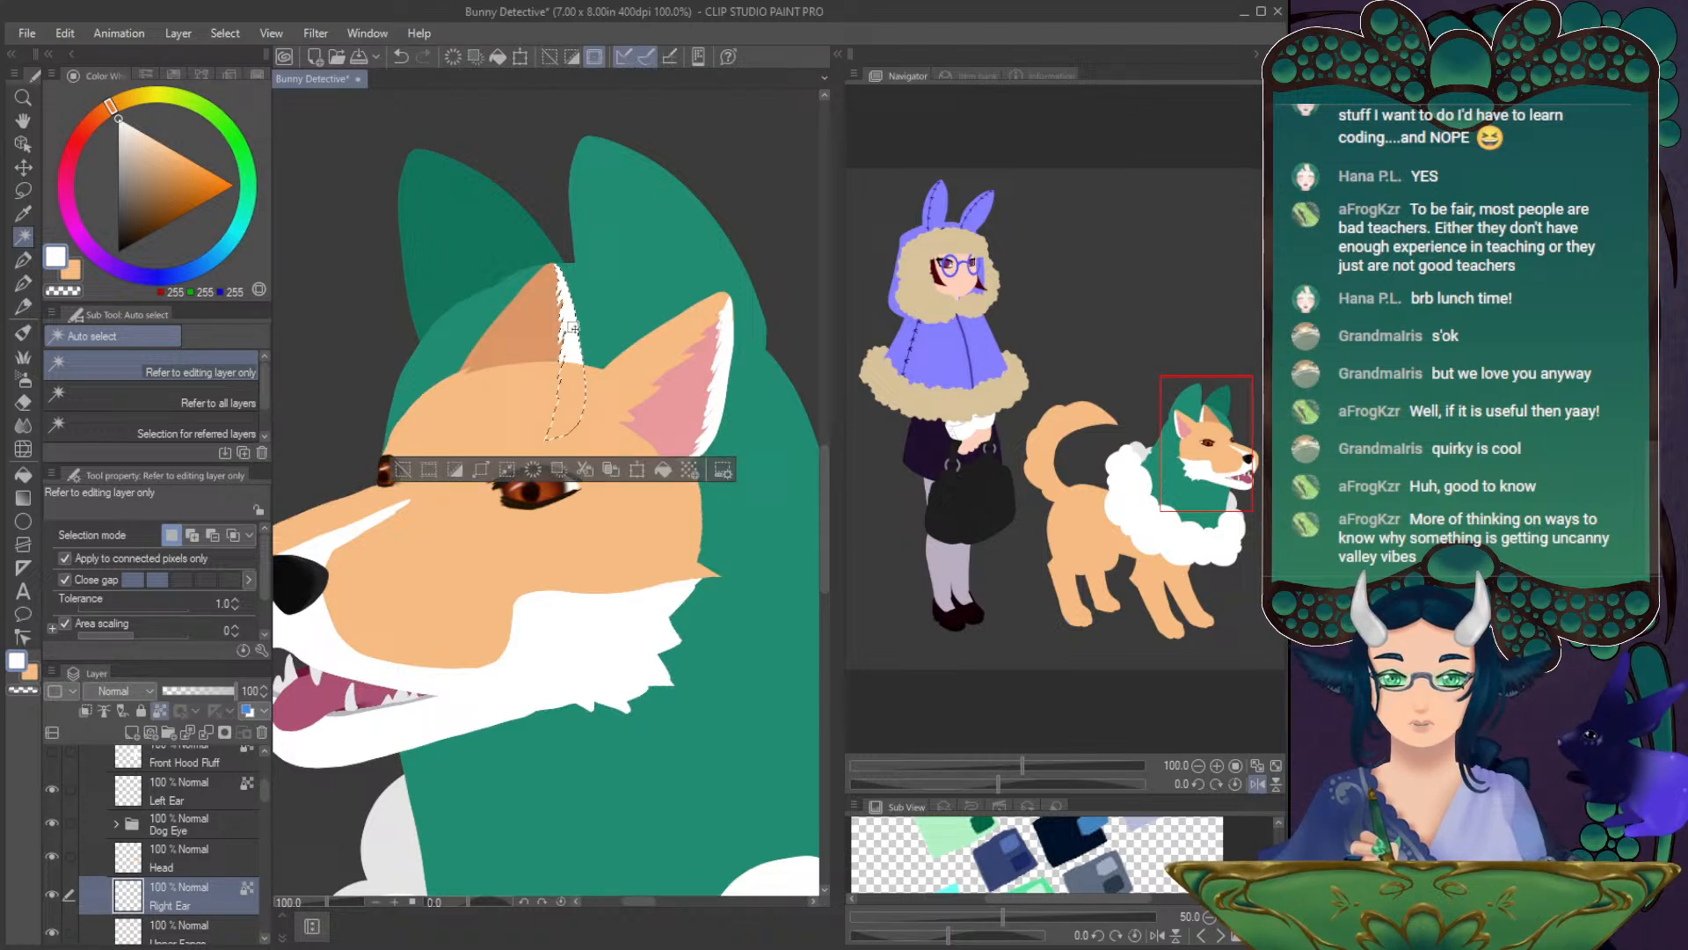
pyautogui.click(123, 120)
pyautogui.click(119, 129)
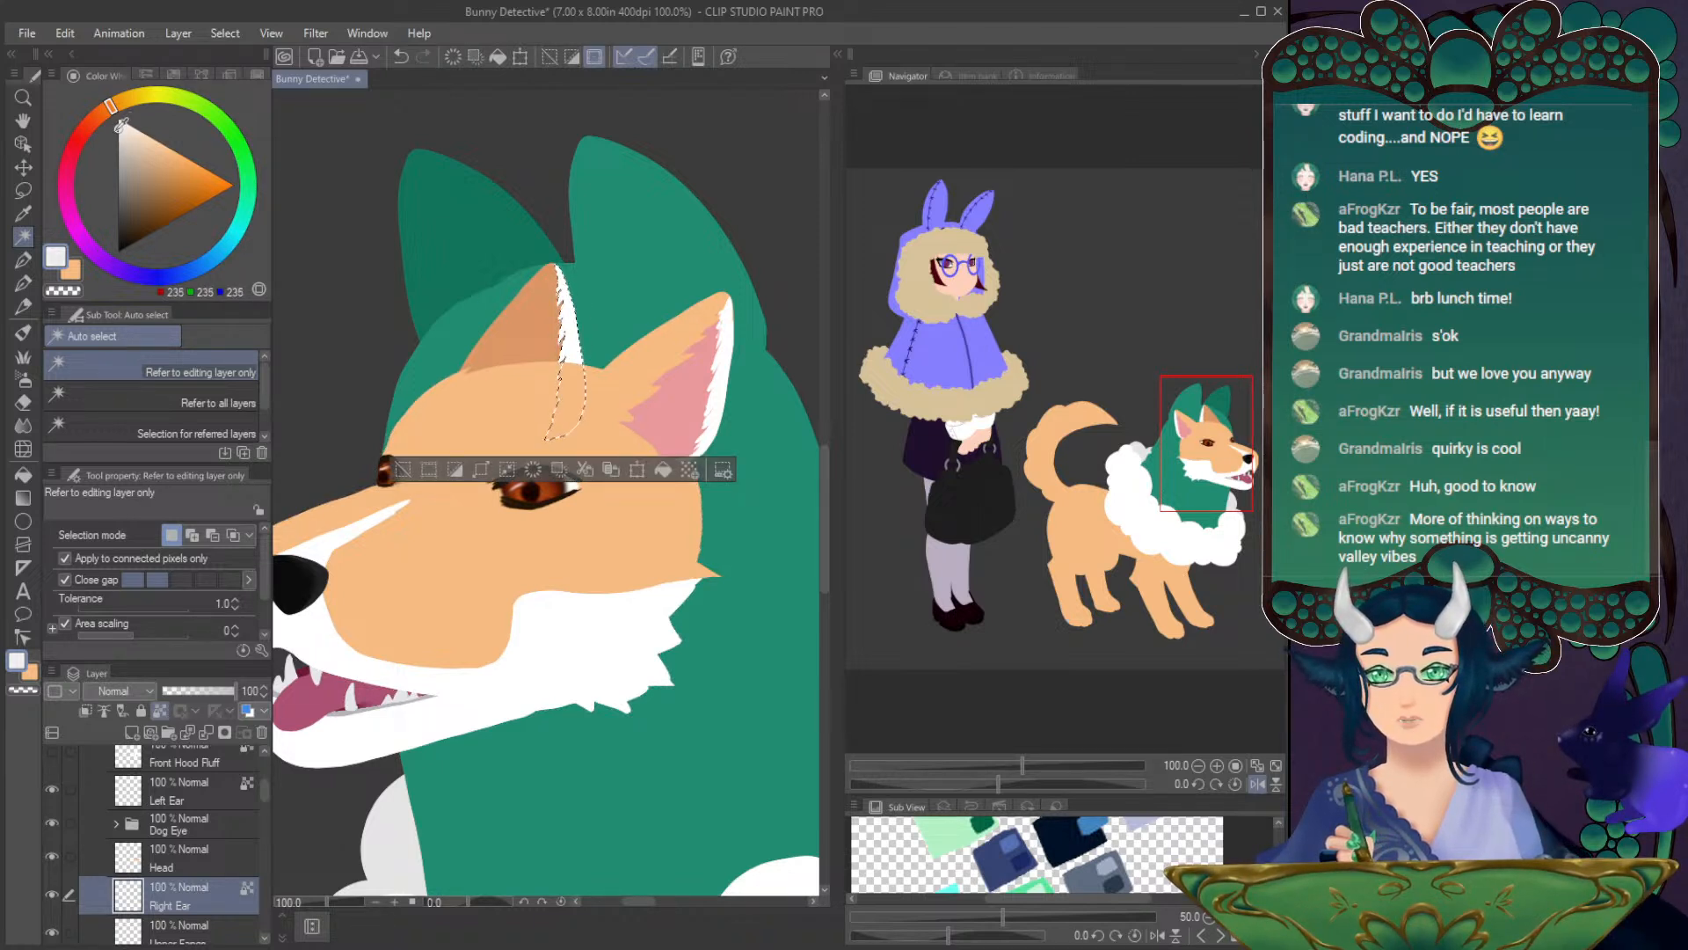
pyautogui.click(23, 259)
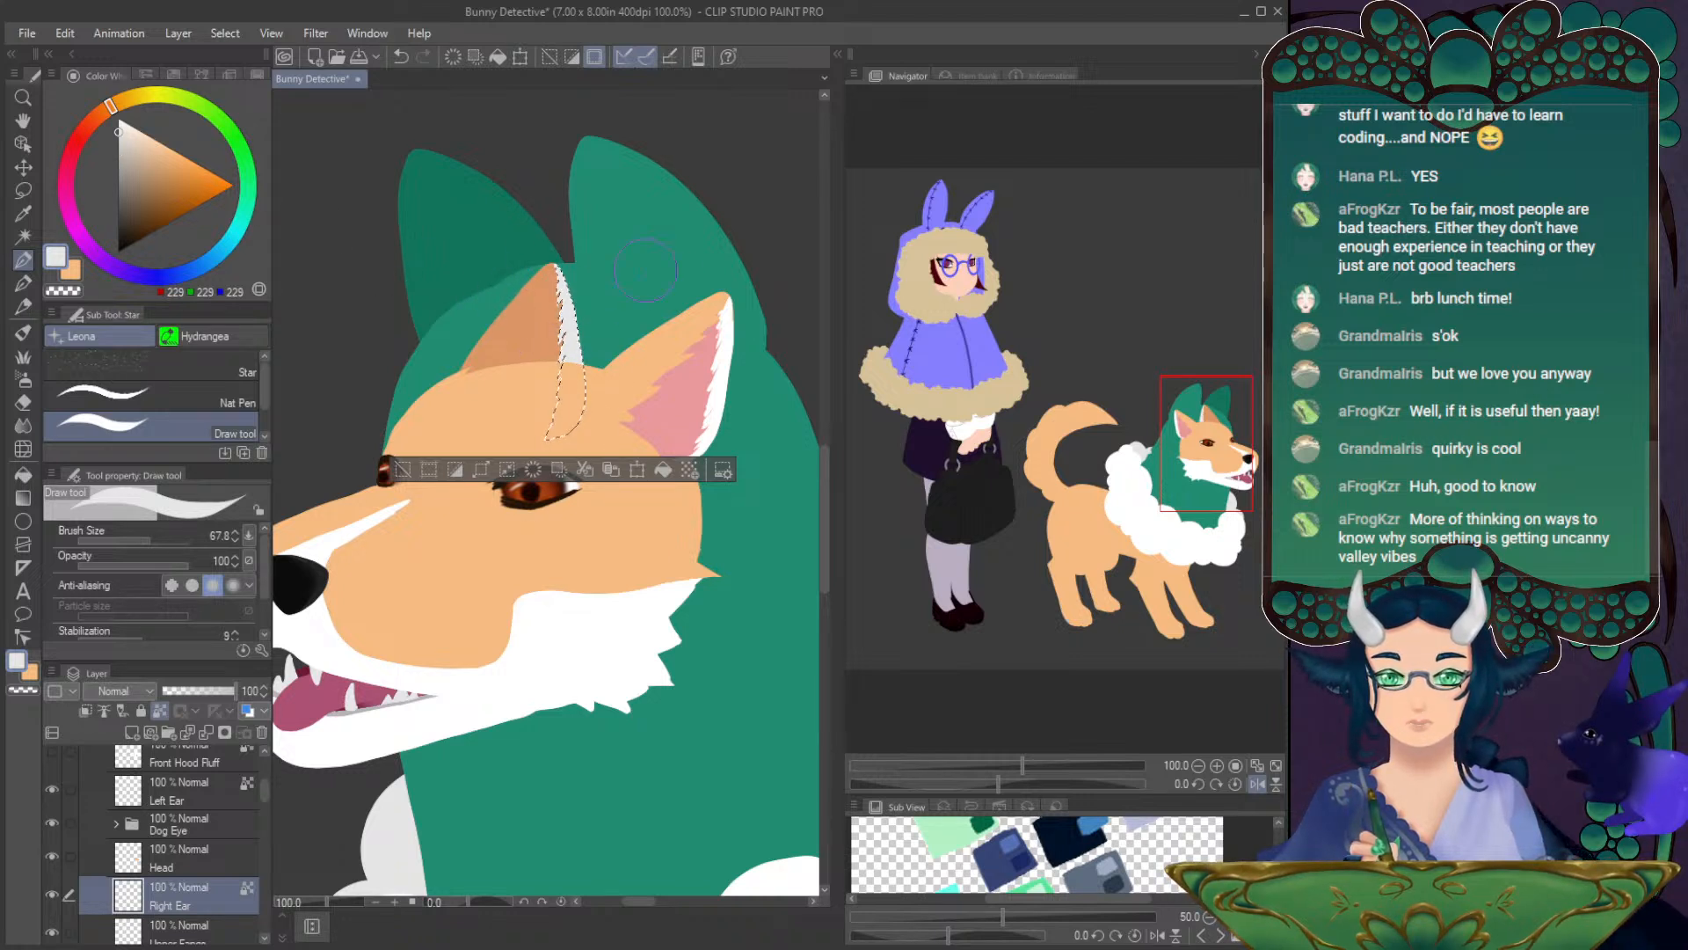
pyautogui.hotkey('ctrl', 'd')
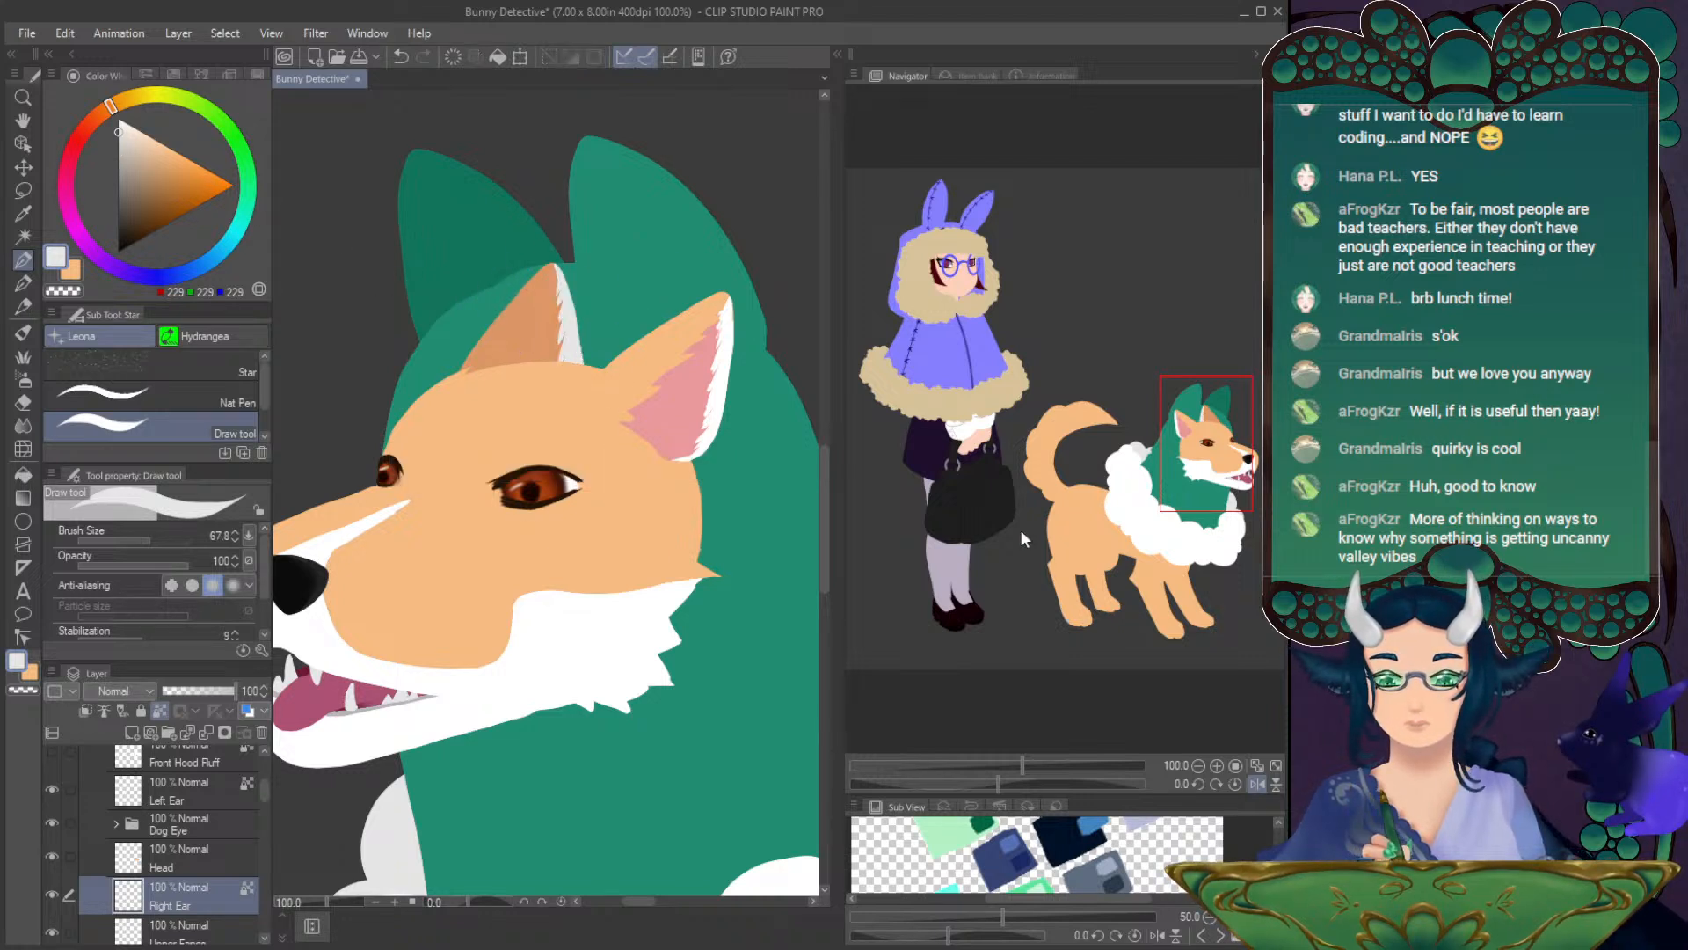
# - Show the Front Hood Fluff layer and hide the Left Ear and Right Ear layers
pyautogui.click(1258, 784)
pyautogui.click(1257, 784)
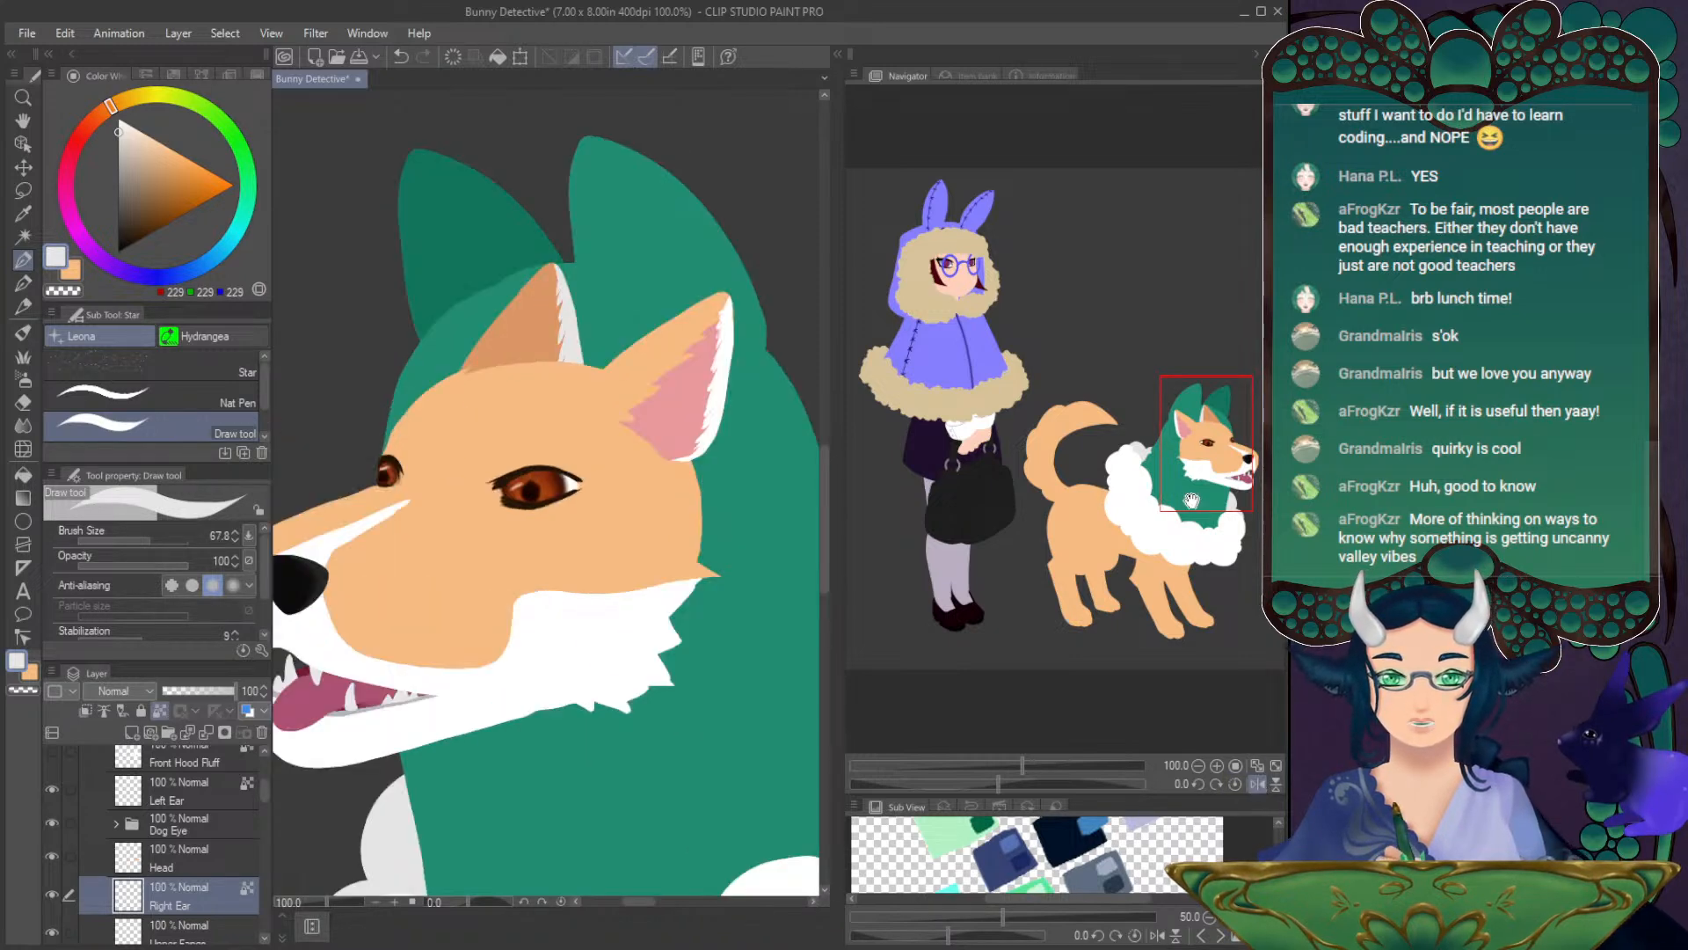
pyautogui.click(1198, 765)
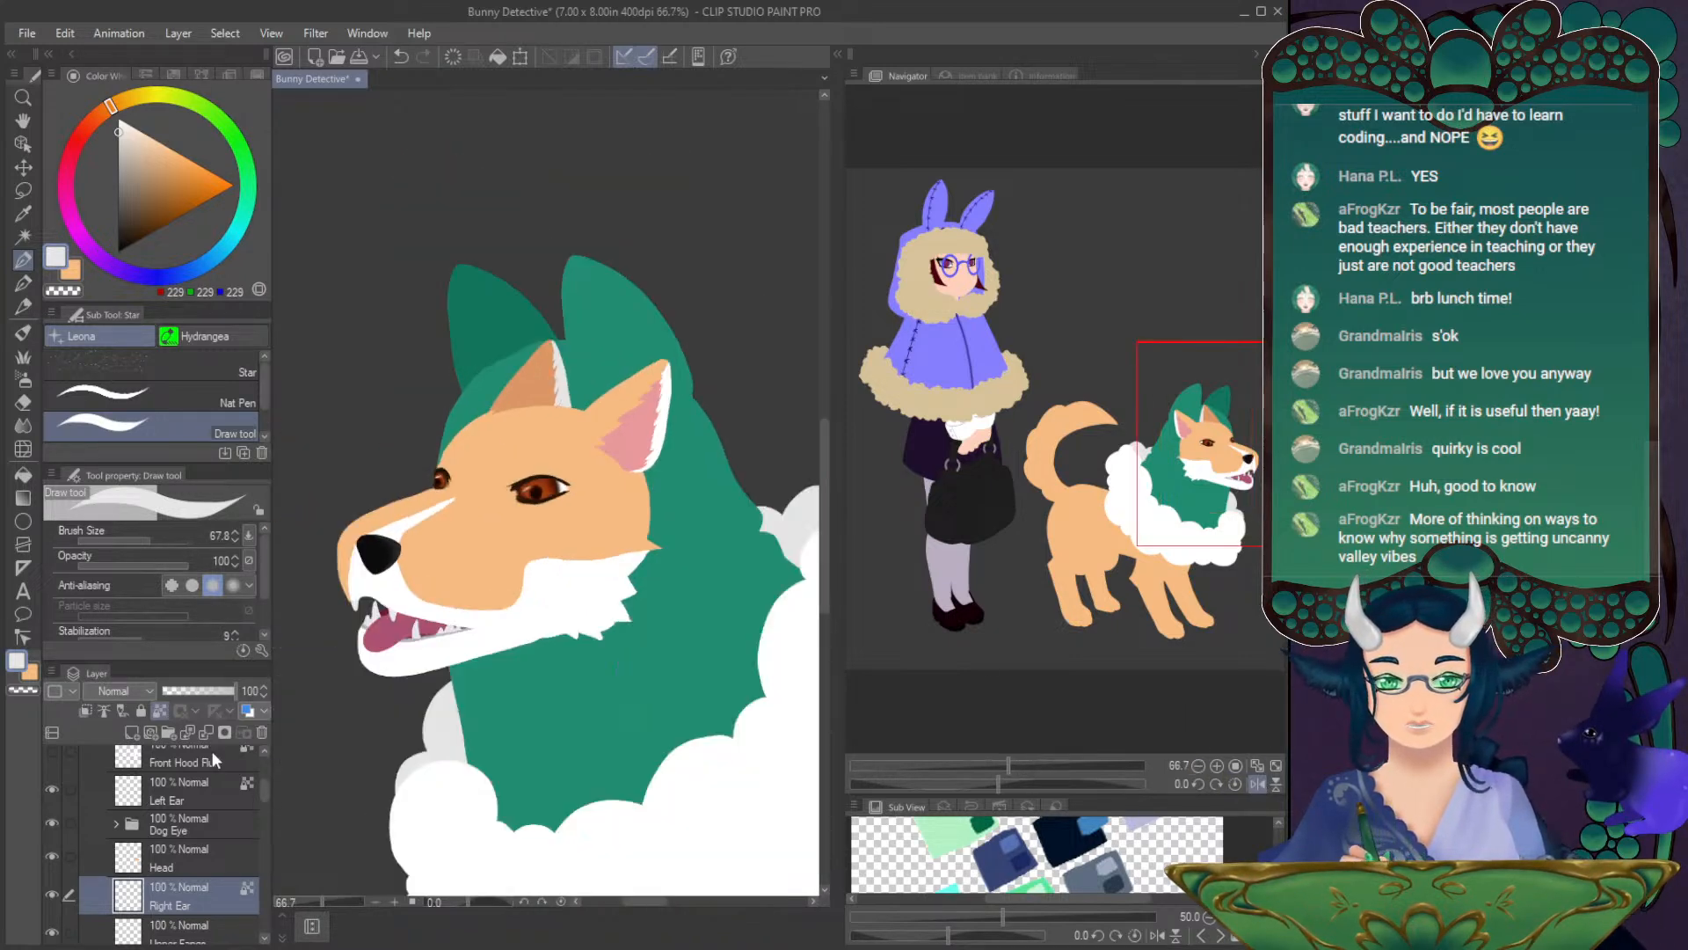
pyautogui.moveTo(263, 795); pyautogui.dragTo(262, 775)
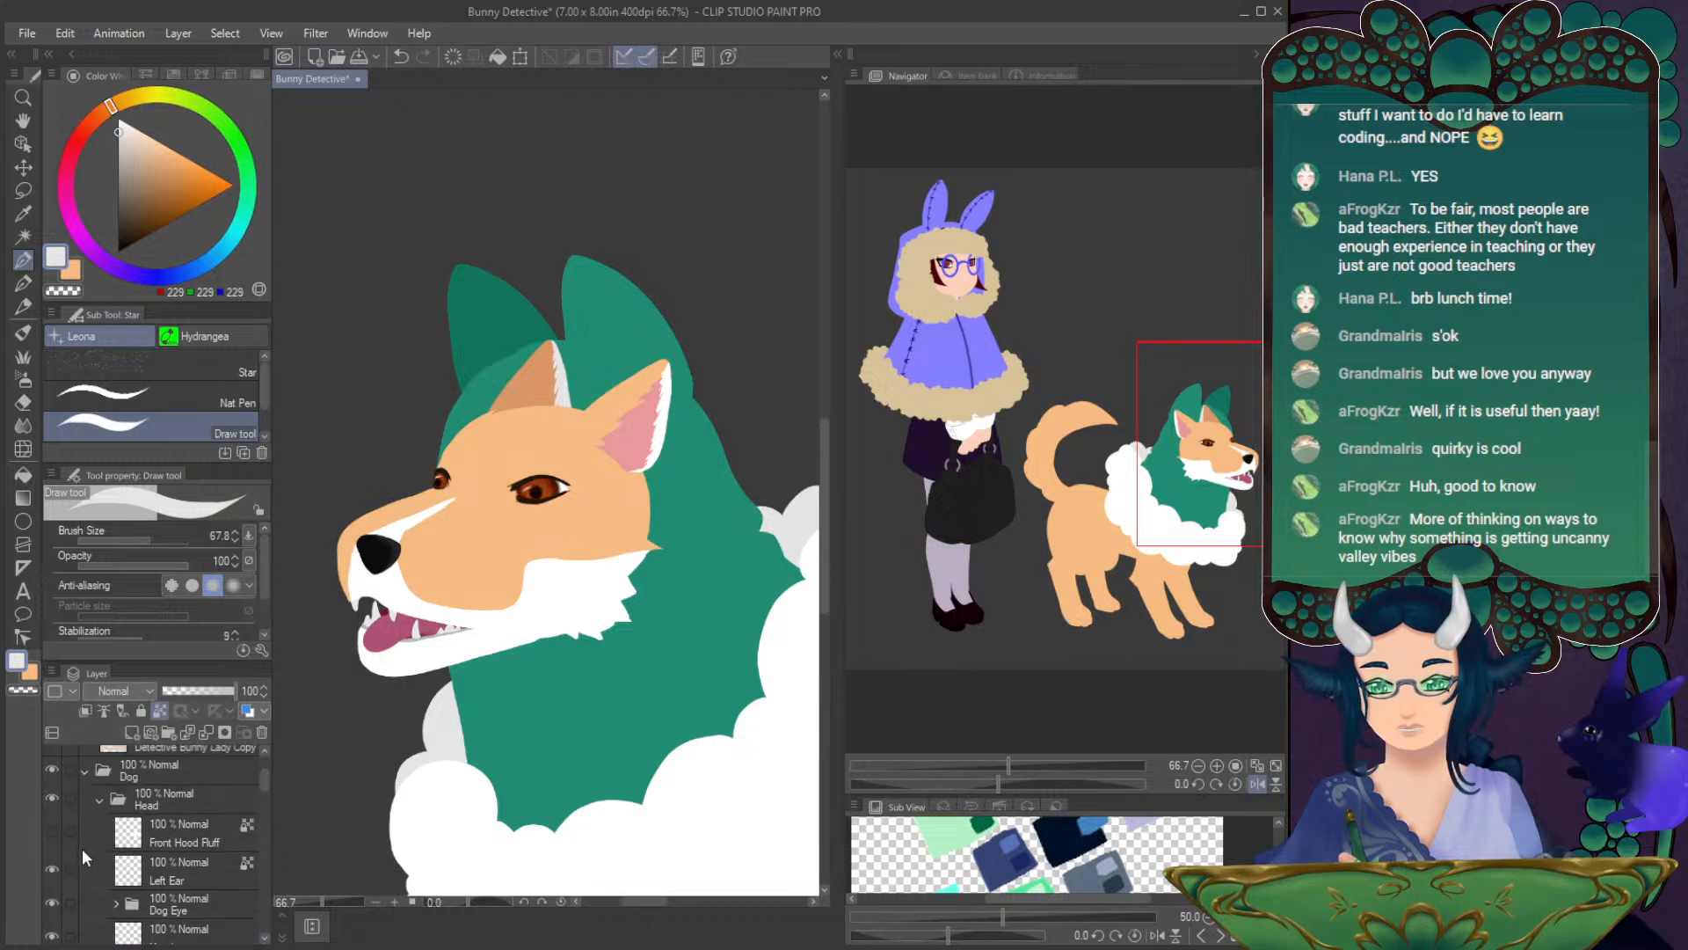
pyautogui.click(51, 831)
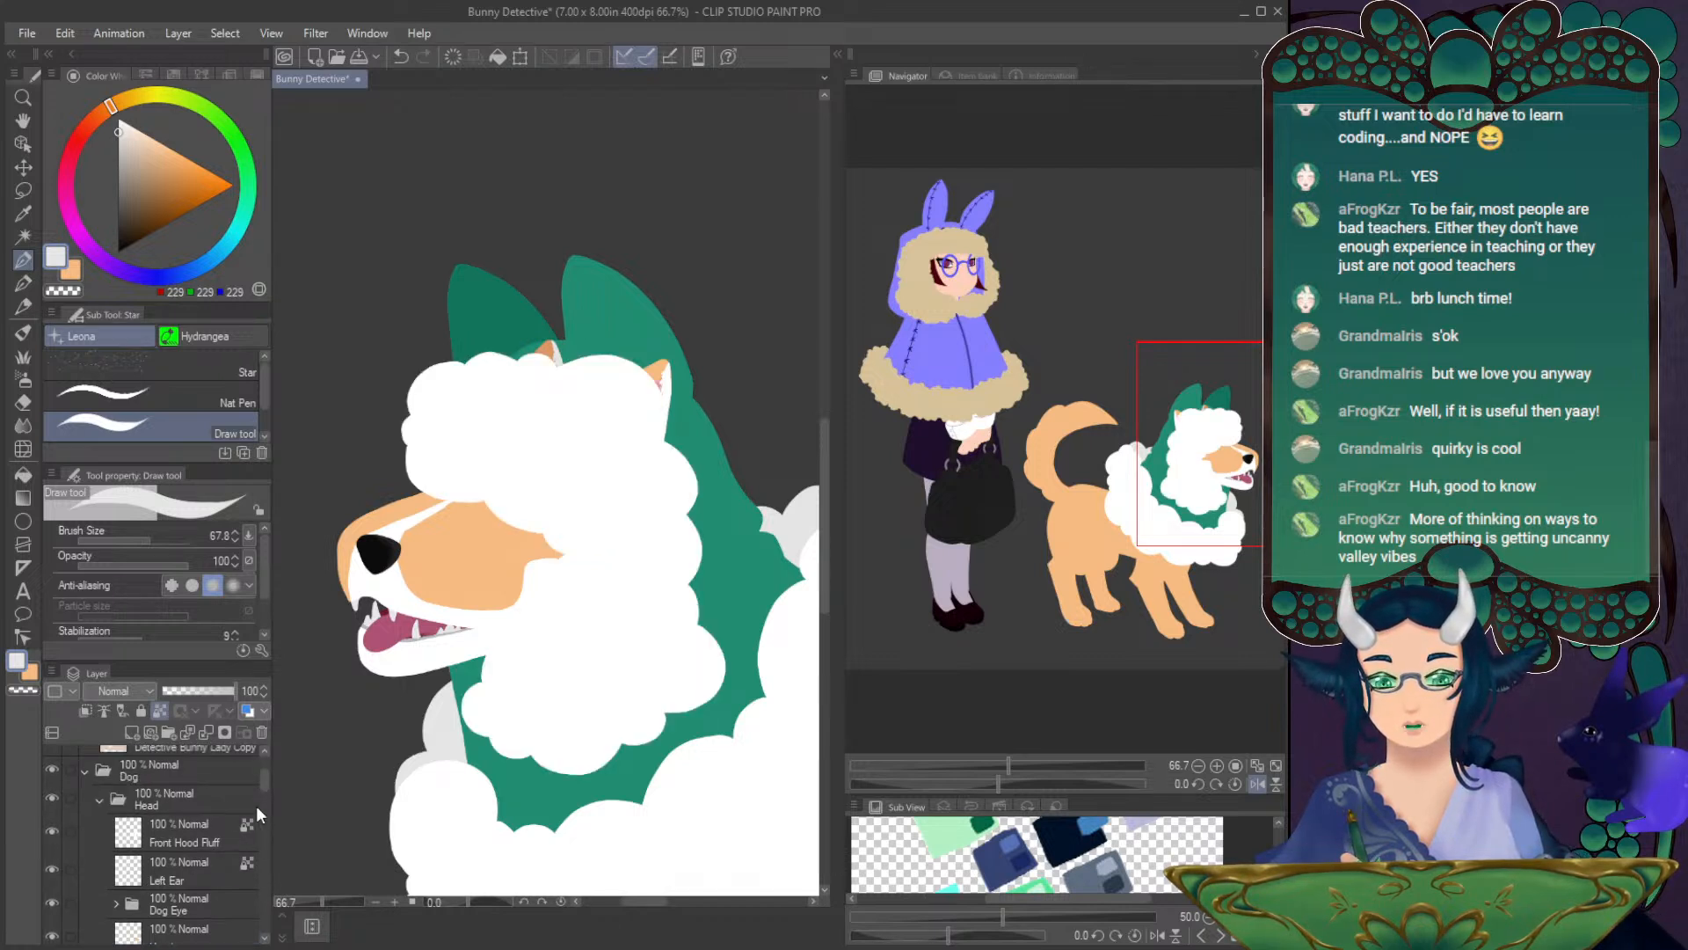
pyautogui.moveTo(264, 783)
pyautogui.mouseDown()
pyautogui.moveTo(264, 807)
pyautogui.moveTo(263, 793)
pyautogui.mouseUp()
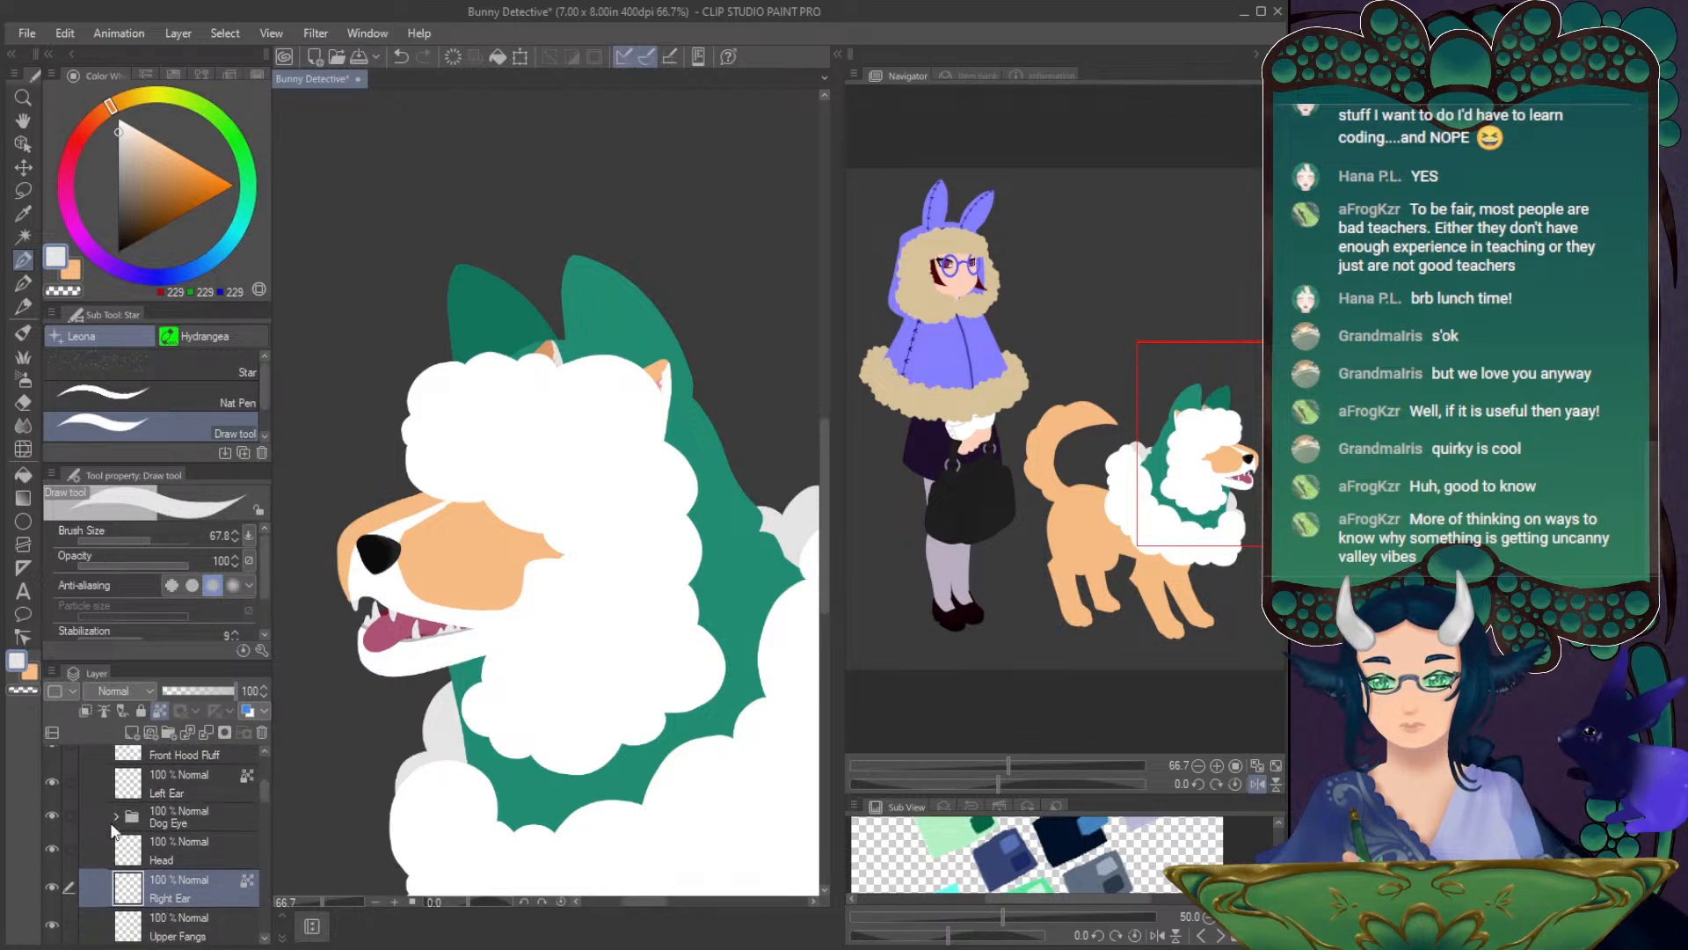
pyautogui.click(51, 781)
pyautogui.click(51, 886)
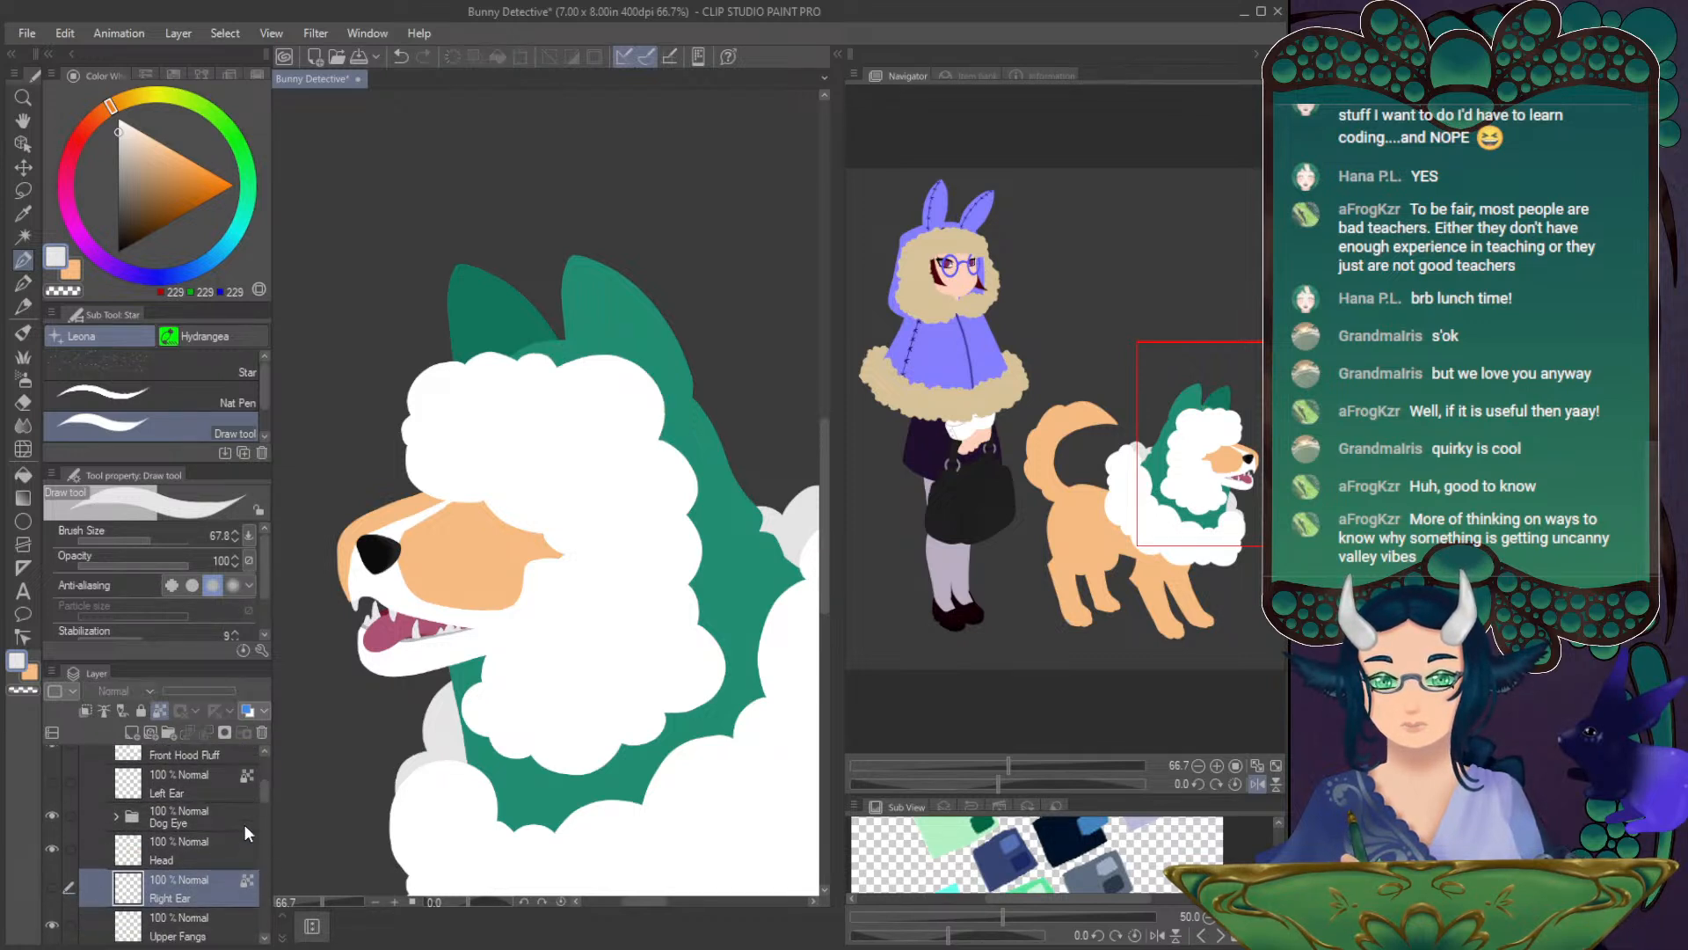
# - Show the Back Hood Fluff layer and unflip the canvas to check the whole dog
pyautogui.scroll(-1, 264, 795)
pyautogui.moveTo(264, 794); pyautogui.dragTo(265, 821)
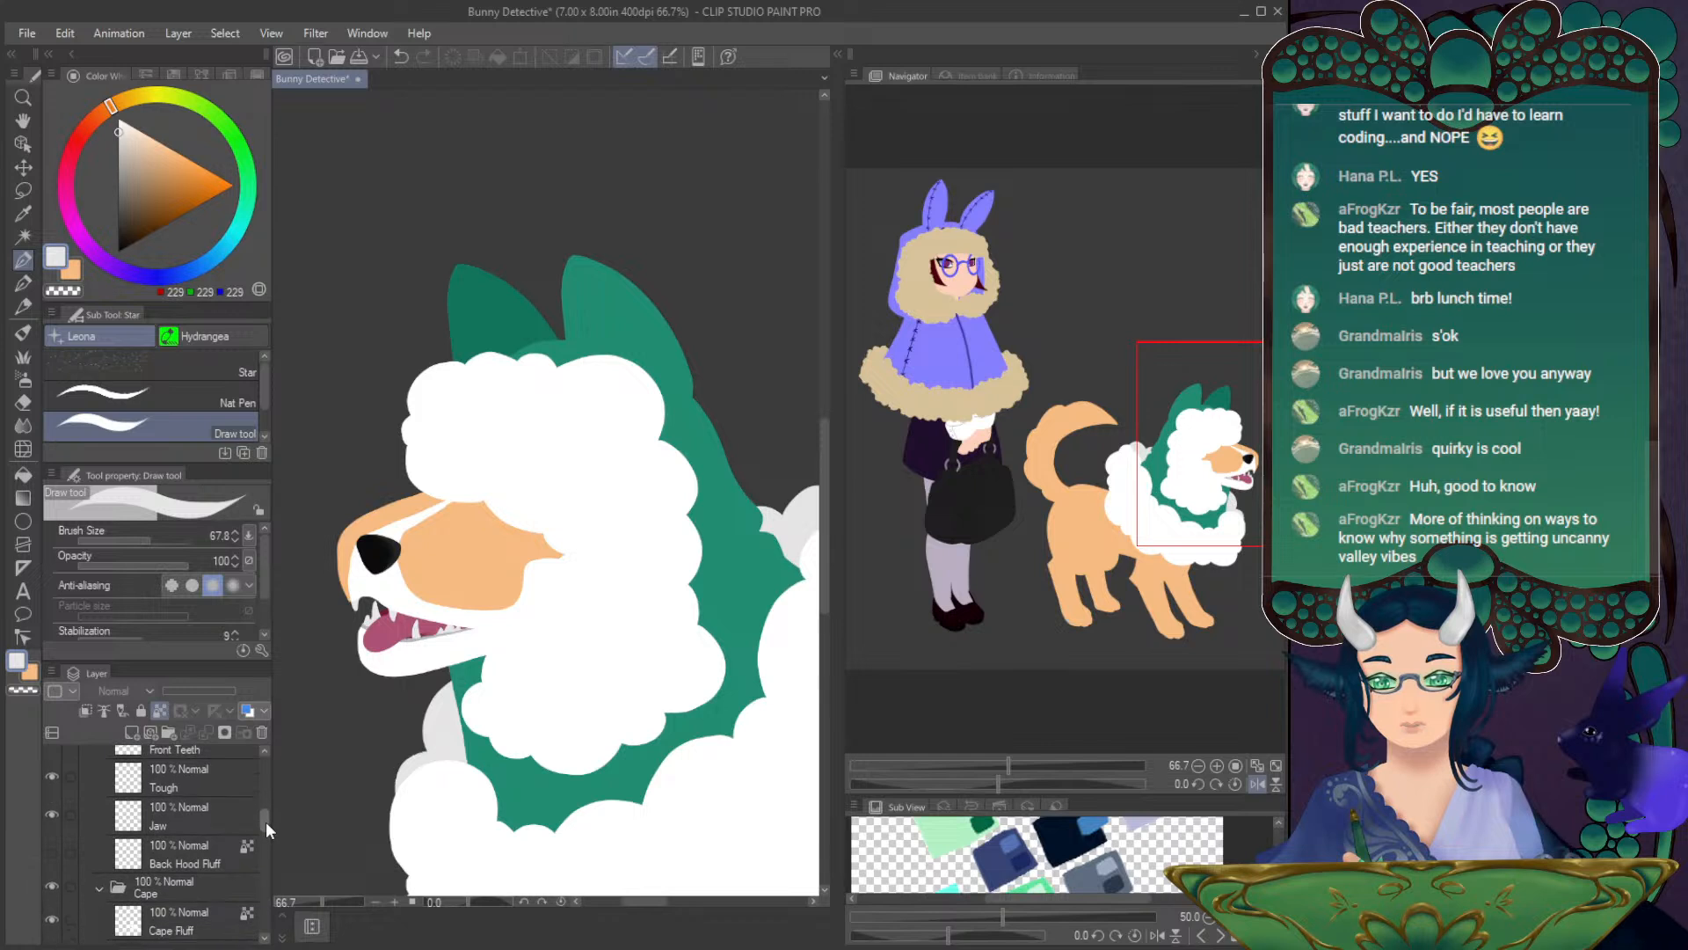
pyautogui.click(53, 852)
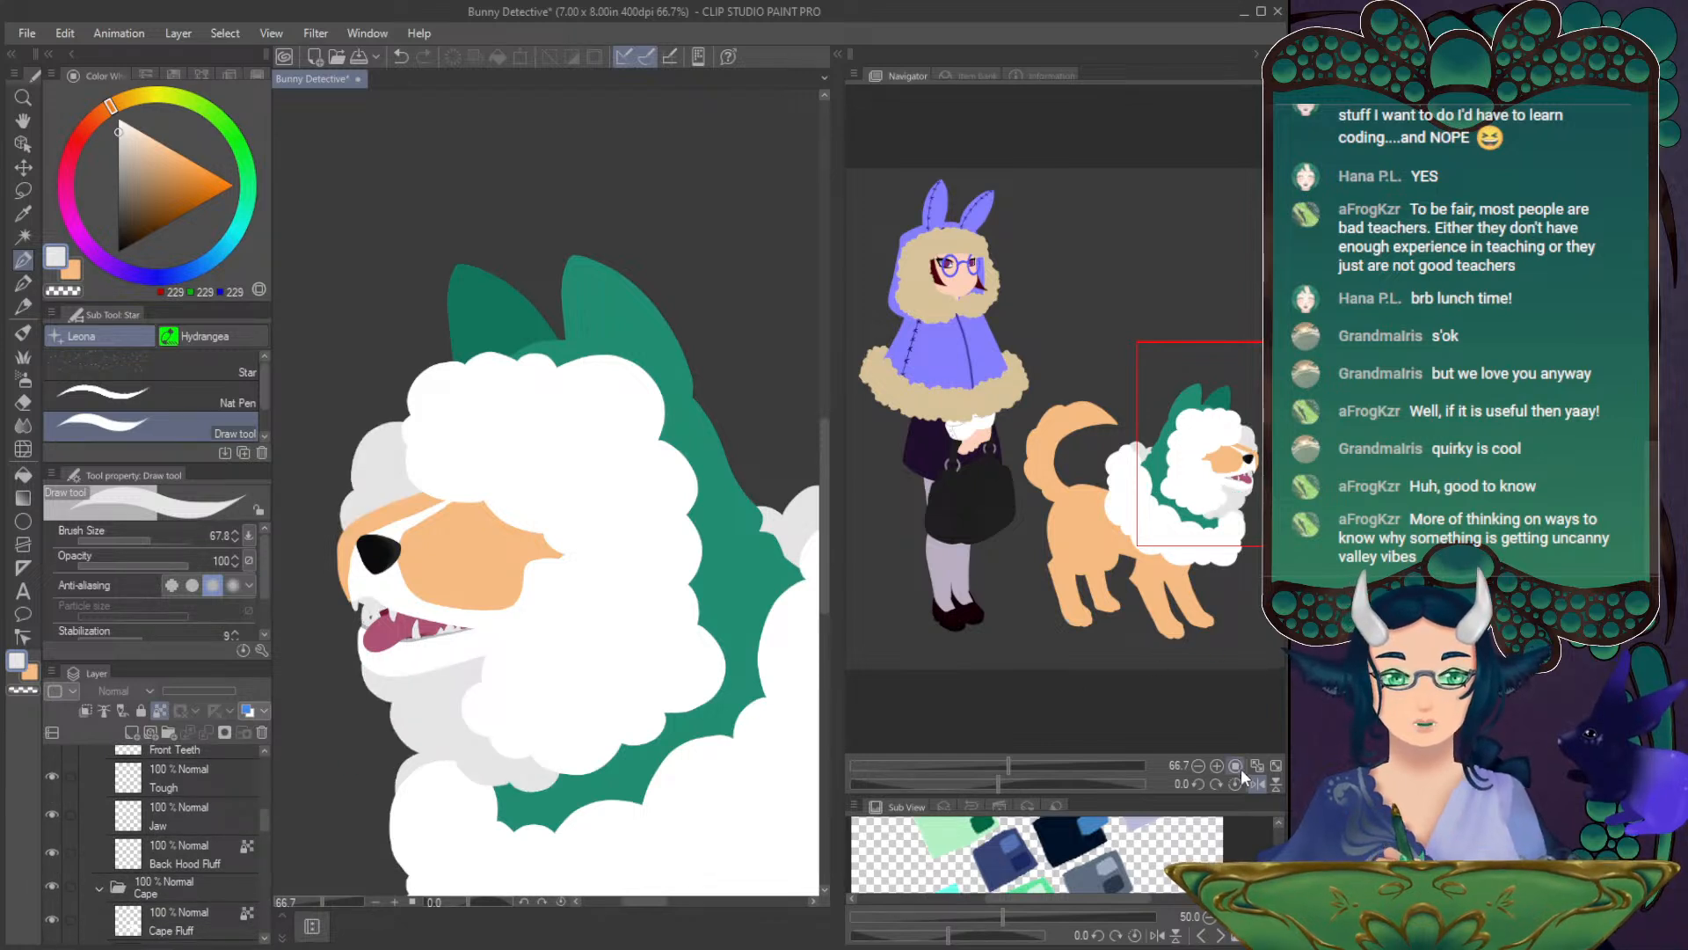
pyautogui.click(1258, 784)
pyautogui.moveTo(1235, 441); pyautogui.dragTo(1148, 478)
pyautogui.scroll(-2, 1196, 447)
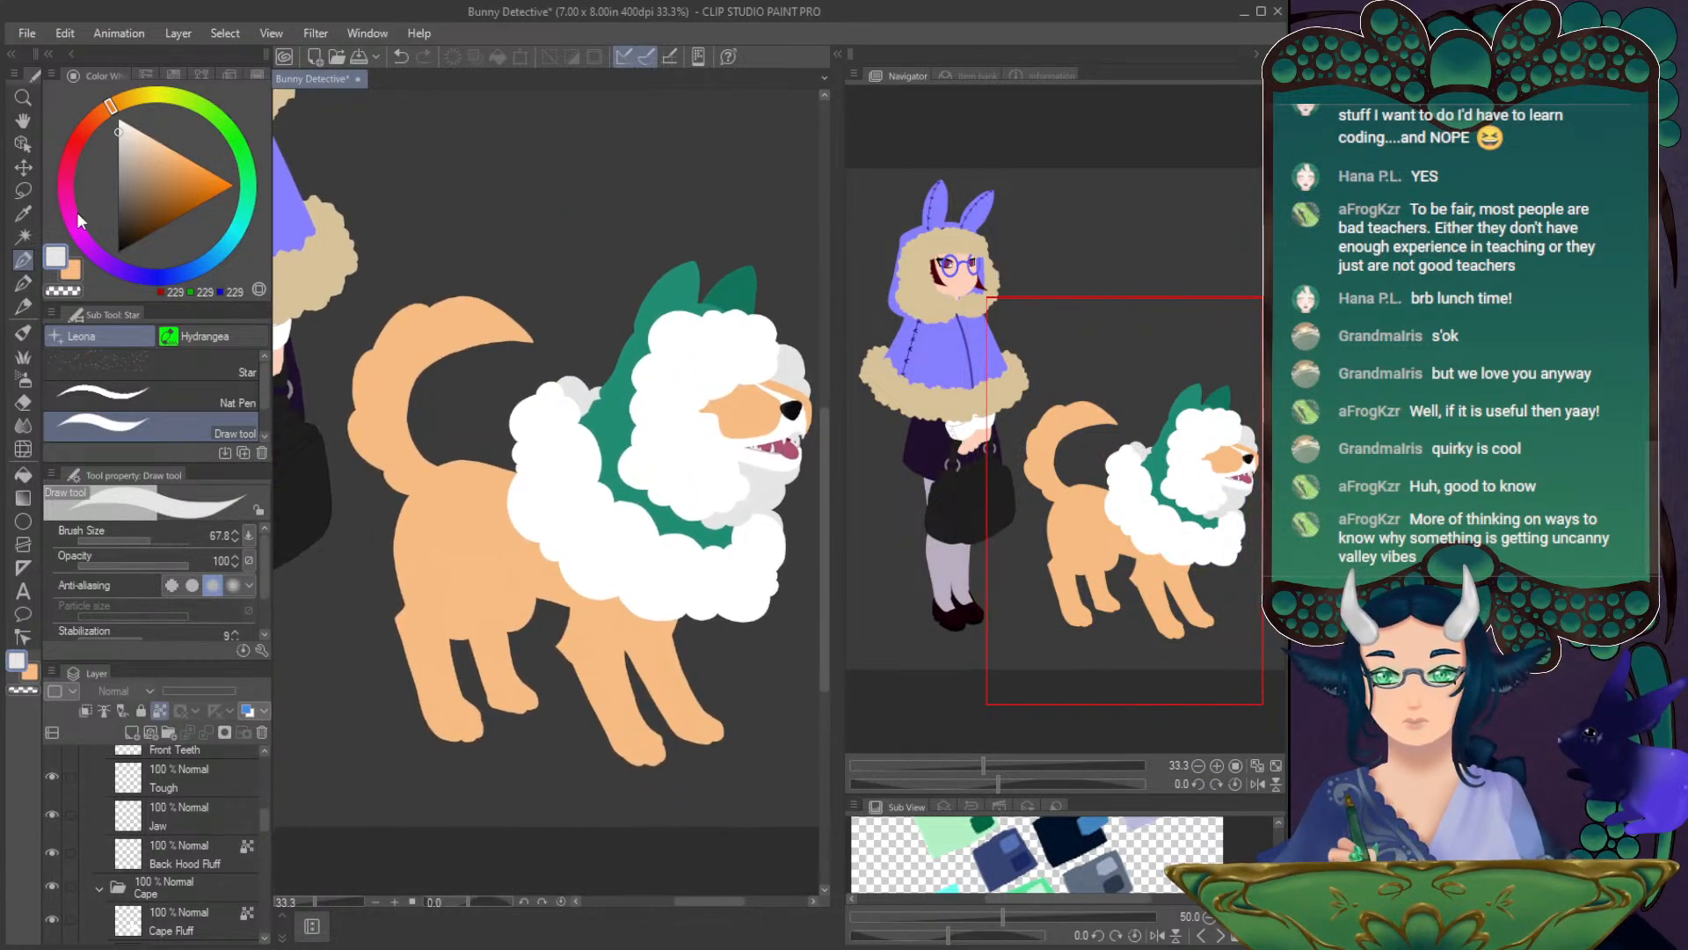
# - Select the dog's Main Body layer, sample white for the Turnip pen, and flip the canvas horizontally
pyautogui.click(23, 144)
pyautogui.click(588, 640)
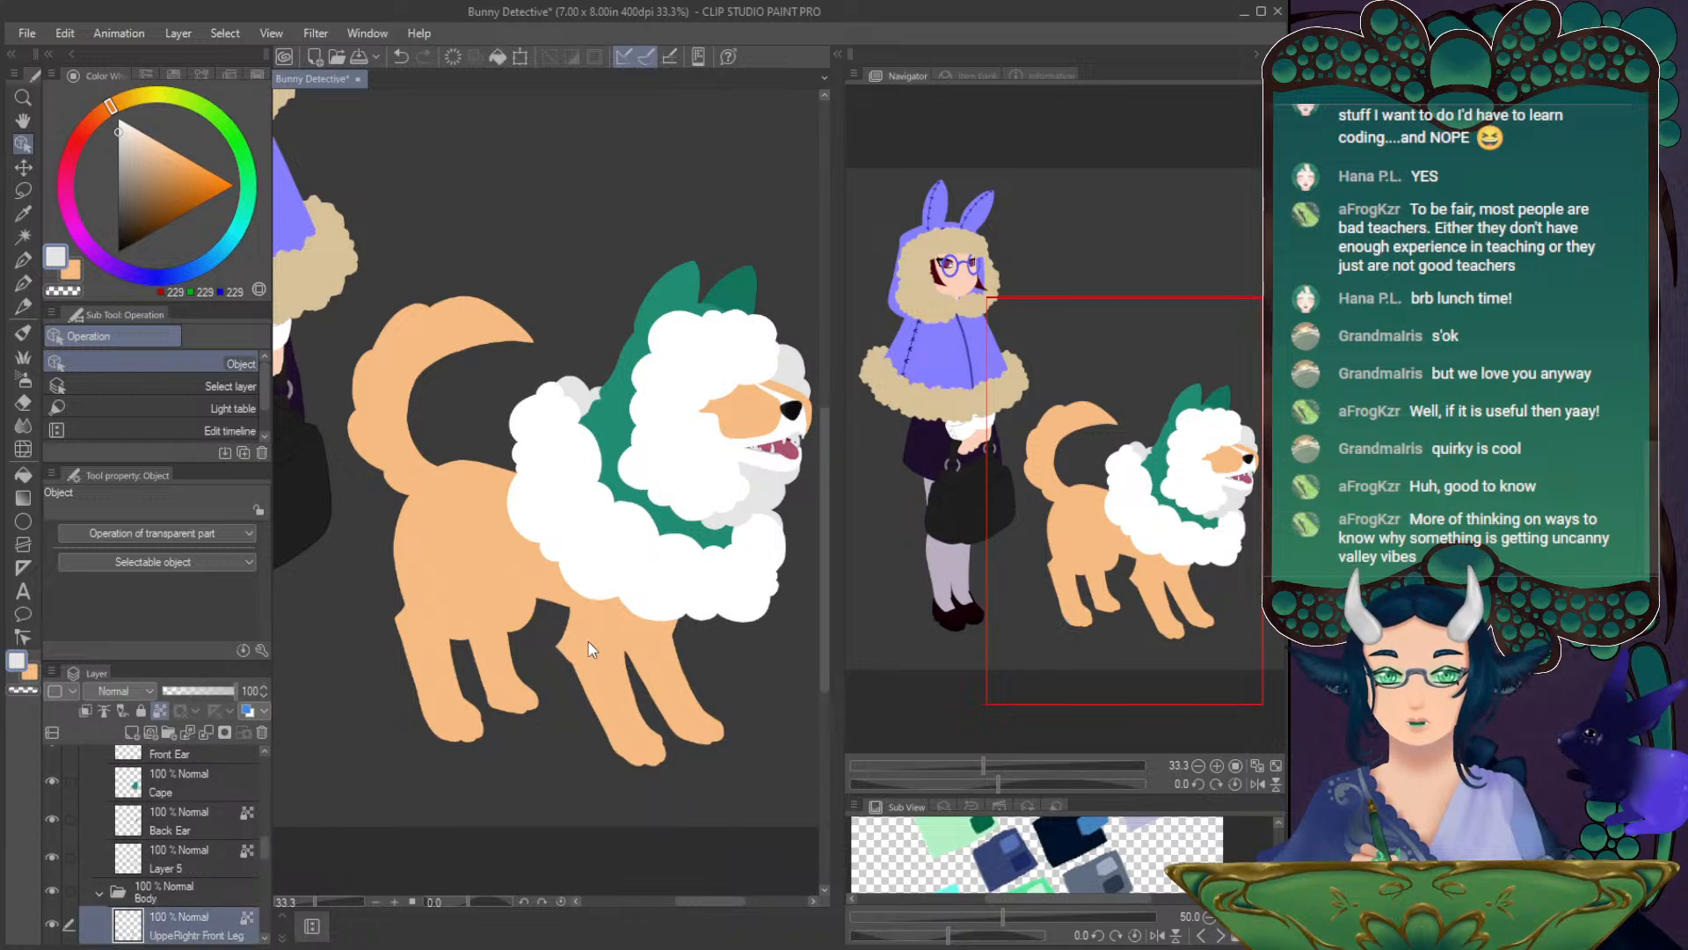
pyautogui.moveTo(262, 838); pyautogui.dragTo(265, 849)
pyautogui.click(547, 594)
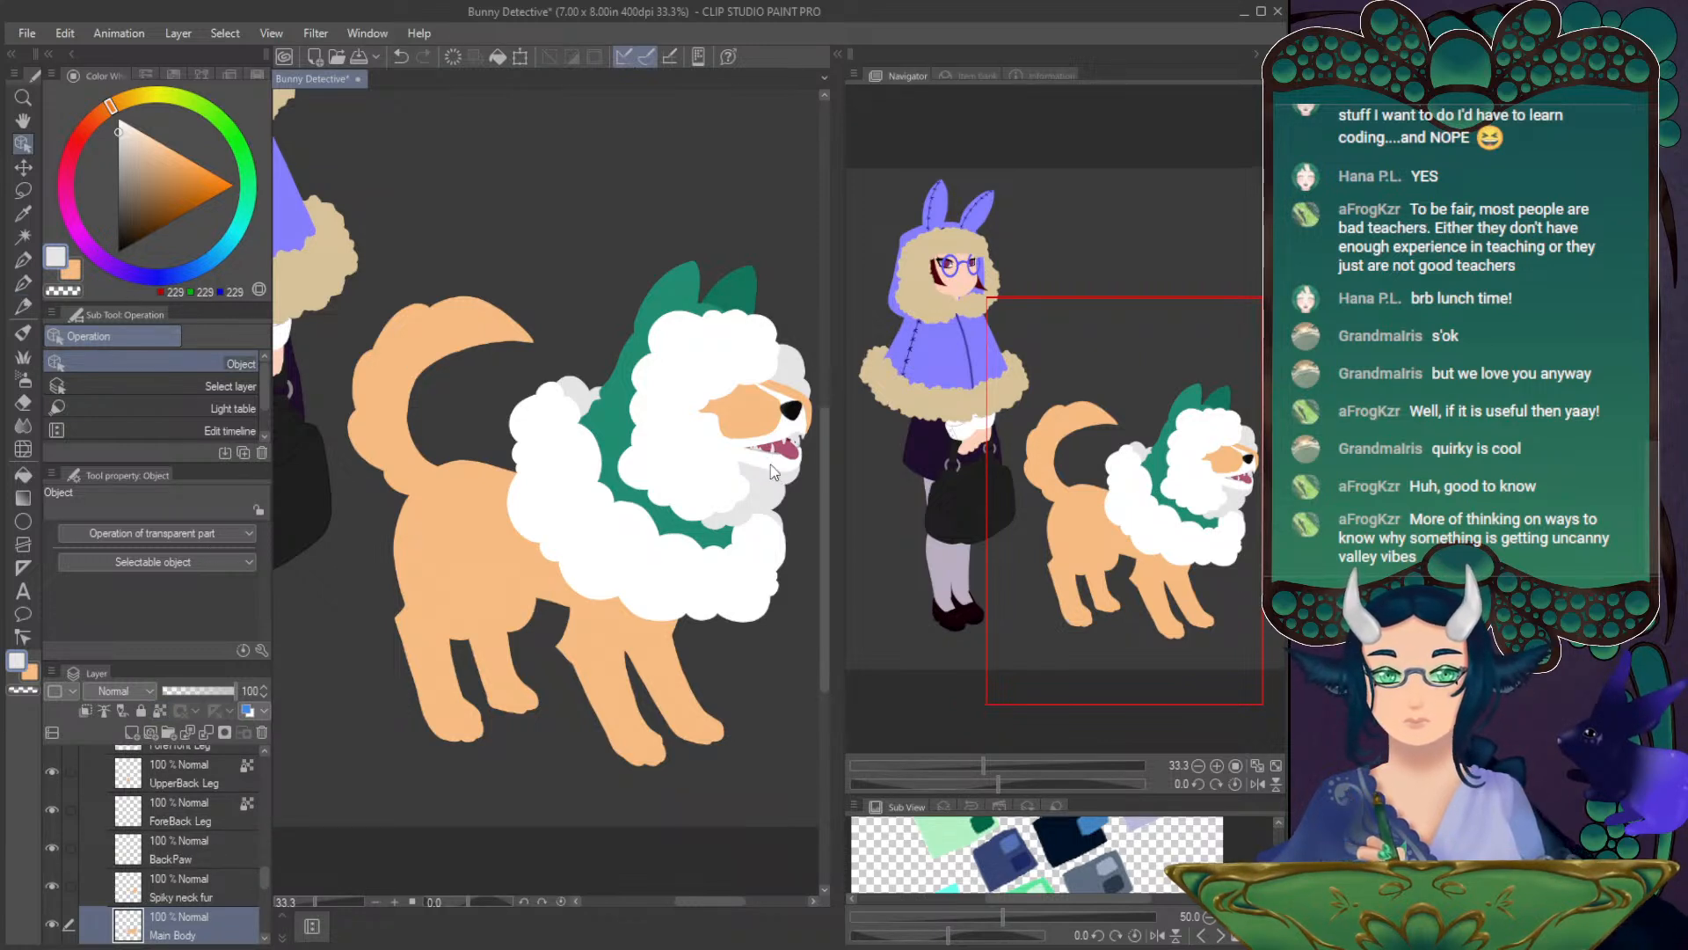
pyautogui.press('p')
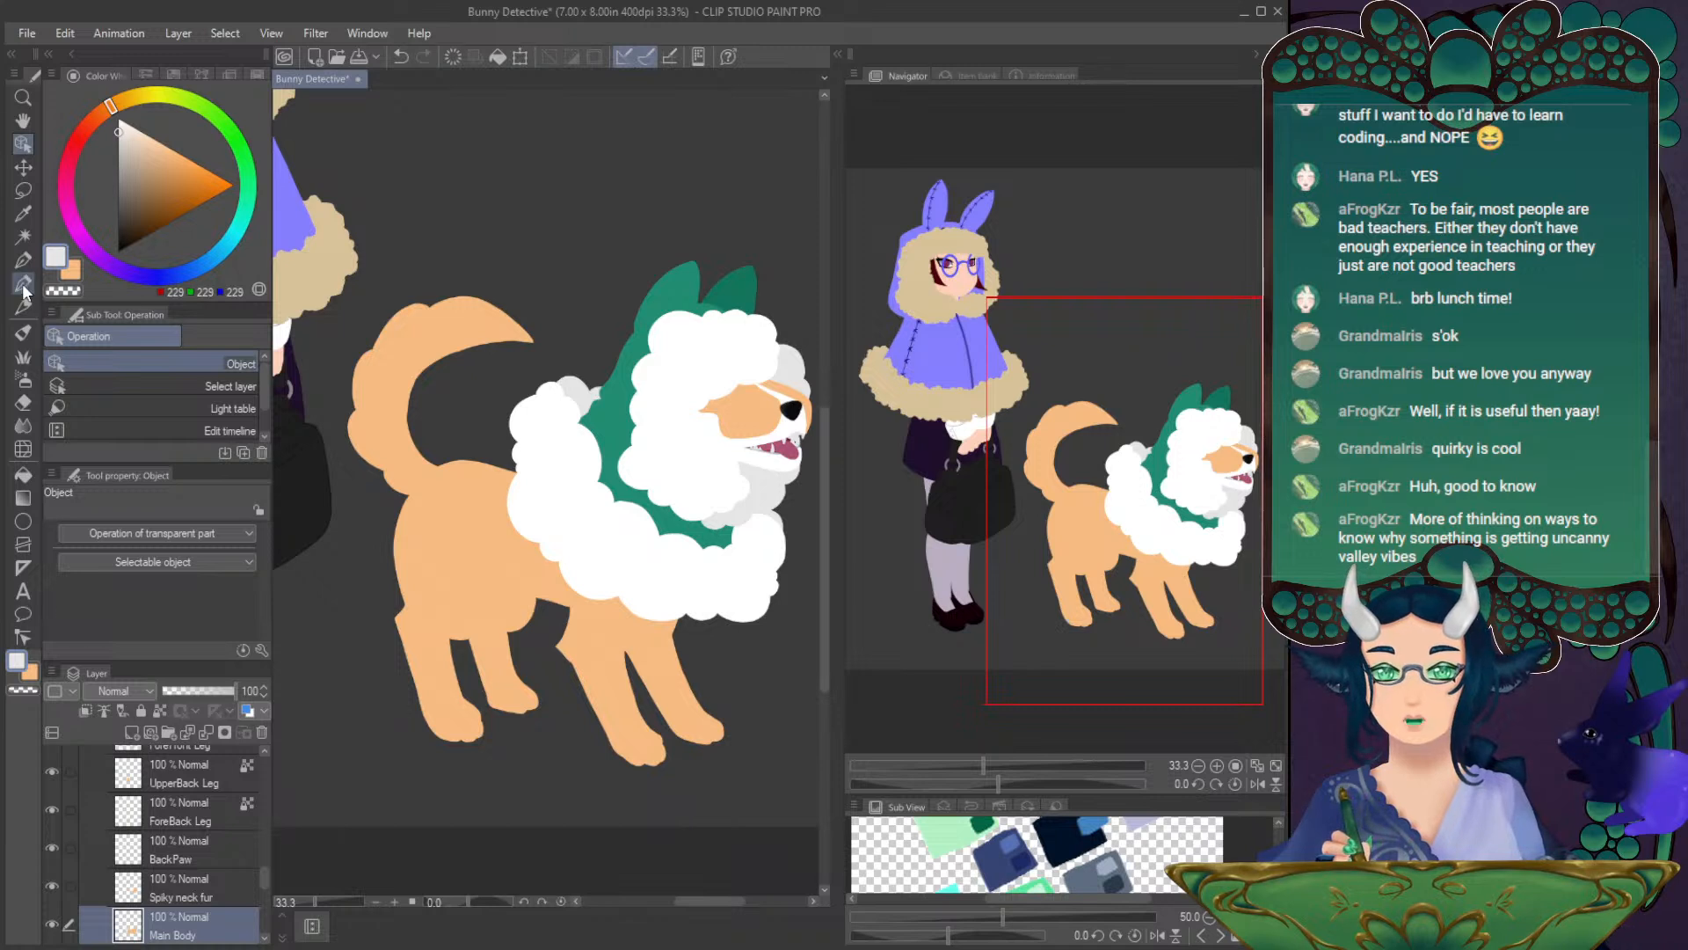
pyautogui.keyDown('alt'); pyautogui.click(708, 446); pyautogui.keyUp('alt')
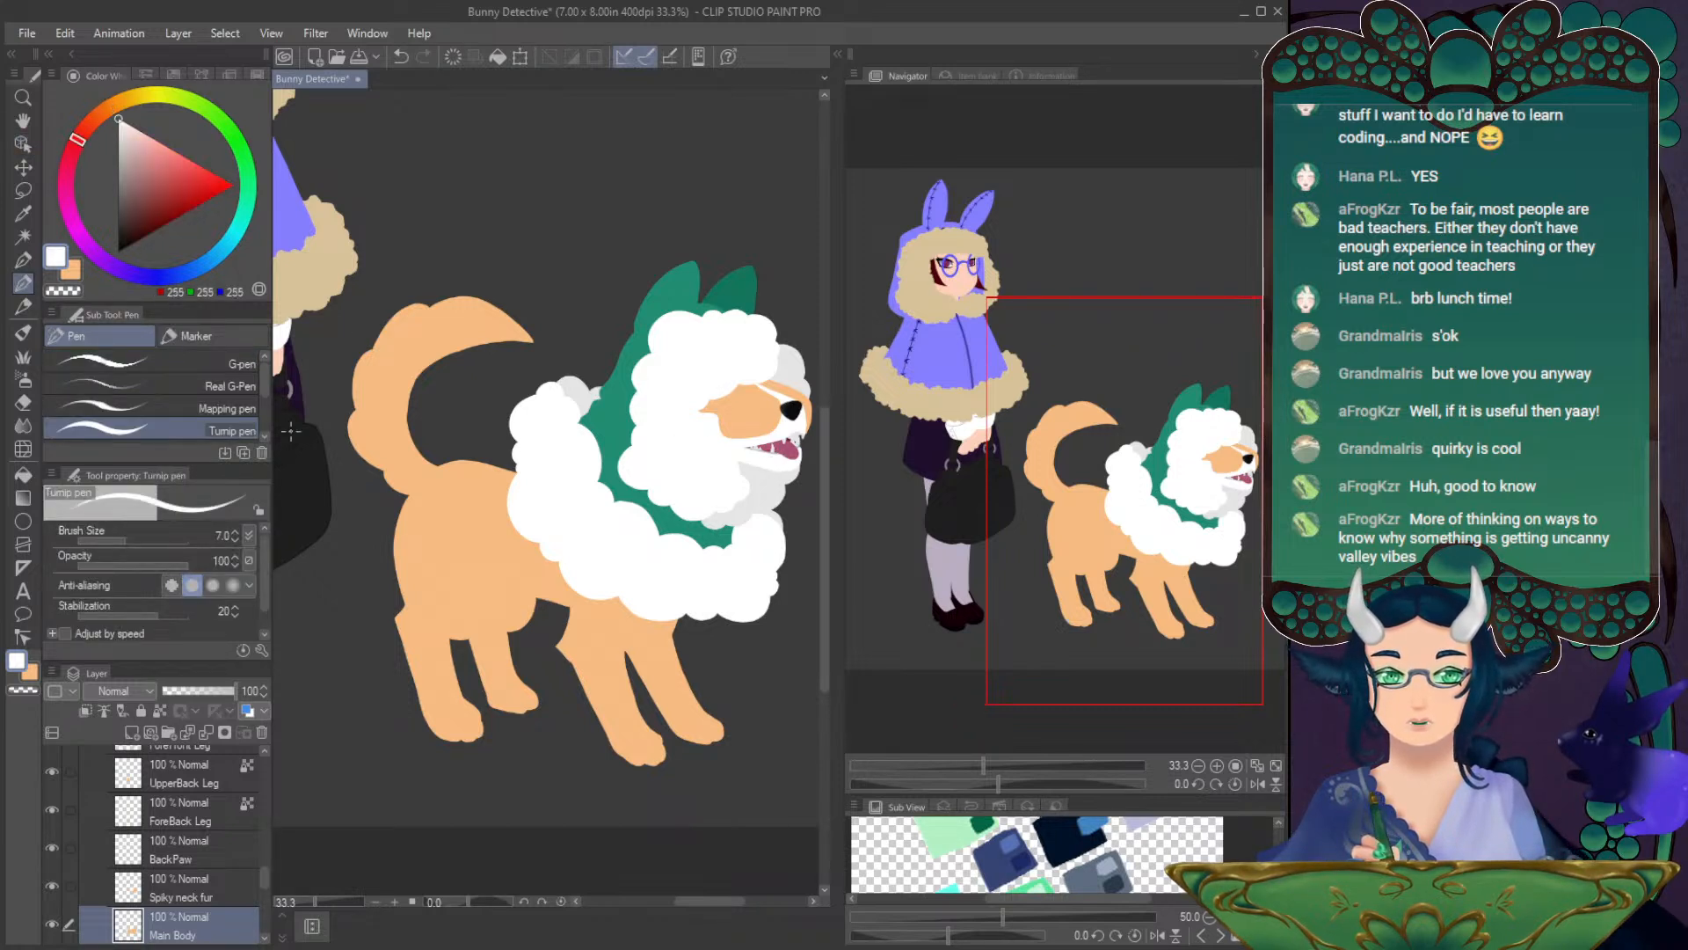
pyautogui.click(1253, 783)
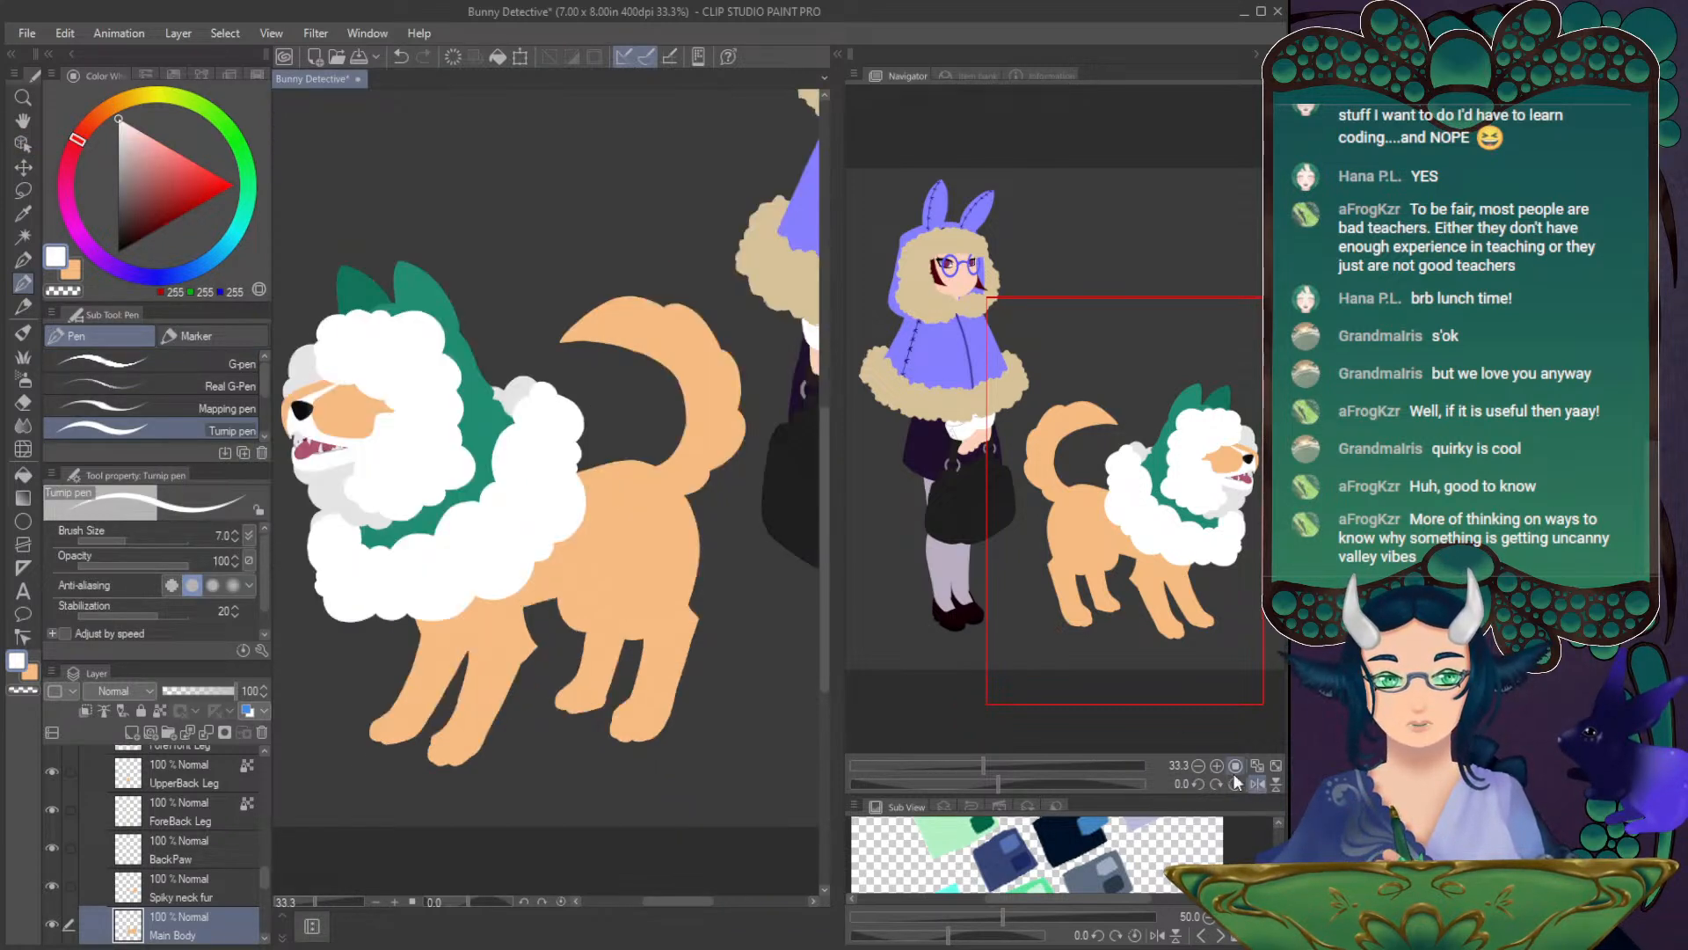
# - Hide the Cape folder so the dog's neck and body are uncovered
pyautogui.moveTo(264, 849)
pyautogui.mouseDown()
pyautogui.moveTo(262, 866)
pyautogui.moveTo(262, 821)
pyautogui.mouseUp()
pyautogui.scroll(-1, 104, 868)
pyautogui.click(51, 849)
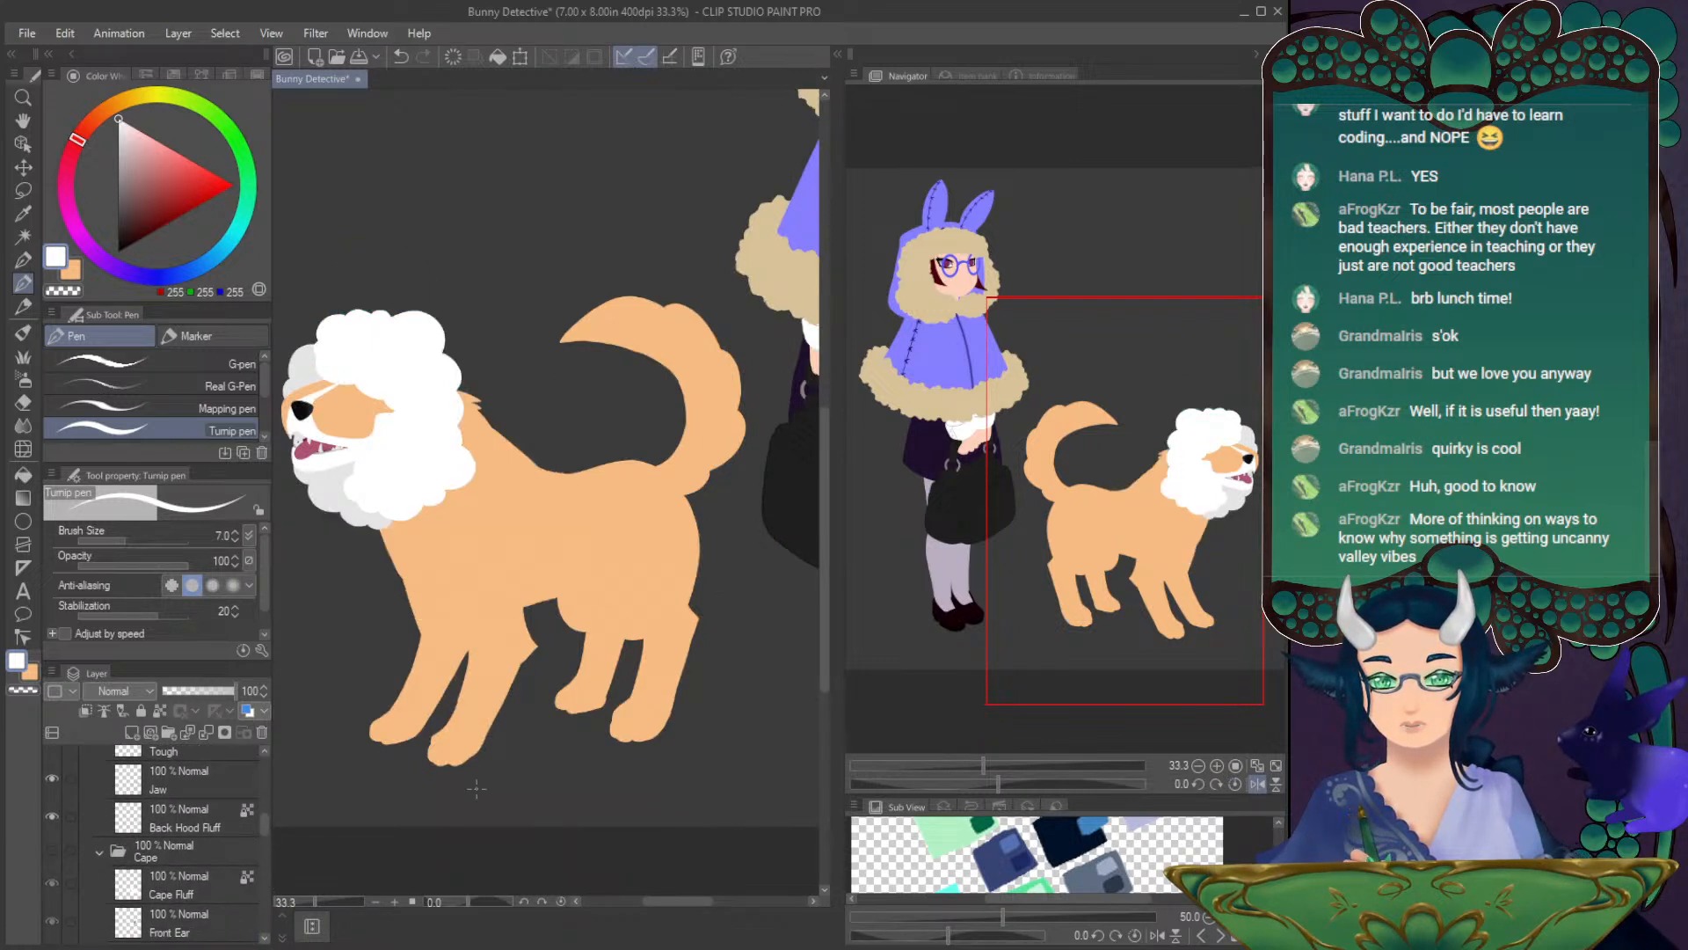
pyautogui.moveTo(1127, 457); pyautogui.dragTo(1175, 463)
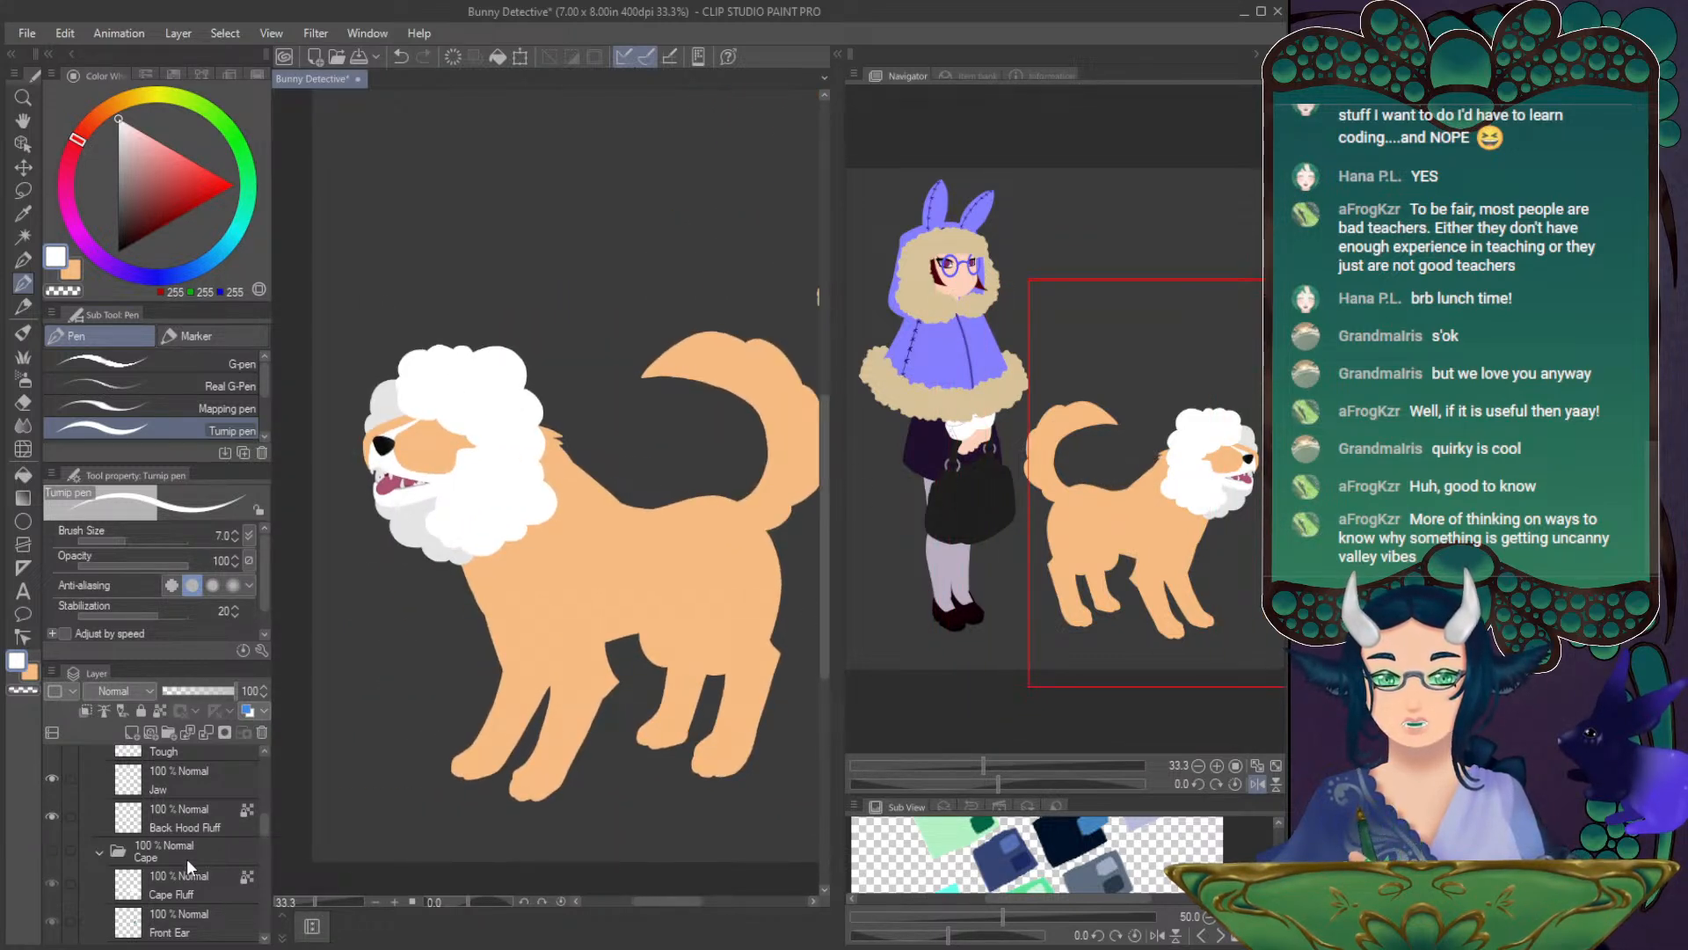
# - Return to the Main Body layer and set the Turnip pen's brush size to 24.3
pyautogui.moveTo(266, 826); pyautogui.dragTo(248, 889)
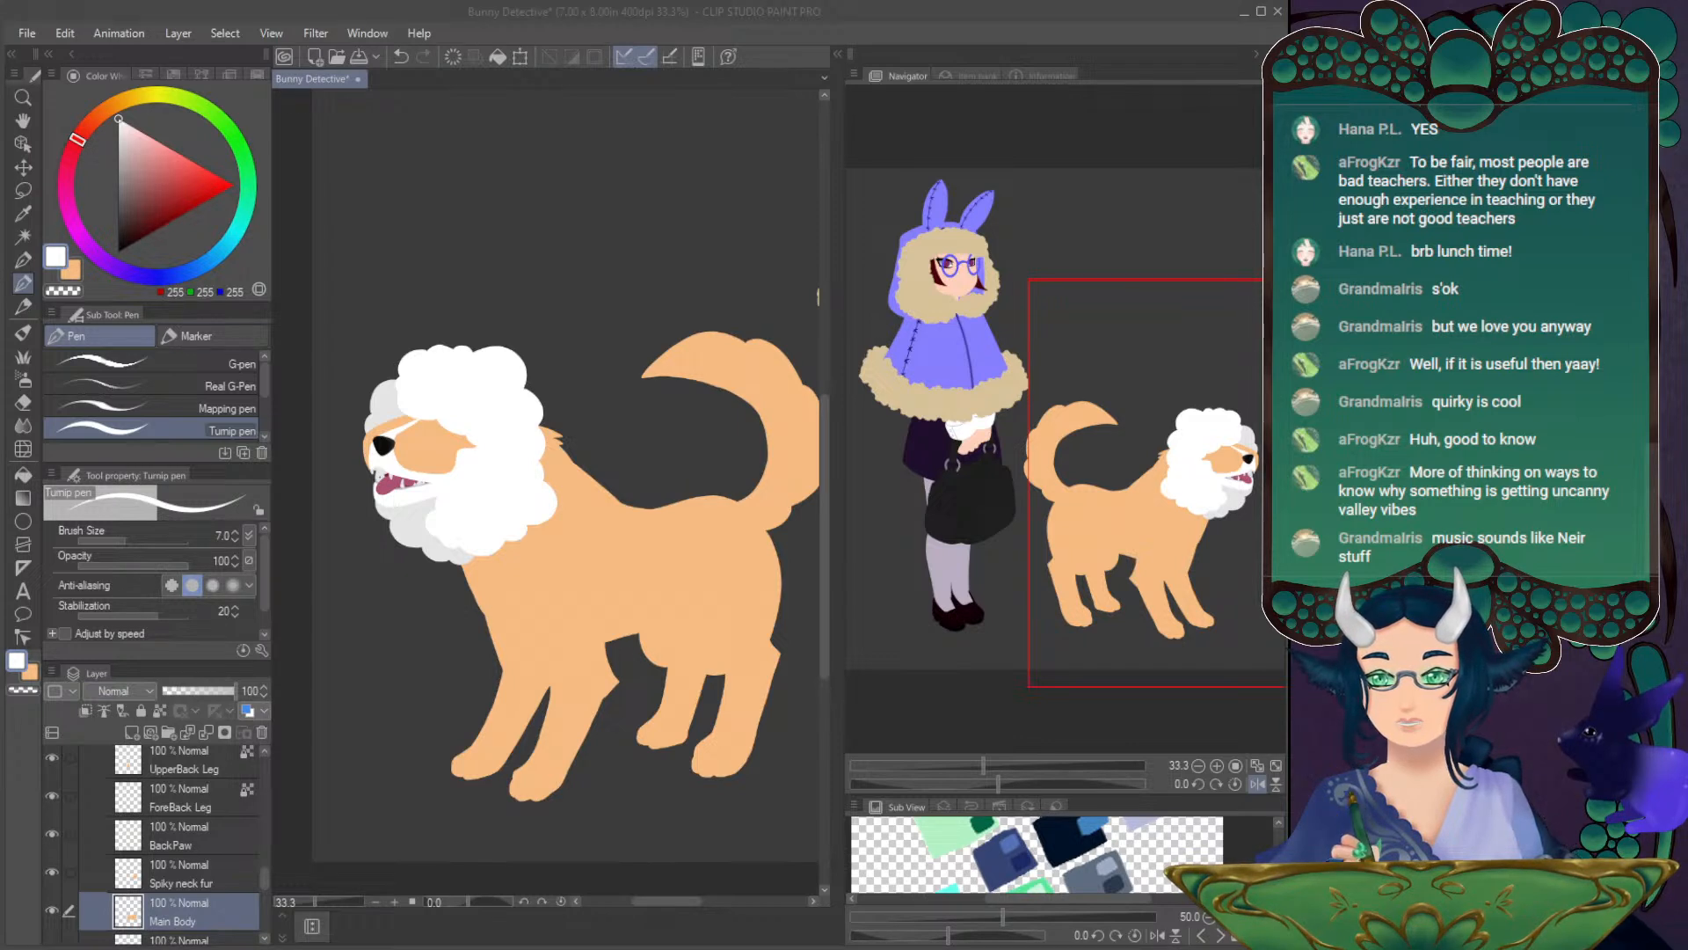
pyautogui.click(274, 293)
pyautogui.moveTo(1069, 542); pyautogui.dragTo(1033, 543)
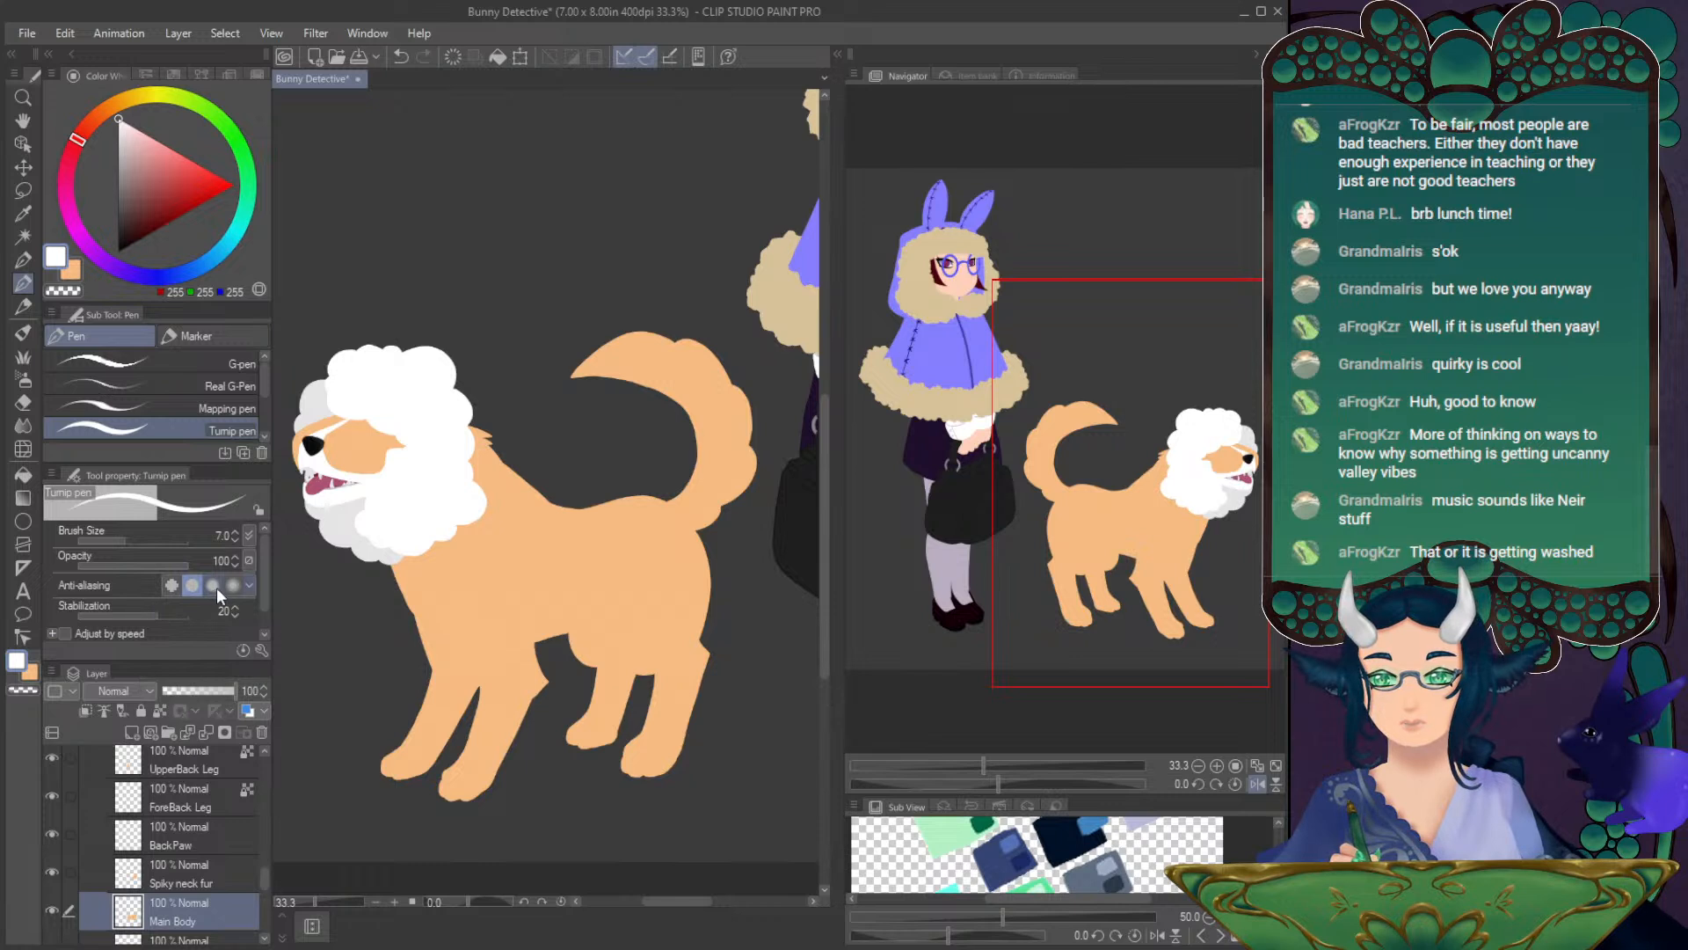
pyautogui.moveTo(134, 540); pyautogui.dragTo(139, 540)
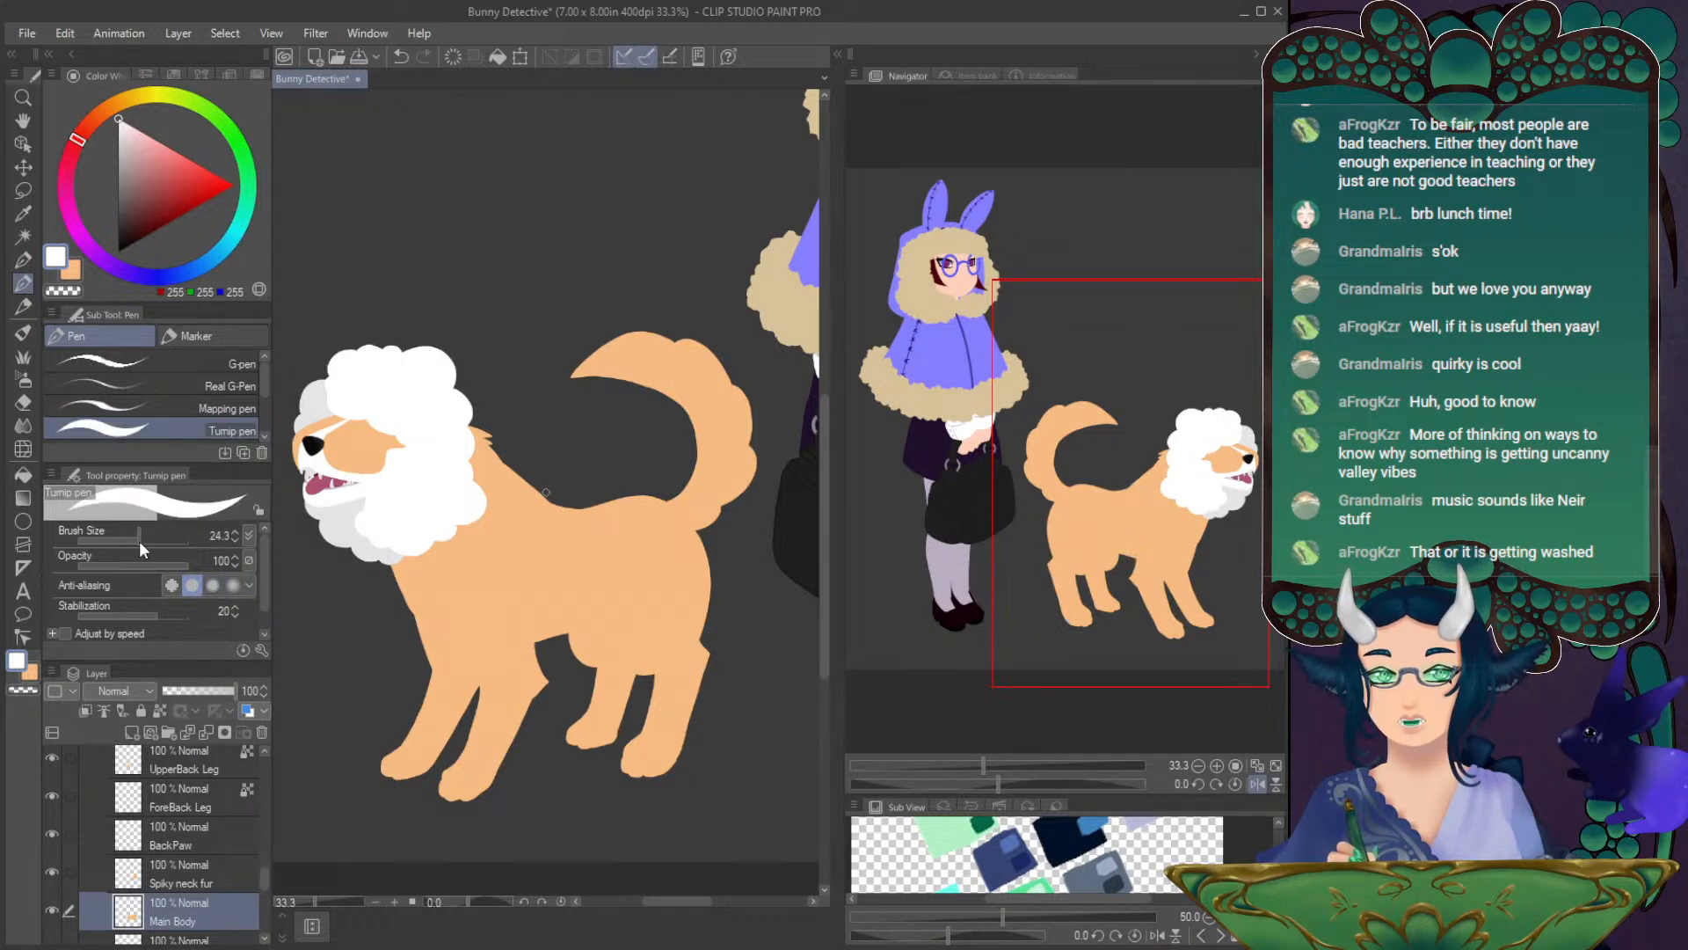
pyautogui.moveTo(997, 782); pyautogui.dragTo(1023, 781)
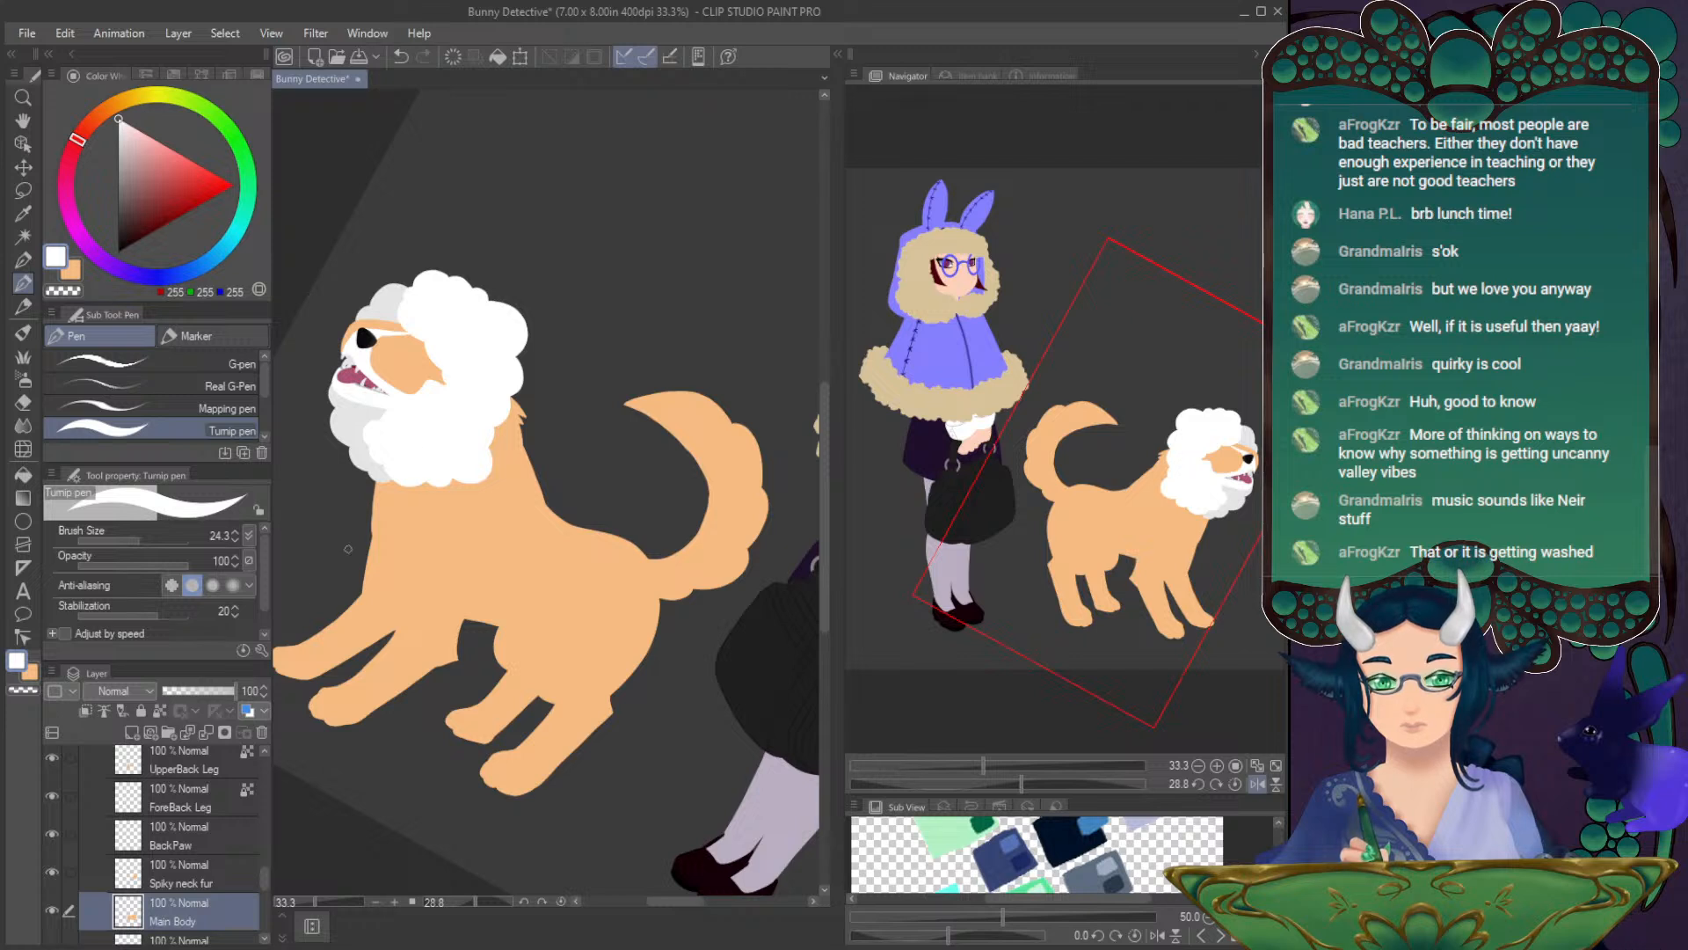
pyautogui.moveTo(482, 594)
pyautogui.mouseDown()
pyautogui.moveTo(534, 572)
pyautogui.moveTo(621, 572)
pyautogui.mouseUp()
pyautogui.hotkey('ctrl', 'z')
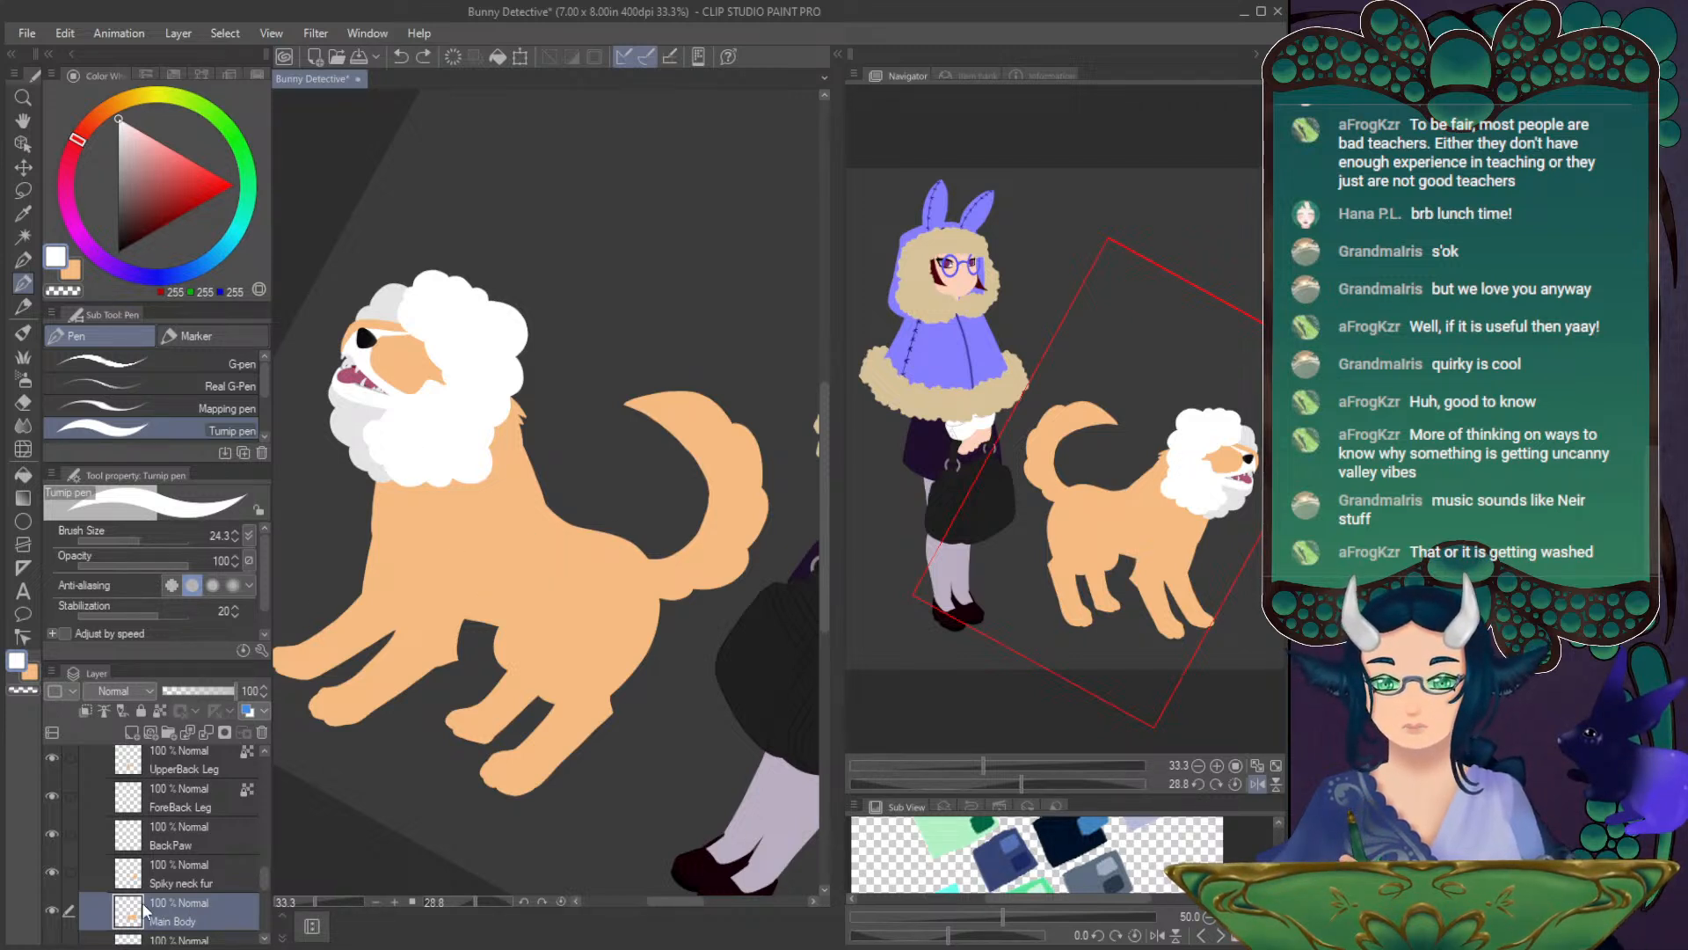
# - Hide the near-side leg layers in the Body folder, from the upper right front leg through Back Paw
pyautogui.scroll(3, 264, 873)
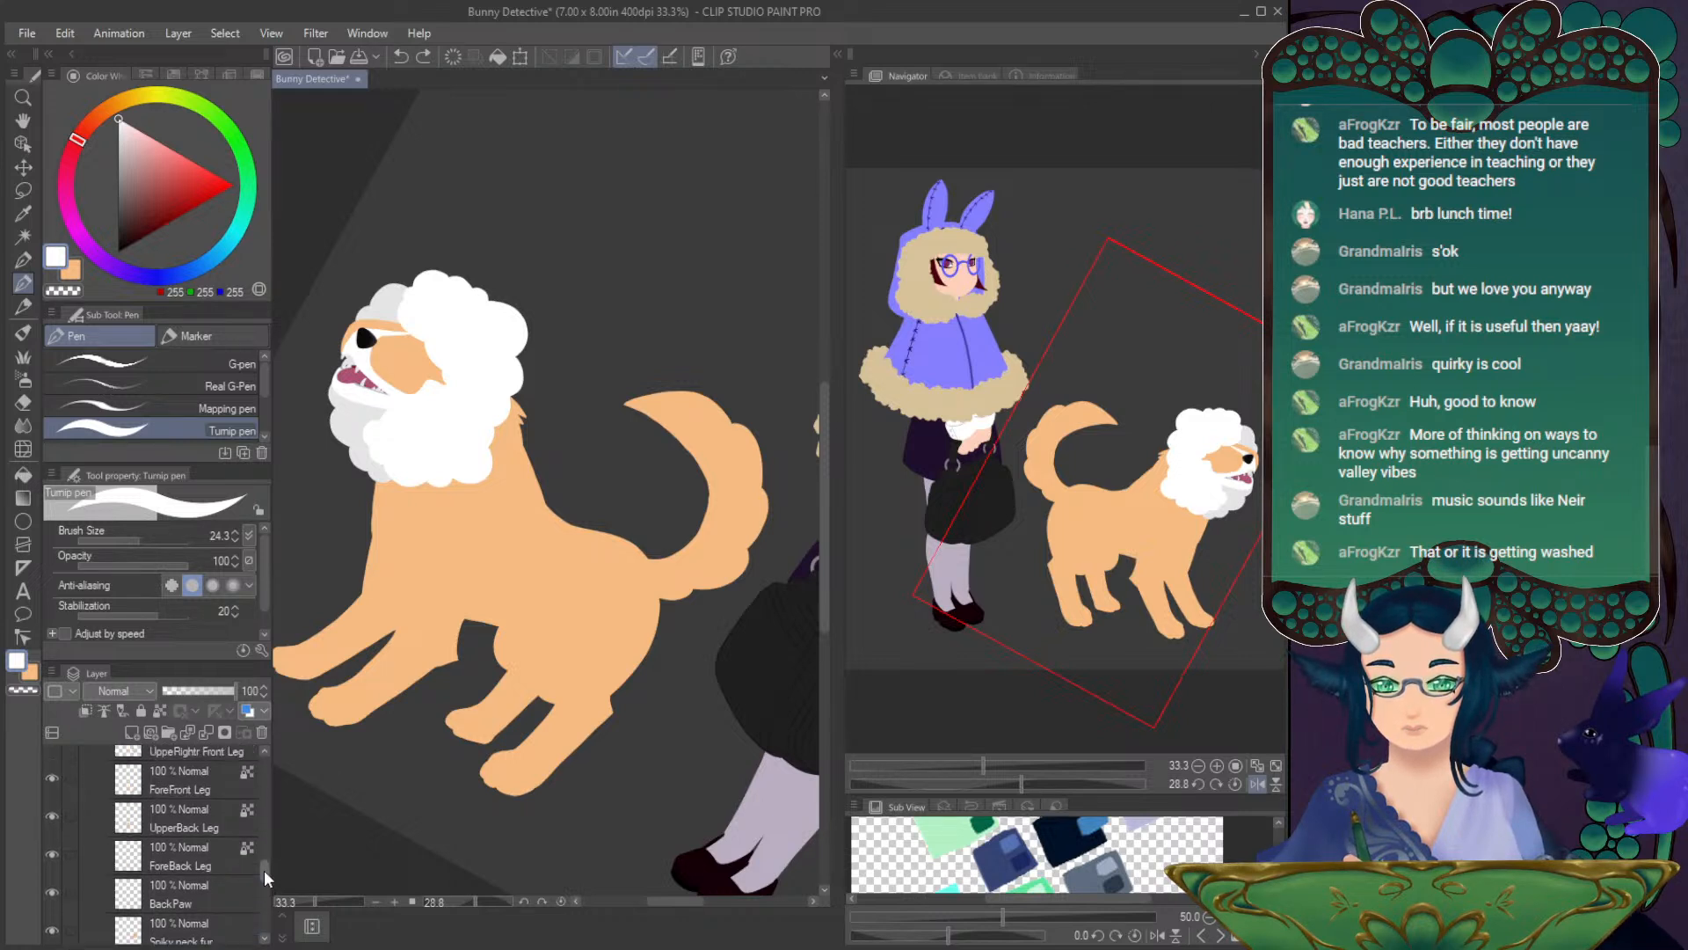
pyautogui.scroll(2, 262, 860)
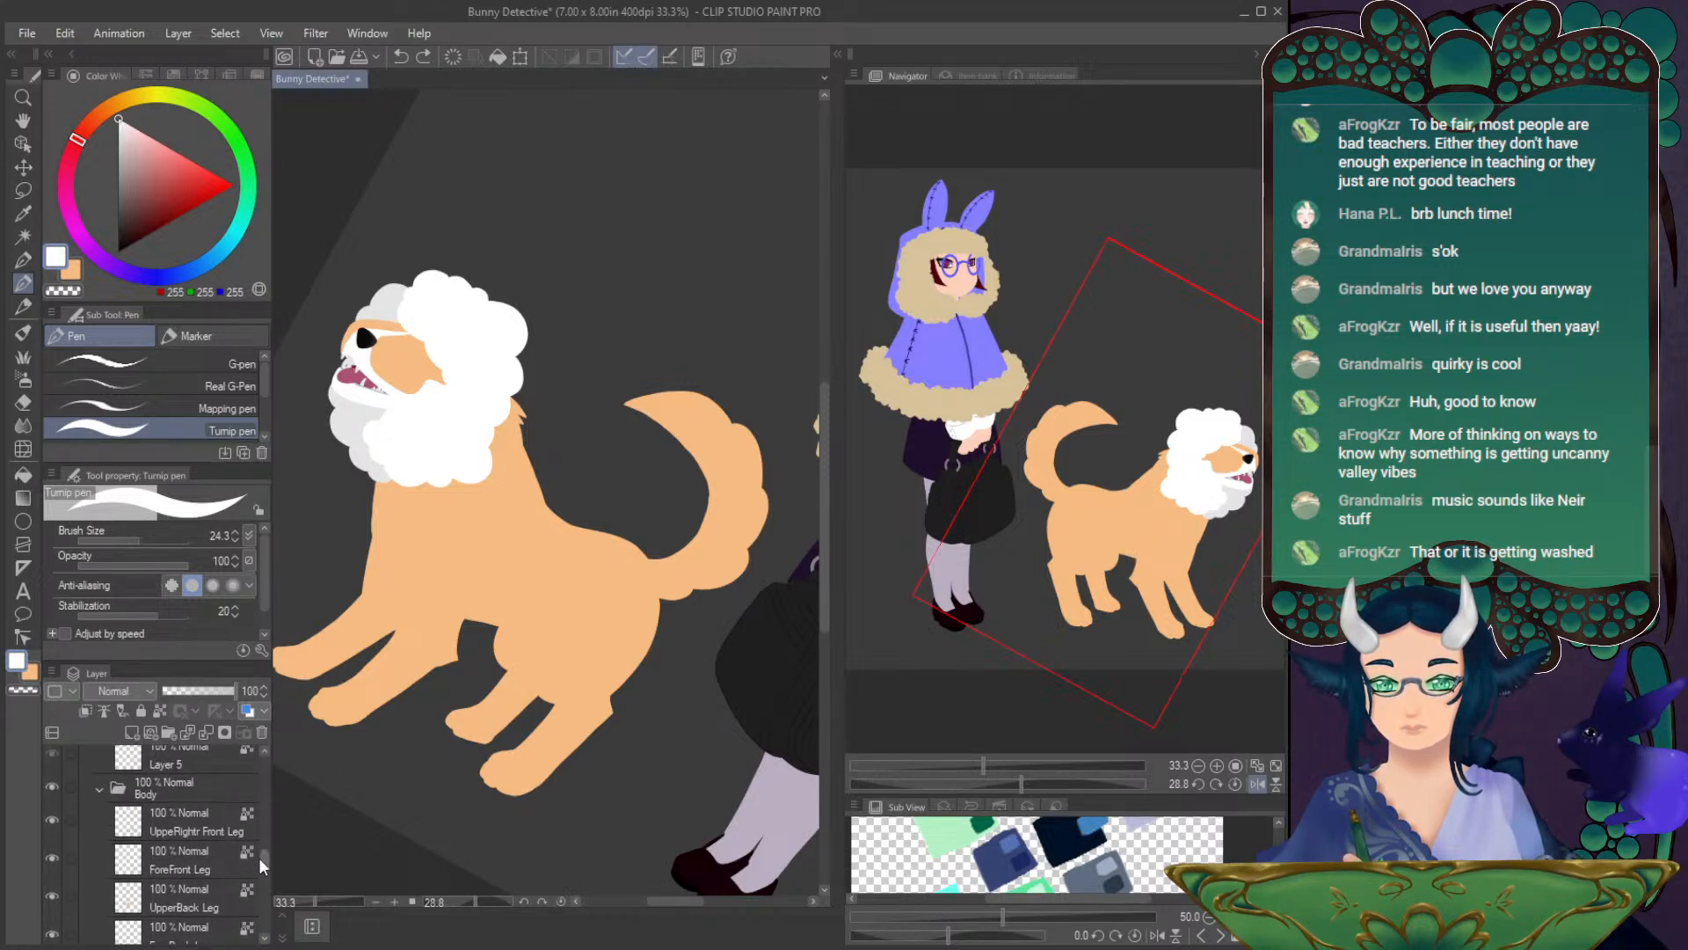
pyautogui.moveTo(49, 828); pyautogui.dragTo(52, 919)
pyautogui.scroll(-1, 266, 862)
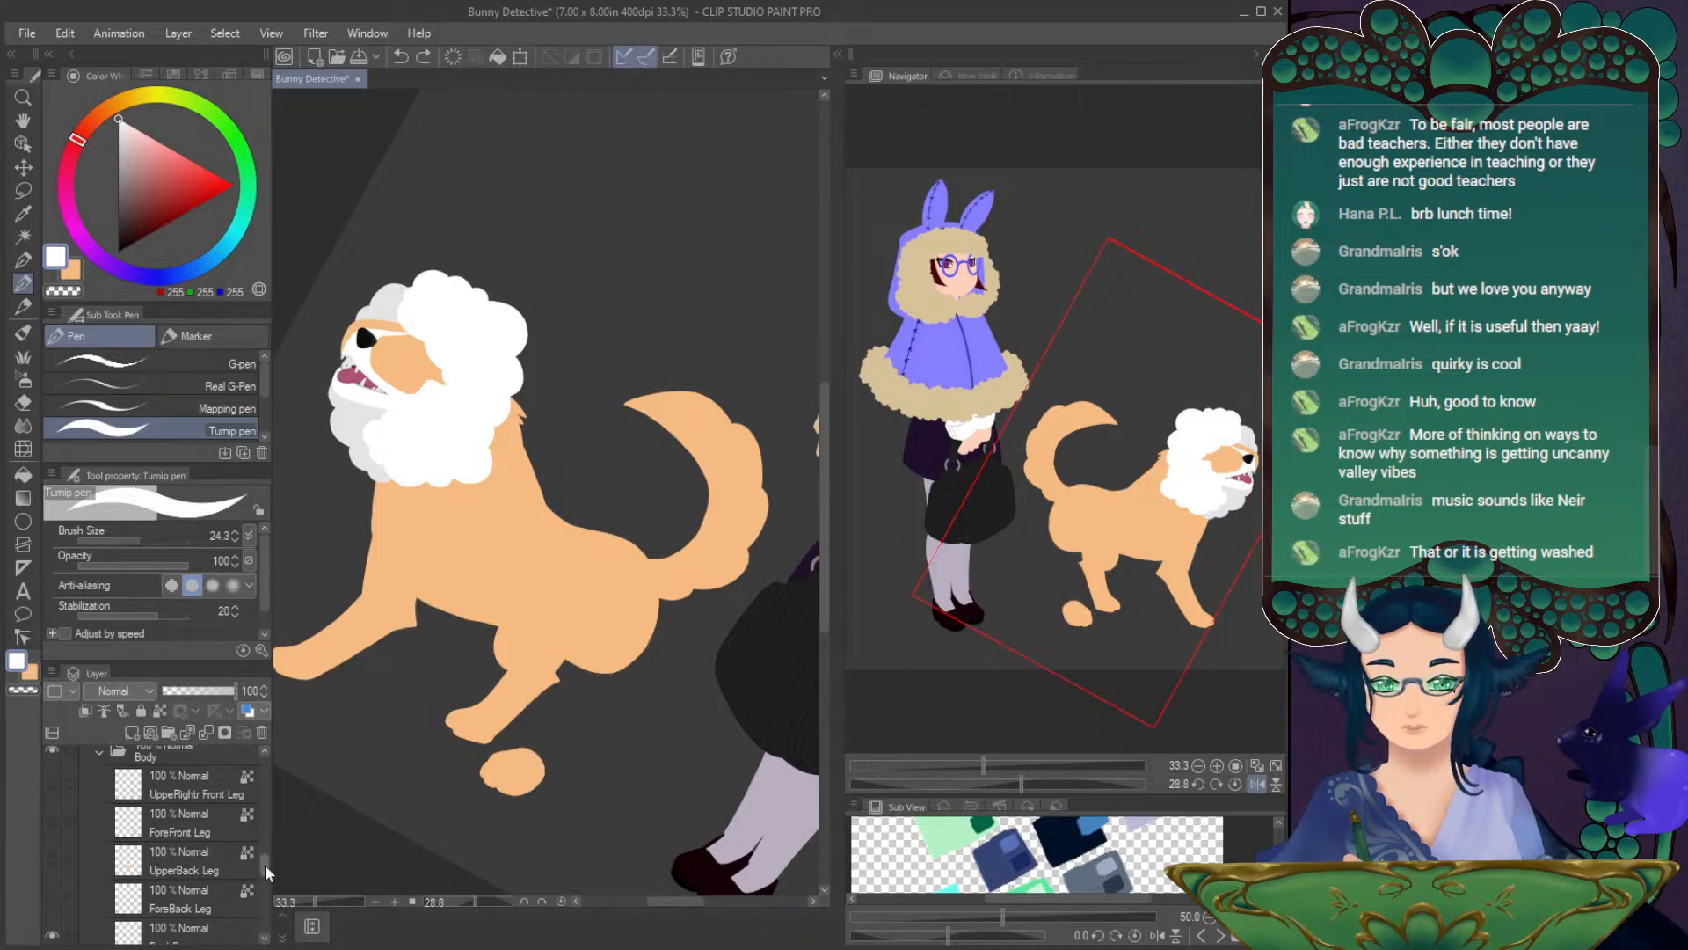
pyautogui.scroll(-2, 265, 862)
pyautogui.click(49, 888)
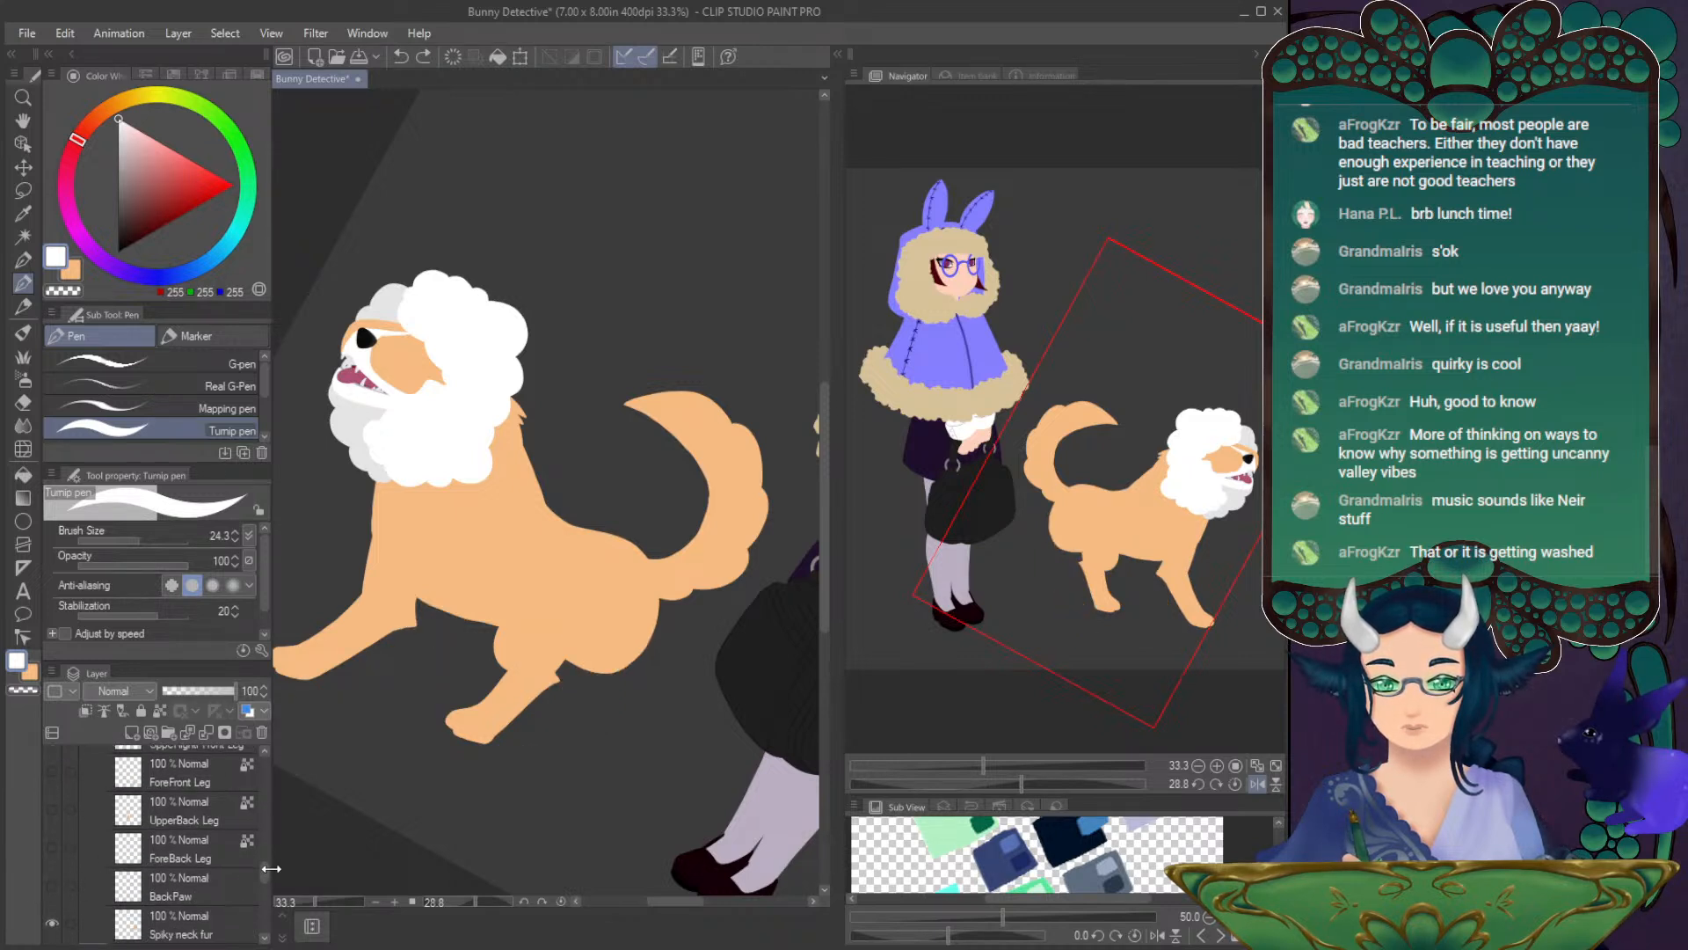
# - Paint white fur strokes across the dog's lower chest on the Main Body layer with the Turnip pen
pyautogui.click(1234, 784)
pyautogui.moveTo(1159, 507); pyautogui.dragTo(1169, 532)
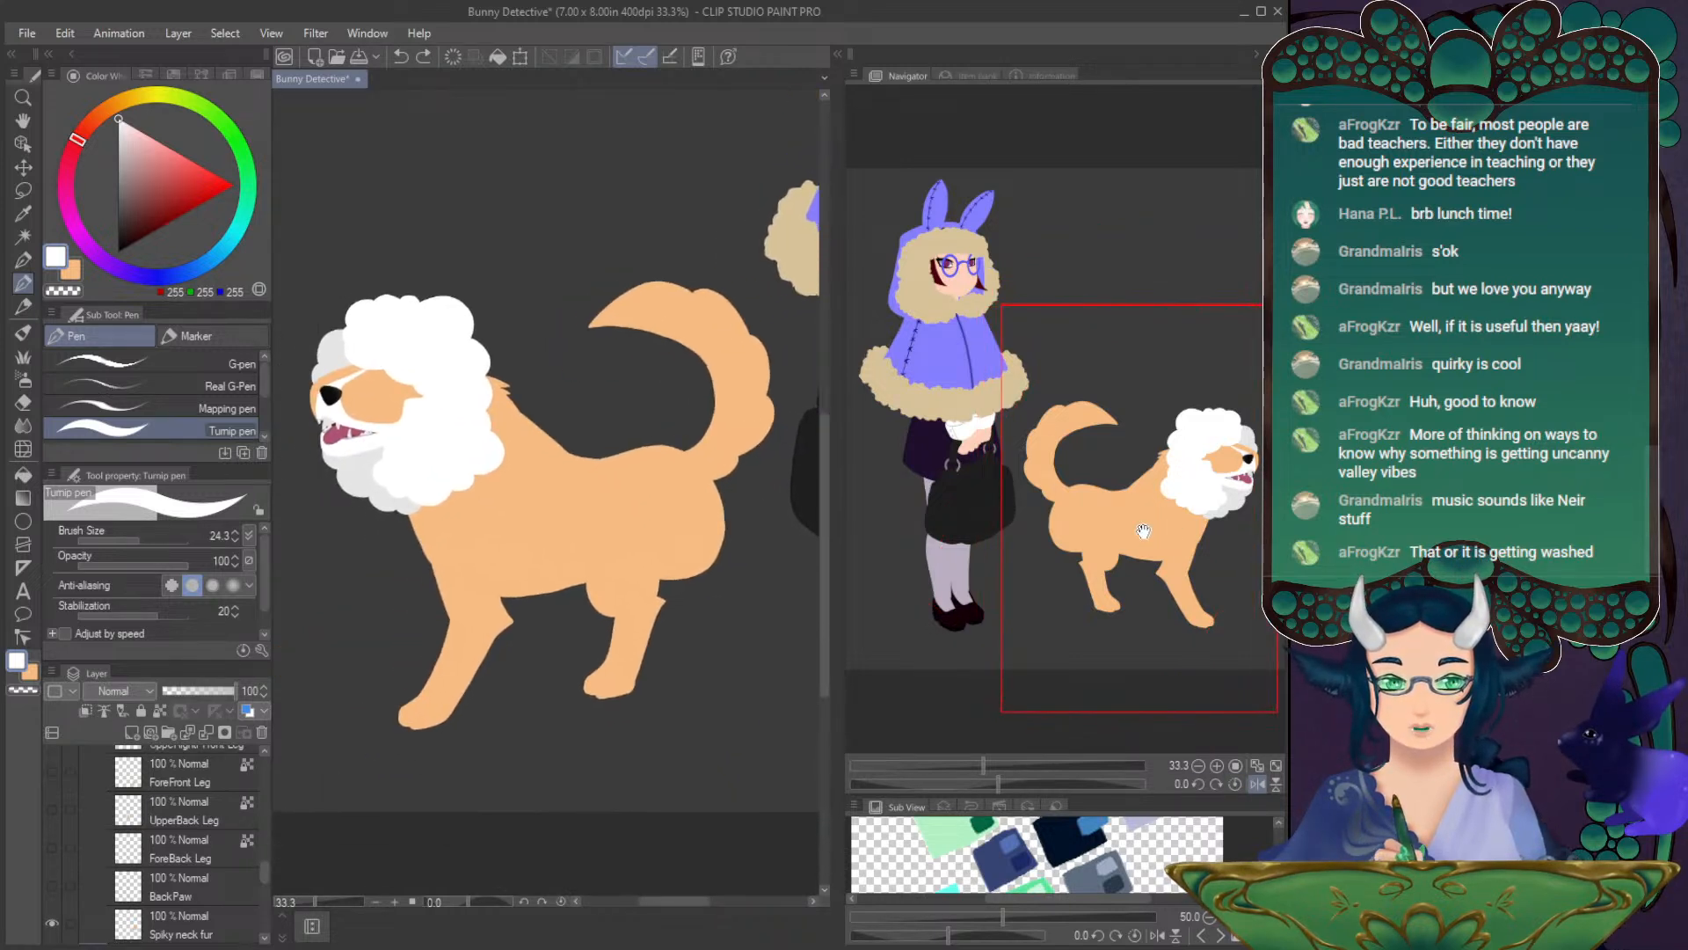
pyautogui.scroll(-5, 262, 868)
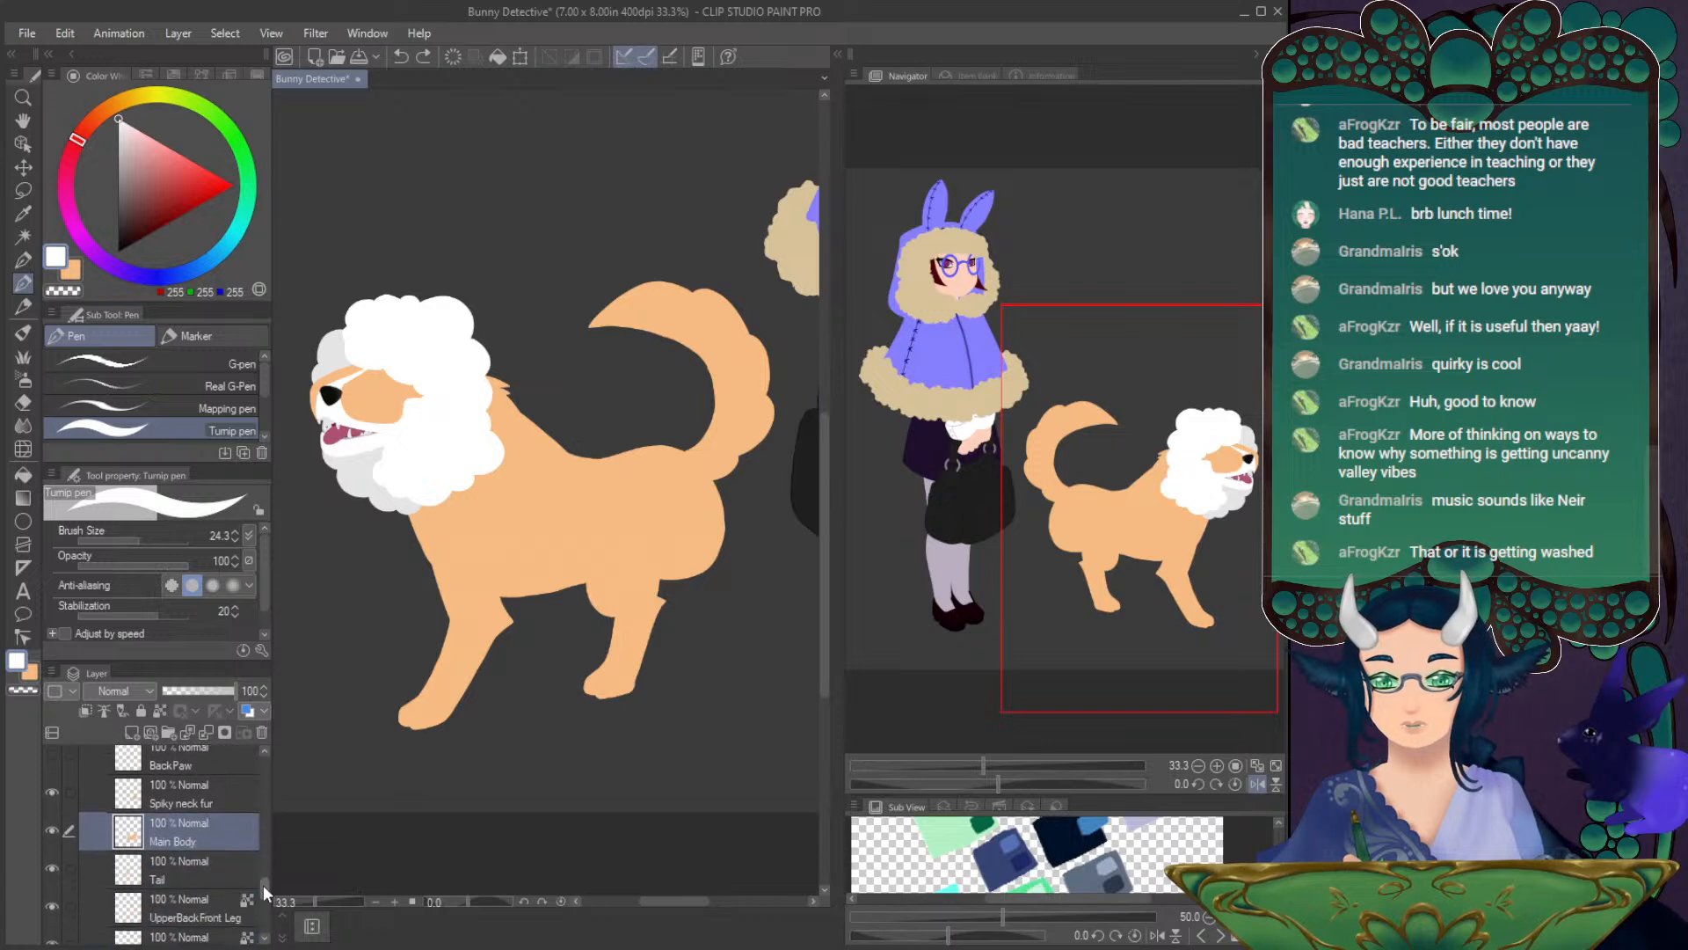
pyautogui.moveTo(415, 513); pyautogui.dragTo(493, 521)
pyautogui.moveTo(1001, 782); pyautogui.dragTo(1077, 783)
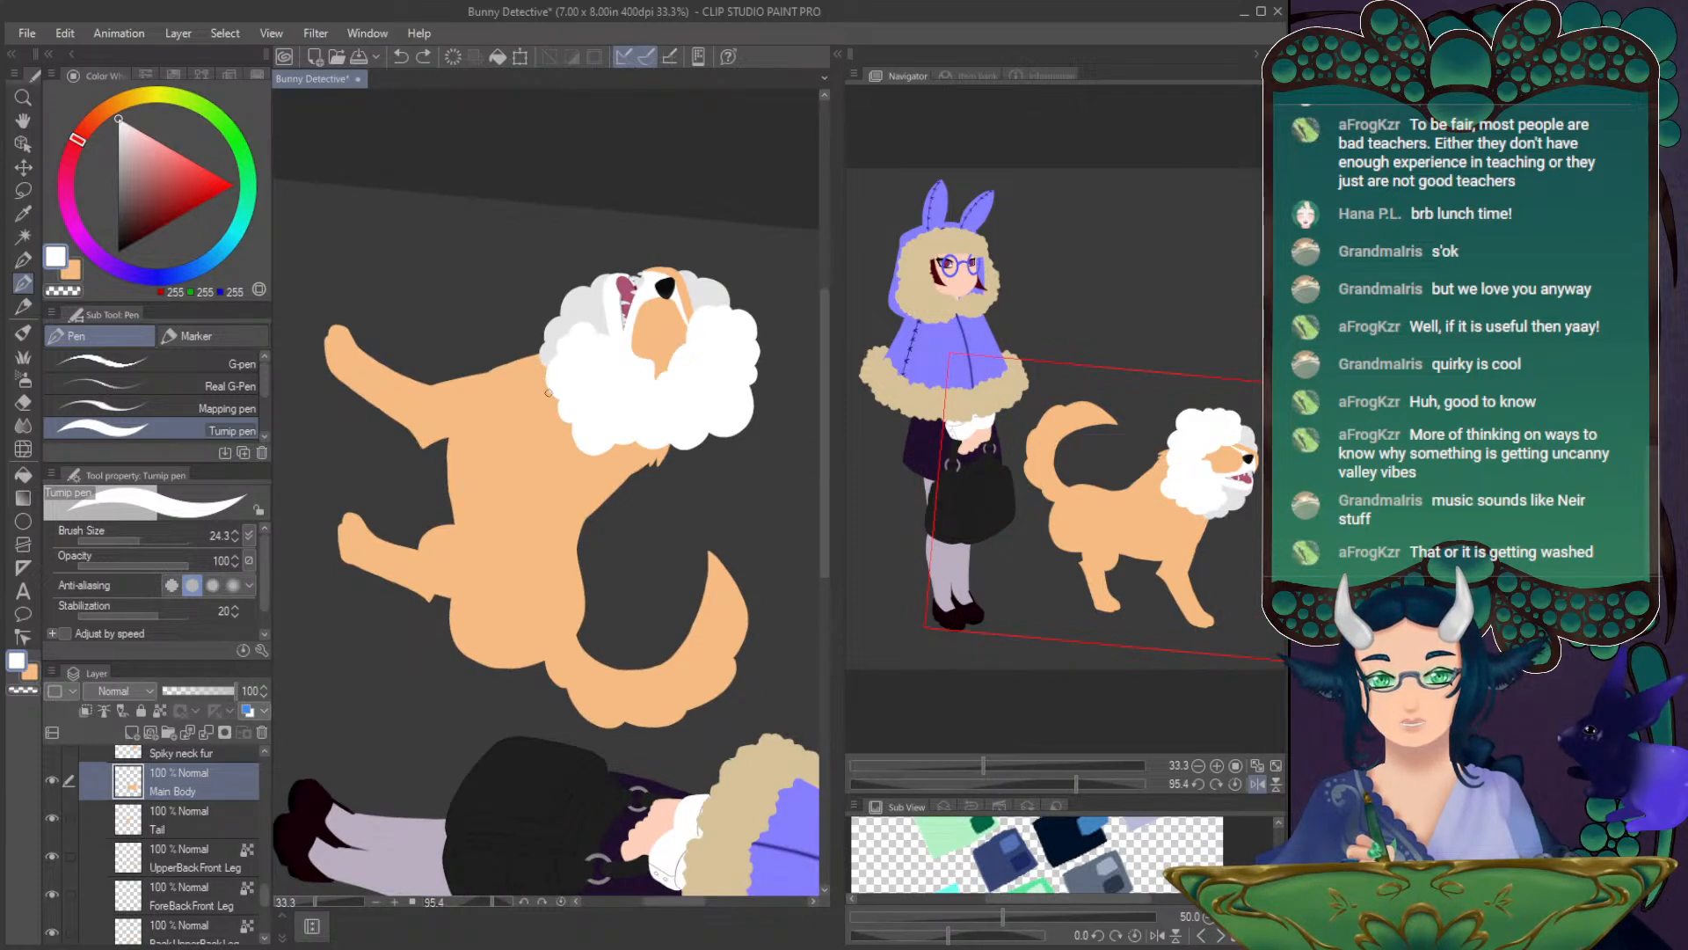
pyautogui.moveTo(550, 403); pyautogui.dragTo(533, 423)
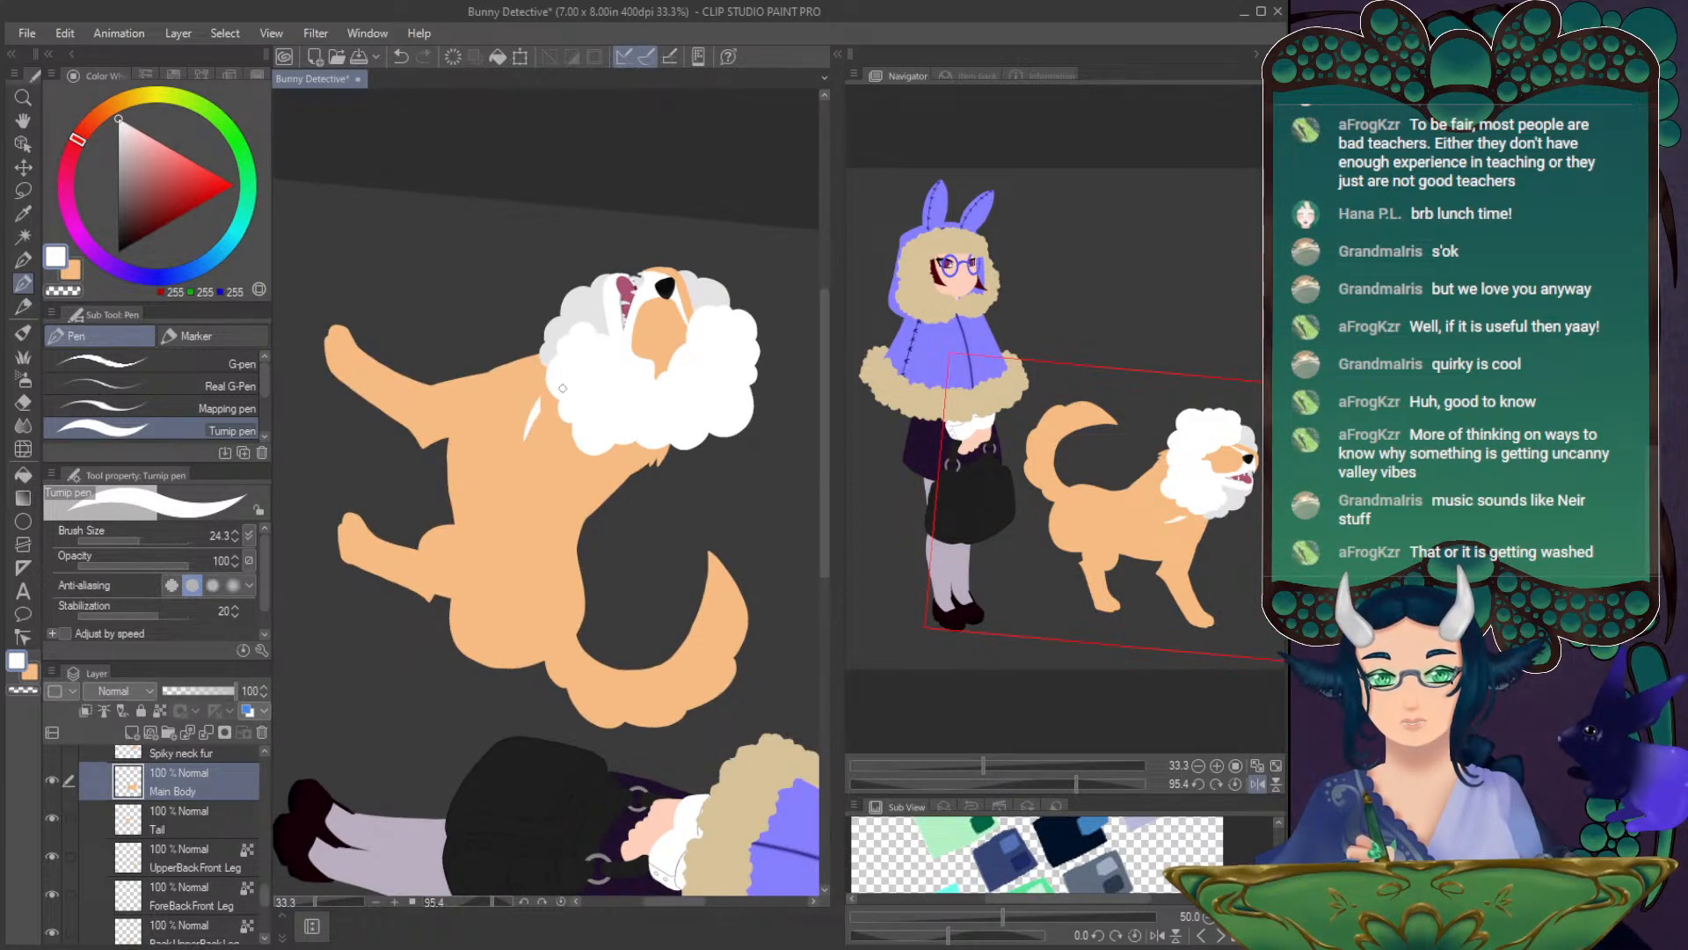
pyautogui.hotkey('ctrl', 'z')
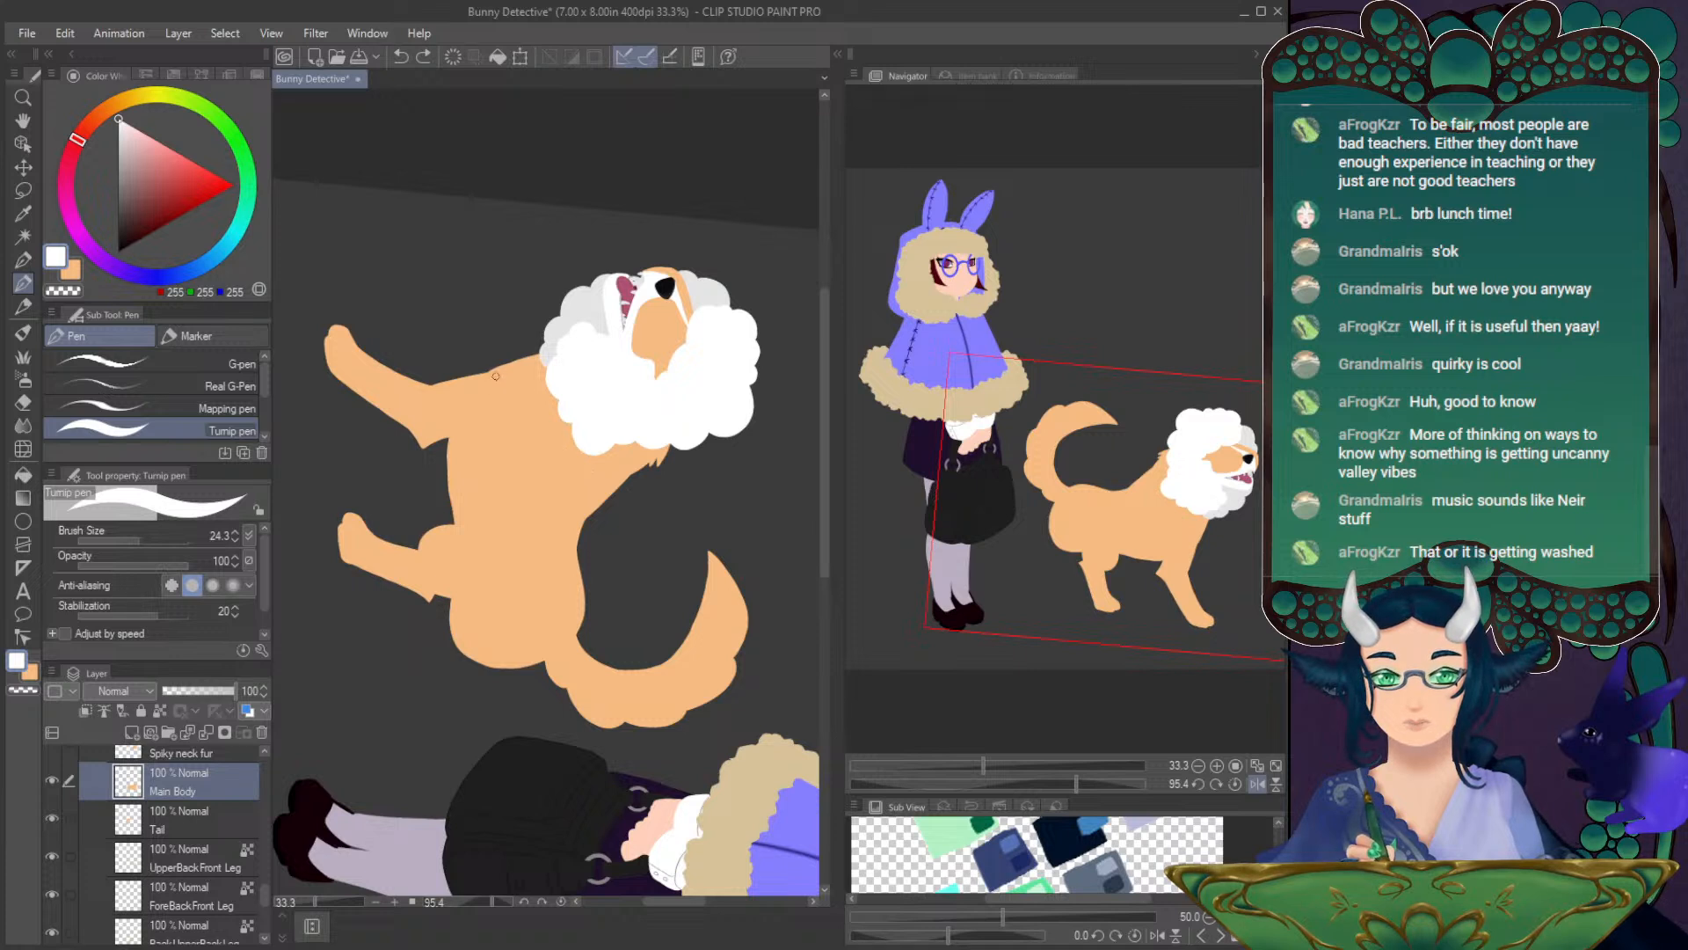
pyautogui.moveTo(510, 368)
pyautogui.mouseDown()
pyautogui.moveTo(478, 380)
pyautogui.moveTo(484, 424)
pyautogui.moveTo(502, 387)
pyautogui.moveTo(496, 428)
pyautogui.mouseUp()
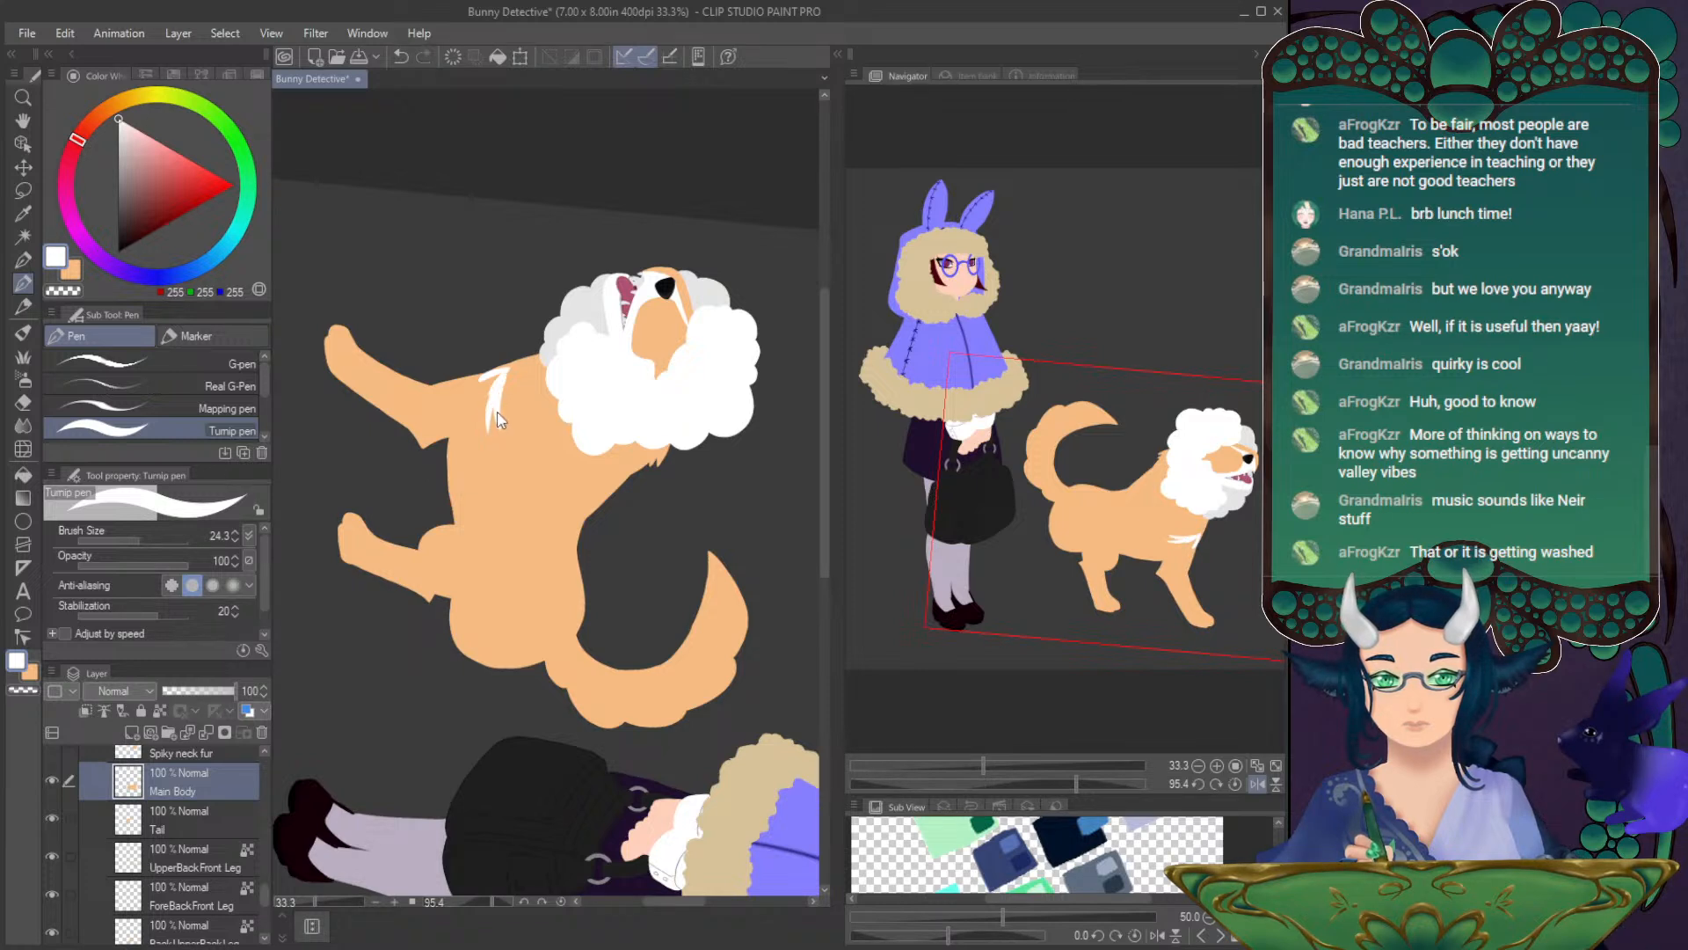
pyautogui.moveTo(504, 370); pyautogui.dragTo(495, 435)
# - Show the Cape folder again and lower its opacity to 19% as a see-through guide
pyautogui.moveTo(264, 893); pyautogui.dragTo(266, 832)
pyautogui.scroll(2, 262, 858)
pyautogui.scroll(2, 266, 857)
pyautogui.click(107, 820)
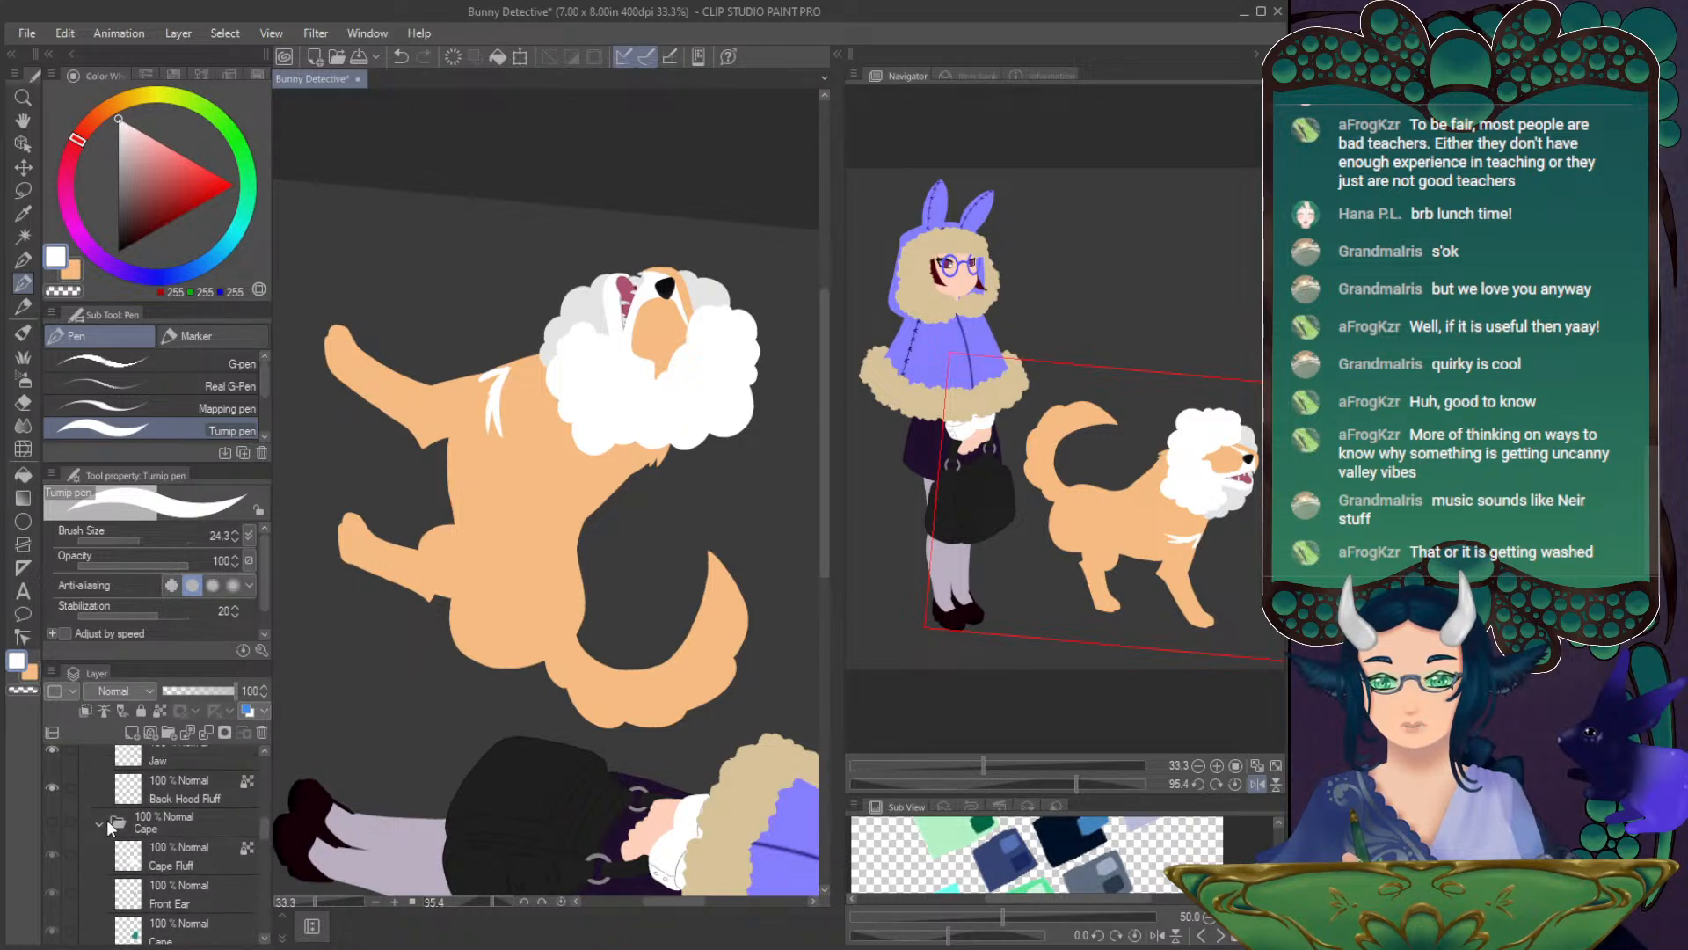
pyautogui.click(52, 820)
pyautogui.click(178, 691)
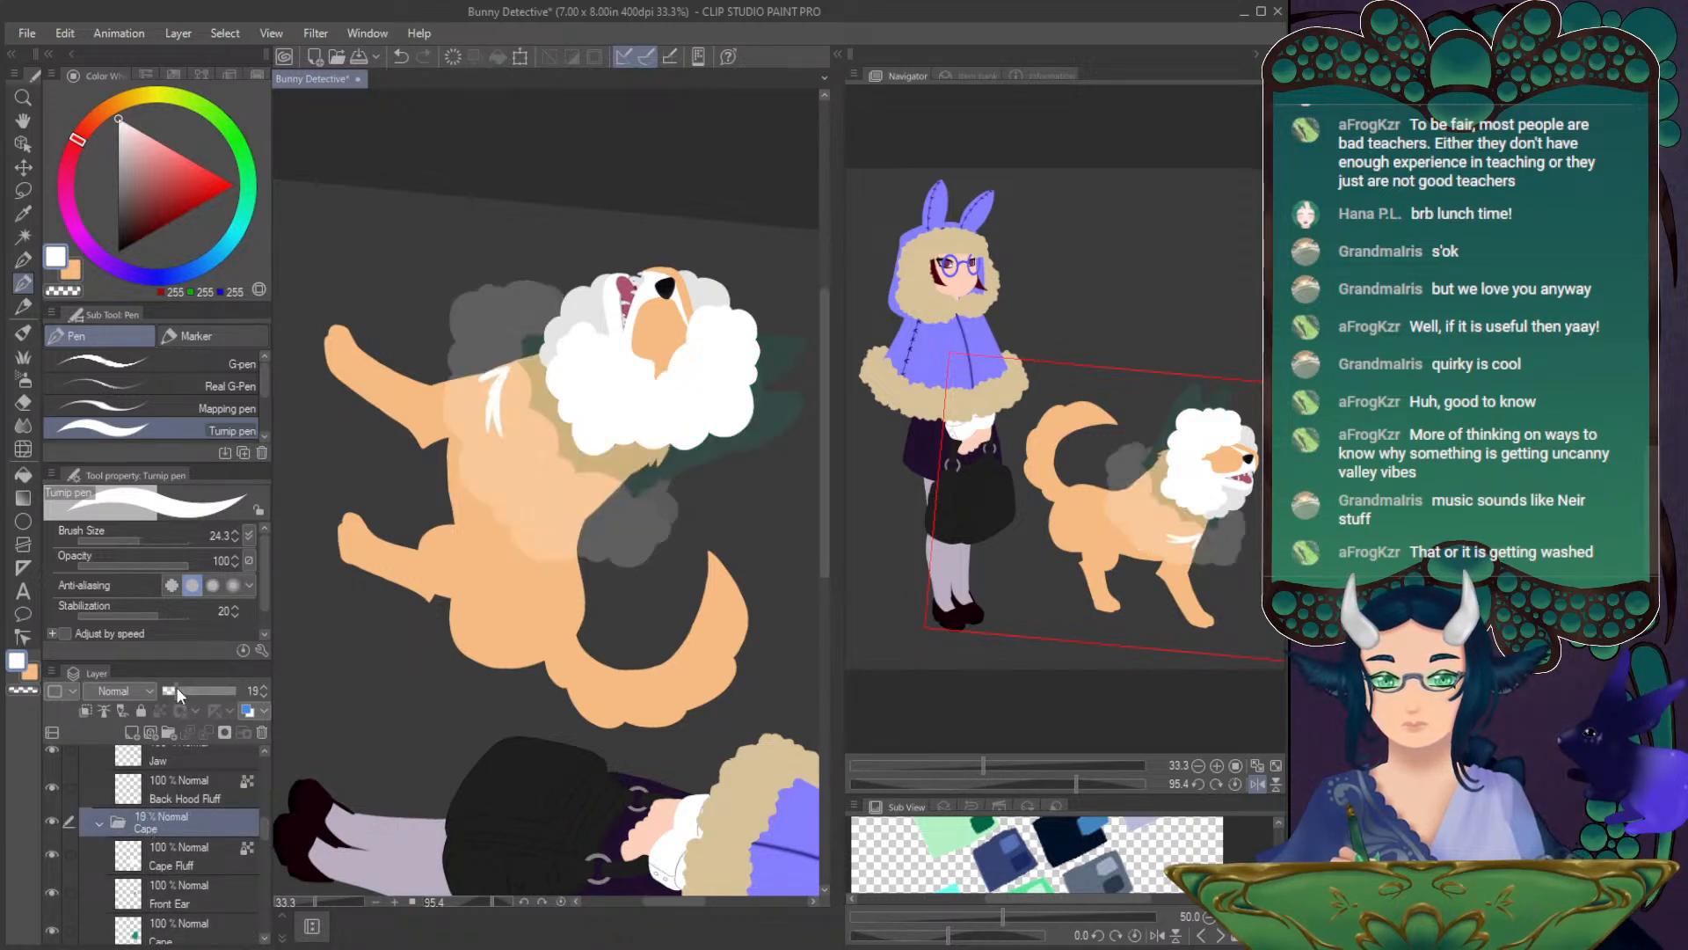
# - Reselect the Main Body layer, undo the stray fur strokes, and lock its transparent pixels
pyautogui.moveTo(261, 831); pyautogui.dragTo(271, 888)
pyautogui.click(176, 843)
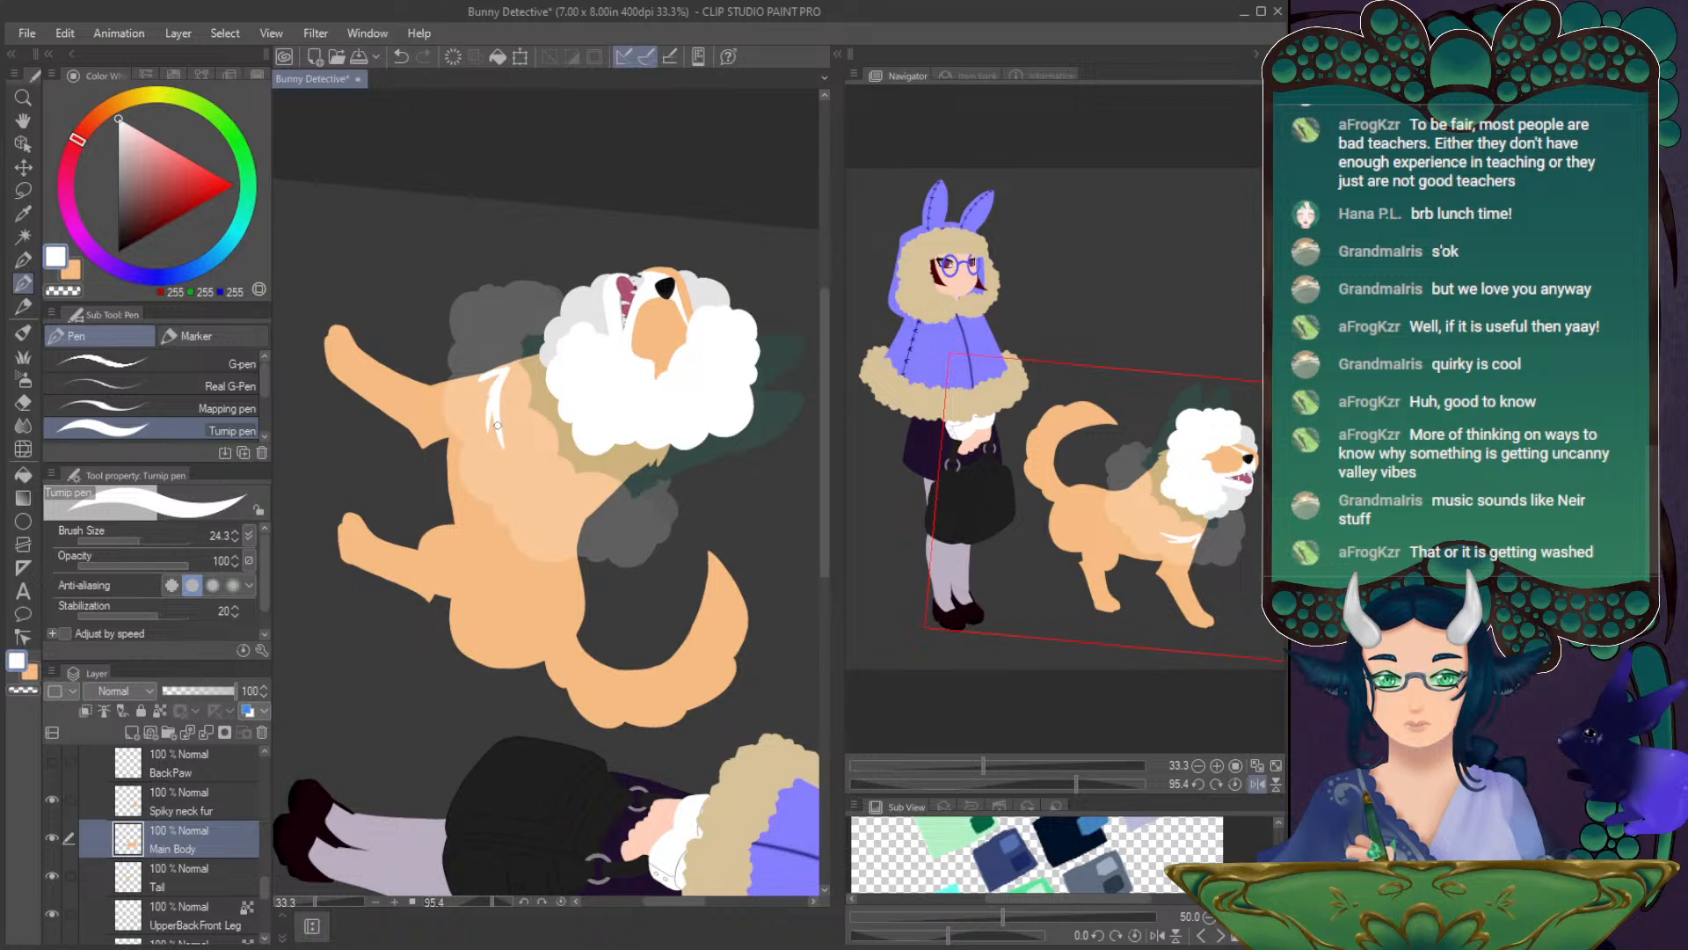
pyautogui.hotkey('ctrl', 'z')
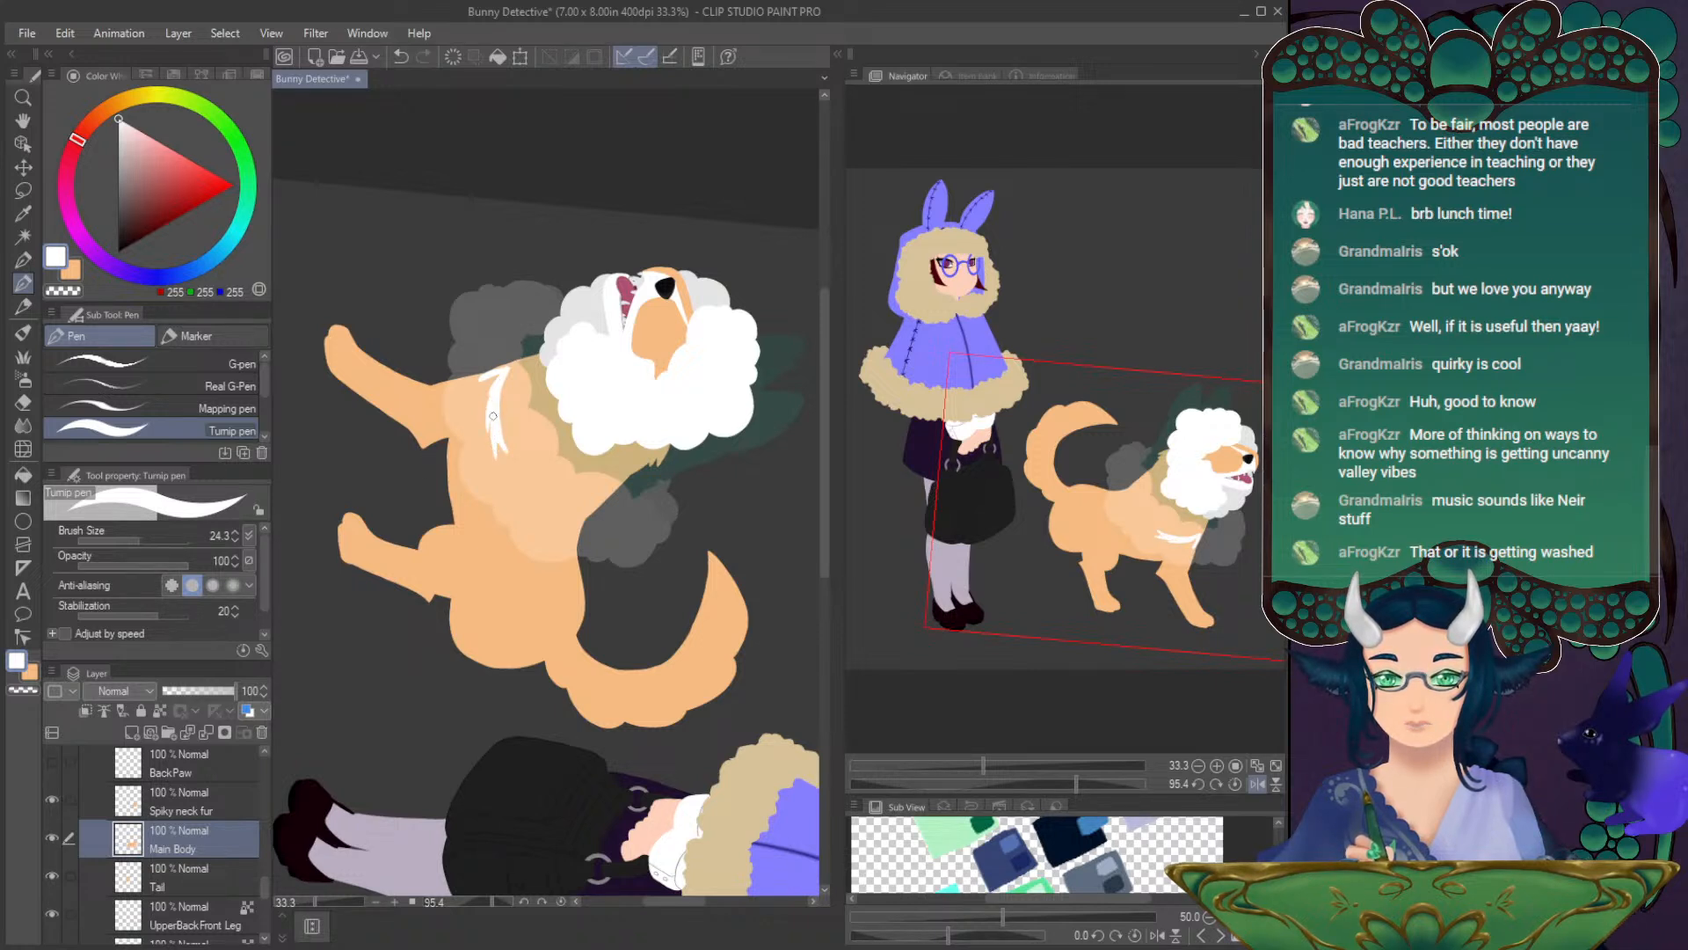
pyautogui.moveTo(461, 400); pyautogui.dragTo(478, 381)
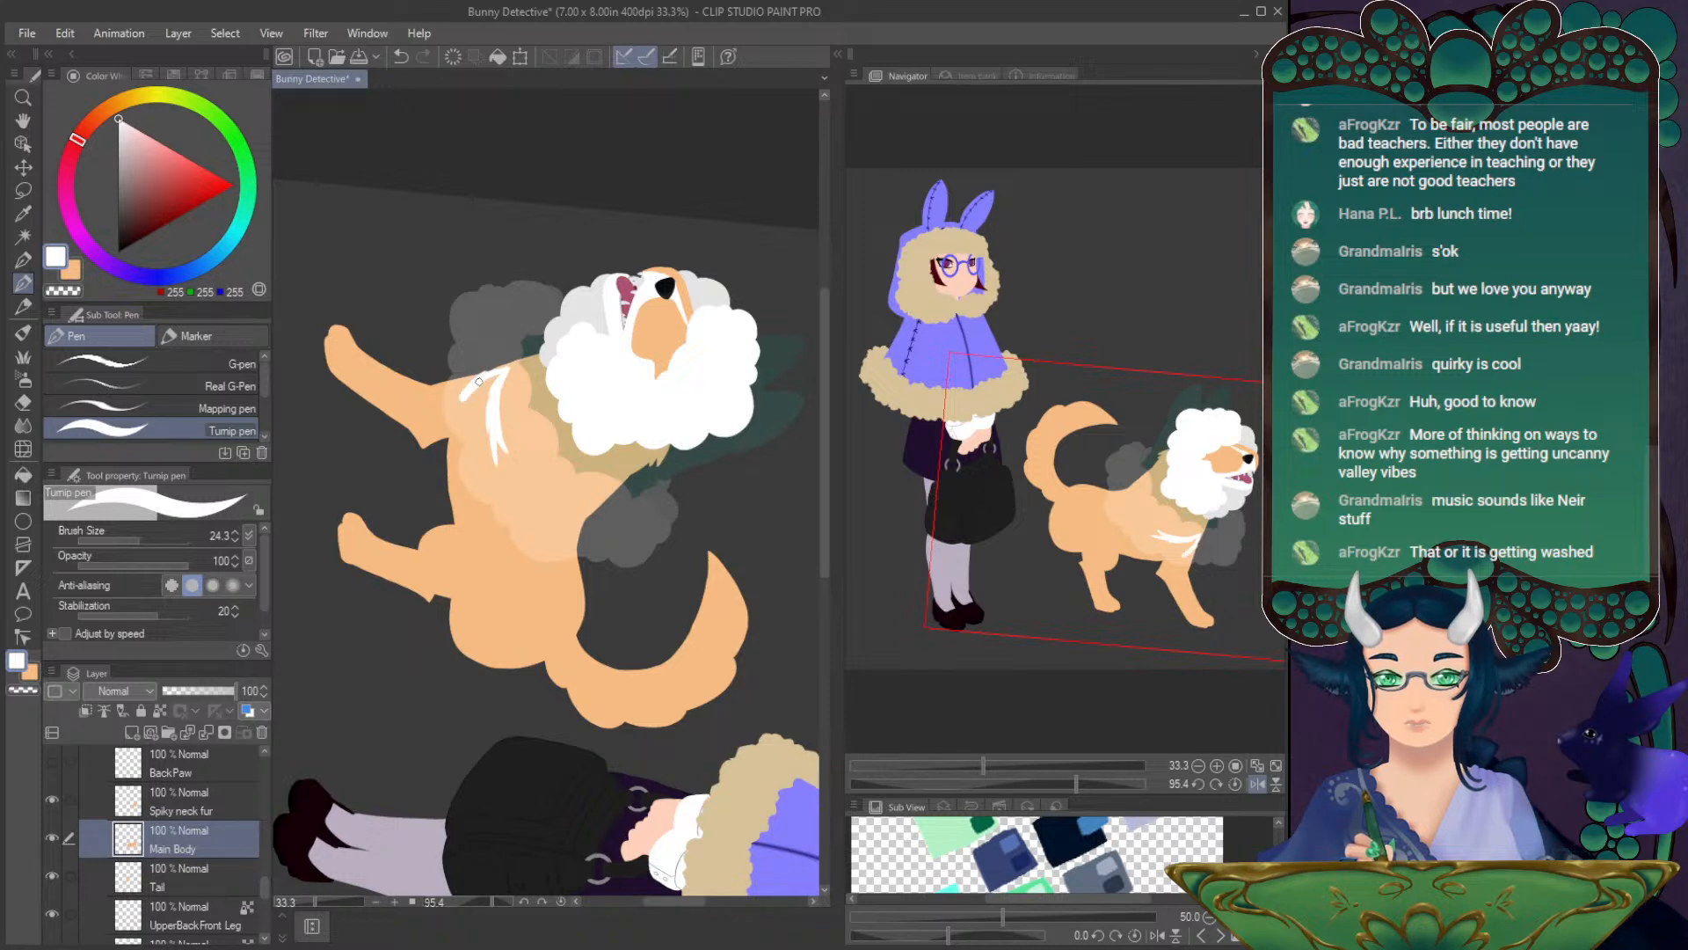
pyautogui.click(159, 710)
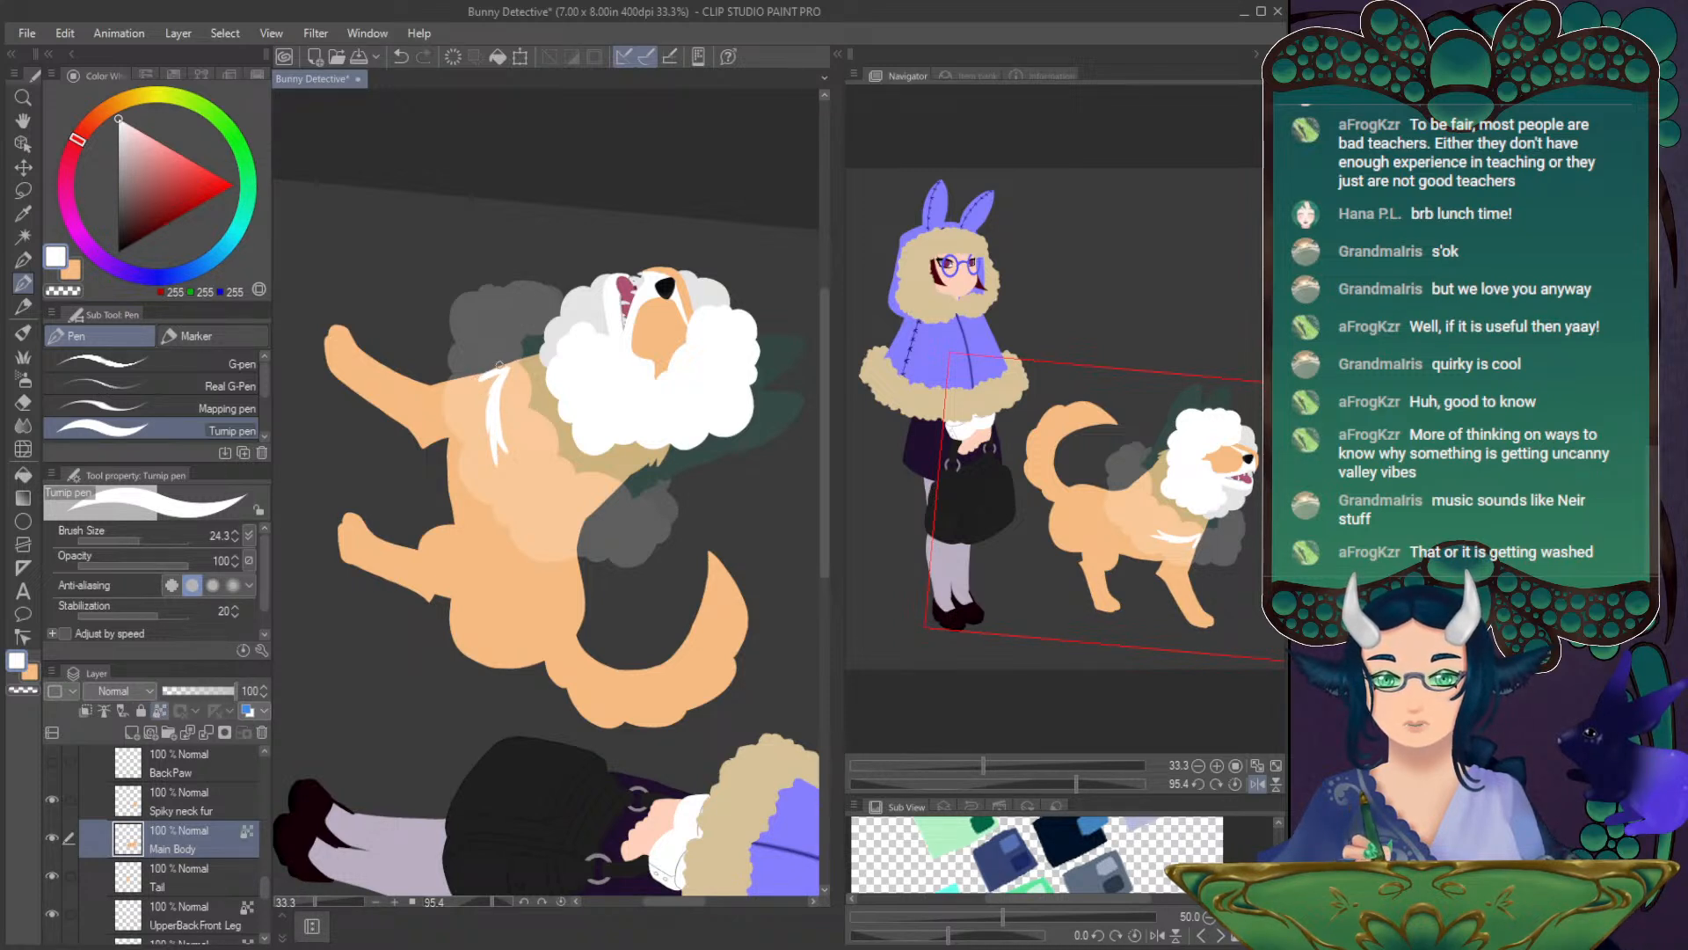
# - Paint a thin white edge along the dog's belly and thicken the white chest fur with jagged strokes
pyautogui.moveTo(447, 429)
pyautogui.mouseDown()
pyautogui.moveTo(473, 390)
pyautogui.moveTo(453, 655)
pyautogui.mouseUp()
pyautogui.moveTo(494, 421)
pyautogui.mouseDown()
pyautogui.moveTo(516, 503)
pyautogui.moveTo(493, 431)
pyautogui.moveTo(504, 470)
pyautogui.mouseUp()
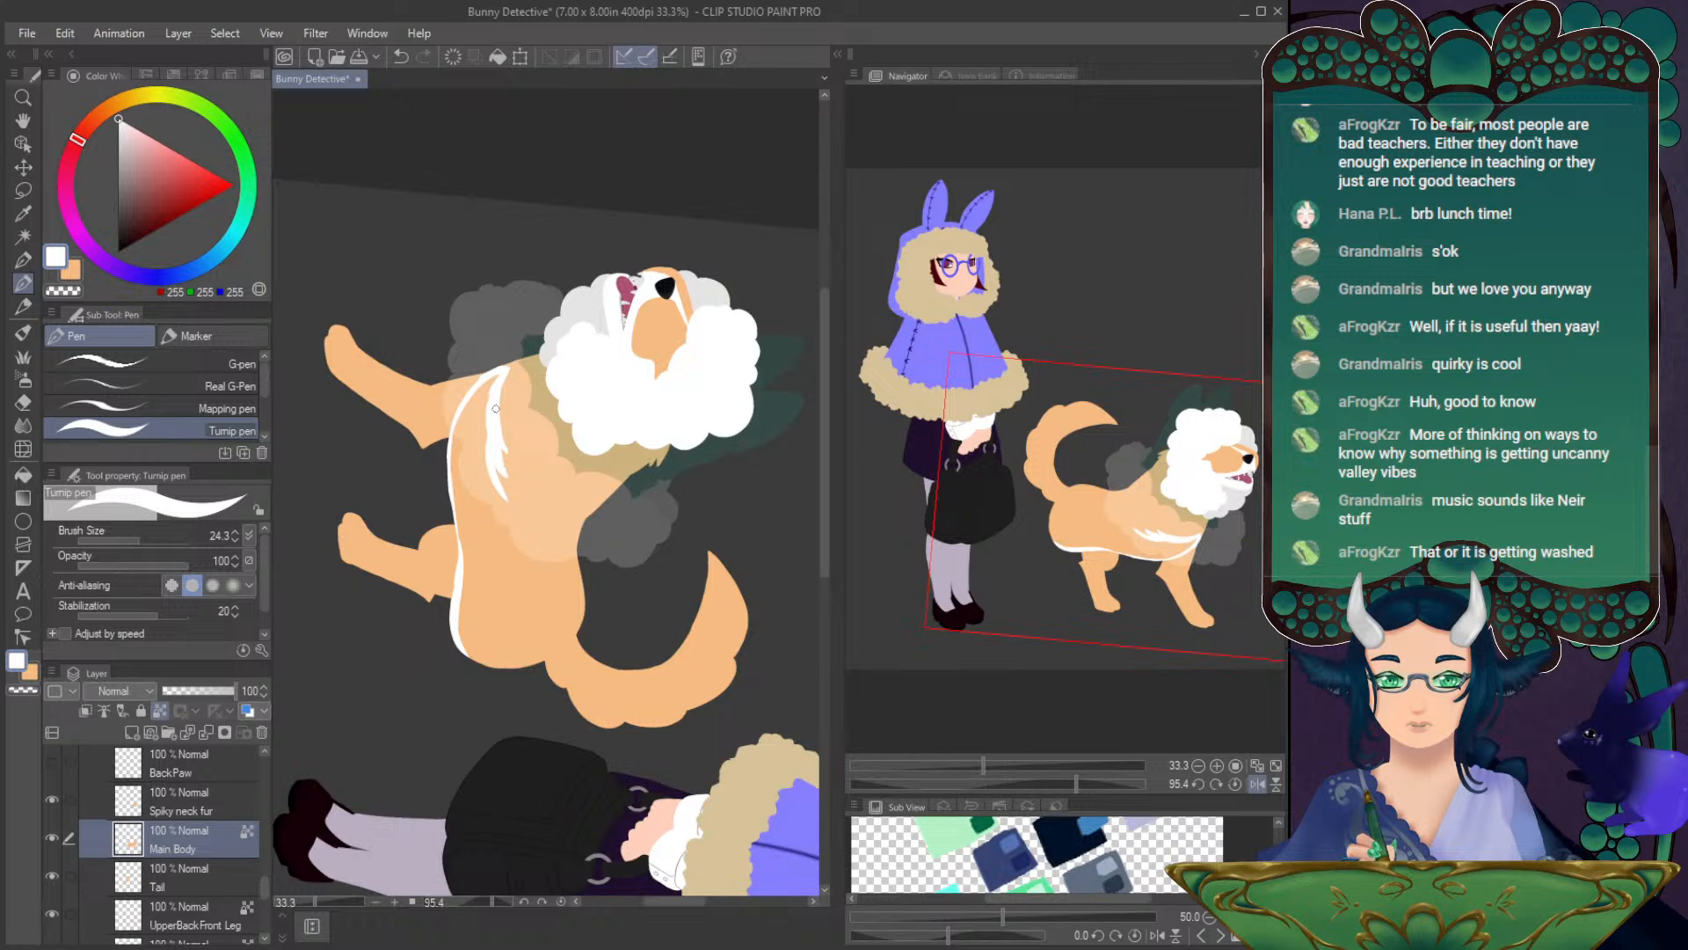
pyautogui.moveTo(504, 385); pyautogui.dragTo(494, 405)
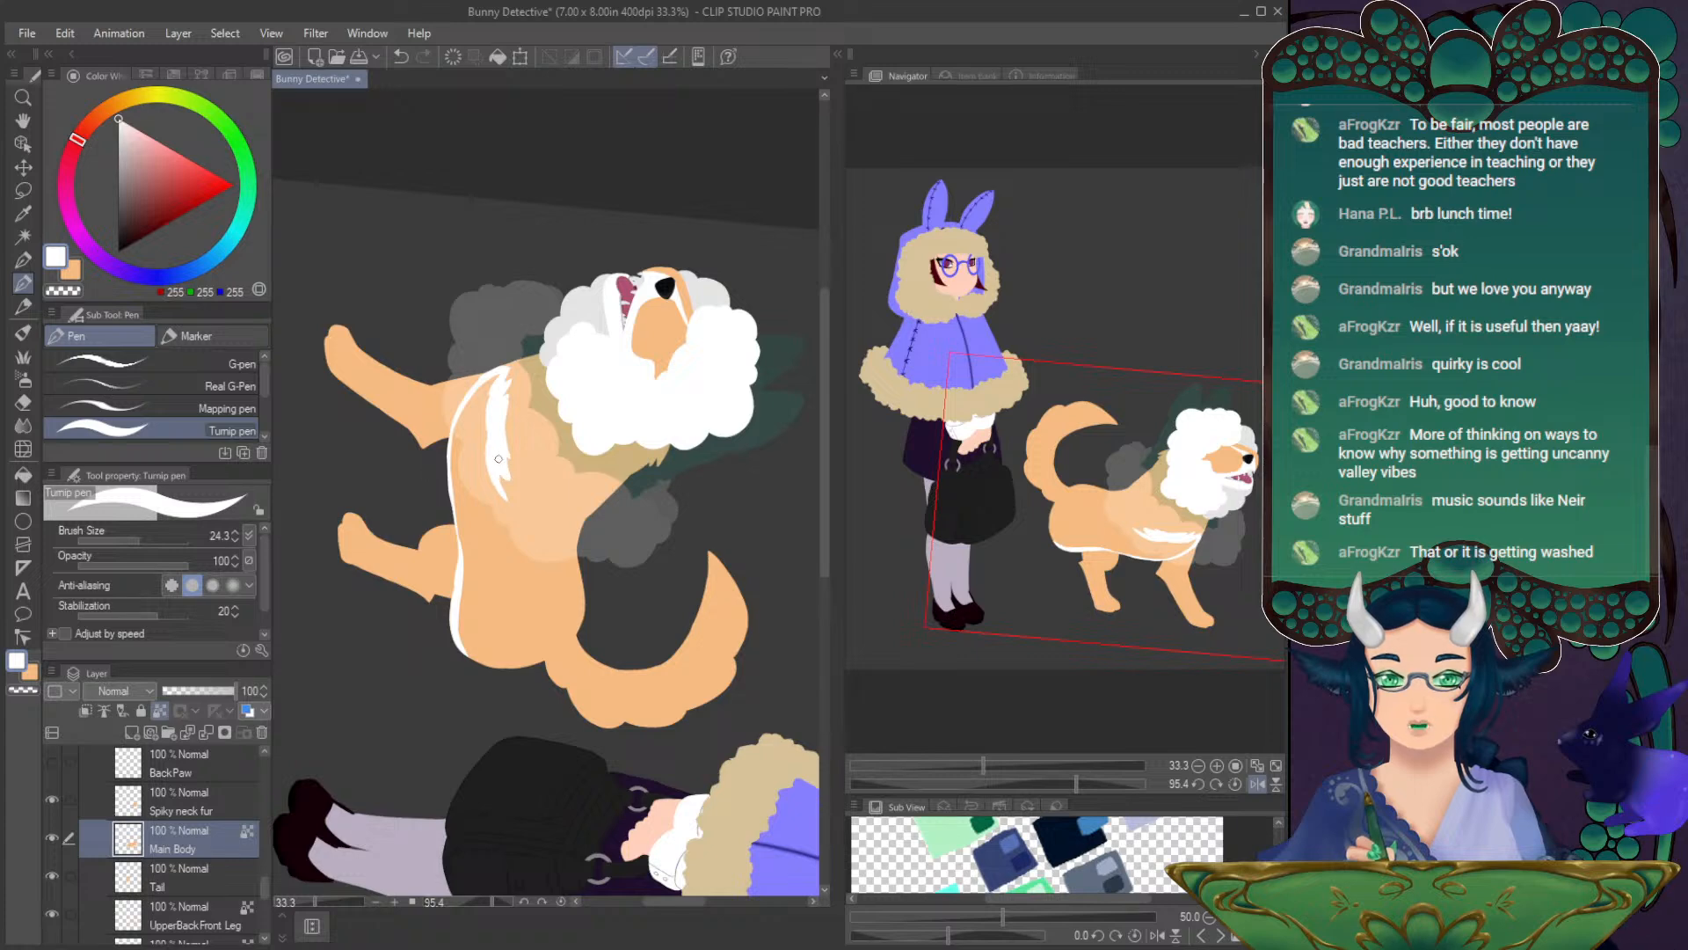
pyautogui.moveTo(493, 495); pyautogui.dragTo(491, 475)
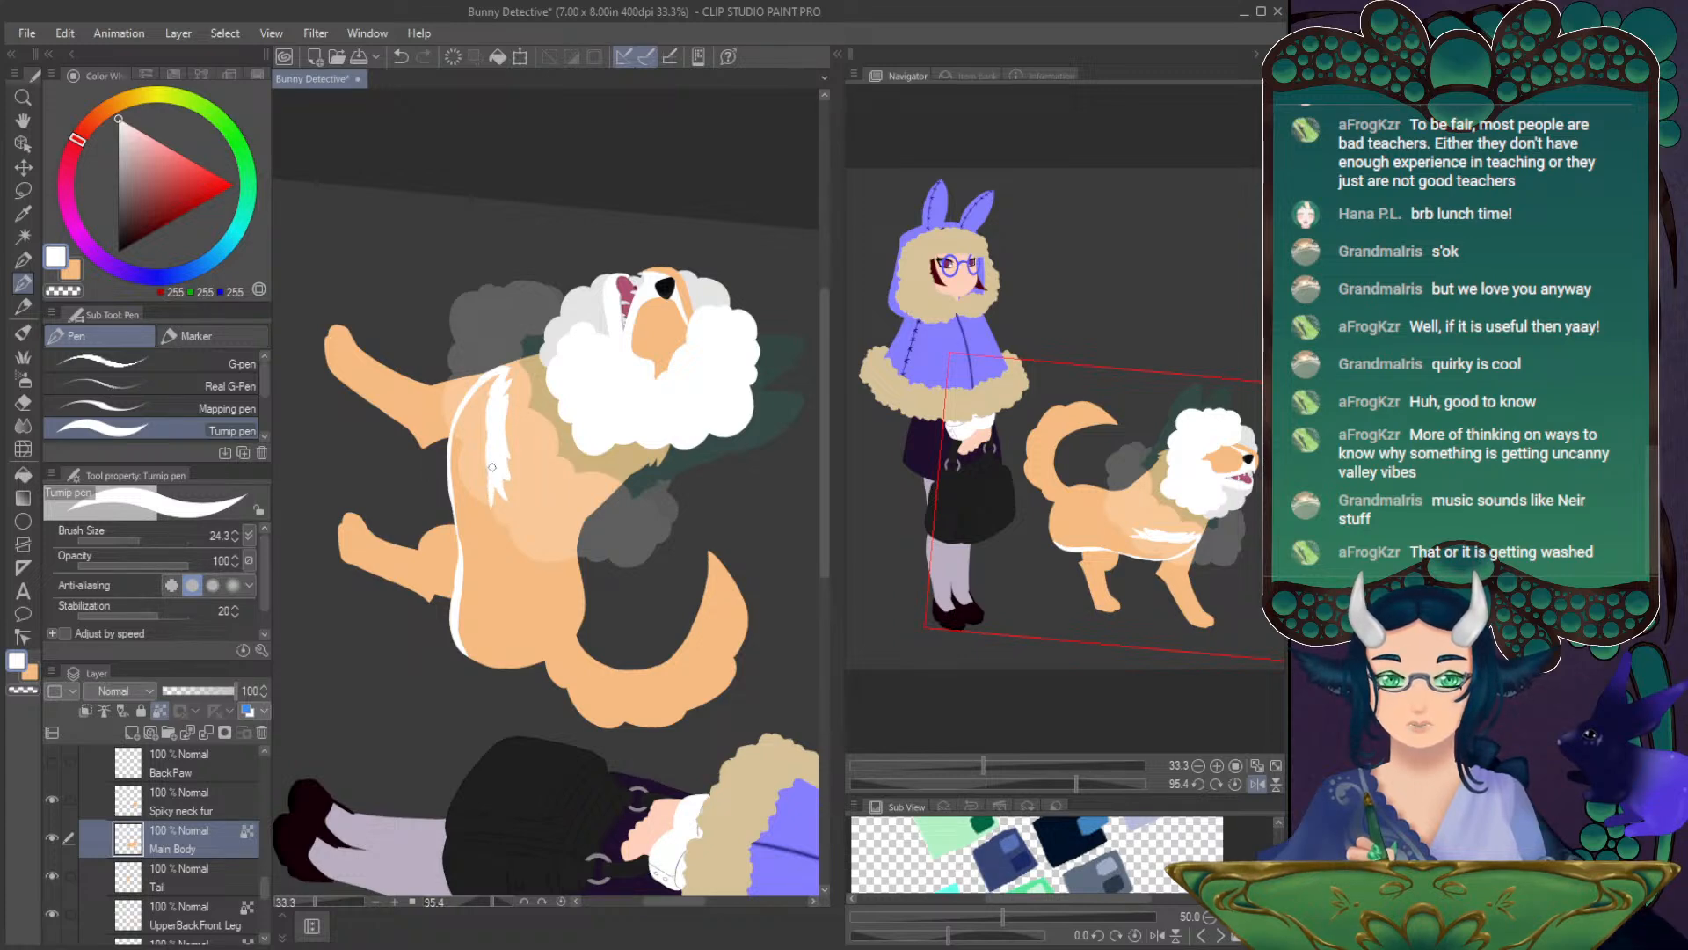
# - Push the white chest fur inward into a shorter tuft using Liquify at brush size 348.4, and return to the Turnip pen
pyautogui.click(1235, 783)
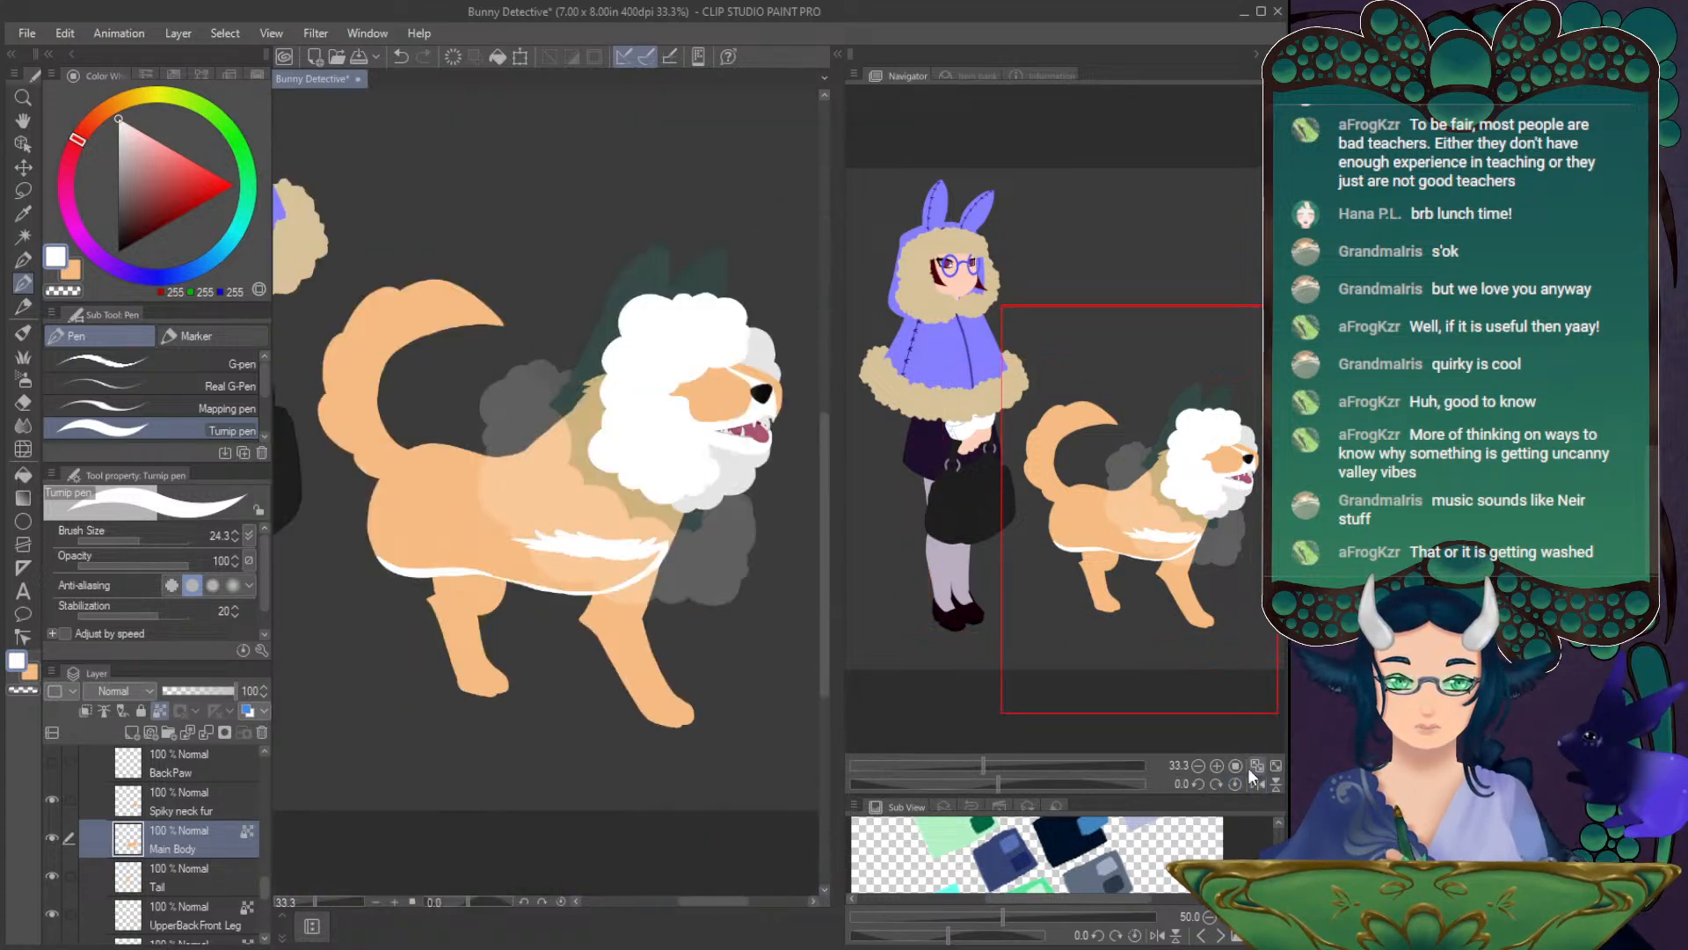
pyautogui.moveTo(996, 782); pyautogui.dragTo(976, 782)
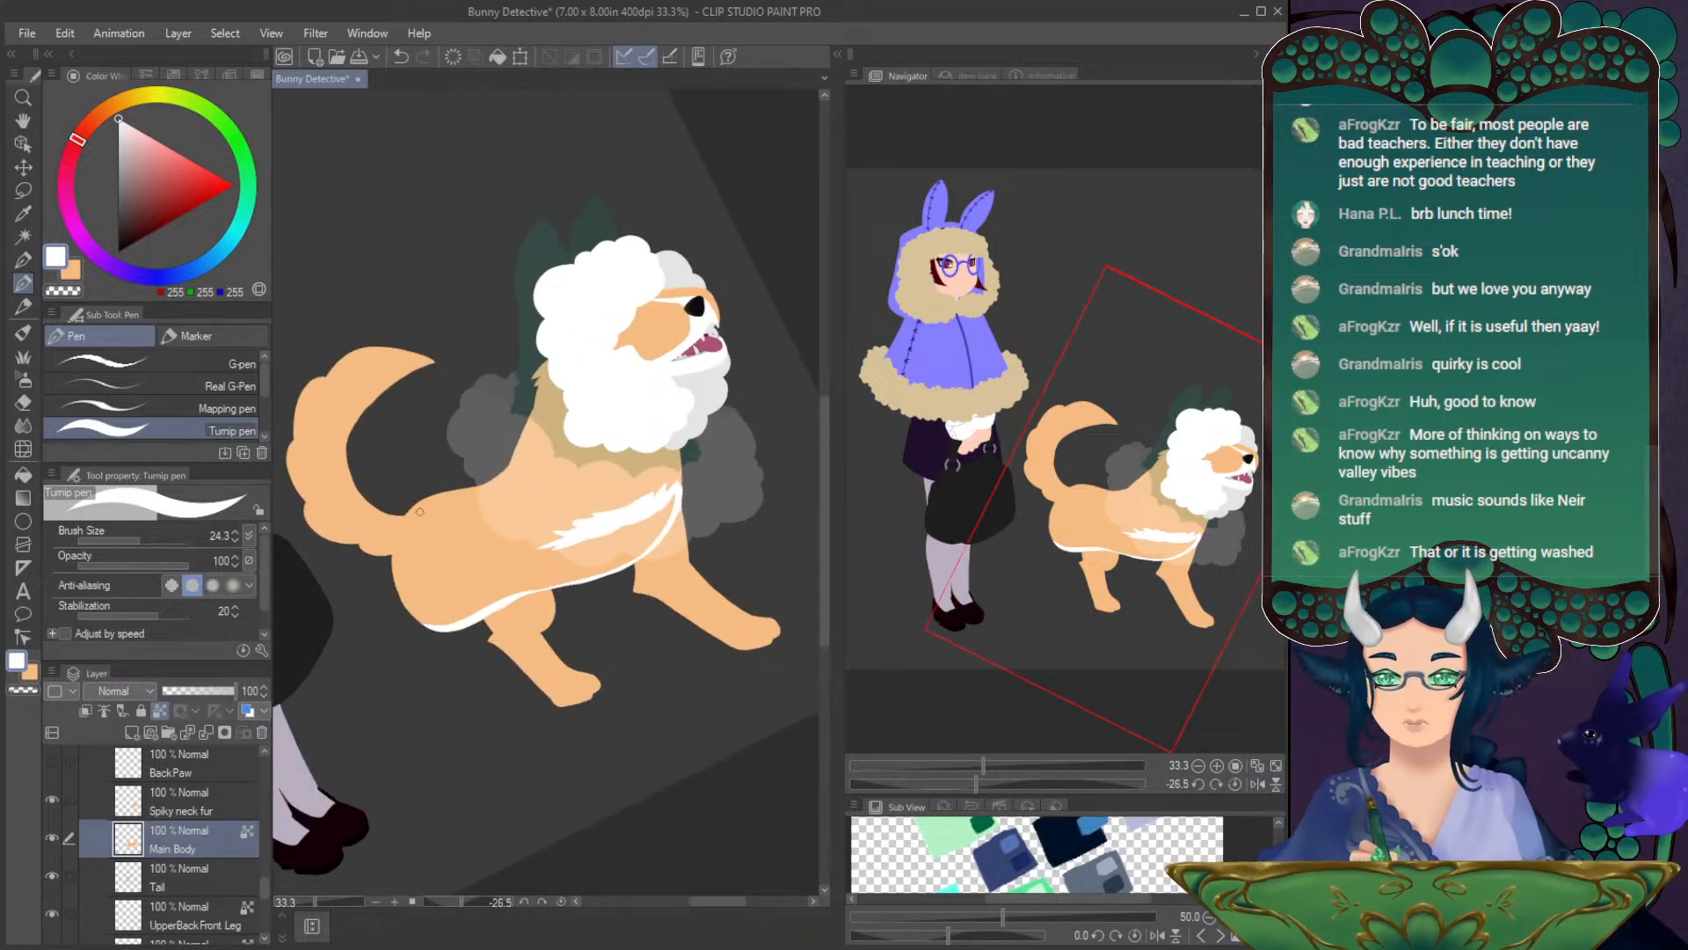
pyautogui.click(23, 448)
pyautogui.click(160, 538)
pyautogui.moveTo(554, 532); pyautogui.dragTo(612, 500)
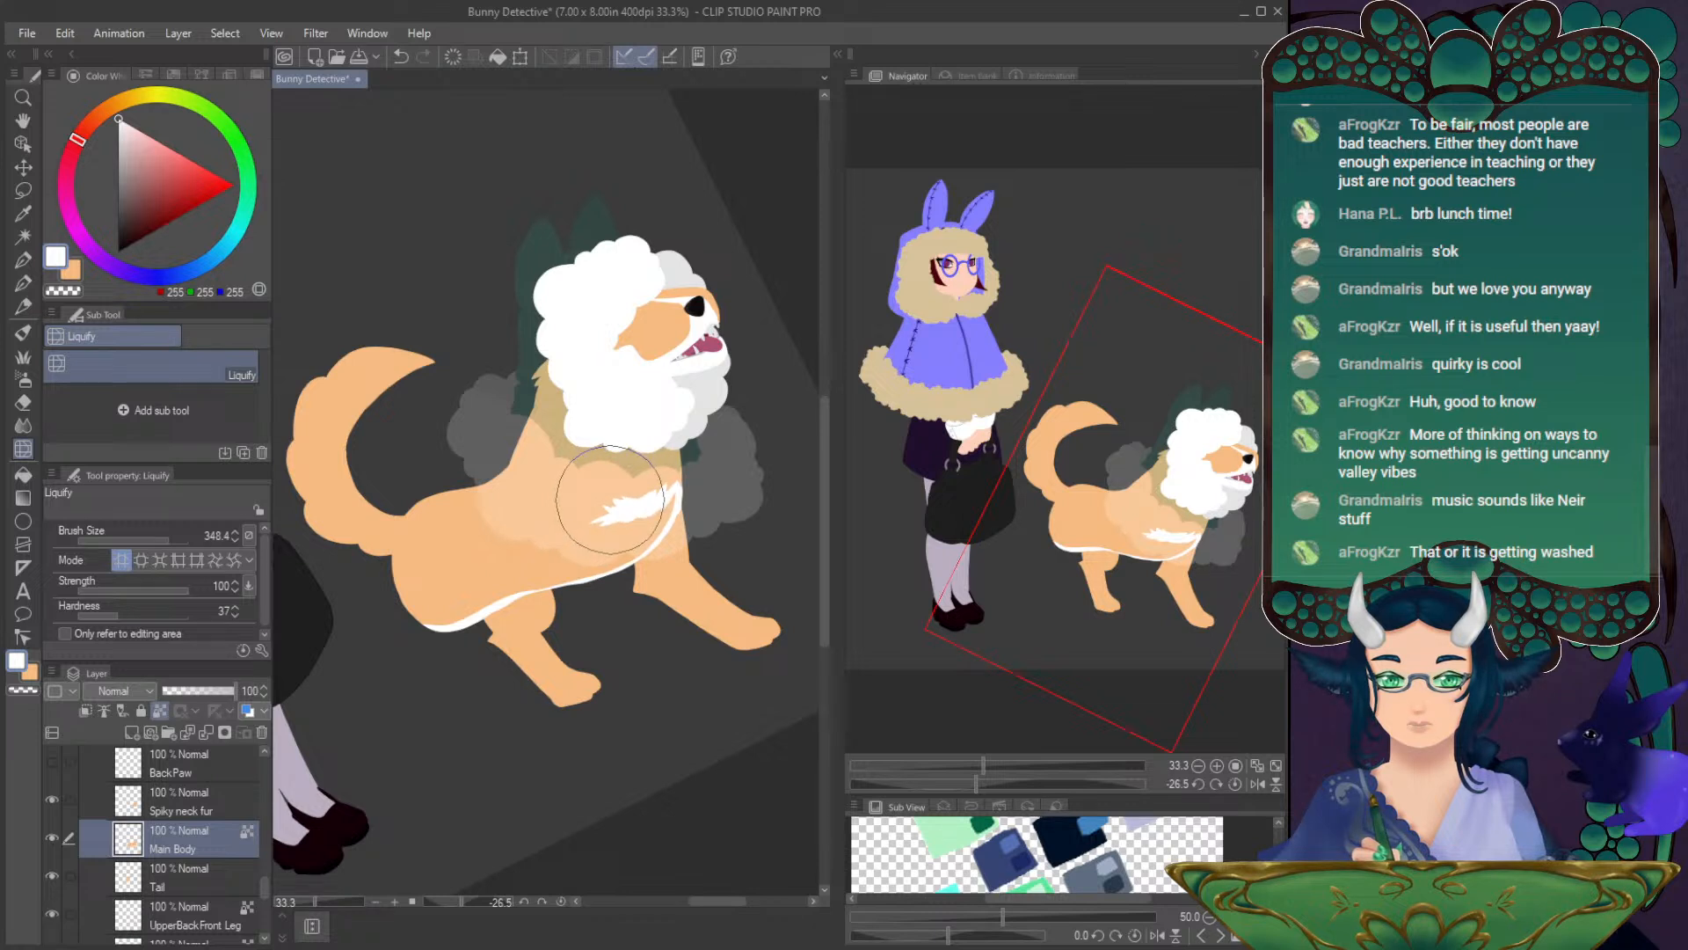
pyautogui.click(23, 283)
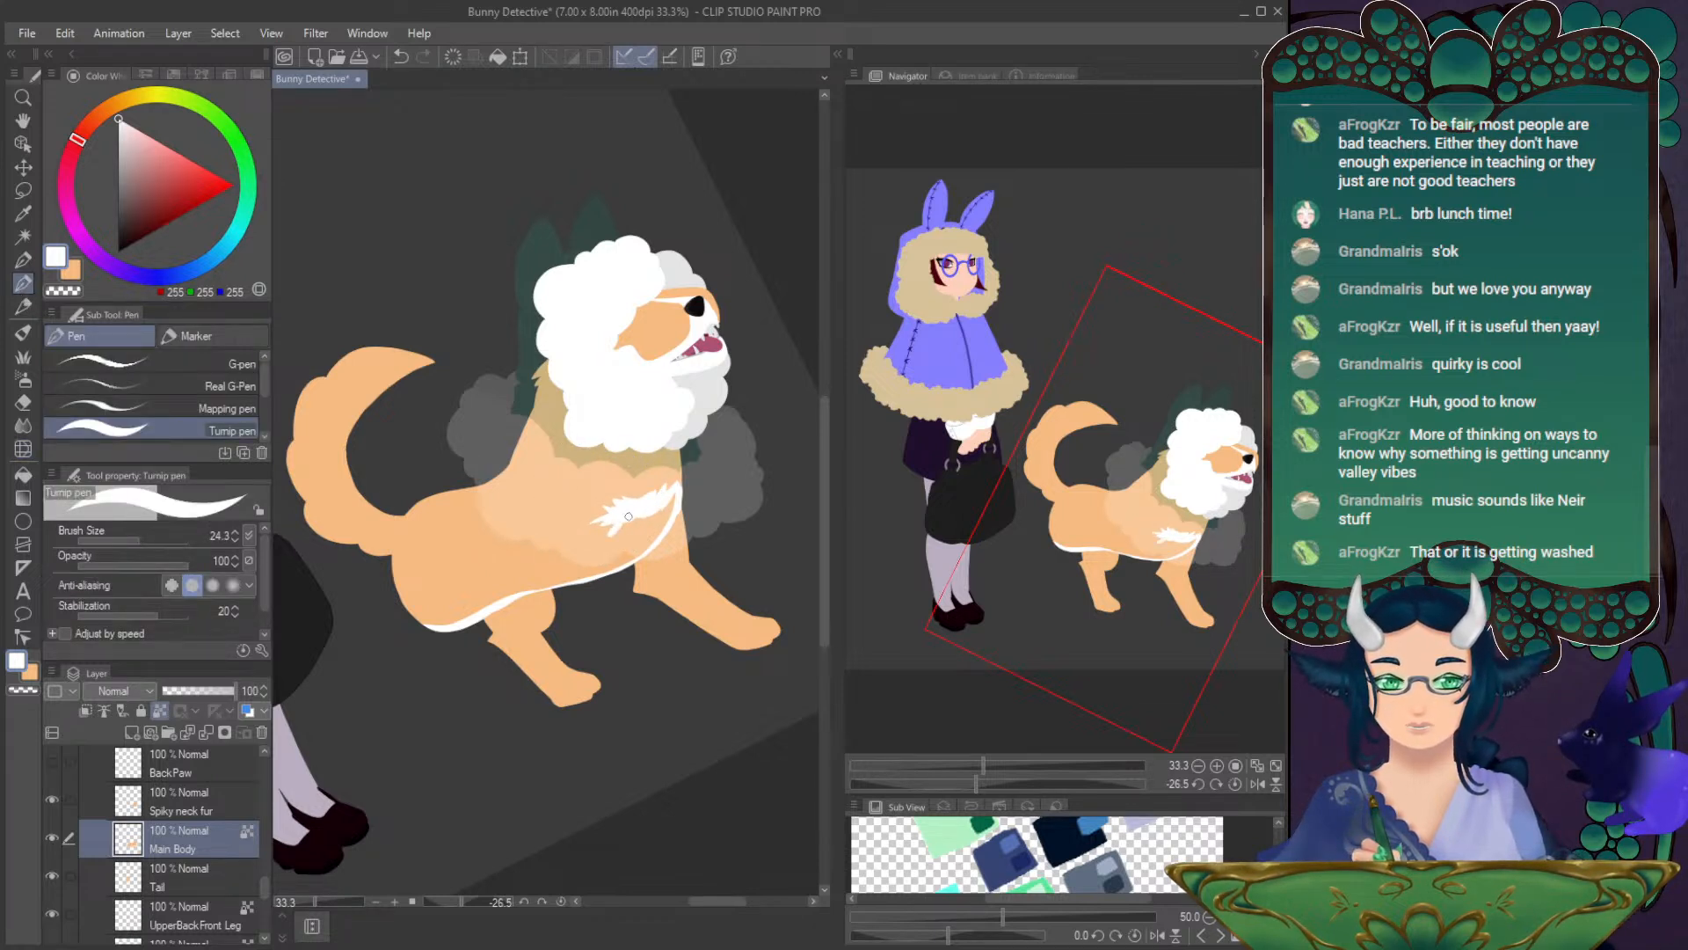
# - Outline a white belly patch from the chest tuft along the flank and up the rump, and fill it with white
pyautogui.moveTo(612, 522)
pyautogui.mouseDown()
pyautogui.moveTo(527, 573)
pyautogui.moveTo(542, 571)
pyautogui.moveTo(403, 598)
pyautogui.mouseUp()
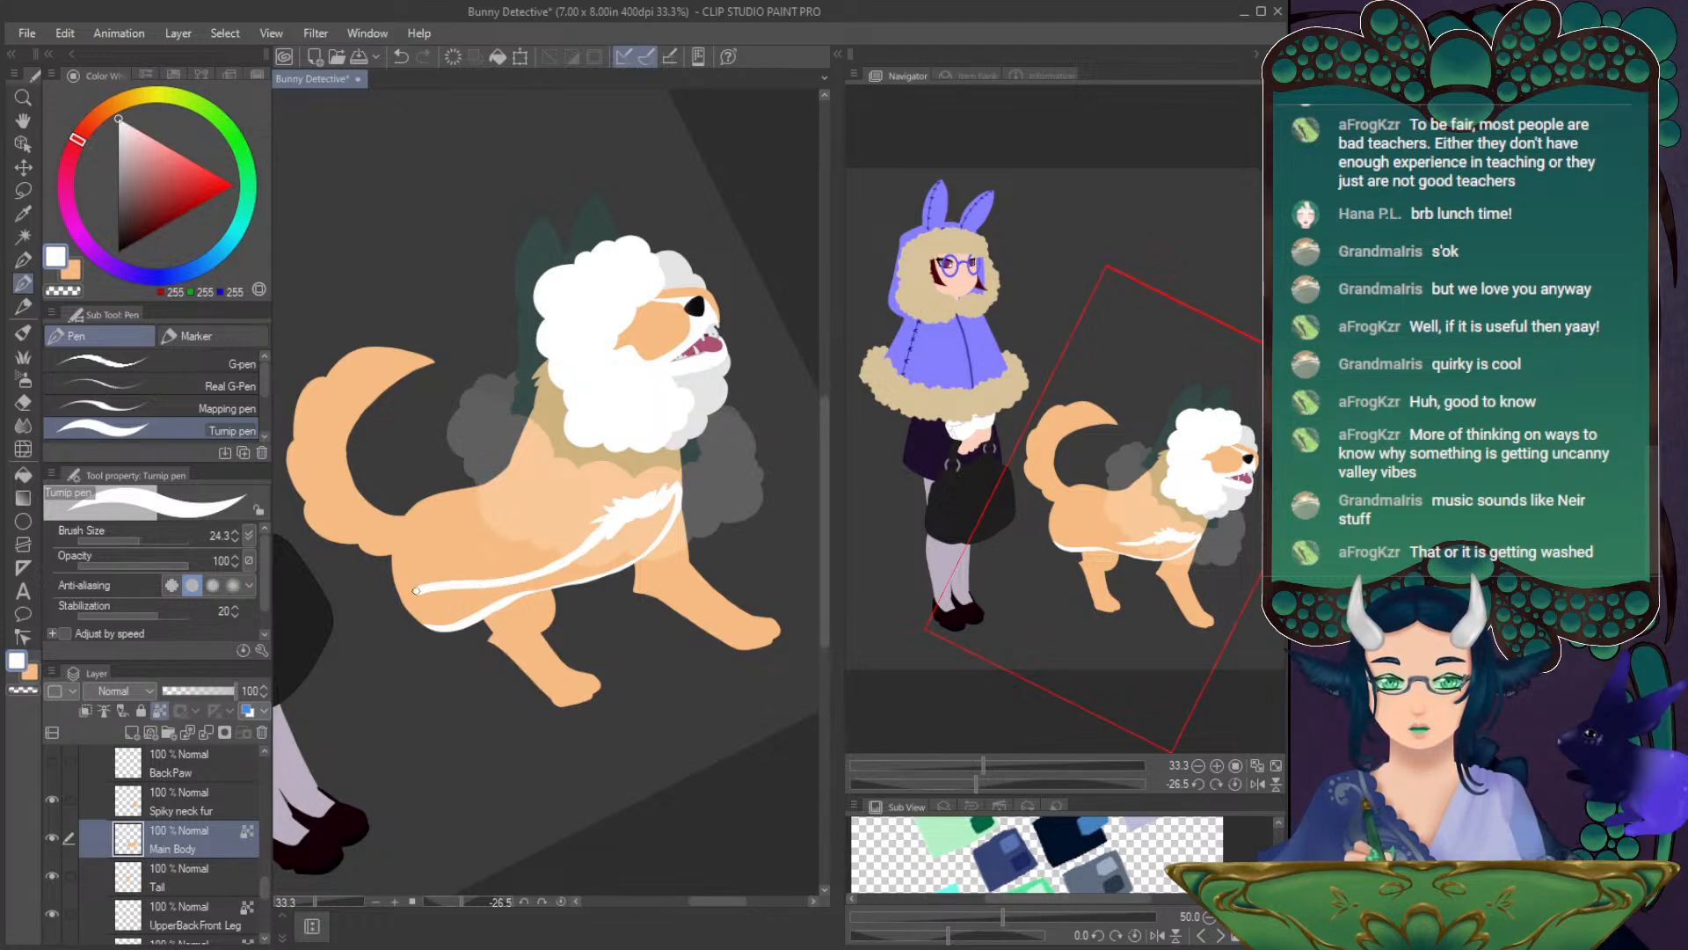
pyautogui.click(1237, 782)
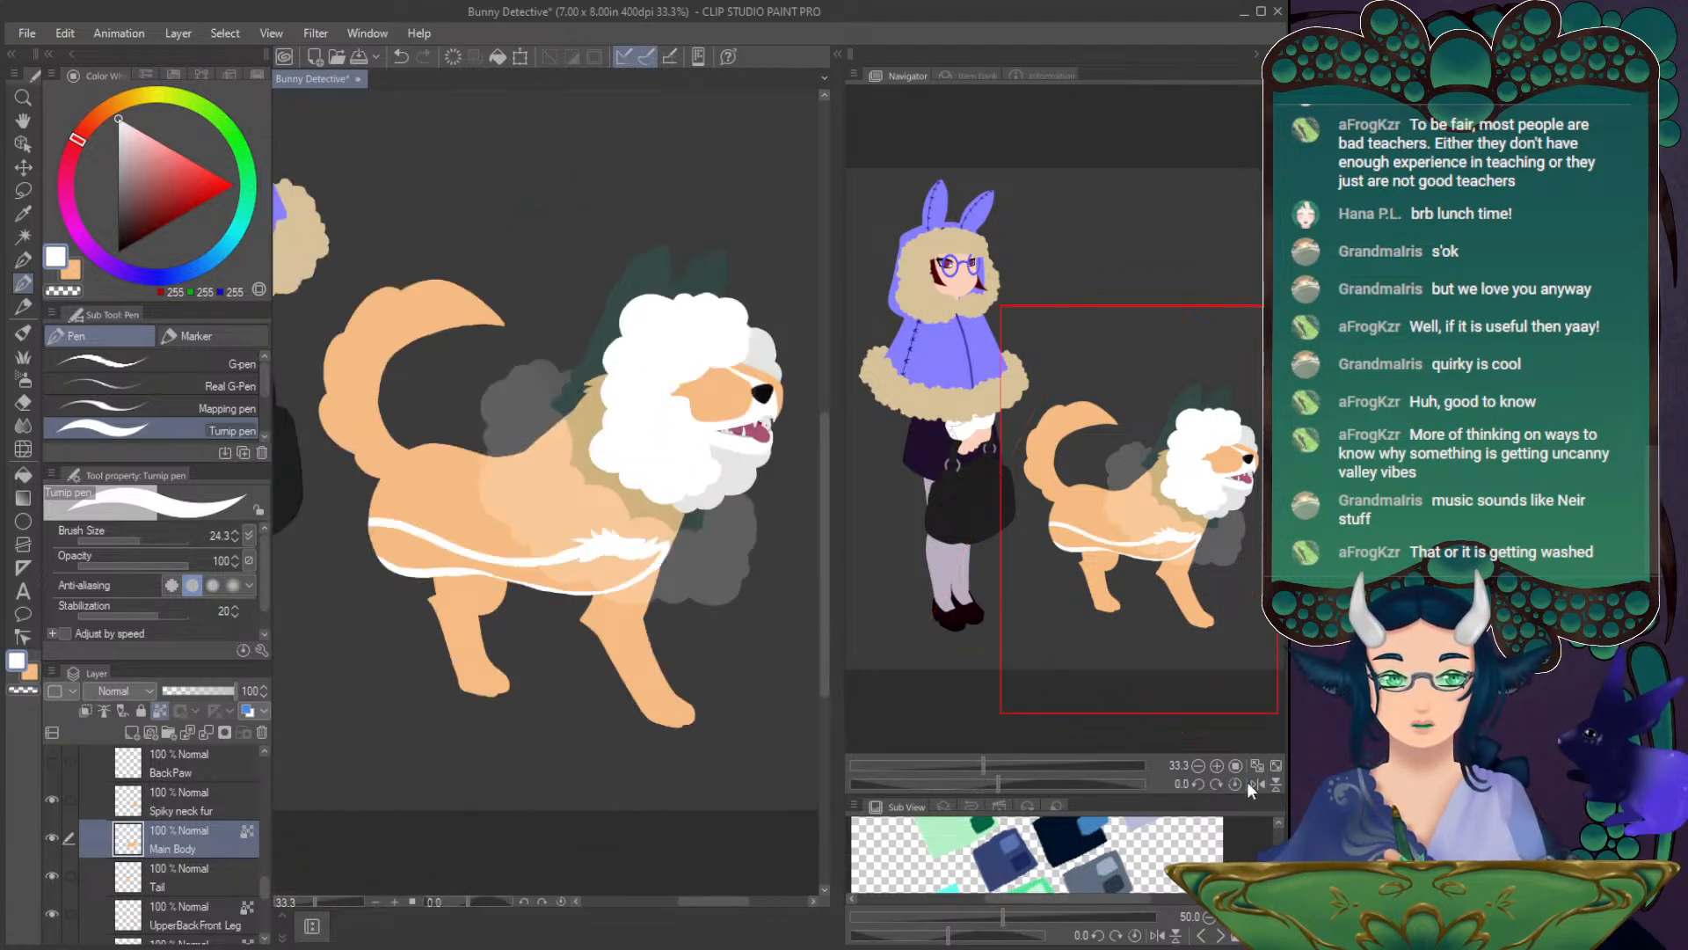
pyautogui.click(1258, 784)
pyautogui.moveTo(710, 479); pyautogui.dragTo(721, 530)
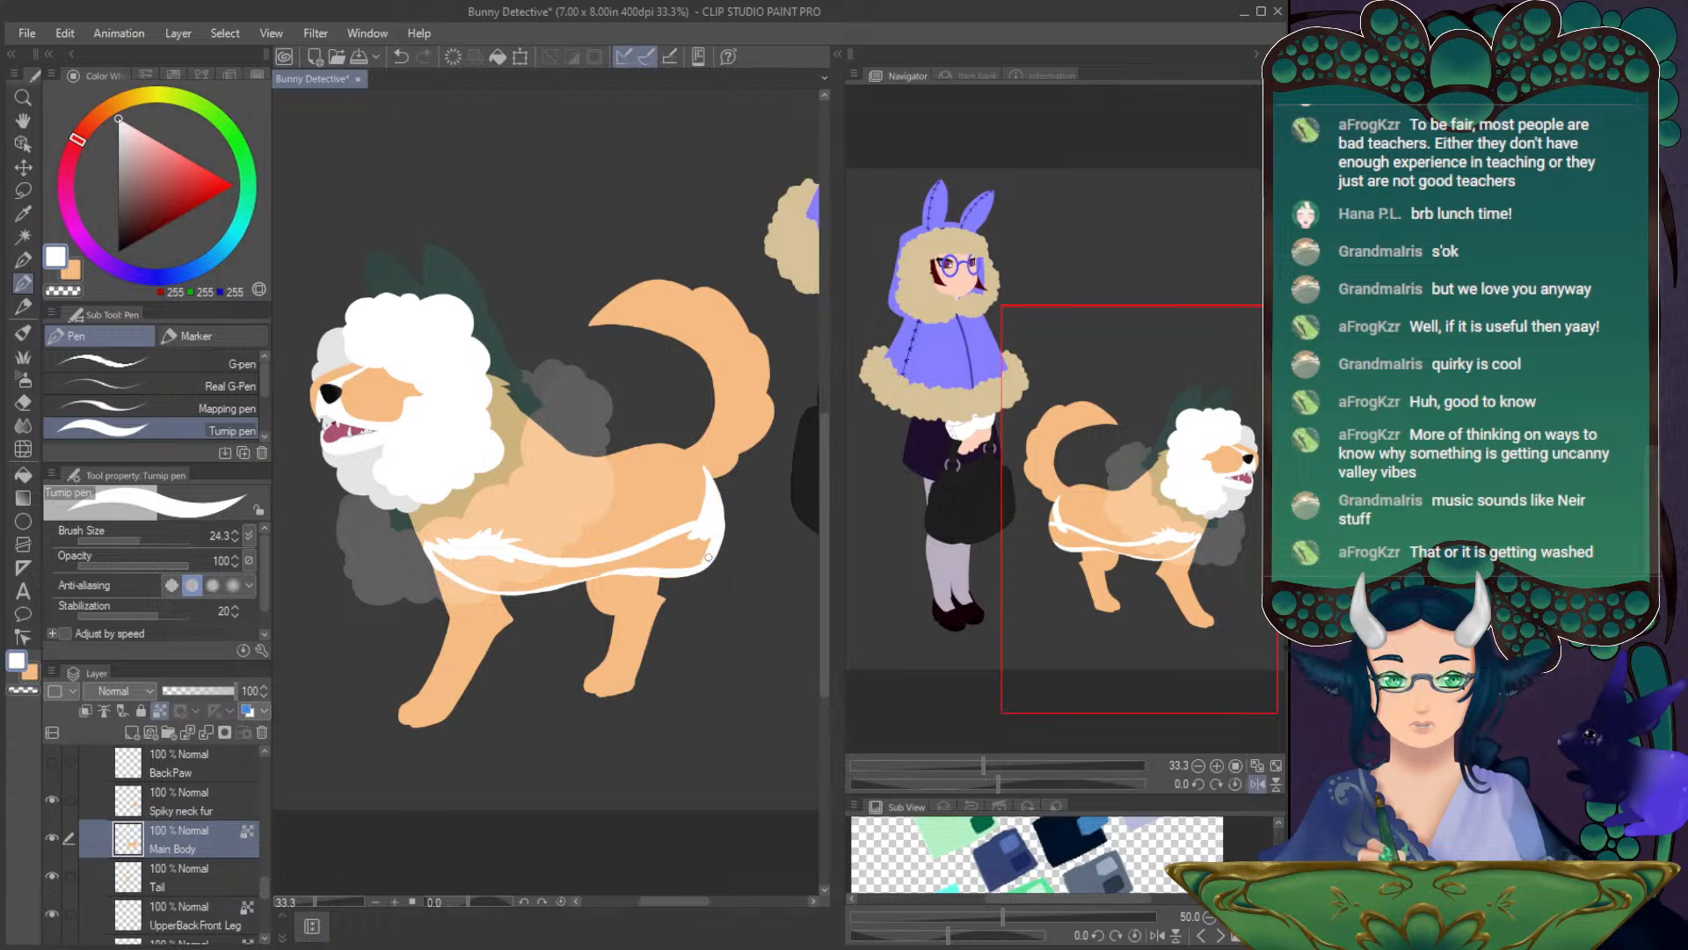
pyautogui.press('g')
pyautogui.click(530, 565)
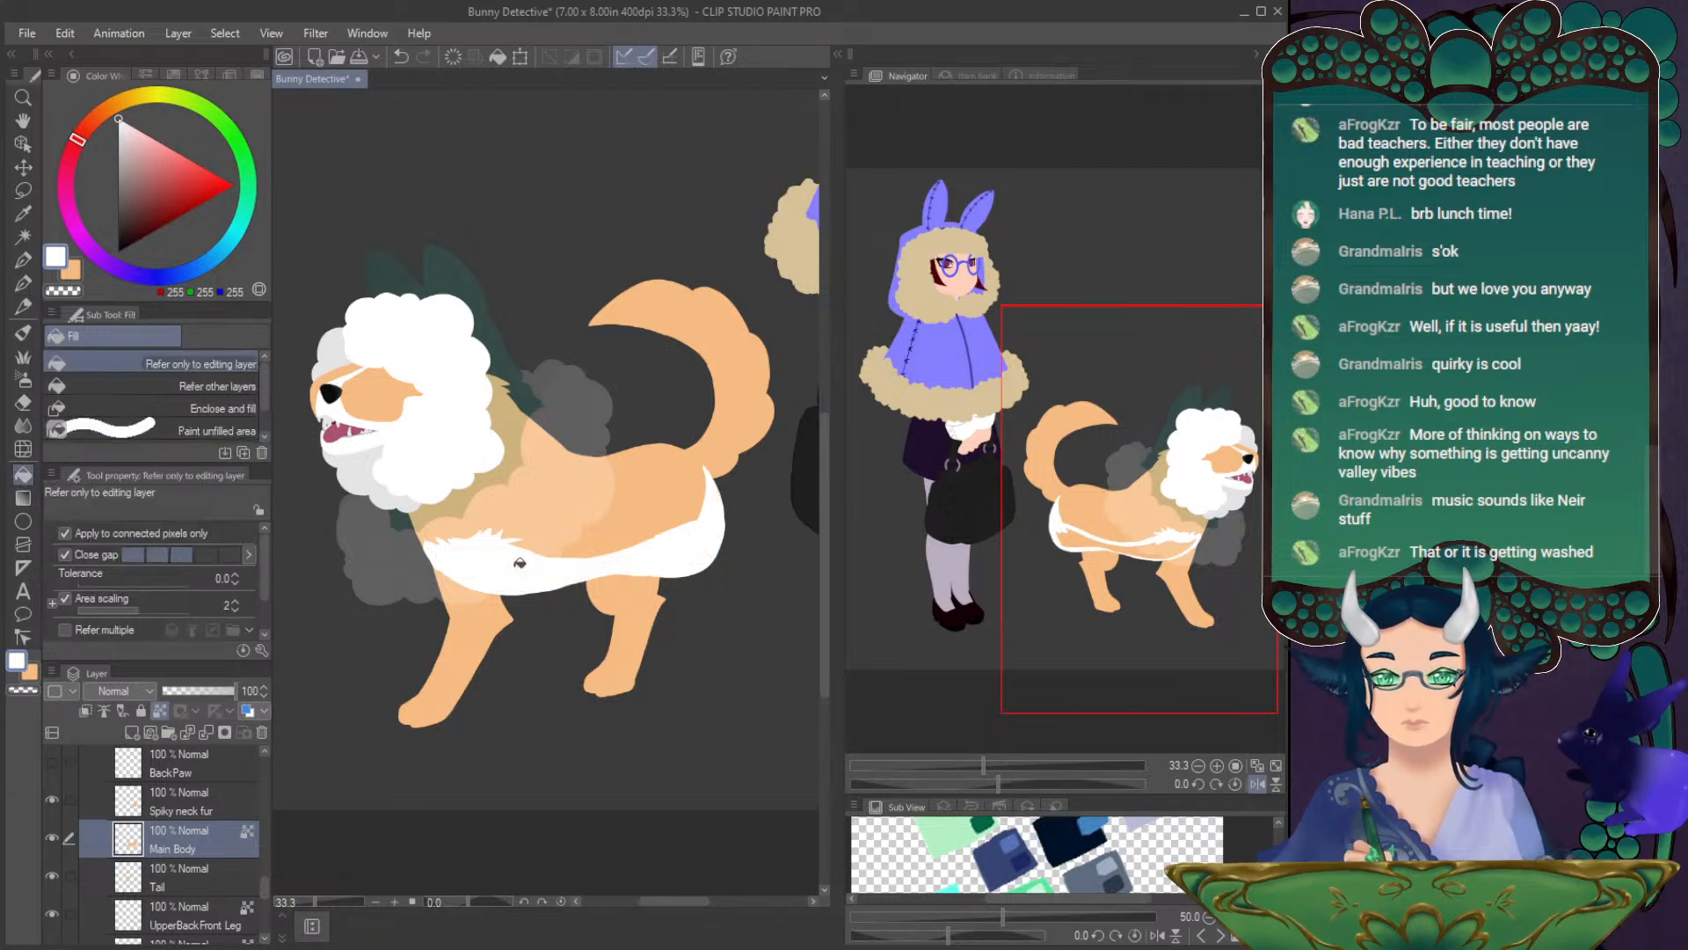
# - Return to the Turnip pen, select the Tail layer, undo the stray stroke, and lock the layer's transparent pixels
pyautogui.click(29, 399)
pyautogui.press('p')
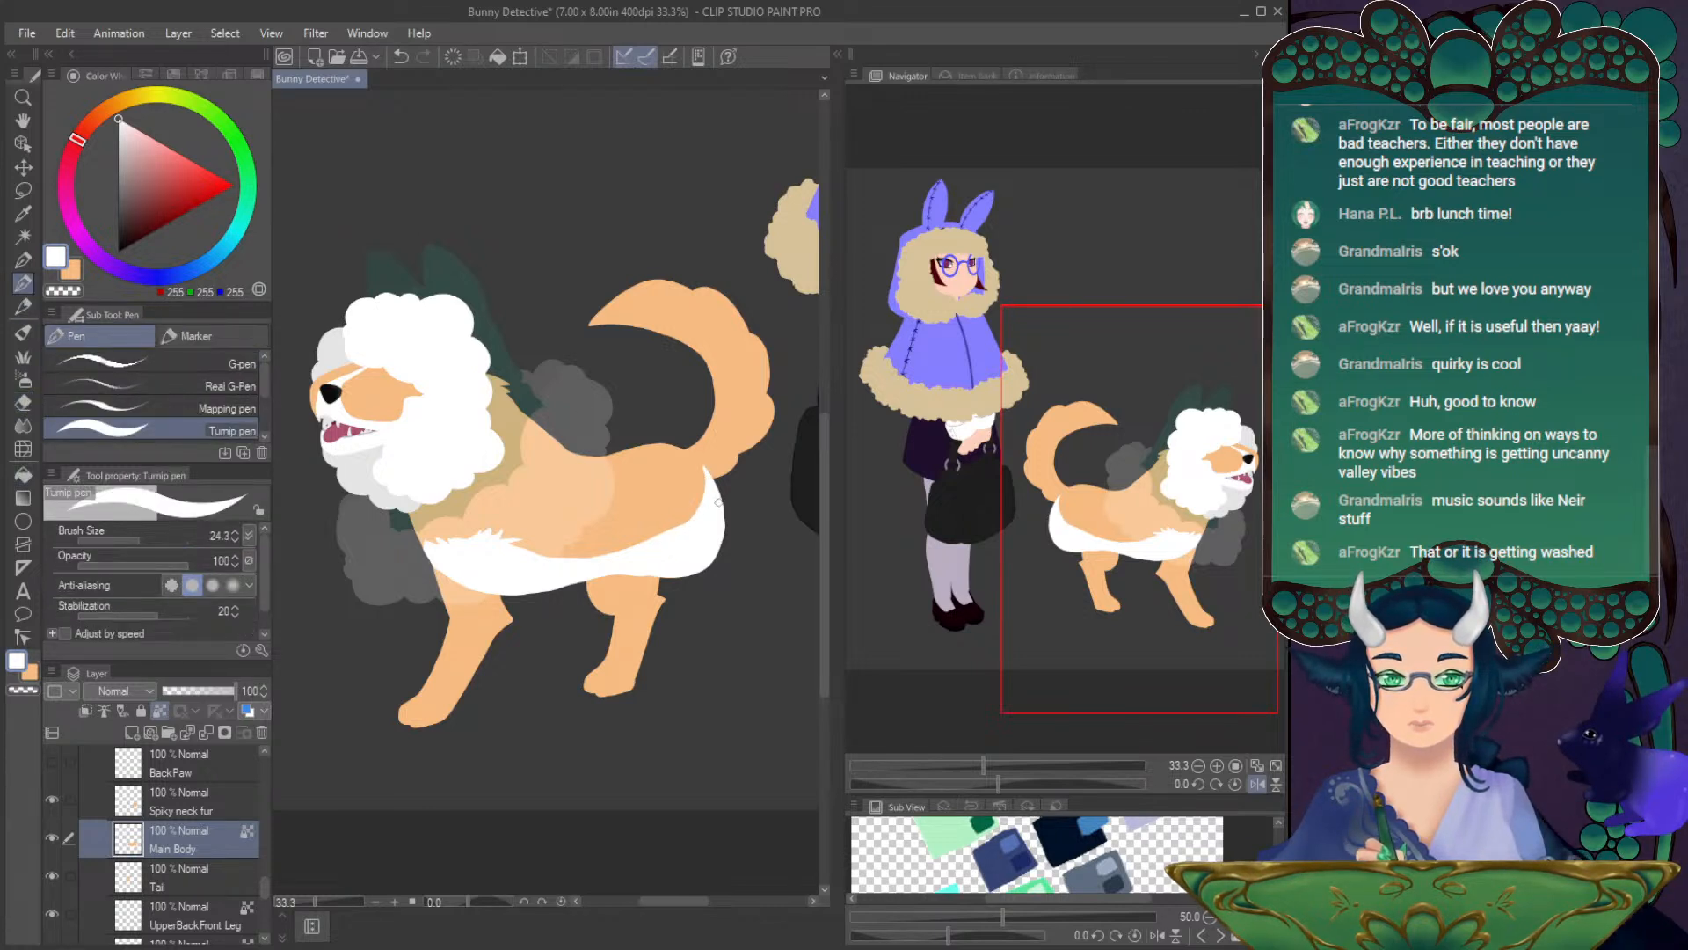
pyautogui.click(95, 875)
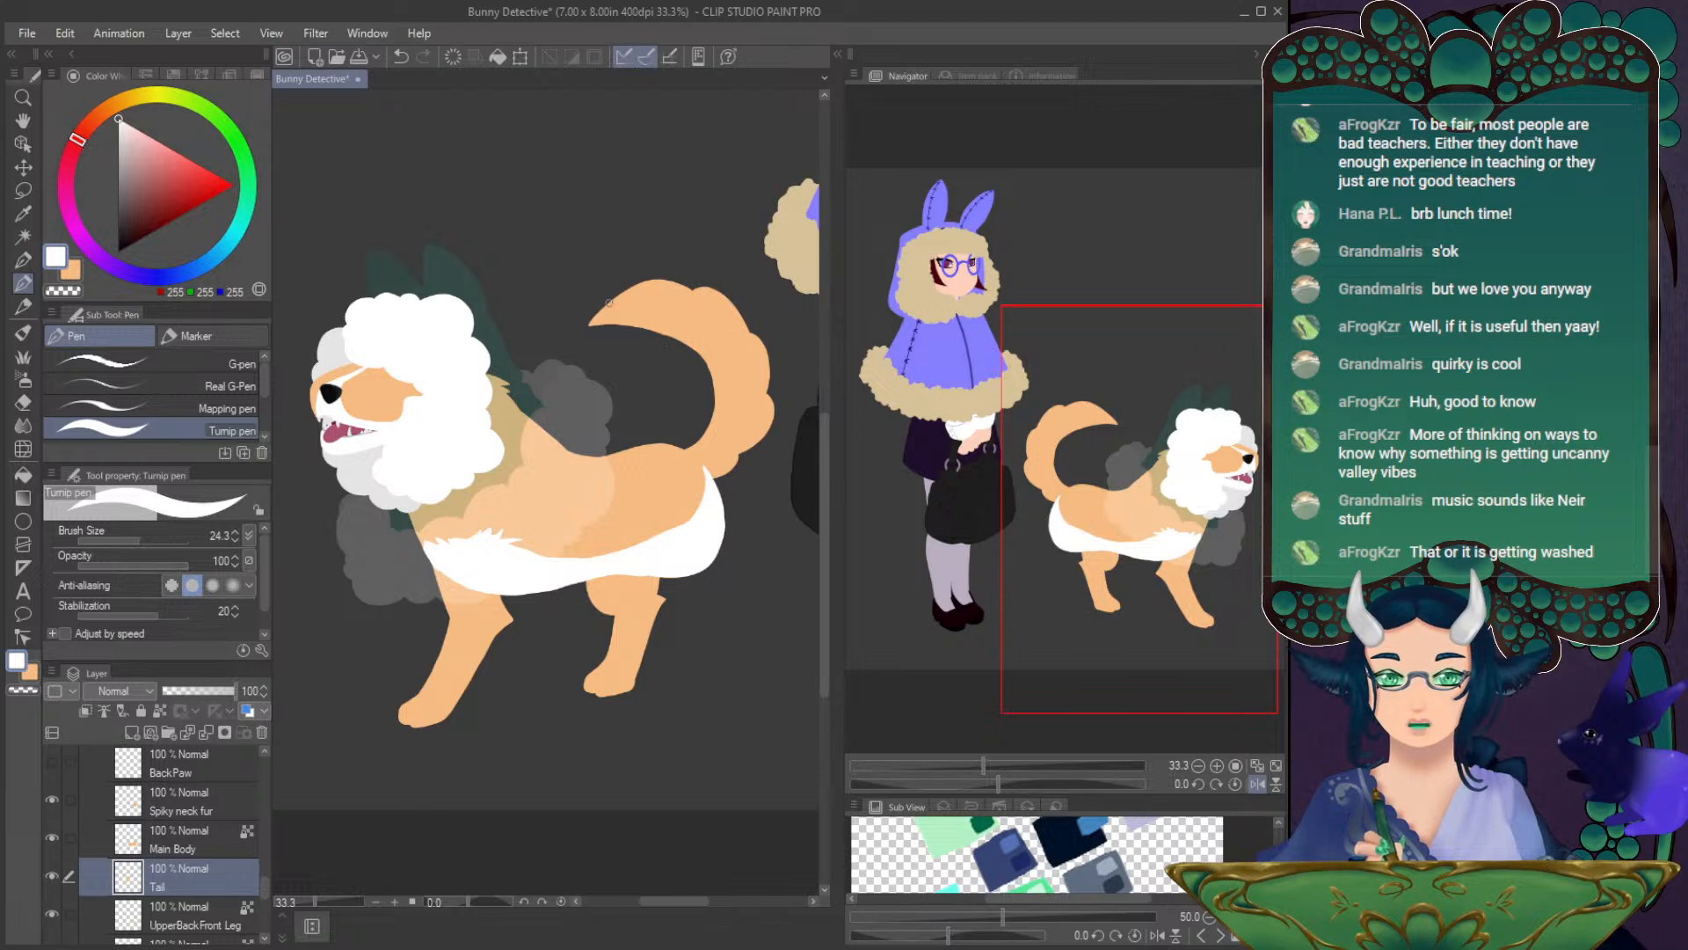
pyautogui.hotkey('ctrl', 'z')
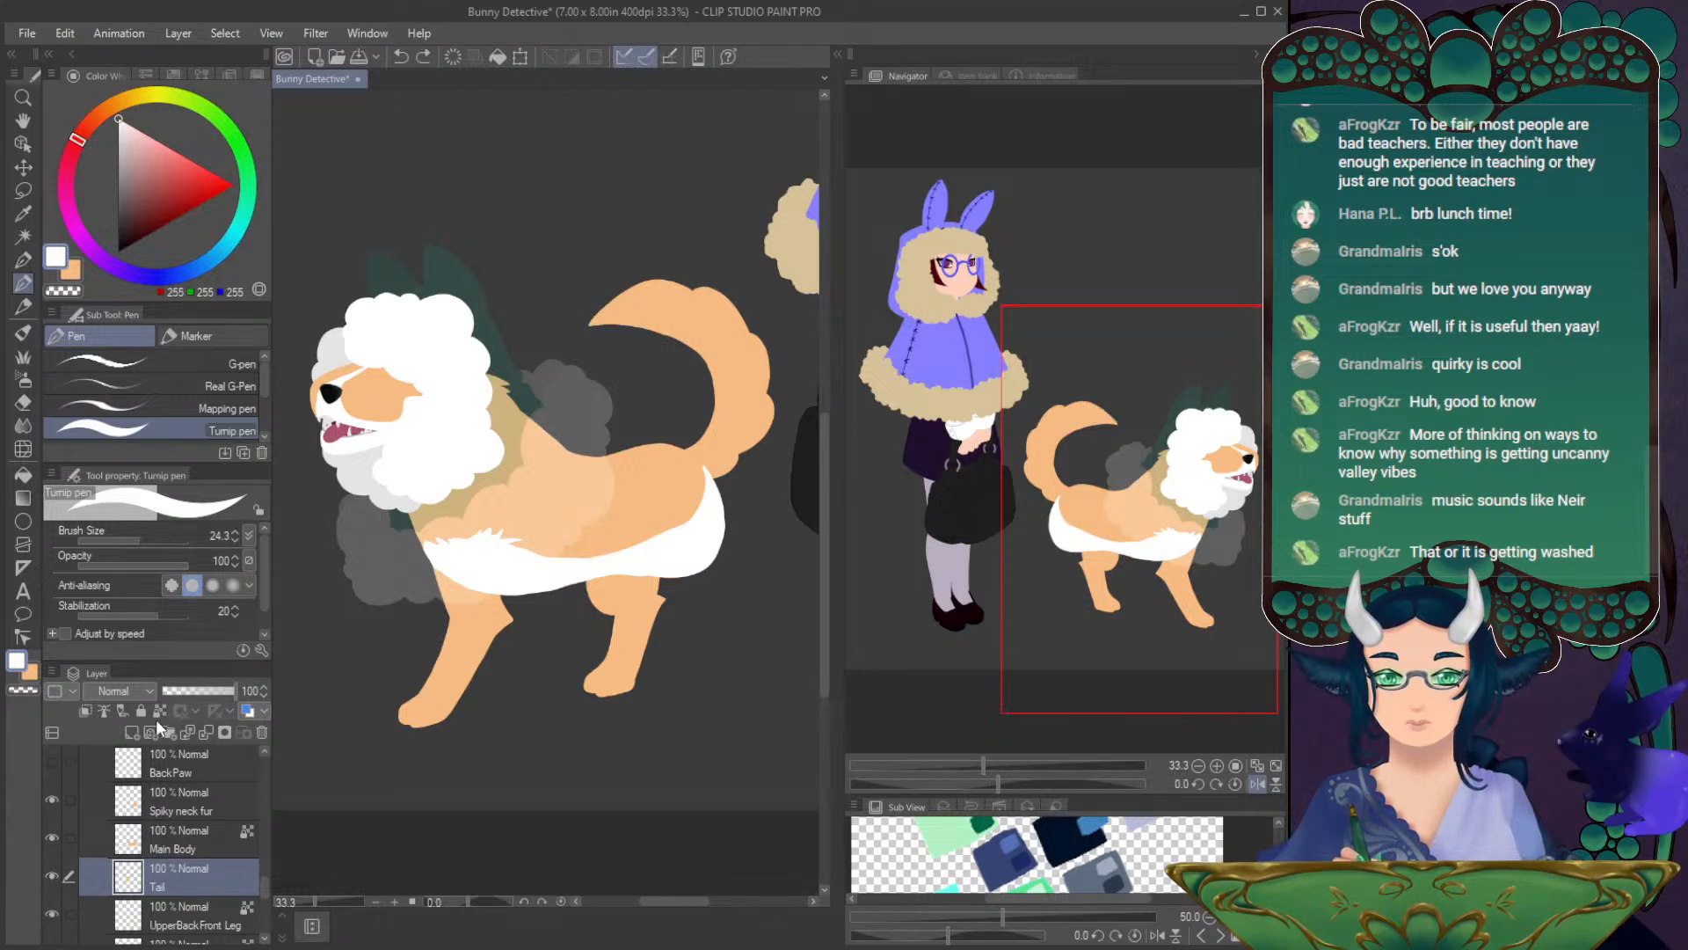
pyautogui.click(159, 711)
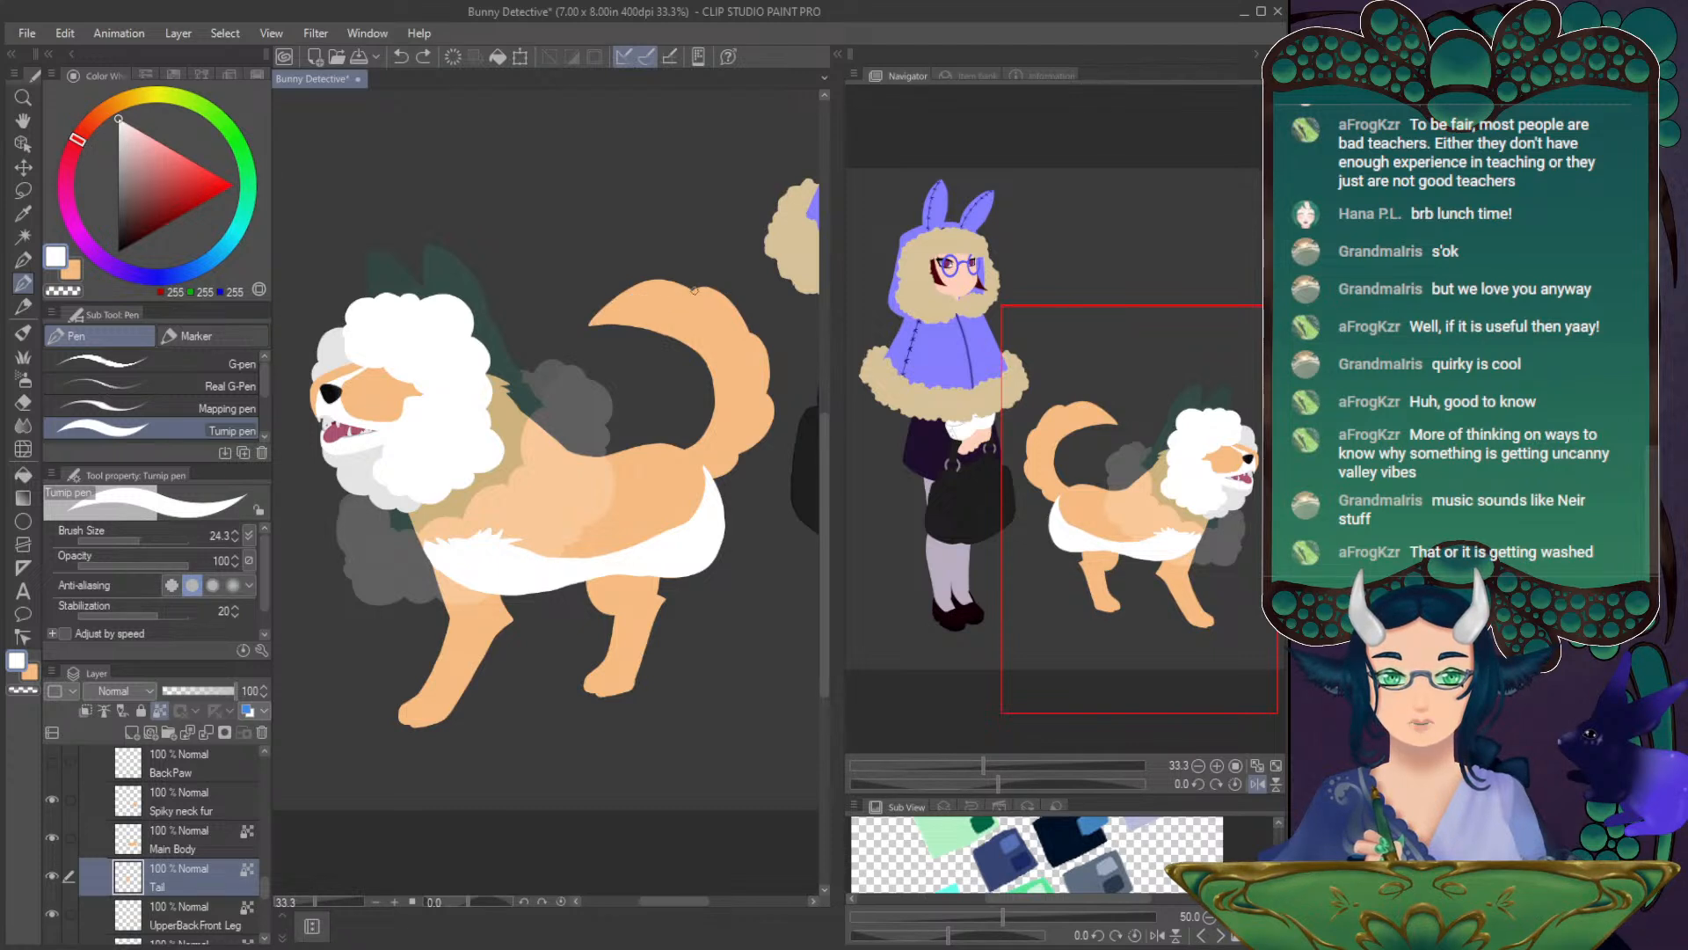
# - Paint the outer edge of the curled tail white from base to tip, widening the brush to 40.0 for the fluffy rim
pyautogui.moveTo(693, 284); pyautogui.dragTo(744, 431)
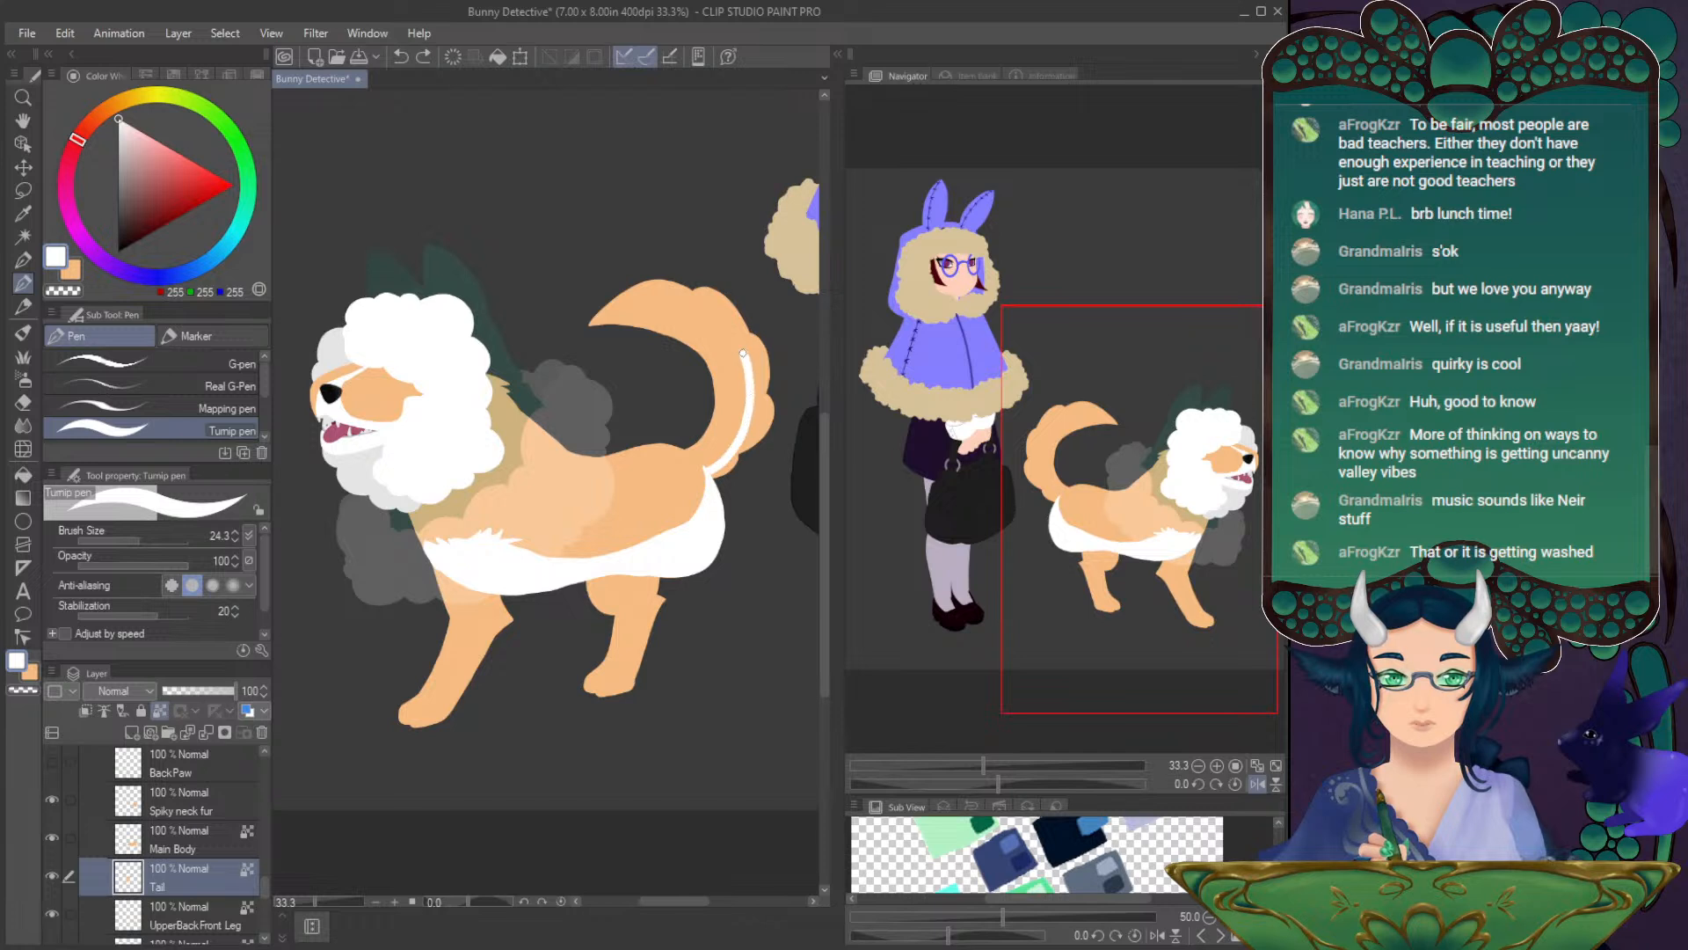
pyautogui.click(1253, 771)
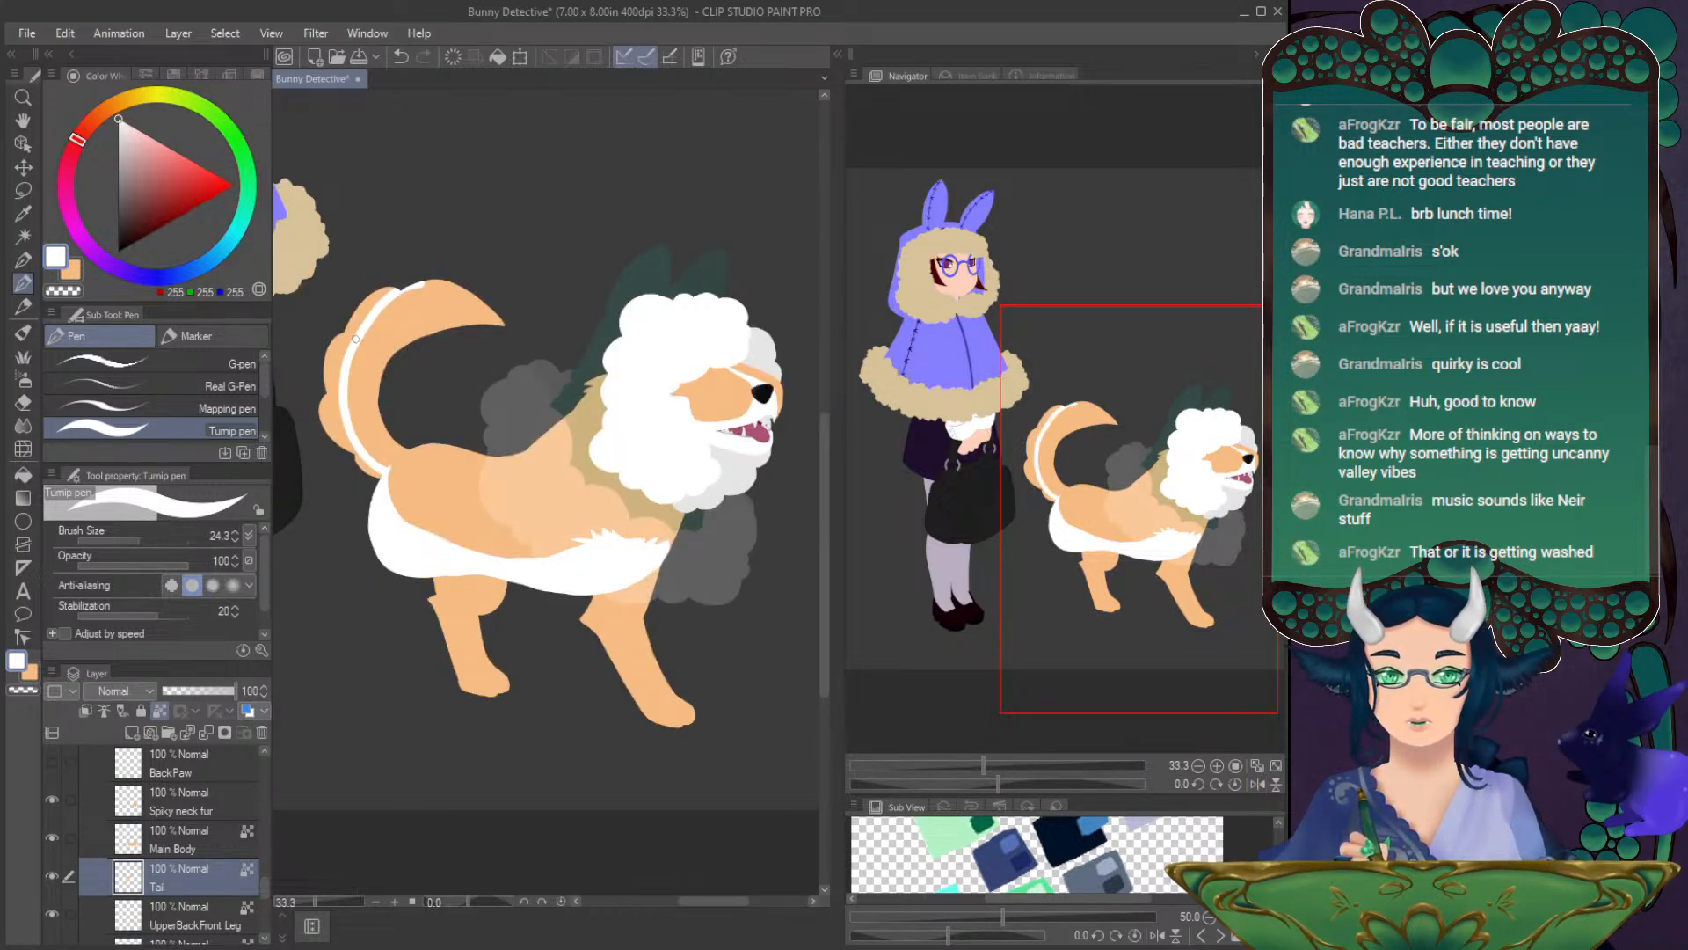
pyautogui.moveTo(419, 289); pyautogui.dragTo(485, 303)
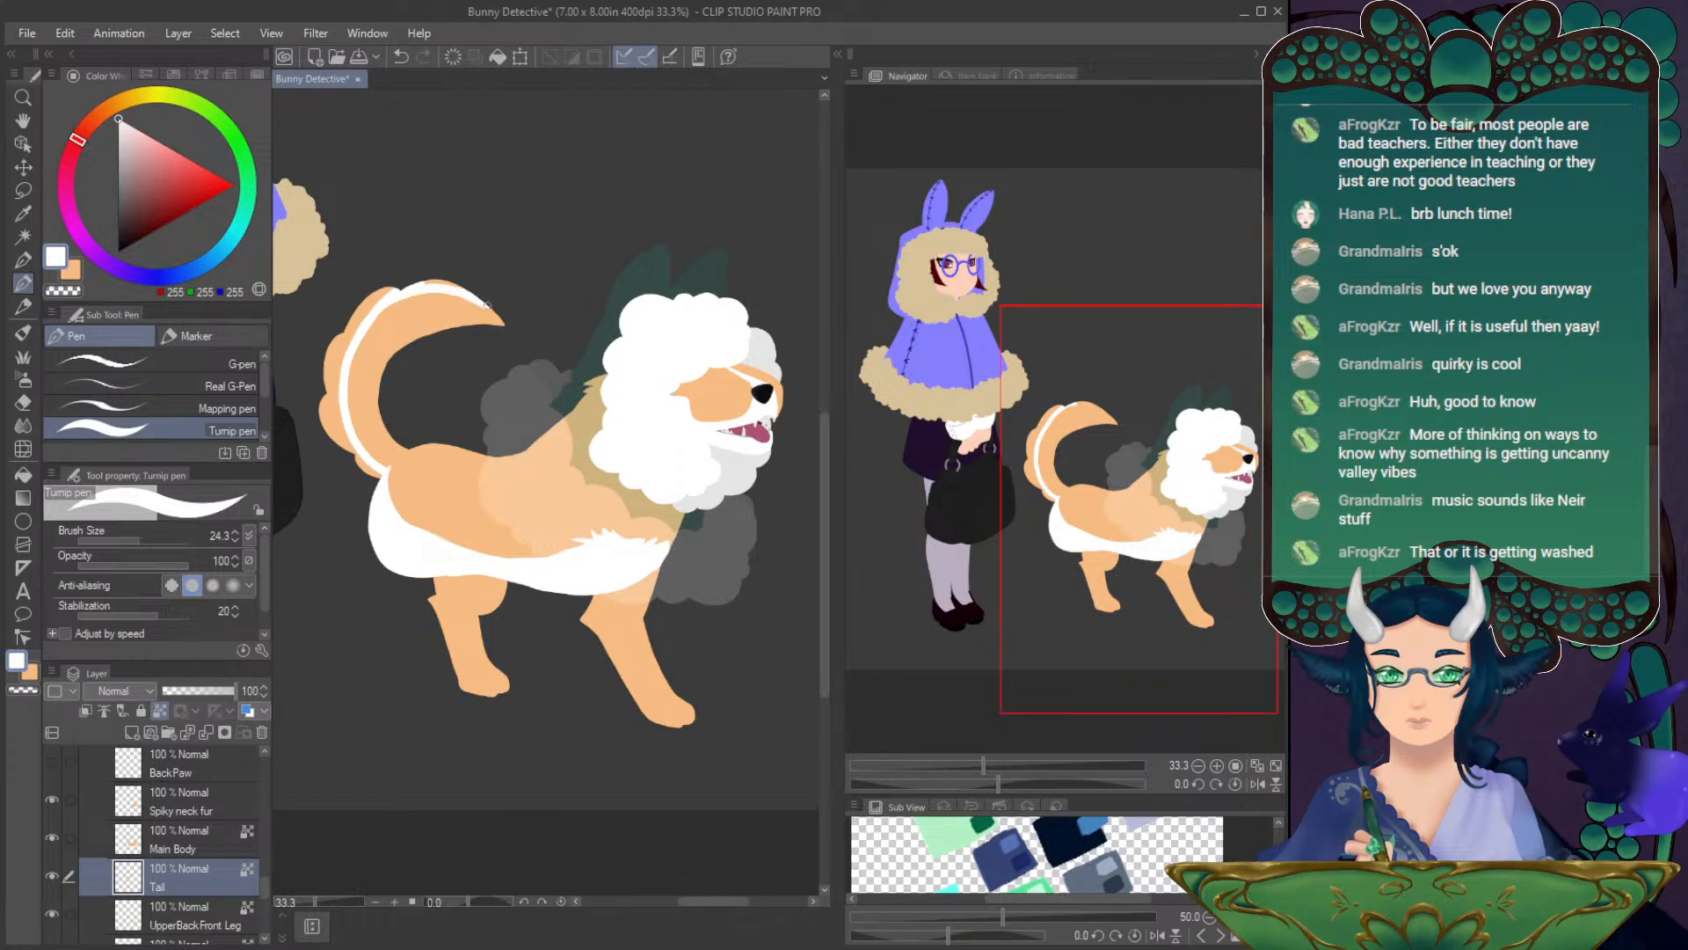
pyautogui.click(136, 538)
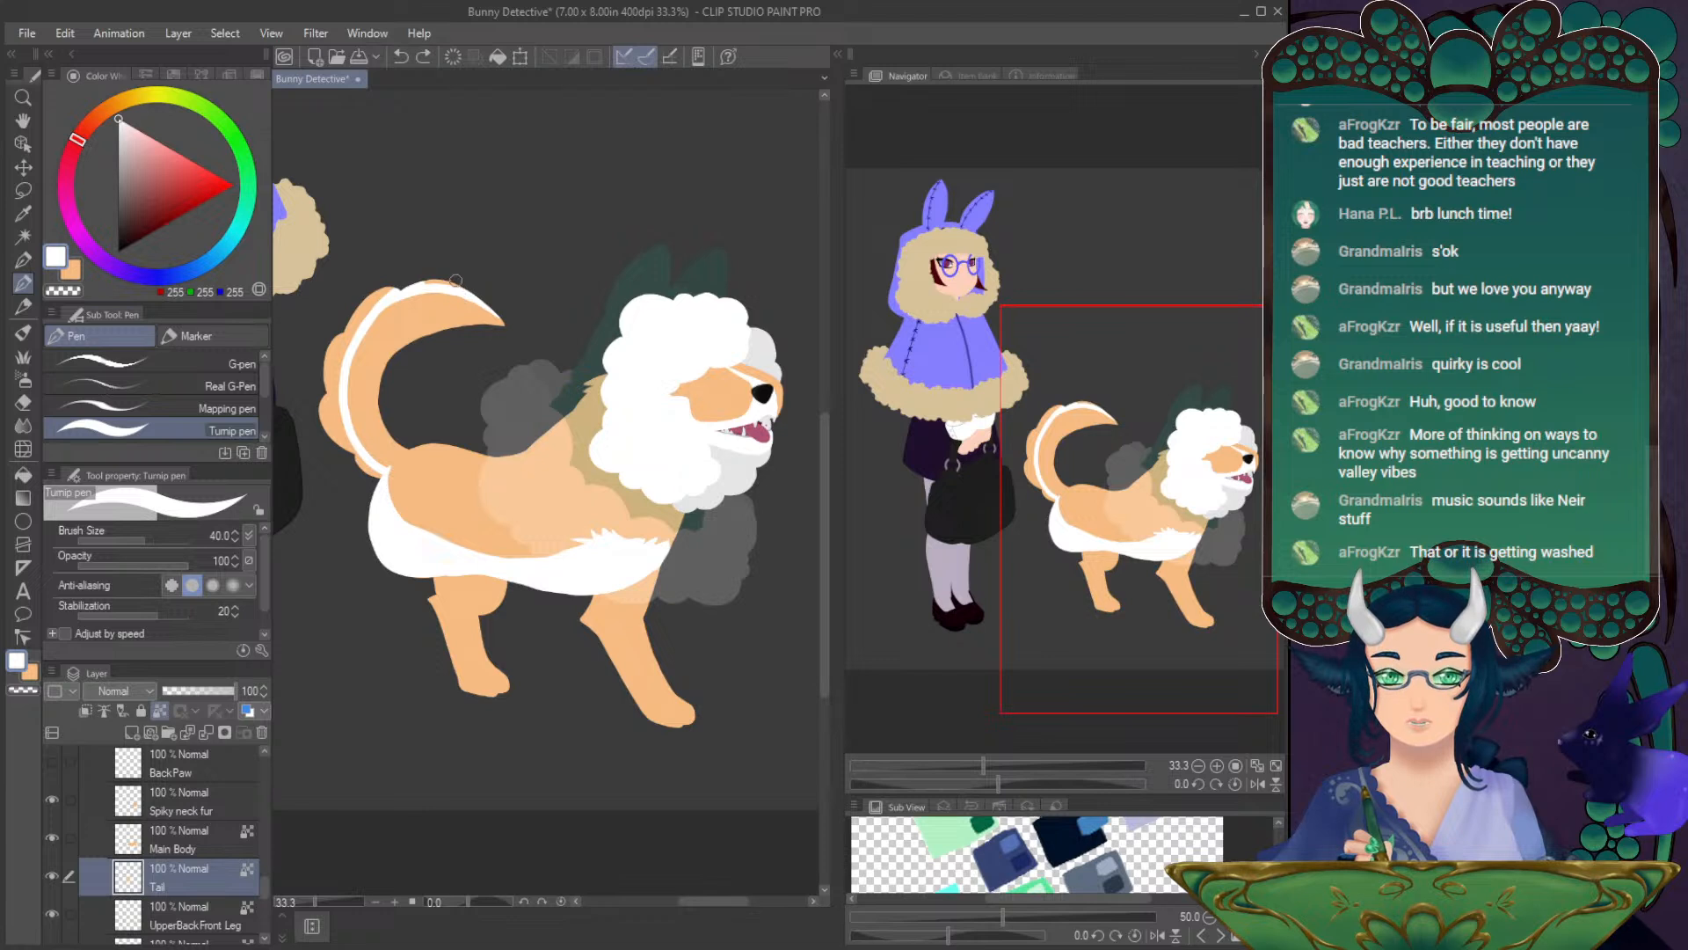
pyautogui.moveTo(424, 282)
pyautogui.mouseDown()
pyautogui.moveTo(368, 305)
pyautogui.moveTo(383, 292)
pyautogui.moveTo(329, 365)
pyautogui.moveTo(336, 341)
pyautogui.moveTo(351, 458)
pyautogui.mouseUp()
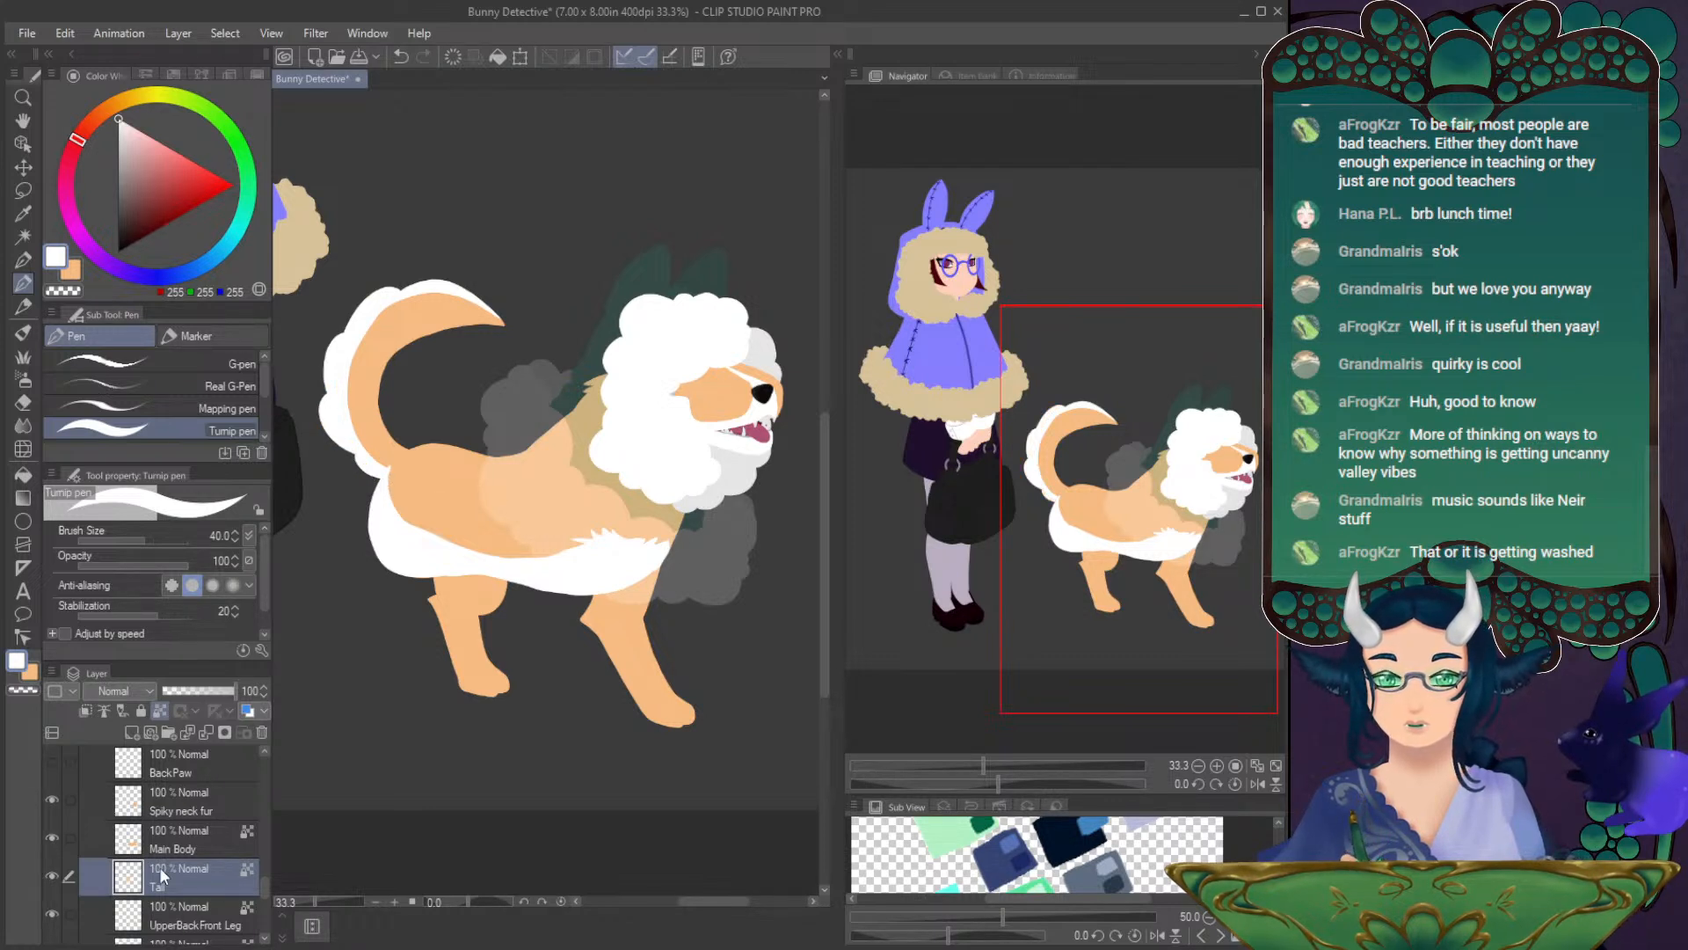
# - Check the Main Body layer by toggling its visibility, and touch up the white chest tuft on that layer
pyautogui.click(52, 837)
pyautogui.click(51, 839)
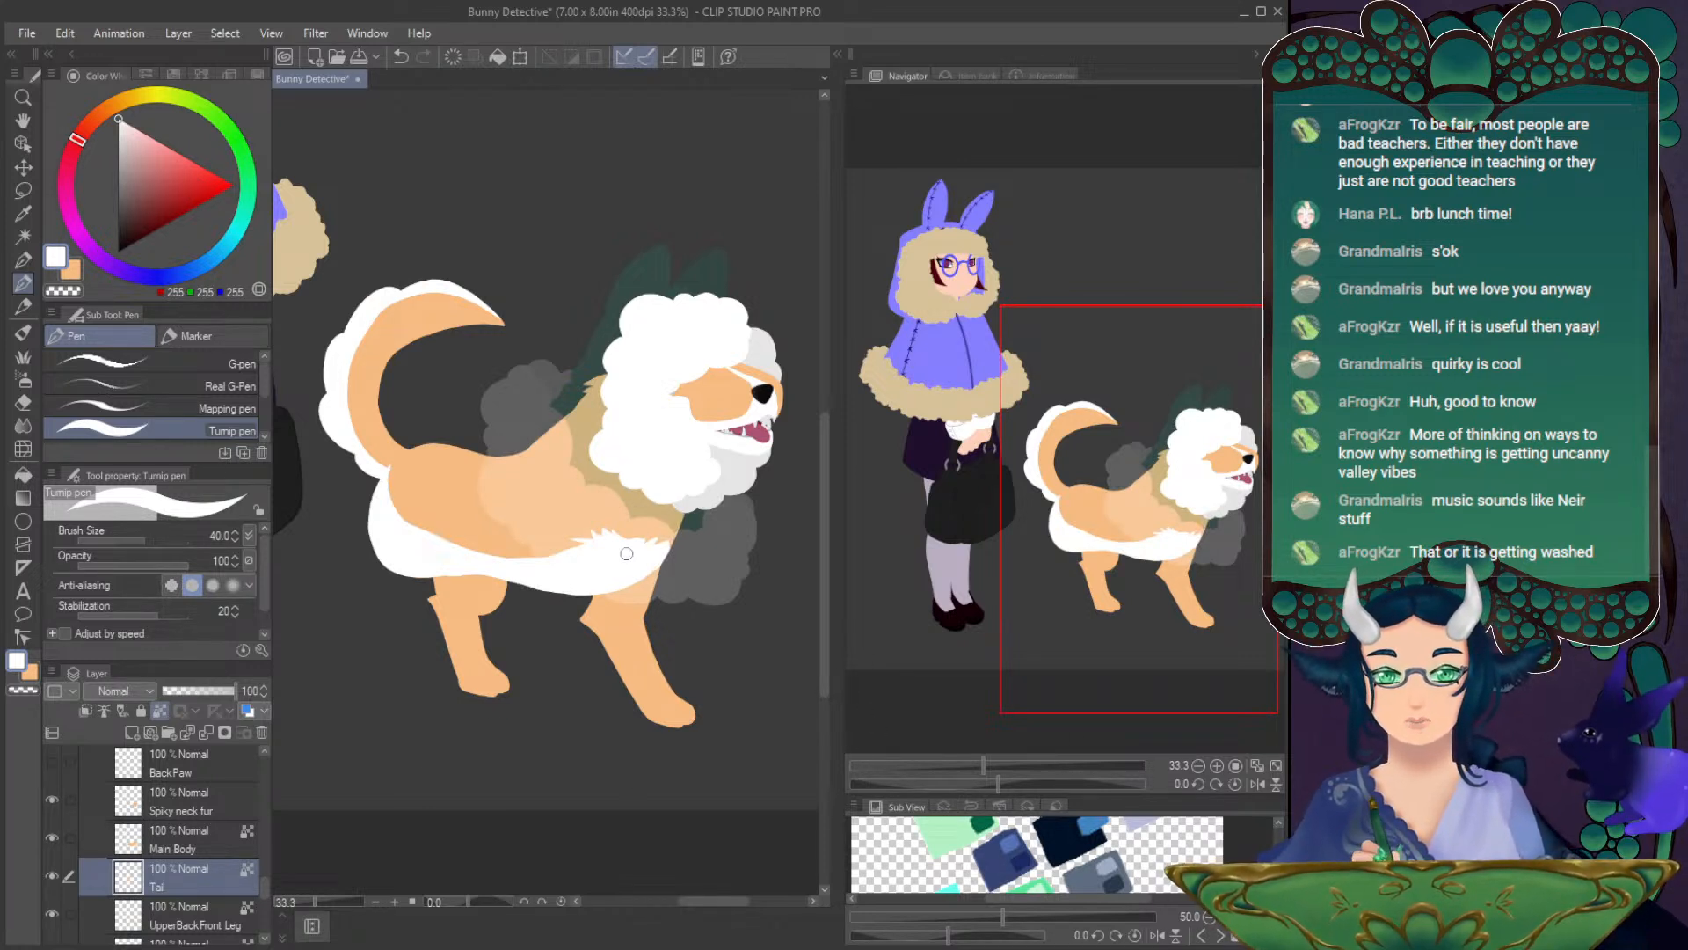
pyautogui.click(209, 850)
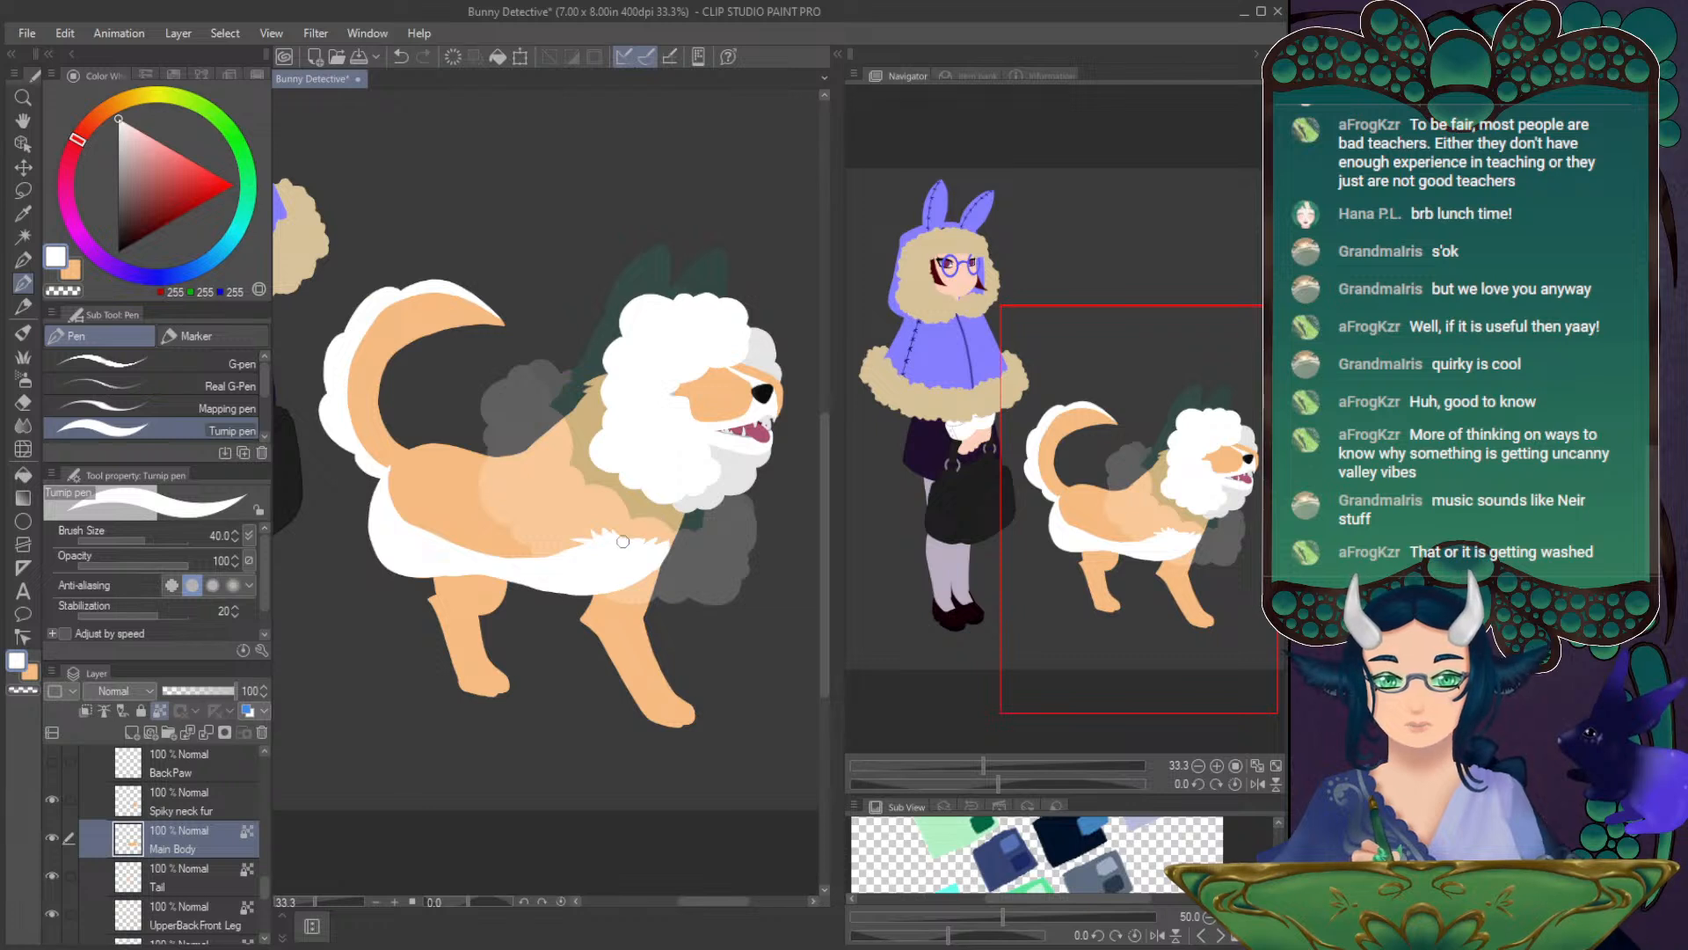
pyautogui.moveTo(630, 539); pyautogui.dragTo(631, 547)
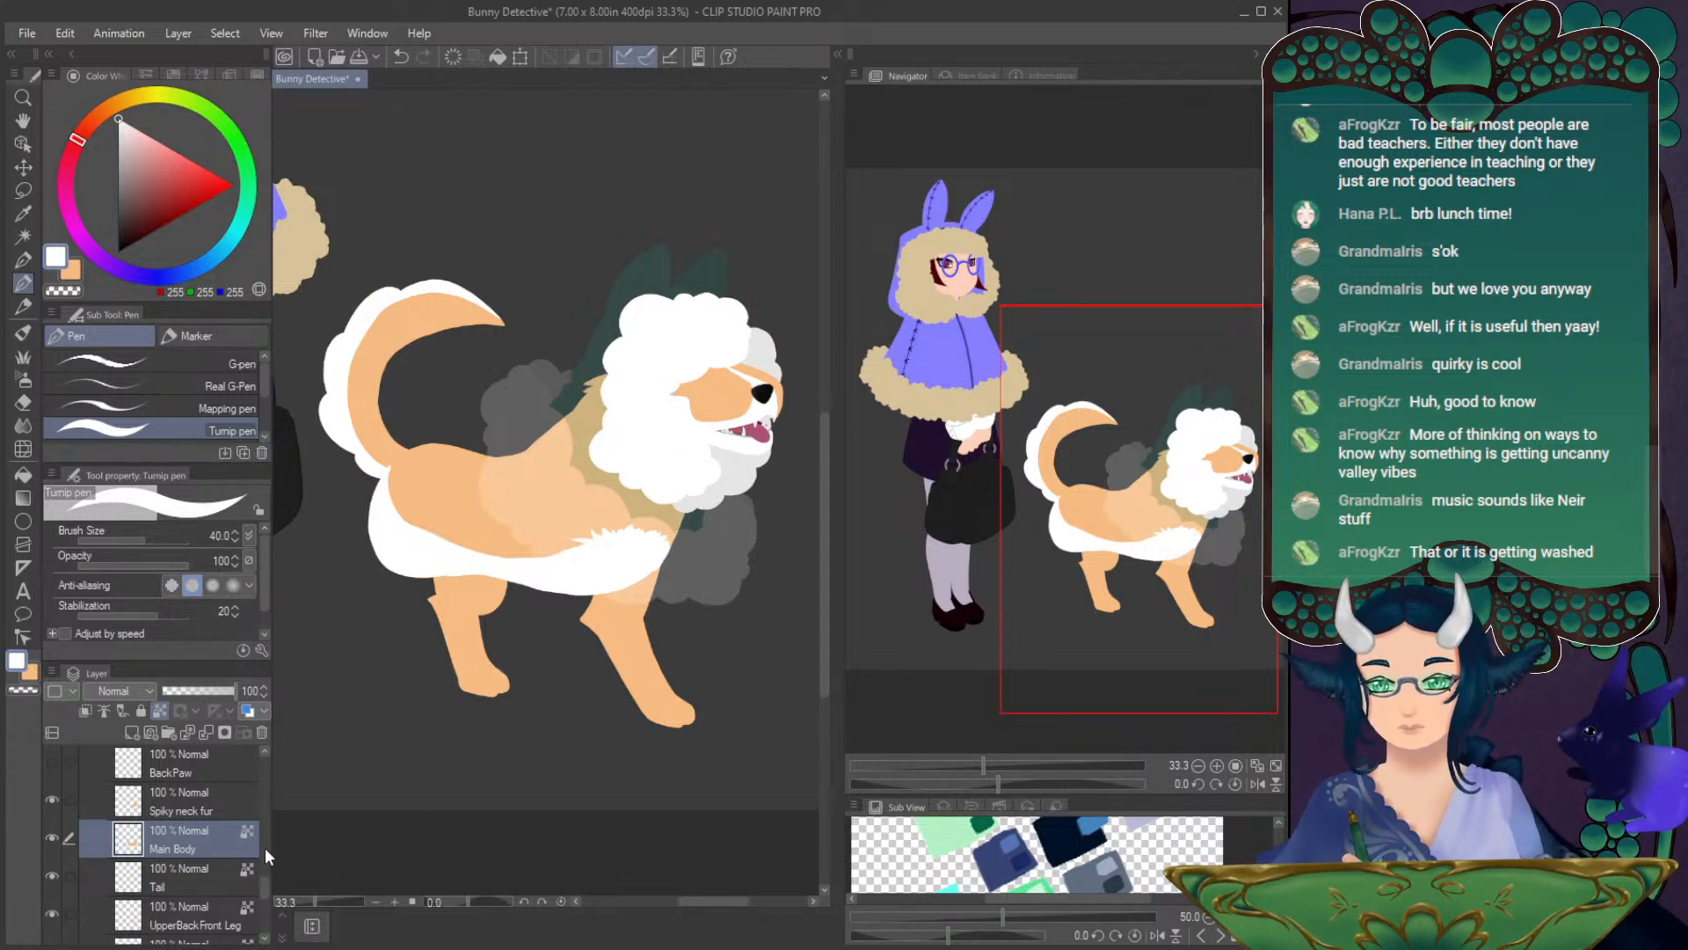
# - Show the hidden BackPaw, ForeBack Leg, UpperBack Leg, ForeFront Leg and UppeRightr Front Leg layers in the Body folder
pyautogui.scroll(4, 266, 882)
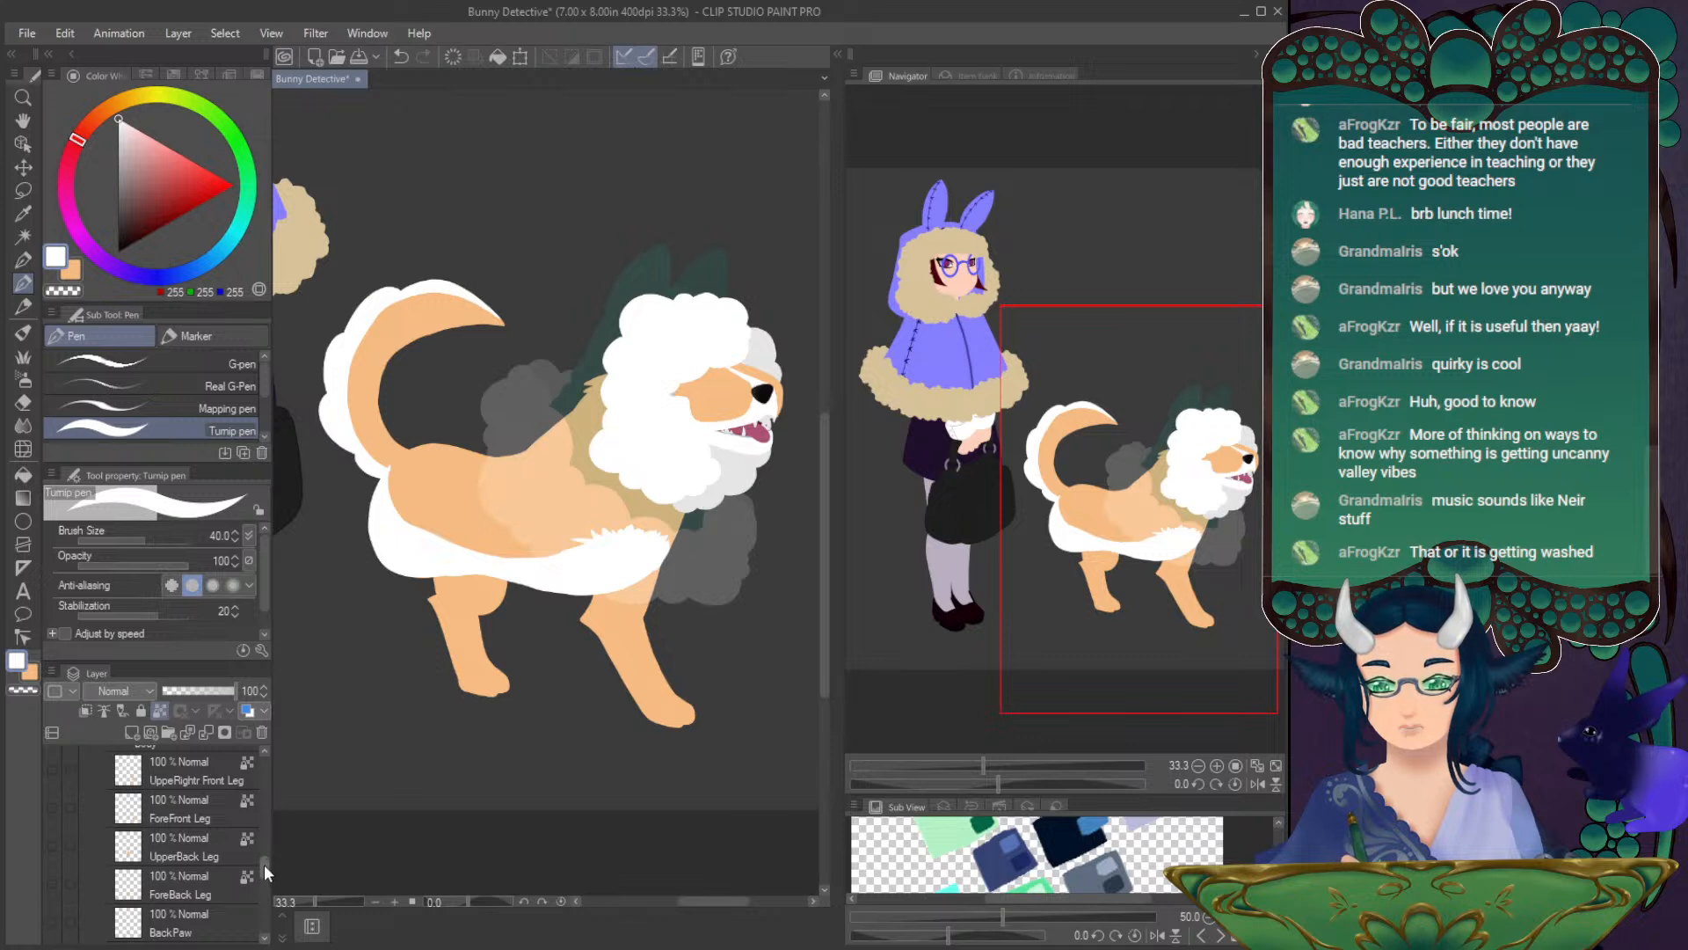
pyautogui.scroll(-1, 183, 853)
pyautogui.moveTo(51, 877); pyautogui.dragTo(51, 764)
pyautogui.scroll(3, 261, 869)
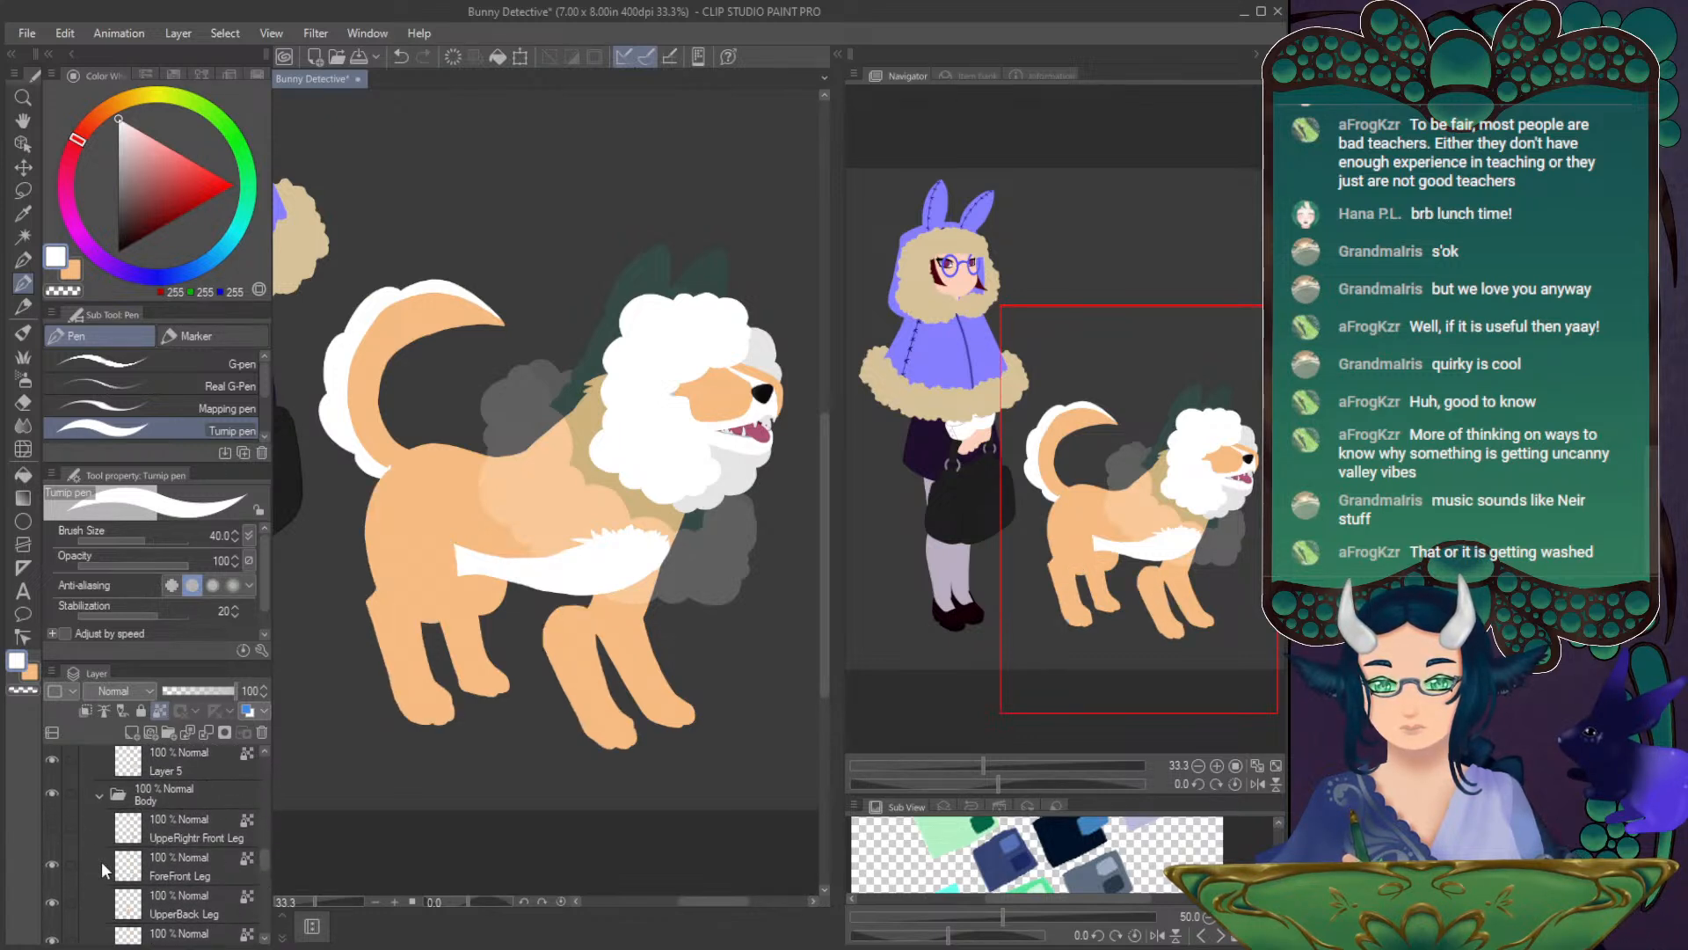
pyautogui.click(54, 827)
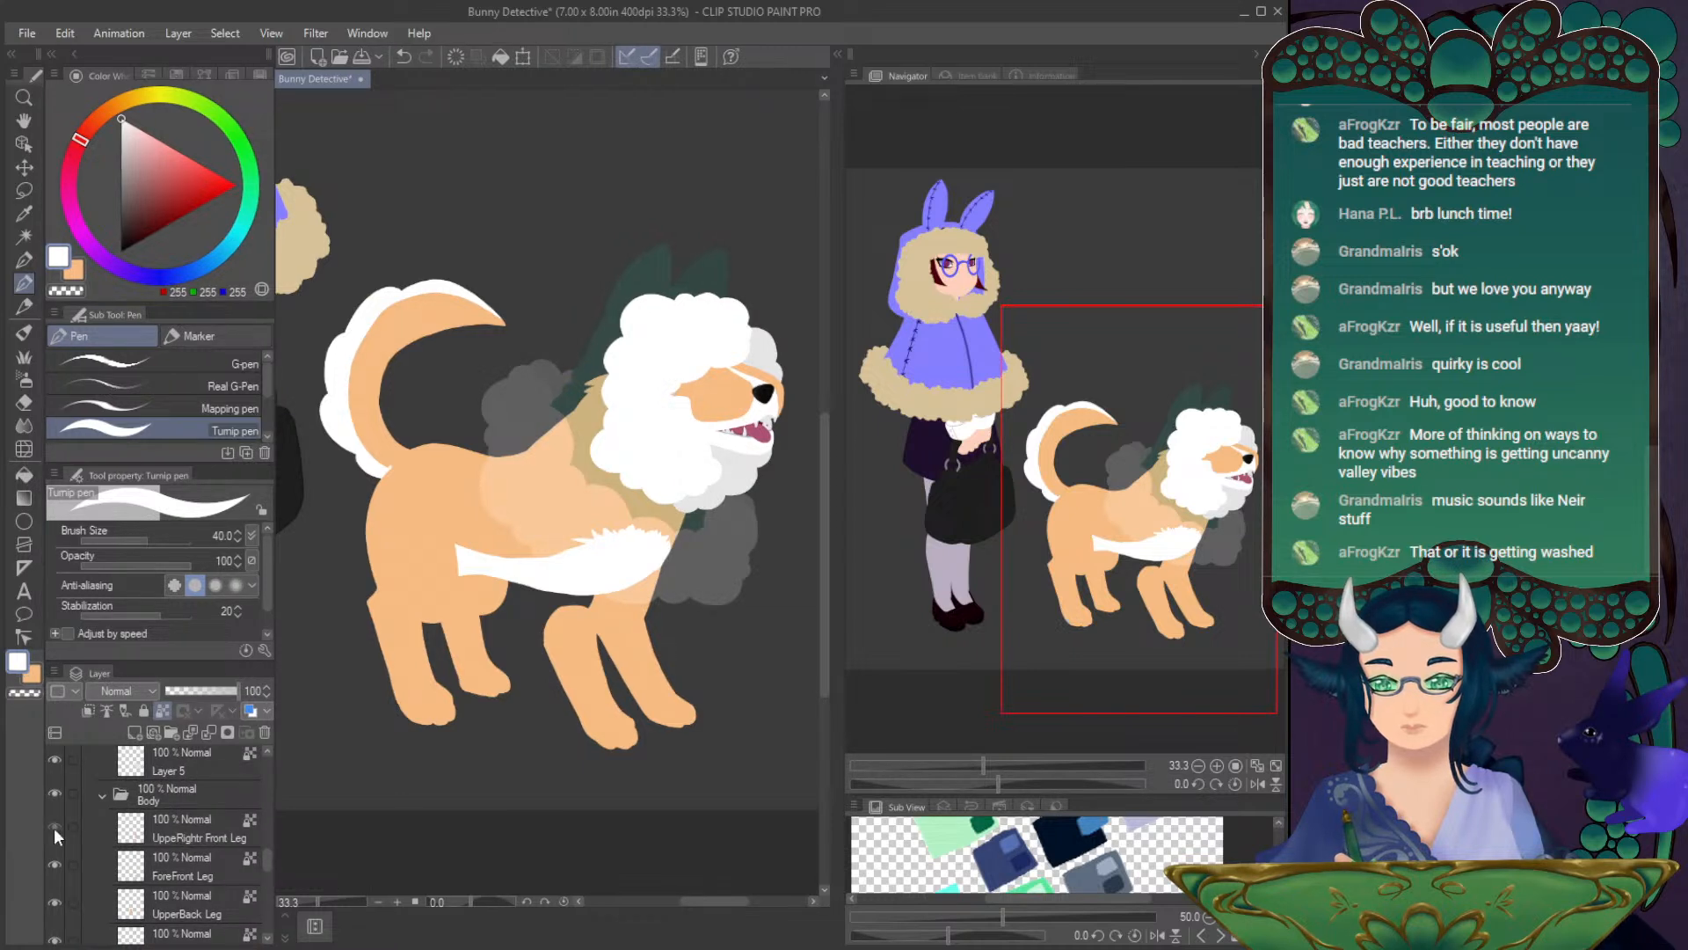
# - Paint the near front leg white on the UppeRightr Front Leg and ForeFront Leg layers using the Draw tool at brush size 211.4
pyautogui.click(179, 837)
pyautogui.click(25, 262)
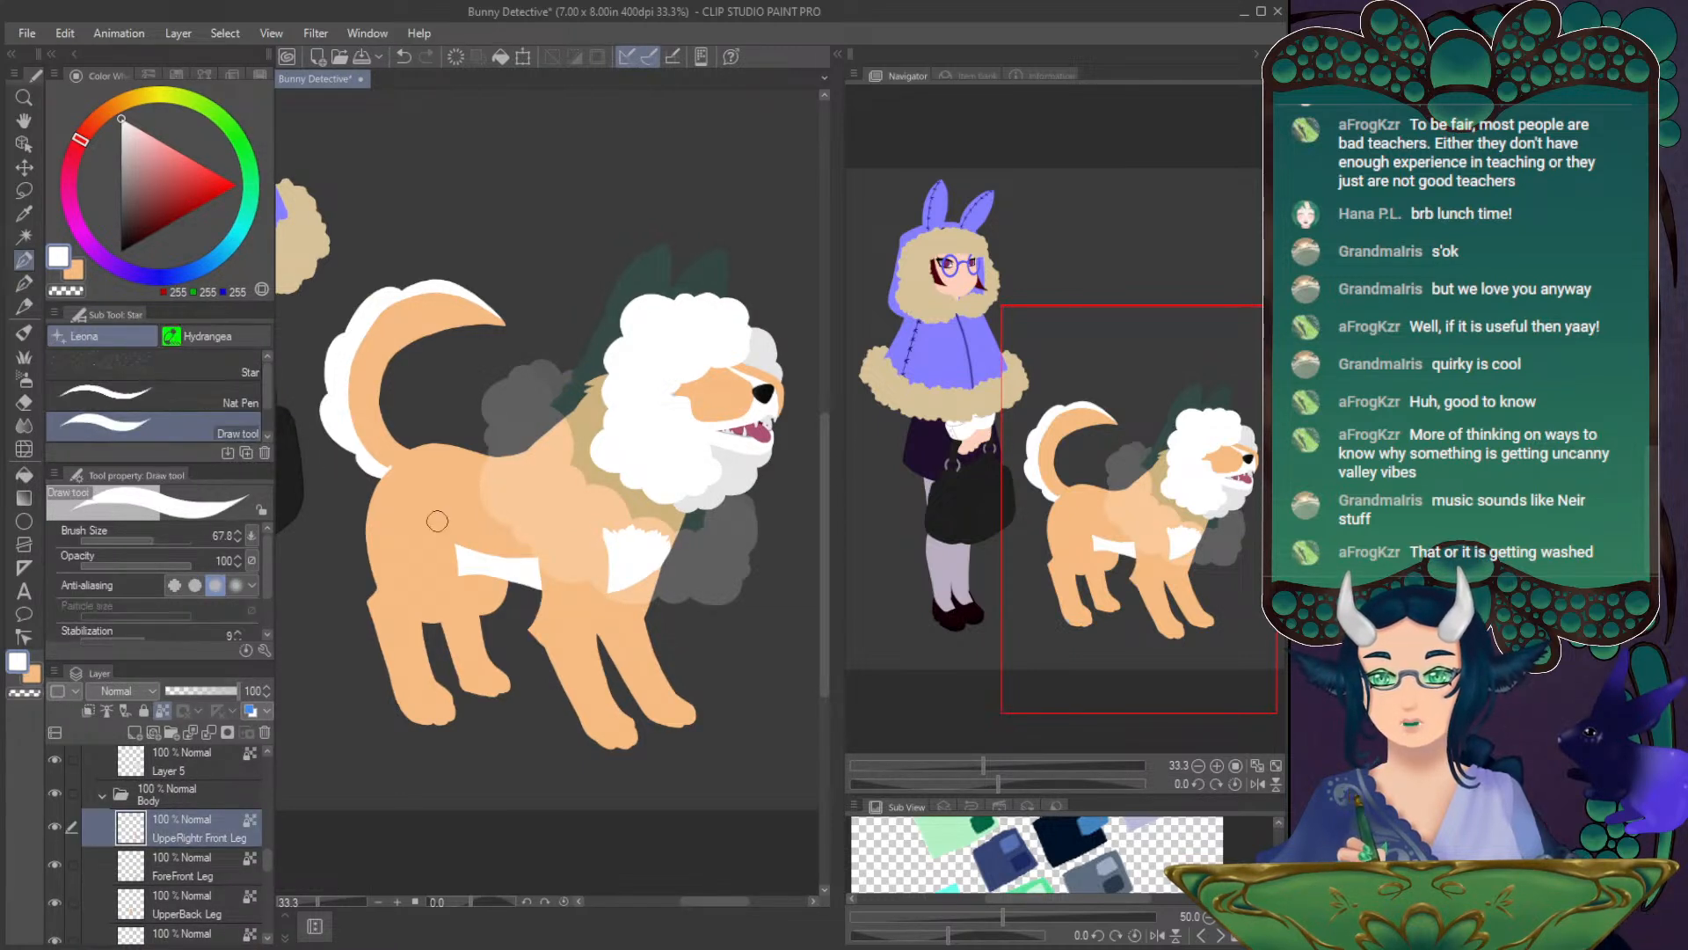
pyautogui.moveTo(565, 538)
pyautogui.mouseDown()
pyautogui.moveTo(547, 621)
pyautogui.moveTo(618, 695)
pyautogui.mouseUp()
pyautogui.click(185, 870)
pyautogui.moveTo(562, 559)
pyautogui.mouseDown()
pyautogui.moveTo(615, 747)
pyautogui.moveTo(540, 630)
pyautogui.moveTo(550, 700)
pyautogui.moveTo(647, 729)
pyautogui.mouseUp()
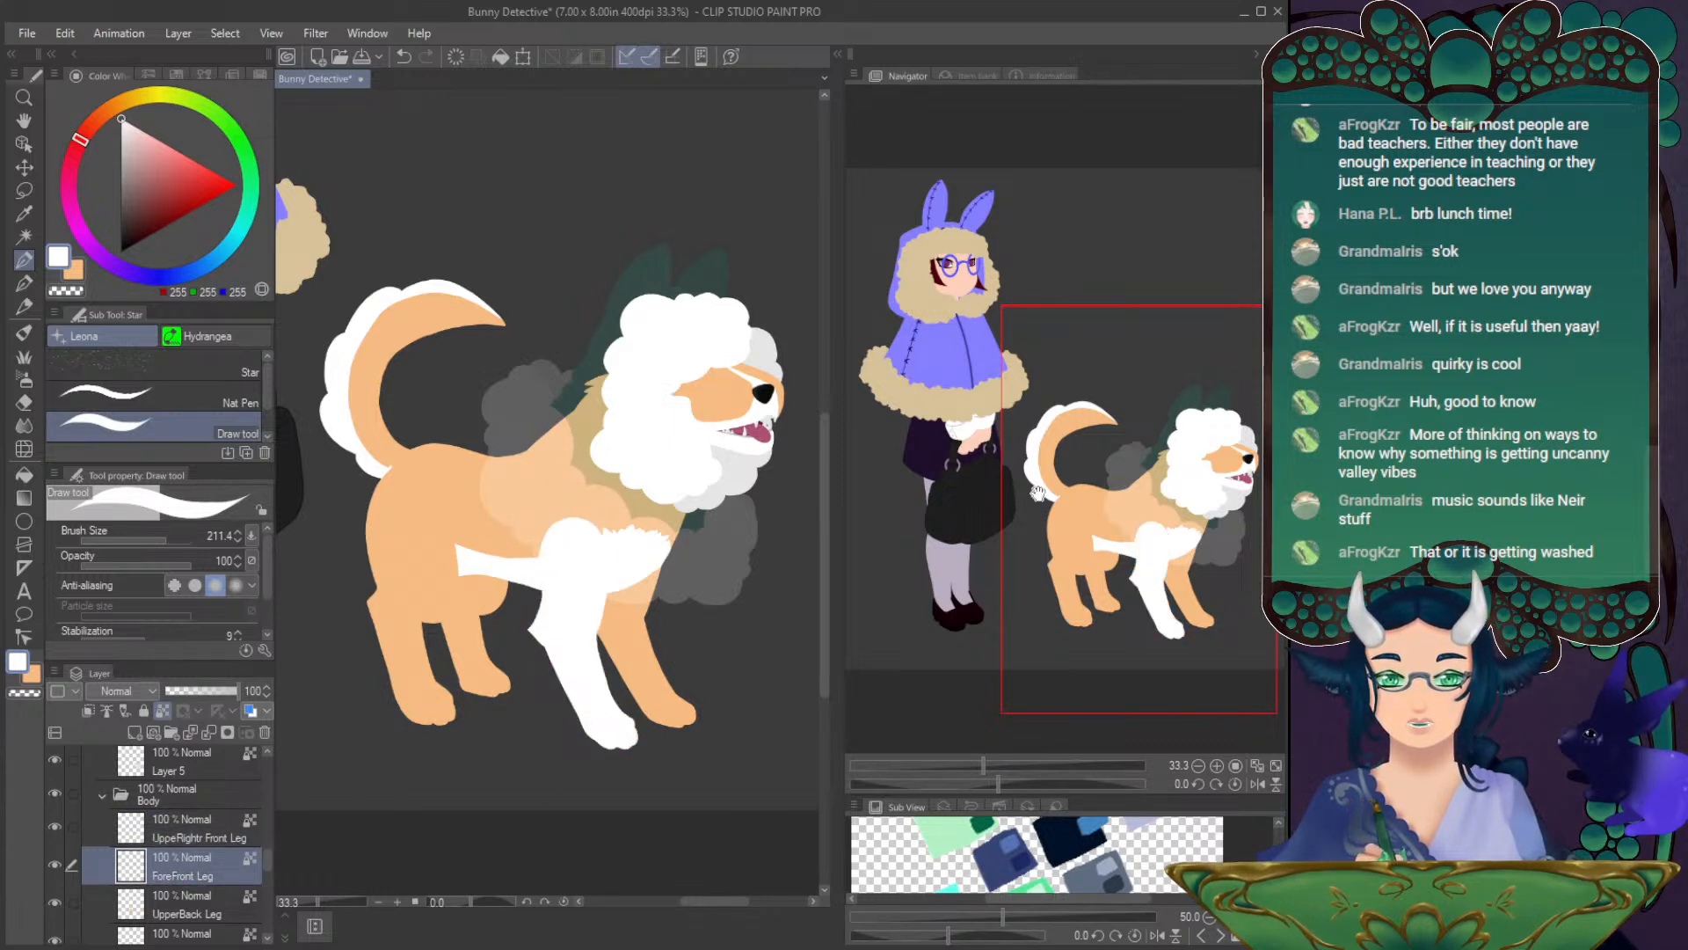
pyautogui.moveTo(1153, 488); pyautogui.dragTo(1167, 505)
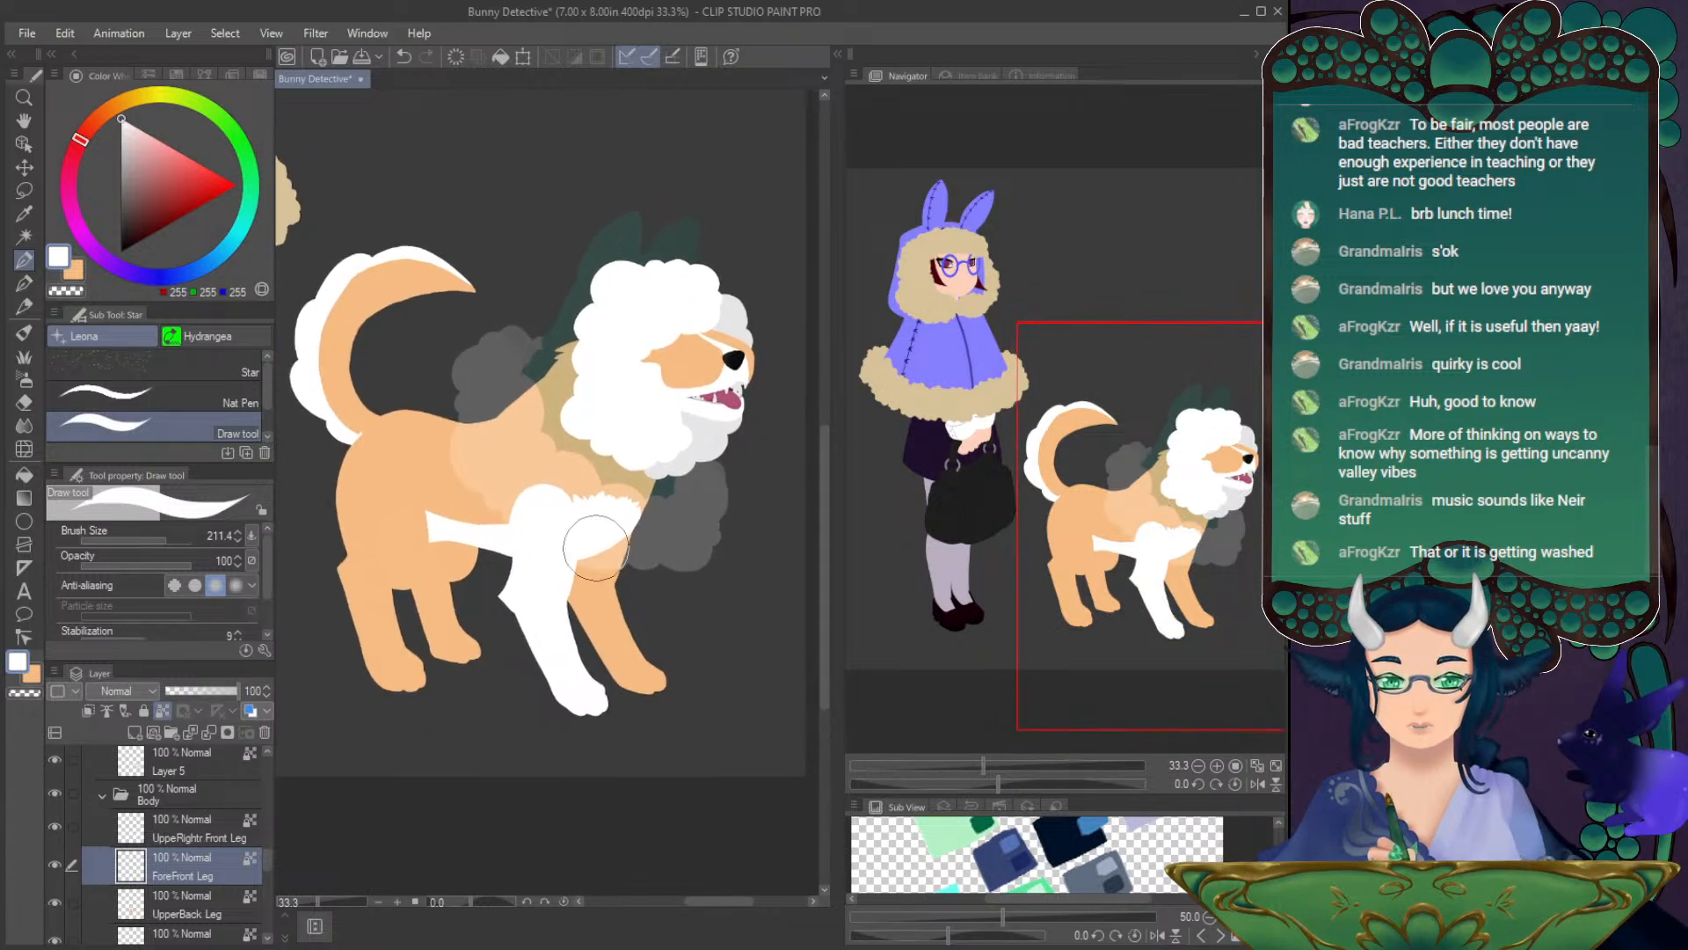
# - Paint jagged orange fur strokes over the shoulder on the UppeRightr Front Leg layer with the Turnip pen, mirroring the canvas while working
pyautogui.press('x')
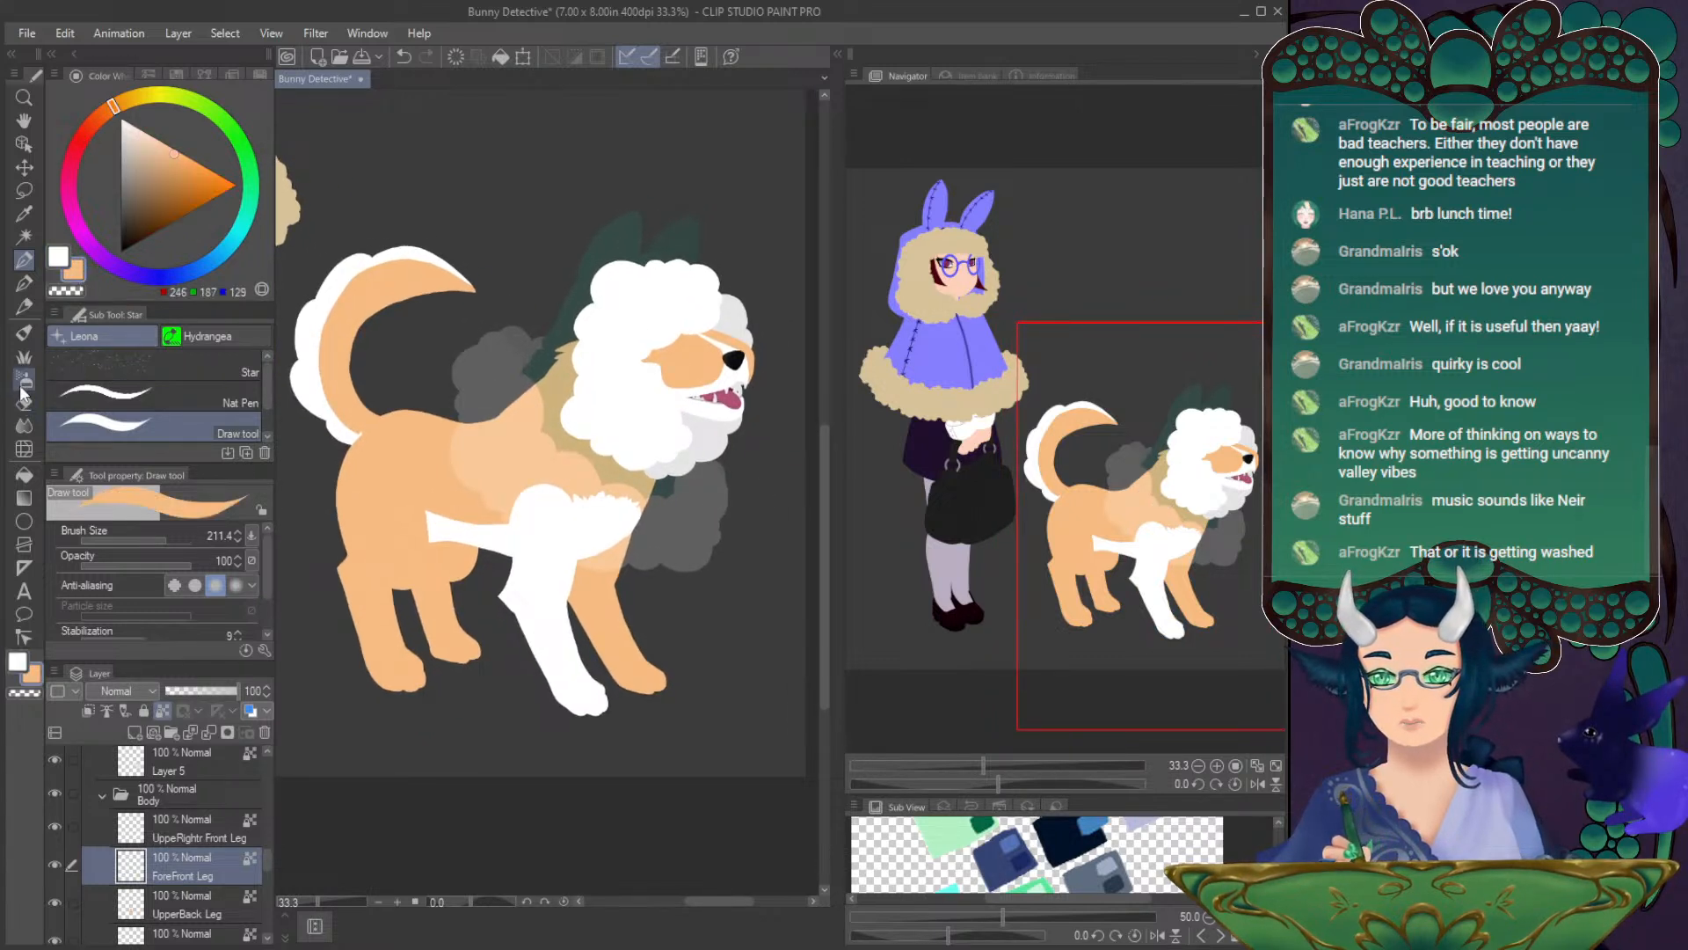
pyautogui.click(26, 285)
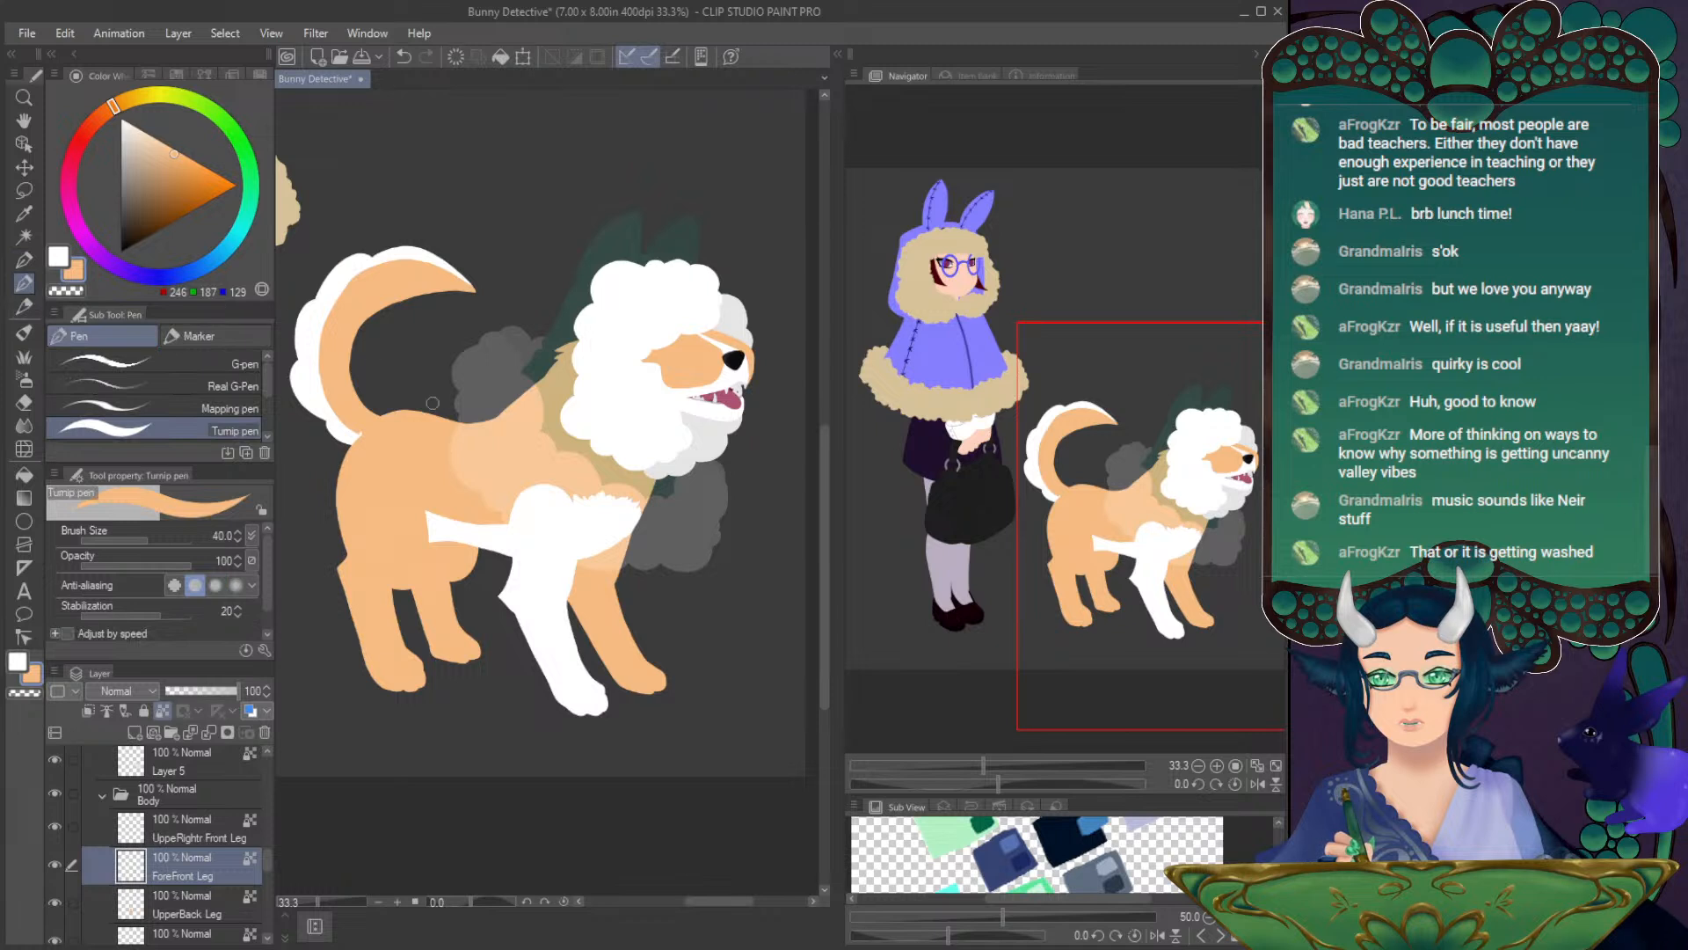
pyautogui.keyDown('ctrl'); pyautogui.keyDown('shift'); pyautogui.click(549, 486); pyautogui.keyUp('shift'); pyautogui.keyUp('ctrl')
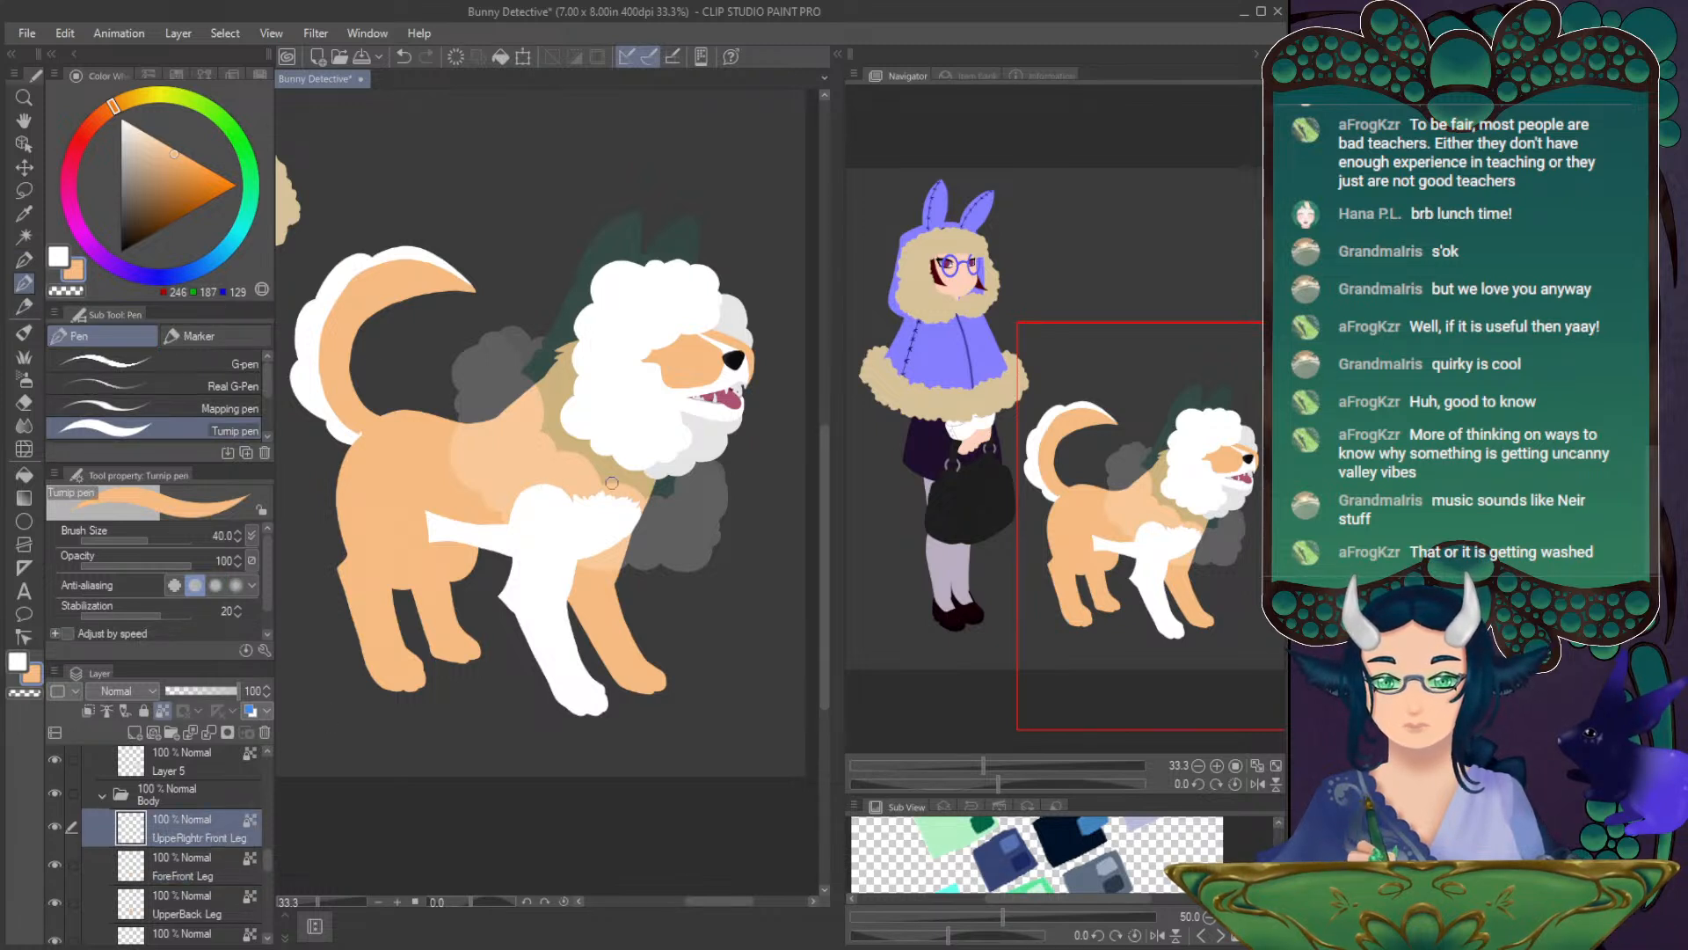
pyautogui.hotkey('ctrl', 'z')
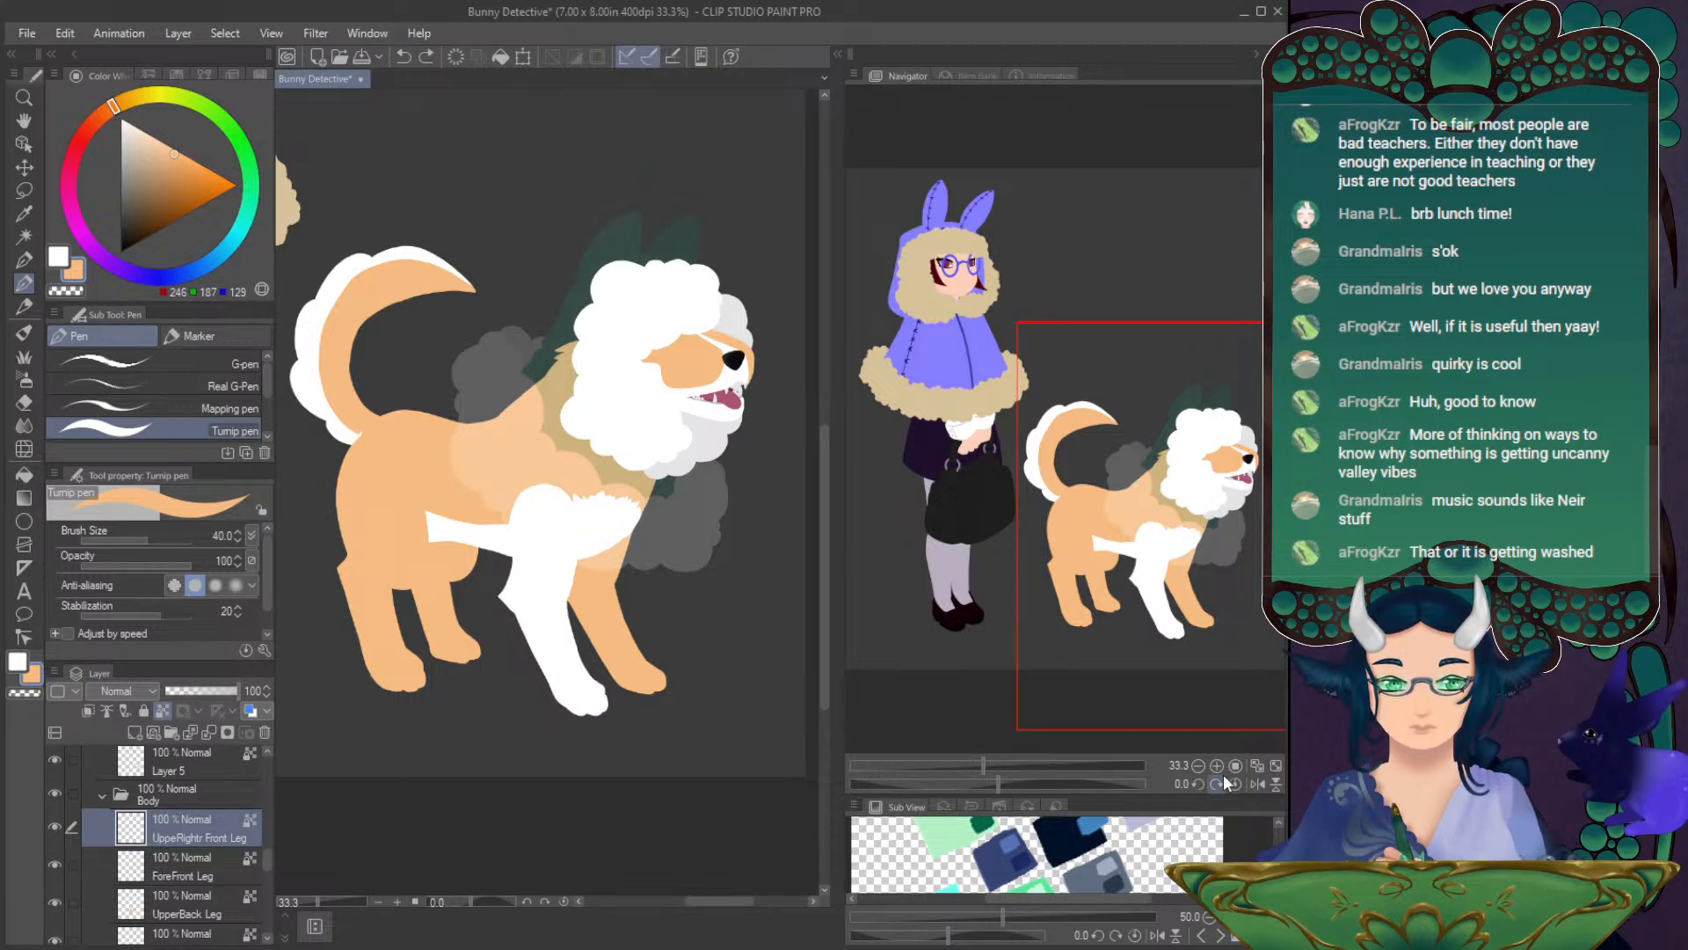
pyautogui.click(1257, 784)
pyautogui.moveTo(546, 472); pyautogui.dragTo(551, 475)
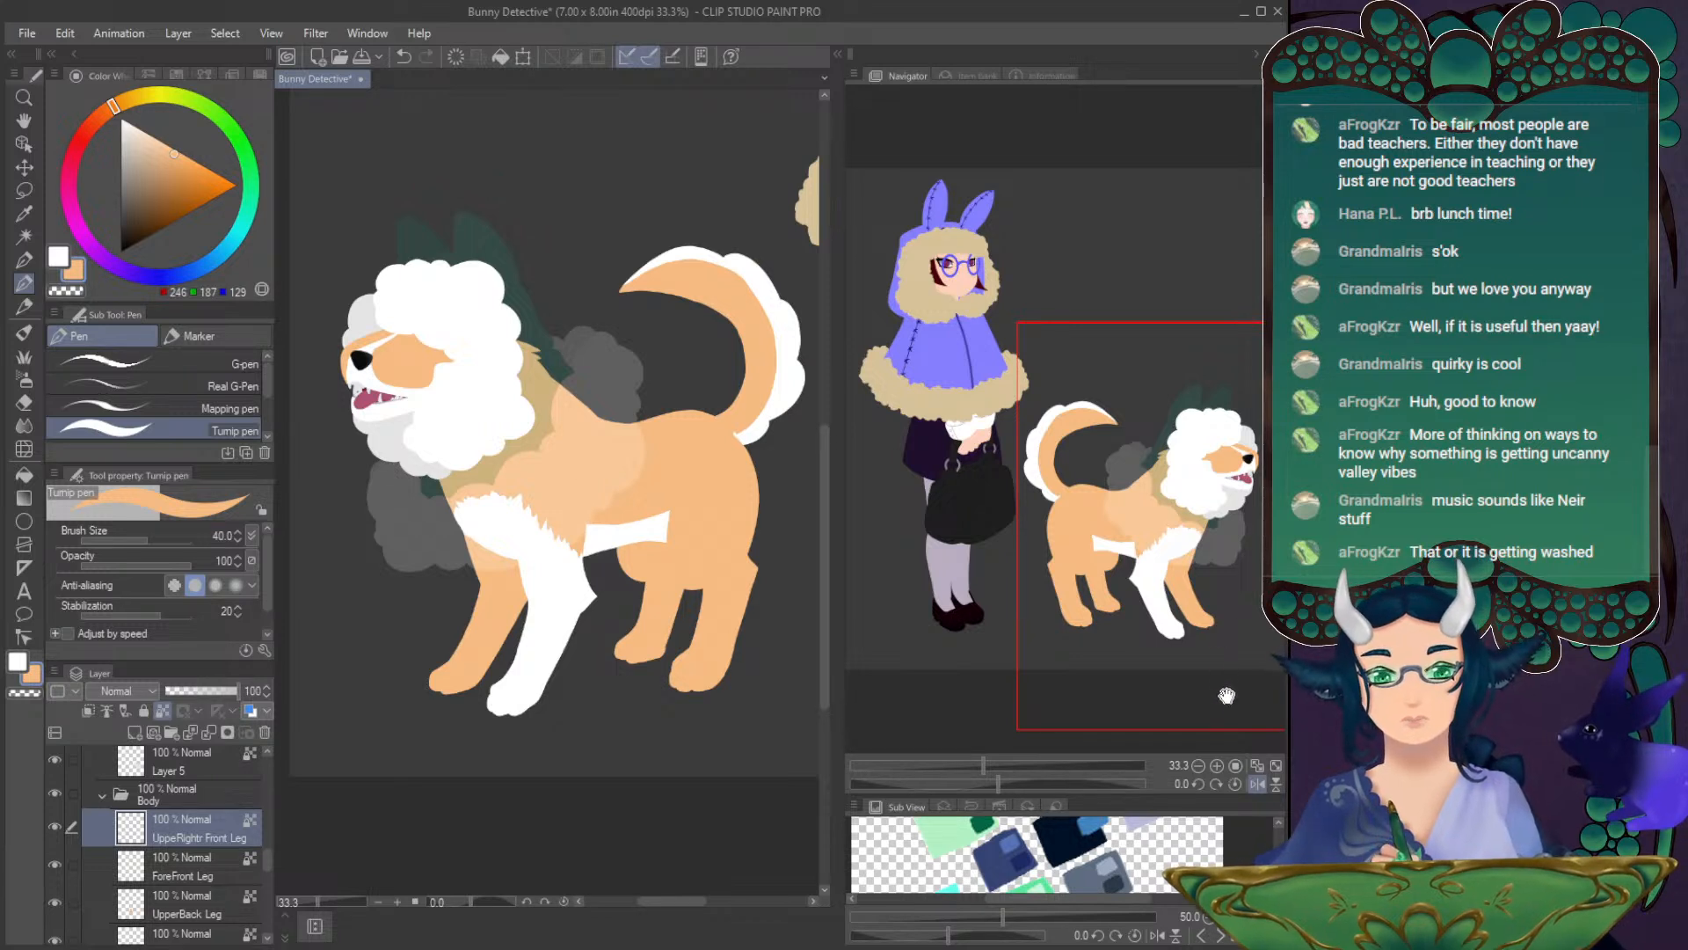
pyautogui.click(1256, 782)
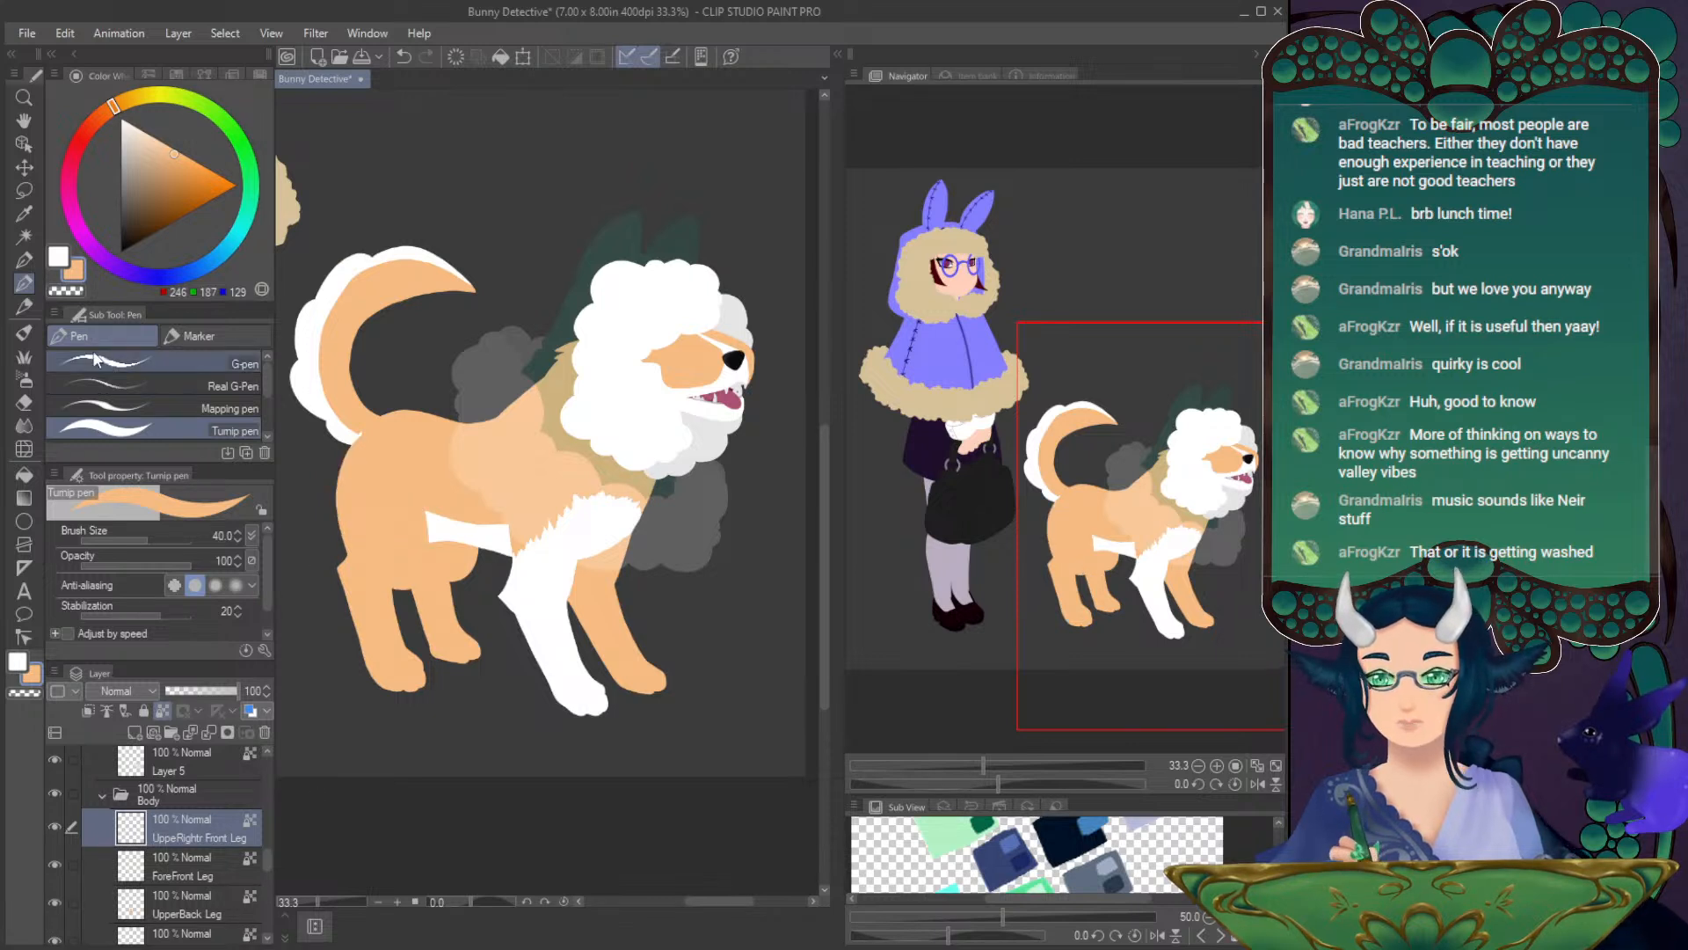
# - Switch back to white with the Draw tool and paint the thigh white on the UpperBack Leg layer
pyautogui.click(58, 256)
pyautogui.click(23, 261)
pyautogui.moveTo(1116, 470); pyautogui.dragTo(1084, 479)
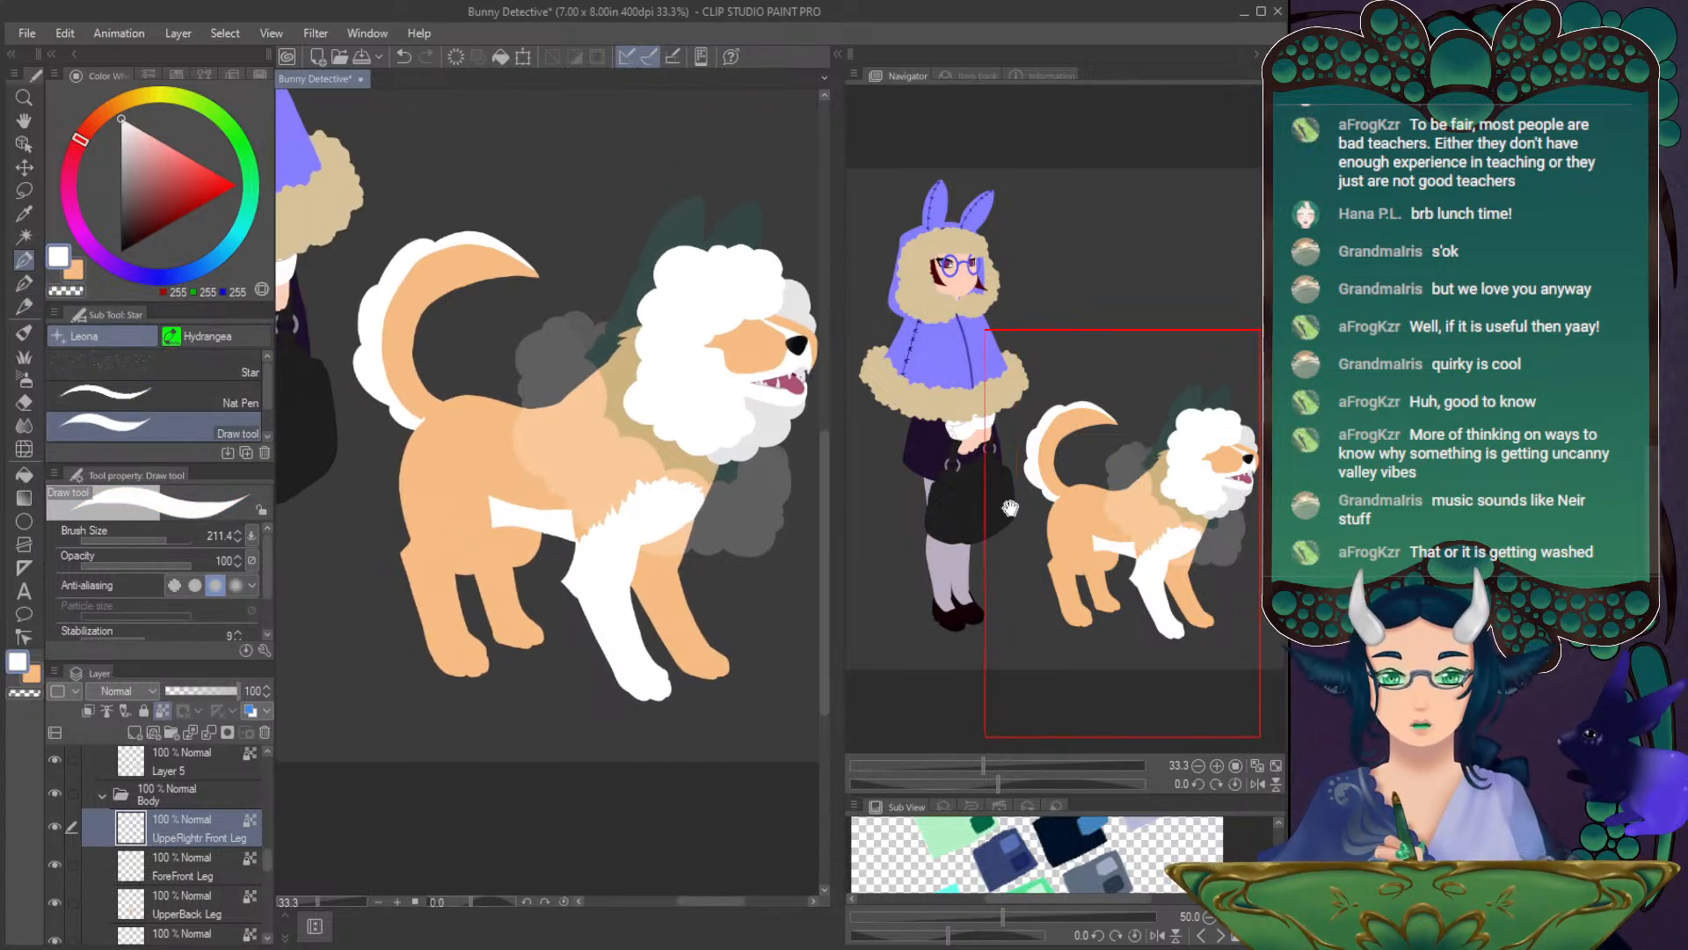
pyautogui.scroll(-2, 267, 859)
pyautogui.click(192, 858)
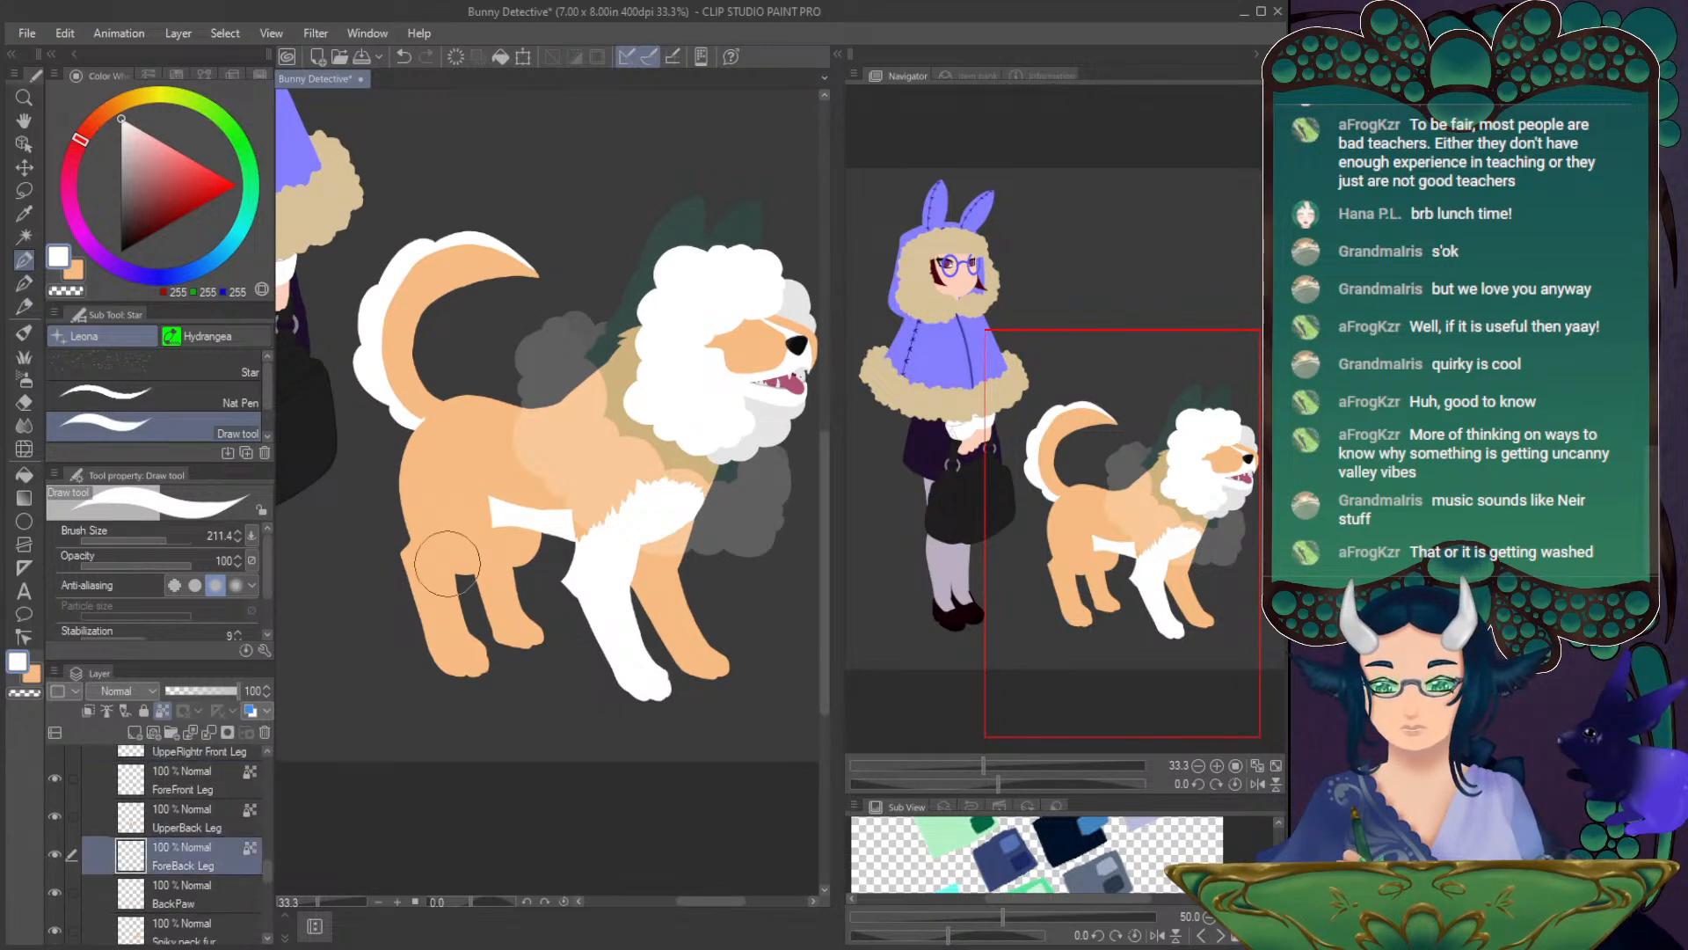
pyautogui.click(197, 827)
pyautogui.moveTo(453, 435)
pyautogui.mouseDown()
pyautogui.moveTo(426, 511)
pyautogui.moveTo(401, 514)
pyautogui.moveTo(419, 475)
pyautogui.moveTo(498, 525)
pyautogui.moveTo(452, 441)
pyautogui.moveTo(400, 441)
pyautogui.moveTo(387, 510)
pyautogui.mouseUp()
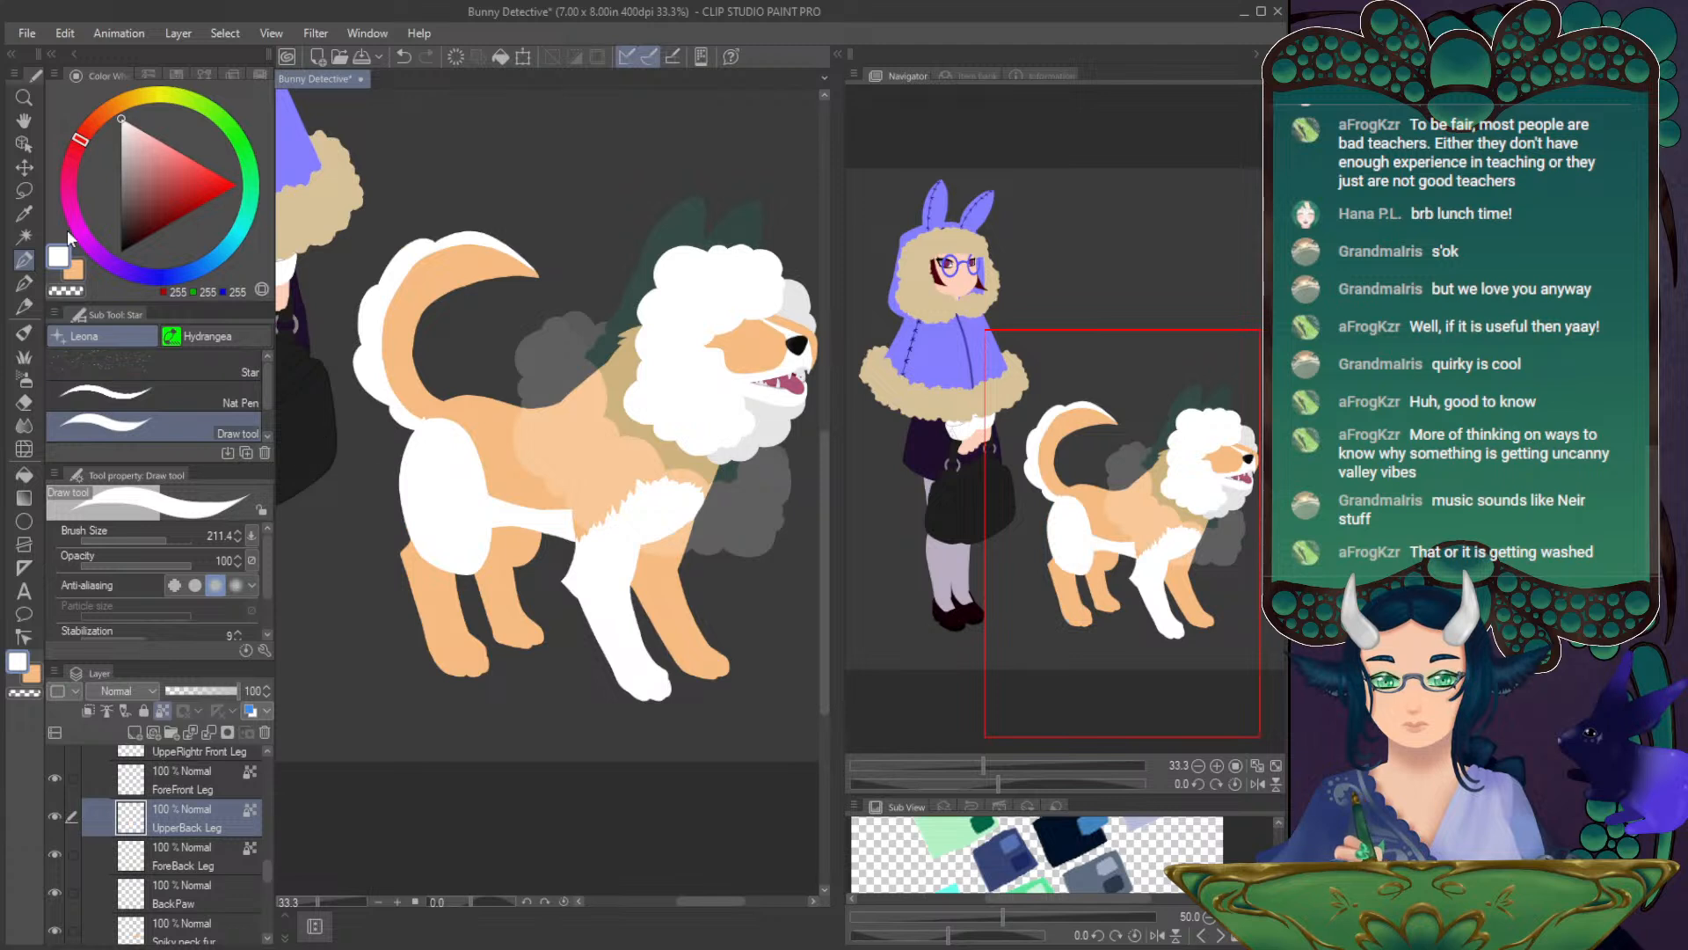
pyautogui.click(24, 167)
pyautogui.moveTo(490, 519); pyautogui.dragTo(411, 576)
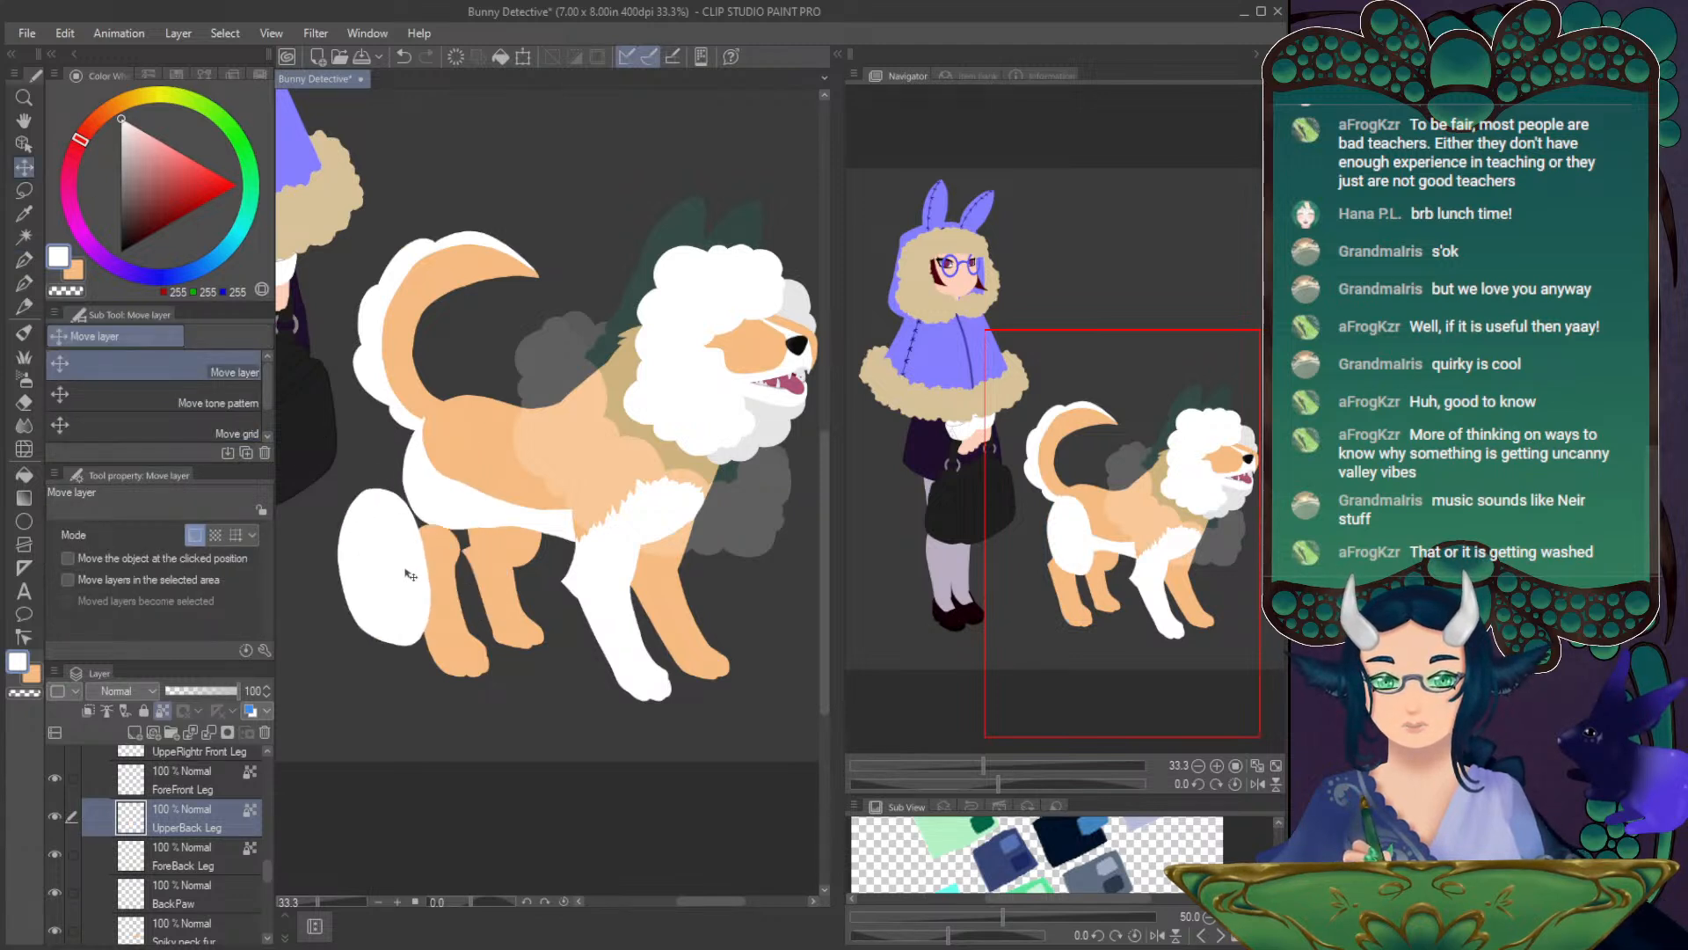
pyautogui.hotkey('ctrl', 'z')
# - Paint the near lower hind leg white on the ForeBack Leg layer with the Draw tool at brush size 211.4
pyautogui.click(197, 862)
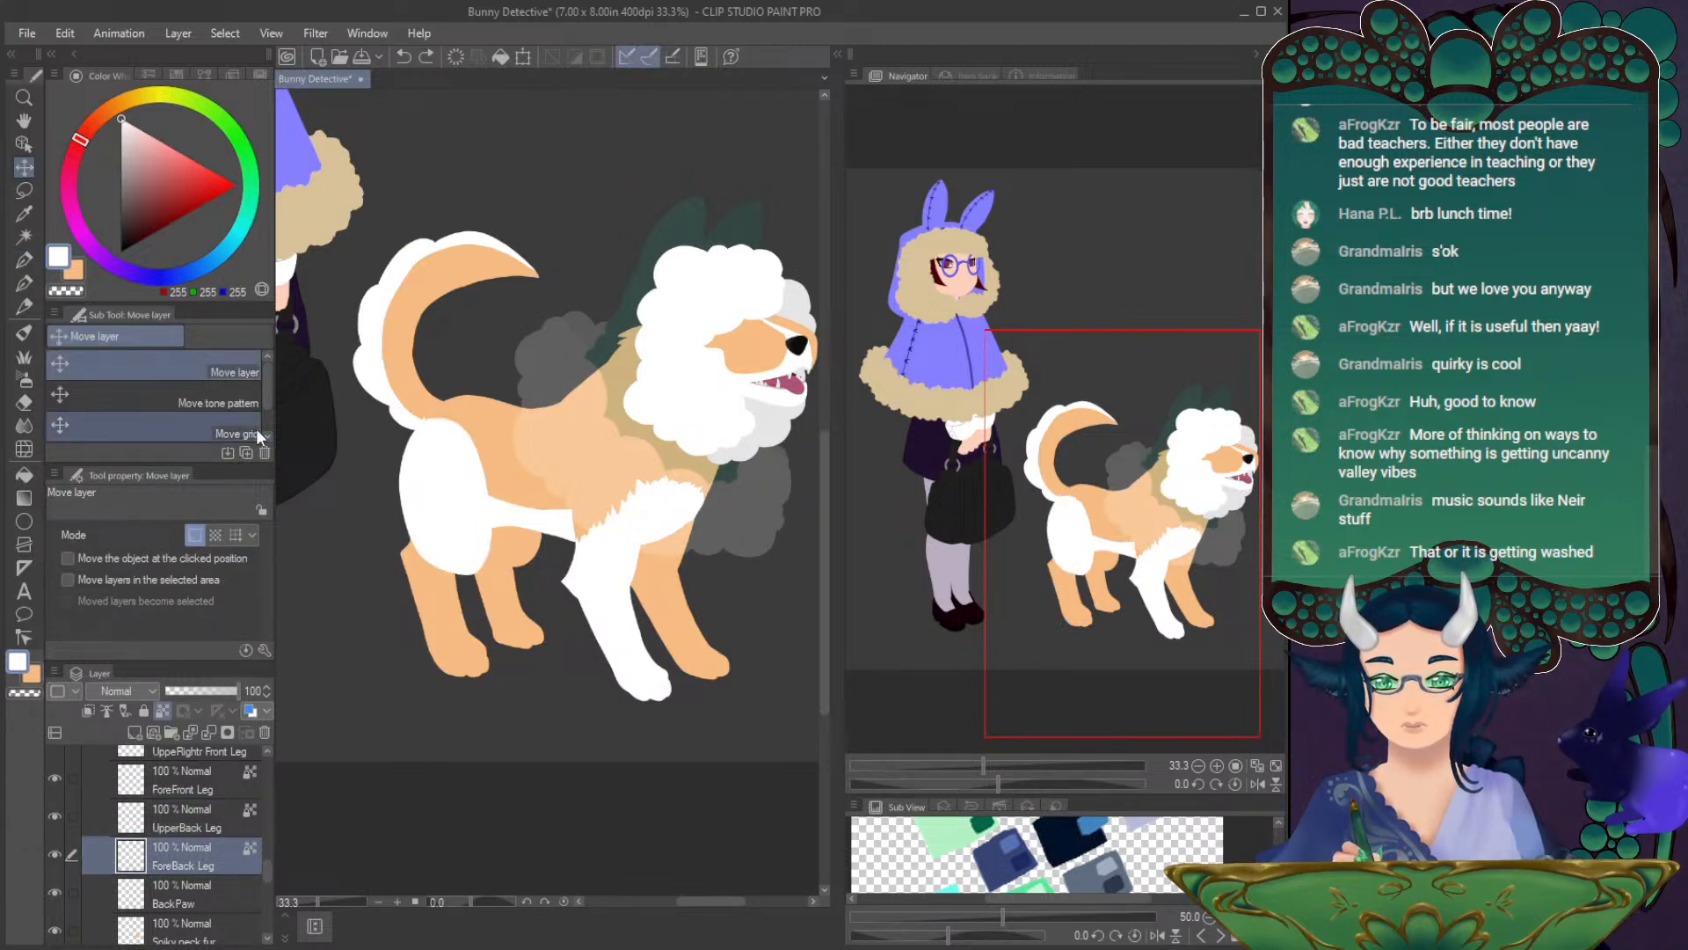
pyautogui.click(27, 258)
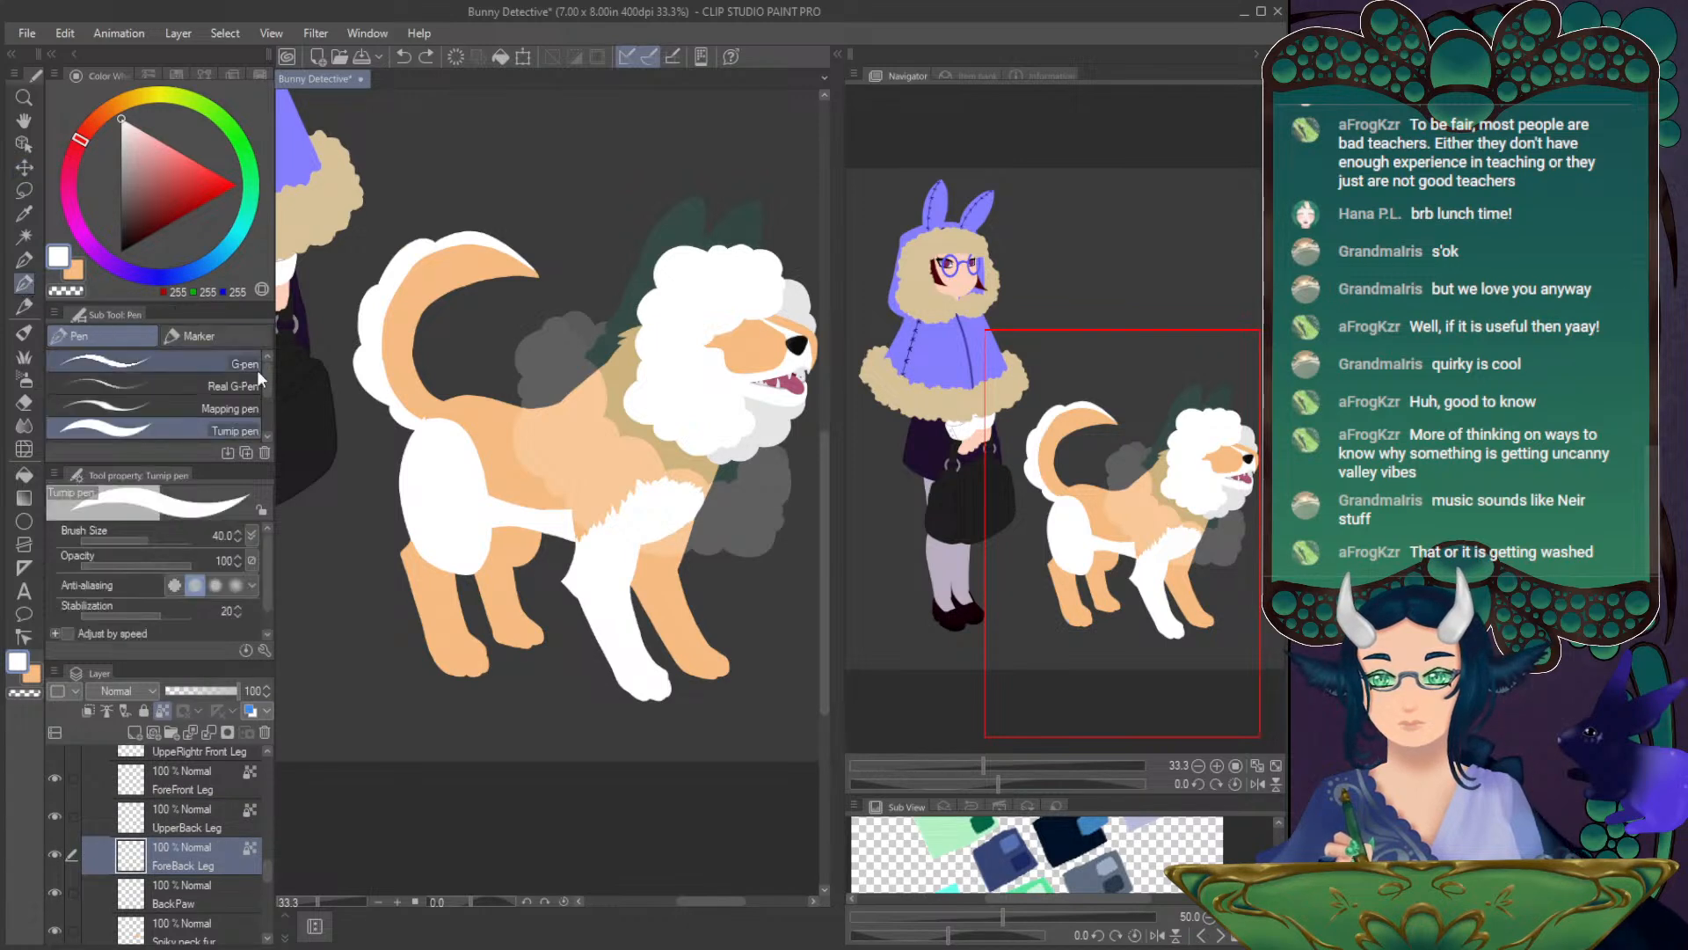
pyautogui.click(31, 257)
pyautogui.moveTo(445, 632)
pyautogui.mouseDown()
pyautogui.moveTo(427, 616)
pyautogui.moveTo(477, 657)
pyautogui.mouseUp()
# - Select the BackPaw layer, undo the stray white stroke, and lock the layer's transparent pixels
pyautogui.click(193, 904)
pyautogui.hotkey('ctrl', 'z')
pyautogui.click(162, 710)
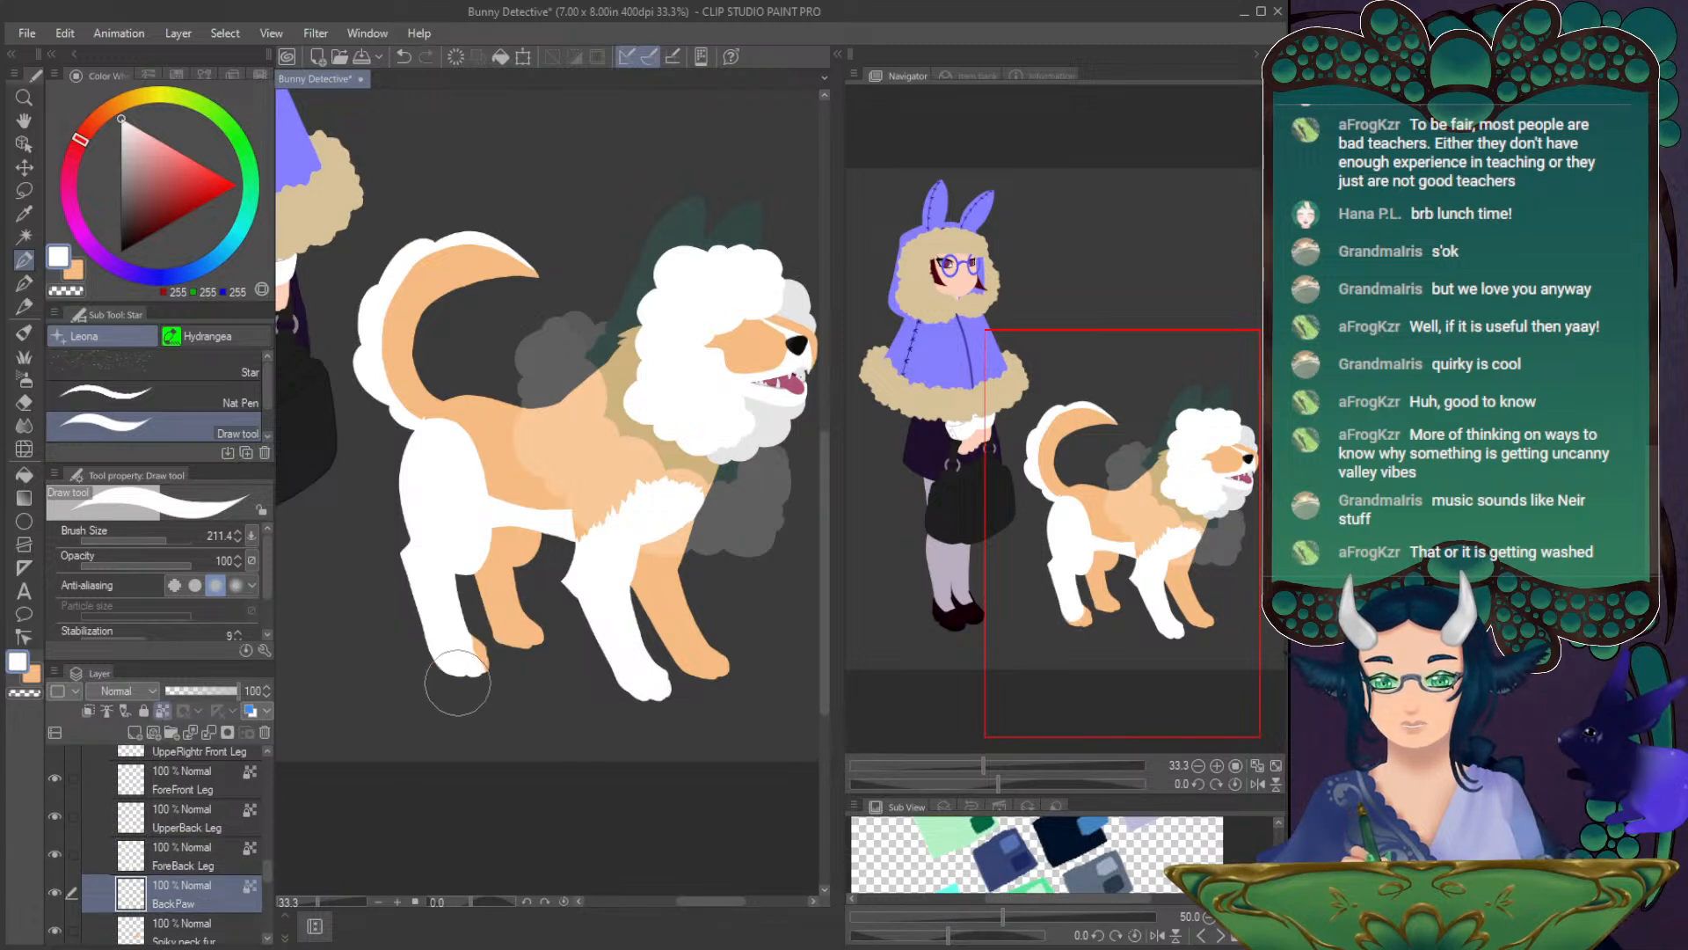
# - Paint the near thigh on the UpperBack Leg layer with the sampled body orange using the Turnip pen at size 40
pyautogui.click(193, 826)
pyautogui.keyDown('alt'); pyautogui.click(500, 402); pyautogui.keyUp('alt')
pyautogui.press('p')
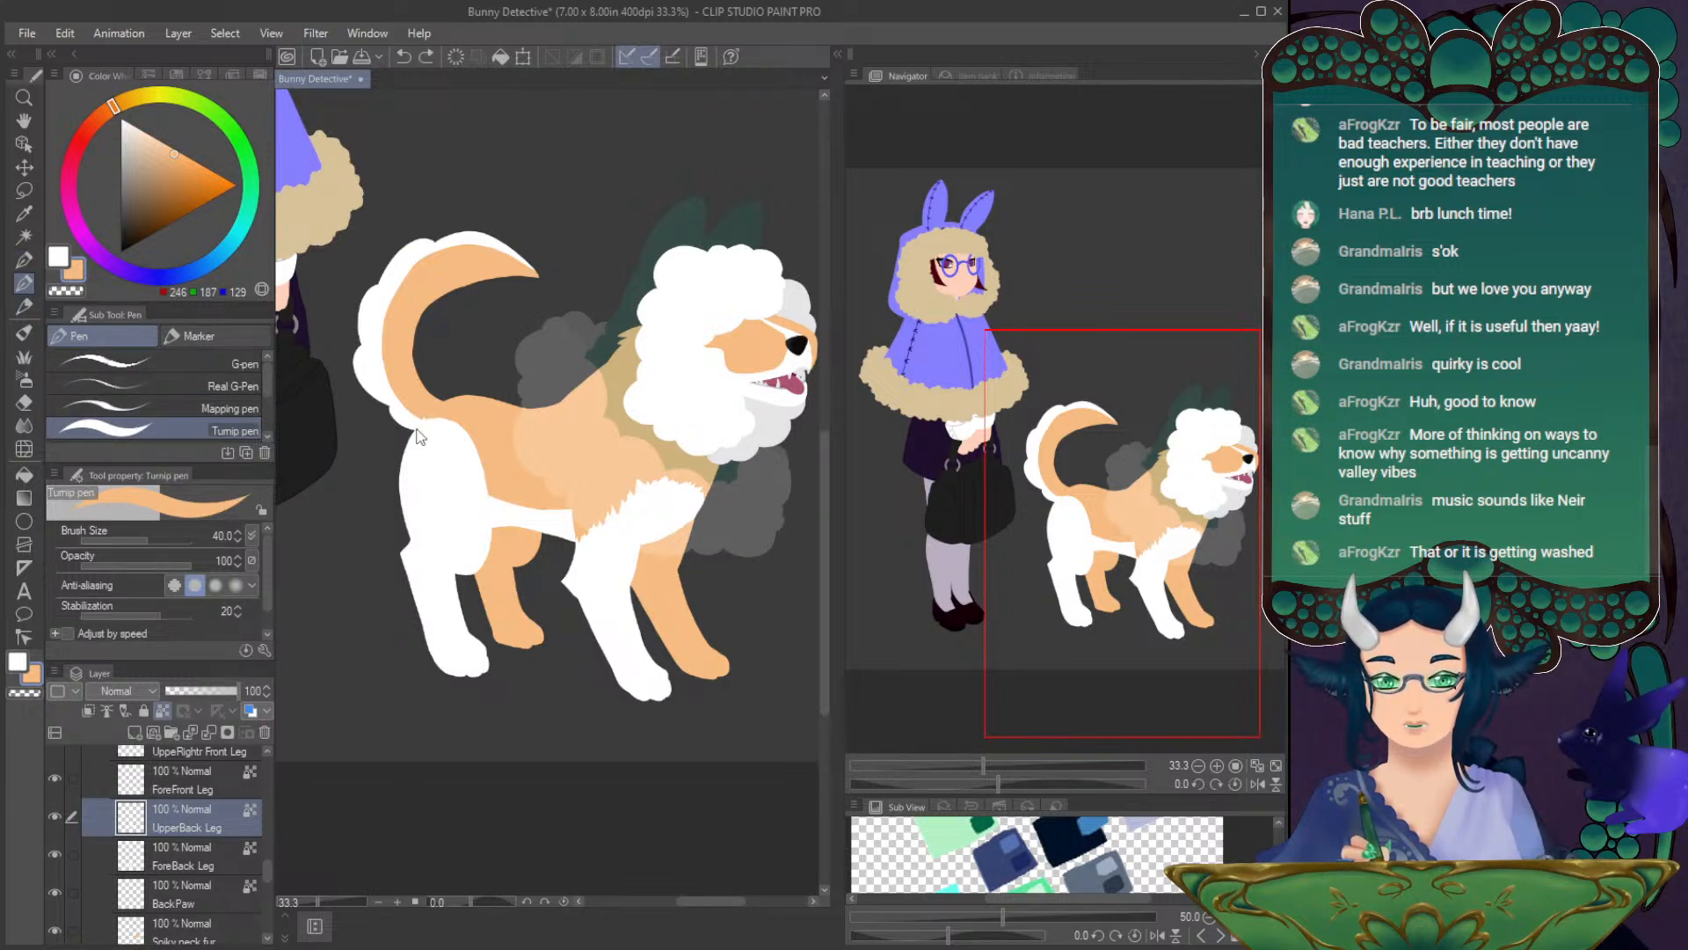
pyautogui.moveTo(398, 498)
pyautogui.mouseDown()
pyautogui.moveTo(417, 432)
pyautogui.moveTo(408, 524)
pyautogui.moveTo(435, 411)
pyautogui.moveTo(411, 503)
pyautogui.mouseUp()
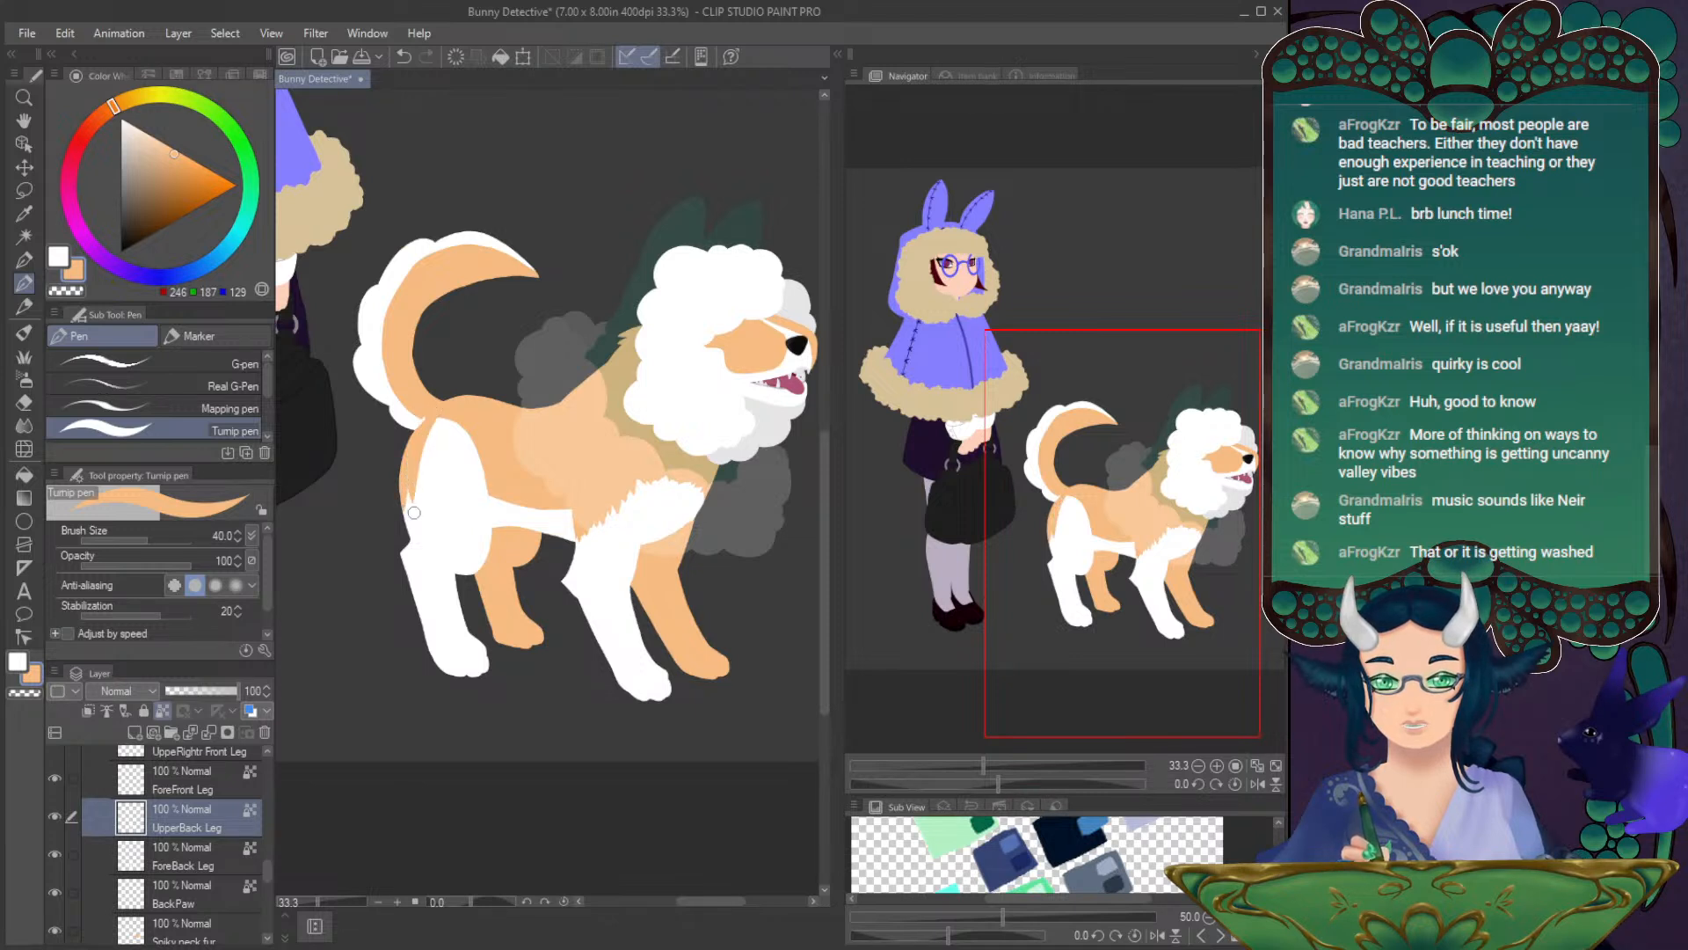
pyautogui.moveTo(415, 438); pyautogui.dragTo(409, 528)
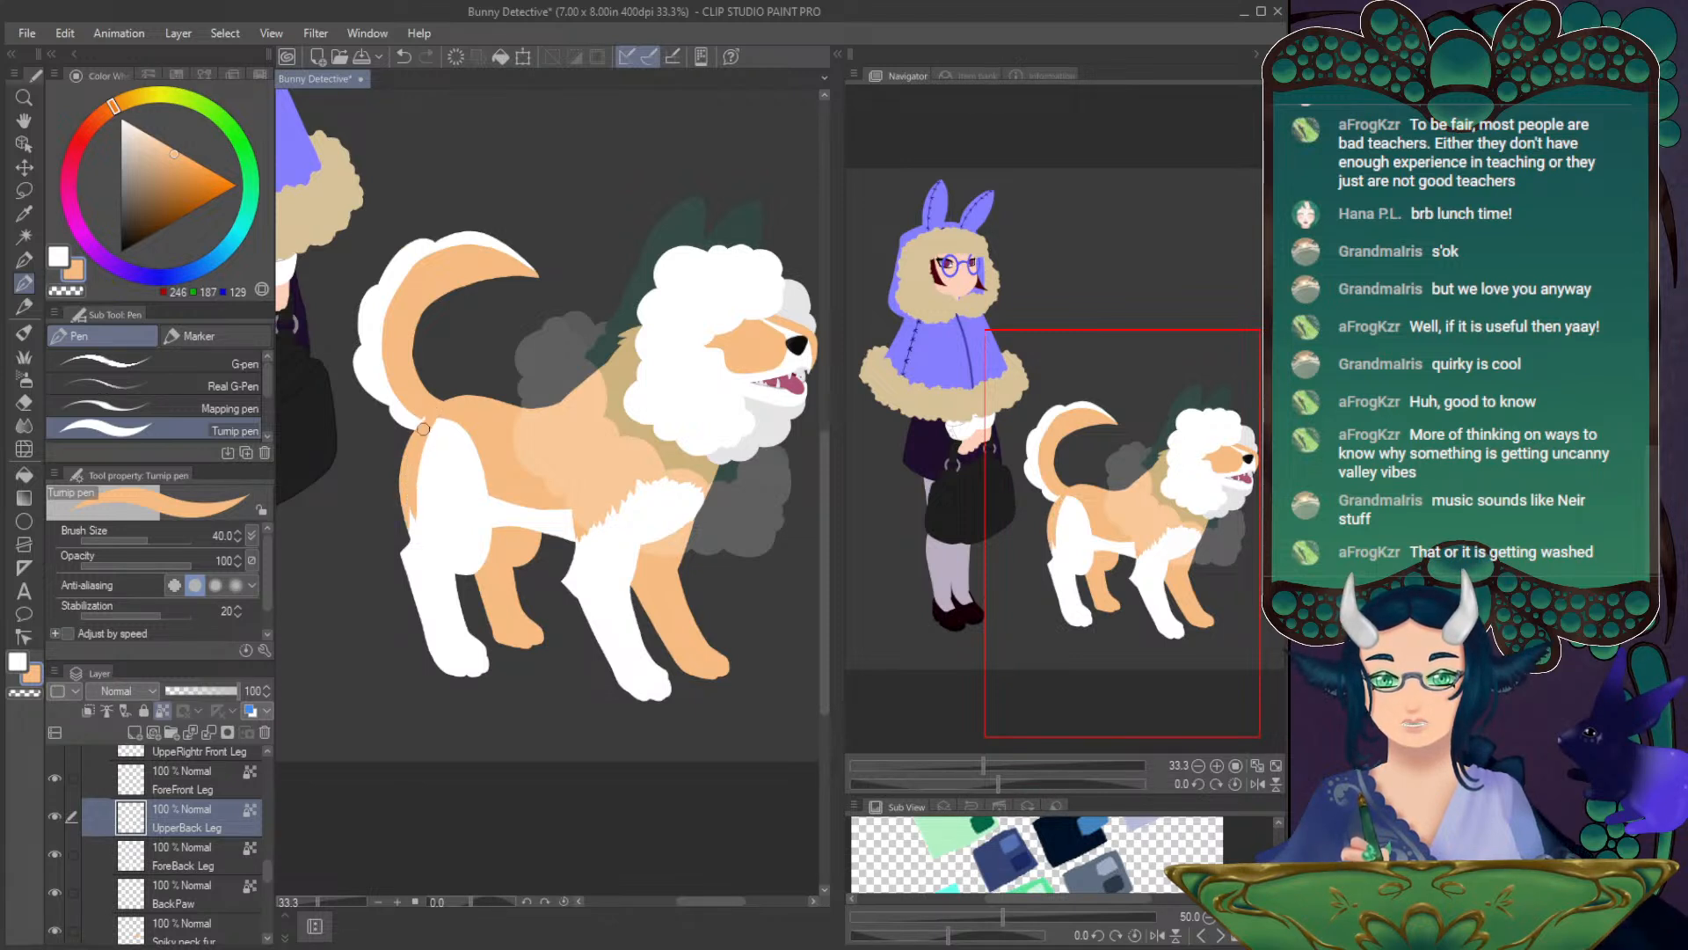
pyautogui.moveTo(424, 420)
pyautogui.mouseDown()
pyautogui.moveTo(419, 476)
pyautogui.moveTo(432, 427)
pyautogui.moveTo(436, 548)
pyautogui.mouseUp()
pyautogui.moveTo(434, 422); pyautogui.dragTo(442, 525)
pyautogui.moveTo(437, 414)
pyautogui.mouseDown()
pyautogui.moveTo(447, 532)
pyautogui.moveTo(451, 488)
pyautogui.moveTo(453, 528)
pyautogui.moveTo(454, 510)
pyautogui.mouseUp()
pyautogui.moveTo(449, 420)
pyautogui.mouseDown()
pyautogui.moveTo(461, 528)
pyautogui.moveTo(452, 512)
pyautogui.moveTo(444, 565)
pyautogui.moveTo(470, 570)
pyautogui.moveTo(464, 431)
pyautogui.mouseUp()
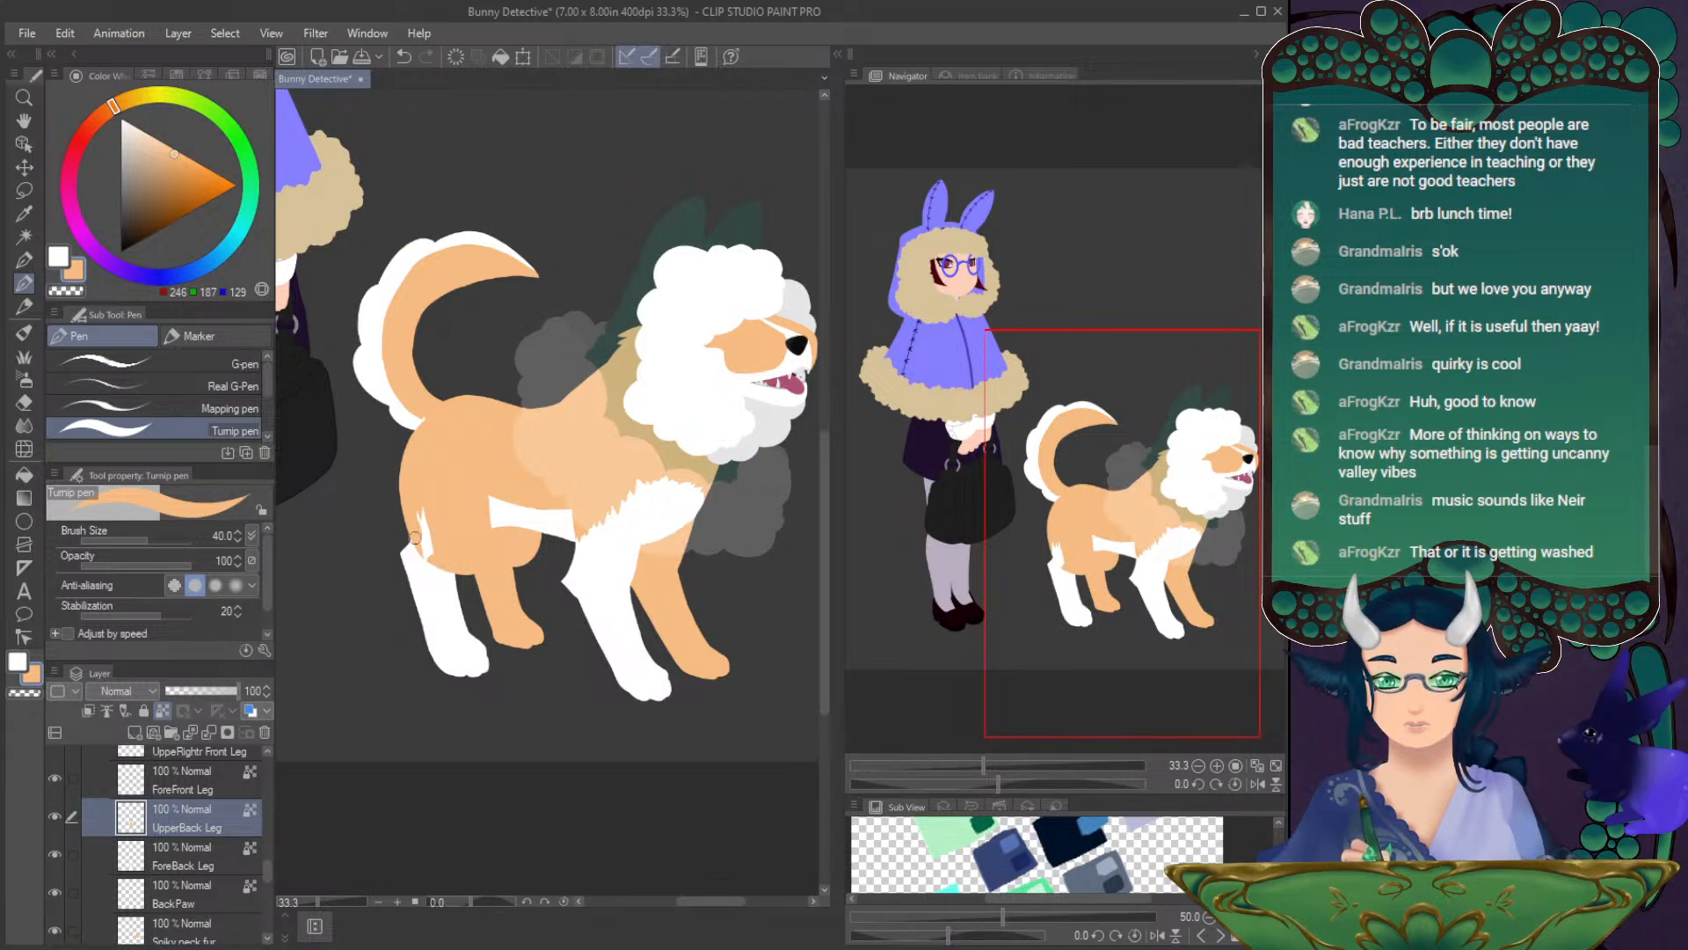
# - Switch back to white, undo the last stroke, paint jagged white fur along the thigh's rear edge, and check it by mirroring the canvas
pyautogui.press('x')
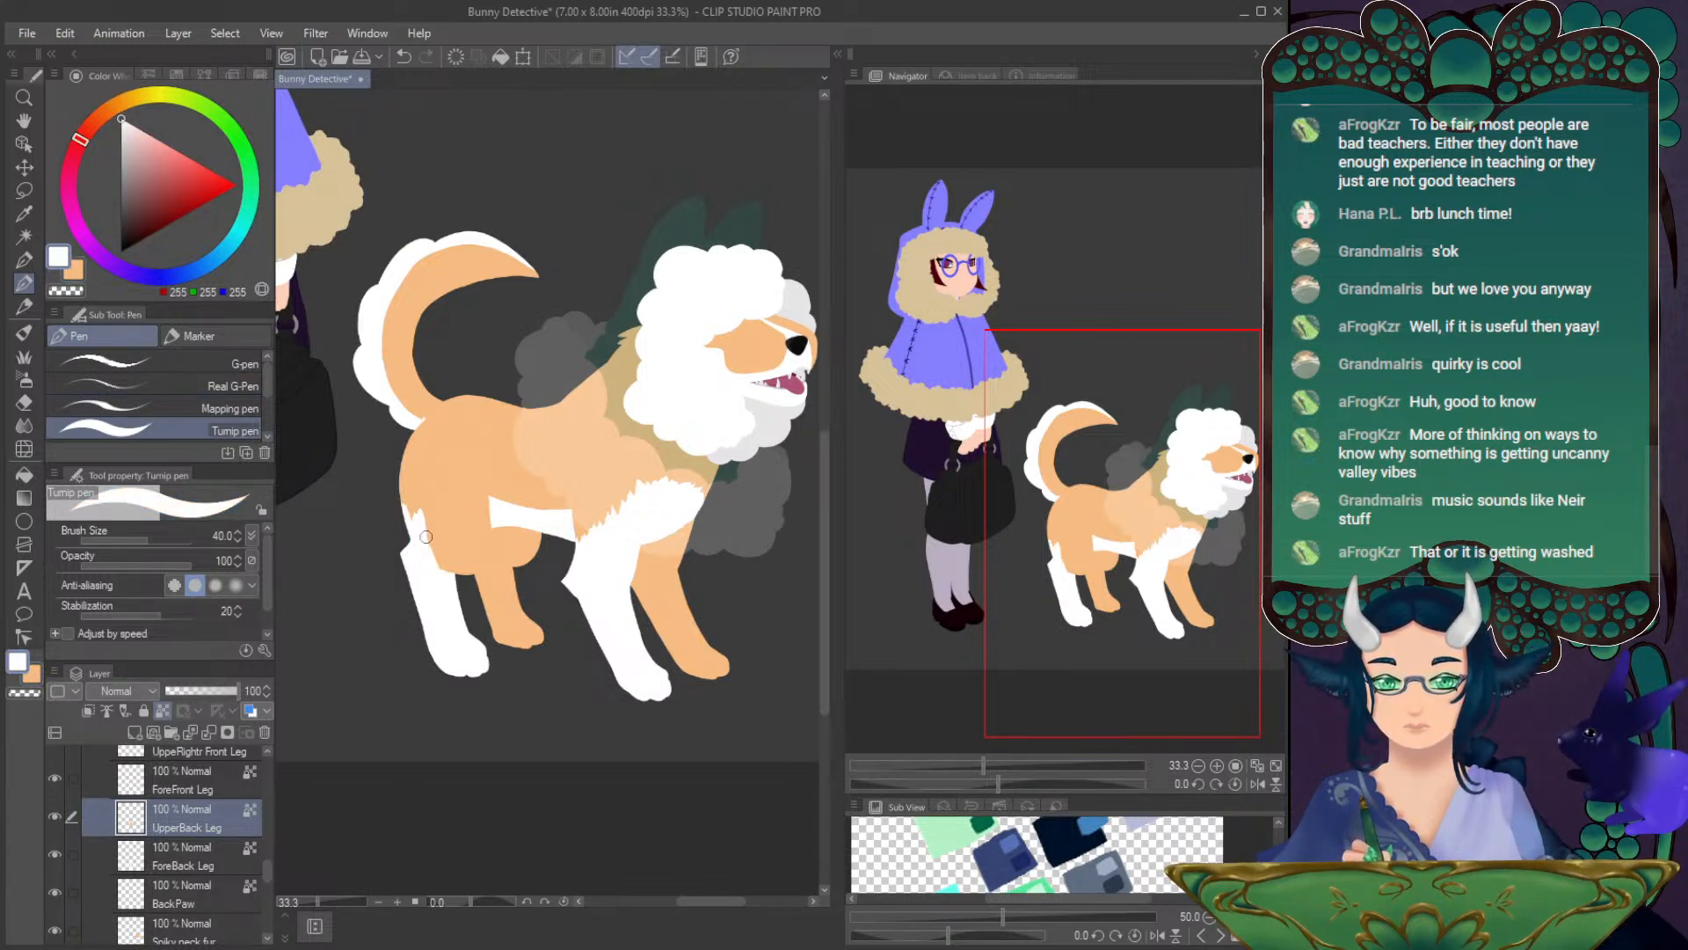
pyautogui.hotkey('ctrl', 'z')
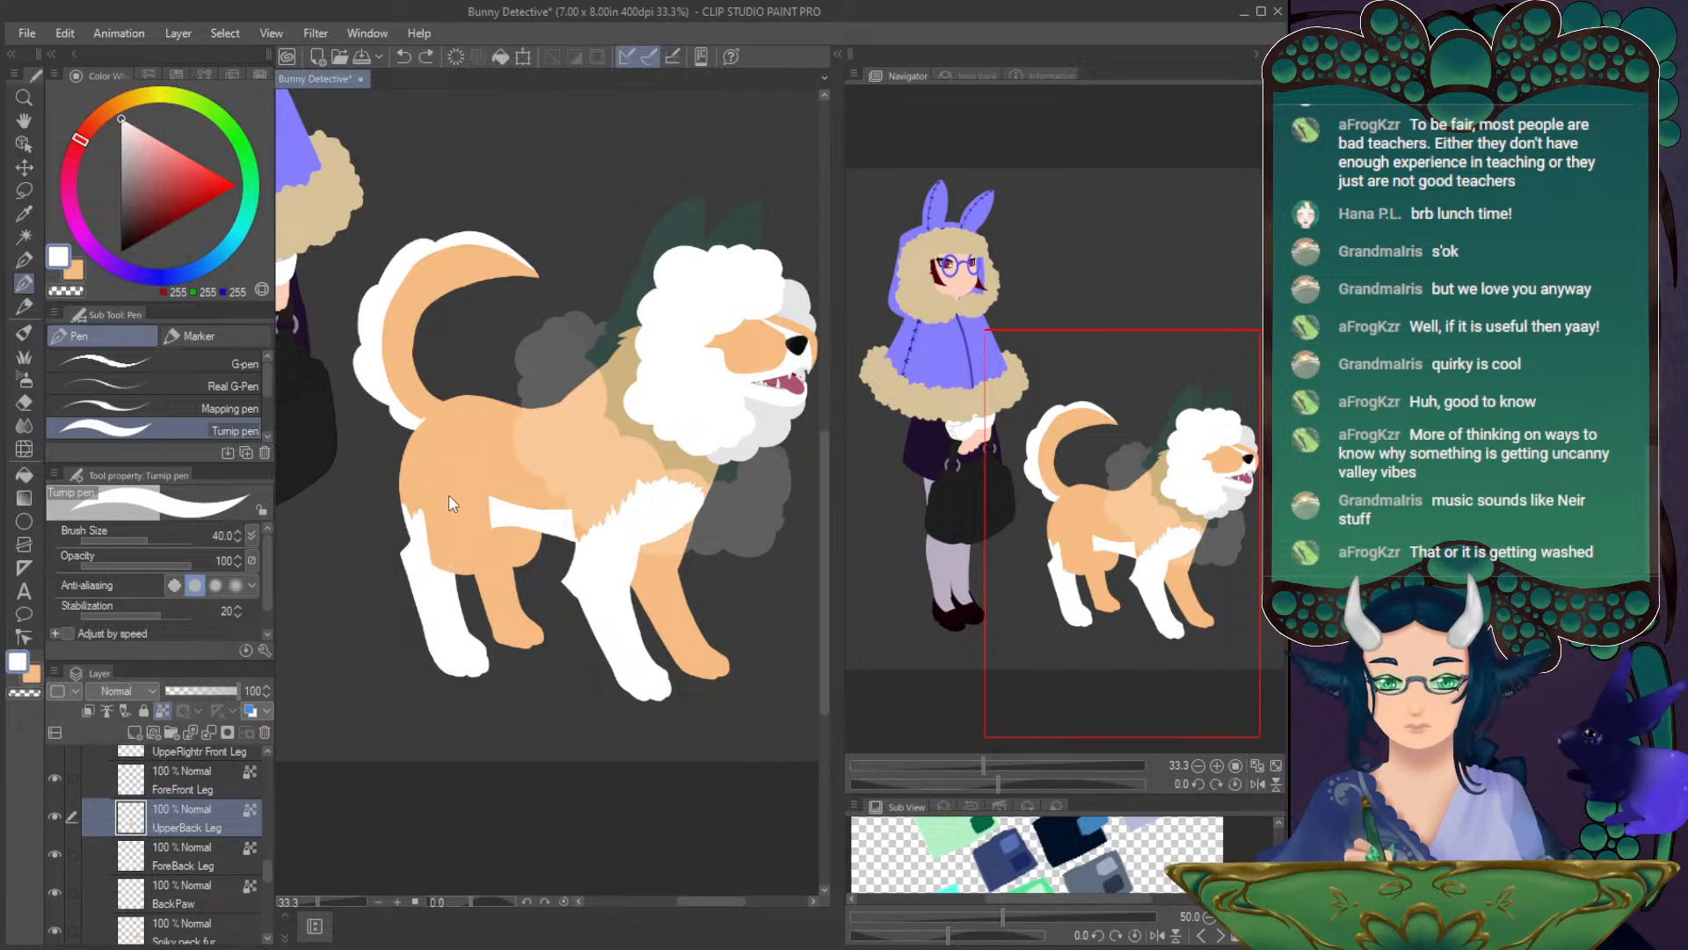
pyautogui.moveTo(409, 551); pyautogui.dragTo(403, 491)
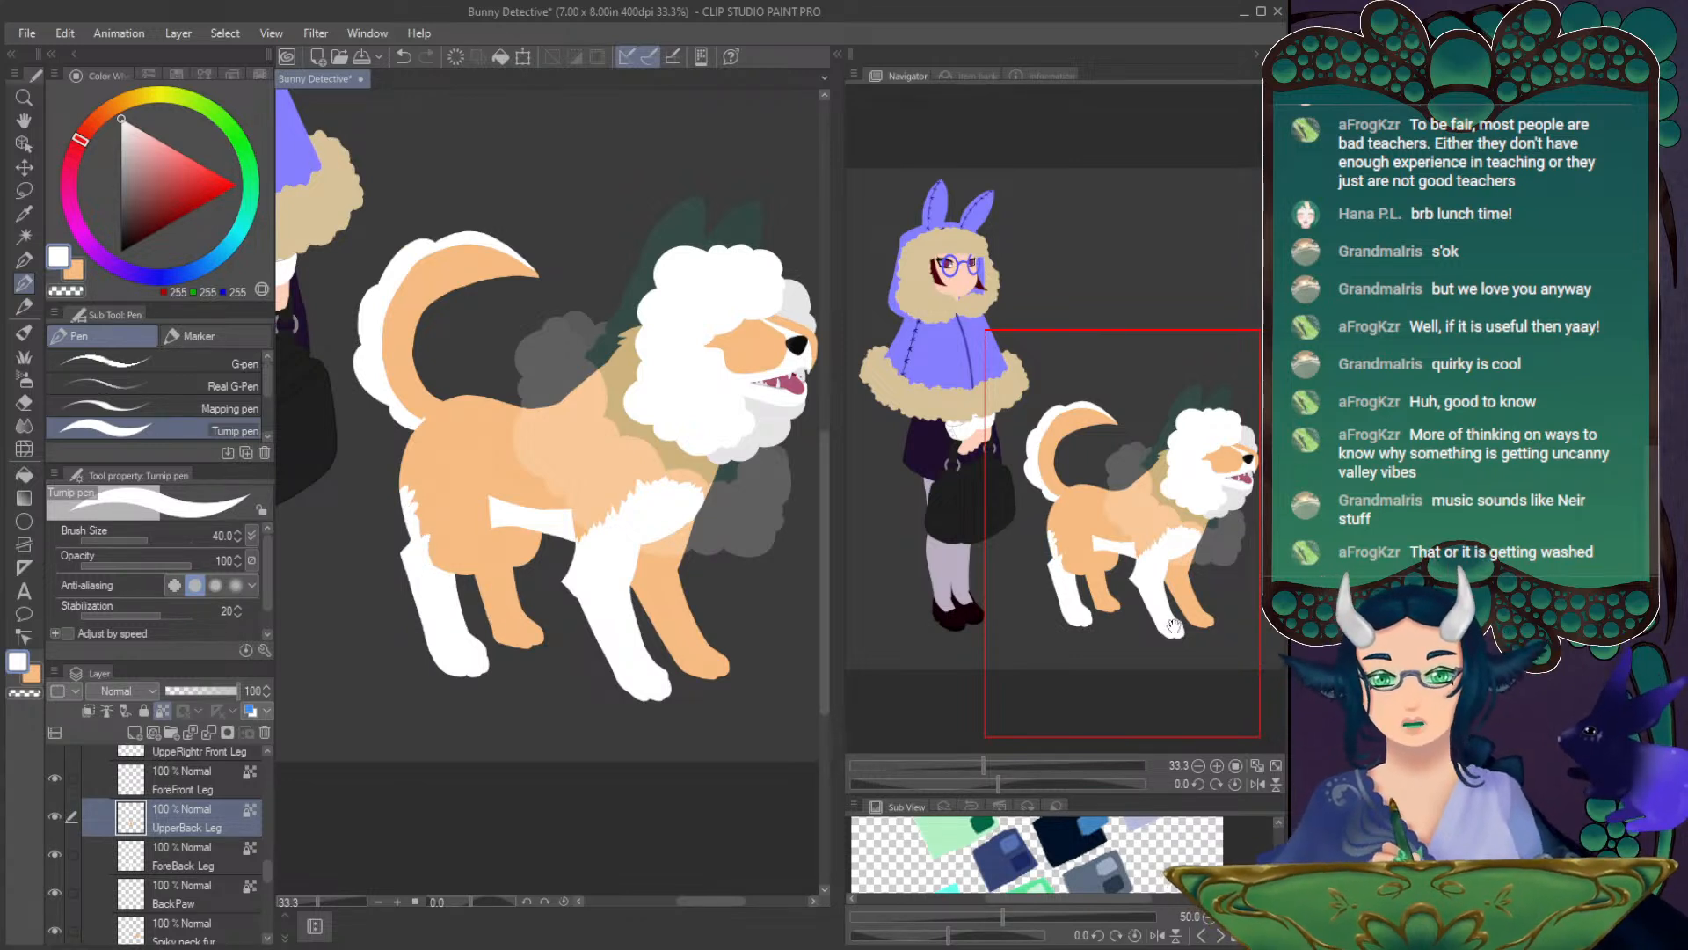
pyautogui.click(1259, 783)
pyautogui.click(1260, 783)
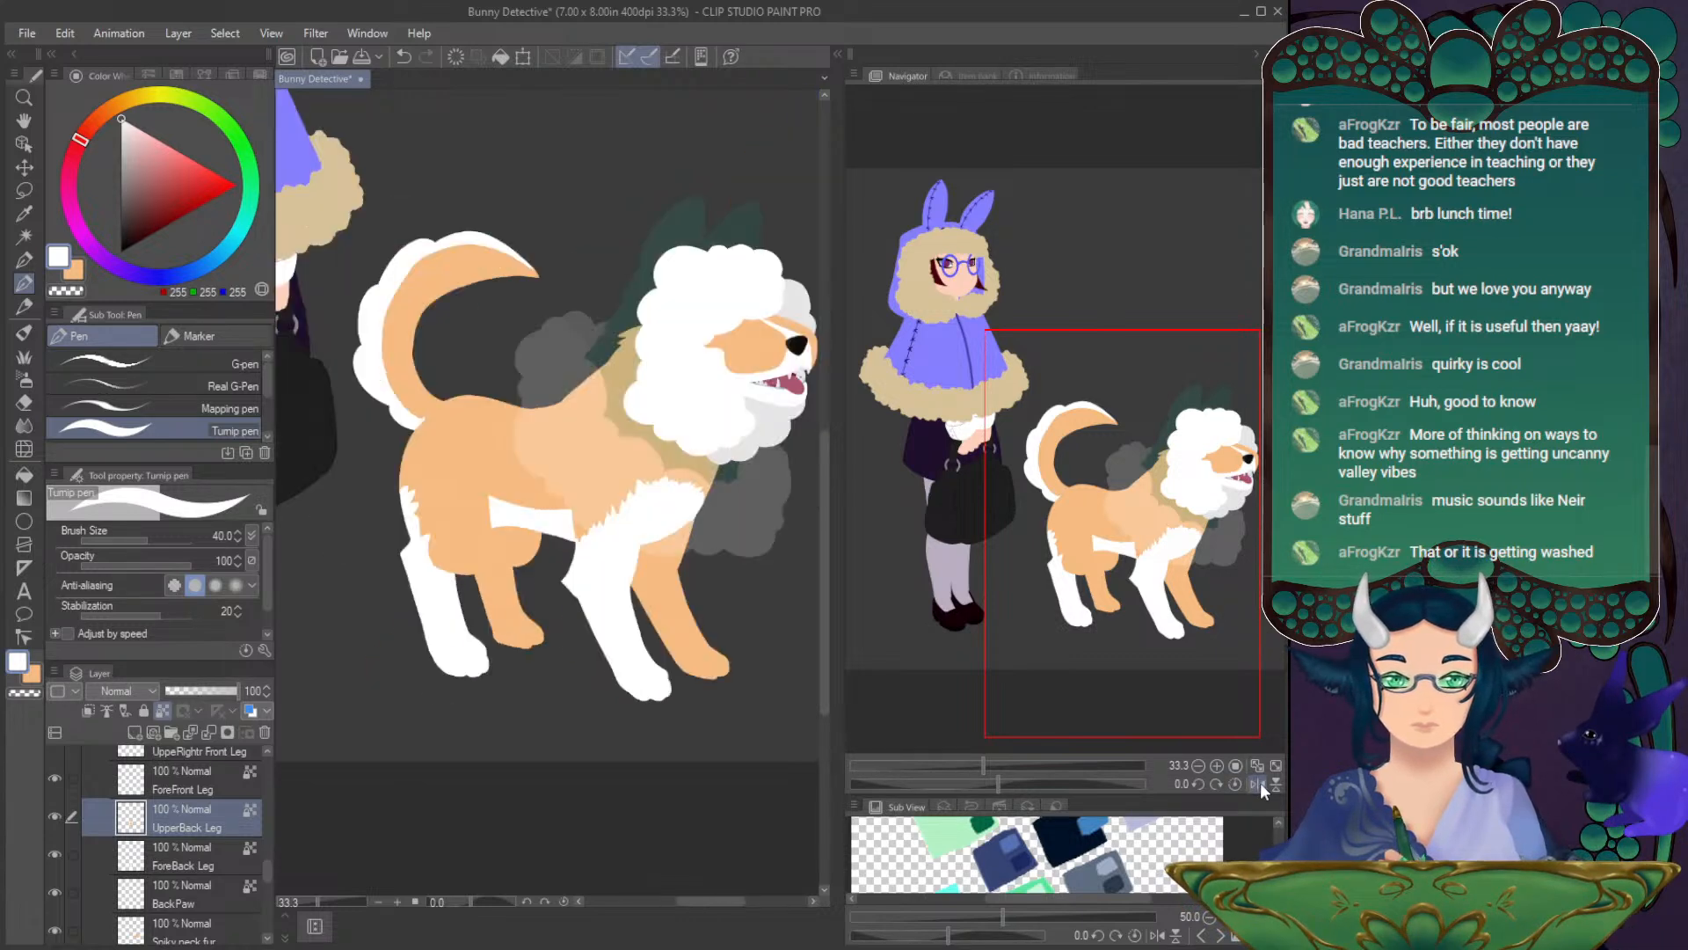
# - Set the Liquify brush size to 55.8 and toggle the ForeBack Leg layer's visibility off and on
pyautogui.click(26, 449)
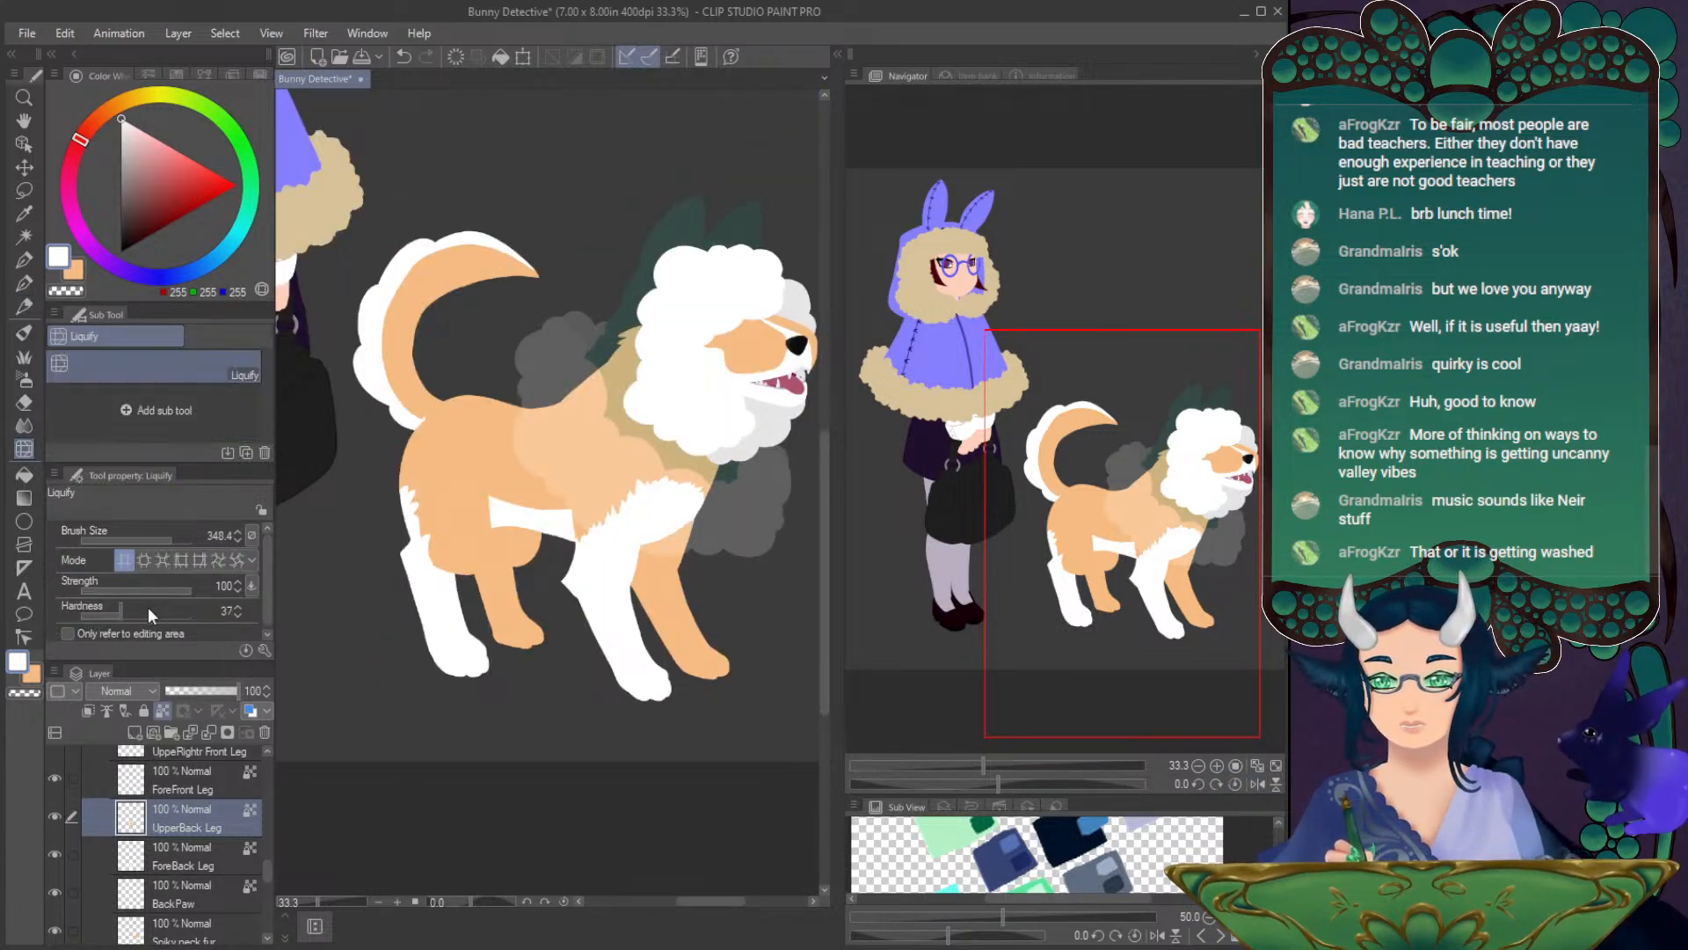
pyautogui.moveTo(167, 536); pyautogui.dragTo(151, 542)
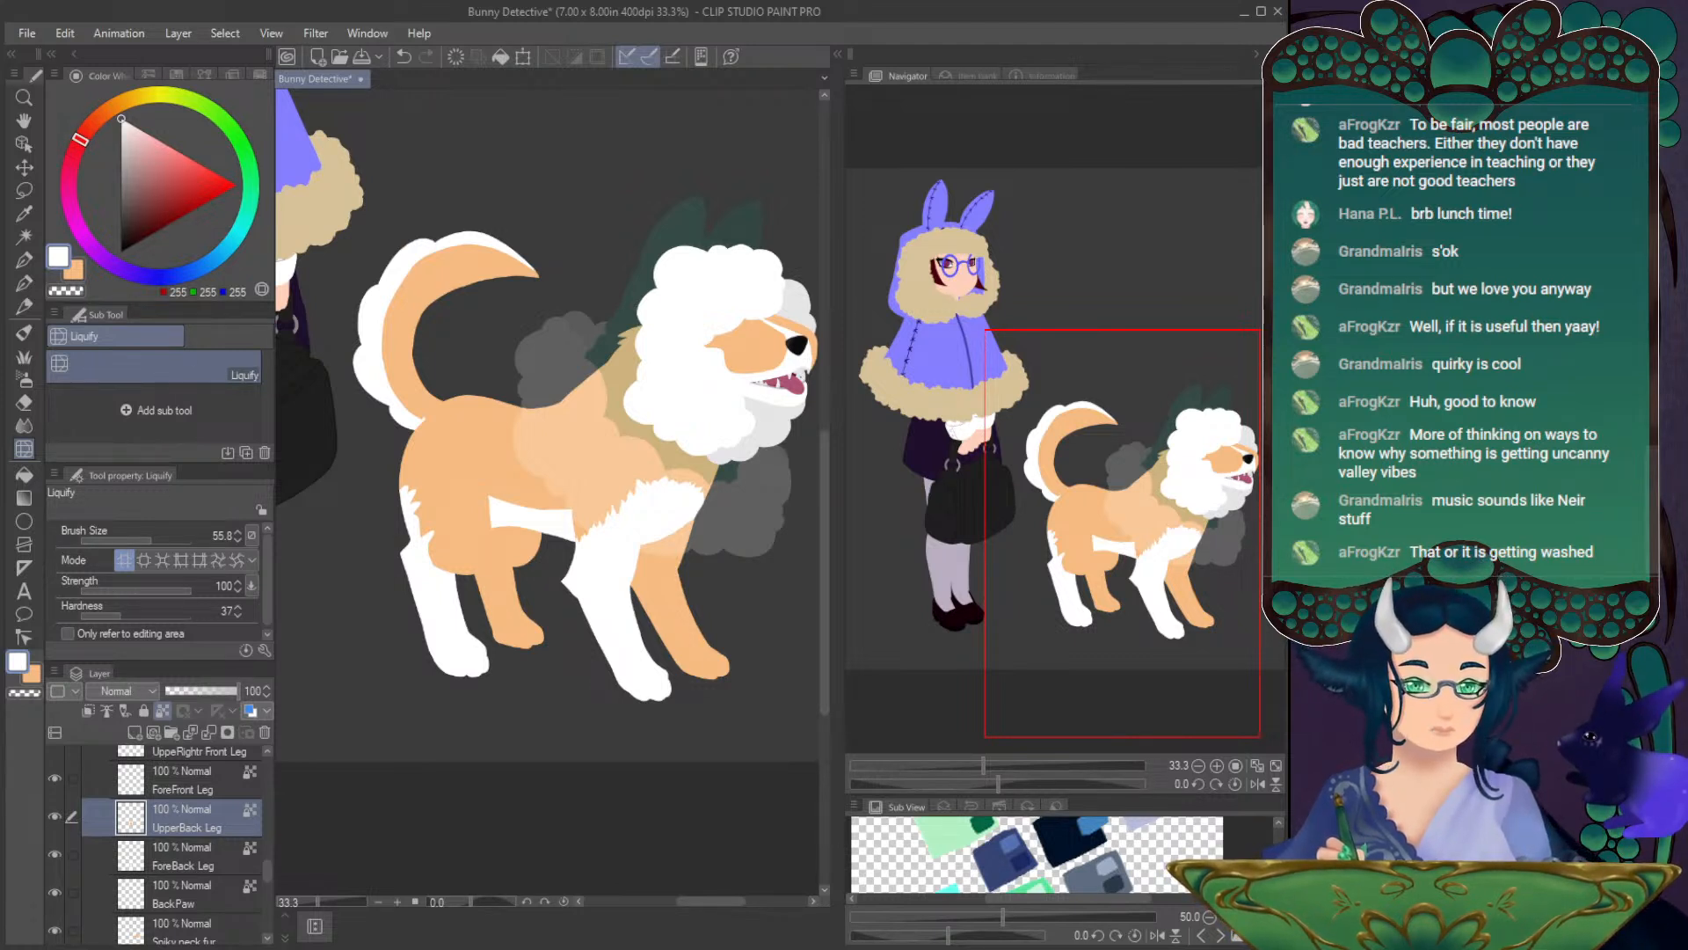
pyautogui.moveTo(1175, 532)
pyautogui.mouseDown()
pyautogui.moveTo(1166, 519)
pyautogui.moveTo(1214, 517)
pyautogui.moveTo(1174, 504)
pyautogui.mouseUp()
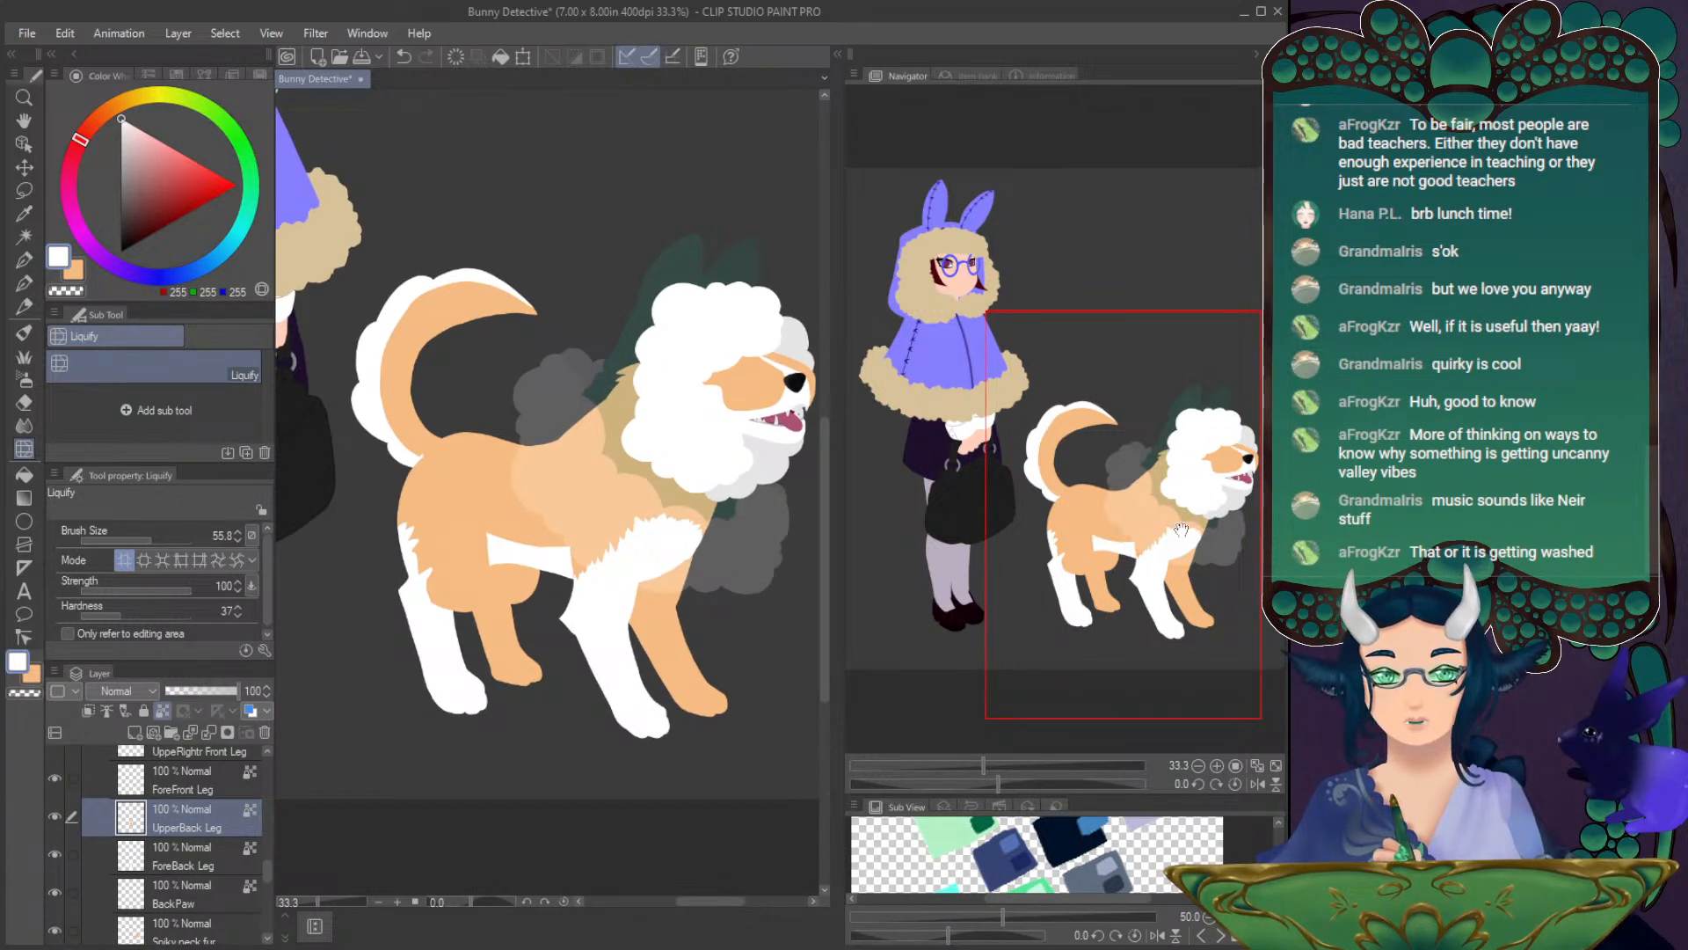
pyautogui.moveTo(1139, 531); pyautogui.dragTo(1146, 524)
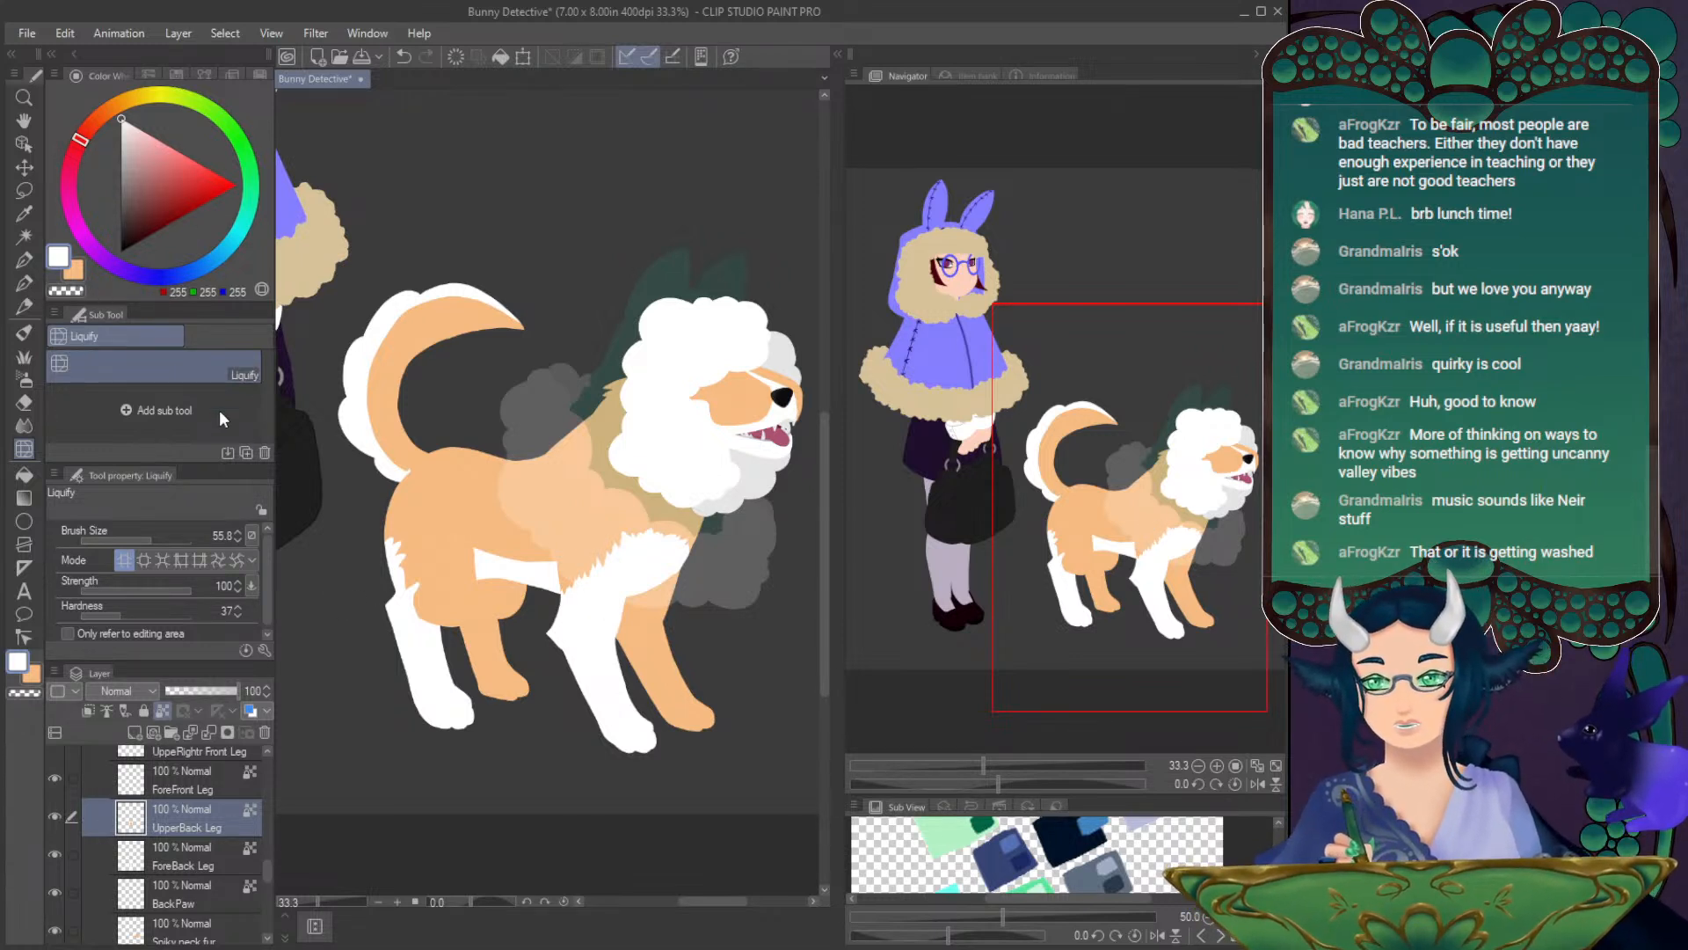
pyautogui.moveTo(1183, 540); pyautogui.dragTo(1169, 555)
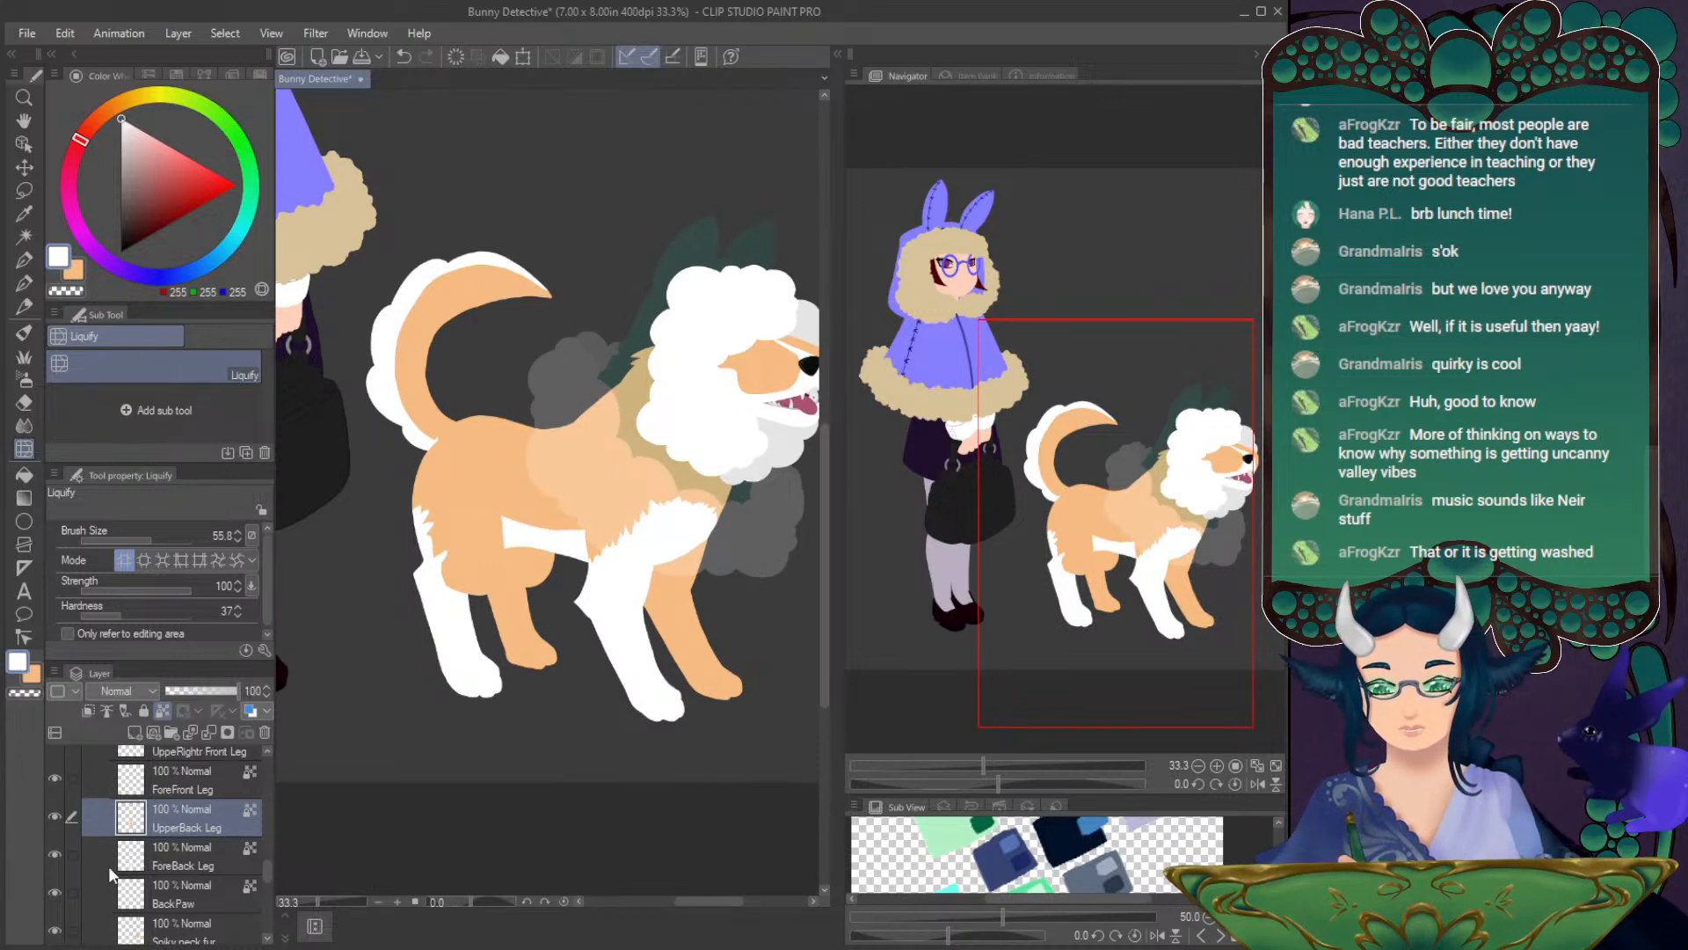
pyautogui.click(53, 854)
pyautogui.click(52, 854)
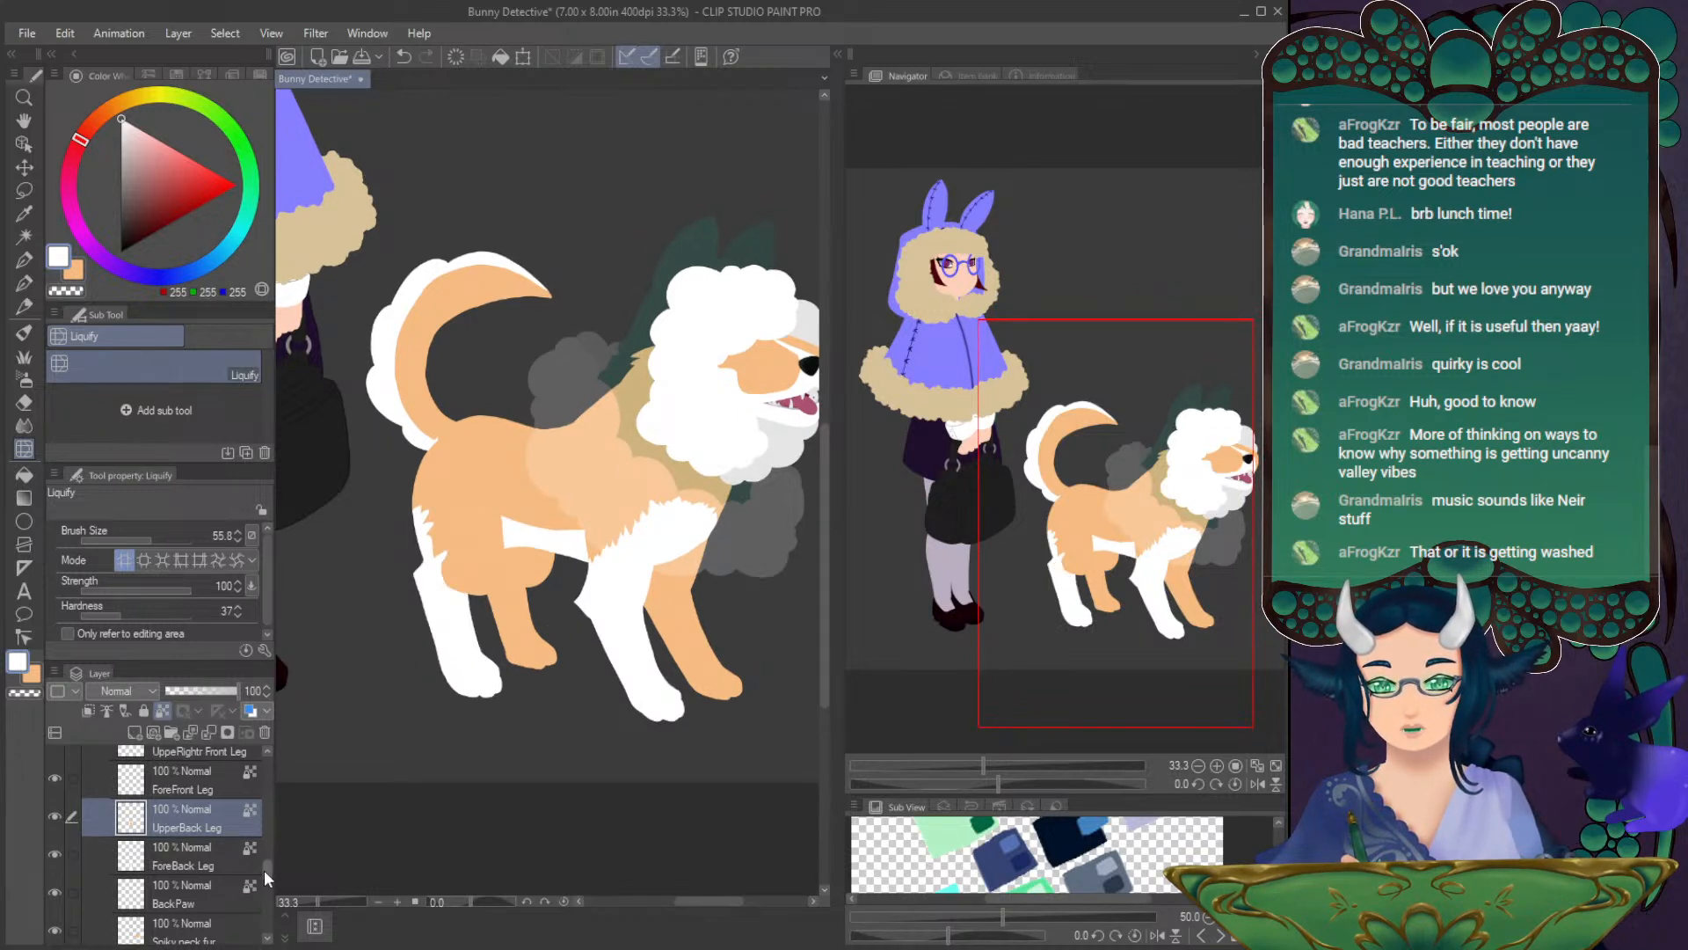
# - Try painting the far upper front leg pure white on the UpperBackFront Leg layer with the Draw tool and undo it
pyautogui.scroll(-3, 264, 869)
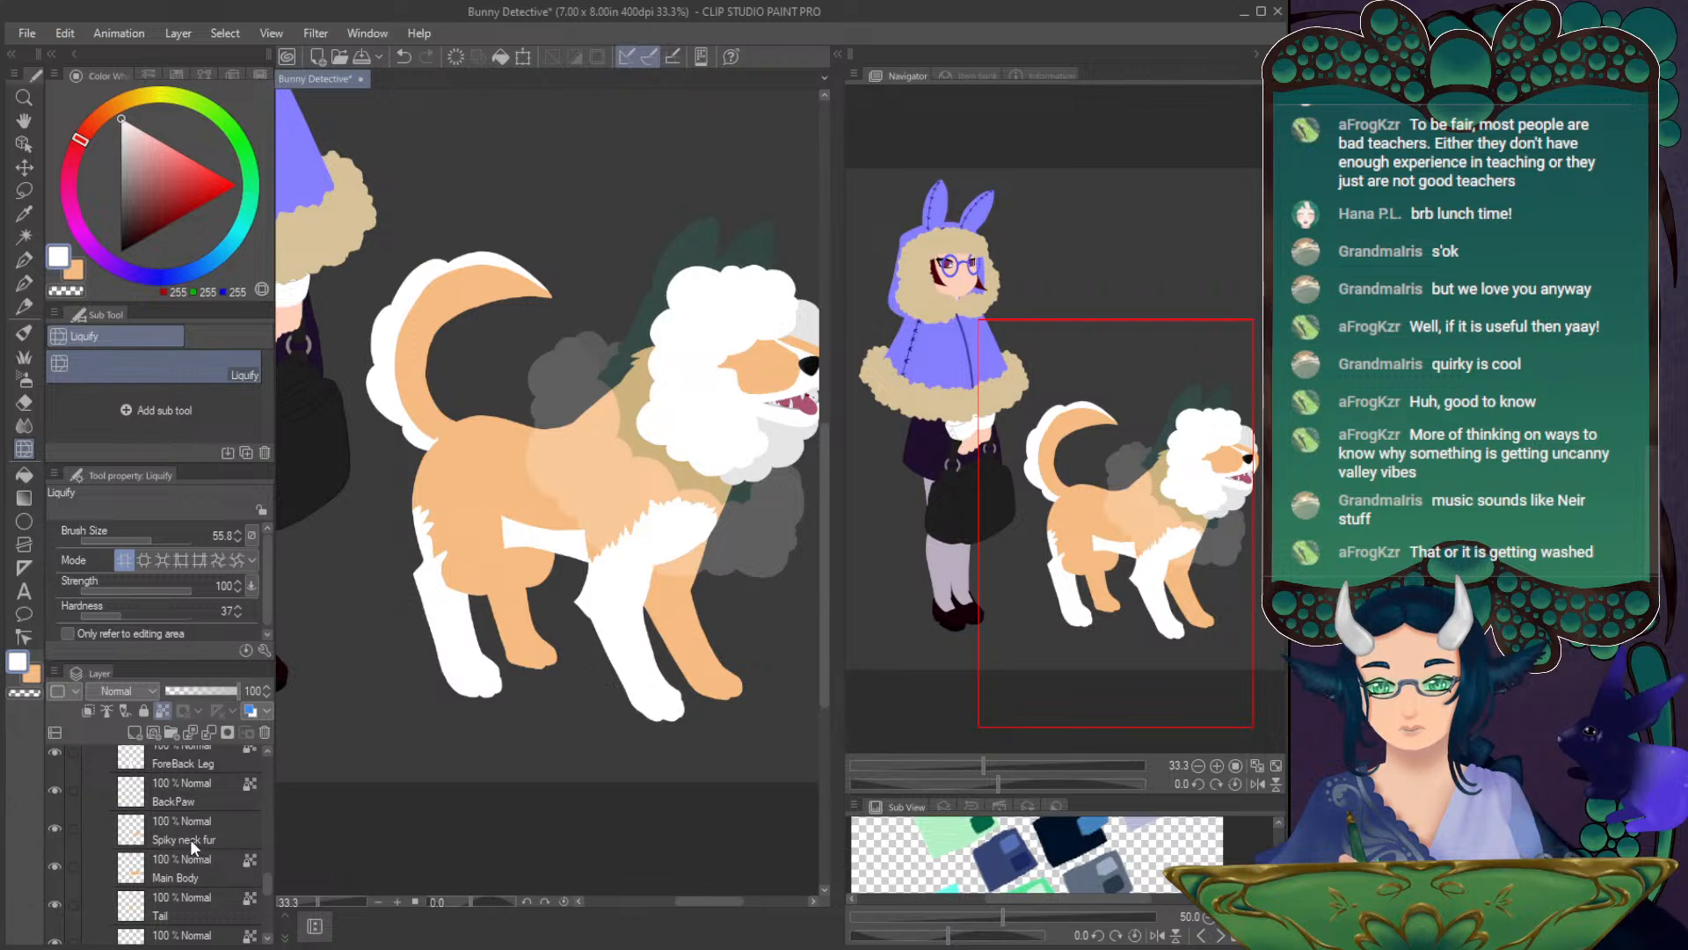
pyautogui.scroll(-4, 266, 888)
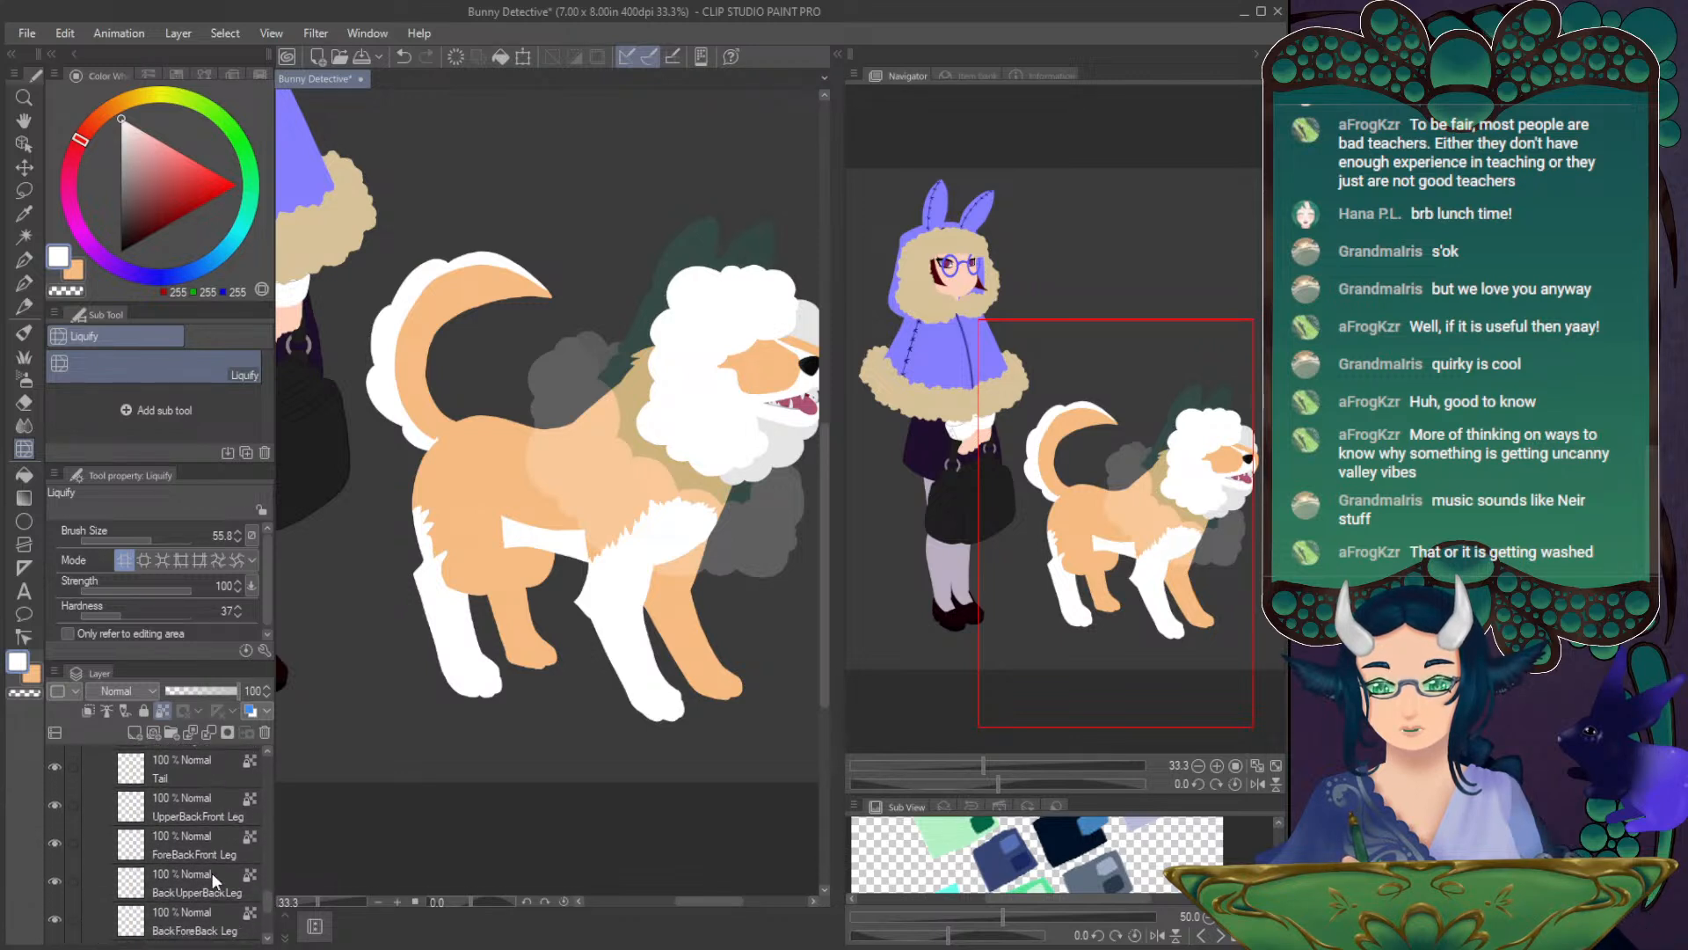
pyautogui.scroll(-4, 267, 901)
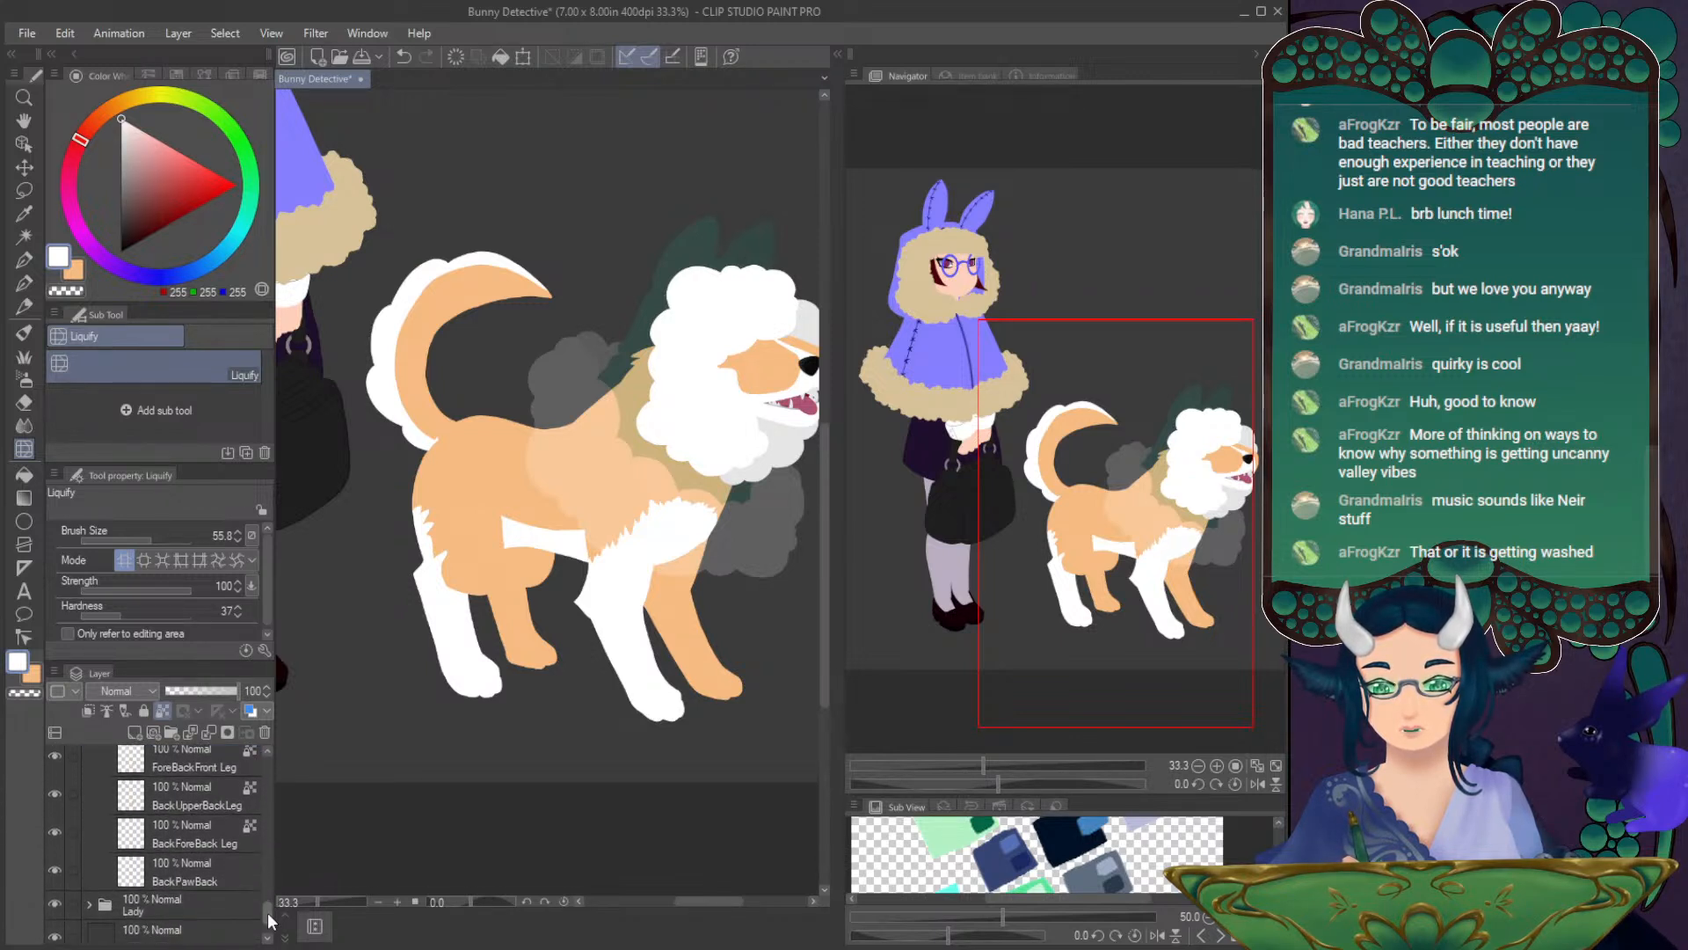
pyautogui.click(215, 845)
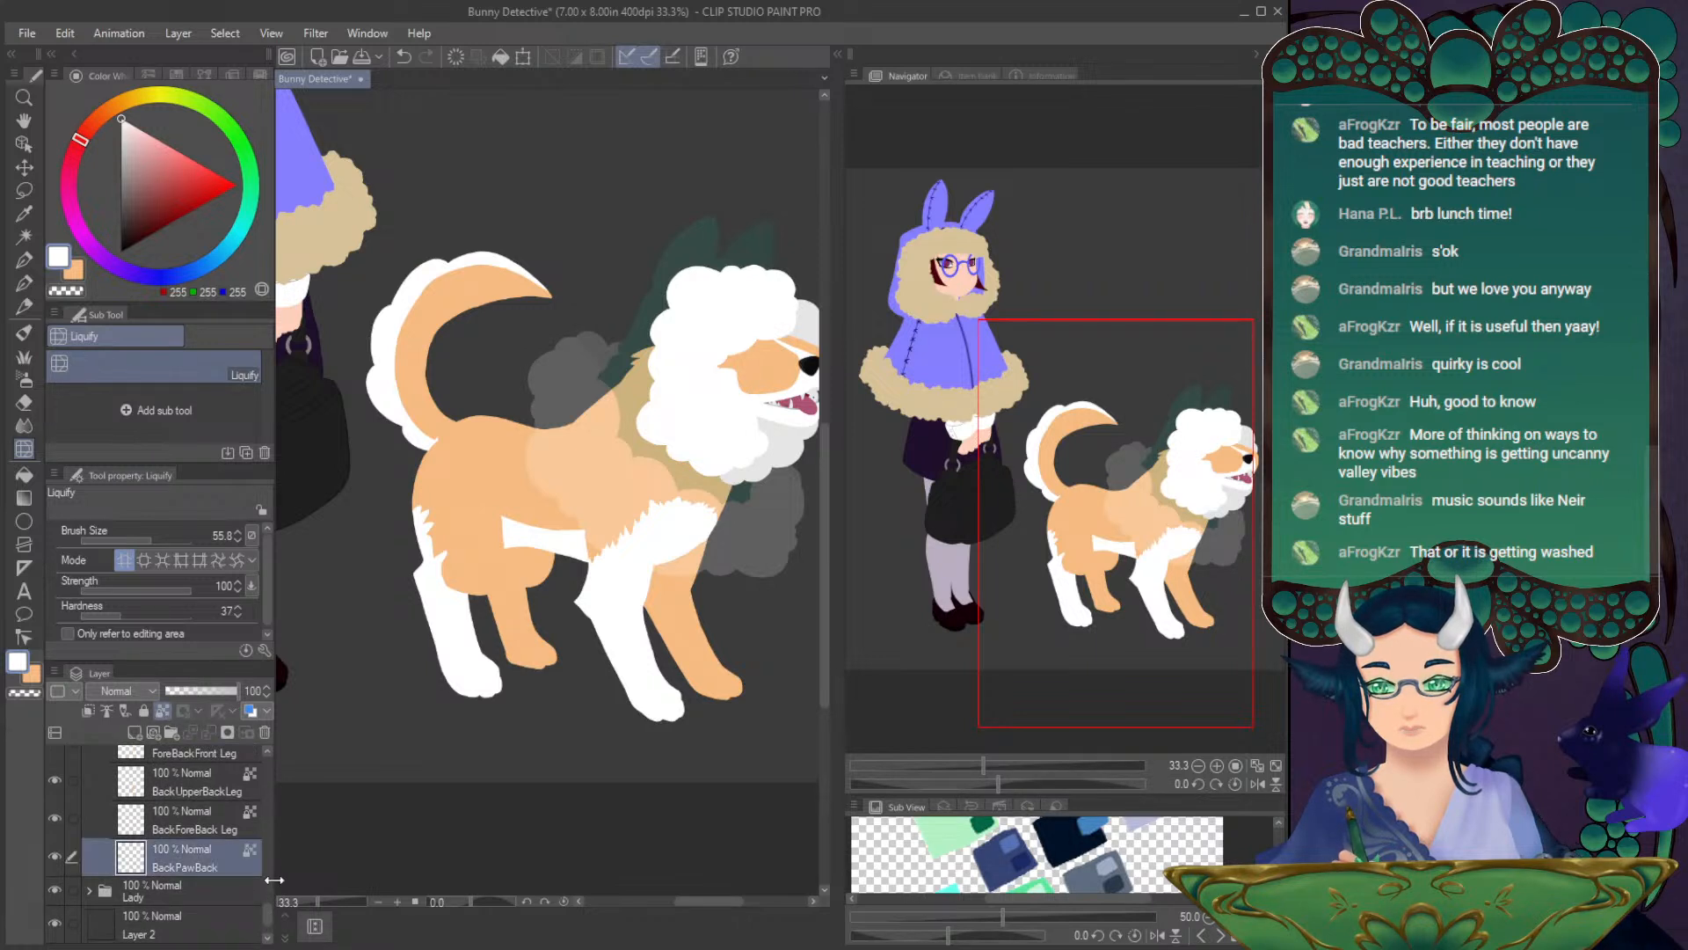
pyautogui.scroll(3, 267, 895)
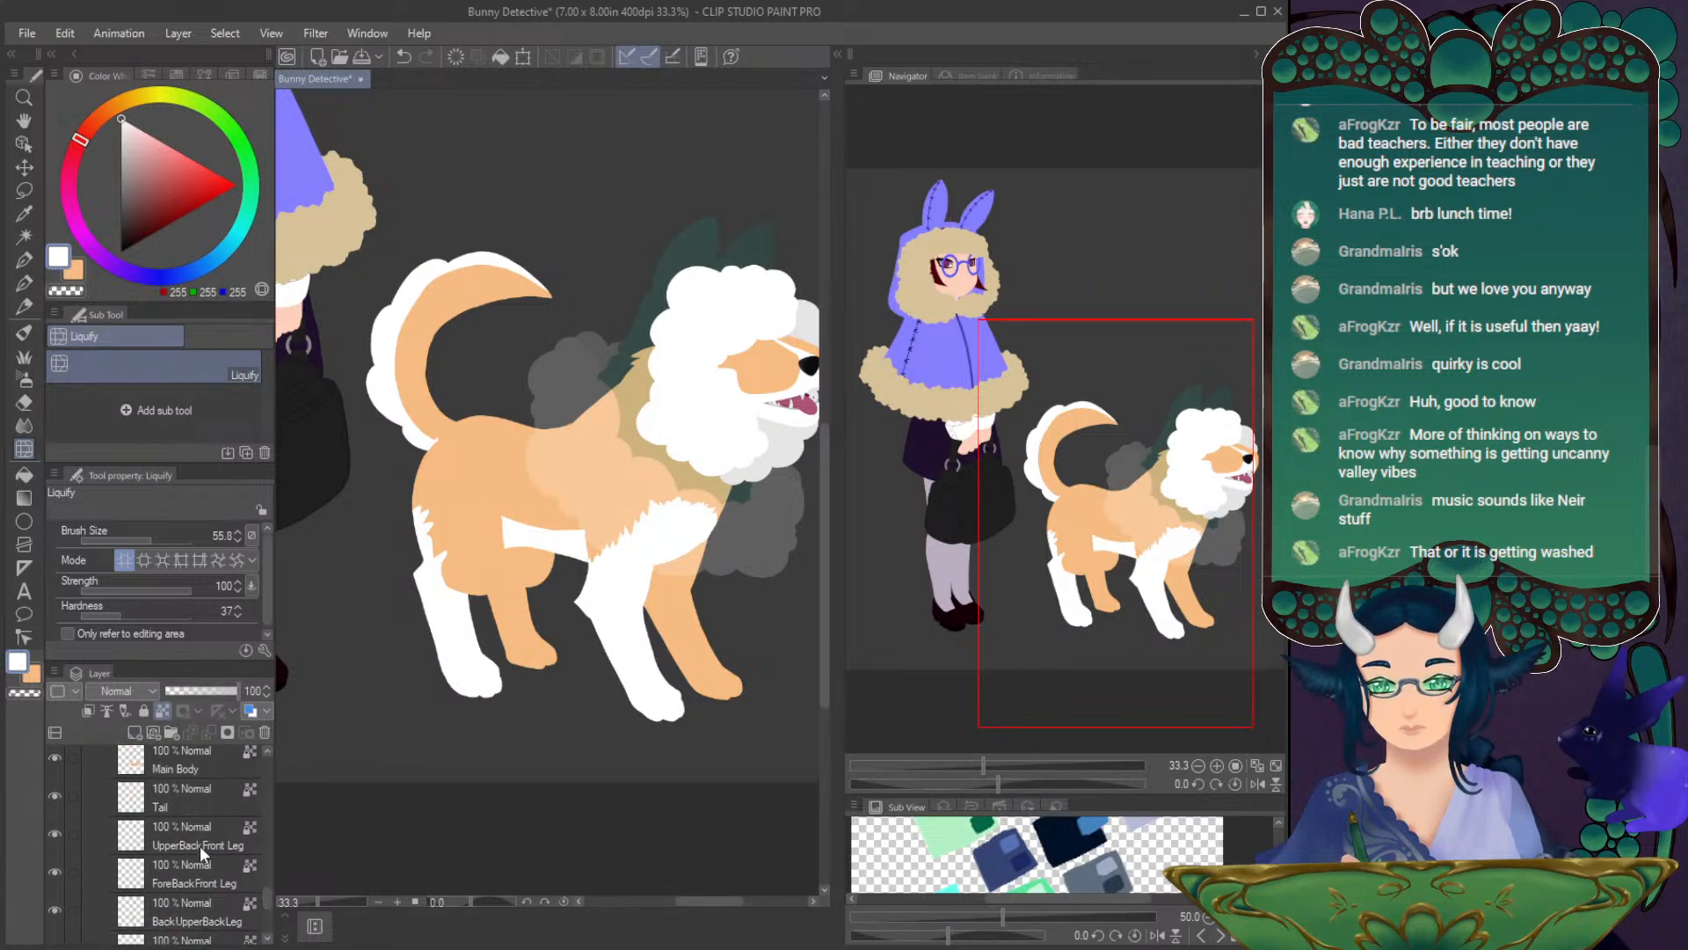
pyautogui.click(205, 853)
pyautogui.click(25, 258)
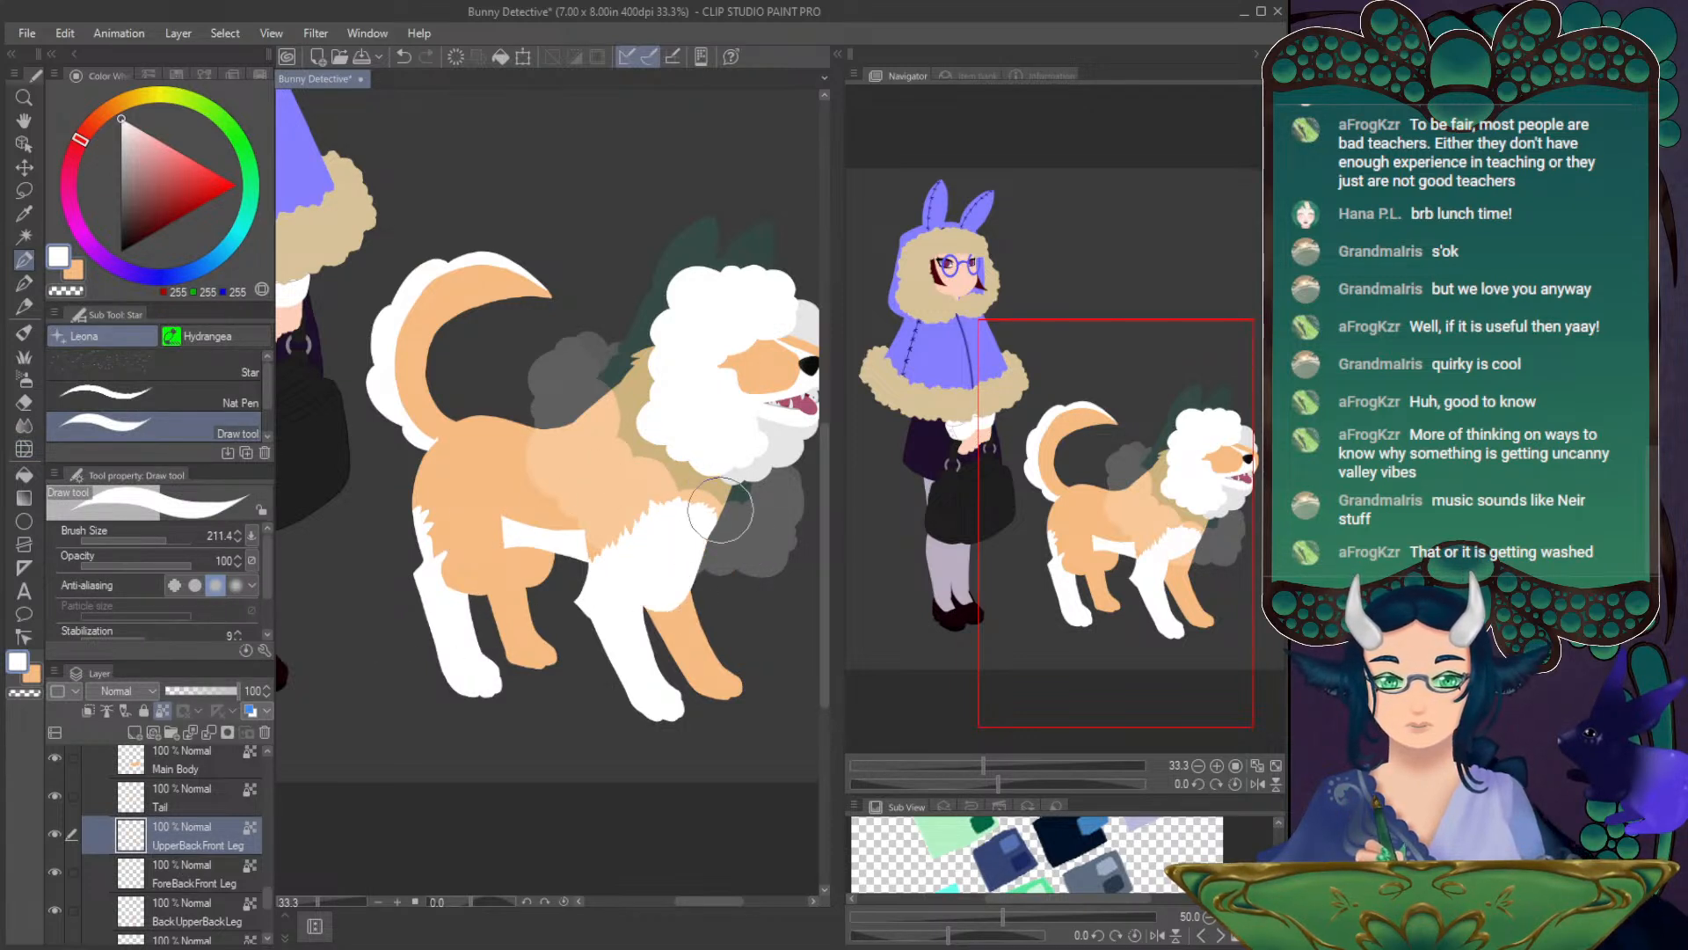
pyautogui.click(183, 882)
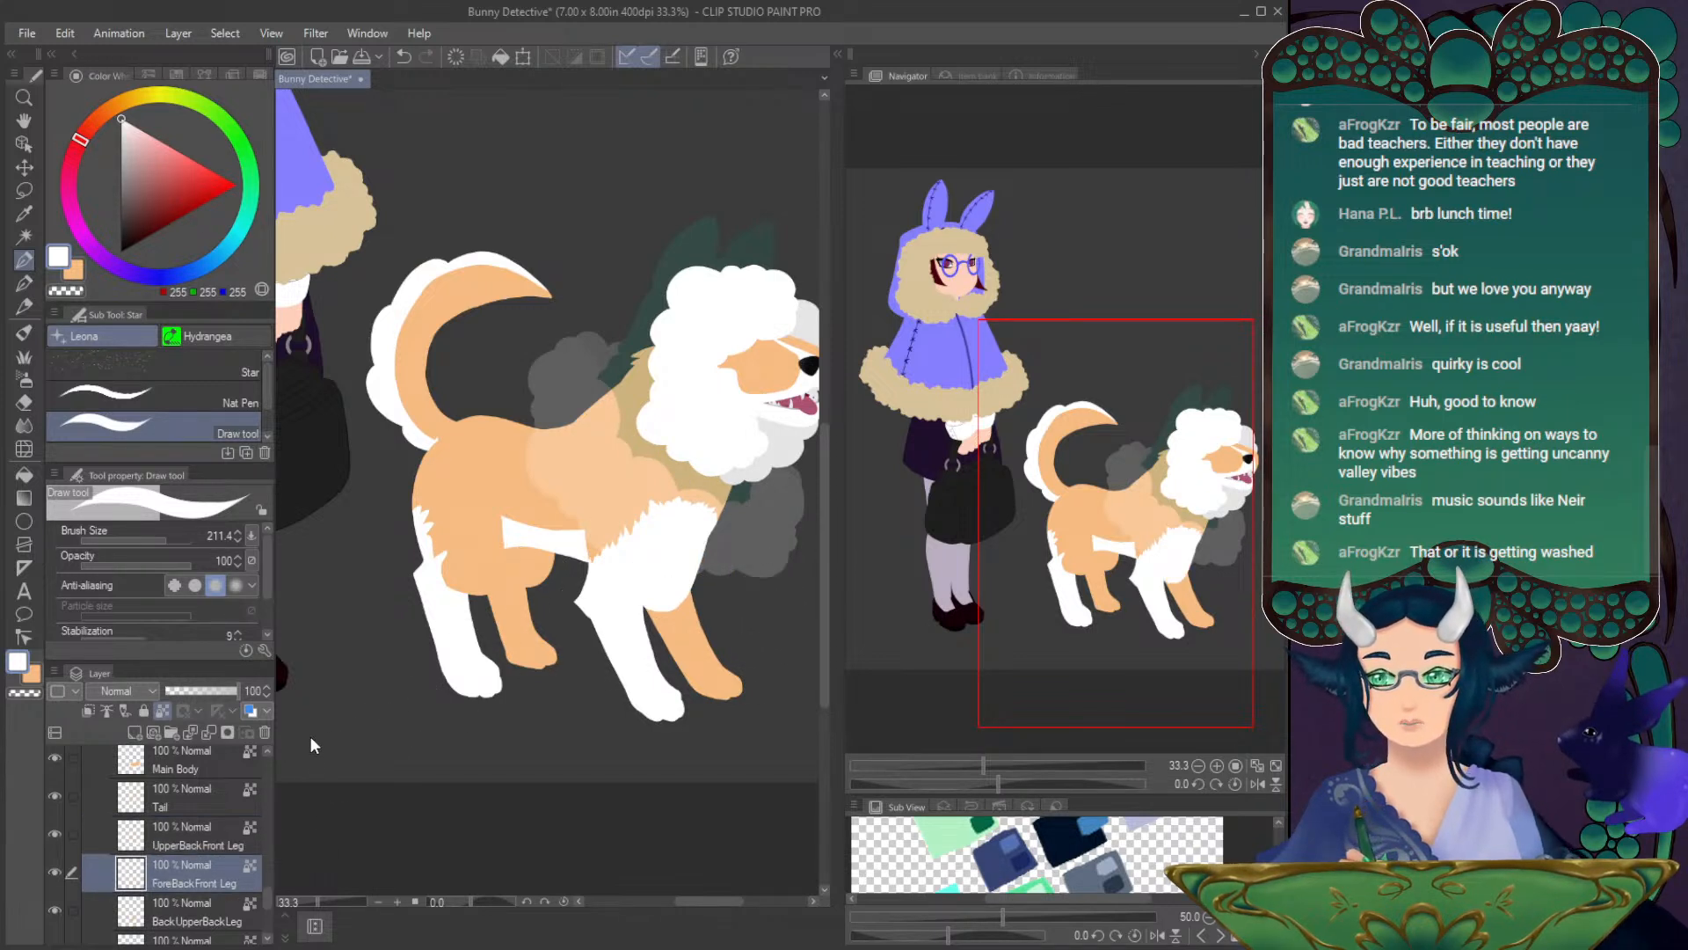
pyautogui.hotkey('ctrl', 'z')
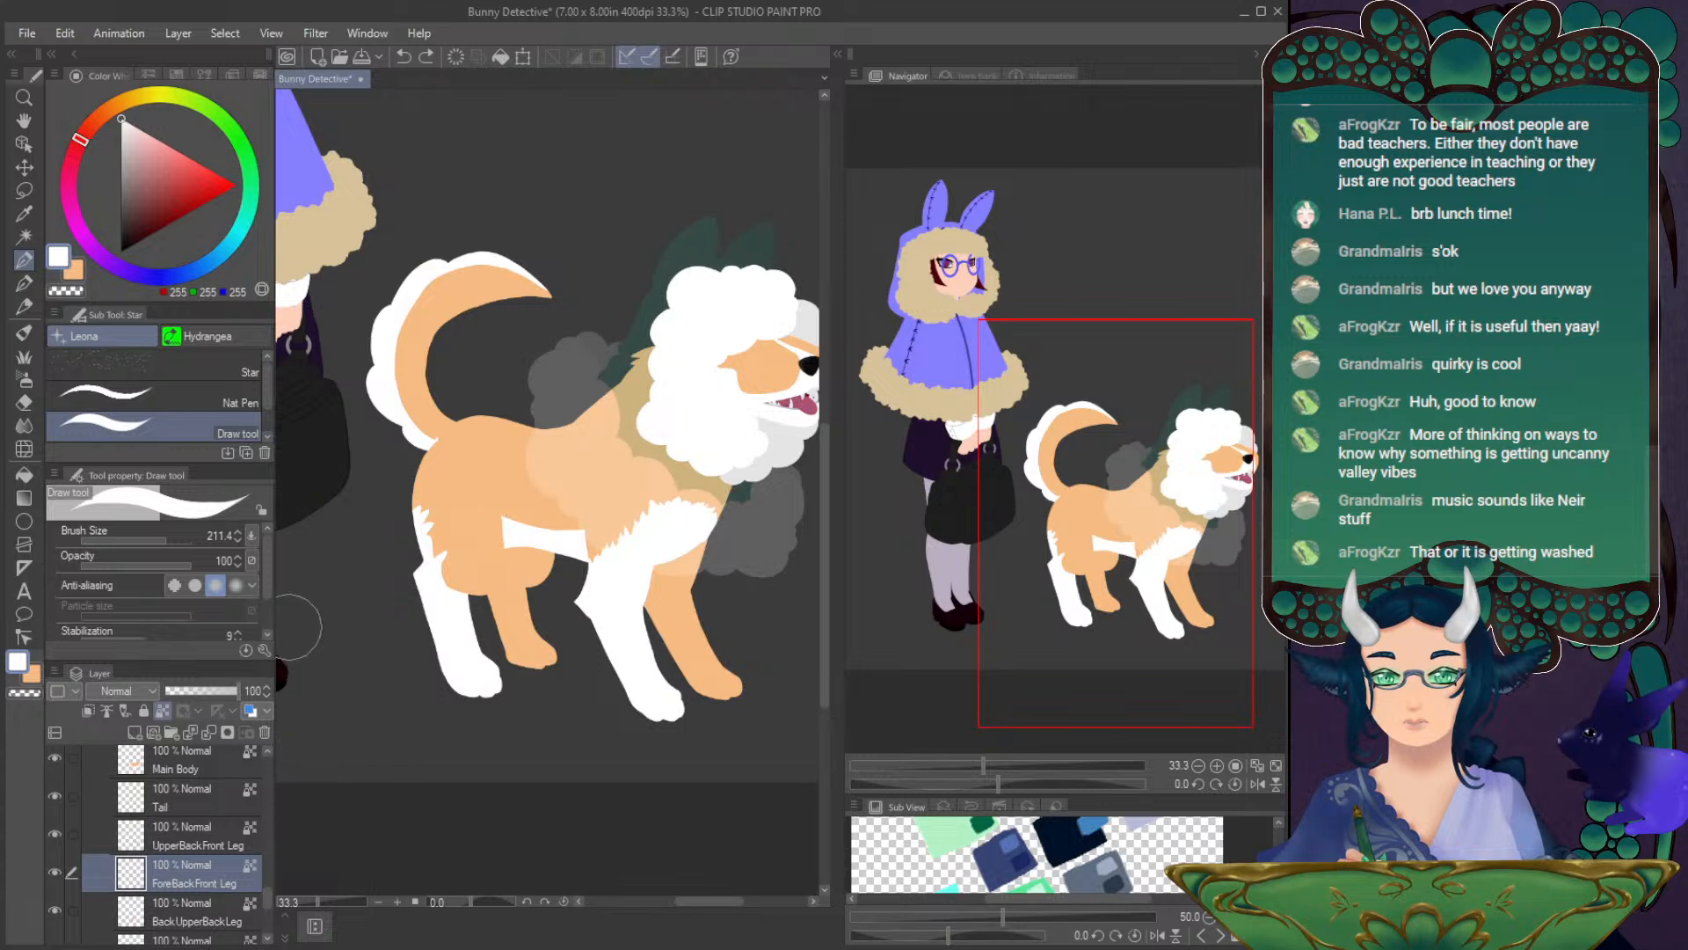
# - Paint the far front leg light grey (RGB 225) with the Draw tool on the UpperBackFront Leg and ForeBackFront Leg layers
pyautogui.click(128, 126)
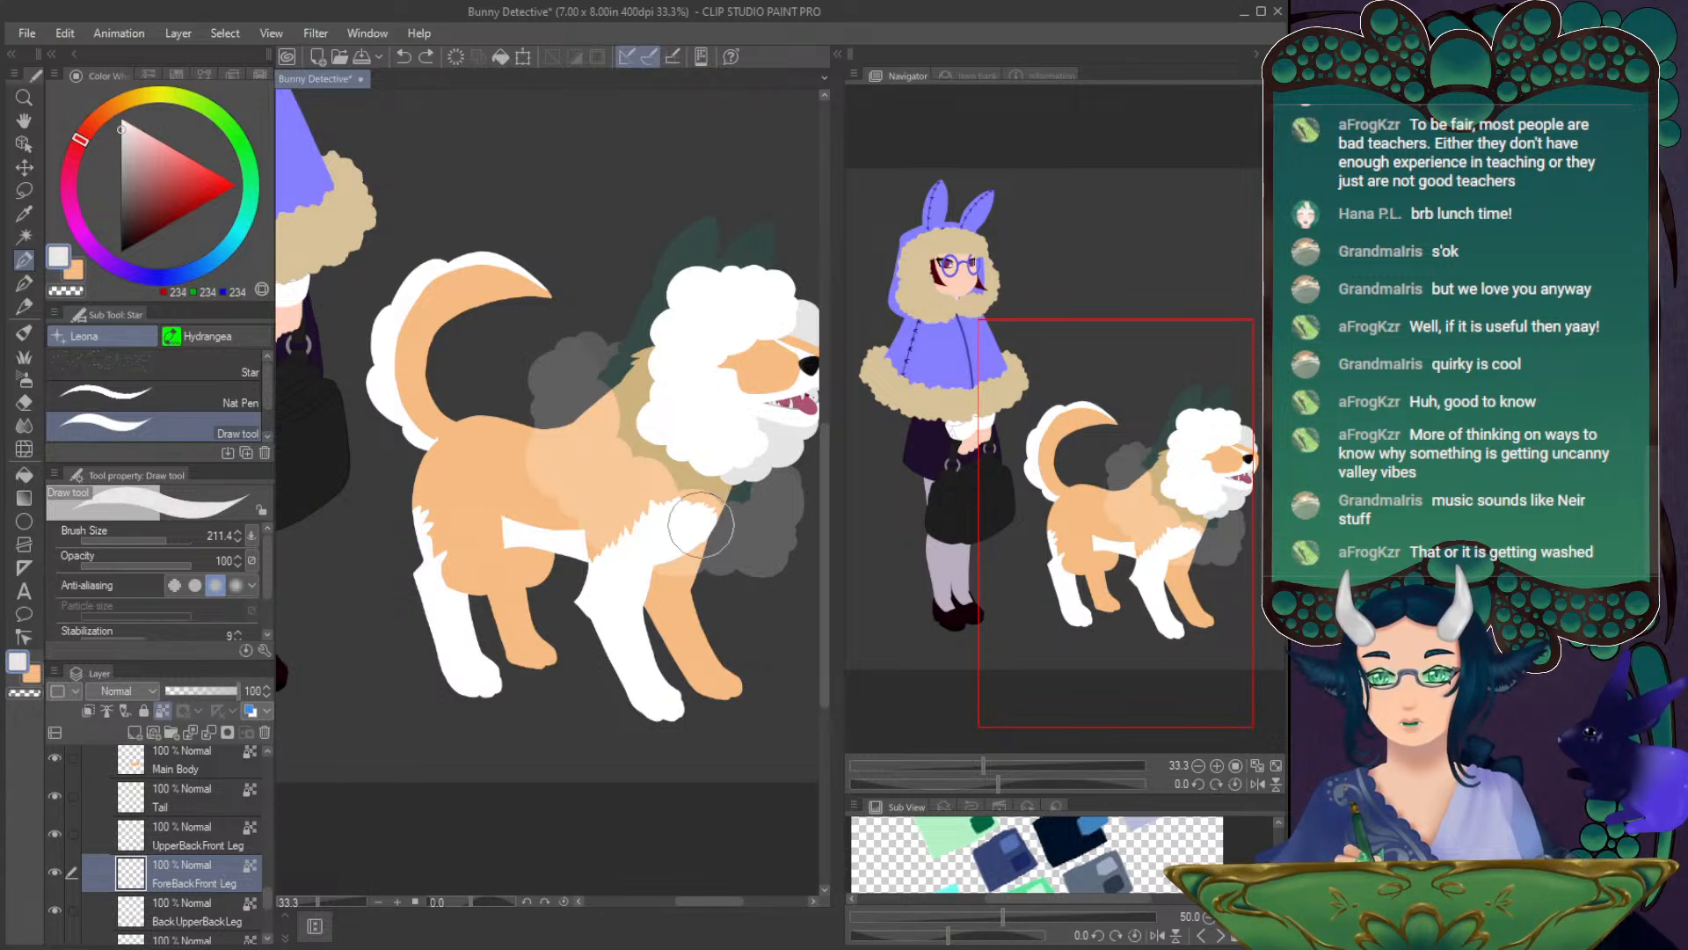
pyautogui.moveTo(699, 488); pyautogui.dragTo(646, 536)
pyautogui.moveTo(660, 616)
pyautogui.mouseDown()
pyautogui.moveTo(695, 552)
pyautogui.moveTo(633, 607)
pyautogui.moveTo(737, 500)
pyautogui.mouseUp()
pyautogui.click(198, 827)
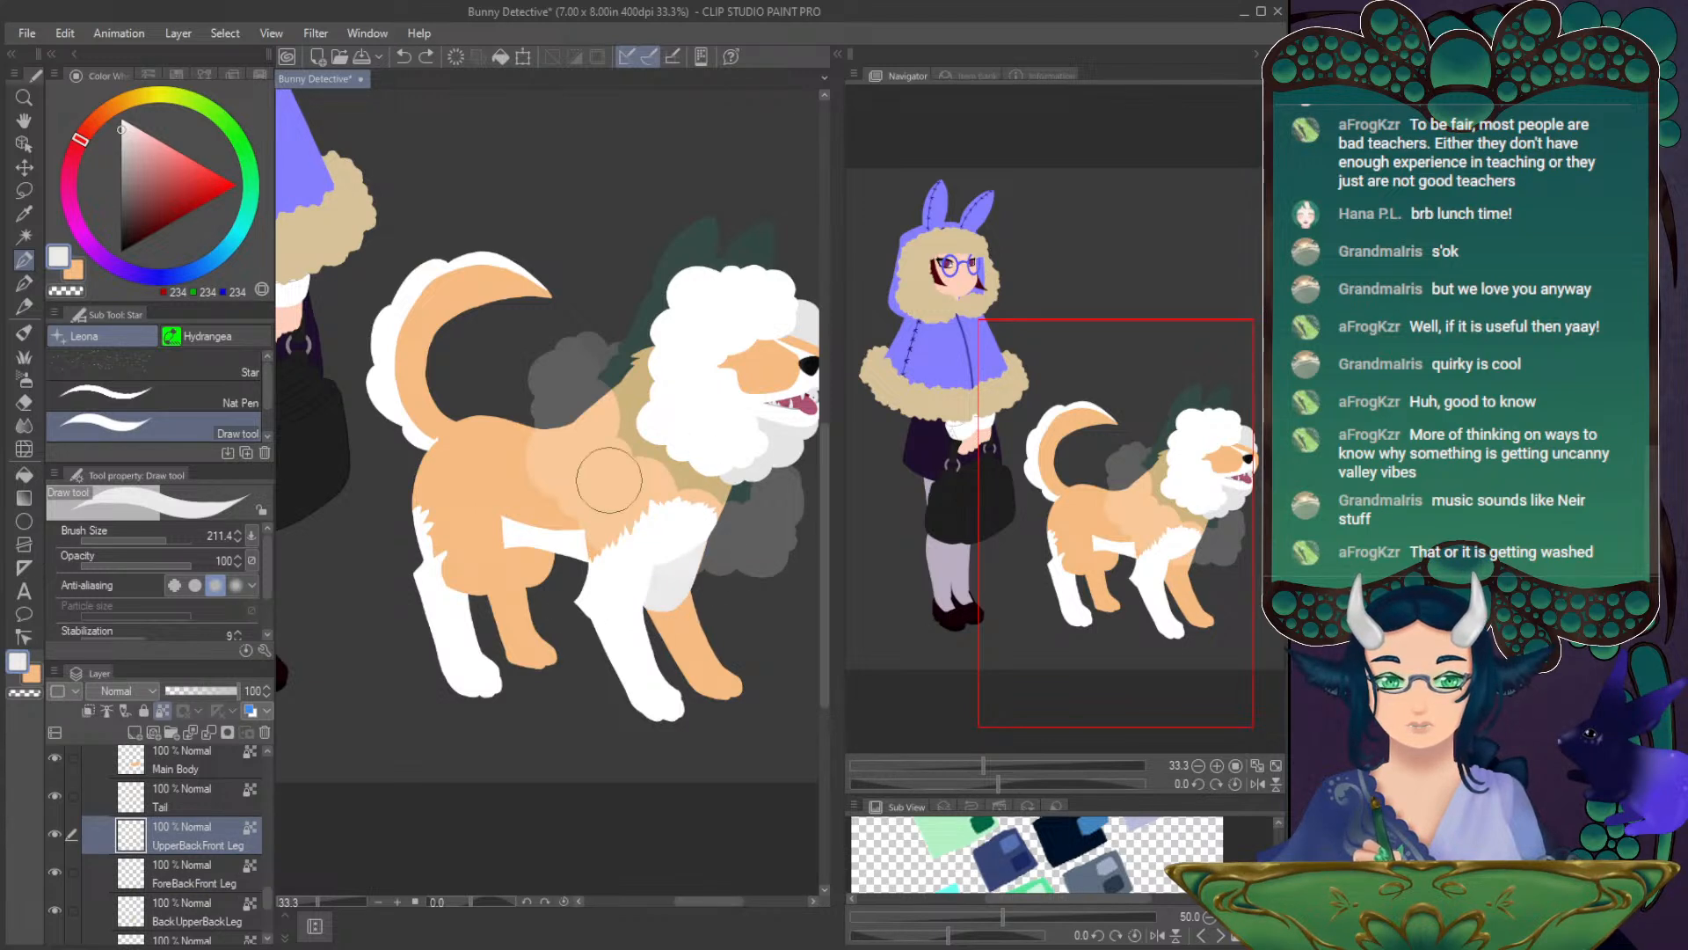
pyautogui.click(122, 134)
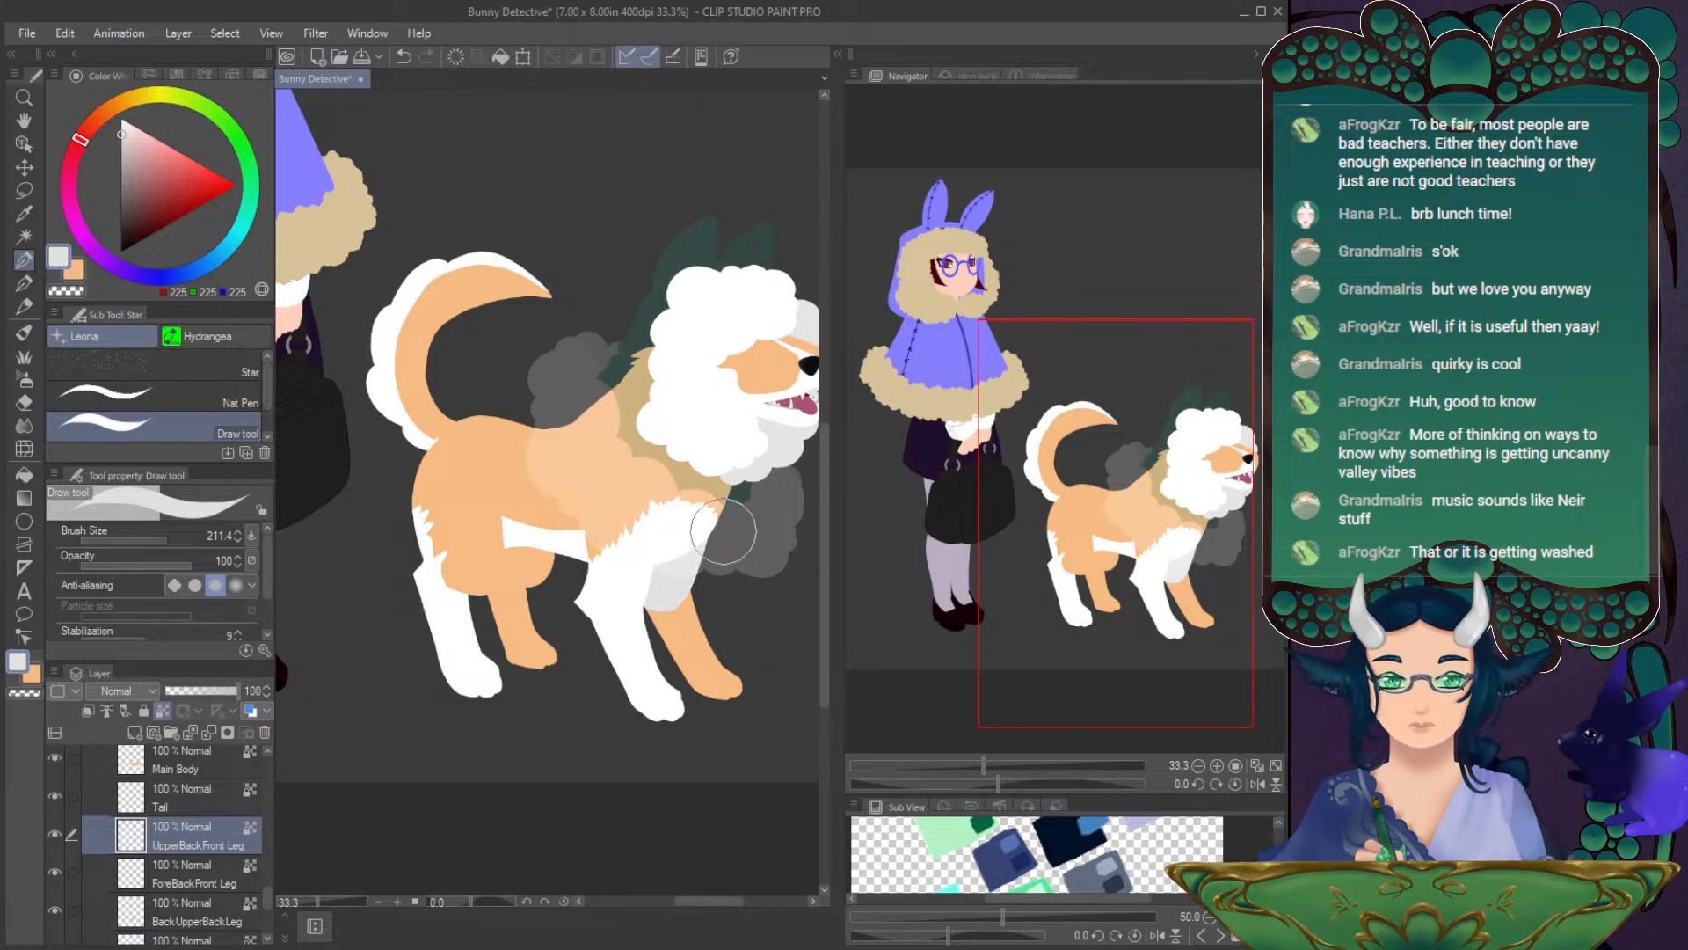
pyautogui.click(199, 873)
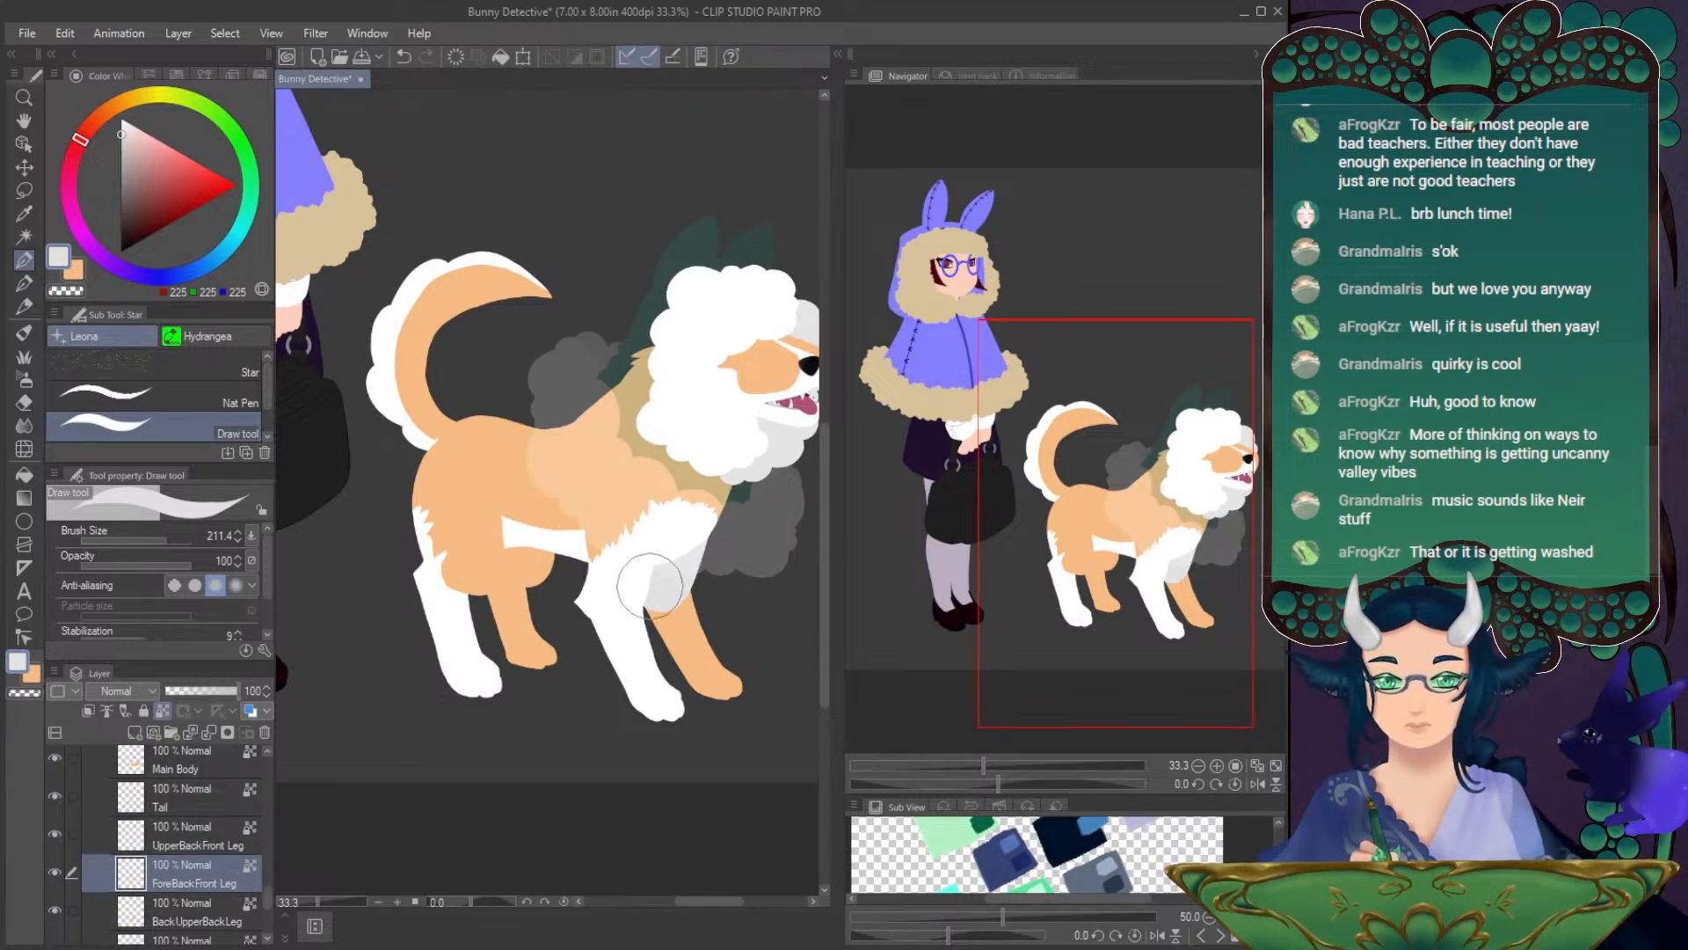
# - Paint the far hind leg and paw light grey on the BackUpperBackLeg, BackForeBack Leg and BackPawBack layers, checking the result with a mirrored canvas
pyautogui.moveTo(266, 889); pyautogui.dragTo(263, 905)
pyautogui.click(211, 818)
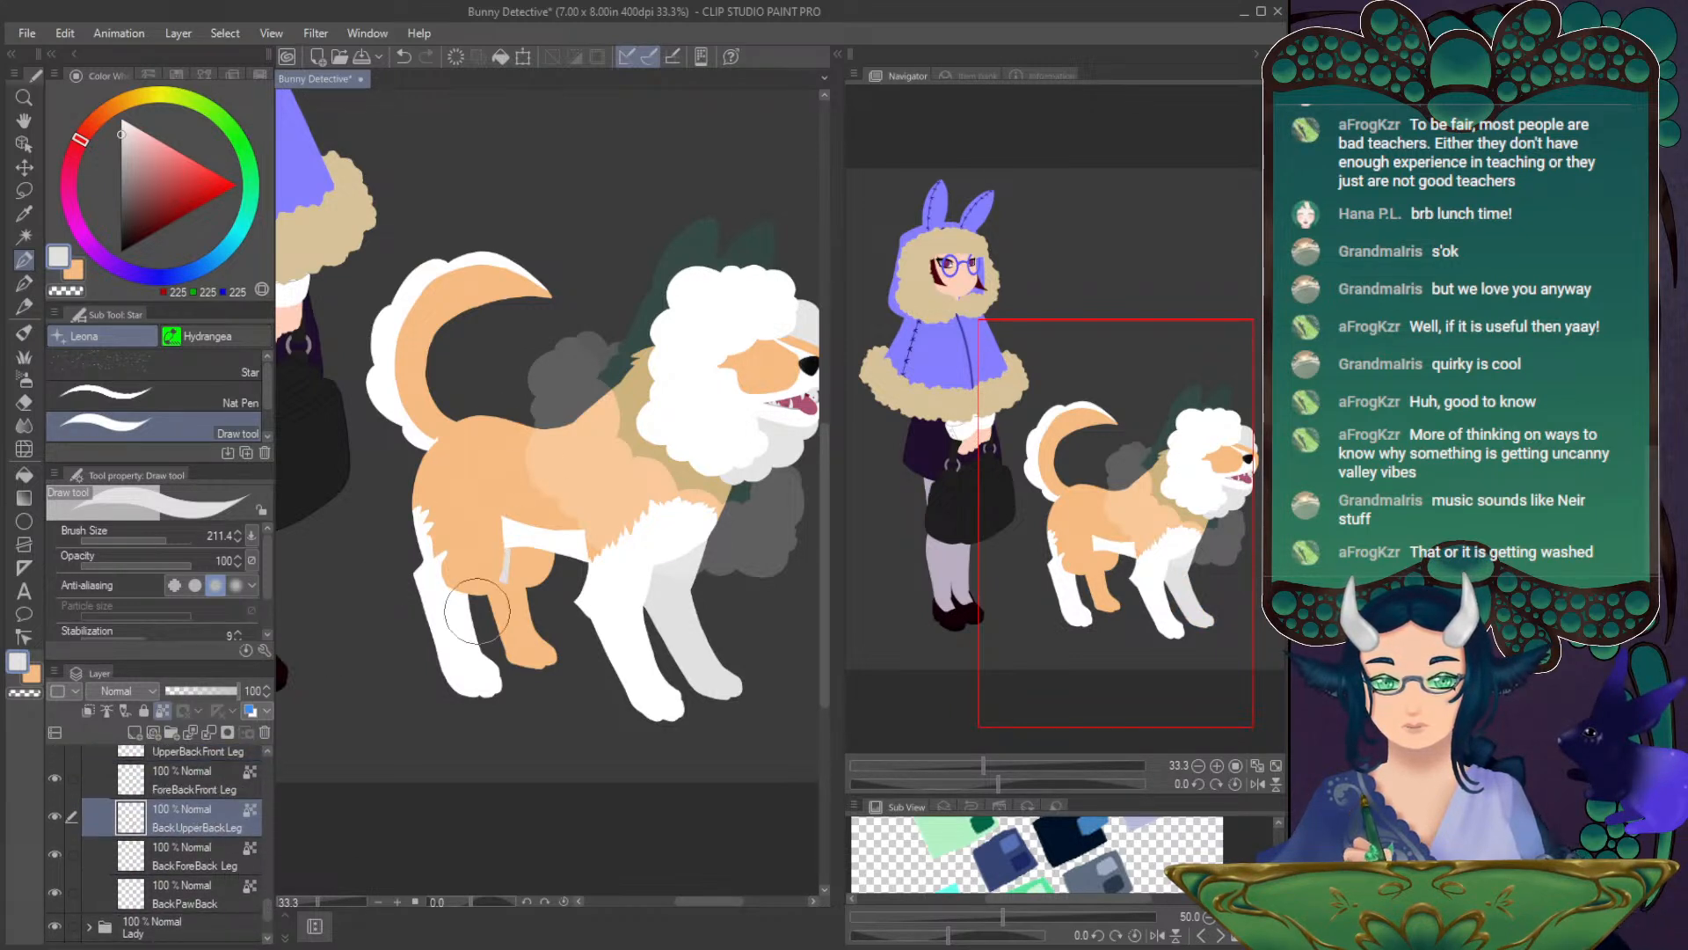
pyautogui.moveTo(503, 573); pyautogui.dragTo(547, 563)
pyautogui.click(198, 857)
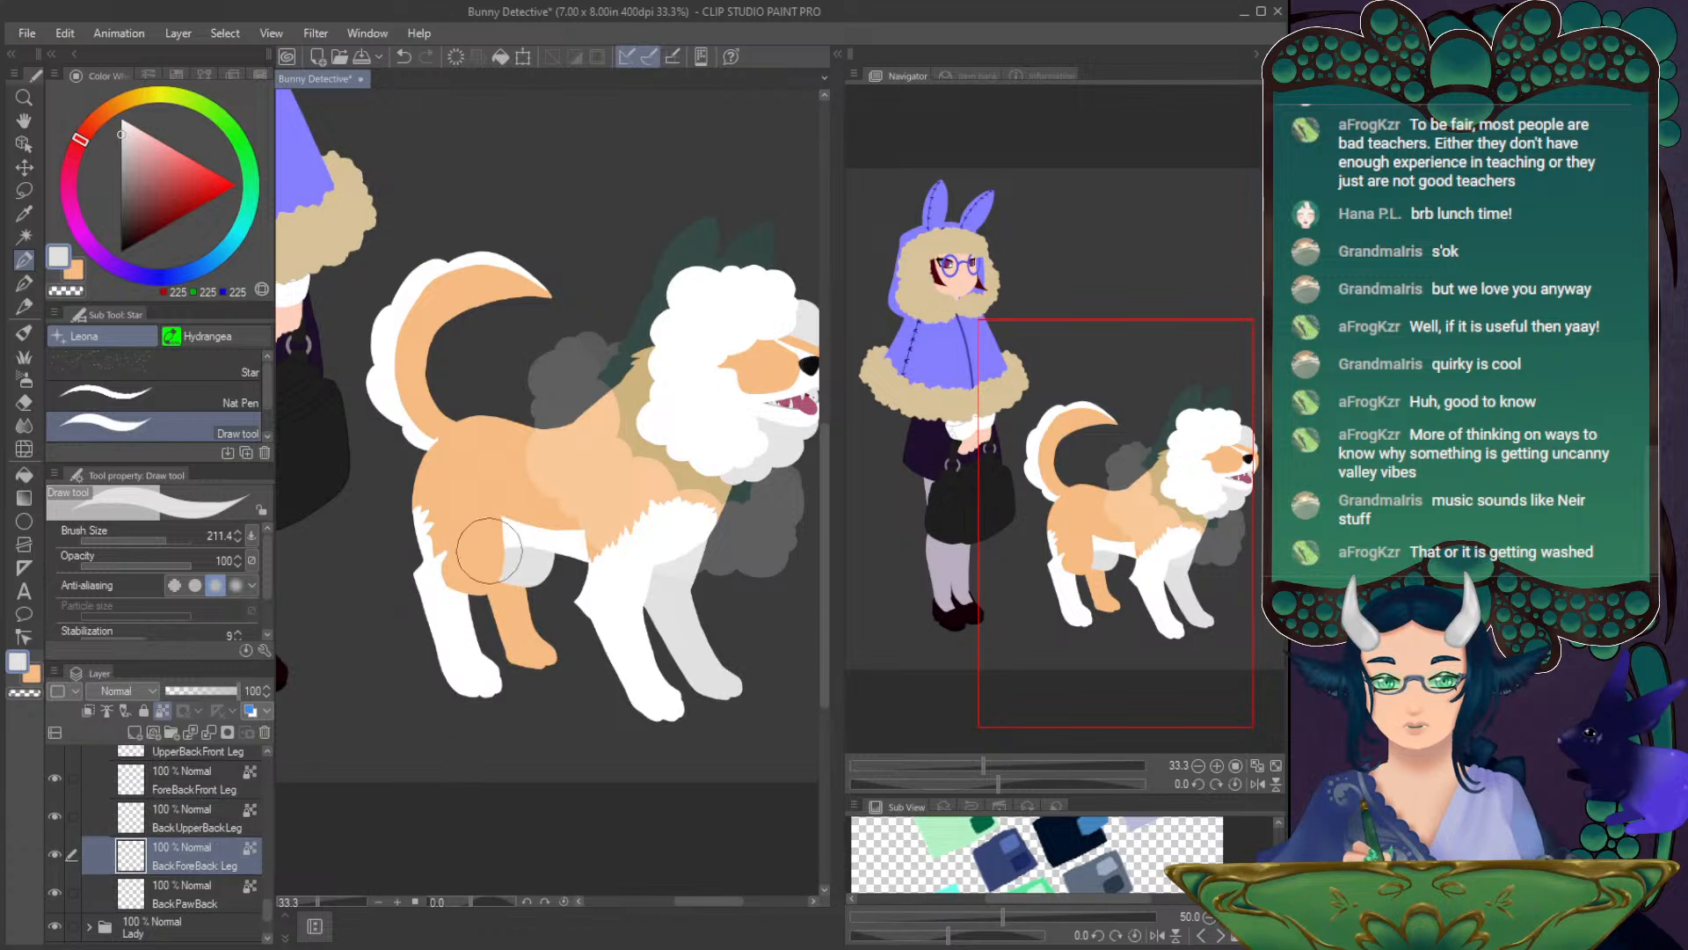
pyautogui.click(205, 893)
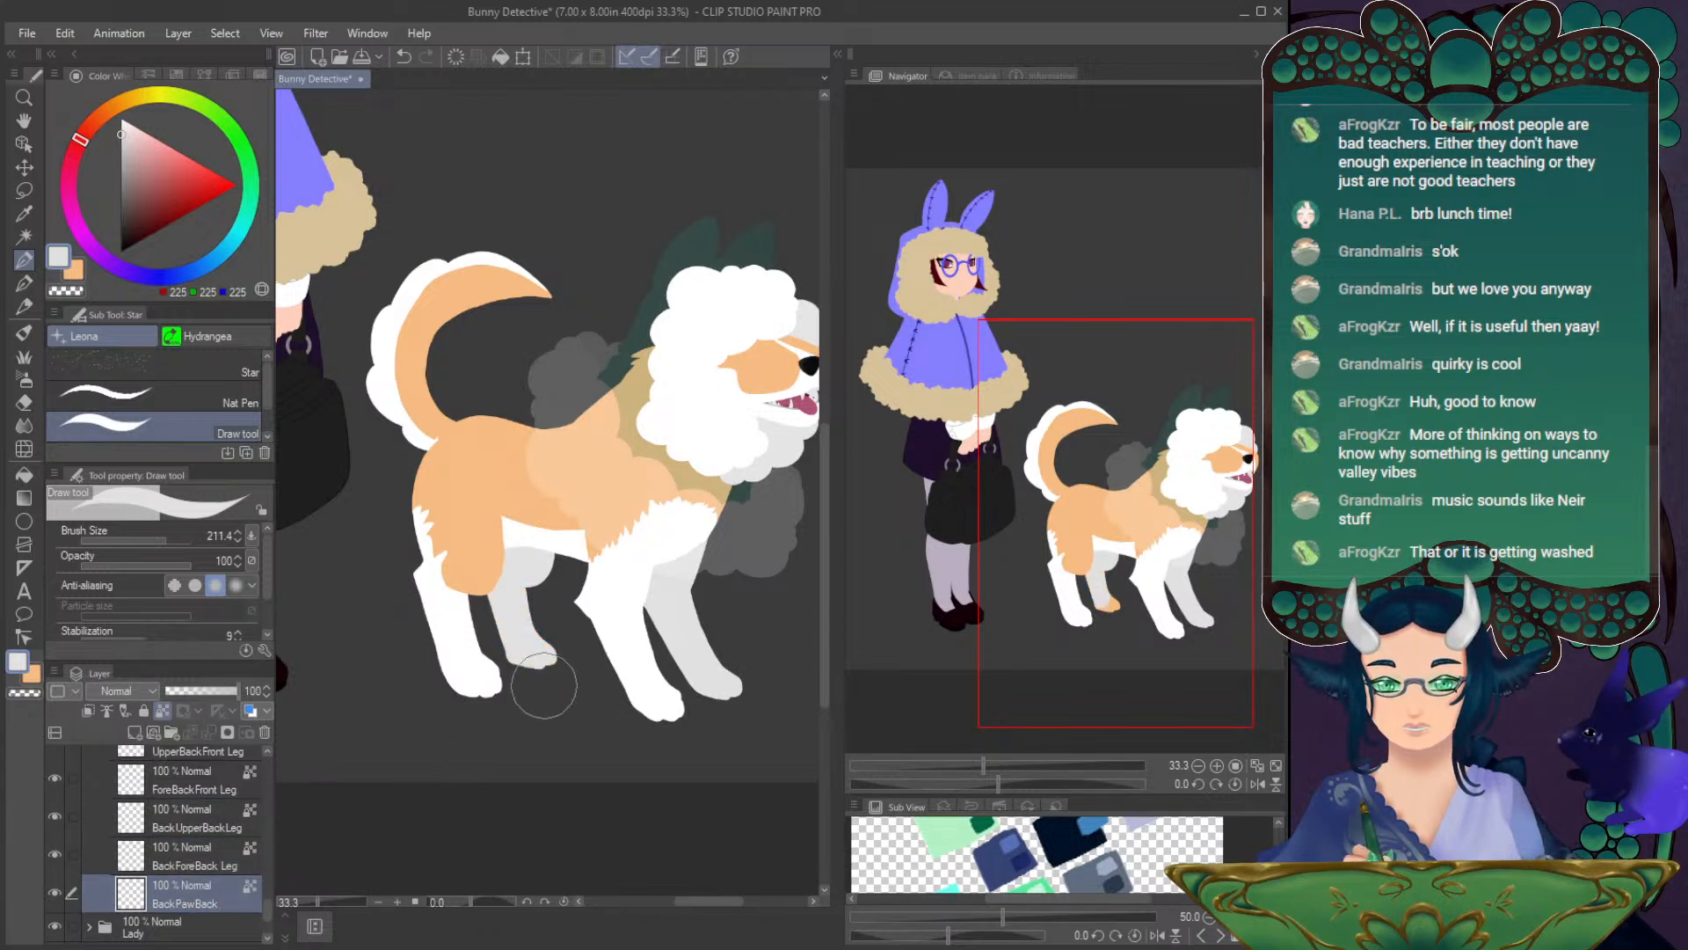
pyautogui.click(1257, 783)
pyautogui.click(1258, 784)
# - Set the Cape folder's opacity to 100 and collapse the dog's Cape, Body and Head folders
pyautogui.moveTo(266, 909); pyautogui.dragTo(266, 832)
pyautogui.click(102, 796)
pyautogui.click(234, 688)
pyautogui.click(104, 799)
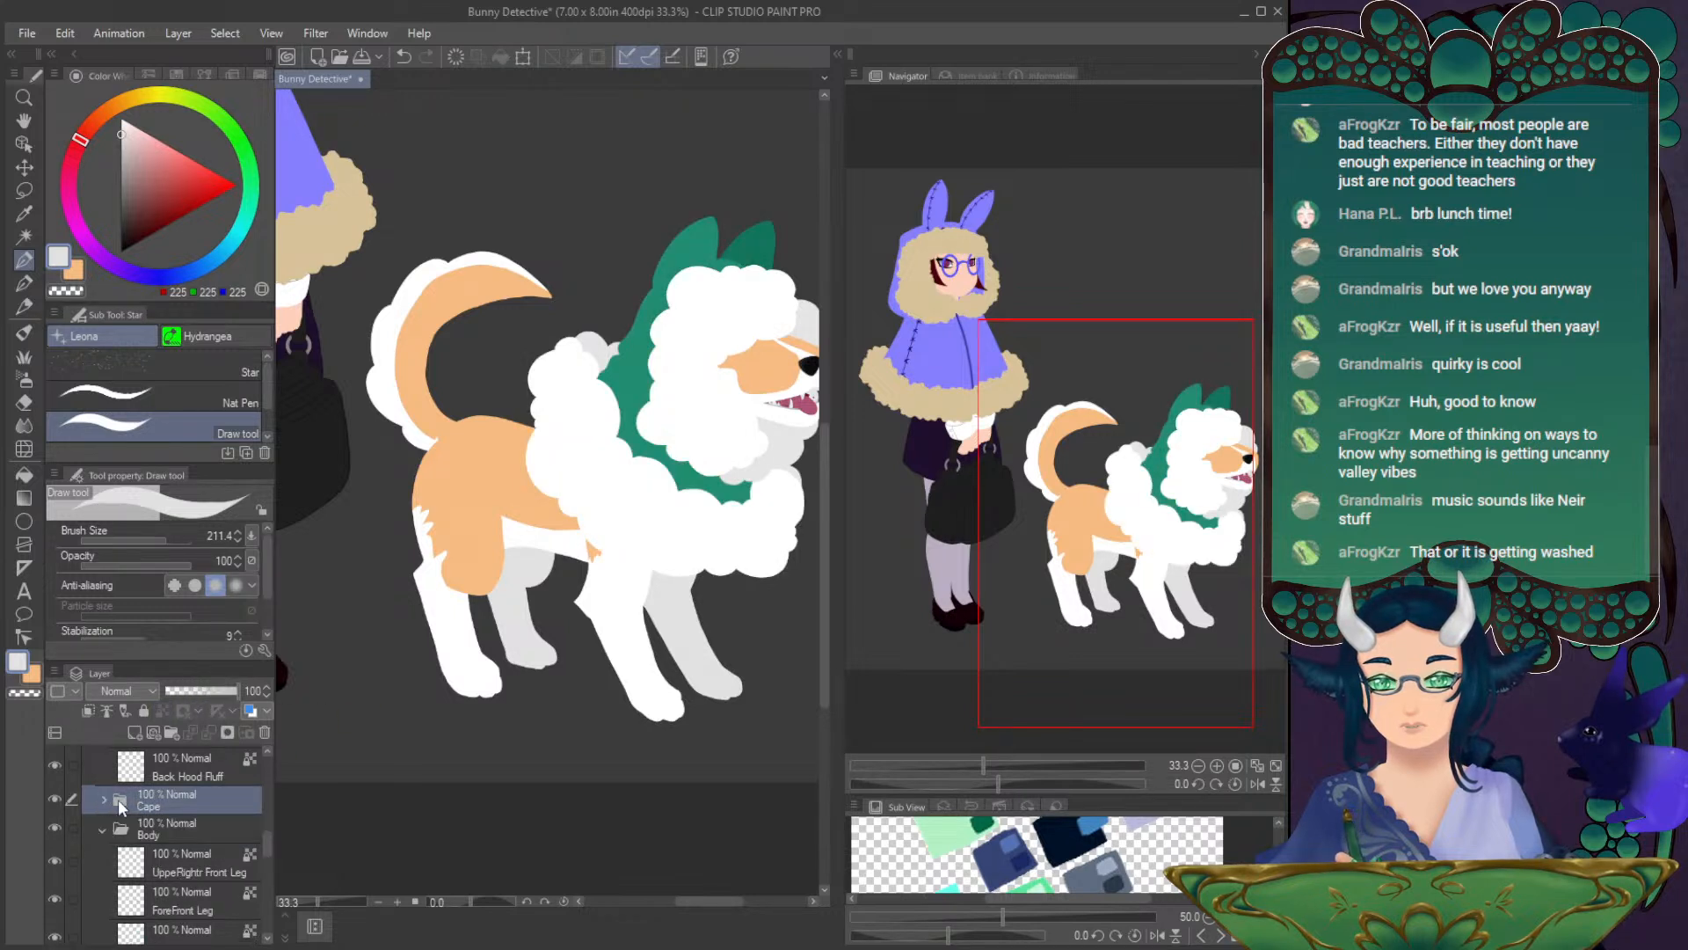
pyautogui.click(103, 829)
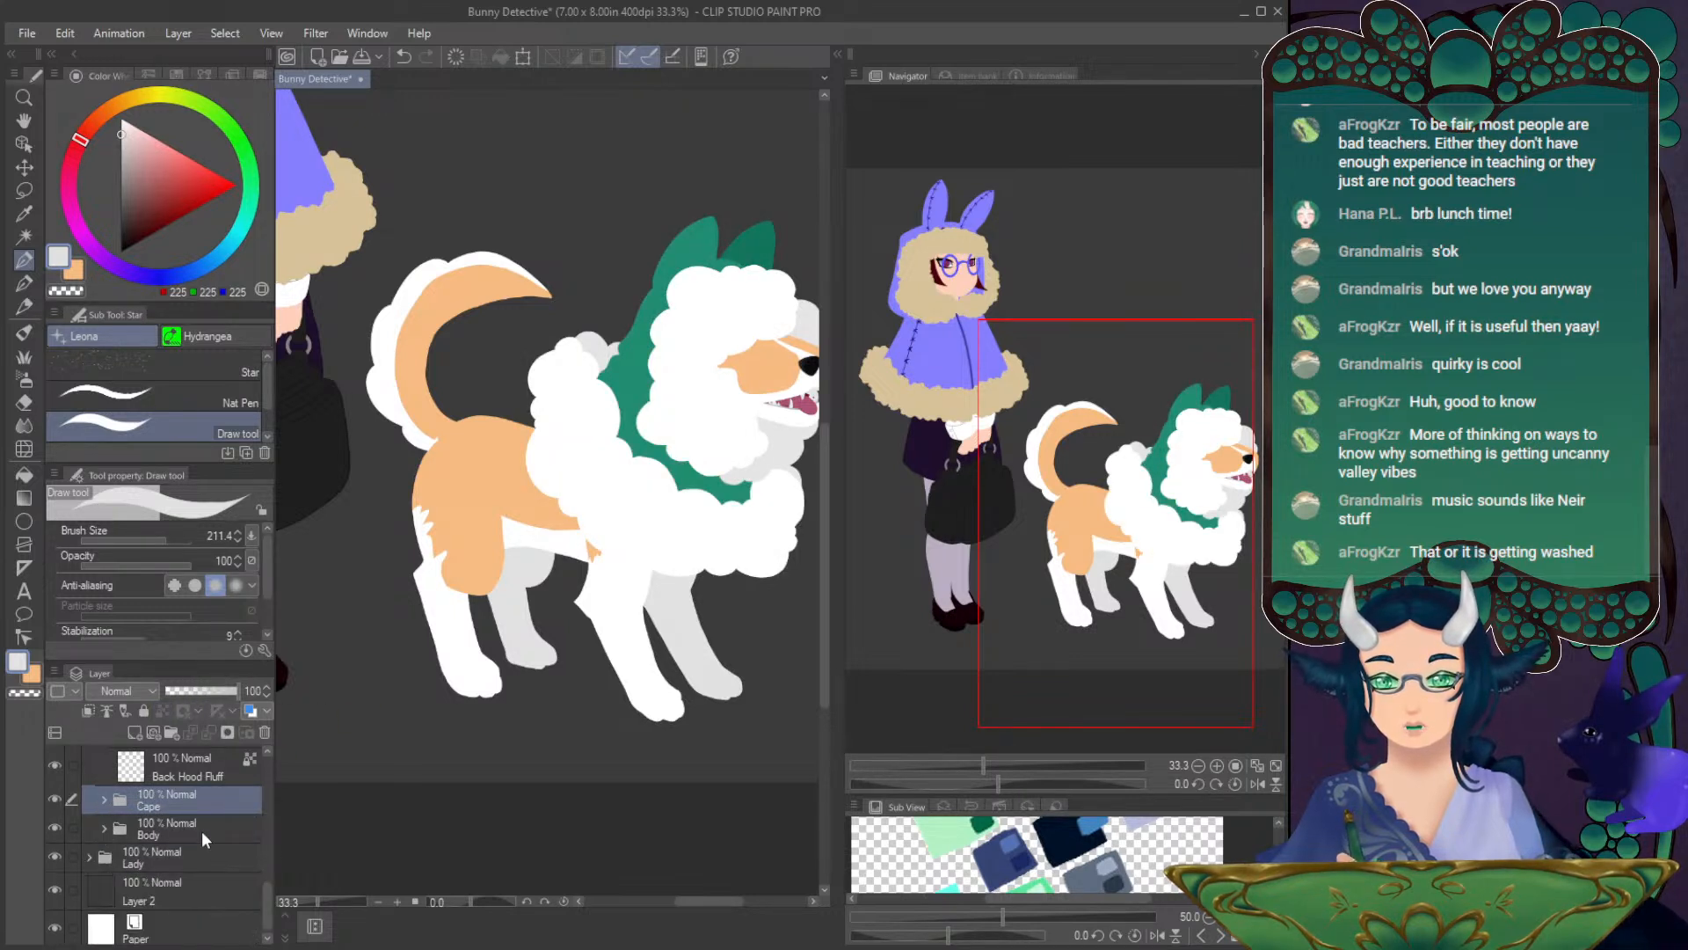
pyautogui.moveTo(262, 891); pyautogui.dragTo(266, 805)
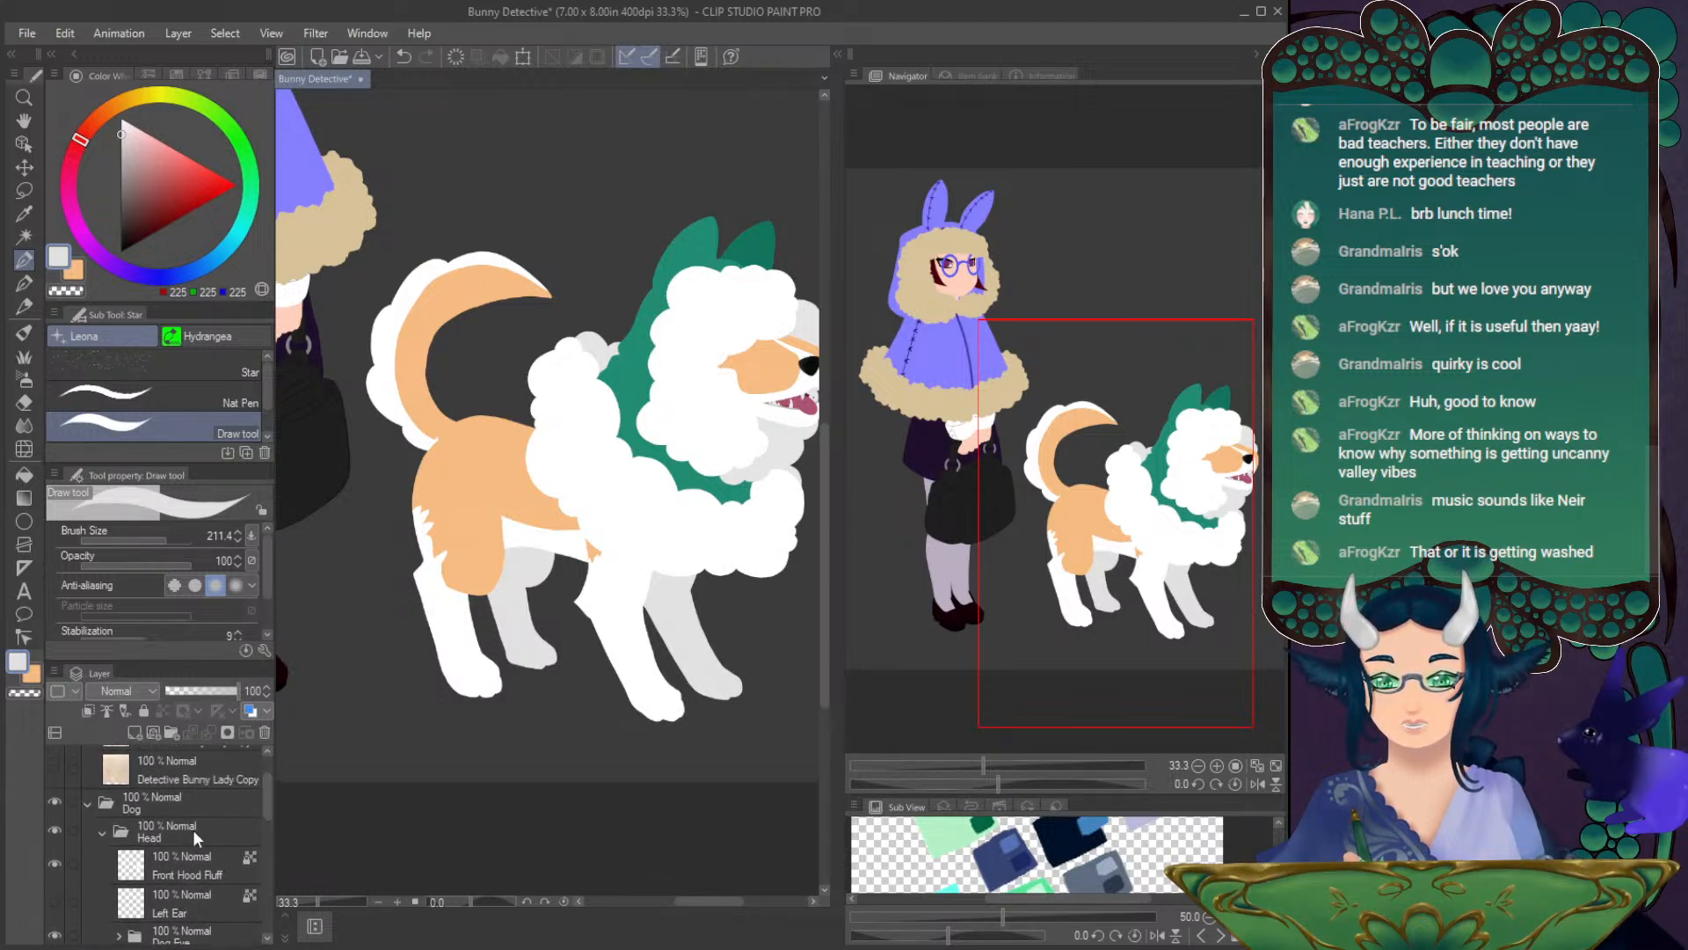
pyautogui.click(102, 832)
# - Save the illustration and fit the whole canvas in the view
pyautogui.moveTo(1178, 510); pyautogui.dragTo(1143, 452)
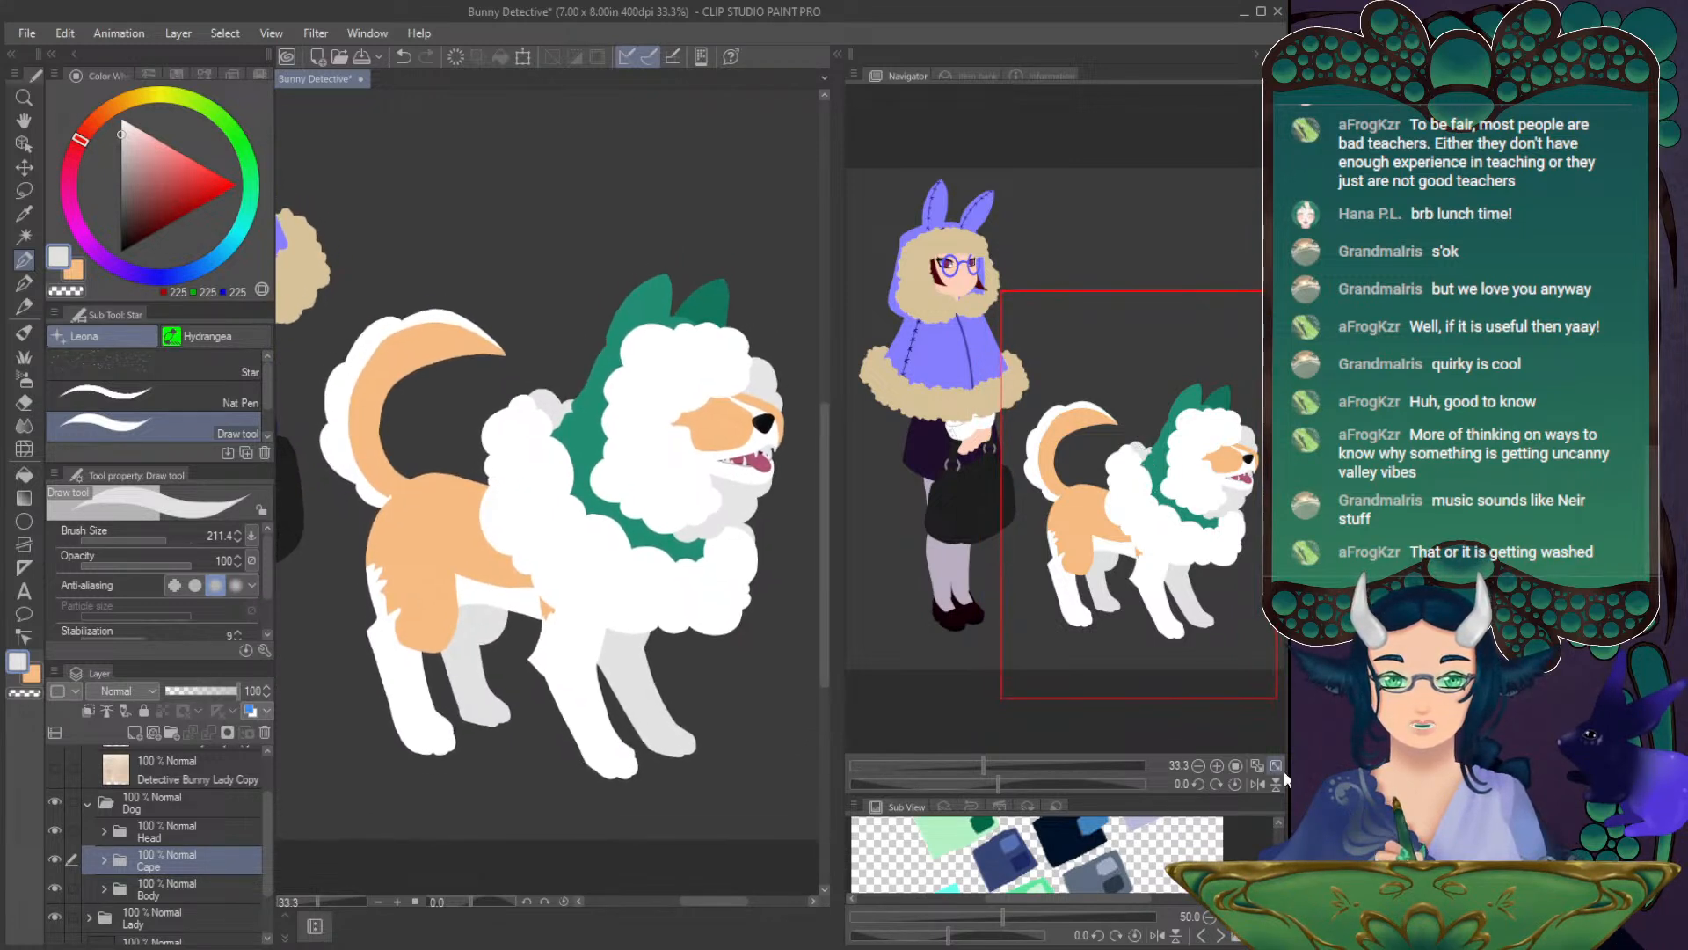
pyautogui.moveTo(1157, 513); pyautogui.dragTo(1166, 513)
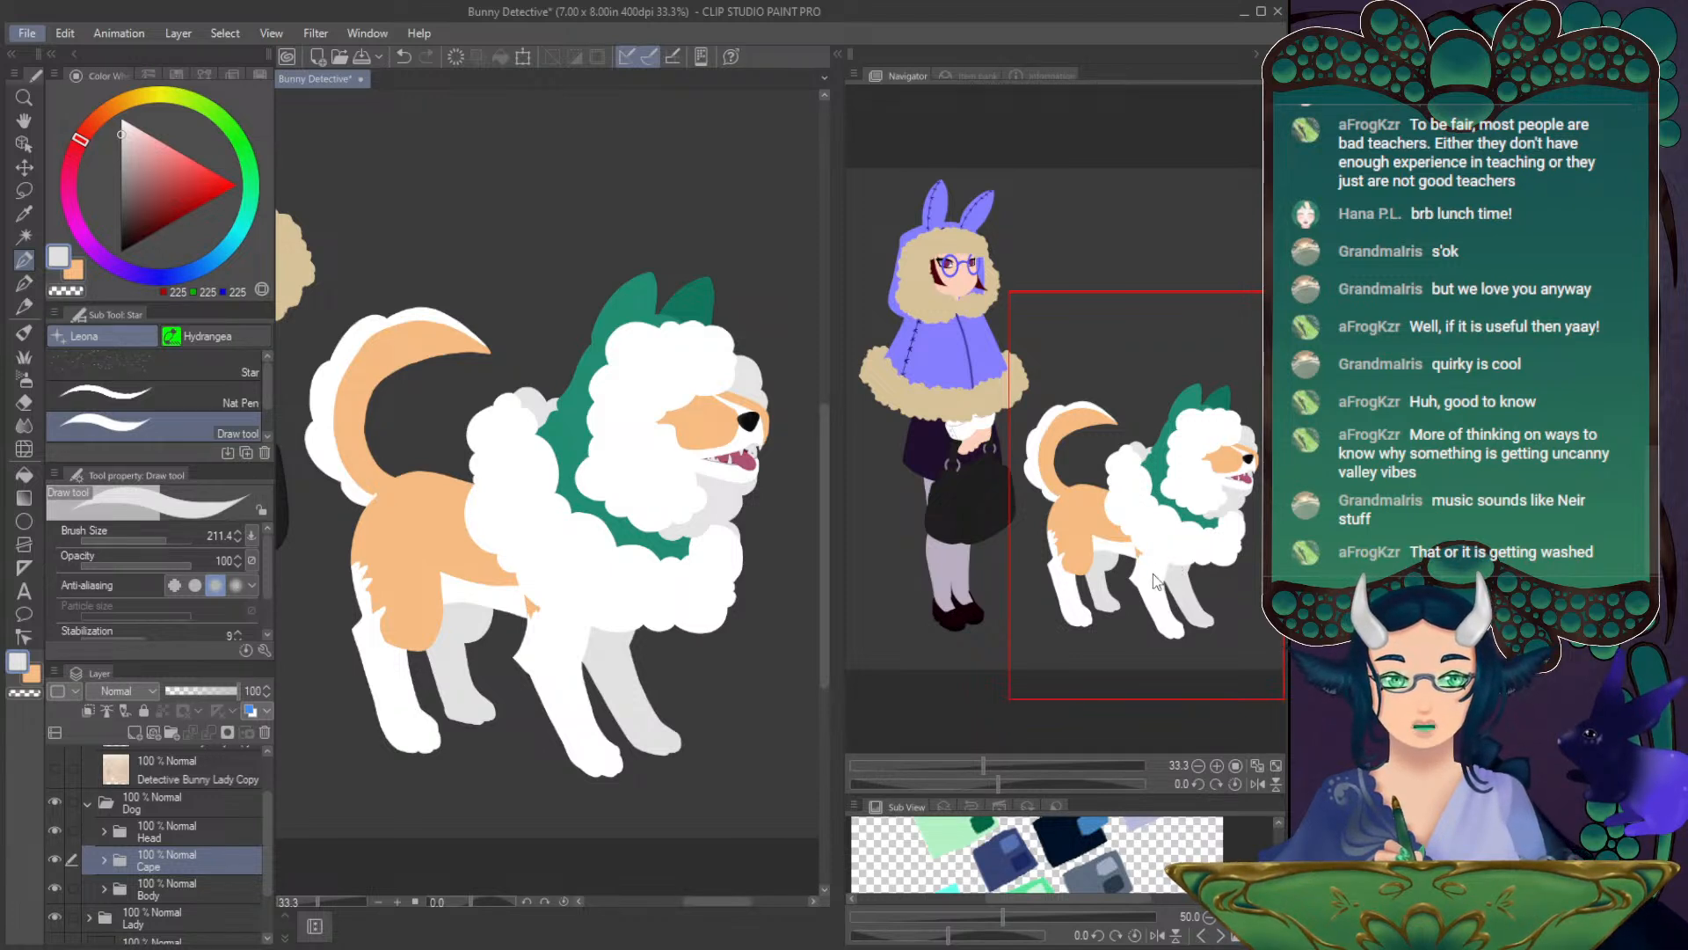
pyautogui.hotkey('ctrl', 's')
pyautogui.hotkey('ctrl', '0')
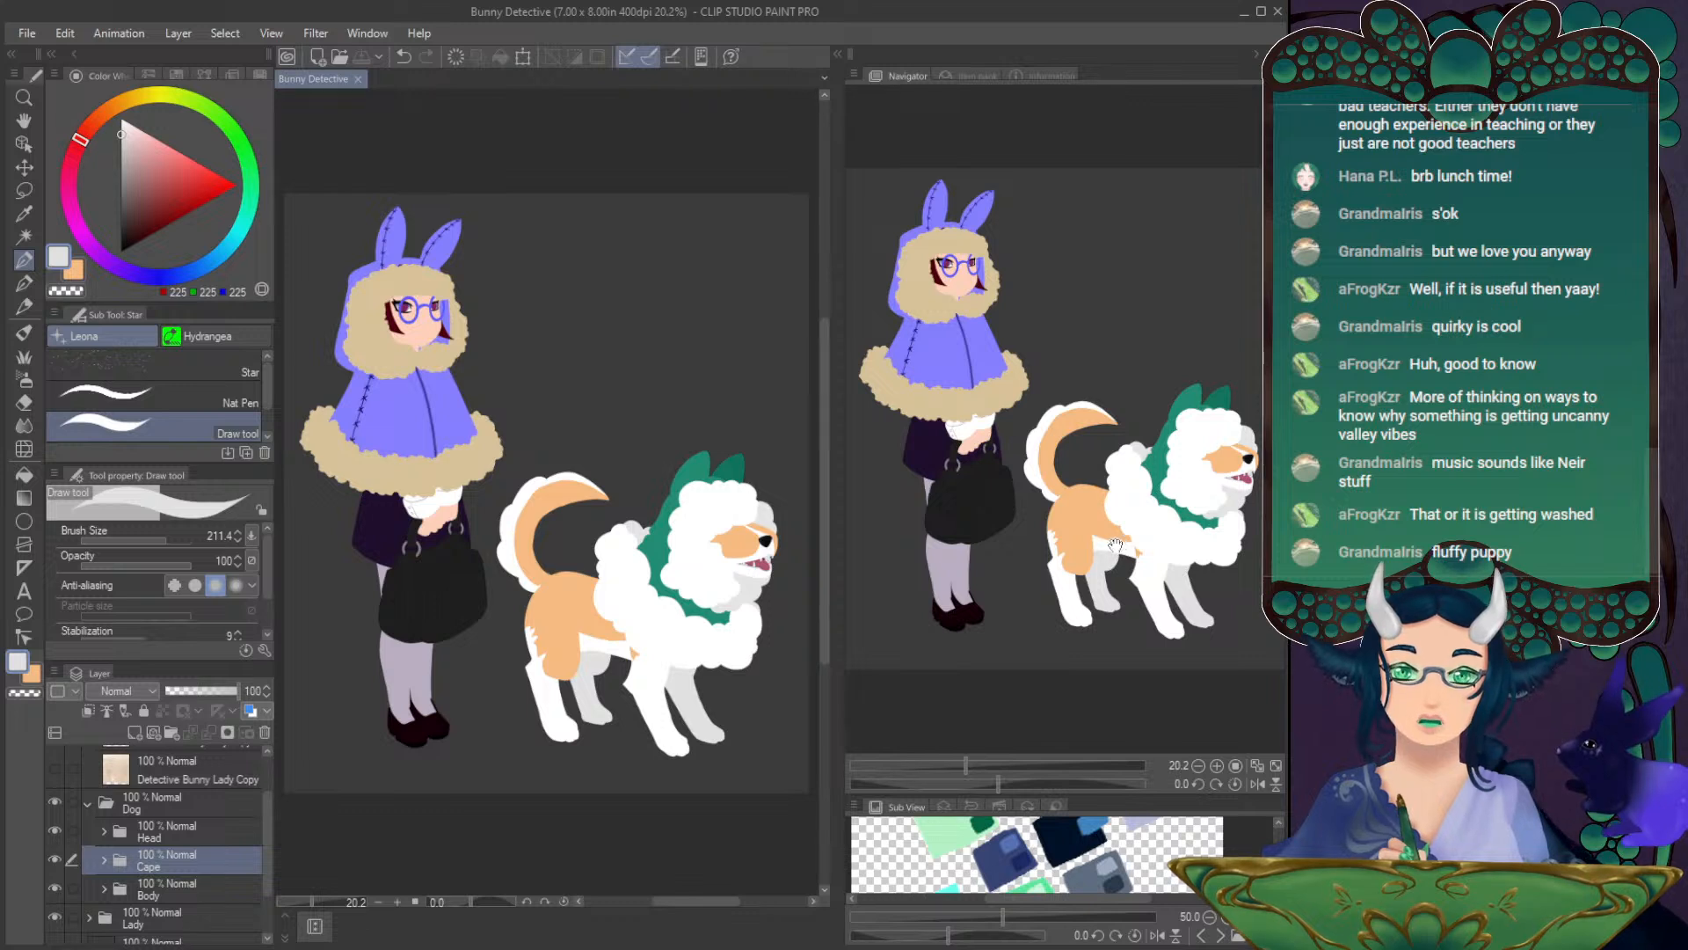
pyautogui.moveTo(1115, 547); pyautogui.dragTo(1095, 489)
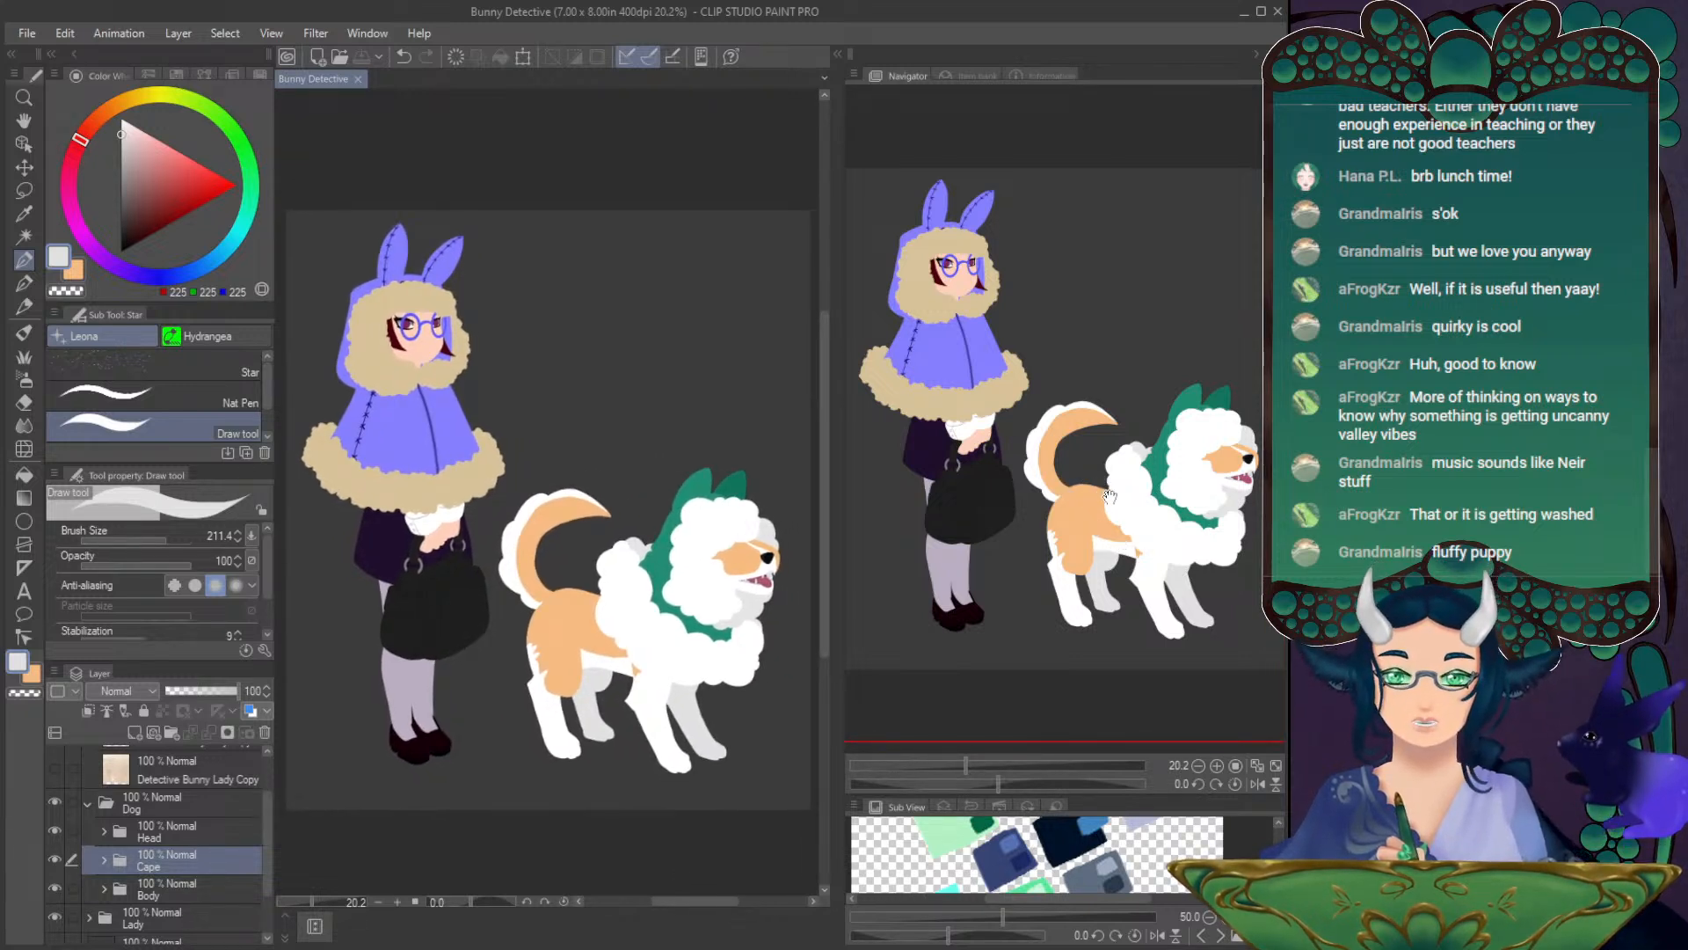
pyautogui.moveTo(1126, 476); pyautogui.dragTo(1161, 543)
pyautogui.moveTo(1198, 446); pyautogui.dragTo(1165, 446)
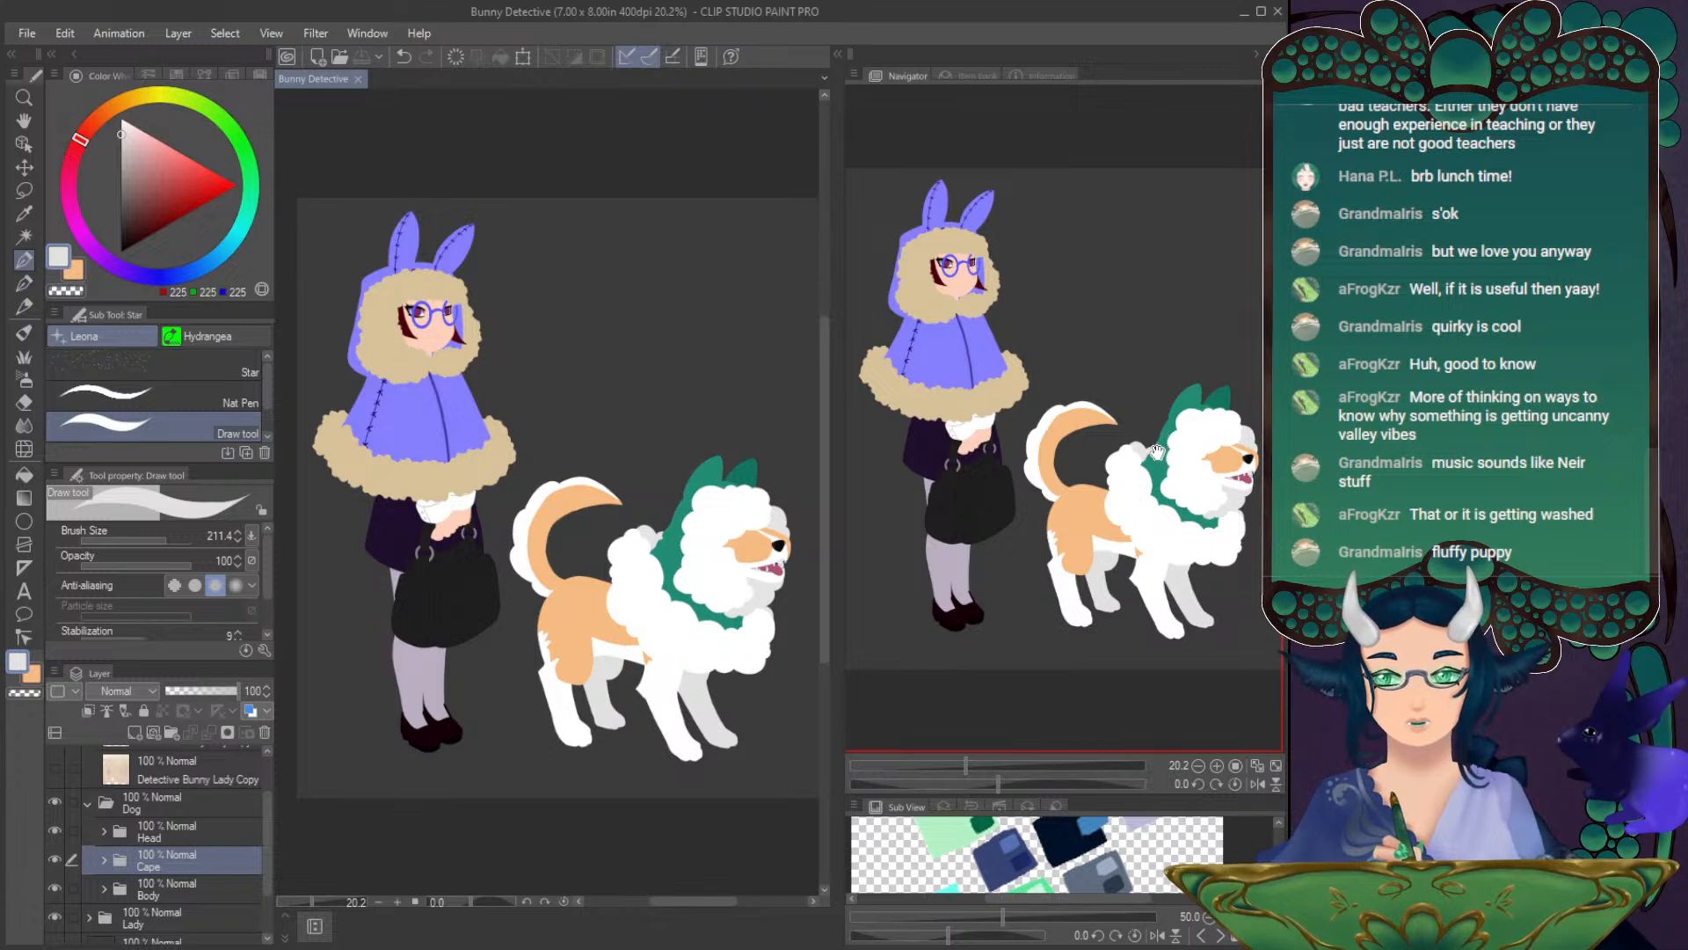
pyautogui.moveTo(1191, 433); pyautogui.dragTo(1159, 435)
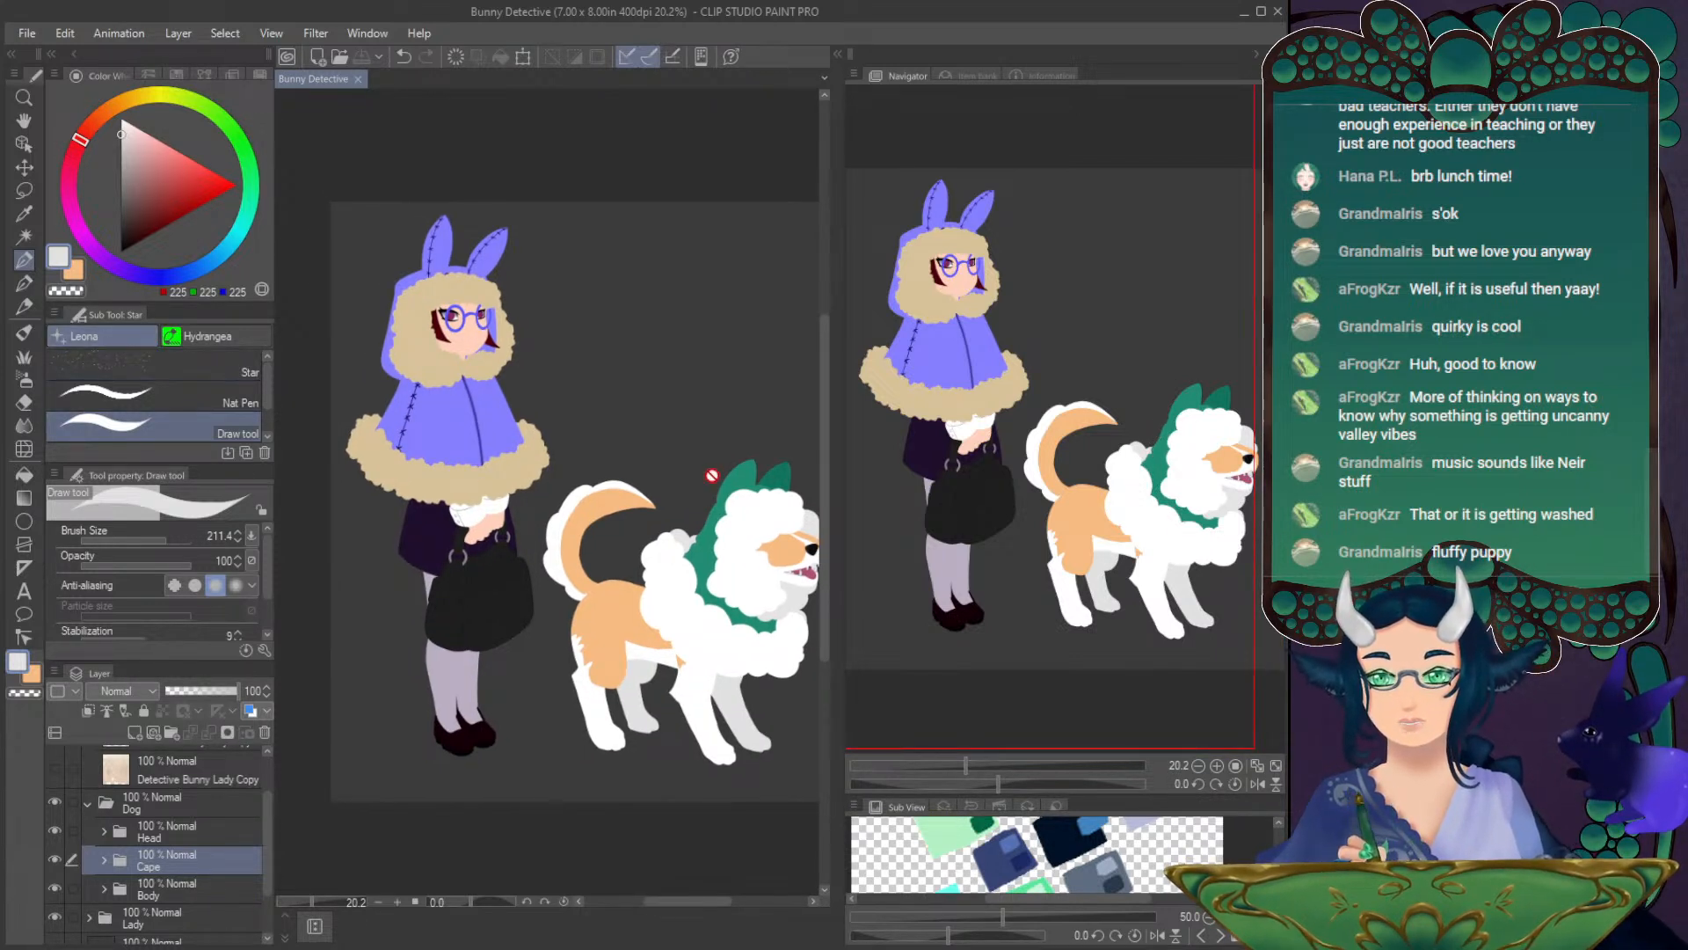
pyautogui.moveTo(1097, 468); pyautogui.dragTo(1087, 461)
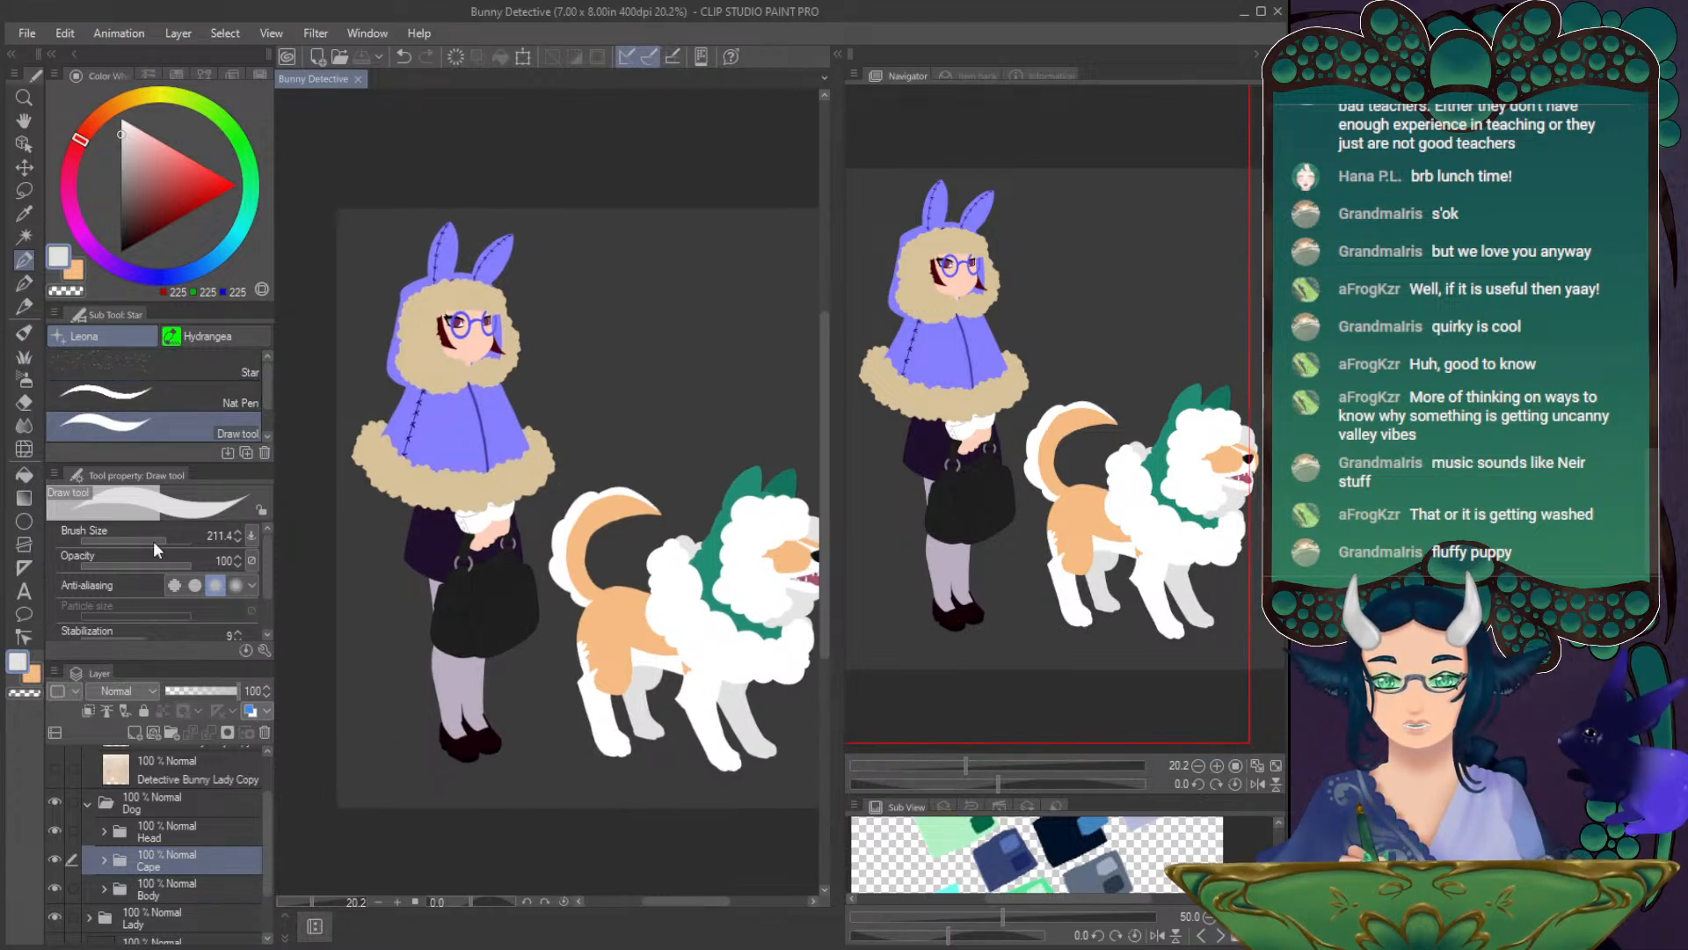
# - Paint the fur trim across the top of the lady's hood white (RGB 255) with the Draw tool on the Upper Fluff layer
pyautogui.click(24, 144)
pyautogui.click(409, 346)
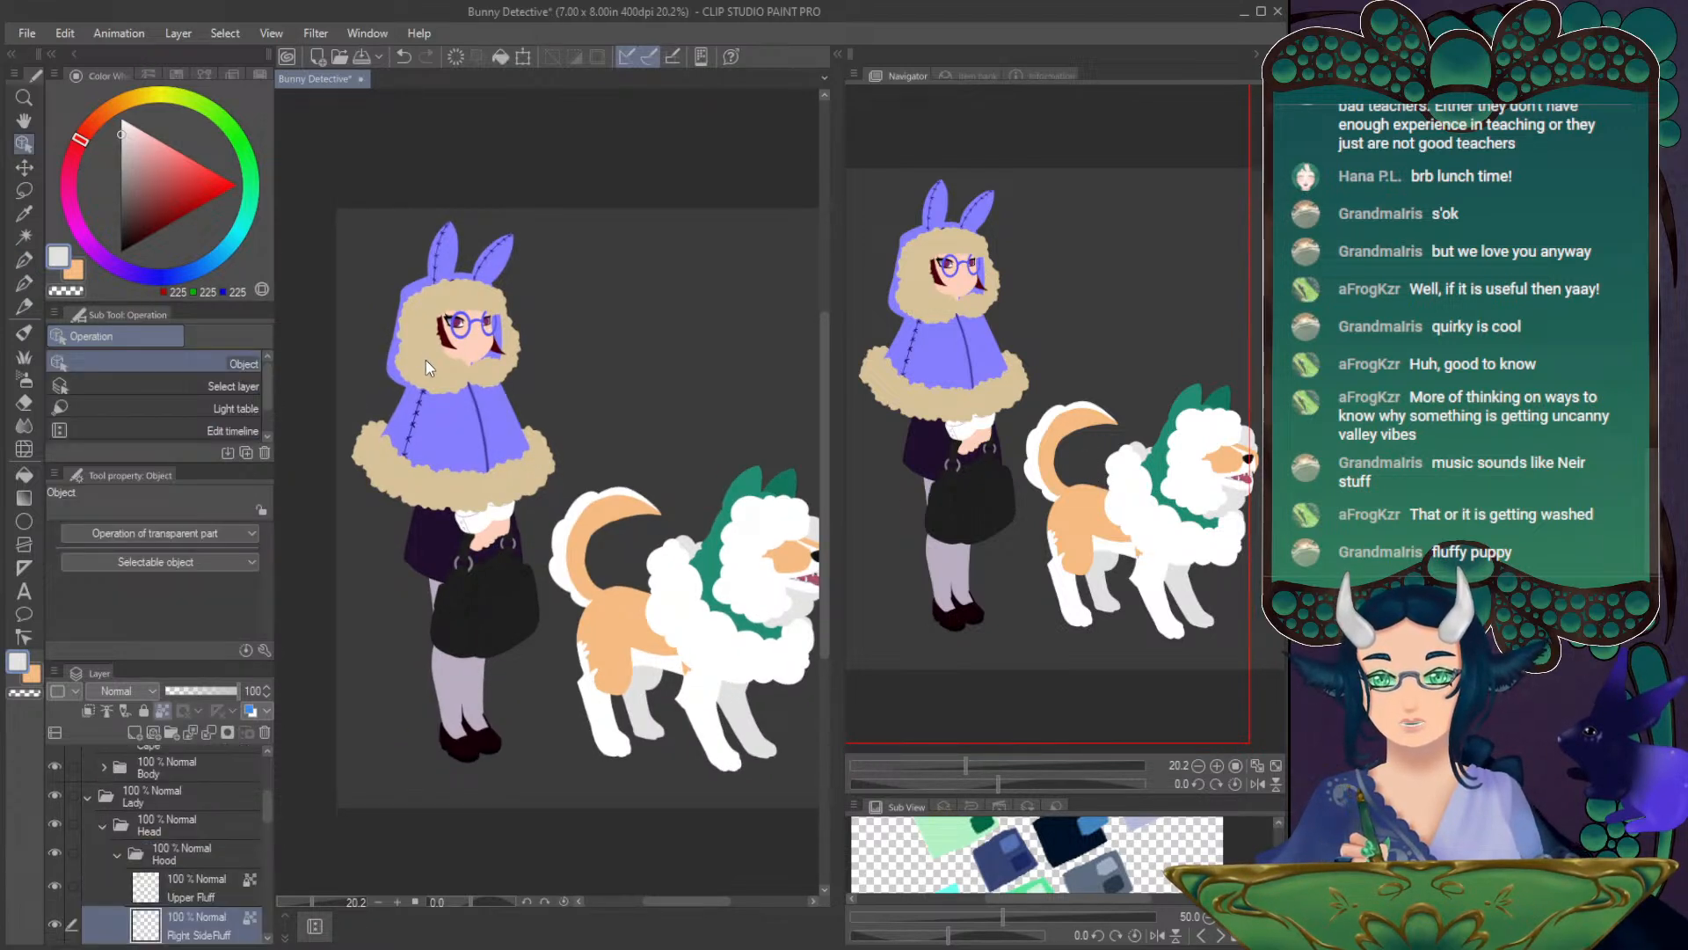
pyautogui.moveTo(266, 805); pyautogui.dragTo(266, 821)
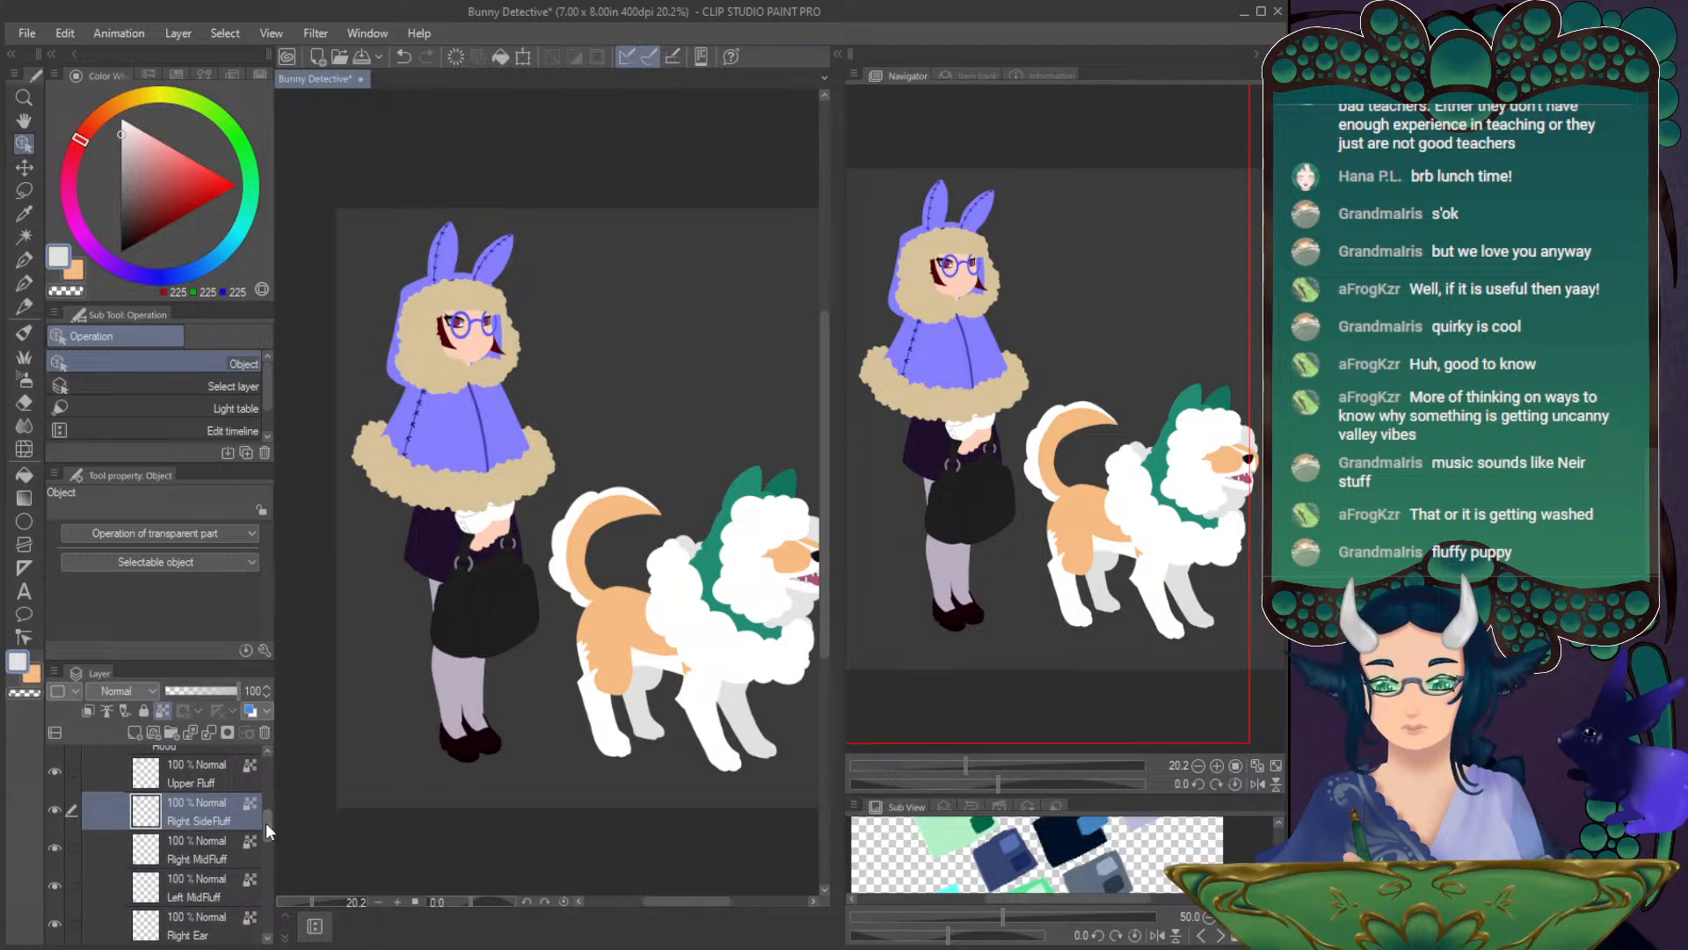
pyautogui.click(207, 779)
pyautogui.click(126, 122)
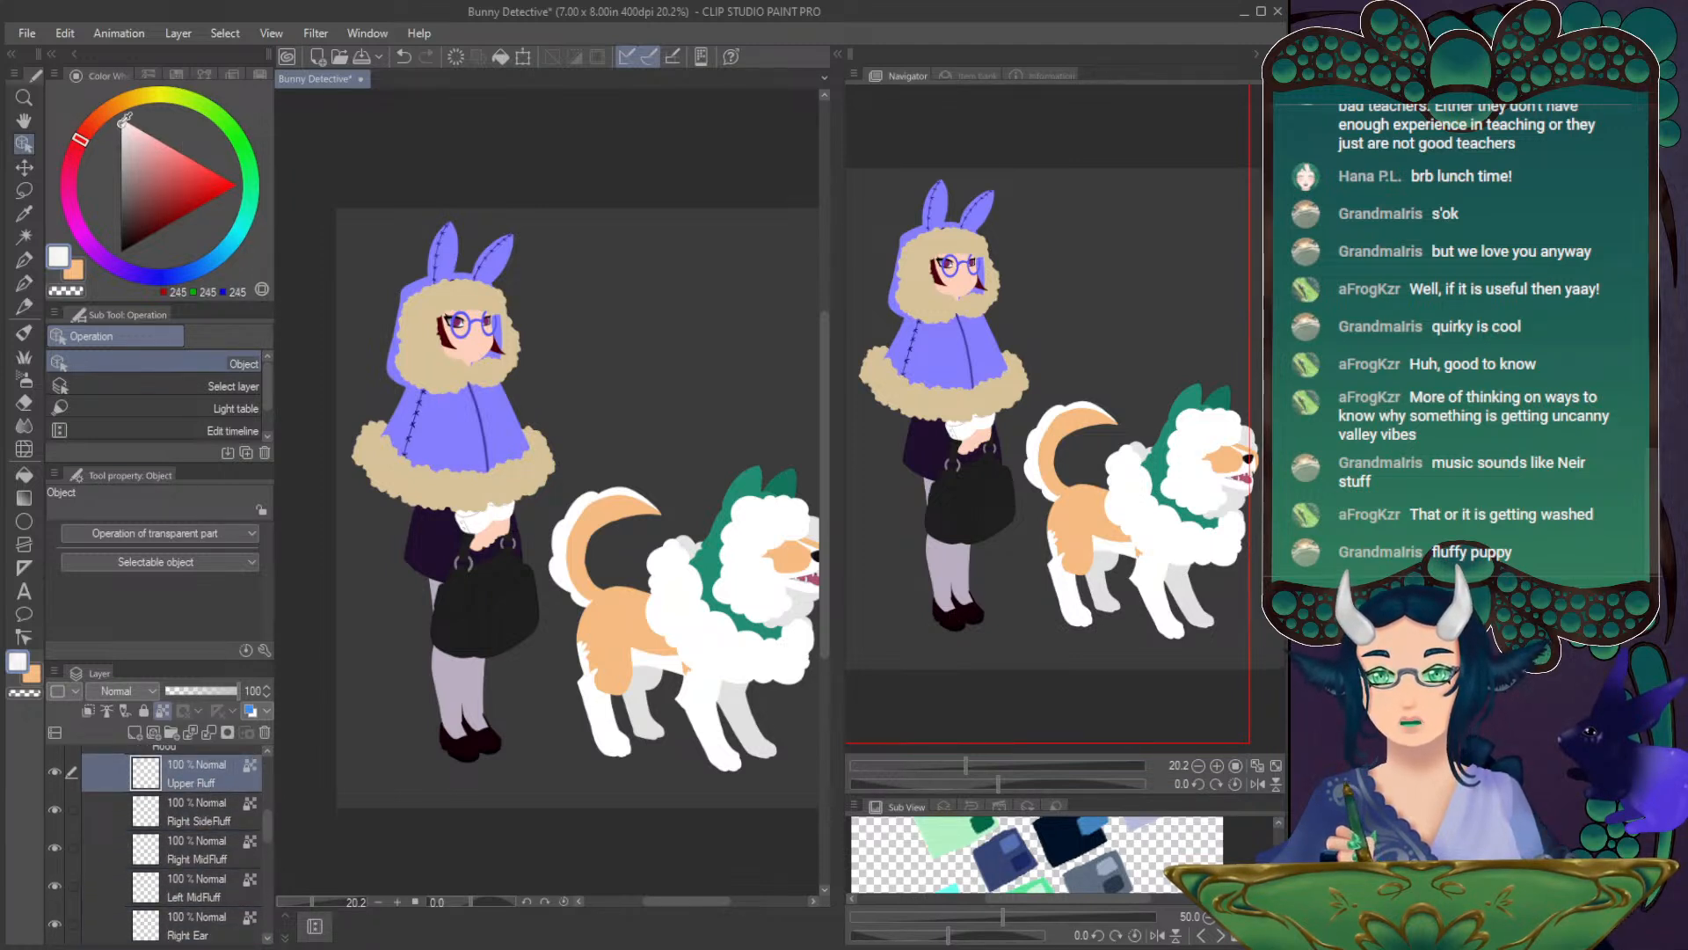
pyautogui.click(25, 285)
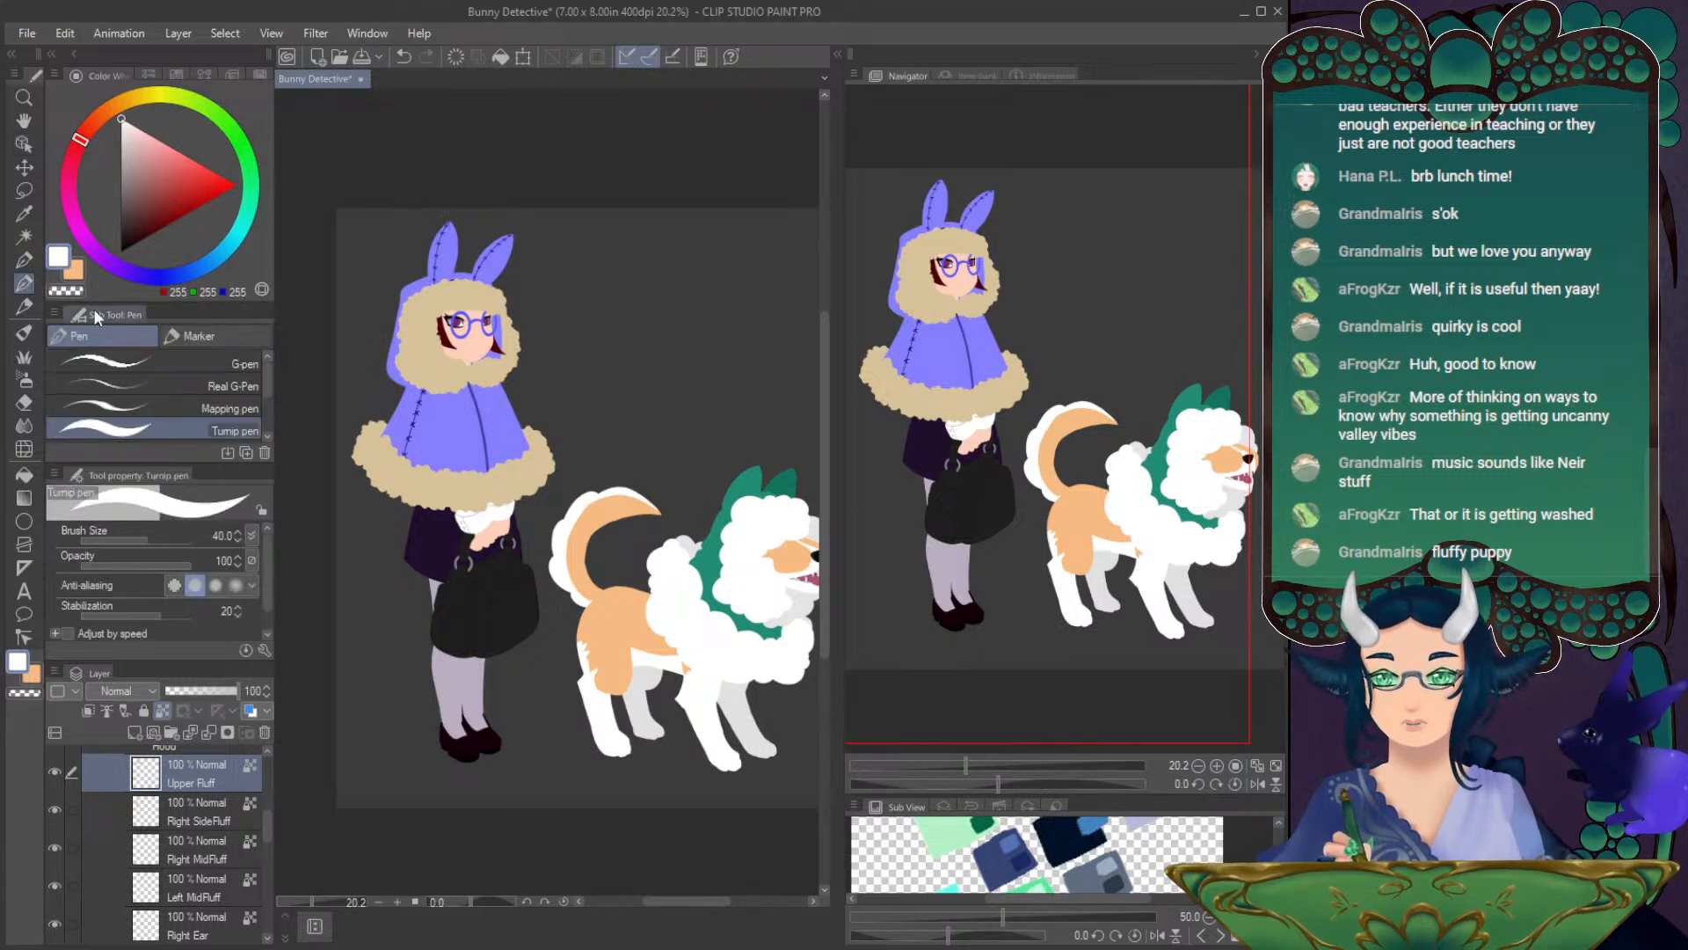
pyautogui.click(24, 260)
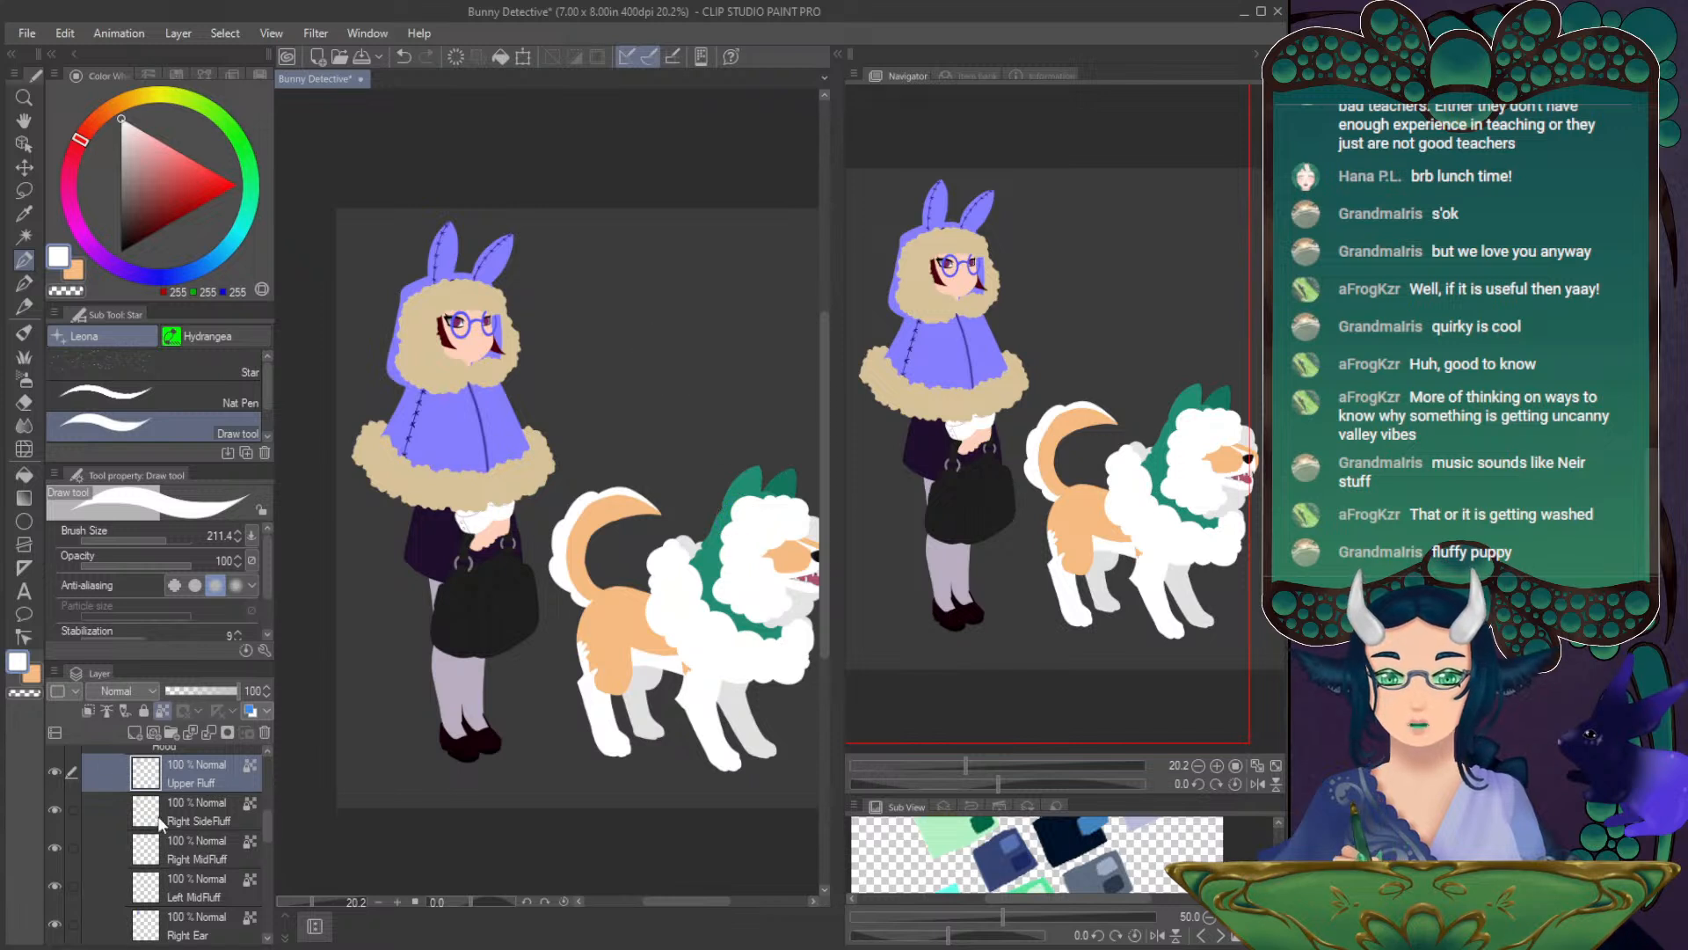
pyautogui.moveTo(410, 284); pyautogui.dragTo(419, 393)
pyautogui.moveTo(480, 295); pyautogui.dragTo(503, 301)
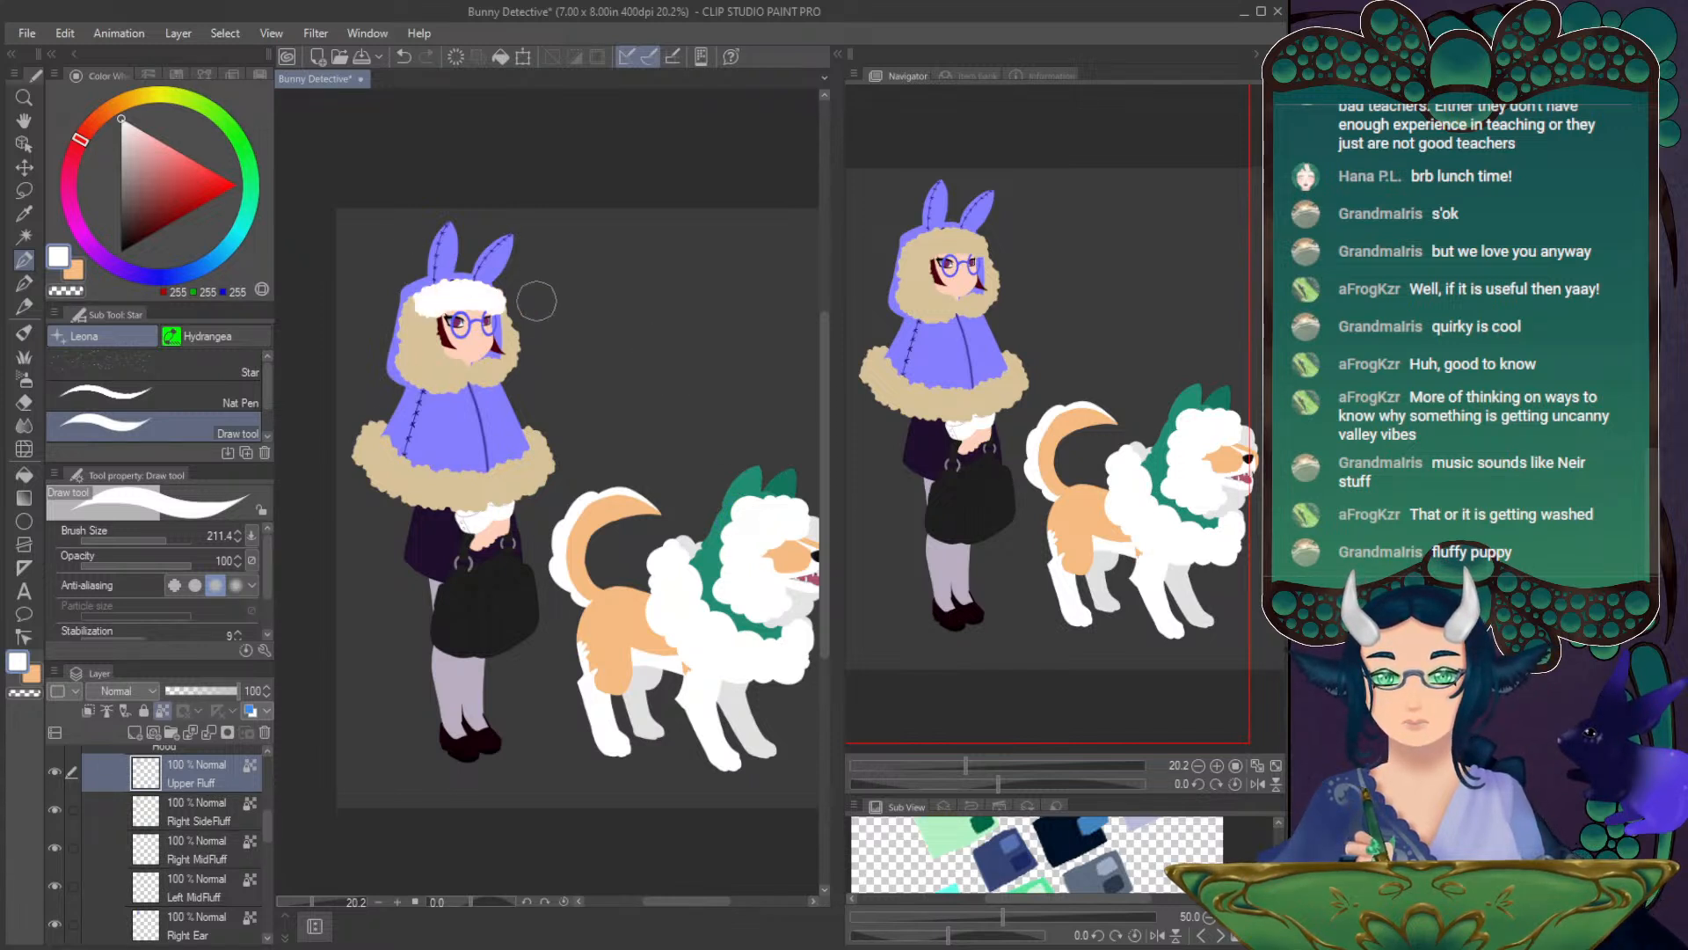
# - Paint the hood's side and chin fur white on the Right SideFluff, Right MidFluff and Left MidFluff layers
pyautogui.click(171, 816)
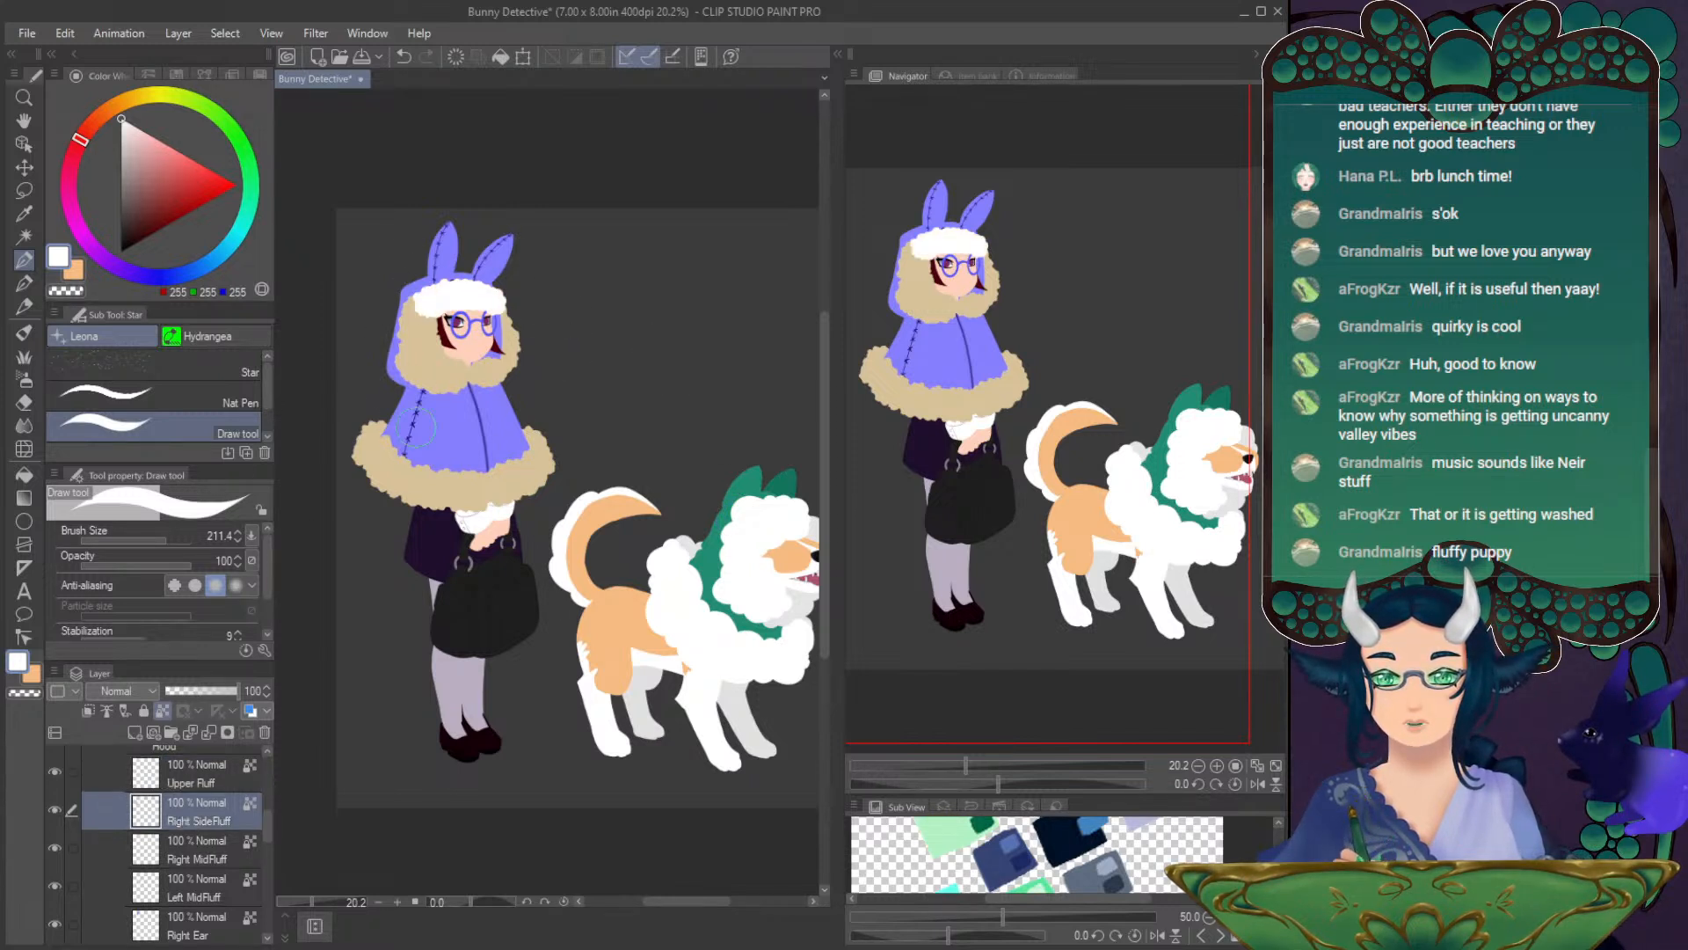
pyautogui.moveTo(412, 278)
pyautogui.mouseDown()
pyautogui.moveTo(435, 383)
pyautogui.moveTo(466, 360)
pyautogui.mouseUp()
pyautogui.click(186, 857)
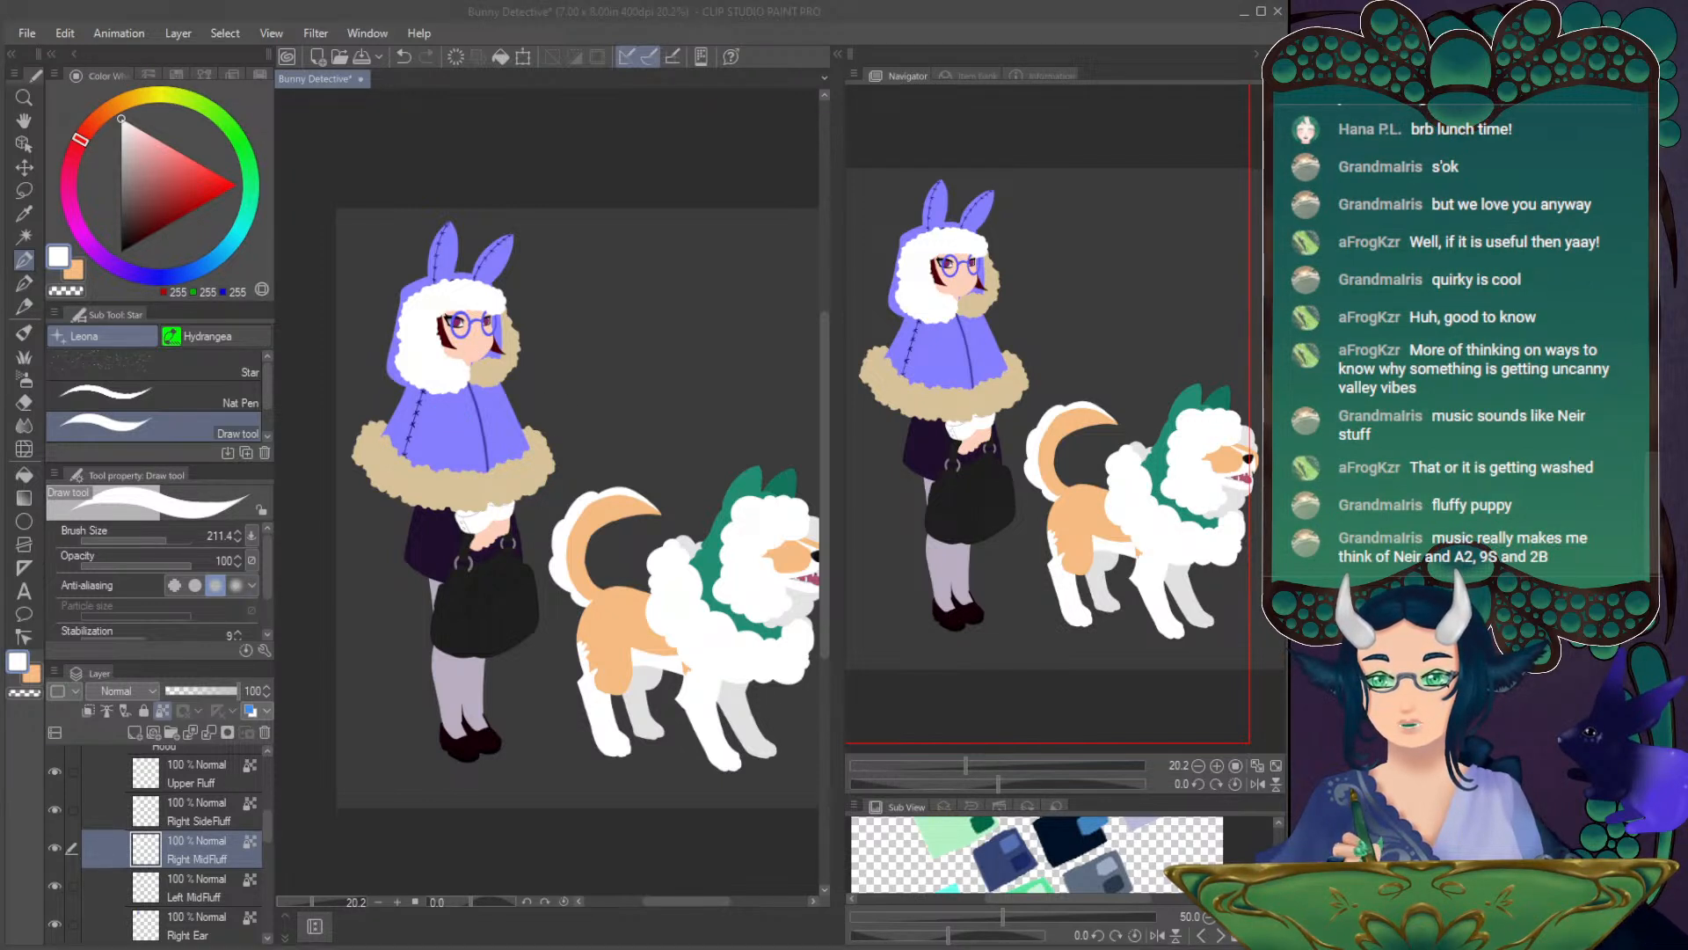
pyautogui.click(204, 262)
pyautogui.click(201, 883)
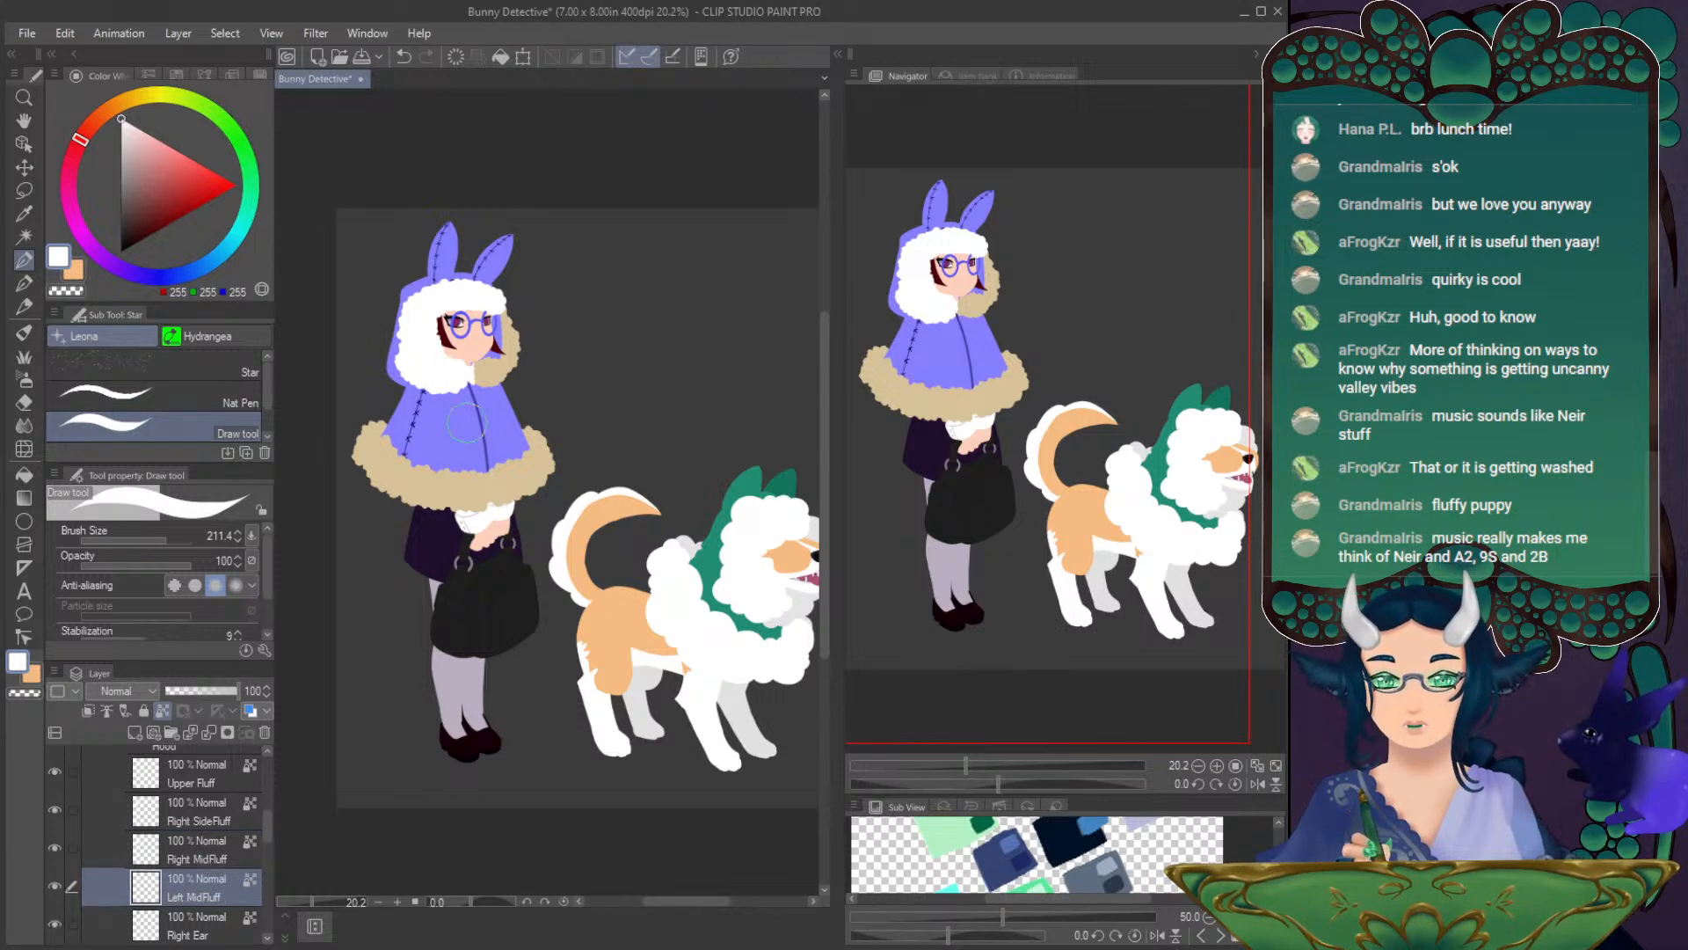
# - Find the Left SideFluff layer and paint the remaining tan fur of the lady's hood white with the Draw tool
pyautogui.scroll(-1, 266, 828)
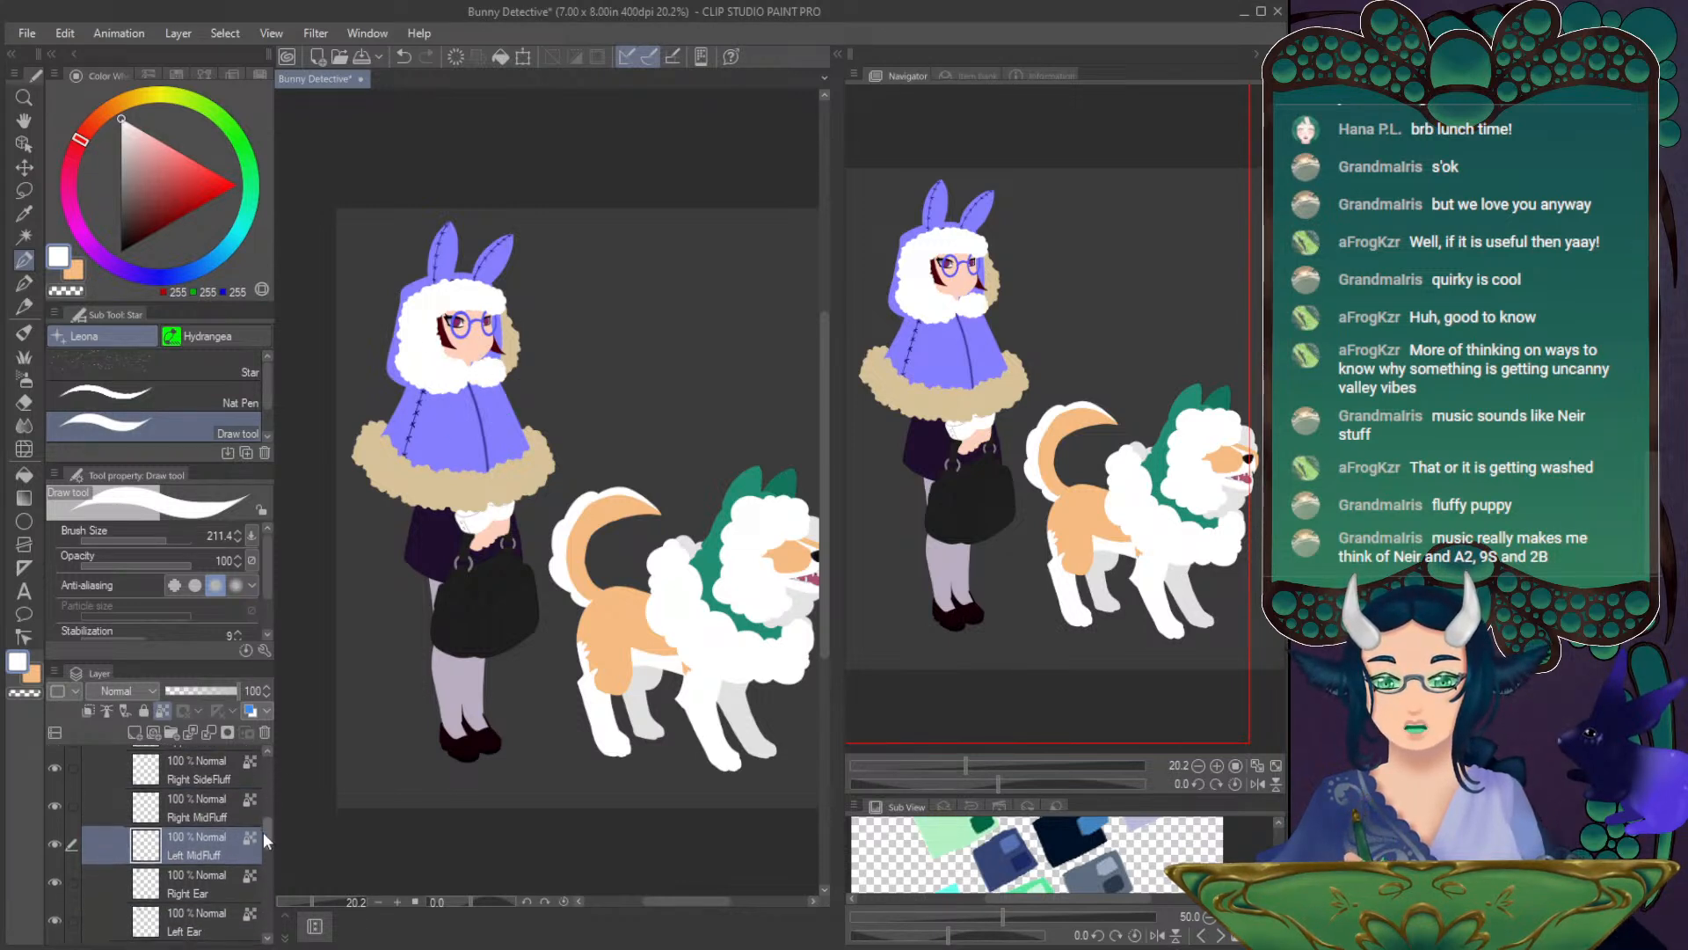
pyautogui.click(202, 881)
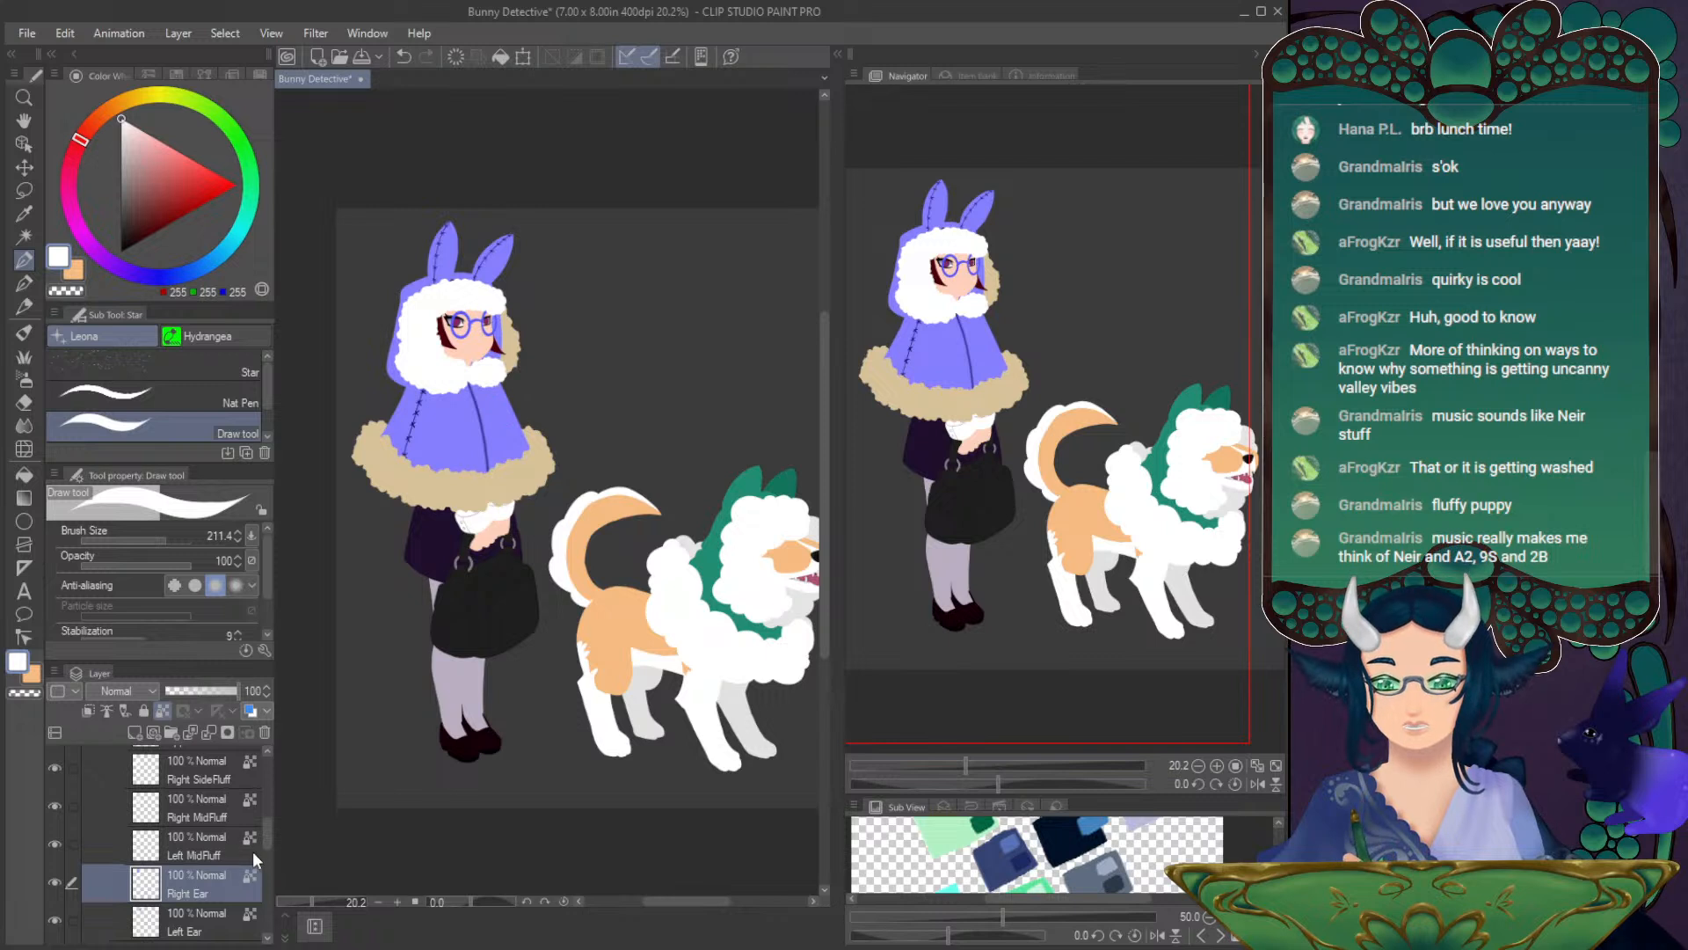
pyautogui.moveTo(268, 834); pyautogui.dragTo(269, 872)
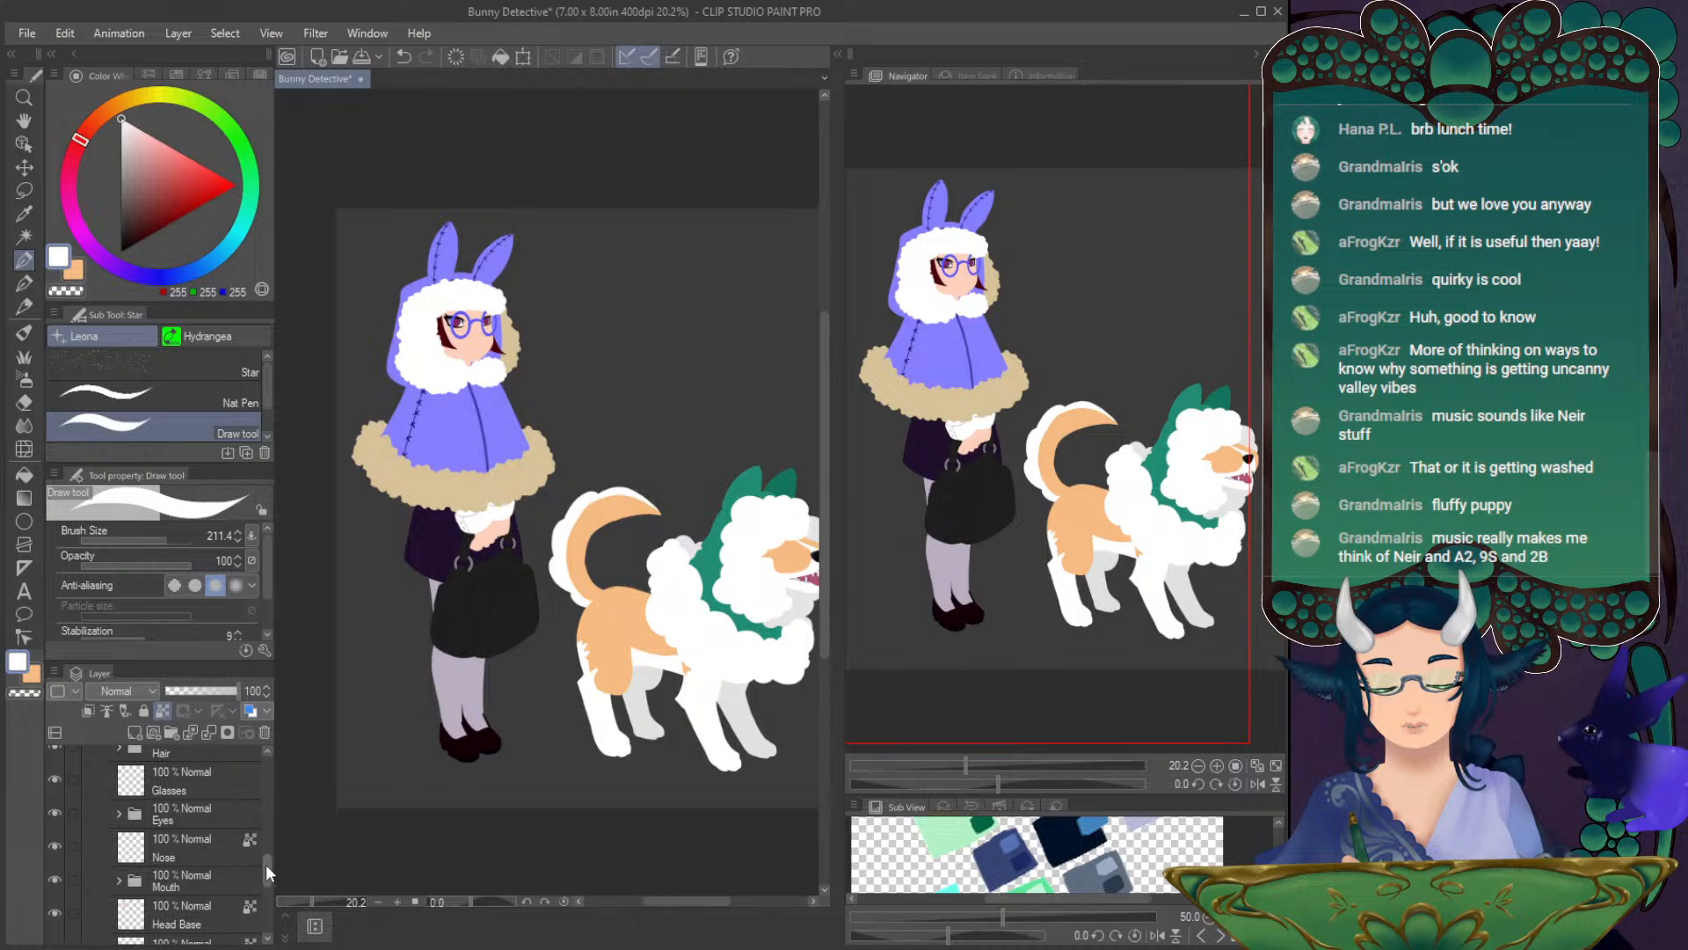
pyautogui.moveTo(266, 866); pyautogui.dragTo(266, 881)
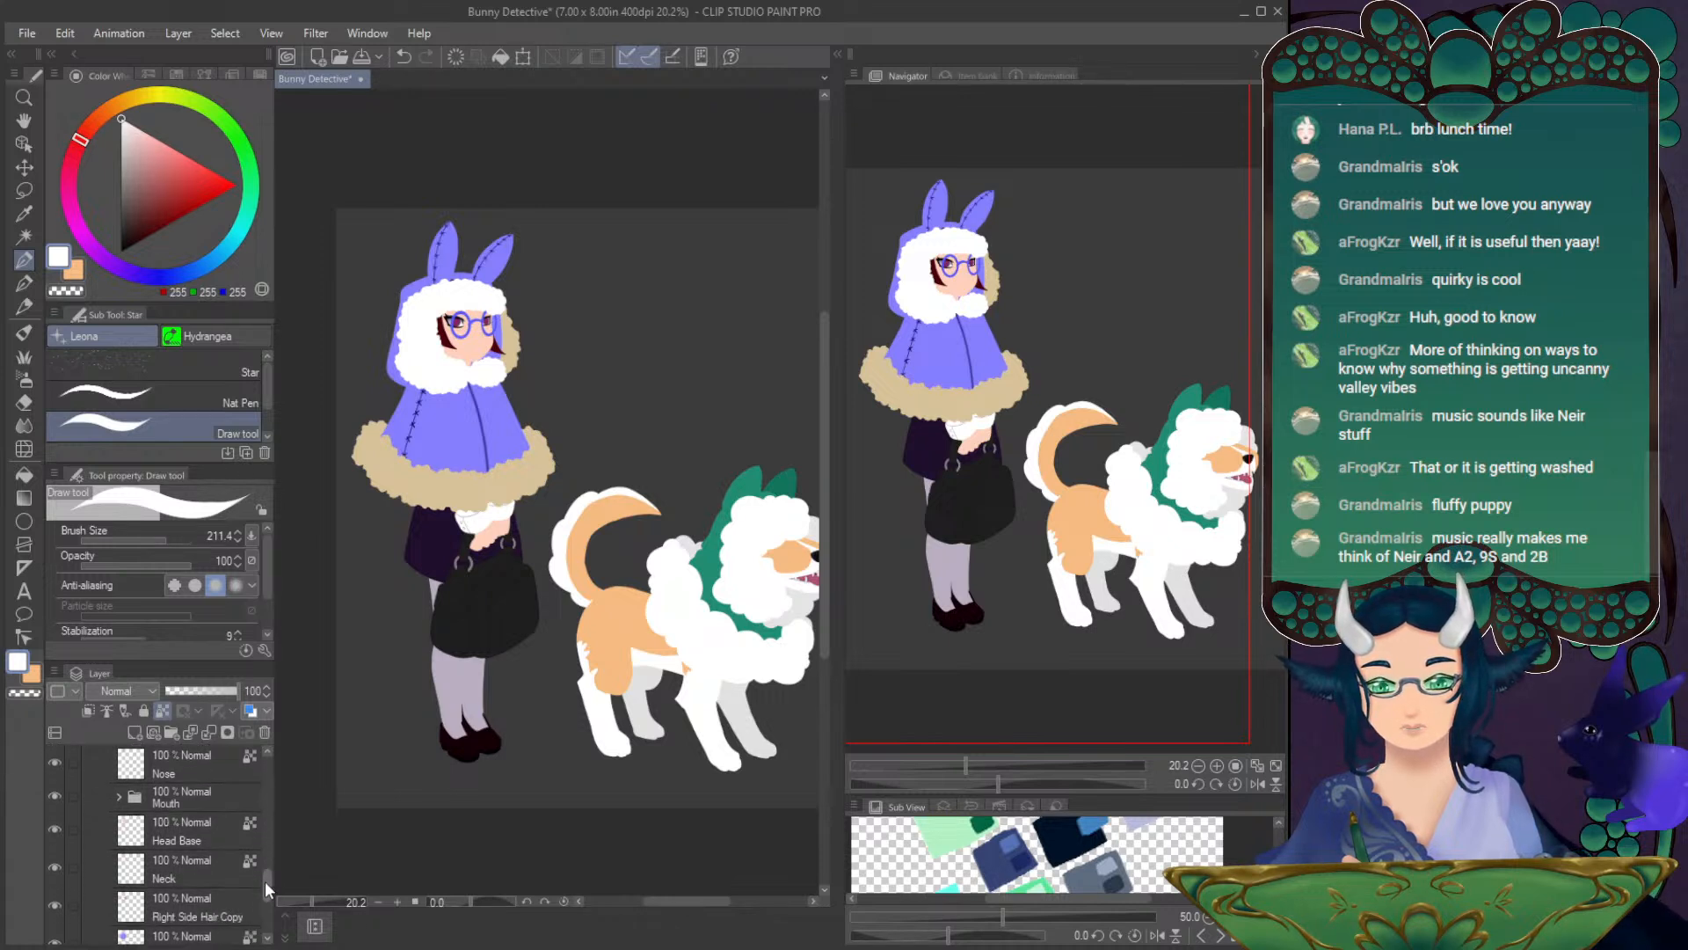
pyautogui.press('o')
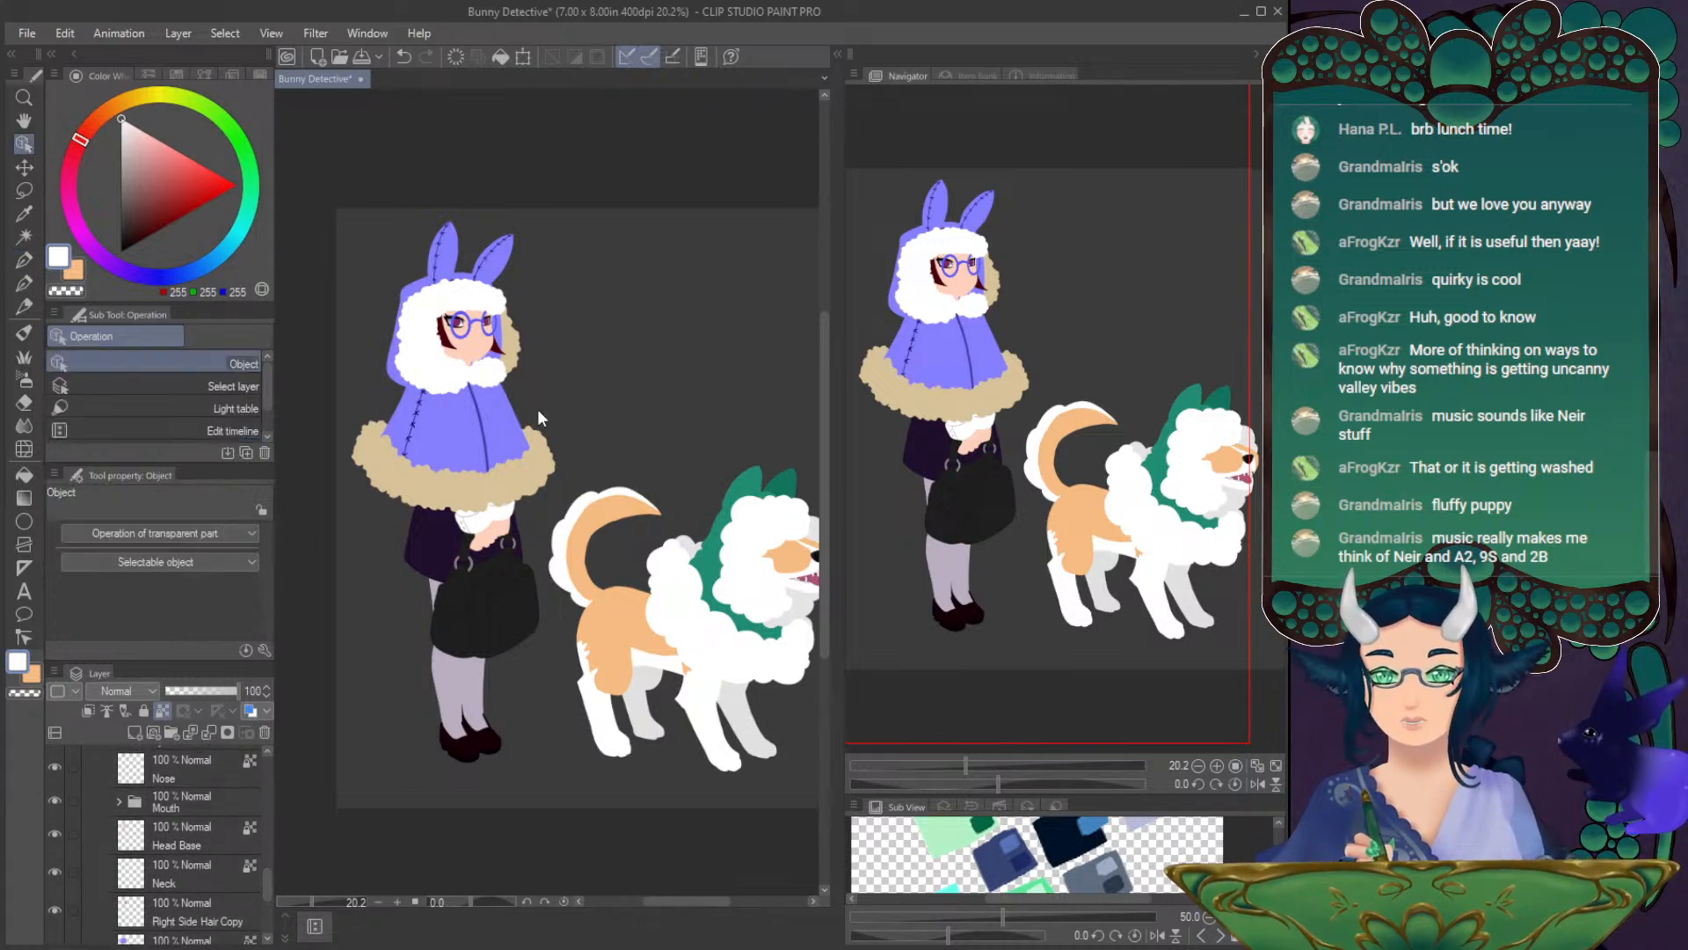
pyautogui.click(512, 346)
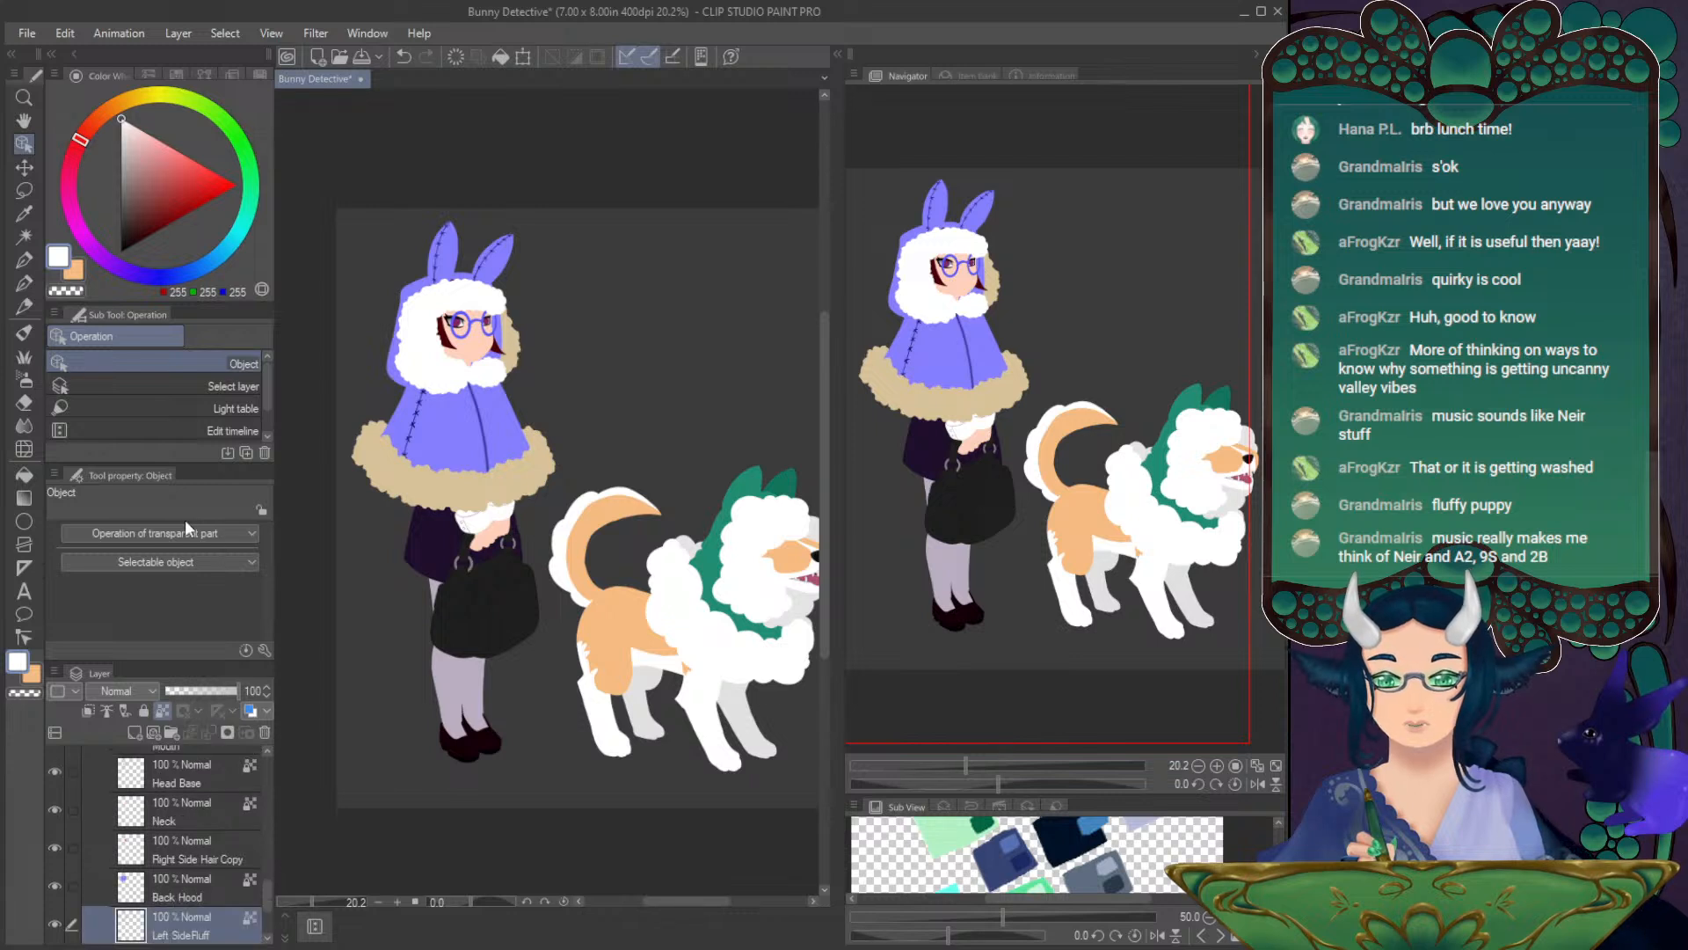
pyautogui.click(24, 259)
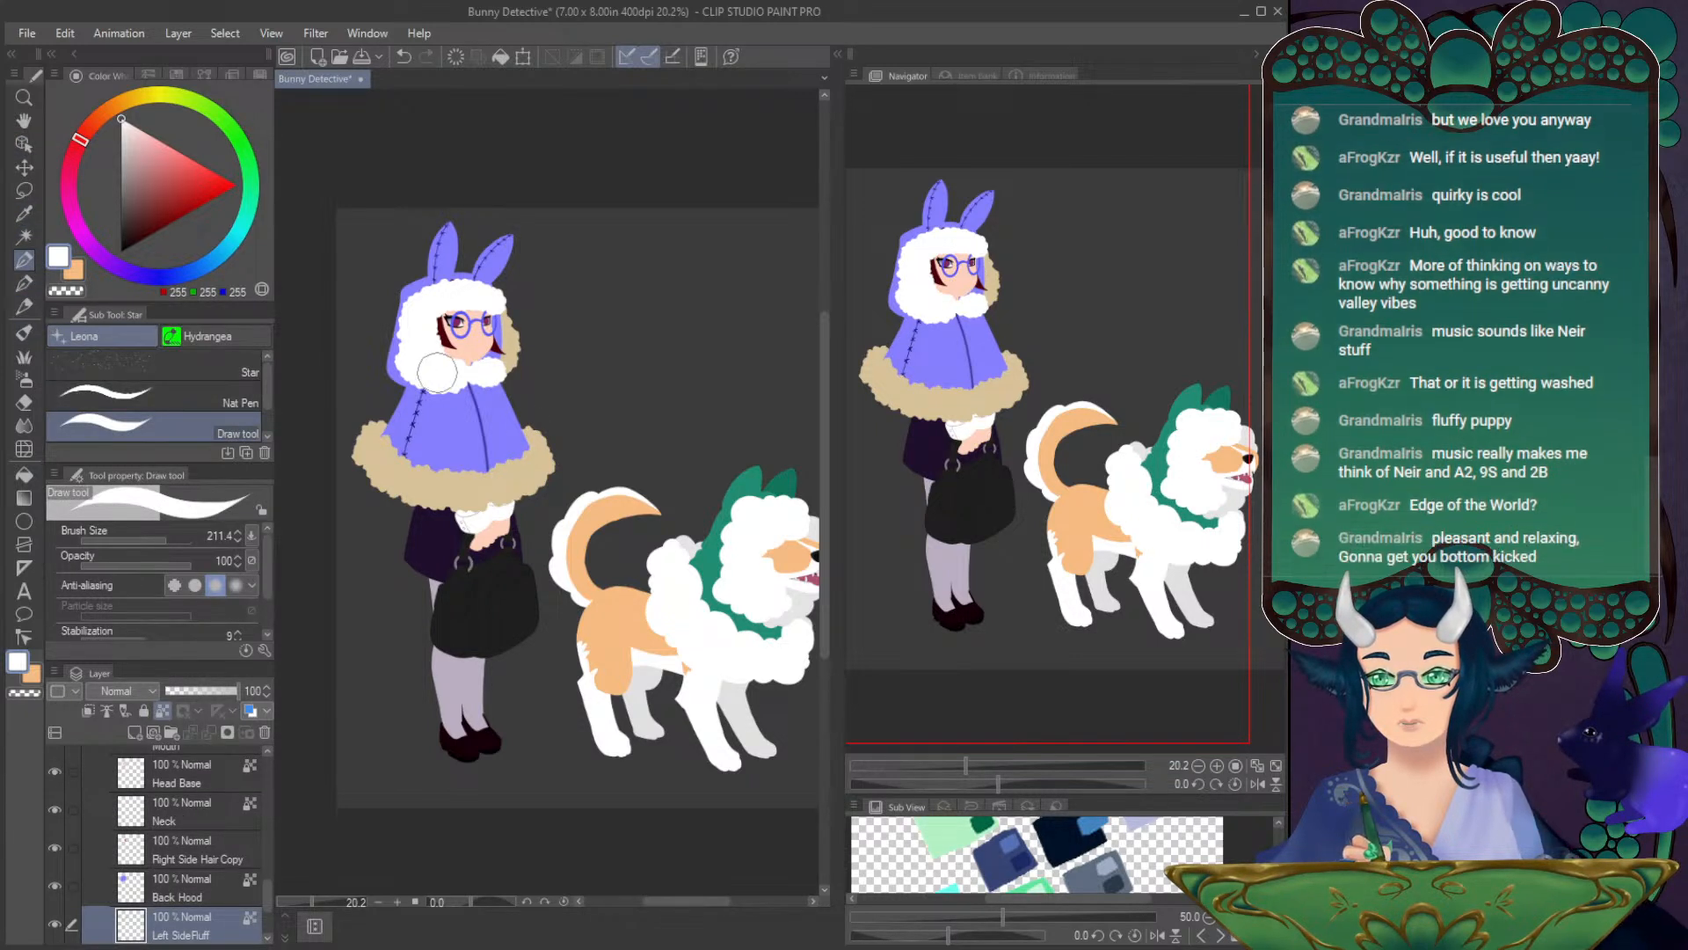
pyautogui.moveTo(495, 352)
pyautogui.mouseDown()
pyautogui.moveTo(527, 332)
pyautogui.moveTo(537, 348)
pyautogui.mouseUp()
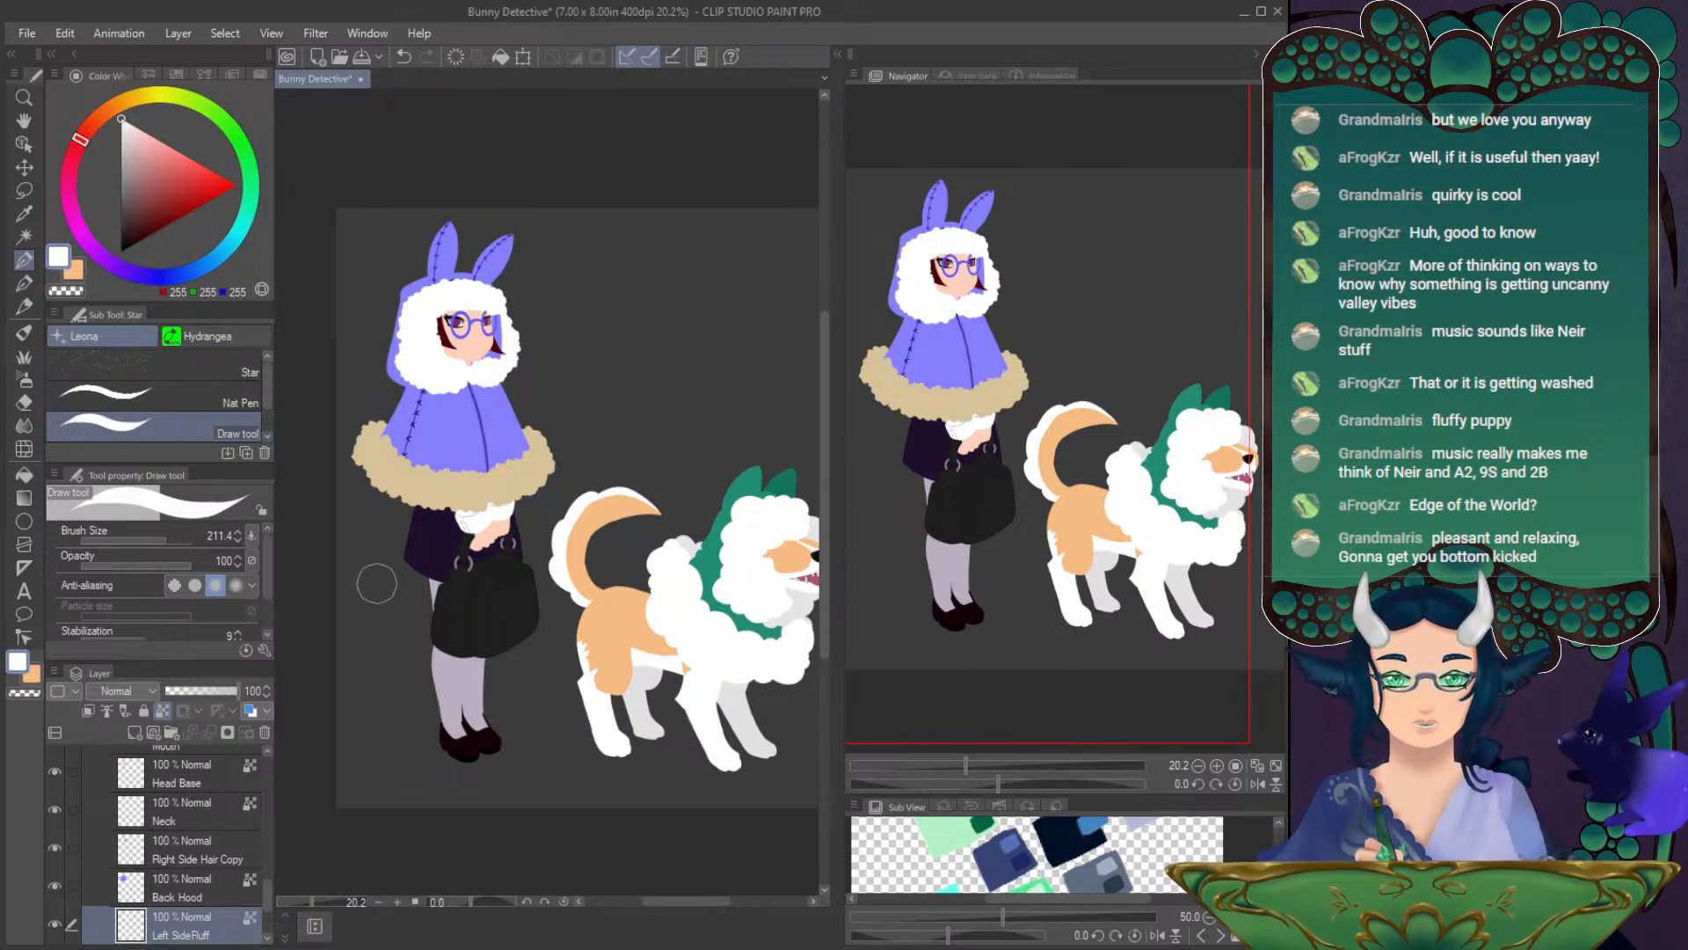
# - Paint the front fur trim along the cape's hem white on the Right Fluff and Left Fluff layers
pyautogui.click(24, 143)
pyautogui.click(408, 486)
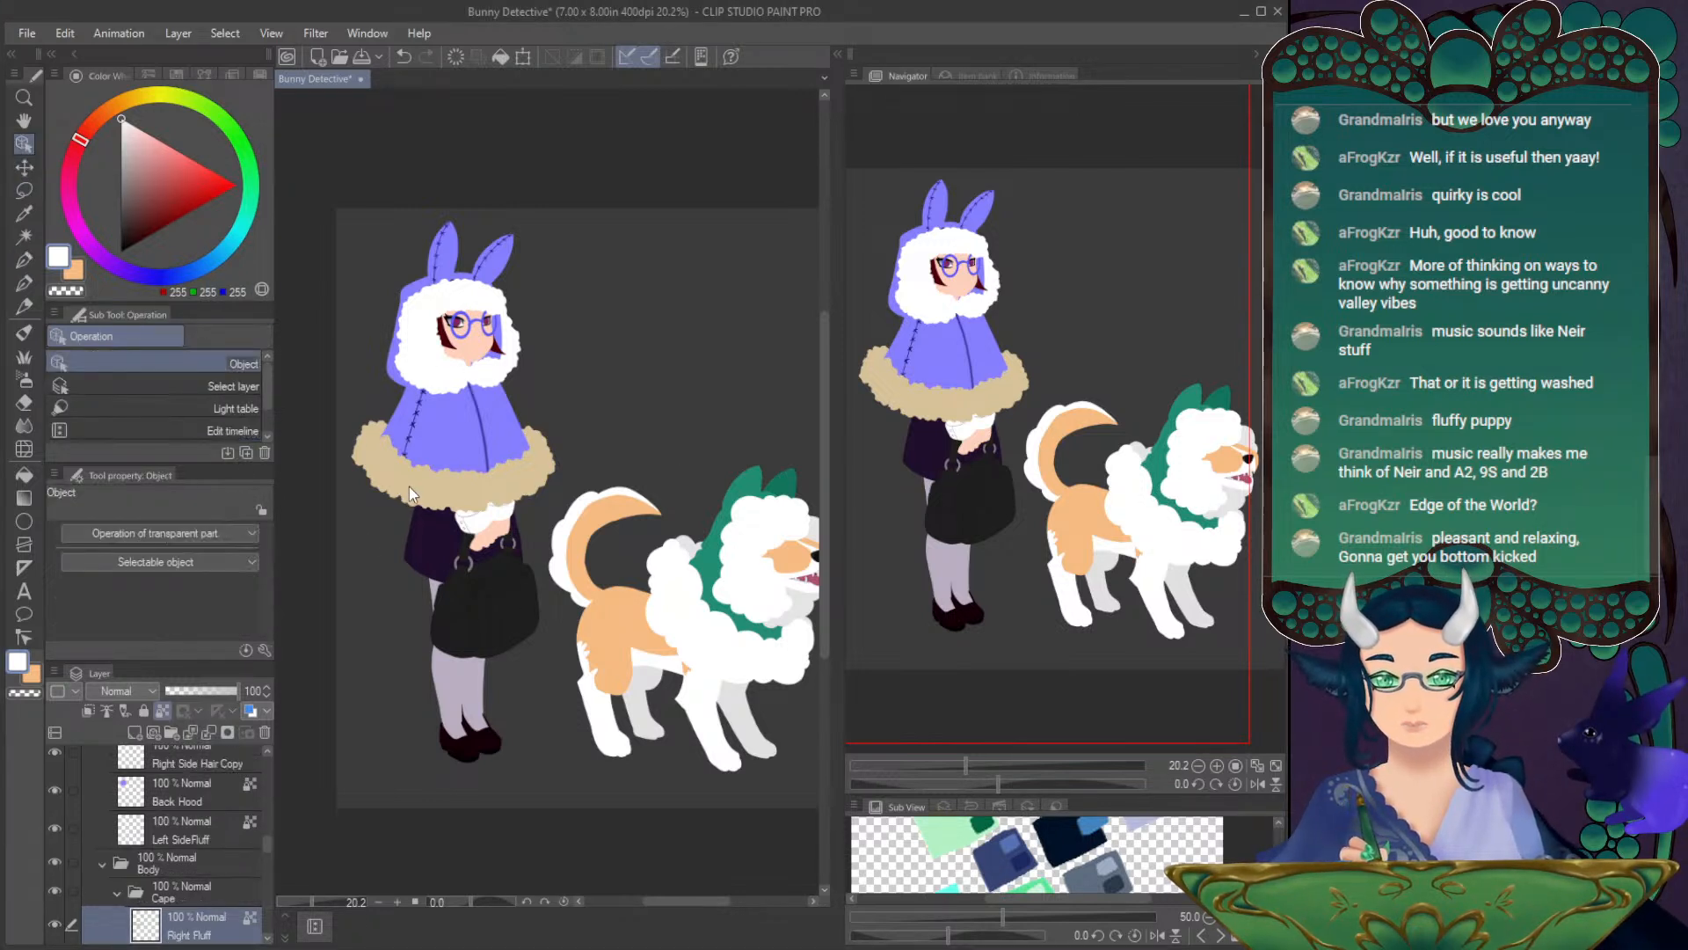
pyautogui.press('p')
pyautogui.moveTo(360, 453)
pyautogui.mouseDown()
pyautogui.moveTo(422, 480)
pyautogui.moveTo(461, 444)
pyautogui.mouseUp()
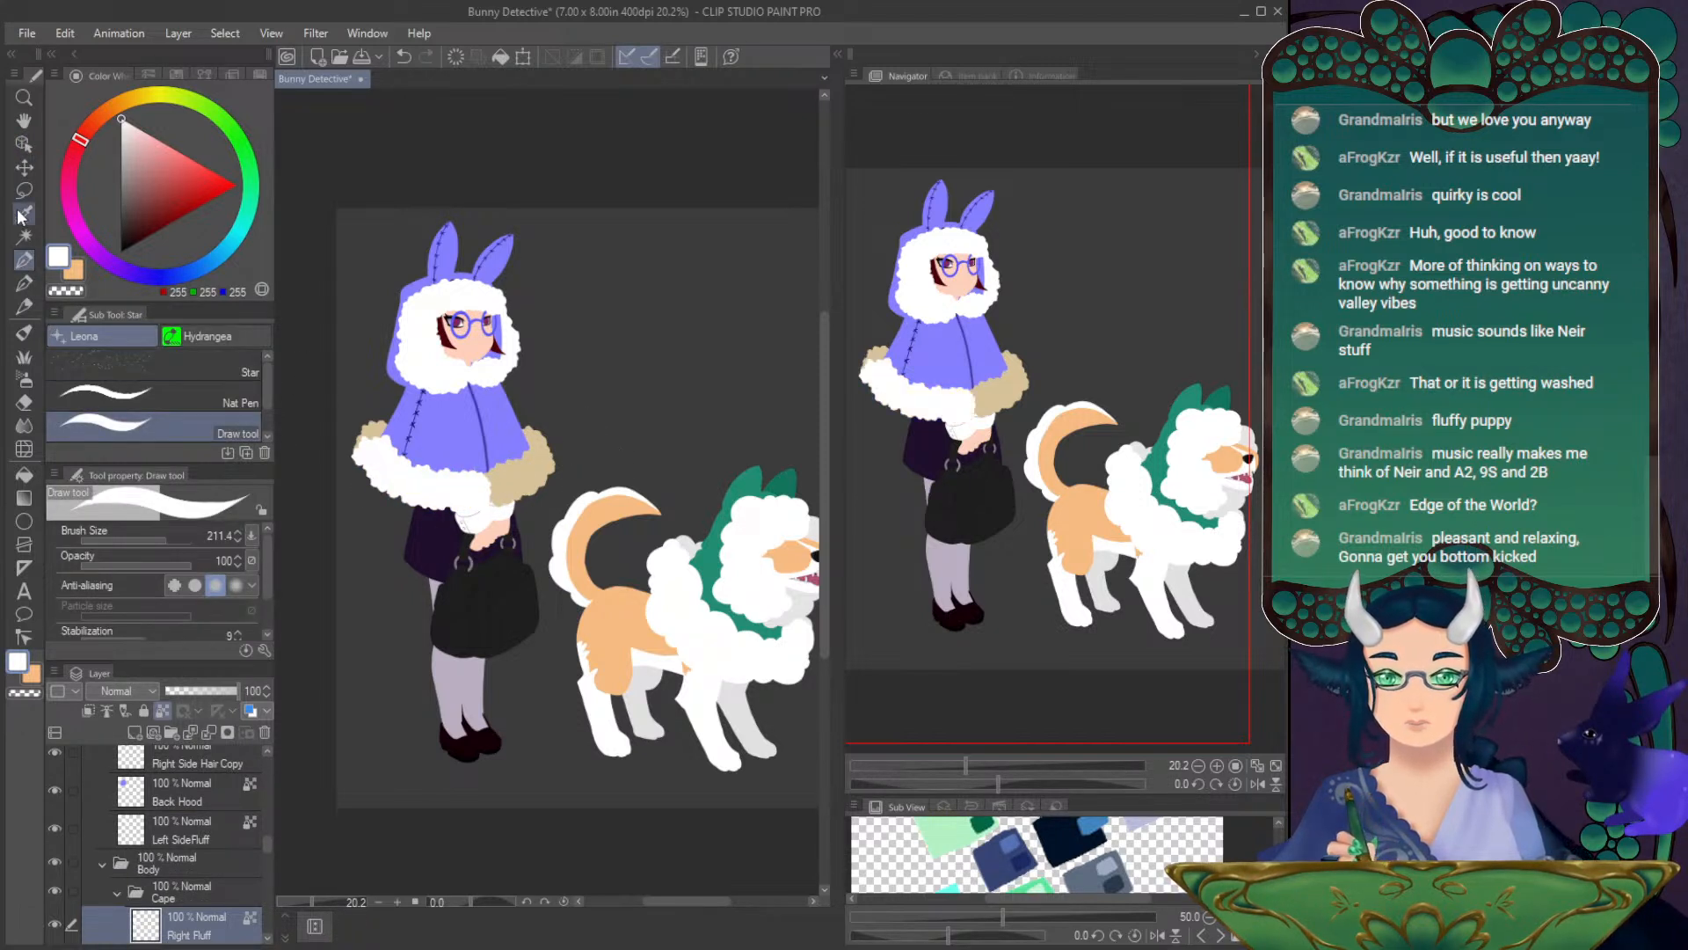
pyautogui.click(23, 173)
pyautogui.click(25, 146)
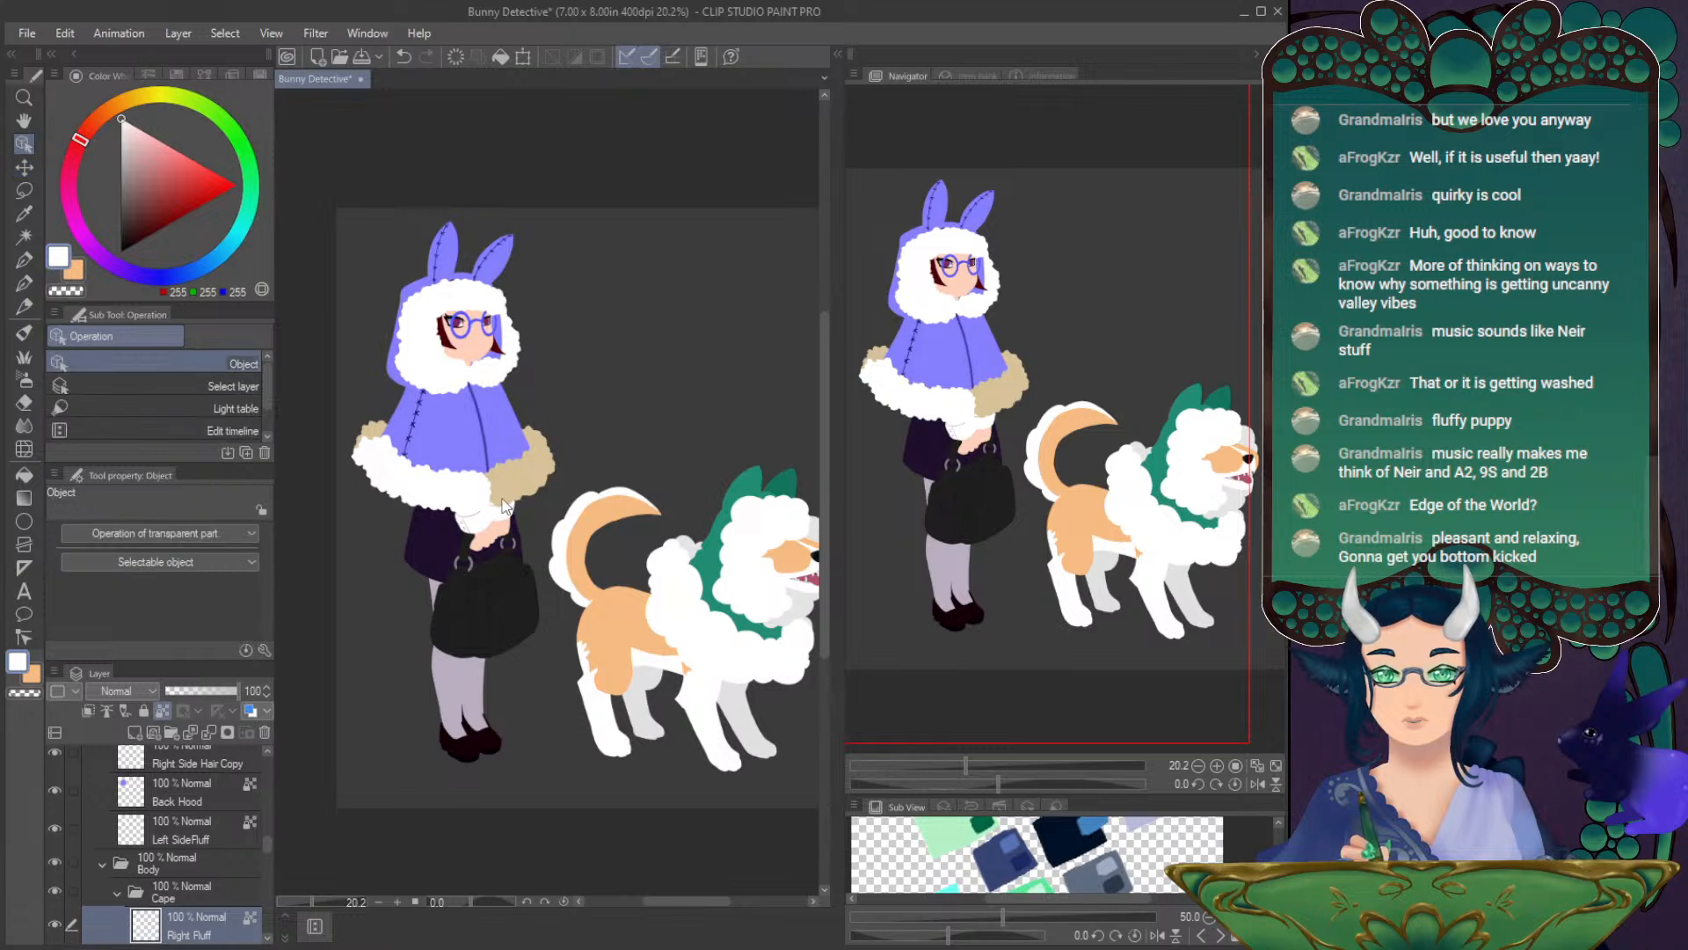
pyautogui.click(527, 493)
pyautogui.click(24, 260)
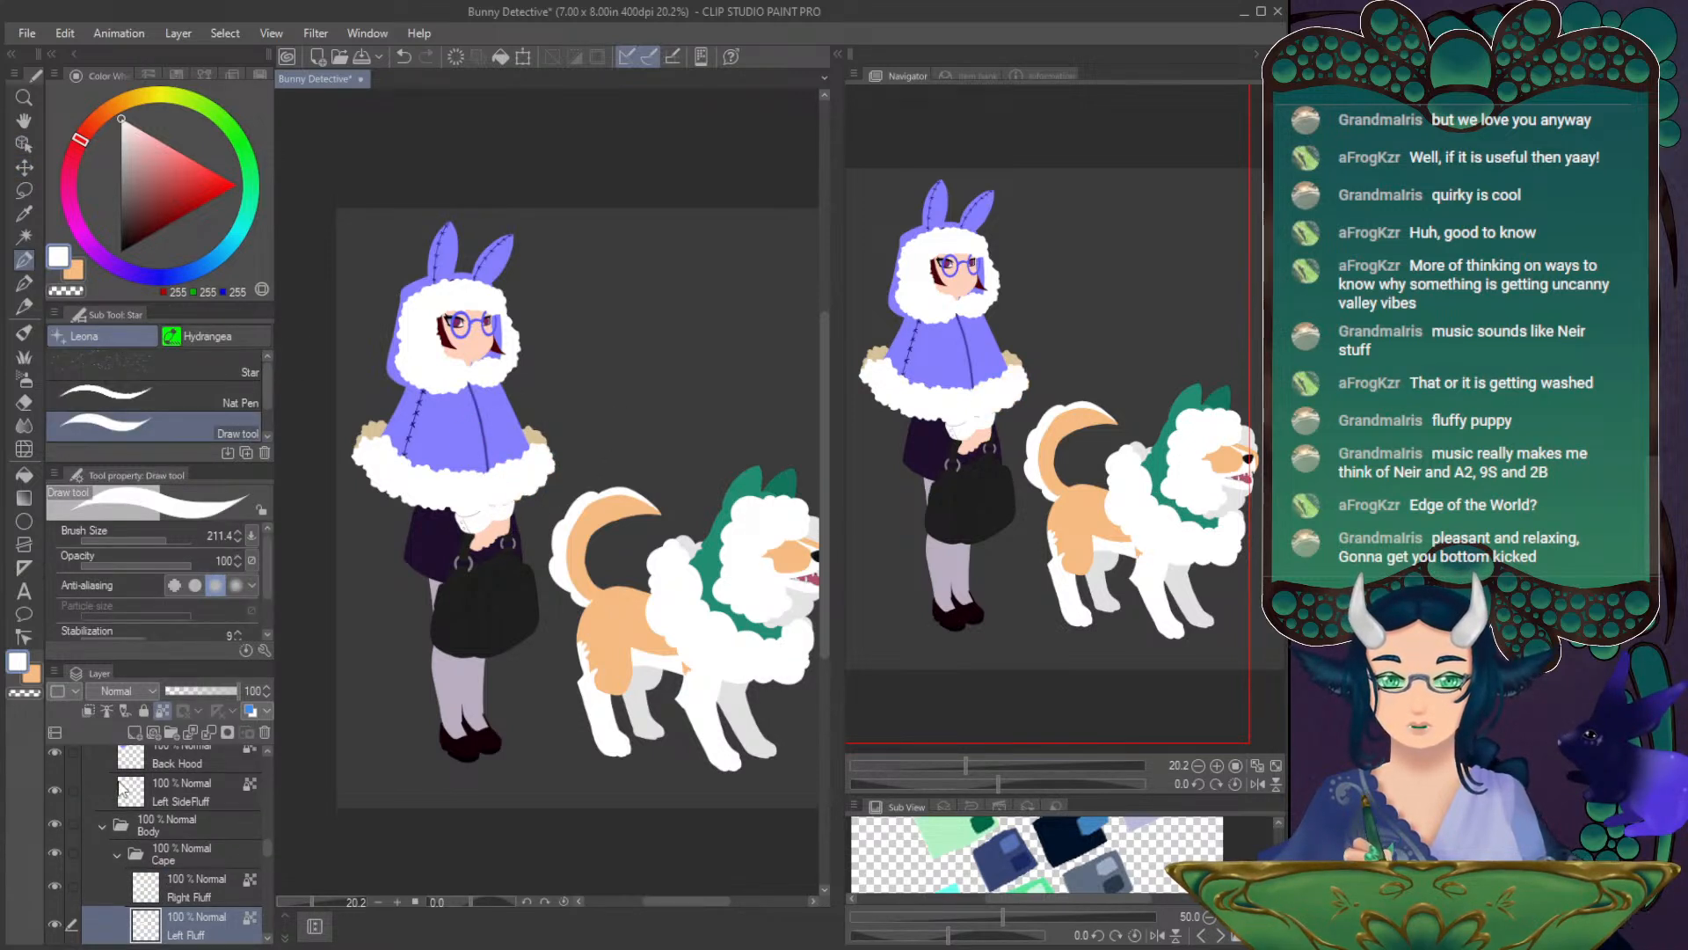
# - Paint the cape's rear hem fur white on the Right Back Fluff layer with the Draw tool
pyautogui.click(26, 169)
pyautogui.click(24, 143)
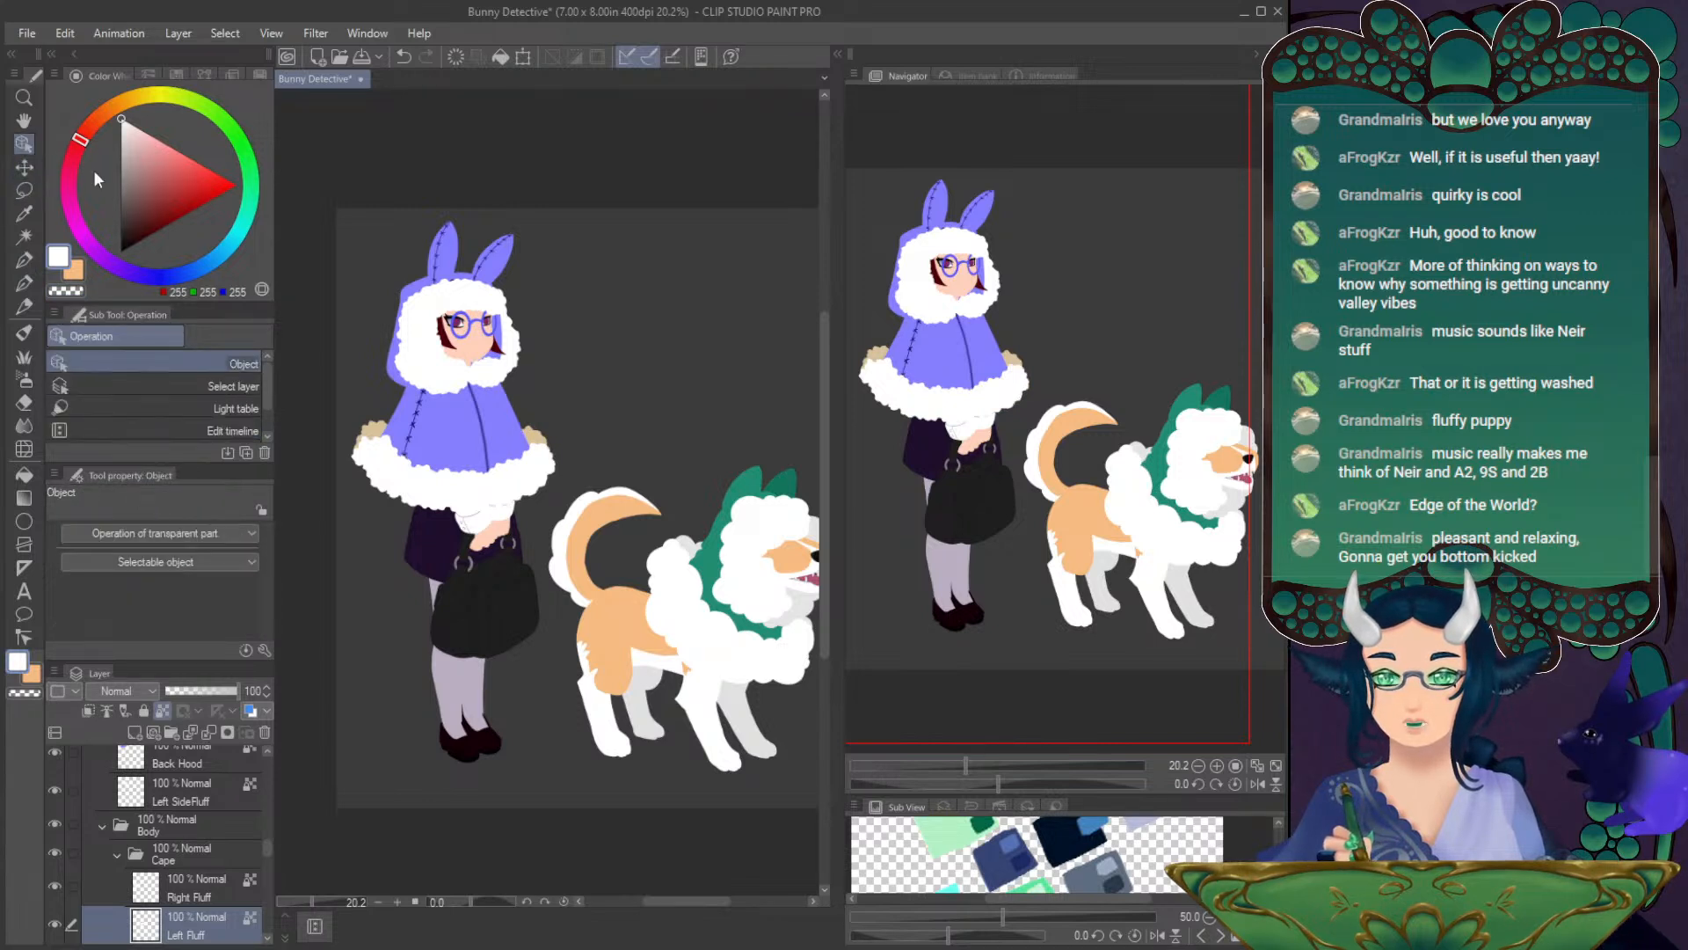
pyautogui.click(373, 430)
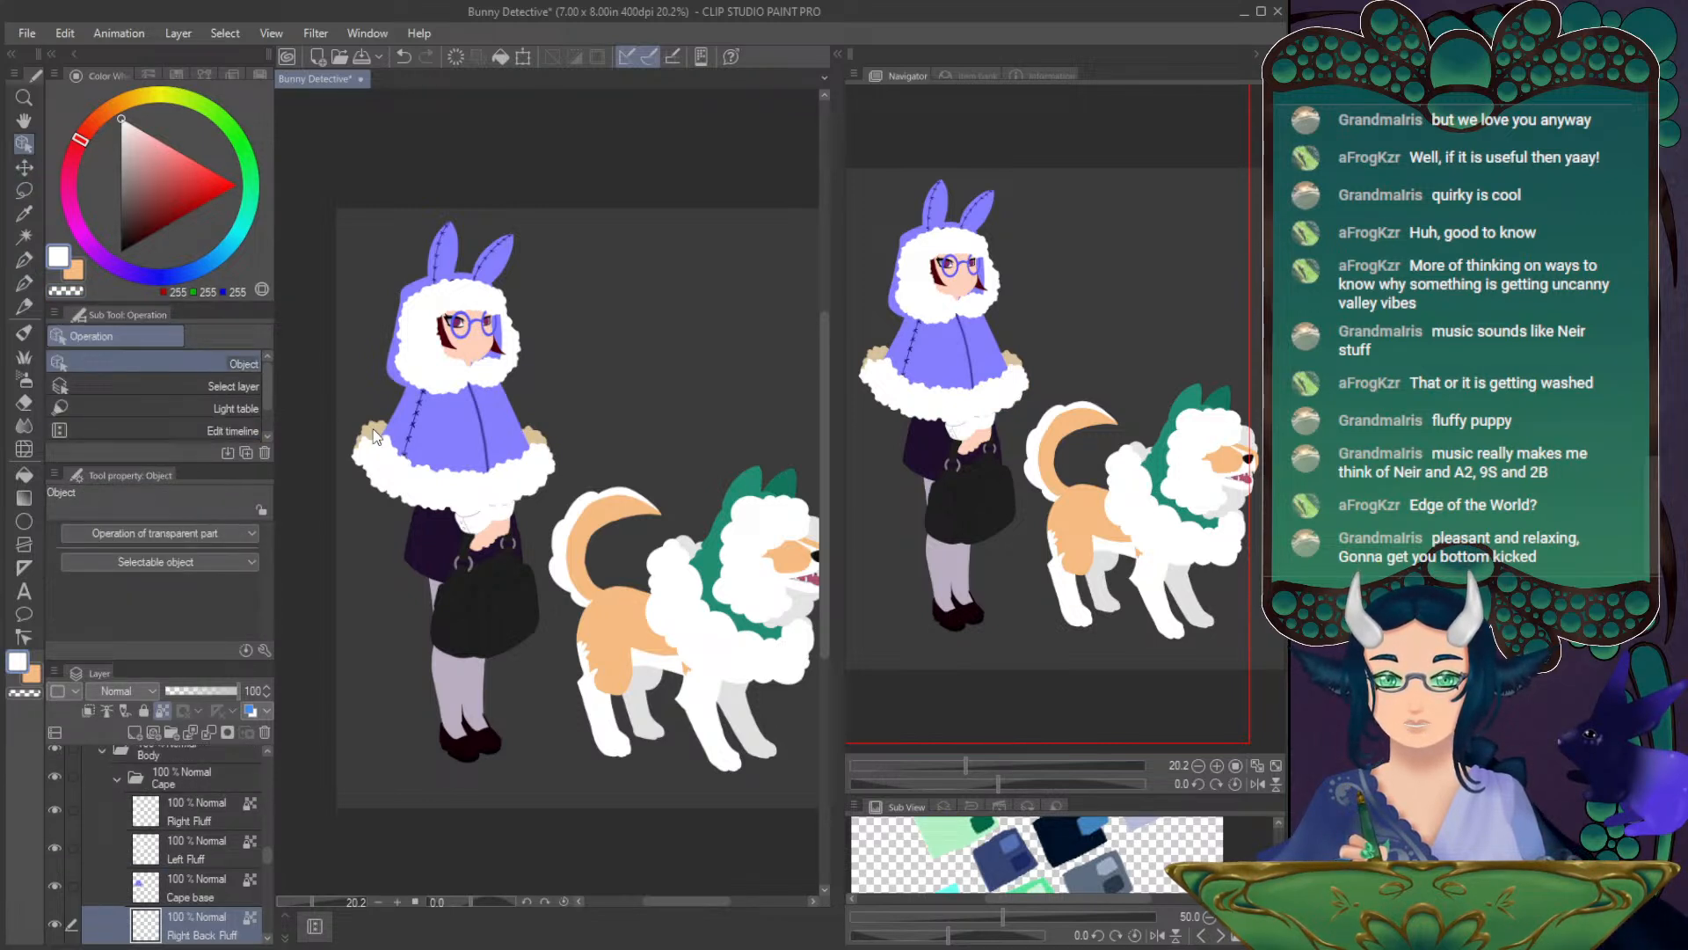
pyautogui.click(24, 259)
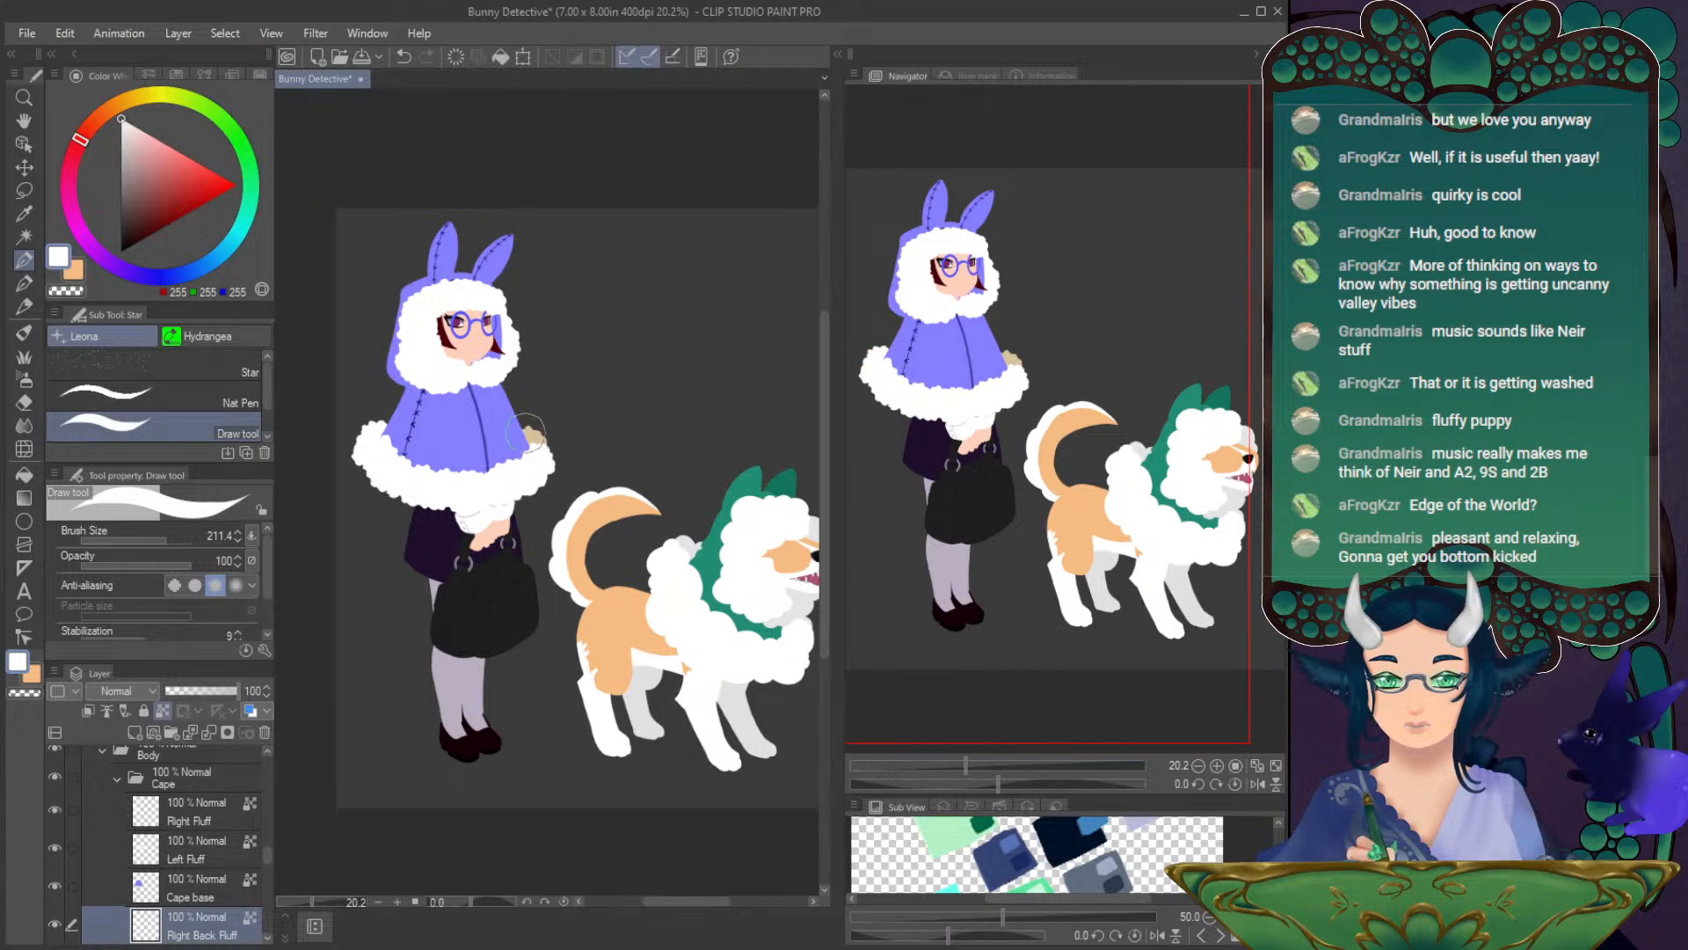
pyautogui.click(24, 235)
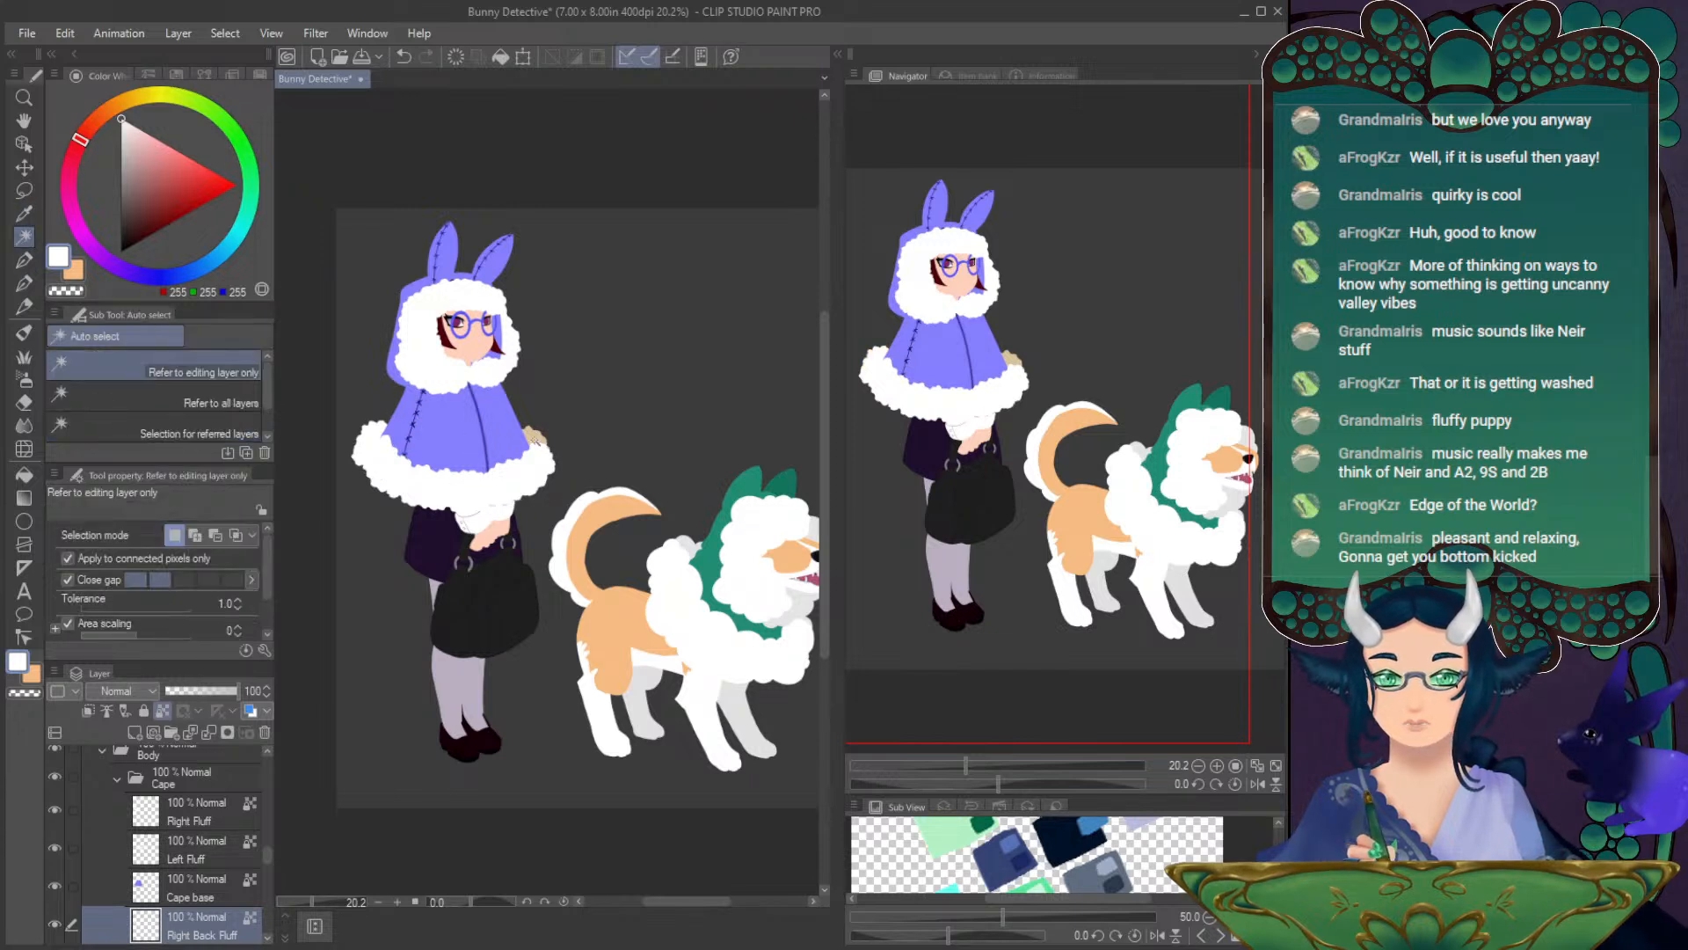
pyautogui.click(533, 437)
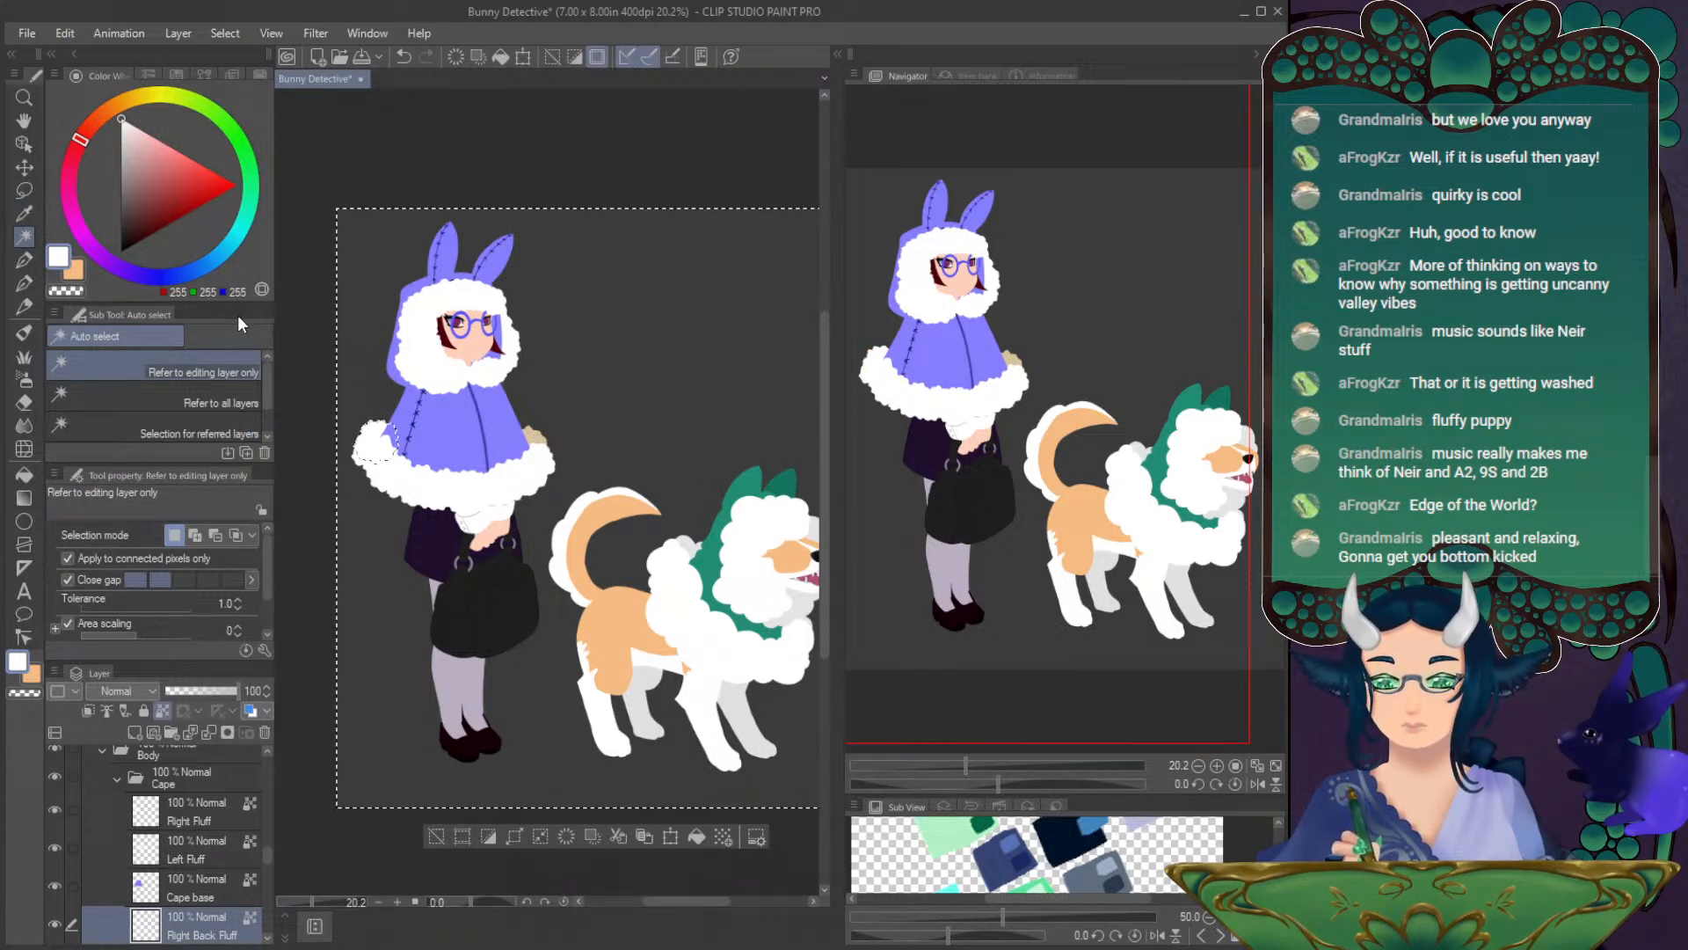
pyautogui.hotkey('ctrl', 'd')
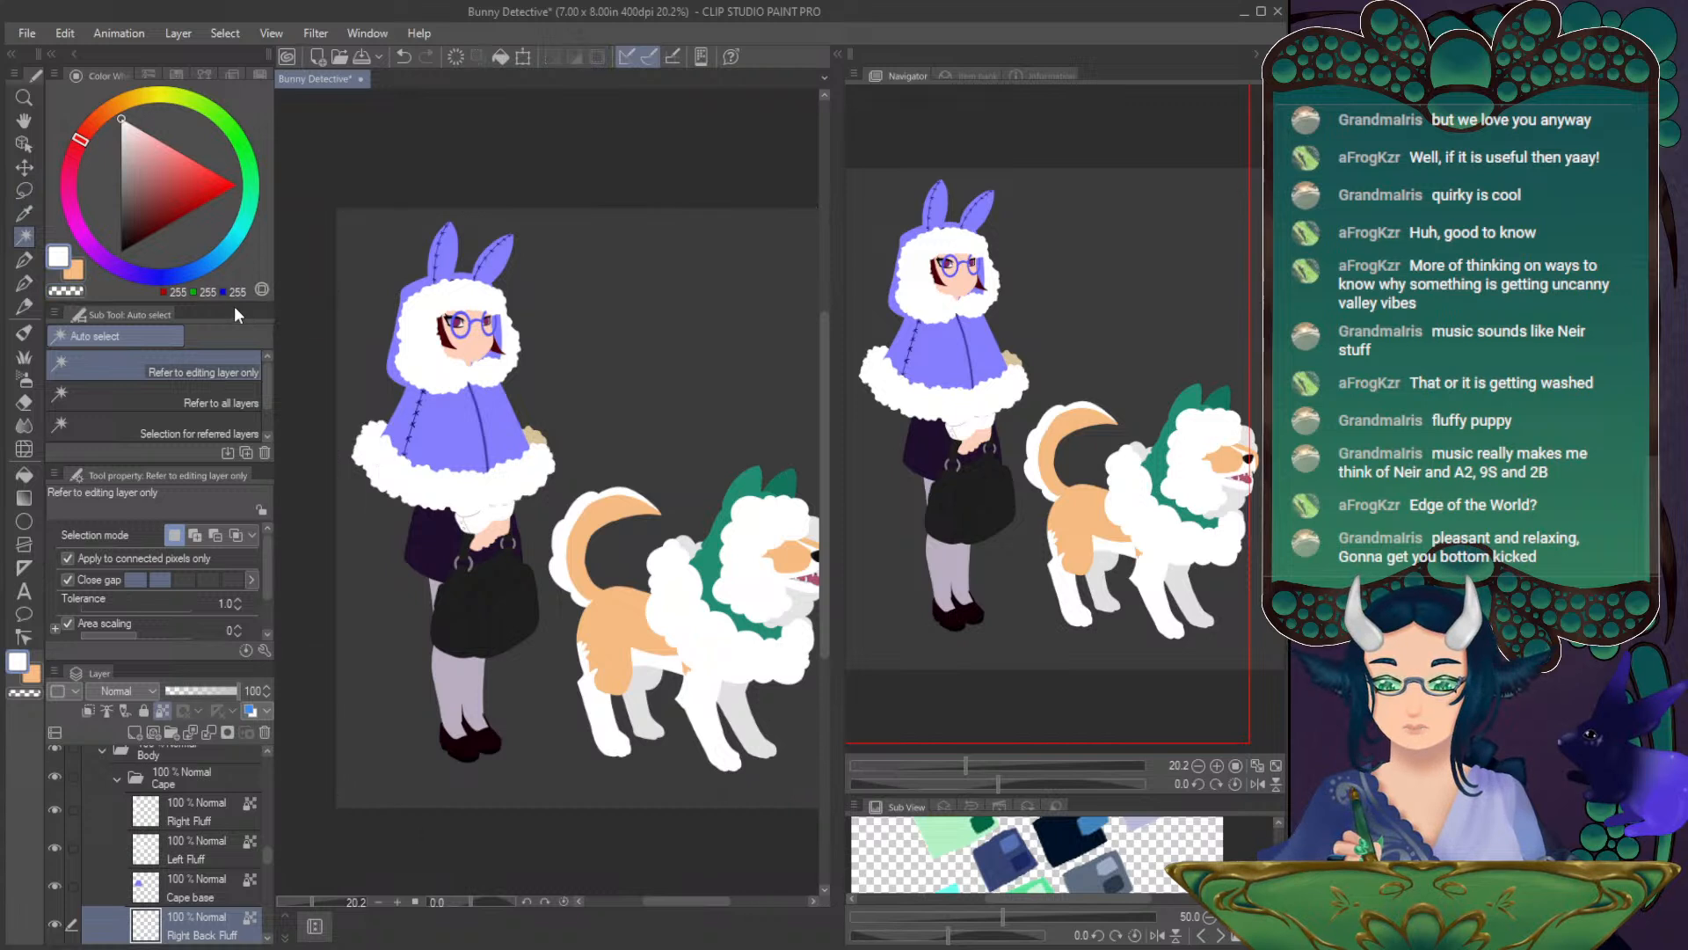
# - Paint the last tan patch of the cape's rear hem fur white on the Left Back Fluff layer
pyautogui.click(24, 143)
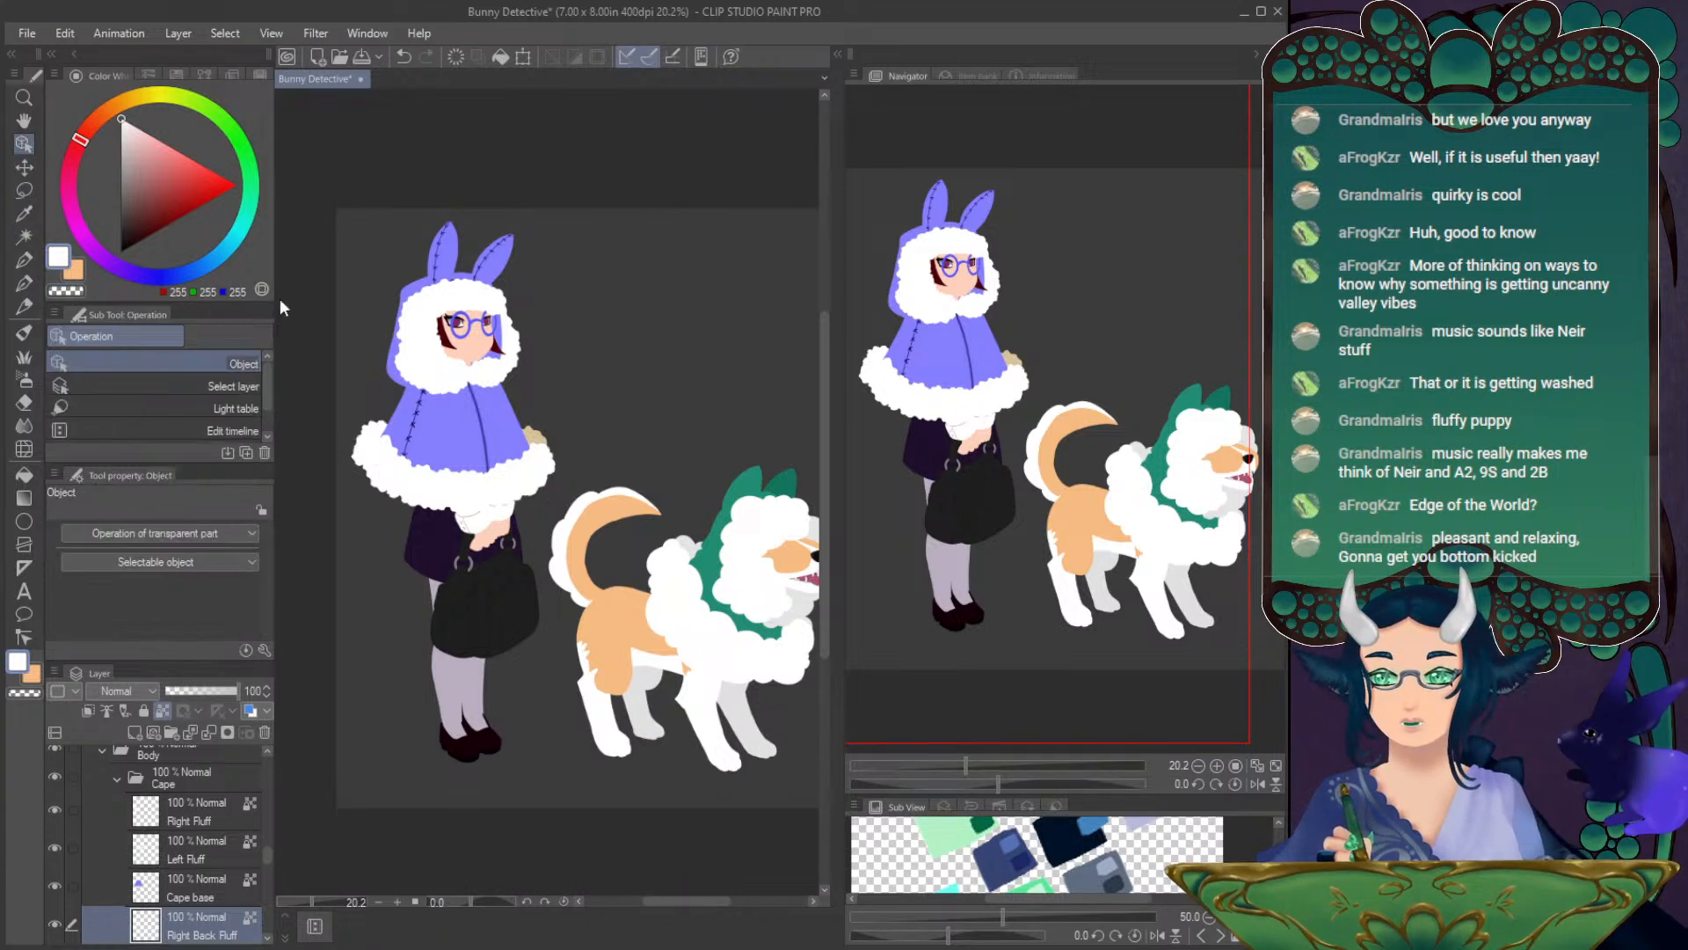
pyautogui.click(538, 439)
pyautogui.press('p')
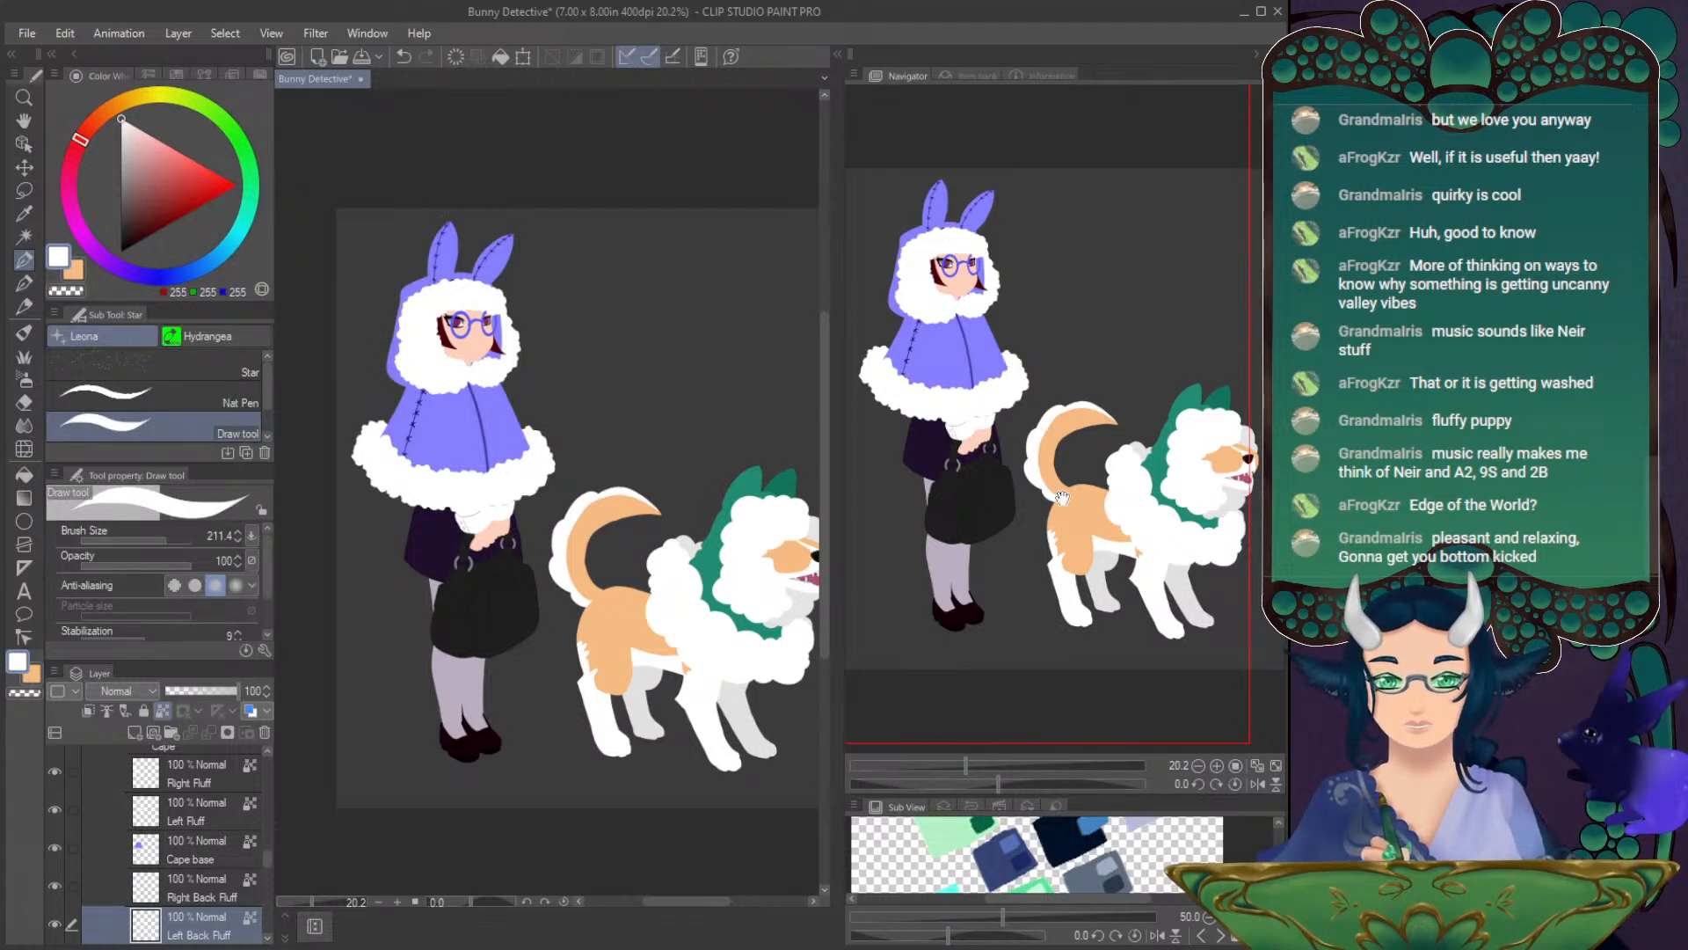
pyautogui.moveTo(1088, 400); pyautogui.dragTo(1138, 401)
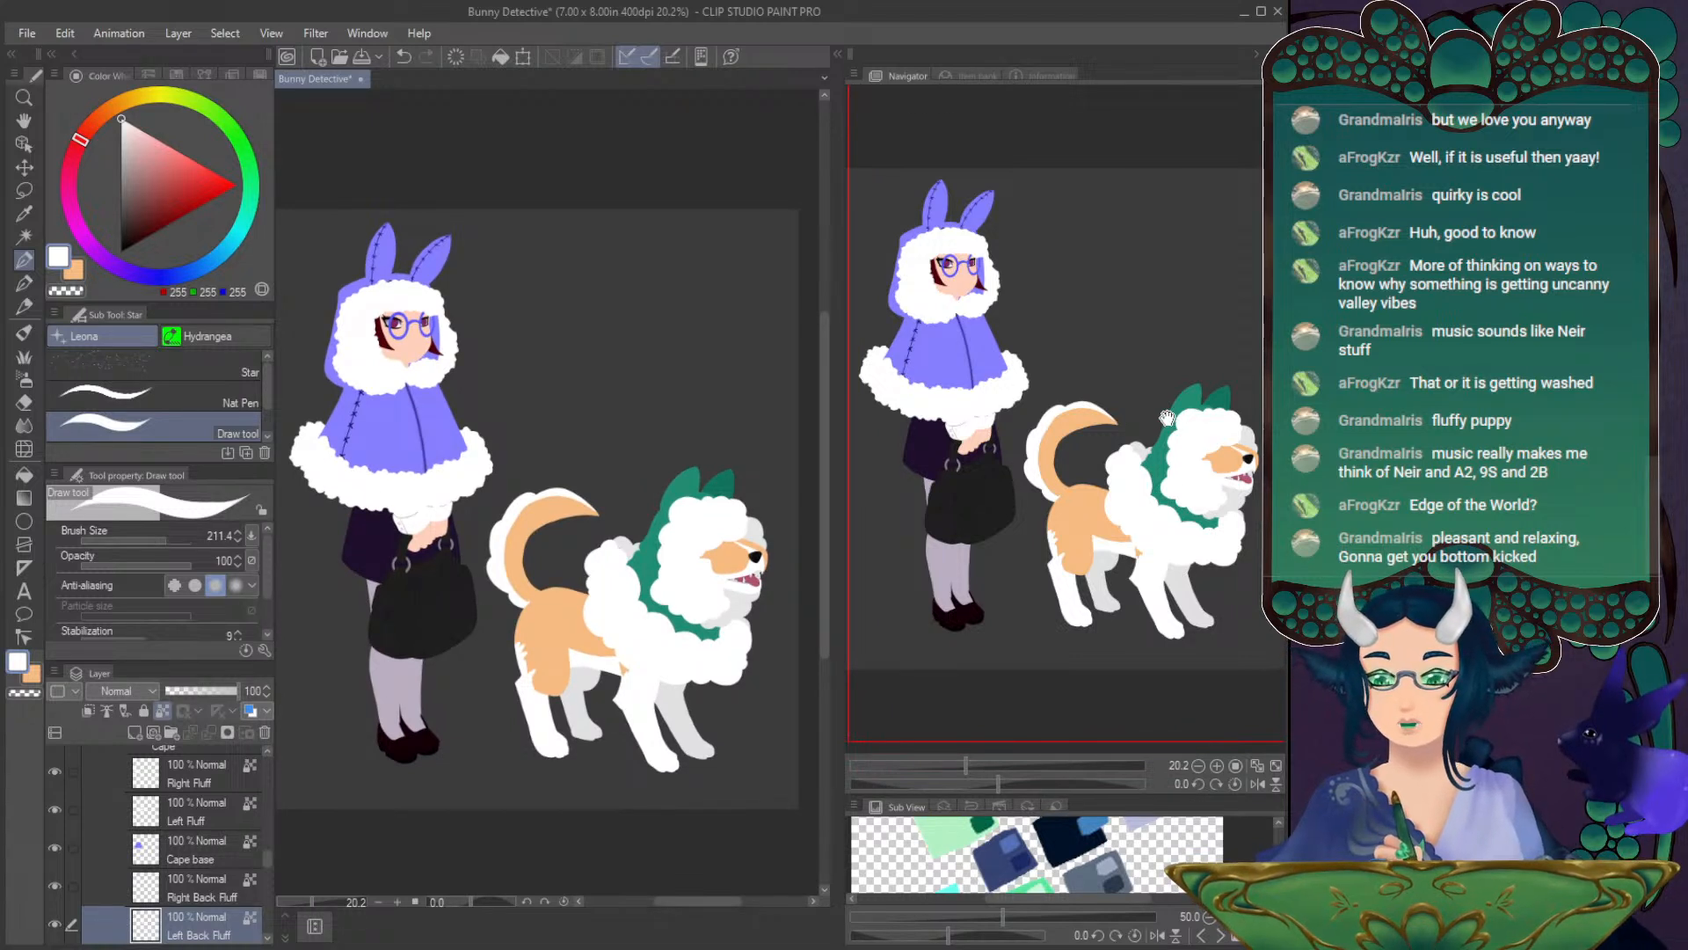
pyautogui.moveTo(1148, 418); pyautogui.dragTo(1145, 440)
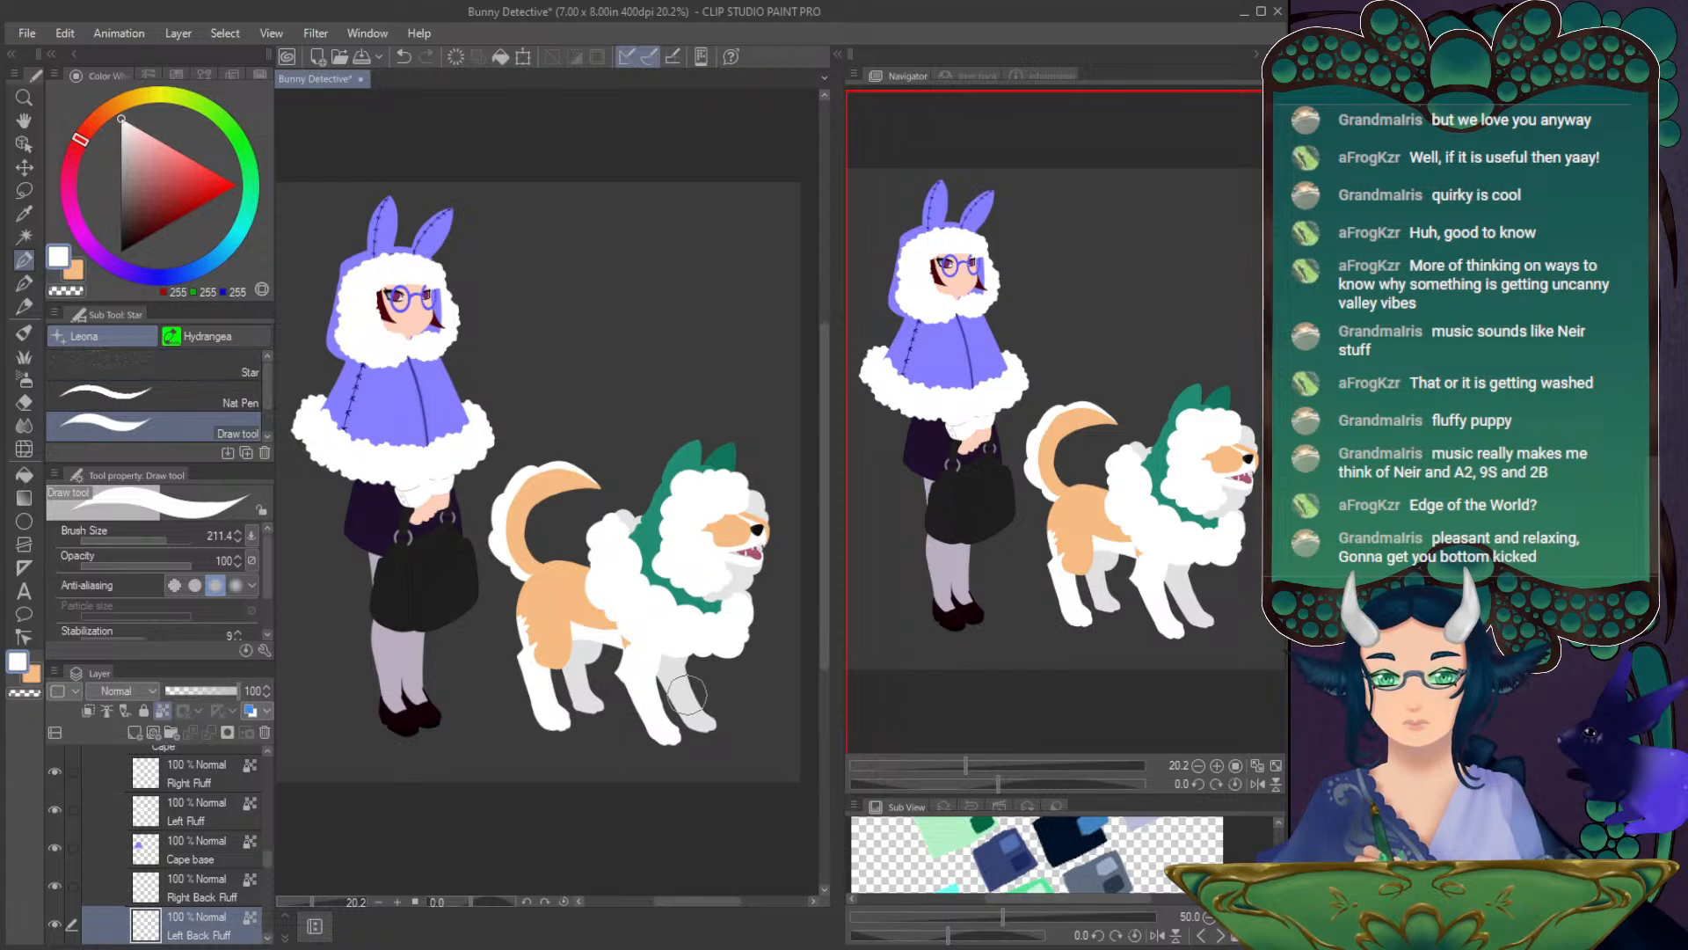
# - Add a new layer in the dog's group, directly above the Body folder and below the Cape folder
pyautogui.scroll(1, 691, 679)
pyautogui.click(24, 144)
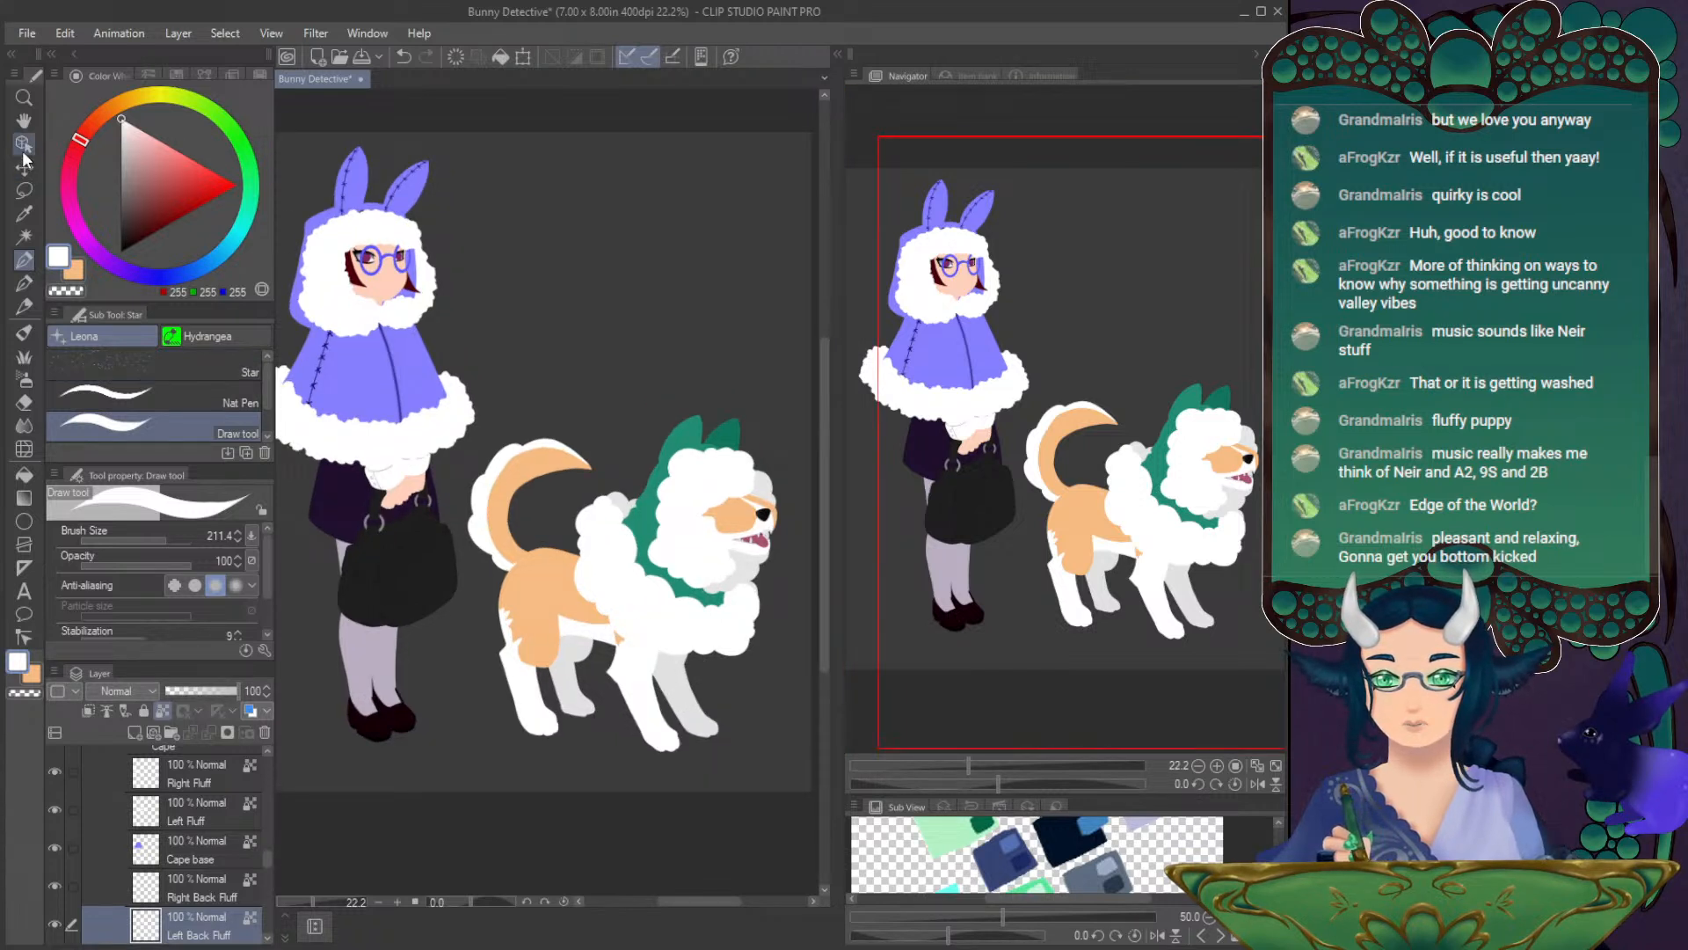
pyautogui.click(623, 603)
pyautogui.moveTo(622, 600); pyautogui.dragTo(603, 614)
pyautogui.hotkey('ctrl', 'z')
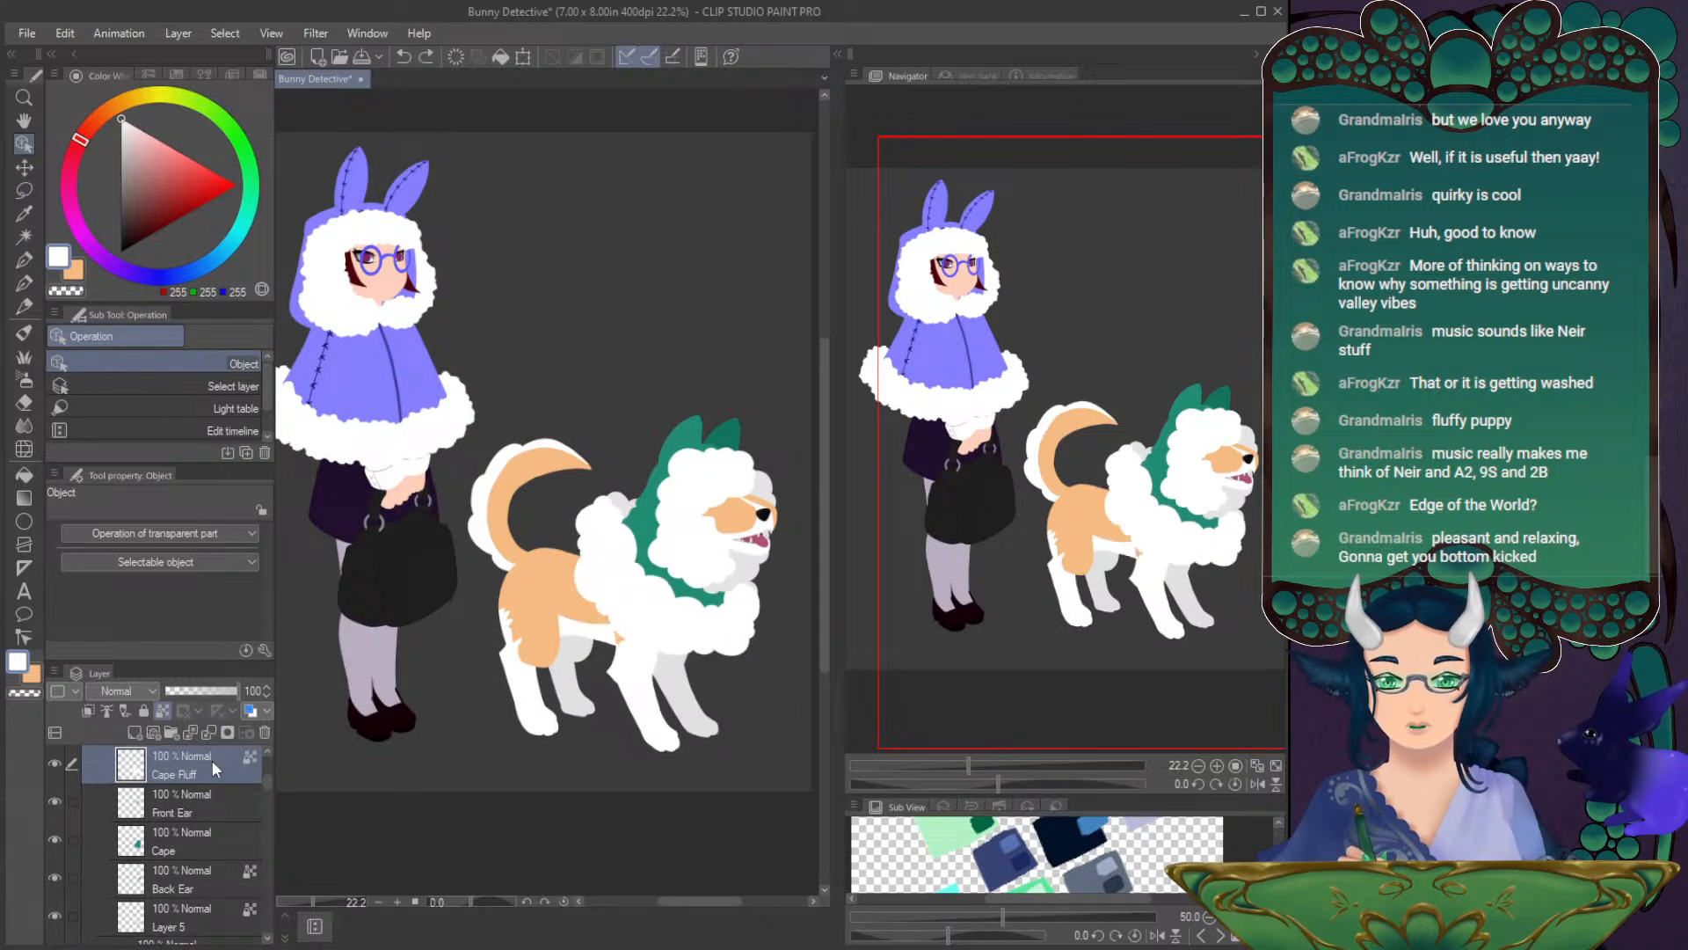
pyautogui.scroll(1, 146, 793)
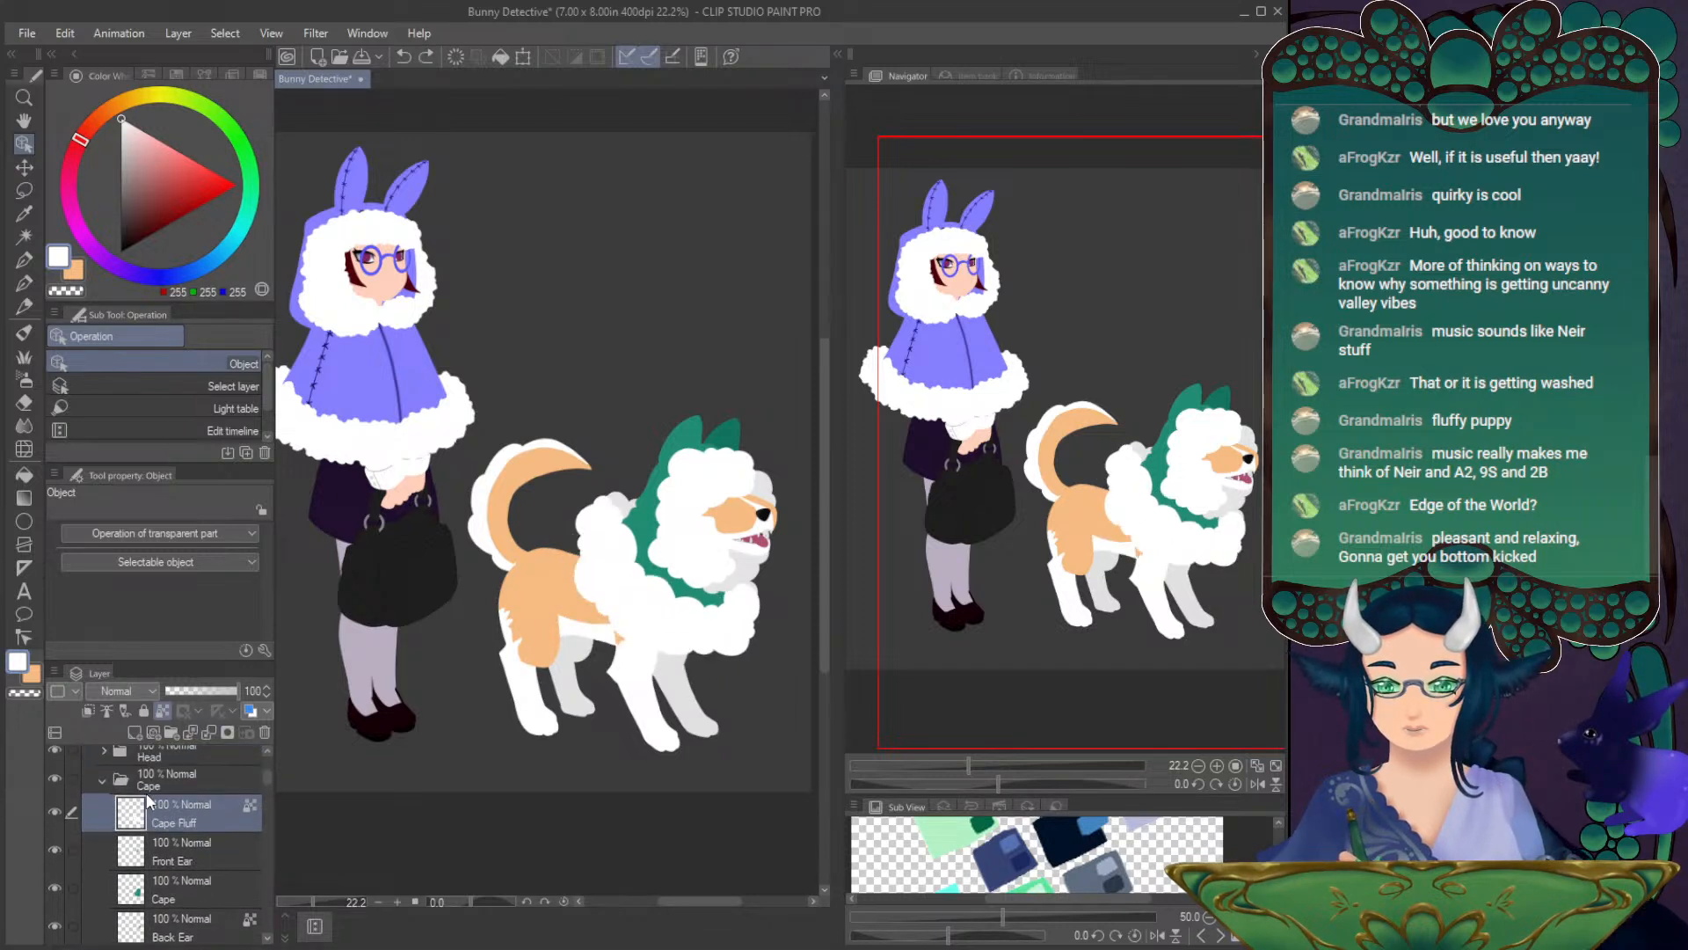
pyautogui.click(99, 779)
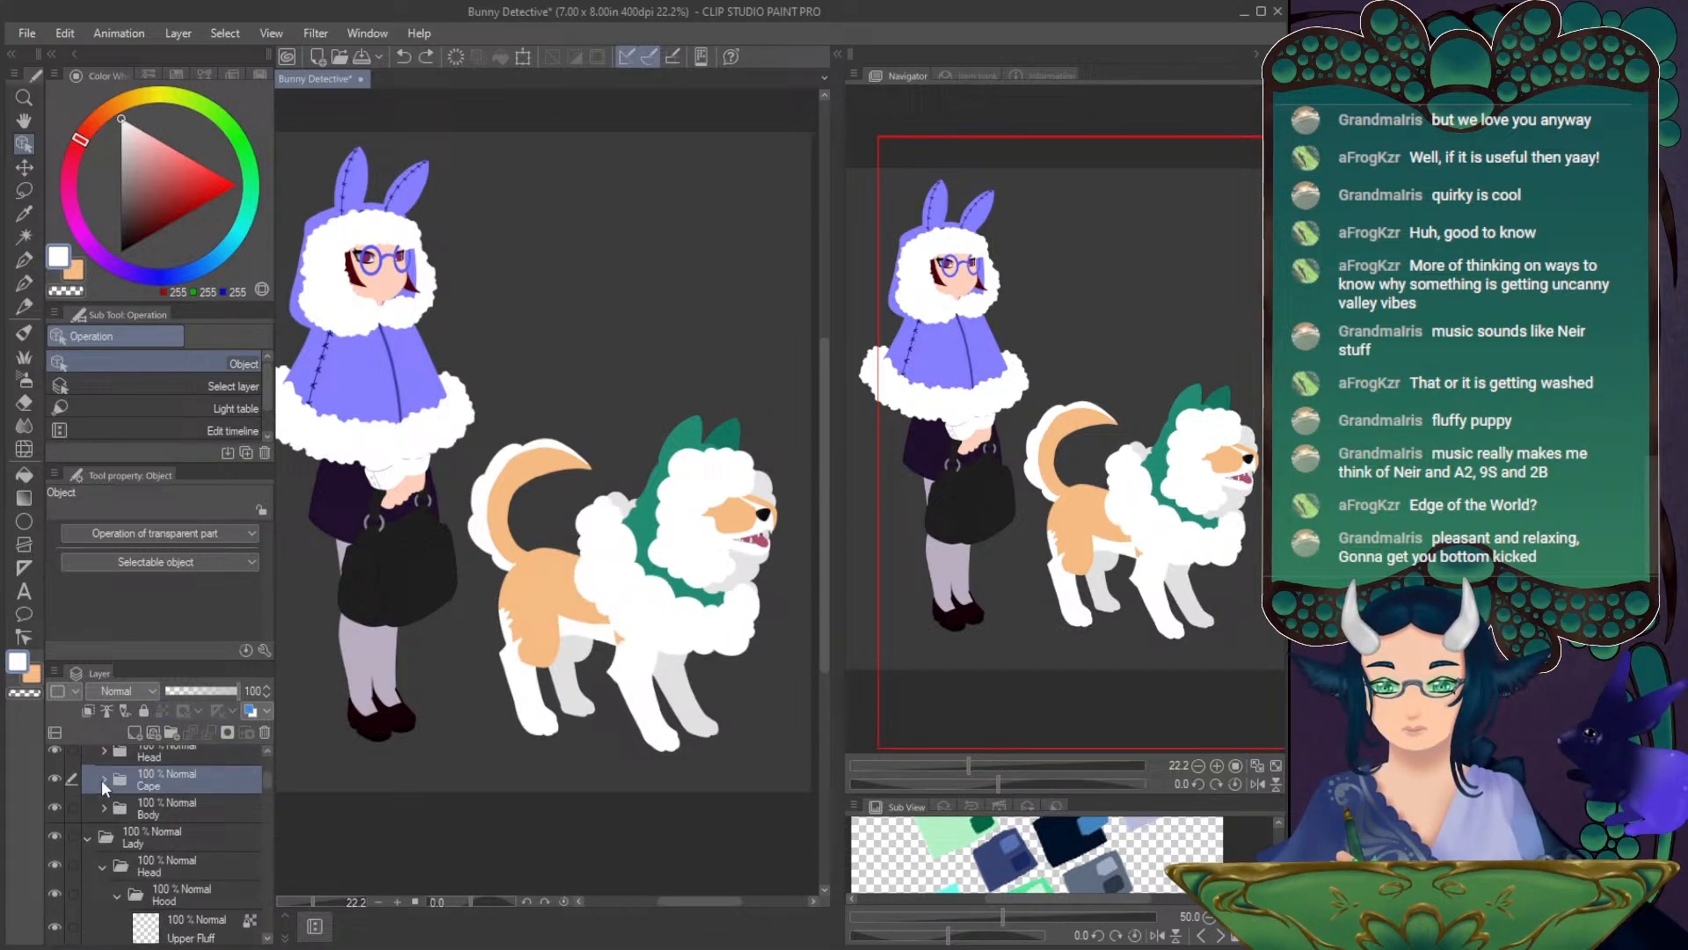
pyautogui.click(158, 811)
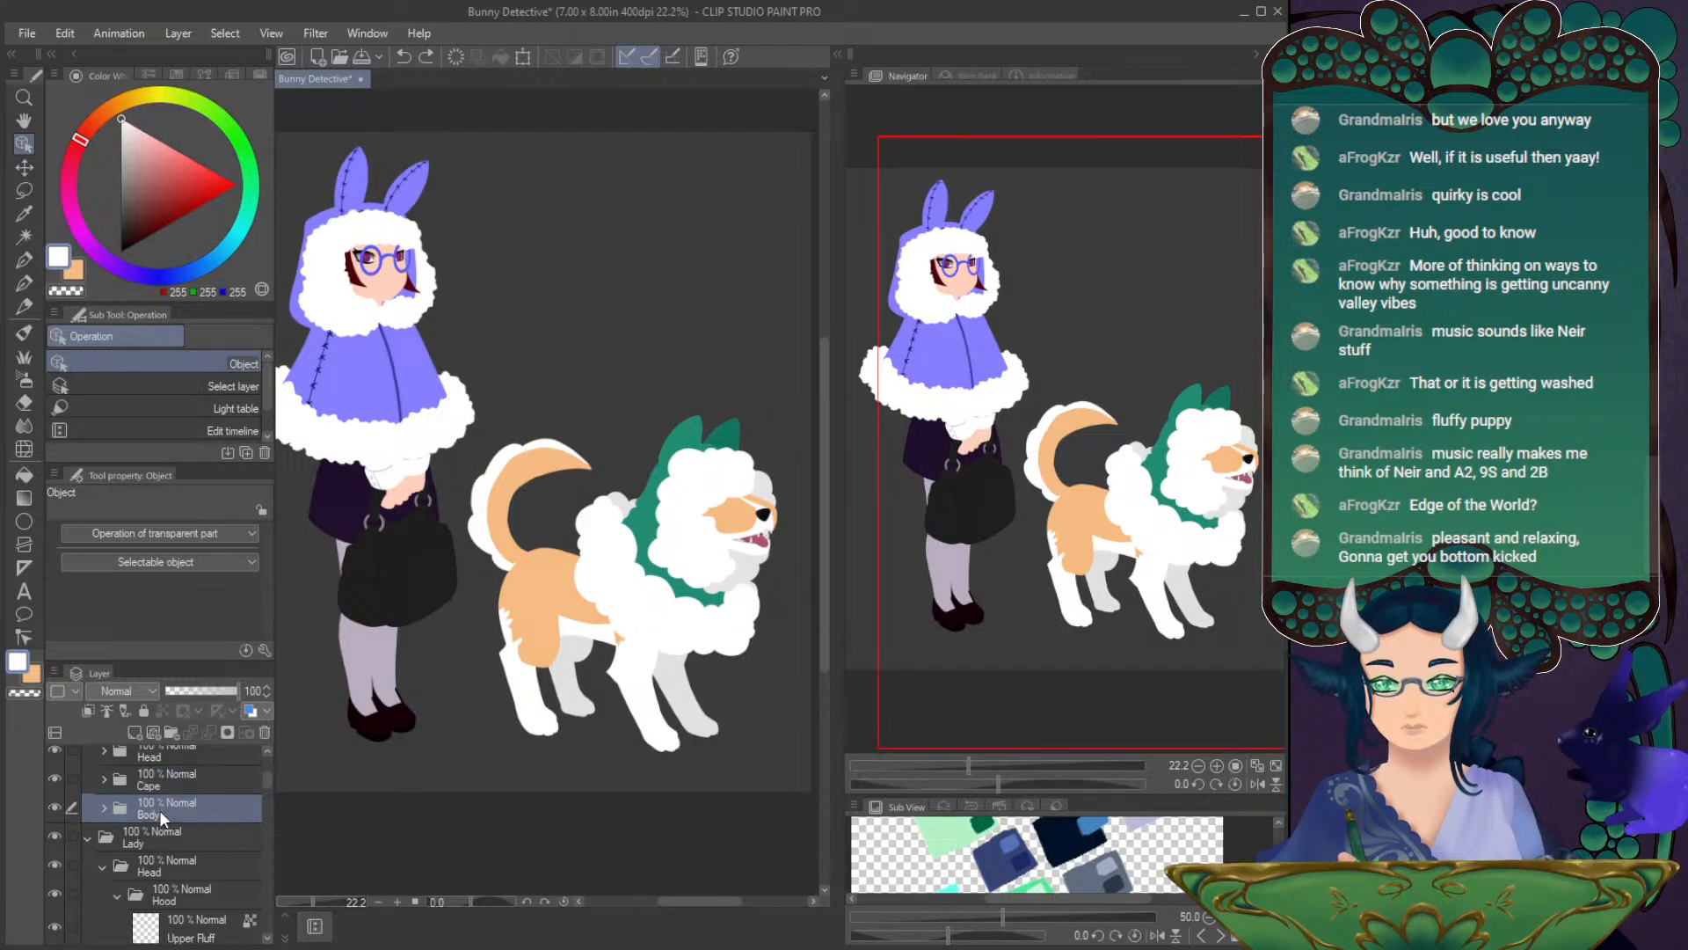
pyautogui.click(134, 732)
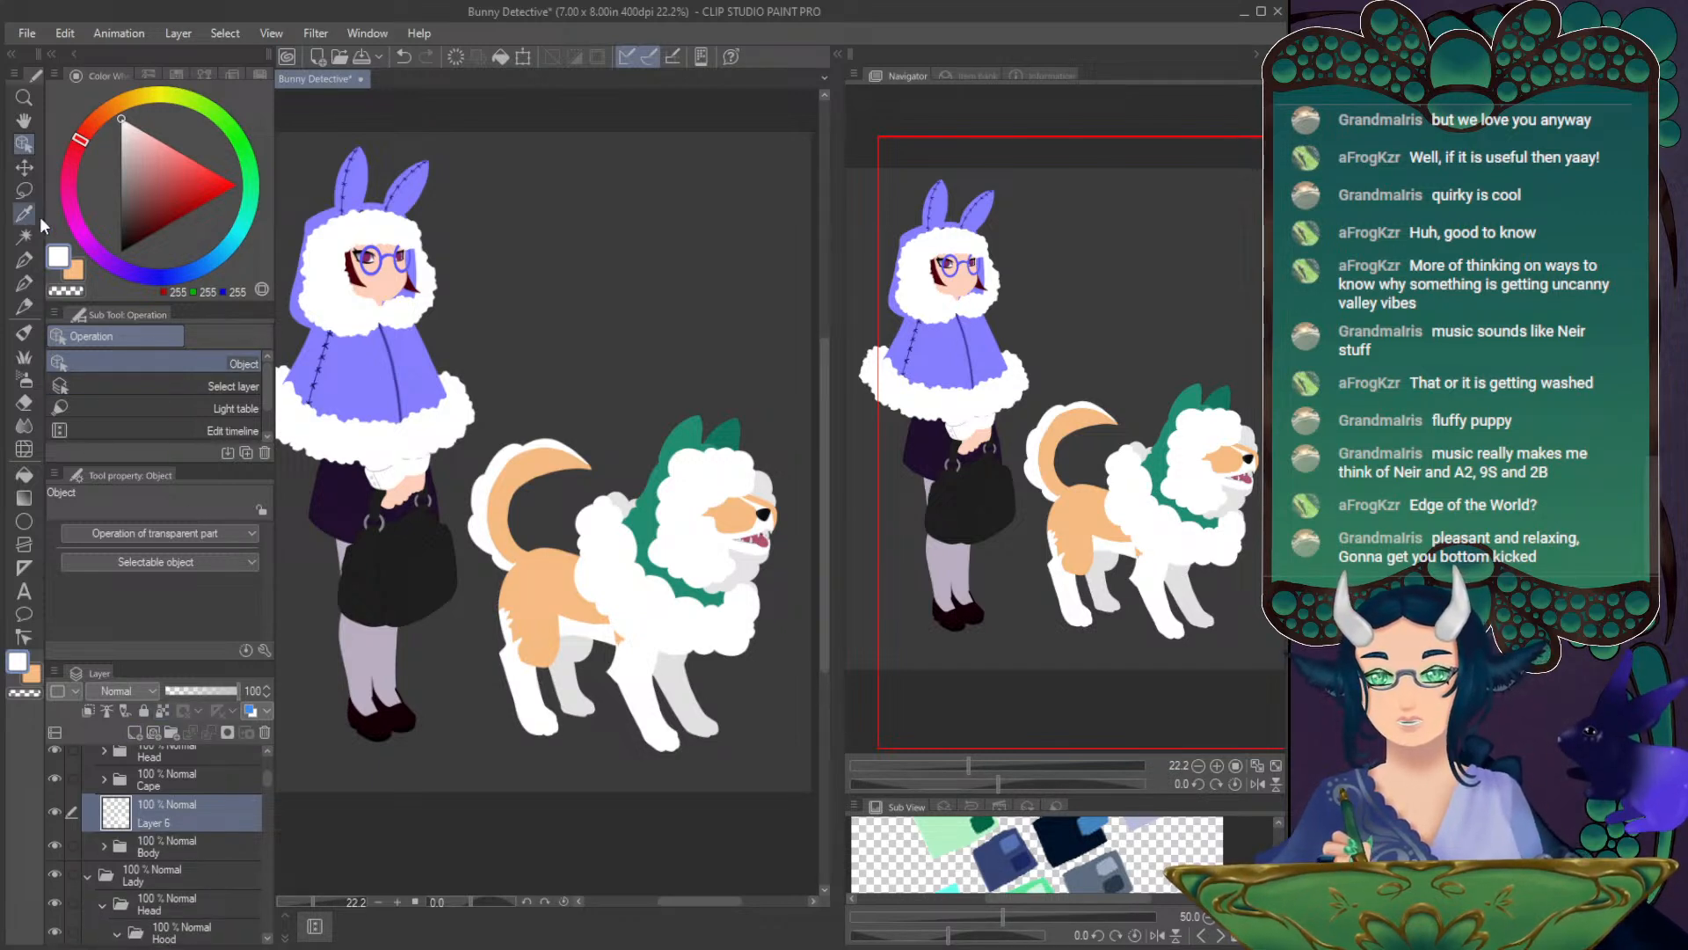
# - Pick a dark violet (RGB 55, 46, 77) and create the cape fluff's shadow shape on the new layer, lassoing around the dog
pyautogui.click(136, 269)
pyautogui.click(139, 213)
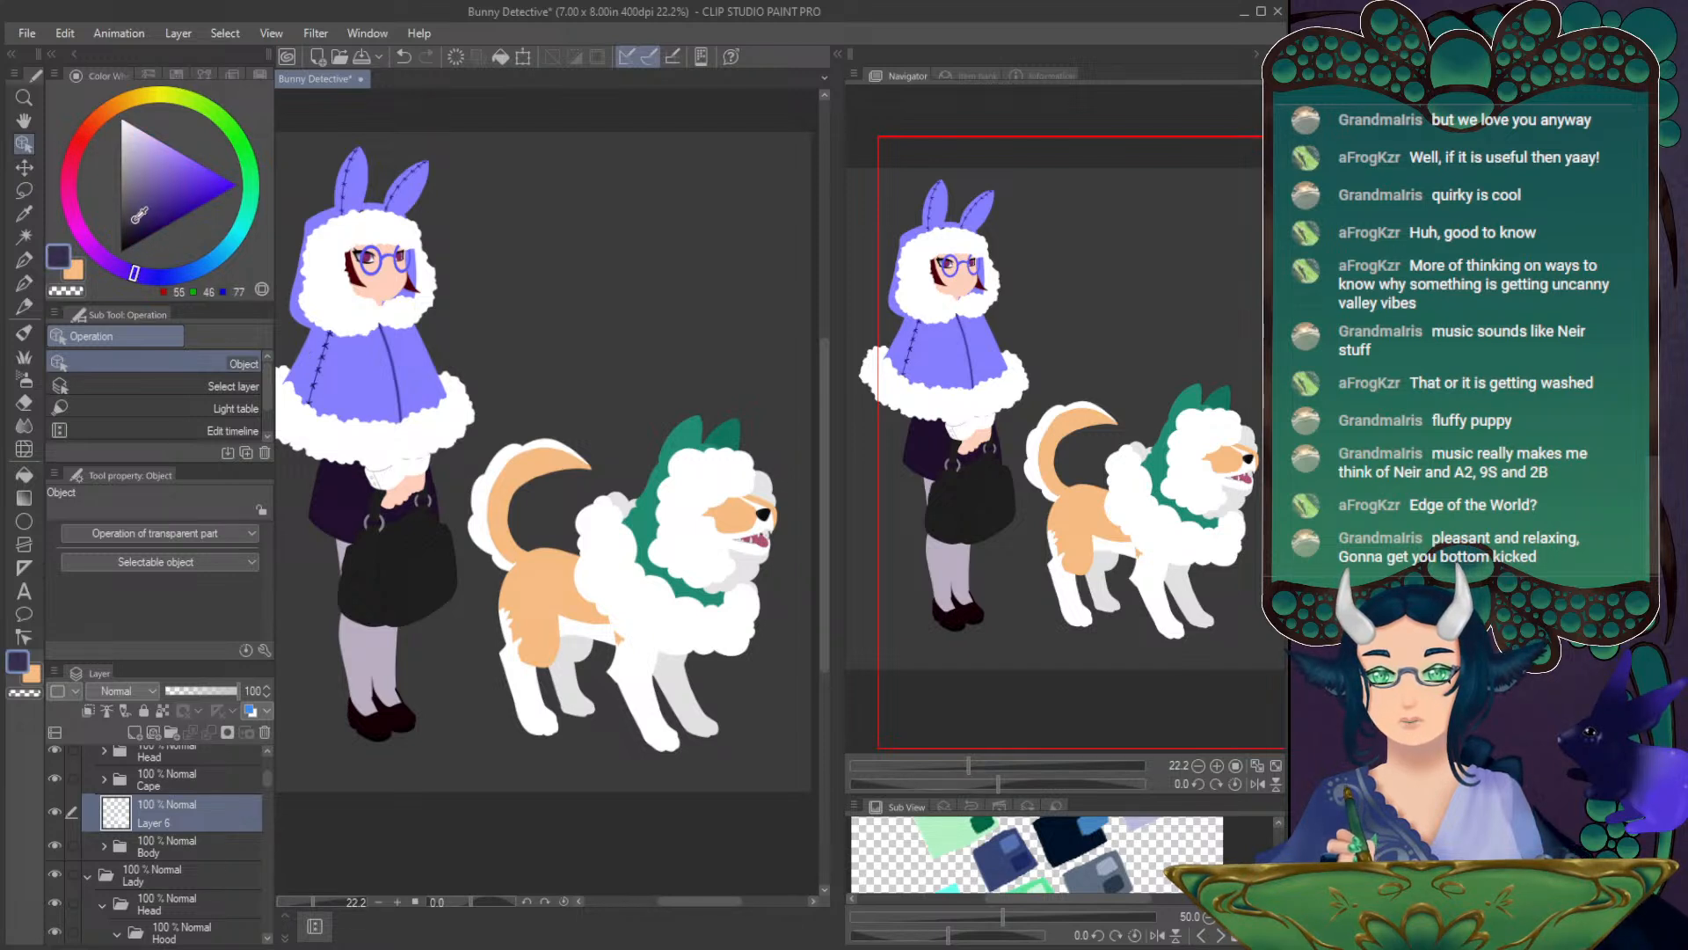
pyautogui.click(24, 260)
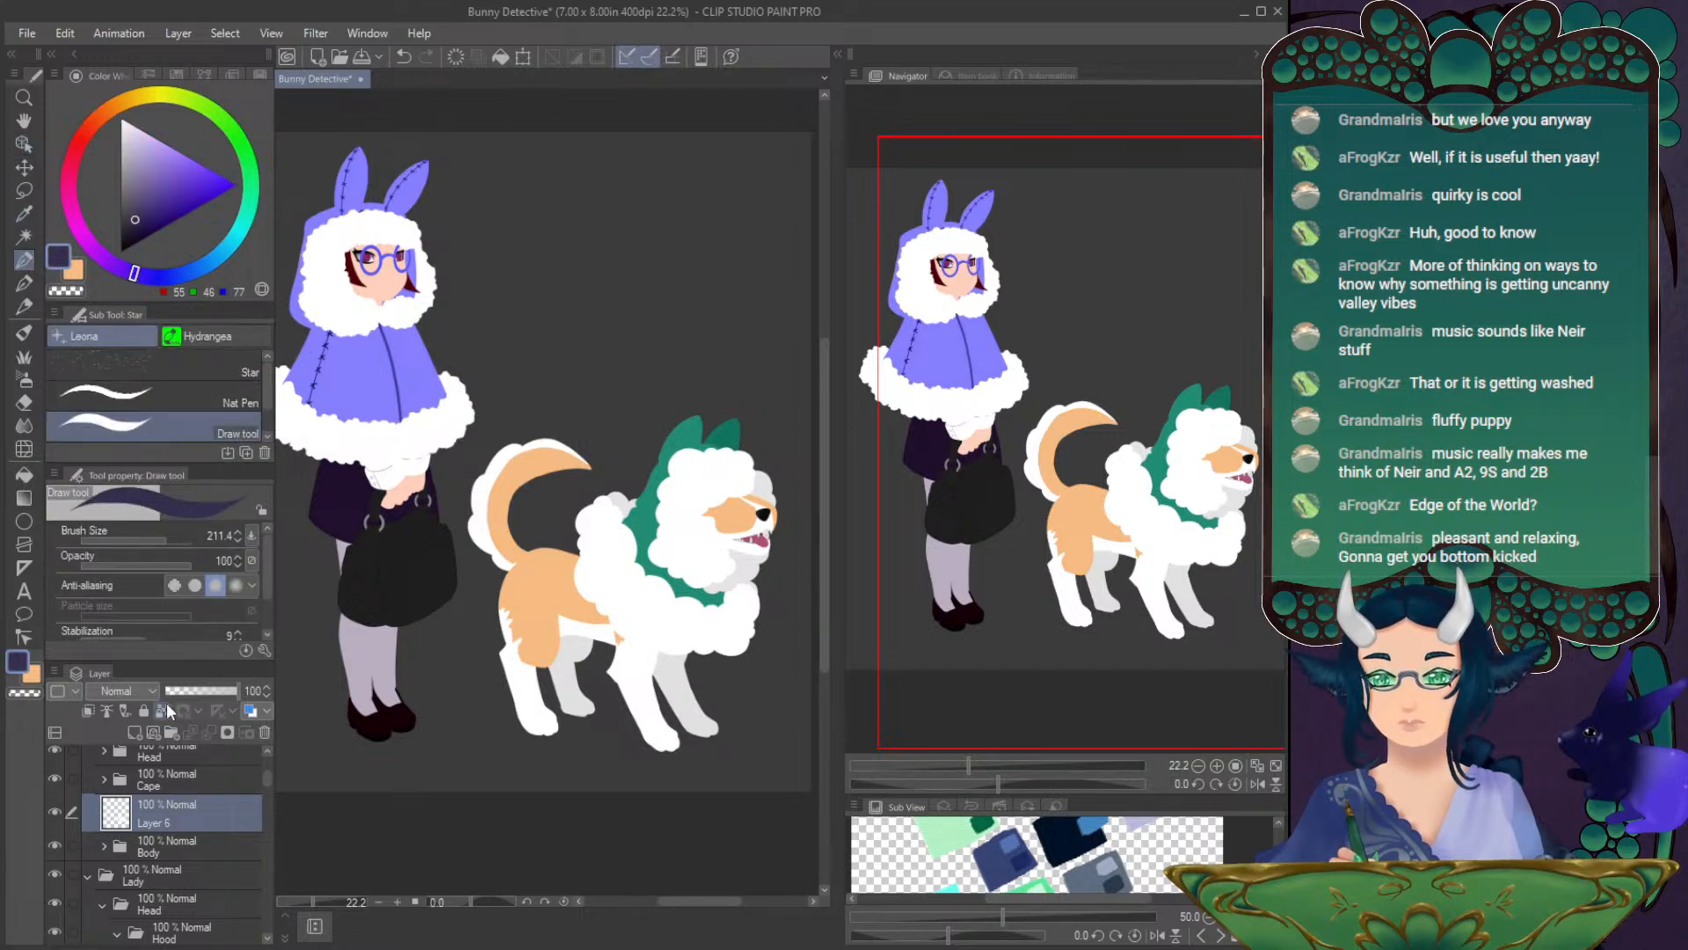
pyautogui.click(24, 190)
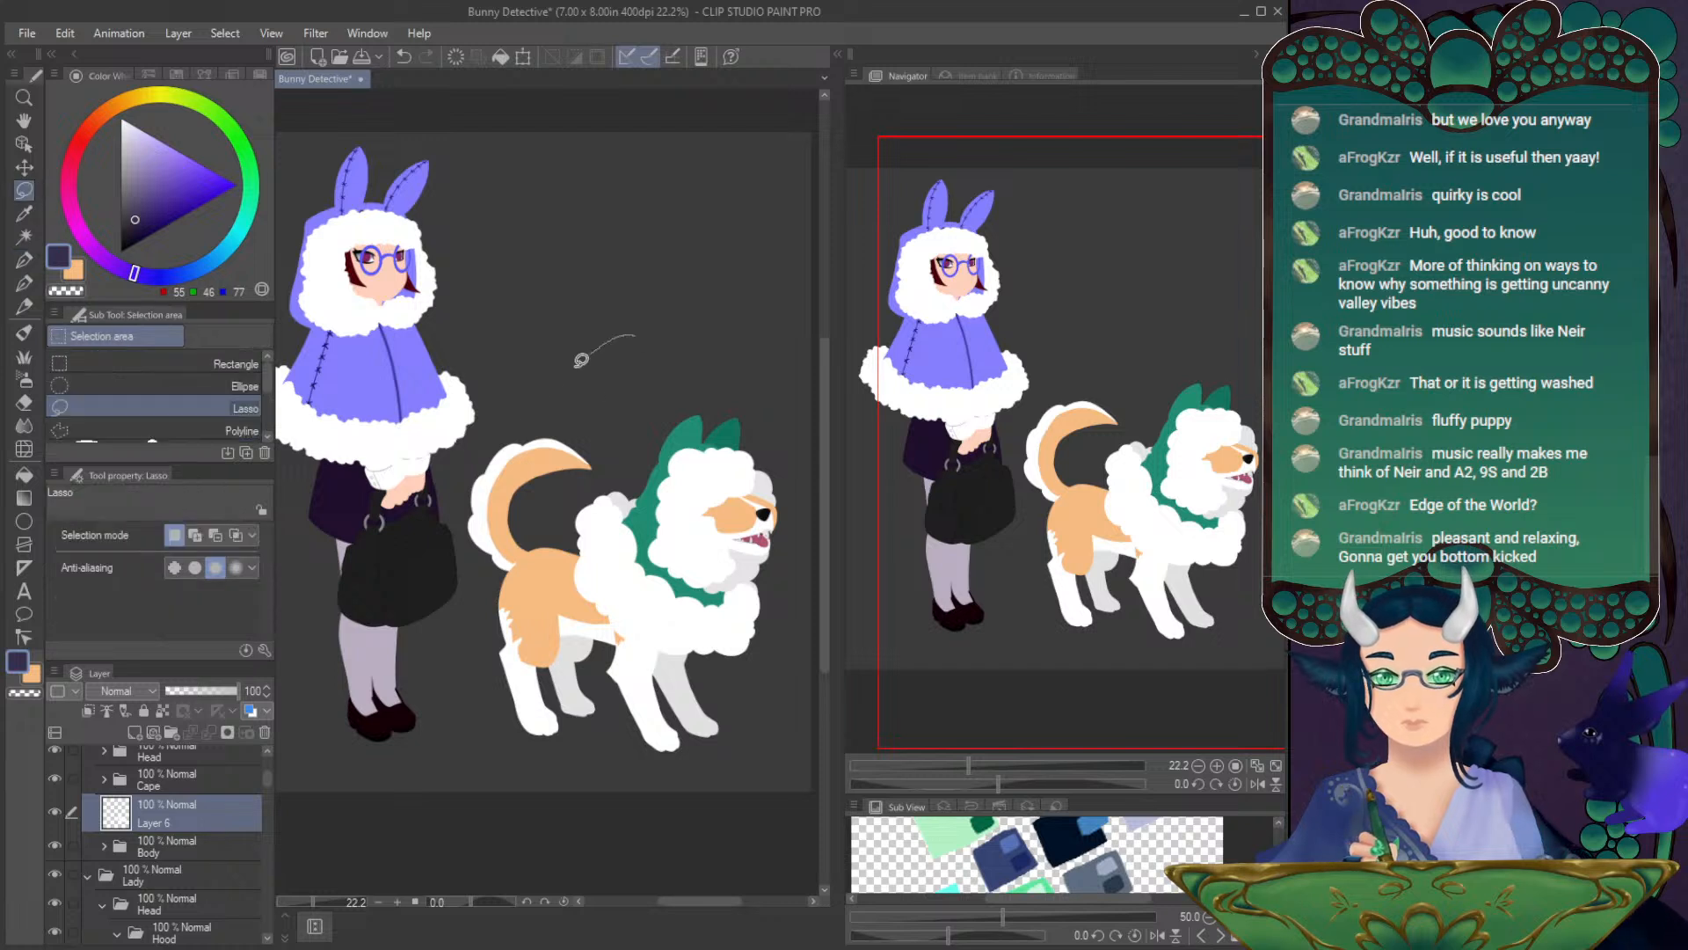
pyautogui.moveTo(604, 339); pyautogui.dragTo(488, 449)
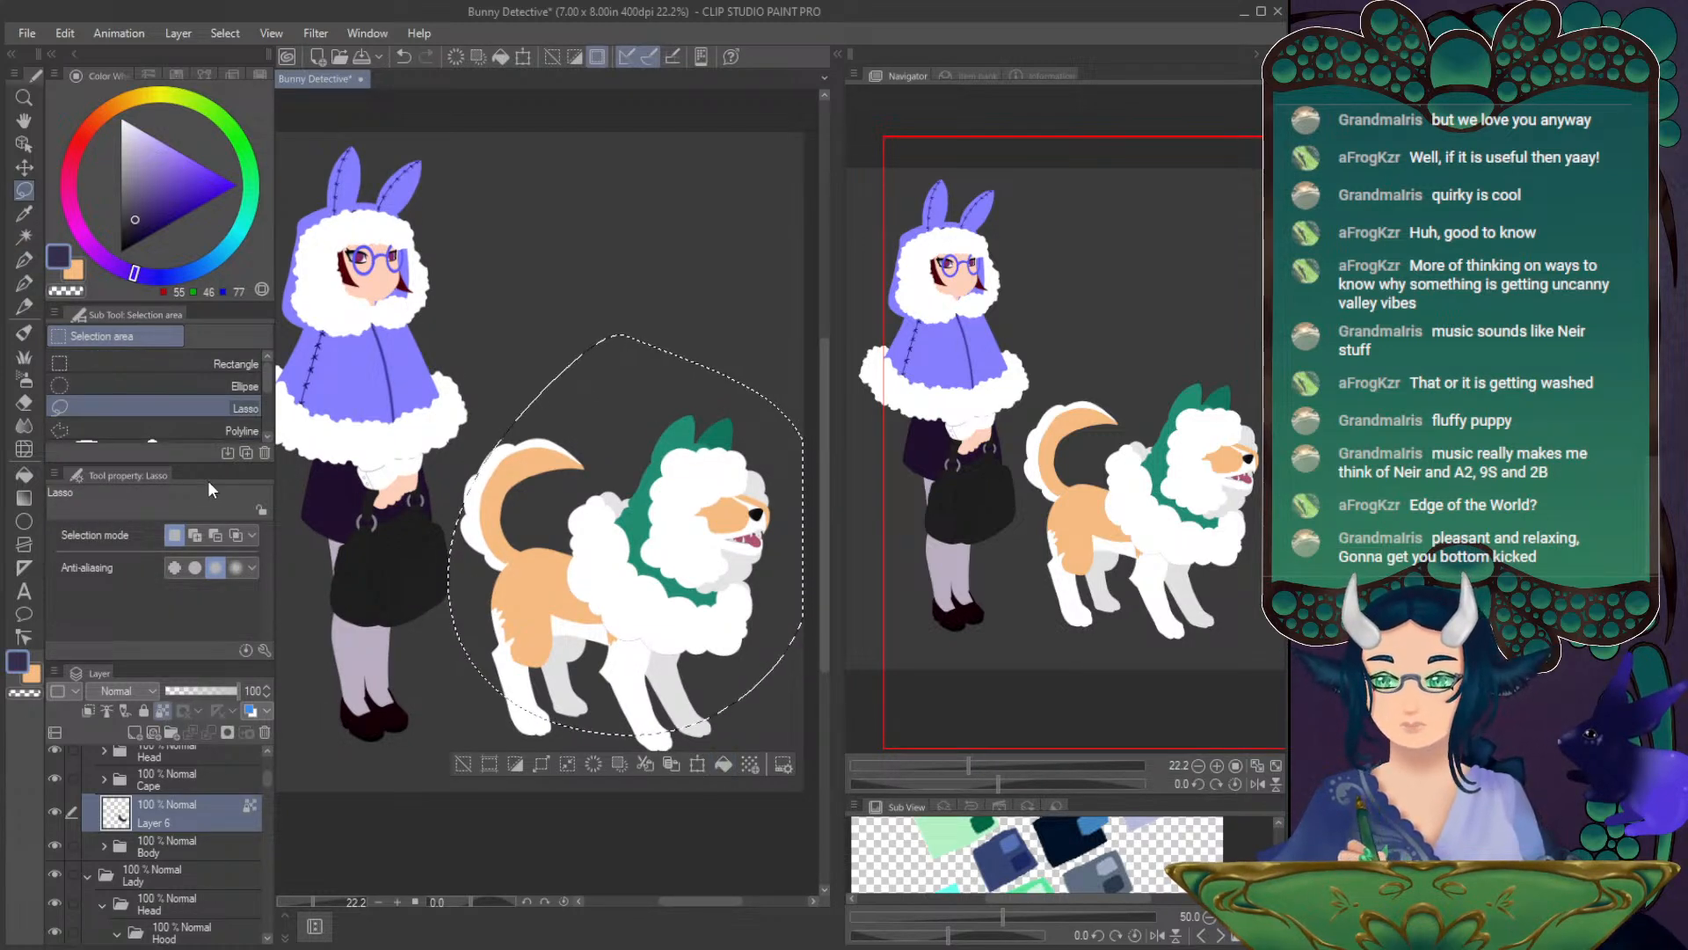
pyautogui.hotkey('ctrl', 'd')
# - Shift the shadow layer so it shows along the underside of the dog's cape fluff, and set its opacity to 38%
pyautogui.click(24, 167)
pyautogui.moveTo(582, 649); pyautogui.dragTo(623, 633)
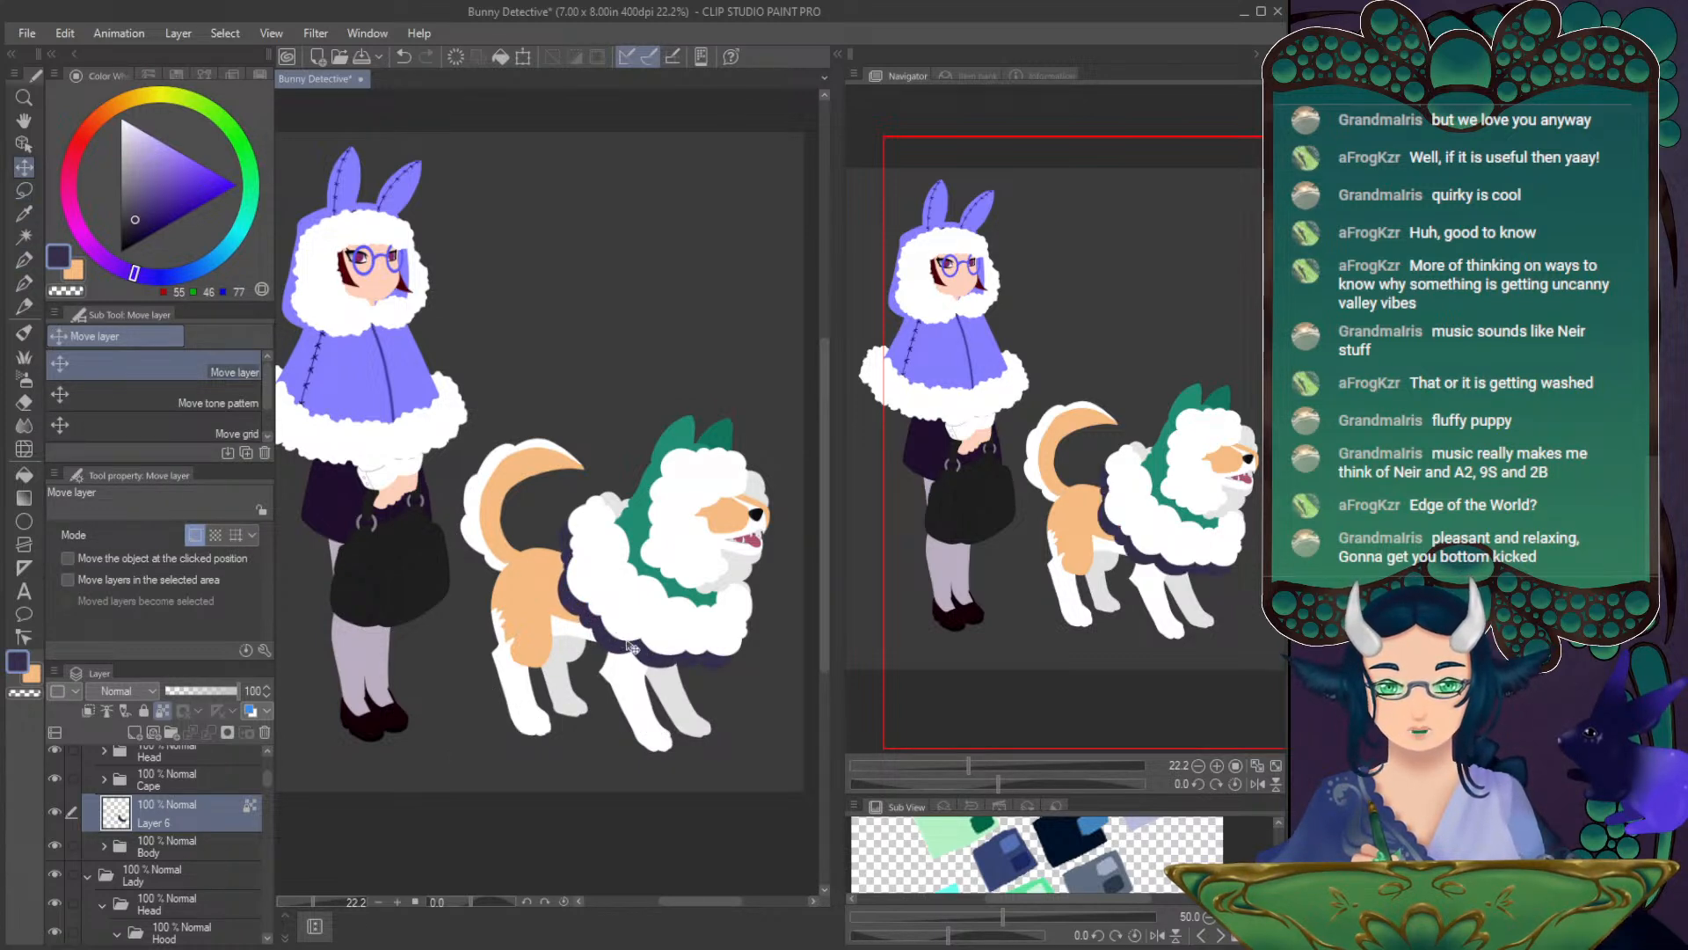
pyautogui.click(203, 690)
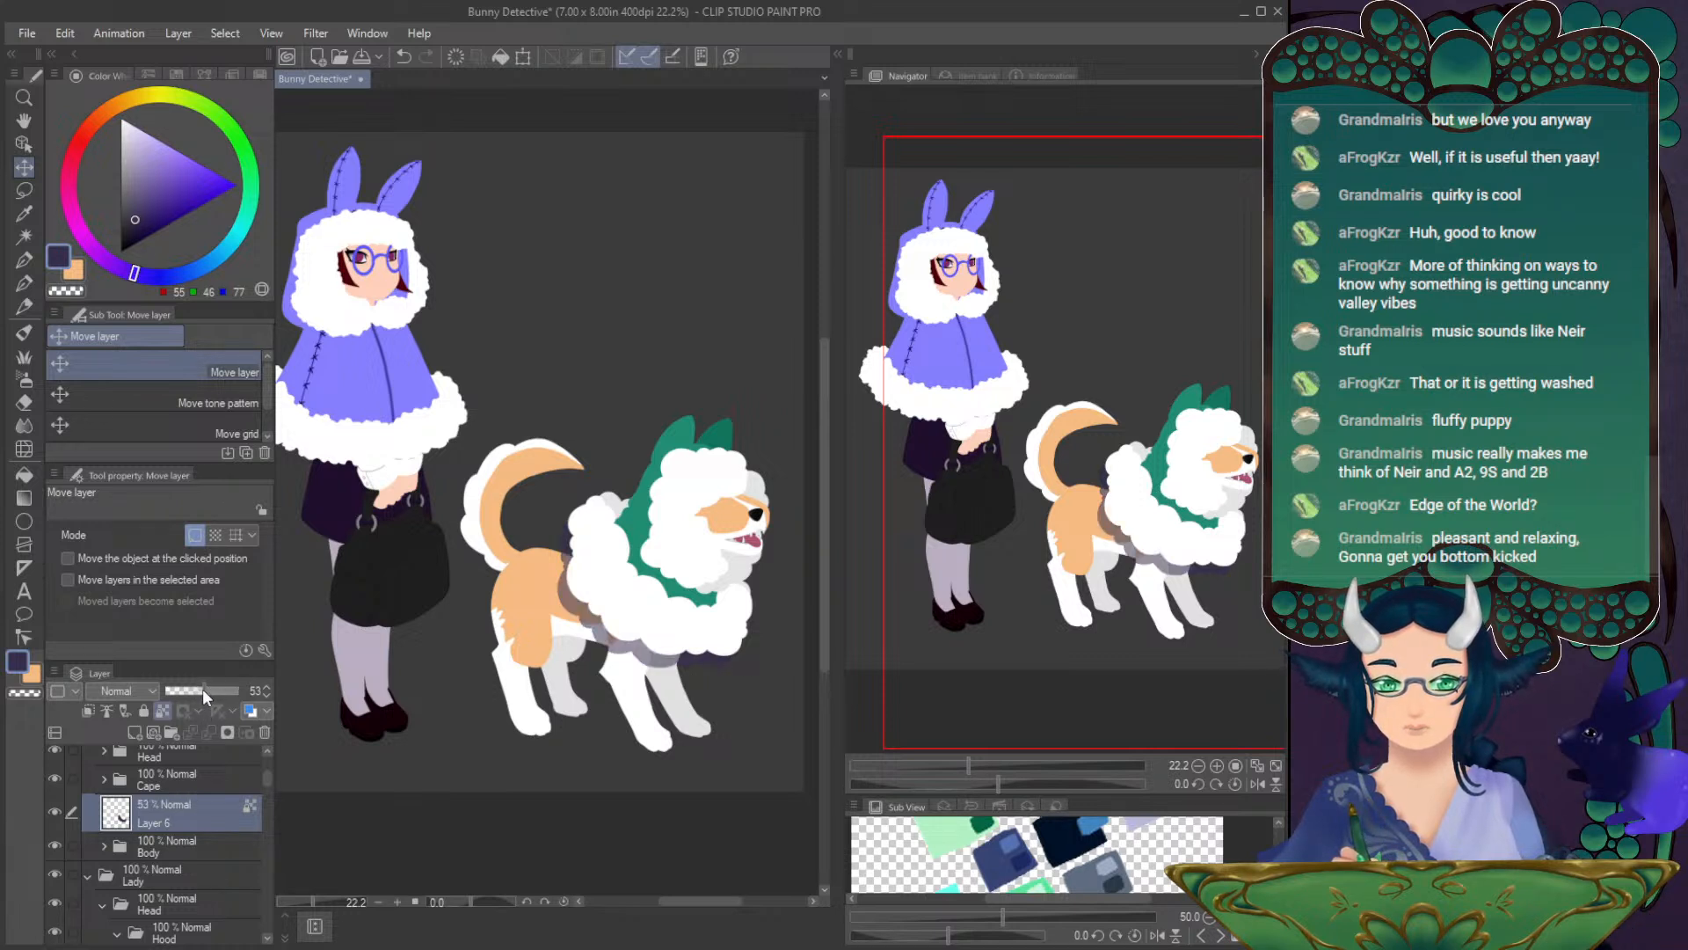
pyautogui.moveTo(198, 688); pyautogui.dragTo(194, 690)
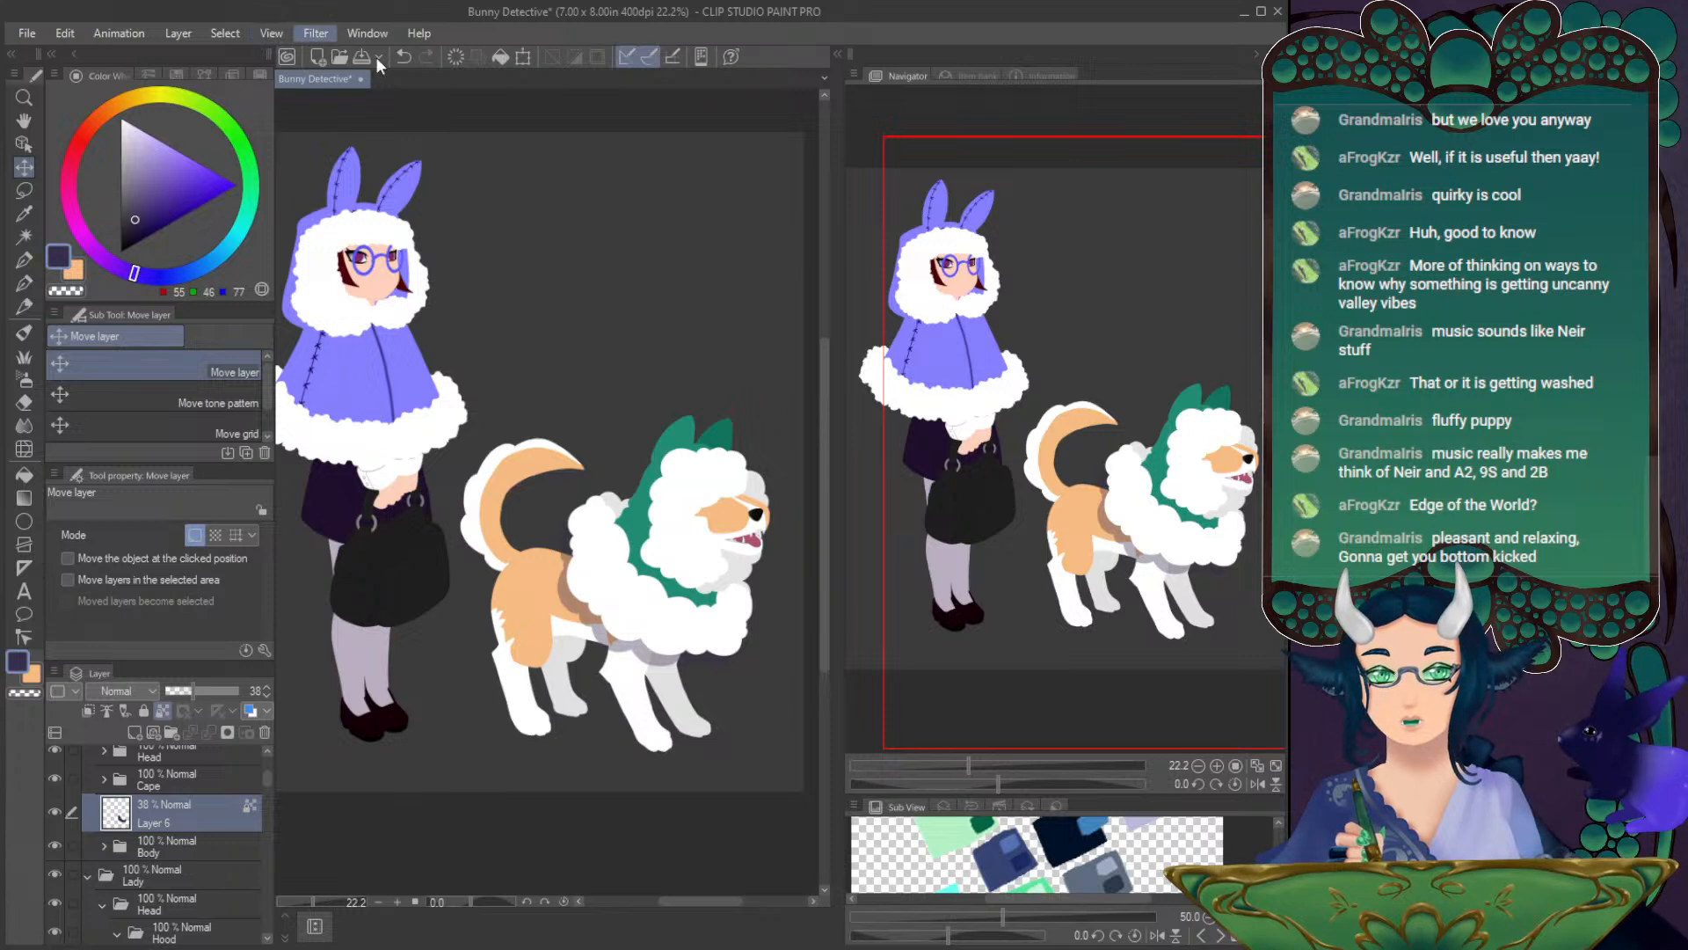
# - Soften the shadow layer beneath the dog's cape fluff with a blur filter
pyautogui.click(490, 147)
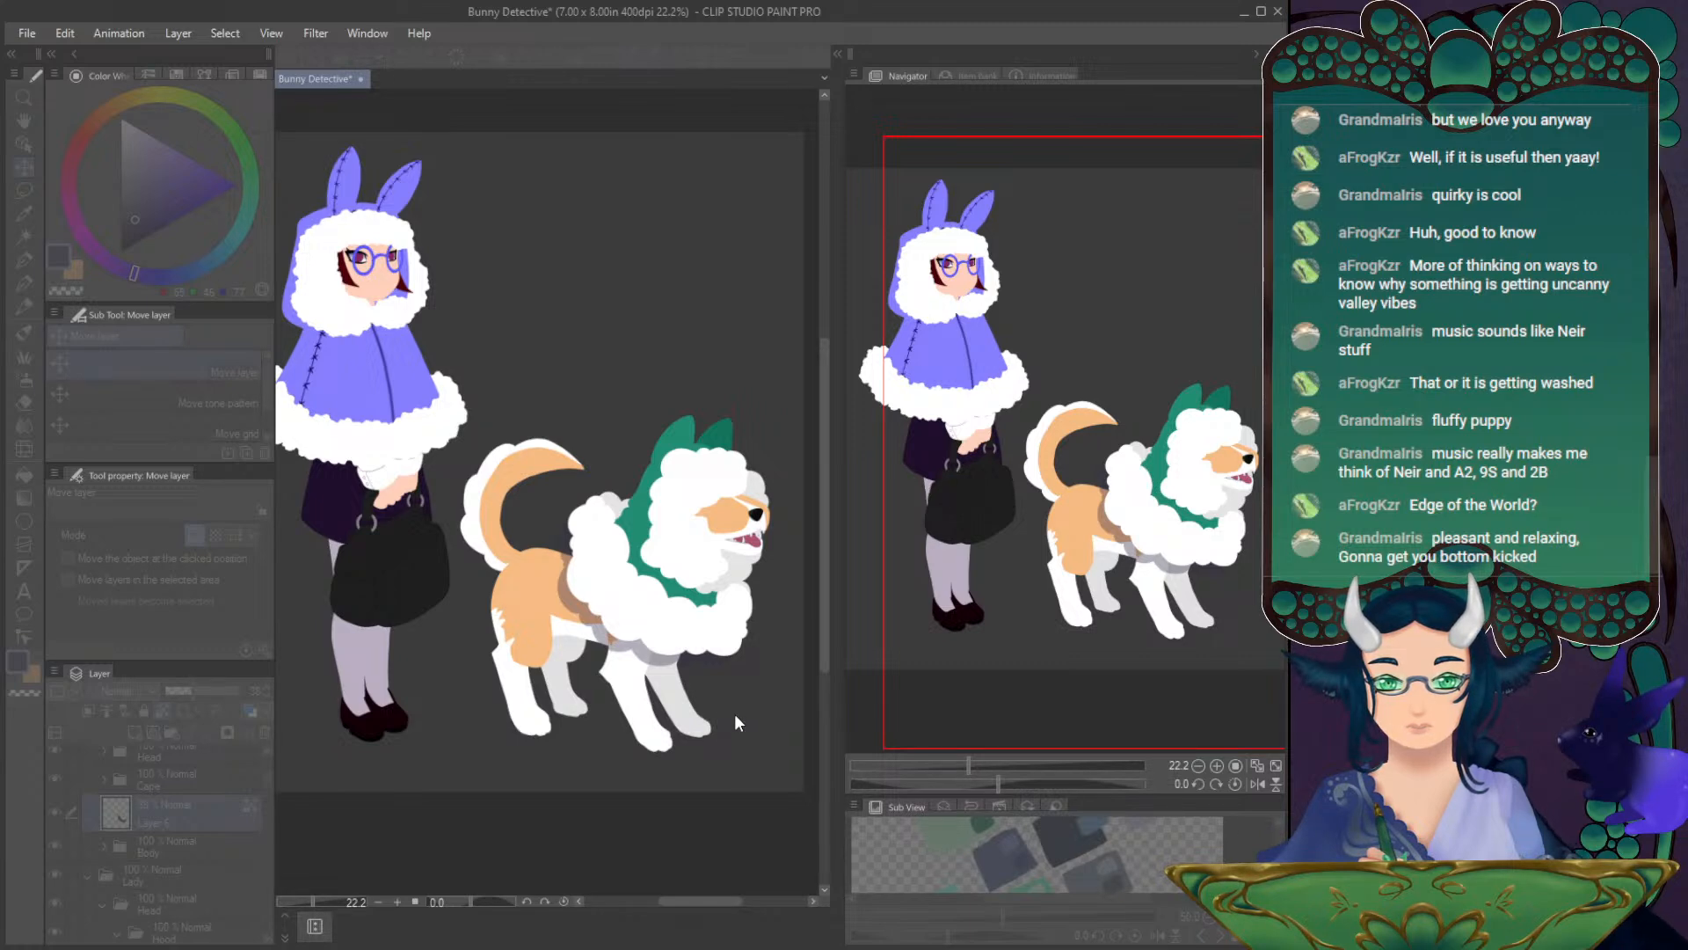
pyautogui.click(1200, 745)
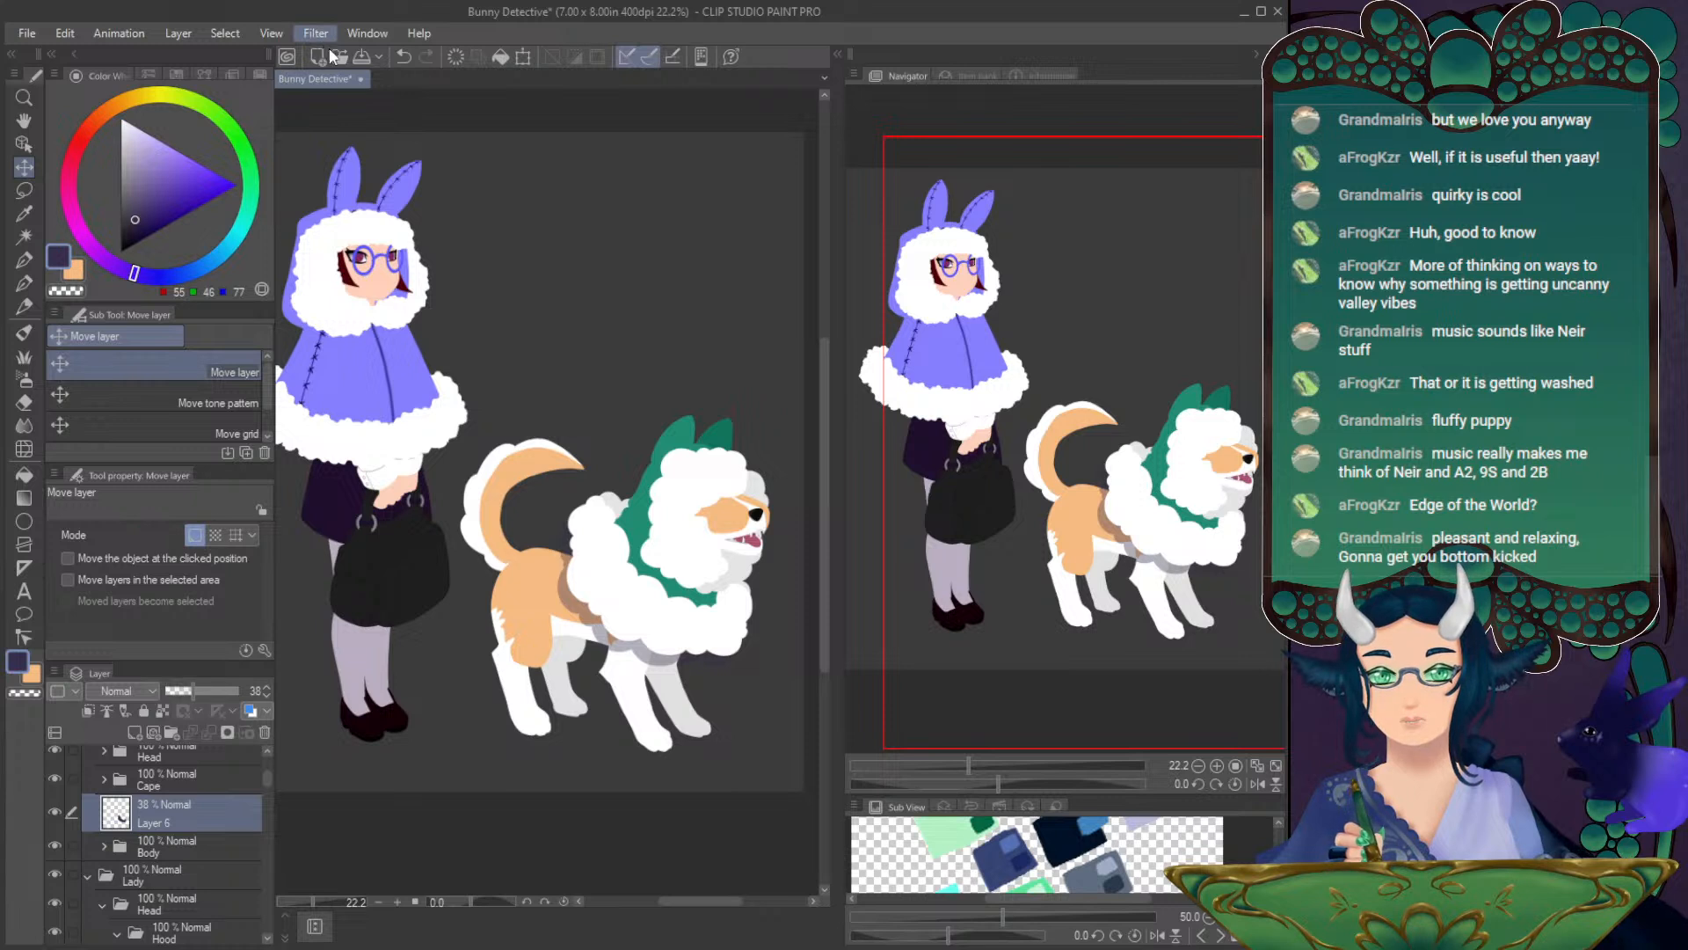
pyautogui.click(356, 60)
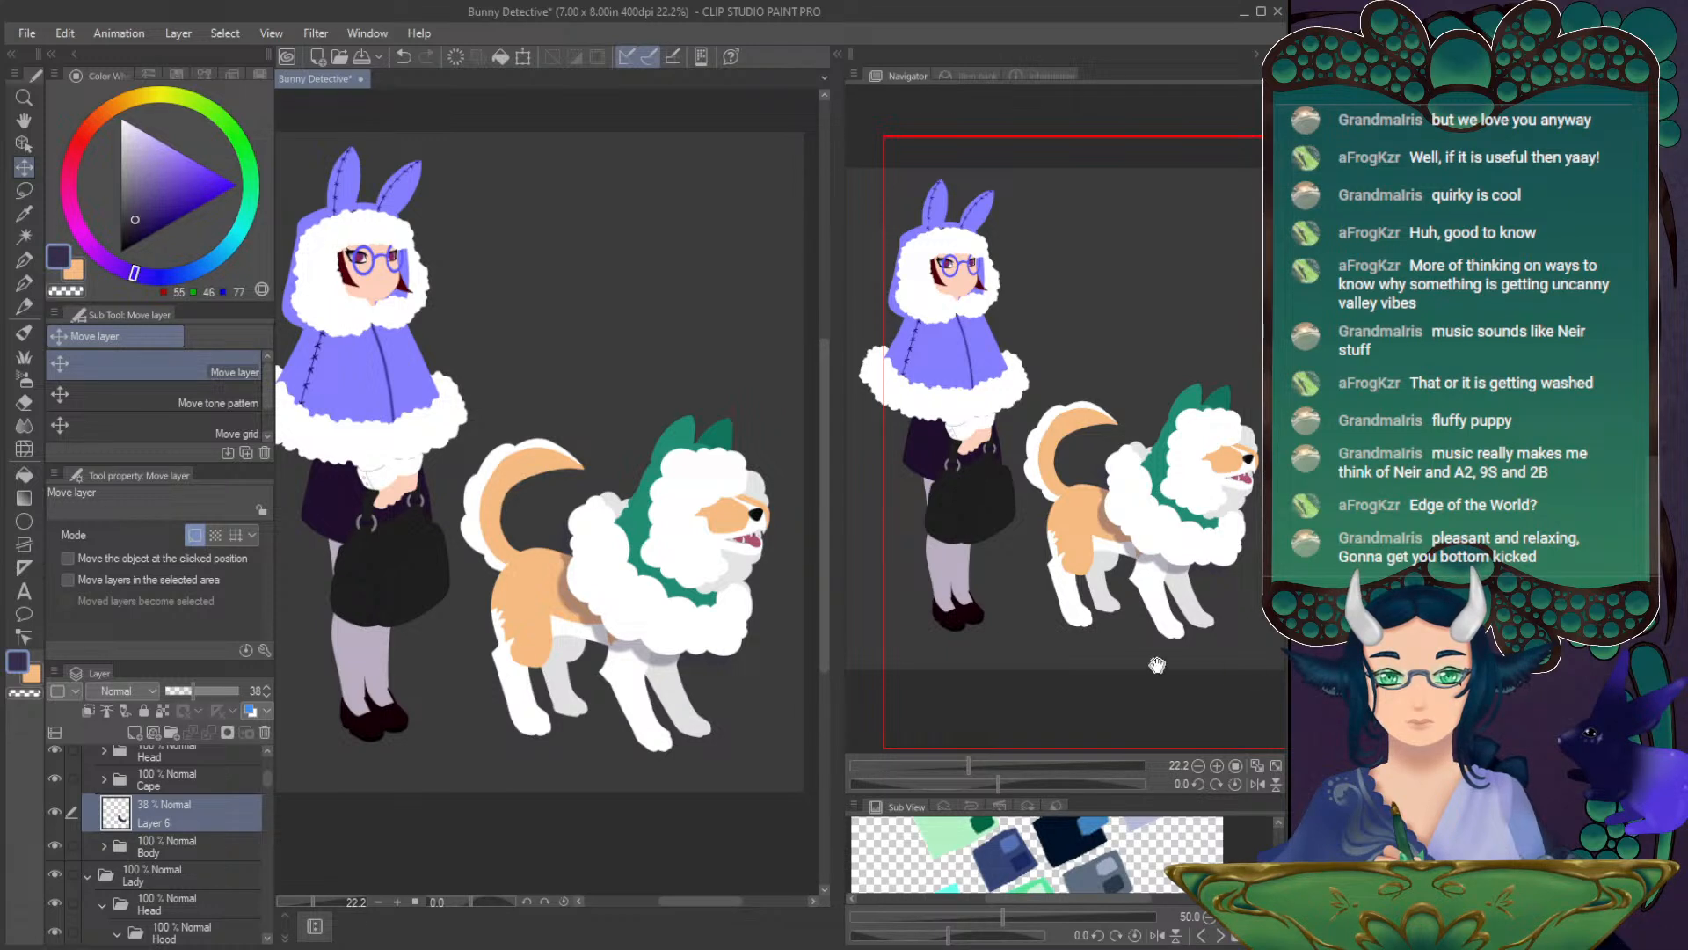
# - Inspect the dog's face without the hood fluff and add a new layer between Front Hood Fluff and Left Ear in the Head folder
pyautogui.click(1218, 765)
pyautogui.moveTo(1202, 460); pyautogui.dragTo(1206, 455)
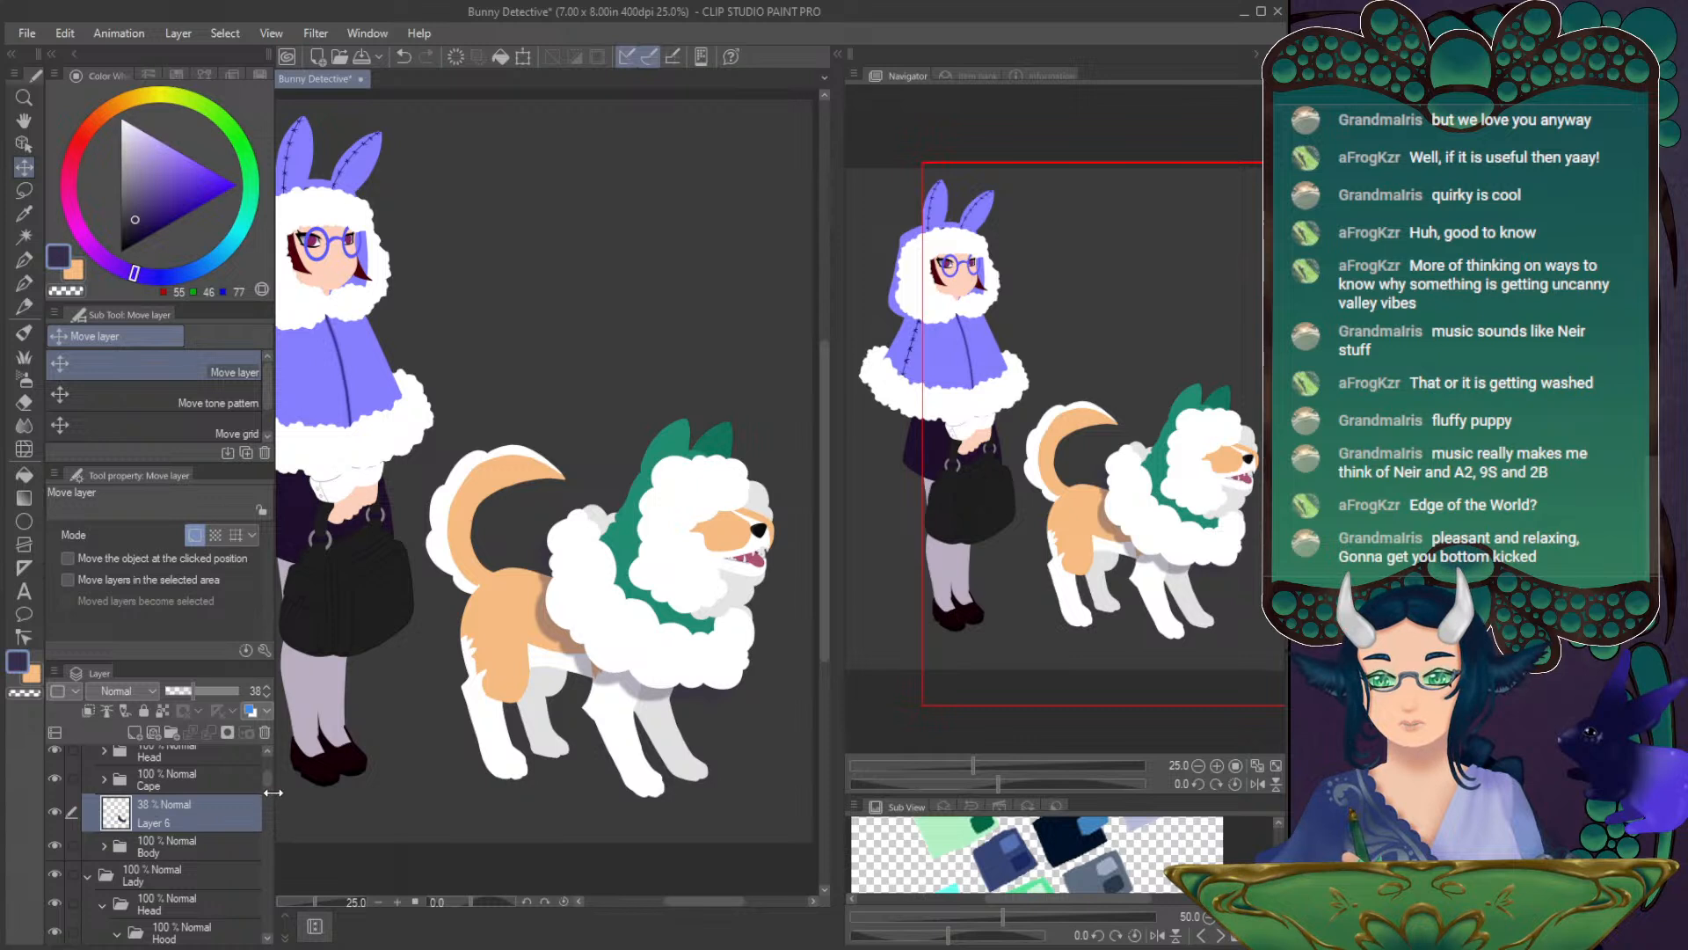
pyautogui.scroll(3, 267, 776)
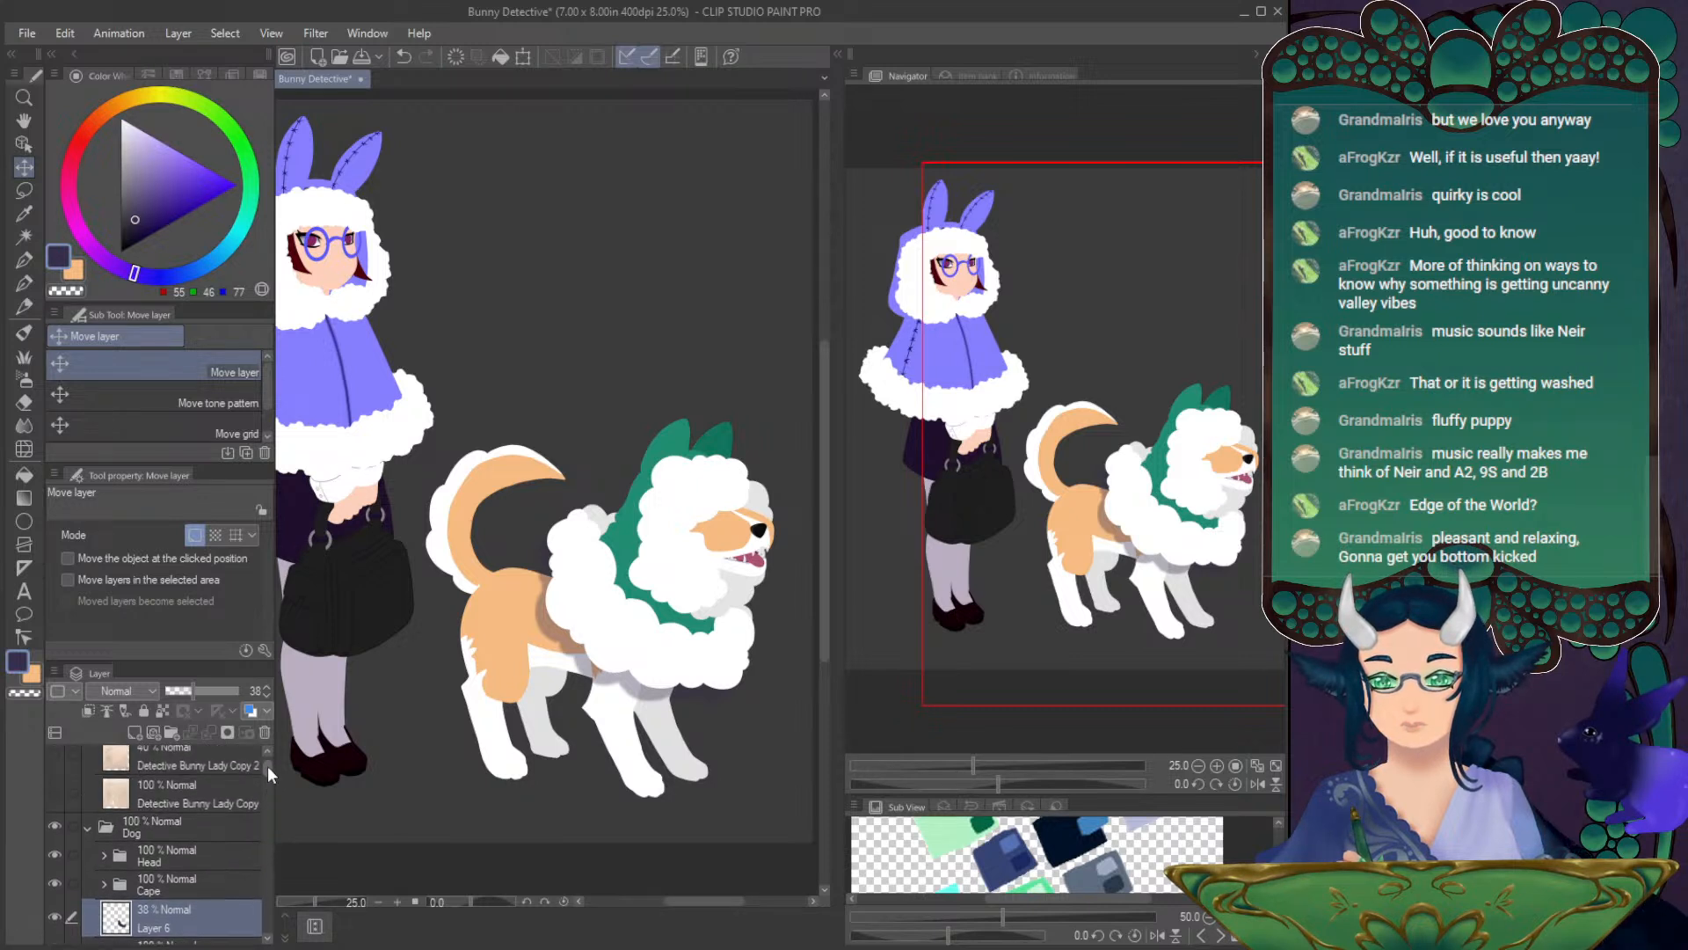
pyautogui.scroll(-1, 270, 772)
pyautogui.click(102, 781)
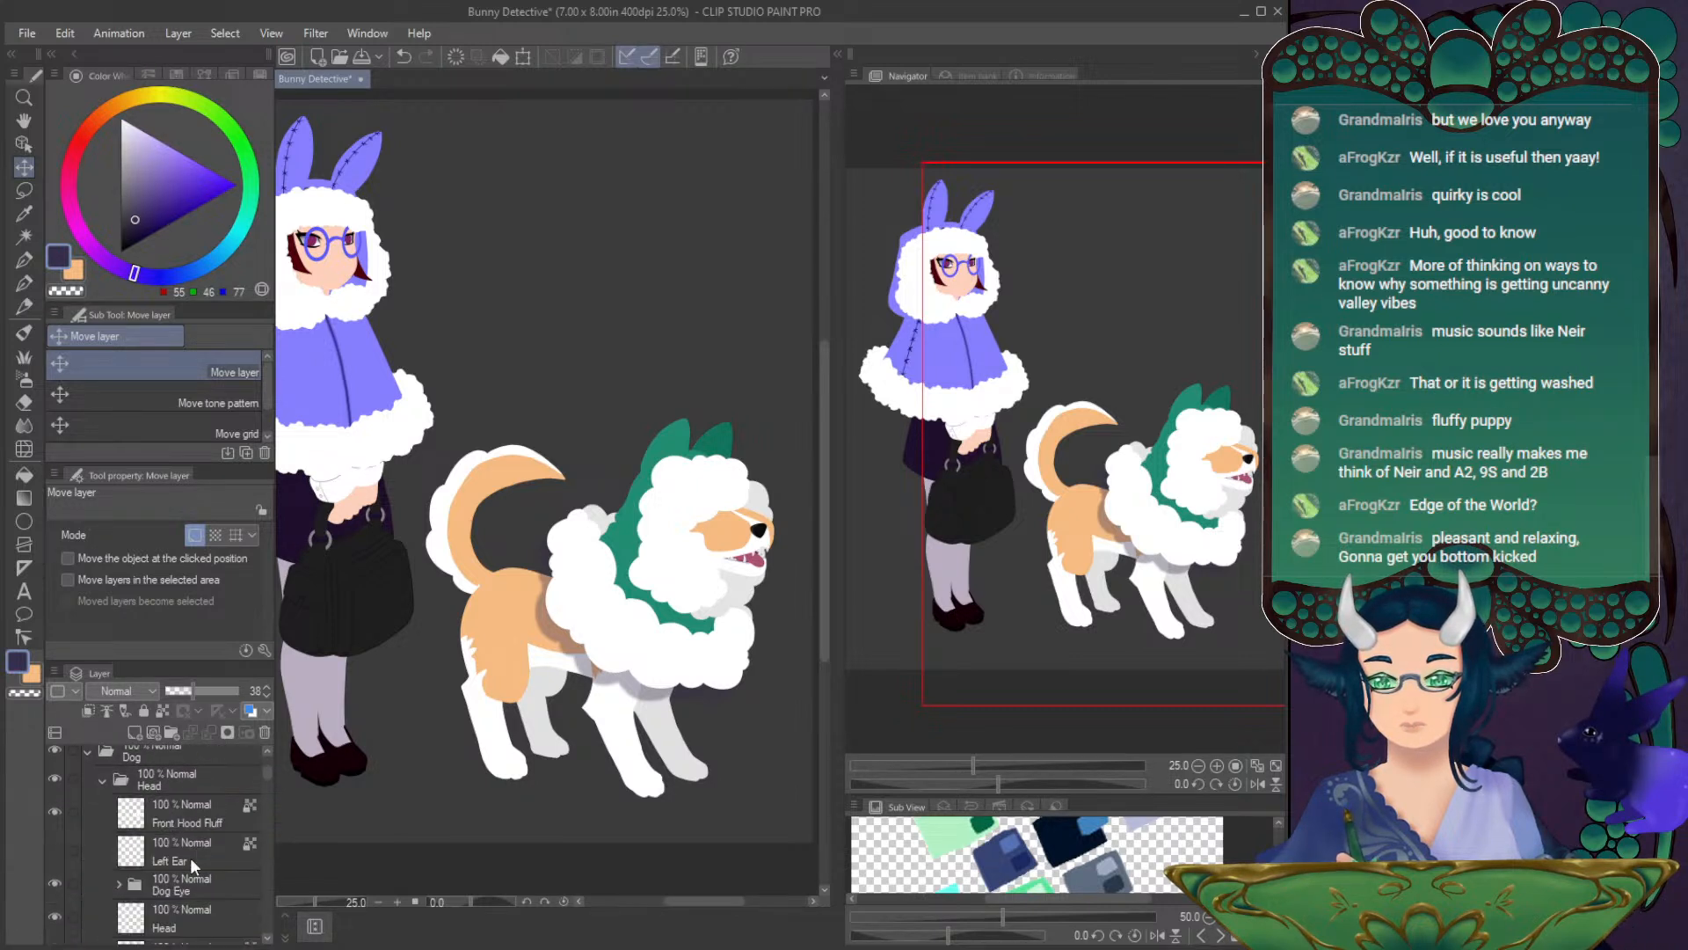
pyautogui.click(53, 809)
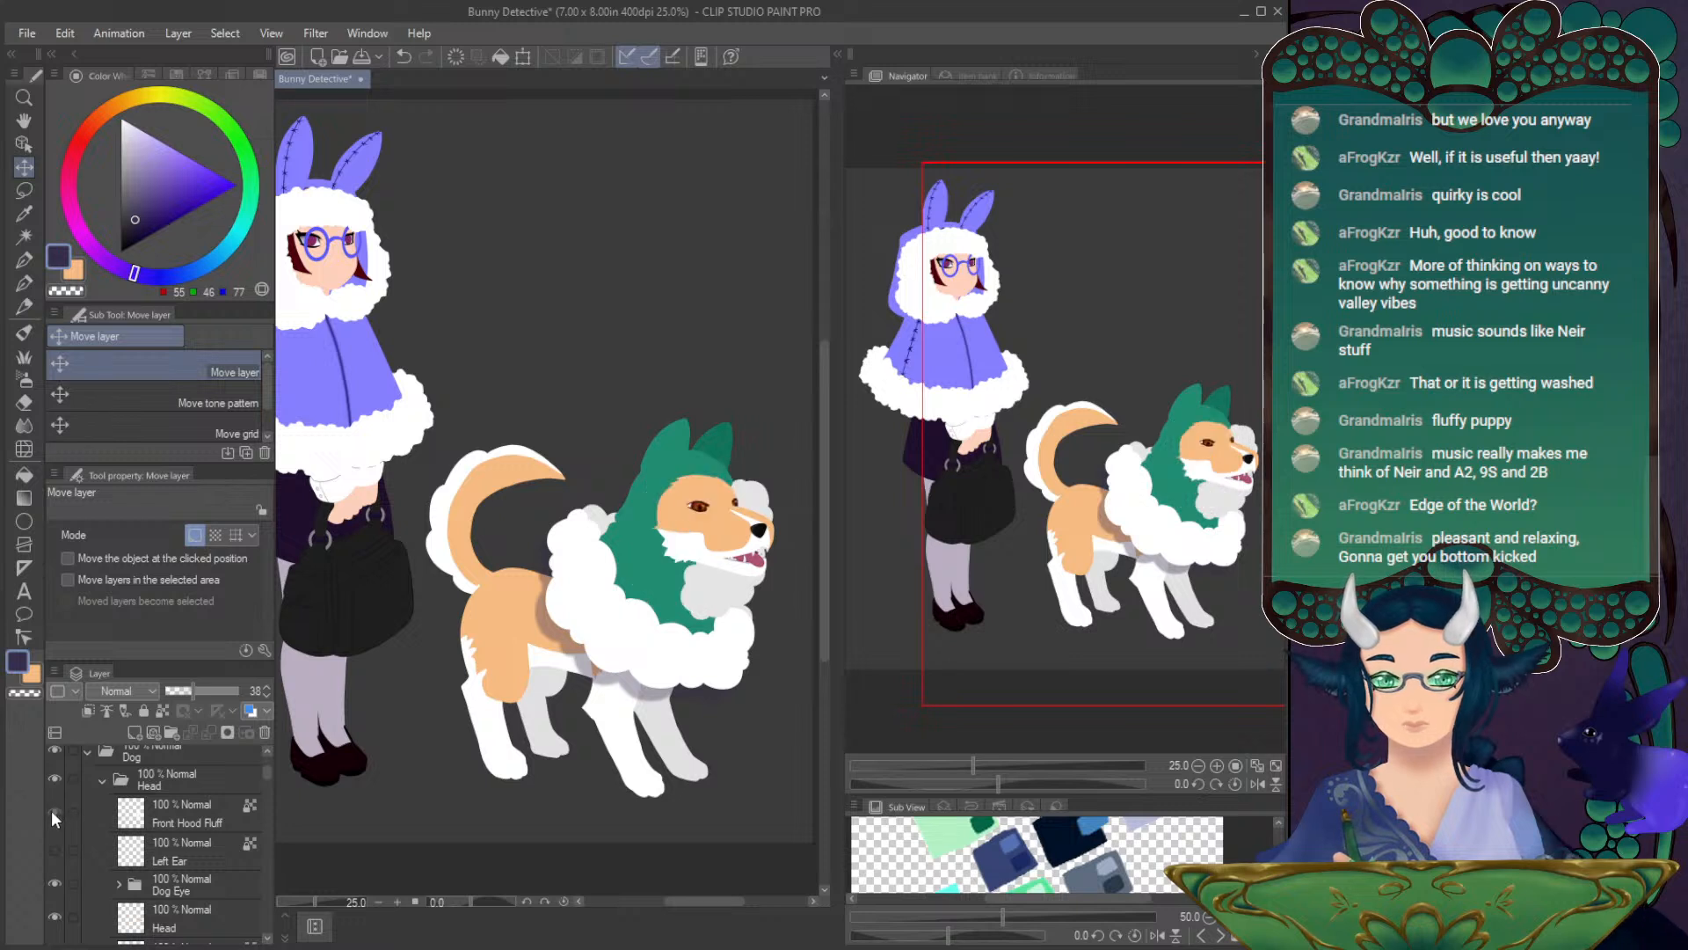
pyautogui.click(53, 809)
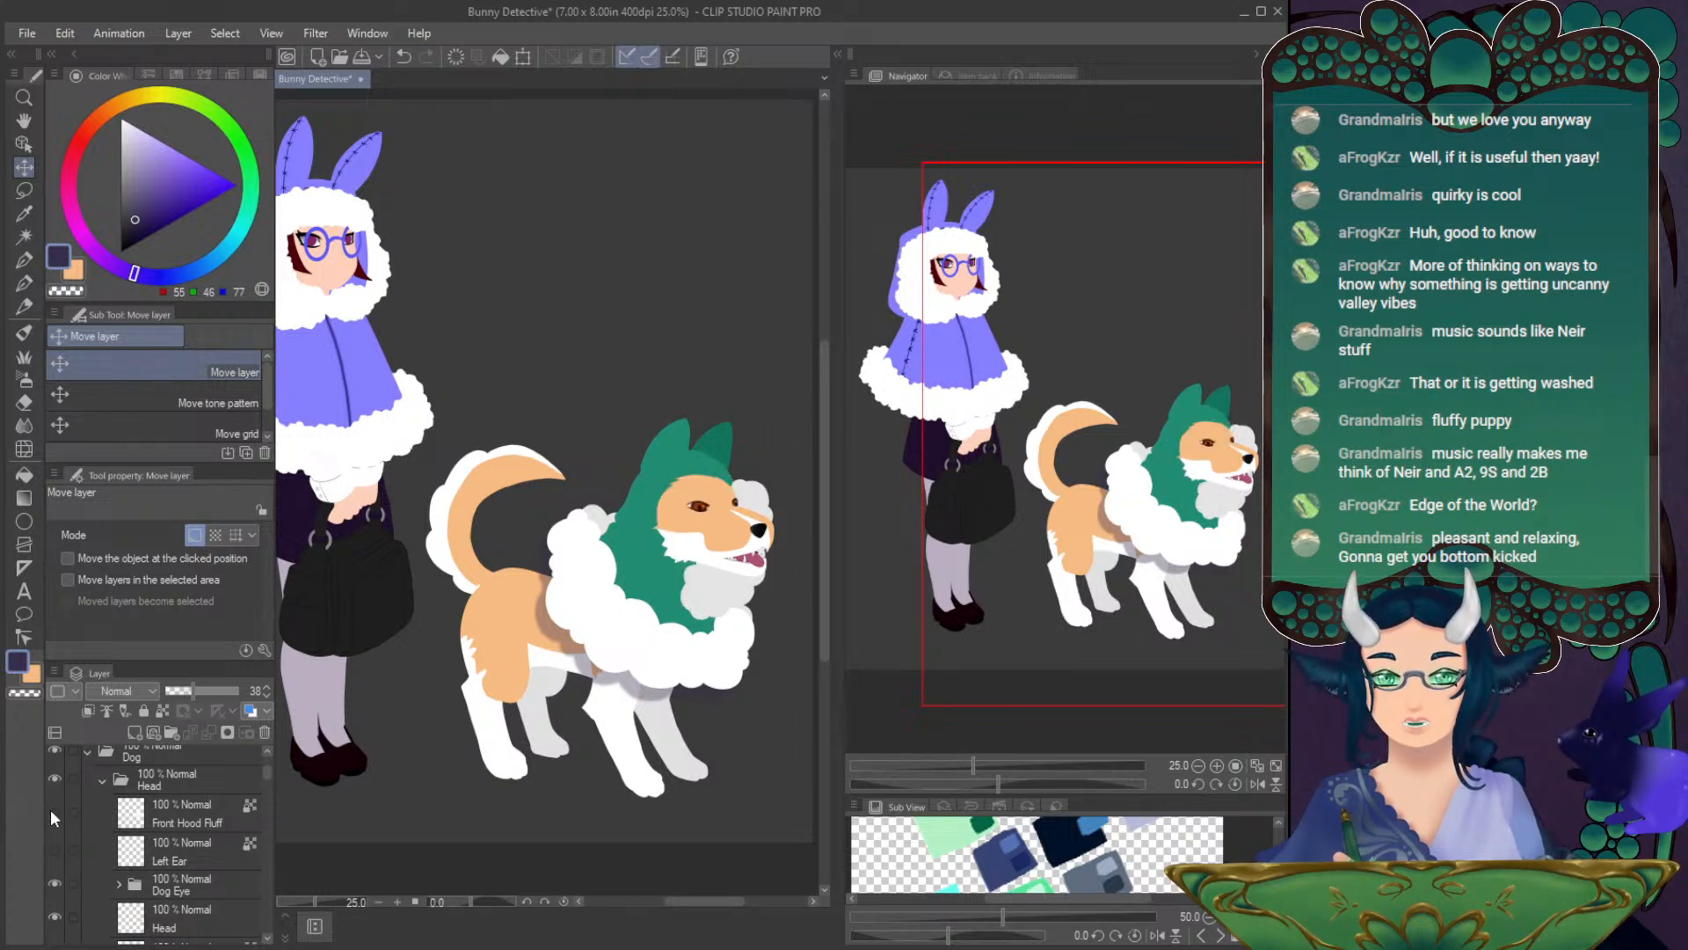
pyautogui.click(55, 814)
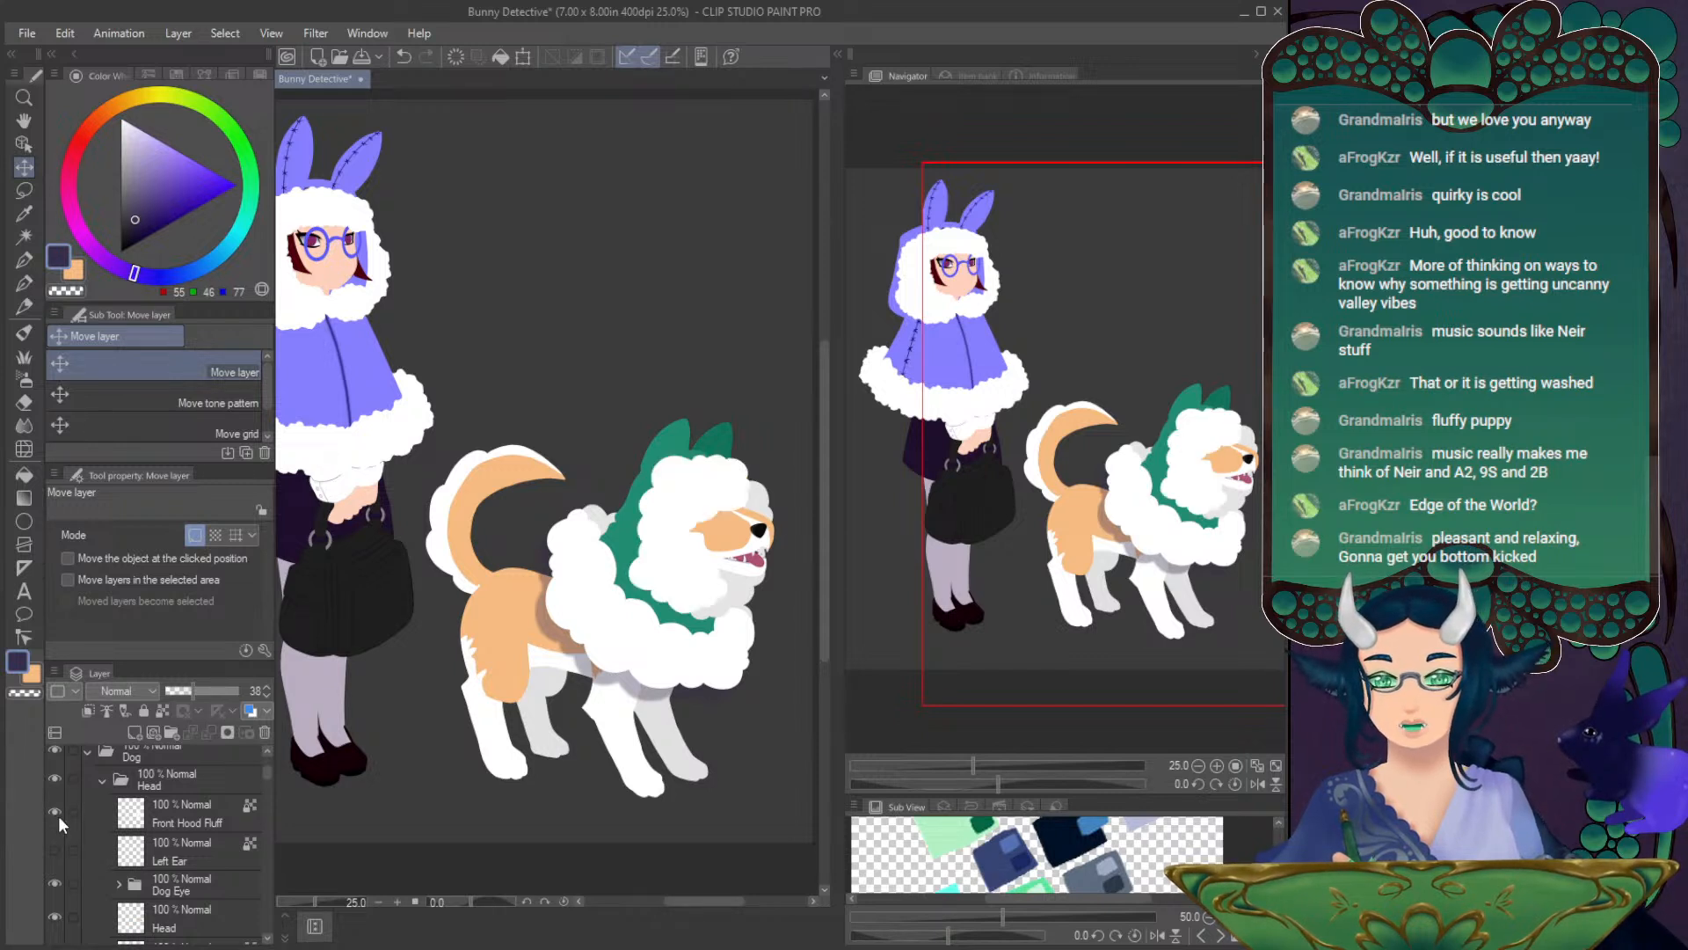
pyautogui.click(180, 862)
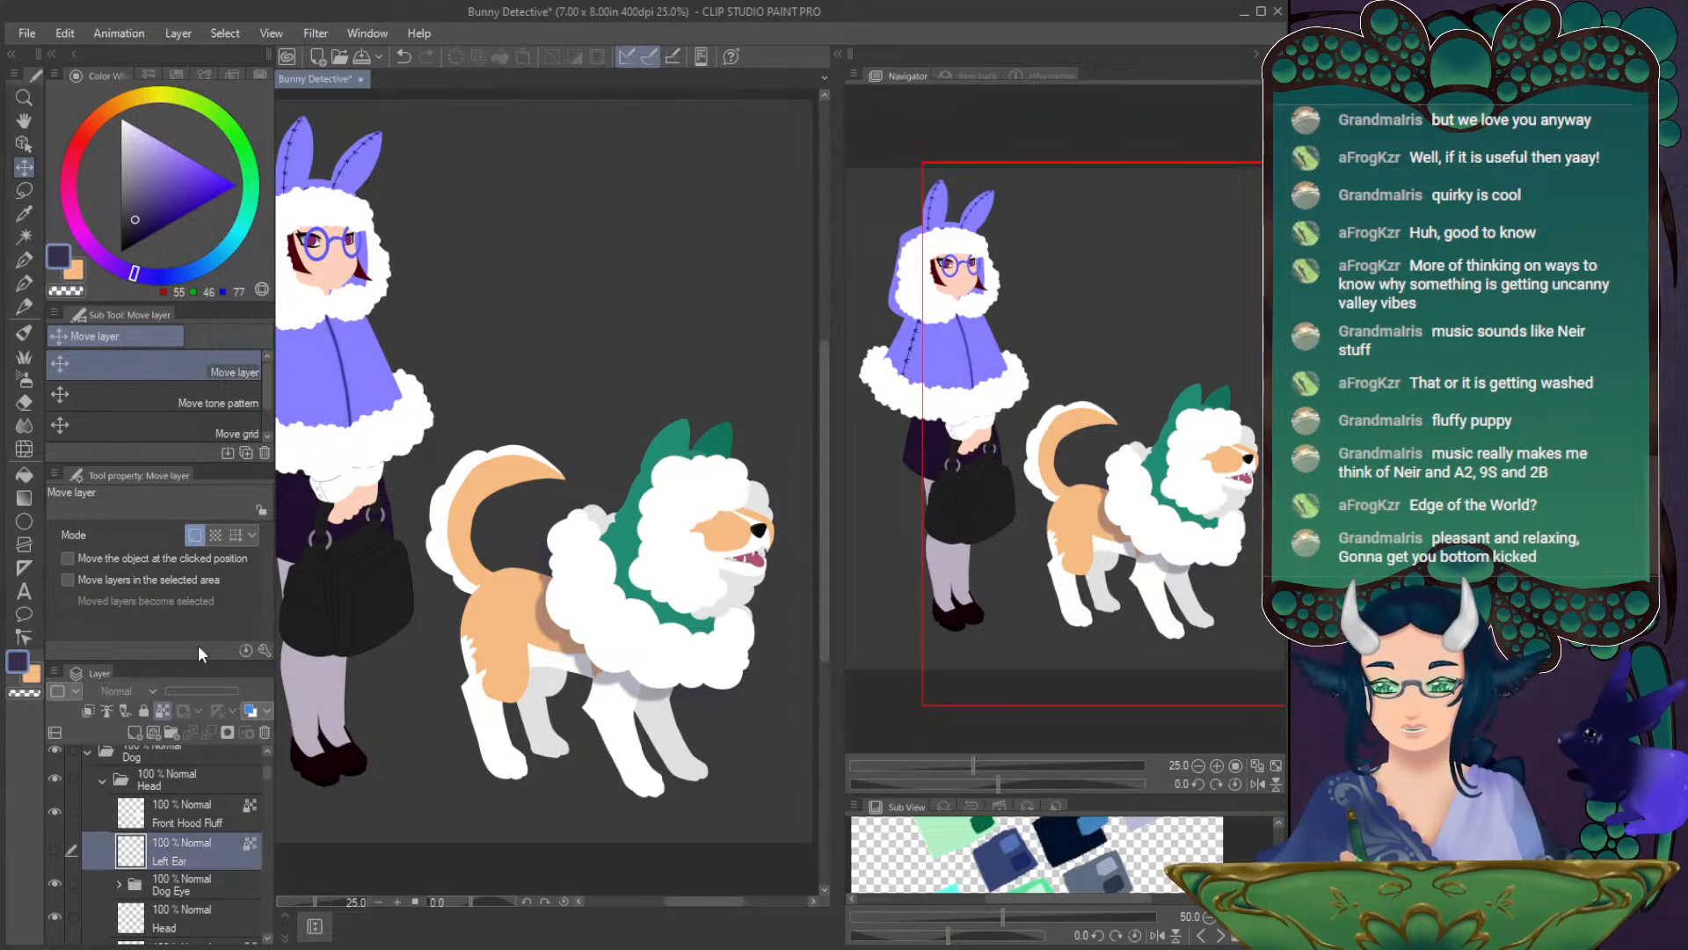
pyautogui.click(135, 731)
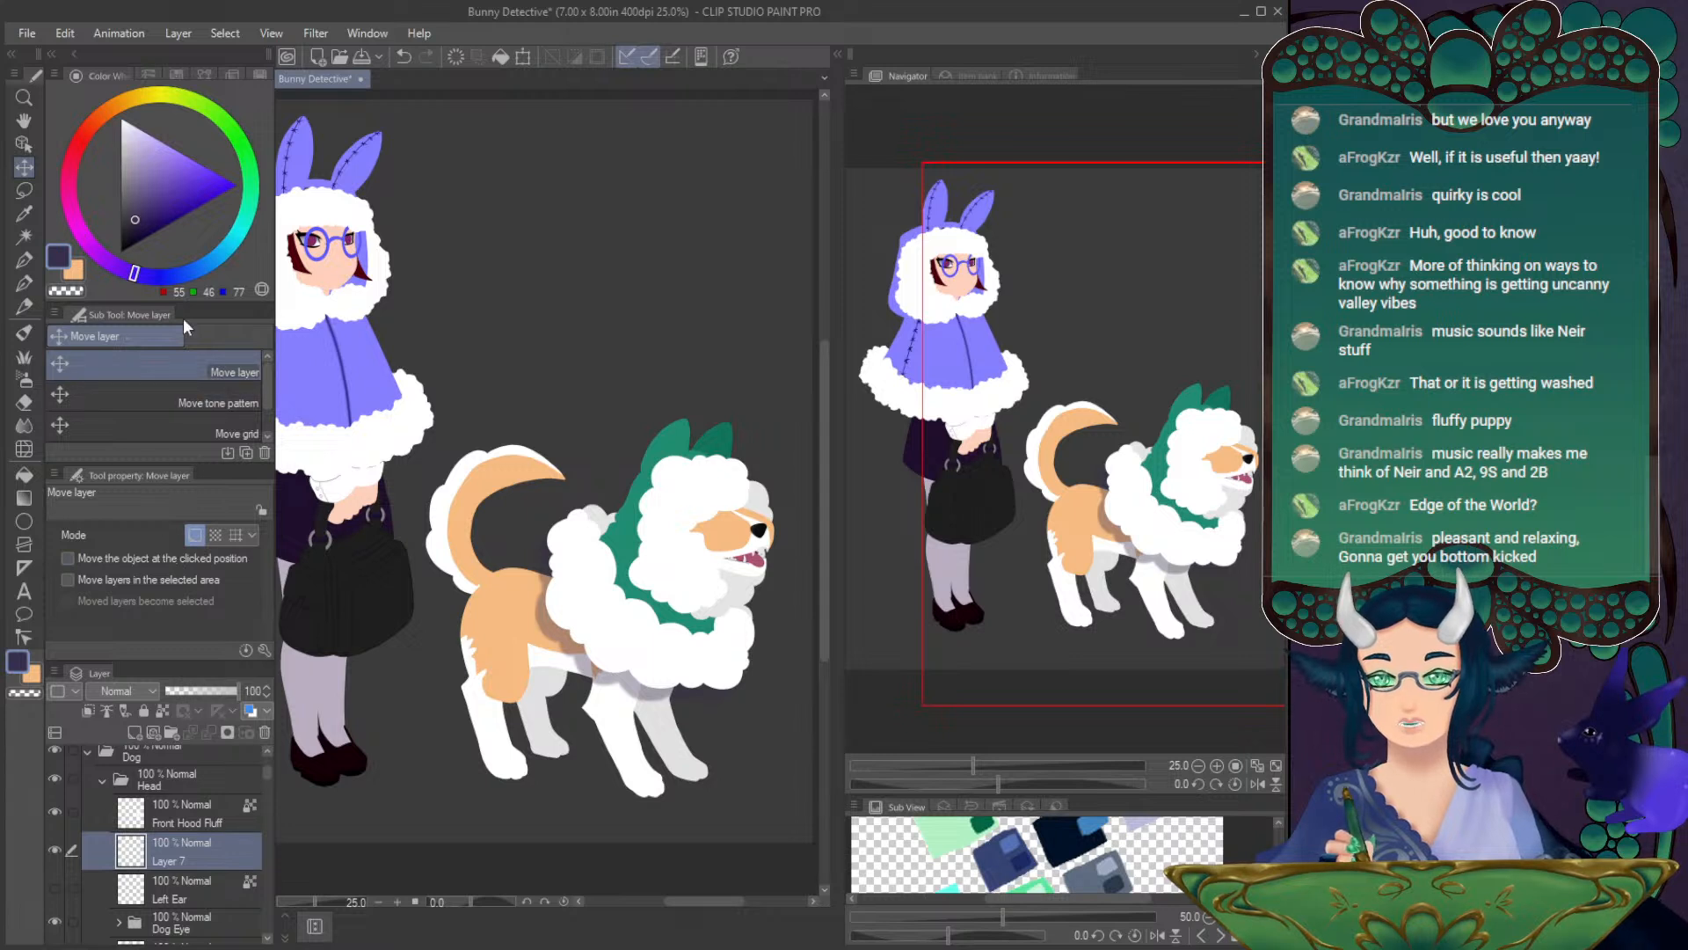
# - Paint a dark violet shadow along the hood fluff above the dog's eyes with the Turnip pen at brush size 128.3
pyautogui.click(24, 283)
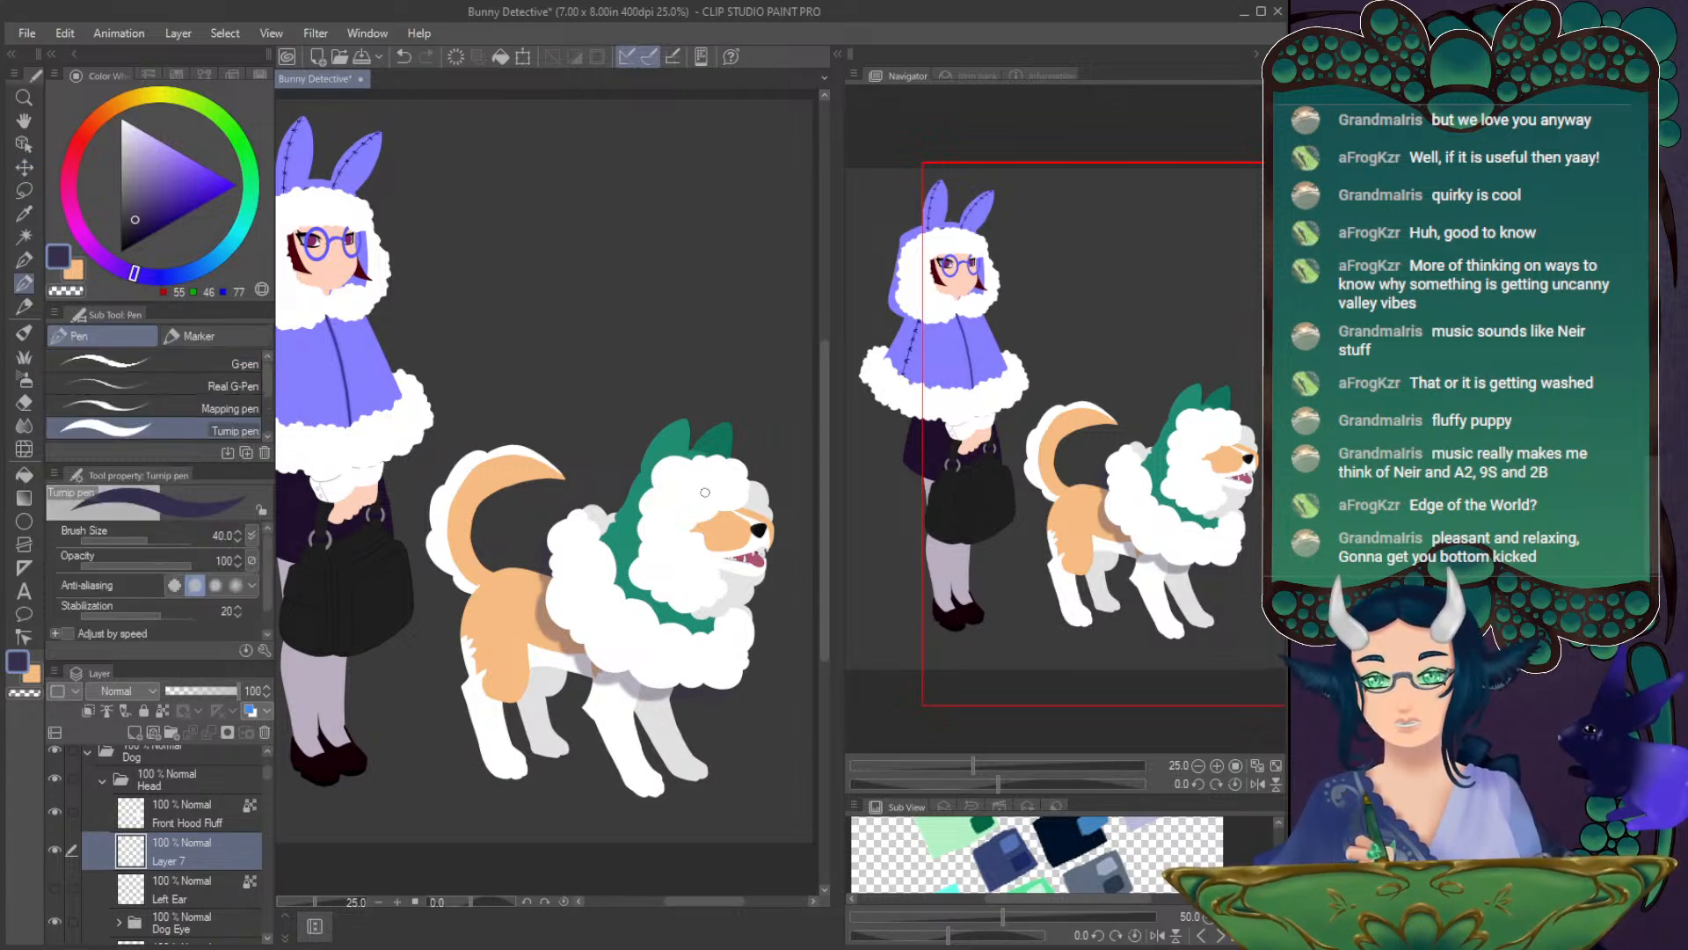
pyautogui.moveTo(158, 536); pyautogui.dragTo(165, 535)
pyautogui.moveTo(739, 510)
pyautogui.mouseDown()
pyautogui.moveTo(692, 515)
pyautogui.moveTo(752, 497)
pyautogui.moveTo(673, 528)
pyautogui.mouseUp()
pyautogui.hotkey('ctrl', 'z')
pyautogui.hotkey('ctrl', 'z')
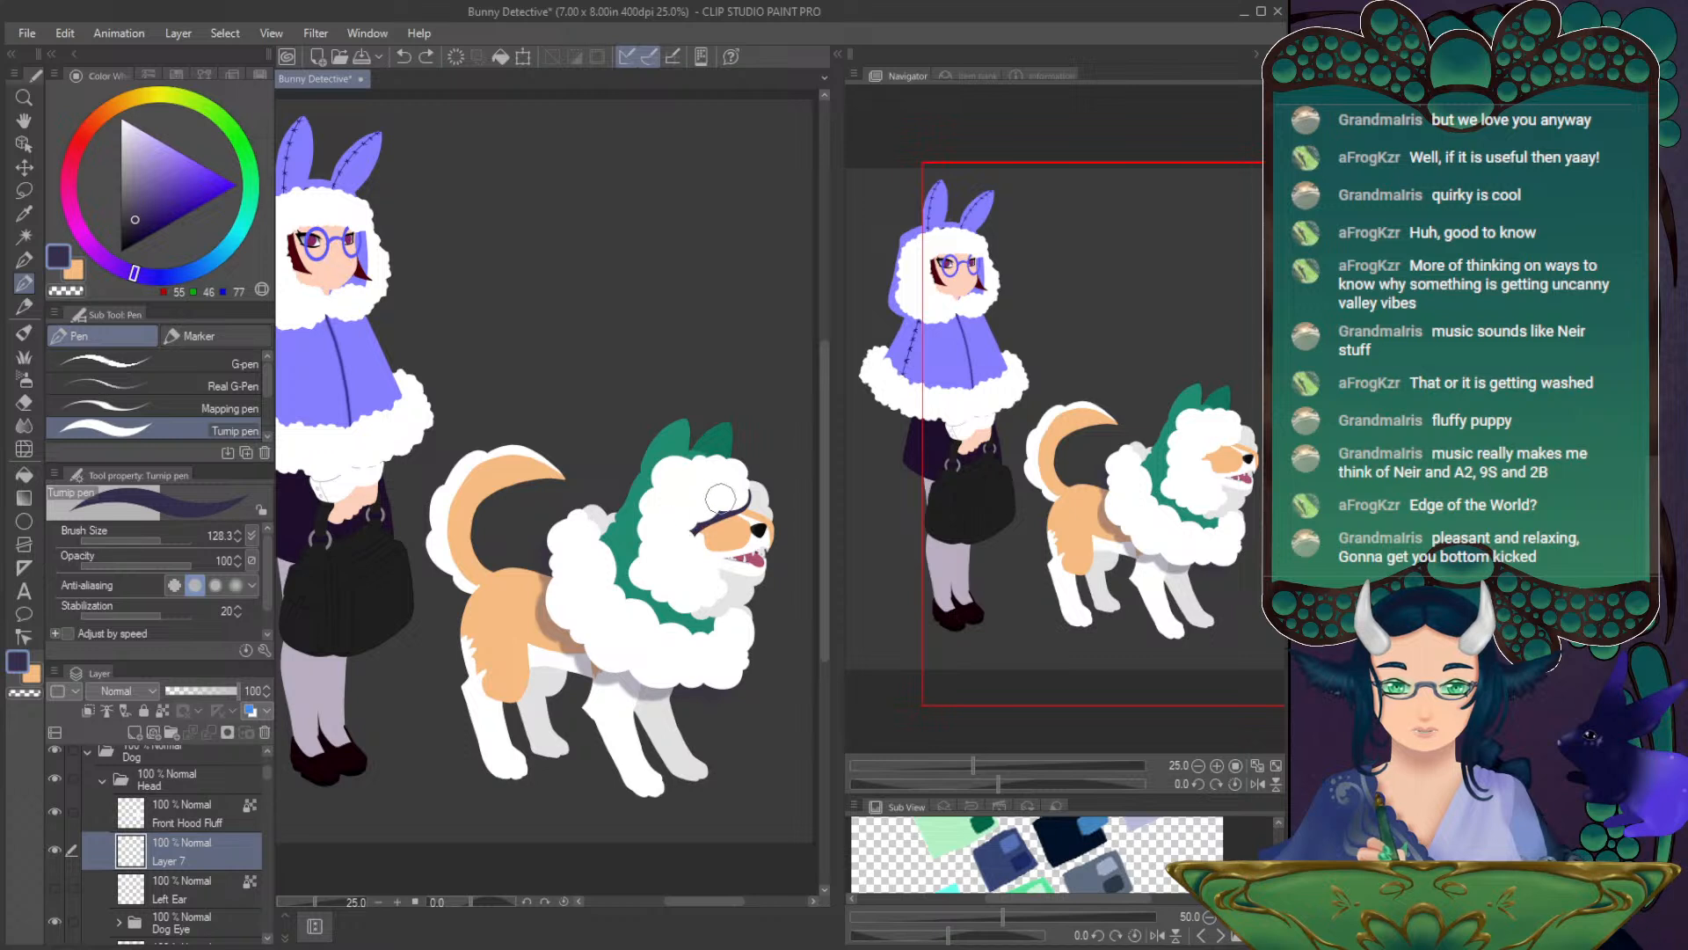
# - Soften the edges of the shadow above the dog's eyes with the Blur blending tool at brush size 100
pyautogui.click(23, 425)
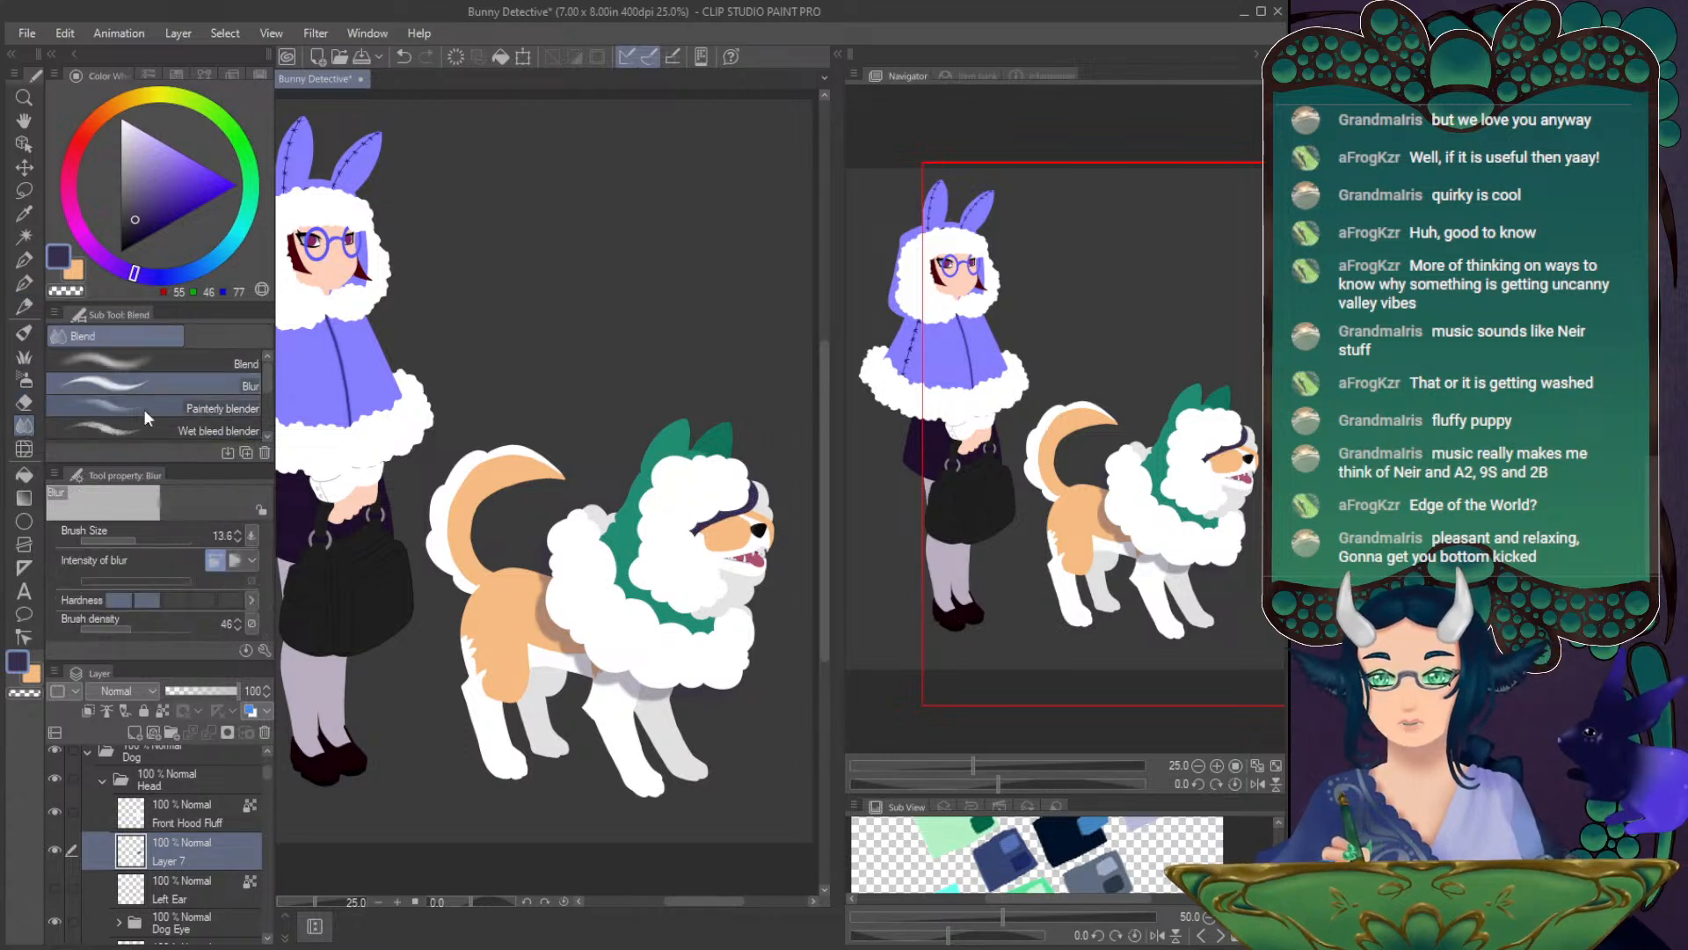
pyautogui.click(157, 540)
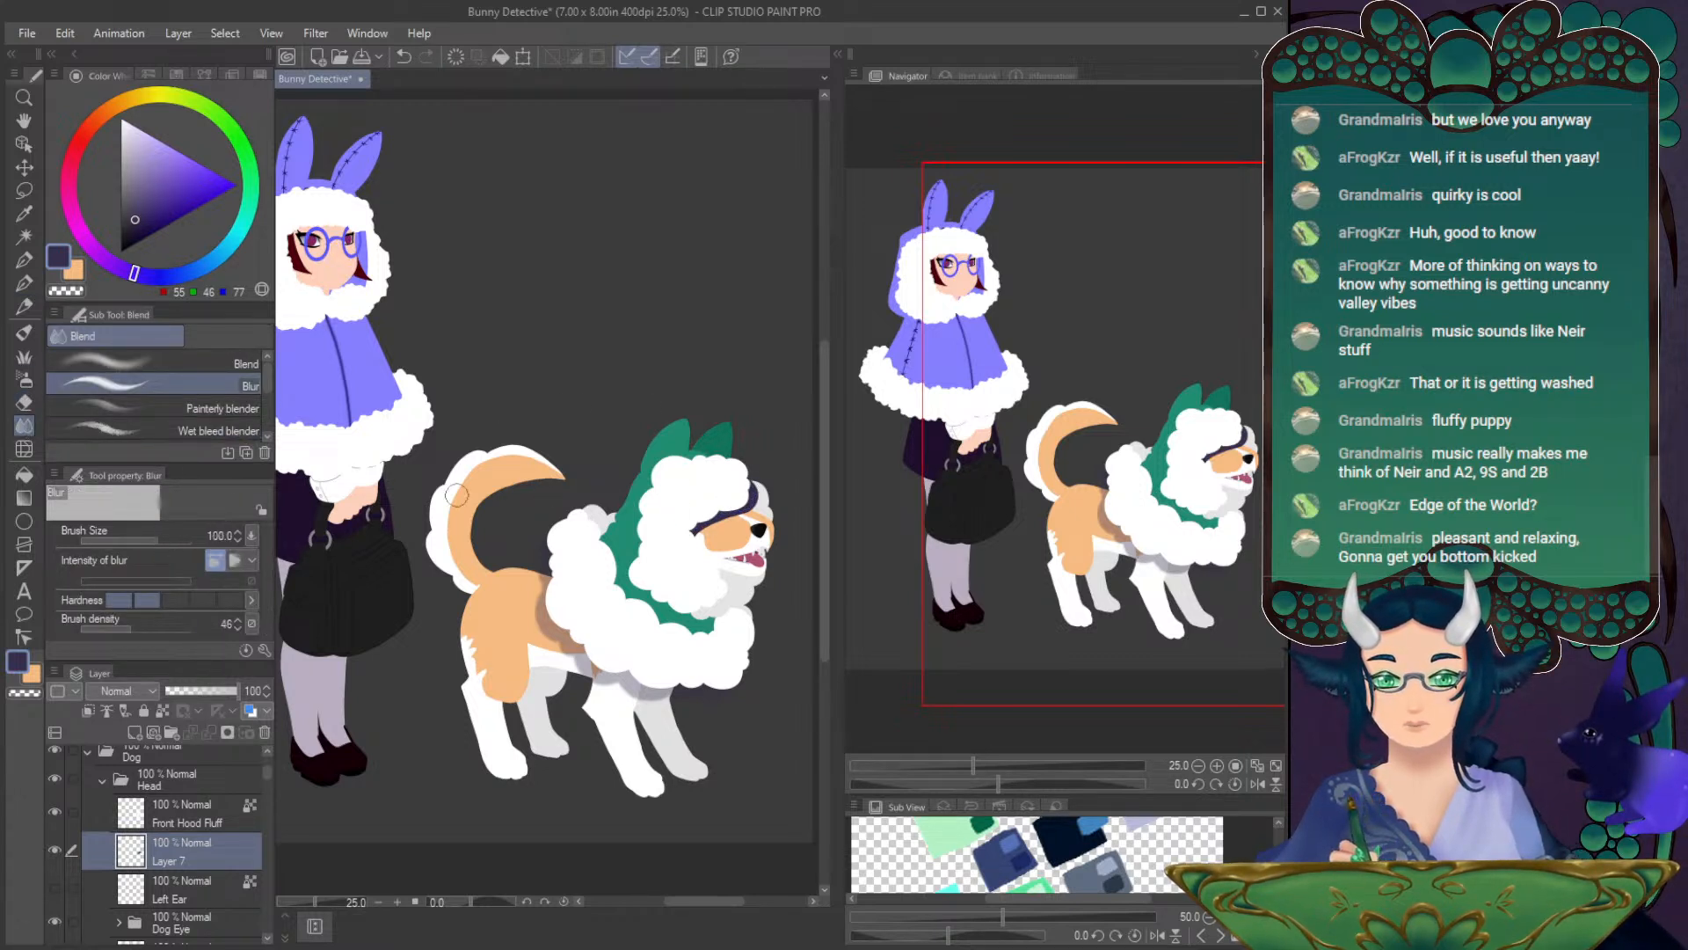
pyautogui.moveTo(742, 512); pyautogui.dragTo(699, 530)
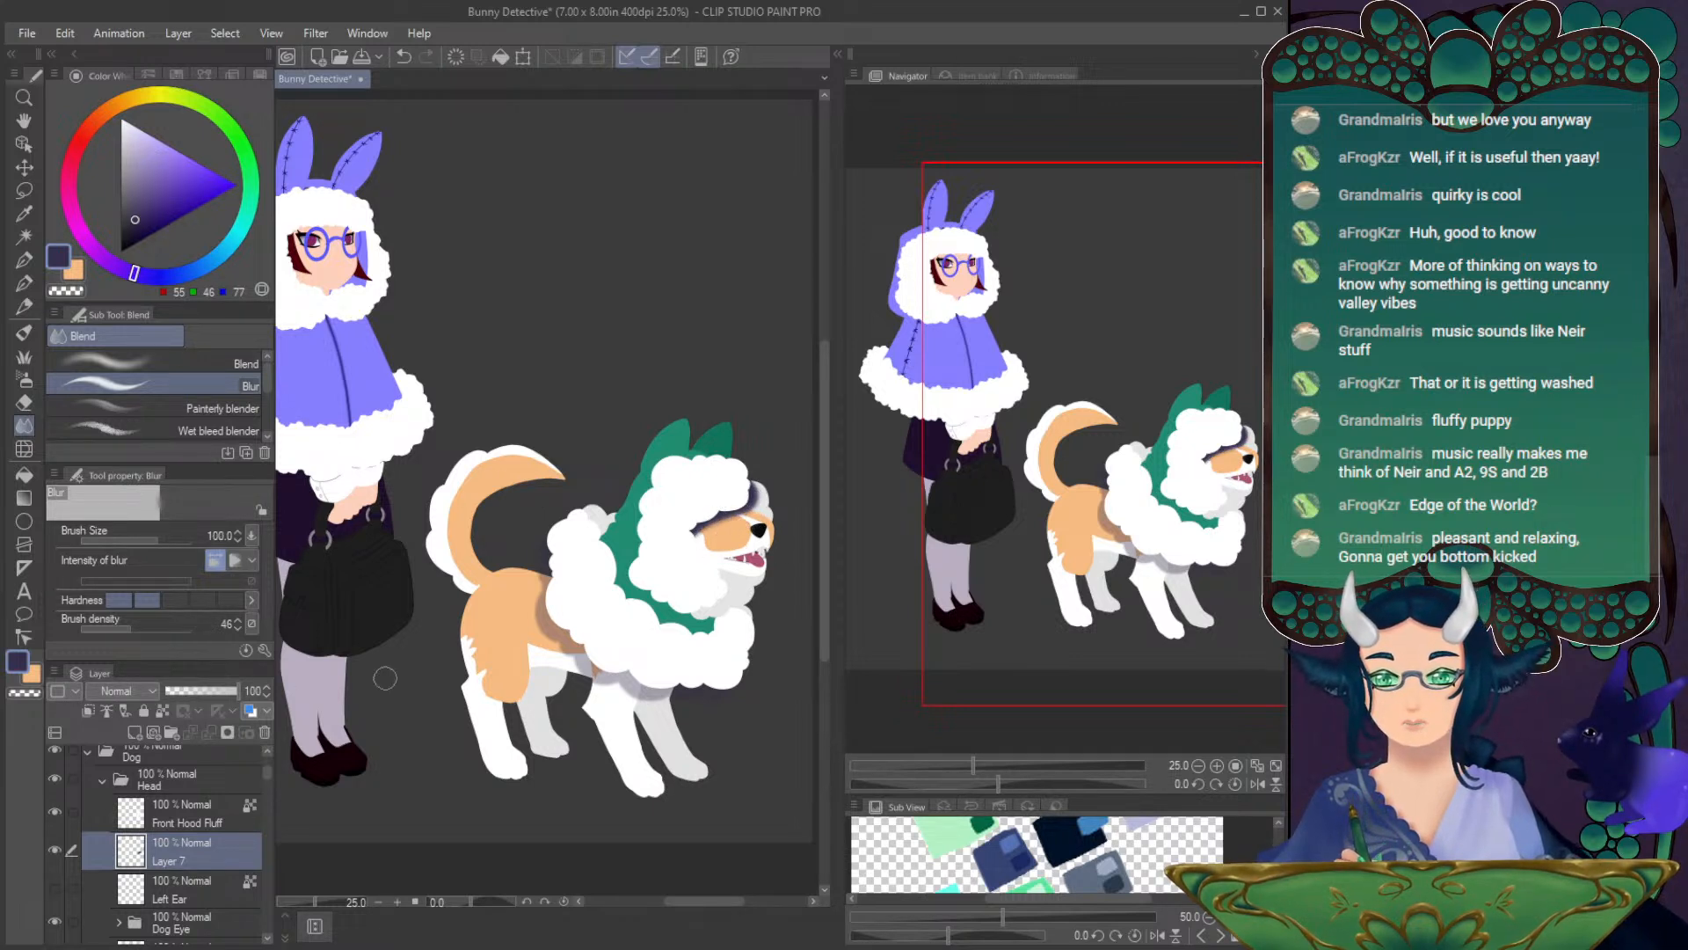
# - Set the hood fluff shadow layer's opacity to 38%, matching the cape fluff's shadow layer
pyautogui.click(23, 143)
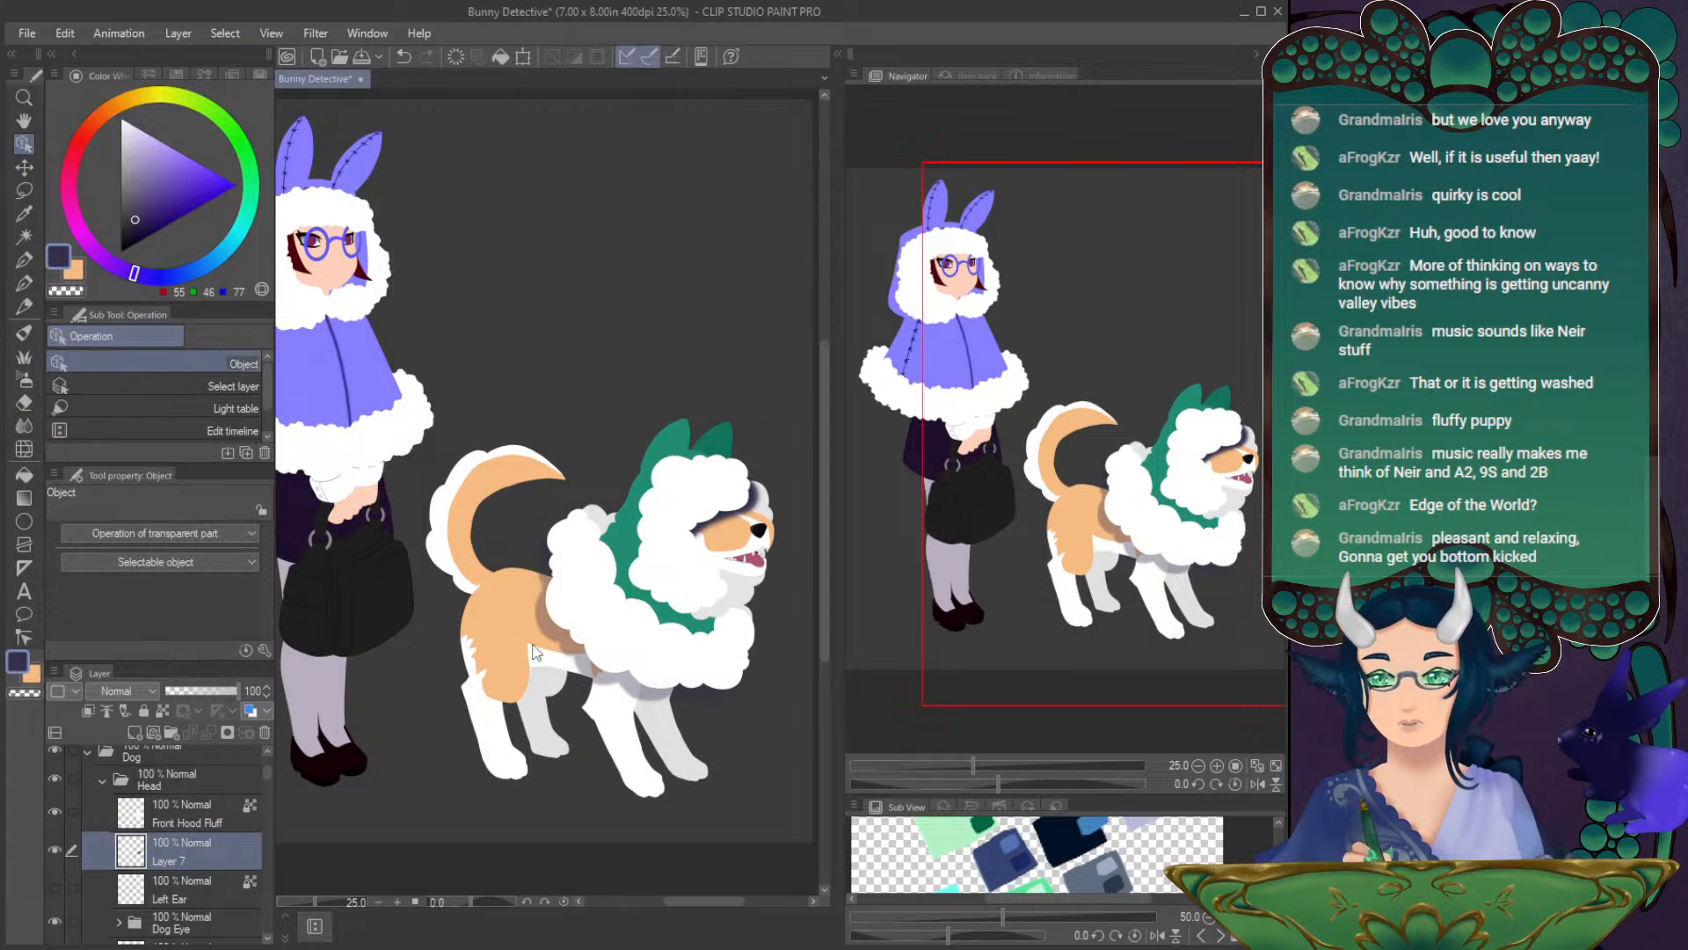
pyautogui.click(562, 627)
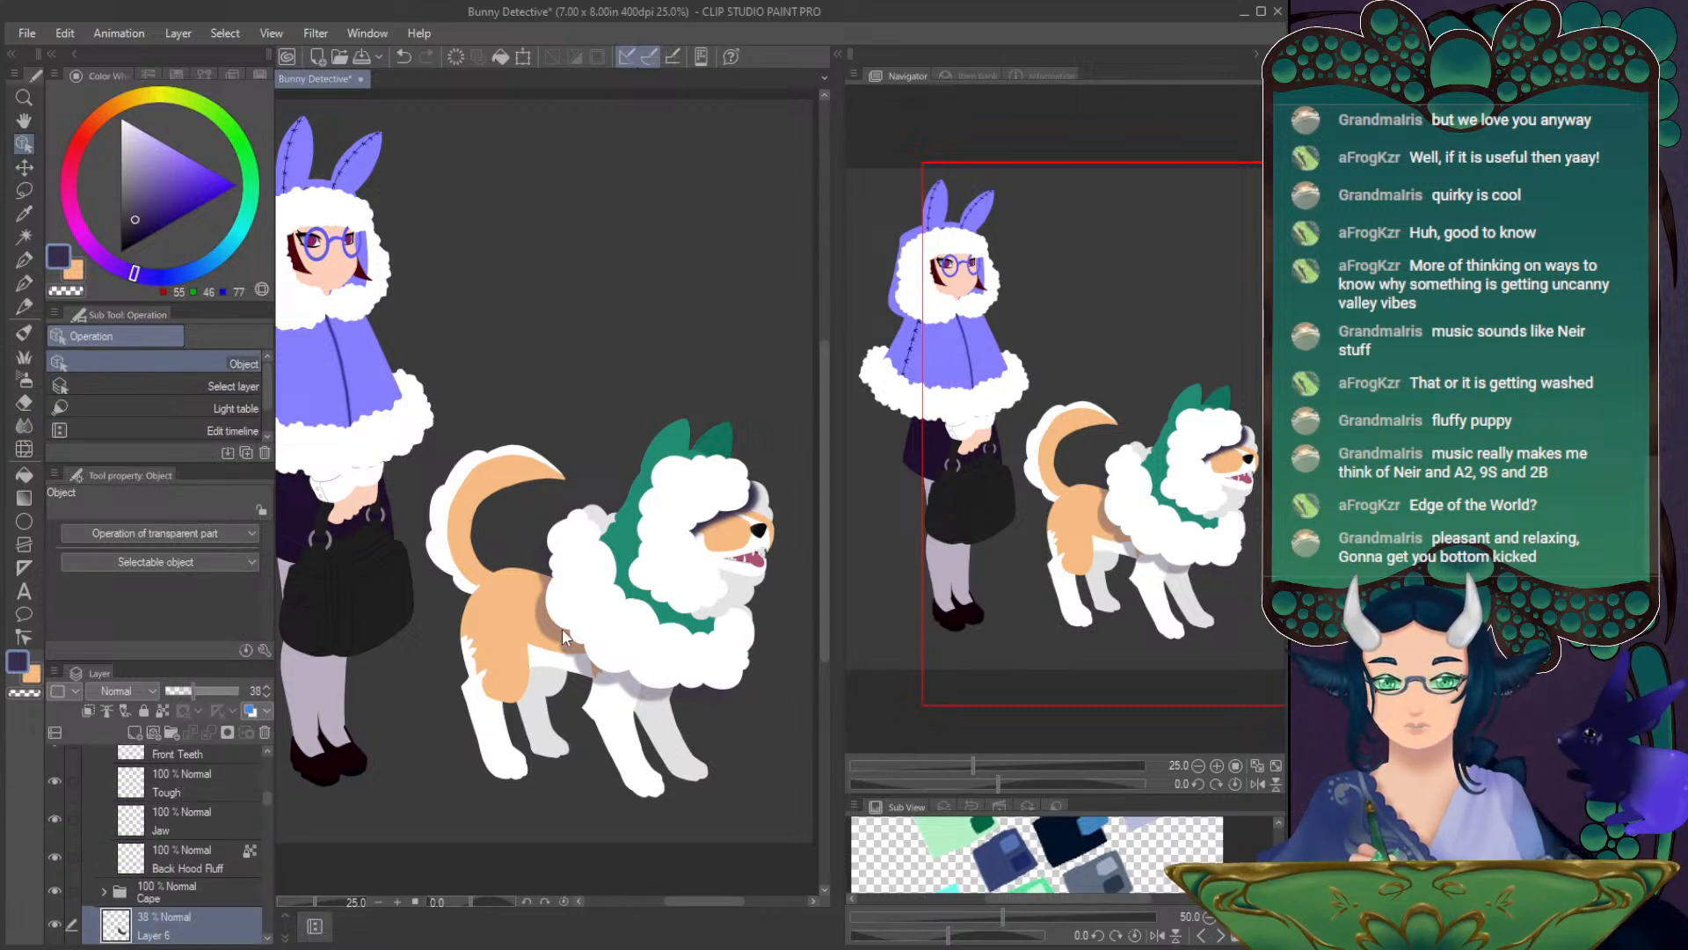
pyautogui.click(728, 521)
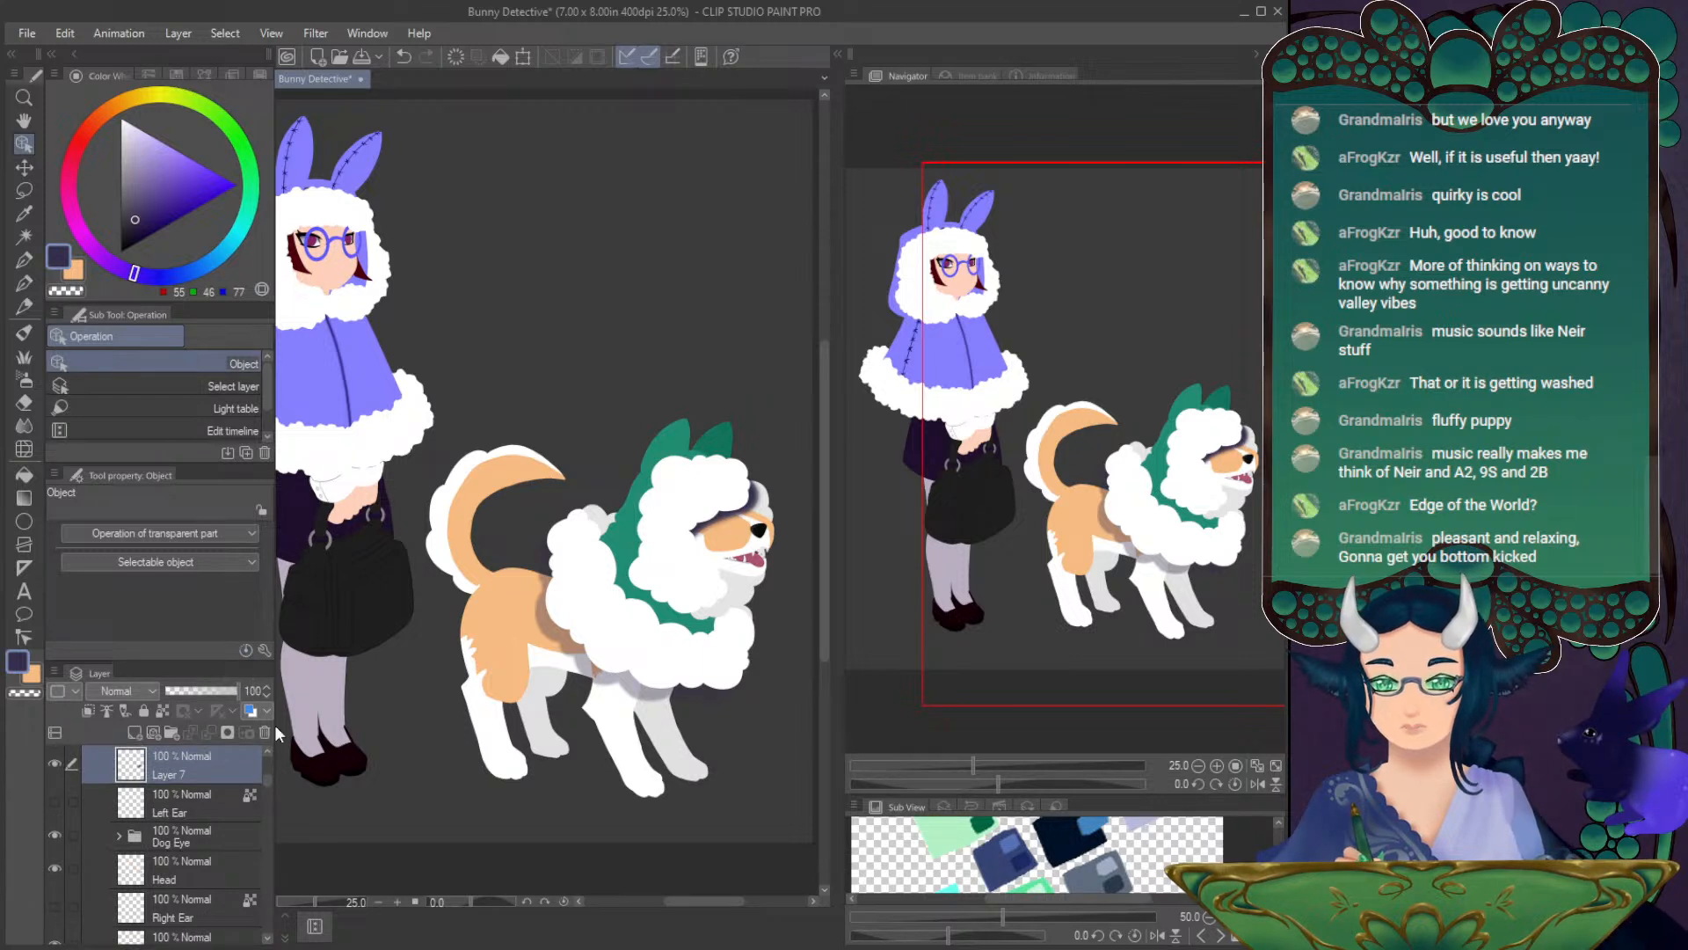
pyautogui.click(192, 690)
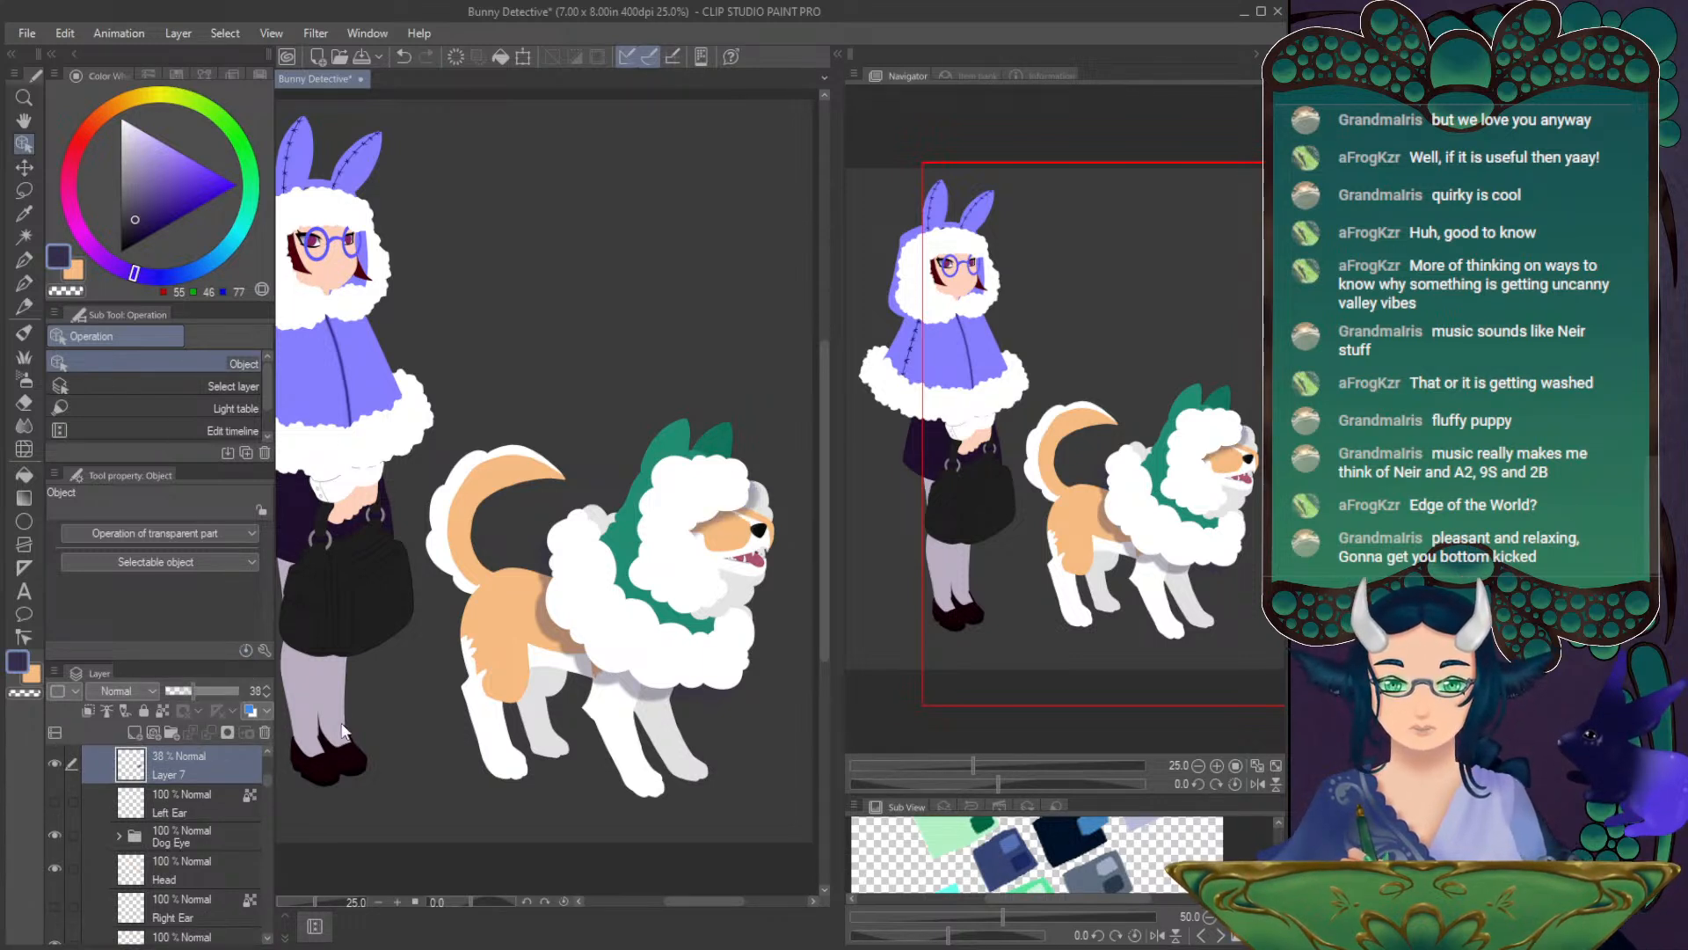
# - Check the illustration in a flipped view, restore the normal view and save the file
pyautogui.click(1256, 786)
pyautogui.click(1256, 786)
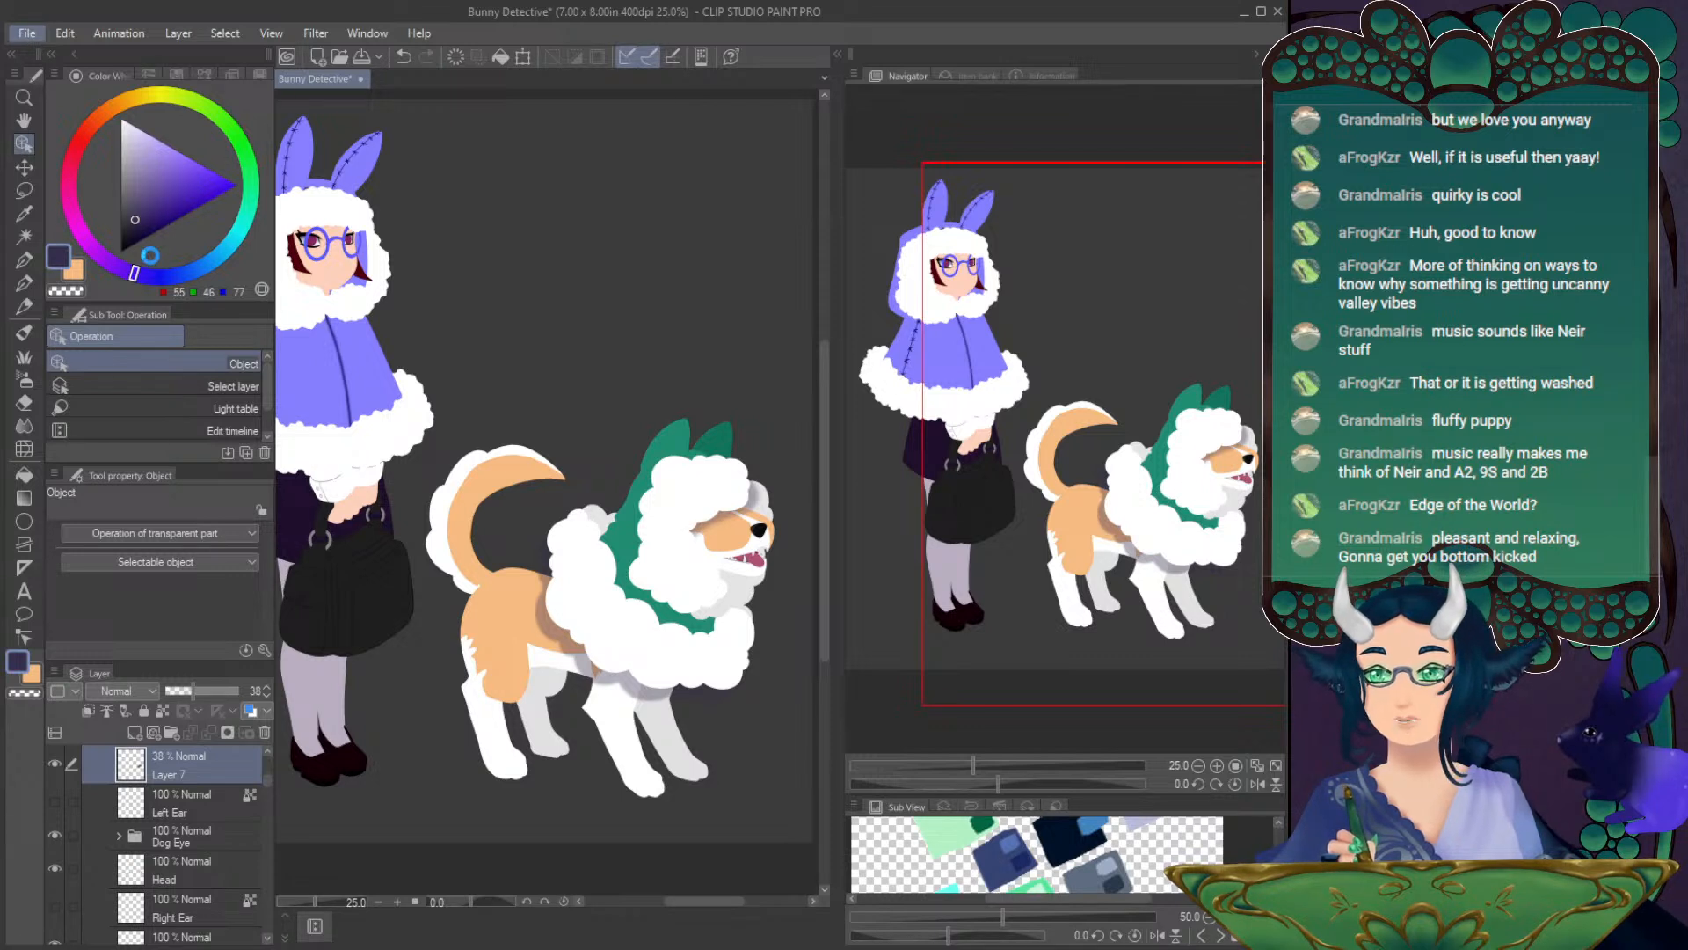
pyautogui.hotkey('ctrl', 's')
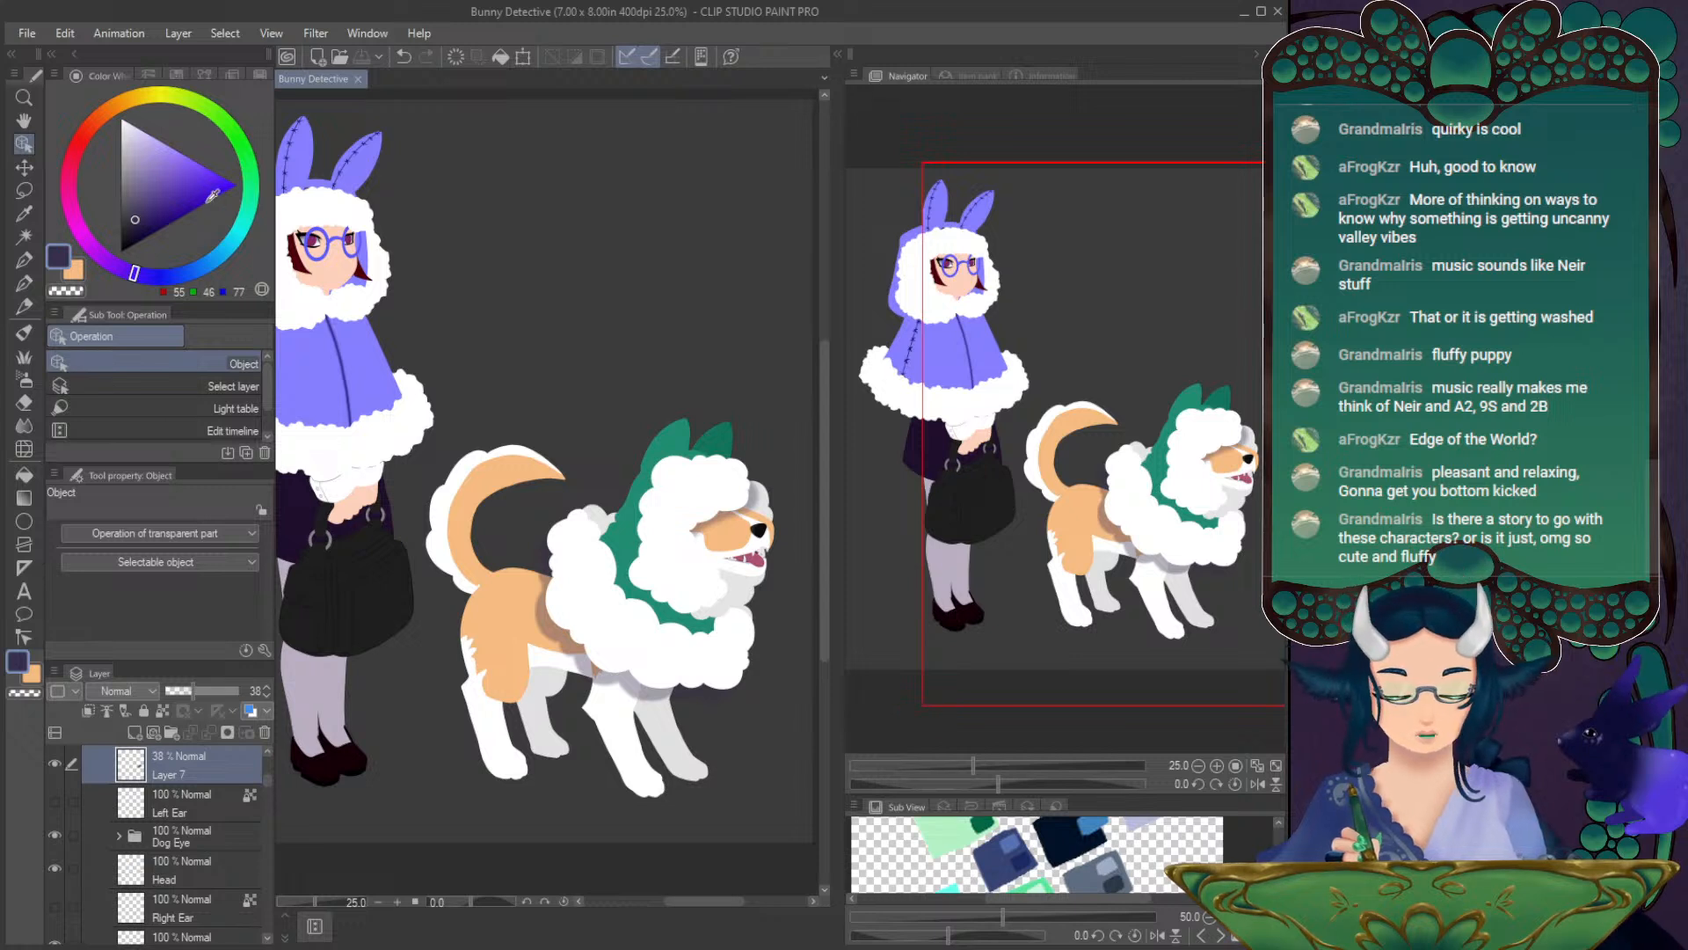
# - Show the Detective Bunny Lady Copy sketch over the coloured artwork to view the whole Detective Duo drawing
pyautogui.scroll(2, 365, 464)
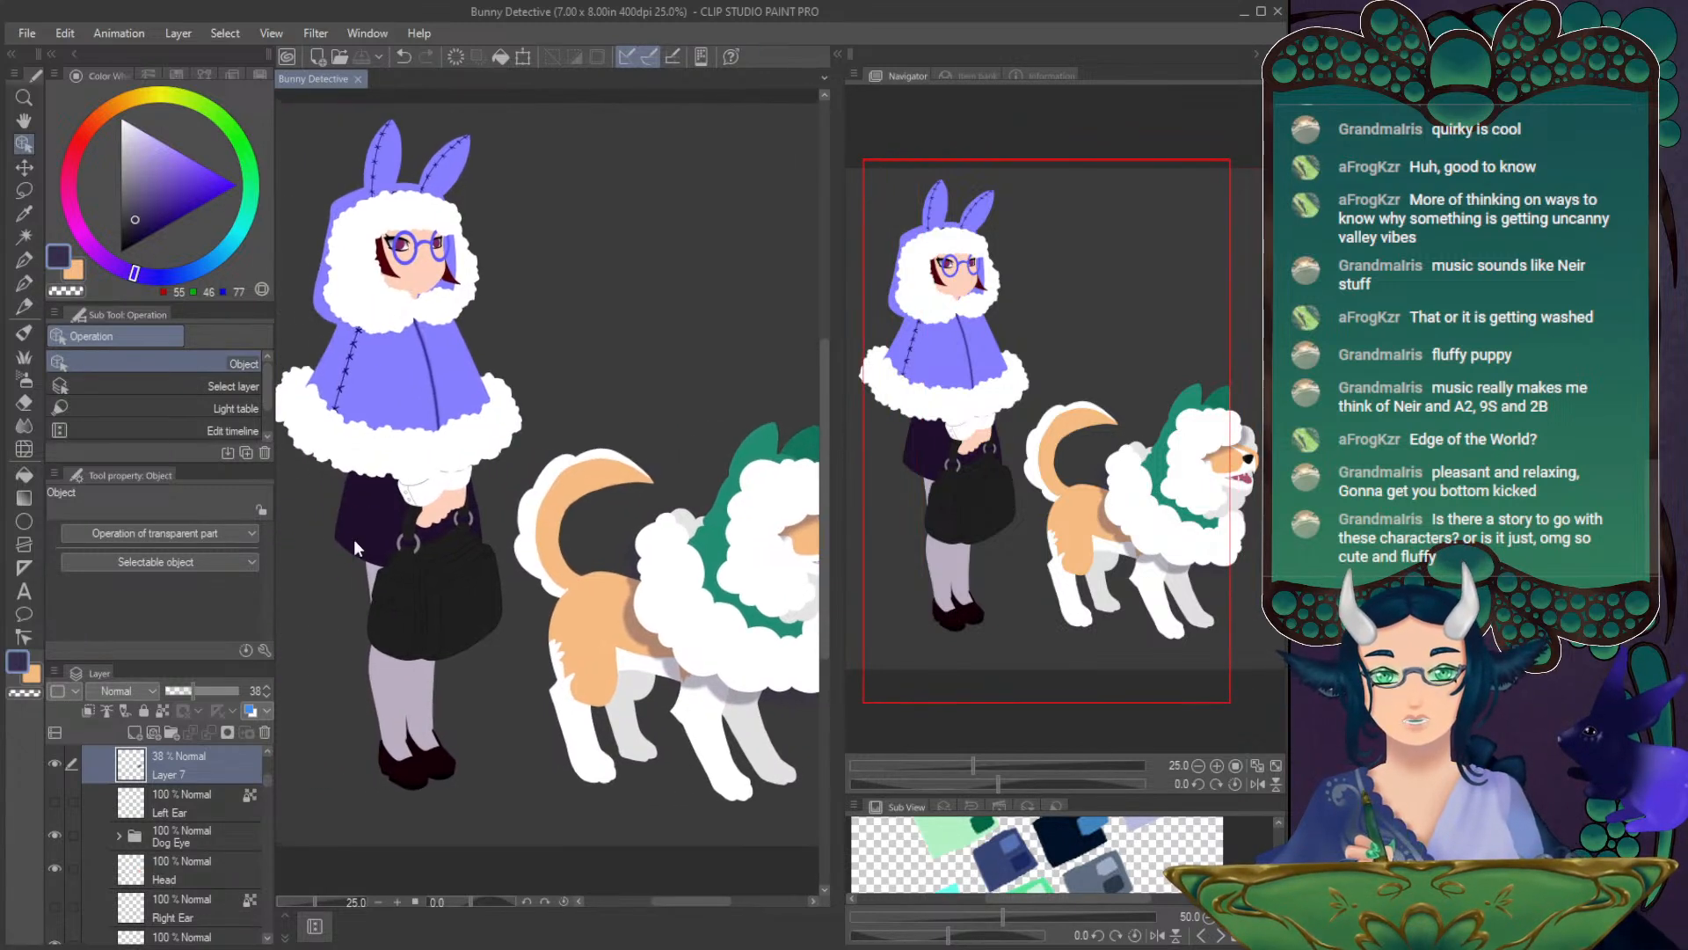
pyautogui.moveTo(267, 778); pyautogui.dragTo(262, 756)
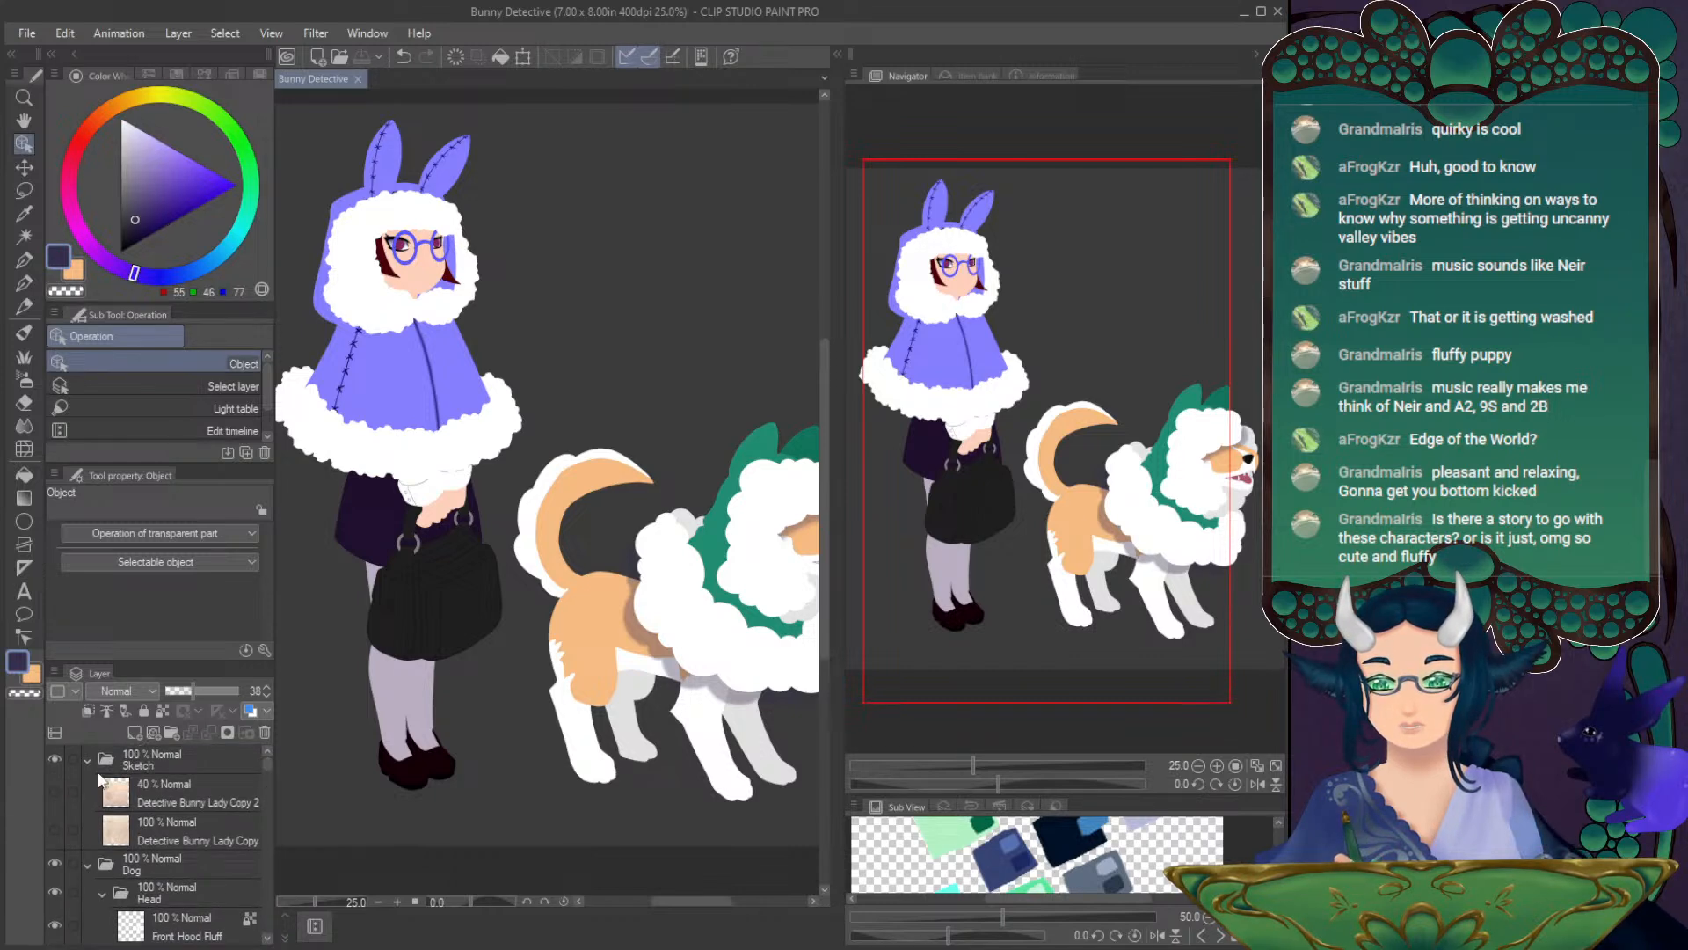
pyautogui.click(54, 830)
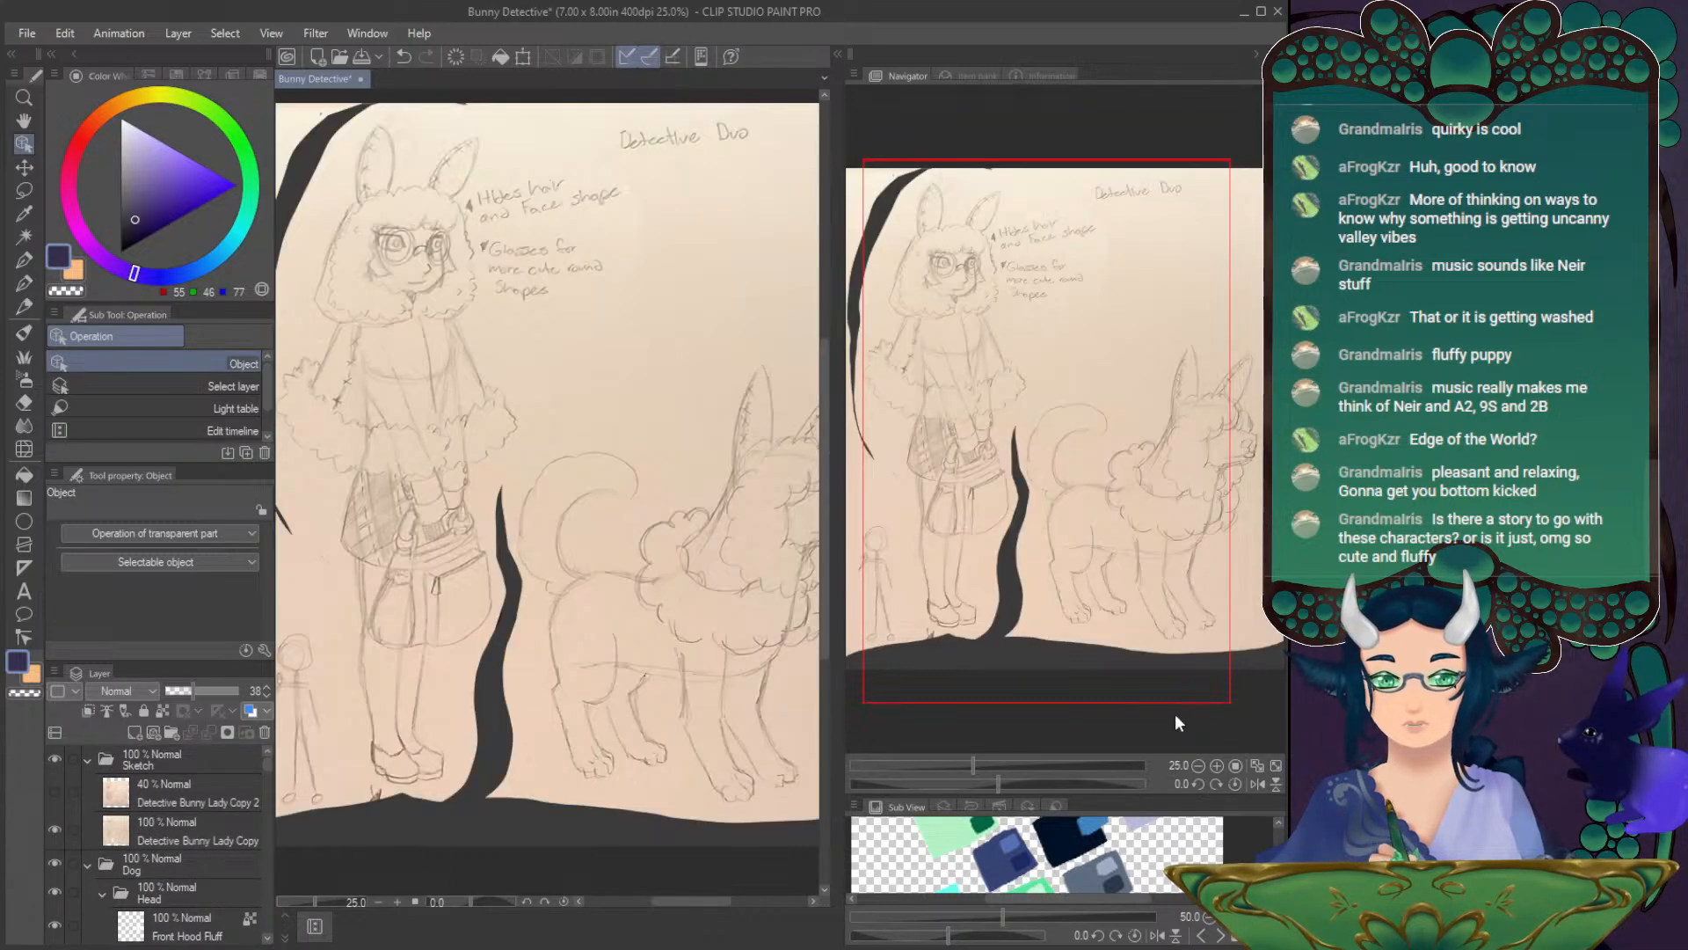
pyautogui.hotkey('ctrl', '0')
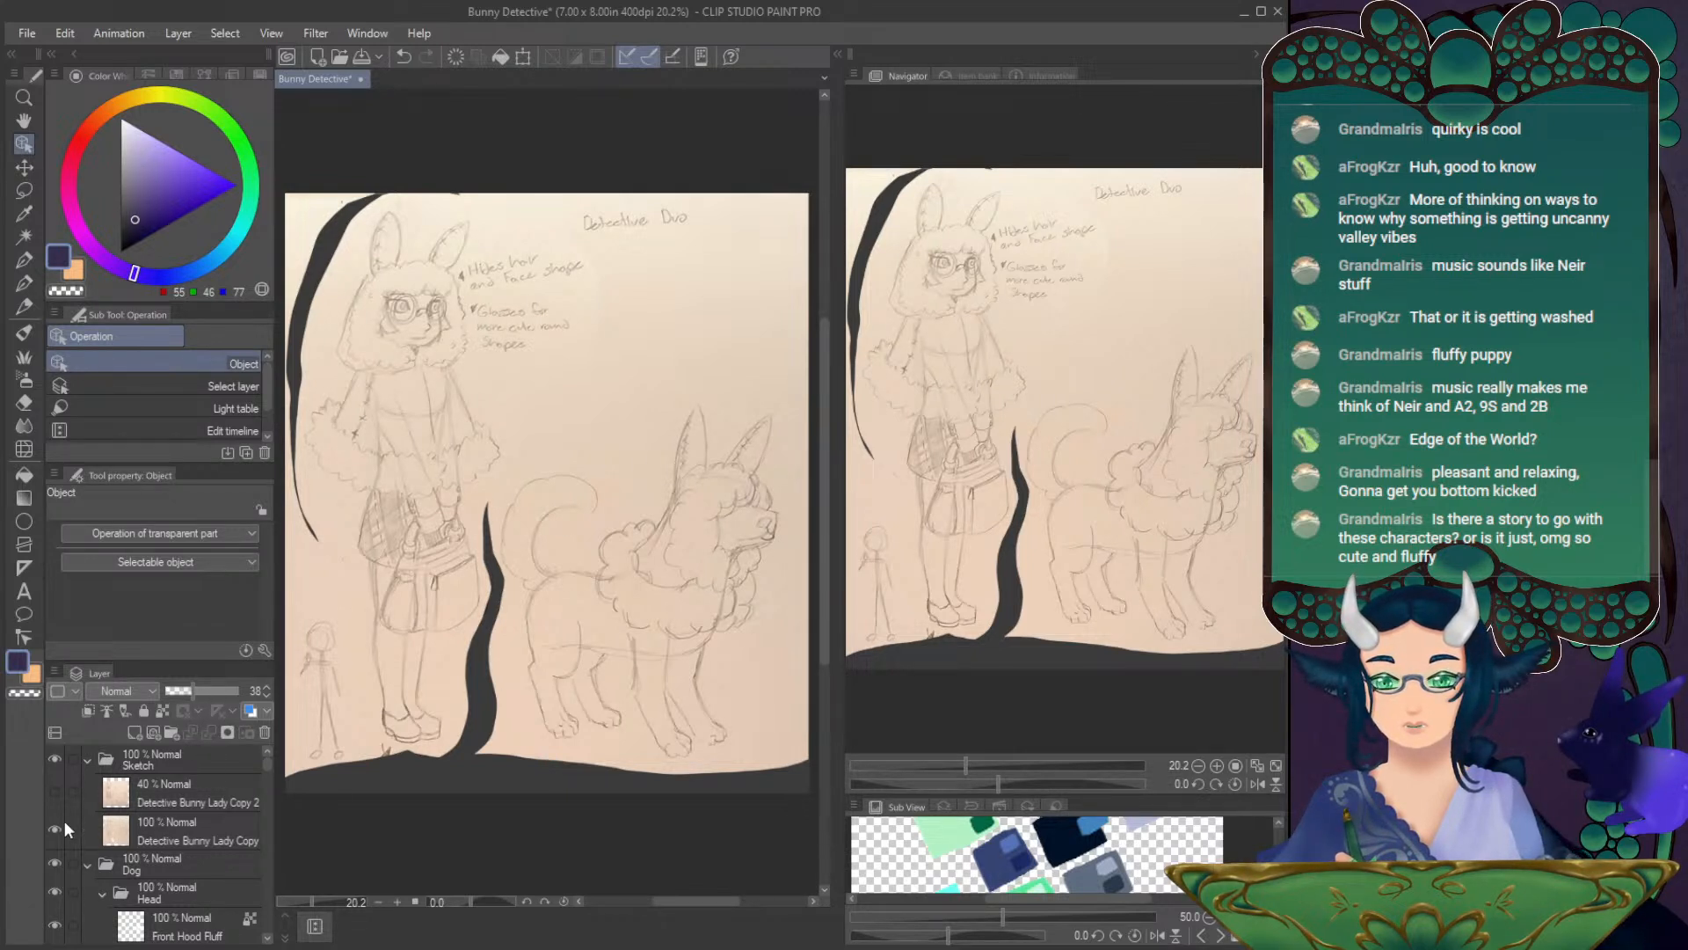
# - Show the Detective Bunny Lady Copy 2 sketch and set its layer opacity to 100%
pyautogui.click(55, 793)
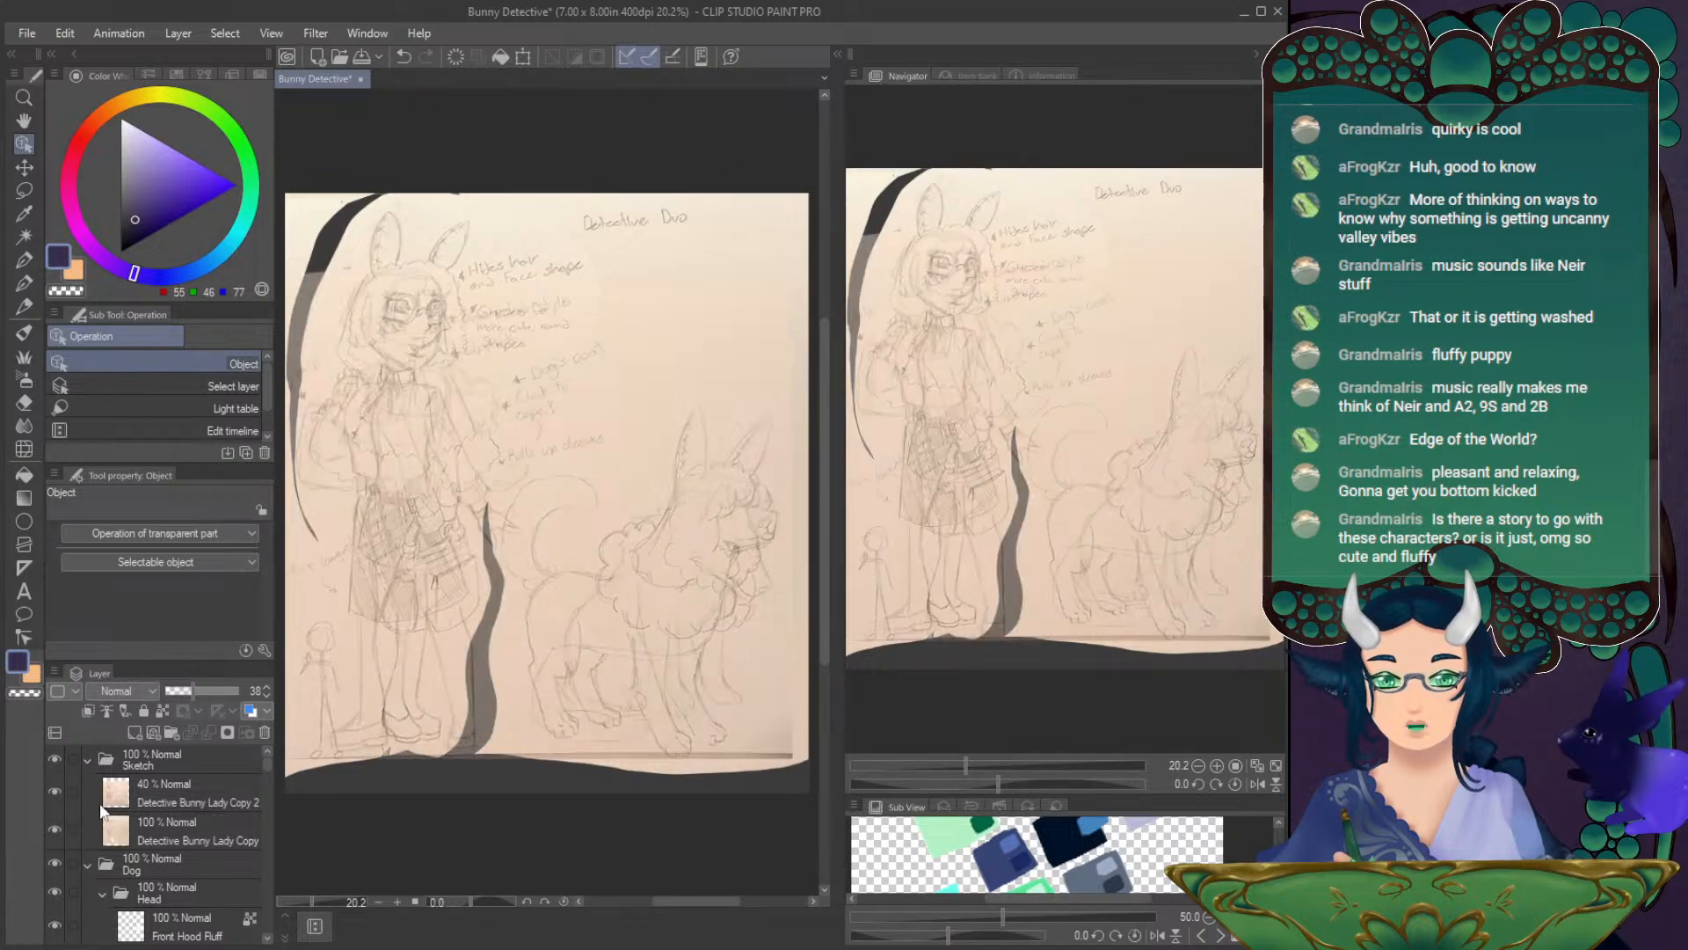
pyautogui.click(97, 796)
pyautogui.moveTo(204, 690); pyautogui.dragTo(298, 688)
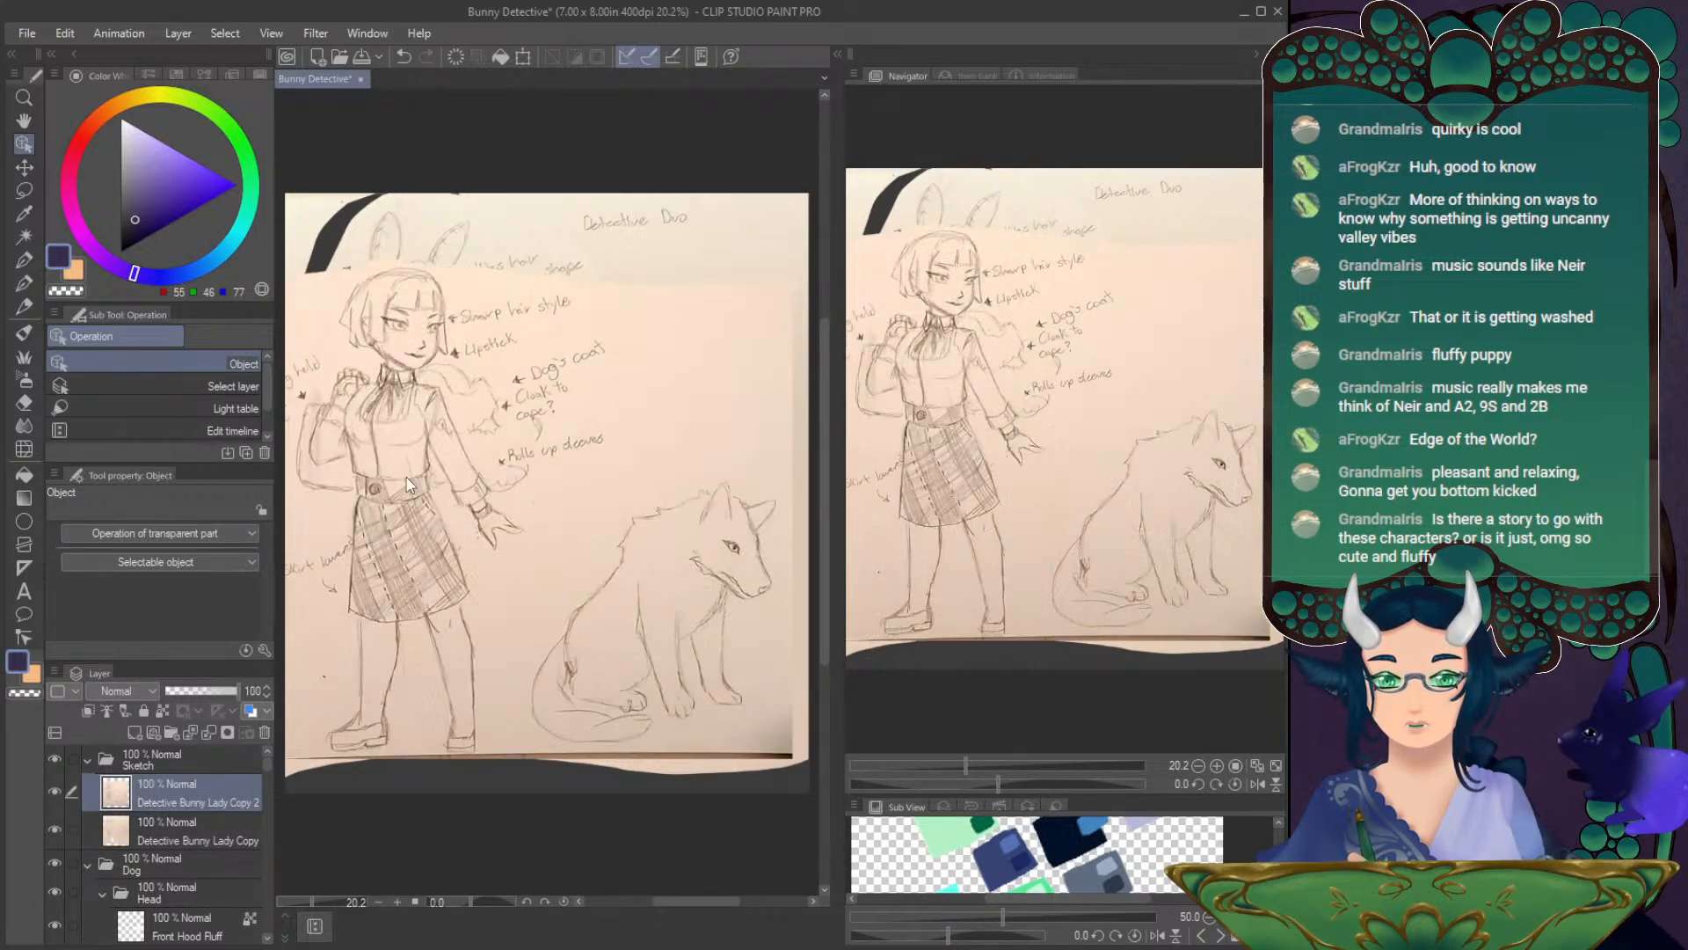
pyautogui.moveTo(1090, 449)
pyautogui.mouseDown()
pyautogui.moveTo(1068, 453)
pyautogui.moveTo(1077, 465)
pyautogui.mouseUp()
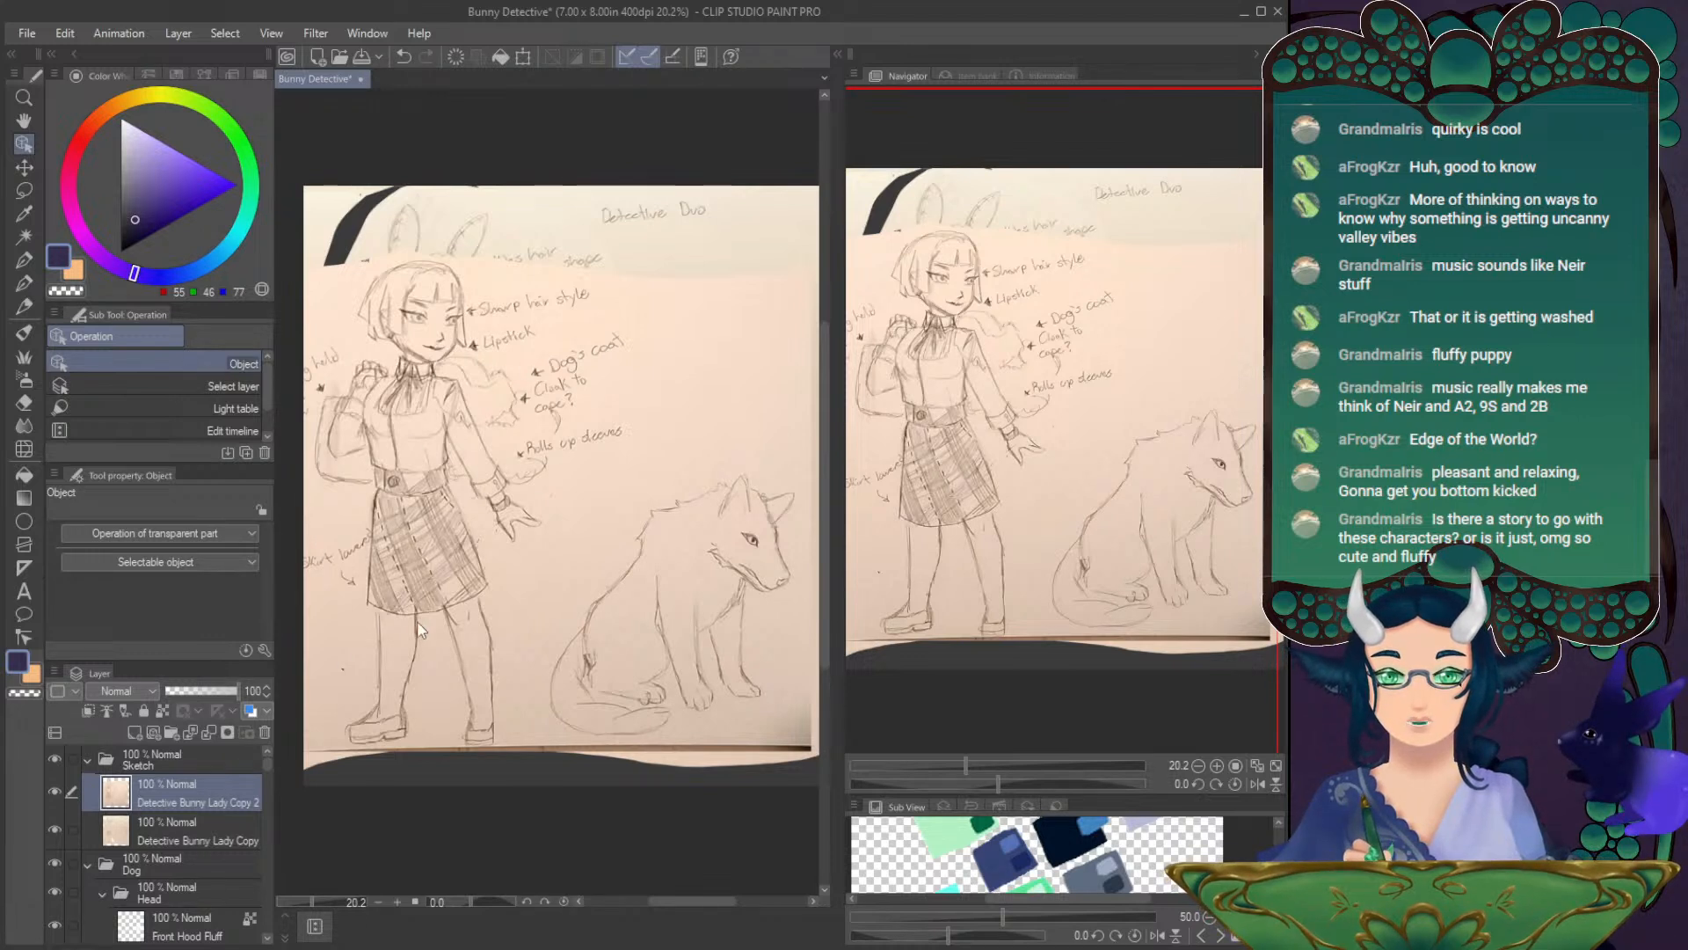
# - Compare the two character sketches by toggling Detective Bunny Lady Copy 2, and hide both sketch layers
pyautogui.click(54, 793)
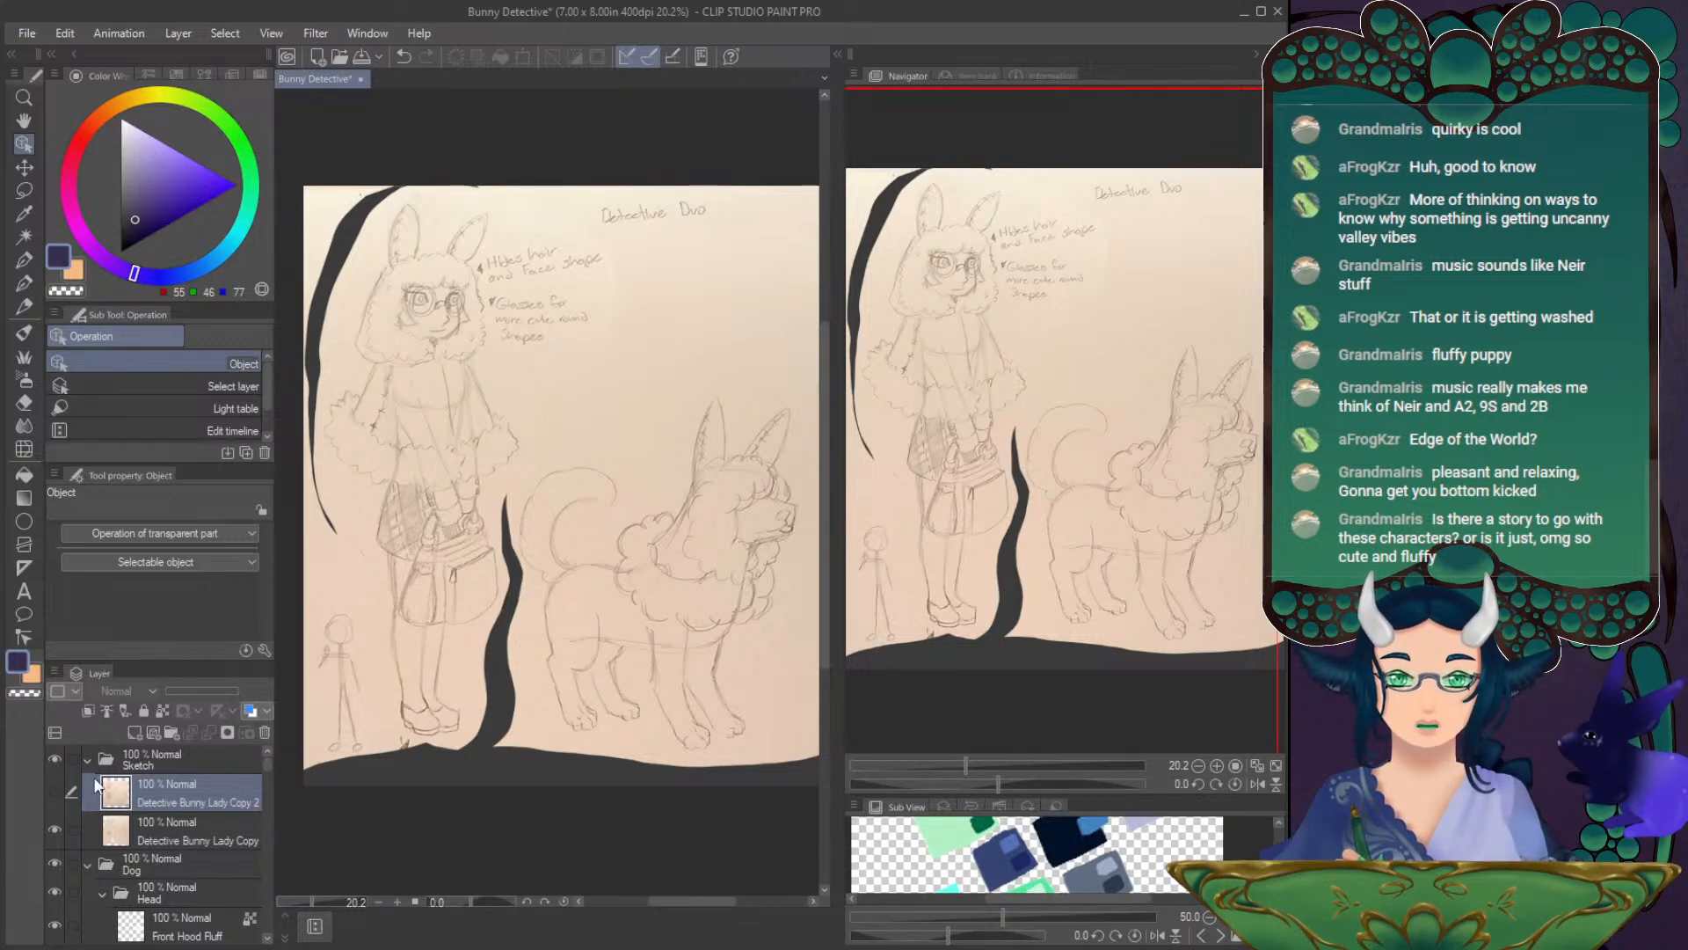
pyautogui.click(53, 792)
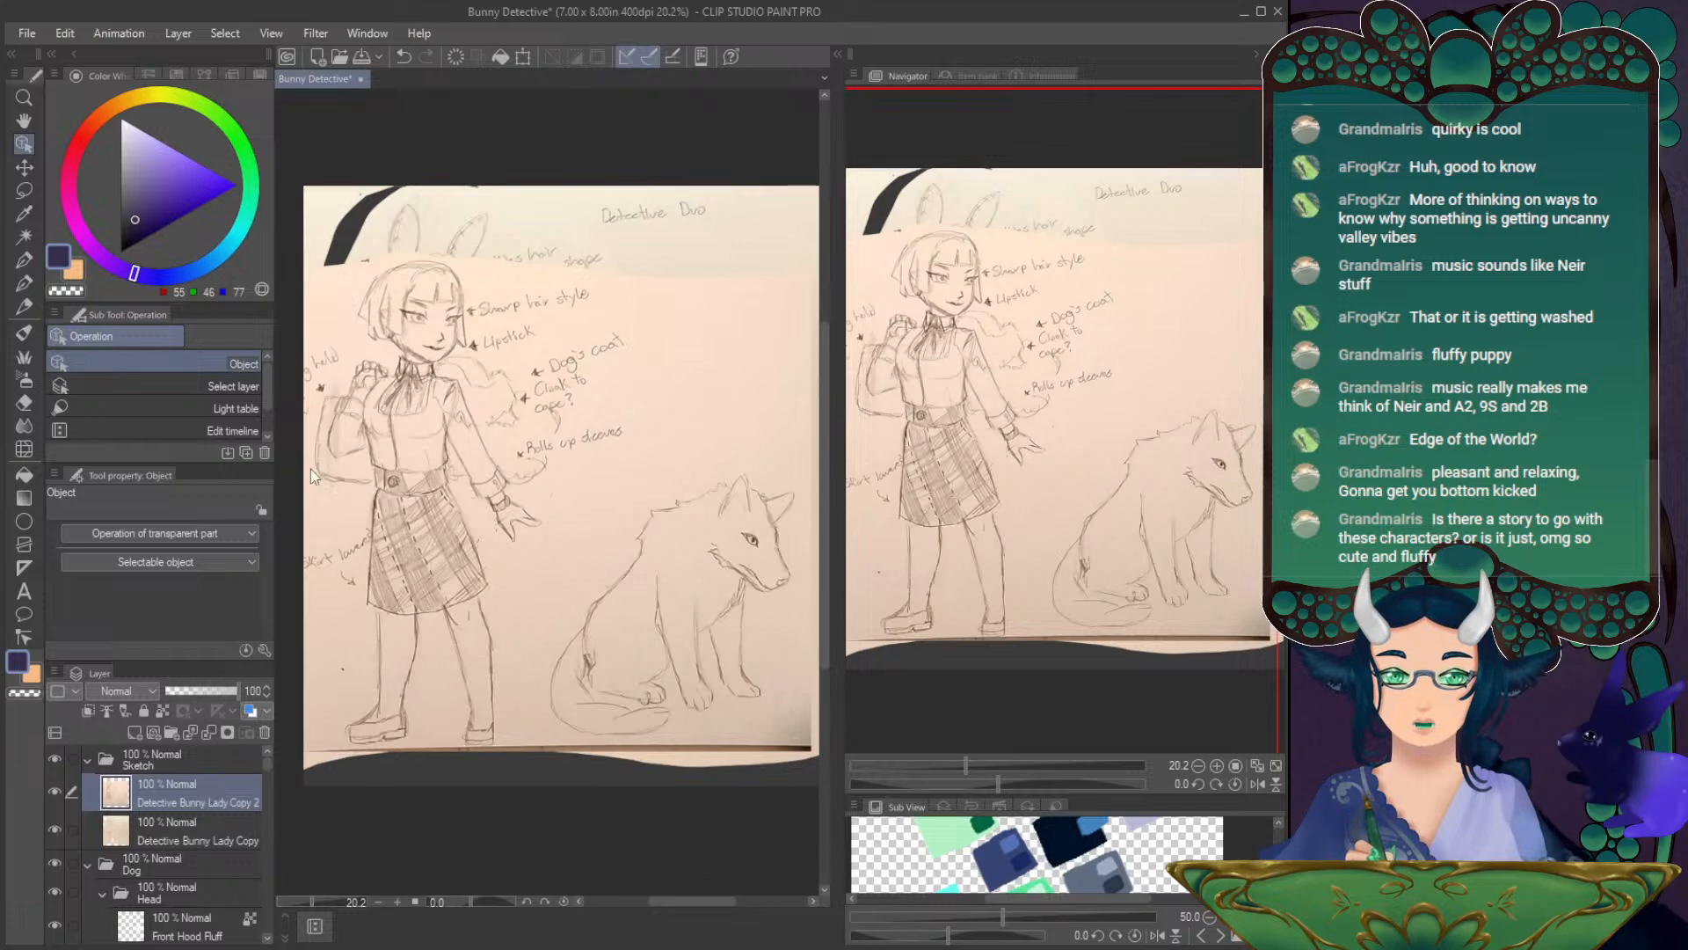
pyautogui.click(55, 792)
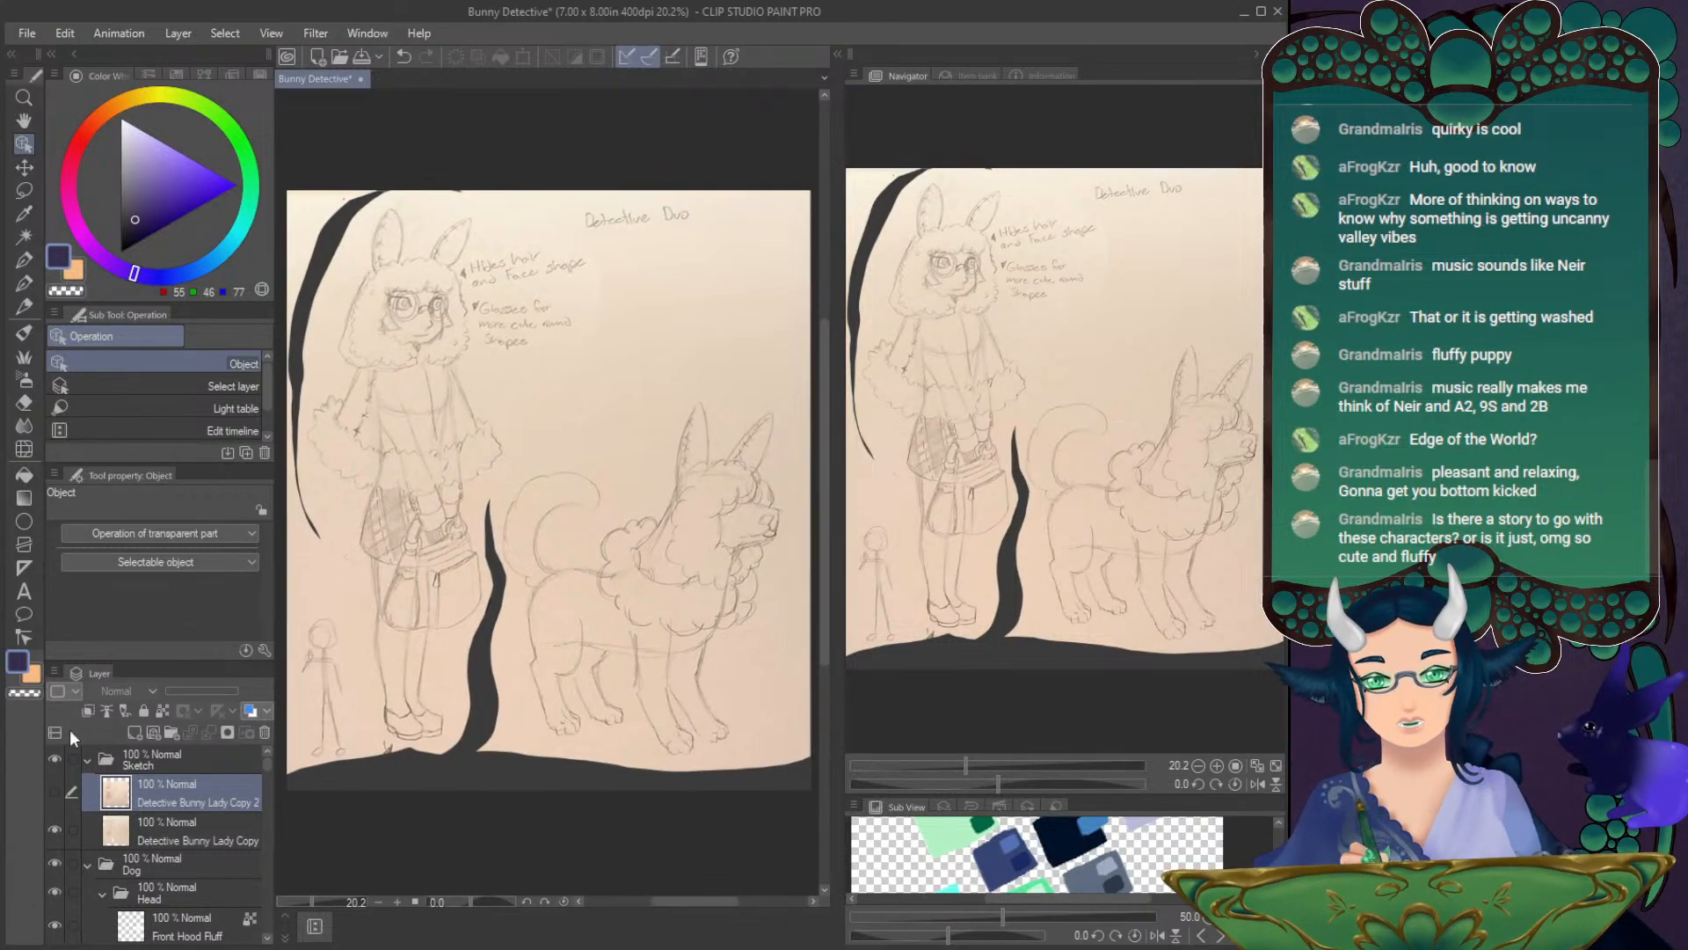
pyautogui.click(55, 792)
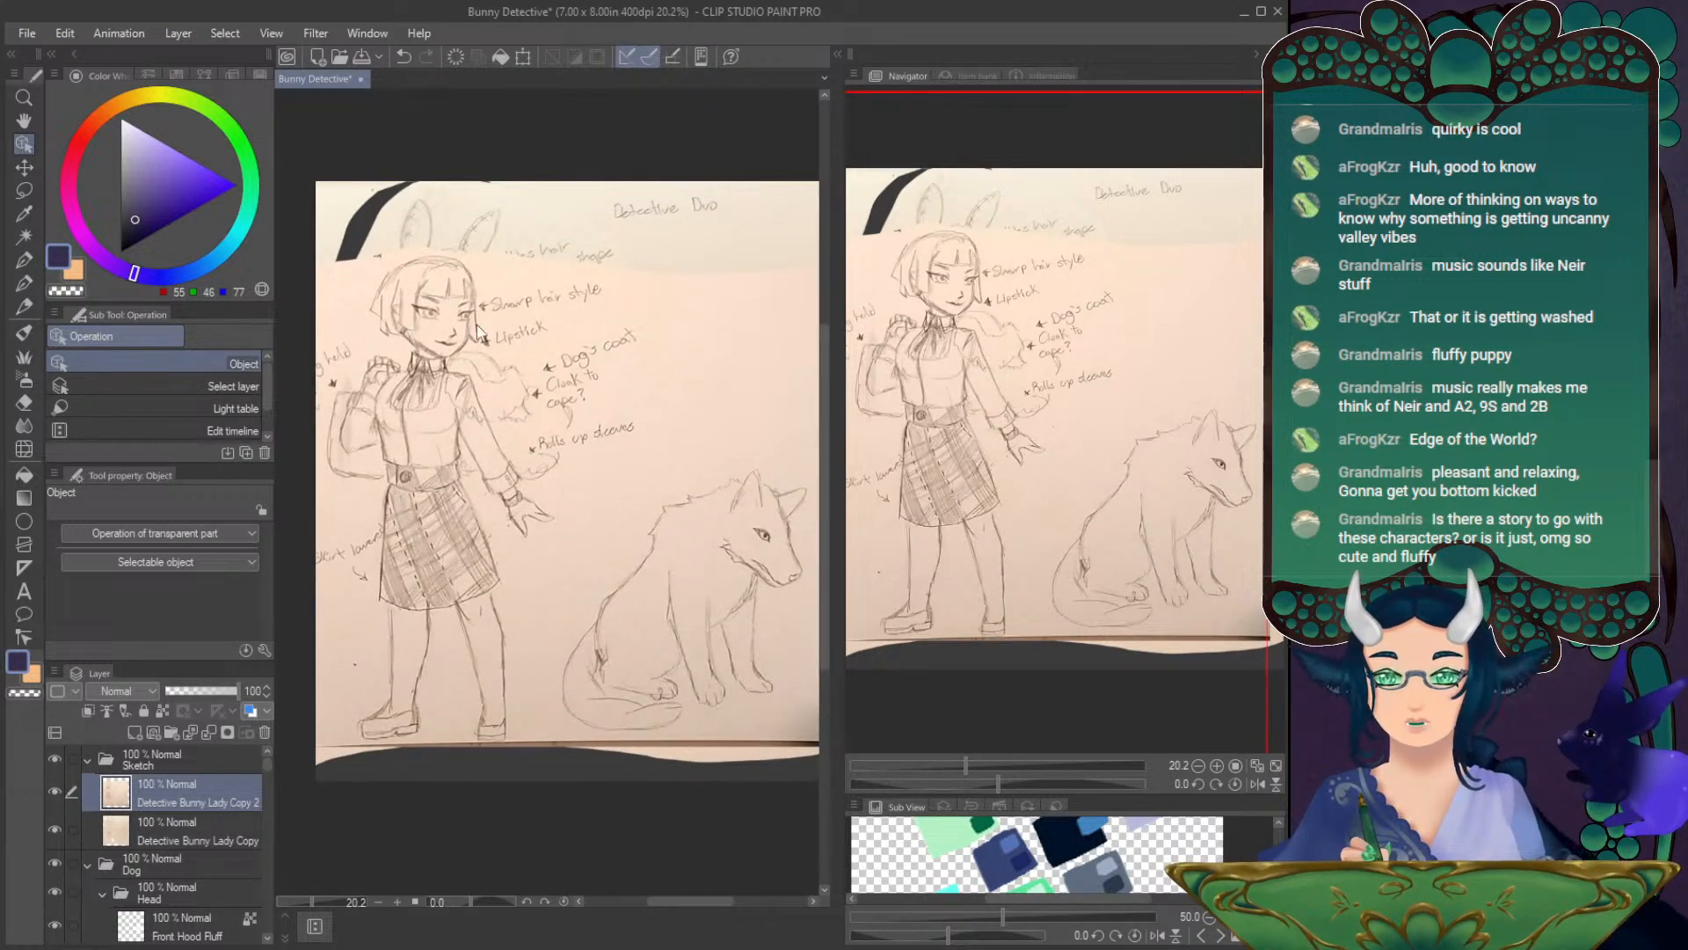
pyautogui.click(55, 791)
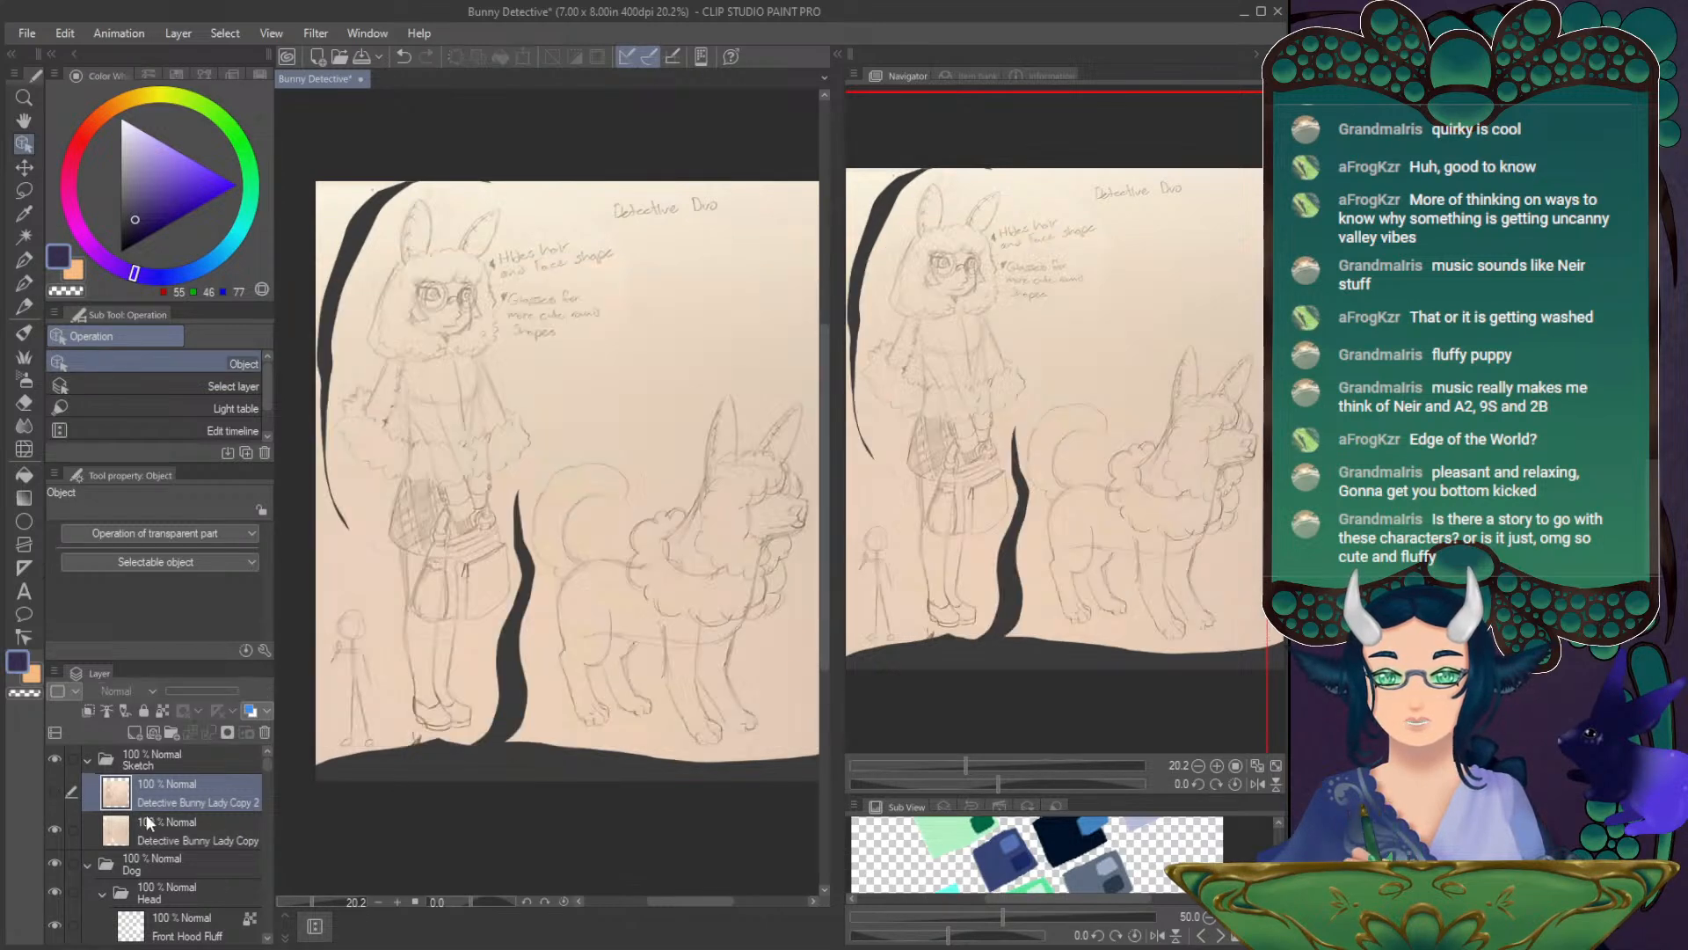
pyautogui.click(56, 832)
pyautogui.moveTo(1025, 425); pyautogui.dragTo(1053, 415)
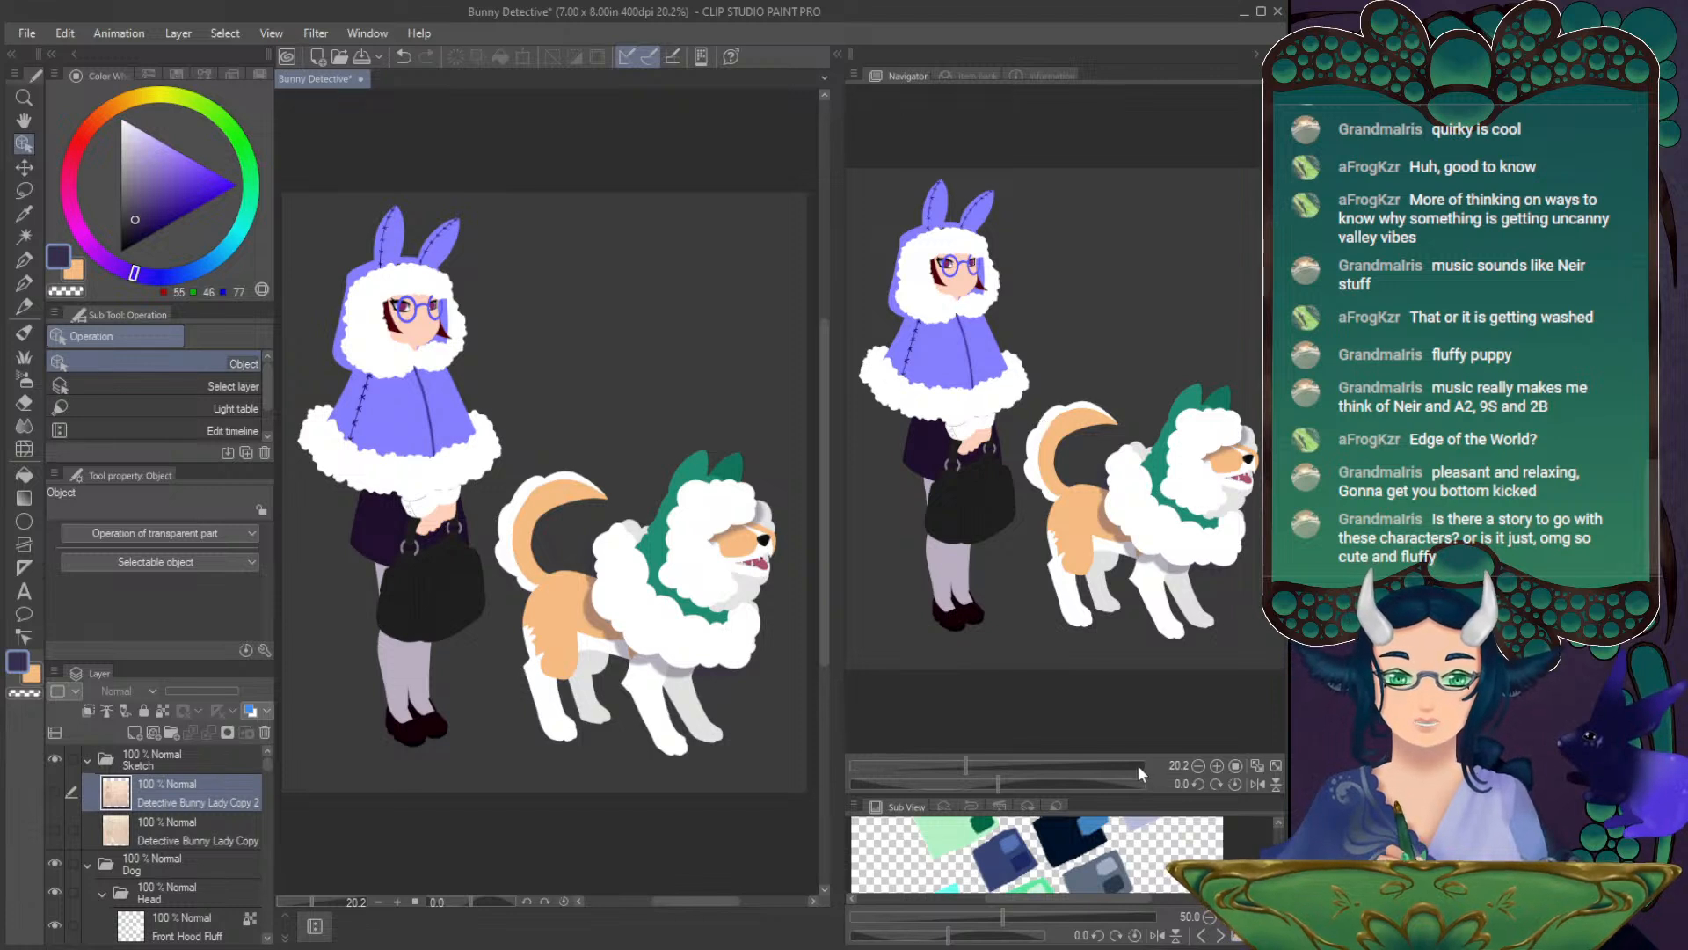
# - Select the Bag layer of the girl's handbag and toggle its visibility to check its contents
pyautogui.click(1217, 765)
pyautogui.moveTo(1106, 450); pyautogui.dragTo(1076, 446)
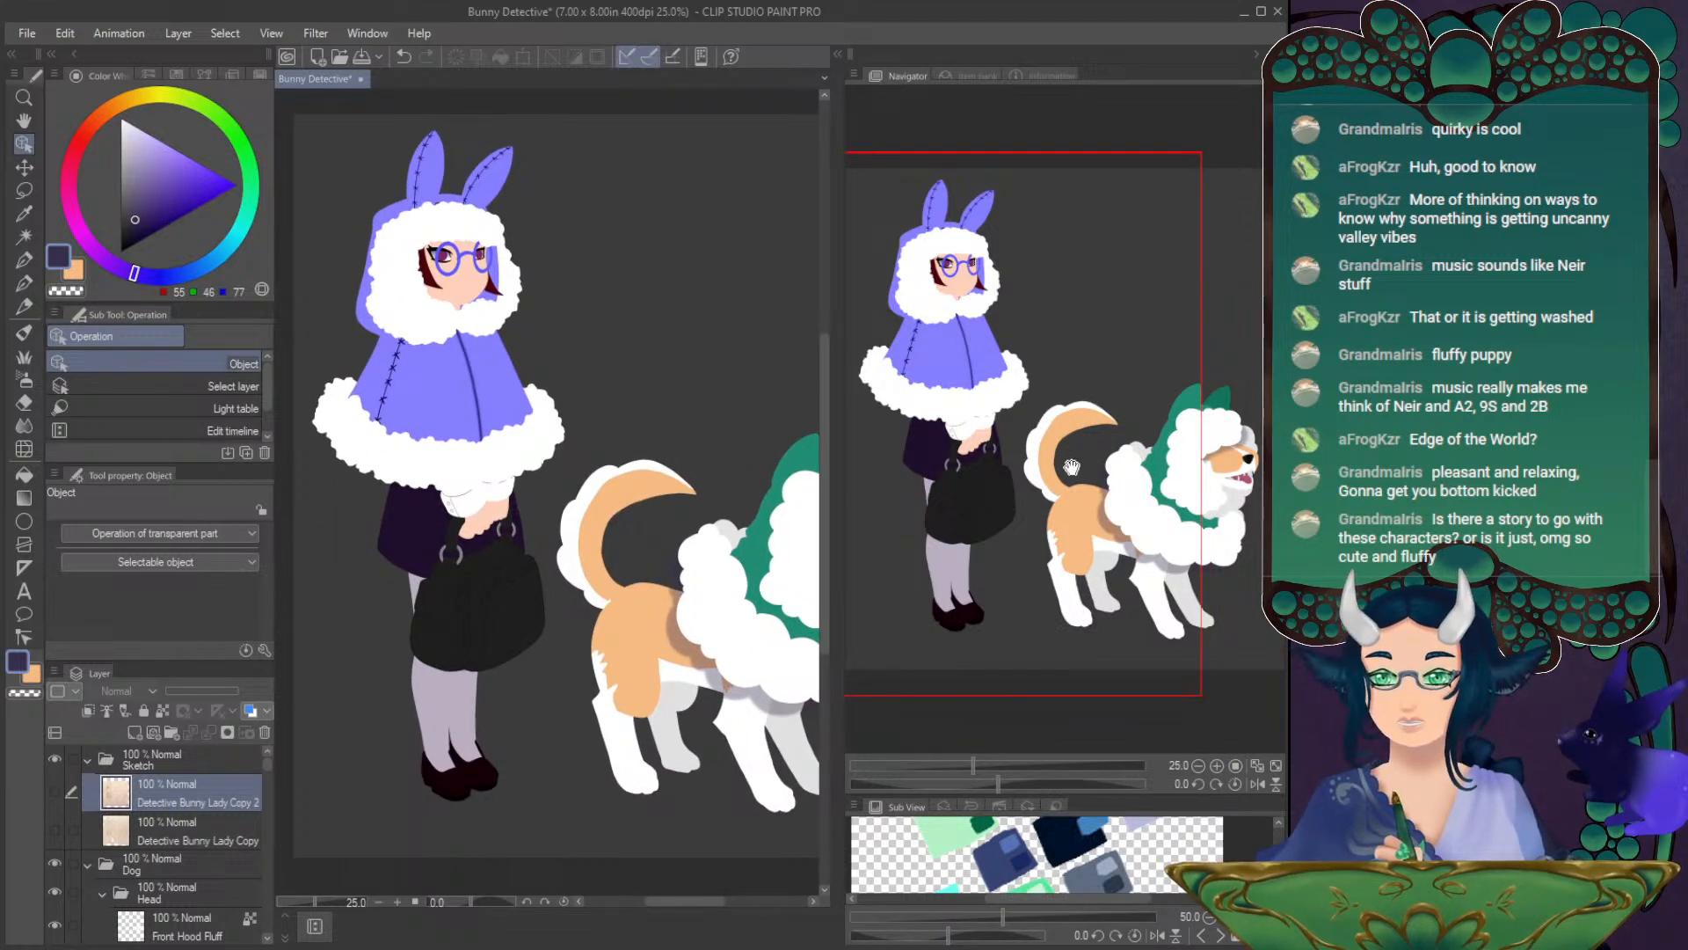
pyautogui.moveTo(1073, 456); pyautogui.dragTo(1109, 696)
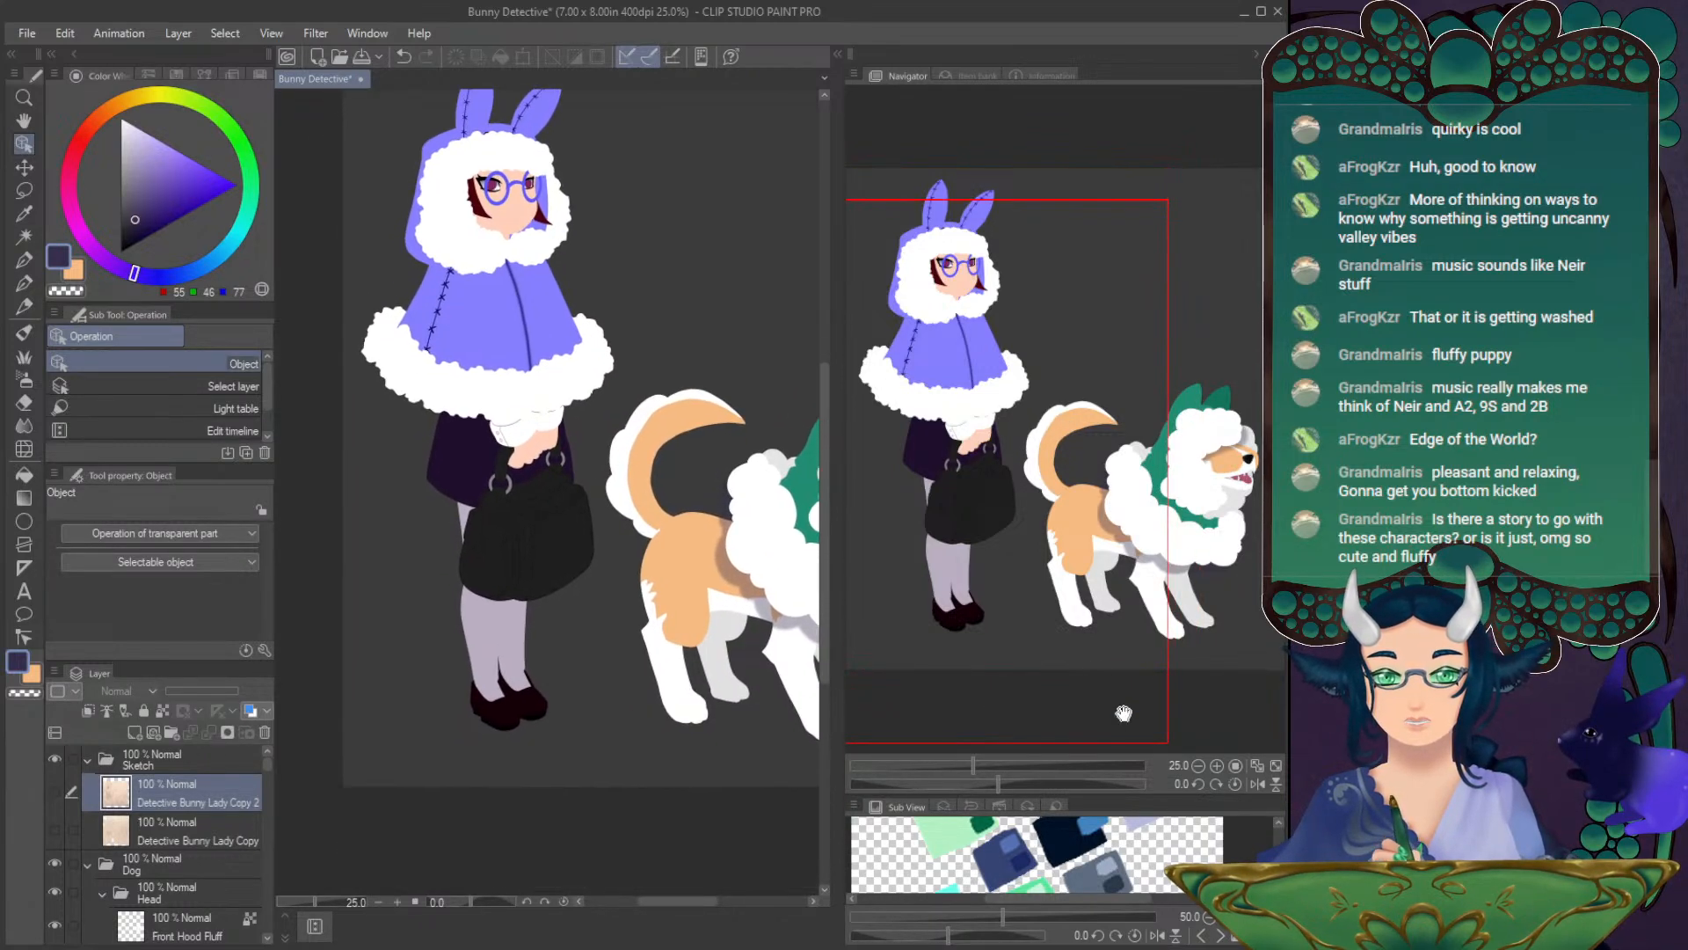
pyautogui.click(1217, 765)
pyautogui.click(1216, 765)
pyautogui.moveTo(1069, 491); pyautogui.dragTo(971, 472)
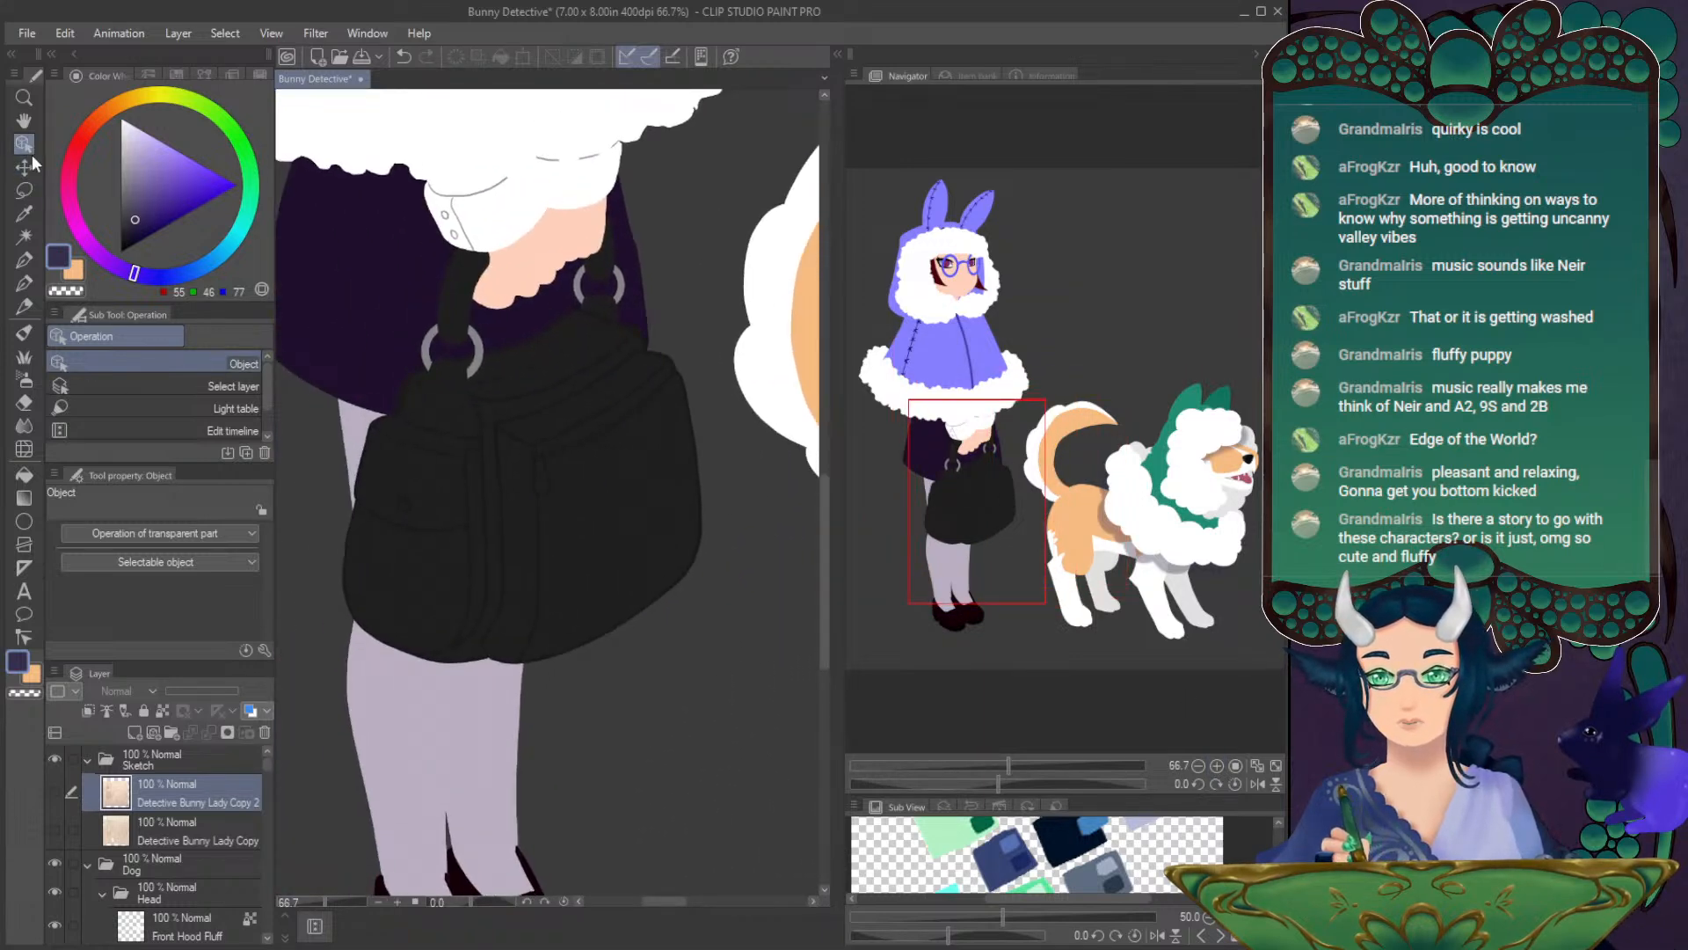
pyautogui.click(588, 517)
pyautogui.scroll(-2, 188, 874)
pyautogui.click(58, 850)
pyautogui.click(58, 849)
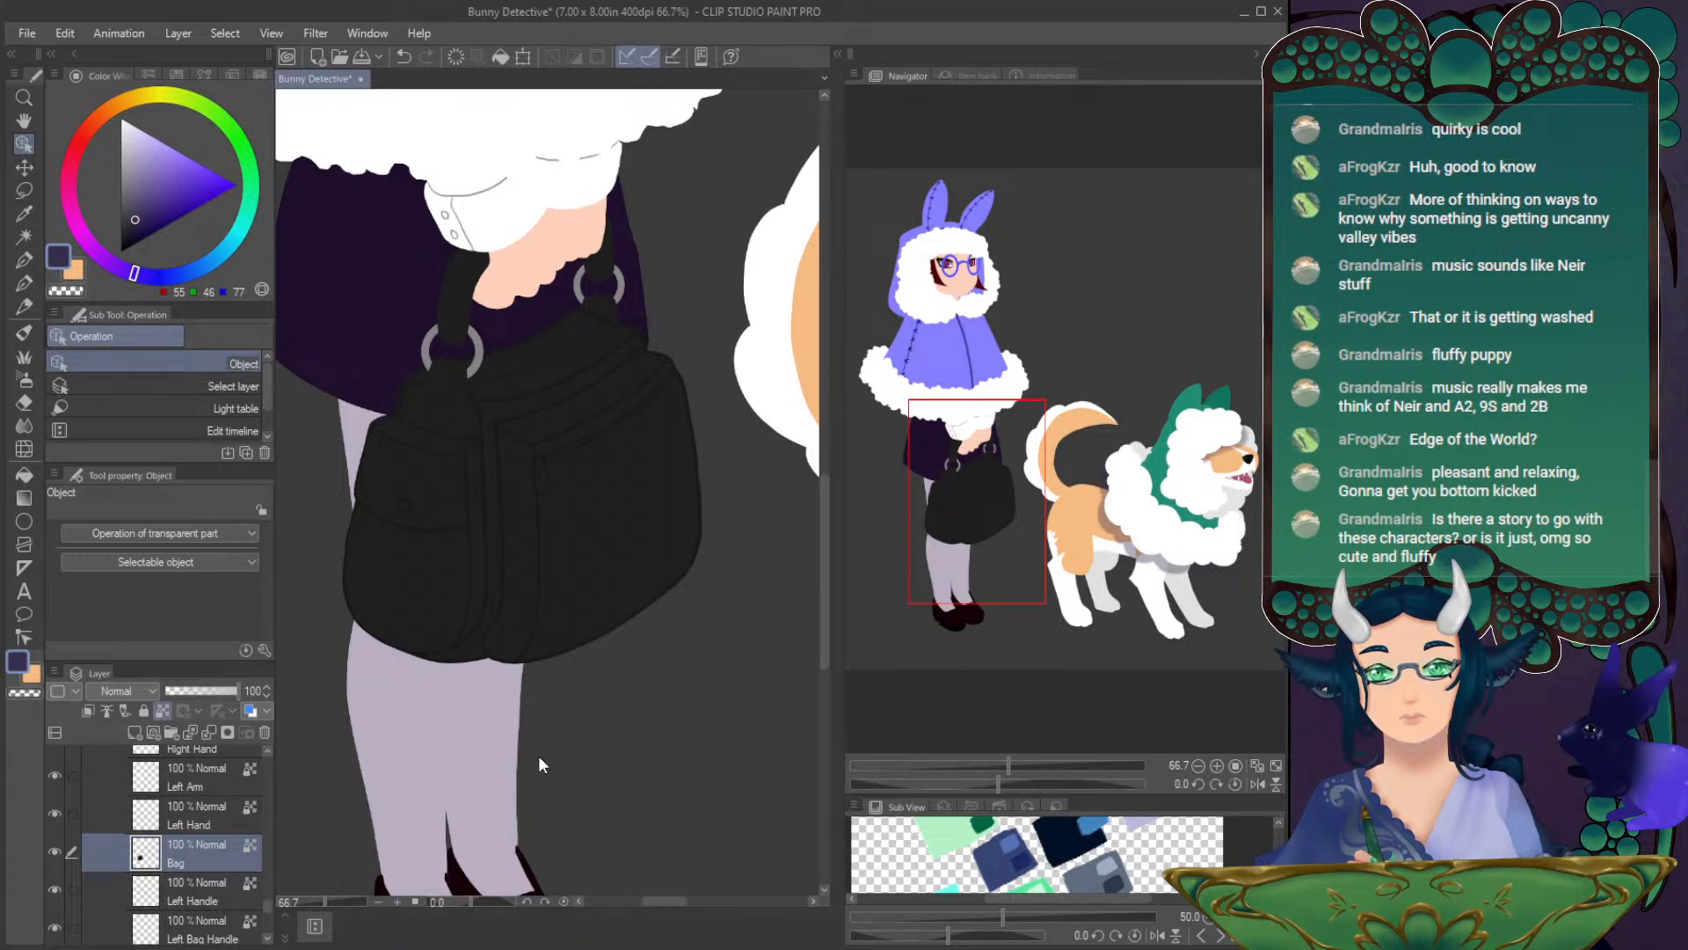
# - Set the Turnip pen to brush size 13.6 and sample the bag's dark grey as the base for the drawing colour
pyautogui.press('p')
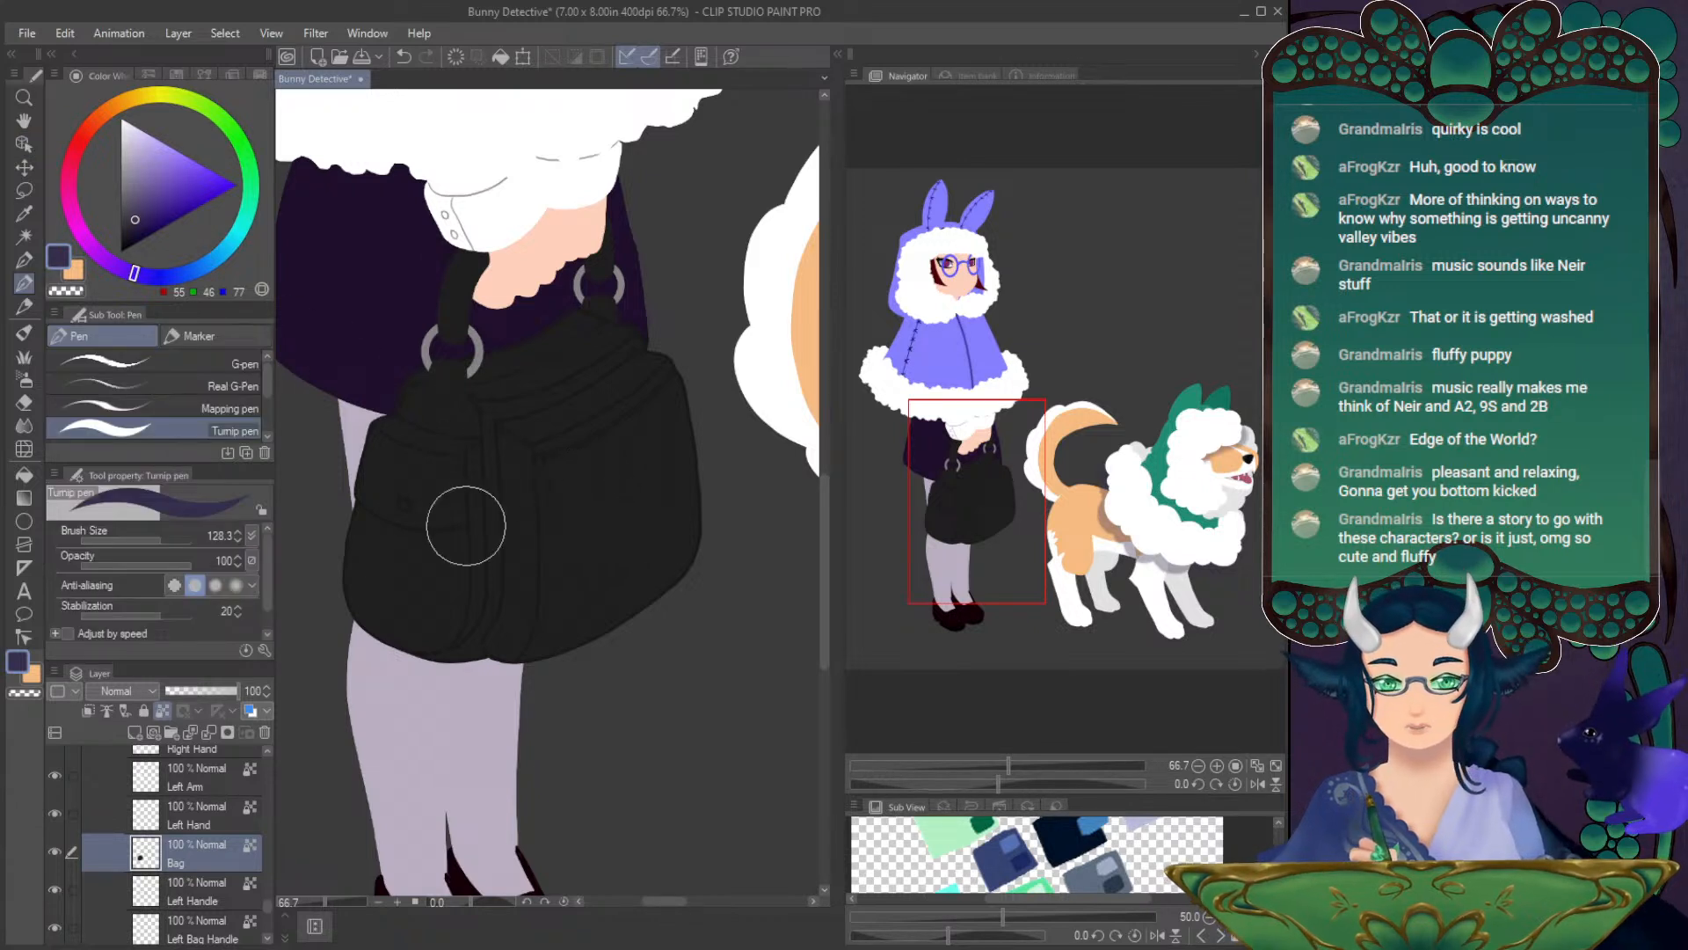
pyautogui.click(139, 536)
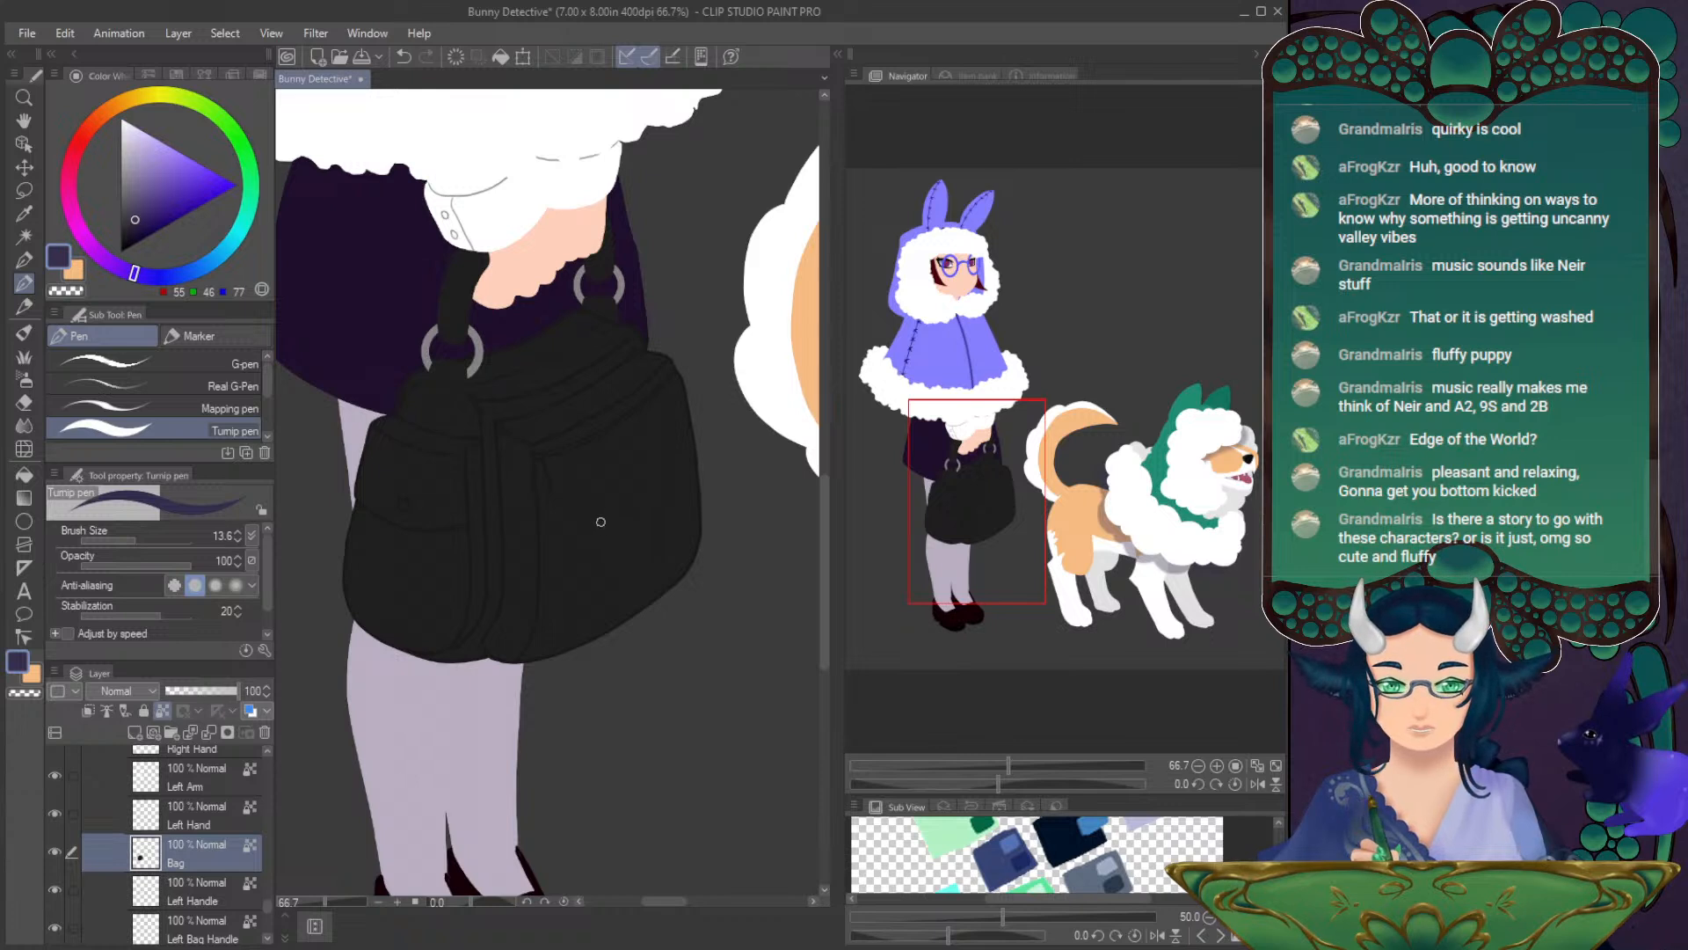
pyautogui.keyDown('alt'); pyautogui.click(599, 521); pyautogui.keyUp('alt')
pyautogui.click(124, 236)
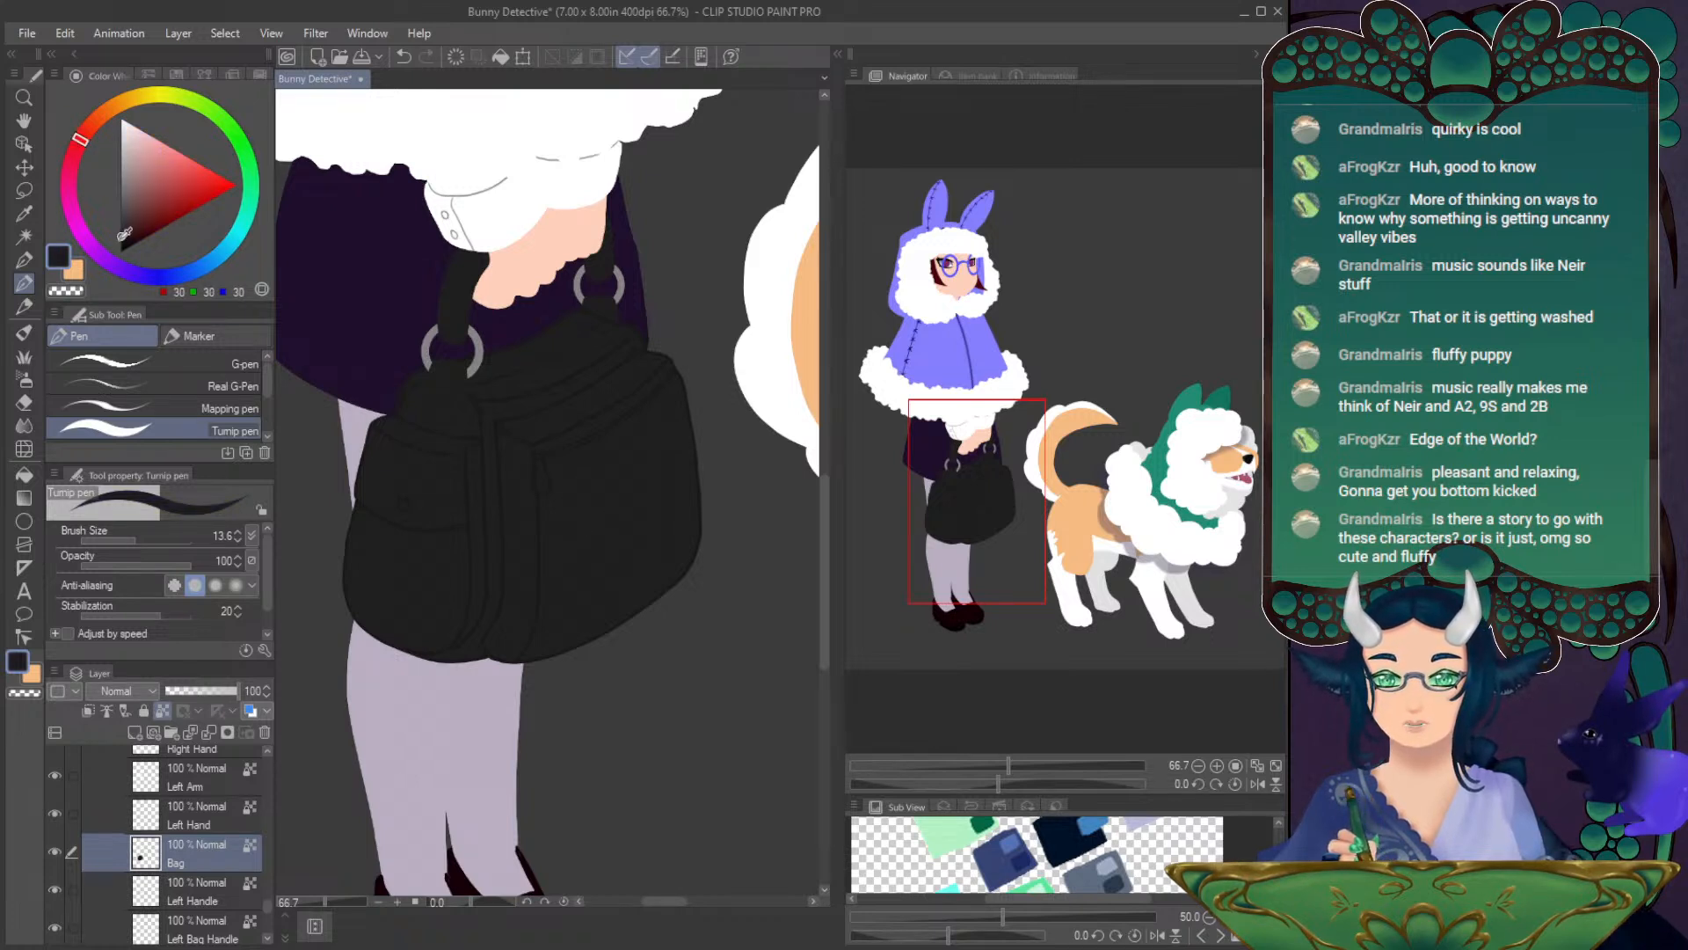
pyautogui.click(121, 242)
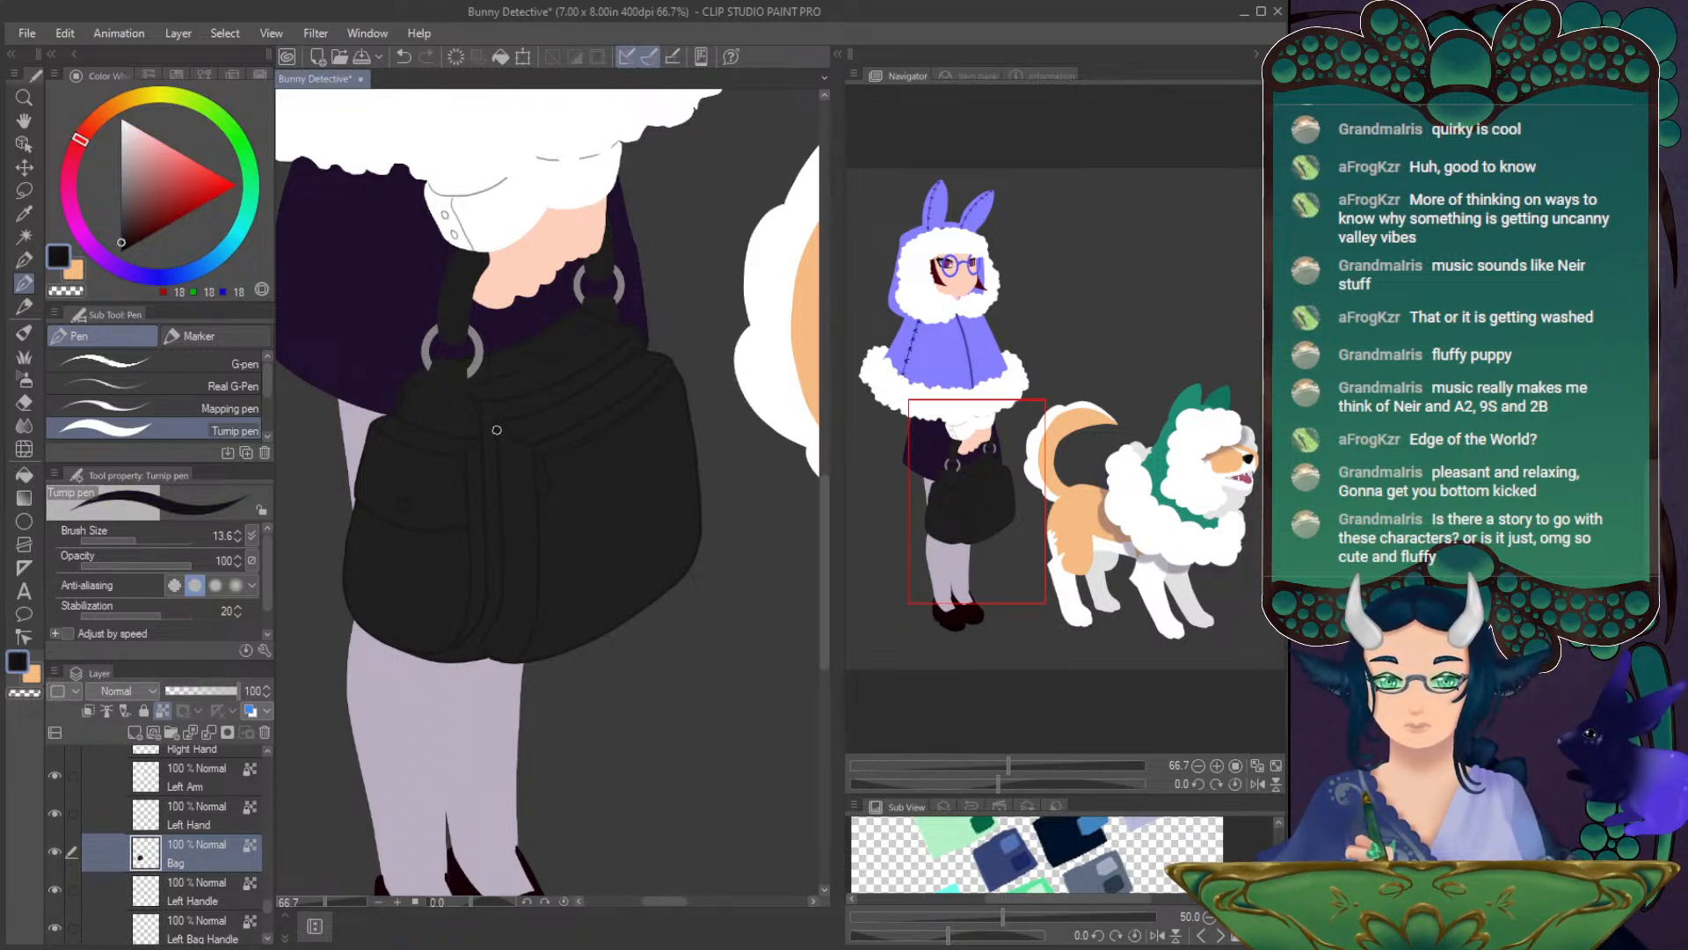
pyautogui.hotkey('ctrl', 'z')
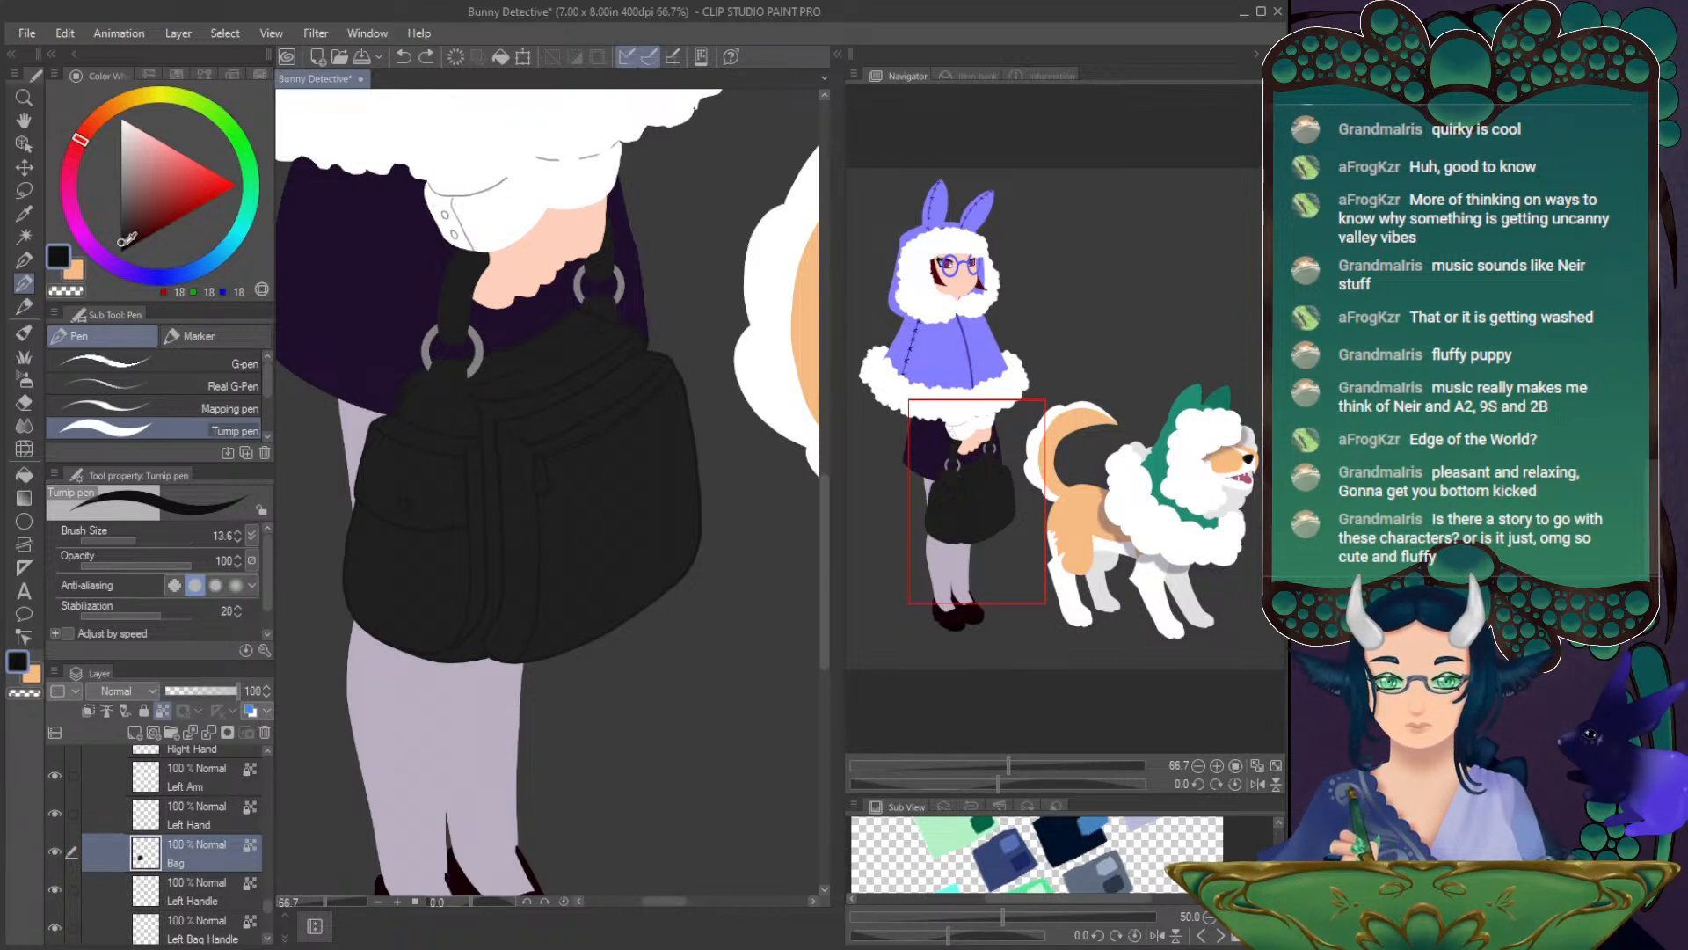
pyautogui.click(125, 241)
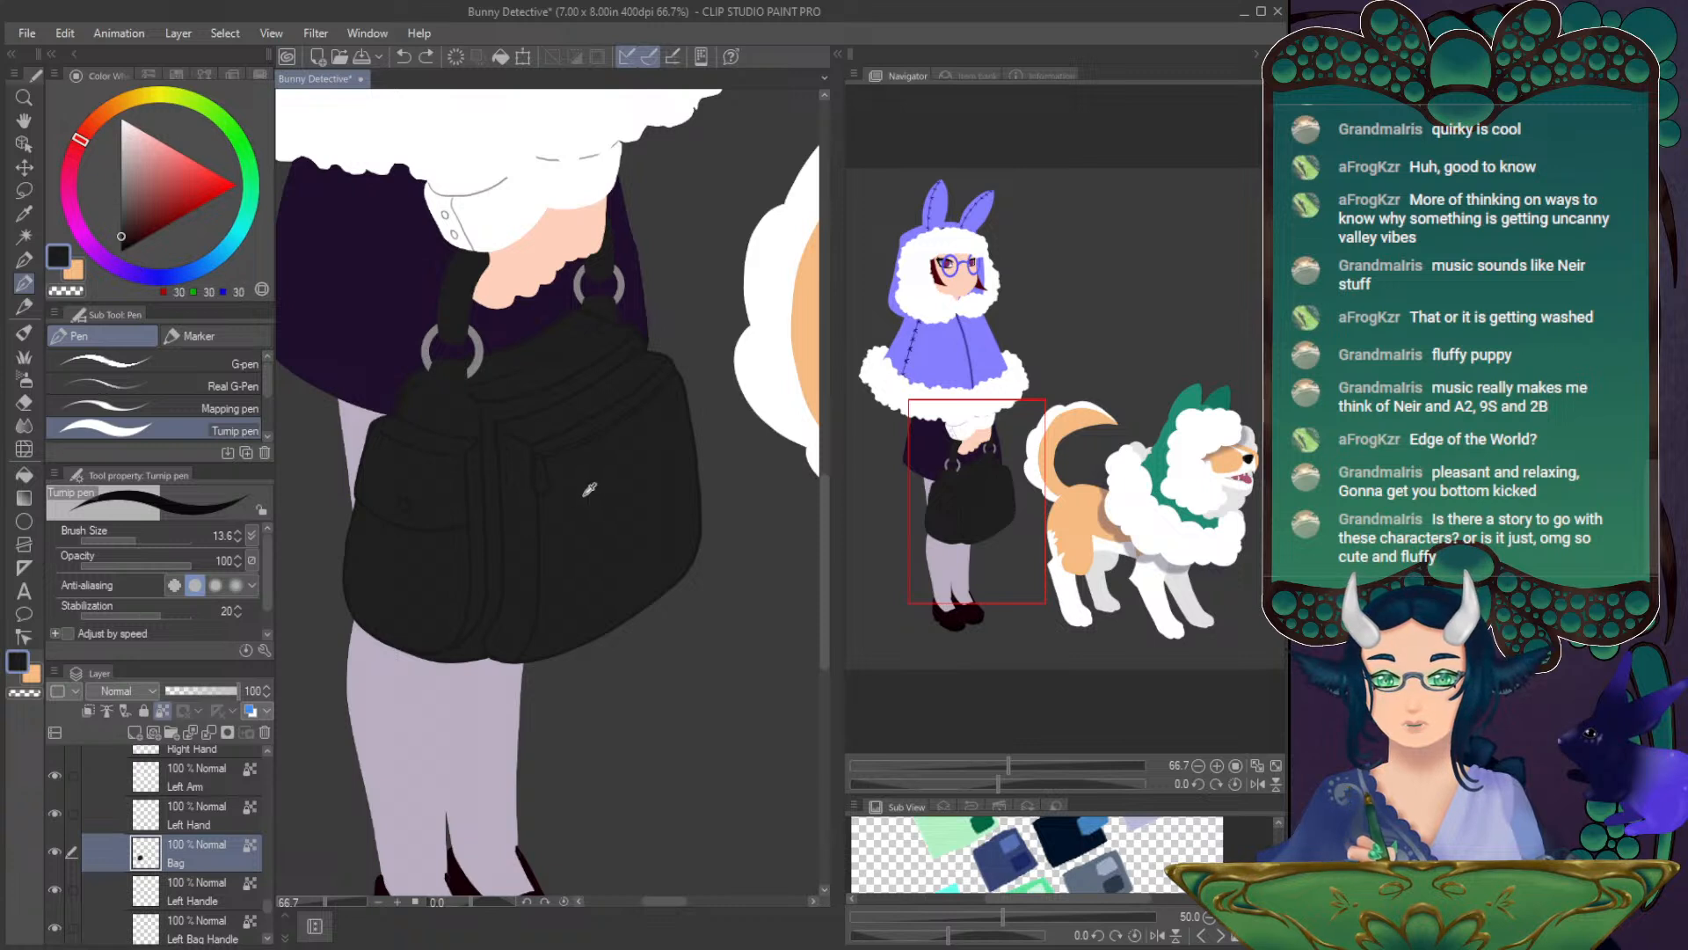
pyautogui.click(125, 234)
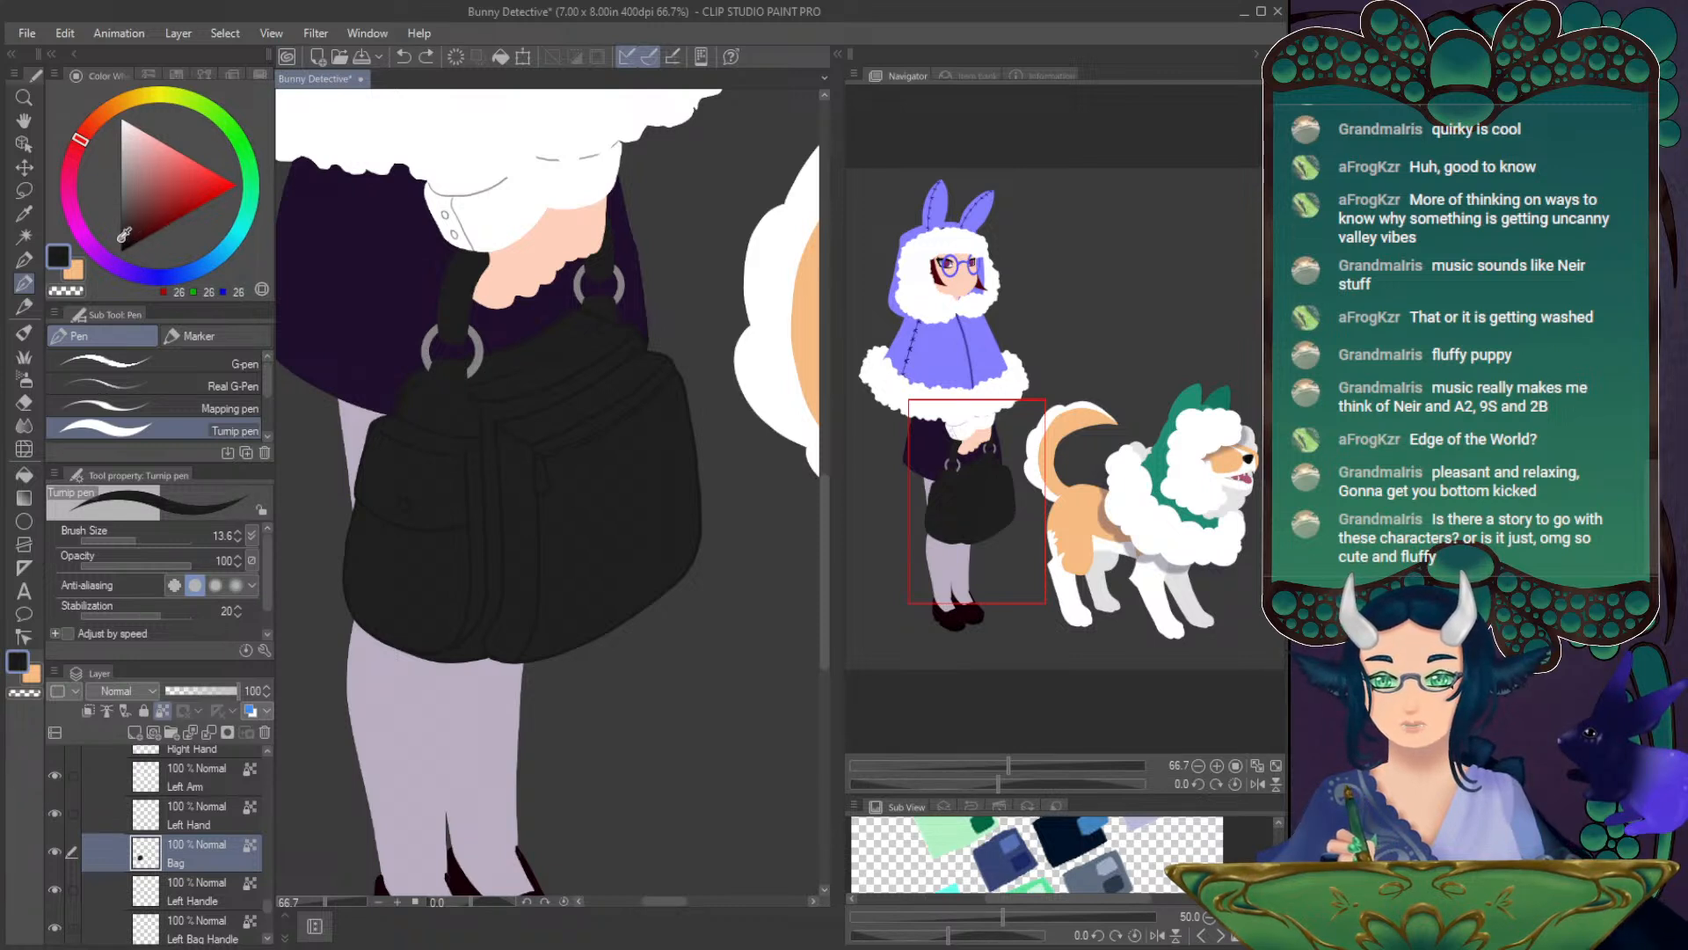
# - Paint the vertical strip between the bag's small pocket and its main body in dark grey, RGB 22, 22, 22
pyautogui.click(121, 241)
pyautogui.moveTo(508, 457); pyautogui.dragTo(508, 493)
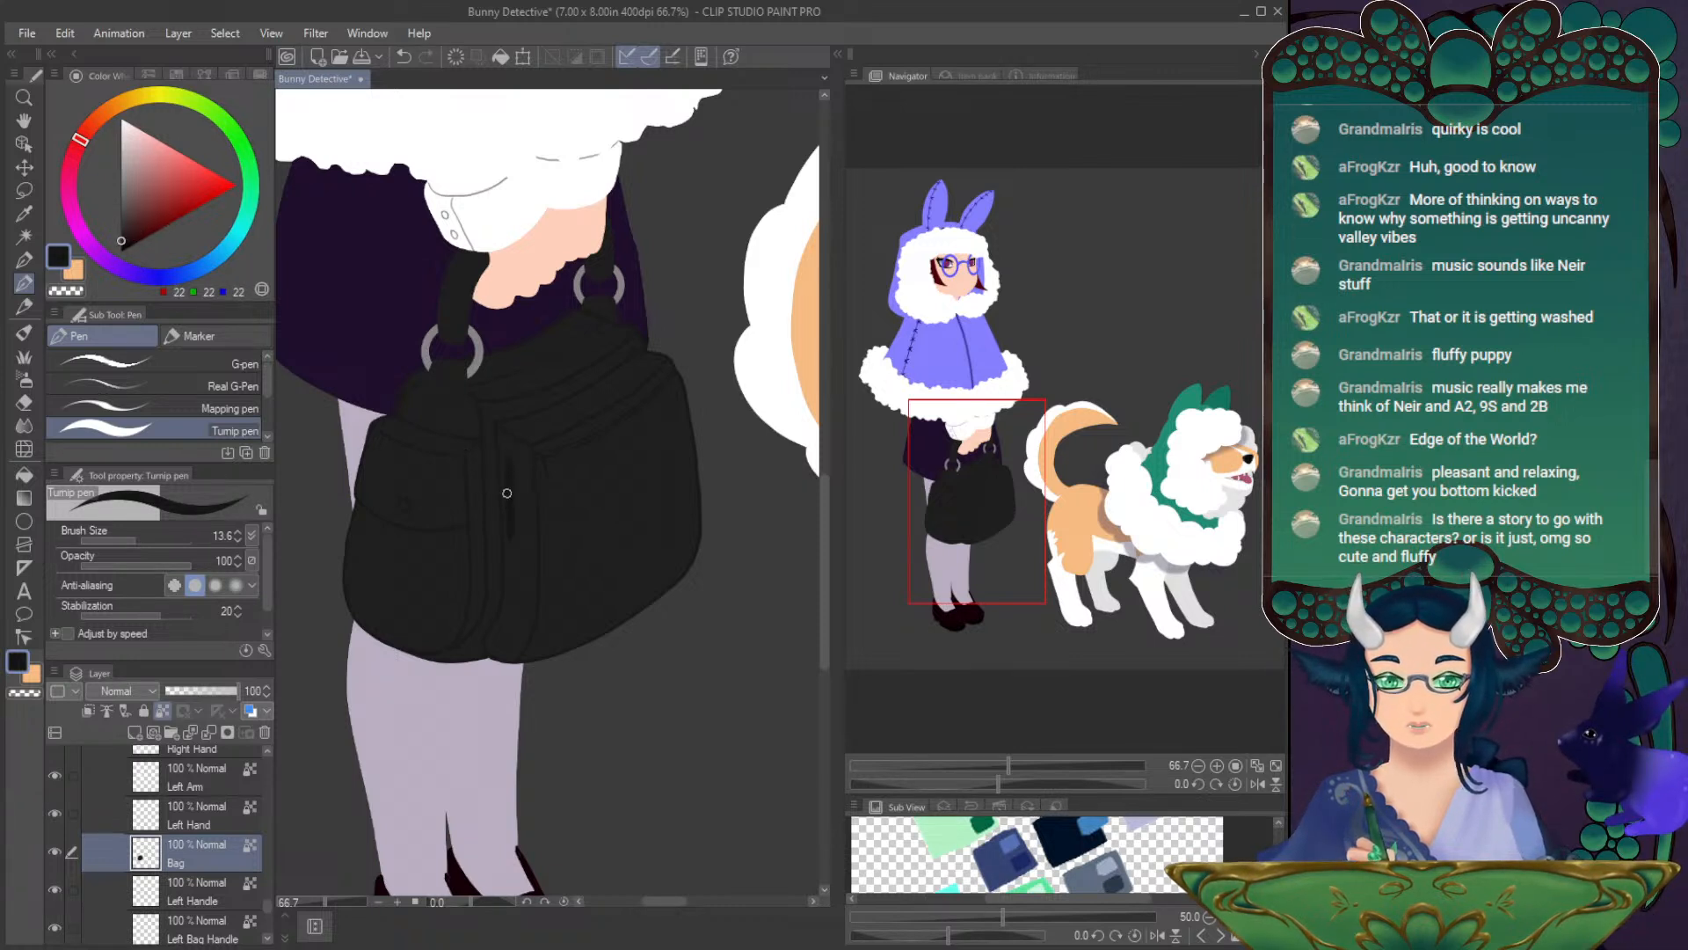
pyautogui.hotkey('ctrl', 'z')
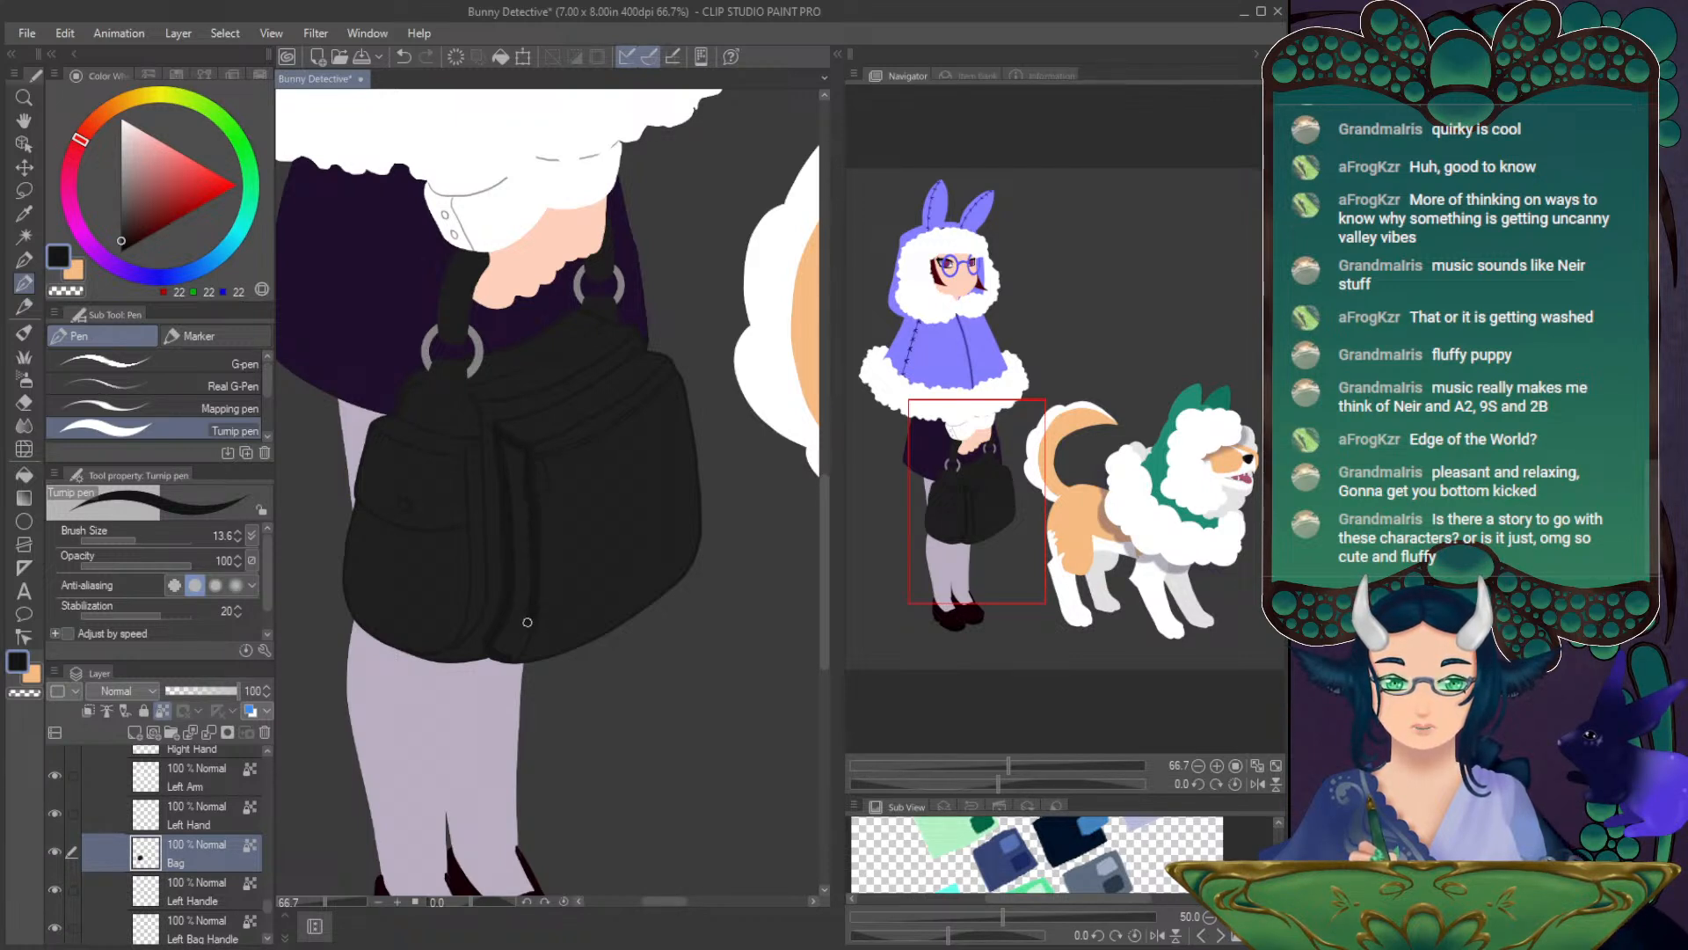
pyautogui.scroll(10, 804, 239)
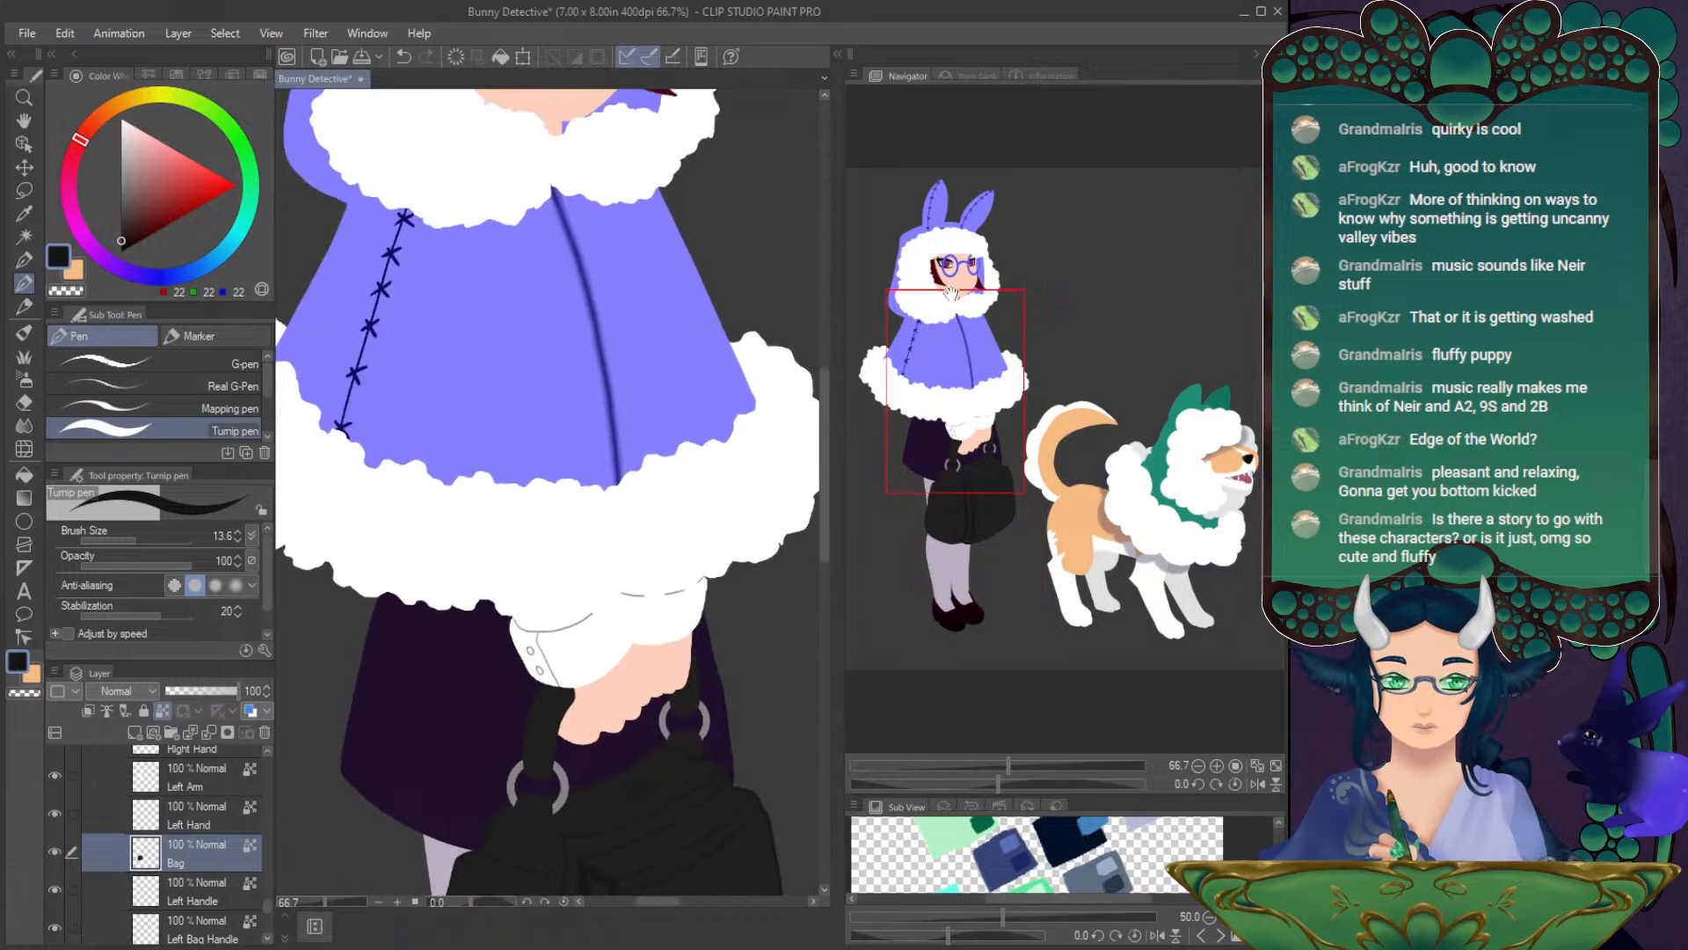
pyautogui.moveTo(972, 341); pyautogui.dragTo(997, 489)
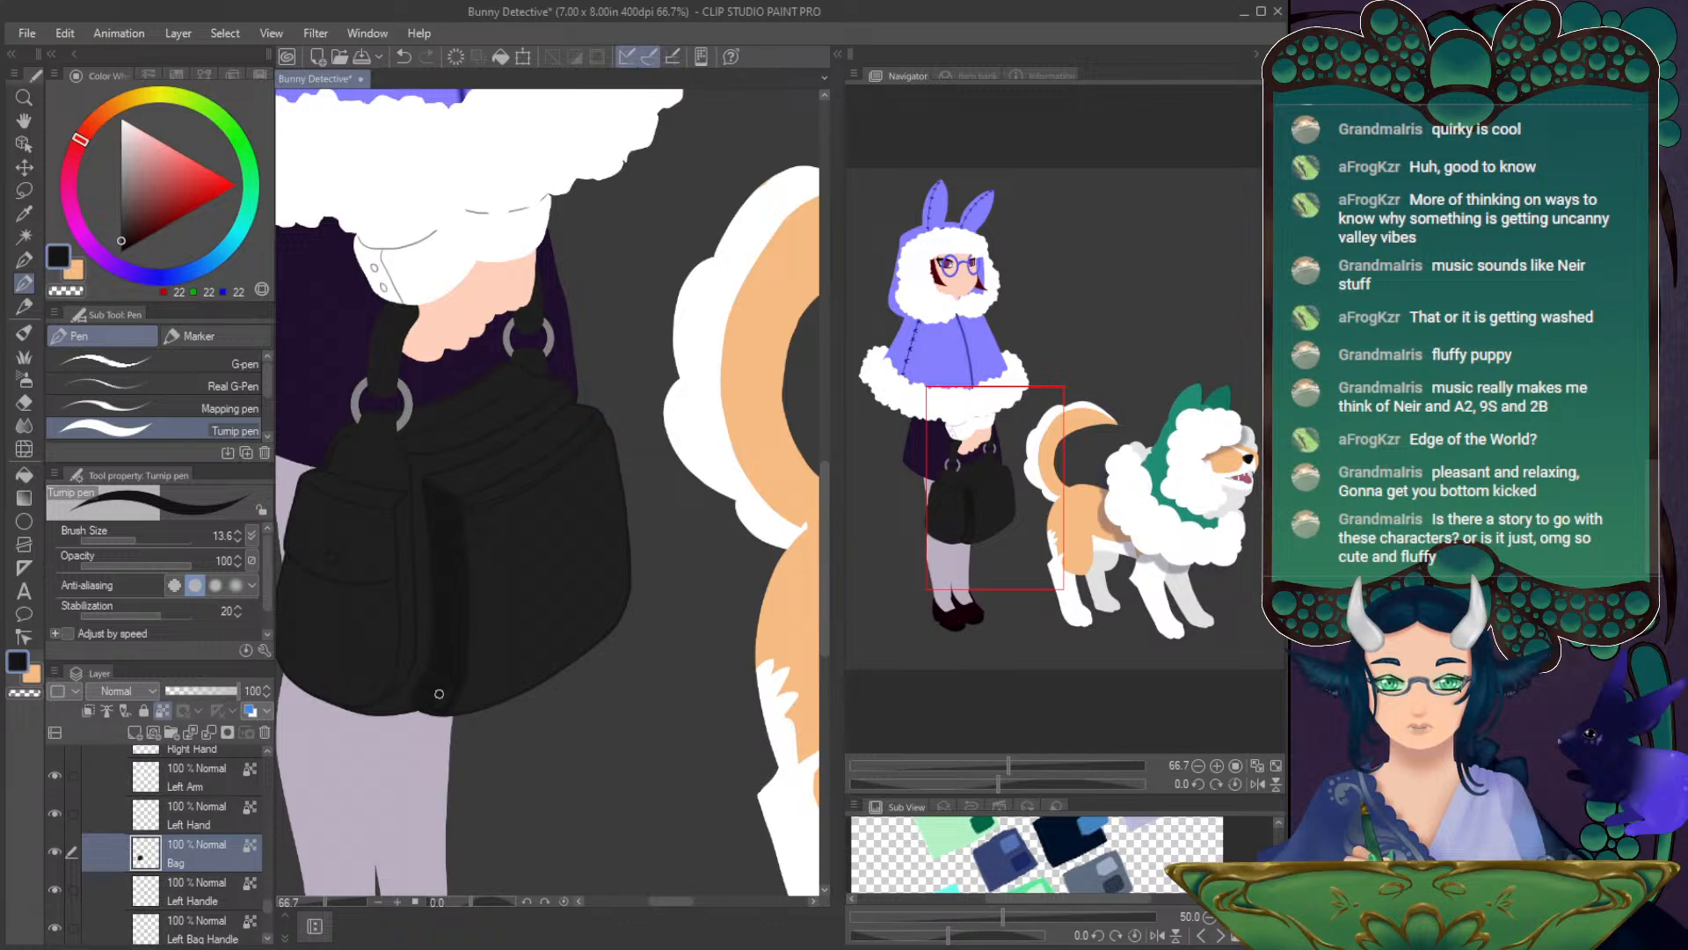
# - Try moving the character's separate nose layer off the face to the empty area beside the hood
pyautogui.moveTo(989, 480); pyautogui.dragTo(954, 314)
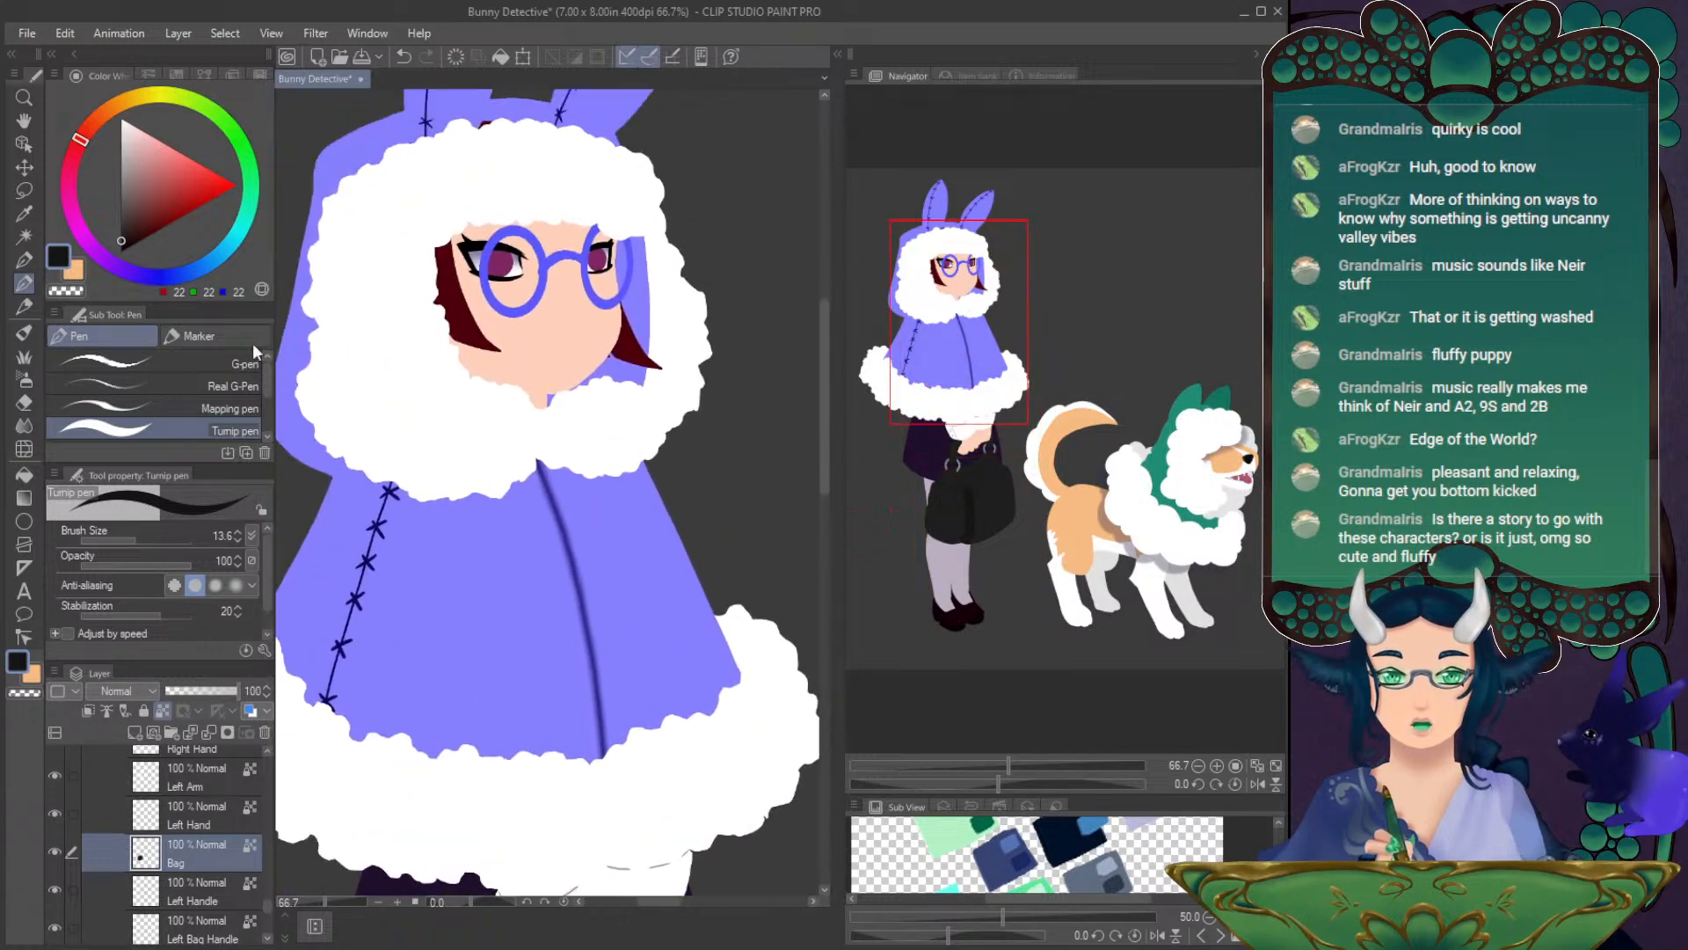
pyautogui.click(23, 167)
pyautogui.click(24, 144)
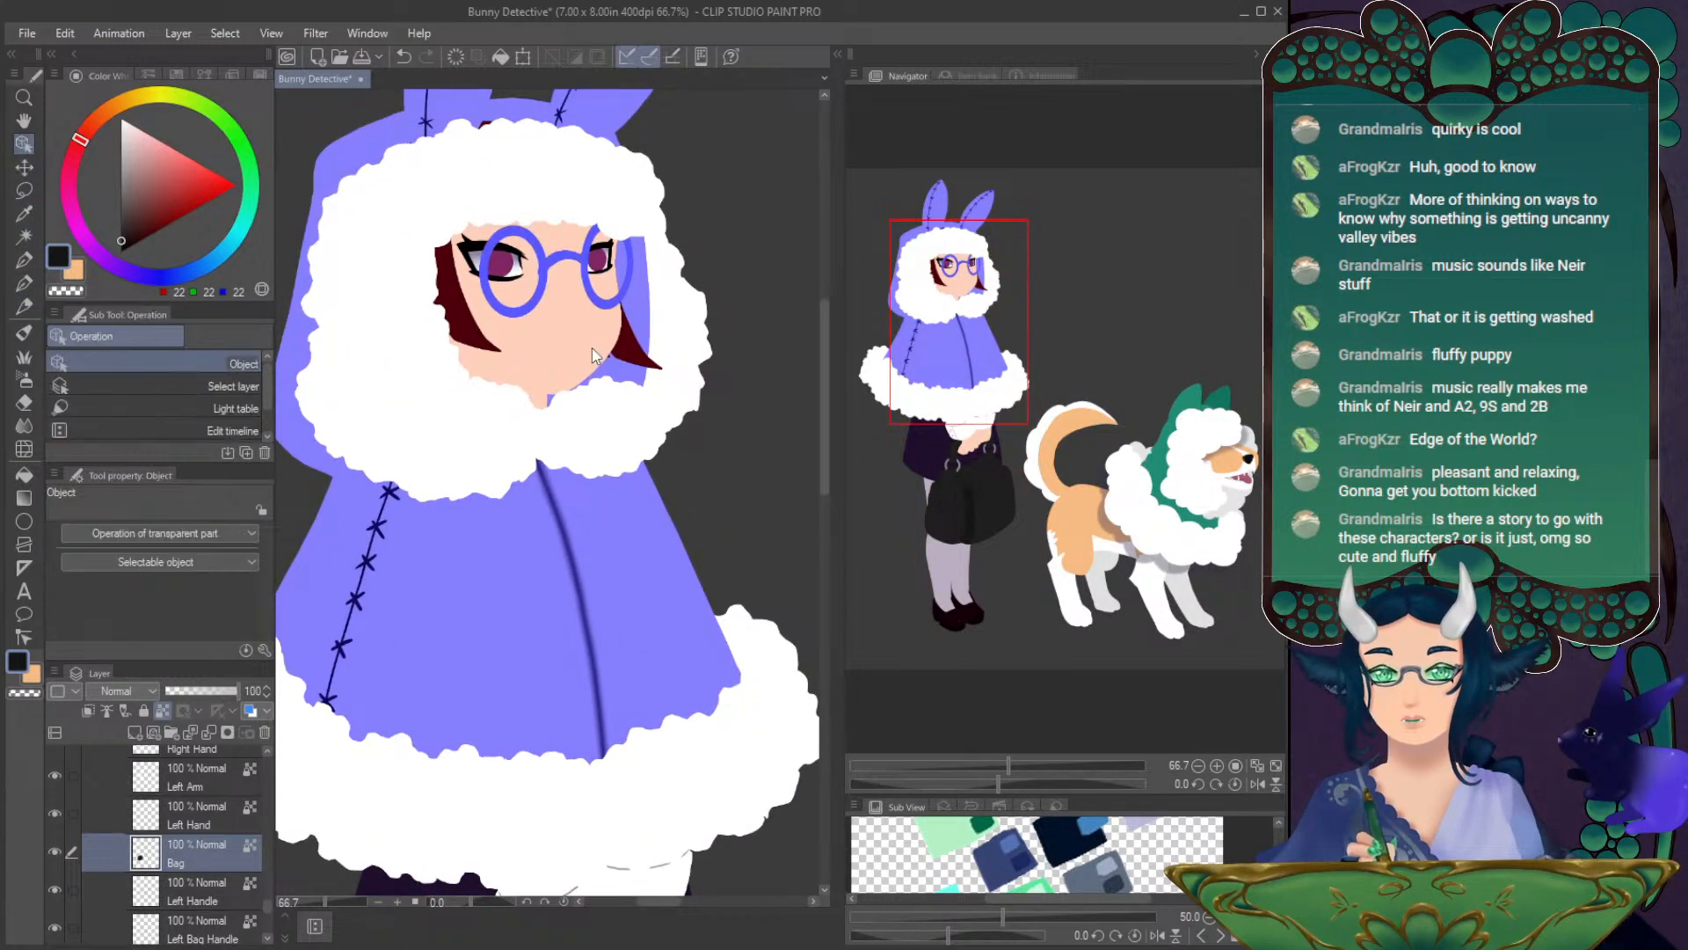
pyautogui.moveTo(577, 320); pyautogui.dragTo(761, 324)
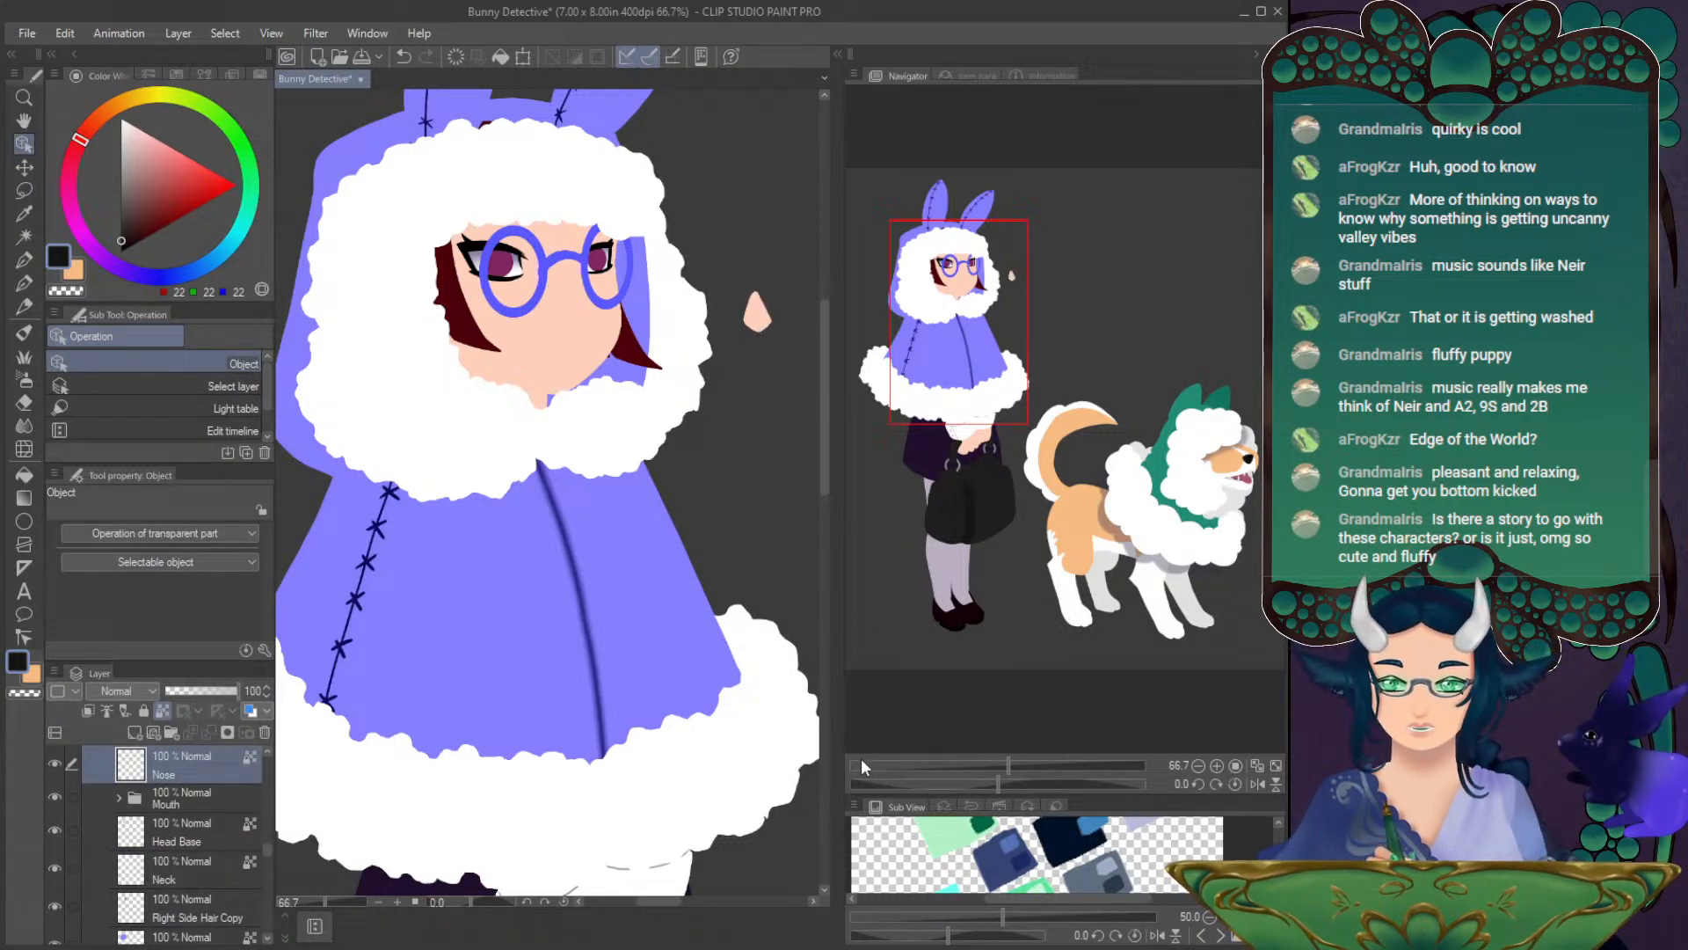
# - Reselect the Bag layer and outline the small pocket's flap with the Turnip pen in dark grey, RGB 21, 21, 21
pyautogui.moveTo(973, 472); pyautogui.dragTo(990, 502)
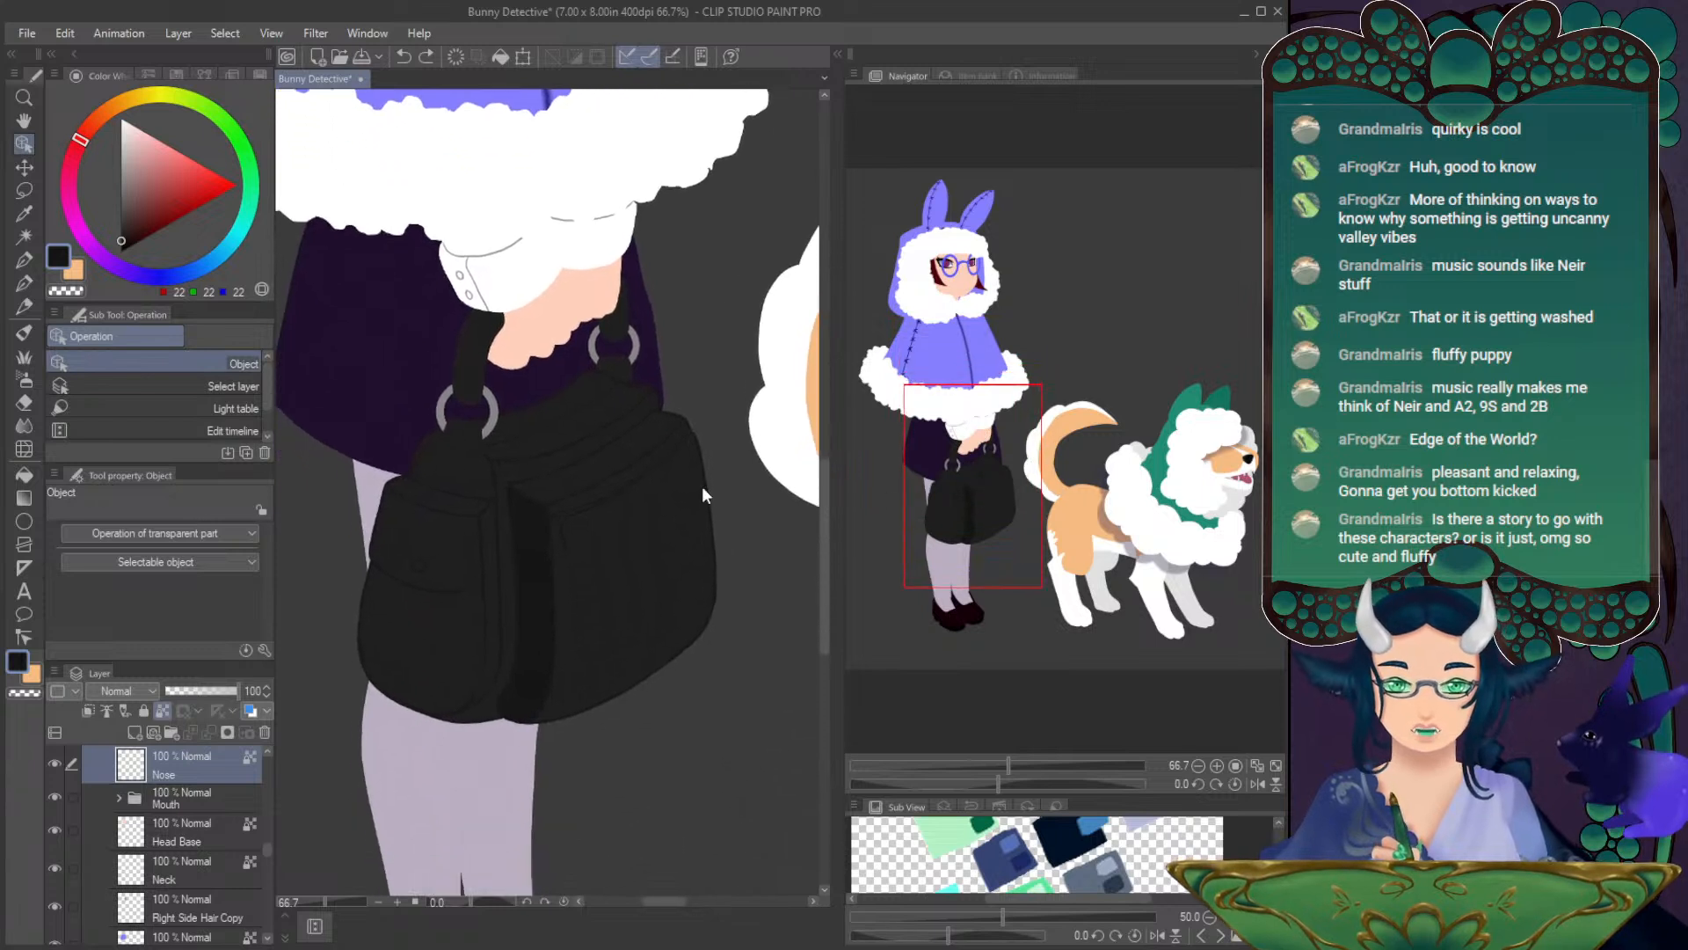
pyautogui.click(24, 283)
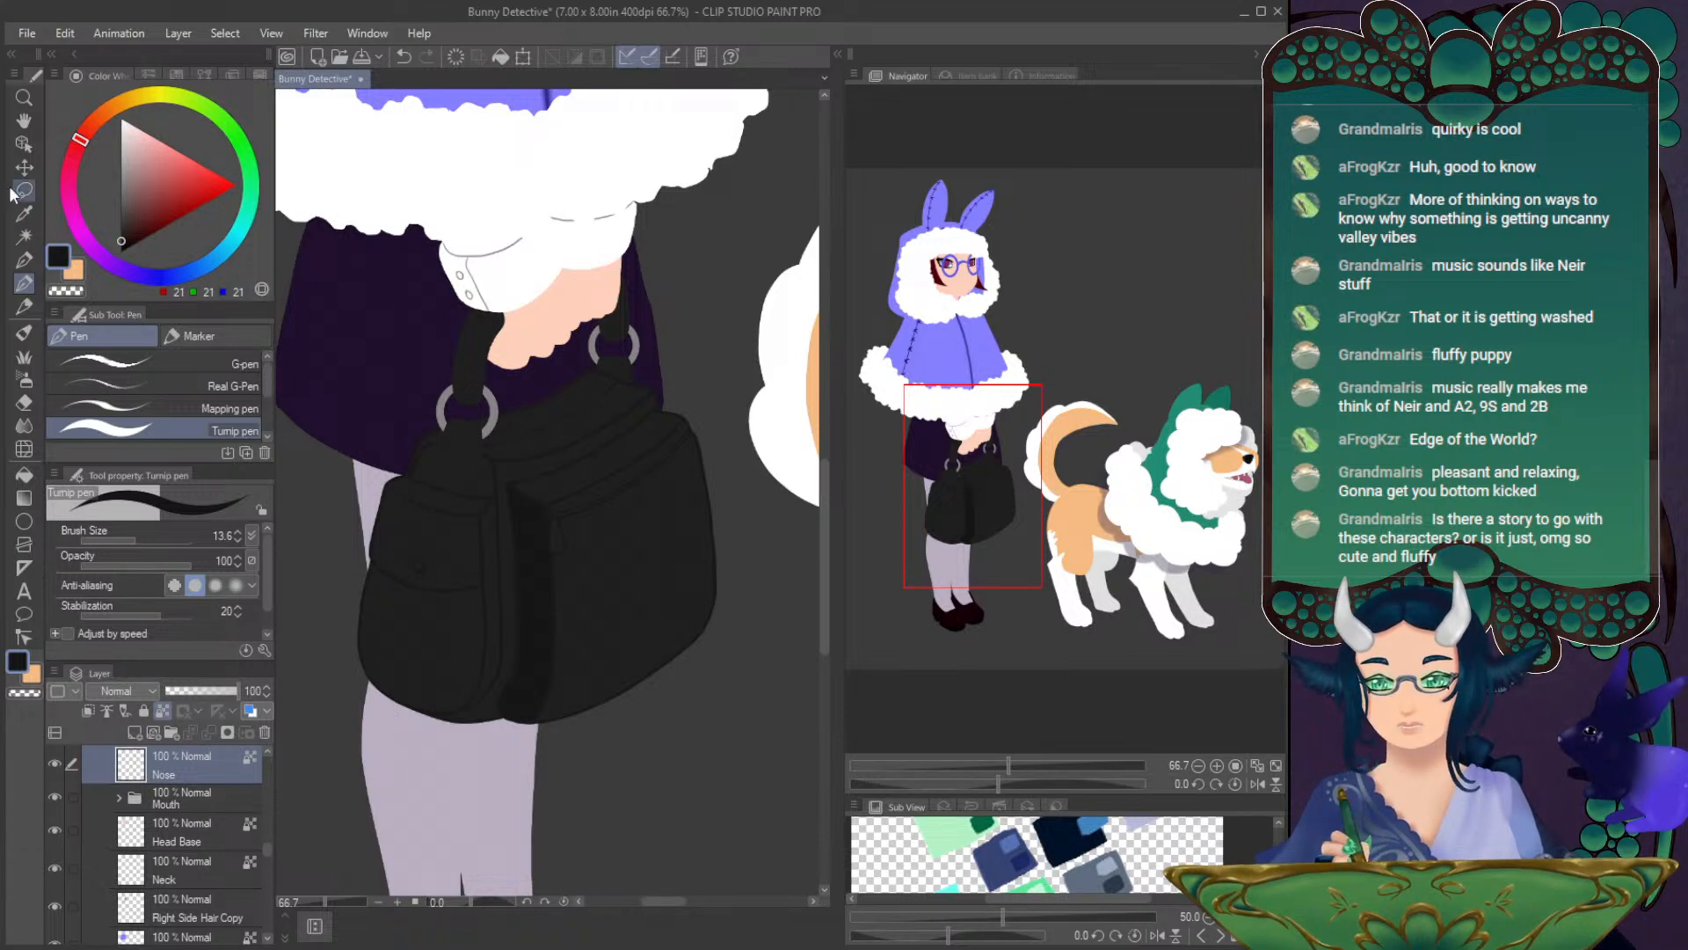
pyautogui.click(23, 143)
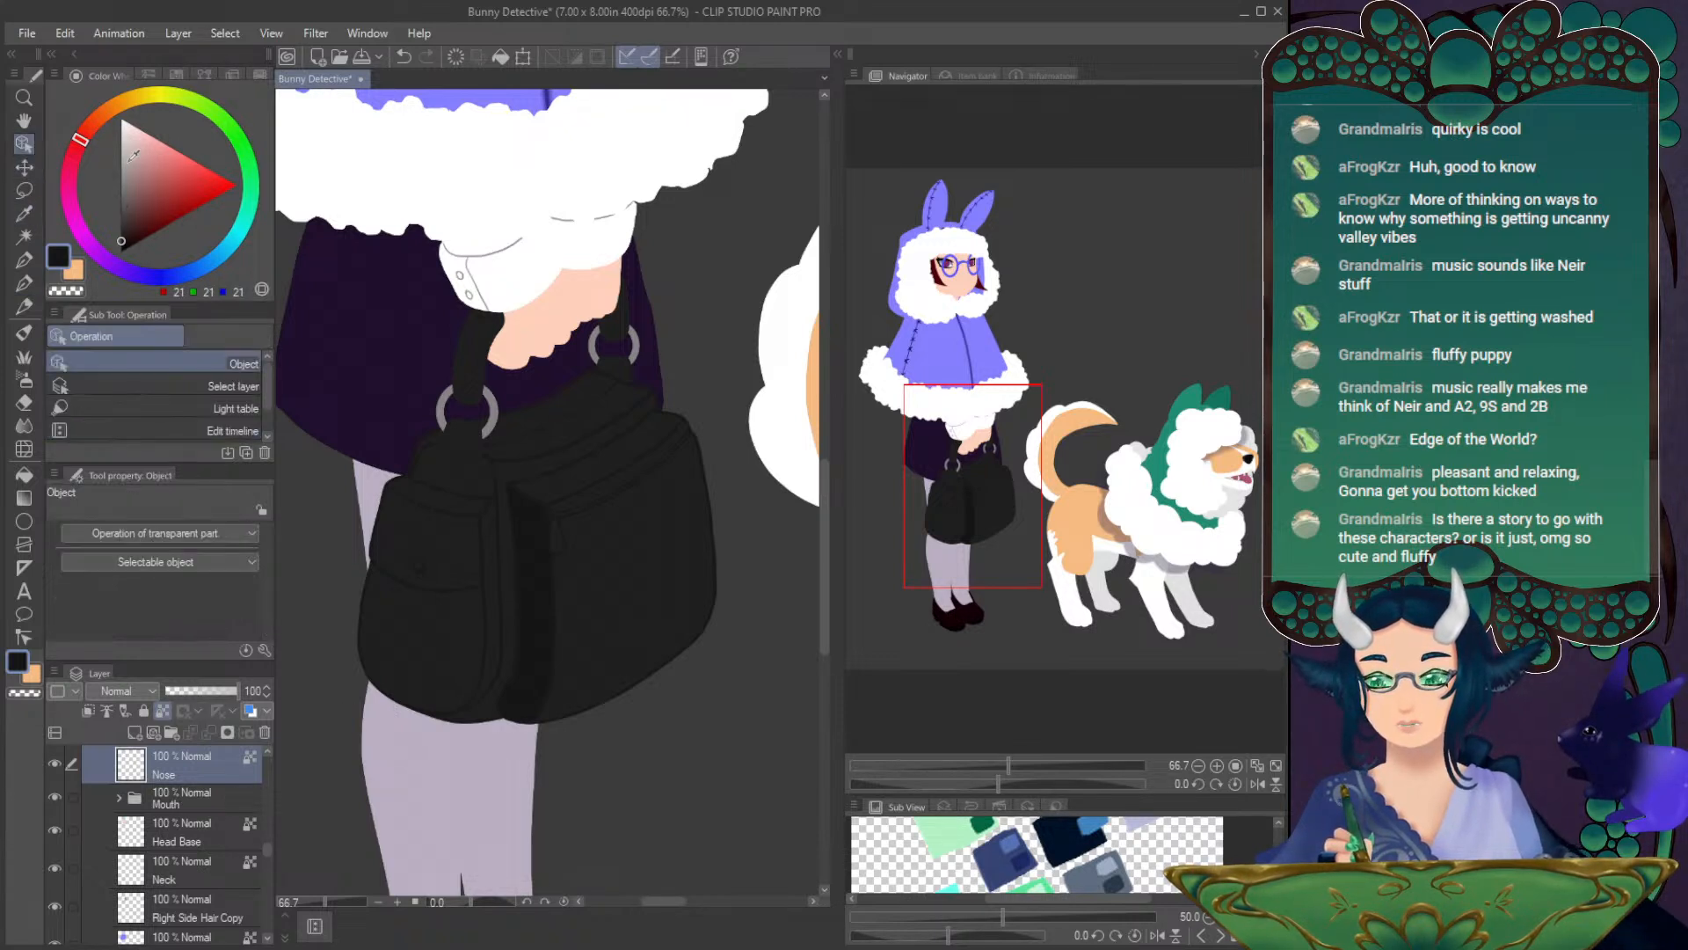
pyautogui.click(590, 584)
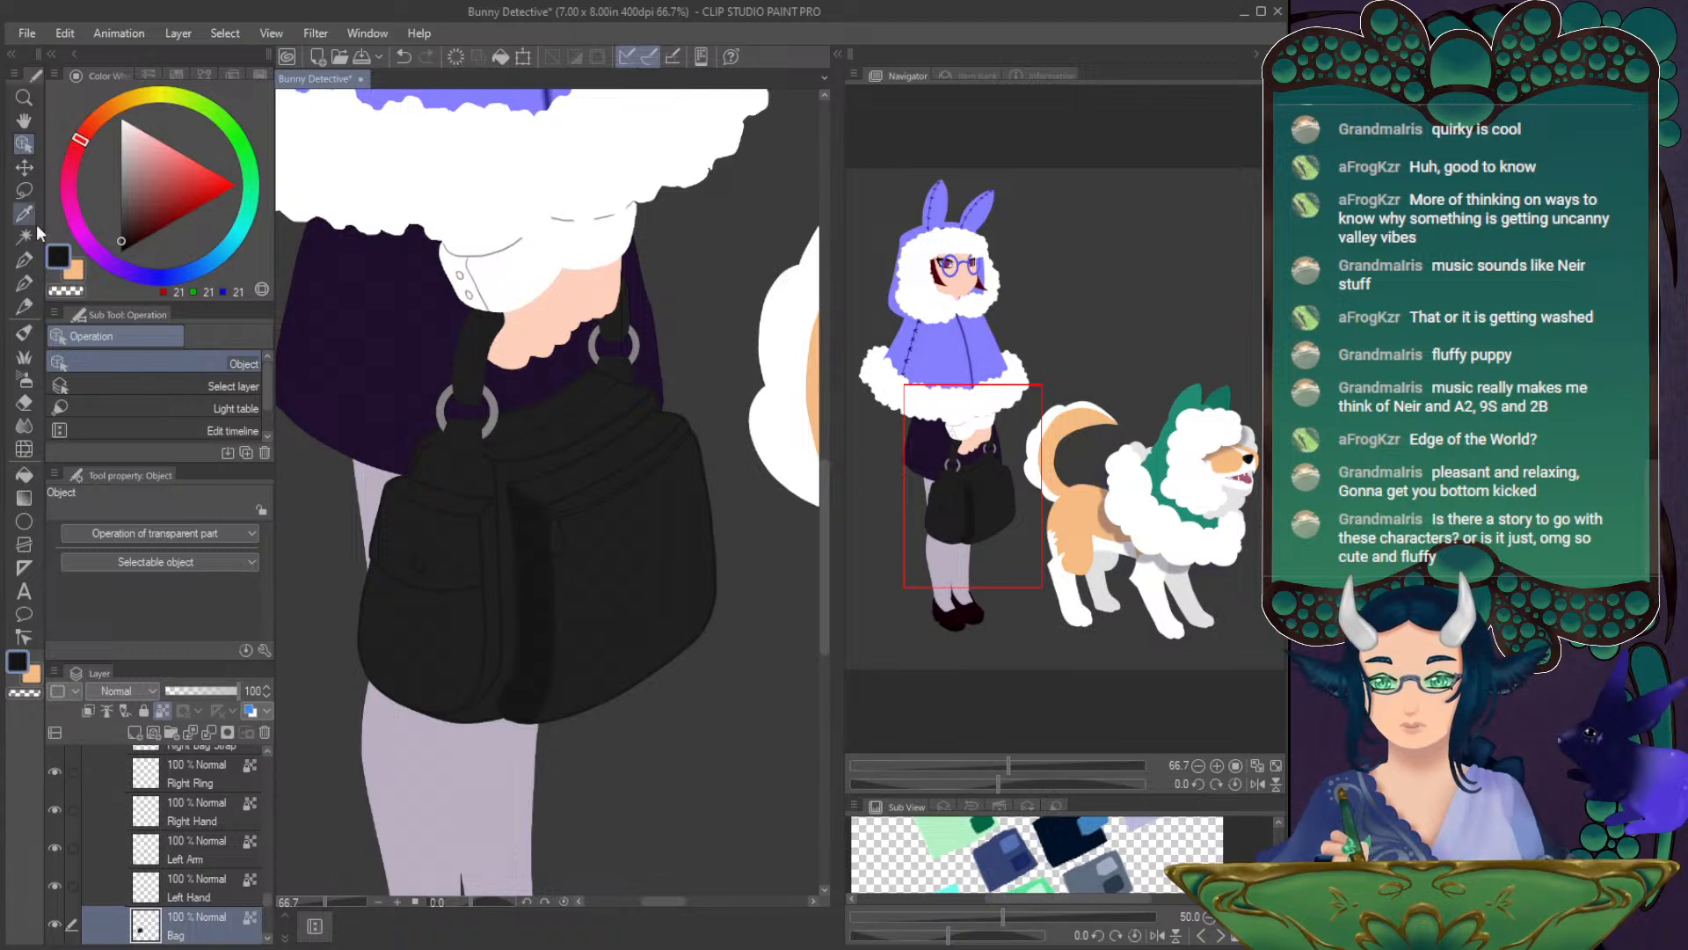
pyautogui.click(24, 260)
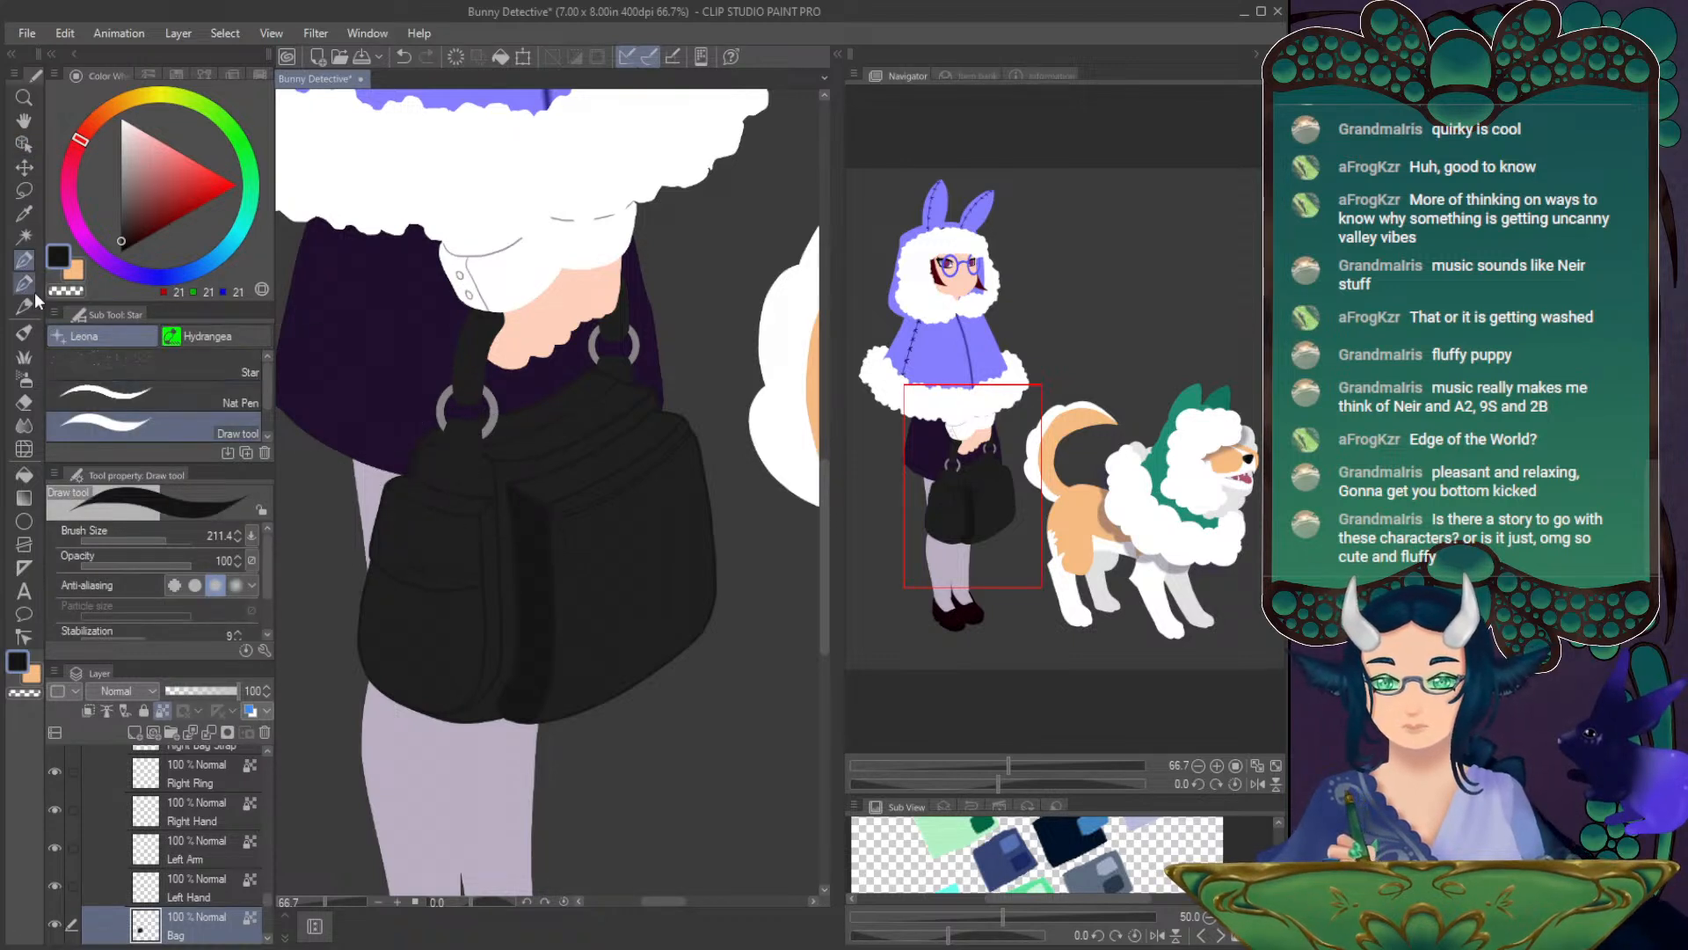
pyautogui.press('p')
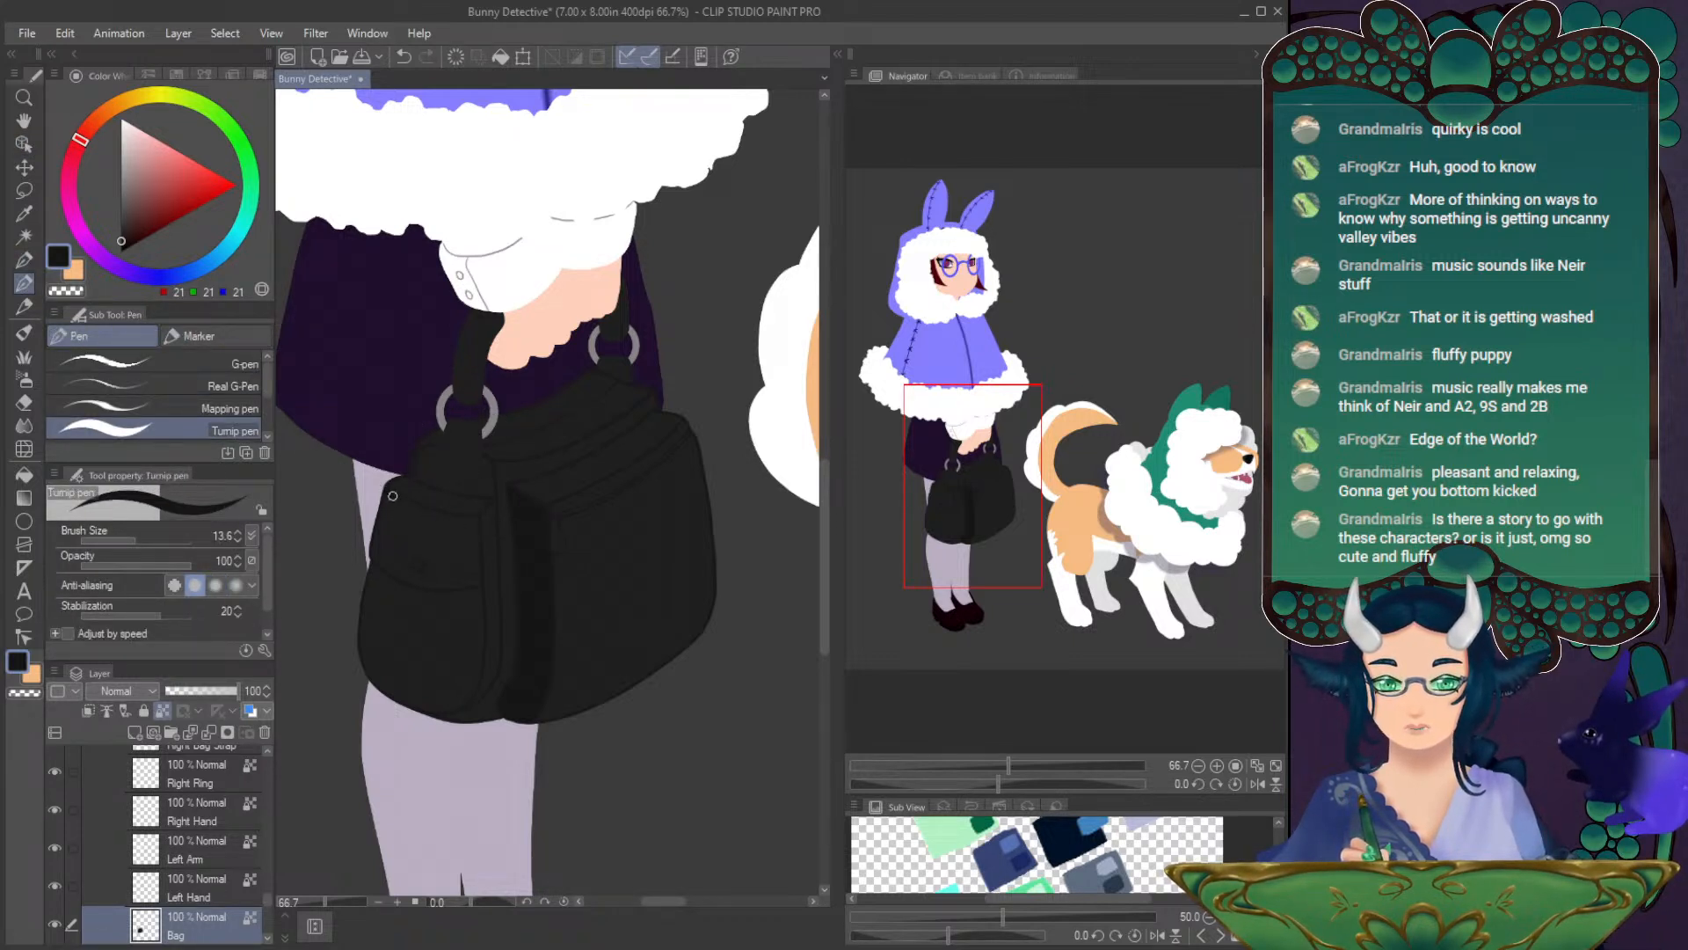
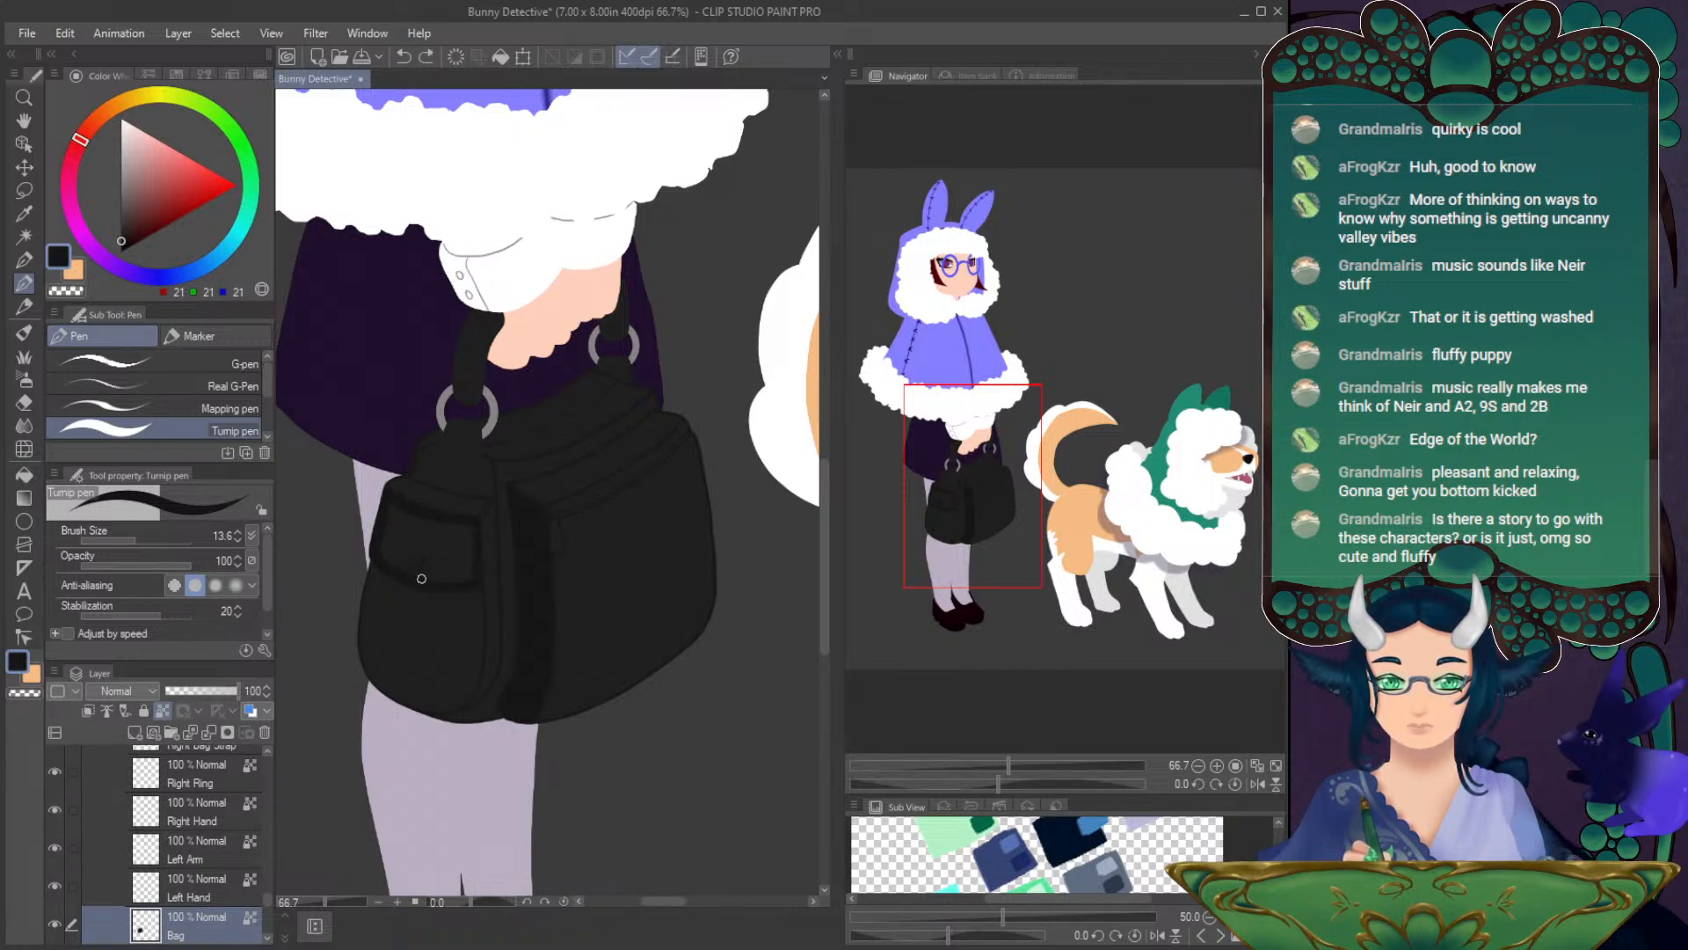
# - Cover the old button lines and fill the inside of the pocket flap with the same dark grey
pyautogui.moveTo(413, 552)
pyautogui.mouseDown()
pyautogui.moveTo(411, 571)
pyautogui.moveTo(430, 569)
pyautogui.mouseUp()
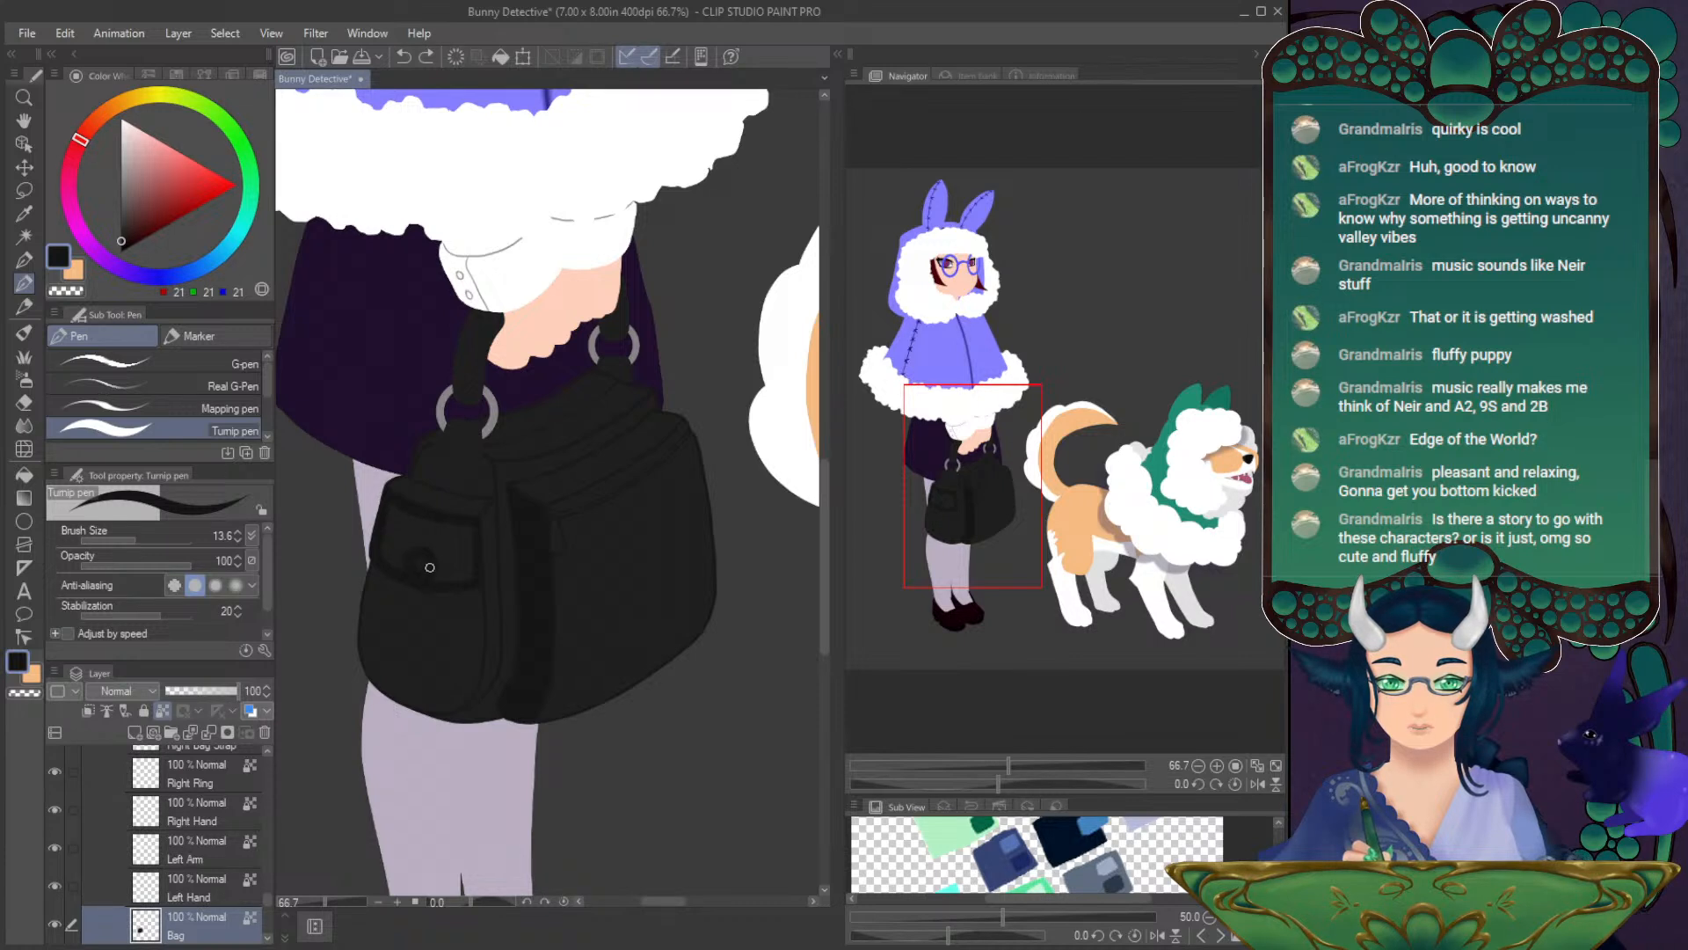
pyautogui.hotkey('ctrl', 'z')
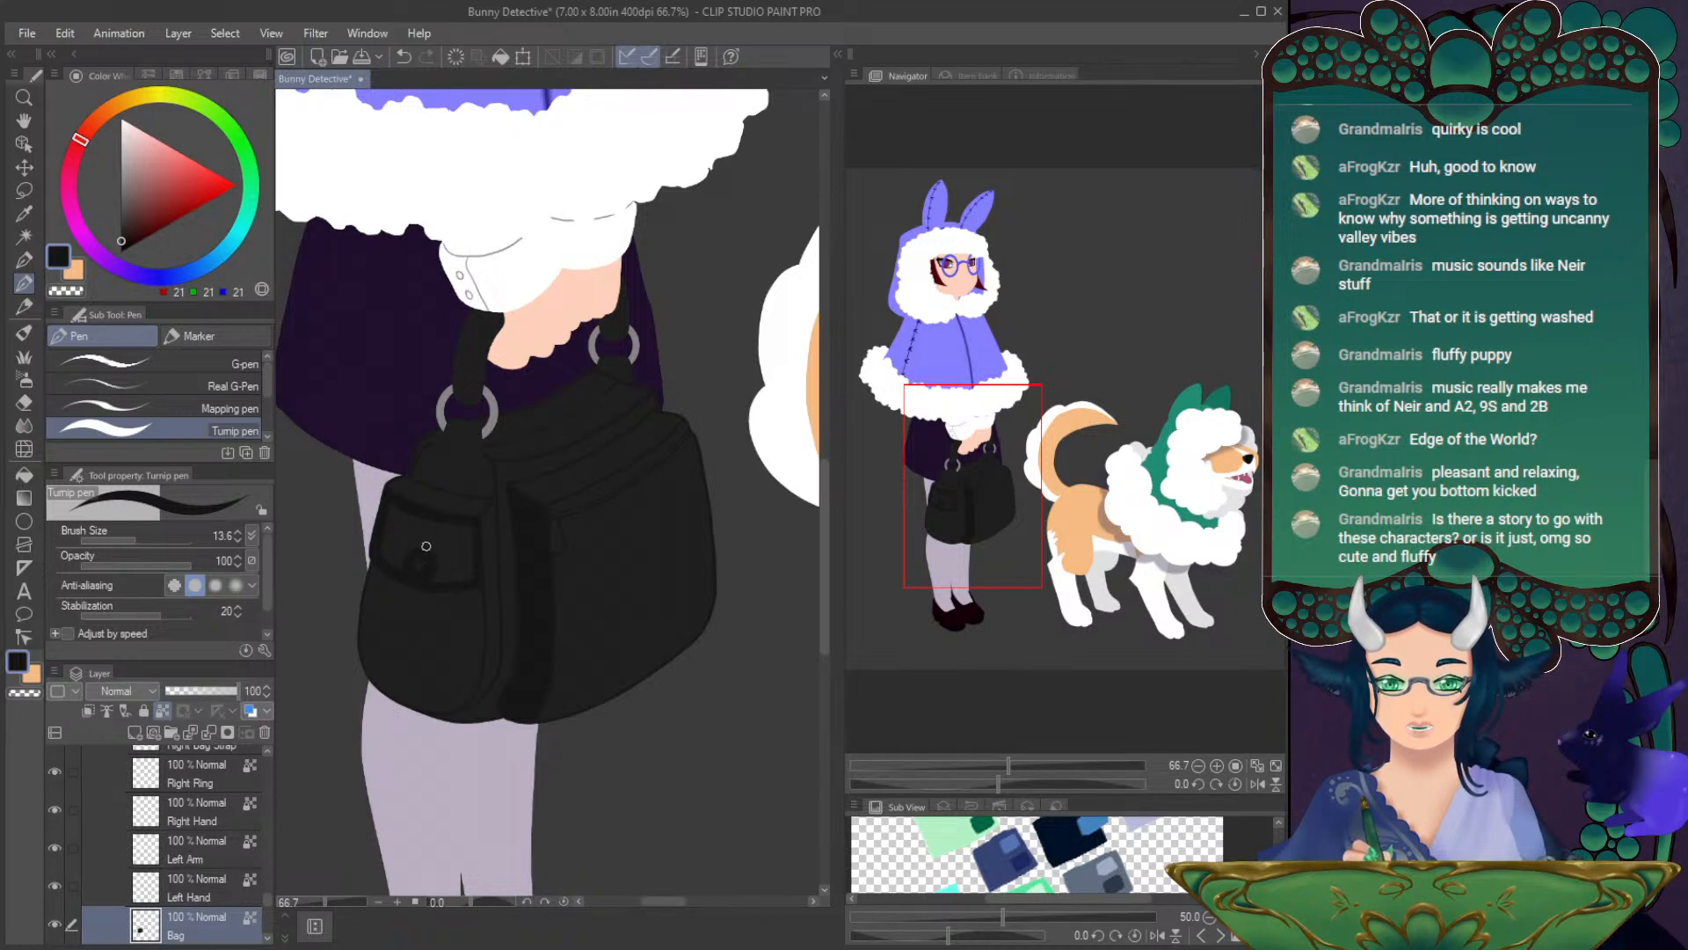
pyautogui.moveTo(419, 553); pyautogui.dragTo(431, 570)
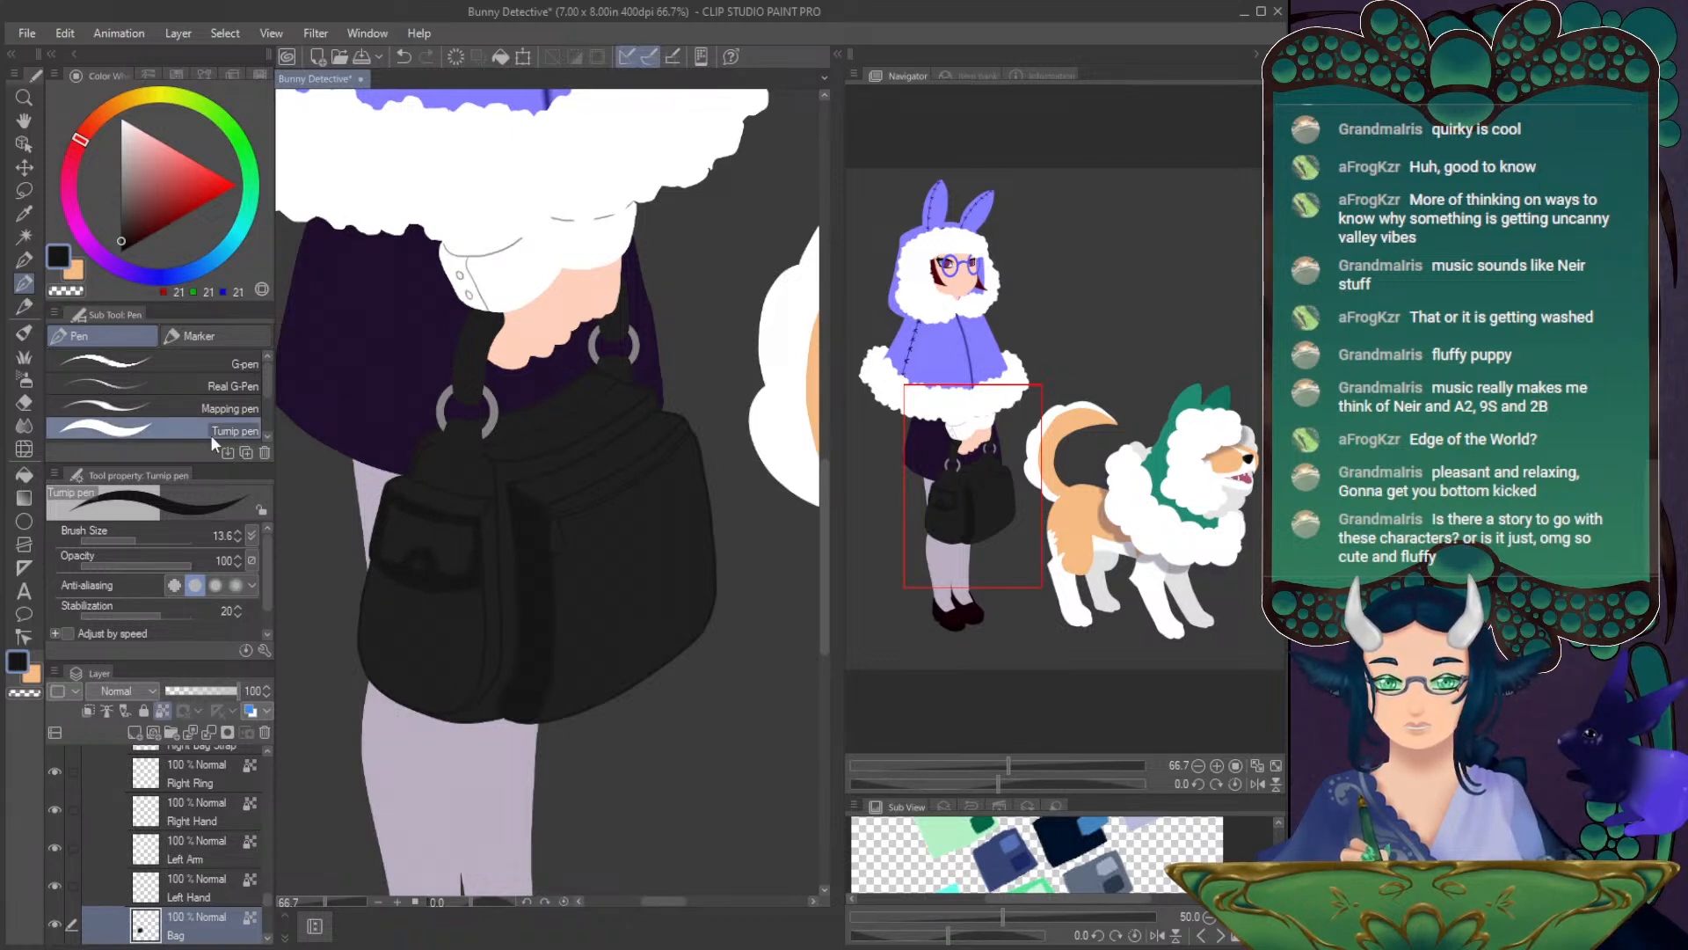
pyautogui.click(24, 474)
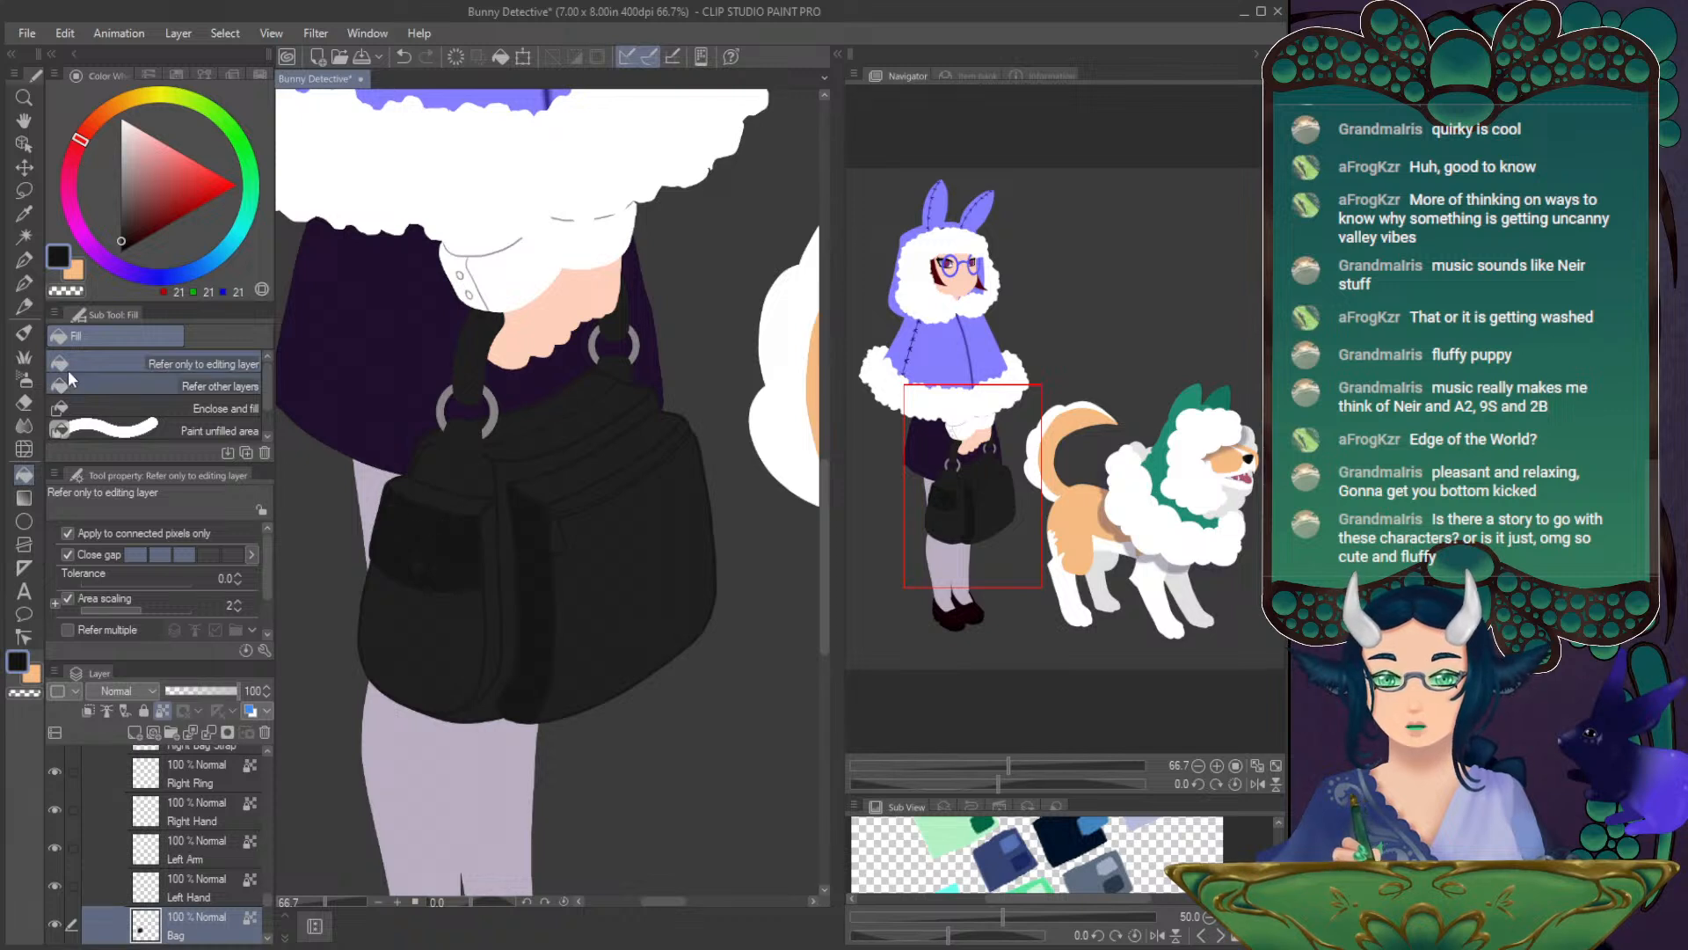
# - Add a round button to the pocket flap with the Turnip pen in medium grey, RGB 97, 97, 97
pyautogui.click(76, 273)
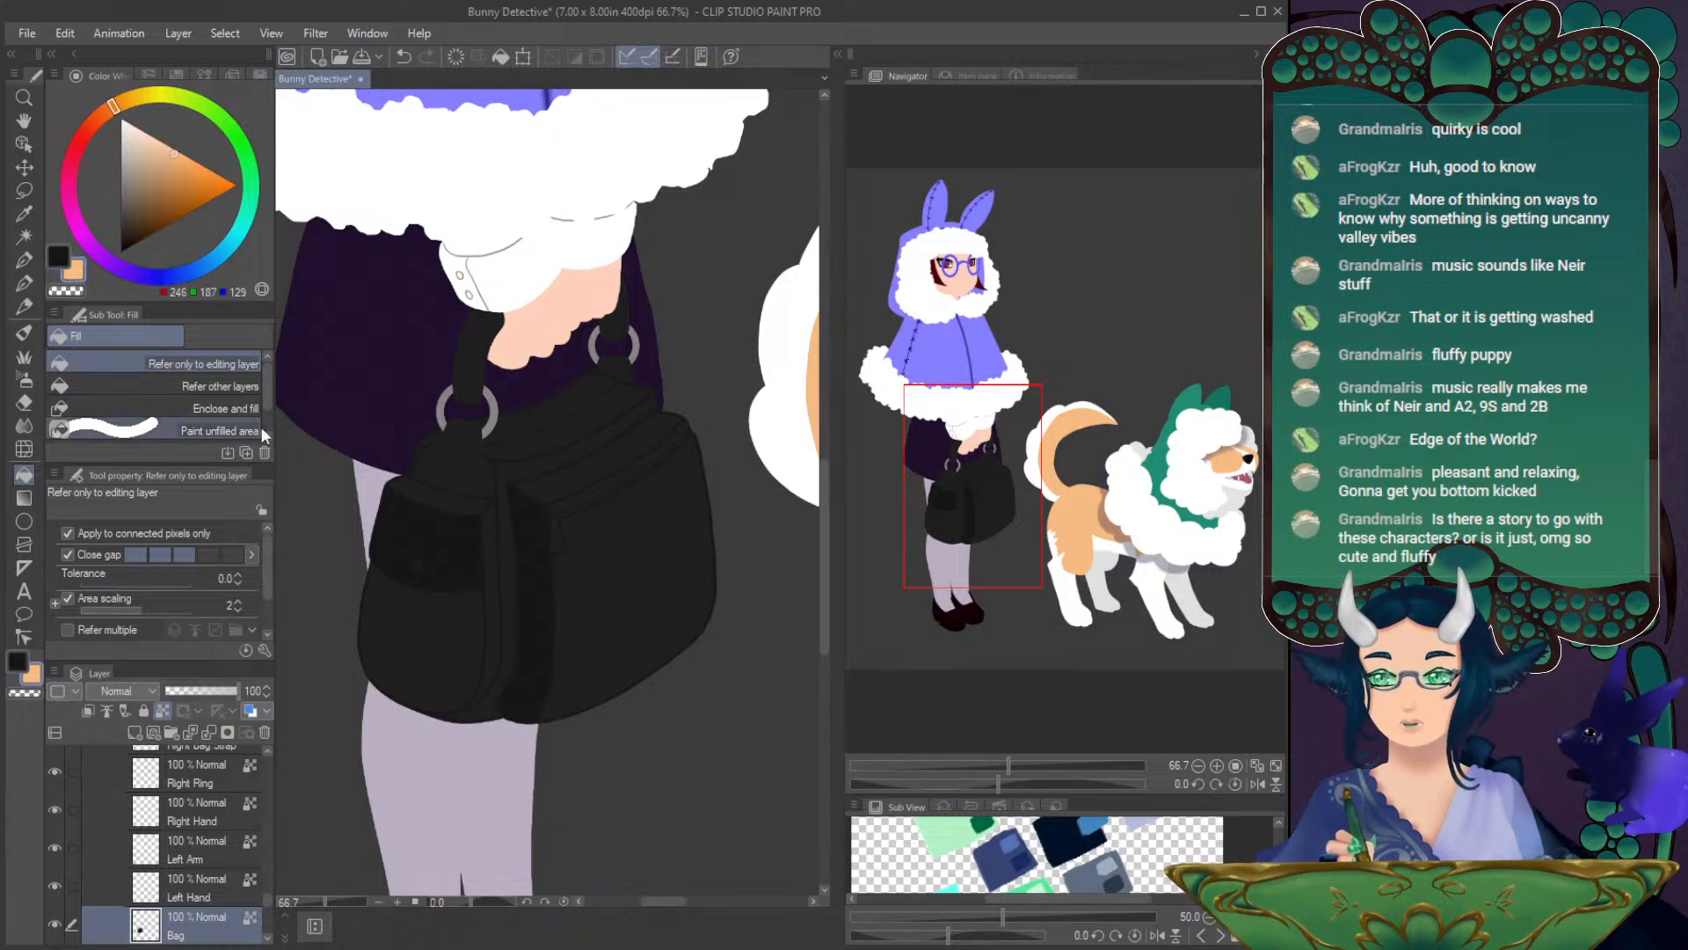
pyautogui.moveTo(132, 212); pyautogui.dragTo(122, 180)
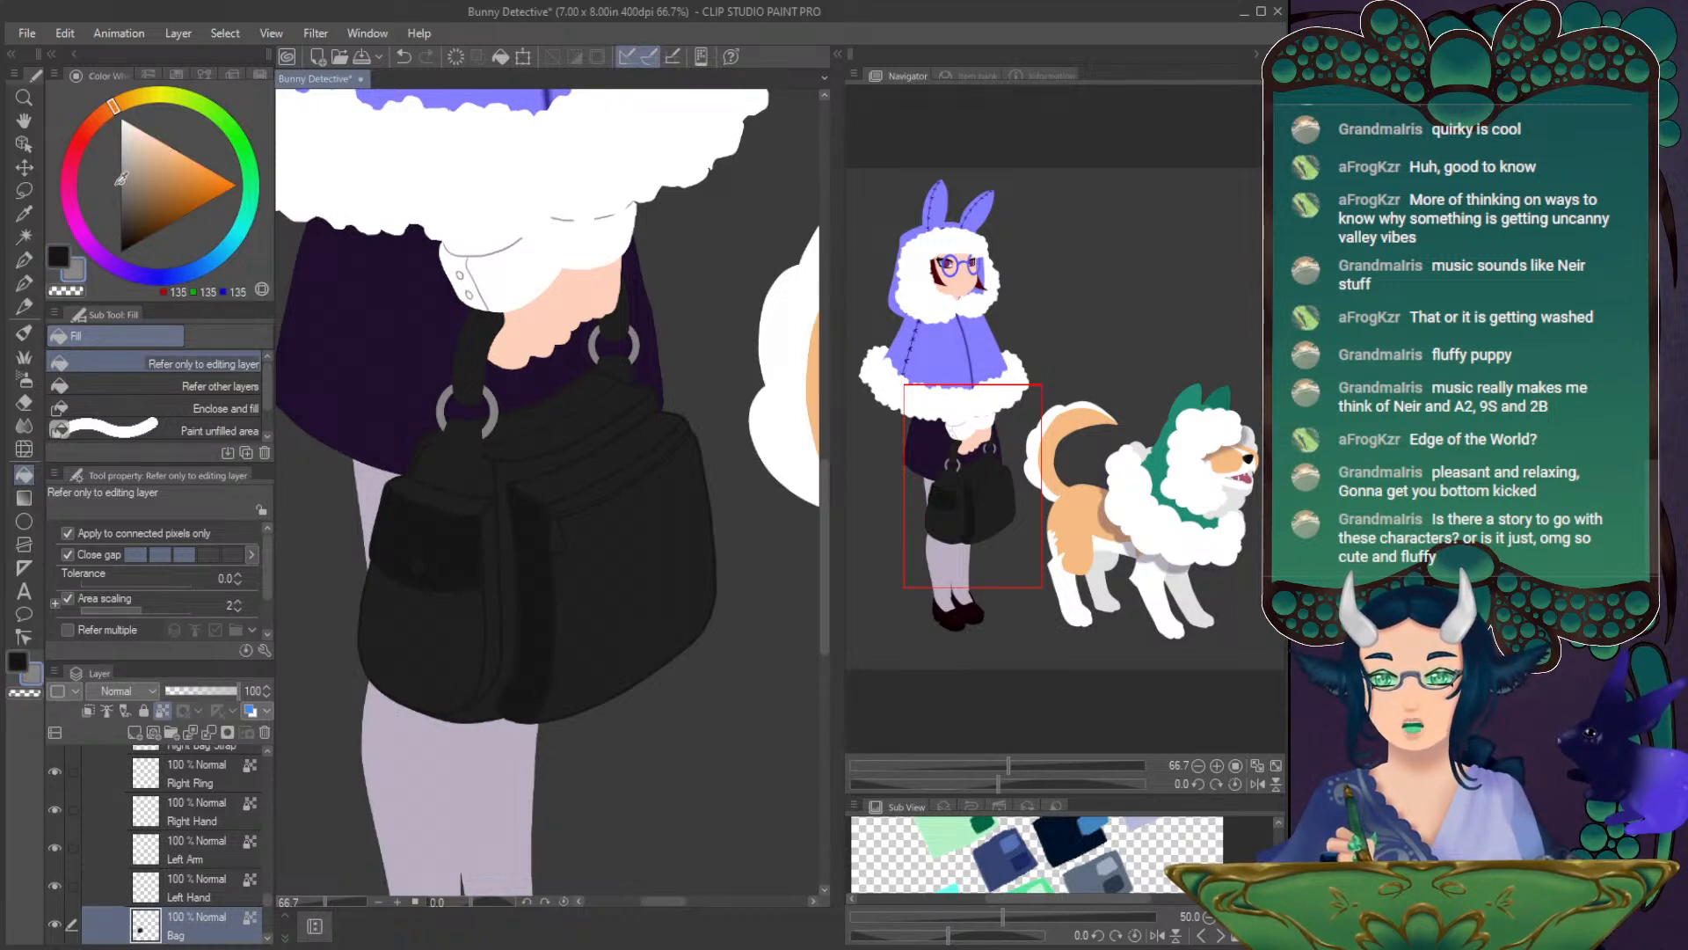
pyautogui.click(25, 282)
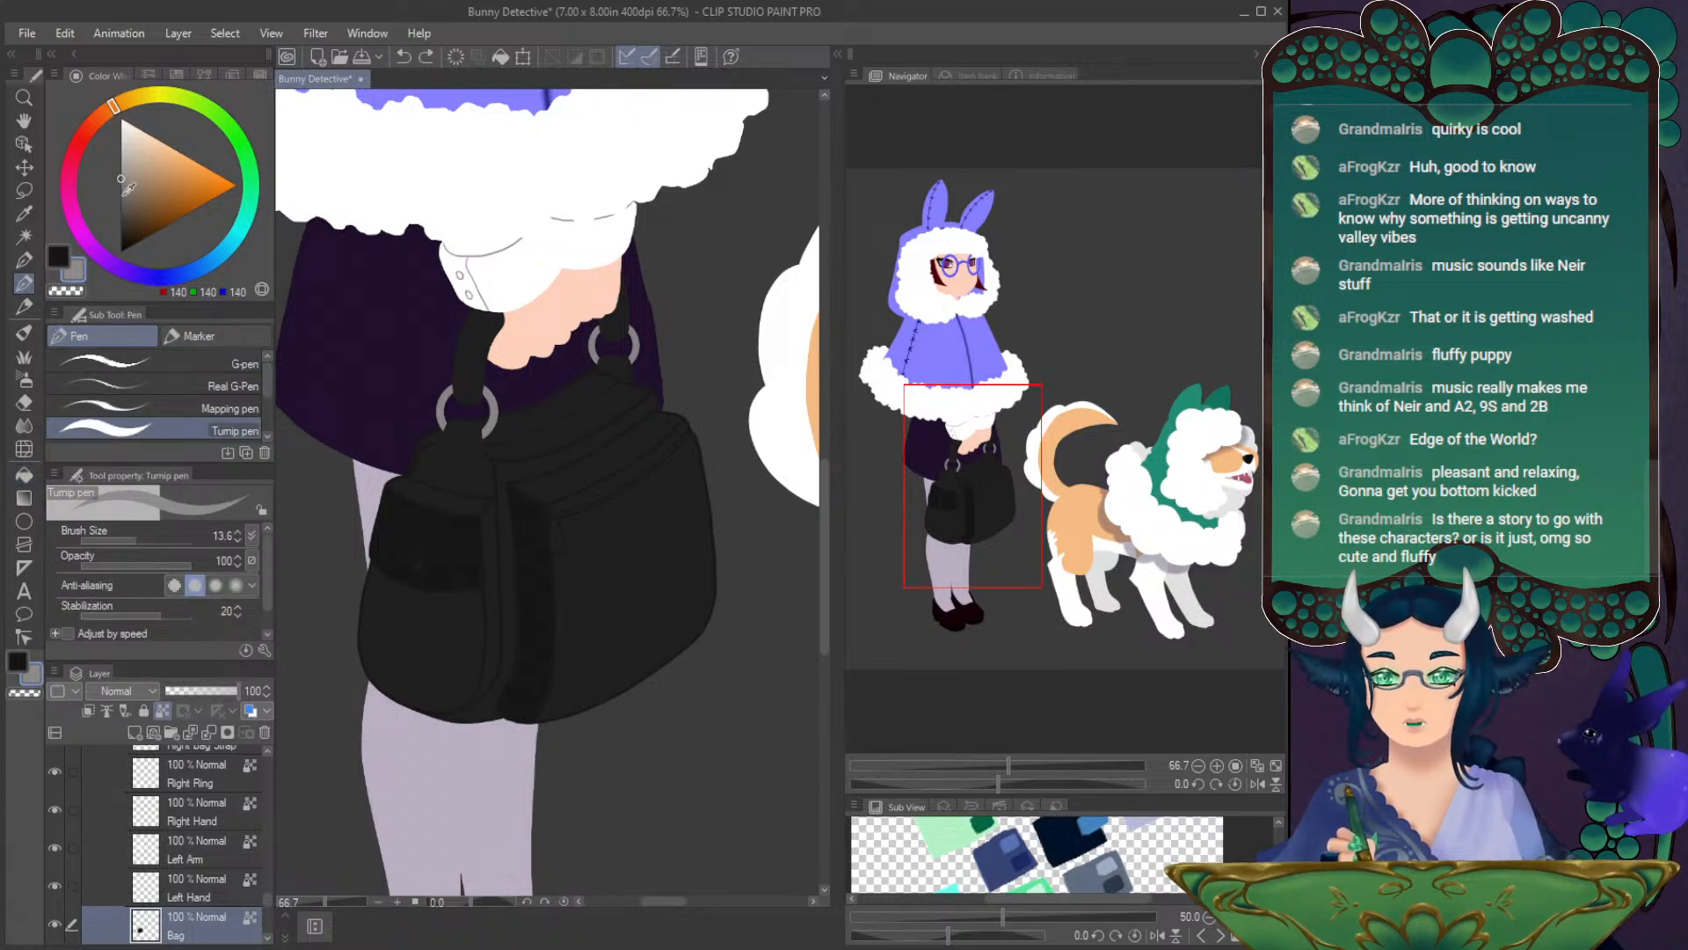
pyautogui.moveTo(120, 194); pyautogui.dragTo(123, 199)
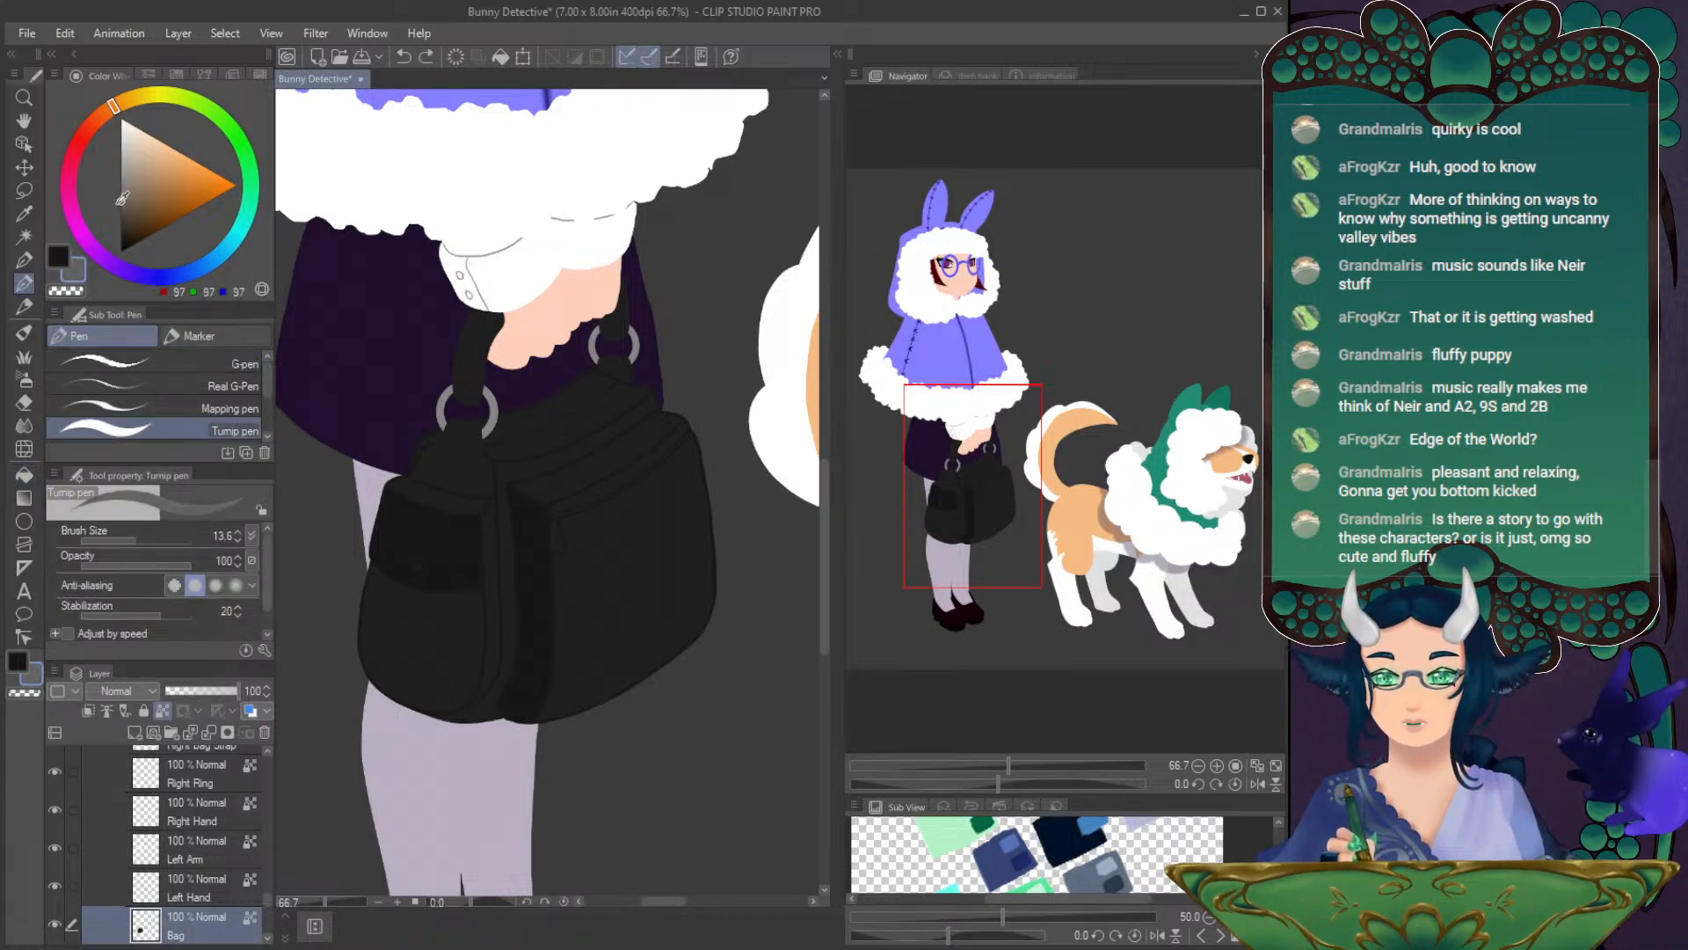
pyautogui.click(417, 563)
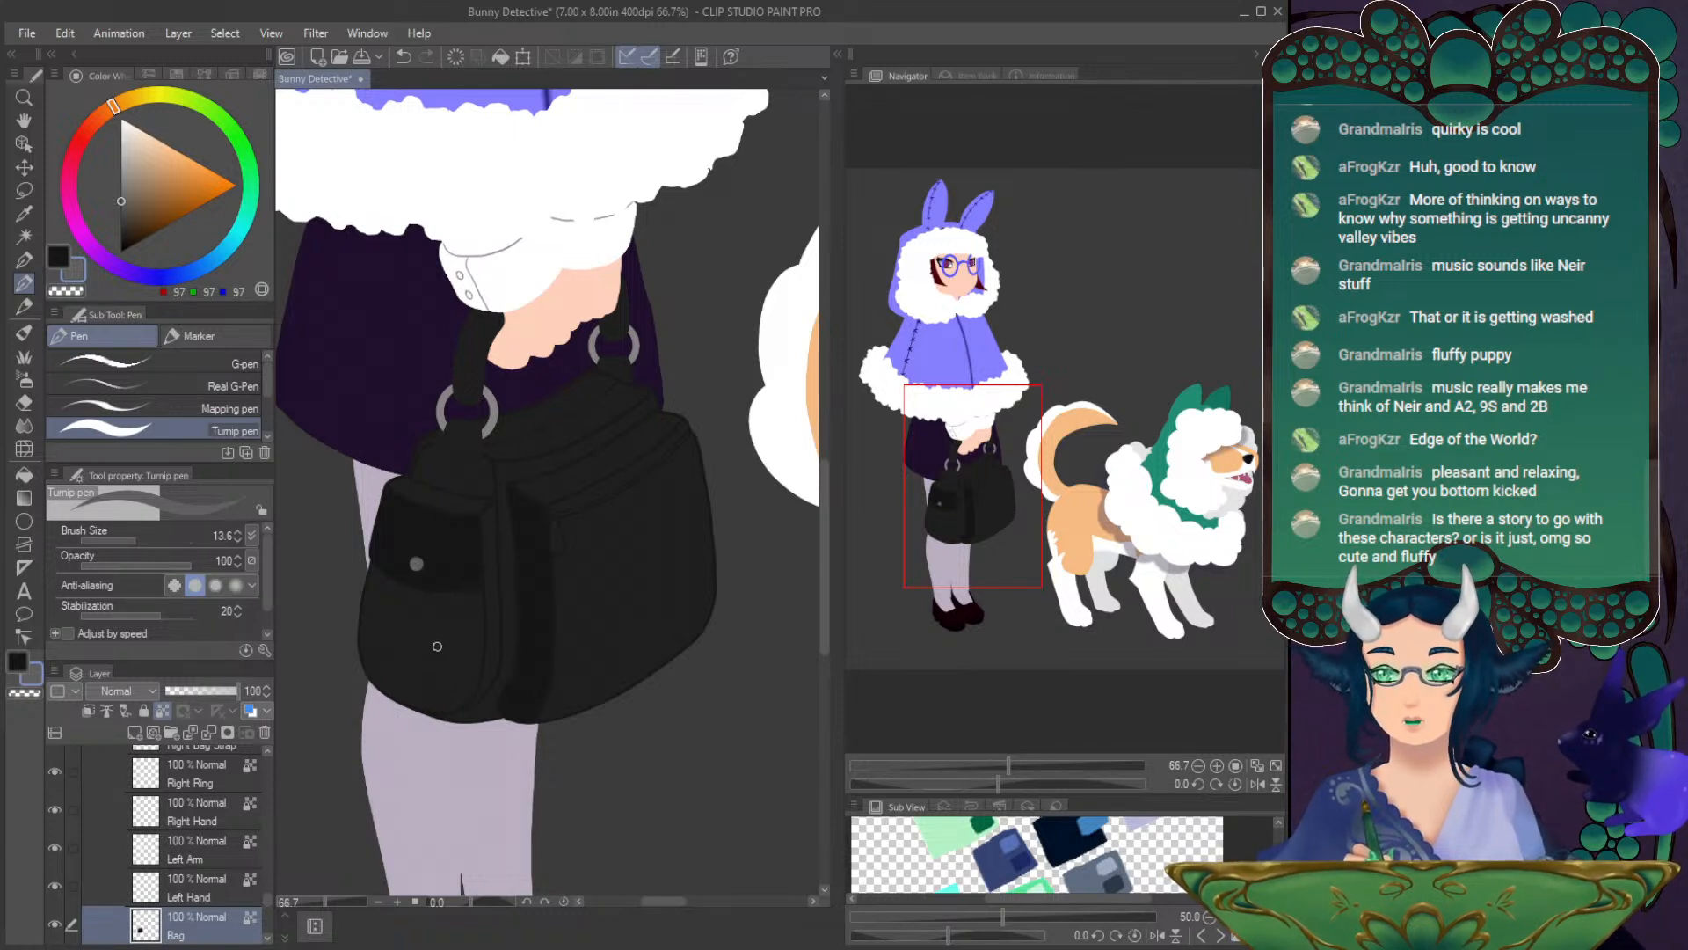
# - Sample the flap's dark grey, outline the pocket's lower part and fill it with that shade
pyautogui.keyDown('alt'); pyautogui.click(397, 538); pyautogui.keyUp('alt')
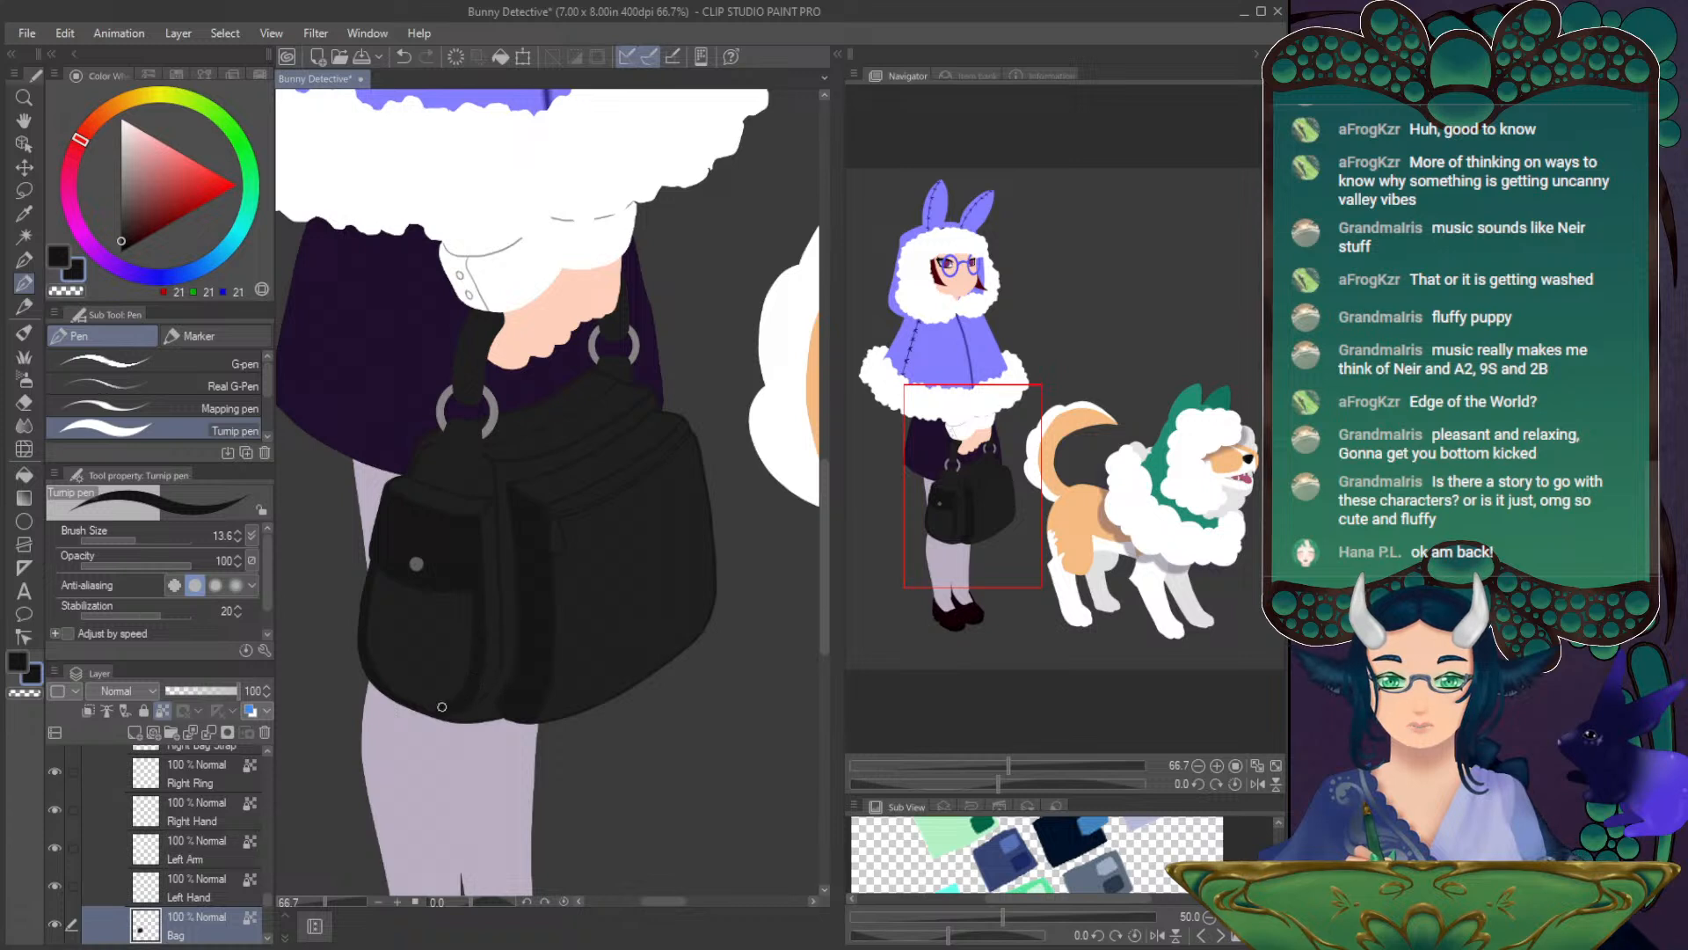
pyautogui.click(29, 475)
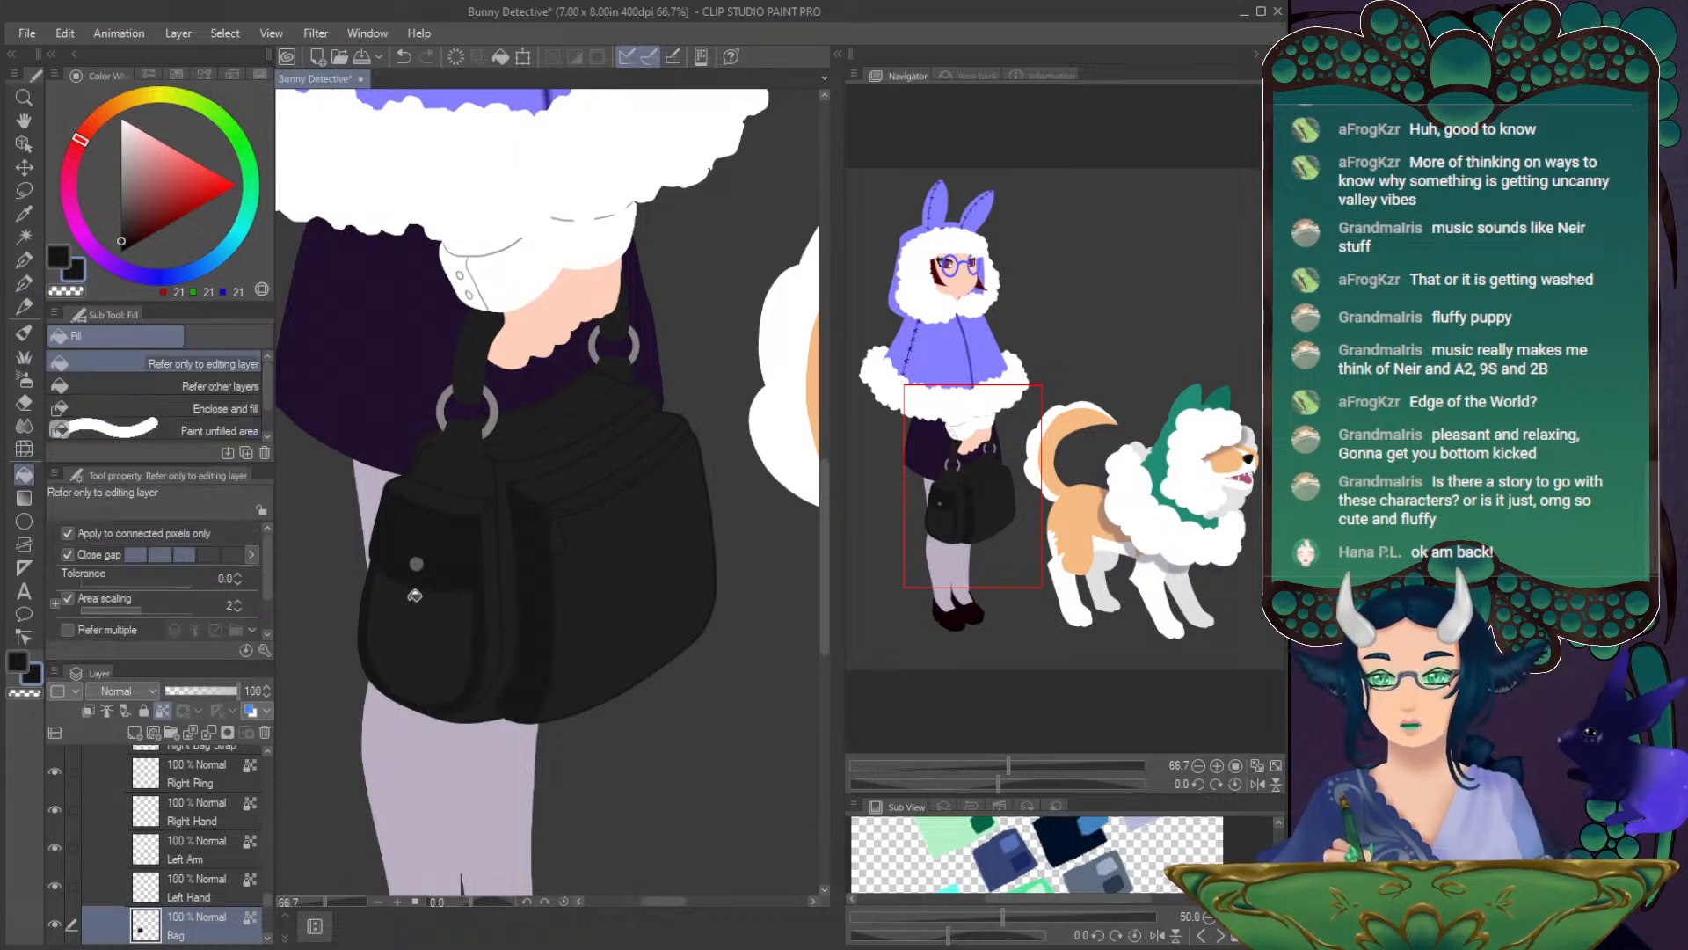
# - Draw the seam line along the pocket flap's lower edge with the Turnip pen in near-black, RGB 14, 14, 14, rotating the canvas as needed
pyautogui.click(121, 245)
pyautogui.click(24, 283)
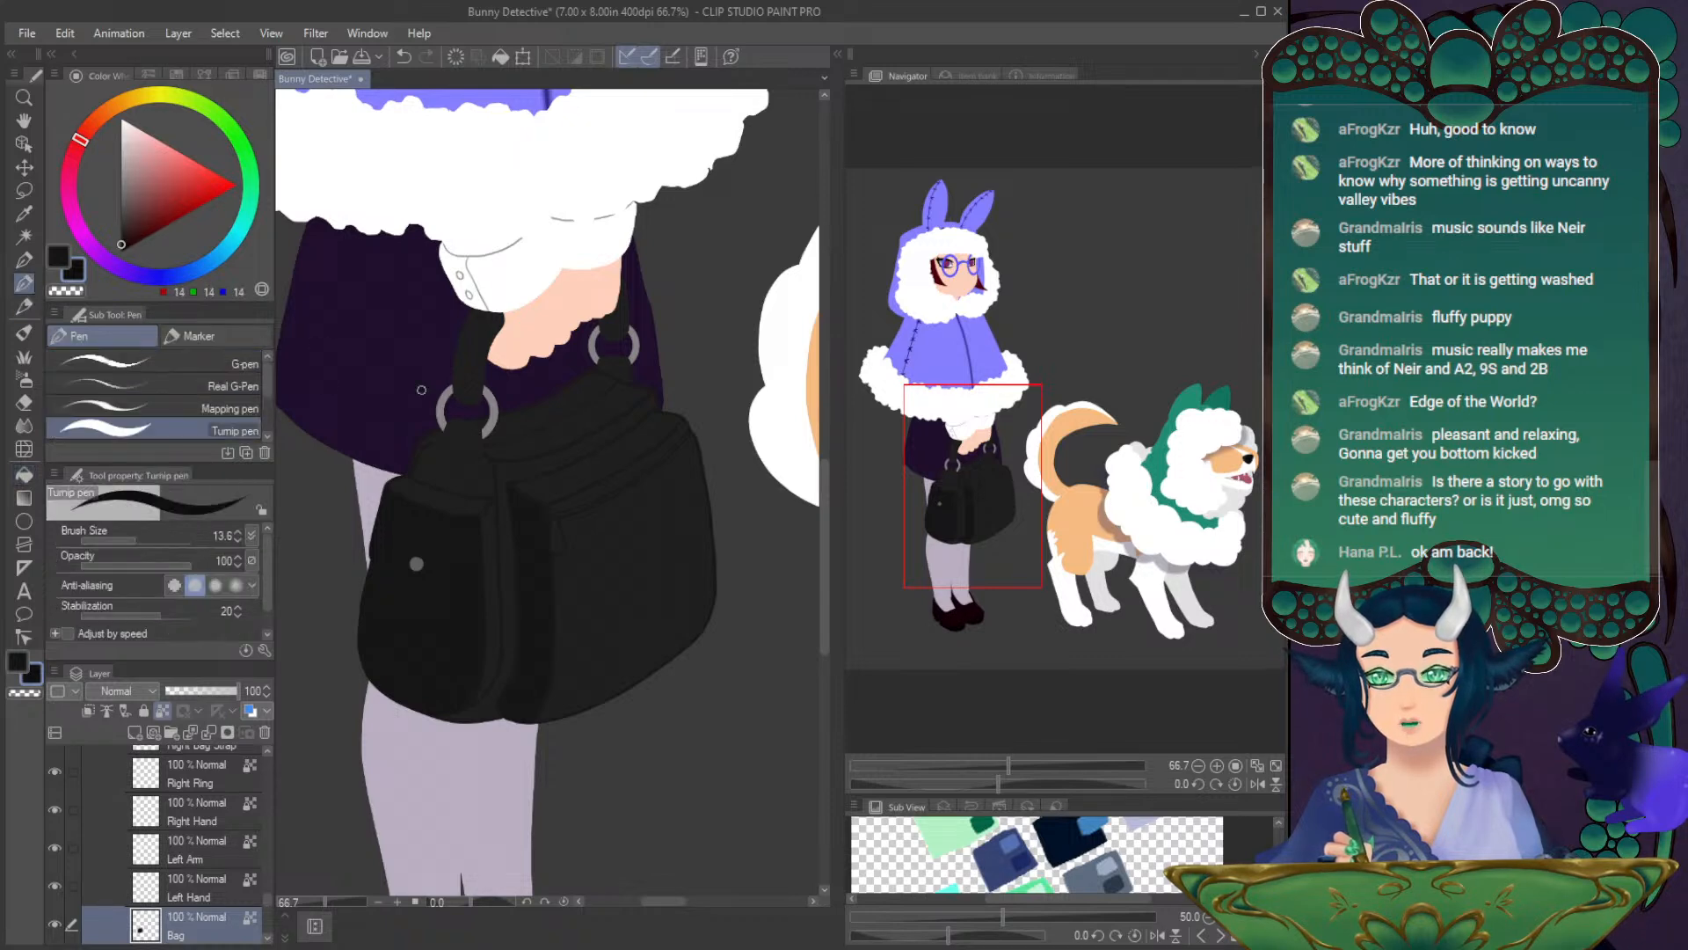
pyautogui.moveTo(997, 781); pyautogui.dragTo(1025, 781)
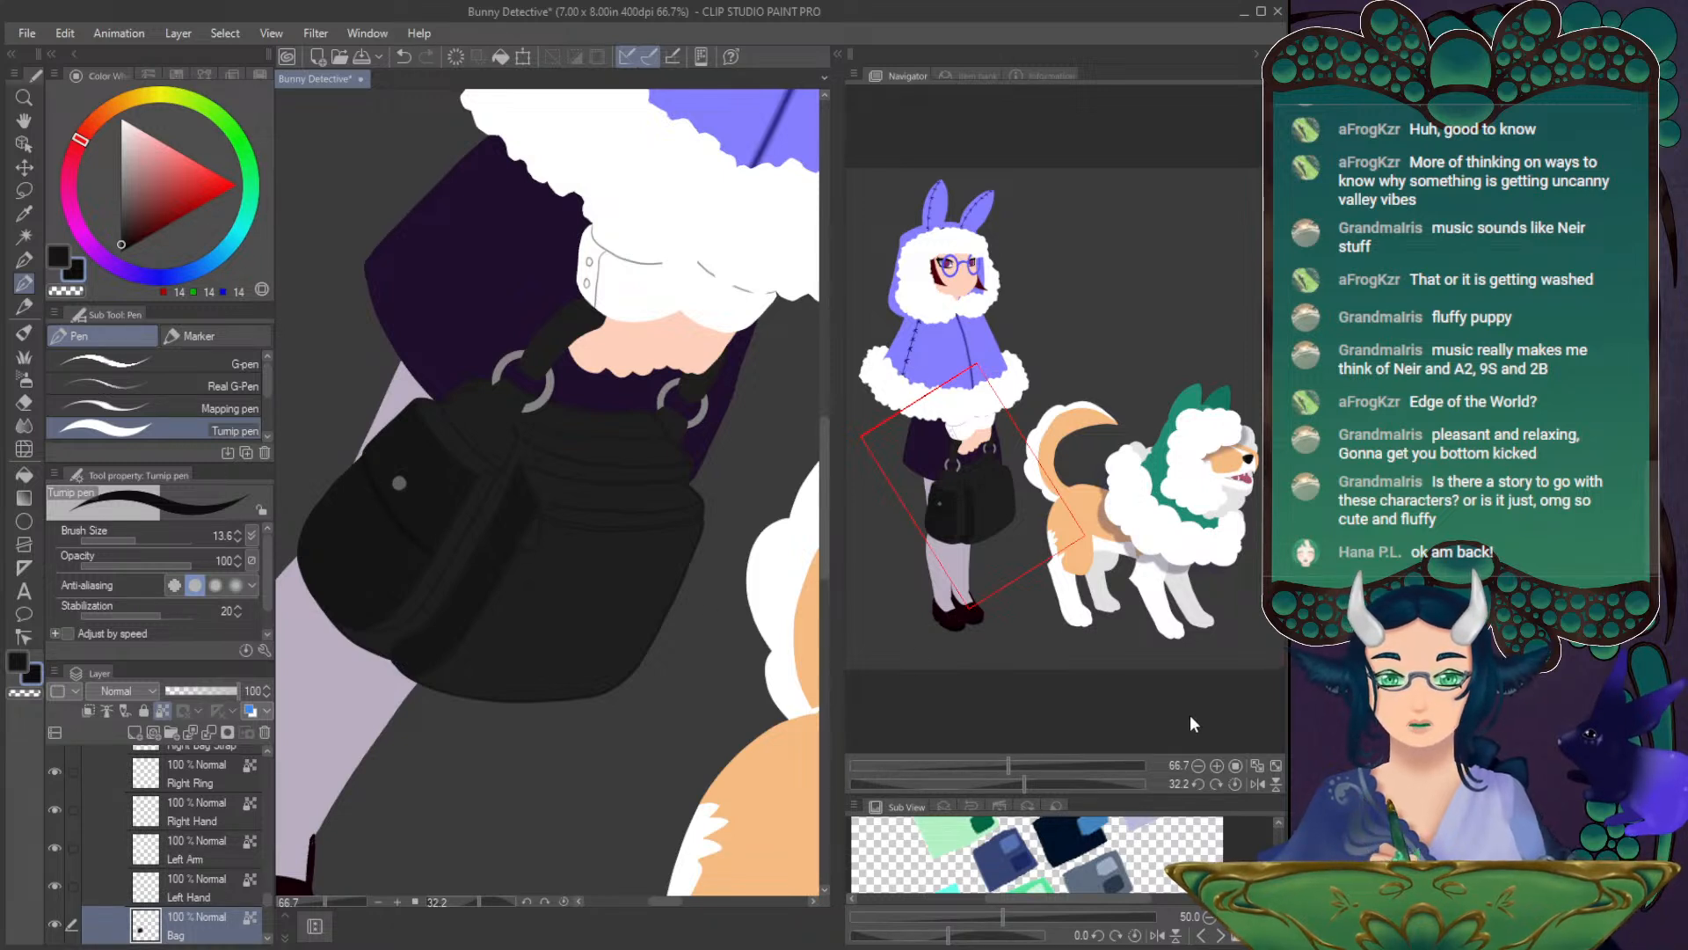
pyautogui.click(1239, 783)
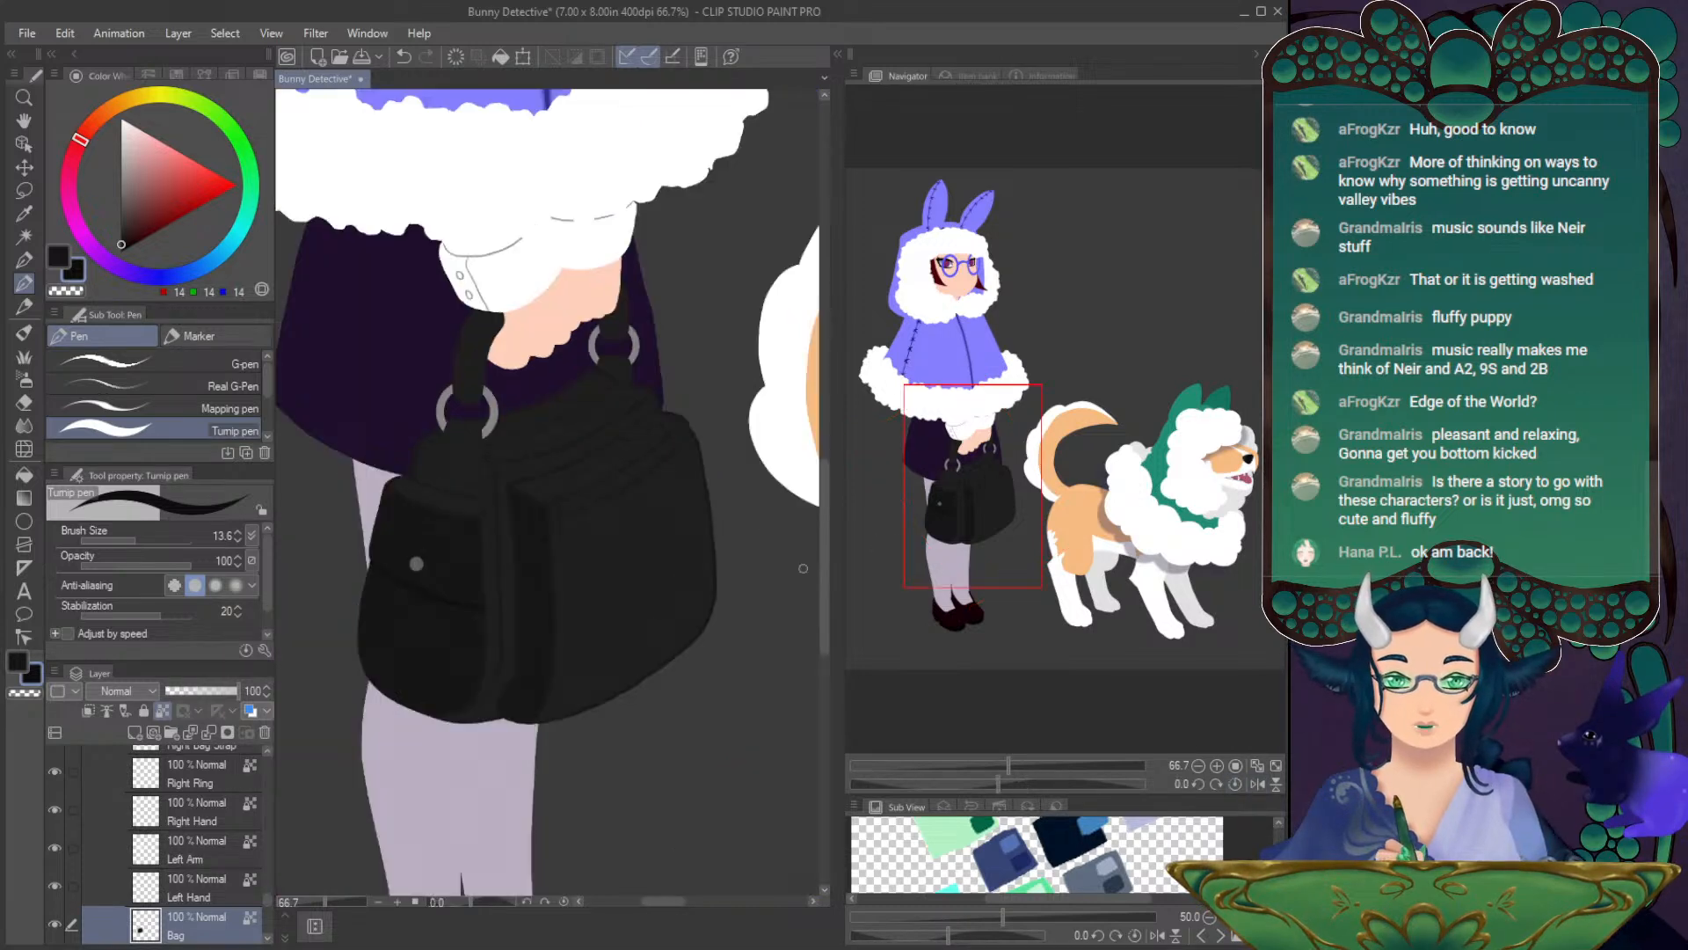
pyautogui.click(996, 783)
pyautogui.moveTo(996, 783); pyautogui.dragTo(1043, 783)
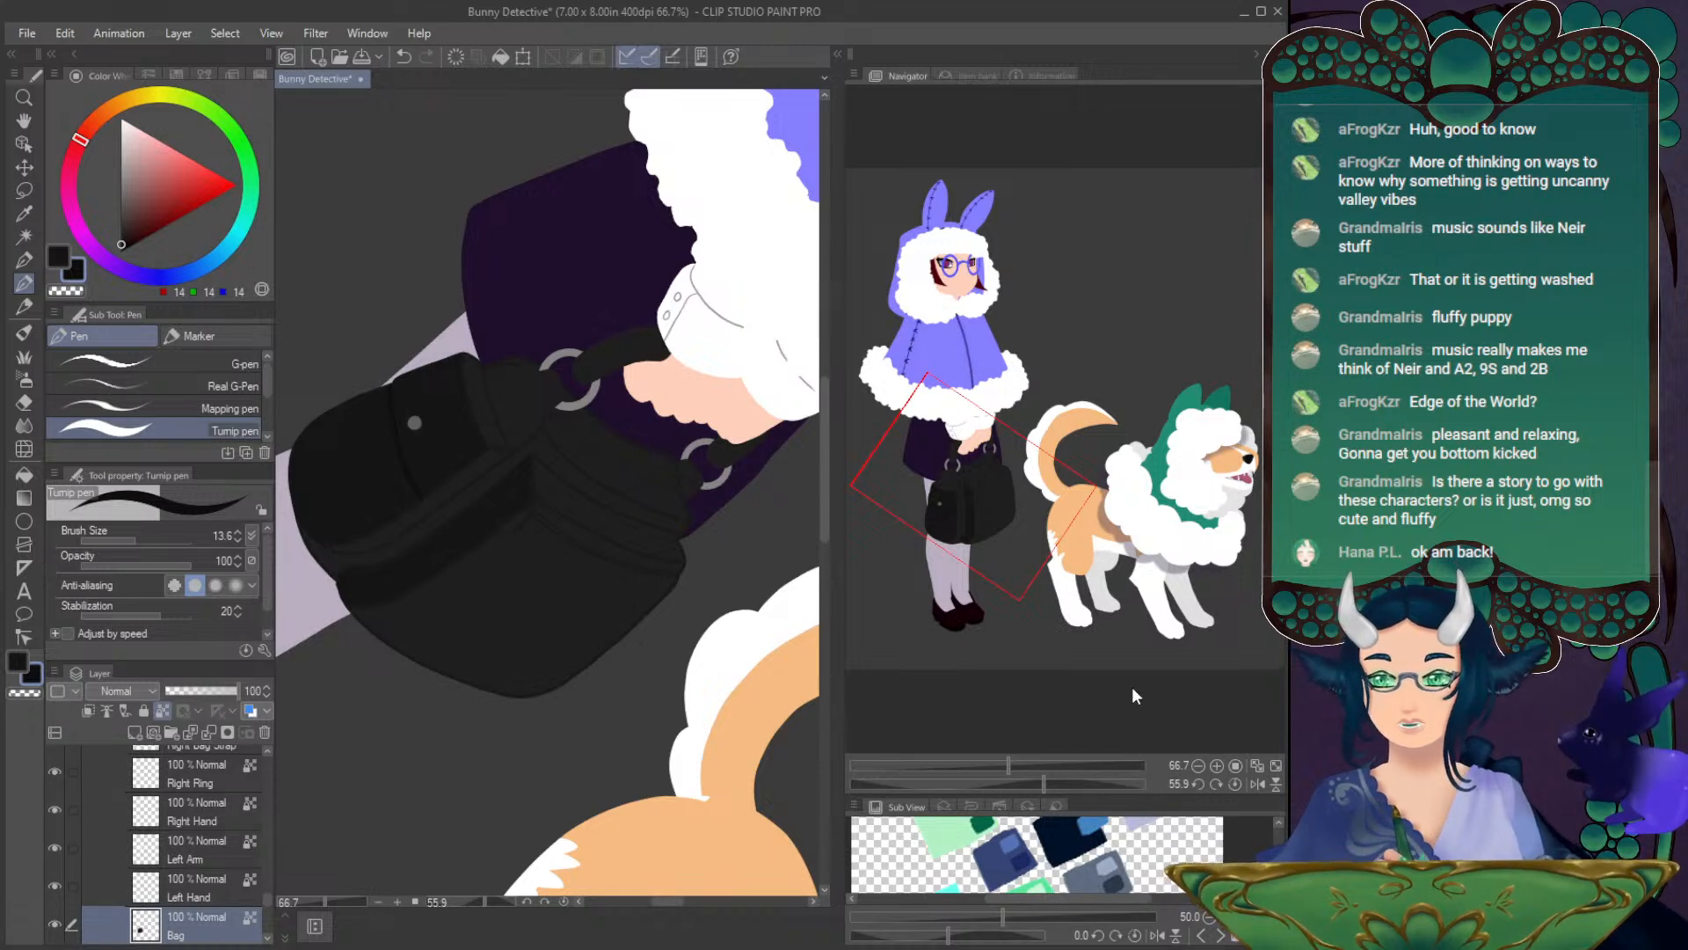
pyautogui.click(1235, 783)
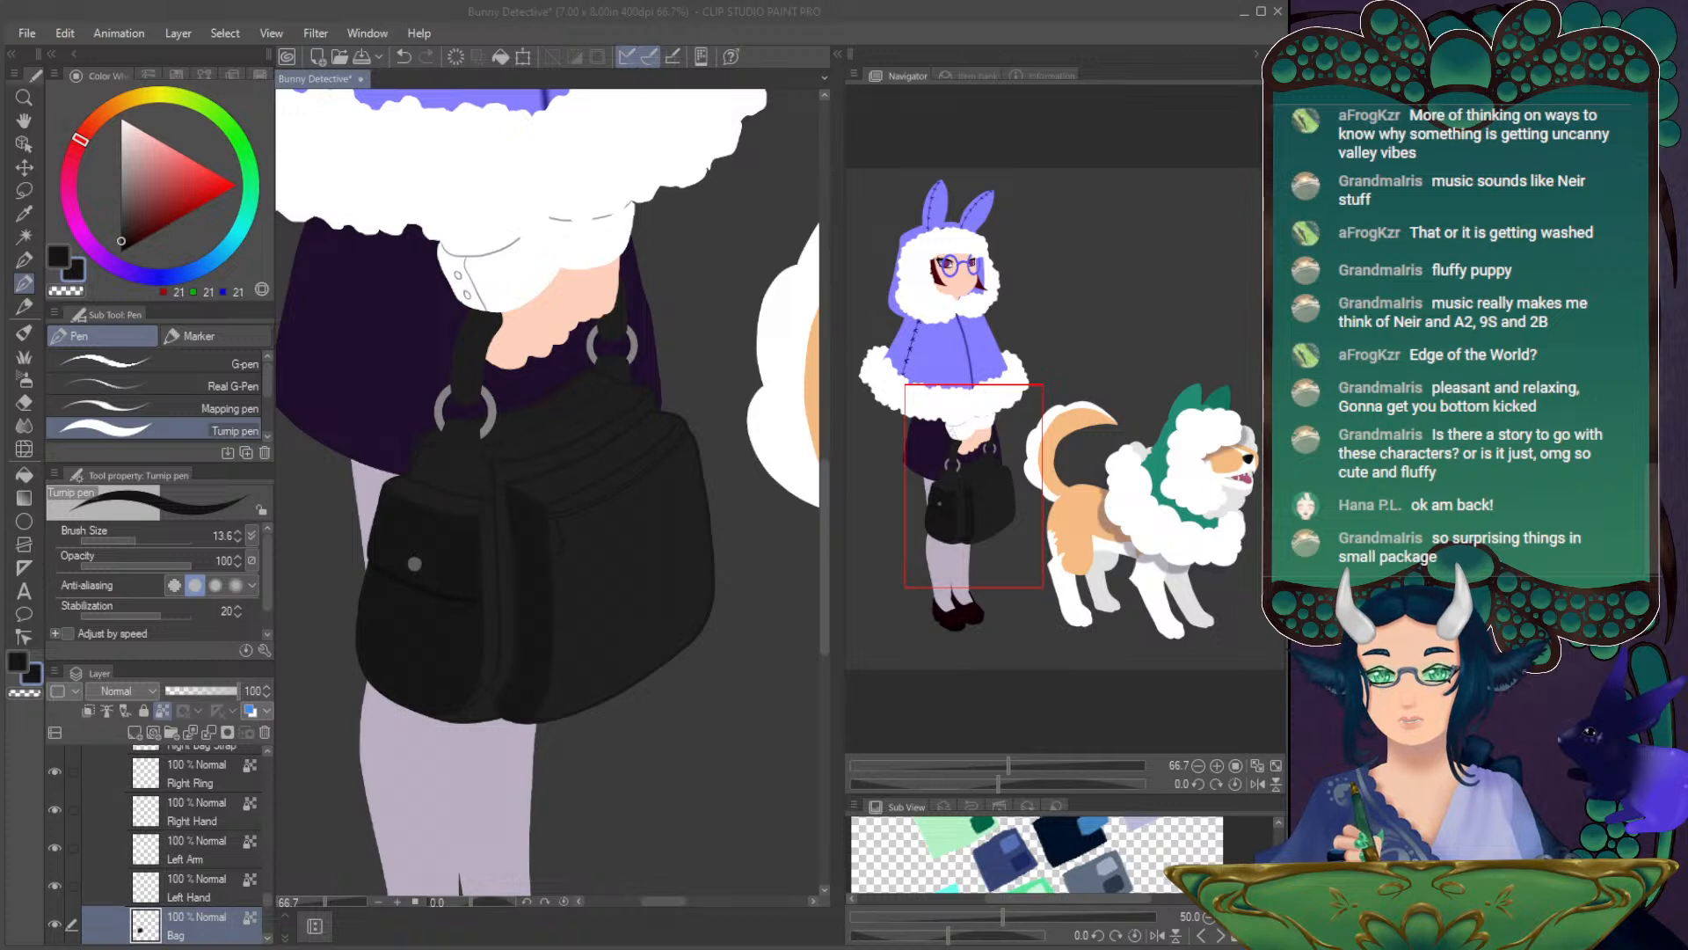
pyautogui.moveTo(989, 427); pyautogui.dragTo(989, 411)
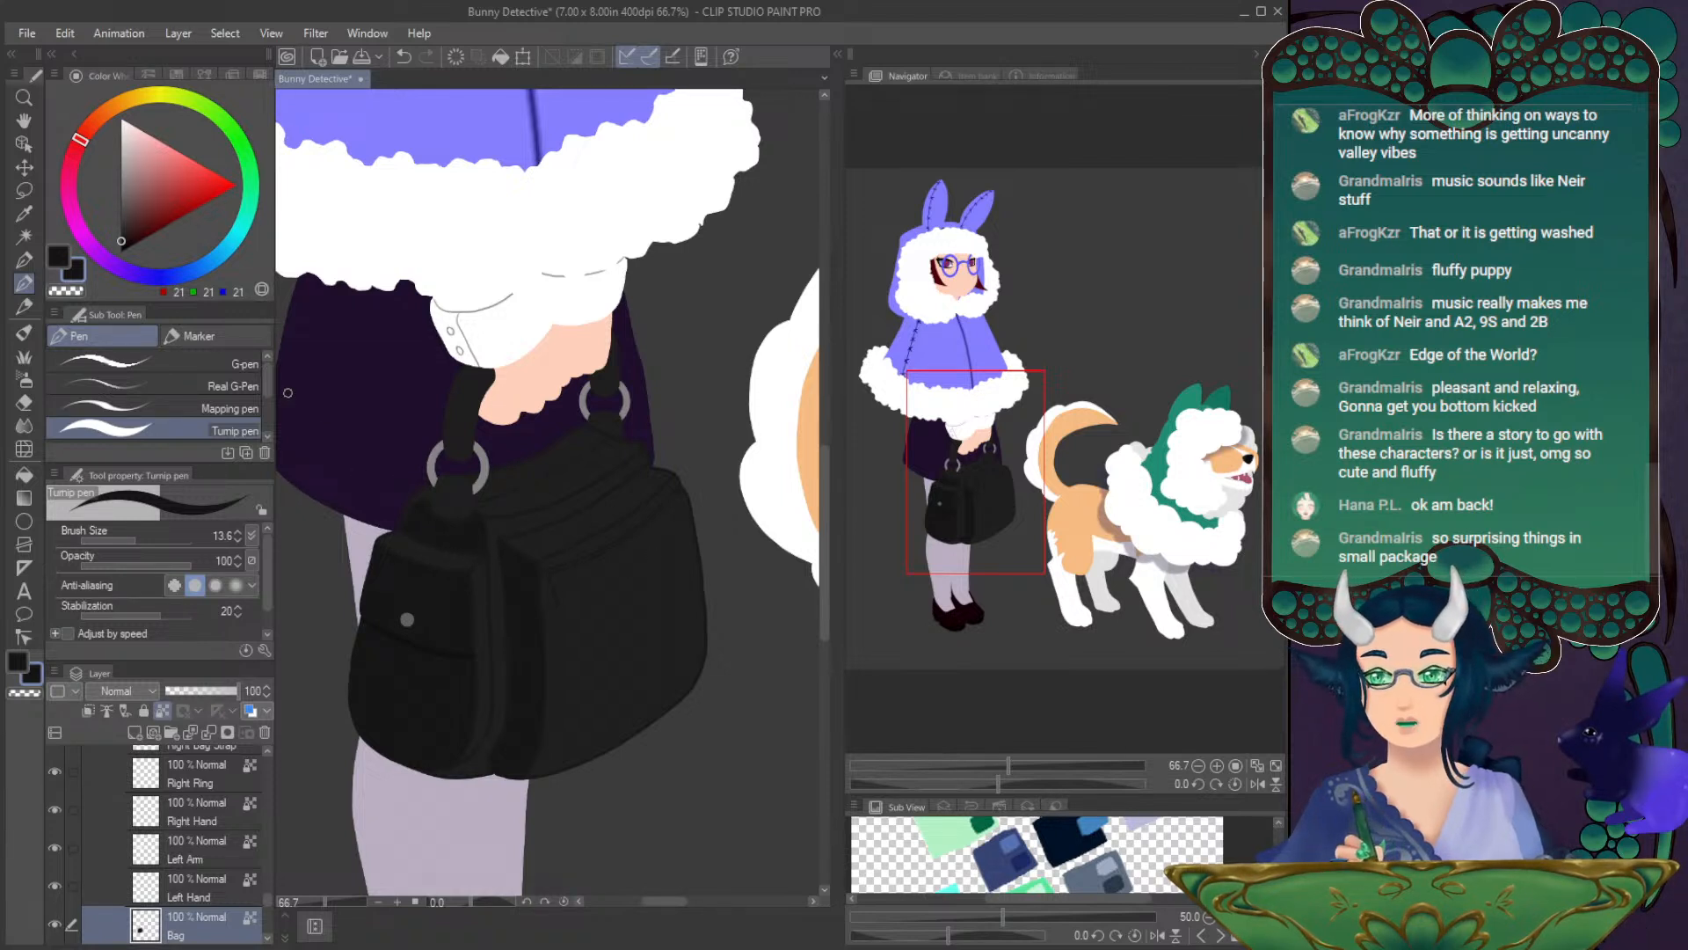
# - Paint a thin highlight along the pocket's side edge in dark grey, RGB 46, 46, 46, and sample the pocket's RGB 21, 21, 21 shade for touch-ups
pyautogui.press('x')
pyautogui.click(123, 235)
pyautogui.moveTo(123, 230); pyautogui.dragTo(121, 228)
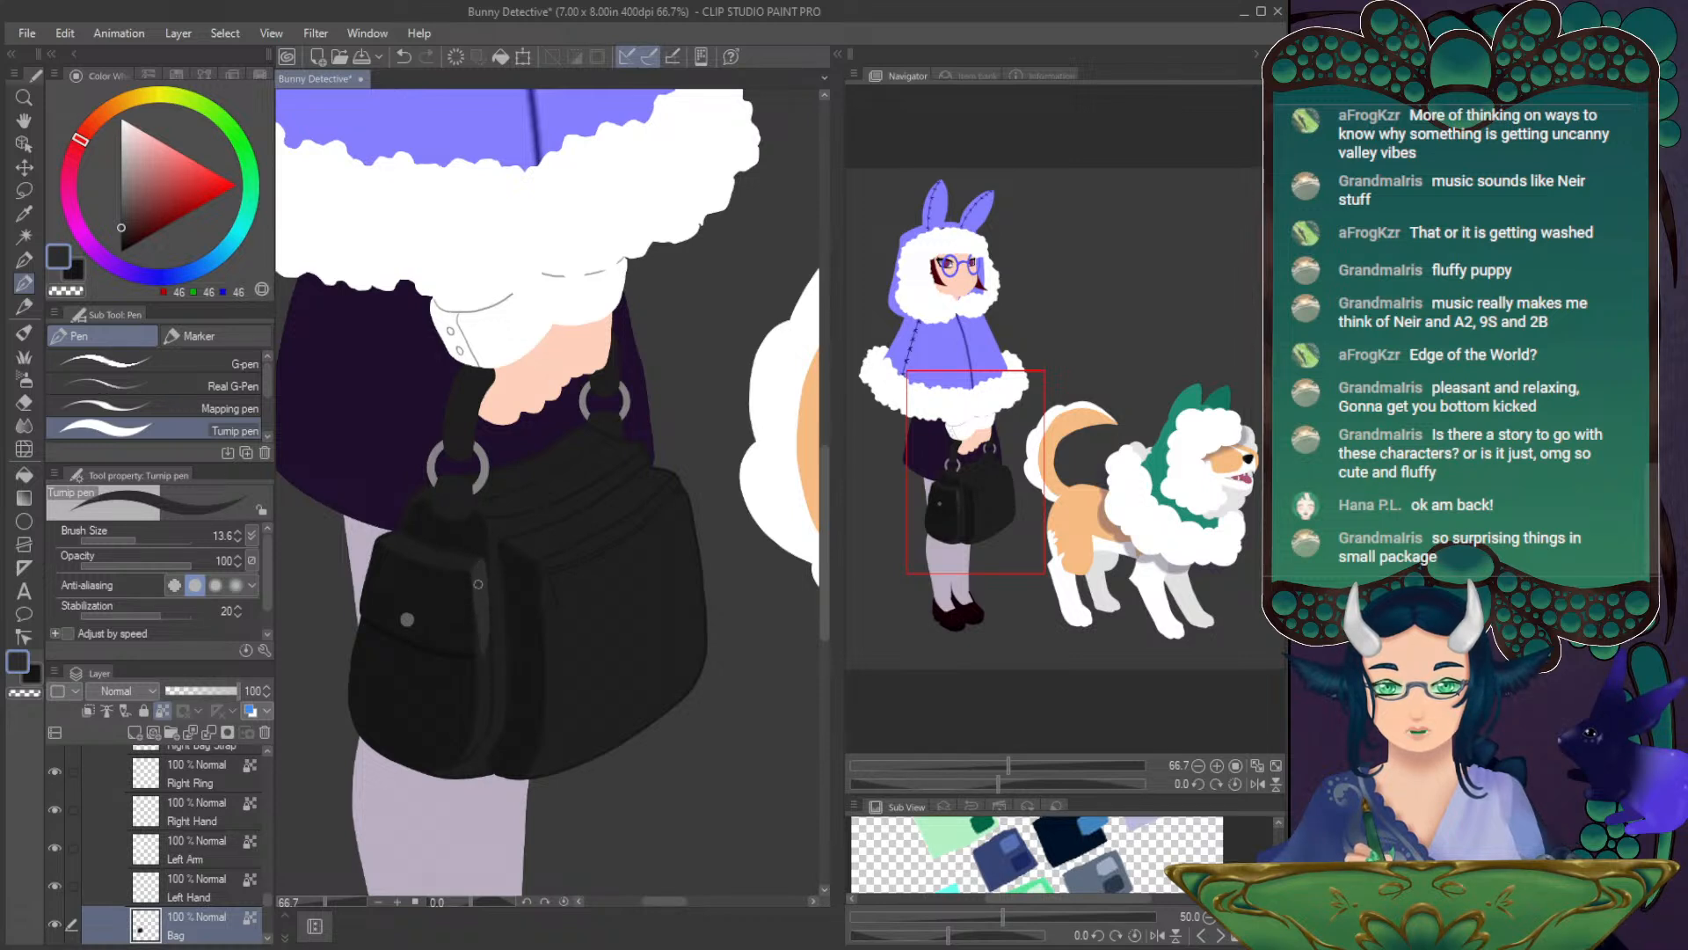
pyautogui.click(1258, 784)
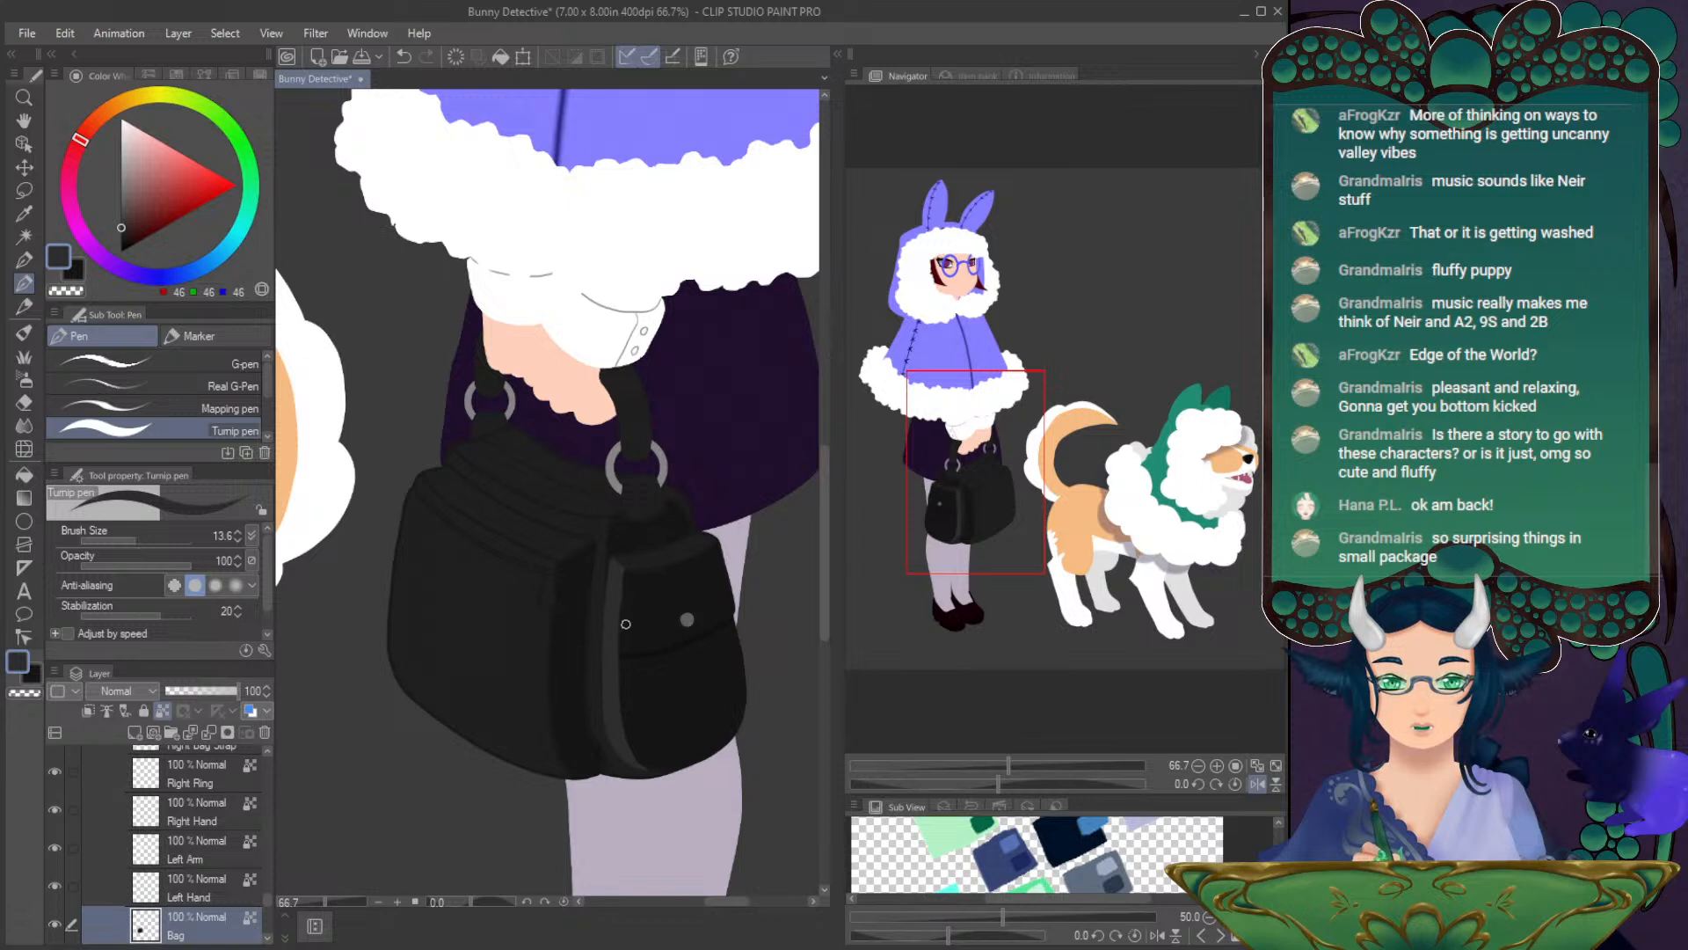
pyautogui.keyDown('alt'); pyautogui.click(625, 664); pyautogui.keyUp('alt')
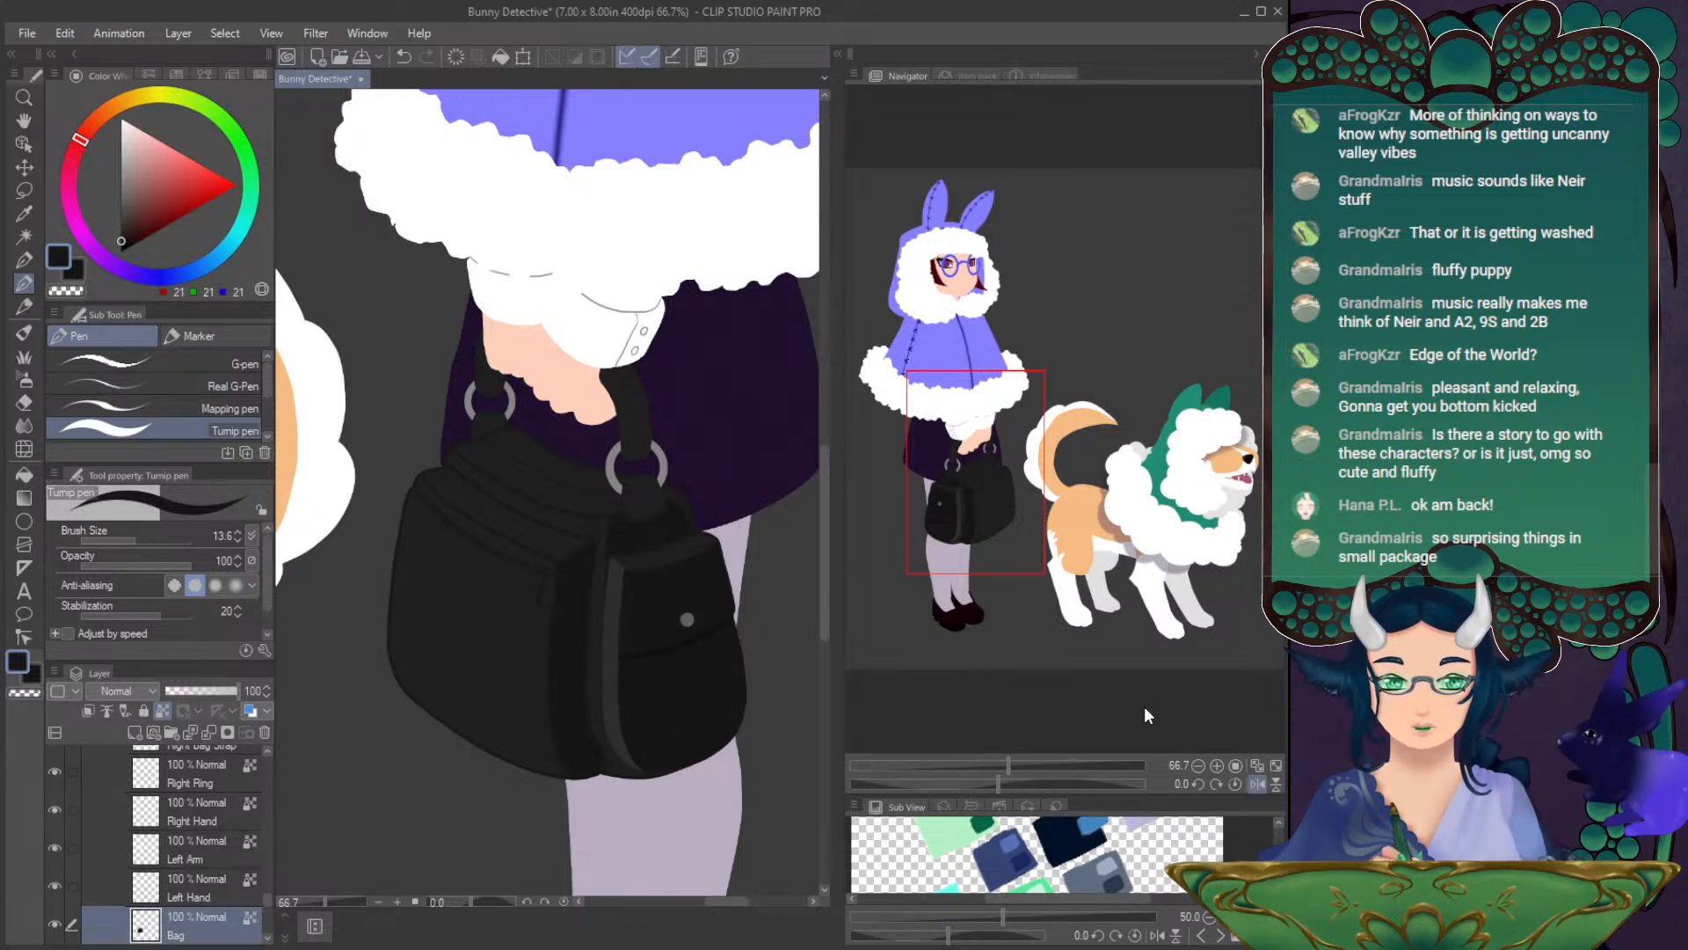
pyautogui.click(1256, 783)
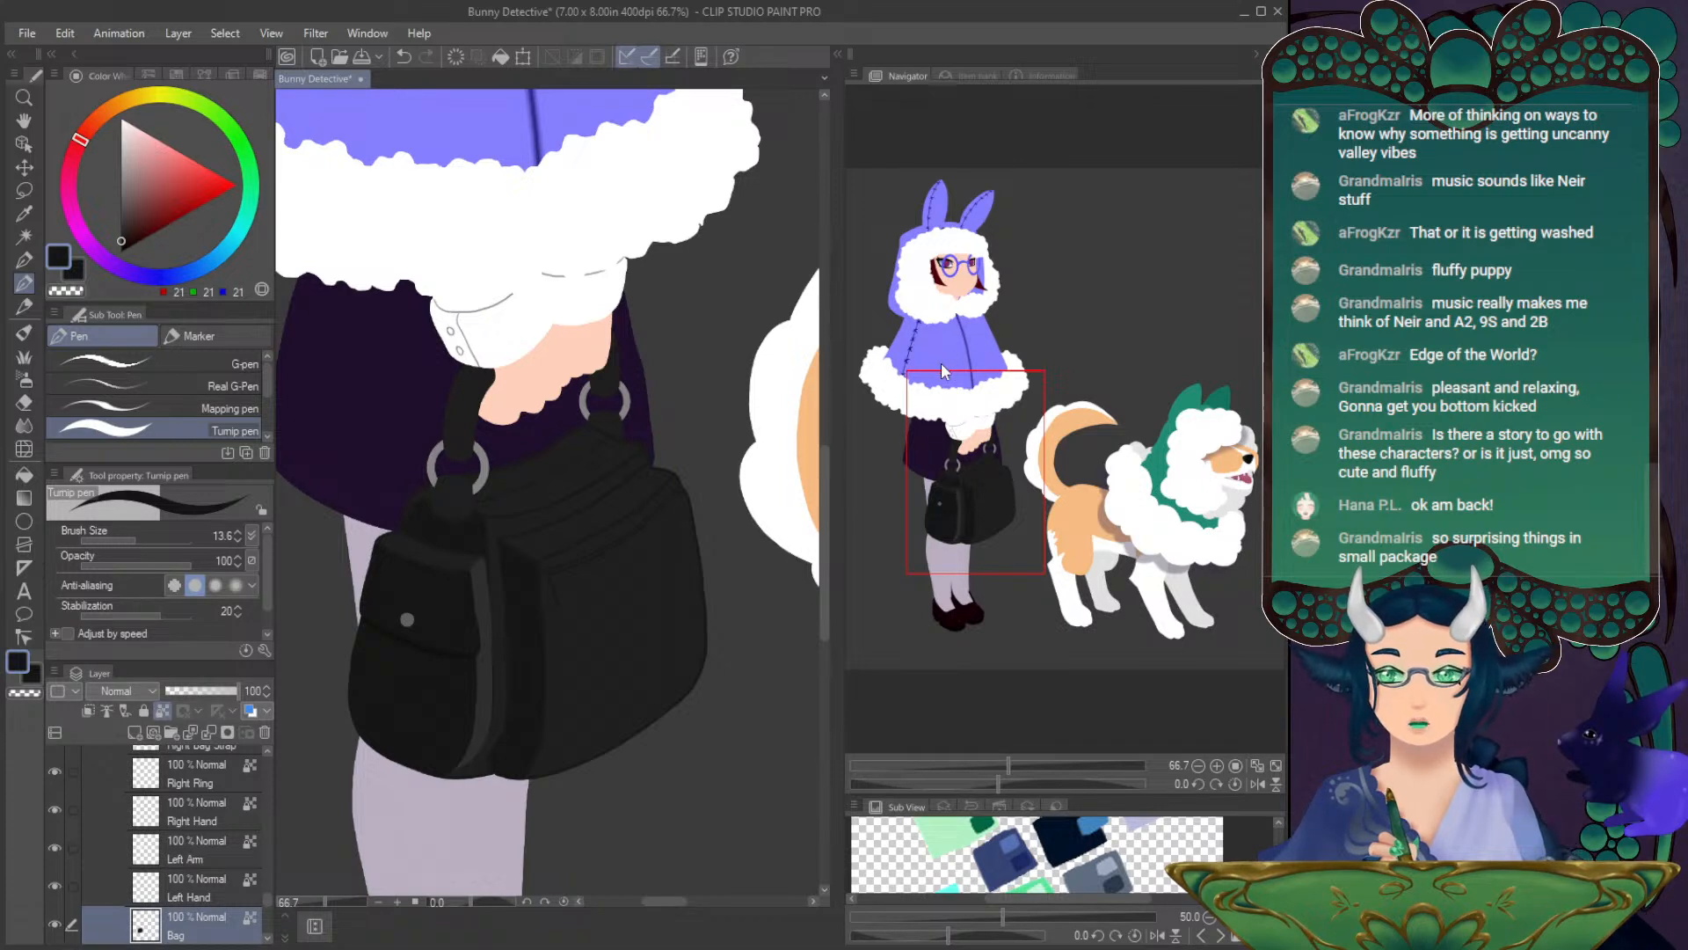
# - Compare the coloured illustration with the original pencil drawing by showing and hiding the Detective Bunny Lady Copy 2 layer
pyautogui.moveTo(967, 473); pyautogui.dragTo(960, 427)
pyautogui.click(1276, 766)
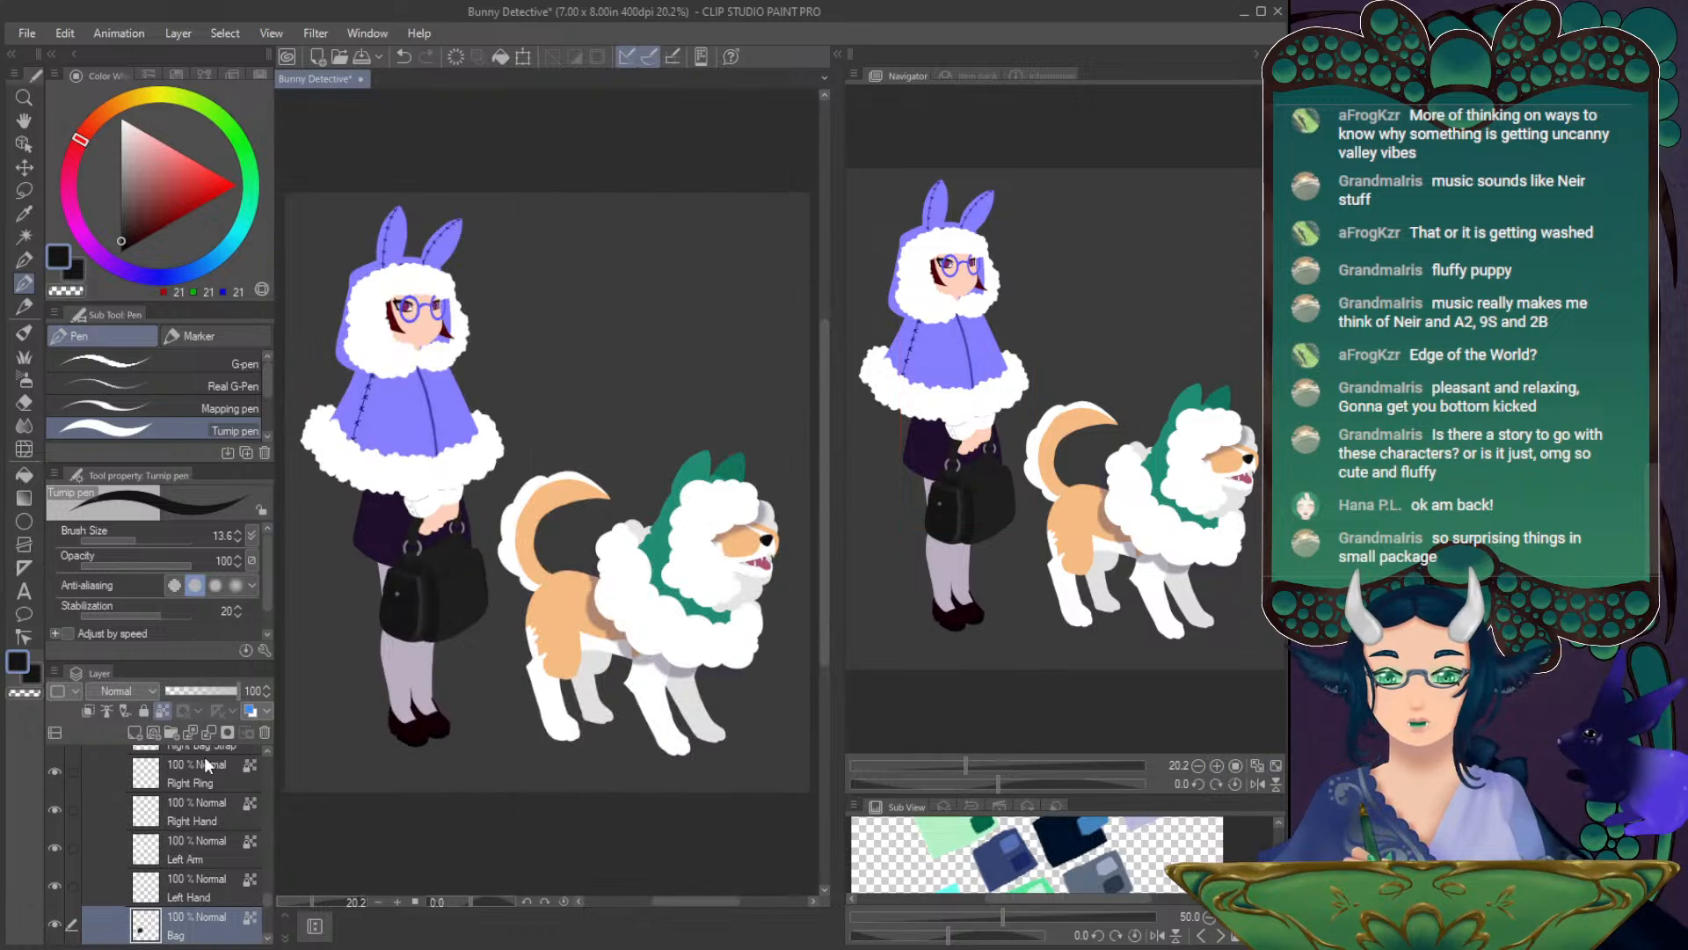
pyautogui.moveTo(267, 894); pyautogui.dragTo(268, 755)
pyautogui.click(57, 794)
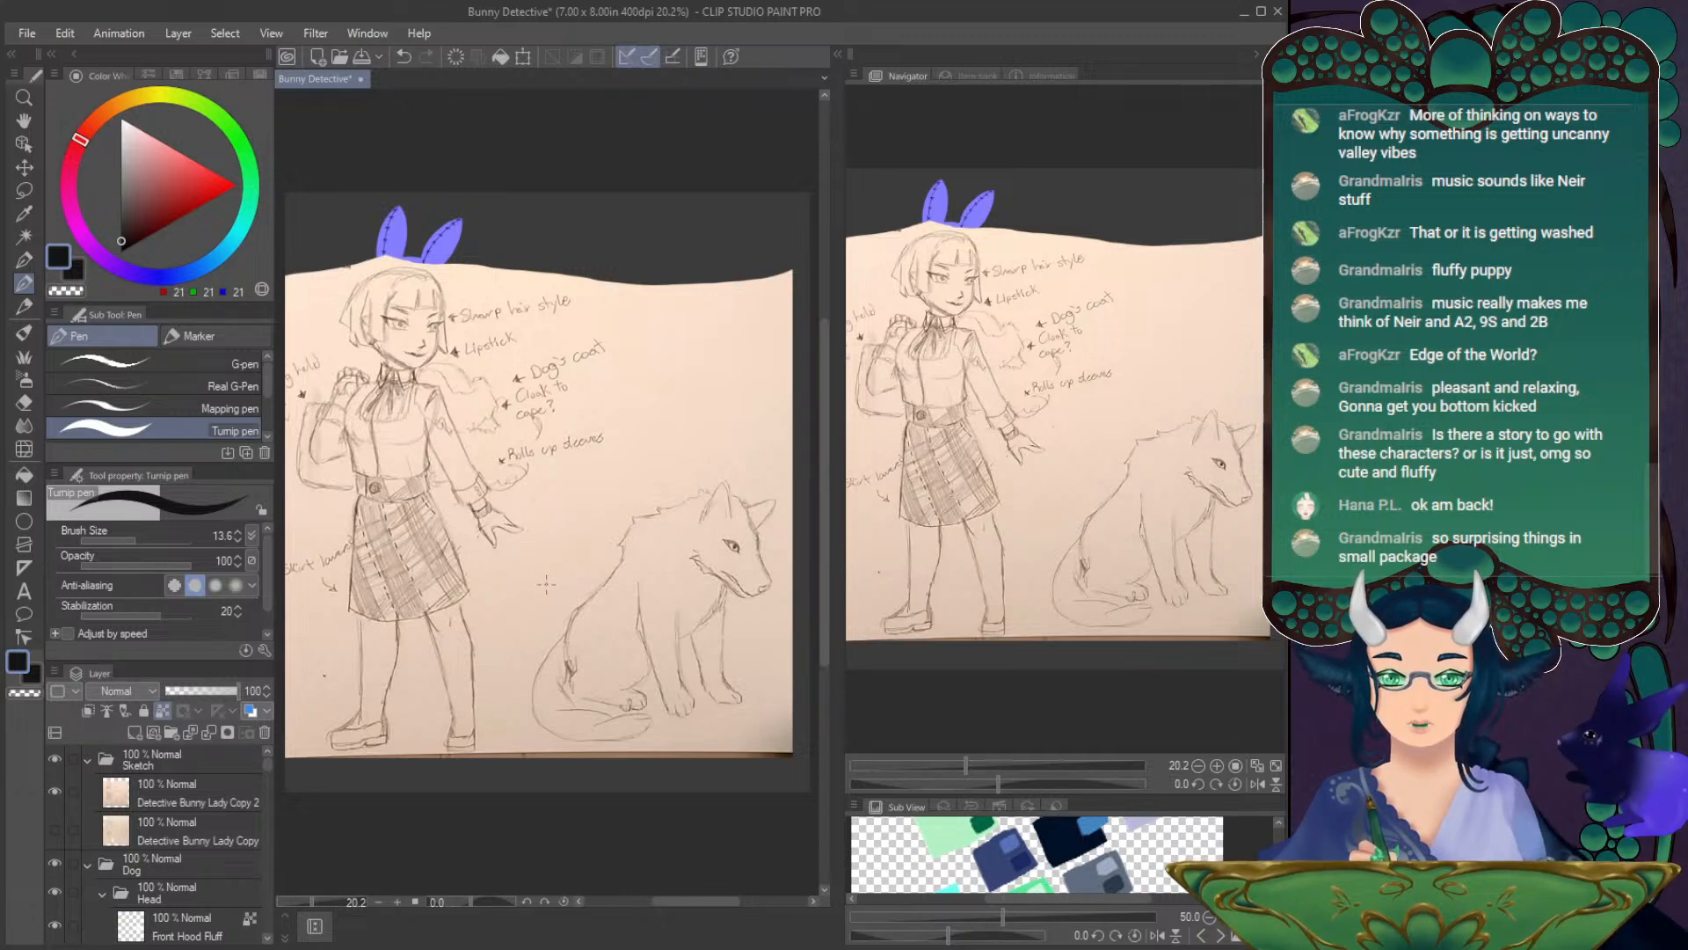
pyautogui.click(54, 790)
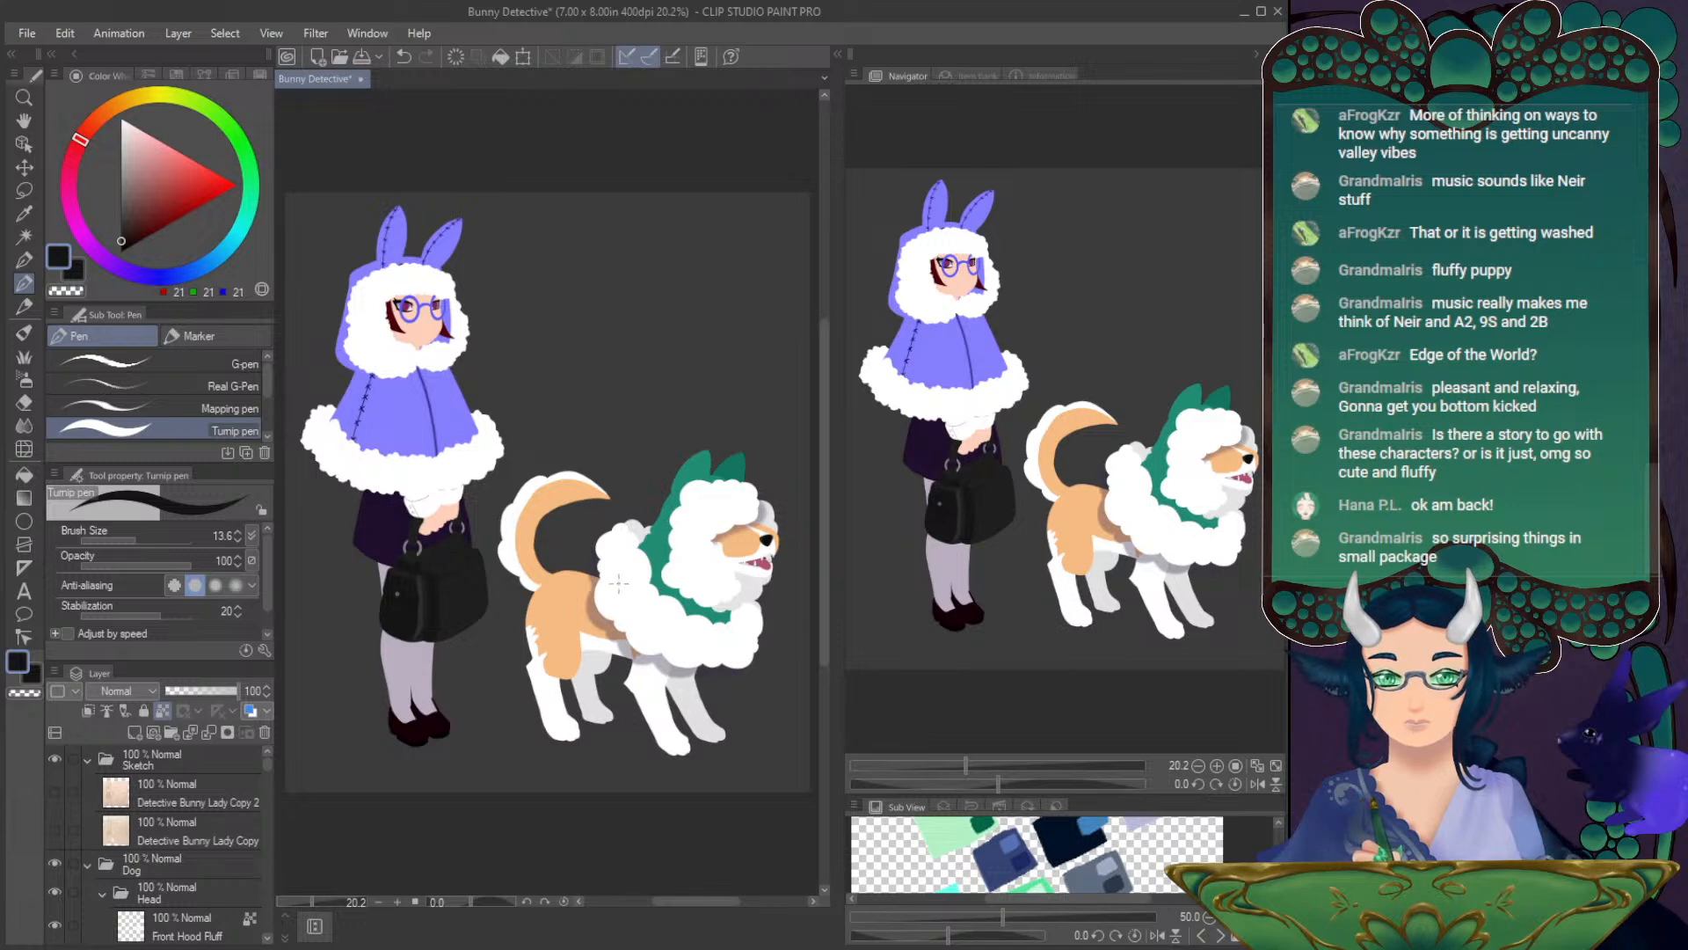
pyautogui.click(56, 802)
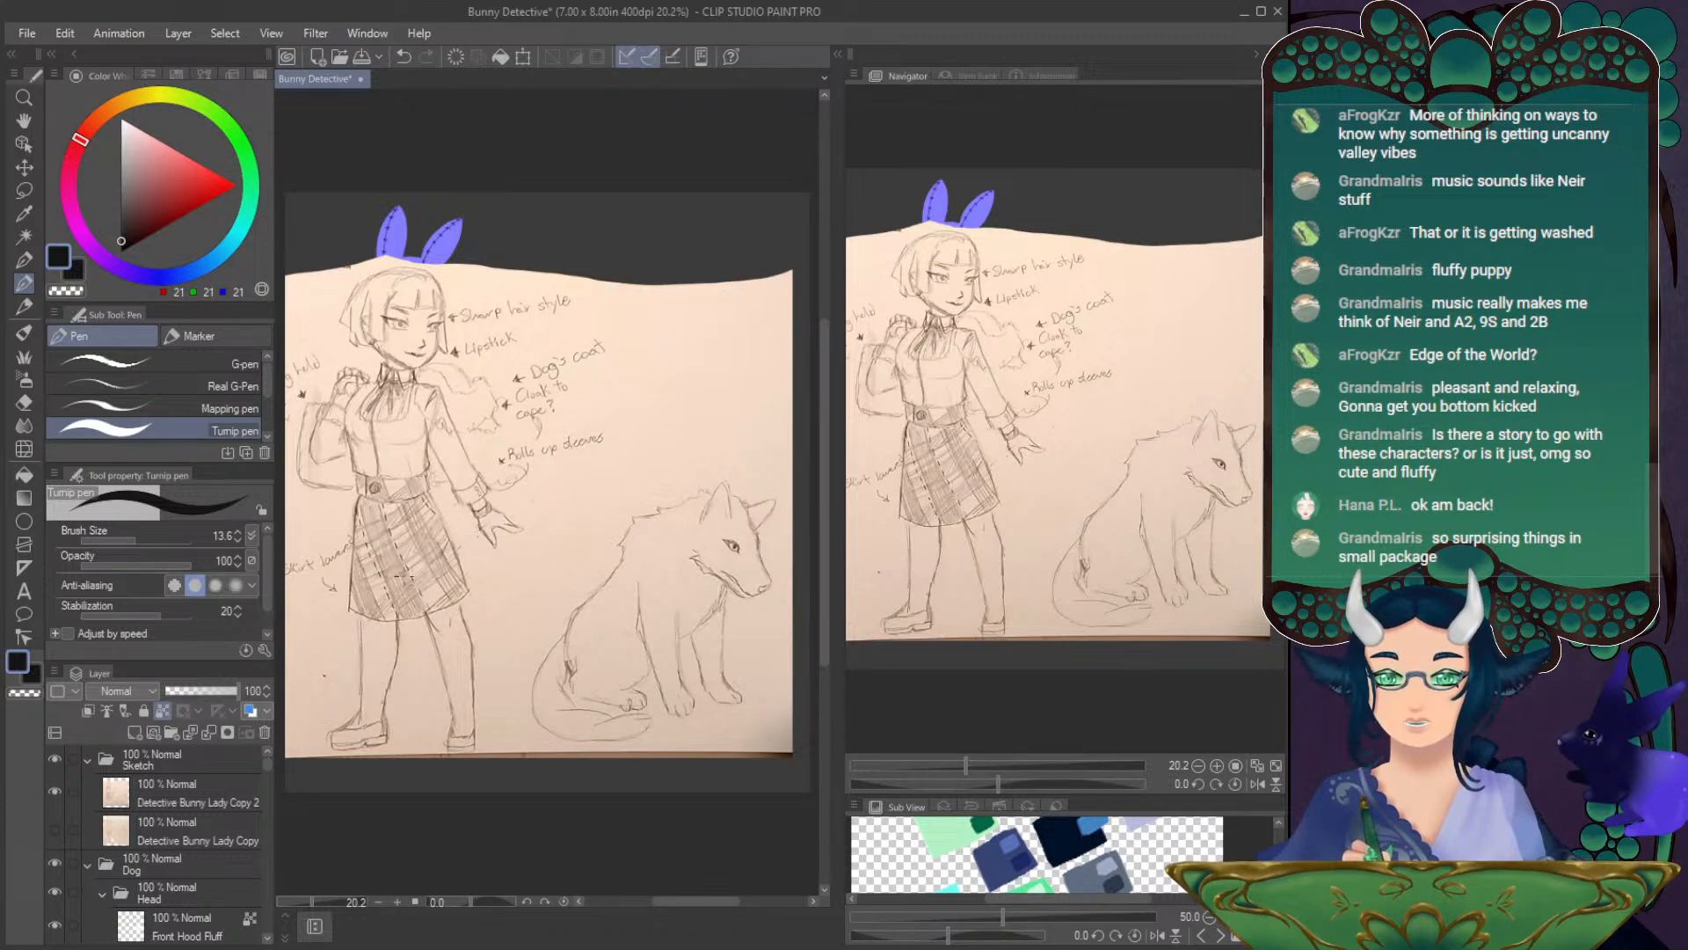
pyautogui.click(54, 793)
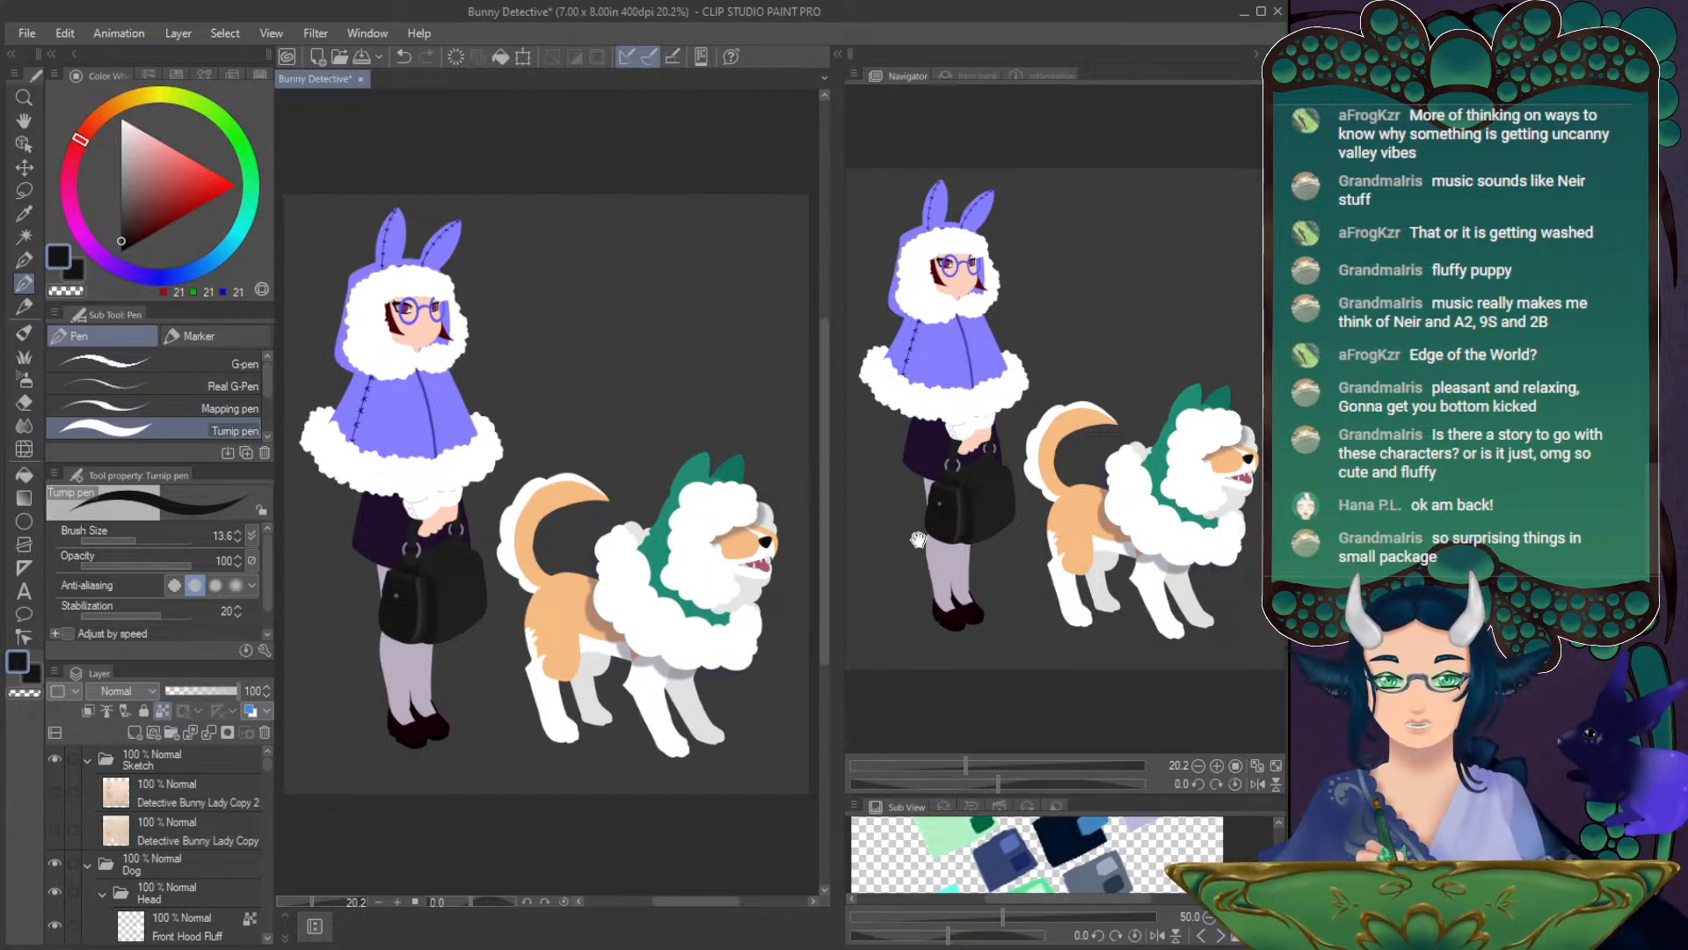
pyautogui.moveTo(557, 609); pyautogui.dragTo(580, 627)
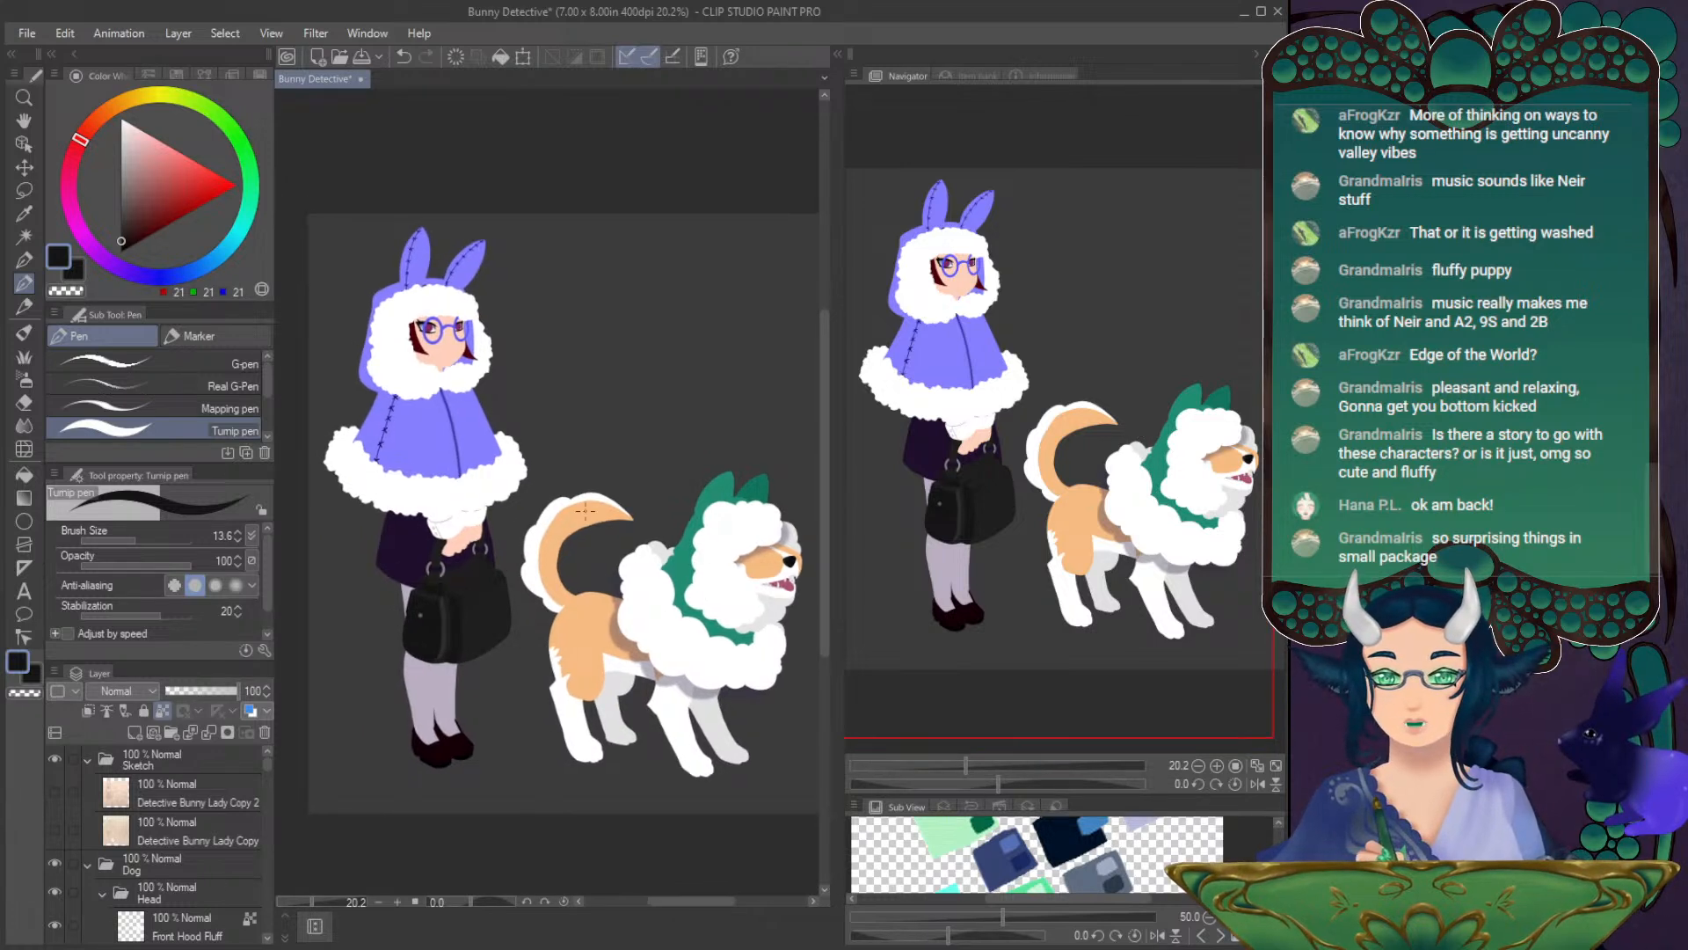
pyautogui.moveTo(1099, 404); pyautogui.dragTo(1100, 389)
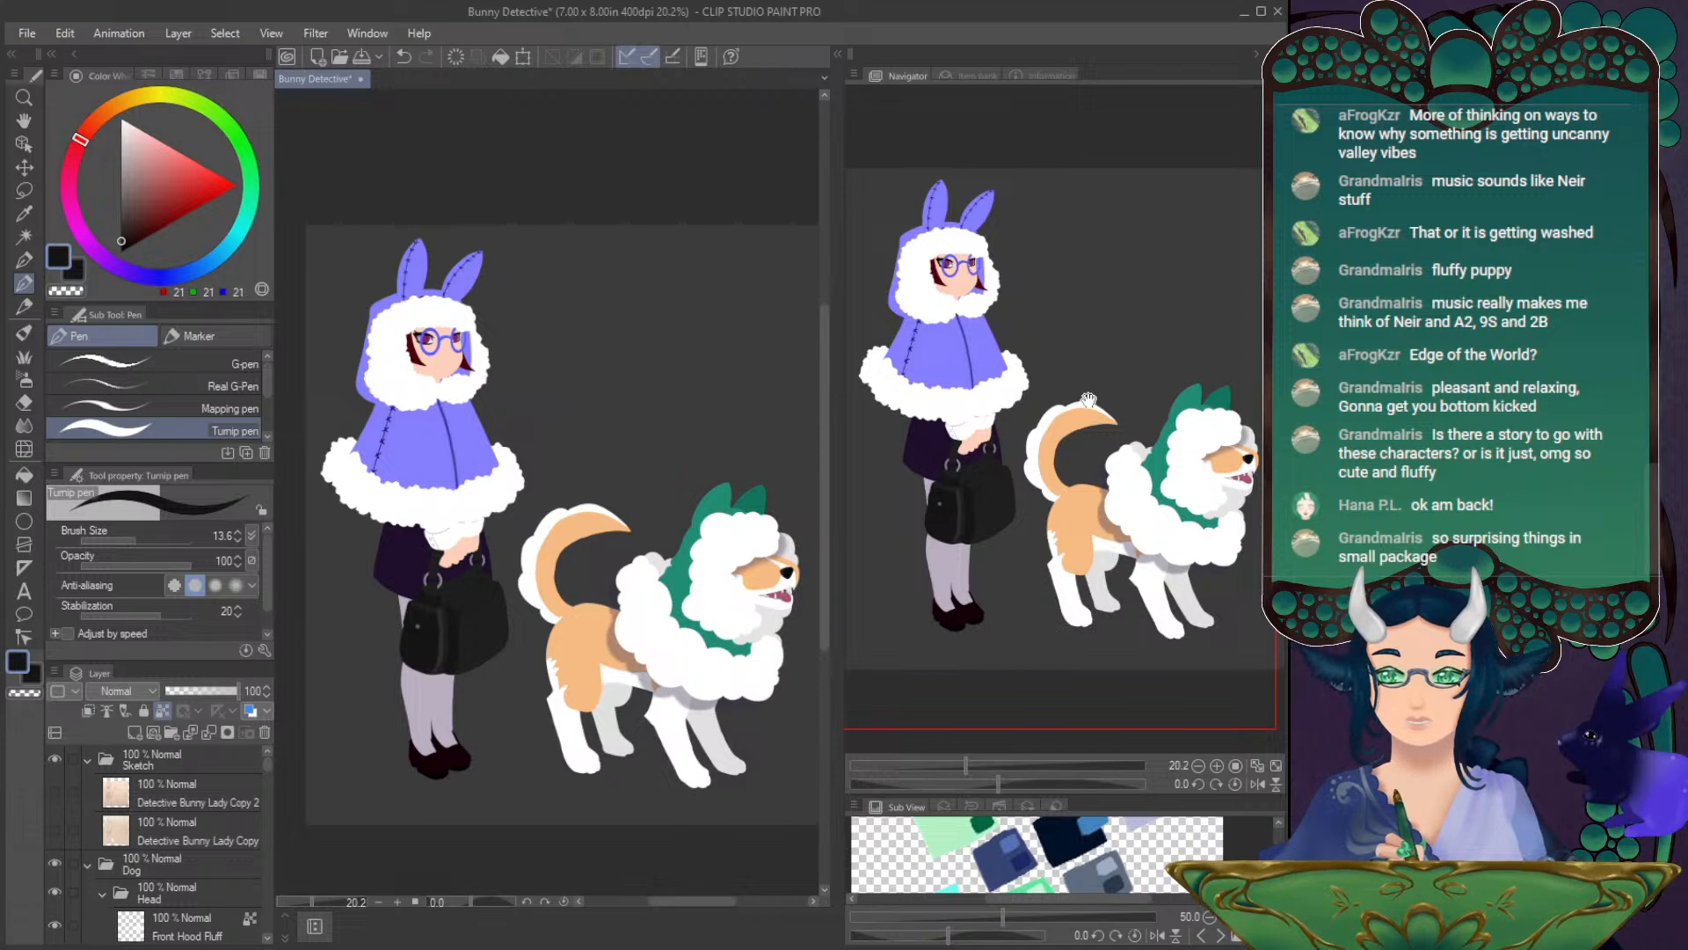
pyautogui.moveTo(1090, 399); pyautogui.dragTo(1070, 390)
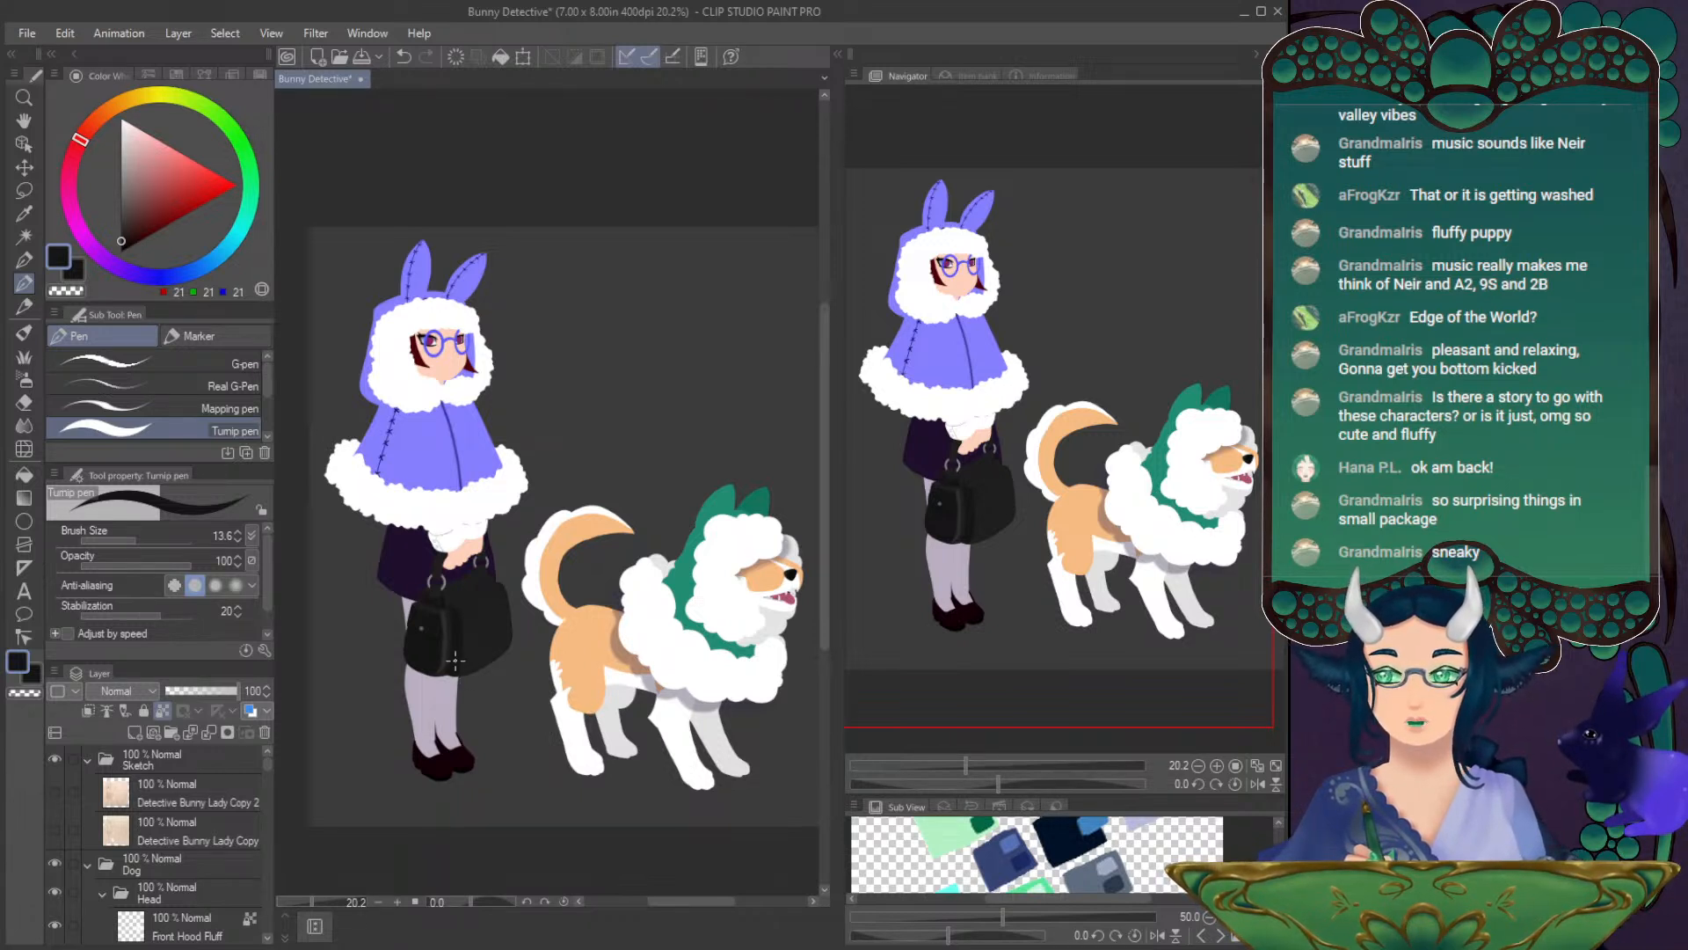
pyautogui.click(1216, 765)
pyautogui.moveTo(1116, 415); pyautogui.dragTo(1066, 483)
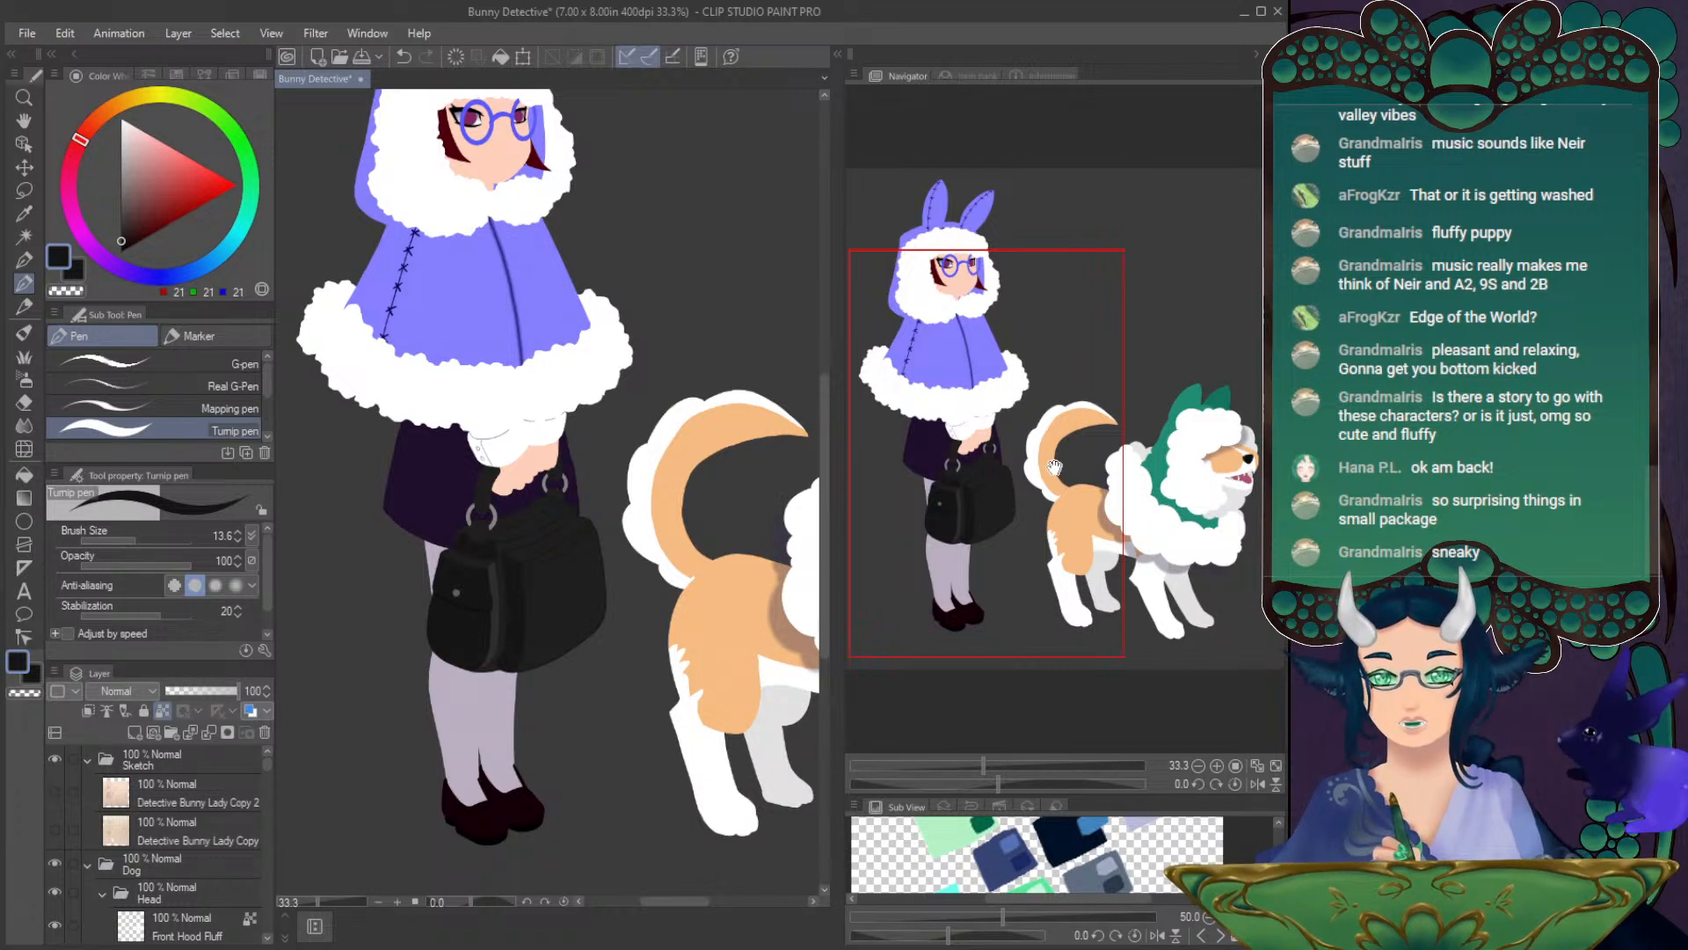
pyautogui.moveTo(1053, 464); pyautogui.dragTo(1025, 454)
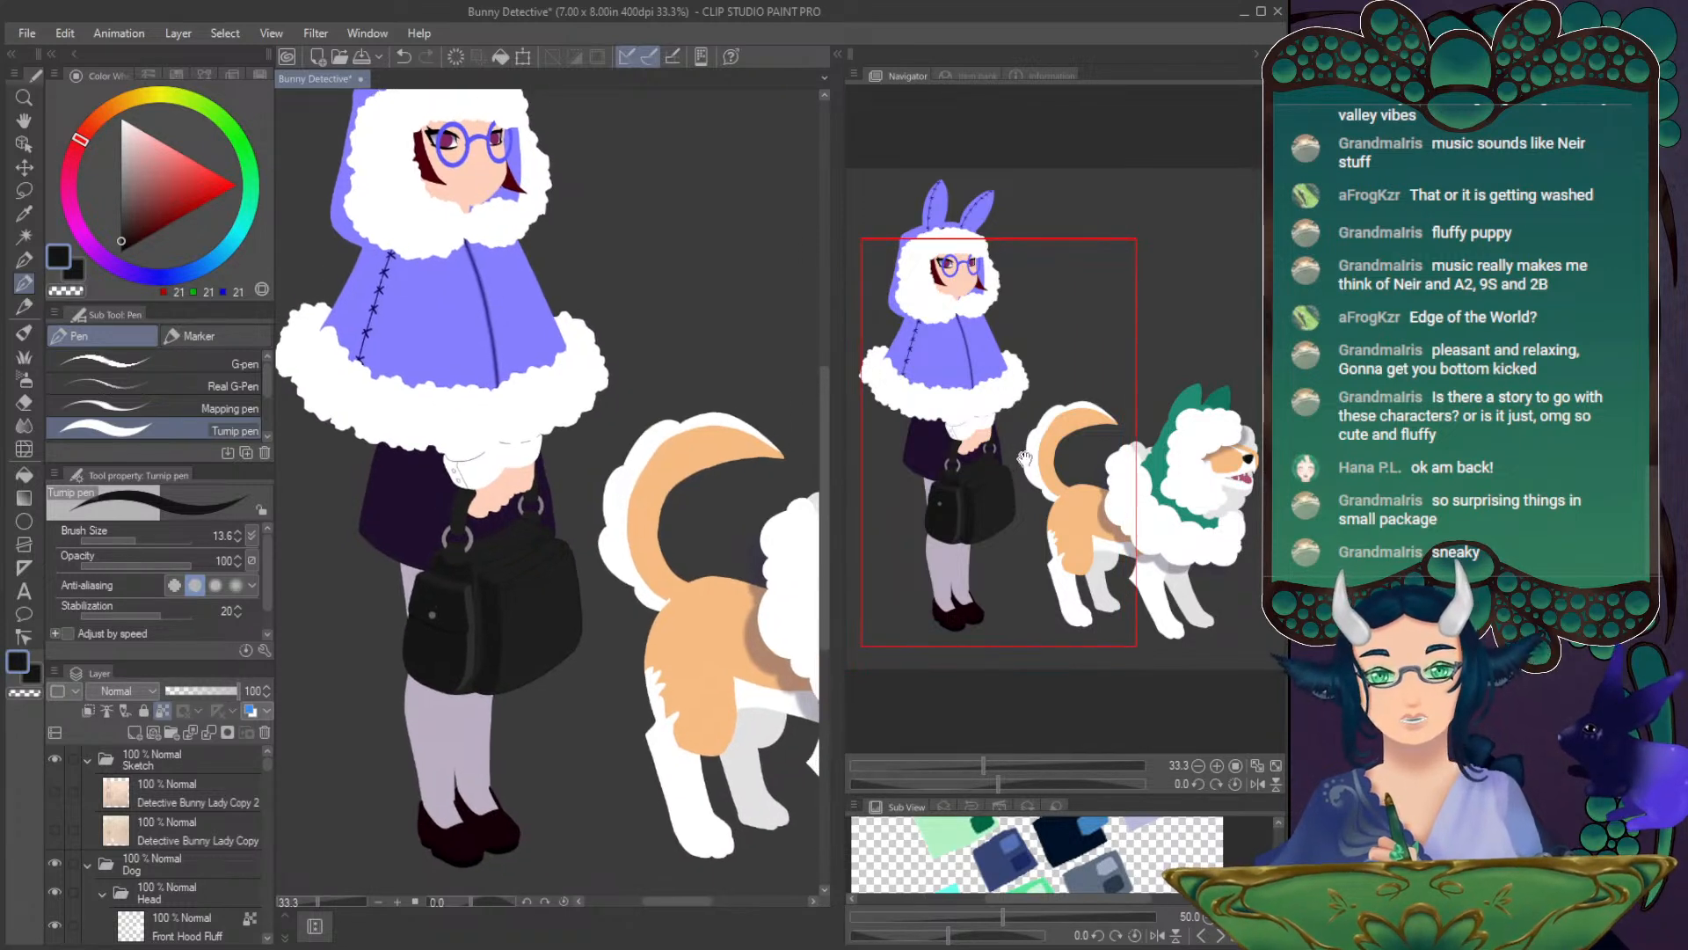
pyautogui.moveTo(998, 475); pyautogui.dragTo(982, 431)
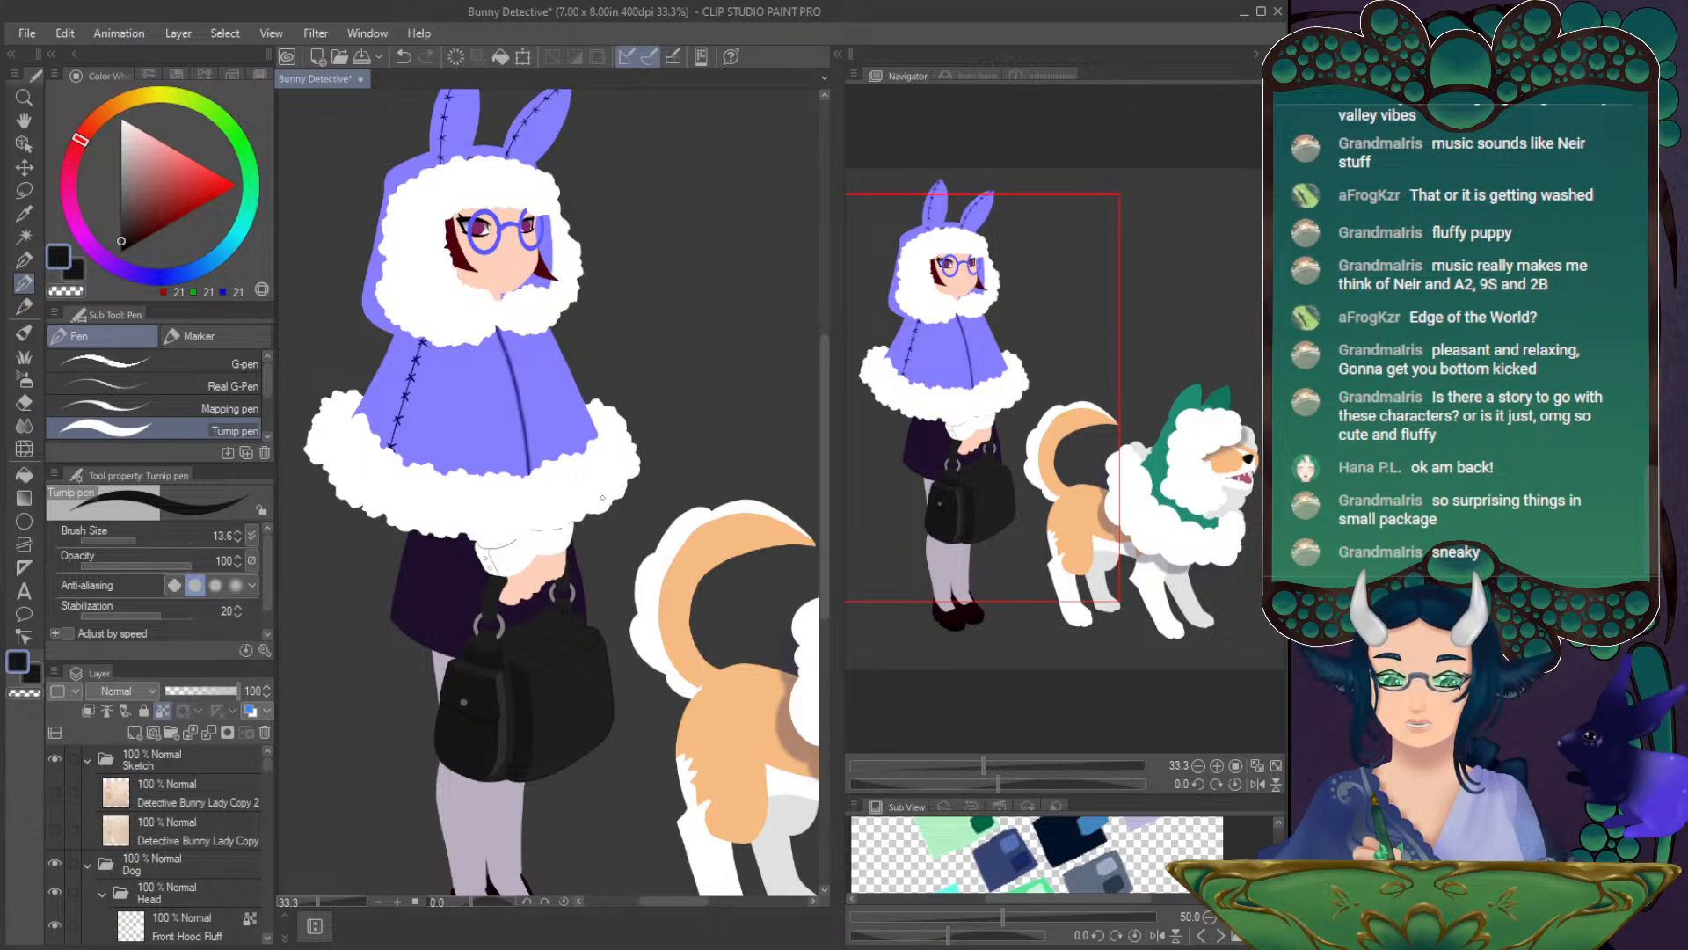
pyautogui.moveTo(985, 409); pyautogui.dragTo(983, 463)
# - Set the Turnip pen to light grey, RGB 150, 150, 150, at size 6 and dot in the zipper slider at the front panel's zipper seam
pyautogui.click(1217, 765)
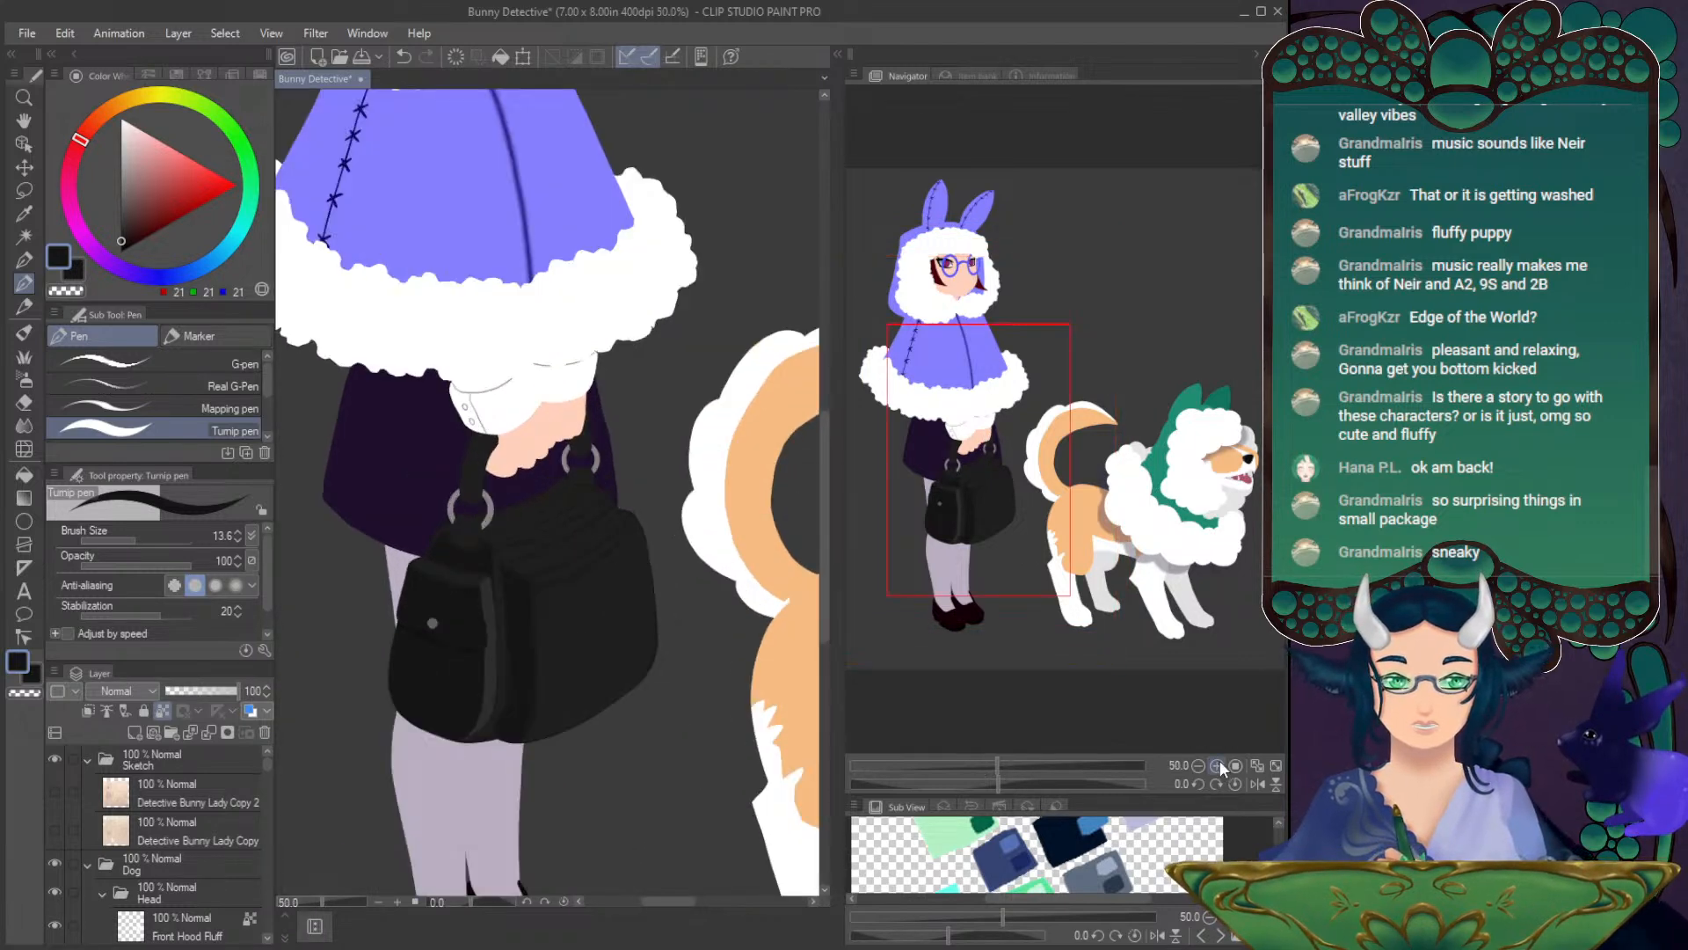
pyautogui.click(1217, 765)
pyautogui.moveTo(1007, 415); pyautogui.dragTo(1019, 420)
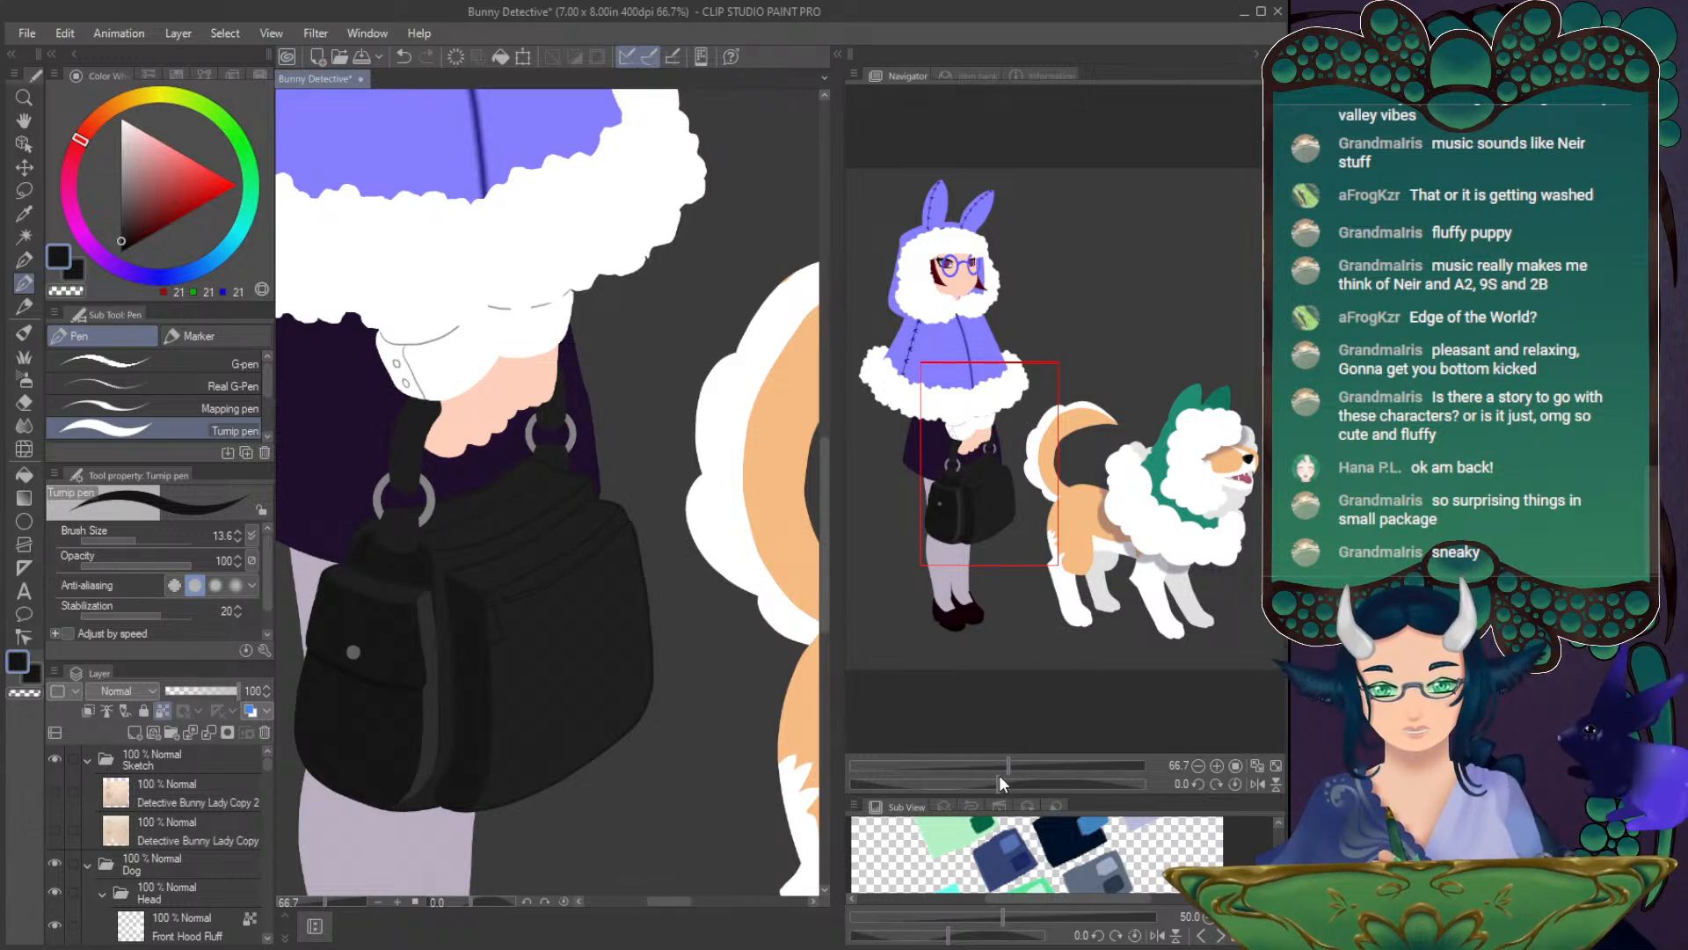
pyautogui.press('x')
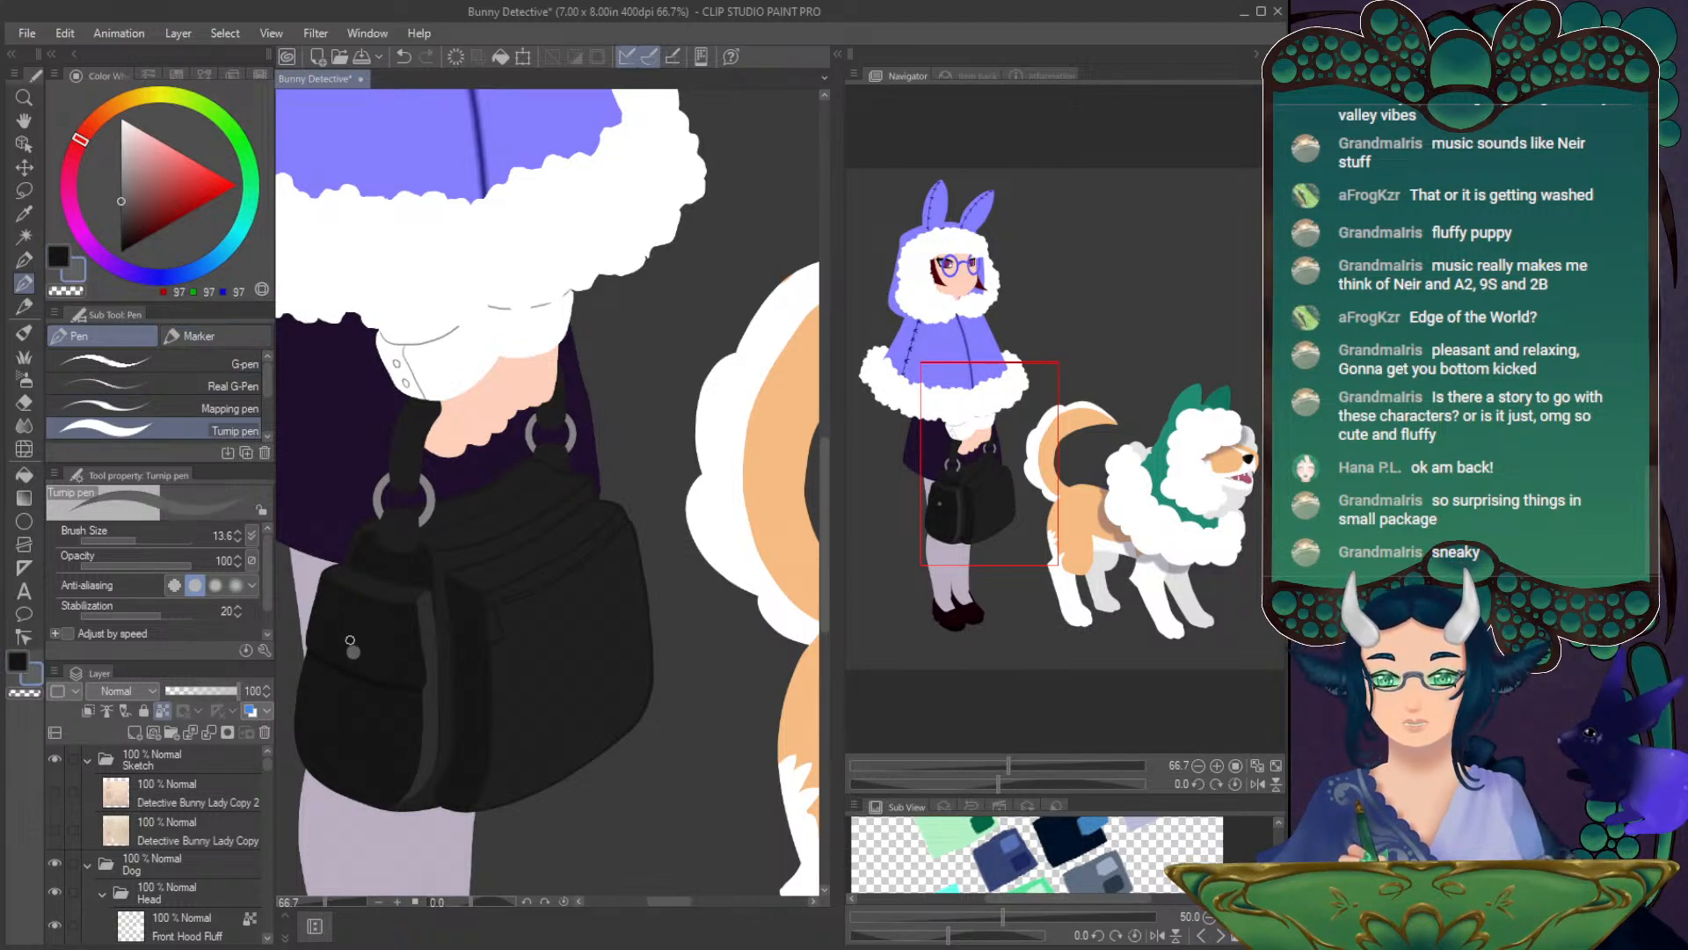
pyautogui.click(352, 651)
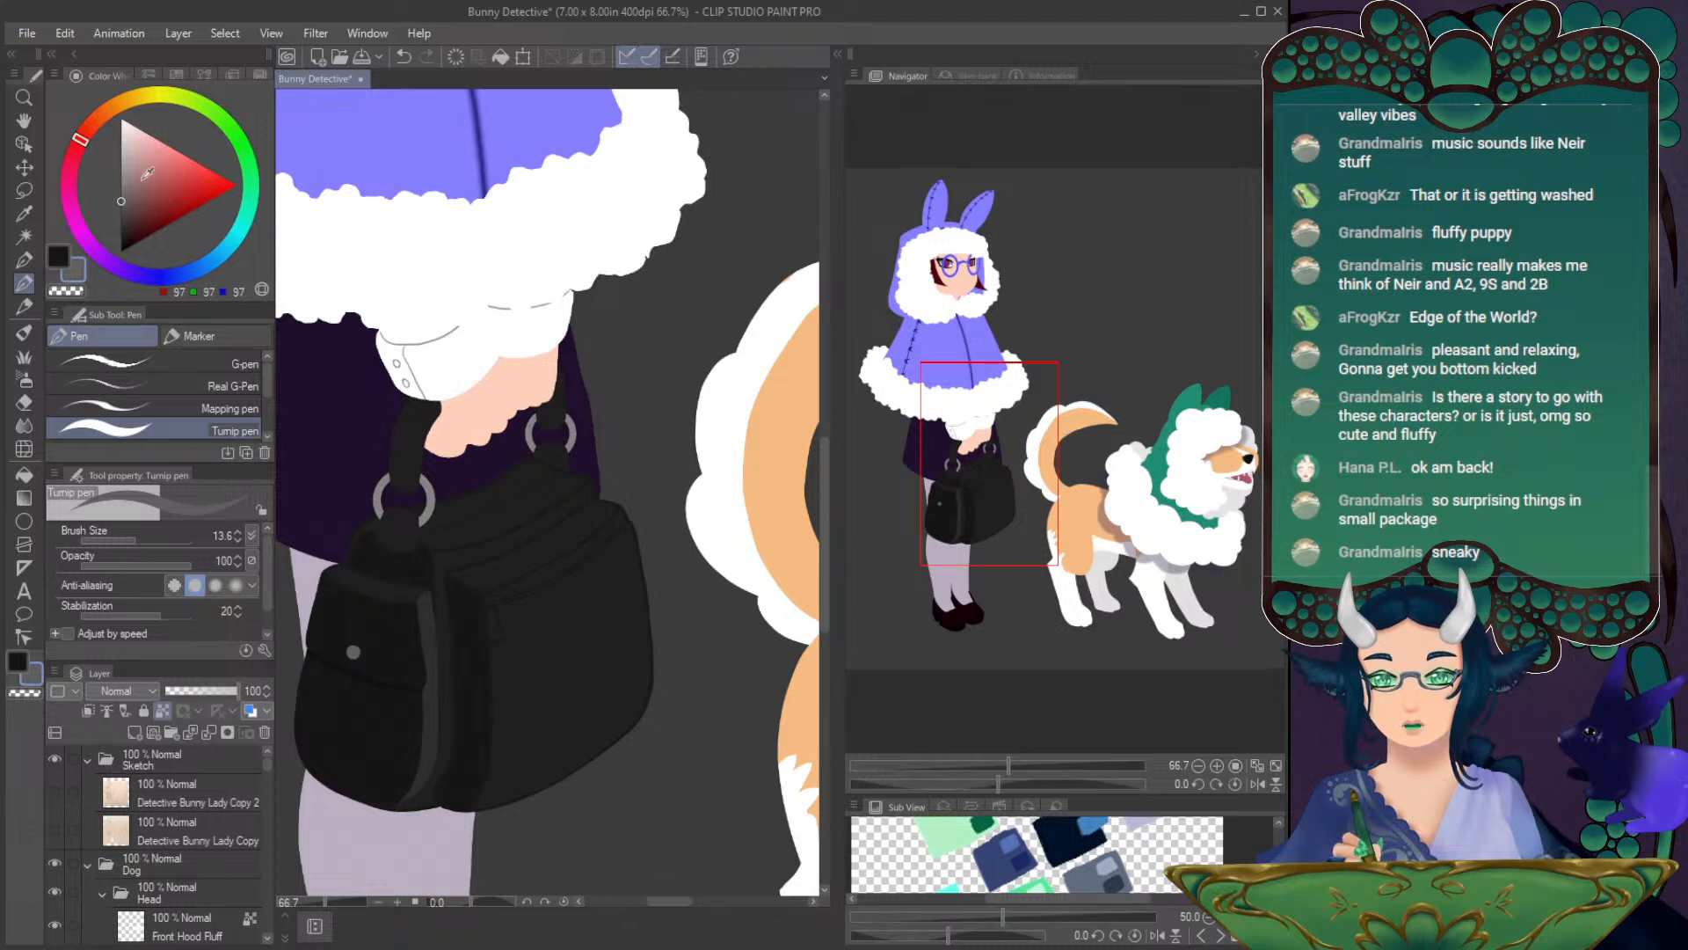
pyautogui.click(123, 173)
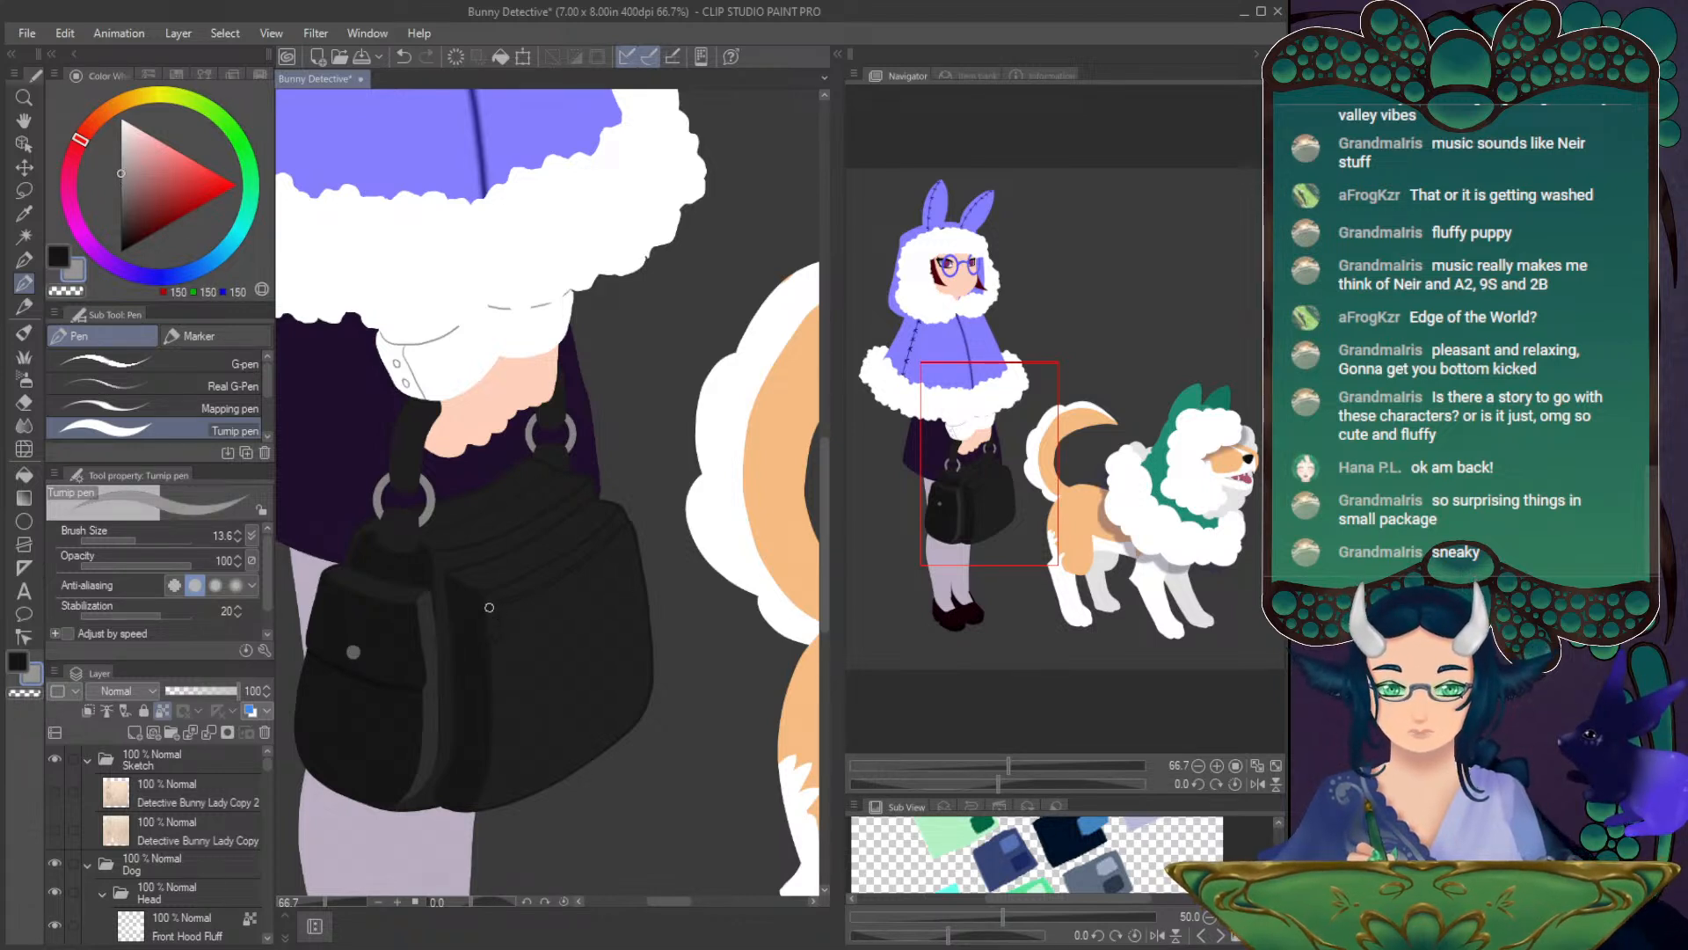
pyautogui.click(1199, 764)
pyautogui.click(1218, 764)
pyautogui.click(1218, 765)
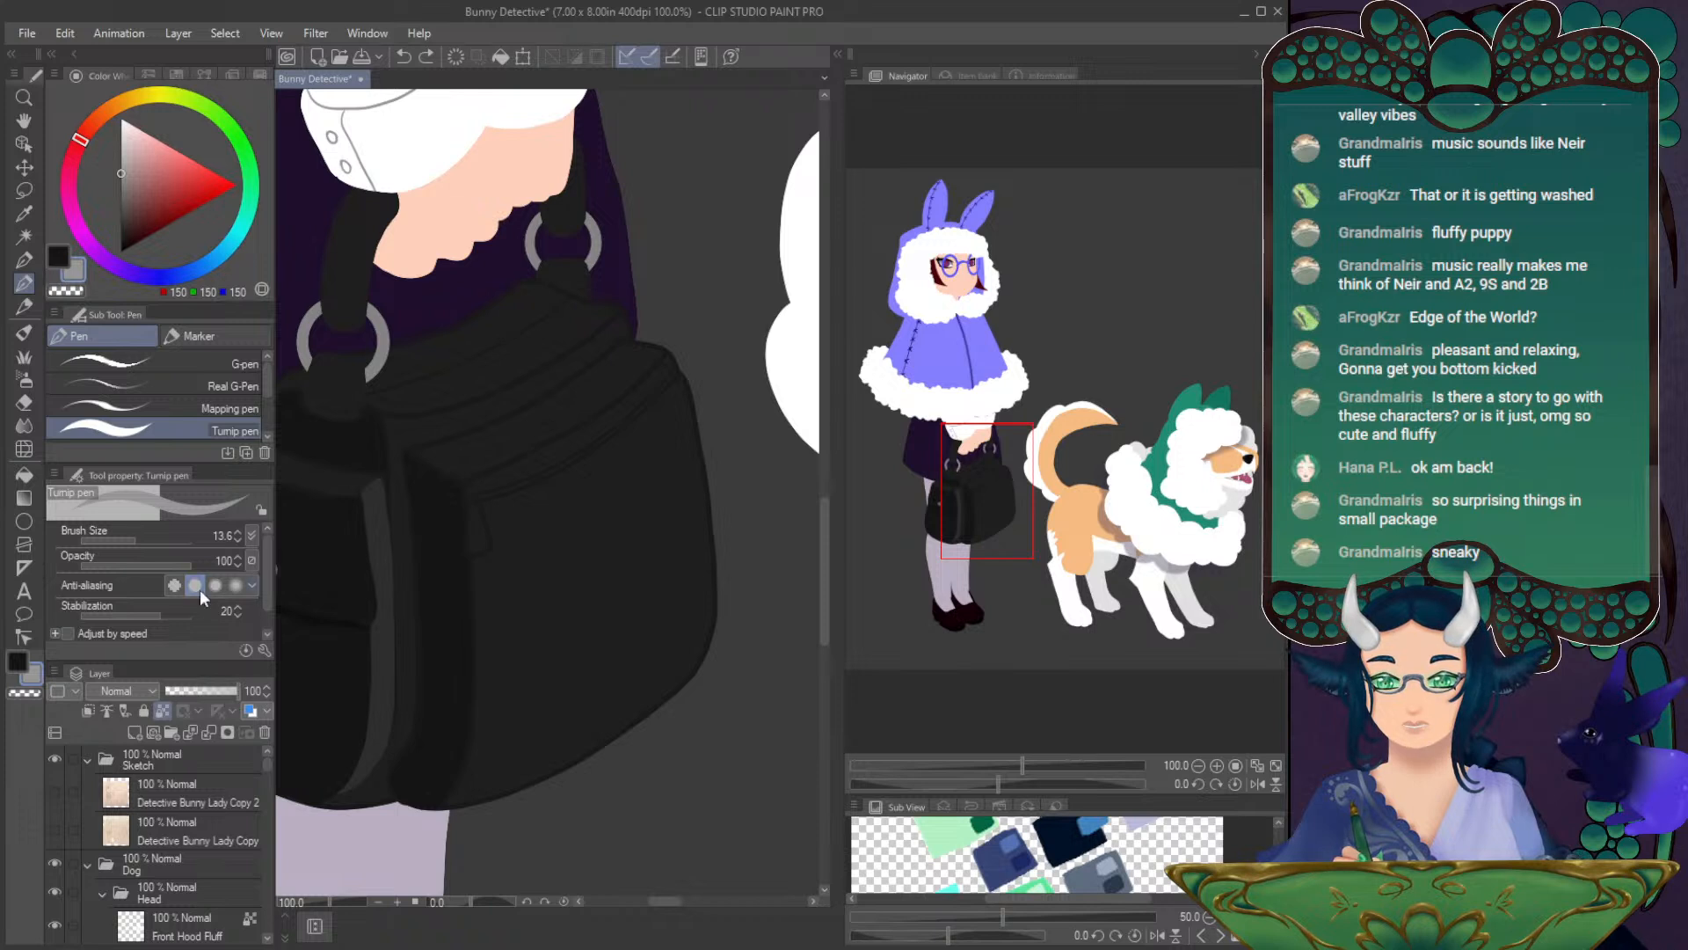
pyautogui.click(235, 540)
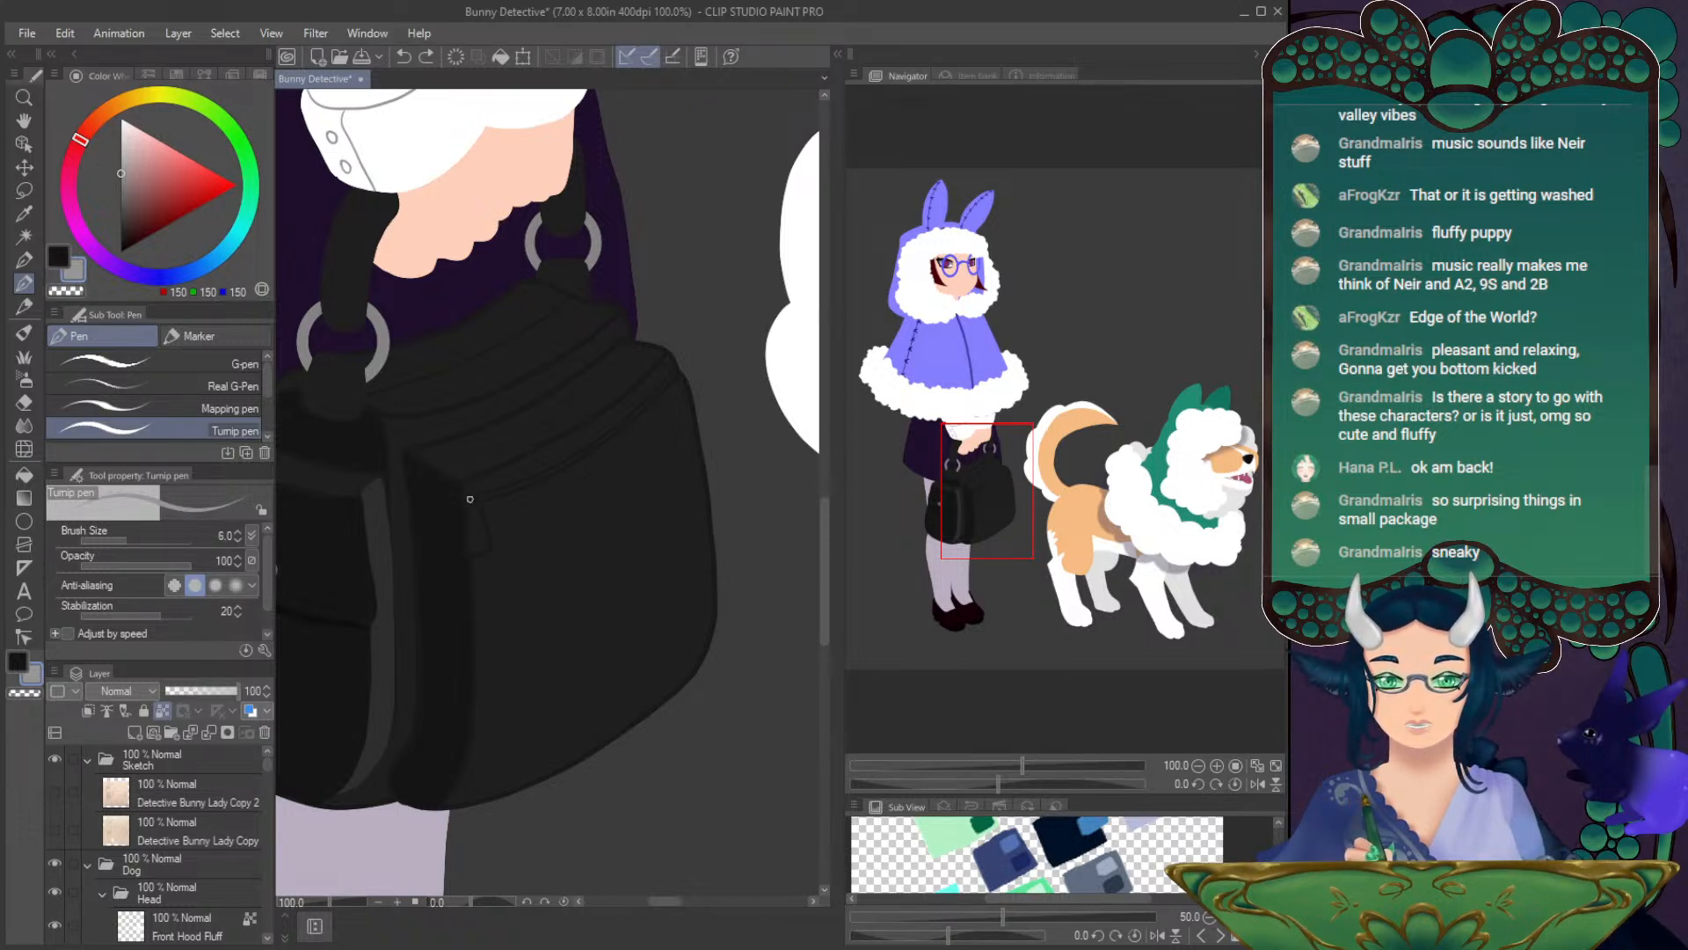
pyautogui.moveTo(472, 498); pyautogui.dragTo(471, 499)
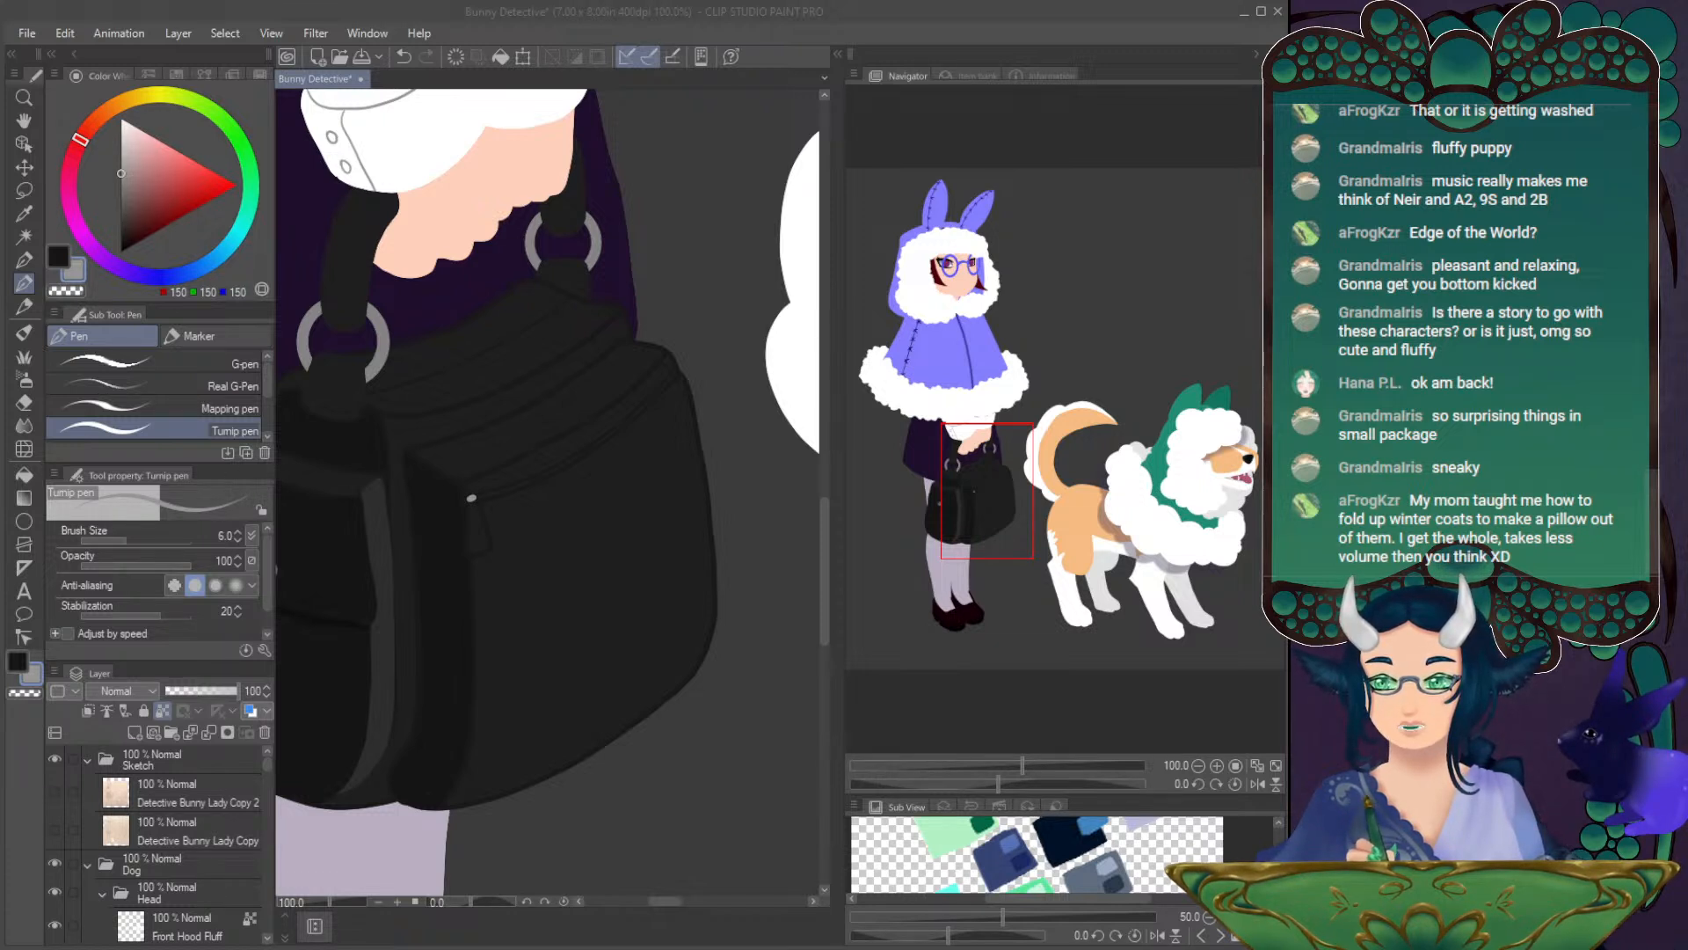
pyautogui.click(192, 232)
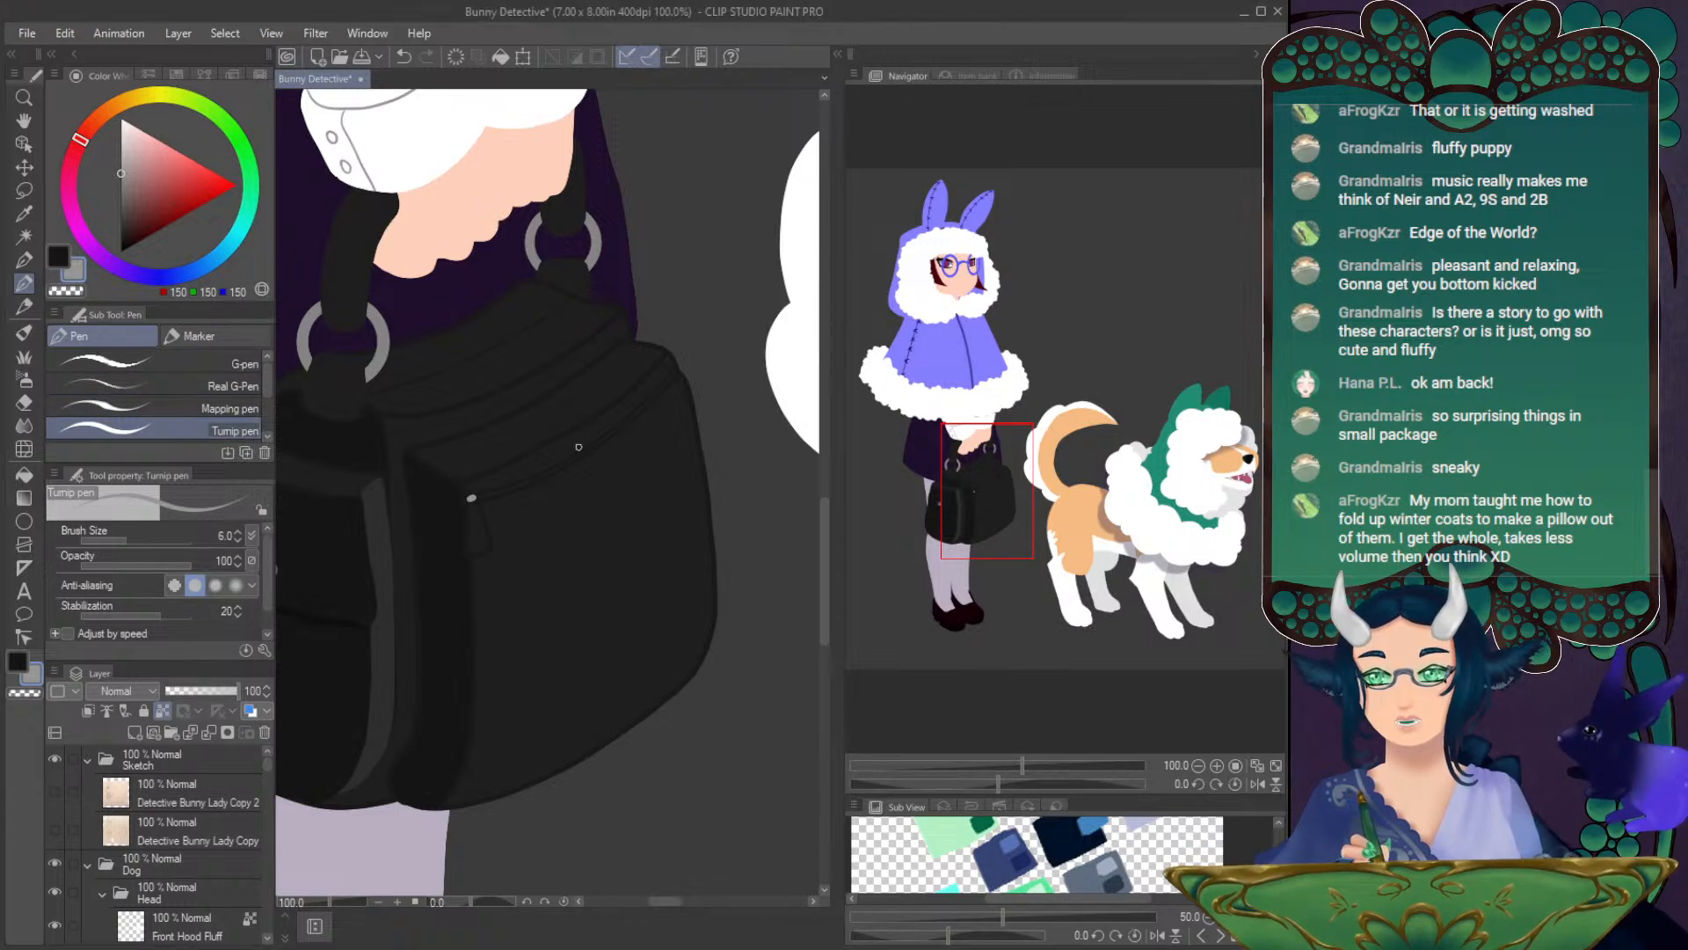
pyautogui.moveTo(471, 500); pyautogui.dragTo(466, 557)
pyautogui.hotkey('ctrl', 'z')
pyautogui.hotkey('ctrl', 'z')
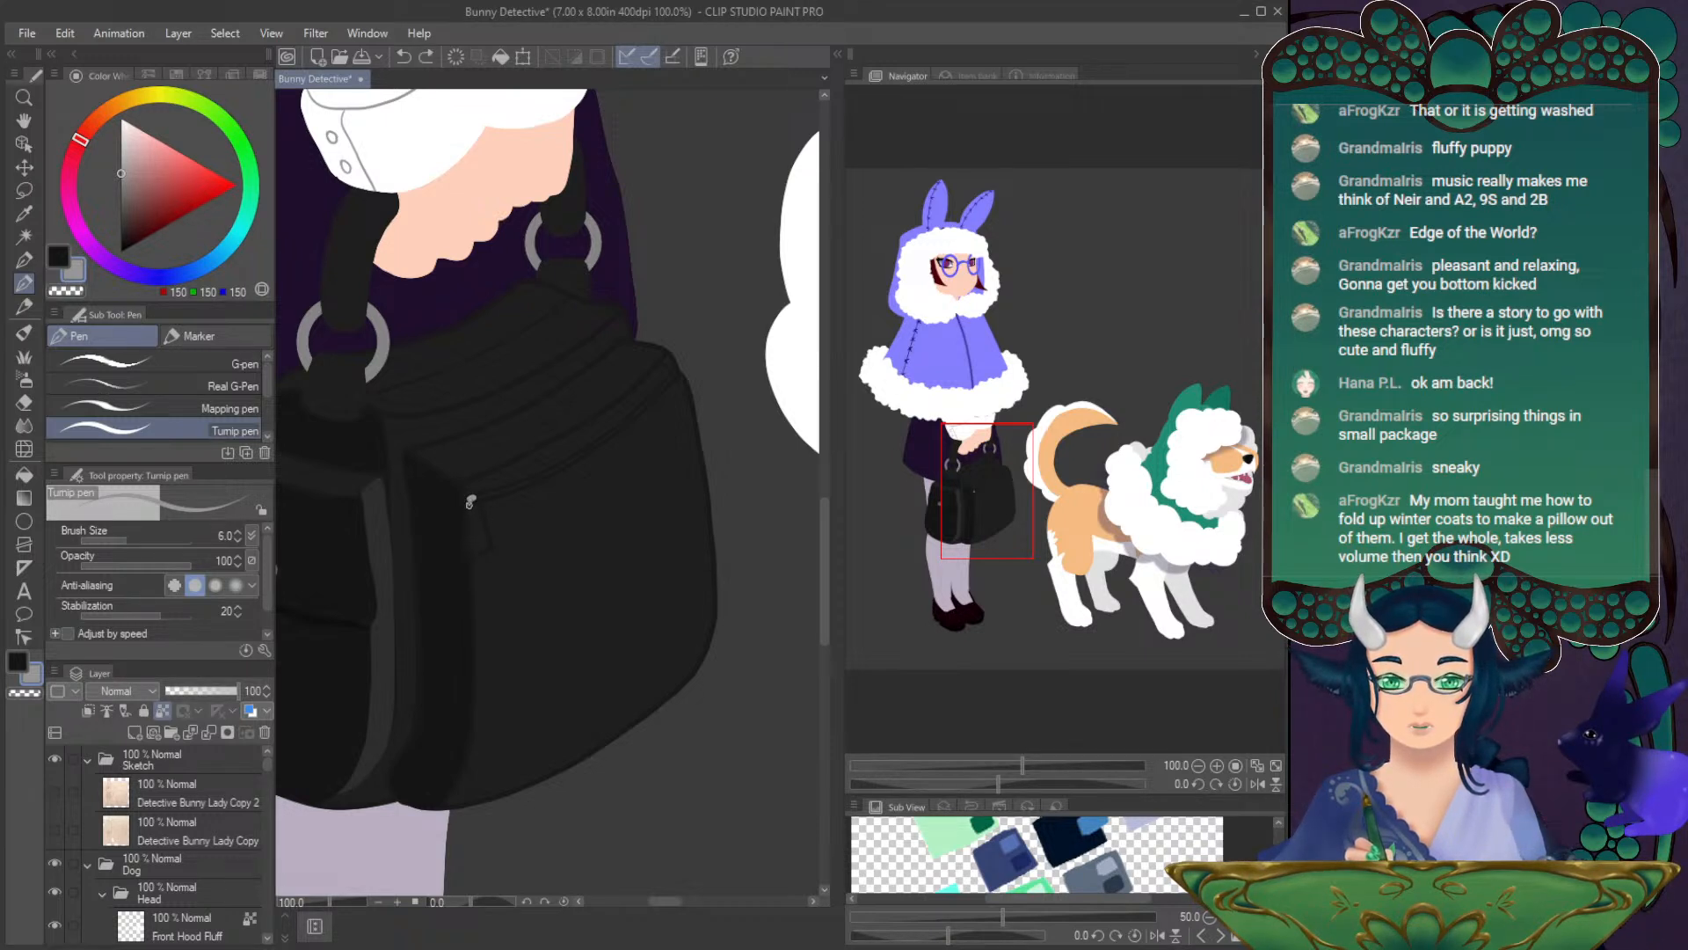
pyautogui.moveTo(464, 541); pyautogui.dragTo(484, 551)
pyautogui.hotkey('ctrl', 'z')
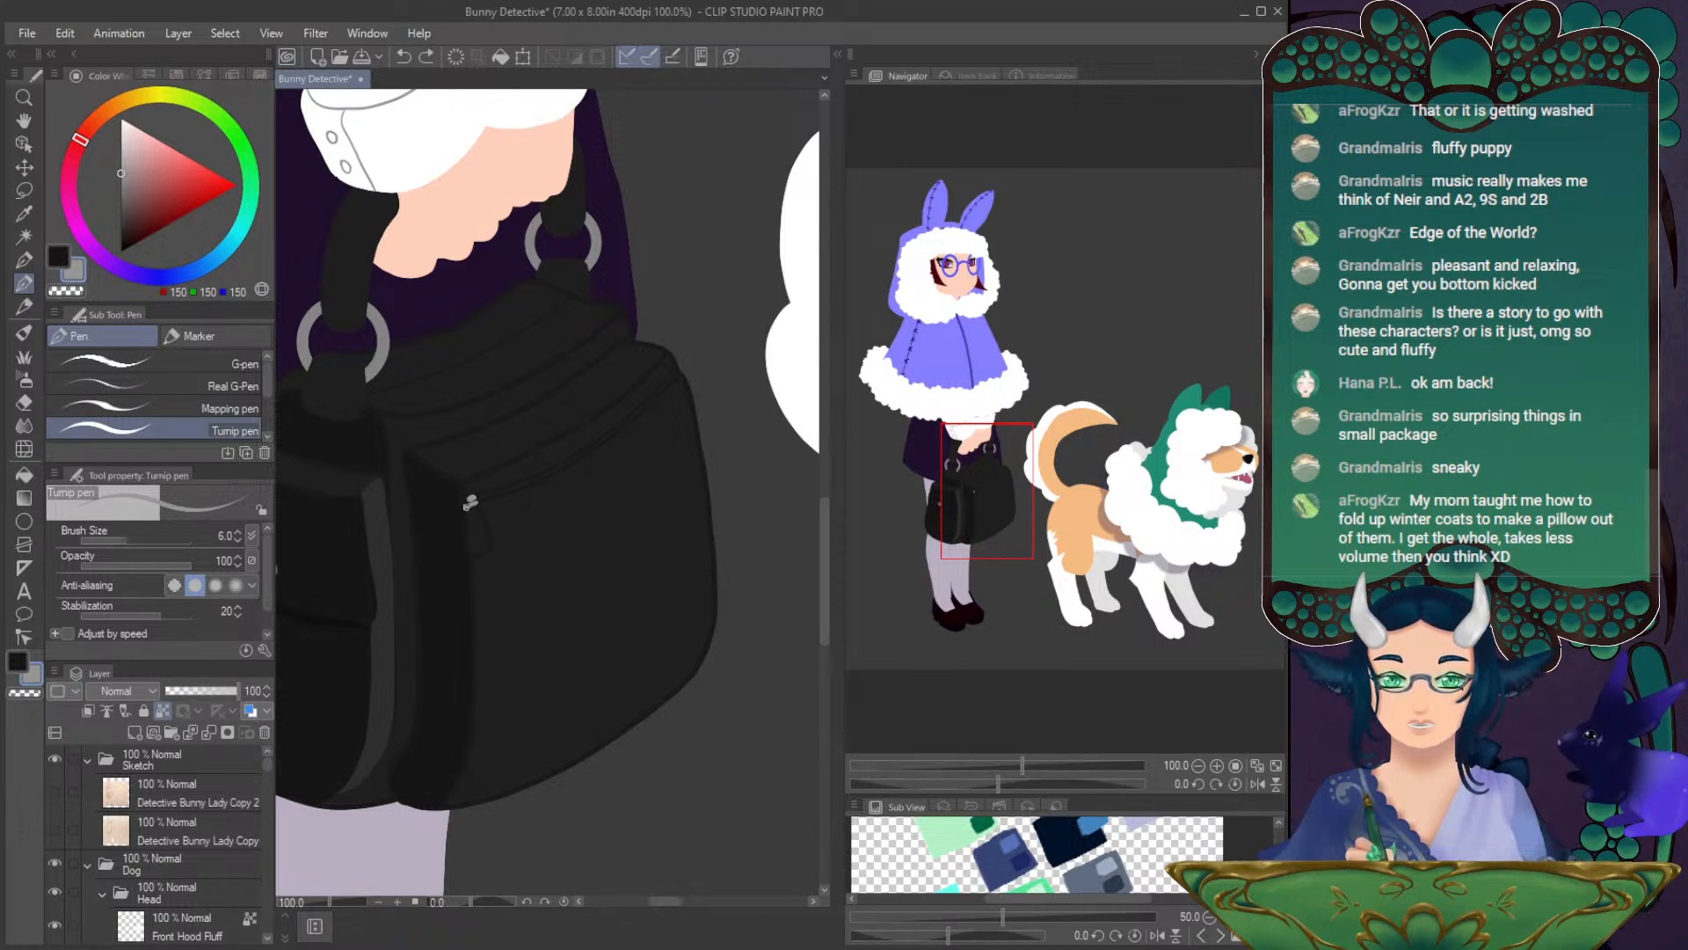
pyautogui.moveTo(472, 501); pyautogui.dragTo(463, 542)
pyautogui.hotkey('ctrl', 'z')
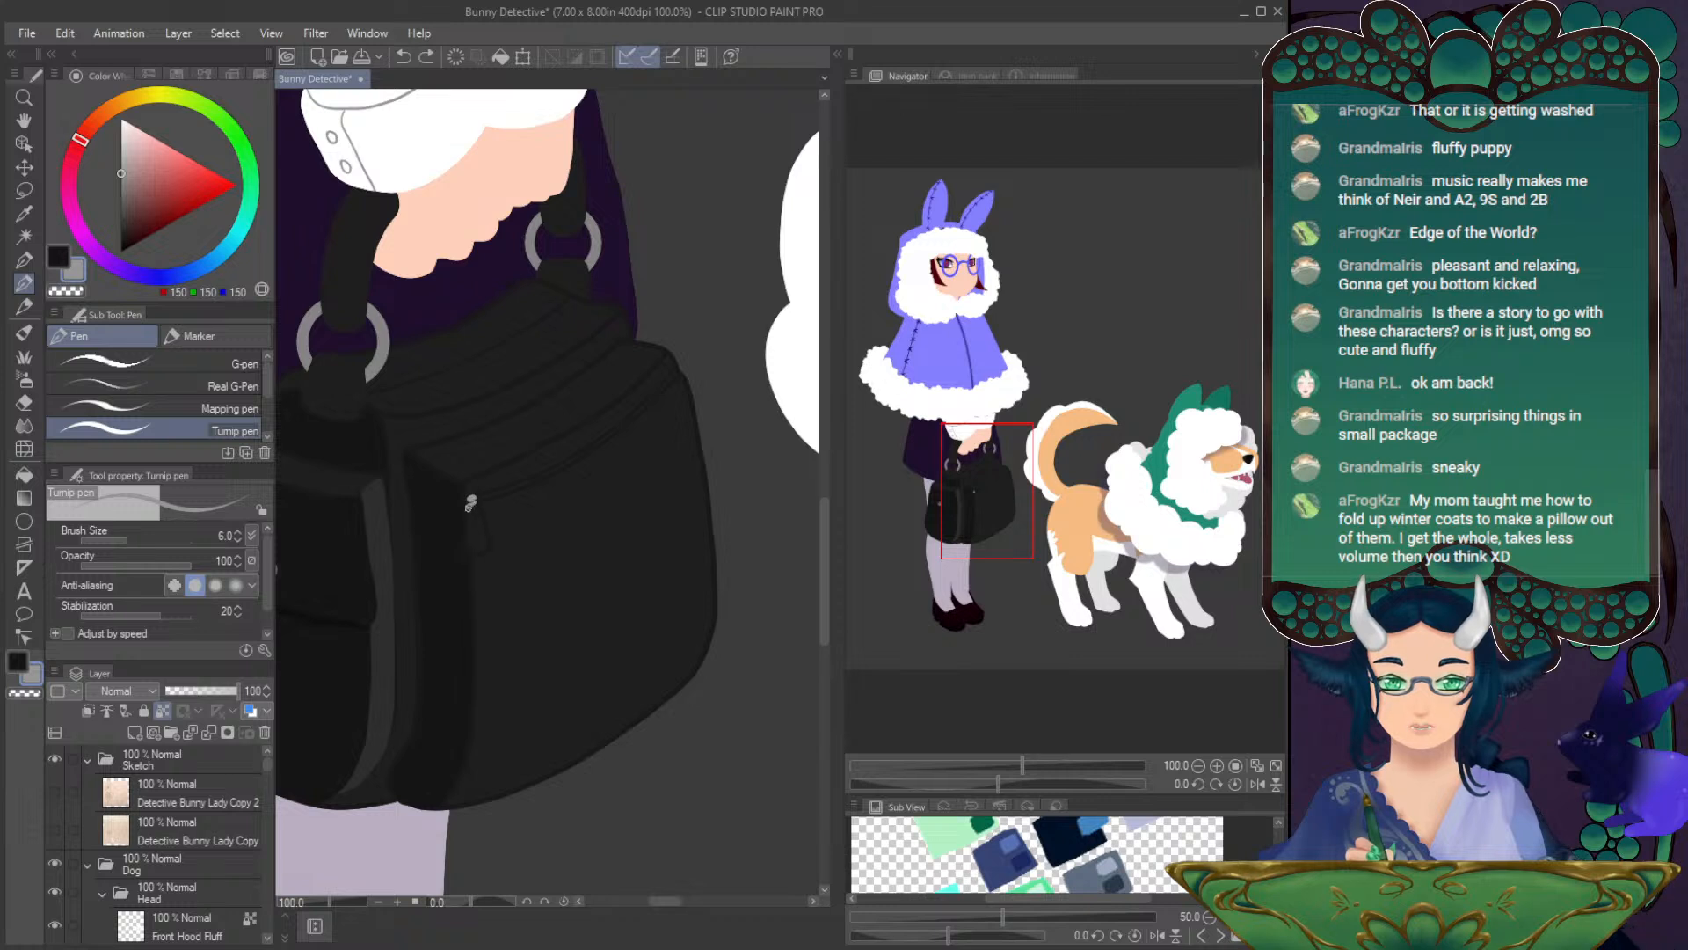
# - Draw the tapered zipper pull hanging below the slider in light grey and fill its inside with the same shade
pyautogui.moveTo(471, 503); pyautogui.dragTo(467, 551)
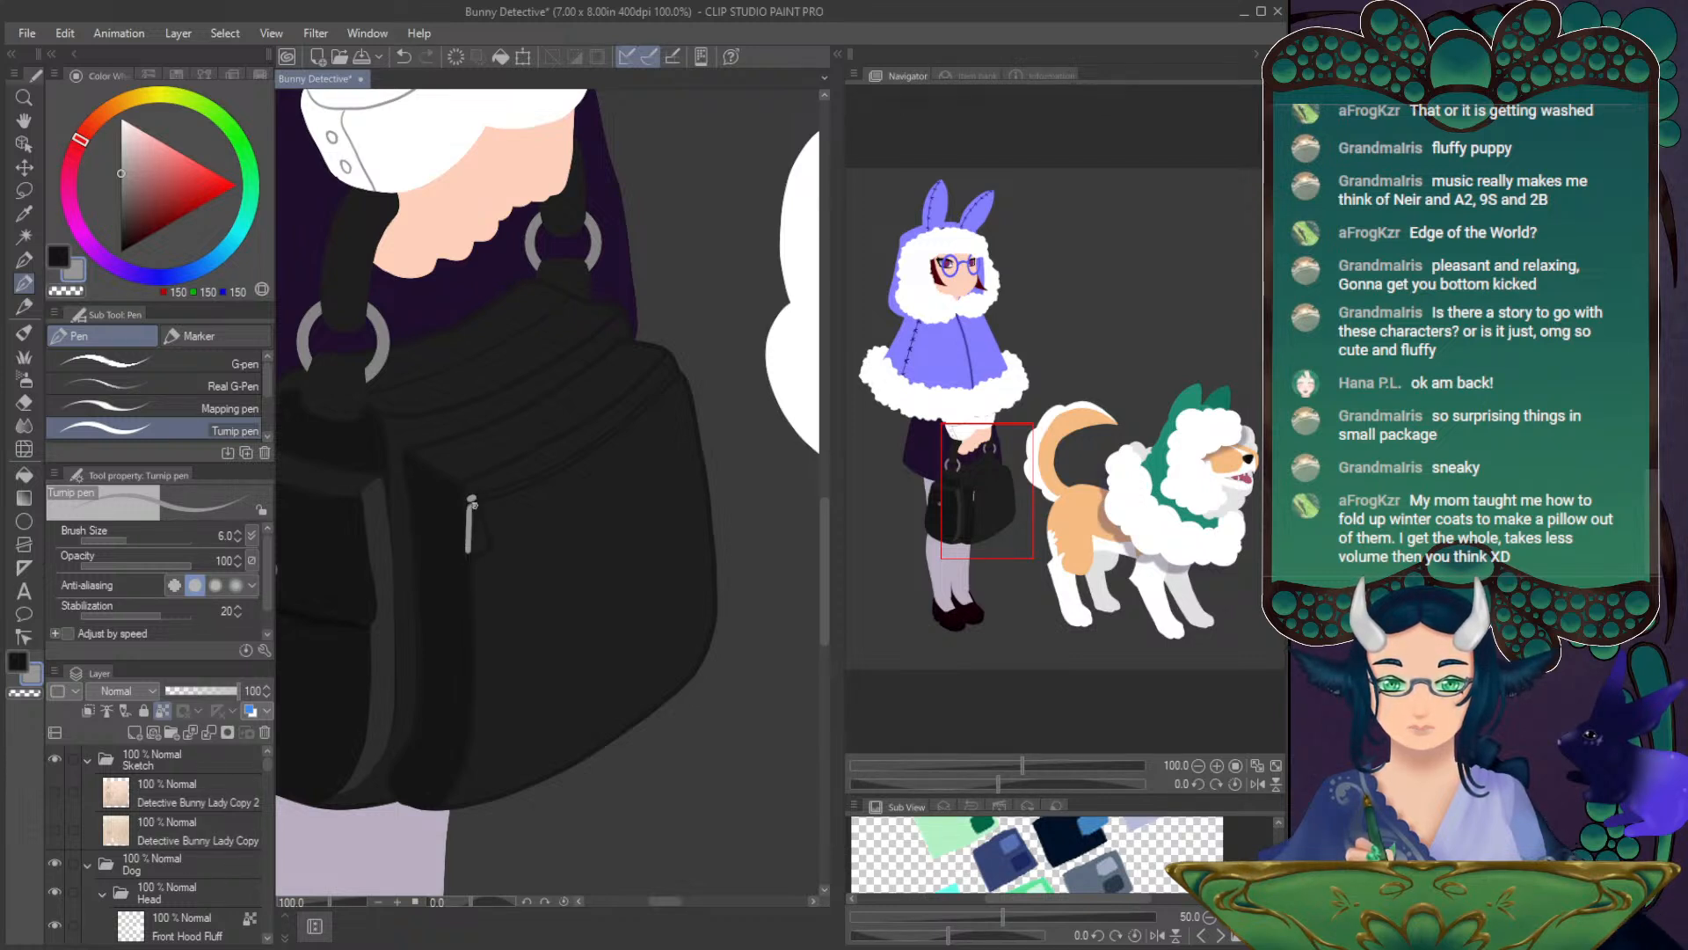
pyautogui.moveTo(483, 534); pyautogui.dragTo(489, 550)
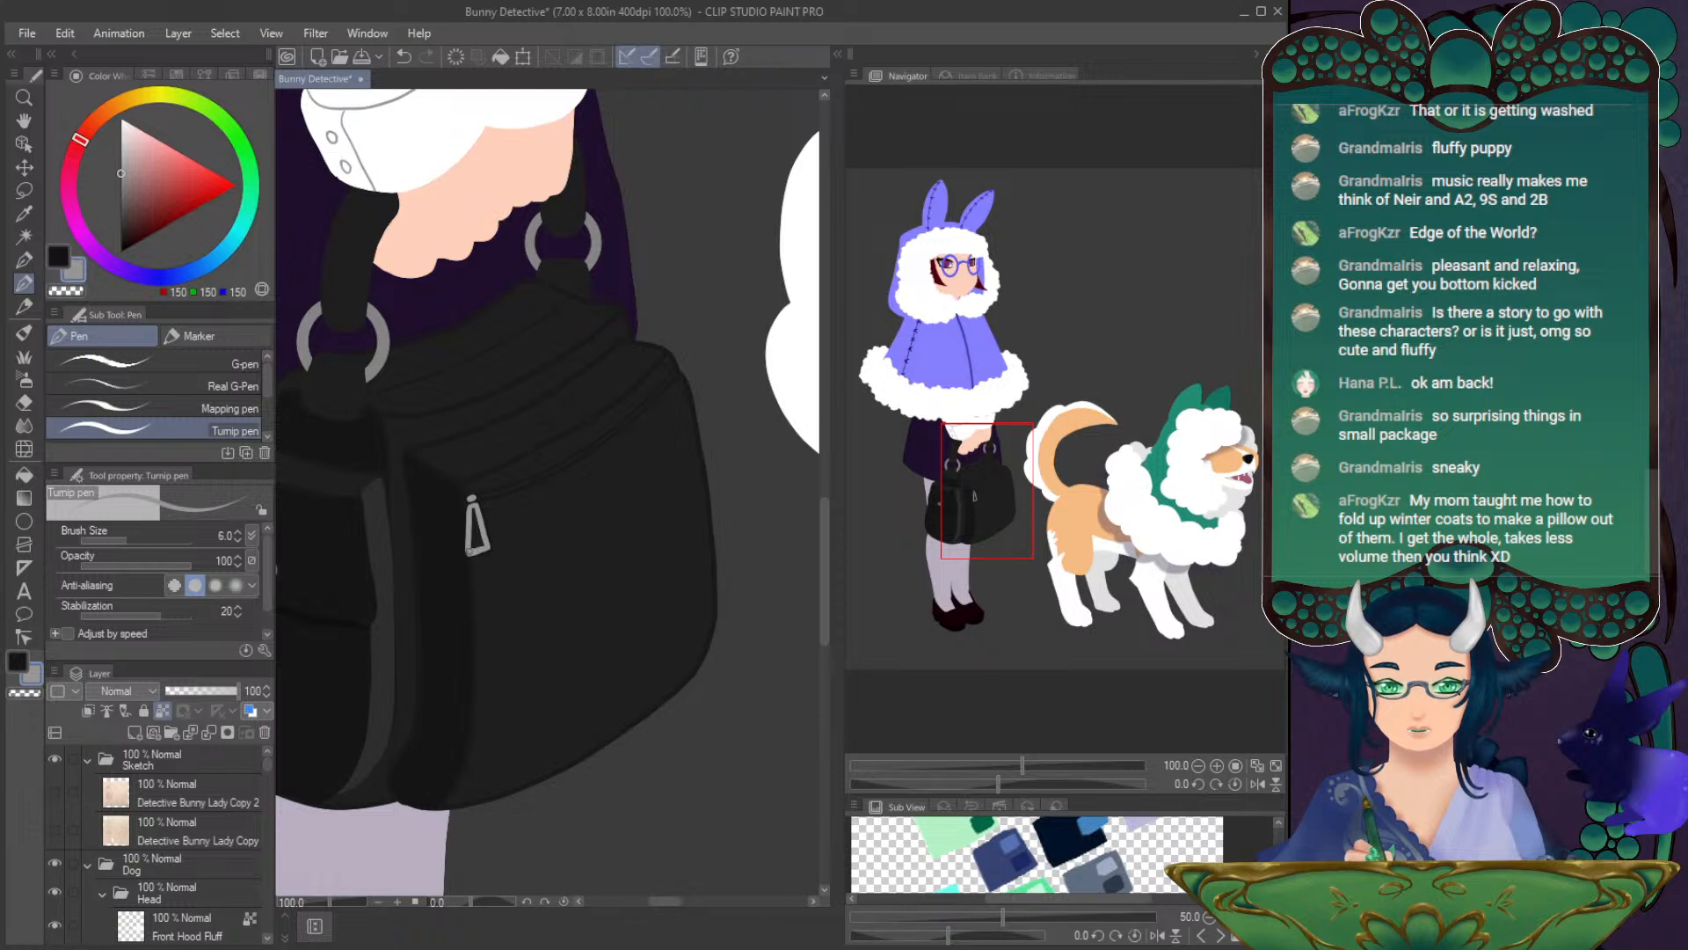
pyautogui.moveTo(469, 552); pyautogui.dragTo(479, 541)
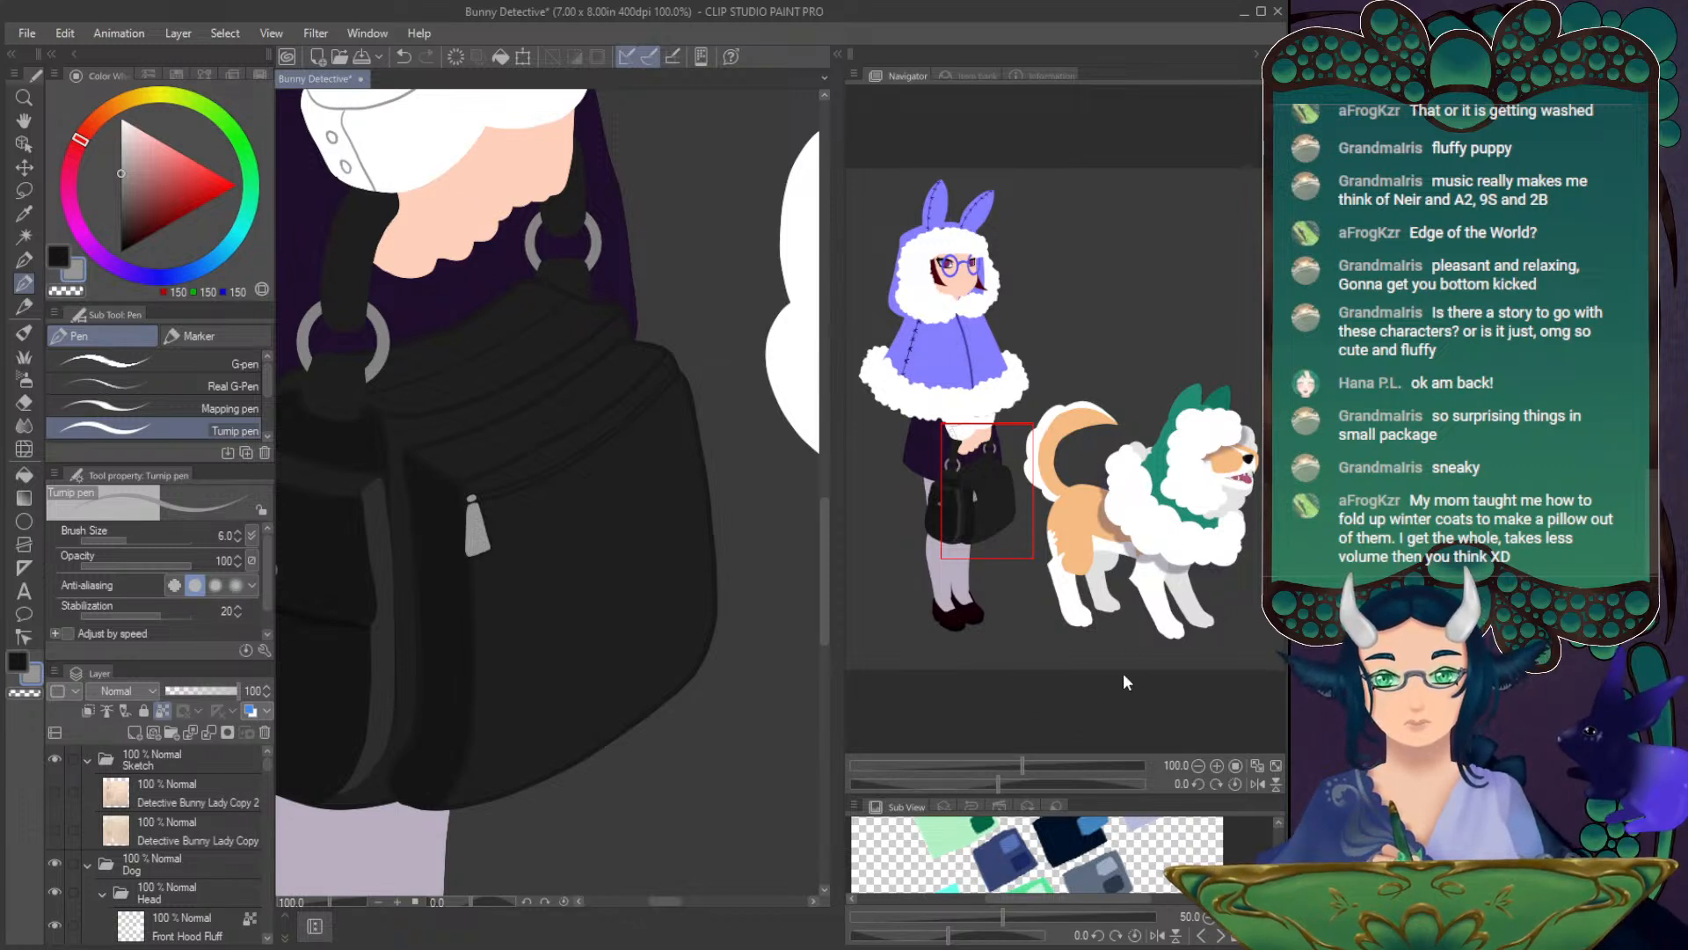
# - Rotate the canvas to about 96.5 degrees and draw the light grey zipper line from the slider along the curved seam to the bag's far edge
pyautogui.moveTo(1001, 781); pyautogui.dragTo(1078, 780)
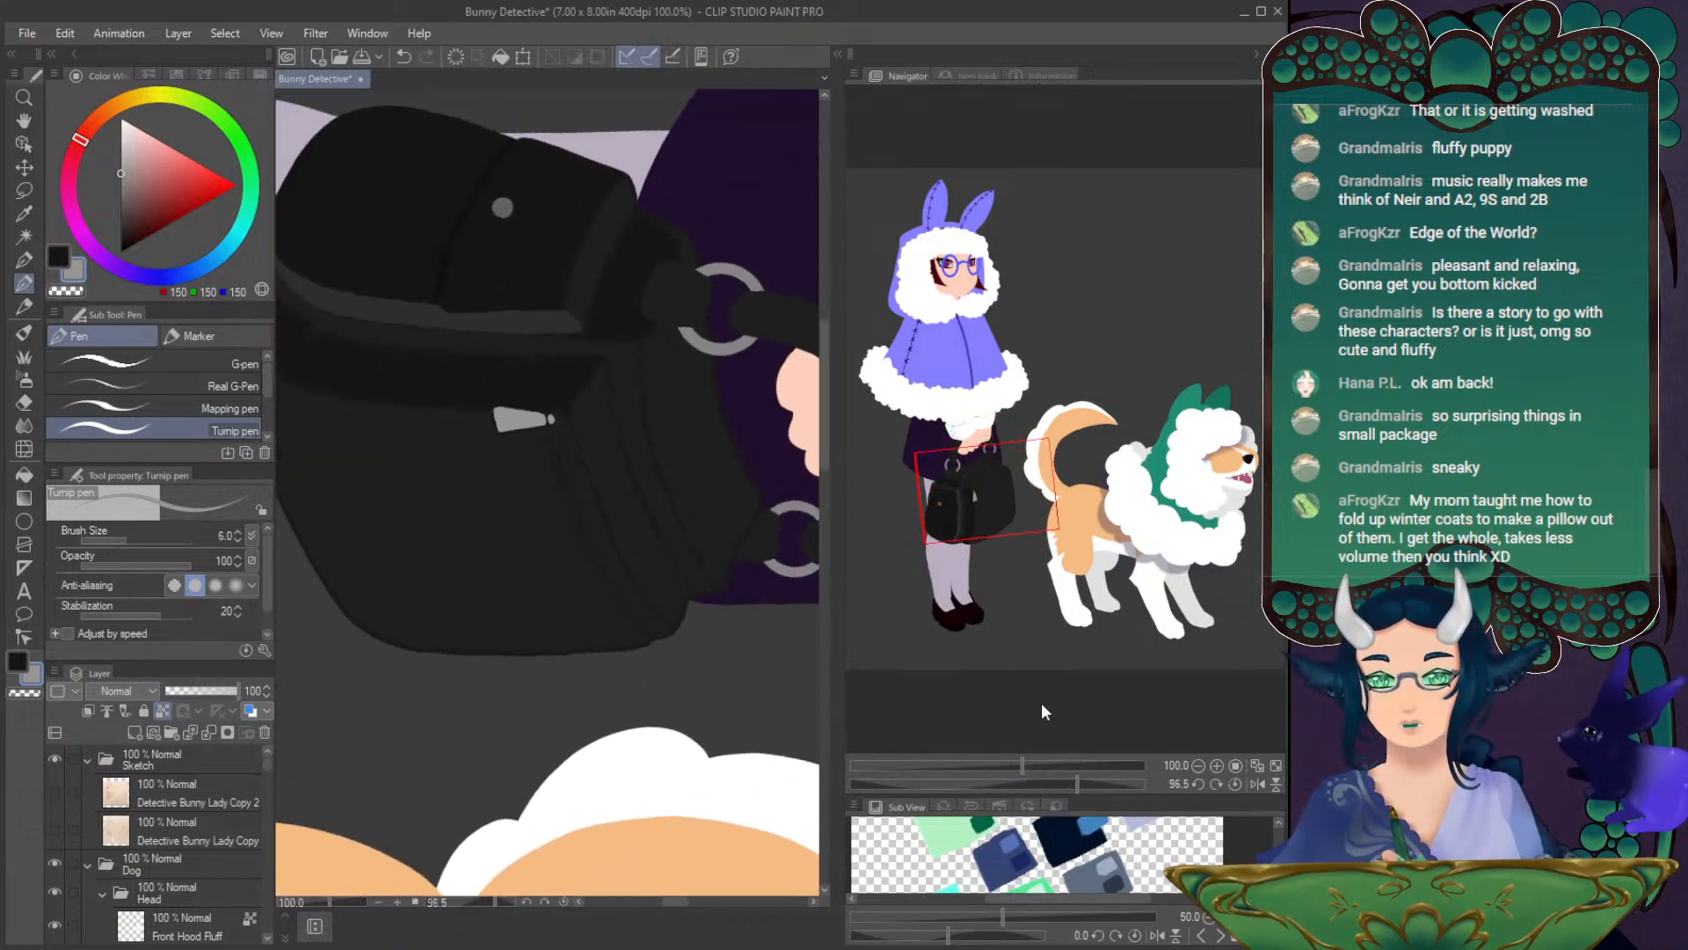
pyautogui.moveTo(551, 428); pyautogui.dragTo(579, 527)
pyautogui.hotkey('ctrl', 'z')
pyautogui.hotkey('ctrl', 'z')
pyautogui.hotkey('ctrl', 'z')
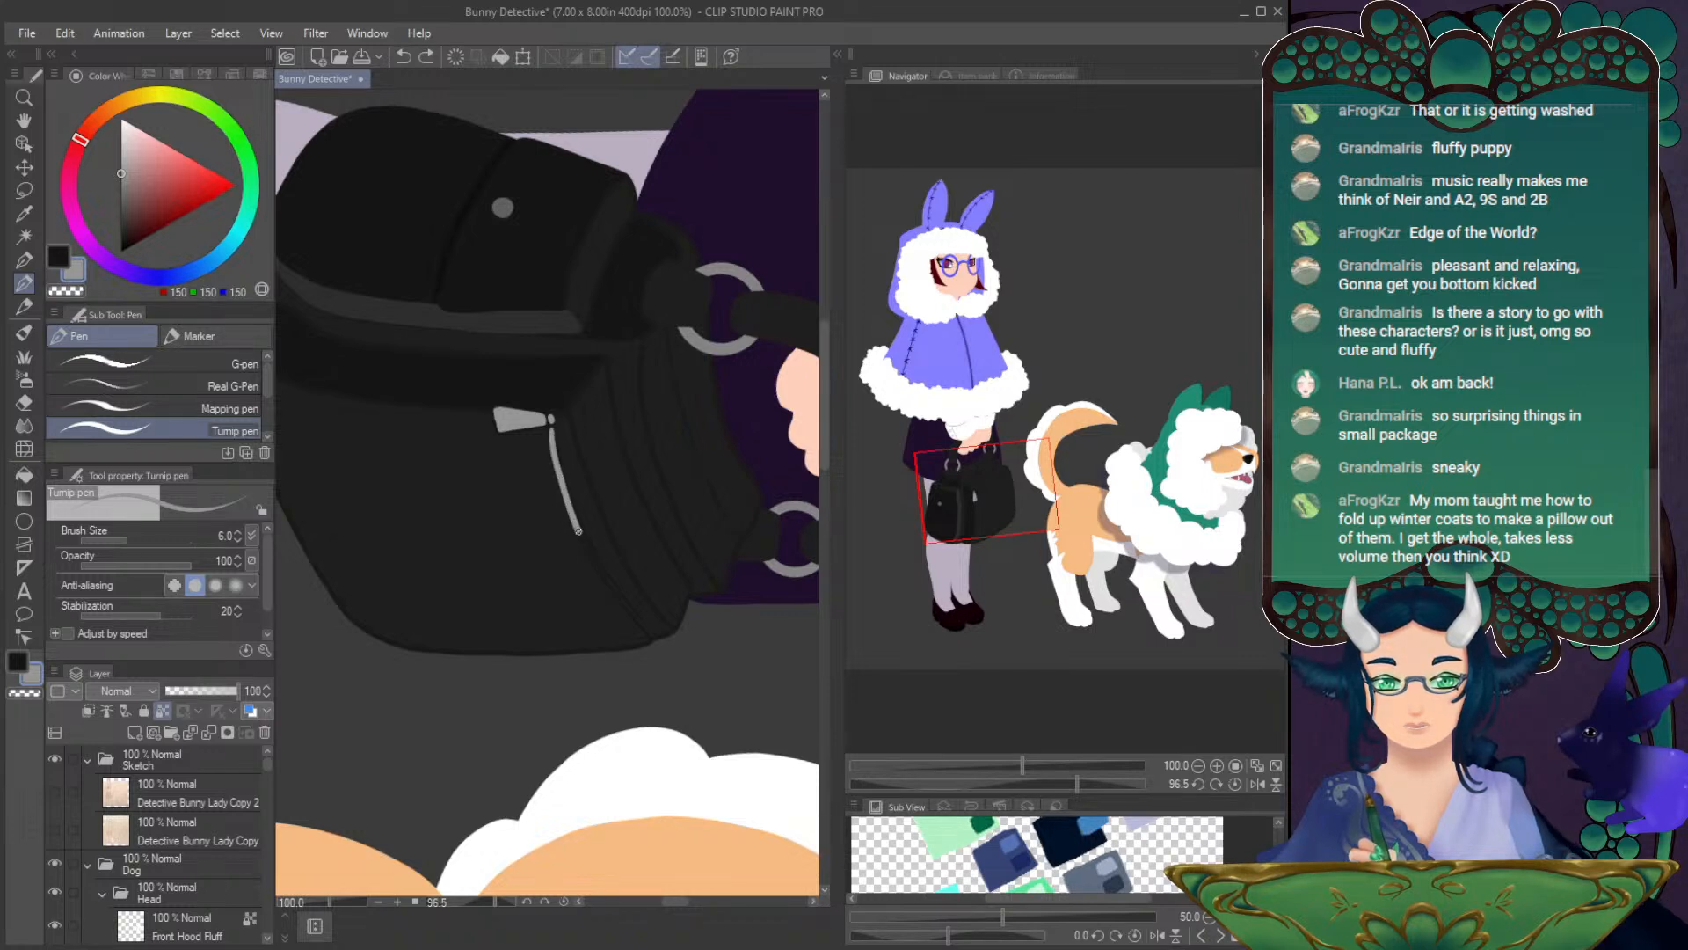
pyautogui.moveTo(577, 528); pyautogui.dragTo(593, 565)
pyautogui.hotkey('ctrl', 'z')
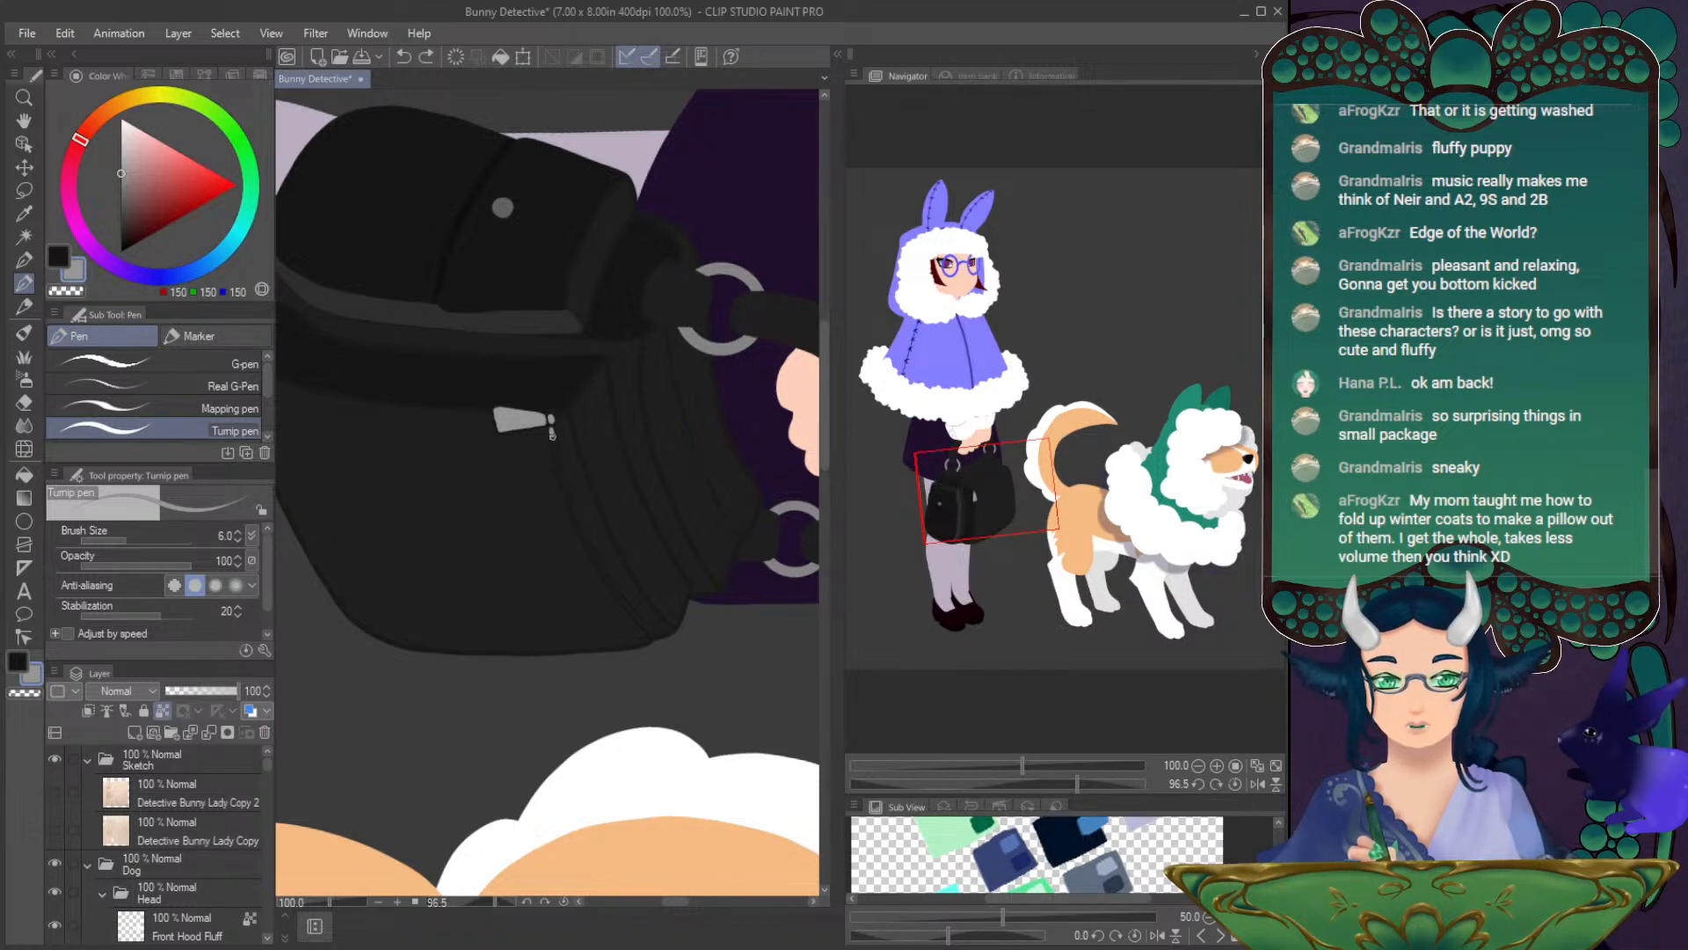
pyautogui.moveTo(559, 479); pyautogui.dragTo(595, 556)
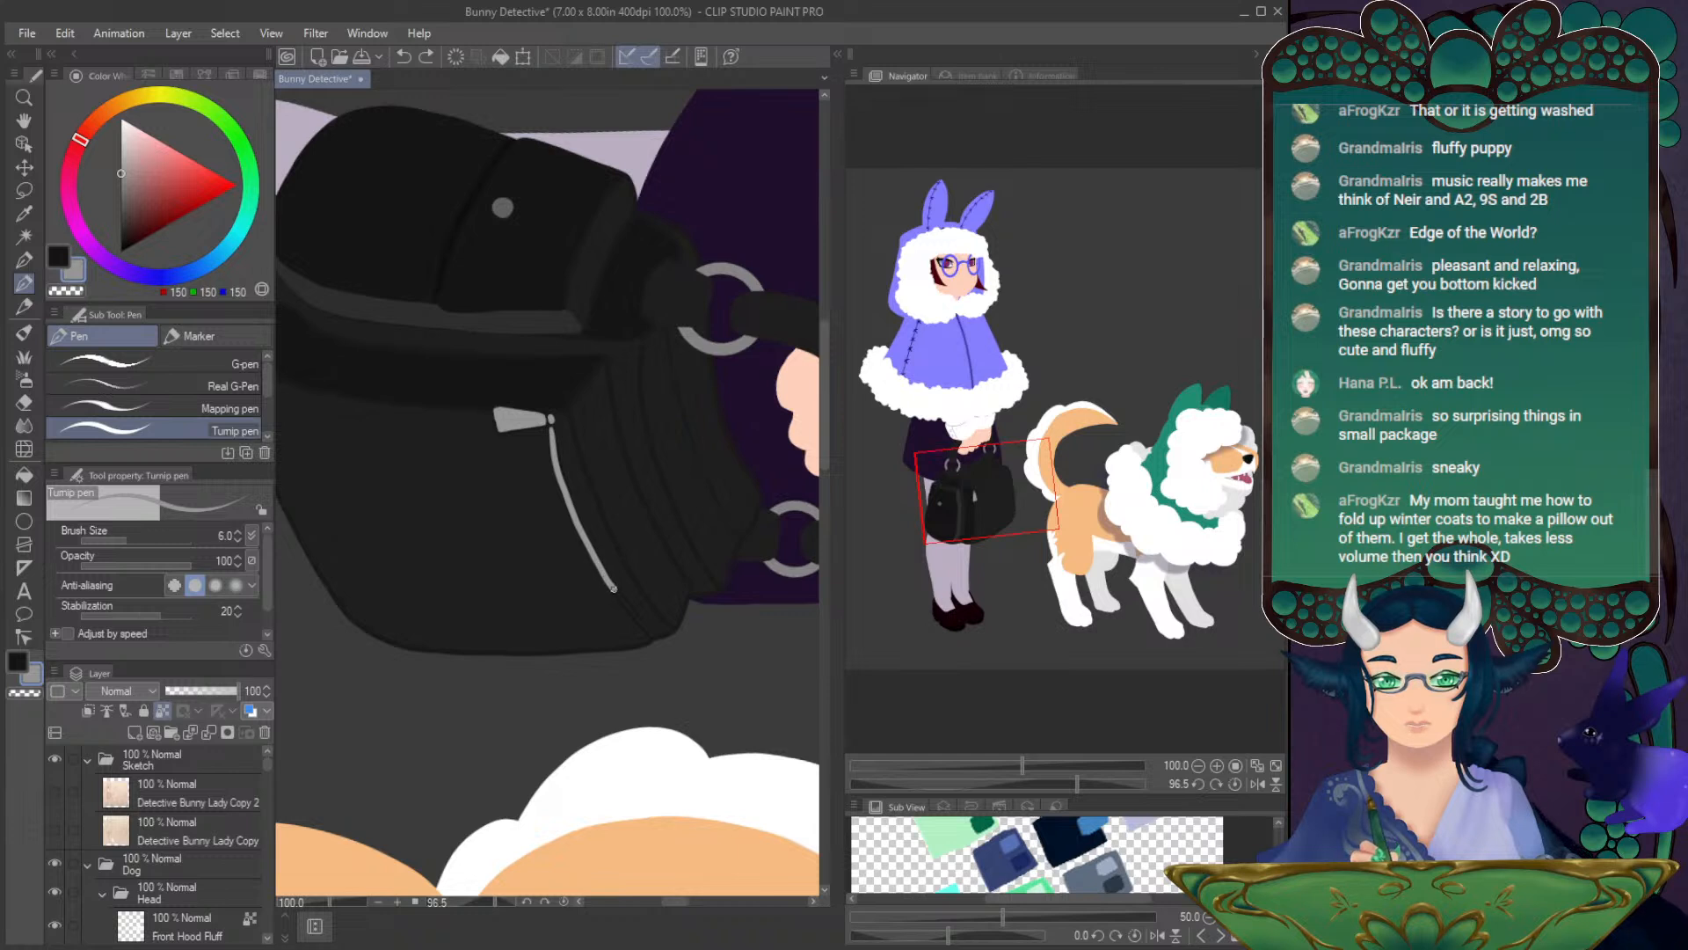
pyautogui.moveTo(645, 628); pyautogui.dragTo(655, 639)
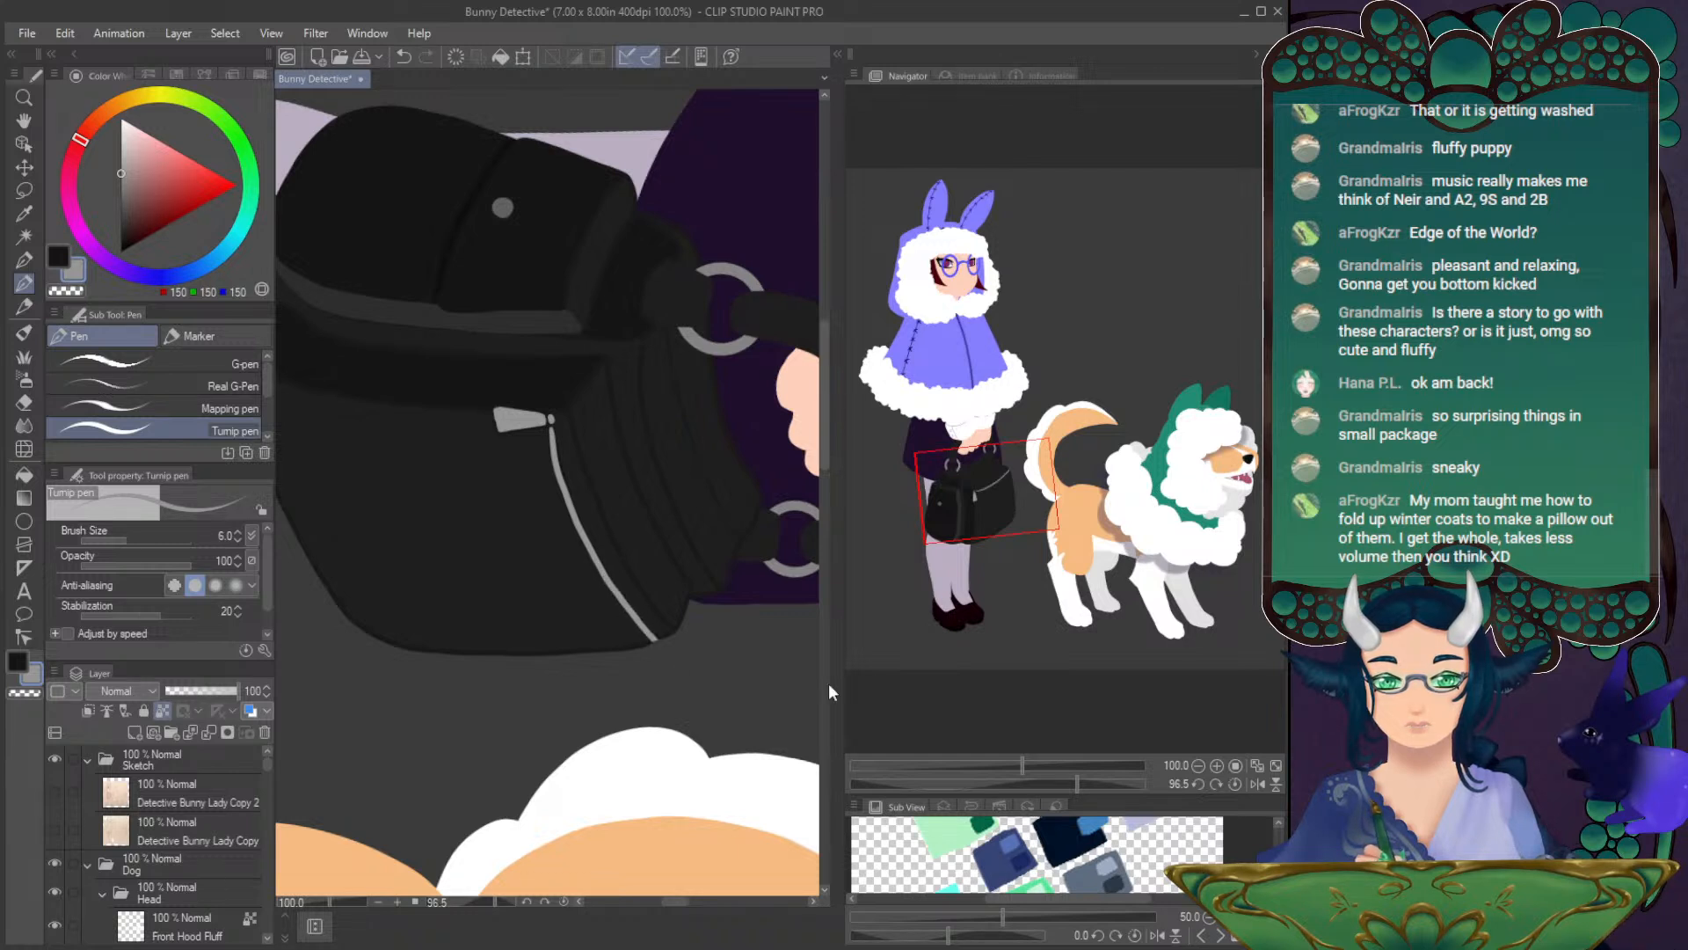
# - Straighten the canvas, enlarge the view to 150% and touch up the zipper slider in light grey
pyautogui.click(1234, 782)
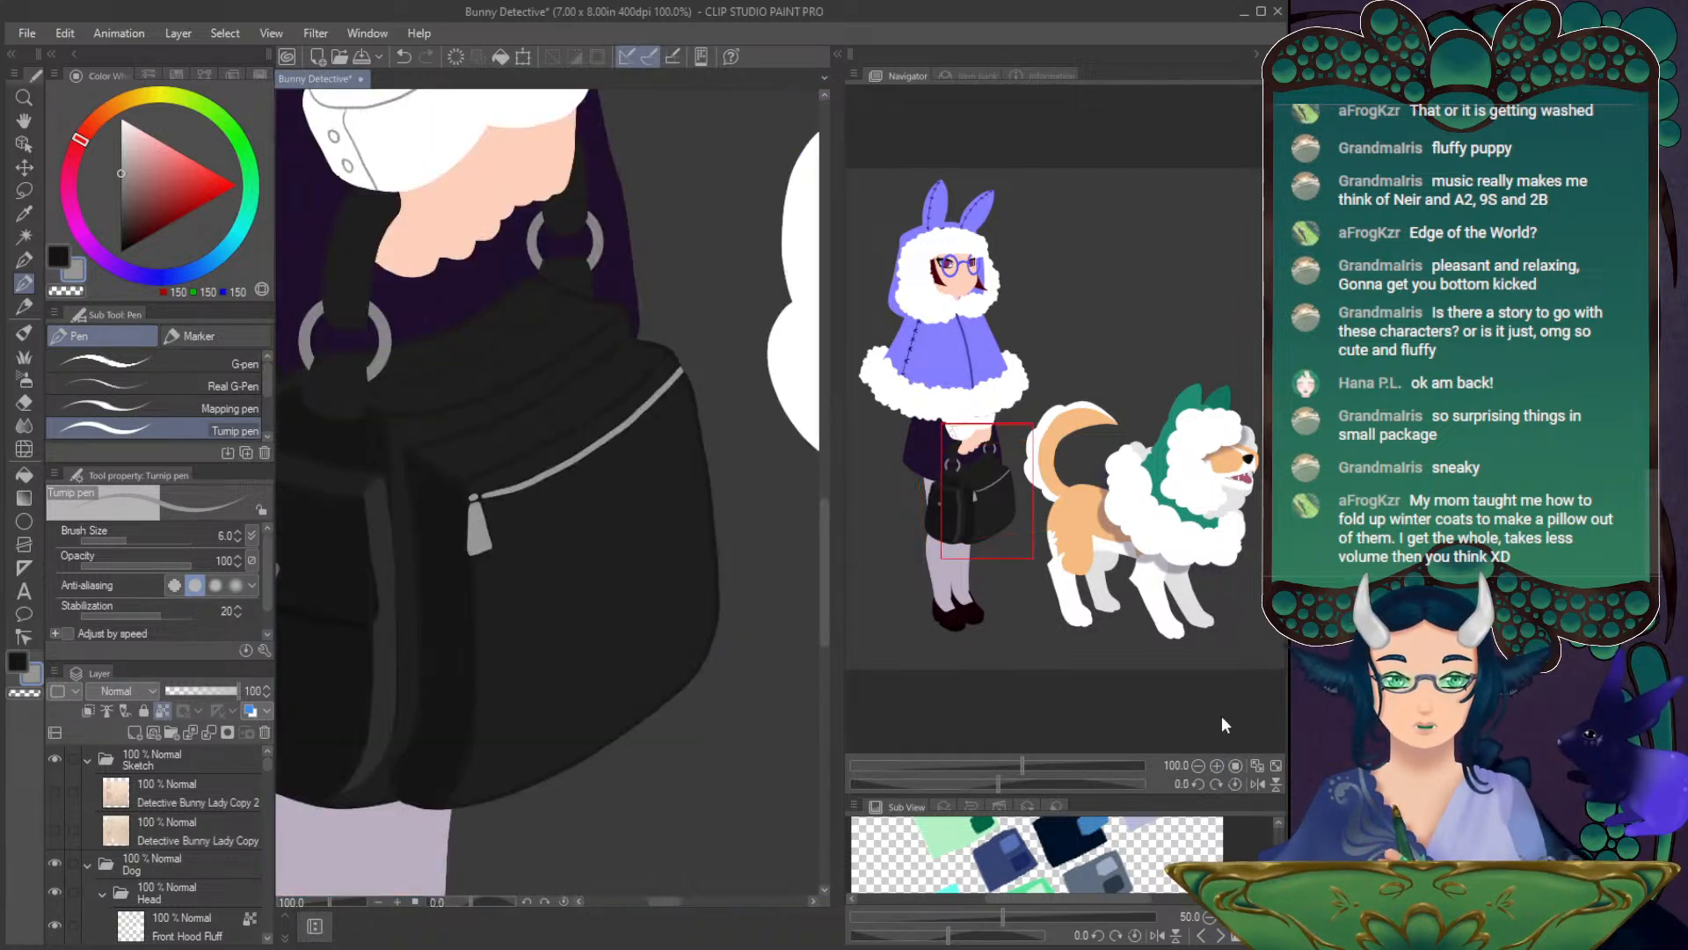
pyautogui.click(1215, 765)
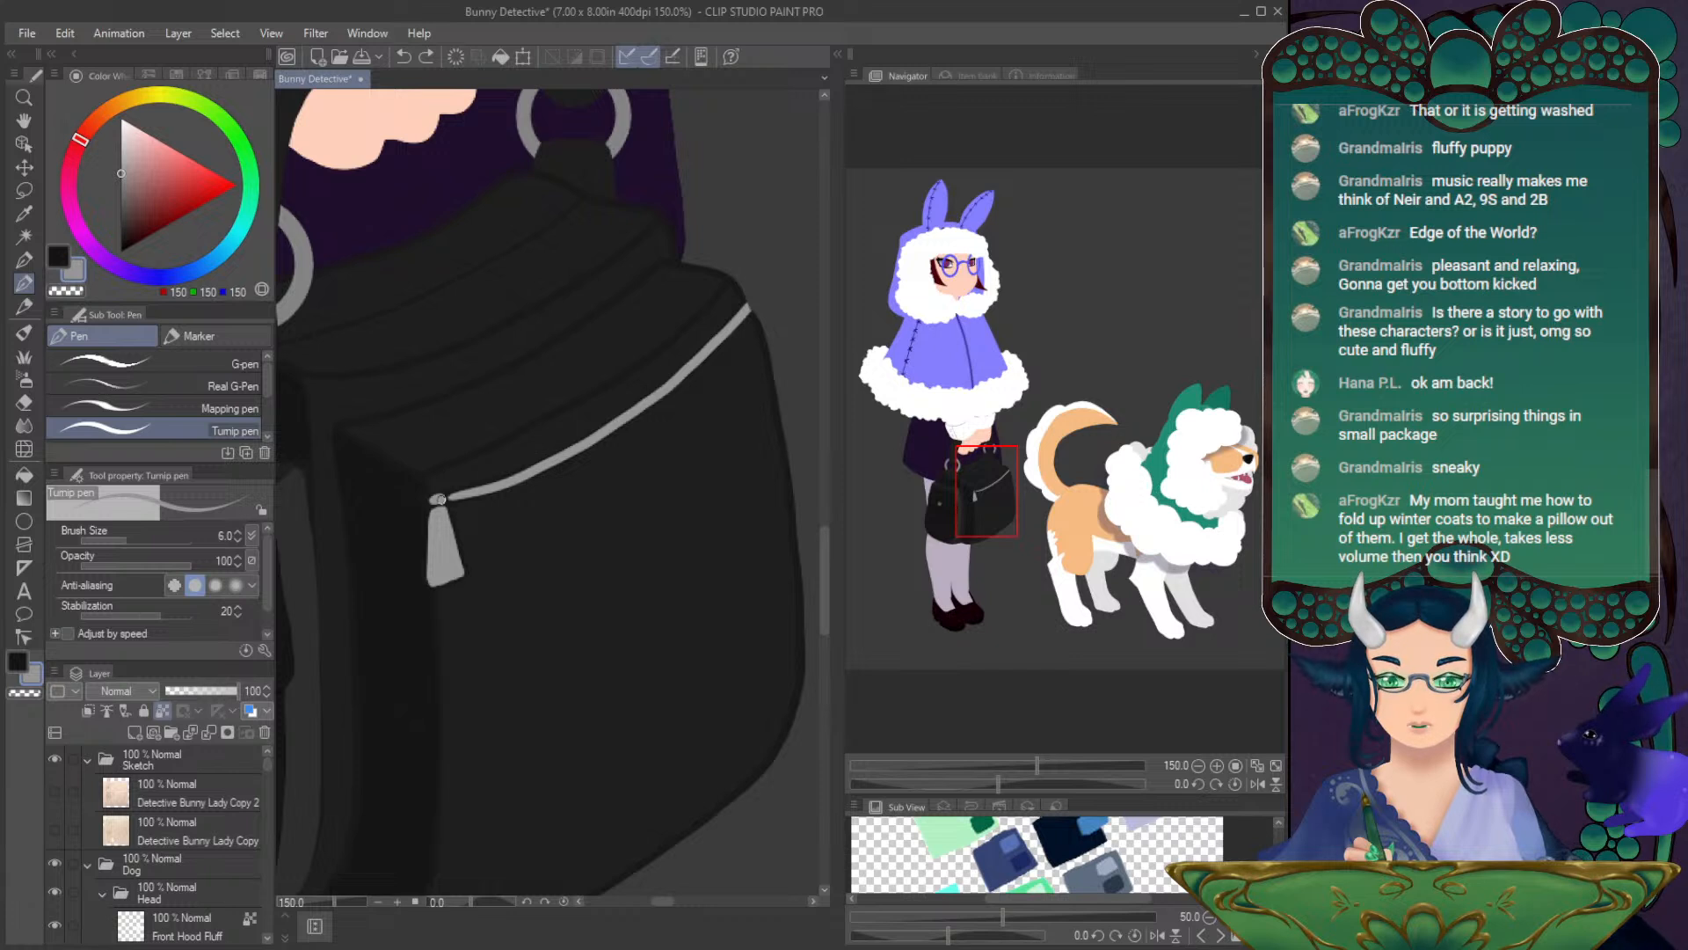
pyautogui.click(442, 499)
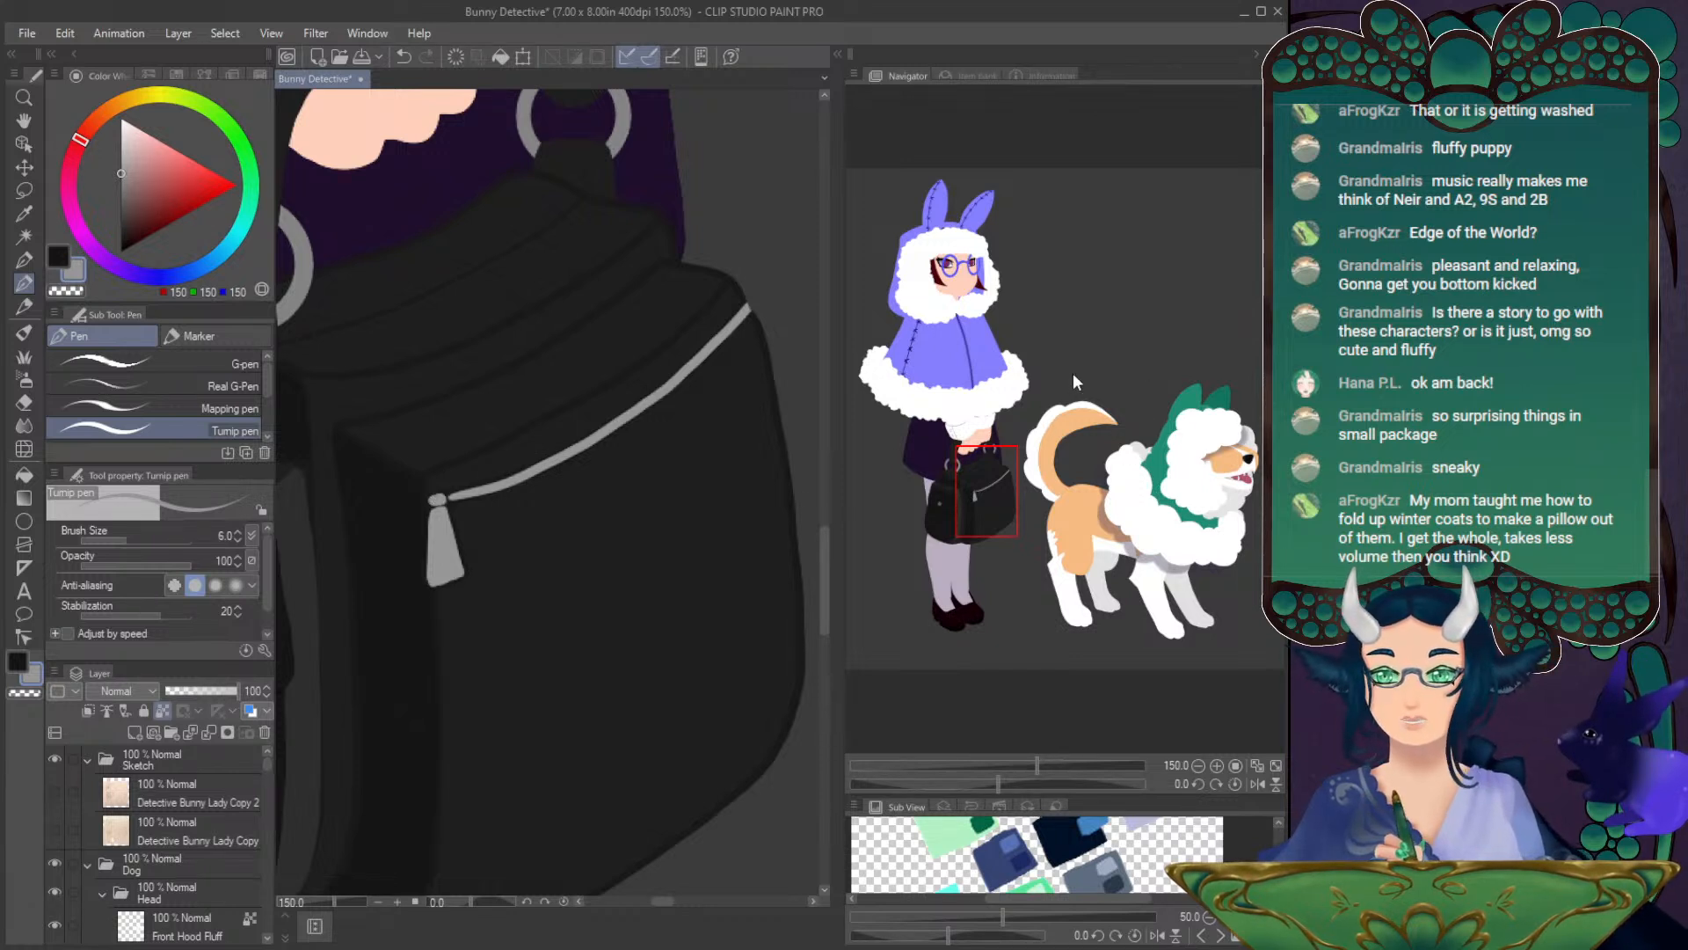
pyautogui.moveTo(273, 545); pyautogui.dragTo(399, 553)
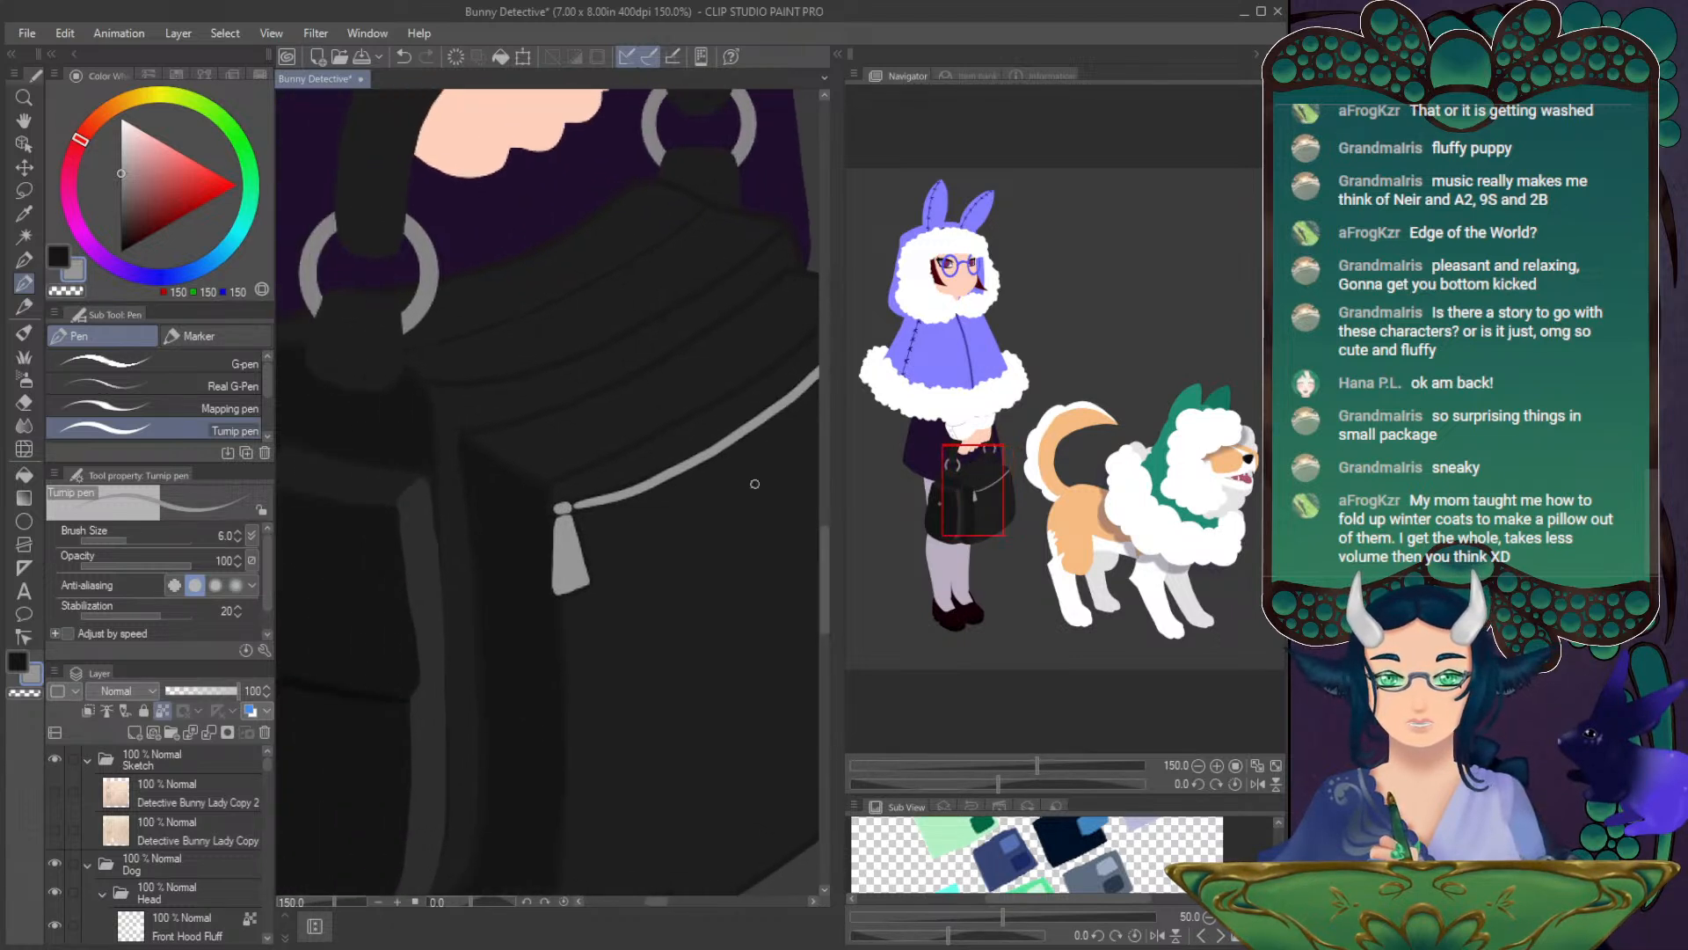
# - Outline the narrow panel above the zipper with the Turnip pen in RGB 46, 46, 46, rotating the canvas to about 102.1 degrees
pyautogui.keyDown('alt'); pyautogui.click(417, 538); pyautogui.keyUp('alt')
pyautogui.moveTo(983, 448); pyautogui.dragTo(989, 441)
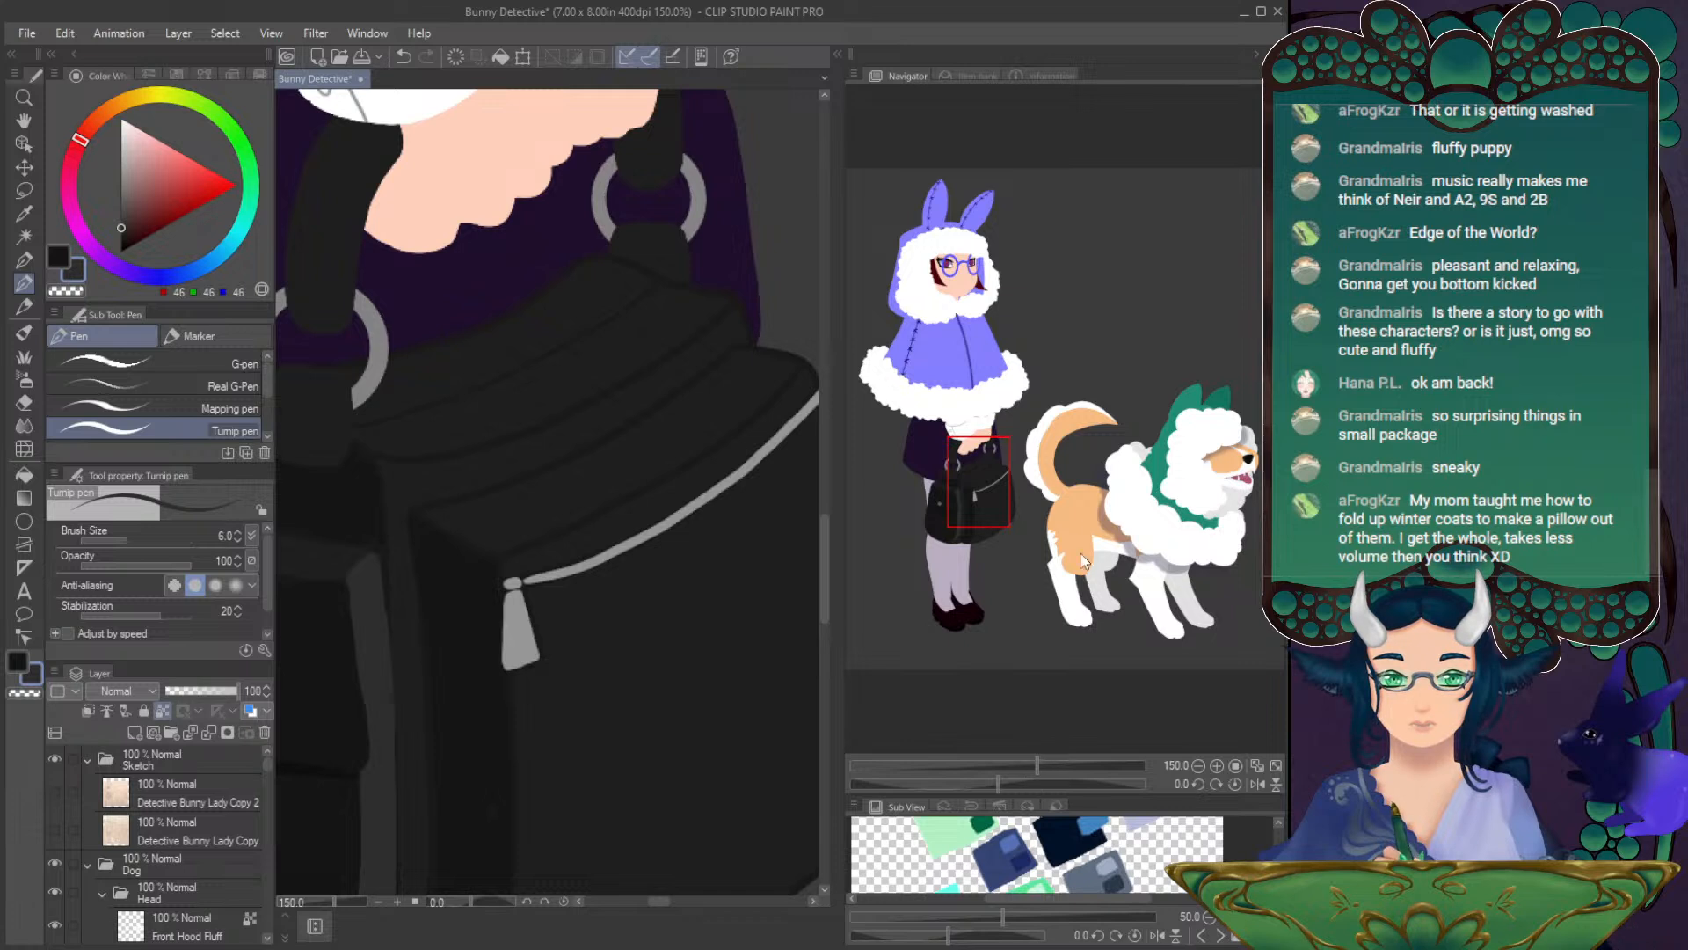
pyautogui.moveTo(1000, 784); pyautogui.dragTo(995, 784)
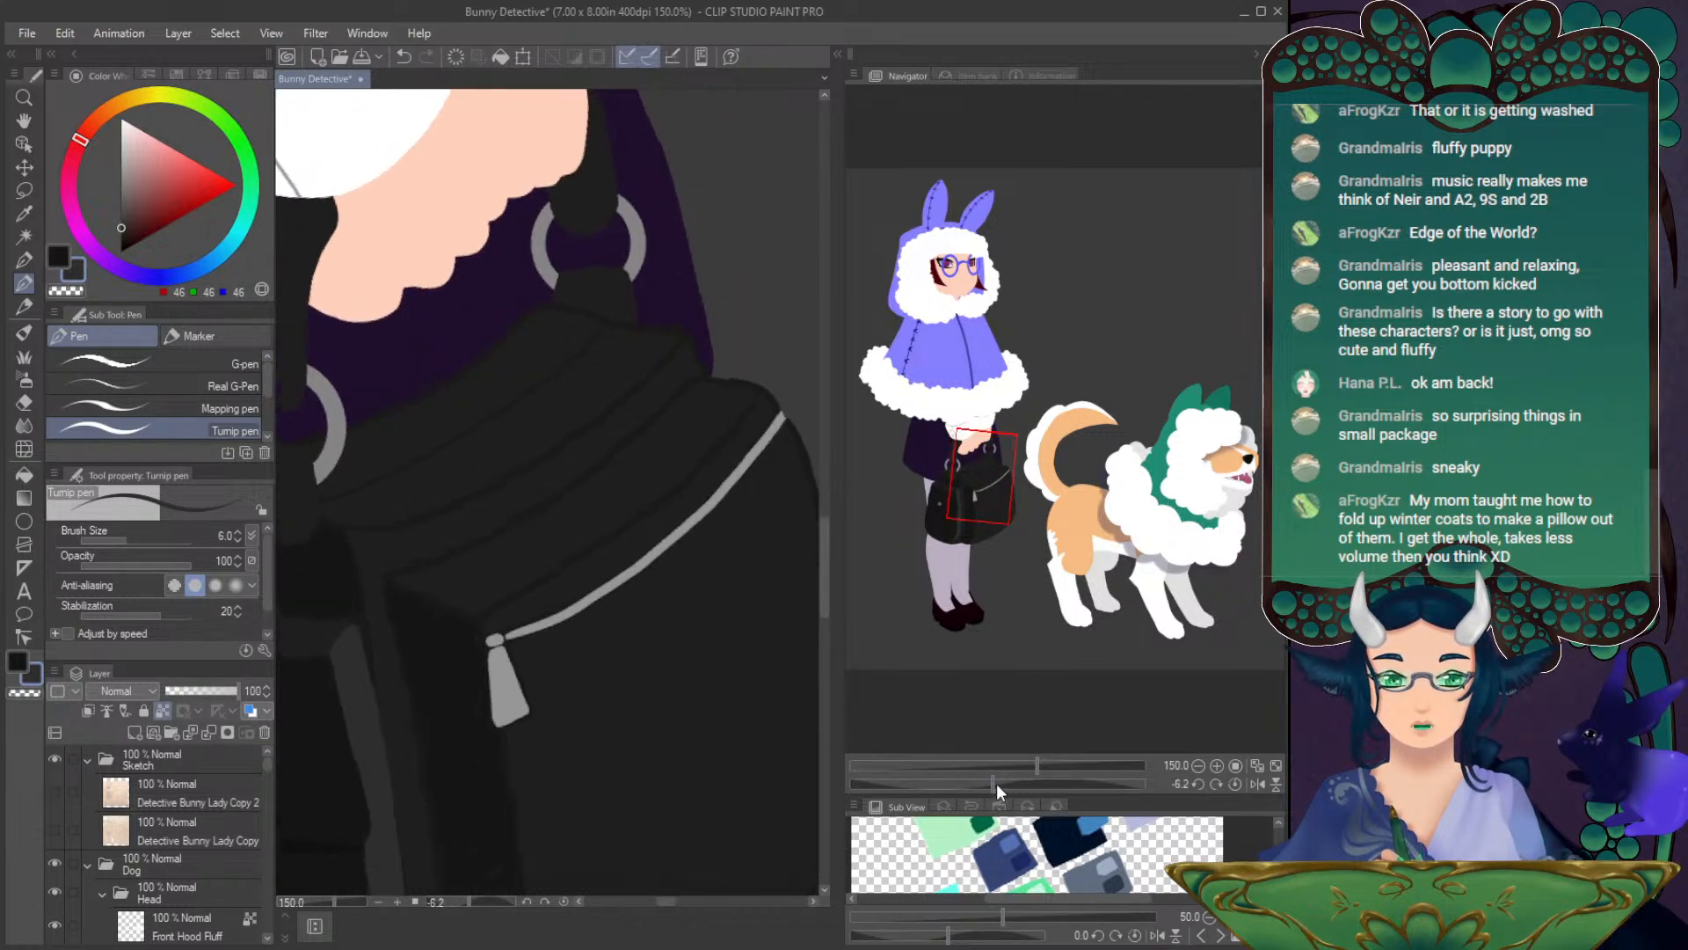
pyautogui.click(1235, 784)
pyautogui.click(1198, 766)
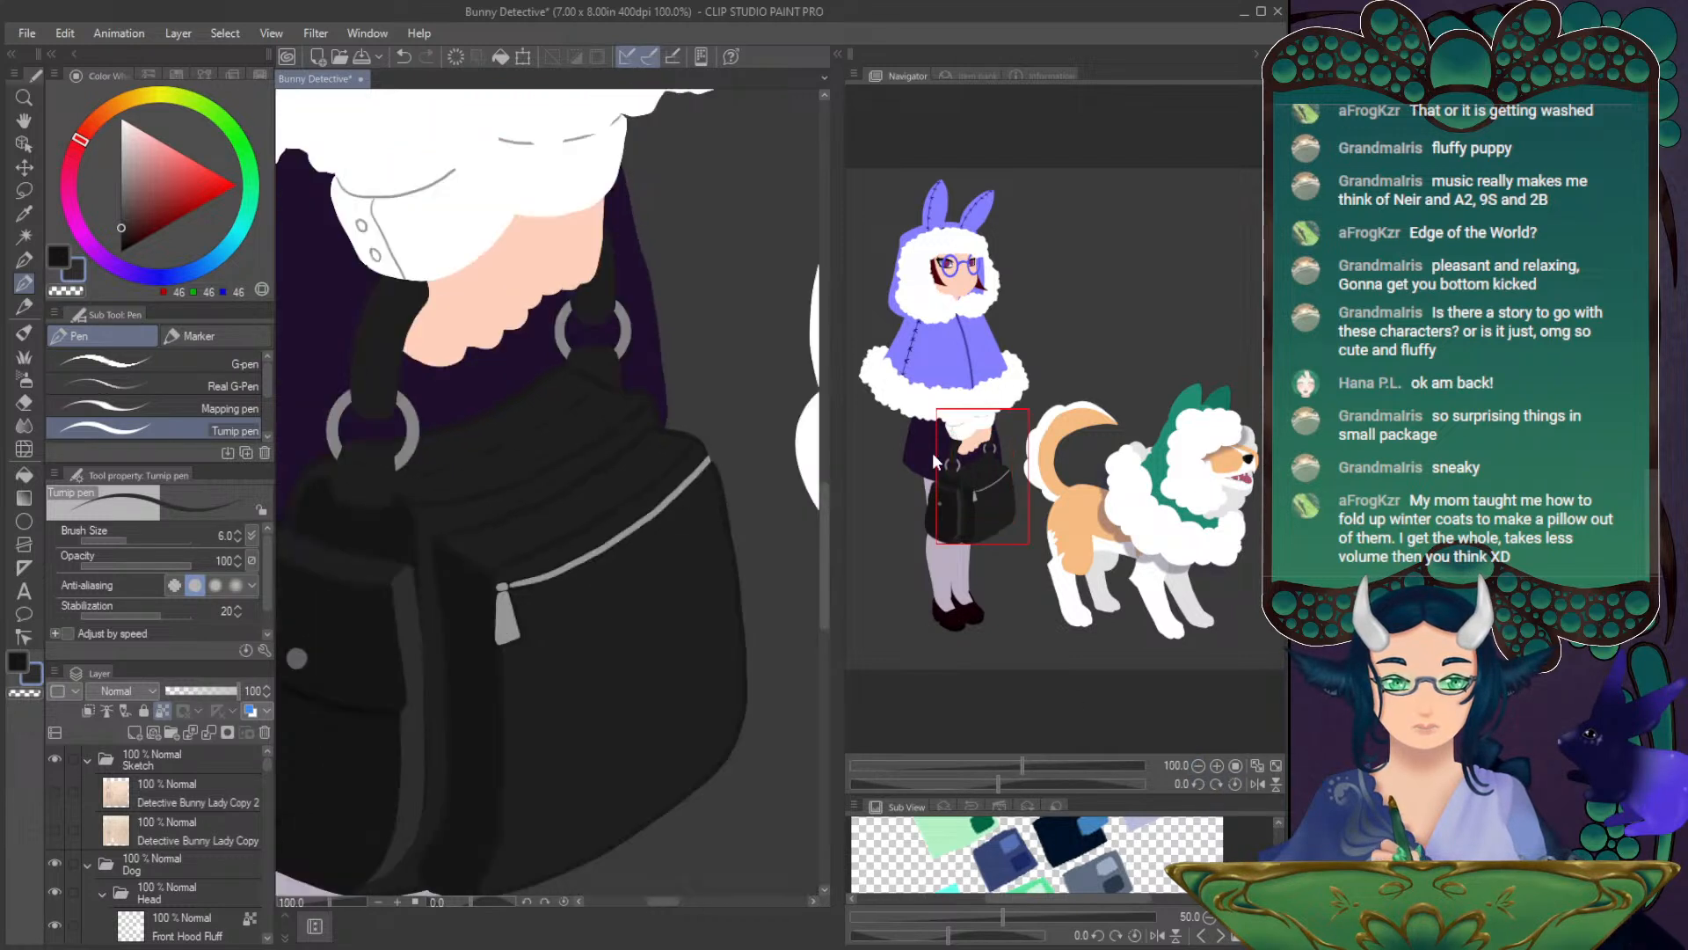
pyautogui.click(981, 474)
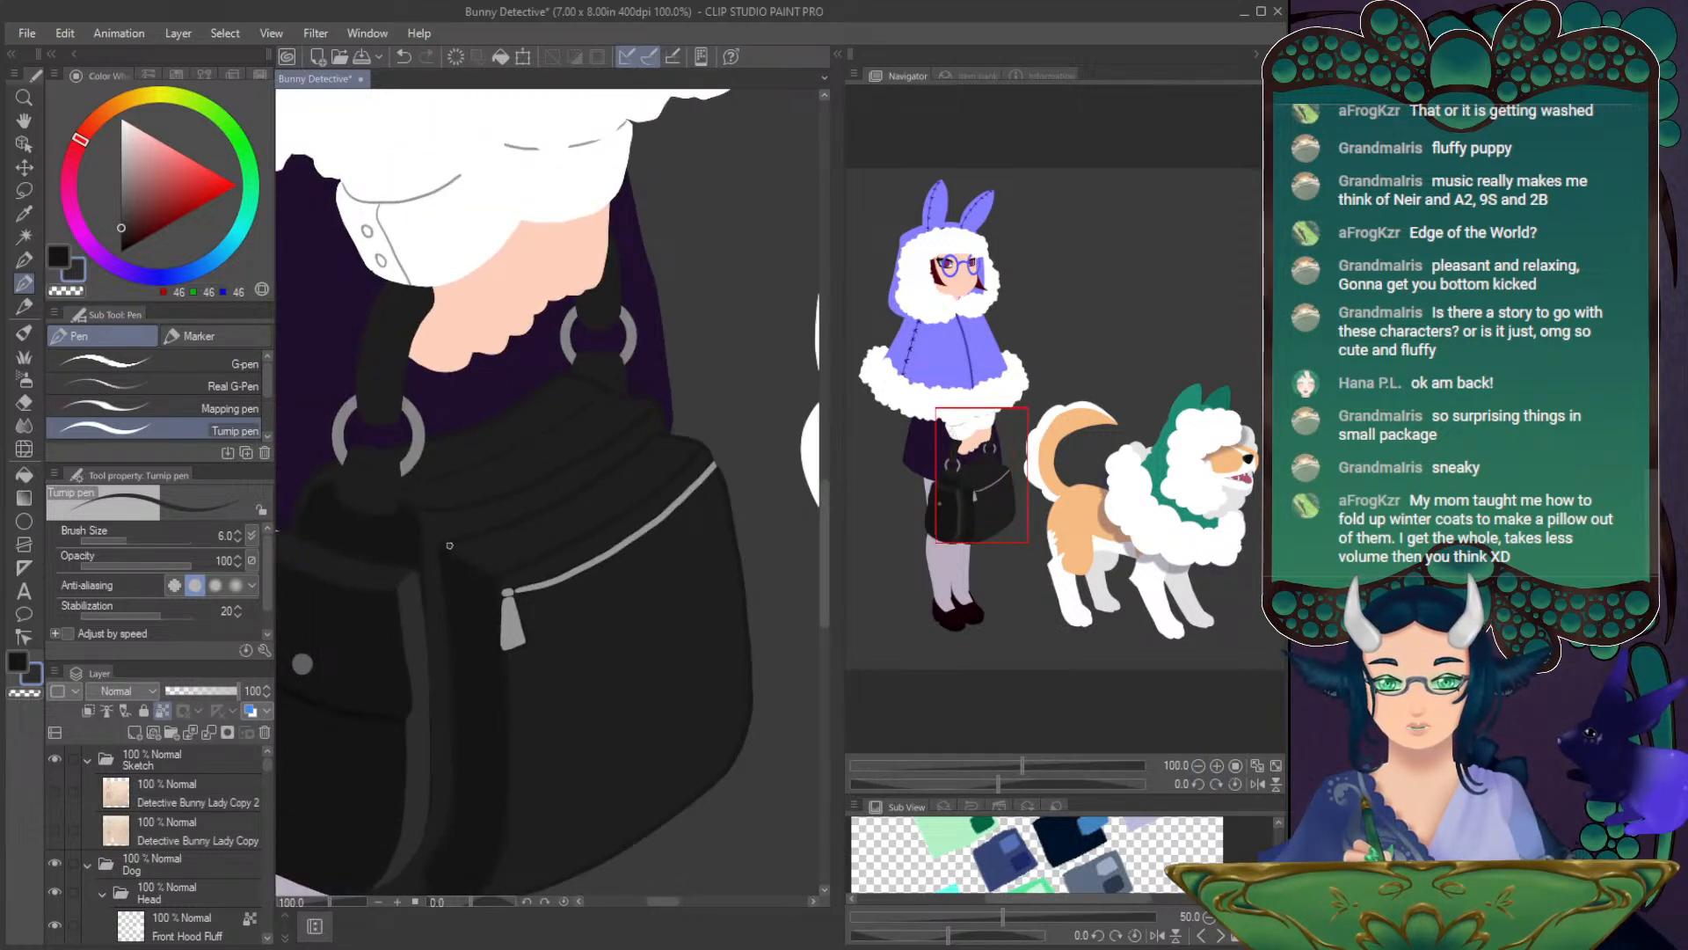
pyautogui.moveTo(1008, 779); pyautogui.dragTo(1081, 783)
pyautogui.moveTo(480, 428); pyautogui.dragTo(495, 520)
pyautogui.hotkey('ctrl', 'z')
pyautogui.moveTo(476, 429); pyautogui.dragTo(491, 496)
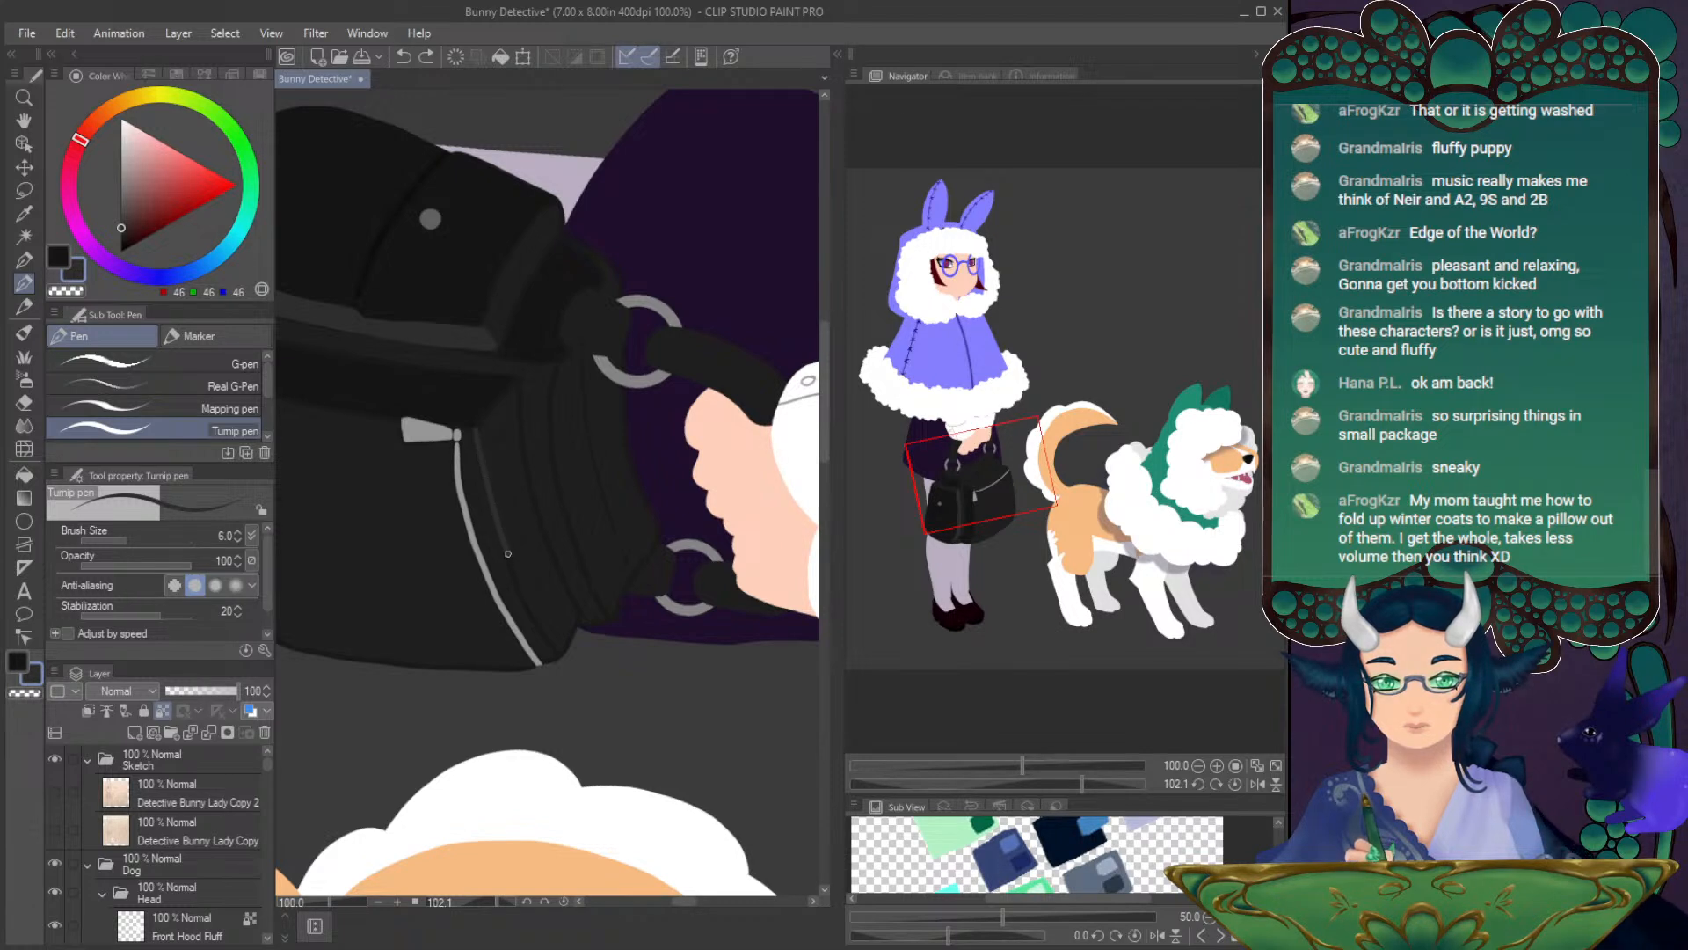
pyautogui.moveTo(522, 595); pyautogui.dragTo(556, 652)
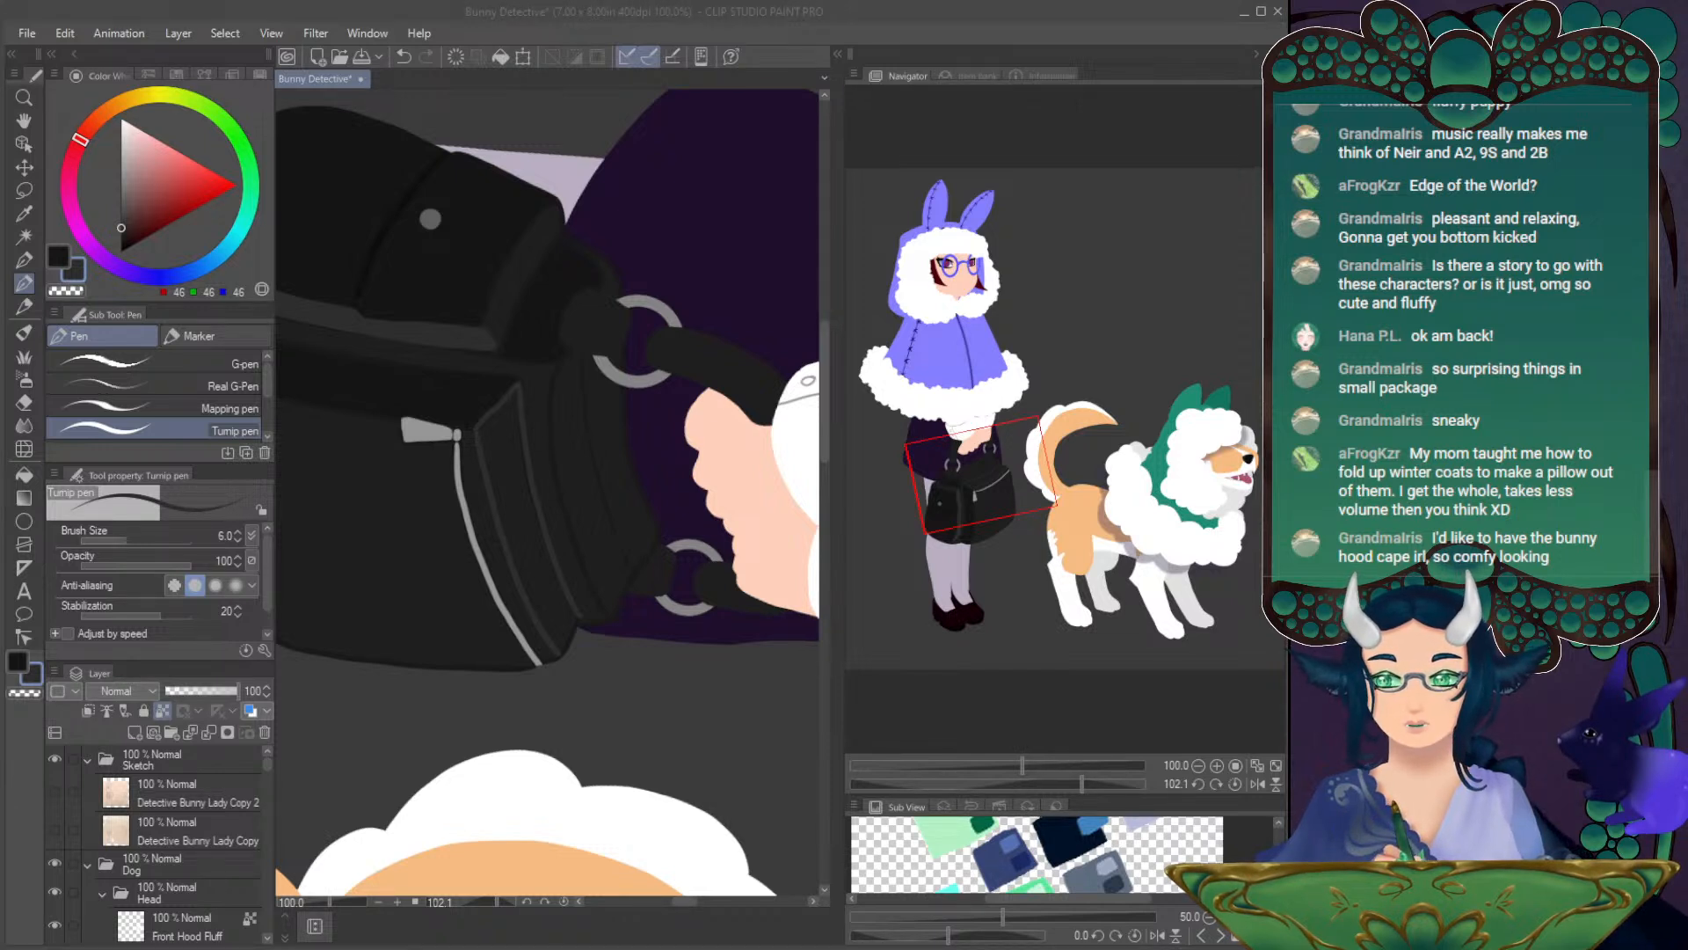
# - Refine the upper panel's outline toward its far corner using the bag's RGB 30, 30, 30 and 46, 46, 46 greys
pyautogui.click(1274, 766)
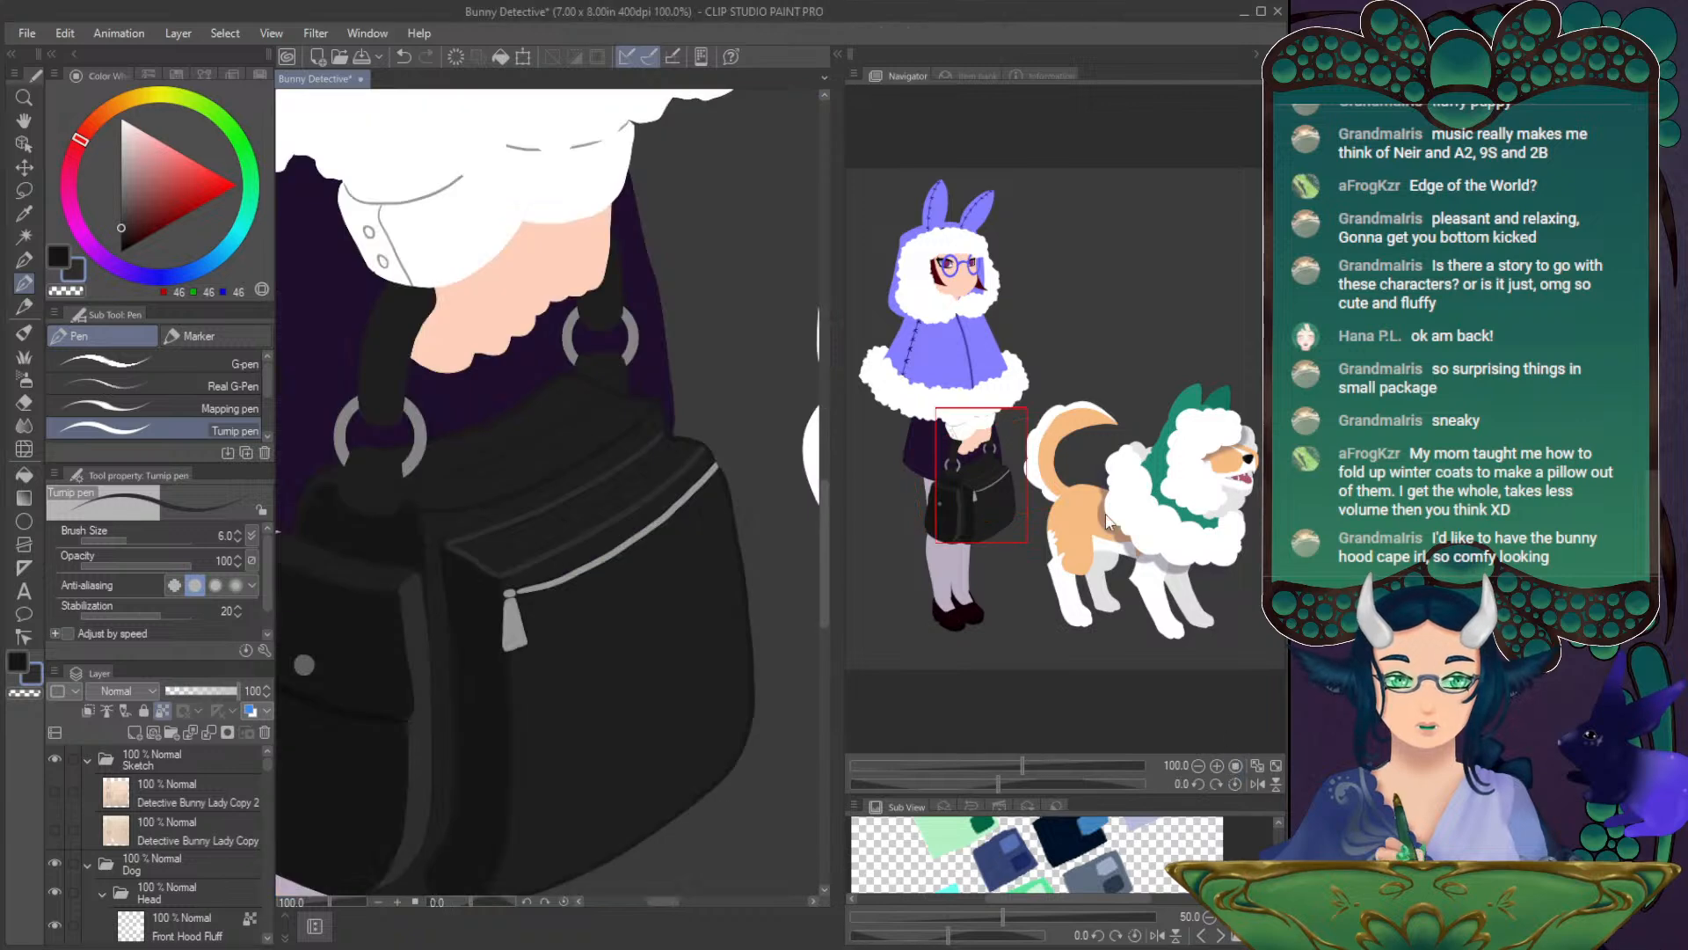
pyautogui.click(1275, 766)
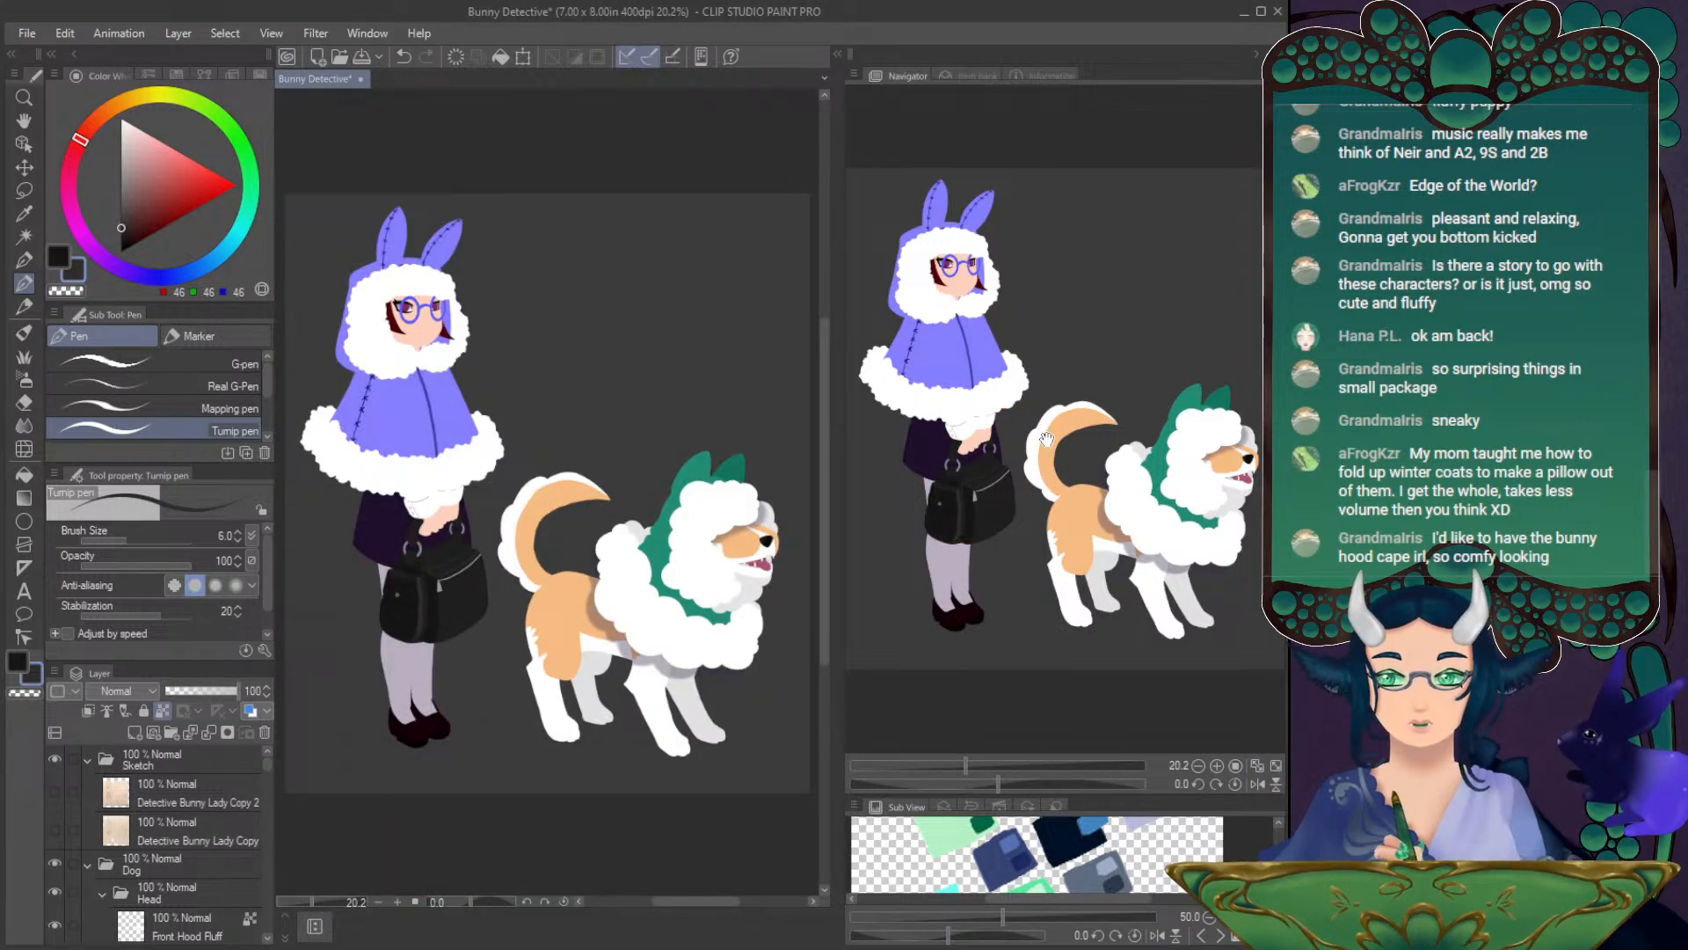
pyautogui.click(1217, 765)
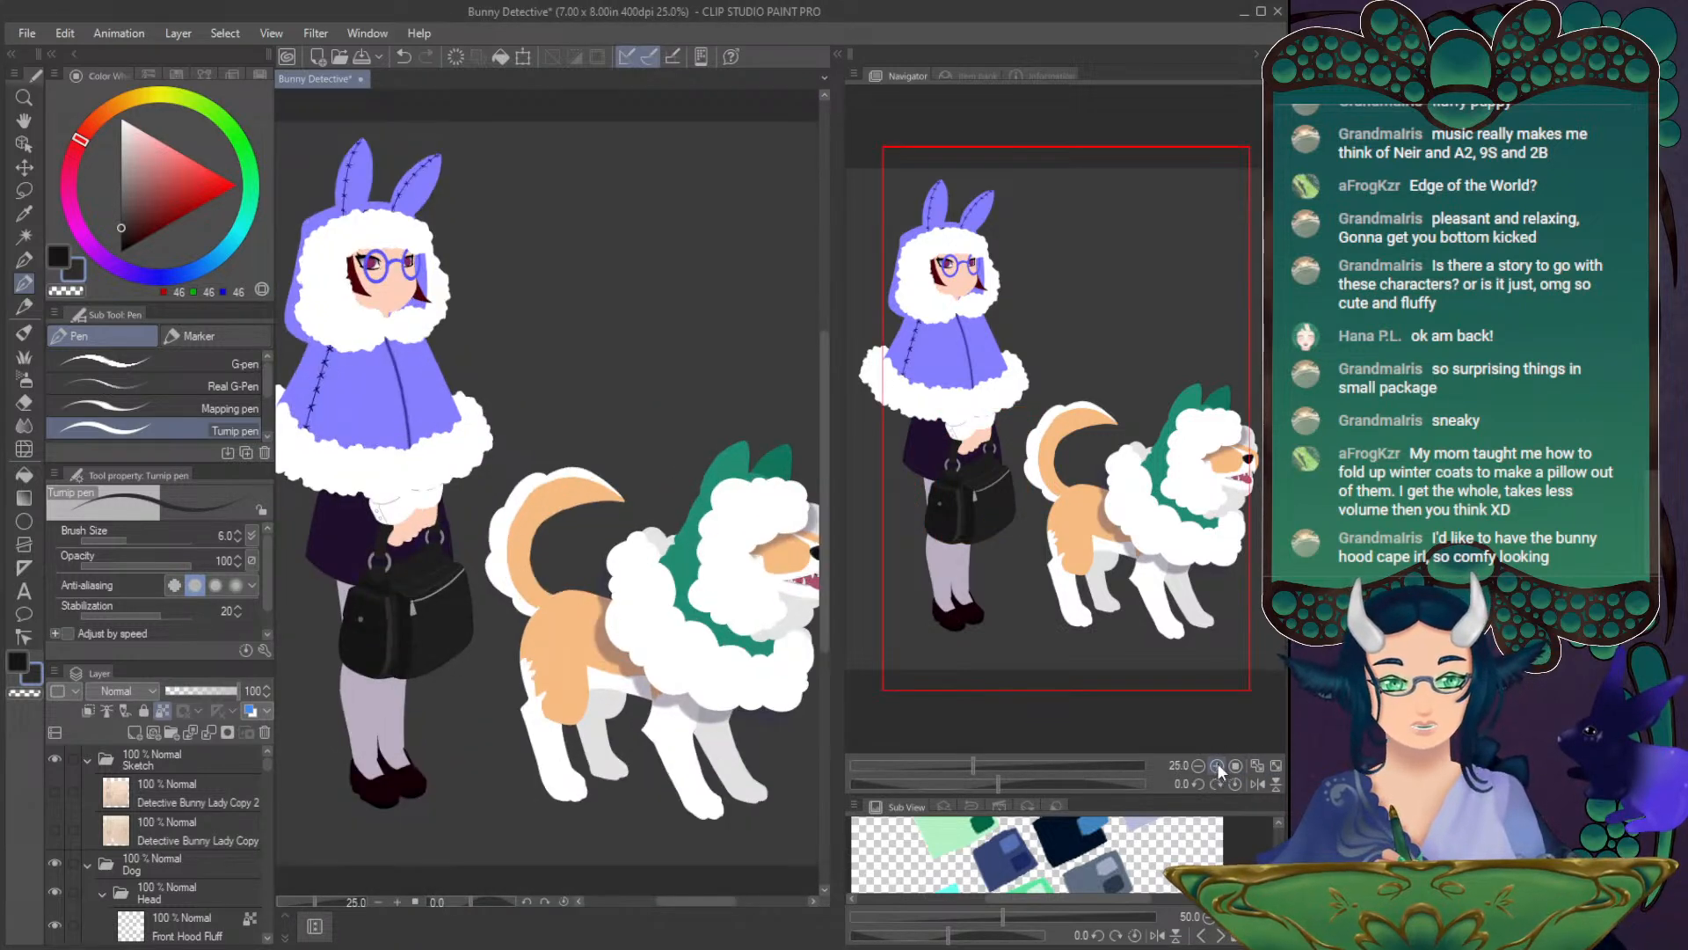
pyautogui.click(1217, 765)
pyautogui.moveTo(1038, 419); pyautogui.dragTo(993, 448)
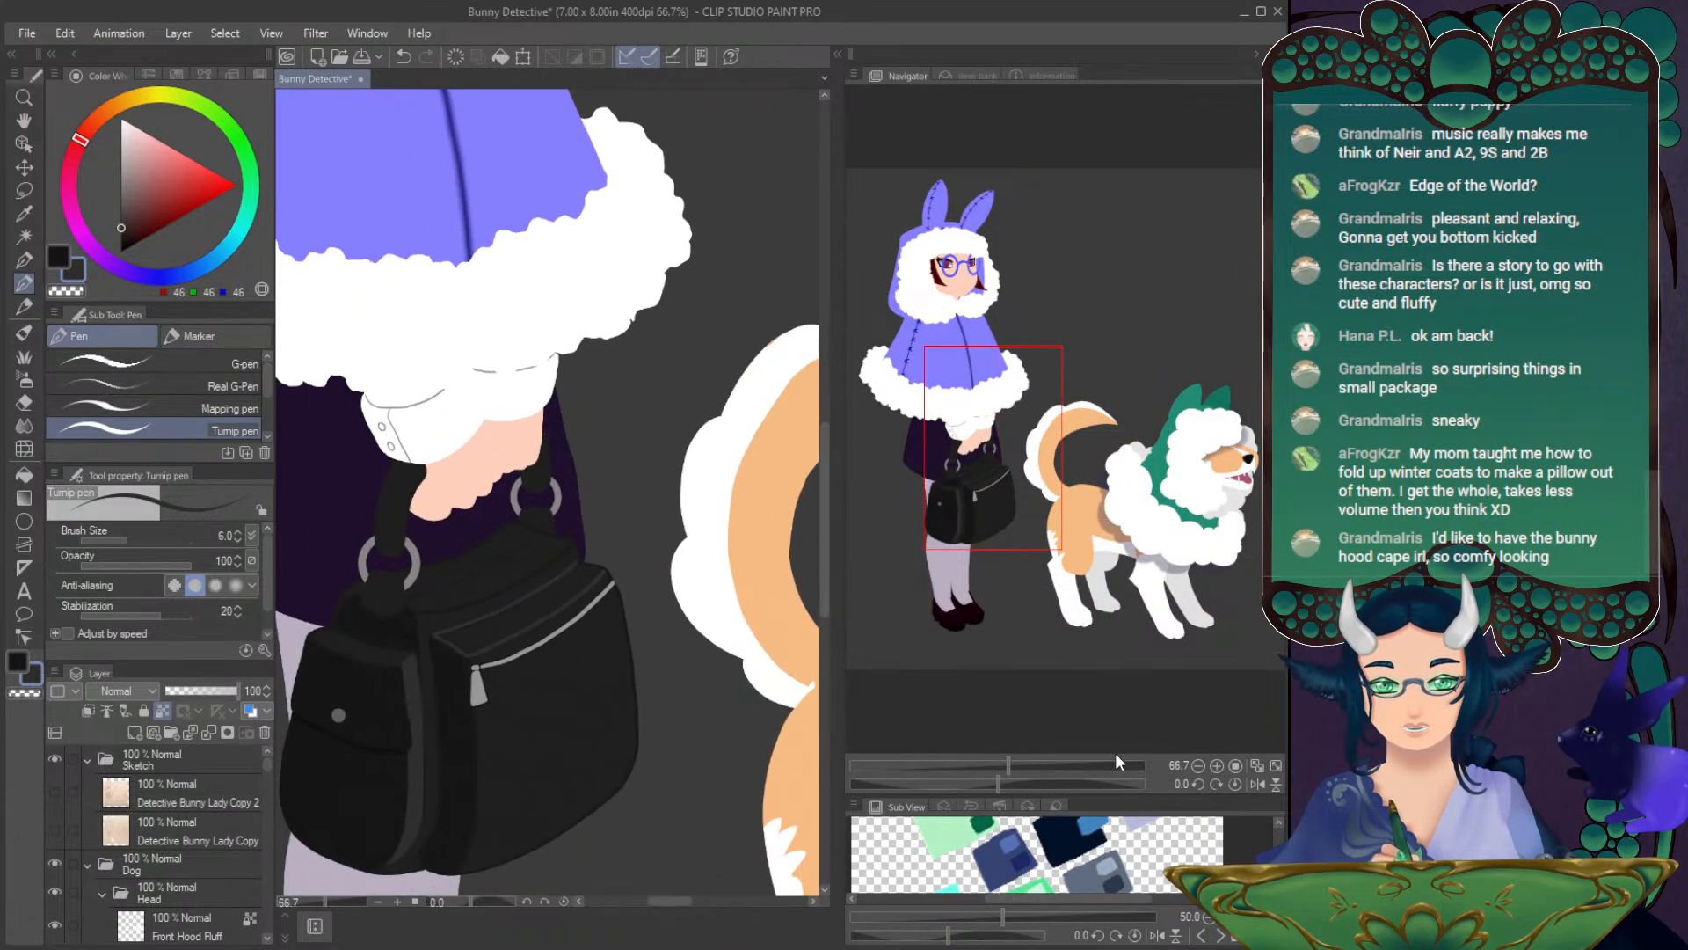
pyautogui.click(1218, 765)
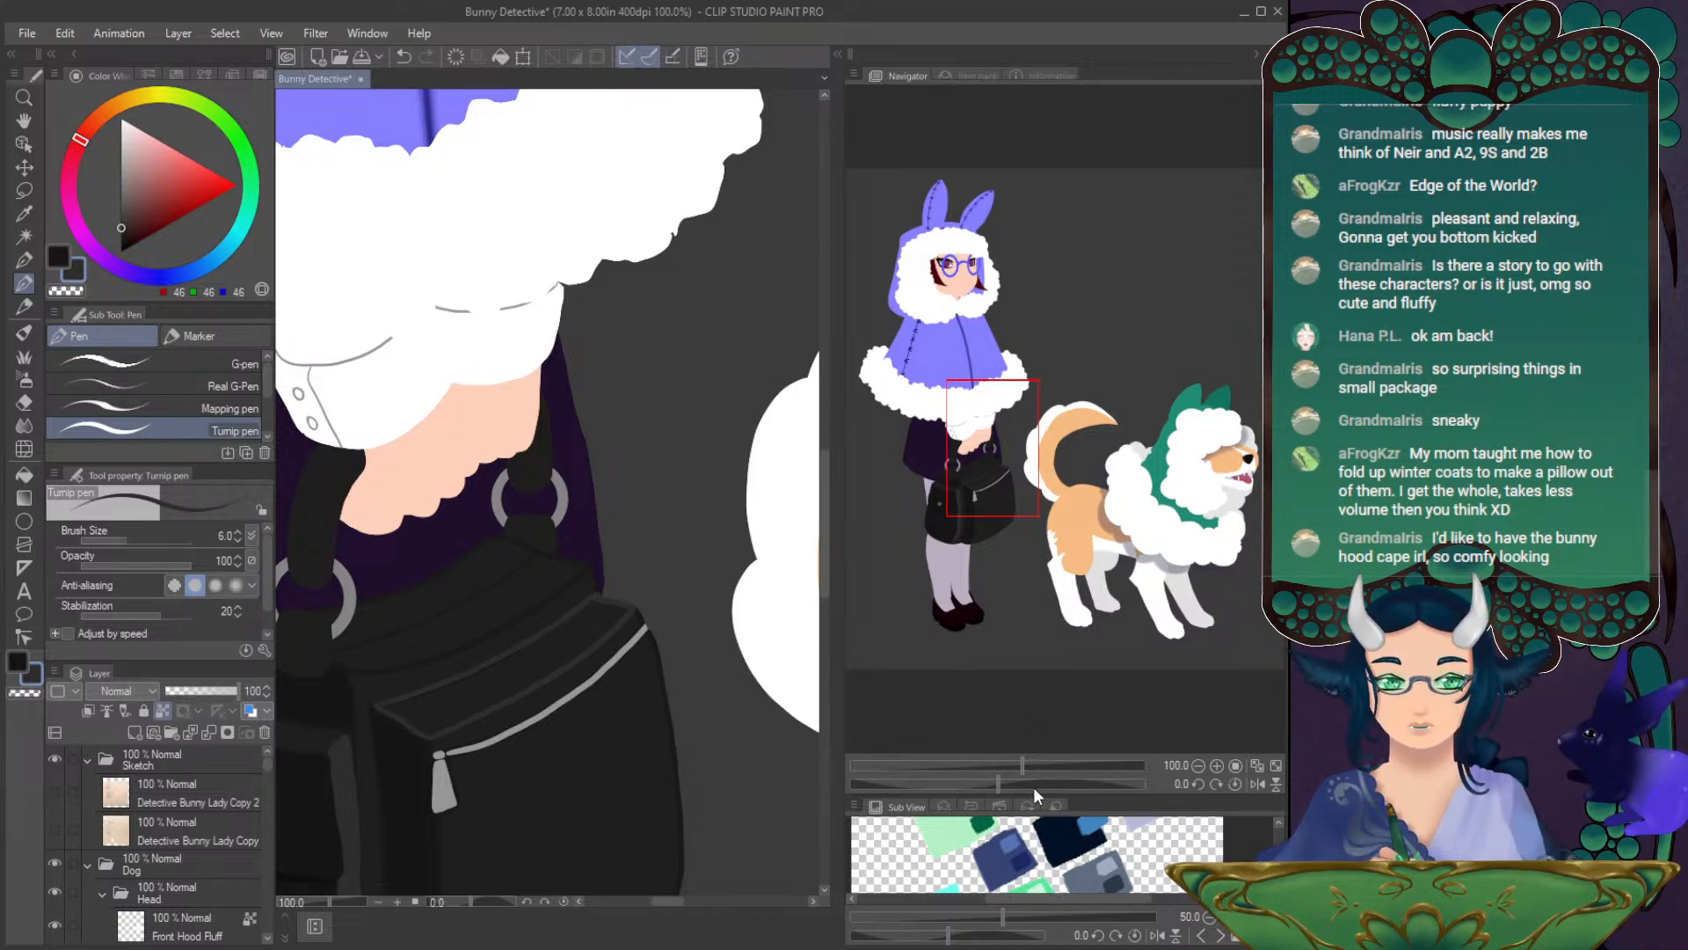
pyautogui.moveTo(1001, 783); pyautogui.dragTo(1070, 783)
pyautogui.keyDown('alt'); pyautogui.click(423, 499); pyautogui.keyUp('alt')
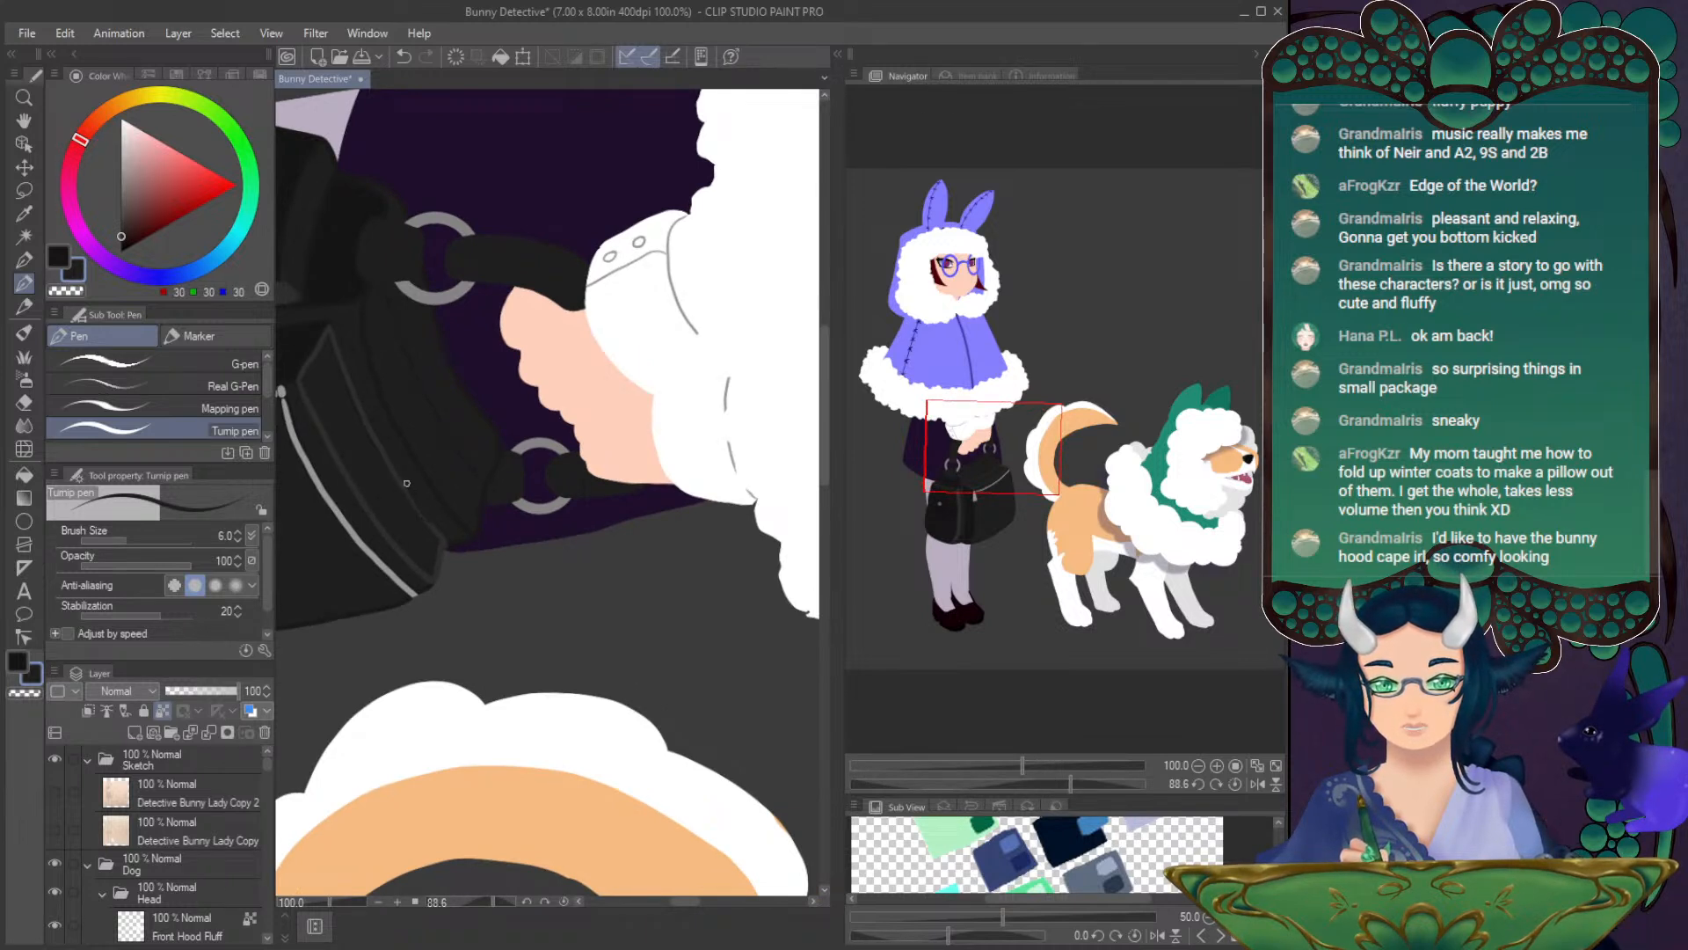
pyautogui.keyDown('alt'); pyautogui.click(447, 552); pyautogui.keyUp('alt')
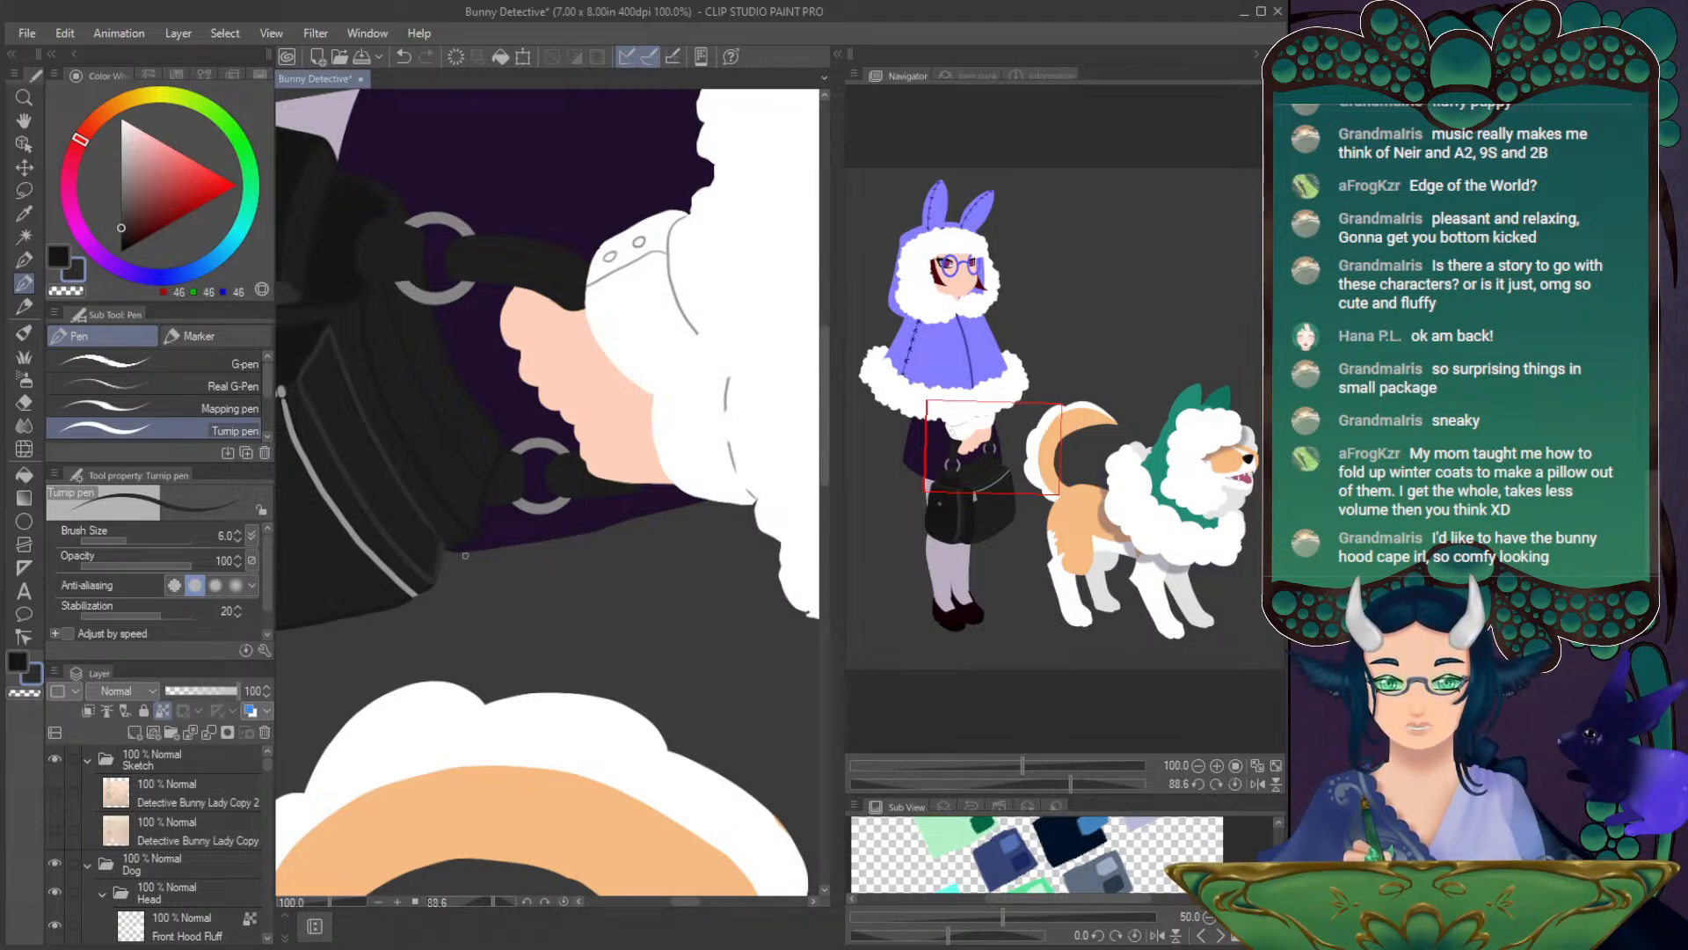
# - Thicken the upper panel's border at pen size 9.7 and fill its inside with RGB 46, 46, 46
pyautogui.click(1234, 783)
pyautogui.moveTo(995, 458); pyautogui.dragTo(1001, 470)
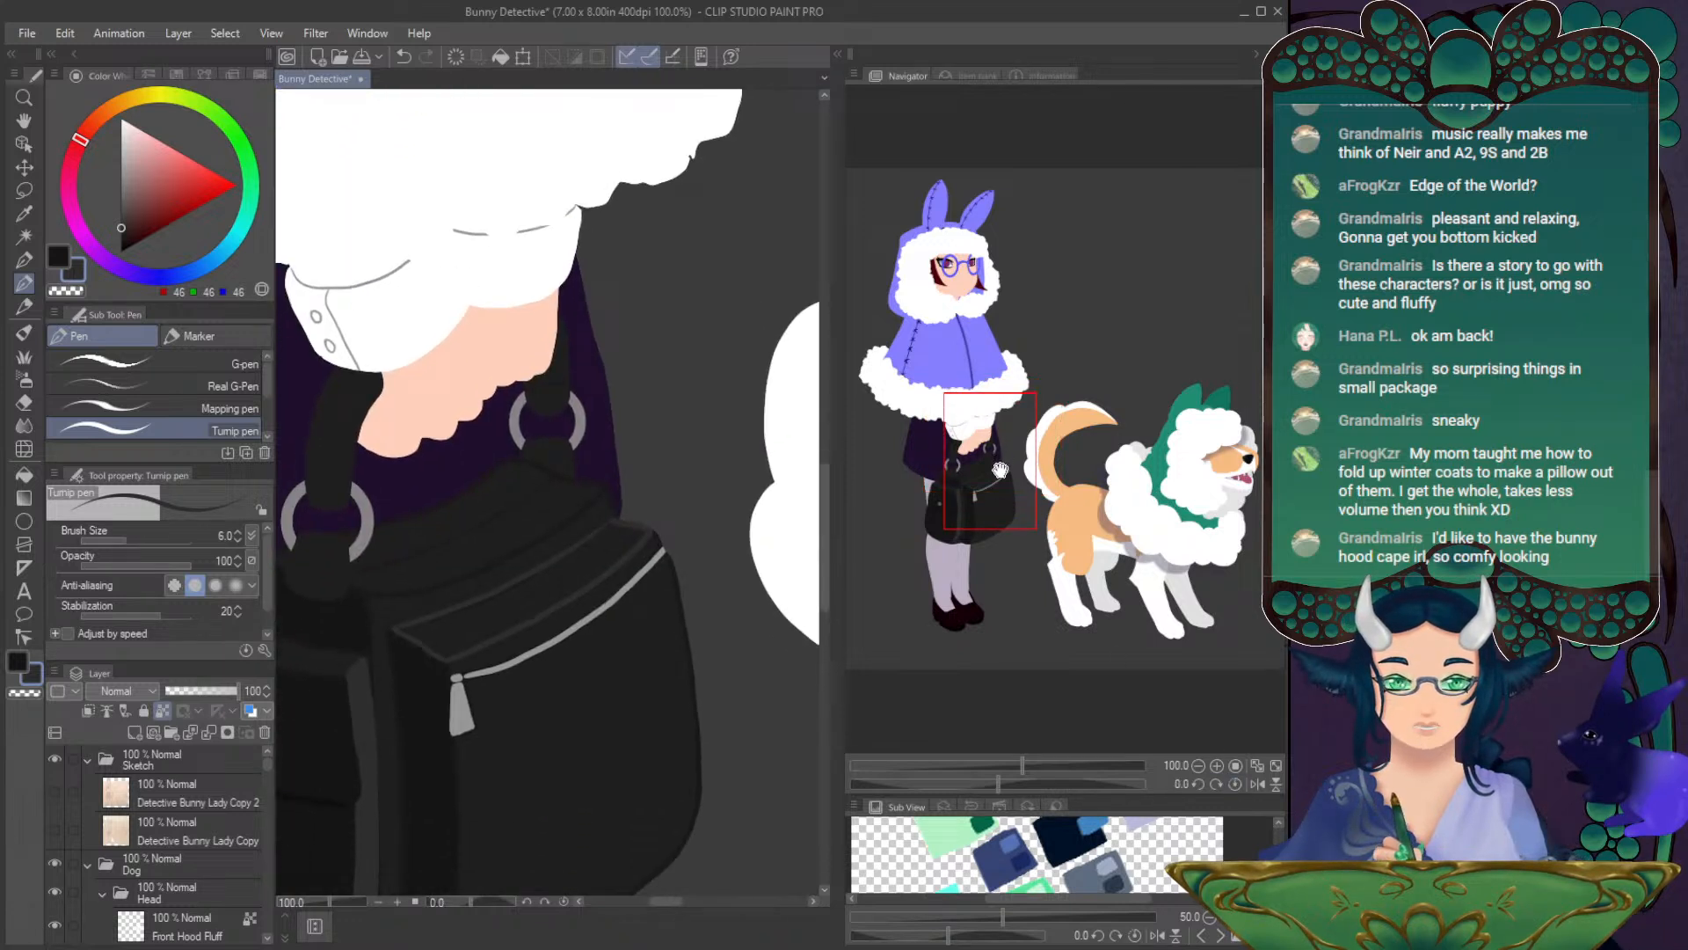
pyautogui.click(129, 539)
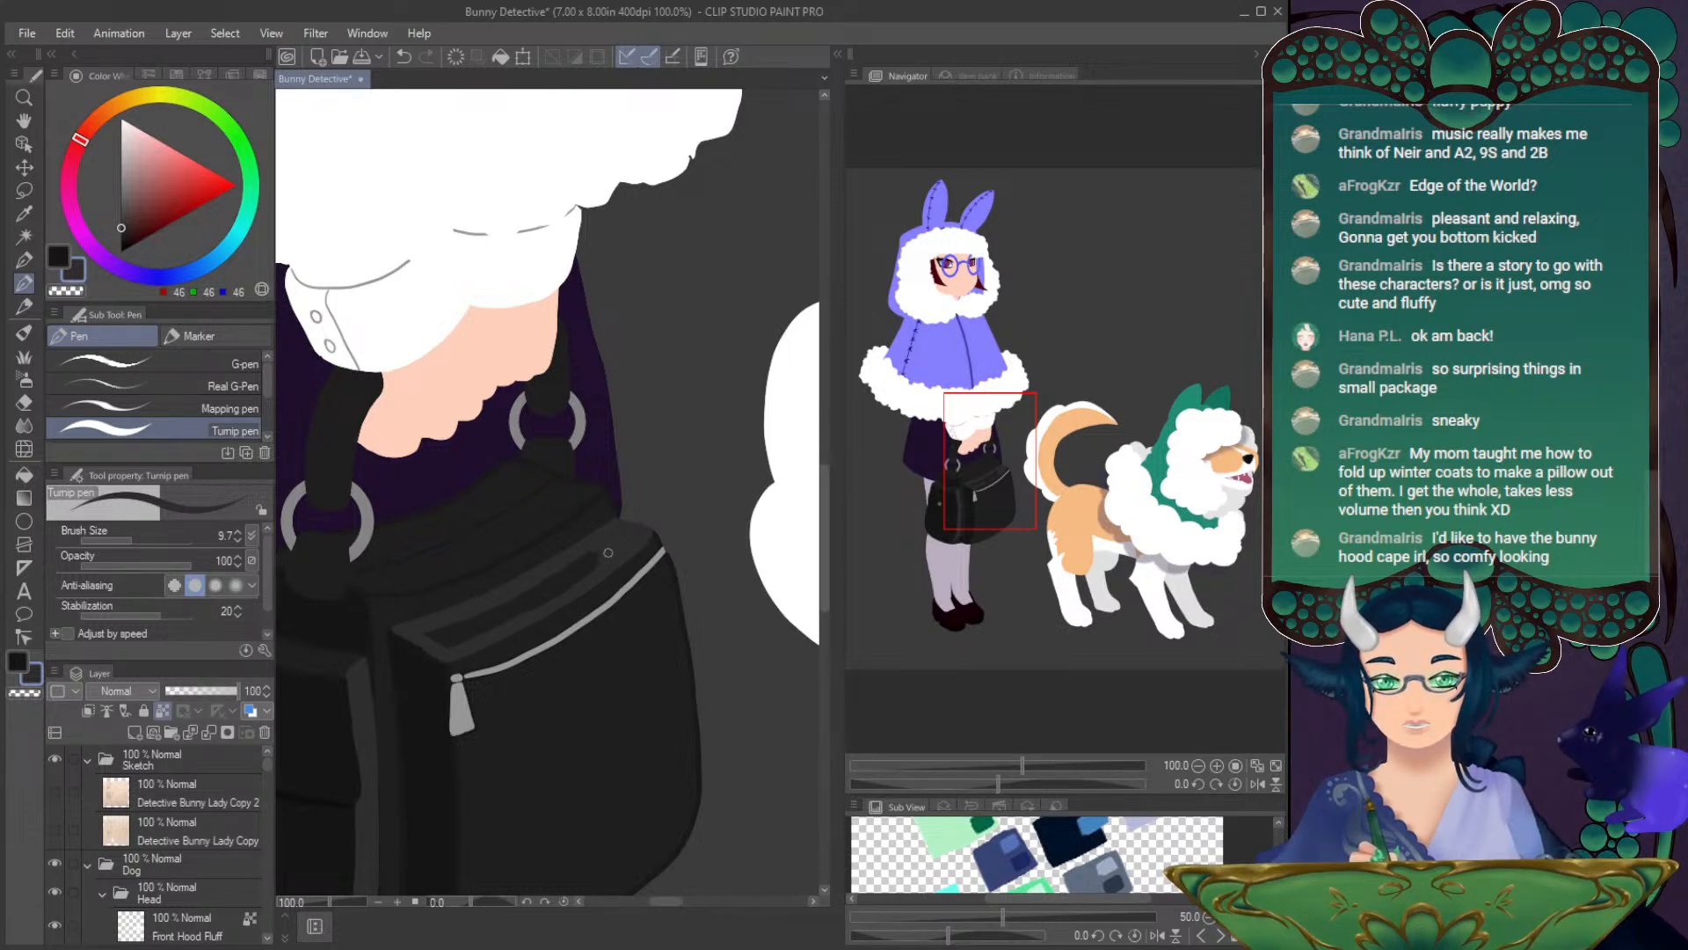
pyautogui.click(24, 474)
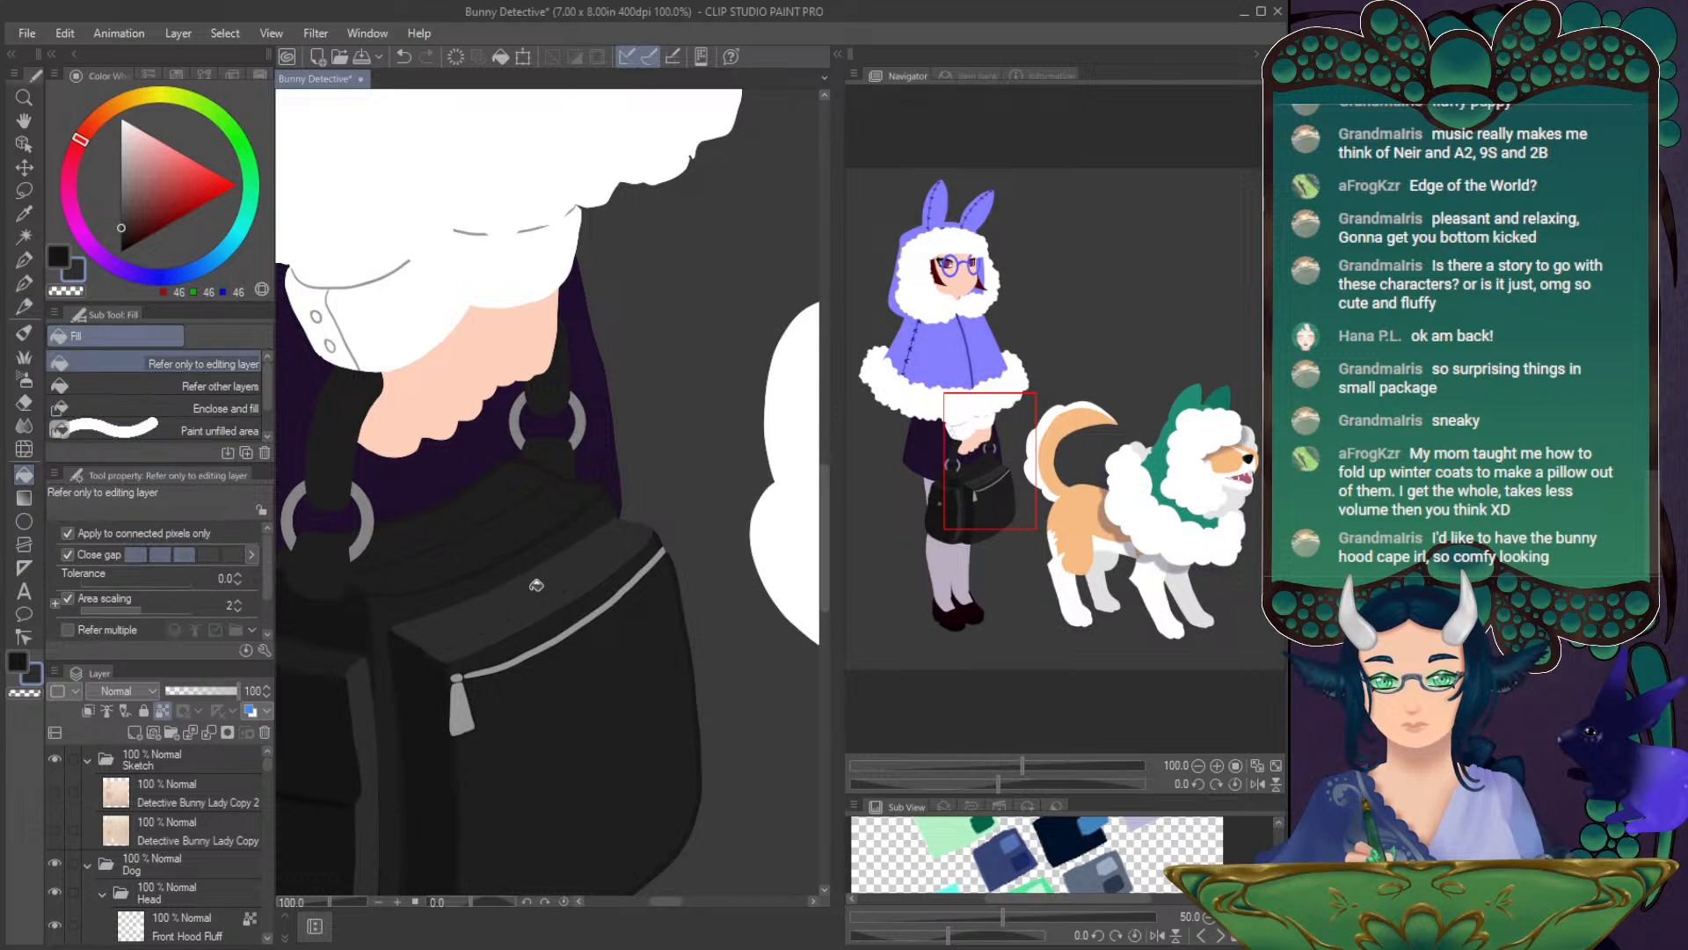
pyautogui.click(23, 283)
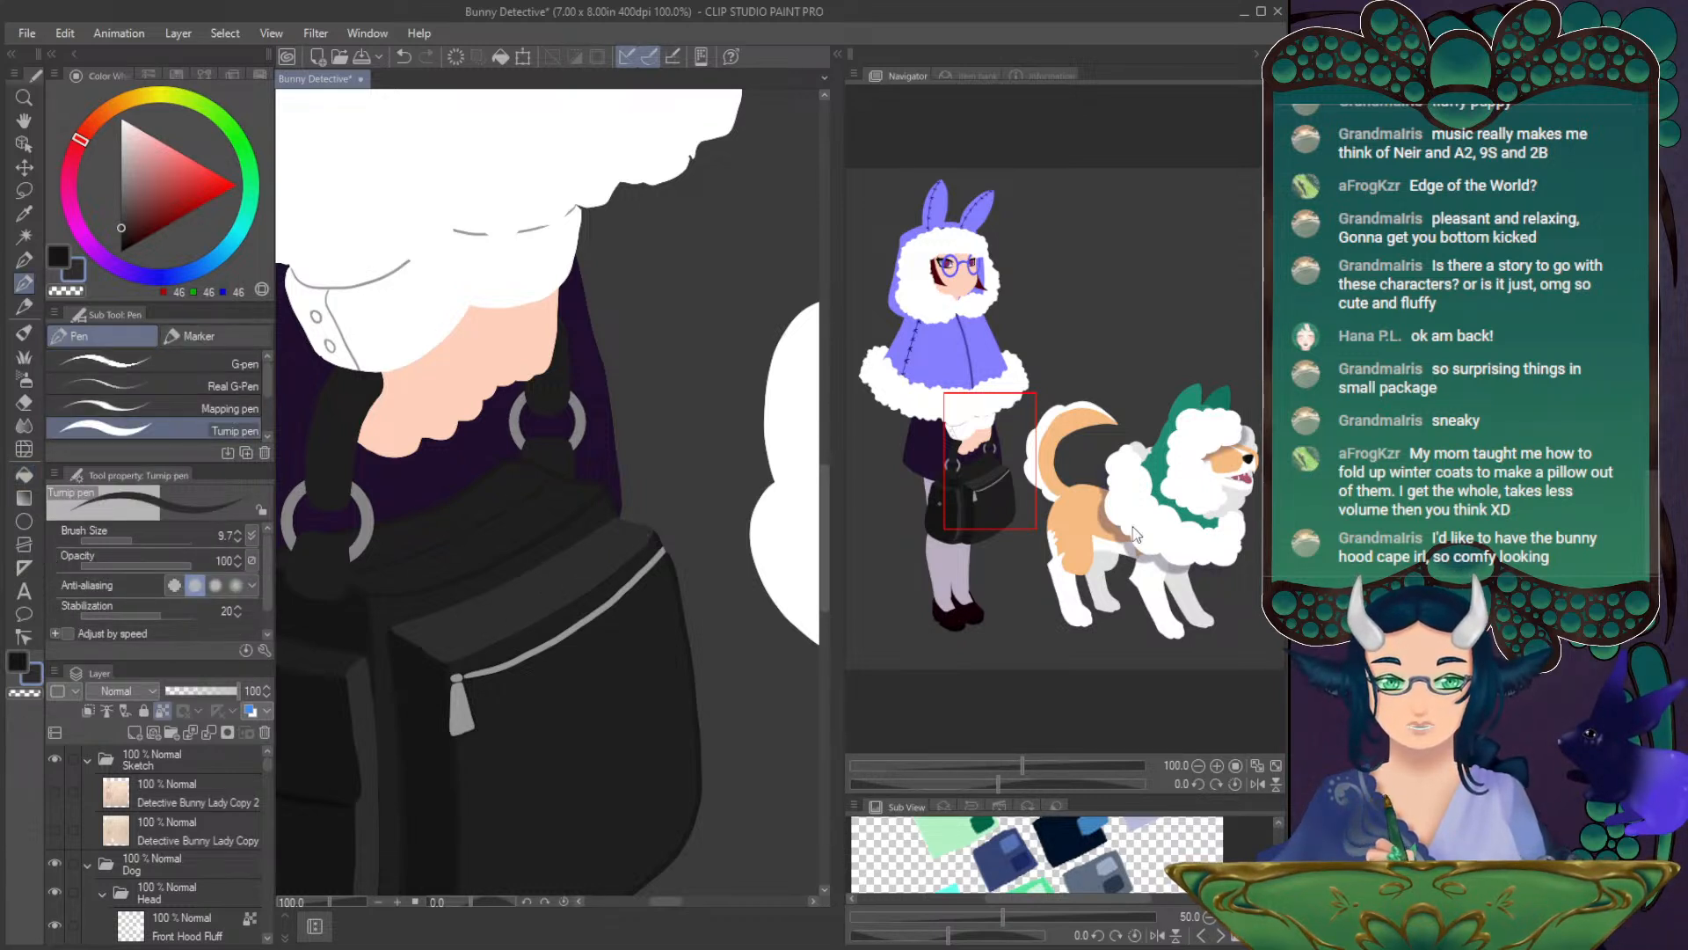
# - Touch up the folds above the front panel in RGB 46, 46, 46, turning the canvas to about 55.9 degrees
pyautogui.moveTo(993, 446); pyautogui.dragTo(980, 441)
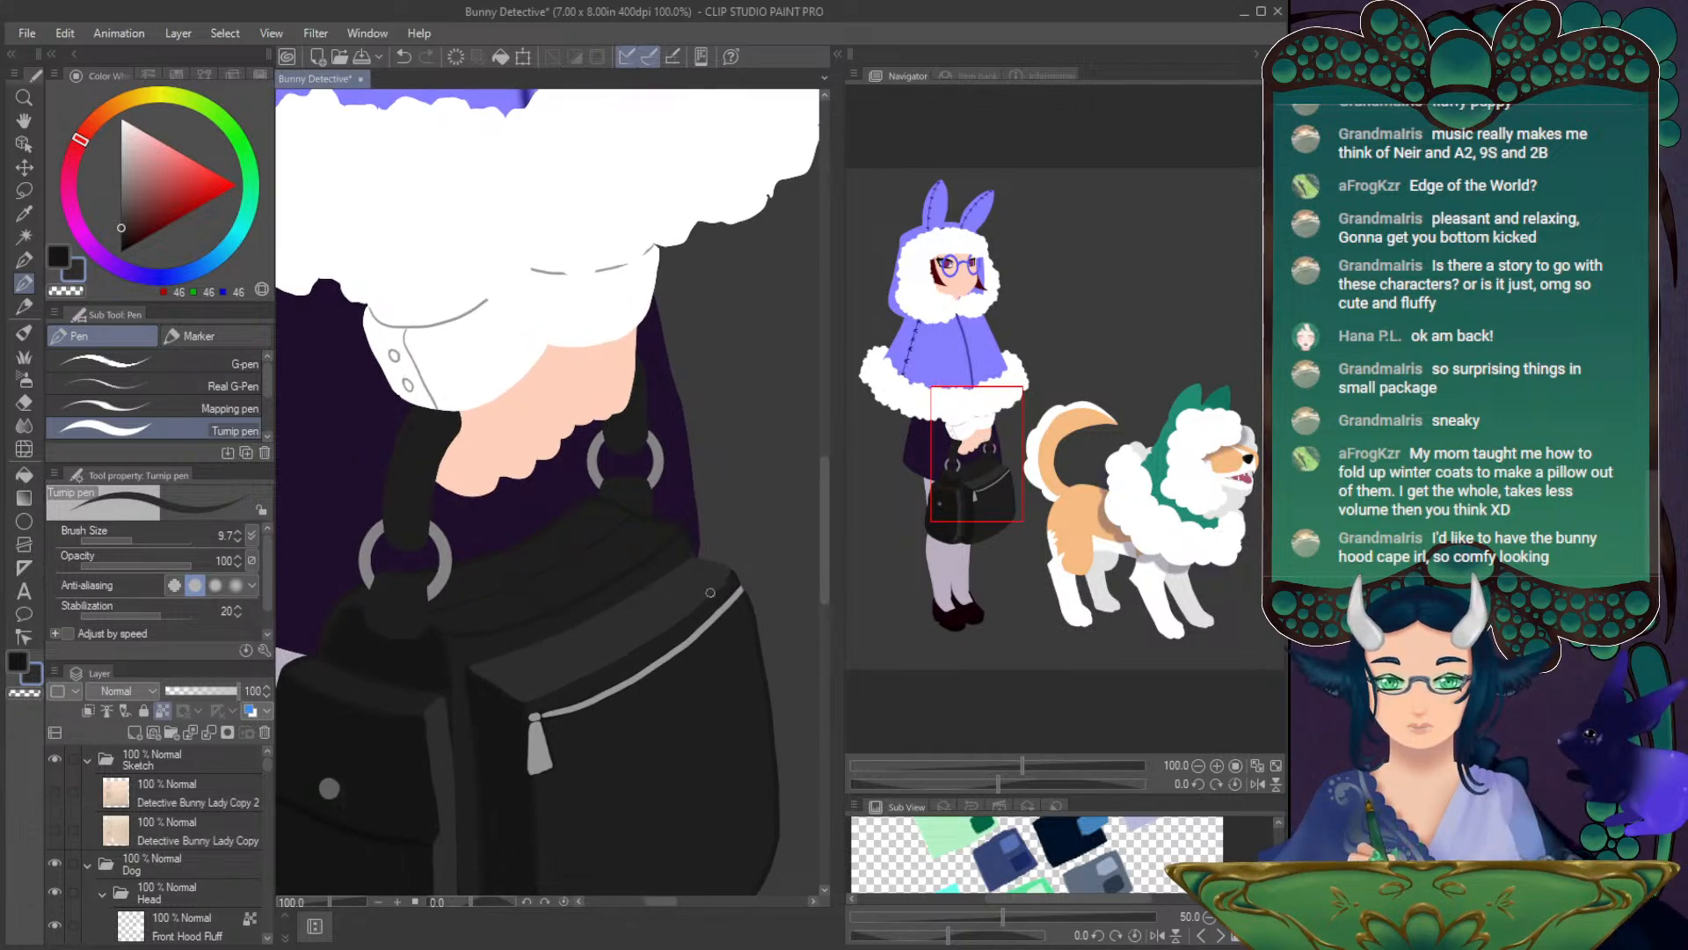
pyautogui.moveTo(1000, 780); pyautogui.dragTo(1044, 777)
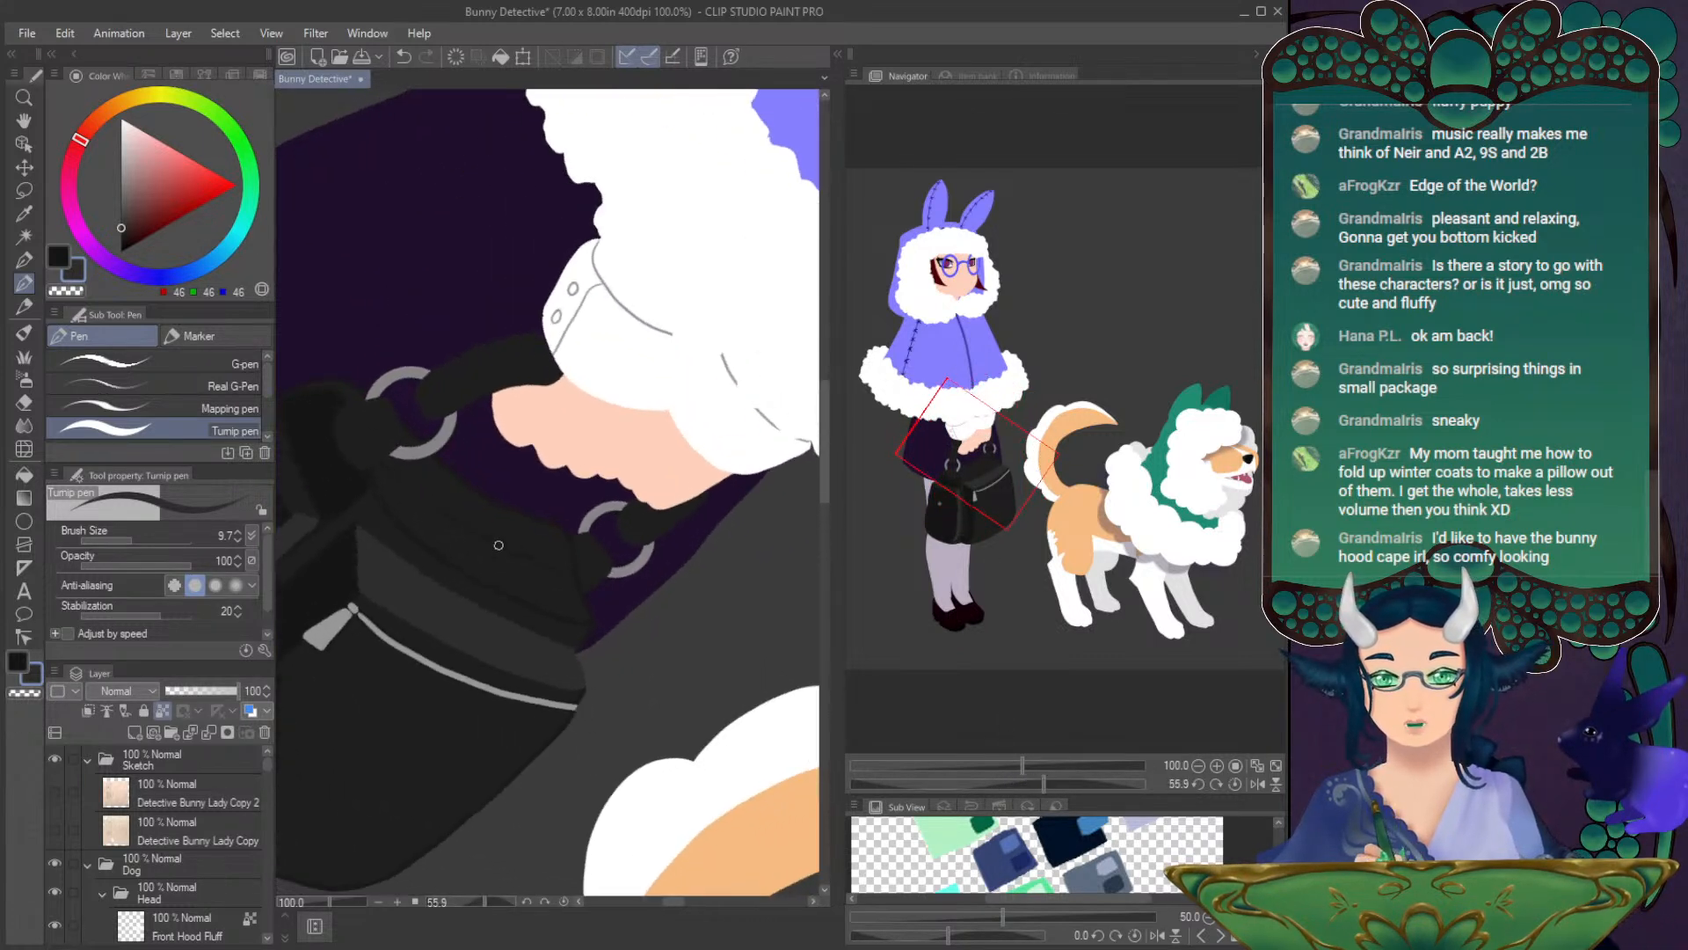
pyautogui.click(1236, 783)
pyautogui.moveTo(1030, 438); pyautogui.dragTo(984, 458)
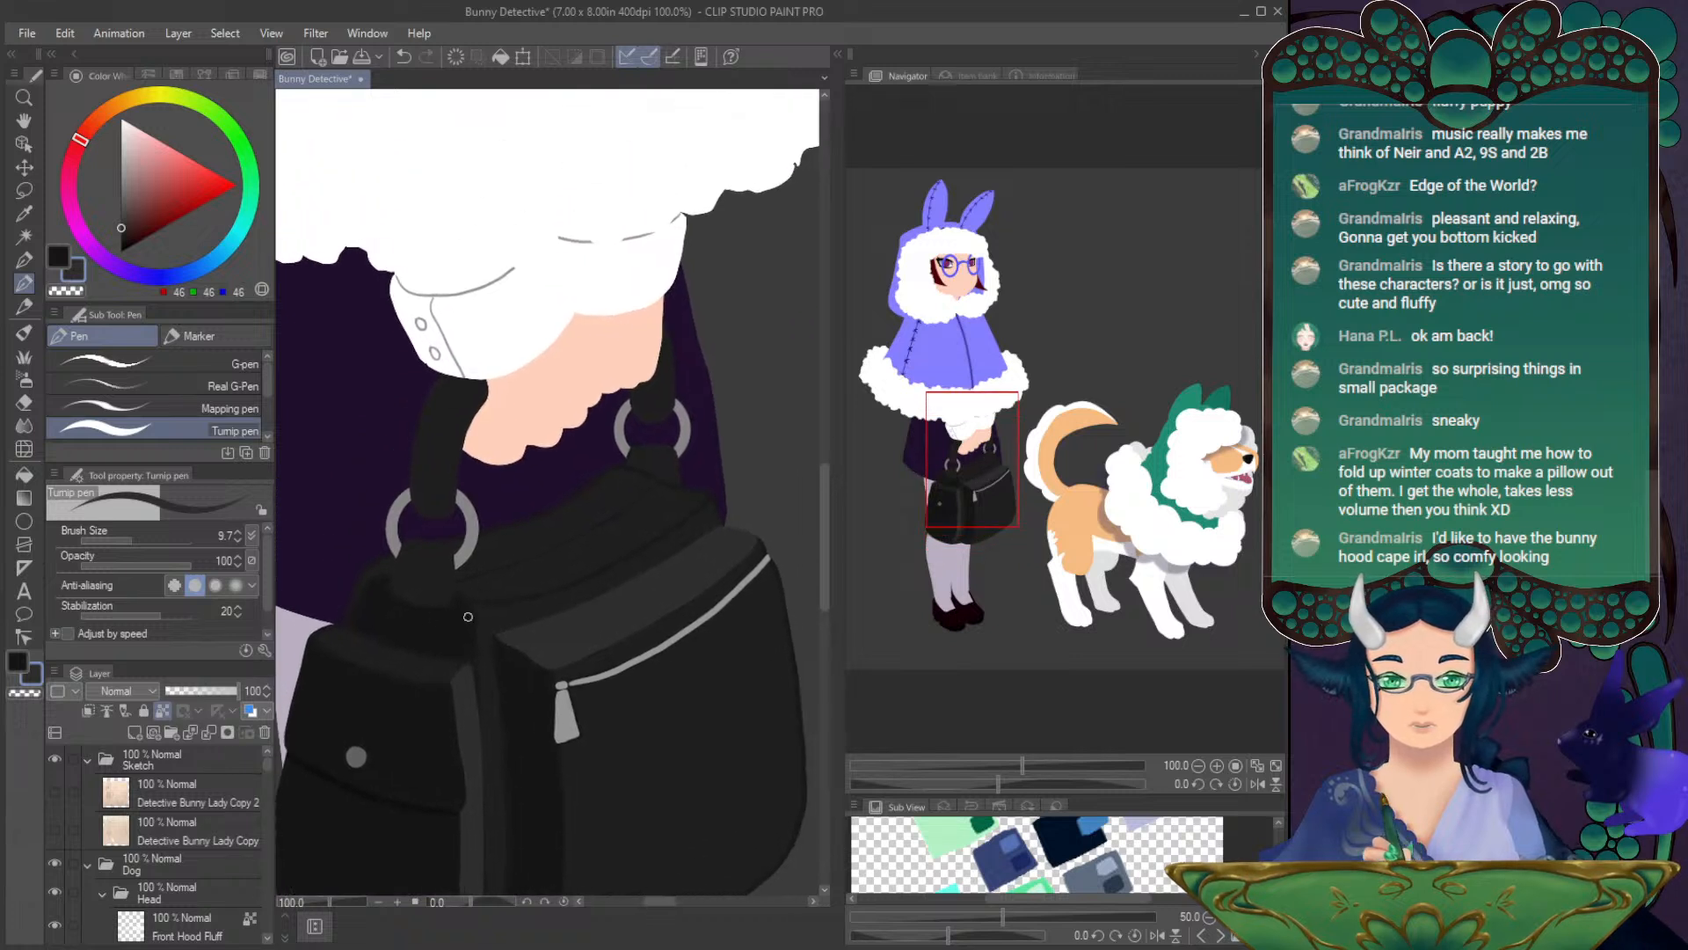
# - Shade the rear strap parts on the Left Bag Handle and Left Handle layers with the Draw tool in RGB 21, 21, 21
pyautogui.keyDown('alt'); pyautogui.click(435, 637); pyautogui.keyUp('alt')
pyautogui.click(24, 143)
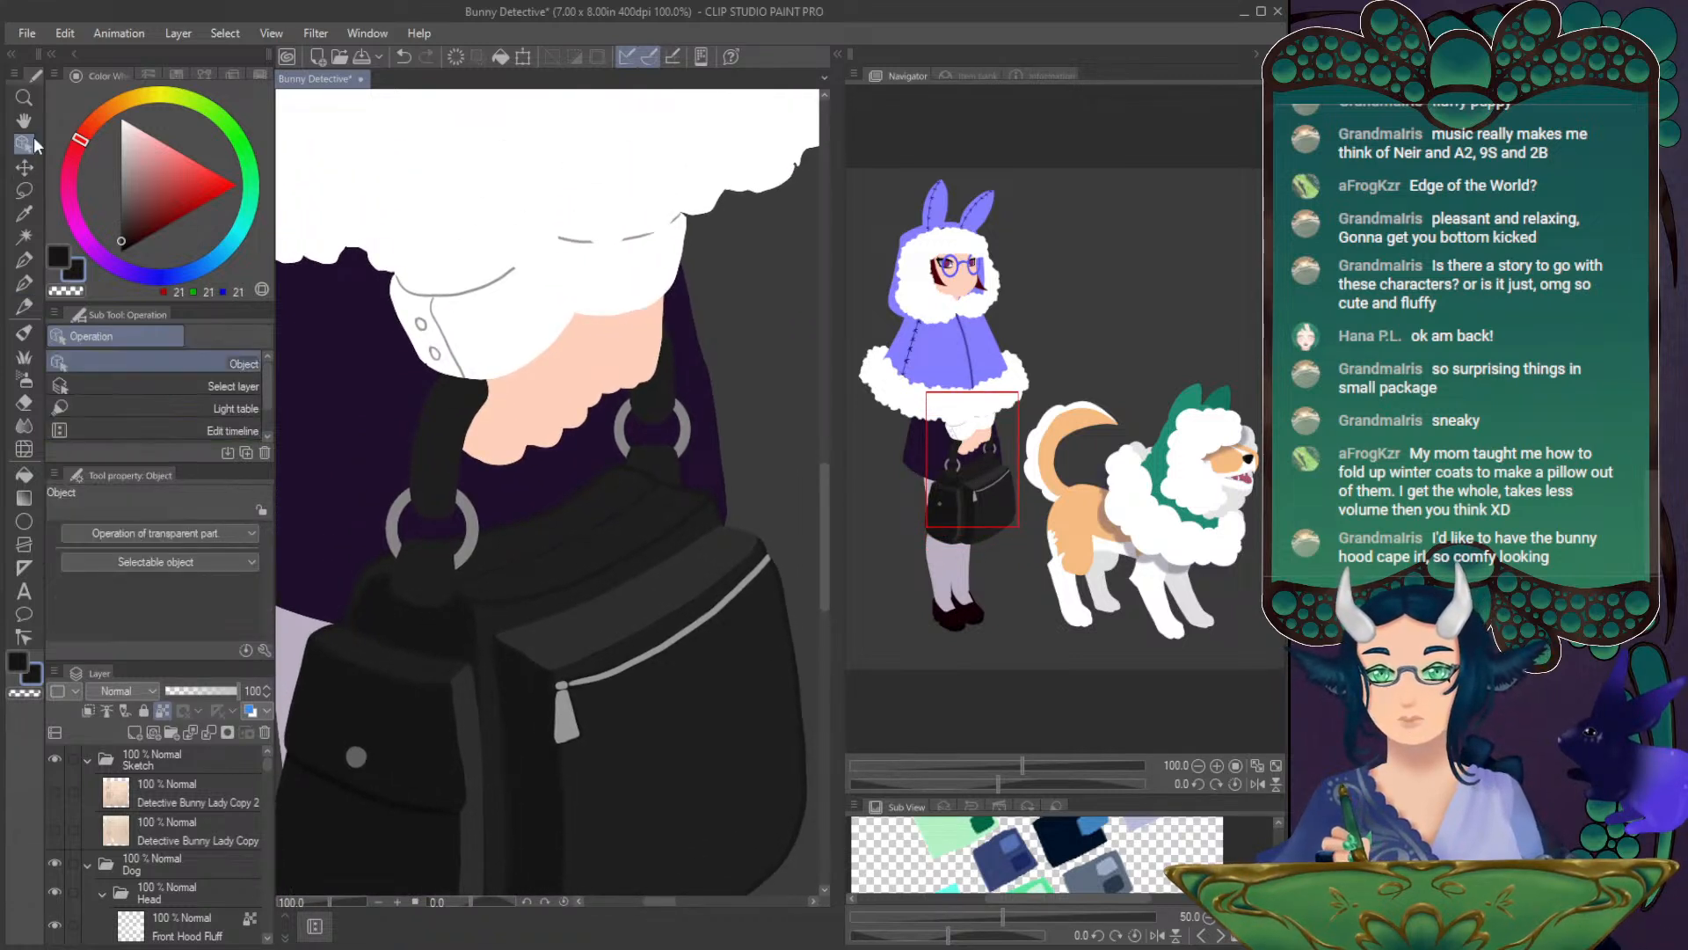
pyautogui.click(661, 482)
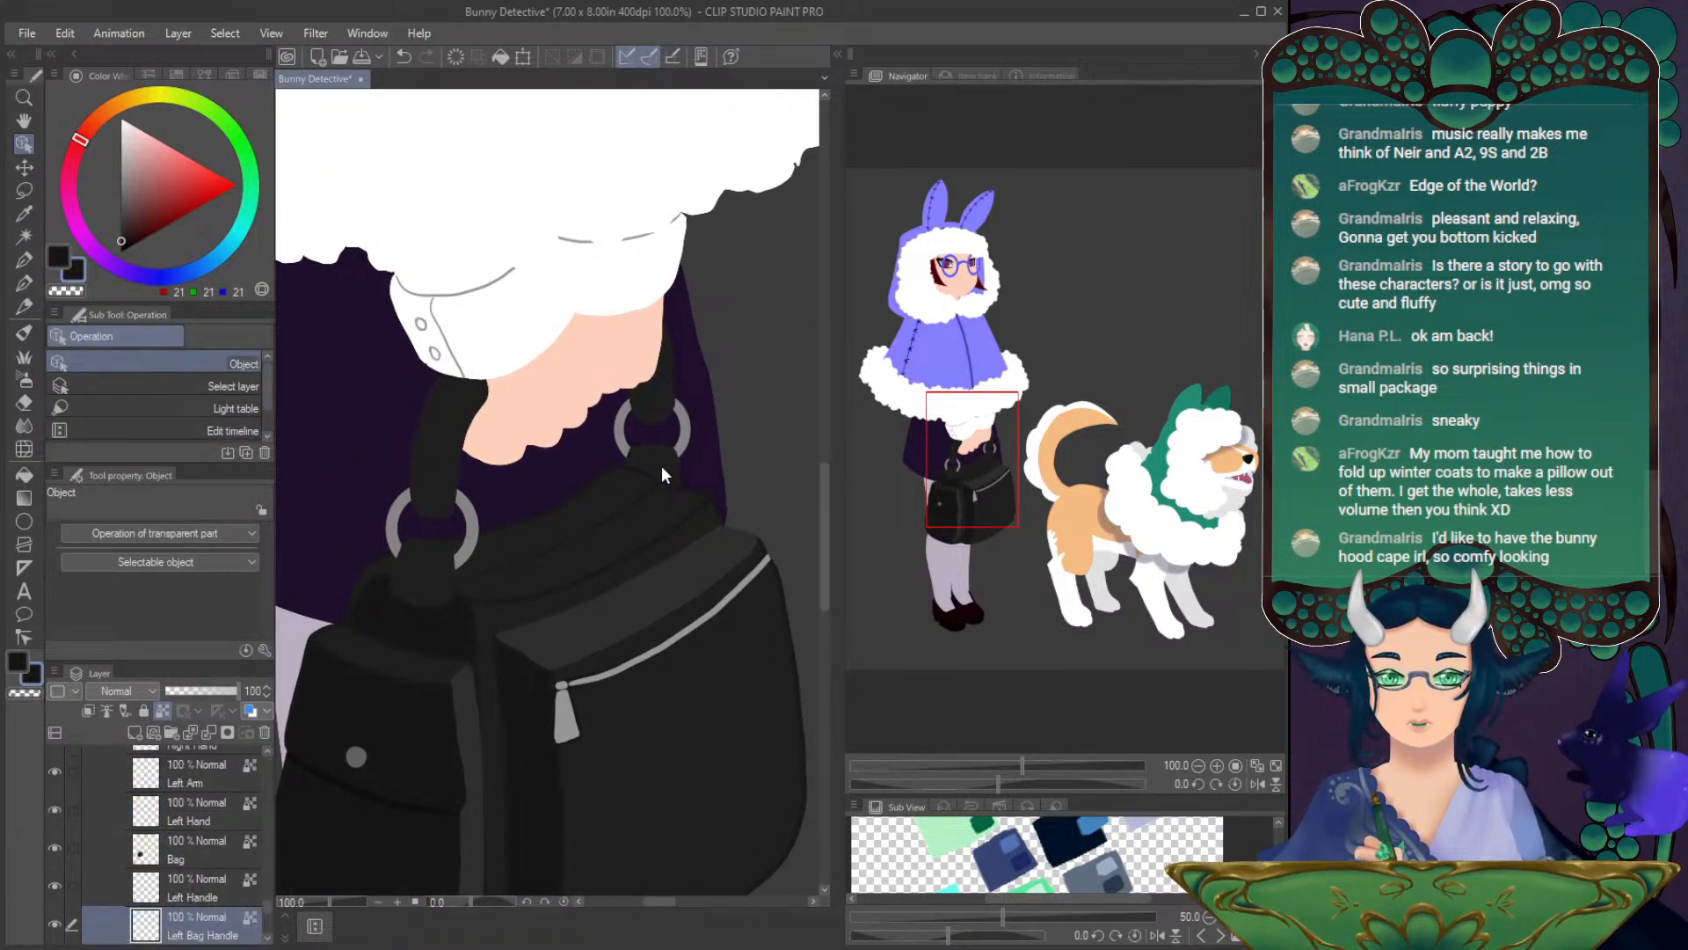
pyautogui.click(23, 259)
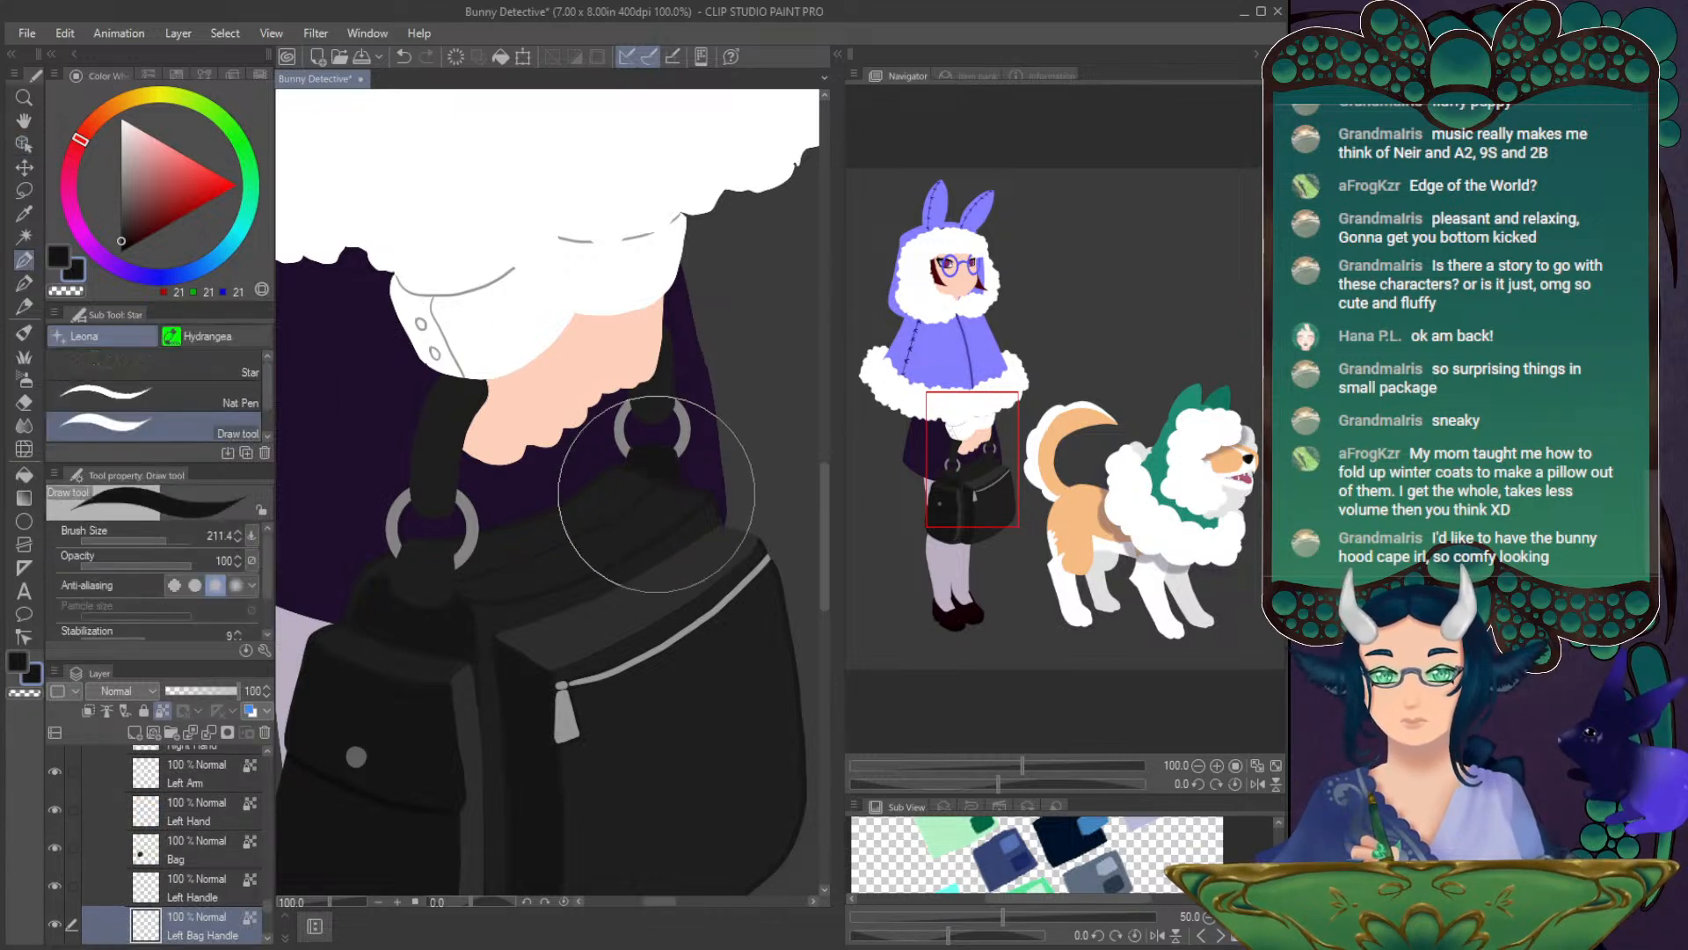
pyautogui.click(24, 143)
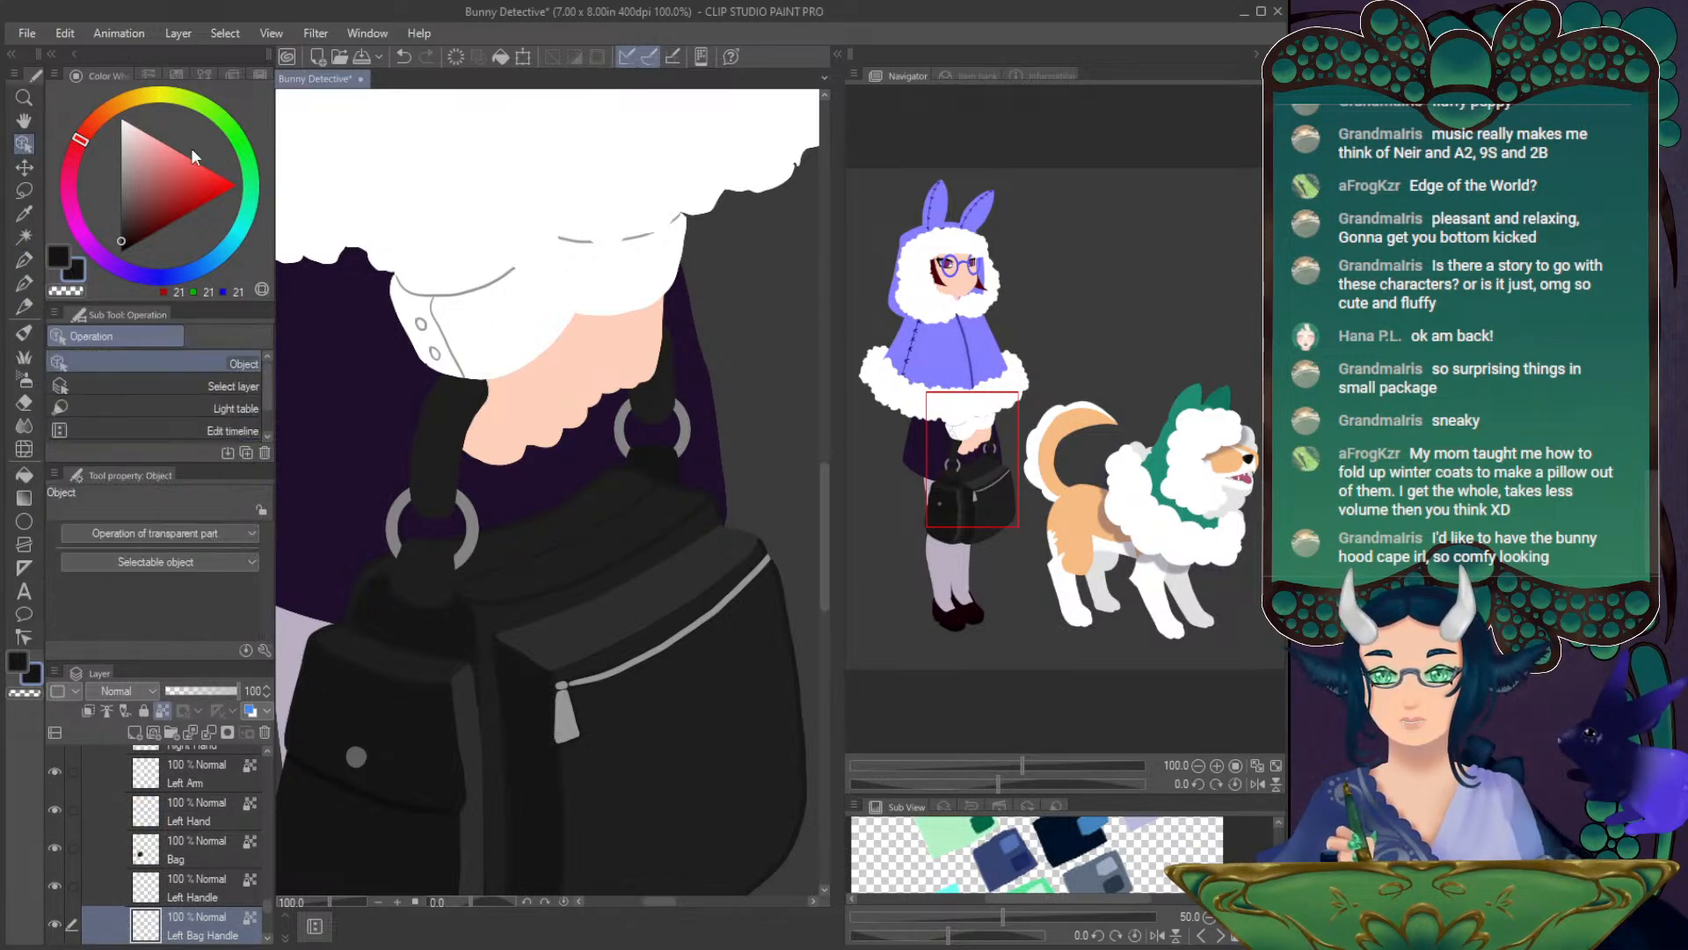
pyautogui.click(654, 413)
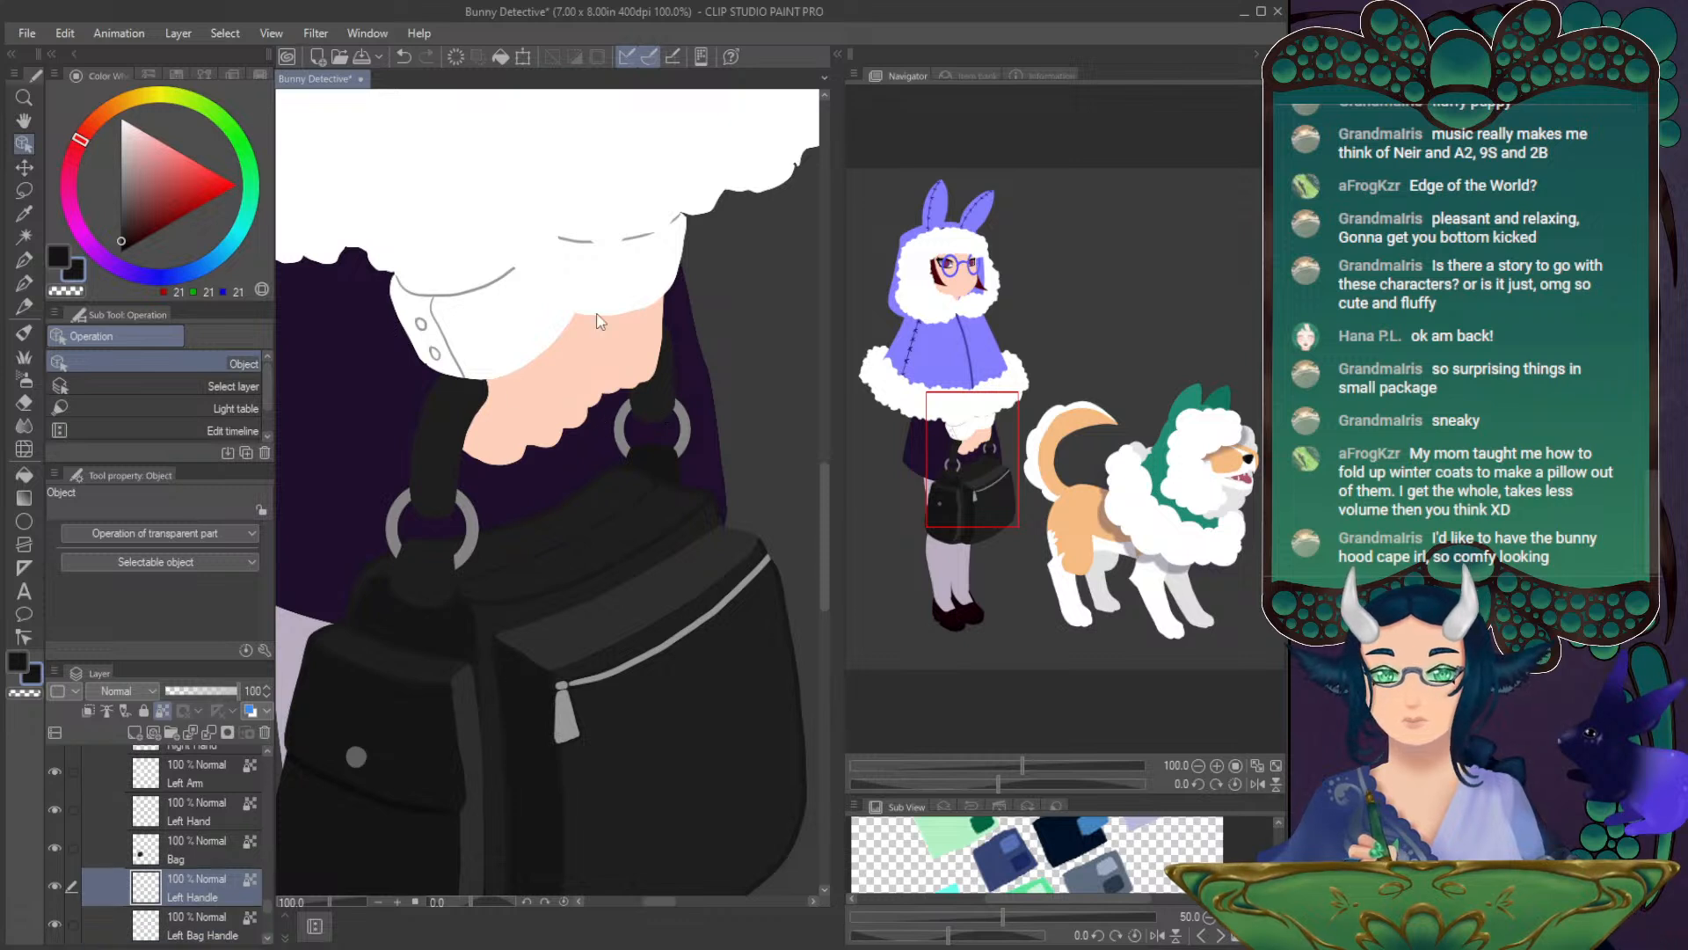
pyautogui.click(23, 259)
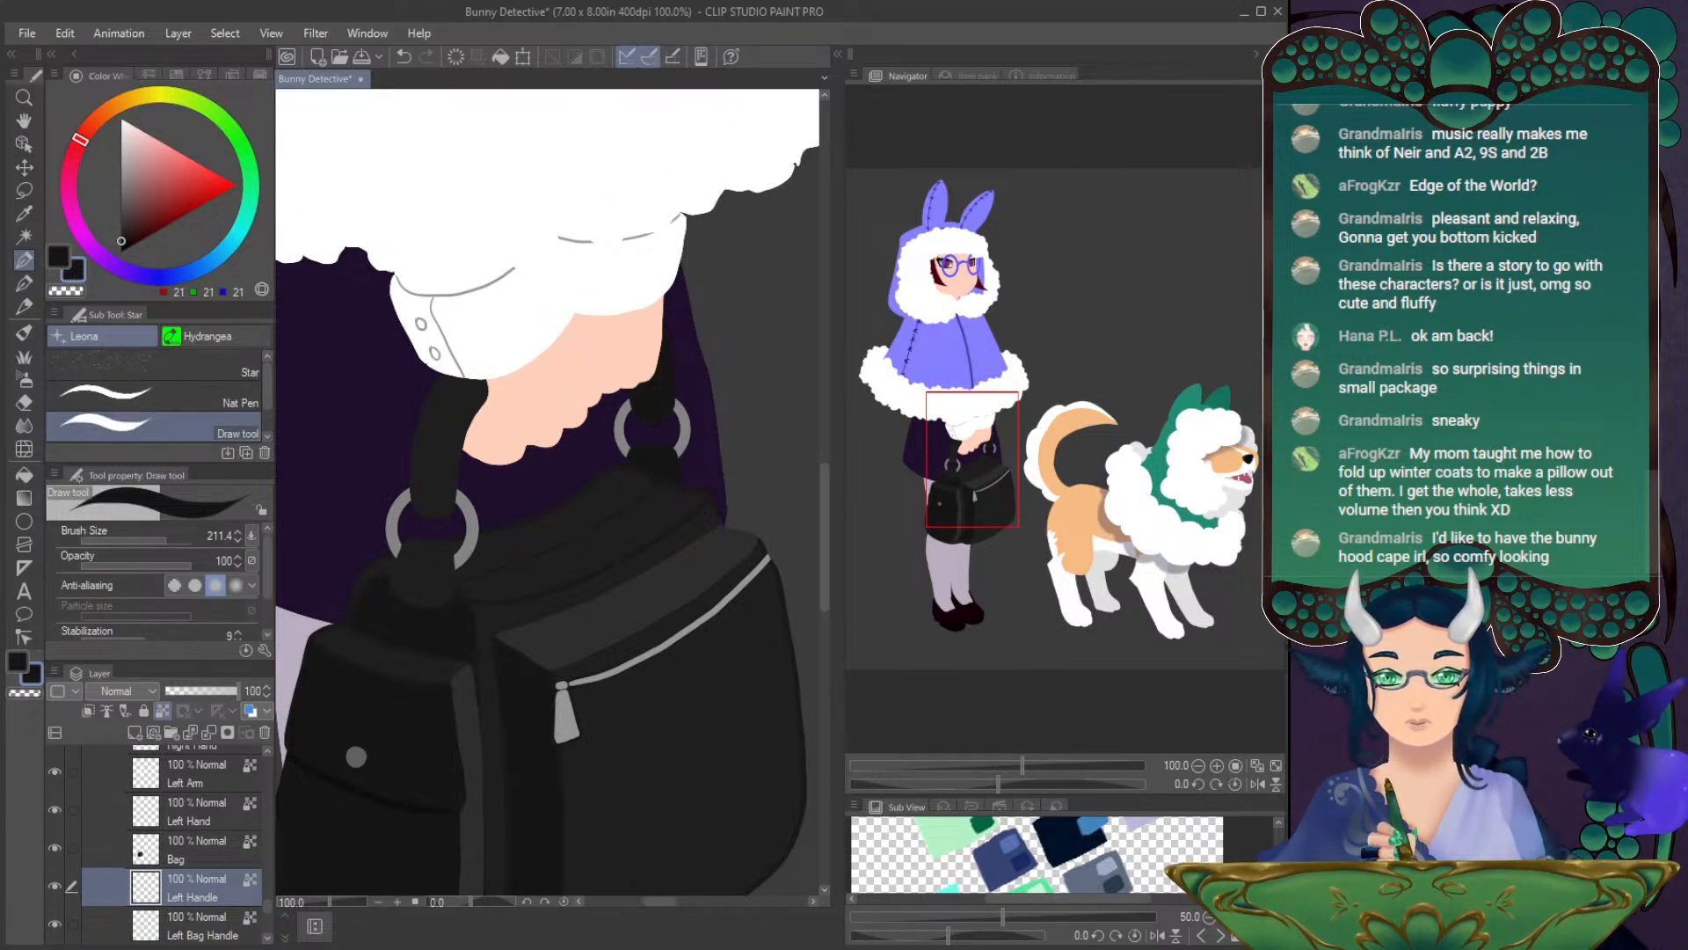
# - Pick the zipper pull's RGB 150, 150, 150 grey for the Draw tool and make the Right Ring layer active after visiting Left Ring
pyautogui.keyDown('alt'); pyautogui.click(357, 755); pyautogui.keyUp('alt')
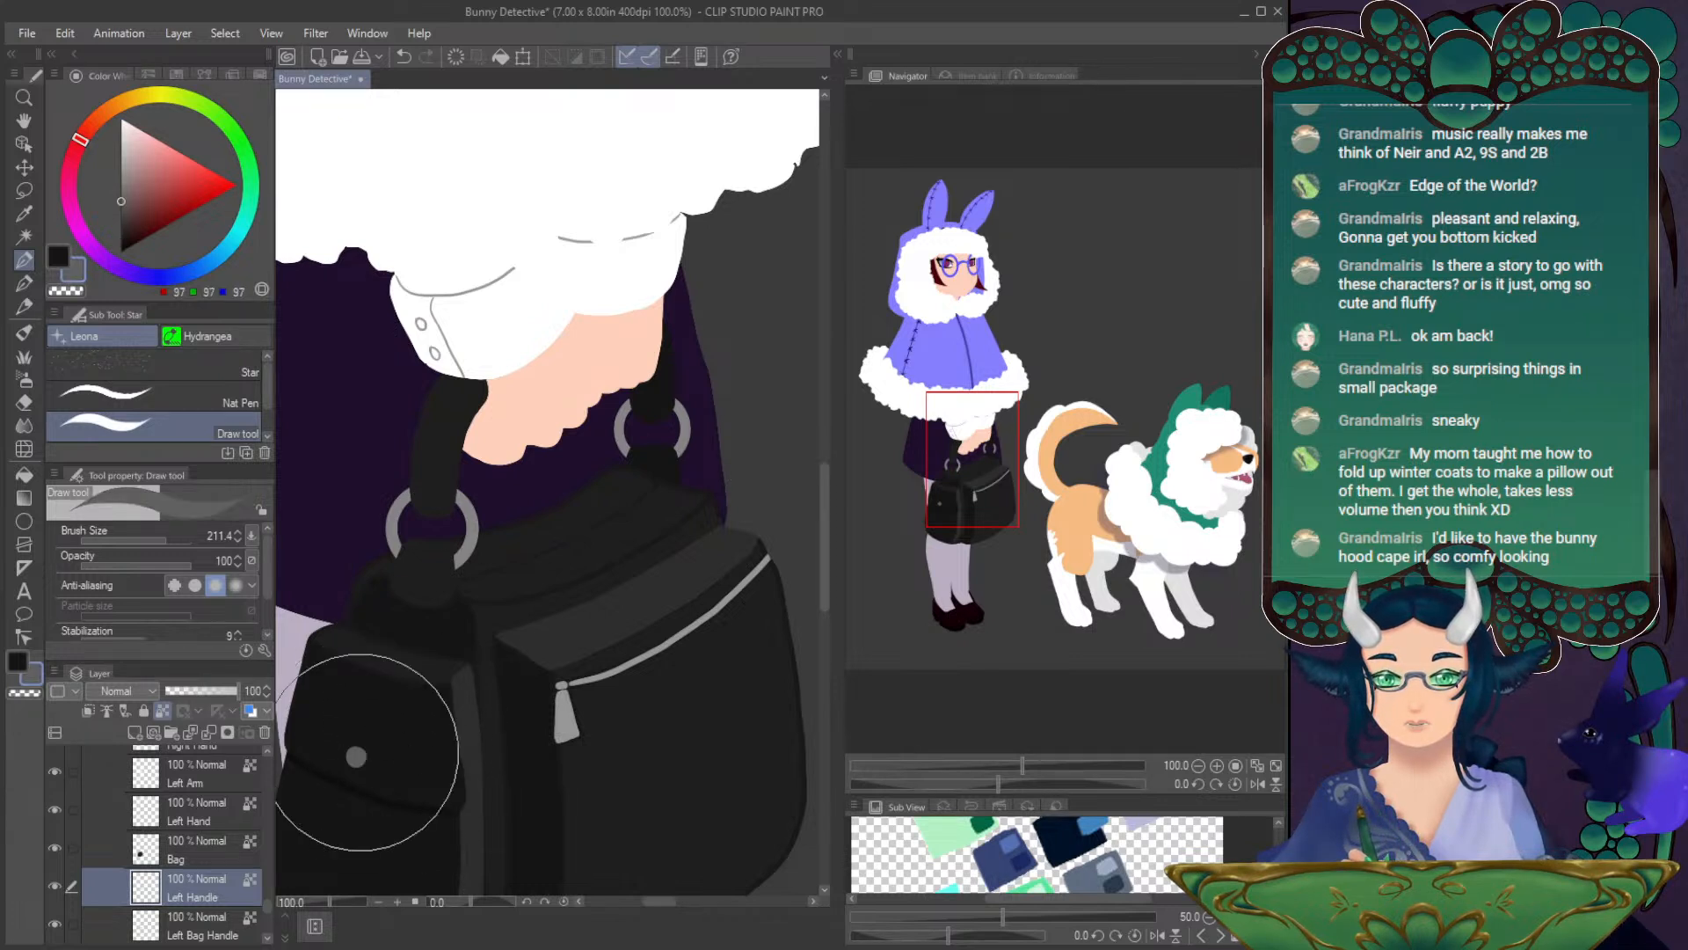
pyautogui.press('o')
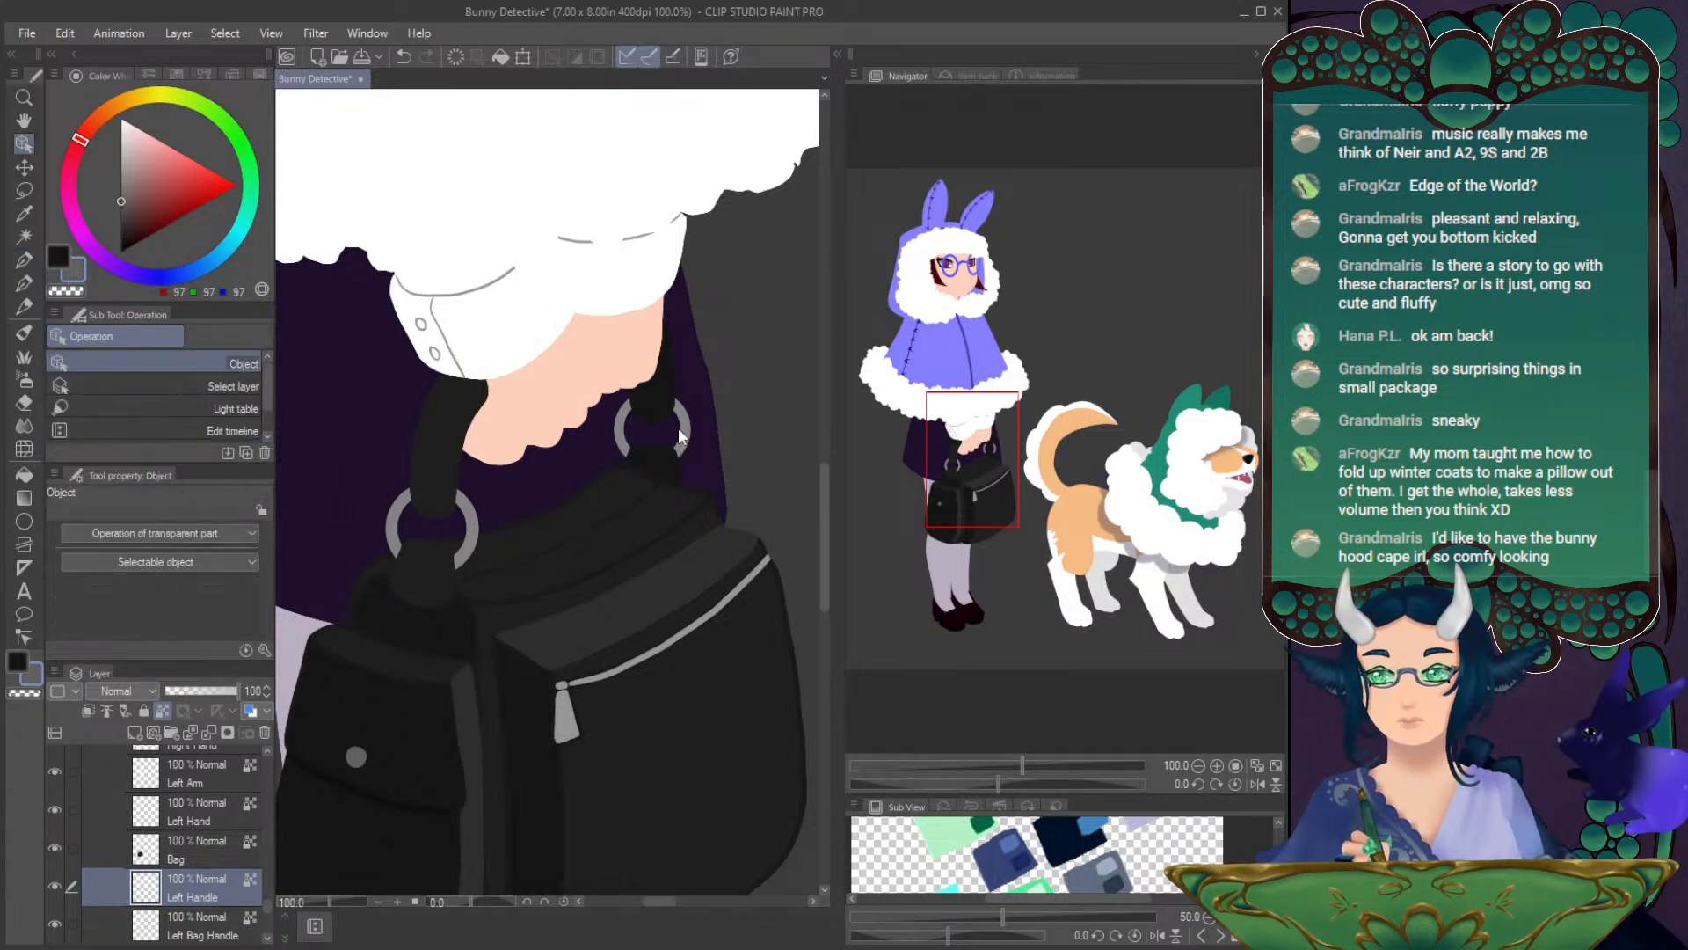
pyautogui.click(622, 429)
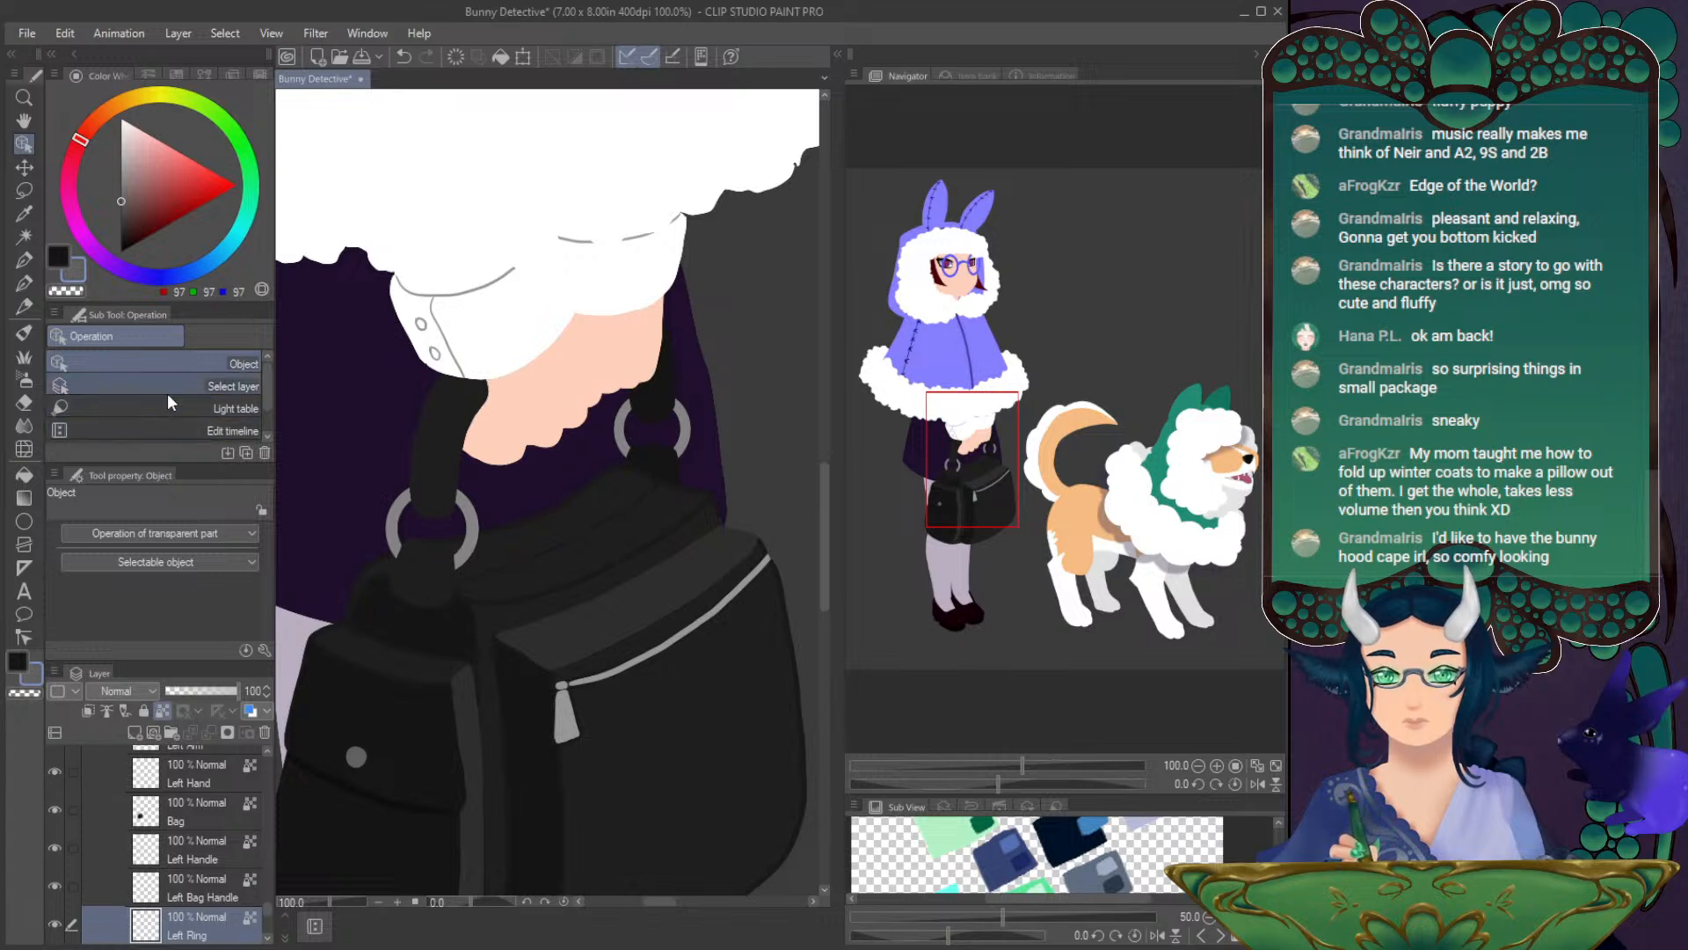
pyautogui.press('p')
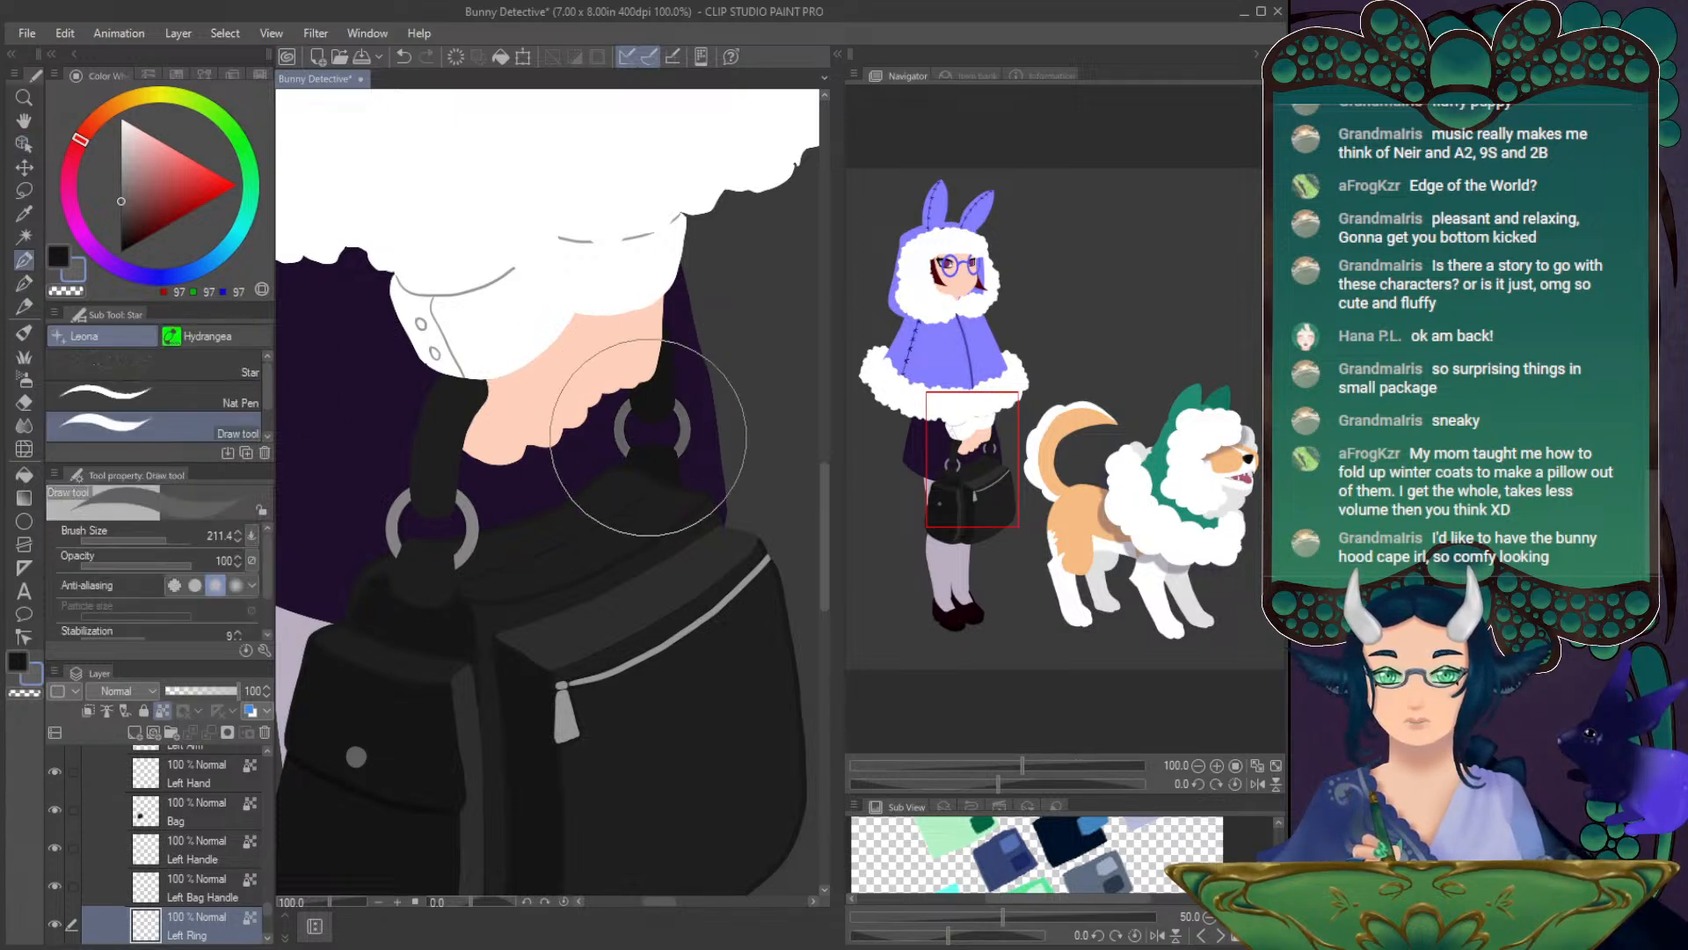
pyautogui.keyDown('alt'); pyautogui.click(565, 723); pyautogui.keyUp('alt')
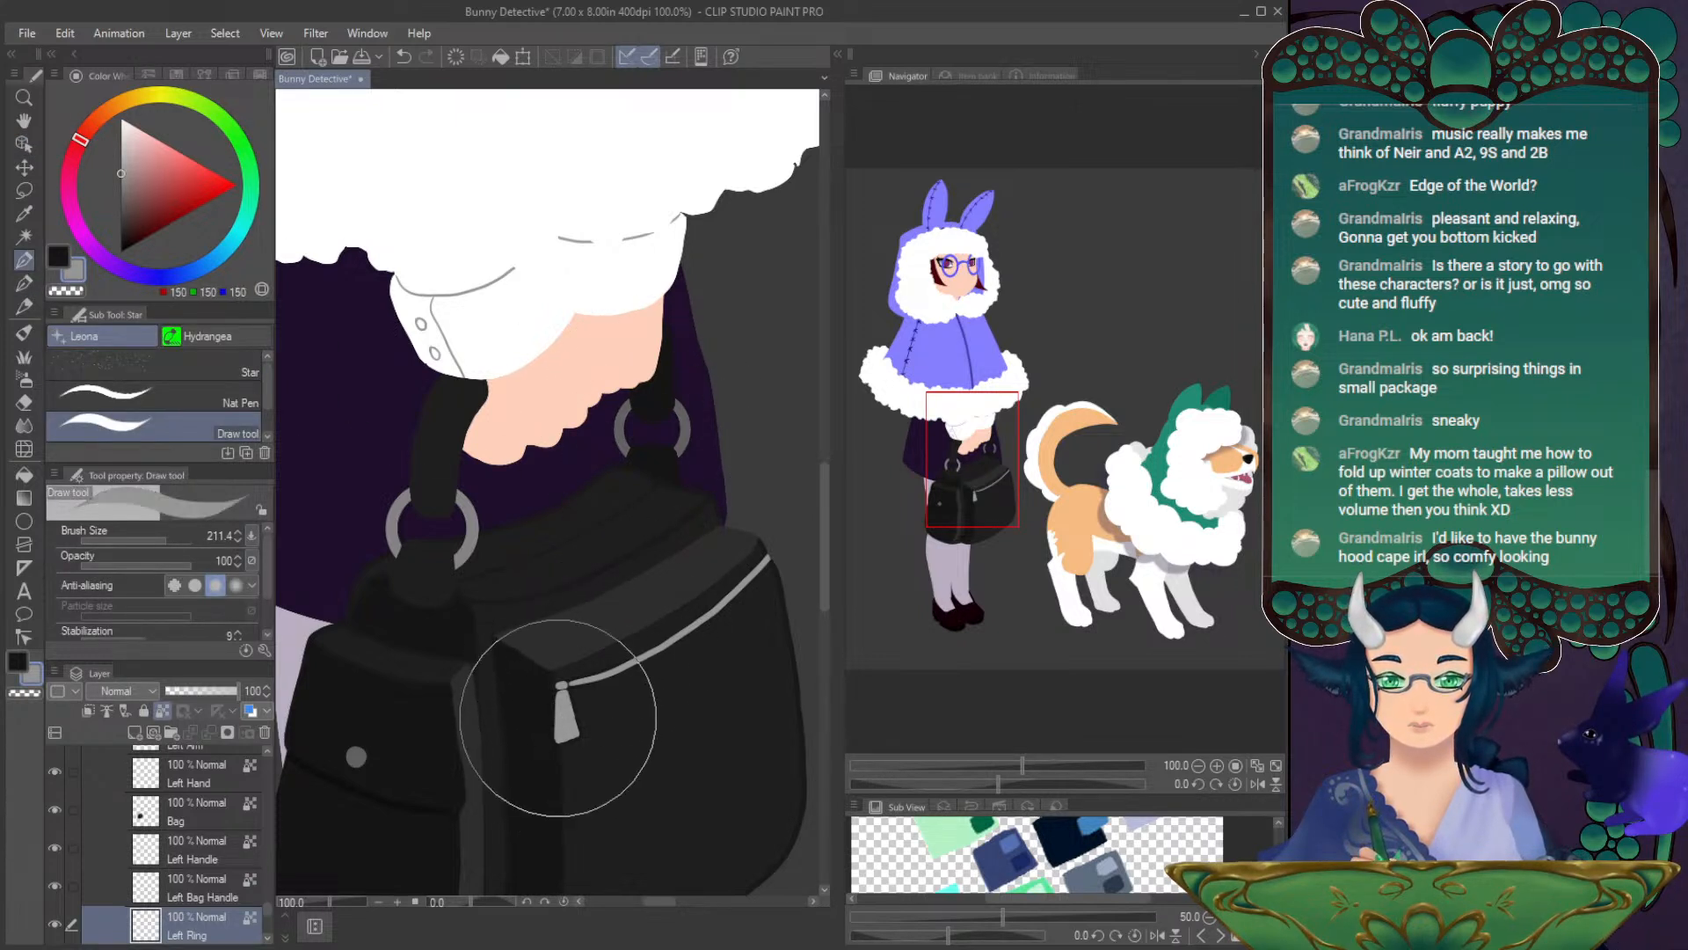
pyautogui.click(23, 143)
pyautogui.click(467, 515)
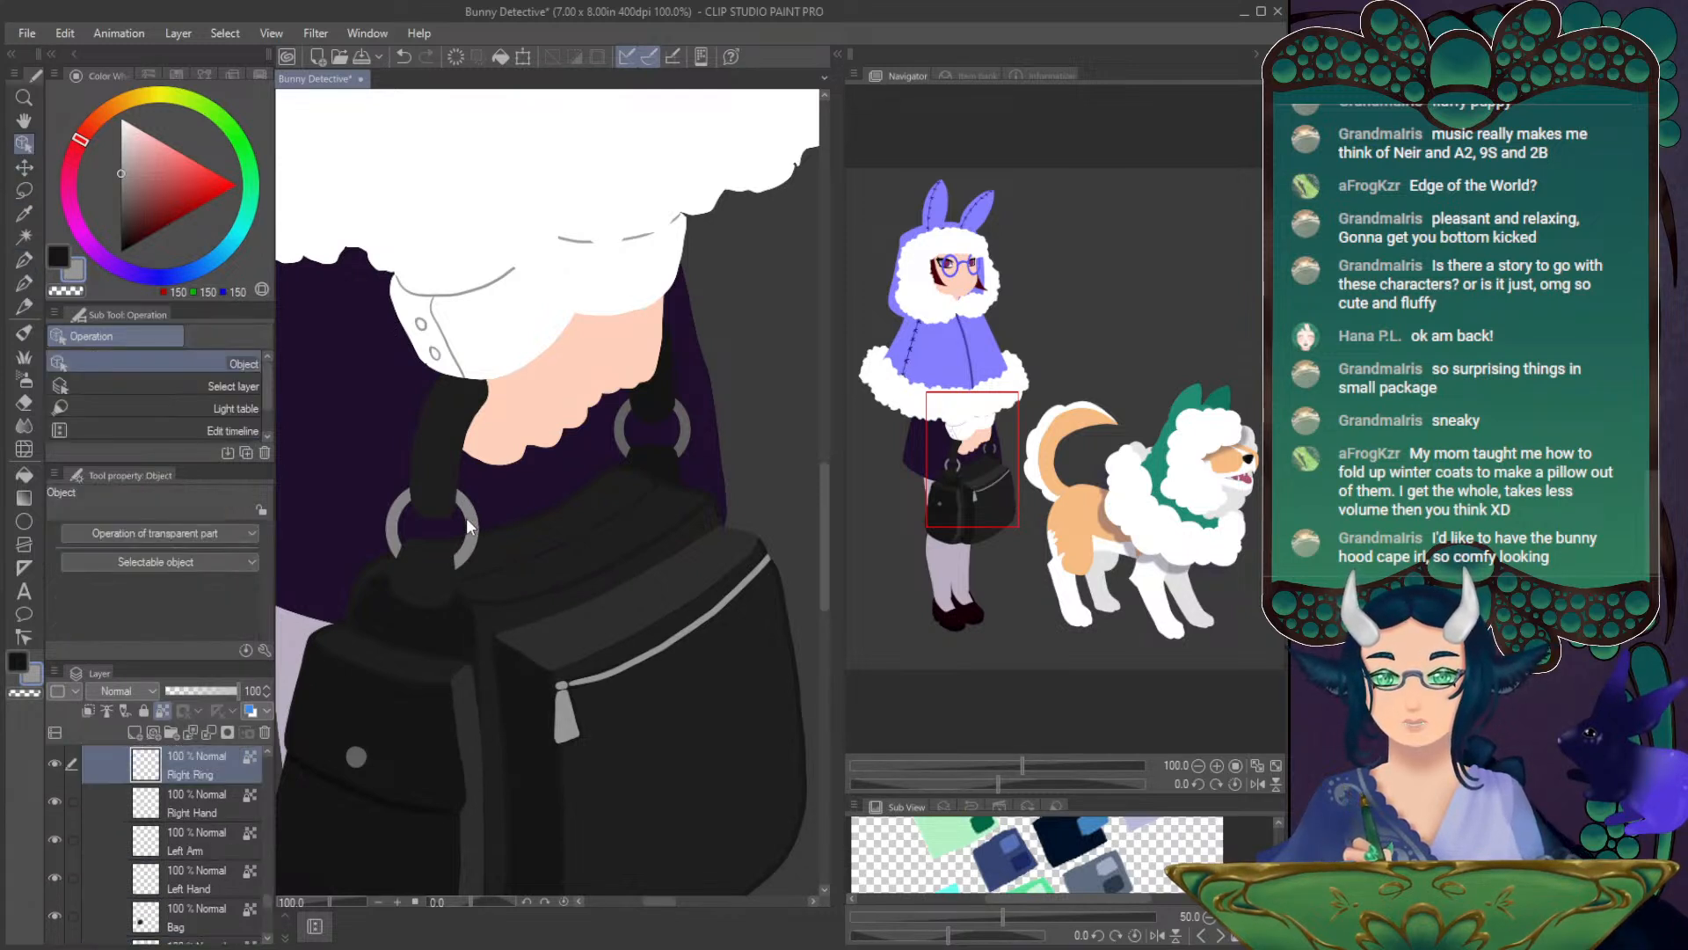
pyautogui.press('p')
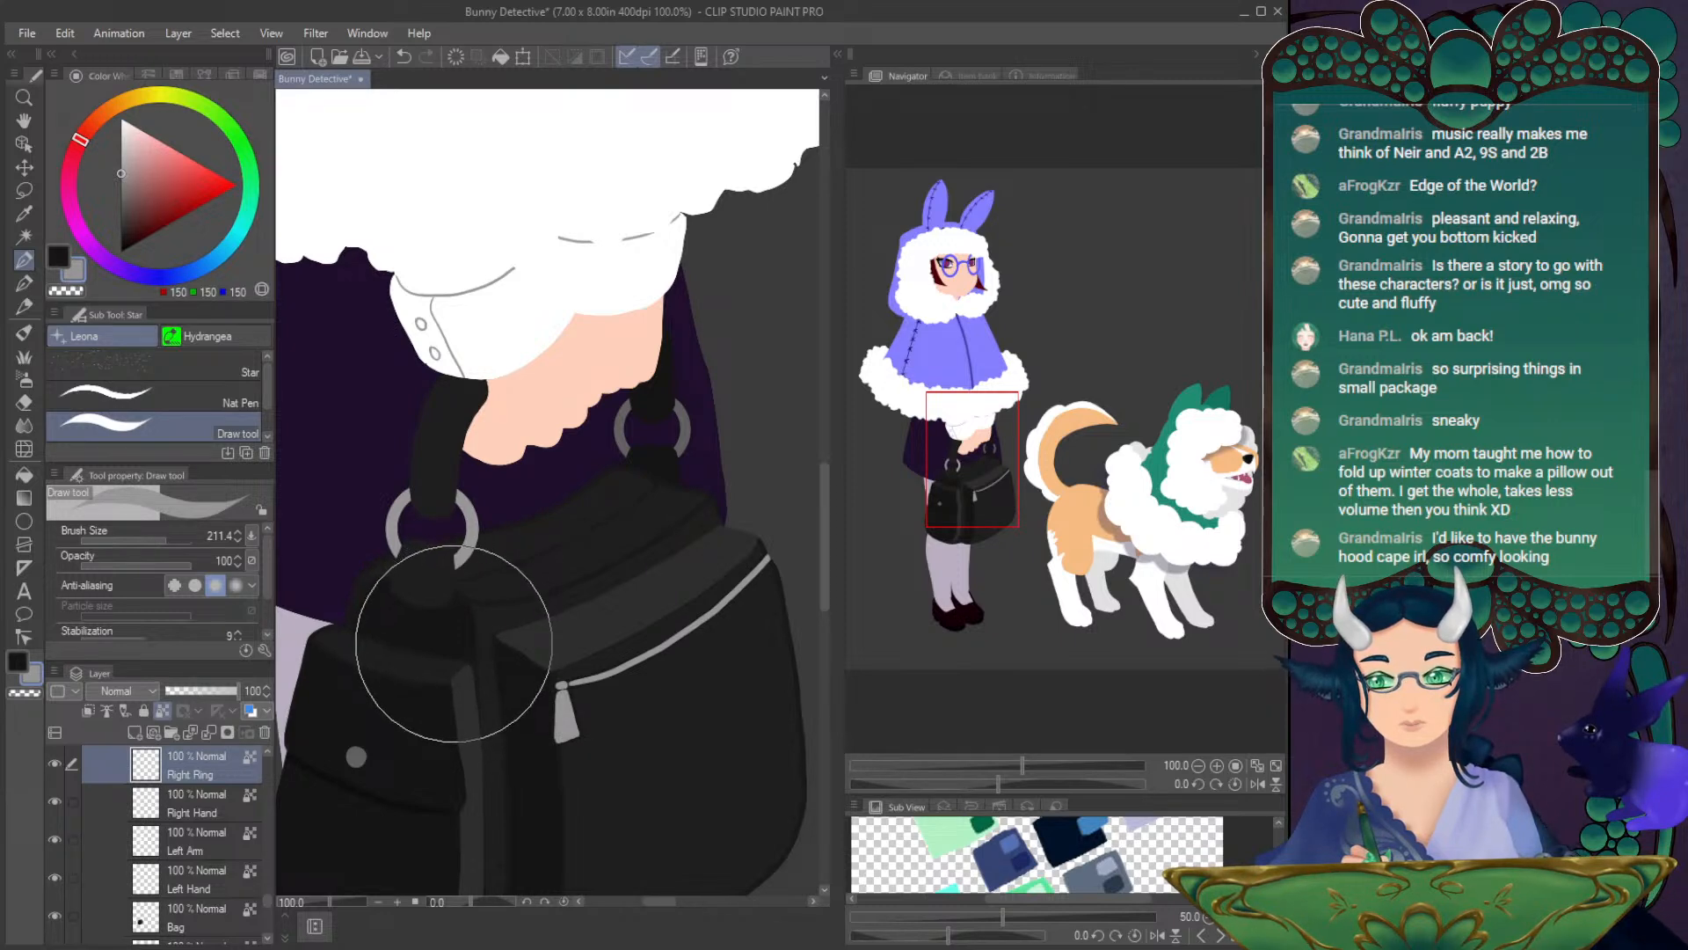
# - Save the Bunny Detective illustration and check the whole picture
pyautogui.click(1199, 765)
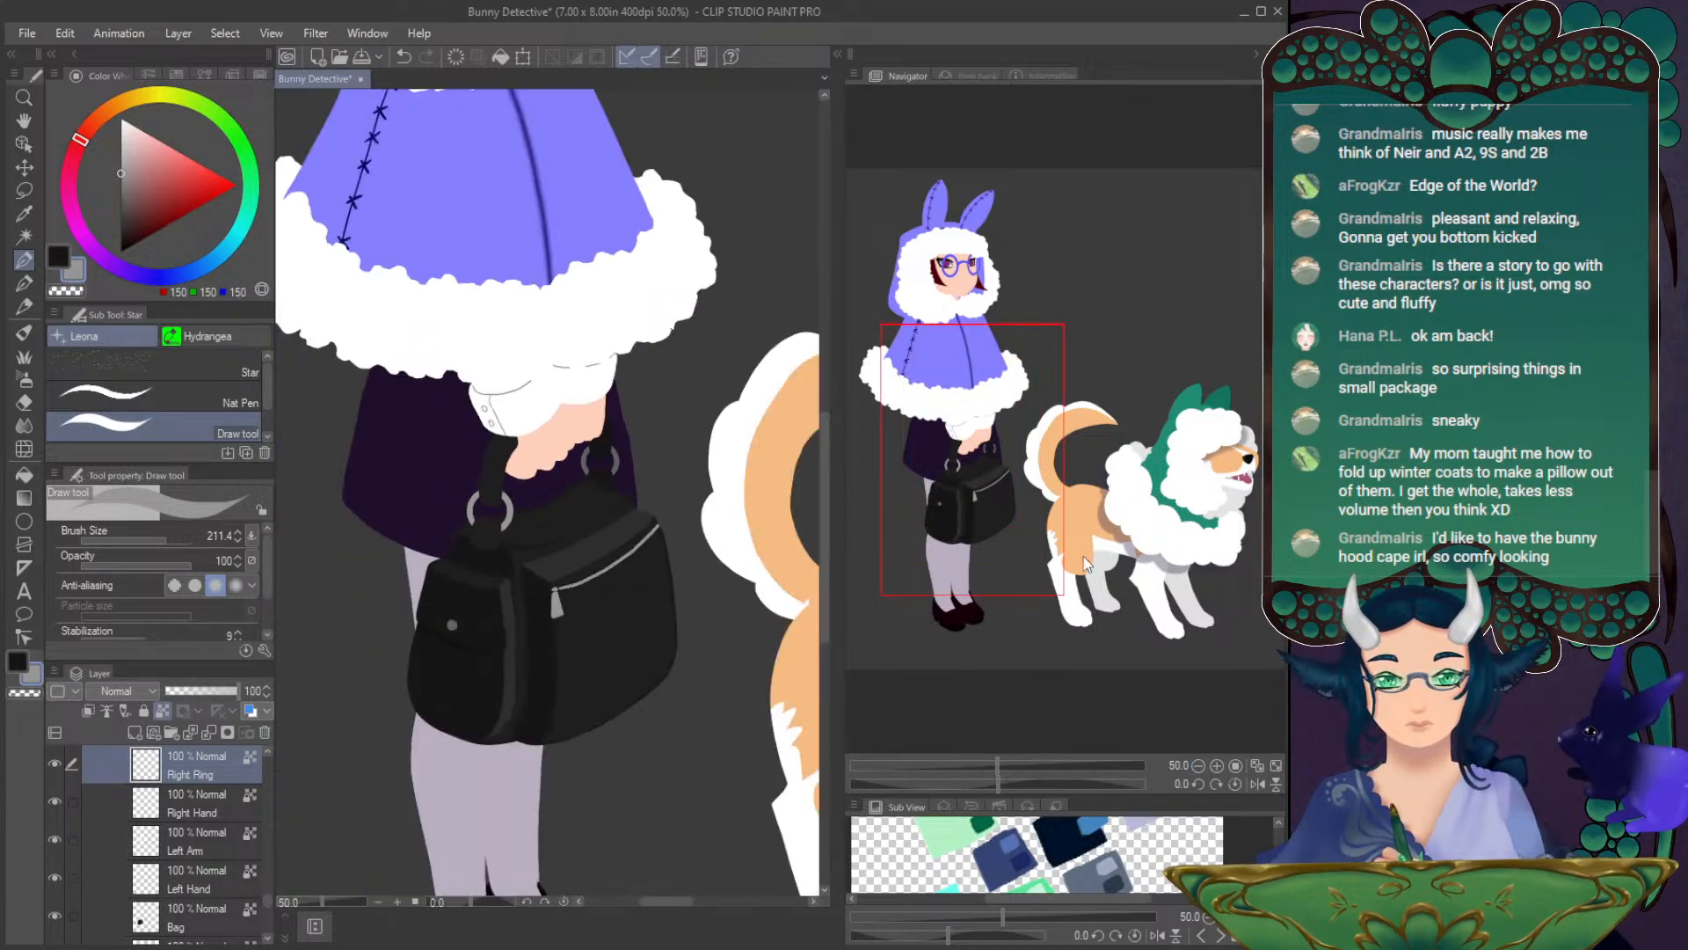
pyautogui.click(29, 35)
pyautogui.click(58, 165)
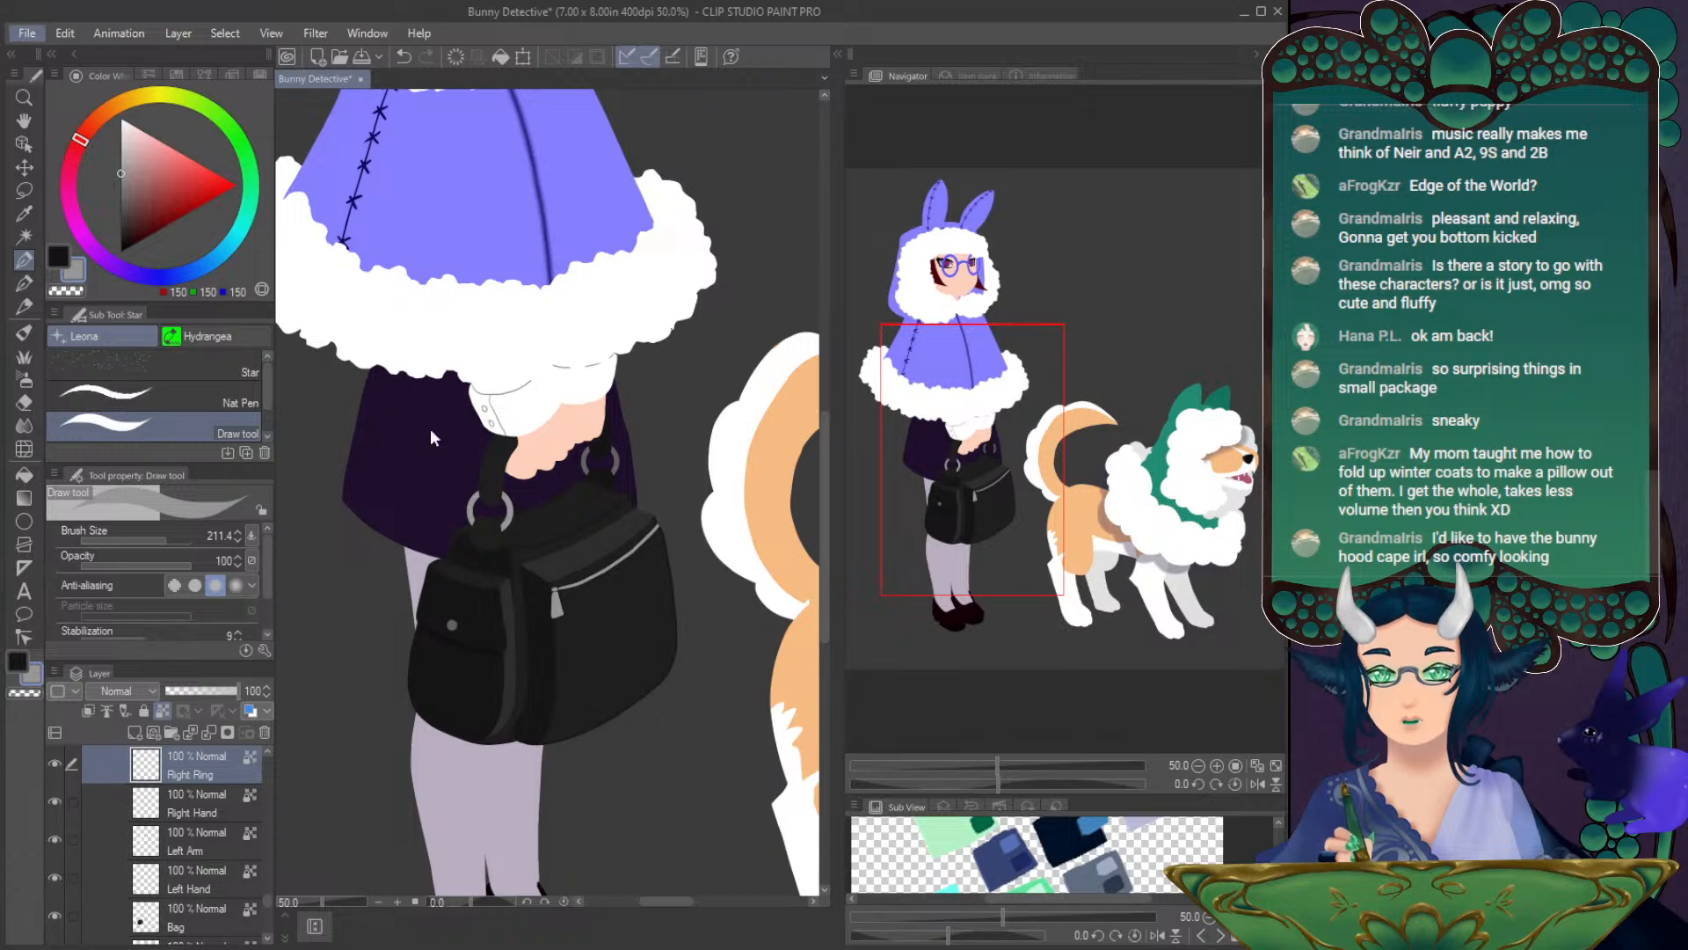
pyautogui.moveTo(993, 487); pyautogui.dragTo(993, 459)
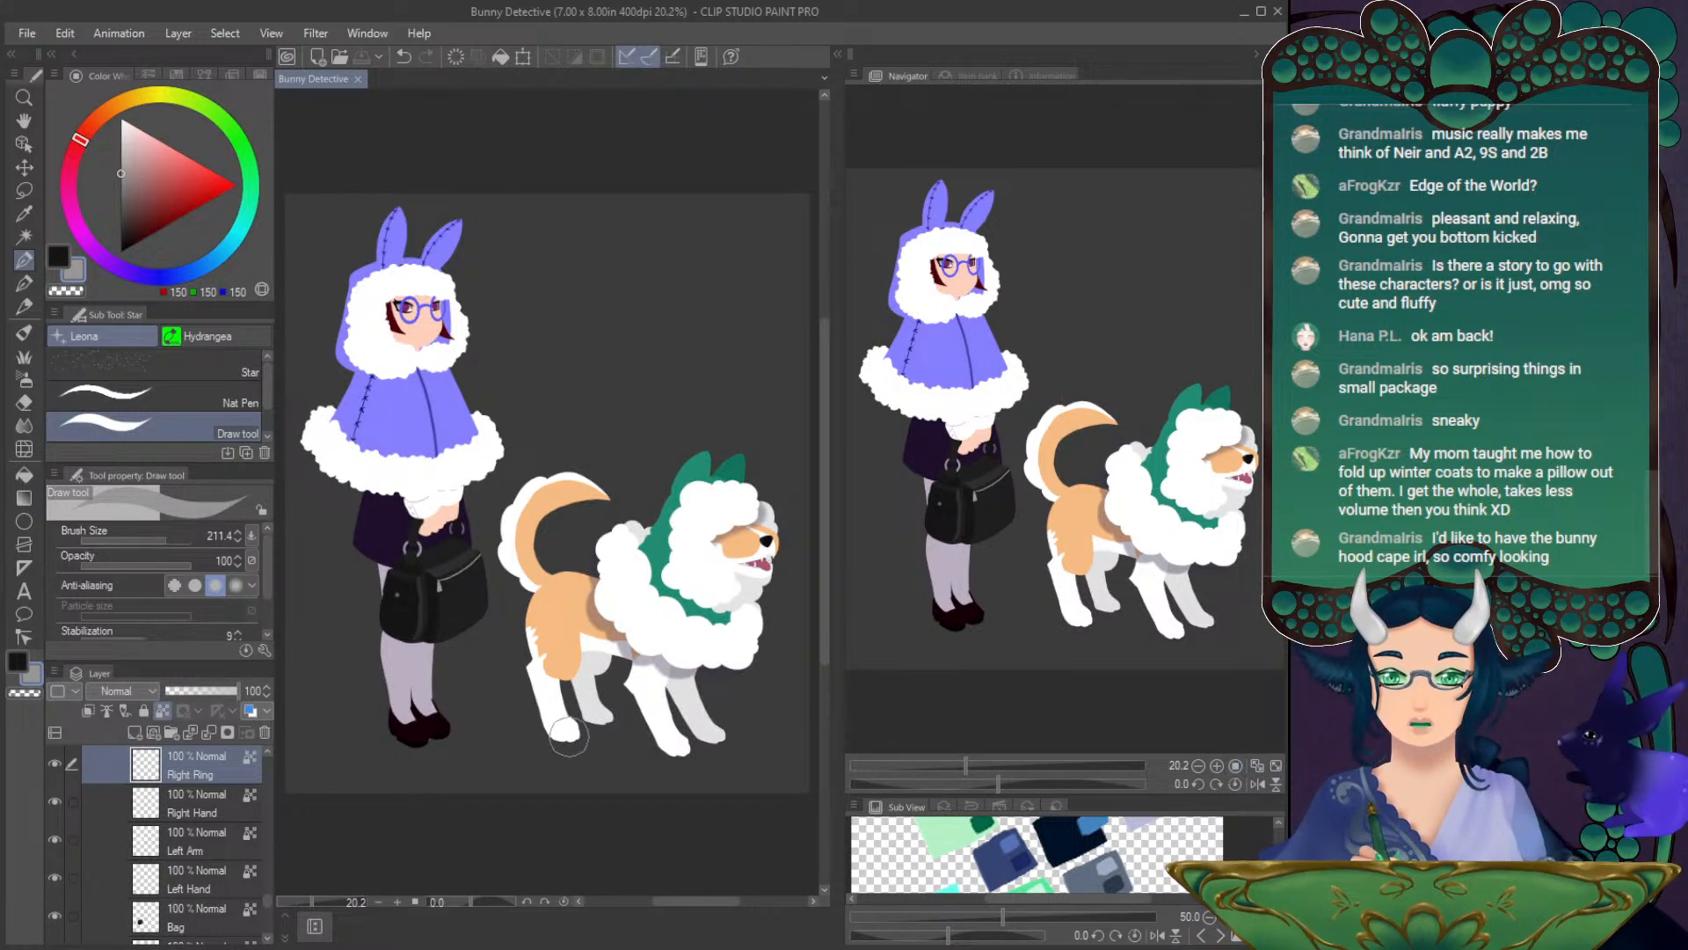
# - Collapse the Arms and Bag folder, compare the figure with and without it, and leave the folder hidden
pyautogui.moveTo(268, 906); pyautogui.dragTo(263, 866)
pyautogui.click(118, 835)
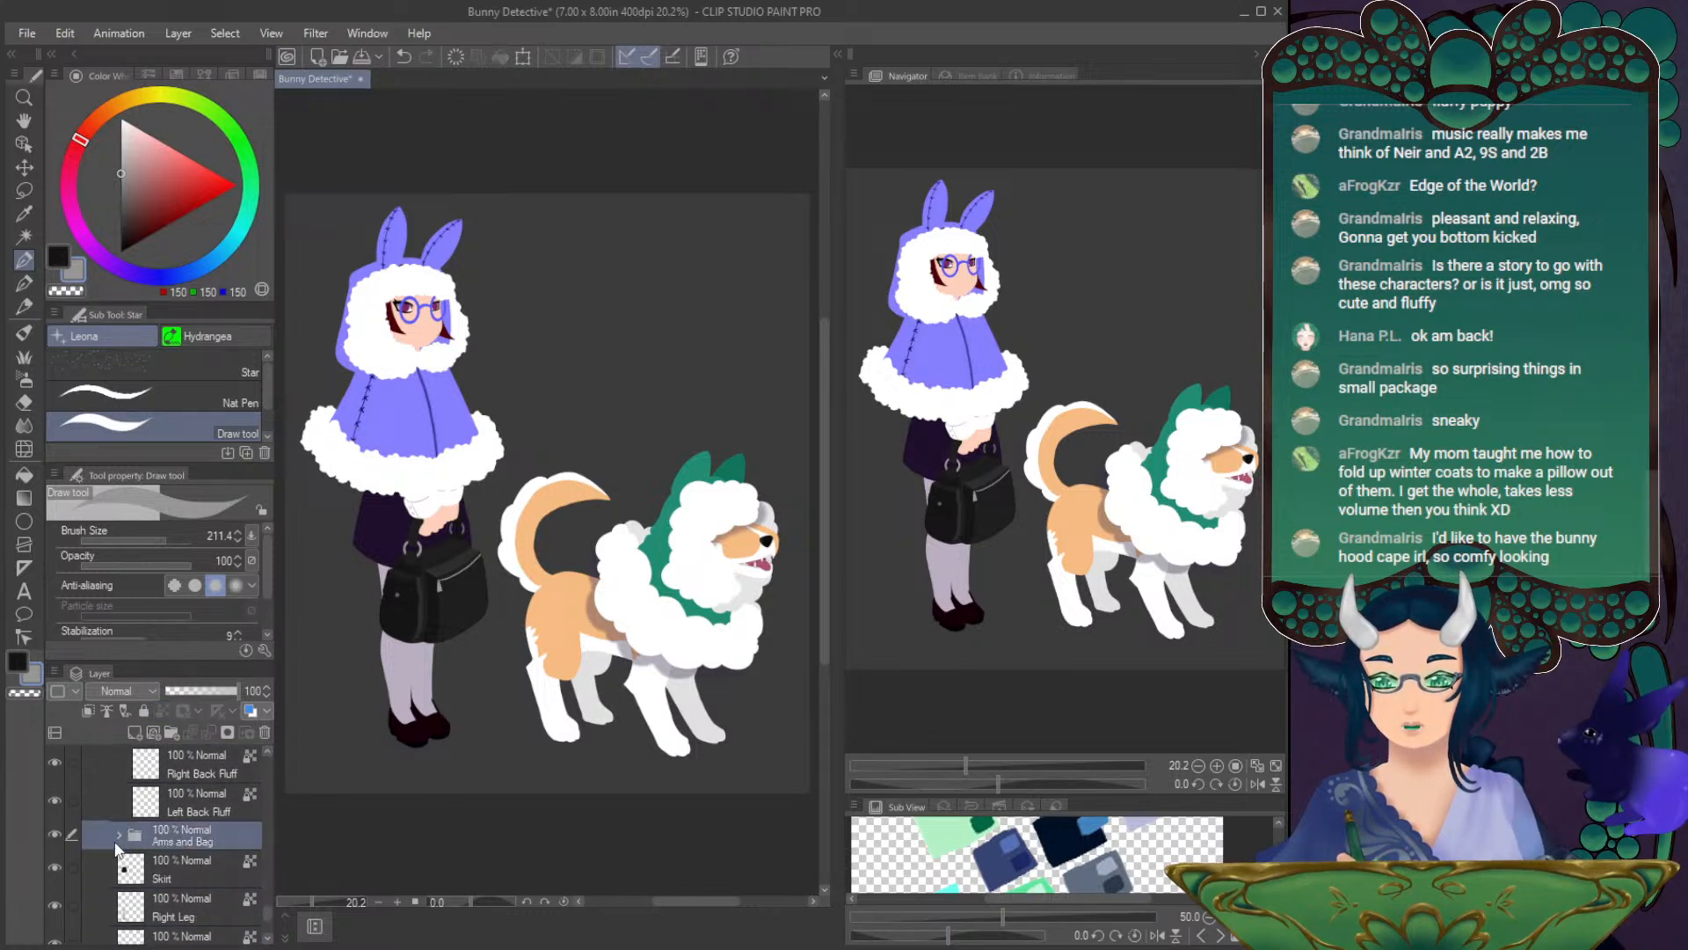
pyautogui.click(55, 833)
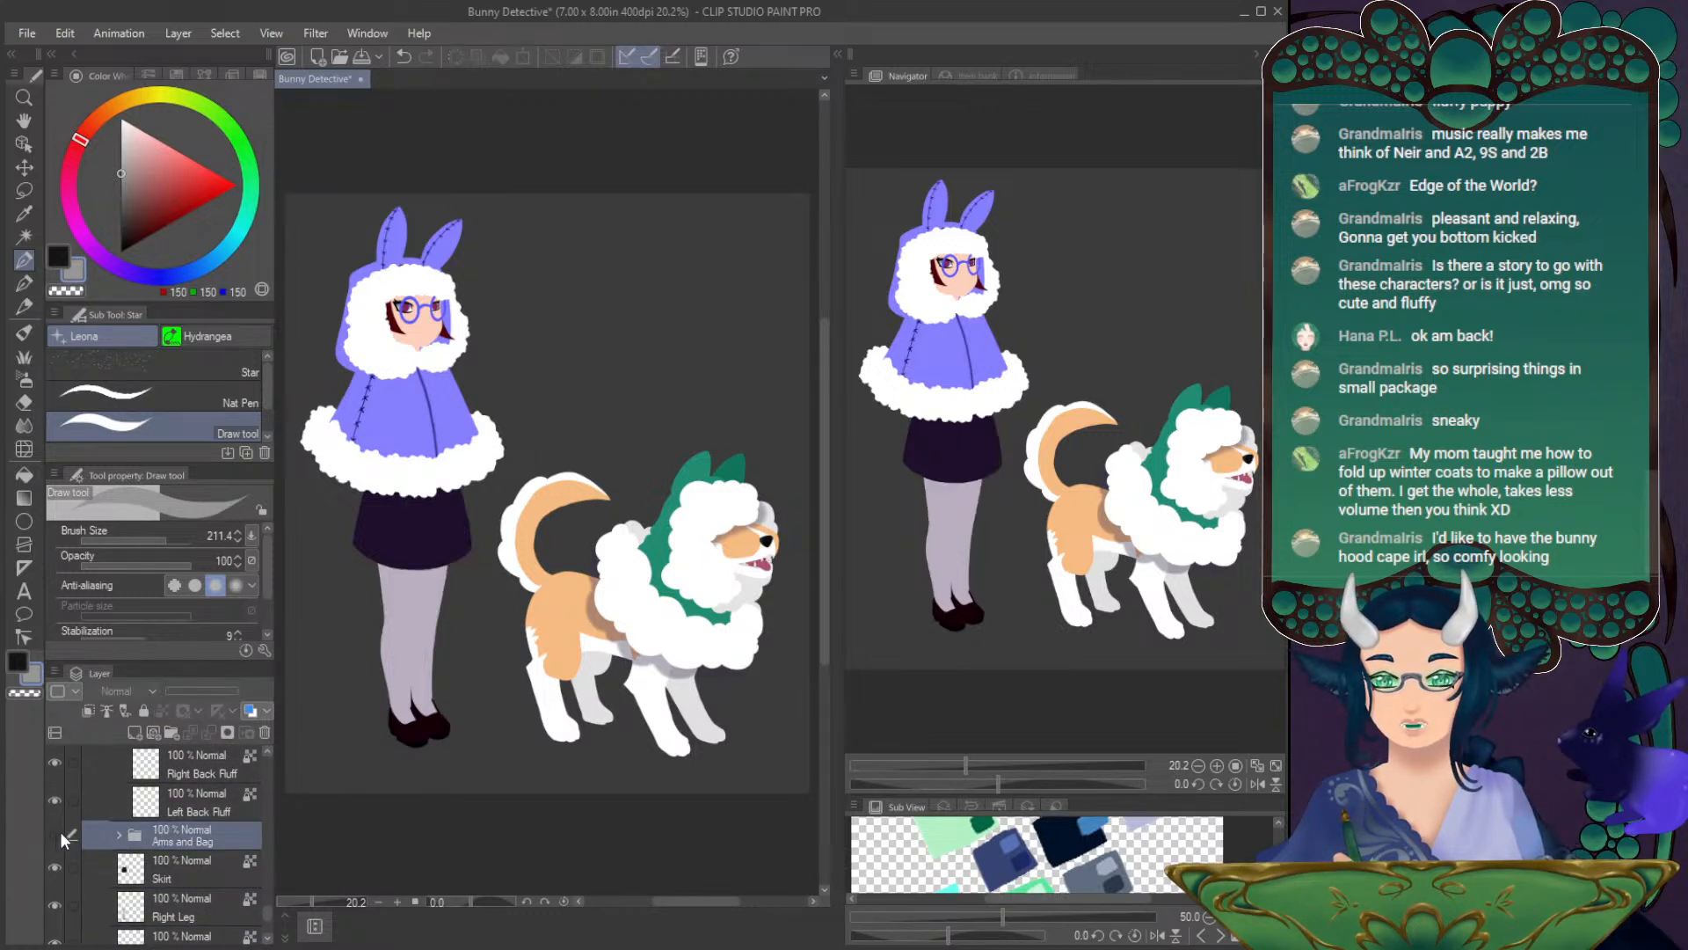
pyautogui.click(54, 833)
pyautogui.doubleClick(49, 835)
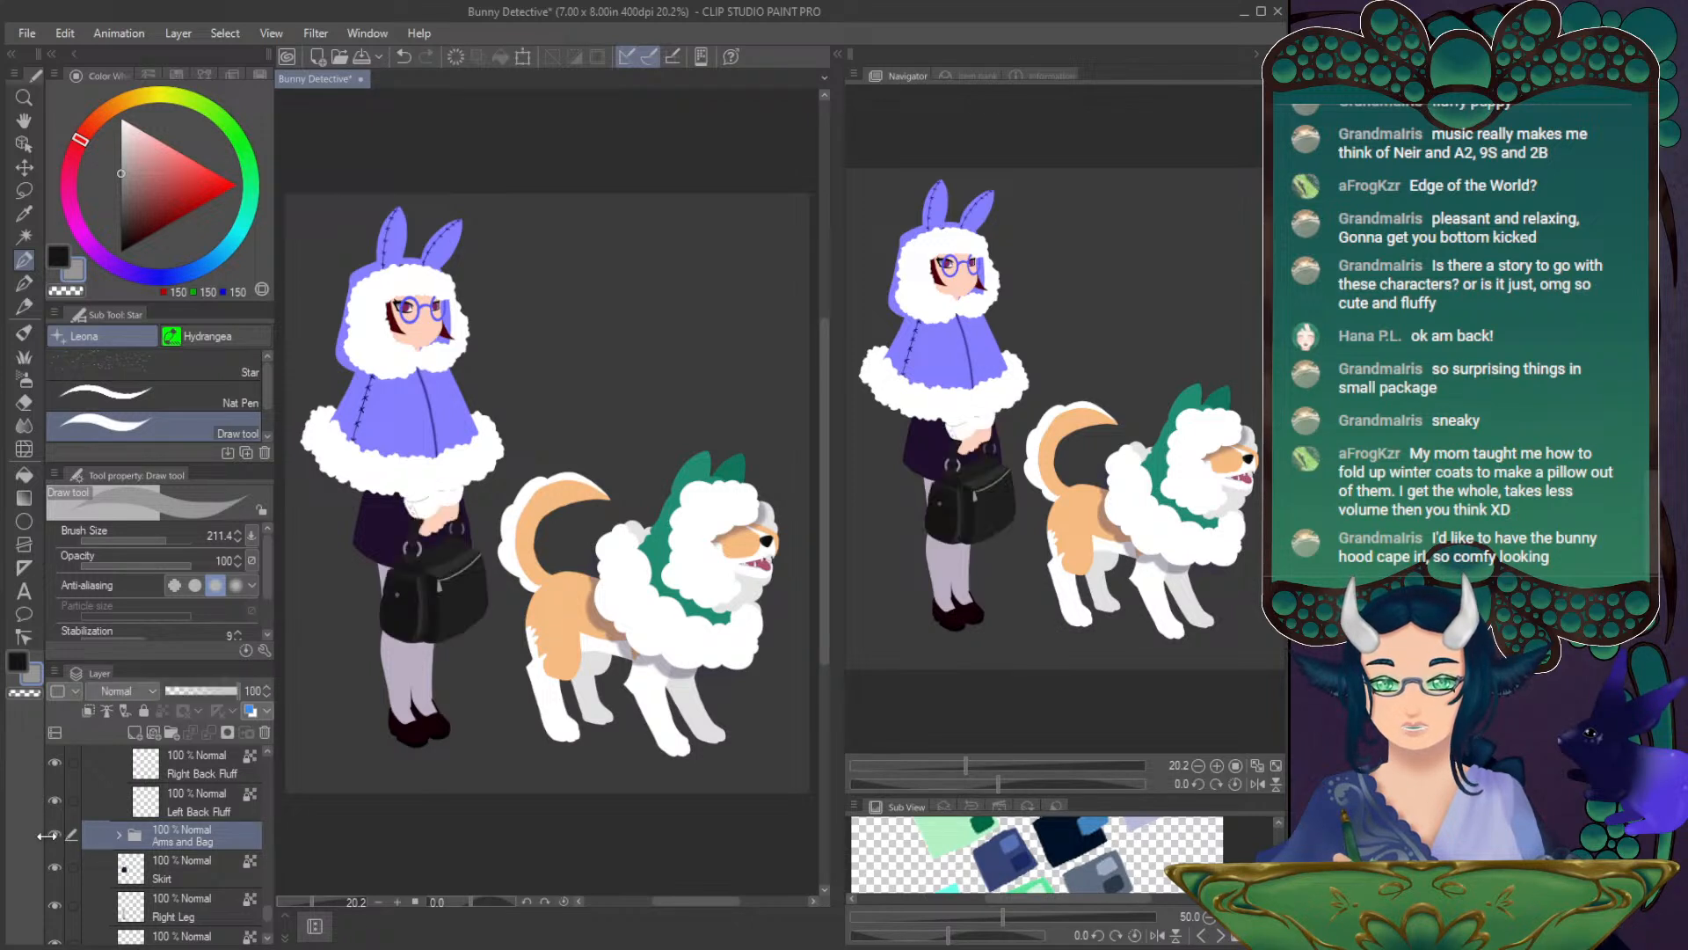
pyautogui.click(51, 835)
pyautogui.click(49, 837)
pyautogui.click(50, 837)
pyautogui.click(50, 837)
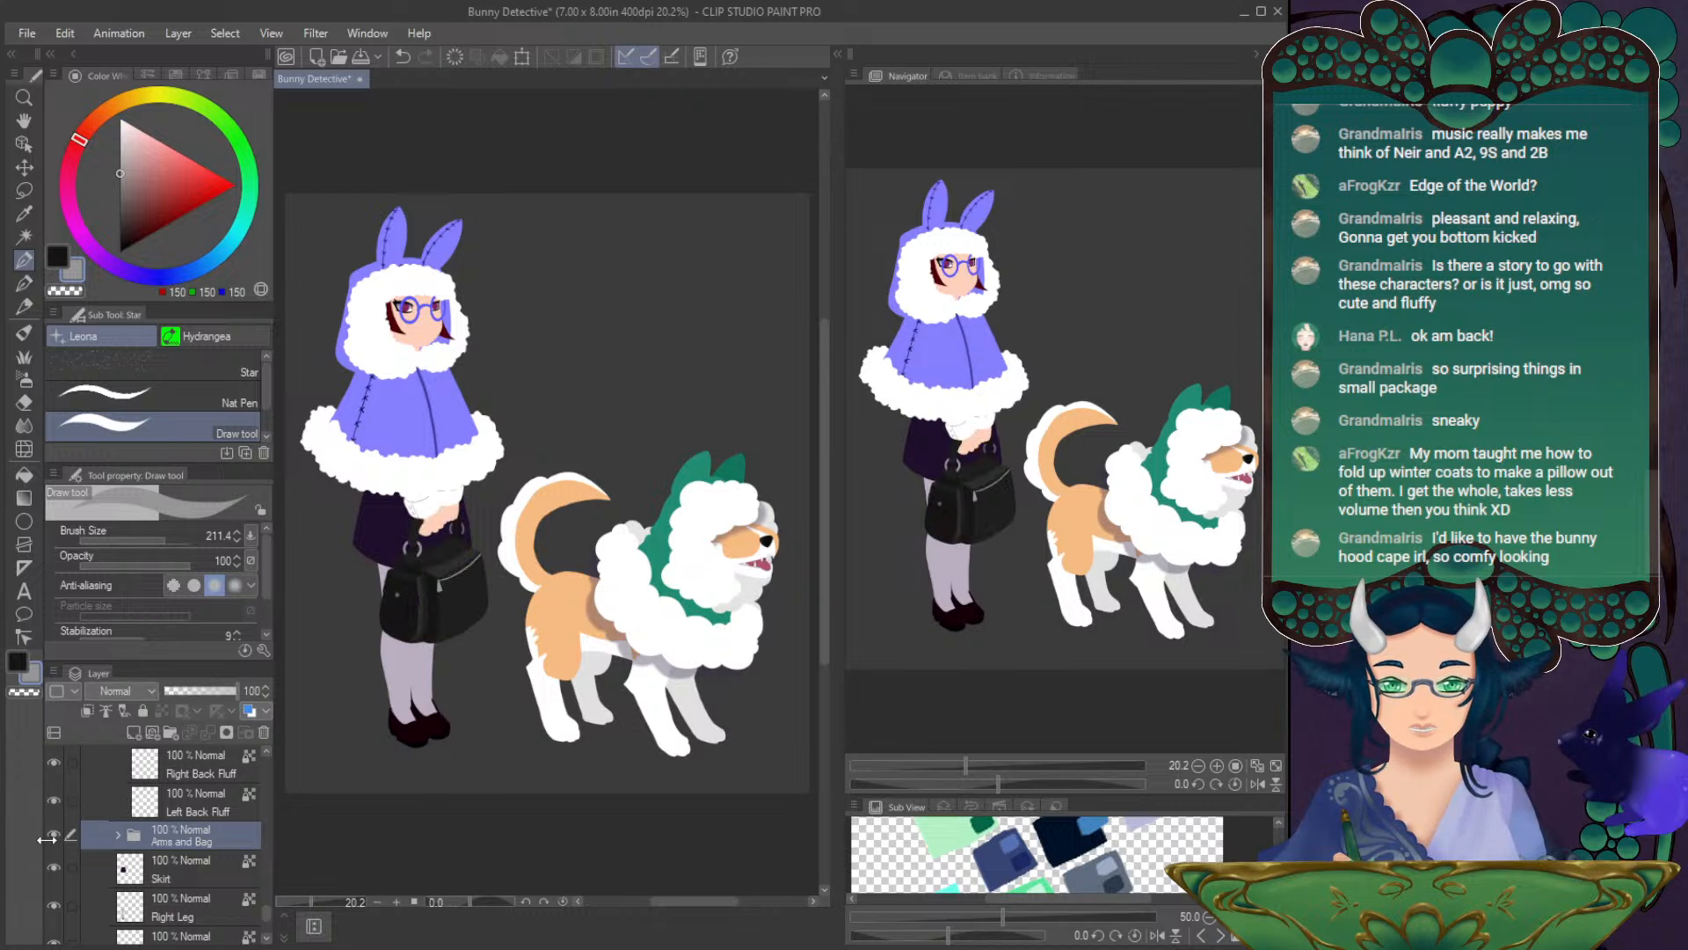
pyautogui.click(51, 837)
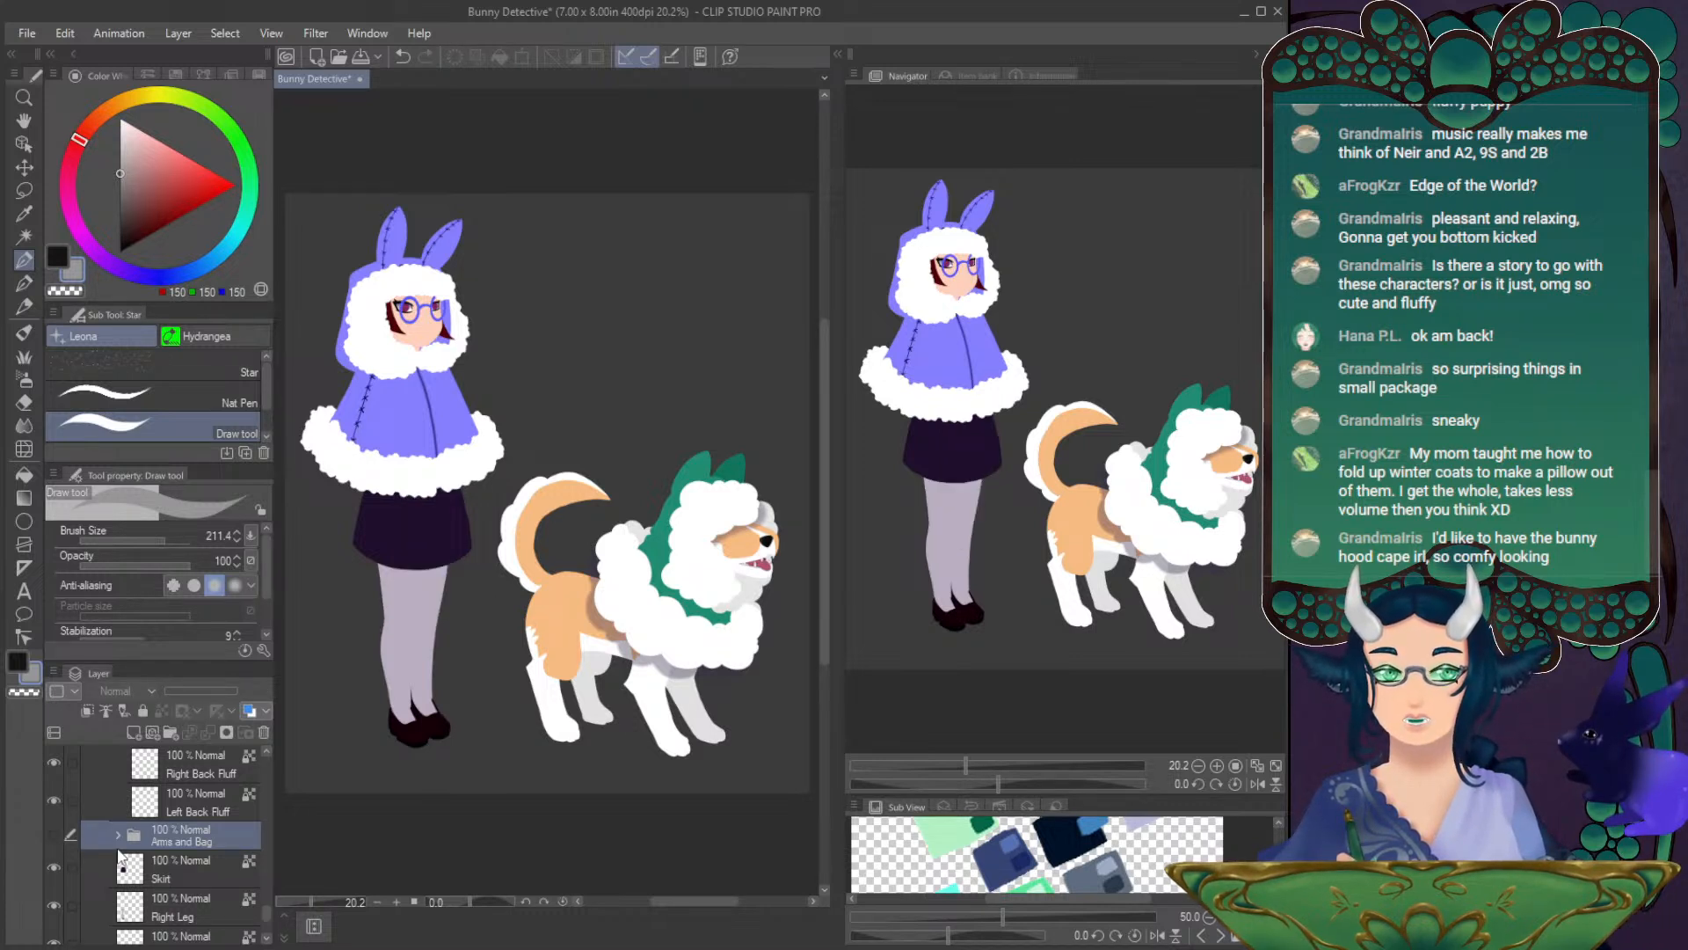
# - Locate the Cape folder through the Cape base layer, collapse it and hide it so the full skirt shows
pyautogui.click(1216, 764)
pyautogui.click(1217, 763)
pyautogui.moveTo(1069, 423); pyautogui.dragTo(976, 387)
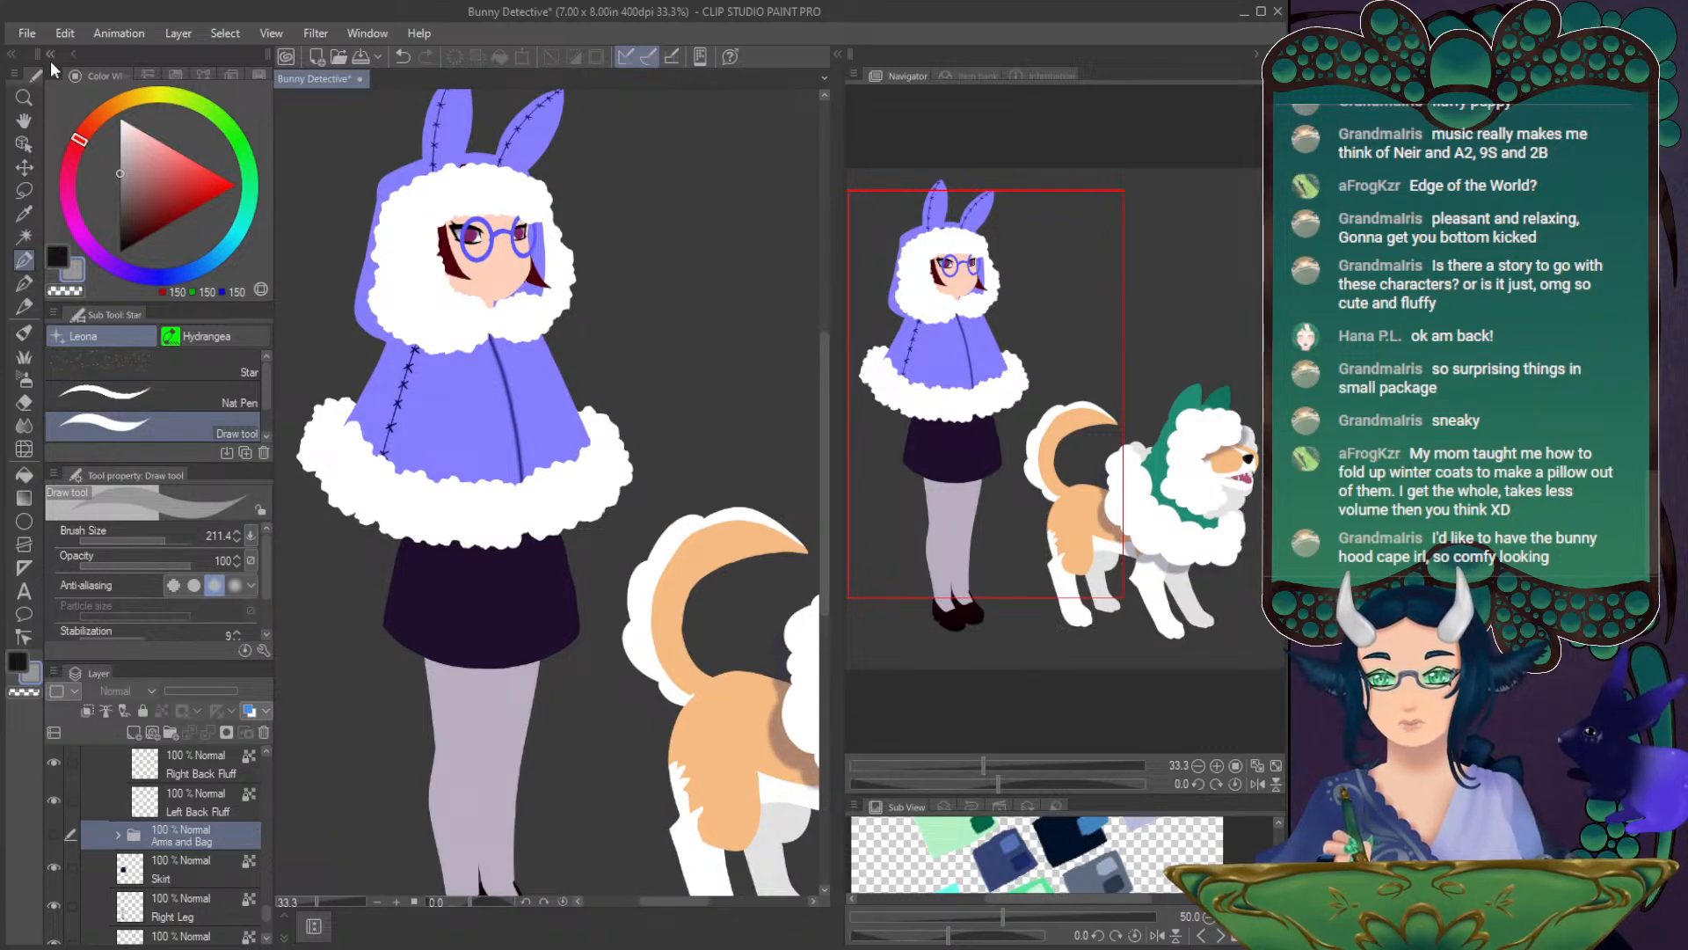
pyautogui.click(23, 144)
pyautogui.click(452, 457)
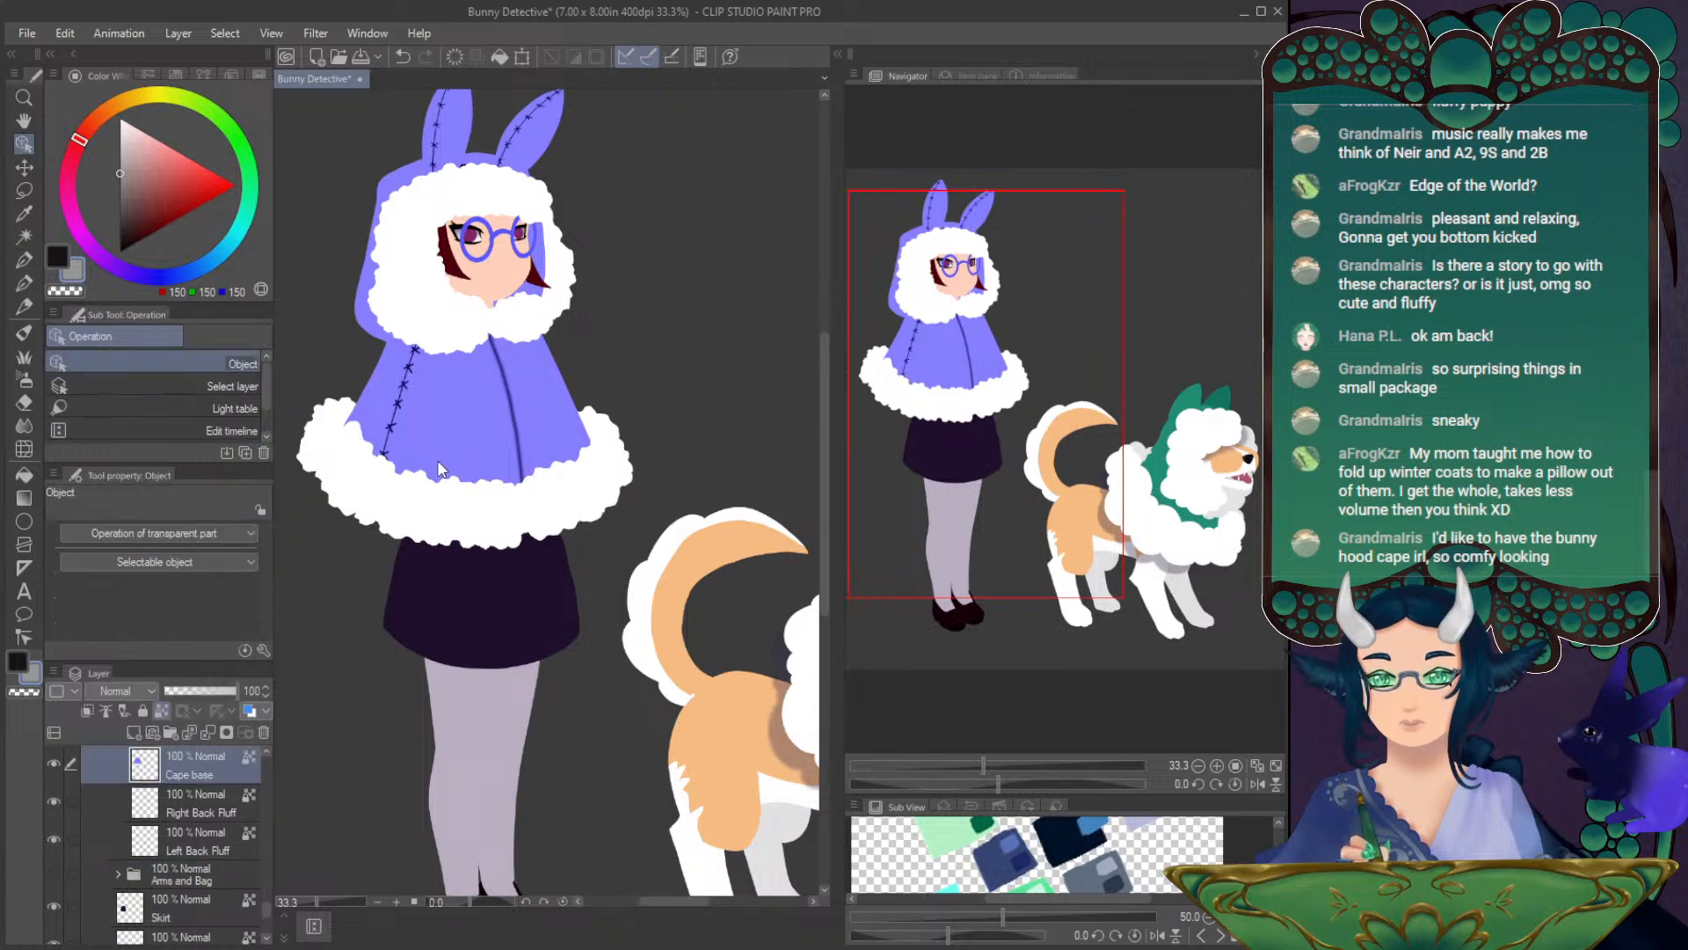
pyautogui.scroll(2, 172, 822)
pyautogui.scroll(2, 141, 839)
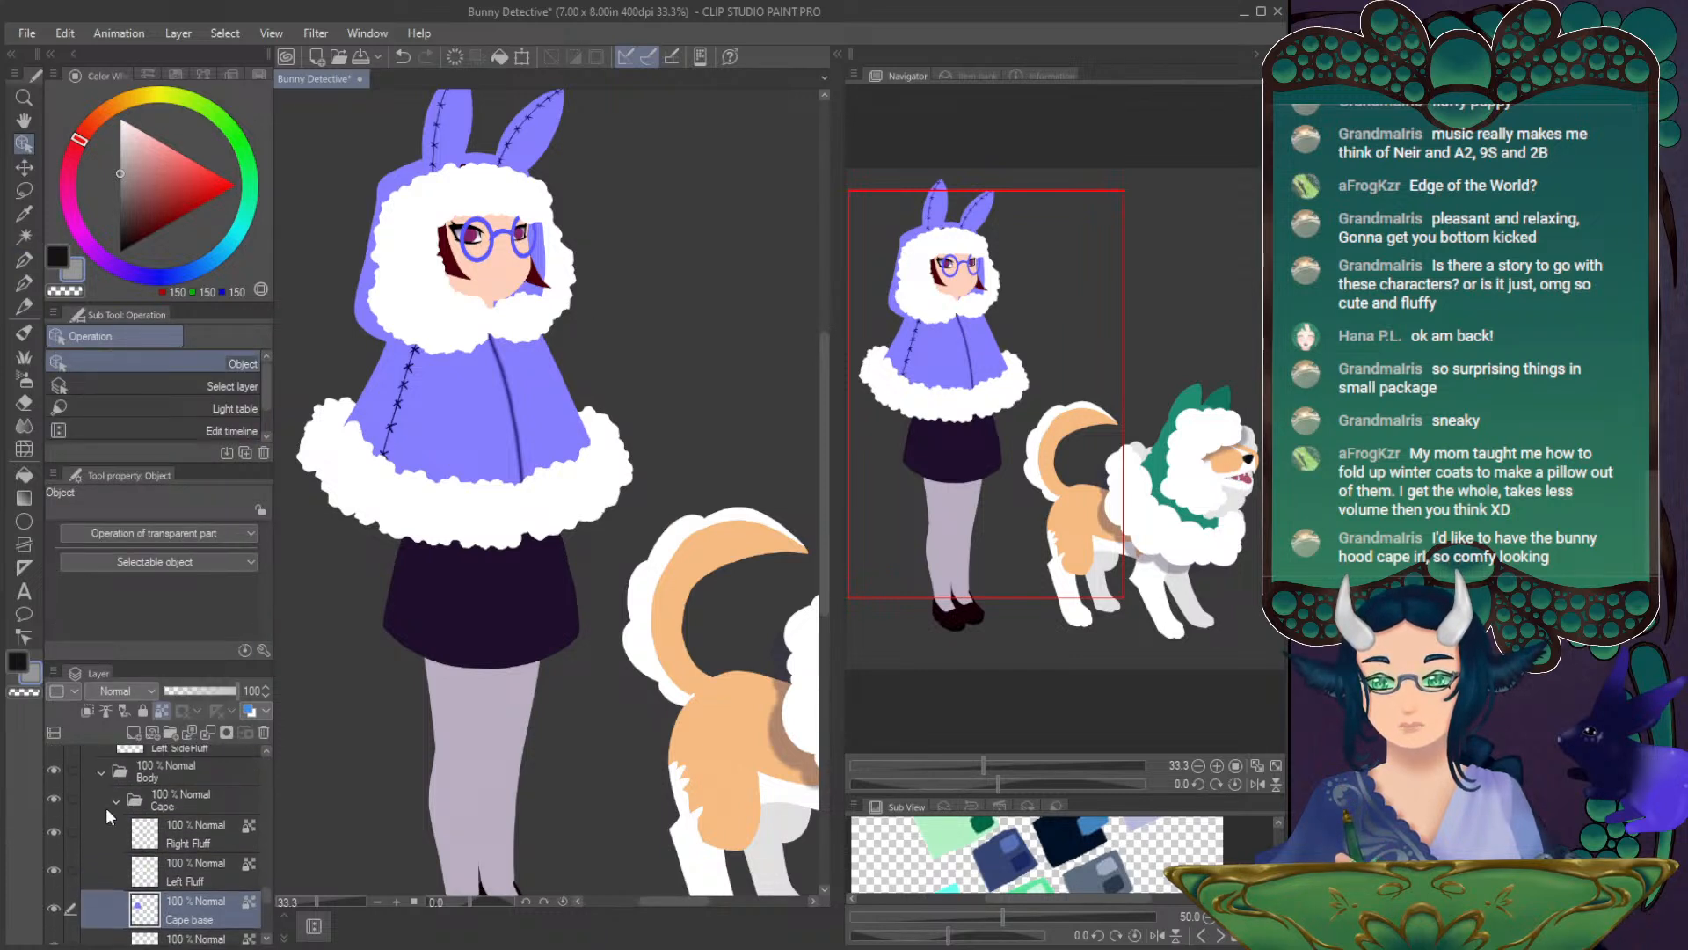
pyautogui.click(114, 804)
pyautogui.click(53, 799)
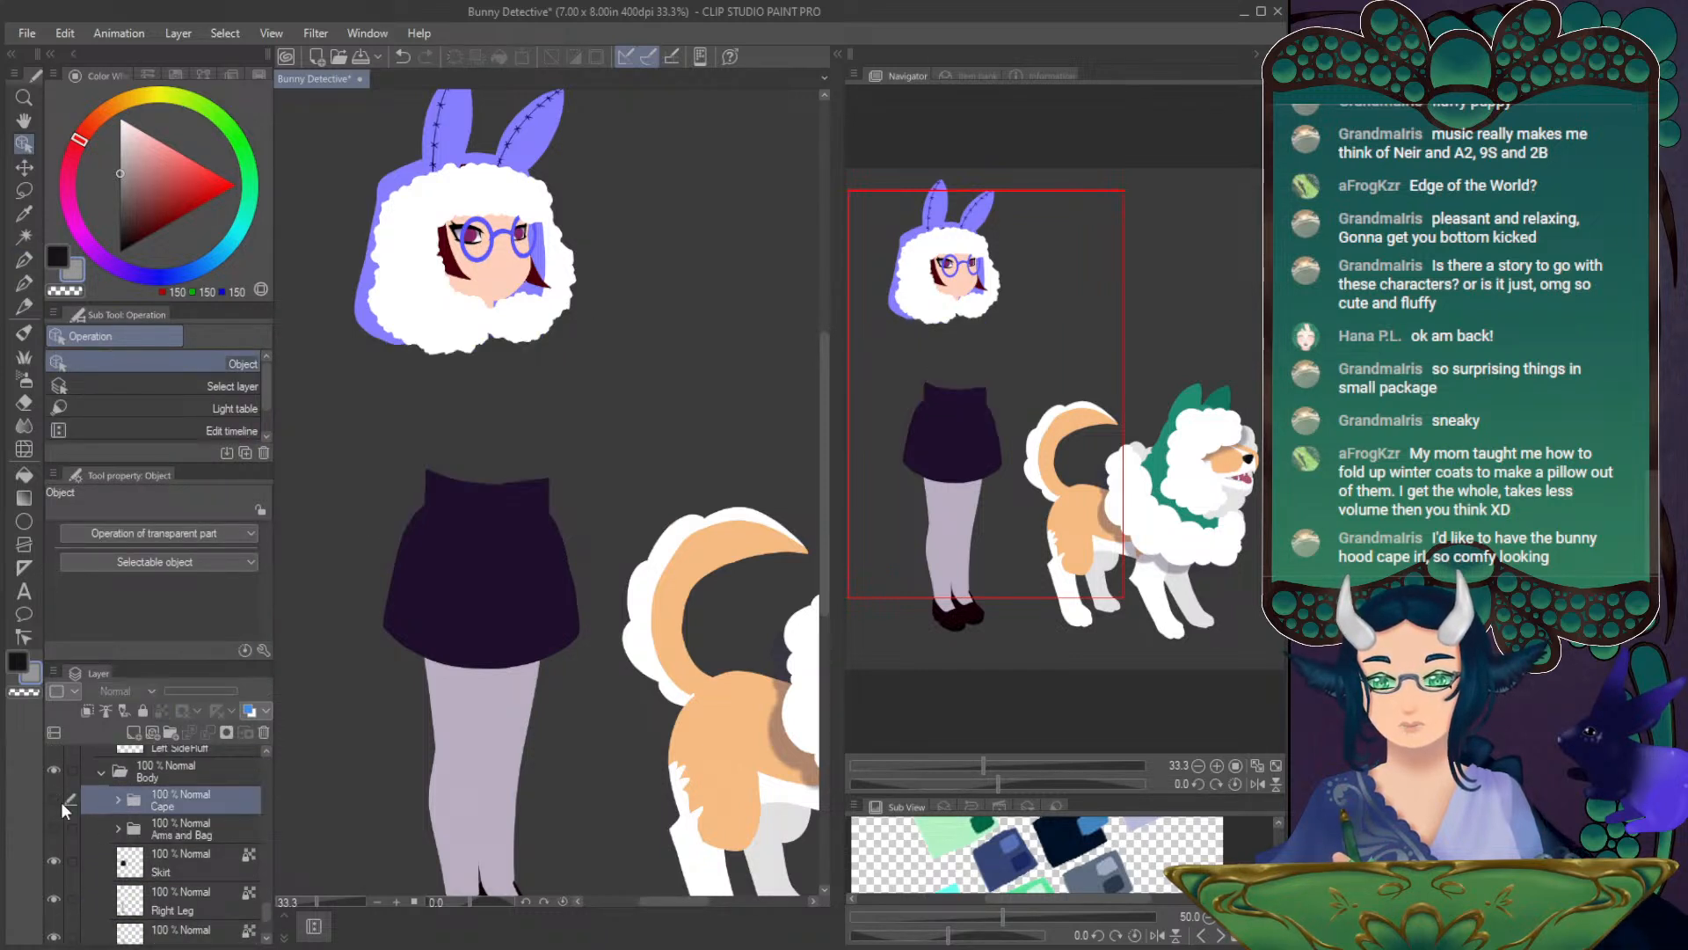
# - Select the Skirt layer with the Hard eraser at size 18.1 and check the skirt's waistline up close
pyautogui.click(192, 867)
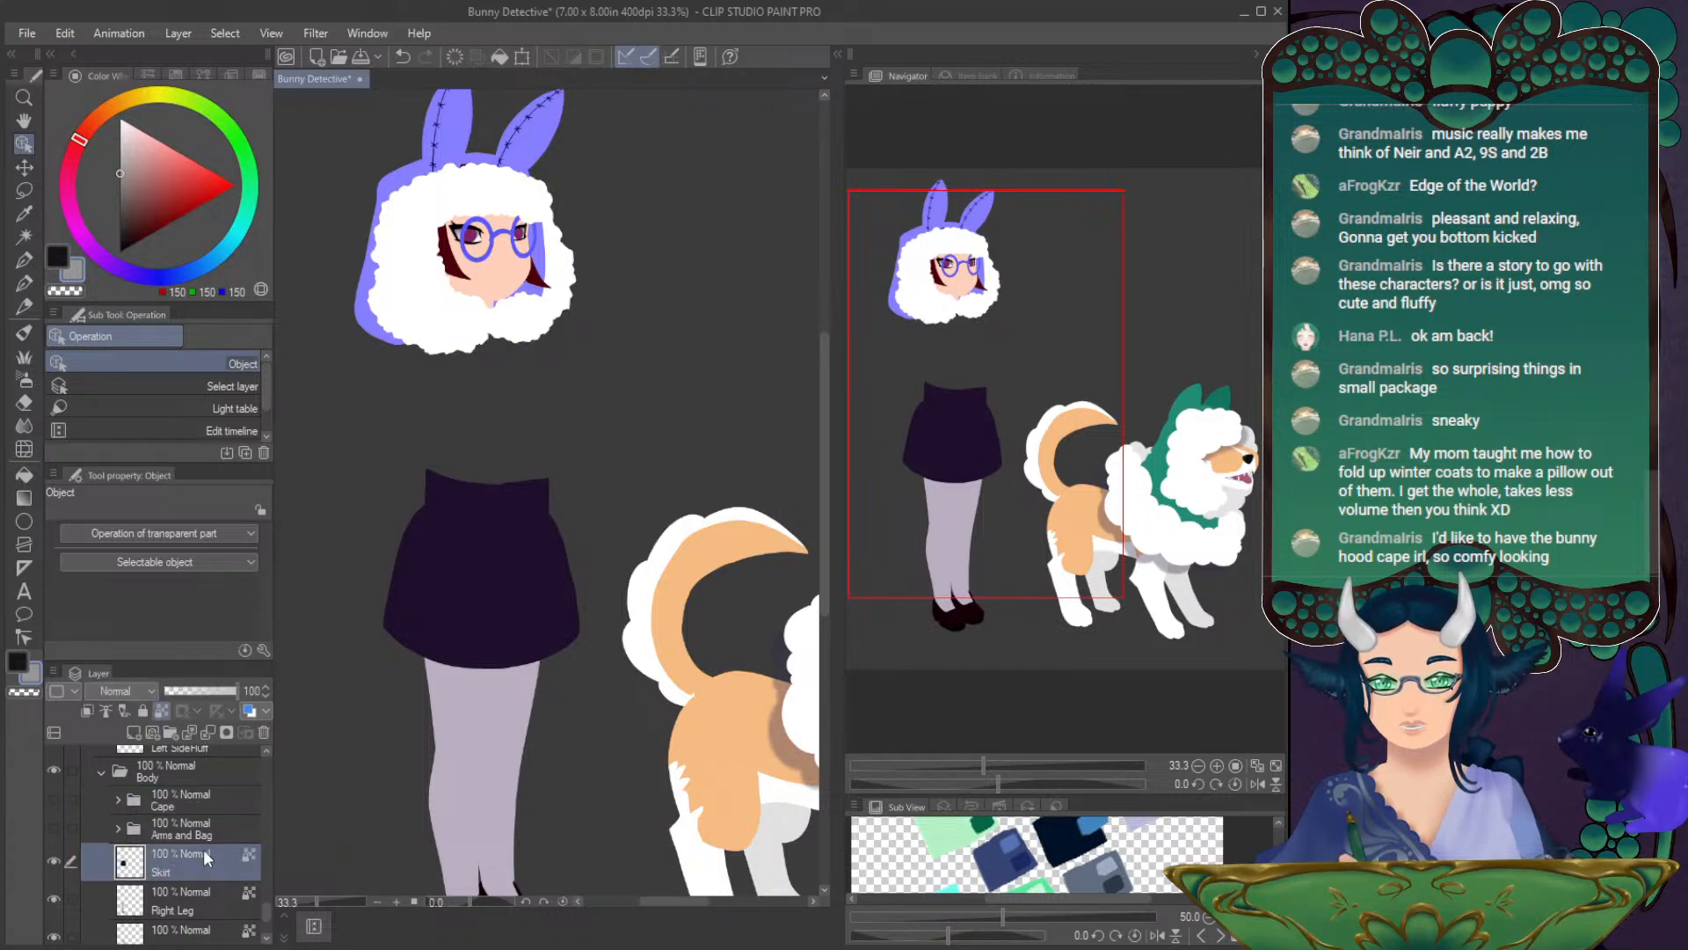
pyautogui.press('e')
pyautogui.moveTo(1002, 779); pyautogui.dragTo(1057, 781)
pyautogui.click(1216, 765)
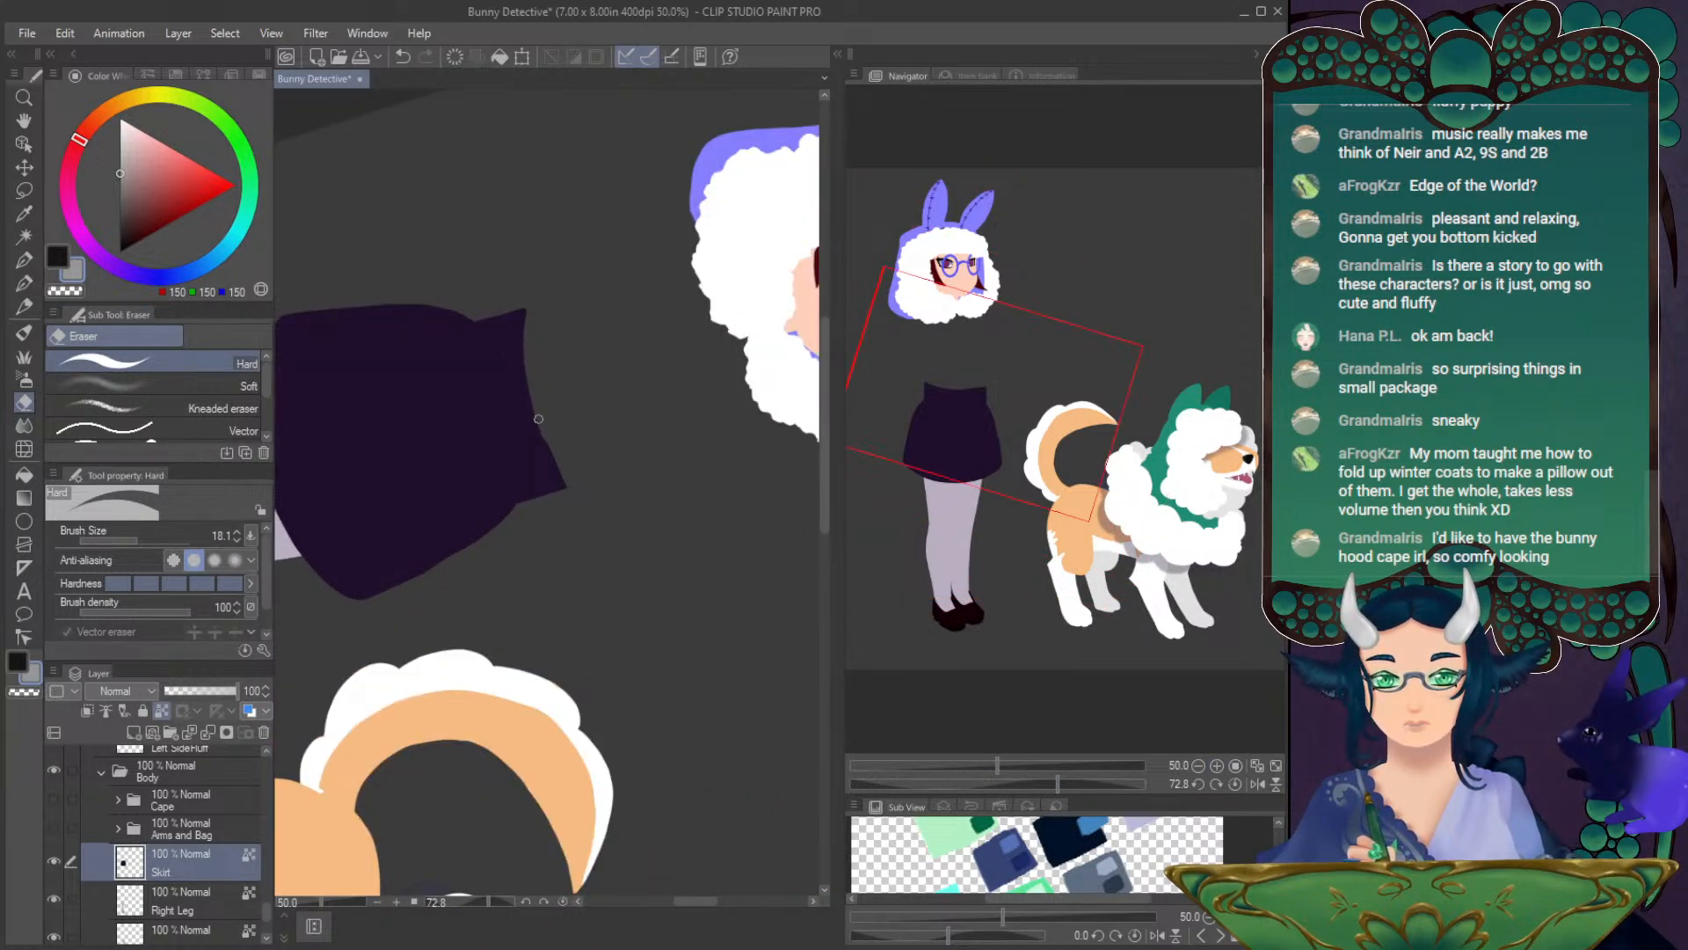
pyautogui.click(1231, 781)
pyautogui.click(1196, 763)
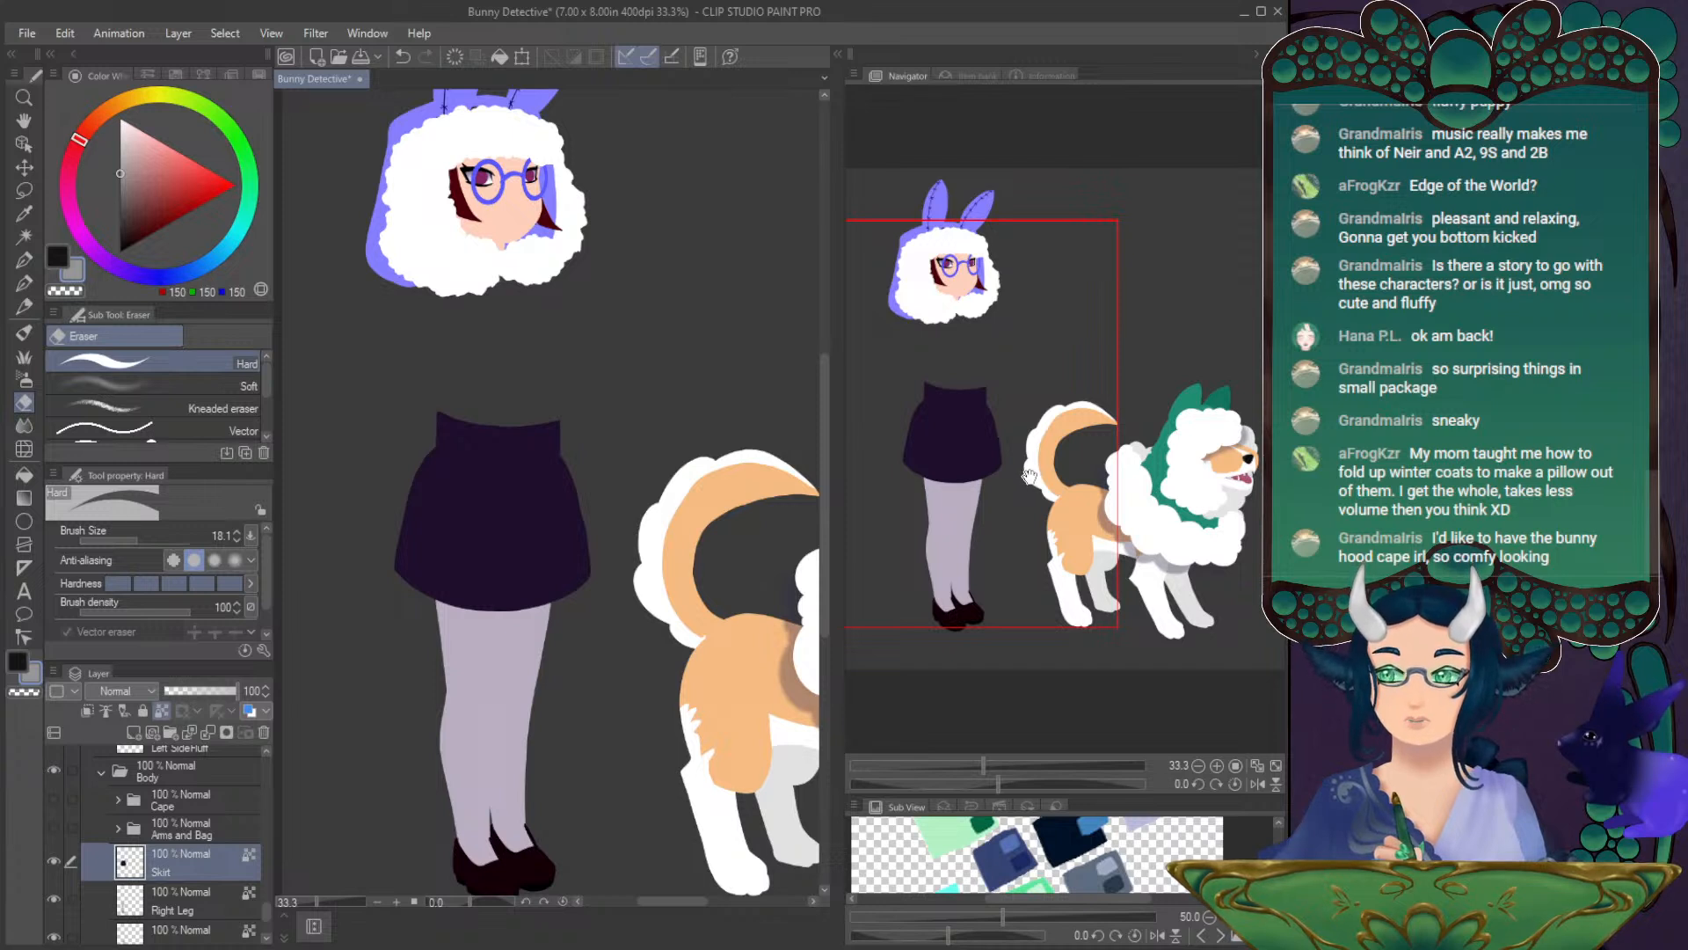
# - Compare the skirt designs on the two Detective Bunny Lady sketch layers by showing them alternately, and hide both sketches again
pyautogui.scroll(10, 98, 804)
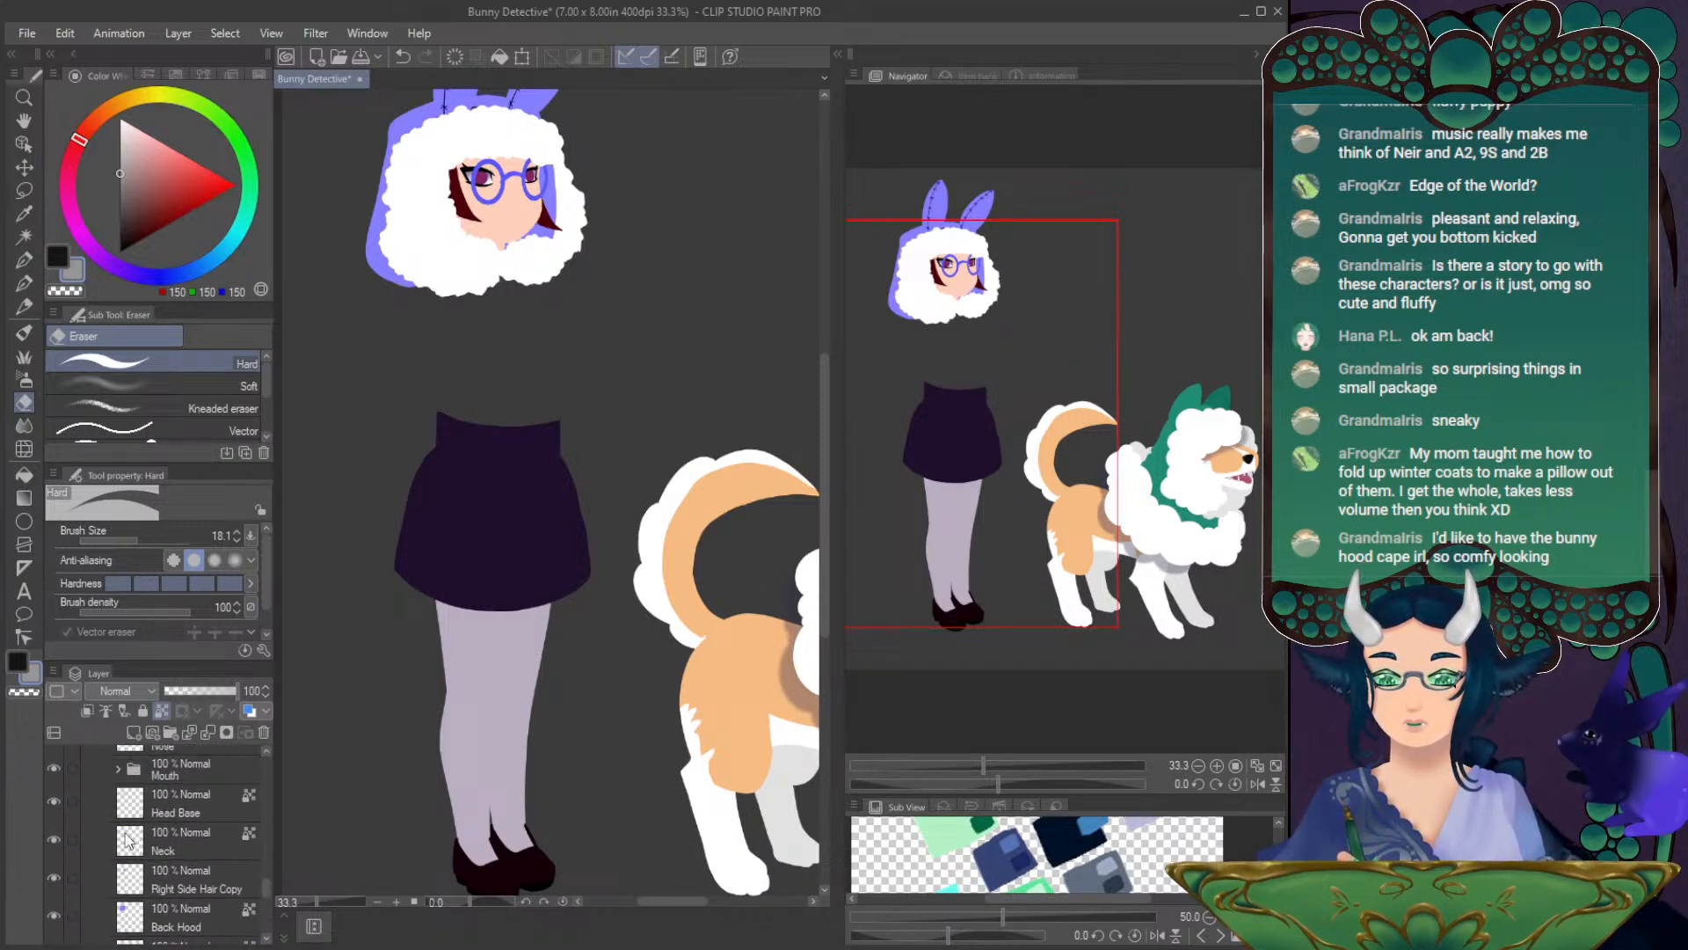
pyautogui.scroll(4, 97, 805)
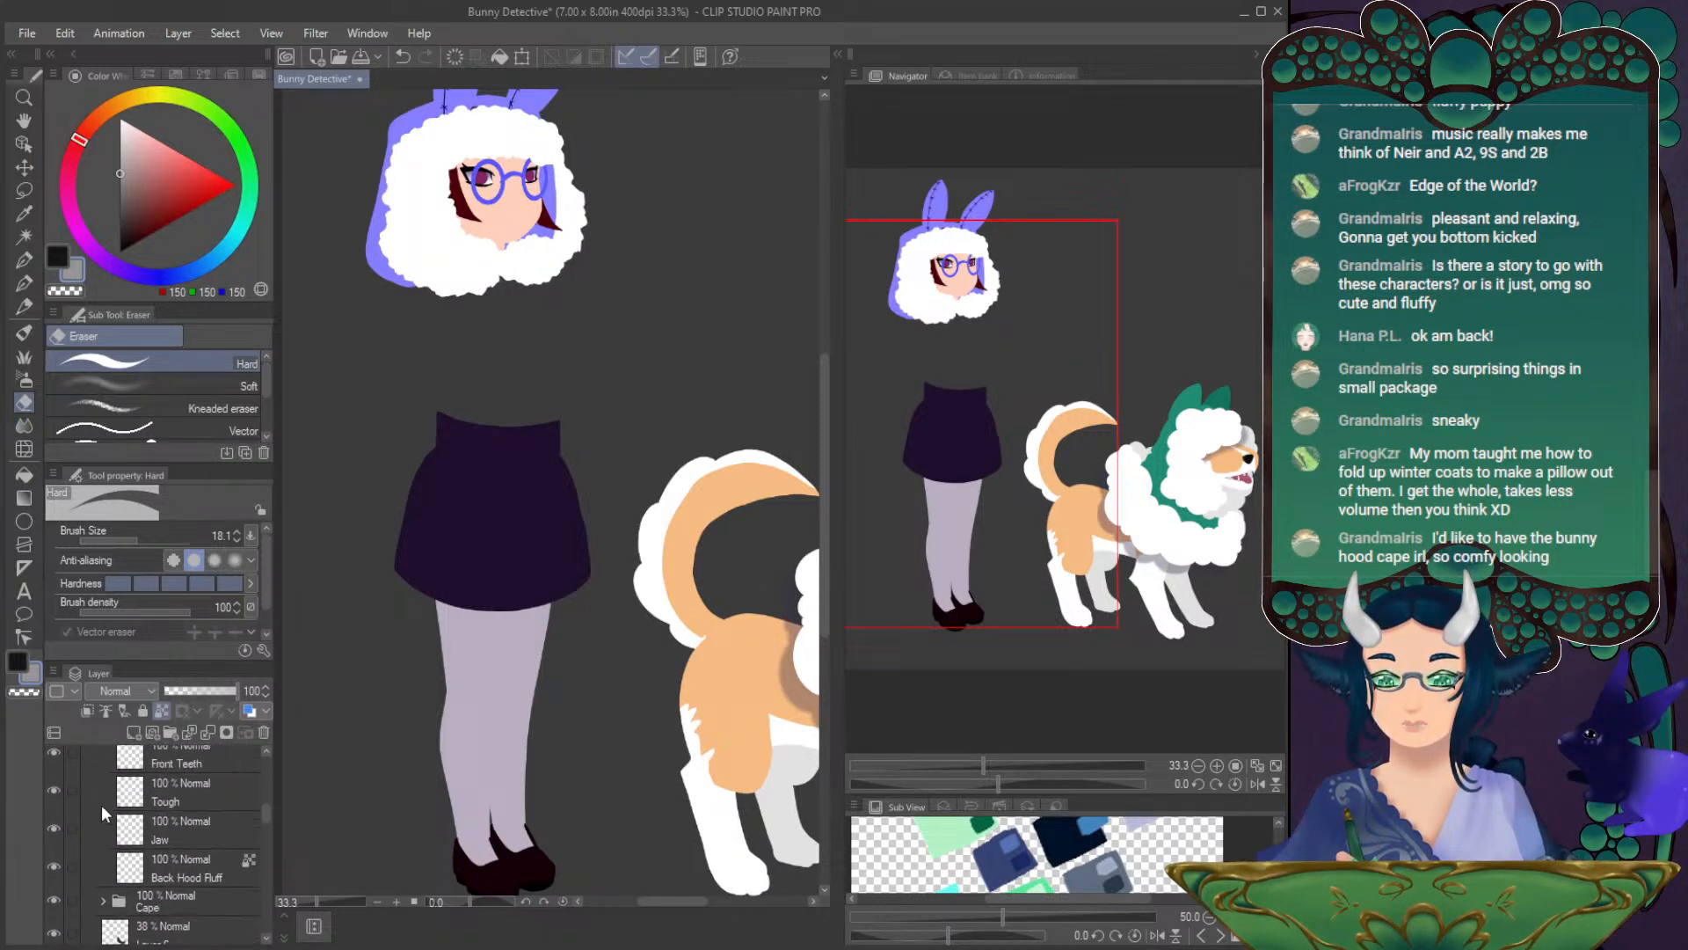
pyautogui.moveTo(269, 811); pyautogui.dragTo(271, 757)
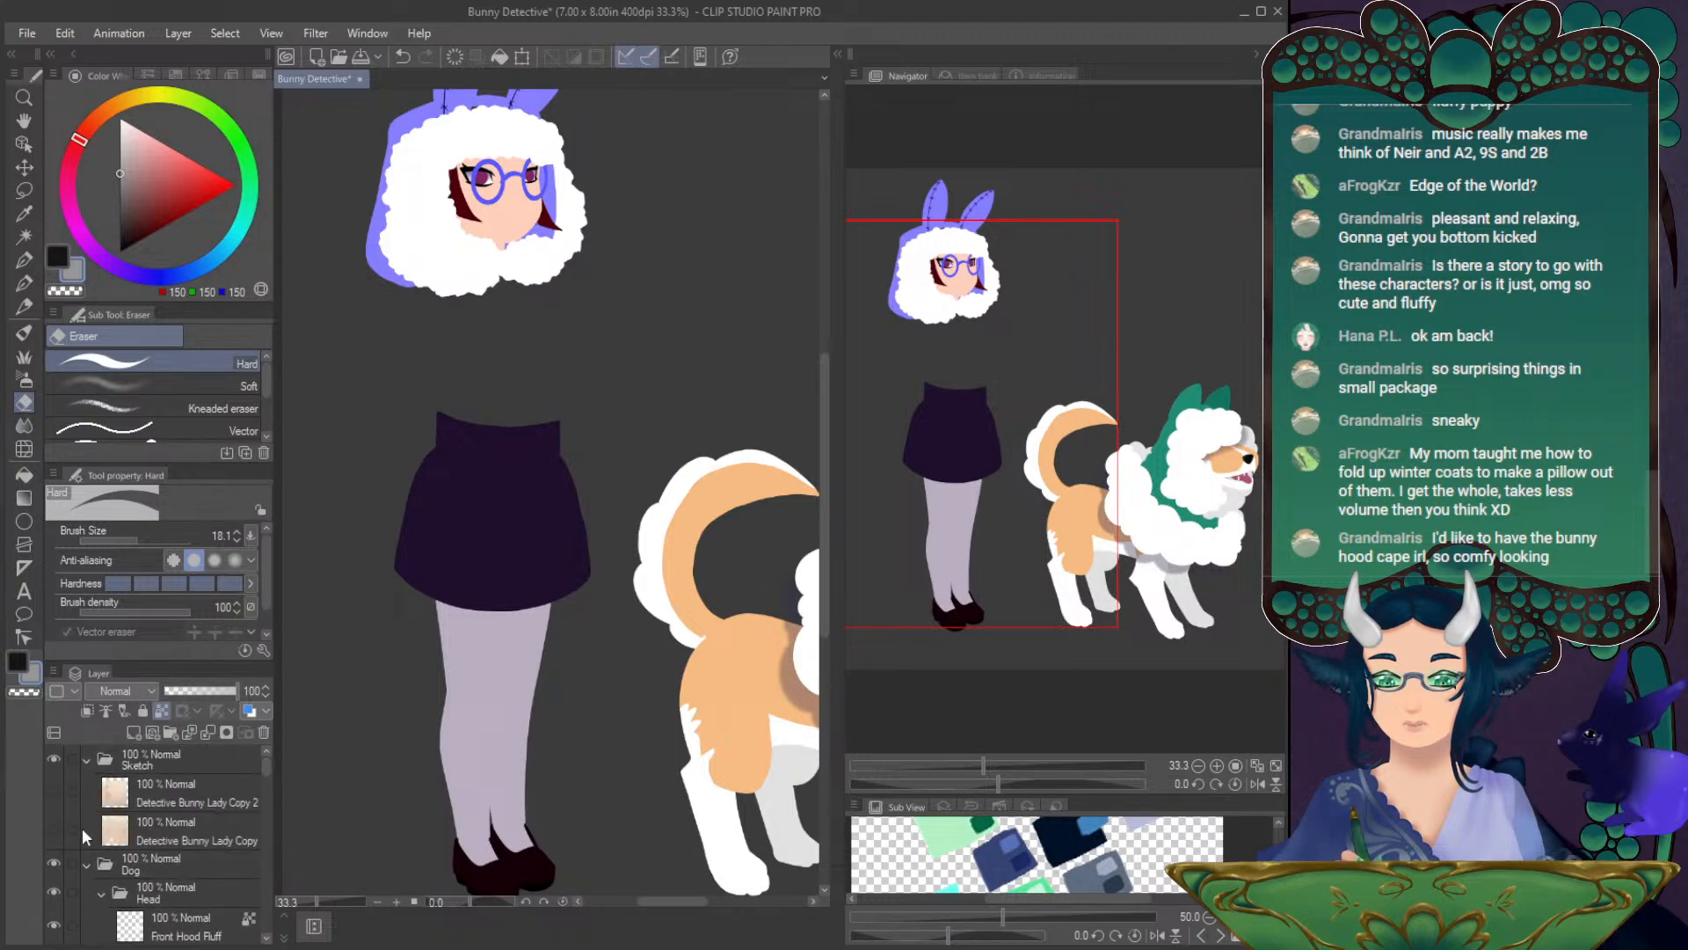
pyautogui.click(55, 792)
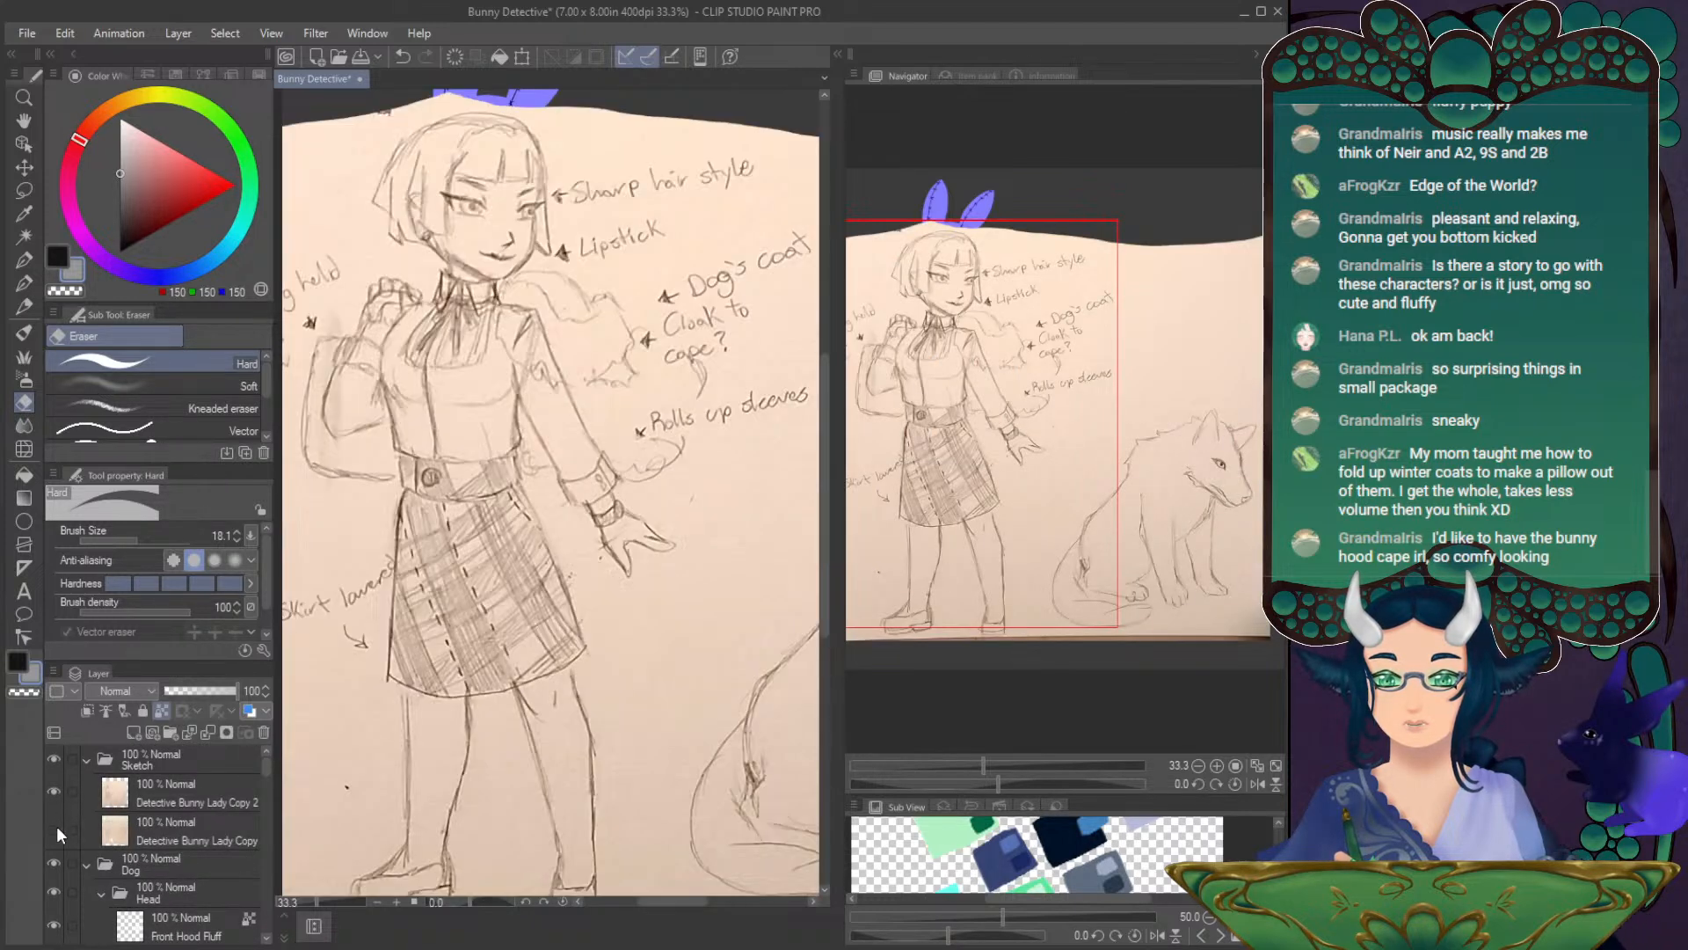
pyautogui.click(55, 822)
pyautogui.click(55, 795)
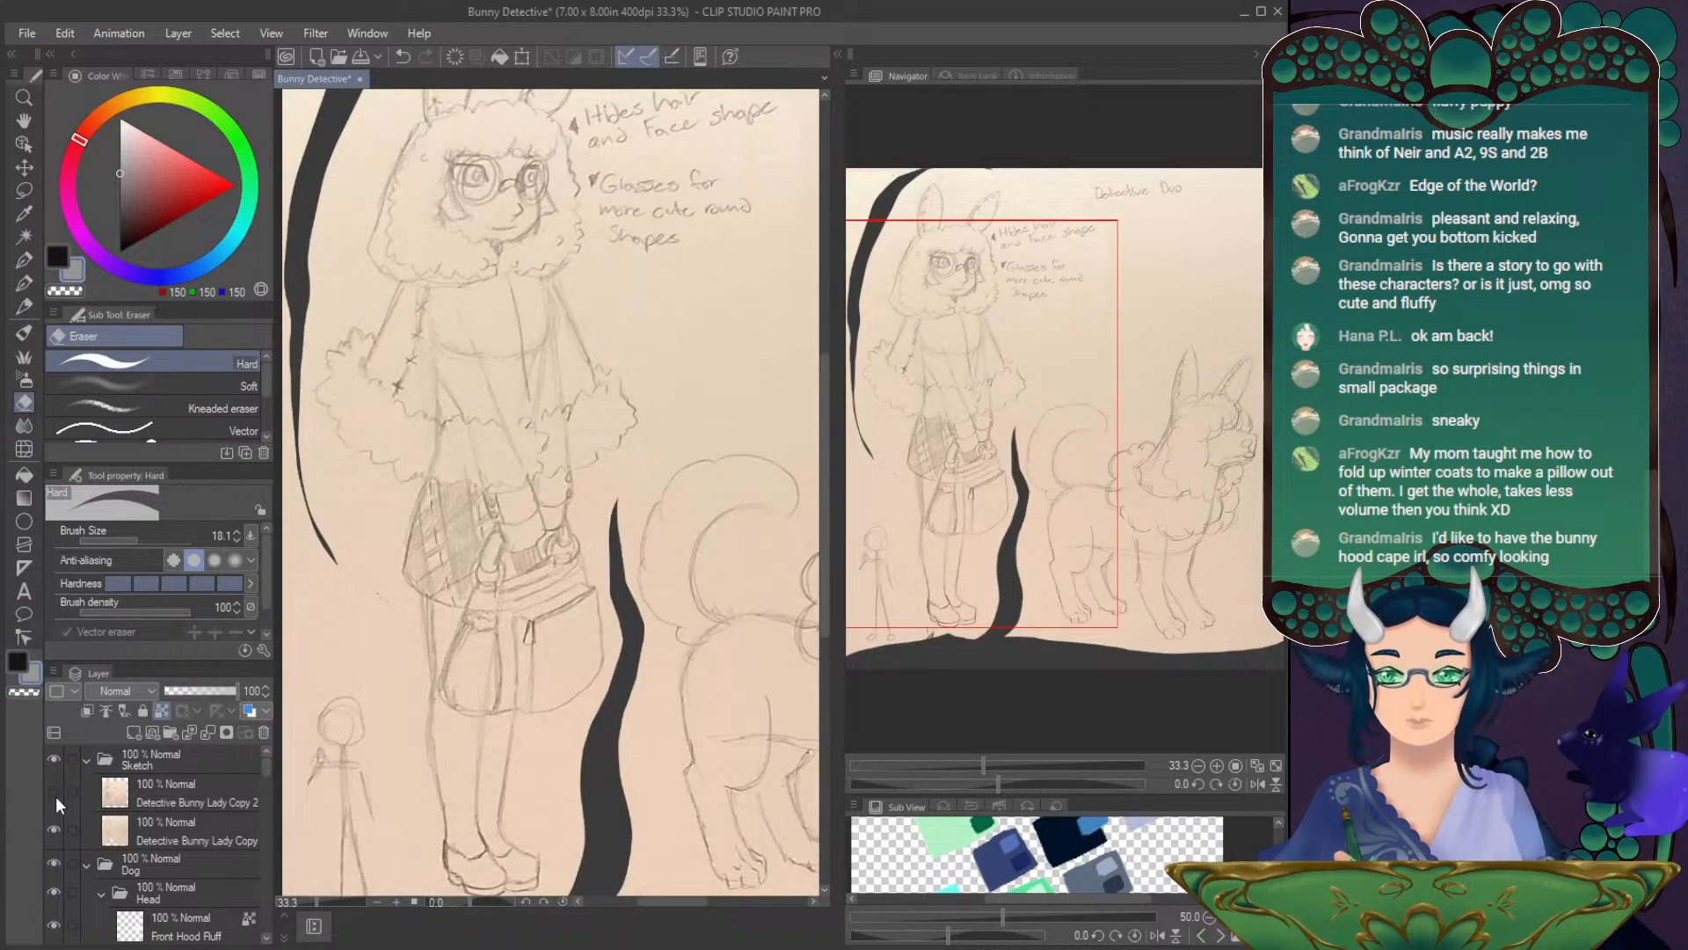
pyautogui.click(56, 795)
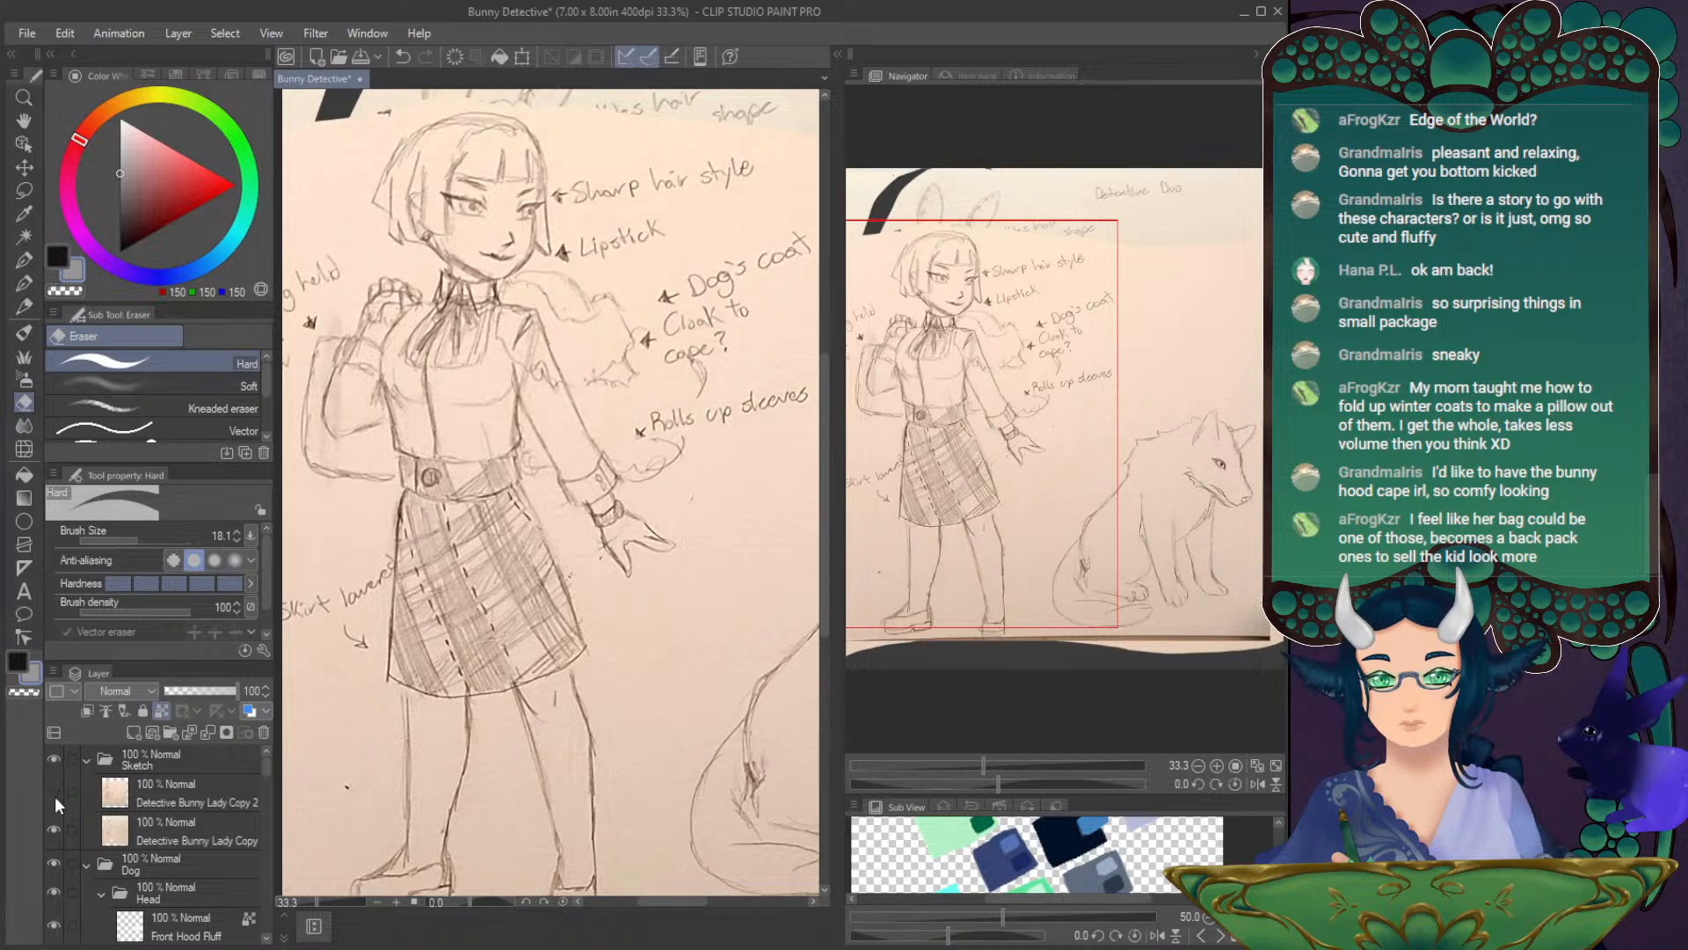
pyautogui.click(55, 795)
pyautogui.click(54, 795)
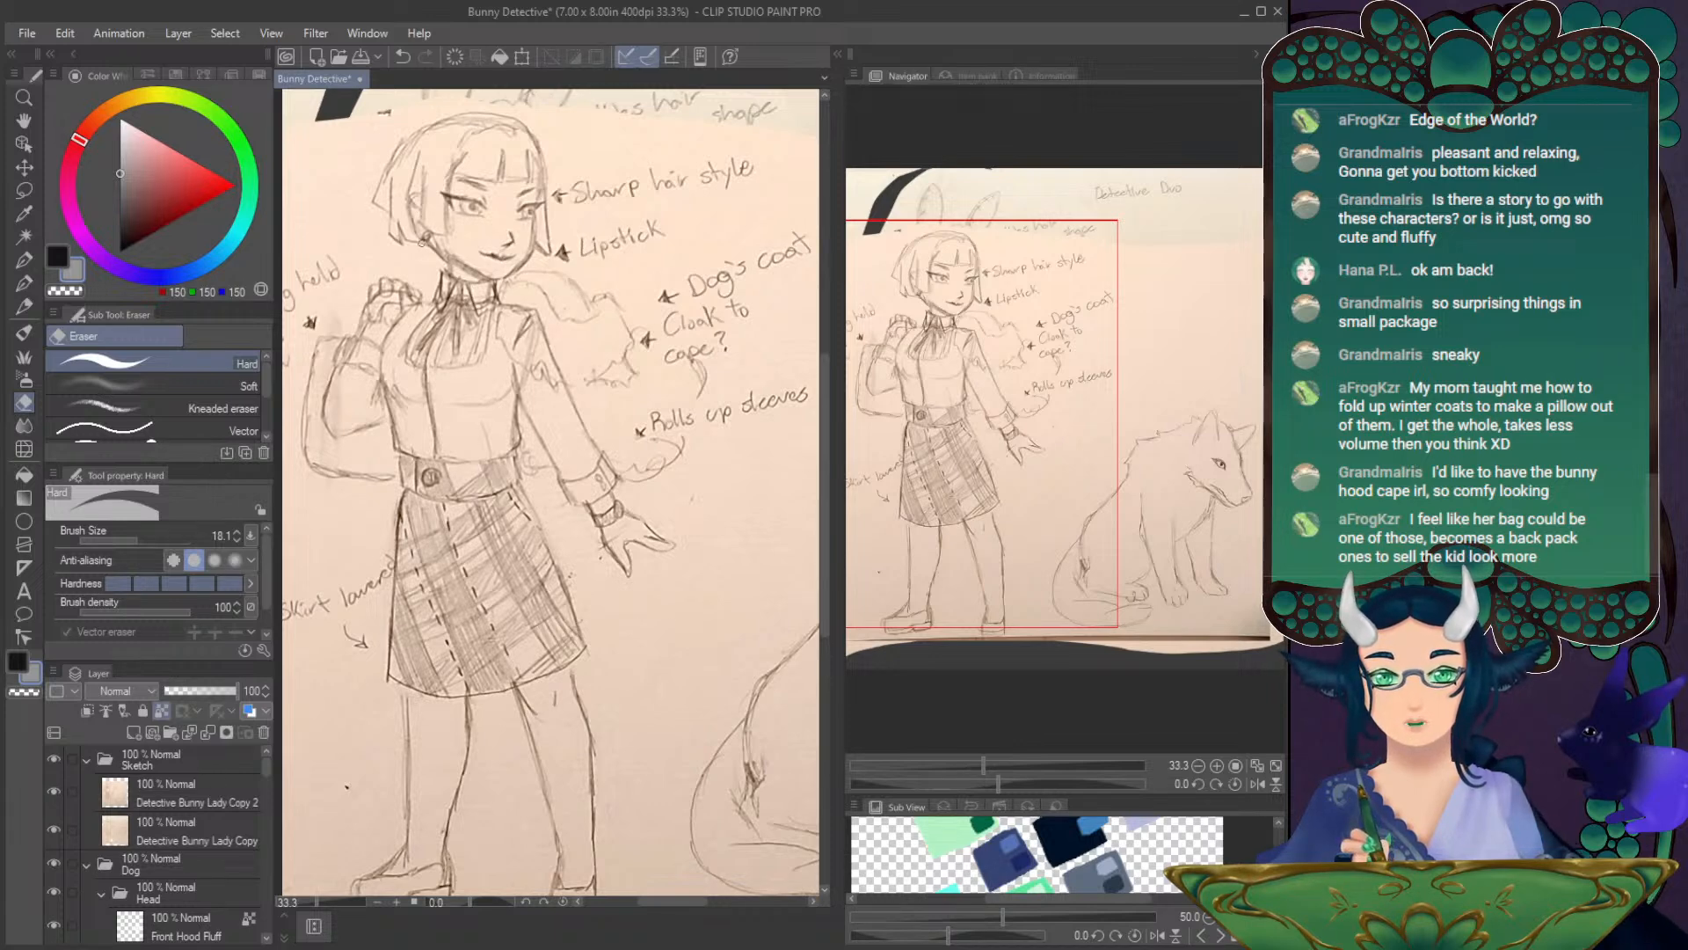
pyautogui.click(51, 794)
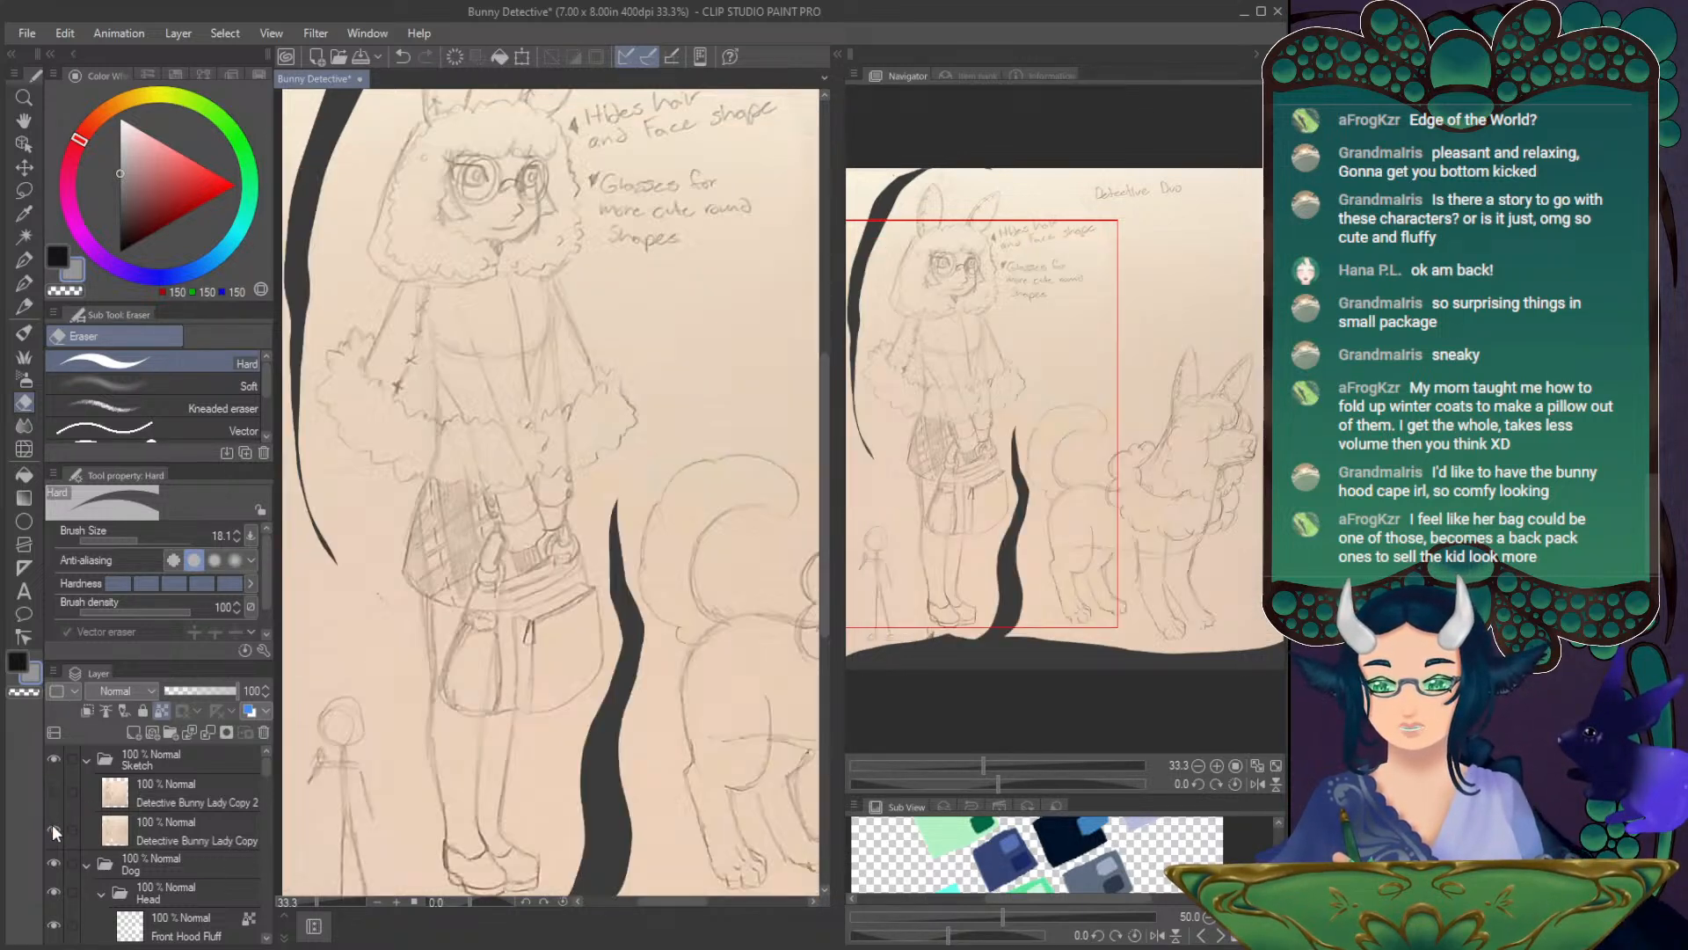
pyautogui.click(51, 824)
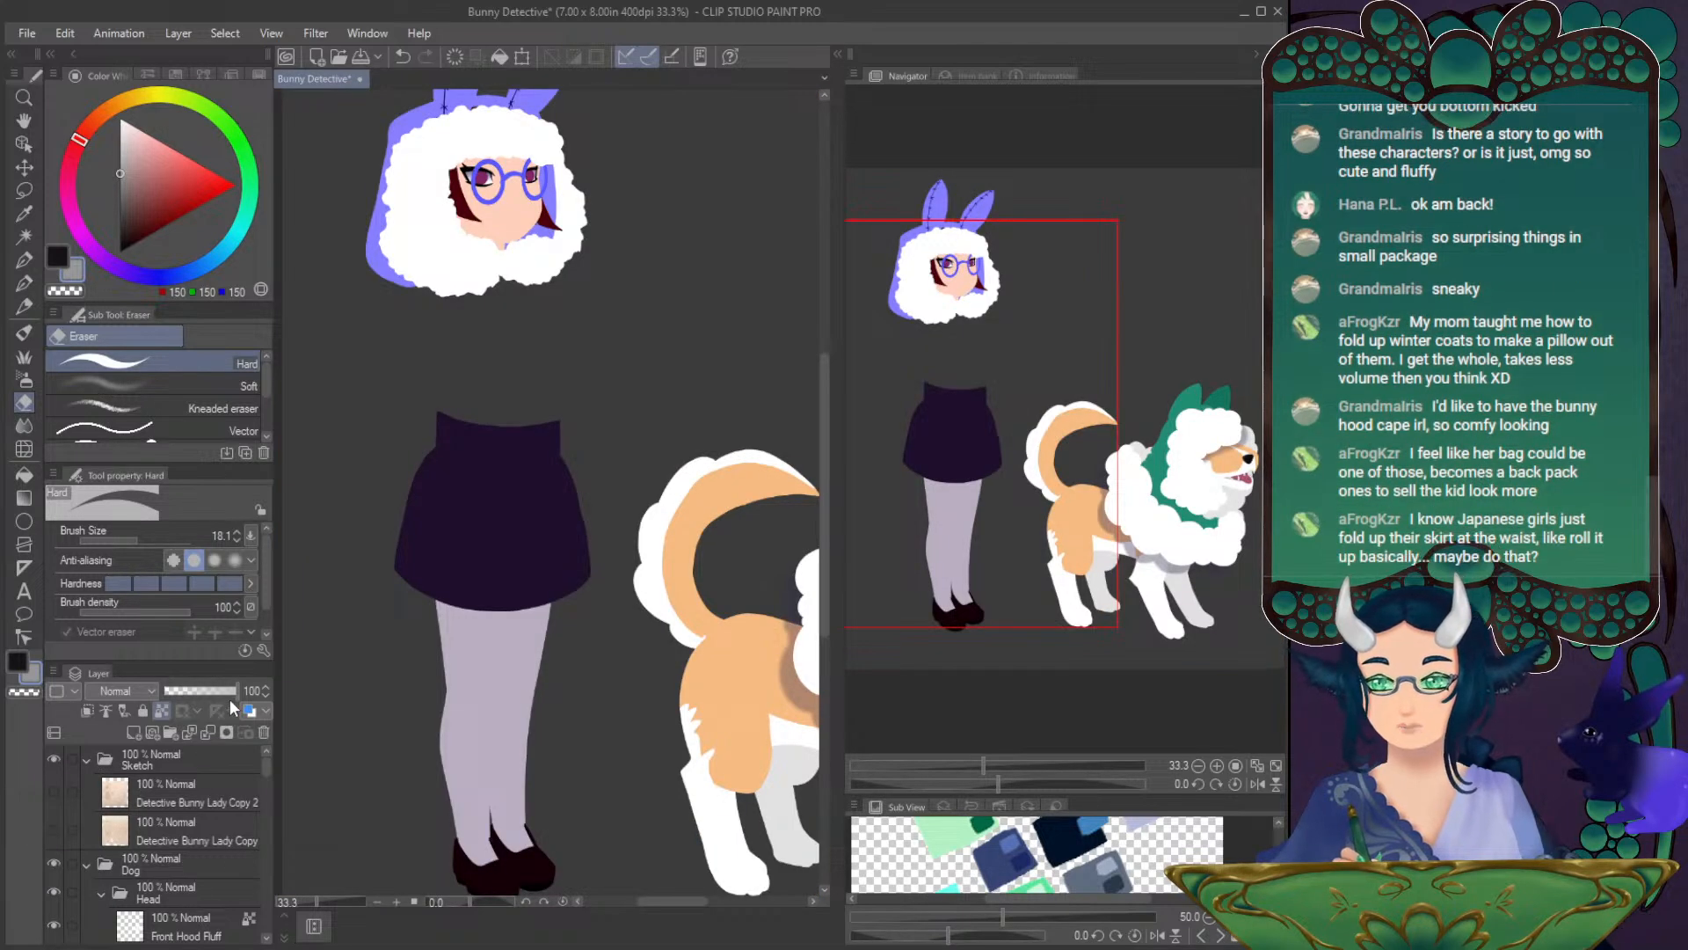
# - Collapse the Dog folder in the layer list and browse the Lady folder's head layers
pyautogui.scroll(-2, 146, 853)
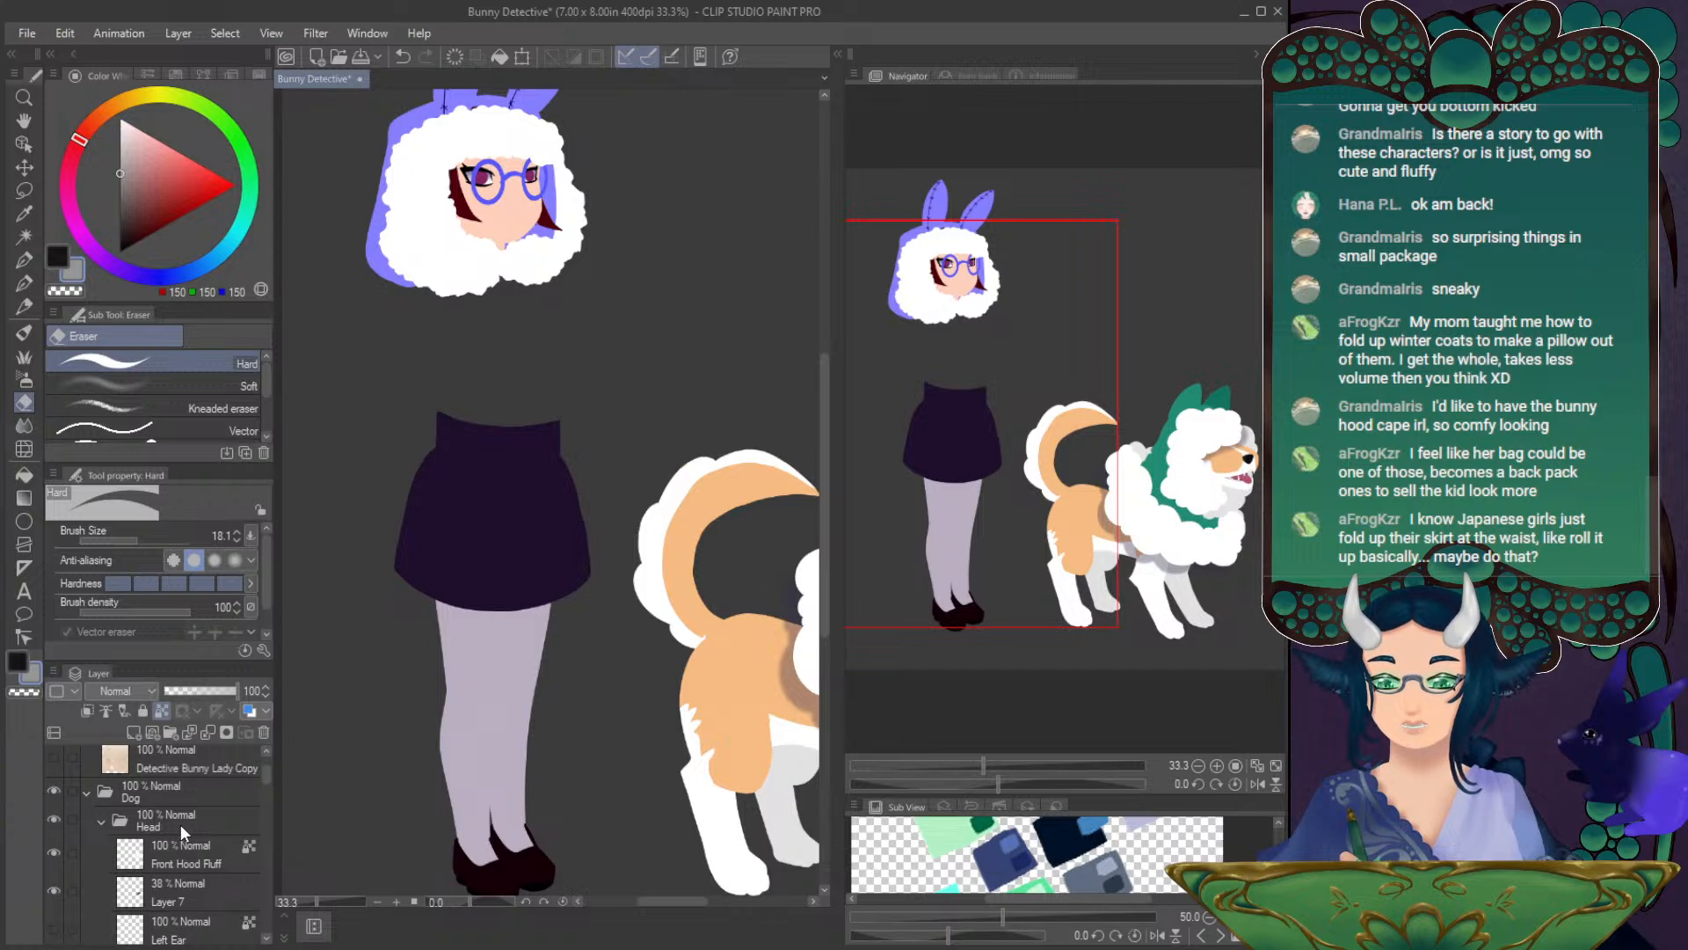
pyautogui.scroll(-4, 182, 825)
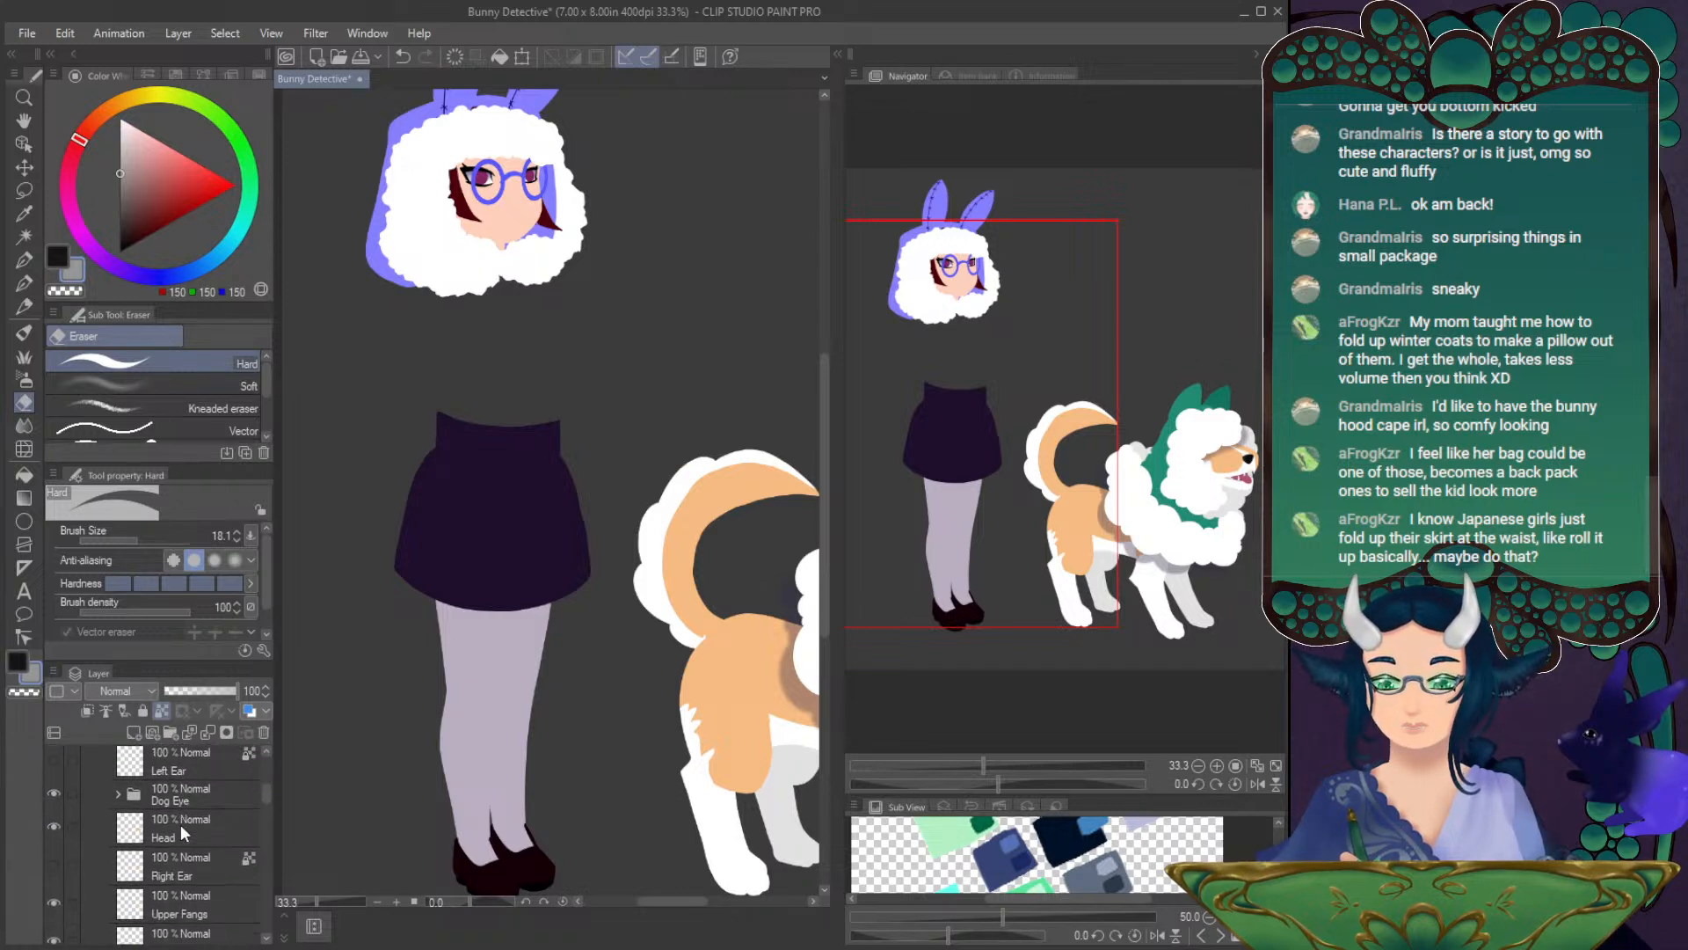
pyautogui.scroll(2, 156, 834)
pyautogui.scroll(2, 156, 833)
pyautogui.scroll(3, 88, 797)
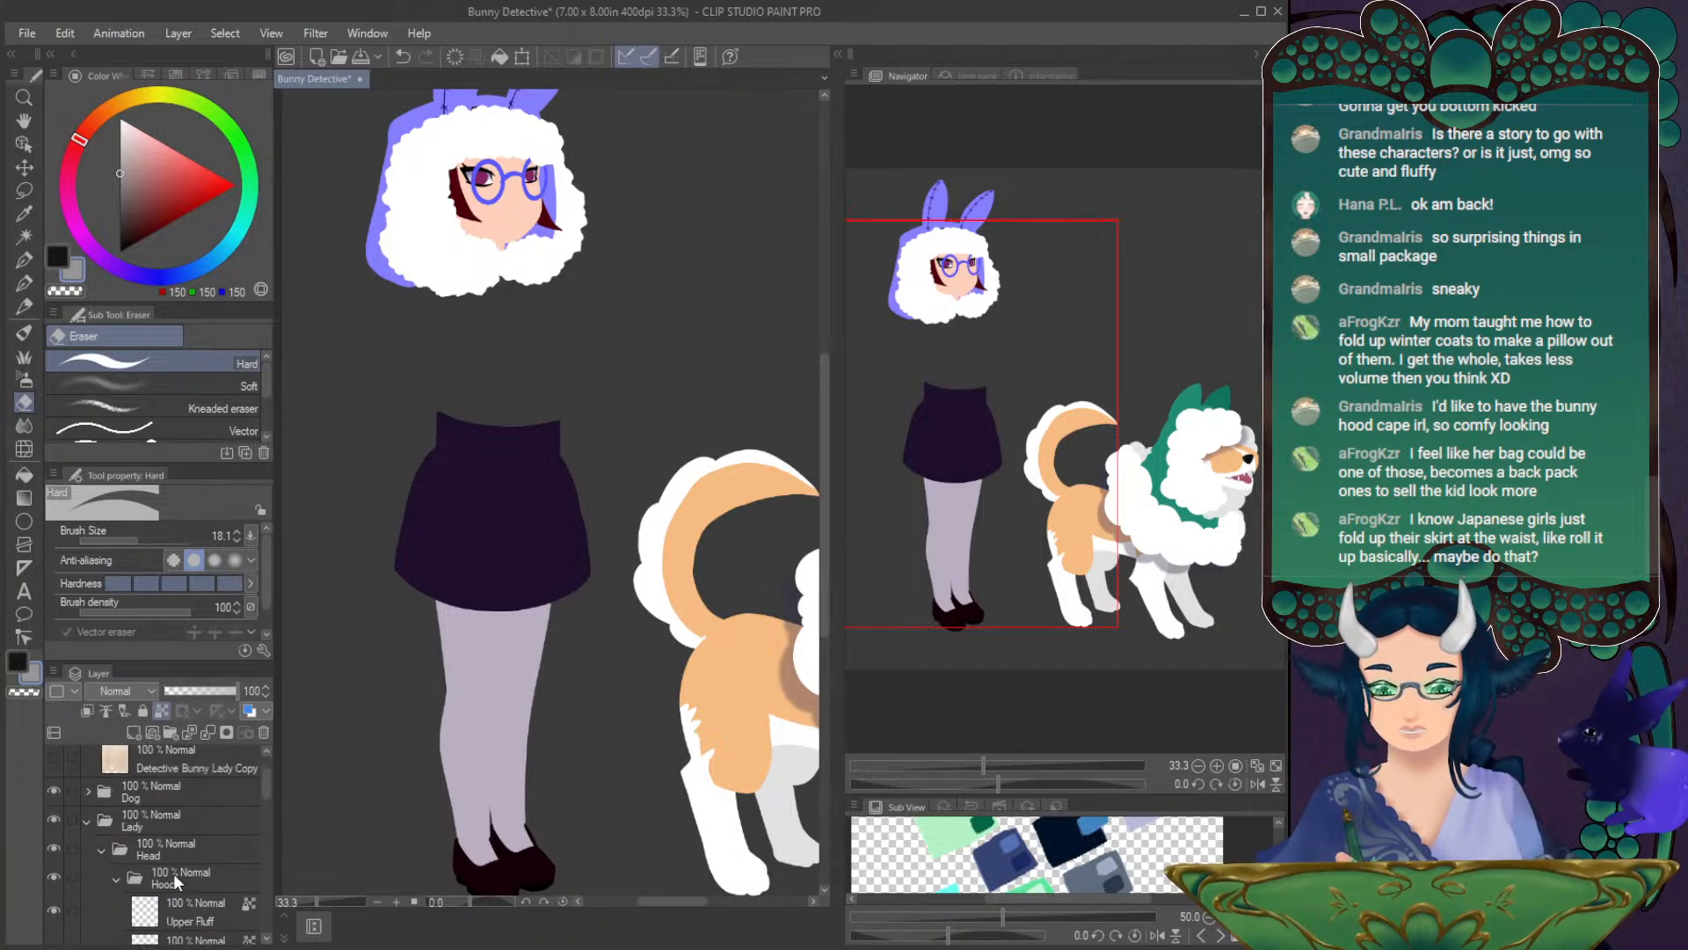
pyautogui.scroll(-5, 171, 875)
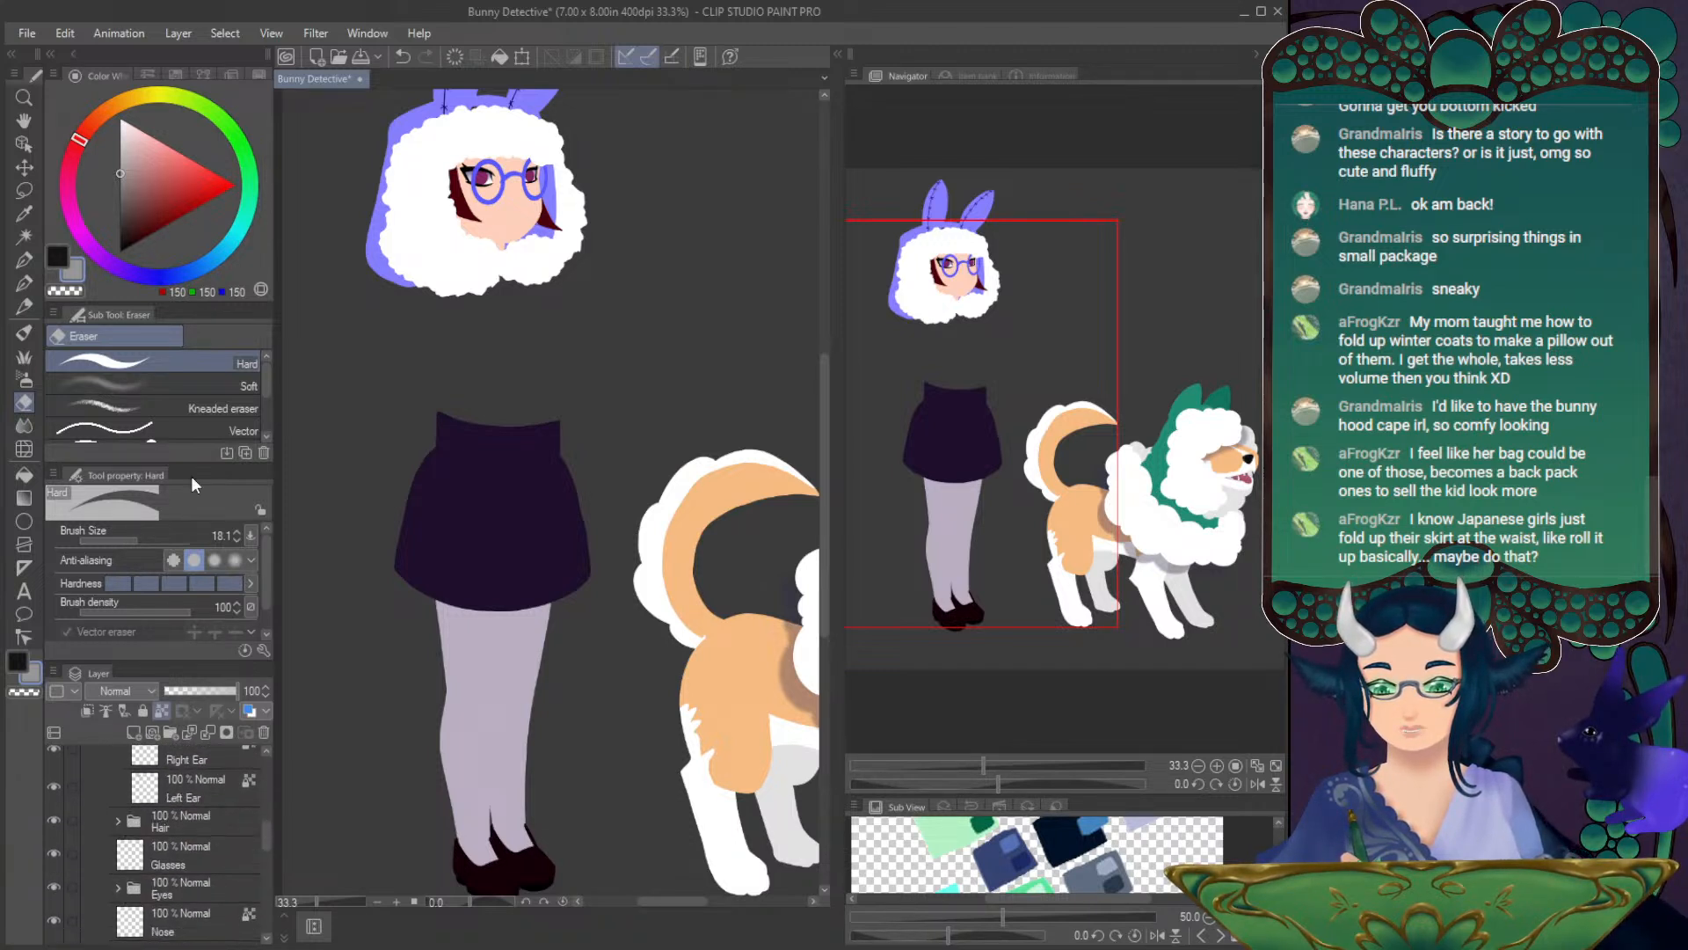
# - Switch to the Turnip pen at size 47.3 and sample the skirt's dark purple as the drawing color
pyautogui.click(24, 145)
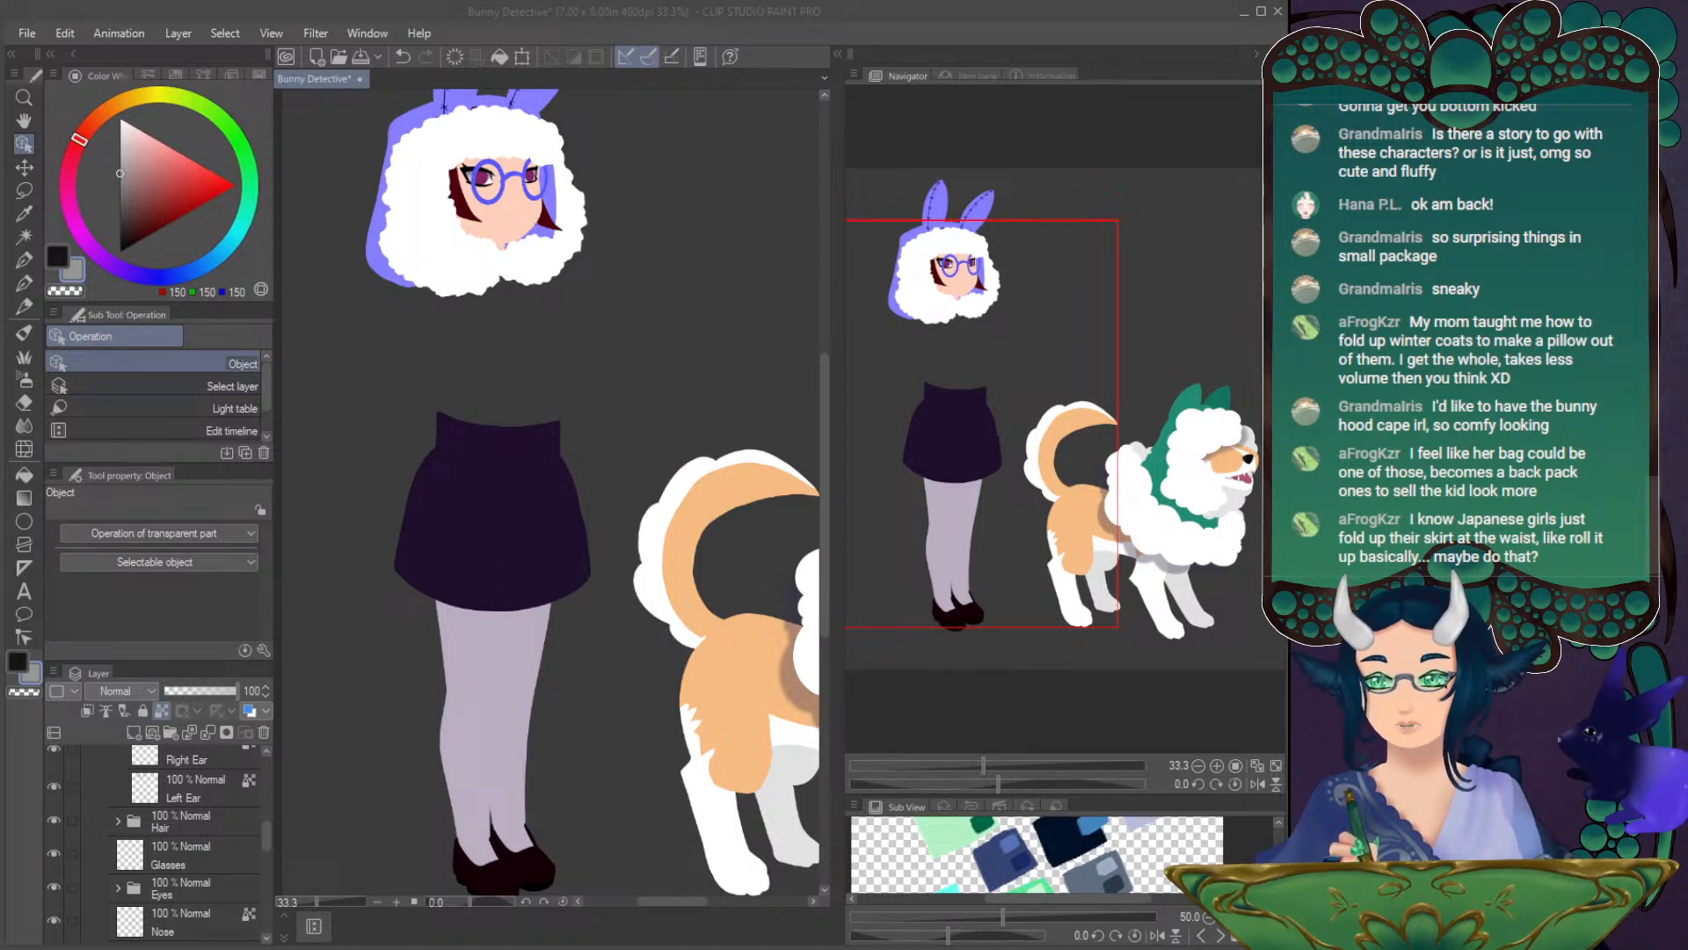
pyautogui.click(276, 344)
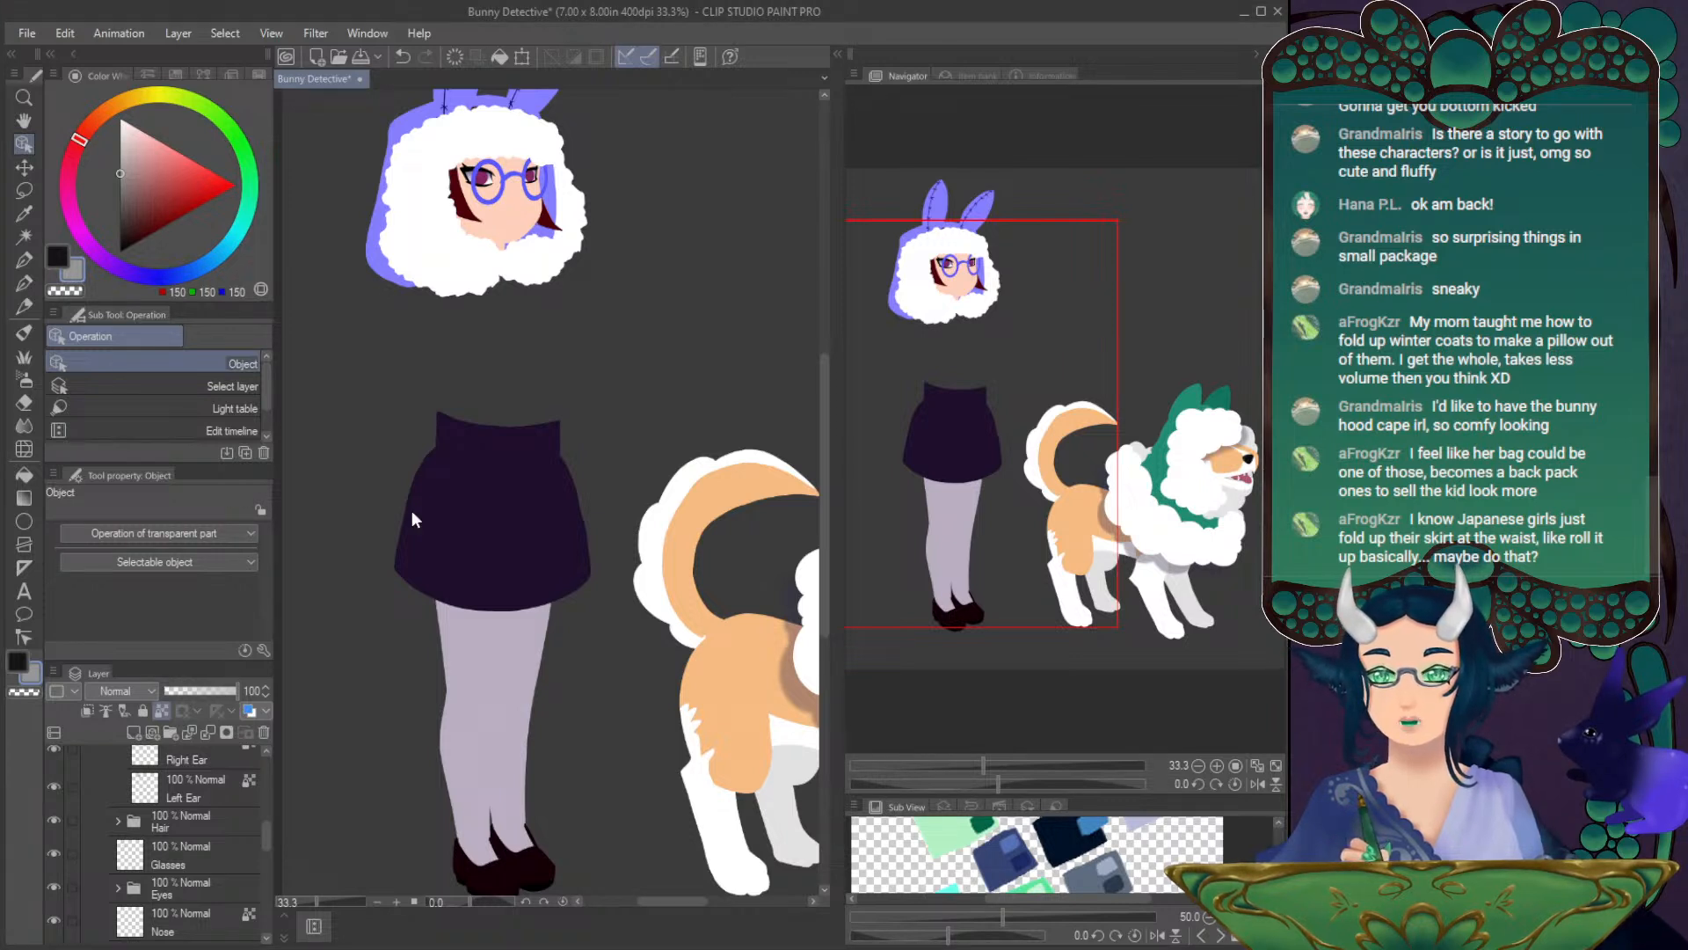
pyautogui.click(25, 284)
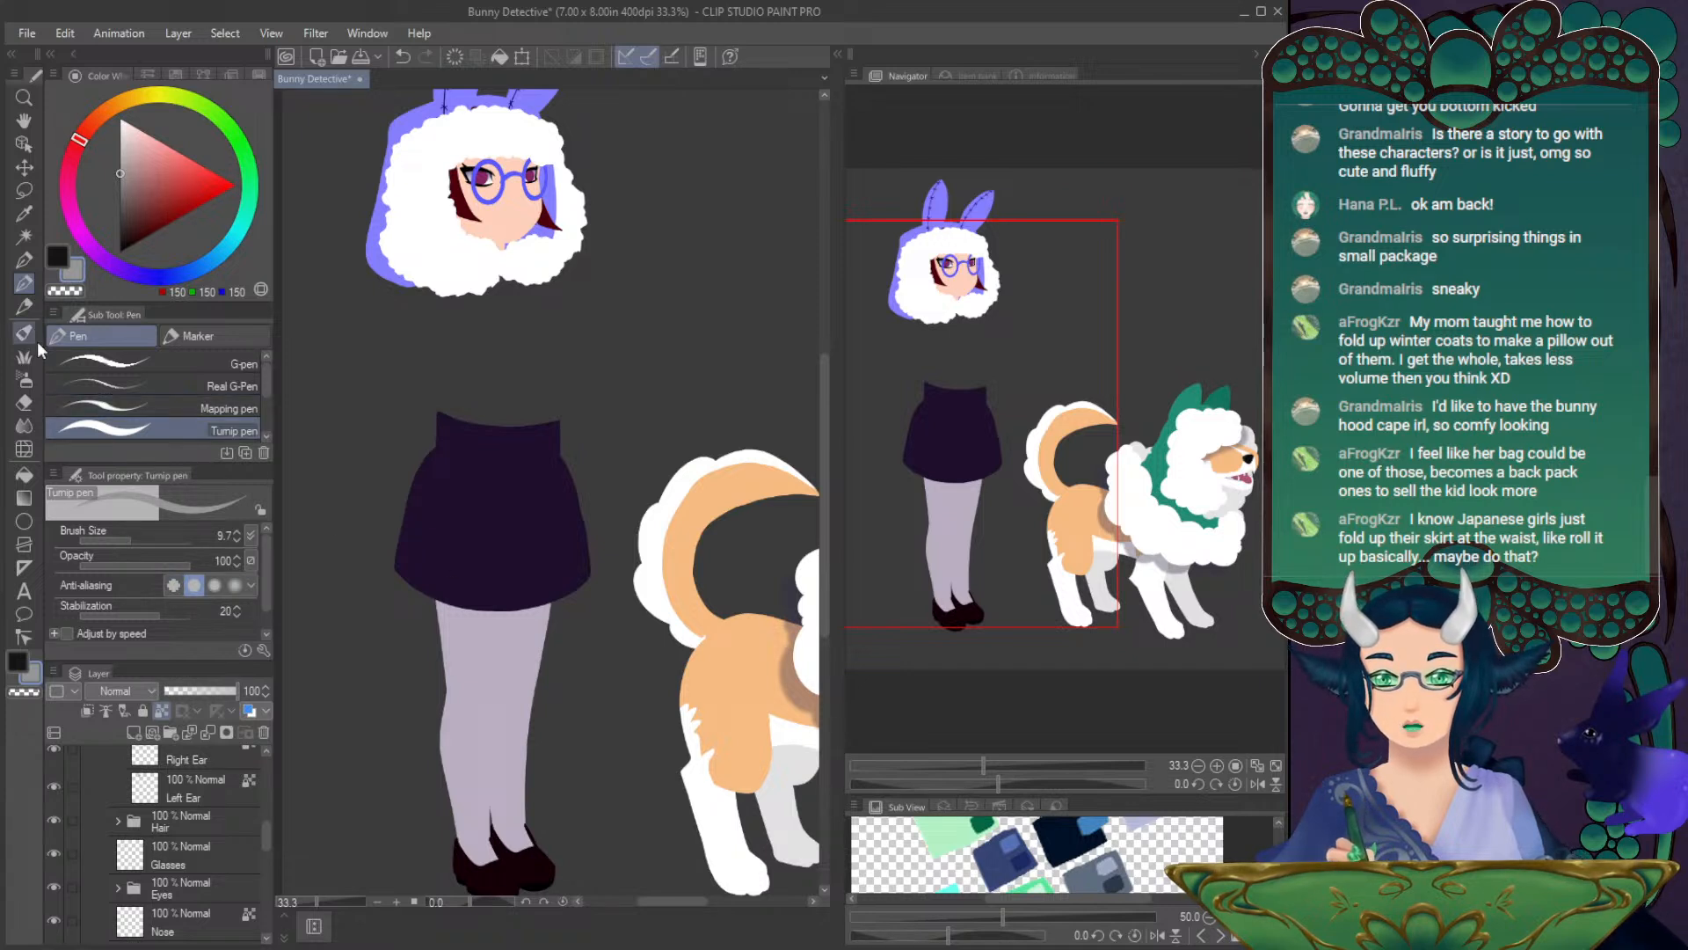
pyautogui.moveTo(145, 526); pyautogui.dragTo(149, 541)
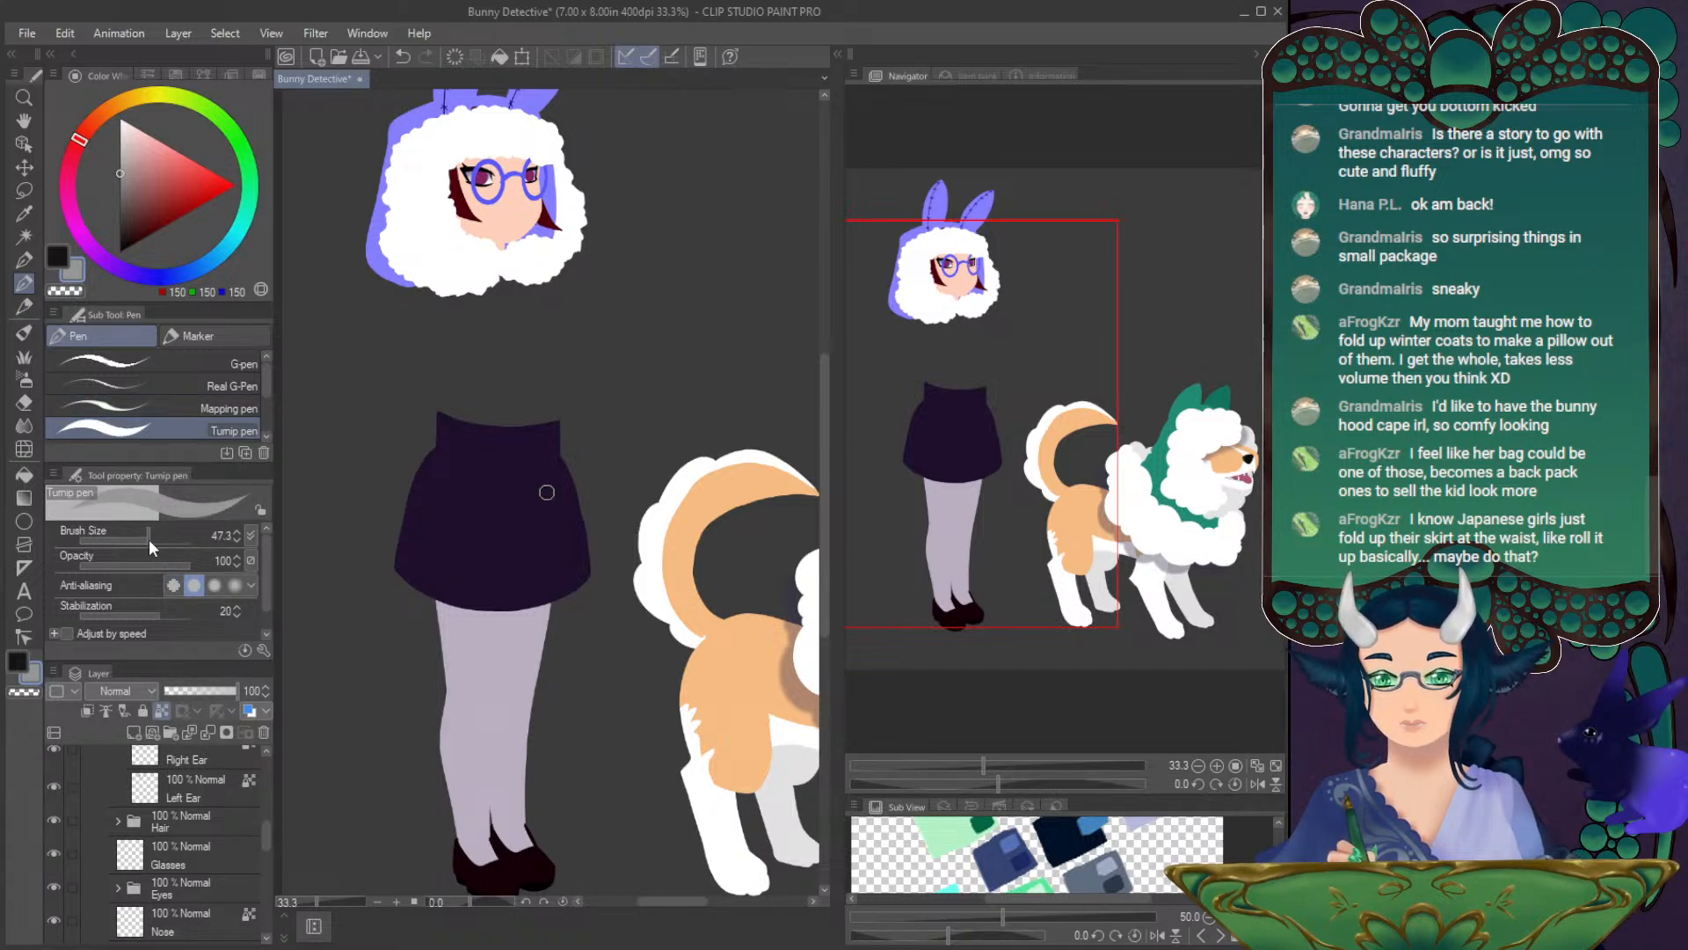
pyautogui.keyDown('alt'); pyautogui.click(477, 535); pyautogui.keyUp('alt')
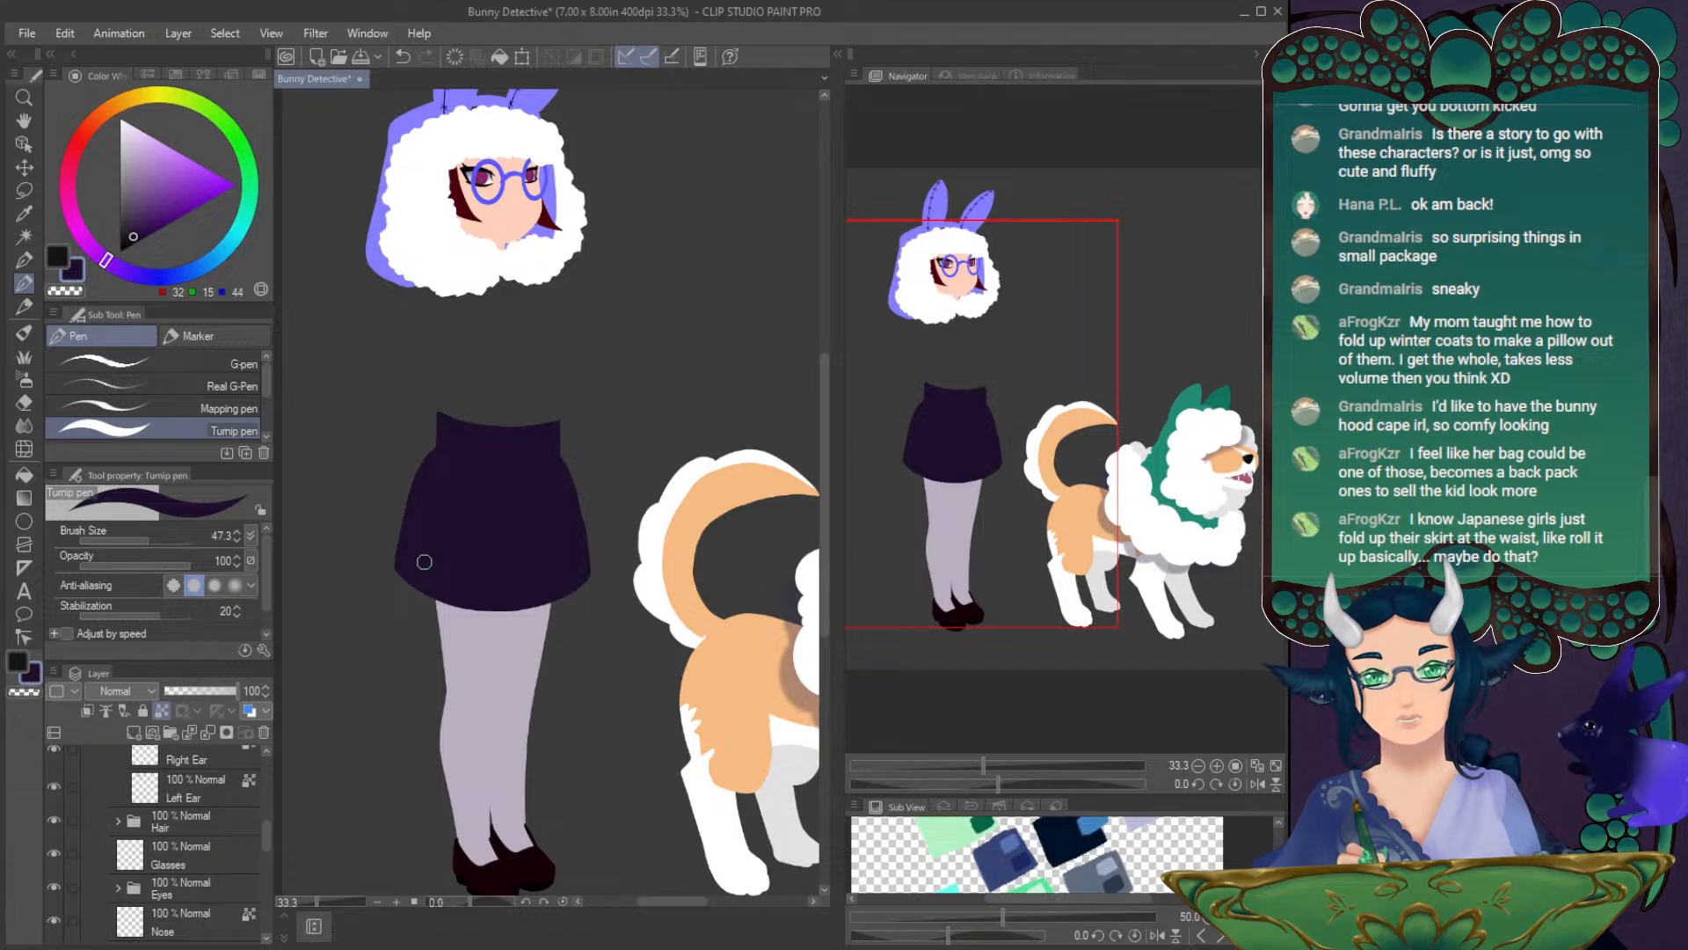
# - Reduce the Turnip pen to size 24.3 and locate the Skirt layer in the Body folder
pyautogui.moveTo(1101, 455); pyautogui.dragTo(1185, 498)
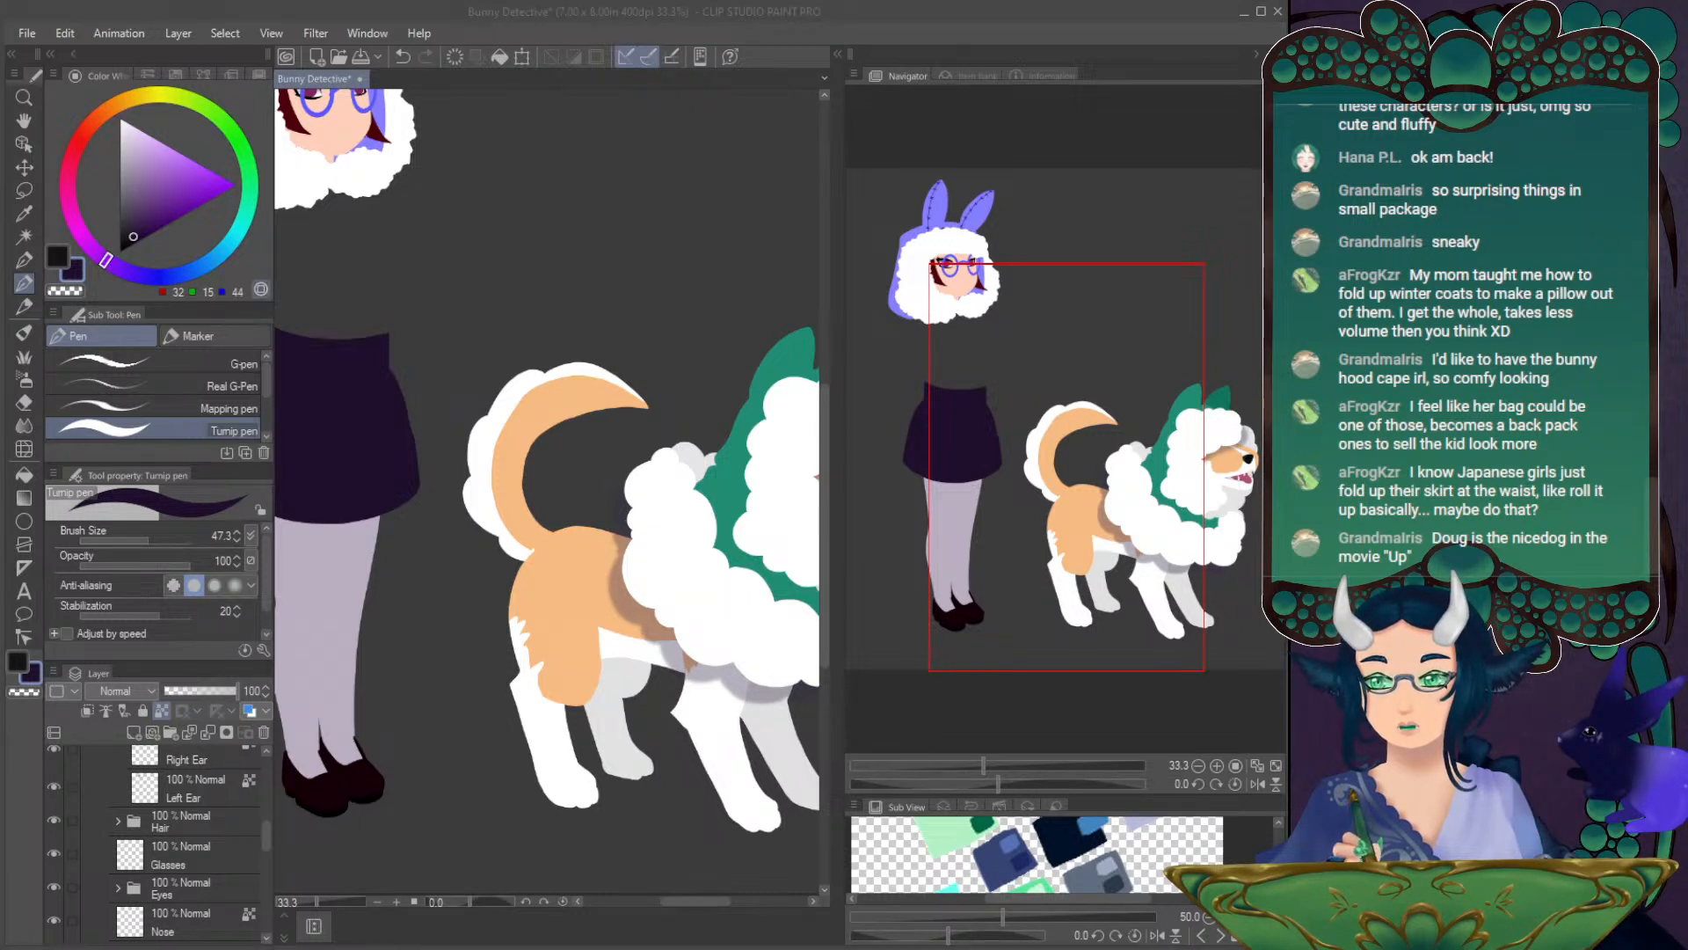
pyautogui.click(288, 255)
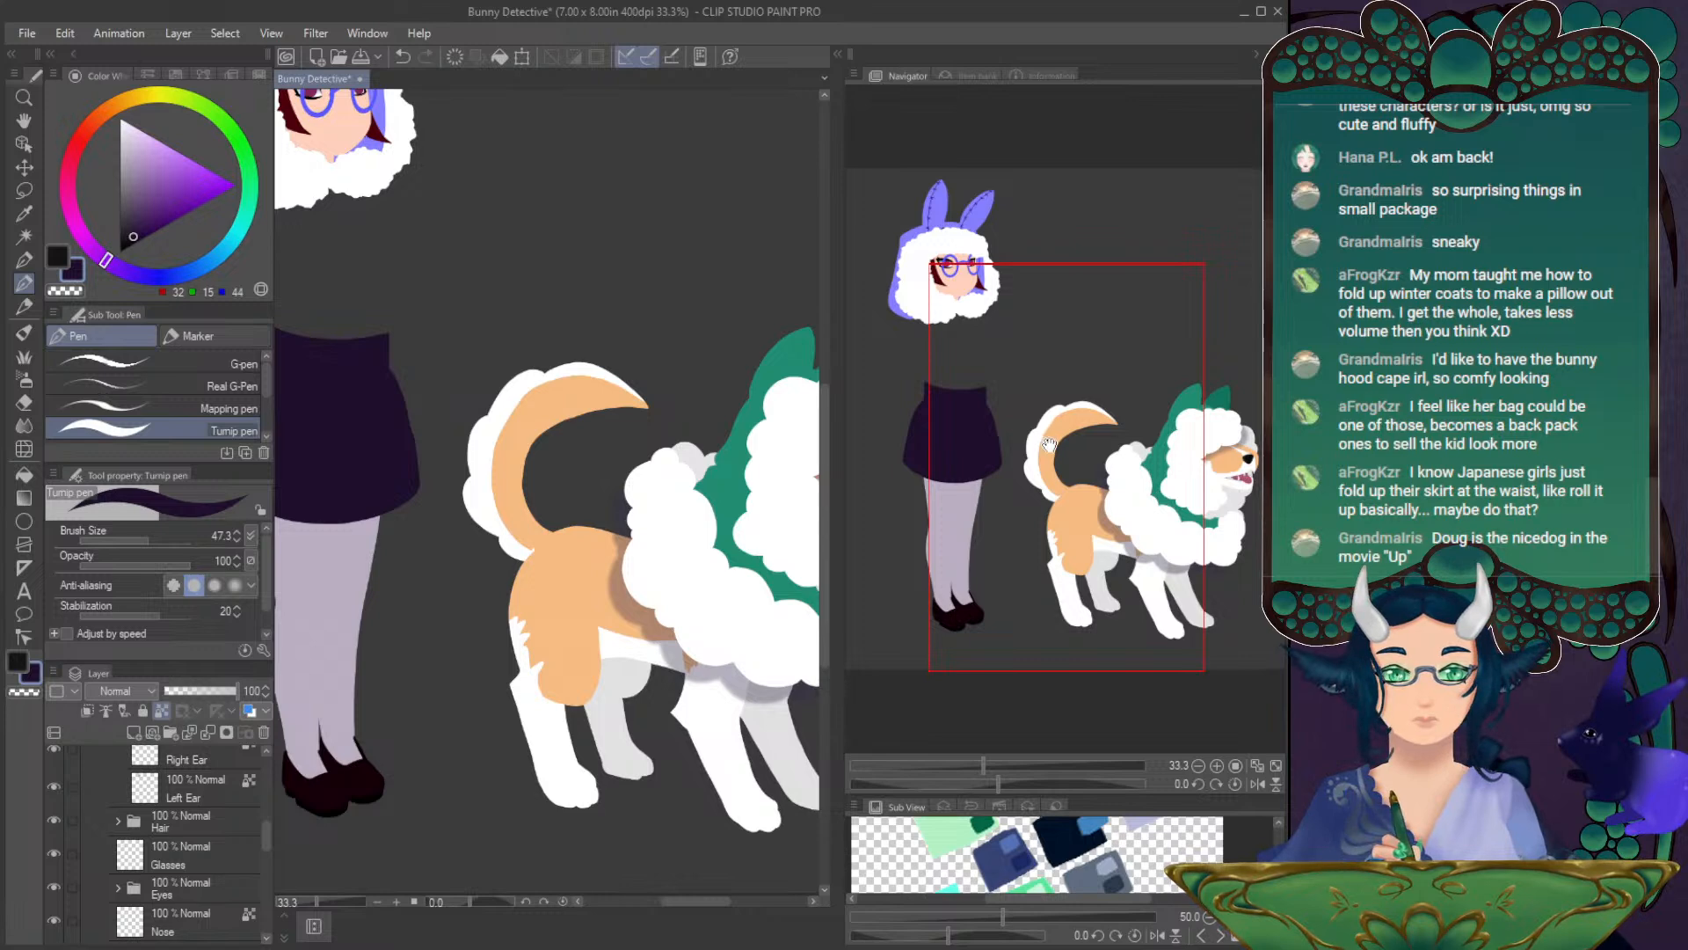
pyautogui.moveTo(1048, 438); pyautogui.dragTo(988, 394)
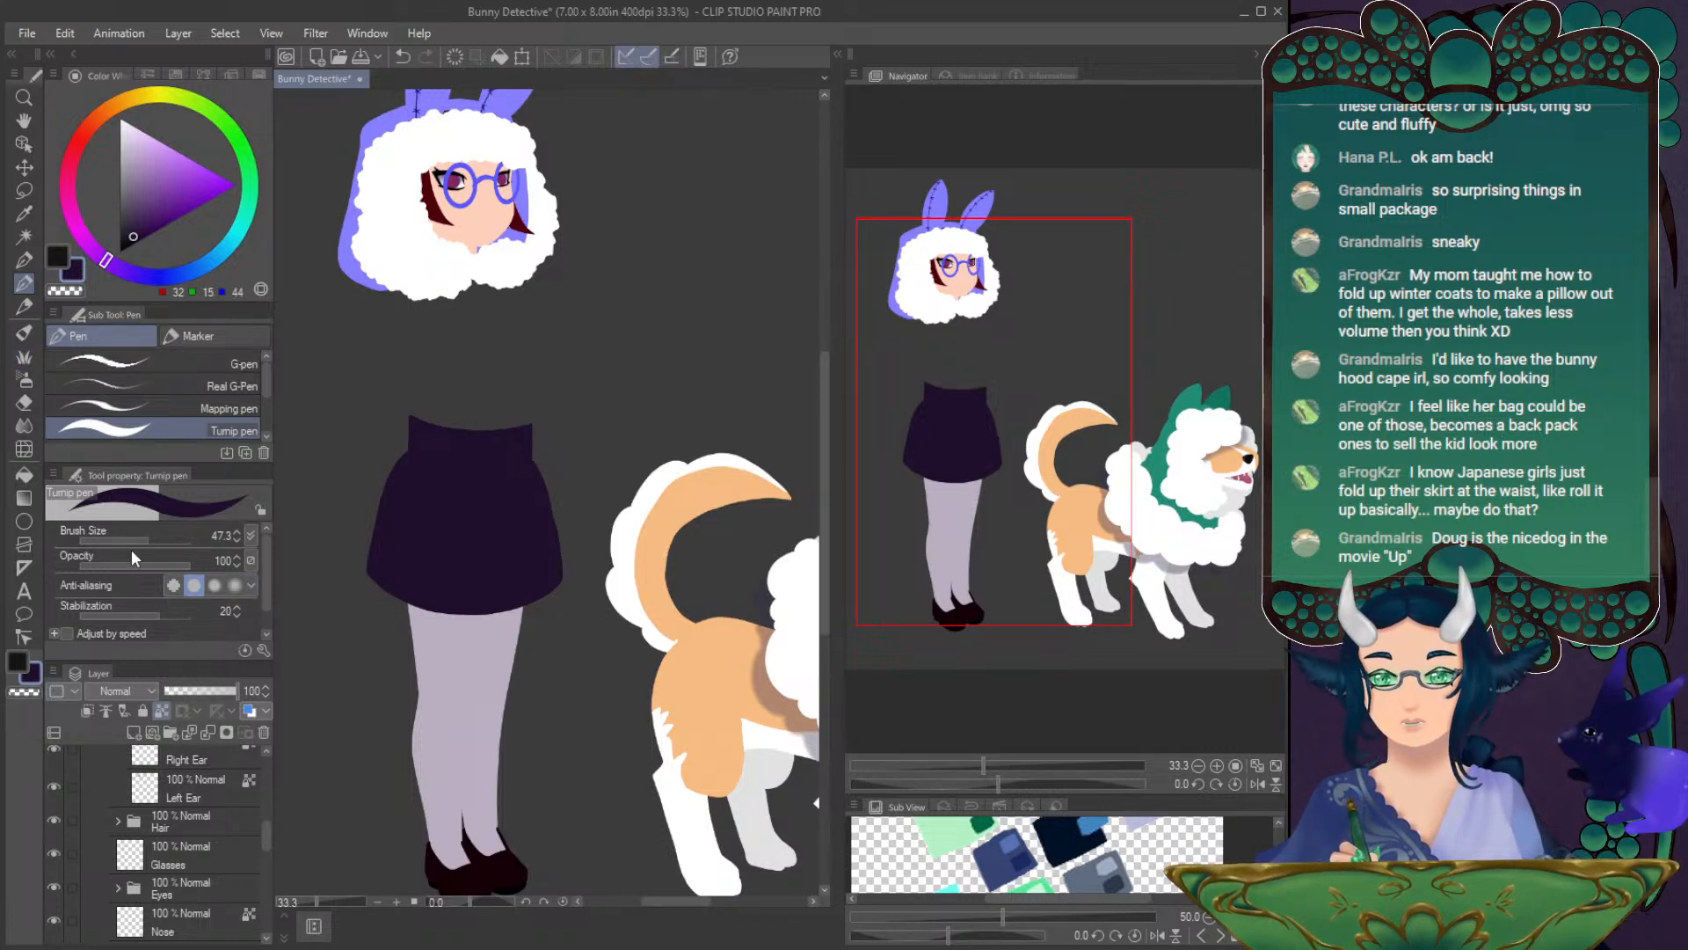
pyautogui.moveTo(145, 542); pyautogui.dragTo(139, 541)
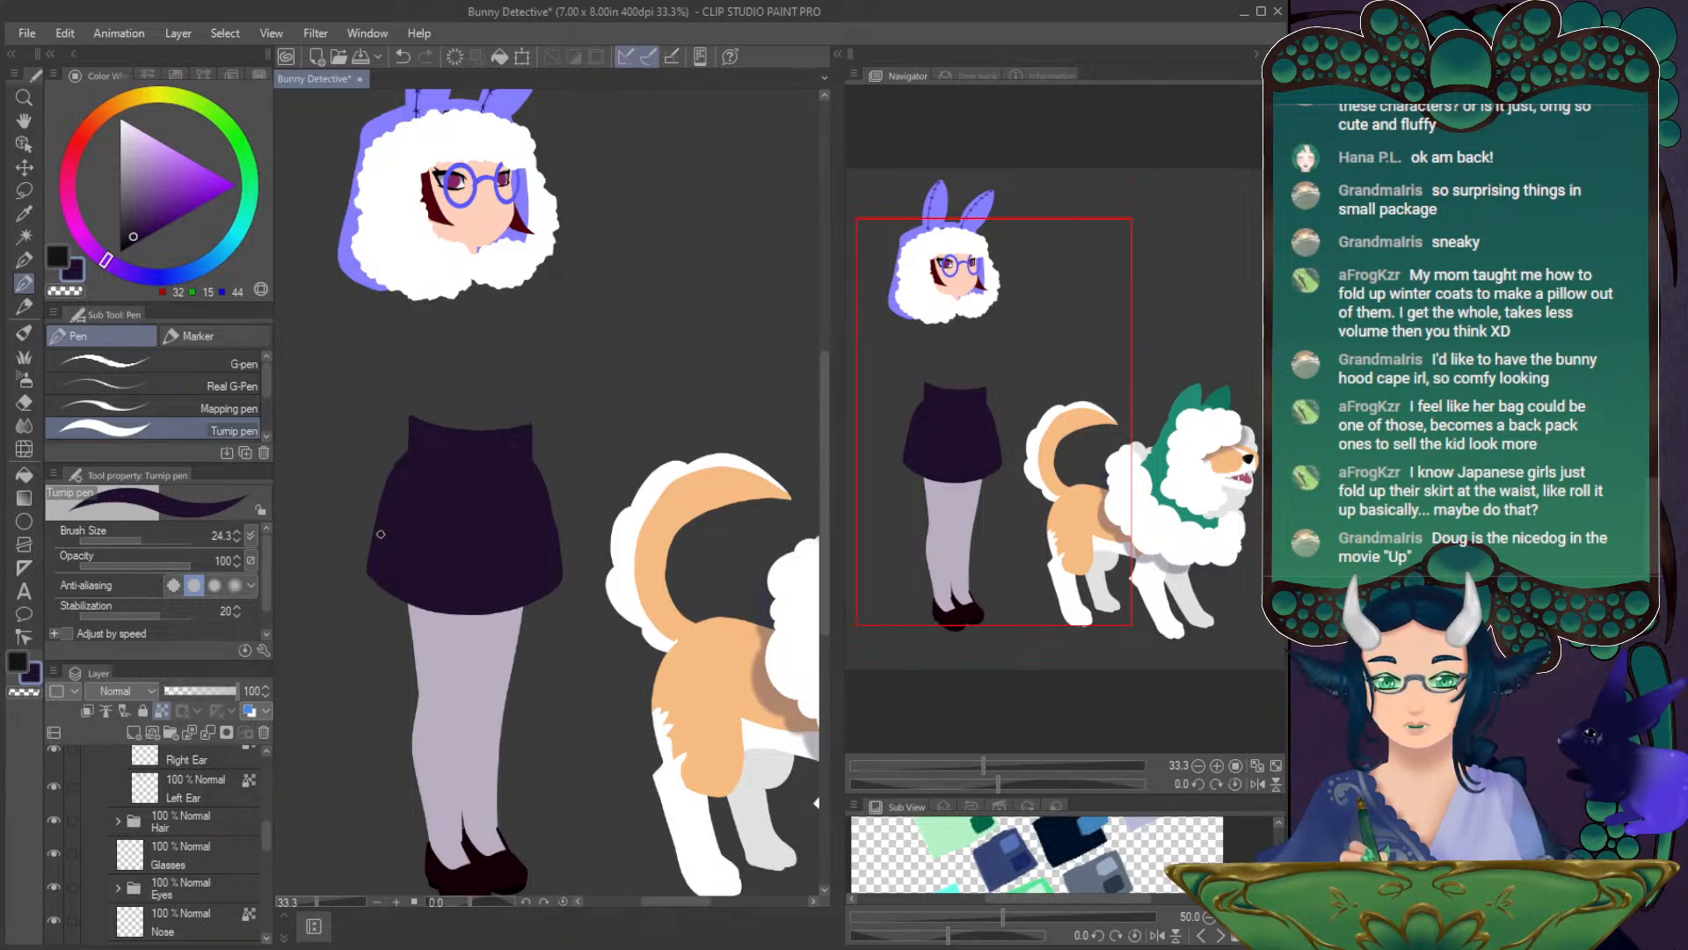
pyautogui.moveTo(267, 837); pyautogui.dragTo(262, 915)
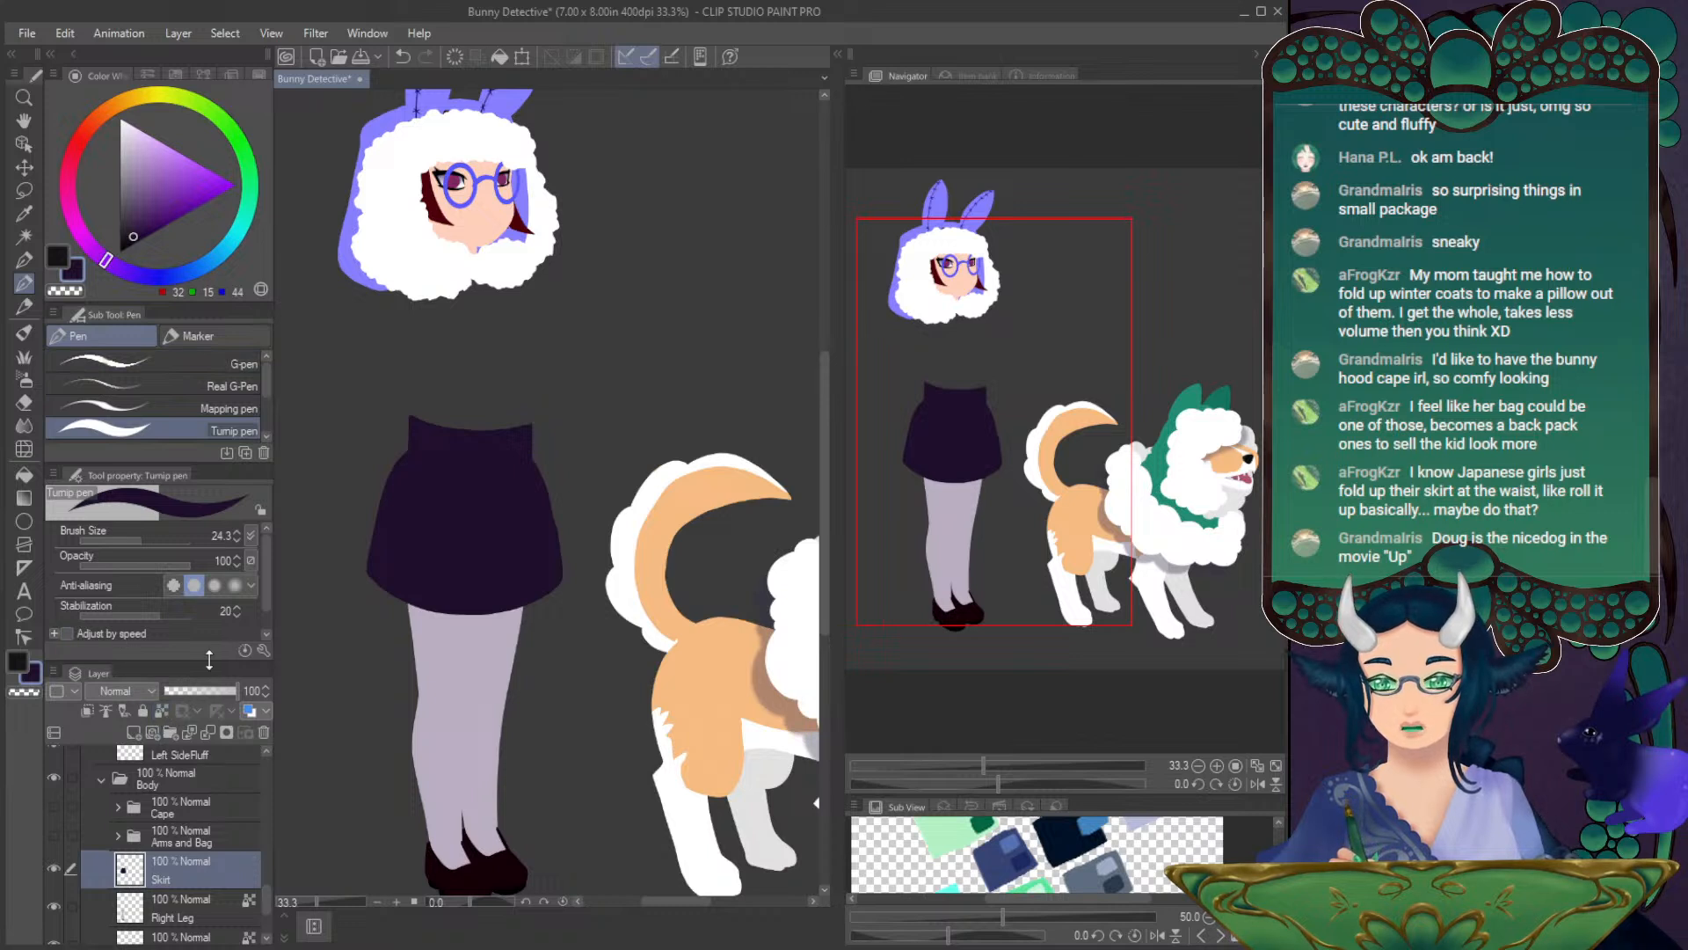
# - Try extending both side edges of the skirt below its hem with the Turnip pen
pyautogui.moveTo(379, 586); pyautogui.dragTo(373, 640)
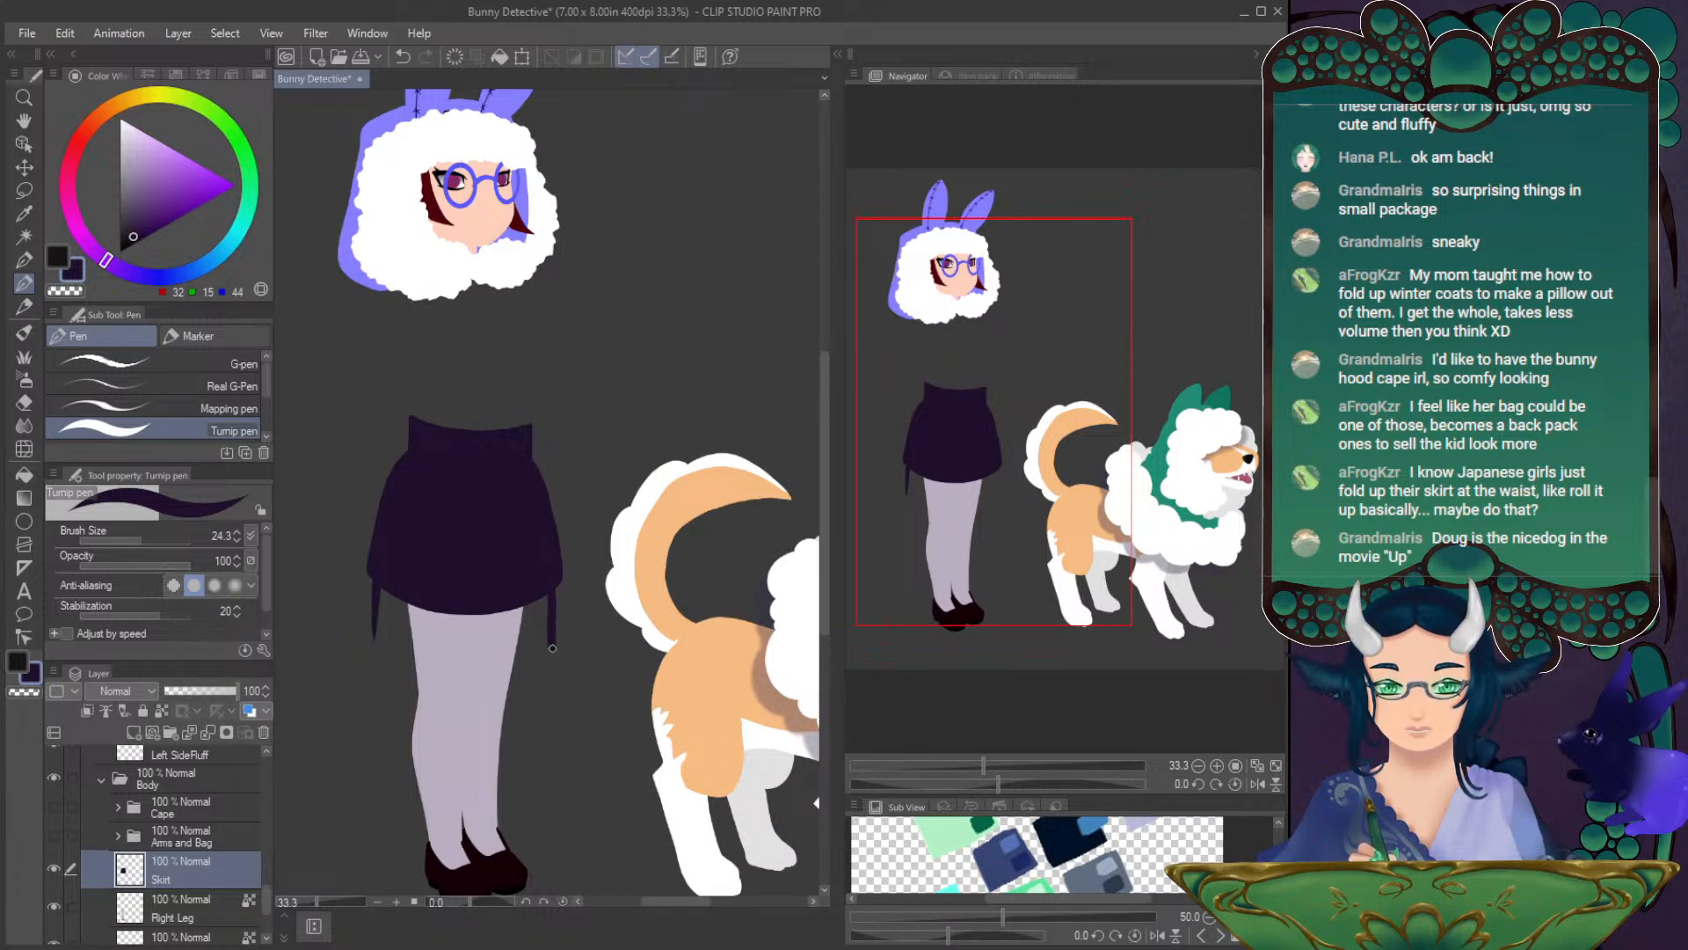
pyautogui.hotkey('ctrl', 'z')
pyautogui.hotkey('ctrl', 'y')
pyautogui.hotkey('ctrl', 'z')
pyautogui.hotkey('ctrl', 'z')
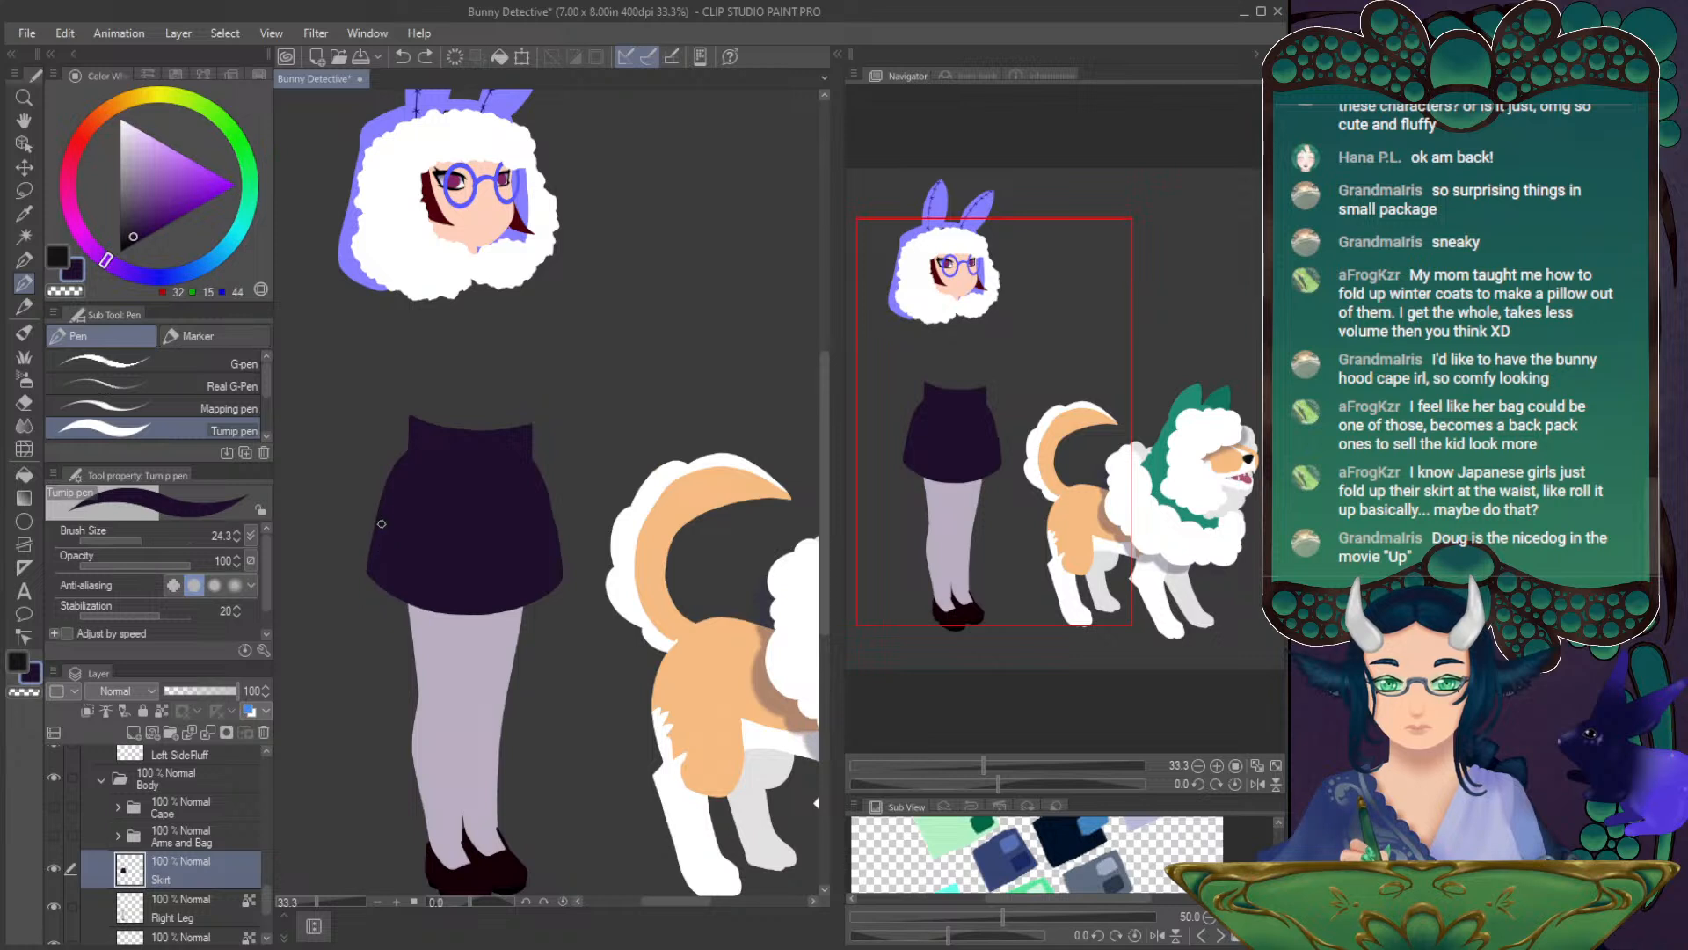
pyautogui.hotkey('ctrl', 'z')
pyautogui.hotkey('ctrl', 'y')
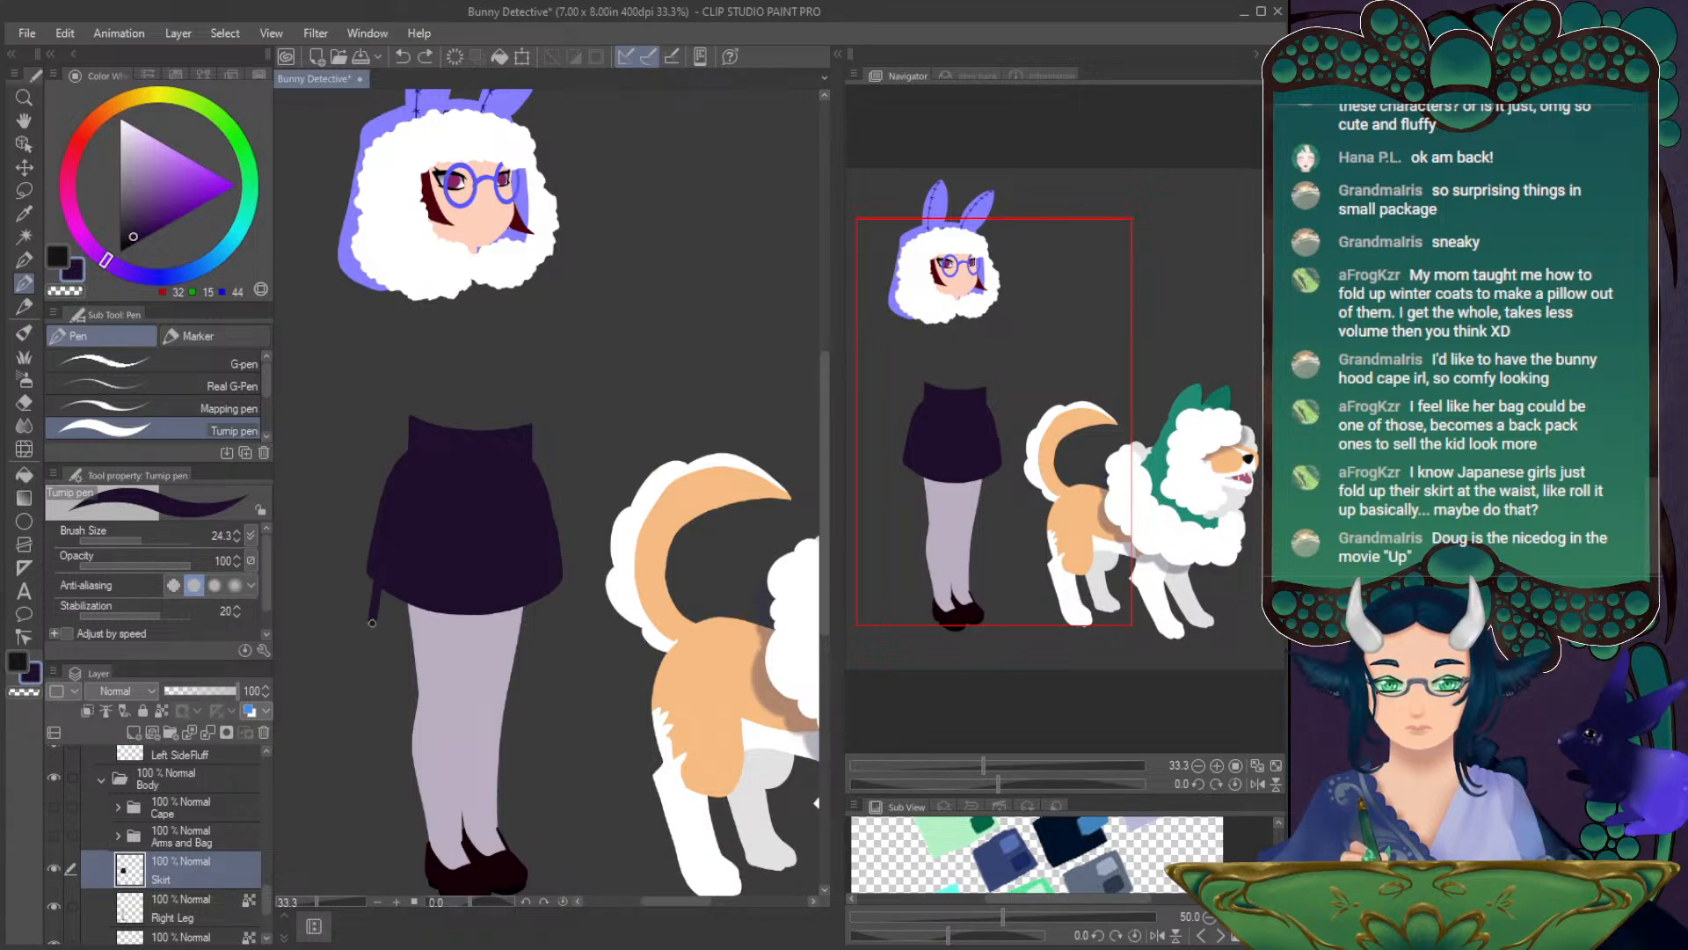
pyautogui.hotkey('ctrl', 'z')
# - Trim away the flared sides of the skirt with the Hard eraser at size 43.5, leaving a straight silhouette
pyautogui.click(24, 402)
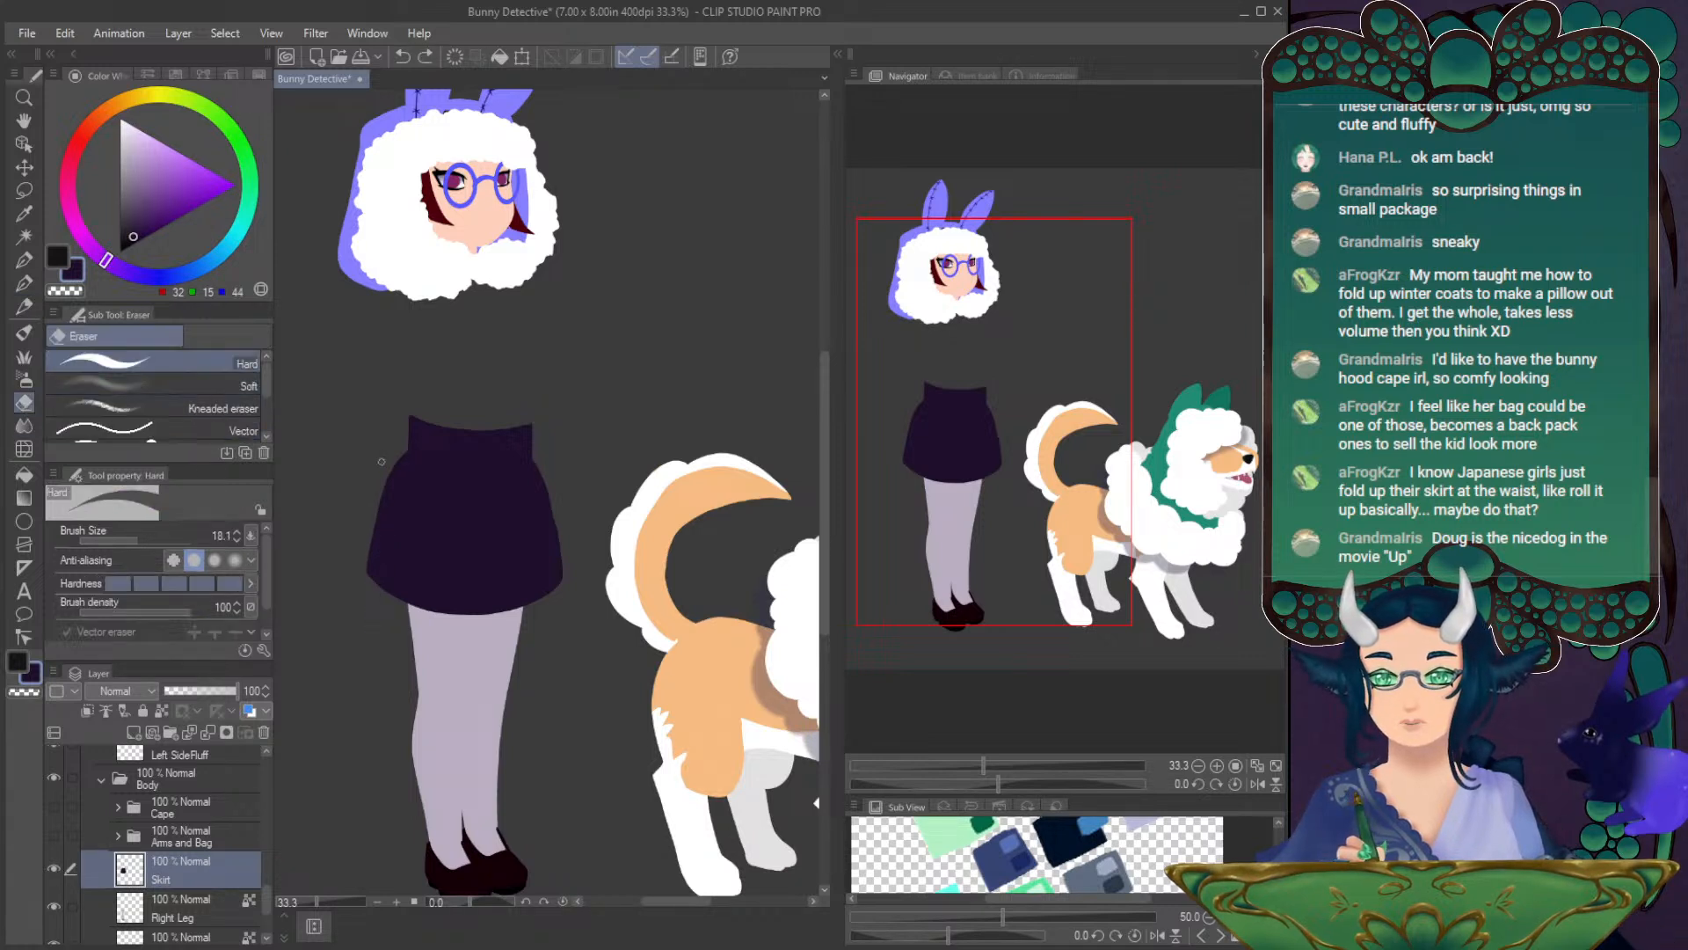
pyautogui.moveTo(378, 557)
pyautogui.mouseDown()
pyautogui.moveTo(388, 472)
pyautogui.moveTo(391, 597)
pyautogui.mouseUp()
pyautogui.hotkey('ctrl', 'z')
pyautogui.moveTo(137, 540); pyautogui.dragTo(148, 540)
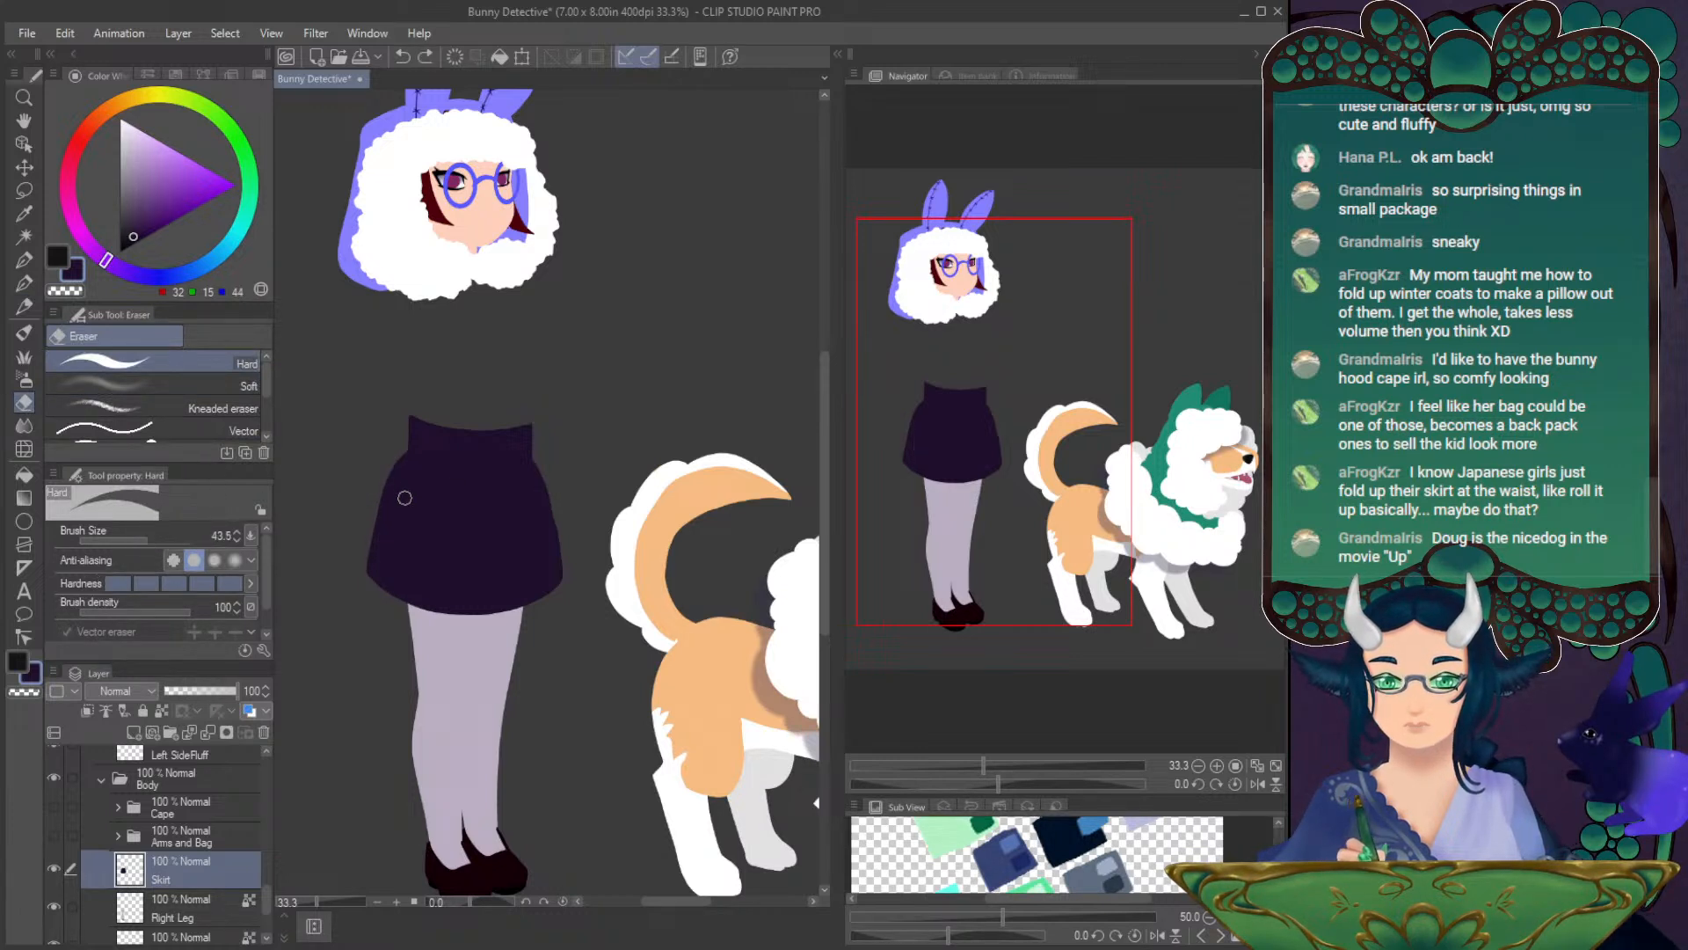
pyautogui.moveTo(386, 596); pyautogui.dragTo(381, 457)
pyautogui.moveTo(387, 603); pyautogui.dragTo(362, 581)
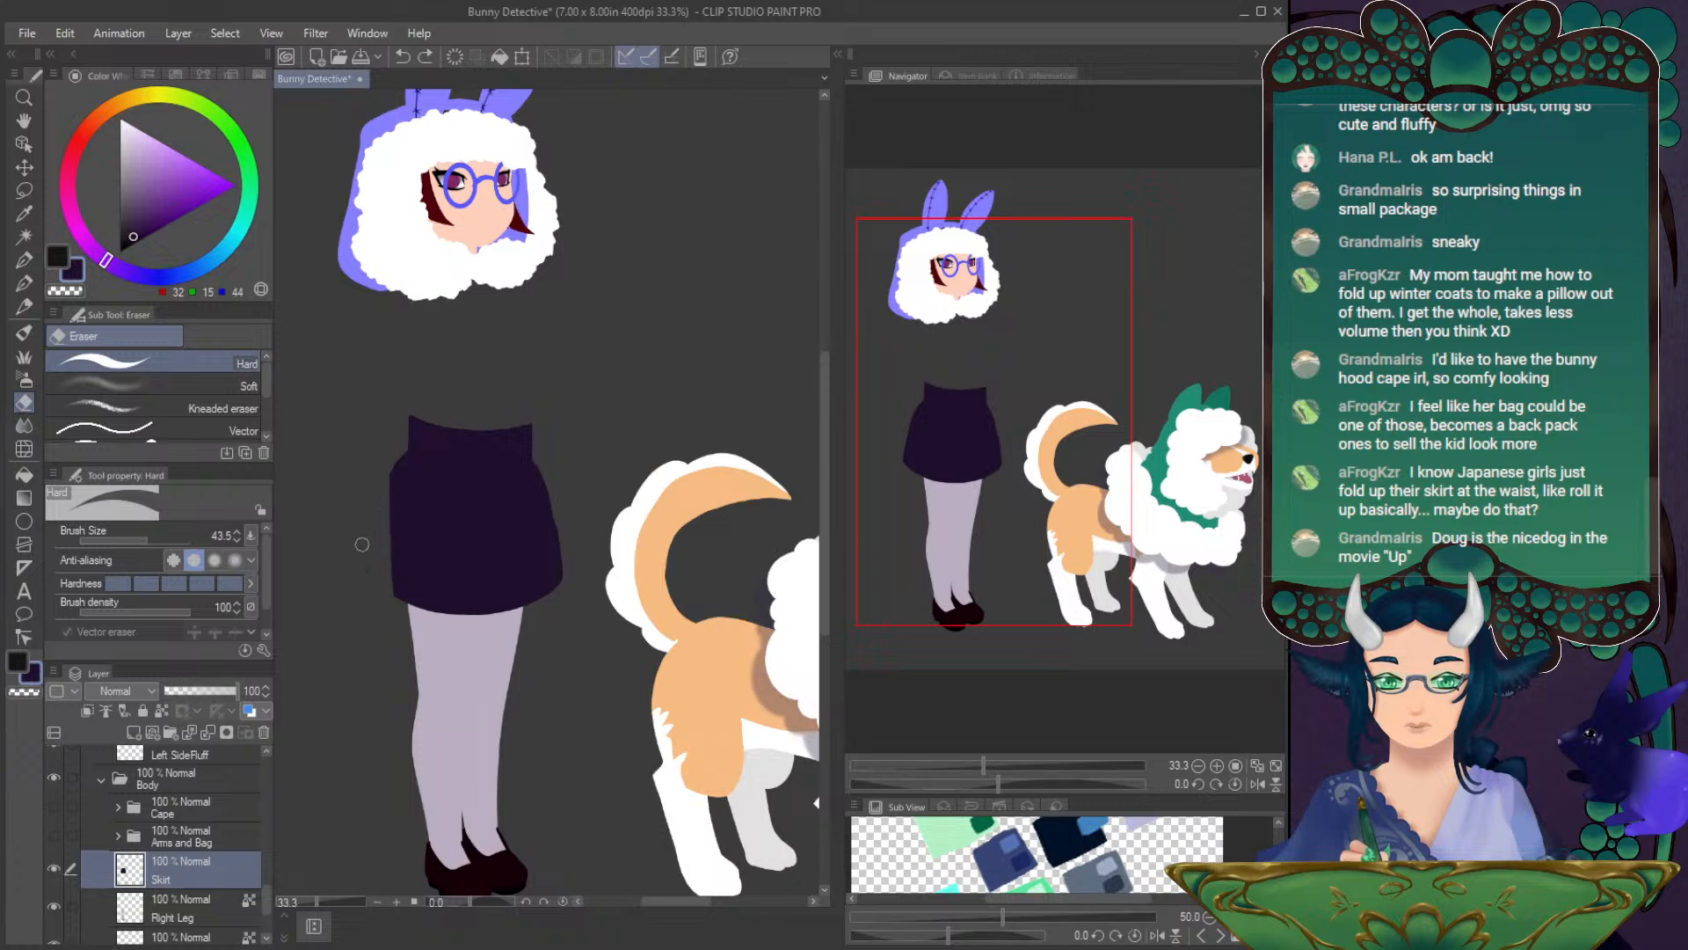
pyautogui.moveTo(544, 454)
pyautogui.mouseDown()
pyautogui.moveTo(547, 620)
pyautogui.moveTo(558, 580)
pyautogui.moveTo(573, 612)
pyautogui.mouseUp()
# - Draw a new flared edge from the hip to below the old hem on the skirt's left side with the Turnip pen
pyautogui.click(25, 282)
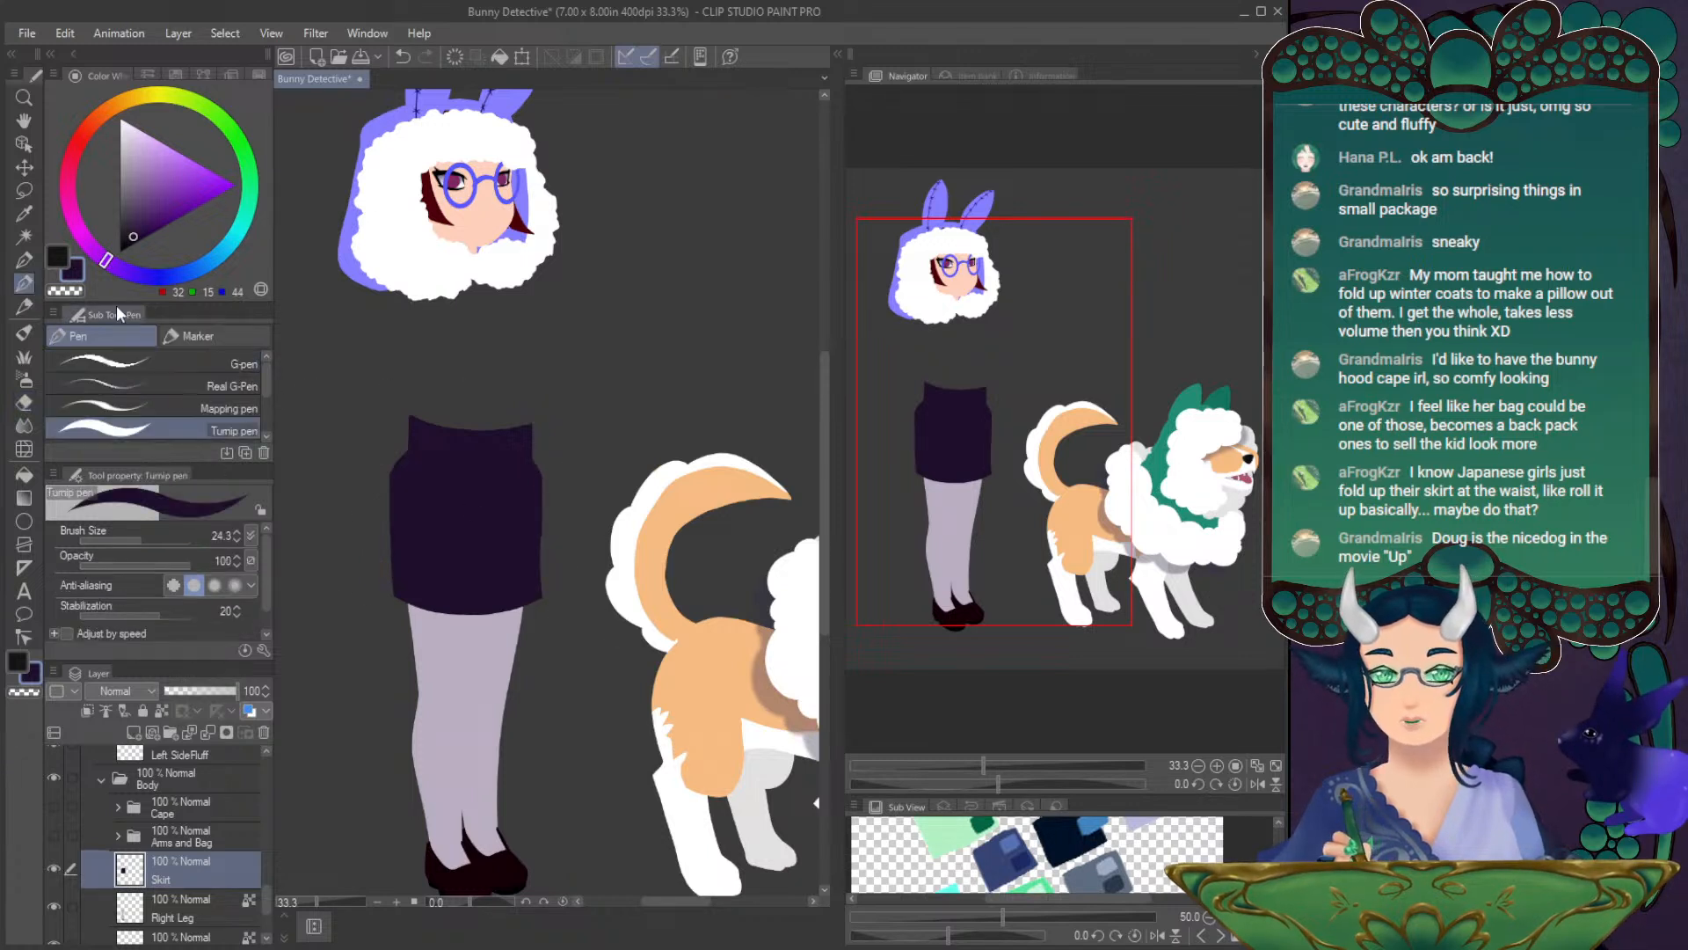
pyautogui.moveTo(390, 500); pyautogui.dragTo(387, 601)
pyautogui.hotkey('ctrl', 'z')
pyautogui.click(24, 402)
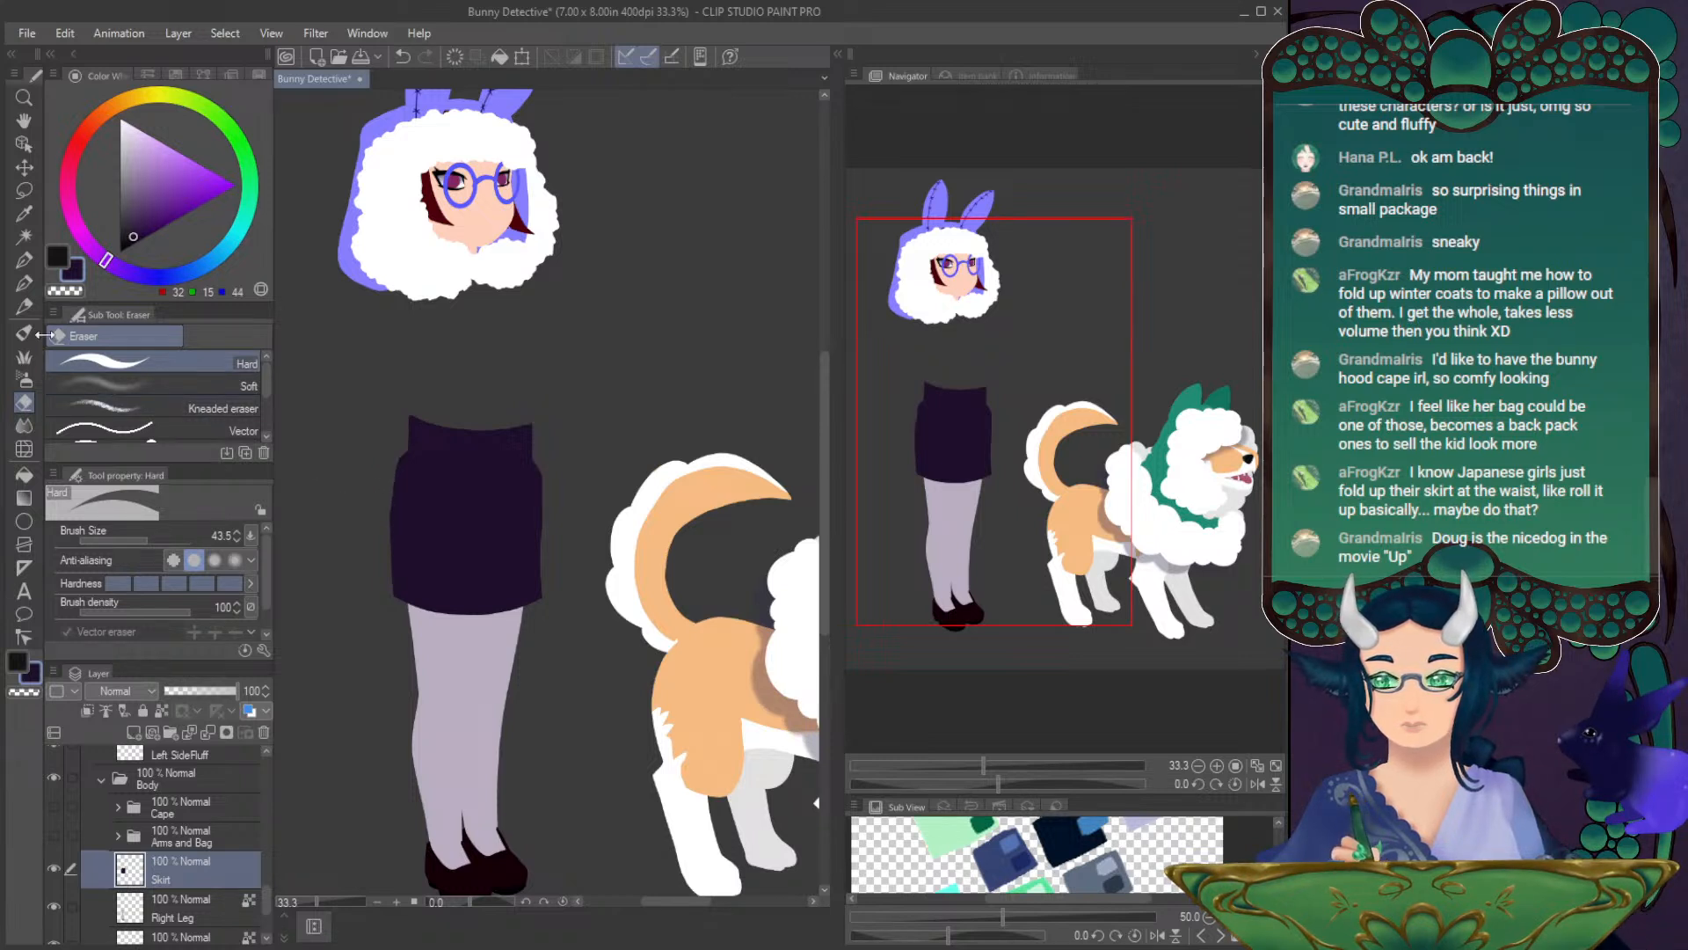
pyautogui.click(24, 282)
pyautogui.moveTo(402, 459); pyautogui.dragTo(382, 584)
pyautogui.moveTo(400, 466); pyautogui.dragTo(374, 596)
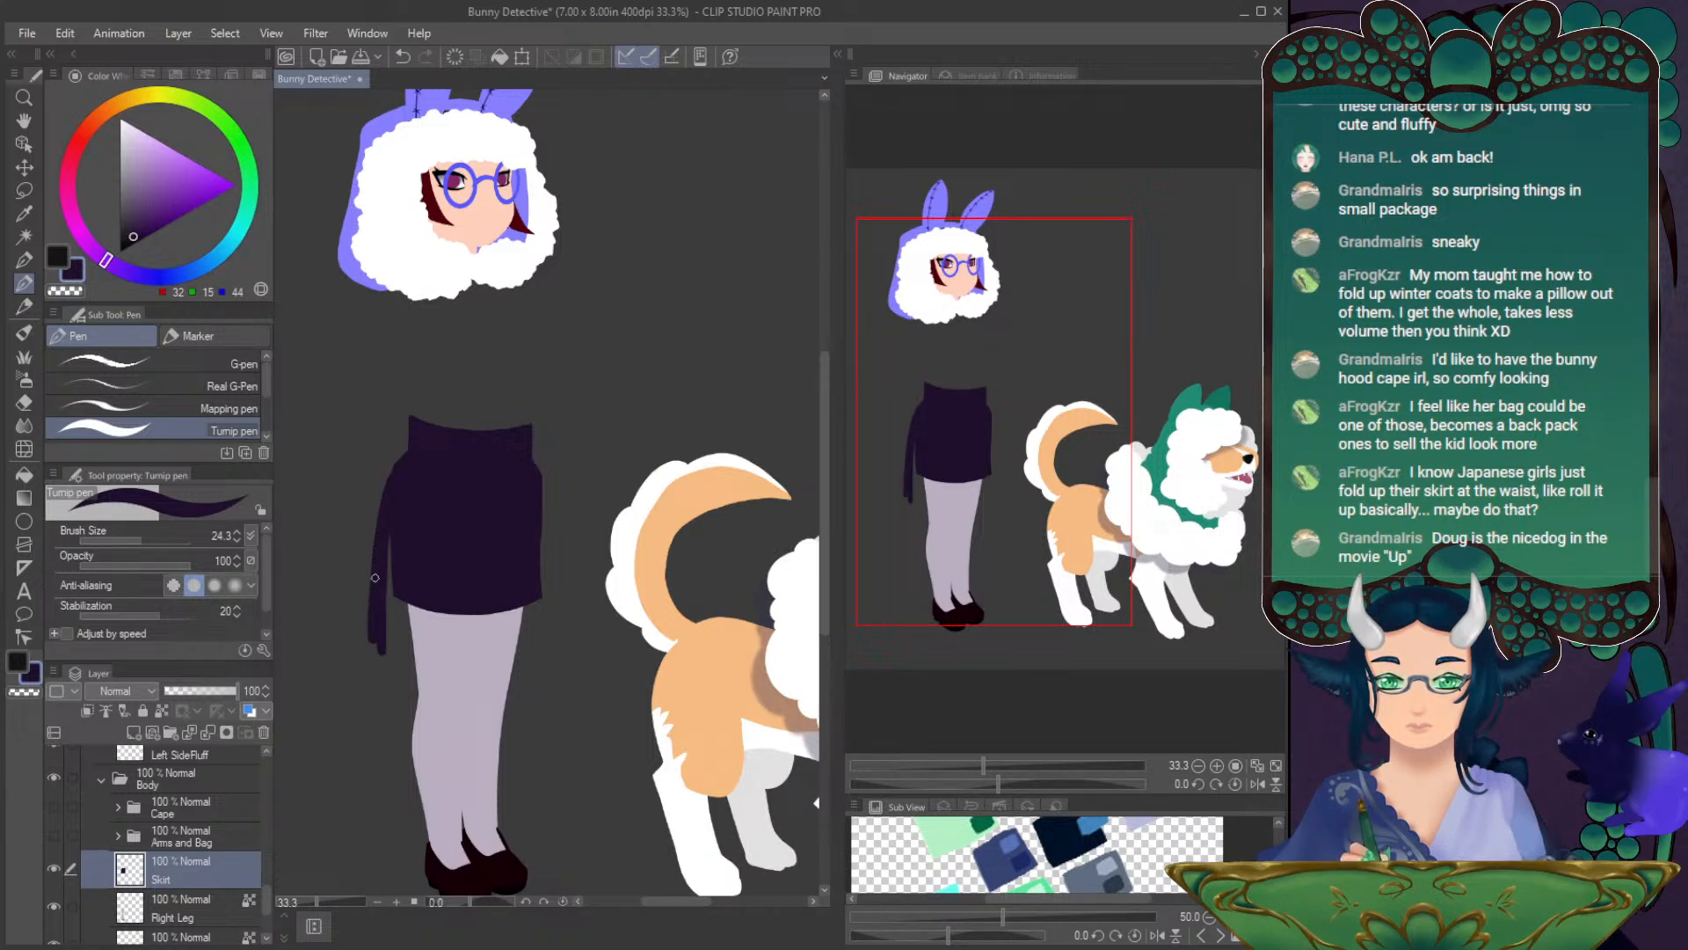
pyautogui.hotkey('ctrl', 'z')
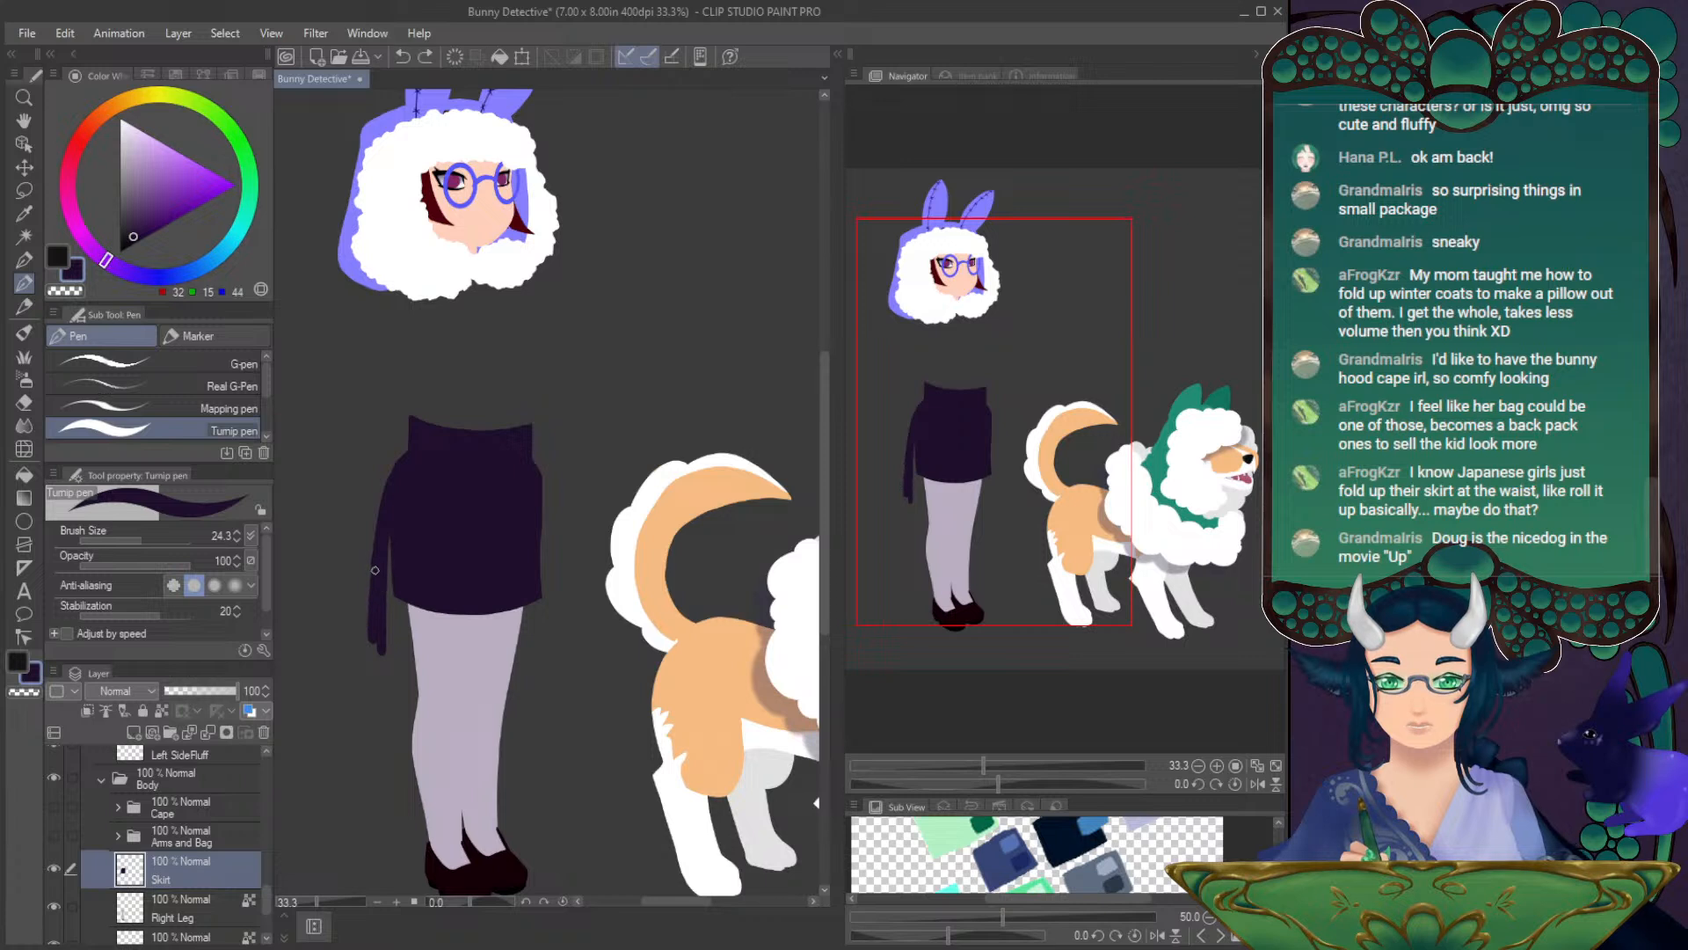
pyautogui.hotkey('ctrl', 'y')
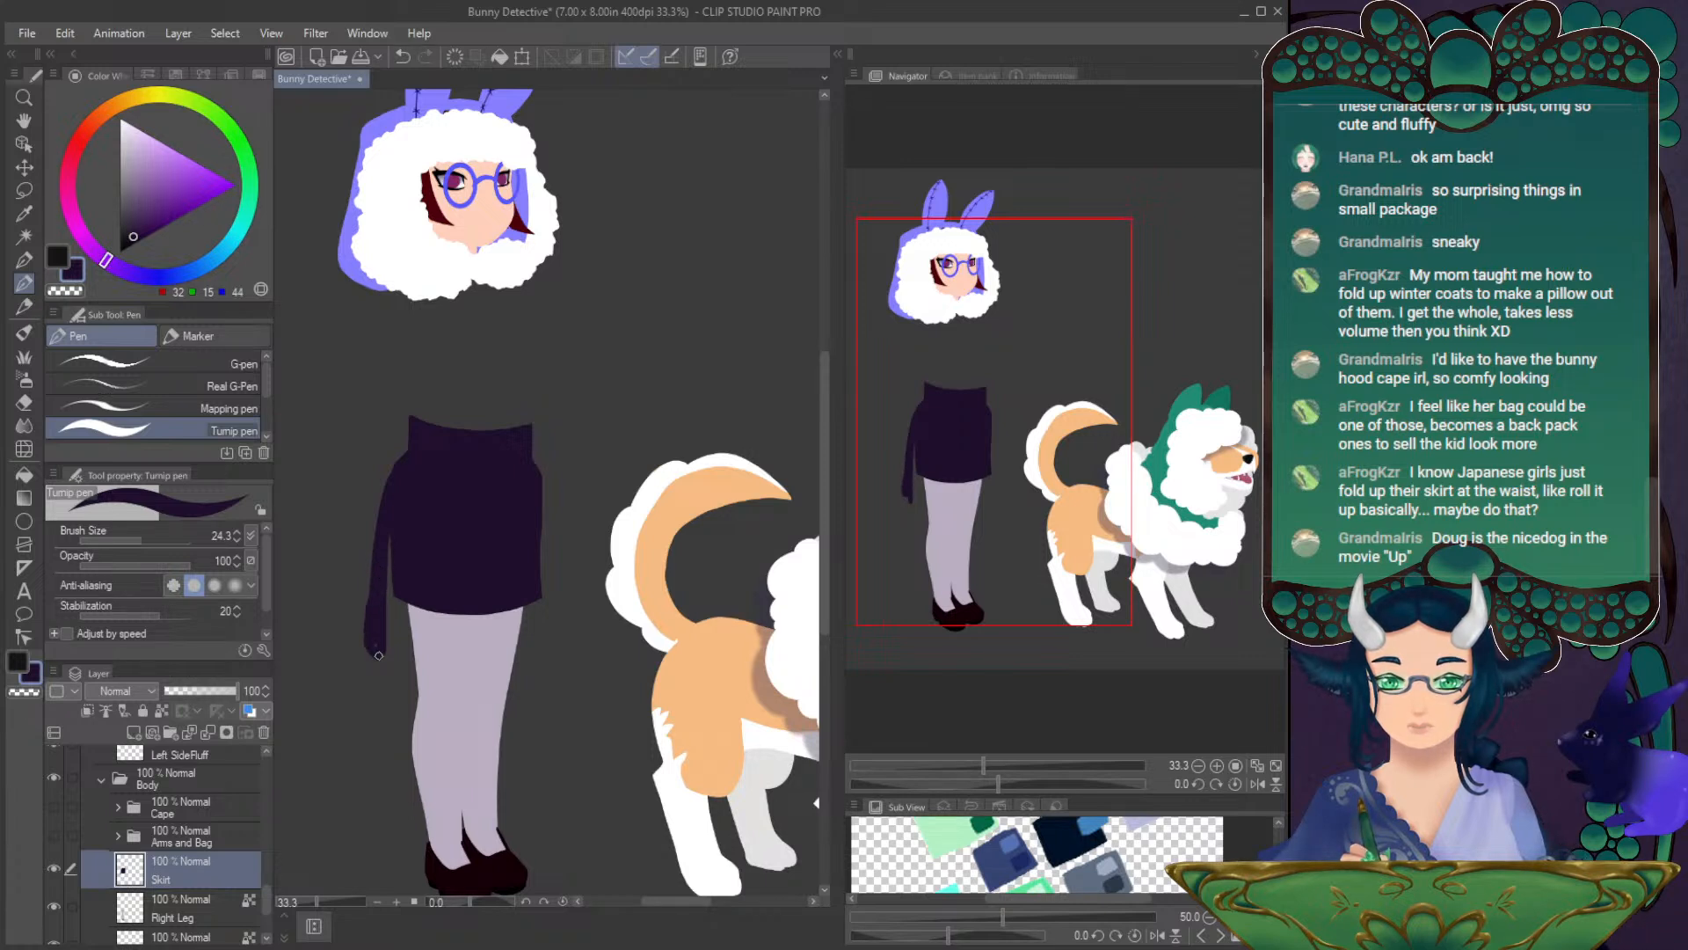
# - Draw a curved, longer hemline across both legs, starting from the end of the new side edge
pyautogui.moveTo(424, 670); pyautogui.dragTo(501, 673)
pyautogui.hotkey('ctrl', 'z')
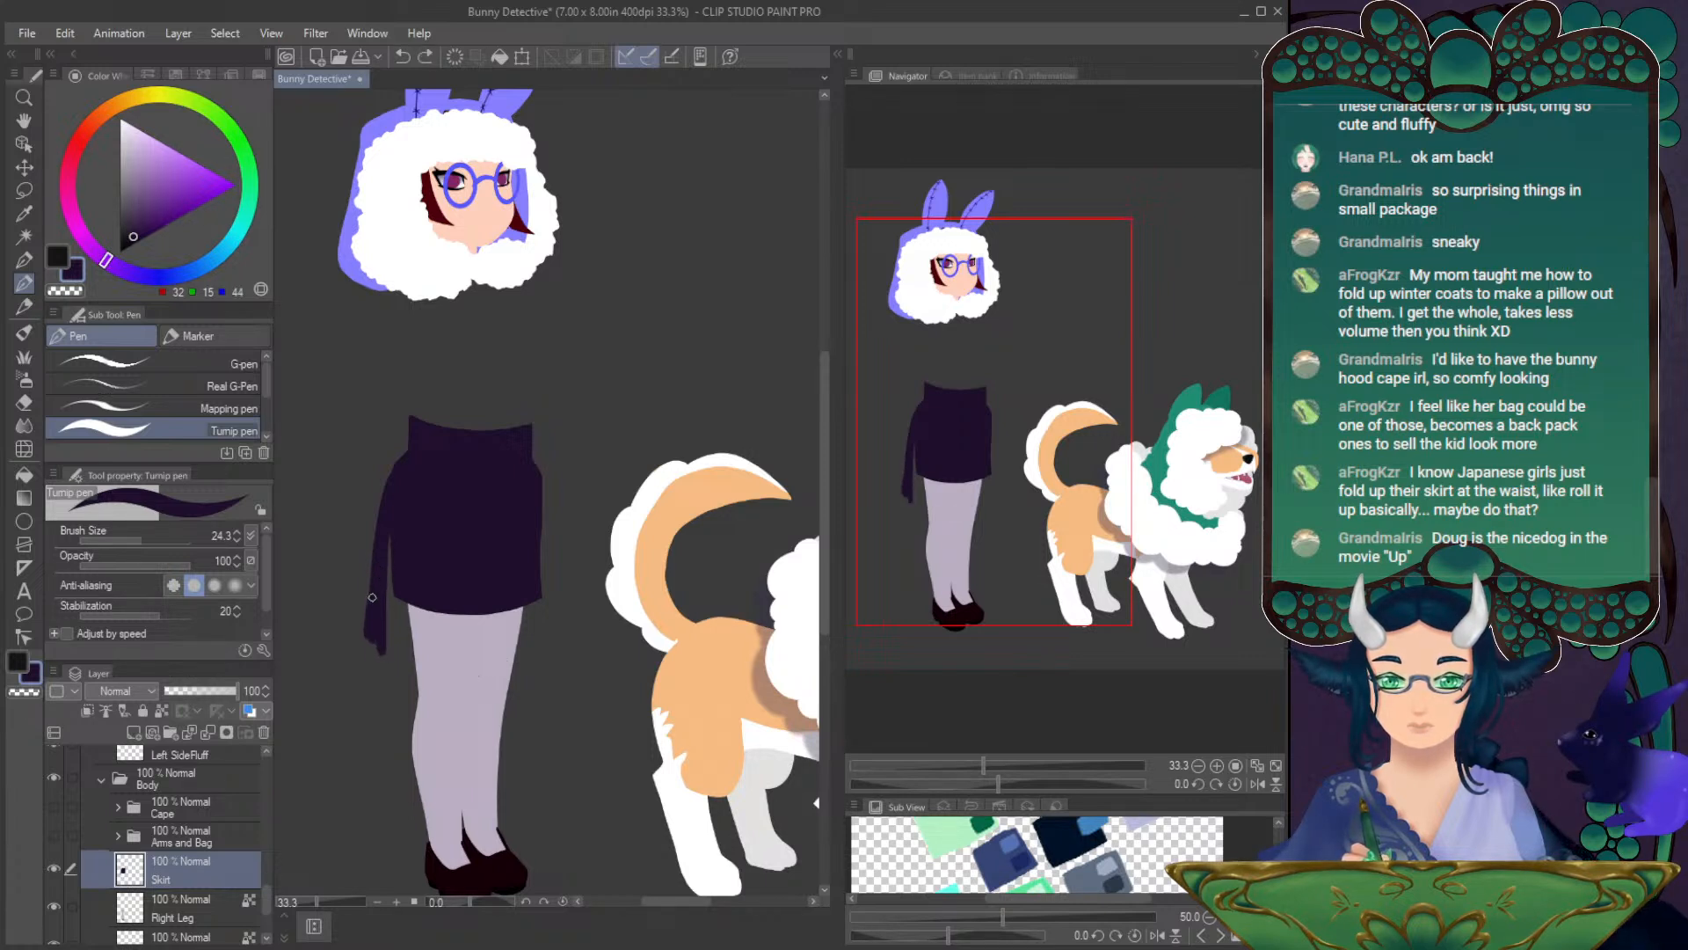
pyautogui.moveTo(368, 629)
pyautogui.mouseDown()
pyautogui.moveTo(428, 673)
pyautogui.moveTo(510, 674)
pyautogui.moveTo(547, 650)
pyautogui.mouseUp()
# - Mirror the canvas view and draw the skirt's opposite side edge from the hip down to the new hemline
pyautogui.press('h')
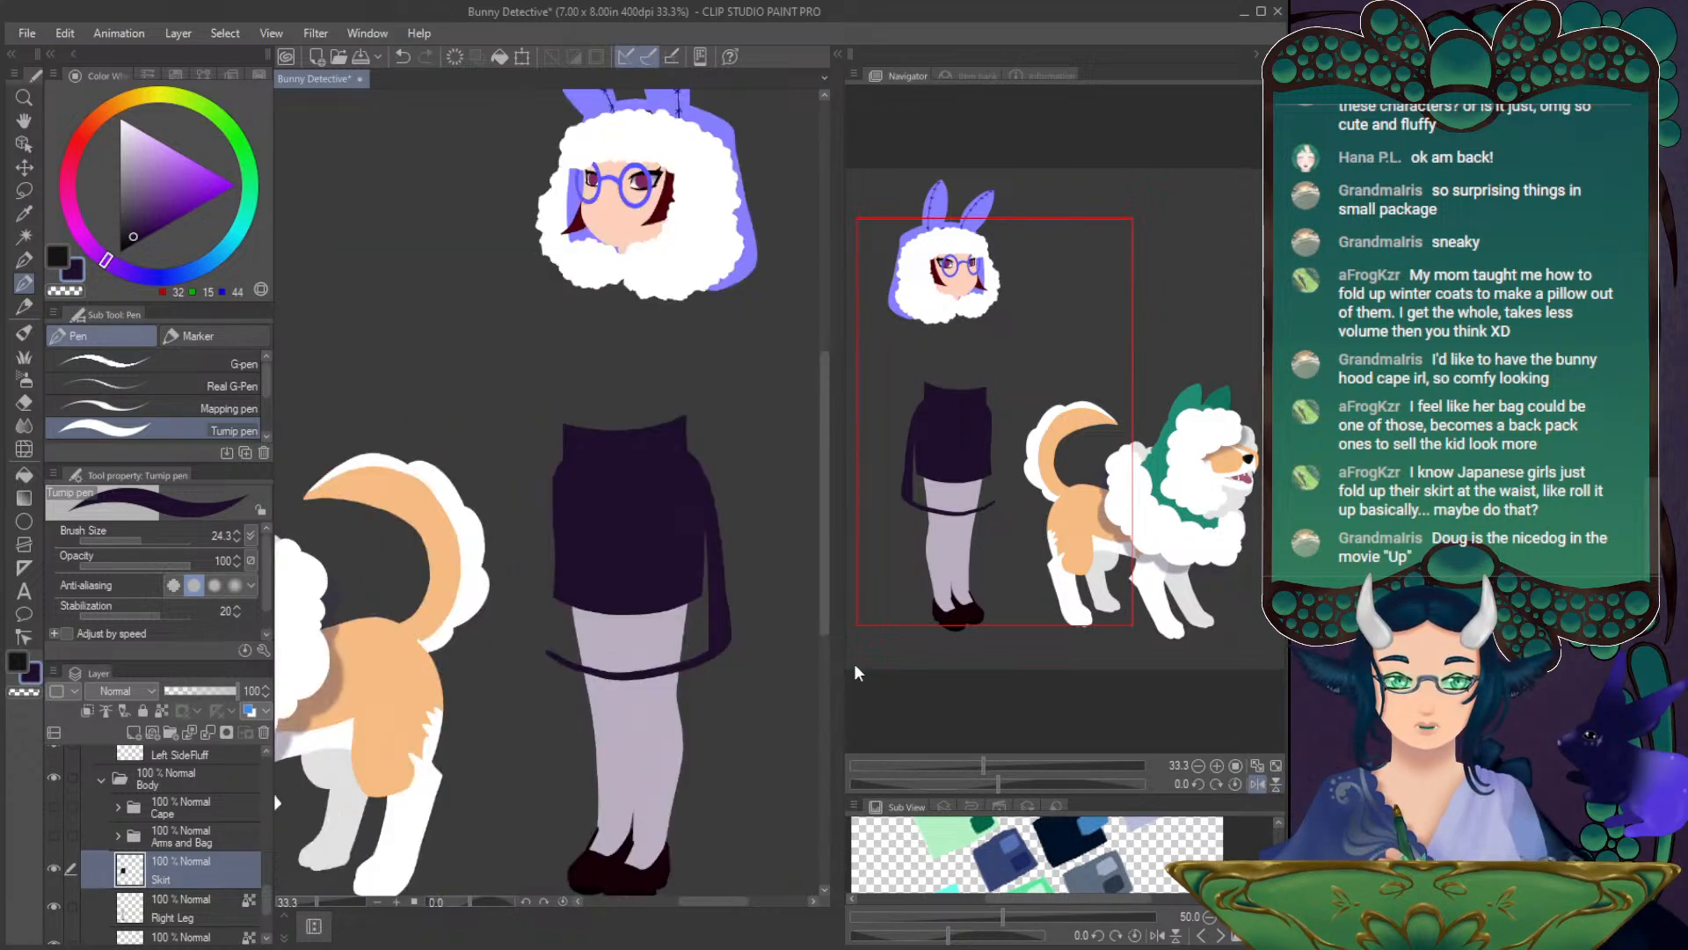
pyautogui.moveTo(553, 484); pyautogui.dragTo(552, 572)
pyautogui.hotkey('ctrl', 'z')
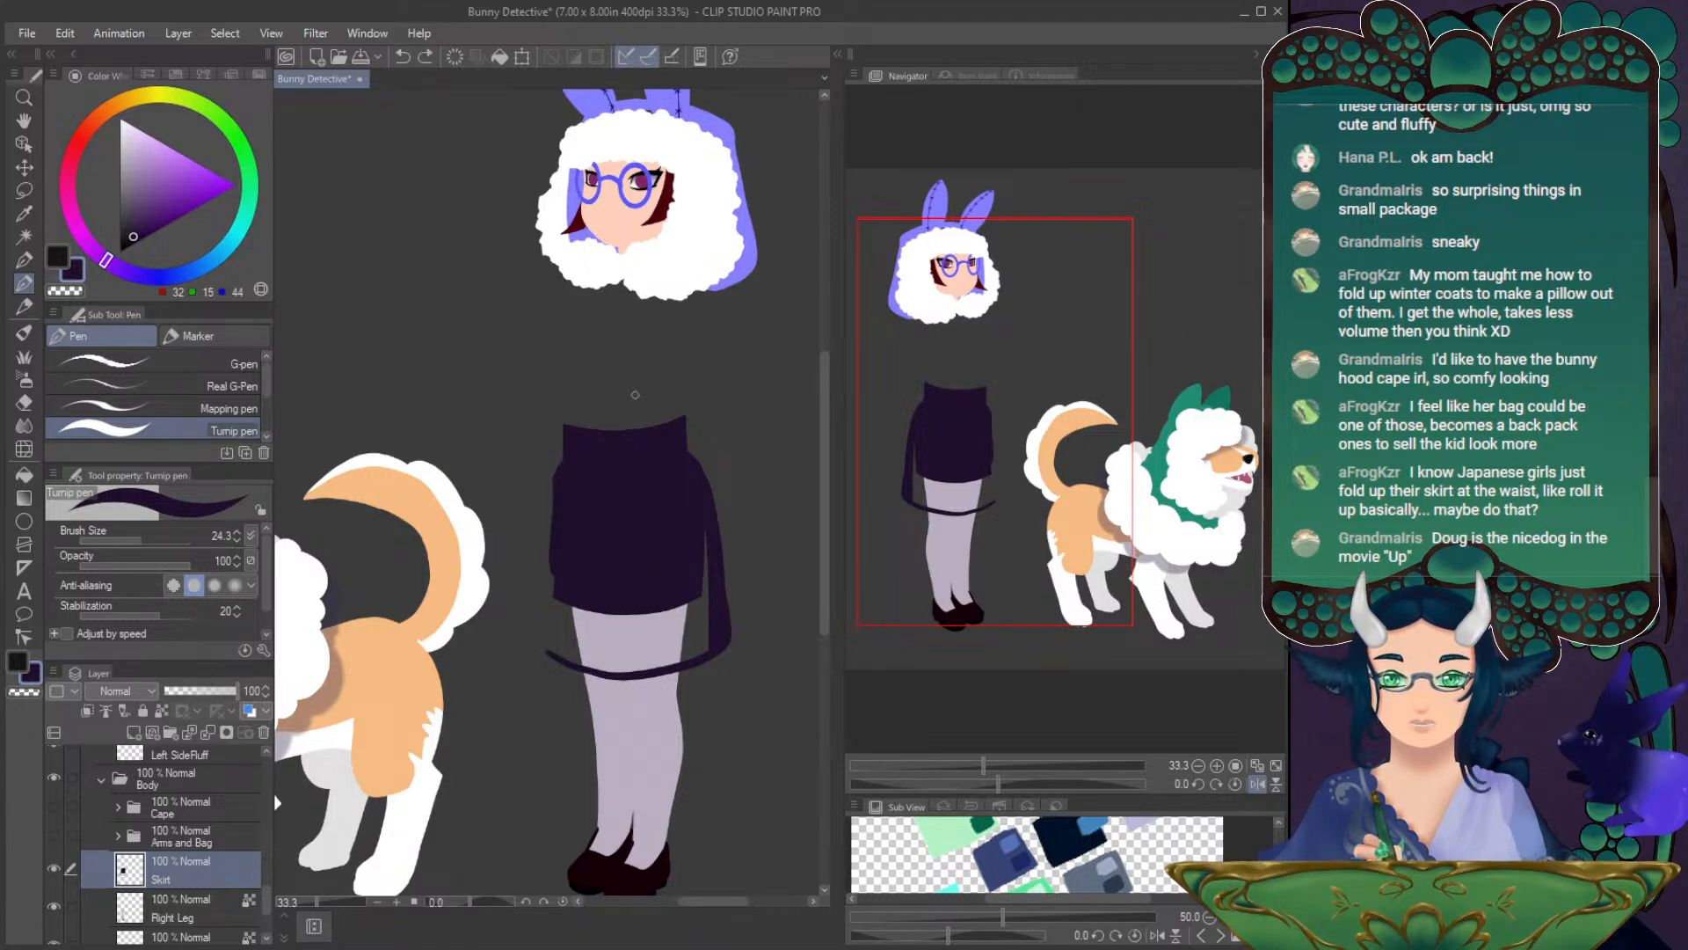
pyautogui.moveTo(557, 500); pyautogui.dragTo(547, 616)
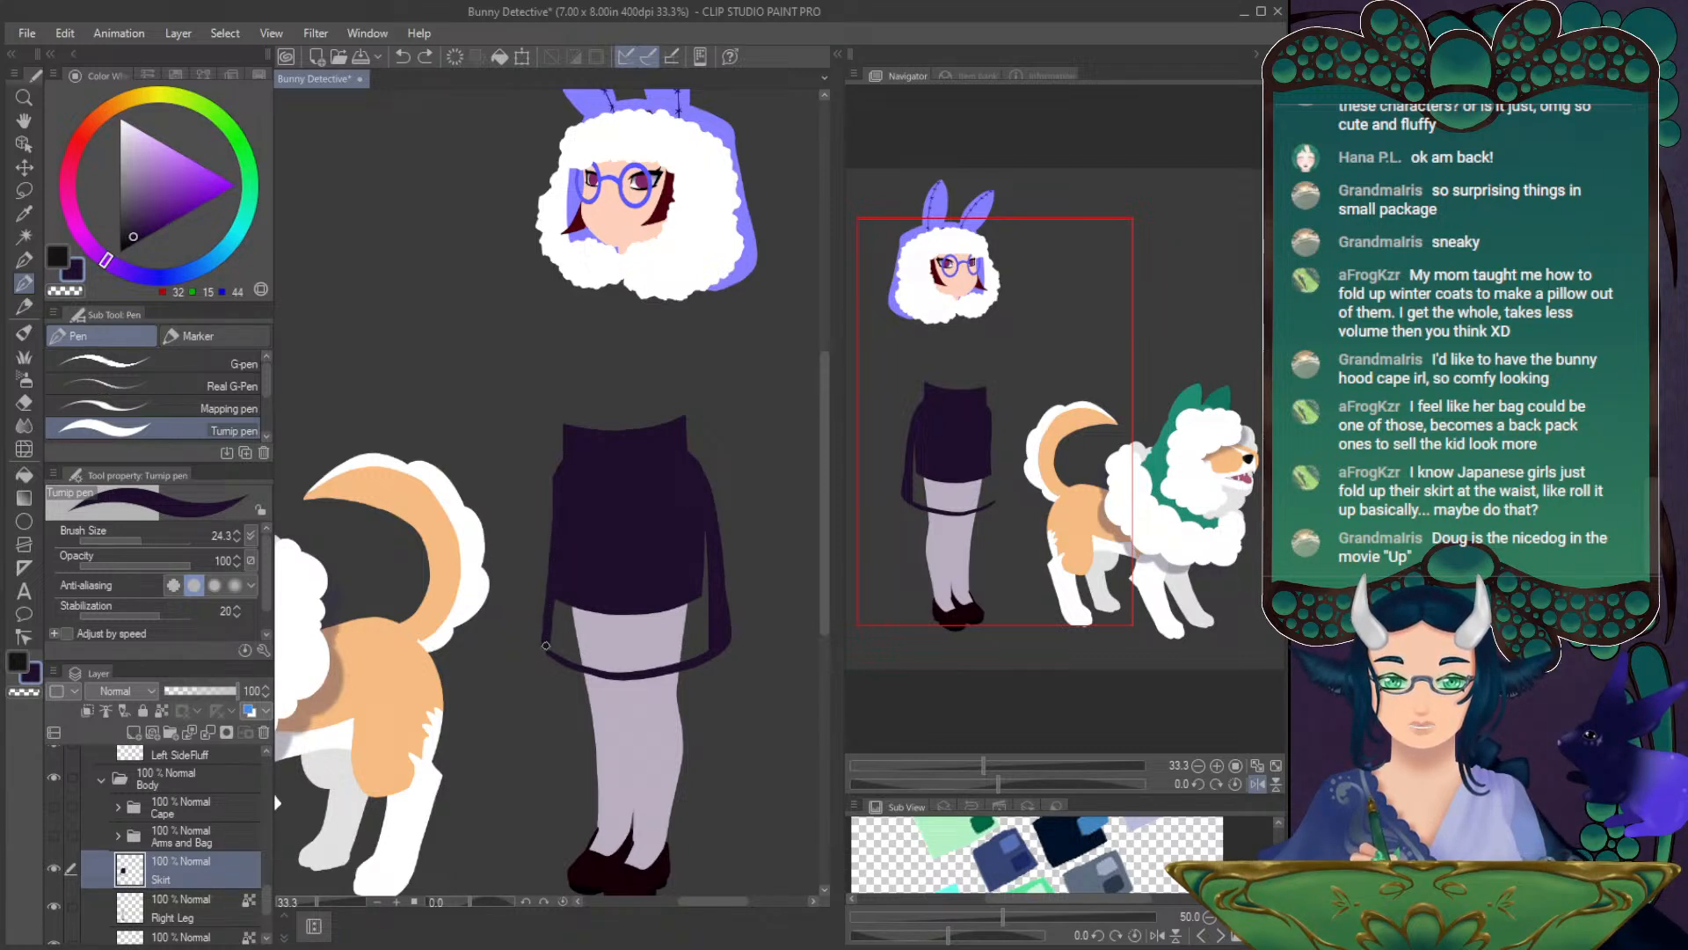
pyautogui.hotkey('ctrl', 'z')
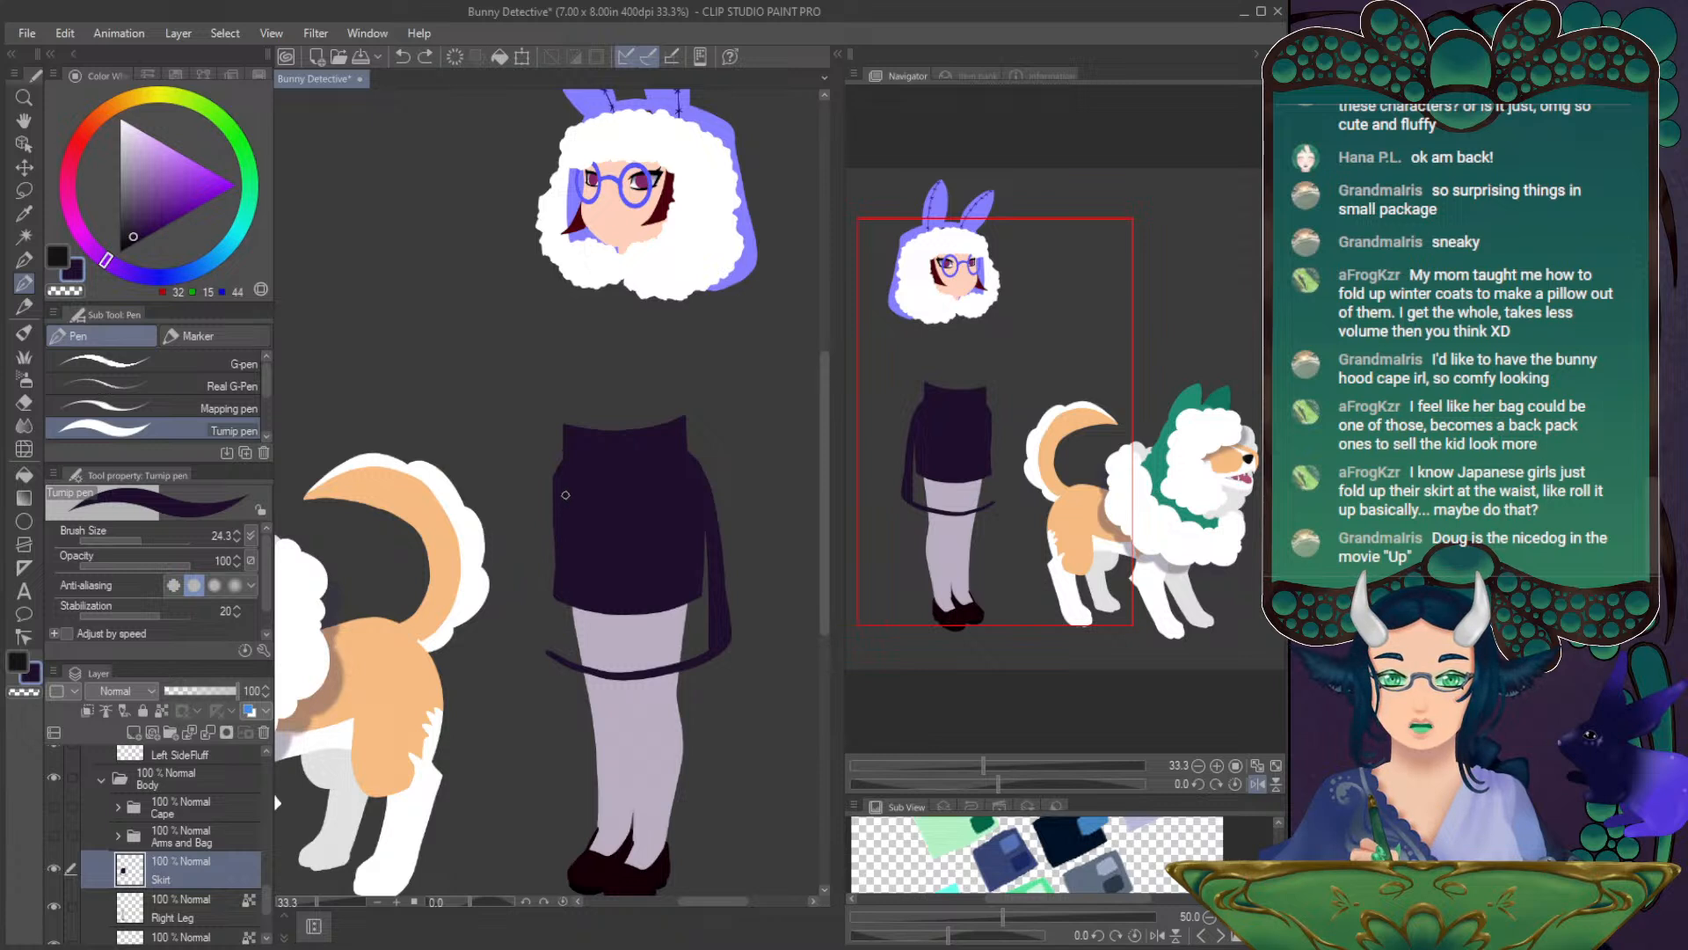
pyautogui.moveTo(559, 514); pyautogui.dragTo(547, 587)
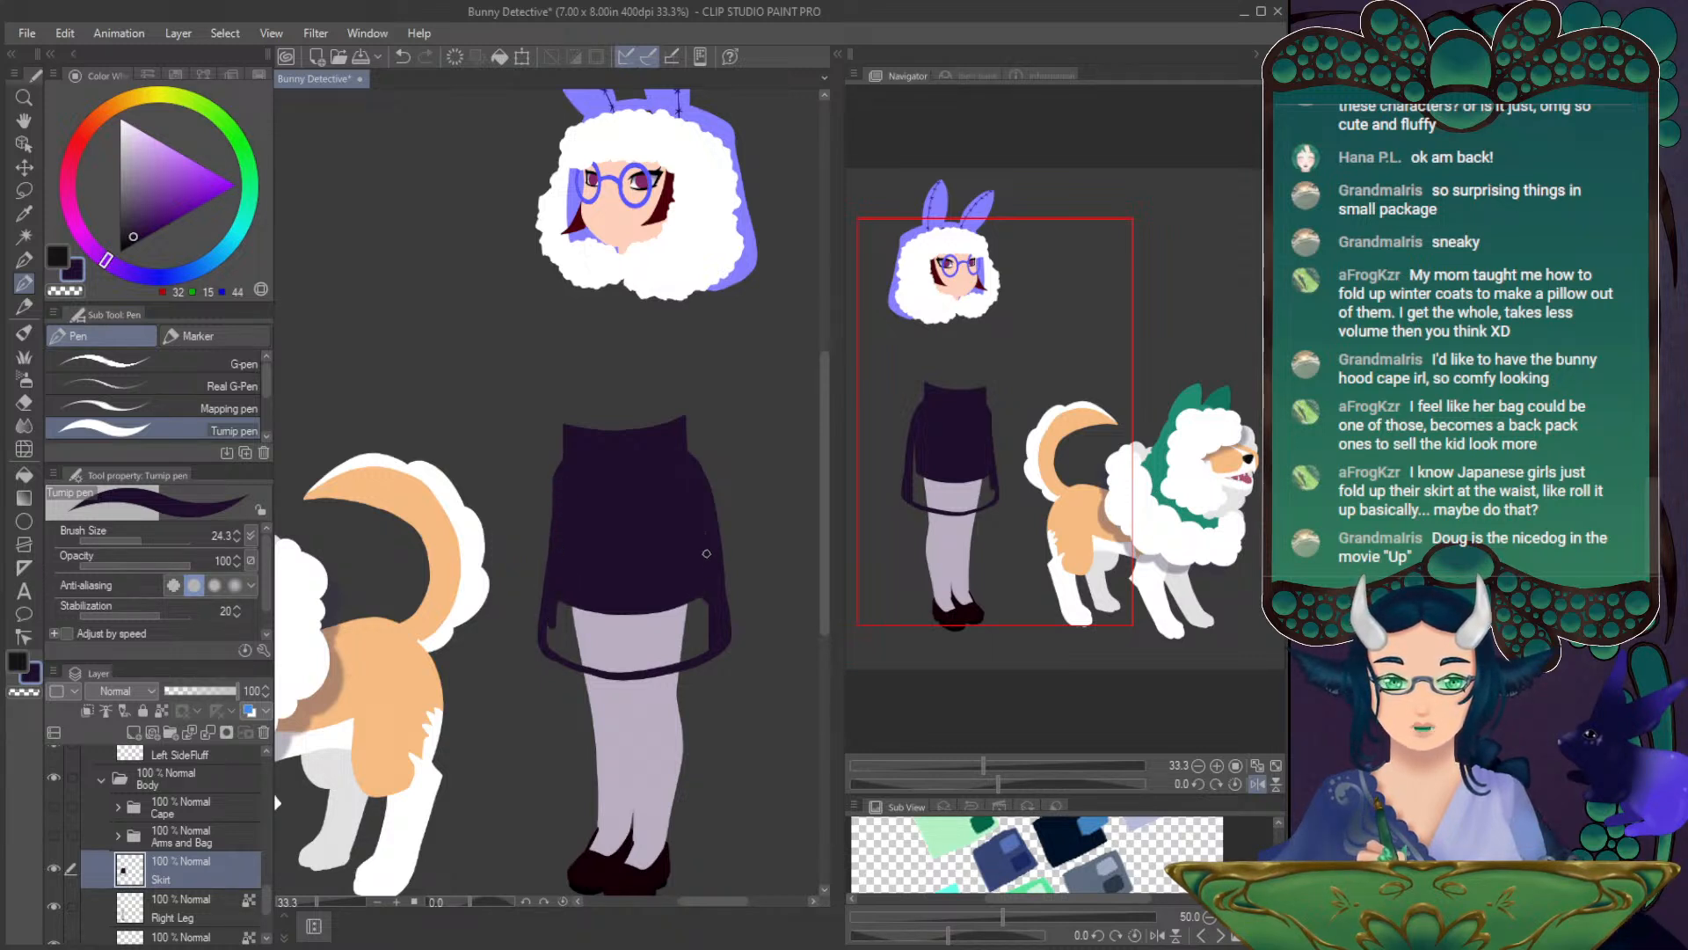
# - Fill the gap inside the lengthened skirt outline with dark purple, unmirror the canvas view and return to the Turnip pen
pyautogui.press('g')
pyautogui.click(616, 611)
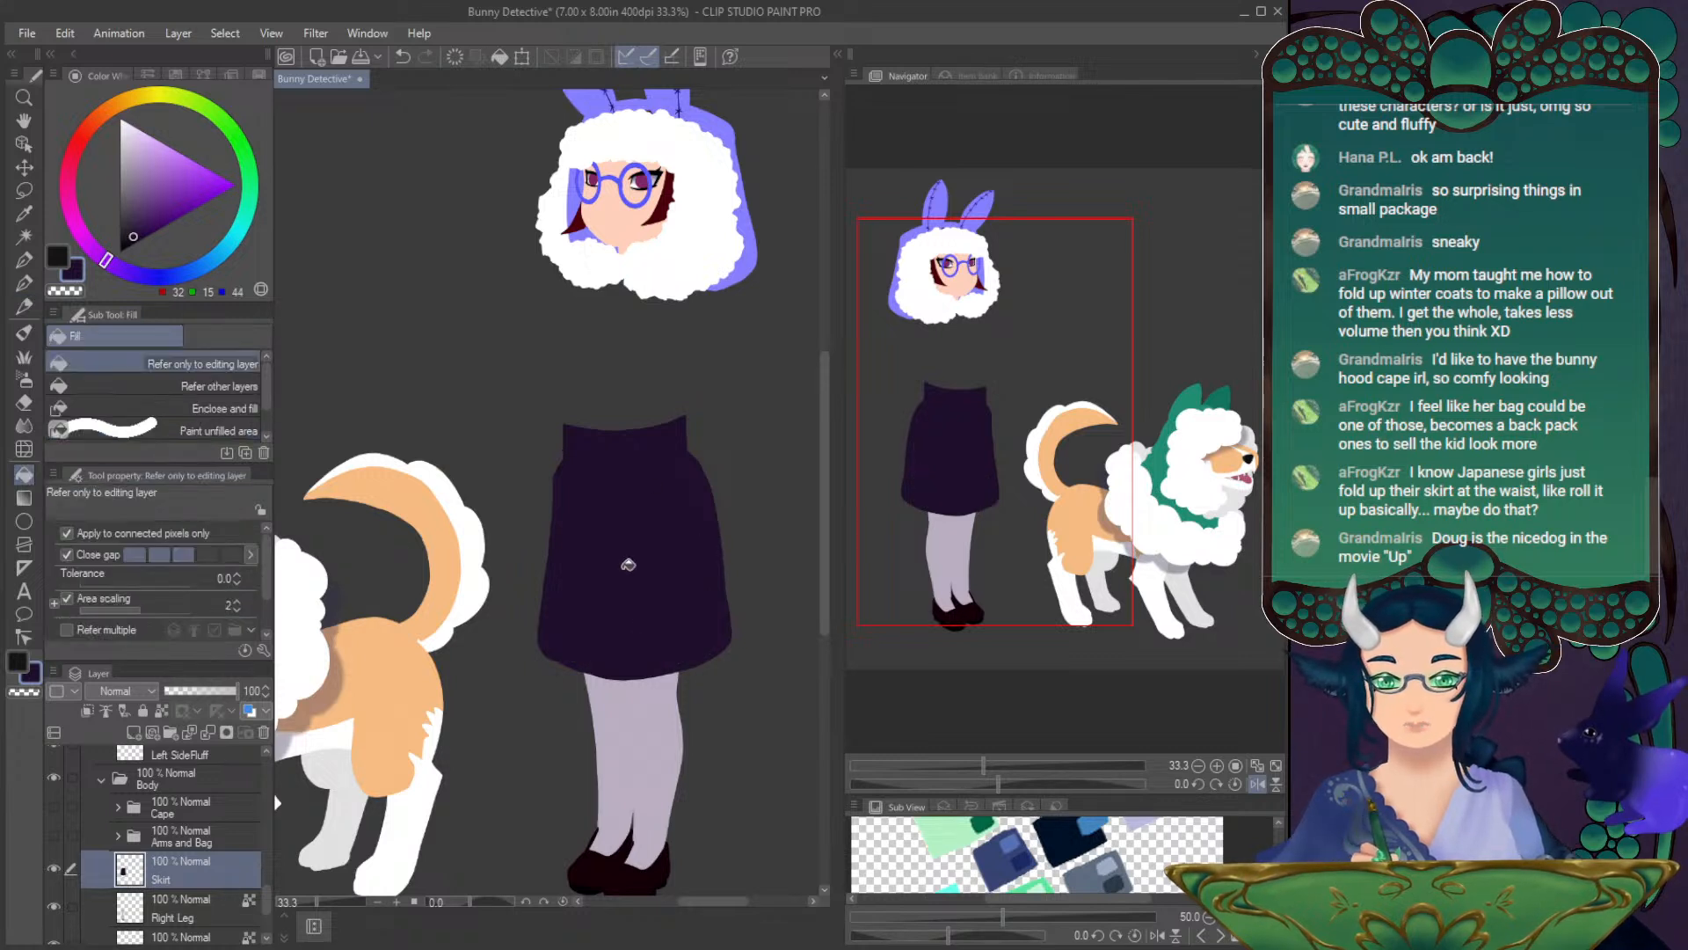
pyautogui.click(1258, 783)
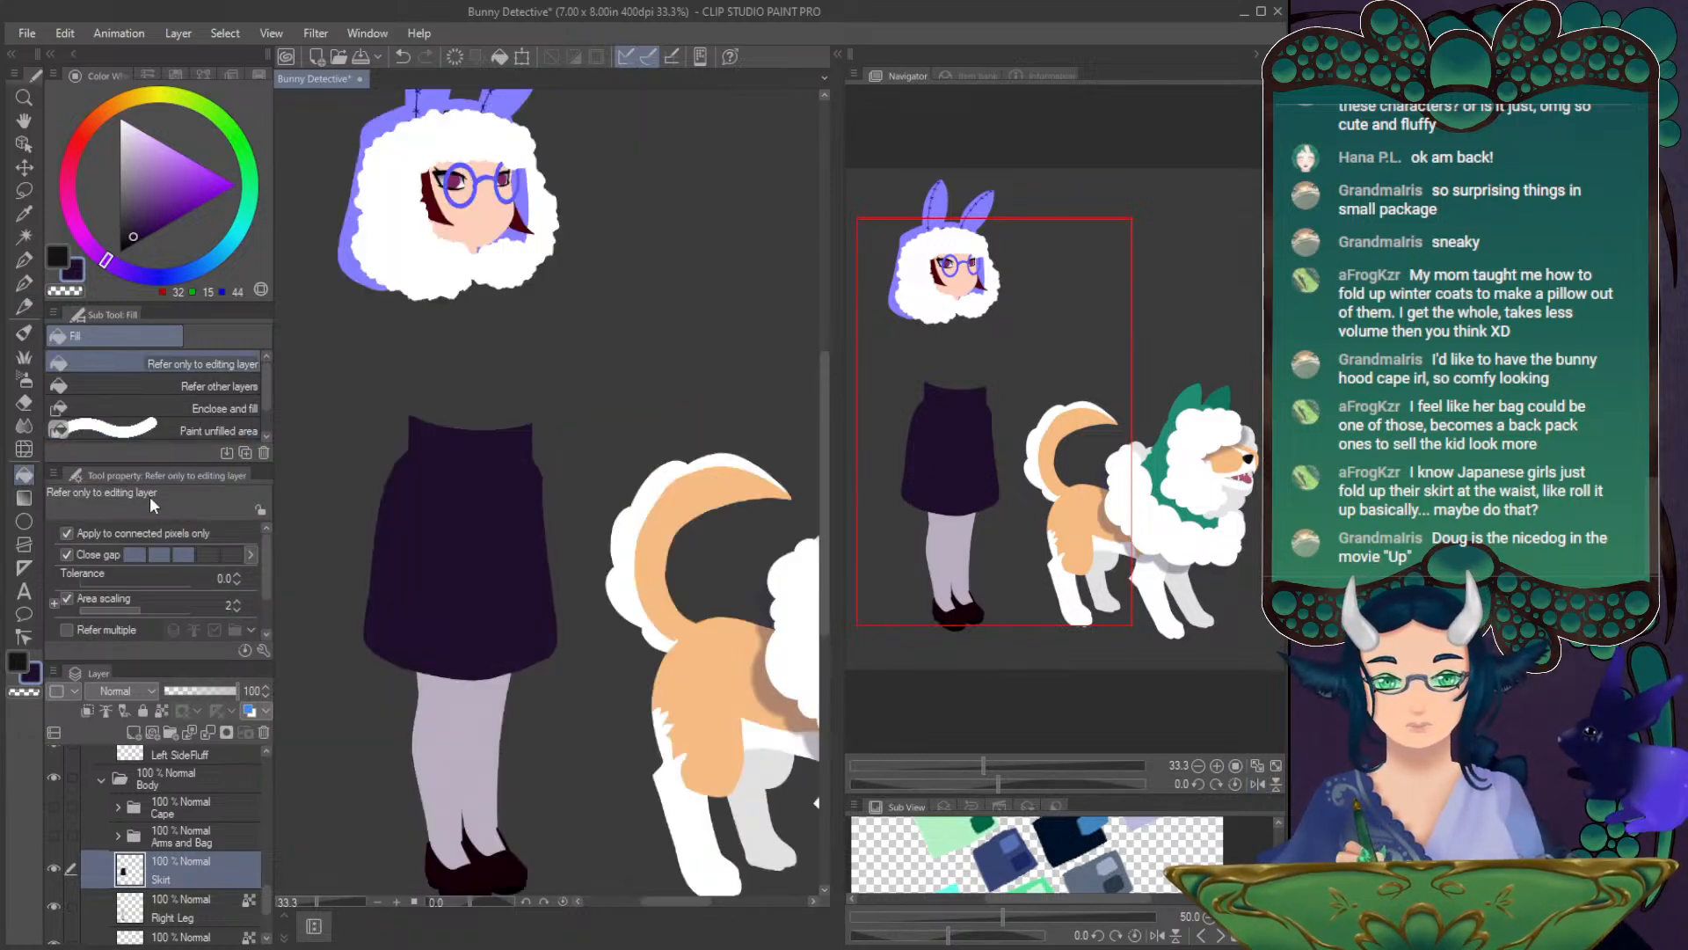
pyautogui.click(24, 402)
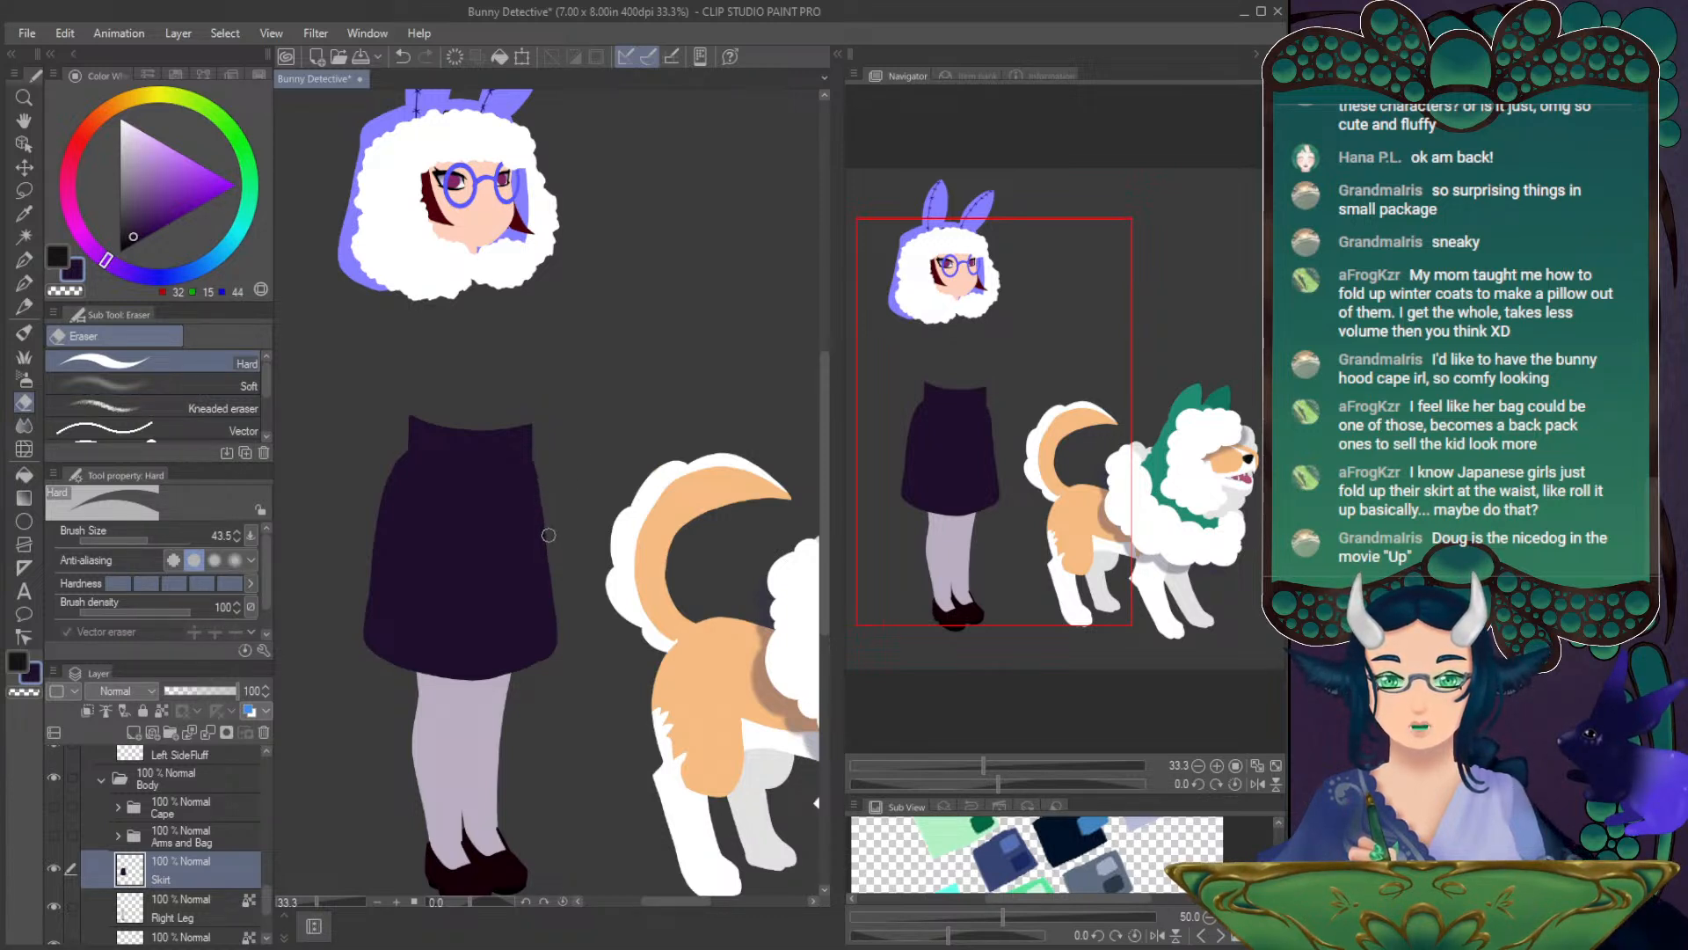
pyautogui.click(24, 283)
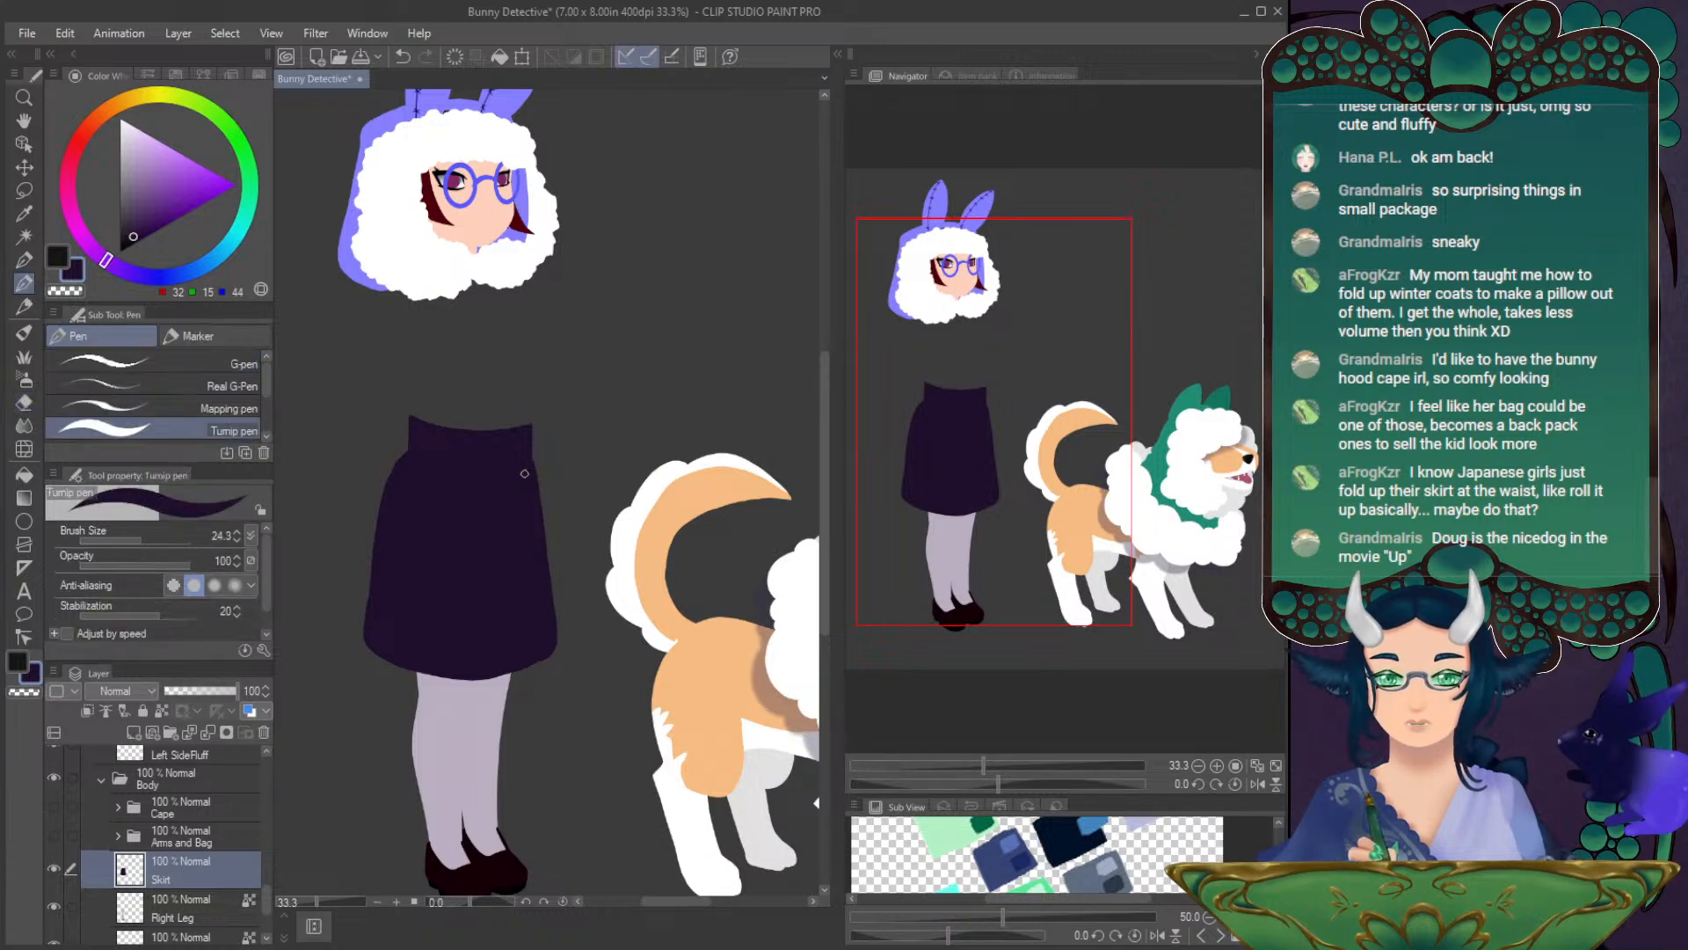
# - Widen the skirt's dog-side edge down to the hem with the Turnip pen, trimming the new corner with the Hard eraser and filling the gap
pyautogui.hotkey('ctrl', 'z')
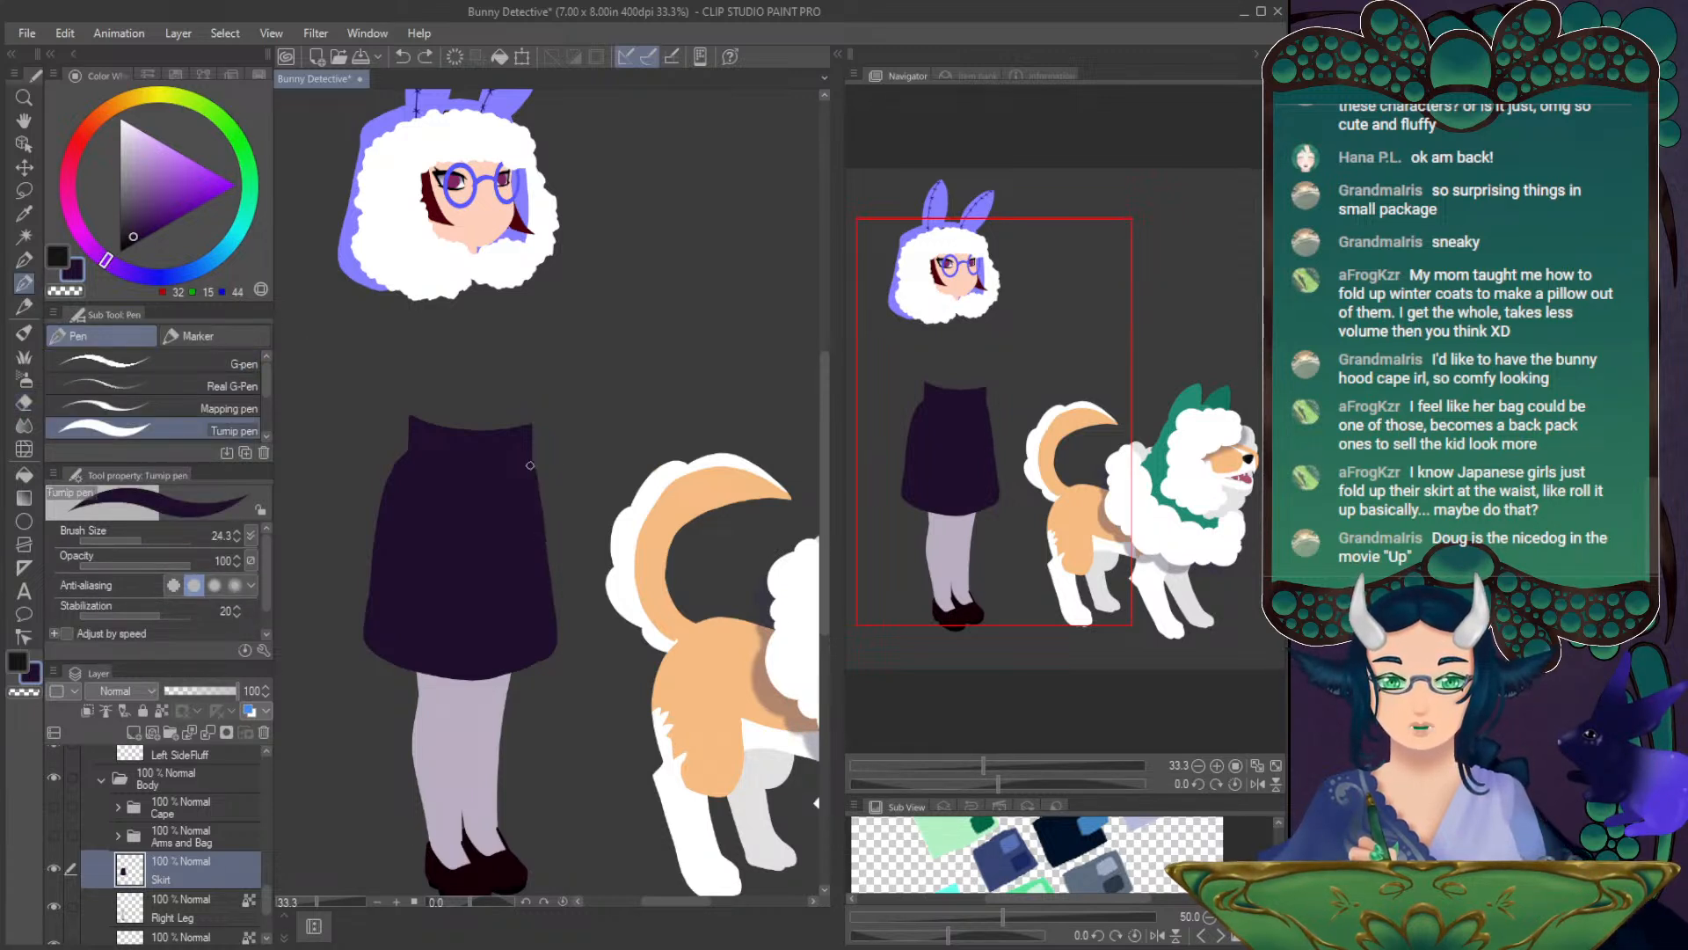
pyautogui.moveTo(545, 538); pyautogui.dragTo(563, 621)
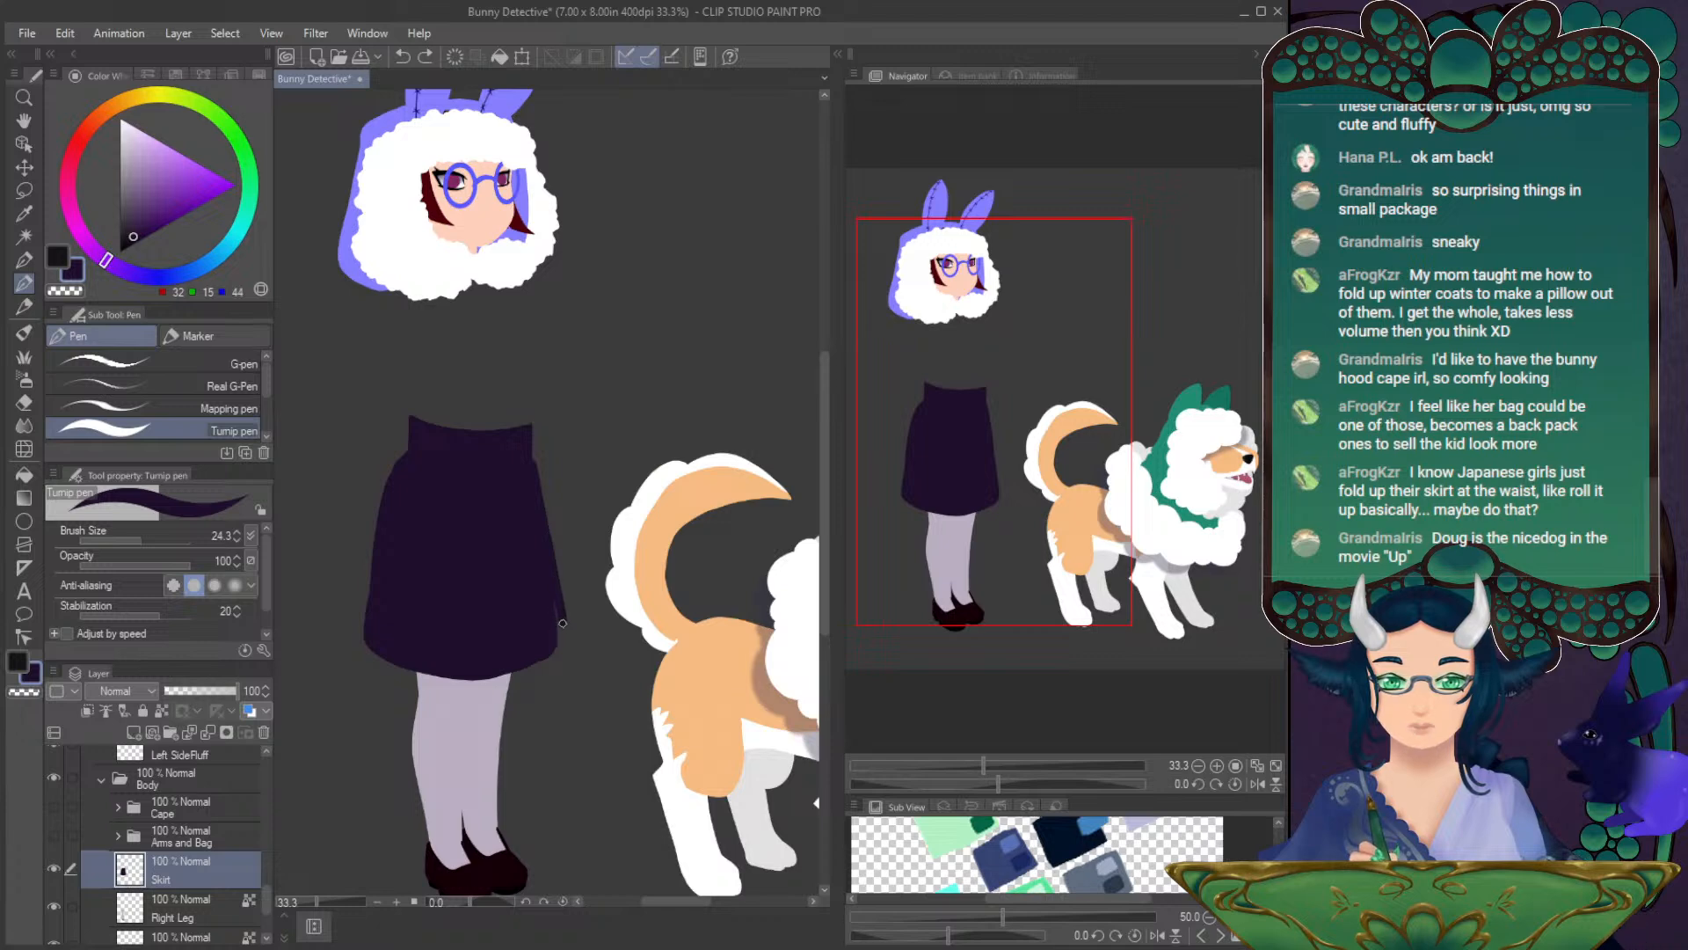
pyautogui.click(1255, 783)
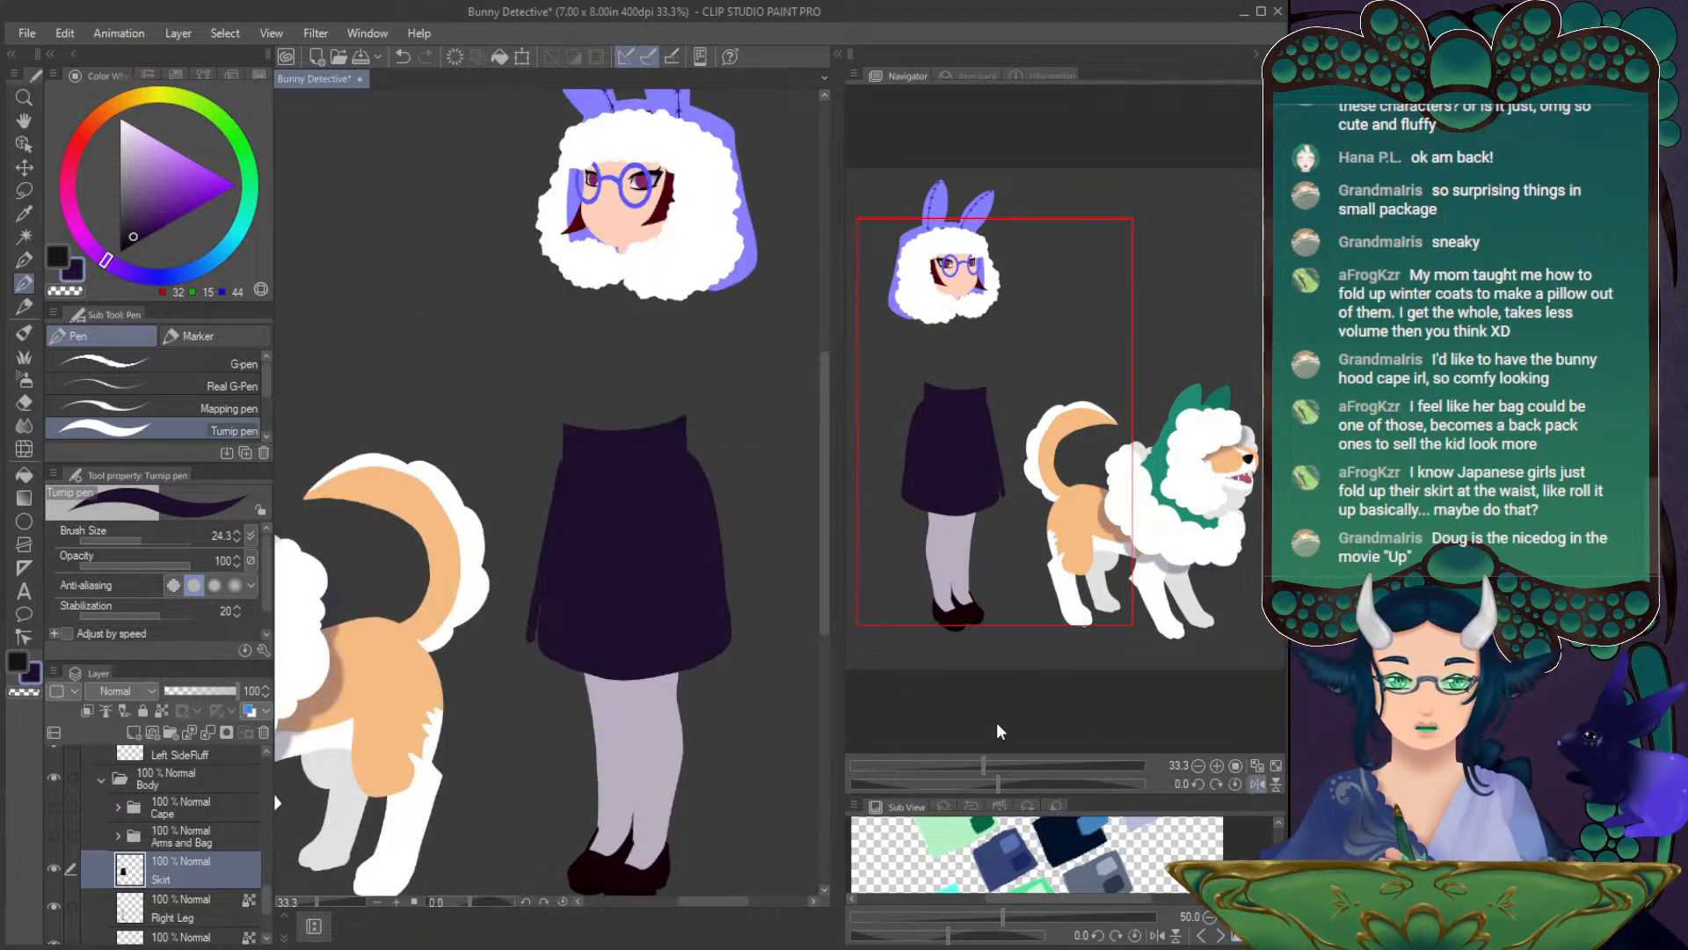
pyautogui.moveTo(994, 782); pyautogui.dragTo(1036, 780)
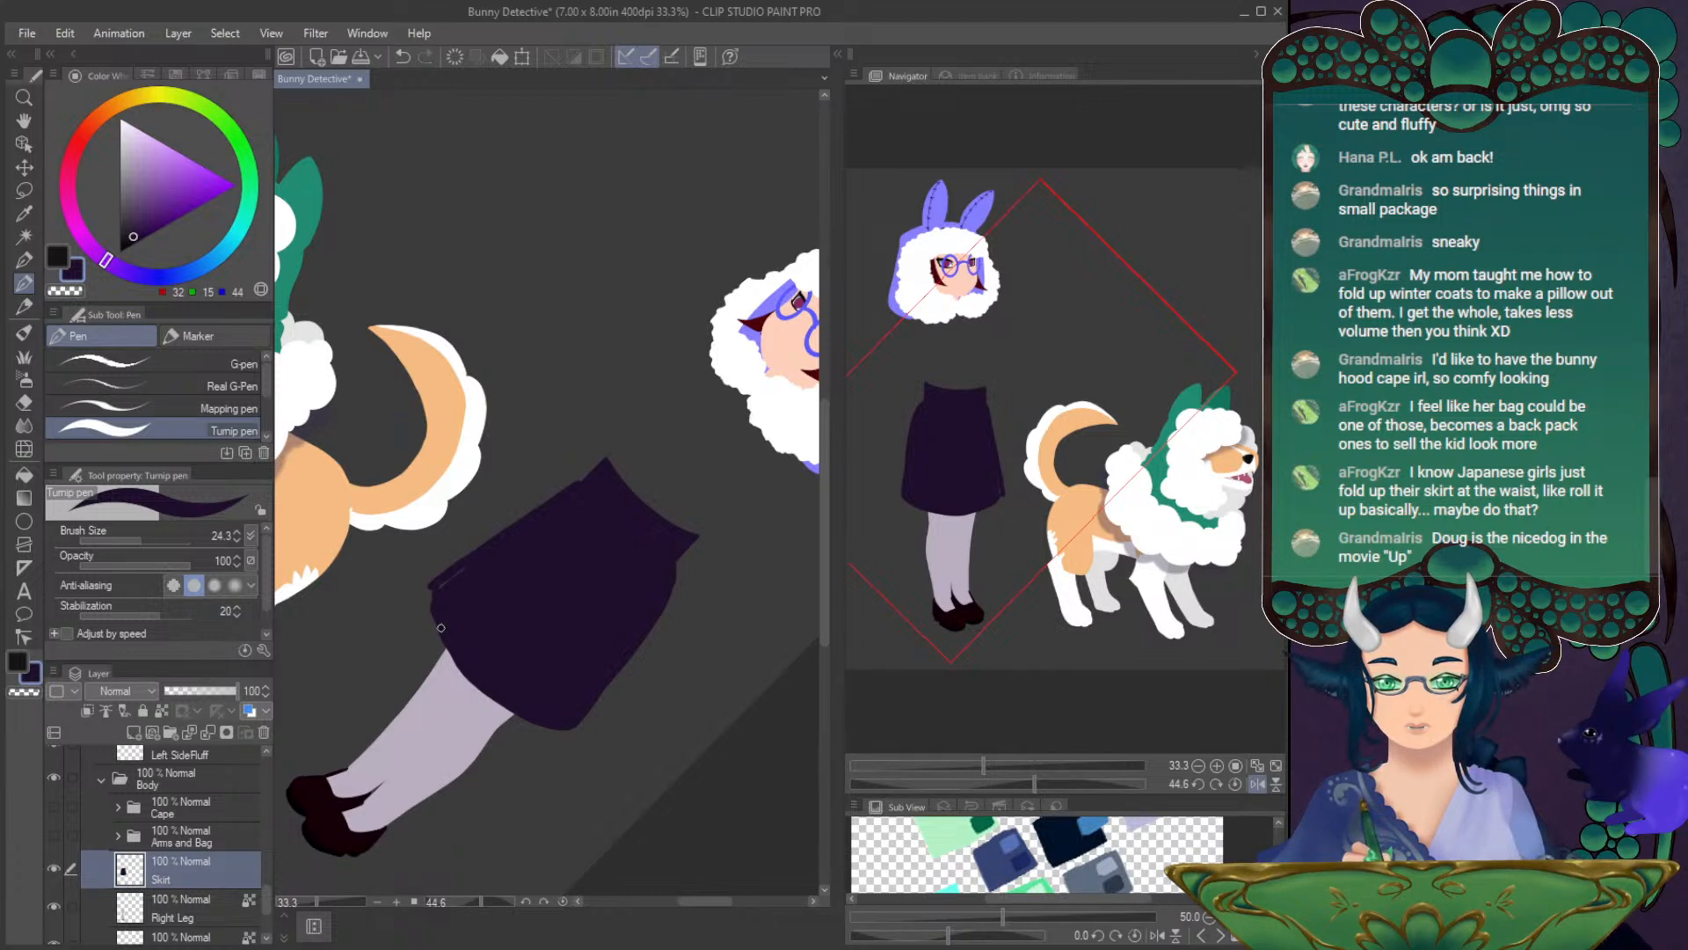
pyautogui.click(24, 402)
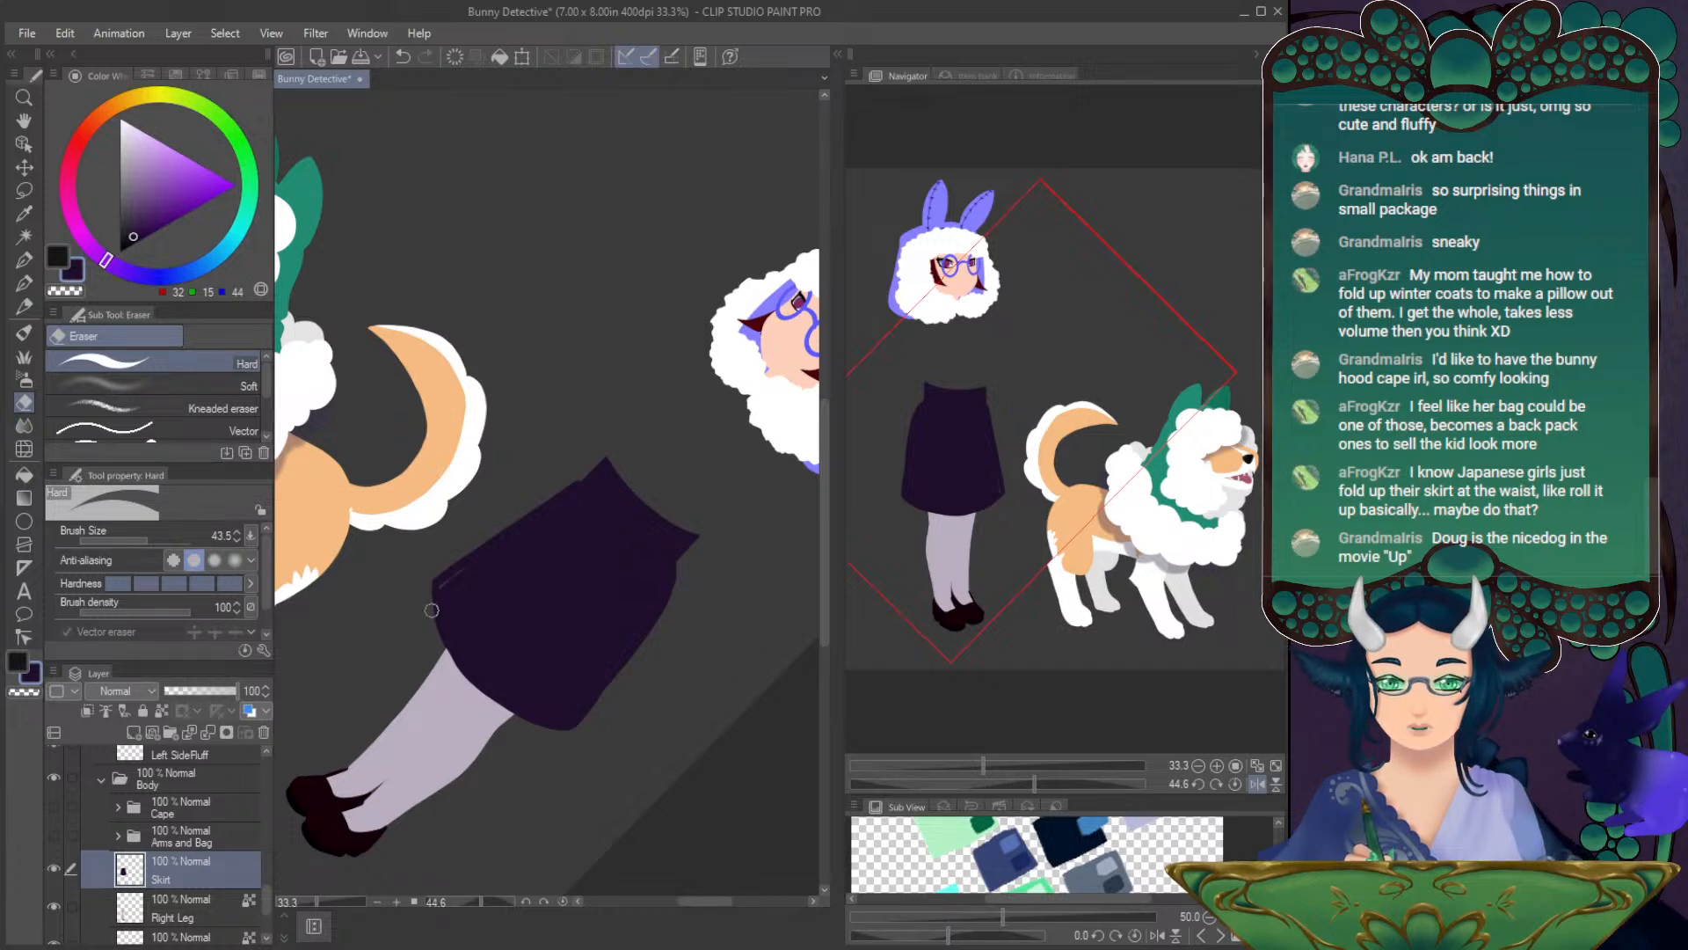
pyautogui.press('p')
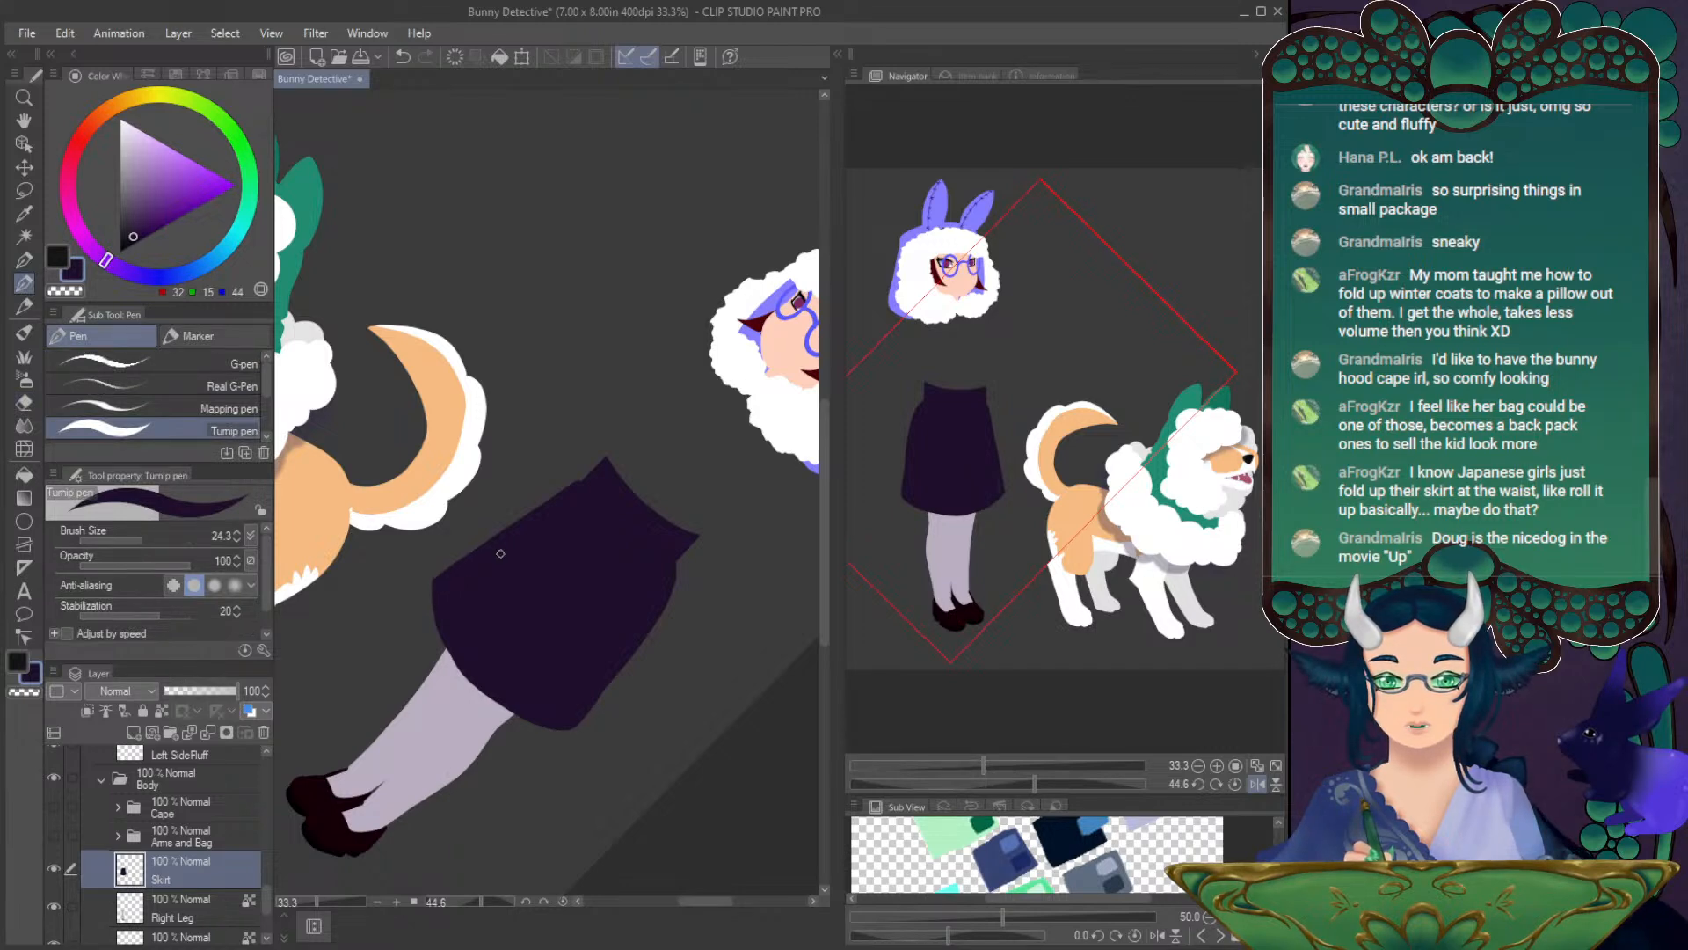
pyautogui.click(1235, 783)
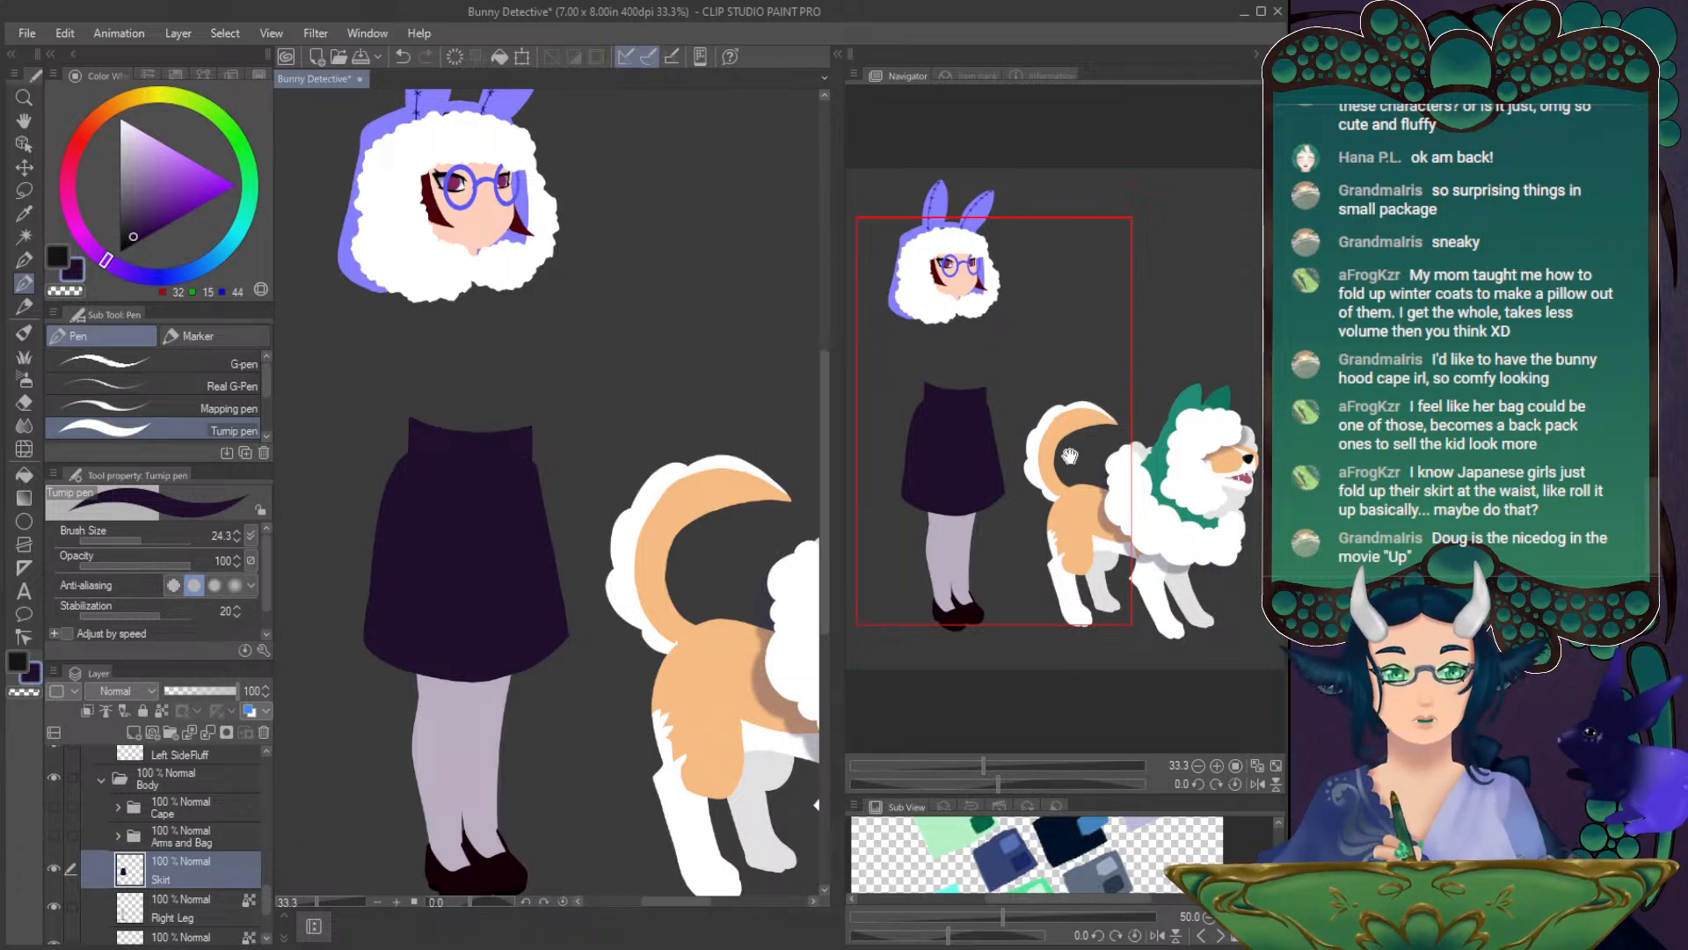
# - Add a layer clipped to the Skirt layer and set the Turnip pen to darker purple RGB 14, 0, 24 at brush size 40
pyautogui.moveTo(999, 438)
pyautogui.mouseDown()
pyautogui.moveTo(1013, 420)
pyautogui.moveTo(1009, 446)
pyautogui.mouseUp()
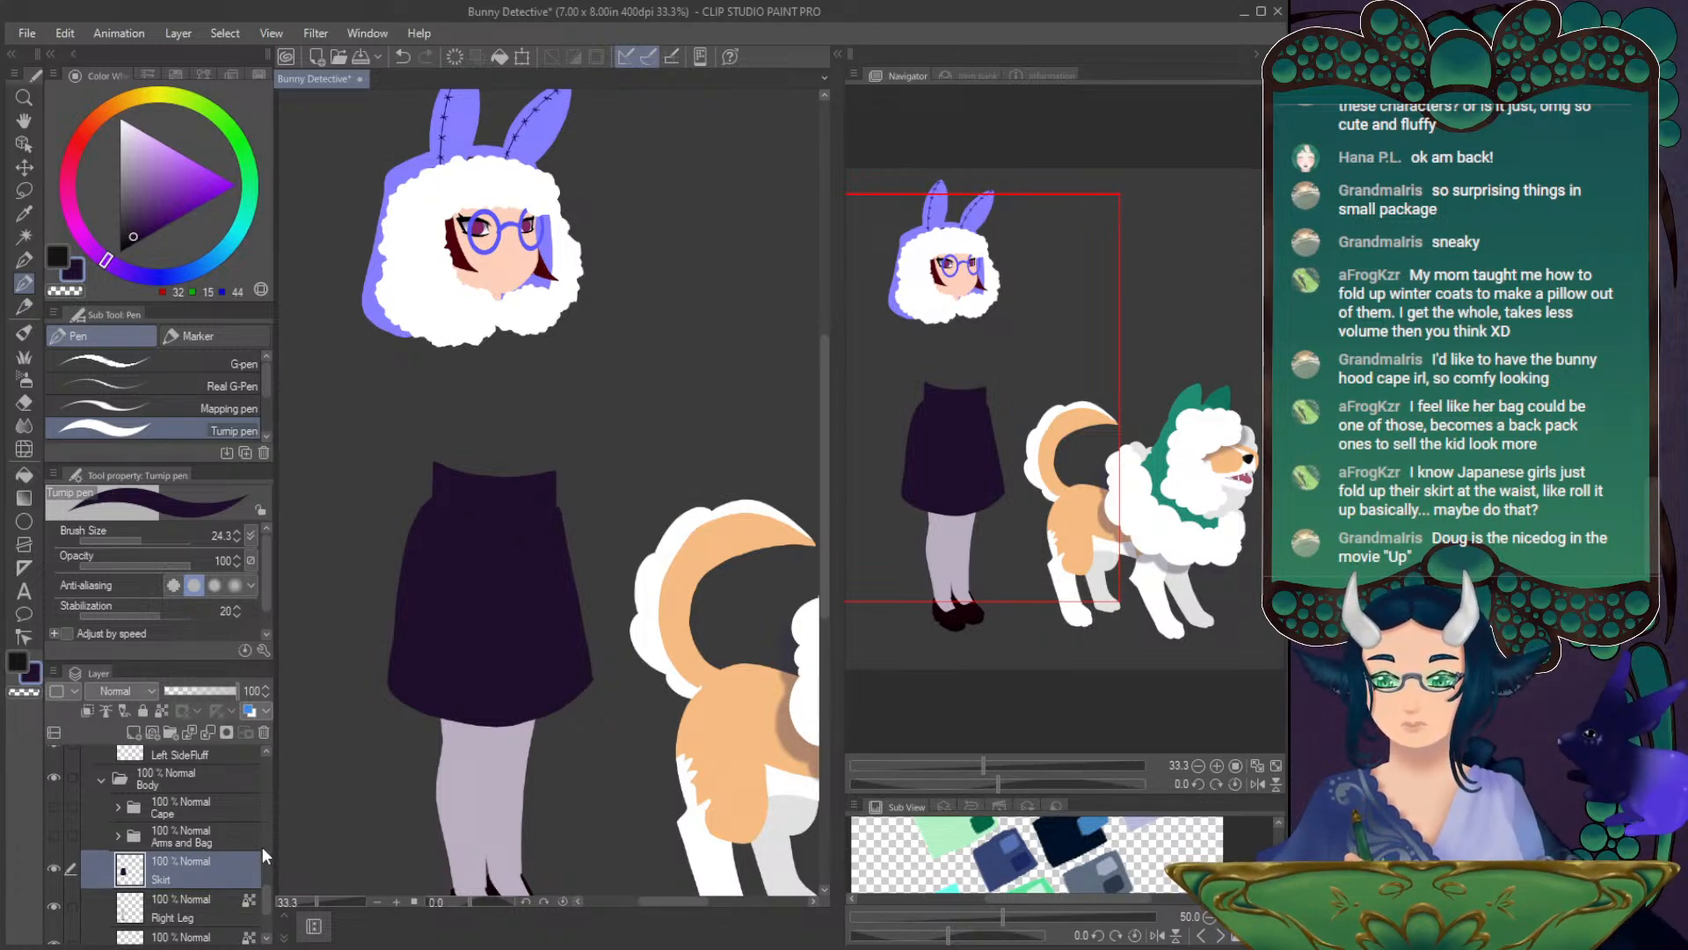
pyautogui.click(144, 737)
pyautogui.click(87, 709)
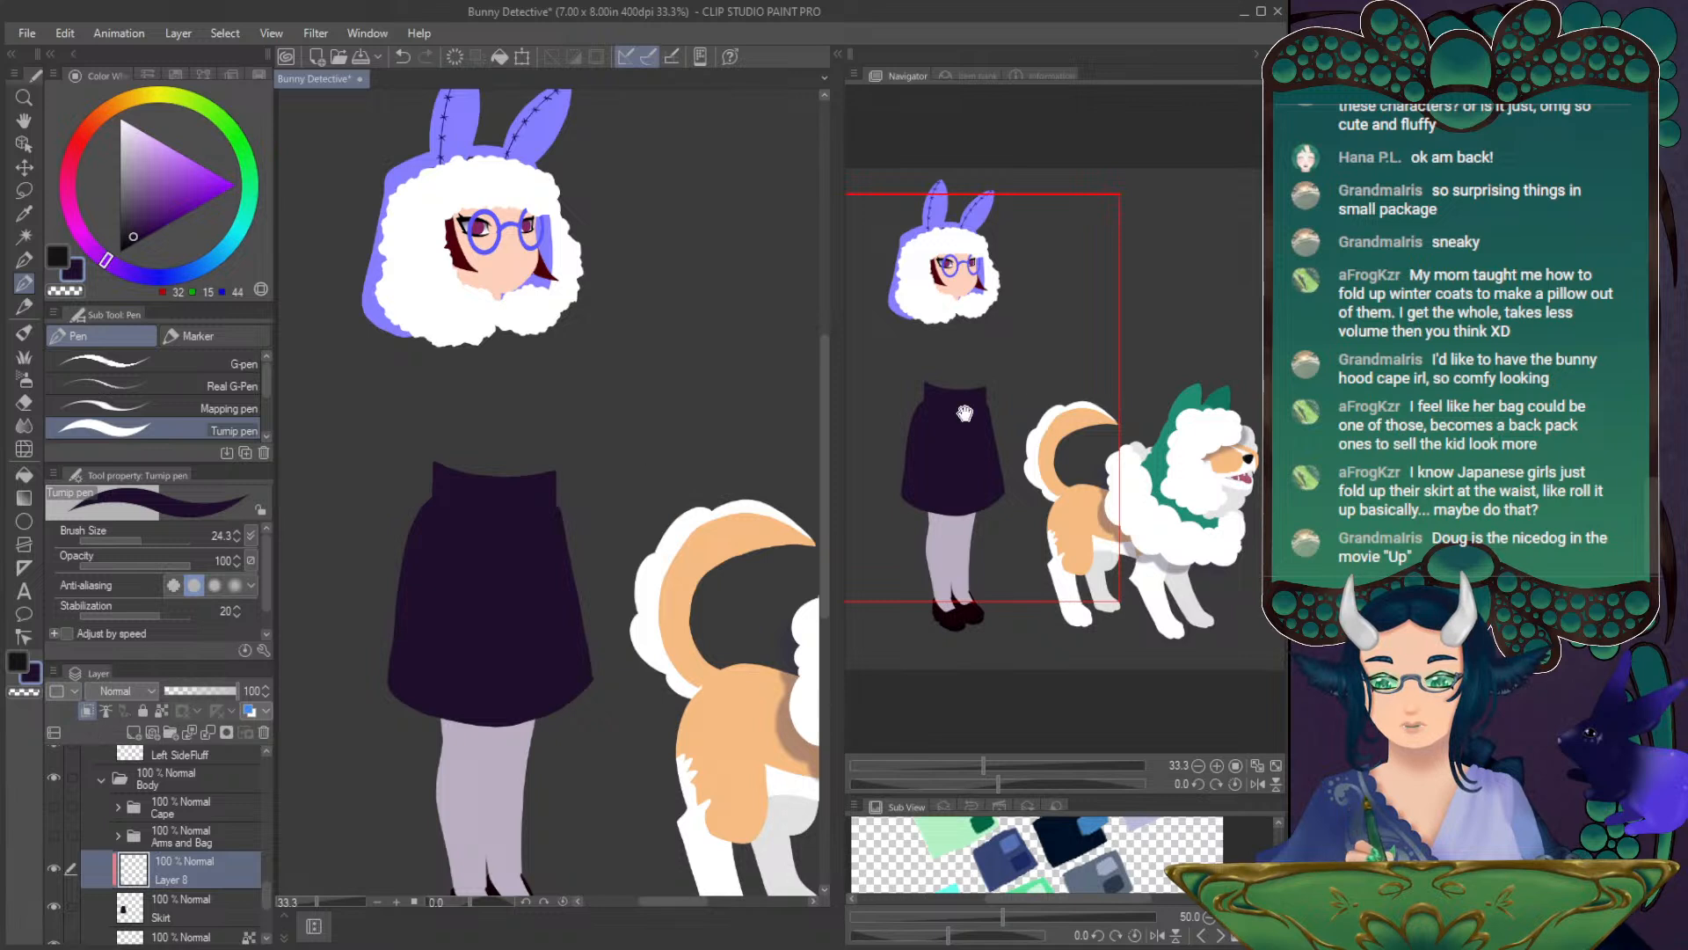
pyautogui.moveTo(1022, 393); pyautogui.dragTo(1014, 407)
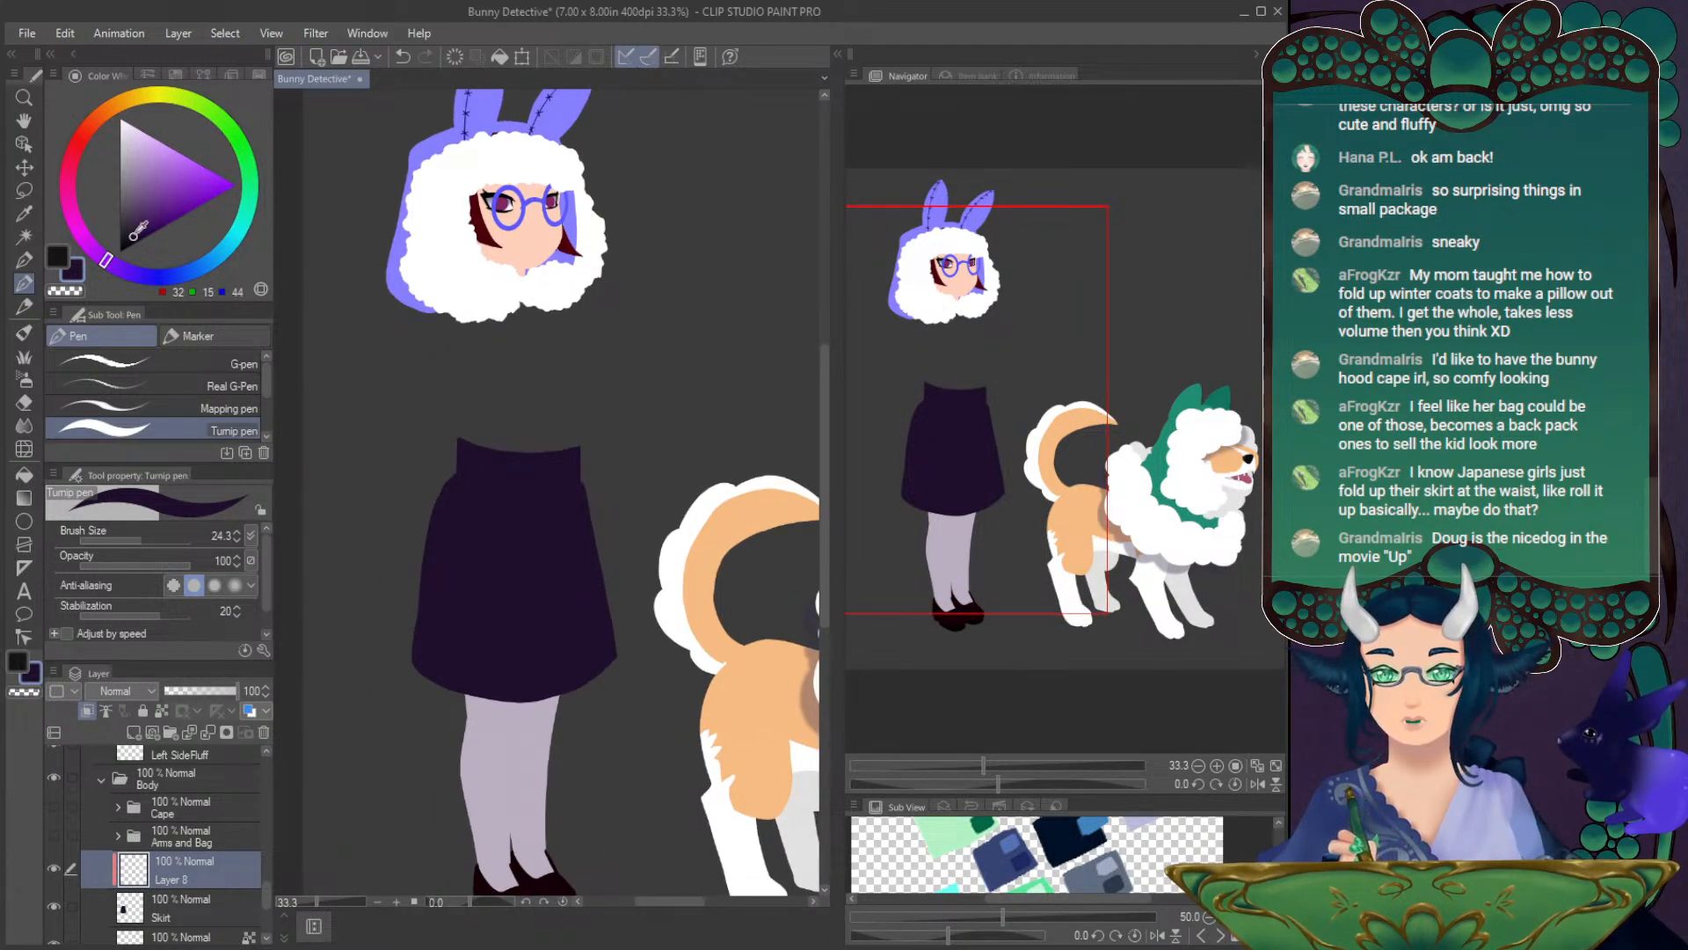
pyautogui.moveTo(137, 234); pyautogui.dragTo(138, 240)
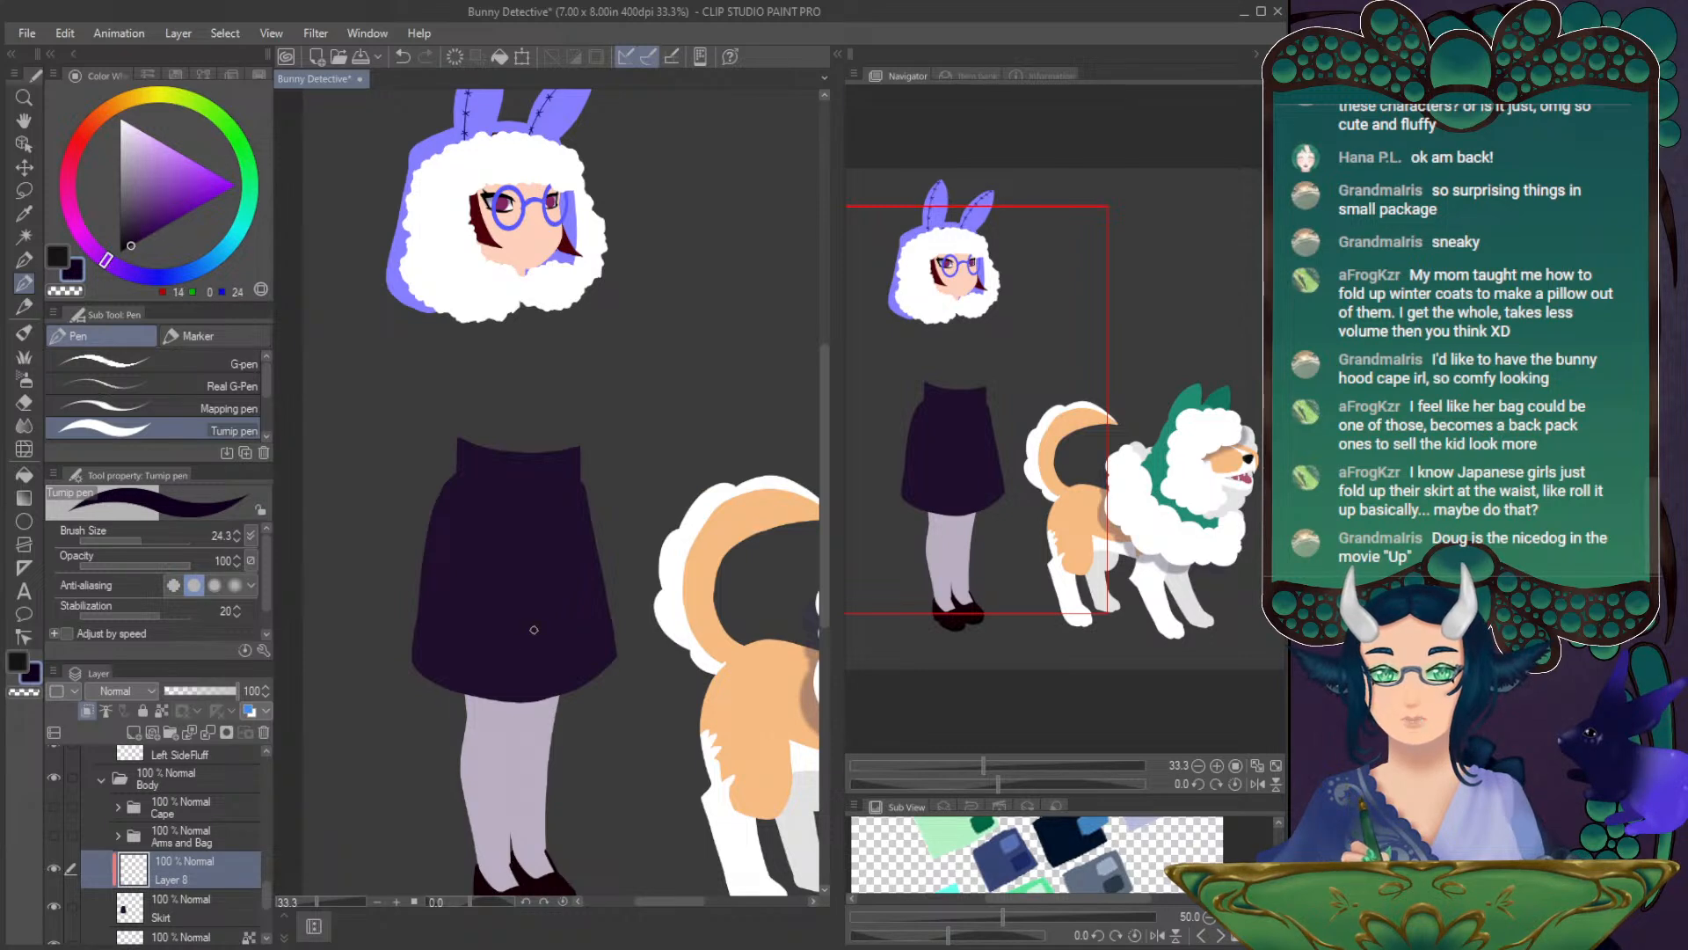
pyautogui.moveTo(451, 684)
pyautogui.mouseDown()
pyautogui.moveTo(623, 537)
pyautogui.moveTo(489, 646)
pyautogui.moveTo(428, 678)
pyautogui.mouseUp()
pyautogui.hotkey('ctrl', 'z')
pyautogui.hotkey('ctrl', 'z')
pyautogui.moveTo(141, 539); pyautogui.dragTo(152, 539)
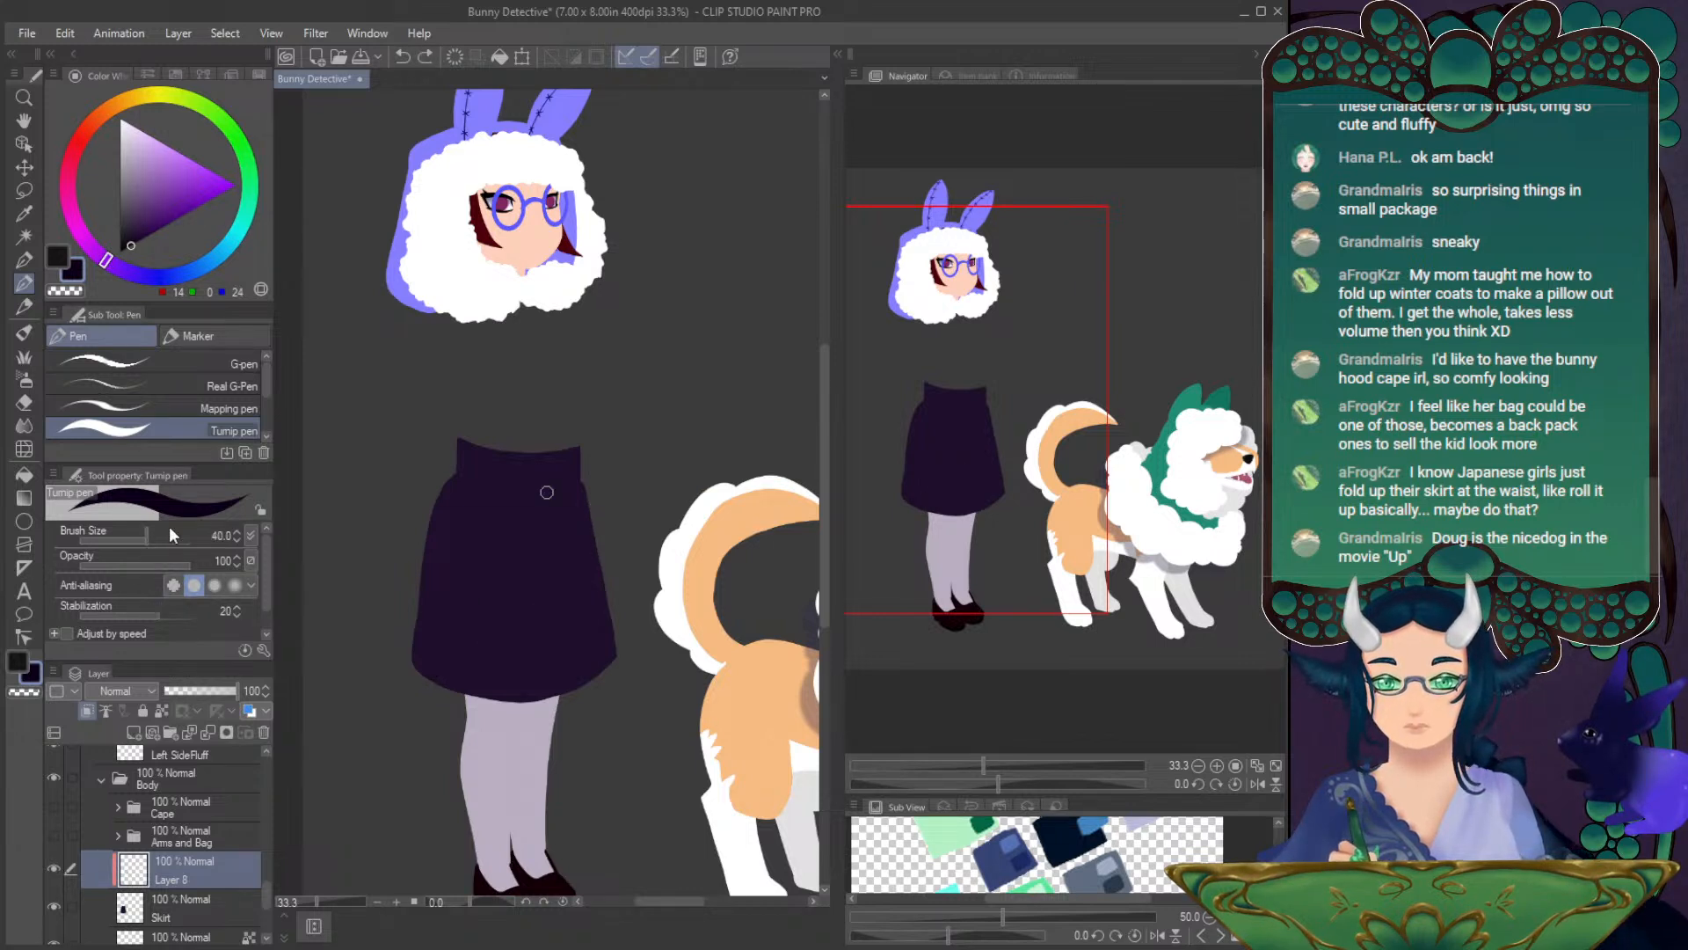
# - Draw evenly spaced, curved diagonal stripes in dark purple across the skirt, working from the hem up to the waist on the dog's side
pyautogui.moveTo(596, 524)
pyautogui.mouseDown()
pyautogui.moveTo(480, 649)
pyautogui.moveTo(414, 679)
pyautogui.mouseUp()
pyautogui.moveTo(608, 571)
pyautogui.mouseDown()
pyautogui.moveTo(559, 644)
pyautogui.moveTo(418, 711)
pyautogui.mouseUp()
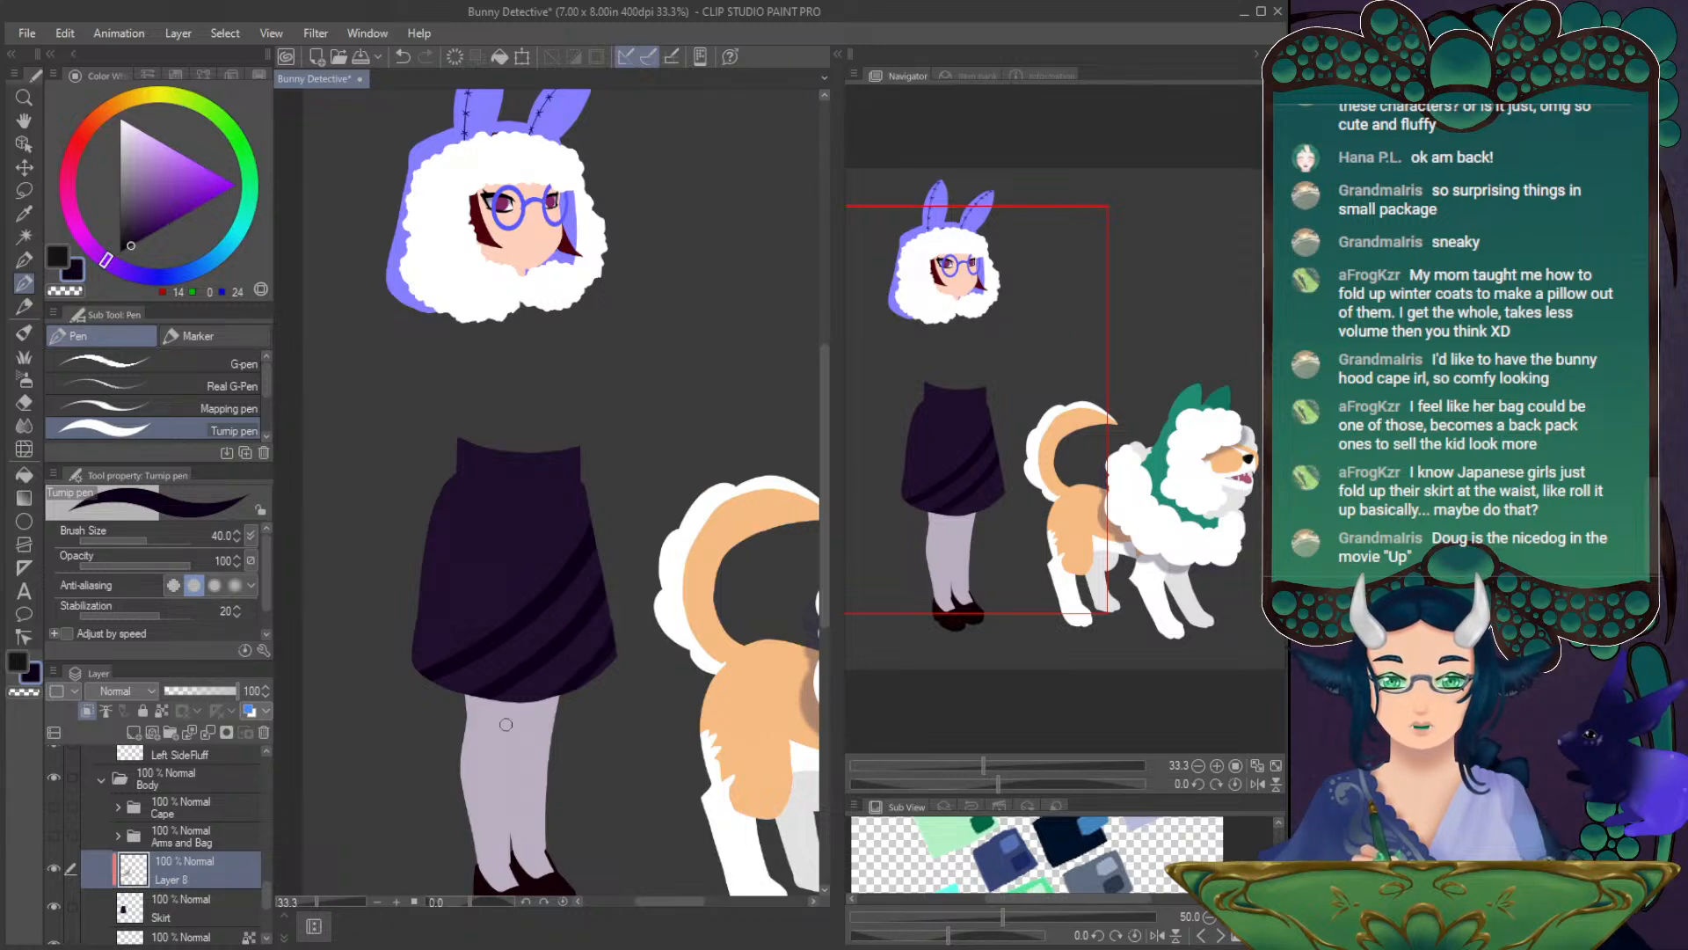
pyautogui.hotkey('ctrl', 'z')
pyautogui.moveTo(615, 618); pyautogui.dragTo(533, 695)
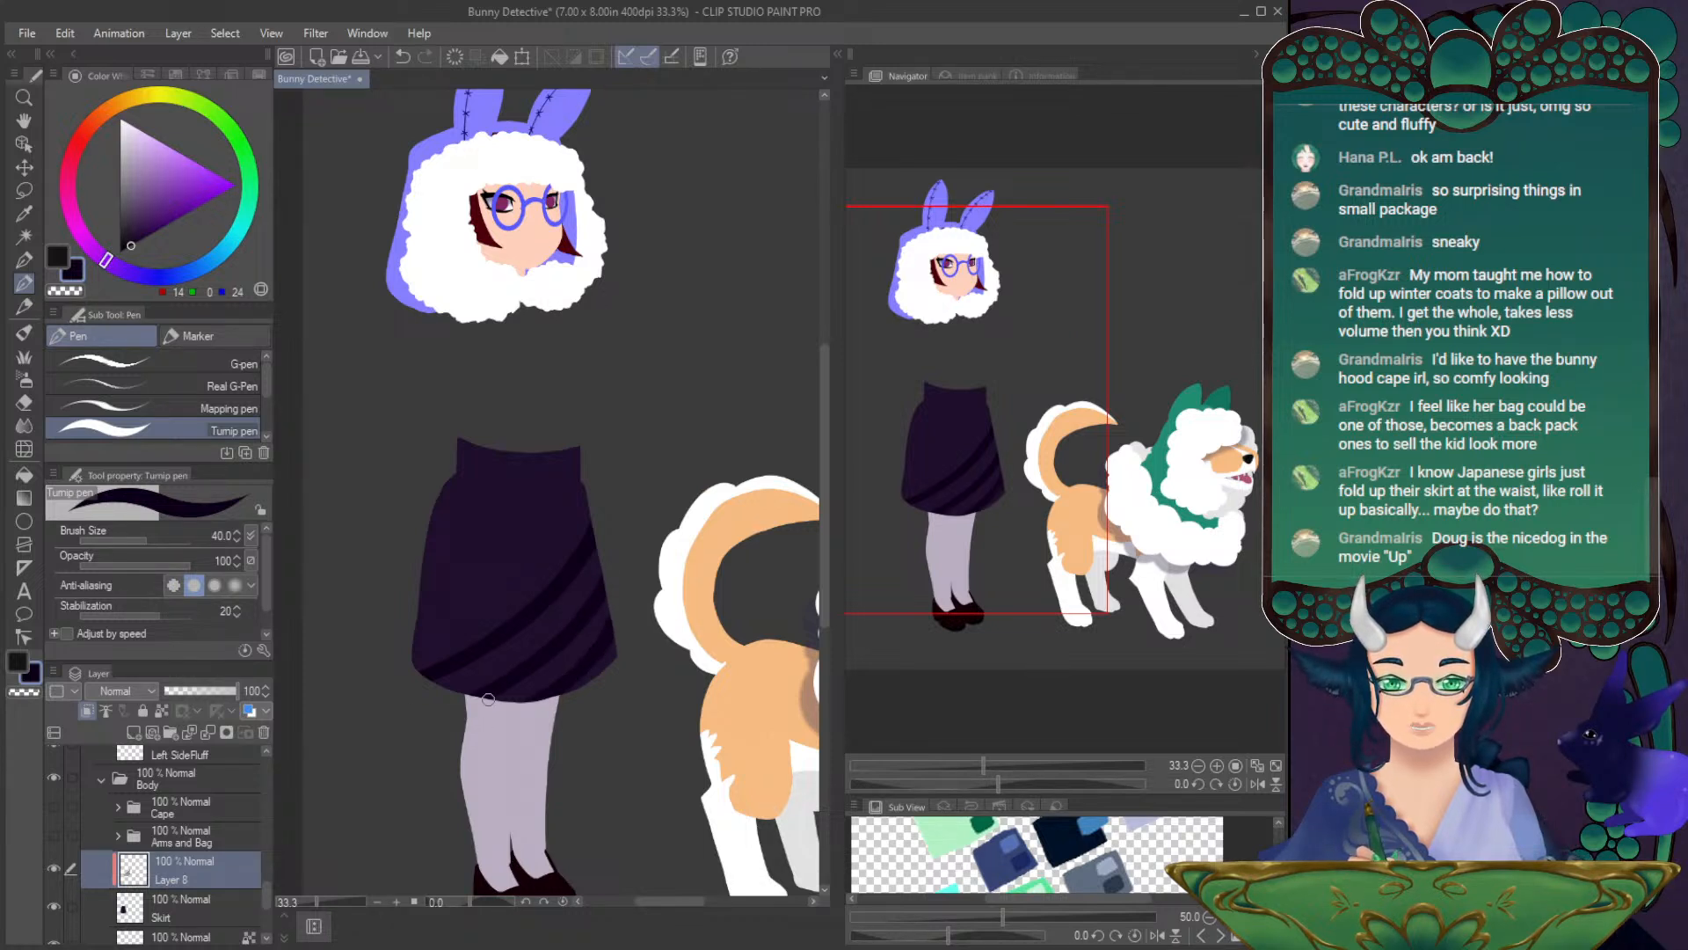
pyautogui.moveTo(591, 502)
pyautogui.mouseDown()
pyautogui.moveTo(529, 574)
pyautogui.moveTo(400, 642)
pyautogui.moveTo(500, 590)
pyautogui.moveTo(585, 470)
pyautogui.mouseUp()
pyautogui.hotkey('ctrl', 'z')
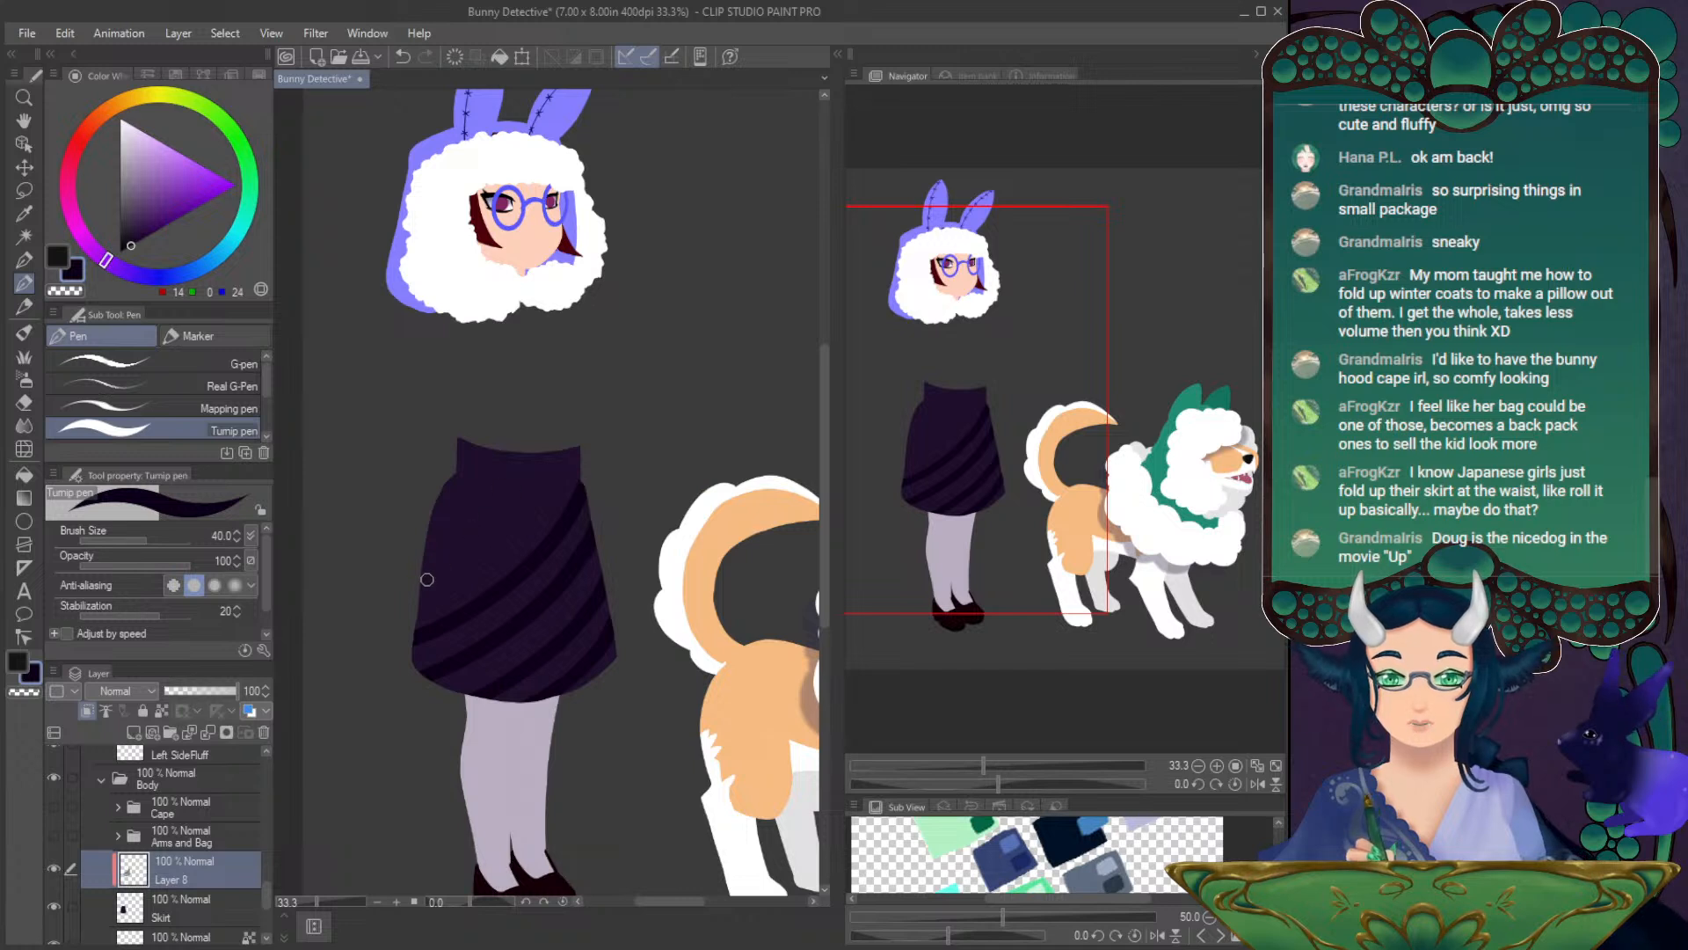
pyautogui.moveTo(421, 602); pyautogui.dragTo(533, 492)
pyautogui.hotkey('ctrl', 'z')
pyautogui.moveTo(581, 438)
pyautogui.mouseDown()
pyautogui.moveTo(538, 514)
pyautogui.moveTo(475, 571)
pyautogui.mouseUp()
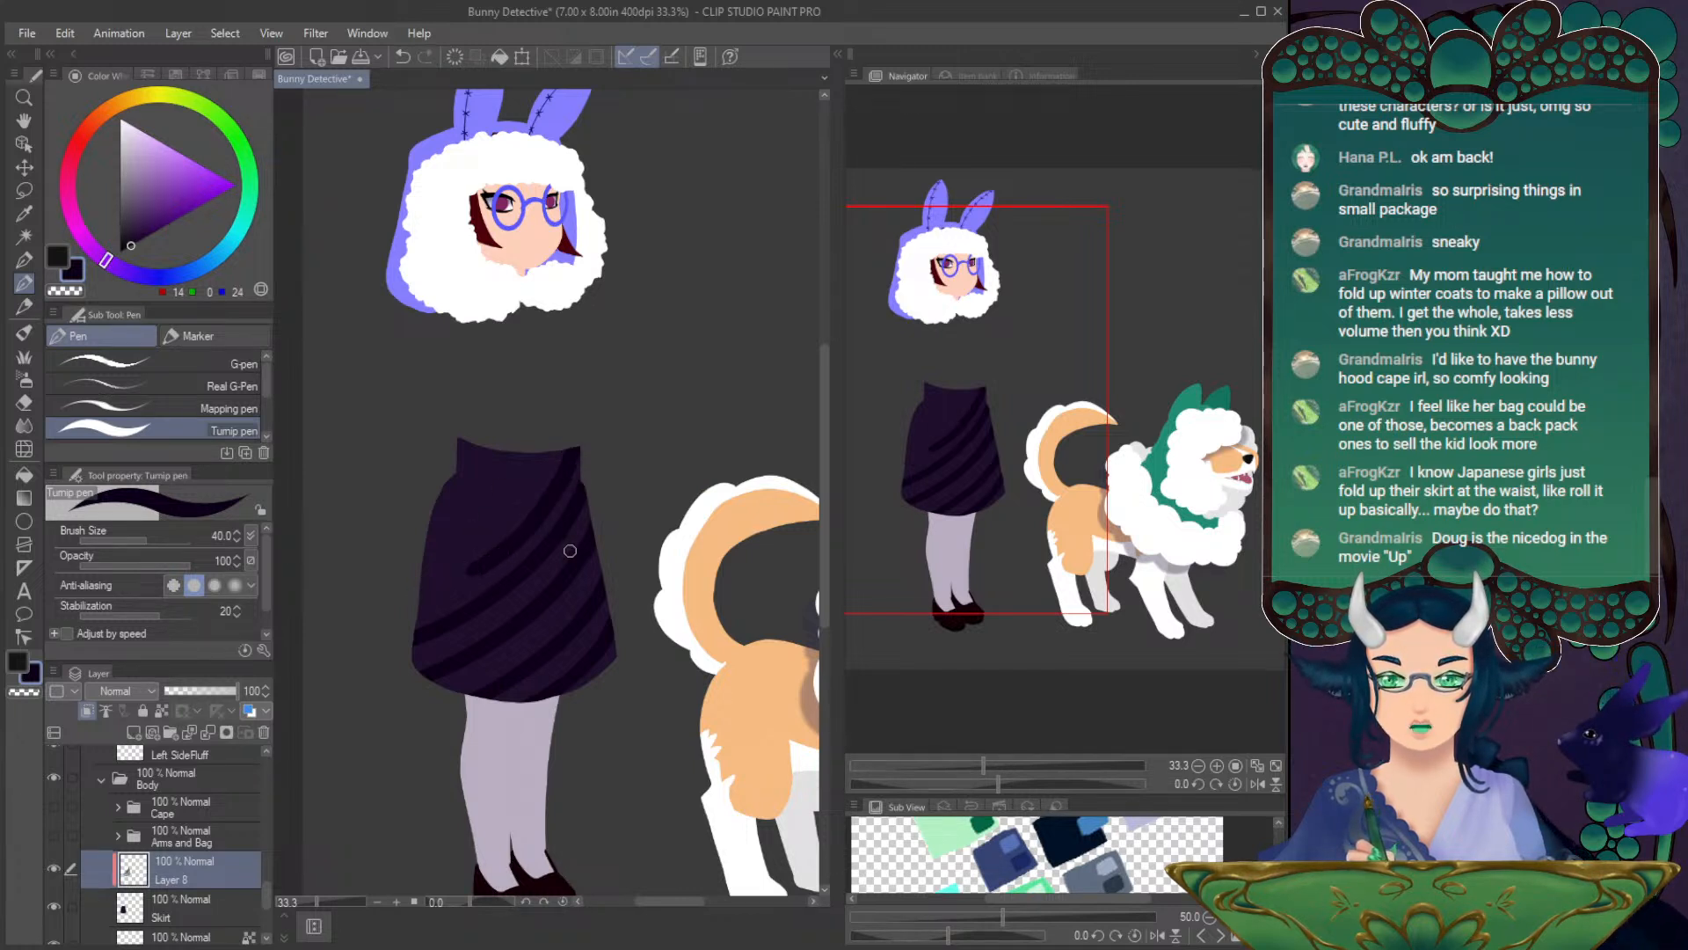
# - Draw the remaining diagonal stripes over the skirt's upper part with the canvas rotated, and reset the view rotation
pyautogui.moveTo(998, 784); pyautogui.dragTo(1096, 783)
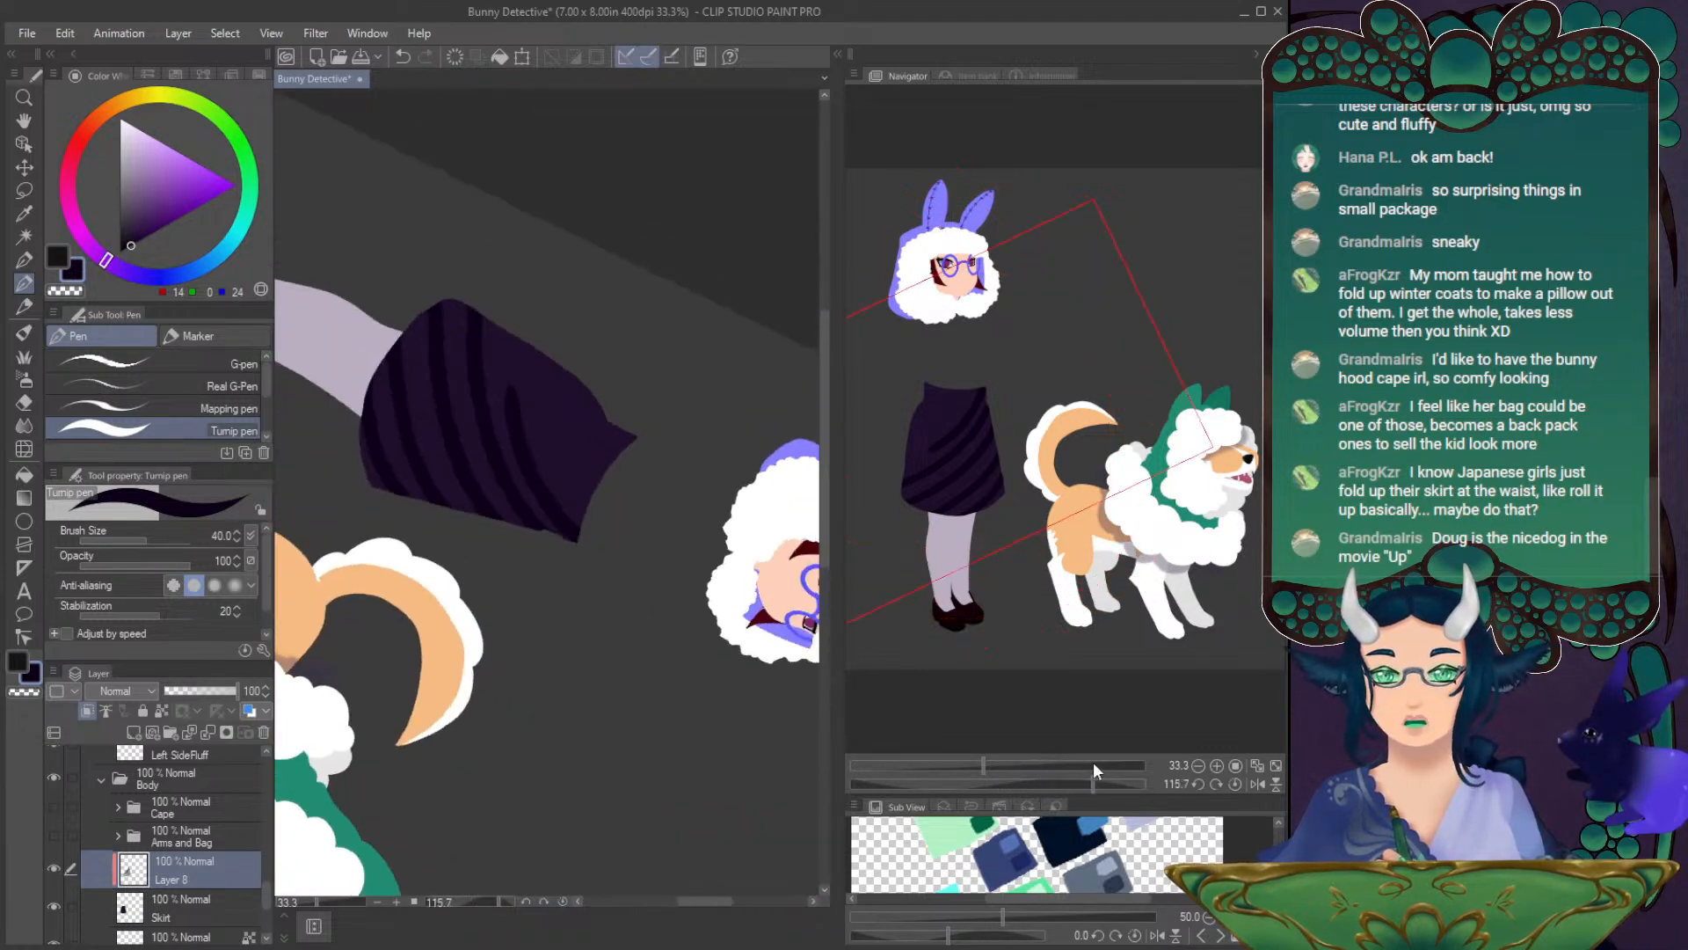
pyautogui.moveTo(517, 313)
pyautogui.mouseDown()
pyautogui.moveTo(536, 468)
pyautogui.moveTo(525, 324)
pyautogui.moveTo(526, 400)
pyautogui.moveTo(571, 538)
pyautogui.mouseUp()
pyautogui.hotkey('ctrl', 'z')
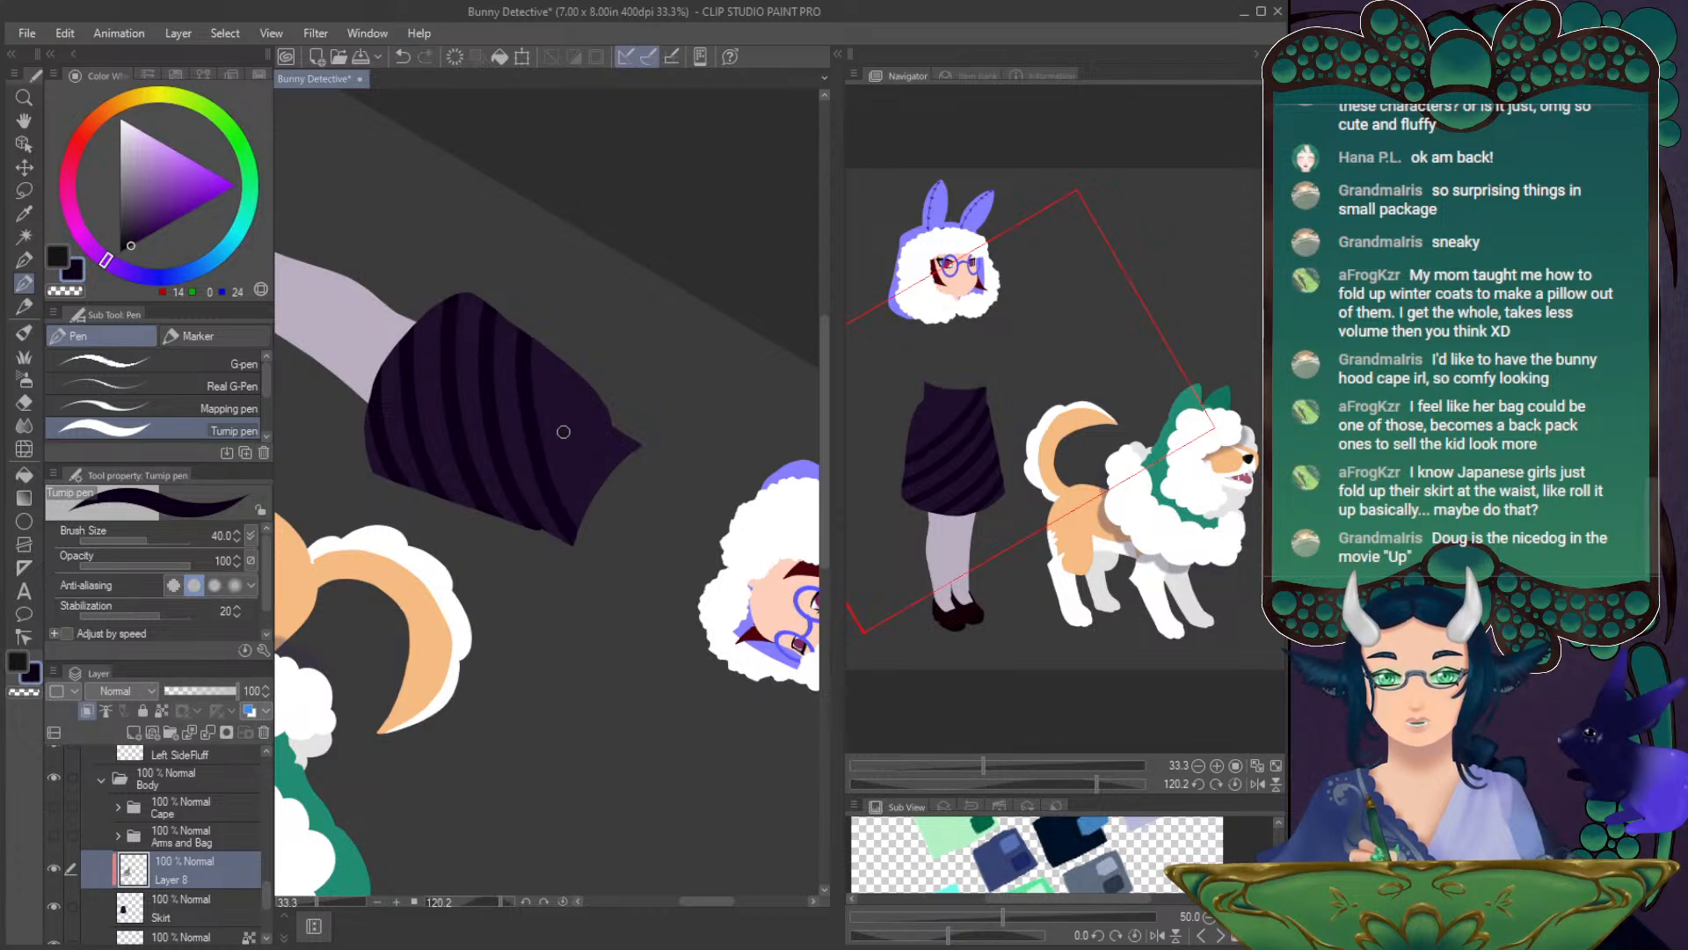
pyautogui.moveTo(556, 344); pyautogui.dragTo(585, 511)
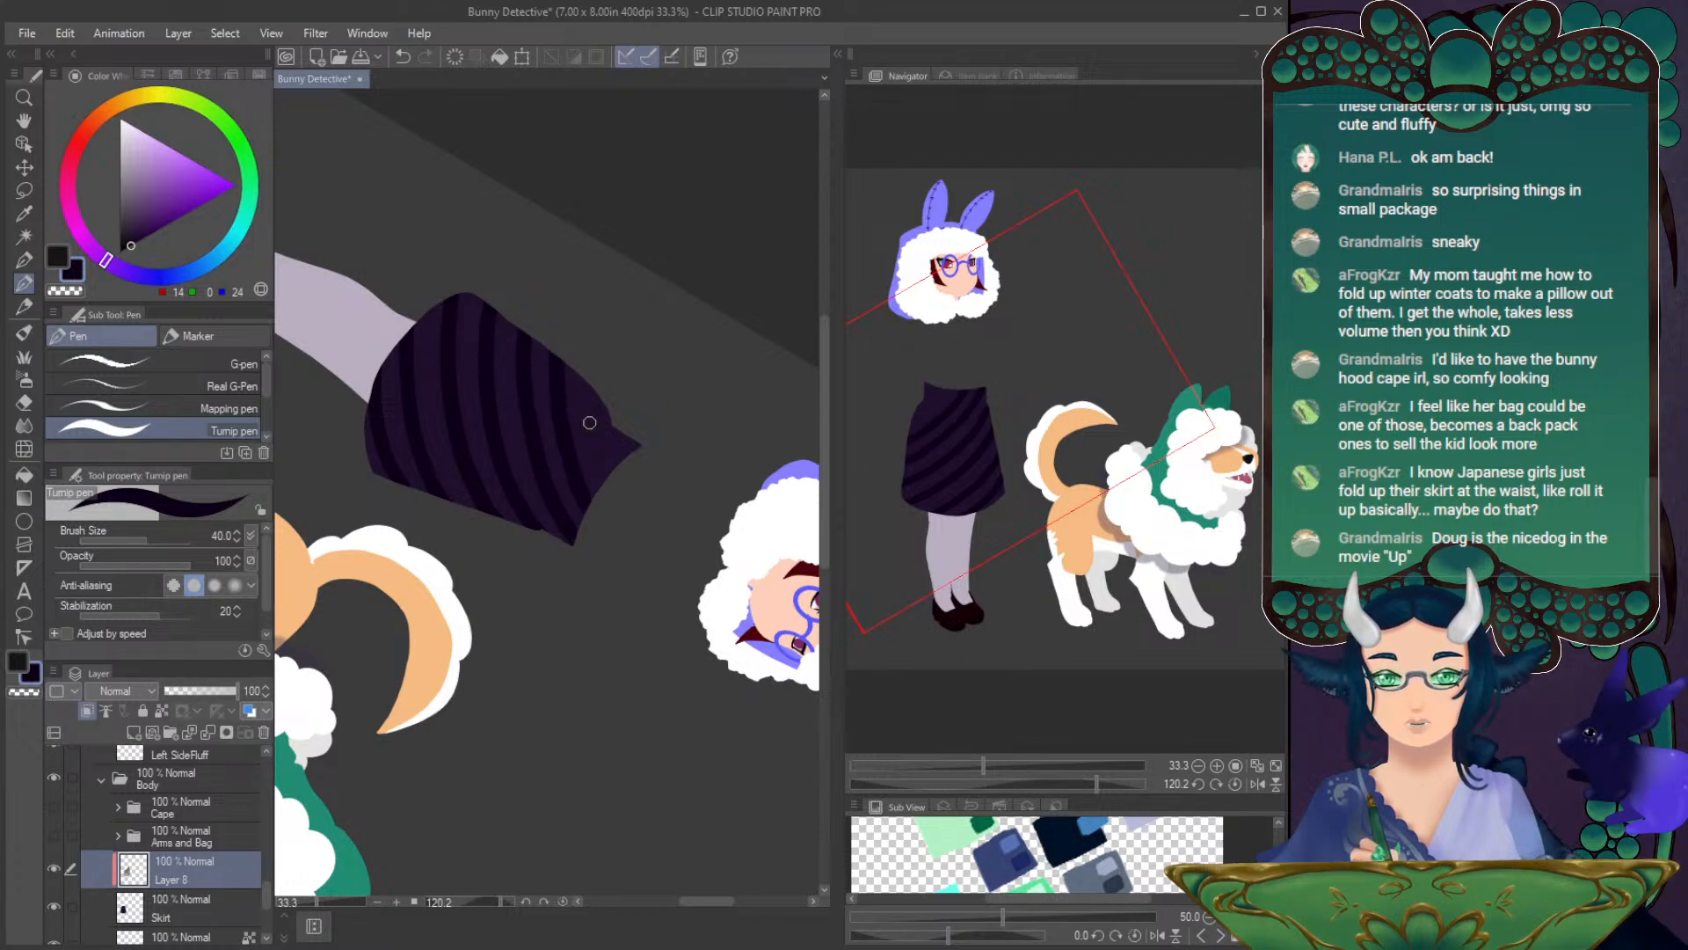
pyautogui.hotkey('ctrl', 'z')
pyautogui.moveTo(560, 359); pyautogui.dragTo(610, 527)
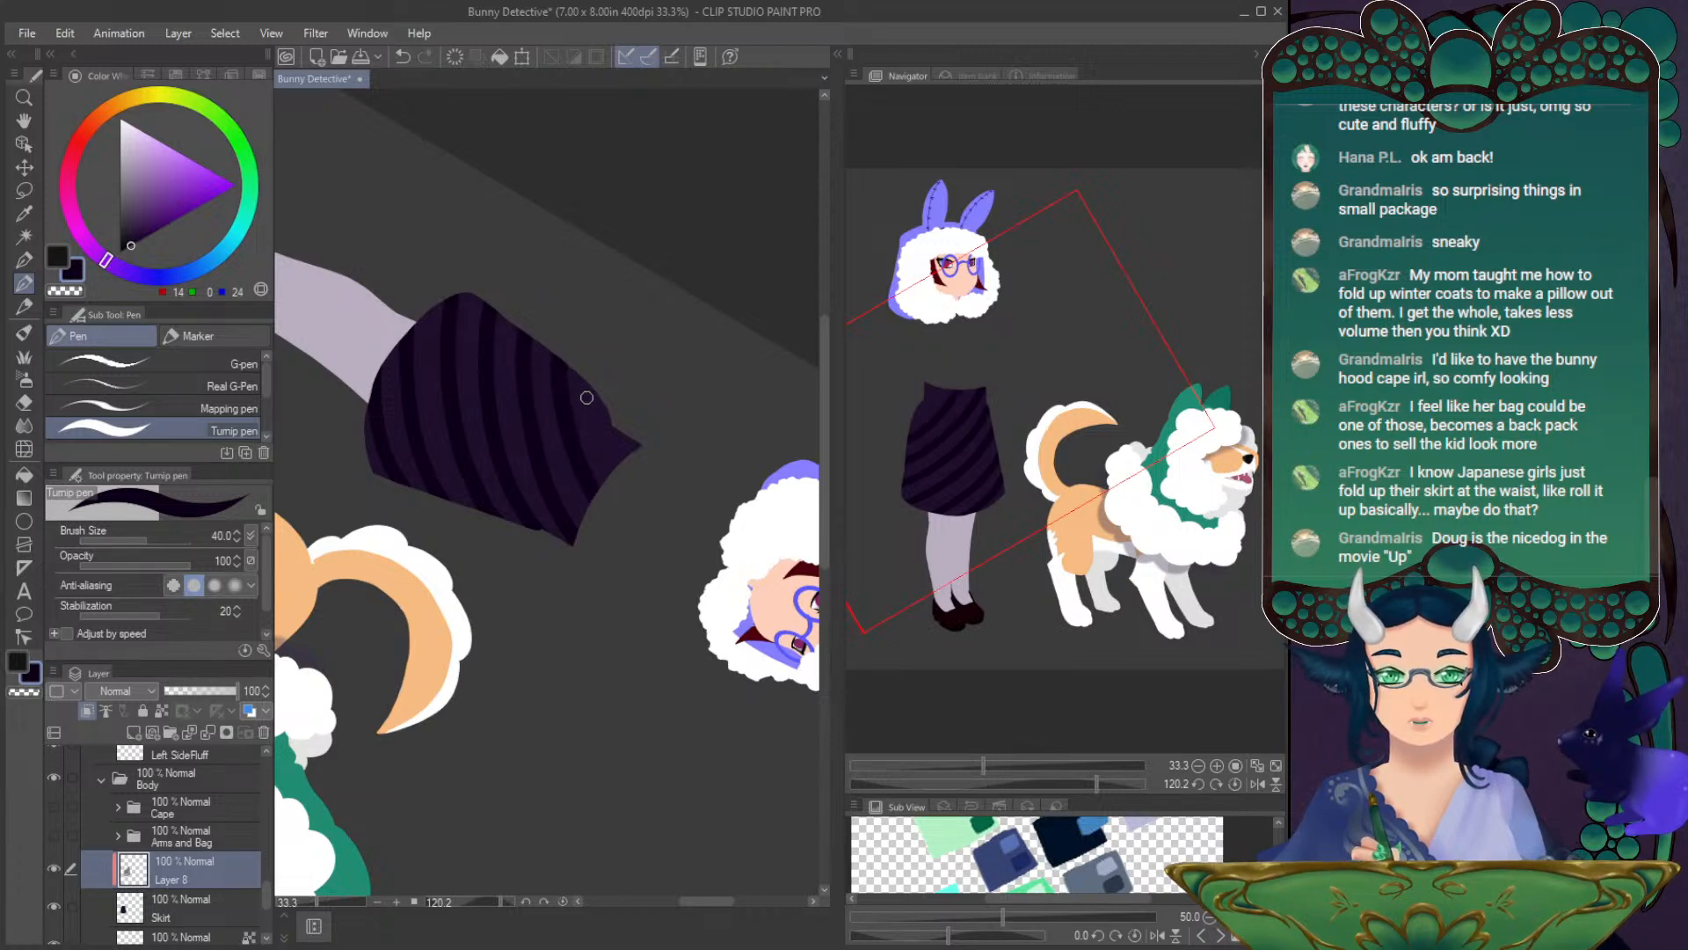
pyautogui.moveTo(584, 376); pyautogui.dragTo(637, 501)
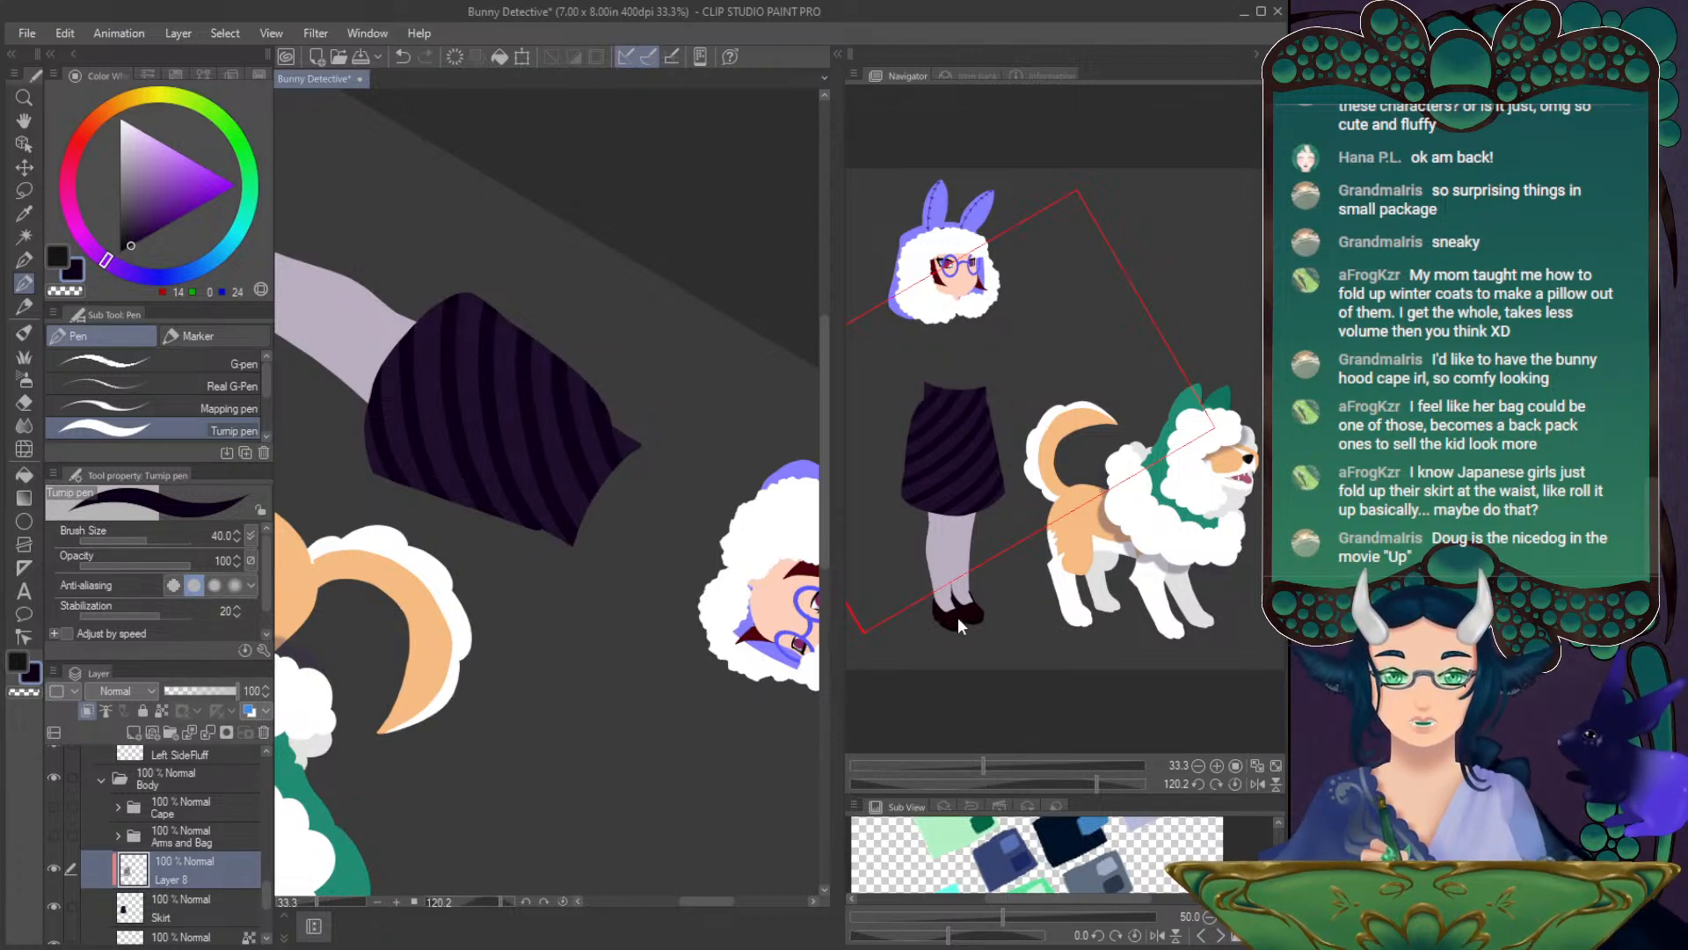
pyautogui.click(1235, 784)
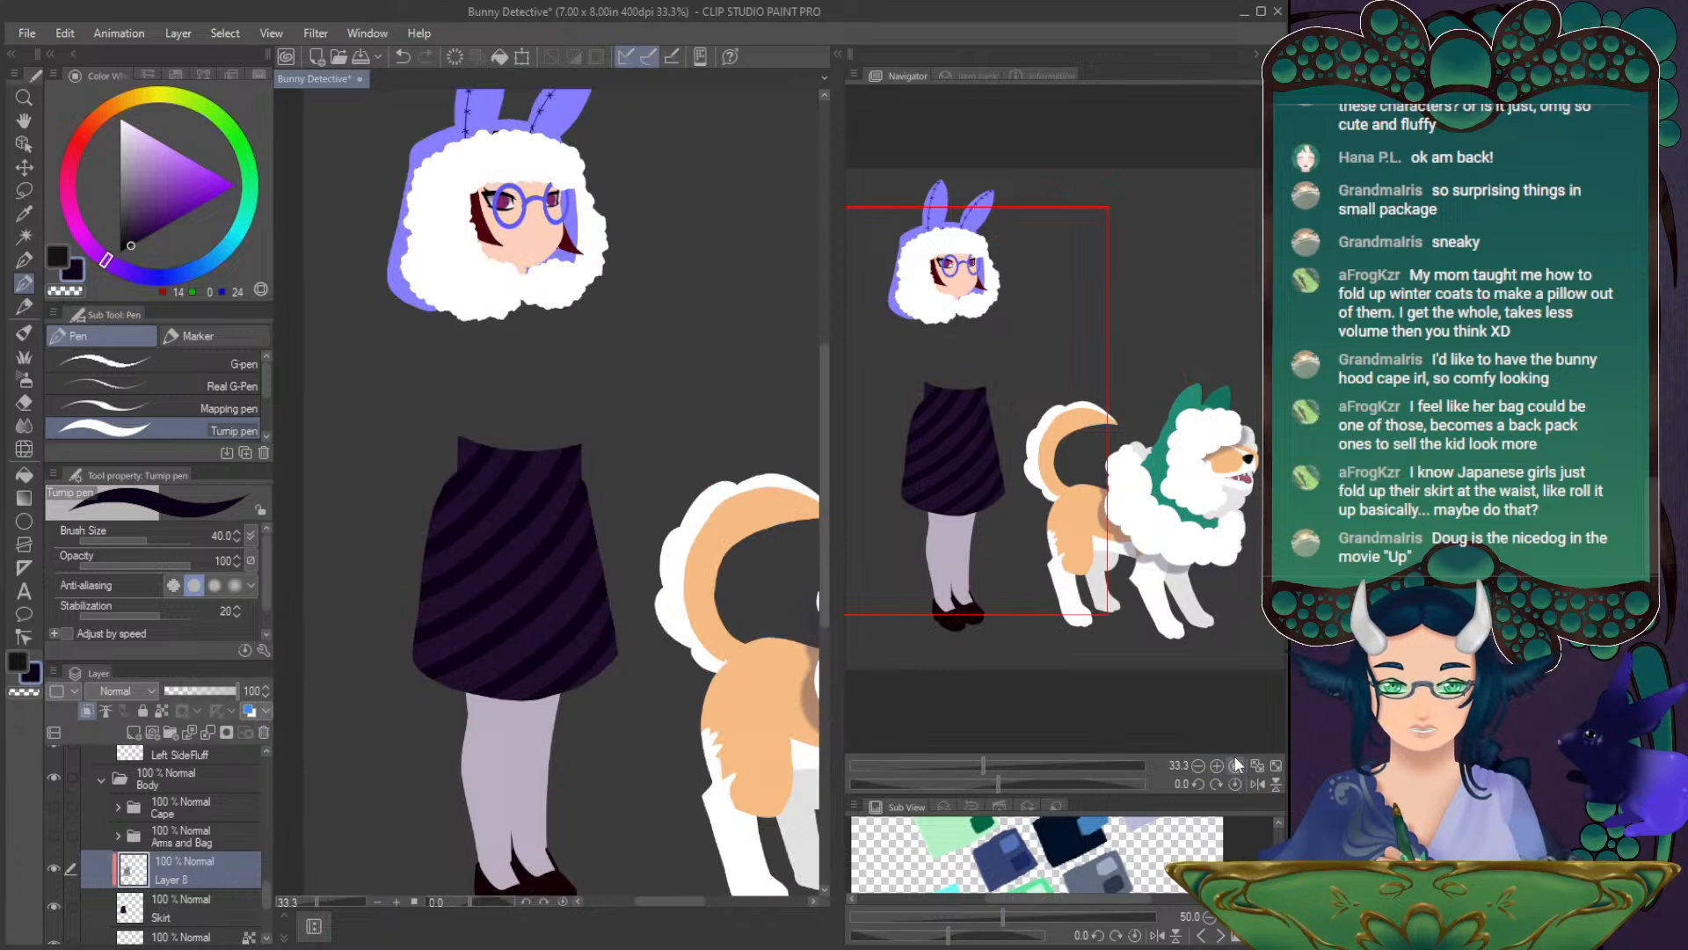
# - Duplicate the stripe layer and flip the copy horizontally to make a crossed diamond pattern on the skirt
pyautogui.click(1254, 782)
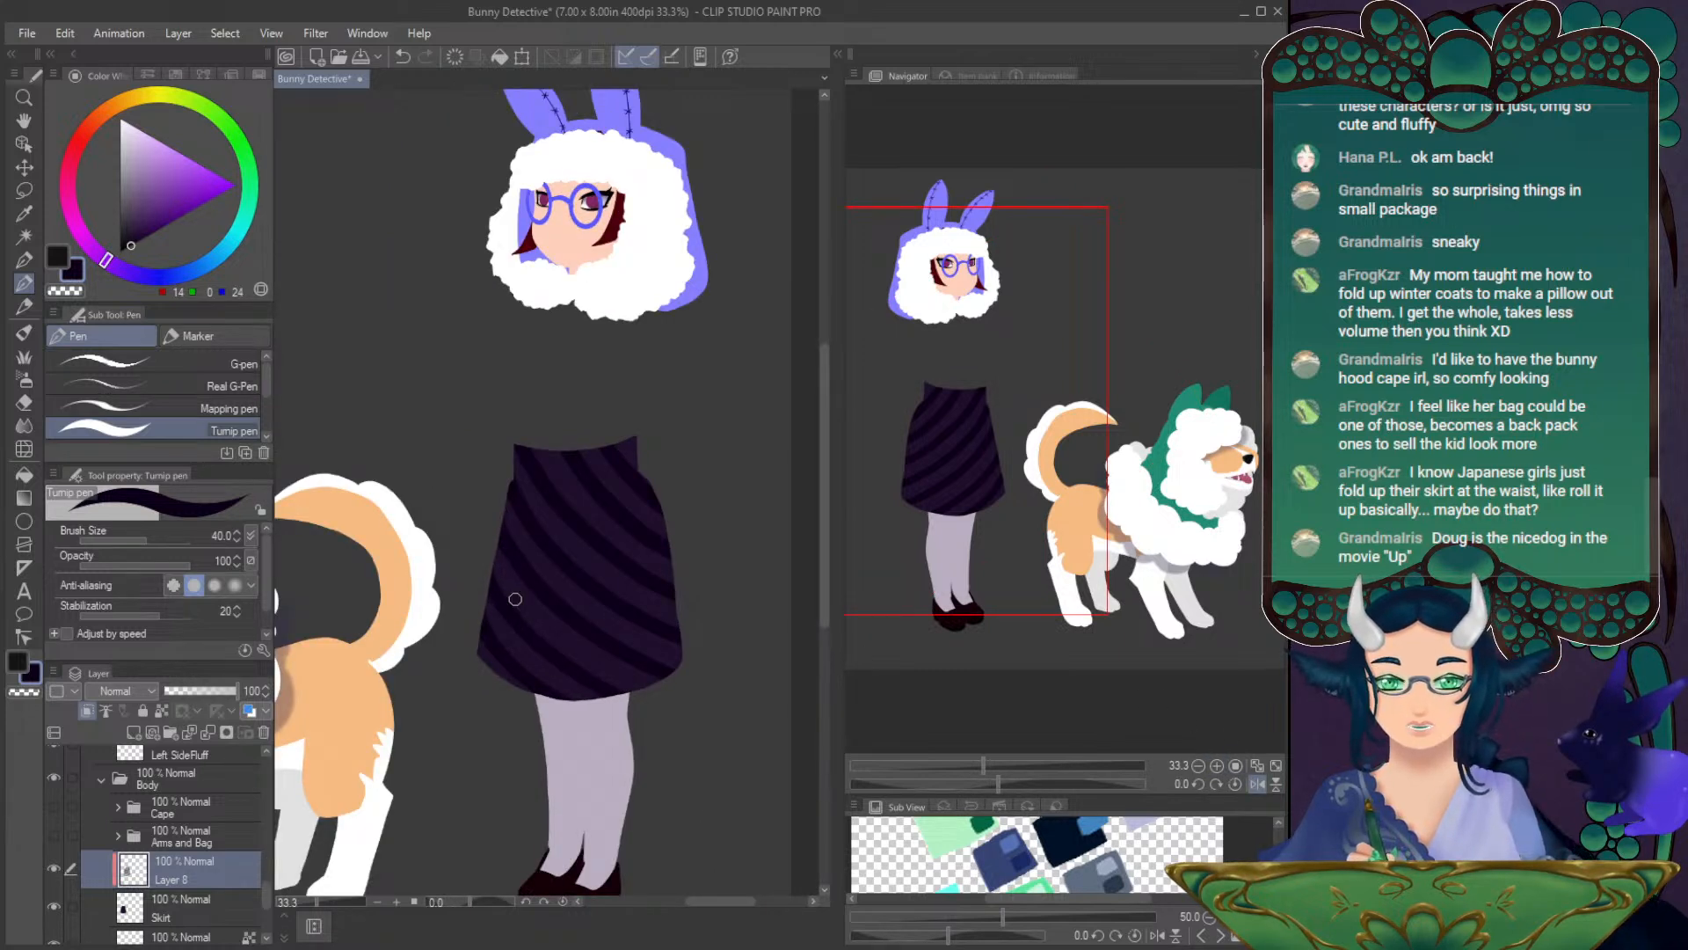
pyautogui.hotkey('ctrl', 'z')
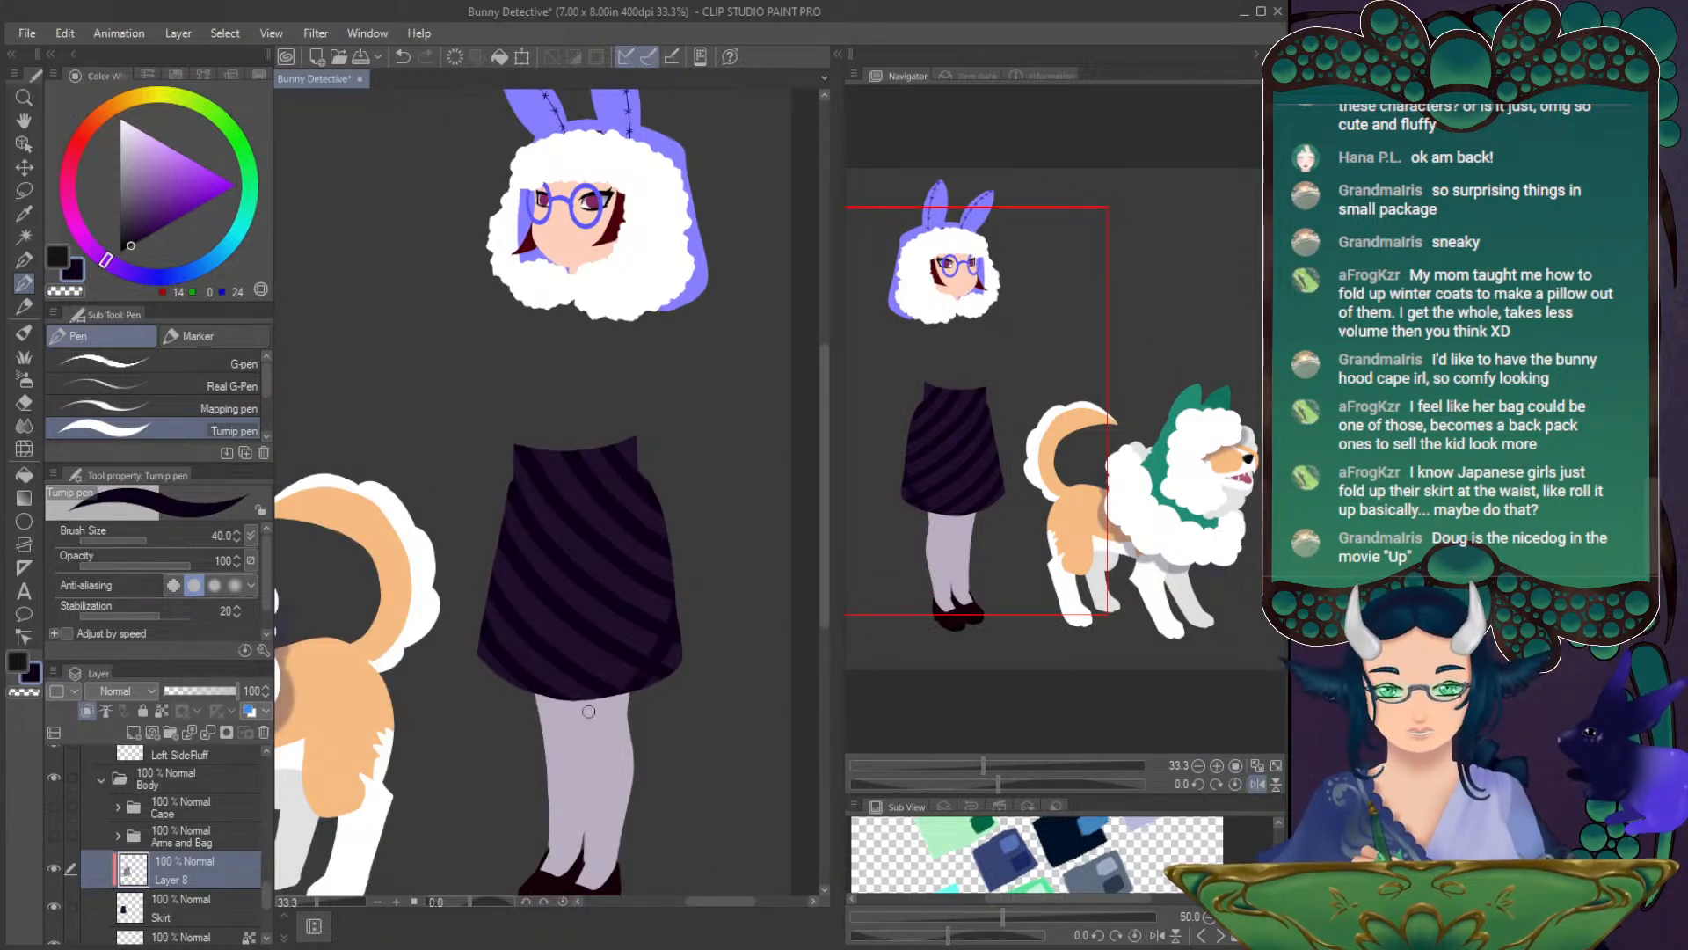
pyautogui.hotkey('ctrl', 'j')
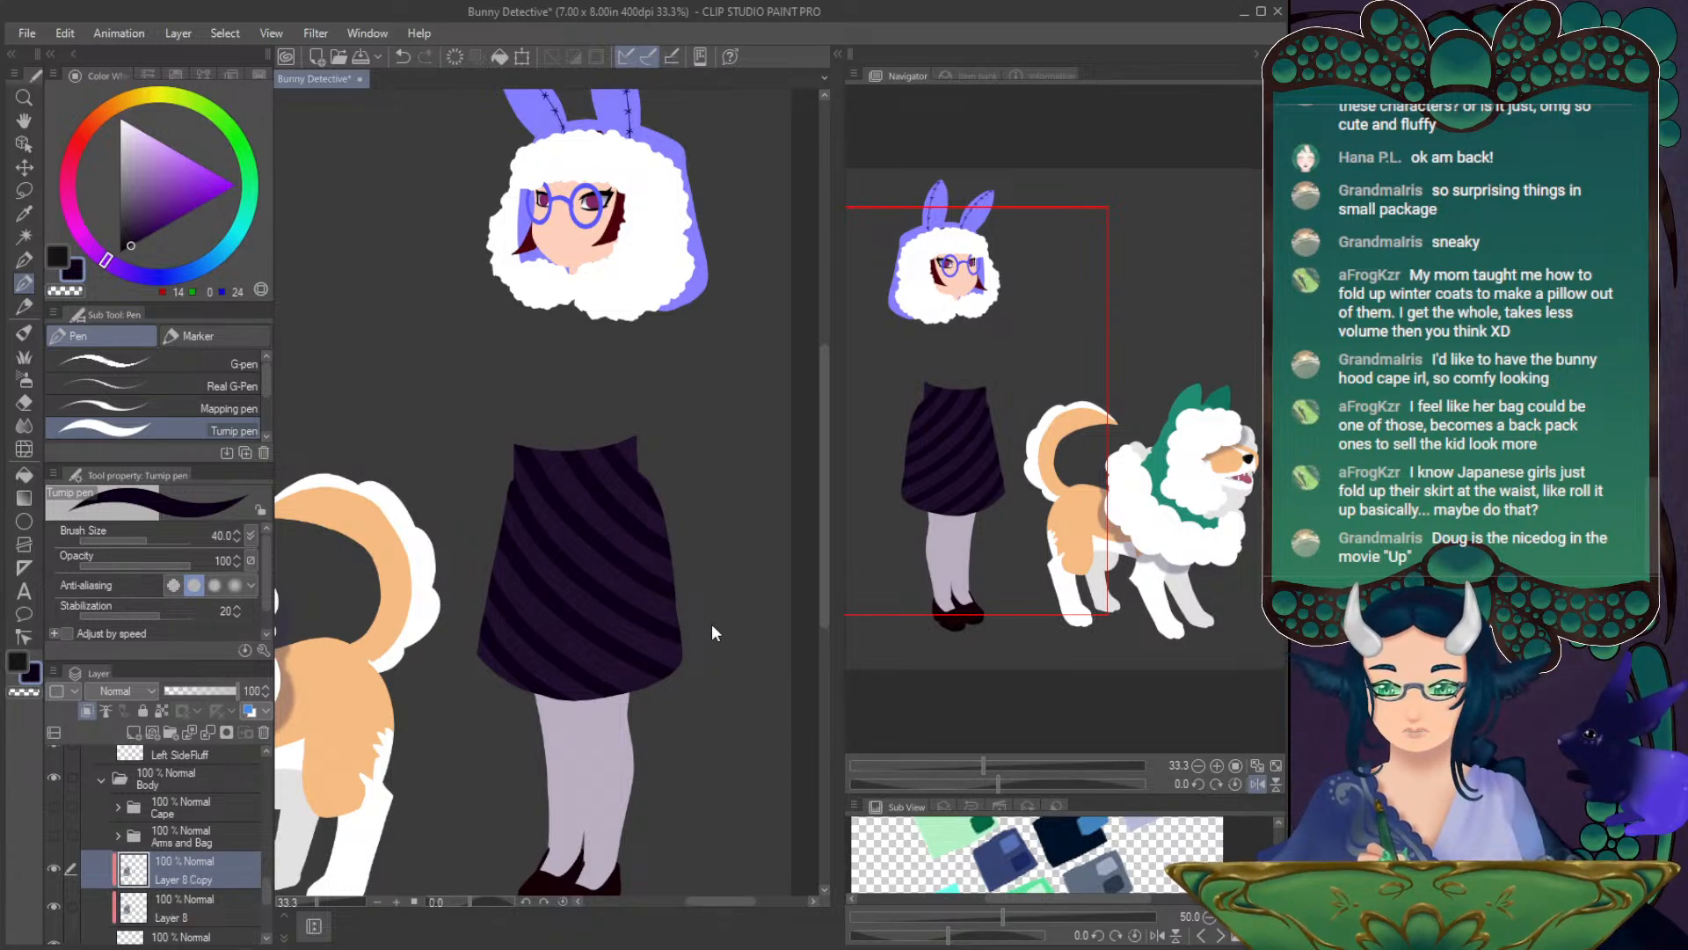
pyautogui.hotkey('ctrl', 't')
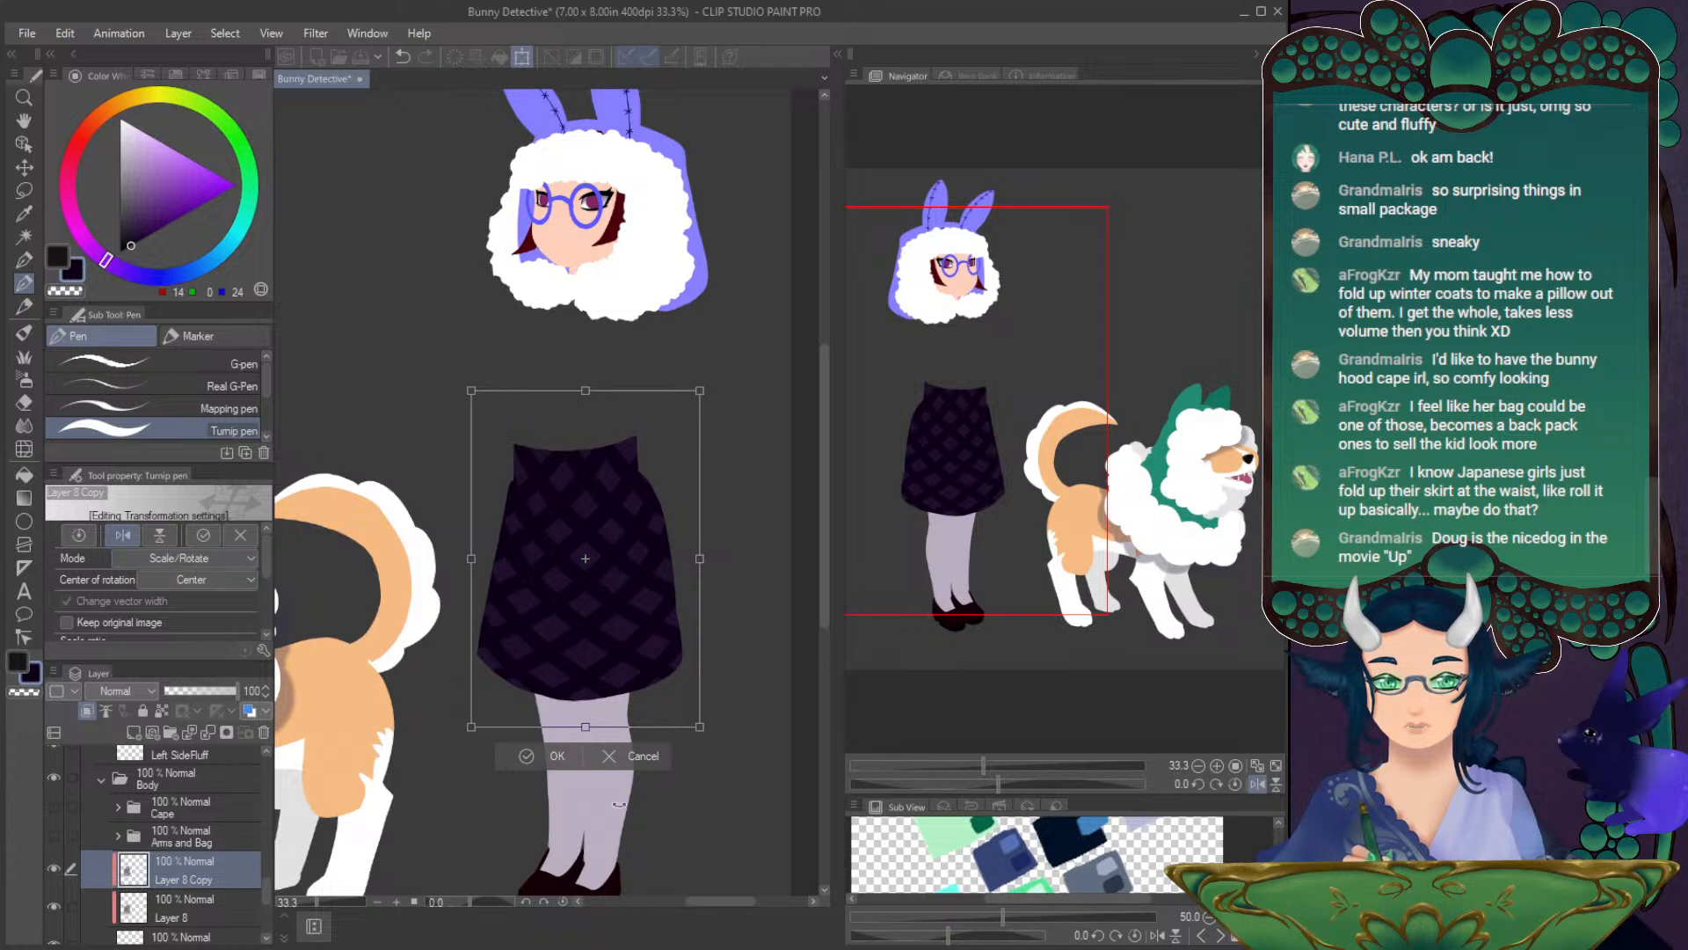
pyautogui.press('Return')
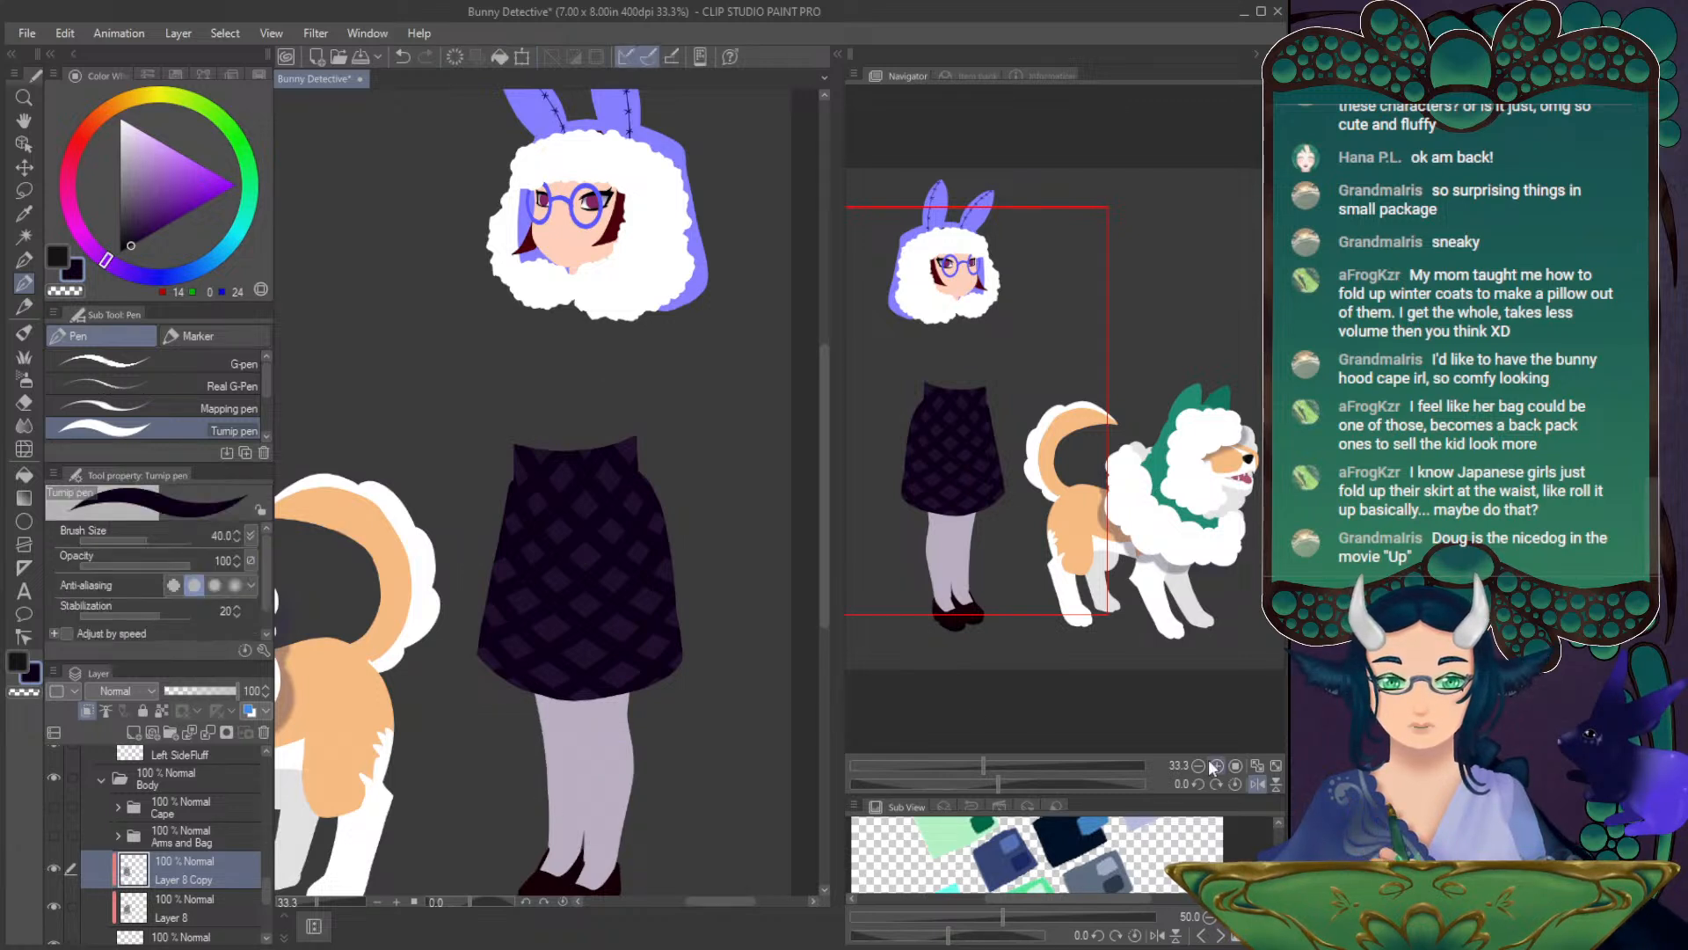
pyautogui.click(1258, 781)
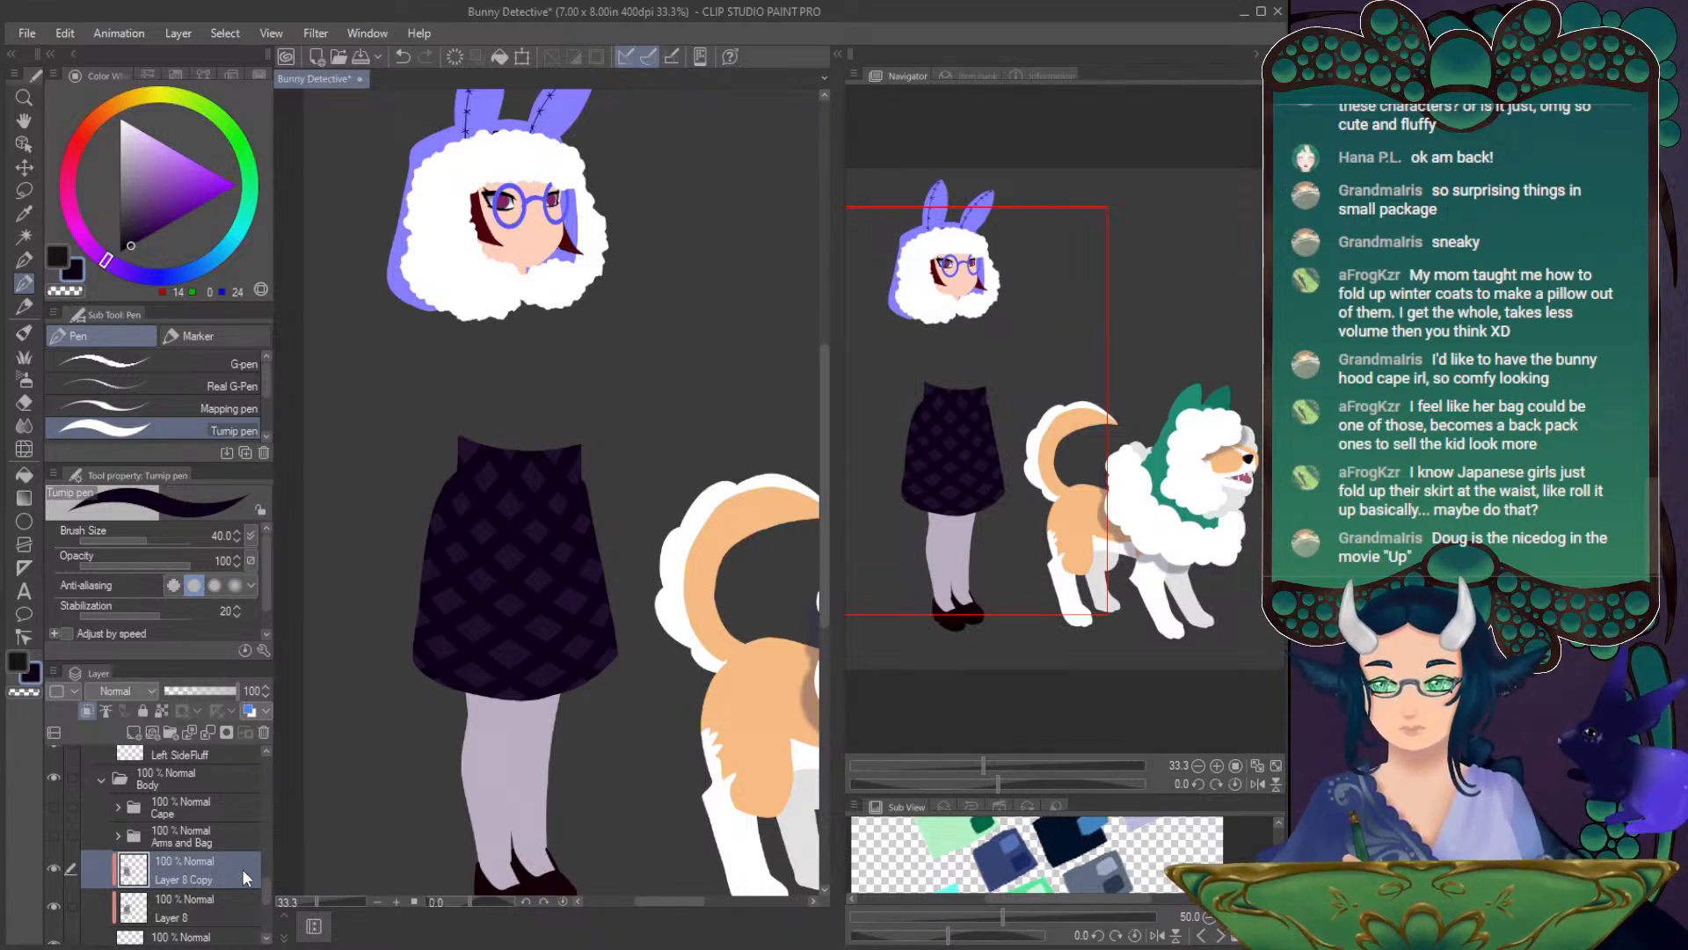
# - Add a clipped layer between the two stripe layers and sample the green of the dog's hood as the drawing colour
pyautogui.click(192, 898)
pyautogui.click(134, 732)
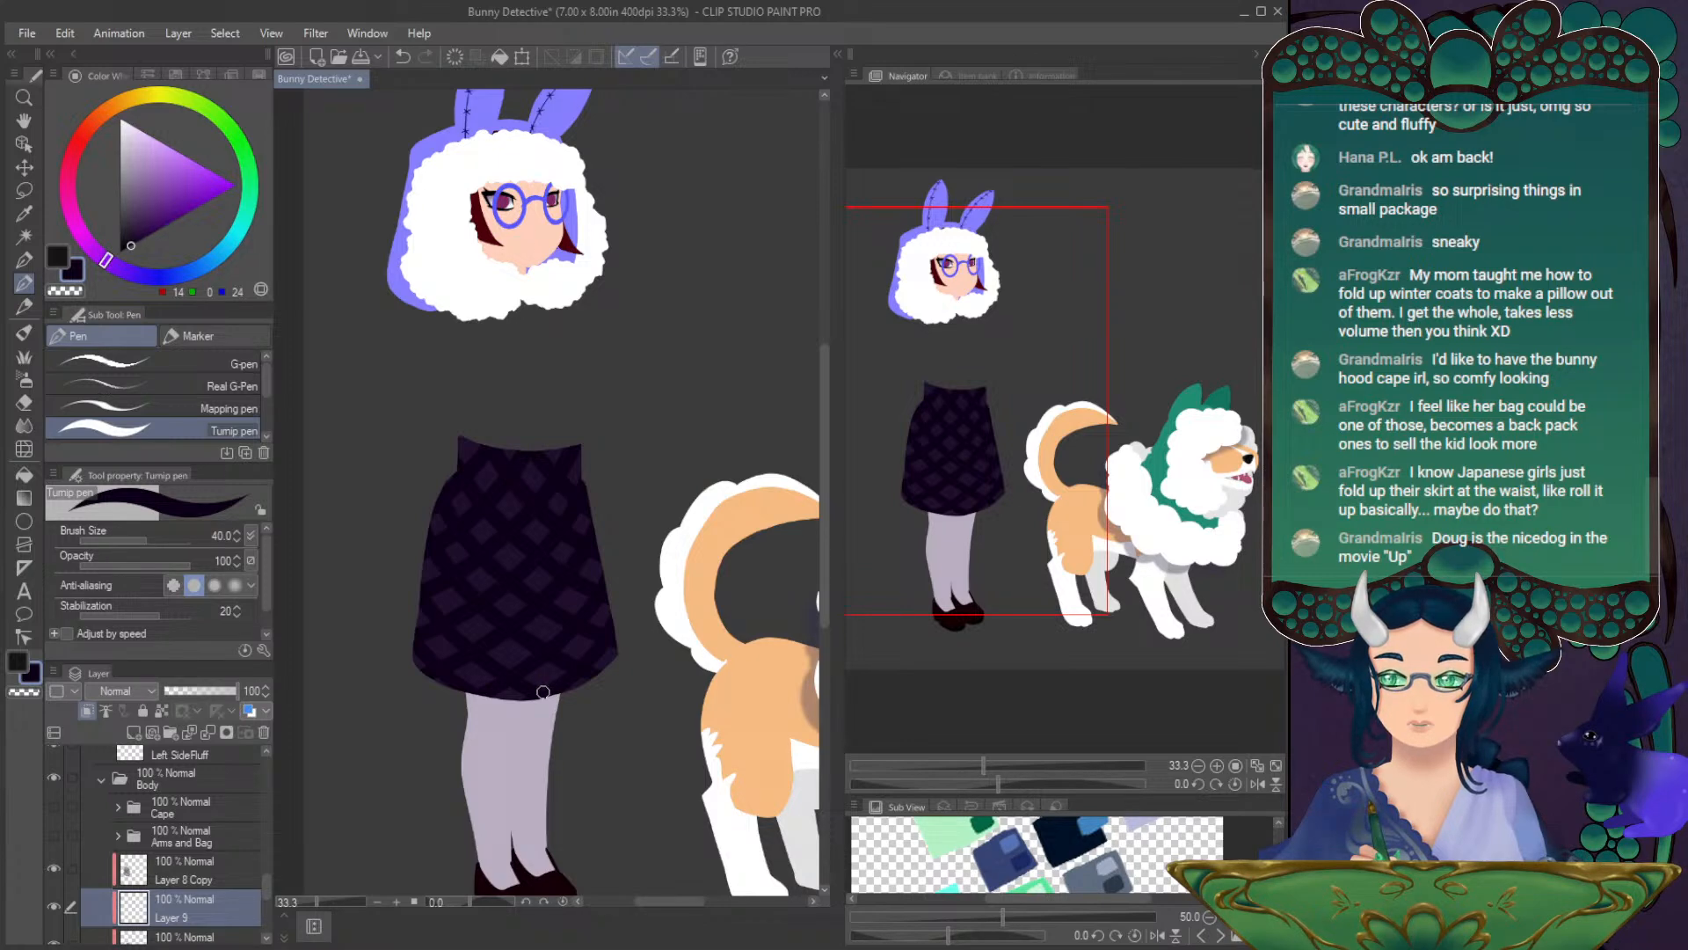
pyautogui.click(1217, 766)
pyautogui.click(1217, 766)
pyautogui.moveTo(954, 458); pyautogui.dragTo(963, 283)
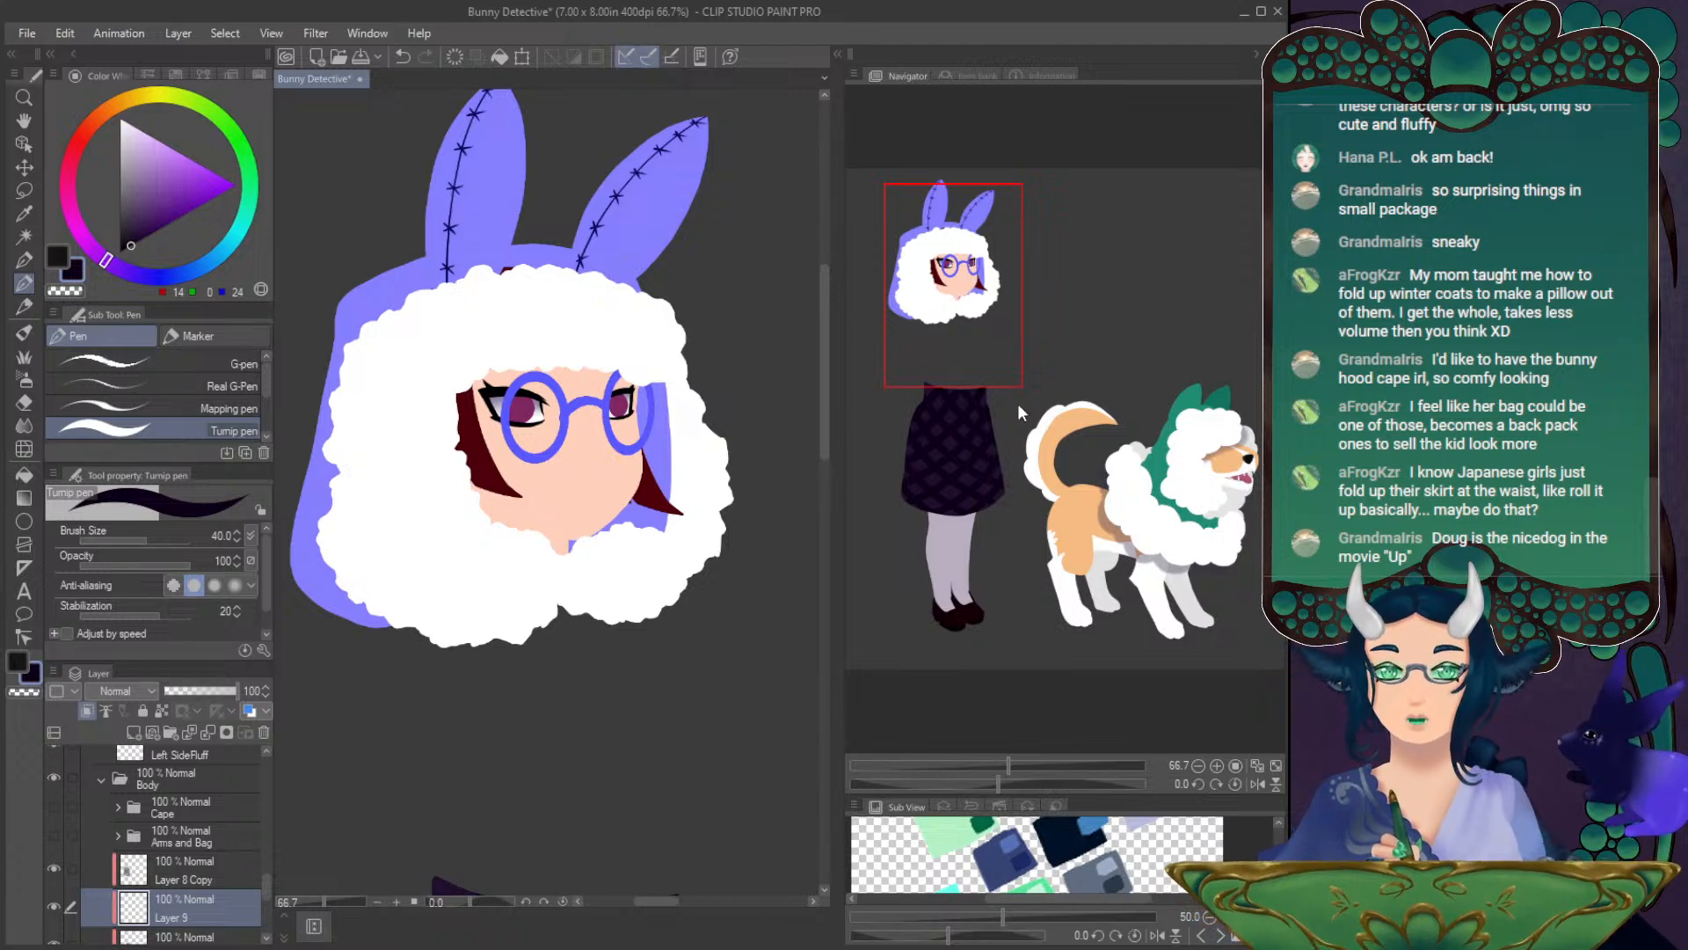
pyautogui.click(1150, 422)
pyautogui.keyDown('alt'); pyautogui.click(796, 414); pyautogui.keyUp('alt')
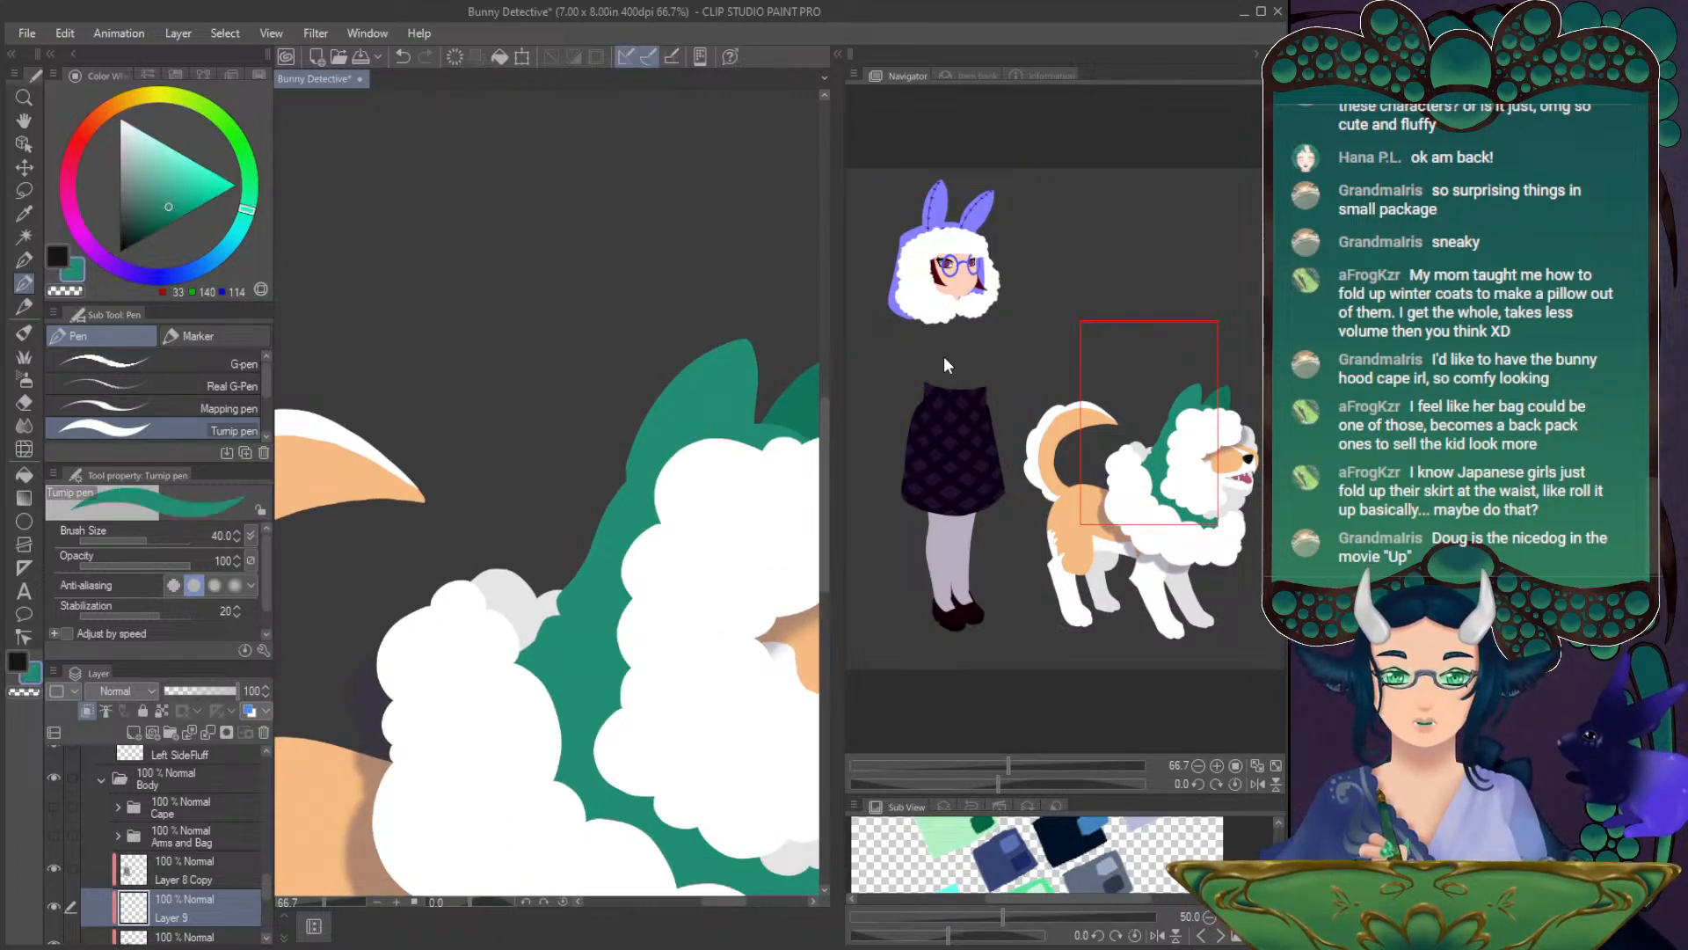
# - Lock the transparent pixels of the girl's Right Iris layer and paint the iris bright green, RGB 38, 175, 120
pyautogui.moveTo(1058, 371); pyautogui.dragTo(929, 288)
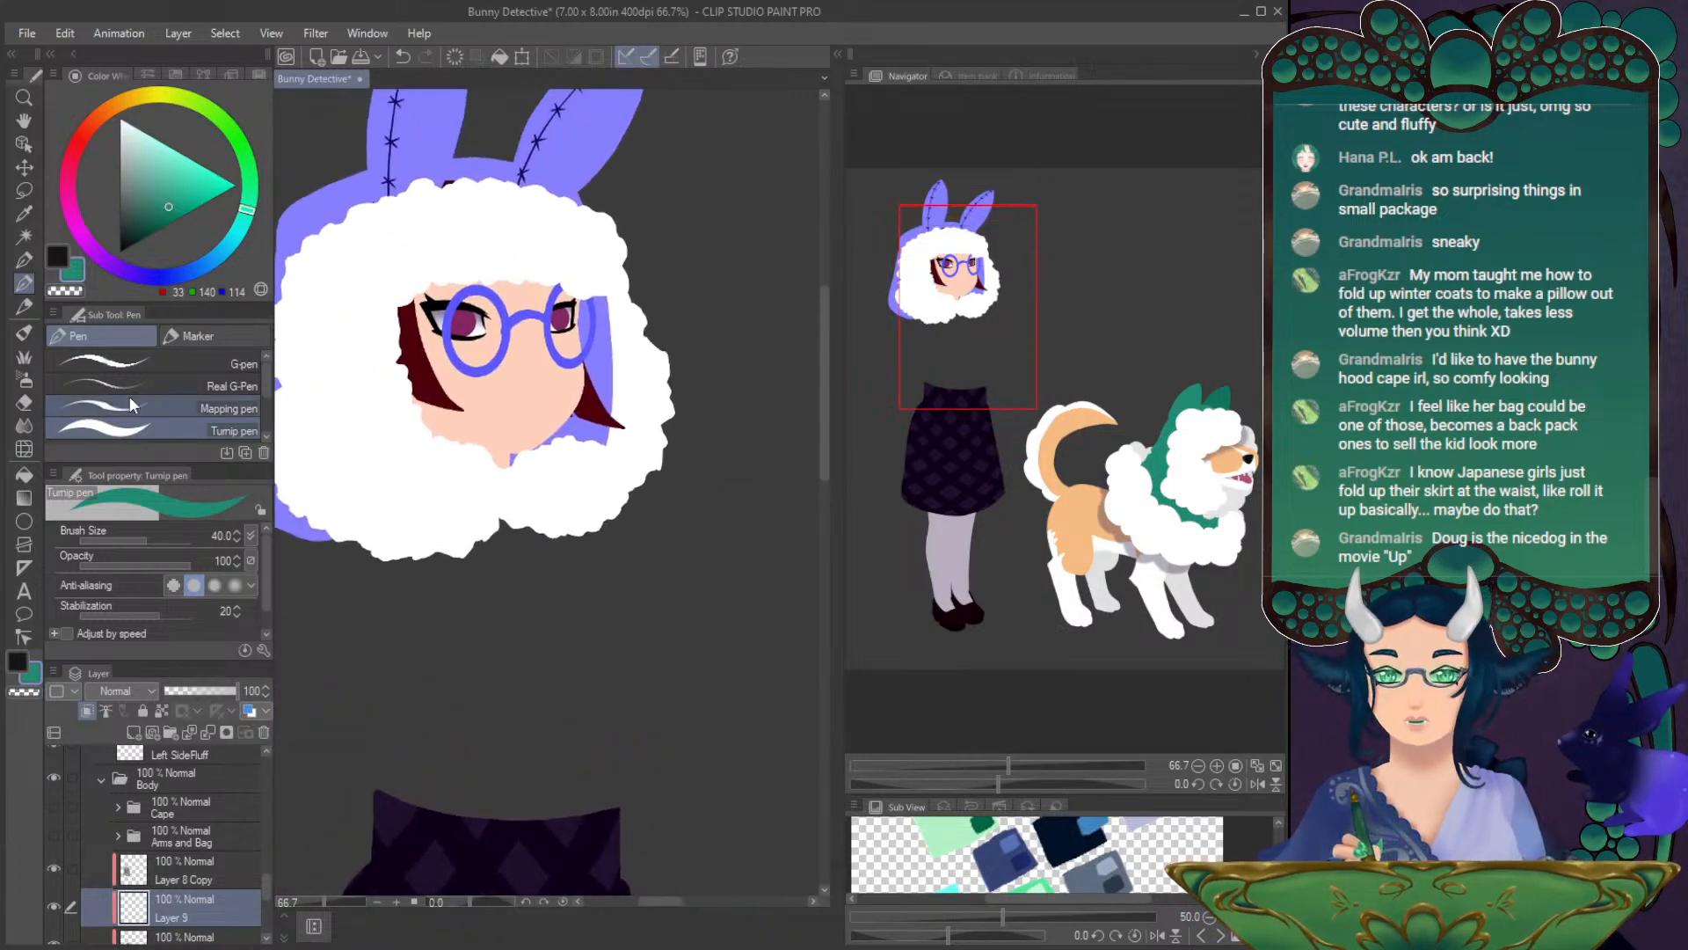
pyautogui.click(24, 143)
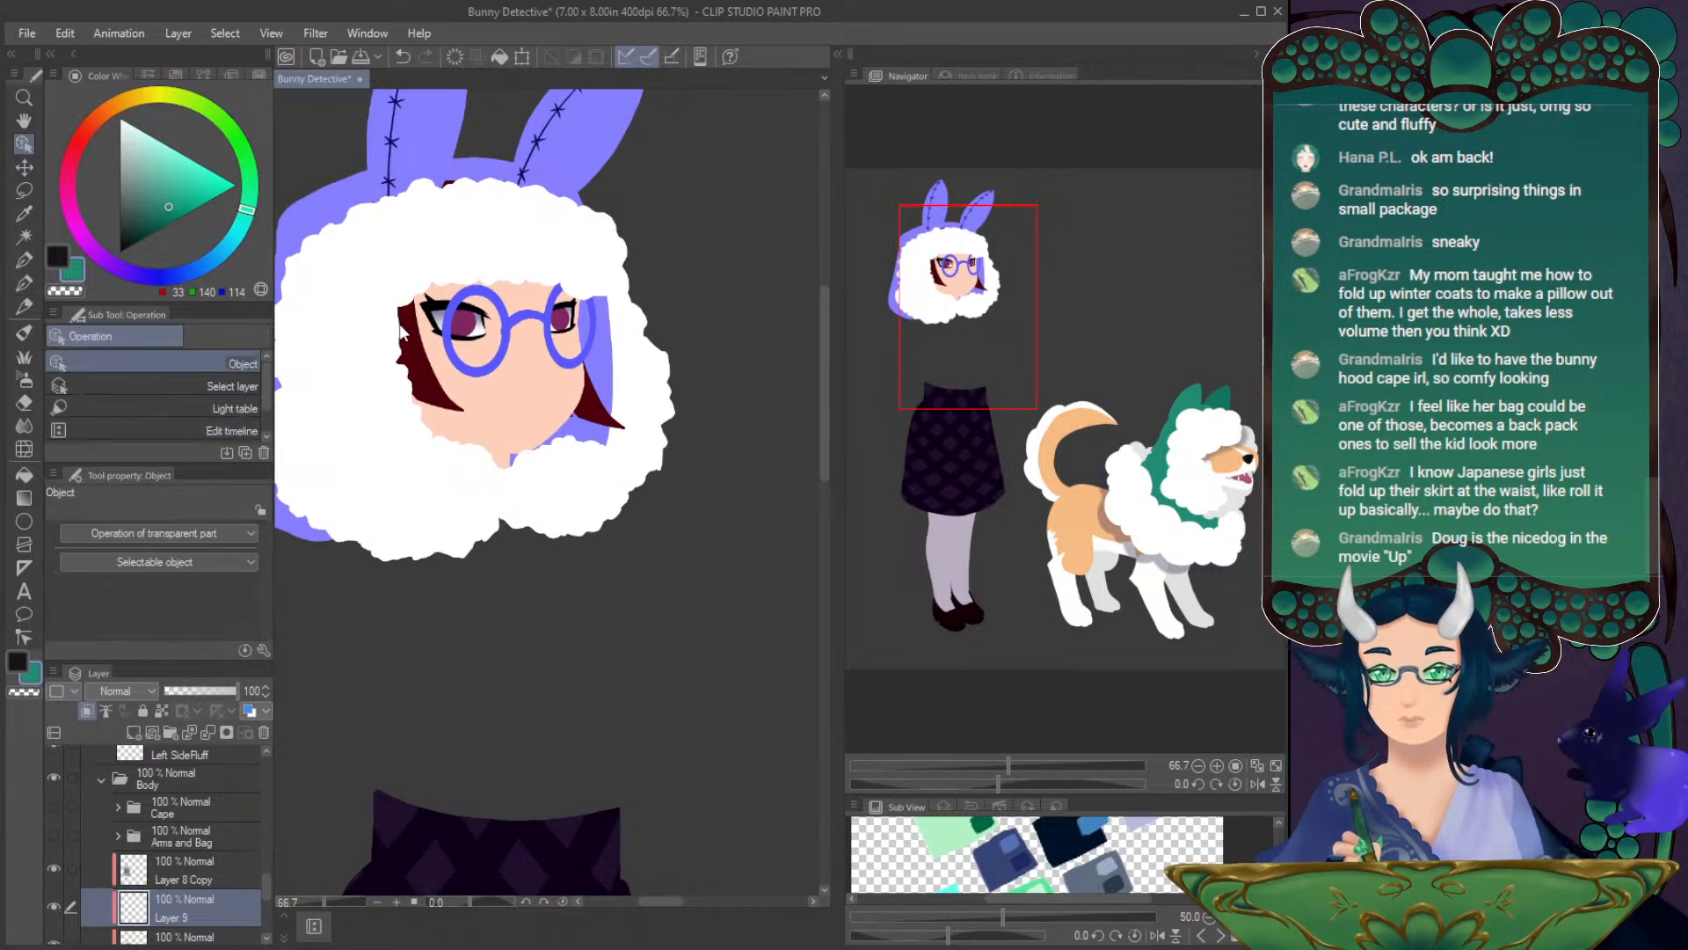
pyautogui.click(466, 329)
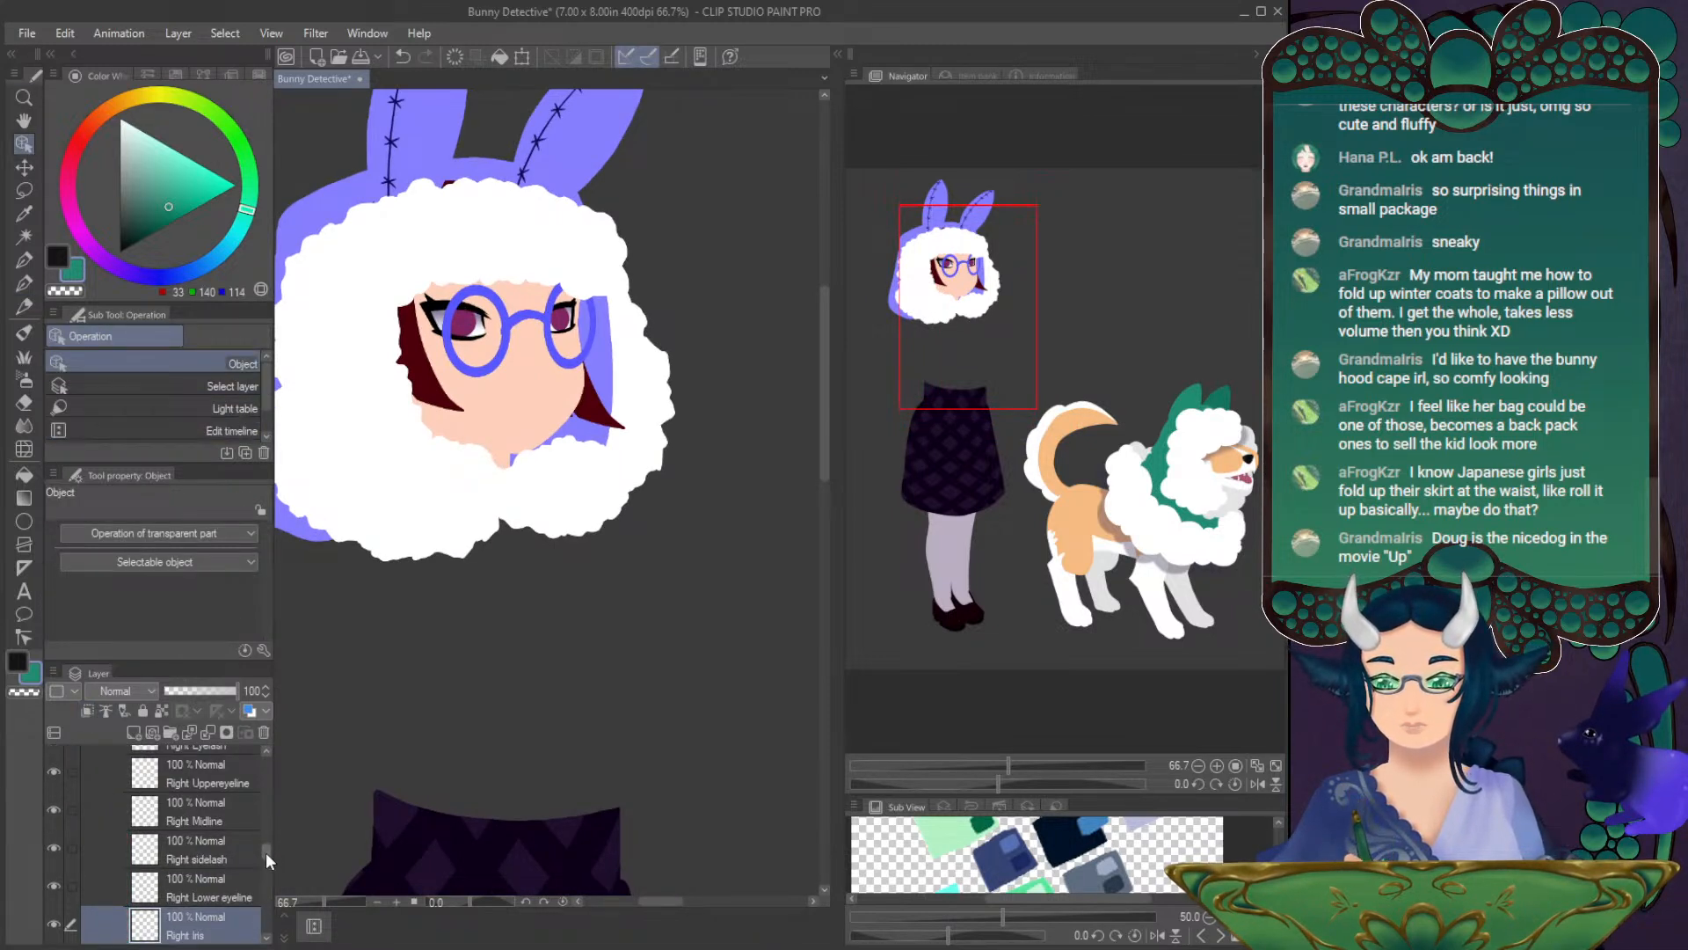
pyautogui.scroll(-3, 266, 858)
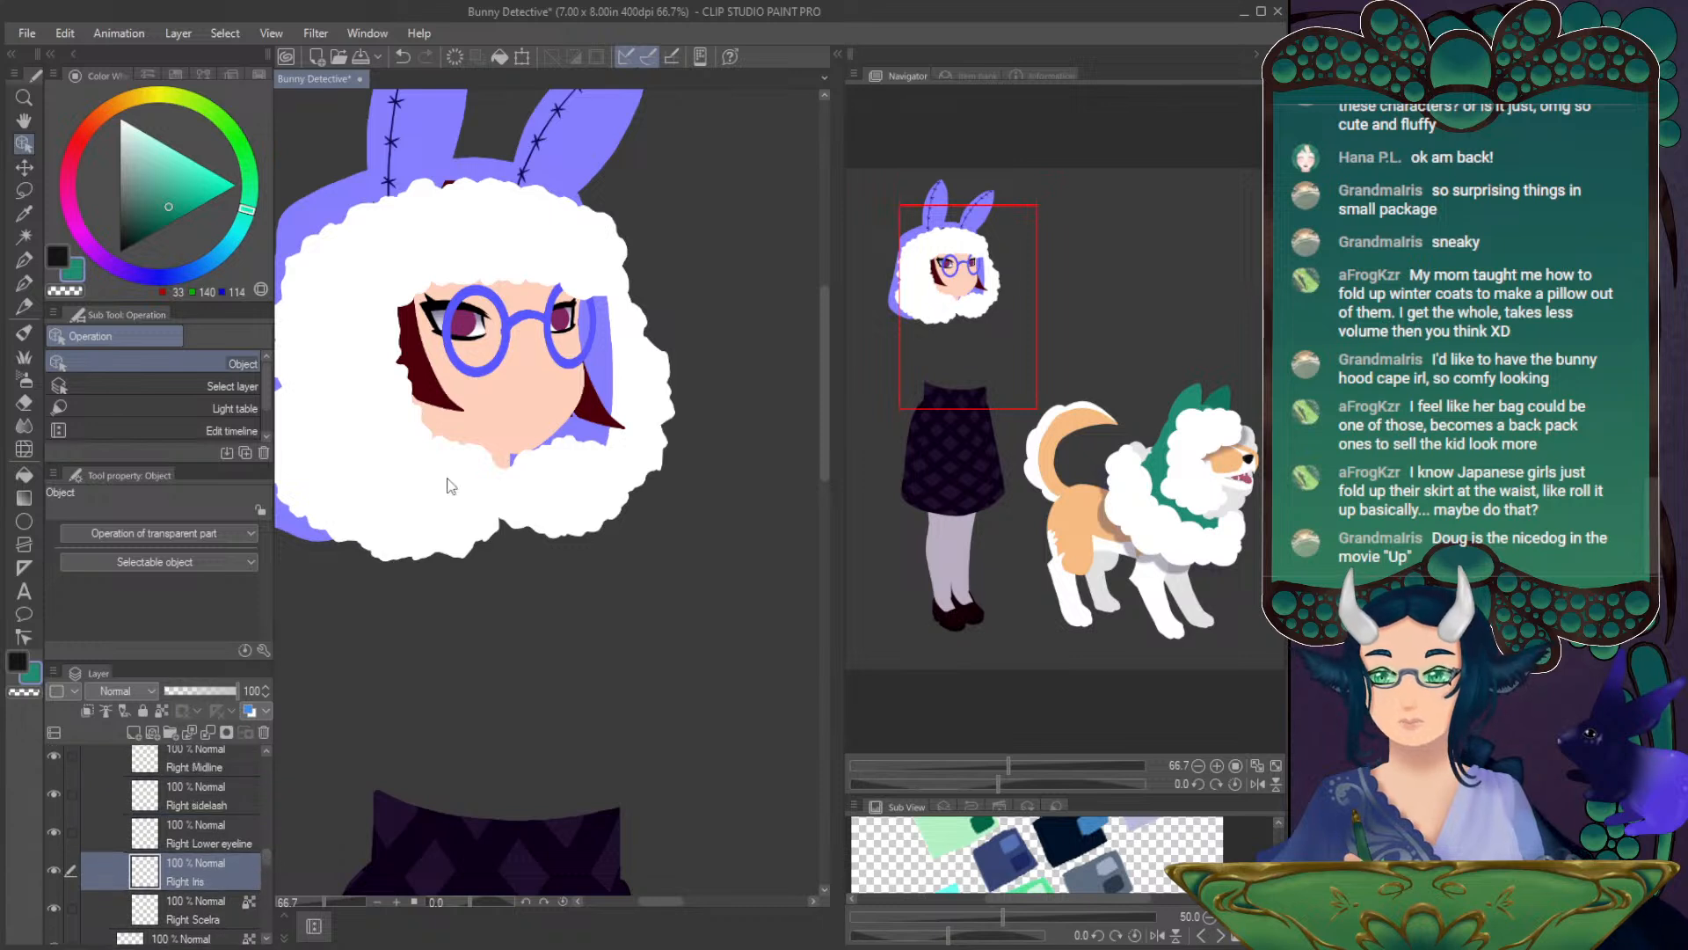
pyautogui.click(181, 195)
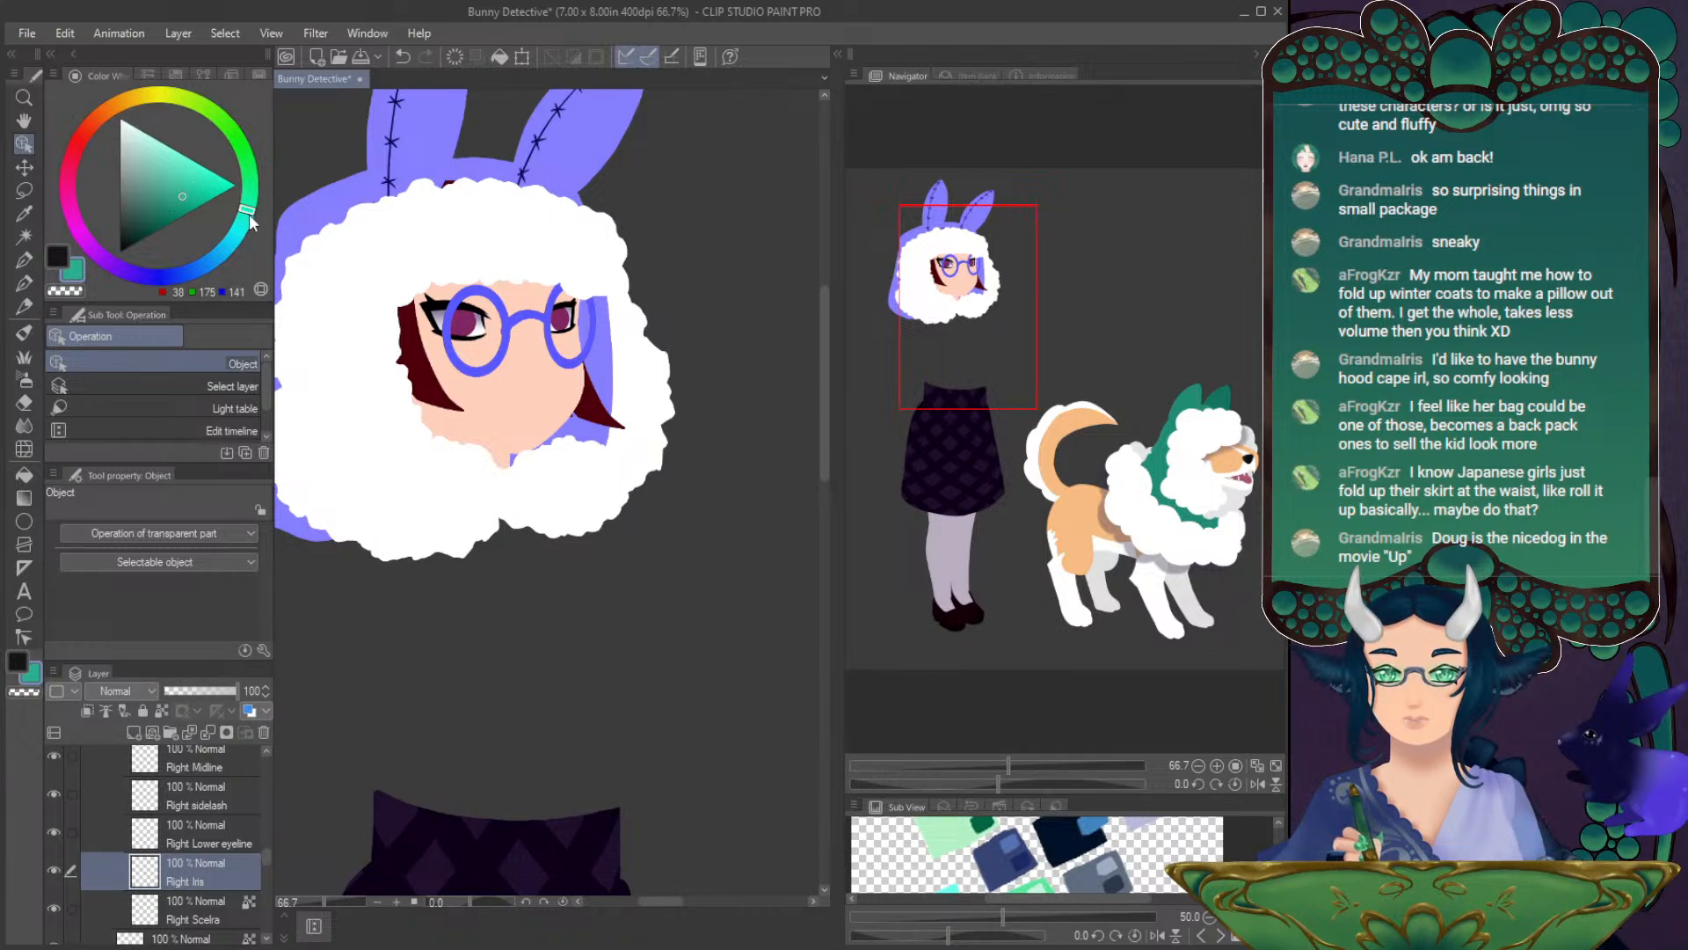
pyautogui.moveTo(252, 202); pyautogui.dragTo(250, 195)
pyautogui.click(25, 281)
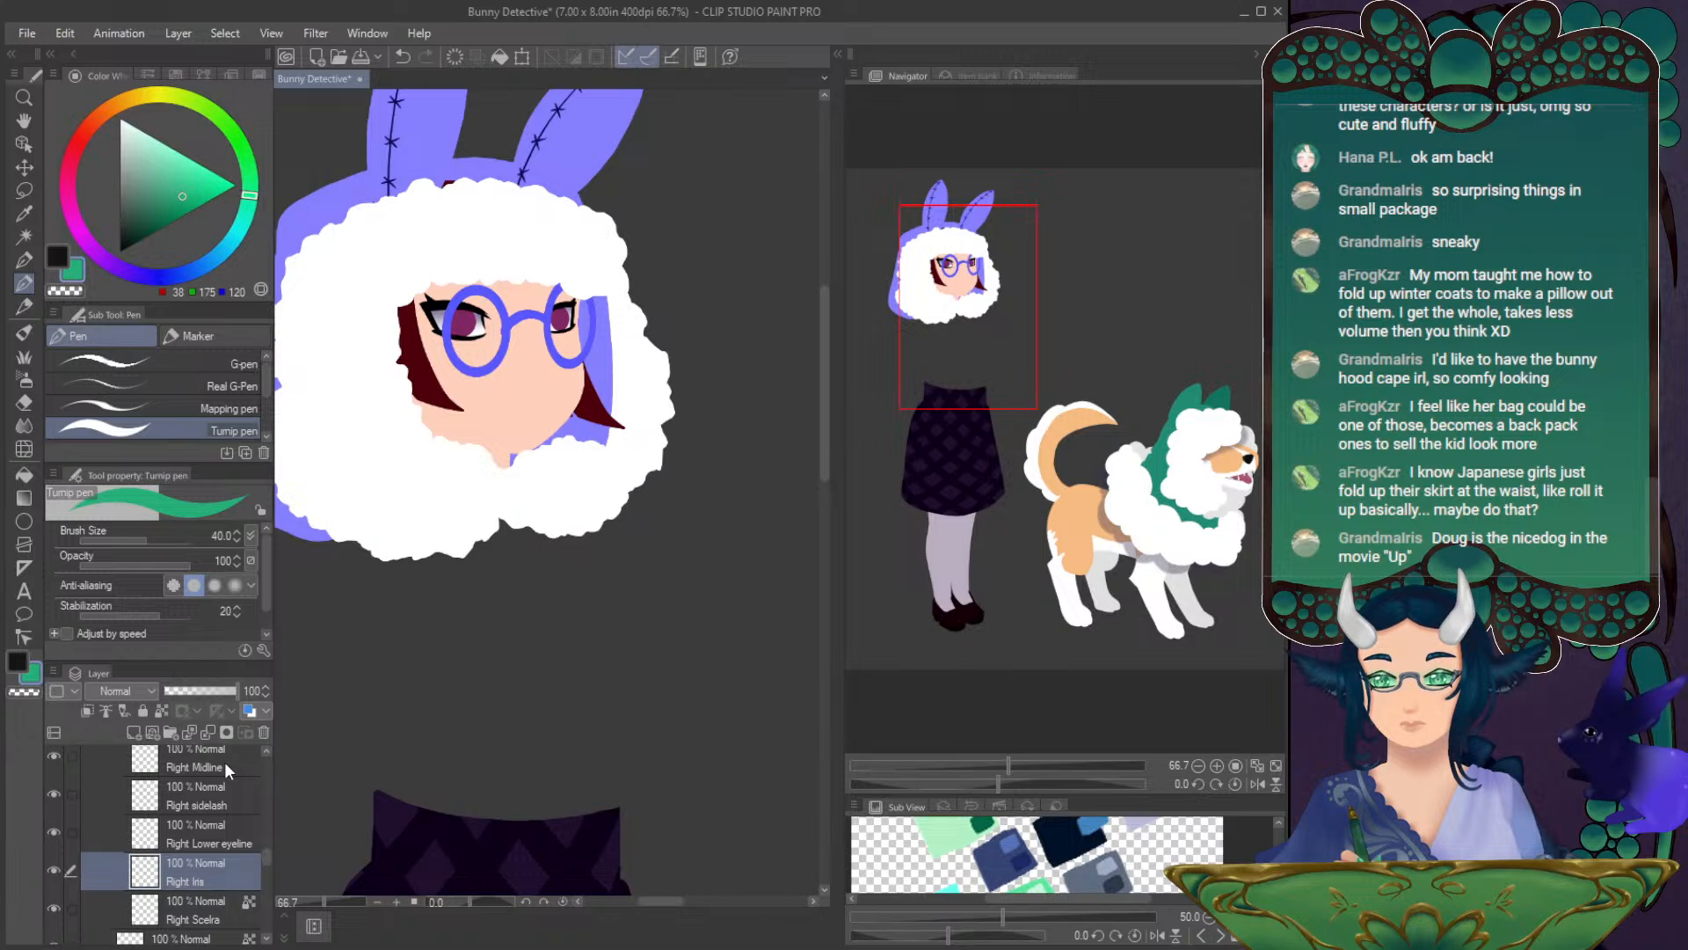
pyautogui.moveTo(450, 294); pyautogui.dragTo(466, 322)
pyautogui.hotkey('ctrl', 'z')
pyautogui.click(161, 710)
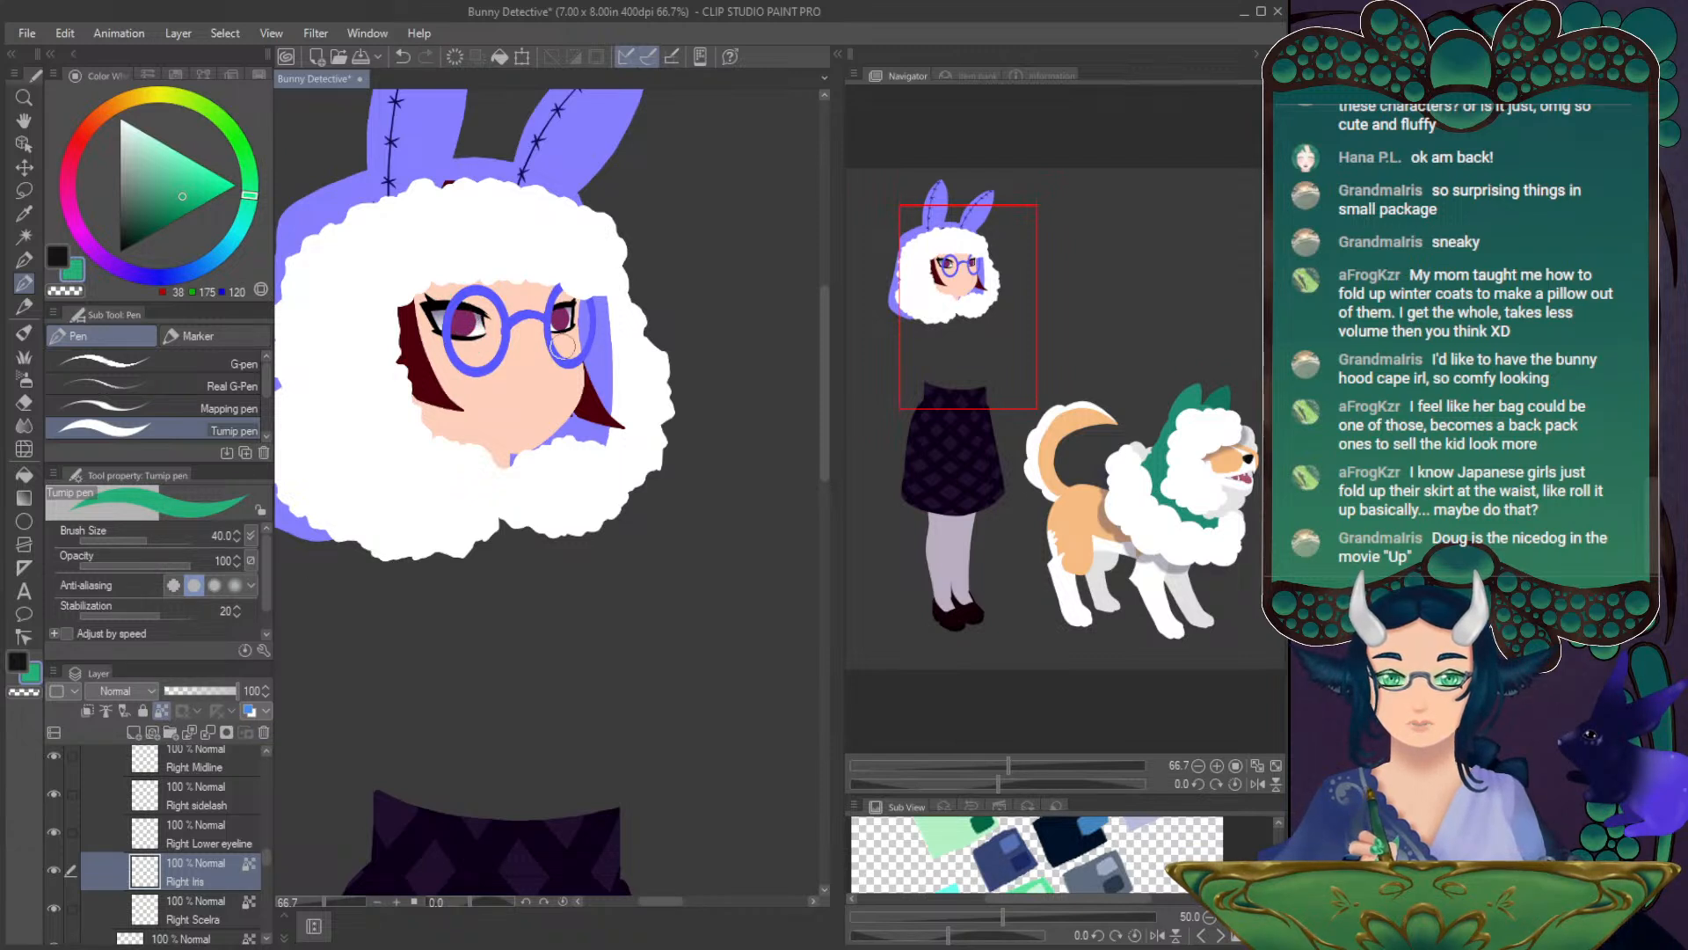
pyautogui.moveTo(455, 318); pyautogui.dragTo(453, 345)
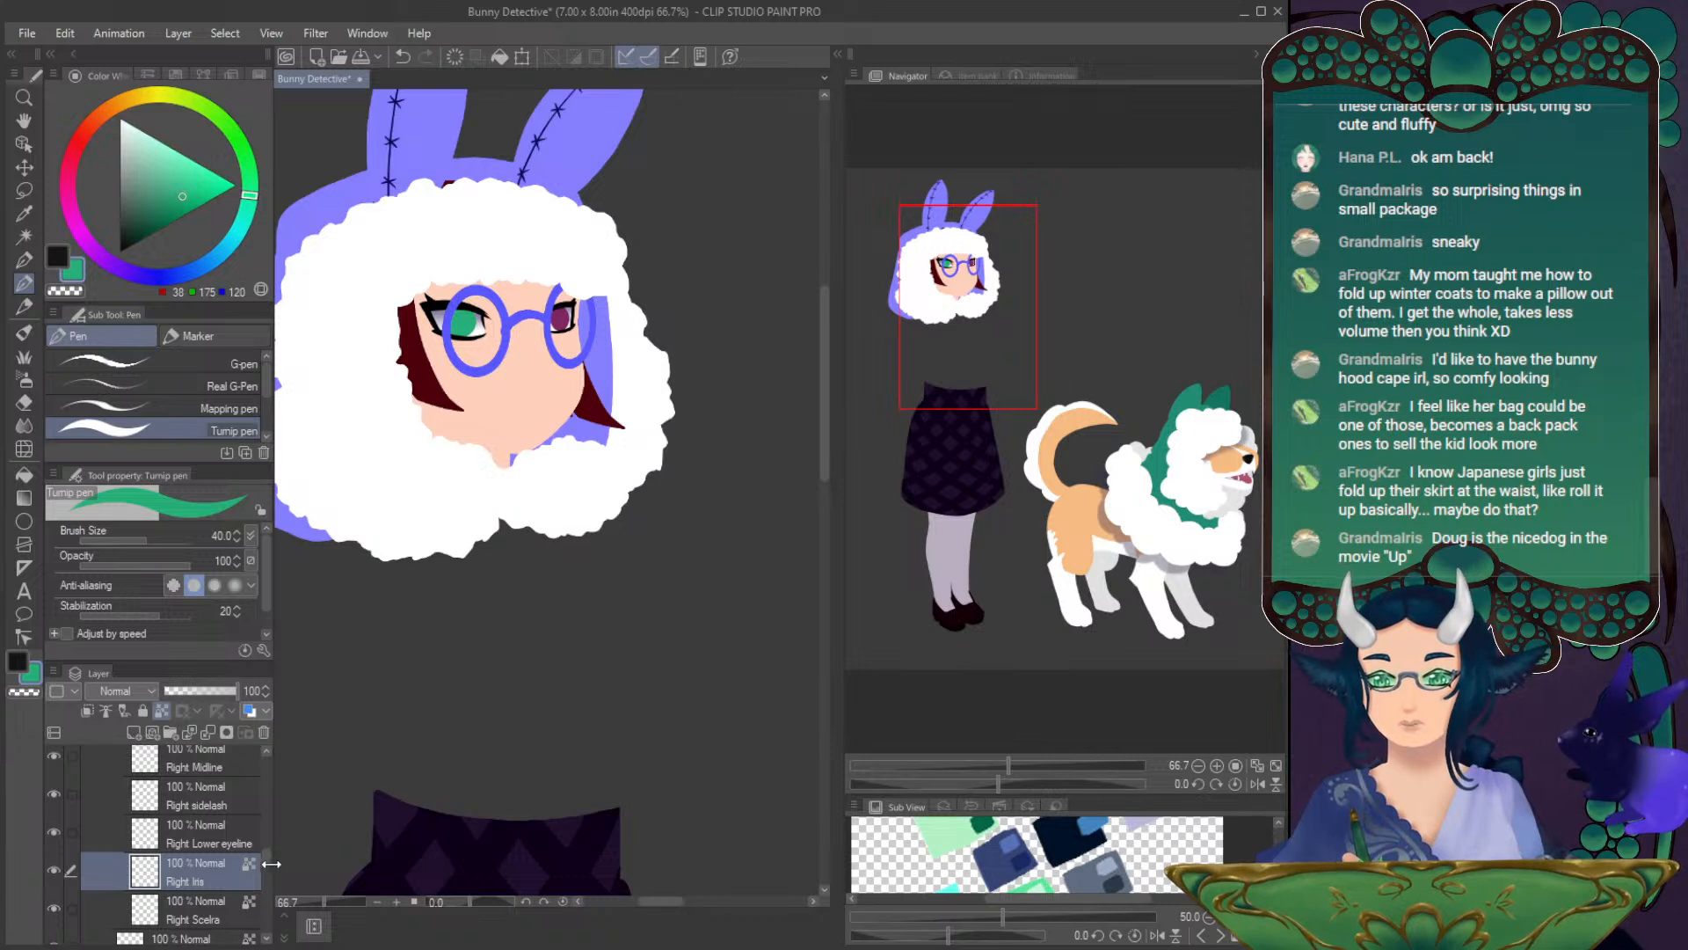
# - Lock the transparent pixels of the Left Iris layer and paint the left iris in the same bright green
pyautogui.moveTo(266, 855); pyautogui.dragTo(255, 831)
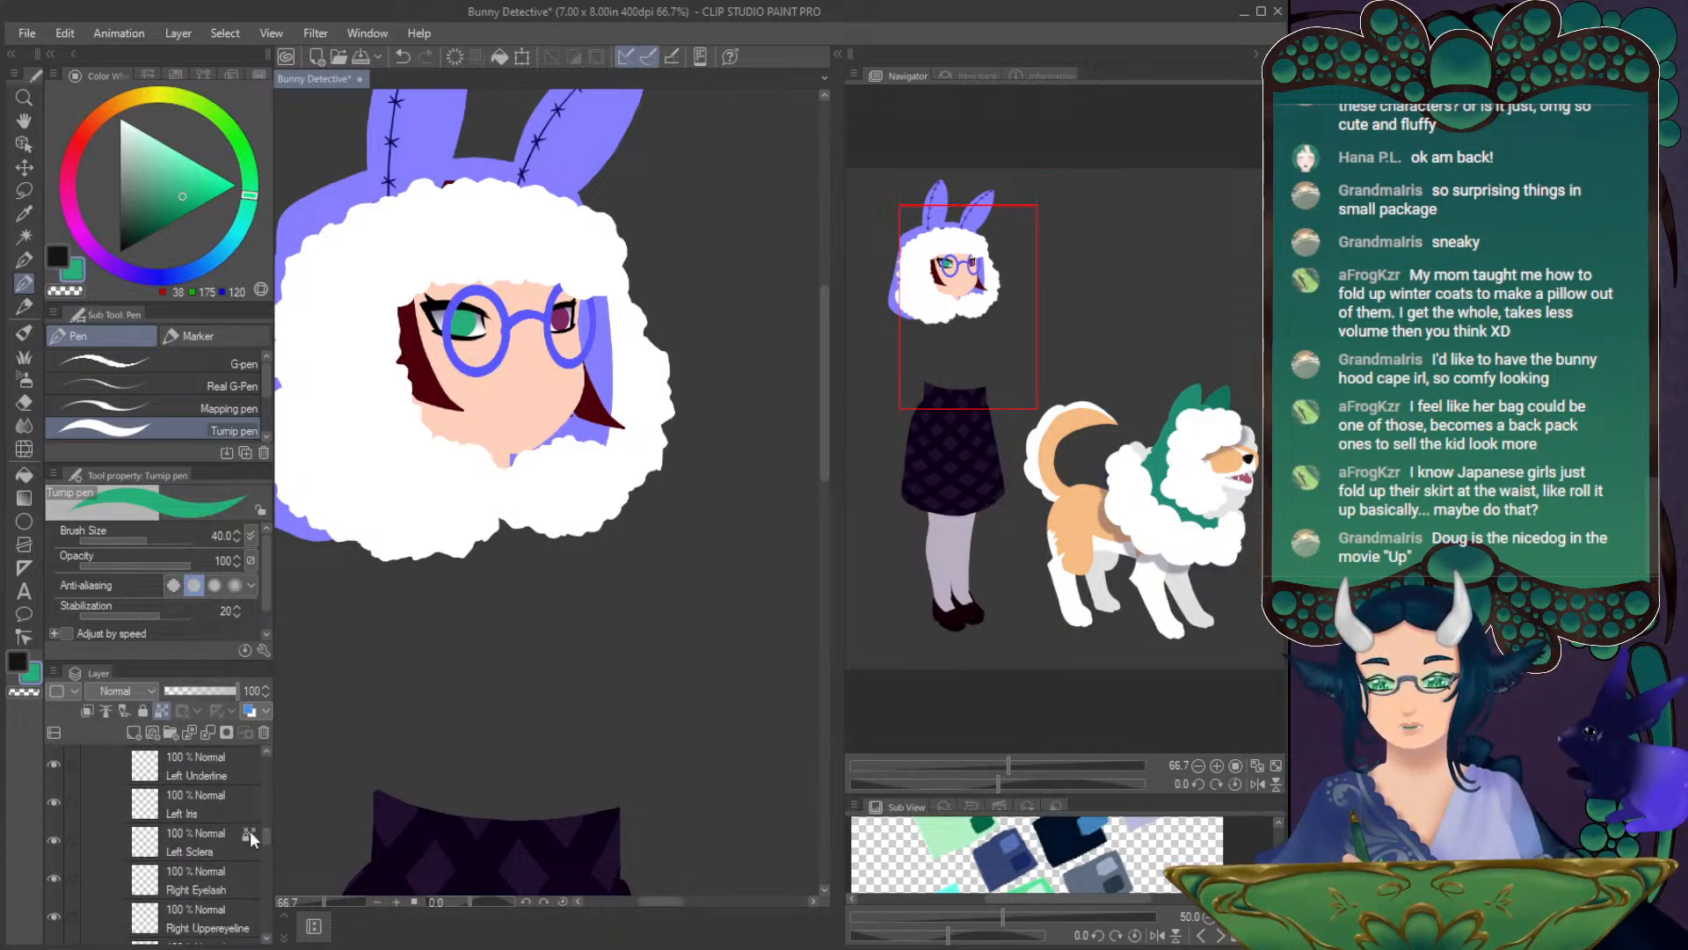
pyautogui.click(209, 796)
pyautogui.moveTo(558, 333)
pyautogui.mouseDown()
pyautogui.moveTo(549, 286)
pyautogui.moveTo(584, 299)
pyautogui.mouseUp()
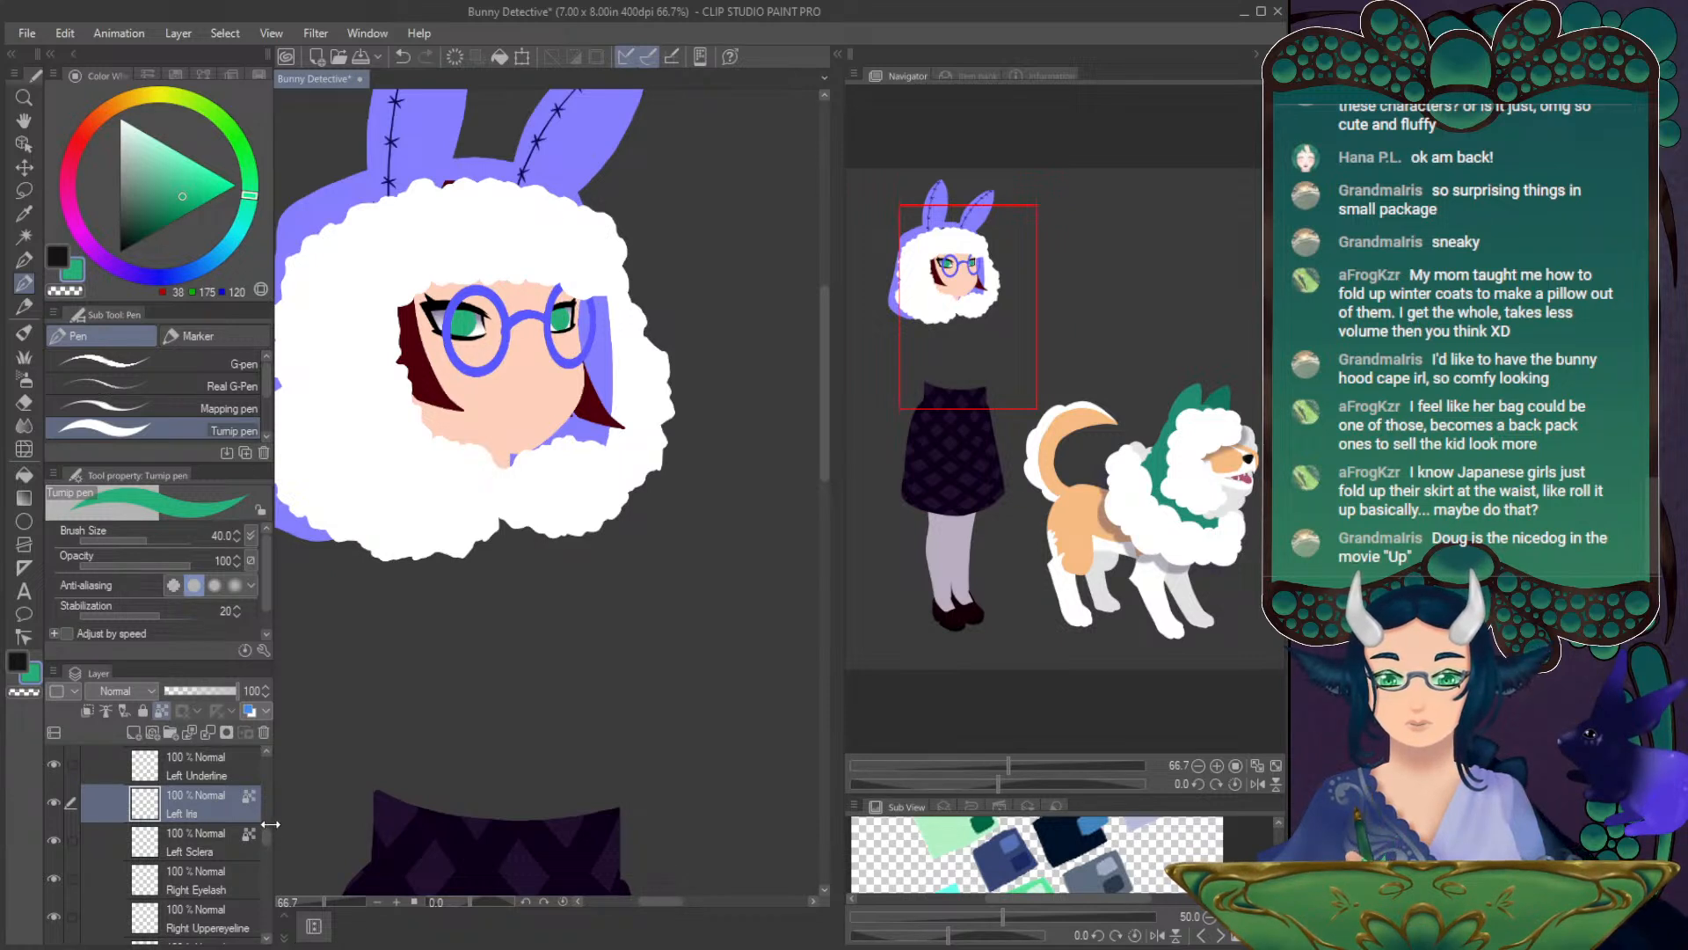
pyautogui.moveTo(264, 834); pyautogui.dragTo(262, 846)
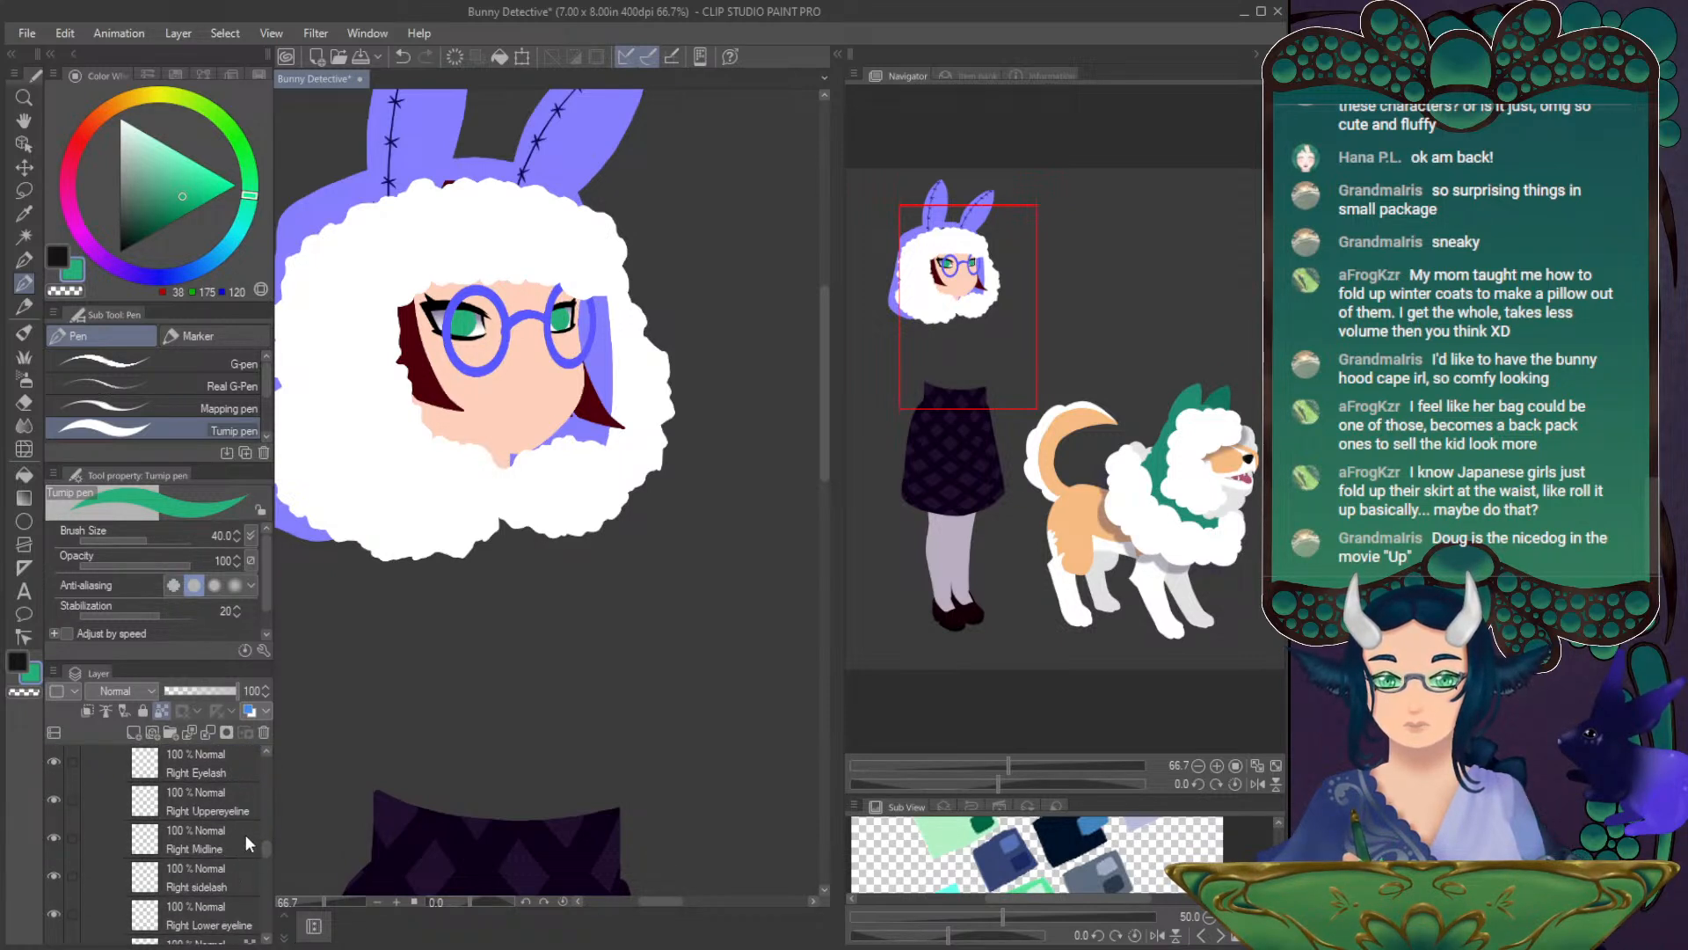
# - Darken the left iris by painting over it with deeper greens, ending with RGB 0, 113, 68
pyautogui.moveTo(193, 218); pyautogui.dragTo(183, 237)
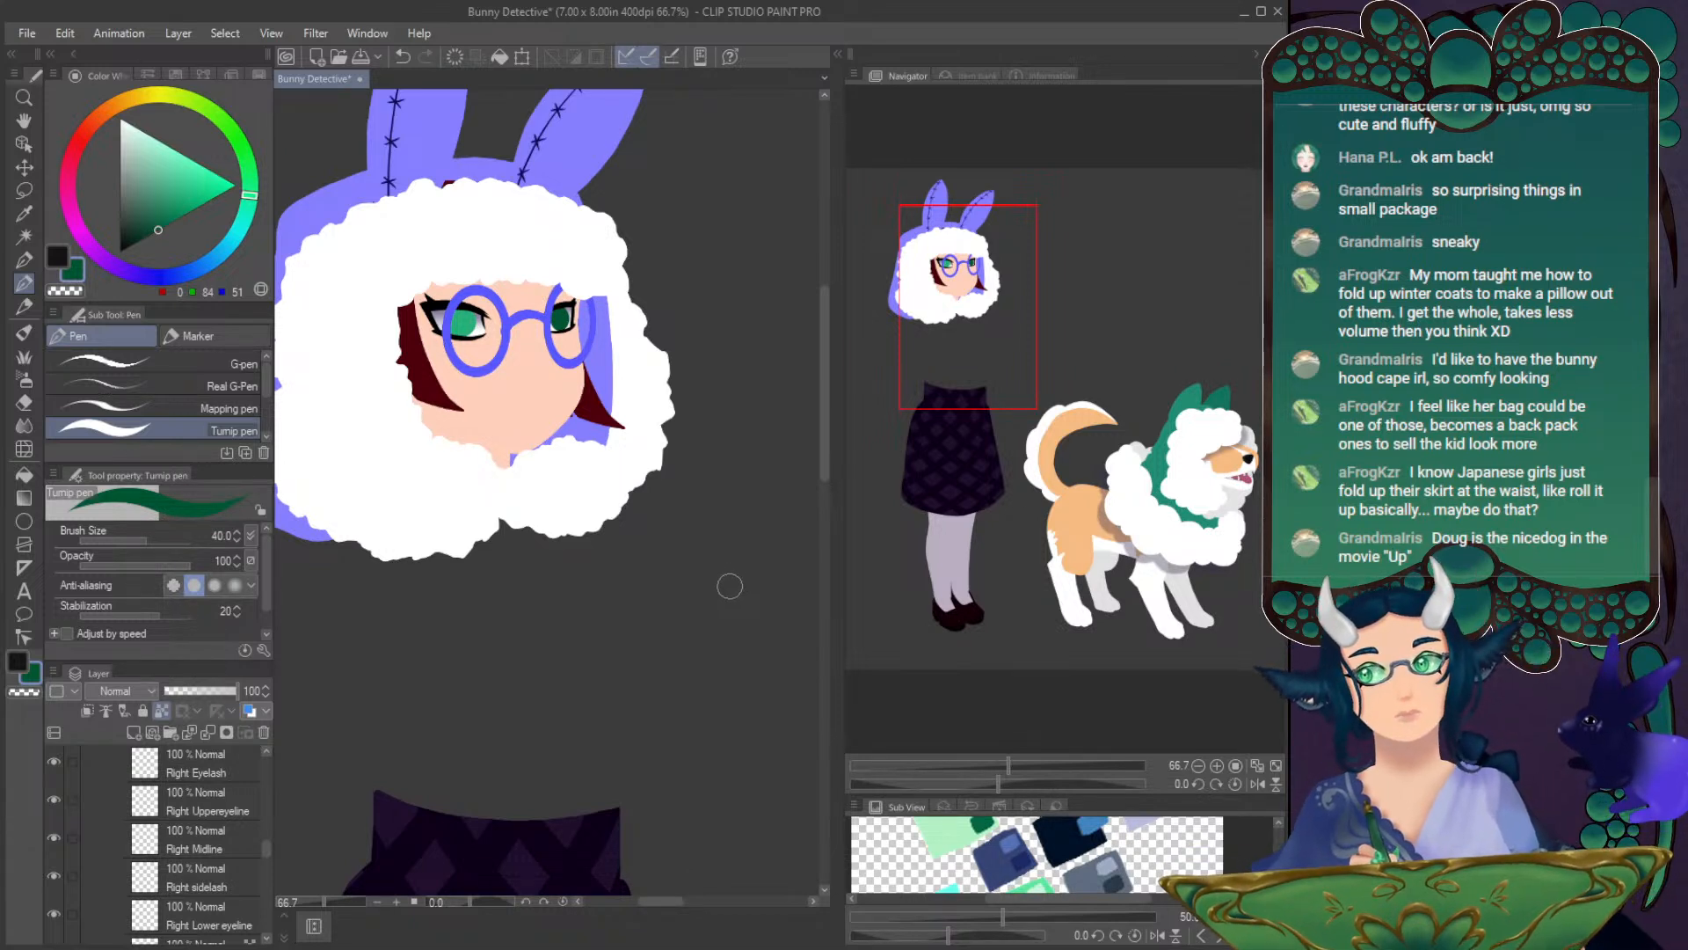
pyautogui.click(167, 223)
pyautogui.moveTo(570, 313); pyautogui.dragTo(559, 321)
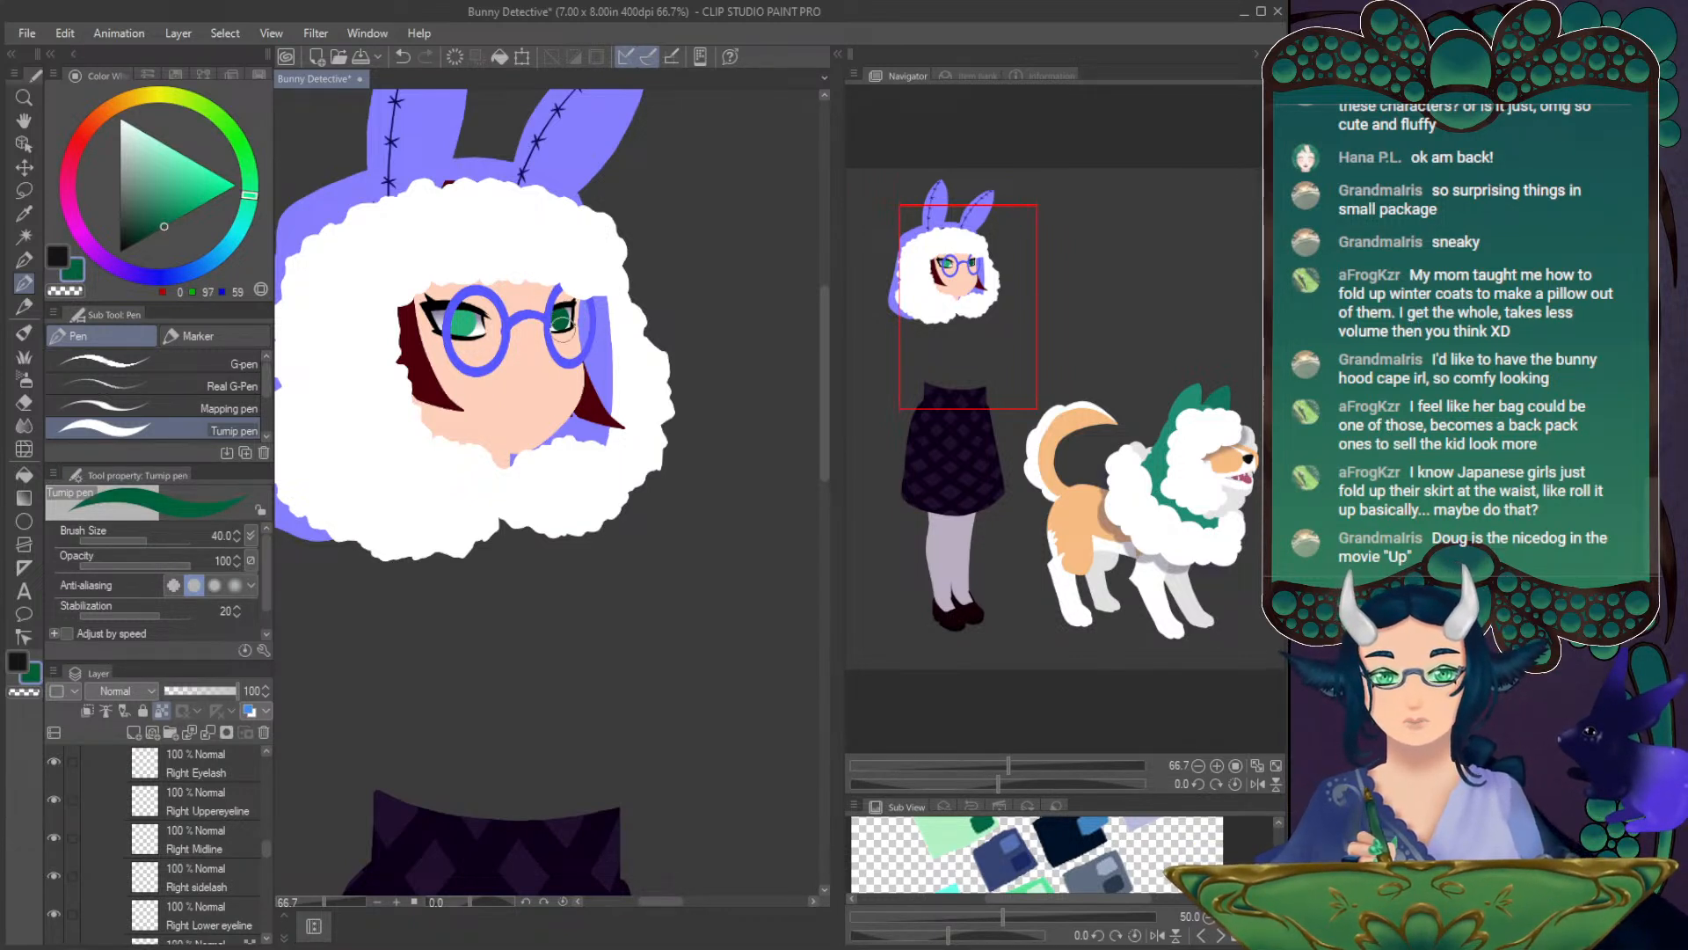
pyautogui.click(176, 218)
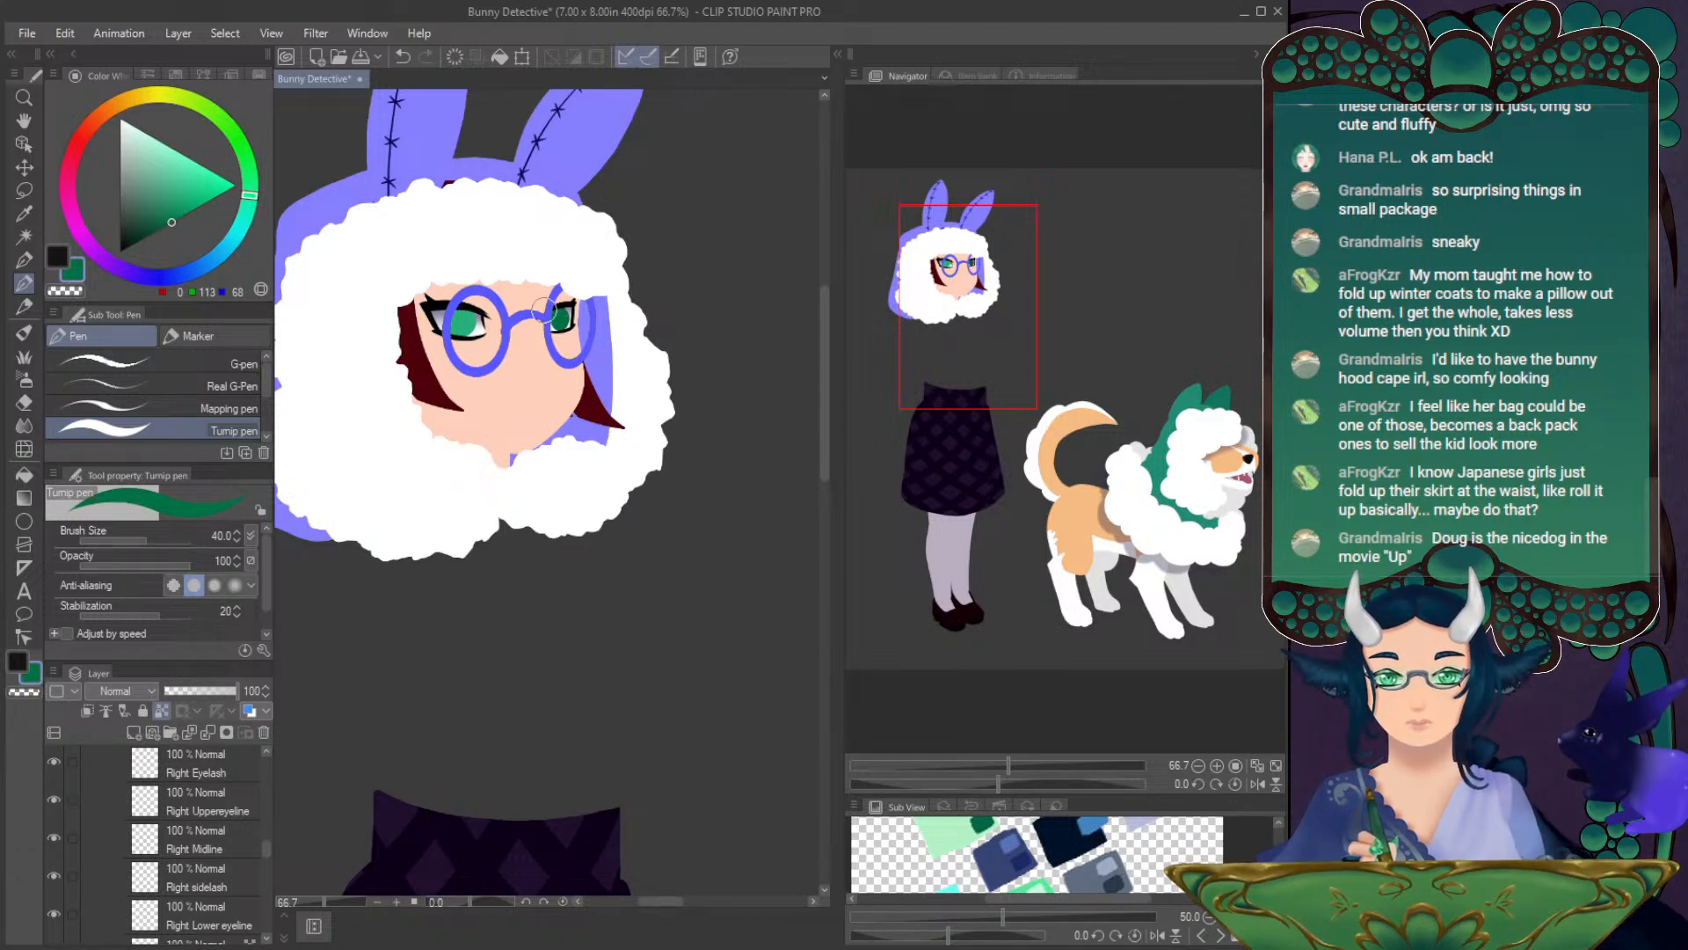
# - Repaint the right iris in the same deeper green, RGB 0, 113, 68, and check both eyes with the whole head in view
pyautogui.click(24, 144)
pyautogui.click(466, 332)
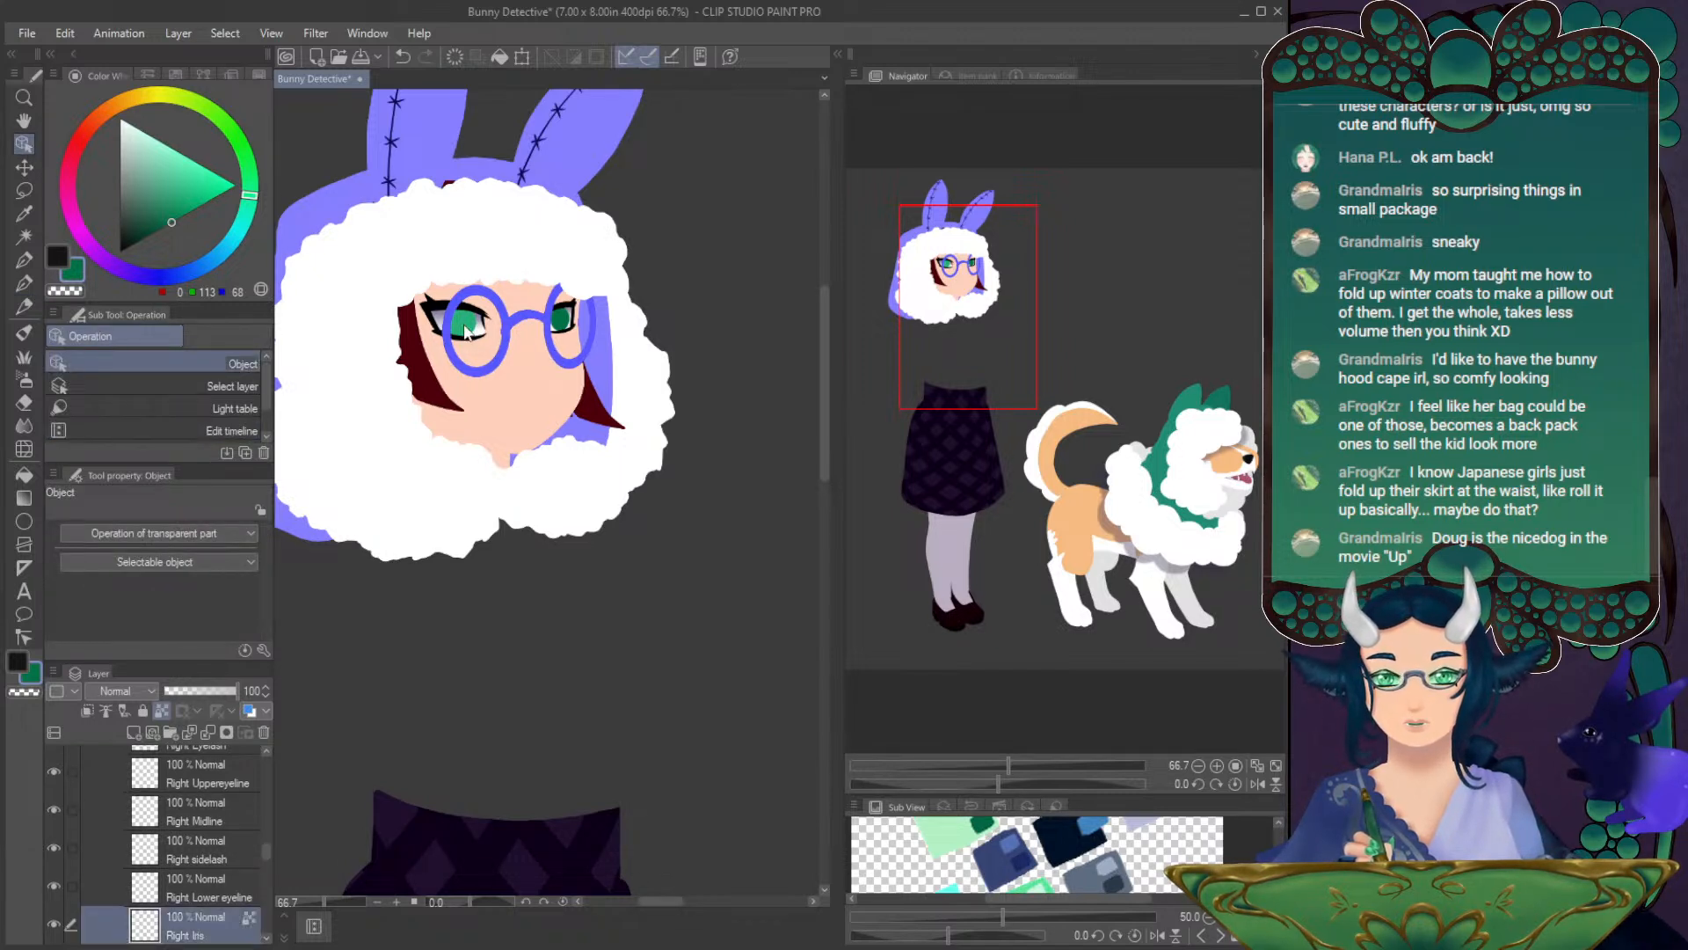
pyautogui.click(24, 283)
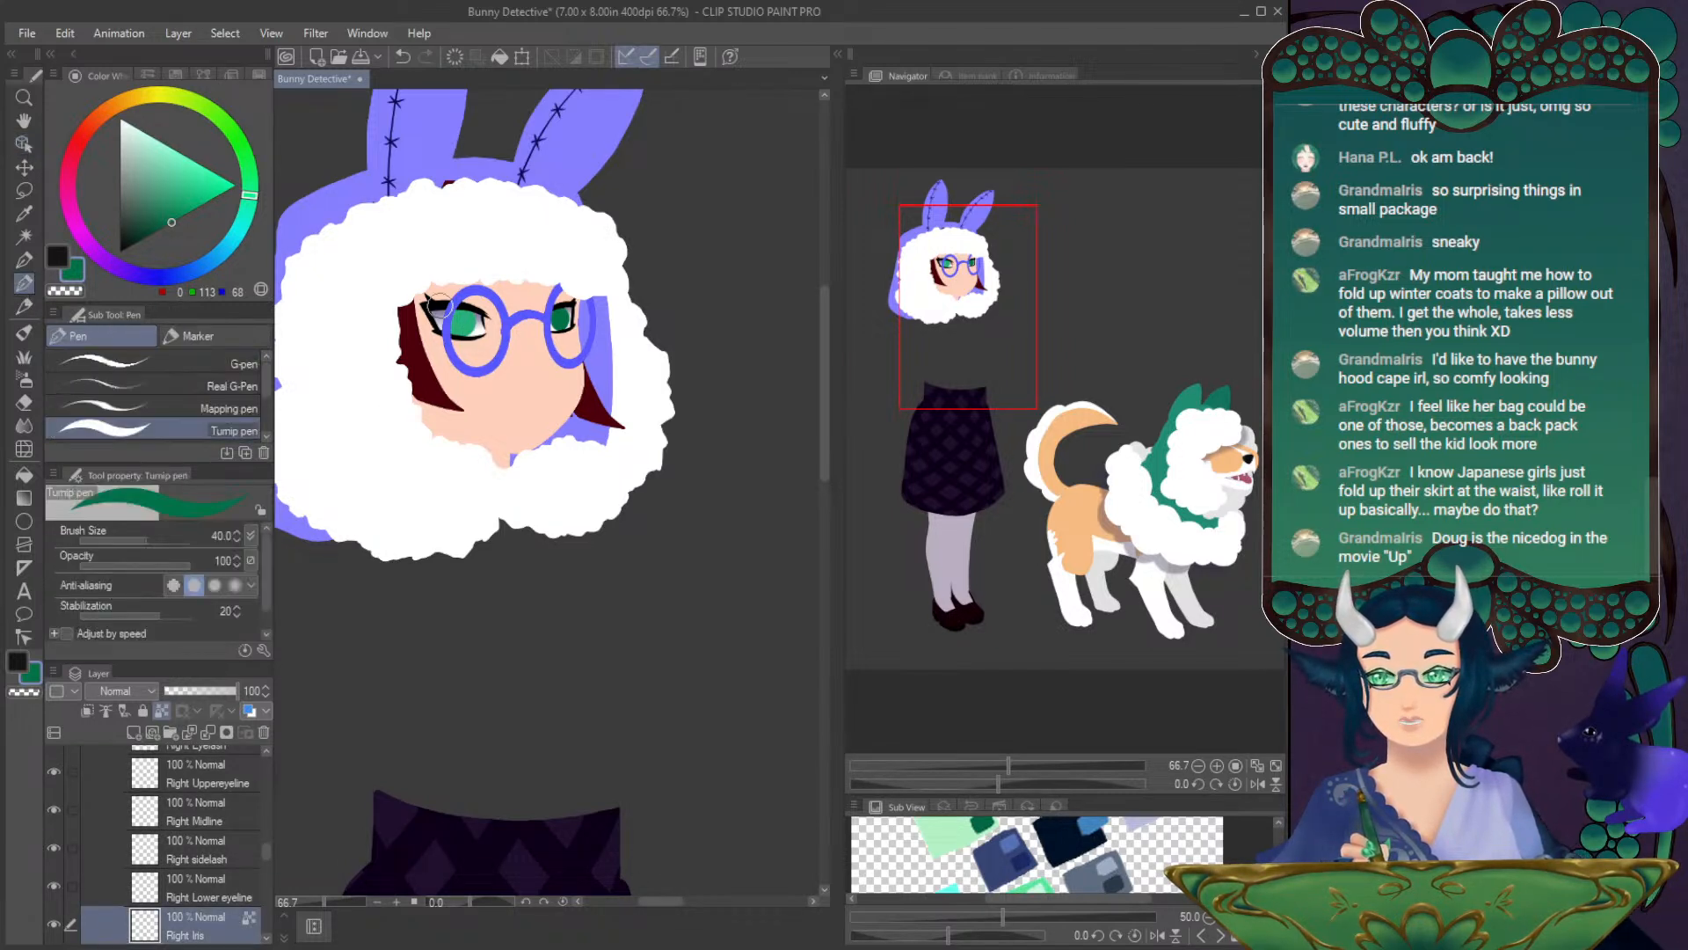
pyautogui.click(23, 259)
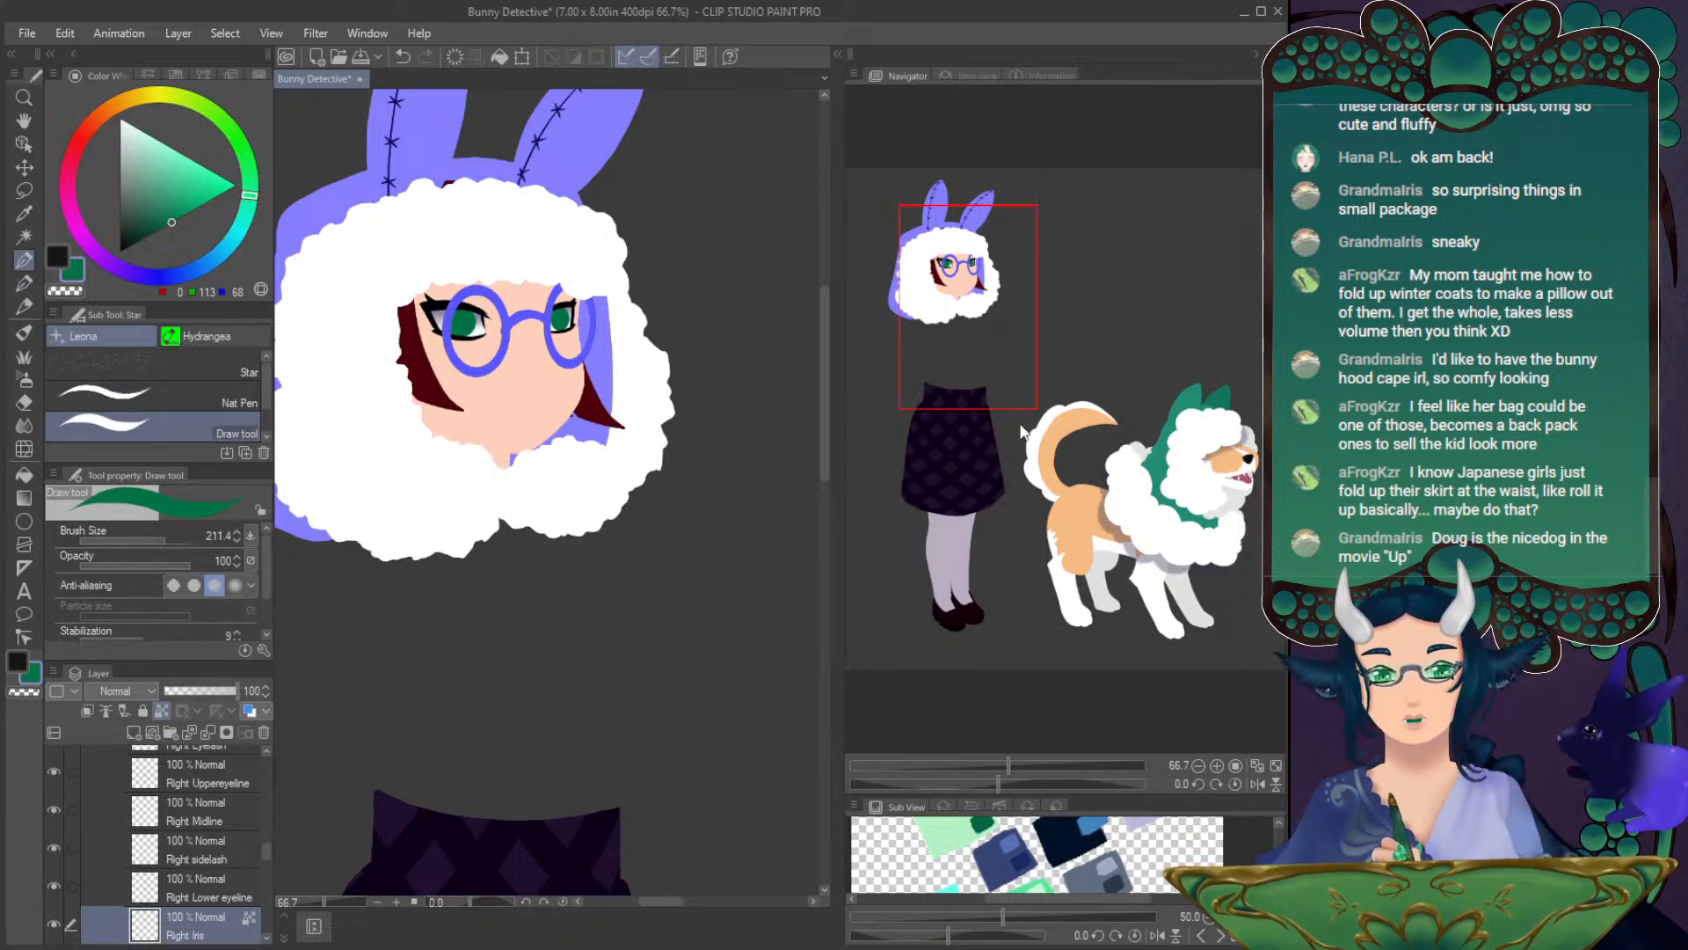
pyautogui.scroll(-1, 977, 281)
pyautogui.moveTo(964, 297); pyautogui.dragTo(967, 287)
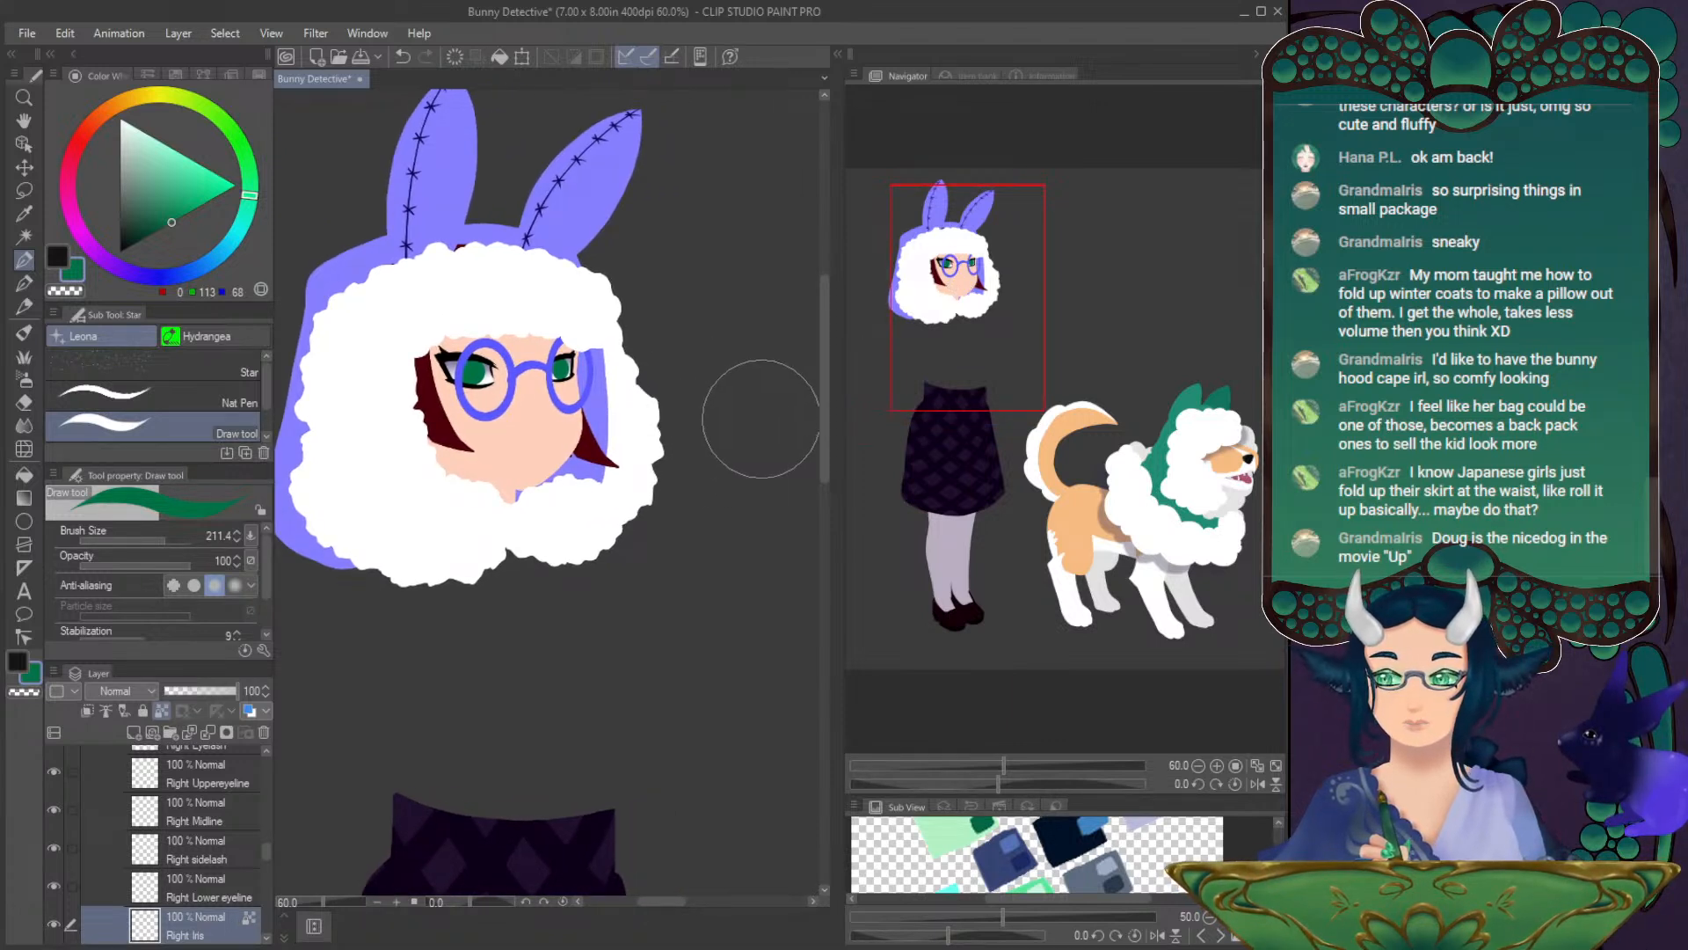
pyautogui.moveTo(946, 283); pyautogui.dragTo(952, 299)
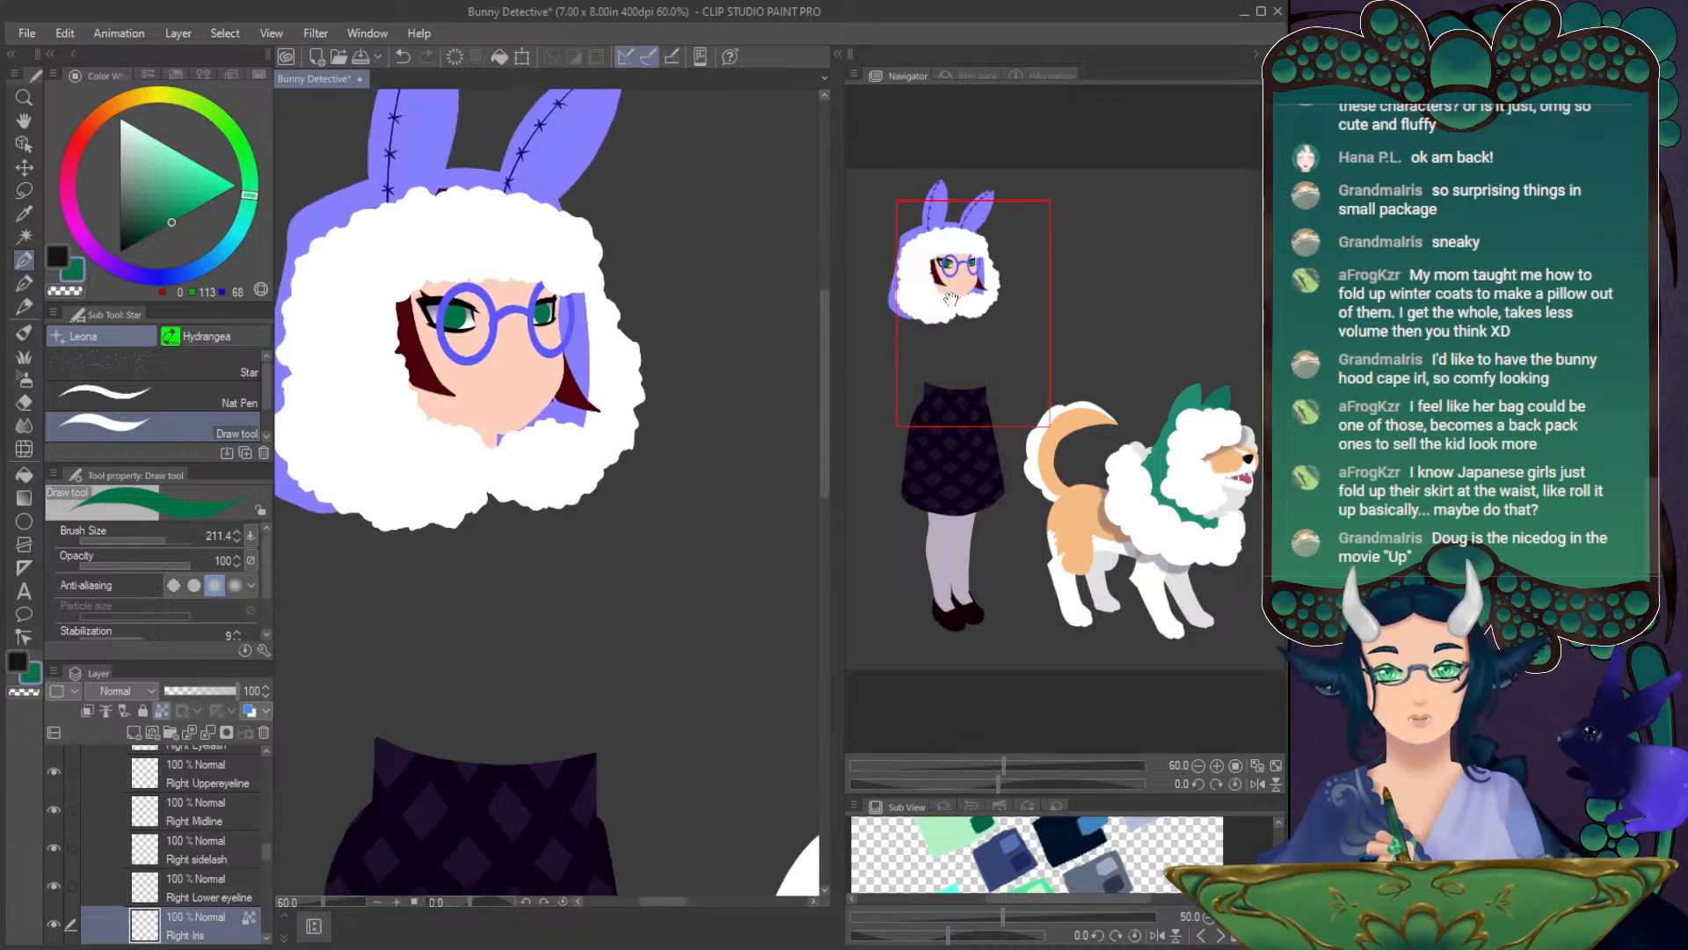
pyautogui.scroll(-1, 678, 385)
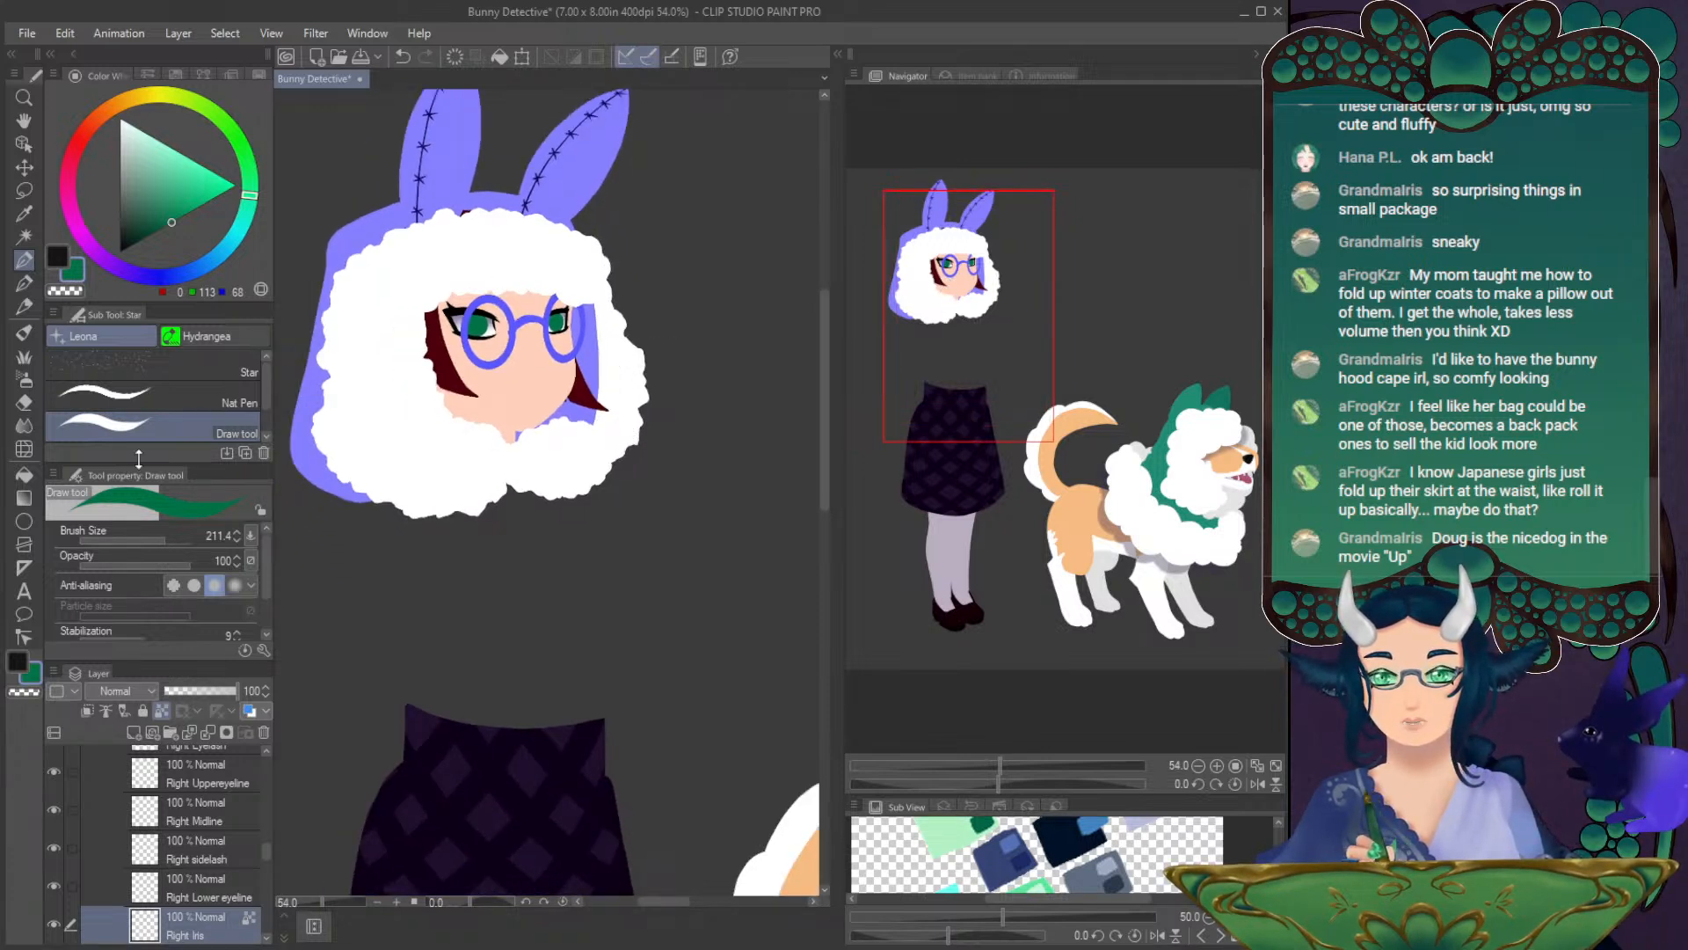
# - Make Layer 9 between the skirt's stripe layers active and set the Turnip pen to size 5 with a light green
pyautogui.click(24, 282)
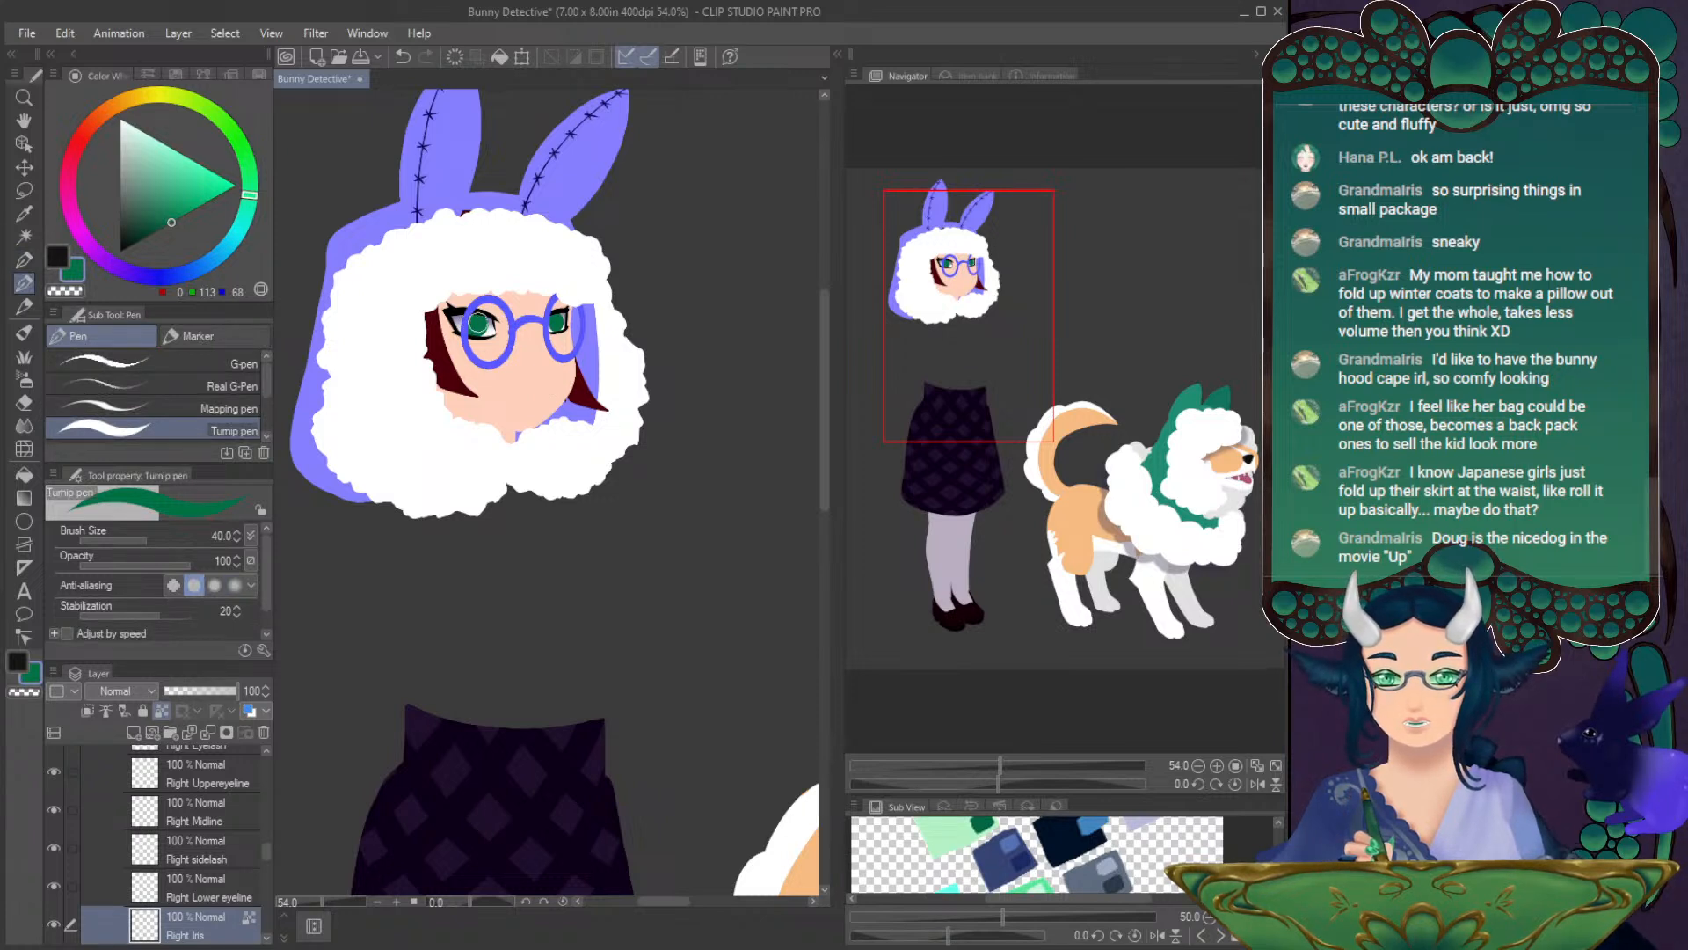
pyautogui.moveTo(979, 341); pyautogui.dragTo(977, 378)
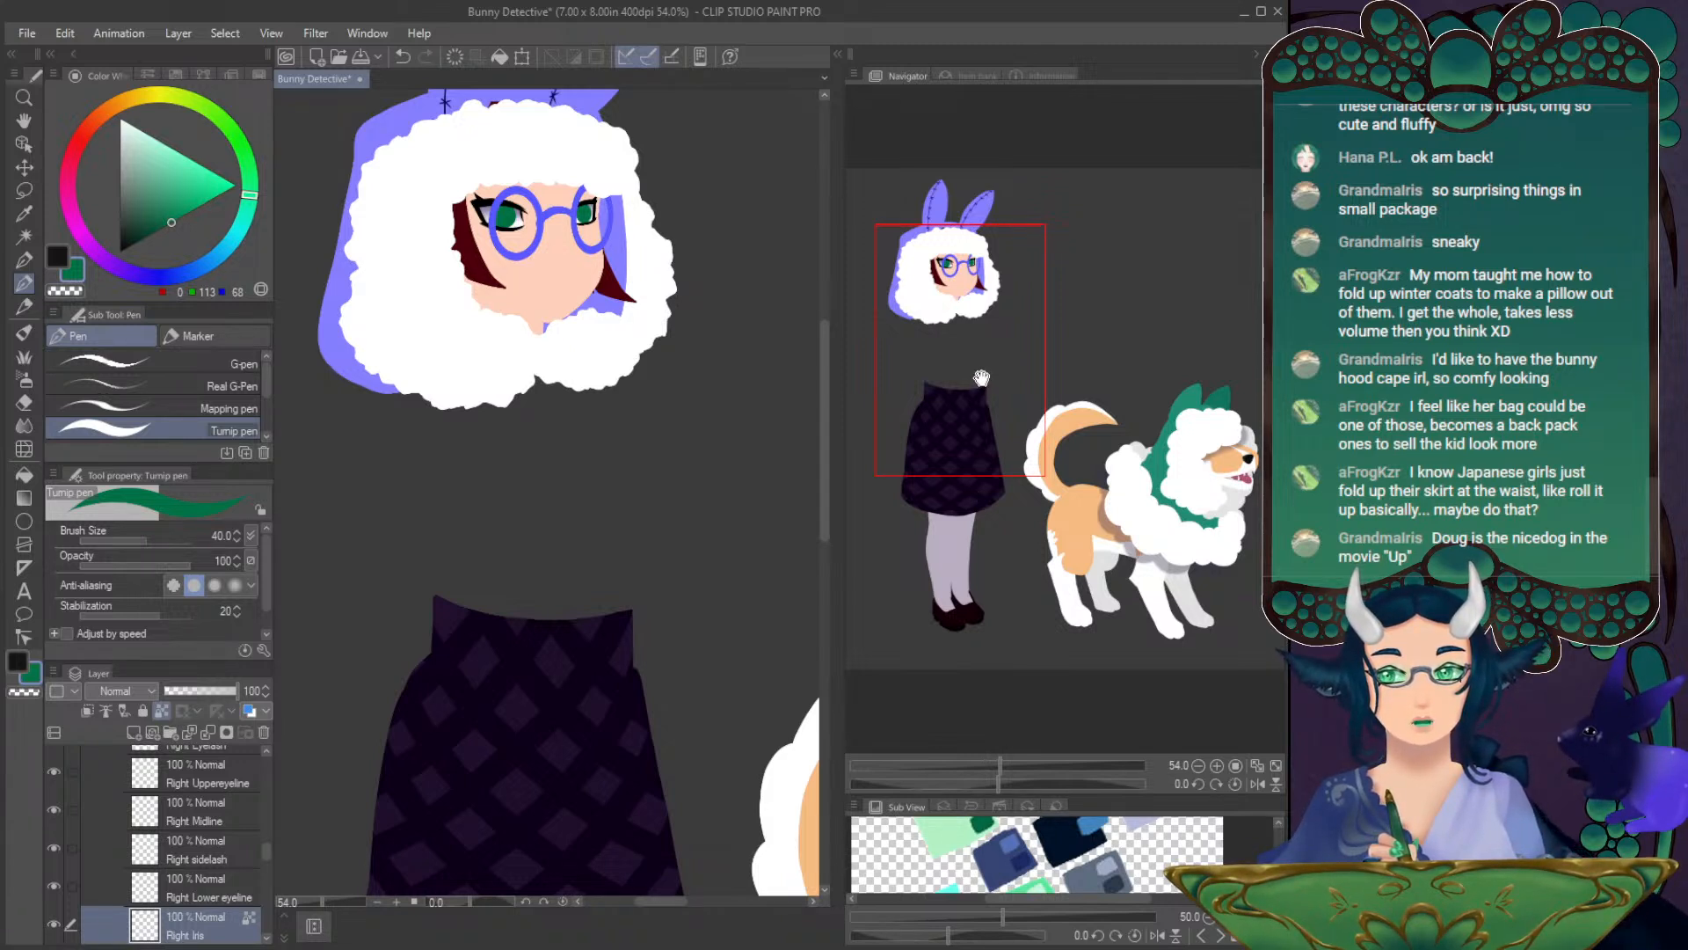
pyautogui.moveTo(982, 379); pyautogui.dragTo(985, 435)
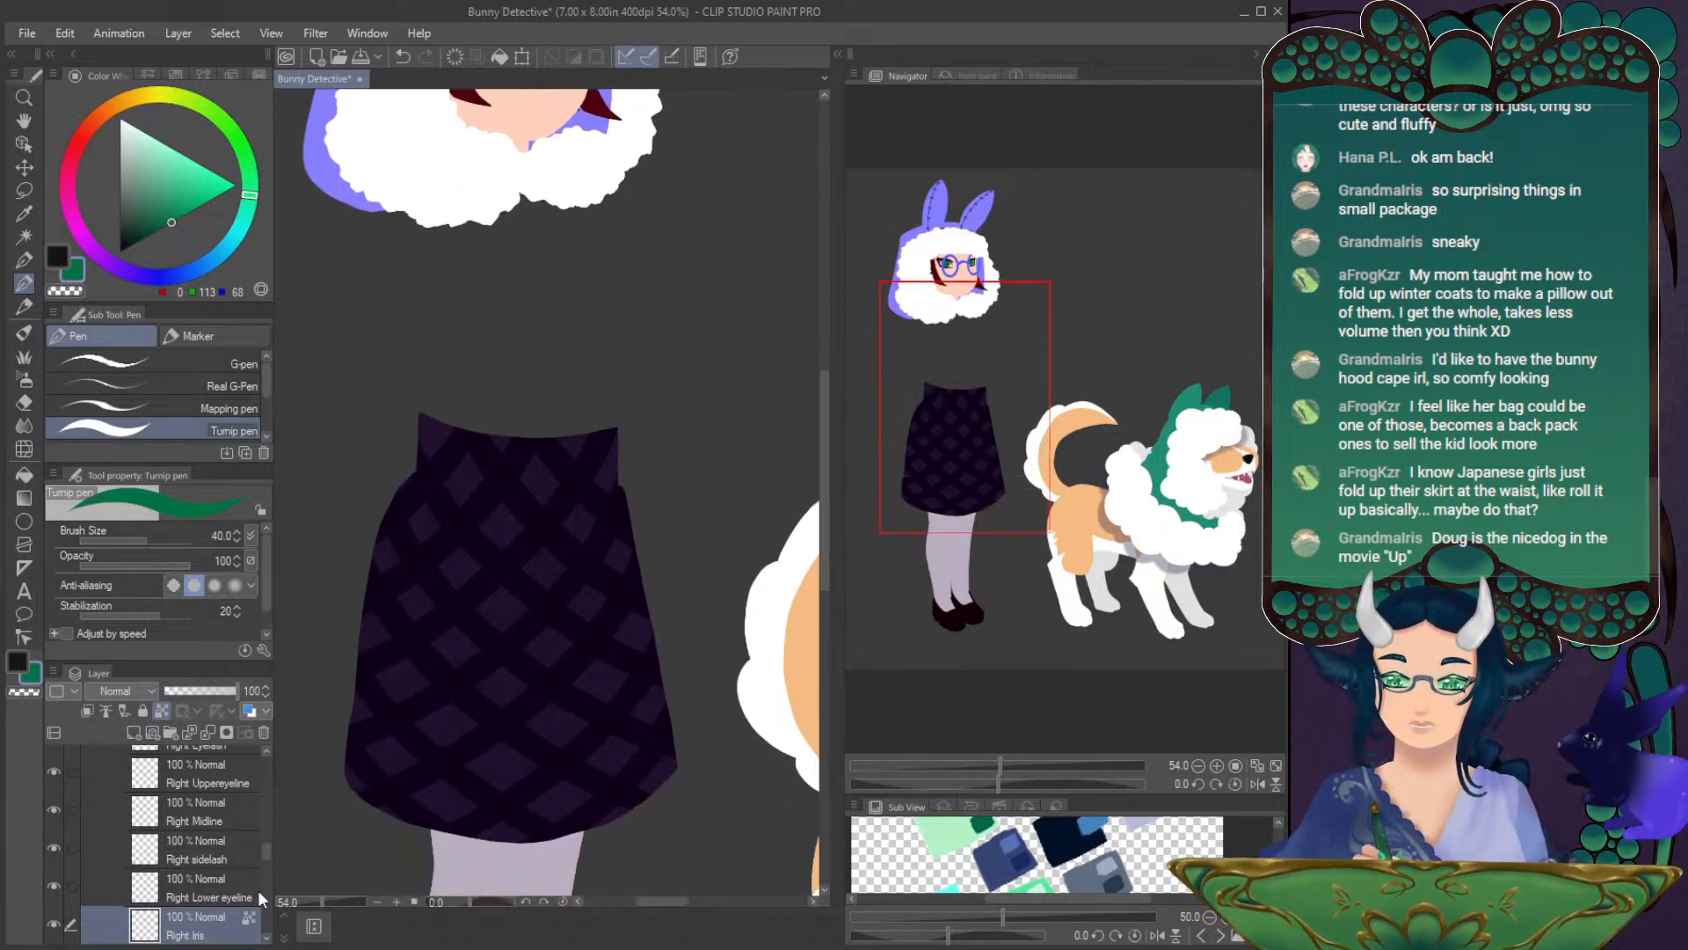
pyautogui.moveTo(264, 847); pyautogui.dragTo(276, 905)
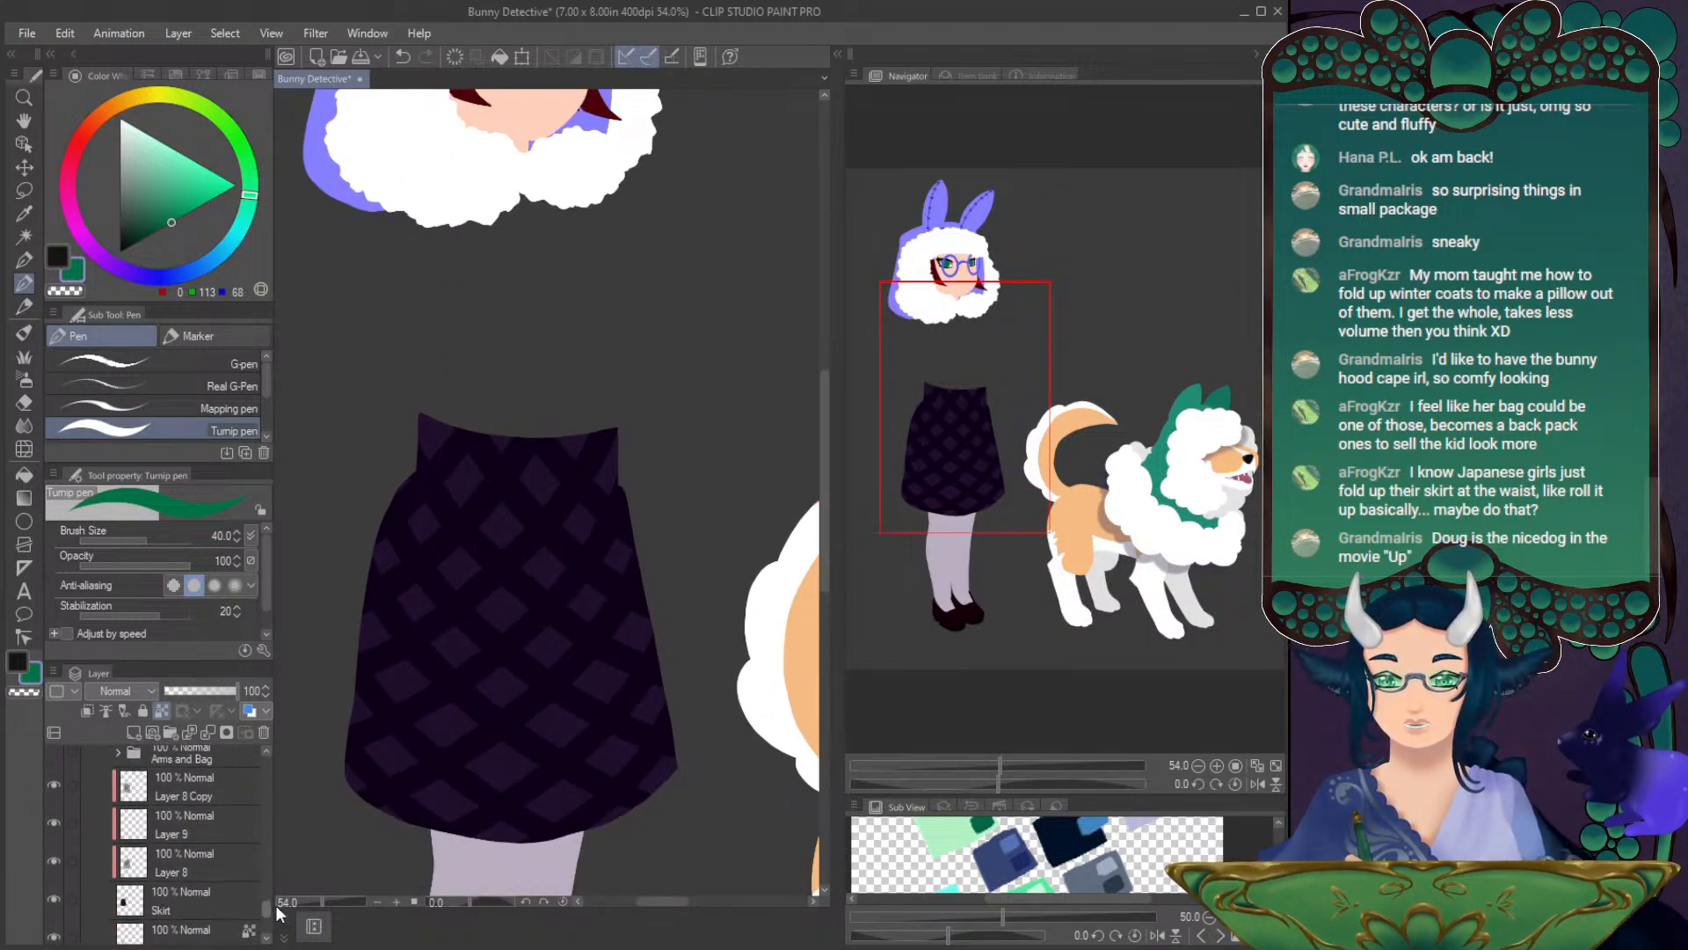
pyautogui.click(204, 824)
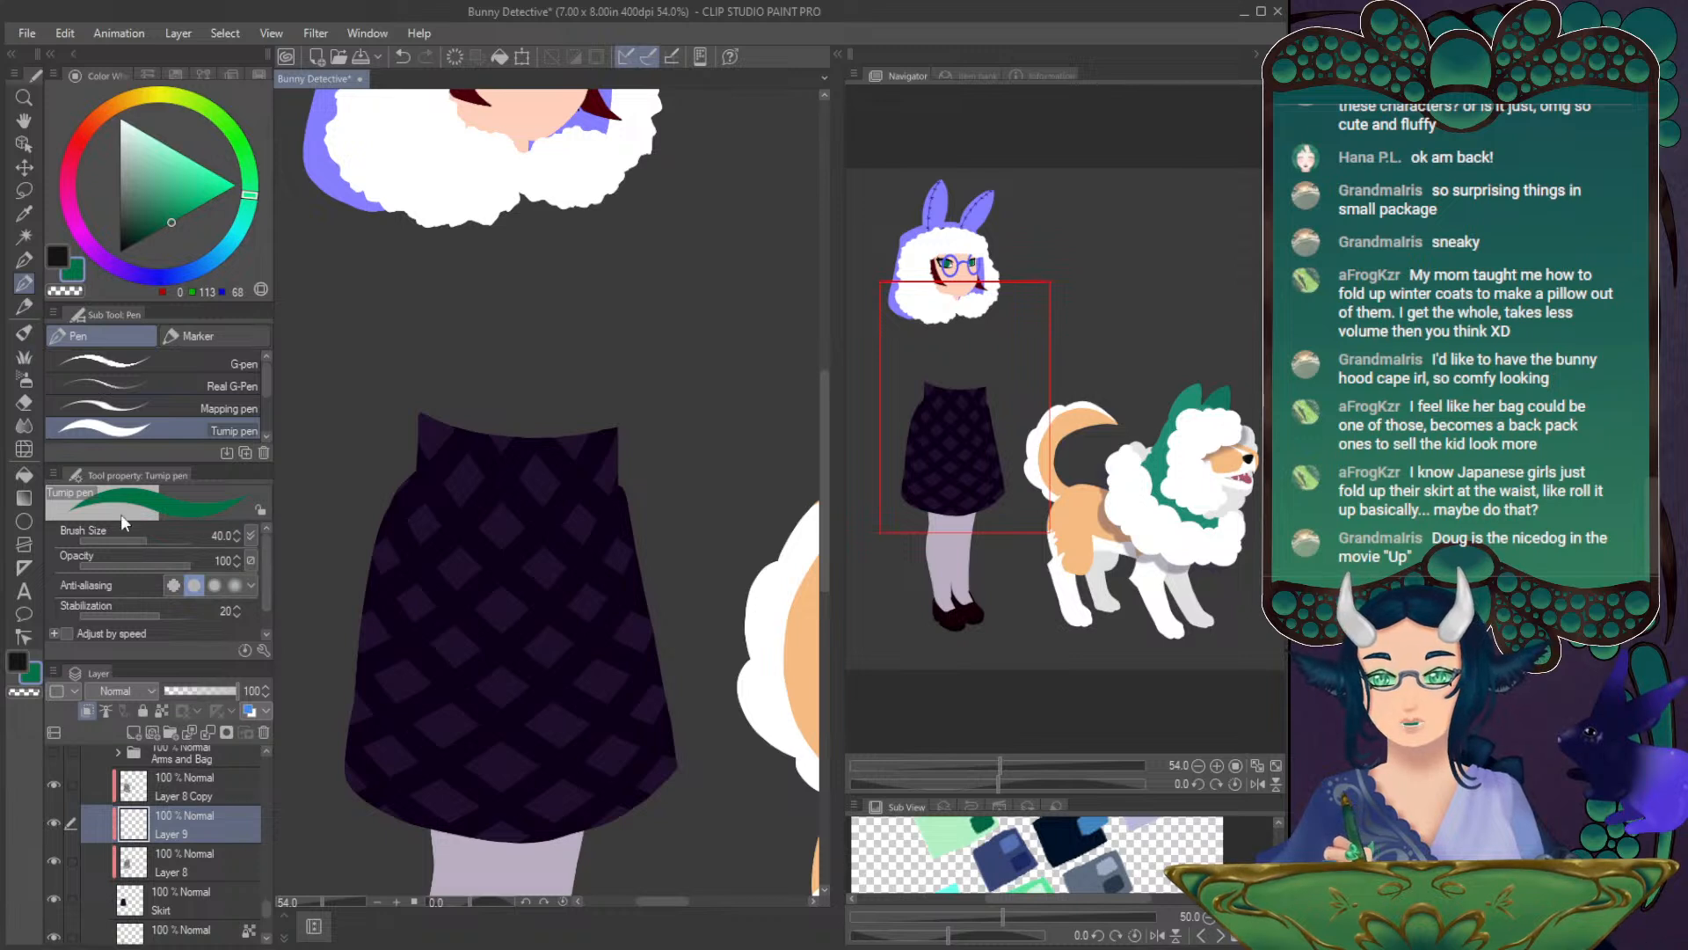
pyautogui.click(180, 186)
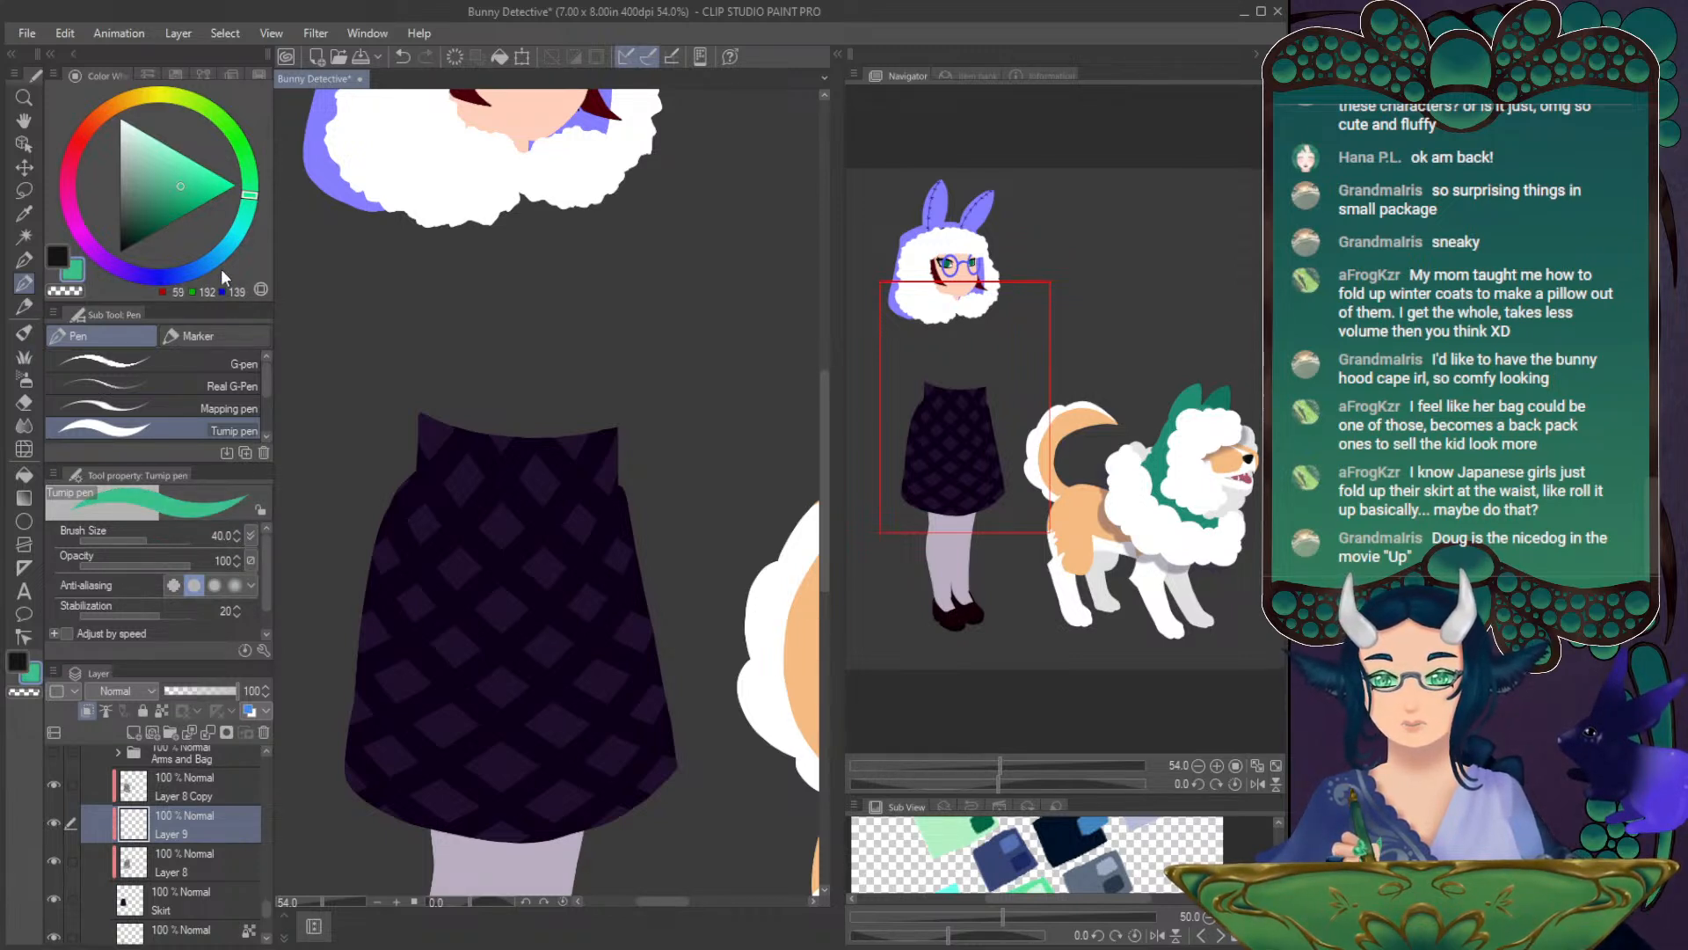
pyautogui.press('[')
pyautogui.press('[')
pyautogui.press('[')
pyautogui.press('[')
pyautogui.press('[')
pyautogui.press('[')
pyautogui.press('[')
pyautogui.press('[')
pyautogui.press('[')
pyautogui.press('[')
pyautogui.press('[')
# - Try thin light and dark green diagonal lines and short crossing strokes over the skirt's diamonds, and undo them all
pyautogui.moveTo(396, 568); pyautogui.dragTo(542, 731)
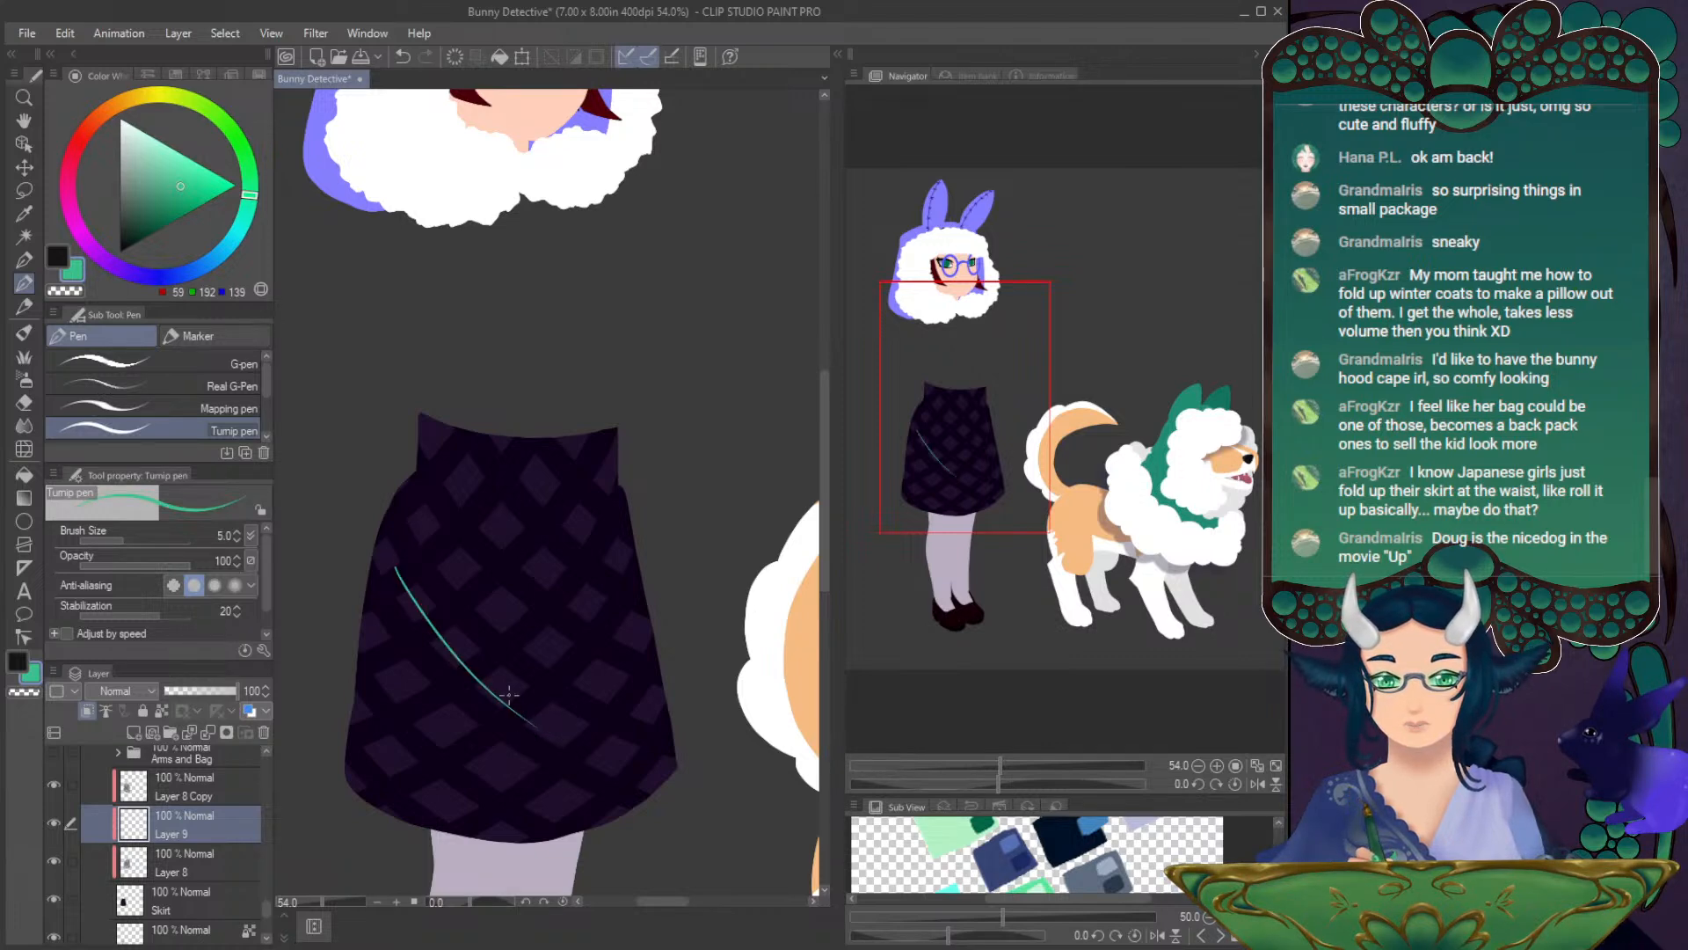
pyautogui.moveTo(914, 432); pyautogui.dragTo(894, 479)
pyautogui.click(171, 223)
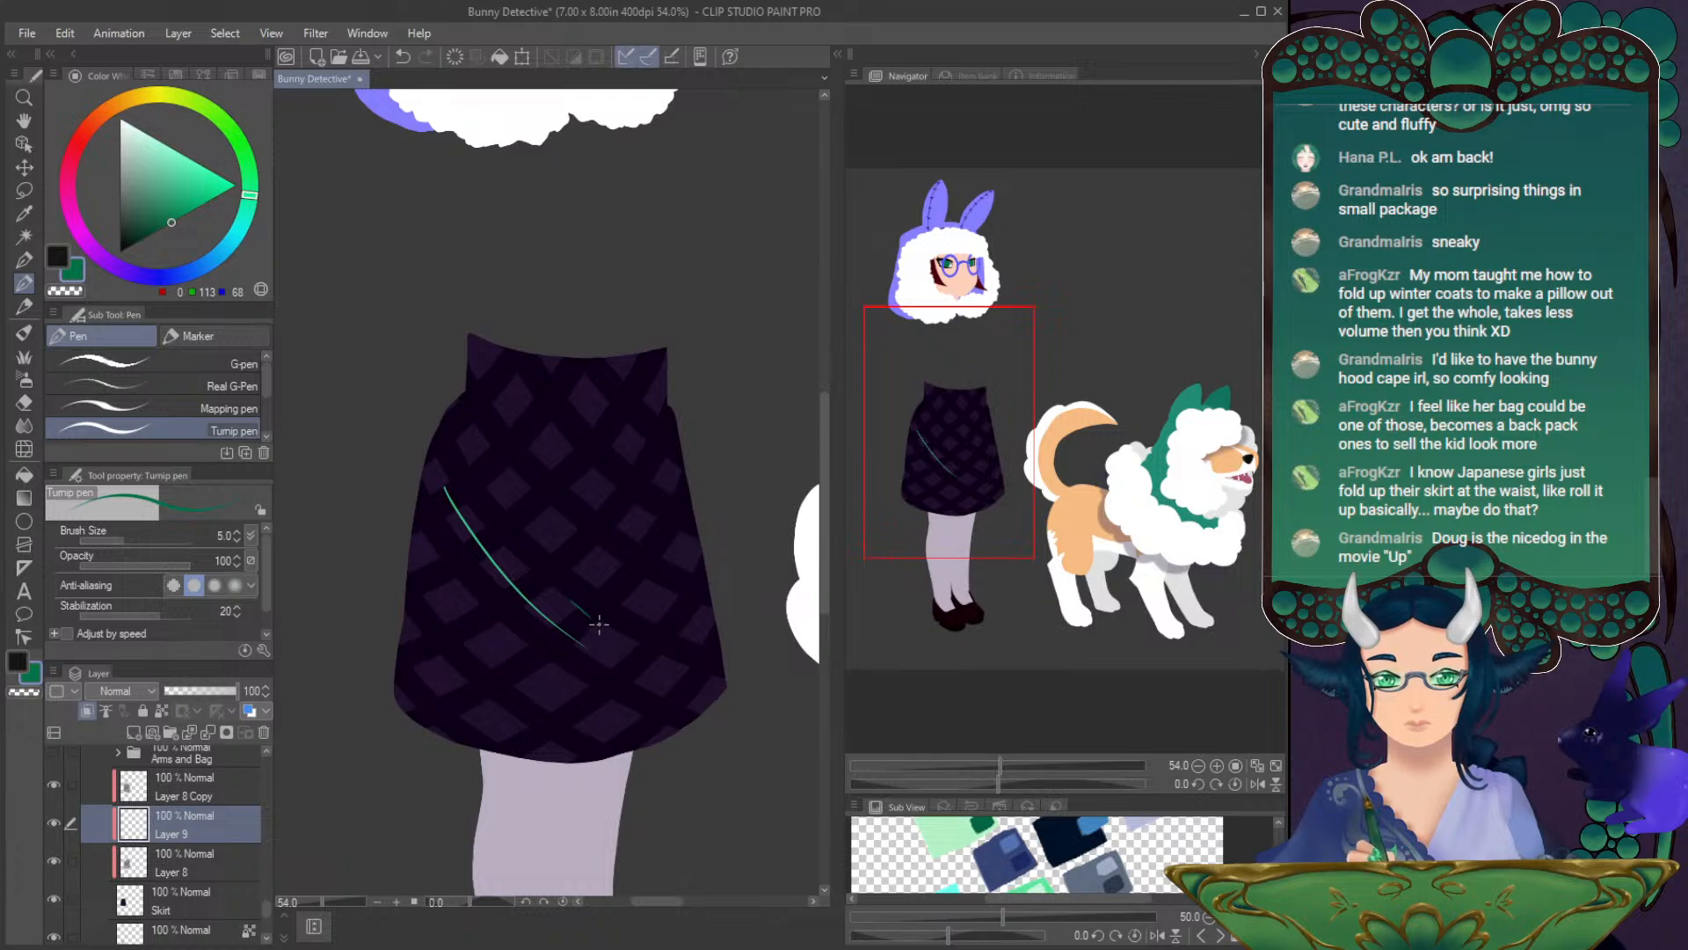
pyautogui.moveTo(471, 519); pyautogui.dragTo(585, 635)
pyautogui.moveTo(530, 468); pyautogui.dragTo(485, 561)
pyautogui.moveTo(508, 440); pyautogui.dragTo(481, 479)
pyautogui.moveTo(466, 499); pyautogui.dragTo(455, 521)
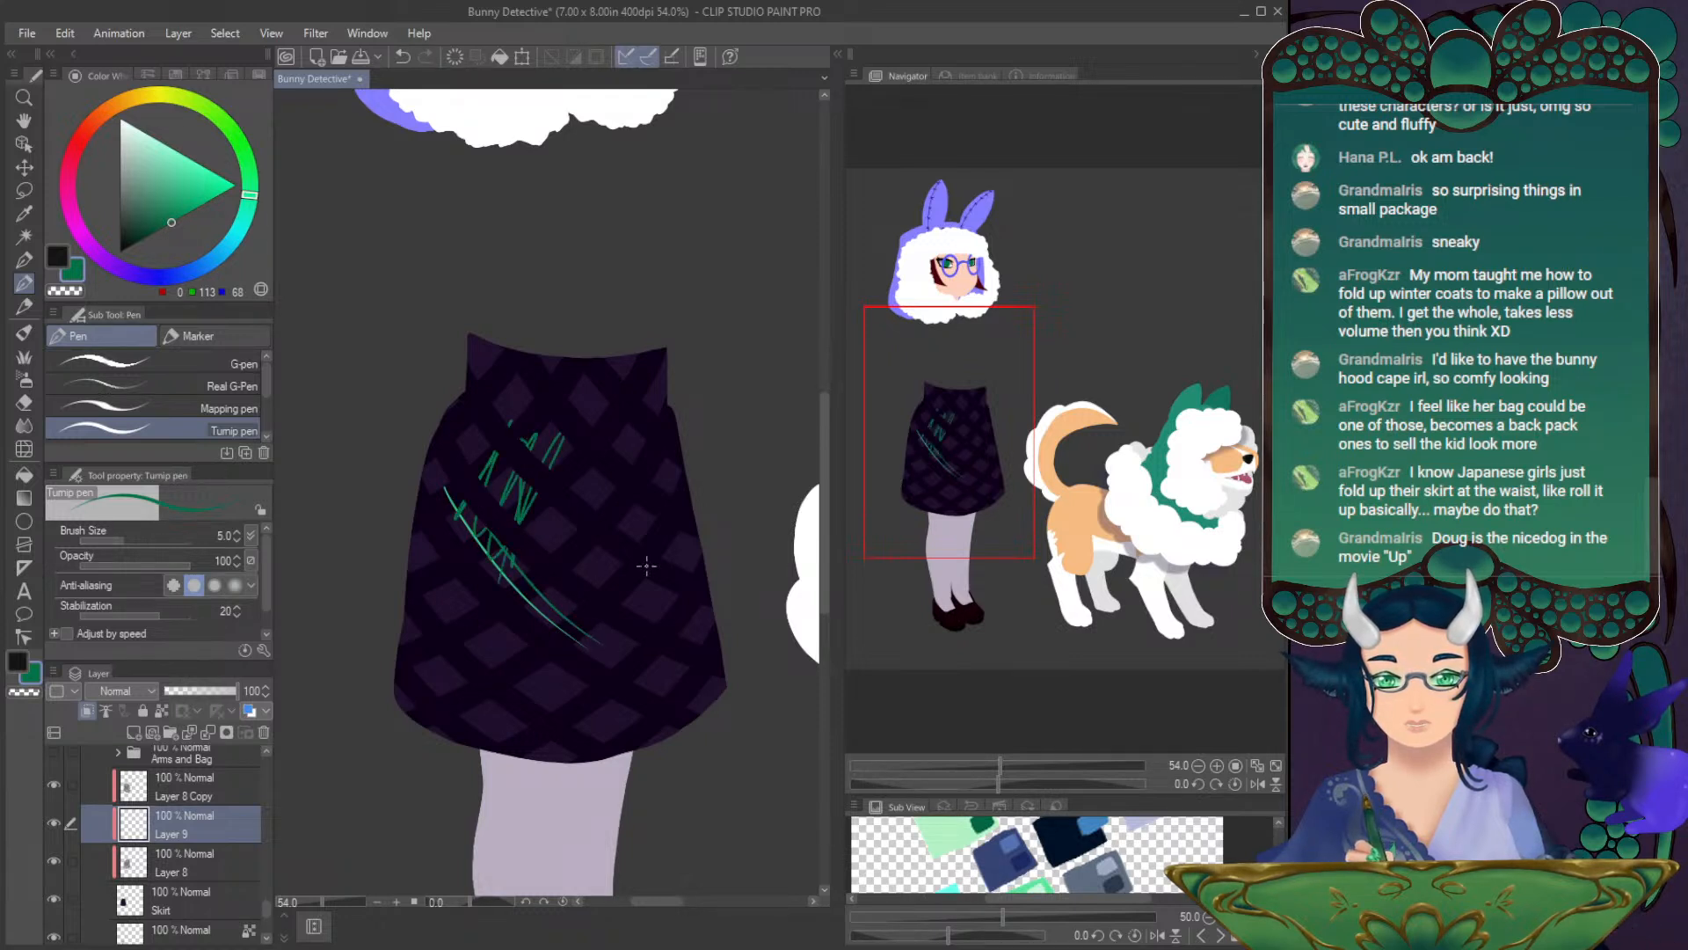
pyautogui.hotkey('ctrl', 'z')
pyautogui.hotkey('ctrl', 'z')
pyautogui.hotkey('ctrl', 'z')
pyautogui.hotkey('ctrl', 'z')
pyautogui.hotkey('ctrl', 'z')
pyautogui.hotkey('ctrl', 'z')
pyautogui.hotkey('ctrl', 'z')
pyautogui.hotkey('ctrl', 'z')
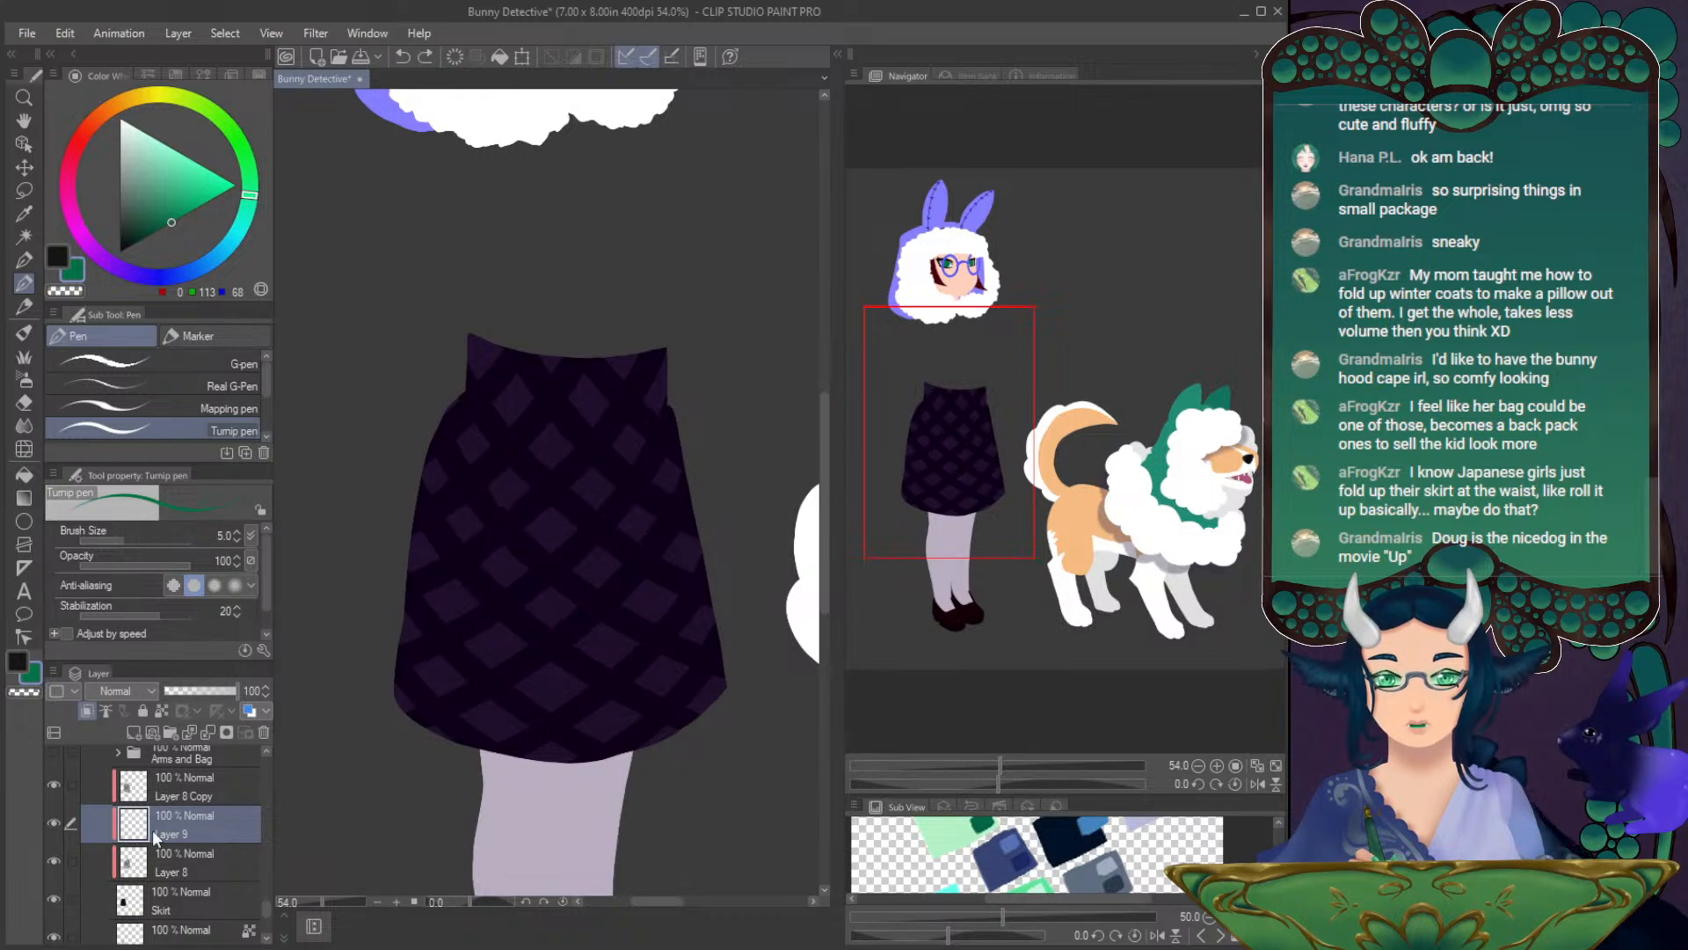
# - Move Layer 9 above both stripe layers and test long dark green lines across the skirt, undoing each one
pyautogui.moveTo(164, 825); pyautogui.dragTo(207, 752)
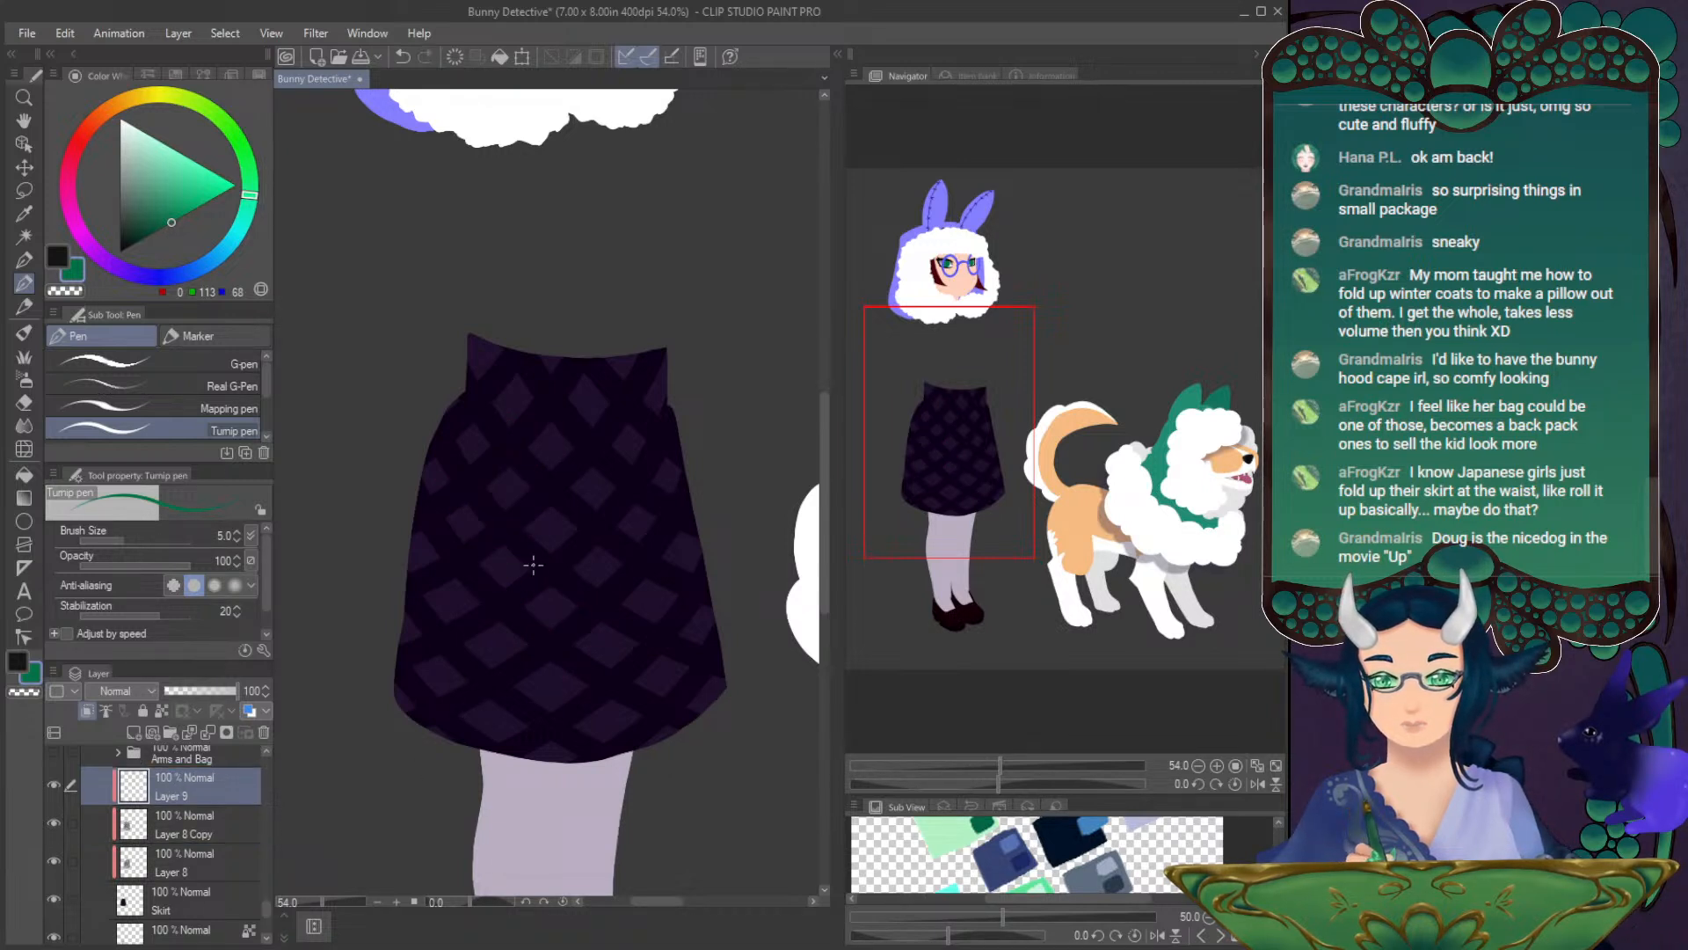
pyautogui.moveTo(412, 534); pyautogui.dragTo(574, 703)
pyautogui.hotkey('ctrl', 'z')
pyautogui.moveTo(488, 428); pyautogui.dragTo(484, 694)
pyautogui.hotkey('ctrl', 'z')
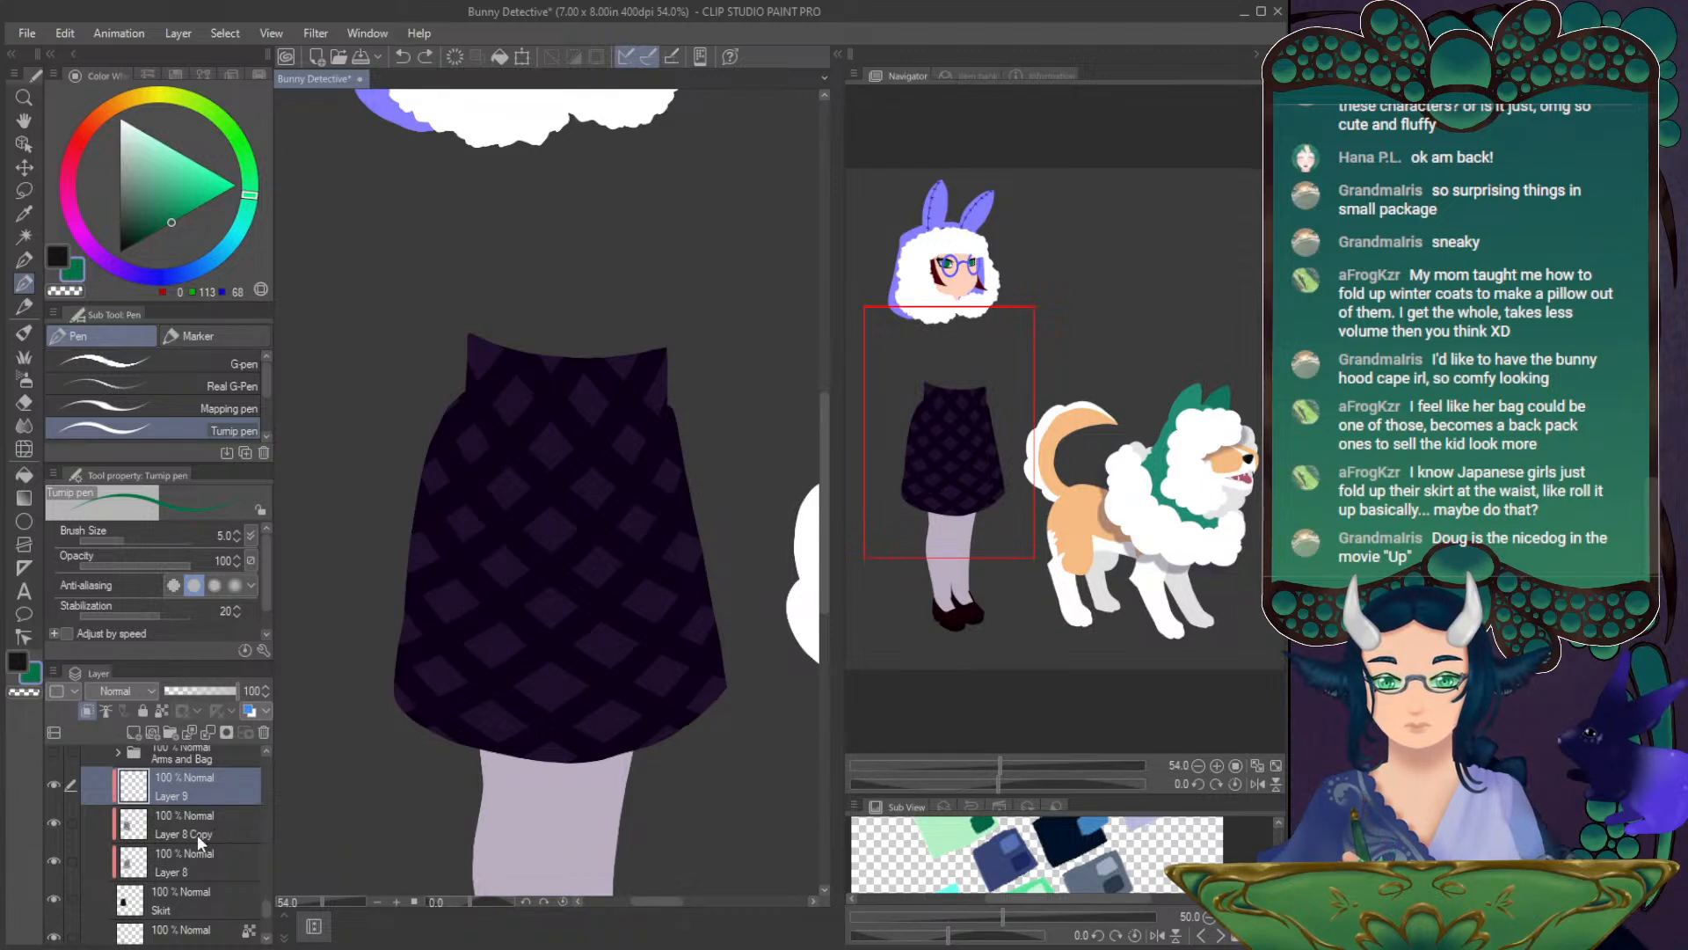
# - Add a clipped layer directly above Layer 8, and test a green diagonal line on Layer 9, undoing it
pyautogui.click(174, 847)
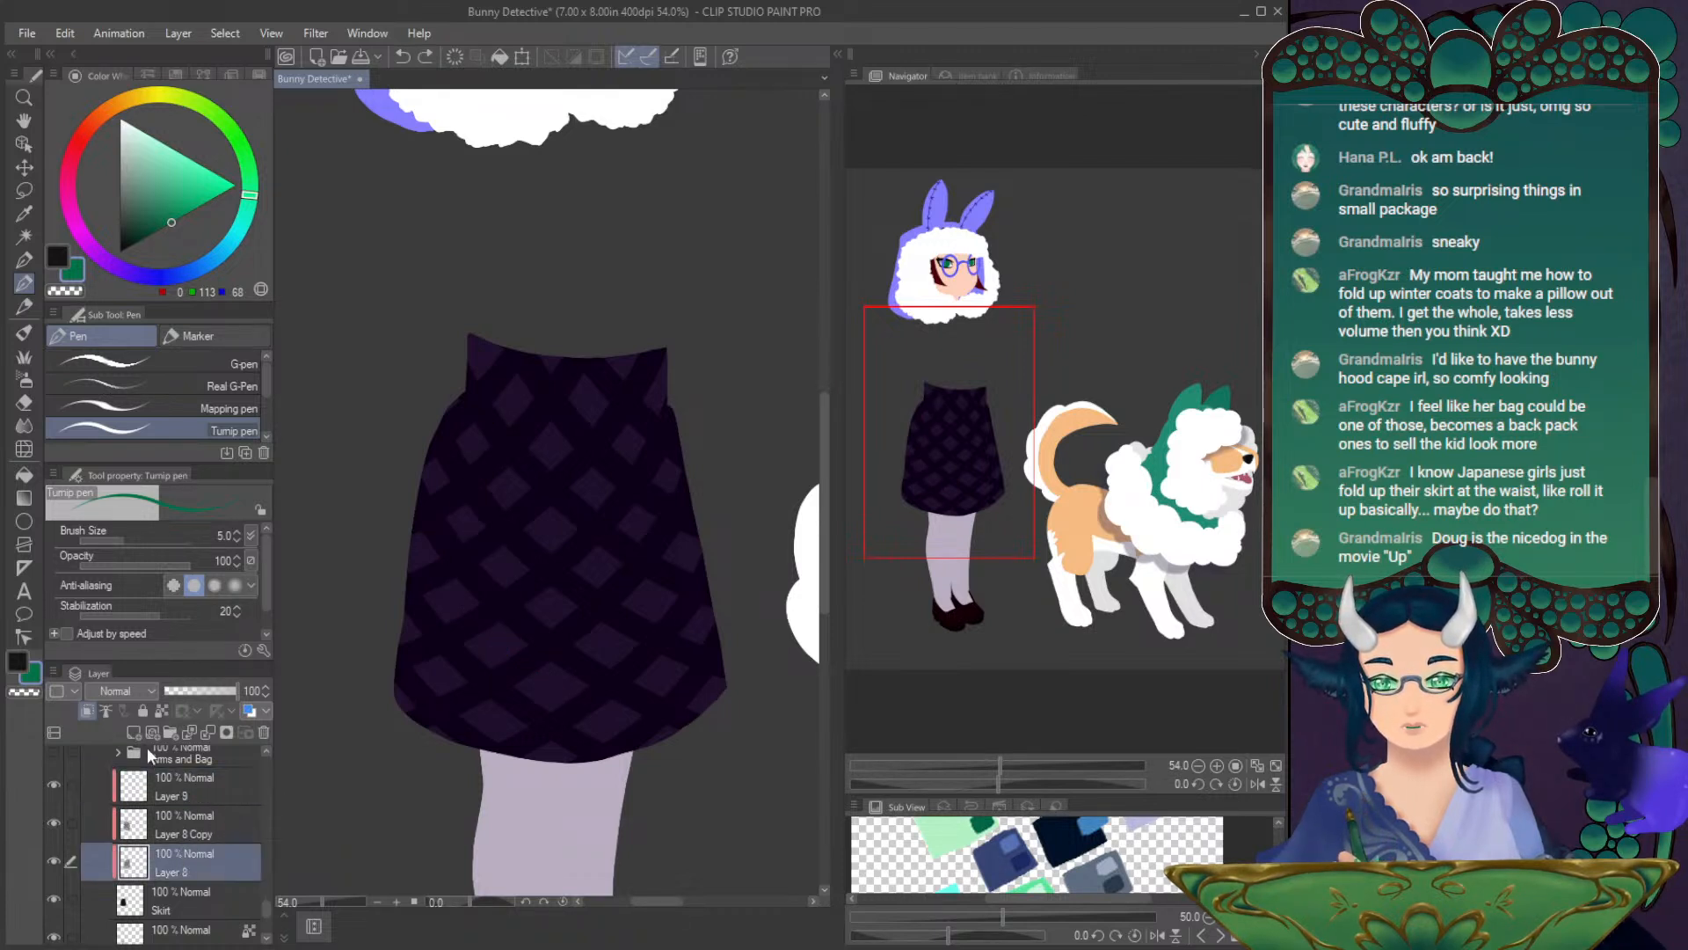
pyautogui.click(155, 730)
pyautogui.click(174, 802)
pyautogui.moveTo(515, 432)
pyautogui.mouseDown()
pyautogui.moveTo(503, 456)
pyautogui.moveTo(521, 383)
pyautogui.moveTo(573, 538)
pyautogui.moveTo(695, 616)
pyautogui.mouseUp()
pyautogui.hotkey('ctrl', 'z')
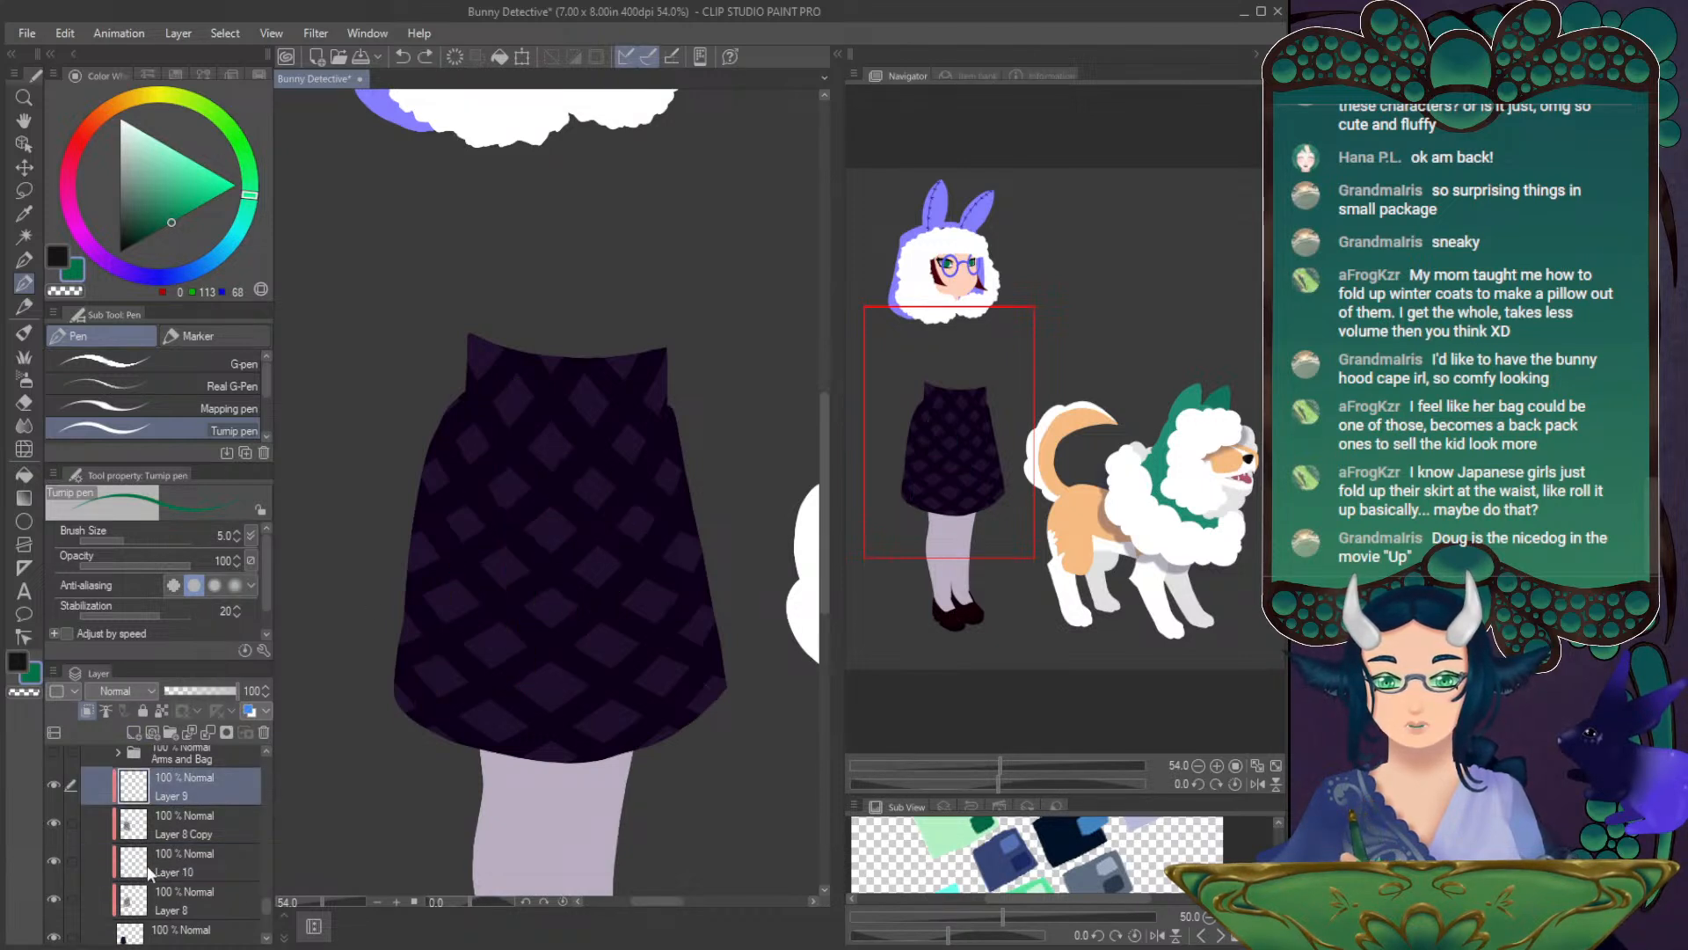
# - Try green strokes around the skirt's diamonds on Layer 10, clear them, and toggle the visibility of Layer 8 Copy off and on
pyautogui.click(174, 862)
pyautogui.moveTo(459, 520); pyautogui.dragTo(449, 519)
pyautogui.moveTo(443, 563); pyautogui.dragTo(451, 633)
pyautogui.moveTo(484, 660); pyautogui.dragTo(506, 651)
pyautogui.moveTo(493, 501); pyautogui.dragTo(642, 541)
pyautogui.moveTo(572, 475); pyautogui.dragTo(607, 488)
pyautogui.press('Delete')
pyautogui.click(52, 821)
pyautogui.click(52, 821)
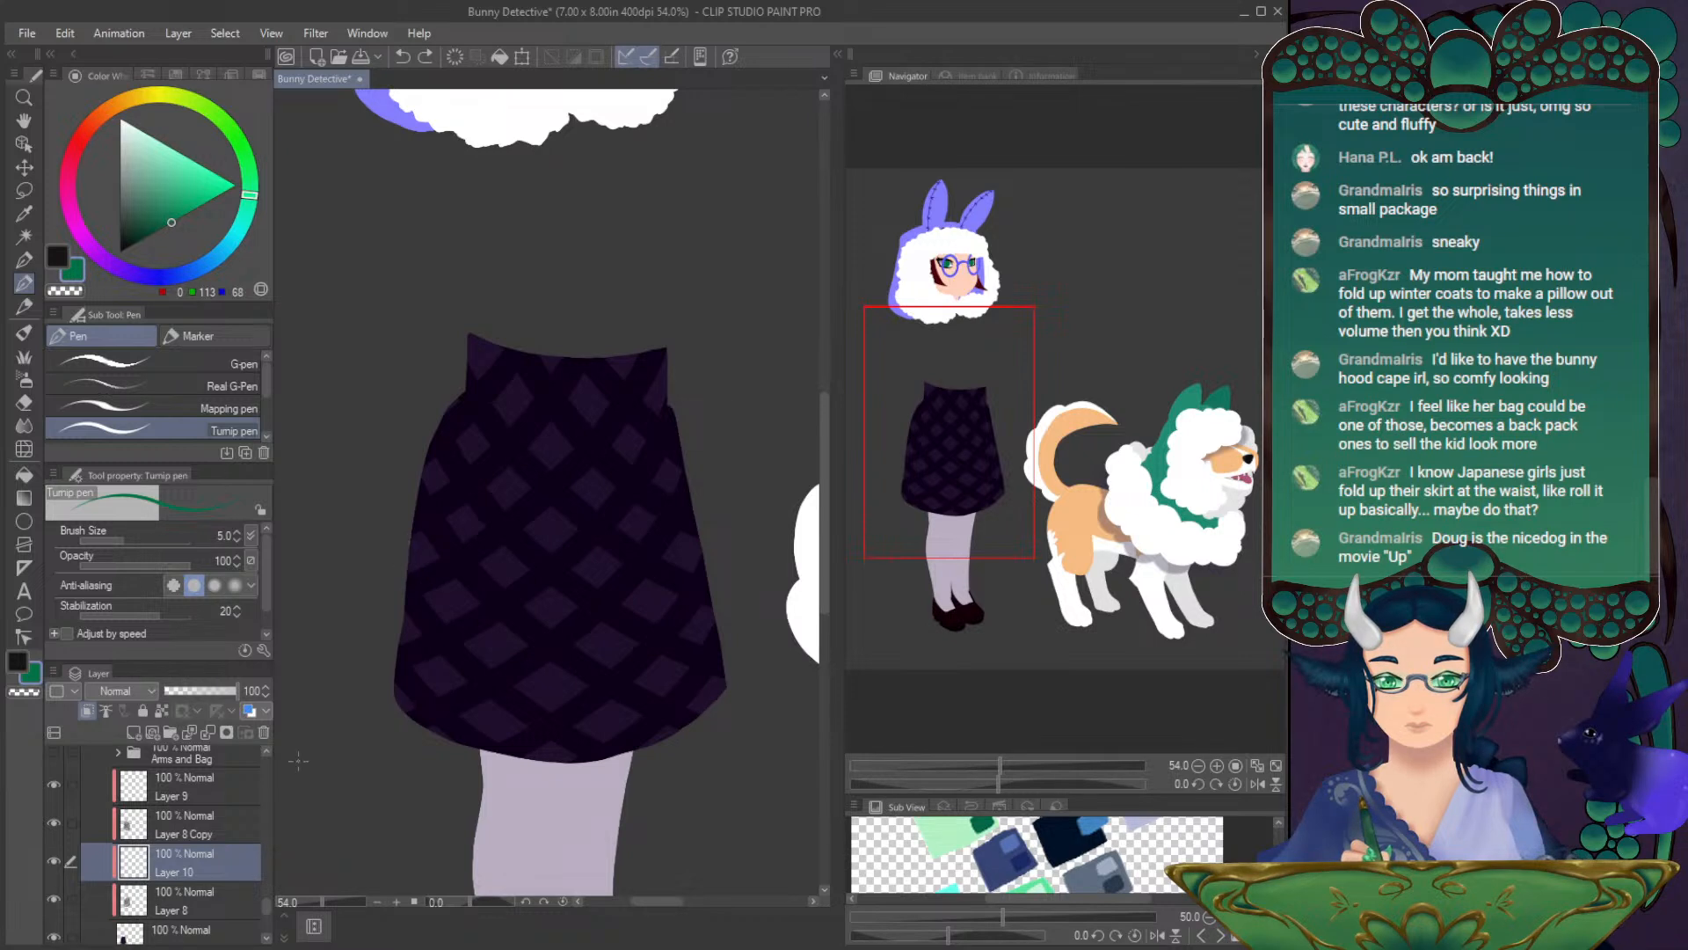
# - Try thin green diagonal lines across the lower skirt in both directions on Layer 10, undoing each one
pyautogui.moveTo(422, 560); pyautogui.dragTo(536, 685)
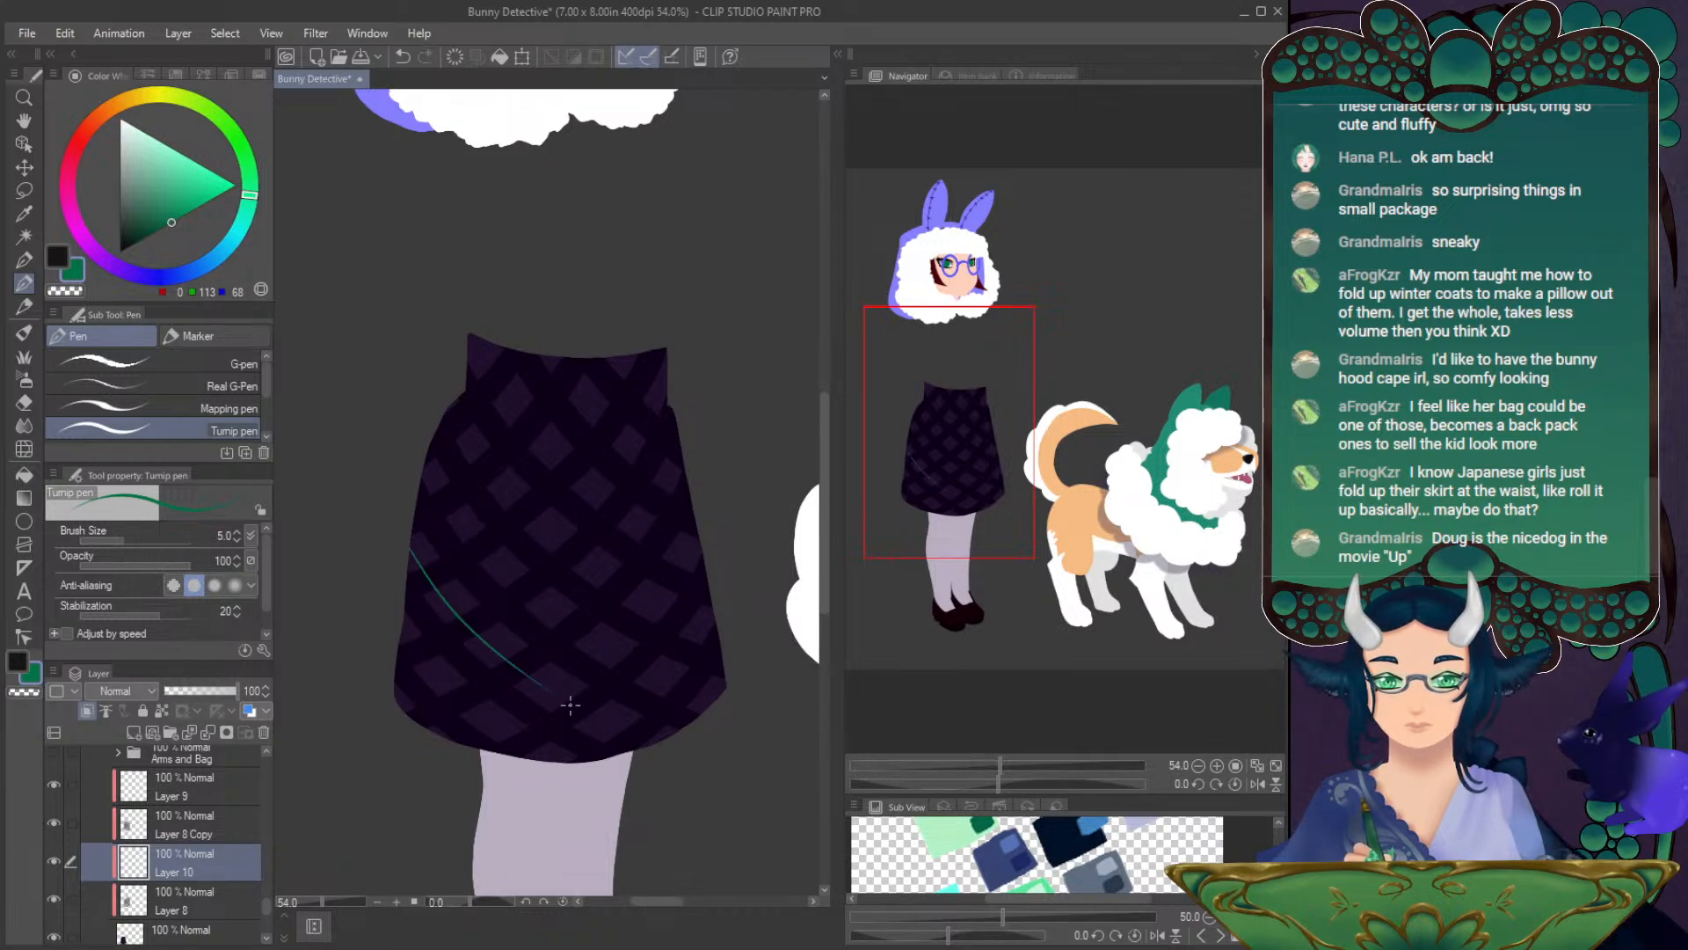
pyautogui.hotkey('ctrl', 'z')
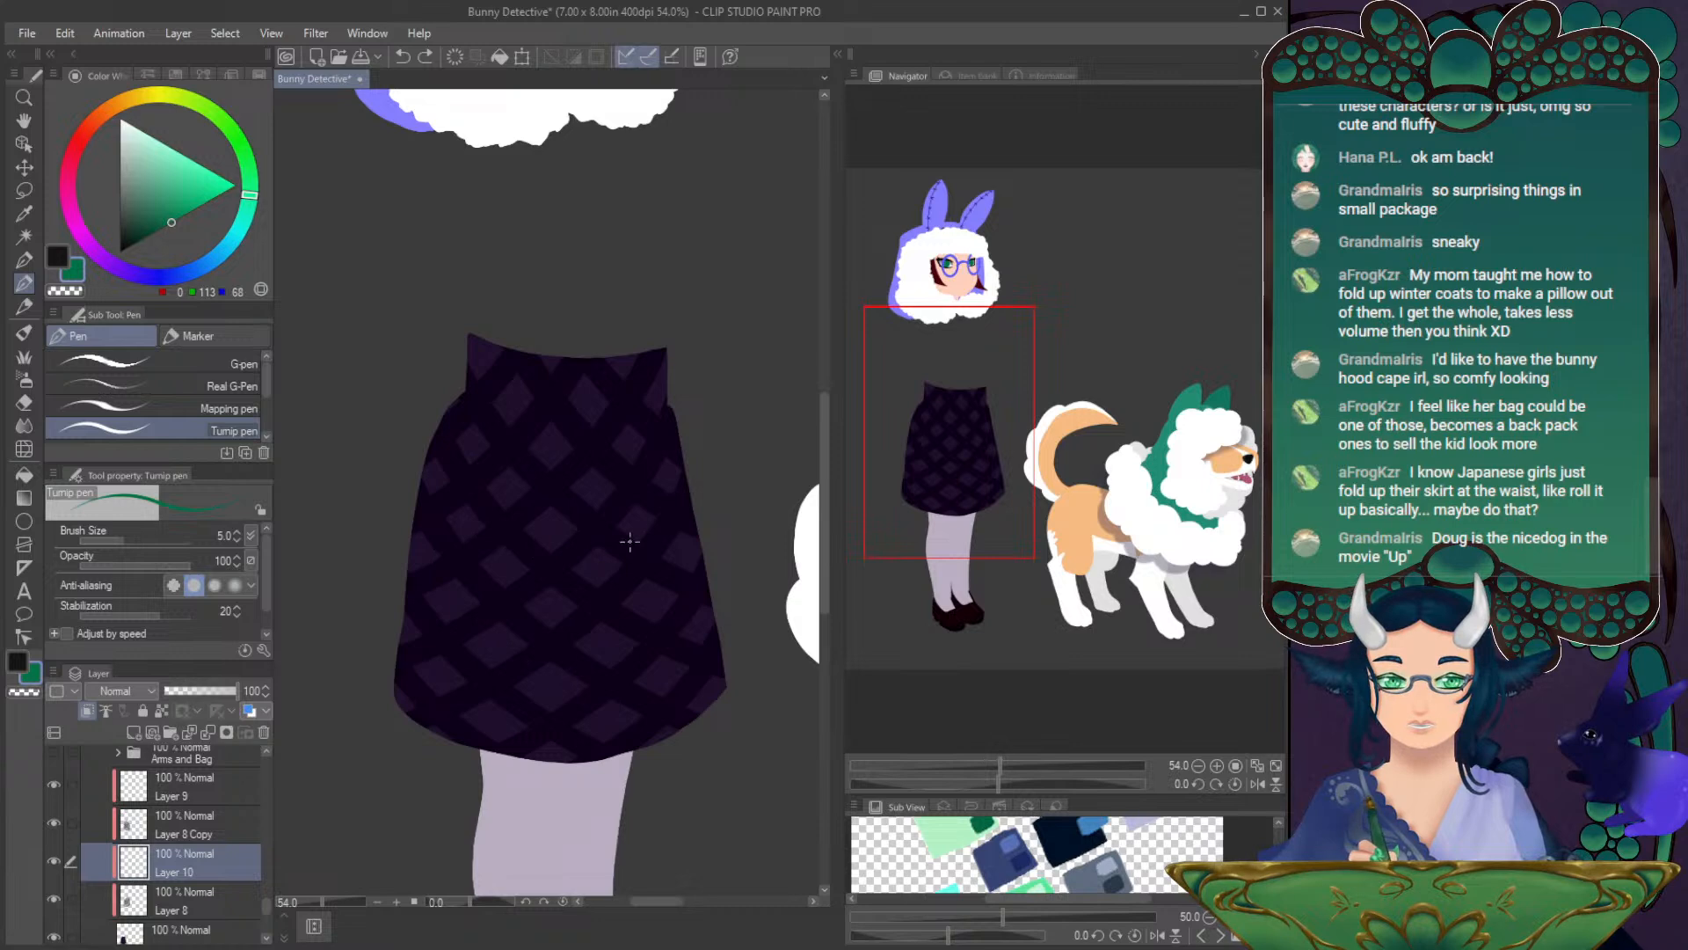
pyautogui.moveTo(701, 546); pyautogui.dragTo(497, 741)
pyautogui.moveTo(999, 784); pyautogui.dragTo(1089, 784)
pyautogui.hotkey('ctrl', 'z')
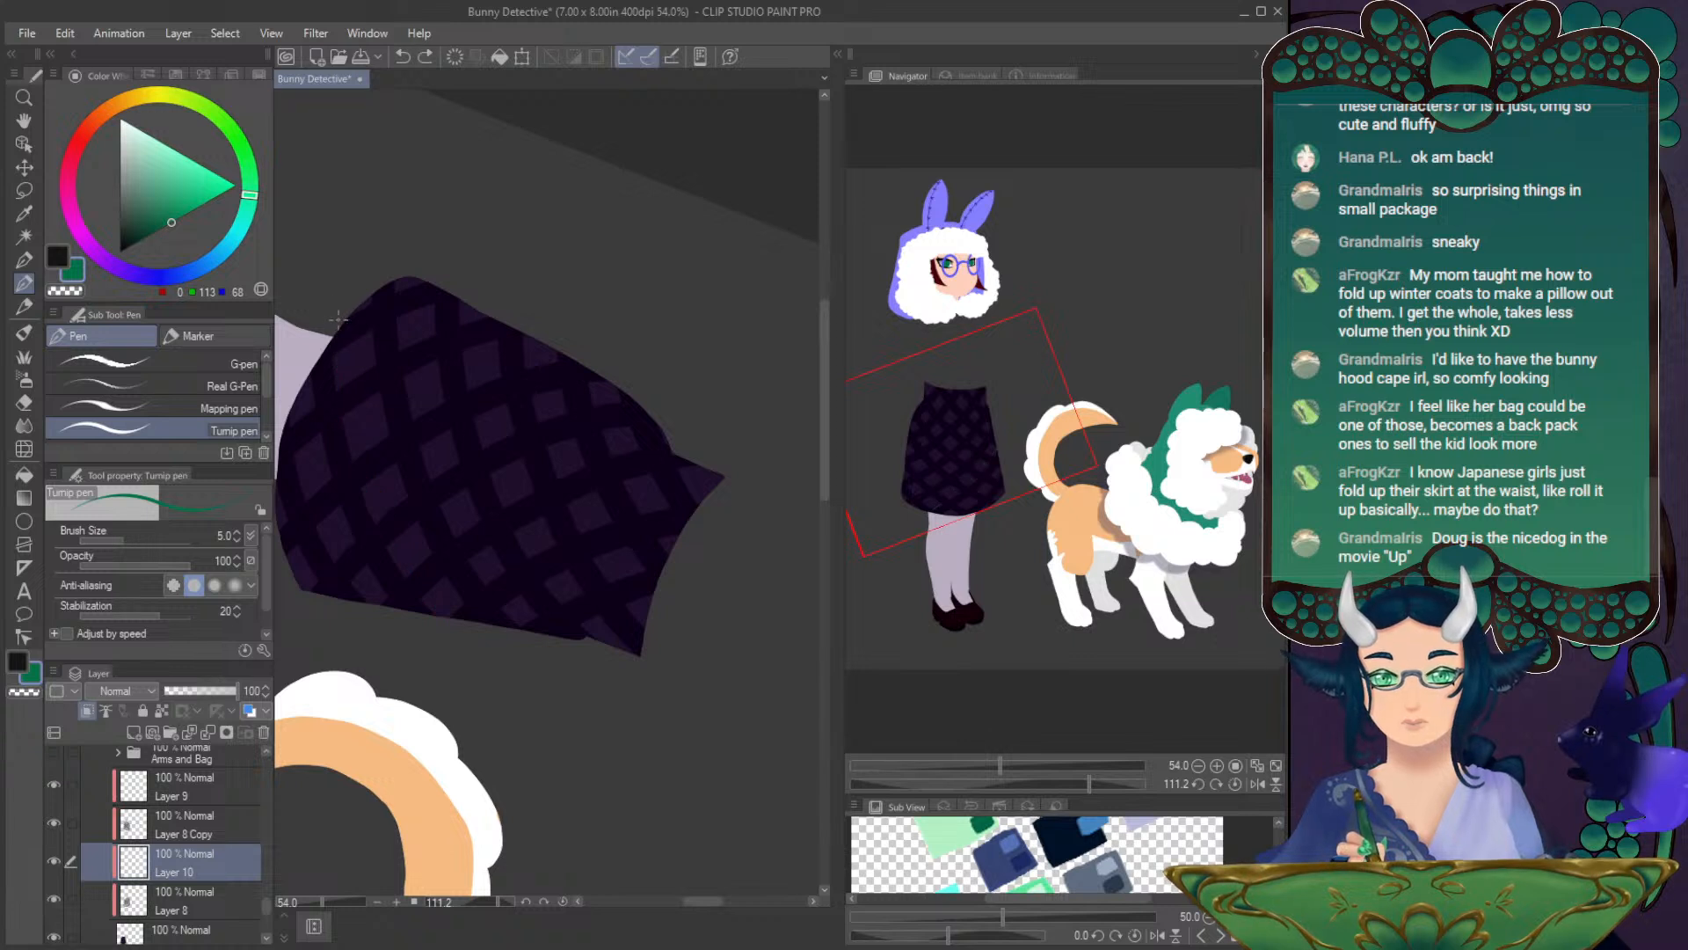
# - Draw long thin green diagonal lines across the skirt on Layer 10, starting near the hem and working up to the waist
pyautogui.moveTo(352, 410); pyautogui.dragTo(383, 516)
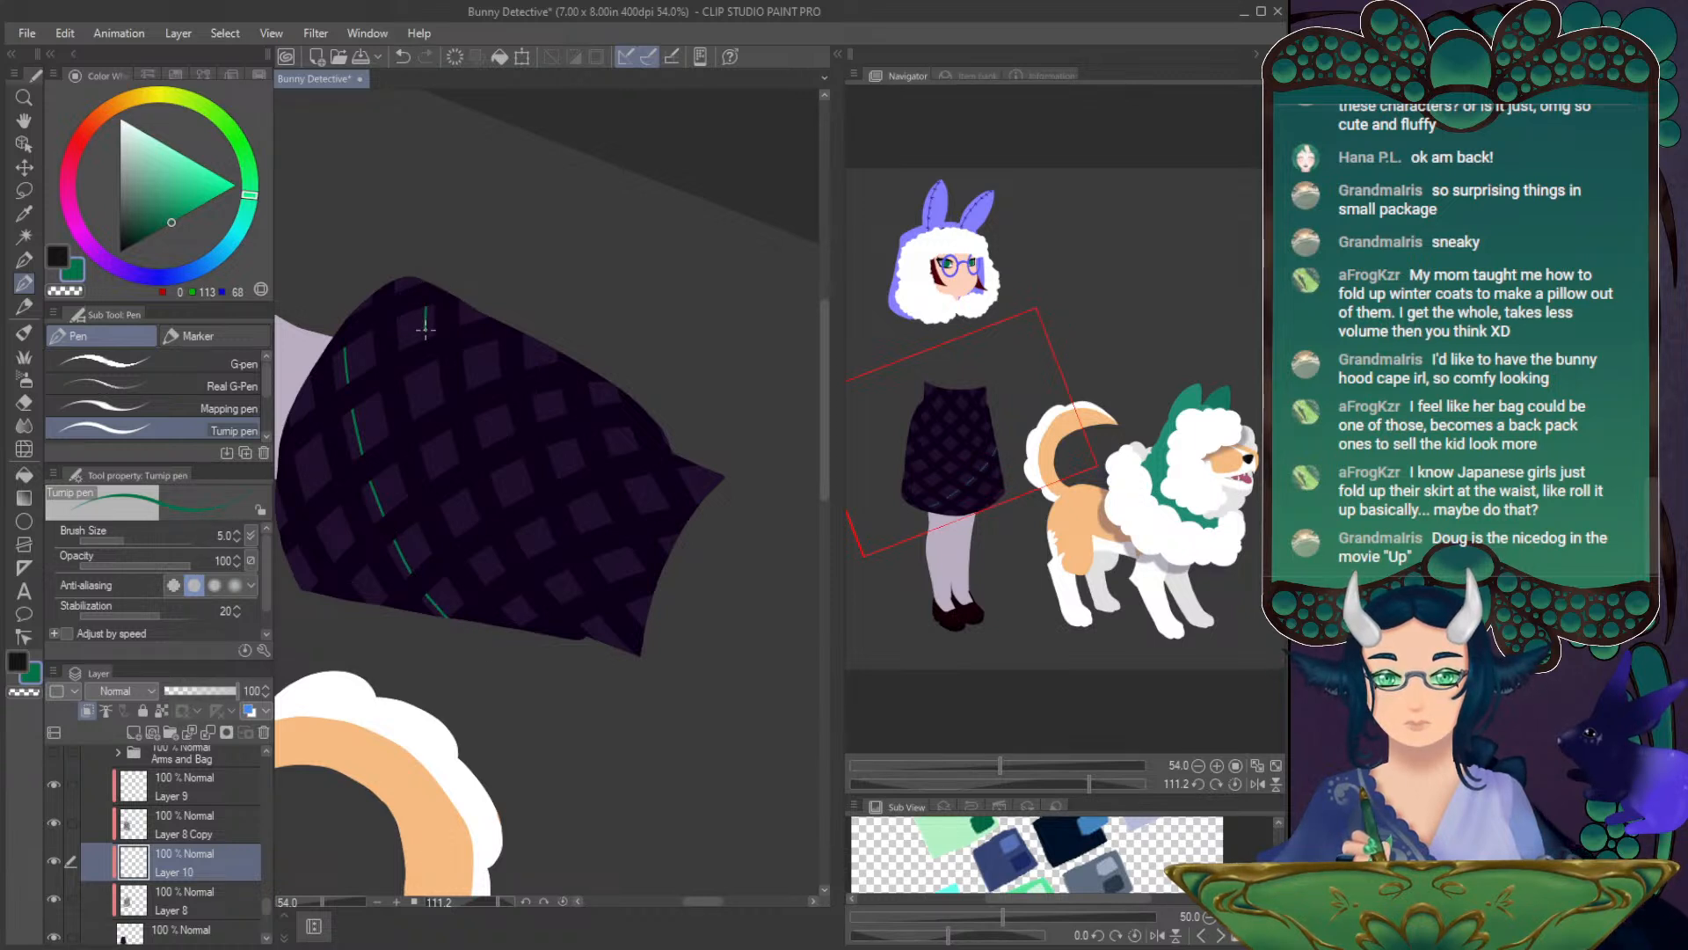
pyautogui.moveTo(436, 426); pyautogui.dragTo(472, 525)
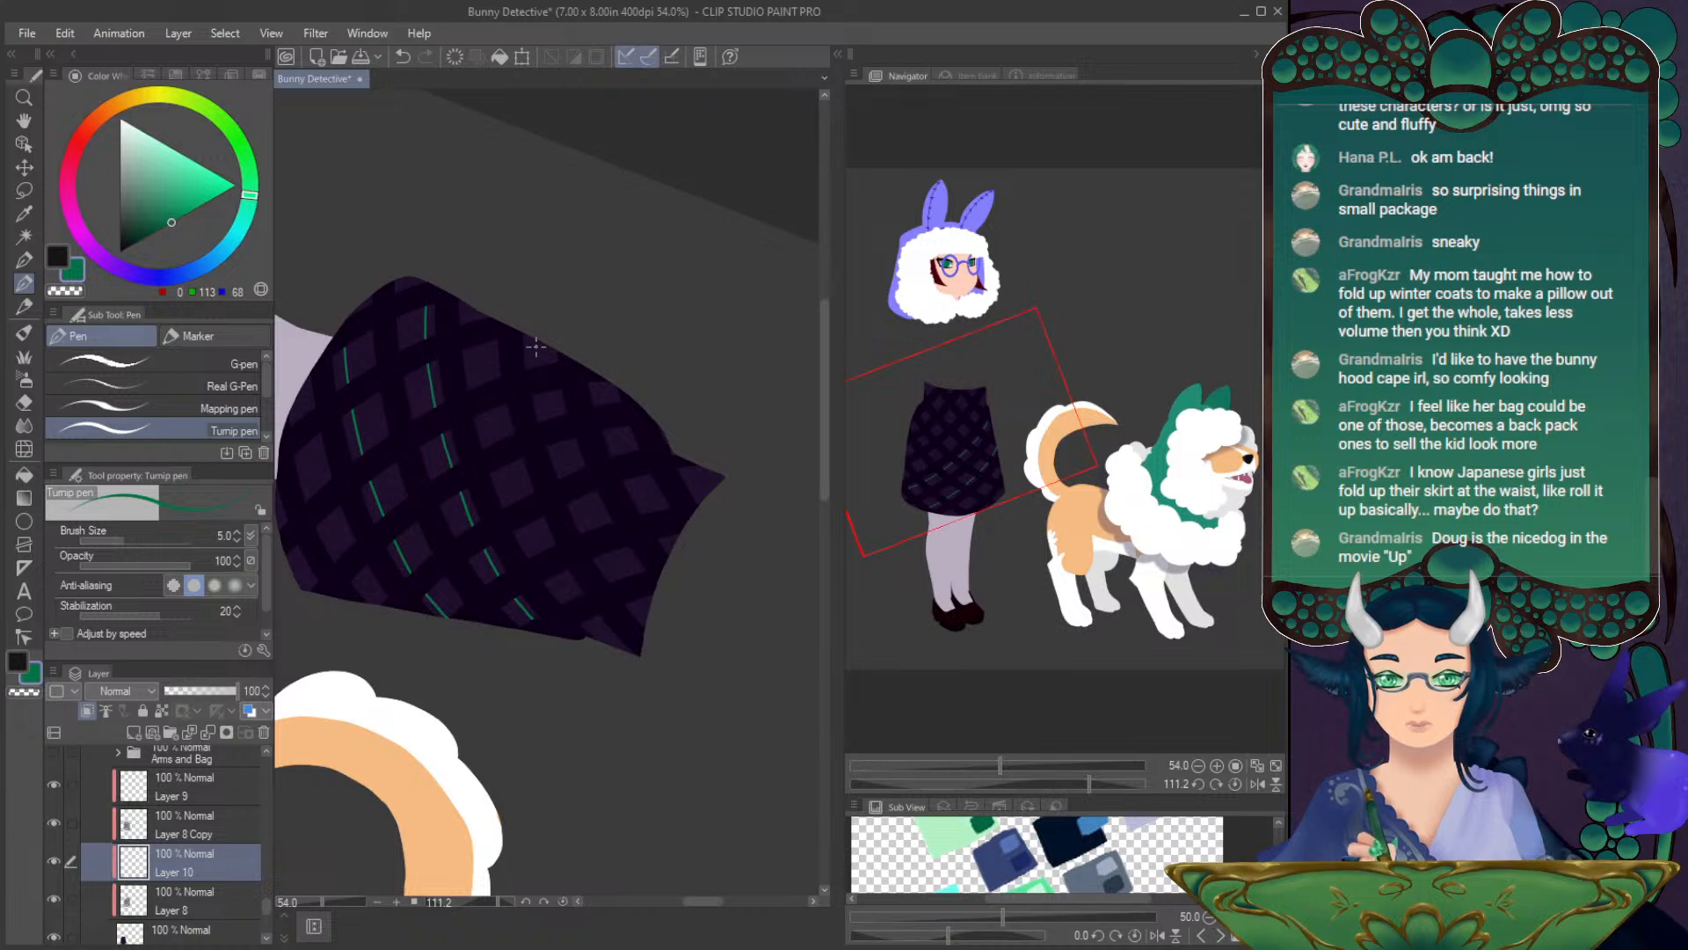
pyautogui.moveTo(540, 395); pyautogui.dragTo(549, 417)
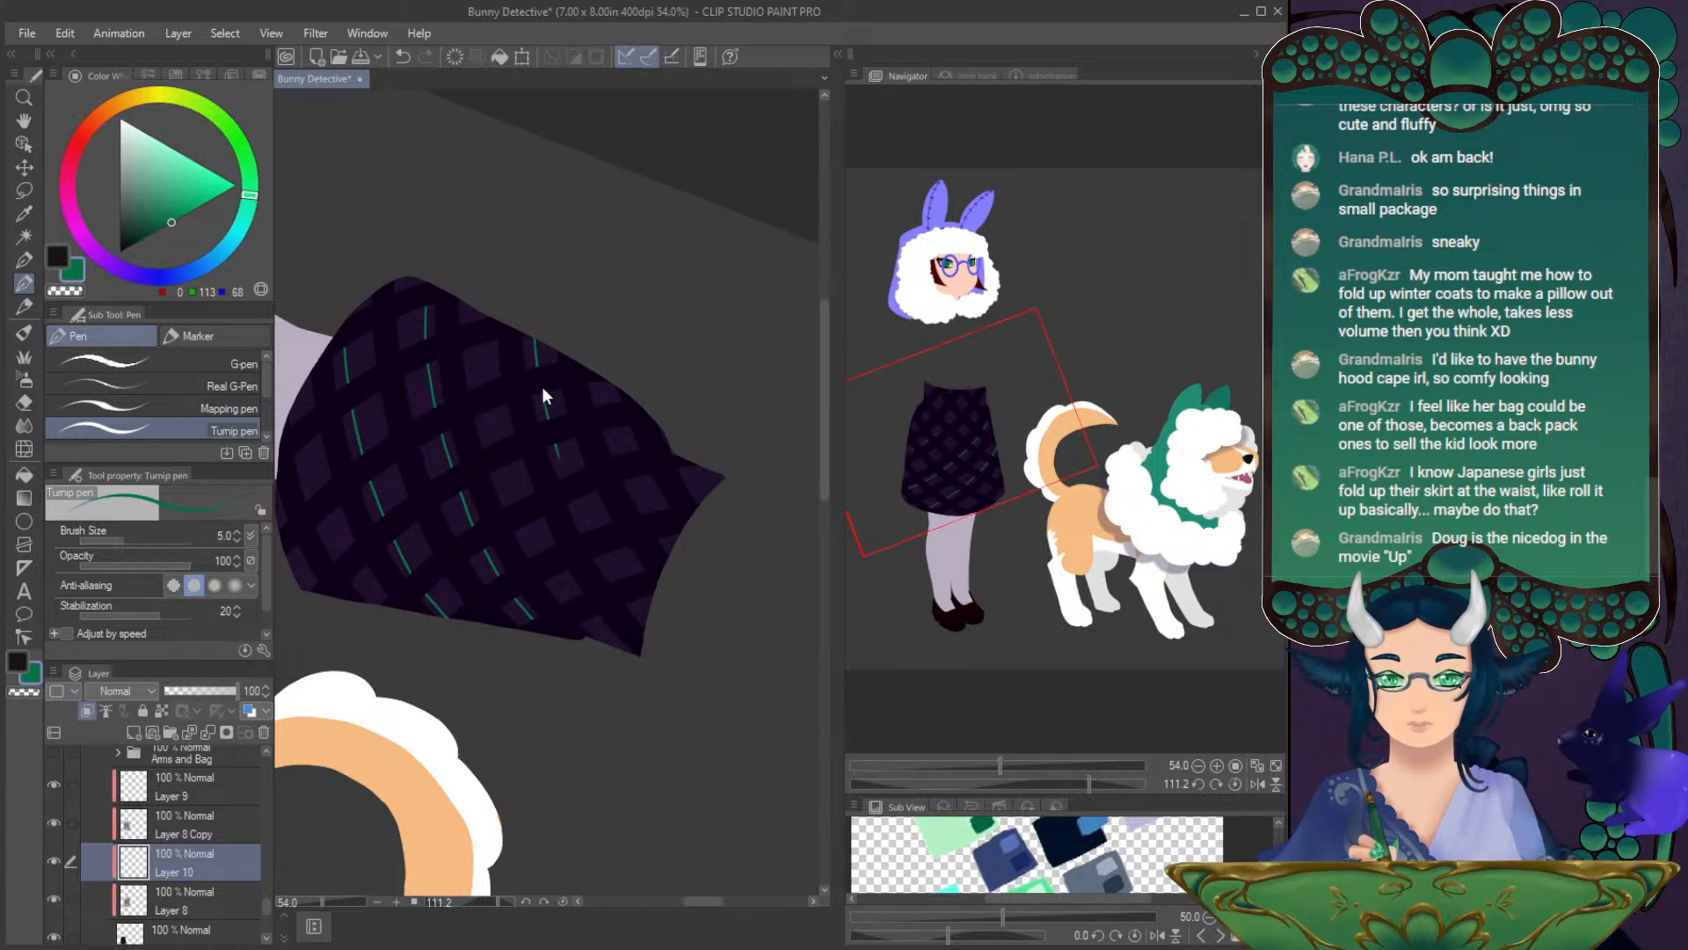
# - Undo the green lines above the lowest one and try a wider-spaced second diagonal across the middle of the skirt
pyautogui.hotkey('ctrl', 'z')
pyautogui.hotkey('ctrl', 'z')
pyautogui.hotkey('ctrl', 'z')
pyautogui.hotkey('ctrl', 'z')
pyautogui.hotkey('ctrl', 'z')
pyautogui.hotkey('ctrl', 'z')
pyautogui.hotkey('ctrl', 'z')
pyautogui.moveTo(471, 306)
pyautogui.mouseDown()
pyautogui.moveTo(525, 536)
pyautogui.moveTo(471, 338)
pyautogui.moveTo(486, 431)
pyautogui.mouseUp()
pyautogui.hotkey('ctrl', 'z')
pyautogui.hotkey('ctrl', 'z')
pyautogui.hotkey('ctrl', 'z')
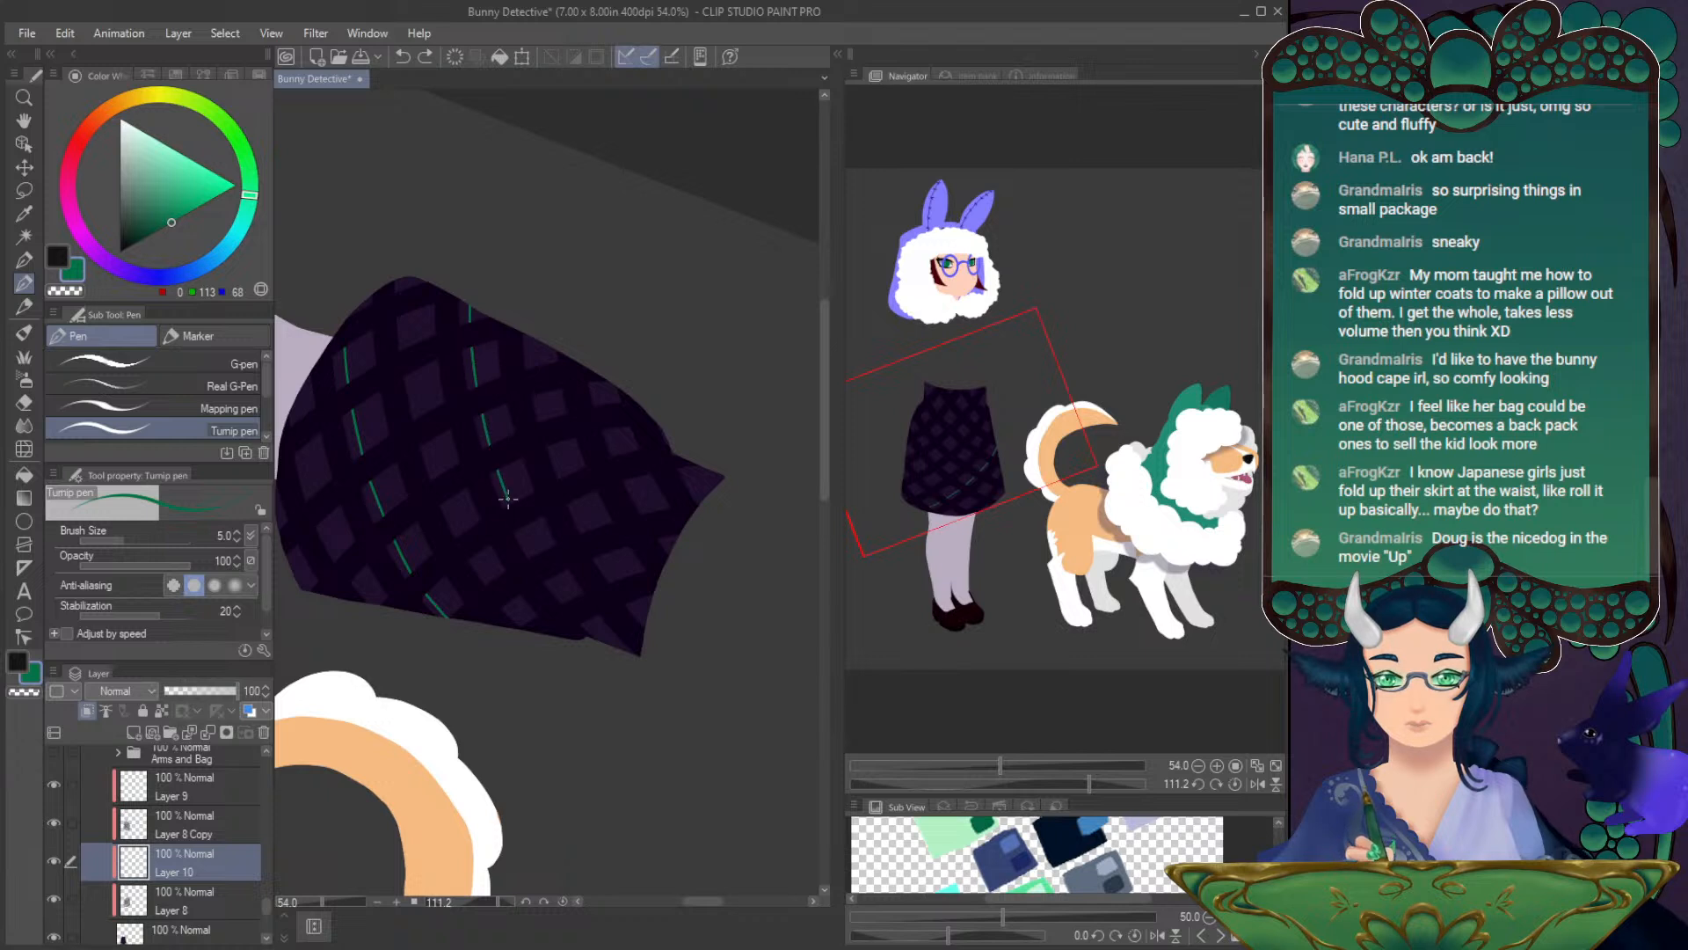
# - Redraw the second green diagonal line across the middle of the skirt, spaced wider from the lowest line
pyautogui.hotkey('ctrl', 'z')
pyautogui.hotkey('ctrl', 'z')
pyautogui.hotkey('ctrl', 'z')
pyautogui.hotkey('ctrl', 'z')
pyautogui.hotkey('ctrl', 'z')
pyautogui.moveTo(470, 299)
pyautogui.mouseDown()
pyautogui.moveTo(499, 468)
pyautogui.moveTo(568, 605)
pyautogui.mouseUp()
pyautogui.moveTo(1024, 451); pyautogui.dragTo(1030, 485)
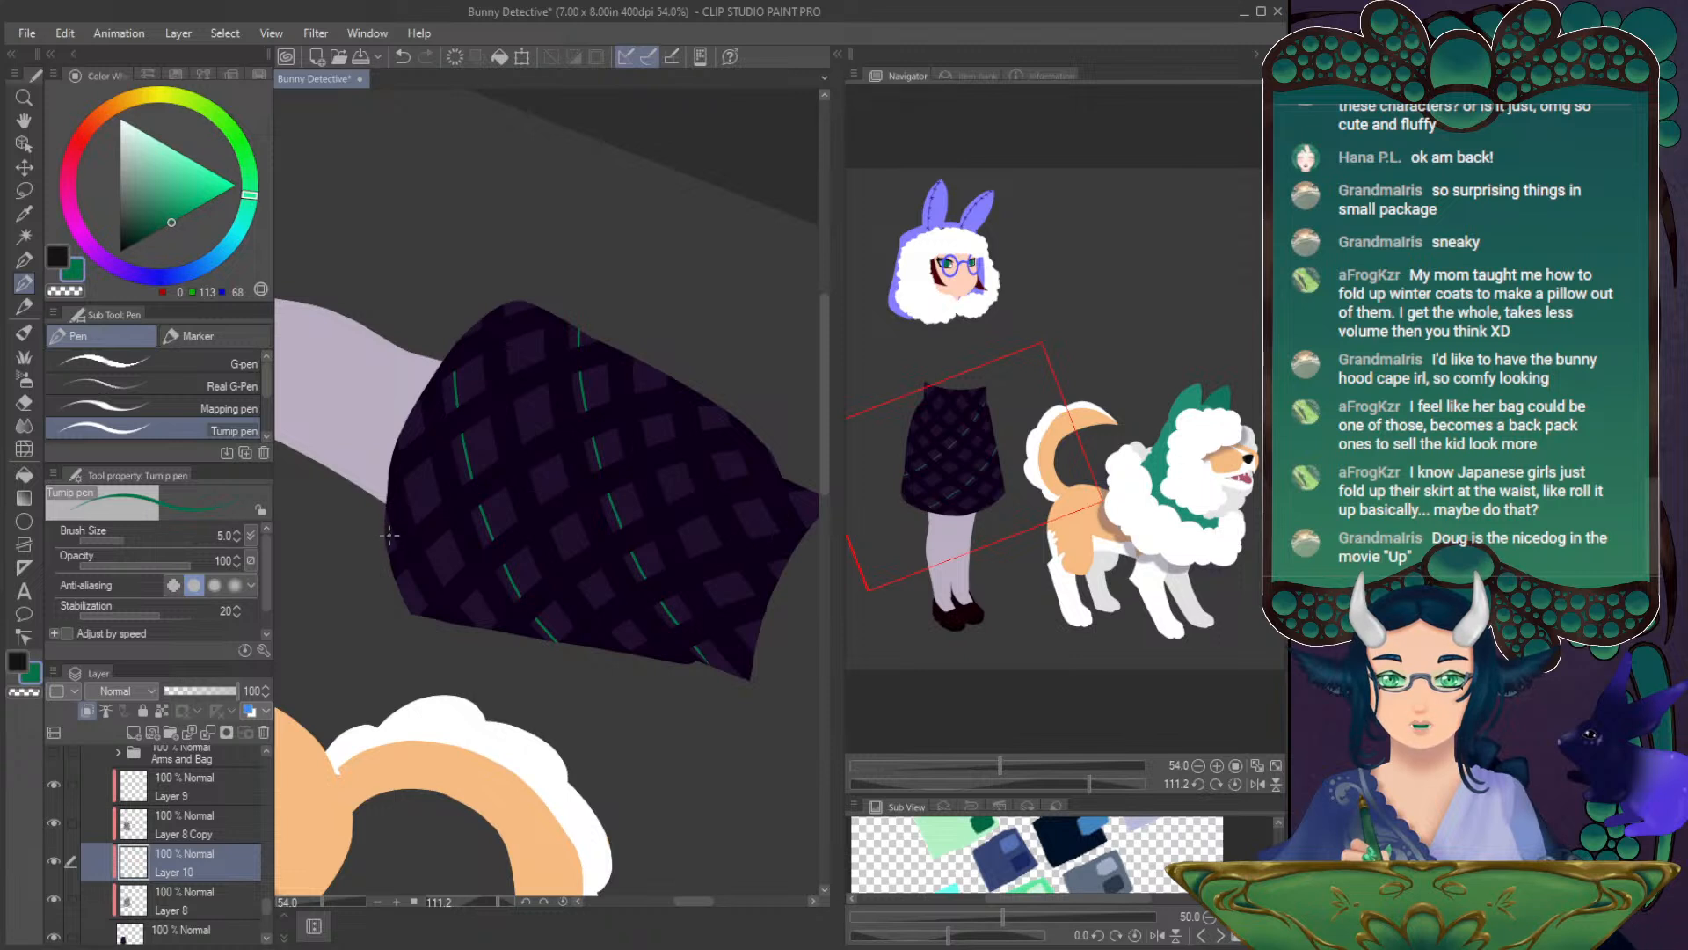
# - Draw a third green diagonal line in the same direction across the upper skirt near the waist
pyautogui.moveTo(705, 404); pyautogui.dragTo(712, 437)
pyautogui.hotkey('ctrl', 'z')
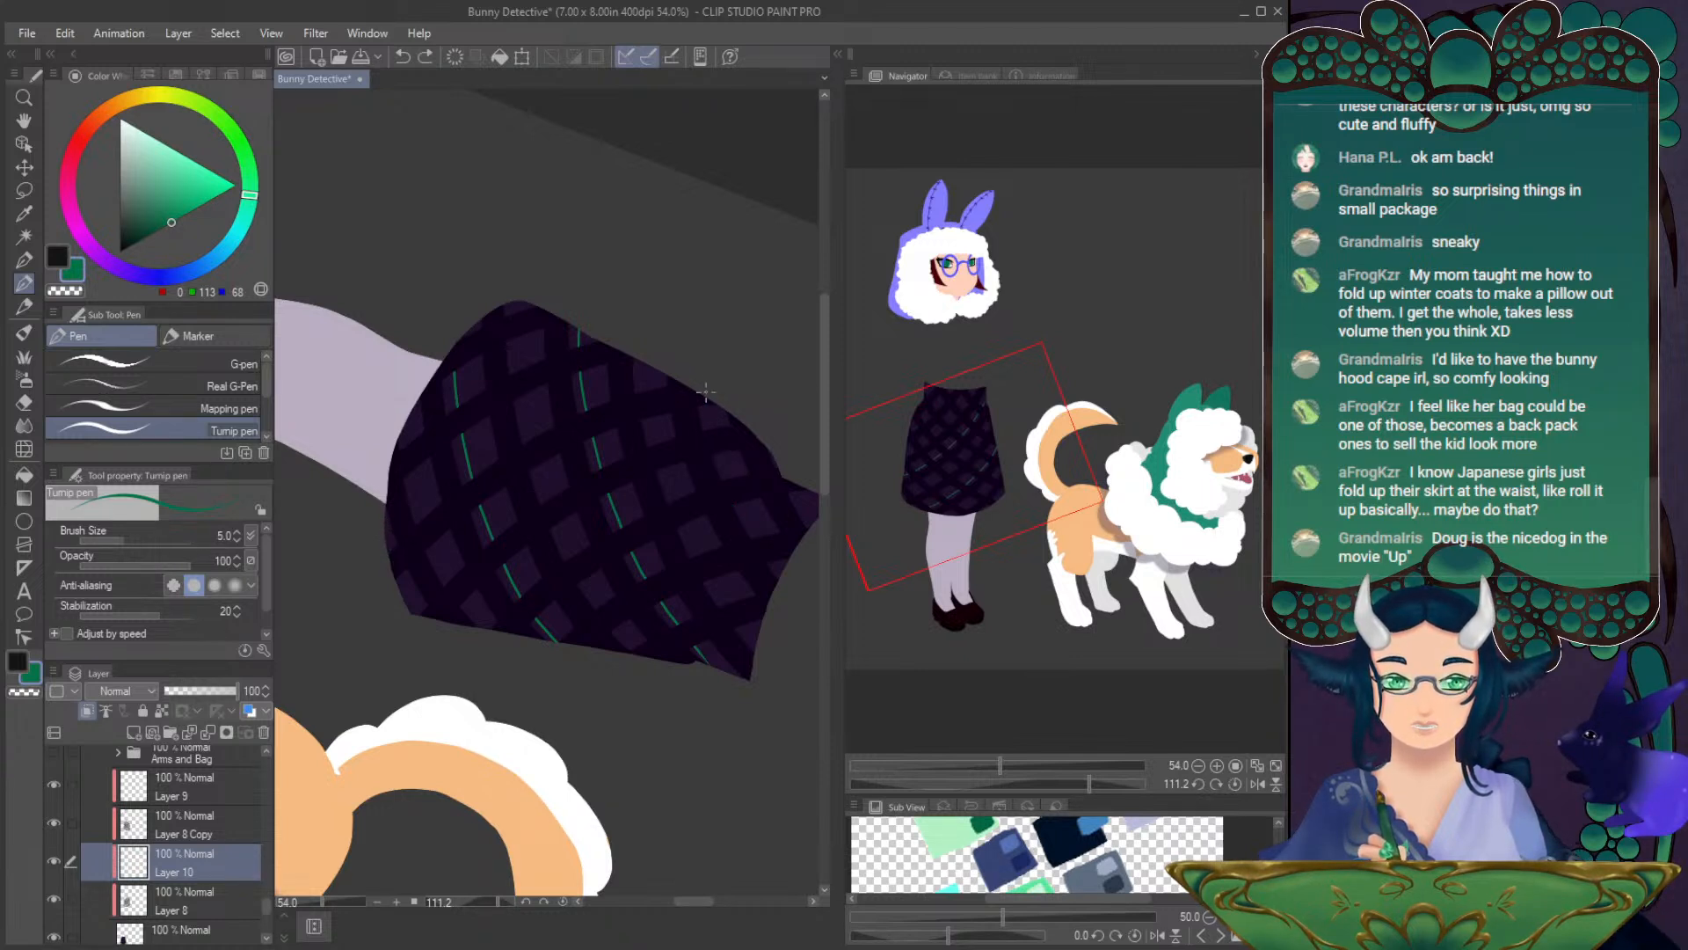
pyautogui.hotkey('ctrl', 'z')
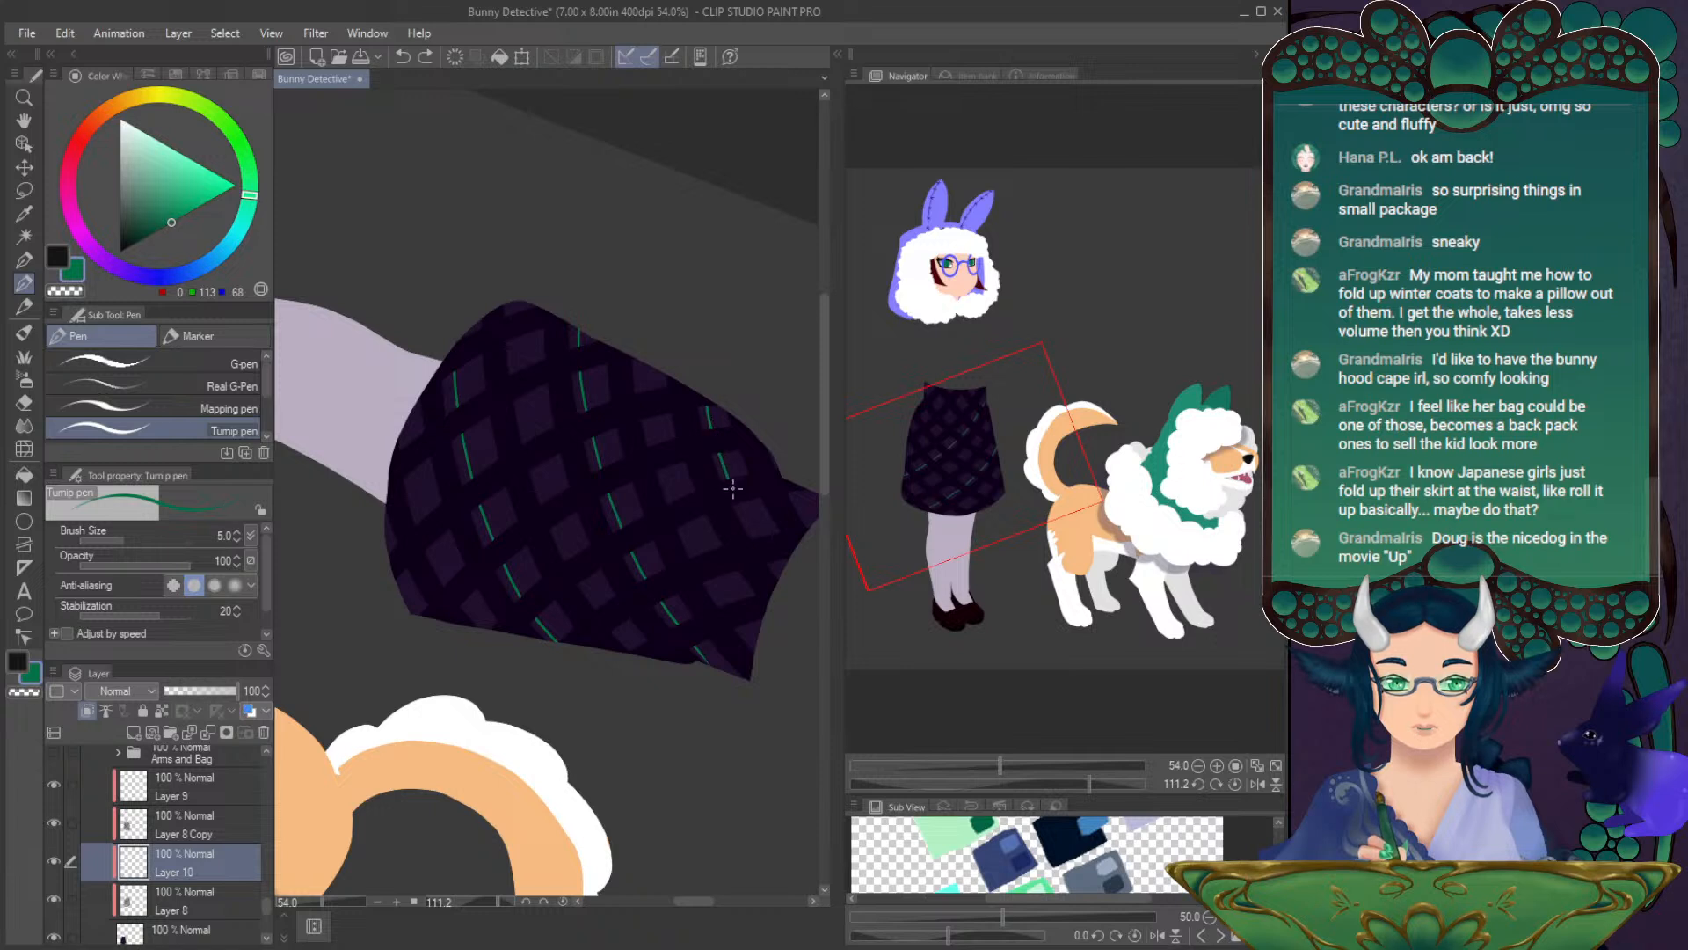
pyautogui.moveTo(743, 510); pyautogui.dragTo(754, 537)
pyautogui.moveTo(757, 537); pyautogui.dragTo(765, 560)
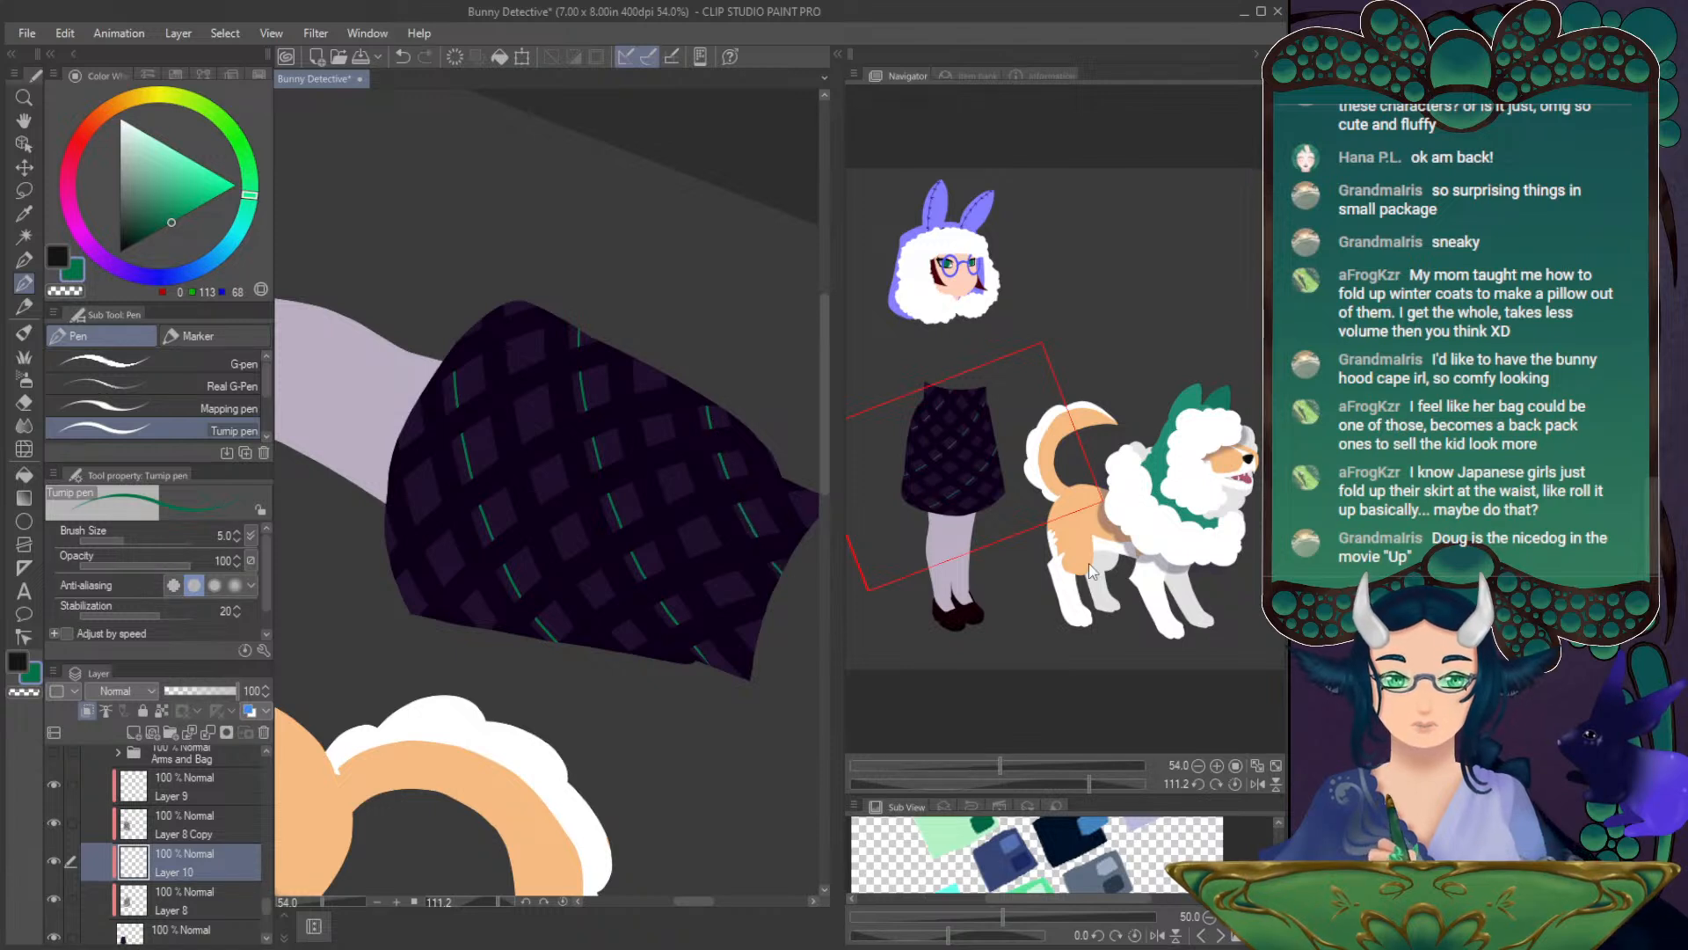
pyautogui.click(1234, 783)
pyautogui.moveTo(1027, 397); pyautogui.dragTo(1025, 383)
# - Try green lines crossing the finished diagonals on Layer 9, undoing each one
pyautogui.click(202, 774)
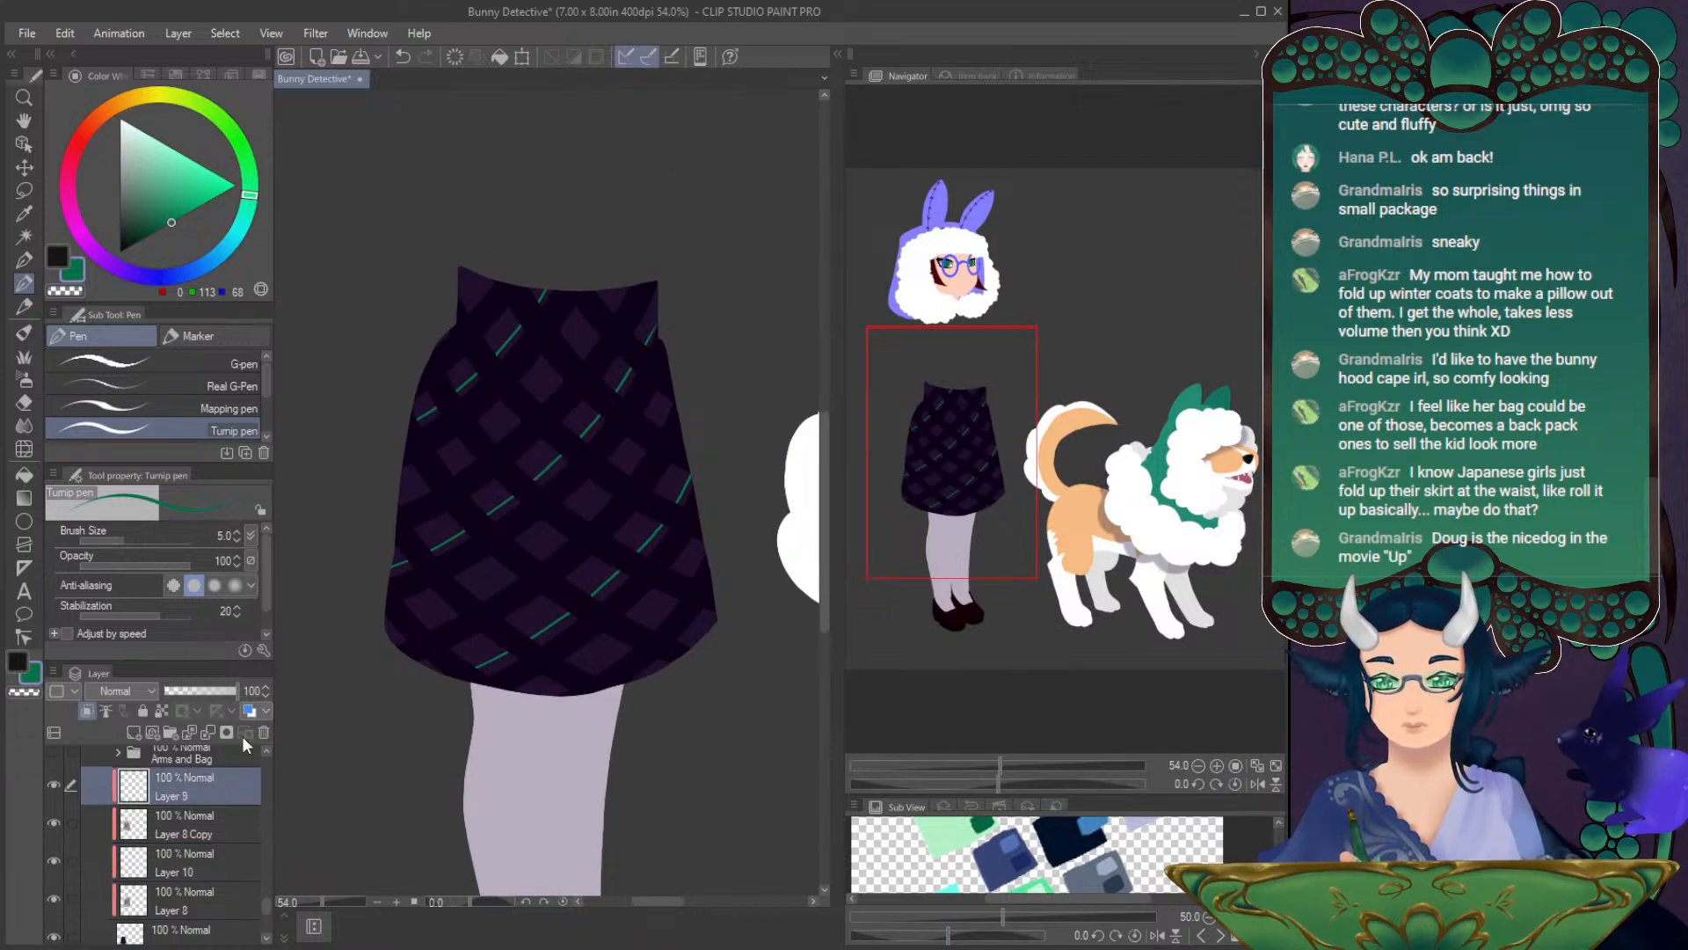
pyautogui.moveTo(1008, 772); pyautogui.dragTo(1025, 783)
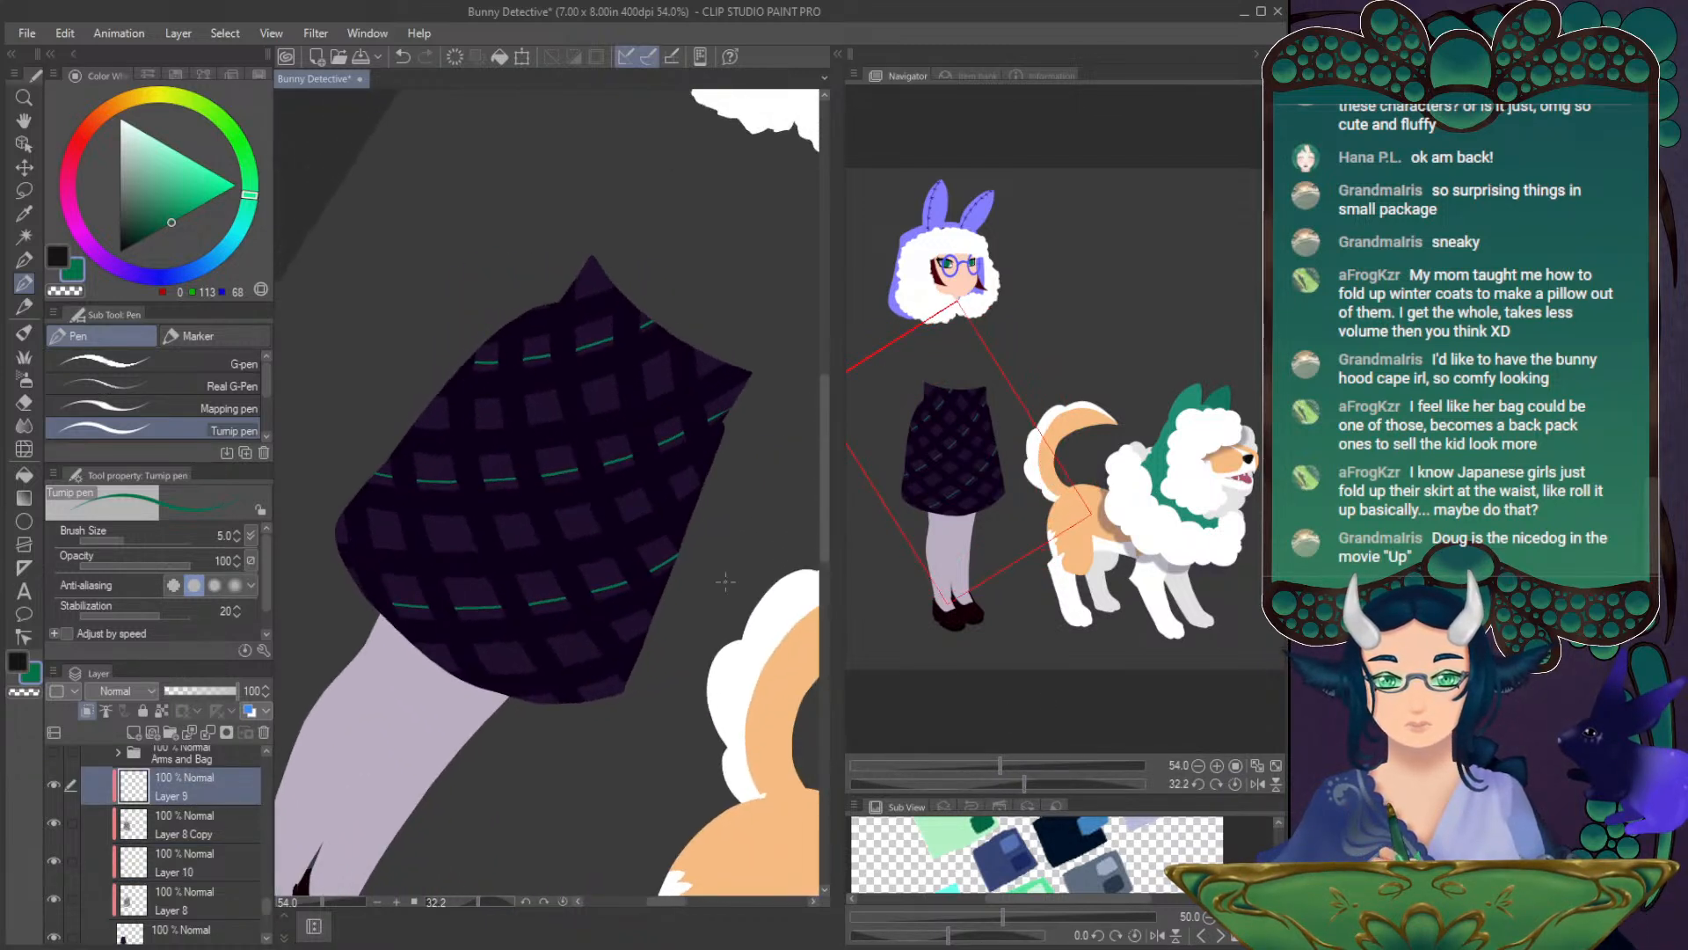
pyautogui.moveTo(422, 411); pyautogui.dragTo(461, 623)
pyautogui.hotkey('ctrl', 'z')
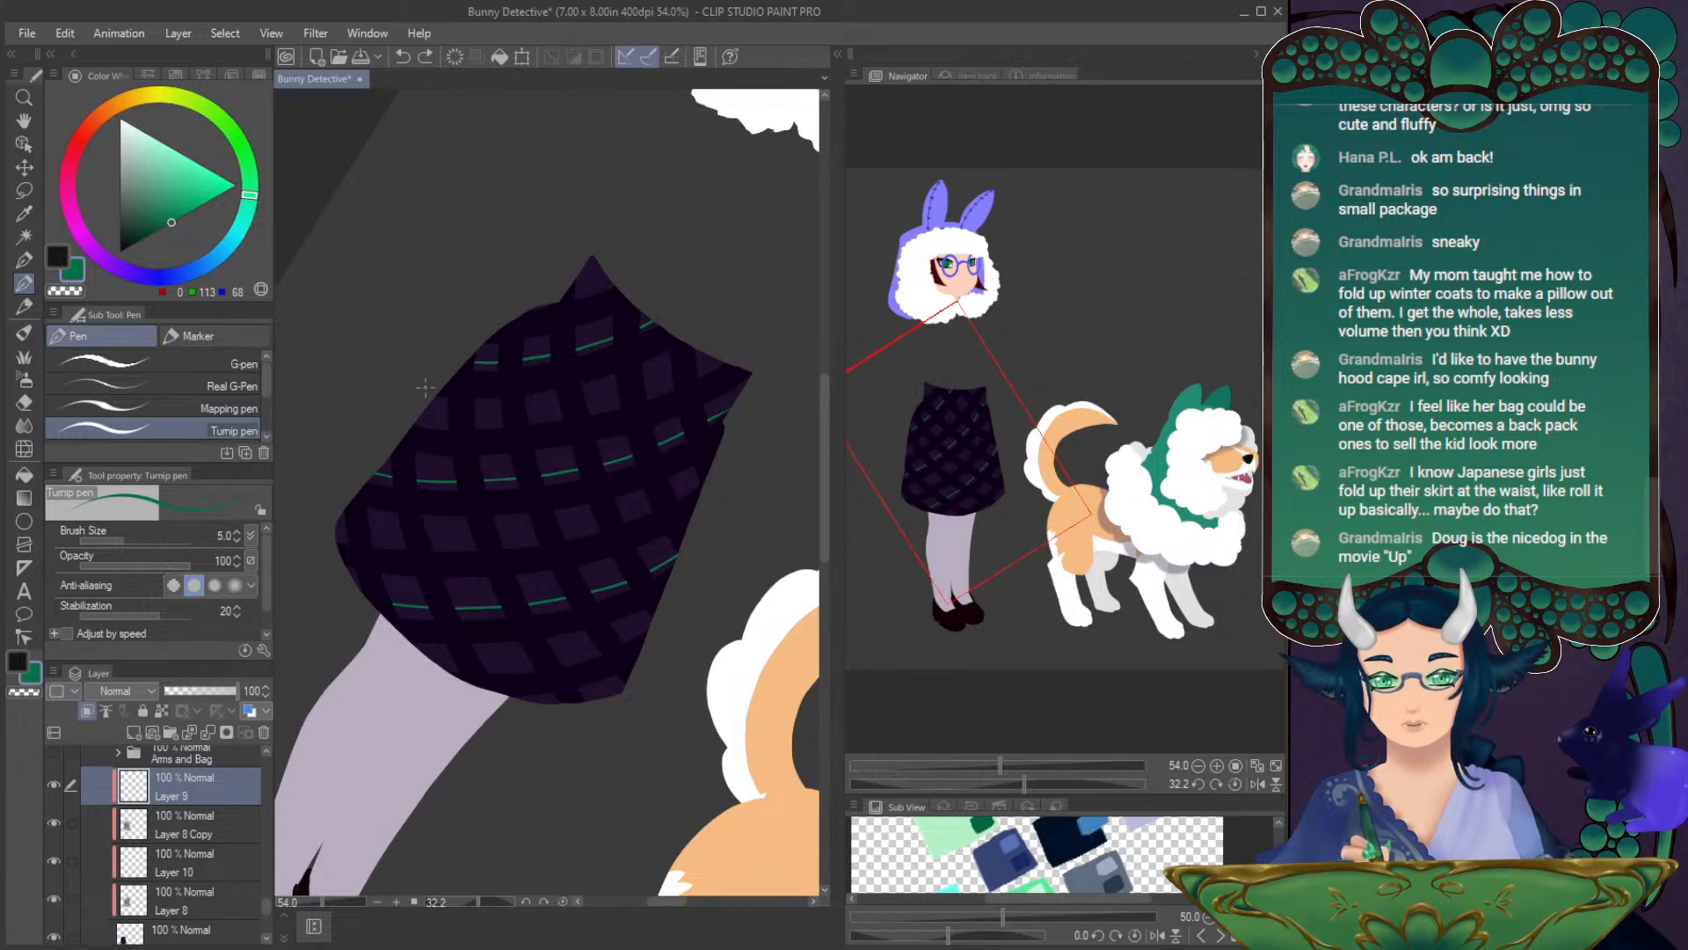
pyautogui.moveTo(424, 409); pyautogui.dragTo(427, 475)
pyautogui.moveTo(444, 547); pyautogui.dragTo(517, 697)
pyautogui.hotkey('ctrl', 'z')
# - Move Layer 9 below Layer 8 and draw a green line crossing the diagonals across the lower skirt
pyautogui.moveTo(190, 784); pyautogui.dragTo(211, 915)
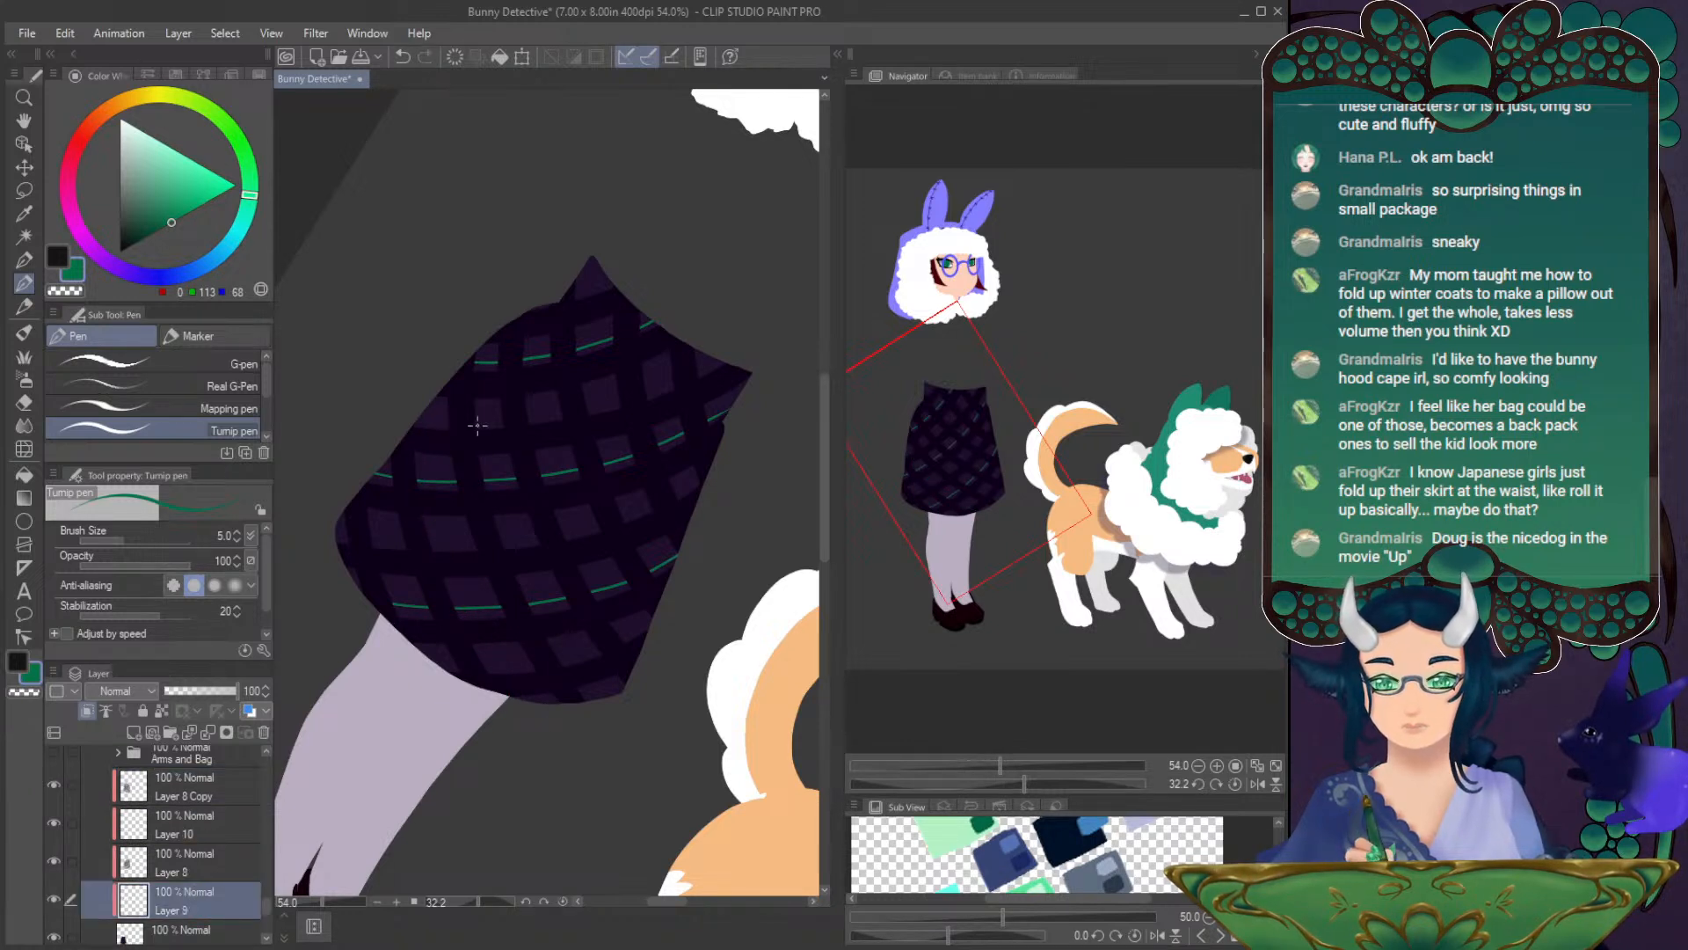
pyautogui.moveTo(428, 402); pyautogui.dragTo(429, 486)
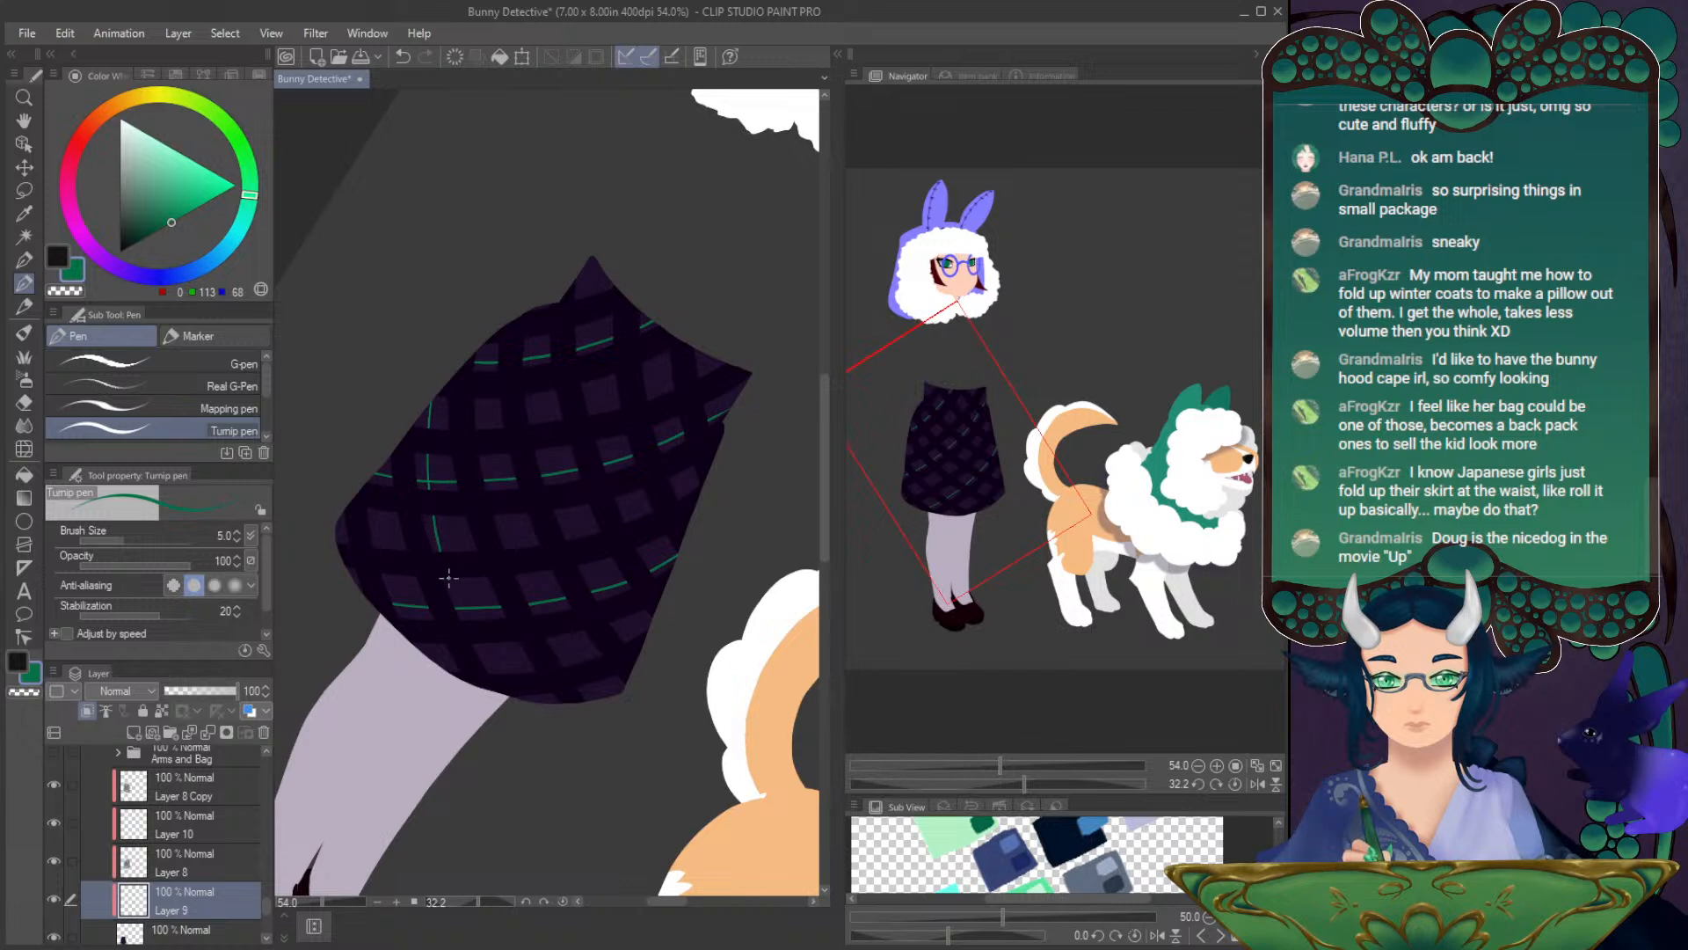
pyautogui.hotkey('ctrl', 'z')
pyautogui.moveTo(424, 406); pyautogui.dragTo(425, 488)
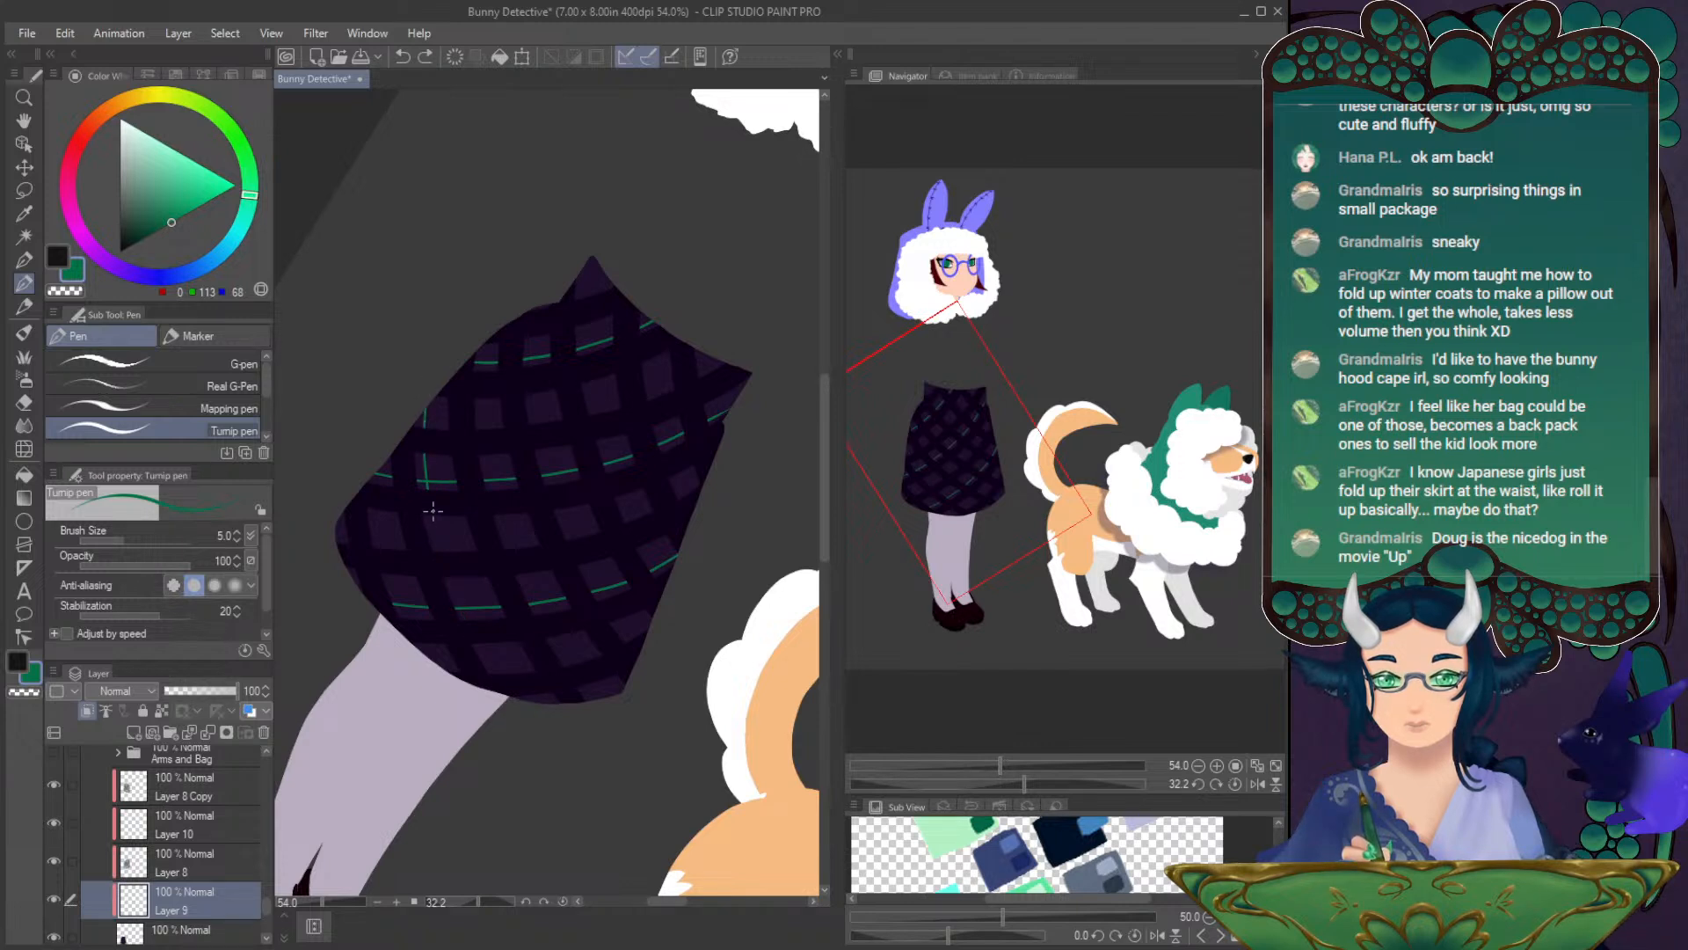
pyautogui.moveTo(467, 626); pyautogui.dragTo(497, 673)
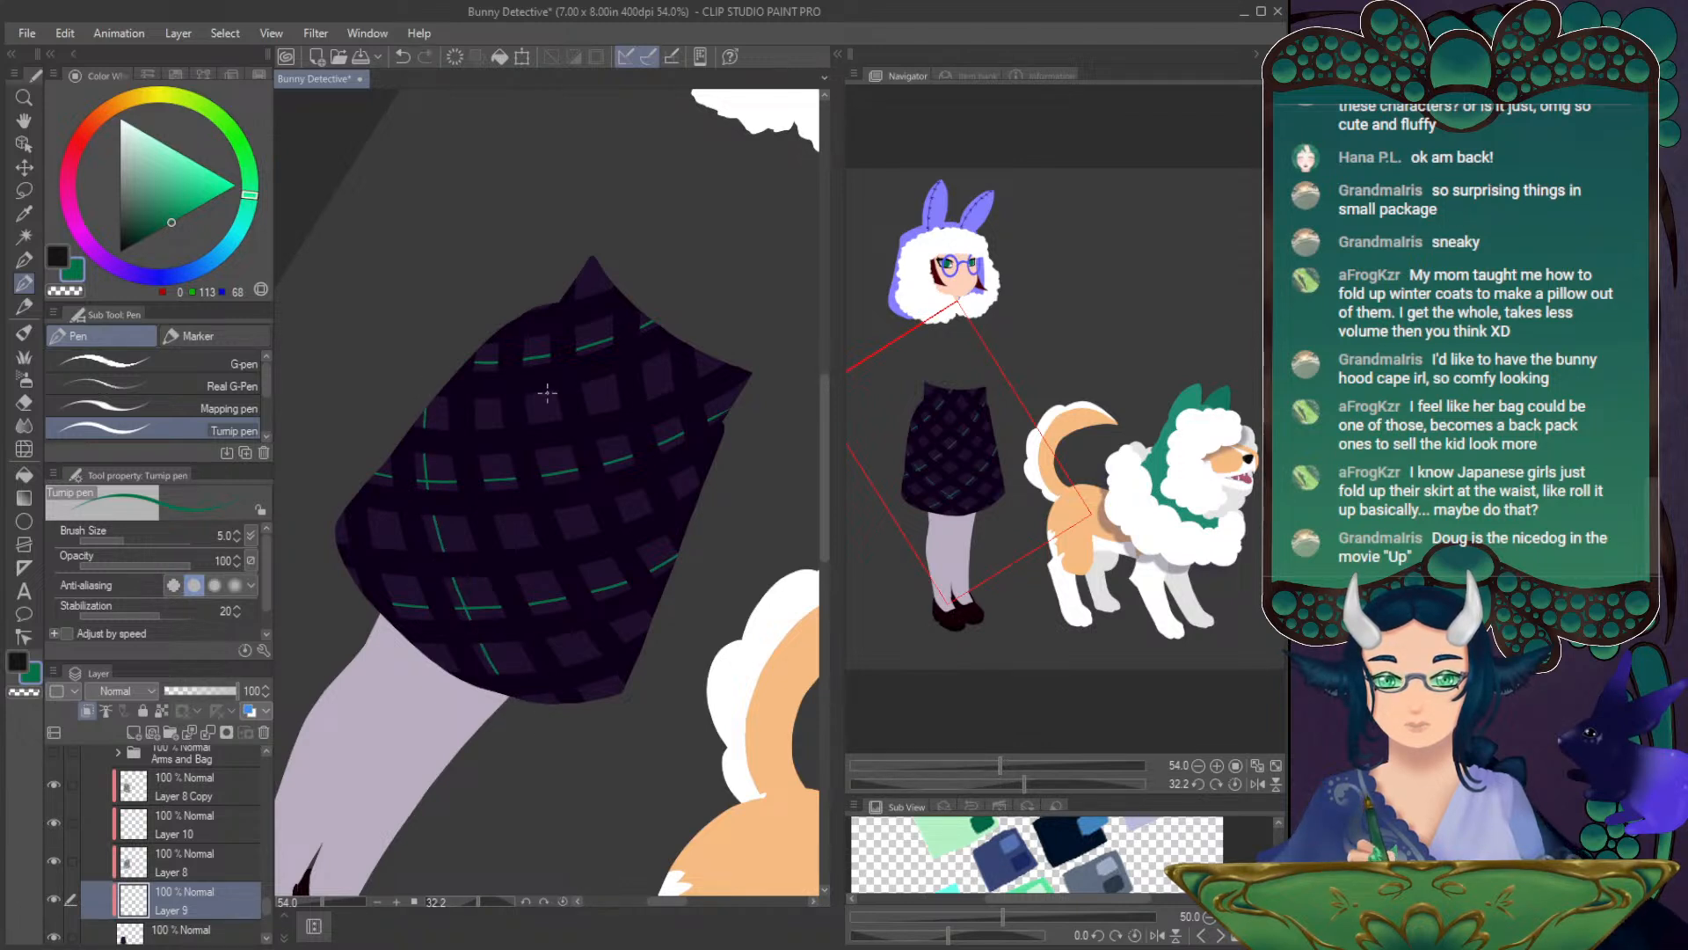
# - Draw a second crossing green line on Layer 9 through the middle of the skirt, redoing it until placed well
pyautogui.moveTo(530, 333); pyautogui.dragTo(532, 425)
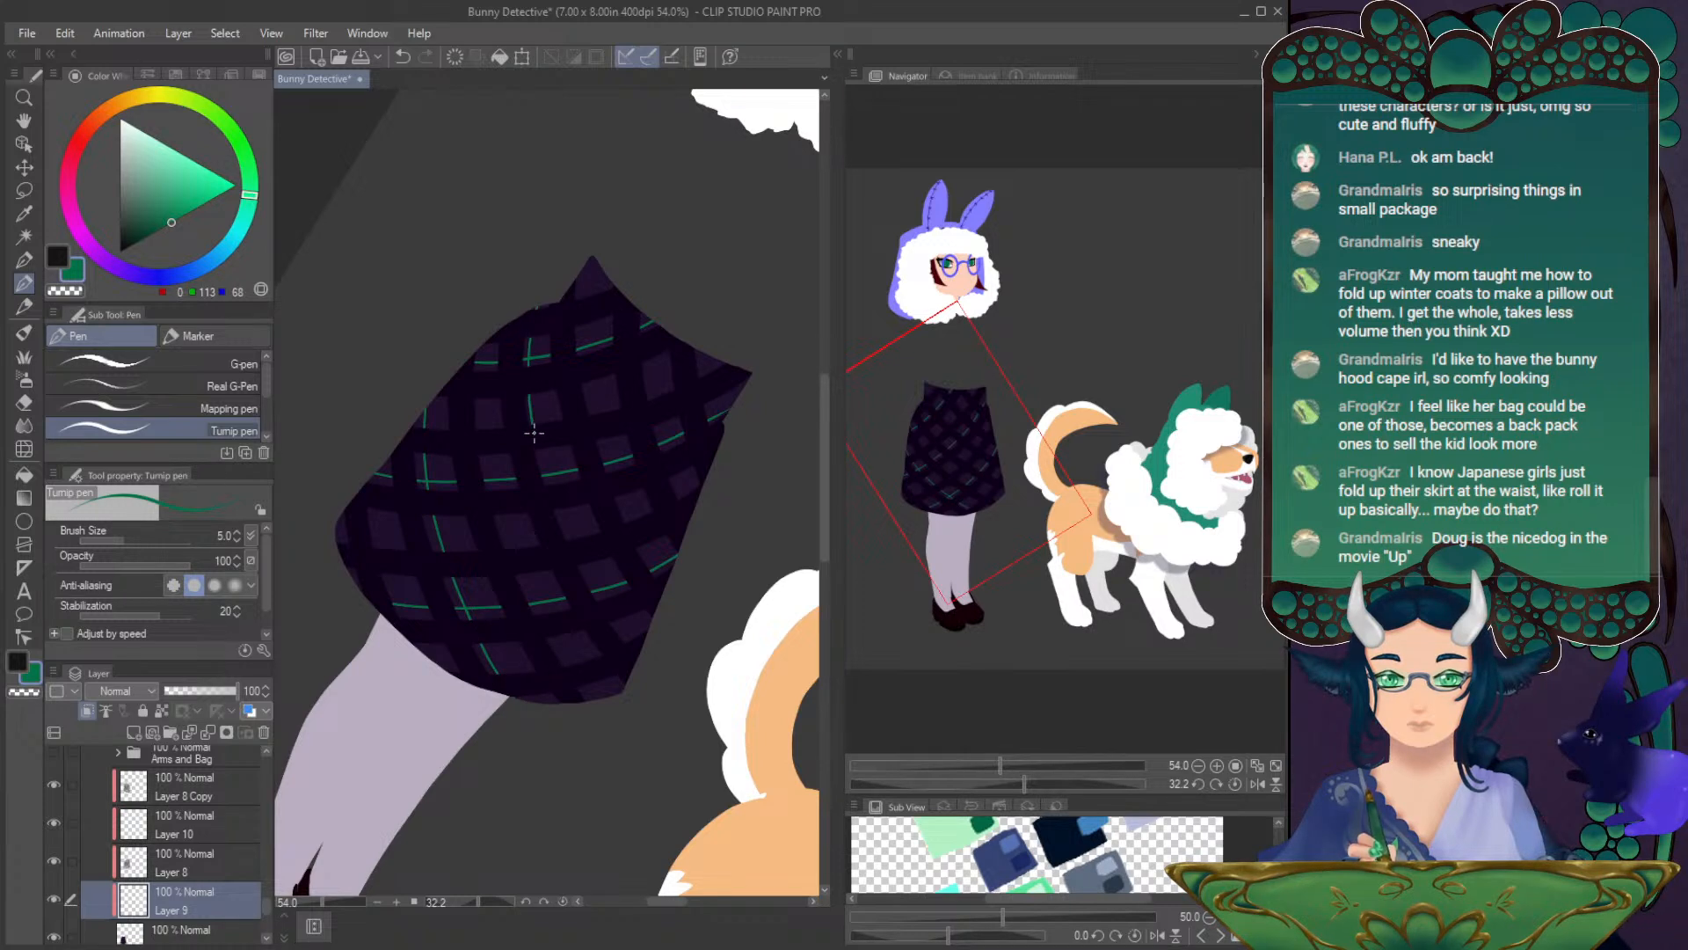
pyautogui.moveTo(538, 315); pyautogui.dragTo(548, 486)
pyautogui.hotkey('ctrl', 'z')
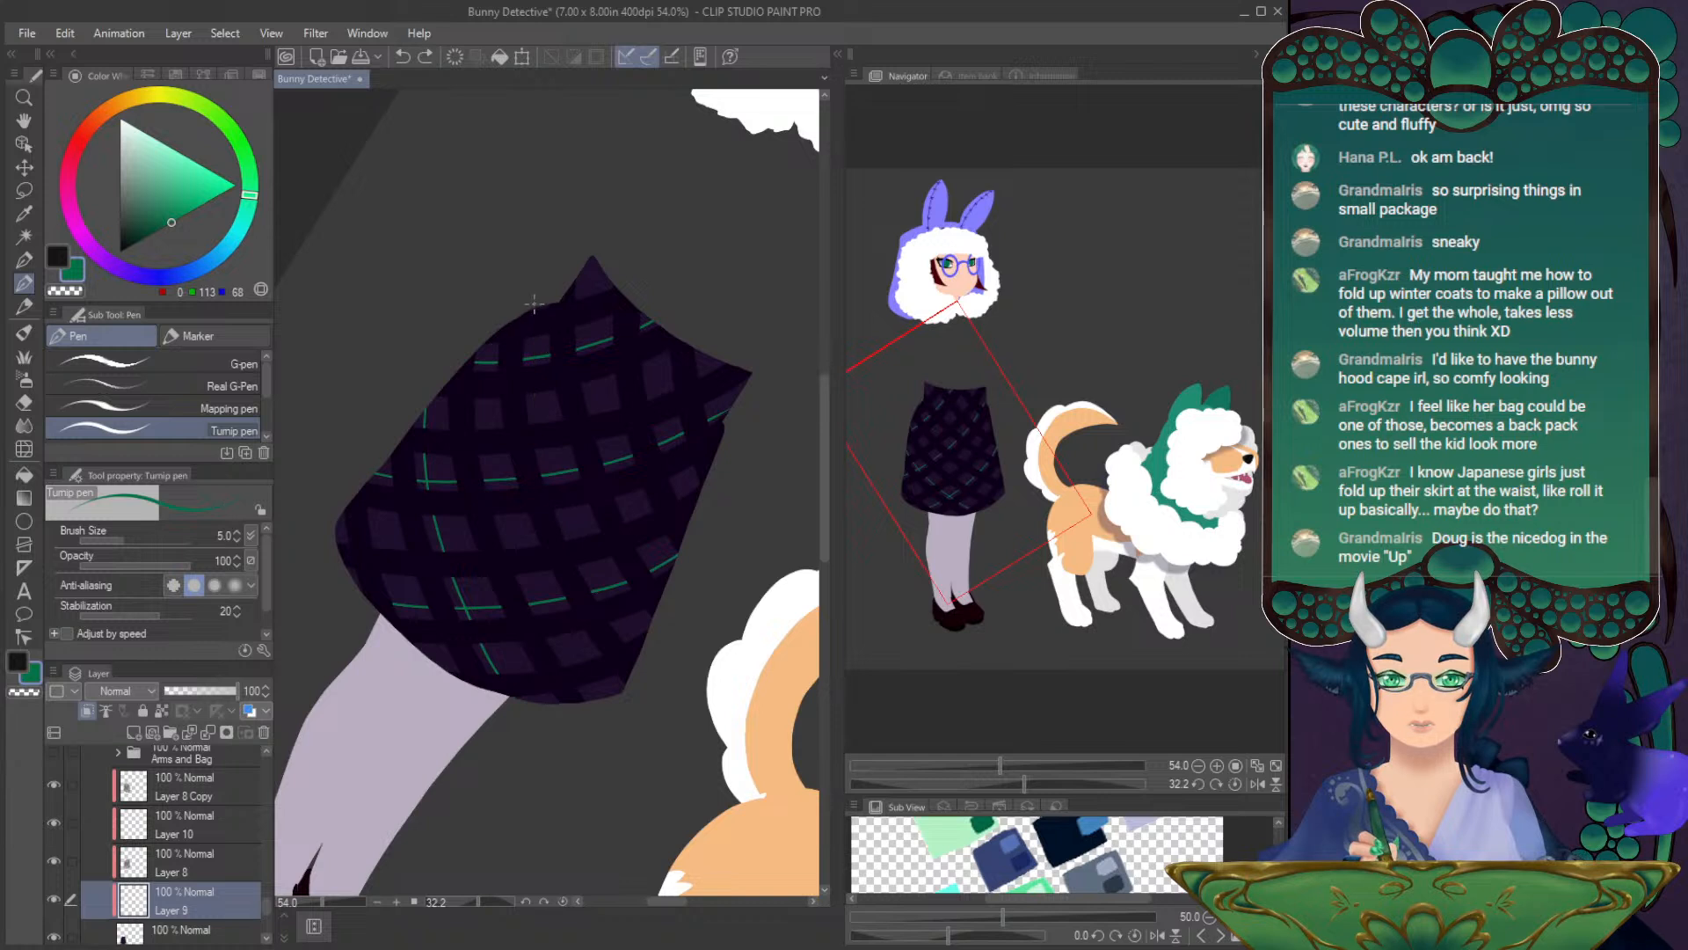
pyautogui.moveTo(538, 420); pyautogui.dragTo(616, 611)
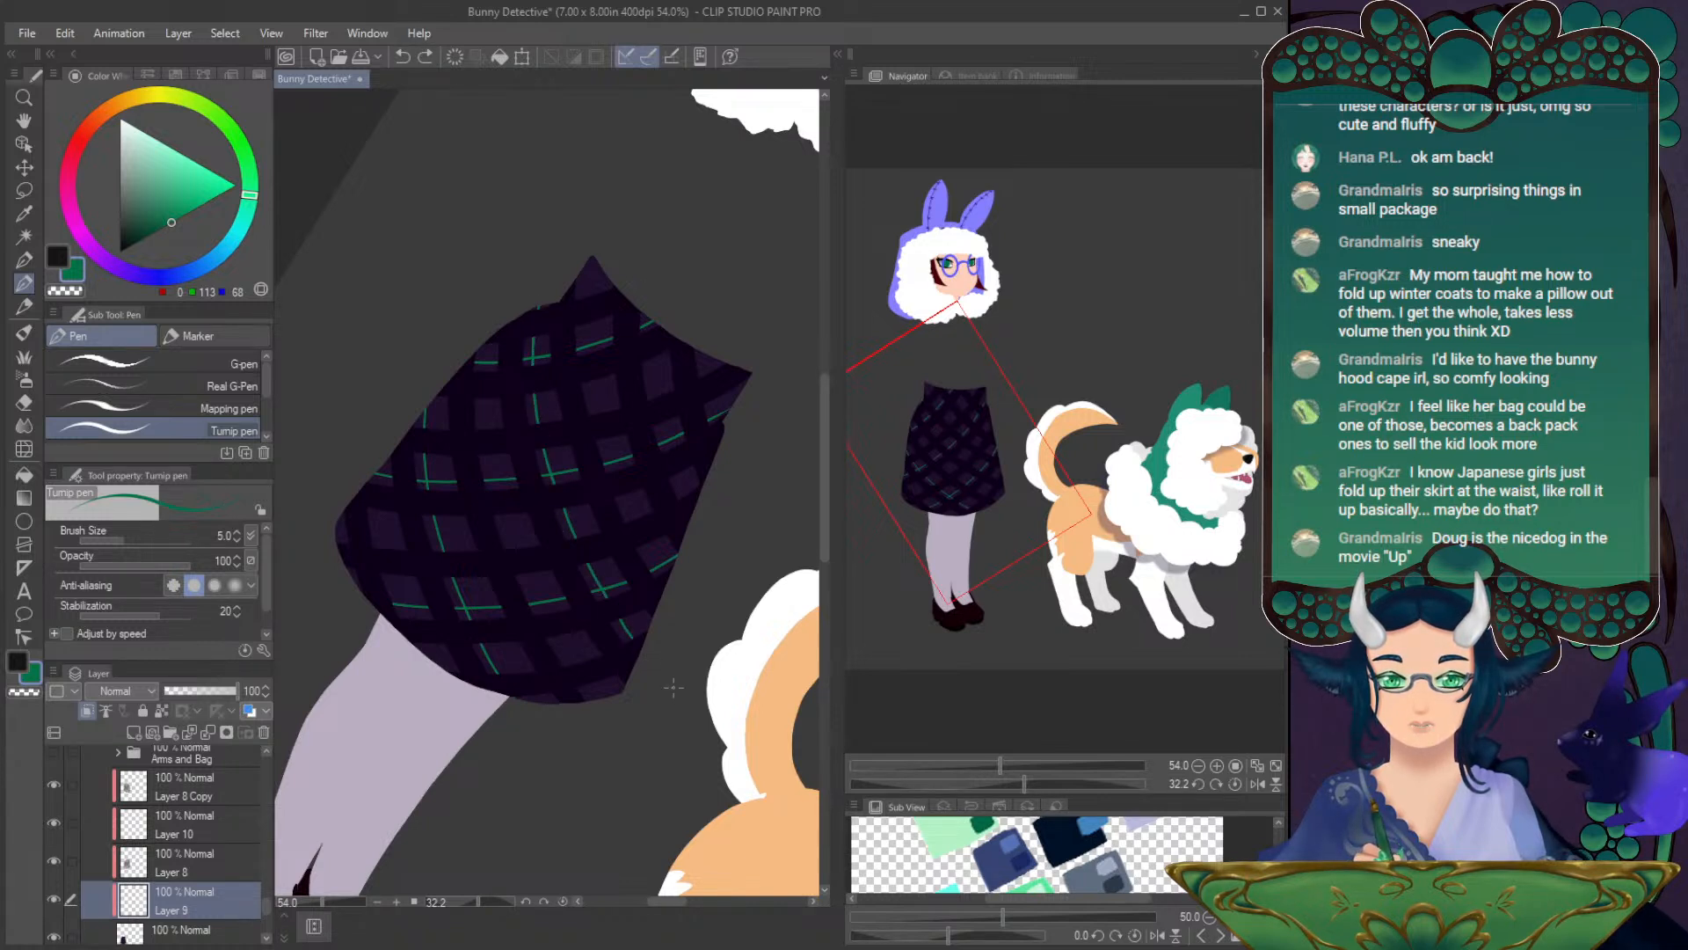
# - Add the third crossing green line on Layer 9 near the skirt's waist, redoing the short strokes as needed
pyautogui.moveTo(660, 671); pyautogui.dragTo(665, 678)
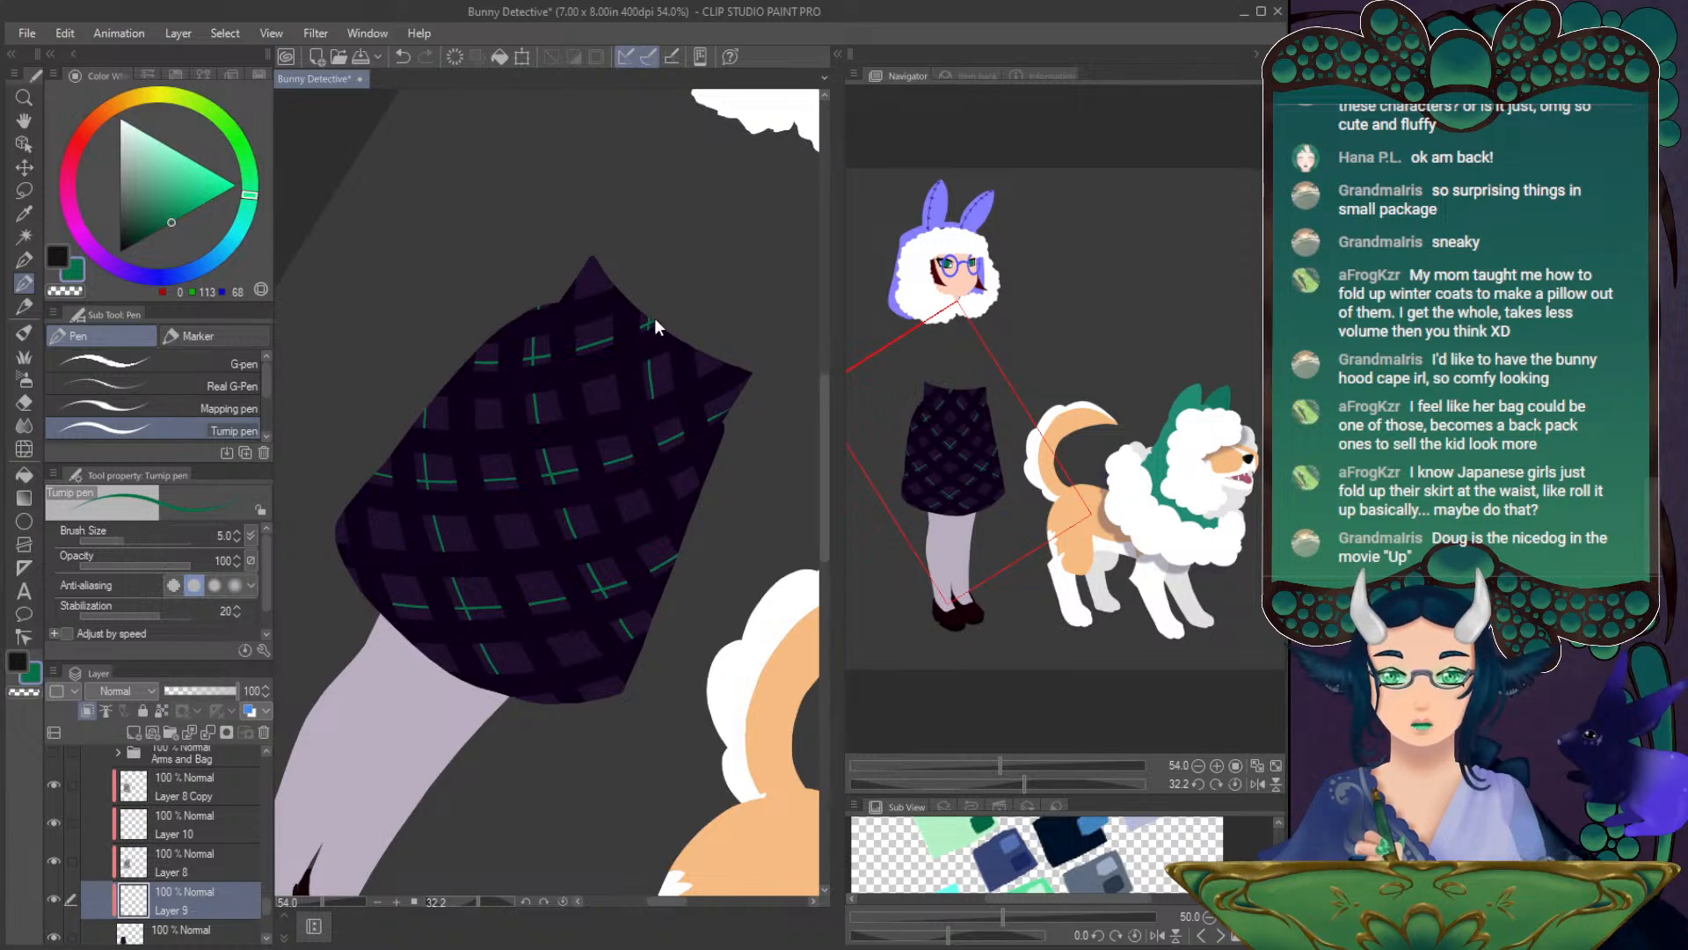
pyautogui.hotkey('ctrl', 'z')
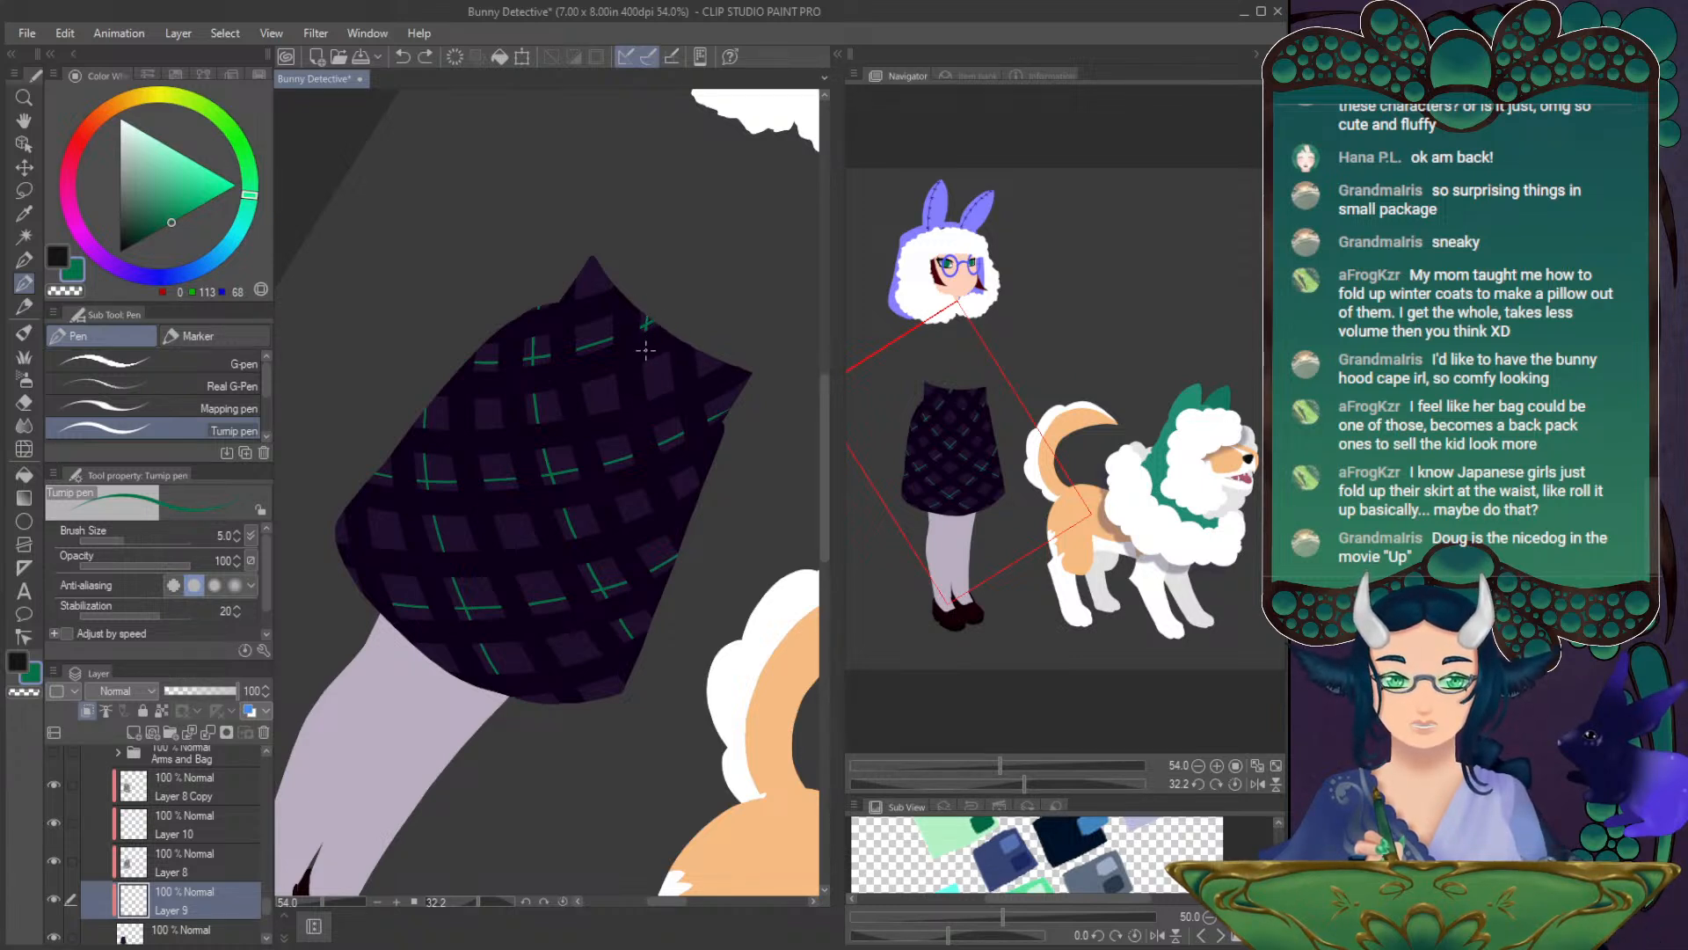
pyautogui.hotkey('ctrl', 'z')
pyautogui.moveTo(654, 359); pyautogui.dragTo(690, 507)
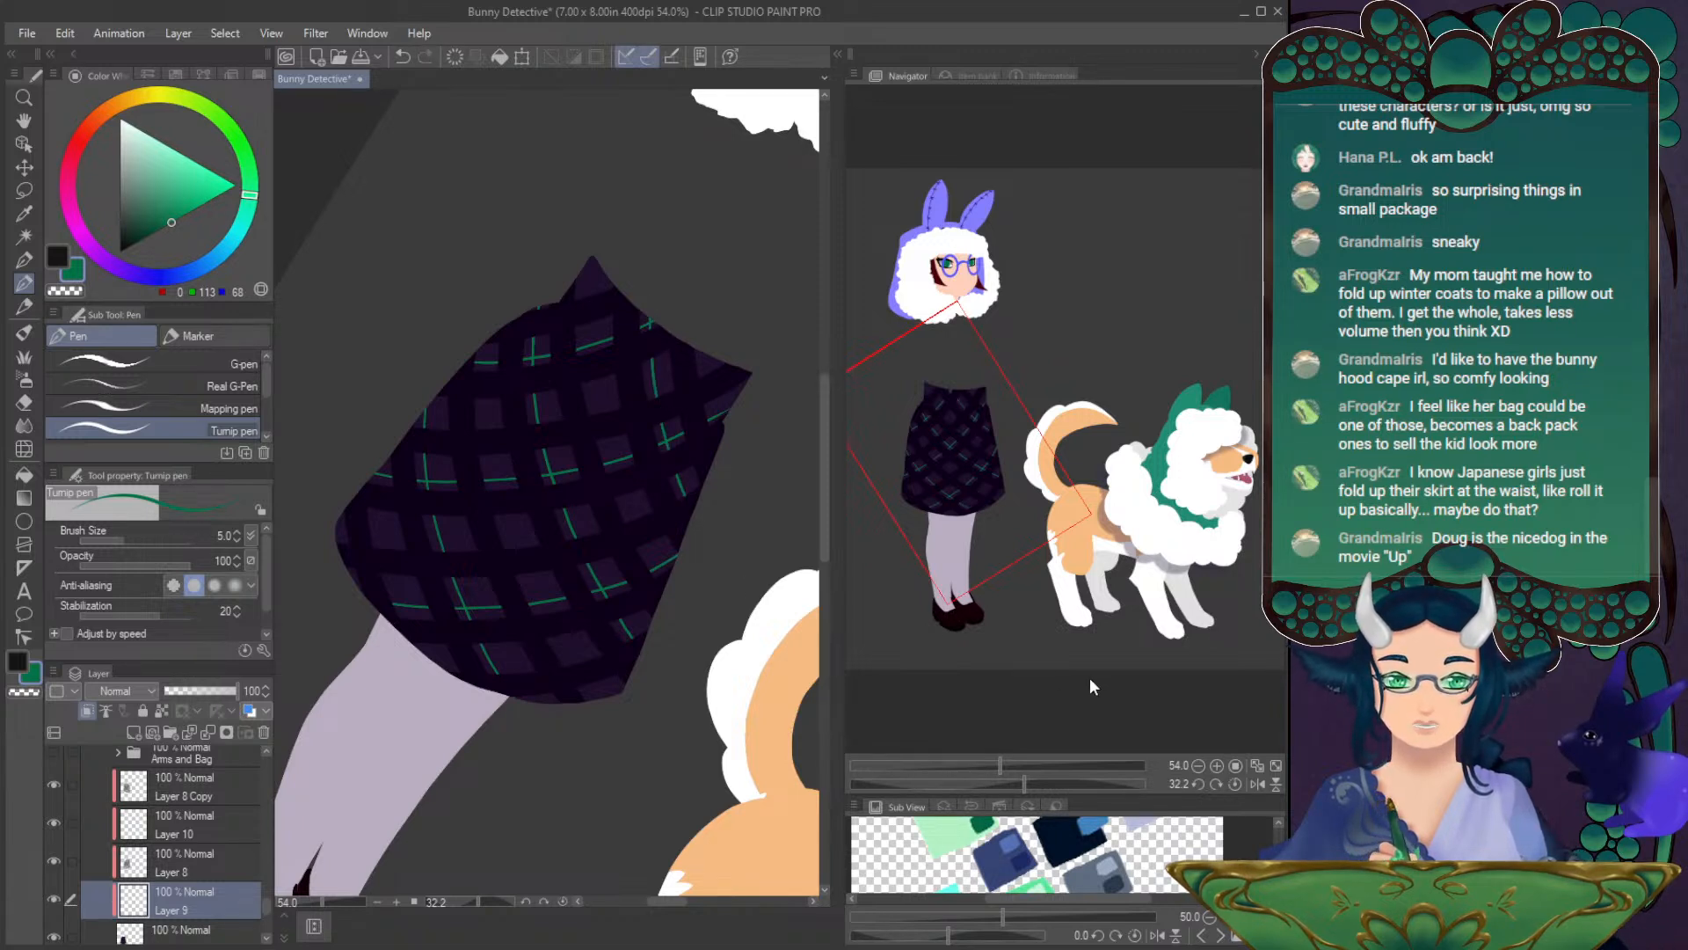
pyautogui.click(1235, 784)
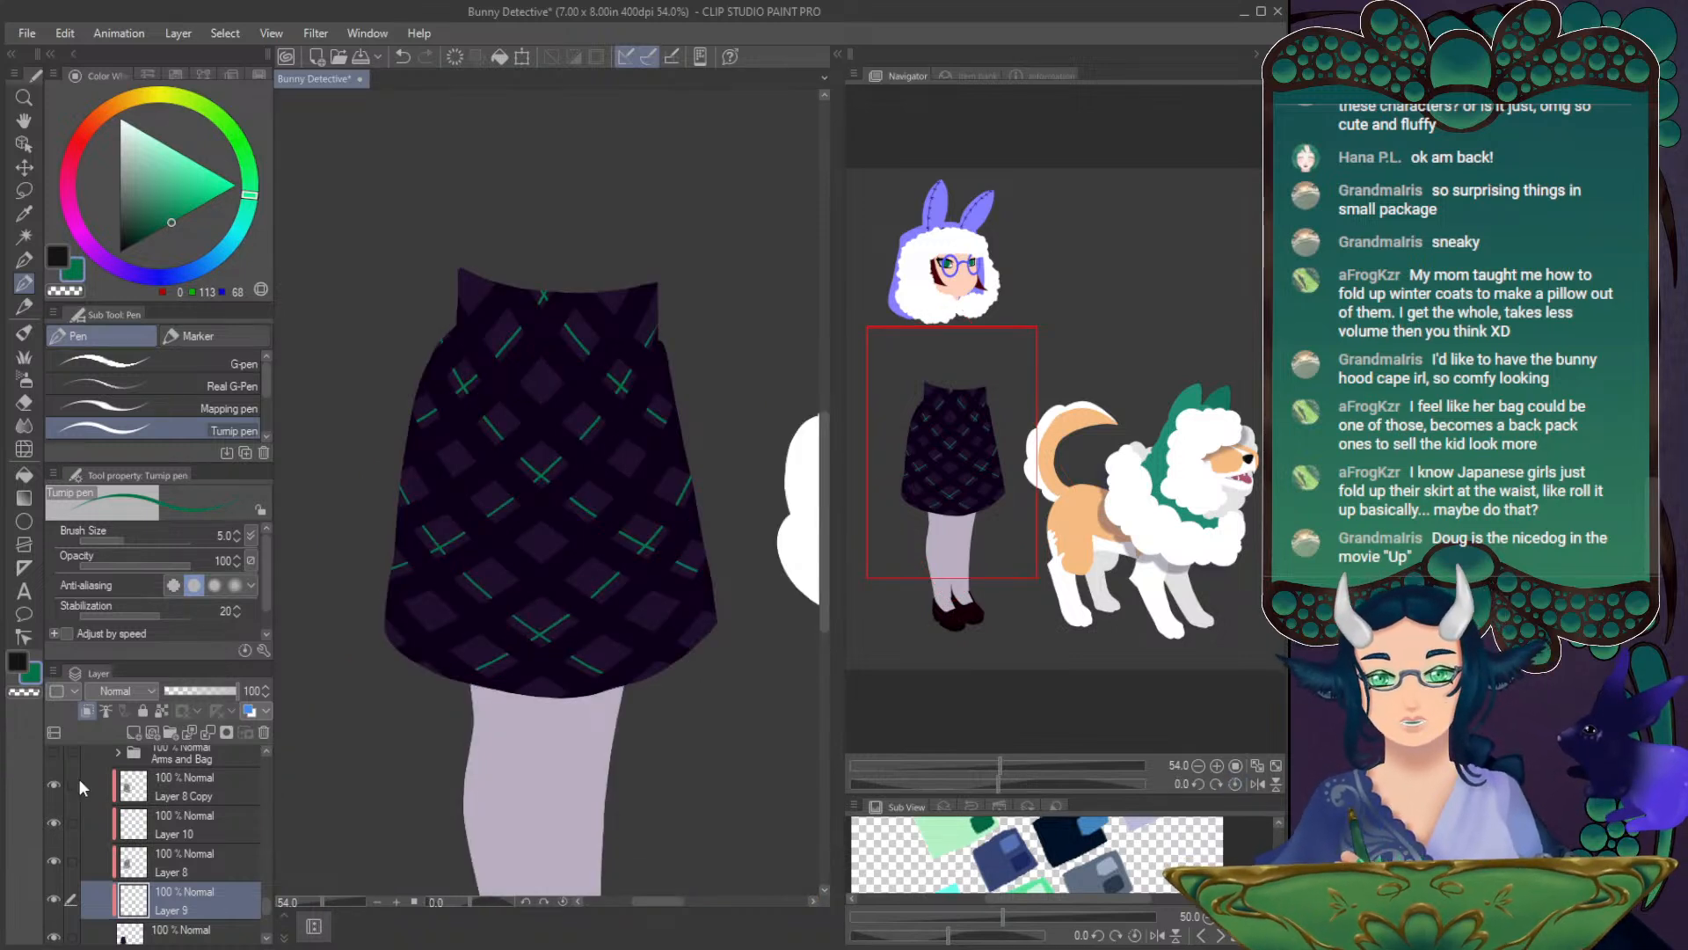
# - Add a new layer above Layer 8 Copy and choose the Dashed line brush from the ruled-line decoration tools
pyautogui.click(188, 784)
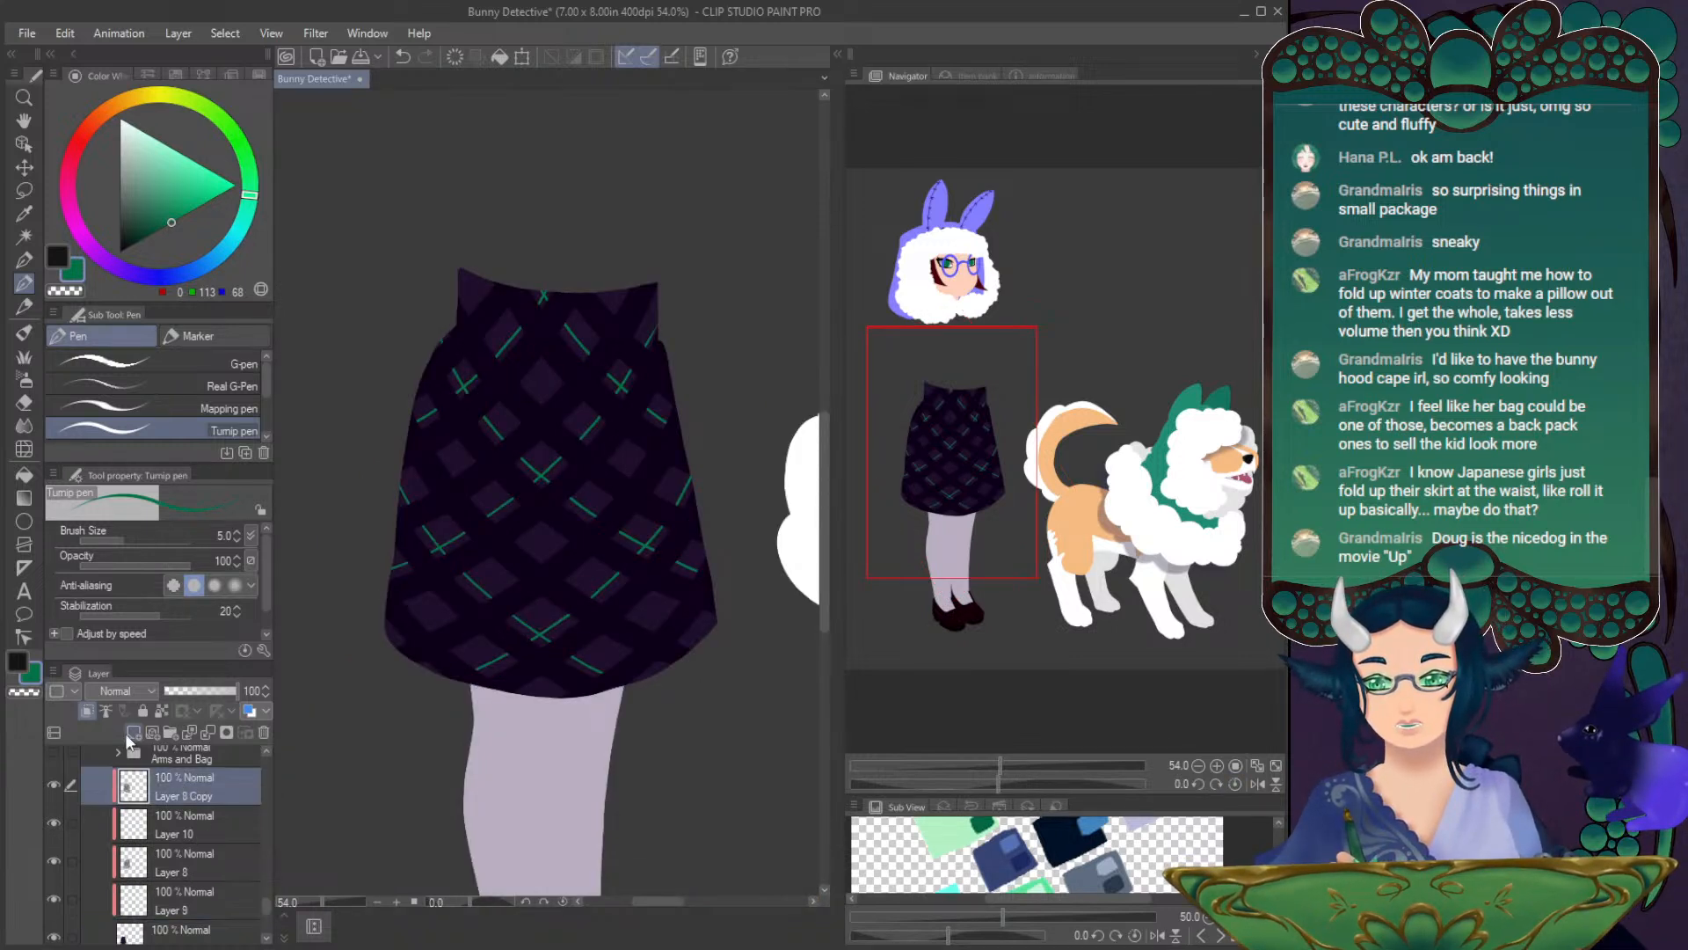
pyautogui.click(132, 733)
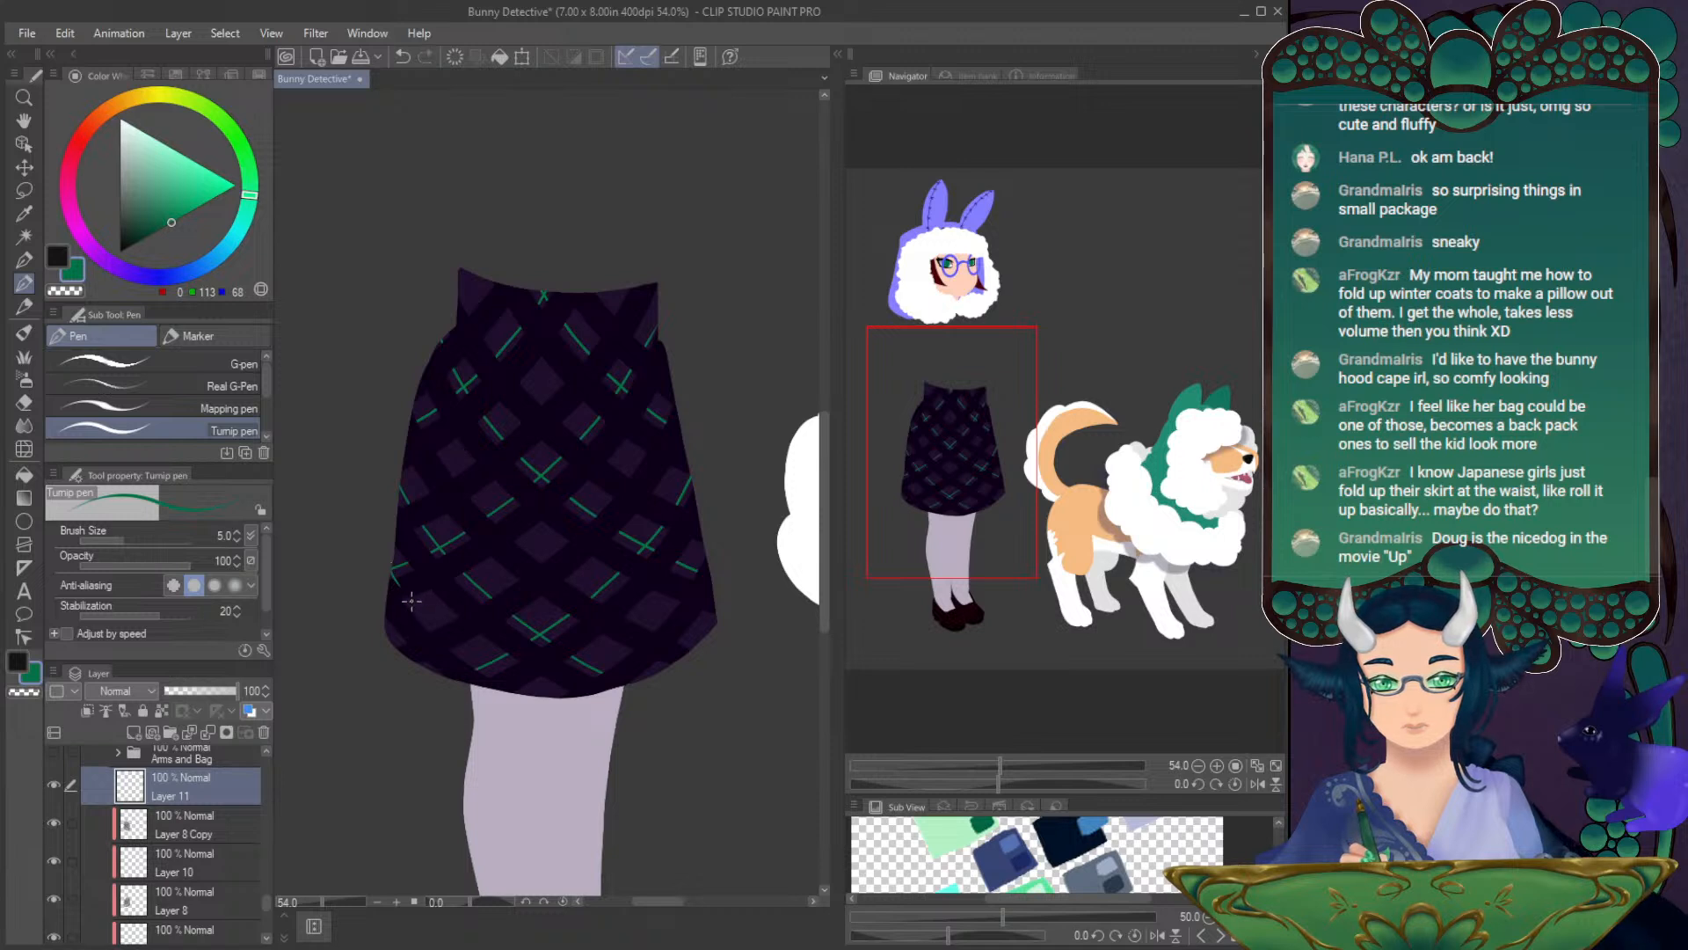
pyautogui.hotkey('ctrl', 'z')
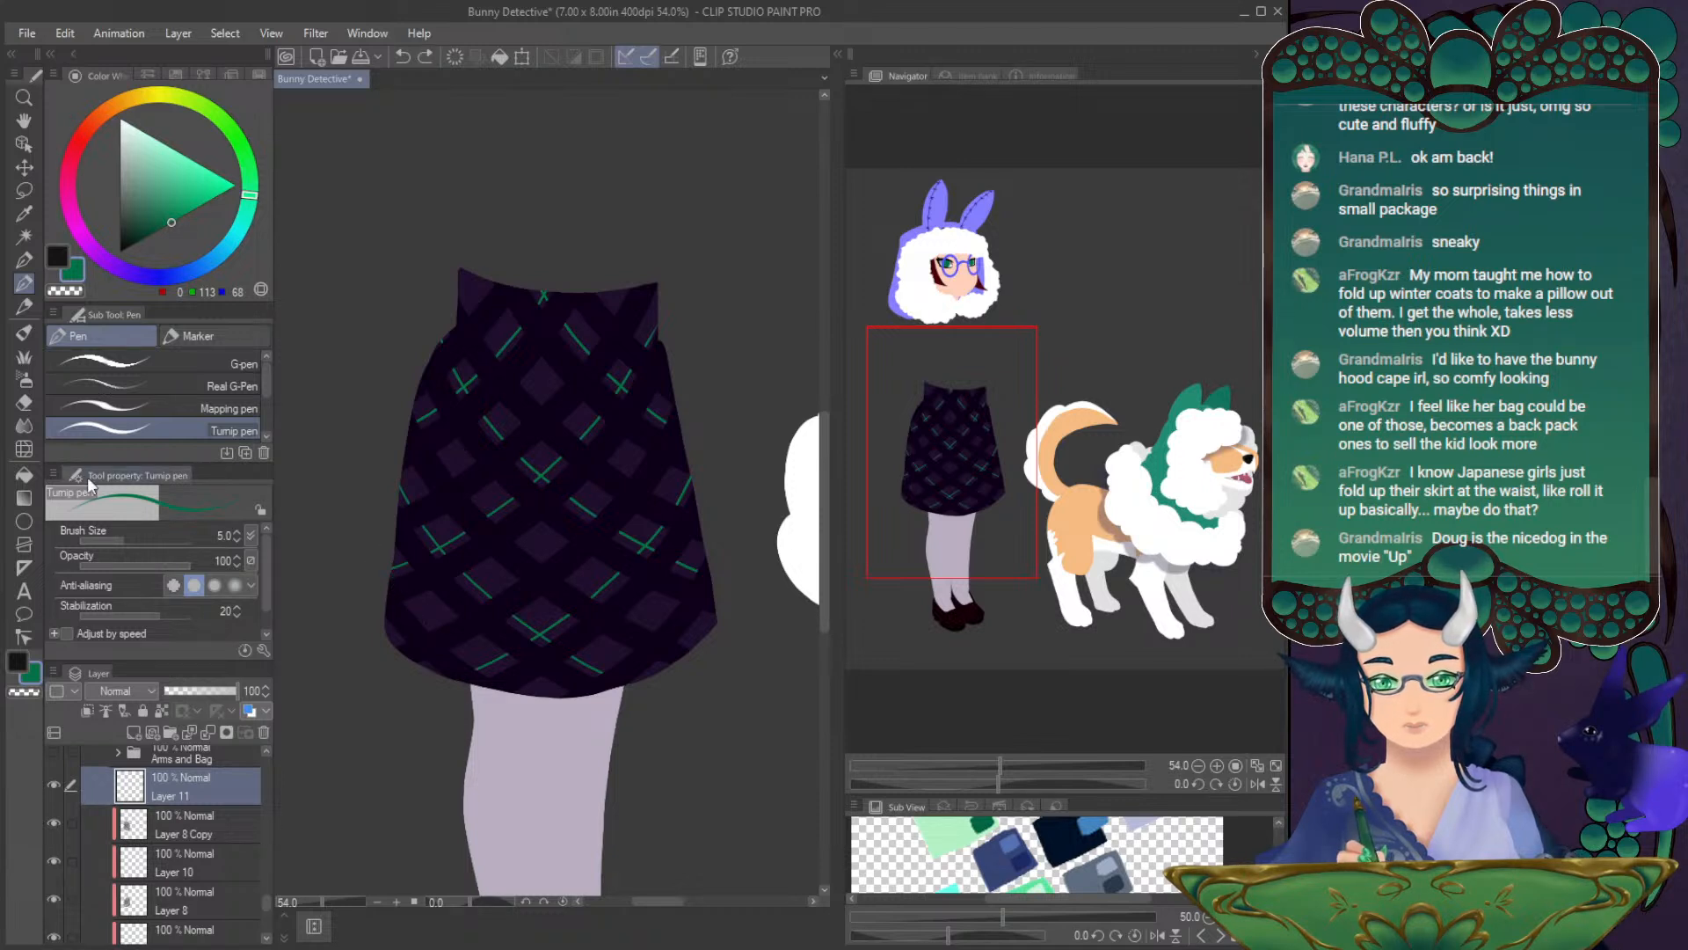
pyautogui.click(23, 334)
pyautogui.click(24, 356)
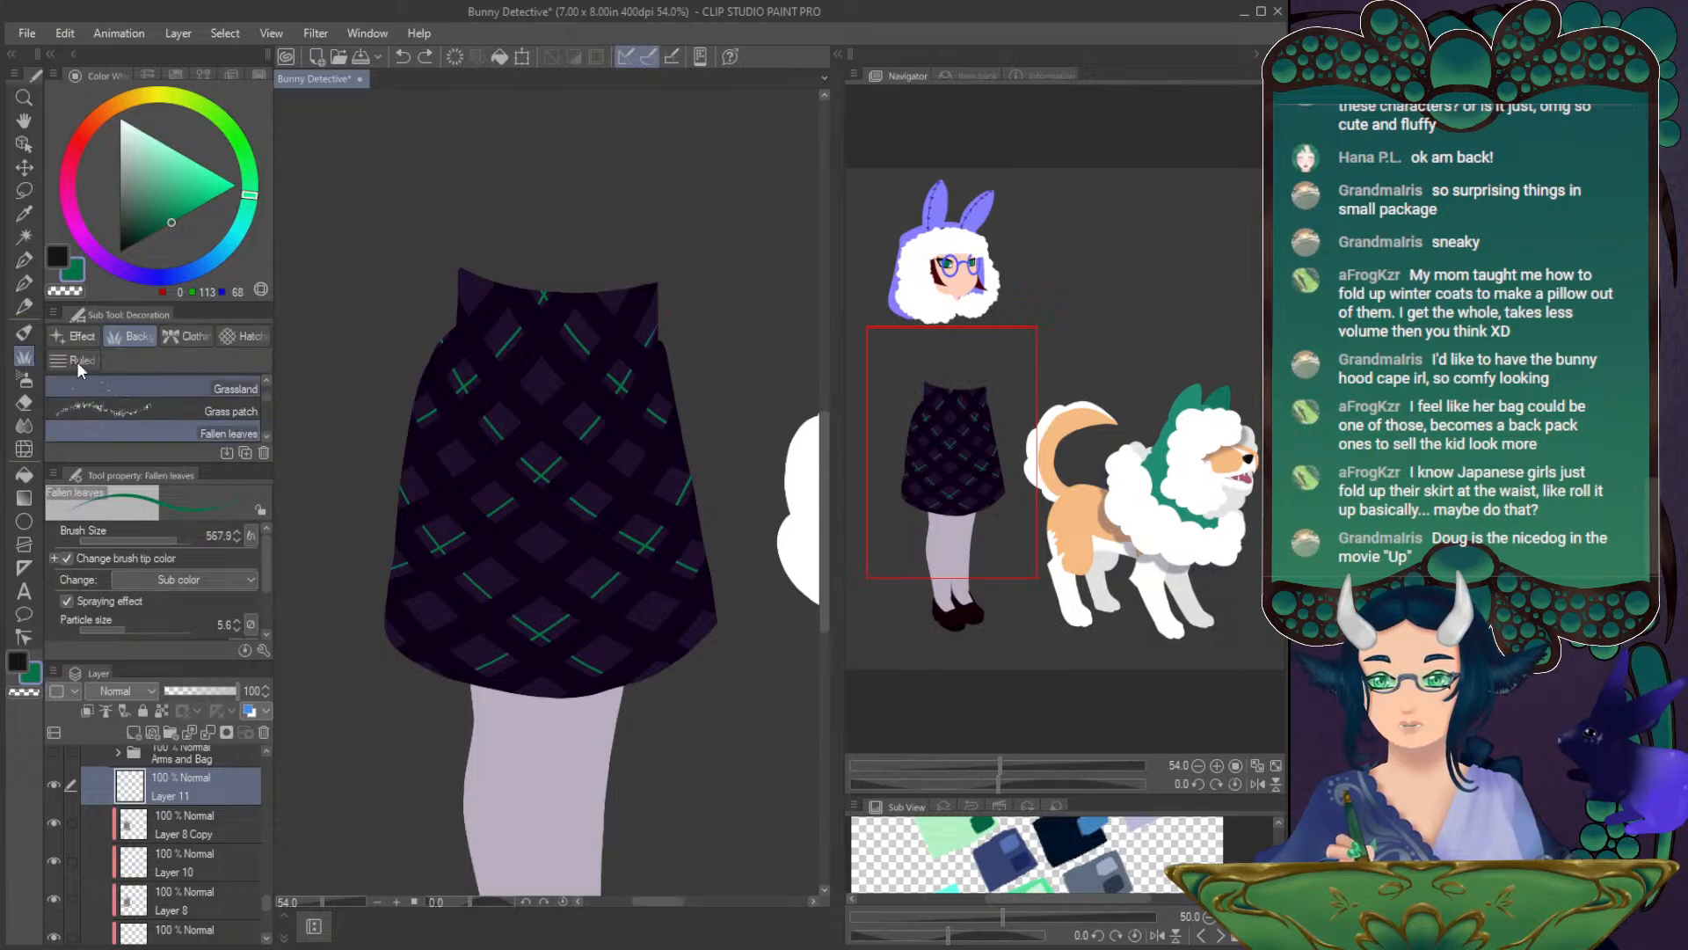
pyautogui.click(77, 361)
pyautogui.moveTo(264, 393); pyautogui.dragTo(267, 404)
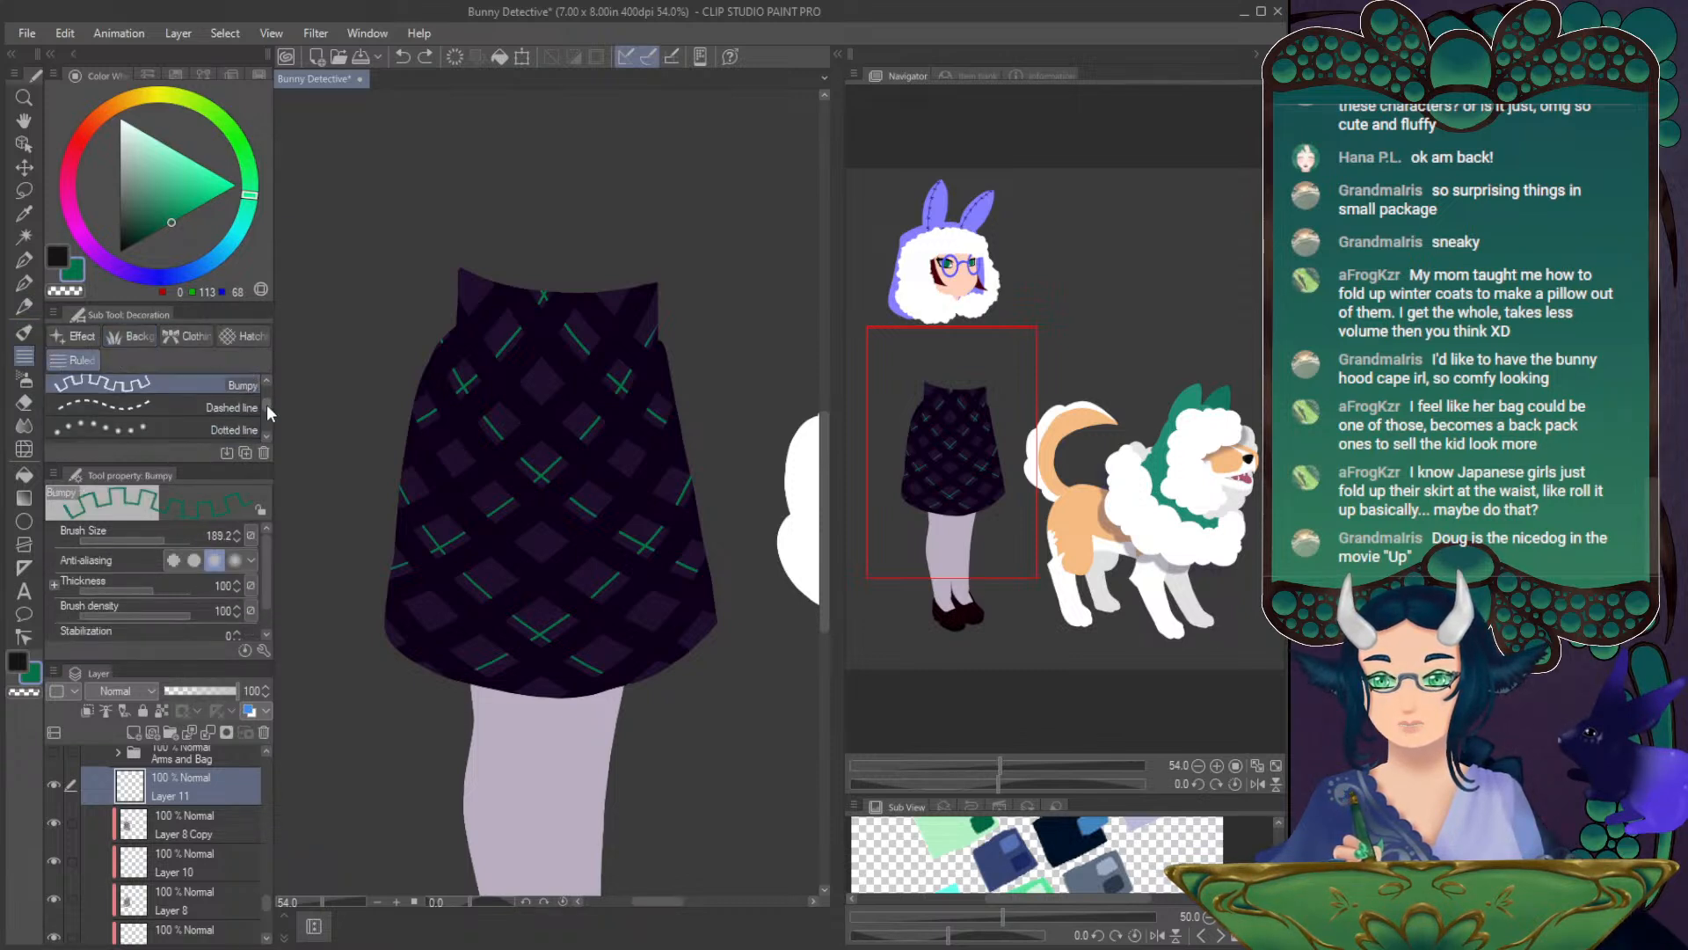
pyautogui.click(169, 407)
# - Try dashed green diagonal lines across the skirt's lower corner at brush sizes 3, 6 and 7, undoing each one
pyautogui.moveTo(388, 564); pyautogui.dragTo(508, 678)
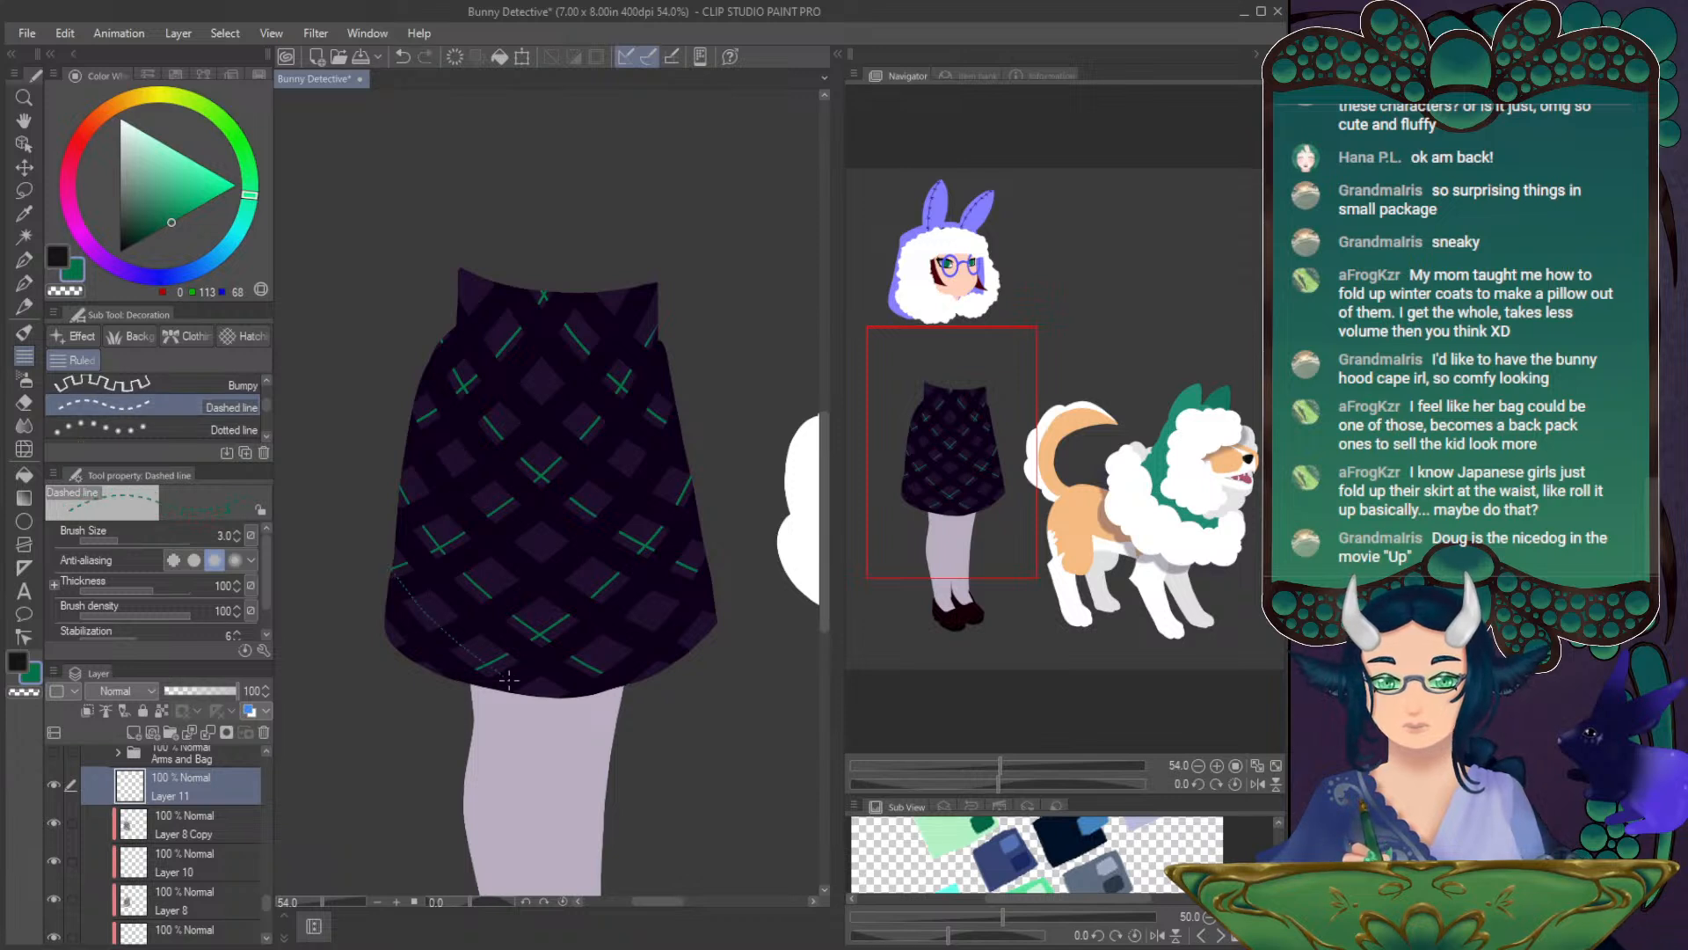
pyautogui.click(236, 531)
pyautogui.hotkey('ctrl', 'z')
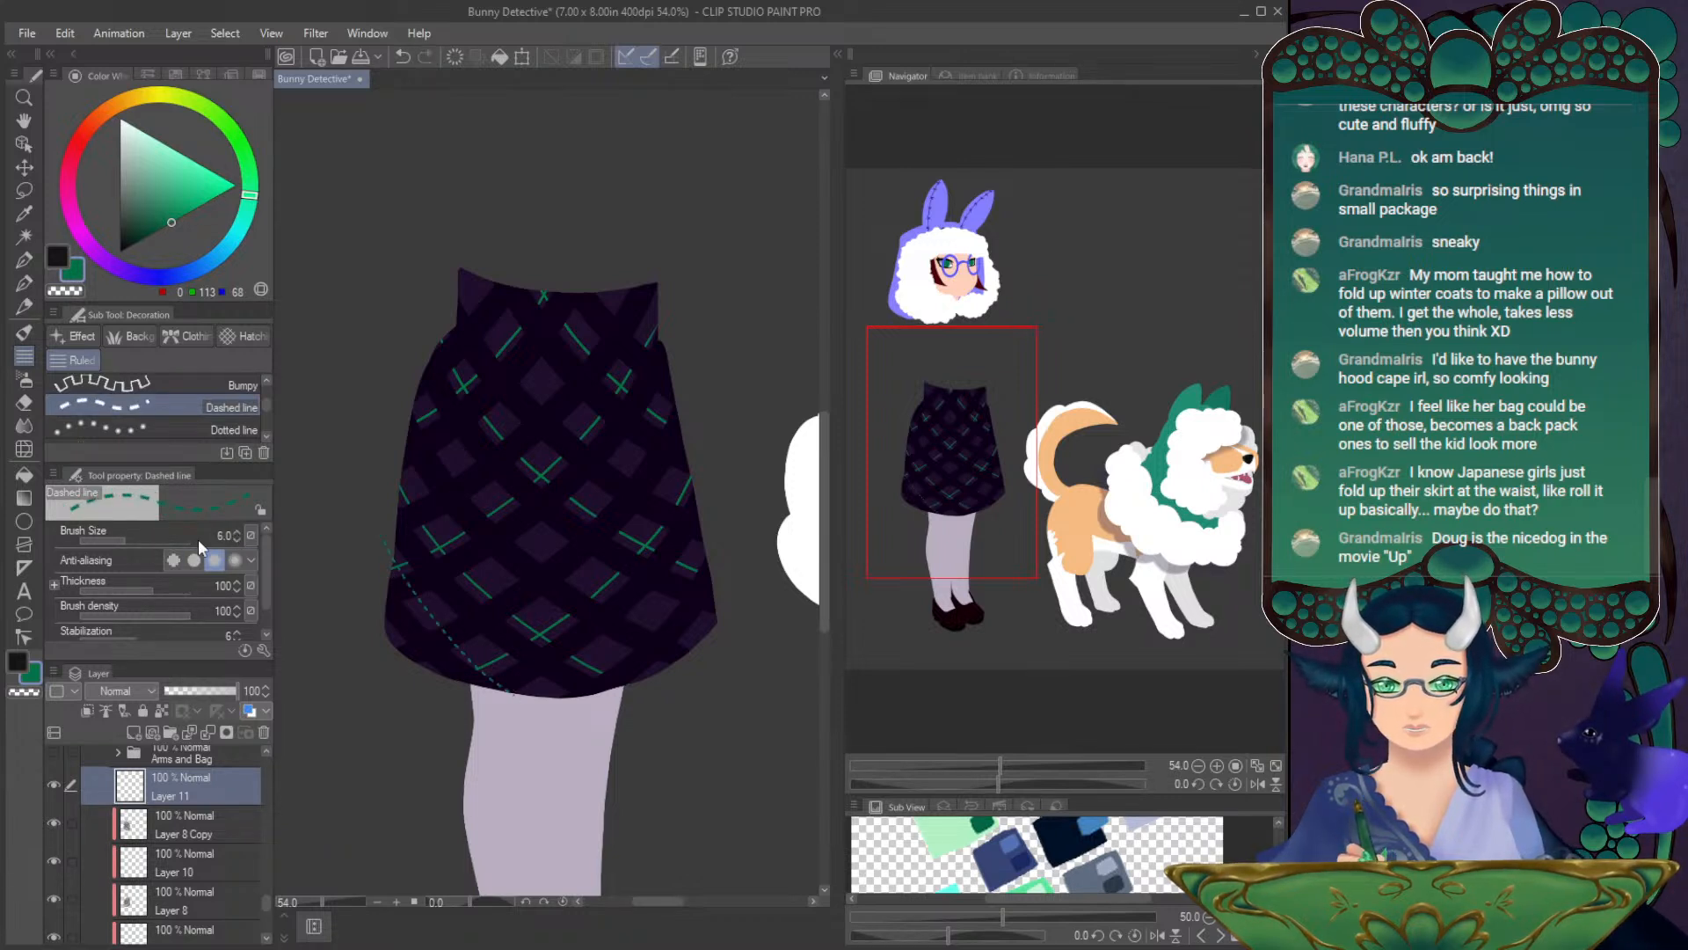
pyautogui.click(236, 531)
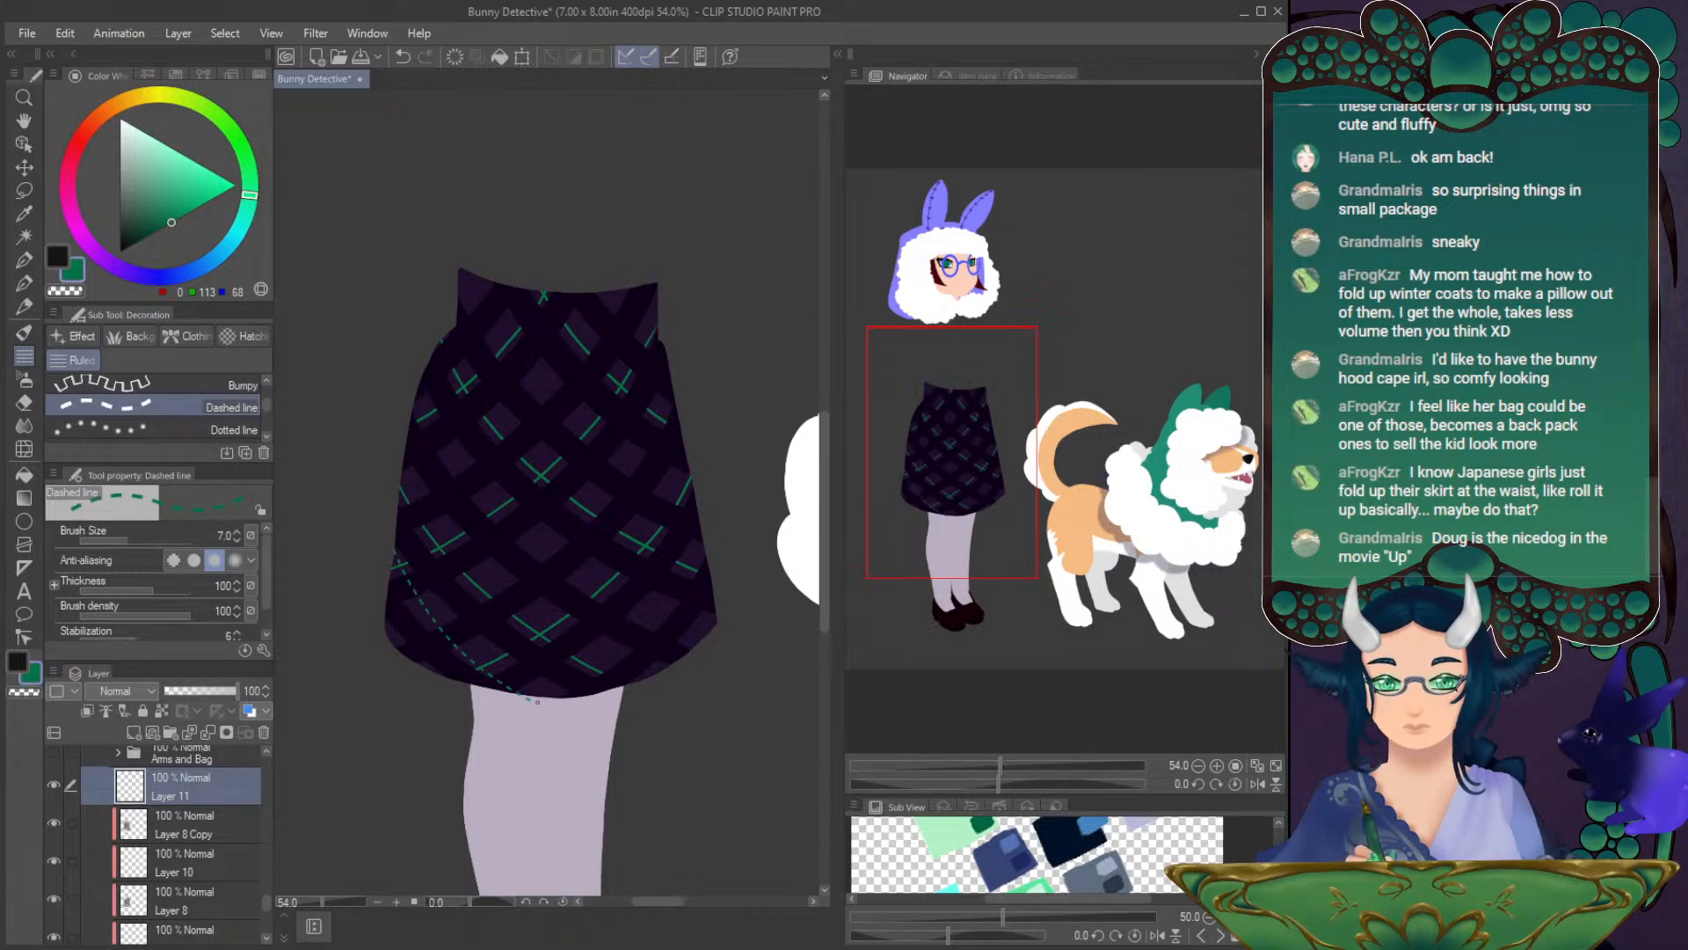
pyautogui.hotkey('ctrl', 'z')
# - Set the Dashed line brush size to 9 and draw a dashed green diagonal across the skirt's lower-left corner, redoing it until placed well
pyautogui.click(236, 532)
pyautogui.click(236, 531)
pyautogui.moveTo(383, 545); pyautogui.dragTo(495, 672)
pyautogui.hotkey('ctrl', 'z')
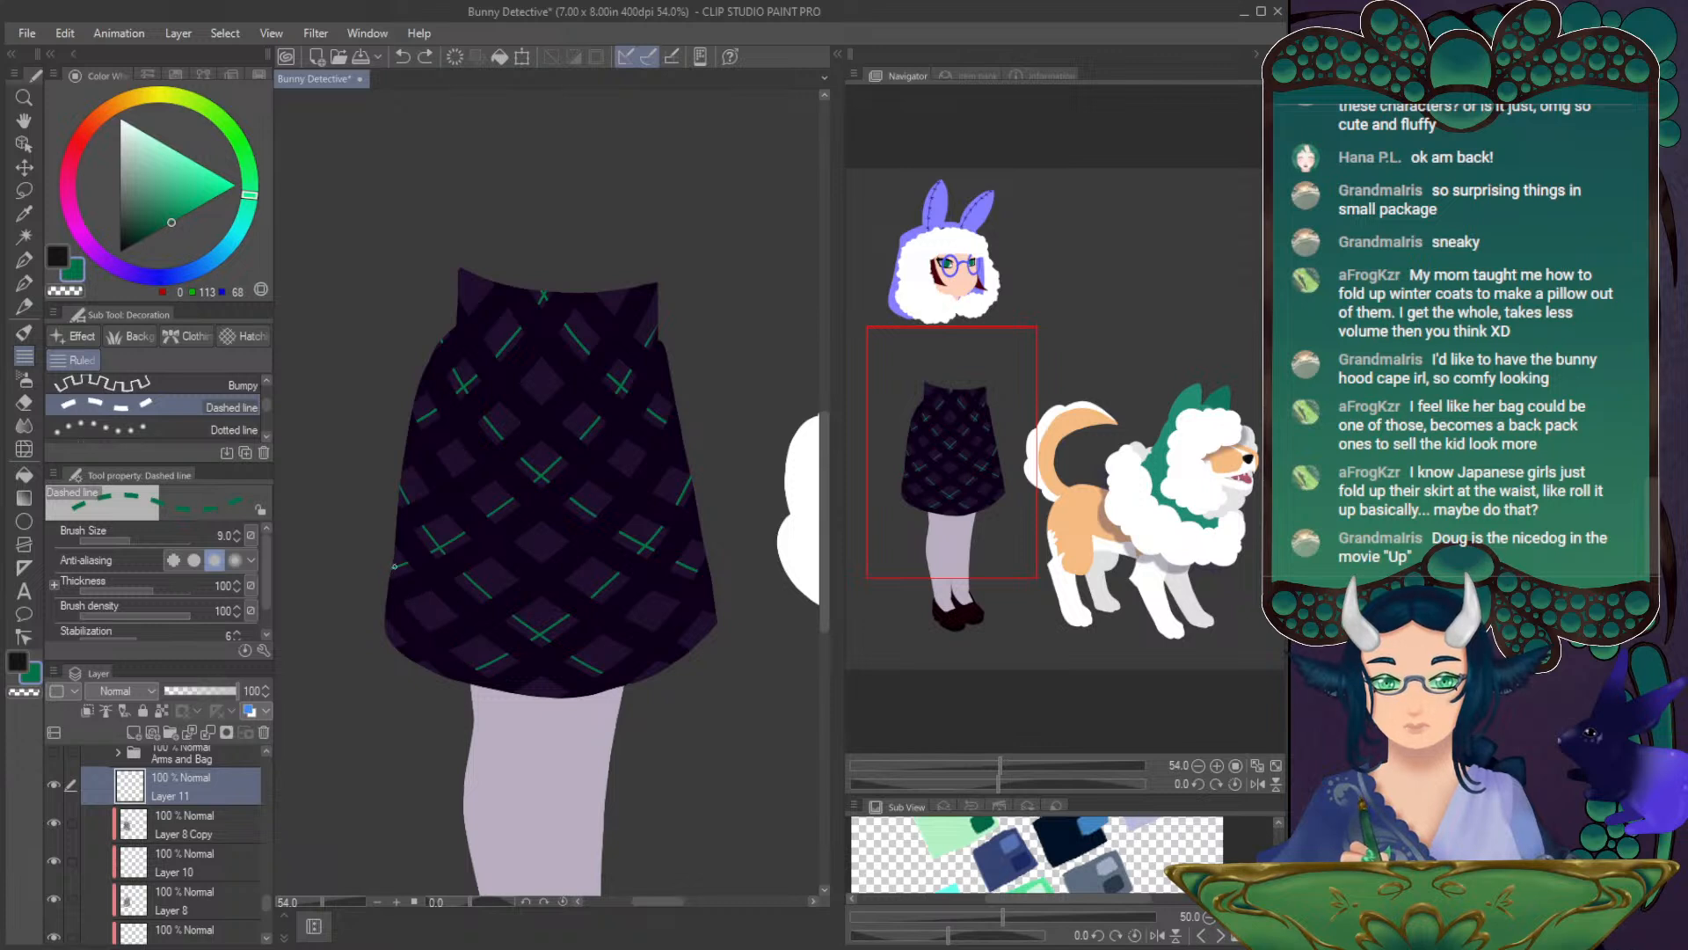
pyautogui.moveTo(389, 562); pyautogui.dragTo(529, 694)
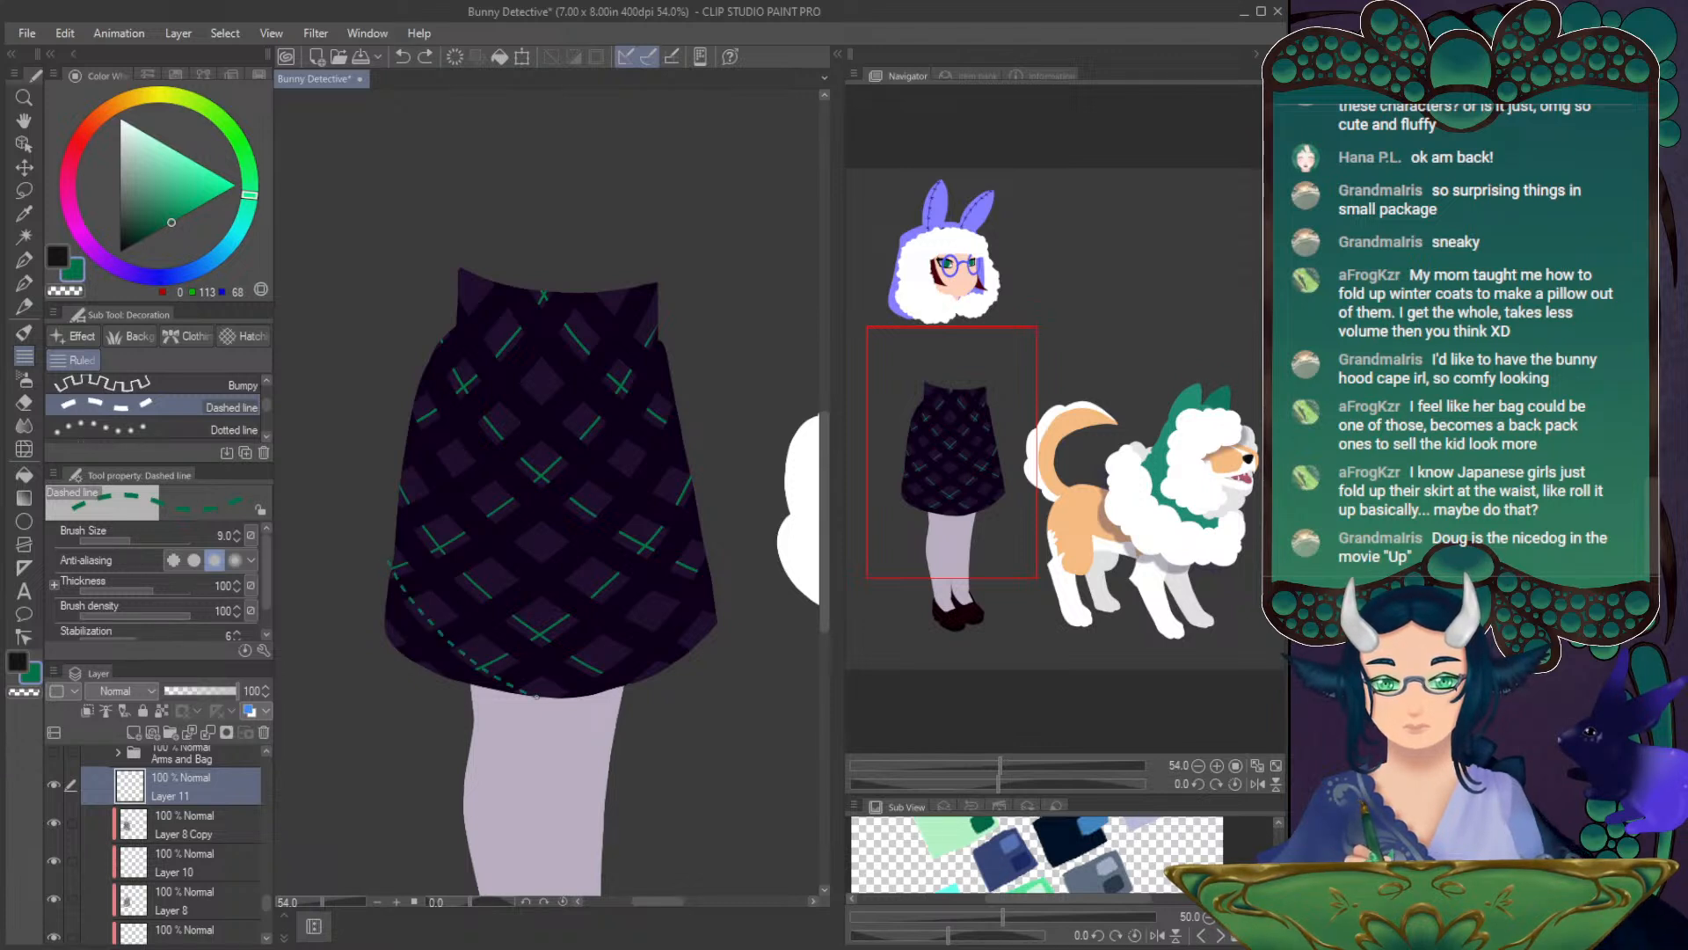
pyautogui.moveTo(381, 545); pyautogui.dragTo(505, 673)
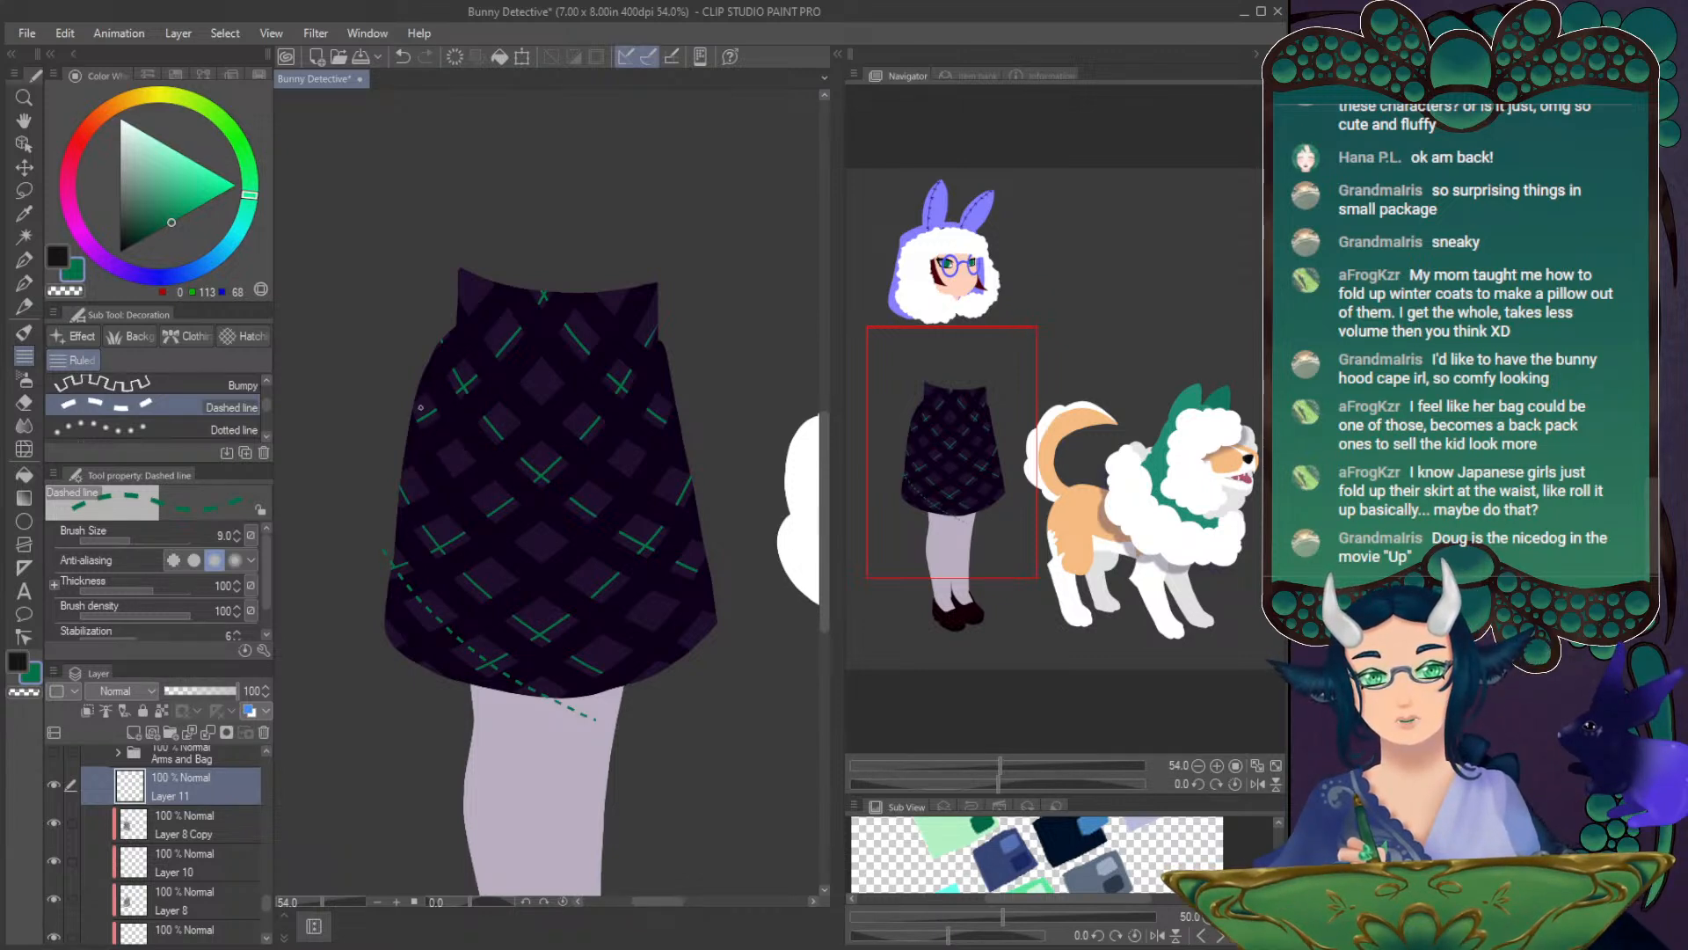
# - Draw more parallel dashed green diagonals on Layer 11 across the skirt's middle and down from the waist, redoing the misplaced stroke
pyautogui.moveTo(481, 490); pyautogui.dragTo(673, 655)
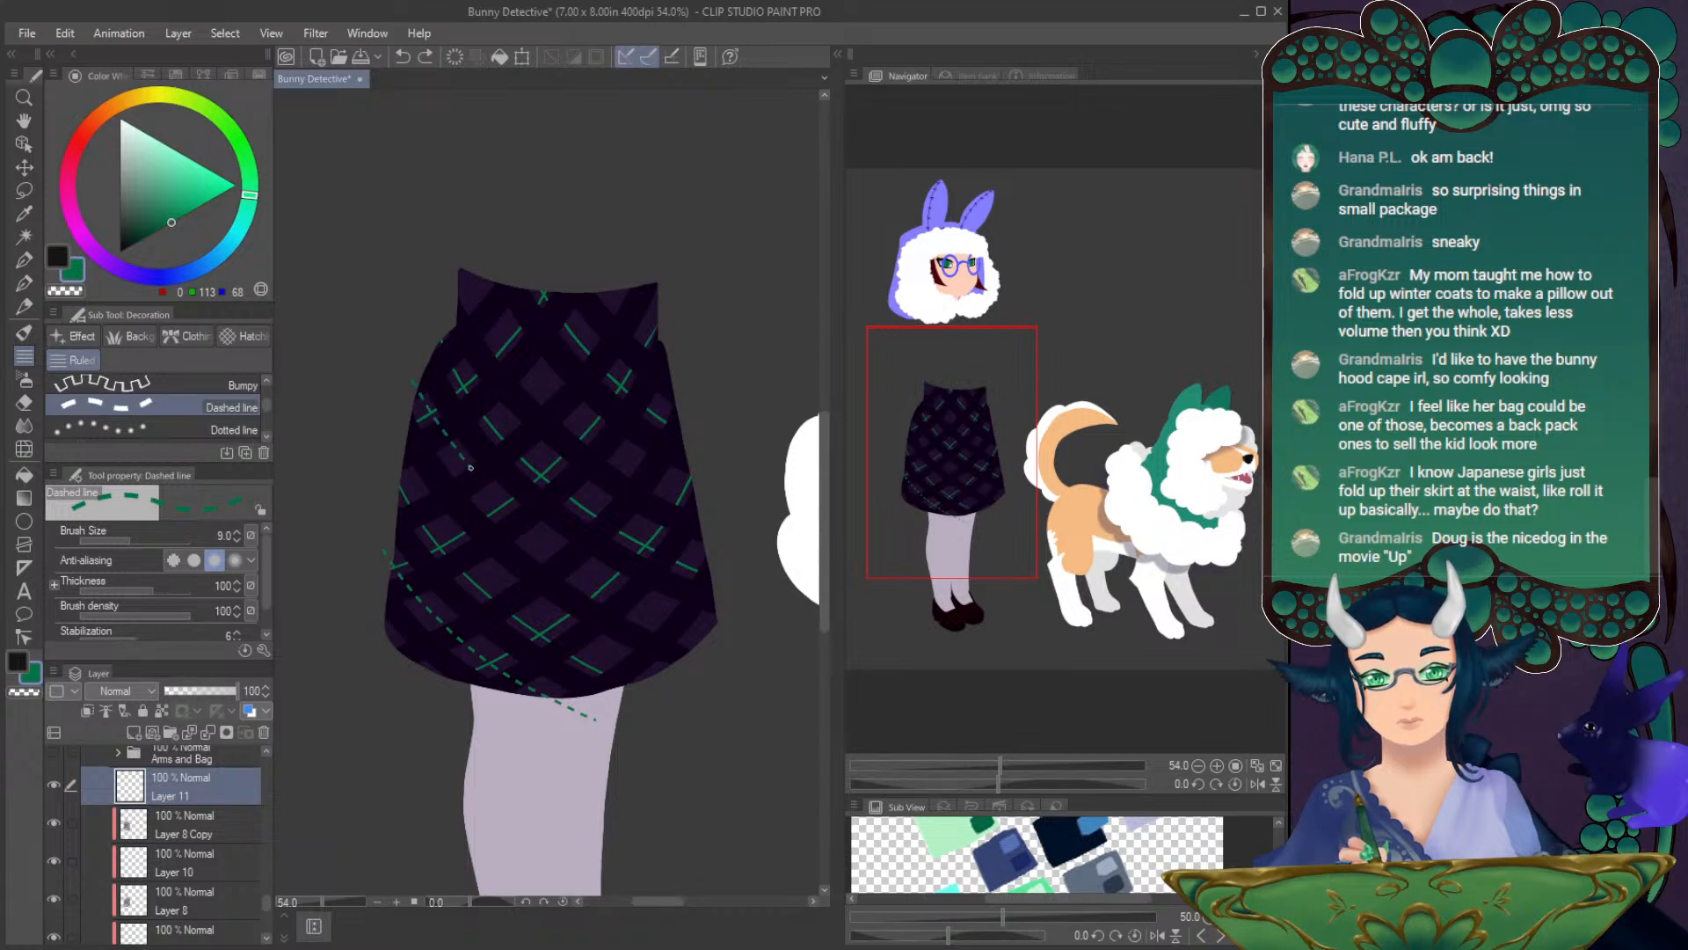
pyautogui.hotkey('ctrl', 'z')
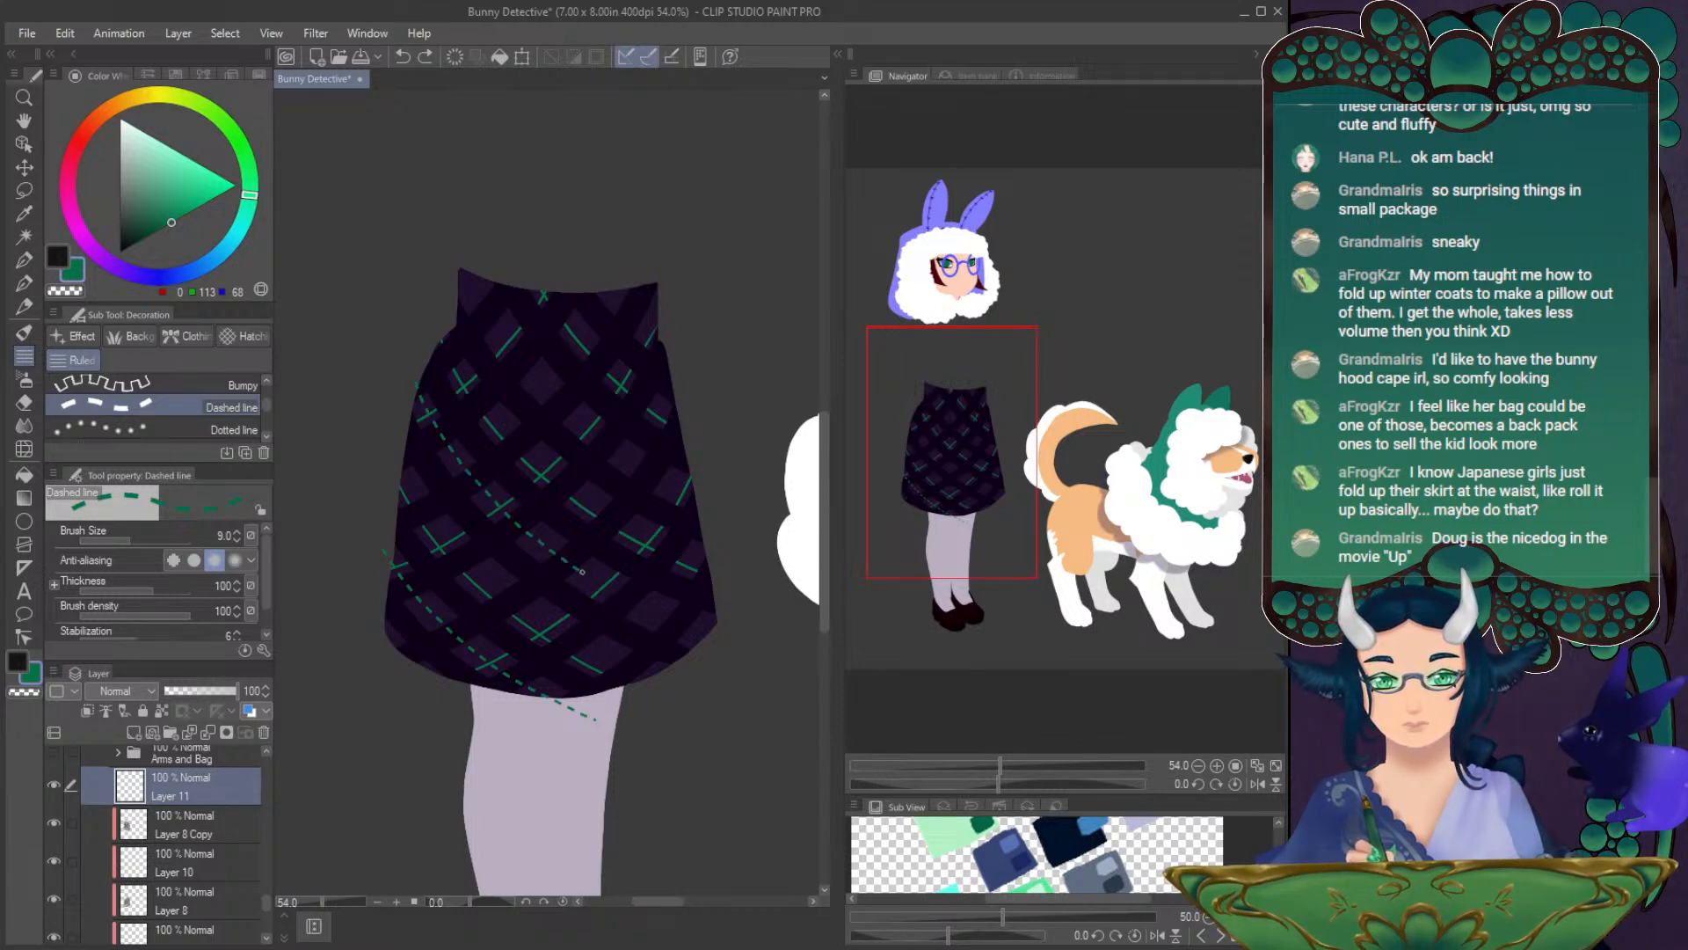
pyautogui.moveTo(750, 643); pyautogui.dragTo(765, 649)
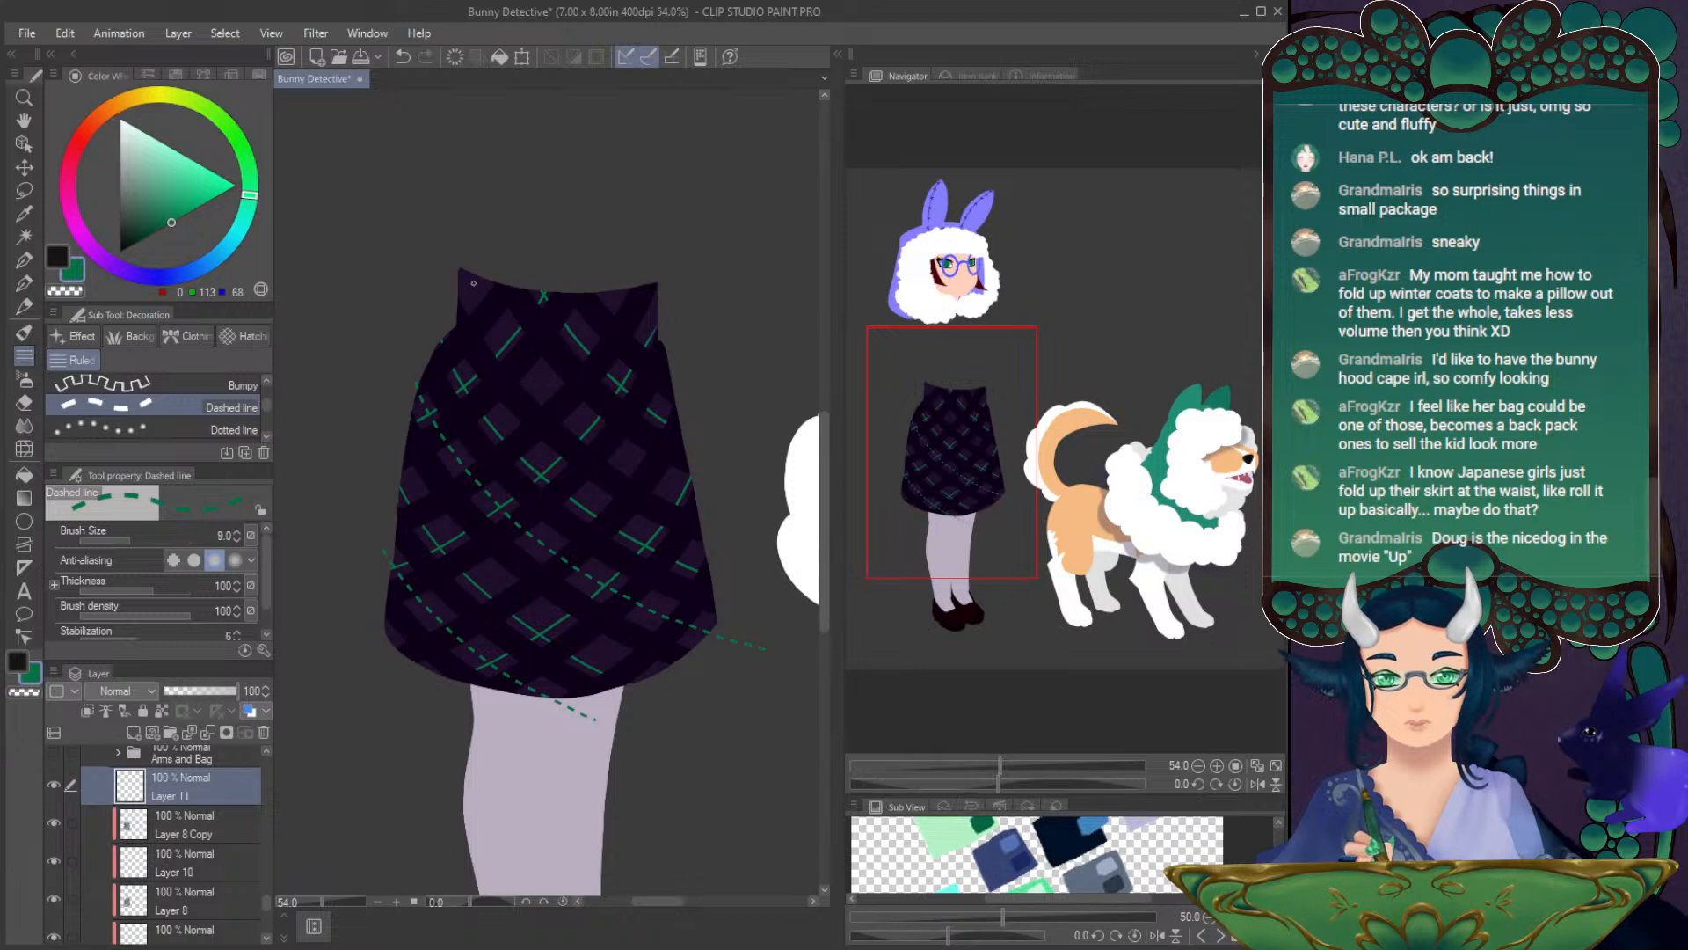
pyautogui.moveTo(500, 331); pyautogui.dragTo(554, 395)
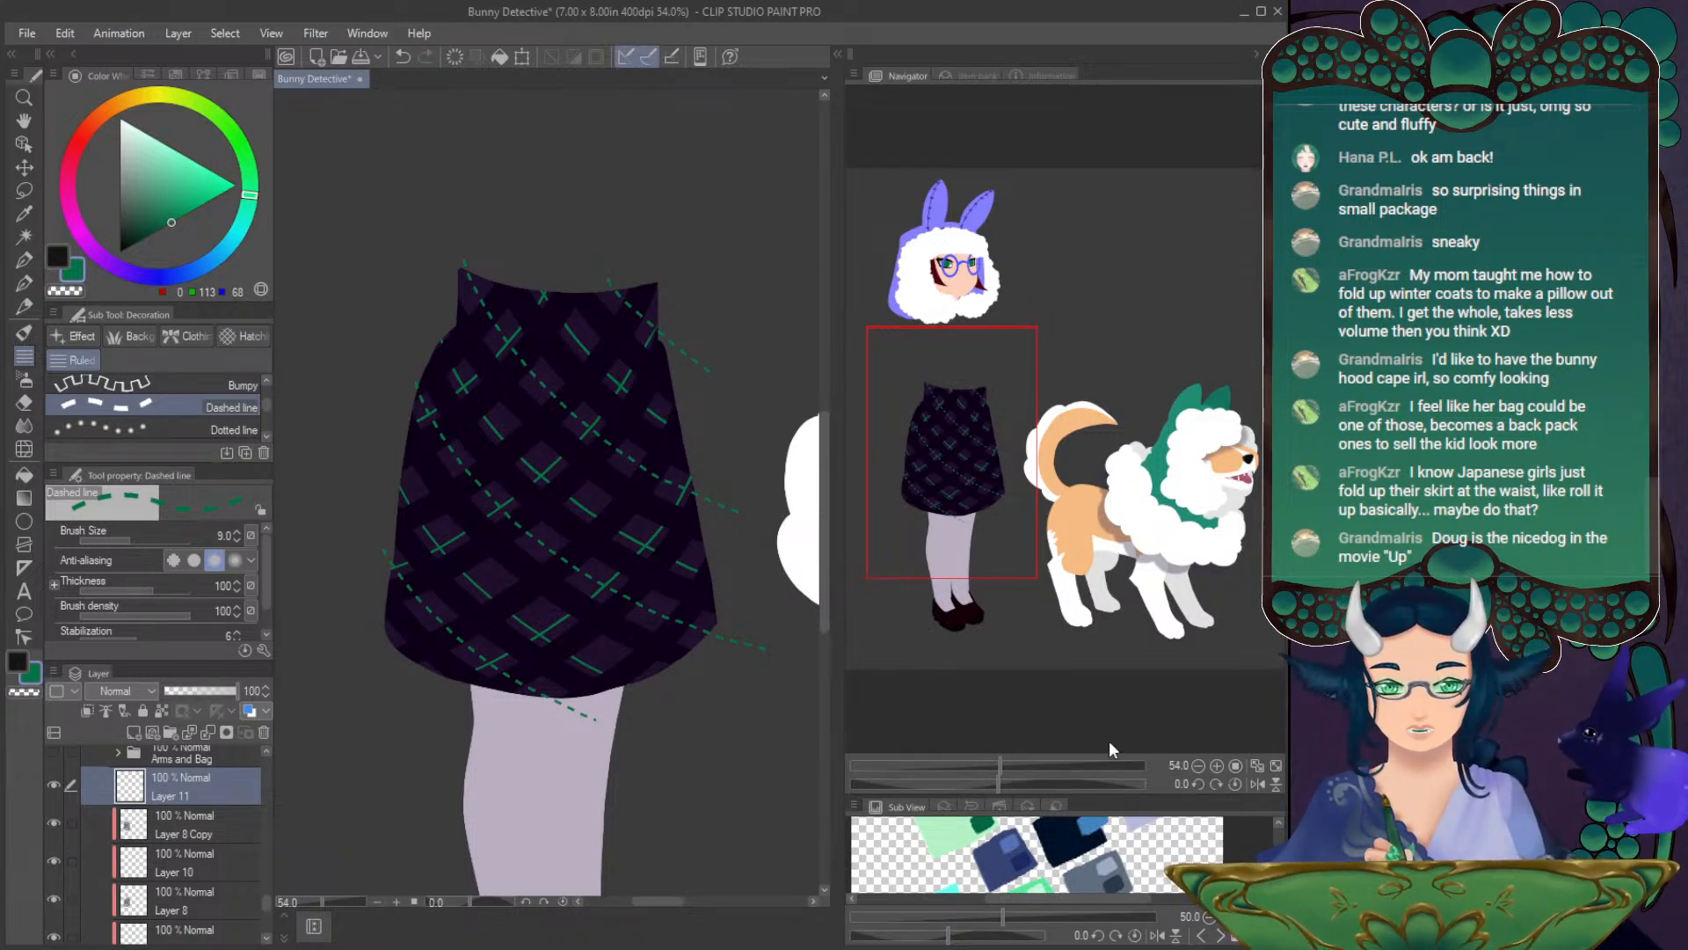
# - Mirror the canvas view and draw a matching set of crossing dashed green diagonals over the whole skirt on Layer 11
pyautogui.click(1258, 784)
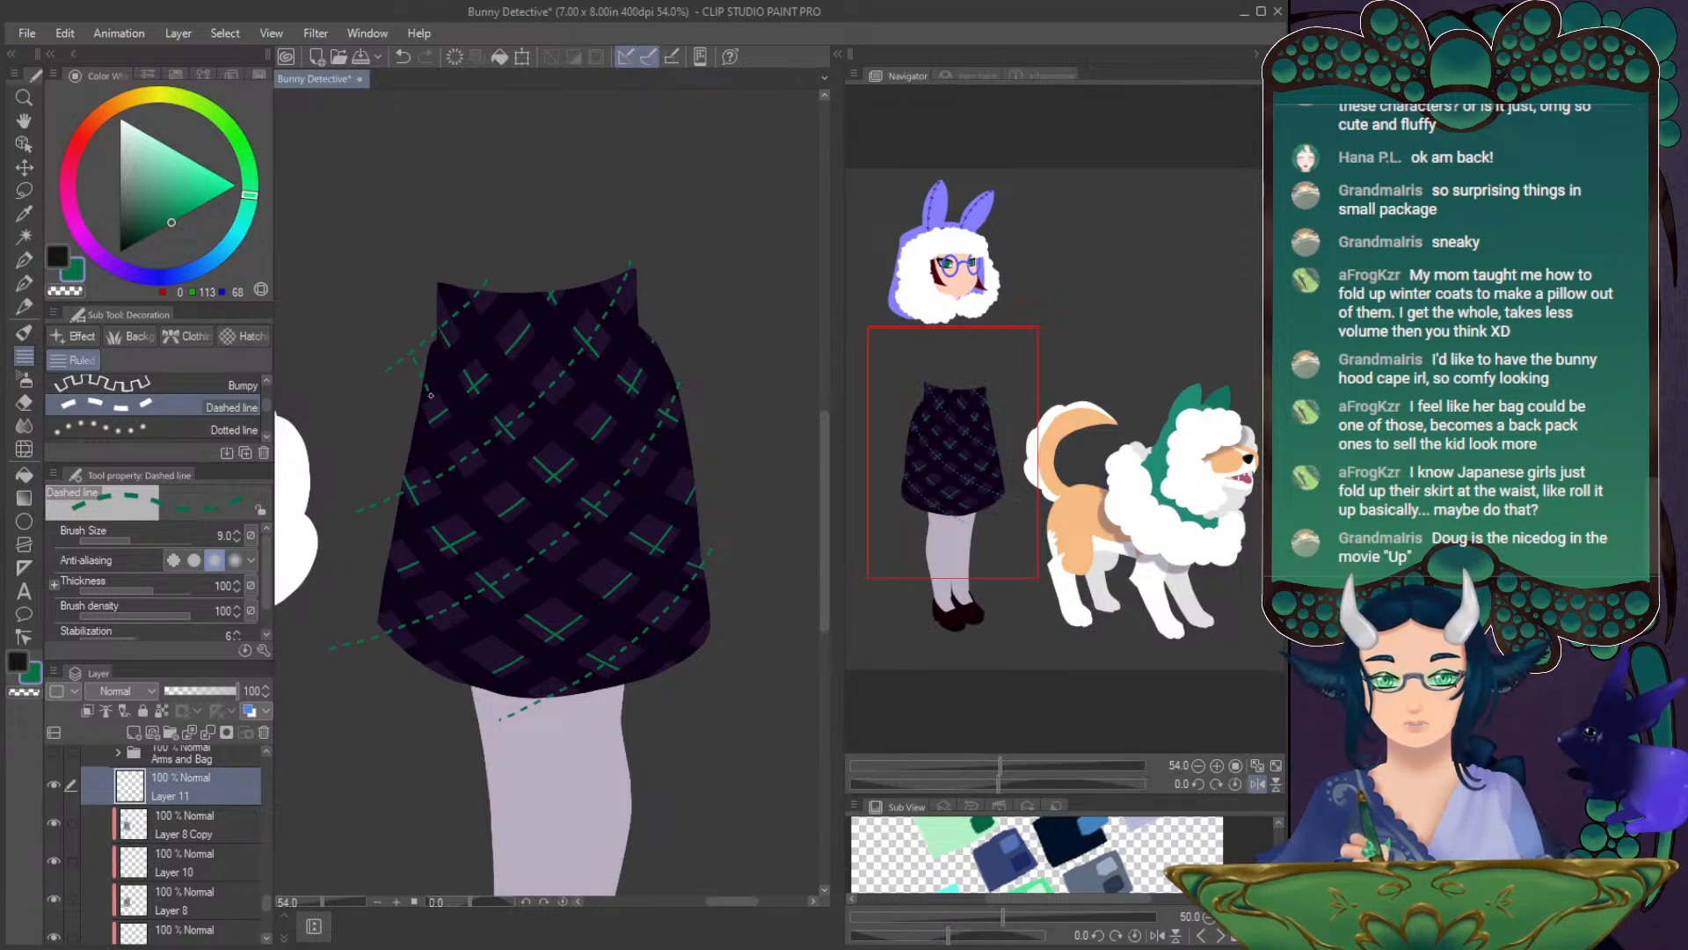
pyautogui.hotkey('ctrl', 'z')
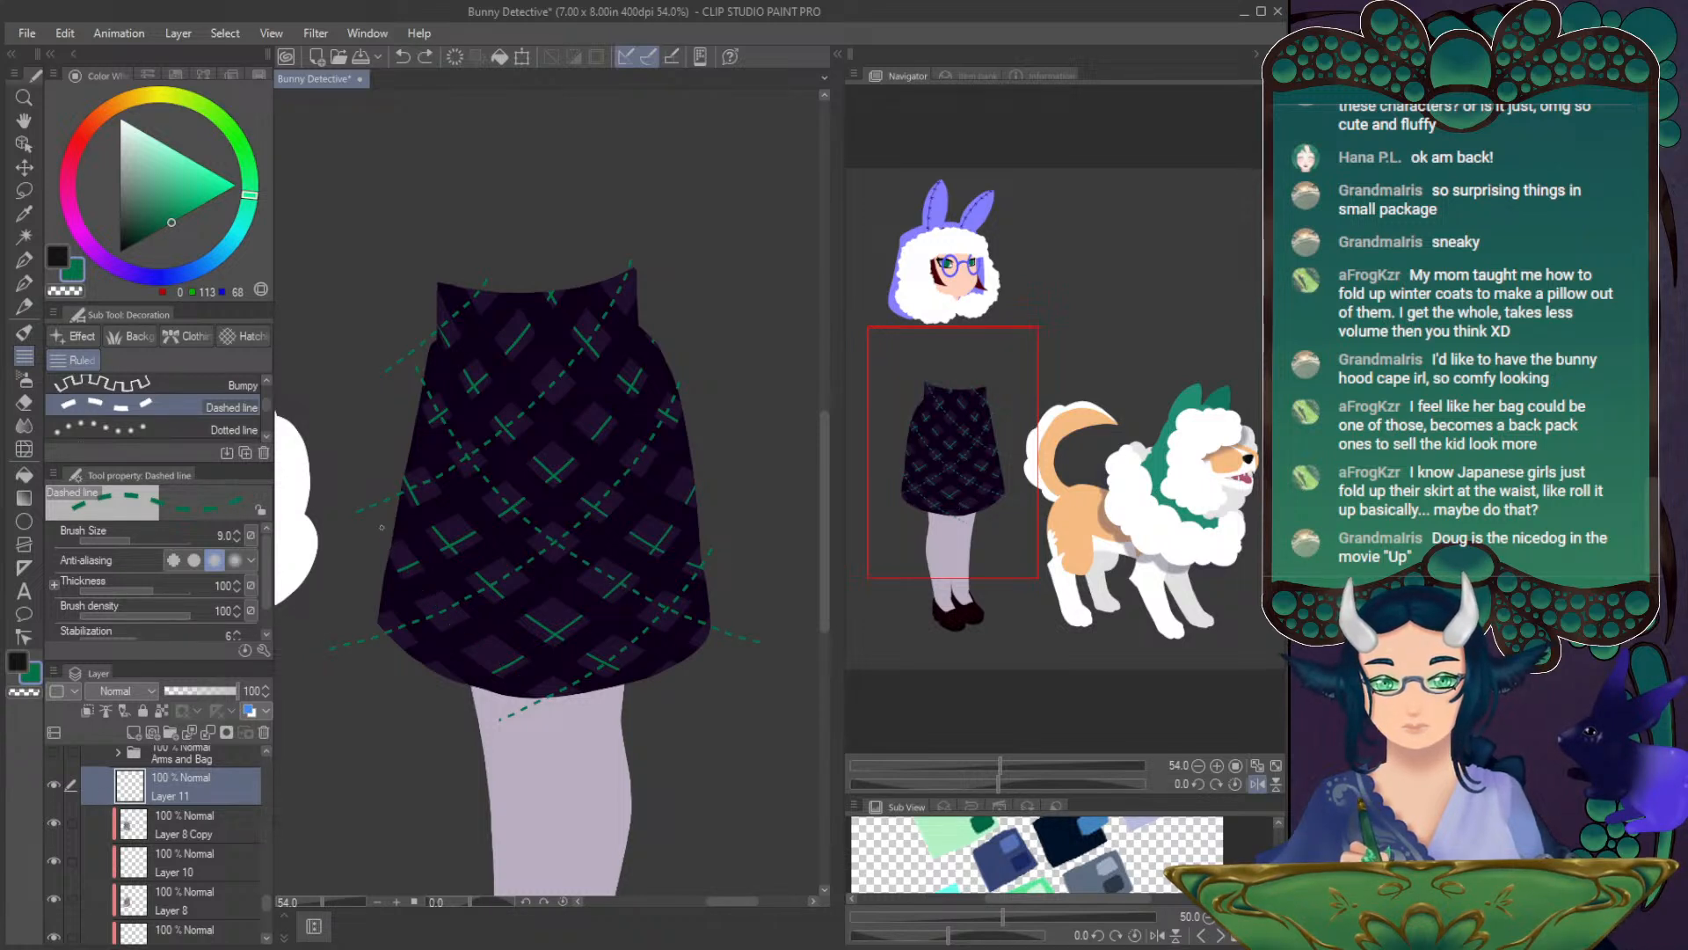
pyautogui.moveTo(506, 717); pyautogui.dragTo(607, 713)
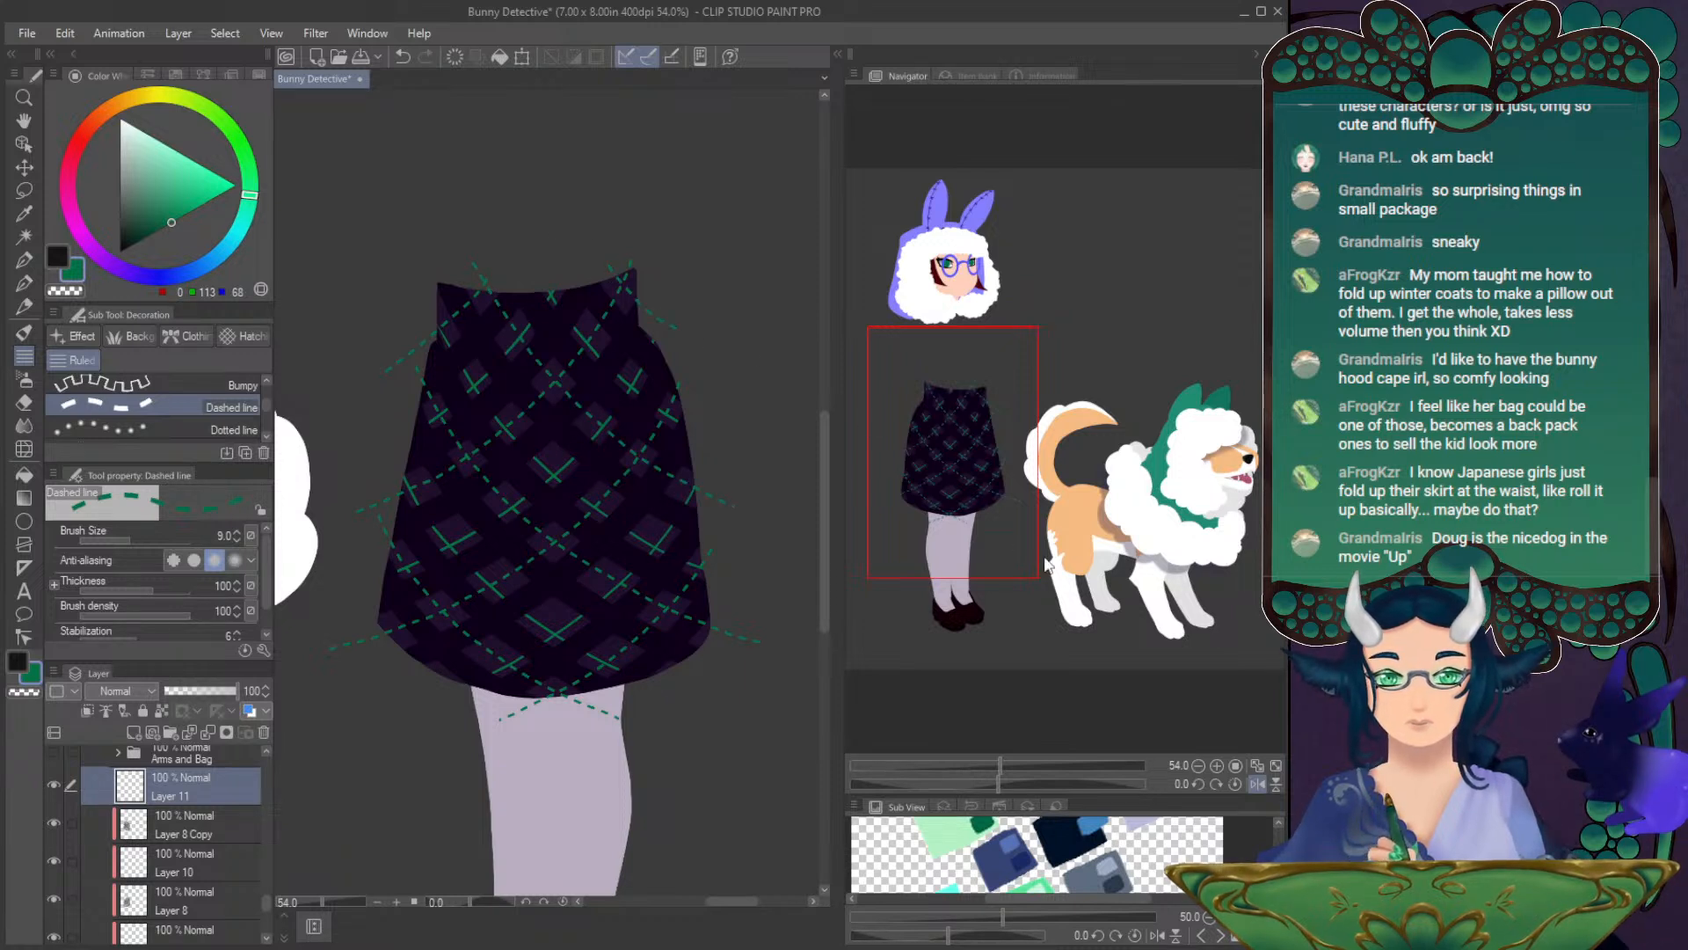
pyautogui.click(1235, 785)
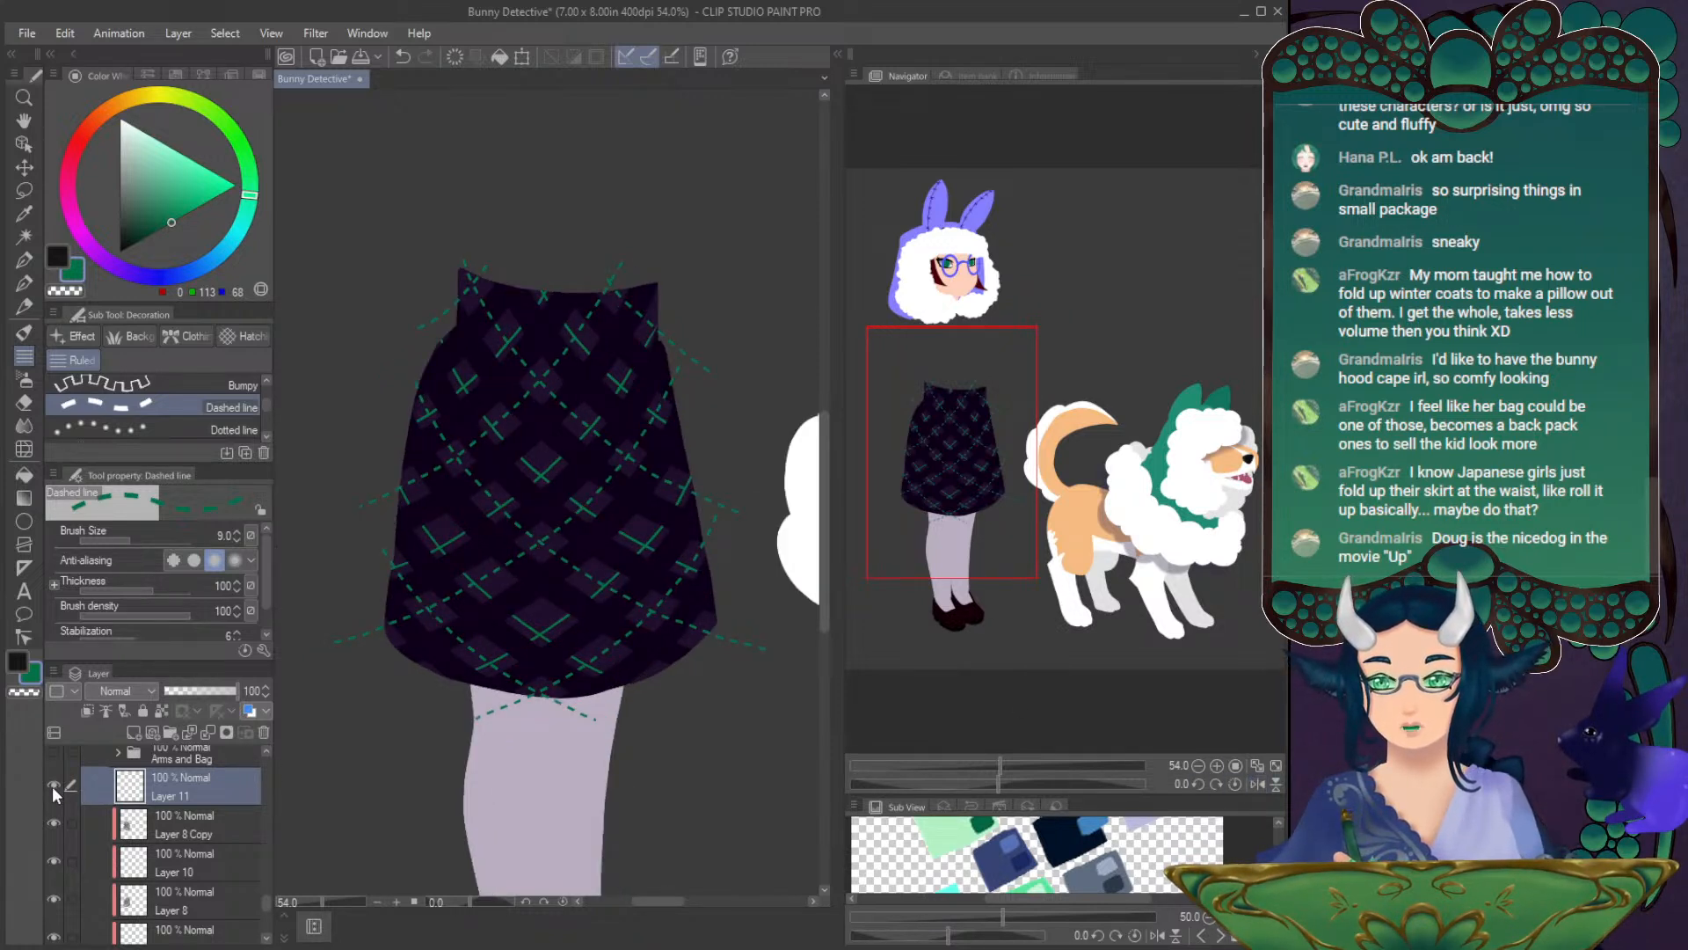
# - Clip the dashed lines on Layer 11 to the skirt and merge the pattern layers down into Layer 9
pyautogui.hotkey('ctrl', 'e')
pyautogui.hotkey('ctrl', 'e')
pyautogui.hotkey('ctrl', 'e')
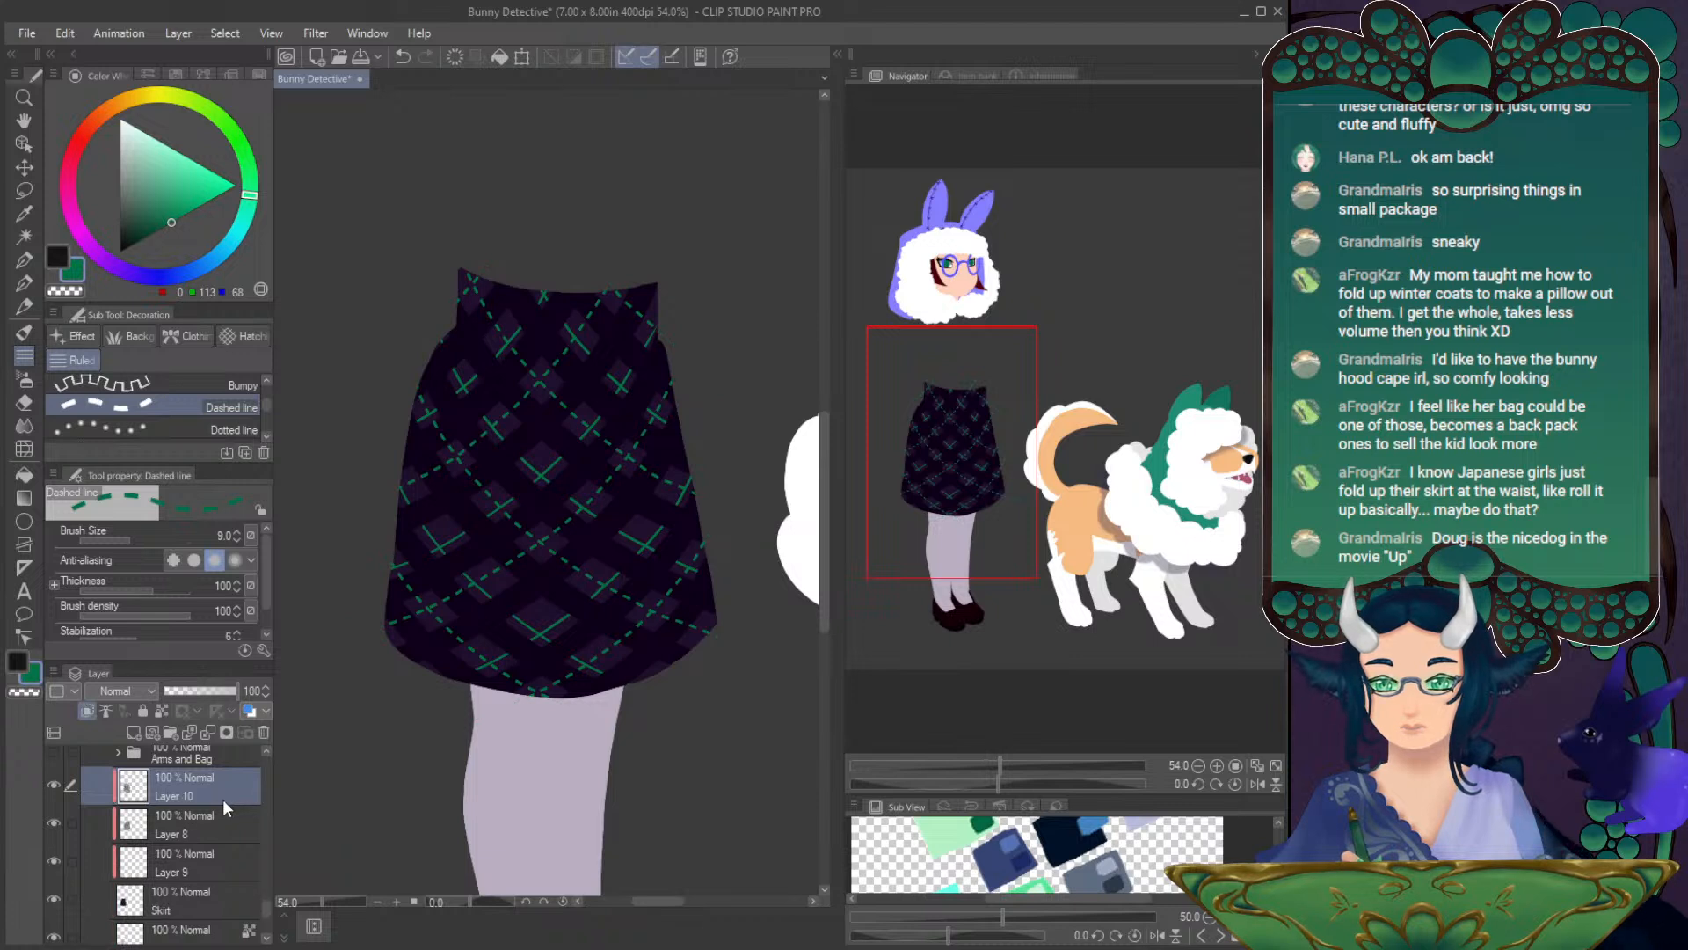
pyautogui.hotkey('ctrl', 'e')
pyautogui.click(53, 785)
pyautogui.click(53, 785)
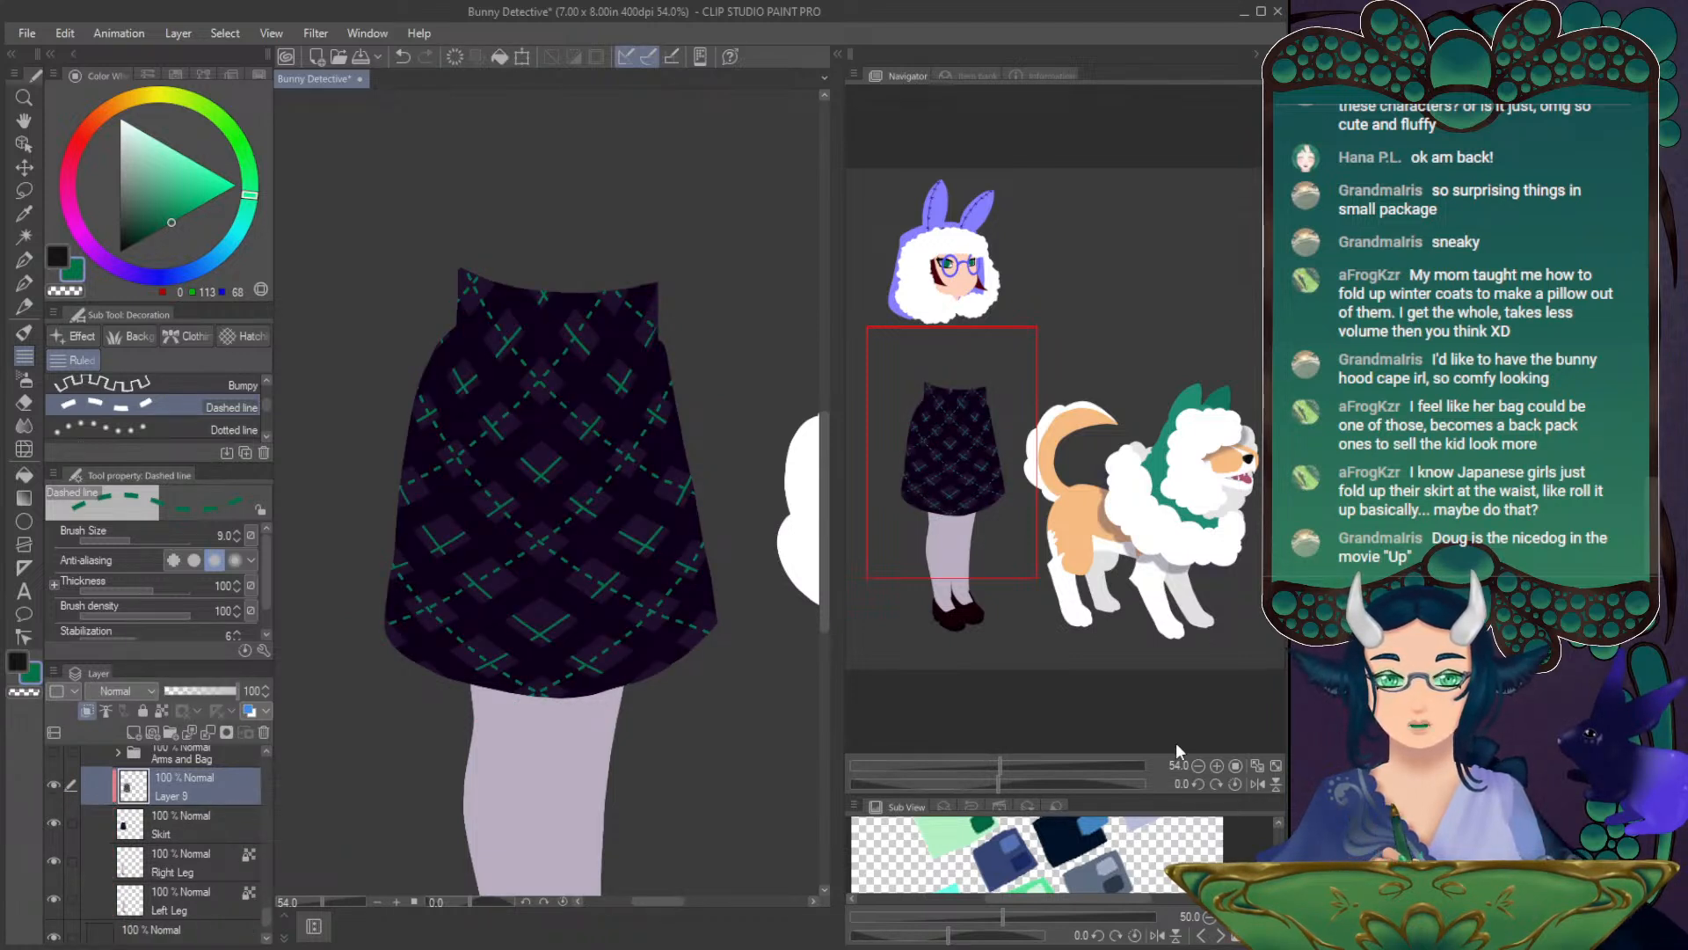
# - Check the pattern in a mirrored view, merge Layer 9 into the Skirt layer and save the file
pyautogui.click(1255, 783)
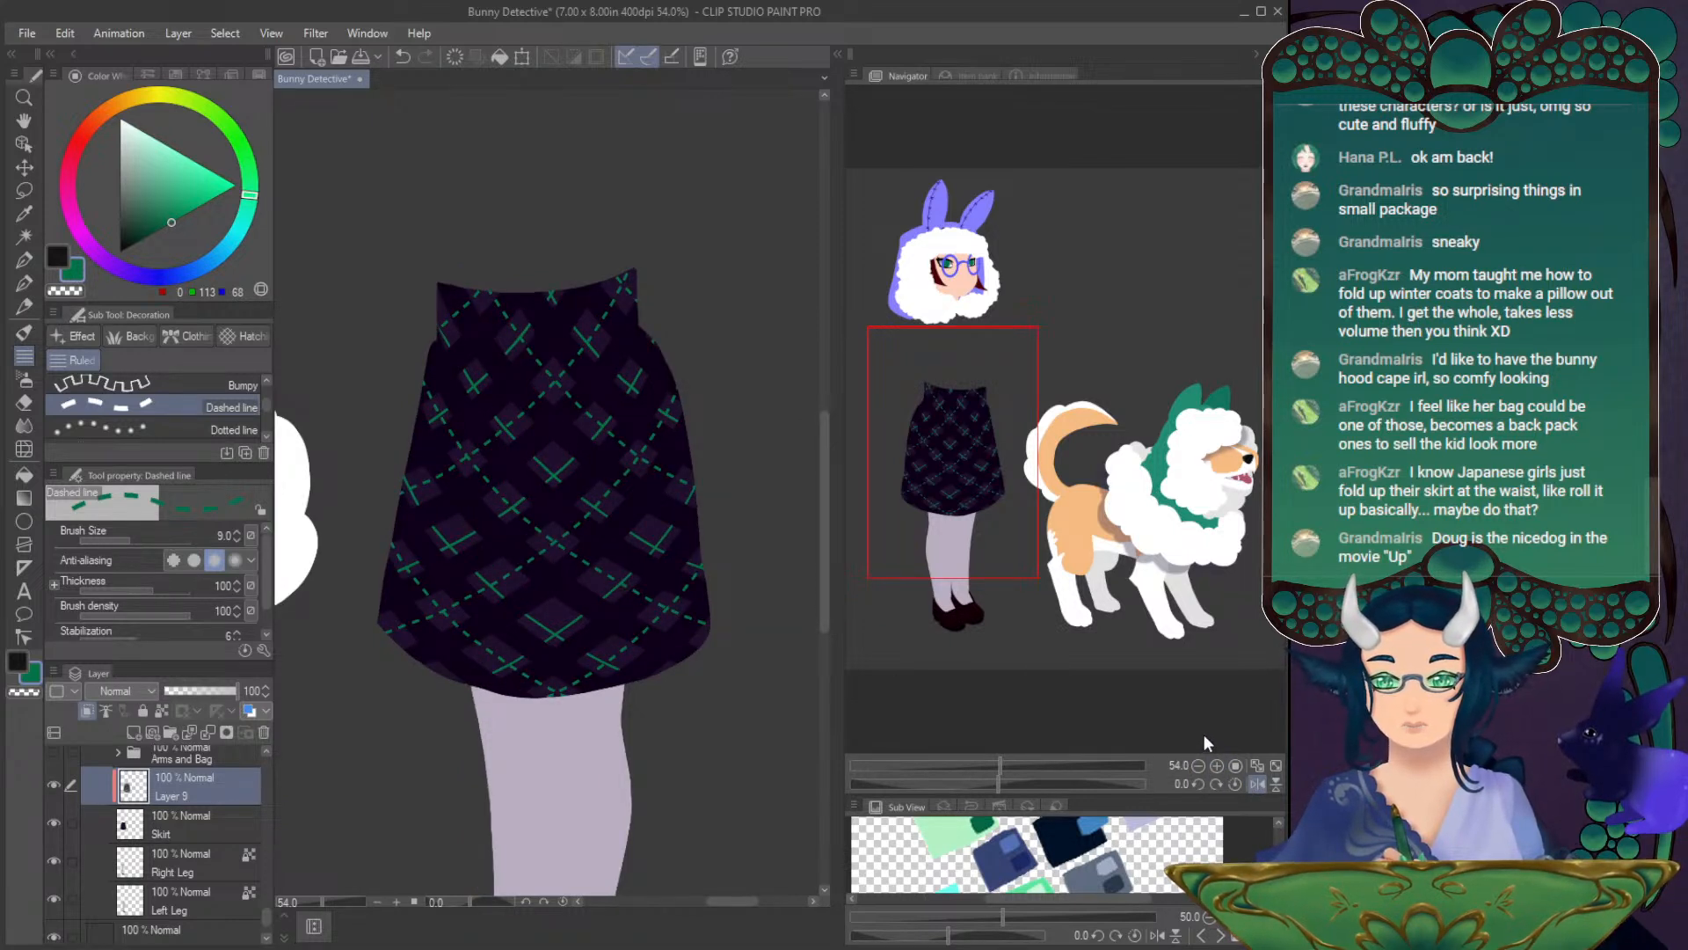
pyautogui.hotkey('ctrl', 'e')
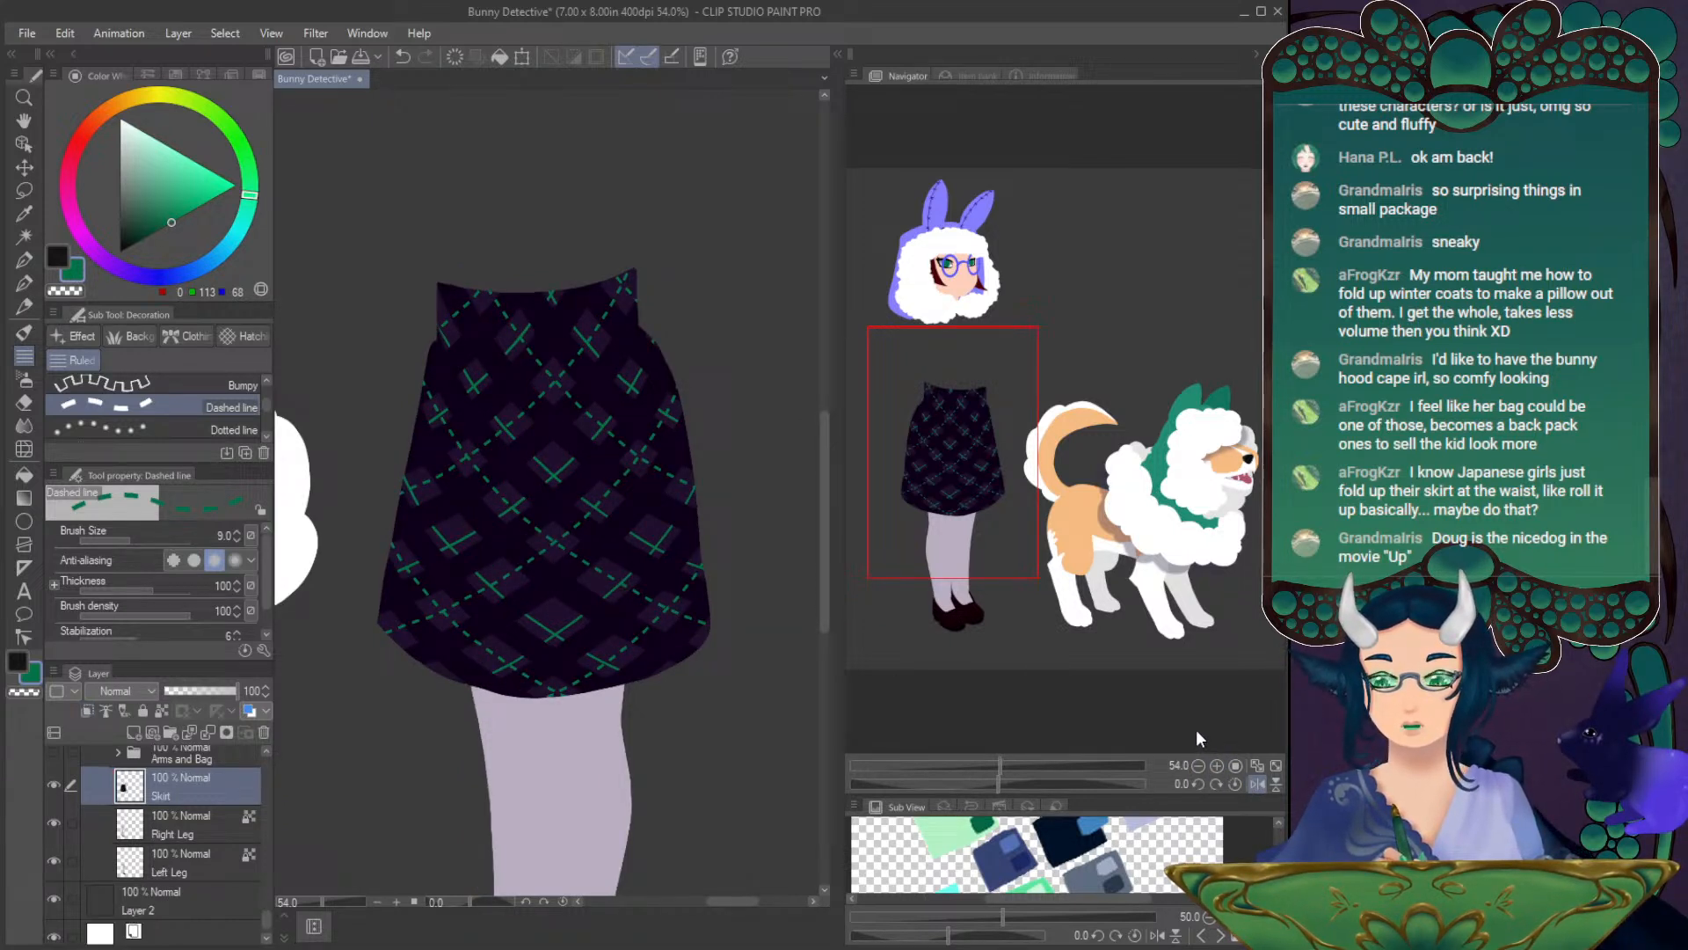
pyautogui.click(1258, 780)
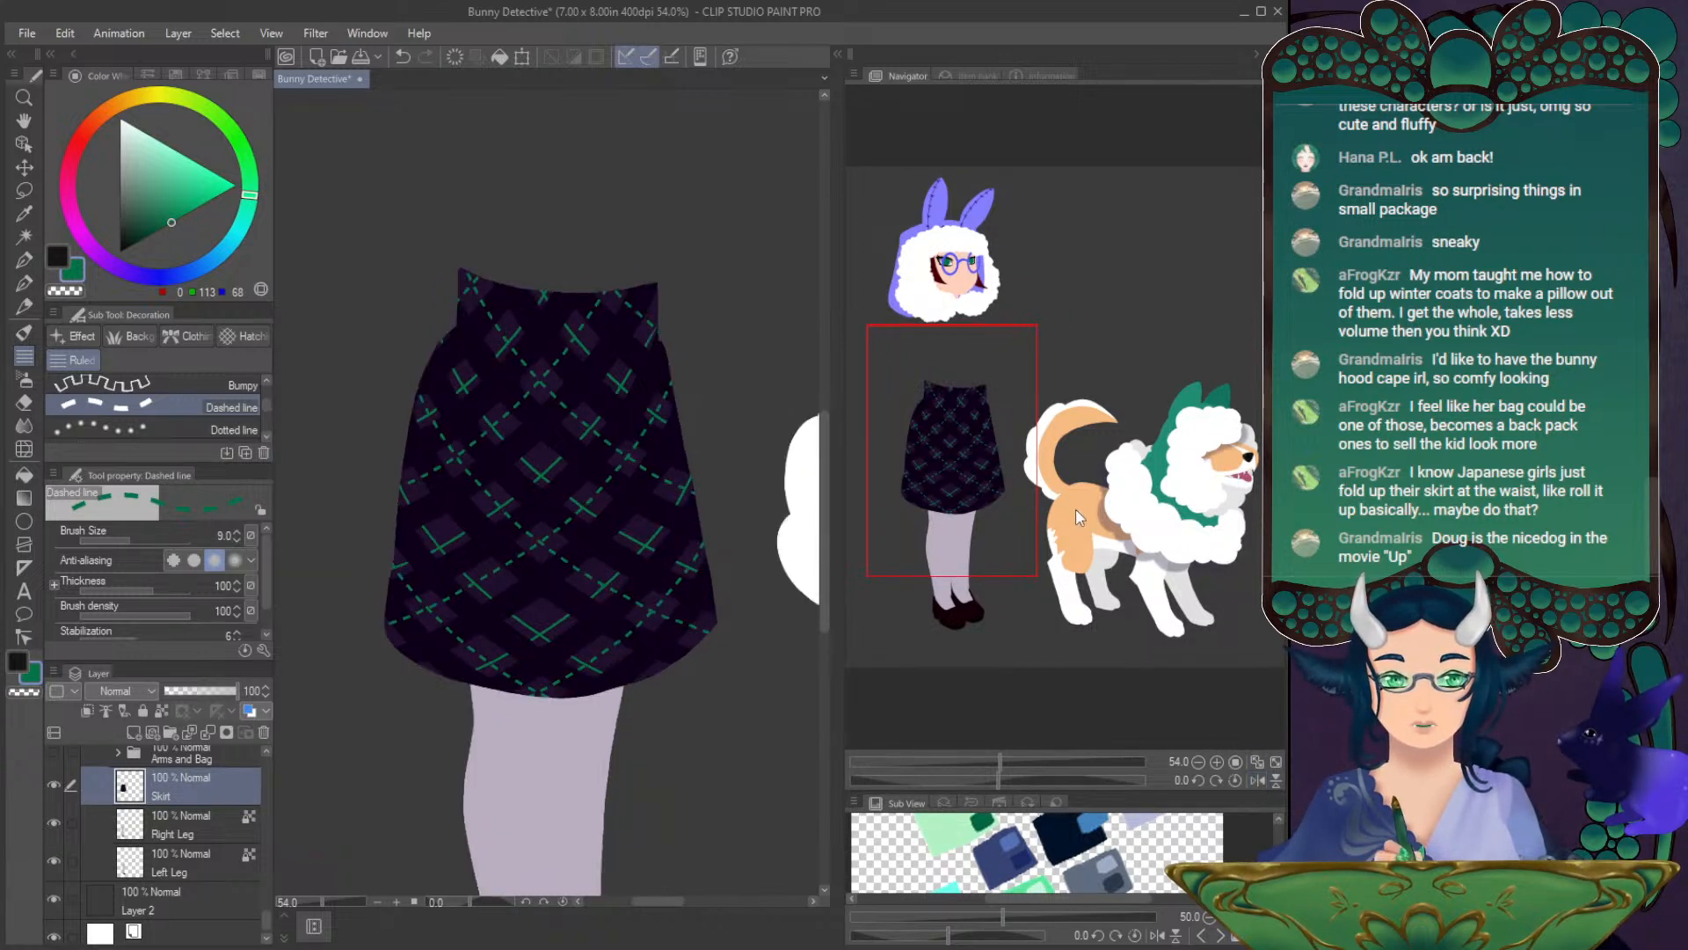
pyautogui.moveTo(963, 483); pyautogui.dragTo(960, 468)
pyautogui.press('alt')
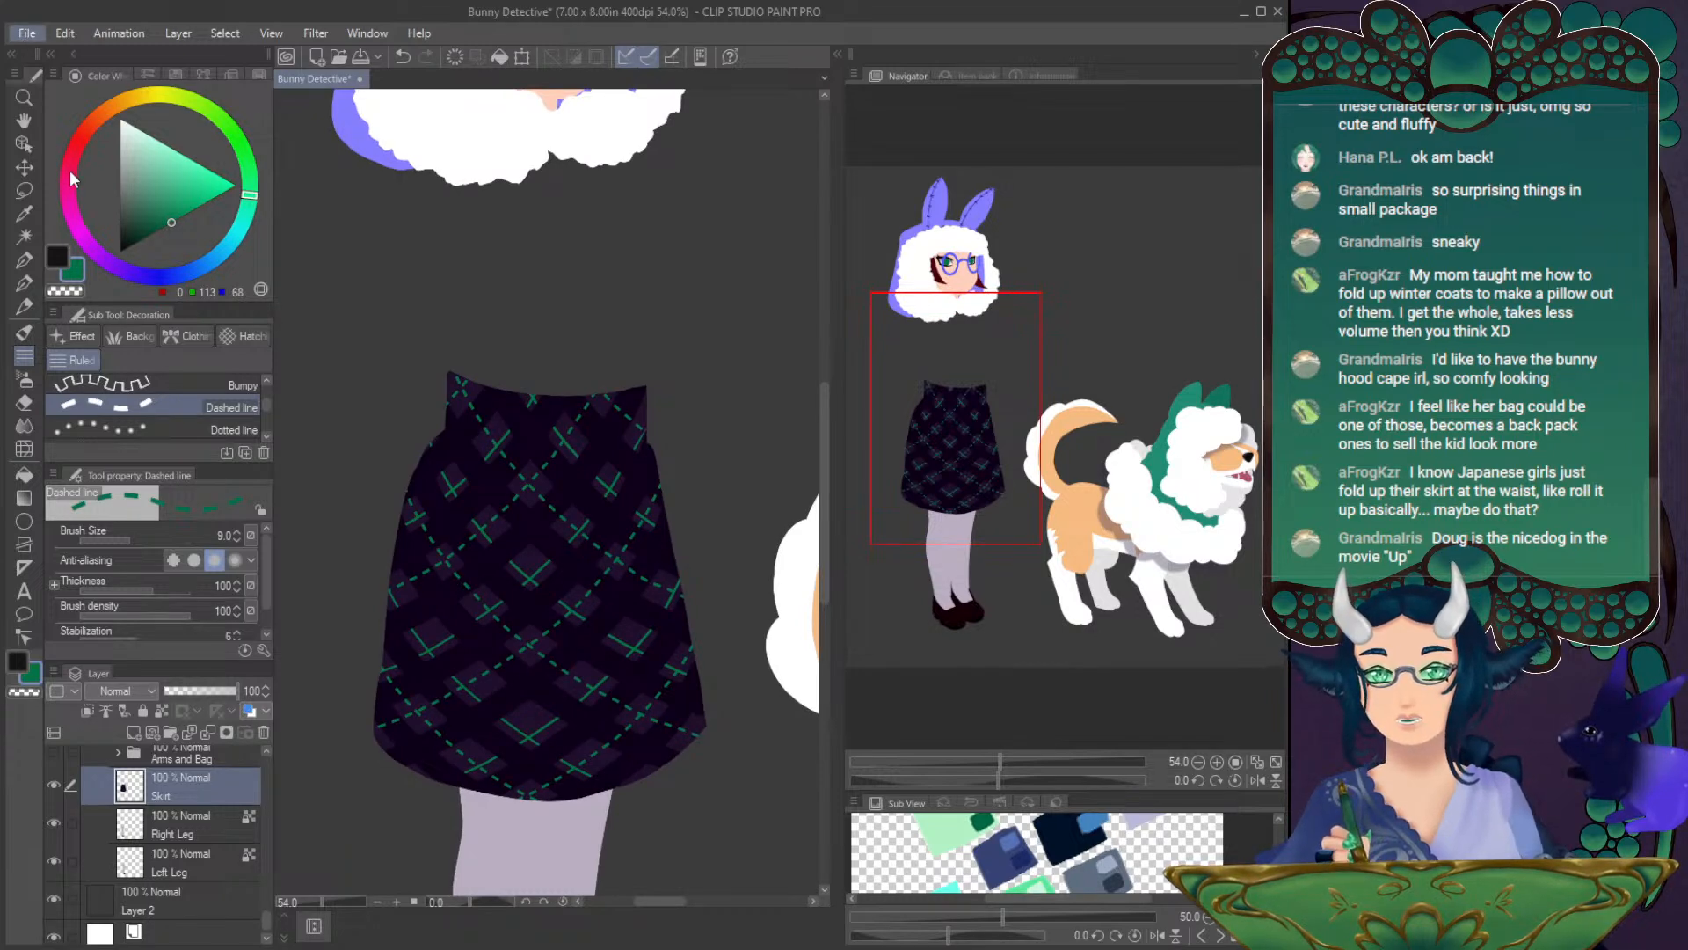
pyautogui.hotkey('ctrl', 's')
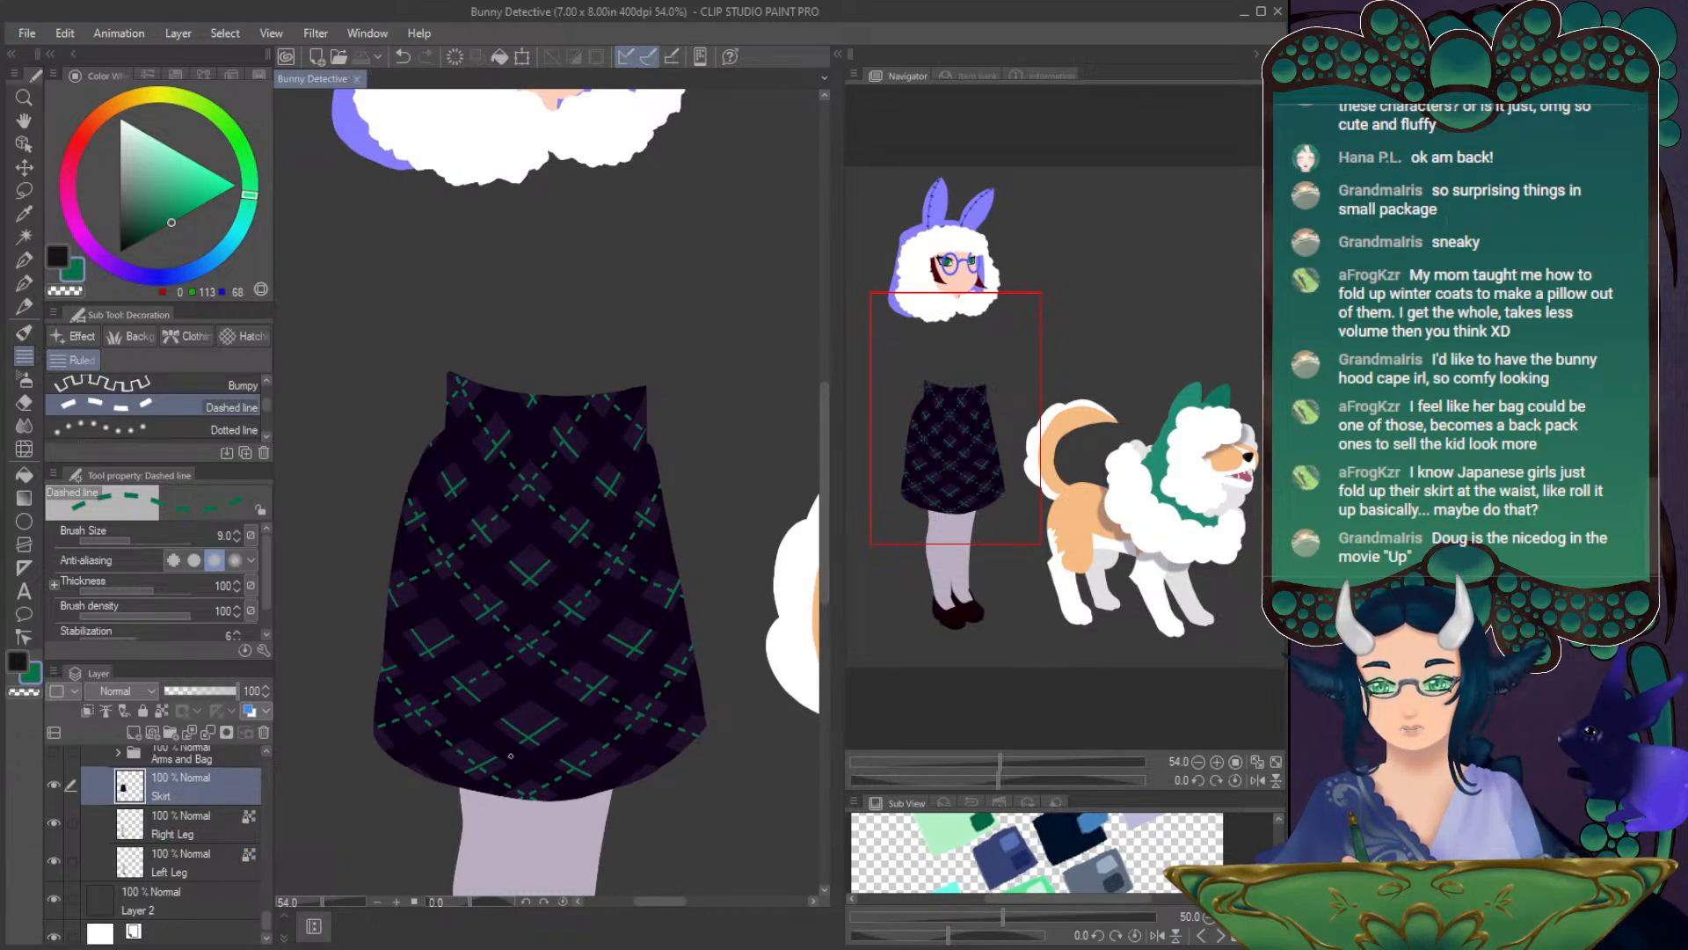
# - Undo the merge into the Skirt layer and show the Arms and Bag and Cape folders to examine the full outfit
pyautogui.hotkey('ctrl', '0')
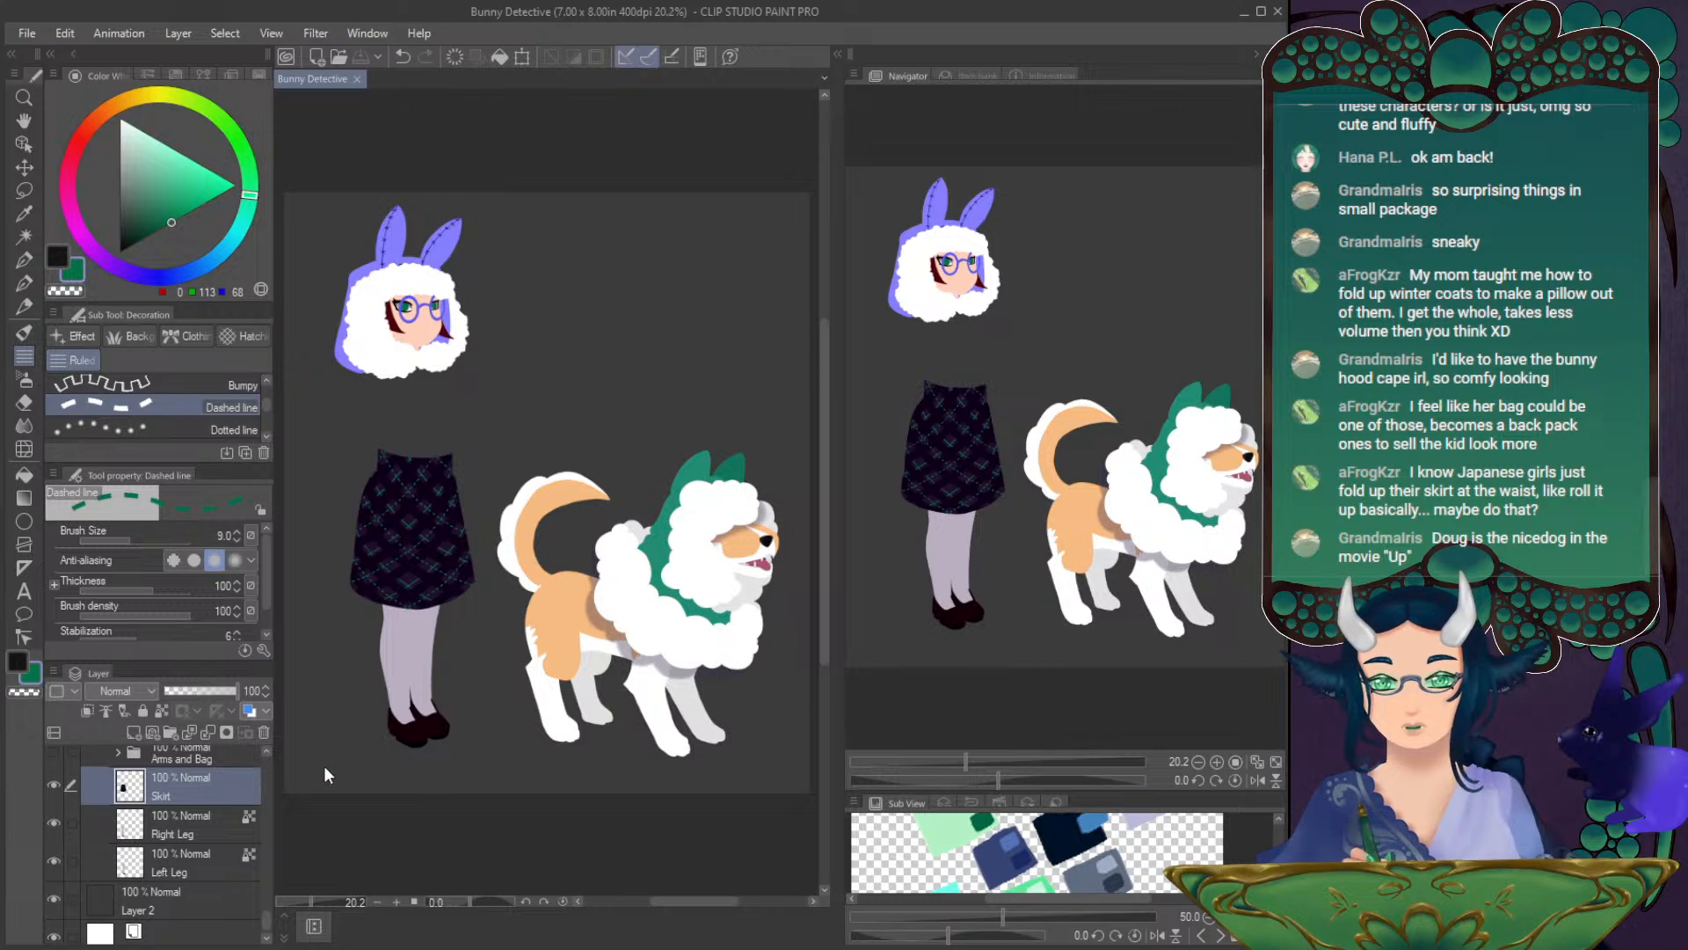
pyautogui.hotkey('ctrl', 'shift', 'n')
pyautogui.scroll(-3, 255, 906)
pyautogui.moveTo(271, 931)
pyautogui.mouseDown()
pyautogui.moveTo(261, 882)
pyautogui.moveTo(261, 909)
pyautogui.mouseUp()
pyautogui.scroll(-2, 255, 909)
pyautogui.click(58, 859)
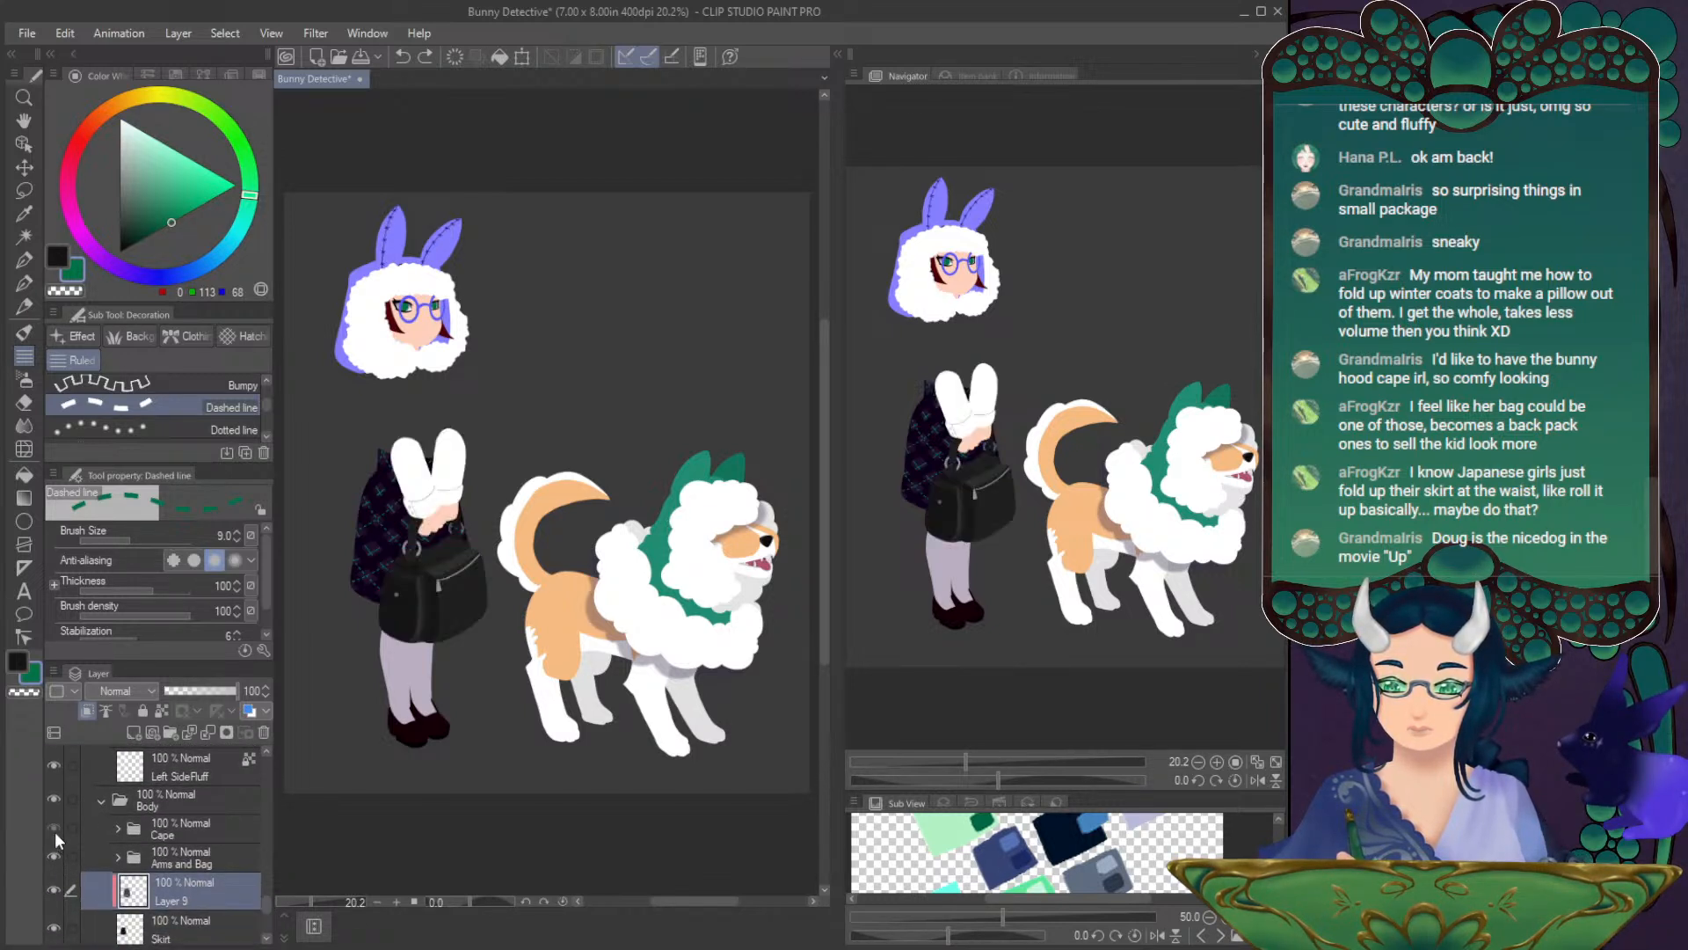
pyautogui.click(56, 840)
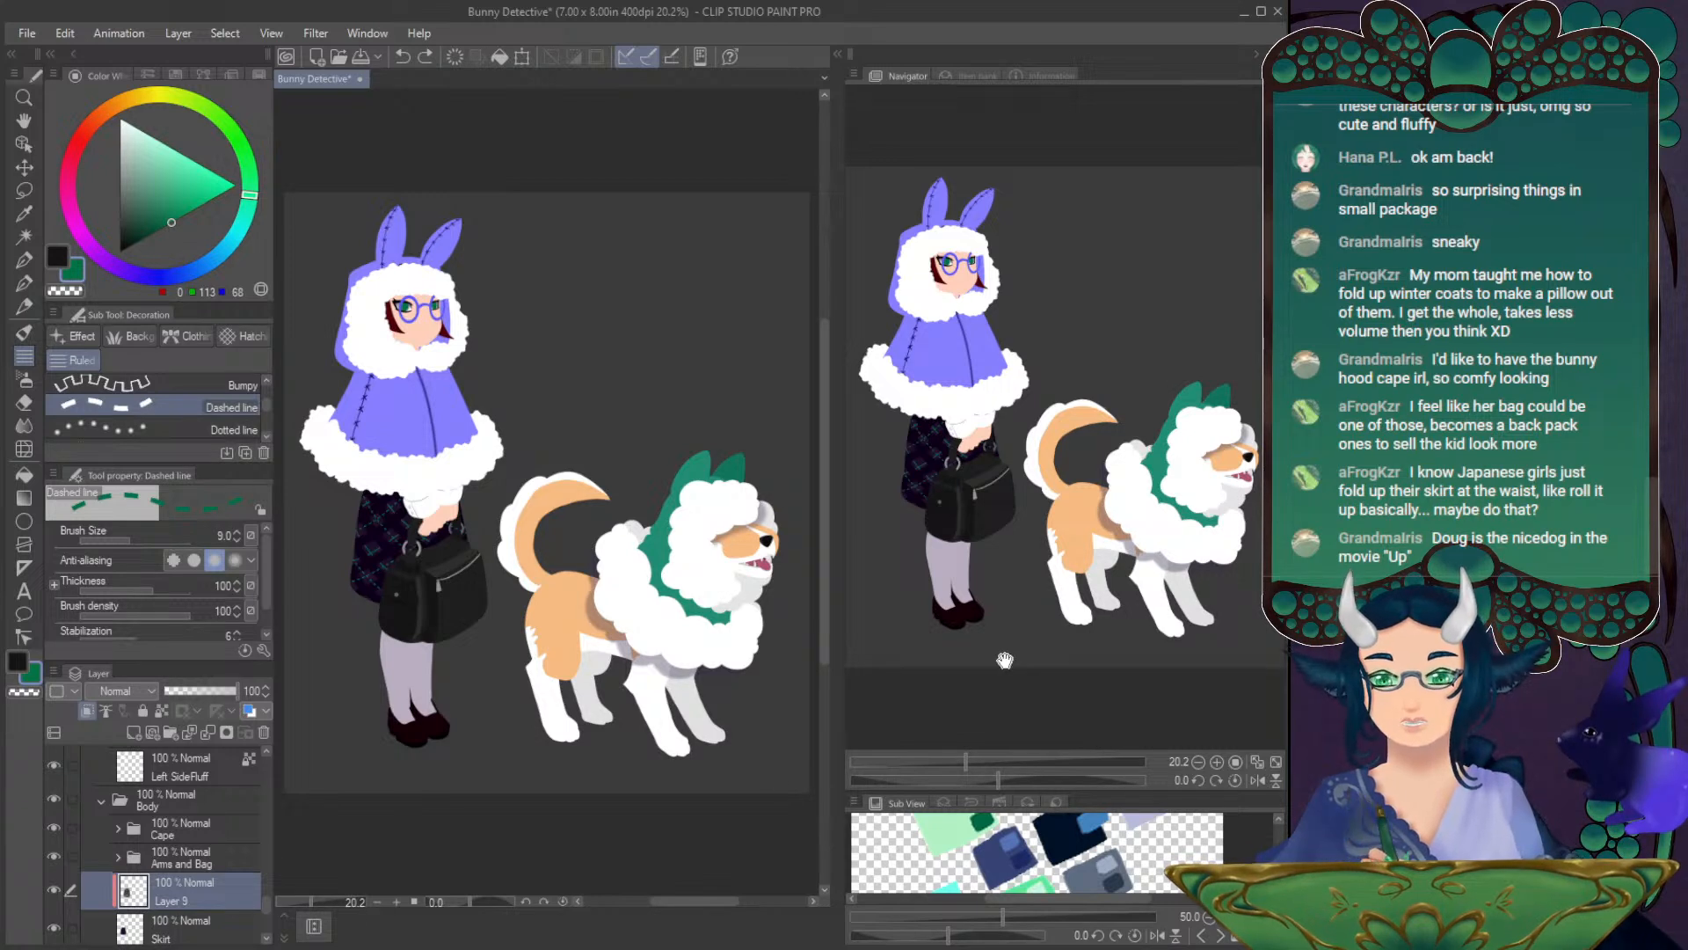
pyautogui.click(1217, 762)
pyautogui.moveTo(1118, 459)
pyautogui.mouseDown()
pyautogui.moveTo(1051, 467)
pyautogui.moveTo(1122, 467)
pyautogui.moveTo(1097, 449)
pyautogui.mouseUp()
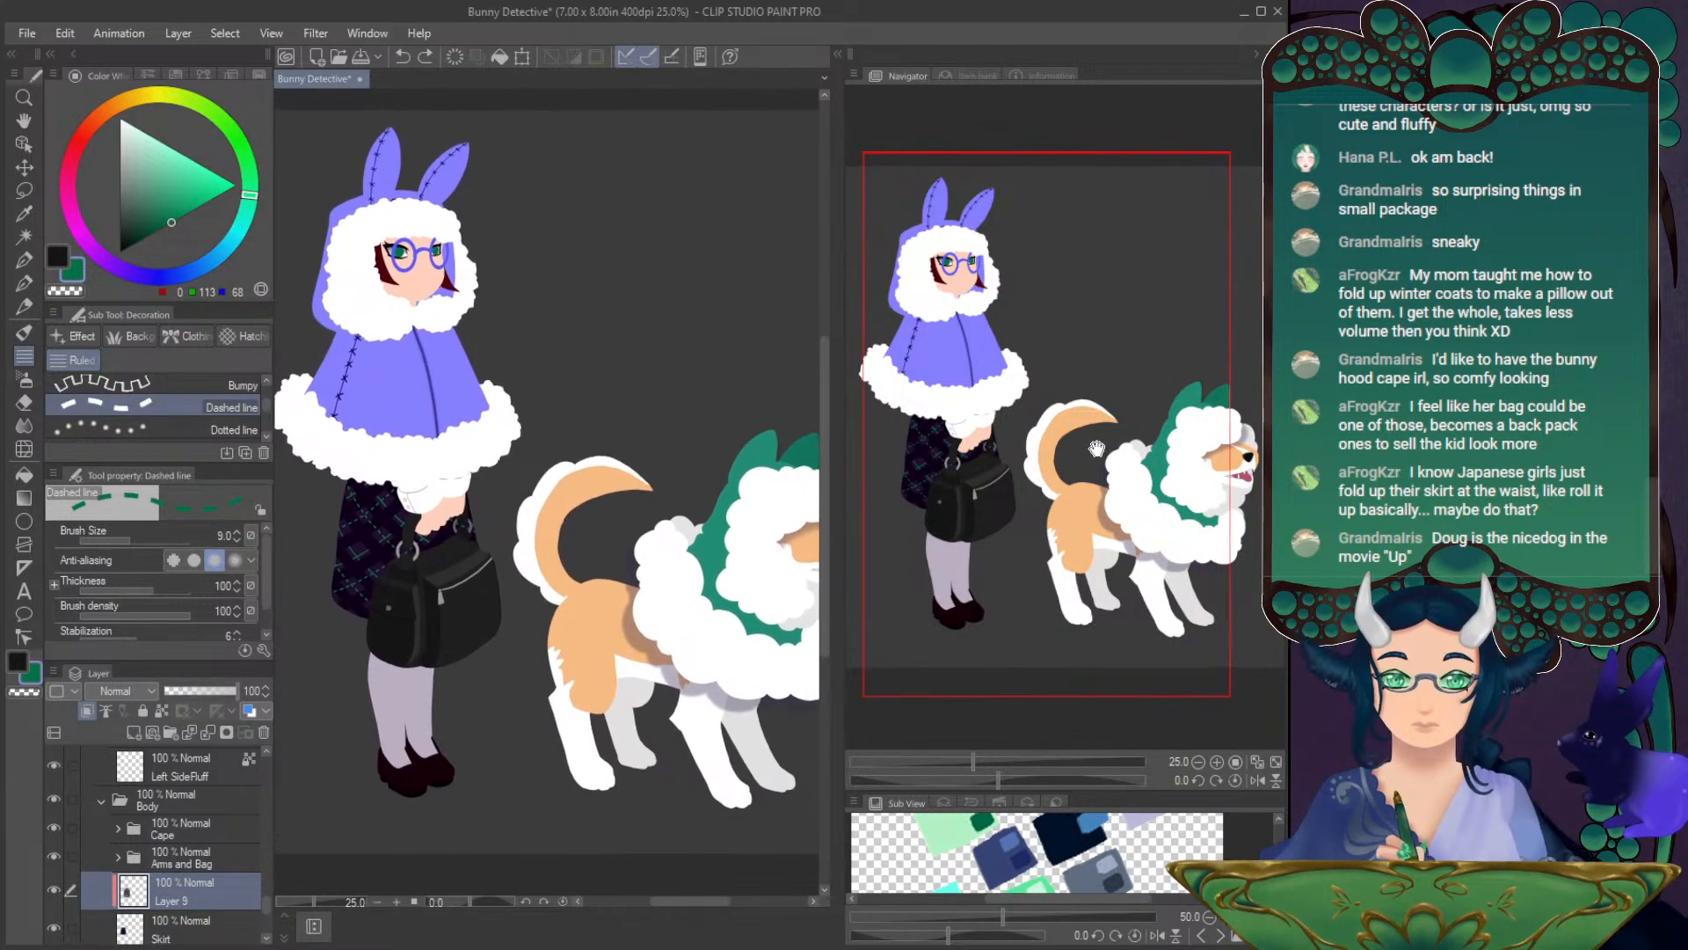
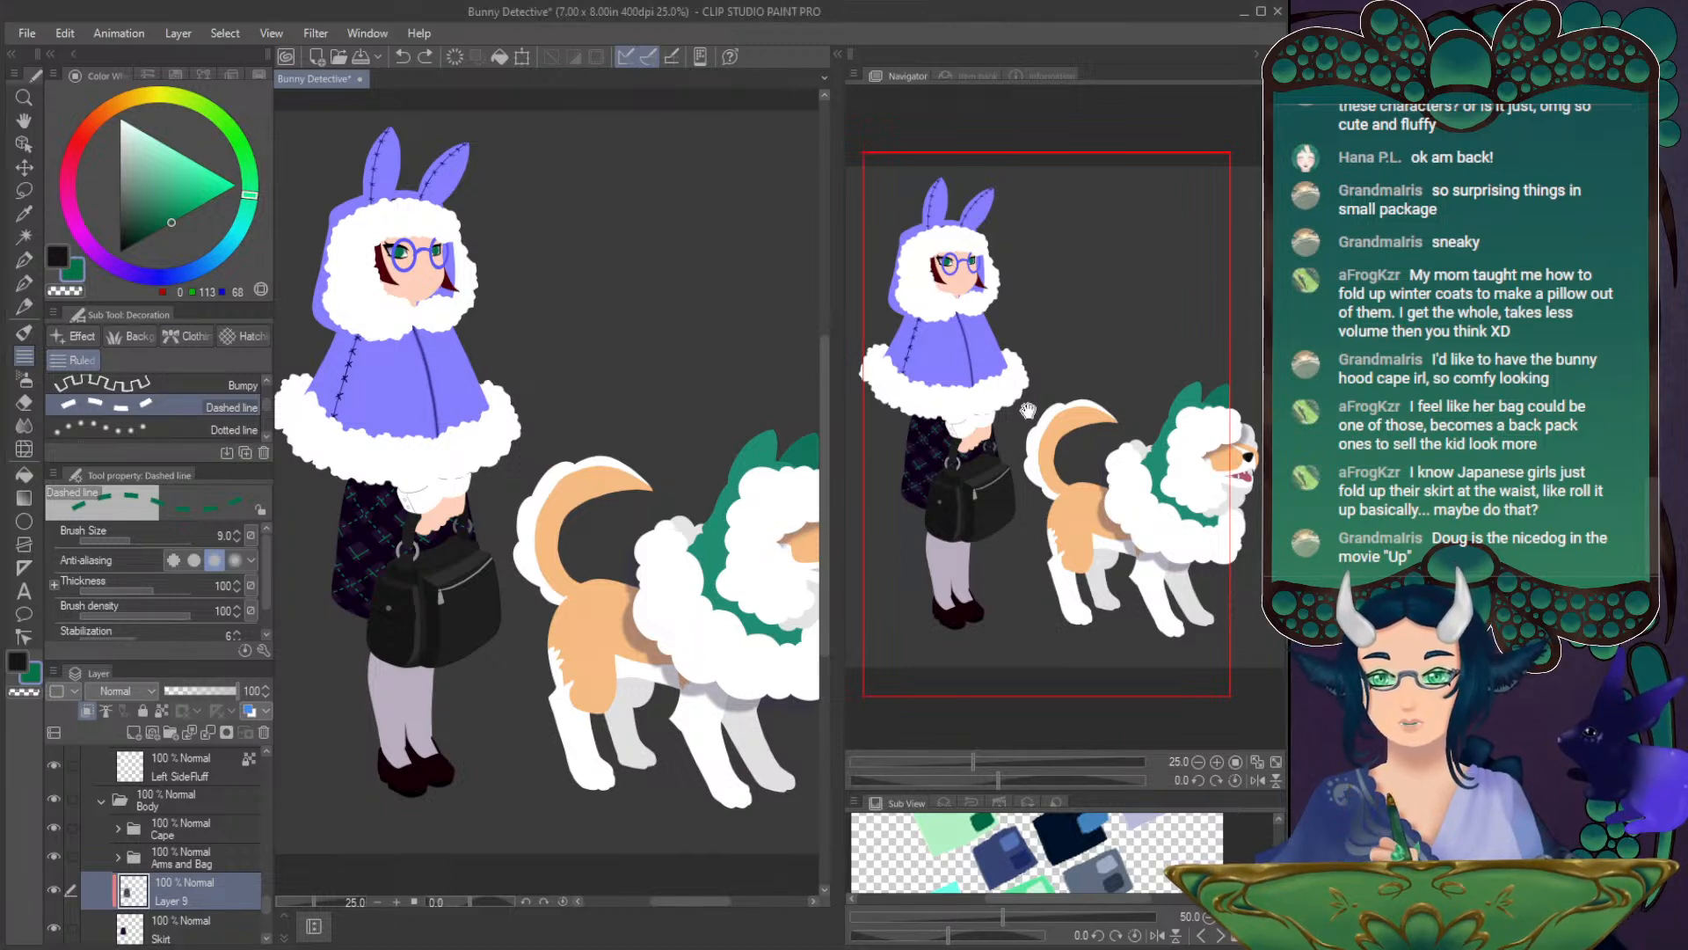
pyautogui.moveTo(1115, 414); pyautogui.dragTo(1051, 402)
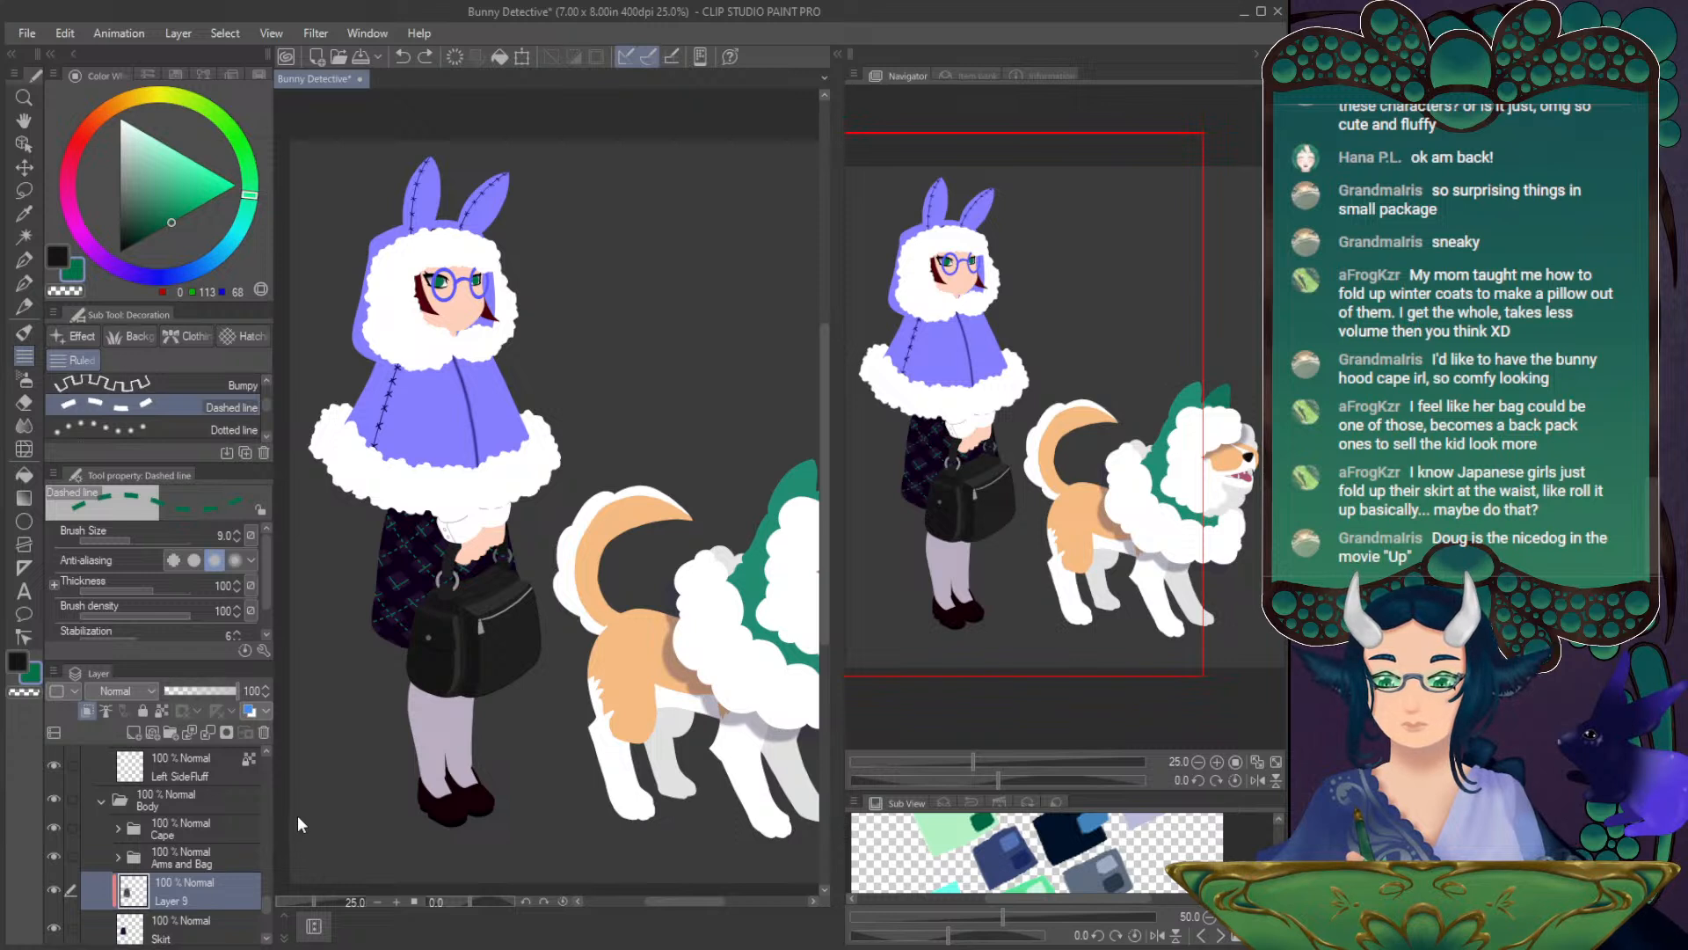
# - Hide the Cape and Arms and Bag folders and merge Layer 9 down into the Skirt layer
pyautogui.moveTo(56, 851); pyautogui.dragTo(54, 826)
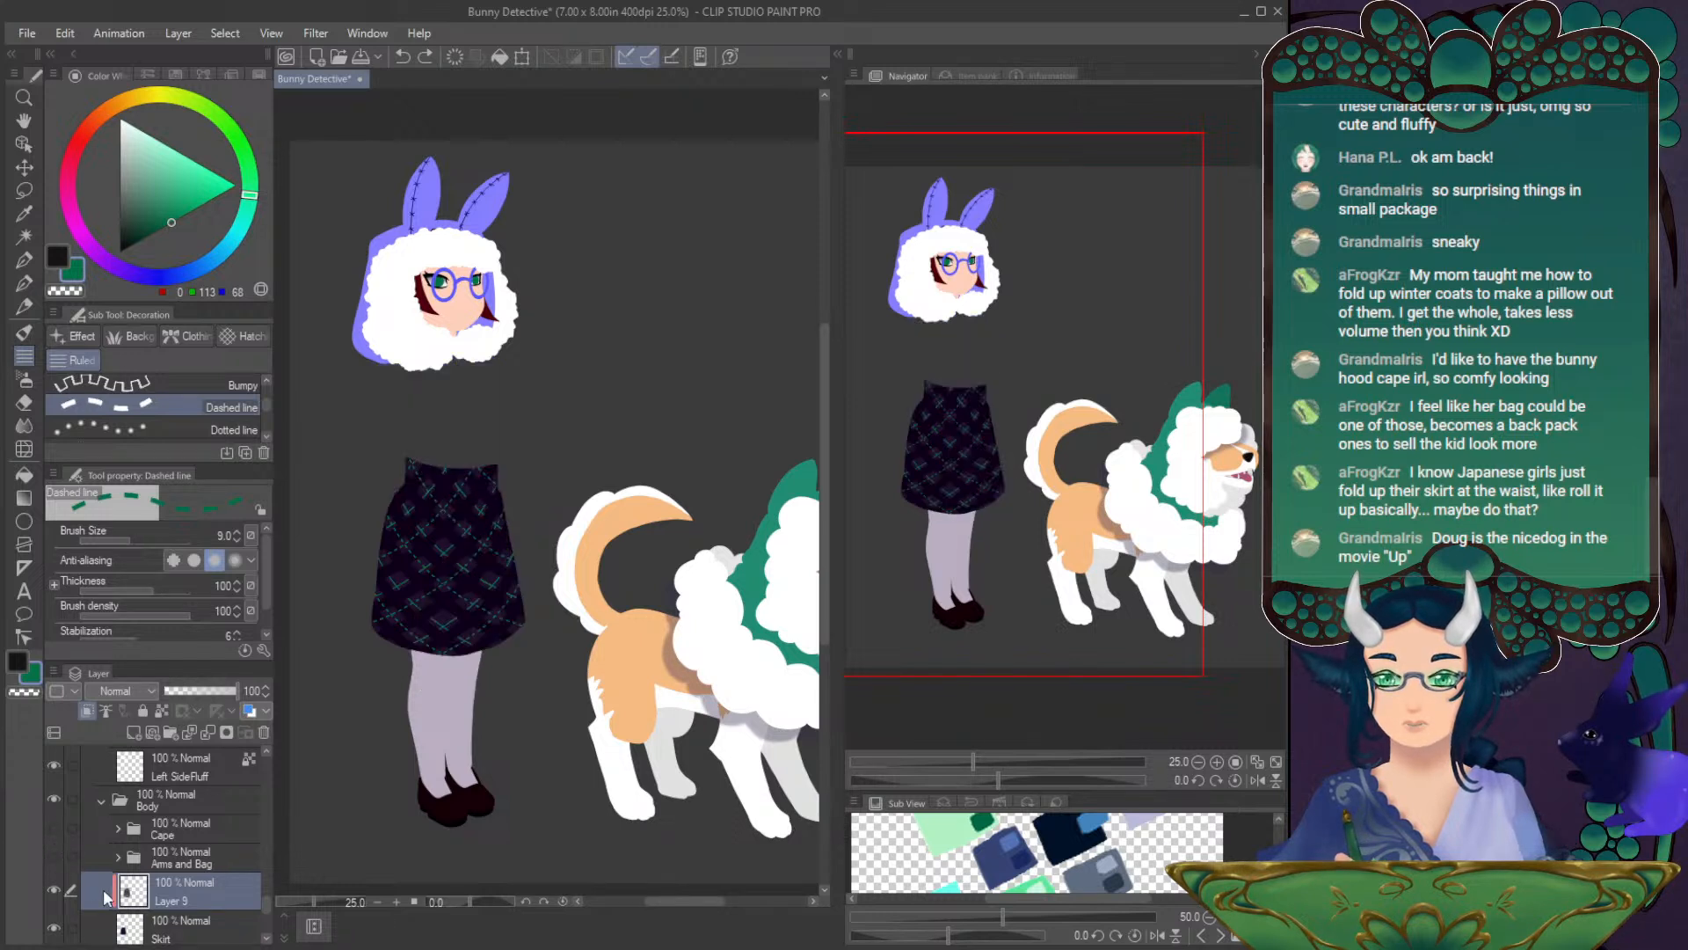
pyautogui.hotkey('ctrl', 'e')
# - Sample the skirt's dark purple, add a layer above Skirt, and make a first waist-edge stroke with the Turnip pen at size 20.6
pyautogui.scroll(2, 1205, 727)
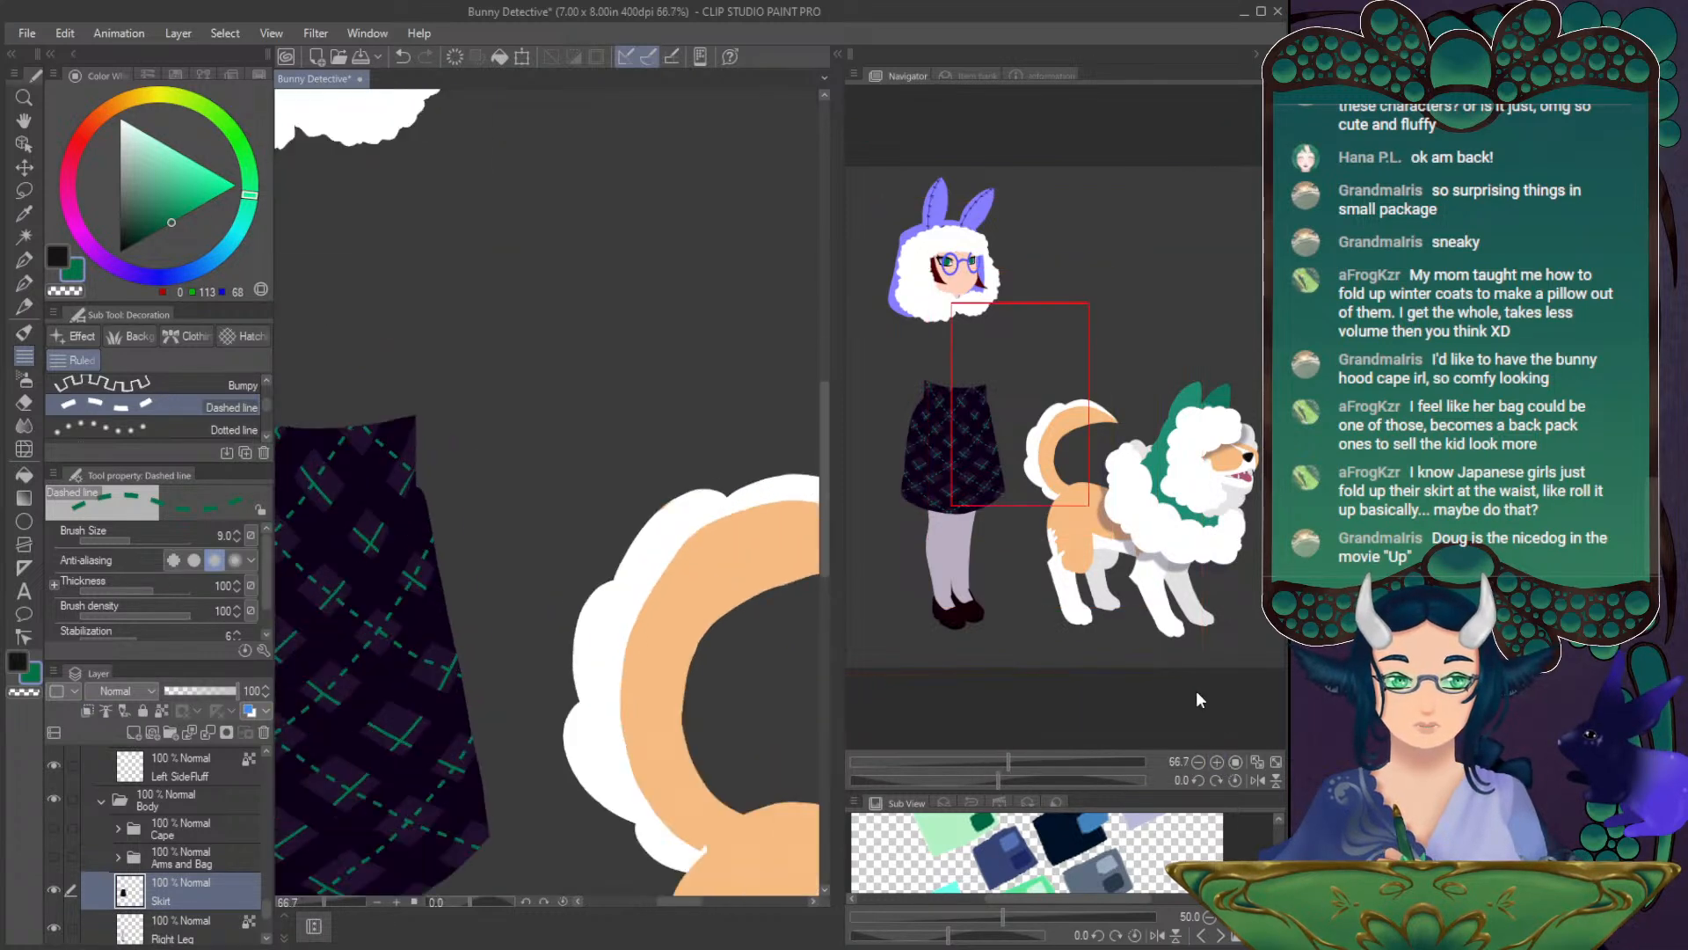
pyautogui.scroll(1, 1031, 547)
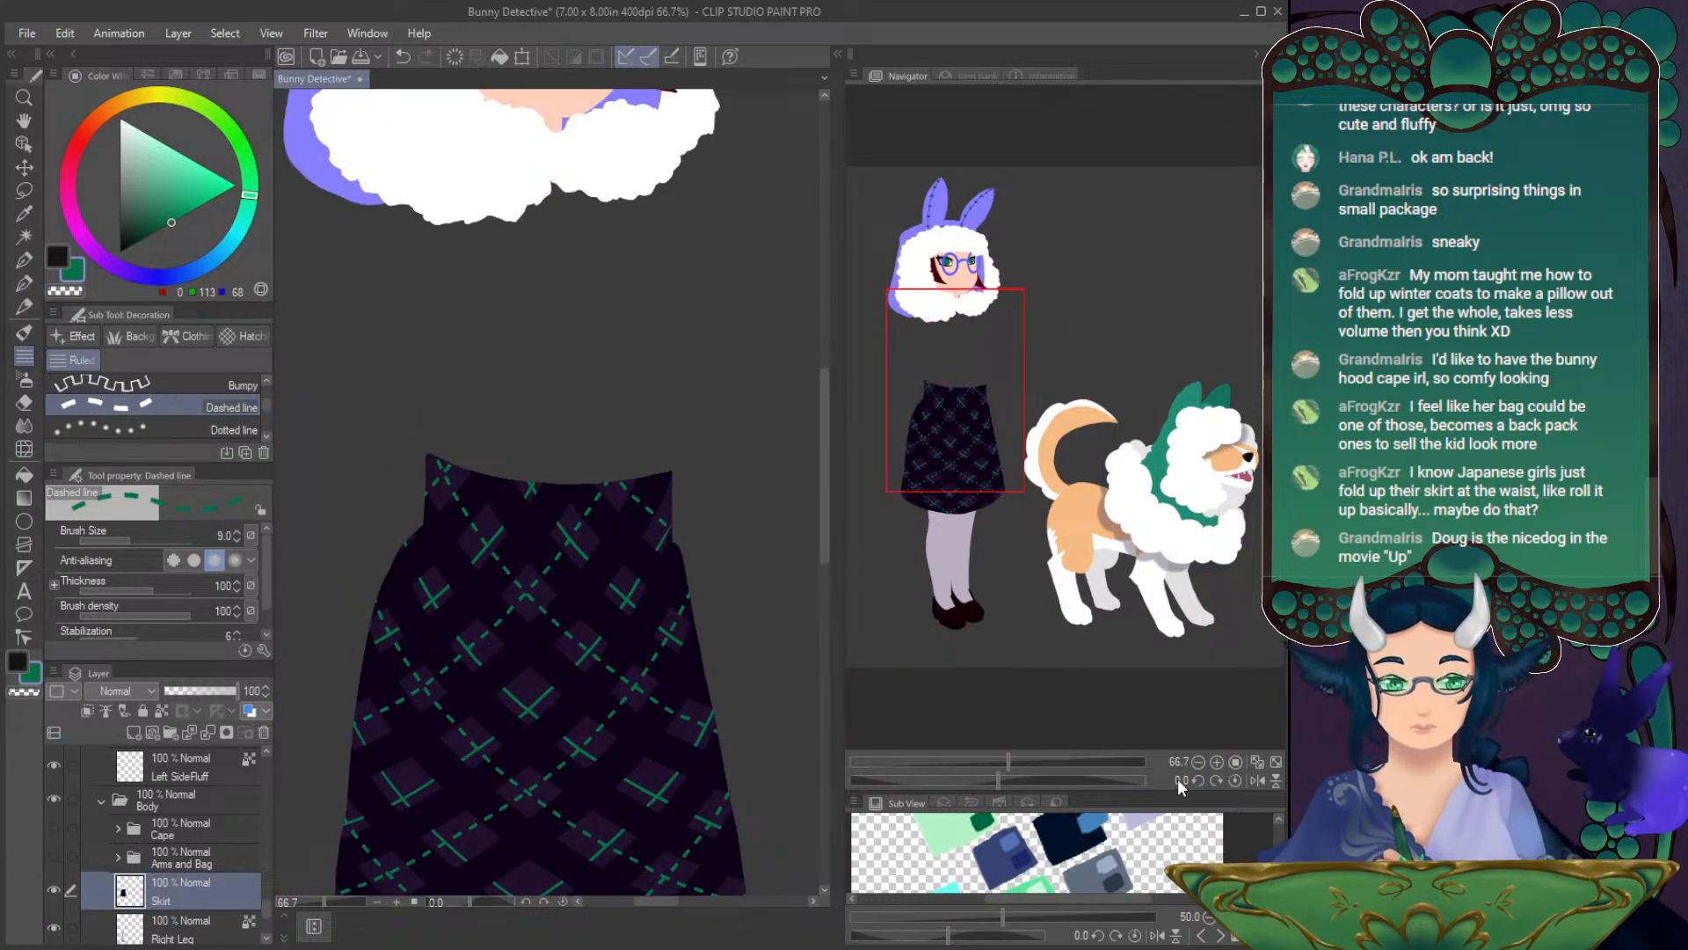
pyautogui.moveTo(999, 777); pyautogui.dragTo(1040, 777)
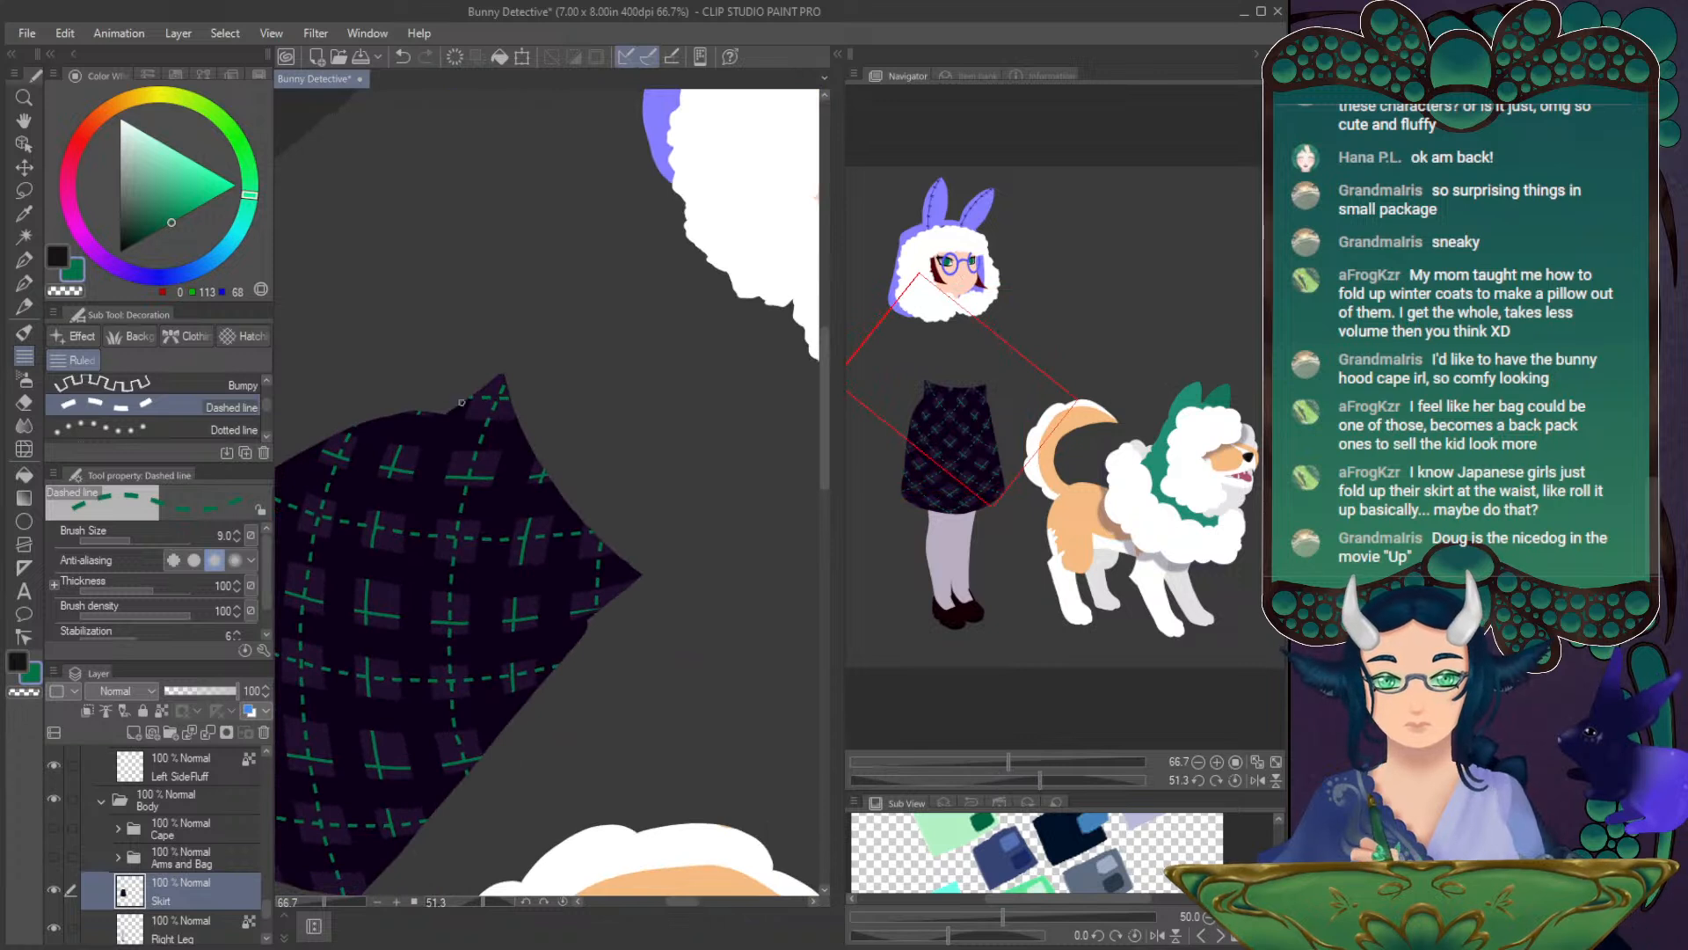
pyautogui.keyDown('alt'); pyautogui.click(459, 418); pyautogui.keyUp('alt')
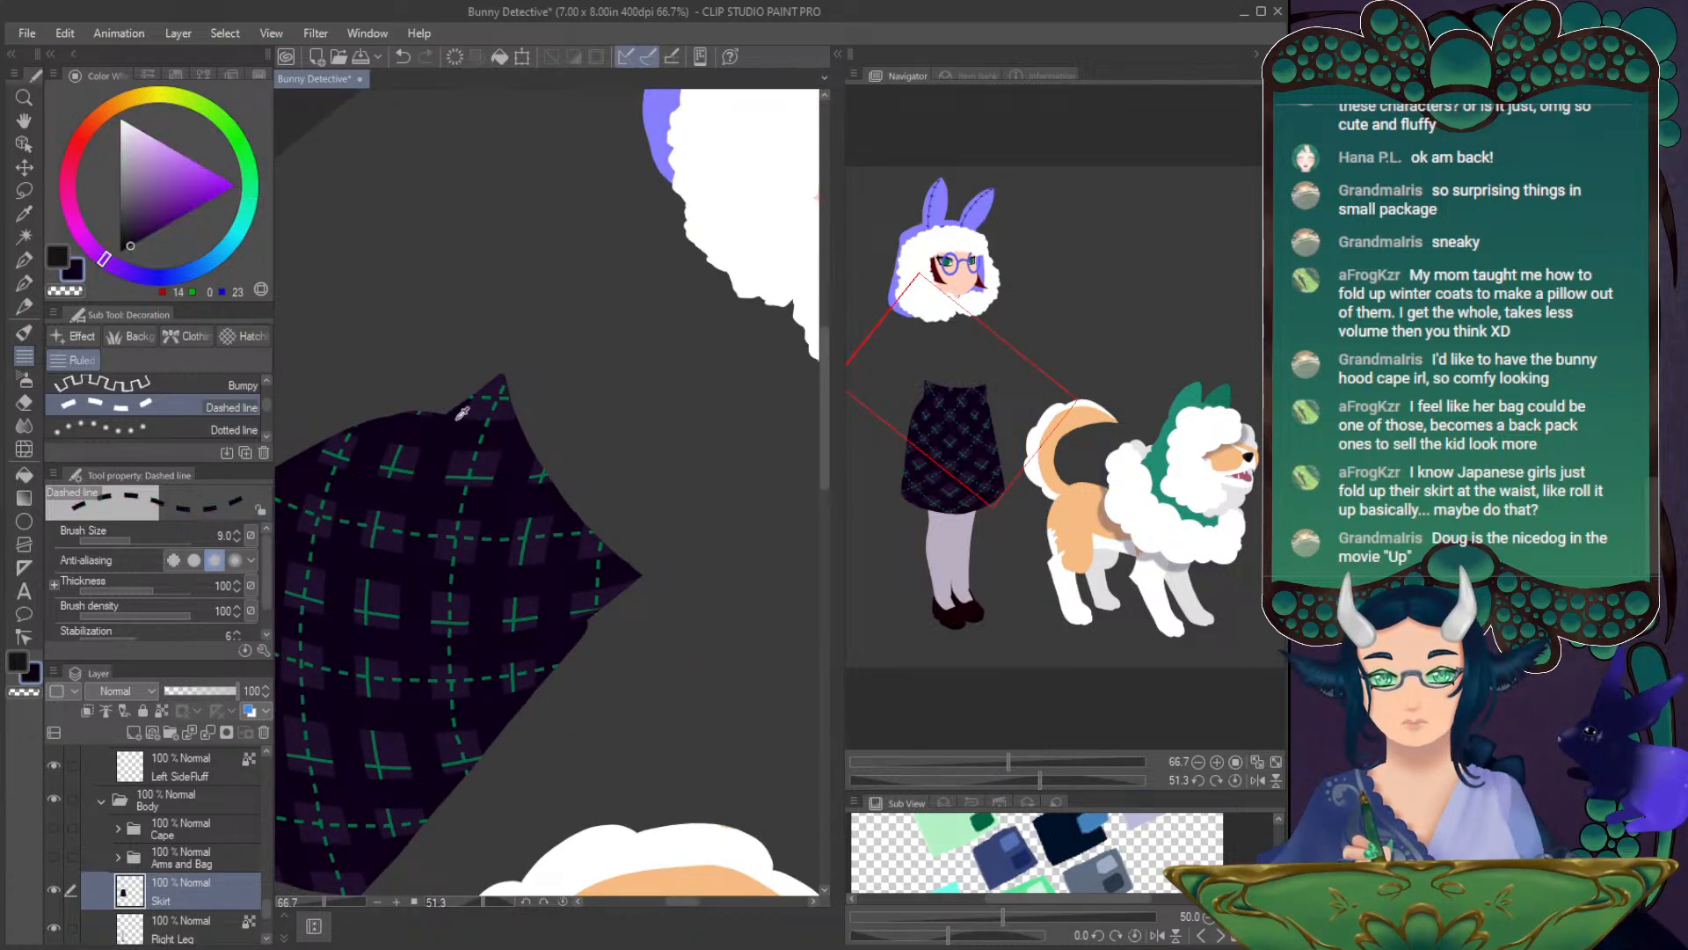
pyautogui.click(25, 283)
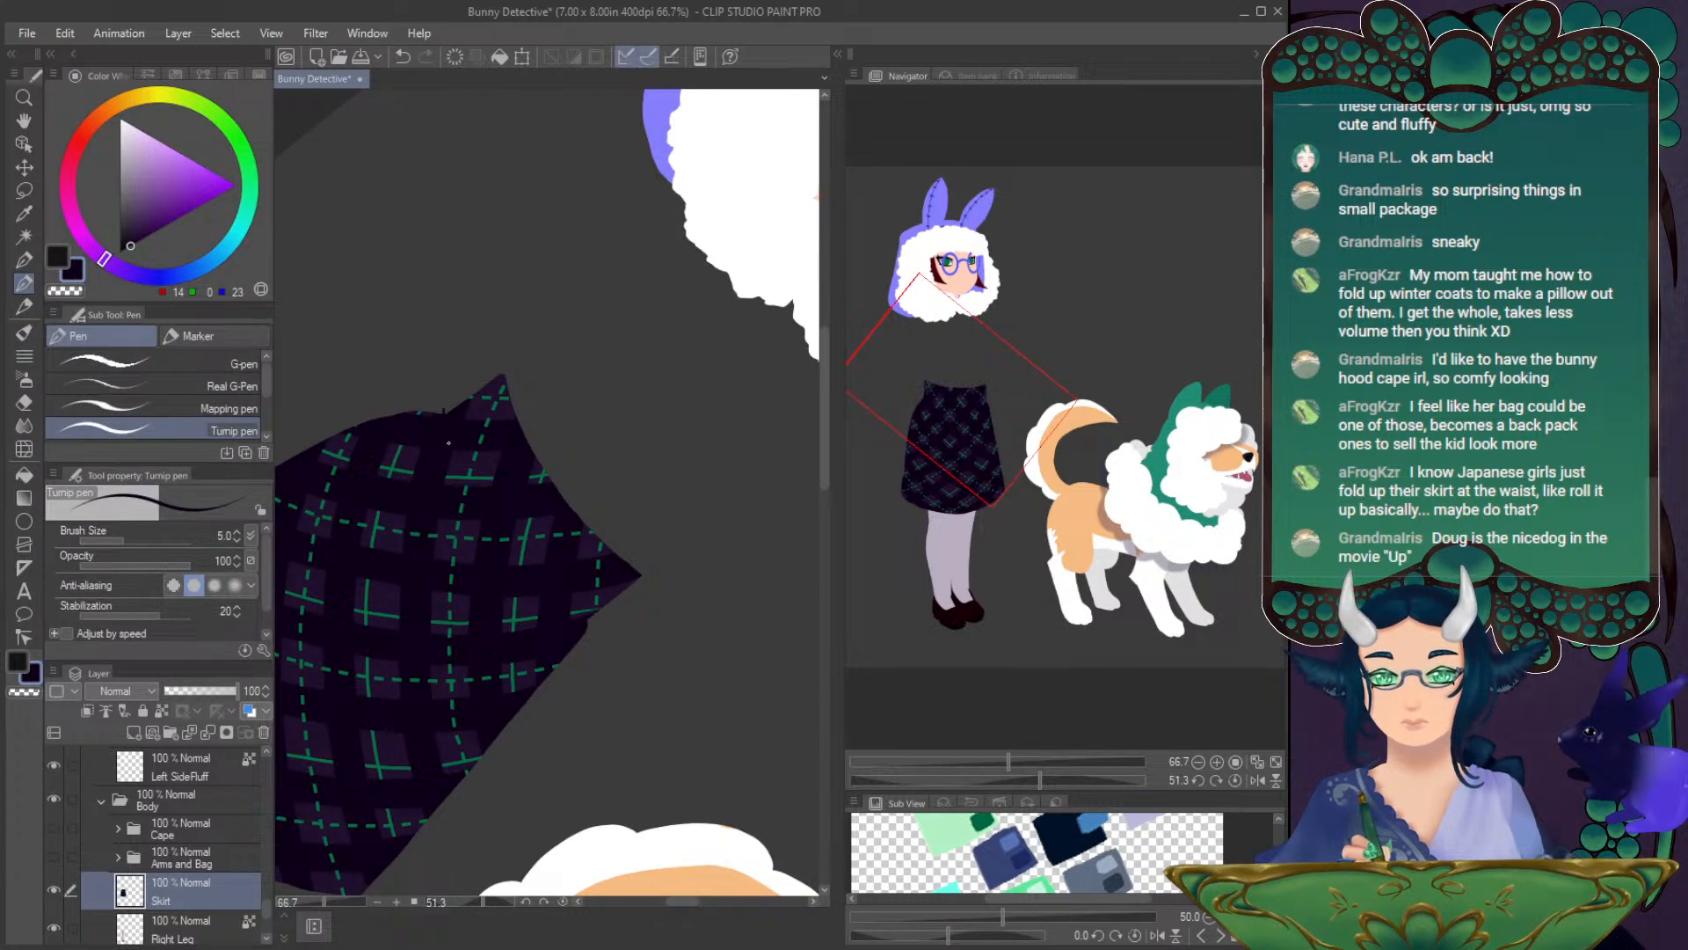
pyautogui.click(134, 734)
pyautogui.click(137, 542)
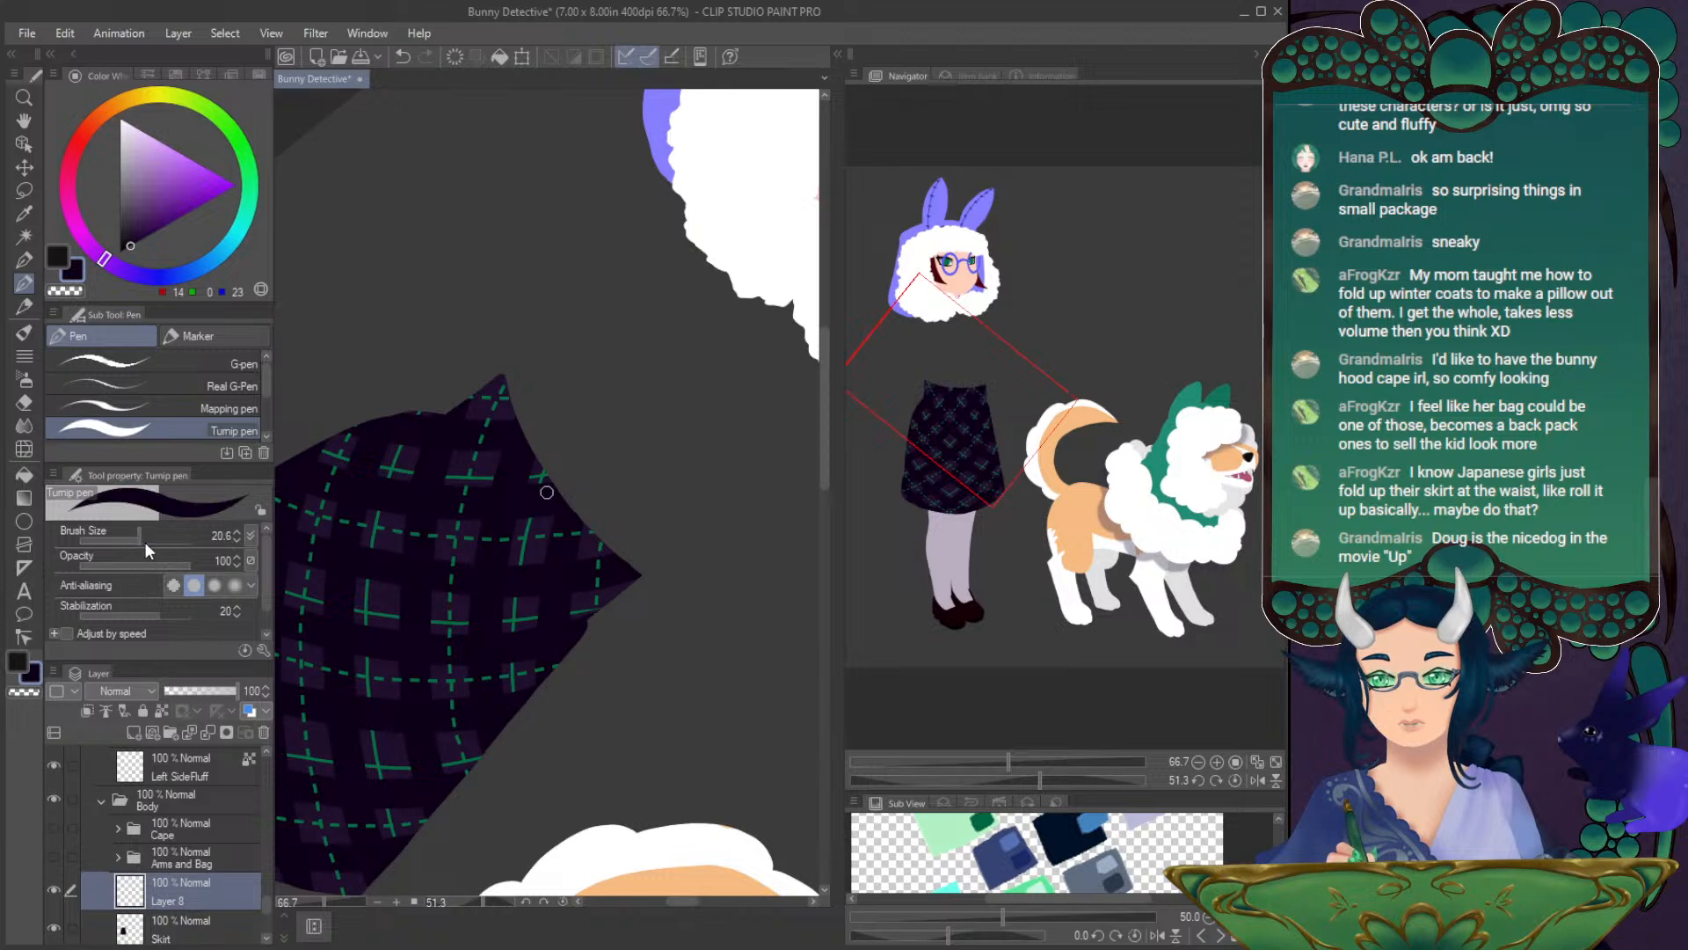
pyautogui.moveTo(454, 411)
pyautogui.mouseDown()
pyautogui.moveTo(456, 385)
pyautogui.moveTo(459, 411)
pyautogui.mouseUp()
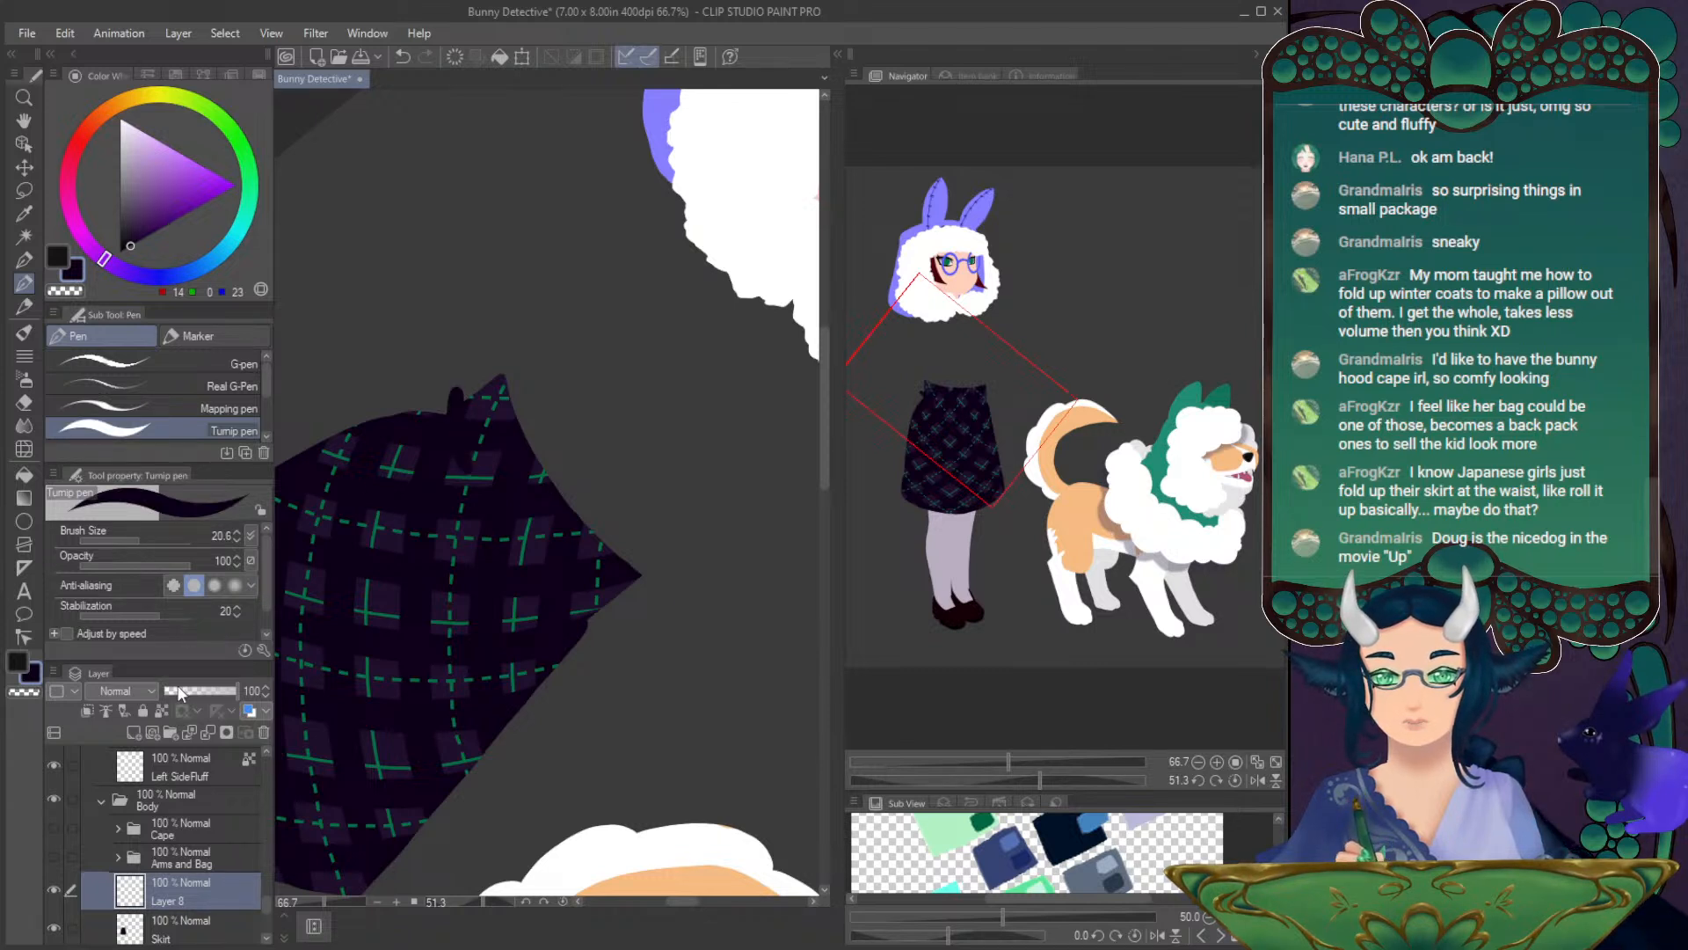
# - Clip the new layer to the skirt, set the pen size to 47.3, and try painting over the waistband pattern, undoing the last stroke
pyautogui.click(88, 711)
pyautogui.click(149, 540)
pyautogui.moveTo(470, 379)
pyautogui.mouseDown()
pyautogui.moveTo(463, 445)
pyautogui.moveTo(509, 546)
pyautogui.moveTo(591, 604)
pyautogui.moveTo(497, 483)
pyautogui.moveTo(489, 390)
pyautogui.mouseUp()
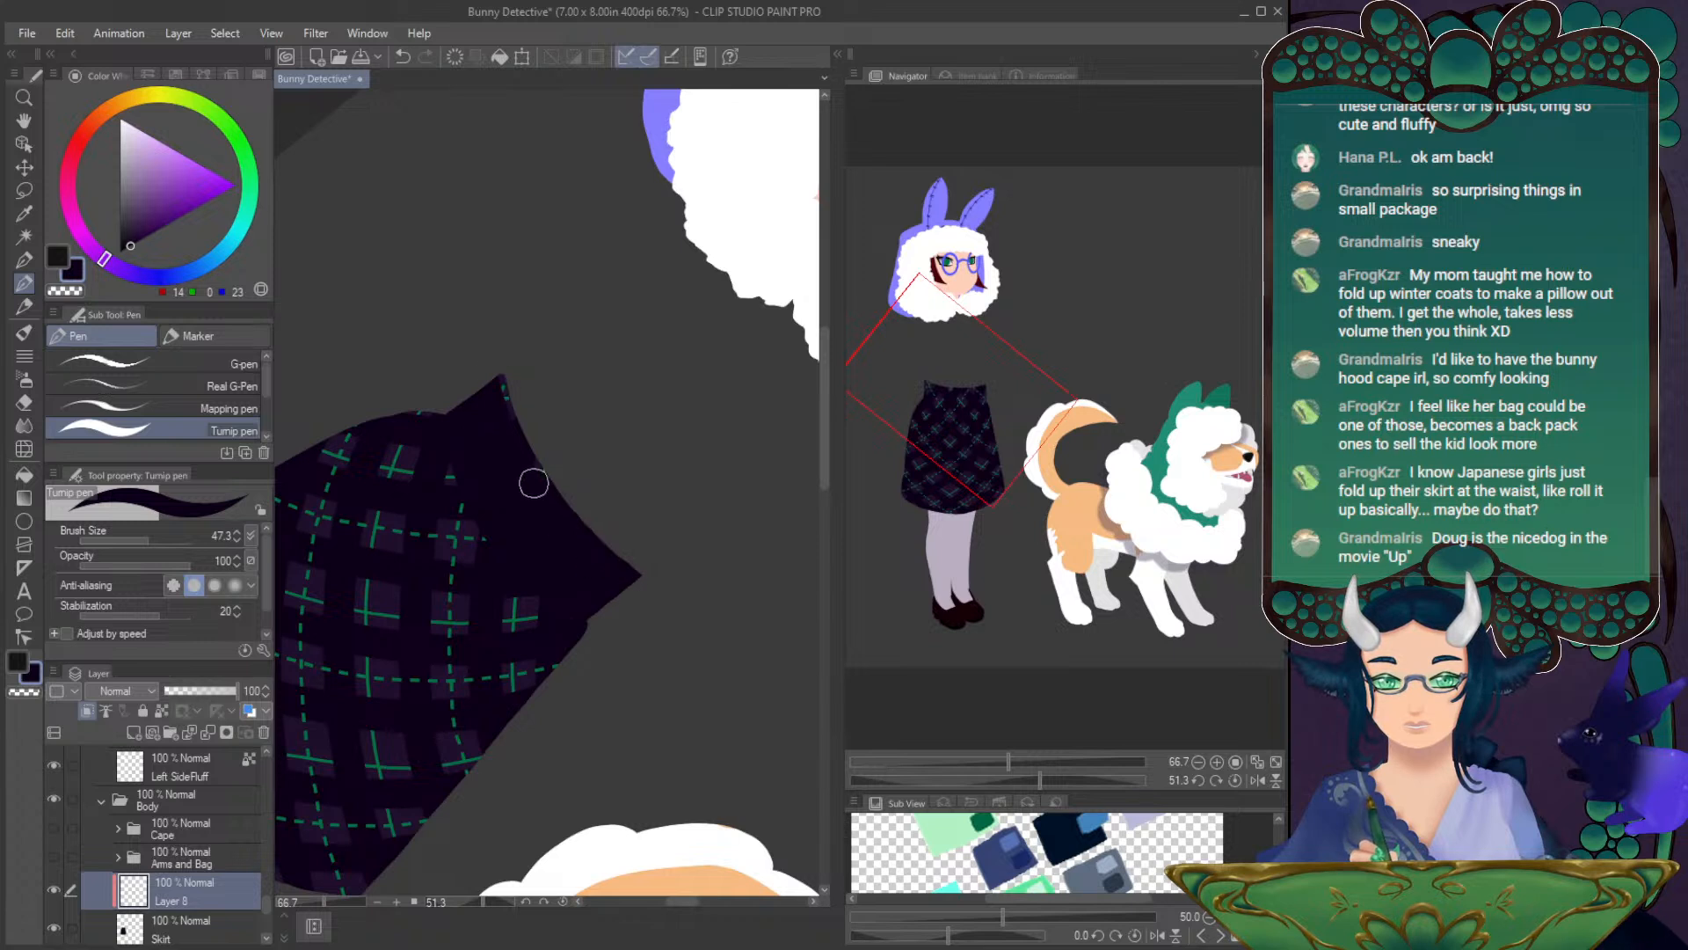
pyautogui.hotkey('ctrl', 'z')
# - Paint the skirt's waistband solid black over the pattern with the 47.3 size pen, and check it upright and mirrored
pyautogui.click(125, 248)
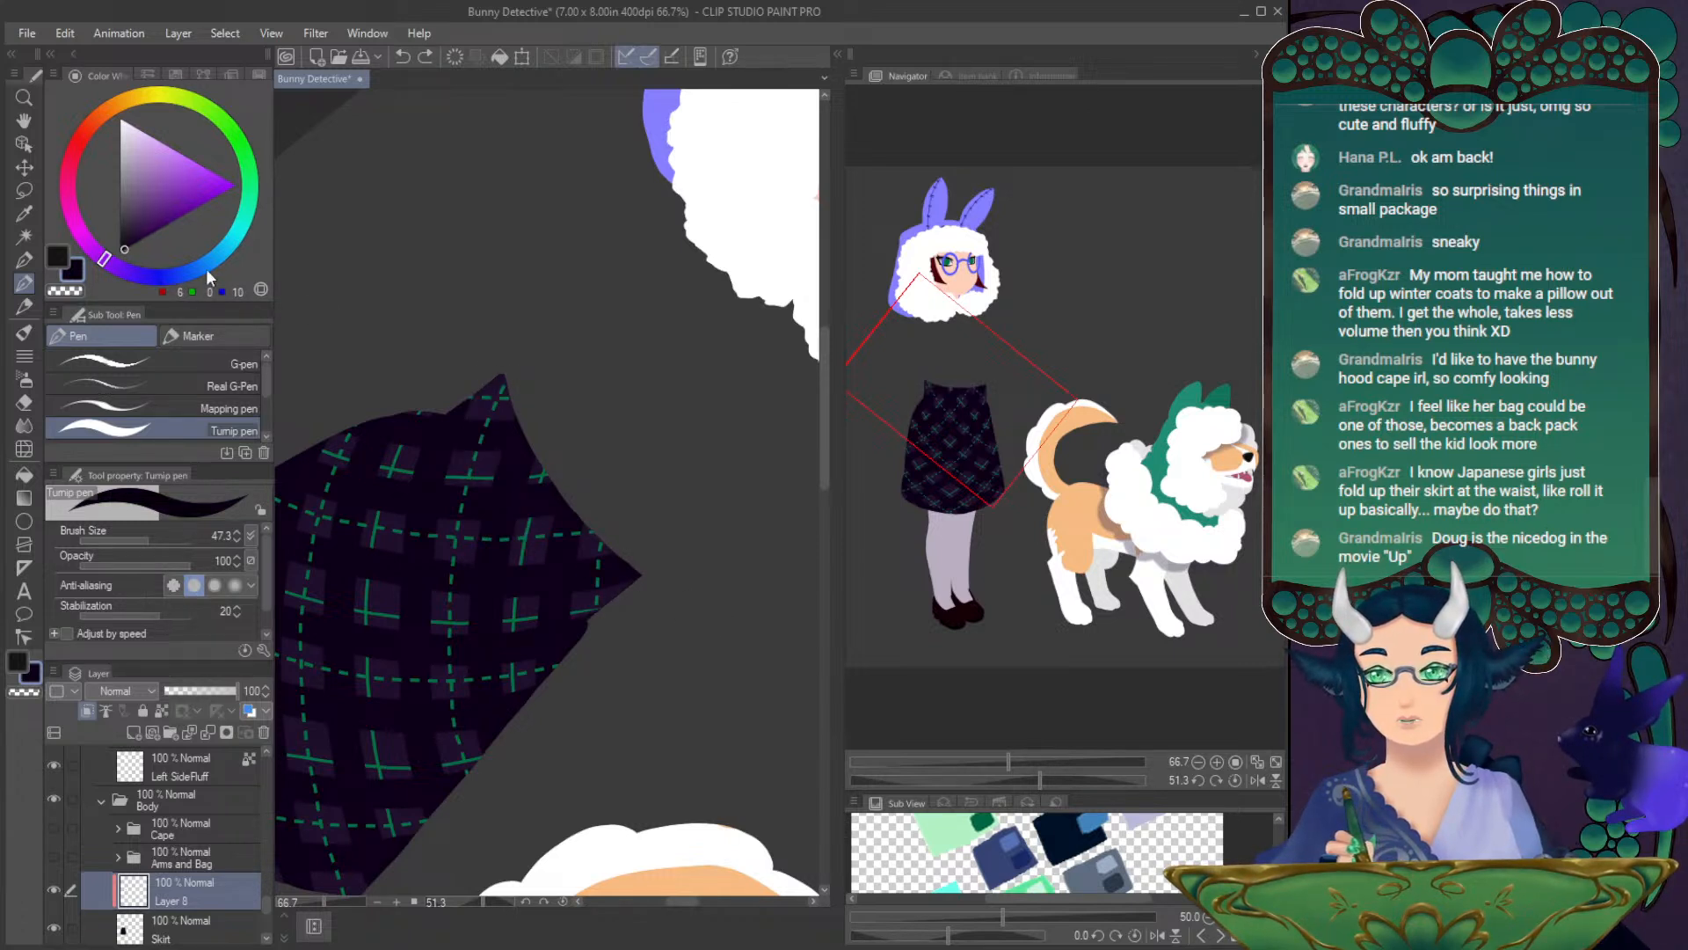
pyautogui.moveTo(483, 408)
pyautogui.mouseDown()
pyautogui.moveTo(460, 385)
pyautogui.moveTo(494, 502)
pyautogui.mouseUp()
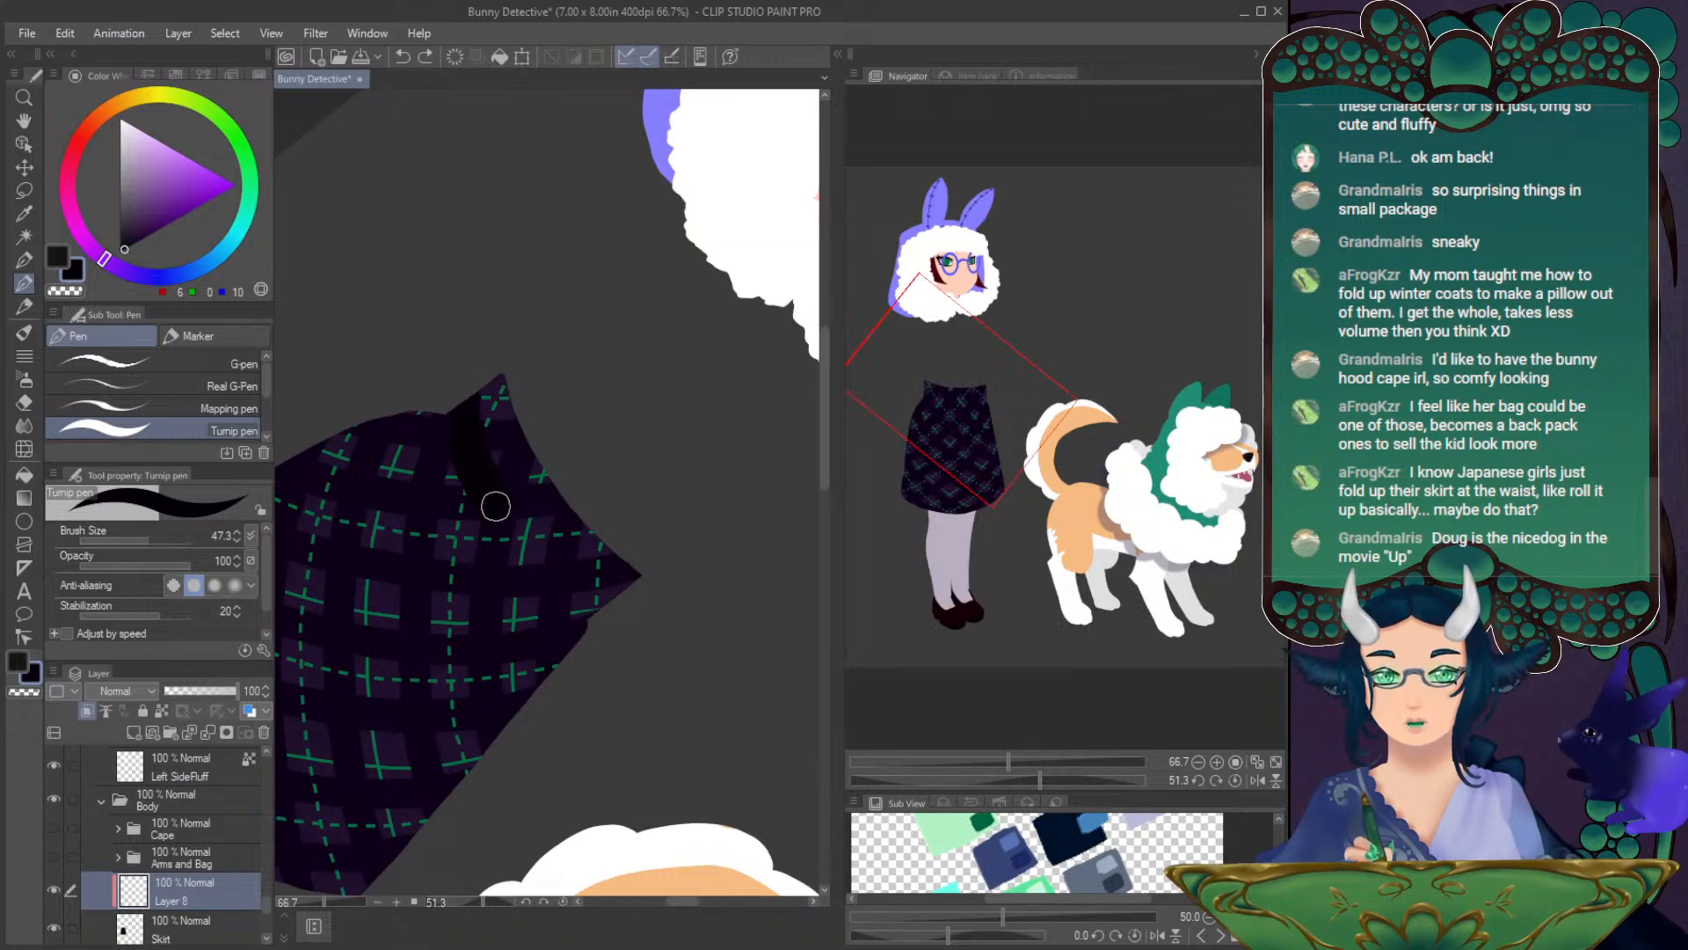
pyautogui.hotkey('ctrl', 'z')
pyautogui.click(120, 253)
pyautogui.moveTo(457, 391)
pyautogui.mouseDown()
pyautogui.moveTo(518, 546)
pyautogui.moveTo(616, 615)
pyautogui.moveTo(503, 484)
pyautogui.moveTo(476, 397)
pyautogui.moveTo(642, 595)
pyautogui.moveTo(507, 388)
pyautogui.mouseUp()
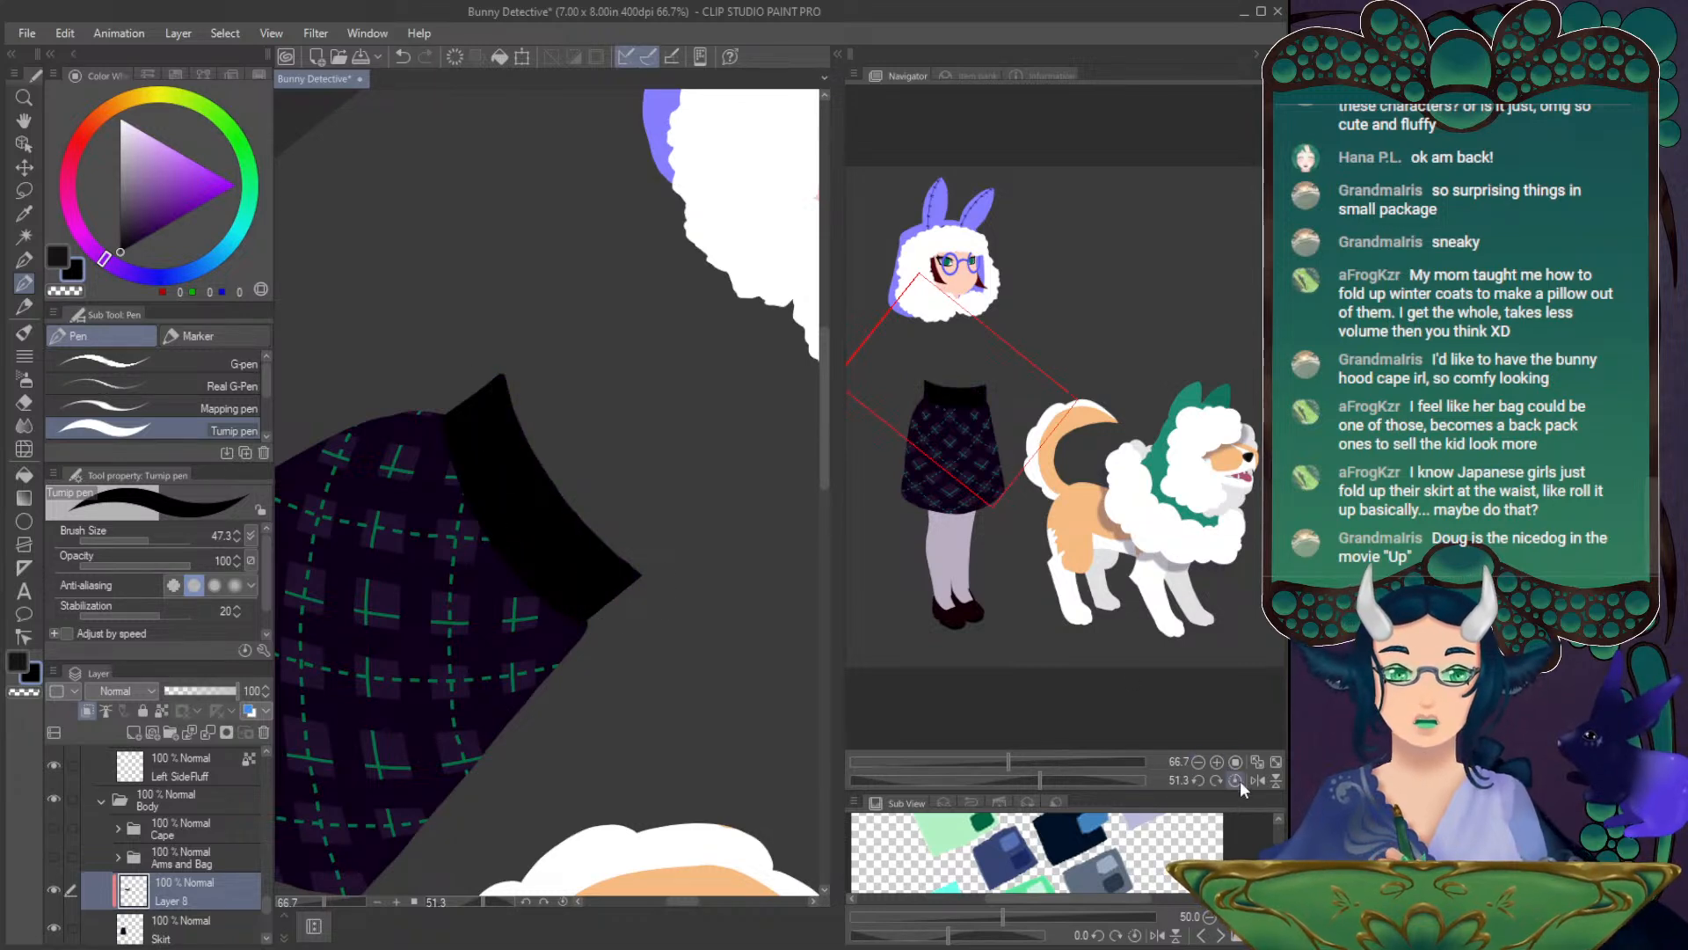
pyautogui.click(1235, 779)
pyautogui.moveTo(996, 429)
pyautogui.mouseDown()
pyautogui.moveTo(989, 453)
pyautogui.moveTo(970, 436)
pyautogui.mouseUp()
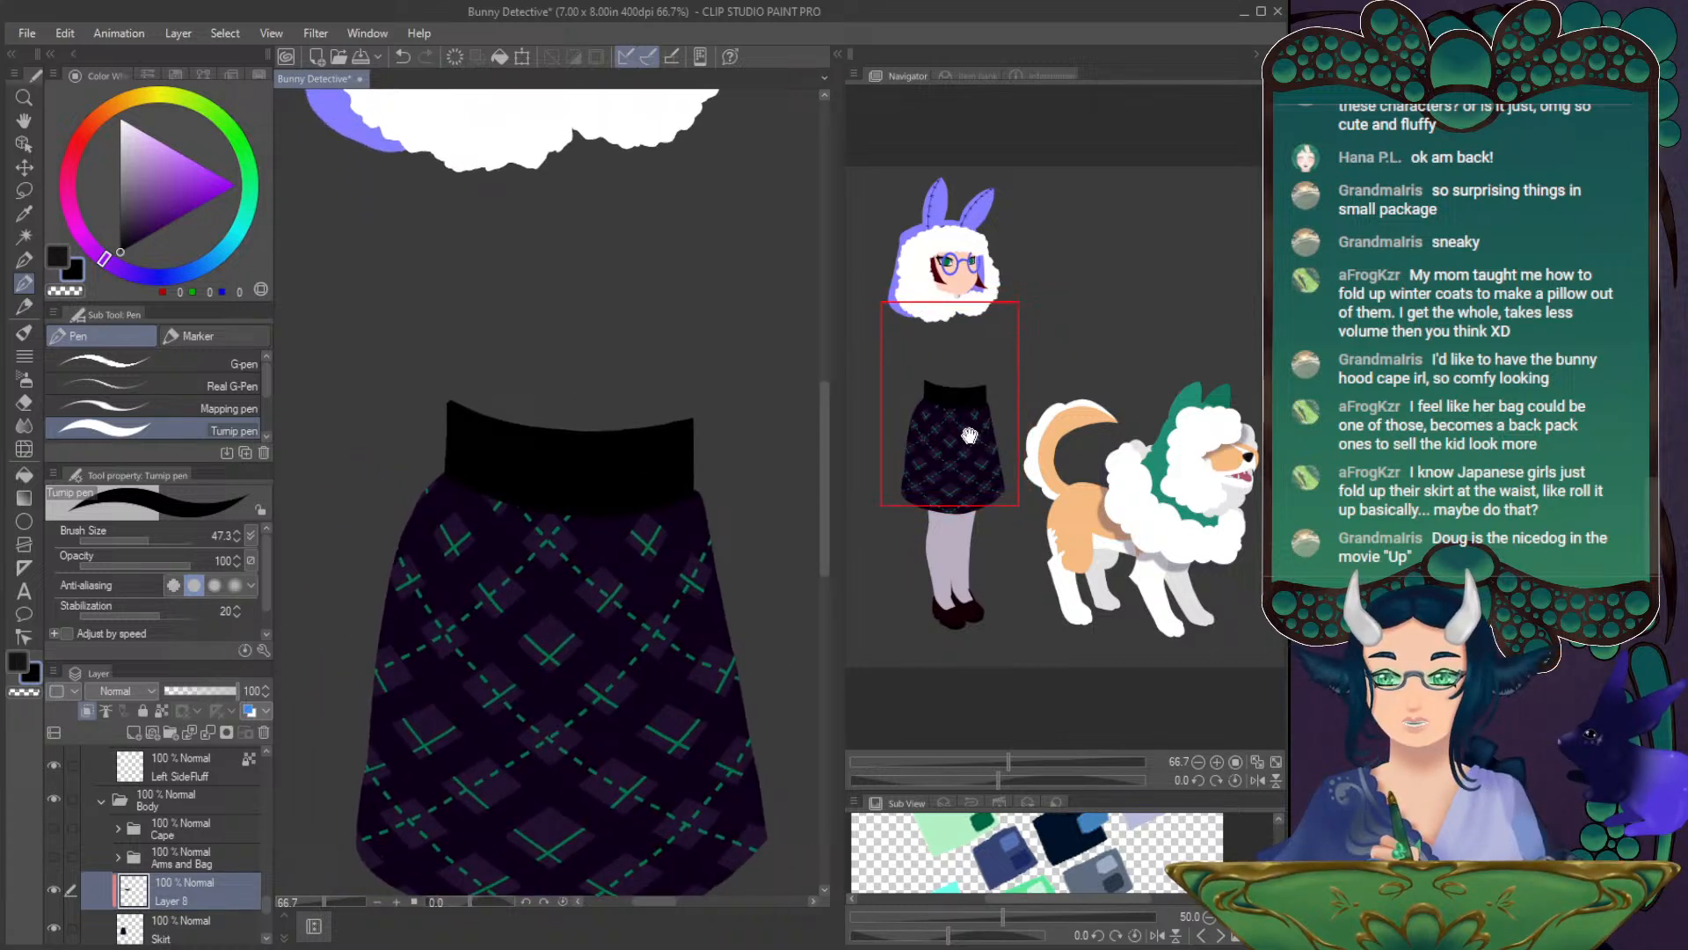
pyautogui.click(1257, 780)
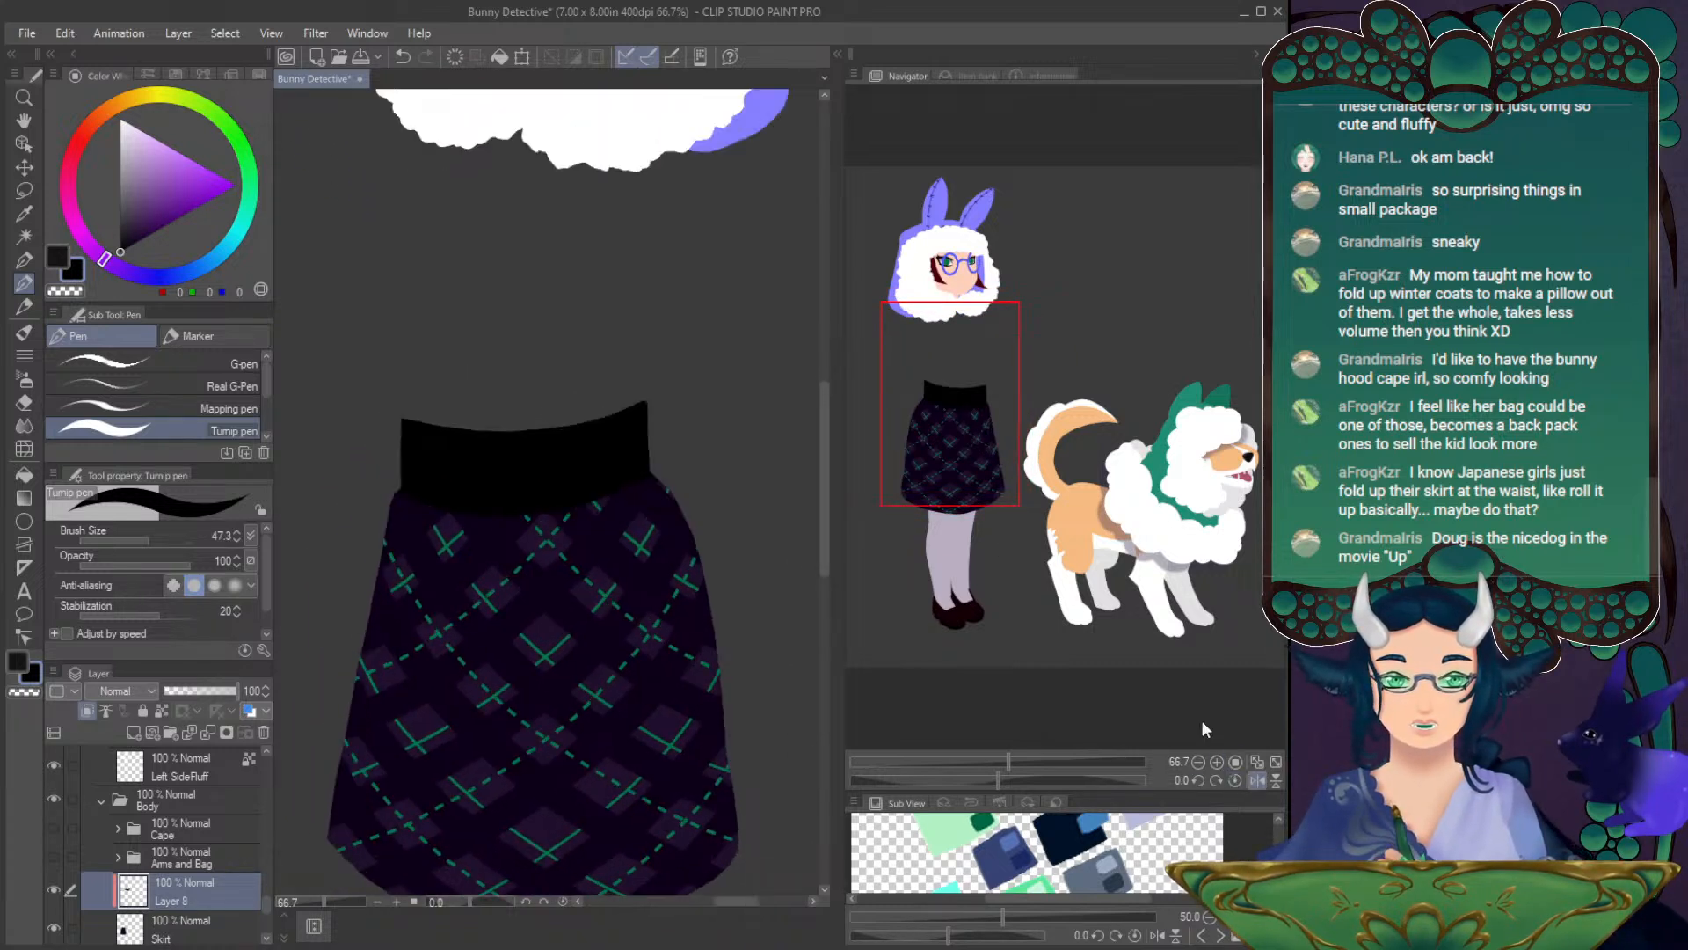
pyautogui.click(1256, 780)
pyautogui.moveTo(912, 406); pyautogui.dragTo(923, 395)
# - Sample the grey of the bag's stud, hide the Arms and Bag folder again, and paint an oval waistband button at pen size 13.6
pyautogui.click(120, 243)
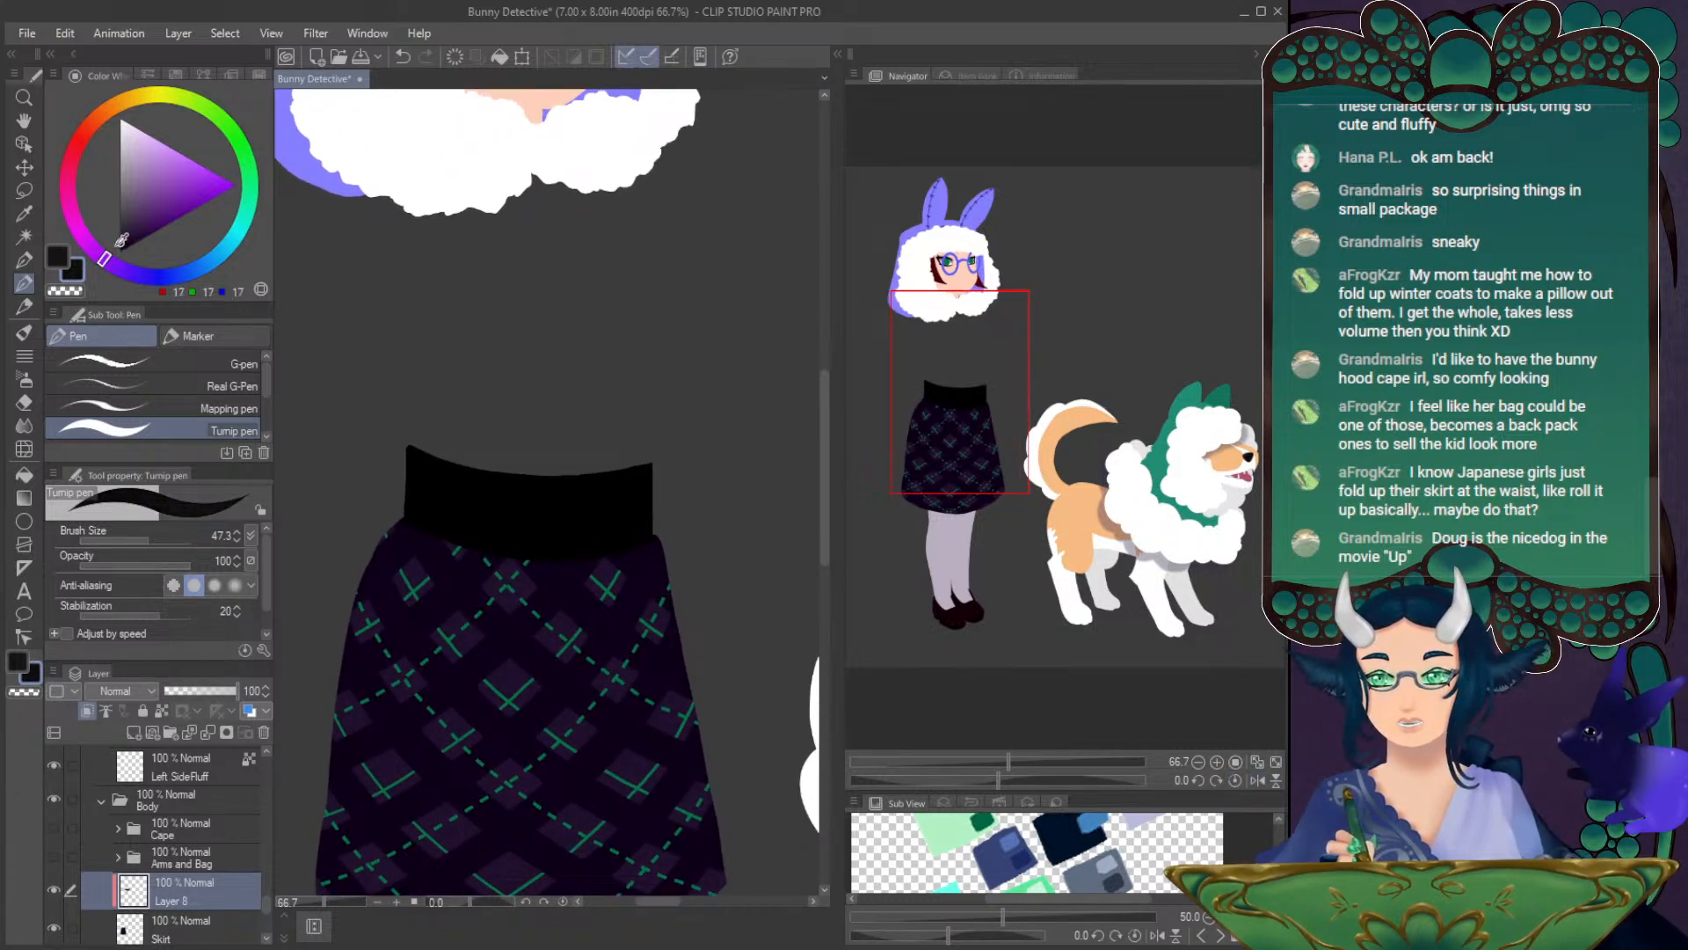
pyautogui.click(53, 857)
pyautogui.moveTo(959, 400); pyautogui.dragTo(944, 460)
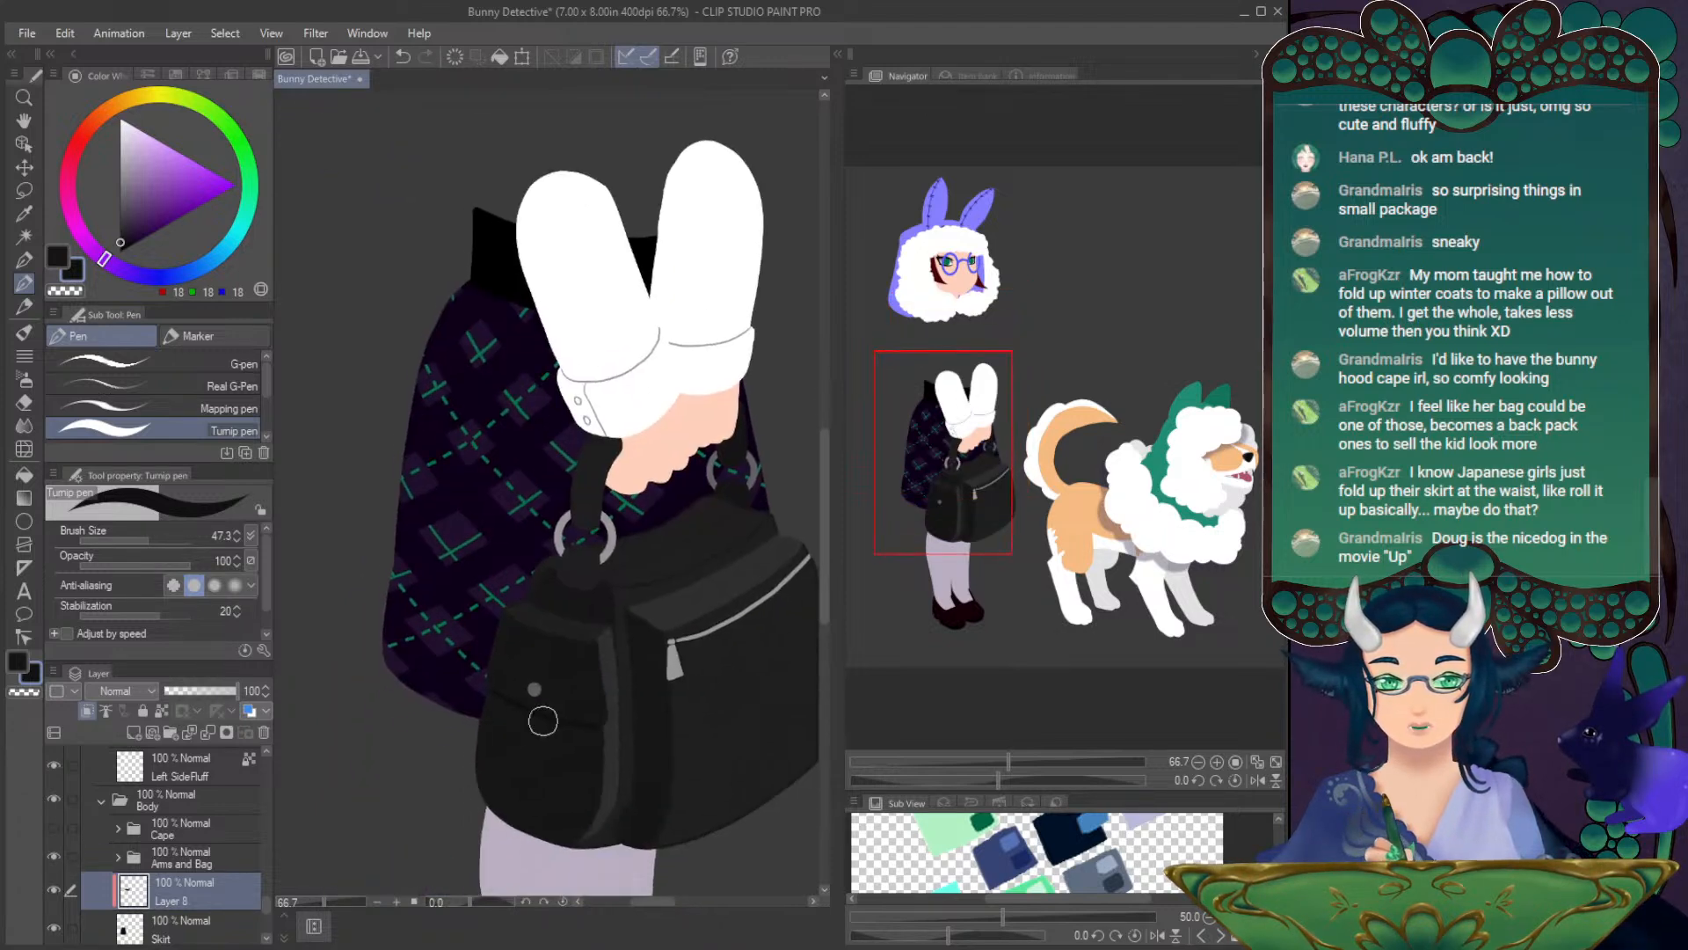
pyautogui.keyDown('alt'); pyautogui.click(533, 687); pyautogui.keyUp('alt')
pyautogui.click(54, 856)
pyautogui.moveTo(959, 400); pyautogui.dragTo(962, 360)
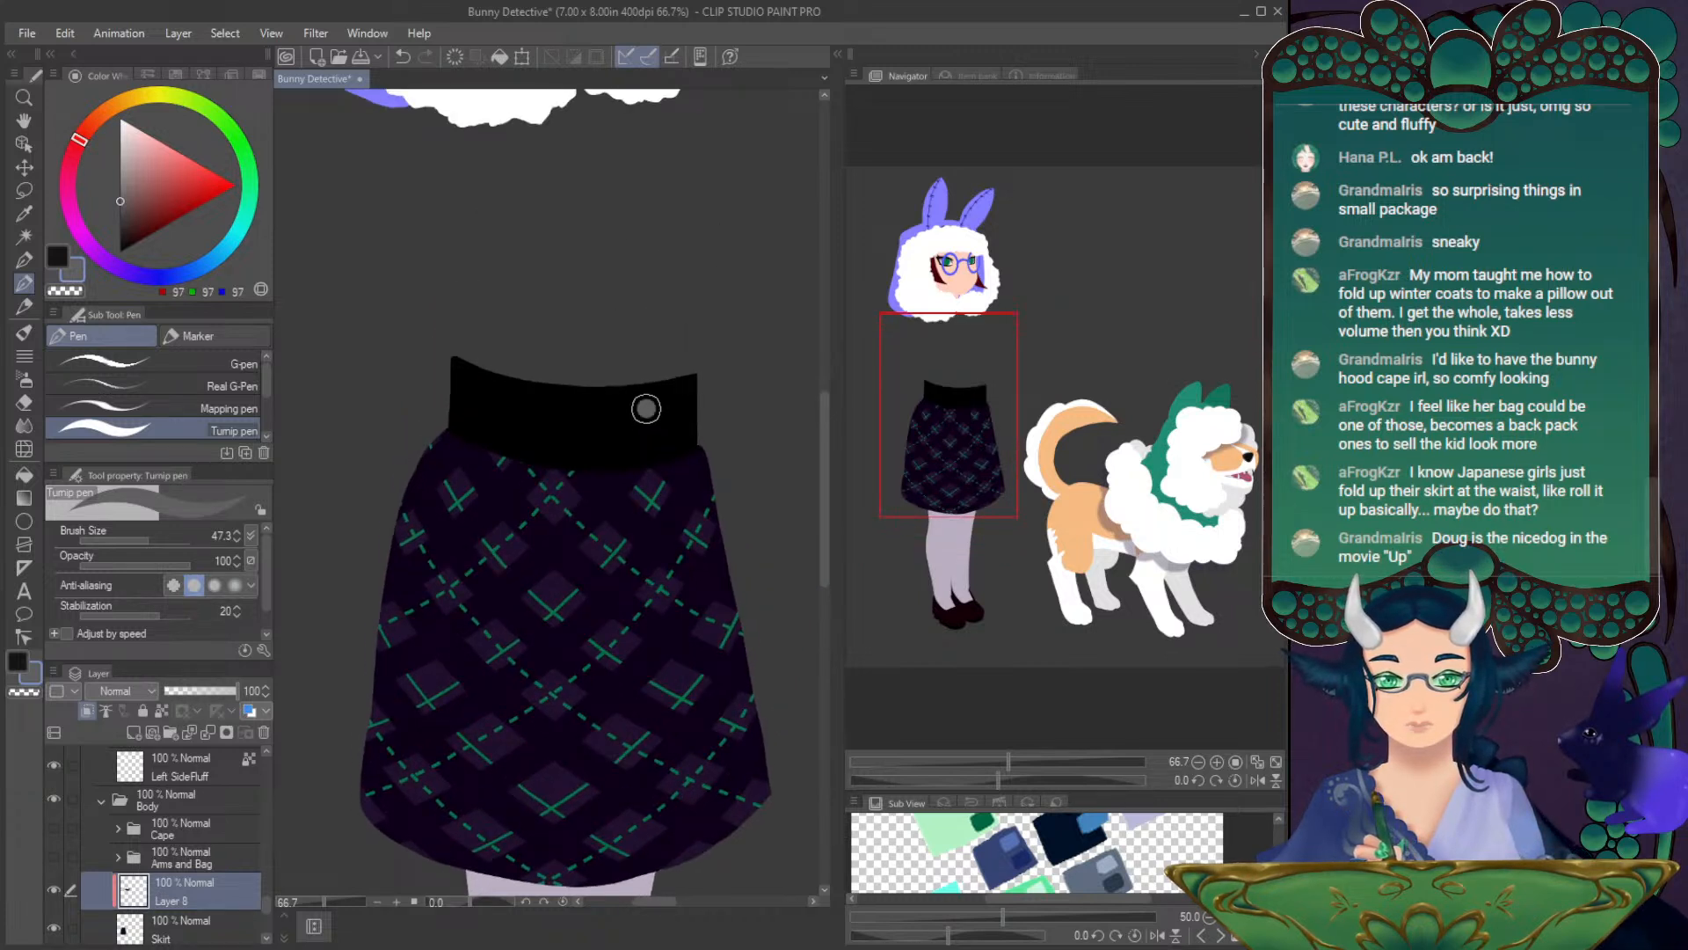
pyautogui.moveTo(139, 537); pyautogui.dragTo(133, 537)
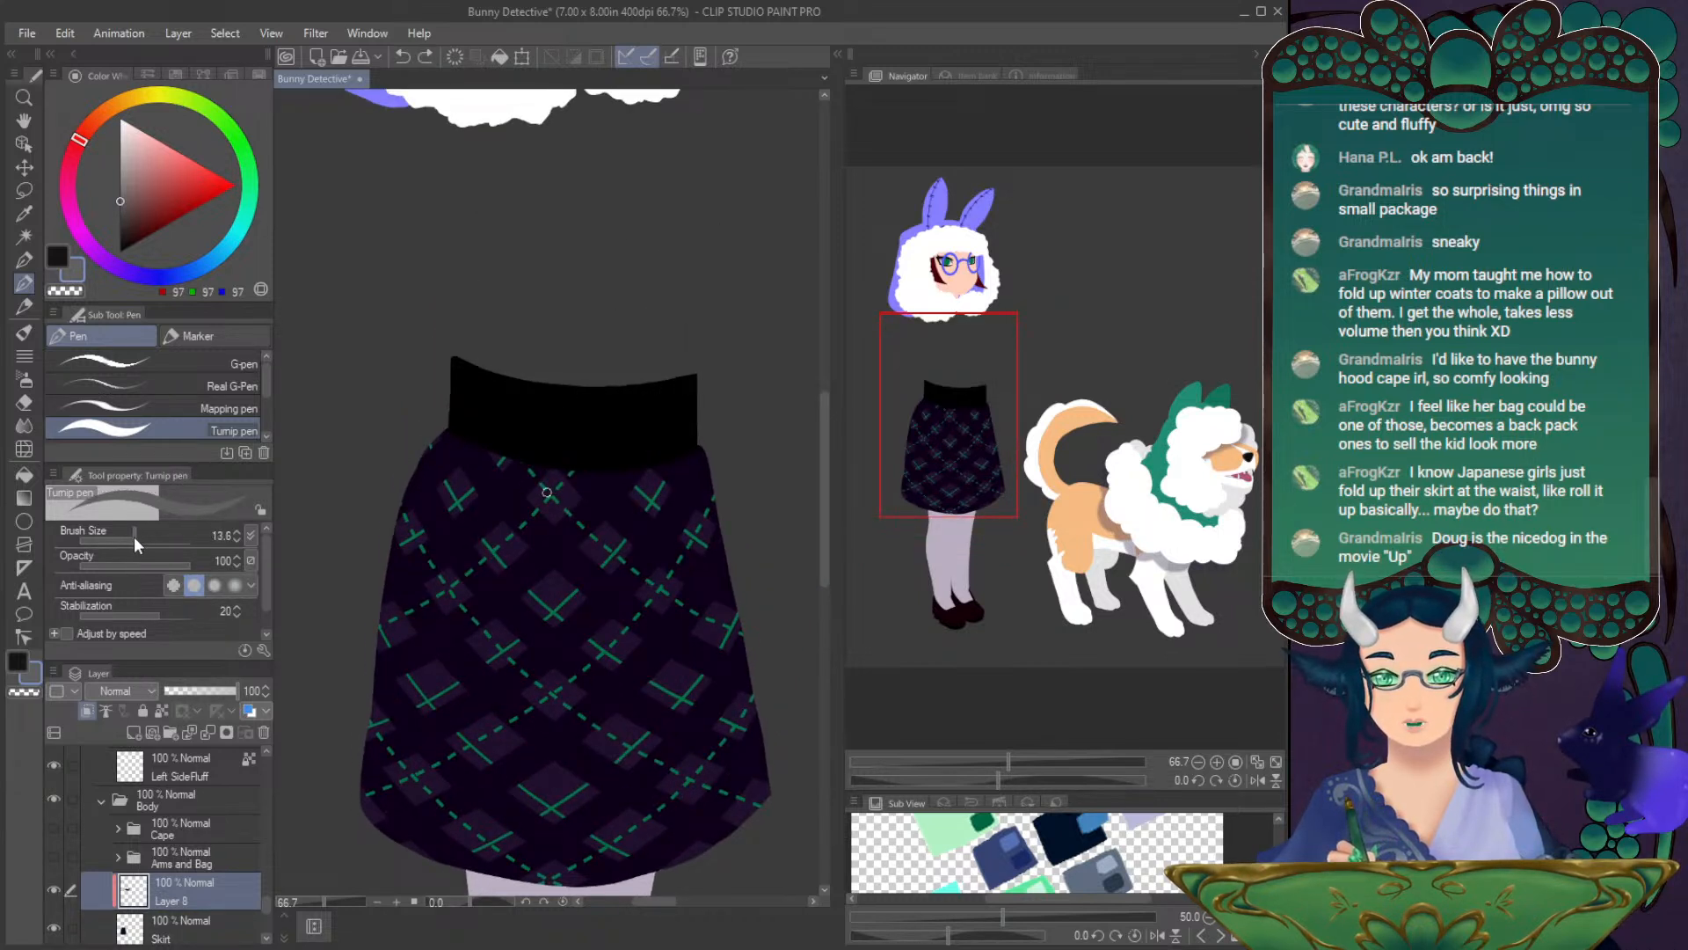
pyautogui.moveTo(643, 415)
pyautogui.mouseDown()
pyautogui.moveTo(657, 435)
pyautogui.moveTo(652, 400)
pyautogui.mouseUp()
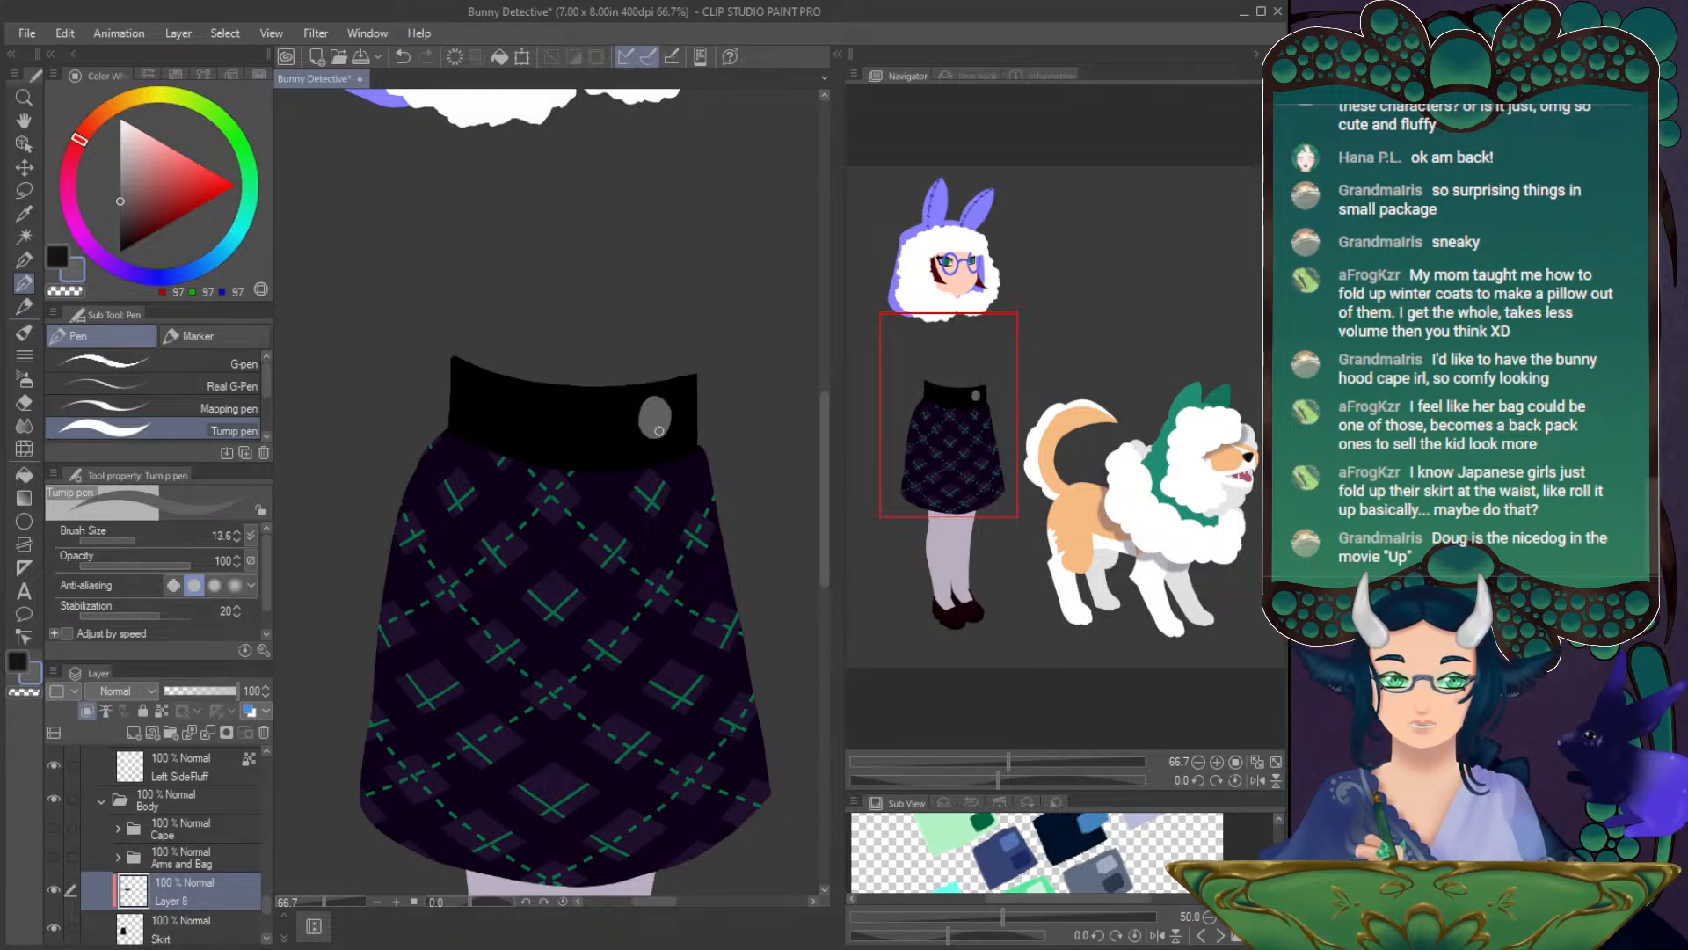
# - Lock the waistband layer's transparent pixels and draw a thin vertical seam beside the button in dark grey (23, 23, 23) at pen size 4.0
pyautogui.click(119, 230)
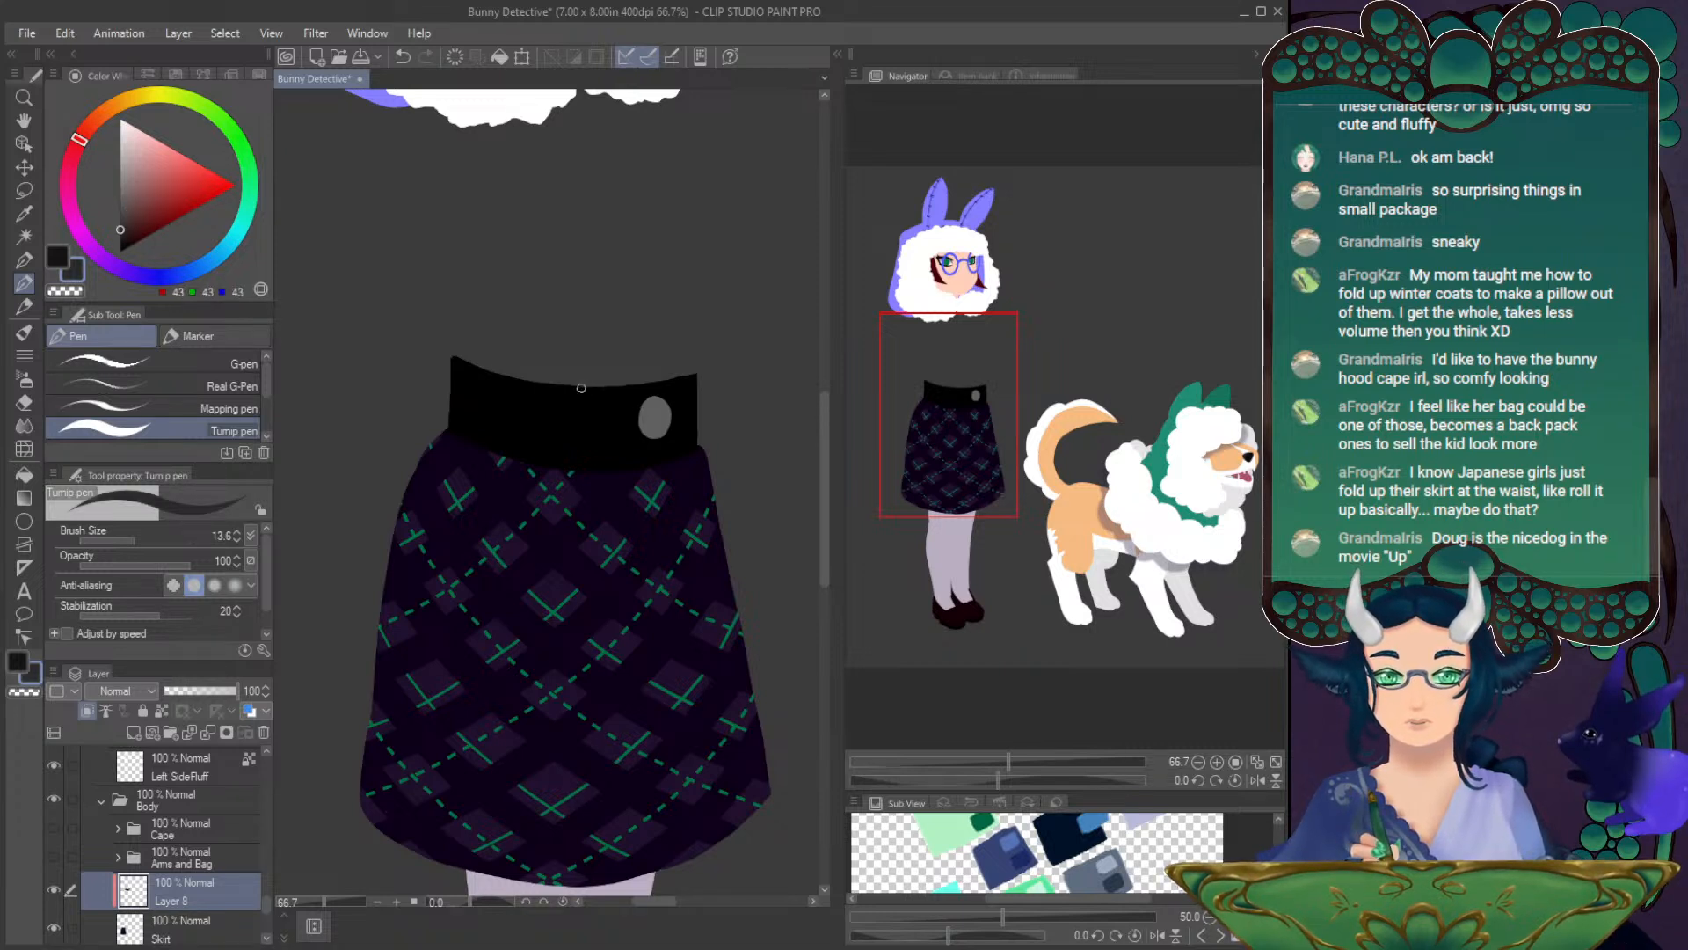
pyautogui.click(165, 709)
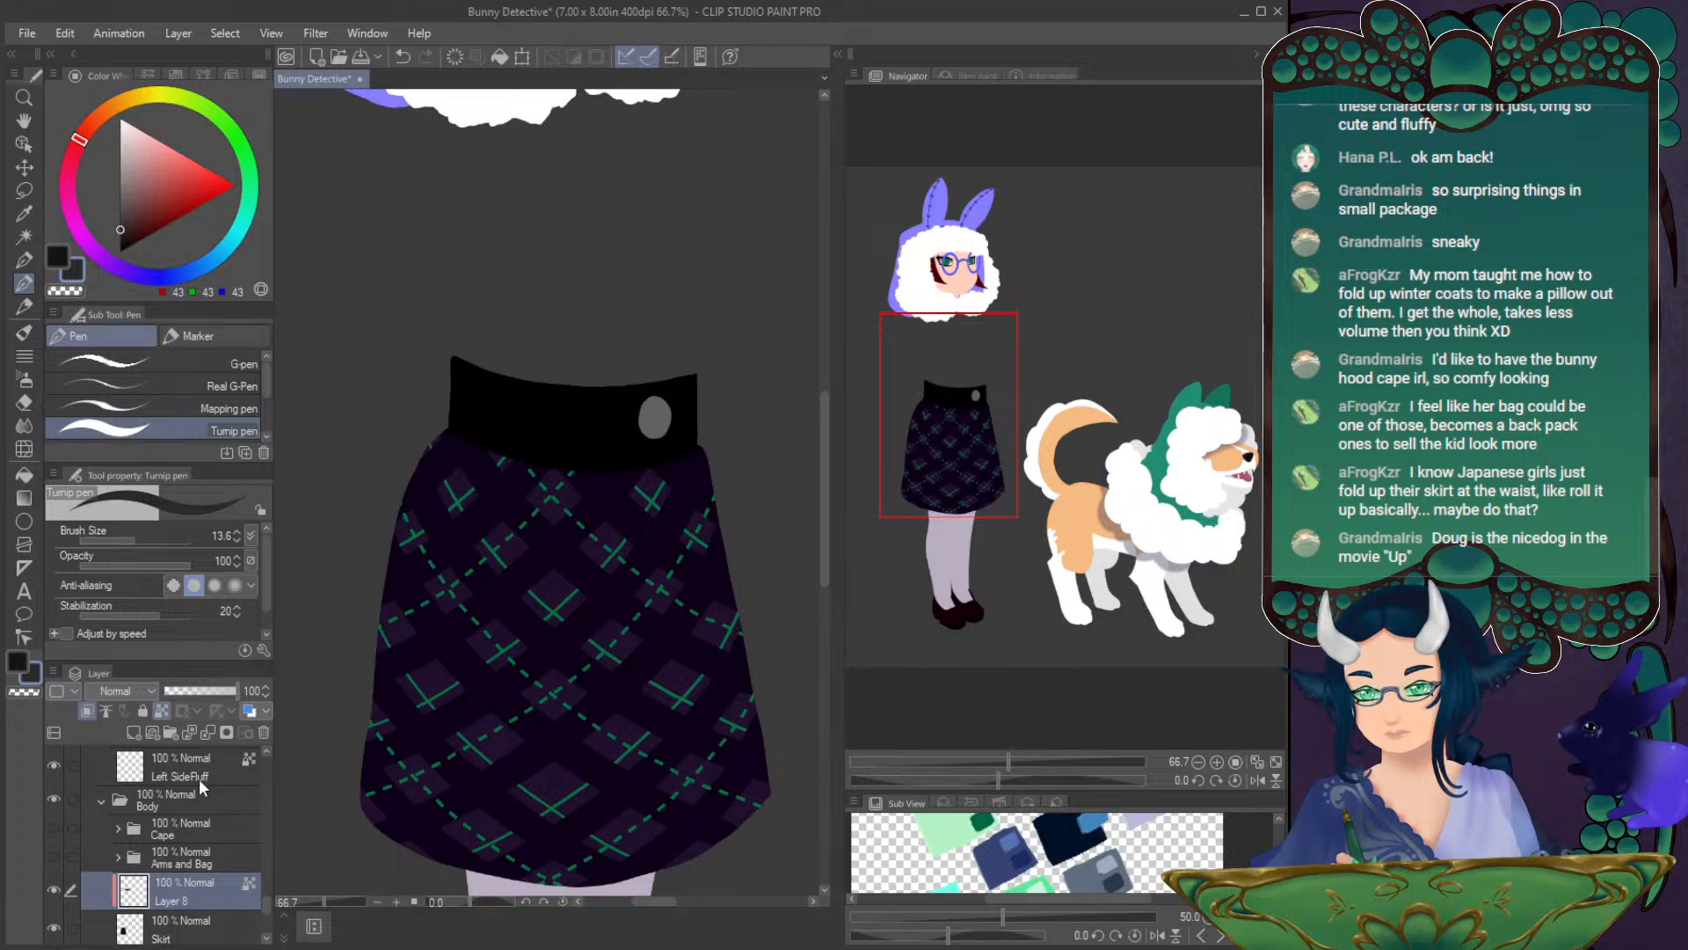
pyautogui.moveTo(567, 380); pyautogui.dragTo(571, 455)
pyautogui.hotkey('ctrl', 'z')
pyautogui.click(116, 537)
pyautogui.click(120, 237)
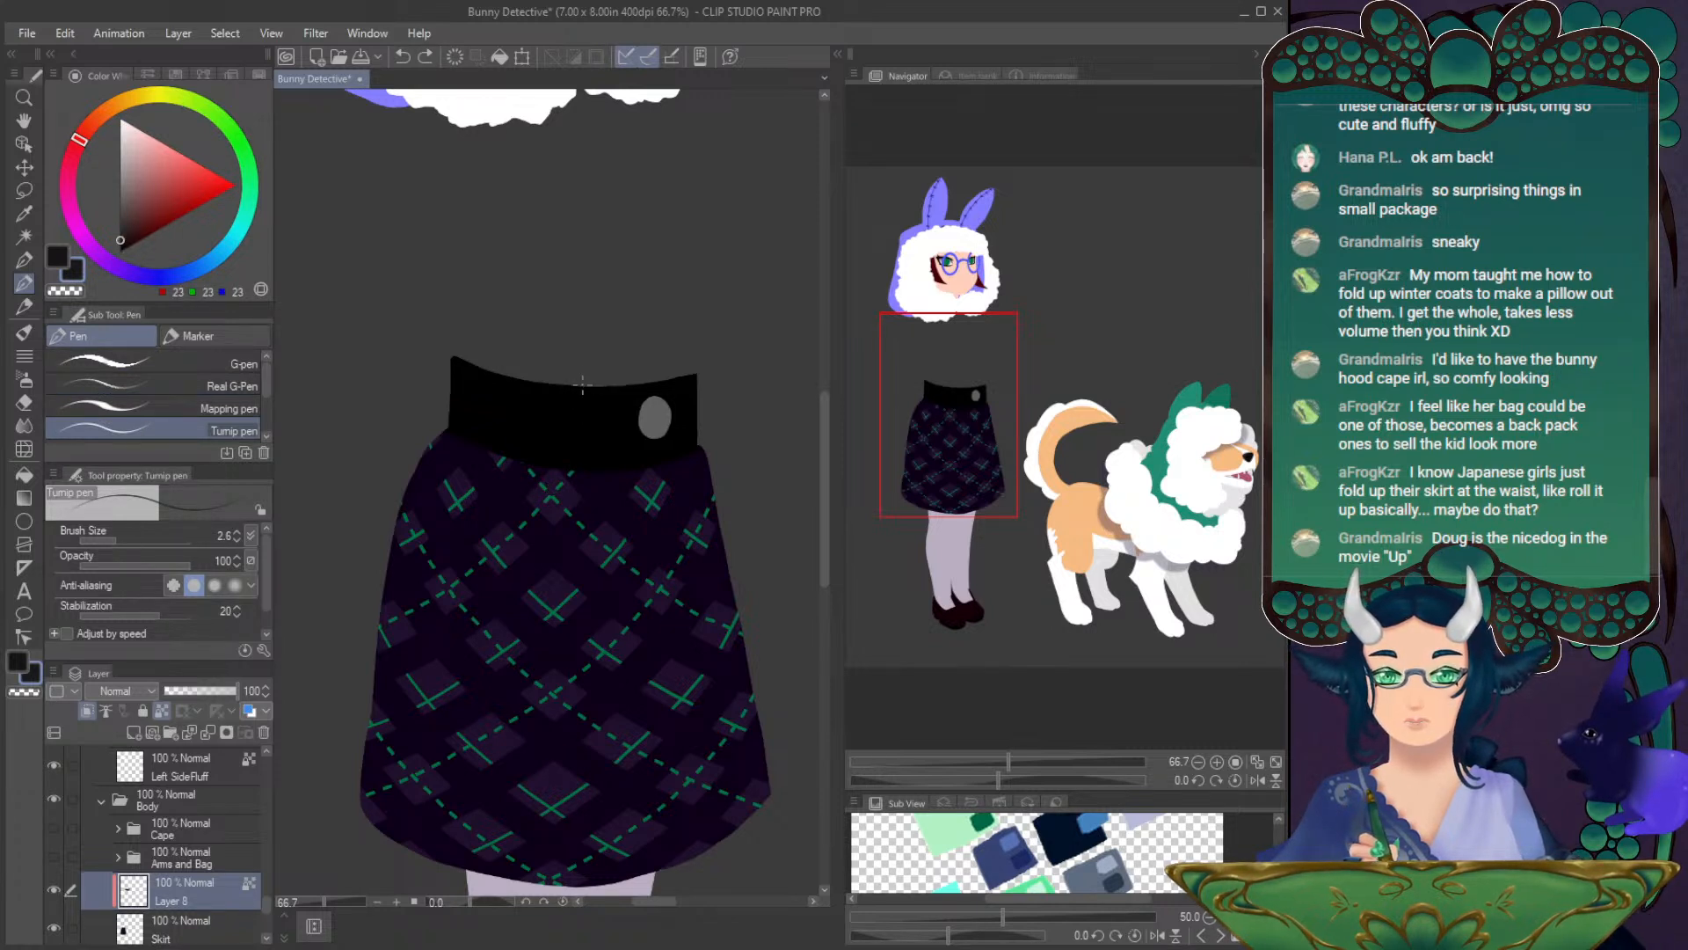
pyautogui.hotkey('ctrl', 'z')
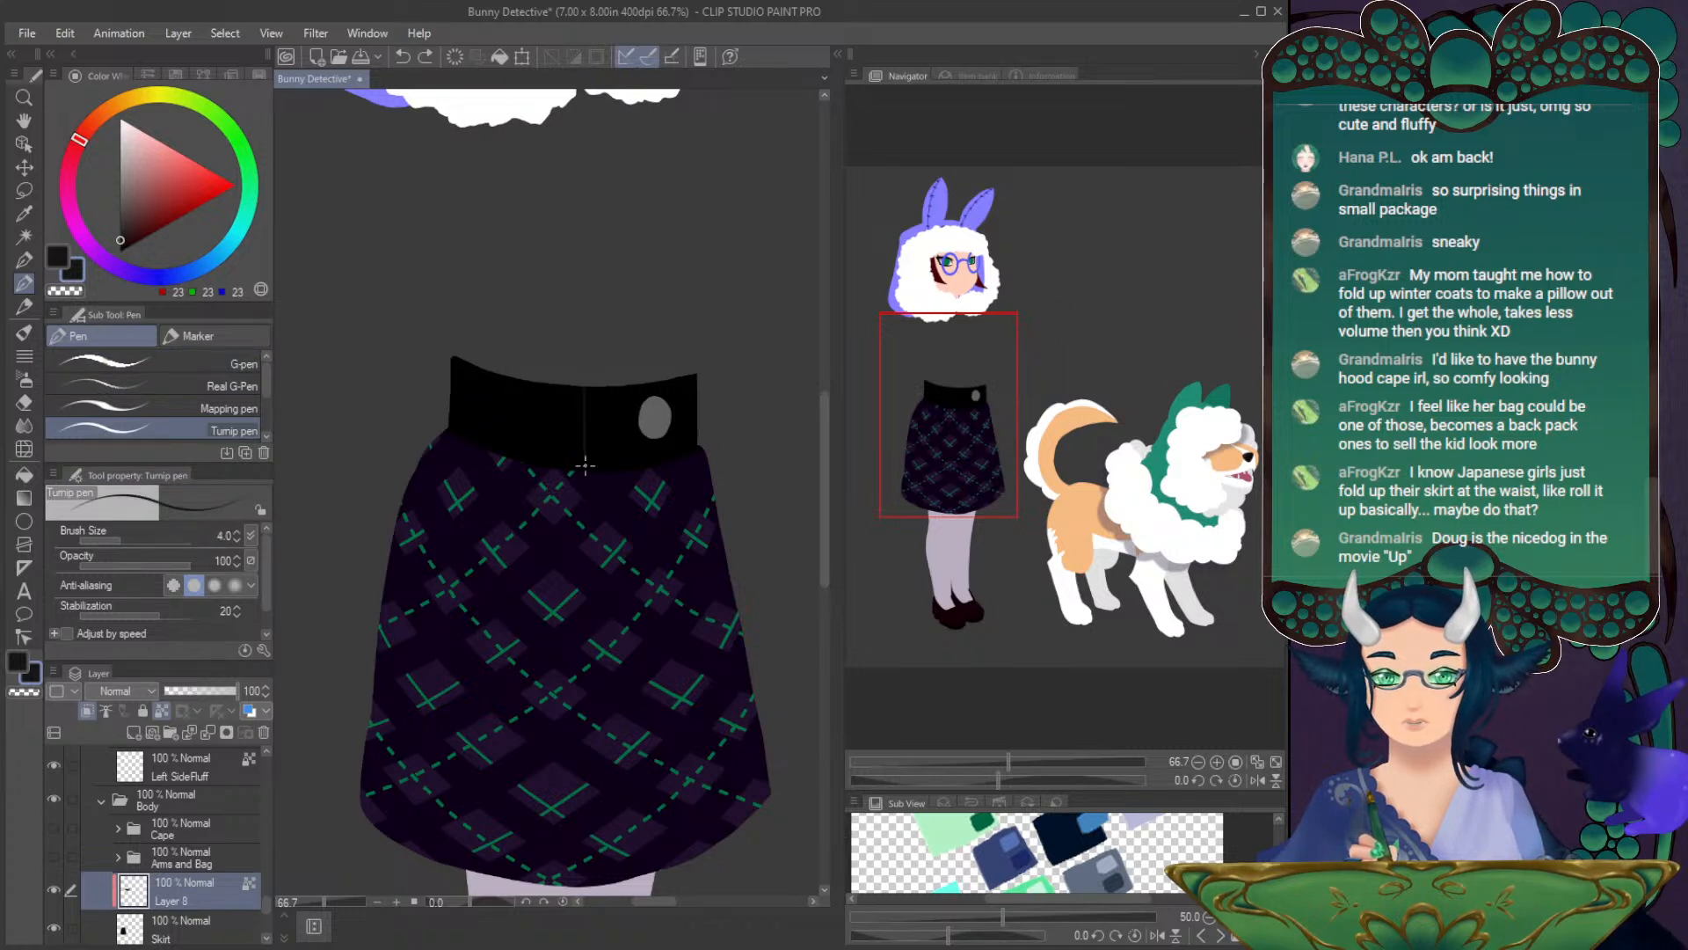
pyautogui.moveTo(584, 440); pyautogui.dragTo(587, 471)
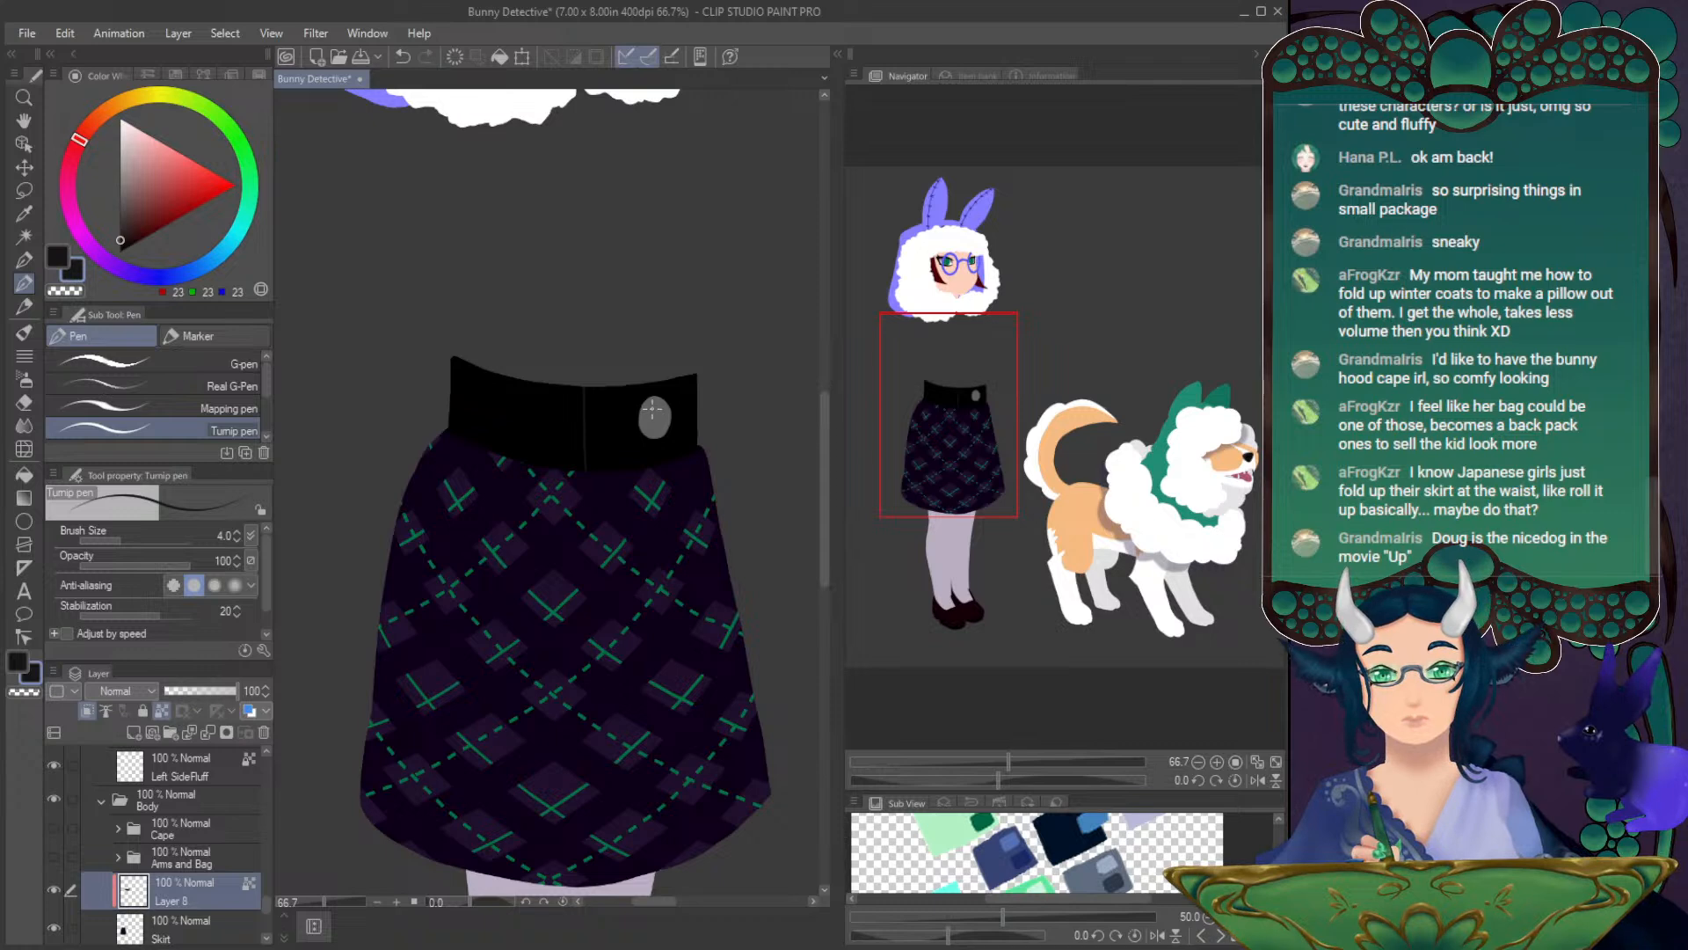
# - Show the Arms and Bag and Cape folders to bring back the full outfit
pyautogui.click(1198, 762)
pyautogui.click(1197, 762)
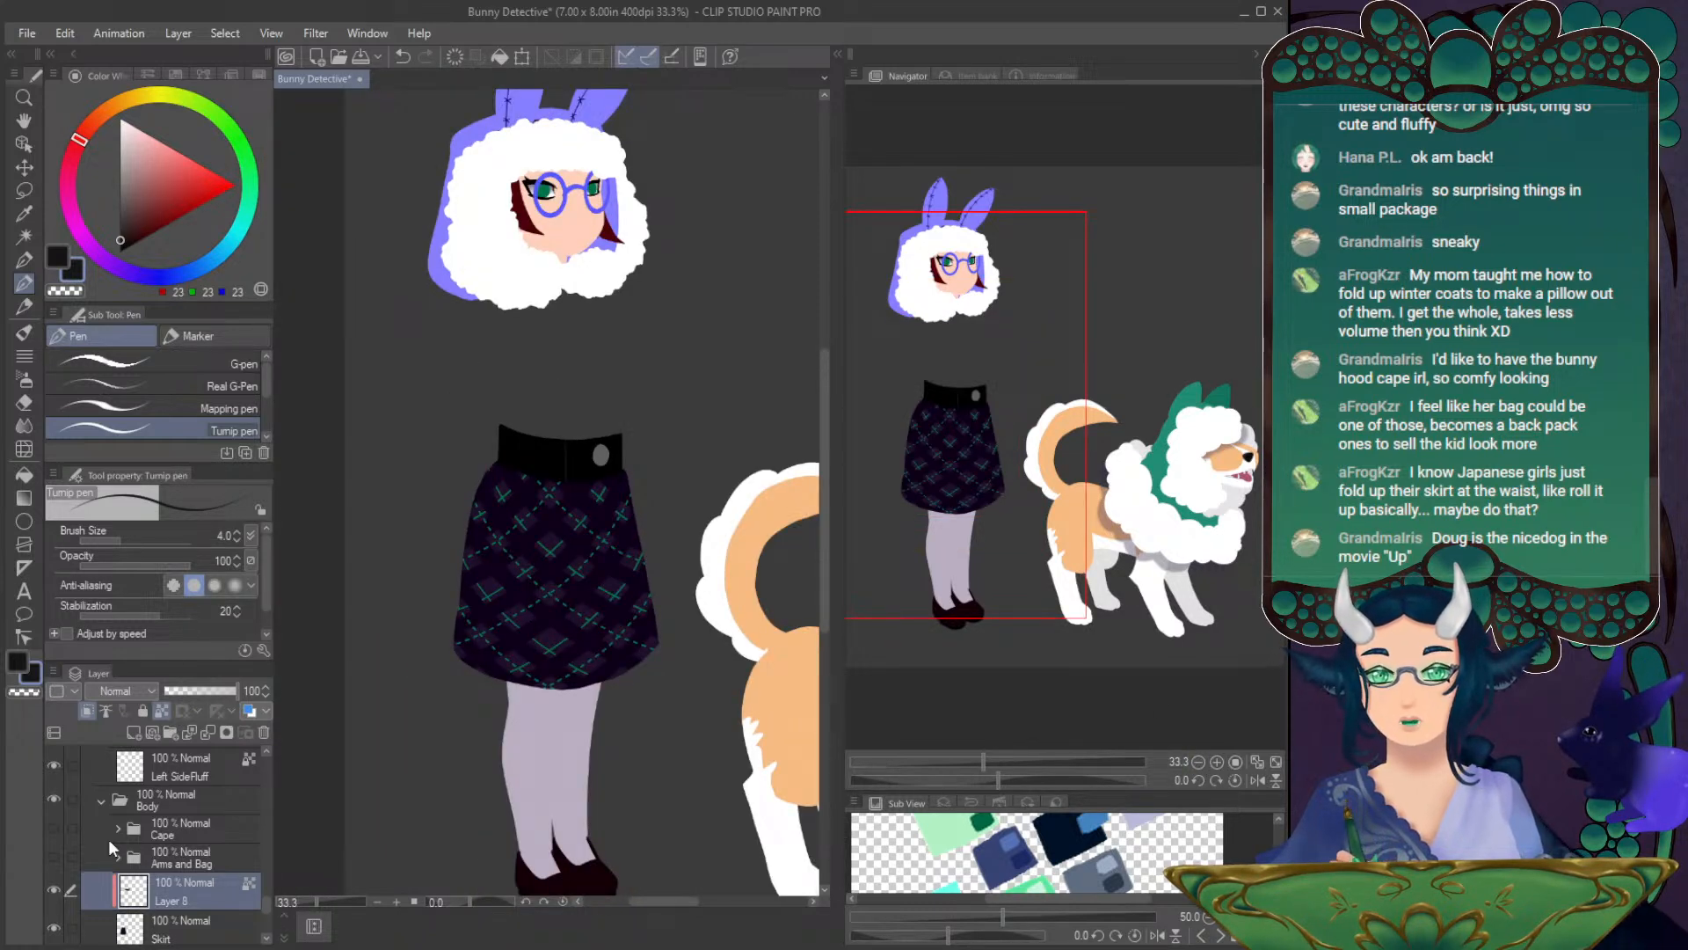
pyautogui.click(53, 856)
pyautogui.click(53, 827)
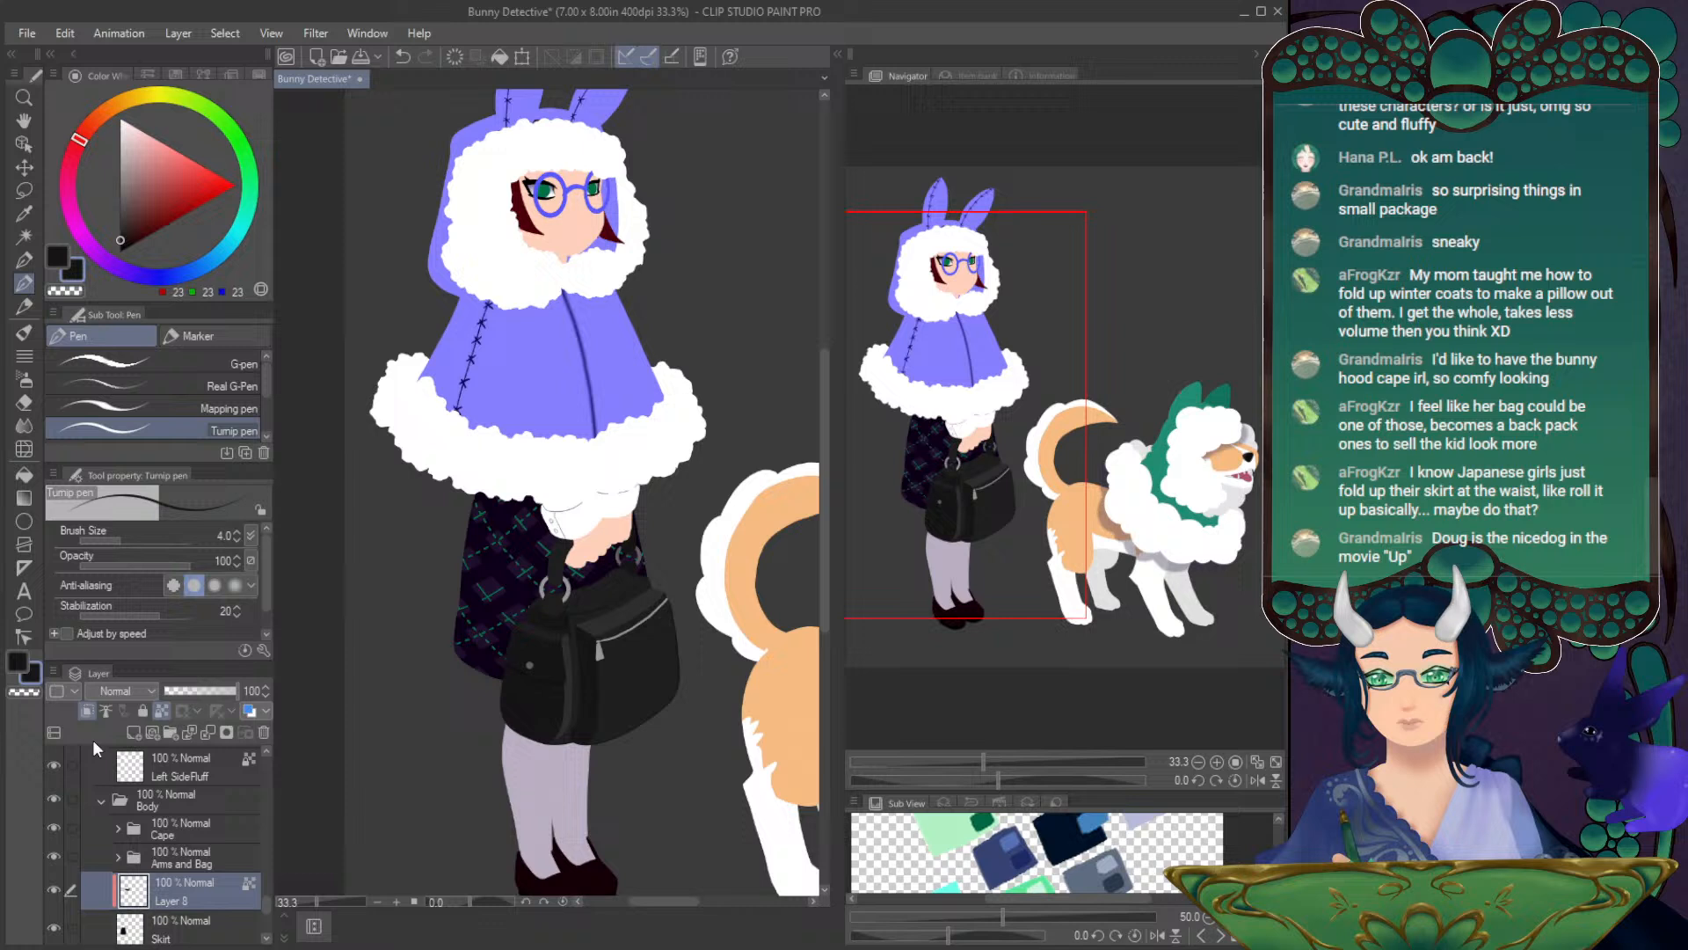
# - Merge the clipped waistband layer down into the Skirt layer and move the skirt upward on the body
pyautogui.click(24, 167)
pyautogui.click(181, 928)
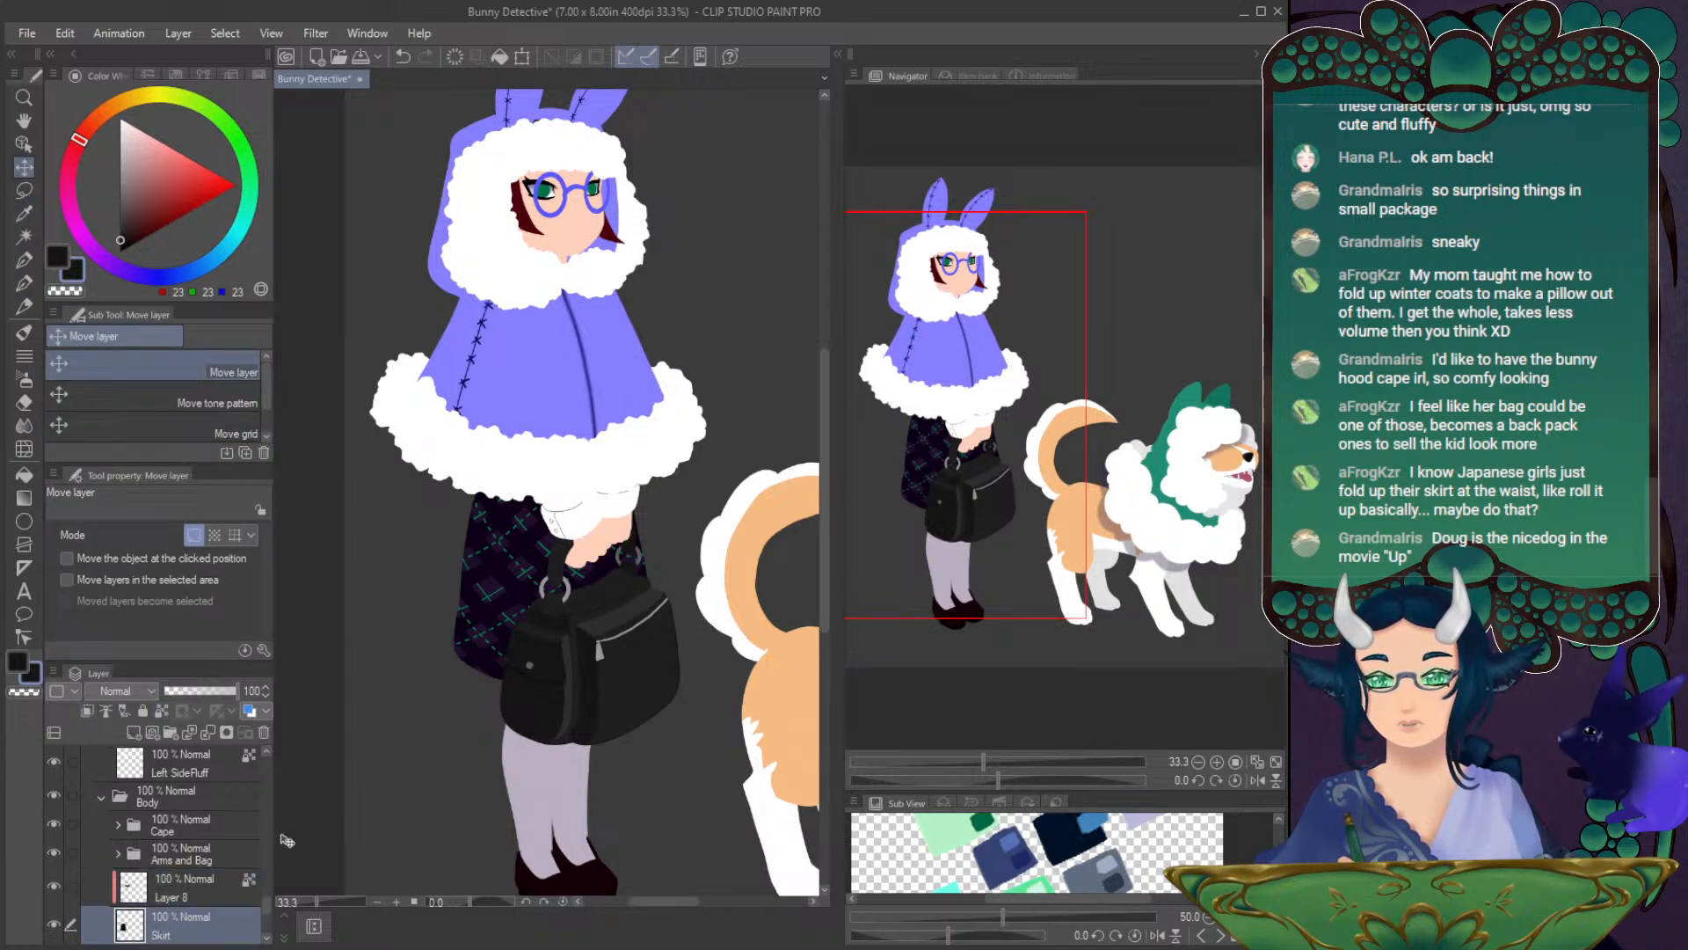
pyautogui.click(184, 893)
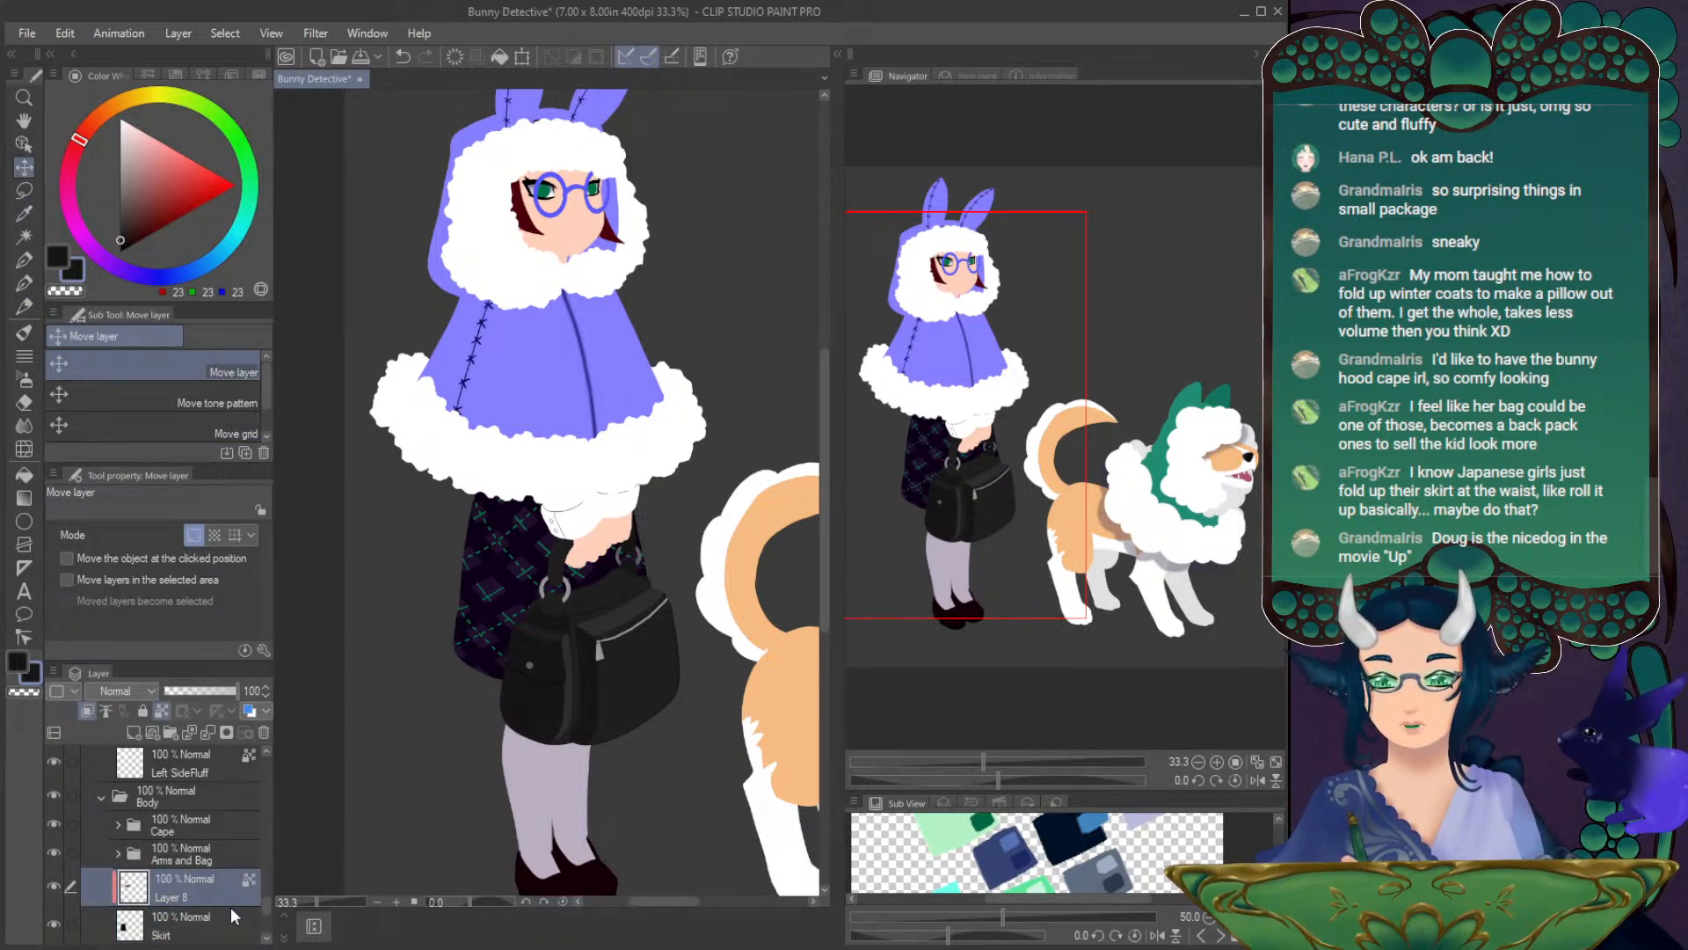
pyautogui.hotkey('ctrl', 'e')
pyautogui.moveTo(517, 587)
pyautogui.mouseDown()
pyautogui.moveTo(508, 547)
pyautogui.moveTo(467, 584)
pyautogui.moveTo(507, 575)
pyautogui.mouseUp()
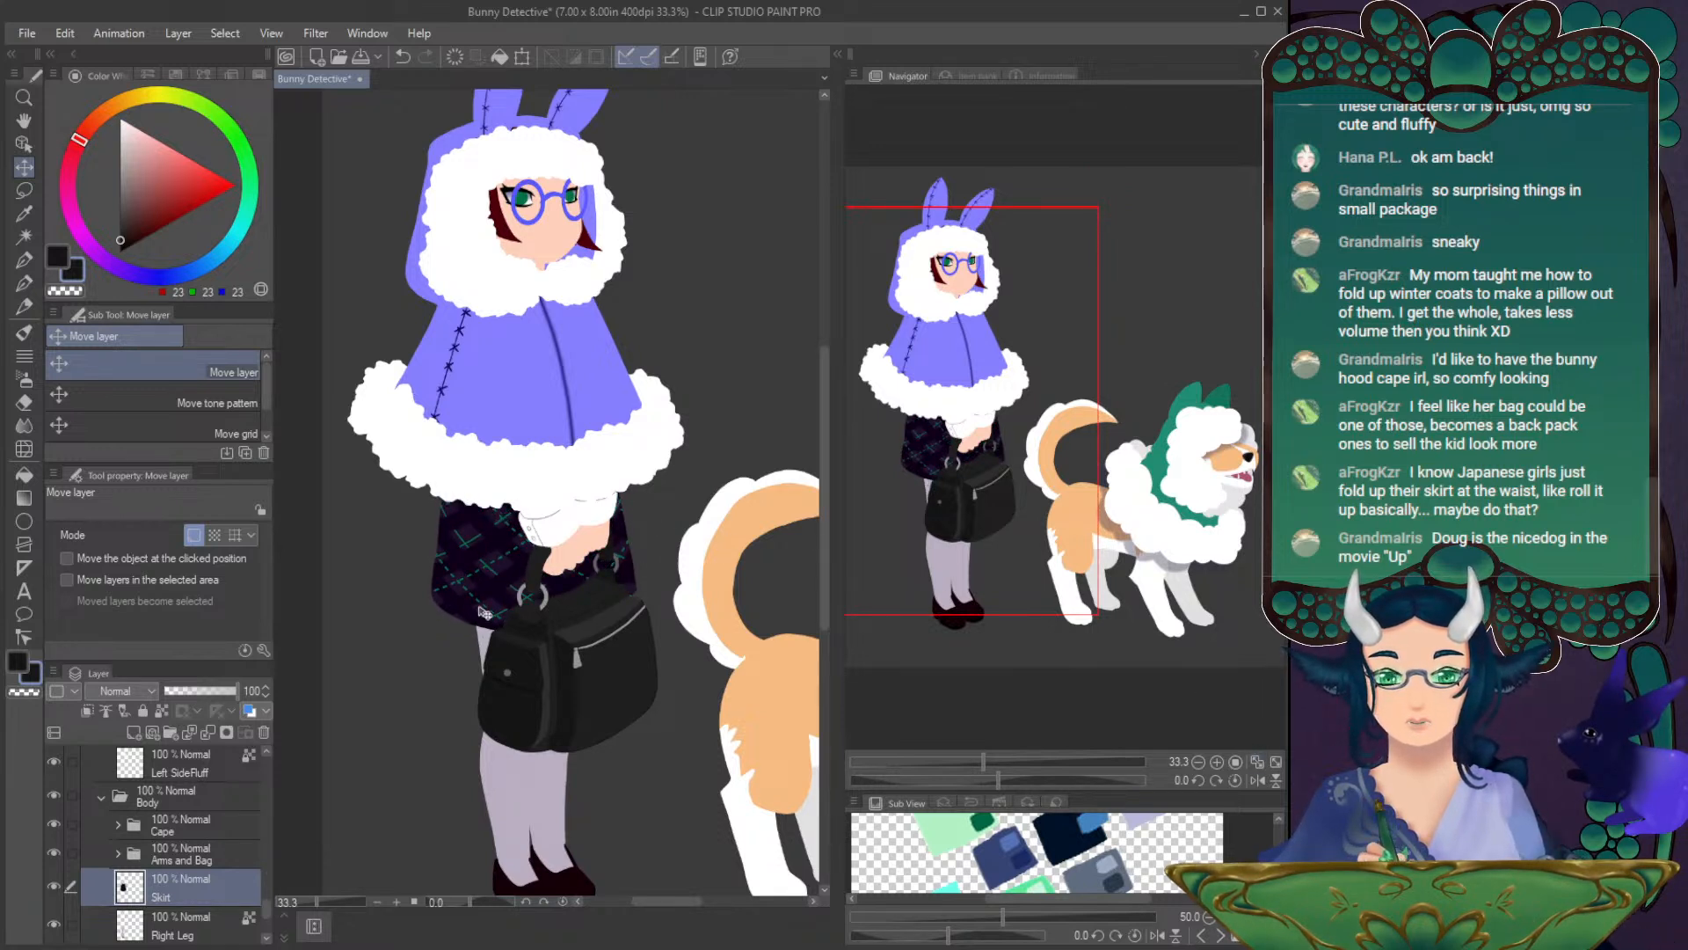
# - Check the skirt's placement beneath the cape by toggling the Cape folder and lowering its opacity to 57%, ending at 100%
pyautogui.click(70, 826)
pyautogui.click(65, 825)
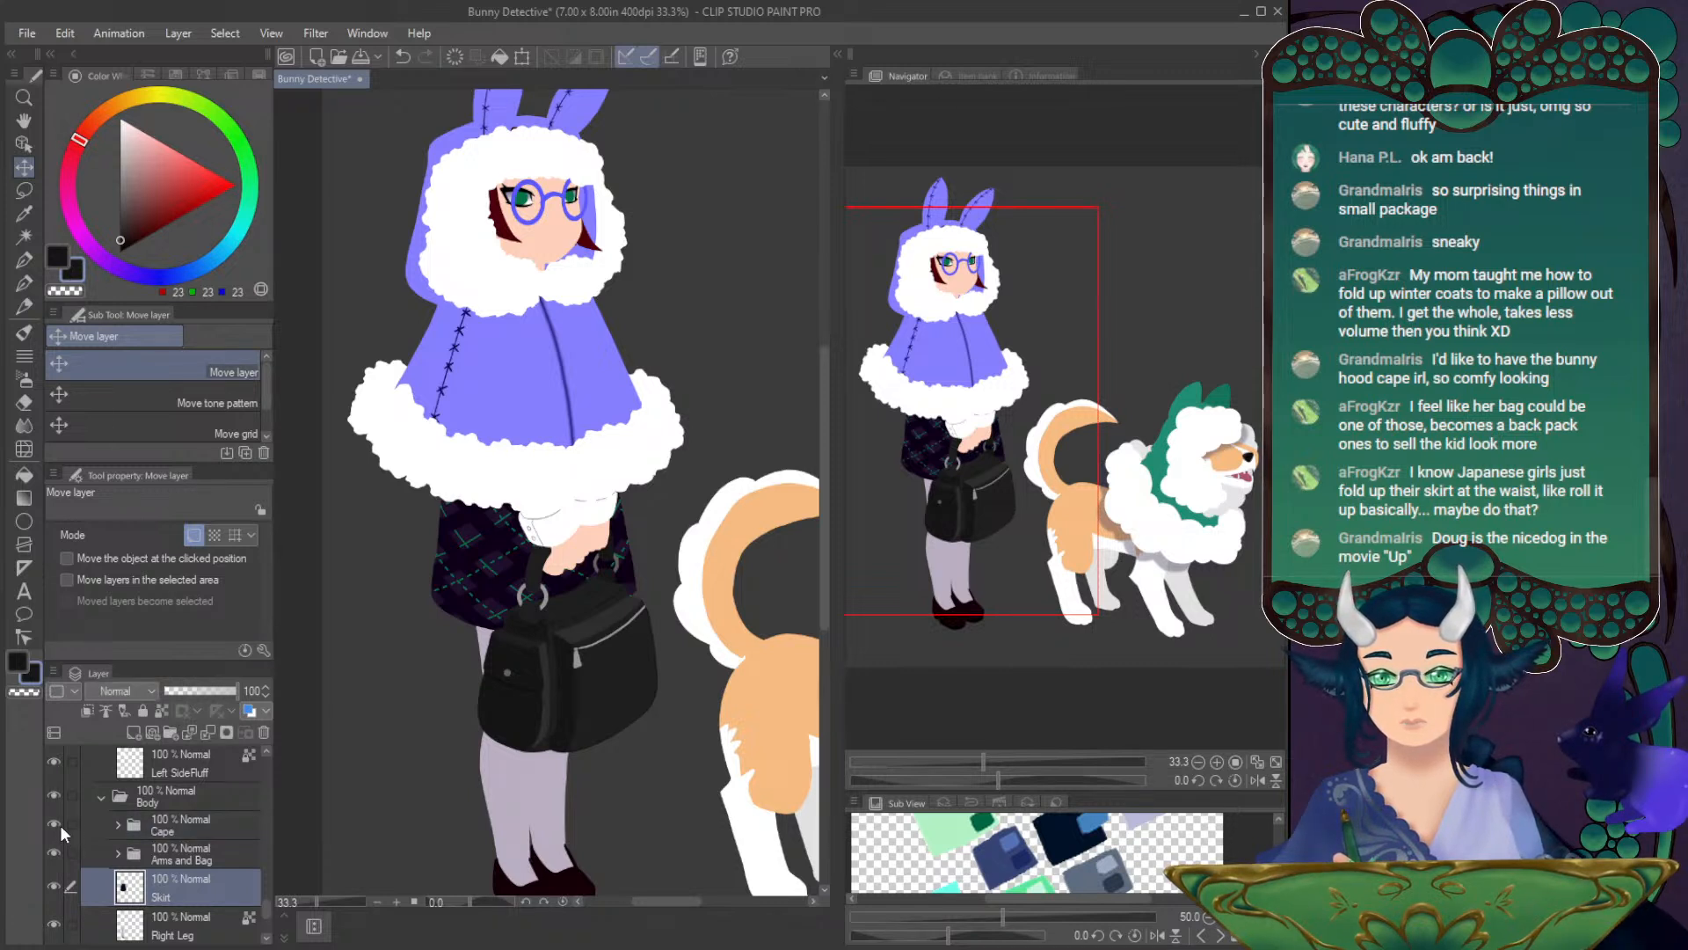
pyautogui.click(51, 821)
pyautogui.click(51, 822)
pyautogui.click(51, 822)
pyautogui.click(51, 821)
pyautogui.click(51, 822)
pyautogui.click(51, 823)
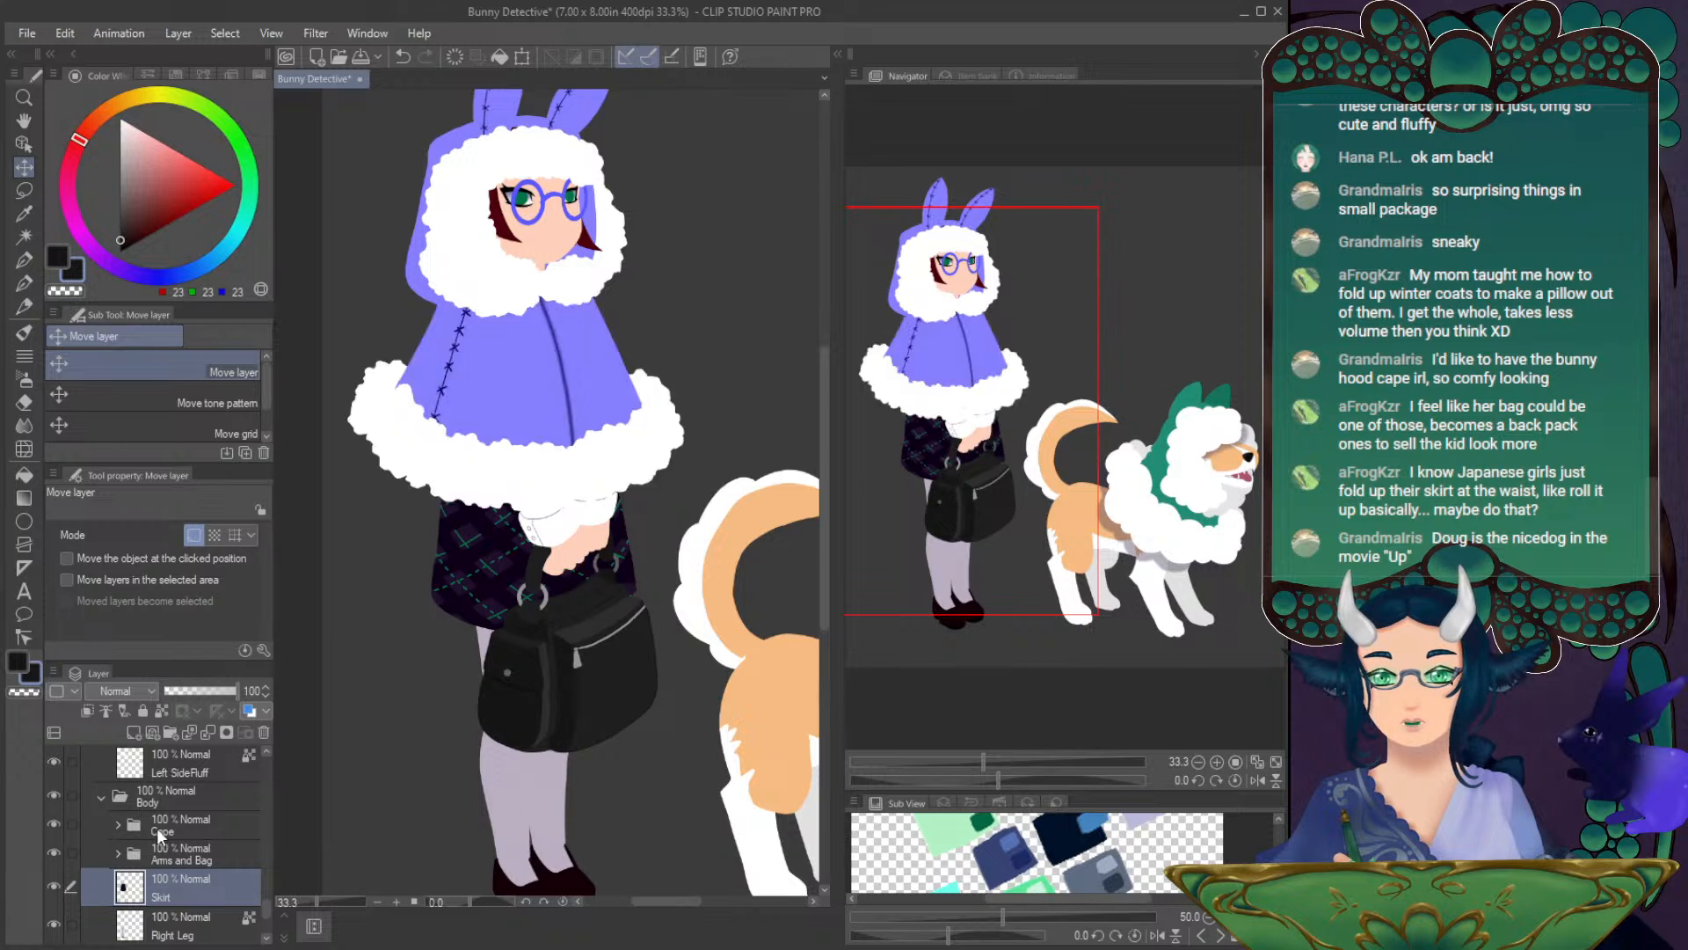
pyautogui.click(176, 825)
pyautogui.click(205, 691)
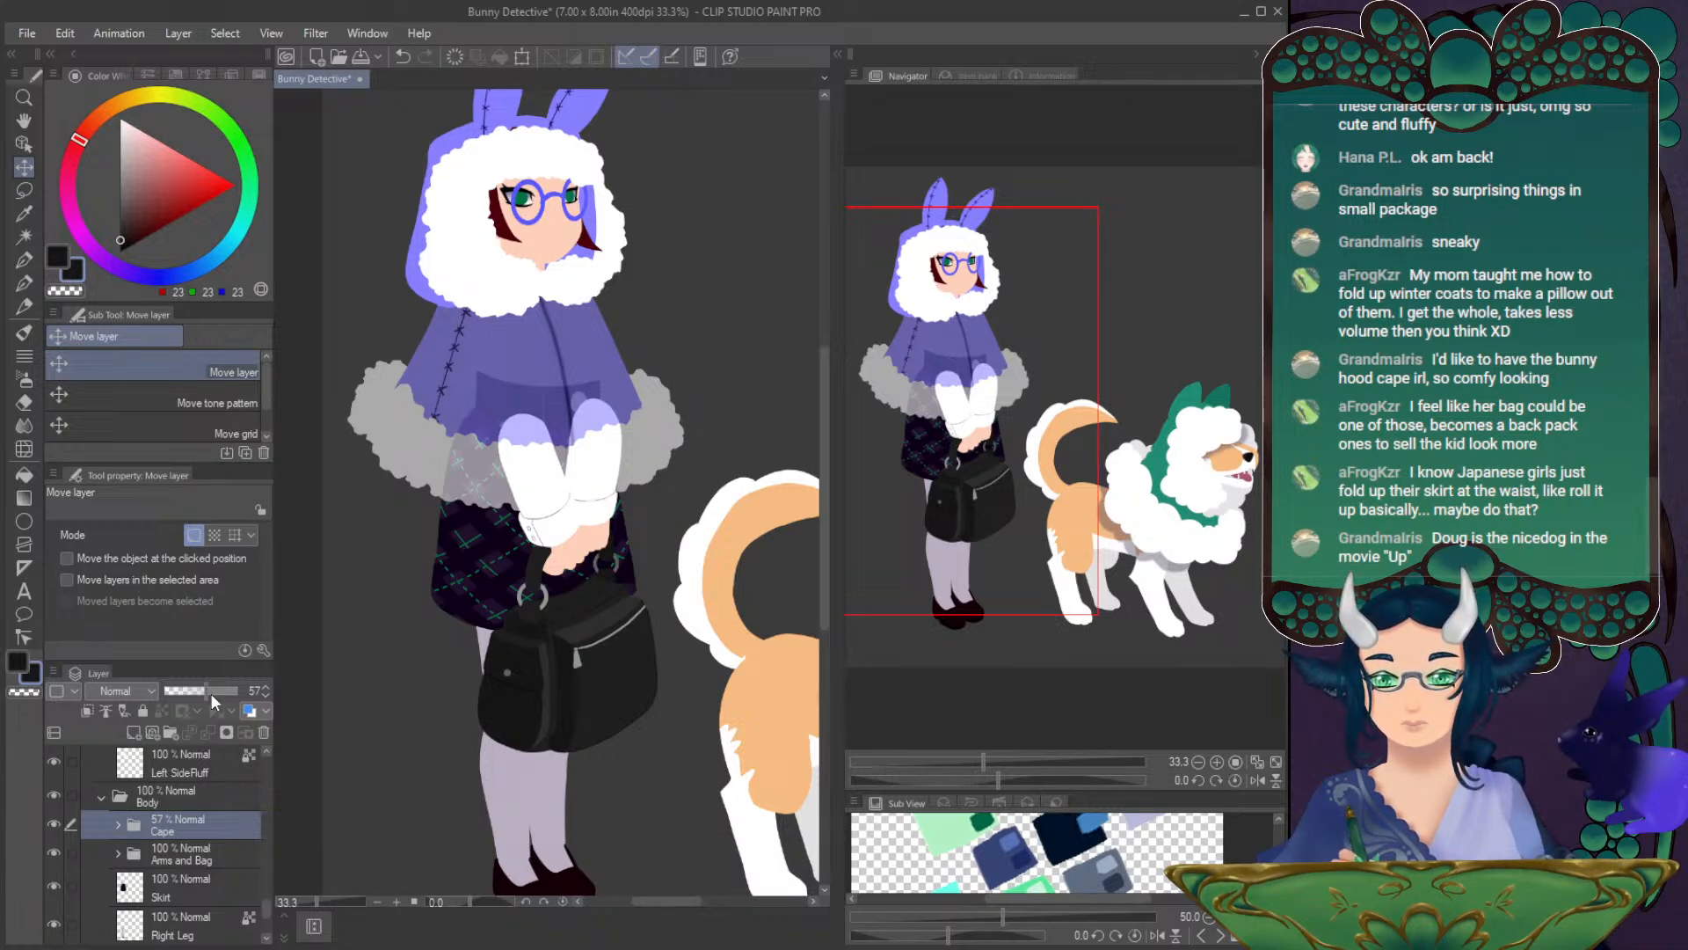
pyautogui.moveTo(209, 693); pyautogui.dragTo(277, 695)
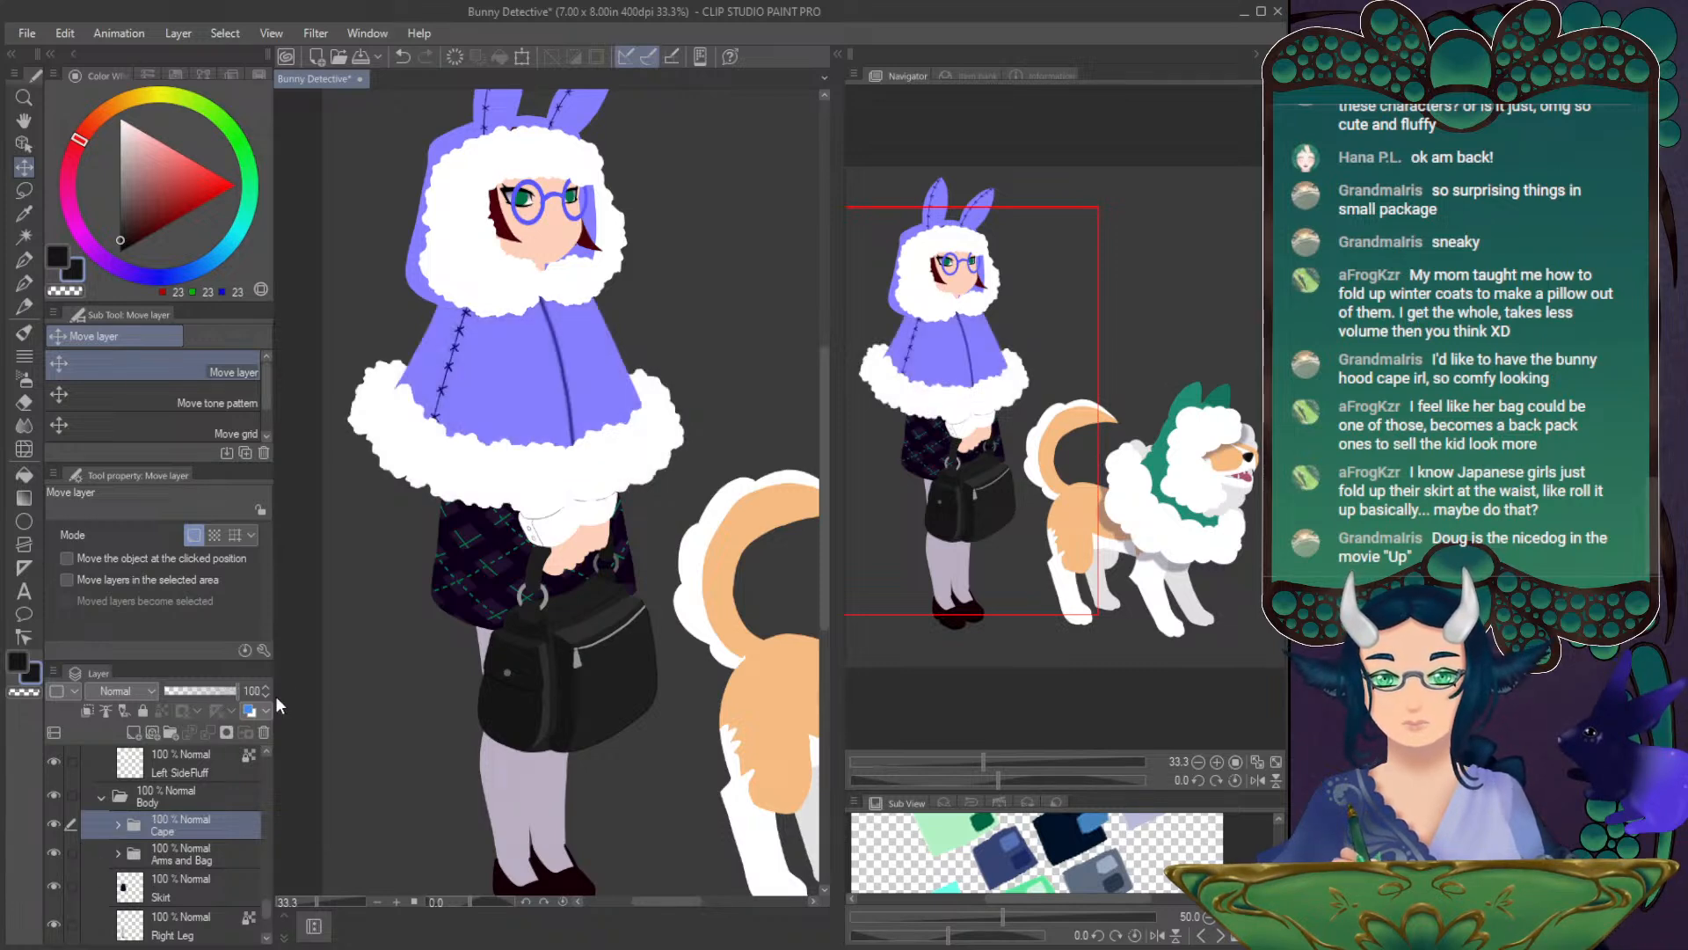
# - Check the character in a mirrored view, save the illustration, and fit the whole canvas in view
pyautogui.click(1257, 762)
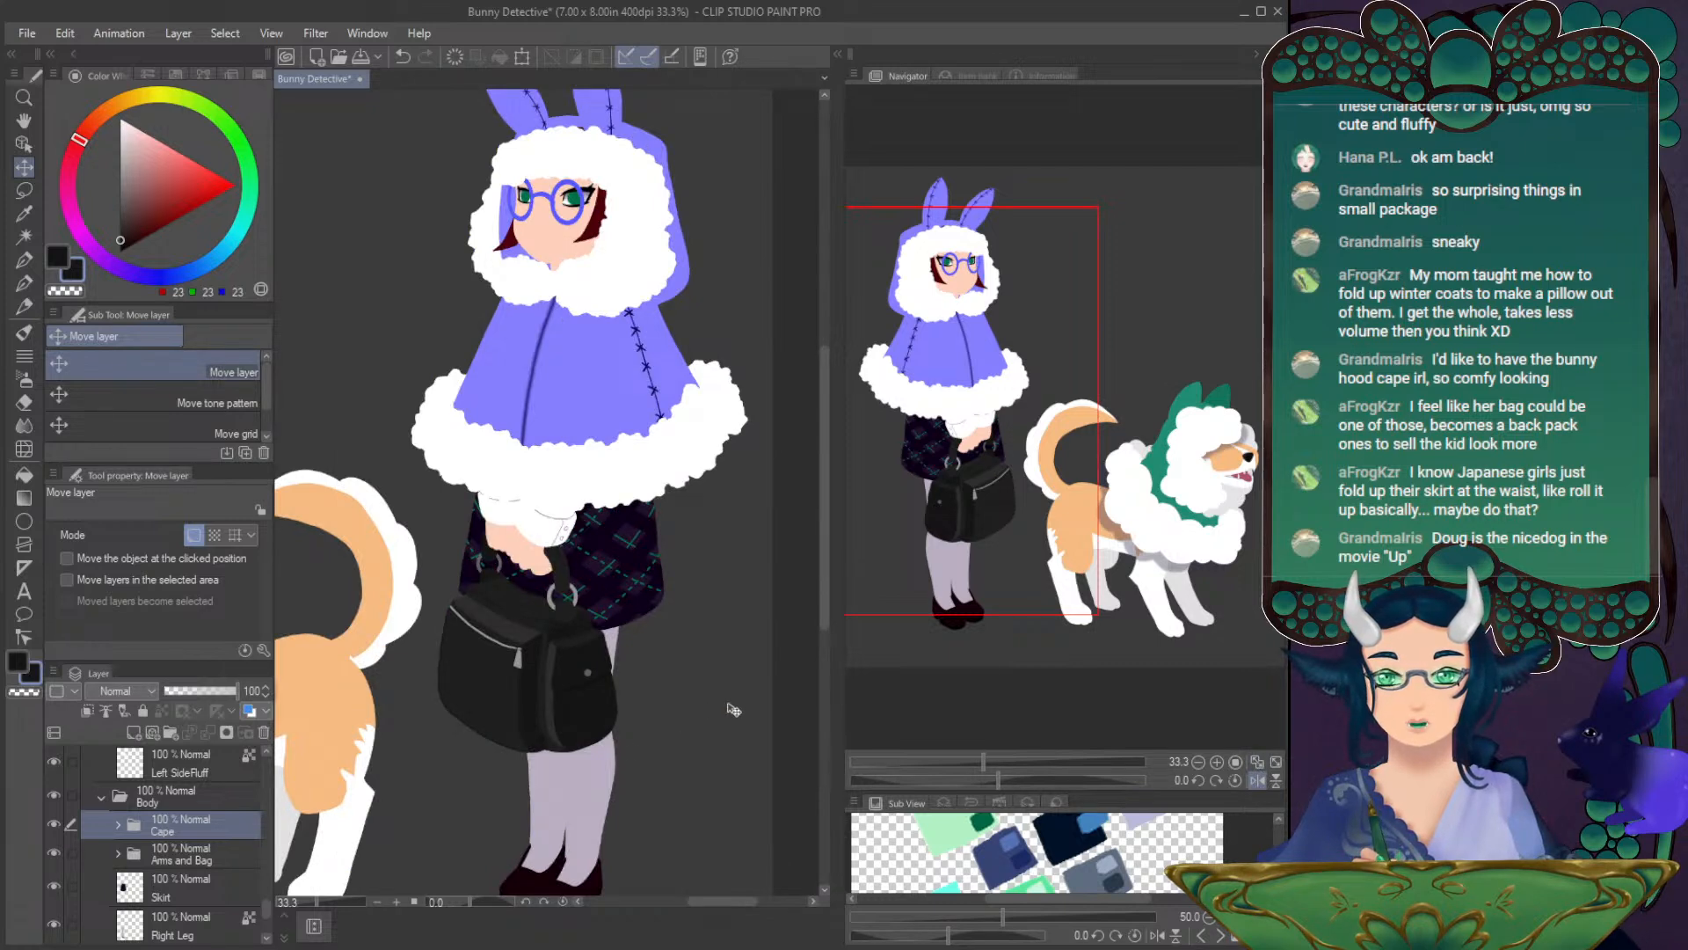
pyautogui.click(1256, 779)
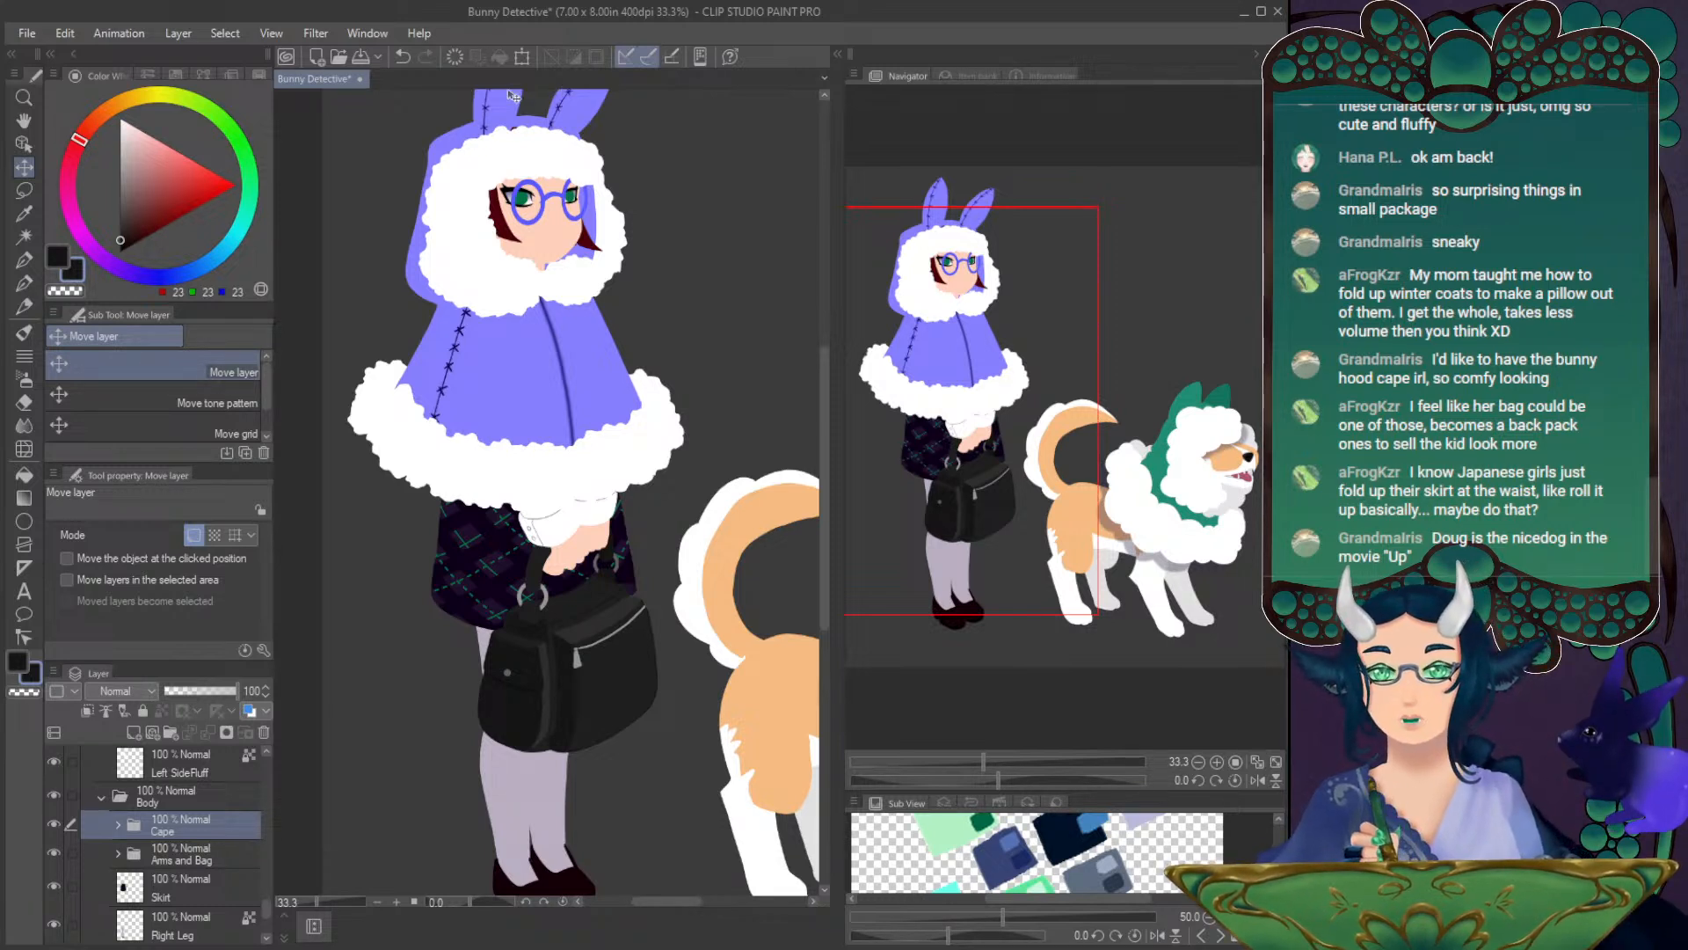
pyautogui.press('alt')
pyautogui.hotkey('ctrl', 's')
pyautogui.hotkey('ctrl', '0')
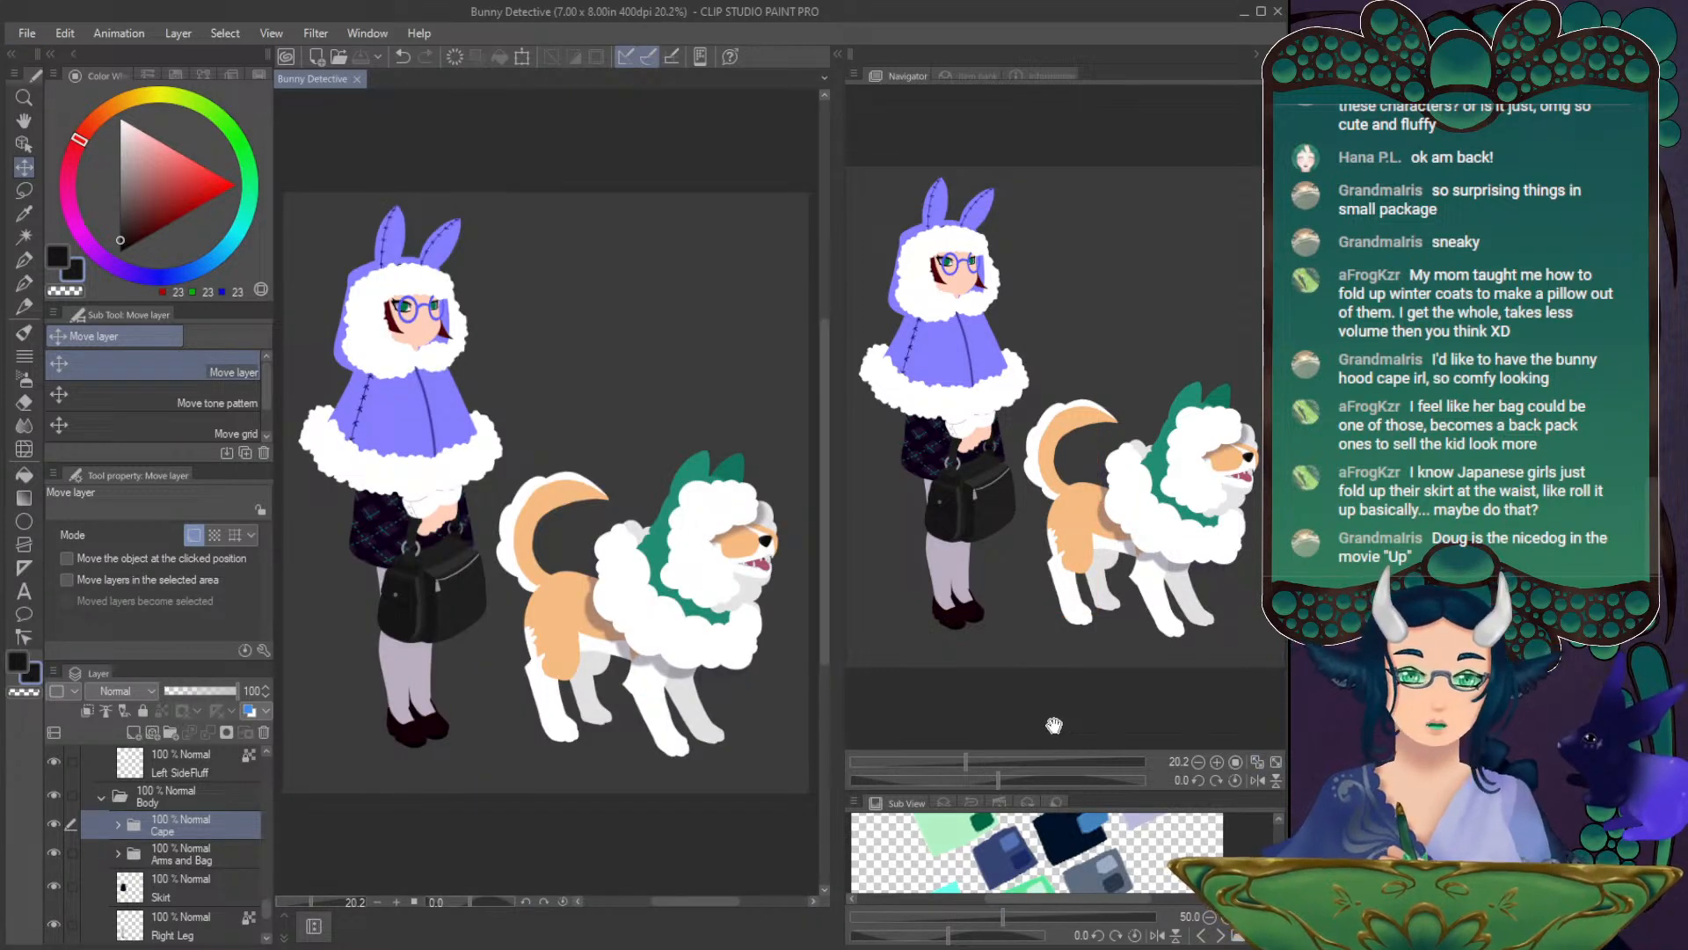